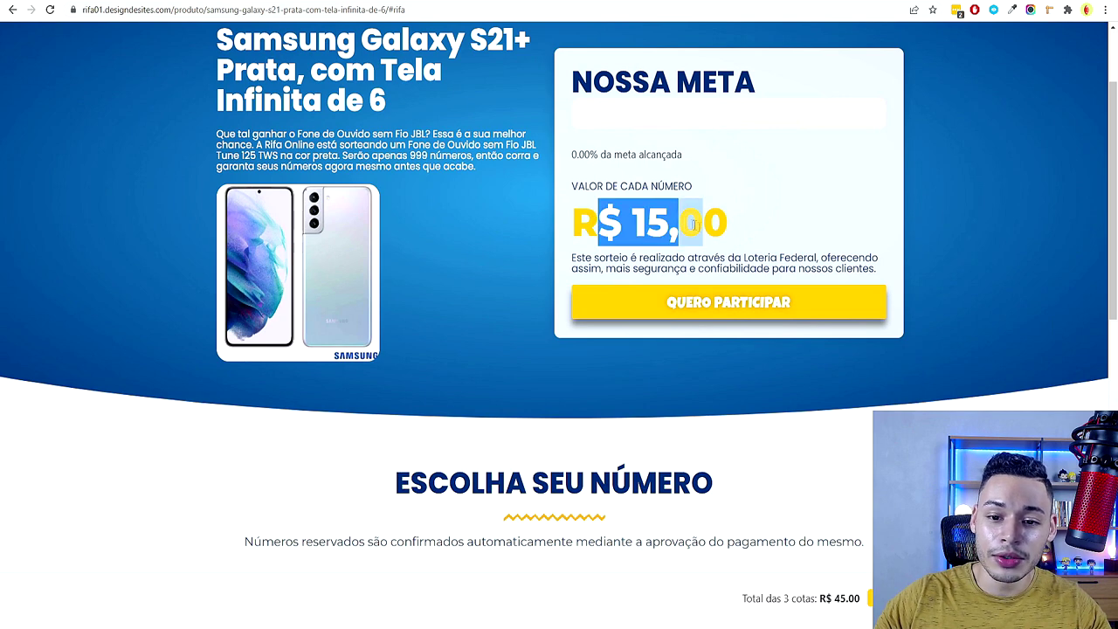
Highlight the R$ 15,00 price per number on the Samsung Galaxy S21+ raffle
left_click(751, 234)
left_click_drag(648, 222, 755, 230)
left_click(753, 232)
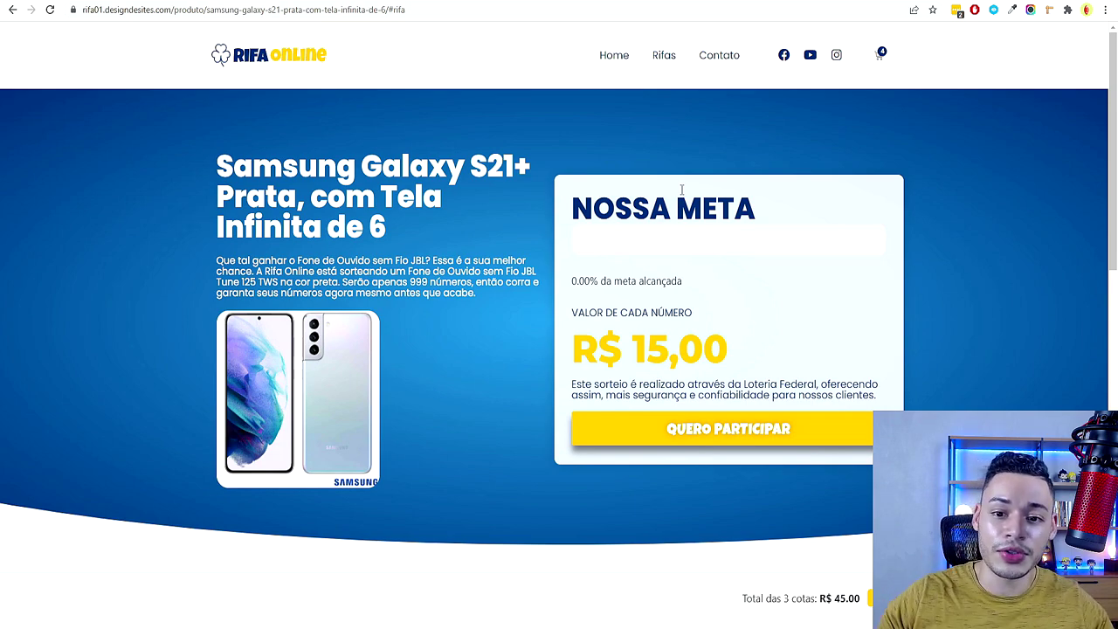
Reserve raffle numbers 062 and 054, then scroll the checkout to the payment options
scroll(602, 222, "down", 9)
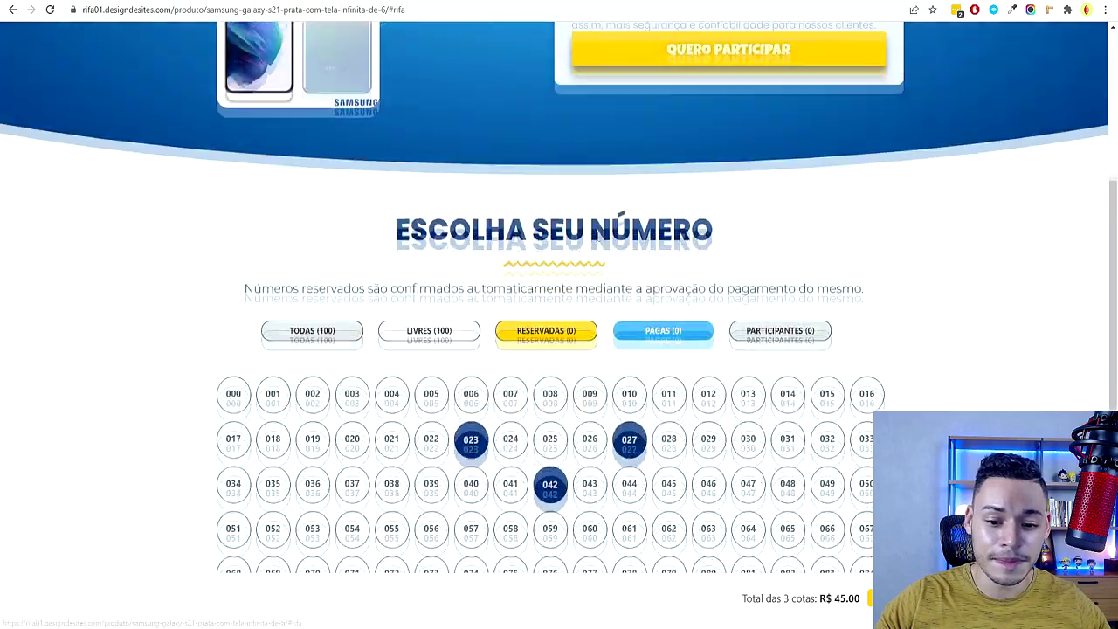
left_click(669, 150)
scroll(655, 247, "up", 1)
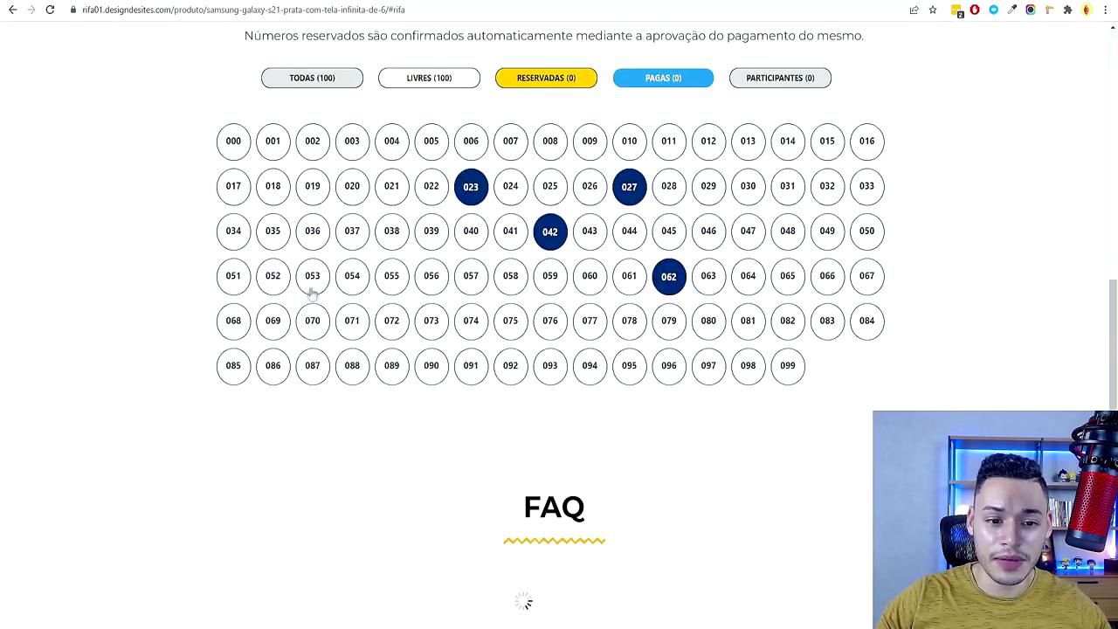
left_click(352, 276)
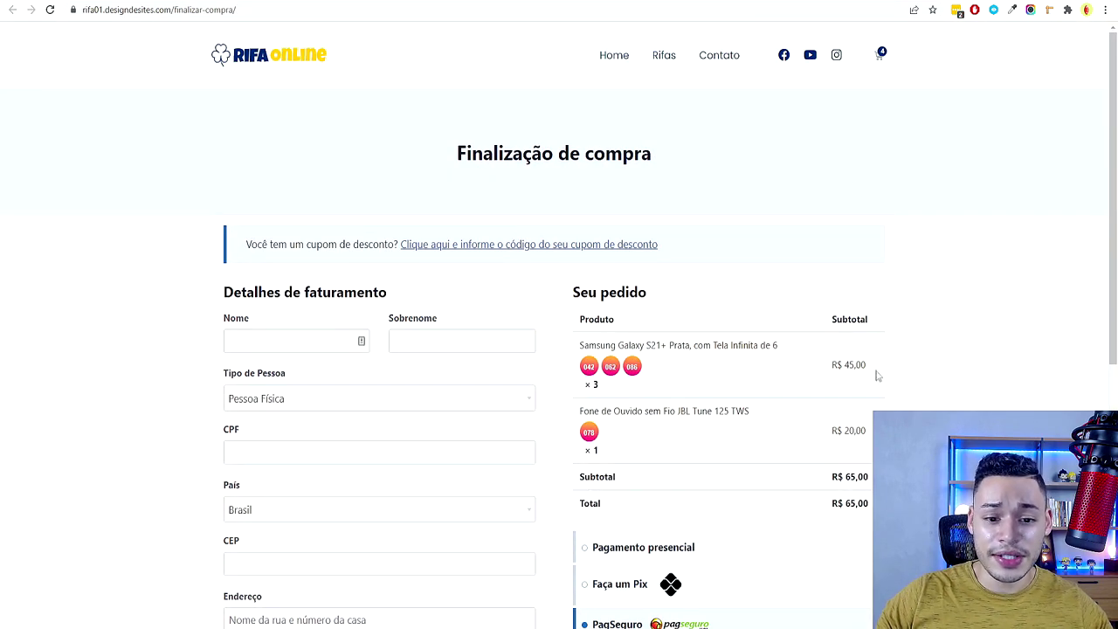
scroll(878, 374, "down", 3)
scroll(876, 372, "down", 3)
scroll(876, 372, "up", 3)
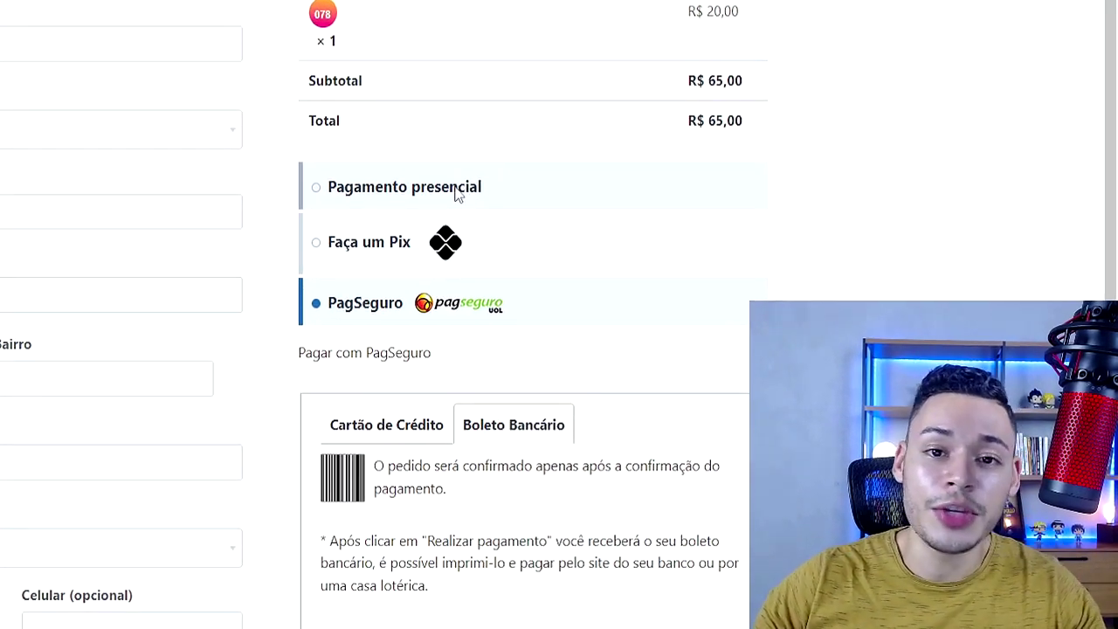
Try Pagamento presencial, Pix and PagSeguro credit card, then settle on Faça um Pix
left_click(456, 194)
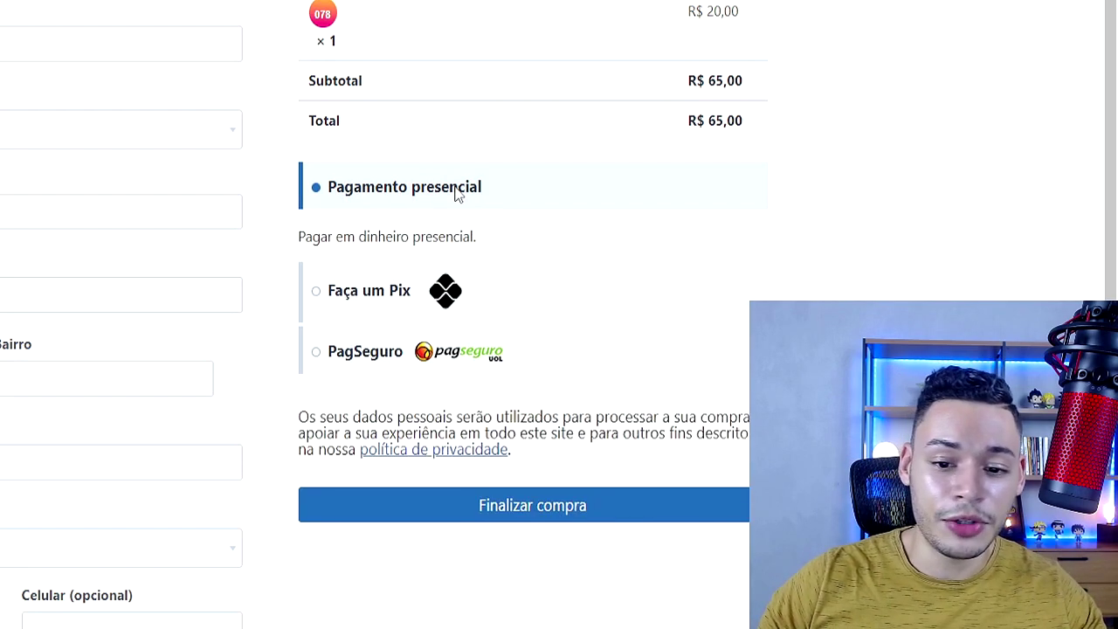
left_click(393, 291)
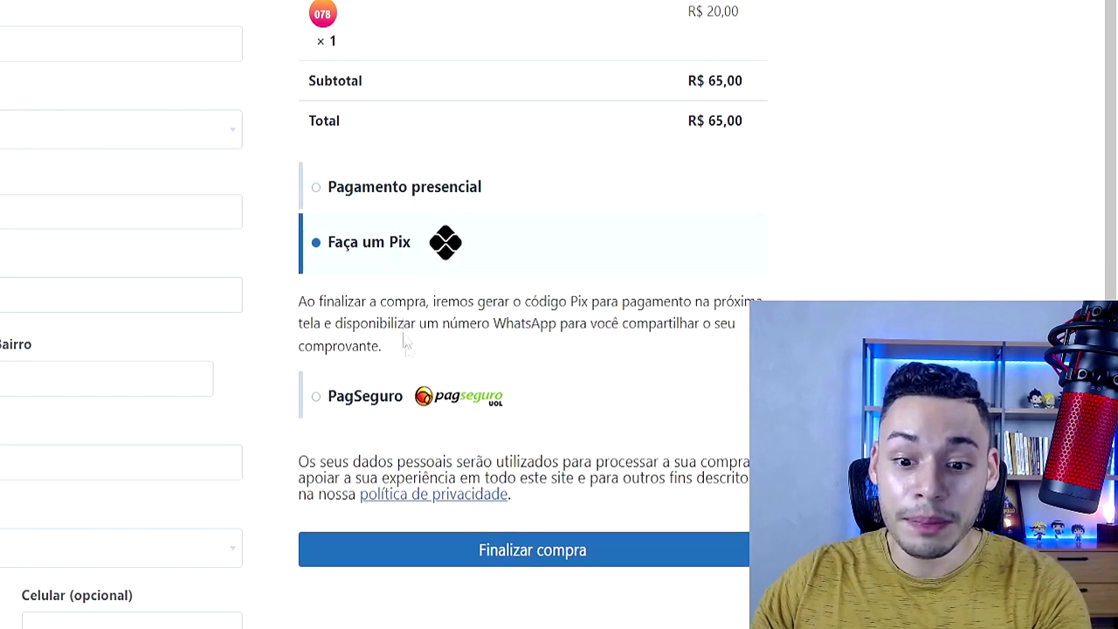
left_click(389, 400)
scroll(408, 349, "down", 1)
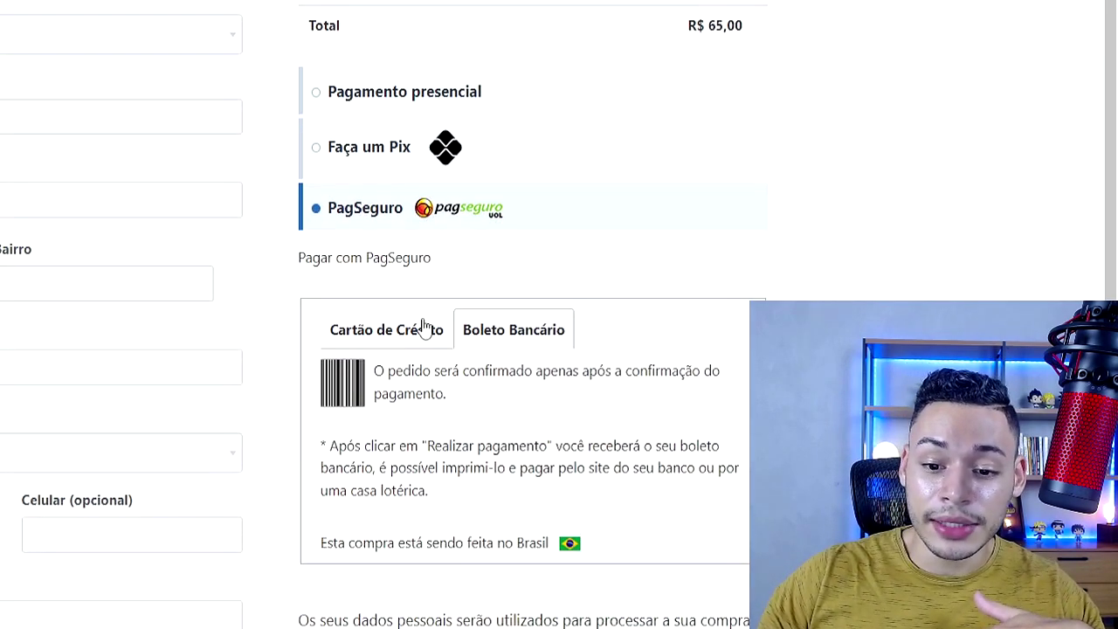
left_click(419, 337)
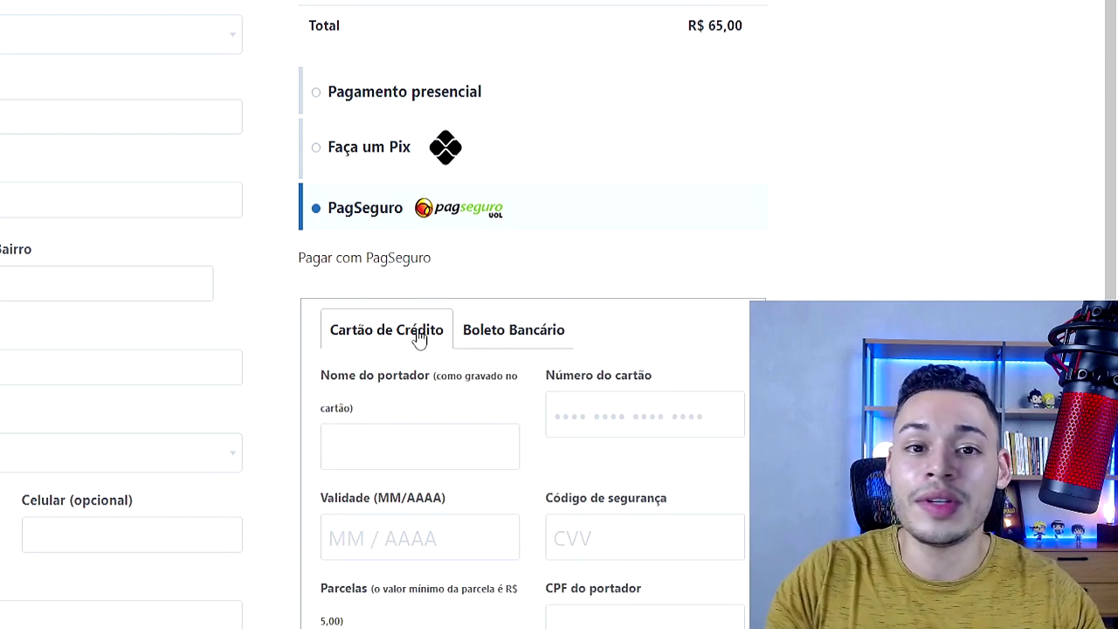
left_click(359, 150)
scroll(490, 172, "down", 2)
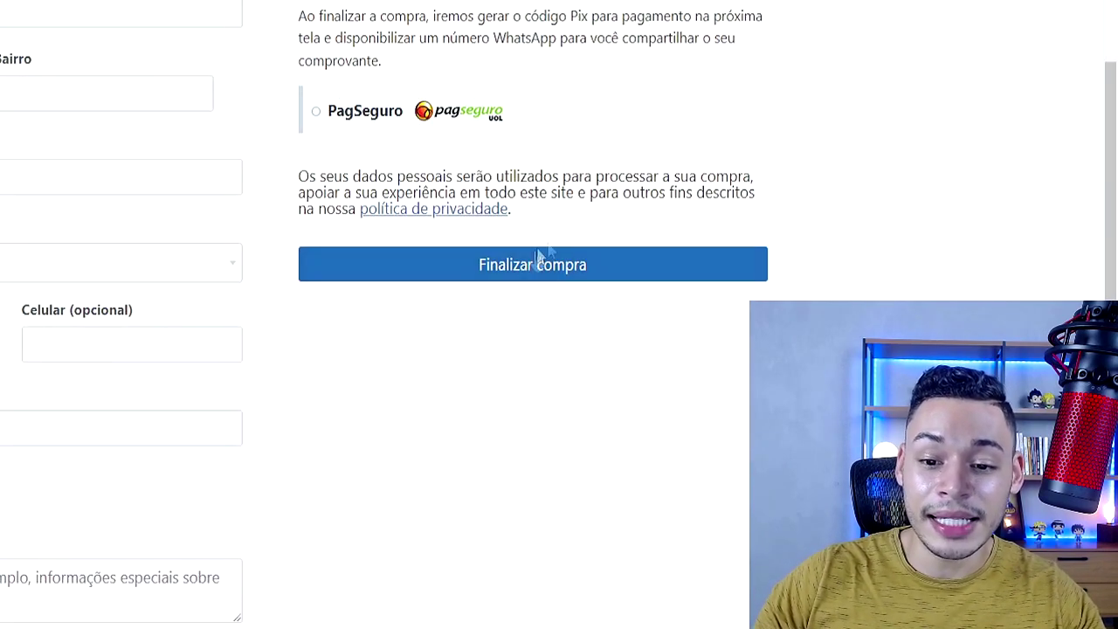
scroll(646, 253, "up", 2)
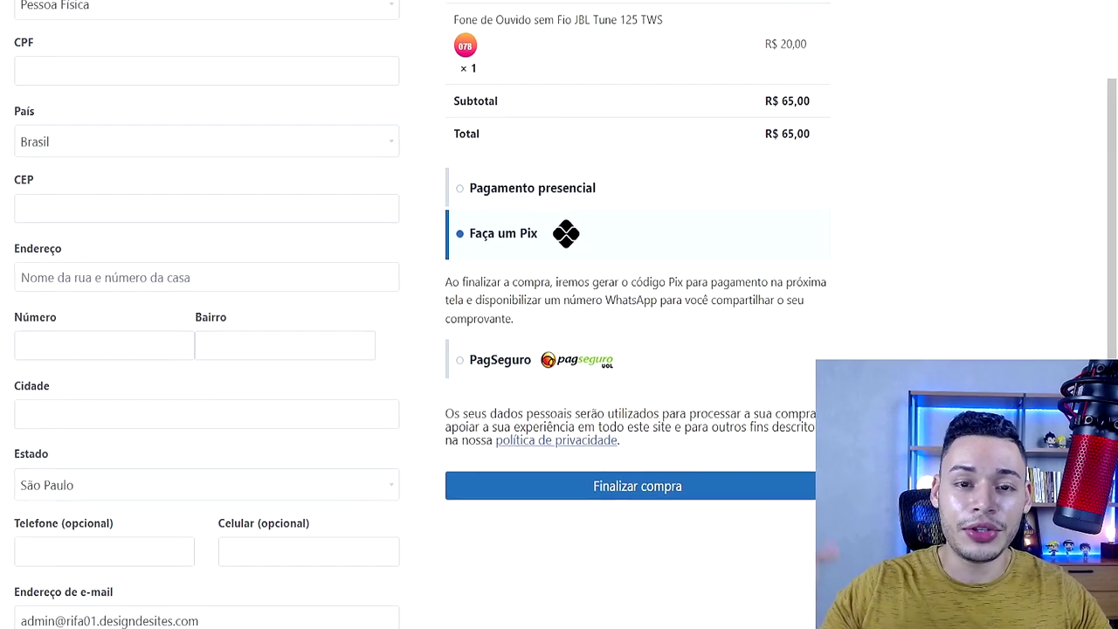
Browse the Rifas page listing all raffles
scroll(559, 315, "up", 3)
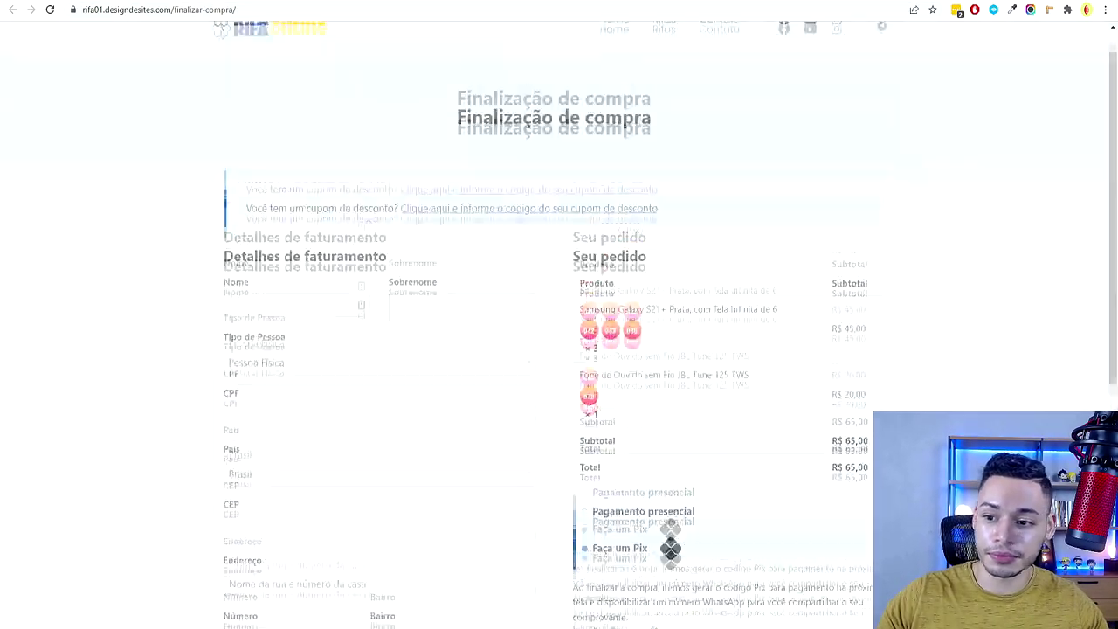
left_click(583, 35)
scroll(515, 253, "down", 9)
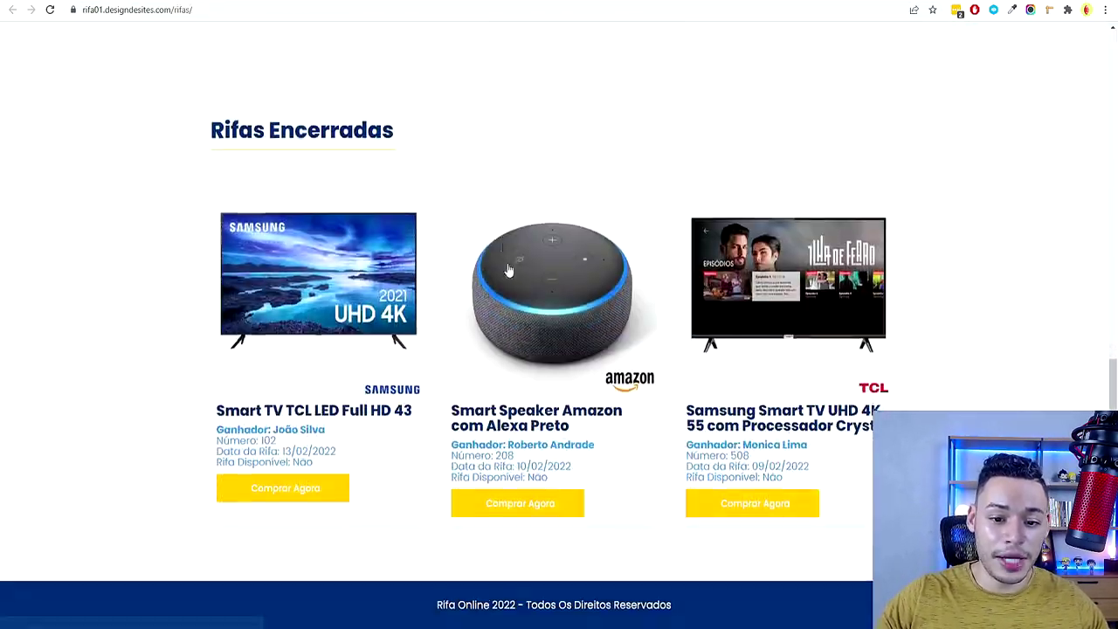
scroll(515, 287, "up", 7)
scroll(515, 287, "up", 3)
Go to the Contato page and scroll through it
left_click(719, 55)
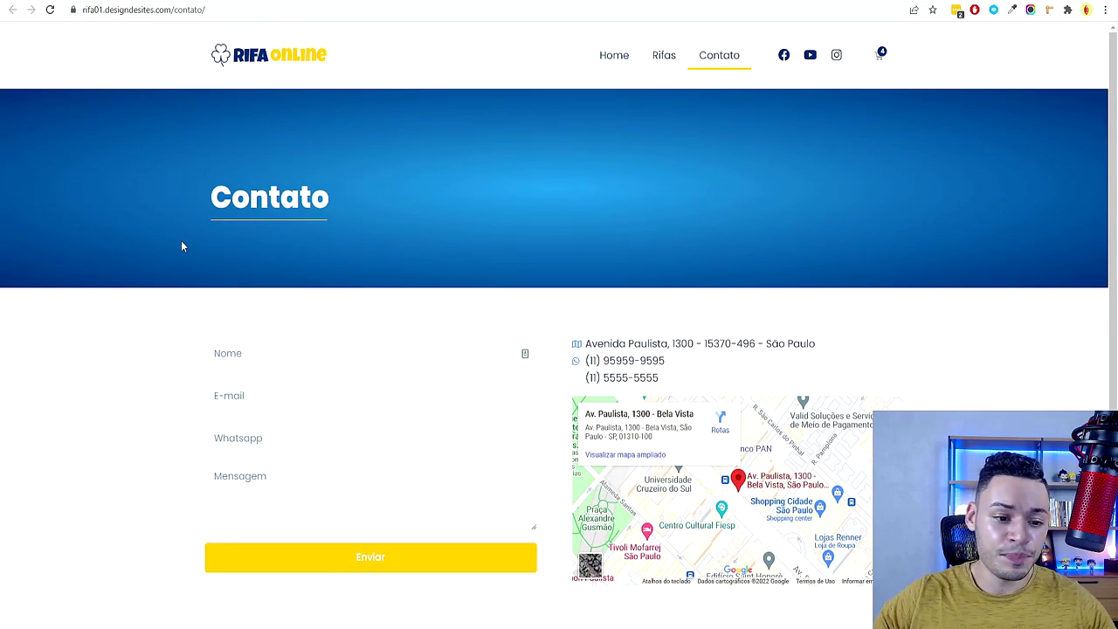
scroll(157, 279, "down", 2)
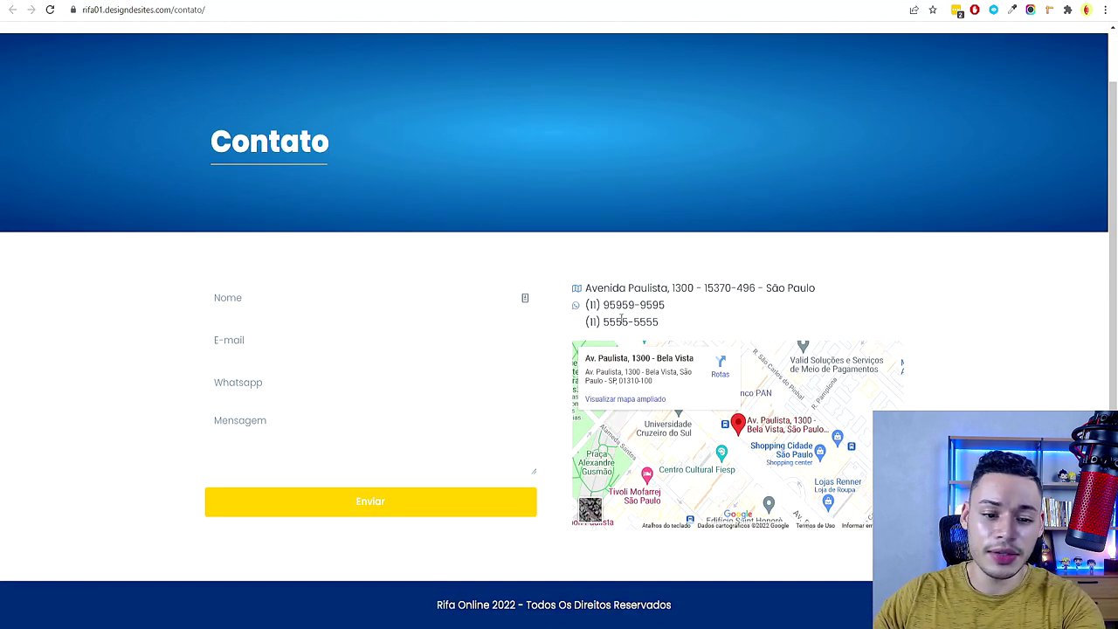
scroll(628, 207, "up", 2)
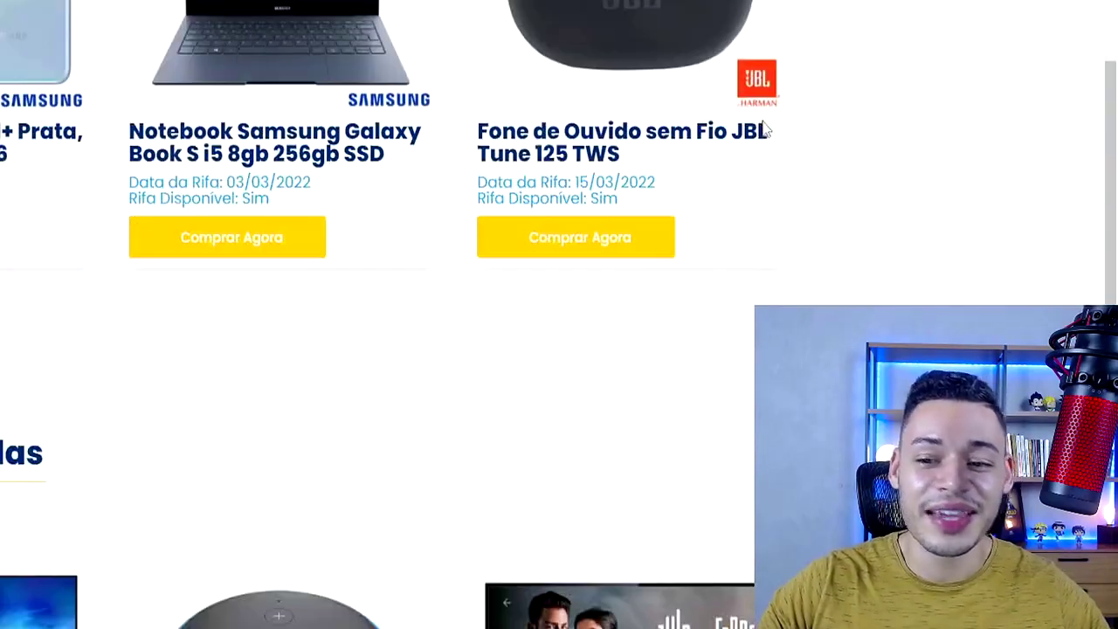
scroll(778, 130, "down", 6)
scroll(802, 153, "up", 10)
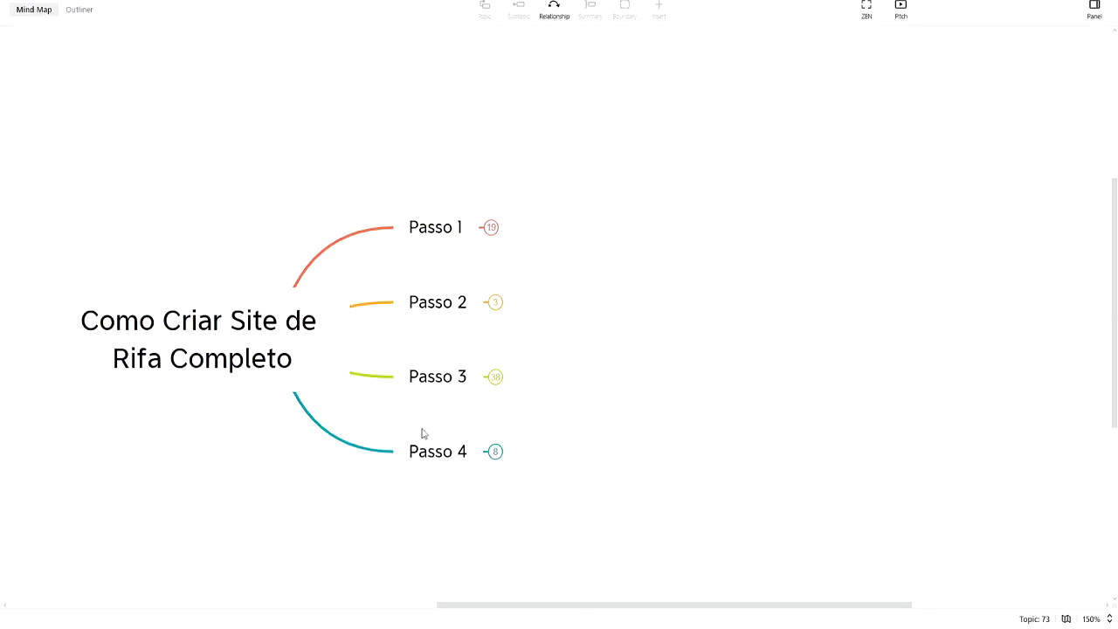
Briefly select Passo 4, then Passo 1 with Passo 2, and clear the selection
left_click(424, 441)
left_click(516, 492)
left_click_drag(349, 134, 600, 259)
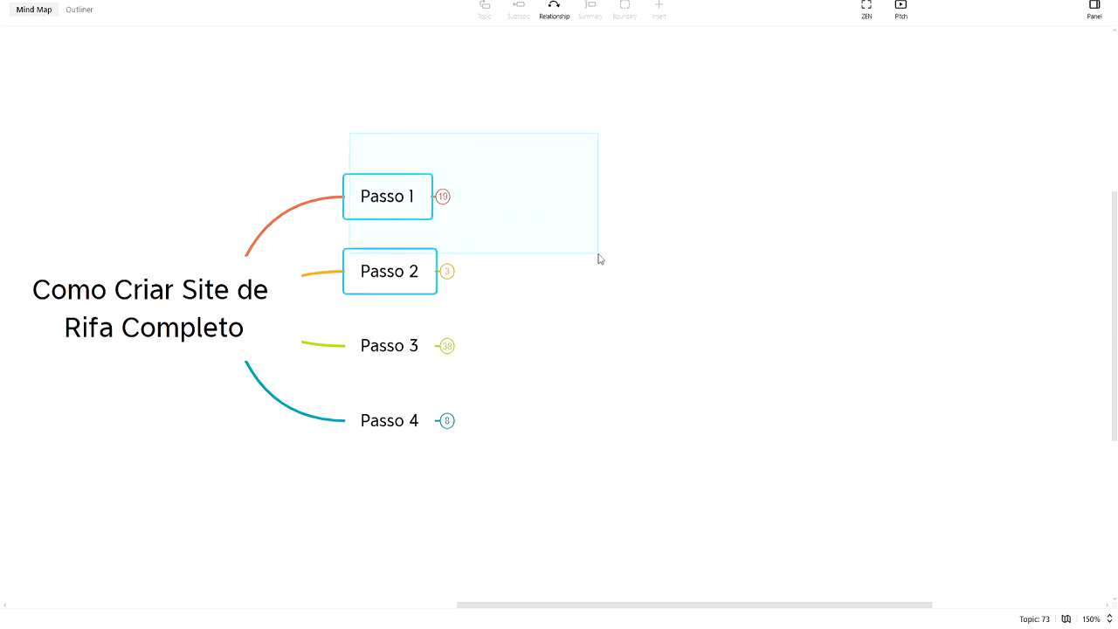
left_click(600, 259)
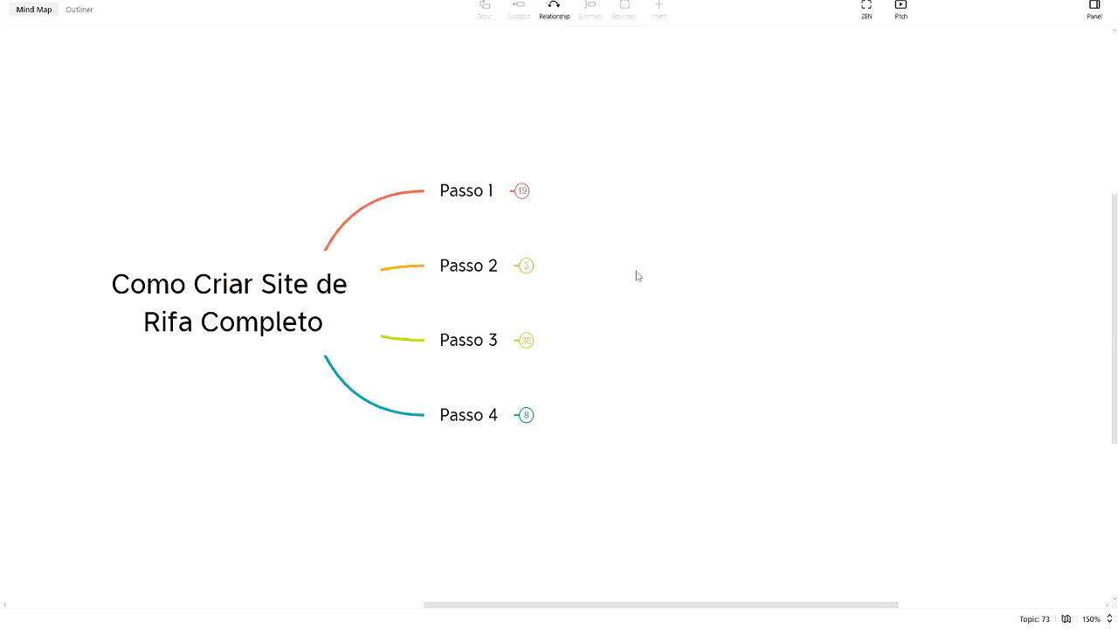
Expand Passo 1, Domínio and Nome do seu site to reveal the six example domains
left_click(522, 192)
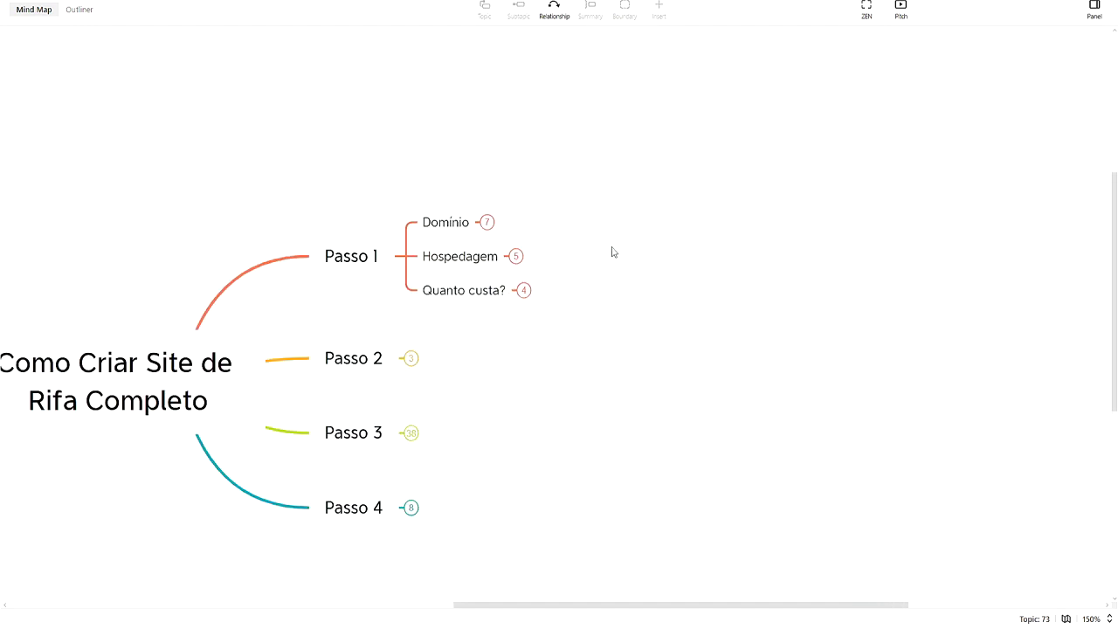
left_click_drag(613, 253, 605, 221)
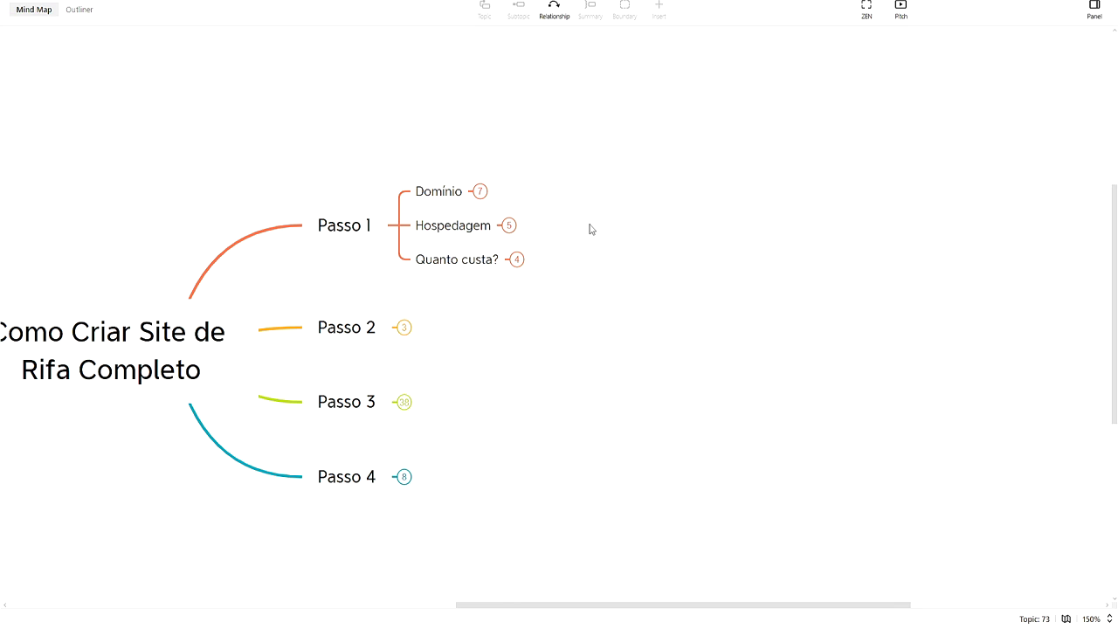
left_click(479, 191)
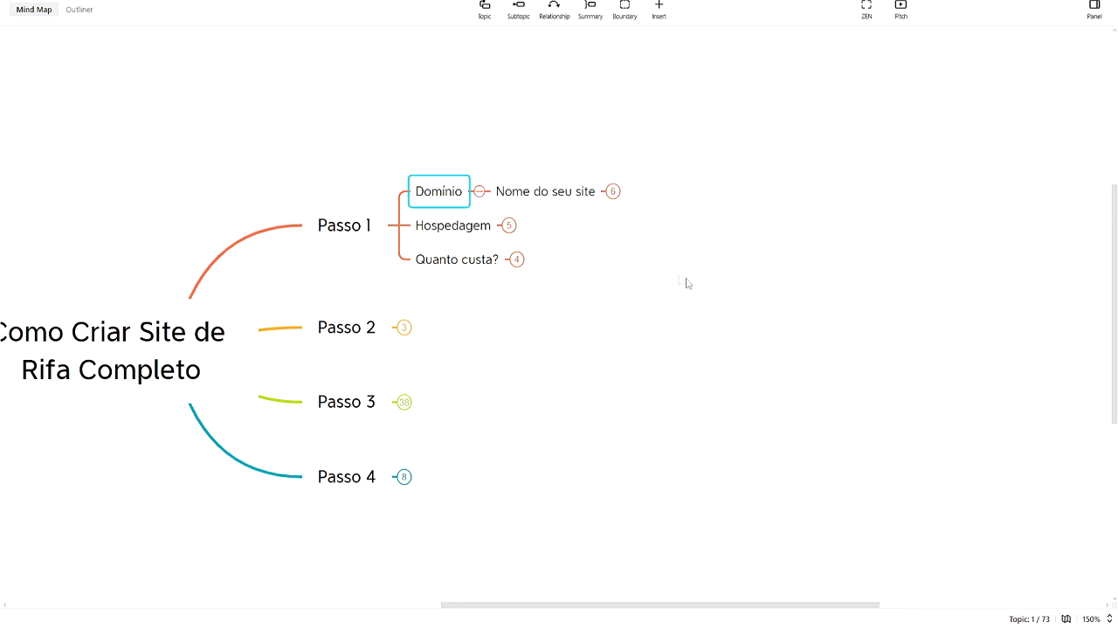
left_click_drag(664, 270, 502, 271)
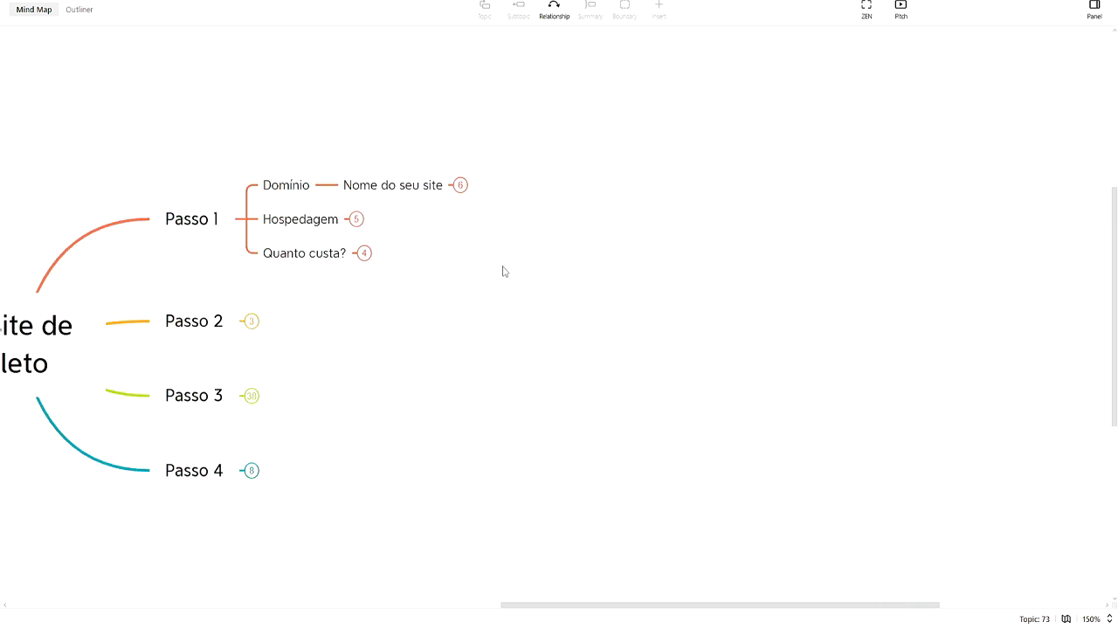
left_click(460, 184)
left_click_drag(588, 285, 554, 374)
left_click_drag(734, 190, 715, 220)
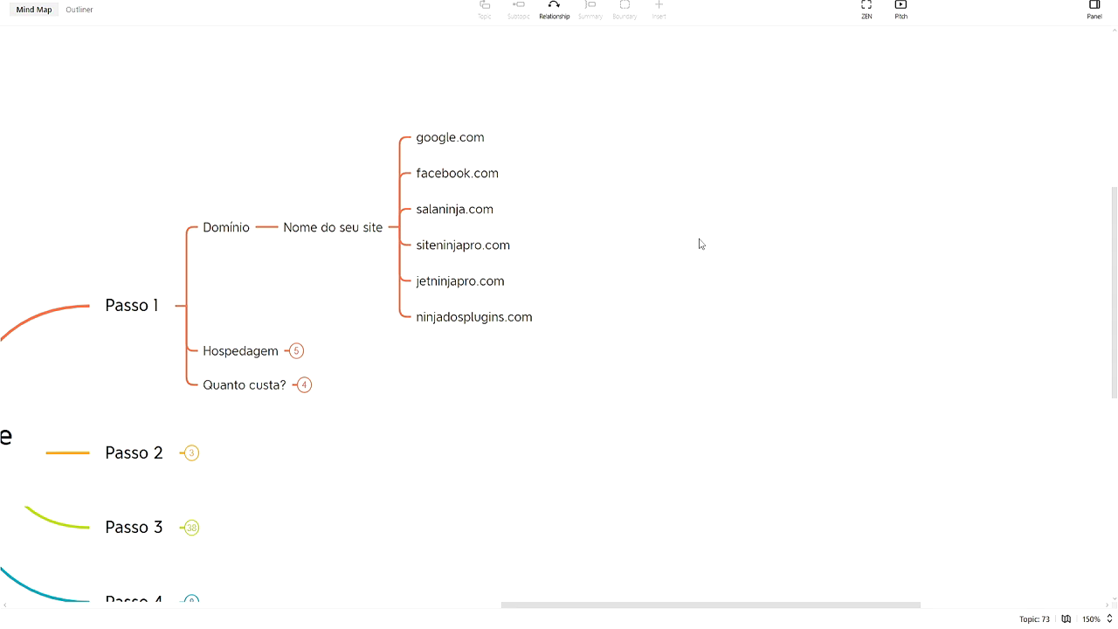
Marquee-select example domains like siteninjapro.com, jetninjapro.com and ninjadosplugins.com to point them out
left_click_drag(668, 358, 455, 219)
left_click(528, 223)
left_click_drag(533, 233, 514, 296)
left_click_drag(579, 276, 514, 254)
left_click(556, 247)
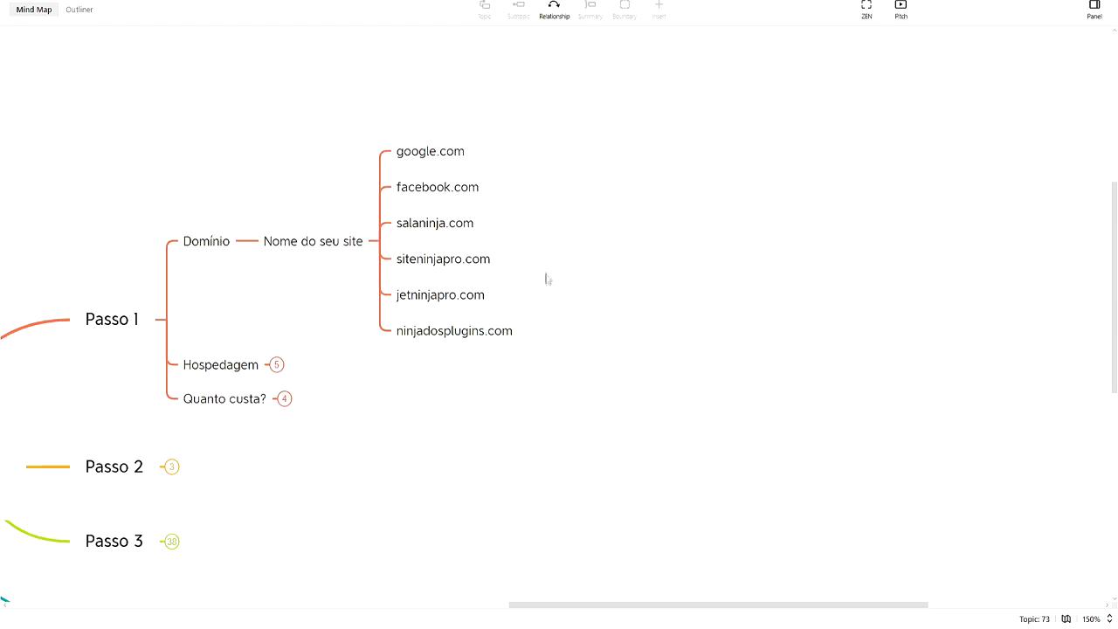
left_click_drag(548, 280, 476, 289)
left_click(629, 297)
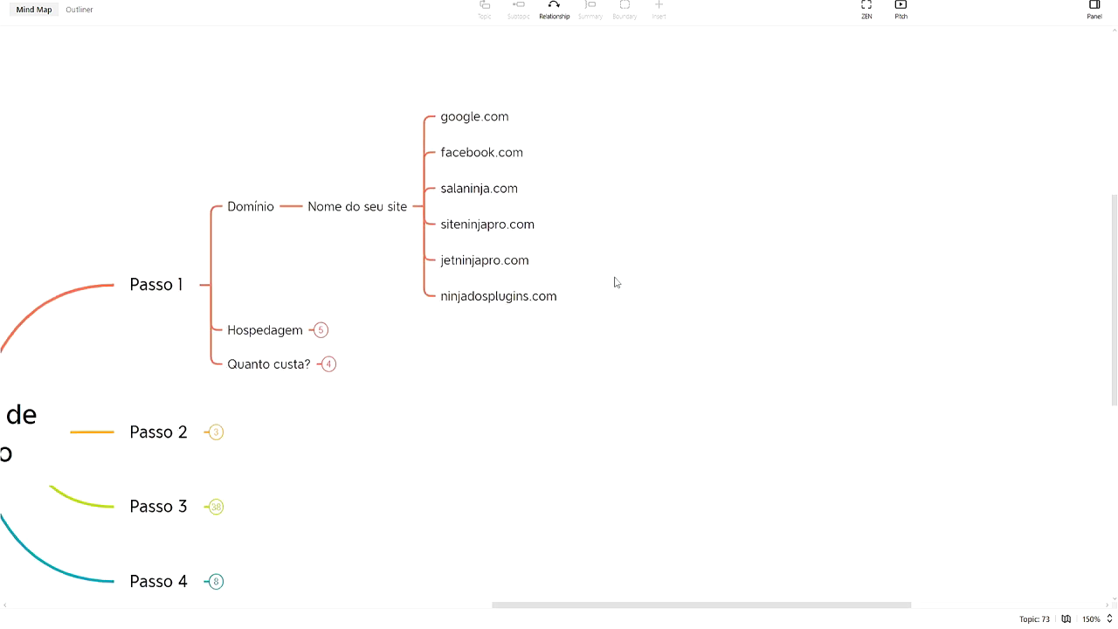
left_click_drag(624, 360, 469, 290)
left_click(648, 400)
left_click_drag(605, 369, 726, 390)
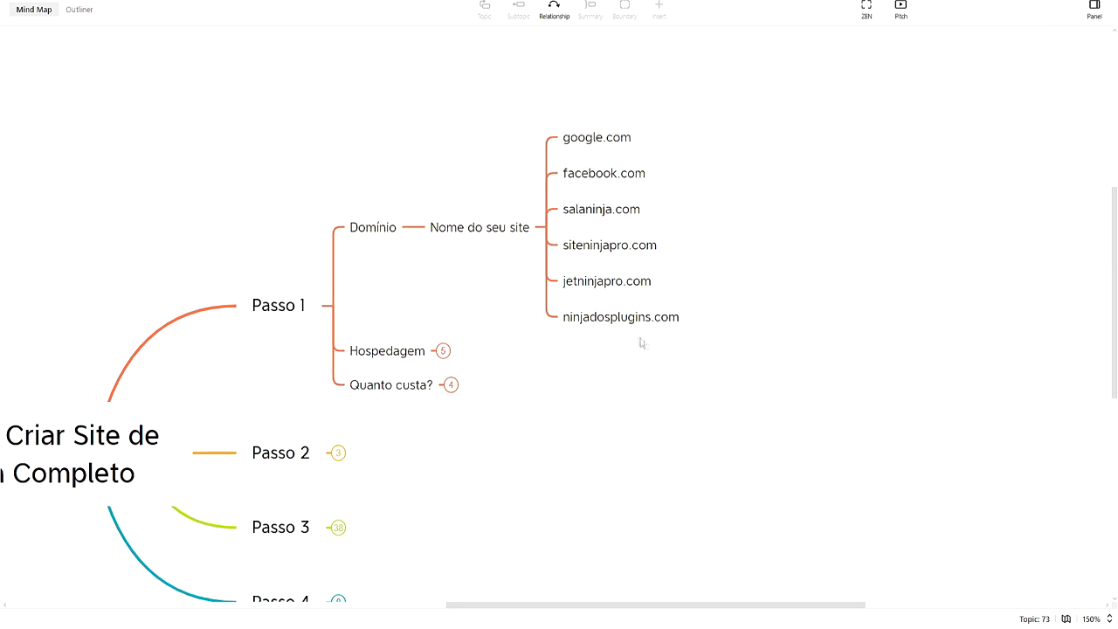
Expand Hospedagem and its Ex: topic to show Foto, Vídeo and Textos
left_click(442, 350)
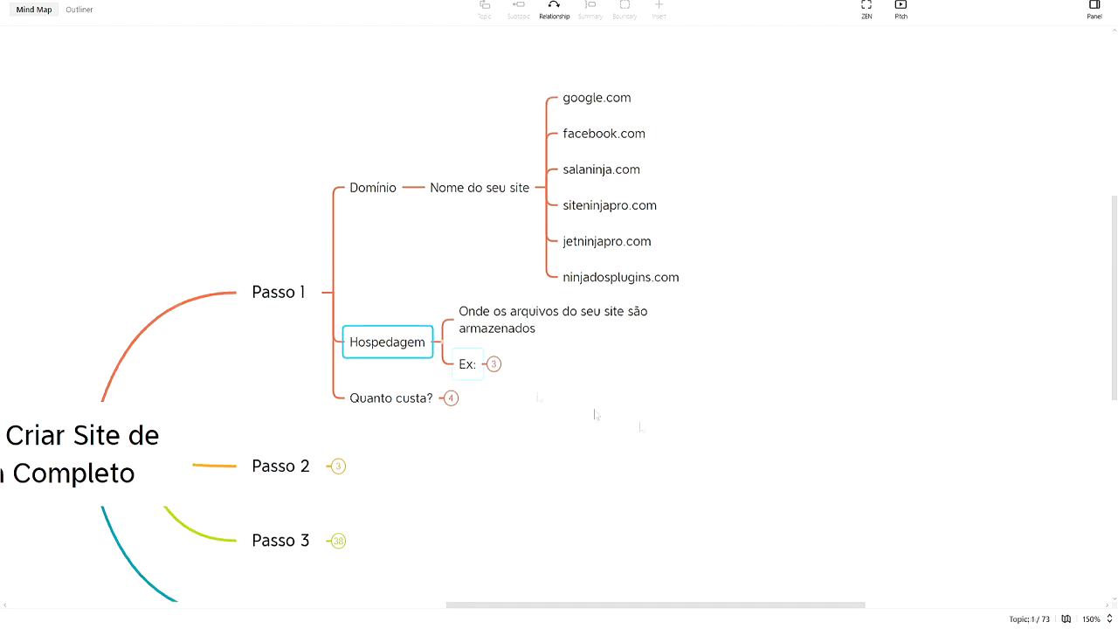
scroll(463, 388, "right", 2)
scroll(463, 388, "down", 1)
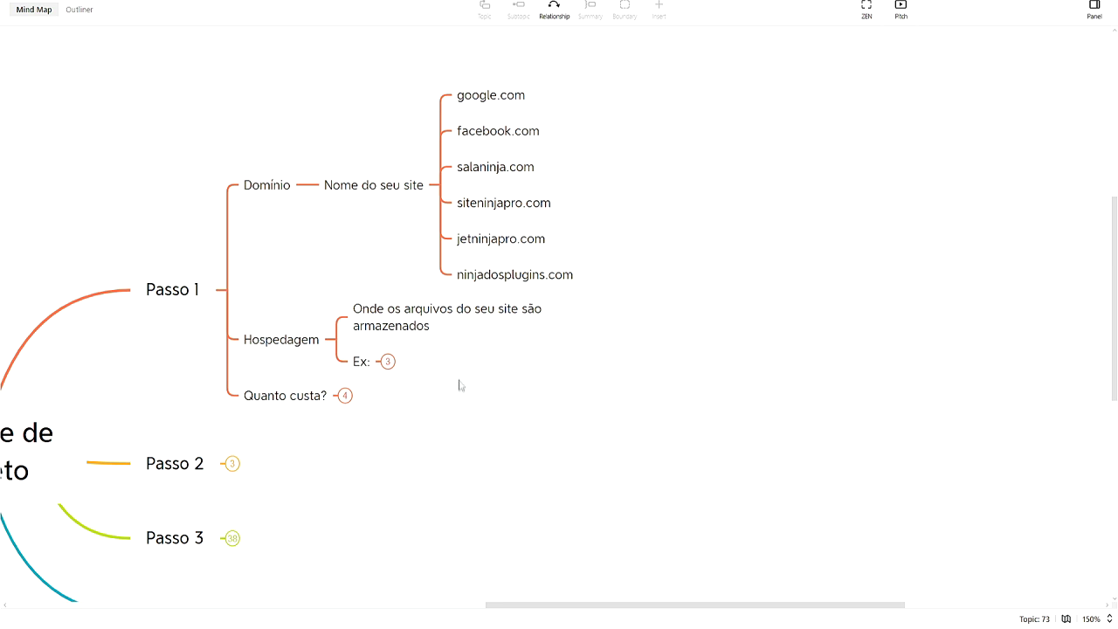
left_click(389, 363)
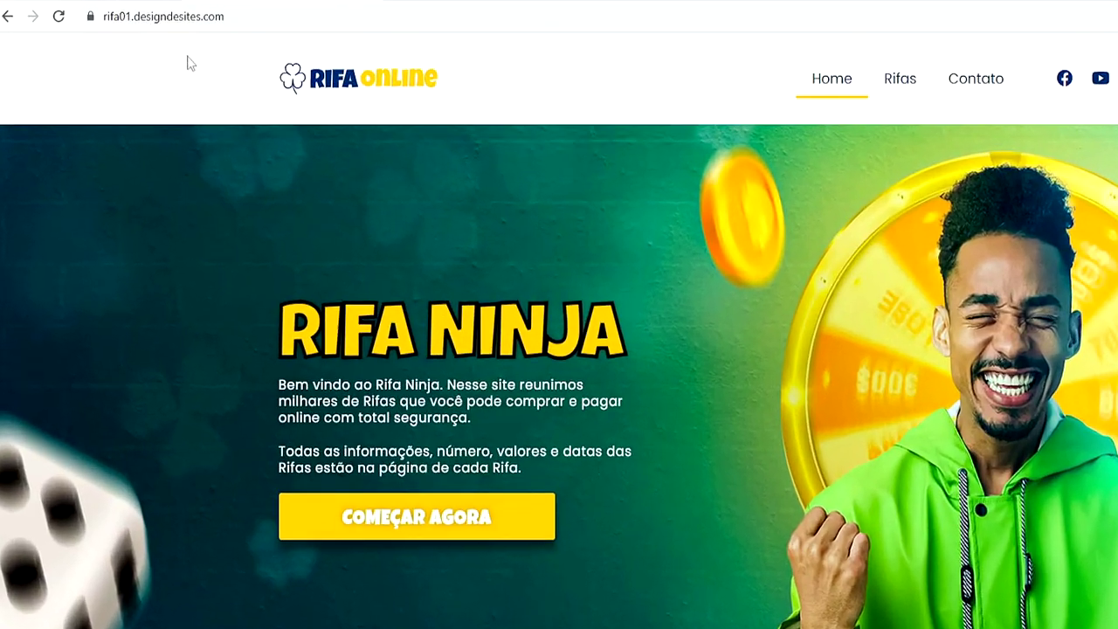
left_click_drag(109, 11, 143, 20)
left_click(474, 236)
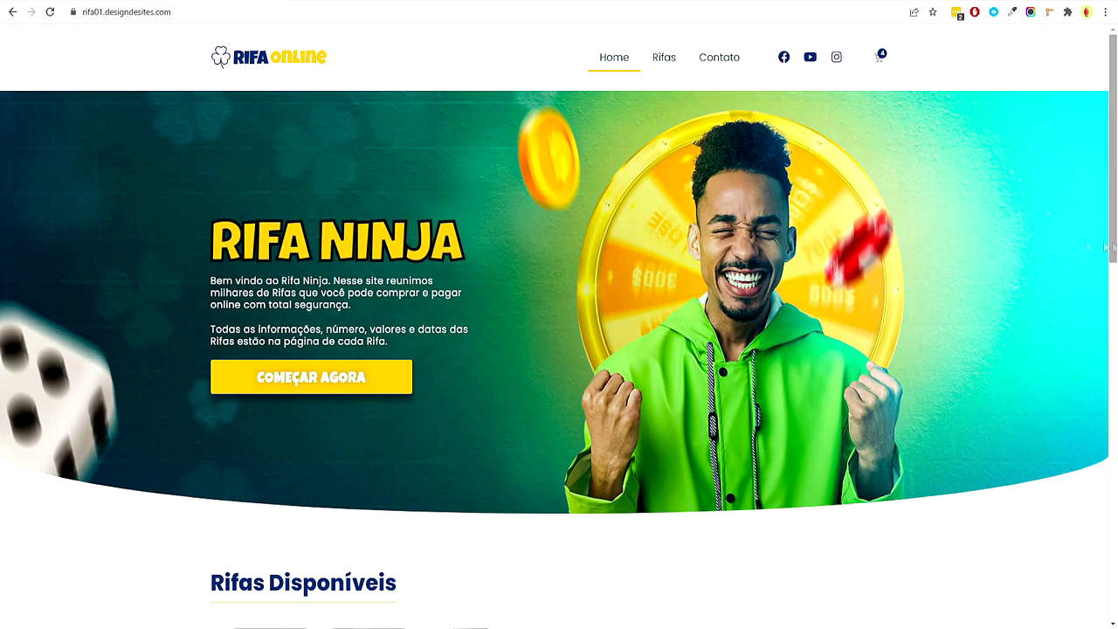
left_click_drag(301, 353, 468, 286)
left_click(481, 289)
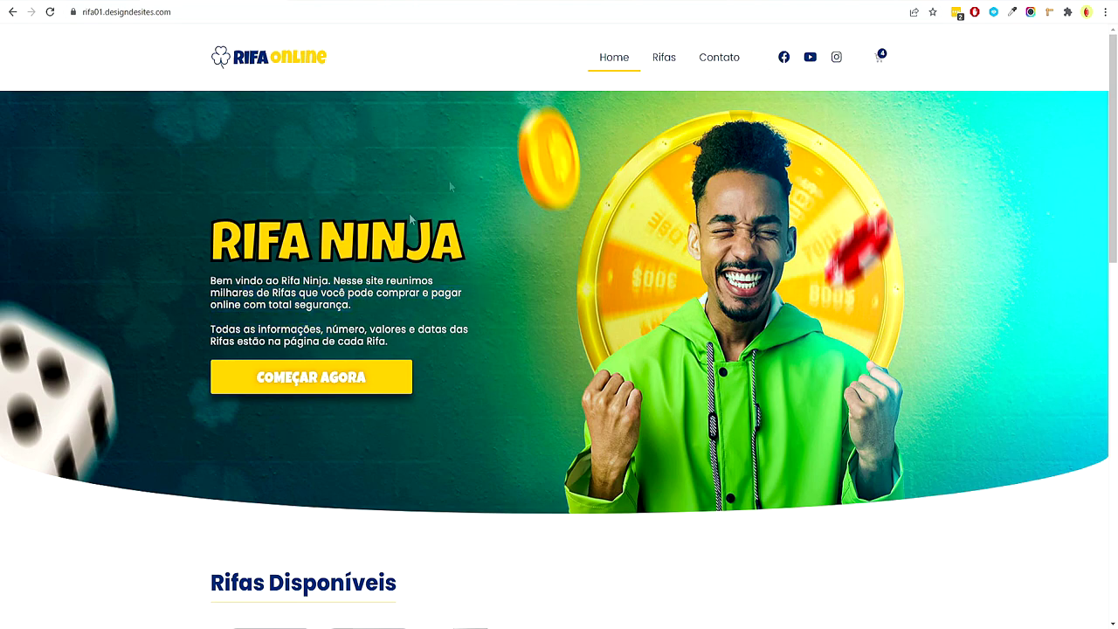
scroll(646, 331, "down", 7)
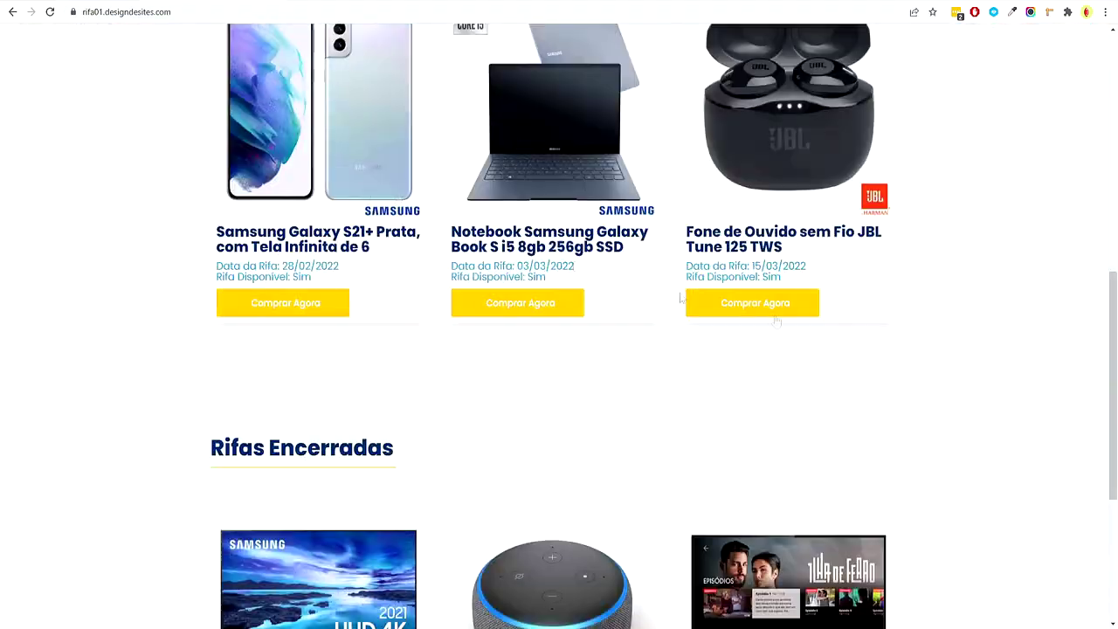
scroll(1008, 443, "down", 4)
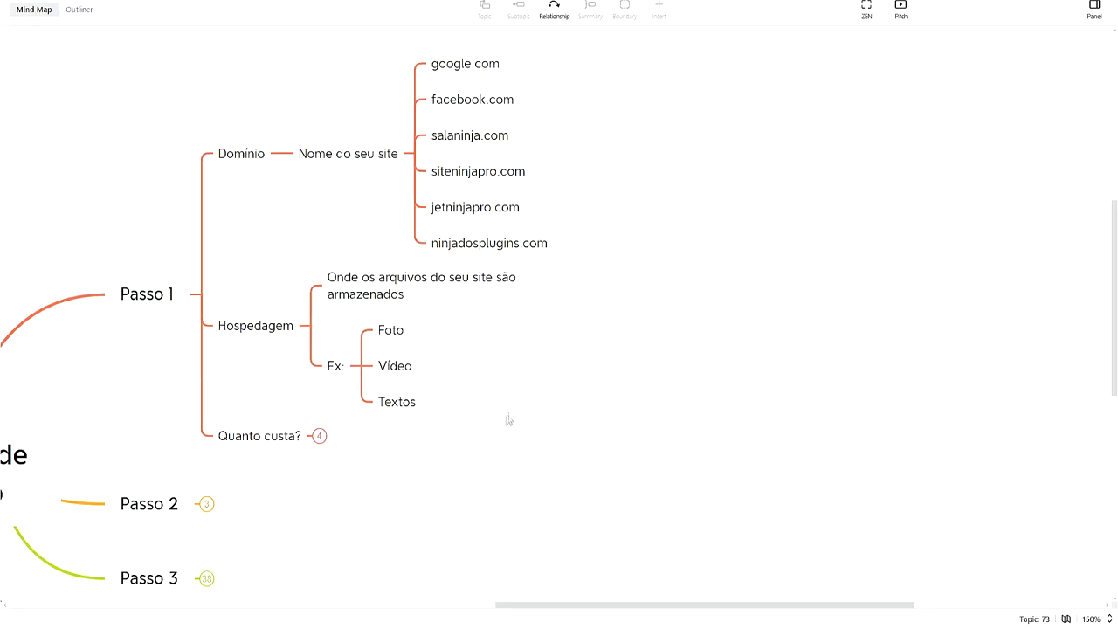
Expand Quanto custa? and its Domínio and Hospedagem cost subtopics
left_click_drag(507, 416, 673, 387)
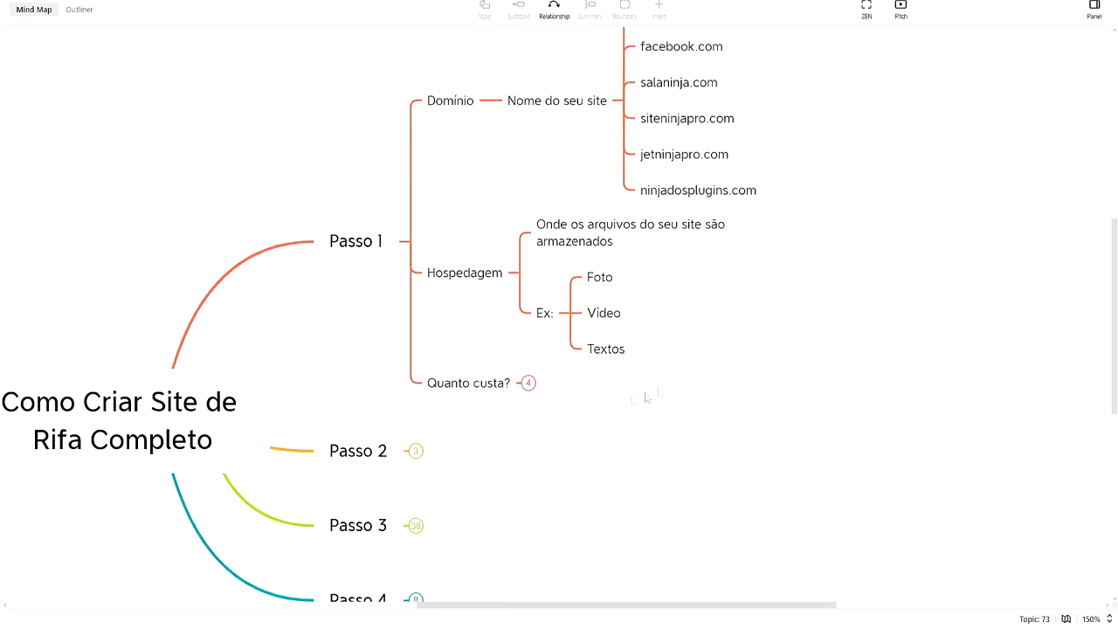
left_click(463, 382)
left_click_drag(798, 511, 554, 449)
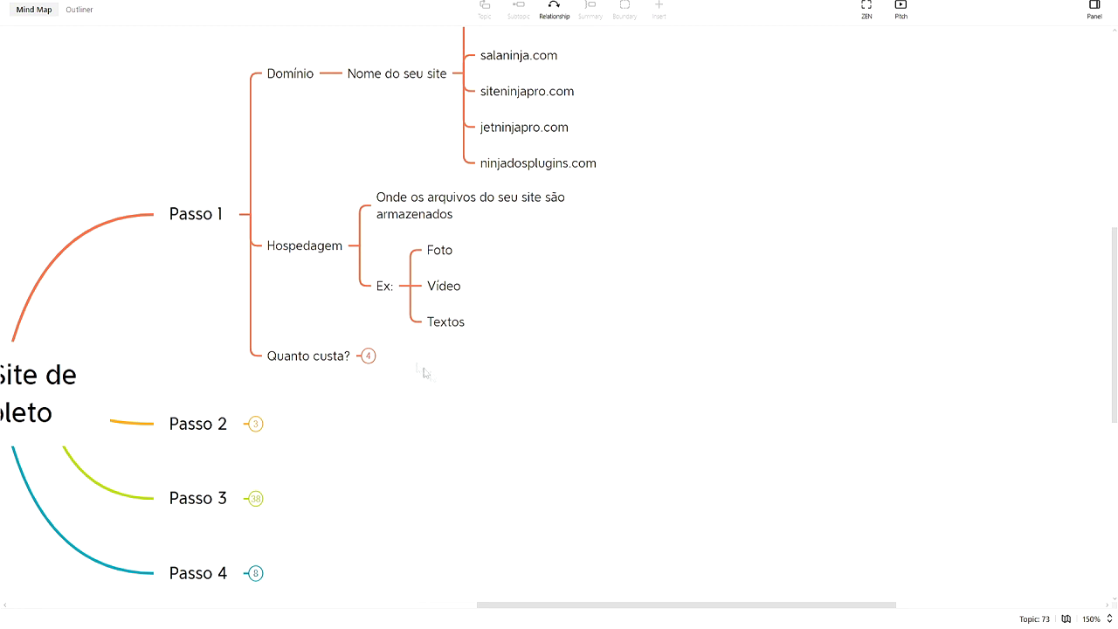
left_click(367, 356)
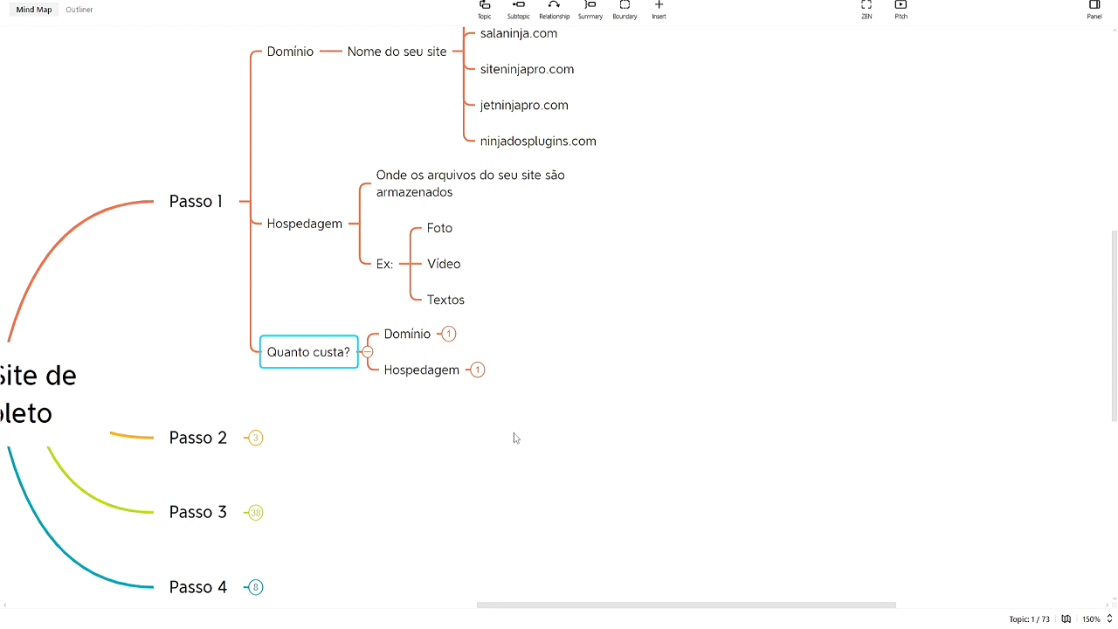
left_click_drag(512, 437, 451, 422)
left_click(388, 322)
left_click_drag(588, 361, 644, 364)
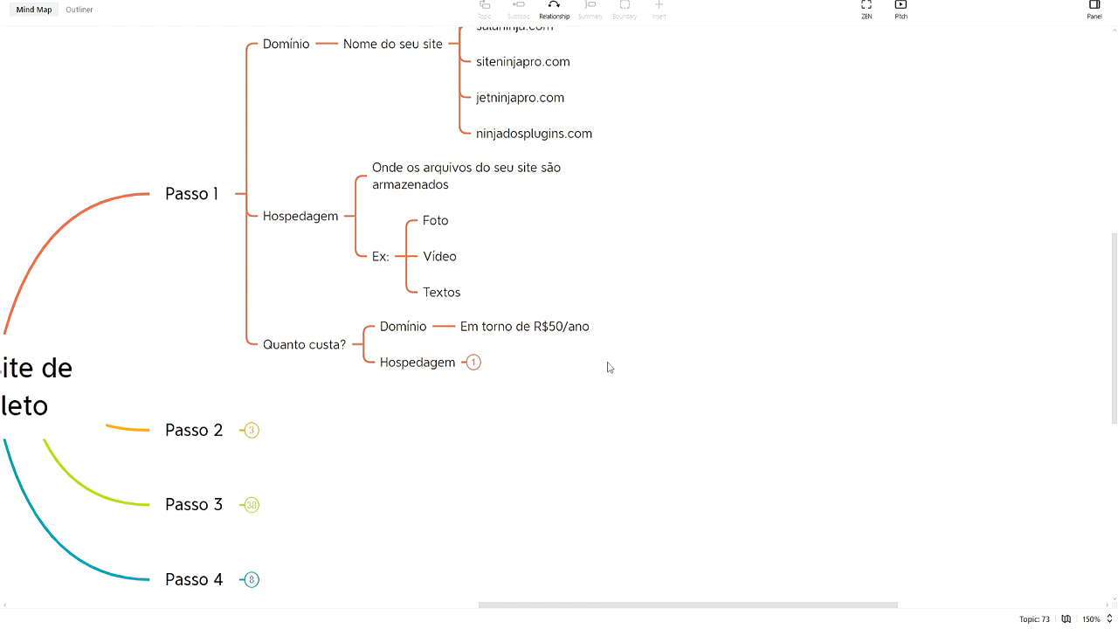
left_click(463, 367)
left_click(473, 361)
left_click_drag(598, 400, 515, 398)
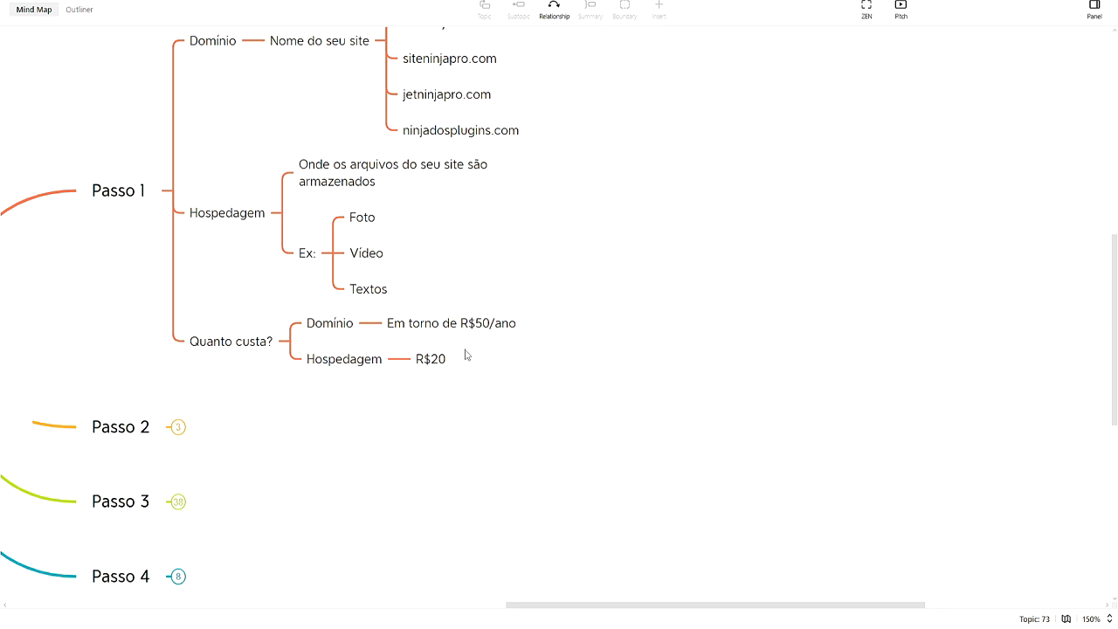
Change the hosting price topic from R$20 to R$20/Mês
left_click(448, 361)
left_click(449, 363)
type("/Mês")
key("Return")
left_click_drag(580, 309, 669, 285)
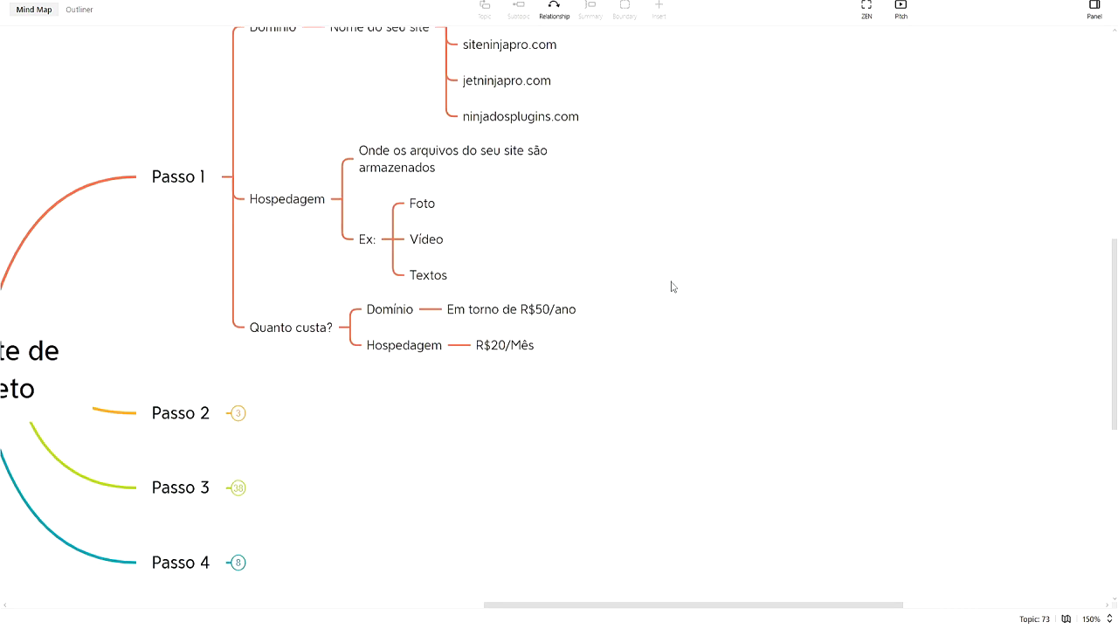
Add a GRÁTIS subtopic after Em torno de R$50/ano
key("Up")
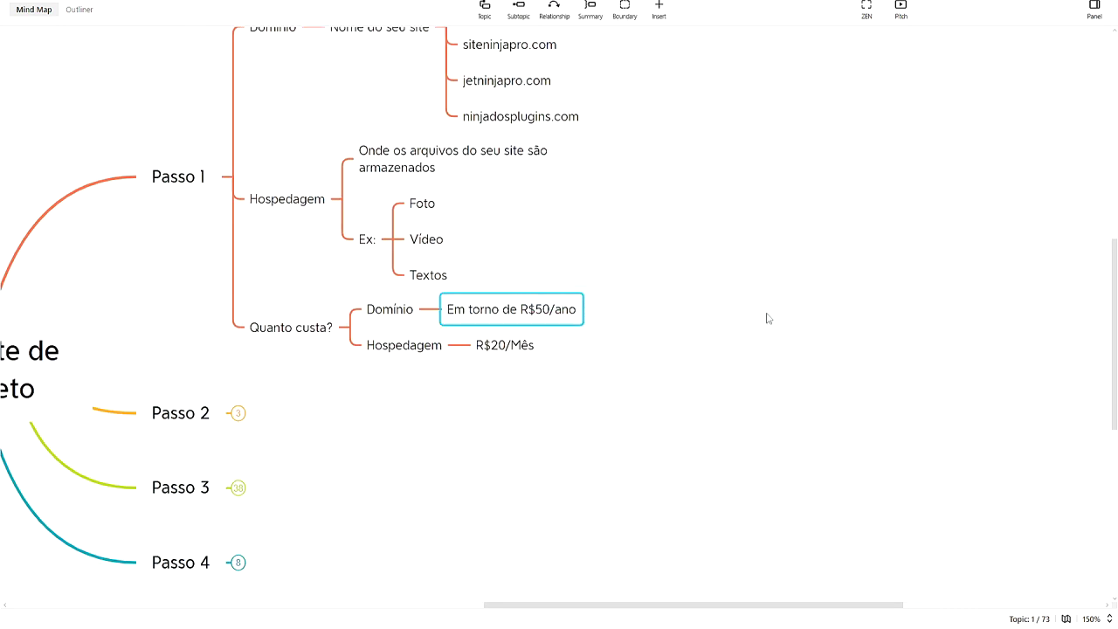
left_click_drag(768, 317, 673, 314)
left_click(505, 315)
key("Tab")
type("GRÁTIS")
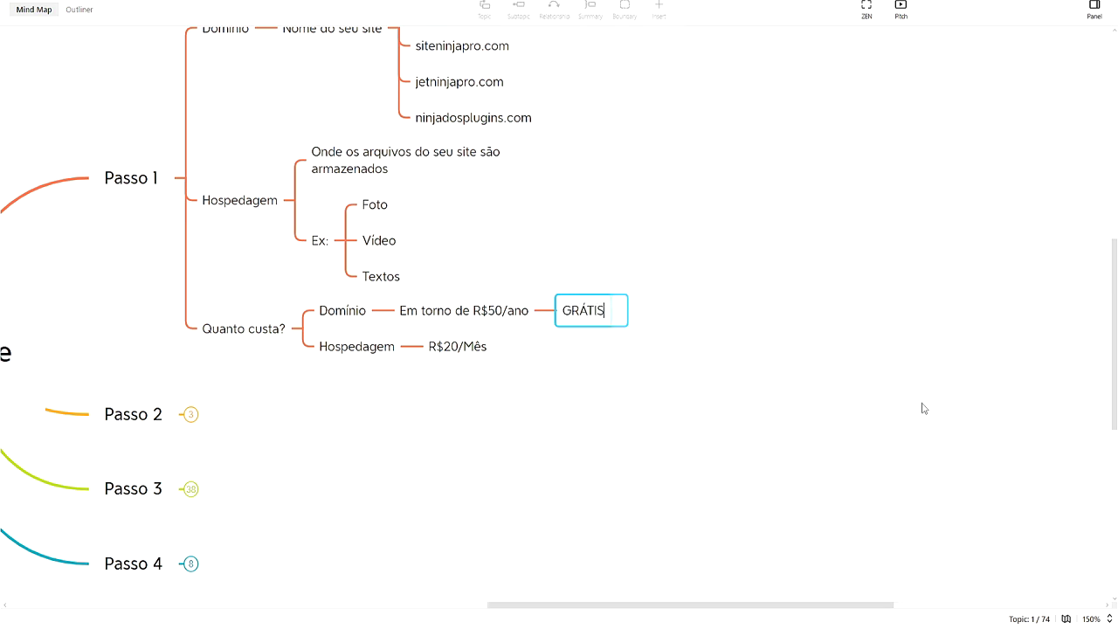
key("Return")
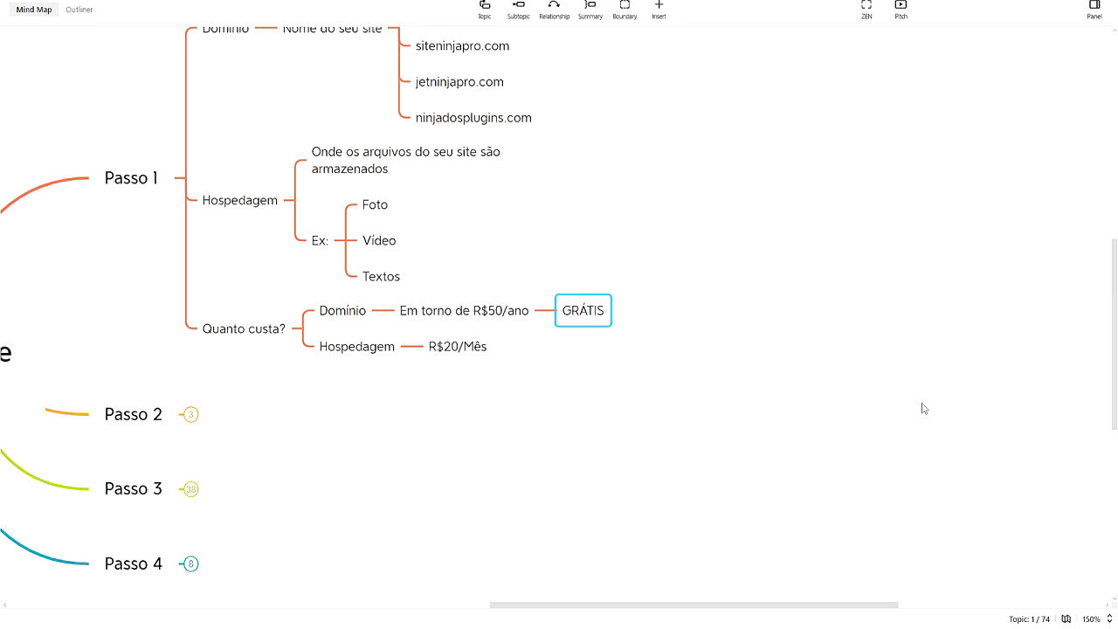
left_click(690, 365)
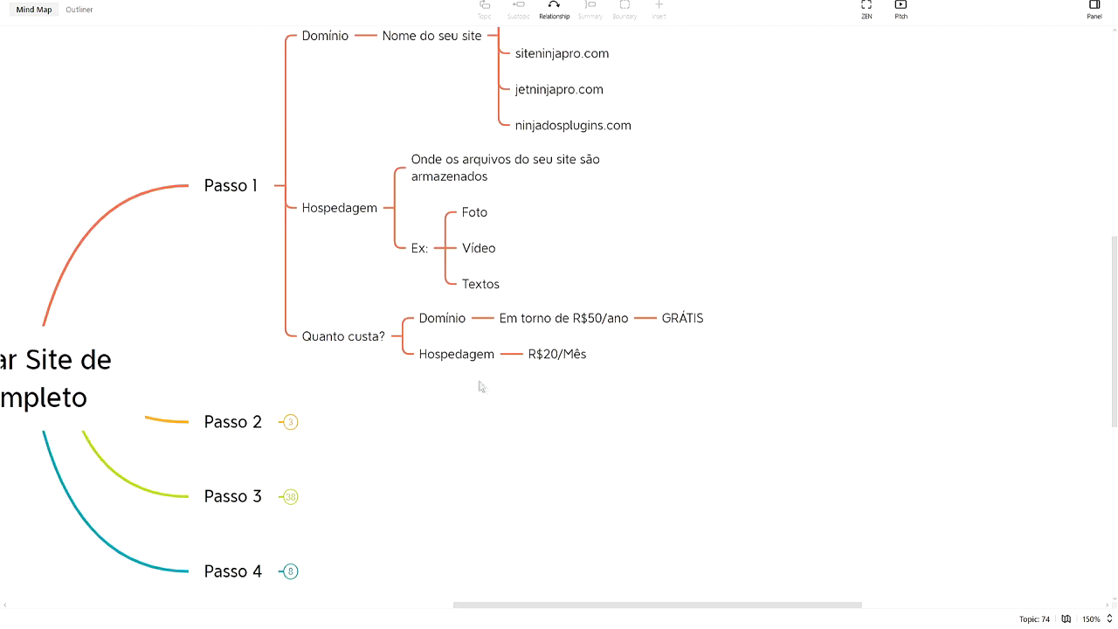
Box-select R$20/Mês and Hospedagem to point them out, then clear the selection
left_click_drag(641, 404, 448, 373)
left_click_drag(570, 384, 458, 321)
key("Escape")
left_click_drag(589, 384, 689, 452)
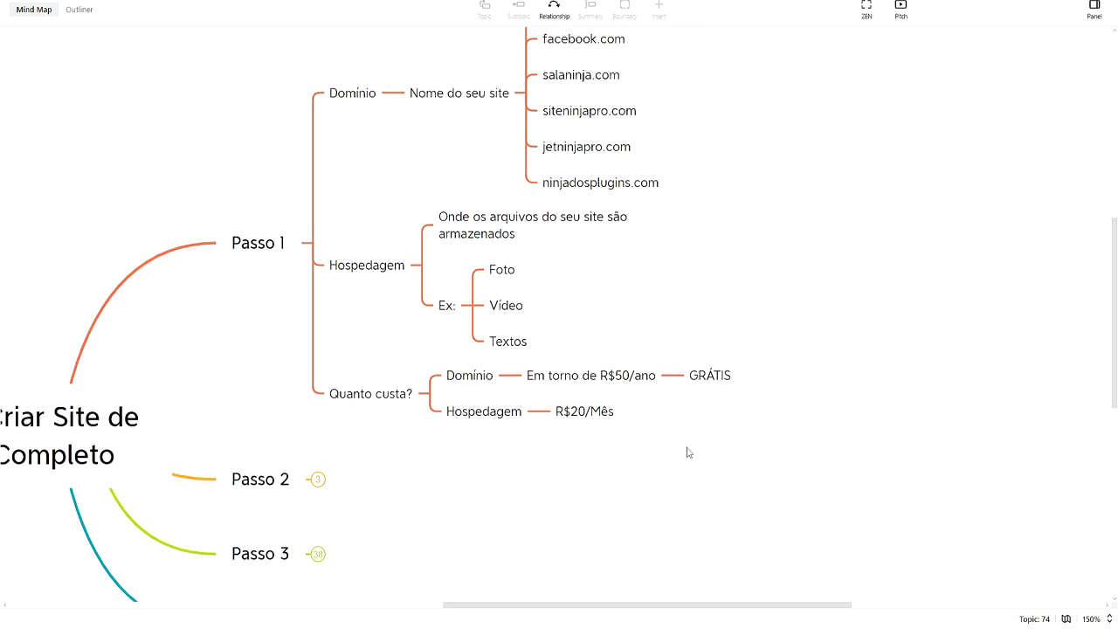
left_click_drag(485, 465, 555, 417)
left_click(611, 484)
Switch to the Hostinger 2022 offers page in Chrome and scroll through it
mouse_move(554, 624)
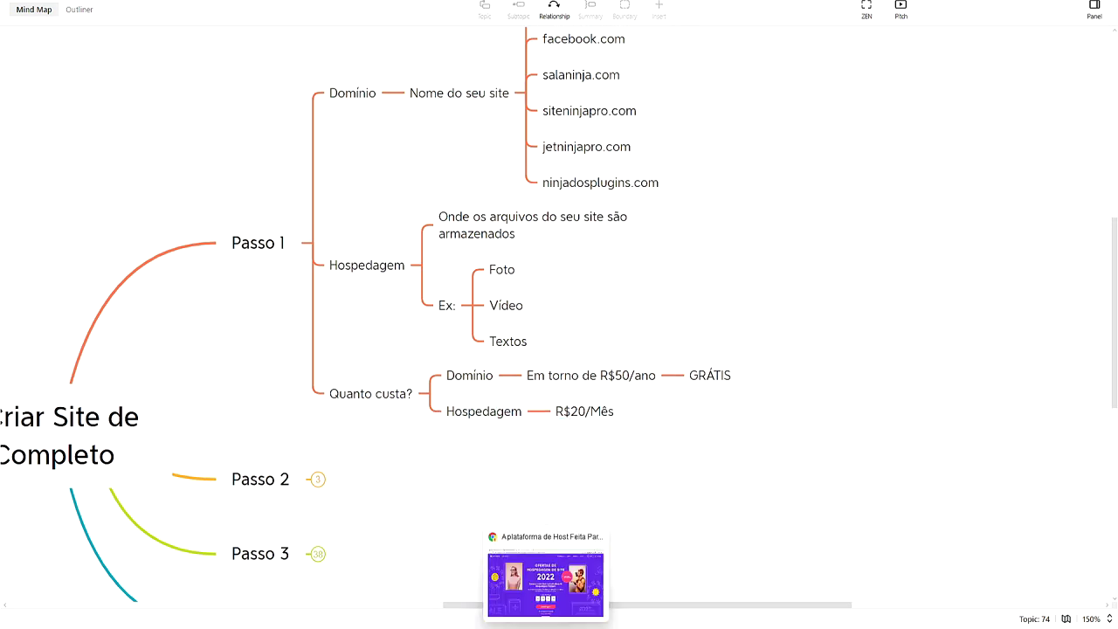
left_click(554, 577)
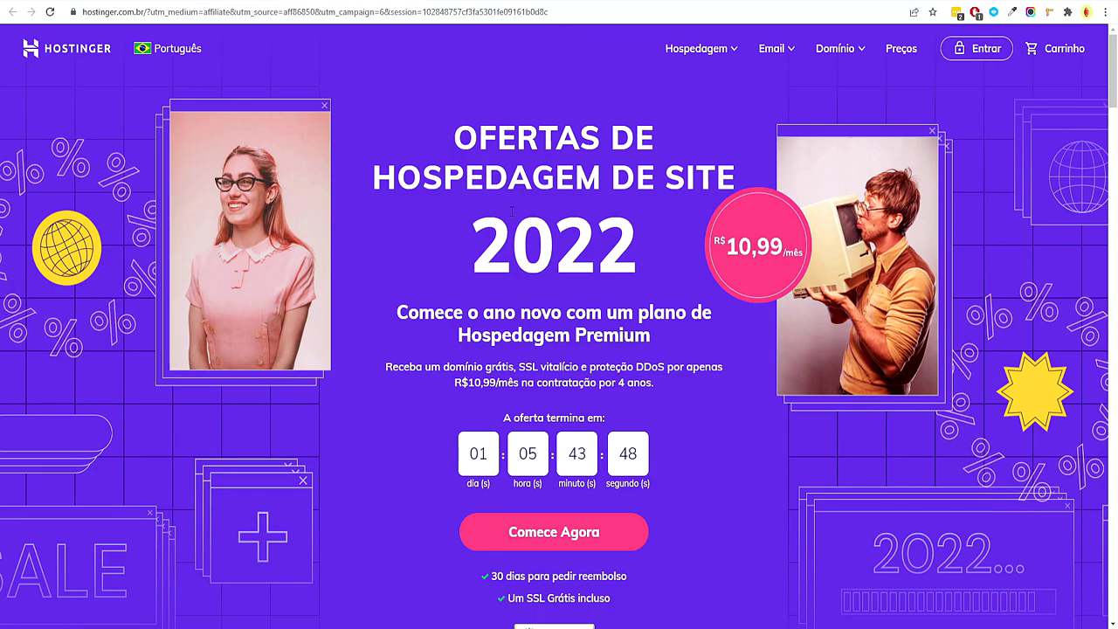
scroll(586, 235, "down", 9)
scroll(858, 244, "up", 4)
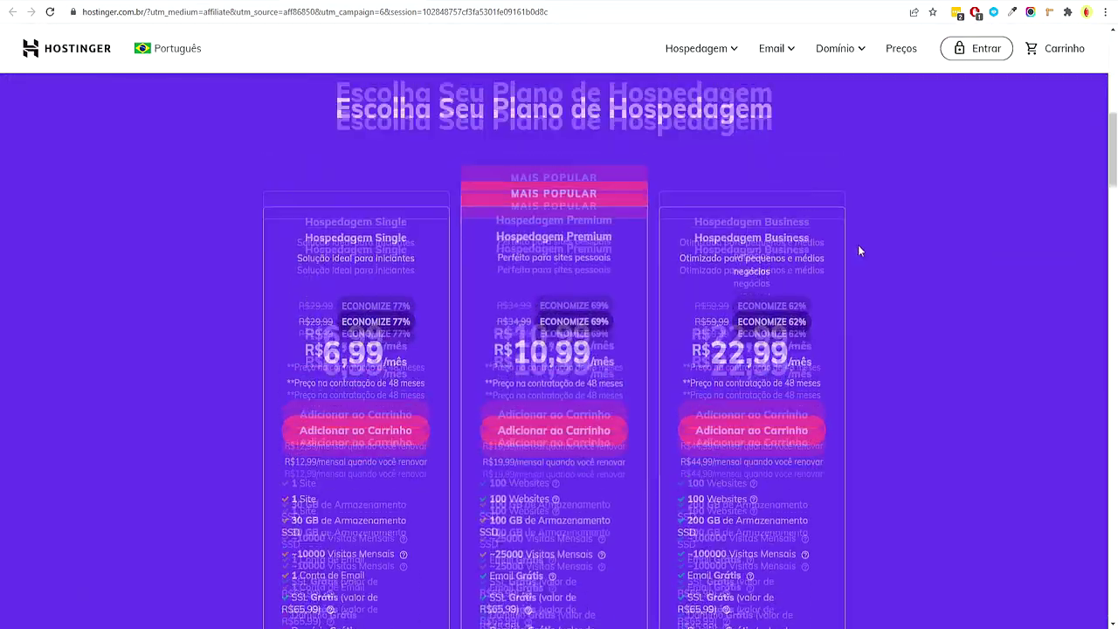
scroll(581, 203, "up", 2)
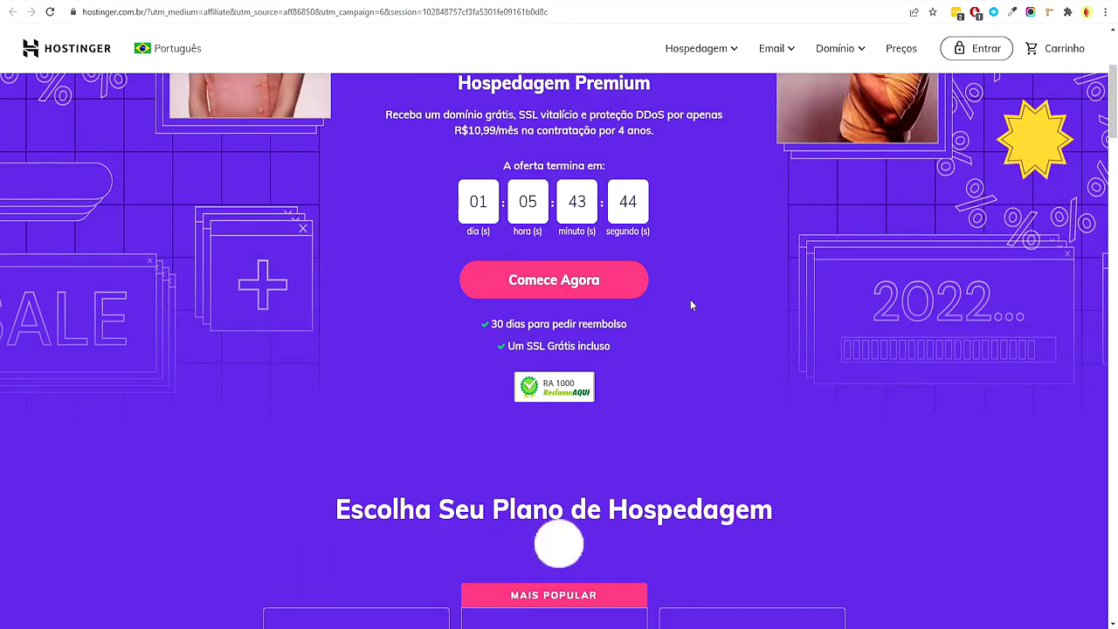
scroll(690, 305, "up", 2)
scroll(690, 305, "up", 2)
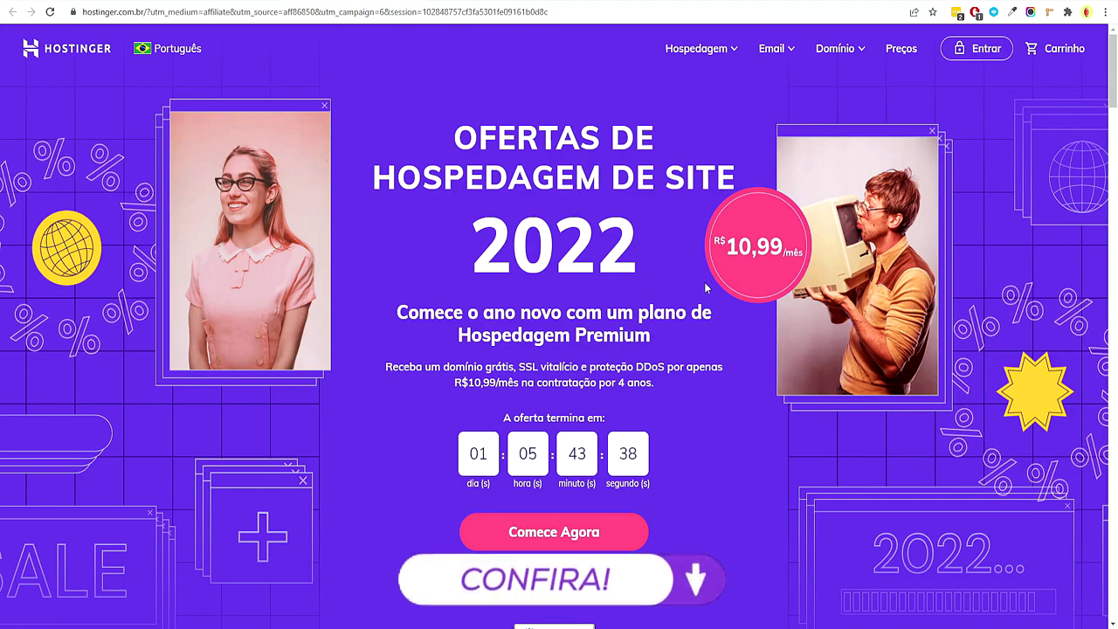
scroll(690, 284, "down", 5)
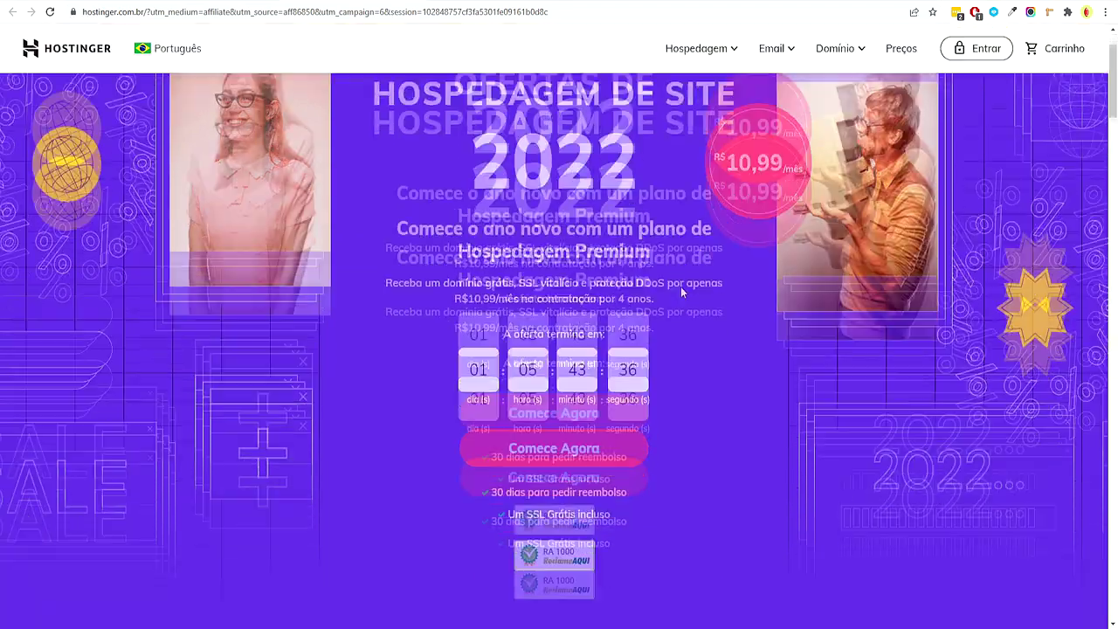
scroll(691, 286, "down", 2)
Highlight the Escolha Seu Plano de Hospedagem heading and the Single, Premium and Business plan names
left_click_drag(392, 131, 711, 181)
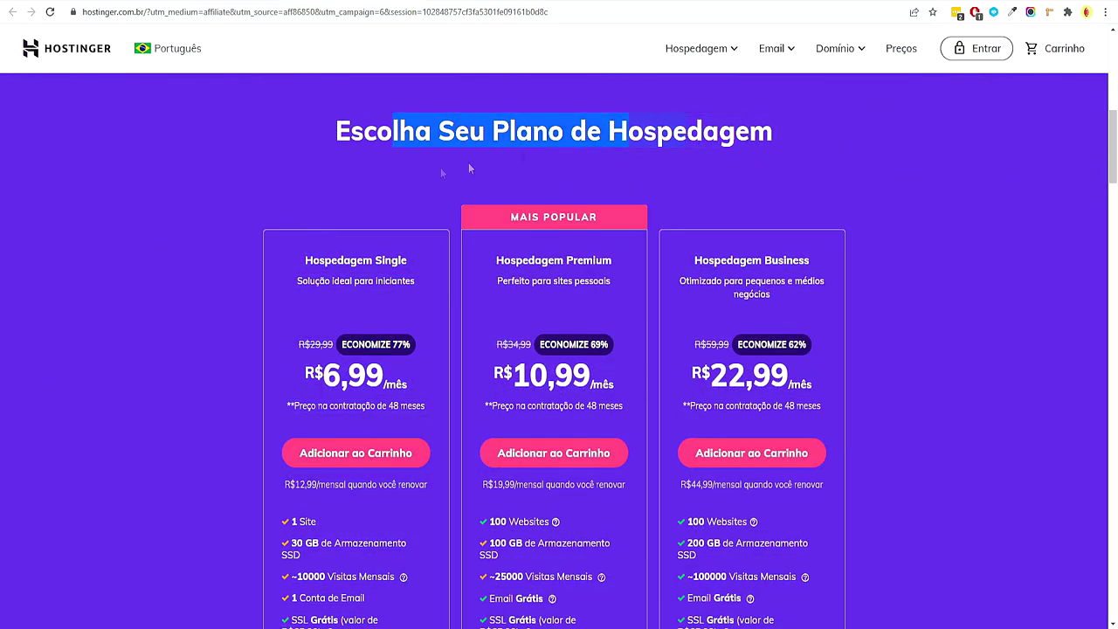
left_click(712, 182)
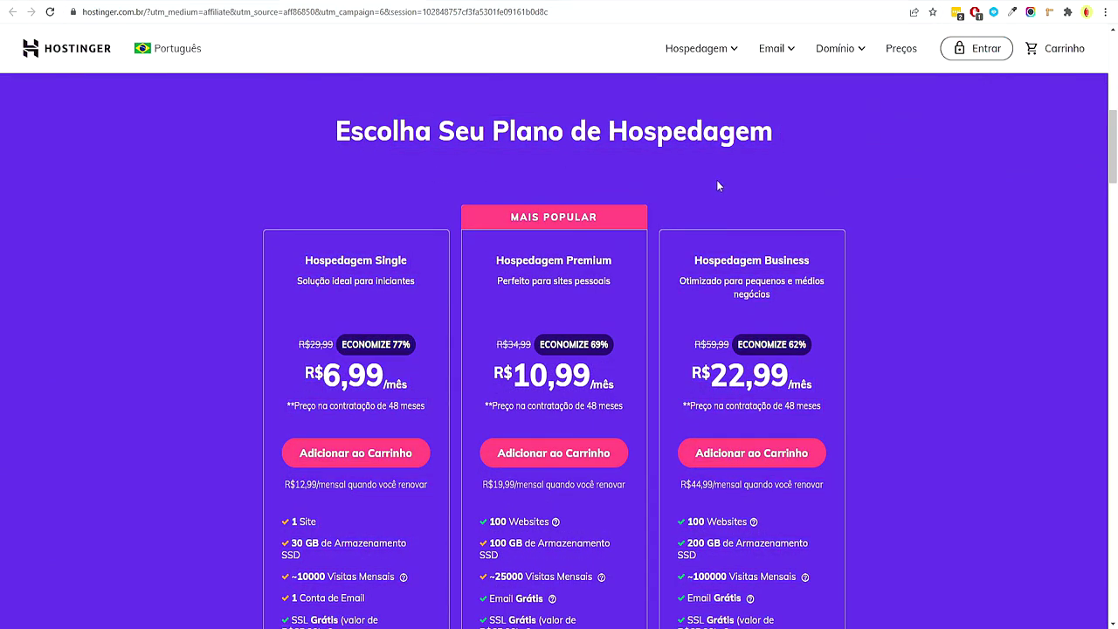
scroll(716, 180, "down", 2)
double_click(391, 127)
double_click(592, 130)
double_click(780, 133)
left_click(886, 187)
left_click_drag(556, 124, 622, 129)
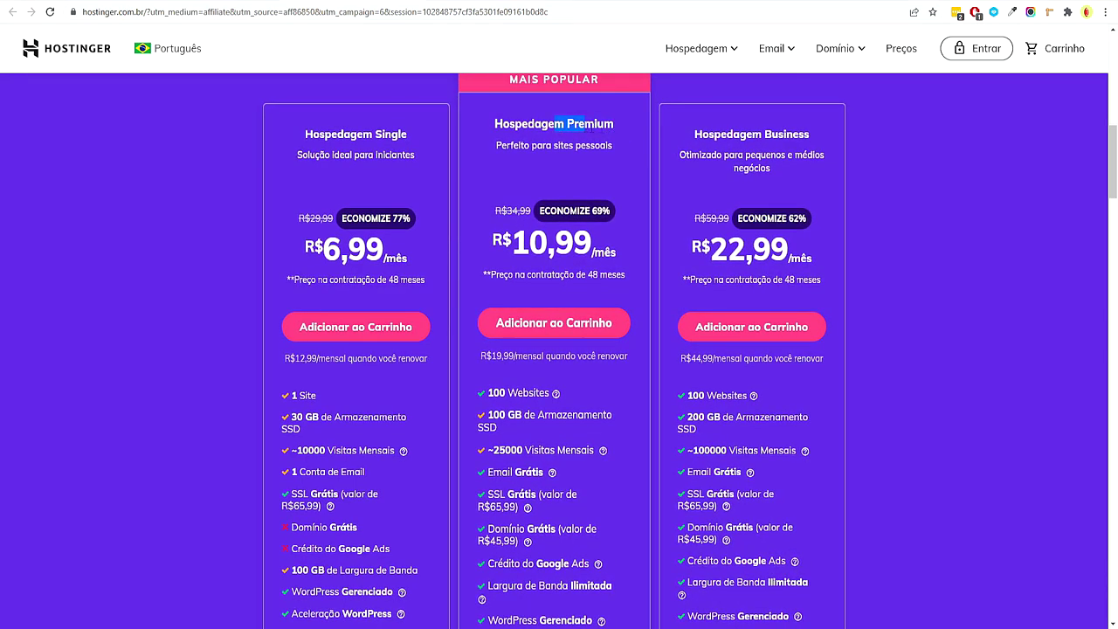
left_click(879, 208)
scroll(467, 205, "down", 1)
scroll(349, 306, "up", 1)
scroll(254, 416, "down", 1)
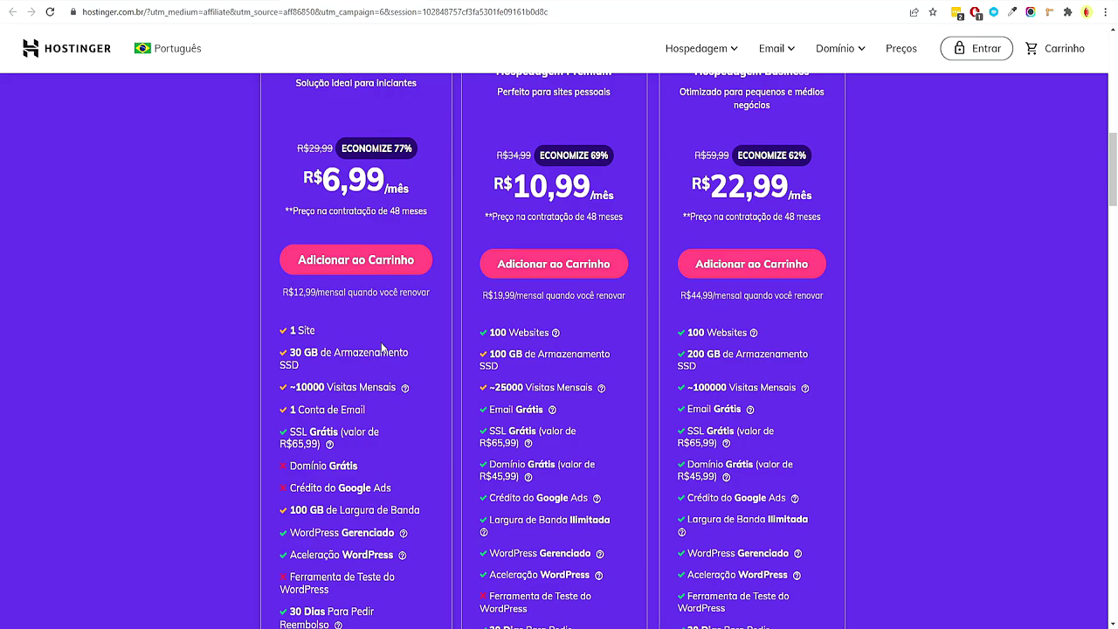
scroll(508, 311, "up", 1)
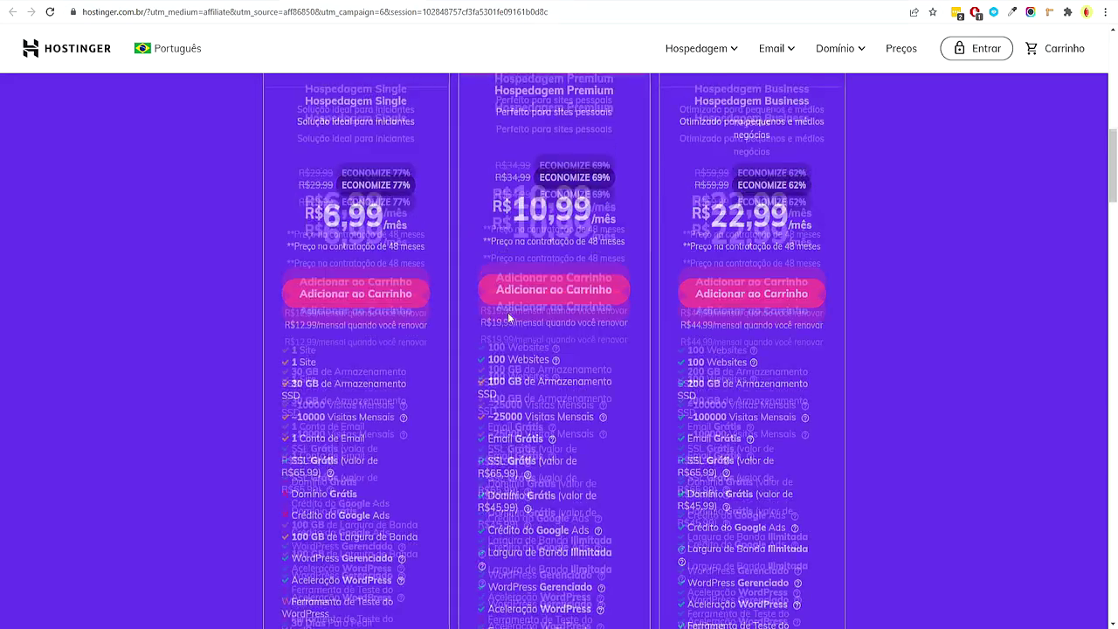
scroll(509, 289, "down", 1)
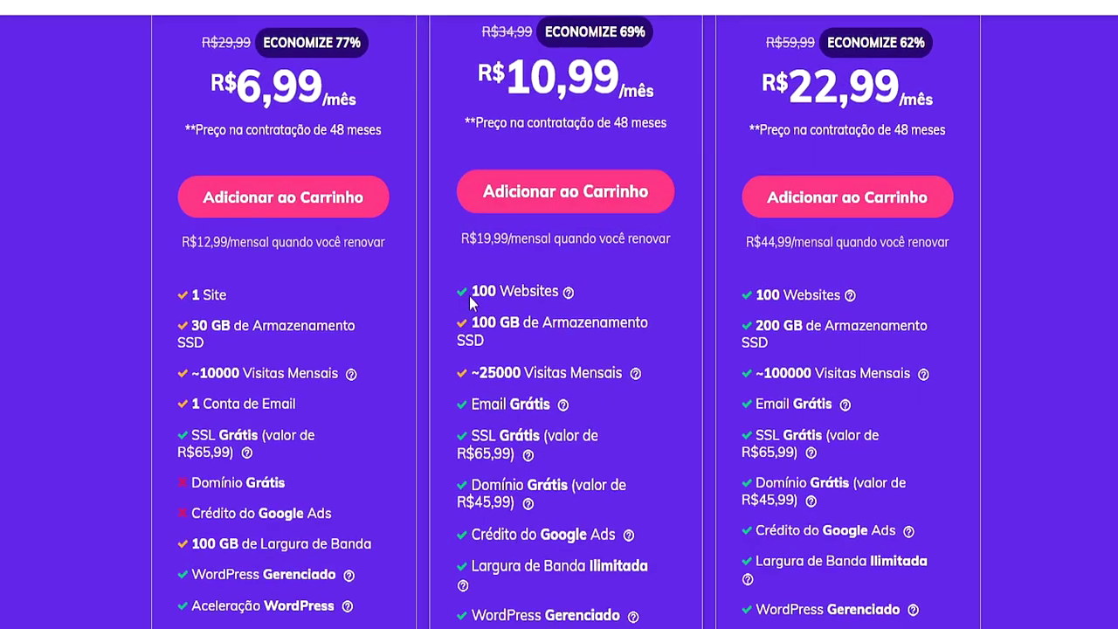
Highlight the Premium plan's 100 GB storage and monthly visits limits
left_click_drag(477, 321, 521, 345)
left_click(522, 345)
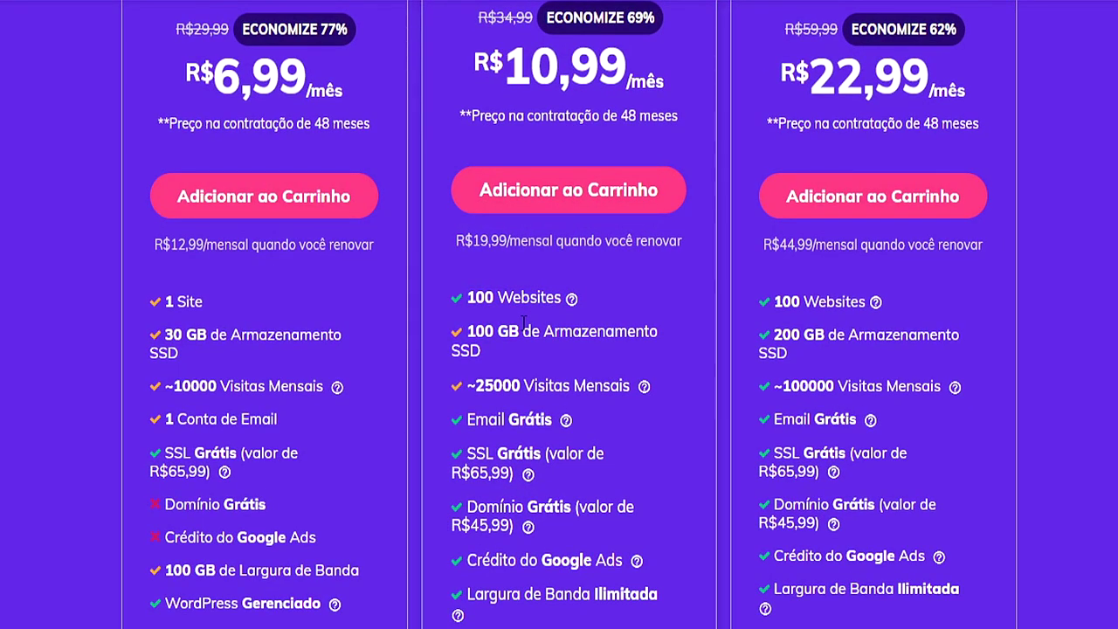
left_click_drag(495, 332, 466, 333)
left_click_drag(547, 387, 553, 421)
left_click(504, 410)
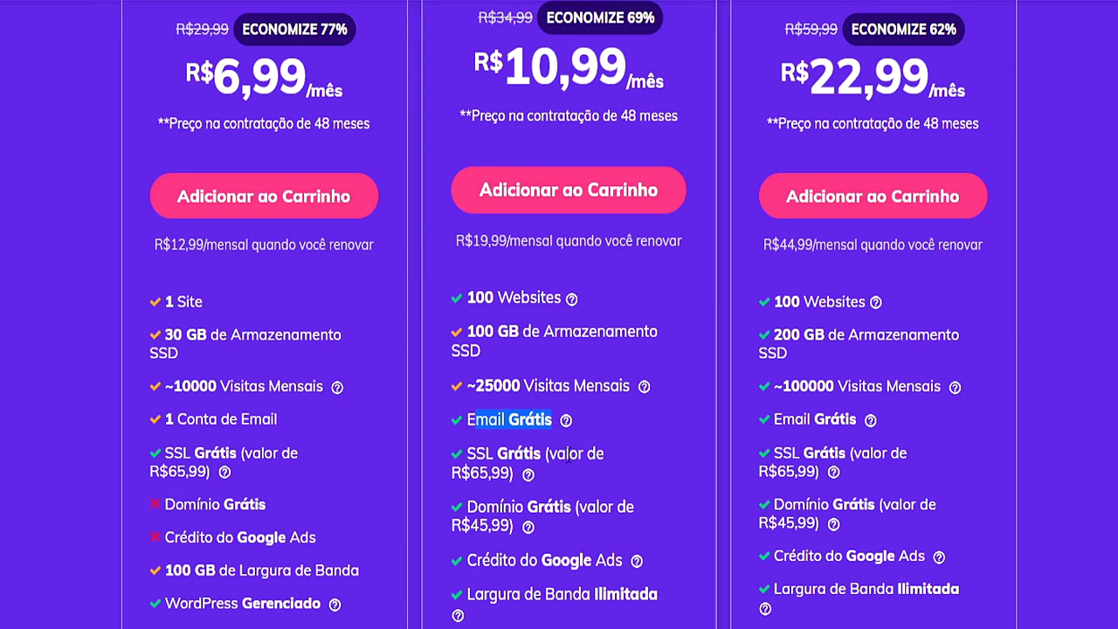
left_click(691, 464)
Scroll through the plan features and add Hospedagem Premium at R$10,99/mês to the cart
right_click(678, 391)
scroll(561, 371, "down", 1)
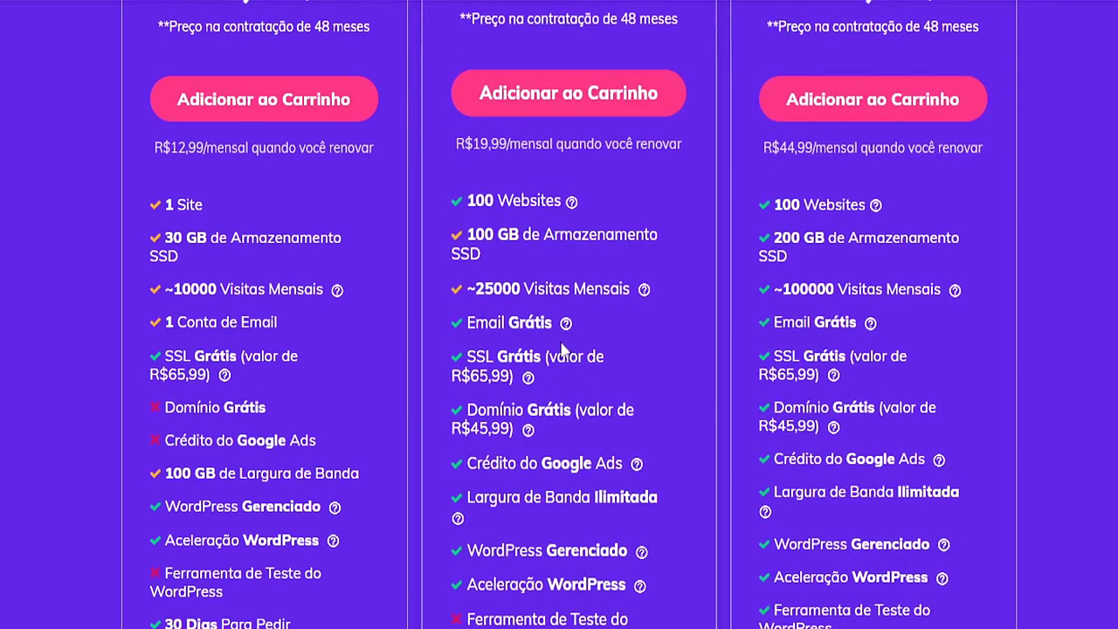
scroll(562, 372, "down", 2)
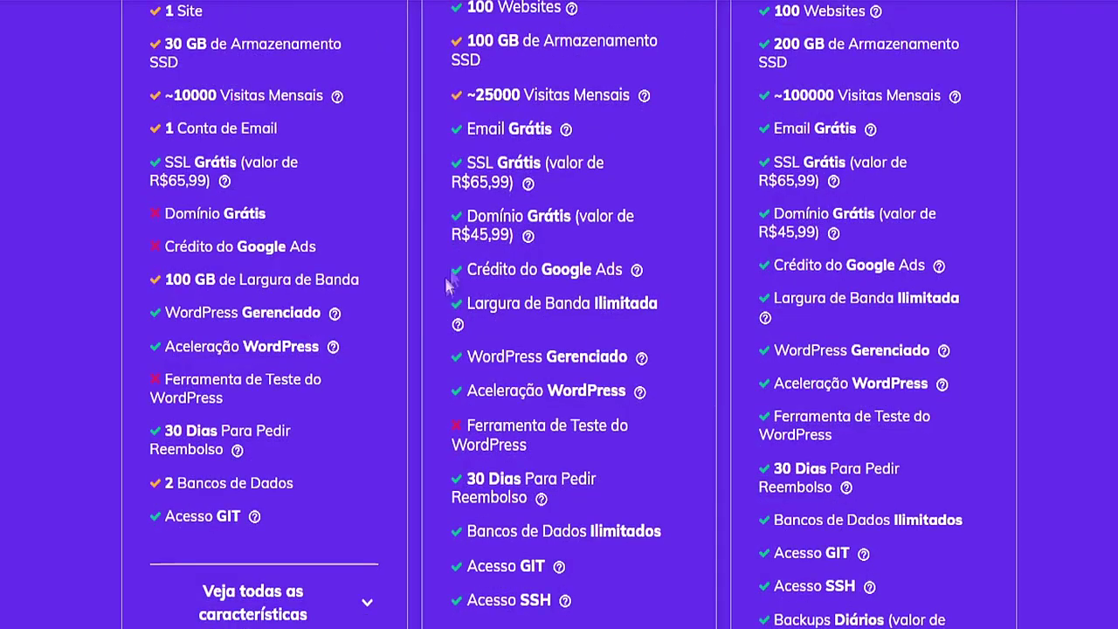
scroll(685, 227, "up", 3)
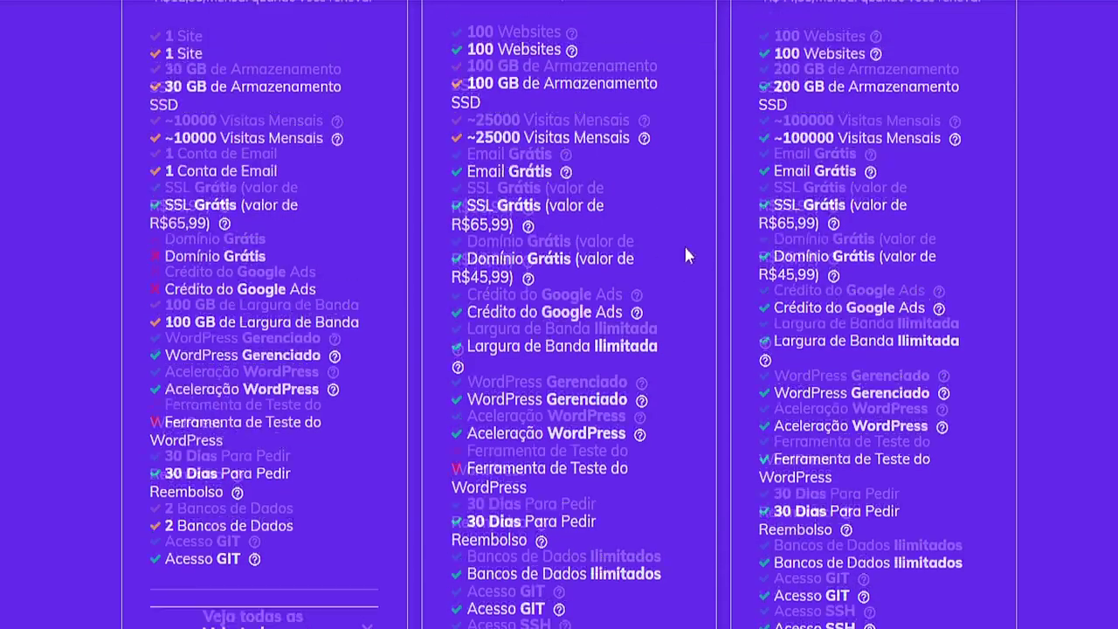
scroll(680, 251, "down", 1)
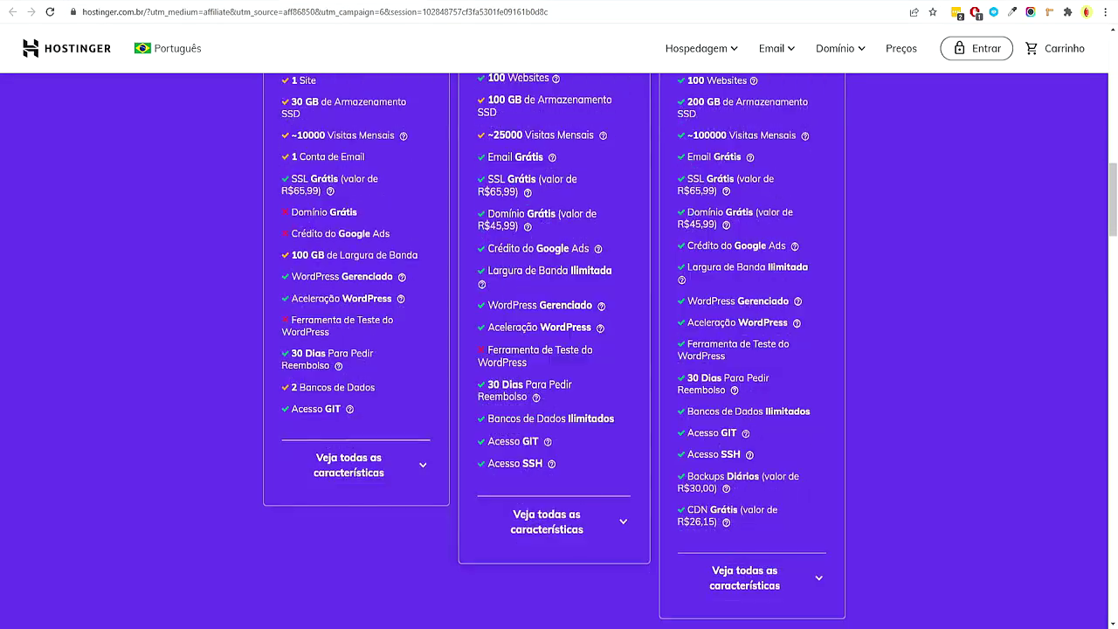
scroll(651, 319, "down", 6)
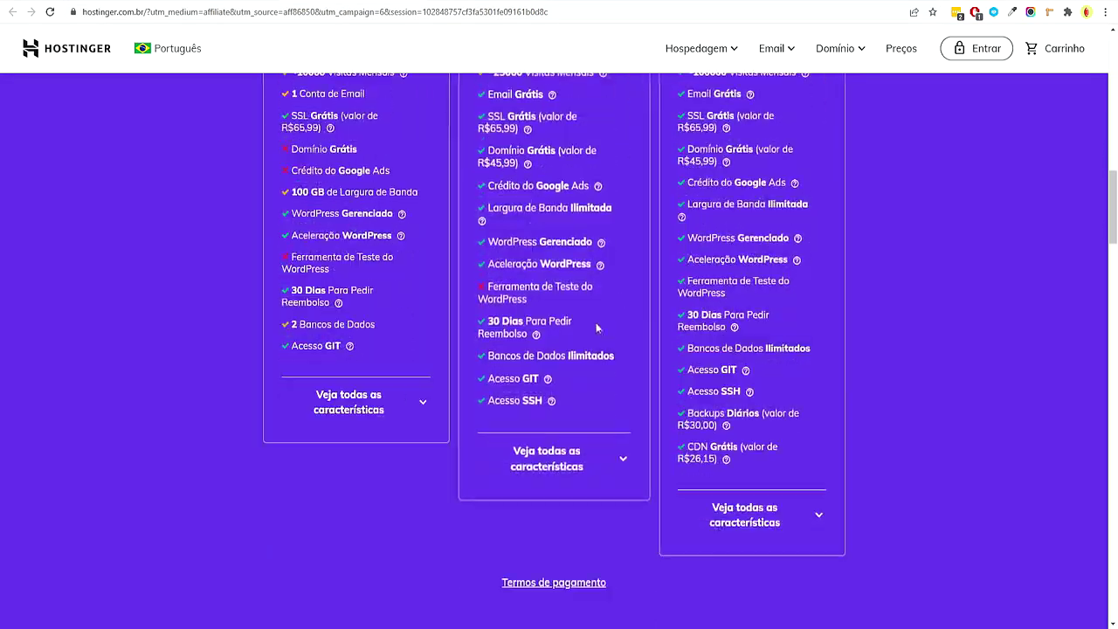
scroll(648, 318, "up", 6)
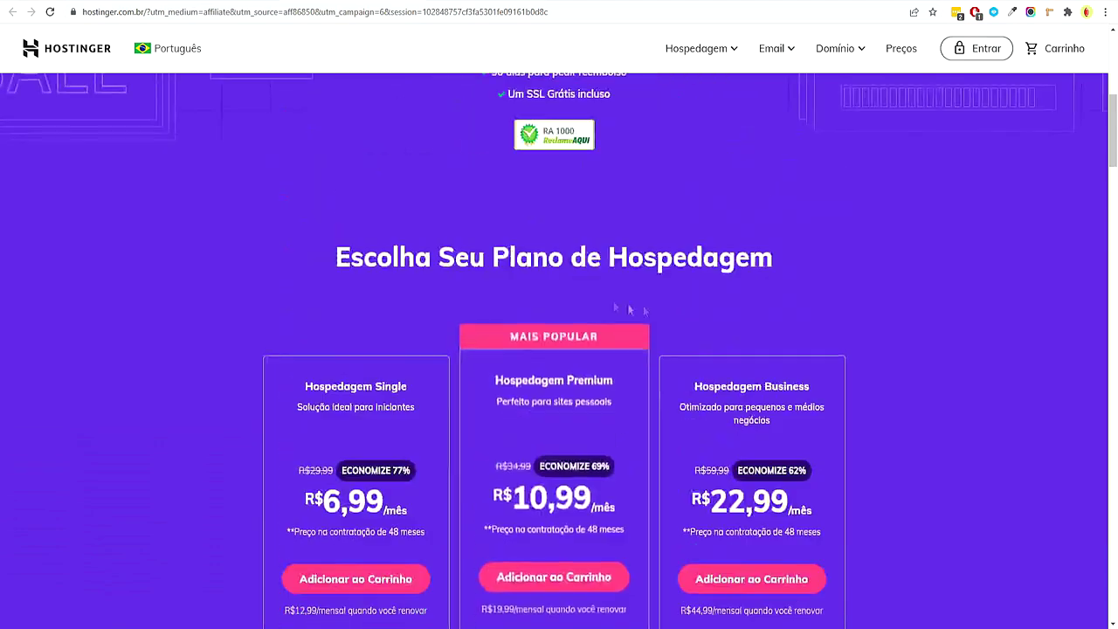
scroll(508, 249, "down", 2)
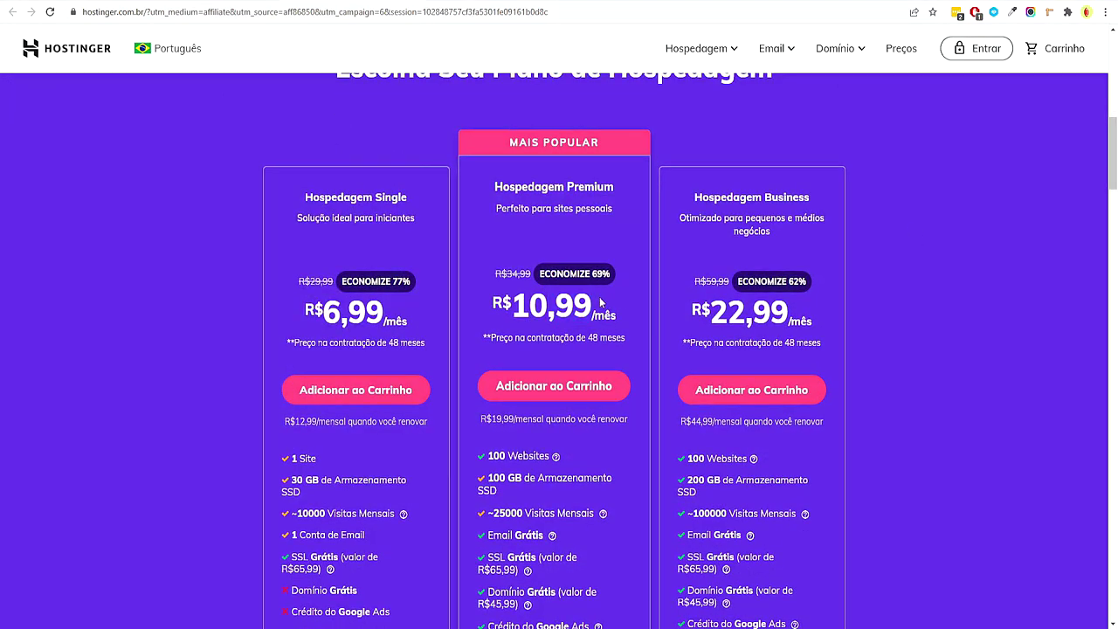
left_click(567, 397)
Compare the 1, 12, 24 and 48-month periods and settle on 24 months at R$12,99/mês
scroll(565, 400, "down", 2)
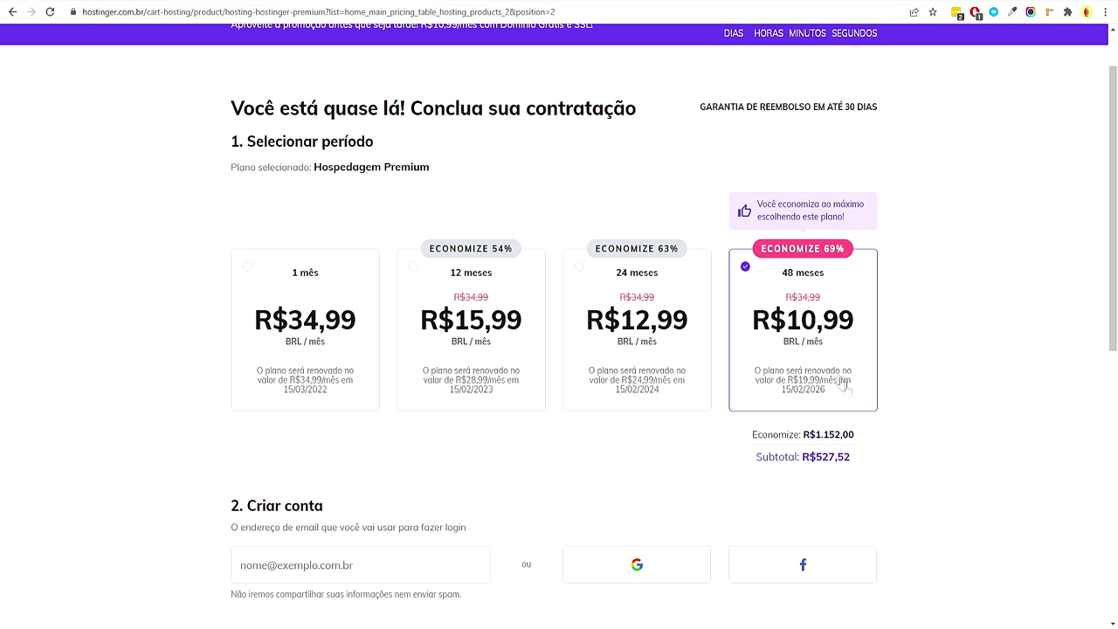
left_click(337, 354)
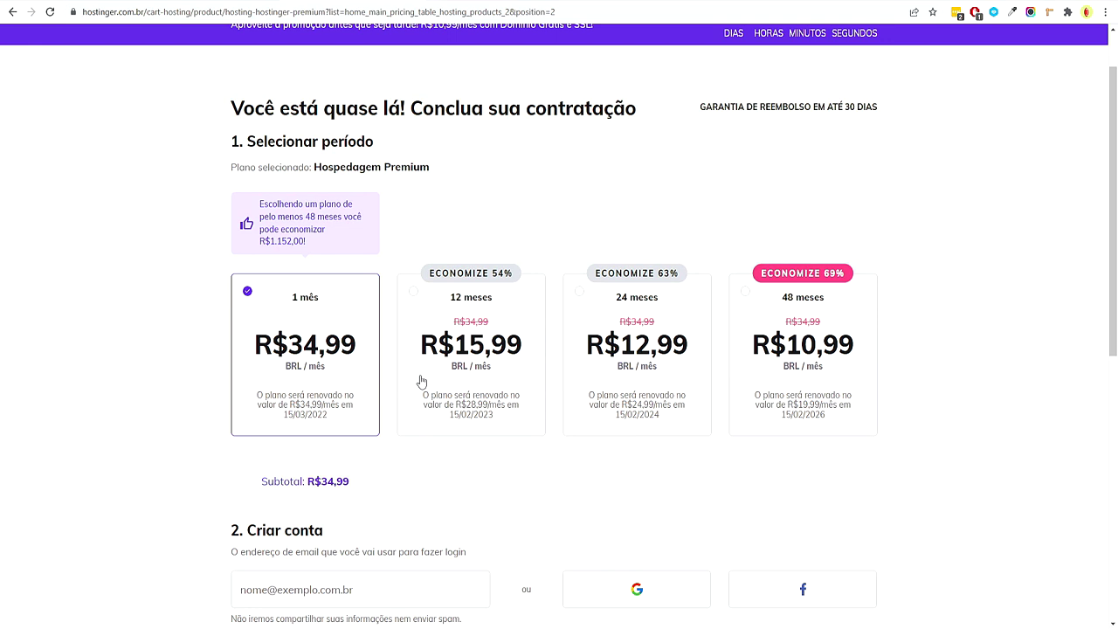
left_click(490, 330)
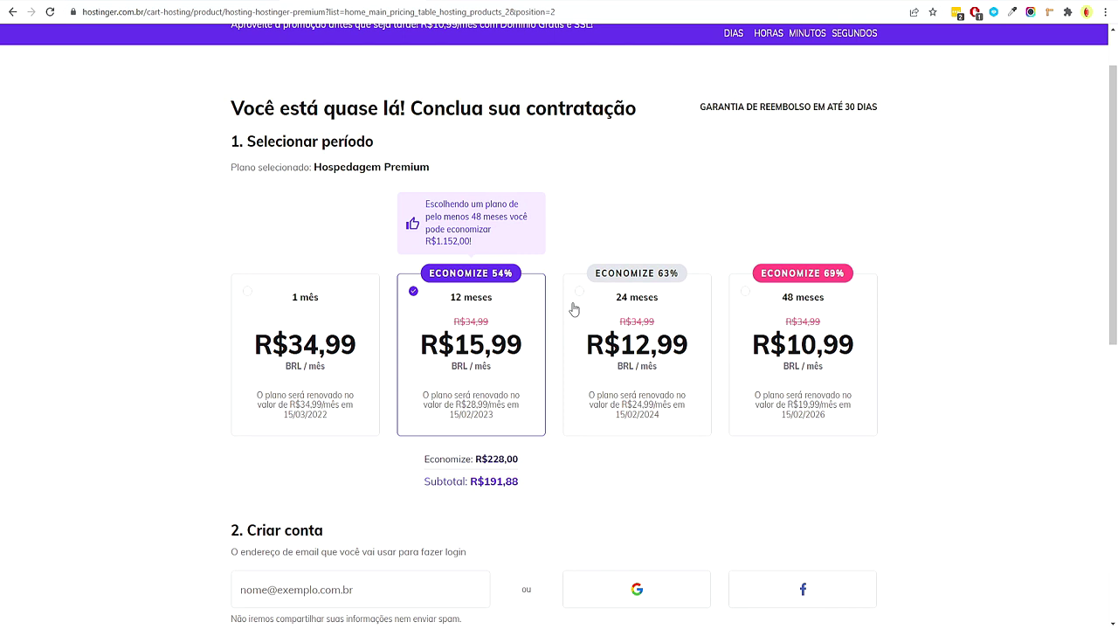
left_click(636, 325)
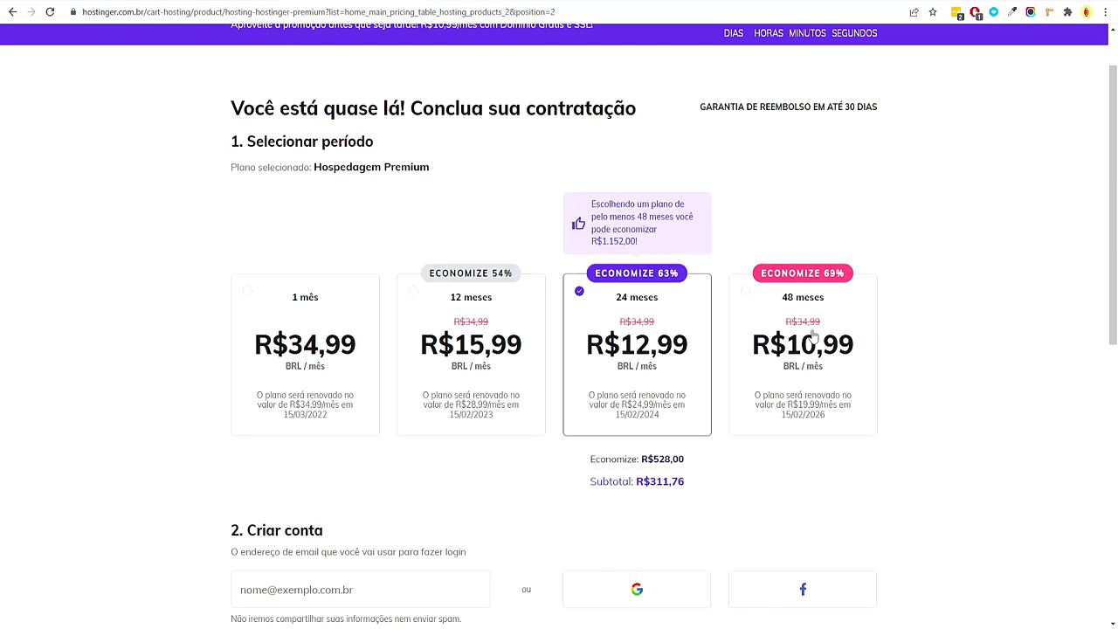
left_click(769, 349)
left_click(698, 338)
scroll(956, 336, "down", 2)
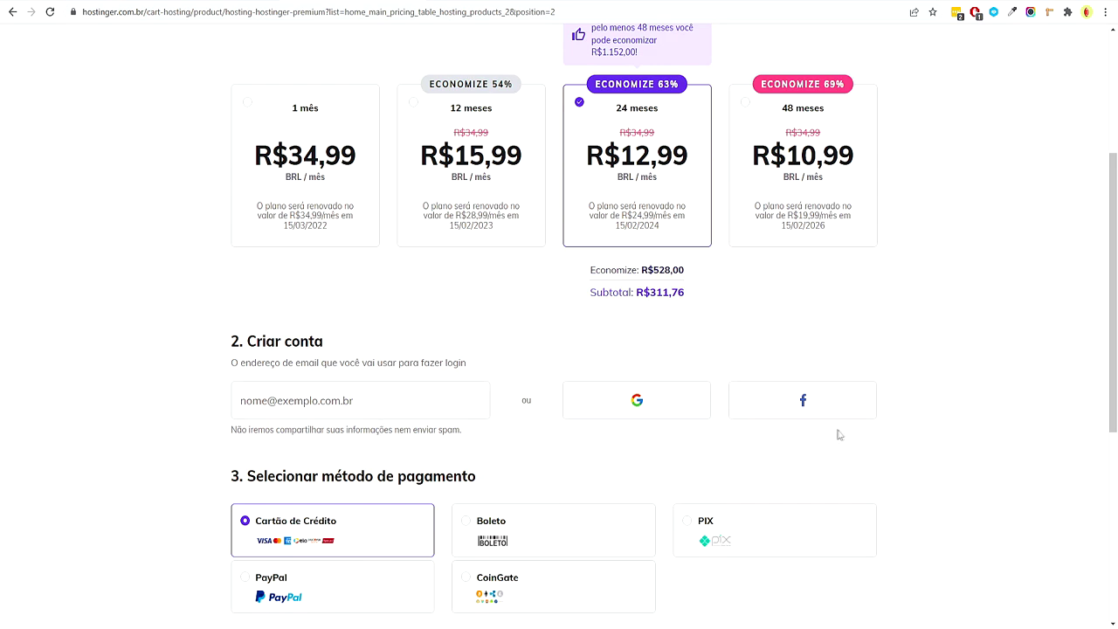
scroll(836, 434, "down", 3)
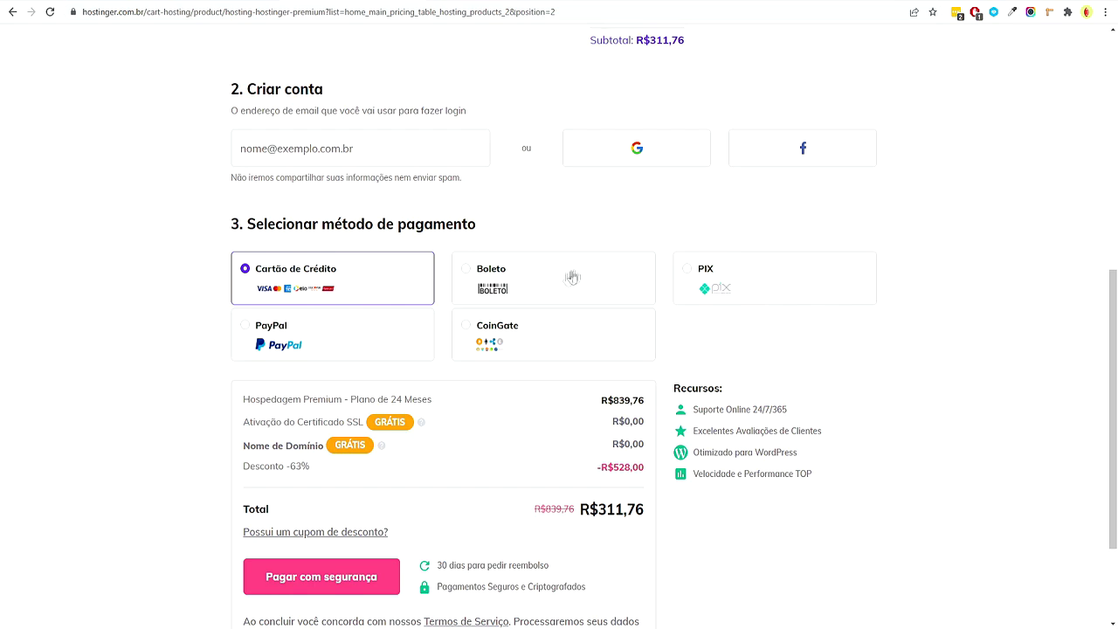
Enter the coupon code SALANINJA in the discount field and apply it
scroll(837, 416, "down", 2)
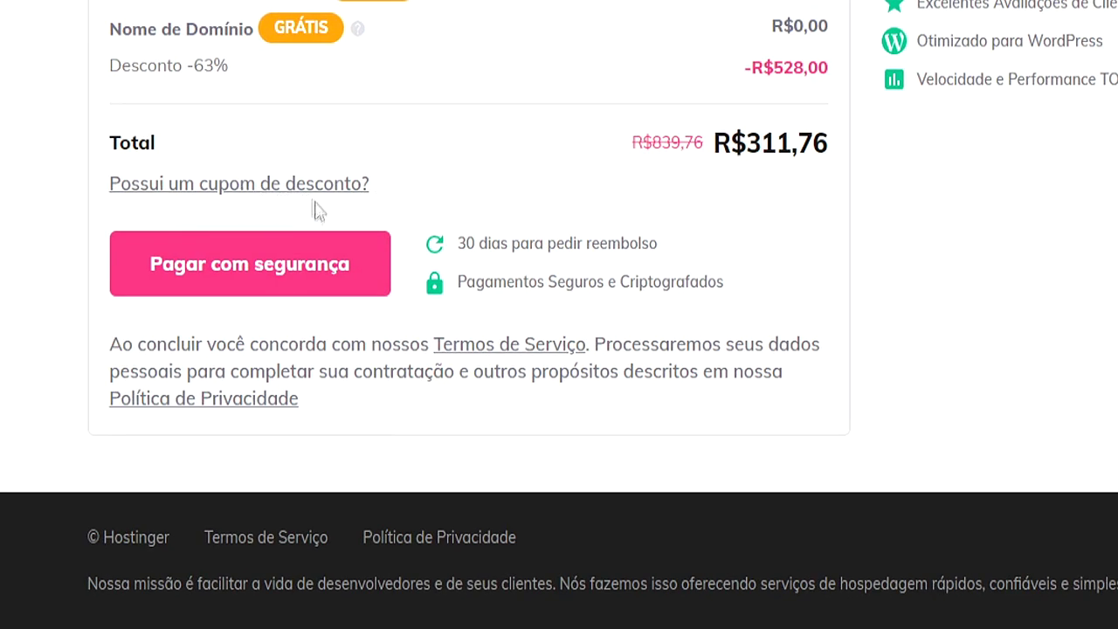
left_click(280, 192)
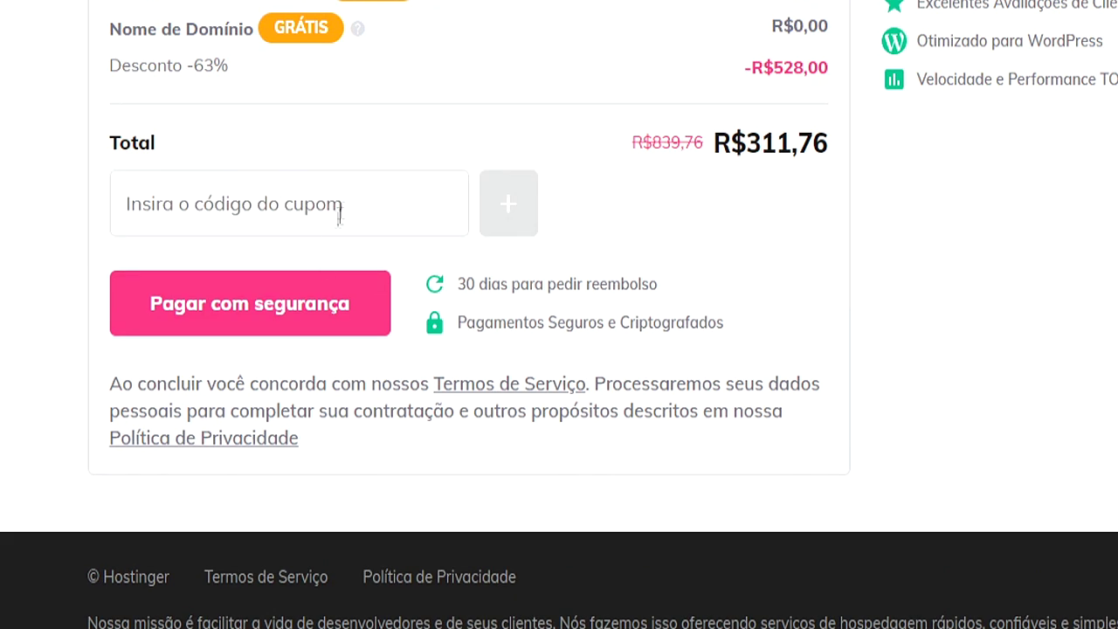
type("SALANINJA")
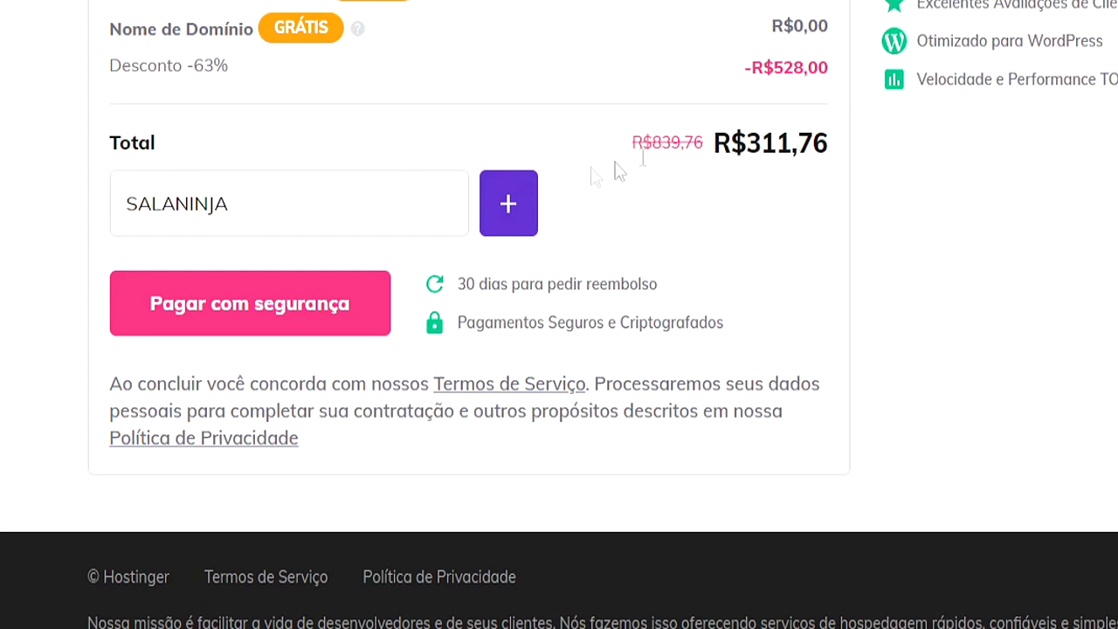
left_click(515, 194)
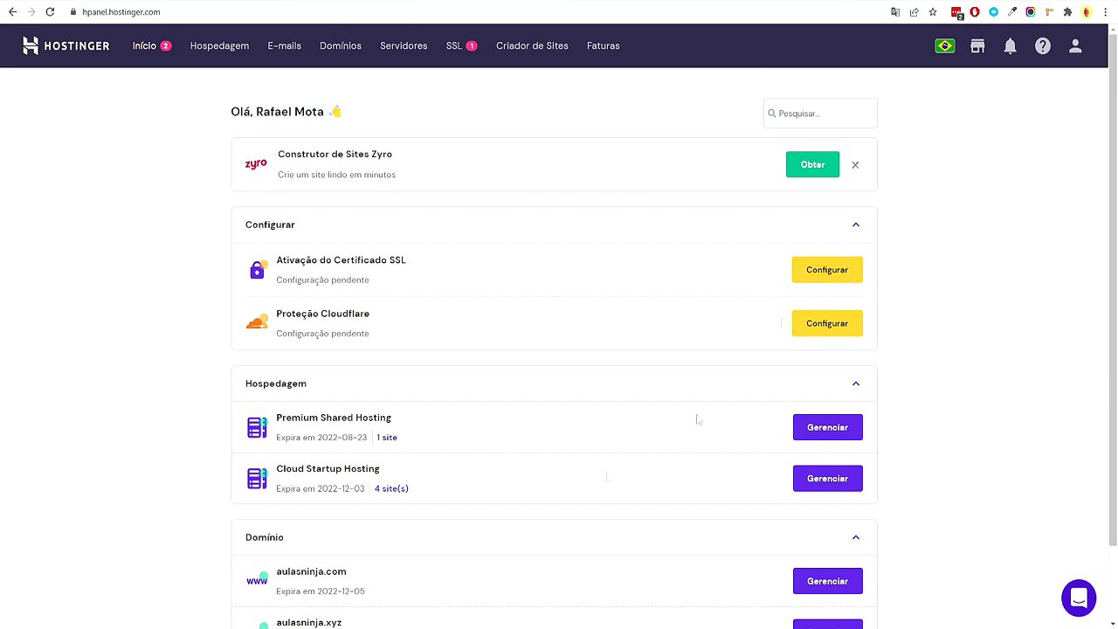
Check the promo page, return to the hPanel dashboard, and open the saved setup screenshot in Photos
scroll(691, 408, "down", 1)
scroll(661, 379, "up", 1)
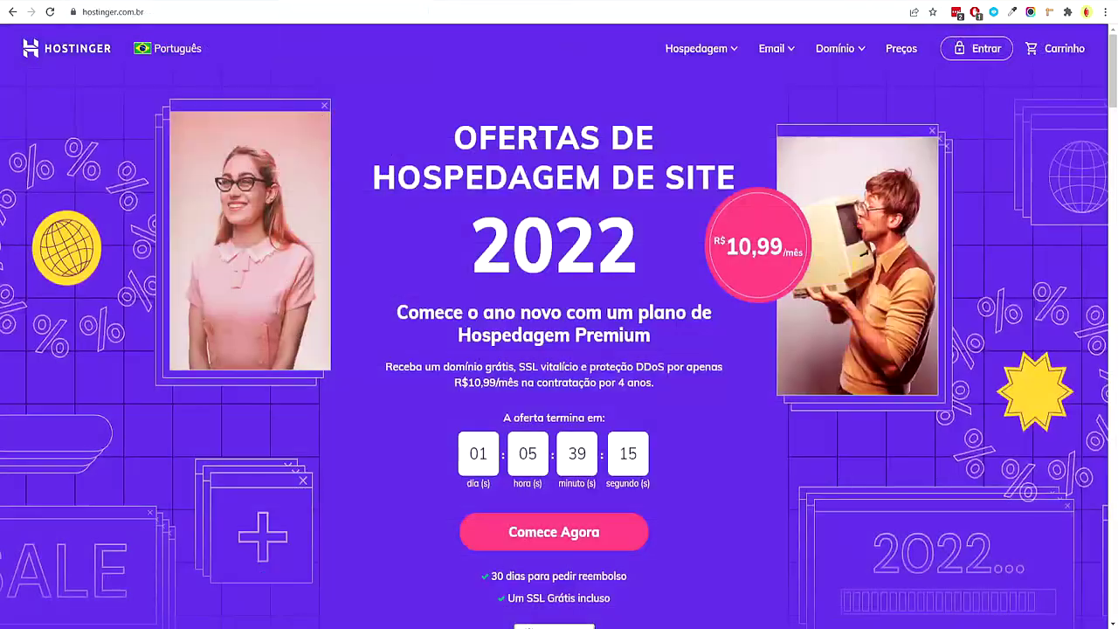
left_click(349, 0)
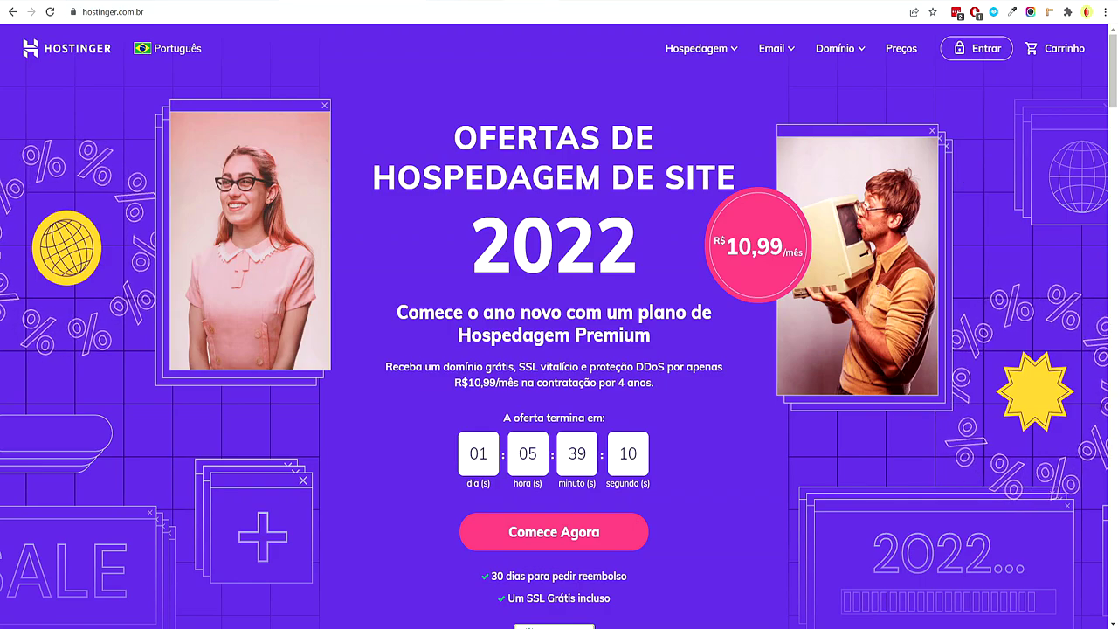
key("ctrl+shift+Tab")
scroll(1055, 254, "down", 1)
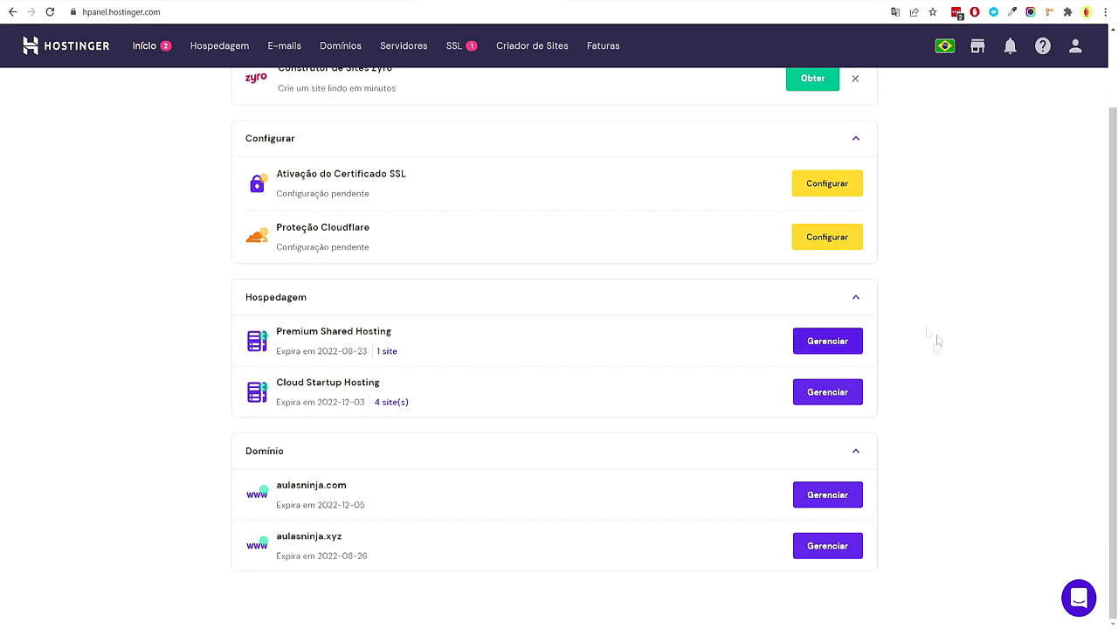
scroll(914, 355, "up", 1)
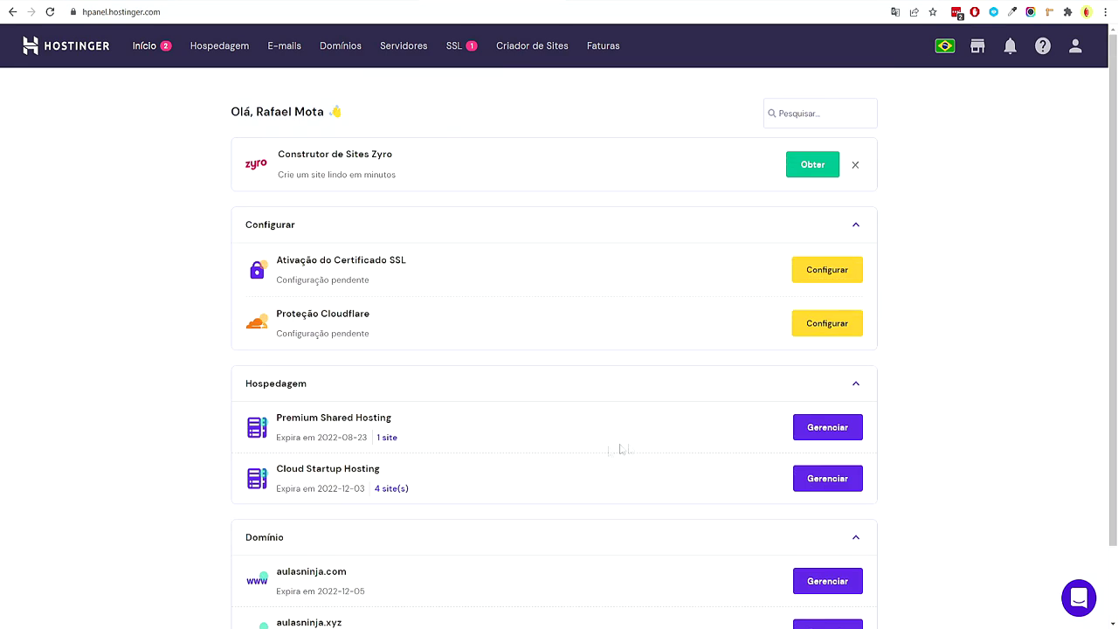
left_click(677, 572)
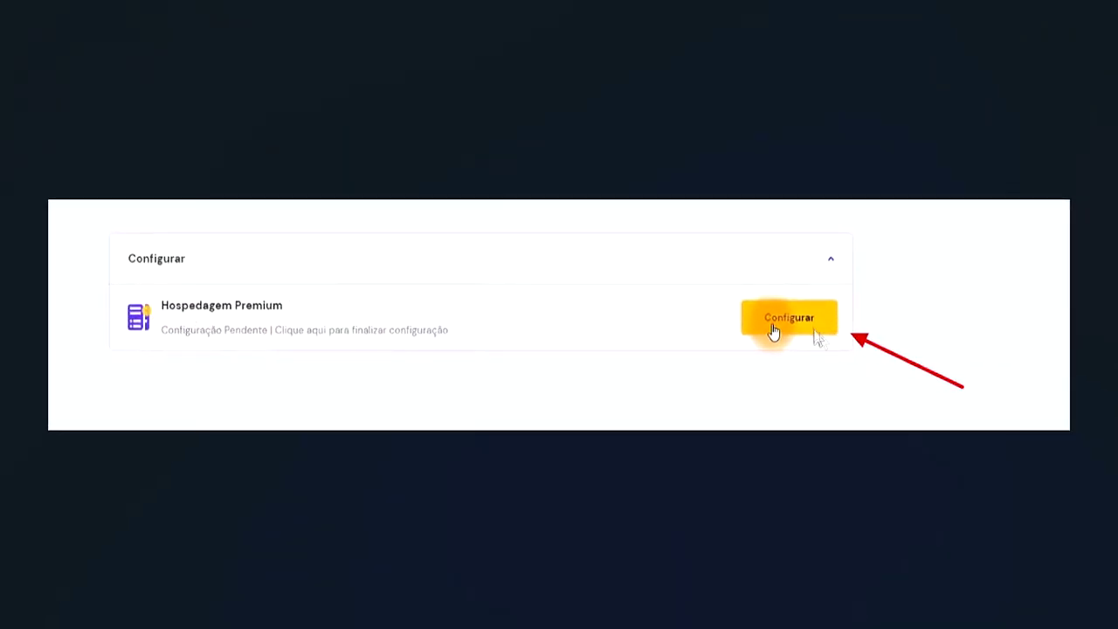
Advance through the setup screenshots to the platform selection screen, then return to hPanel in Chrome
key("Right")
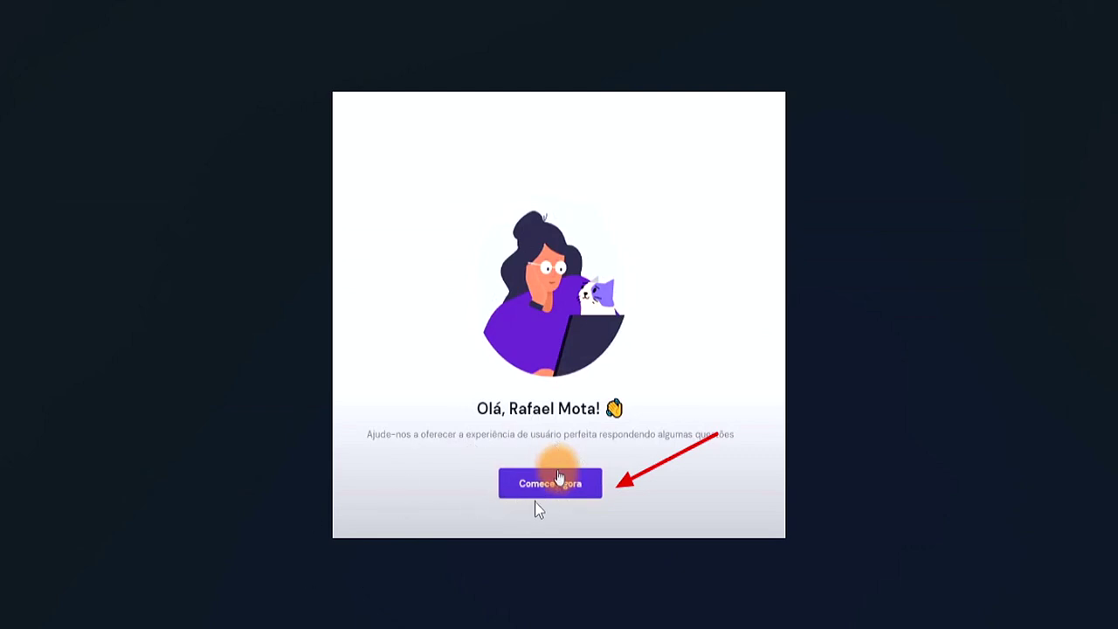
key("Right")
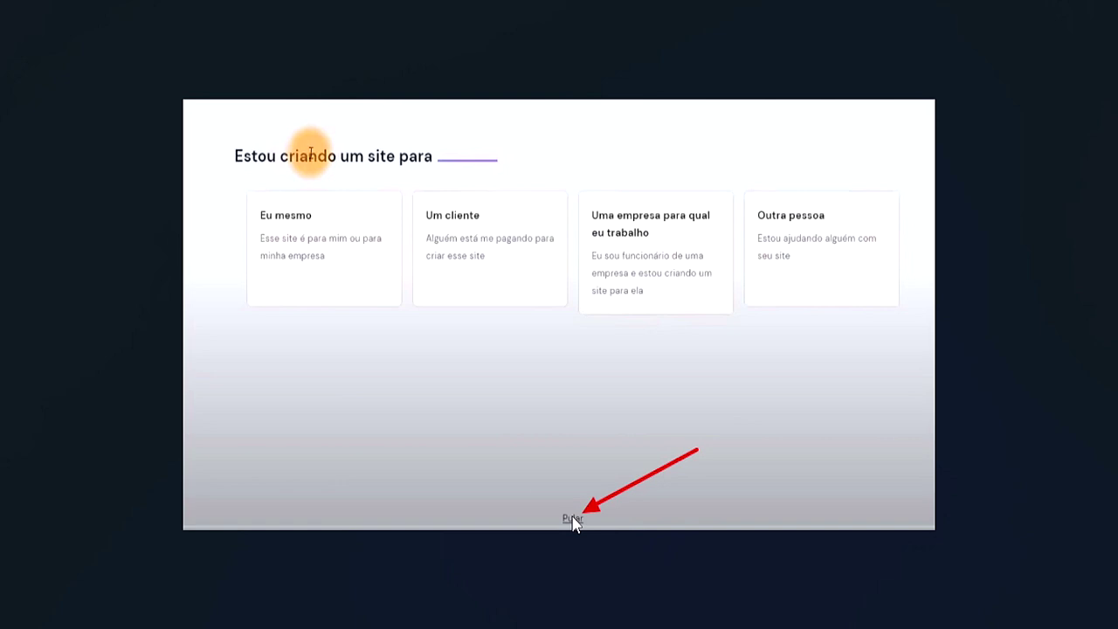
left_click(572, 519)
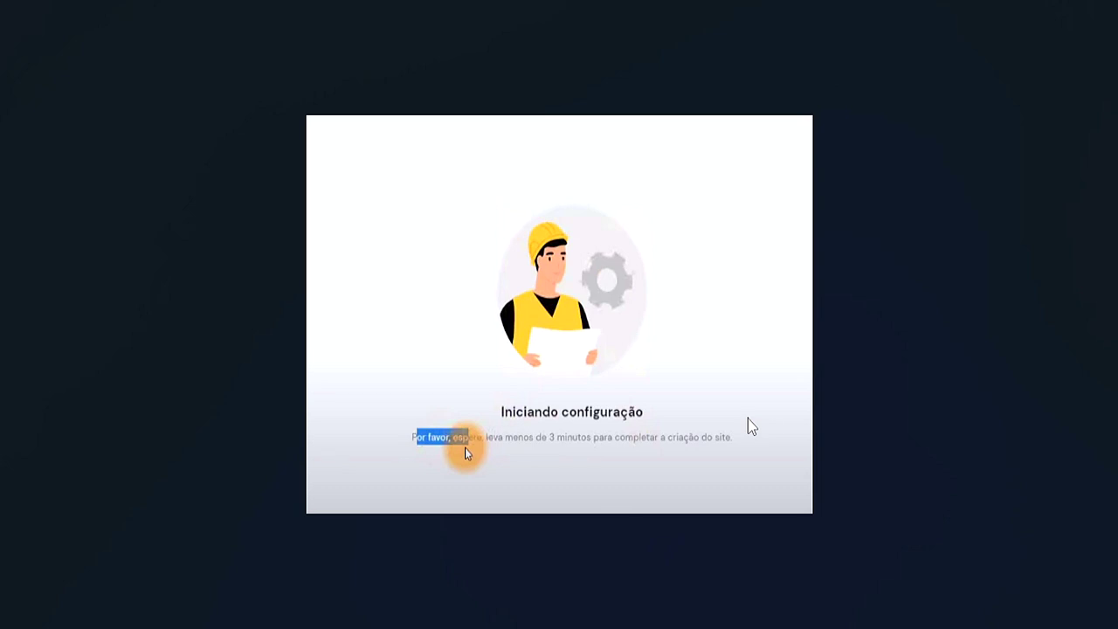
left_click(532, 572)
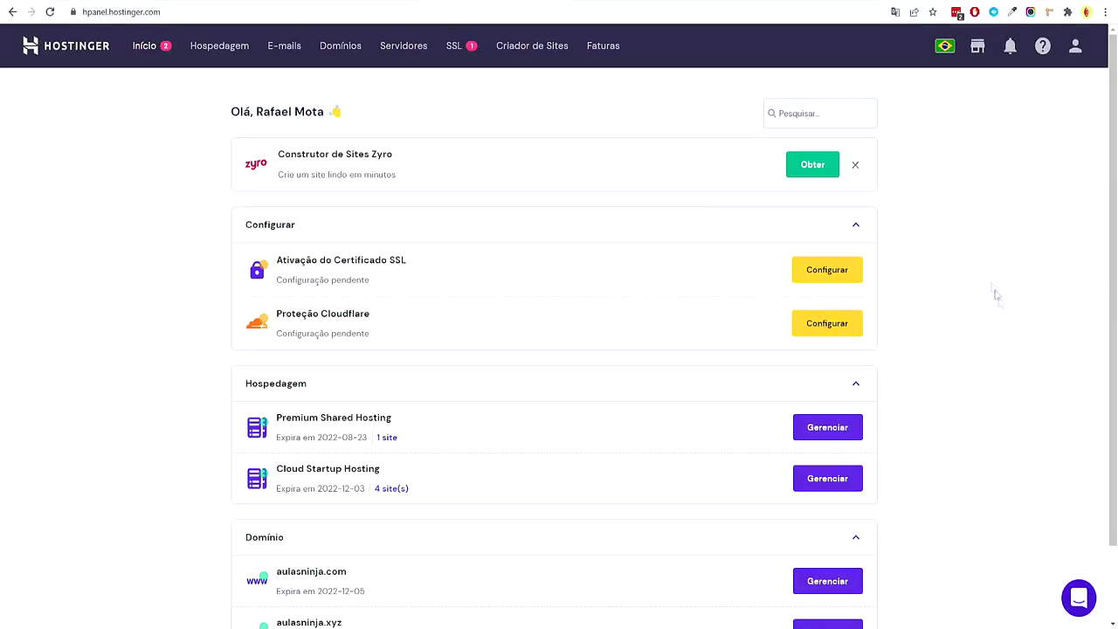
Compare the Premium Shared Hosting and Cloud Startup Hosting plans and peek at Cloud Startup's sites
scroll(987, 315, "down", 1)
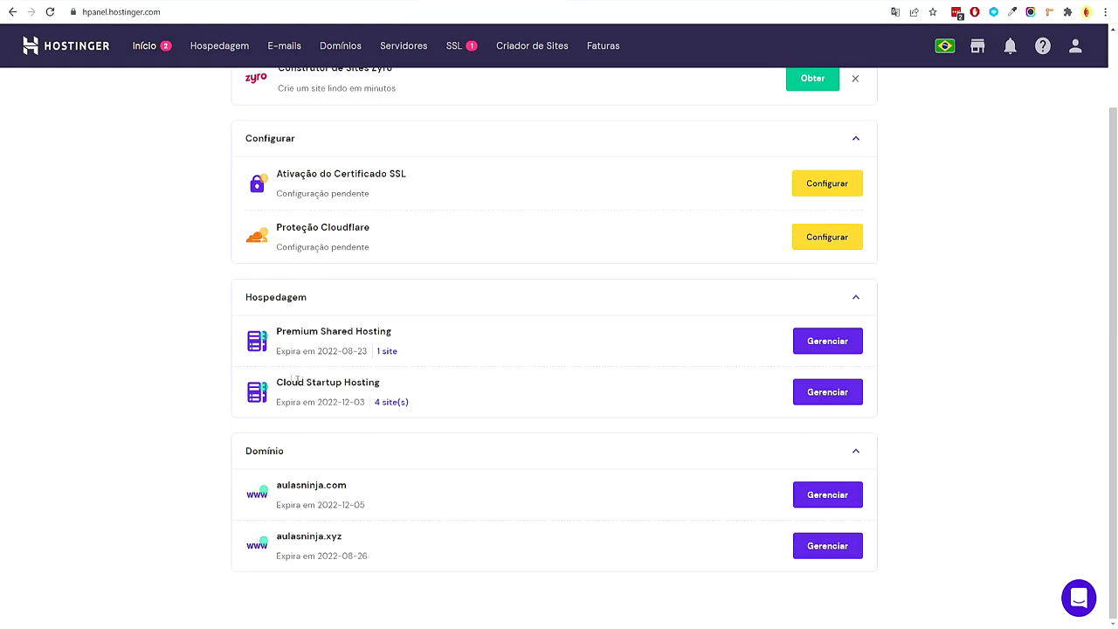
left_click_drag(282, 331, 341, 331)
left_click(180, 367)
left_click_drag(278, 382, 396, 383)
left_click(396, 383)
left_click_drag(379, 381, 296, 390)
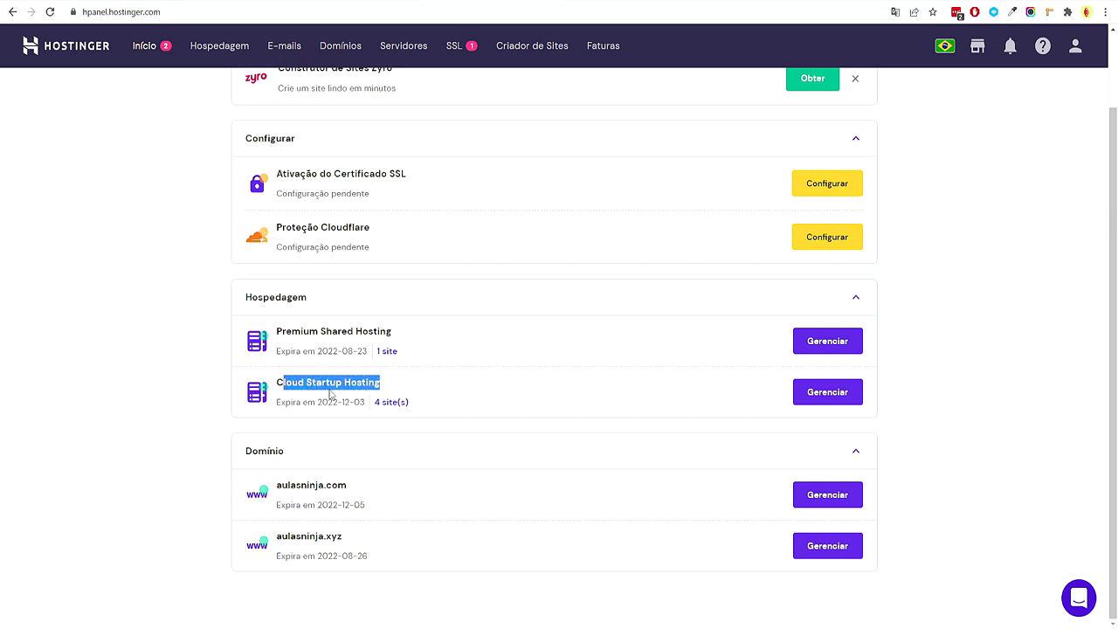
left_click_drag(283, 331, 381, 333)
left_click(386, 400)
left_click(309, 384)
Open the aulasninja.xyz hosting account from the plan list
double_click(323, 382)
left_click_drag(361, 382, 342, 385)
left_click(987, 394)
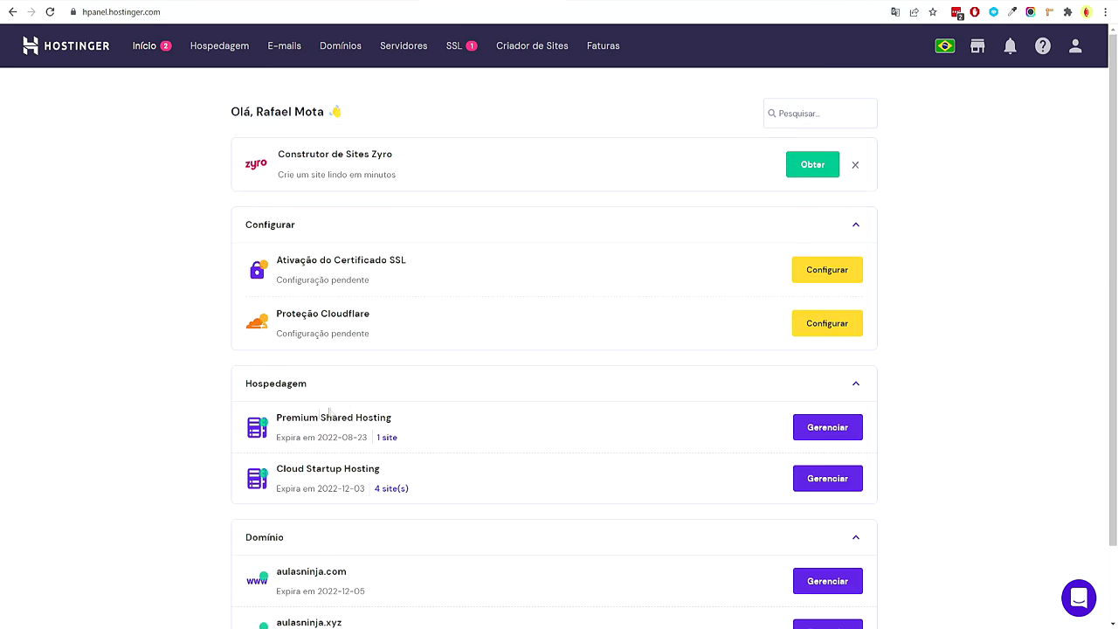
left_click(828, 428)
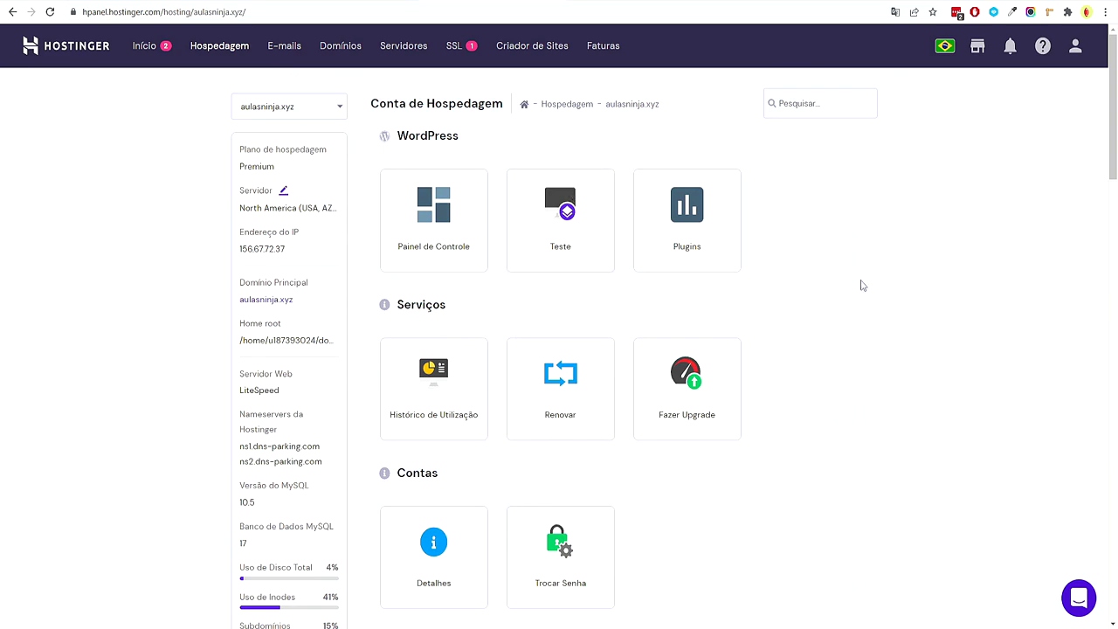
scroll(861, 285, "down", 15)
scroll(900, 288, "up", 15)
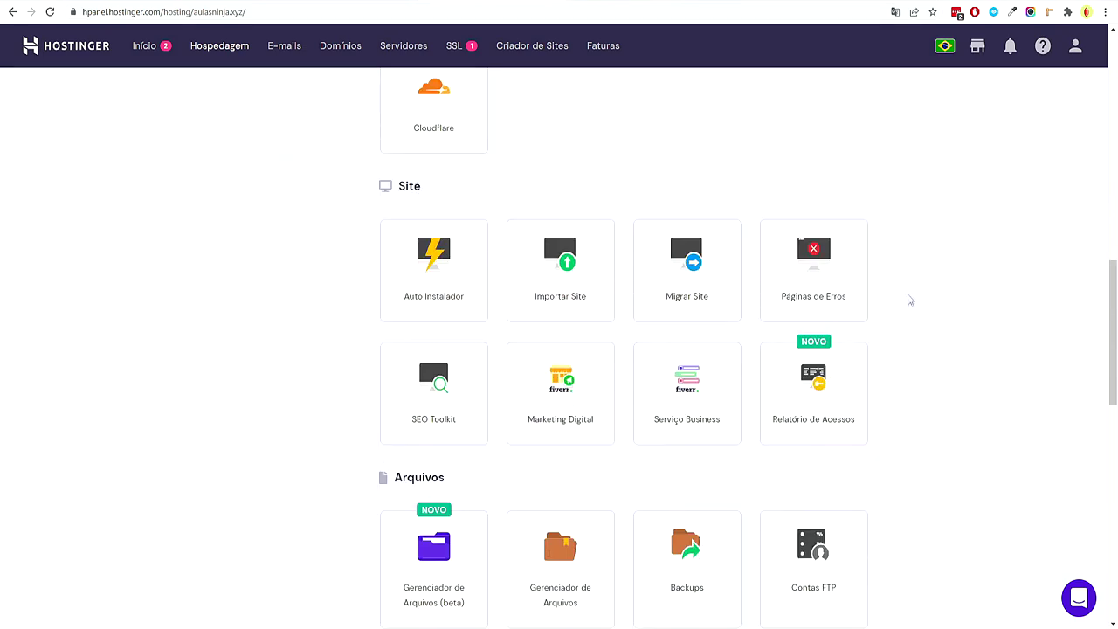
scroll(906, 304, "down", 5)
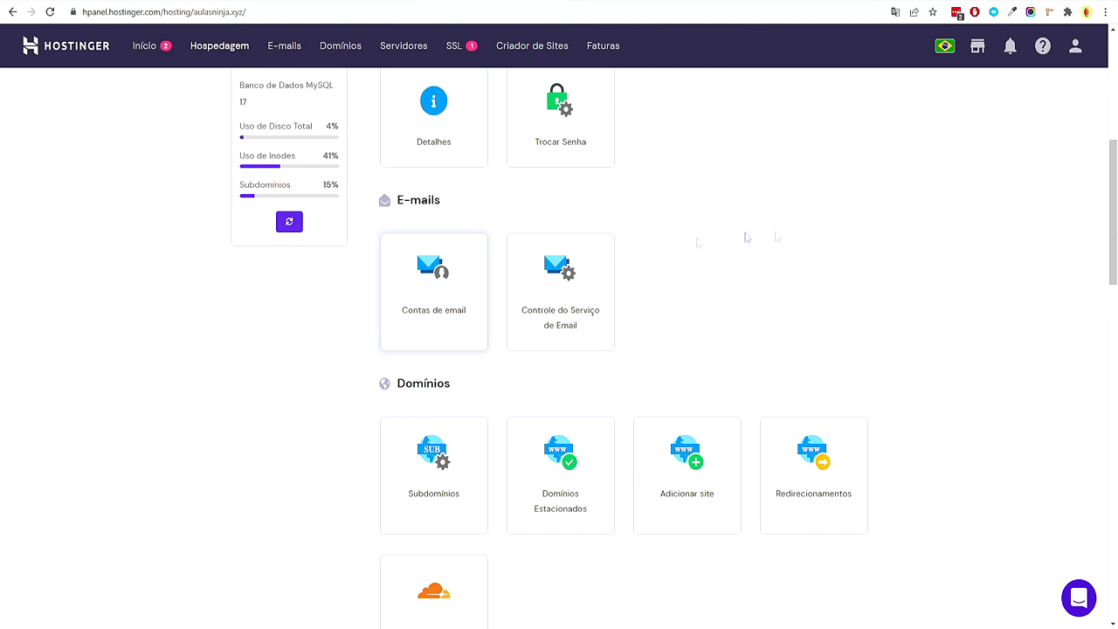
scroll(970, 227, "down", 2)
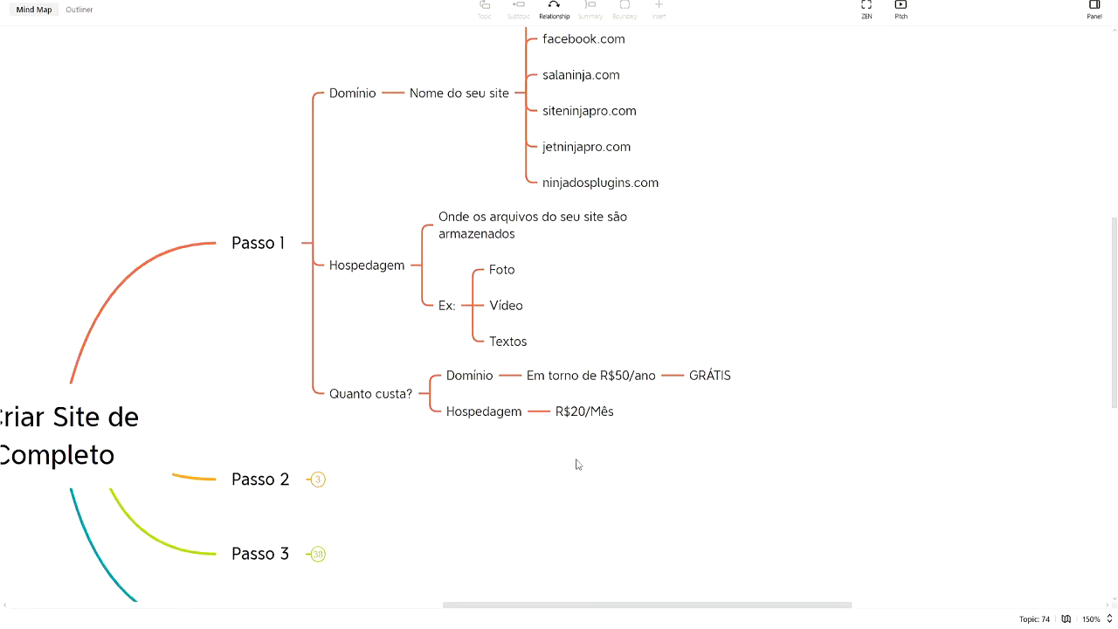
scroll(577, 464, "down", 2)
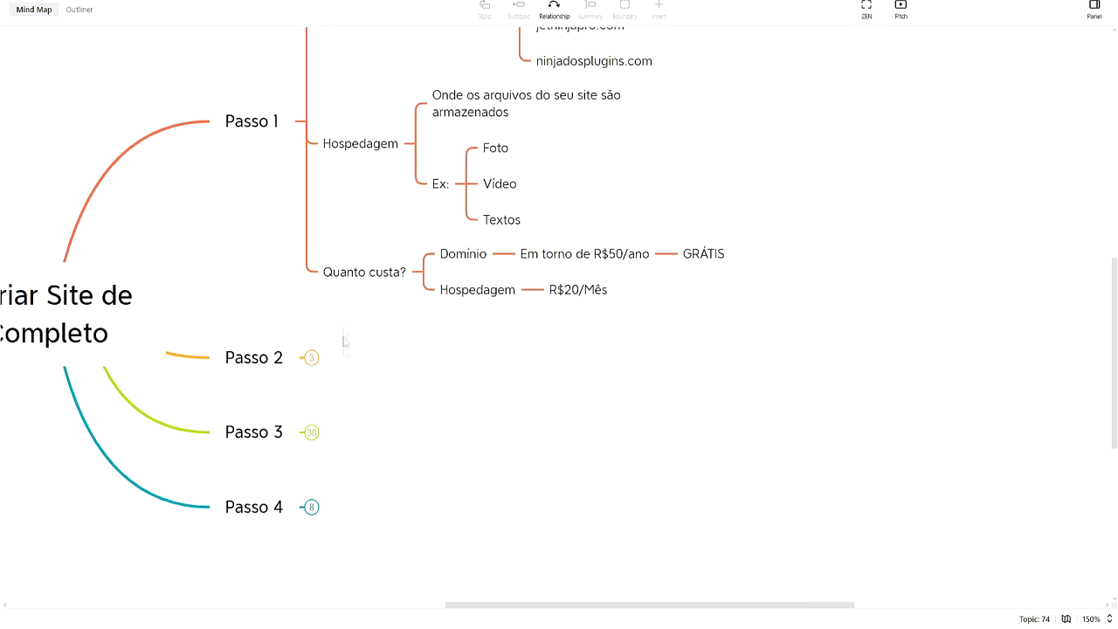
Add example topics salaninja.com and siteteste.salaninja.com under 'Quanto custa?'
scroll(421, 312, "right", 1)
left_click(327, 275)
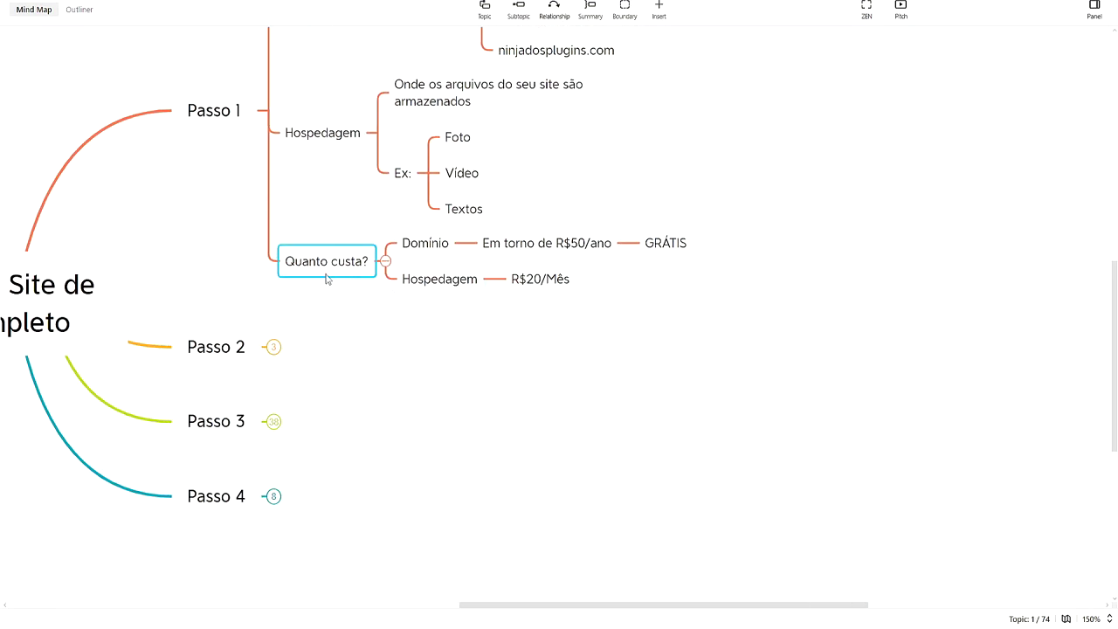
key("Tab")
type("salaninja.com")
key("Return")
key("Return")
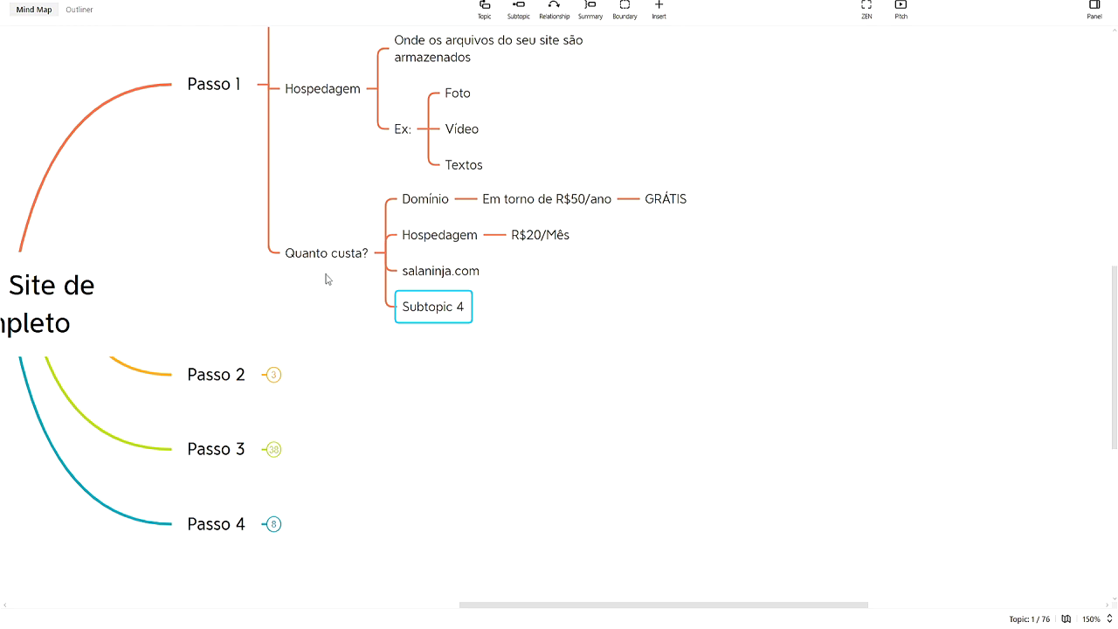
type("siteteste.saen")
key("BackSpace")
key("BackSpace")
type("laninja.com")
key("Return")
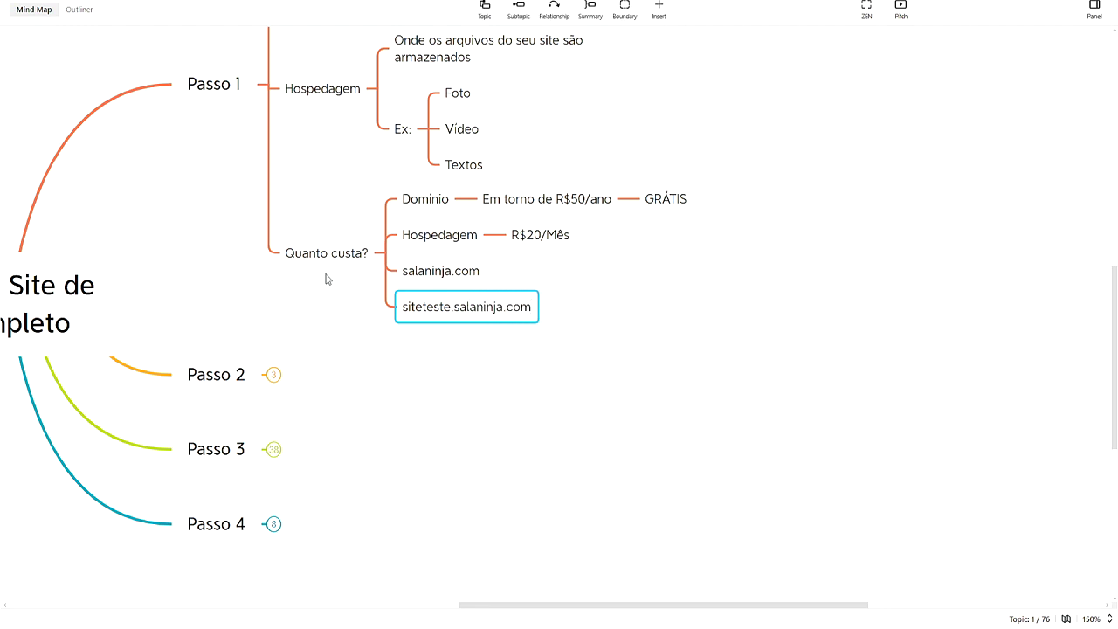
Delete the two example domain topics and collapse the Passo 1 branch
left_click_drag(537, 412, 426, 278)
key("Delete")
left_click(576, 394)
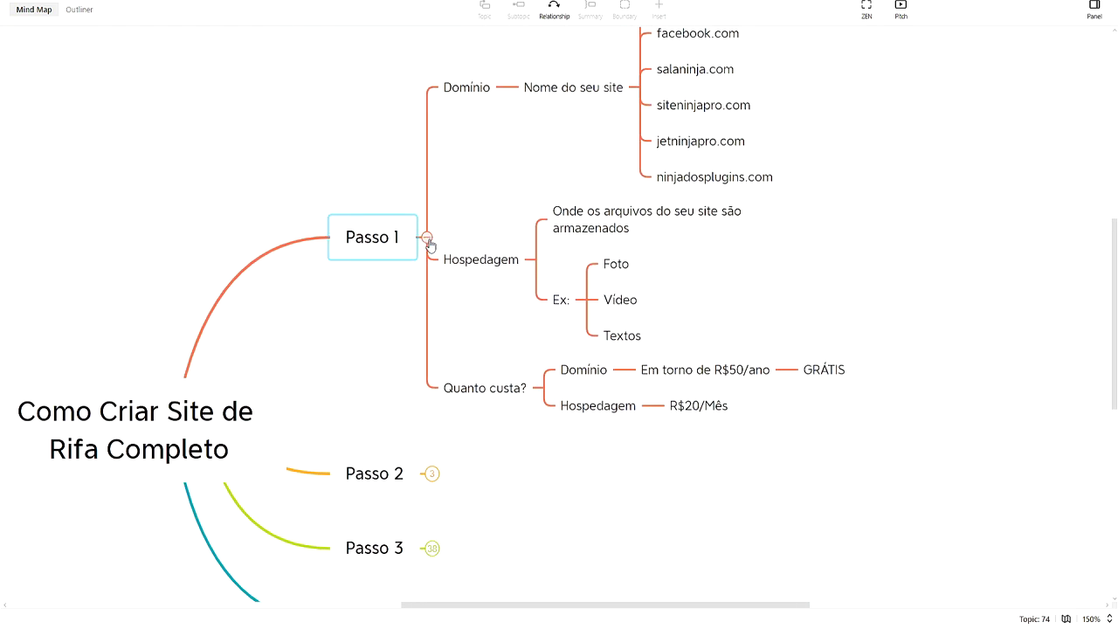
left_click(423, 238)
left_click(931, 128)
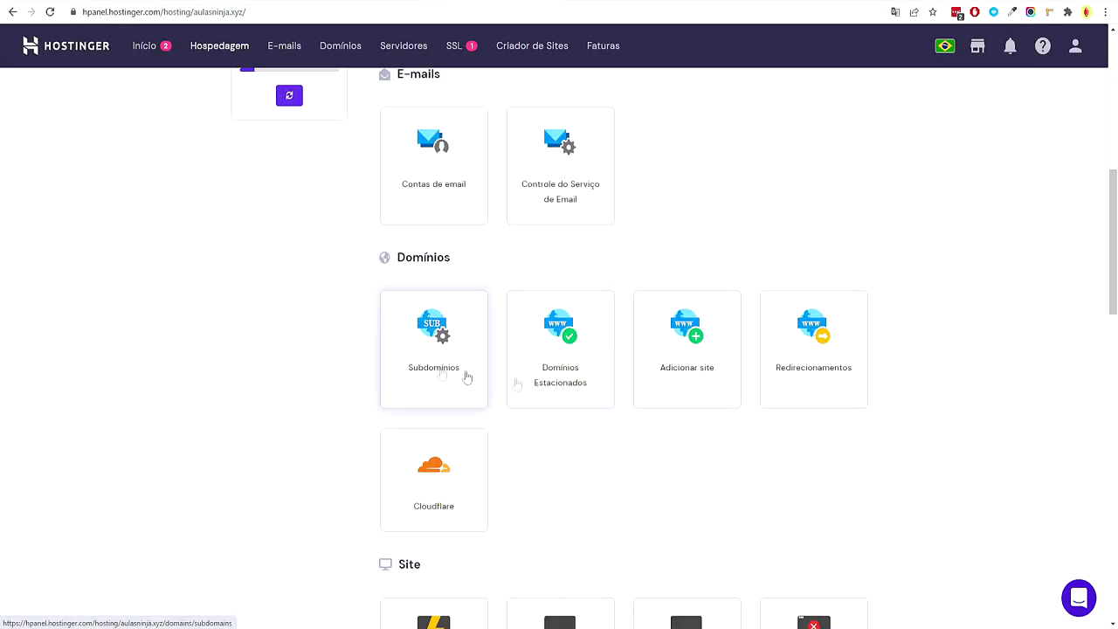
Expand the Passo 2 branch in the mind map to show its subtopics
left_click_drag(1113, 255, 1108, 324)
scroll(961, 364, "down", 8)
scroll(941, 343, "down", 2)
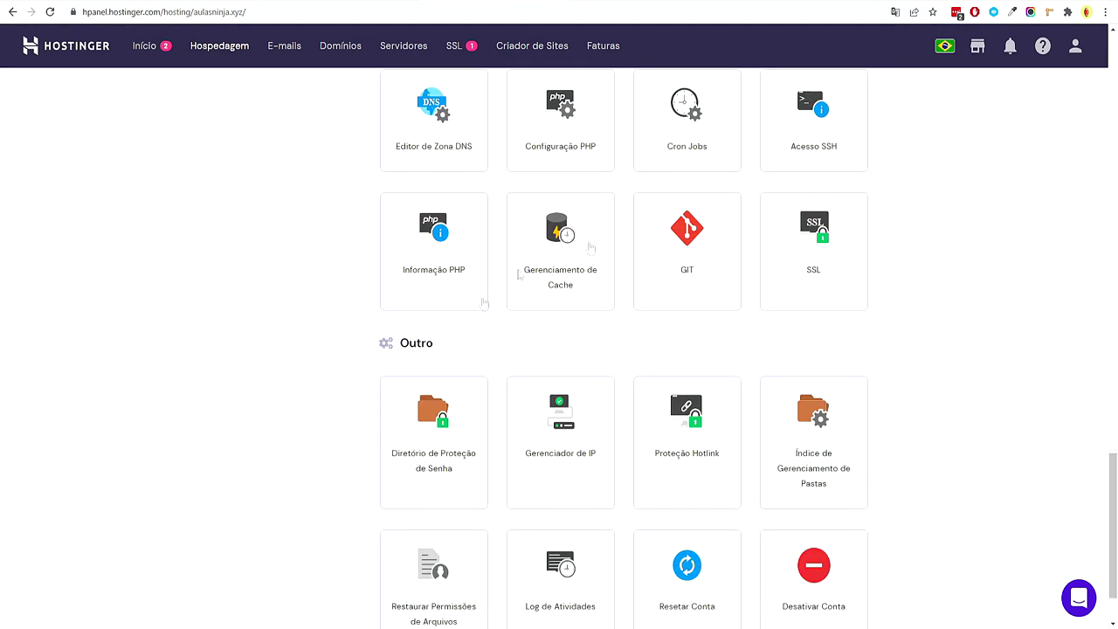
scroll(611, 280, "up", 6)
scroll(893, 434, "up", 4)
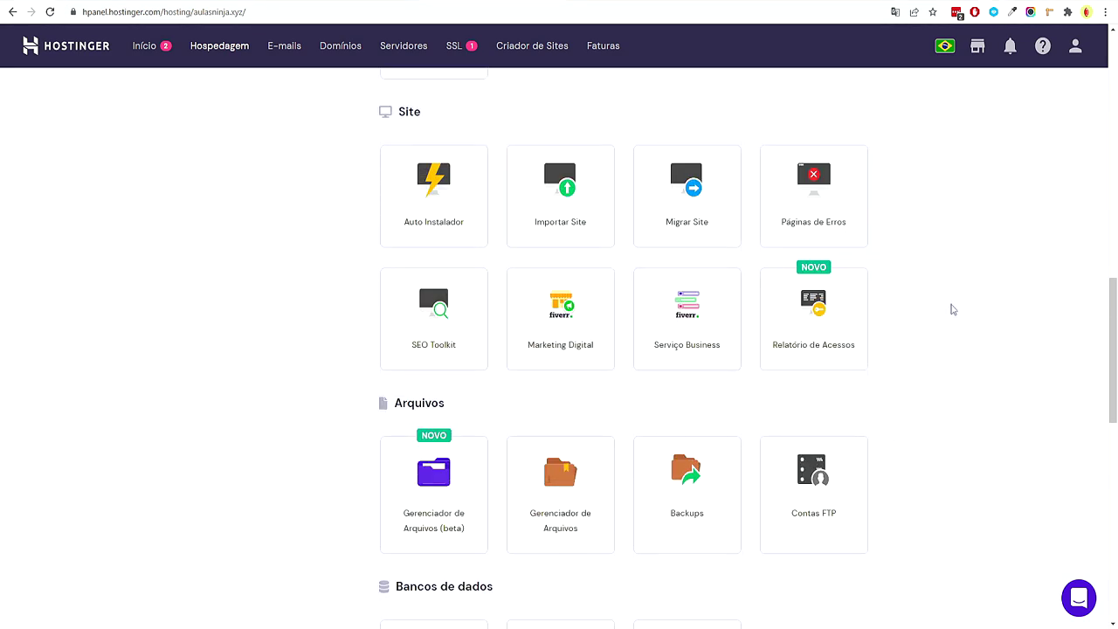
scroll(953, 309, "up", 2)
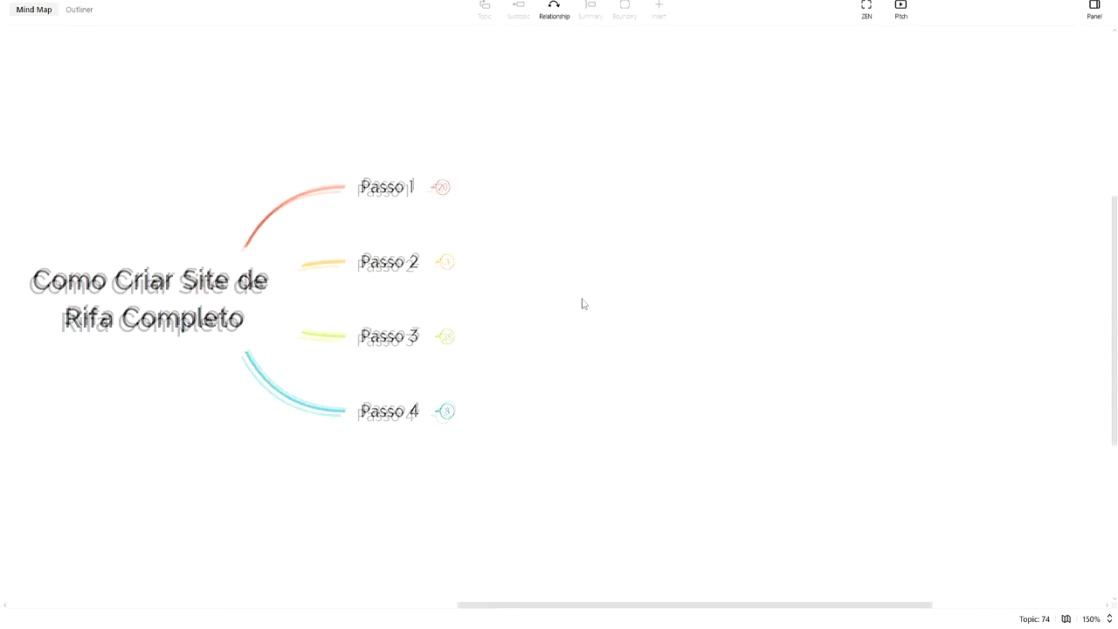
left_click(455, 255)
left_click(407, 231)
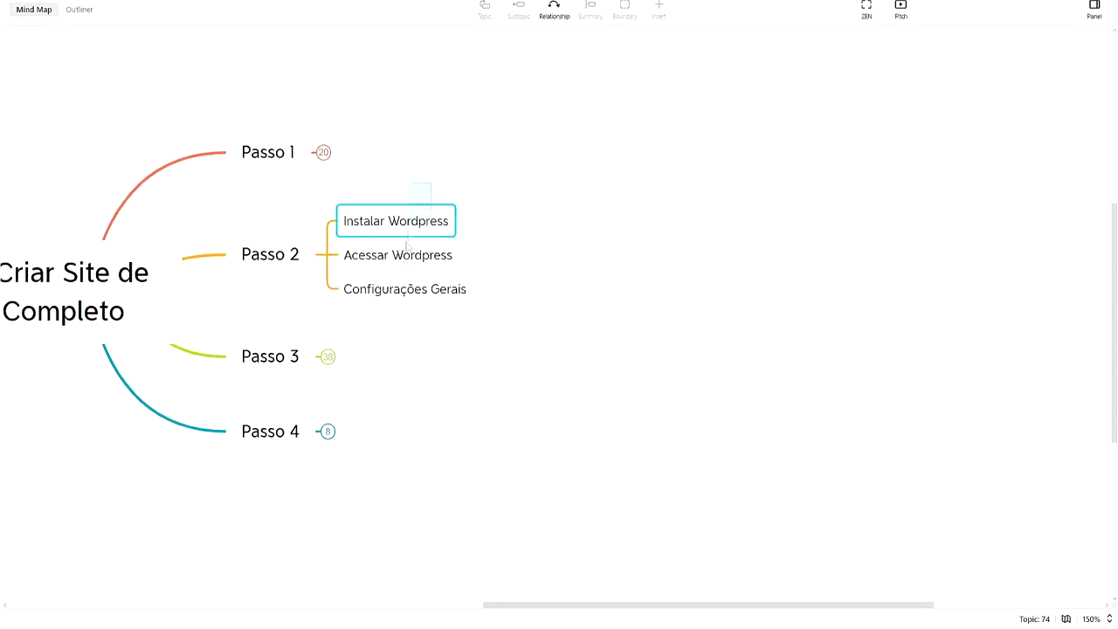
Review the three Passo 2 subtopics and open hPanel's Auto Instalador page
left_click_drag(407, 245, 711, 374)
left_click(711, 375)
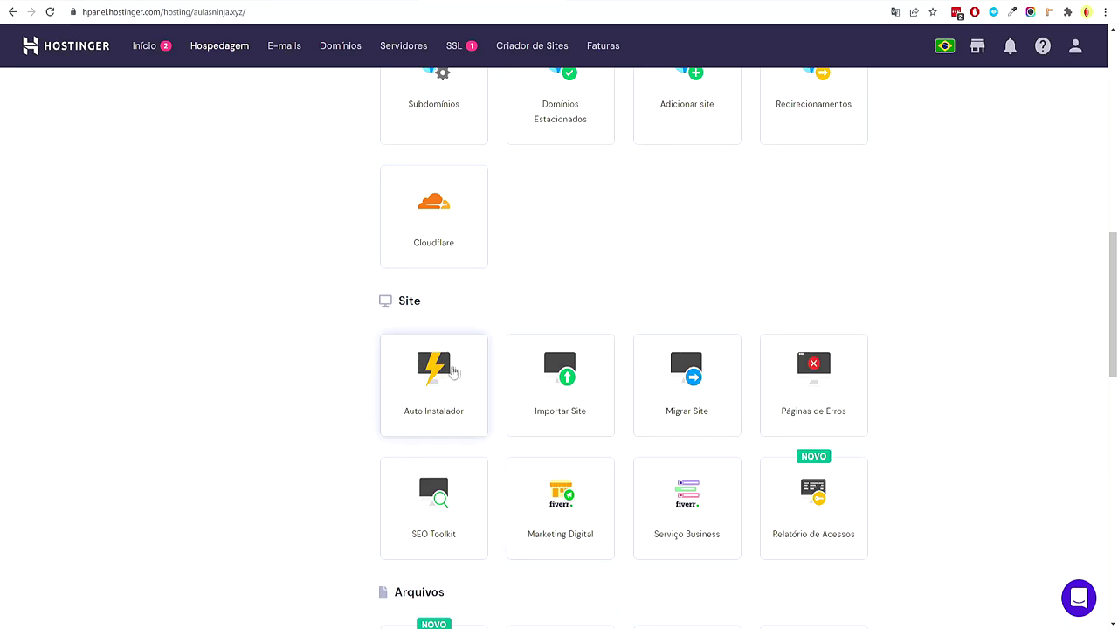
left_click(456, 370)
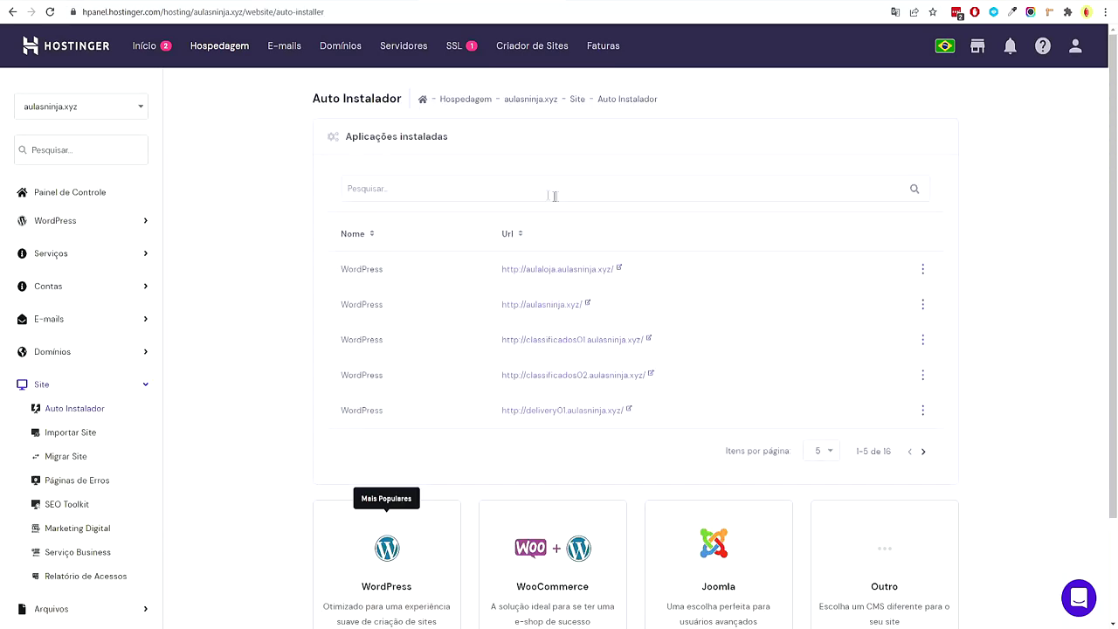
scroll(436, 221, "down", 3)
left_click_drag(543, 461, 597, 461)
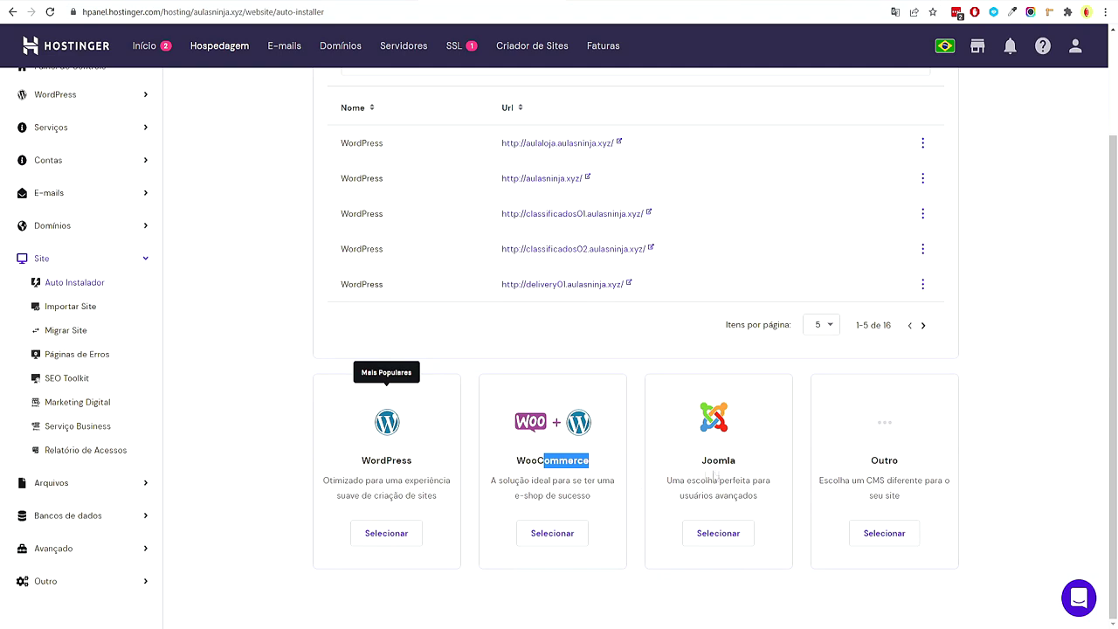
left_click(435, 472)
scroll(390, 494, "up", 2)
scroll(390, 495, "down", 2)
left_click(391, 535)
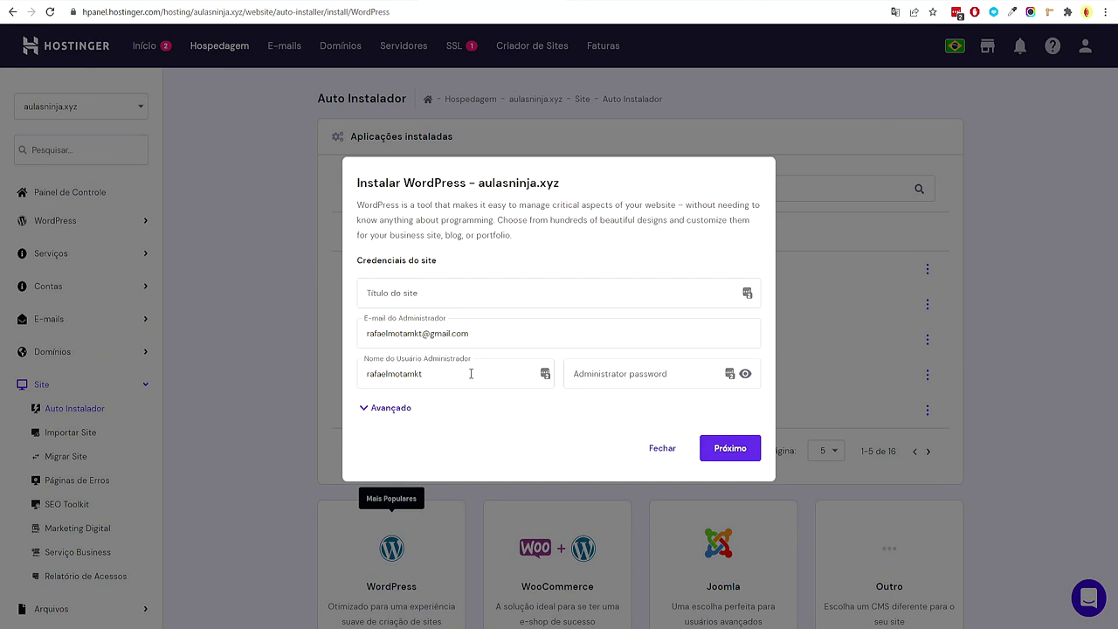
left_click(392, 409)
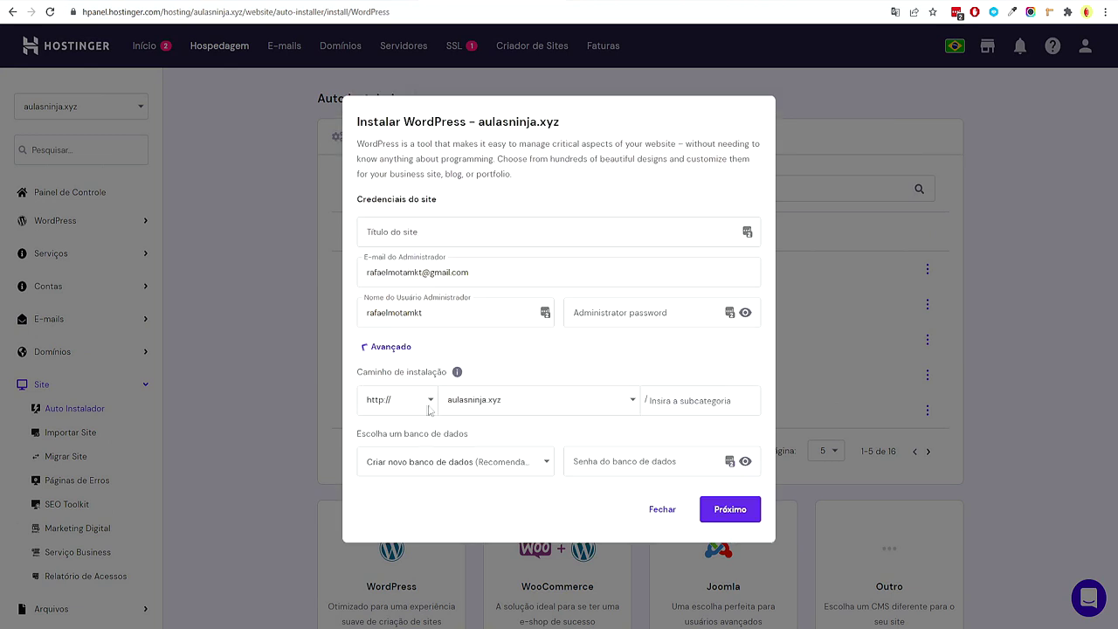
left_click(504, 402)
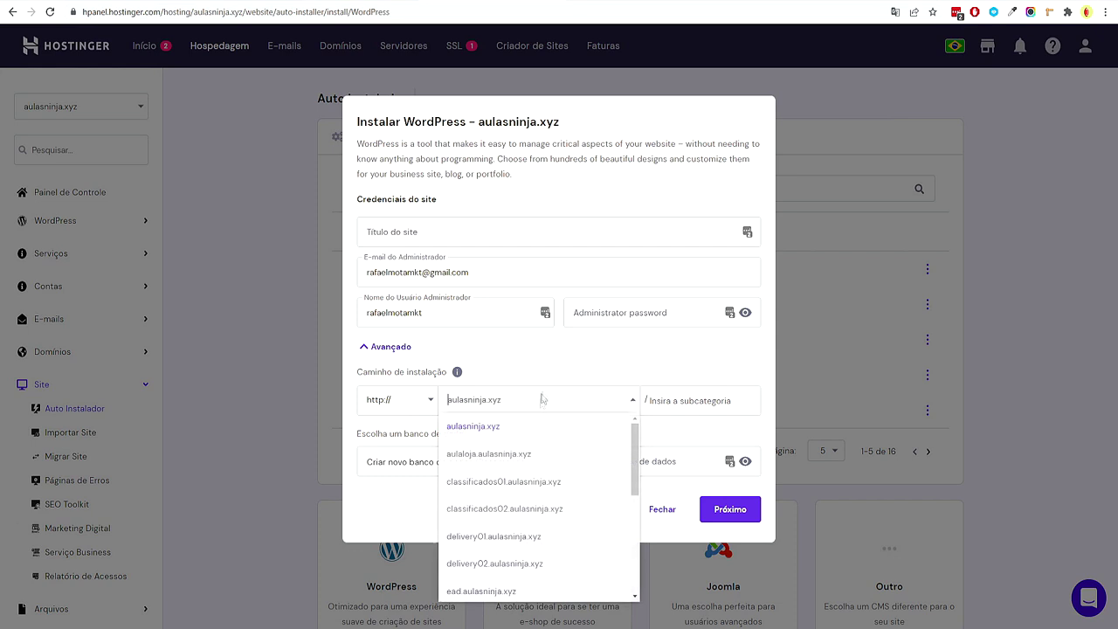
scroll(528, 489, "down", 5)
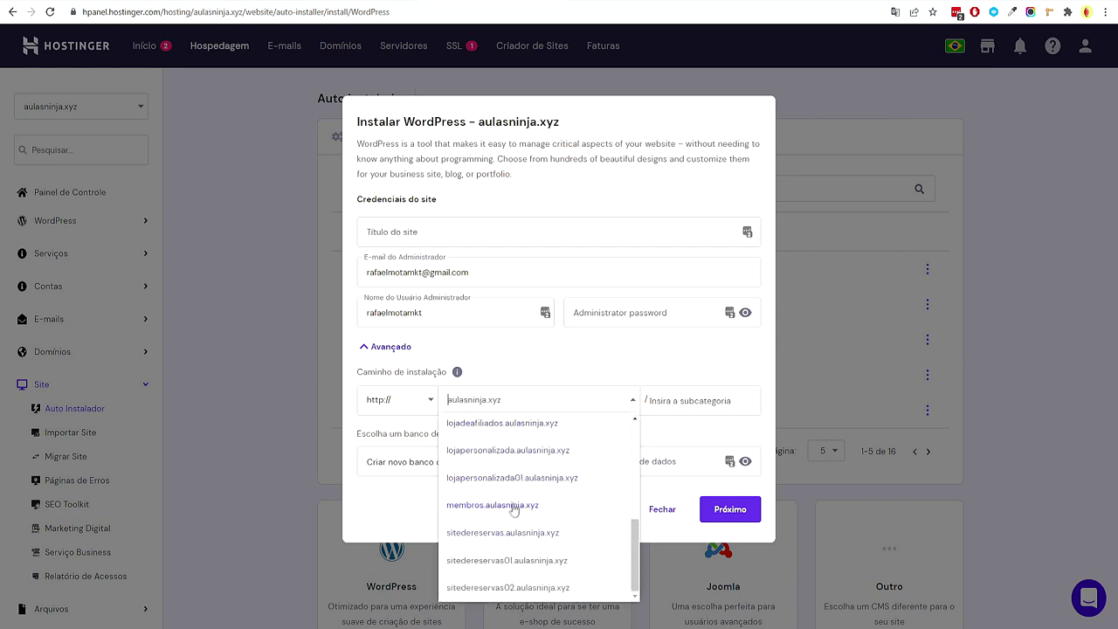
scroll(516, 515, "up", 5)
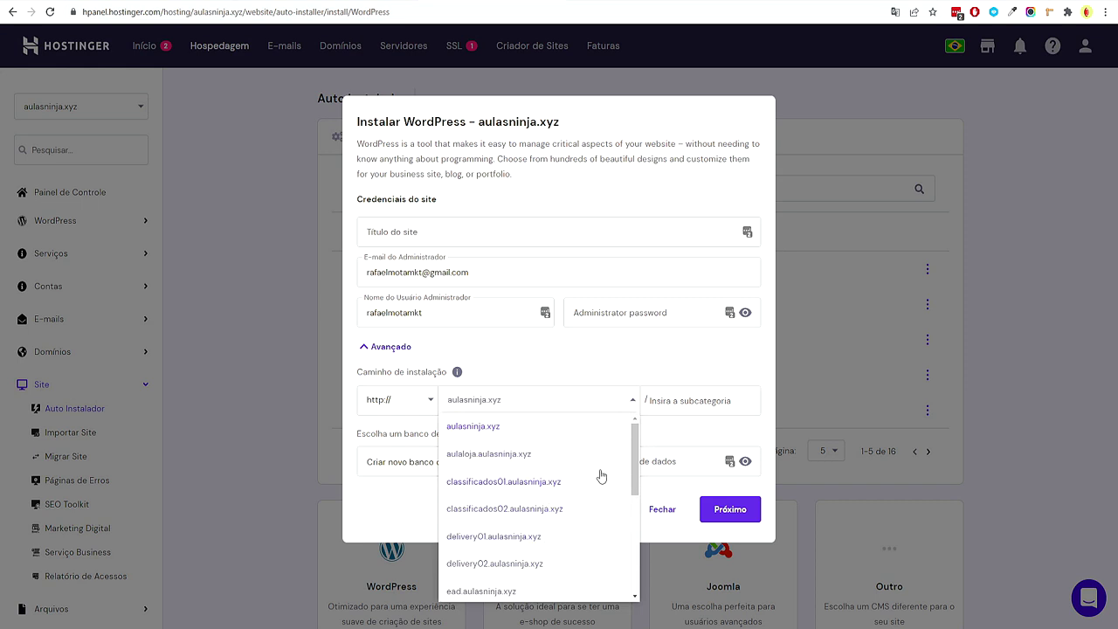
left_click(972, 252)
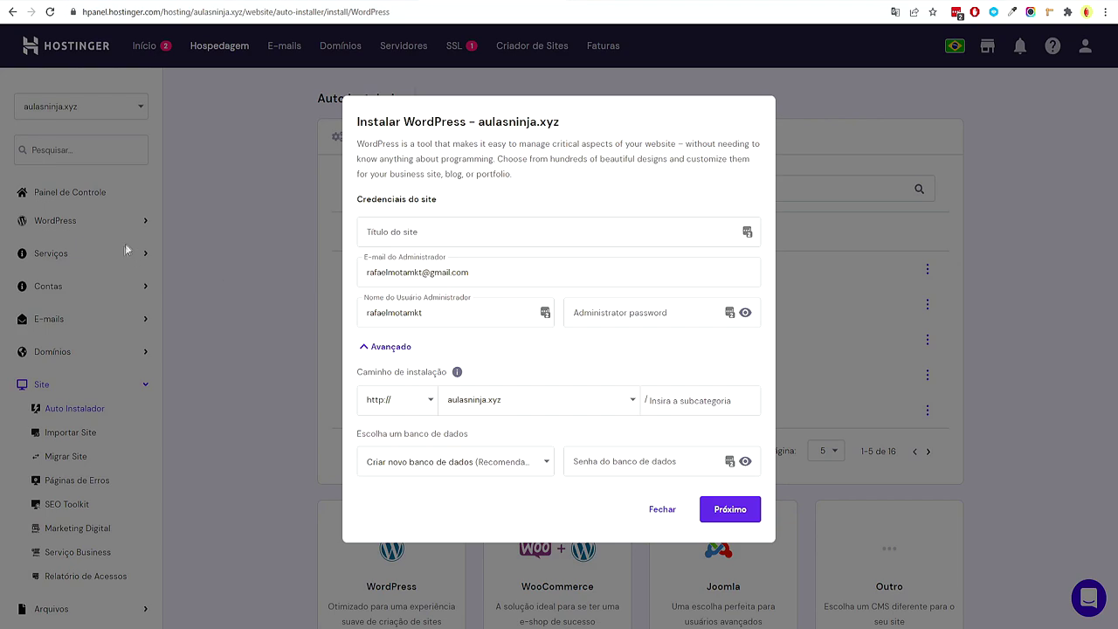
left_click(657, 511)
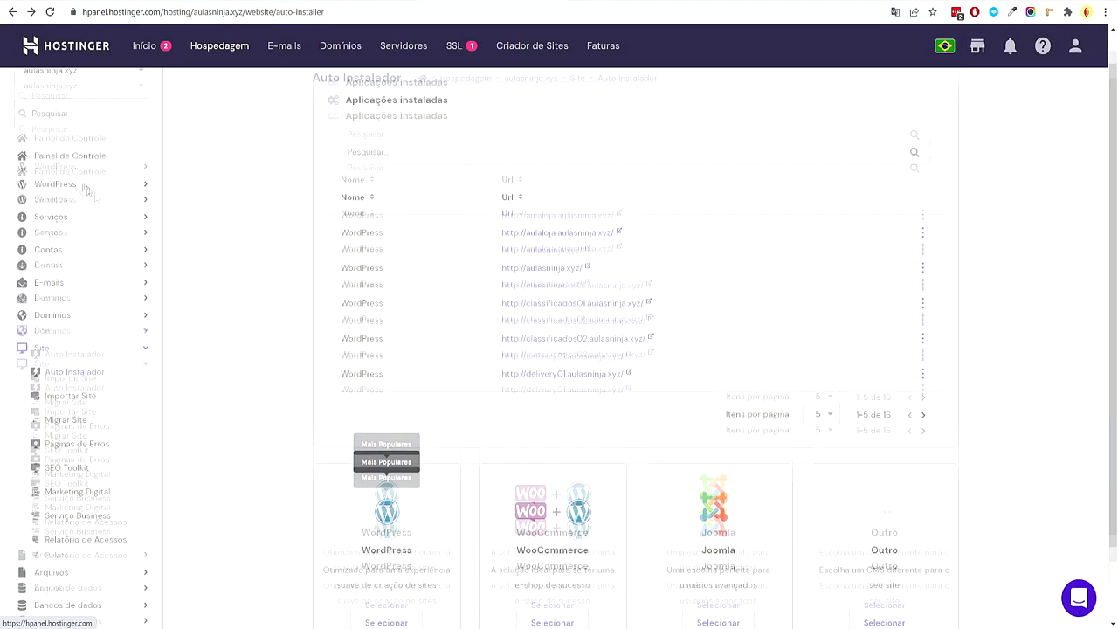
Create the subdomain rifa.aulasninja.xyz on the Subdomínios page
left_click(79, 192)
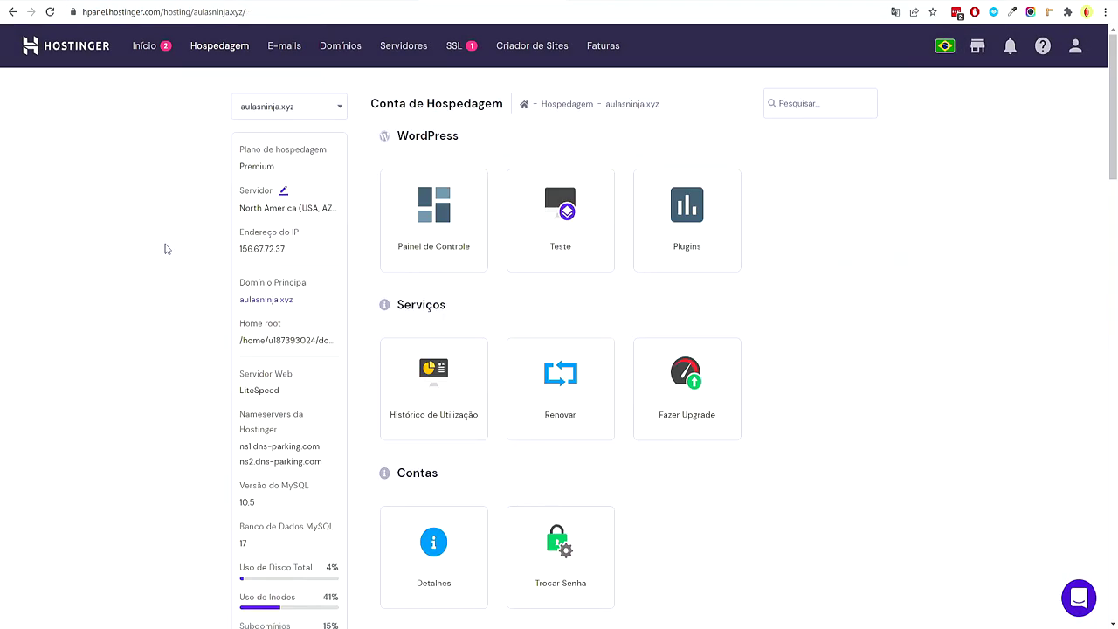
scroll(428, 267, "down", 6)
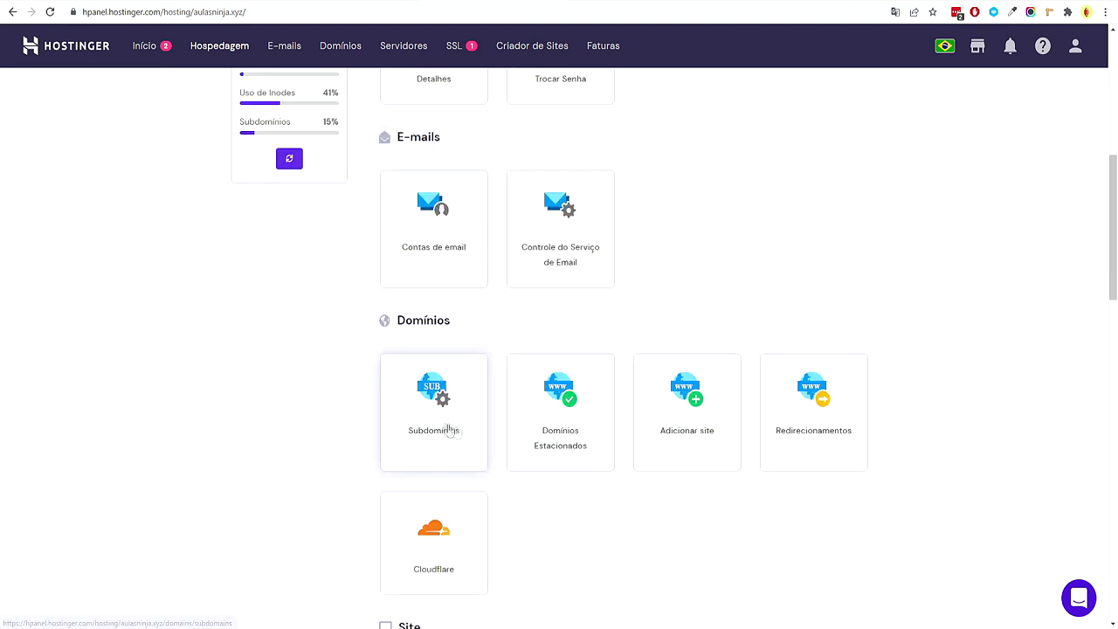
left_click(443, 427)
left_click(608, 172)
type("rifa")
left_click_drag(726, 179, 877, 190)
left_click(923, 219)
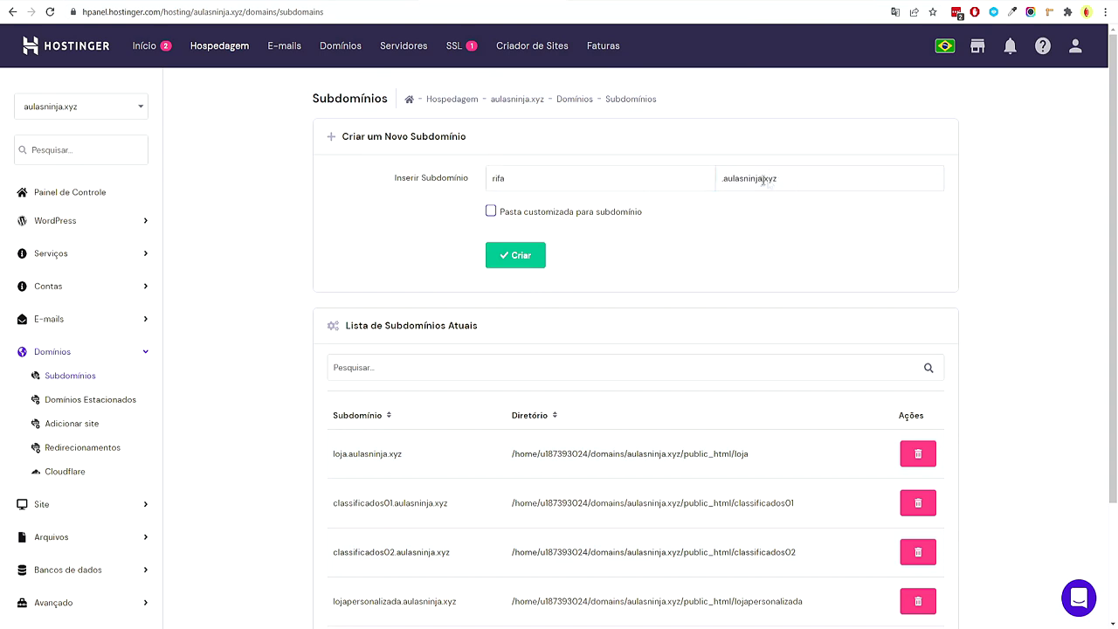
left_click(504, 257)
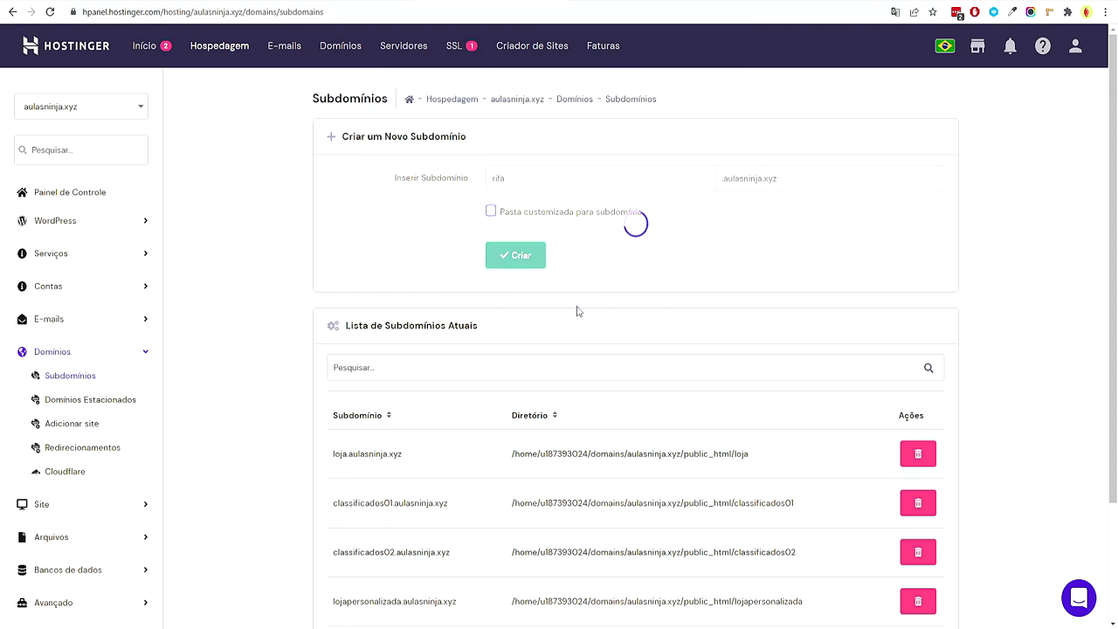
scroll(577, 311, "down", 1)
scroll(559, 301, "up", 1)
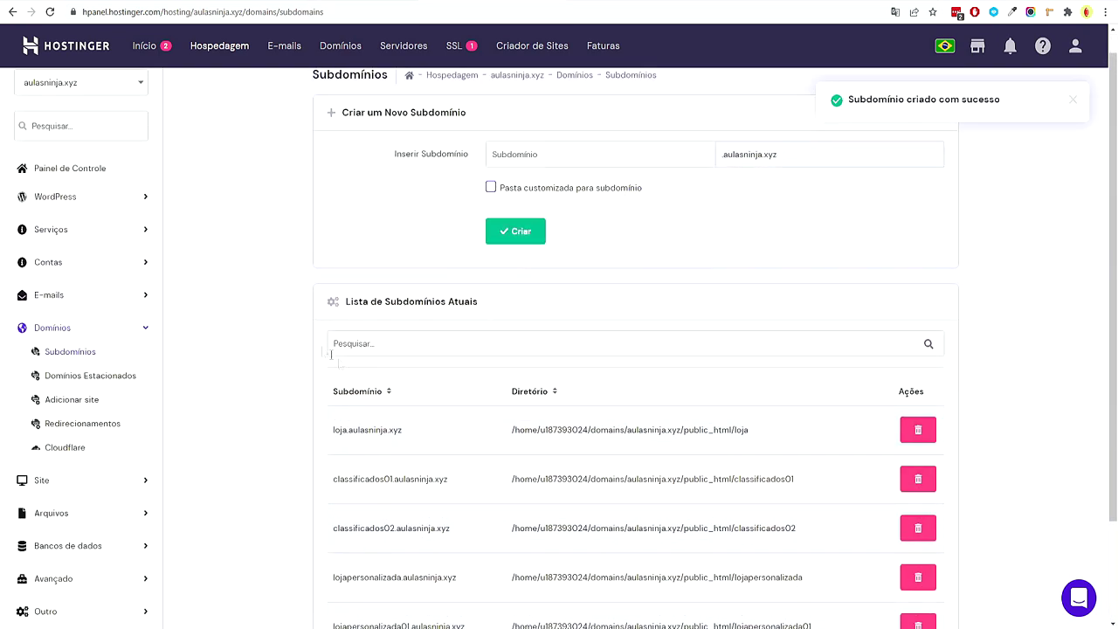
Return to the hosting overview and open the Auto Instalador page
left_click(80, 175)
scroll(595, 408, "down", 2)
scroll(524, 384, "down", 2)
scroll(549, 183, "up", 3)
scroll(599, 327, "down", 6)
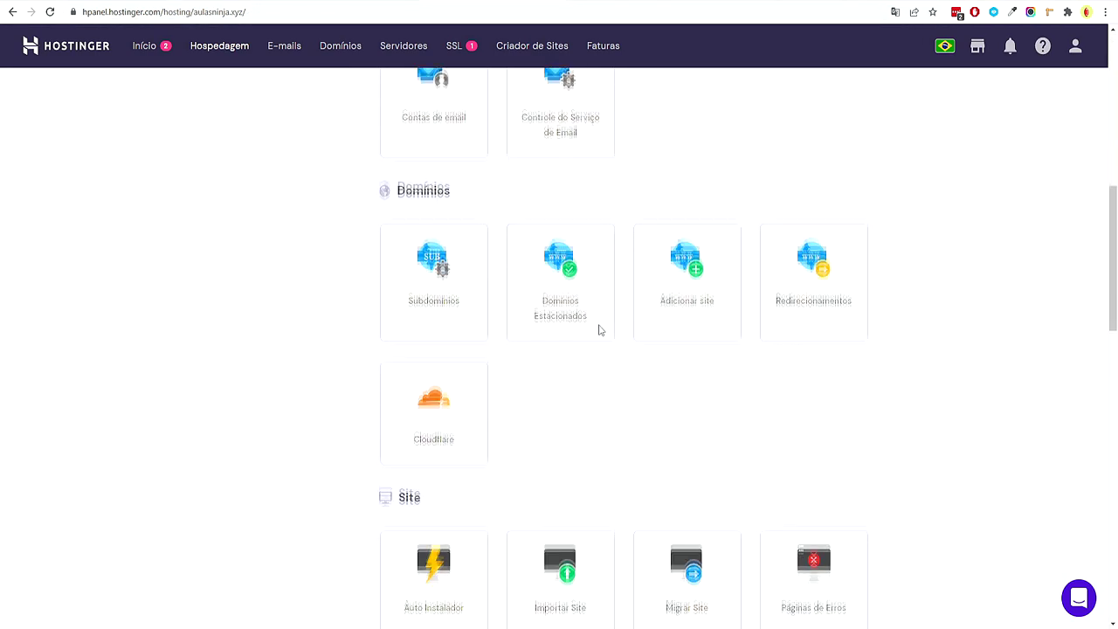
scroll(594, 328, "down", 4)
left_click(429, 321)
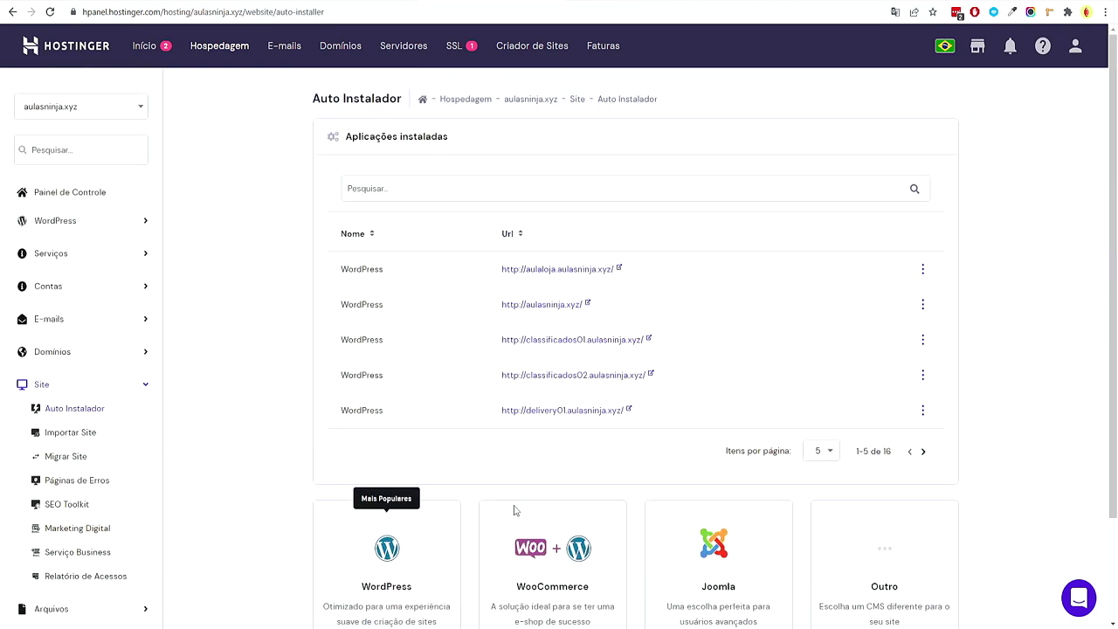
Start a WordPress install and choose rifa.aulasninja.xyz as the path under Avançado
scroll(497, 463, "down", 3)
left_click(399, 534)
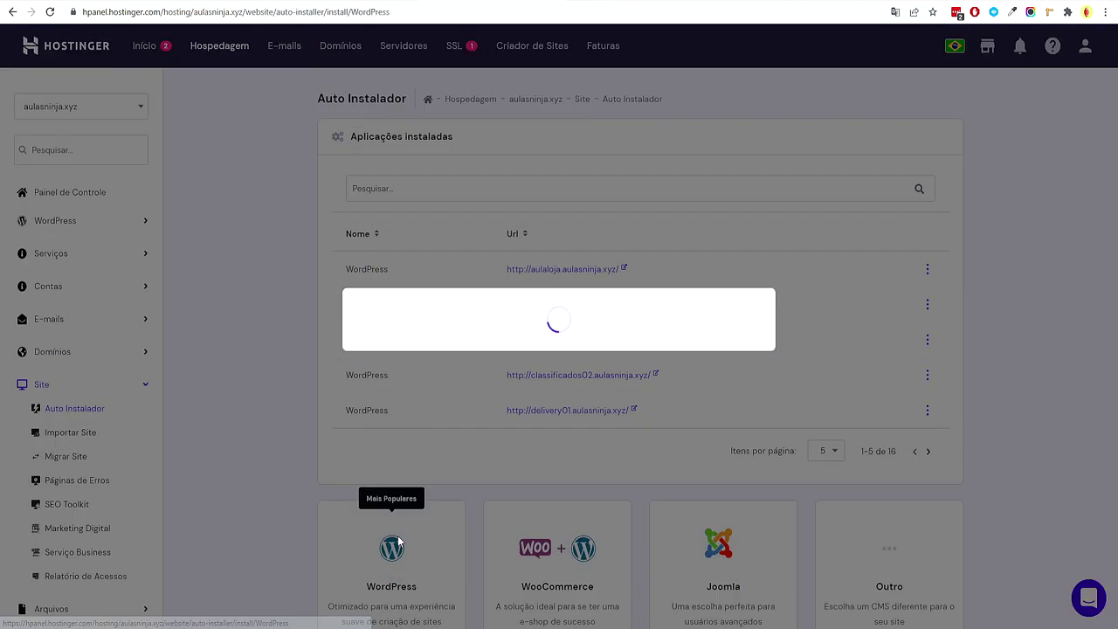
left_click(405, 410)
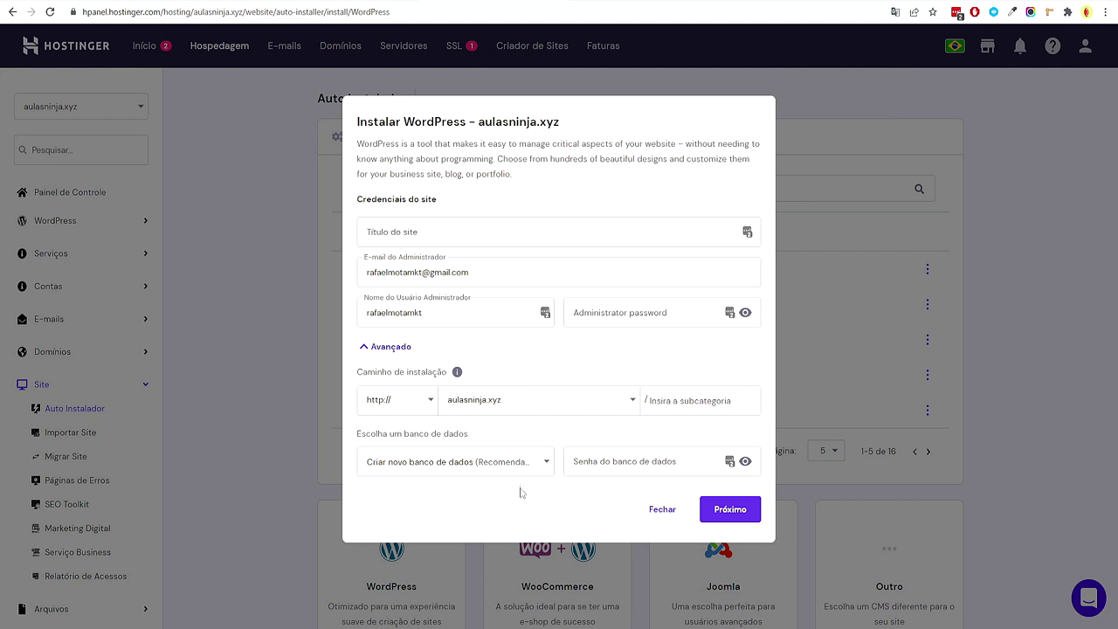
left_click(521, 398)
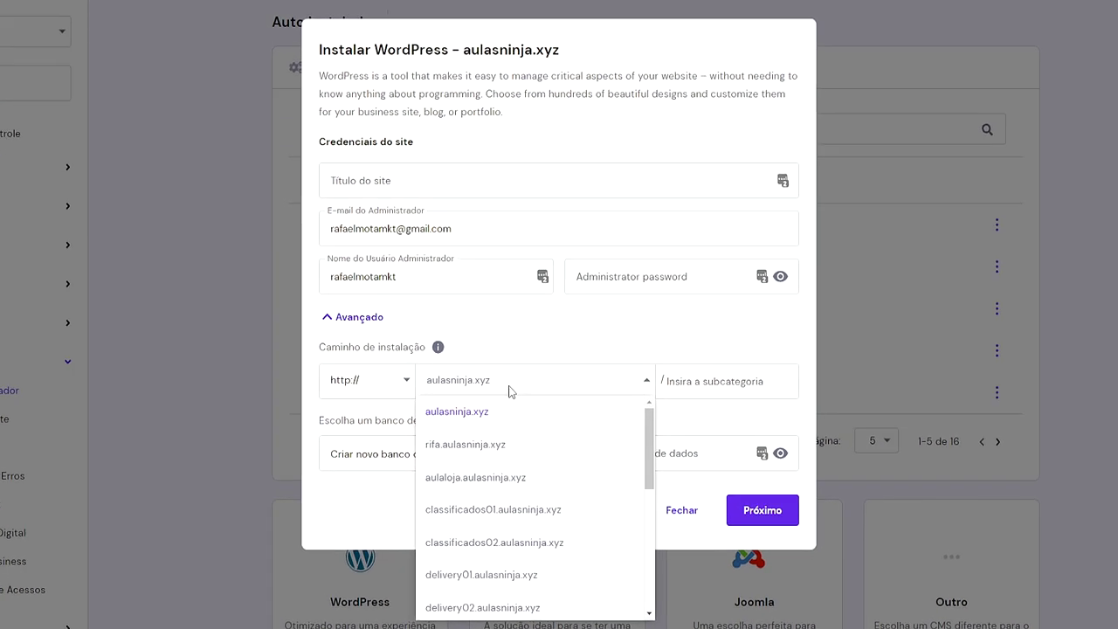
left_click(470, 448)
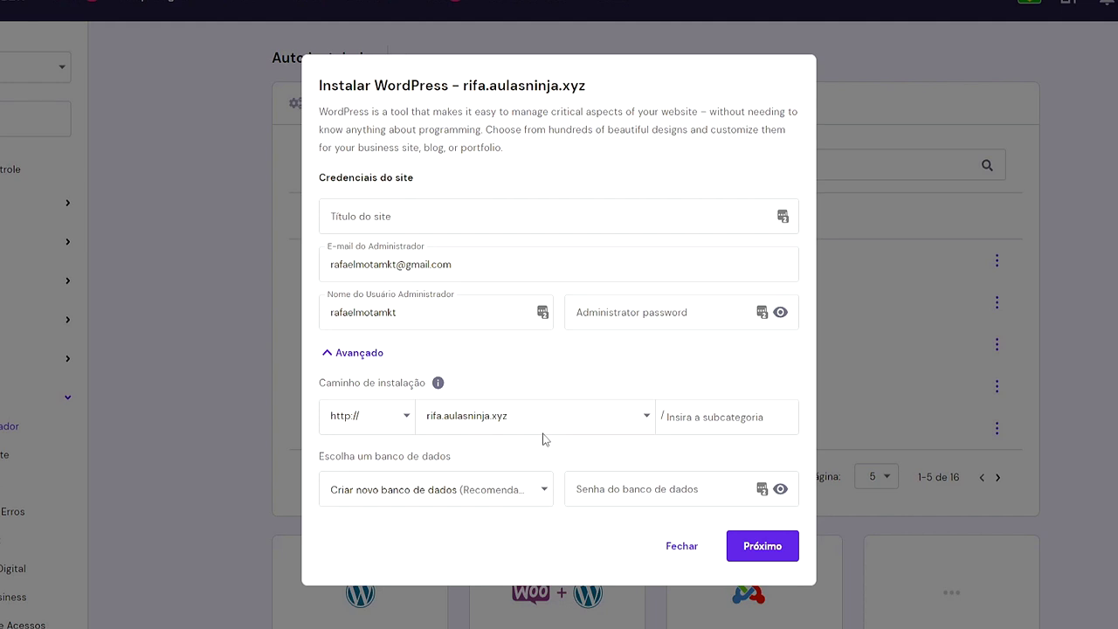
Title the site 'Site De Rifa', set the admin password, and proceed to the version step
left_click(378, 213)
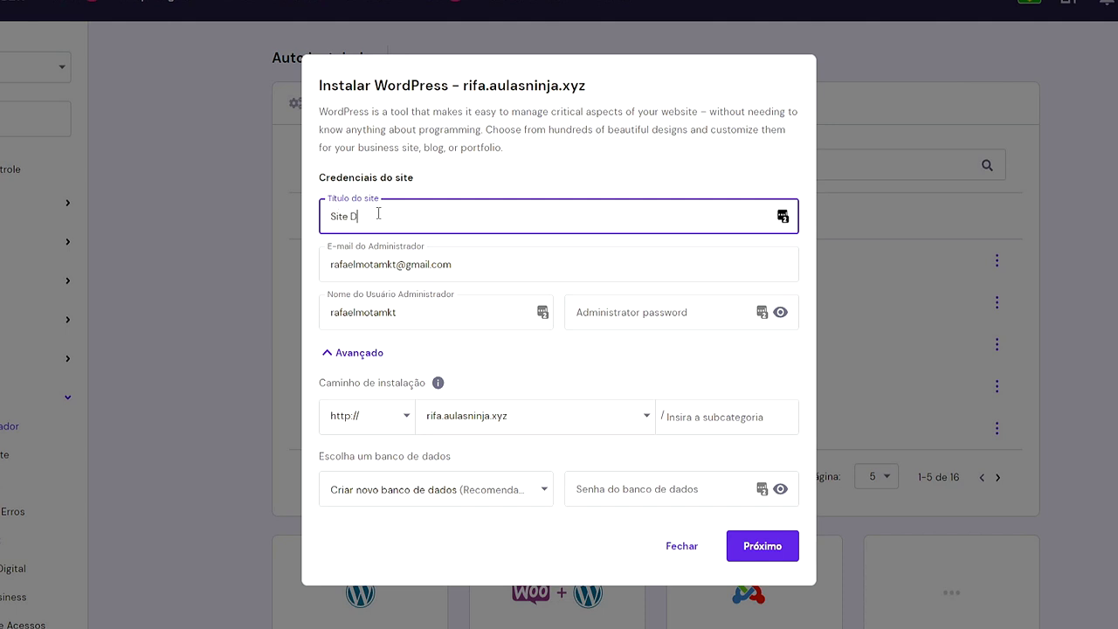
left_click_drag(382, 216, 348, 217)
left_click(654, 311)
type("••••••")
left_click_drag(678, 311, 543, 317)
type("••••")
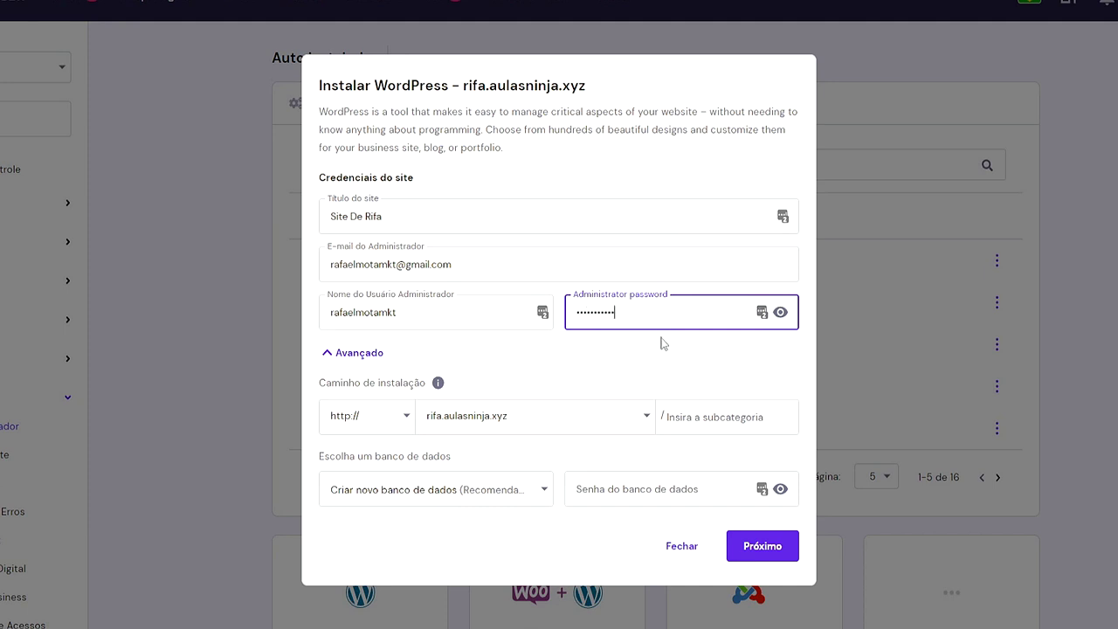
left_click(766, 551)
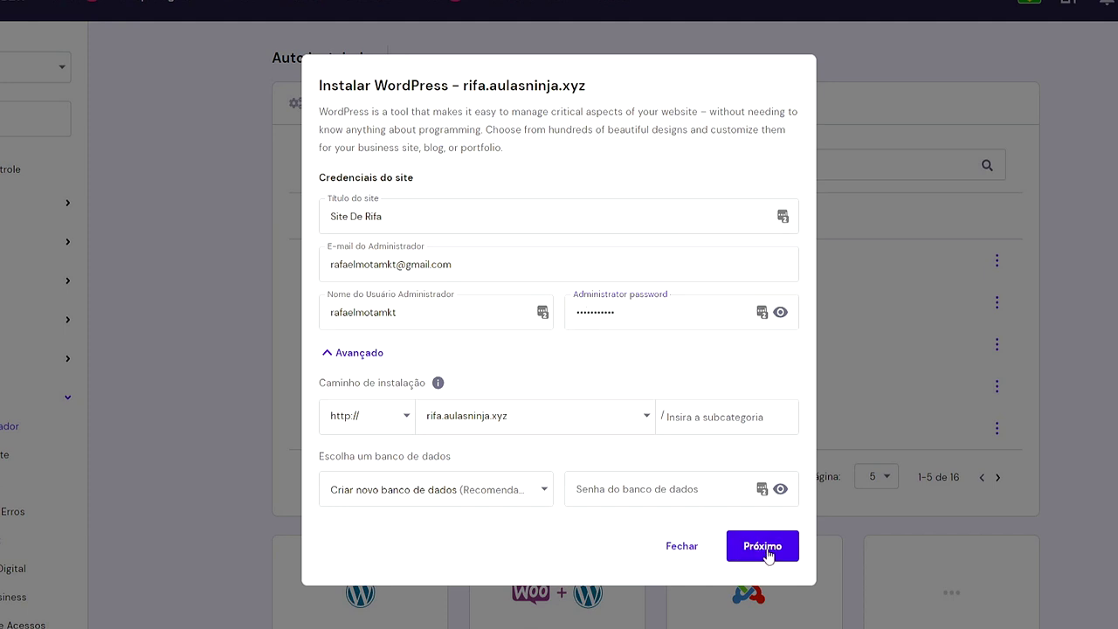
left_click(637, 278)
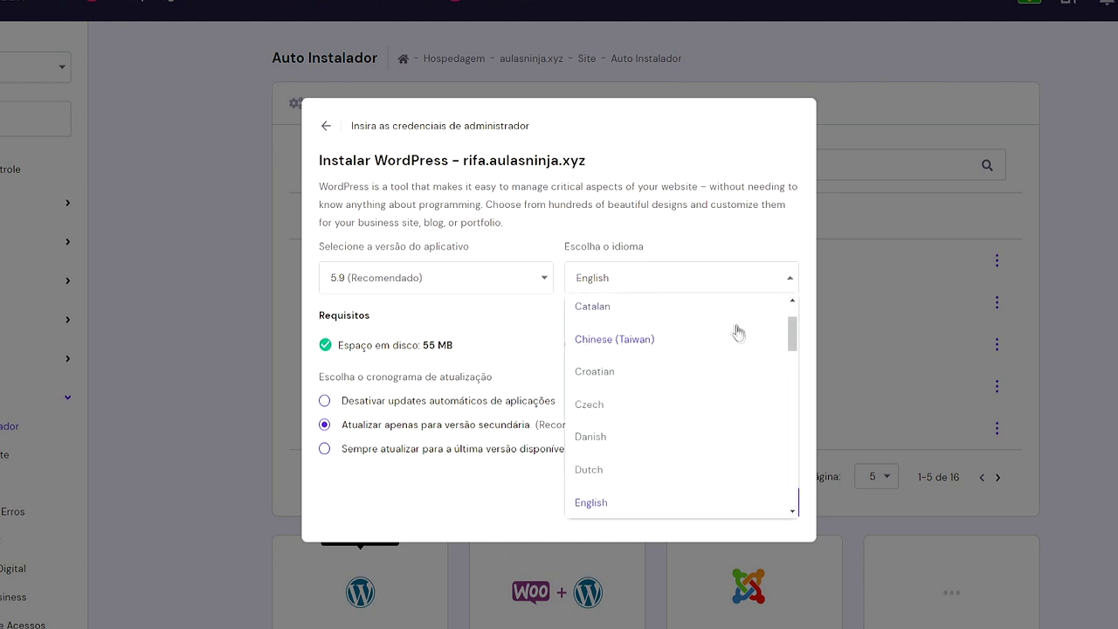
Choose Portuguese (Brazil) as the language and install WordPress on rifa.aulasninja.xyz
left_click_drag(794, 341, 794, 456)
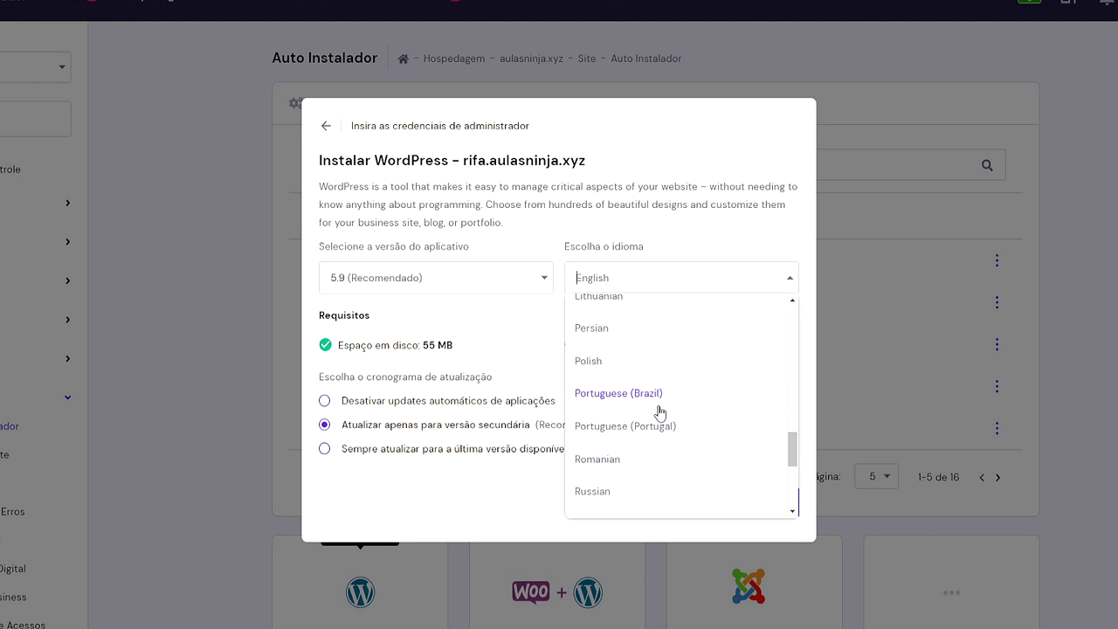
left_click(659, 394)
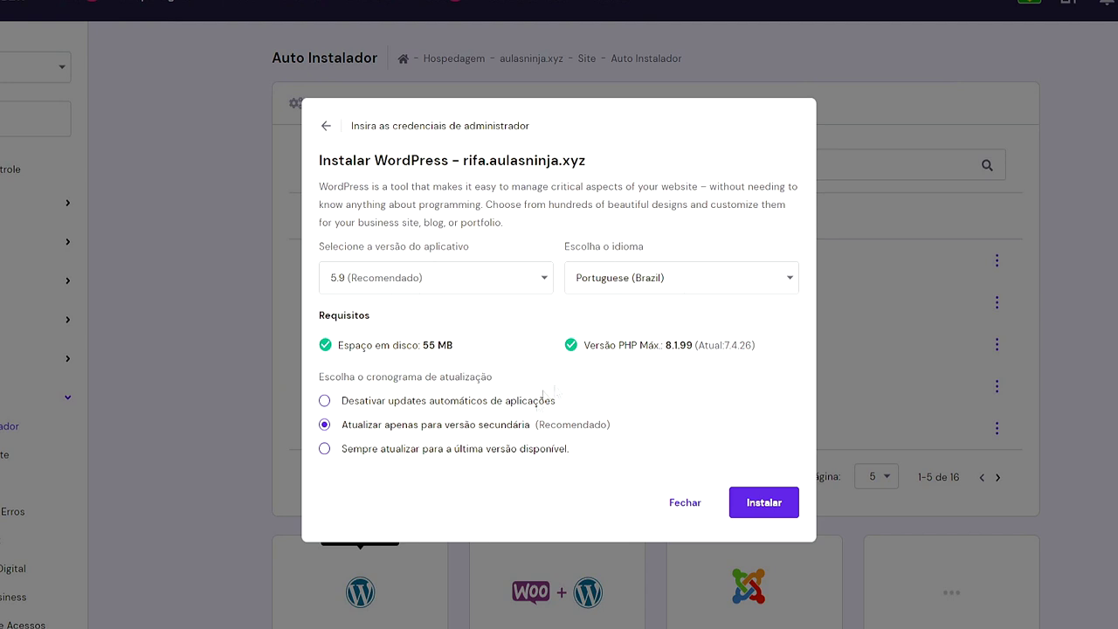
left_click(757, 518)
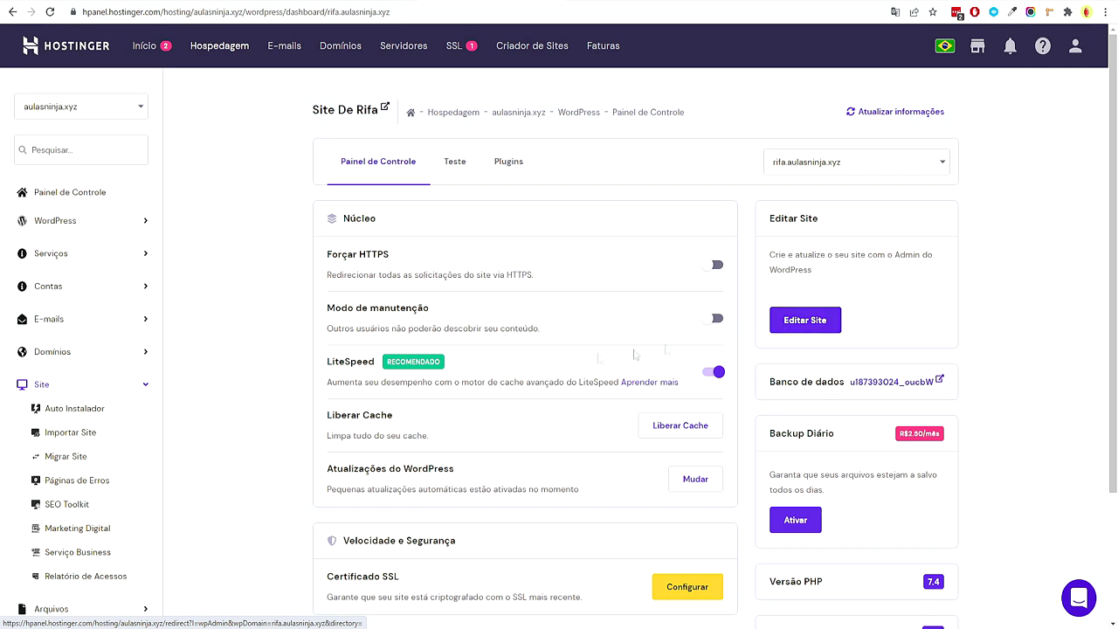
Switch off the LiteSpeed cache toggle in the Núcleo section
left_click_drag(331, 365, 368, 381)
left_click(381, 381)
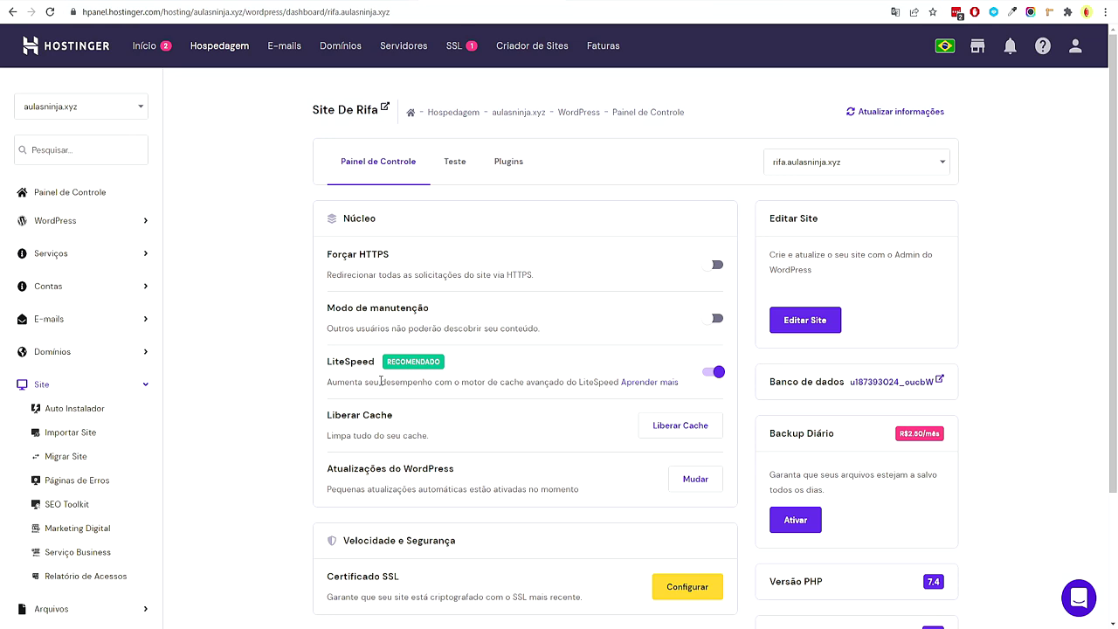
left_click(715, 375)
scroll(721, 387, "down", 2)
left_click_drag(340, 236, 400, 259)
left_click(403, 260)
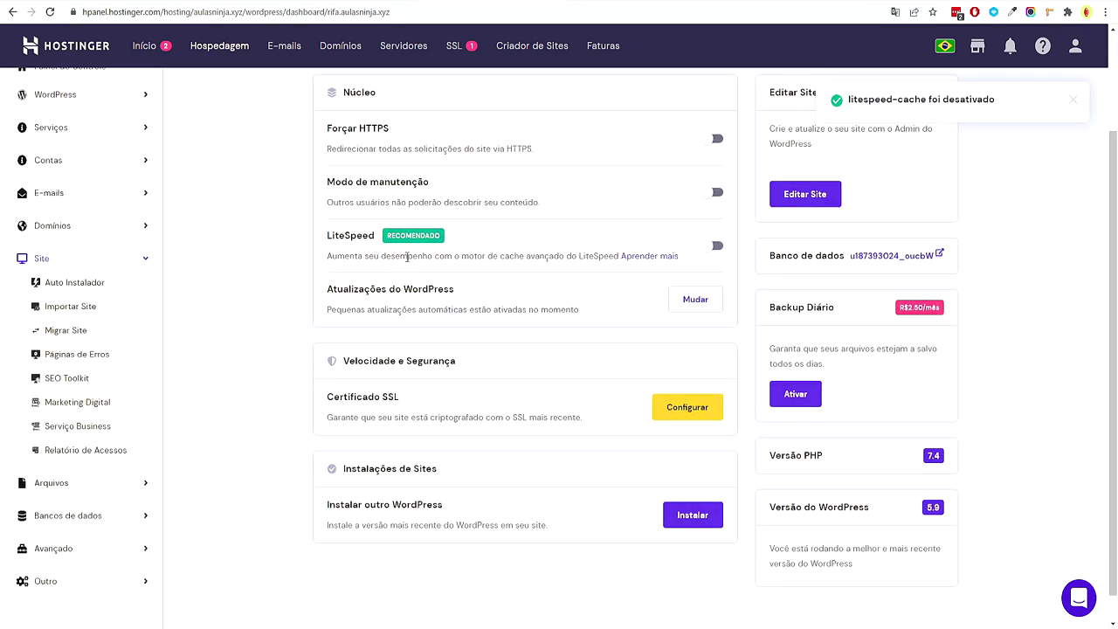
Scroll down to review the SSL certificate section for rifa.aulasninja.xyz
scroll(407, 256, "up", 1)
scroll(306, 366, "down", 1)
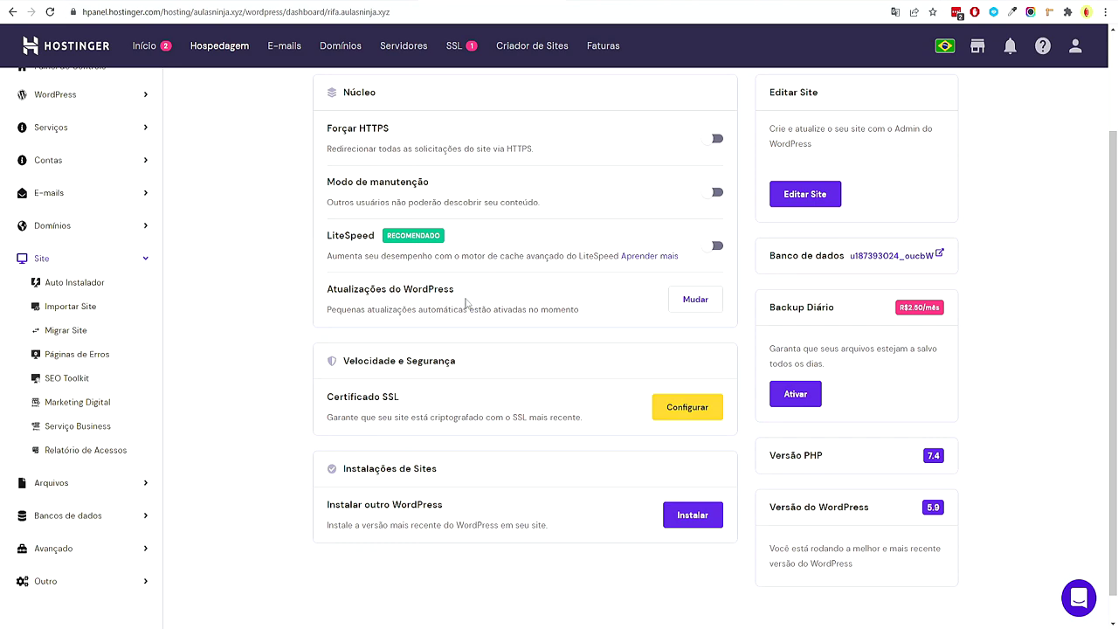
scroll(436, 315, "down", 1)
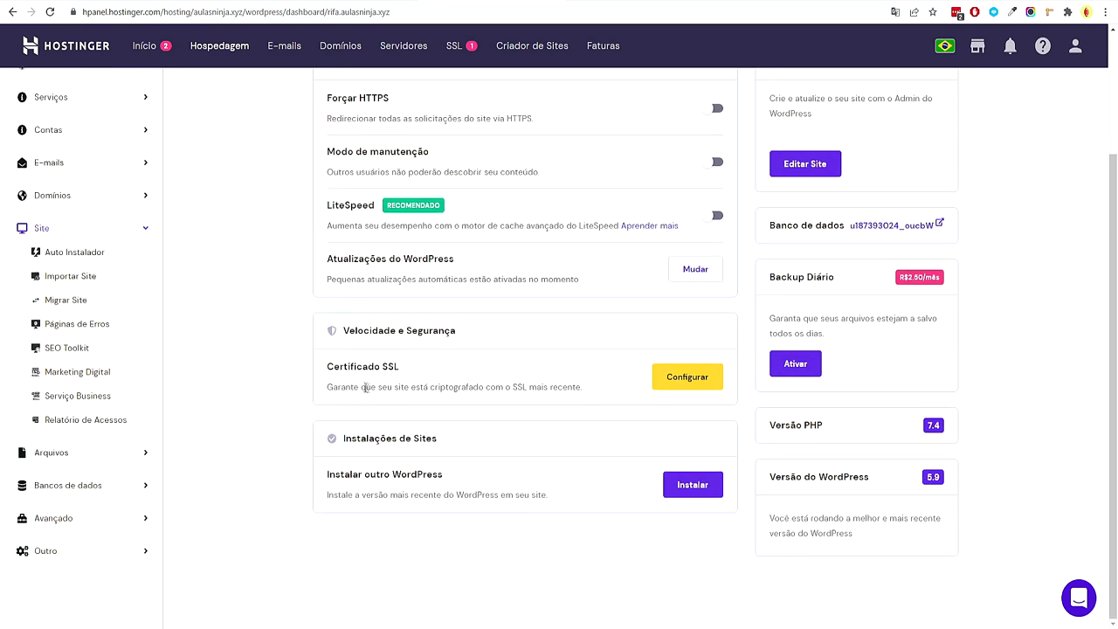
left_click_drag(374, 388, 385, 367)
left_click(402, 374)
Close the SSL certificate prompt without installing, then go back to the Xmind mind map
left_click(706, 381)
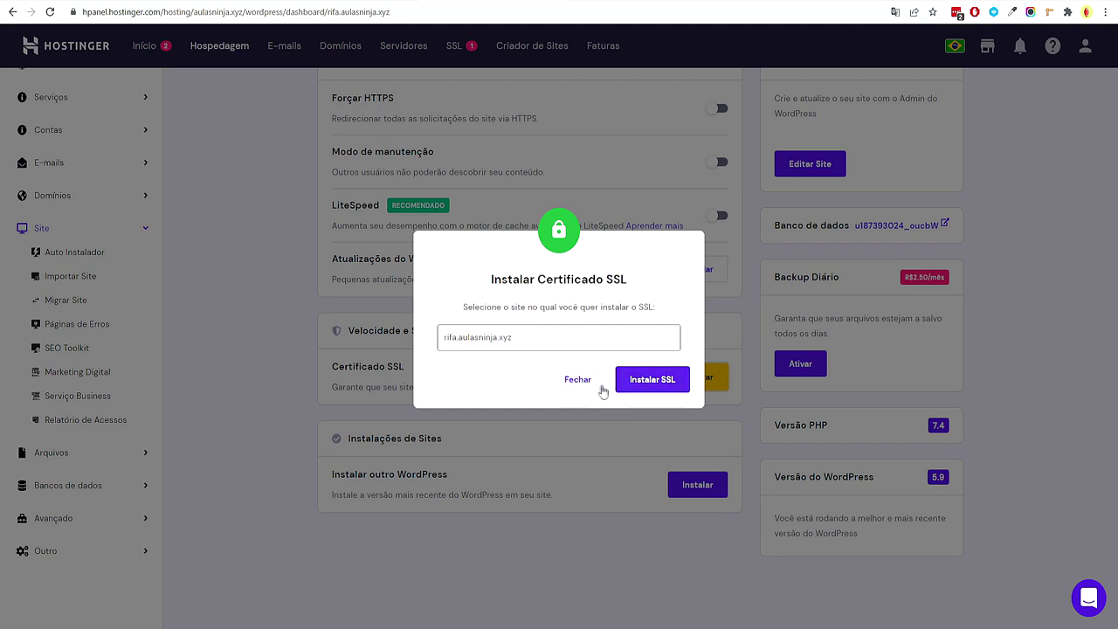
left_click(580, 382)
scroll(551, 461, "up", 3)
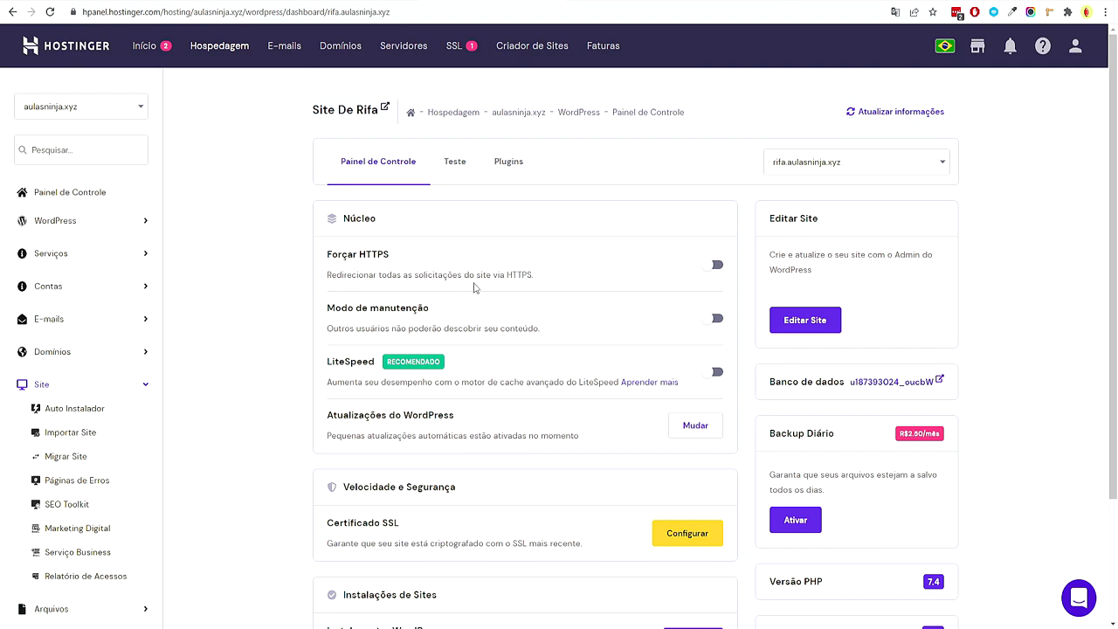
left_click(611, 618)
Add 'rifa.salaninja.com/wp-admin' as a new subtopic of the Acessar Wordpress topic
left_click(437, 271)
key("Tab")
type("r")
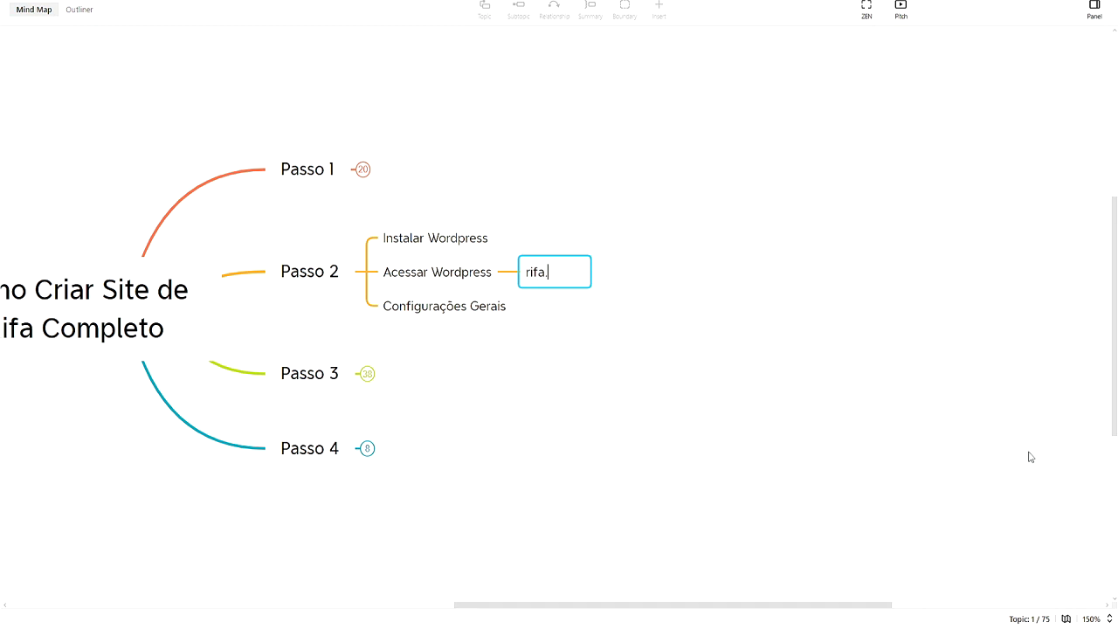
type("ifa.salaninja.co")
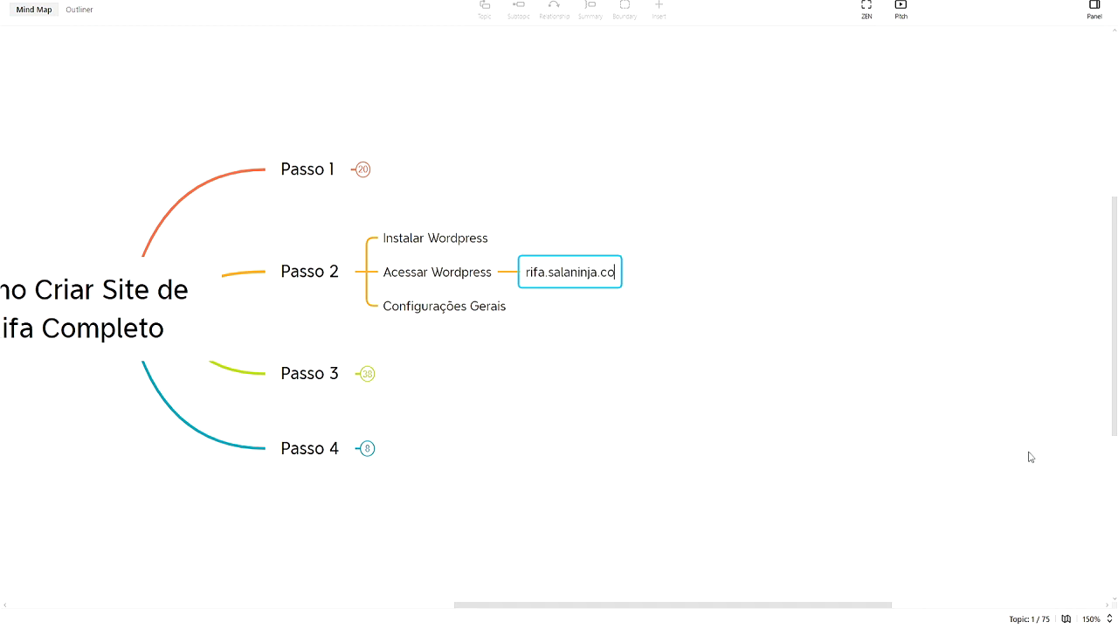
type("m/wp-admin")
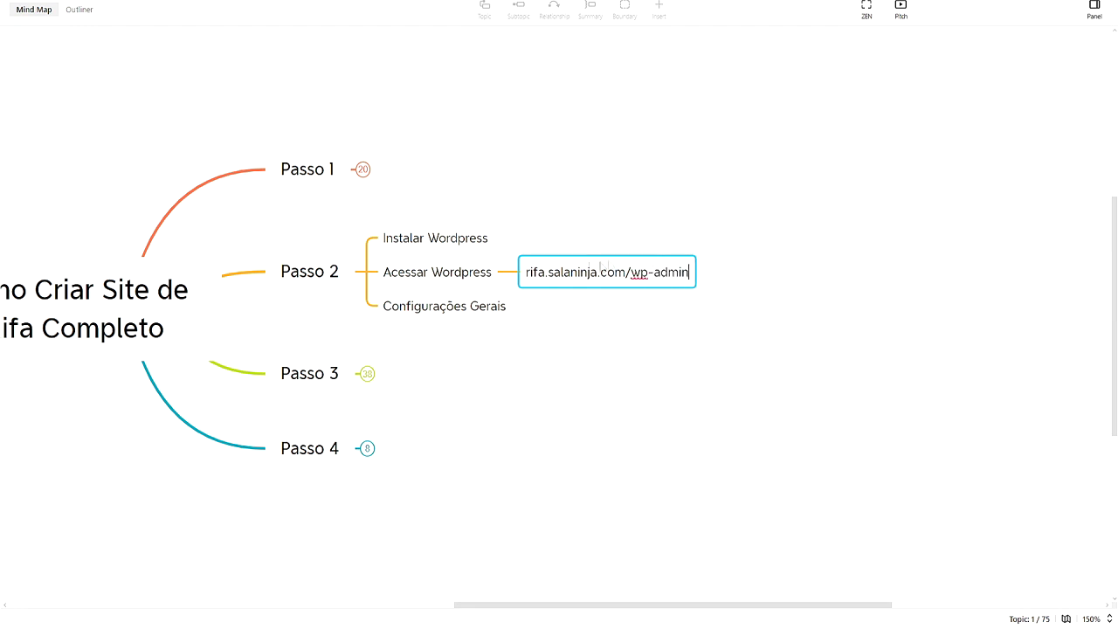
left_click_drag(629, 271, 689, 276)
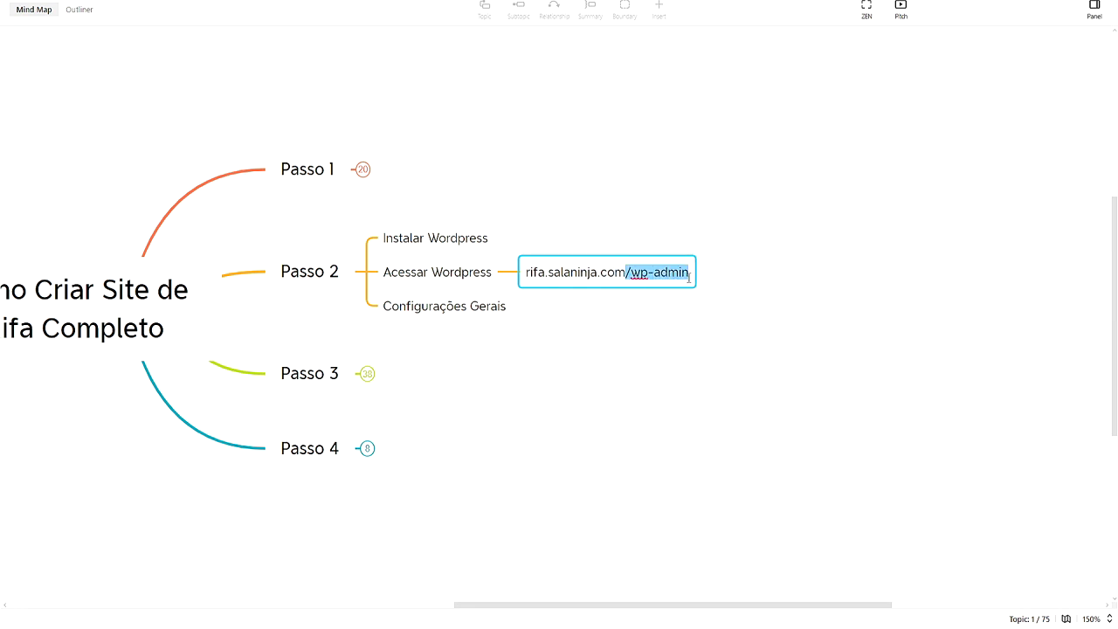
left_click(718, 312)
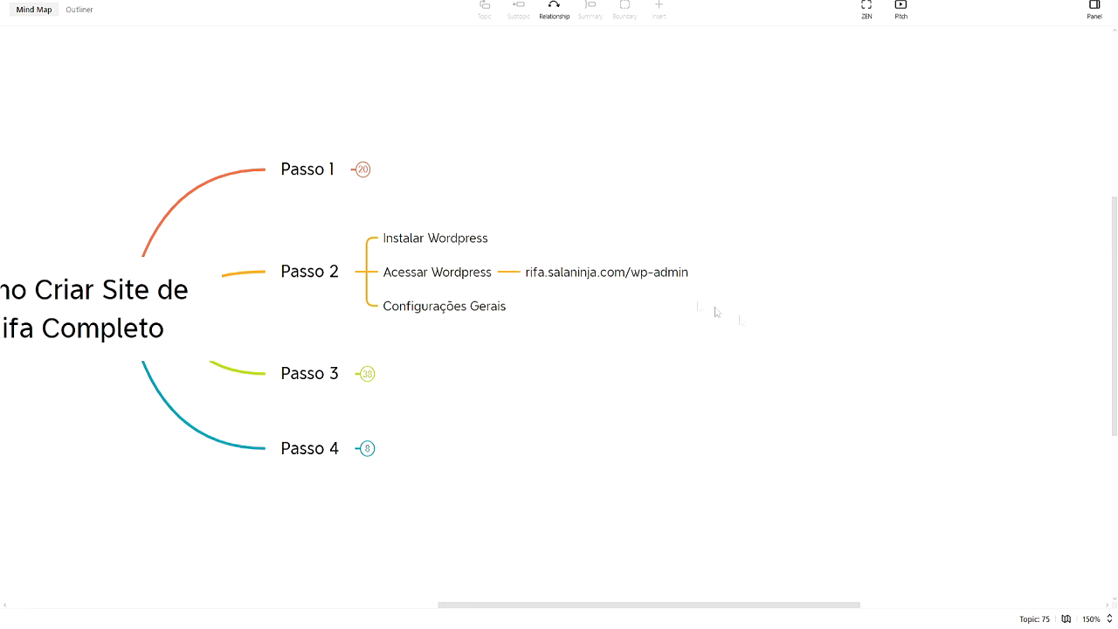
left_click(650, 284)
left_click(662, 330)
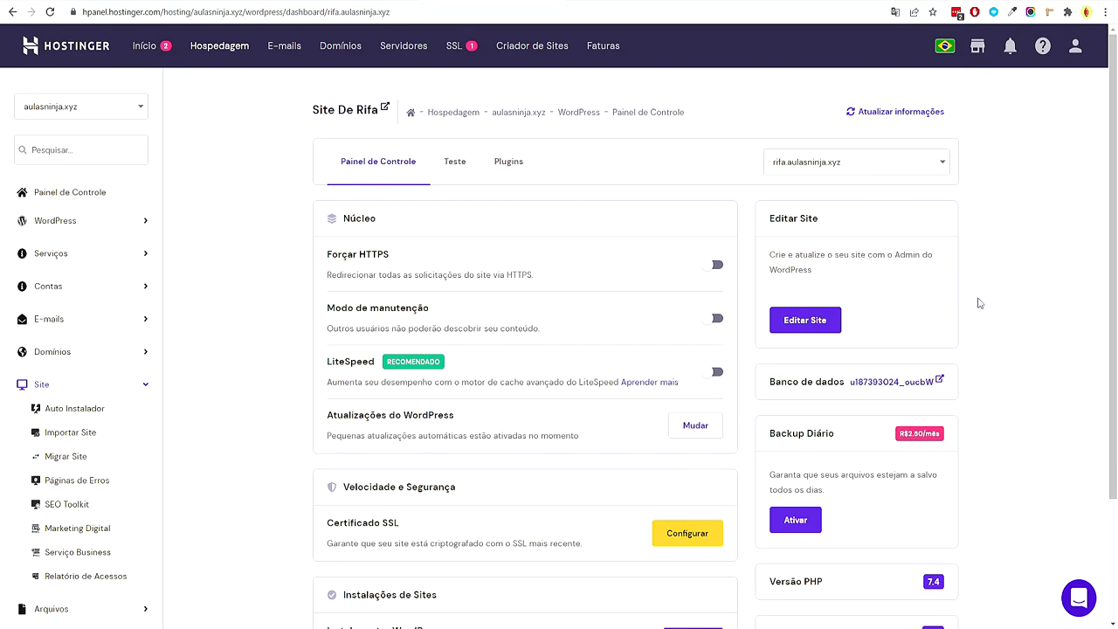
Open the Site De Rifa WordPress admin from the hPanel Editar Site panel
scroll(987, 325, "down", 1)
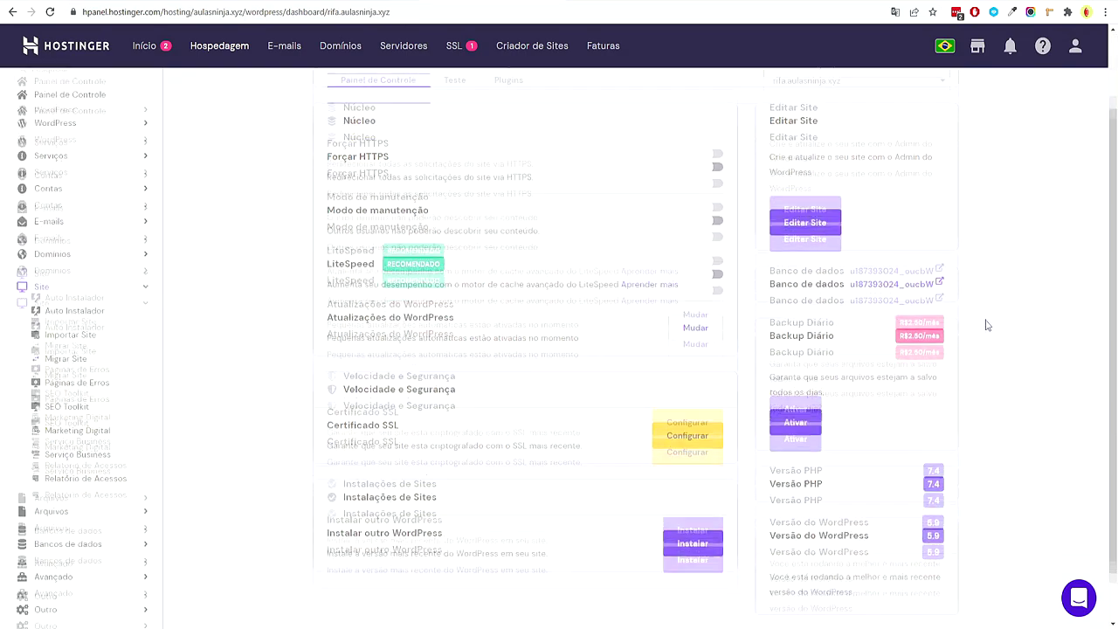
scroll(969, 319, "up", 2)
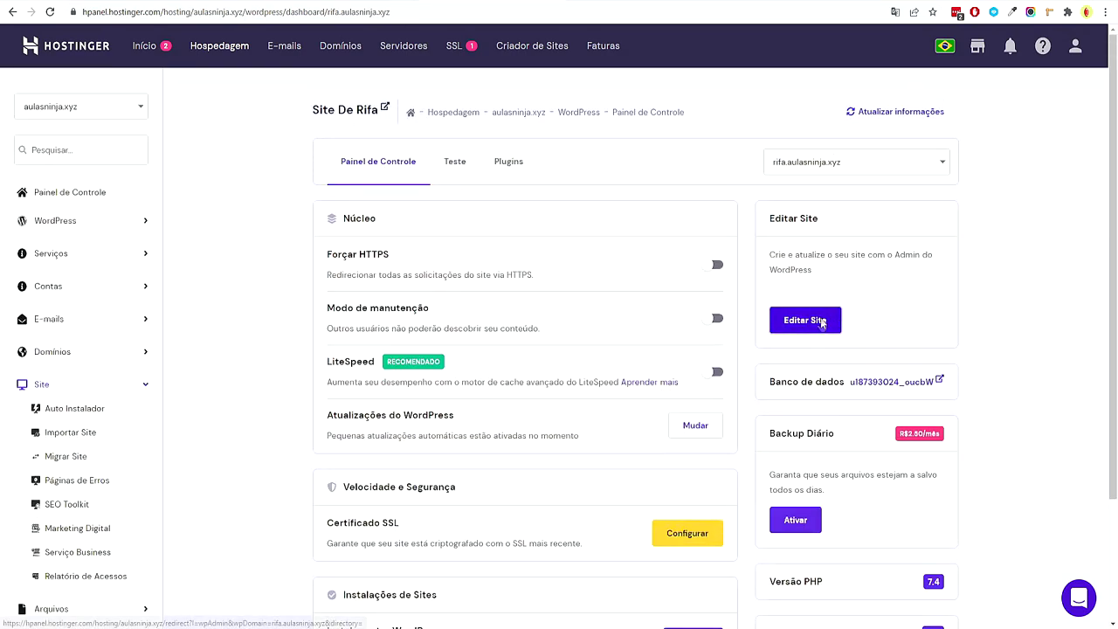
left_click(805, 321)
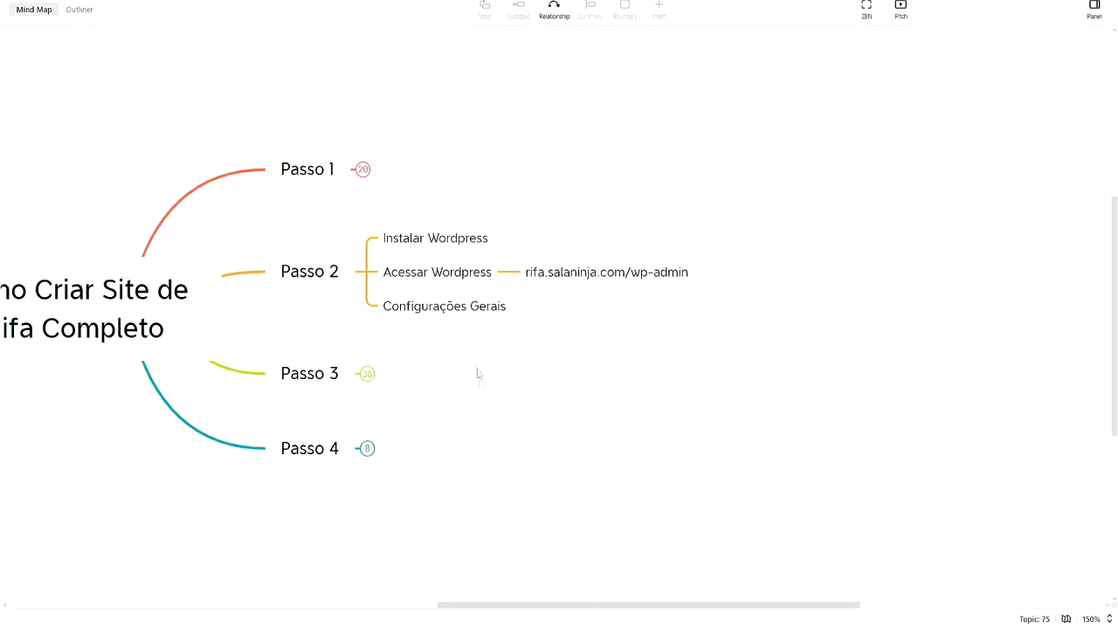
Collapse the address under Acessar Wordpress, then return to the WordPress dashboard in Chrome
scroll(477, 374, "left", 3)
left_click(624, 248)
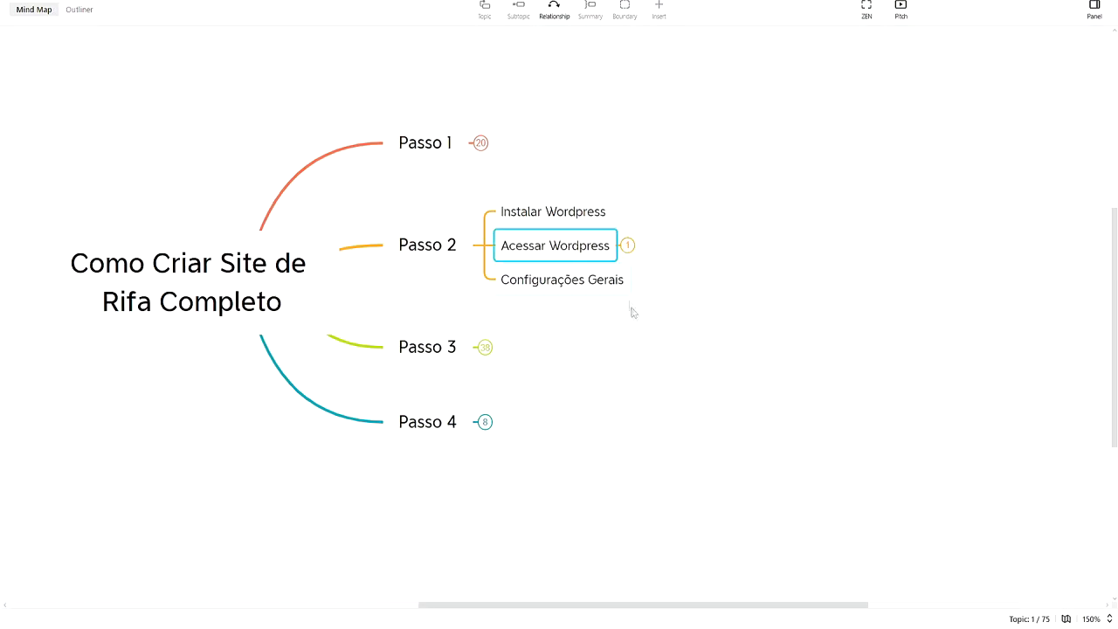
left_click_drag(719, 335, 641, 309)
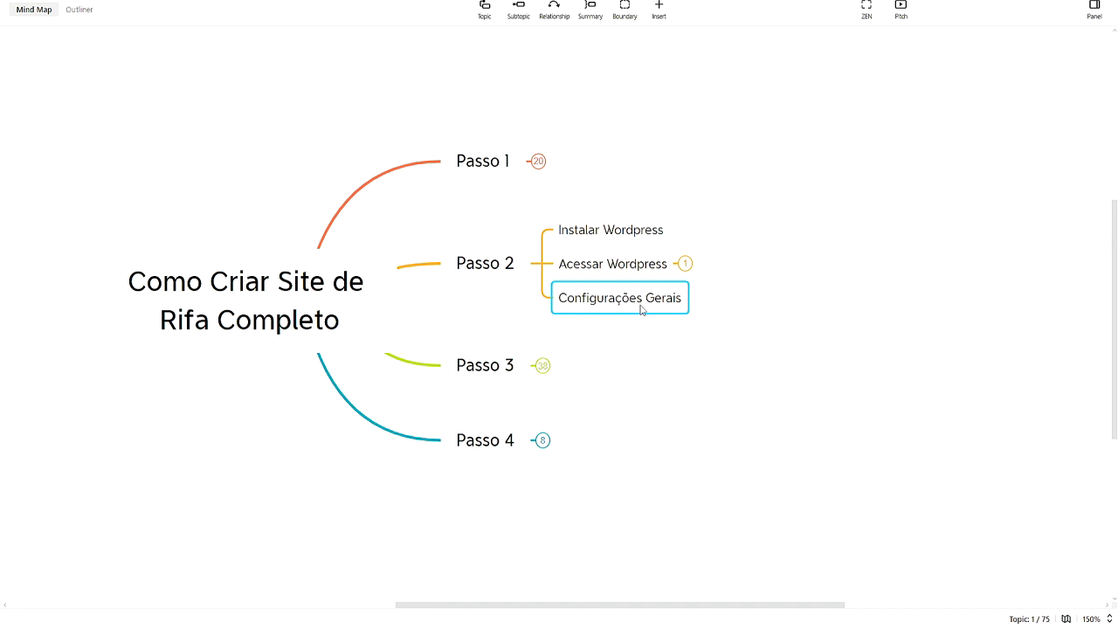
left_click(666, 322)
left_click(684, 309)
left_click(708, 337)
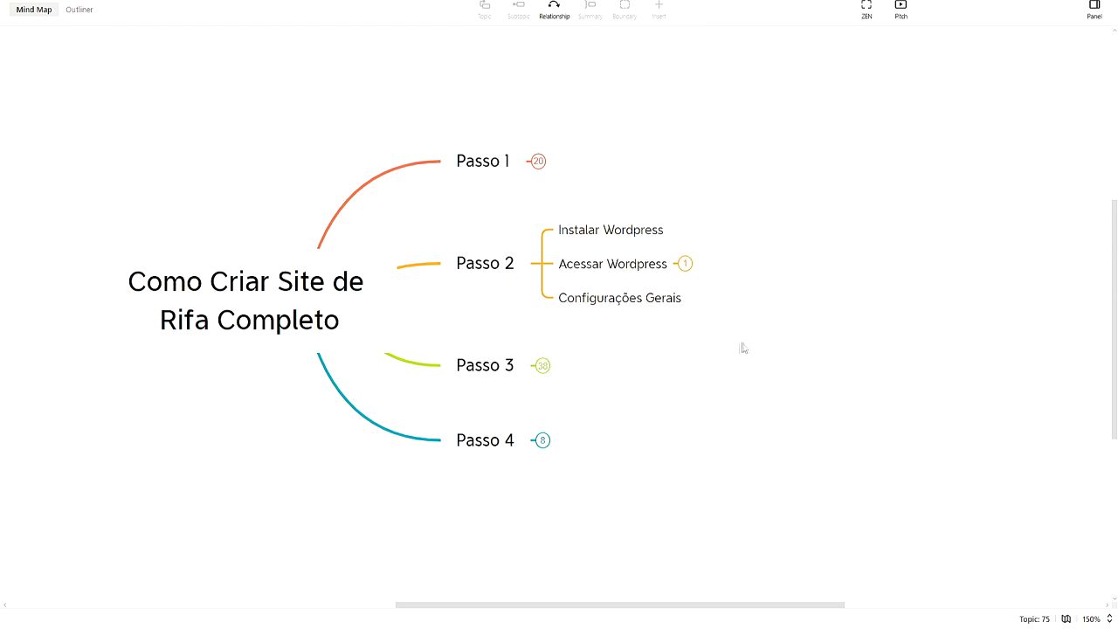
left_click(637, 321)
left_click(748, 374)
mouse_move(539, 603)
left_click(535, 577)
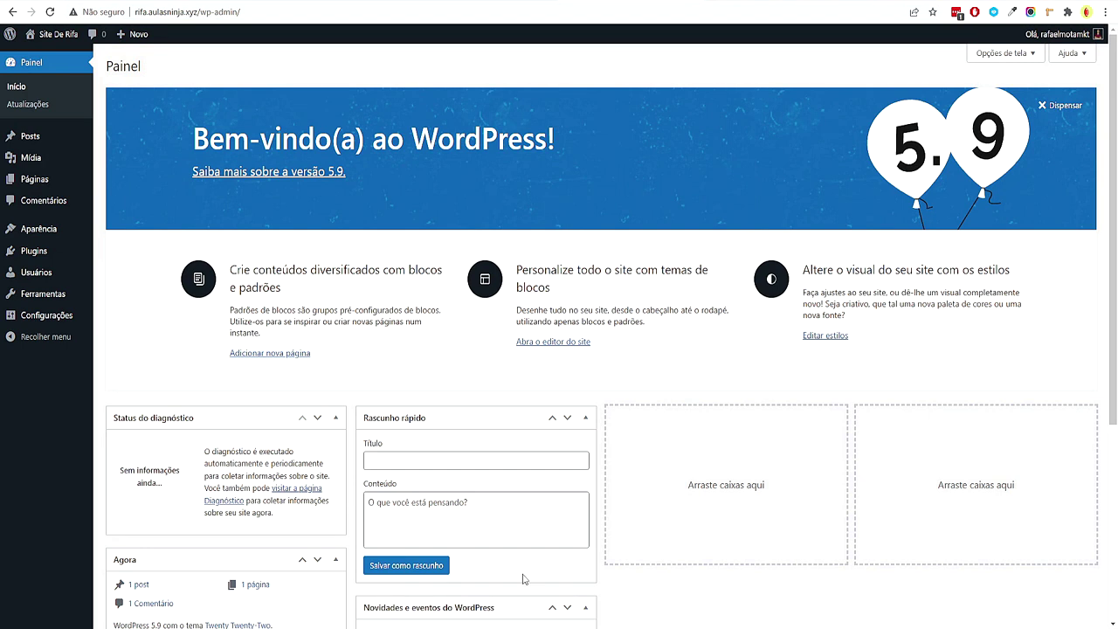
Dismiss the welcome banner, collapse all five dashboard boxes, and rearrange them across columns
left_click(1064, 106)
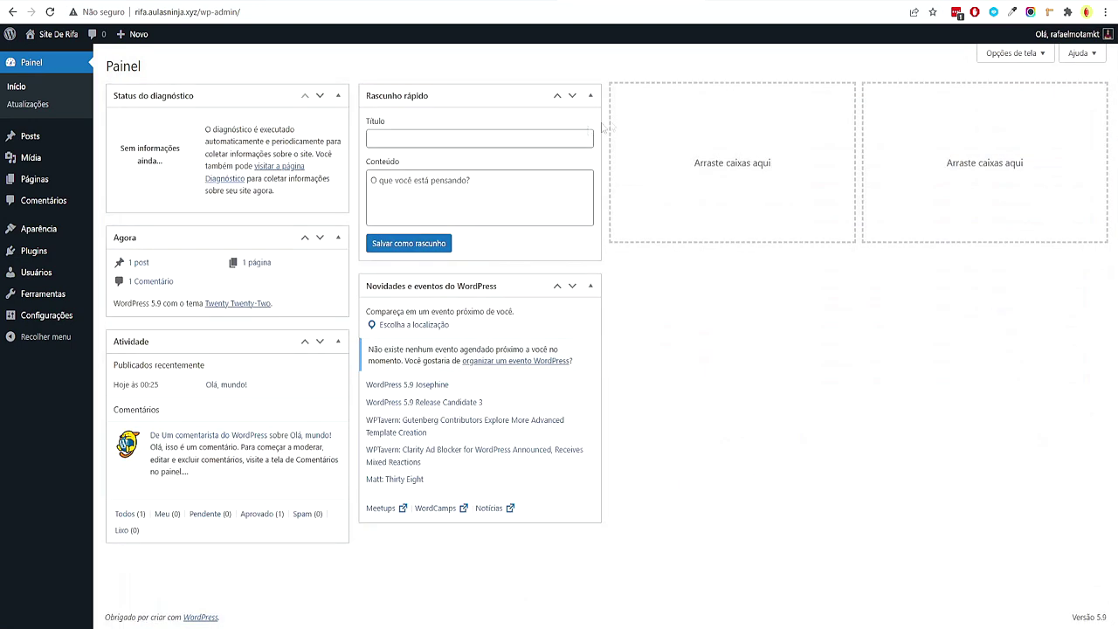
left_click(338, 95)
left_click(338, 132)
left_click(337, 168)
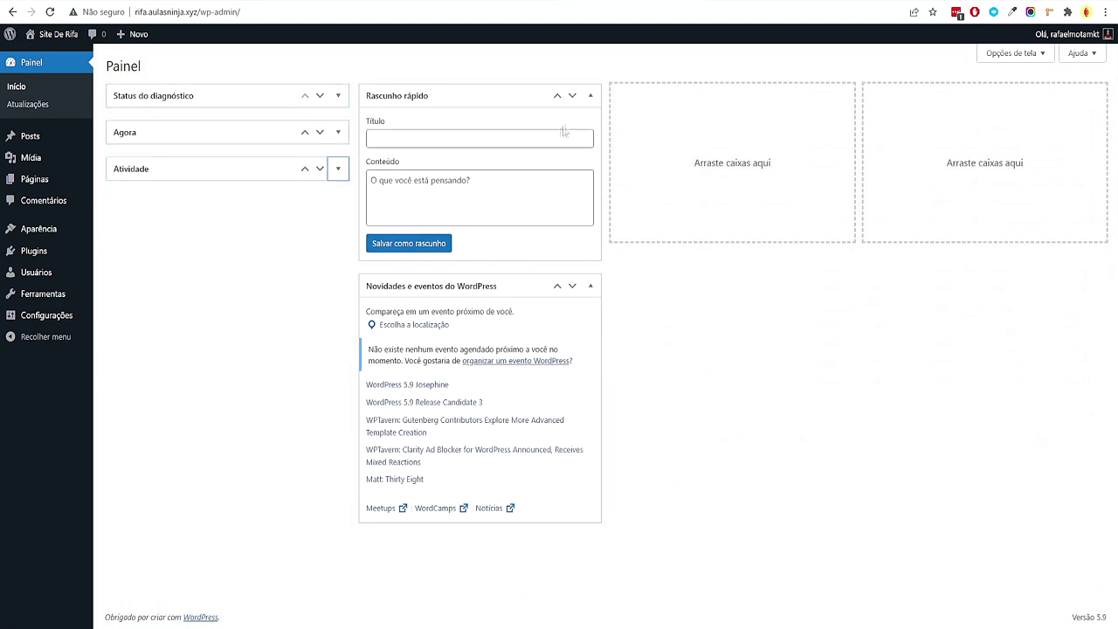
left_click(591, 95)
left_click(591, 132)
left_click_drag(428, 133, 769, 122)
left_click_drag(261, 168, 978, 133)
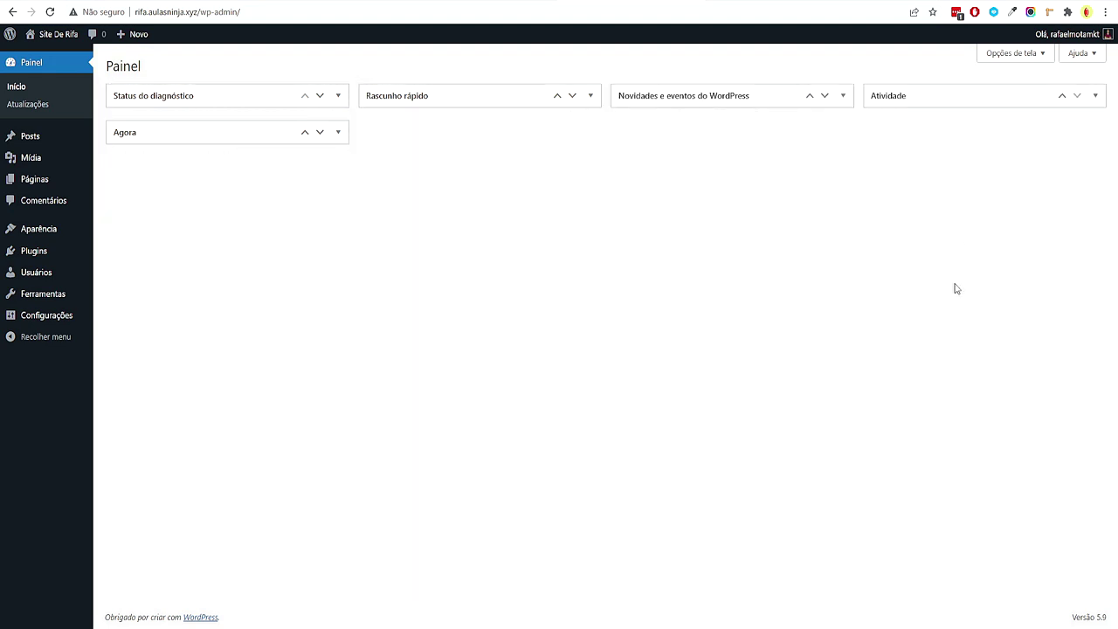
Hide Rascunho rápido and Novidades e eventos in Opções de tela, moving Atividade to column two
left_click(1036, 55)
left_click(386, 108)
left_click(308, 108)
left_click_drag(899, 188, 454, 174)
left_click(1009, 138)
Permanently delete the sample post 'Olá, mundo!' from the trash
mouse_move(26, 135)
left_click(152, 142)
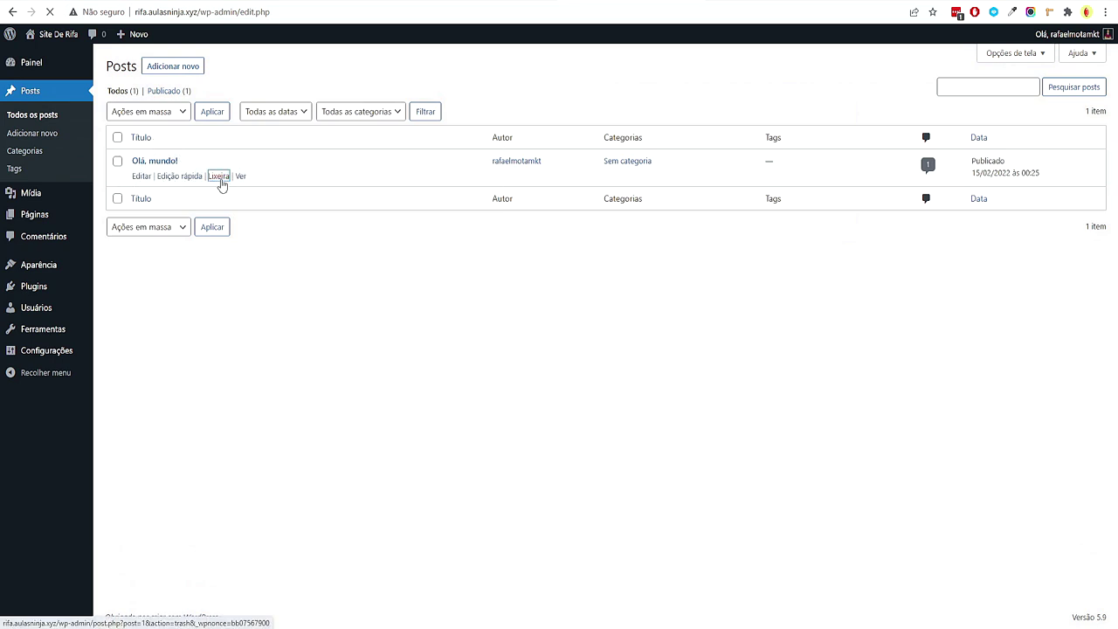
left_click(157, 130)
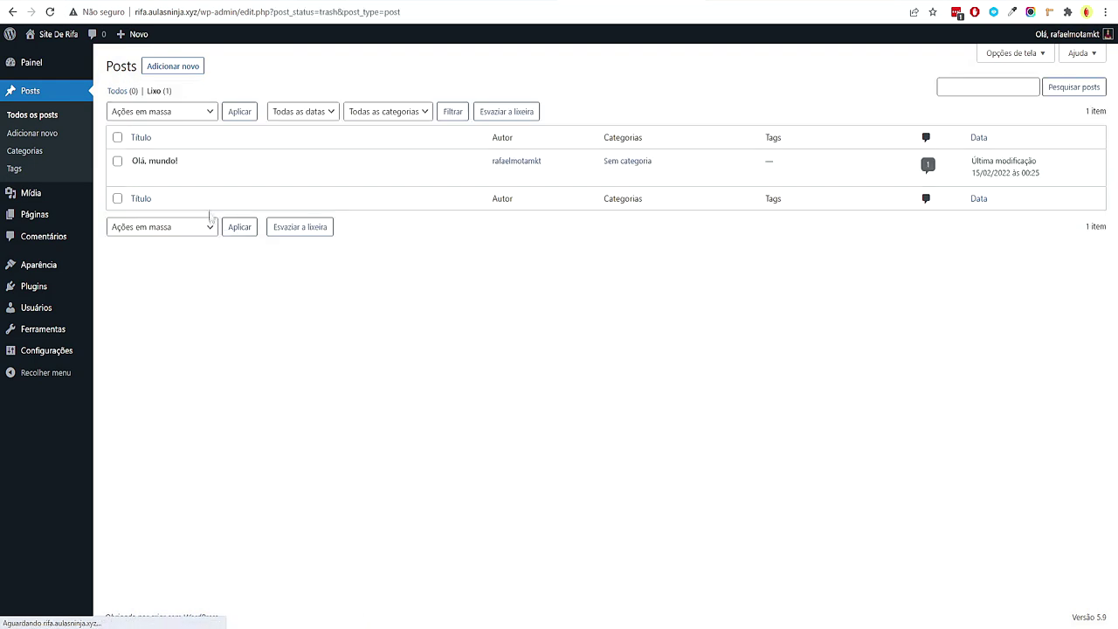
left_click(201, 178)
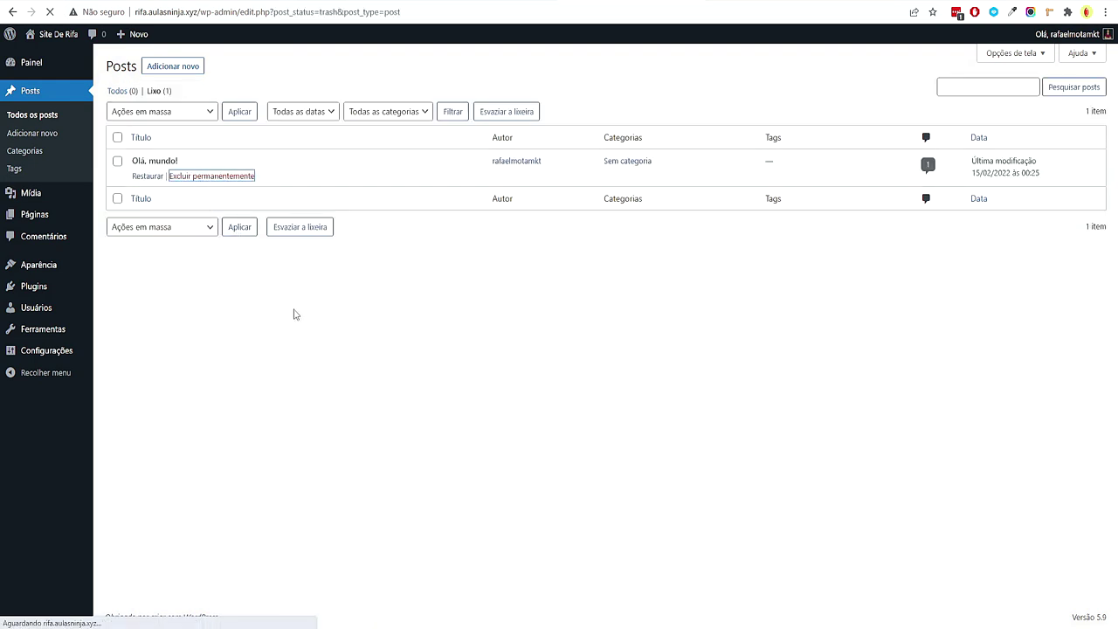
Bulk-trash and permanently delete the Página de exemplo and Política de privacidade pages
left_click(59, 221)
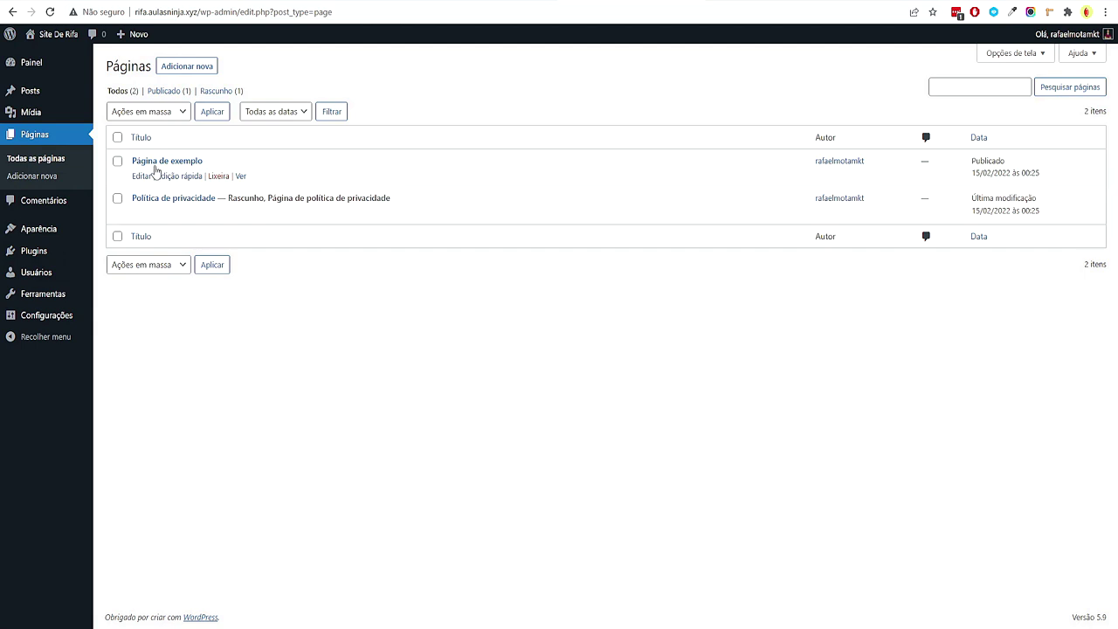
left_click(117, 137)
left_click(147, 112)
left_click(157, 152)
left_click(212, 111)
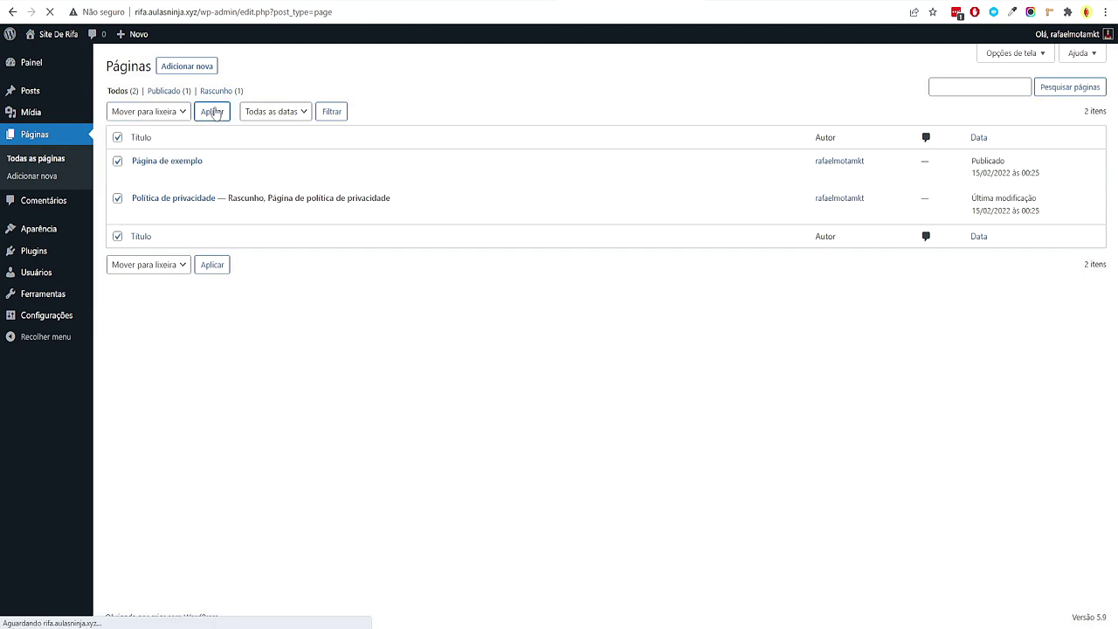
left_click(159, 130)
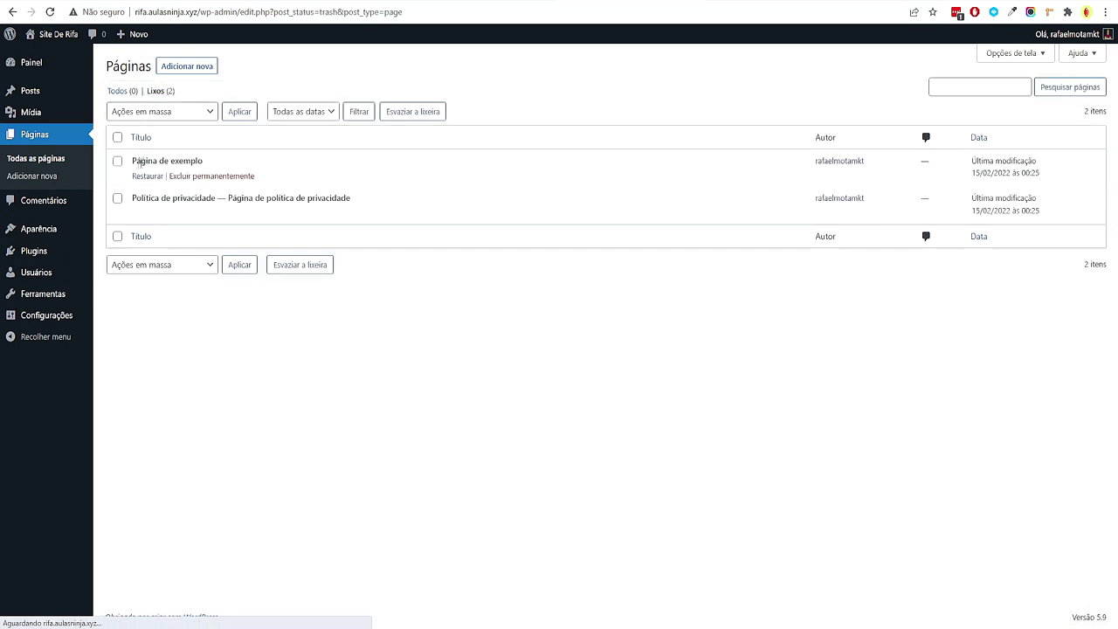
left_click(118, 138)
left_click(147, 111)
left_click(149, 148)
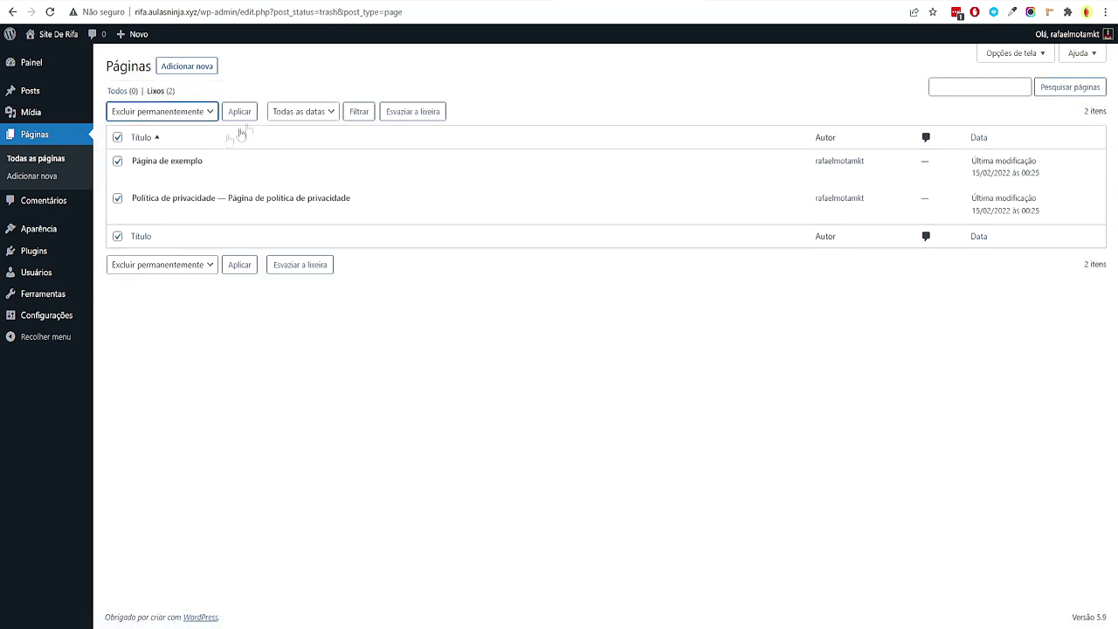
left_click(240, 111)
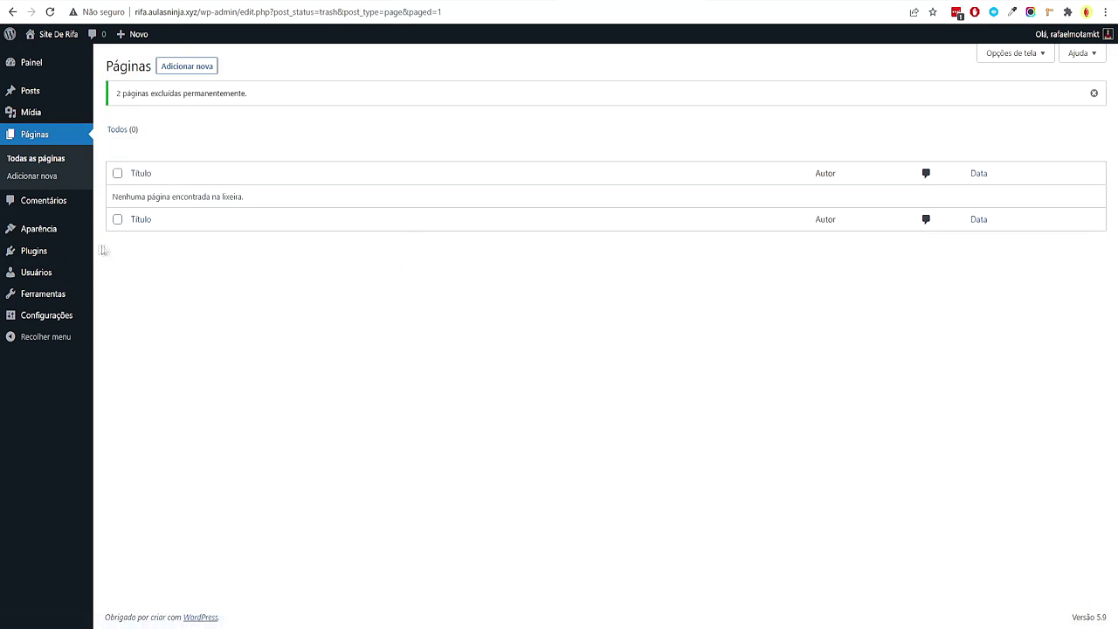
mouse_move(75, 252)
left_click(129, 253)
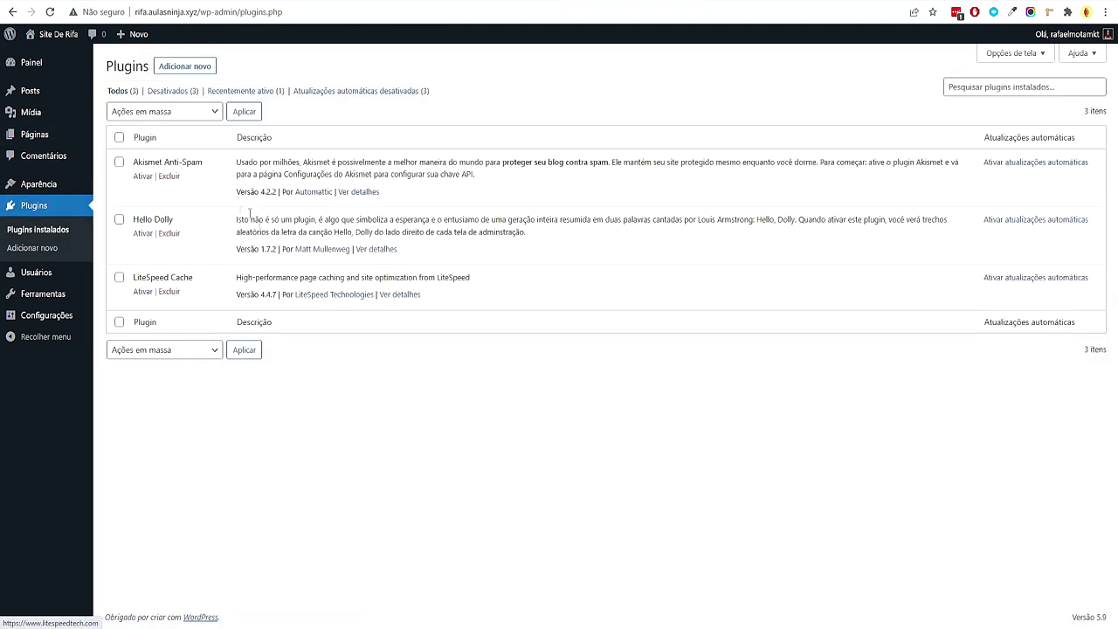
Bulk-delete Akismet Anti-Spam, Hello Dolly and LiteSpeed Cache, confirming the deletion
left_click(120, 138)
left_click(149, 112)
left_click(178, 177)
left_click(243, 111)
key("Return")
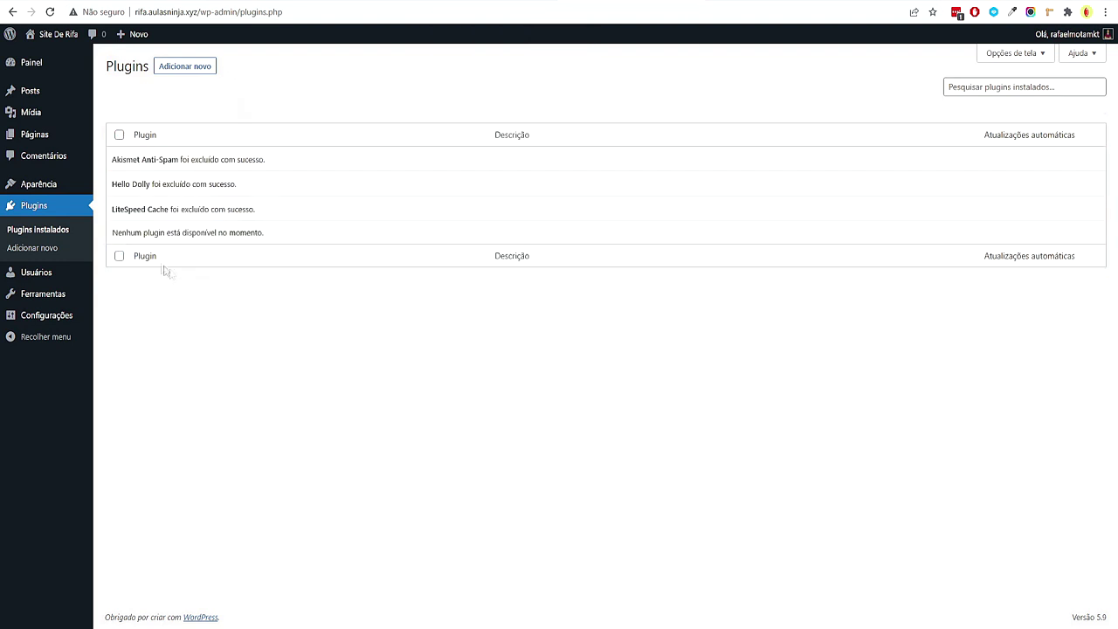
In Configurações > Geral, change the site title to 'Rifa Online'
mouse_move(76, 320)
left_click(125, 328)
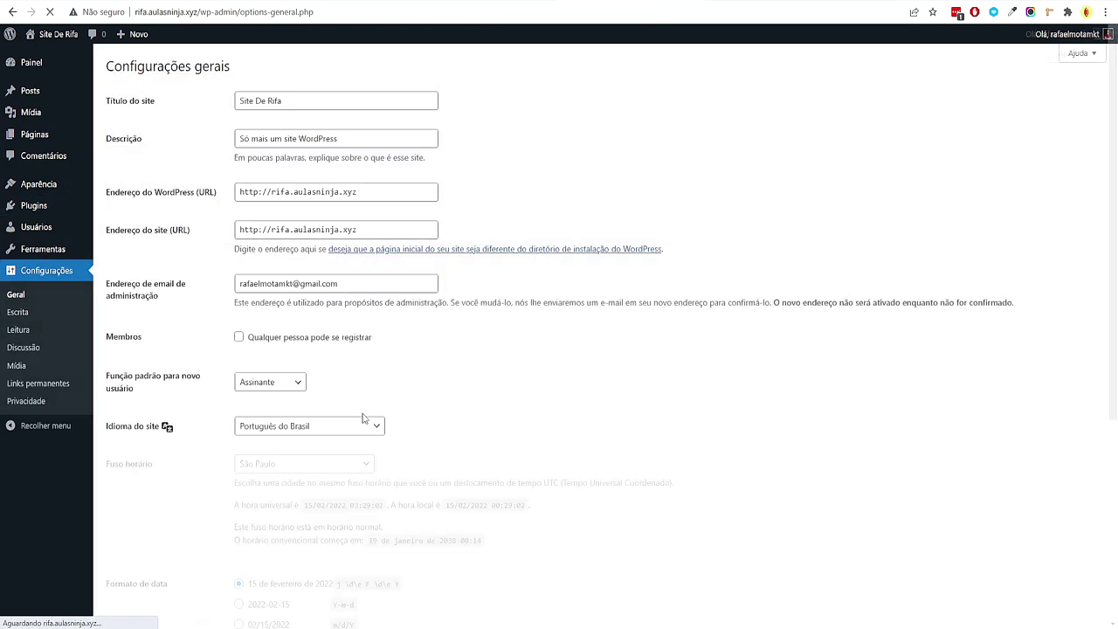
left_click_drag(281, 101, 210, 103)
left_click(336, 101)
left_click_drag(336, 102, 237, 101)
type("Rifa Online")
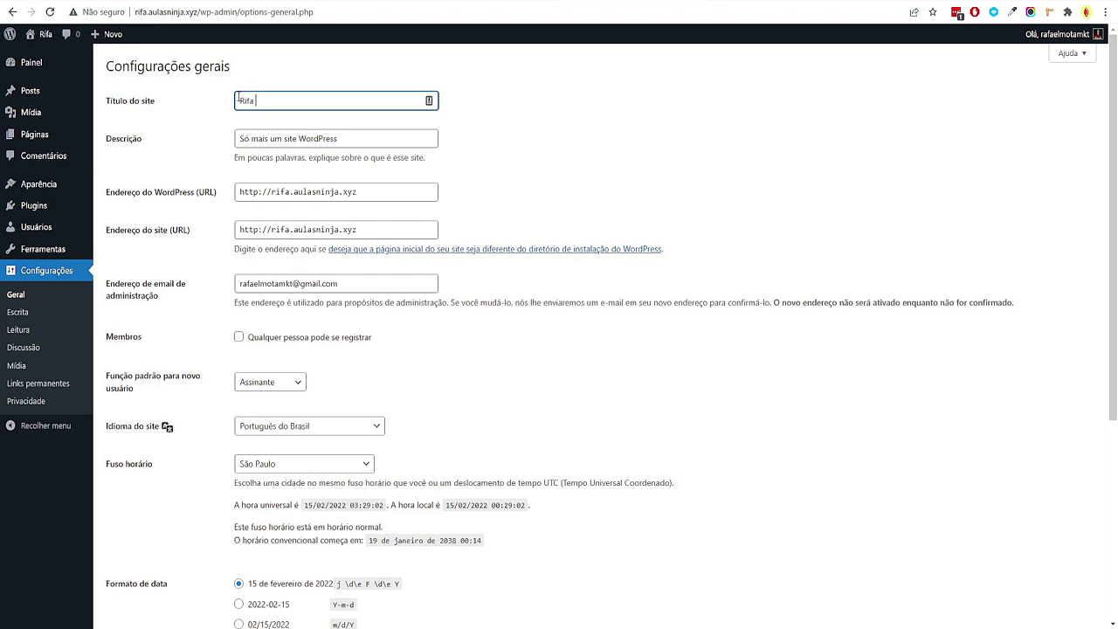
Set the tagline to 'O Maior Site de Rifas do Brasil' and save the settings
key("Tab")
type("O")
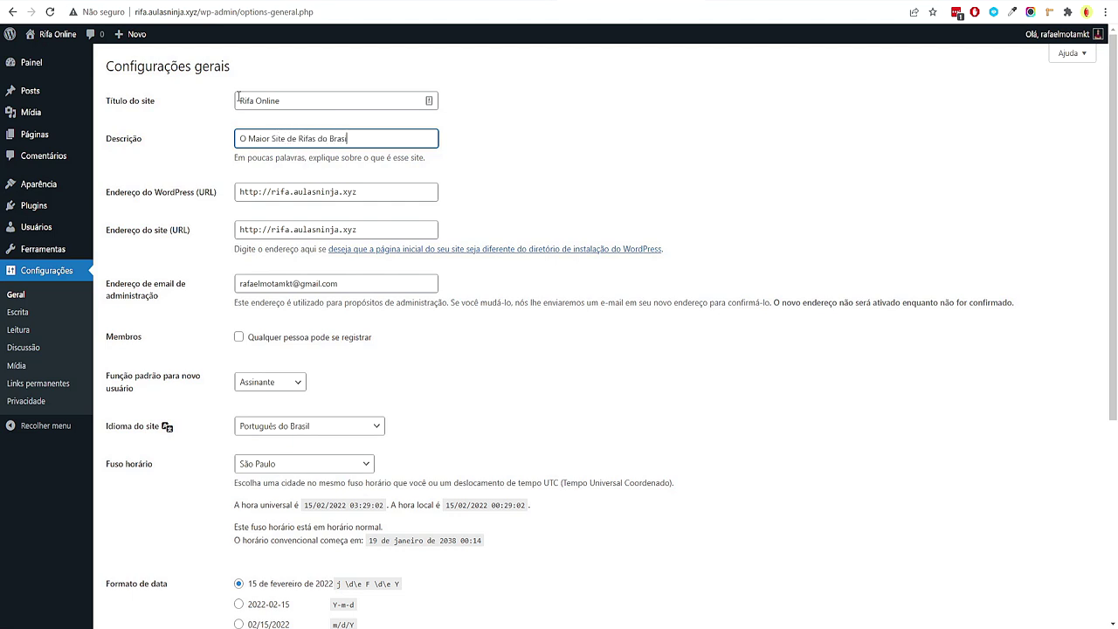
left_click(712, 136)
left_click_drag(253, 100, 738, 152)
left_click(460, 123)
left_click(738, 152)
scroll(790, 157, "down", 3)
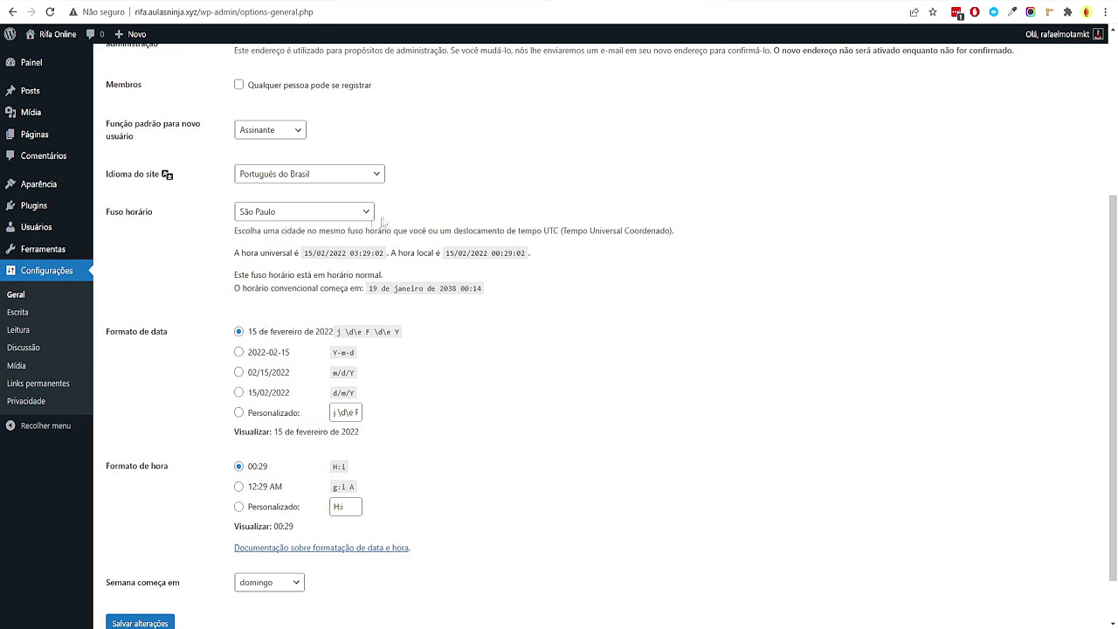
scroll(346, 238, "up", 2)
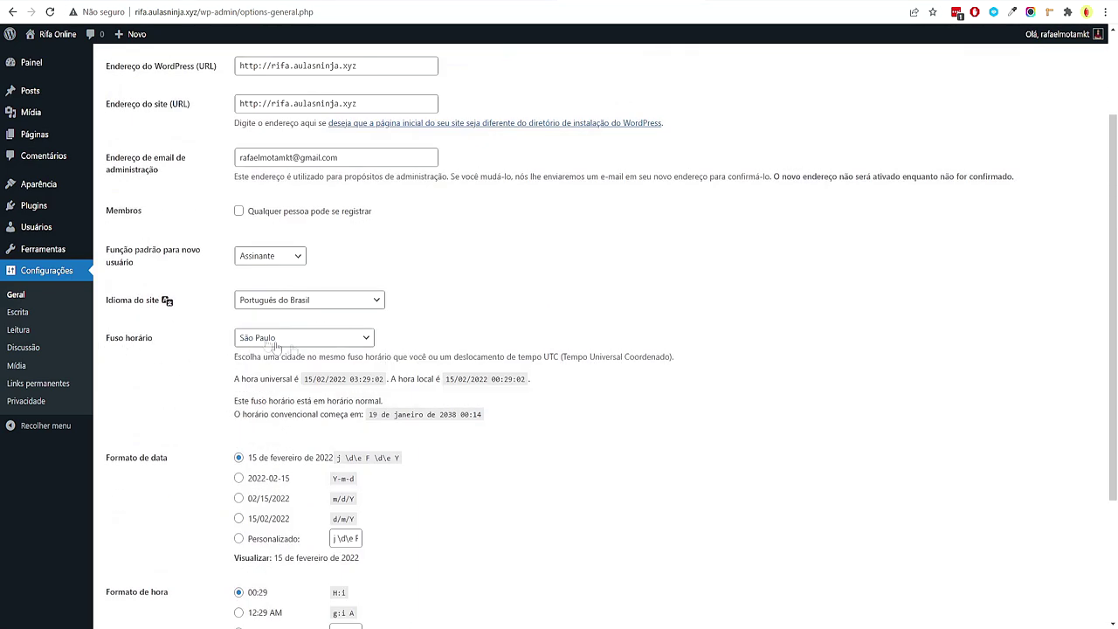
scroll(425, 337, "down", 3)
left_click(162, 563)
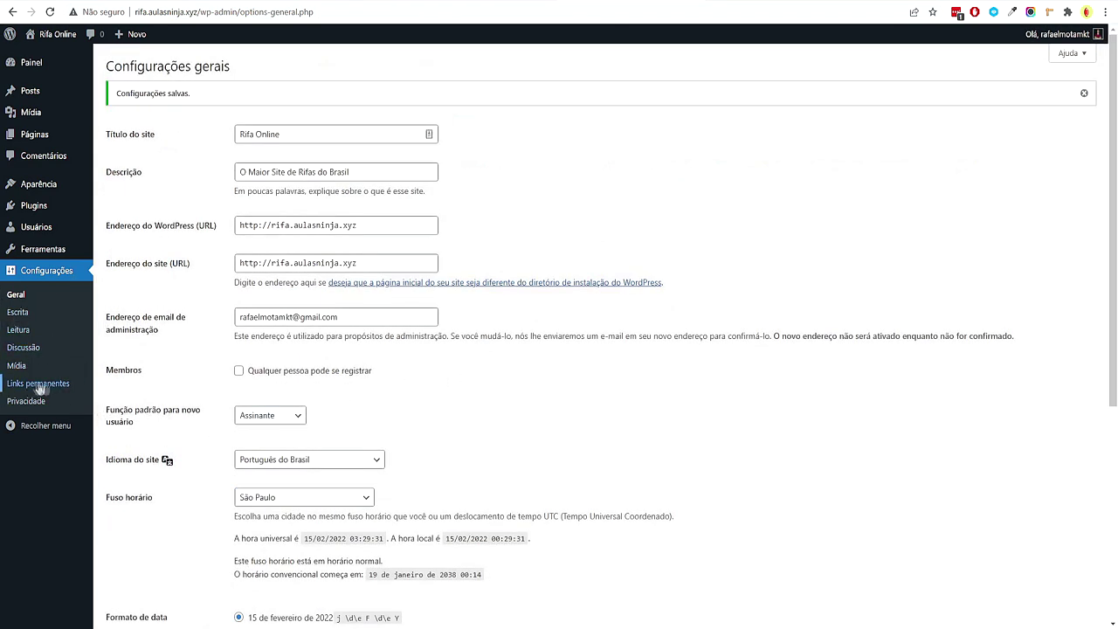
Save permalinks as Nome do post, then collapse Passo 2 and expand Passo 3 in the mind map
left_click(41, 386)
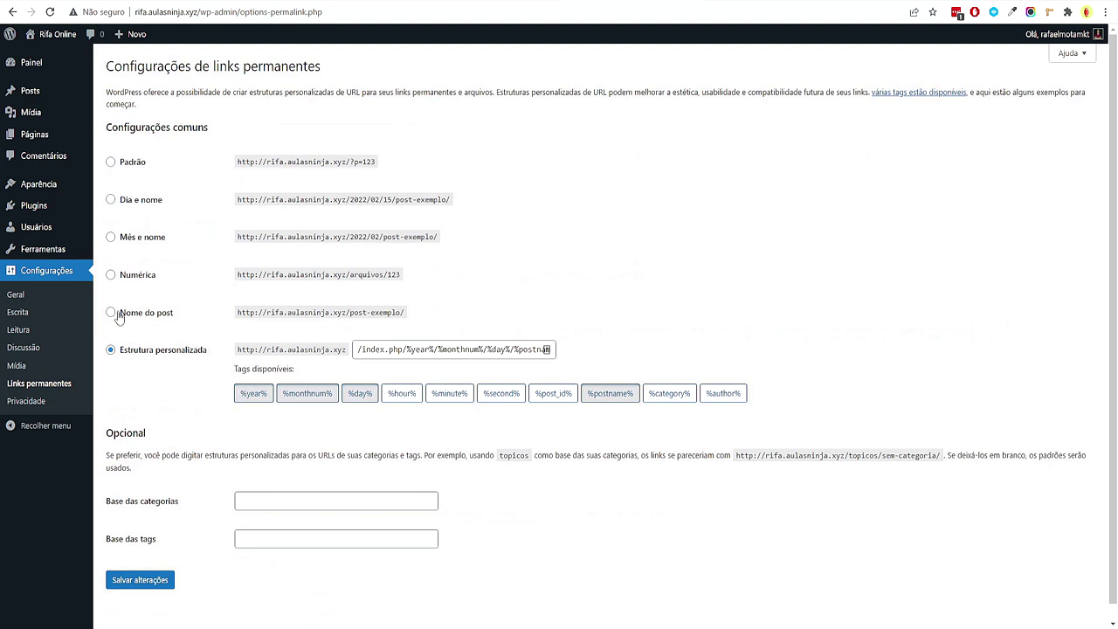
left_click(111, 311)
left_click_drag(234, 313, 485, 304)
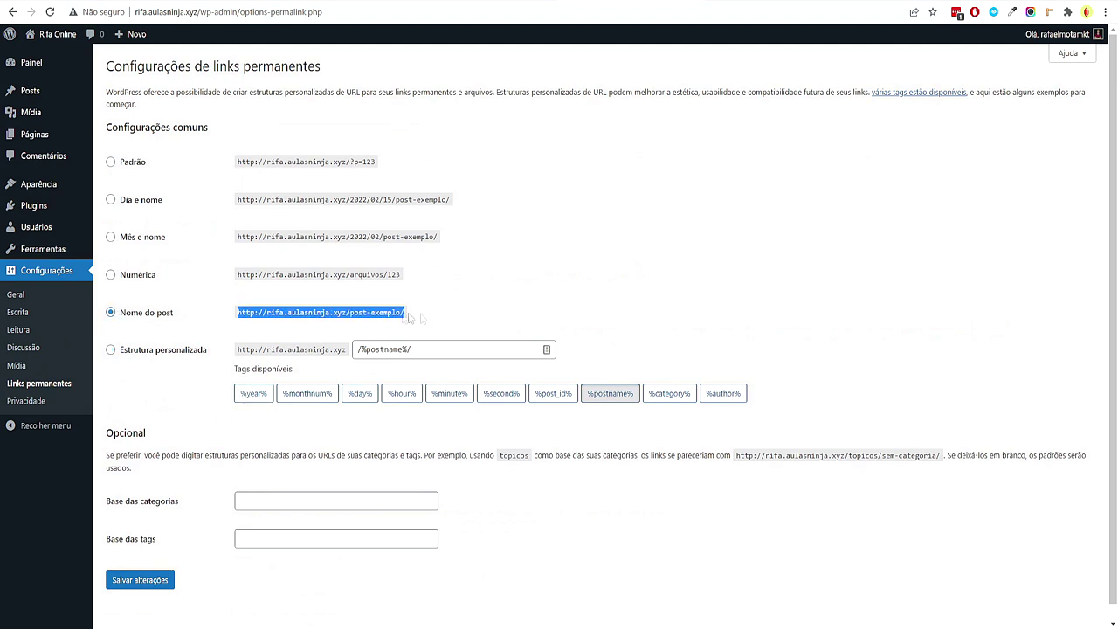
left_click(127, 584)
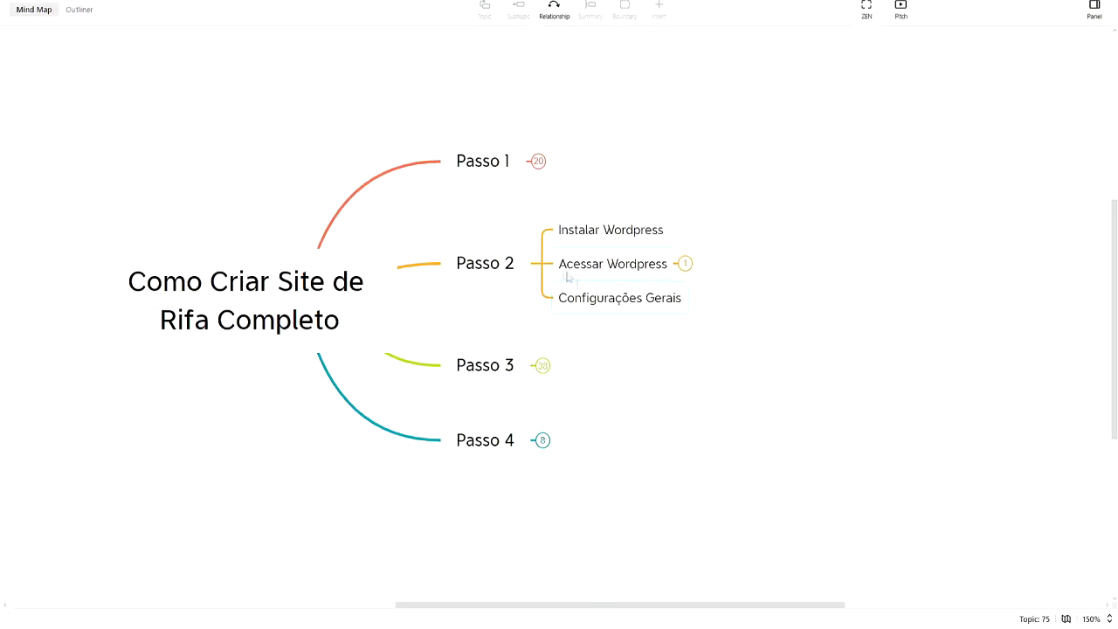
left_click(541, 269)
left_click(547, 340)
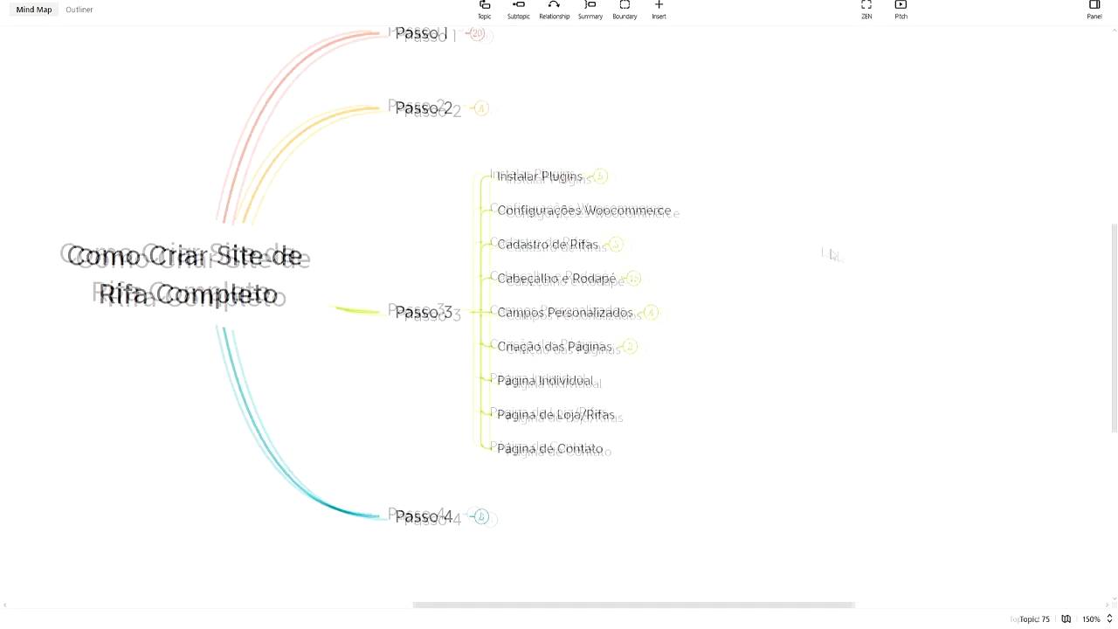
Open WordPress's Add Plugins page and pan the mind map to center the Passo 3 branch
left_click(485, 196)
left_click(696, 238)
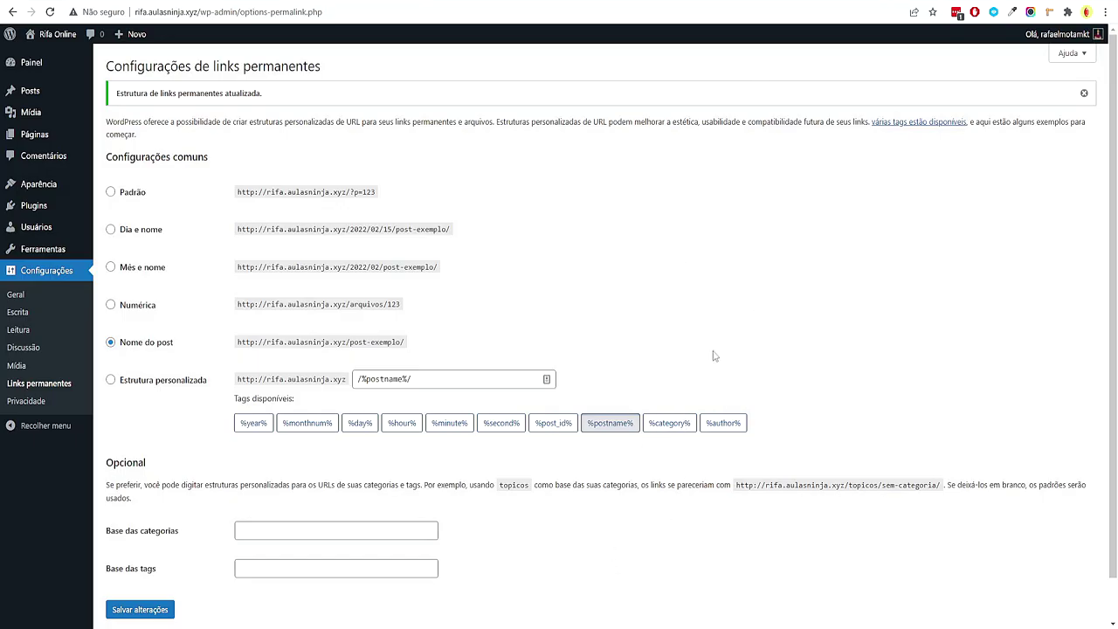
mouse_move(85, 211)
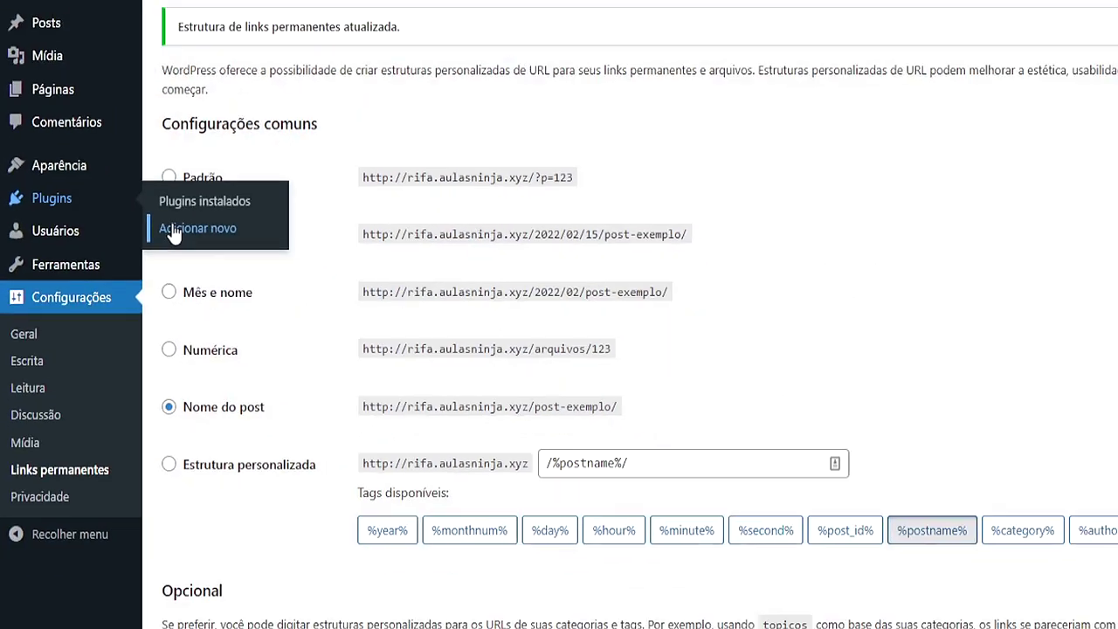
left_click(268, 236)
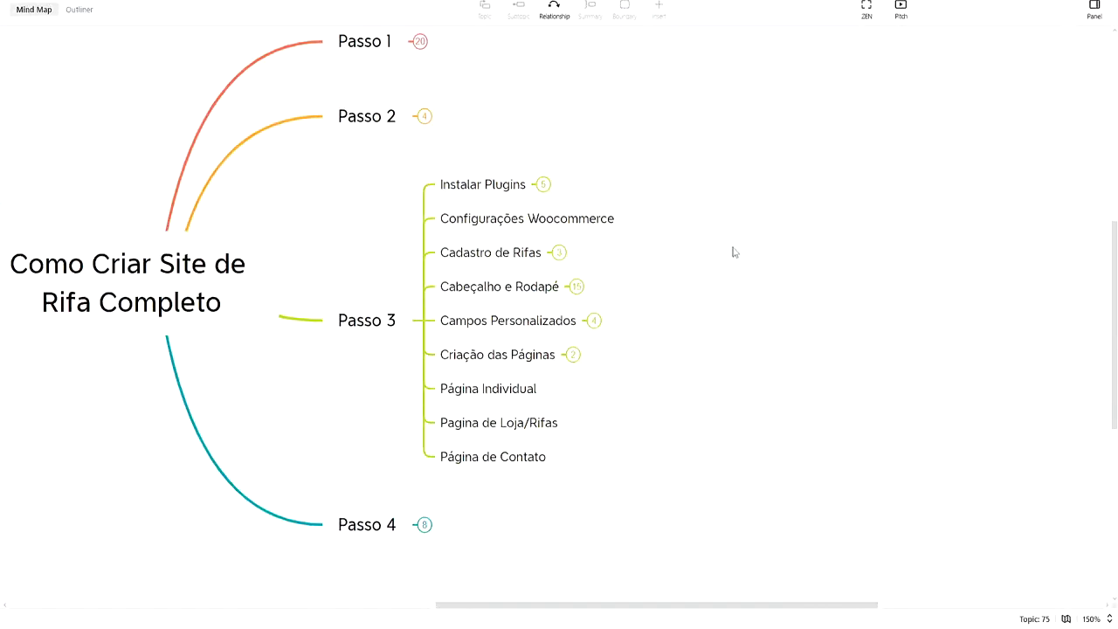
left_click_drag(595, 237, 429, 292)
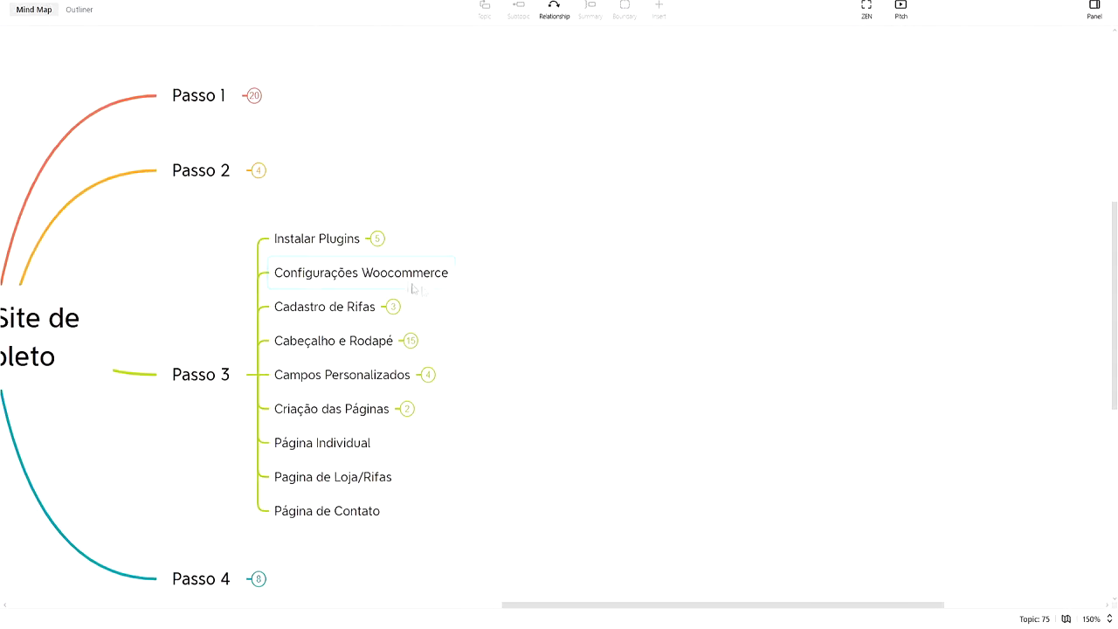
Expand Instalar Plugins to show Woocommerce through Advanced Custom Fields, then start a plugin search
left_click(378, 240)
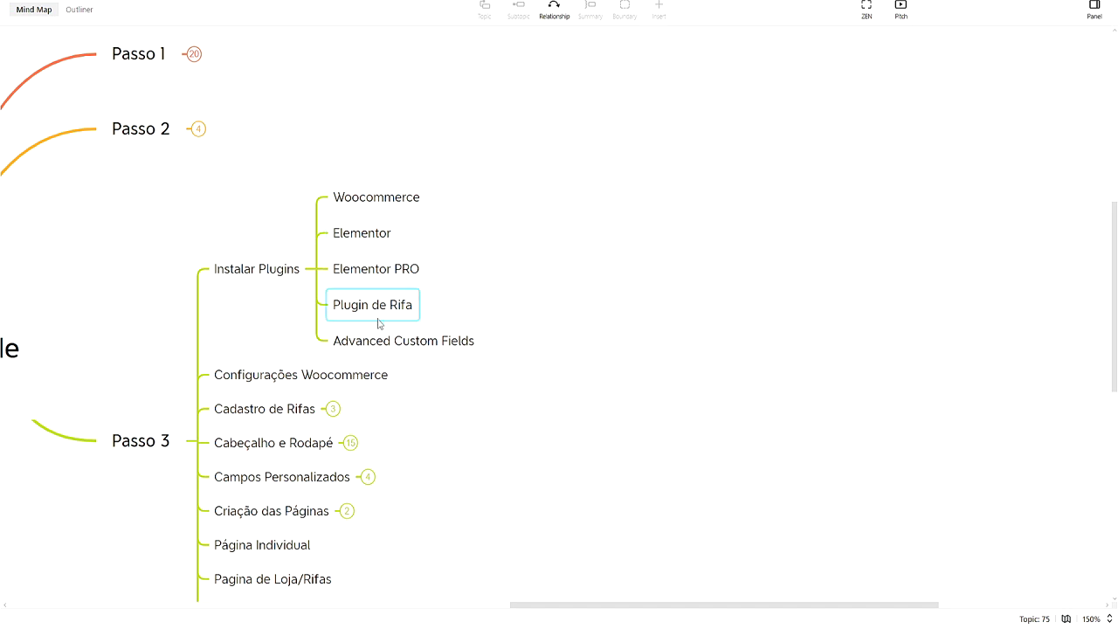
left_click(402, 341)
left_click_drag(568, 425, 580, 354)
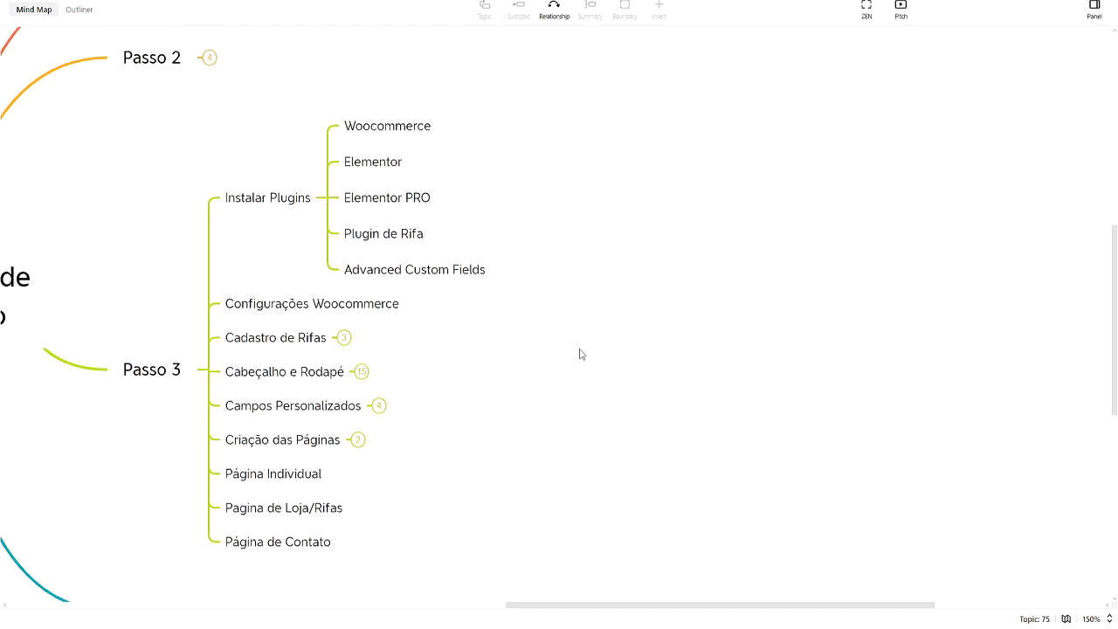
left_click(425, 121)
left_click(395, 165)
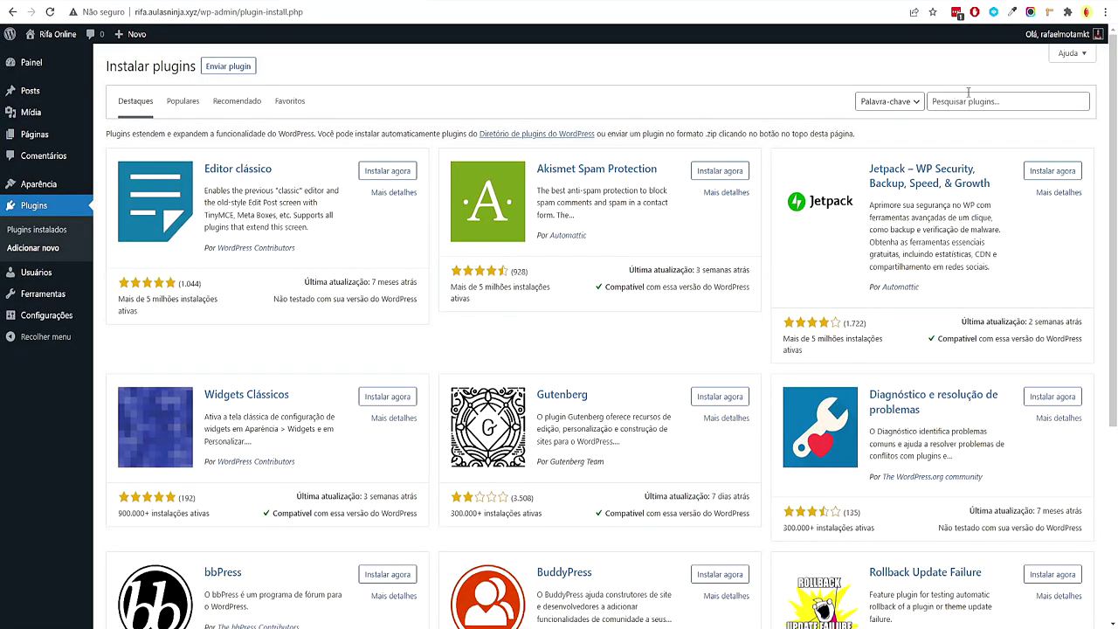
left_click(968, 96)
Search plugins for 'elementor', then install and activate Elementor Website Builder (version 3.5.5)
type("elementor")
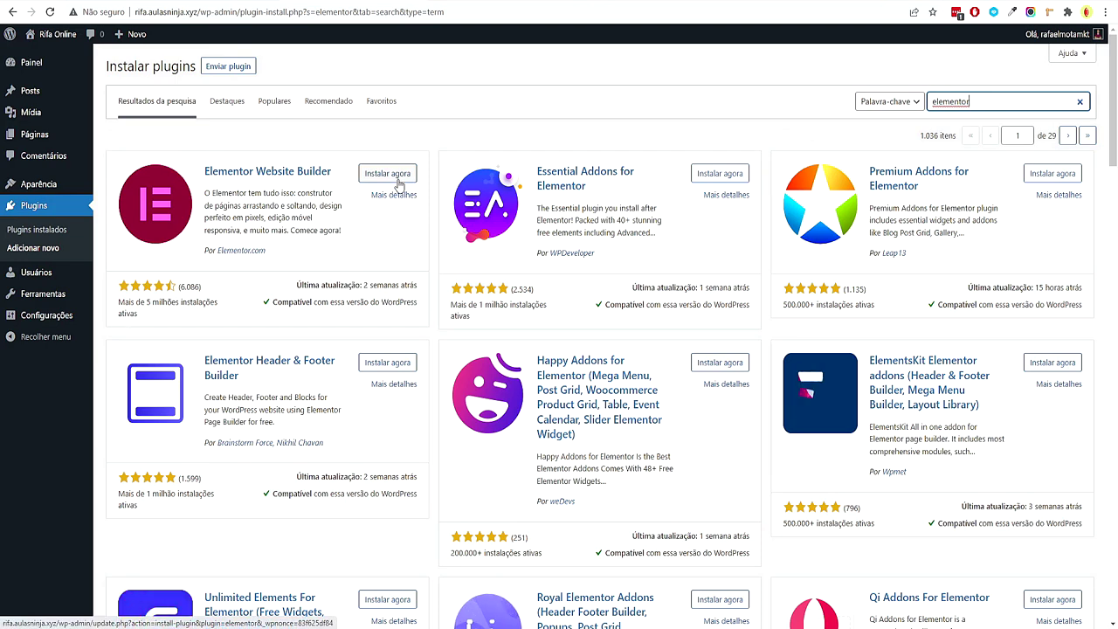
left_click(397, 179)
left_click_drag(954, 195, 870, 171)
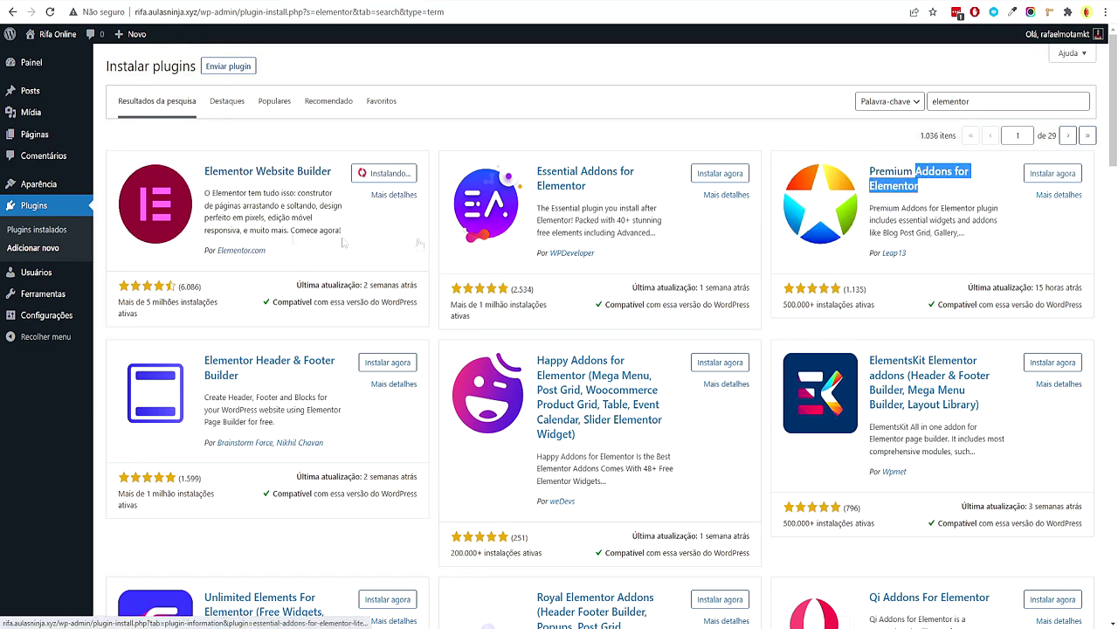
left_click(388, 231)
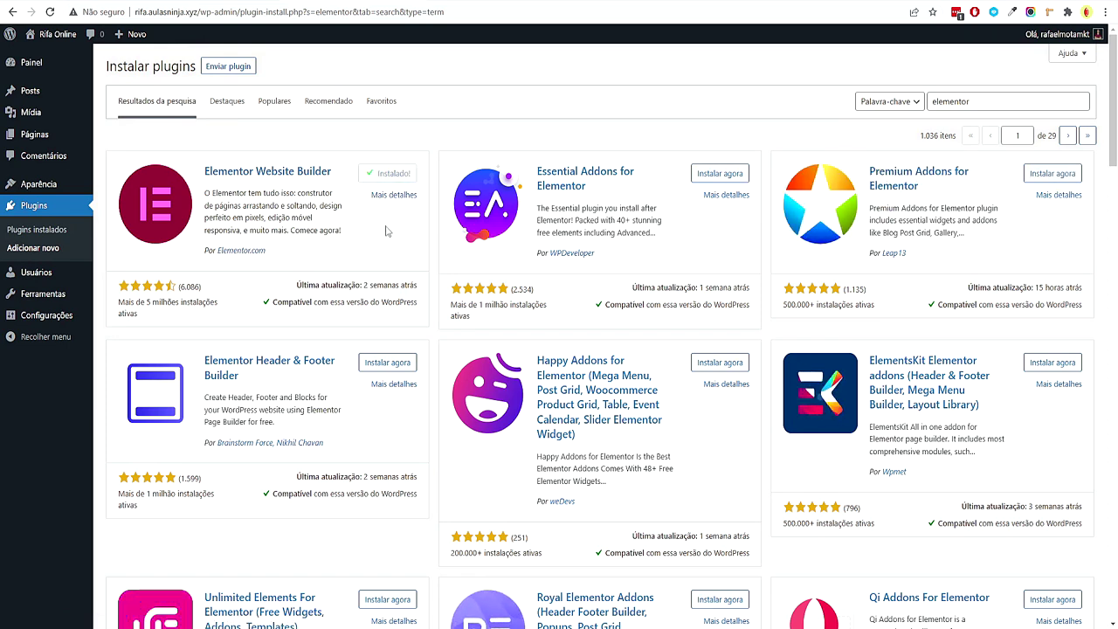
left_click(407, 175)
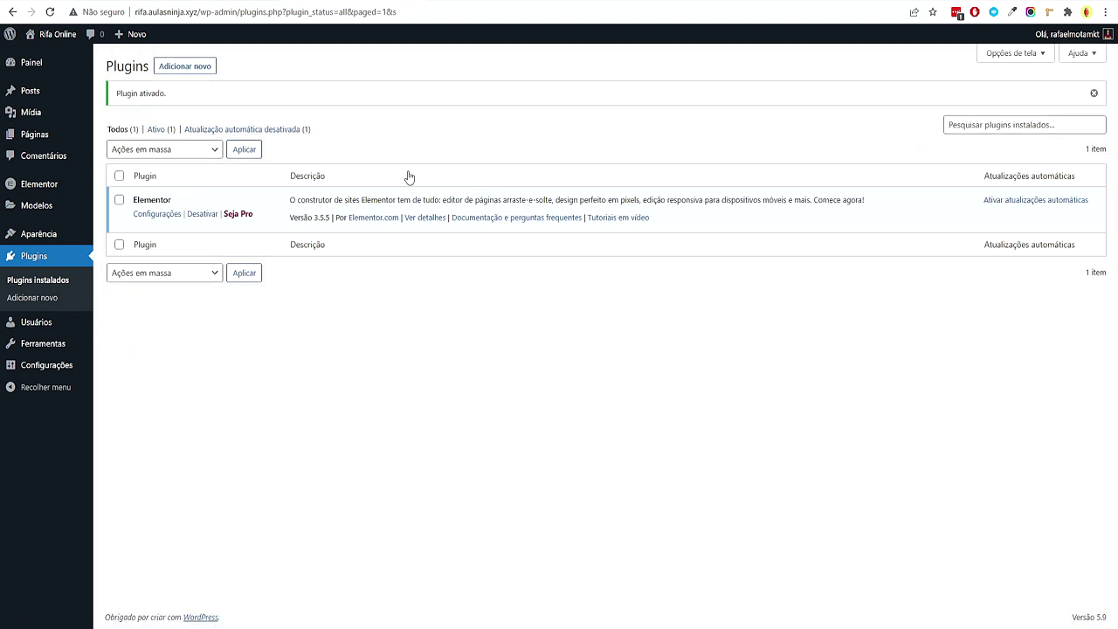
Search new plugins for 'woocommerce', review its details, then install and activate WooCommerce
left_click(196, 70)
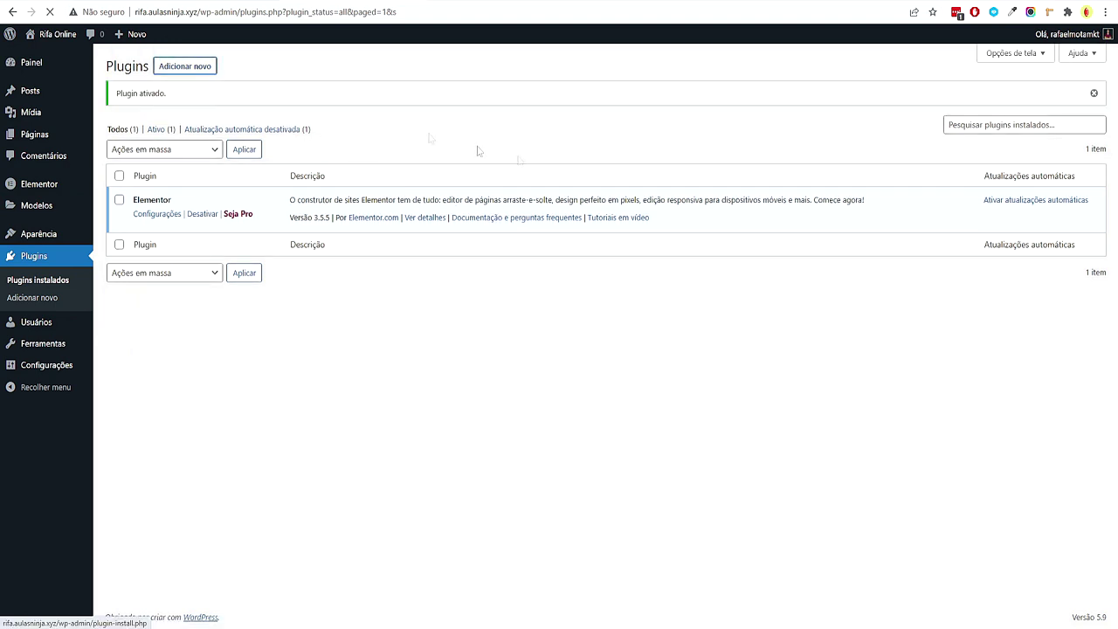
type("woocommerce")
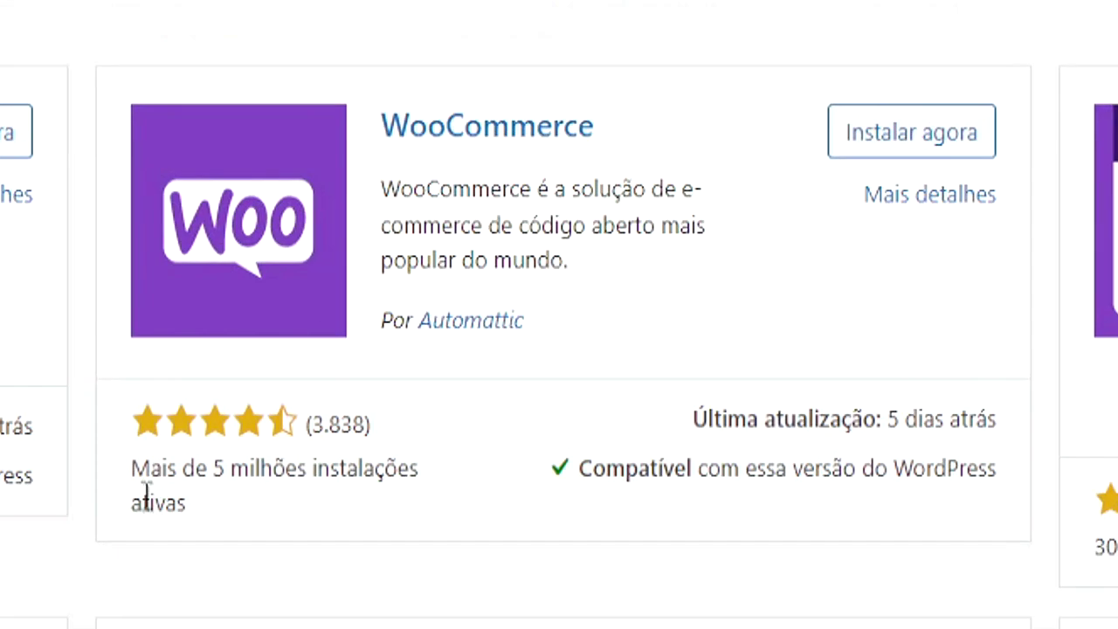
left_click_drag(457, 289, 532, 308)
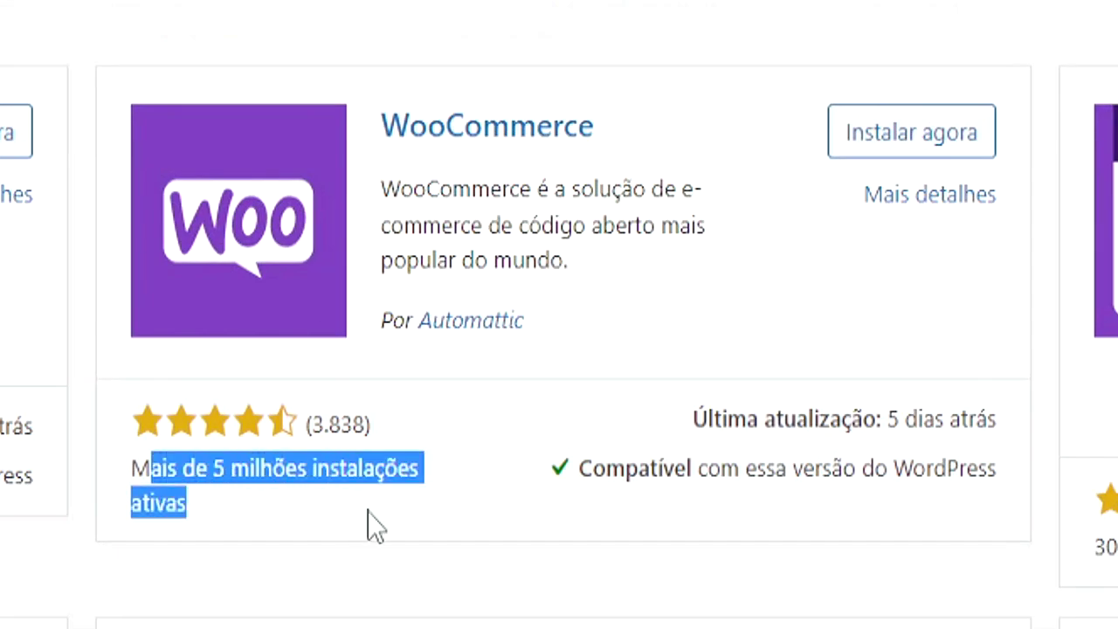
left_click_drag(668, 452, 875, 515)
left_click(876, 501)
left_click_drag(614, 229, 669, 312)
left_click(677, 313)
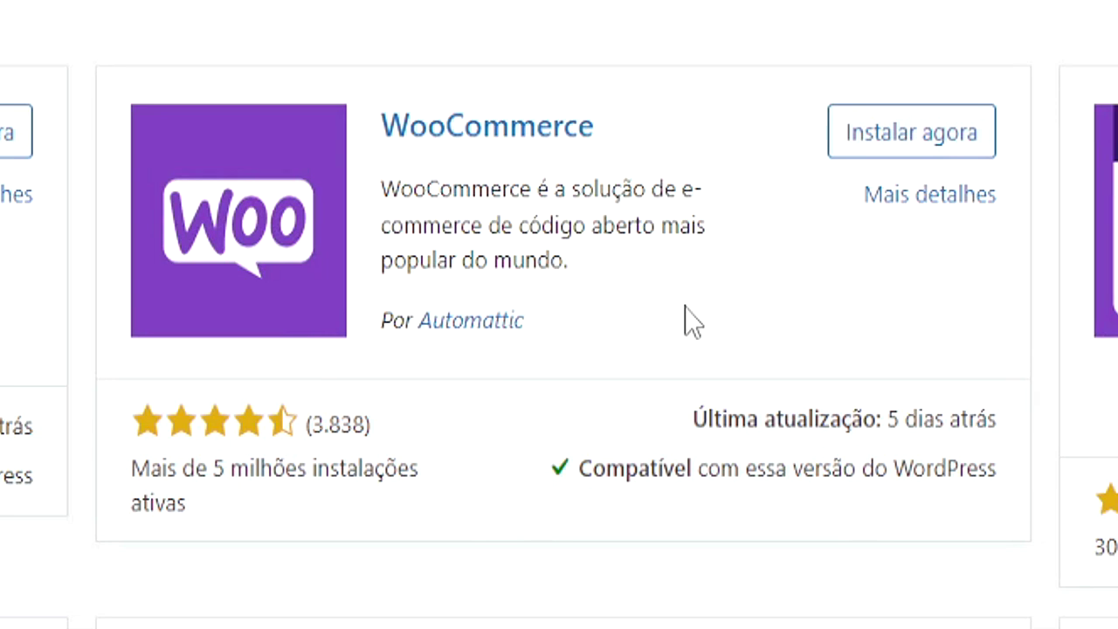
left_click(859, 140)
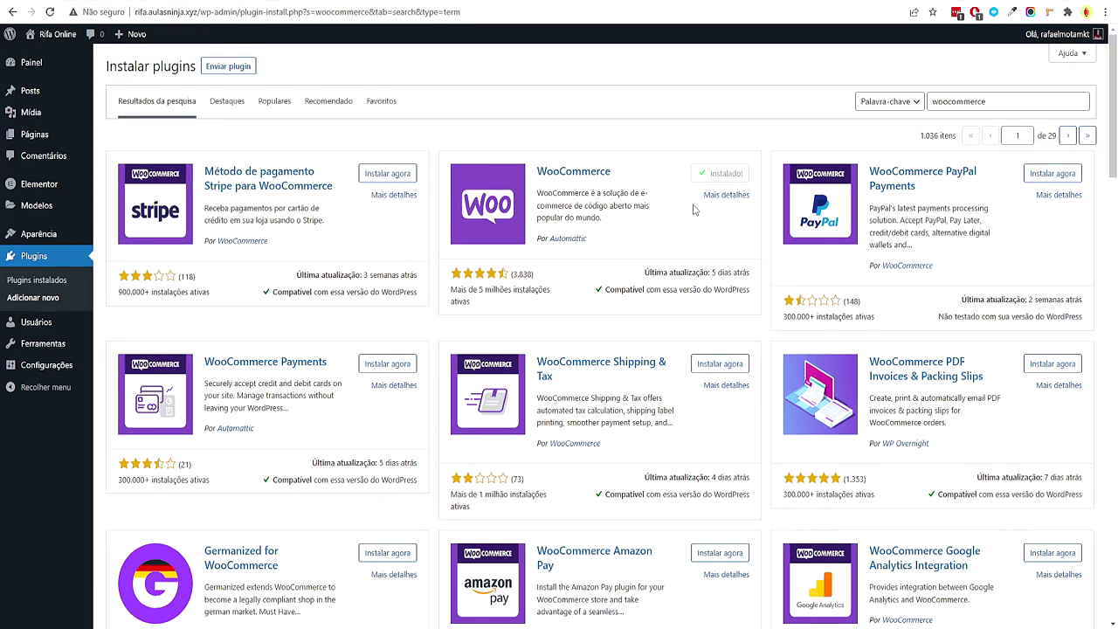
left_click(738, 175)
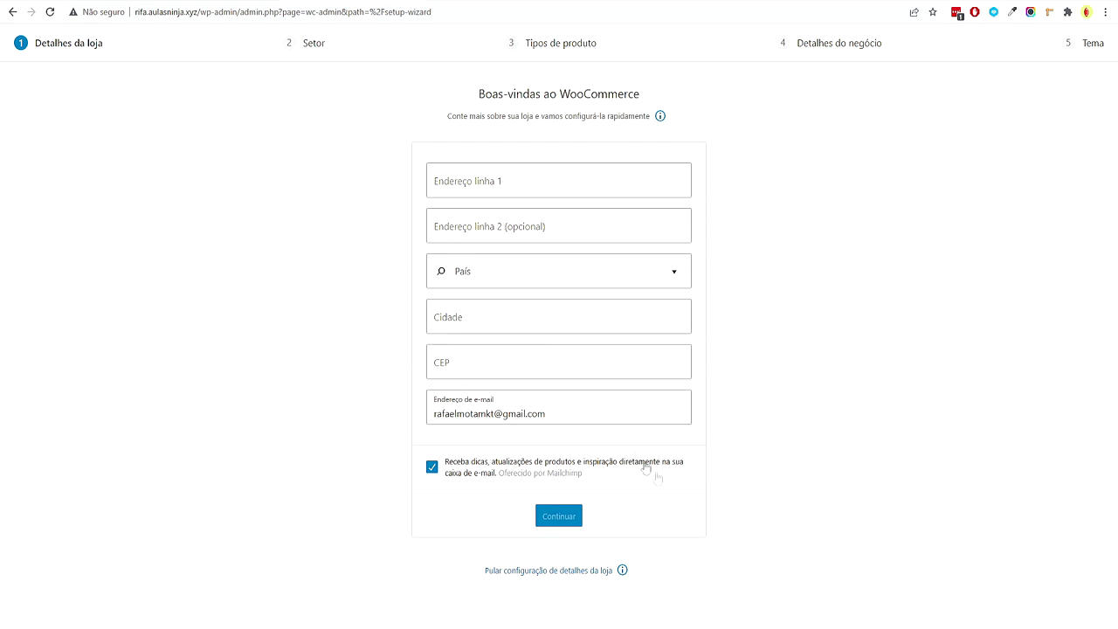
Copy the store address from the note and paste it into Endereço linha 1
key("alt+Tab")
left_click_drag(499, 170, 237, 242)
key("ctrl+c")
key("alt+Tab")
left_click(515, 180)
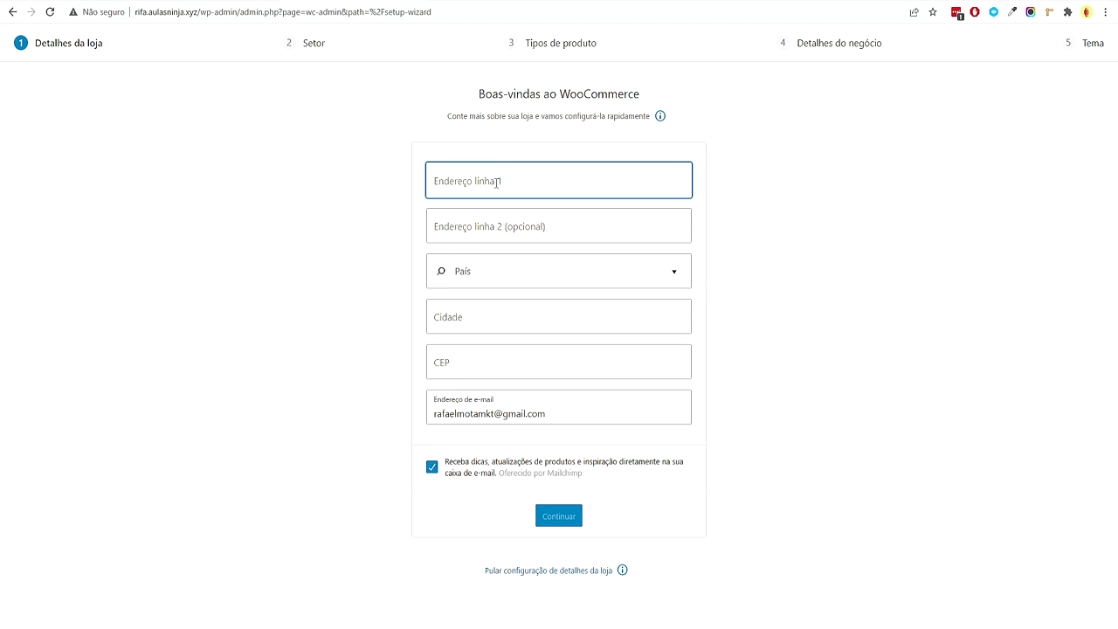
key("ctrl+v")
left_click_drag(646, 186, 392, 190)
left_click(664, 187)
left_click_drag(664, 187, 613, 175)
left_click(821, 171)
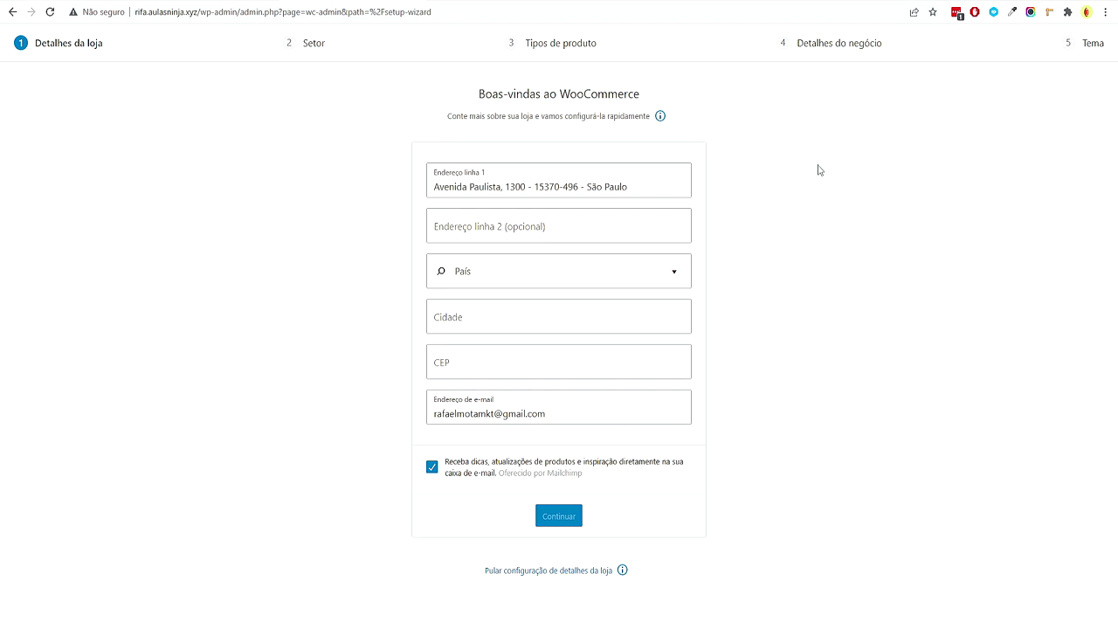
Fill the CEP field with the address's postal code and enter the city
left_click_drag(536, 189, 580, 187)
key("ctrl+c")
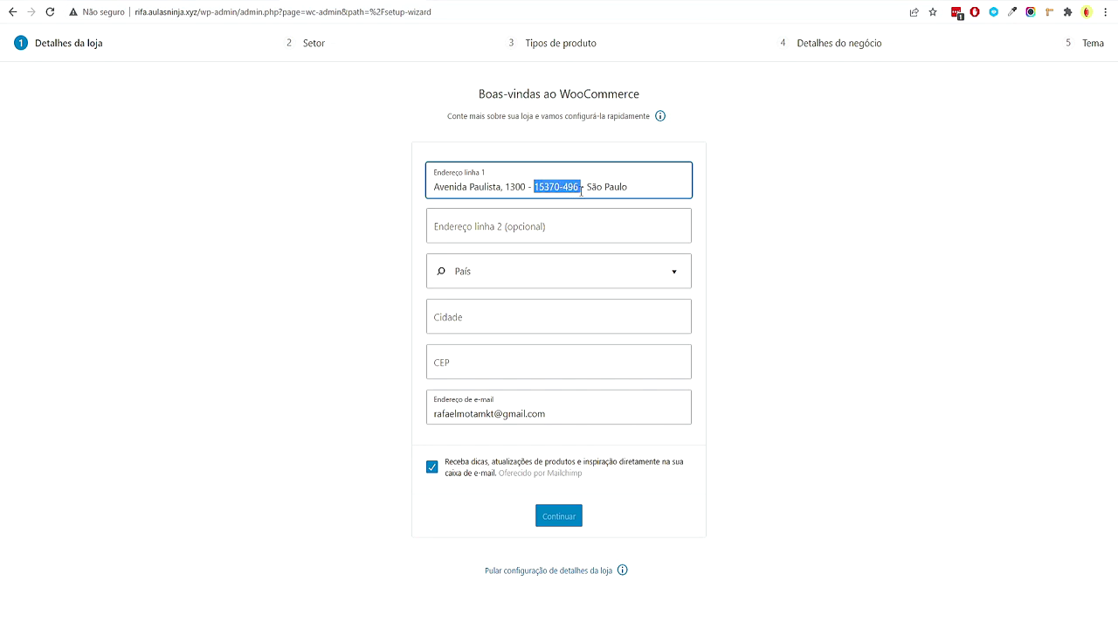
left_click(467, 366)
key("ctrl+v")
left_click(501, 313)
type("S")
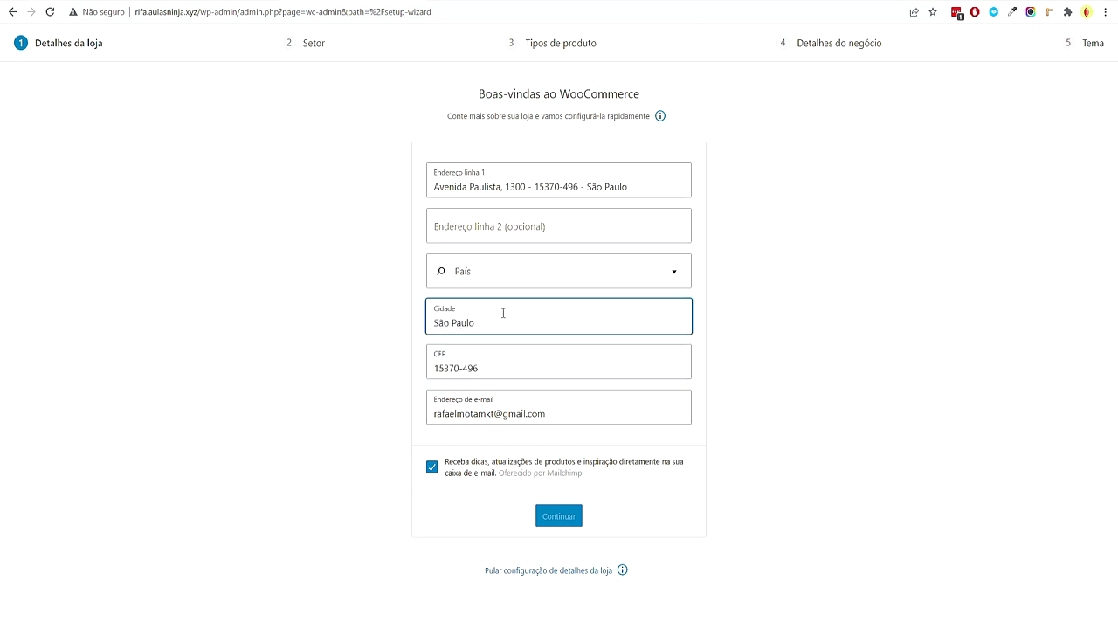
left_click(537, 227)
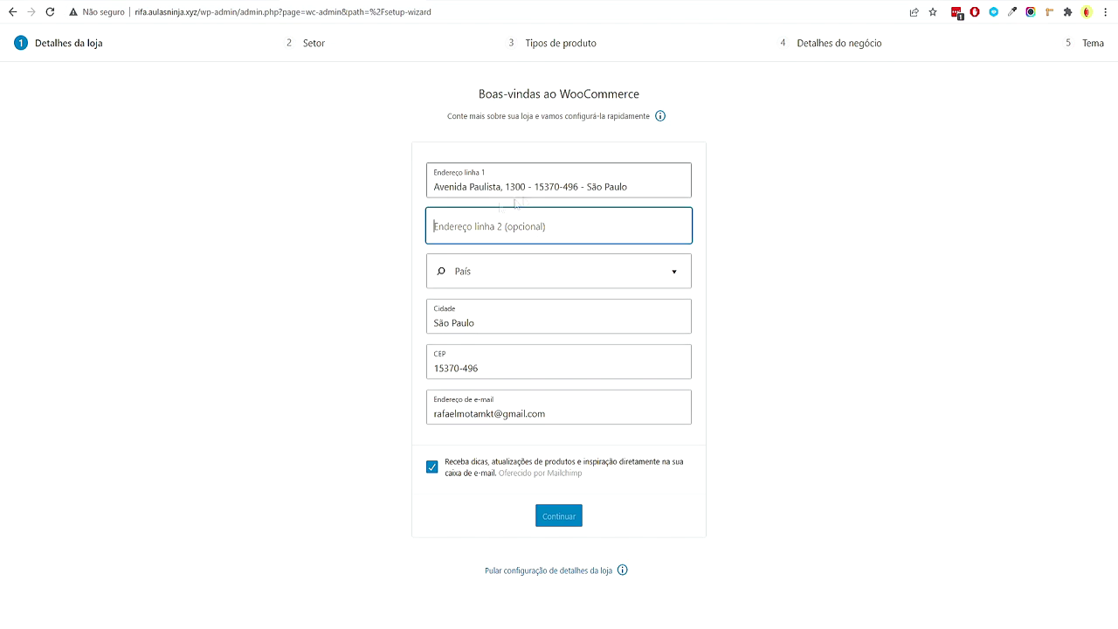
Set País to Brasil — São Paulo, untick Mailchimp, continue, and decline usage tracking
left_click(534, 270)
type("Brasu")
key("BackSpace")
type("i")
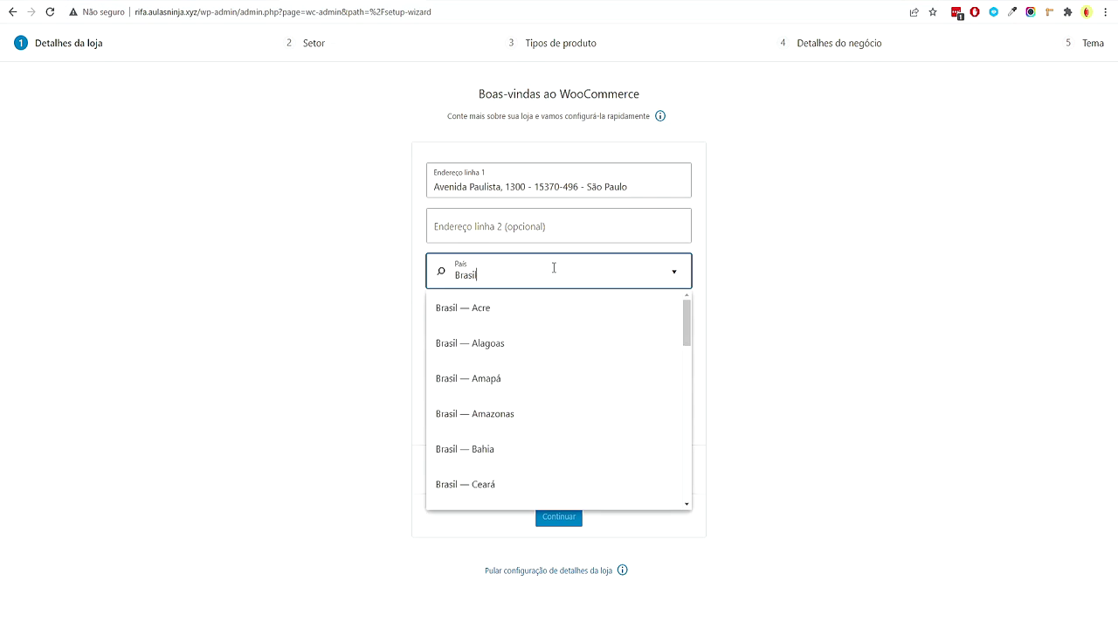
type("l")
scroll(556, 364, "down", 5)
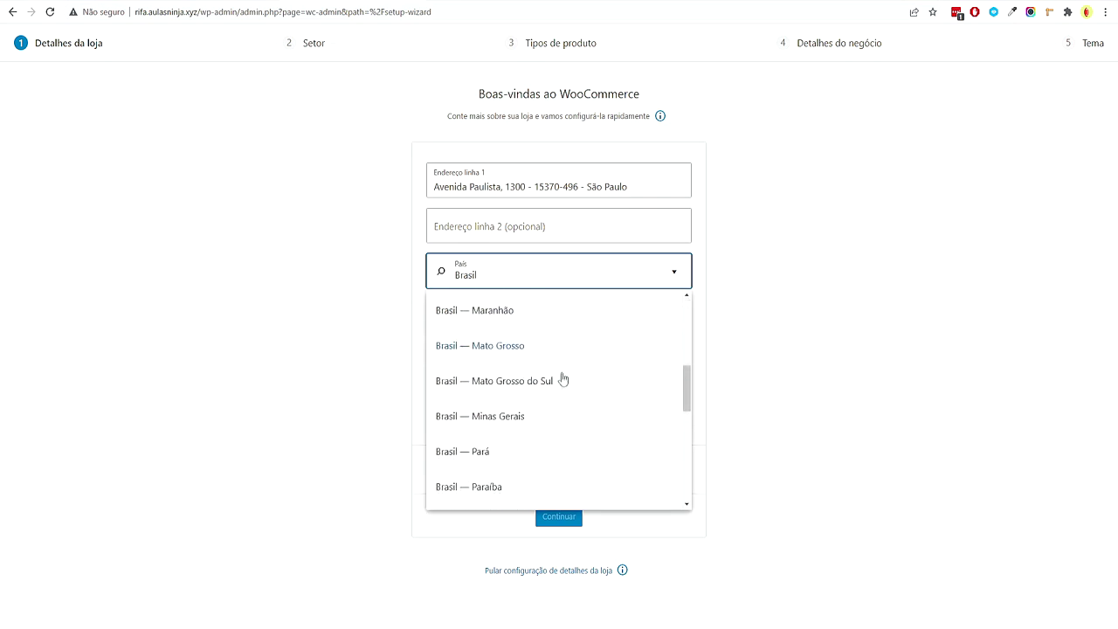
scroll(564, 382, "down", 5)
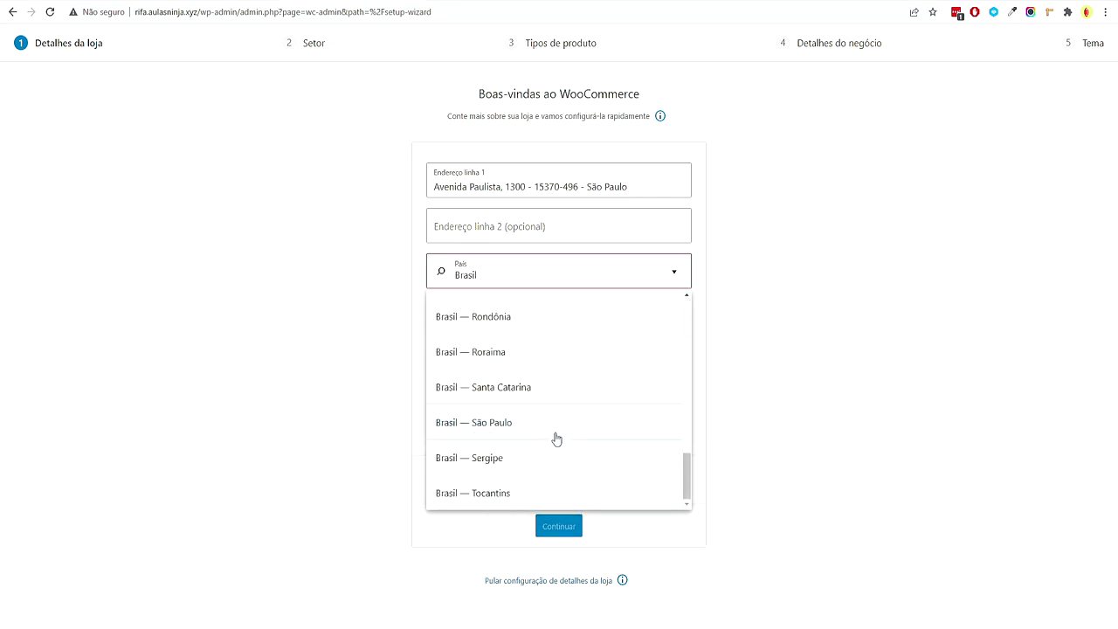
left_click(554, 428)
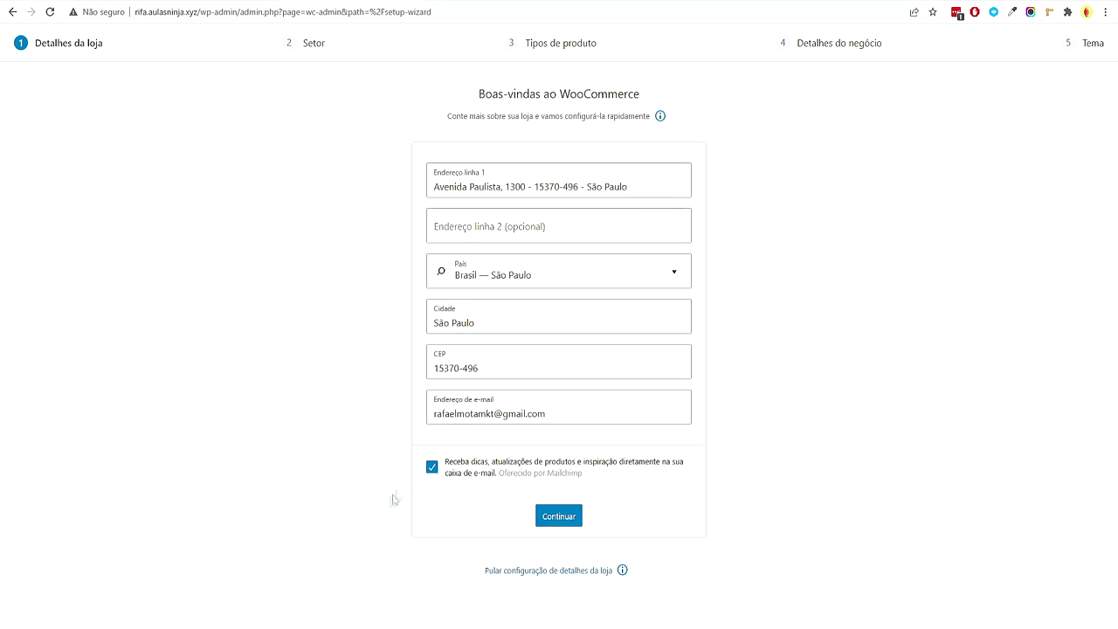
left_click(439, 471)
left_click(566, 518)
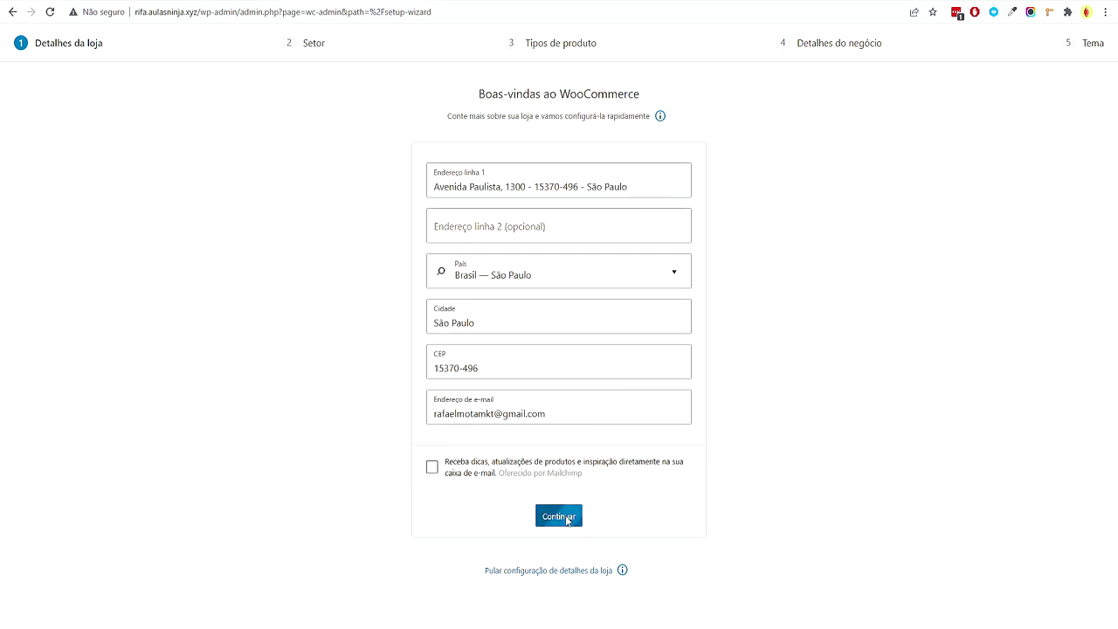
left_click(596, 368)
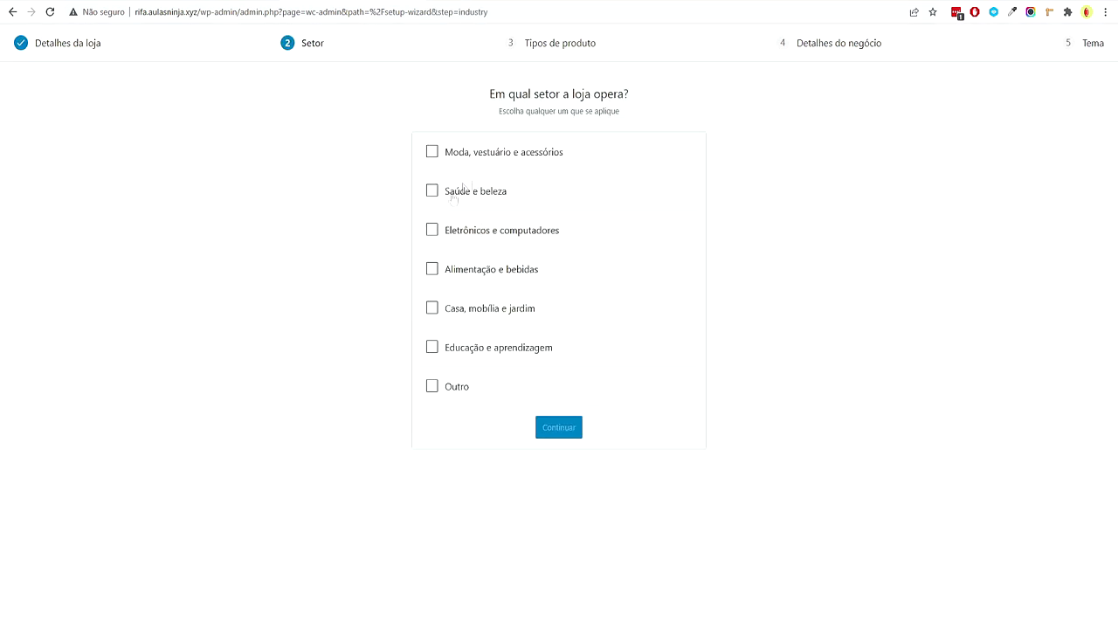
Choose Outro as the store sector and Downloads as a product type
left_click(458, 386)
left_click(561, 478)
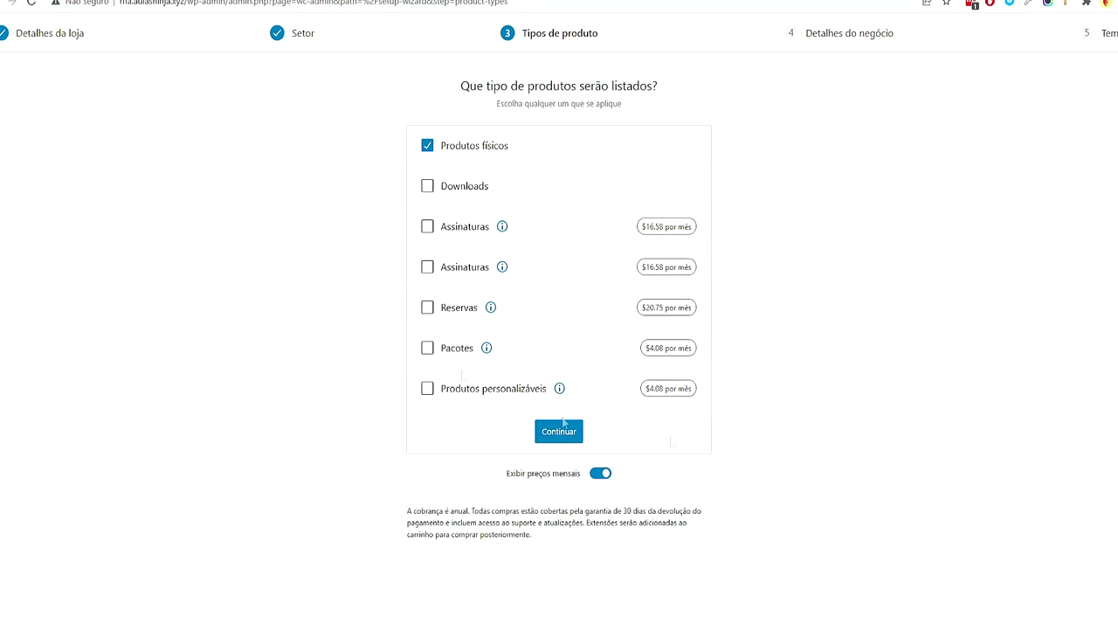
left_click(467, 188)
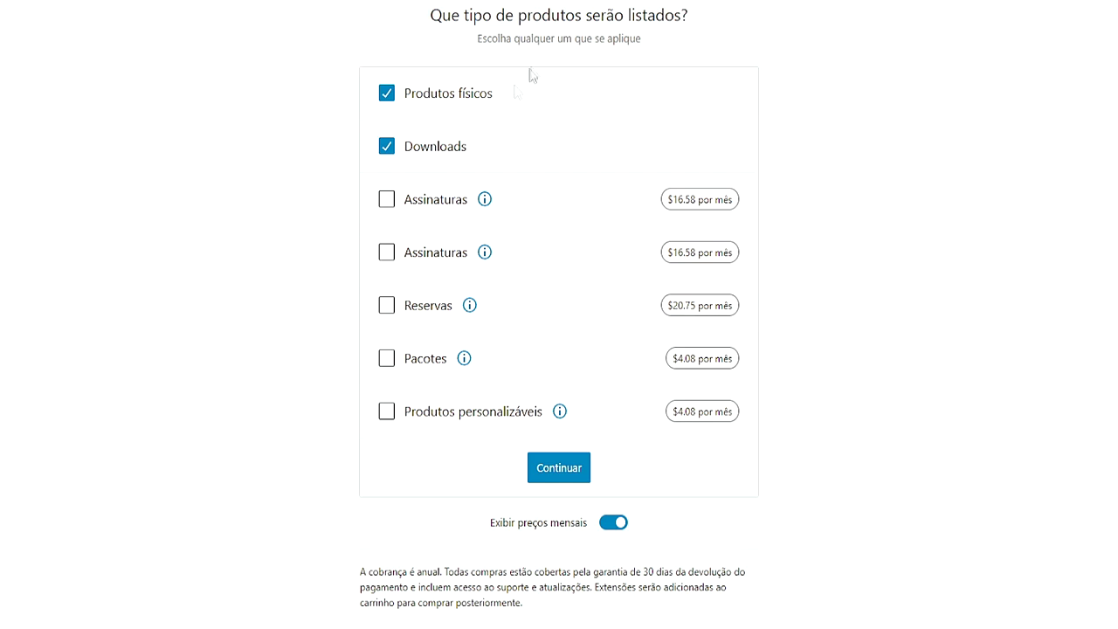
left_click(548, 474)
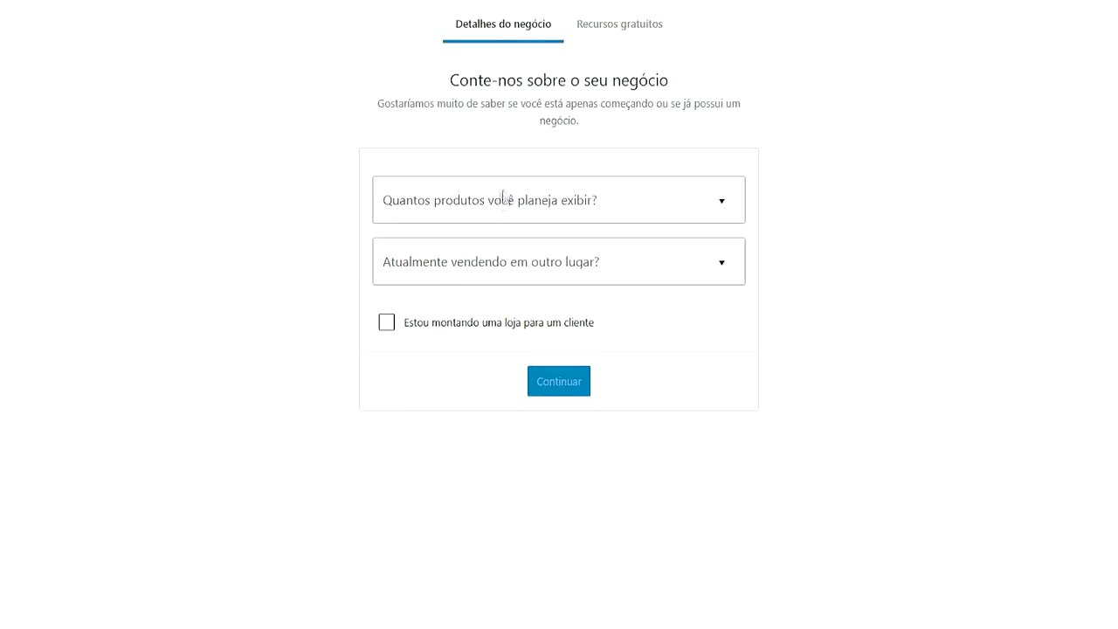
Set business details to 11 - 100 planned products and Não for selling elsewhere
left_click(500, 203)
left_click(458, 368)
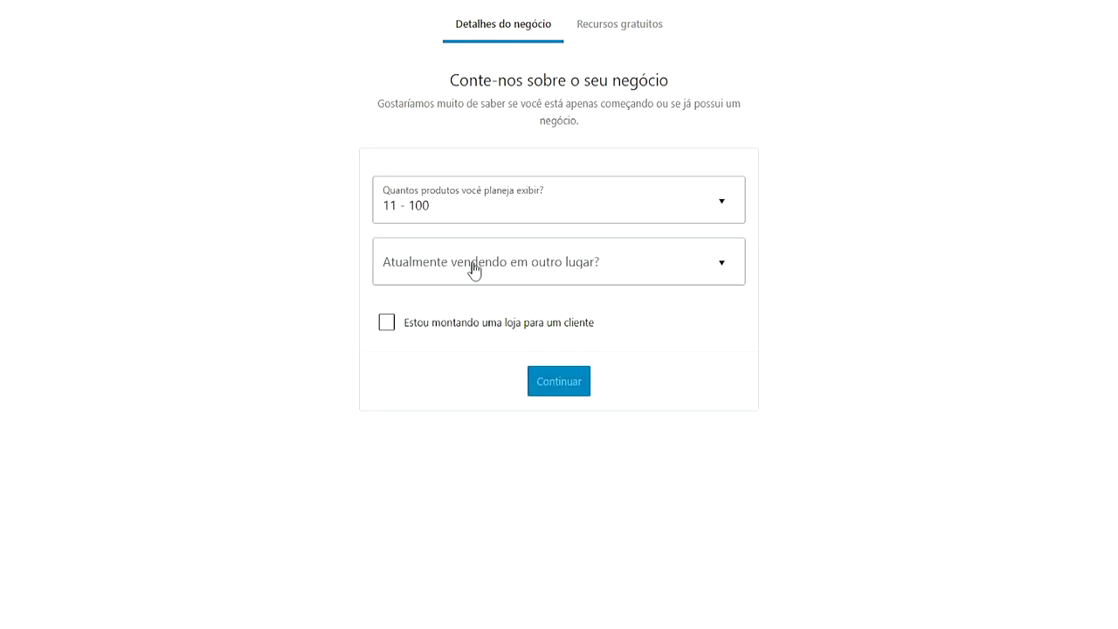
left_click(472, 262)
left_click(469, 332)
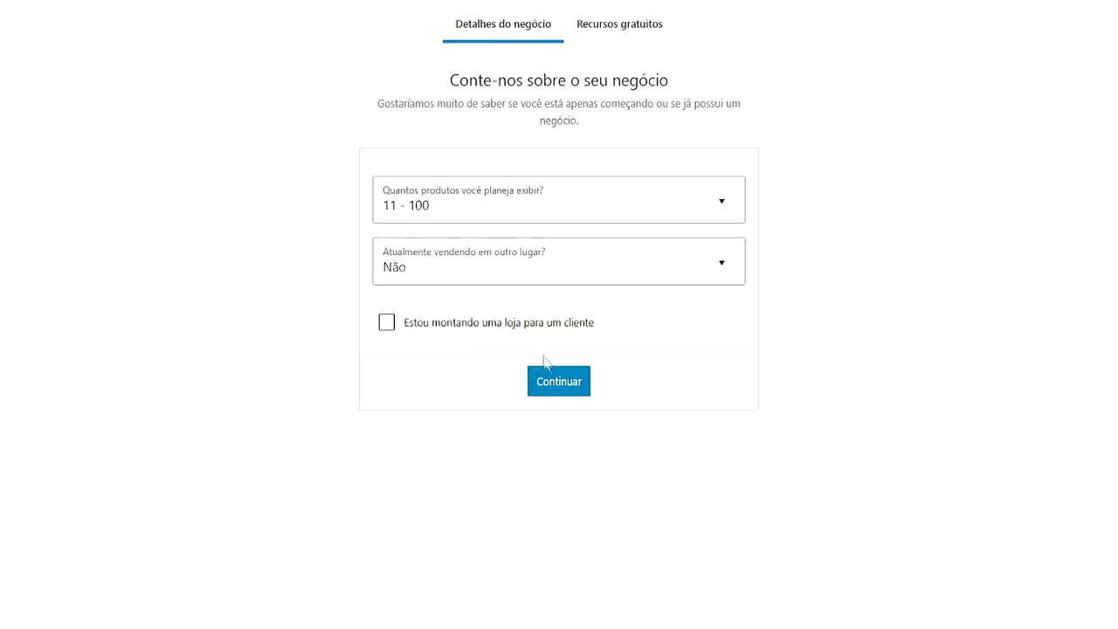
left_click(559, 390)
Decline all recommended free extensions and keep the current Twenty Twenty-Two theme
left_click(715, 356)
scroll(571, 324, "down", 1)
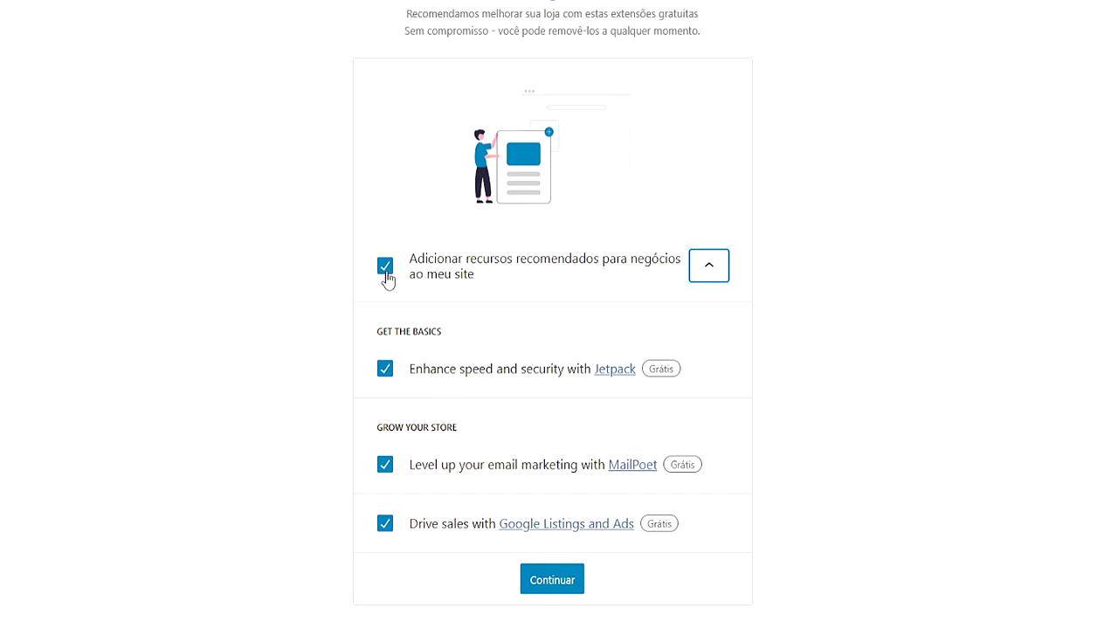
left_click(385, 266)
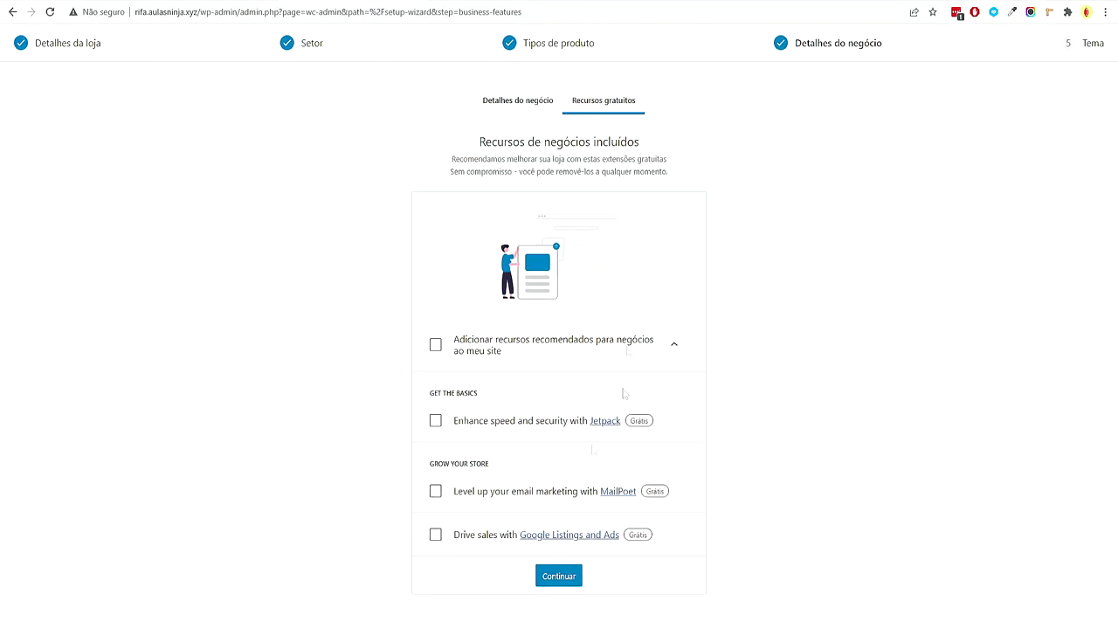
left_click(549, 578)
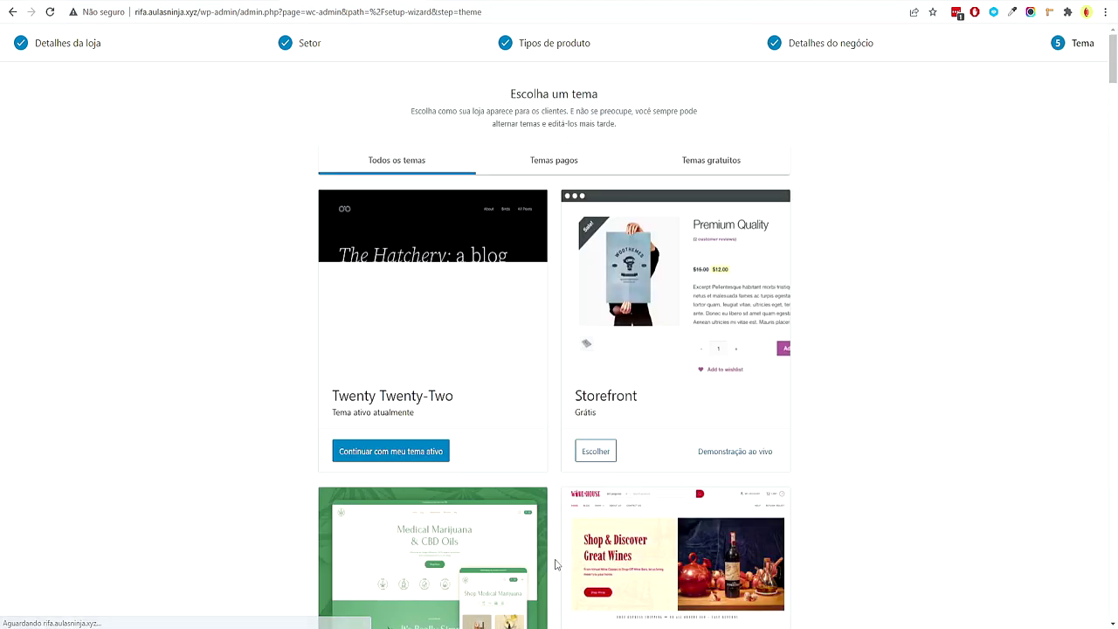
left_click(423, 453)
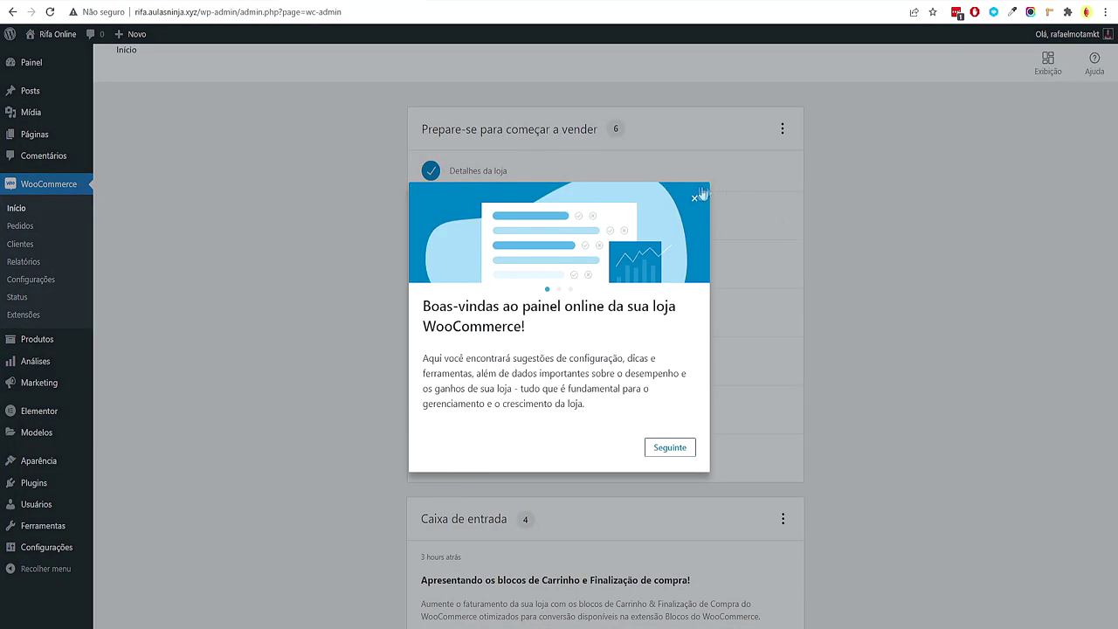
Close the store welcome popup, search new themes for 'kadence', then install and activate Kadence
left_click(697, 196)
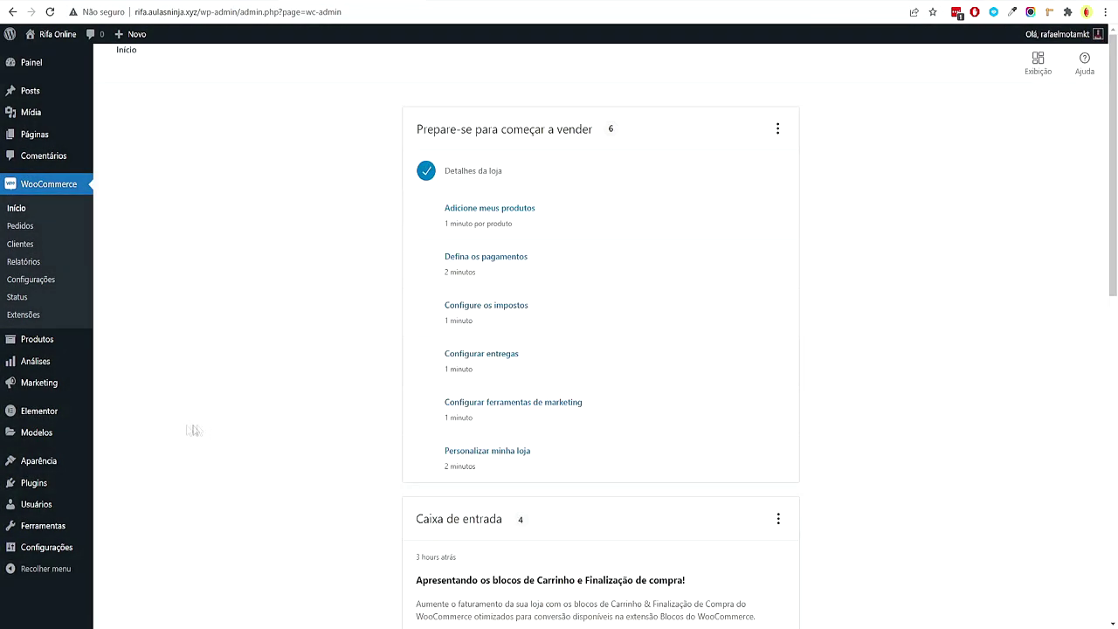
mouse_move(61, 463)
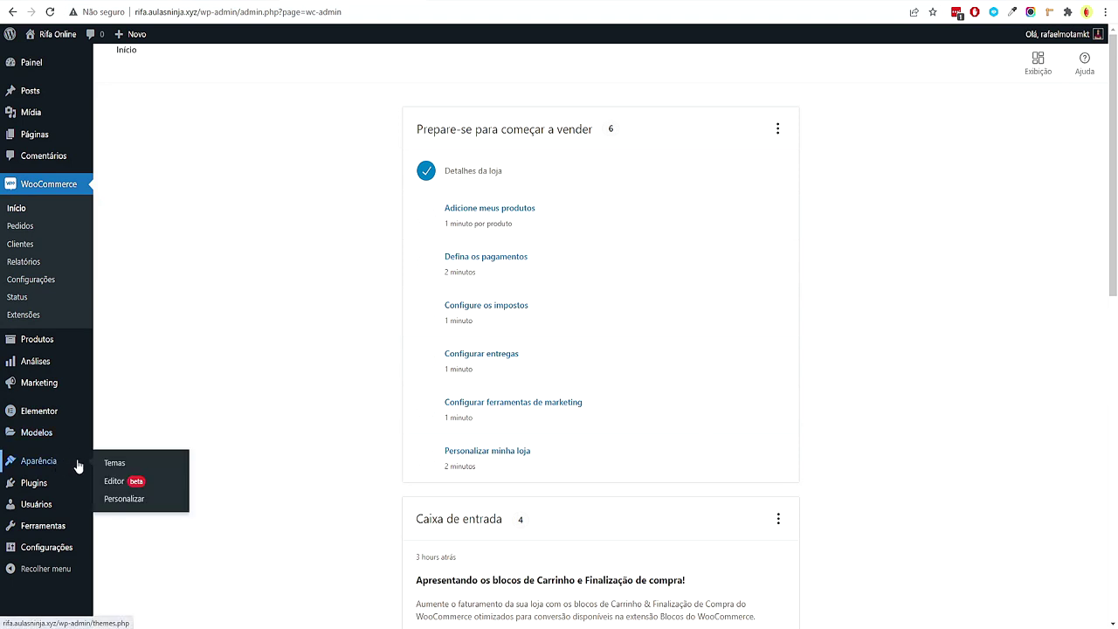
left_click(125, 465)
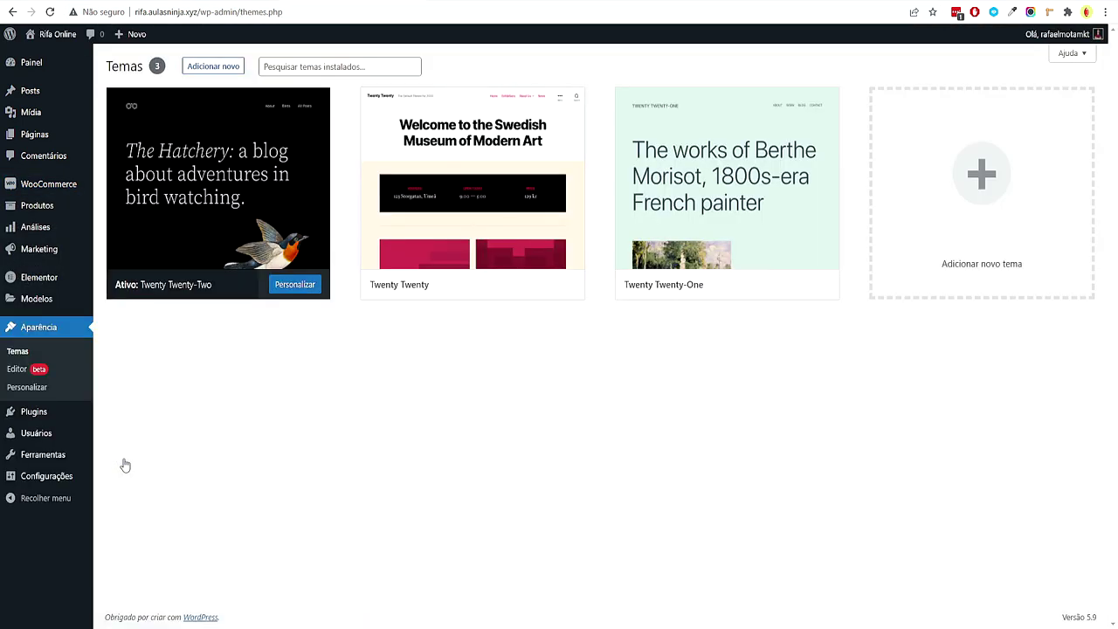
left_click(213, 66)
left_click(985, 104)
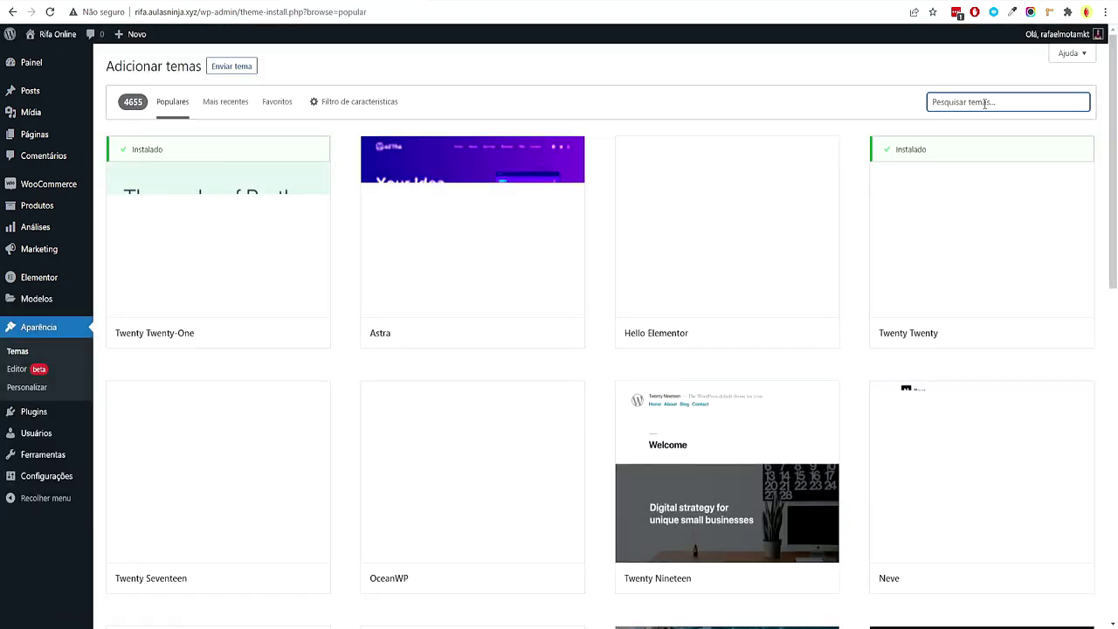
type("kadence")
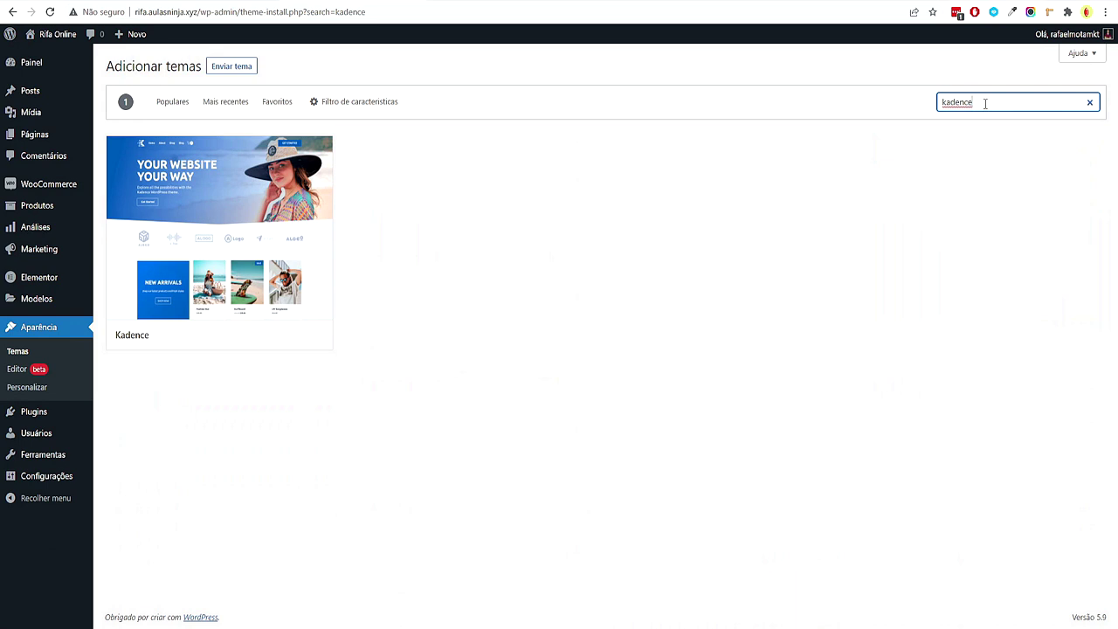
left_click(267, 337)
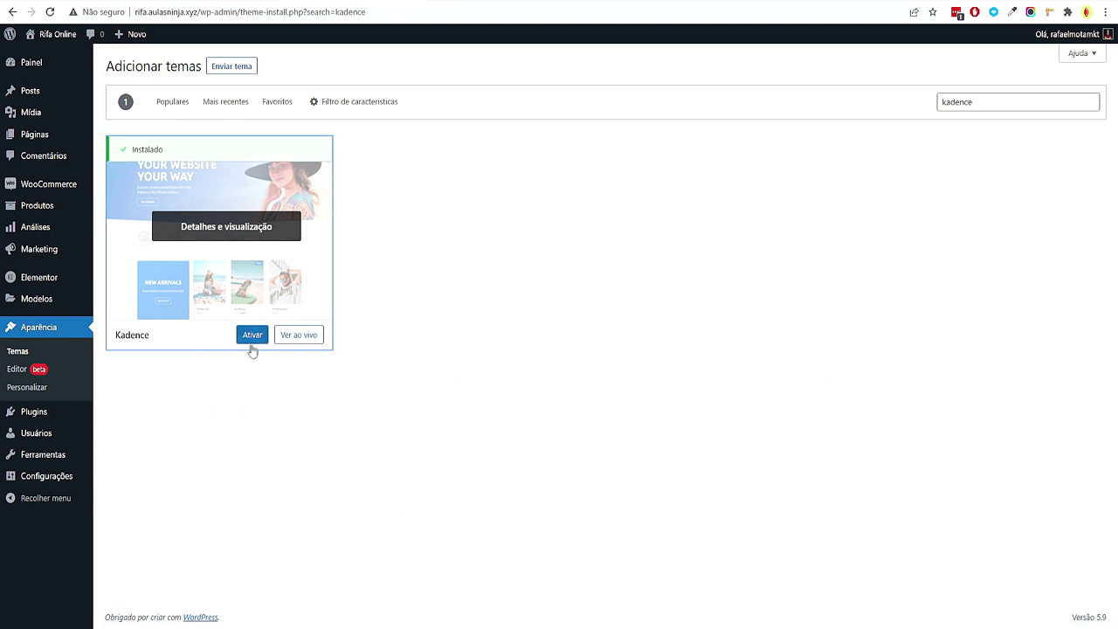
left_click(254, 340)
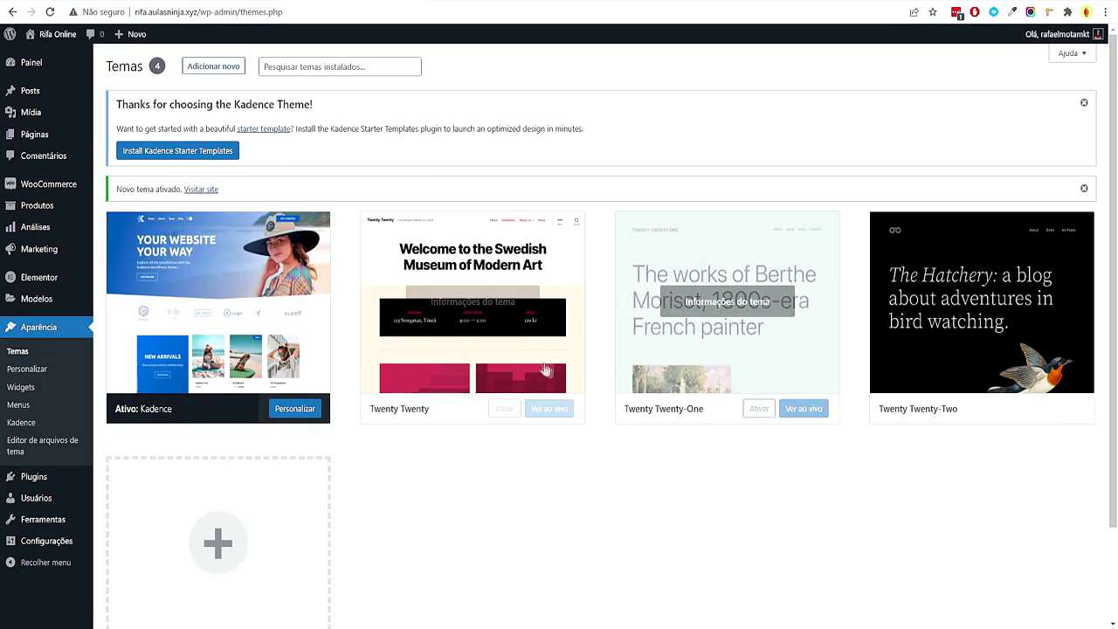
Delete the Twenty Twenty, Twenty Twenty-One and Twenty Twenty-Two themes, confirming each
left_click(533, 362)
left_click(1002, 596)
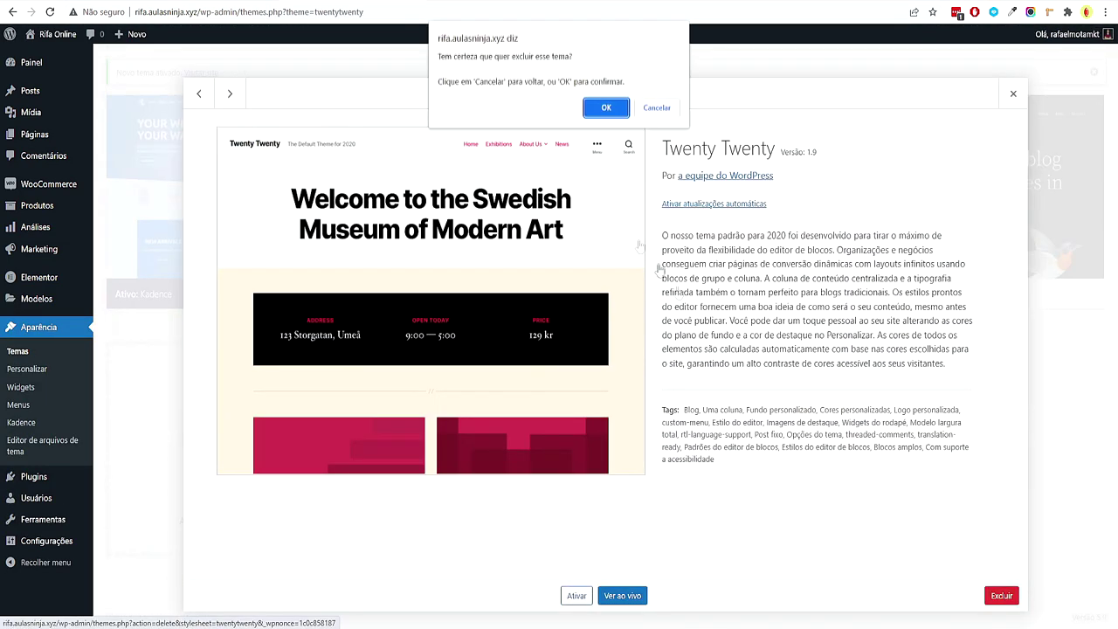
left_click(605, 107)
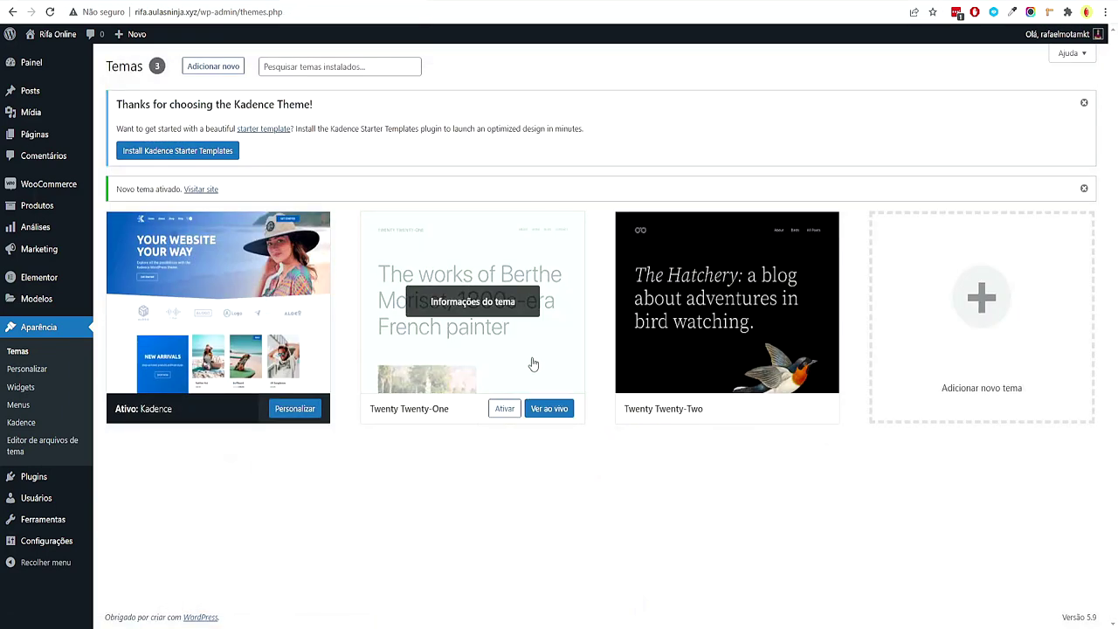
left_click(533, 362)
left_click(1002, 596)
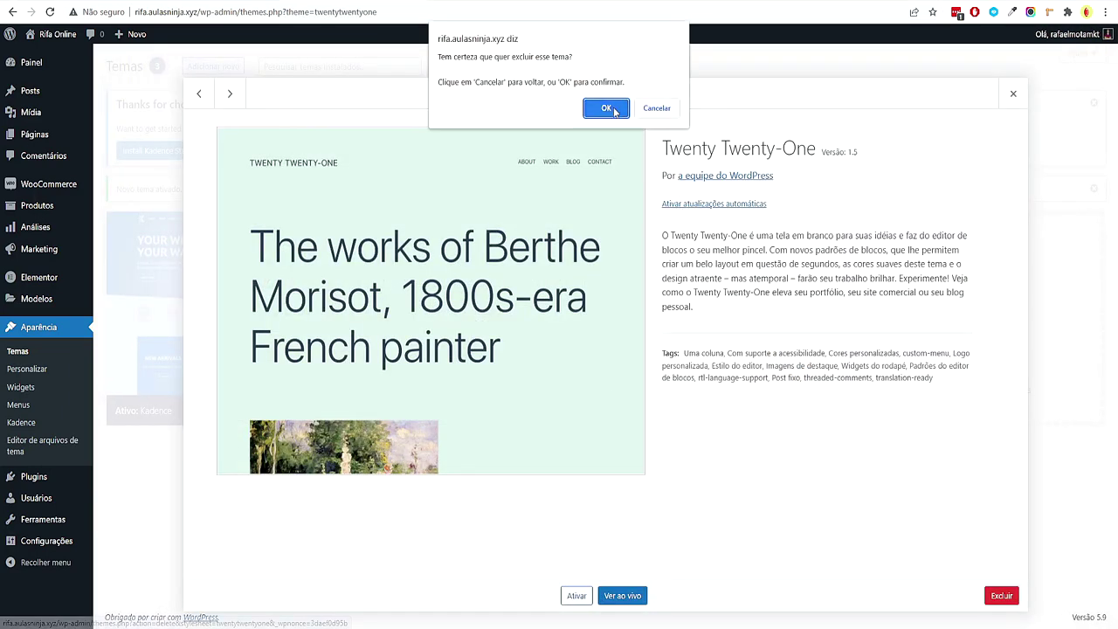
left_click(614, 111)
left_click(533, 363)
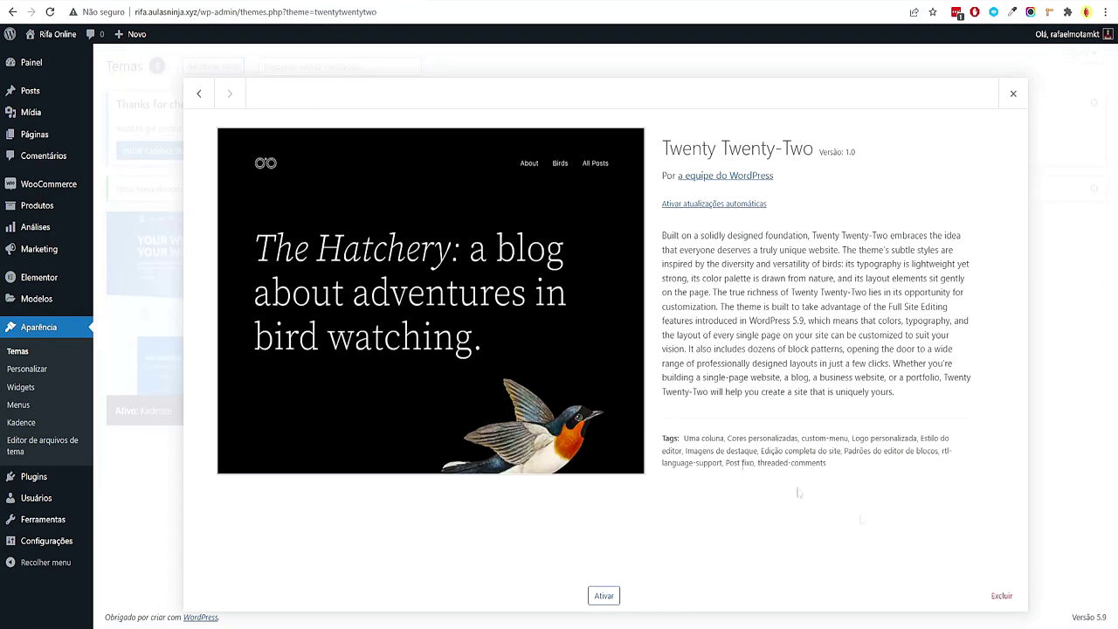
left_click(1001, 596)
left_click(602, 108)
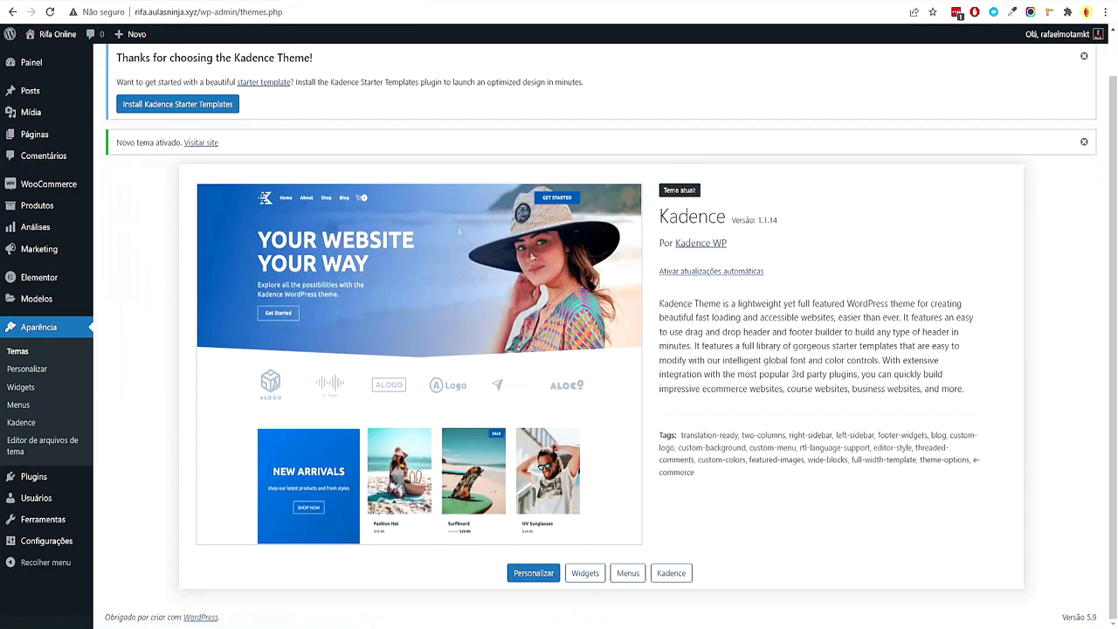
Dismiss the Kadence welcome and 'Novo tema ativado' notices
scroll(437, 245, "up", 1)
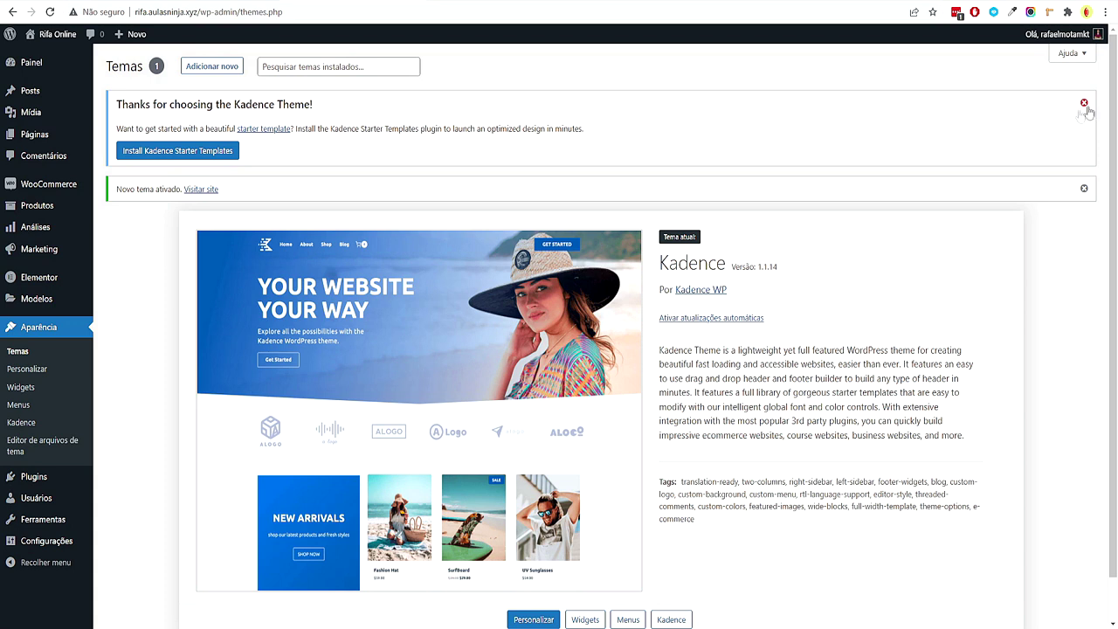
left_click_drag(660, 262, 782, 267)
left_click(967, 297)
left_click(1083, 103)
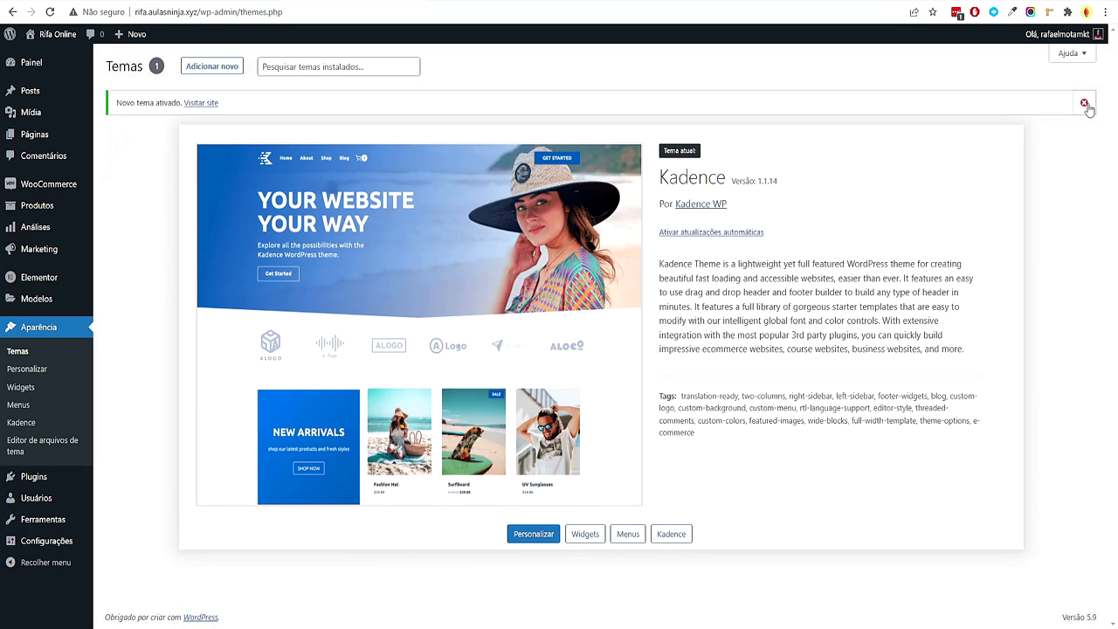
left_click(1084, 103)
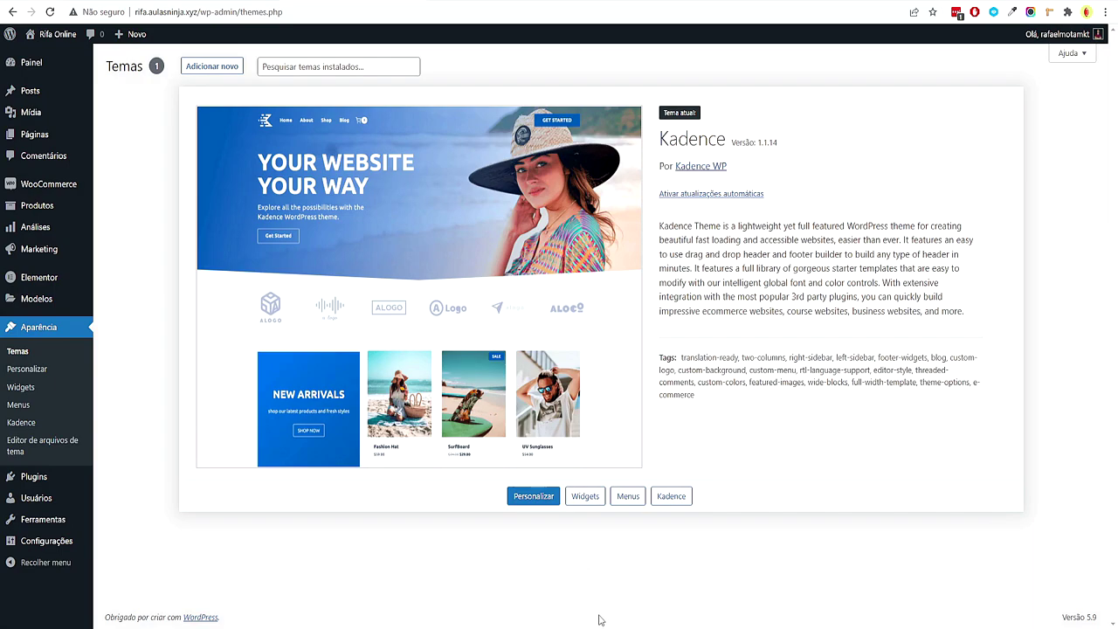
Switch to XMind and pan the map to Passo 3's Instalar Plugins list
left_click(648, 576)
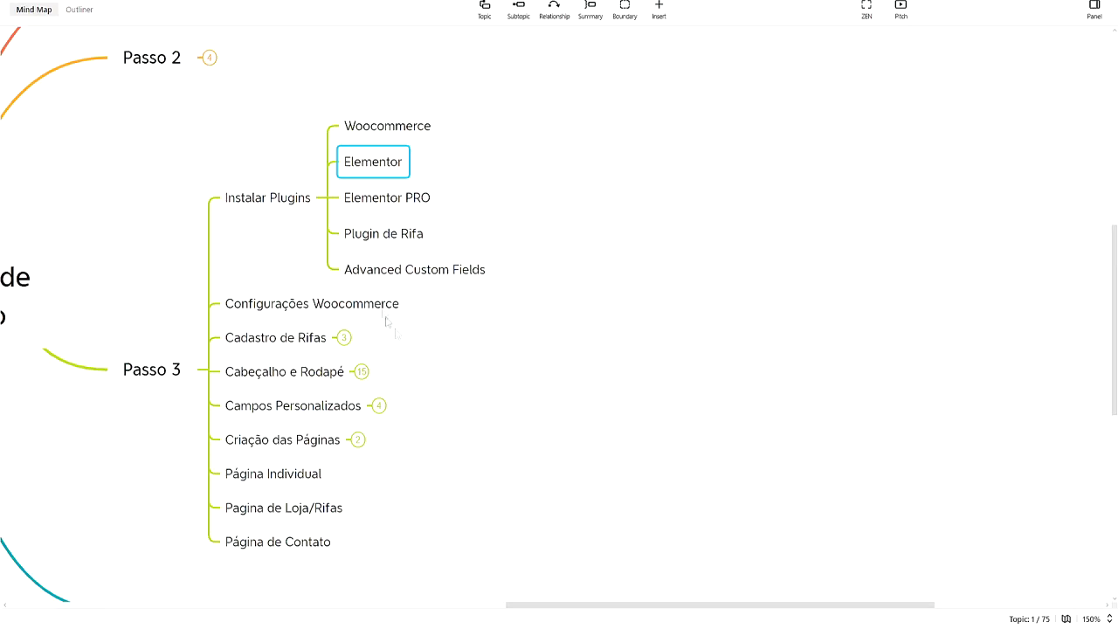
left_click(445, 208)
left_click_drag(630, 199, 662, 226)
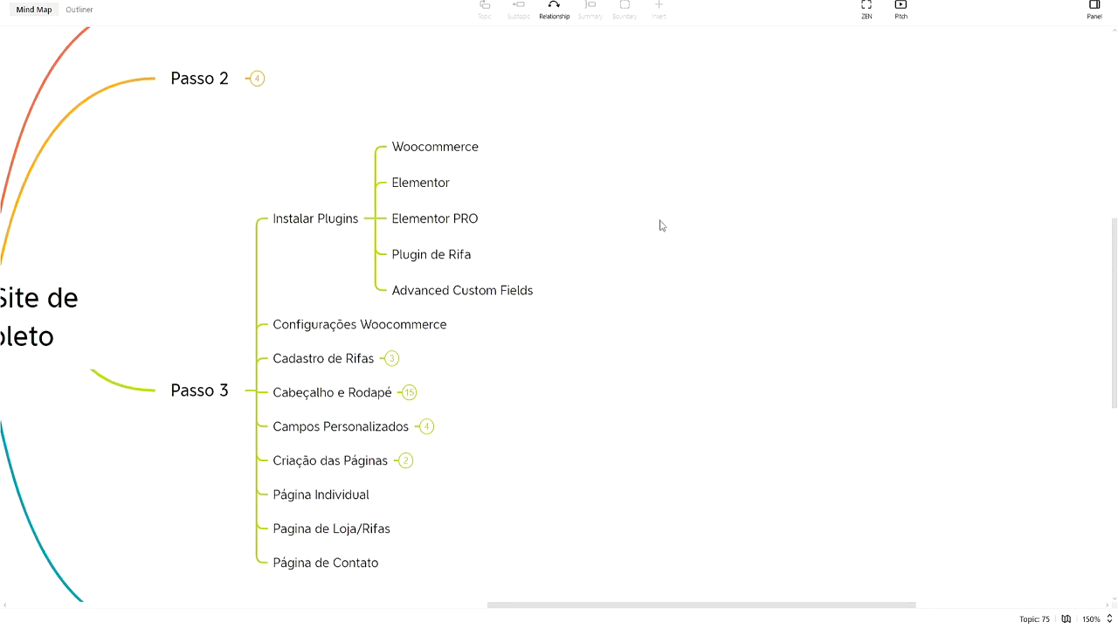
left_click(480, 219)
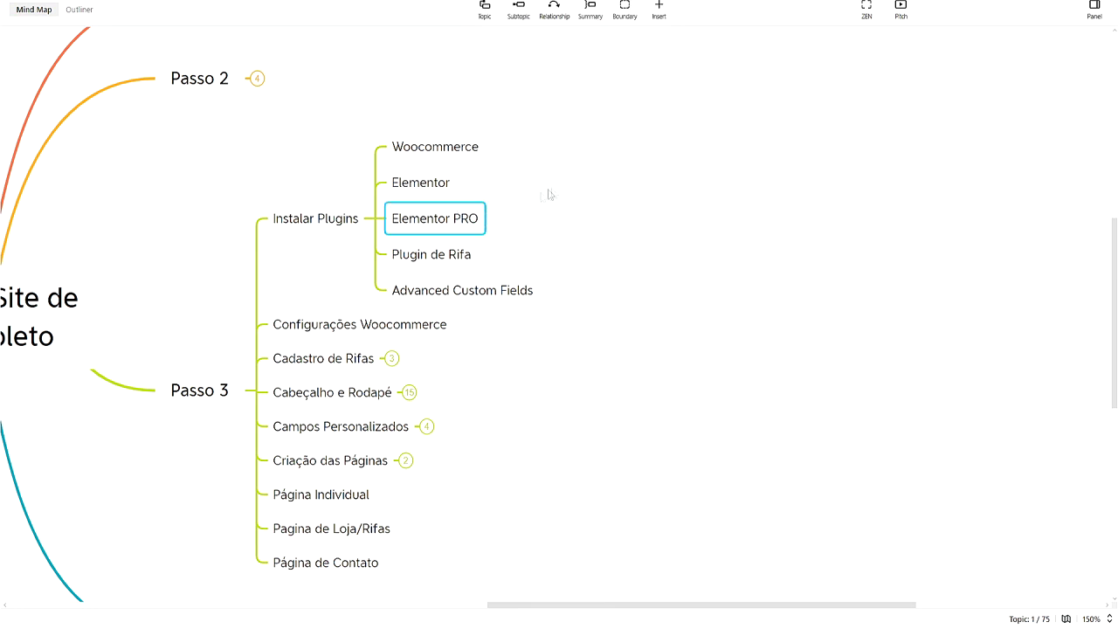
left_click_drag(531, 195, 576, 193)
left_click(490, 186)
left_click(571, 177)
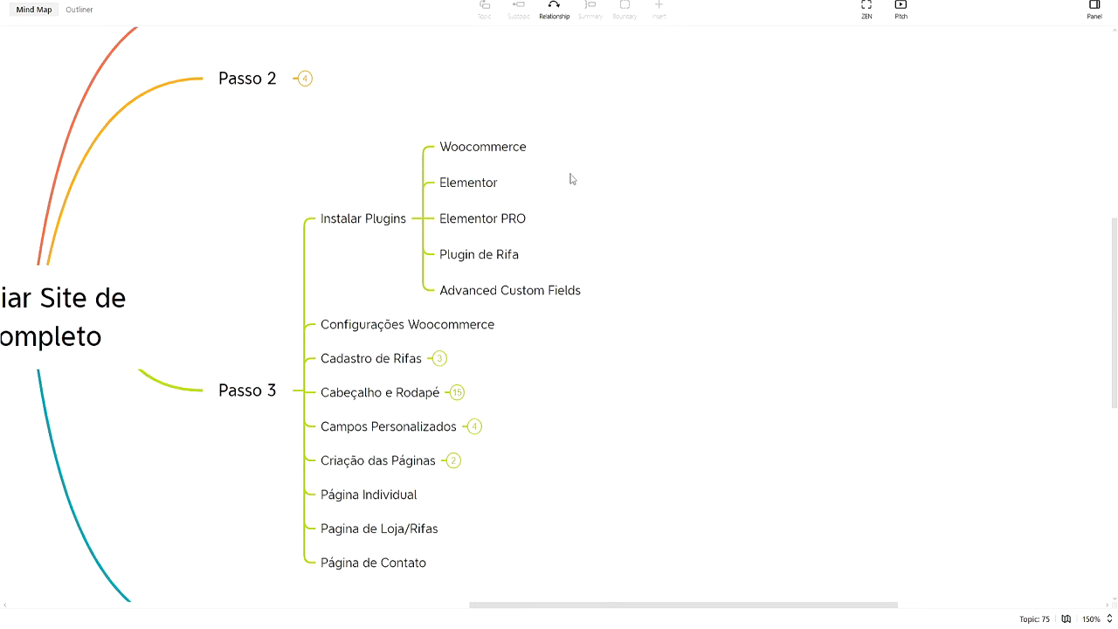
left_click(518, 219)
left_click(570, 226)
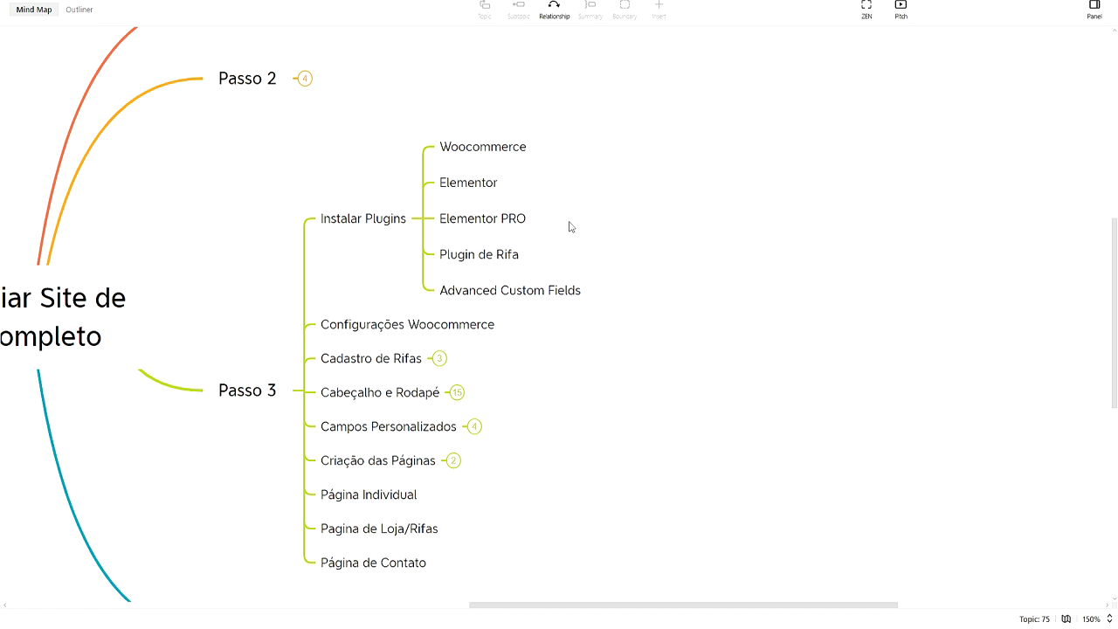
Select the Elementor PRO topic in the XMind plan, then bring up the browser window
left_click(476, 220)
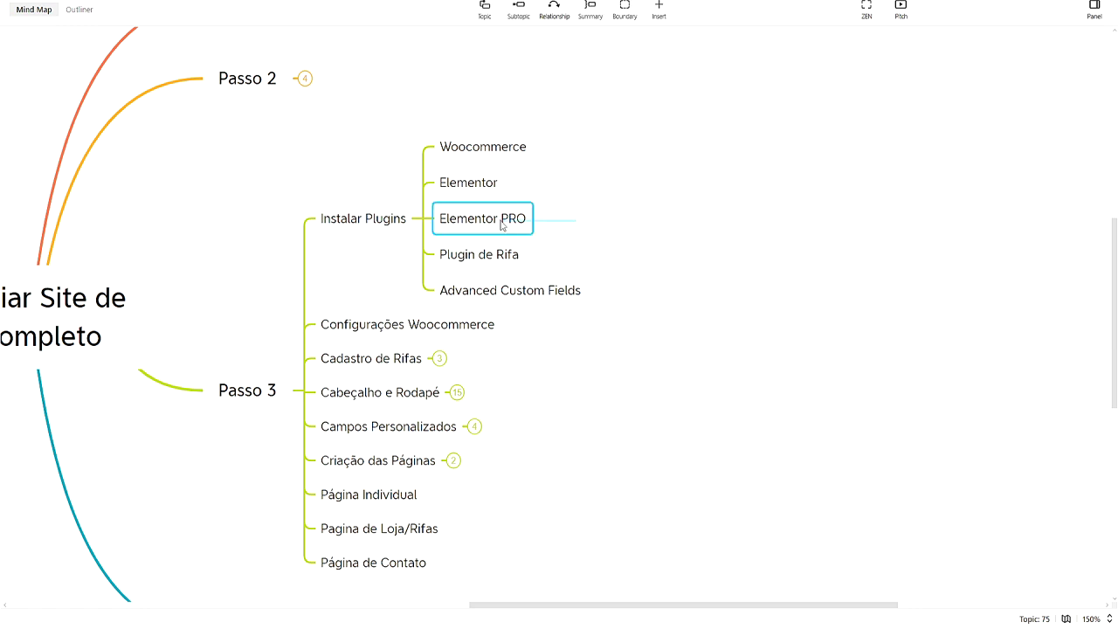
left_click(528, 577)
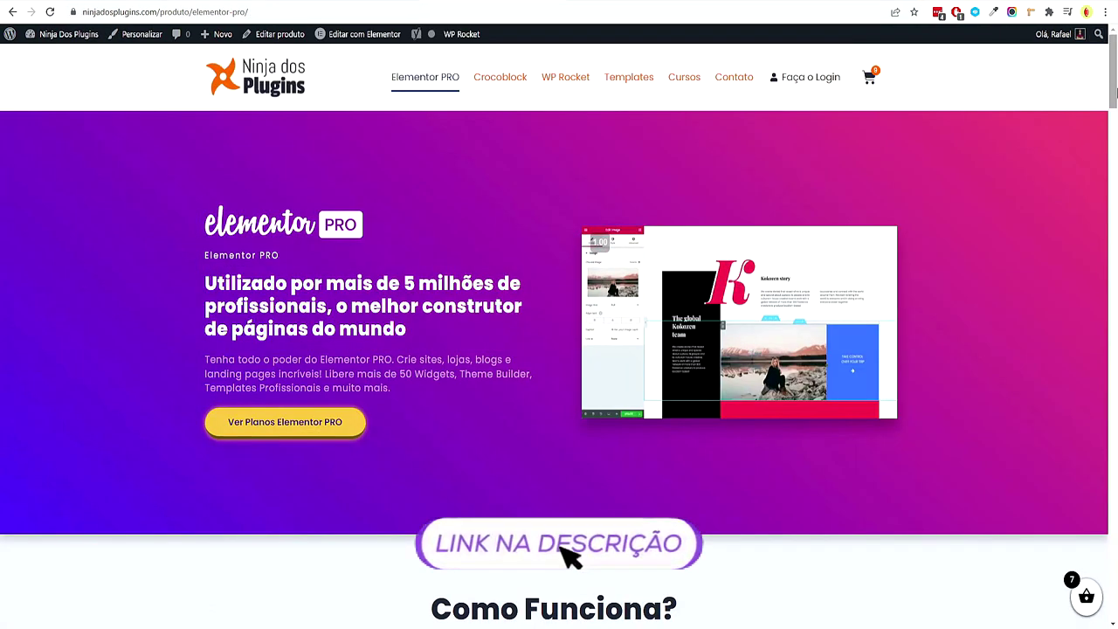
Review the Elementor PRO Essential and Advanced plan prices on Ninja dos Plugins
scroll(1116, 93, "down", 4)
scroll(1115, 94, "up", 4)
left_click_drag(1112, 94, 1098, 202)
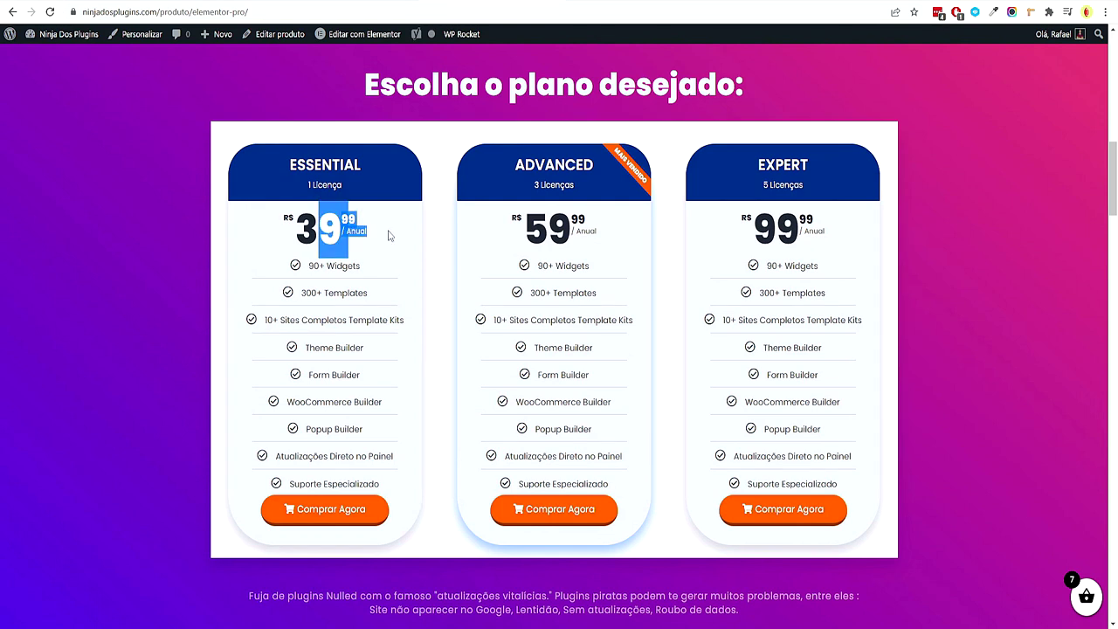
left_click_drag(294, 228, 256, 224)
left_click(391, 239)
left_click_drag(349, 229, 409, 237)
left_click(361, 239)
left_click(242, 215)
left_click(378, 252)
left_click(254, 225)
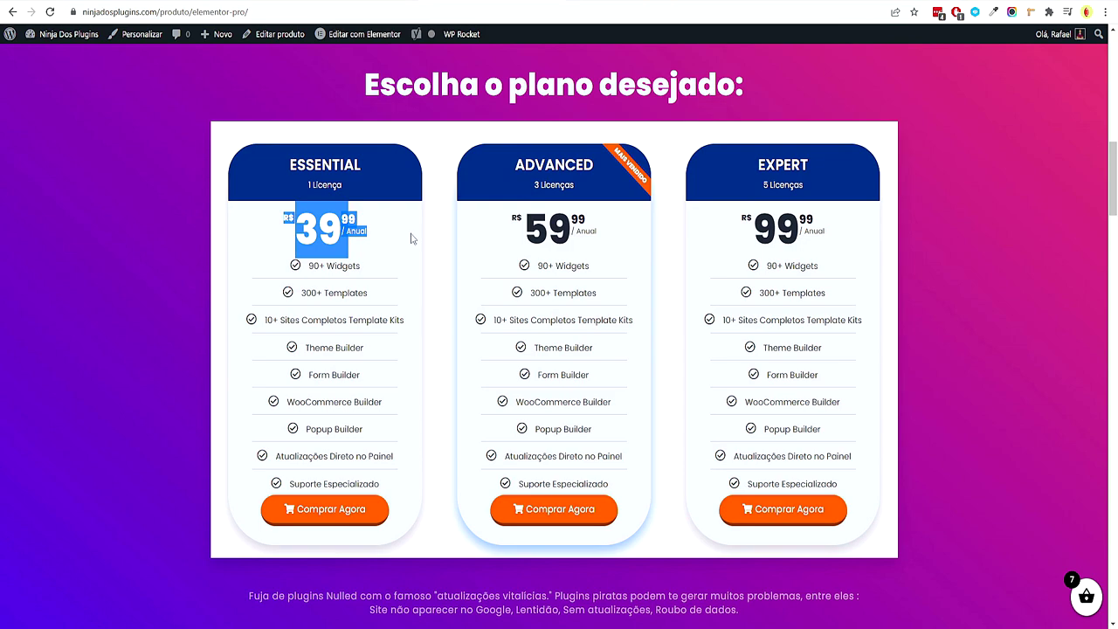
left_click_drag(520, 237, 638, 250)
scroll(669, 167, "down", 2)
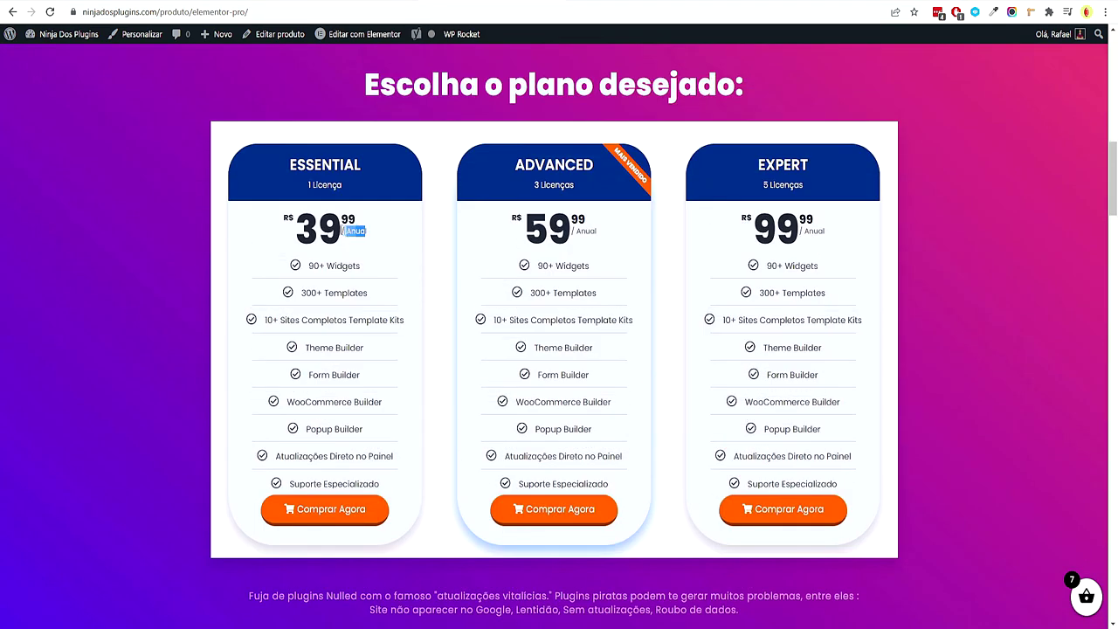
left_click_drag(370, 234, 333, 226)
left_click(255, 237)
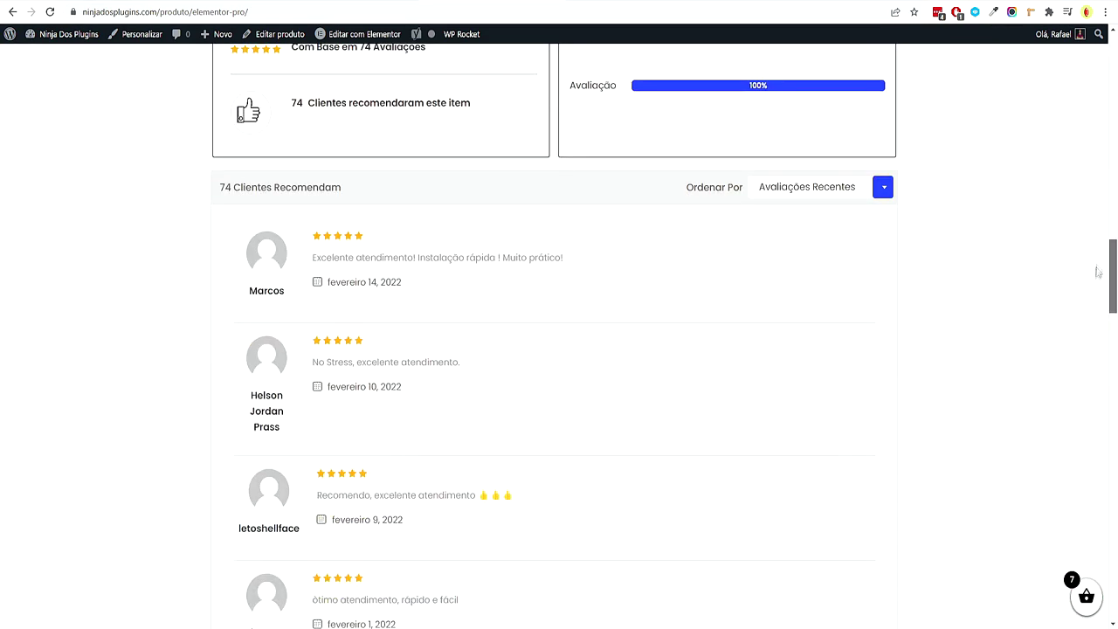
Read through the customer reviews, then return to the WordPress admin Themes page
left_click_drag(317, 324, 486, 325)
left_click_drag(338, 430, 427, 429)
scroll(323, 434, "down", 2)
left_click_drag(352, 436, 511, 436)
left_click_drag(332, 541, 425, 540)
scroll(419, 528, "down", 2)
scroll(338, 529, "up", 10)
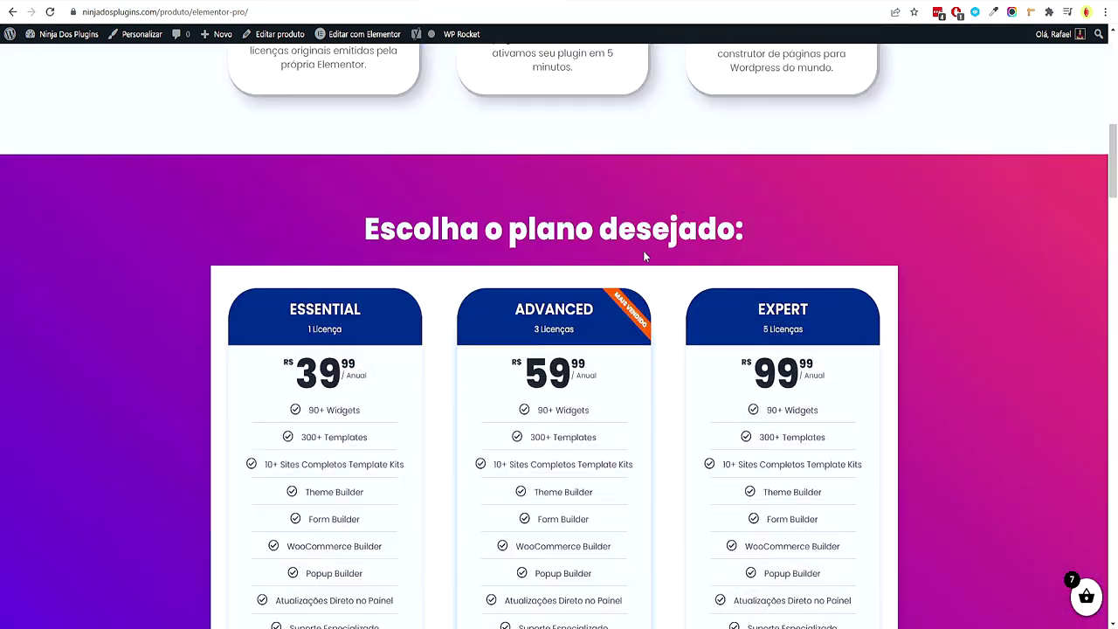
scroll(641, 251, "up", 8)
scroll(634, 259, "up", 2)
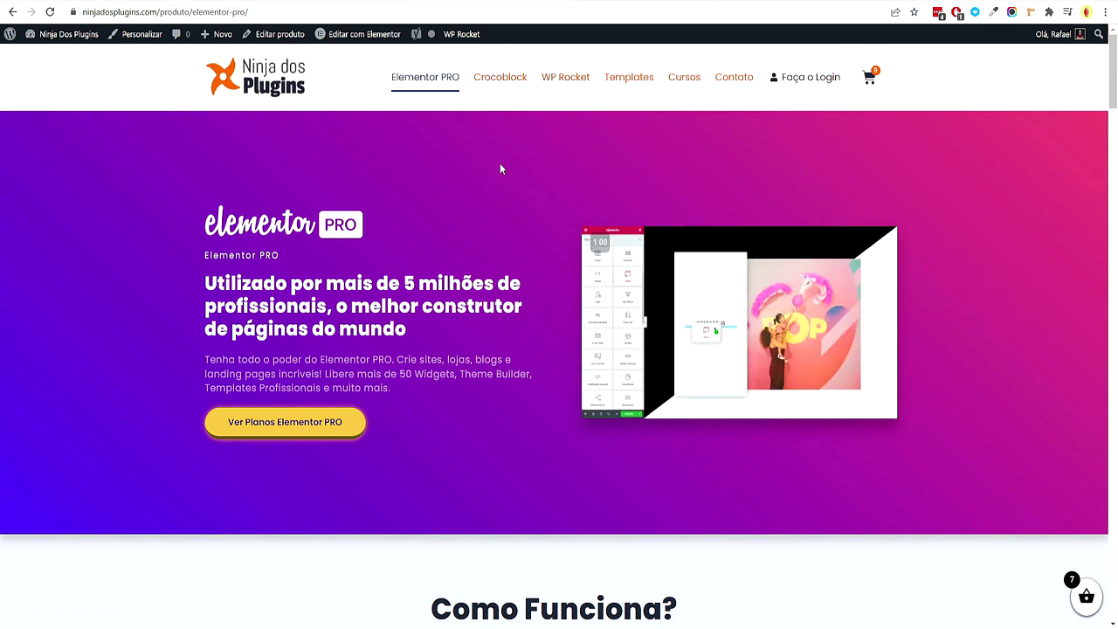
left_click(596, 3)
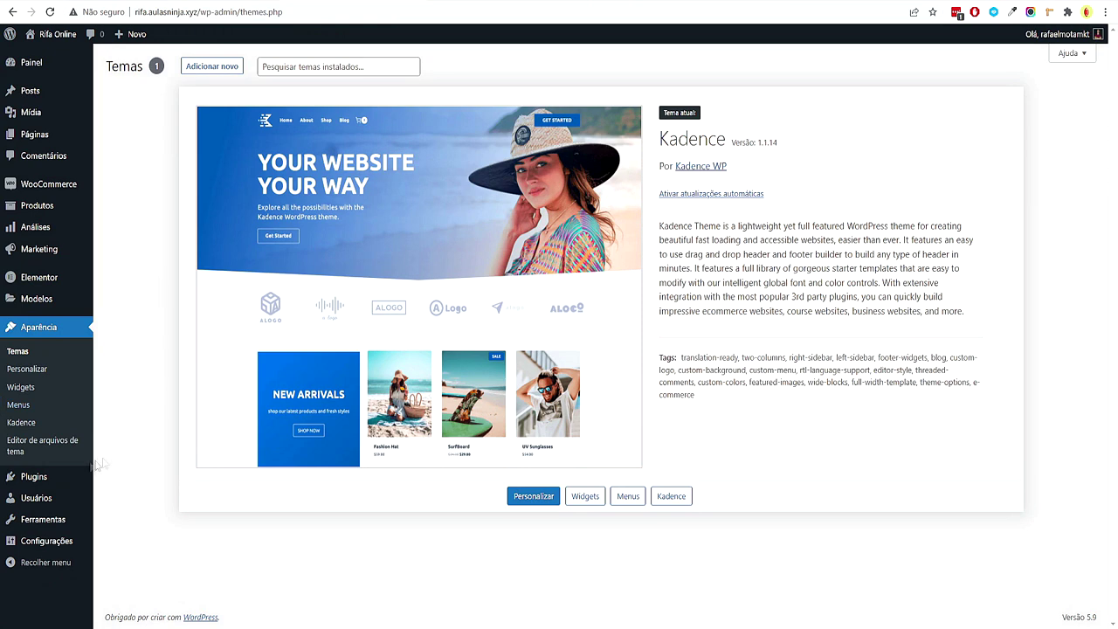
Open Plugins instalados and check the Elementor and Elementor Pro entries
mouse_move(72, 479)
left_click(143, 496)
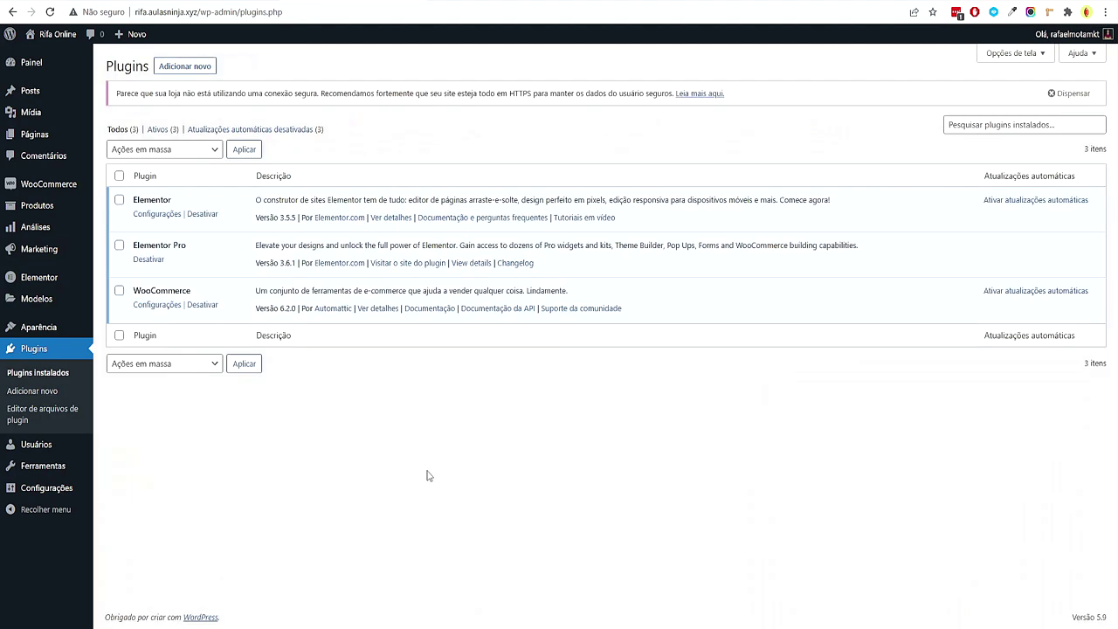
left_click_drag(153, 242, 138, 245)
left_click(220, 257)
left_click(141, 247)
left_click_drag(276, 241, 172, 247)
Check the Elementor Pro row, dismiss the secure-connection notice, and go to Adicionar novo
left_click(487, 375)
left_click_drag(160, 245, 276, 244)
left_click(498, 461)
left_click(1070, 92)
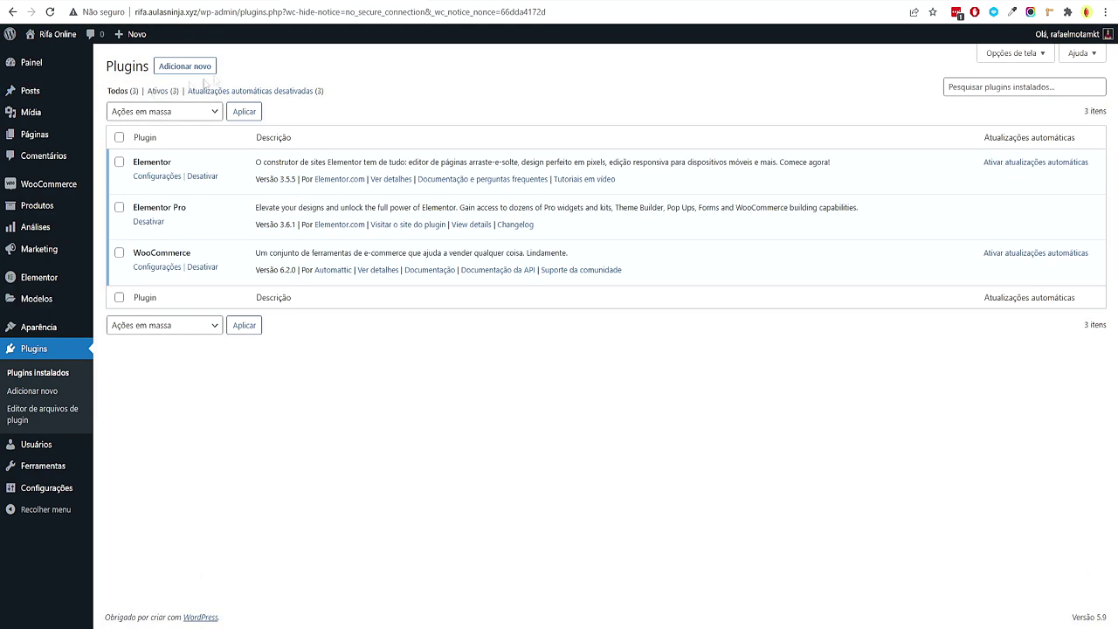
left_click(200, 68)
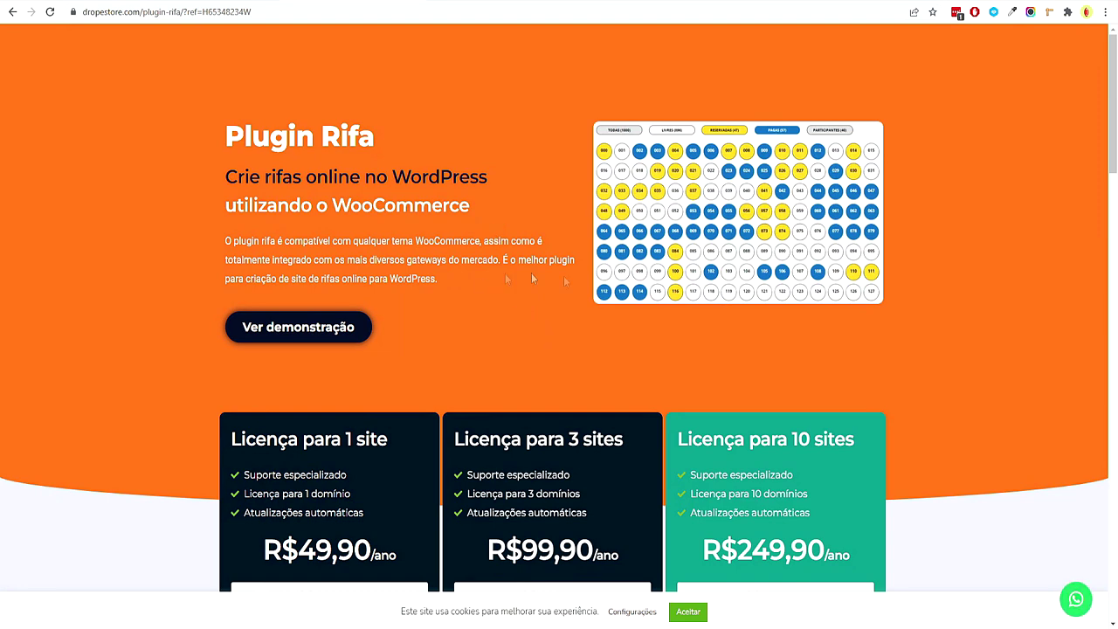
Find the Plugin Rifa licence cards and point out the 1-site price of 49,90
scroll(487, 279, "down", 2)
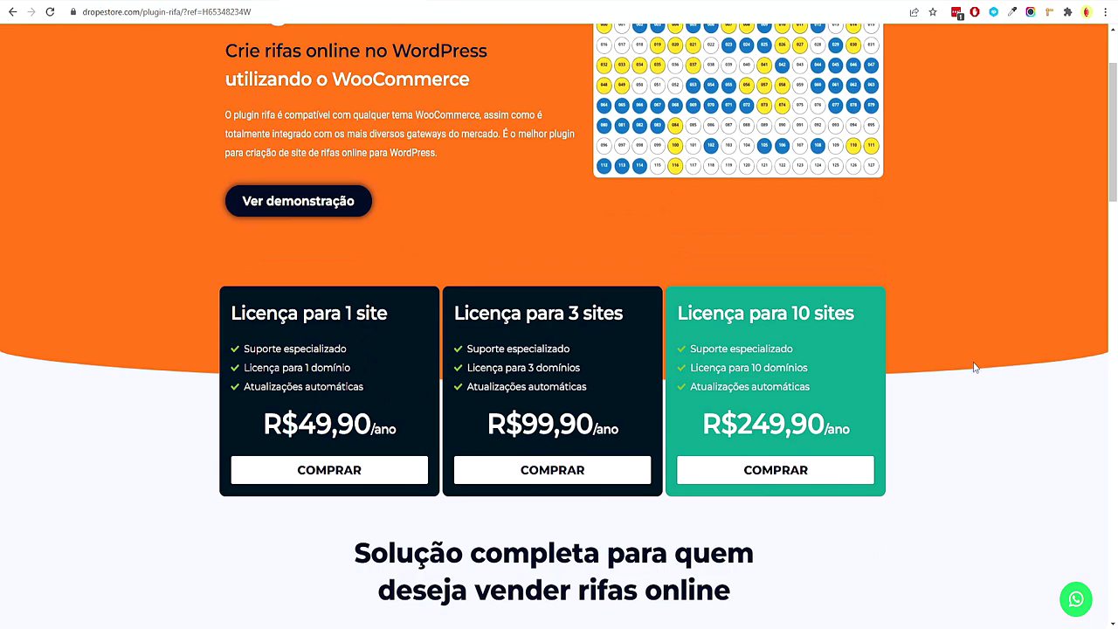
scroll(903, 392, "up", 2)
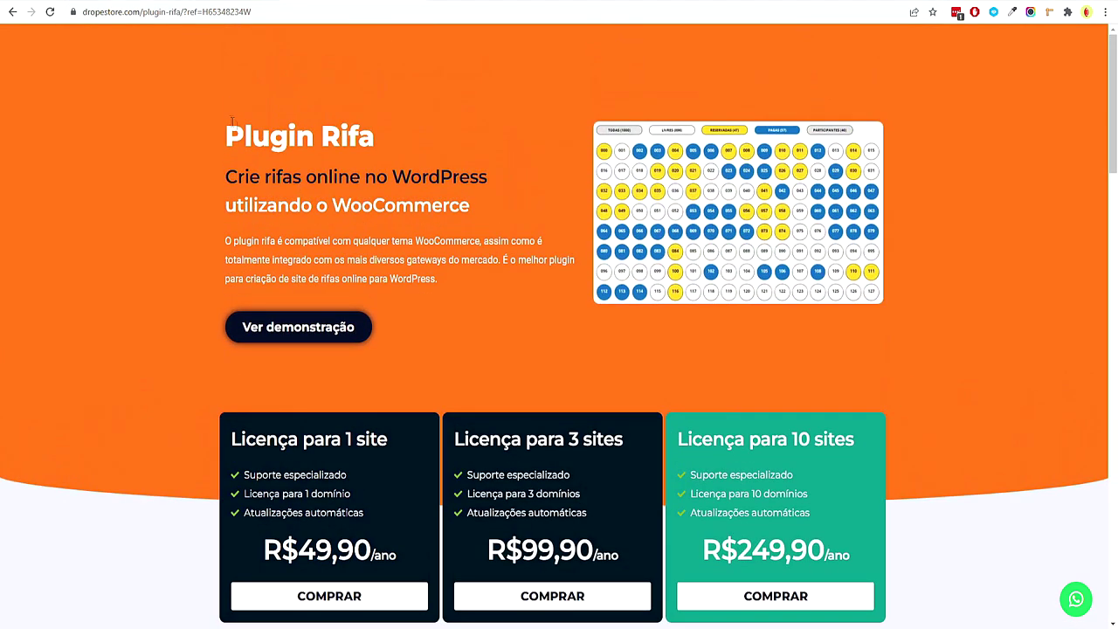
scroll(426, 240, "down", 3)
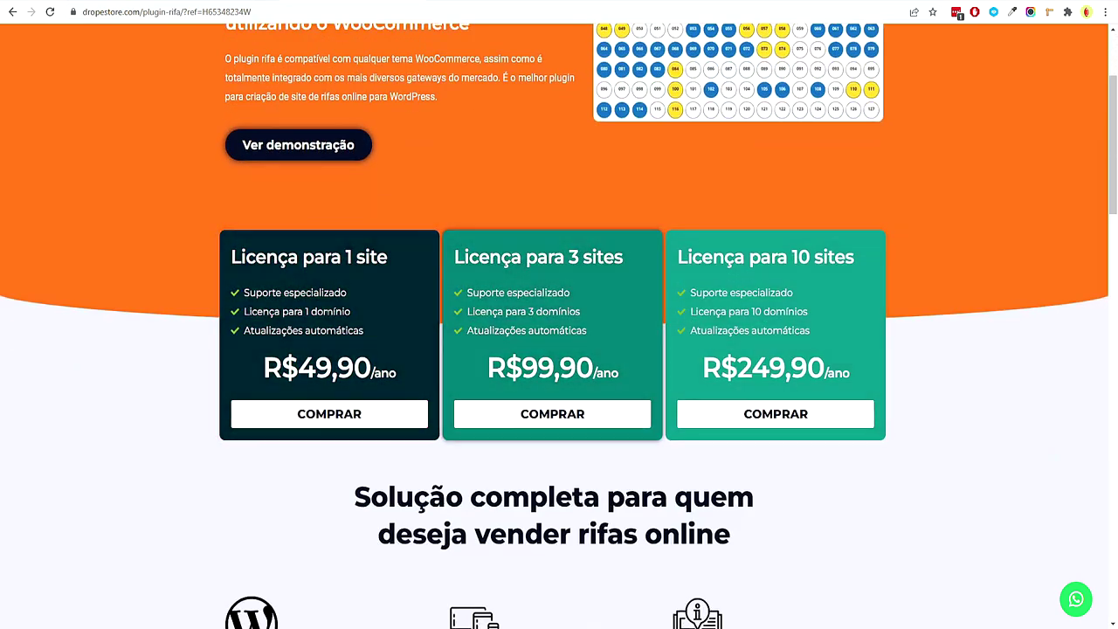
scroll(370, 315, "up", 1)
left_click_drag(302, 319, 352, 353)
left_click_drag(309, 424, 374, 430)
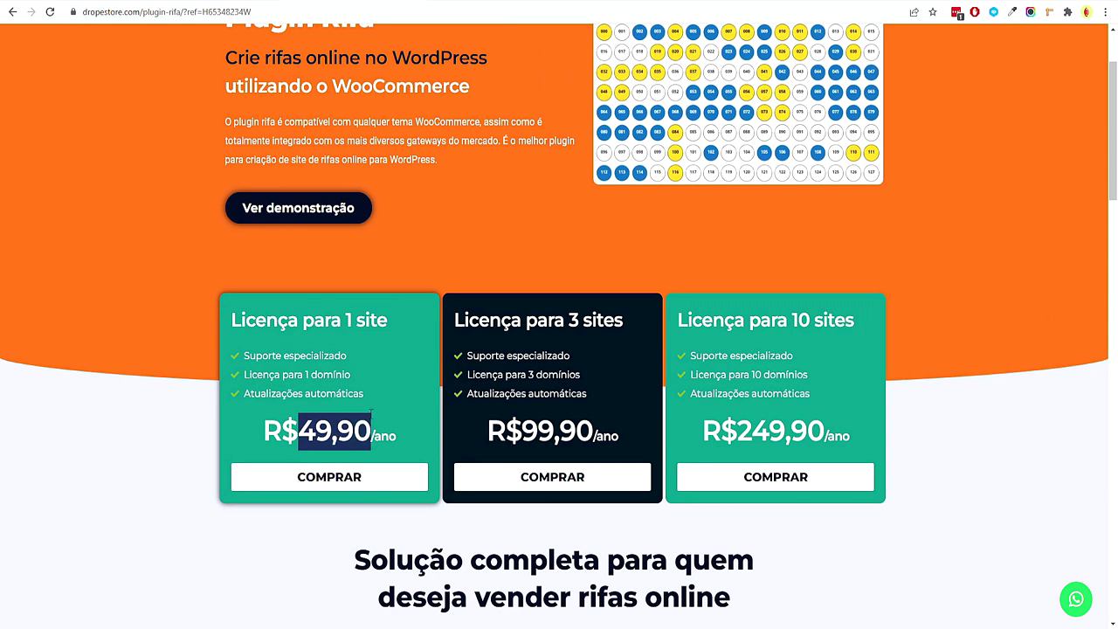
left_click(182, 383)
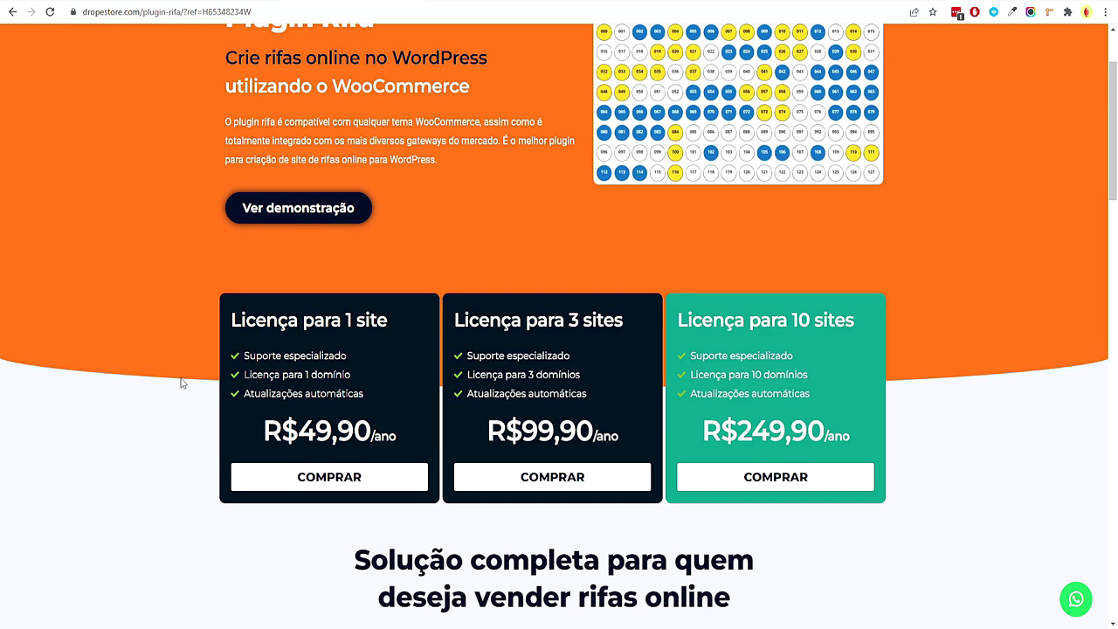
Compare the 3-site licence at 99,90 with the 1-site and 10-site cards
left_click_drag(548, 319, 597, 353)
left_click(596, 354)
left_click_drag(522, 431, 603, 410)
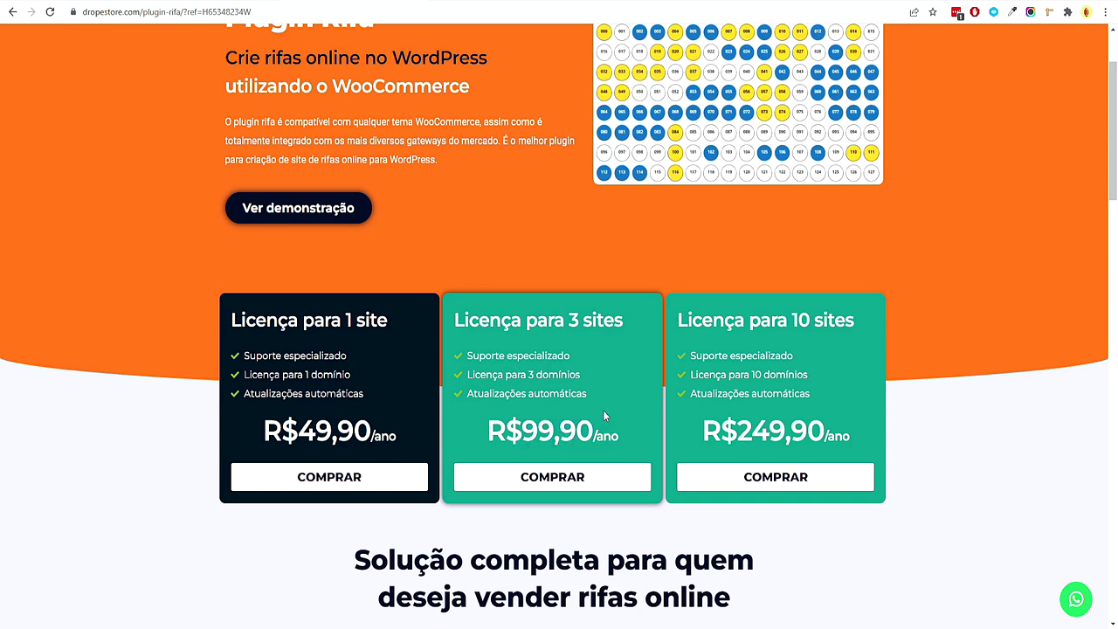
left_click_drag(485, 325, 581, 359)
left_click(592, 372)
left_click_drag(527, 321, 832, 356)
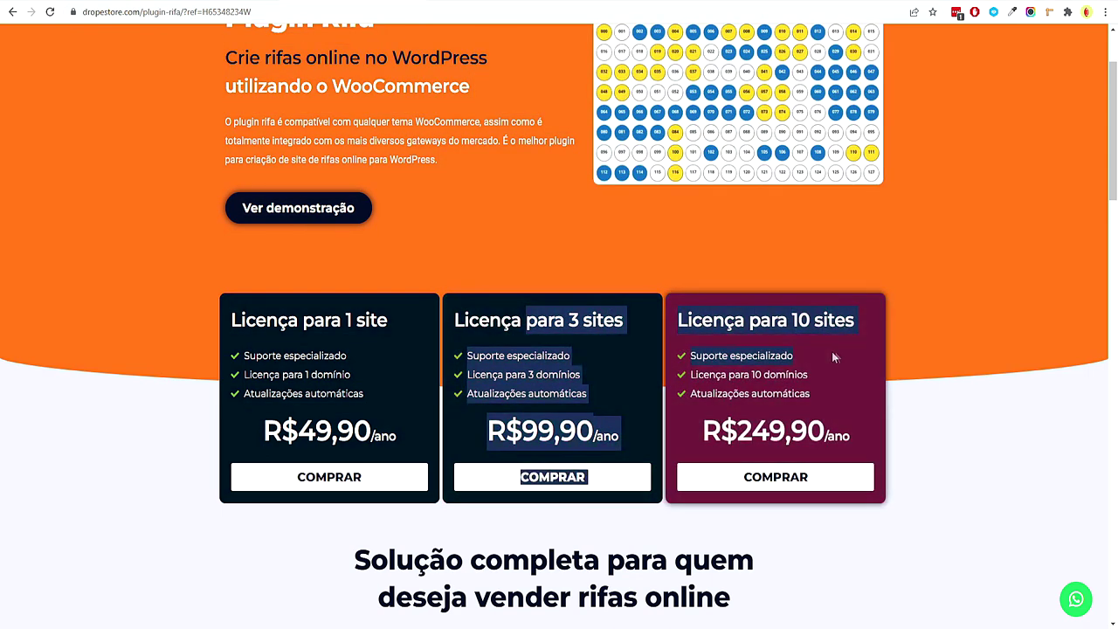
left_click(832, 356)
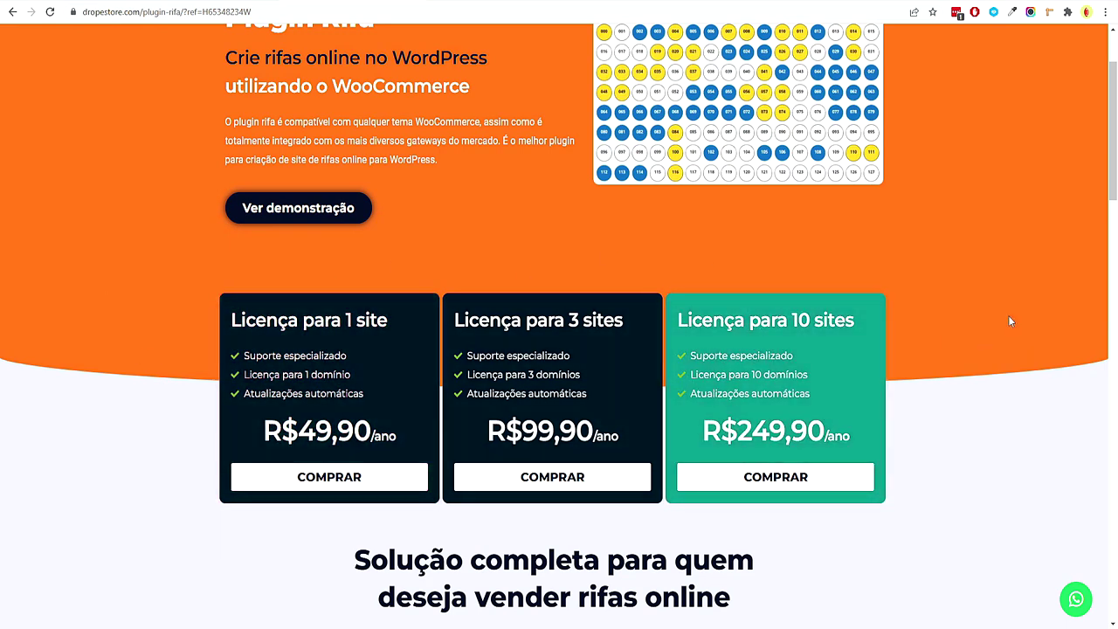
left_click_drag(528, 321, 536, 321)
left_click_drag(324, 321, 383, 321)
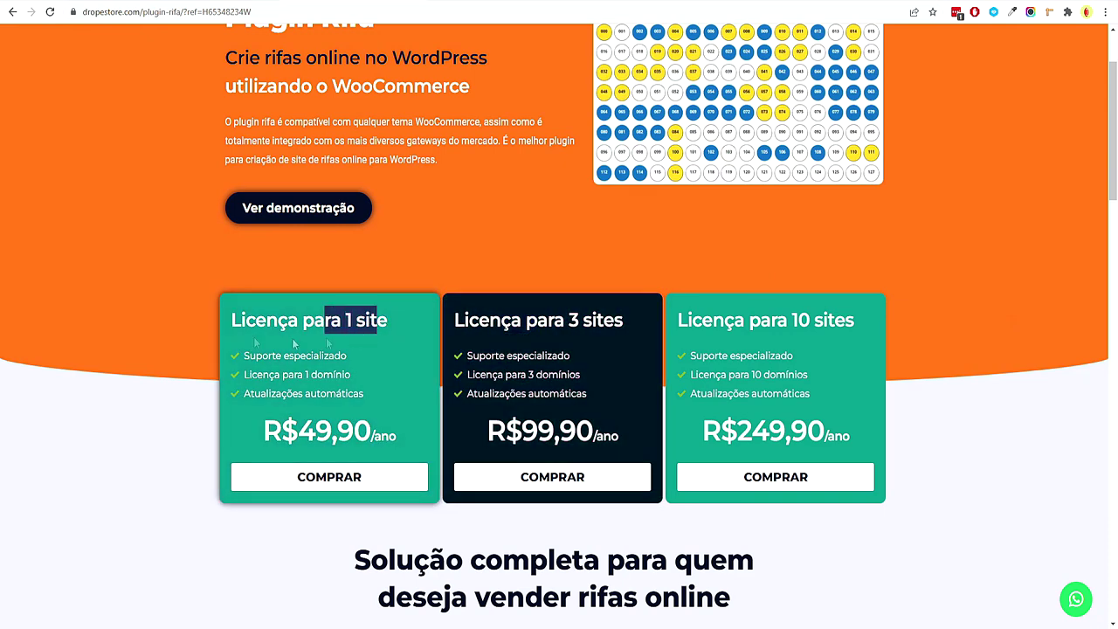
left_click_drag(750, 321, 772, 321)
left_click(972, 354)
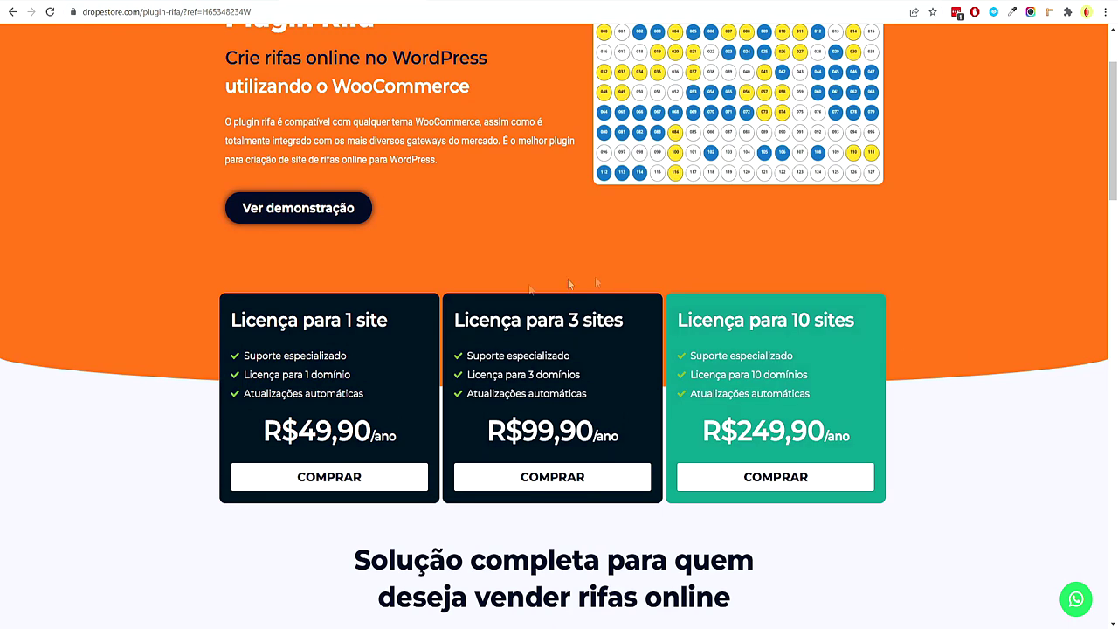
left_click_drag(568, 321, 623, 320)
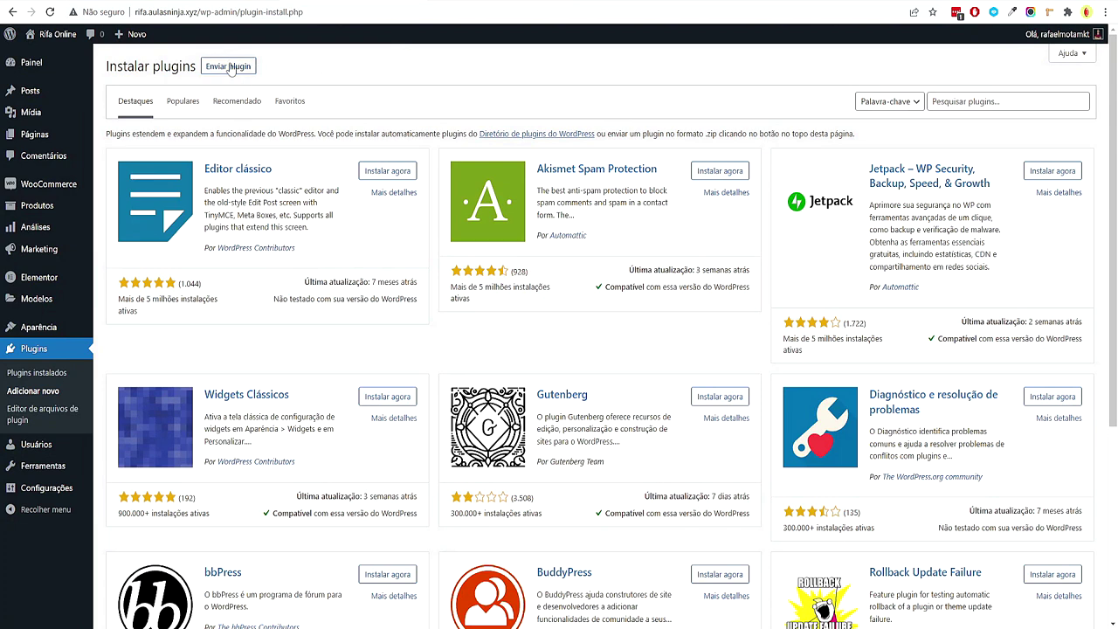
Choose plugin-rifa-drope.zip as the plugin upload file
left_click(228, 66)
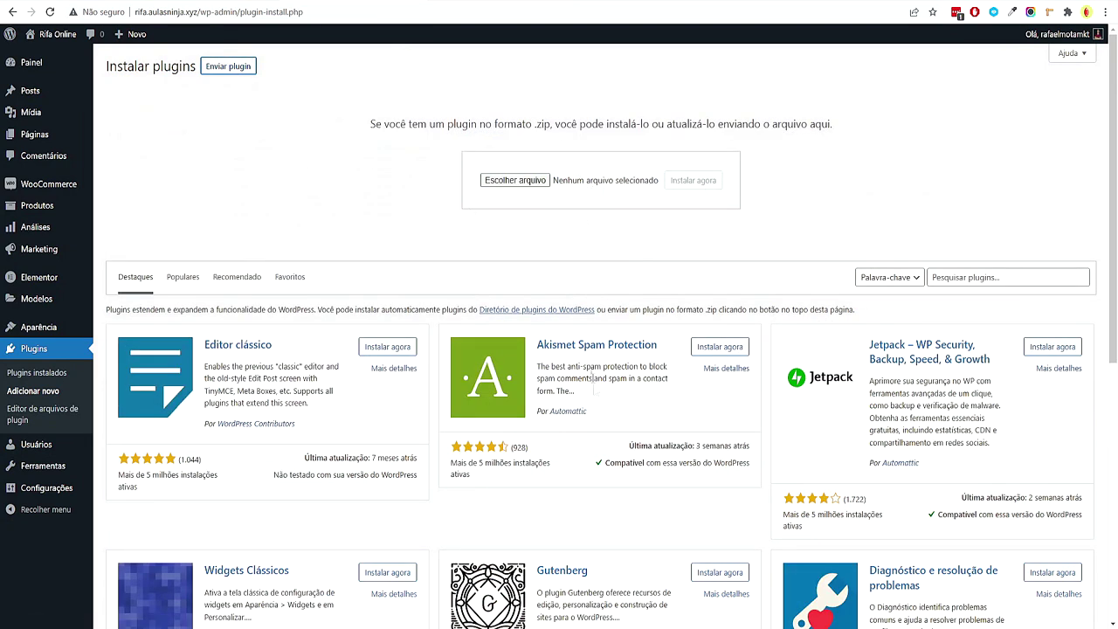
key("alt+Tab")
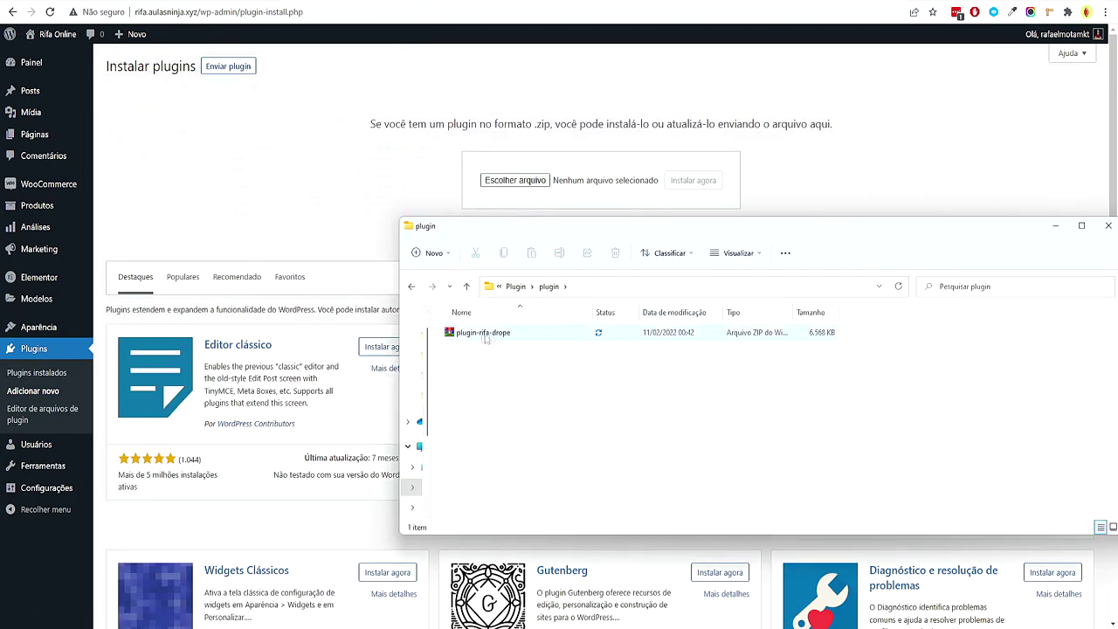
left_click_drag(517, 332, 485, 341)
left_click_drag(617, 248, 515, 180)
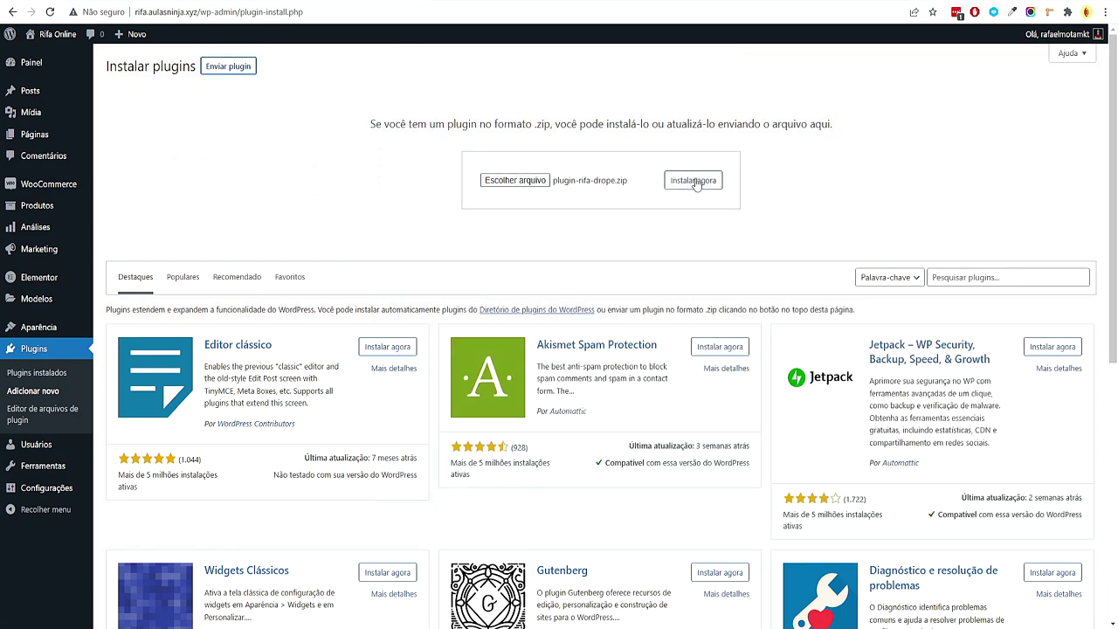
Go up to the Plugin folder and select the plugin-rifa-drope-unzip archive
key("alt+Tab")
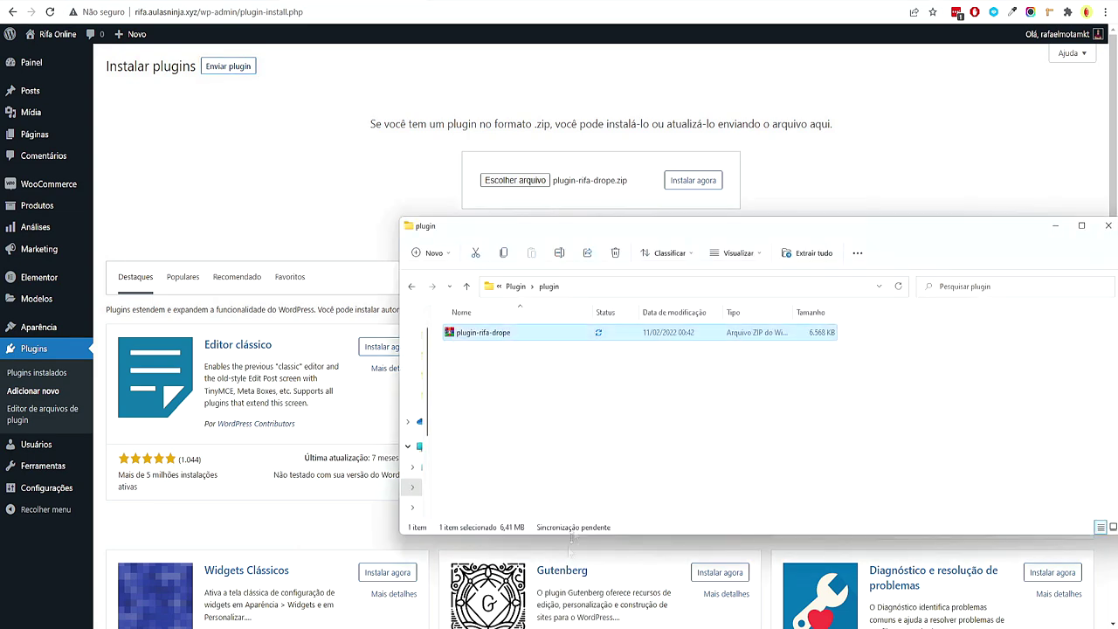
key("BackSpace")
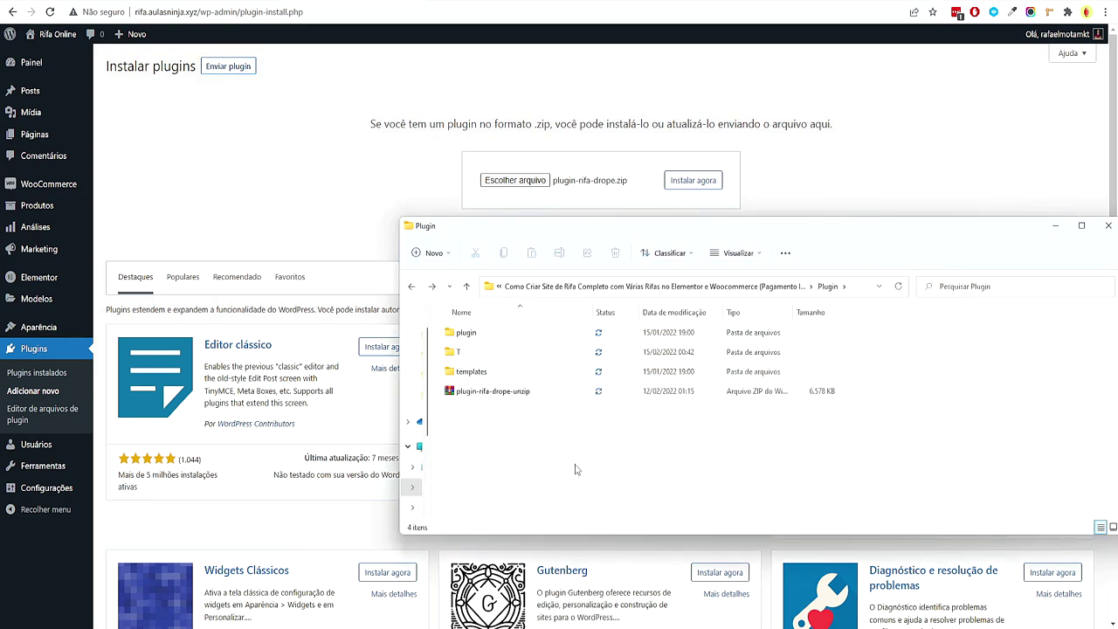
left_click_drag(481, 393, 520, 400)
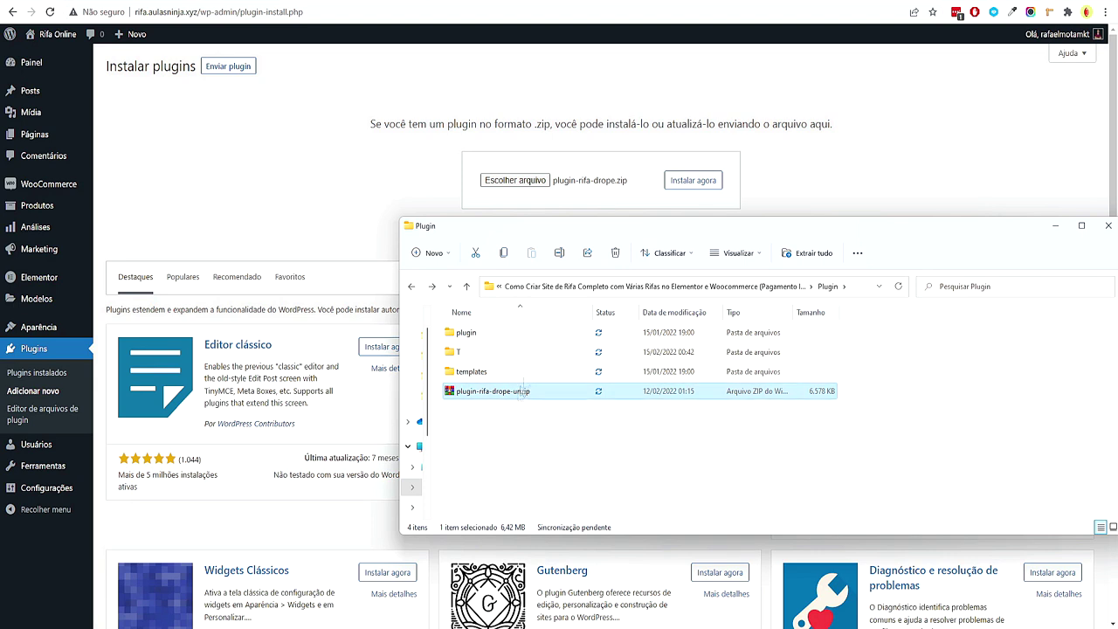
left_click(564, 463)
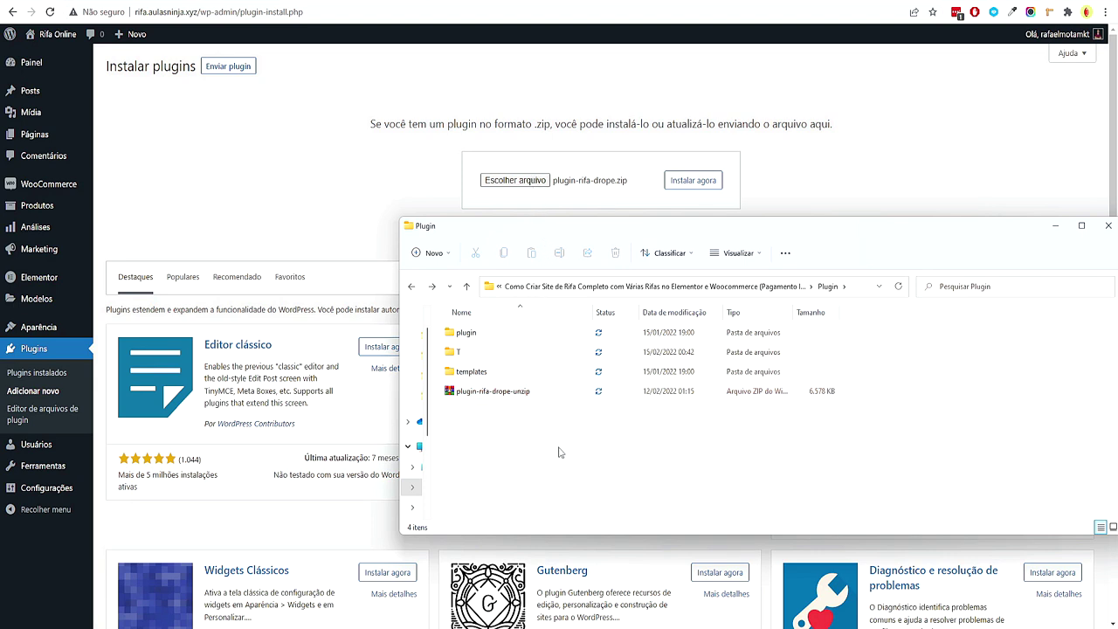
left_click(528, 395)
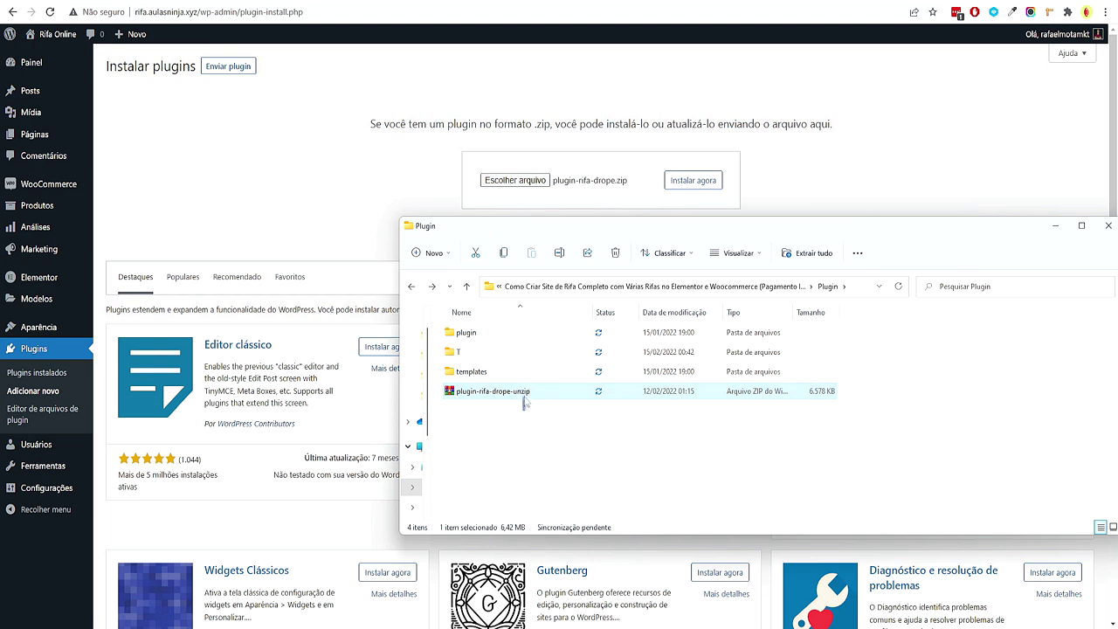
left_click(522, 411)
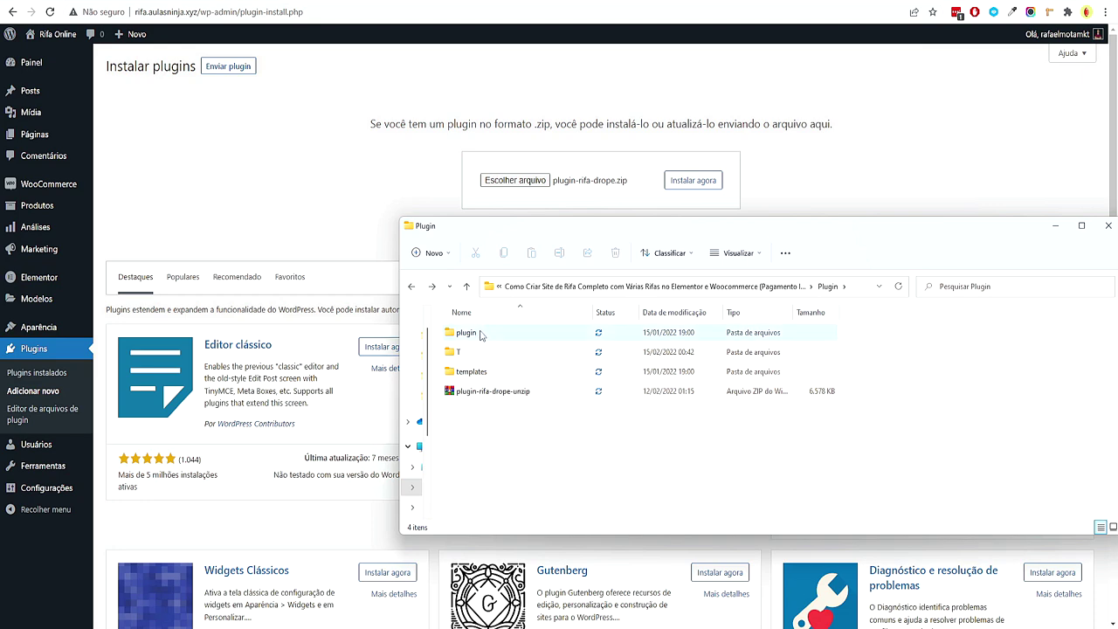
left_click(479, 395)
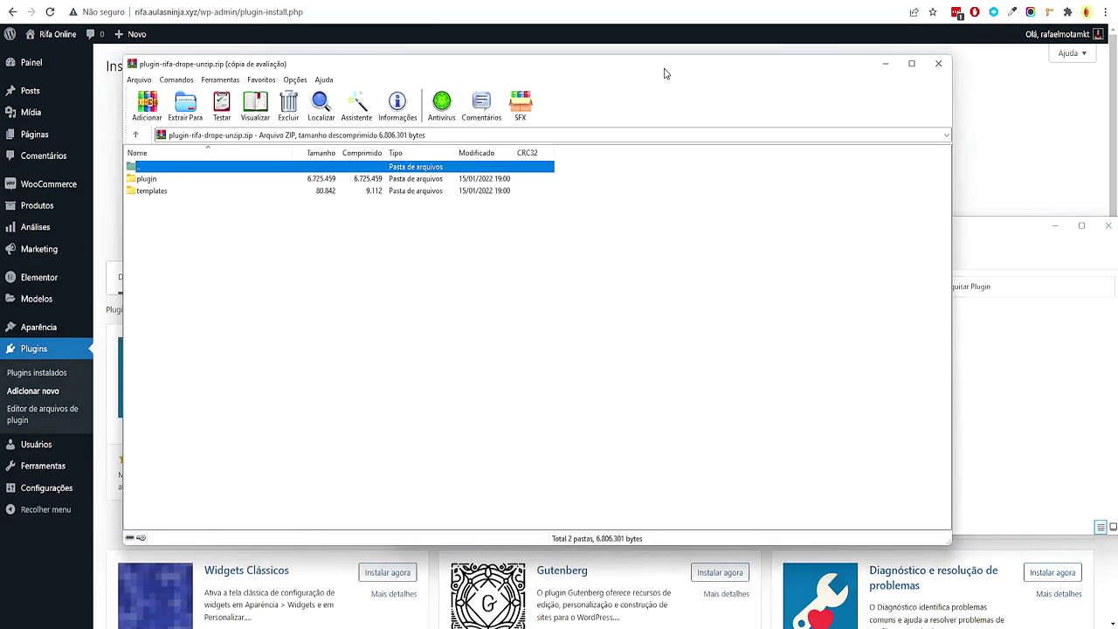
Inspect the archive's plugin and templates folders, then close WinRAR
left_click(147, 179)
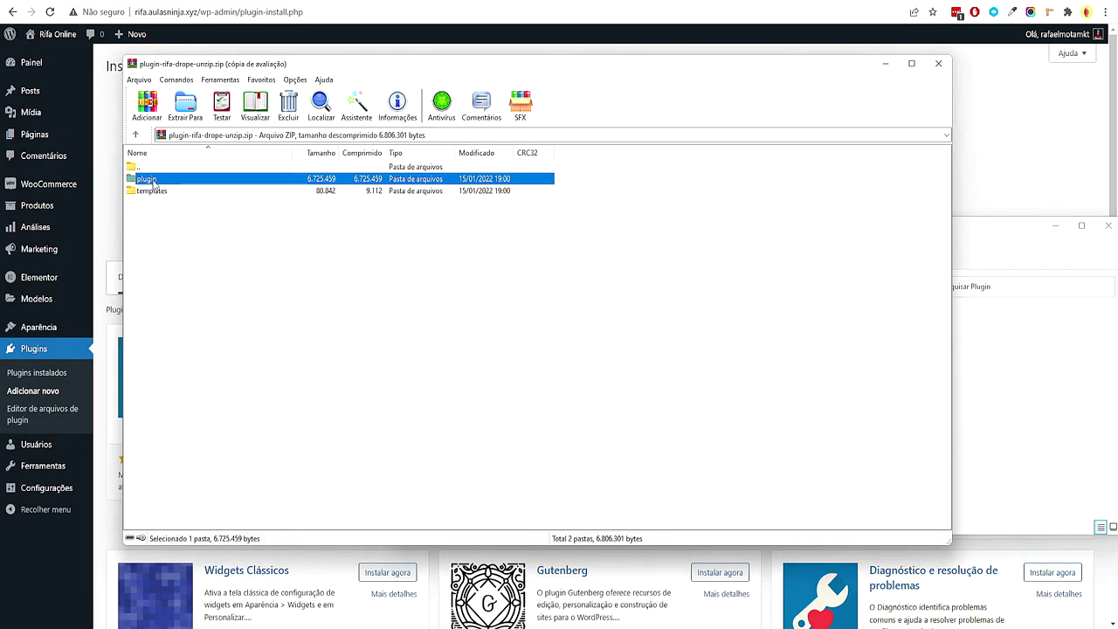
double_click(153, 181)
left_click(135, 135)
double_click(163, 193)
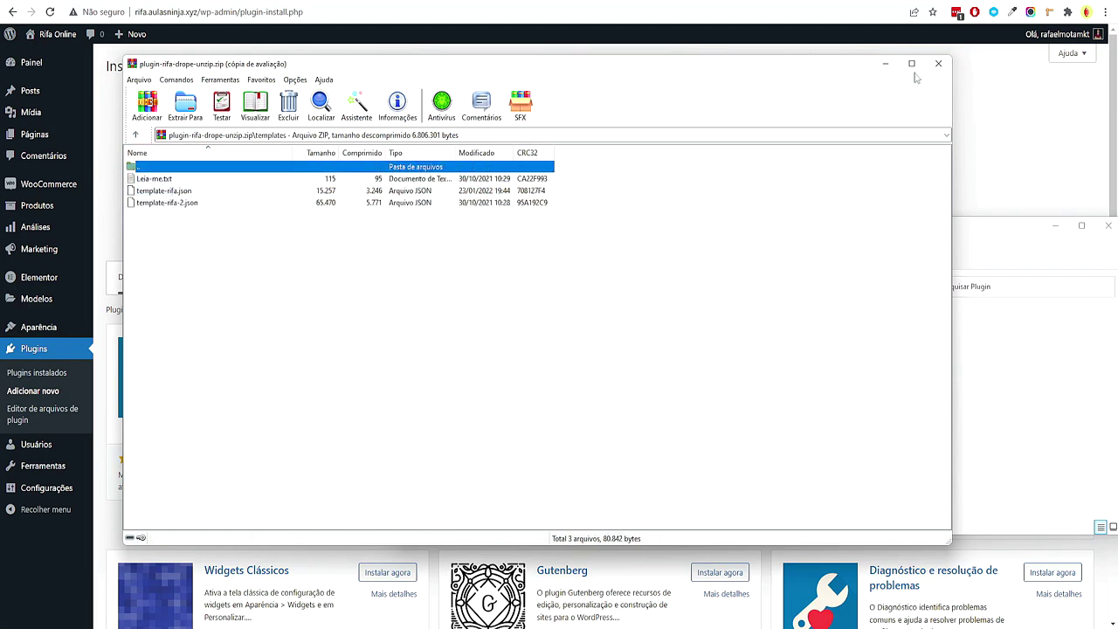
left_click(938, 62)
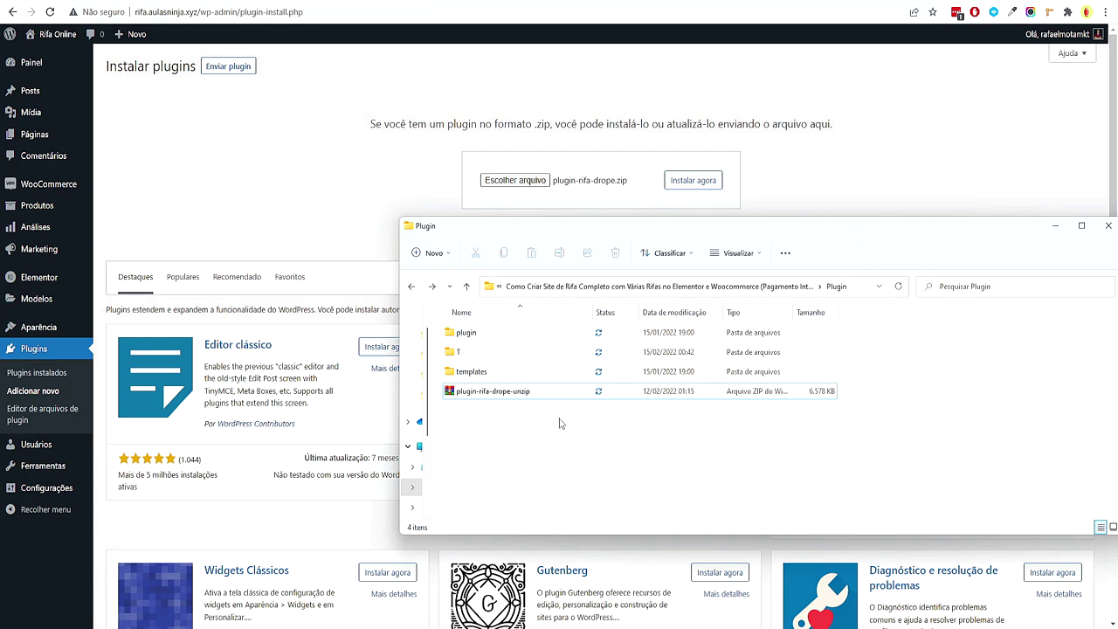
Open the plugin folder and select the plugin-rifa-drope.zip file
right_click(510, 393)
mouse_move(629, 356)
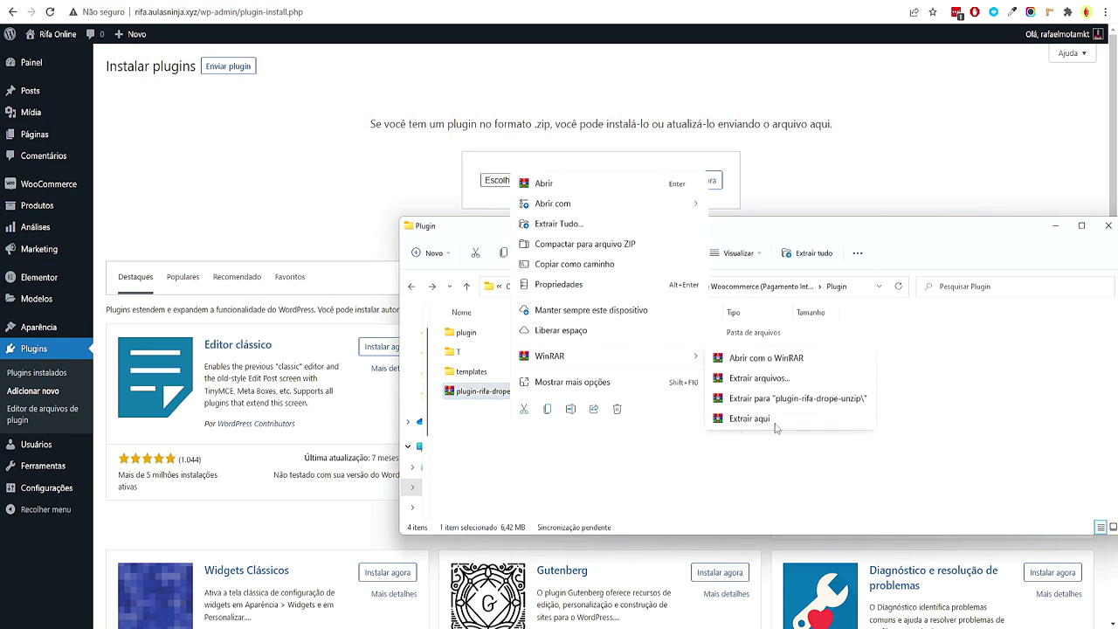
left_click(743, 461)
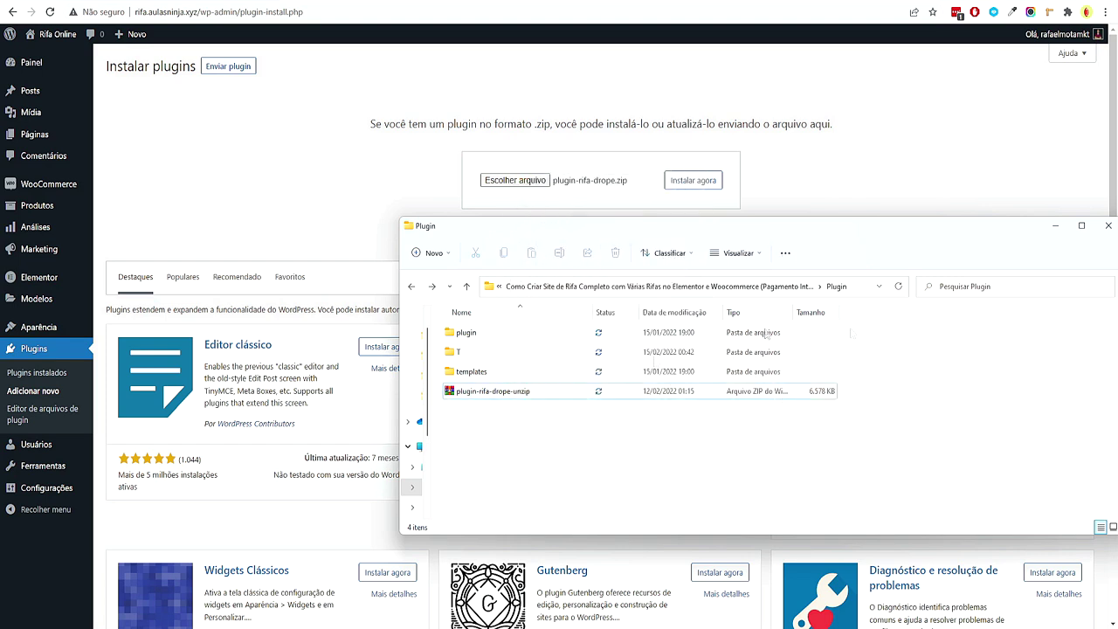
double_click(489, 339)
left_click_drag(511, 370, 494, 344)
Install and activate Plugin Rifa - Drope 3.0.50, noting its Advanced Custom Fields requirement
left_click(692, 179)
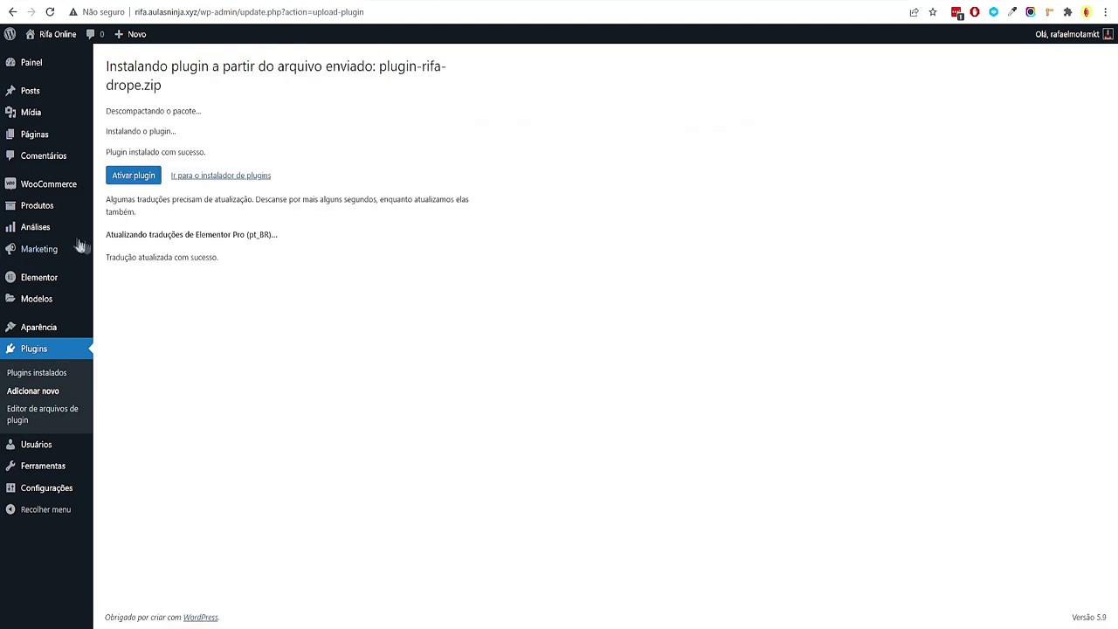
left_click(135, 180)
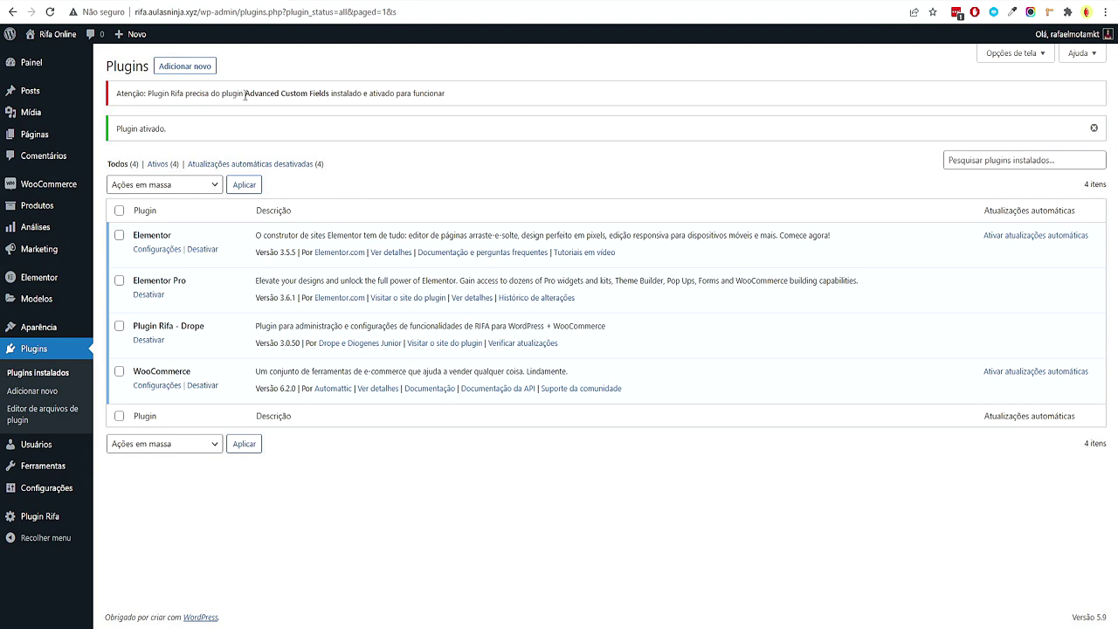
left_click_drag(246, 93, 342, 102)
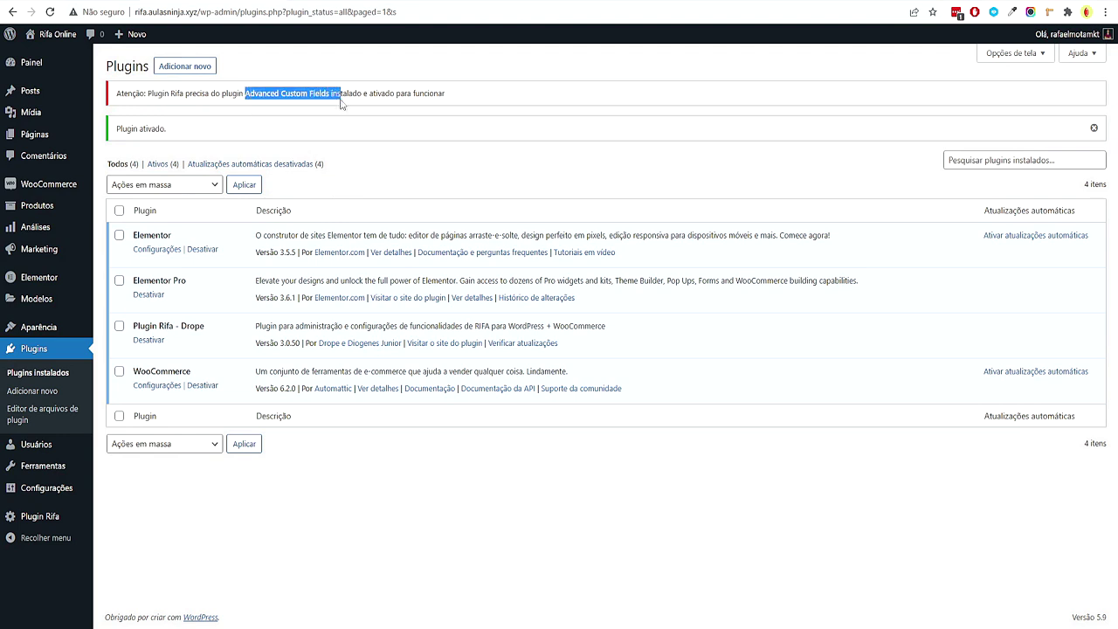
Activate the Plugin Rifa licence with the licence key, giving a valid 3-site status
left_click(429, 91)
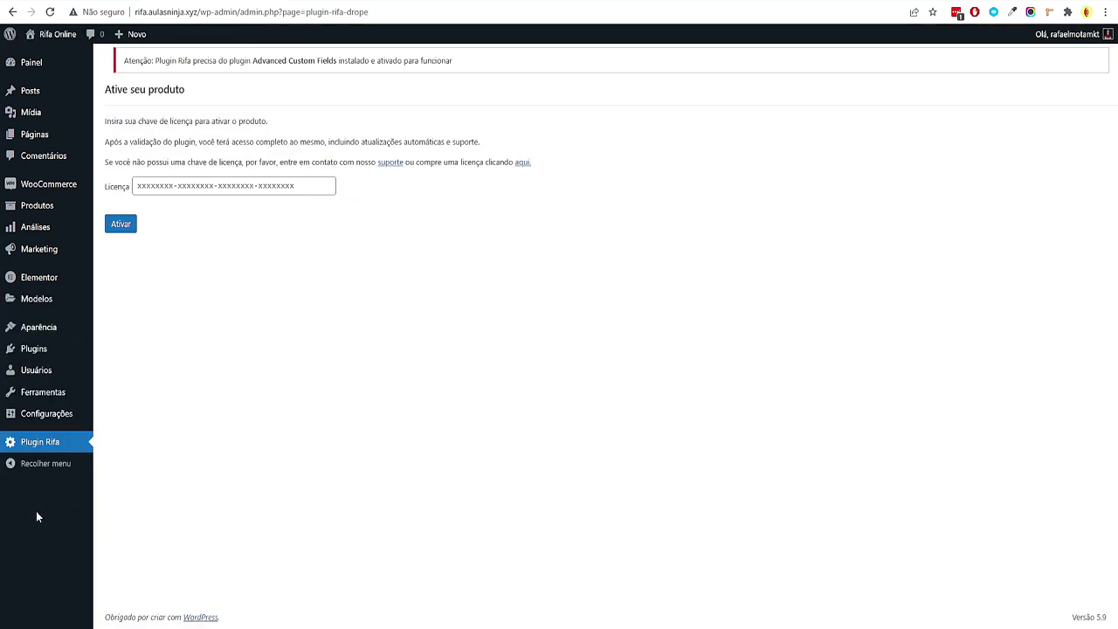
left_click(259, 185)
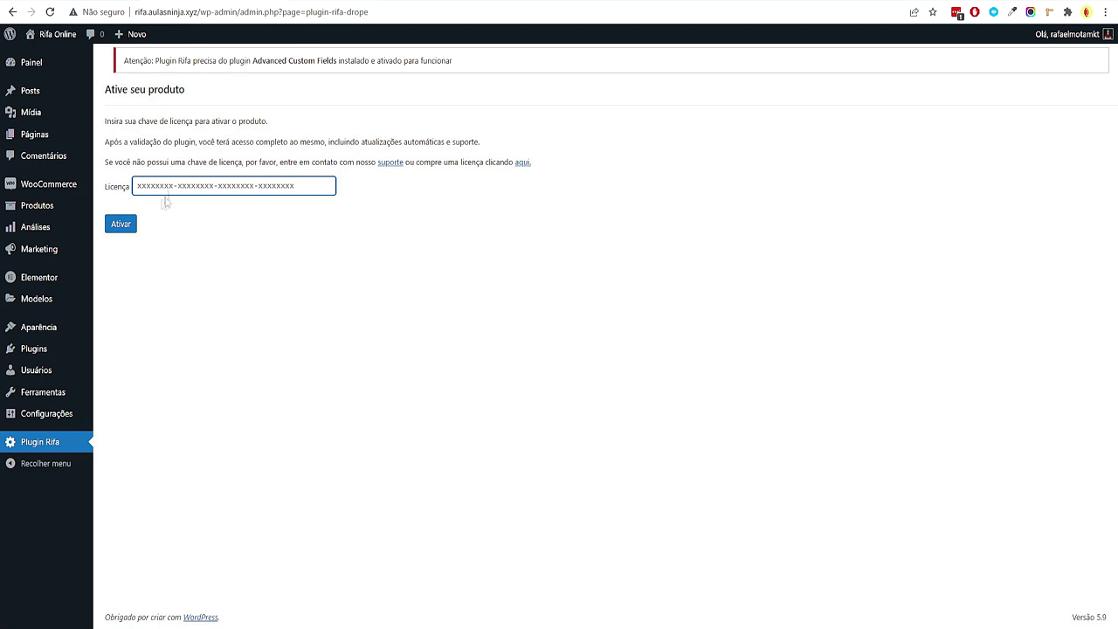
key("Return")
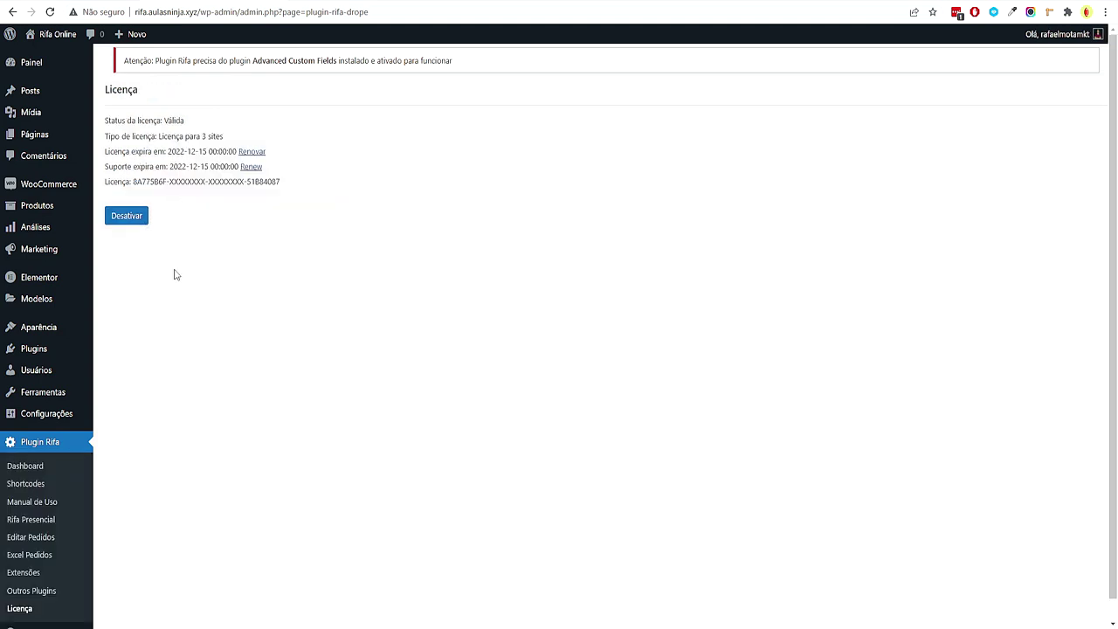
left_click_drag(133, 196, 308, 200)
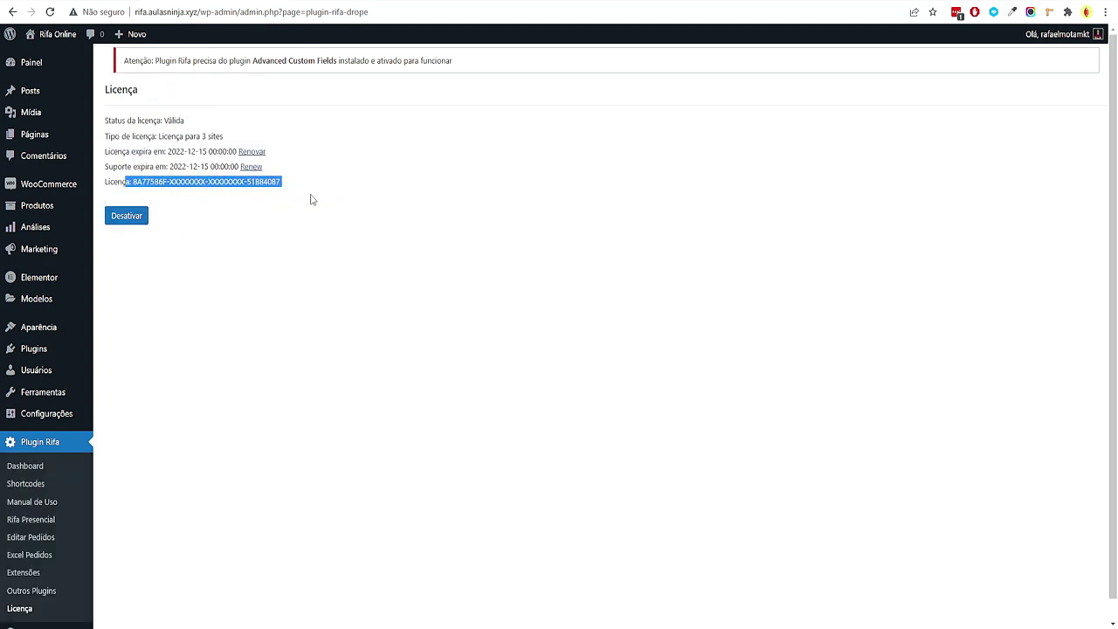
left_click(332, 275)
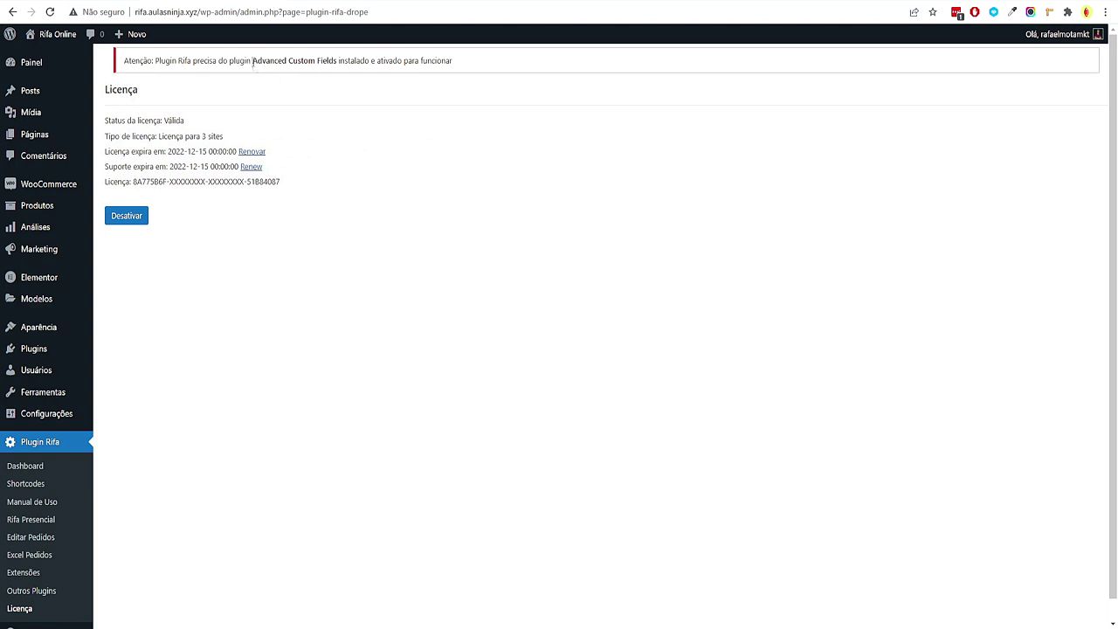
Copy the name 'Advanced Custom Fields' from the requirement notice
left_click_drag(254, 60, 332, 60)
right_click(325, 68)
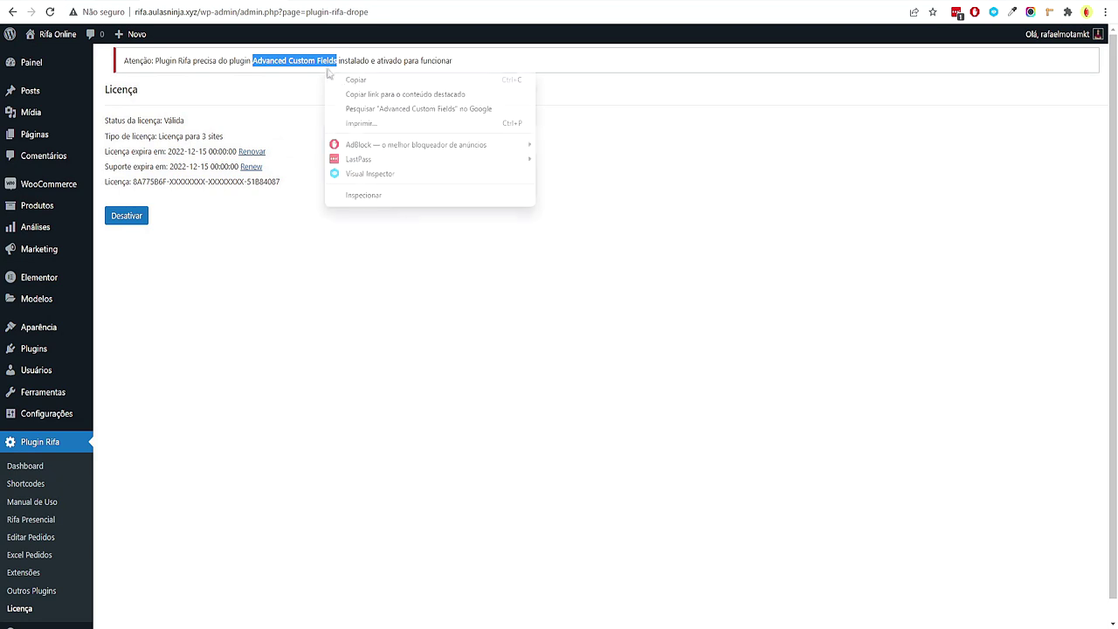
left_click(365, 253)
Search the plugin directory for 'Advanced Custom Fields' and review the results
mouse_move(55, 357)
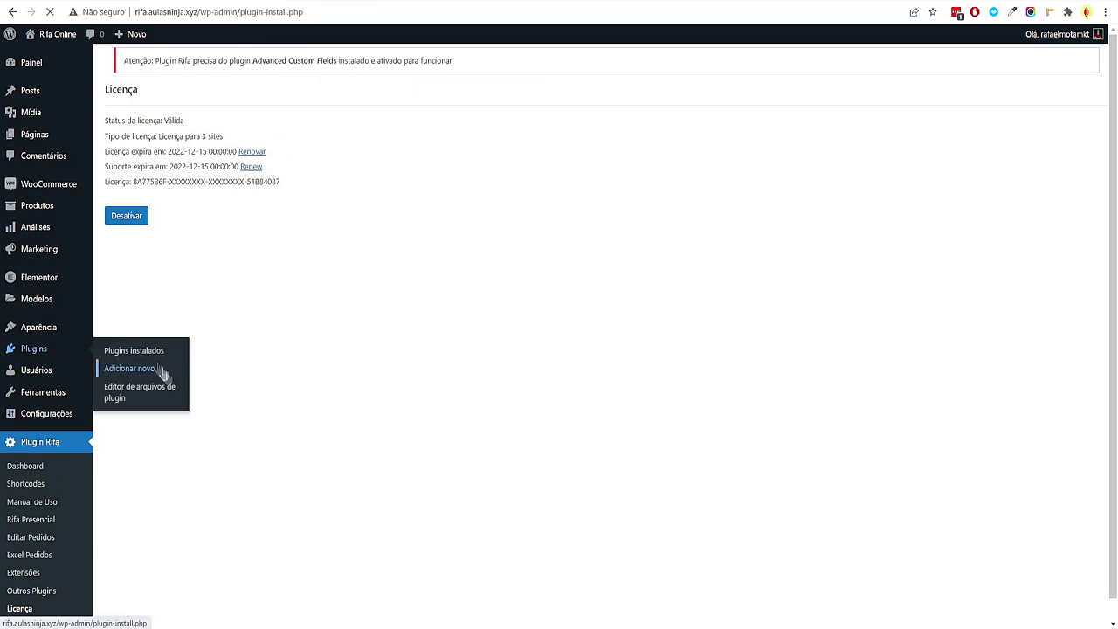
left_click(1020, 133)
key("ctrl+v")
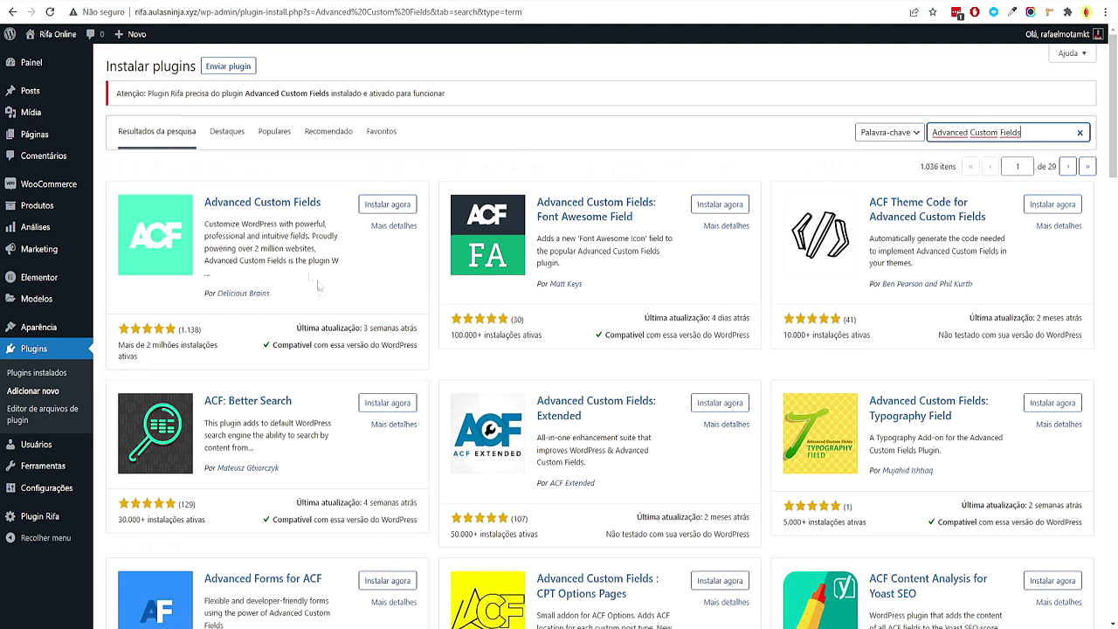
left_click_drag(198, 202, 343, 289)
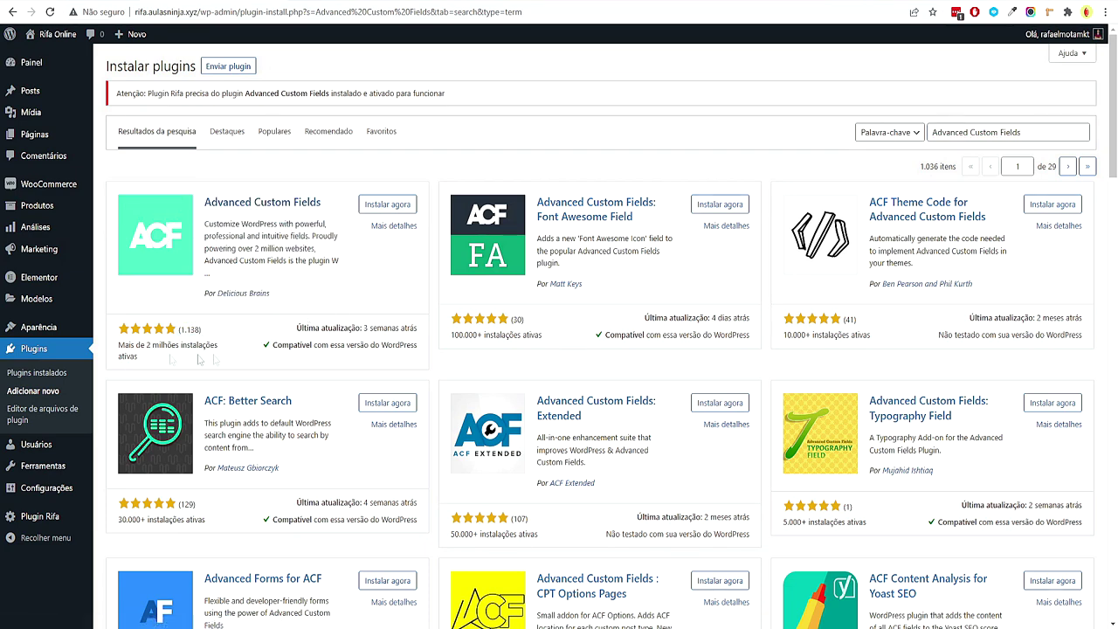
left_click_drag(251, 347, 233, 354)
left_click(236, 351)
Install and activate Advanced Custom Fields 5.11.4, and update Elementor Pro to 3.6.2
left_click(375, 204)
left_click(401, 206)
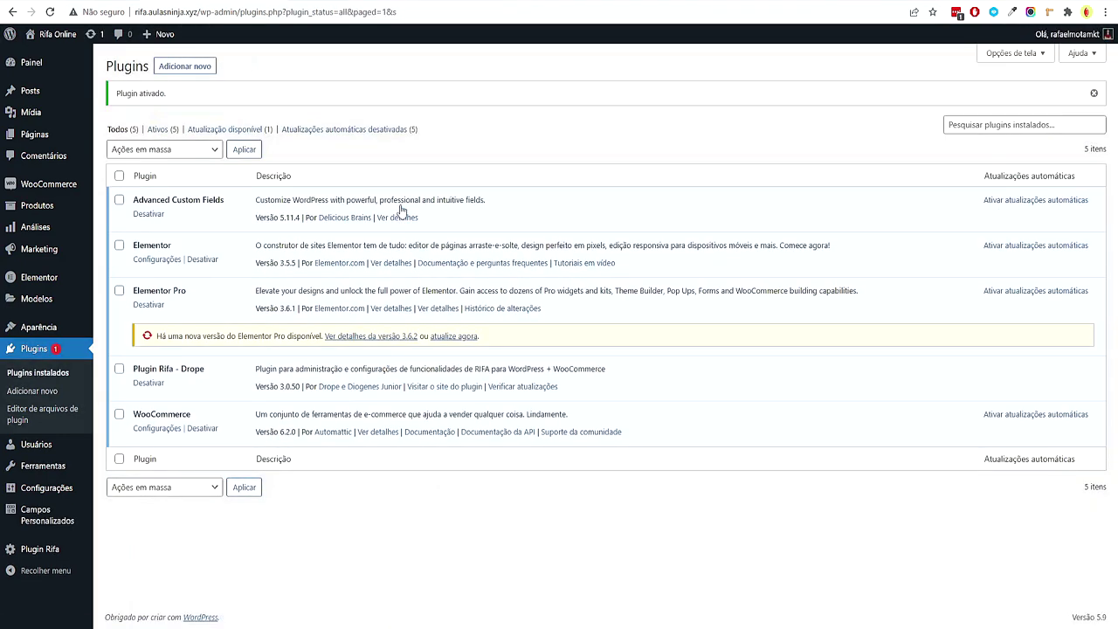
left_click(443, 337)
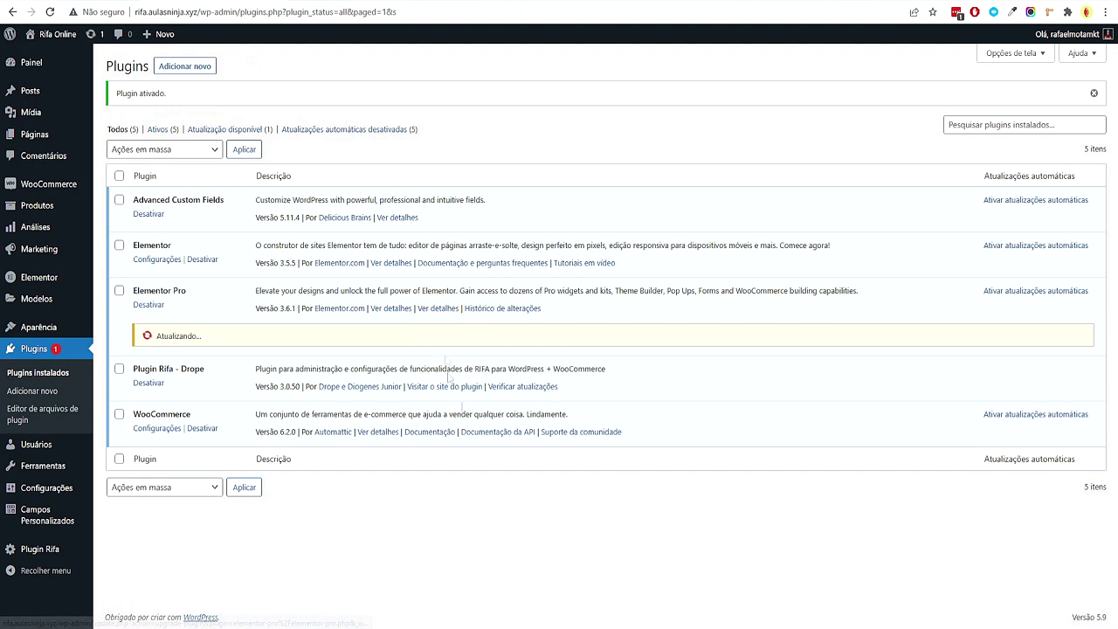
mouse_move(610, 628)
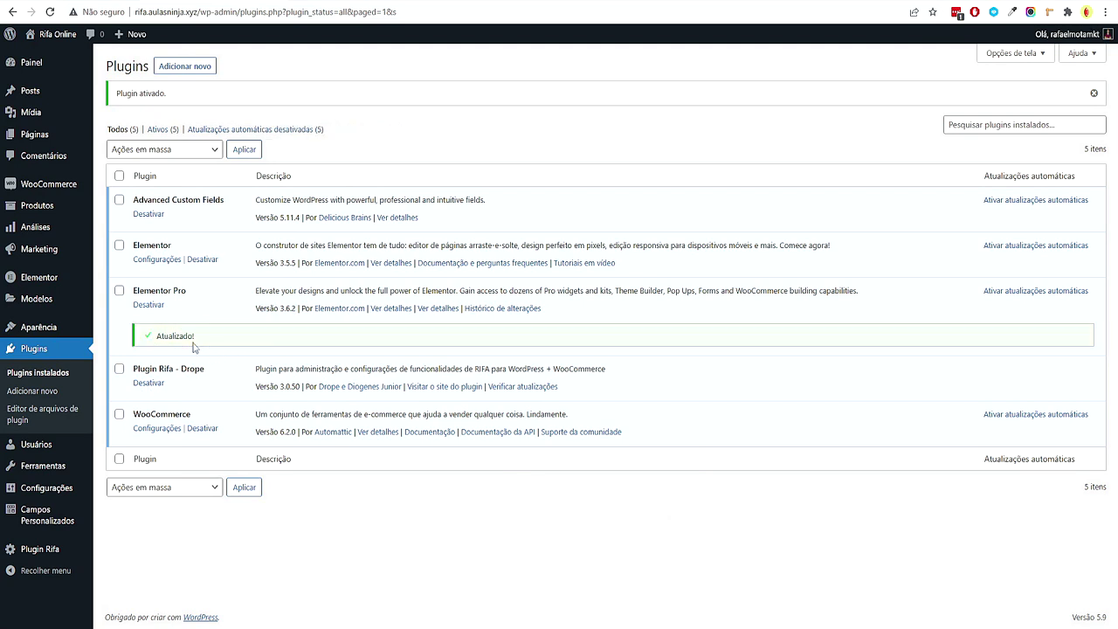
In XMind, collapse the five plugin topics under Passo 3's Instalar Plugins branch
left_click(611, 625)
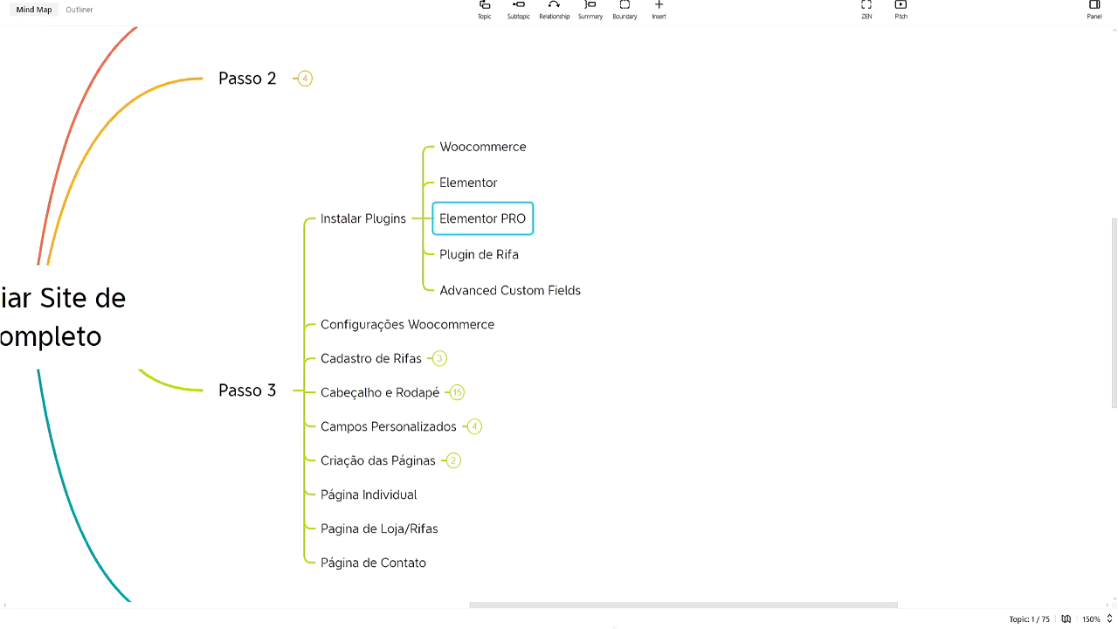
left_click_drag(612, 367, 664, 378)
left_click_drag(503, 121, 561, 317)
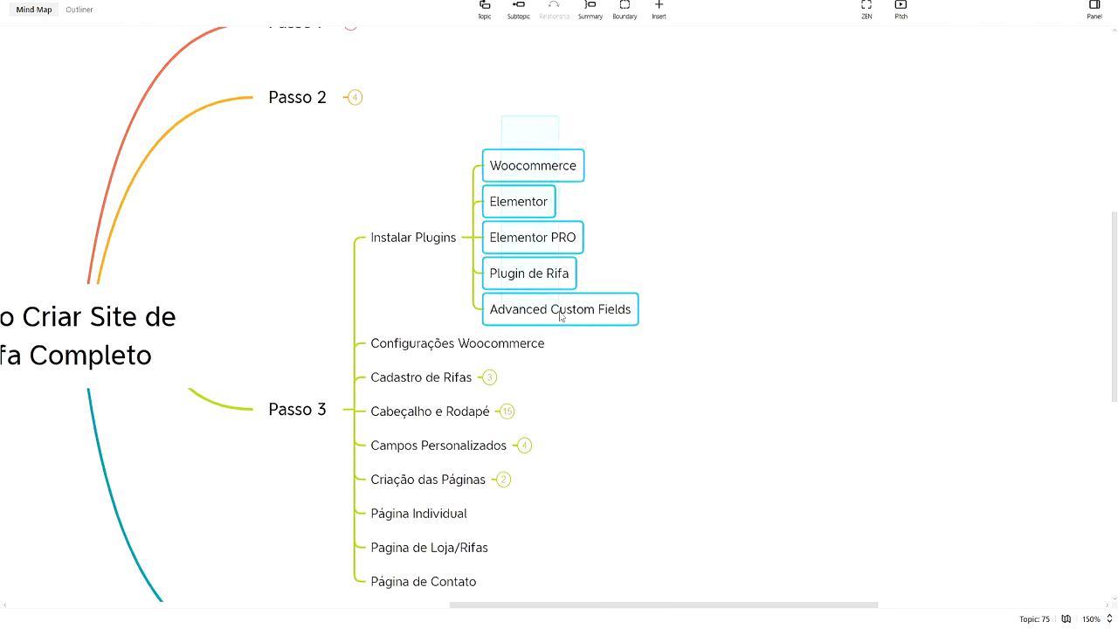
left_click(769, 317)
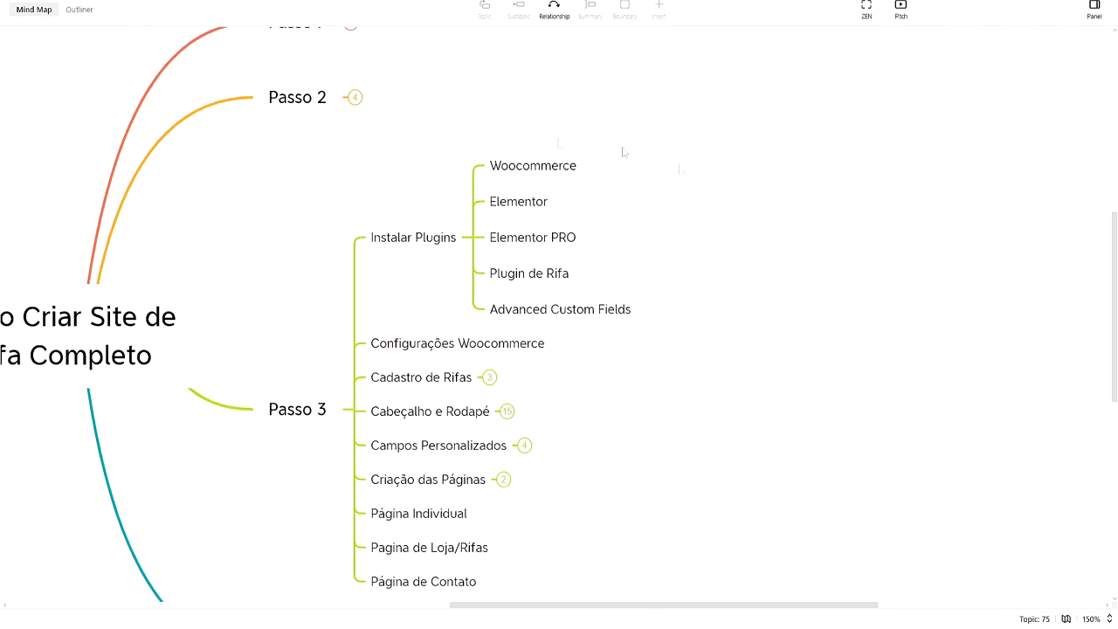
left_click(475, 242)
key("Down")
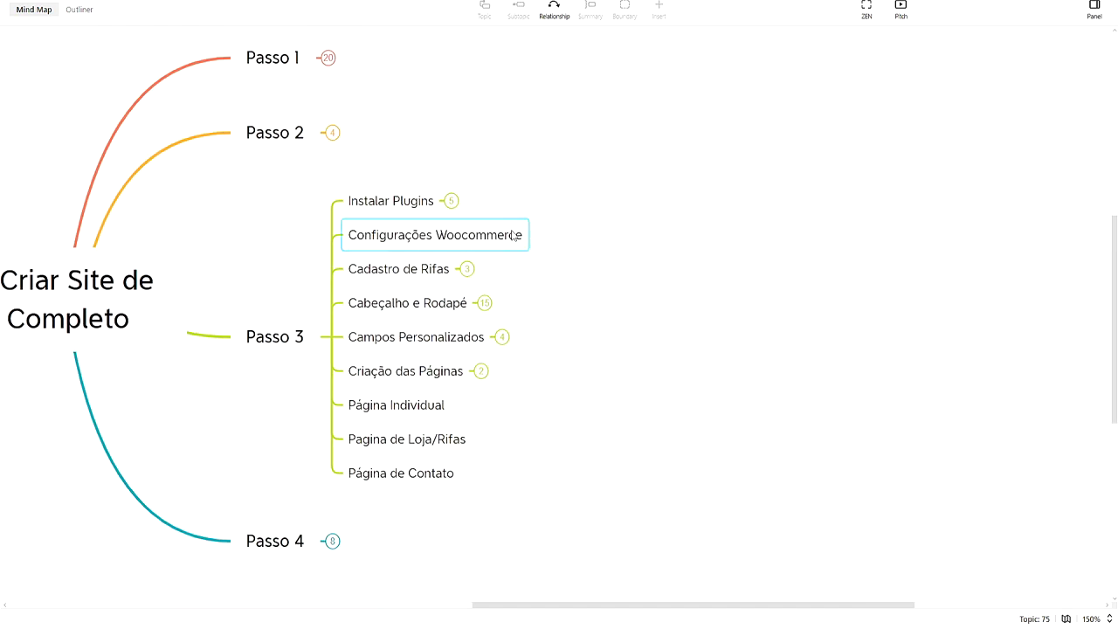
Open WooCommerce's general settings and review the store address
key("alt+Tab")
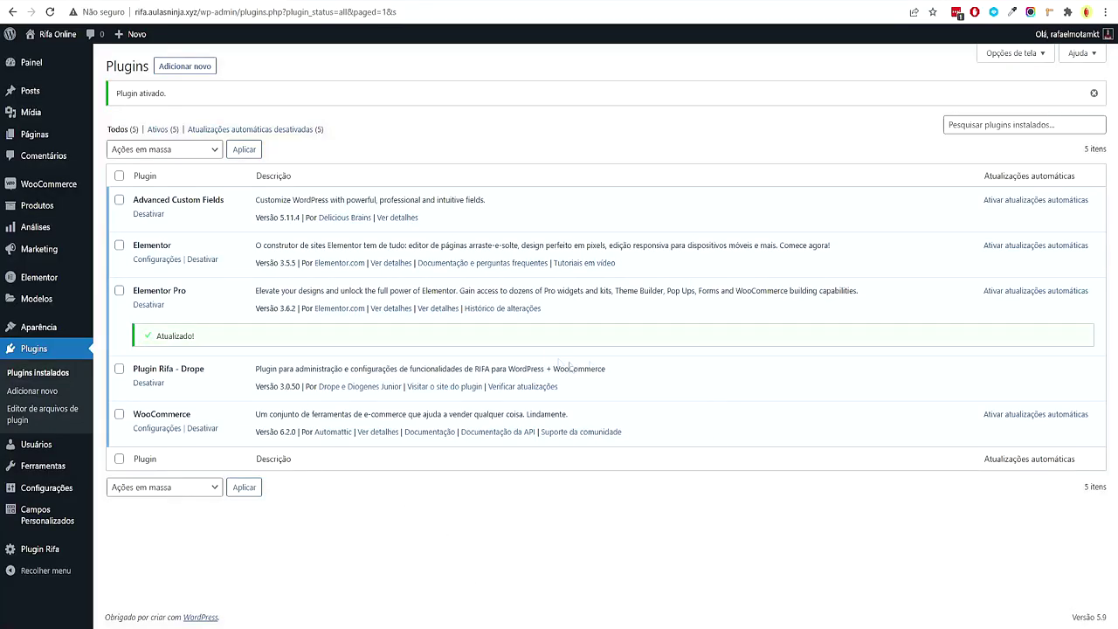
mouse_move(66, 194)
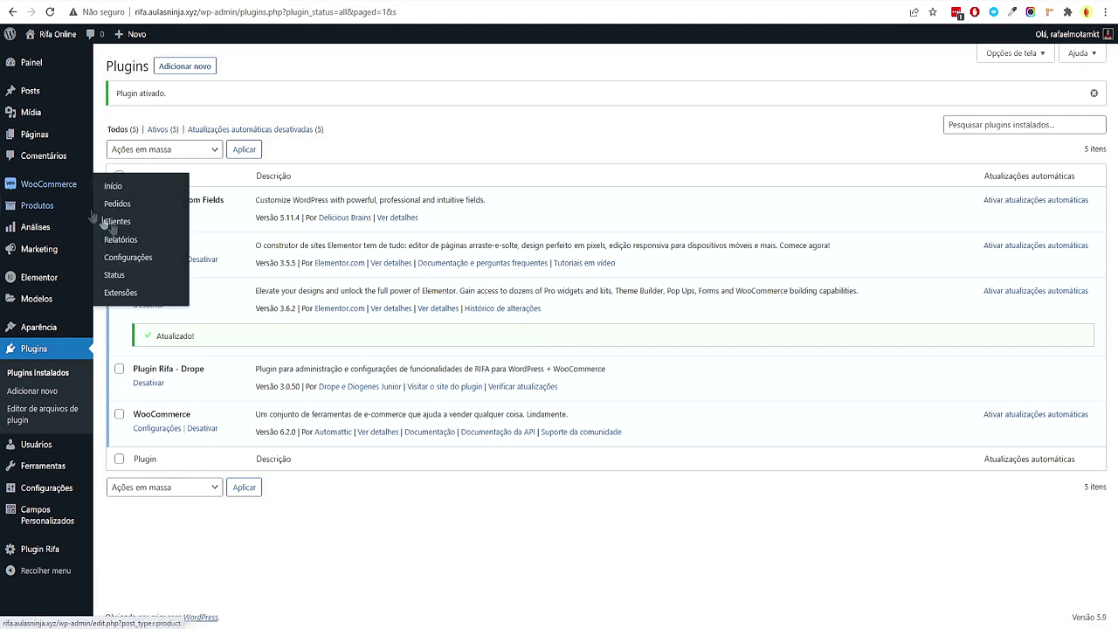
left_click(142, 260)
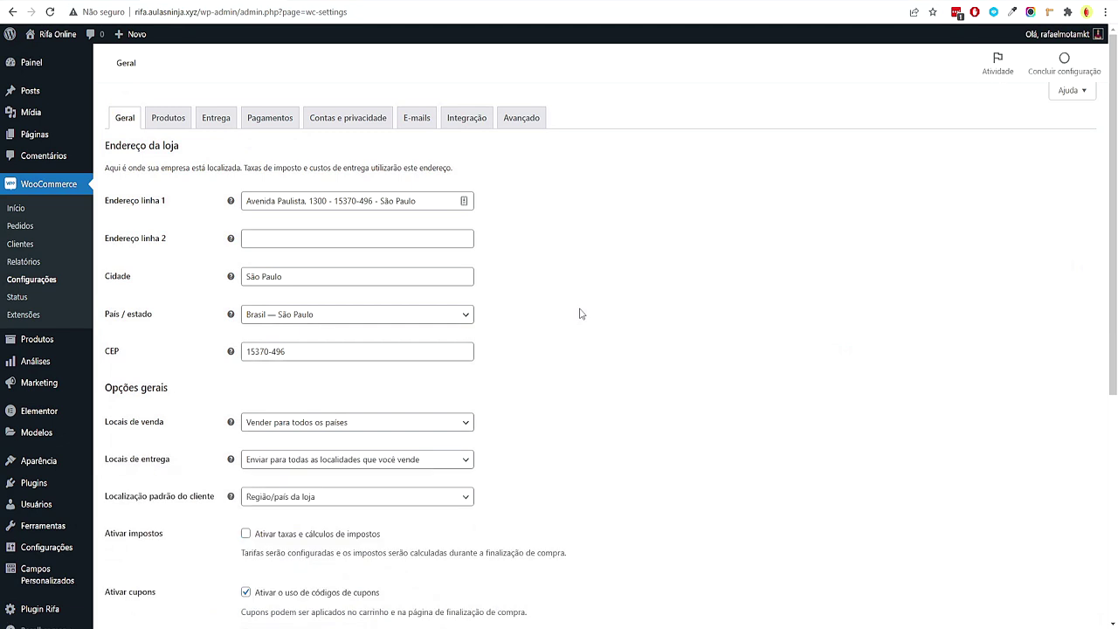
left_click_drag(461, 199, 201, 195)
left_click(803, 318)
scroll(804, 320, "down", 1)
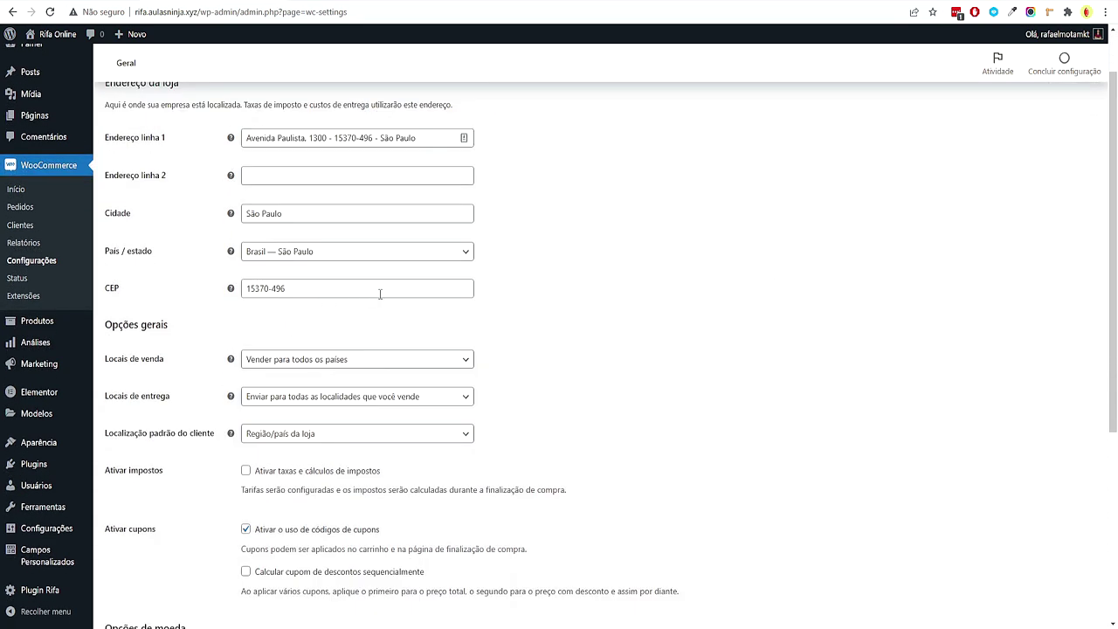
scroll(658, 309, "down", 2)
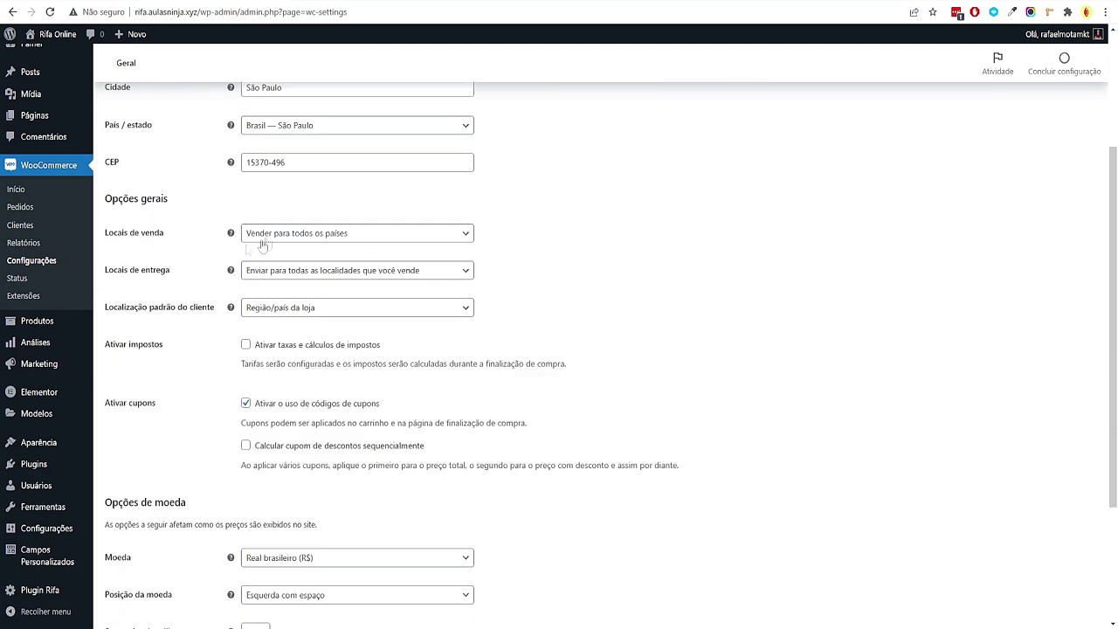
Keep Locais de venda set to sell to all countries
left_click(288, 236)
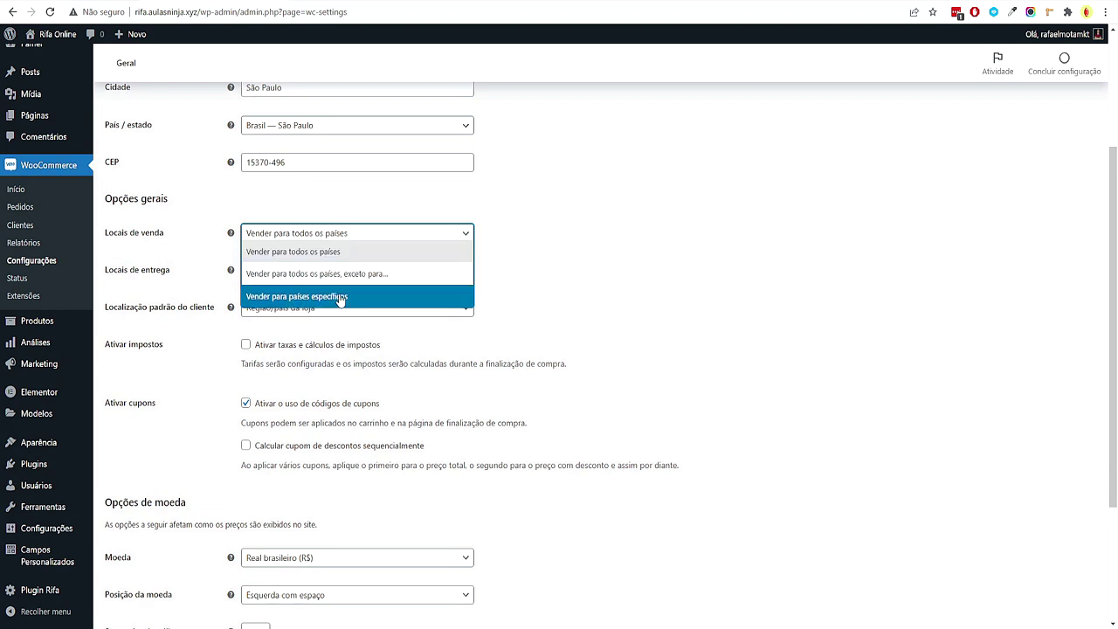
left_click(506, 311)
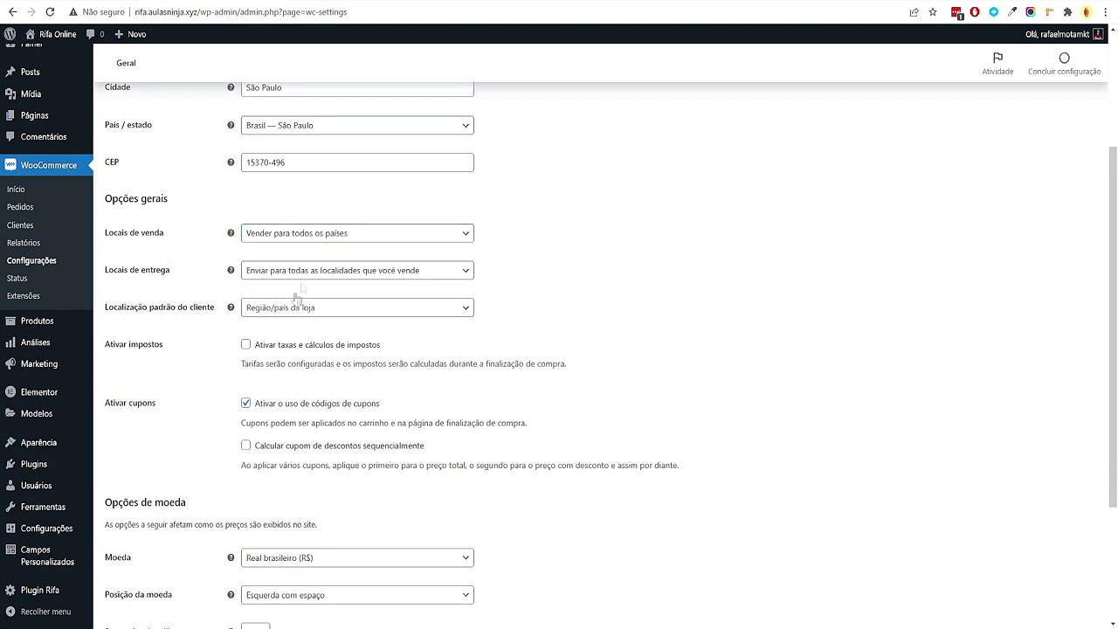
scroll(643, 376, "down", 3)
scroll(638, 369, "up", 1)
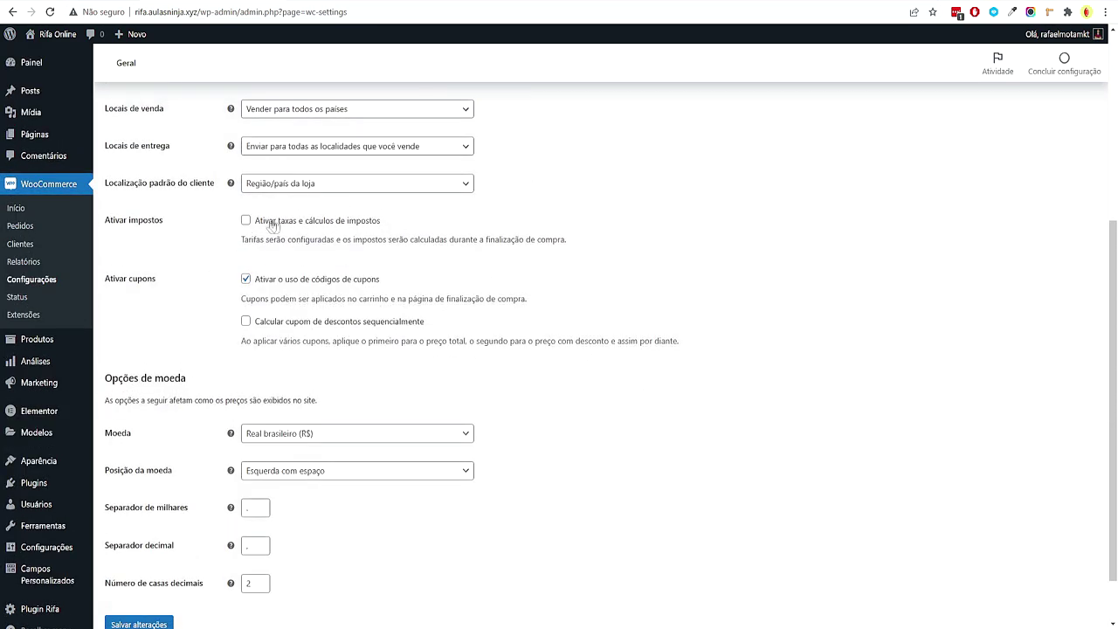
scroll(376, 288, "down", 1)
left_click_drag(381, 215, 392, 225)
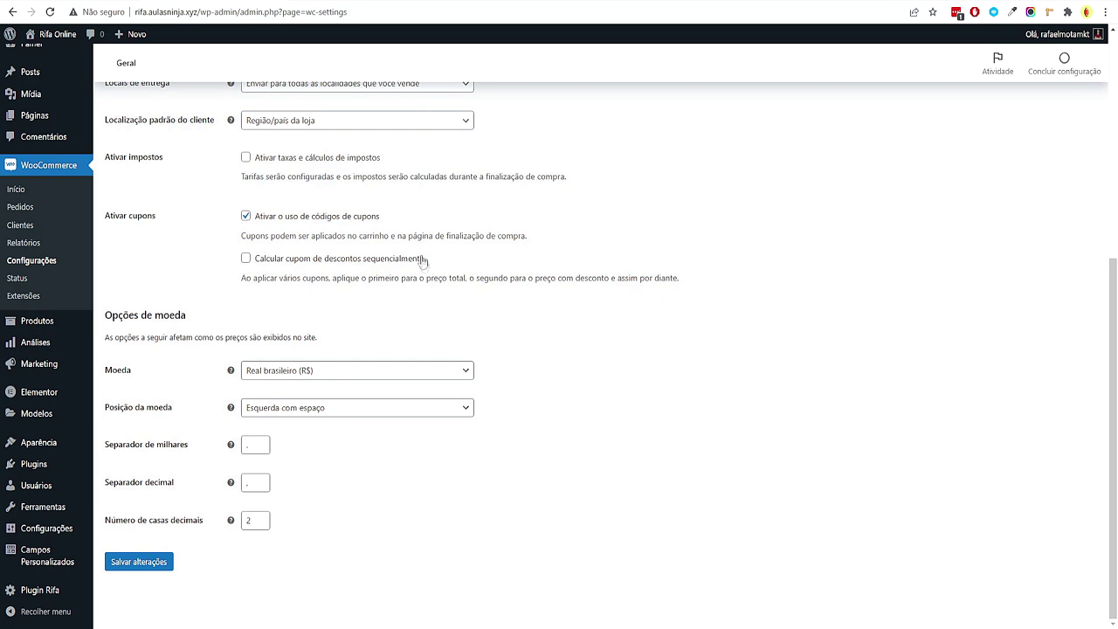
Keep Real brasileiro (R$) as the store currency and save the general settings
left_click(320, 376)
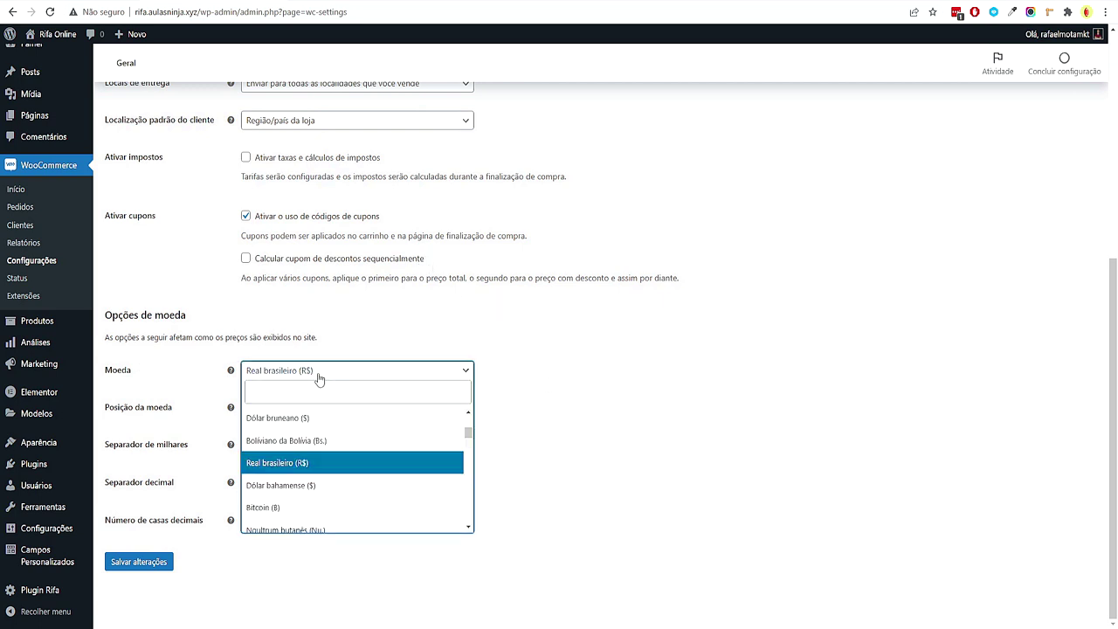
scroll(470, 441, "down", 2)
scroll(472, 432, "up", 6)
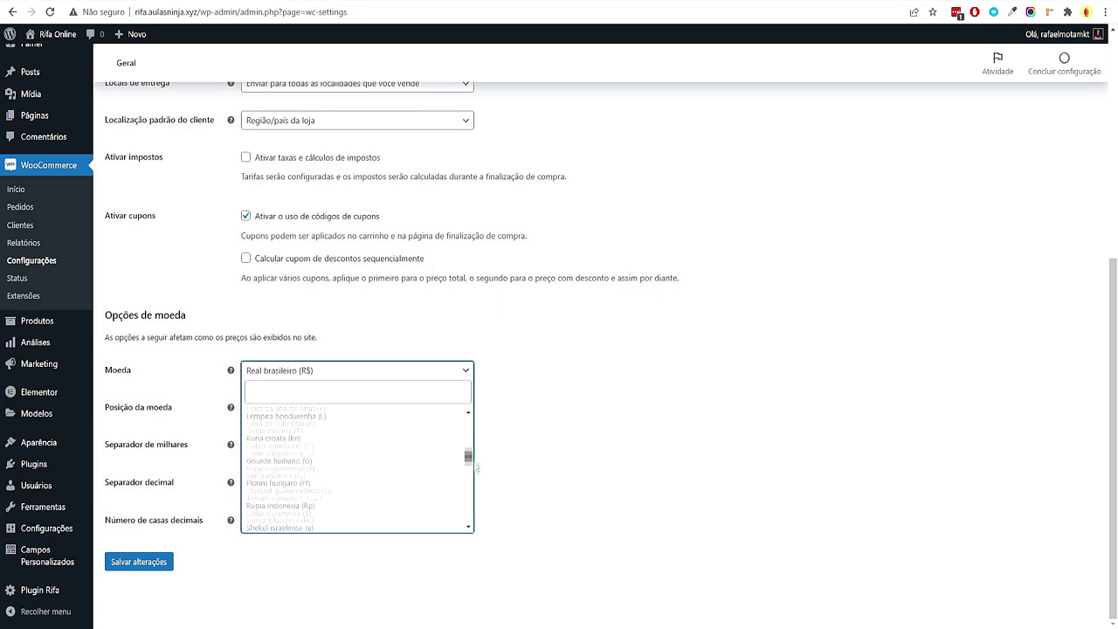
scroll(475, 428, "down", 5)
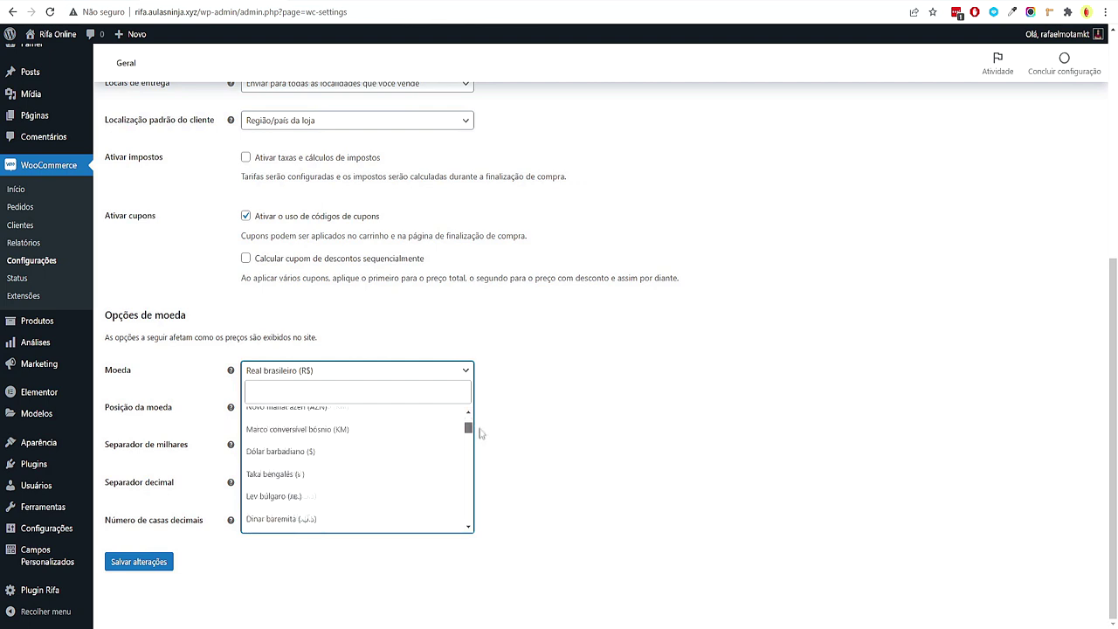
scroll(420, 441, "up", 1)
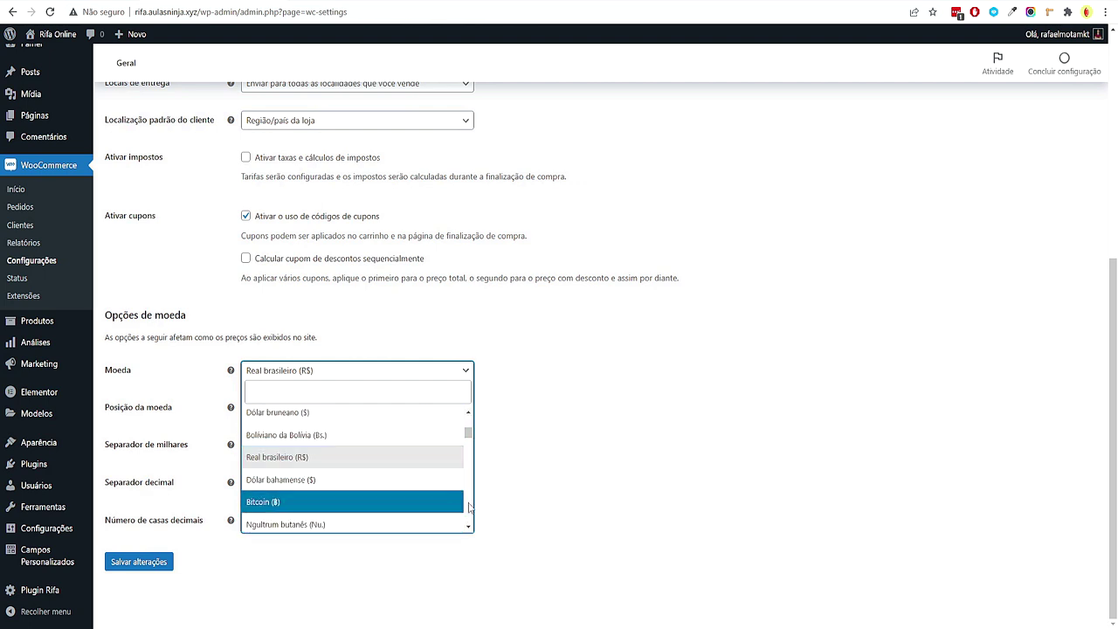
scroll(469, 507, "down", 12)
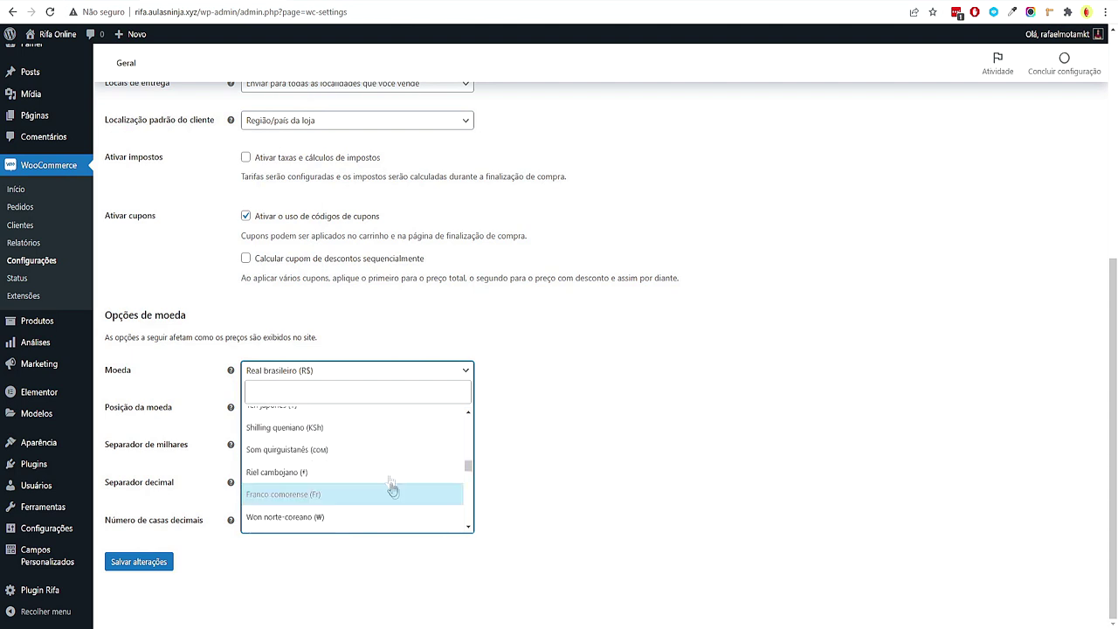
scroll(367, 467, "down", 5)
scroll(379, 450, "down", 3)
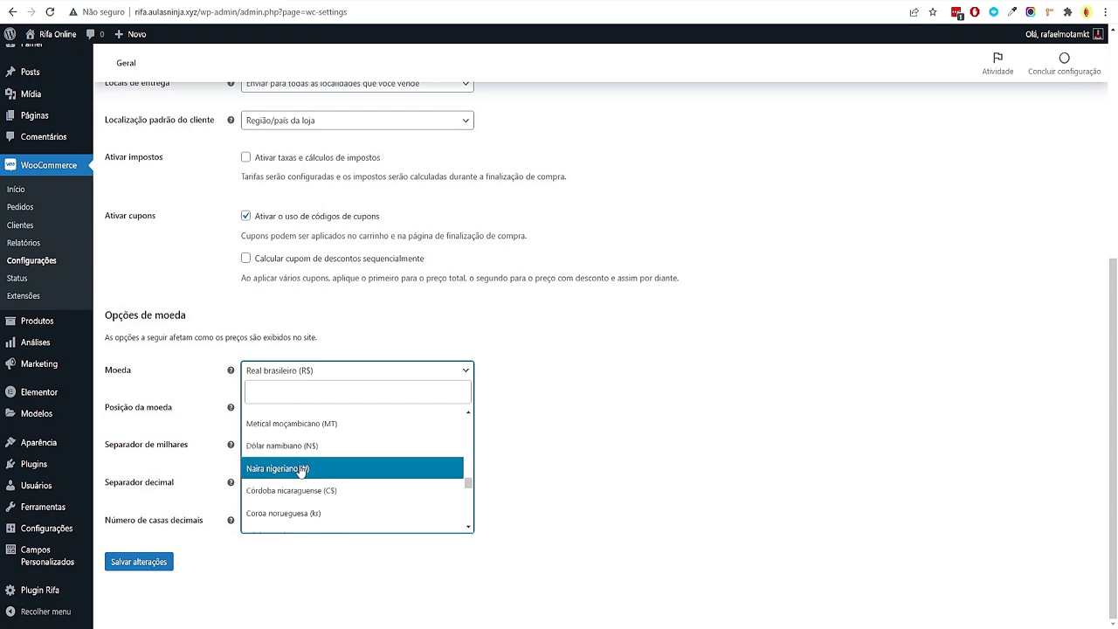
scroll(298, 472, "down", 2)
left_click(332, 604)
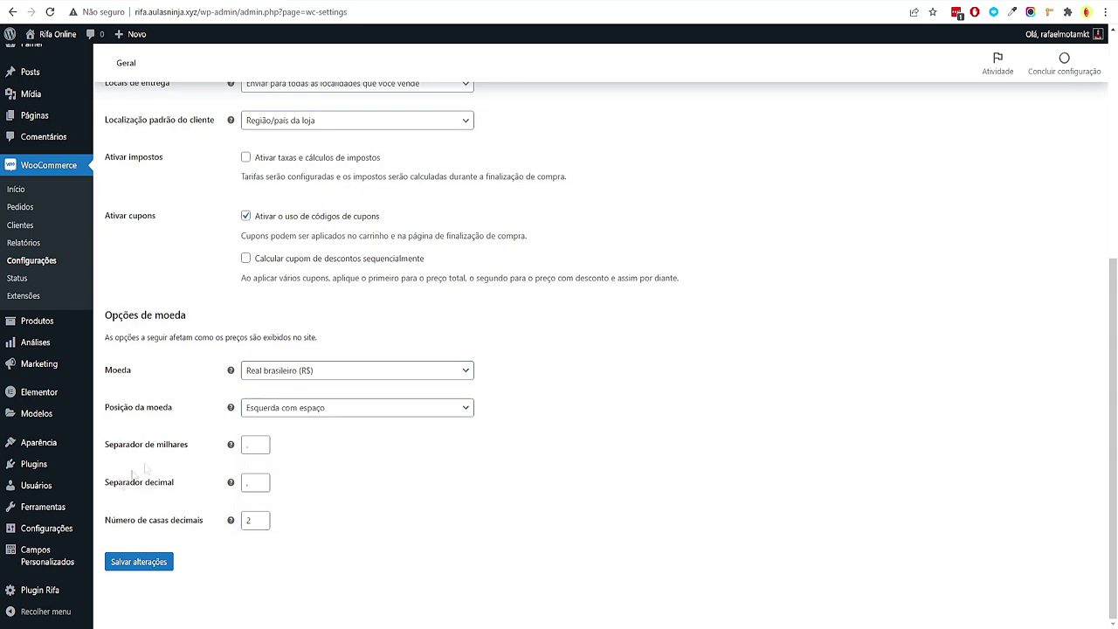
left_click(139, 562)
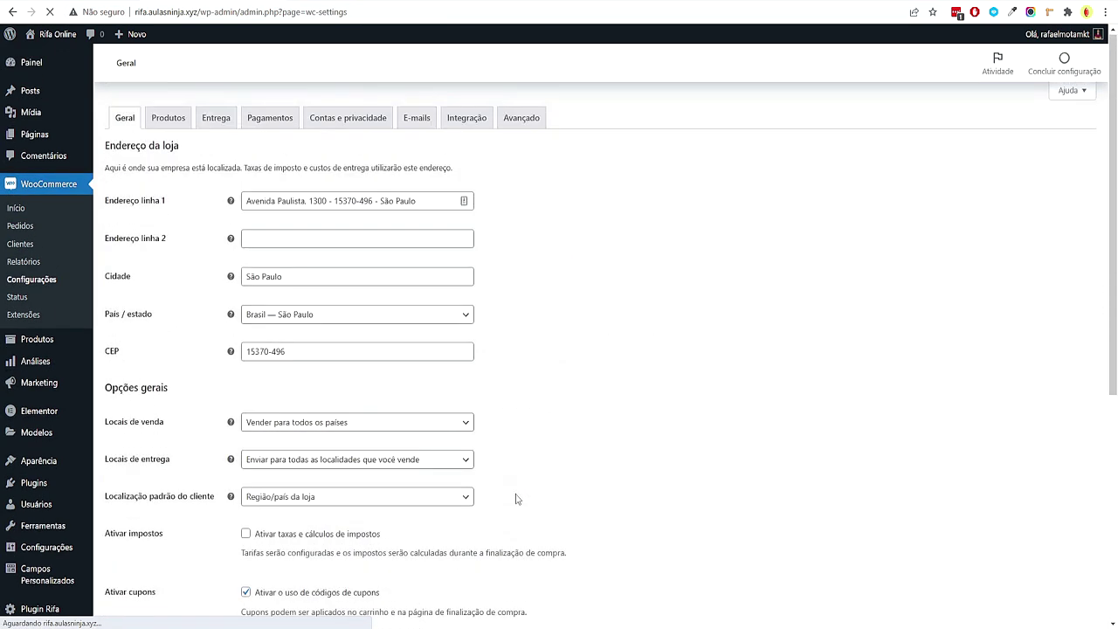
On the Produtos tab, enable 'Redirecionar ao carrinho' after a product is added
left_click(169, 118)
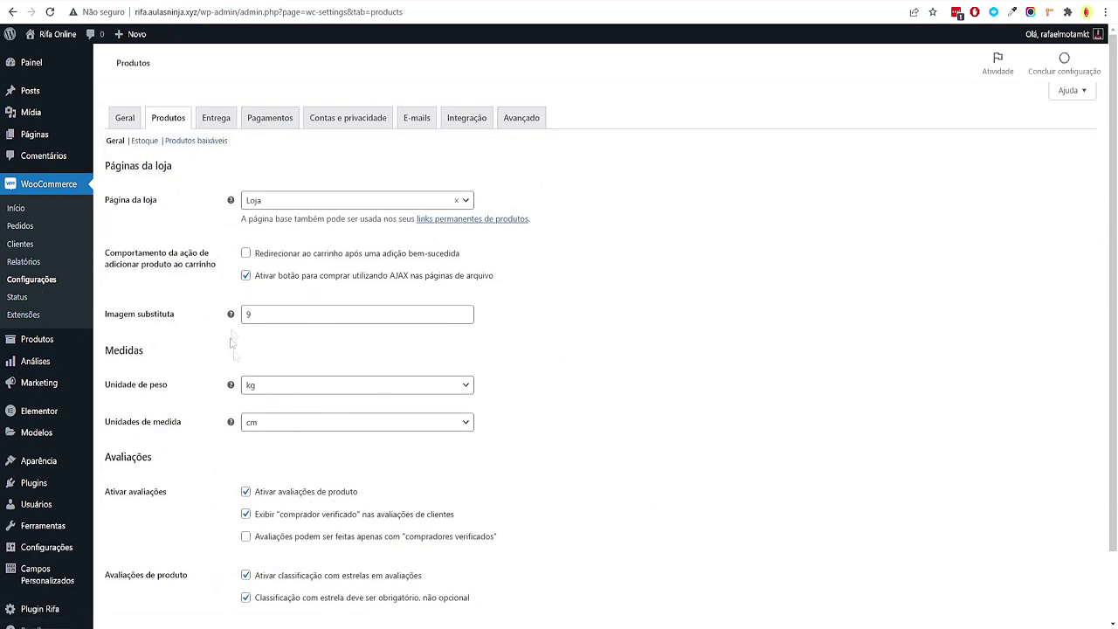
left_click_drag(252, 256, 449, 254)
left_click(443, 259)
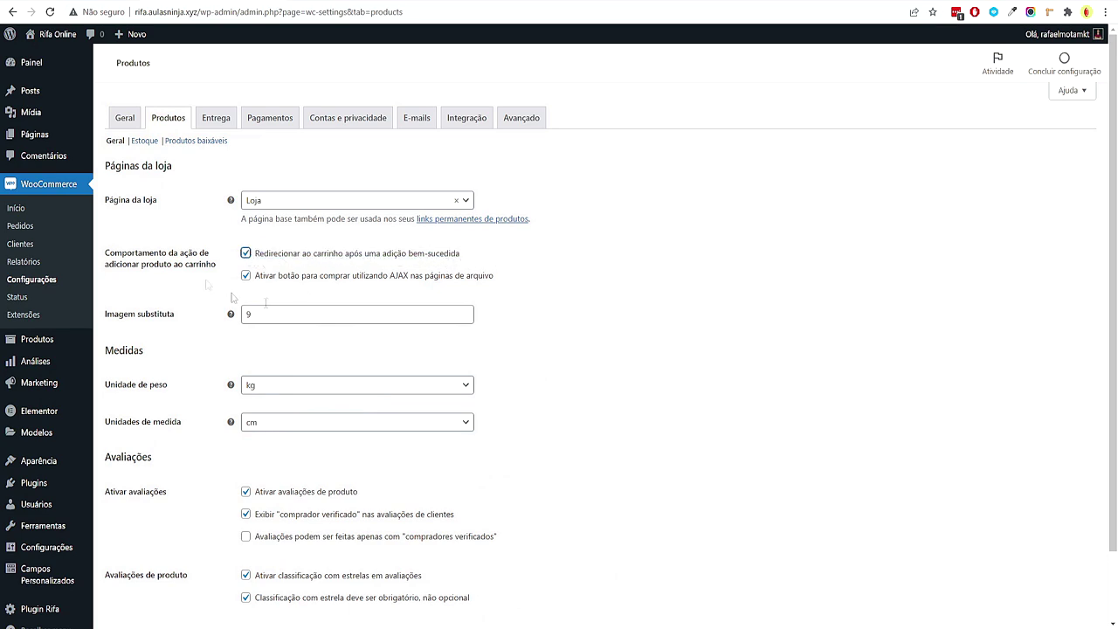
left_click_drag(479, 259, 377, 267)
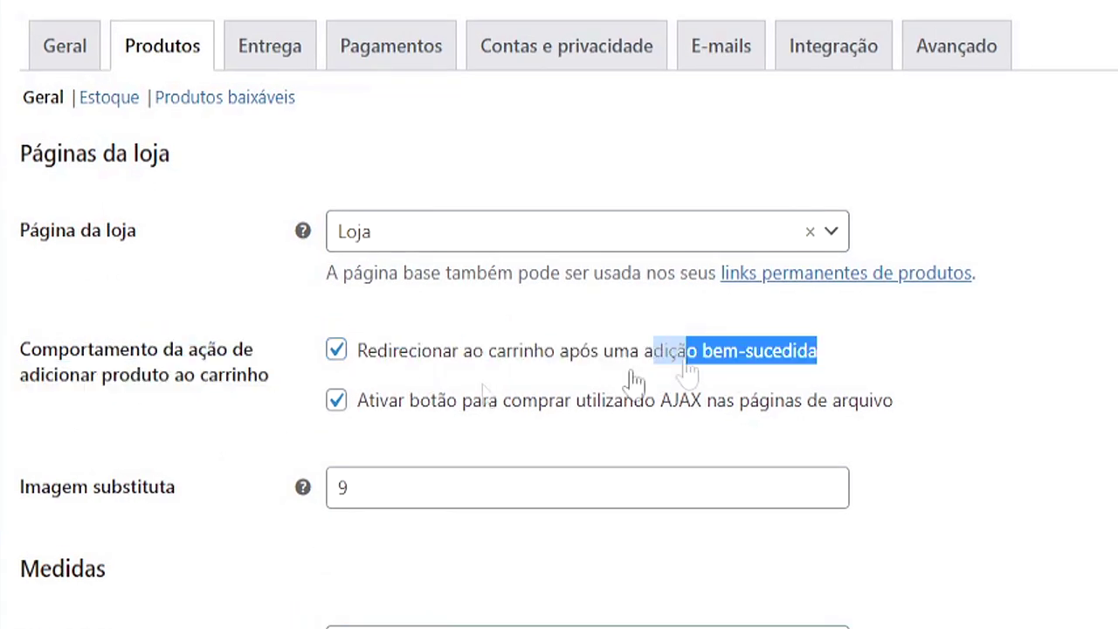
left_click_drag(635, 381, 432, 362)
left_click(221, 478)
Save the product settings, glance at Estoque, then go to the Entrega settings
left_click_drag(818, 350, 431, 378)
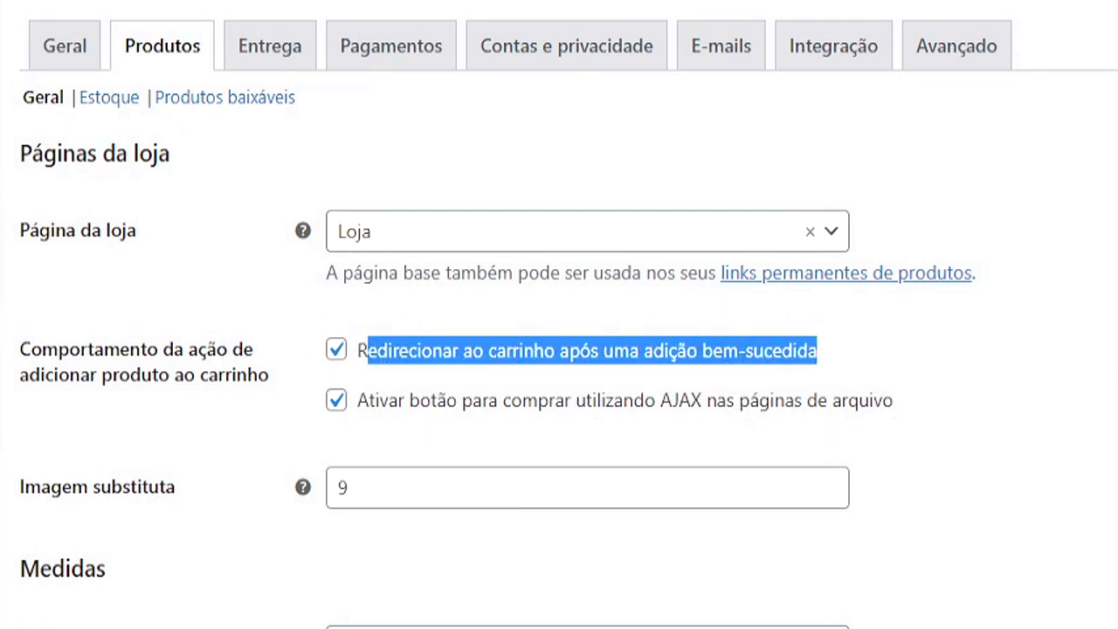
left_click(871, 351)
left_click_drag(876, 360, 365, 365)
left_click_drag(918, 349, 307, 364)
left_click(1000, 556)
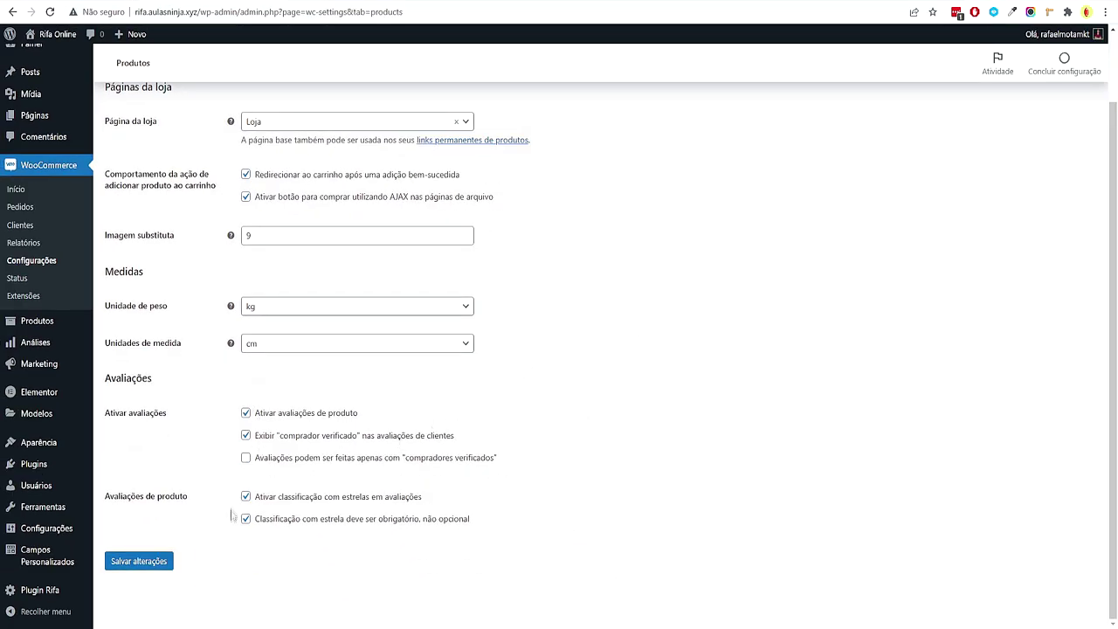
left_click(139, 561)
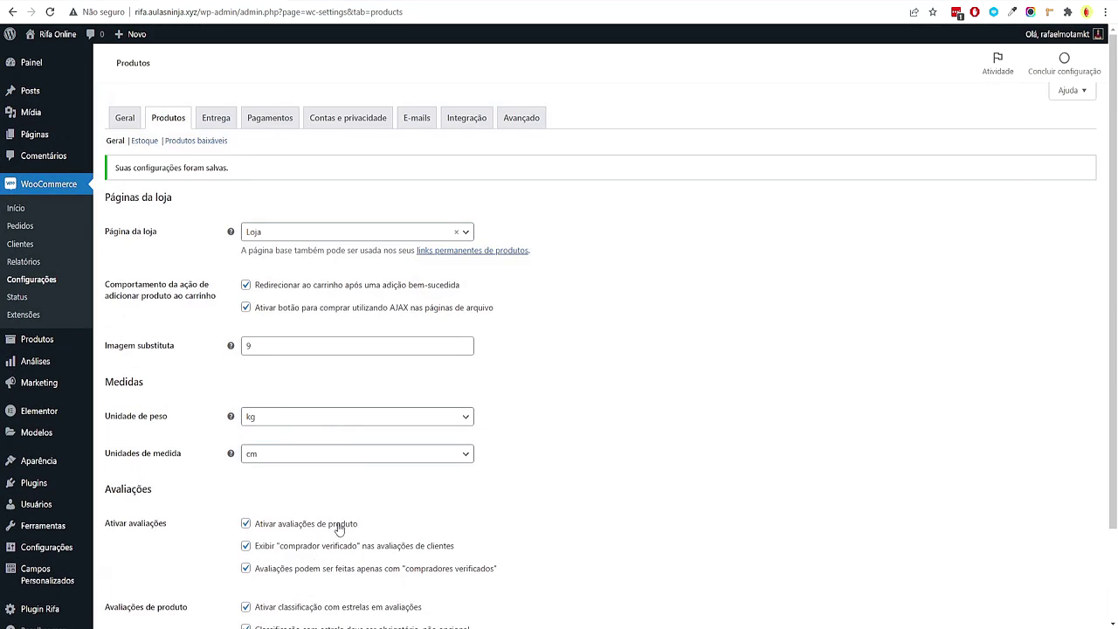
left_click(145, 140)
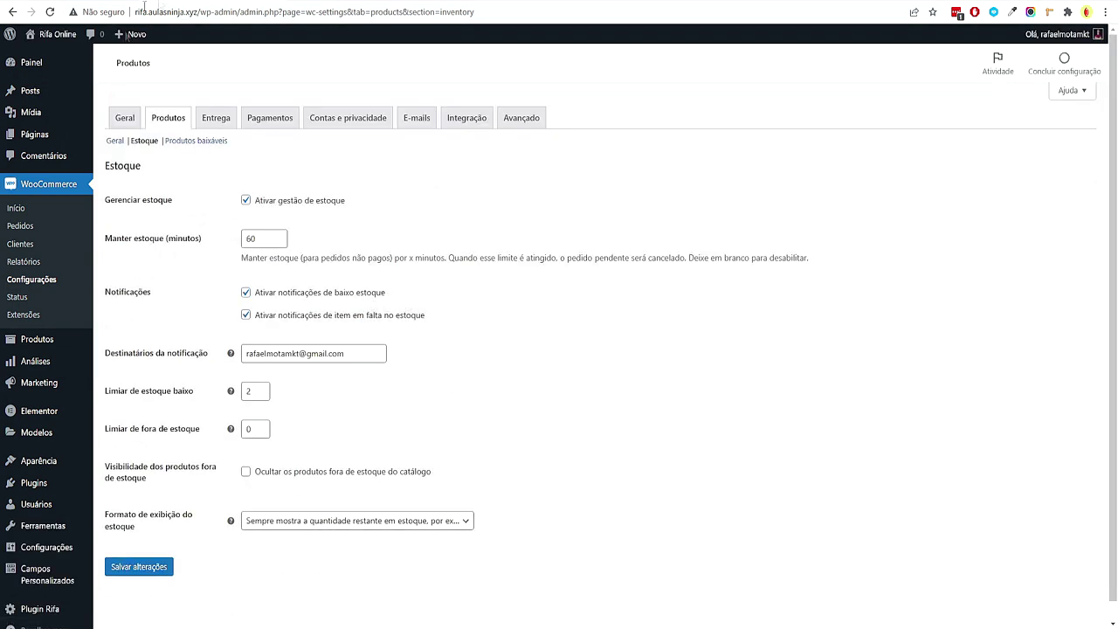
left_click(209, 130)
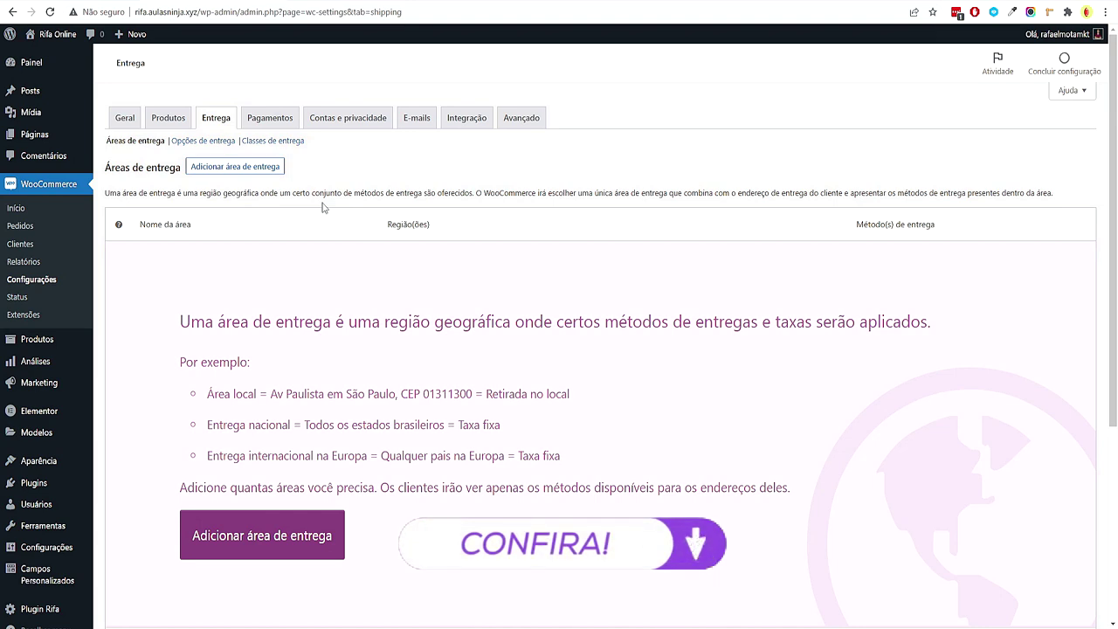
Pass through the Pagamentos tab on the way to the Contas e privacidade settings
left_click(272, 119)
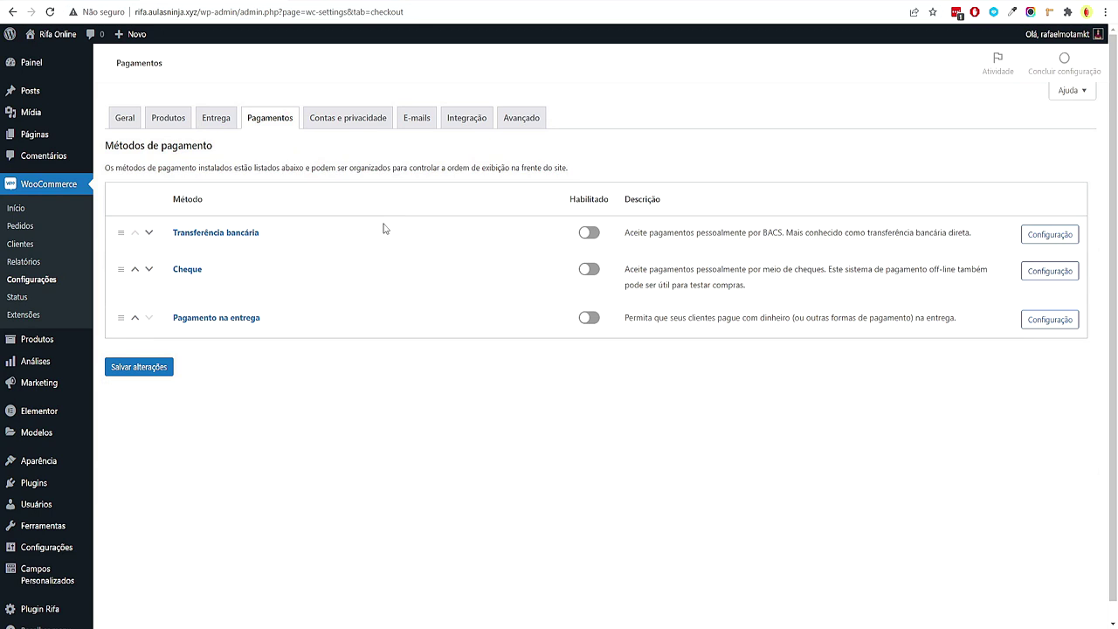
left_click(349, 119)
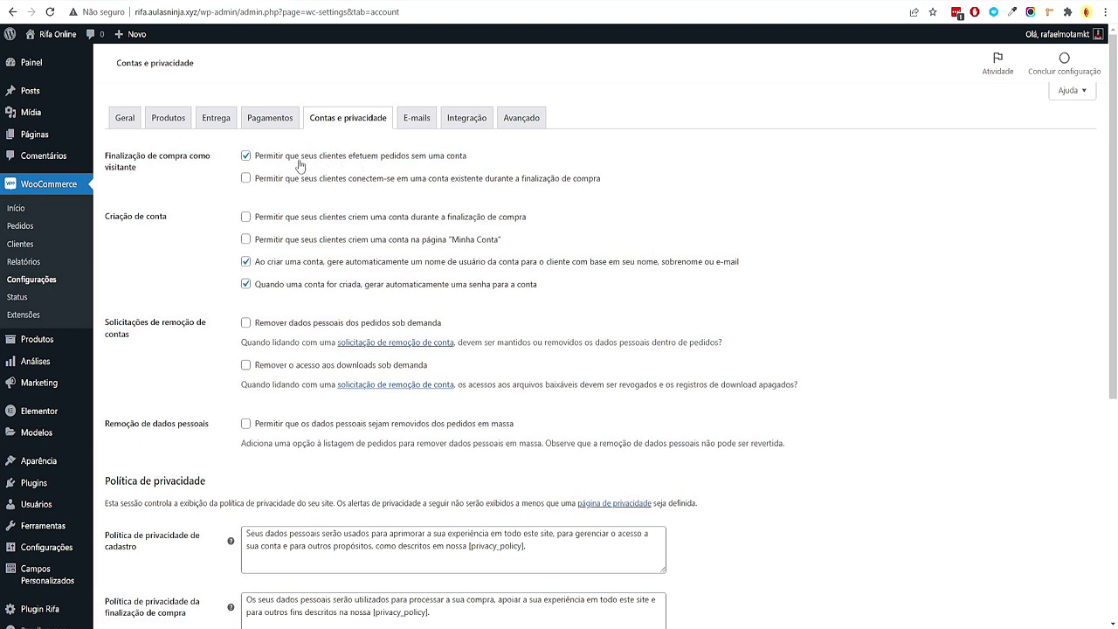
Enable checkout login and account creation at checkout and on My Account, and disable auto-generated usernames and passwords
left_click_drag(495, 165, 424, 148)
left_click(425, 148)
left_click(567, 179)
left_click(315, 218)
left_click(315, 243)
left_click(302, 264)
left_click(302, 285)
Review the account-creation and auto-generation options just changed
triple_click(469, 237)
left_click_drag(551, 229, 447, 220)
left_click(813, 274)
left_click_drag(517, 238, 513, 178)
left_click(902, 275)
scroll(899, 276, "down", 2)
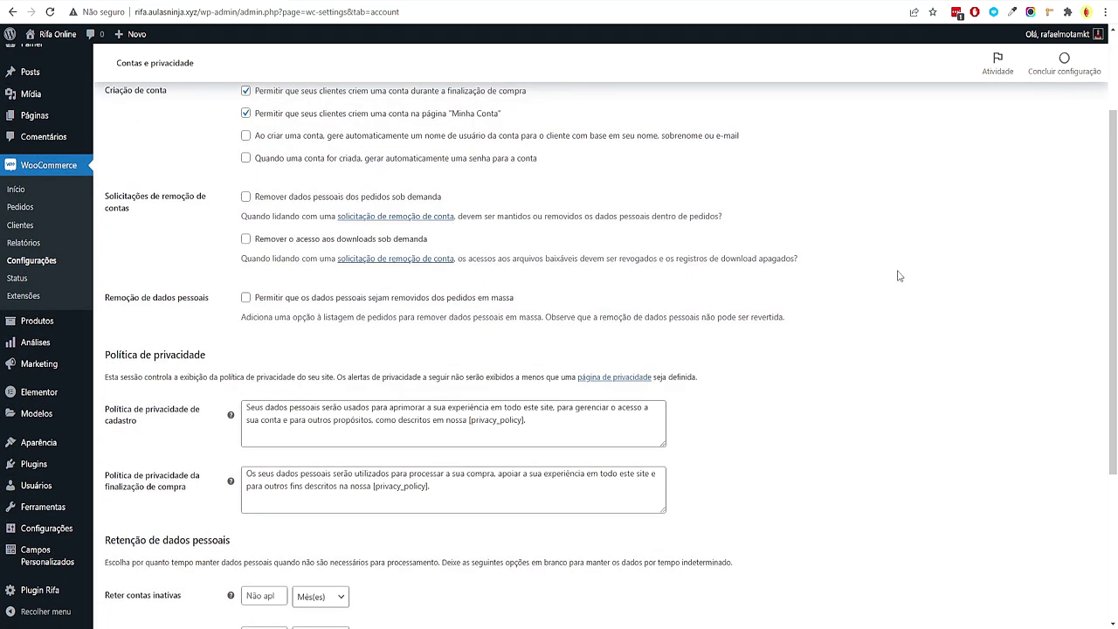
scroll(900, 276, "up", 1)
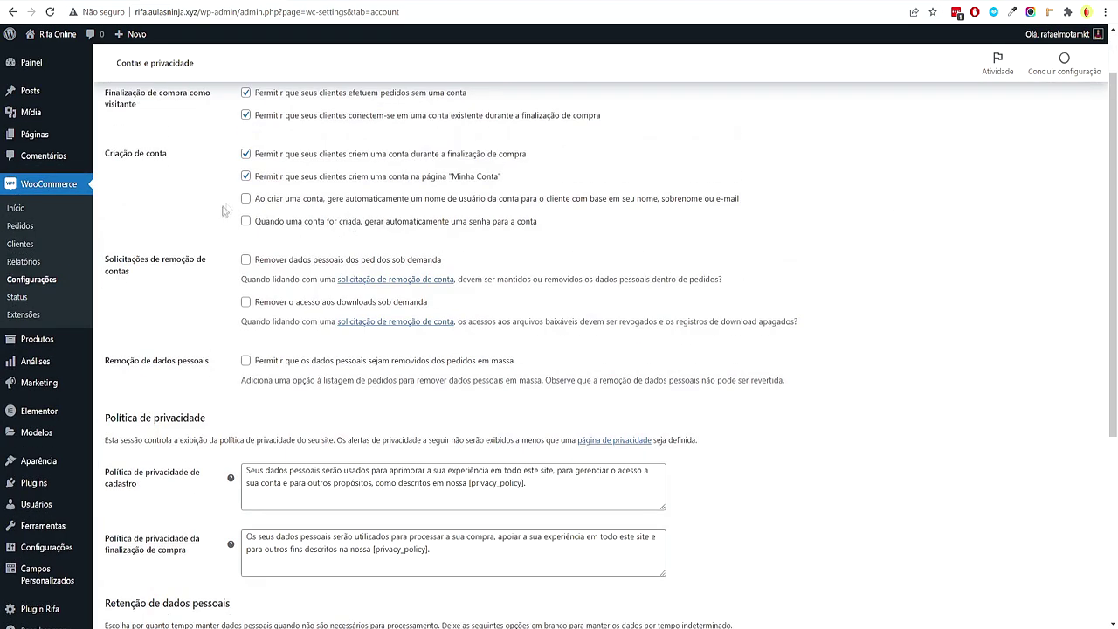
left_click_drag(798, 254, 661, 230)
left_click(504, 231)
left_click_drag(590, 254, 510, 209)
left_click(825, 237)
Save the Contas e privacidade settings and move on to the E-mails tab
scroll(770, 207, "up", 1)
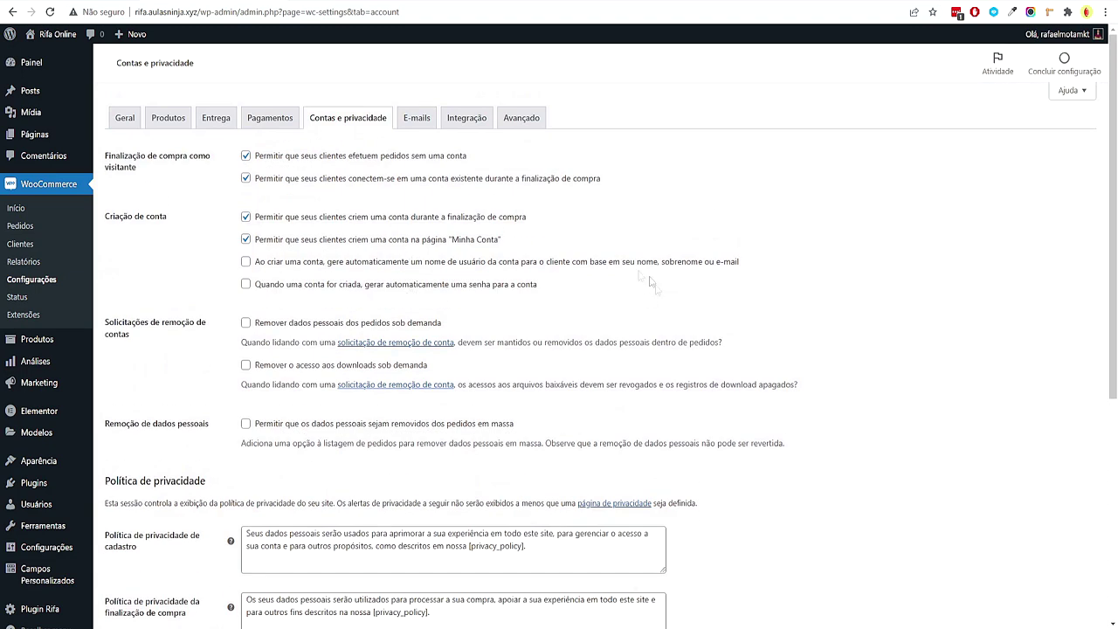
left_click_drag(716, 234, 569, 282)
left_click(783, 300)
scroll(531, 359, "down", 5)
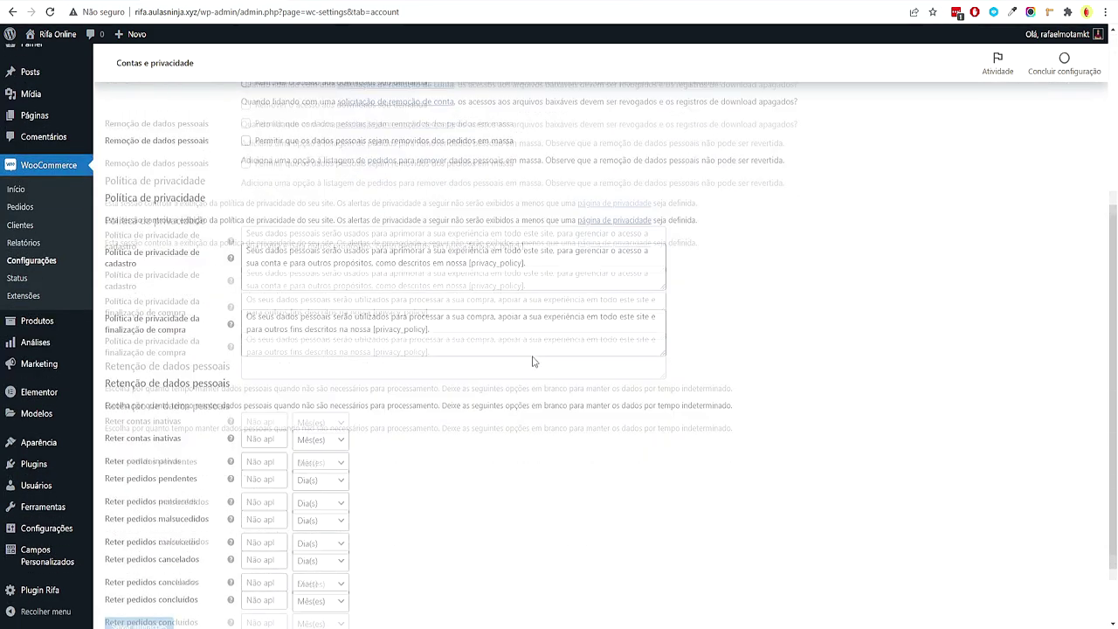
left_click(138, 564)
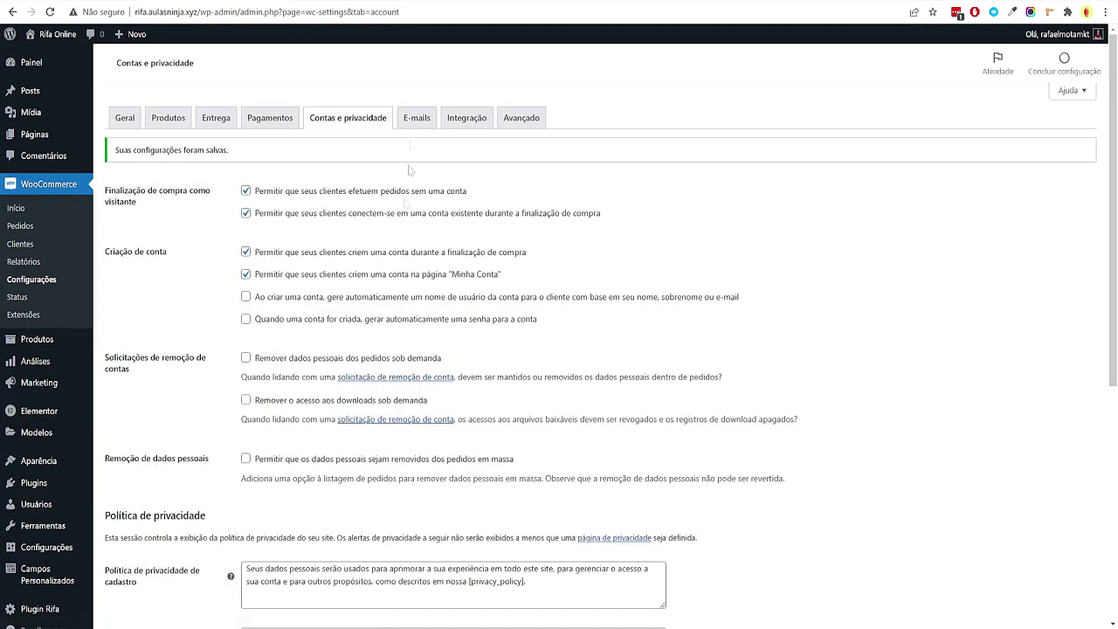
left_click(424, 118)
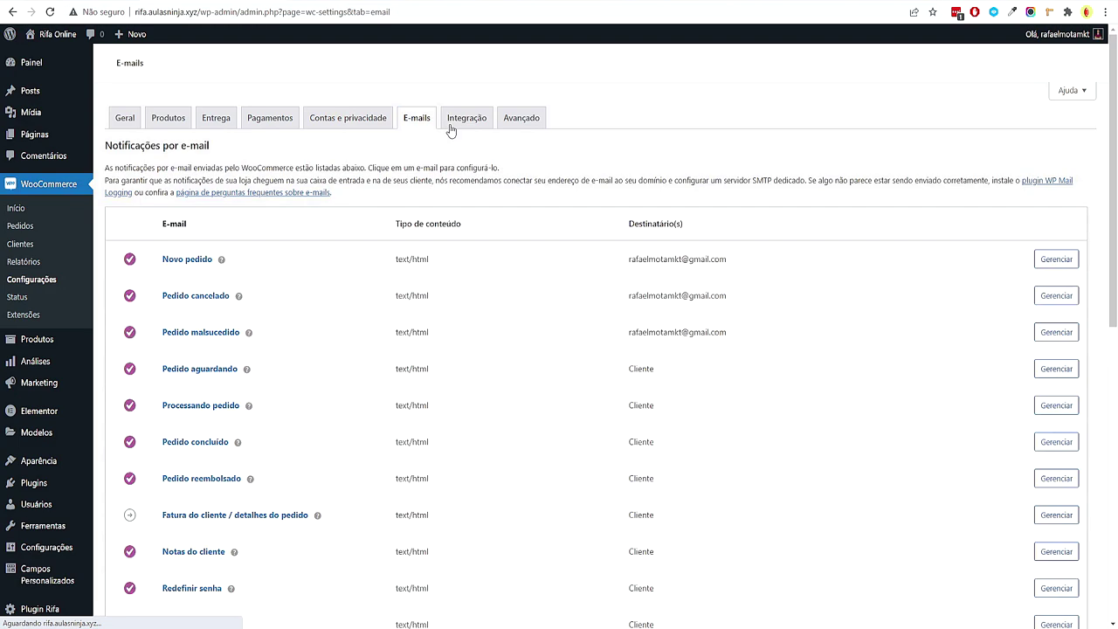
scroll(585, 419, "down", 5)
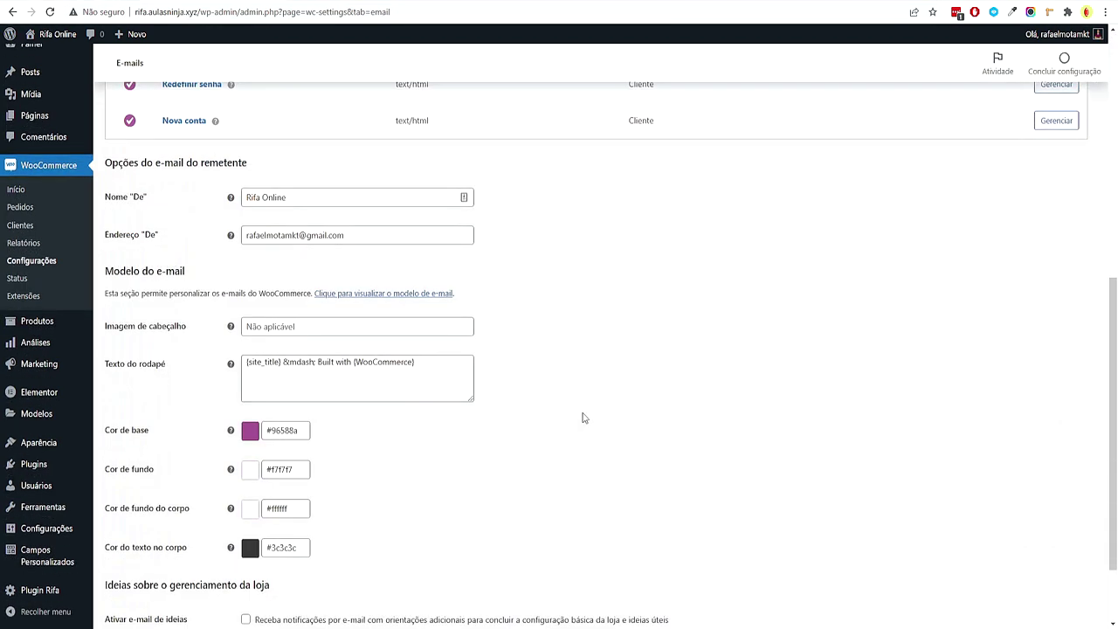
scroll(584, 418, "up", 5)
left_click(460, 120)
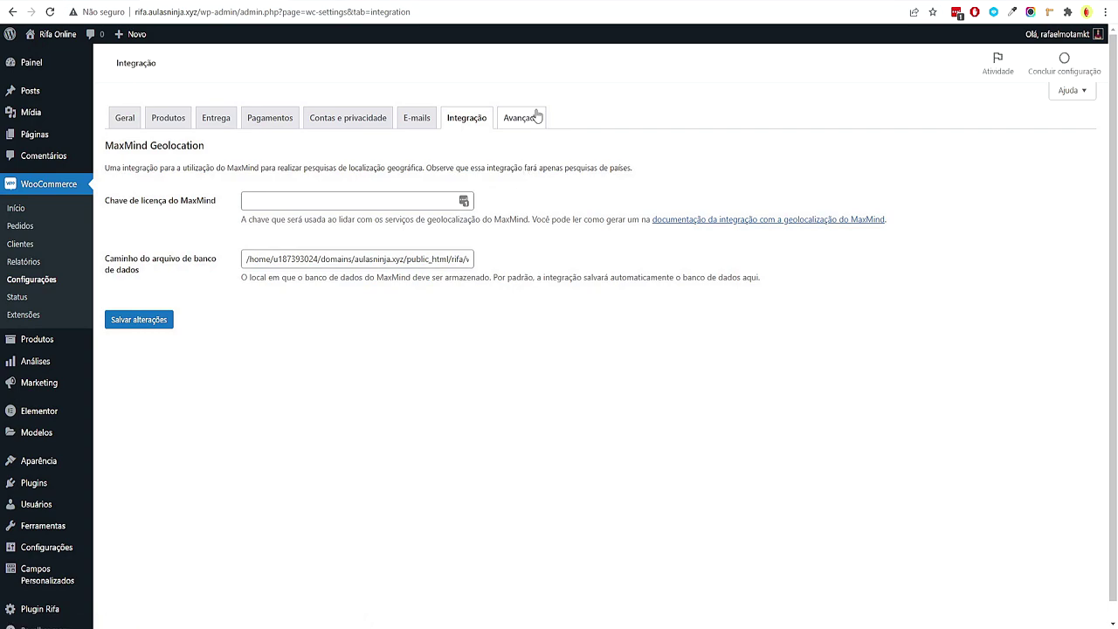
left_click(521, 117)
scroll(469, 360, "down", 1)
scroll(469, 360, "down", 4)
scroll(462, 358, "up", 5)
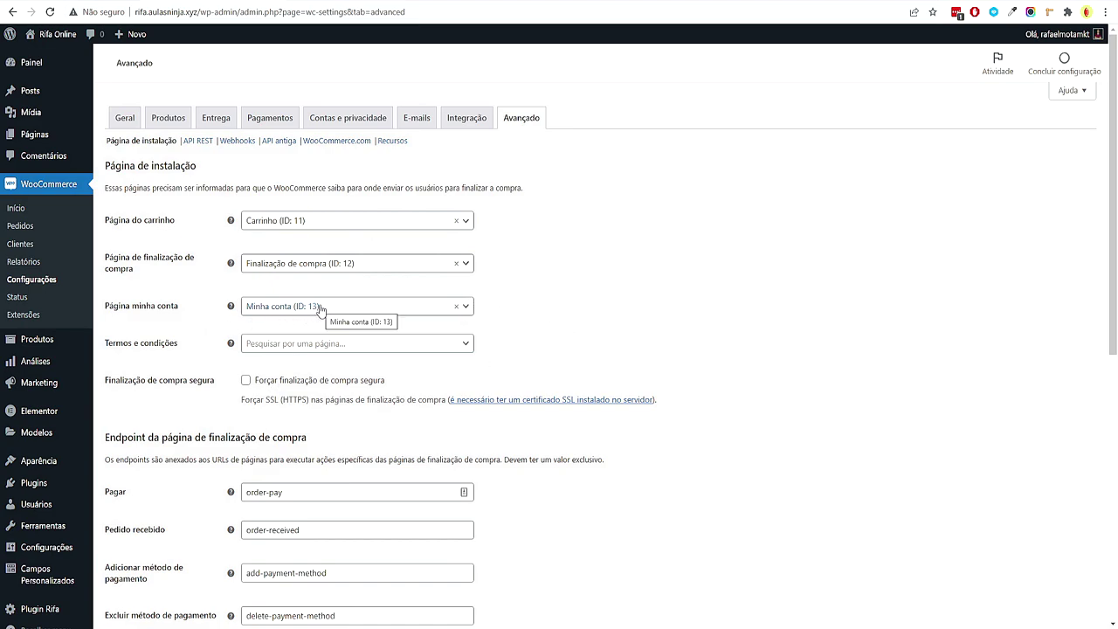
scroll(681, 382, "down", 6)
scroll(589, 334, "up", 5)
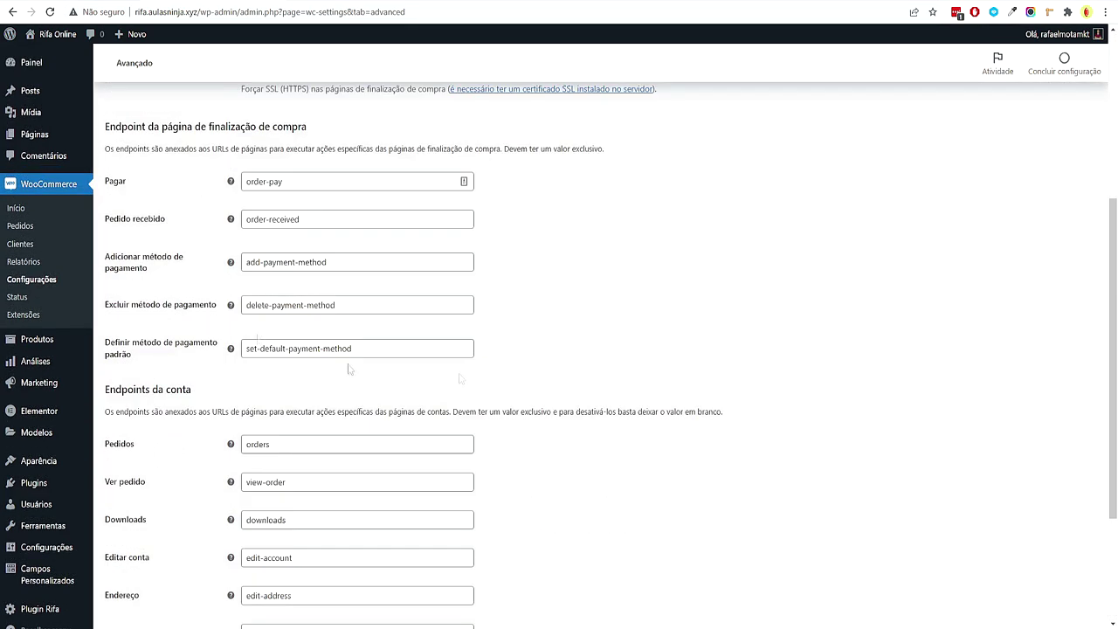
scroll(475, 391, "up", 2)
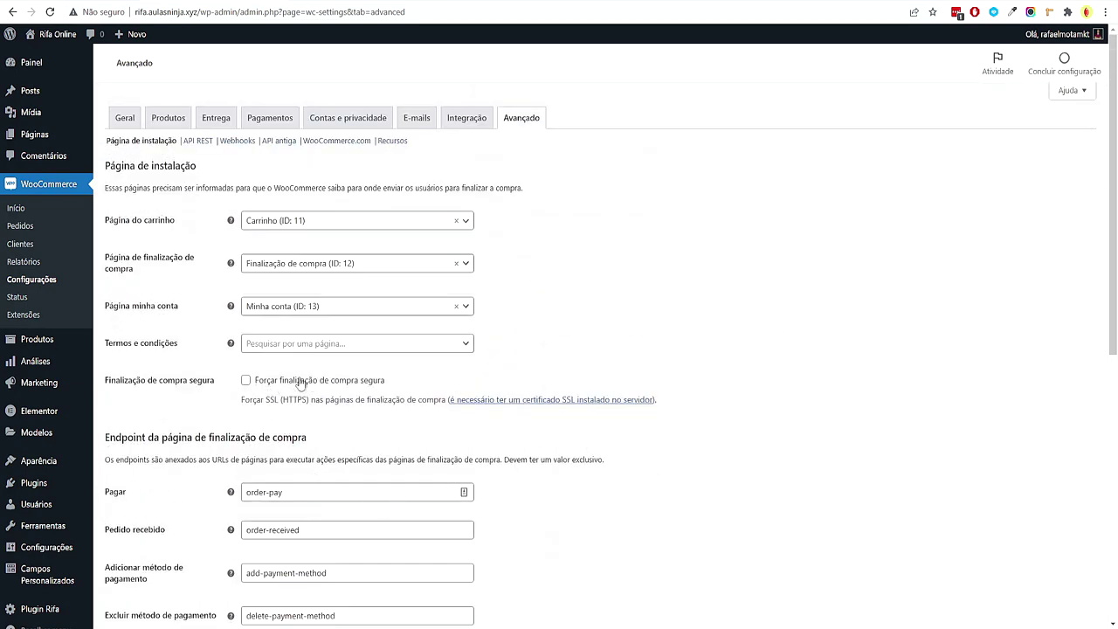
left_click_drag(253, 400, 309, 417)
left_click(311, 415)
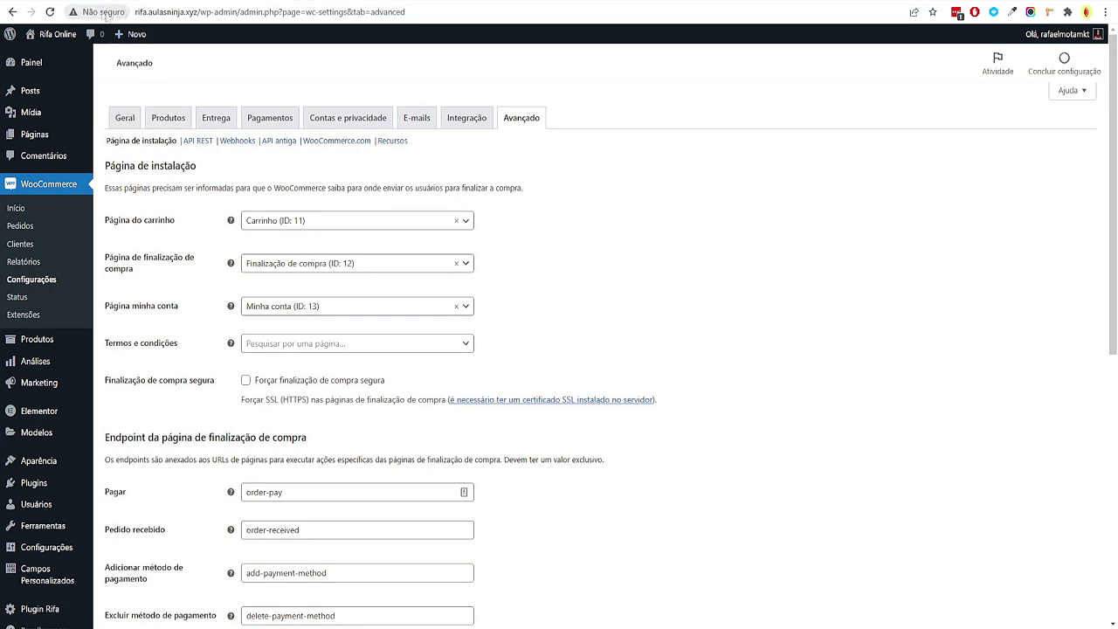
scroll(744, 240, "down", 5)
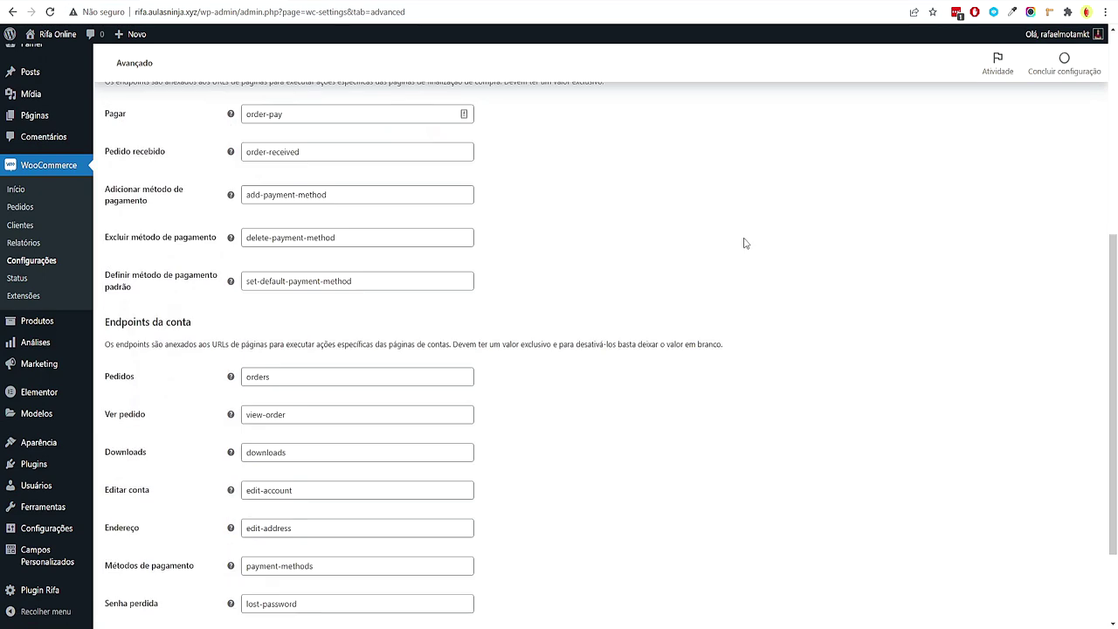
scroll(743, 240, "up", 5)
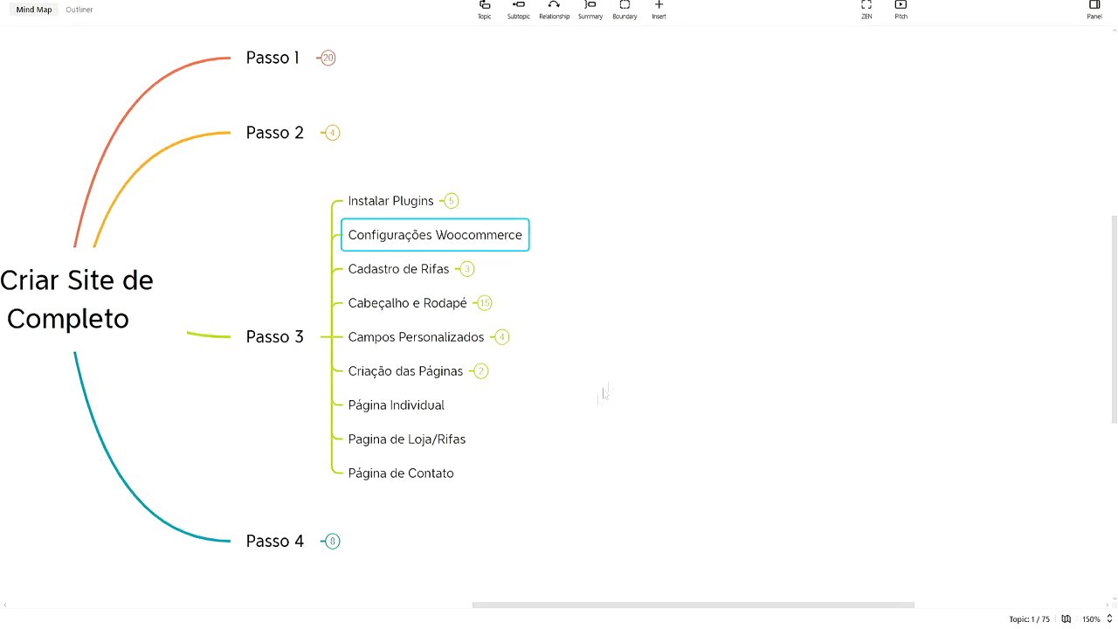
In XMind, select Cadastro de Rifas and expand it to reveal Categorias
scroll(746, 257, "up", 3)
left_click(537, 267)
left_click(542, 238)
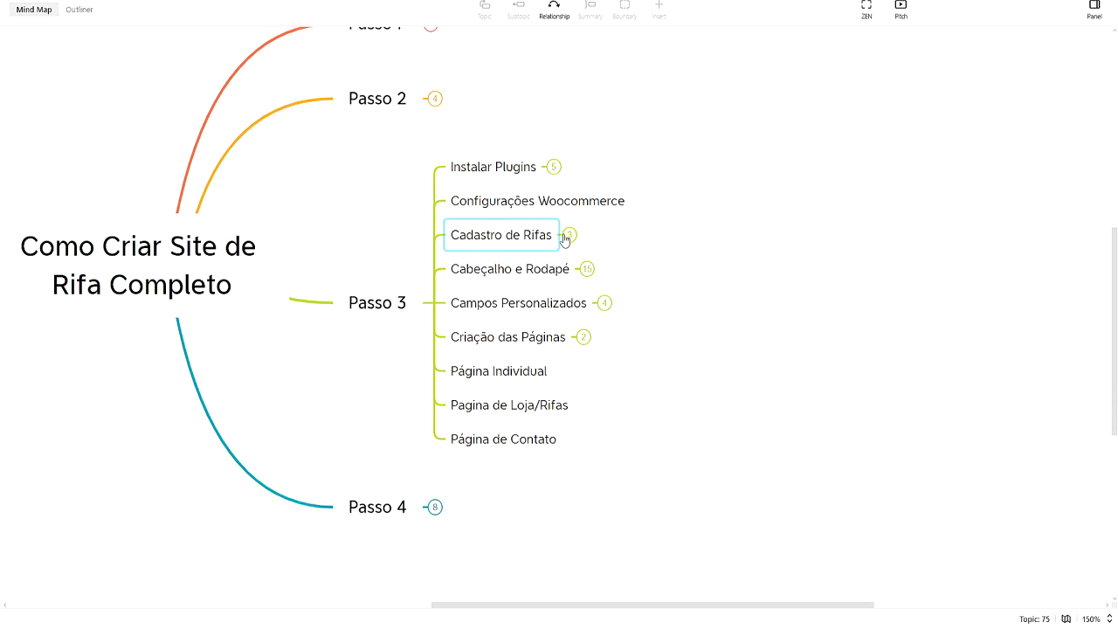
left_click(652, 262)
left_click_drag(712, 333, 674, 262)
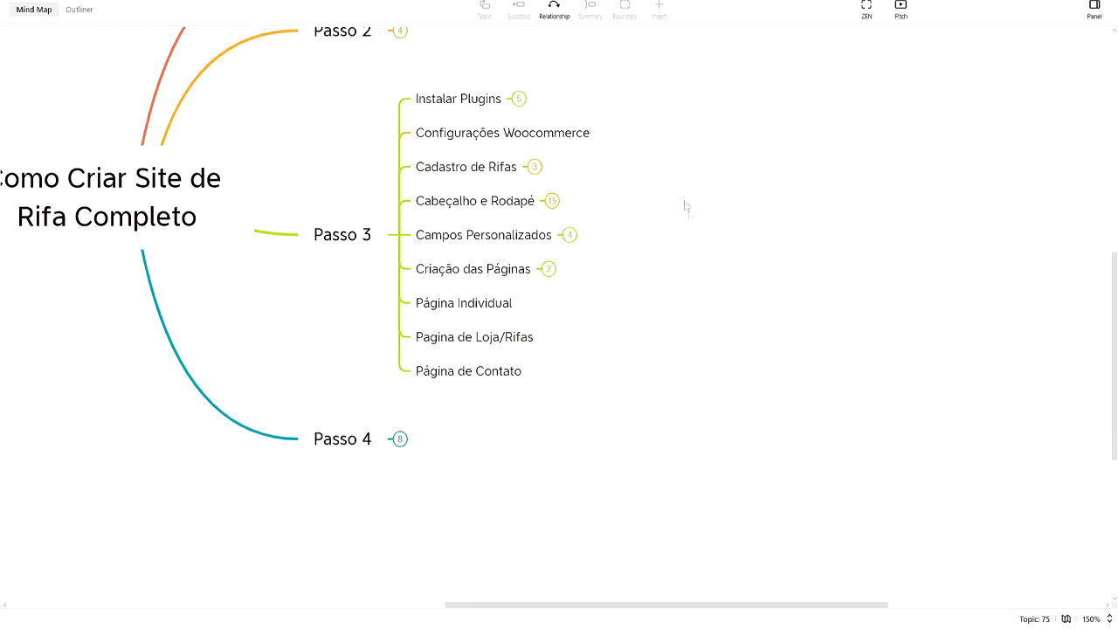
left_click_drag(566, 223, 514, 286)
left_click(494, 232)
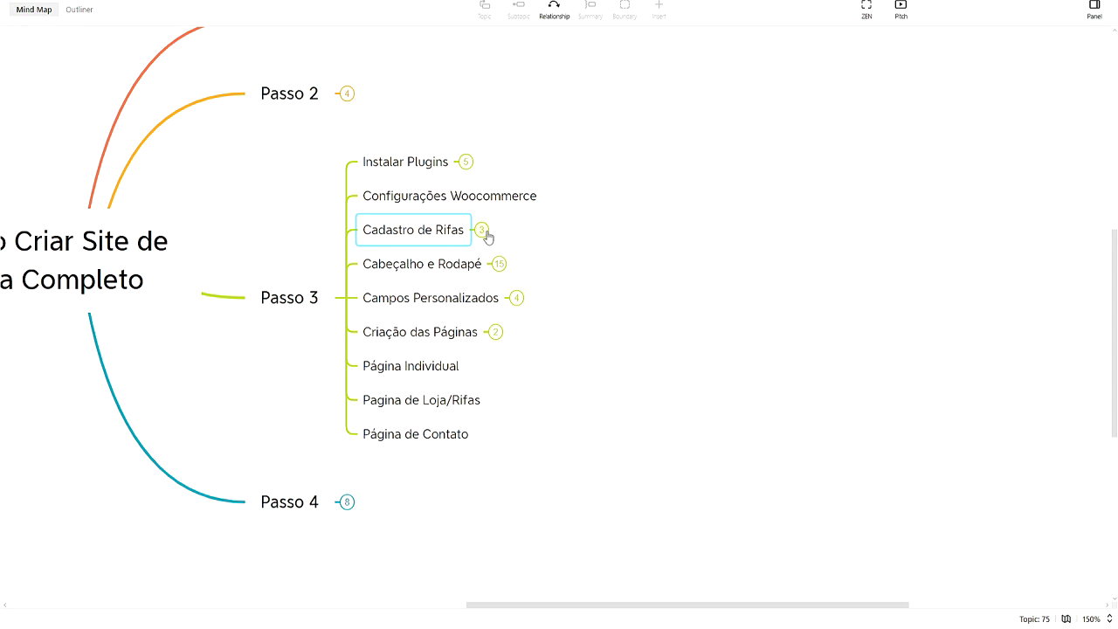
left_click(482, 229)
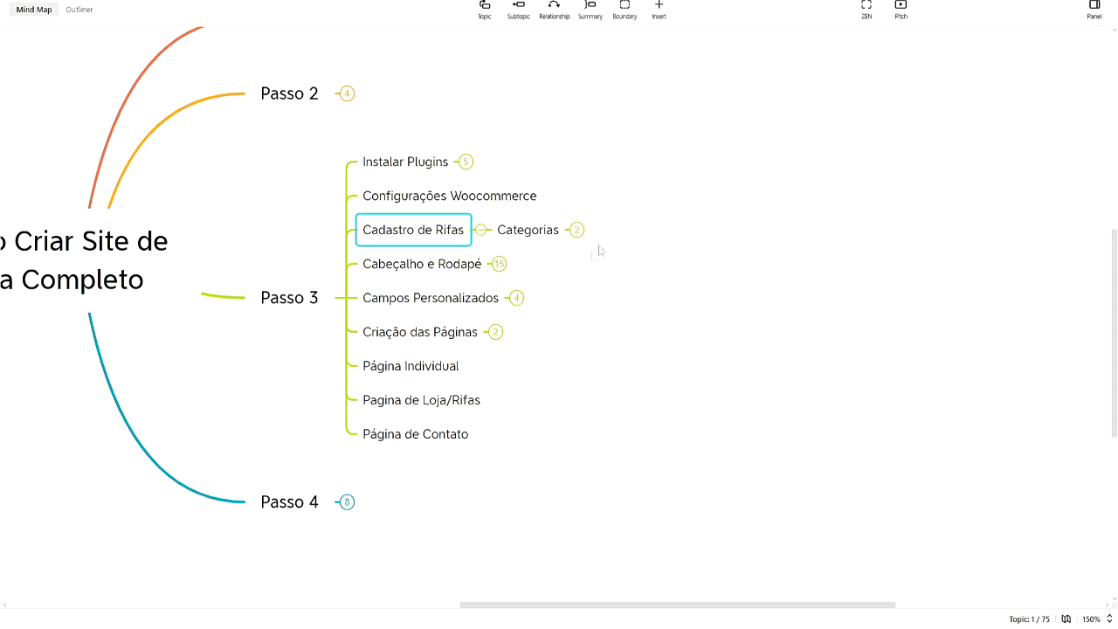
left_click_drag(724, 282, 614, 323)
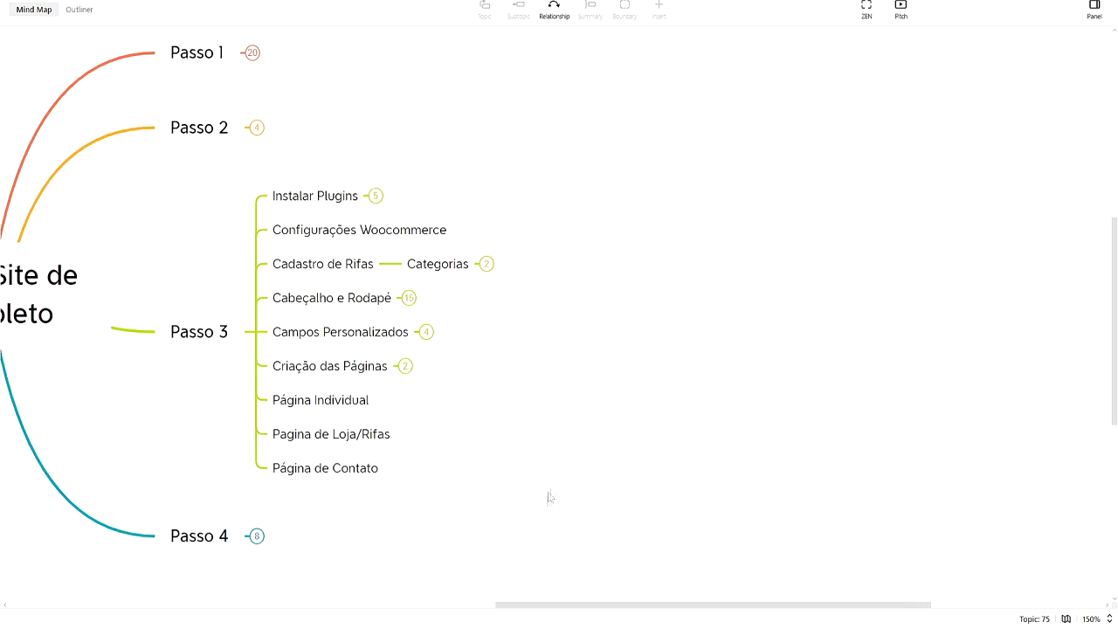
Back in WordPress, start a new blank product
left_click(528, 594)
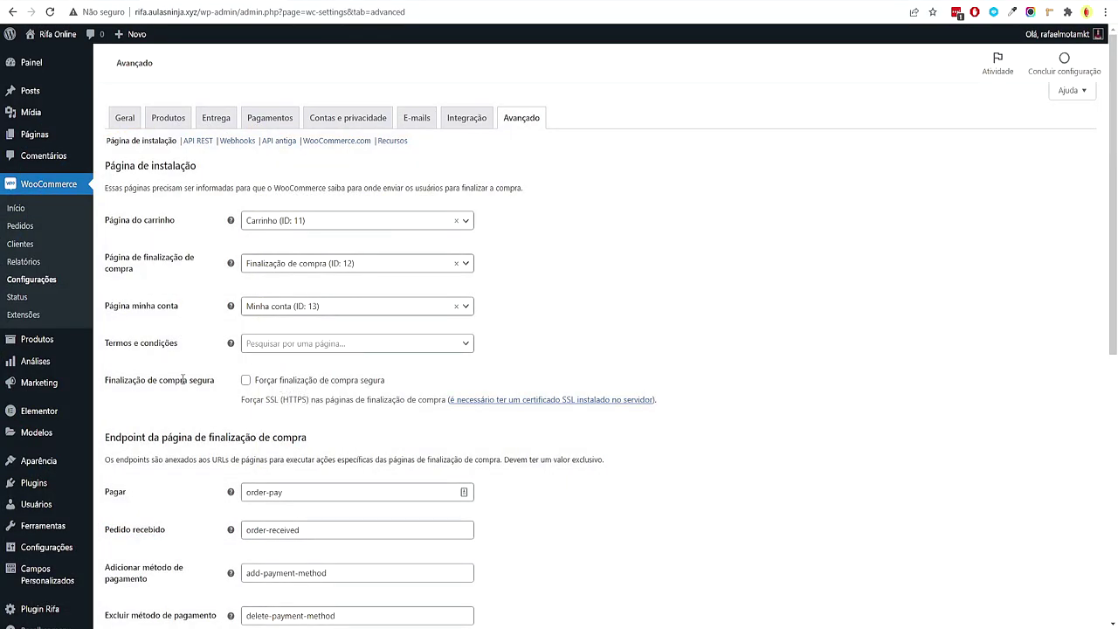
mouse_move(47, 339)
left_click(129, 359)
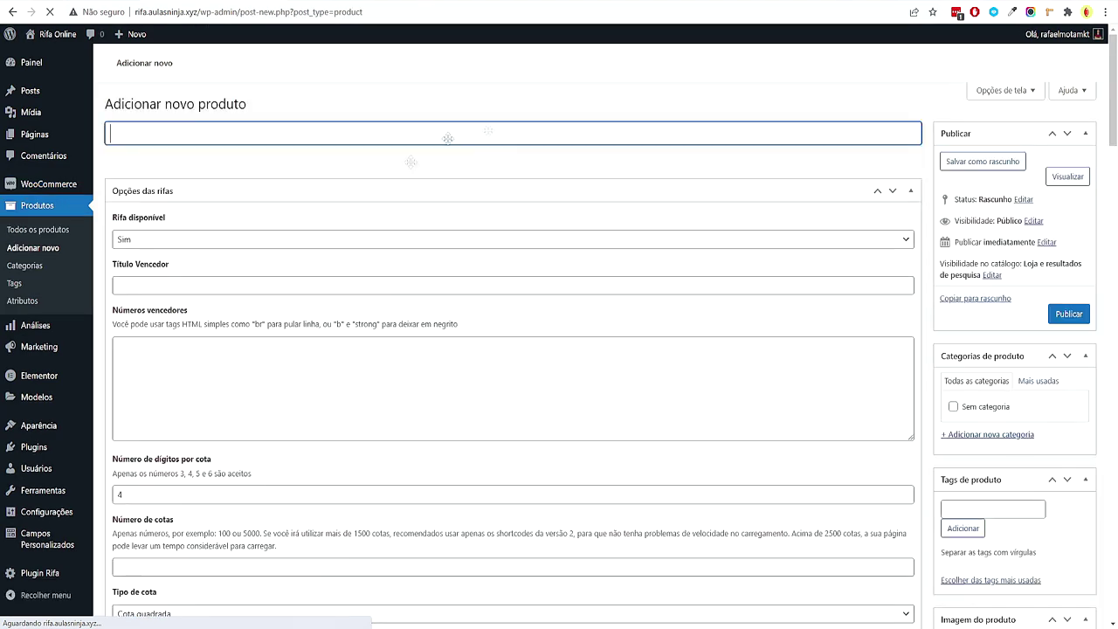
Go to Produtos > Categorias, where only Sem categoria exists
scroll(568, 316, "down", 3)
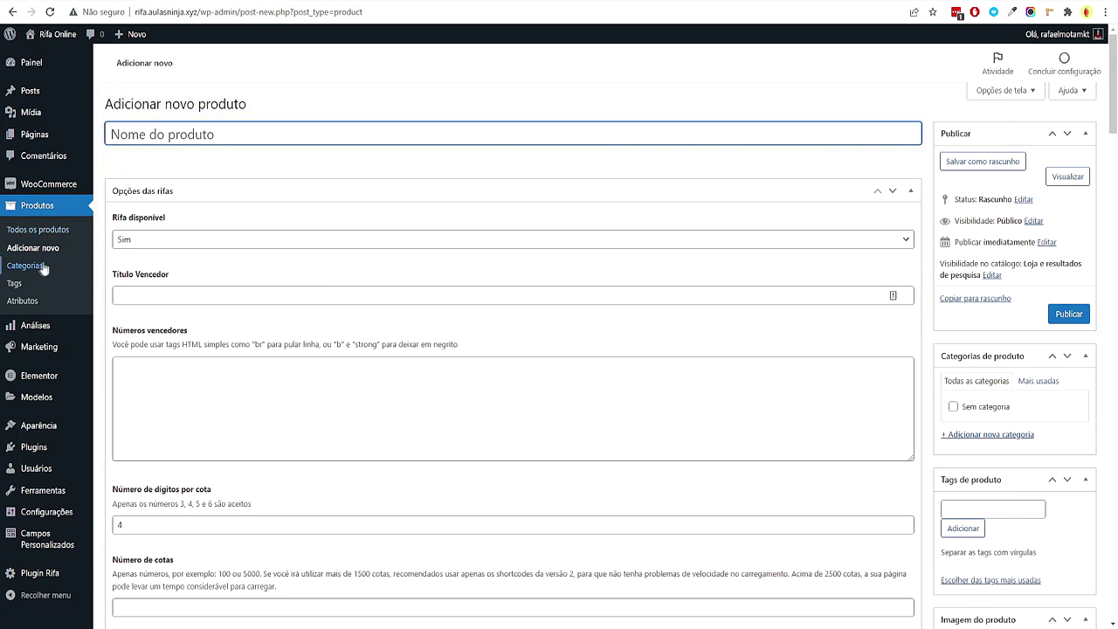
left_click(40, 270)
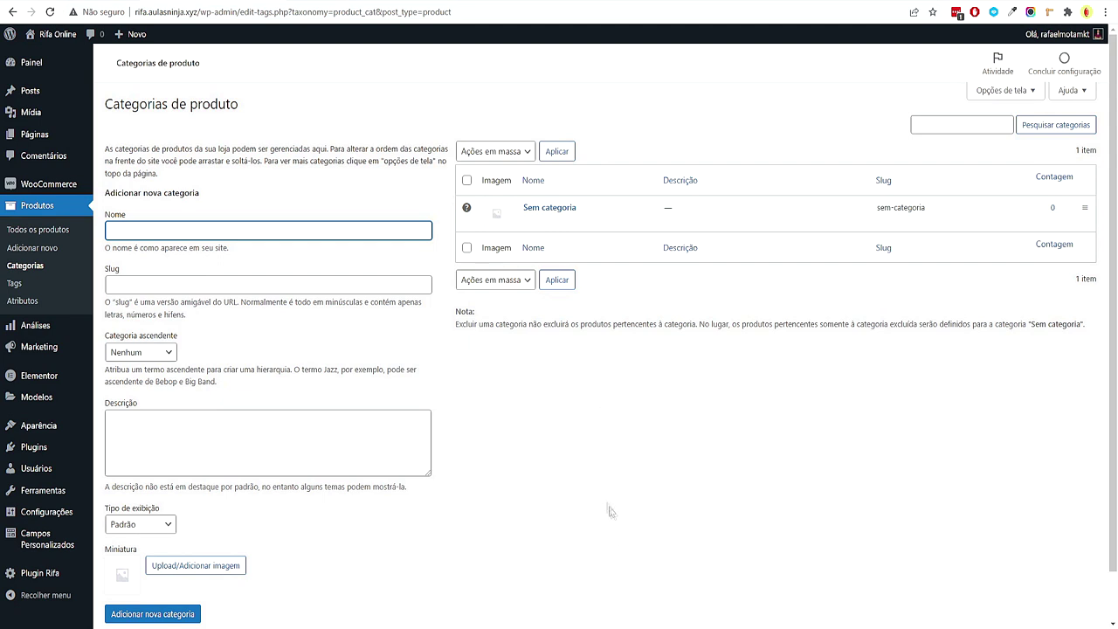
In XMind, expand Categorias and look over its Aberta and Encerradas subtopics
left_click(622, 619)
left_click(544, 256)
left_click(578, 289)
left_click(575, 250)
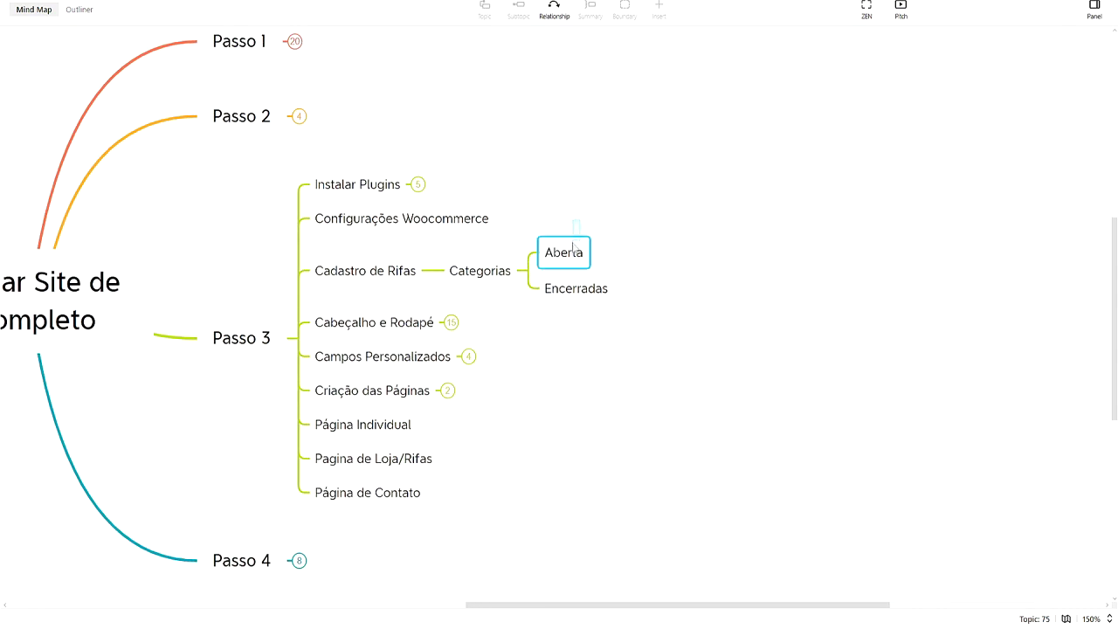
left_click(599, 304)
left_click(603, 295)
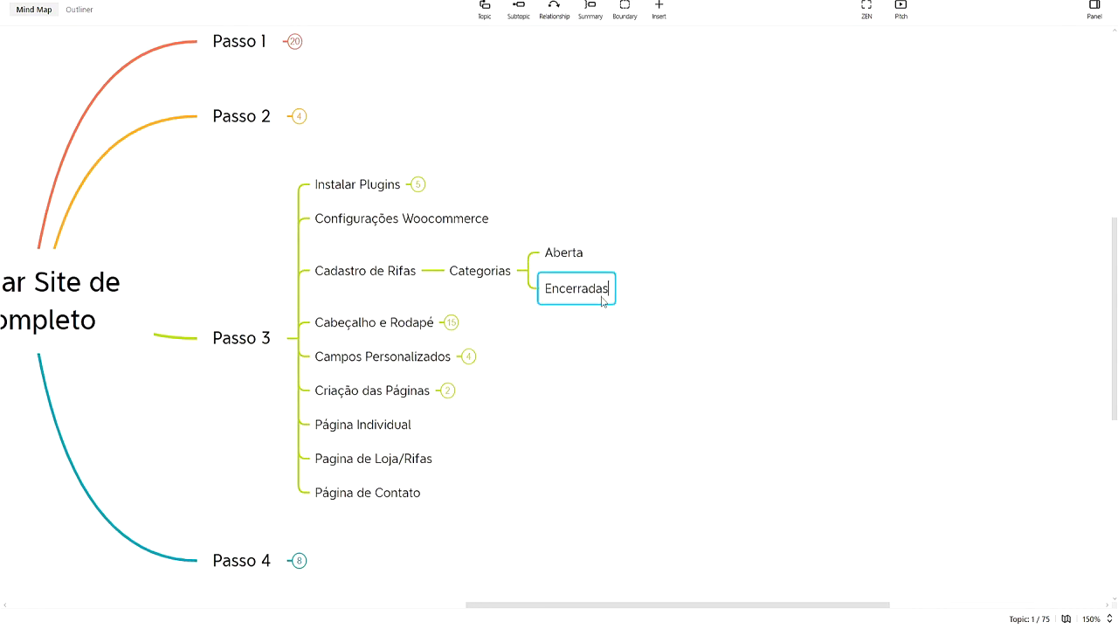
left_click(620, 340)
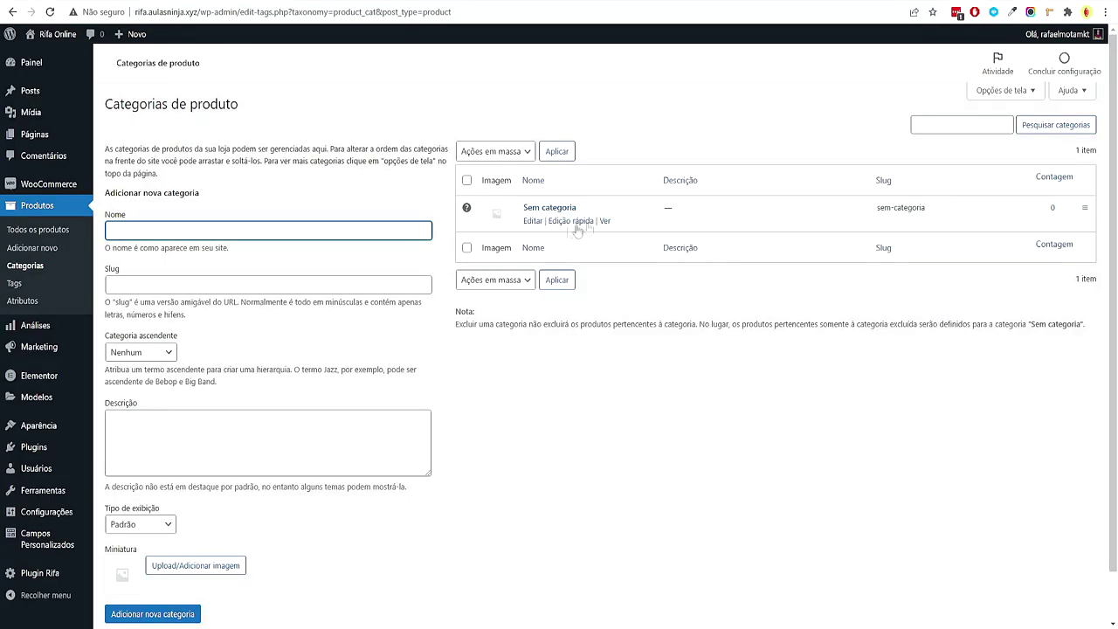
Quick-edit Sem categoria, renaming it 'Abertas' with slug 'abertas', and update it
left_click(570, 224)
key("ctrl+a")
type("Abertas")
left_click_drag(582, 248, 495, 248)
type("abertas")
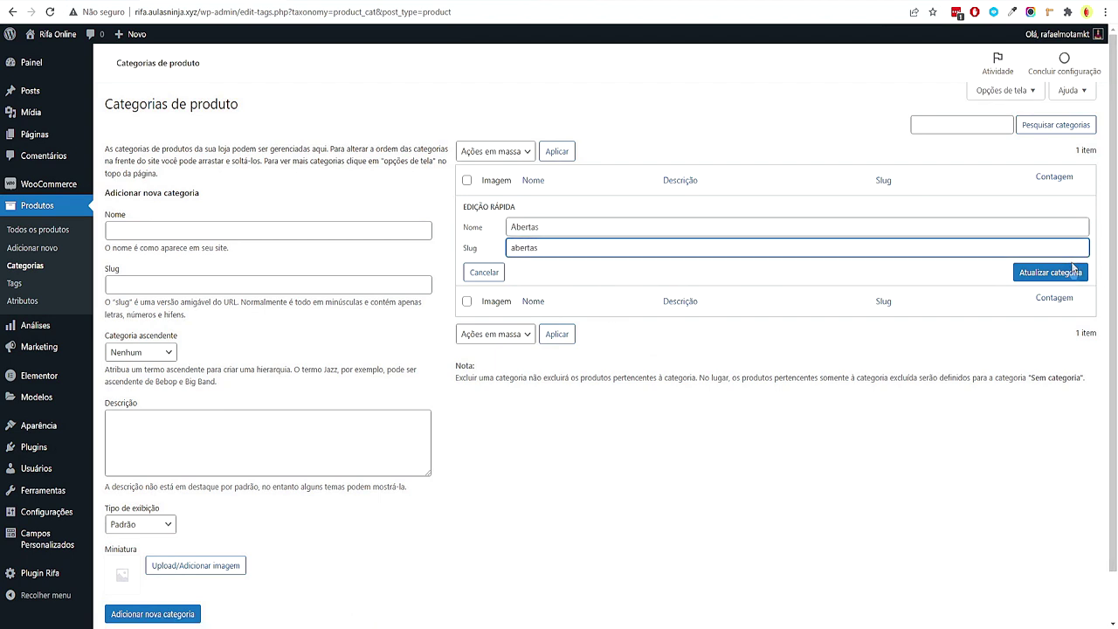
left_click(1050, 272)
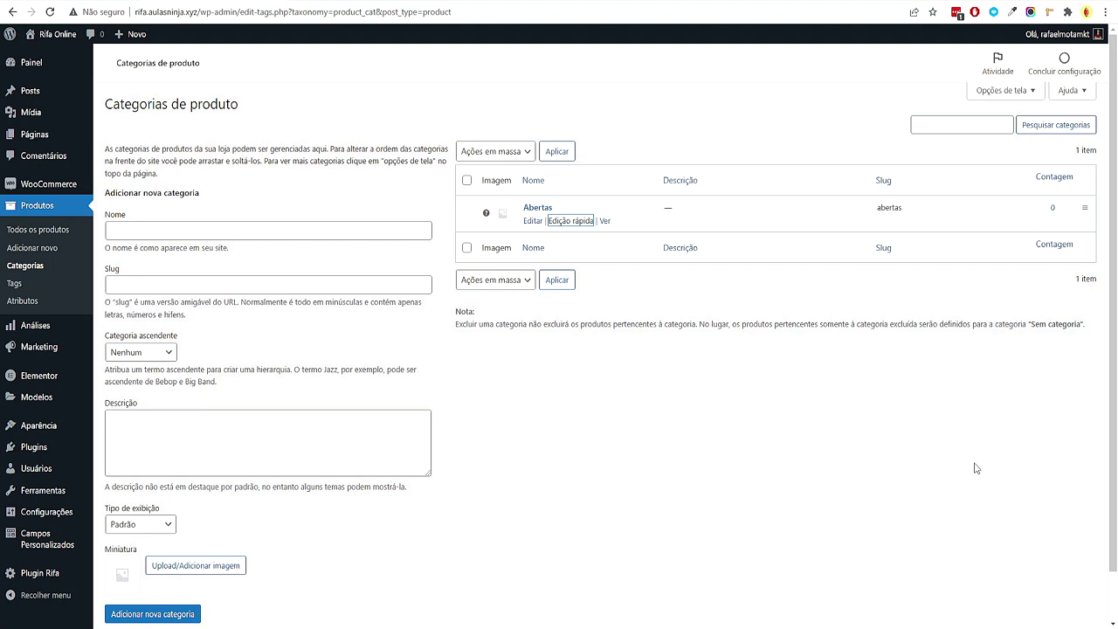
left_click(847, 441)
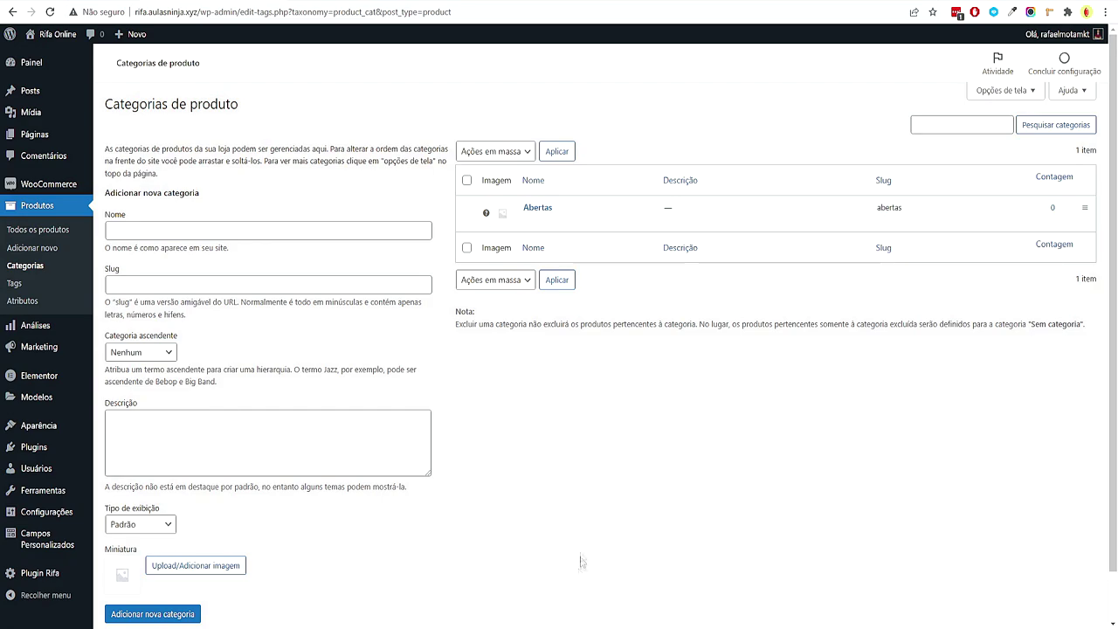
left_click(610, 573)
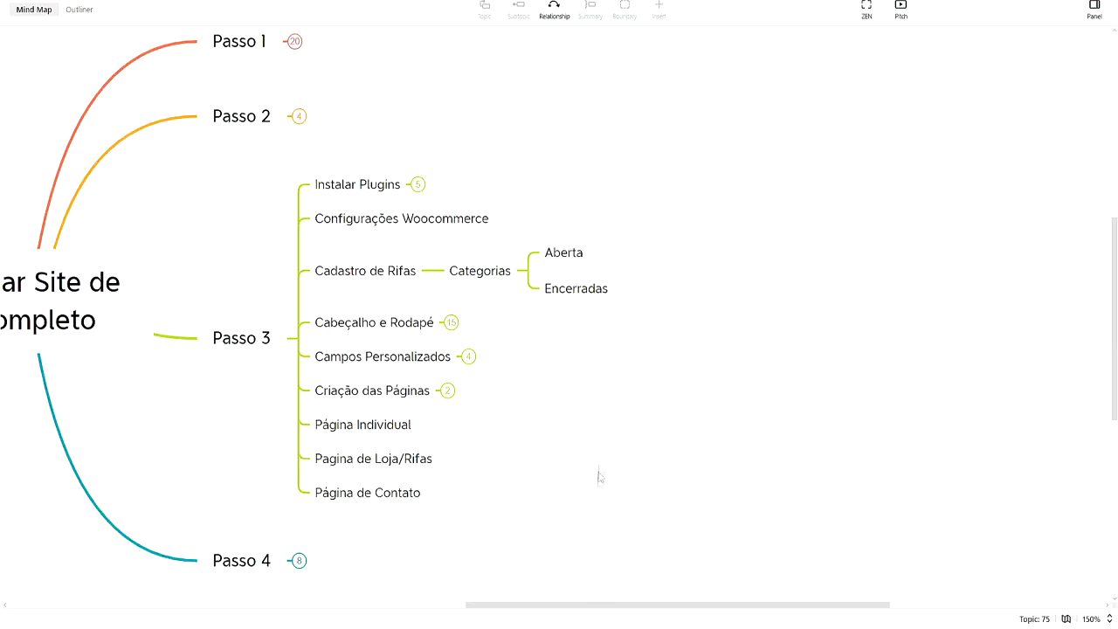
Copy 'Encerradas' from XMind, add it as a product category, then start a new product
double_click(603, 288)
double_click(590, 288)
key("ctrl+c")
left_click(839, 334)
key("alt+Tab")
left_click(200, 226)
key("ctrl+v")
scroll(250, 566, "down", 1)
left_click(166, 560)
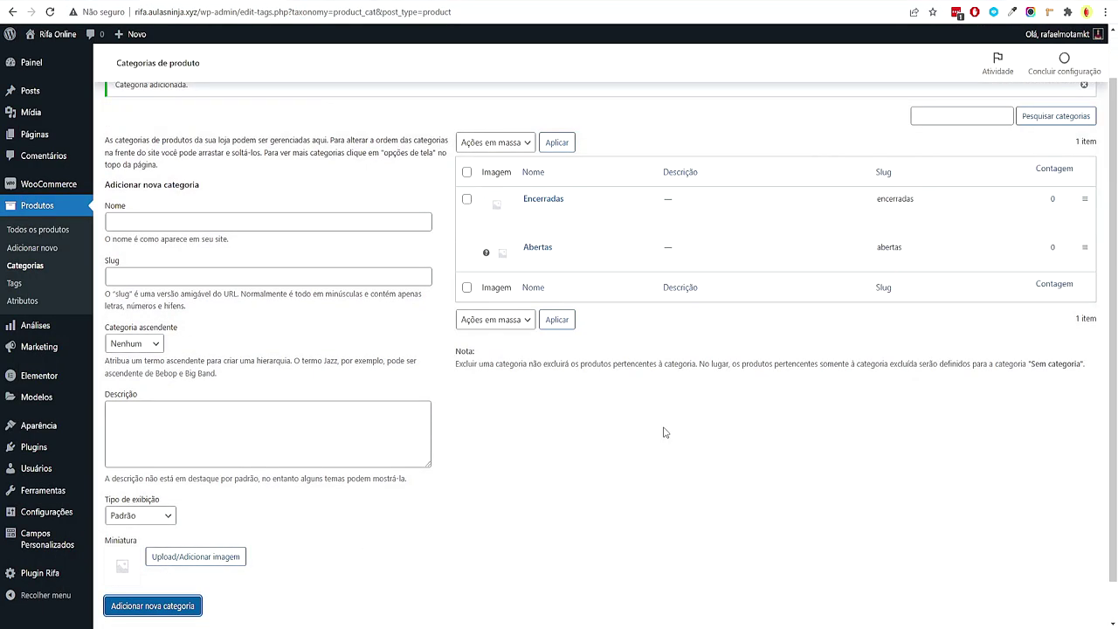
left_click(54, 249)
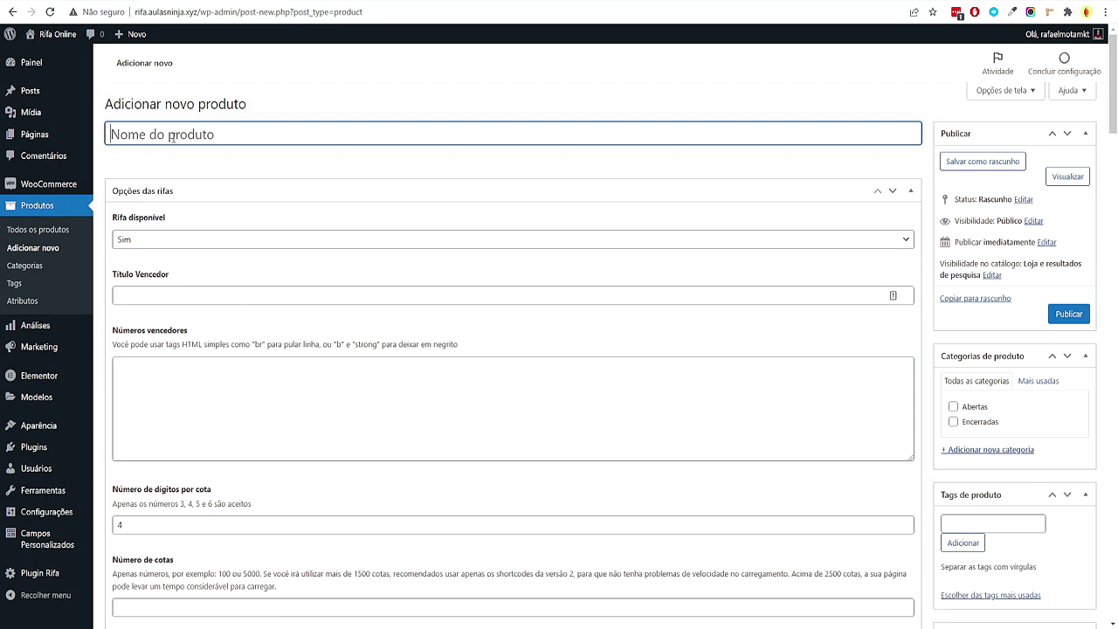
Scroll through the blank new product form
scroll(394, 195, "down", 15)
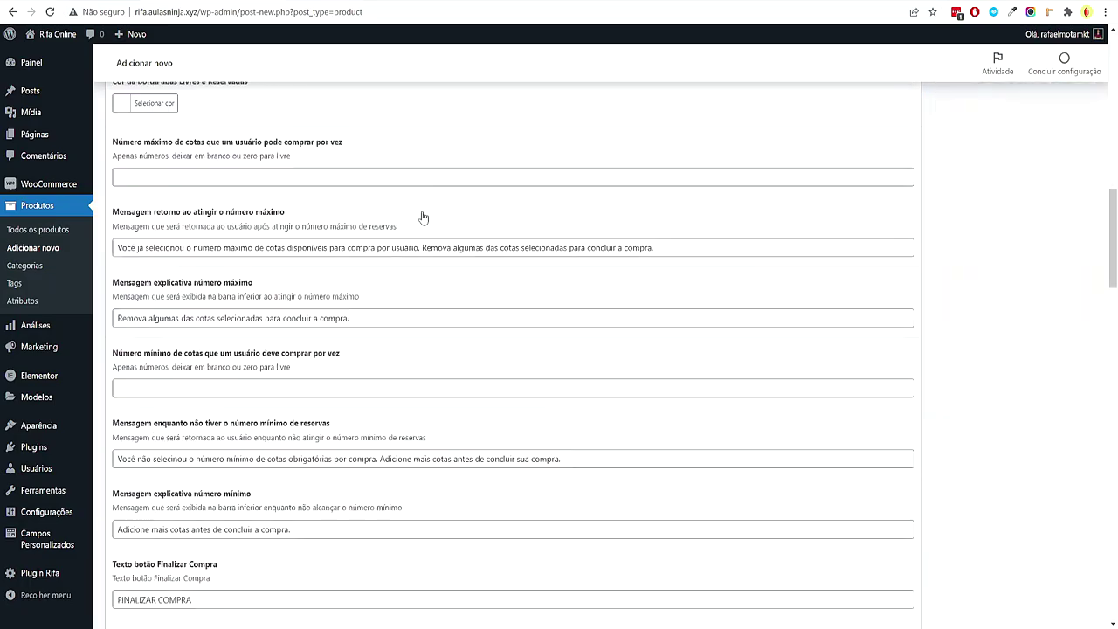
scroll(451, 232, "down", 10)
middle_click(1045, 447)
scroll(743, 154, "up", 20)
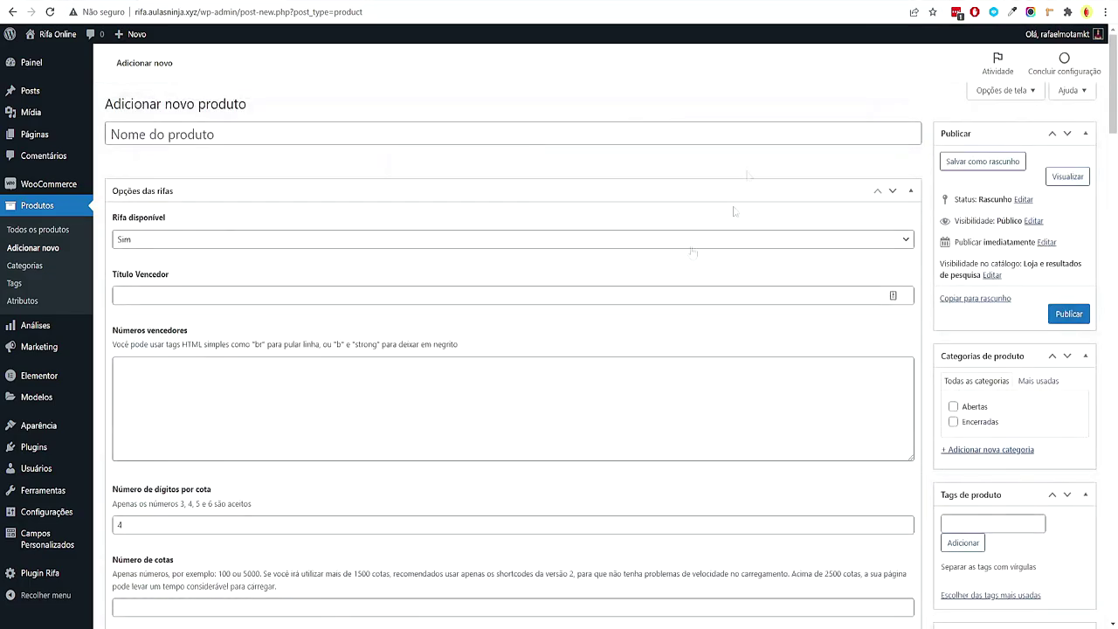
middle_click(795, 194)
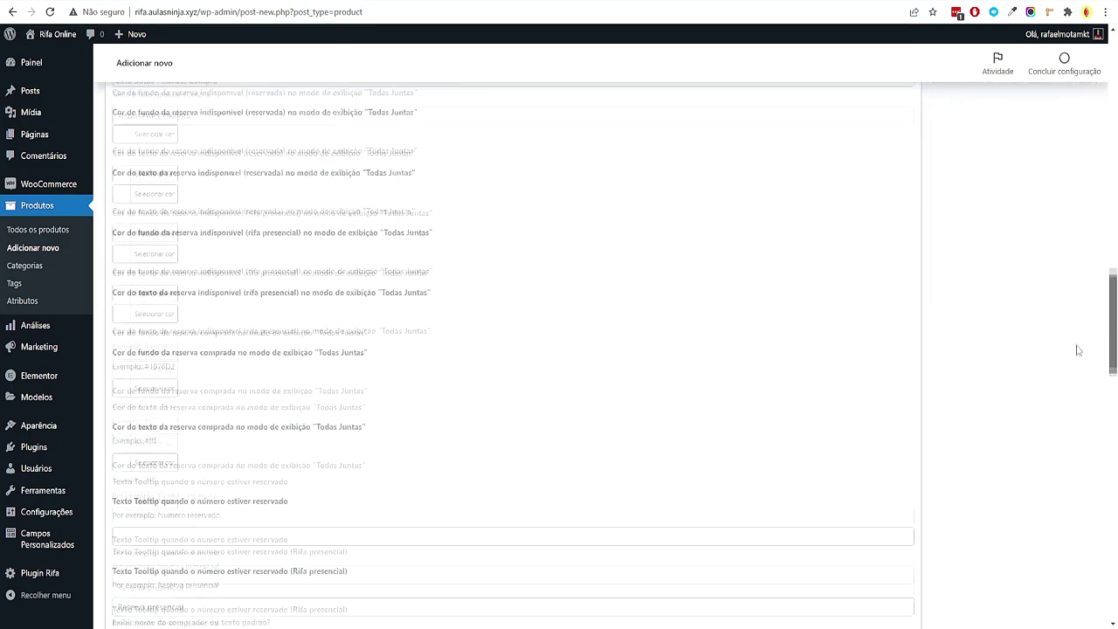
scroll(501, 527, "up", 20)
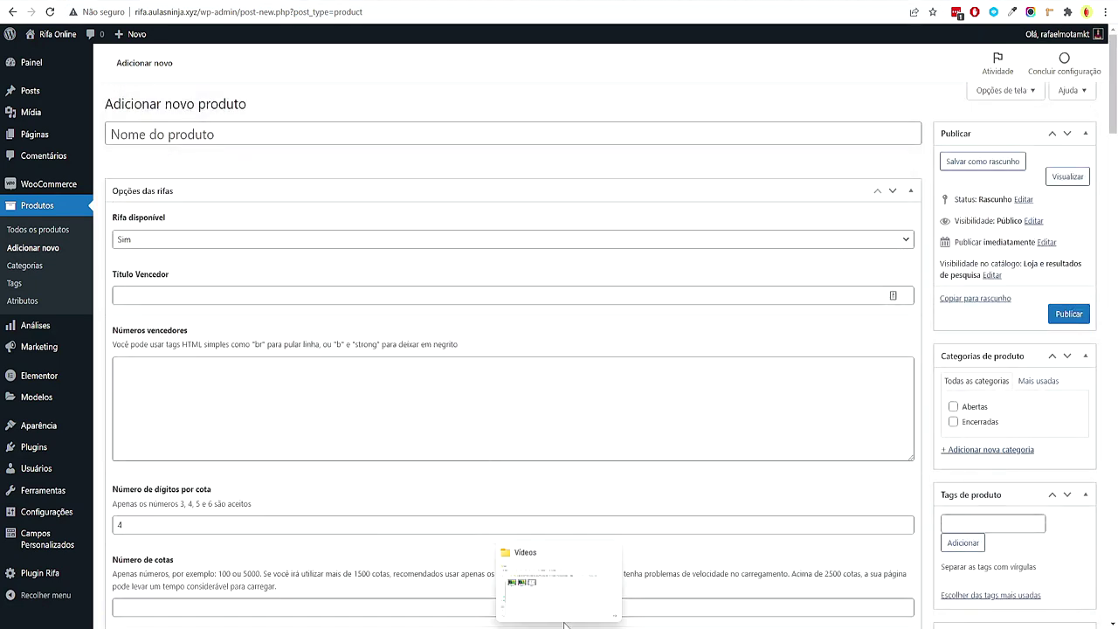
Open the Produtos das Rifas folder and look over its six product image folders
left_click(564, 624)
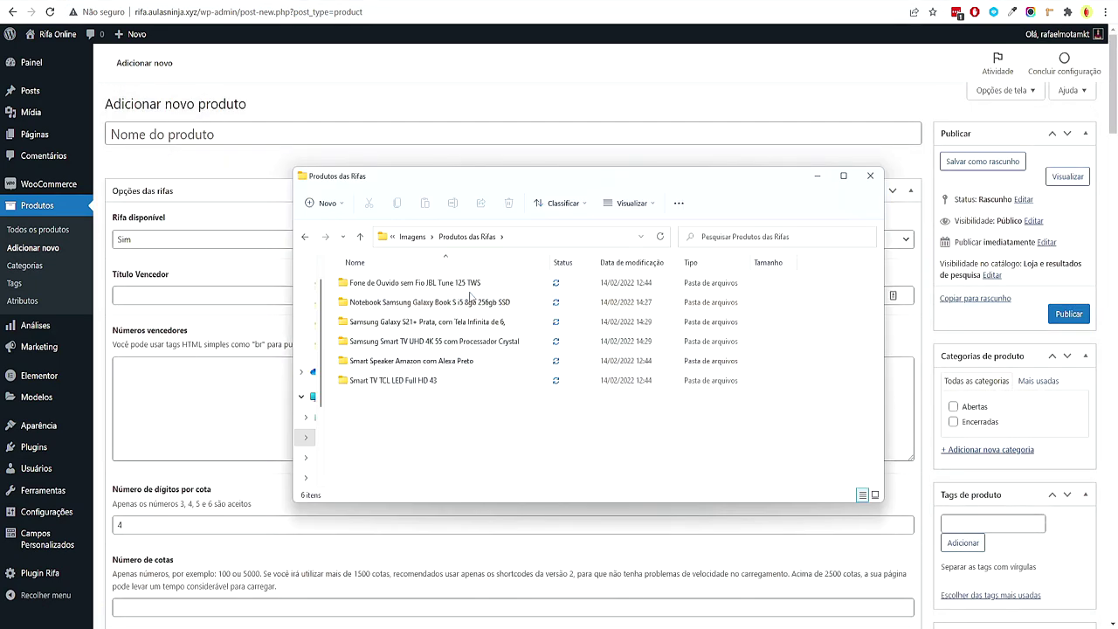
left_click(470, 287)
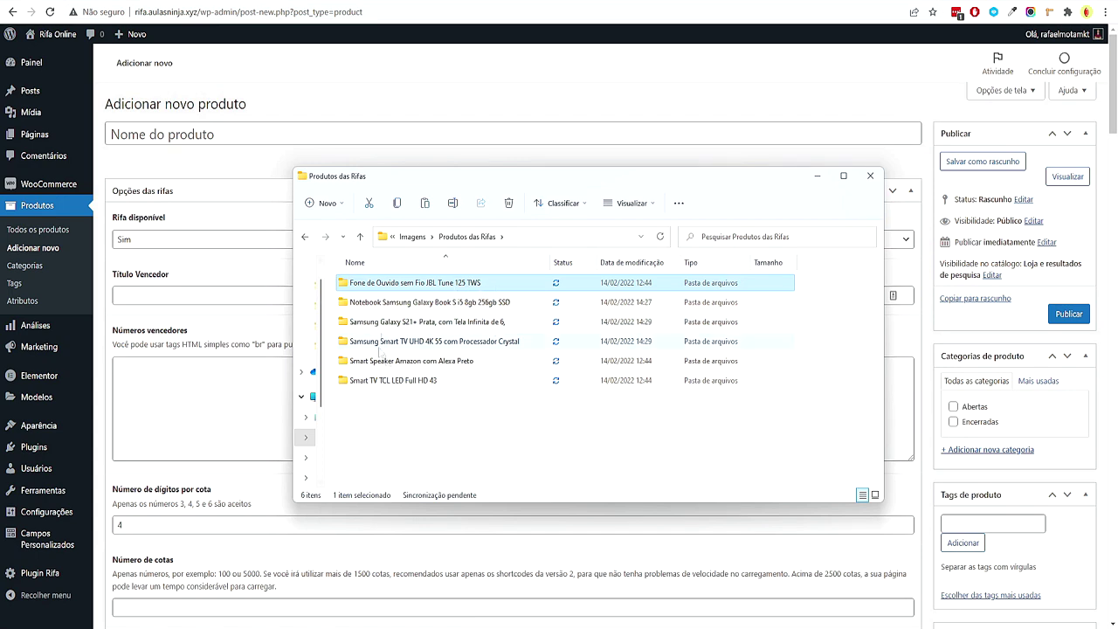
left_click_drag(532, 435, 518, 447)
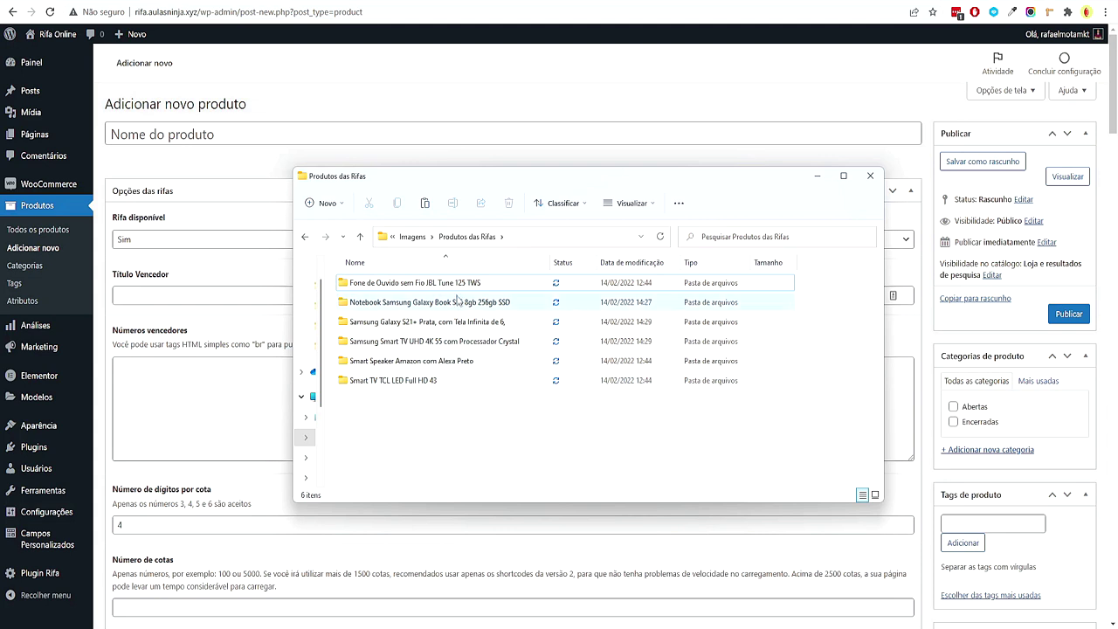
left_click_drag(429, 435, 445, 273)
left_click(493, 442)
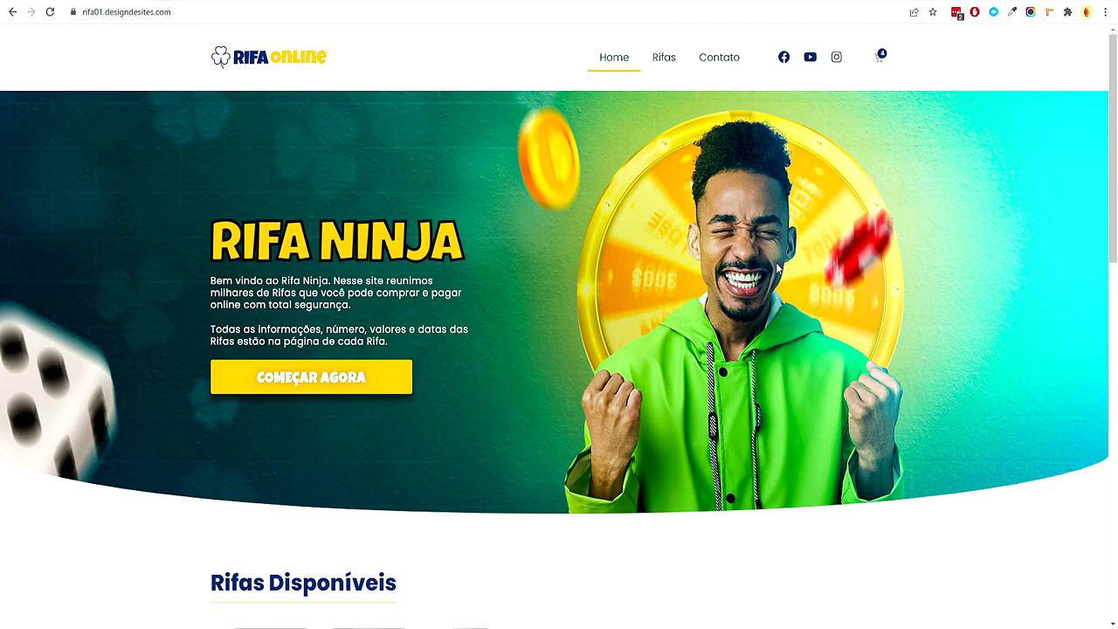
Scroll up and down the Rifa Online home page to review the raffle cards
scroll(773, 244, "down", 4)
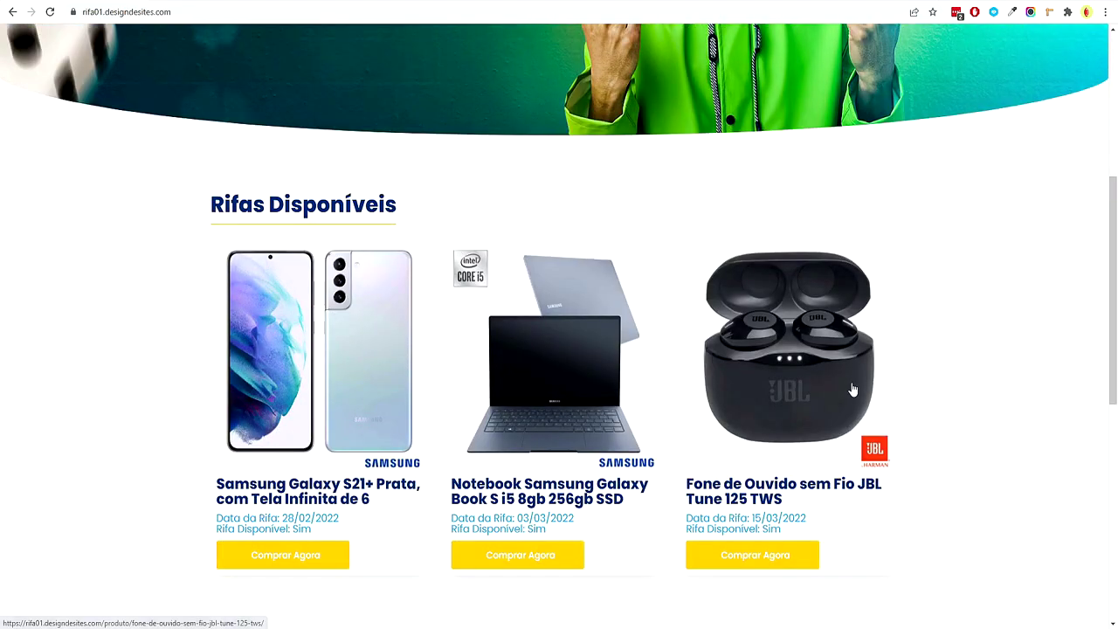
scroll(801, 371, "down", 5)
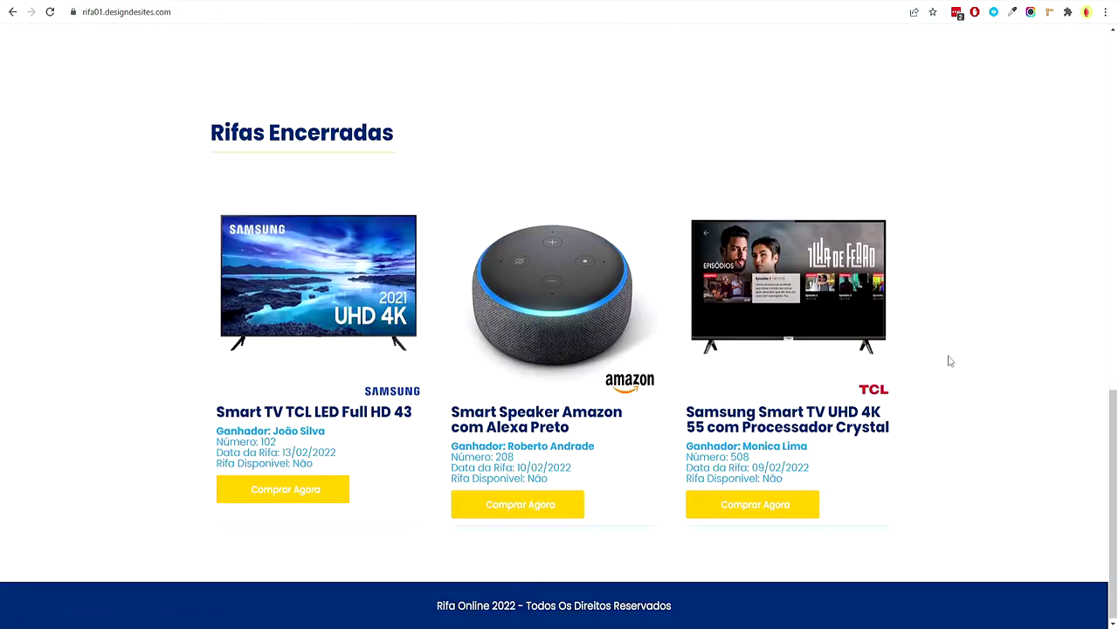
scroll(932, 260, "up", 10)
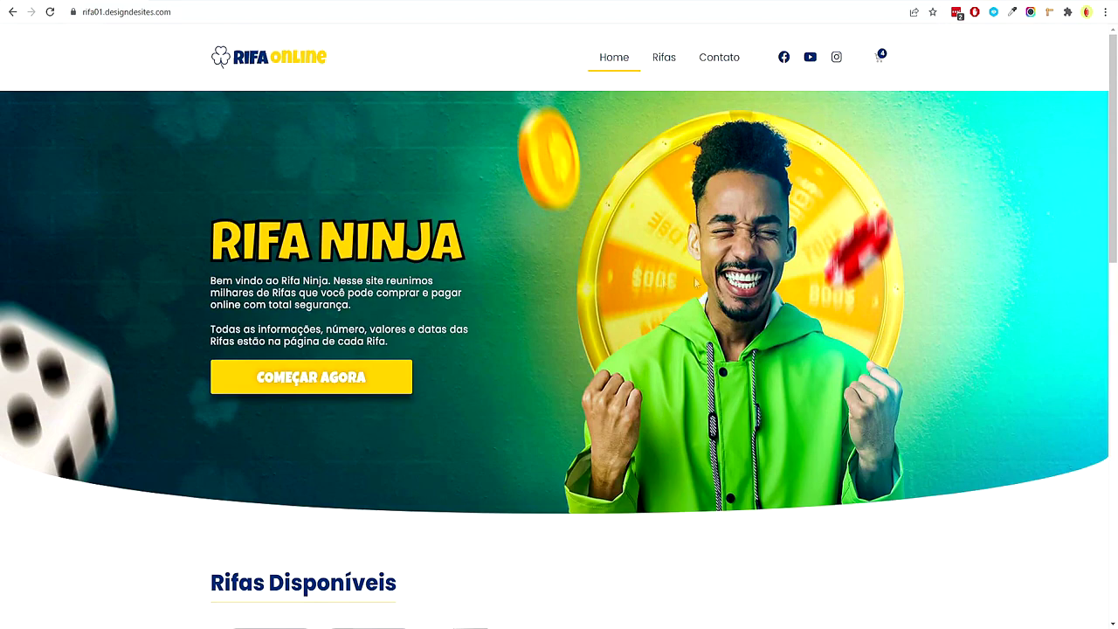
scroll(934, 257, "down", 10)
scroll(345, 141, "up", 10)
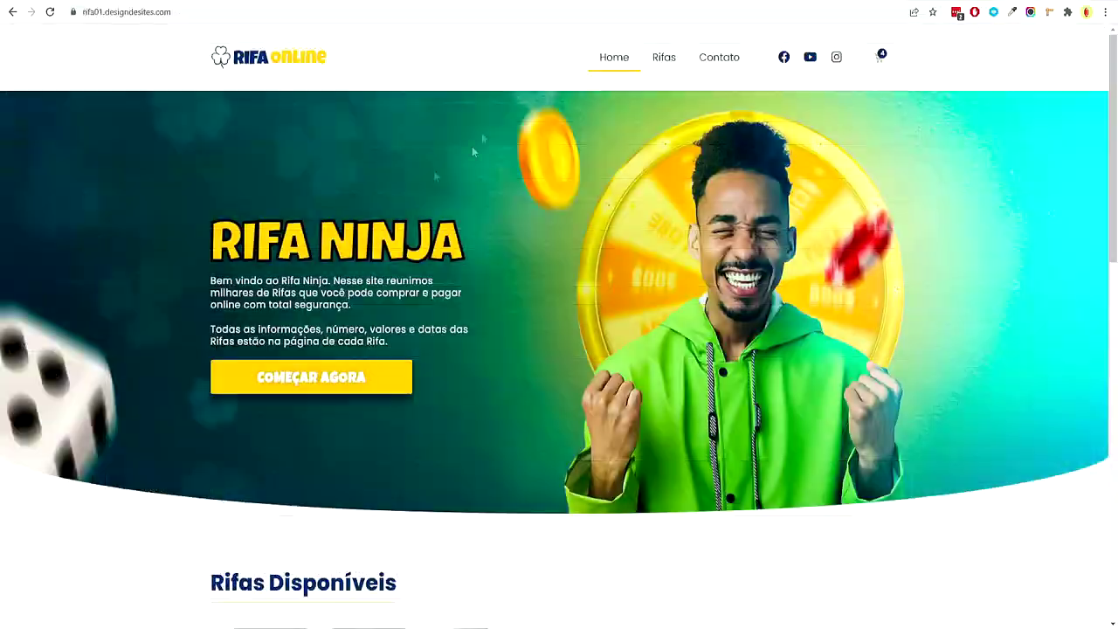
Paste 'Fone de Ouvido sem Fio JBL Tune 125 TWS' as the product name to generate its permalink
scroll(601, 225, "down", 10)
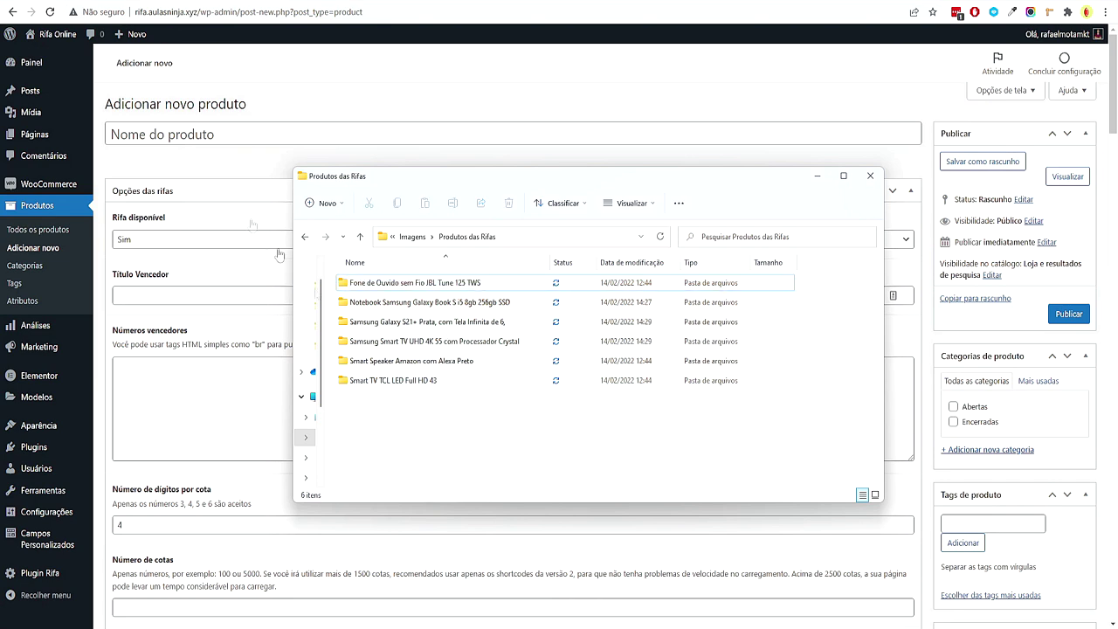
left_click(219, 131)
type("Fone de Ouvido sem Fio JBL Tune 125 TWS")
left_click_drag(367, 136, 107, 136)
left_click(218, 170)
scroll(154, 175, "down", 1)
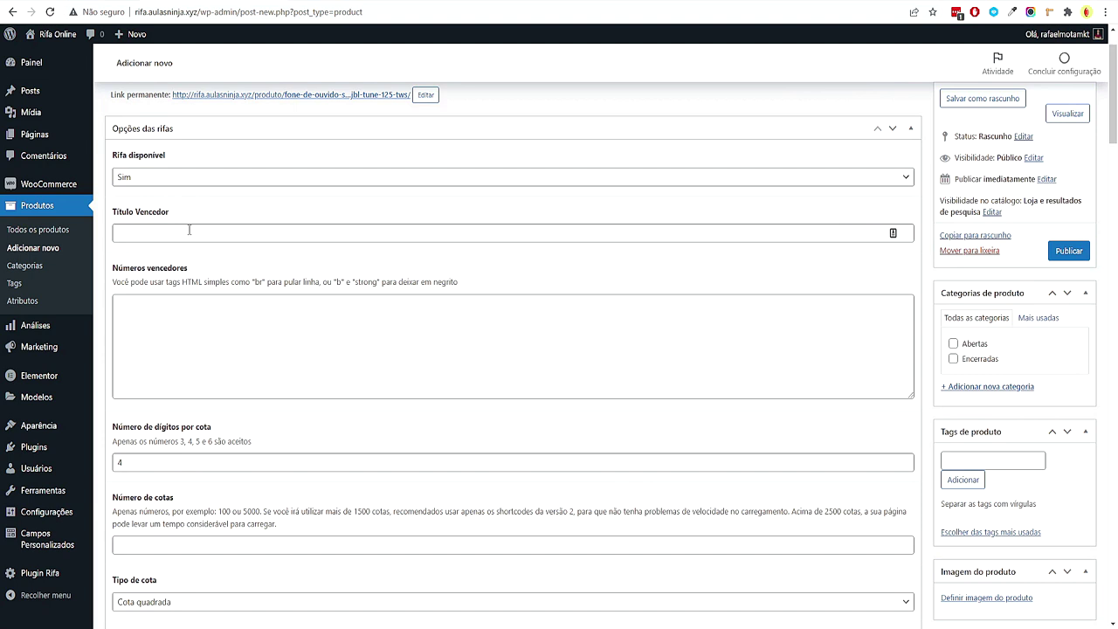
Change Número de dígitos por cota from 4 to 3
left_click(188, 230)
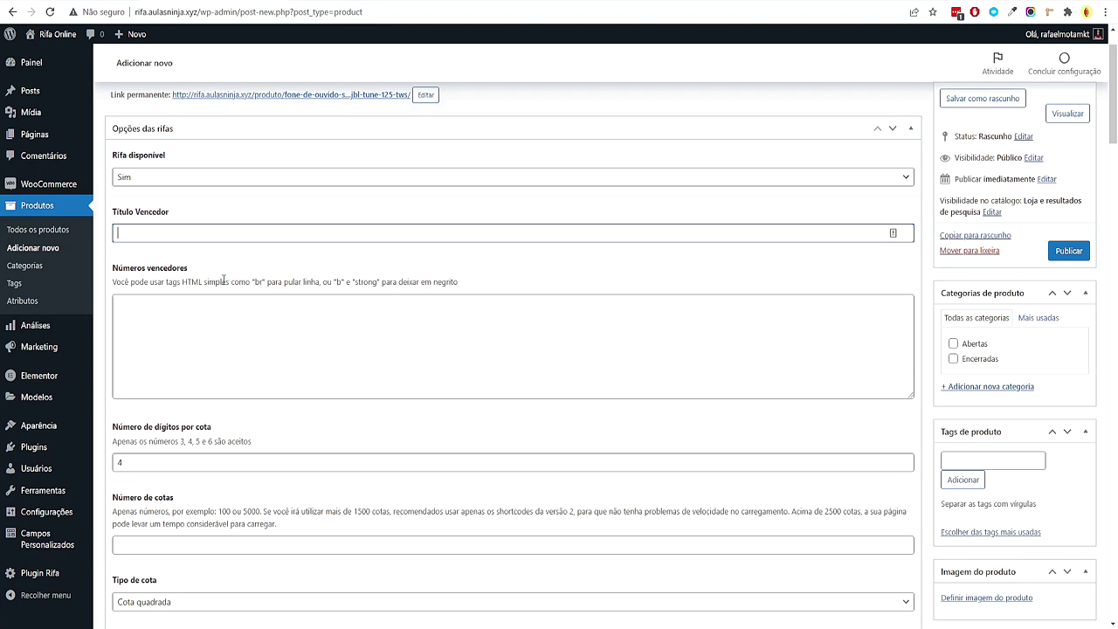
scroll(200, 307, "down", 2)
left_click(138, 341)
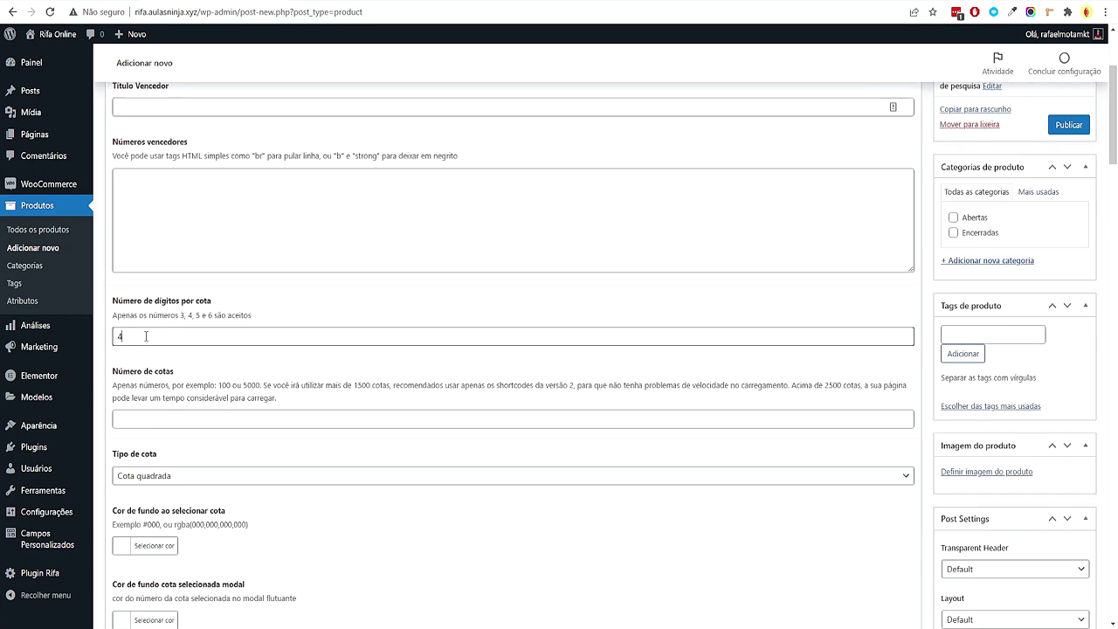
left_click_drag(164, 341, 106, 347)
left_click(150, 333)
left_click_drag(131, 336, 119, 336)
type("3")
Edit the Número de cotas value by adding zeros to the ticket count
left_click(152, 417)
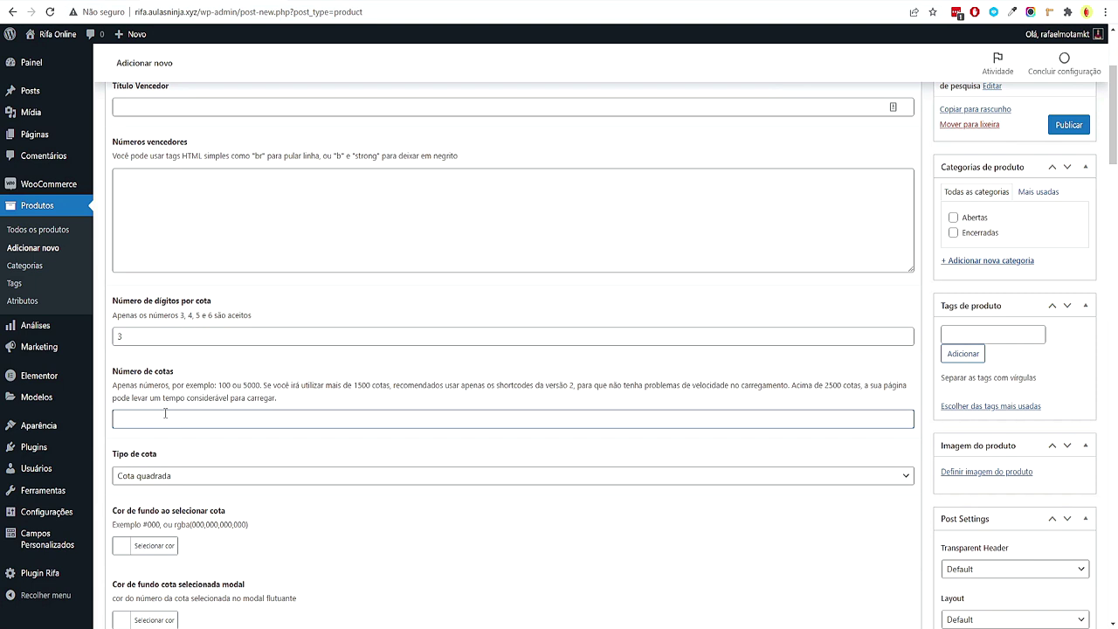
left_click_drag(127, 418, 133, 419)
double_click(130, 418)
left_click(168, 414)
triple_click(175, 416)
left_click(131, 334)
left_click(172, 416)
left_click(132, 416)
type("000 à 999")
key("End")
type("0")
Try 4 and 5 digits and 100000 tickets, finally setting Número de cotas to 100
double_click(123, 336)
type("4")
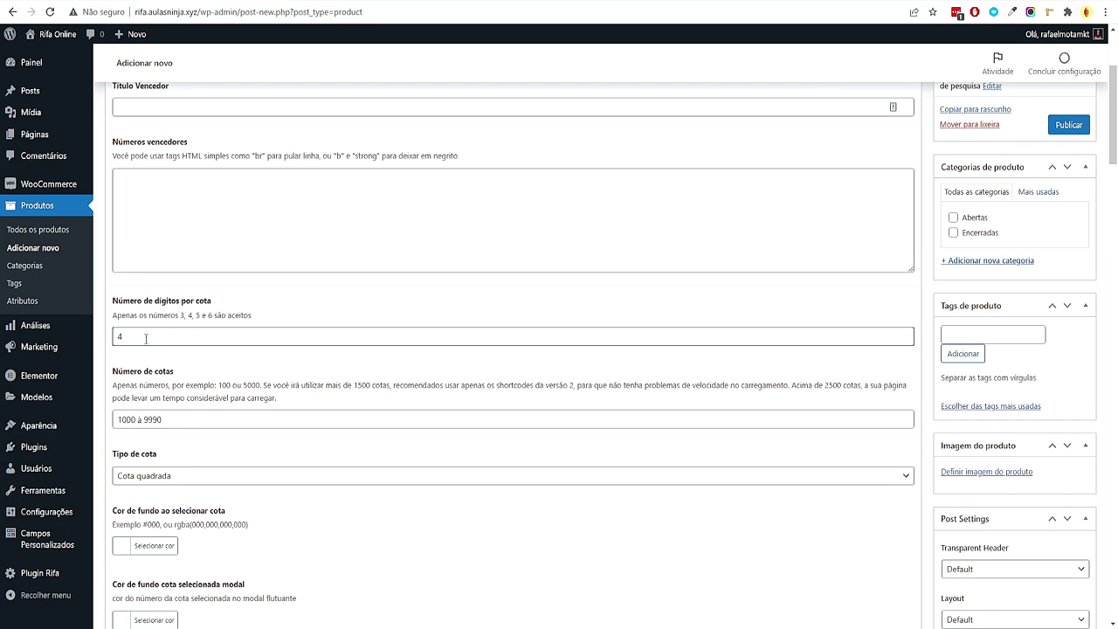
left_click_drag(147, 334, 111, 336)
type("5")
left_click(137, 419)
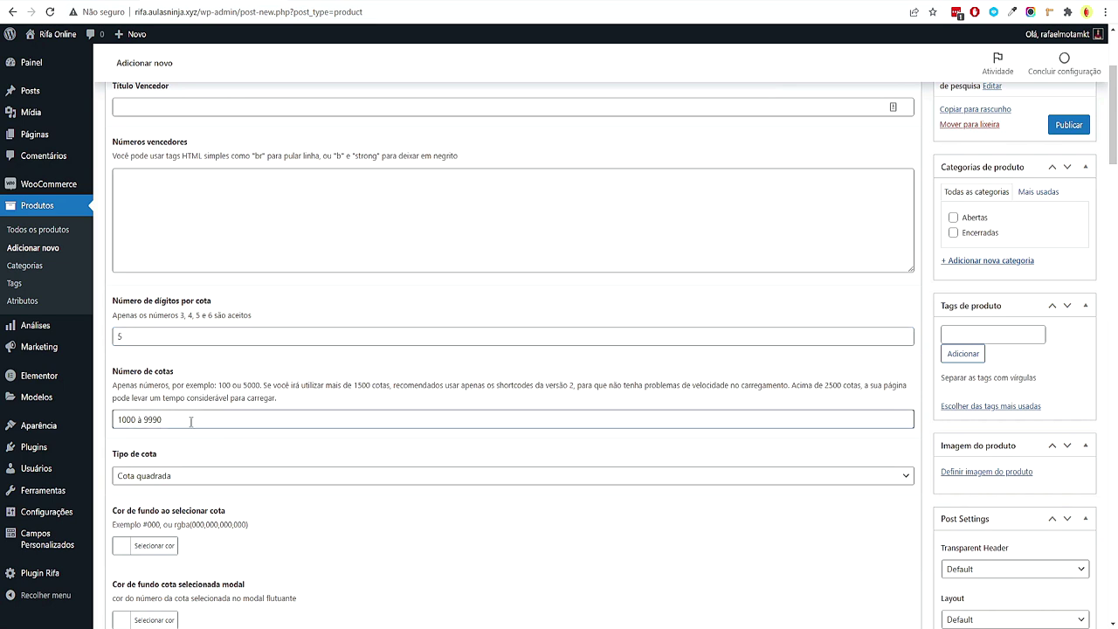
left_click_drag(176, 419, 104, 423)
type("100000")
key("shift+Tab")
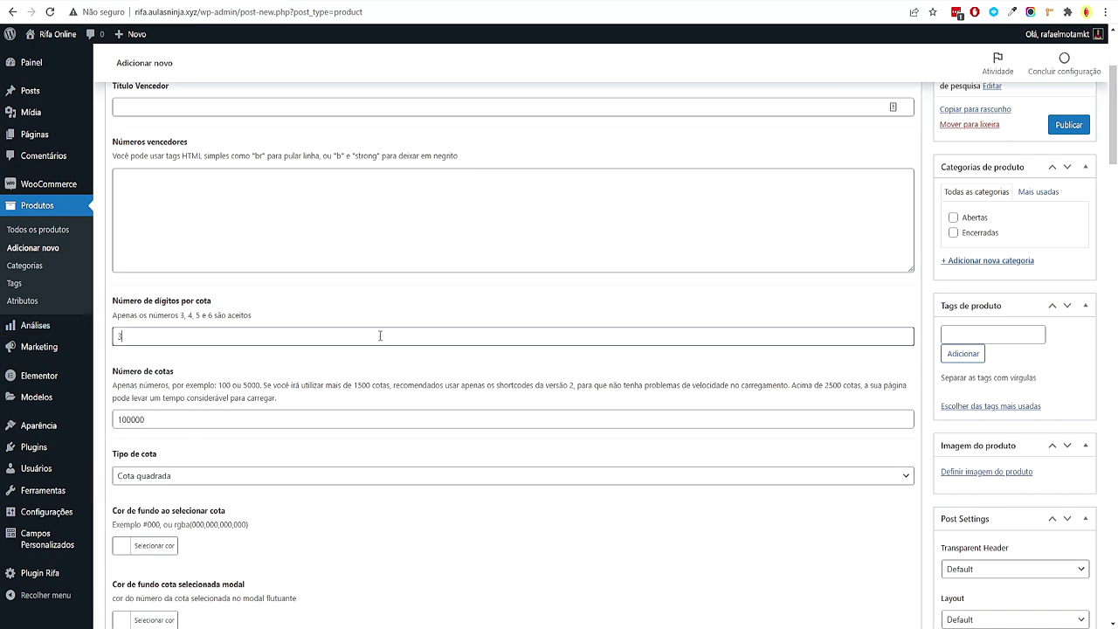
left_click_drag(240, 419, 112, 423)
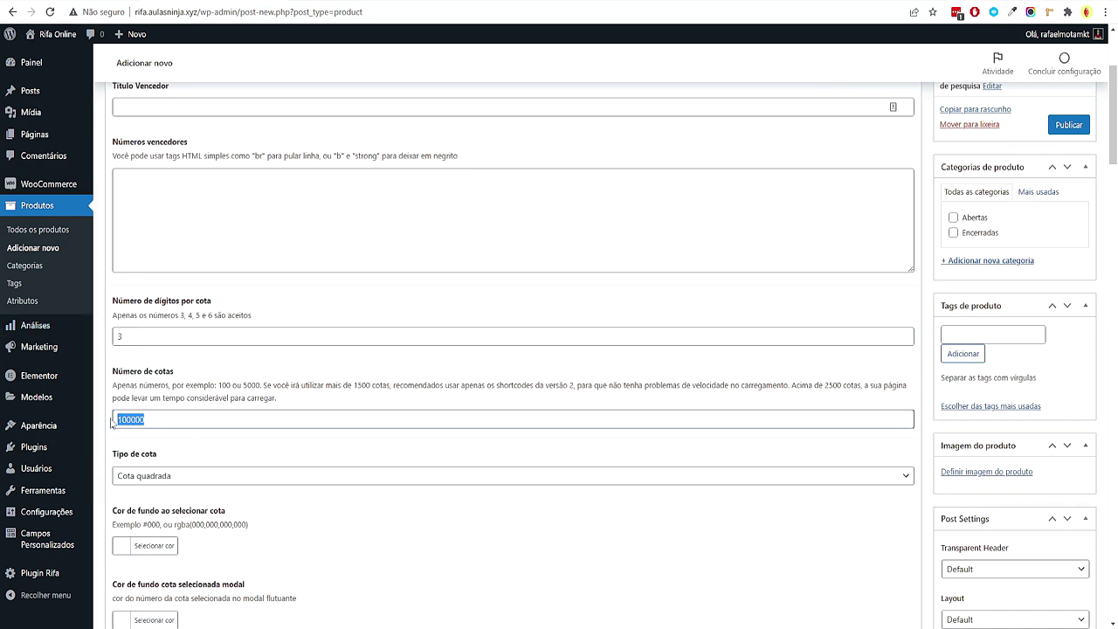
type("100")
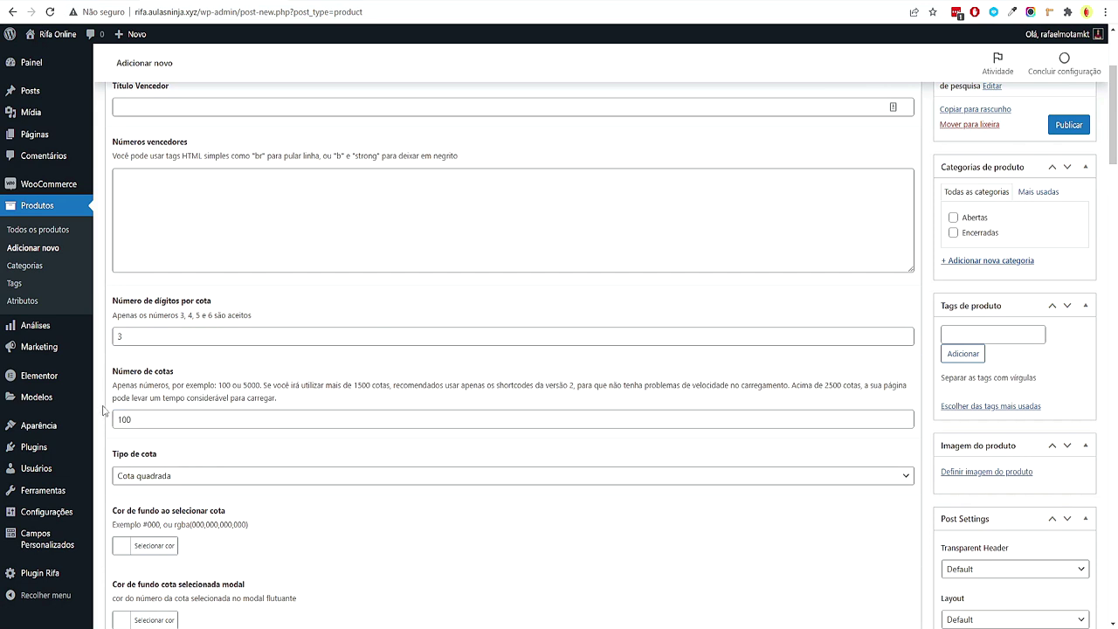
Set Tipo de cota to Cota redonda, then bring up the XMind mind map
scroll(13, 288, "down", 1)
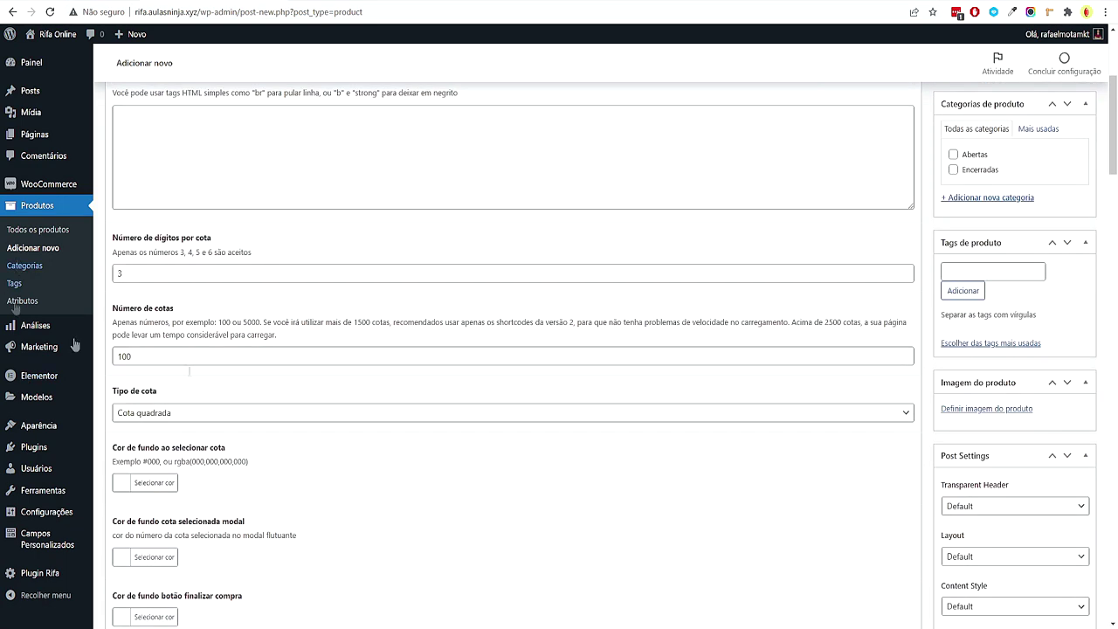
left_click(297, 418)
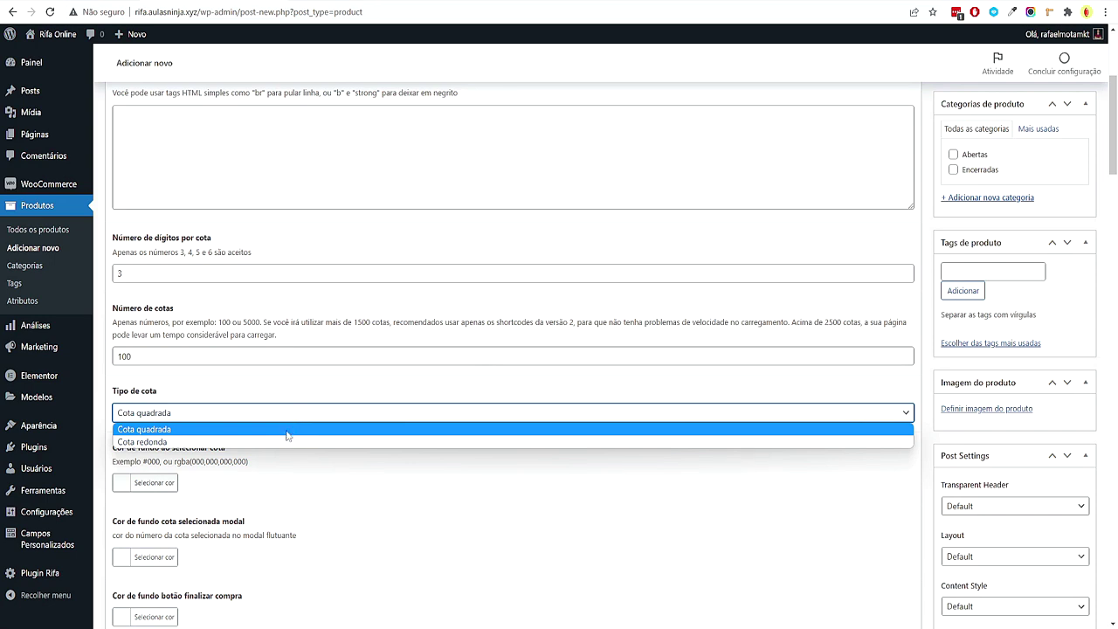
left_click(295, 442)
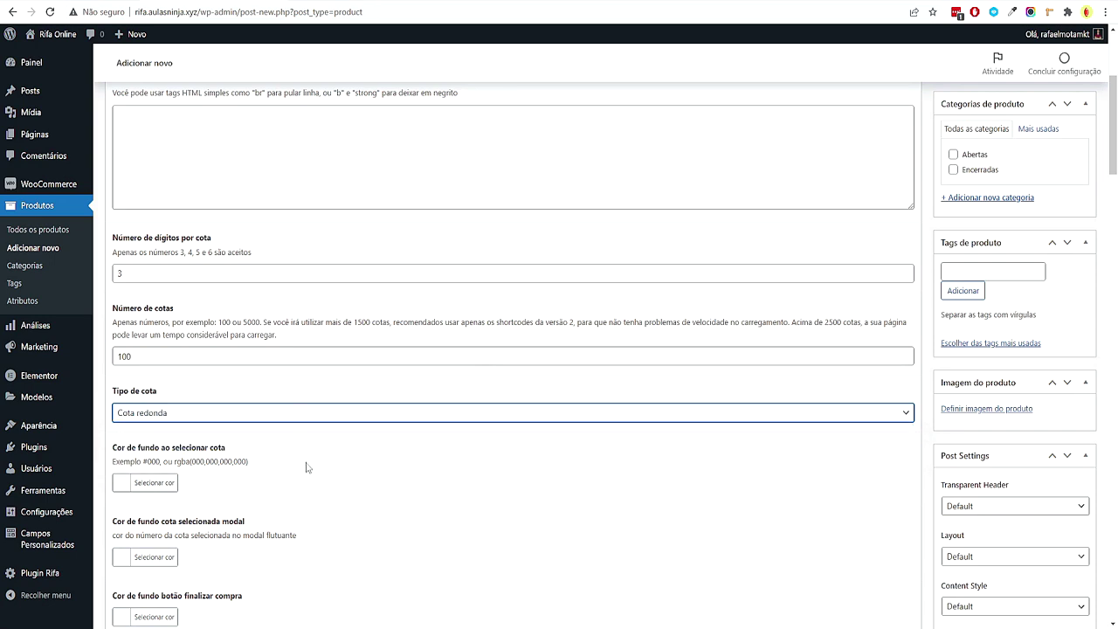
scroll(297, 472, "down", 2)
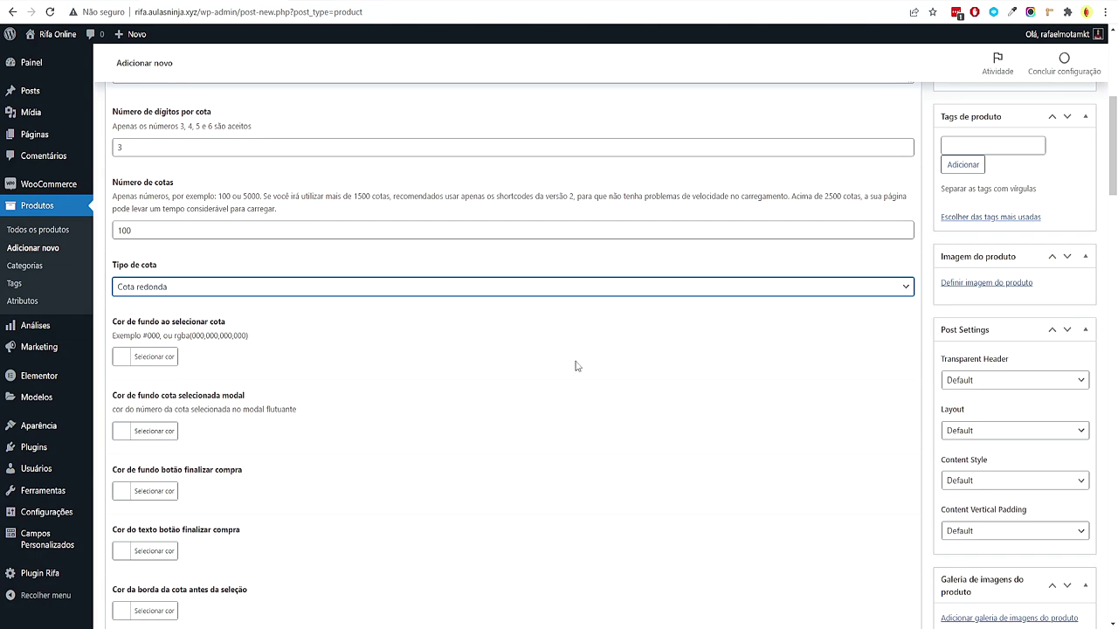
scroll(480, 359, "down", 2)
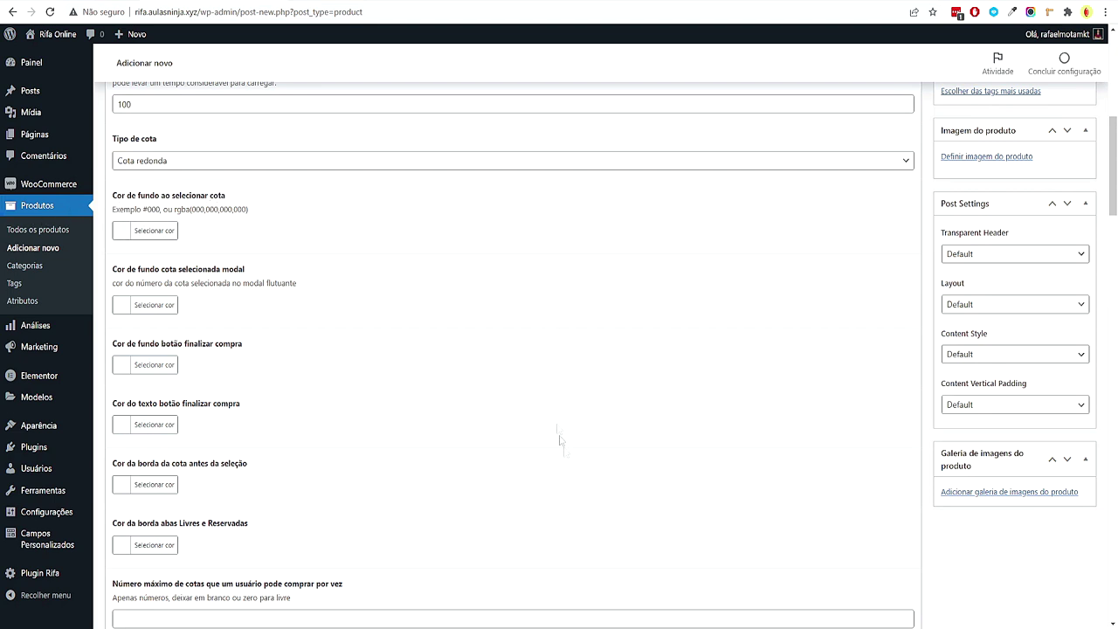
left_click(599, 624)
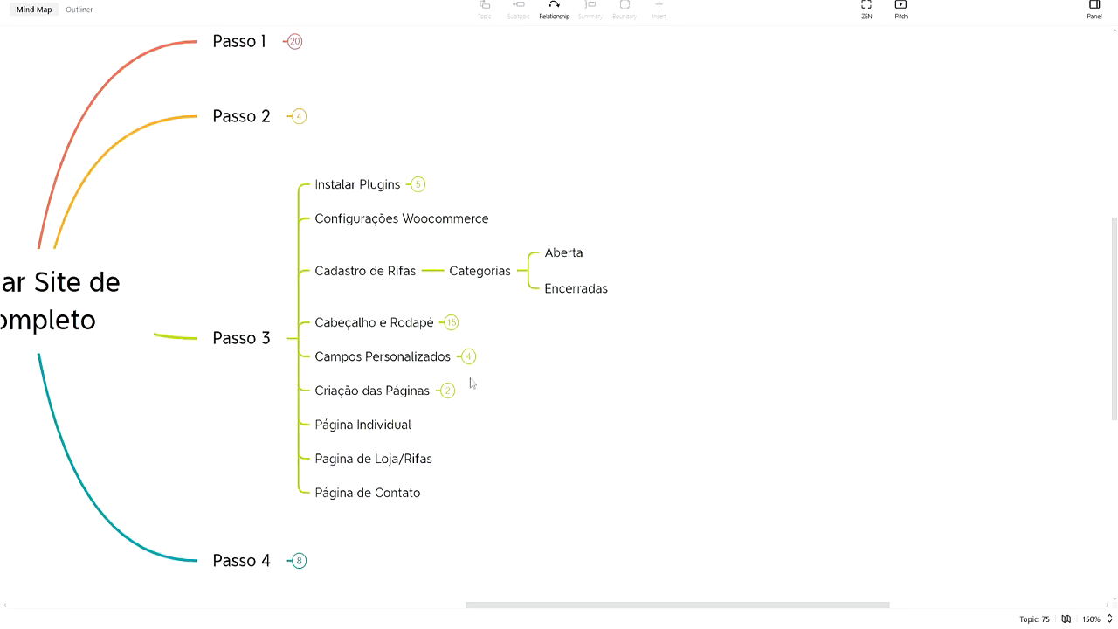
Expand Cabeçalho e Rodapé and its Cores topic to show the five colour codes
left_click_drag(499, 362, 414, 327)
left_click(368, 287)
left_click(369, 286)
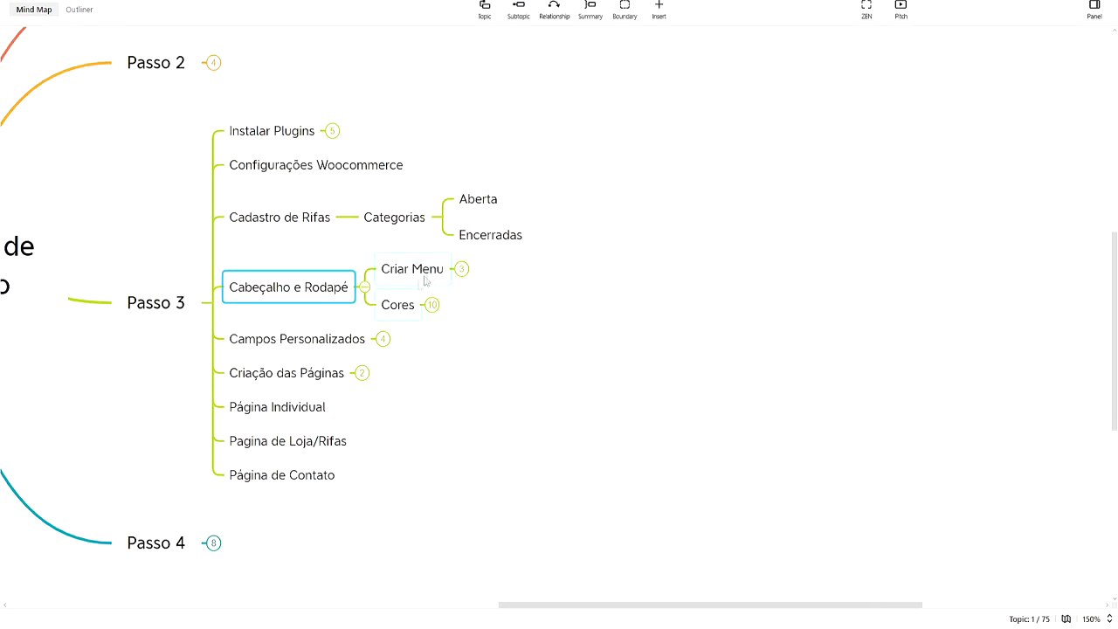
left_click(431, 305)
left_click_drag(439, 191, 460, 428)
left_click(592, 425)
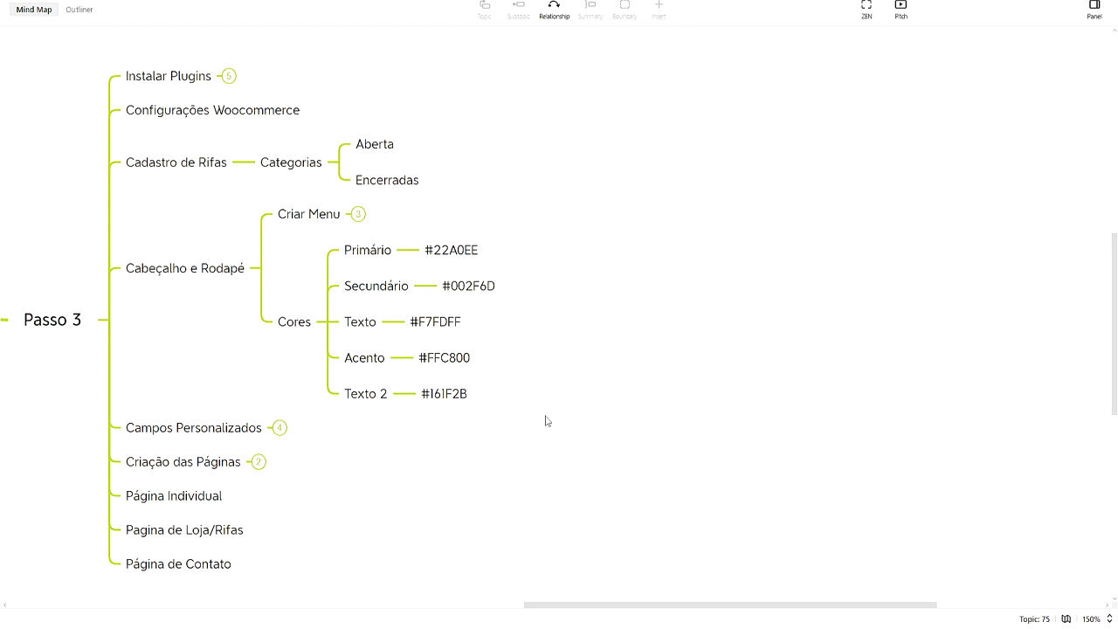
Copy the #22A0EE colour code and return to the WordPress product form
left_click(449, 253)
left_click(454, 253)
key("ctrl+a")
left_click(529, 294)
mouse_move(533, 622)
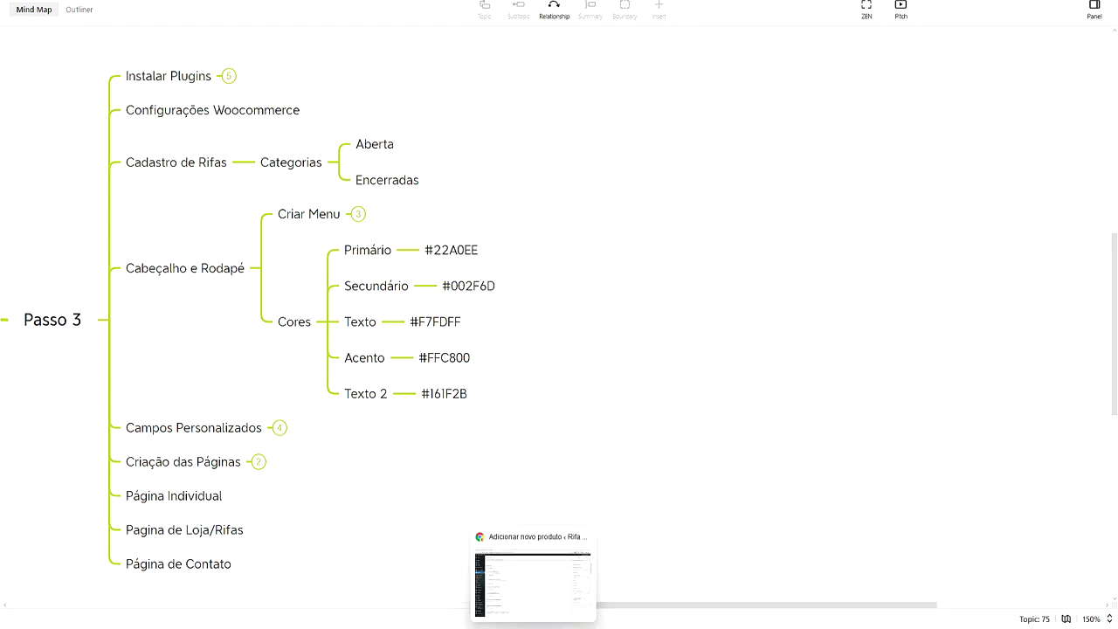
left_click(533, 577)
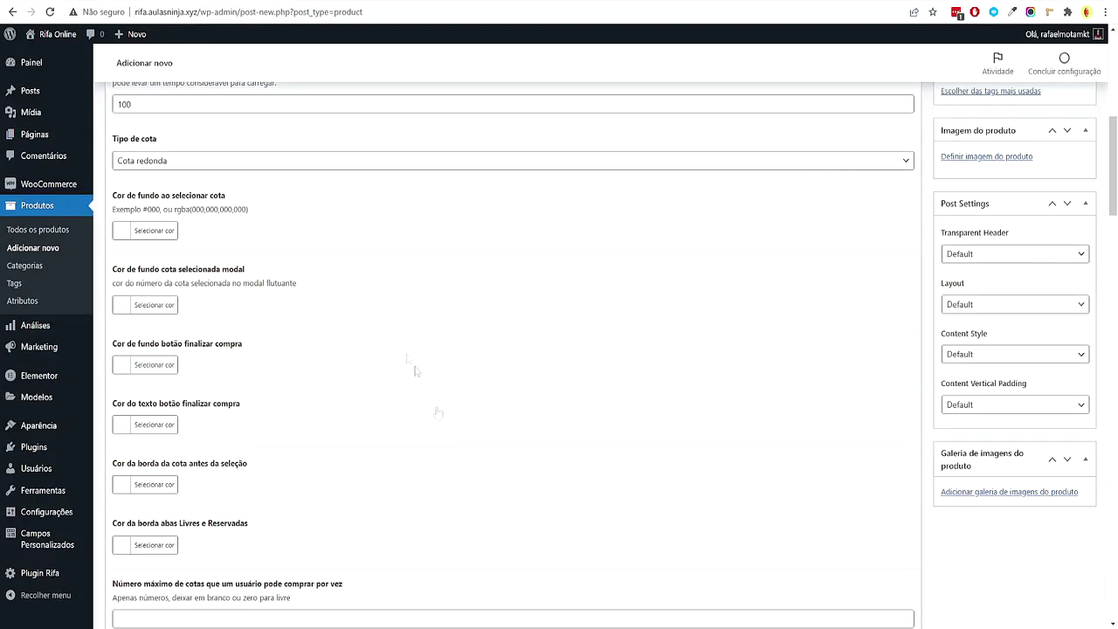
Paste #22A0EE into the Cor de fundo ao selecionar cota colour chooser
left_click(128, 230)
left_click(194, 231)
type("#22a0ee")
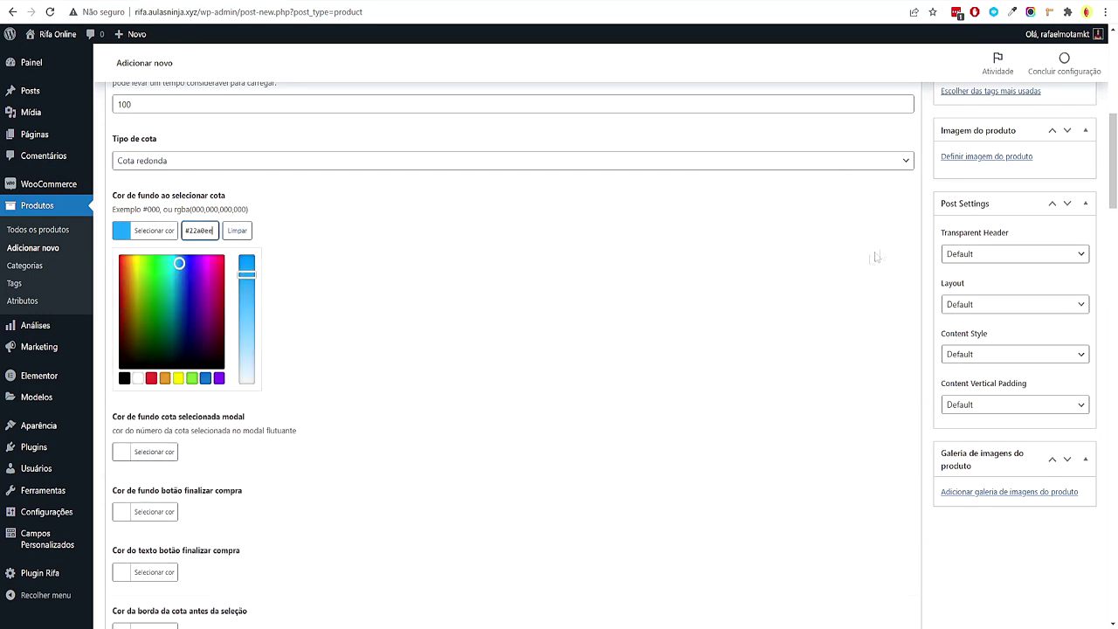
left_click(933, 251)
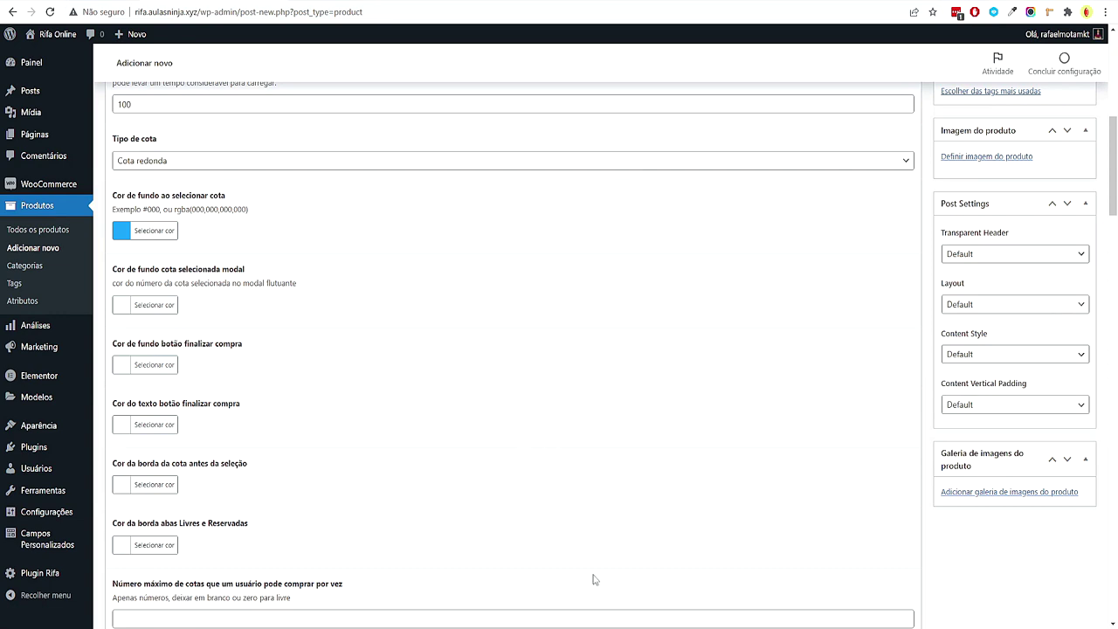
Copy #002F6D from XMind and replace the selected-ticket background colour with it
key("alt+Tab")
left_click(485, 295)
double_click(484, 296)
key("ctrl+a")
key("ctrl+c")
key("Escape")
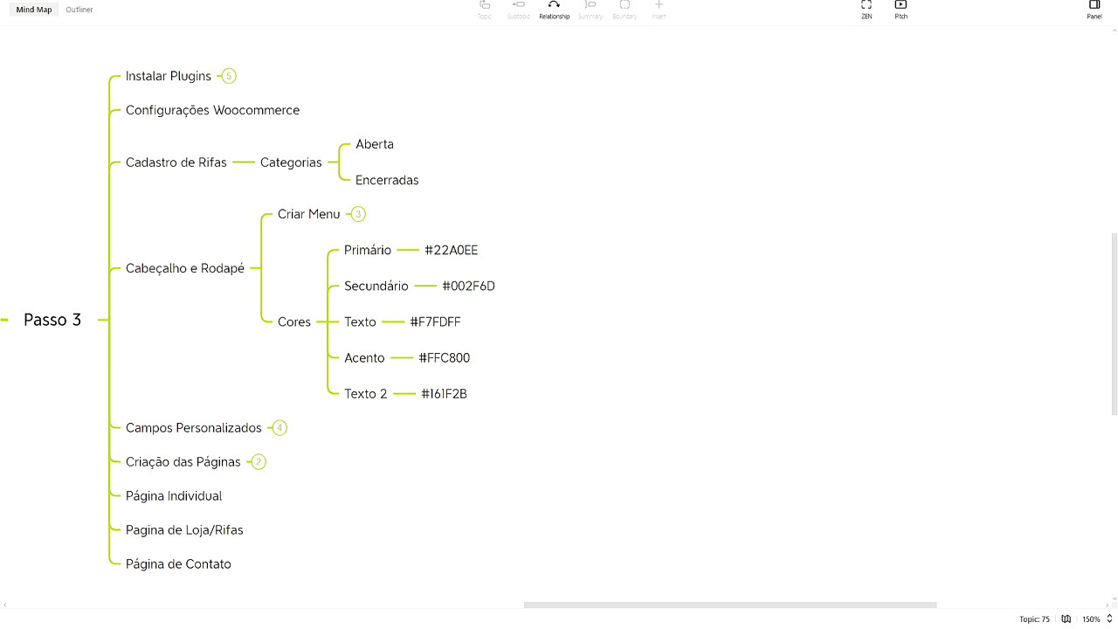
key("alt+Tab")
left_click(139, 231)
left_click(199, 231)
key("ctrl+a")
key("ctrl+v")
left_click(906, 220)
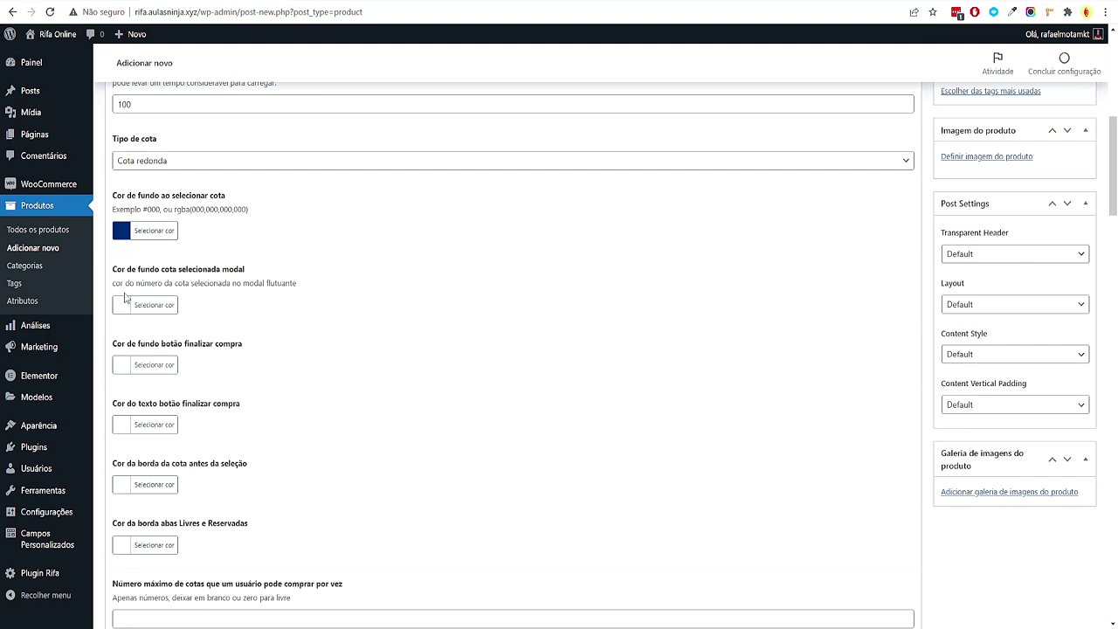
Try a colour in the modal ticket colour chooser, then close it without keeping changes
left_click_drag(135, 283, 151, 283)
left_click(129, 306)
left_click(125, 350)
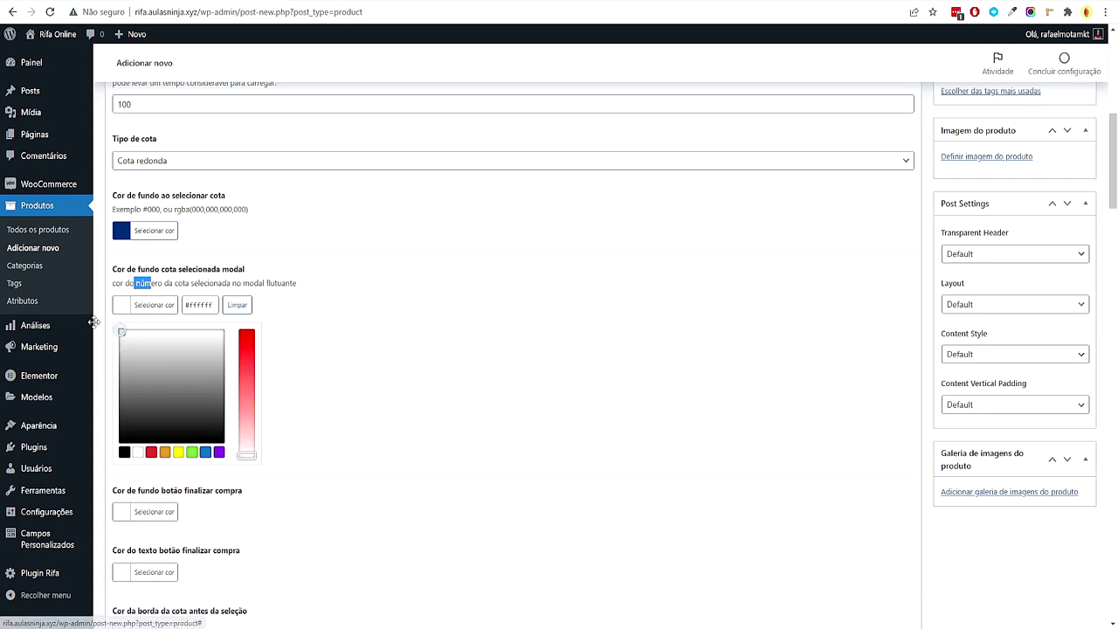
left_click(97, 325)
left_click(928, 253)
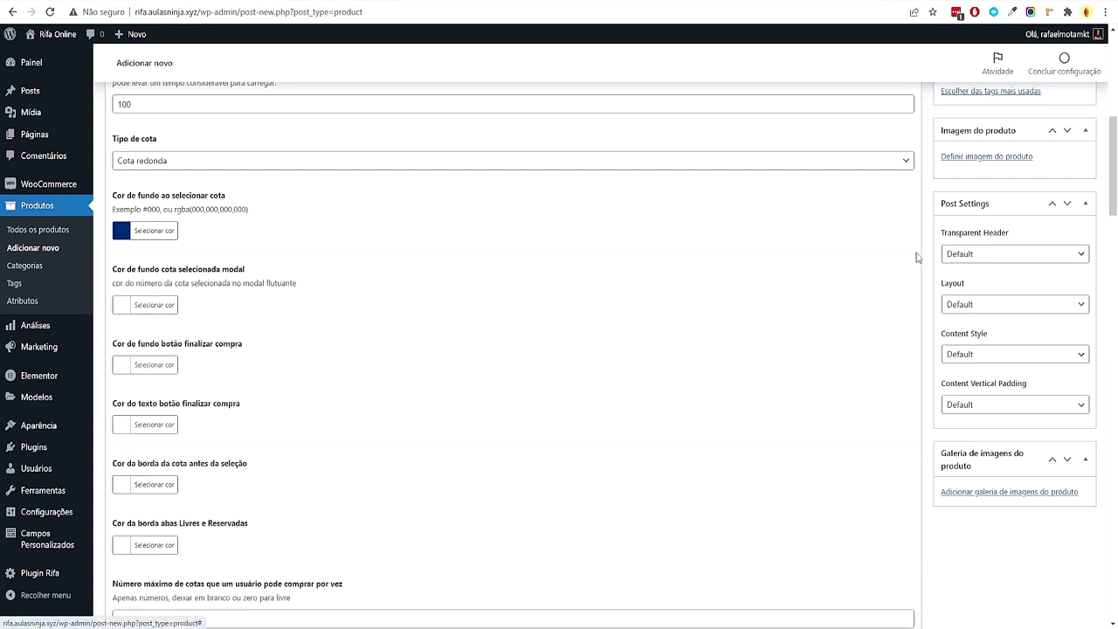
scroll(754, 346, "down", 2)
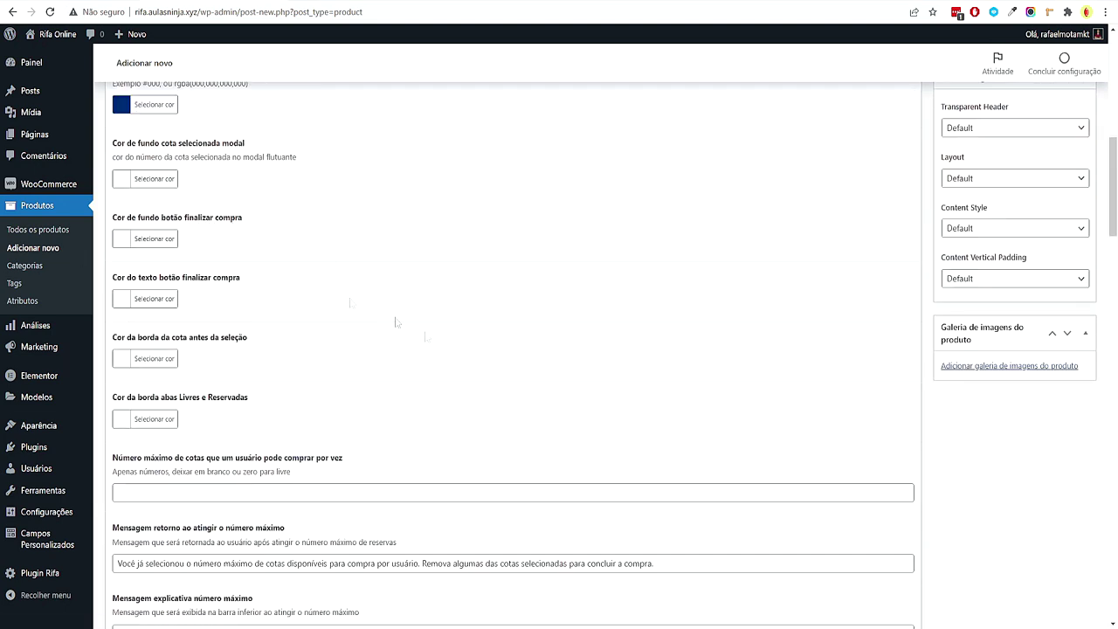
Copy the accent colour #FFC800 from the XMind site-colours map
left_click(550, 625)
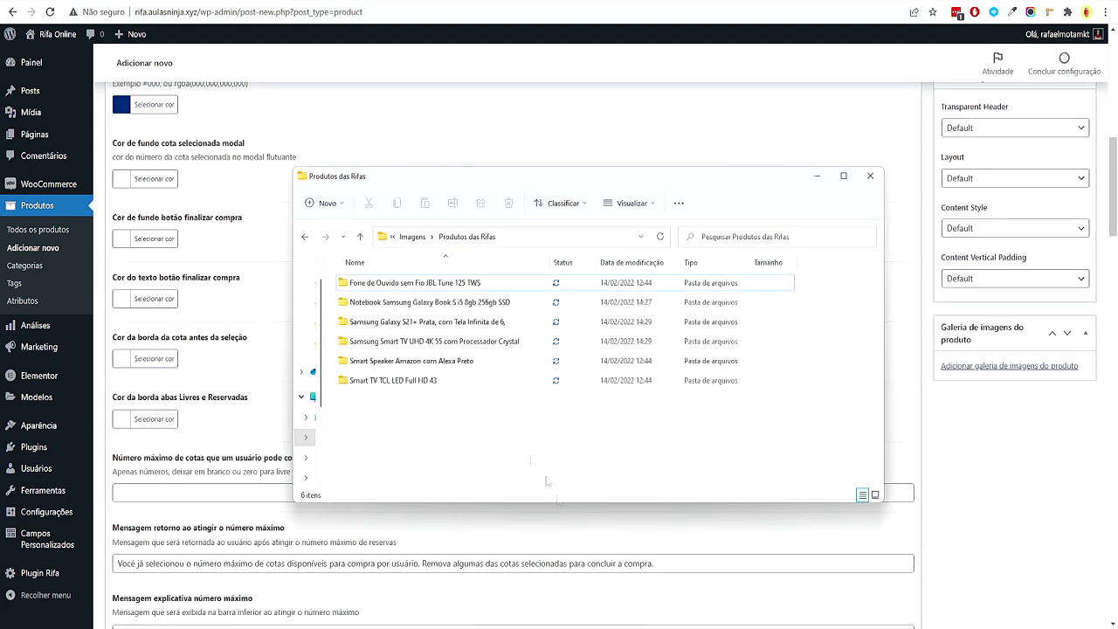
key("Up")
key("F2")
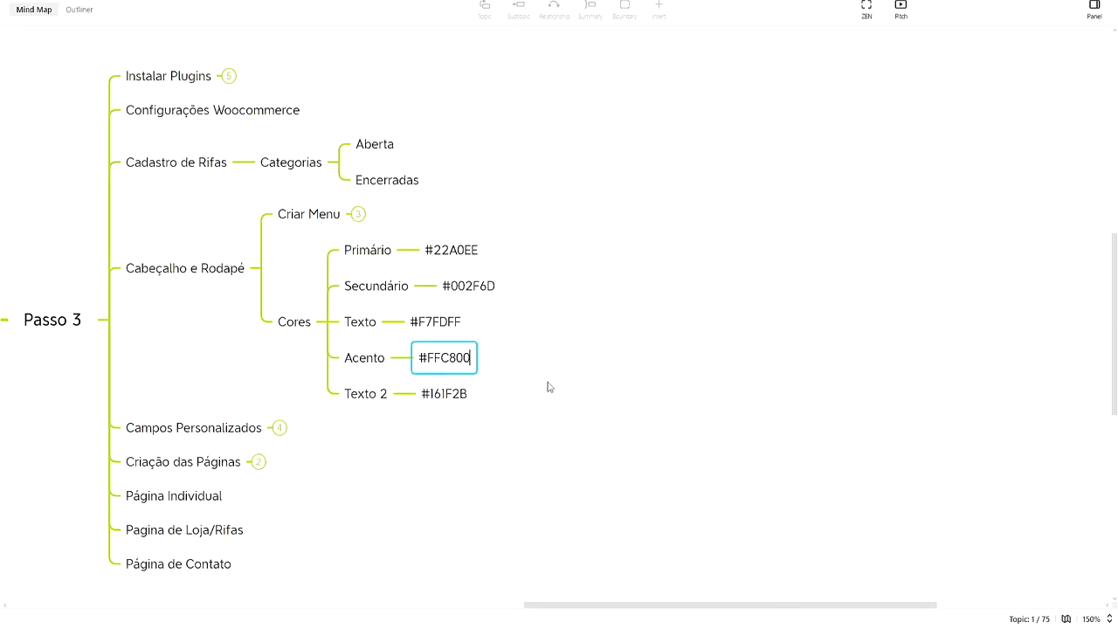
triple_click(452, 358)
left_click(1084, 79)
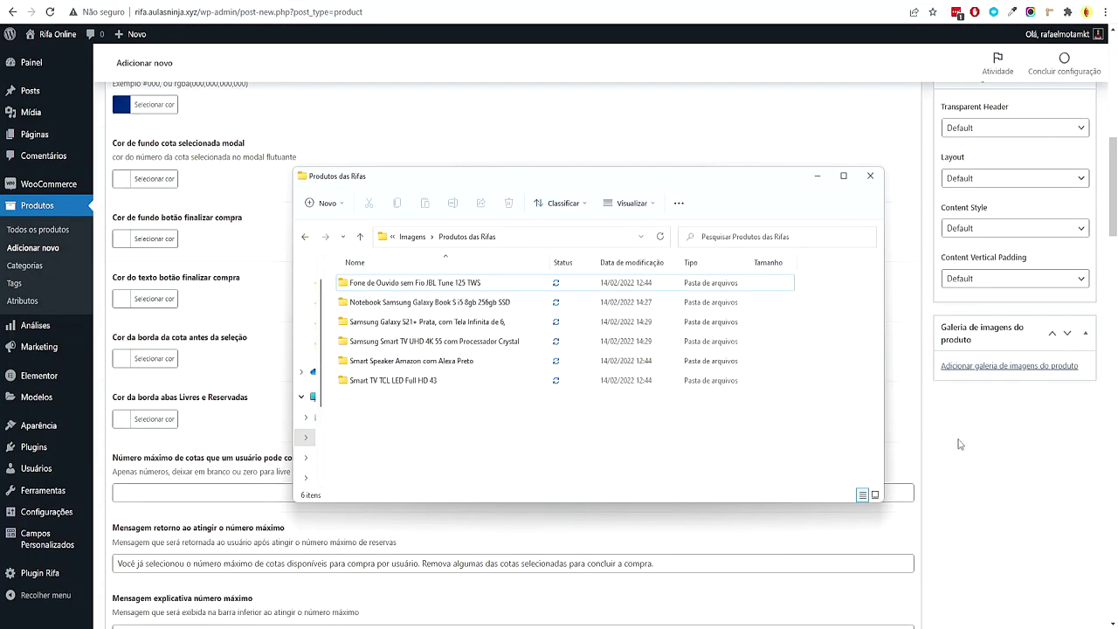
key("alt+F4")
Set the checkout button background to #FFC800 and its text colour to white
left_click(133, 239)
left_click(200, 238)
type("#ffc800")
left_click(1034, 481)
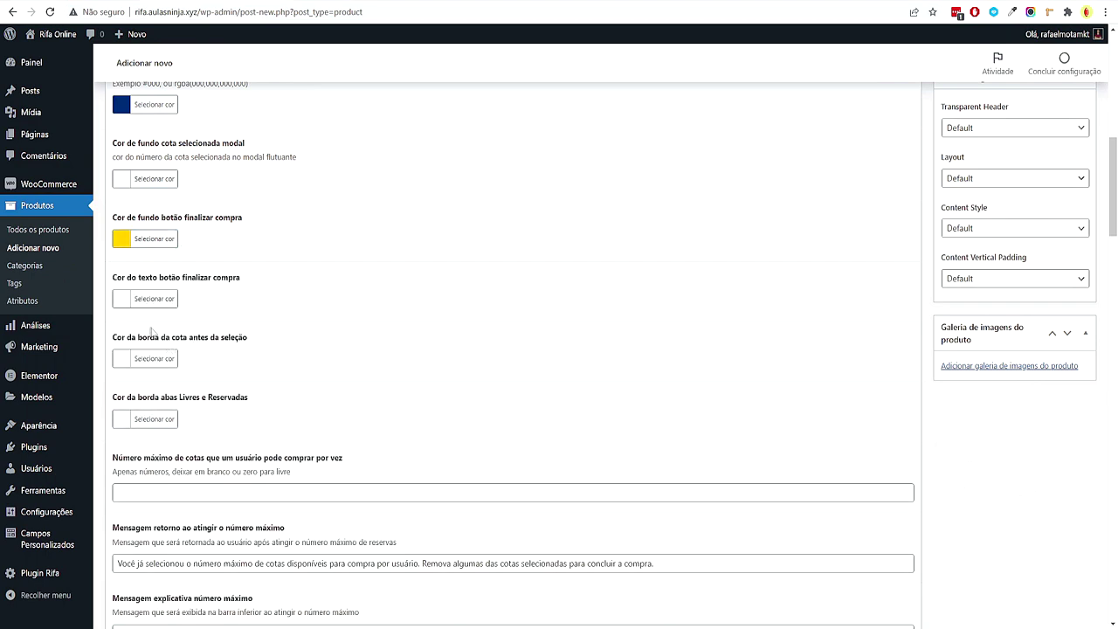
left_click(122, 298)
left_click(122, 324)
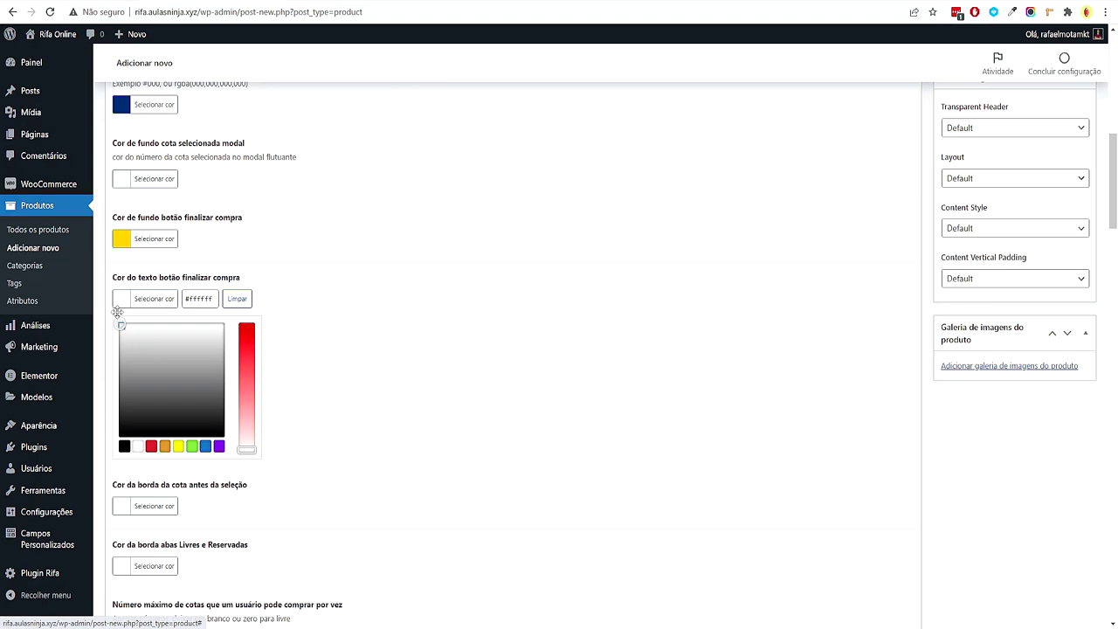
left_click(920, 407)
scroll(297, 385, "down", 1)
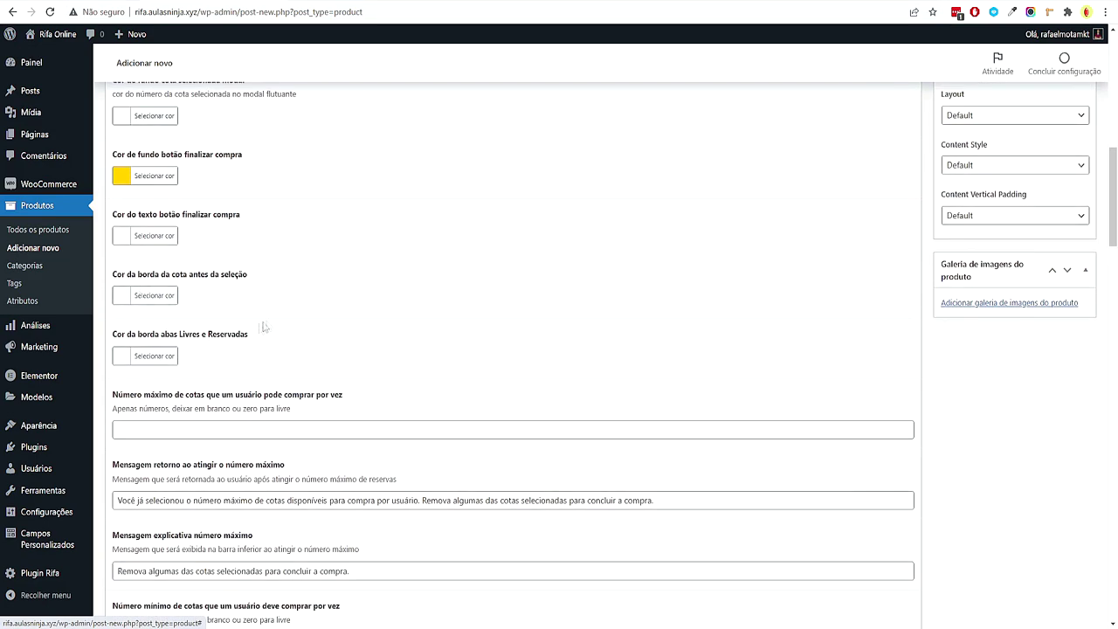
Review the maximum-quota return and explanation messages
scroll(252, 332, "down", 1)
scroll(168, 298, "down", 1)
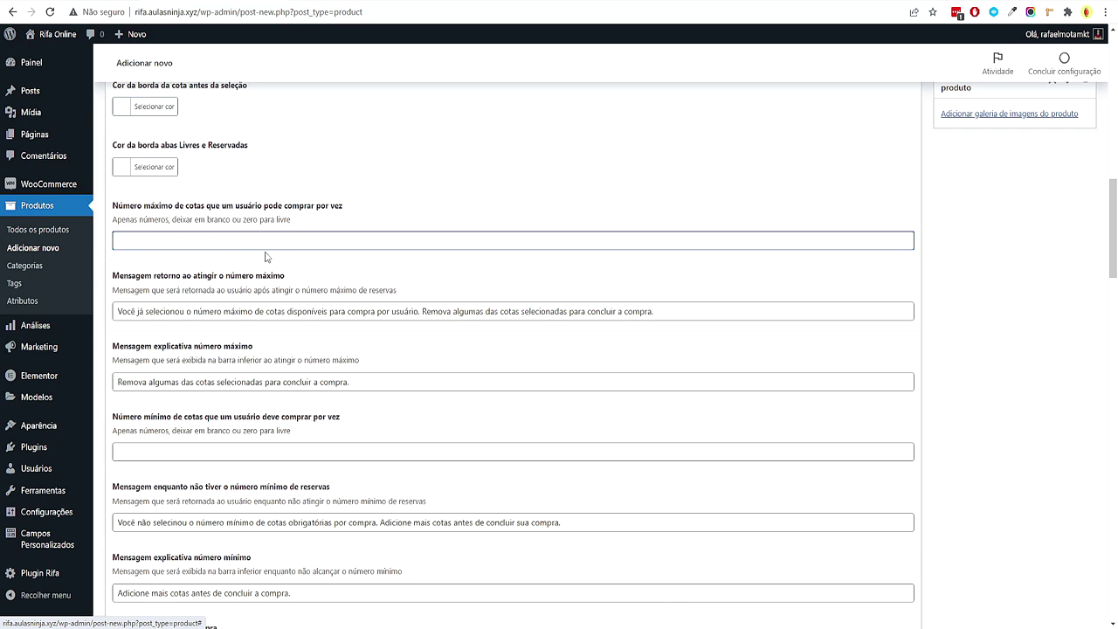
left_click_drag(117, 311, 684, 337)
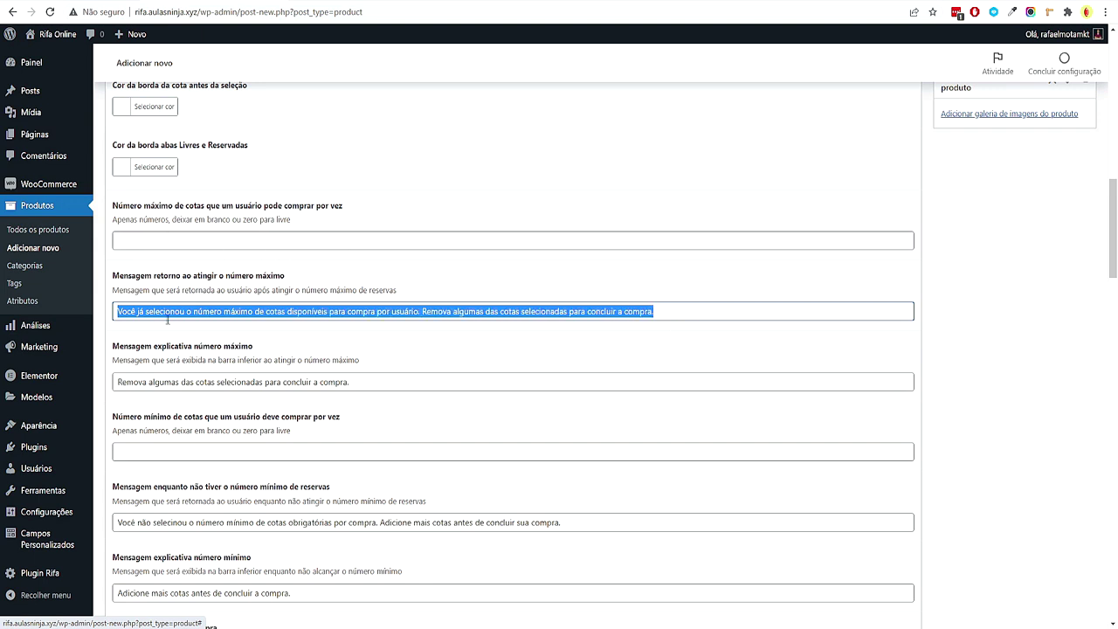
left_click_drag(127, 311, 716, 300)
scroll(664, 359, "down", 2)
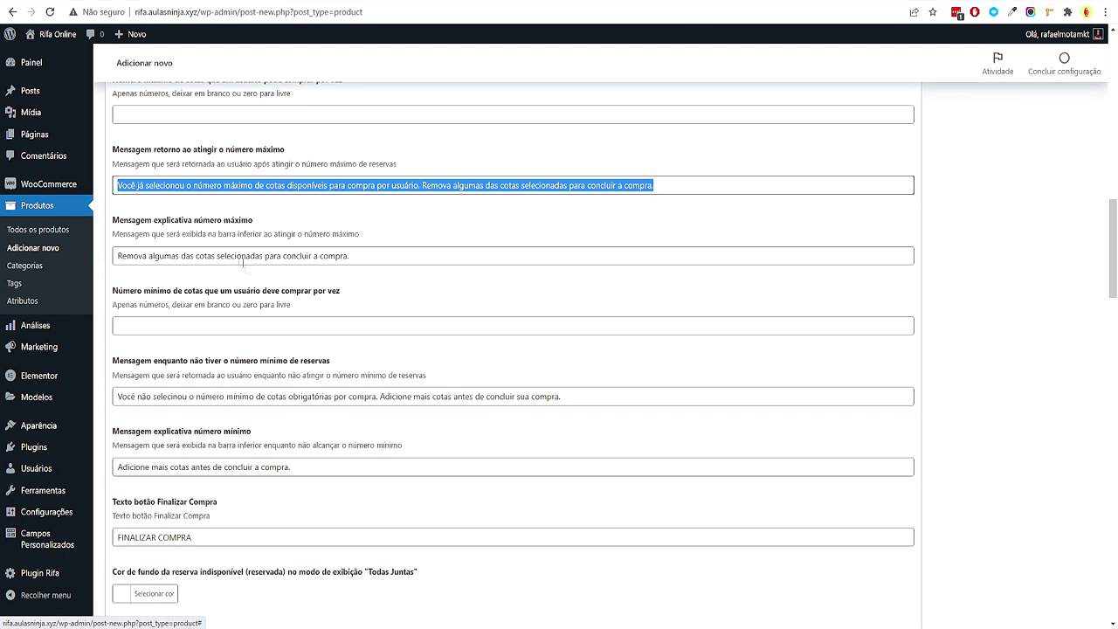
left_click_drag(147, 249, 1006, 342)
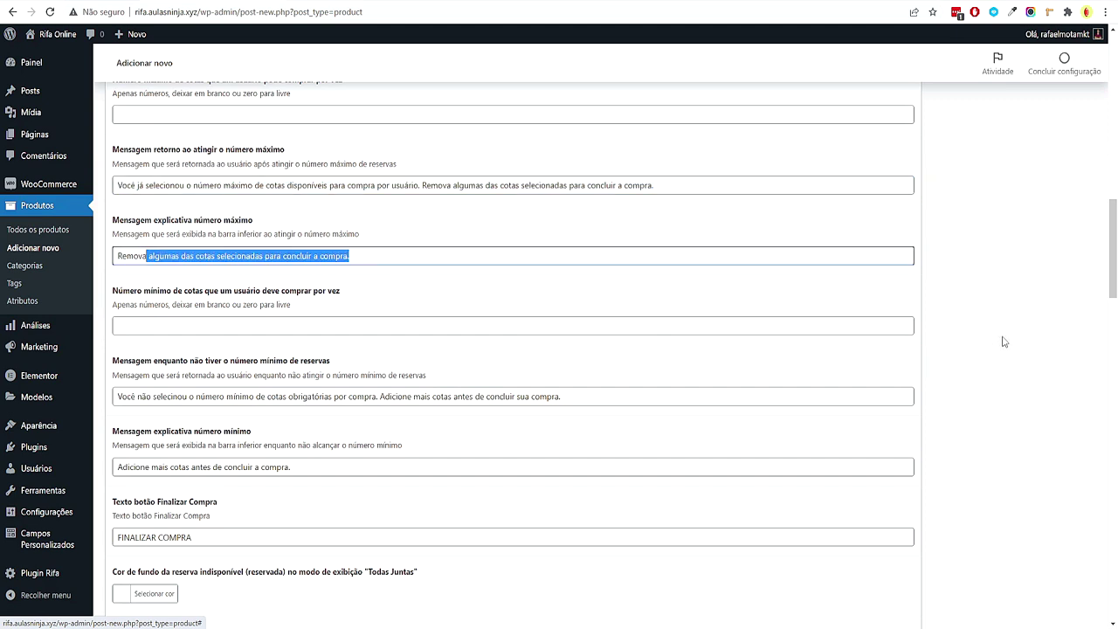
left_click(961, 339)
scroll(796, 337, "down", 1)
scroll(797, 337, "down", 2)
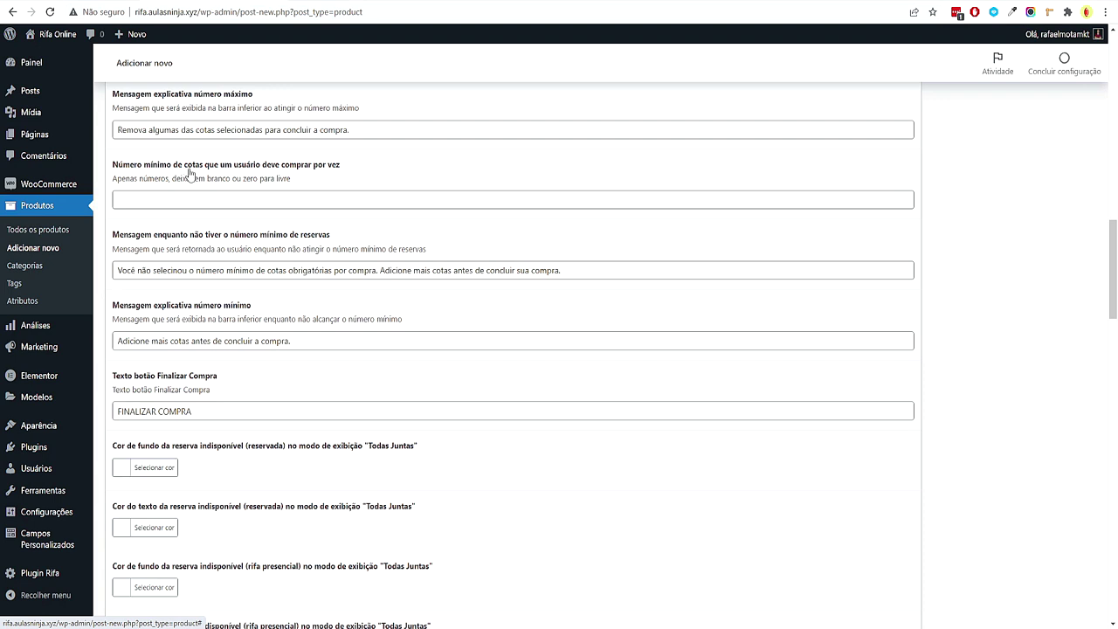
Type 10 in the minimum quotas field, then delete it to leave it empty
left_click(190, 200)
type("10")
left_click_drag(131, 200, 105, 204)
key("BackSpace")
left_click(945, 241)
Correct the spelling of 'selecionou' in the below-minimum reservations message
scroll(1038, 249, "down", 1)
left_click(172, 212)
right_click(166, 210)
left_click(190, 224)
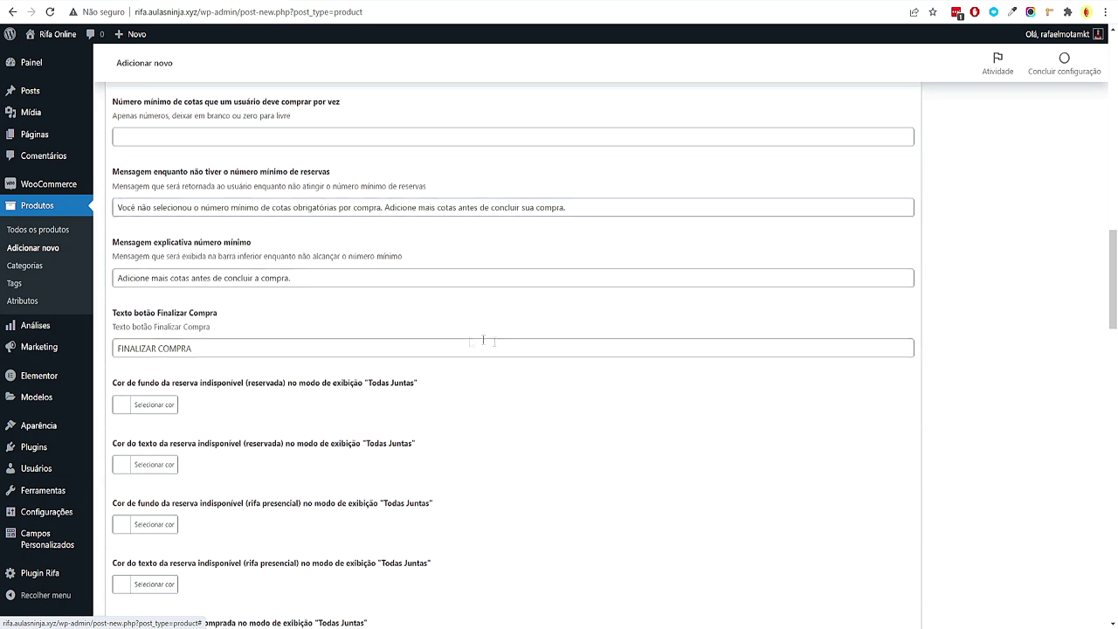
scroll(512, 342, "up", 1)
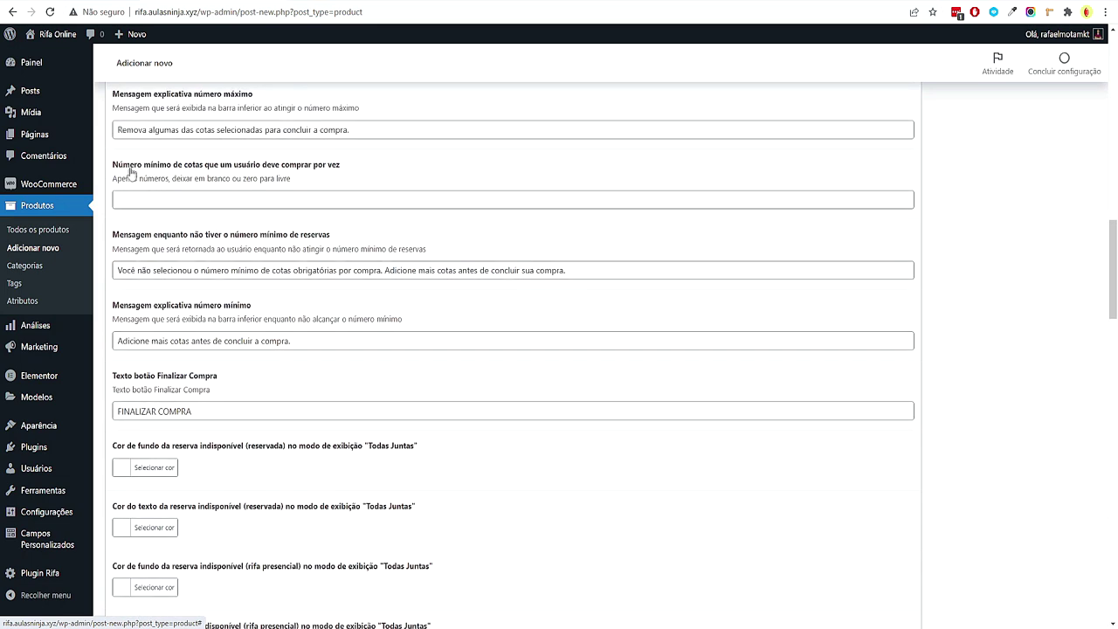
Review the remaining field descriptions and the FINALIZAR COMPRA checkout button text
left_click_drag(166, 249, 200, 249)
left_click_drag(167, 318, 194, 319)
left_click(969, 336)
scroll(974, 332, "down", 2)
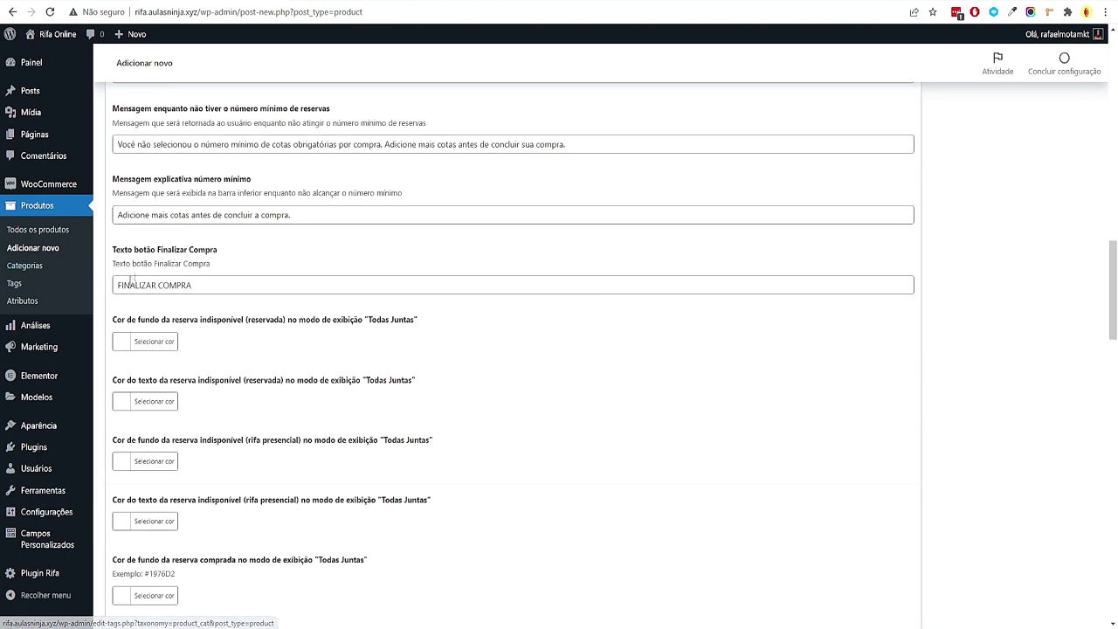
left_click_drag(194, 285, 102, 286)
left_click(603, 278)
left_click(1016, 306)
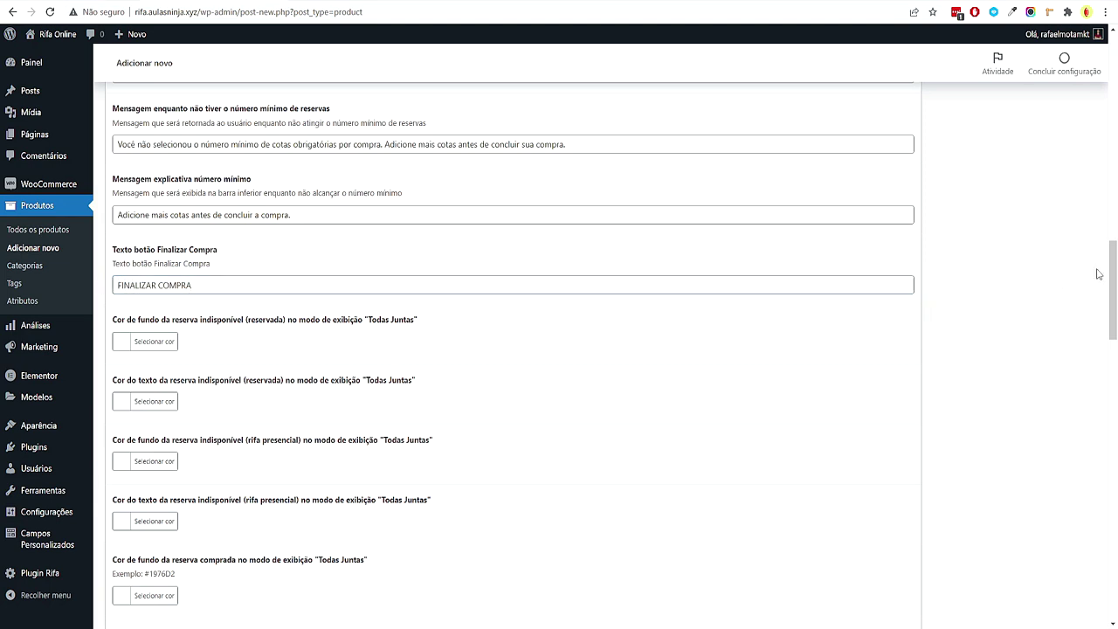
scroll(1078, 278, "down", 3)
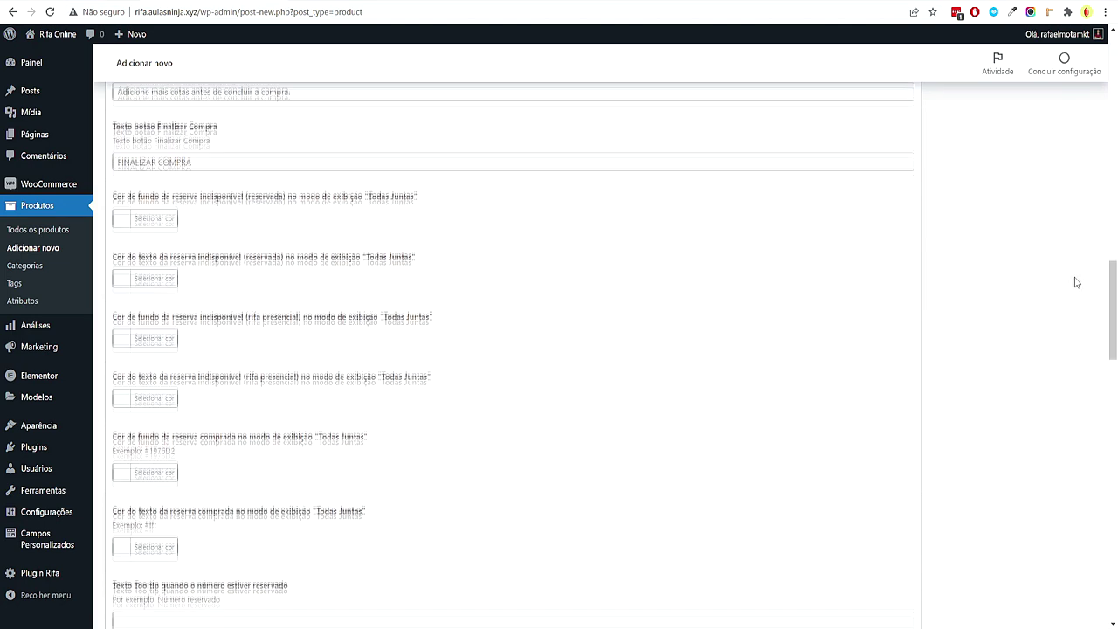
scroll(201, 292, "up", 2)
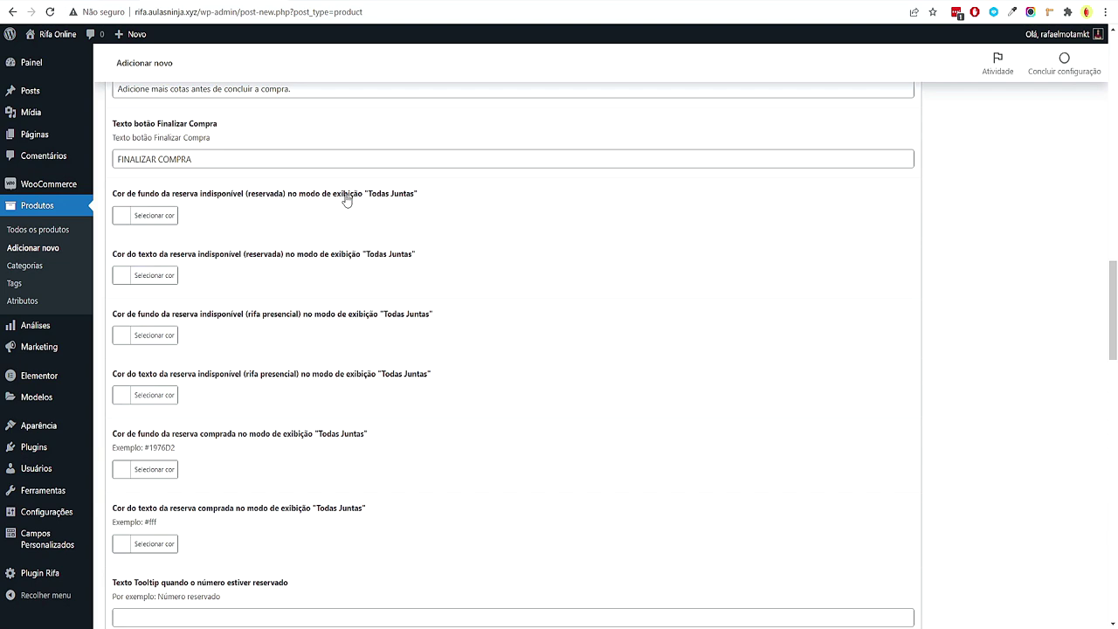
scroll(346, 200, "down", 1)
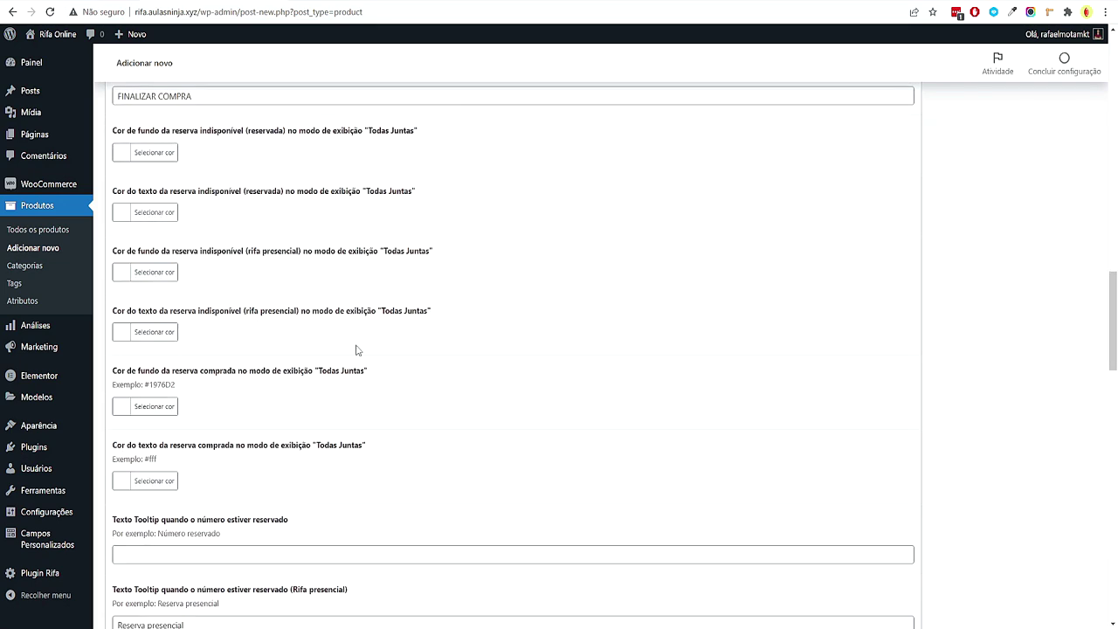
scroll(356, 351, "down", 2)
scroll(357, 351, "down", 1)
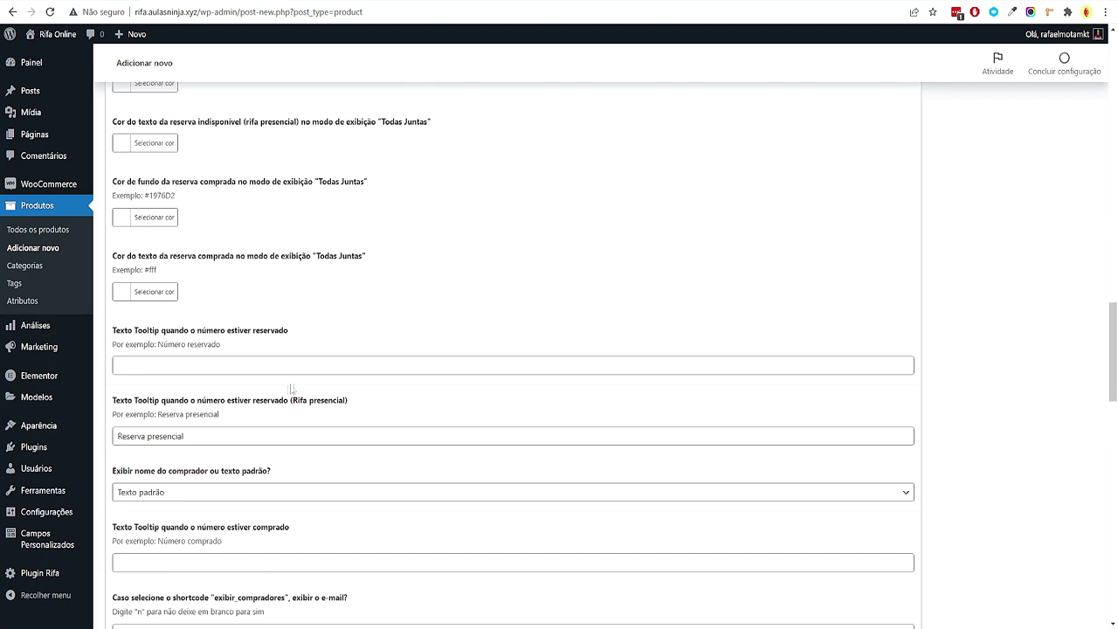
Copy the example hint 'Número reservado' into the reserved-number tooltip field
left_click_drag(221, 344, 253, 344)
key("ctrl+c")
left_click(218, 365)
key("ctrl+v")
left_click(933, 378)
Keep Texto padrão for 'Exibir nome do comprador' instead of showing buyer names
scroll(170, 319, "down", 2)
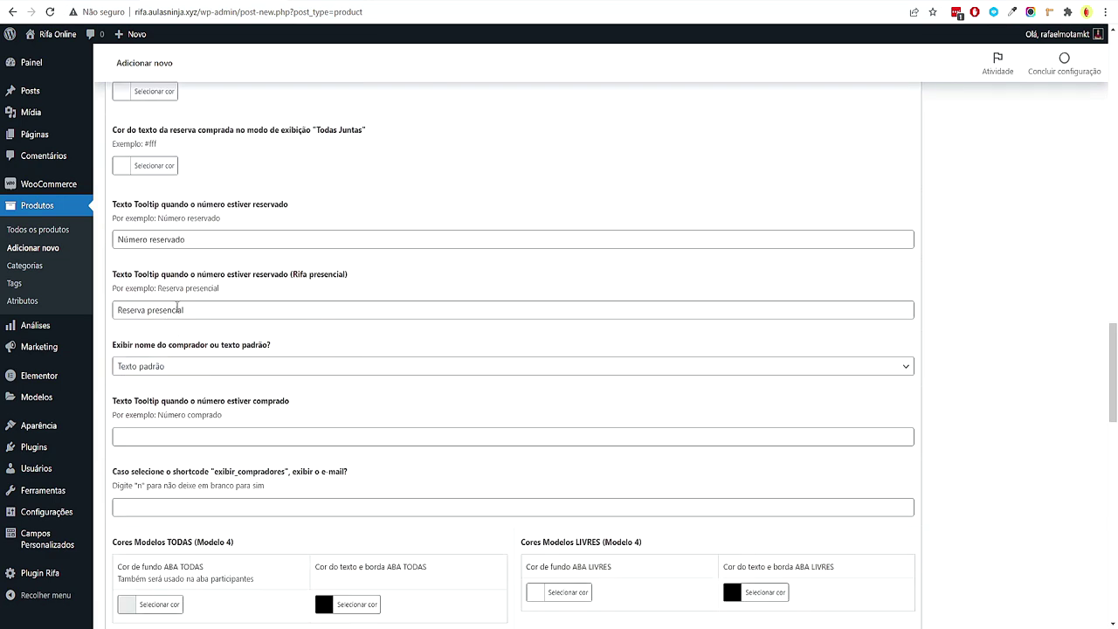
scroll(177, 306, "down", 1)
left_click_drag(117, 247, 185, 247)
left_click(185, 248)
left_click(172, 305)
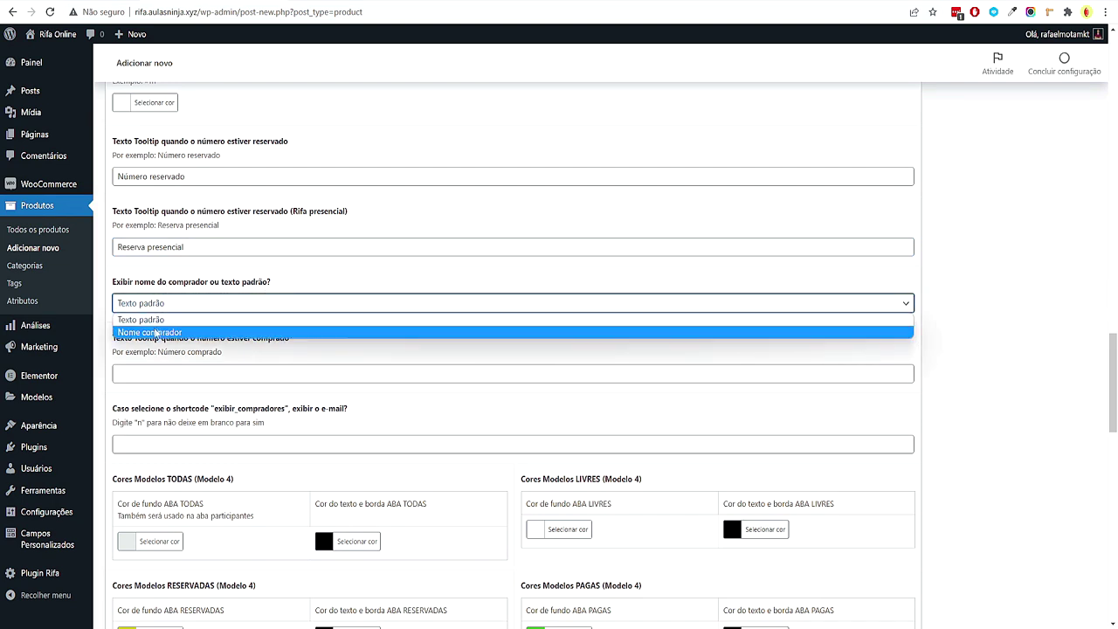
left_click(1019, 299)
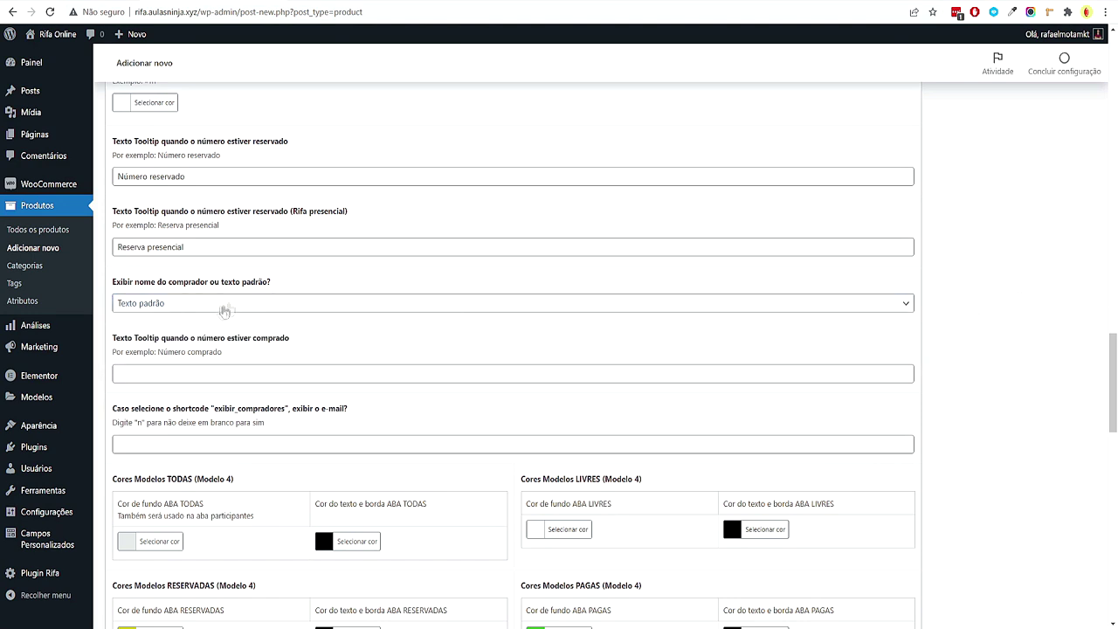
Fill the purchased-number tooltip with 'Número comprado'
left_click_drag(159, 351, 224, 351)
key("ctrl+c")
left_click(192, 374)
key("ctrl+v")
scroll(538, 393, "down", 1)
scroll(538, 394, "down", 2)
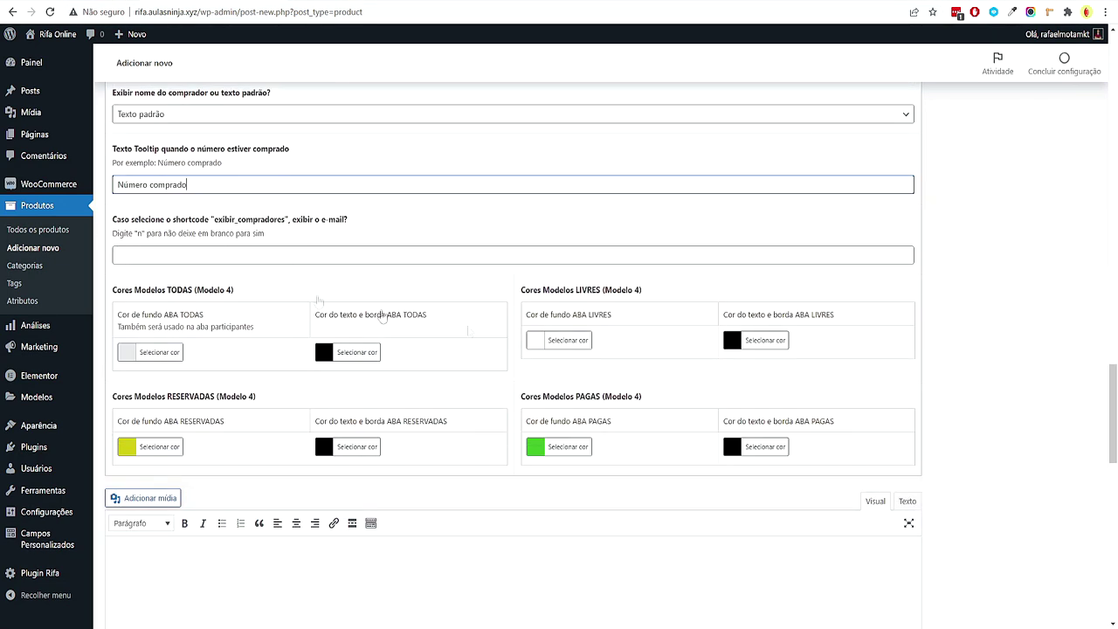
scroll(466, 422, "down", 2)
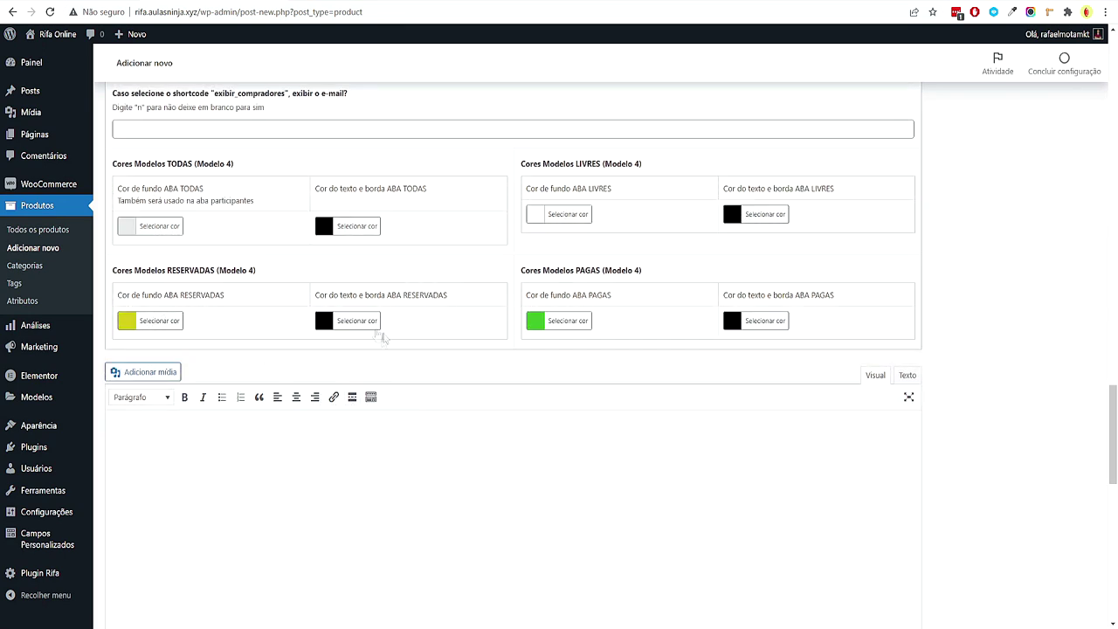
Copy the accent colour #FFC800 from the XMind colour map
left_click(559, 585)
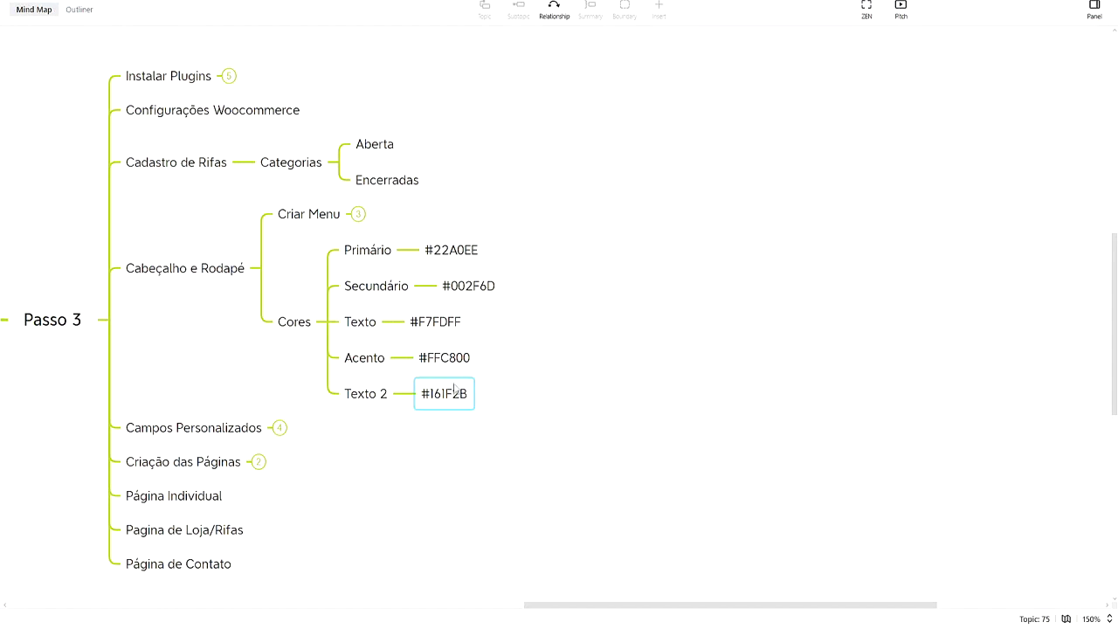
left_click(448, 363)
double_click(448, 365)
left_click(720, 367)
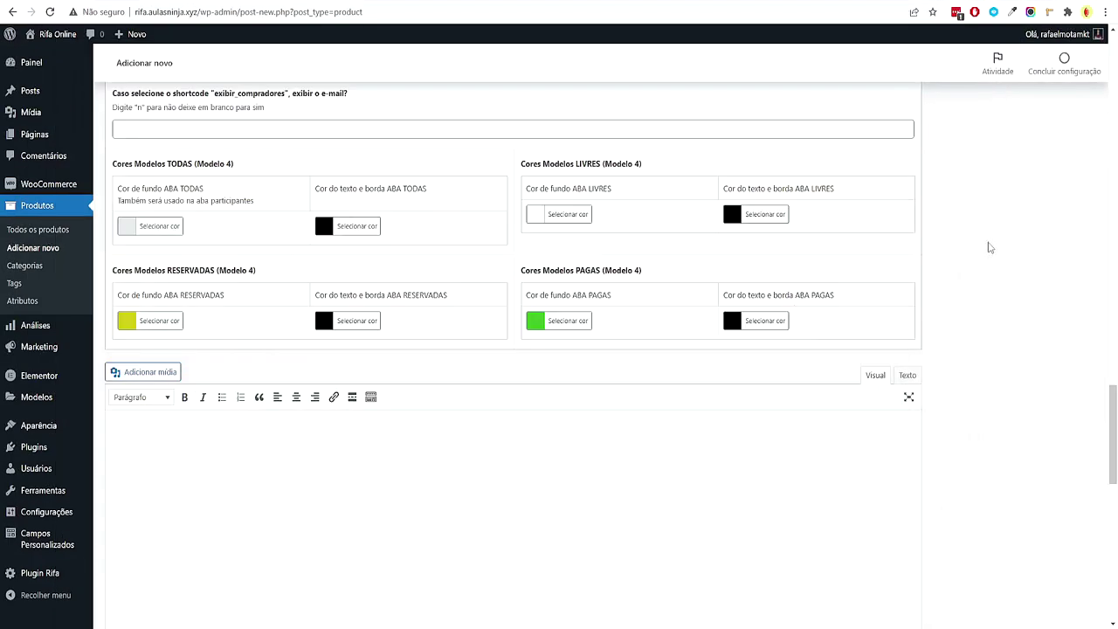
Set the RESERVADAS tab background colour to #FFC800
left_click(161, 320)
triple_click(205, 321)
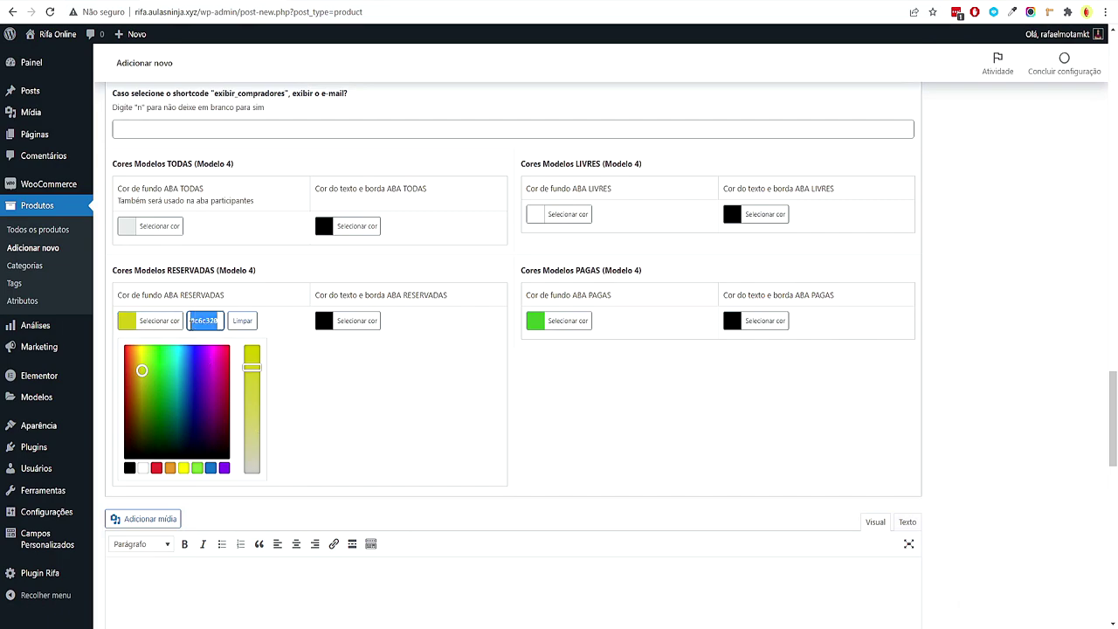
key("ctrl+v")
left_click(935, 379)
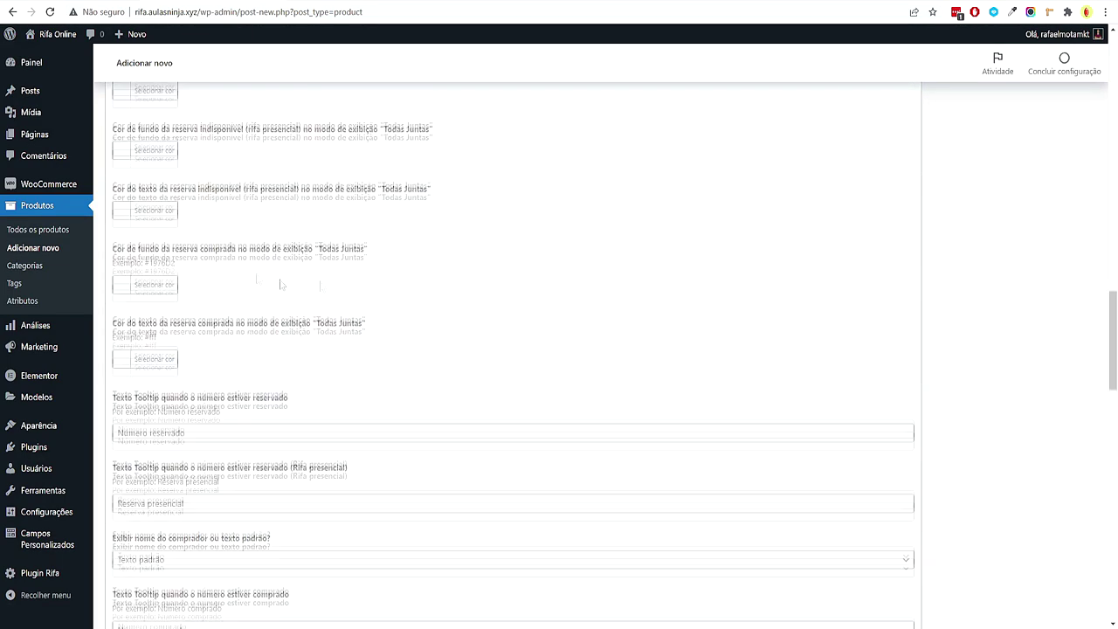
Copy the primary colour #22A0EE from the XMind site colours map
scroll(280, 284, "up", 5)
scroll(664, 417, "down", 15)
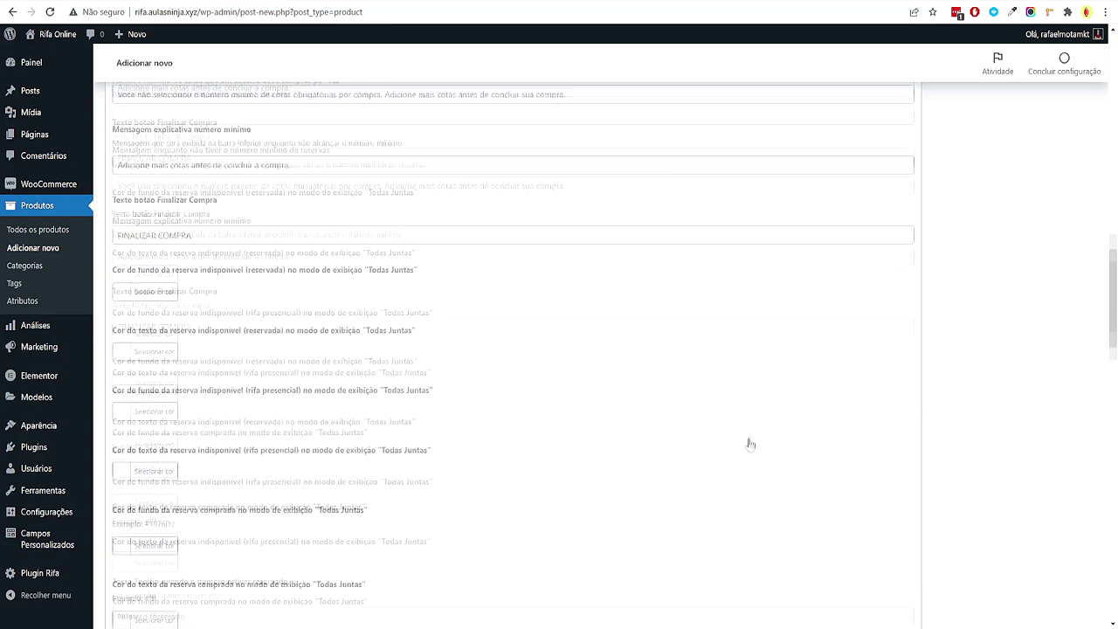
scroll(666, 417, "up", 2)
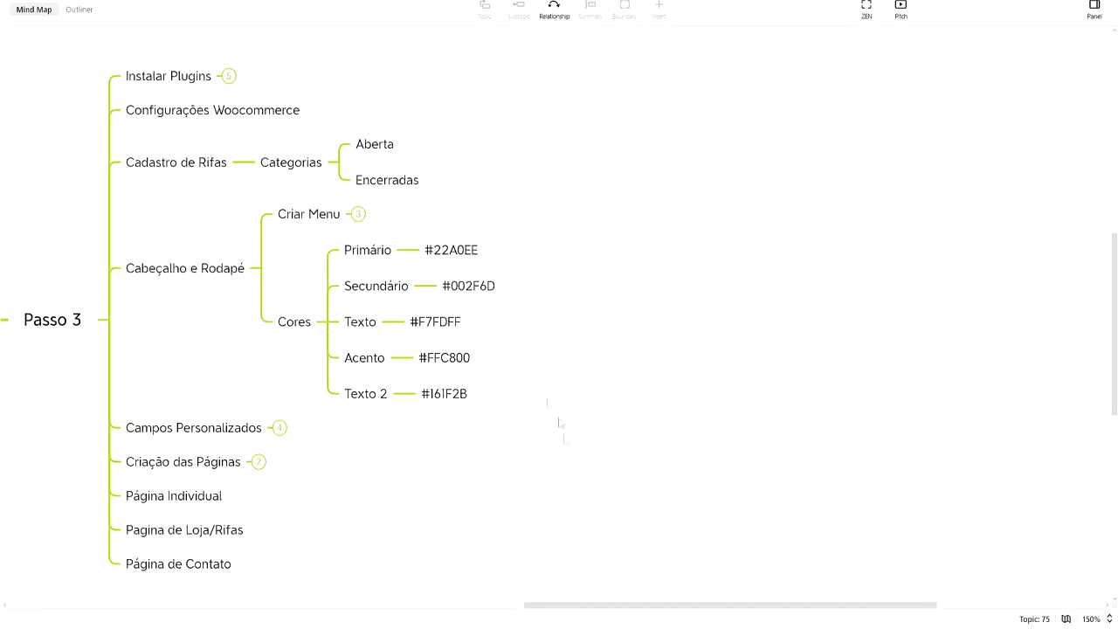
left_click(472, 253)
double_click(474, 256)
key("ctrl+a")
left_click(823, 282)
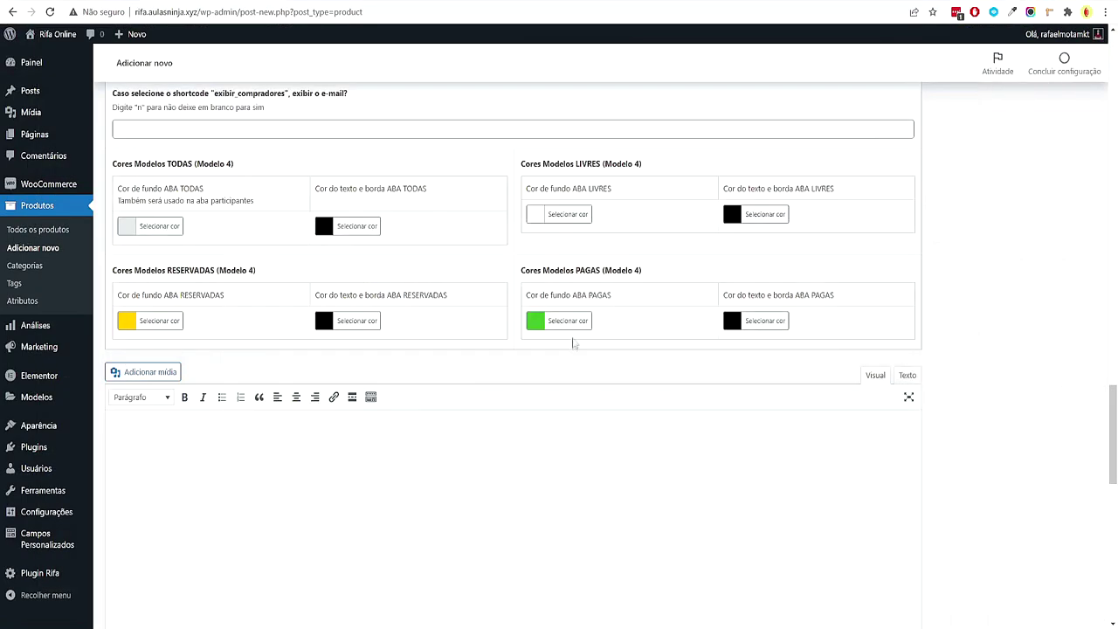
Give the PAGAS tab a #22A0EE background with white text
left_click(568, 321)
triple_click(626, 321)
key("ctrl+v")
left_click(945, 336)
left_click(756, 321)
left_click(723, 352)
left_click(950, 371)
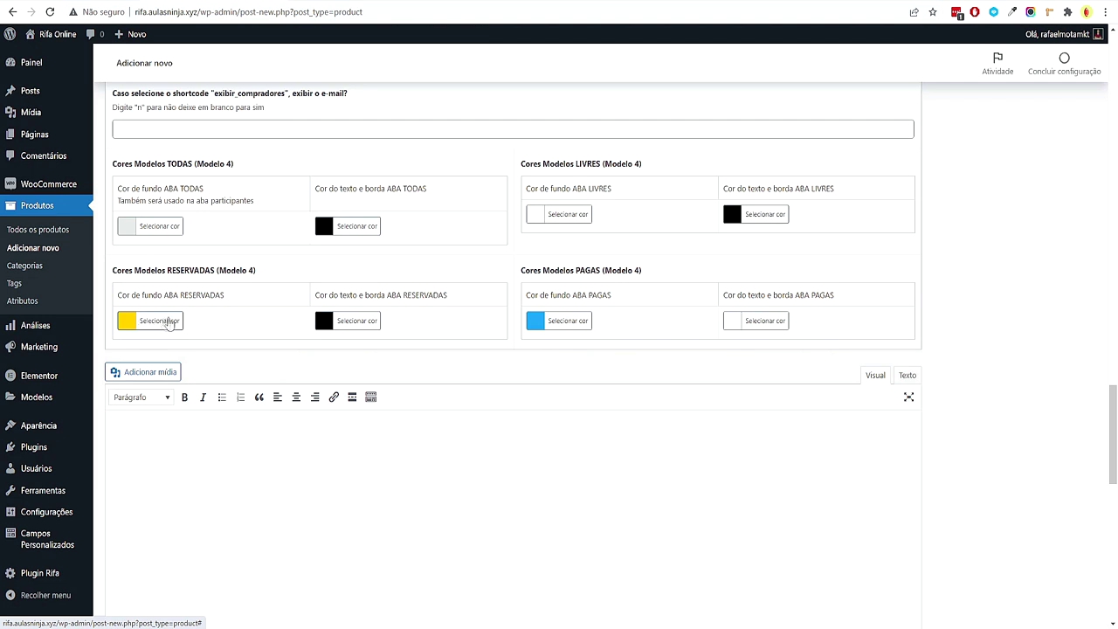
Make the RESERVADAS text and border white, leaving its yellow background unchanged
left_click(347, 322)
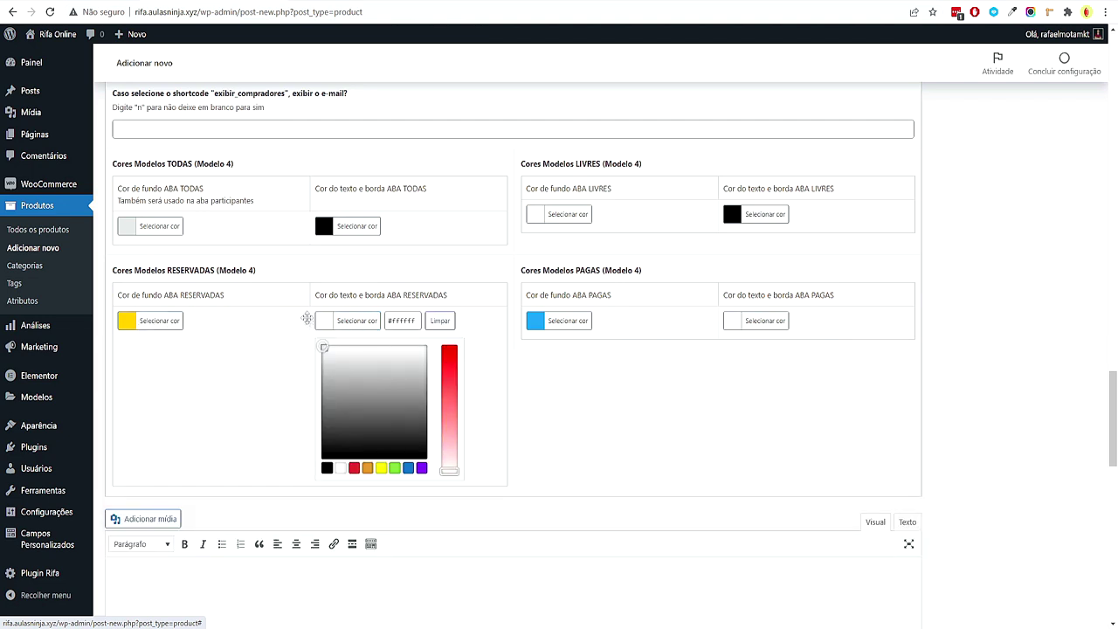
left_click(314, 334)
left_click(131, 321)
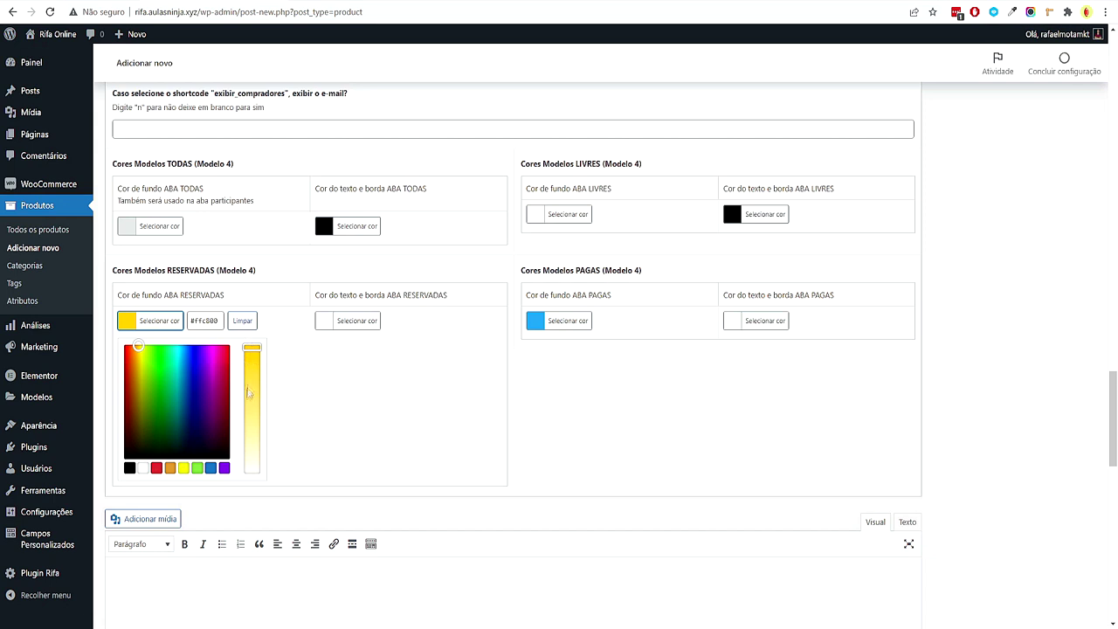
left_click(943, 336)
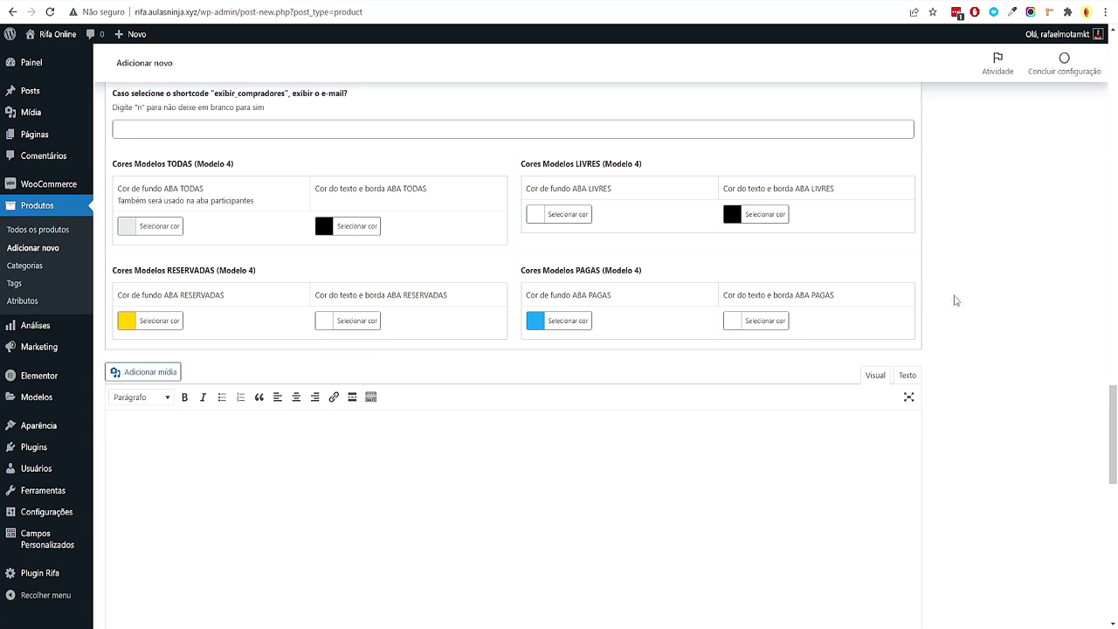
scroll(955, 300, "down", 1)
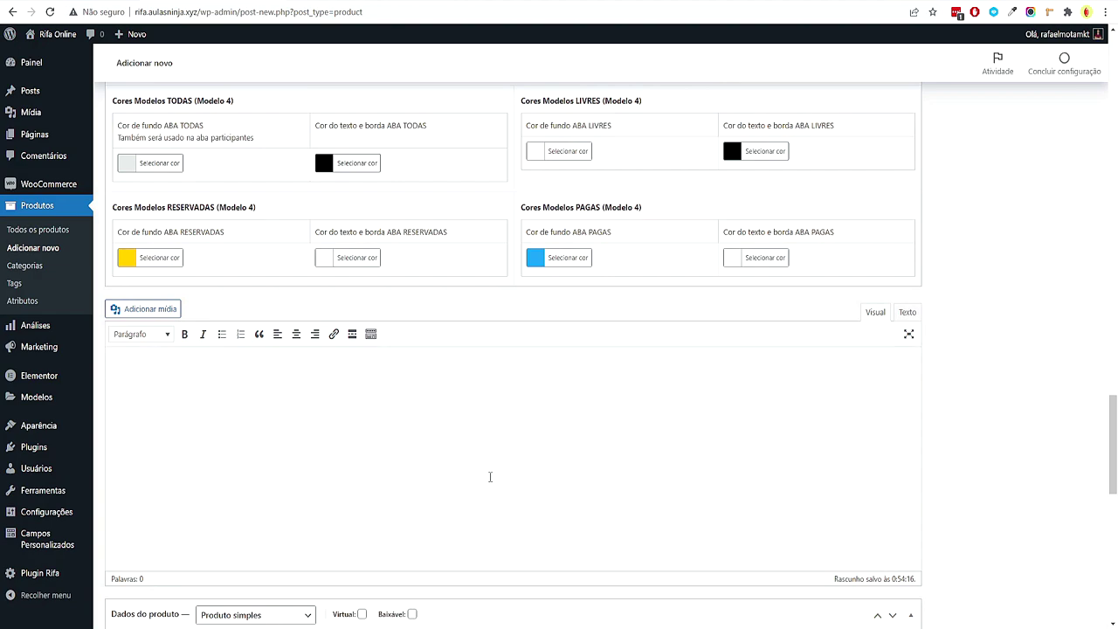
Paste the two Lorem ipsum paragraphs from lipsum.com into the product description editor
key("alt+Tab")
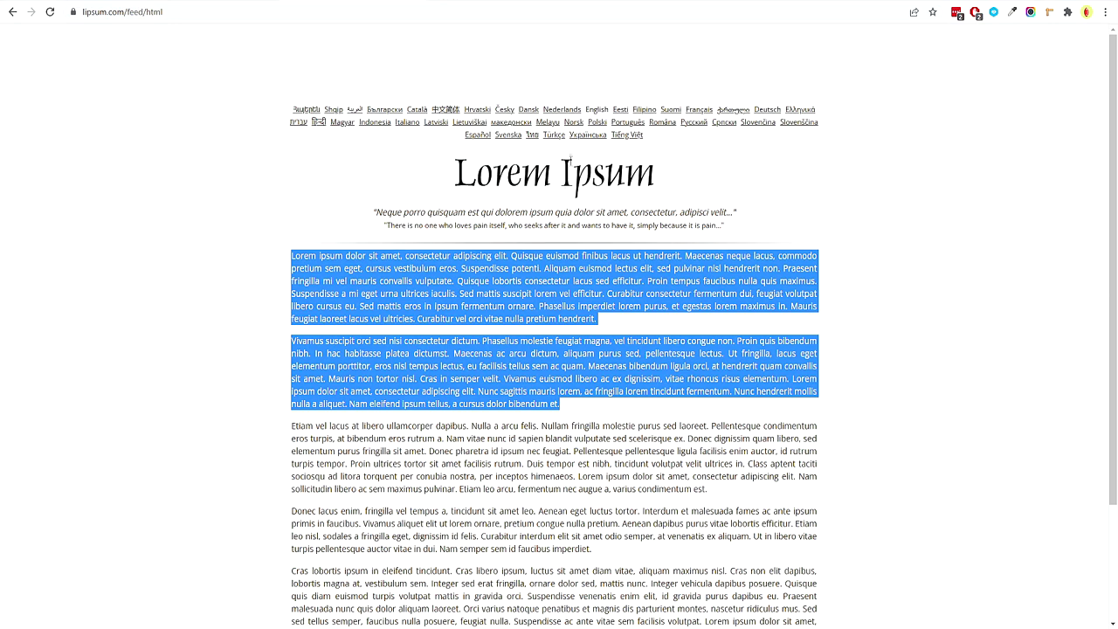
key("alt+Tab")
key("ctrl+v")
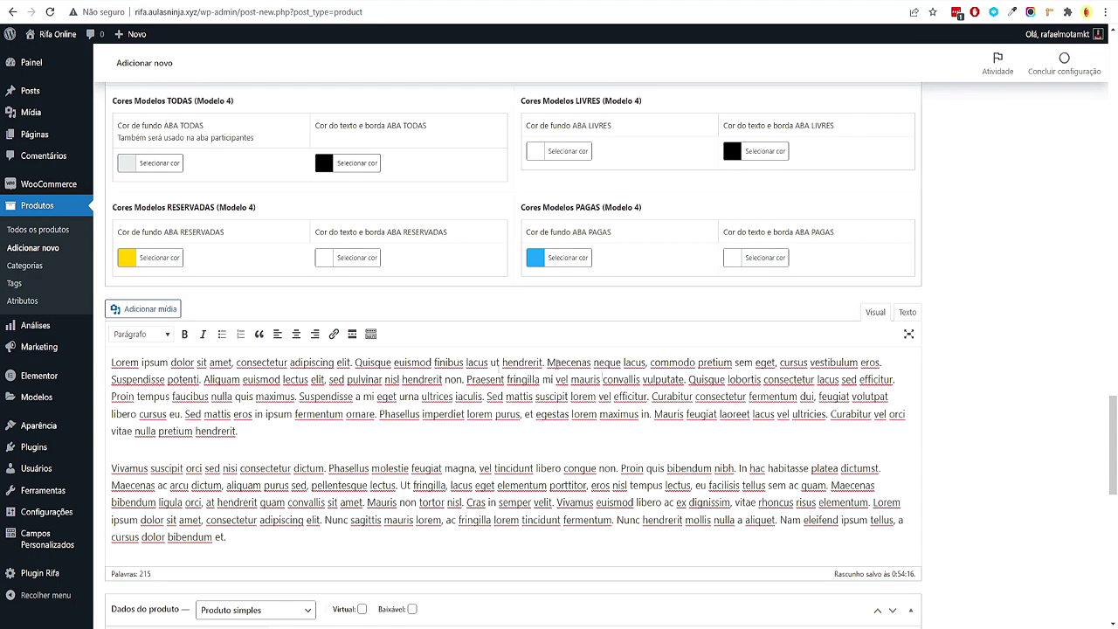
Enter 20 as the regular price in the Geral tab of Dados do produto
scroll(602, 379, "down", 4)
left_click(458, 328)
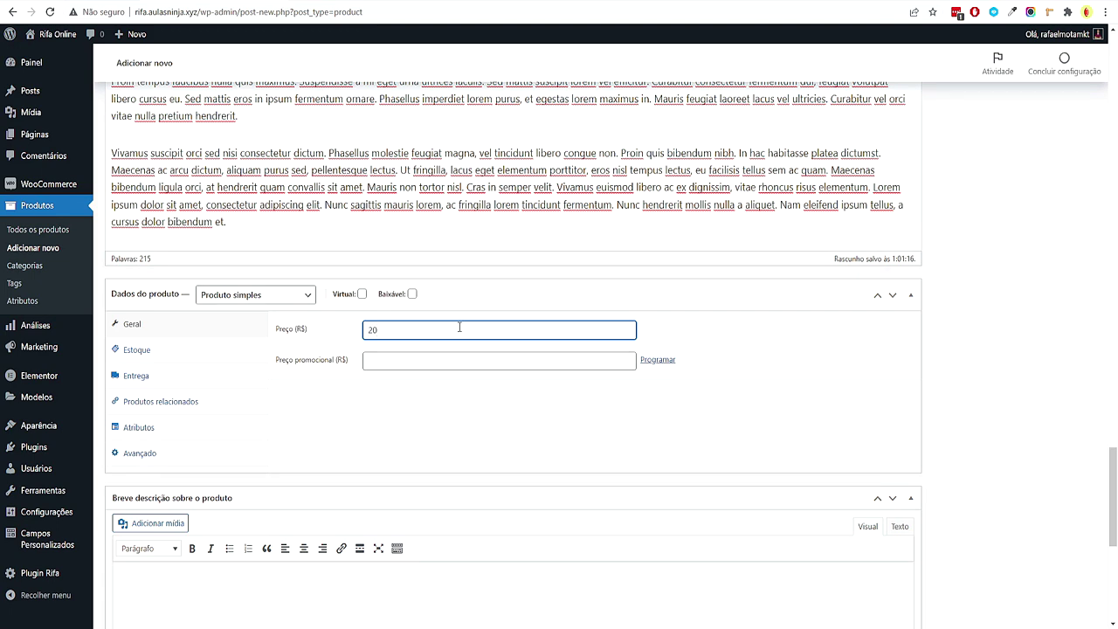
scroll(460, 336, "down", 3)
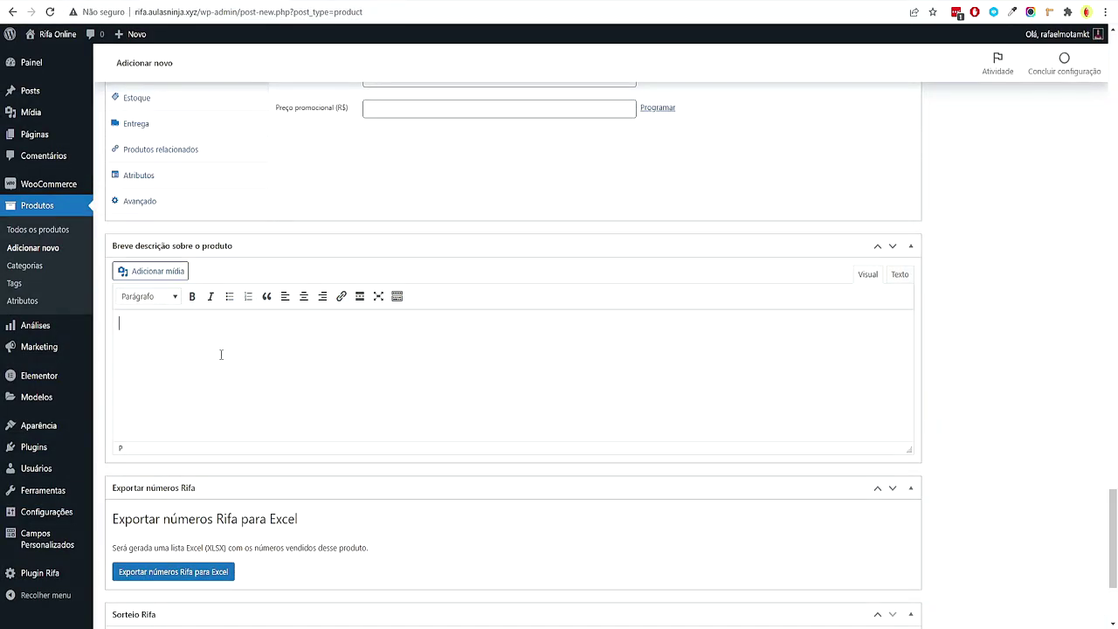
Paste the JBL earbuds short description and change its 999 numbers to 100
type("Que tal ganhar o Fone de Ouvido sem Fio JBL? Essa é a sua melhor chance. A Rifa Online está sorteando um Fone de Ouvido sem Fio JBL Tune 125 TWS na cor preta. Serão apenas 999 números, então corra e garanta seus números agora mesmo antes que acabe.")
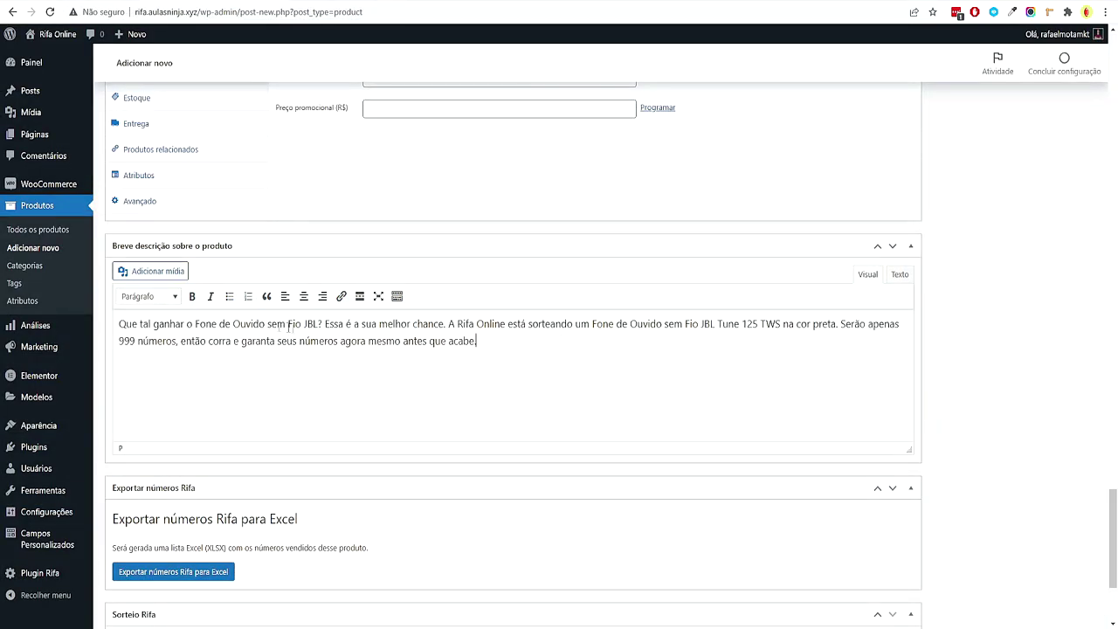
left_click_drag(197, 325, 195, 324)
left_click(321, 335)
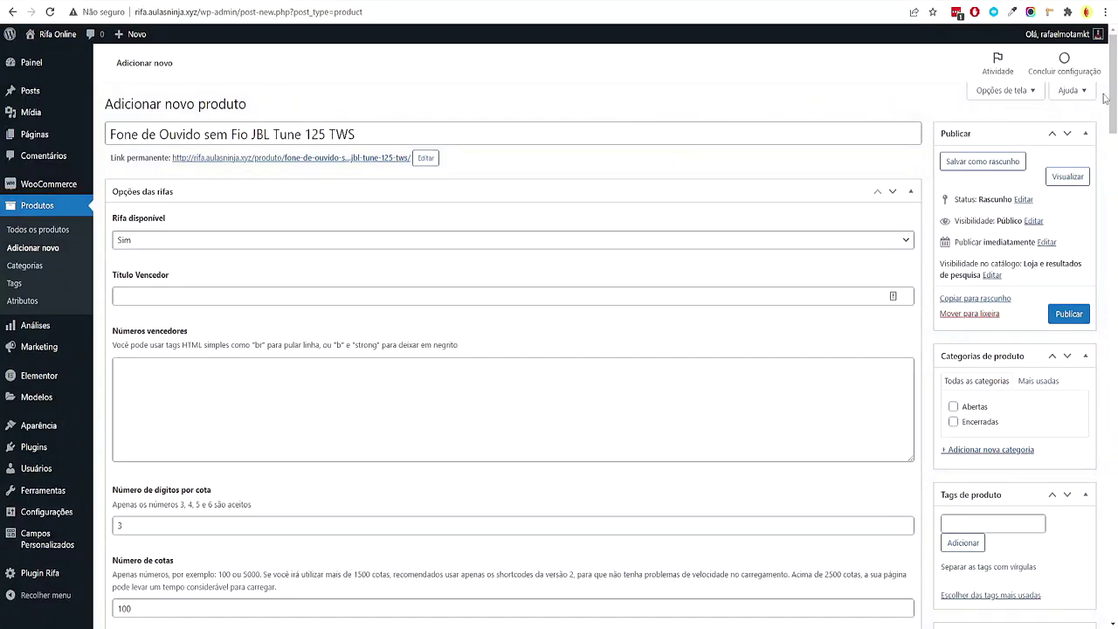
left_click_drag(1112, 99, 1114, 536)
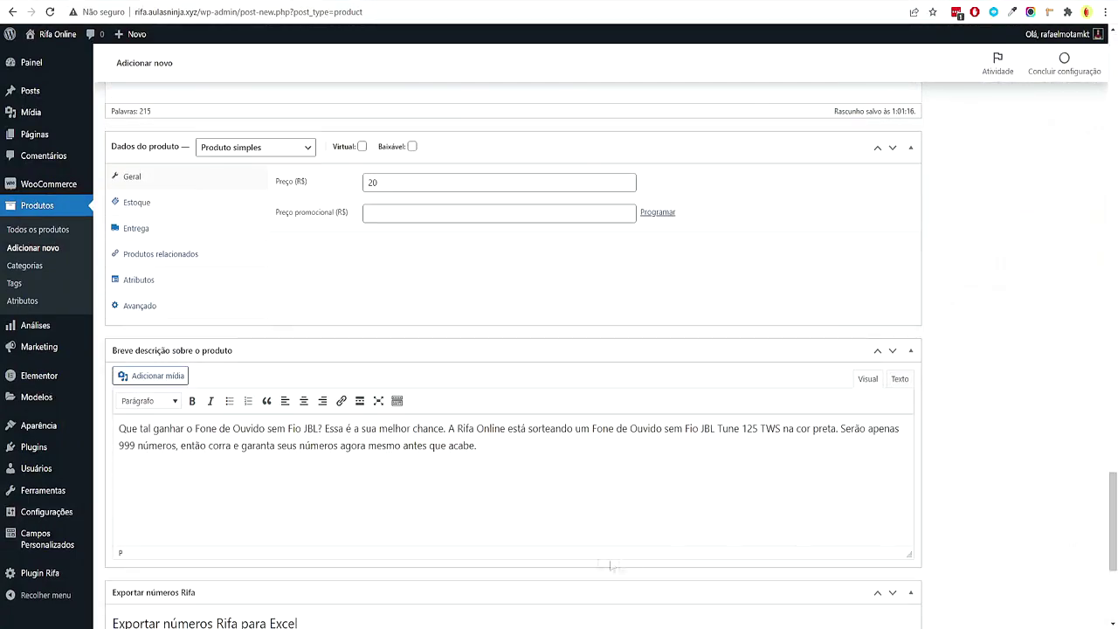
left_click_drag(196, 432, 319, 431)
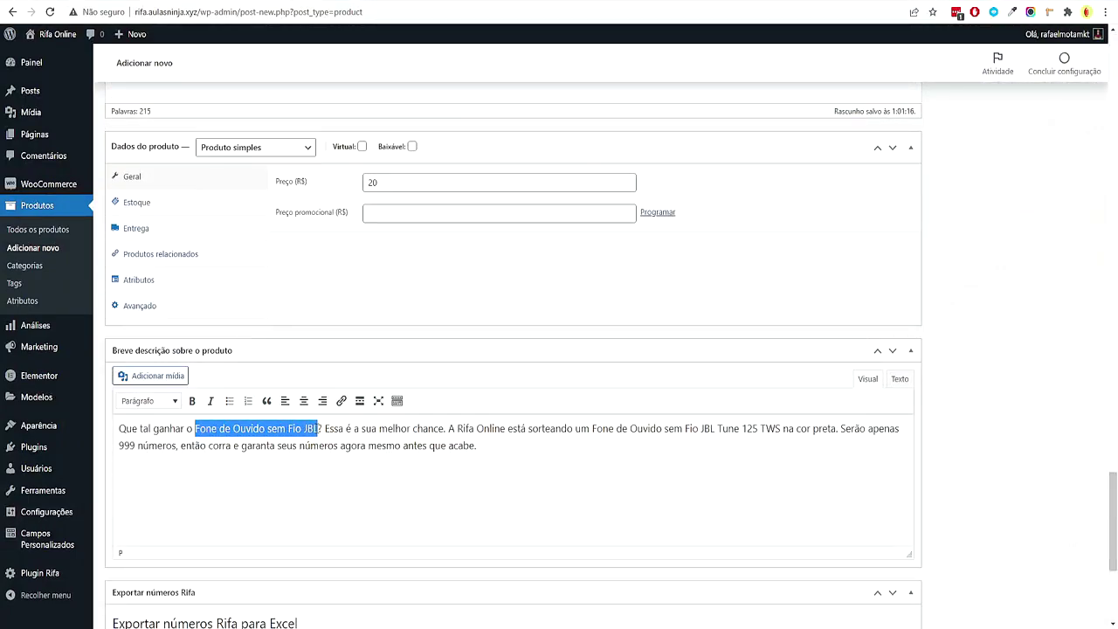
left_click(536, 479)
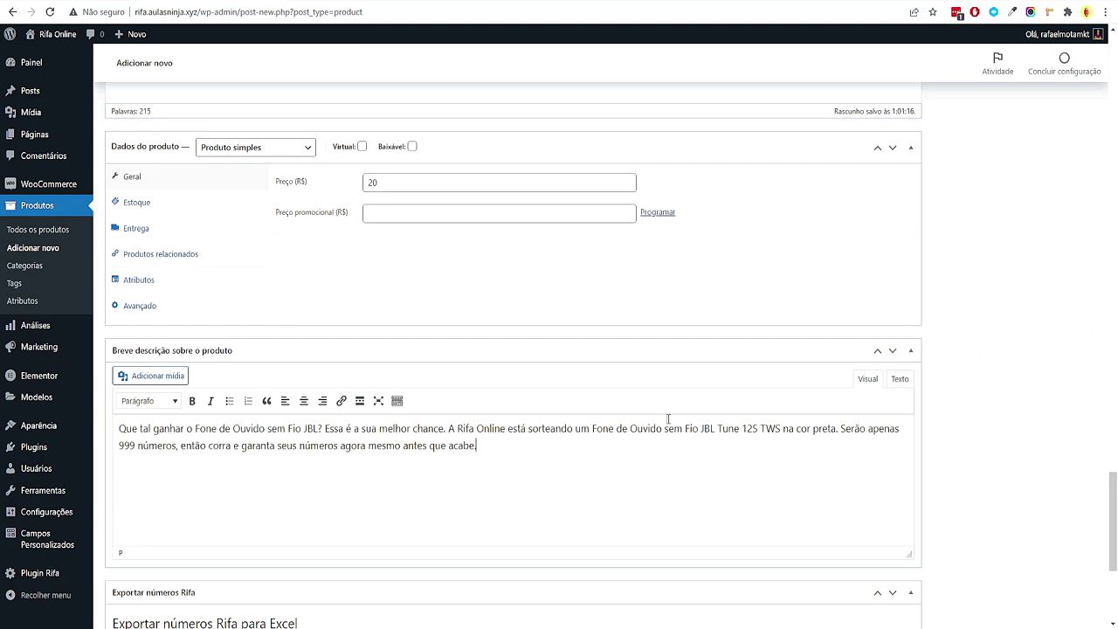
scroll(466, 291, "down", 2)
left_click_drag(138, 320, 120, 320)
left_click(402, 320)
type("100")
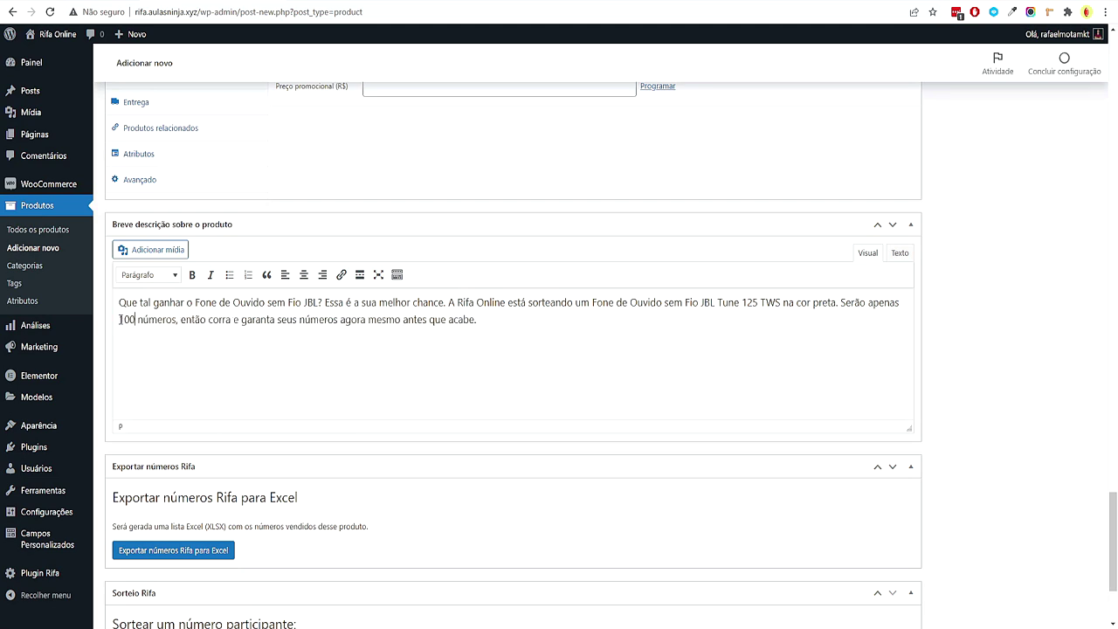
Tick the Abertas product category
scroll(524, 394, "down", 2)
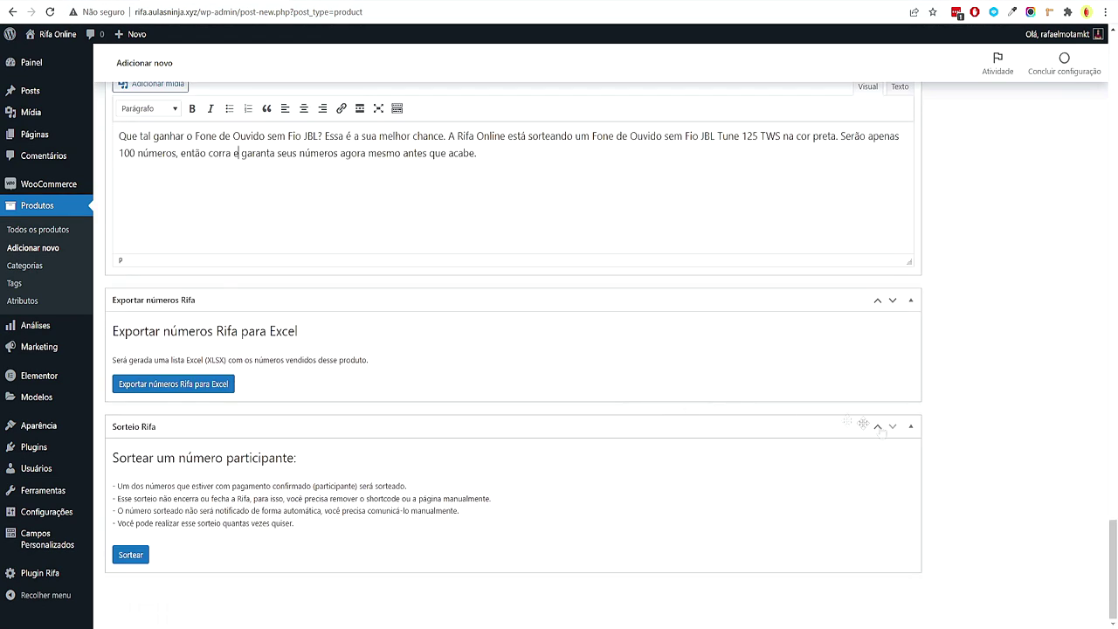
scroll(958, 269, "up", 5)
scroll(957, 269, "up", 10)
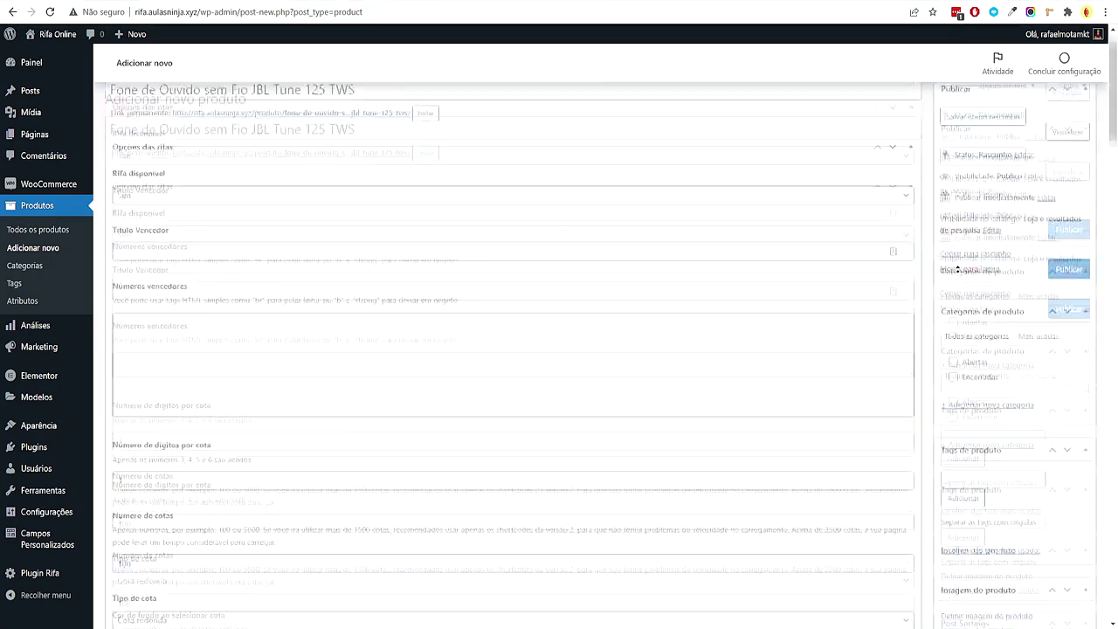
scroll(957, 269, "down", 1)
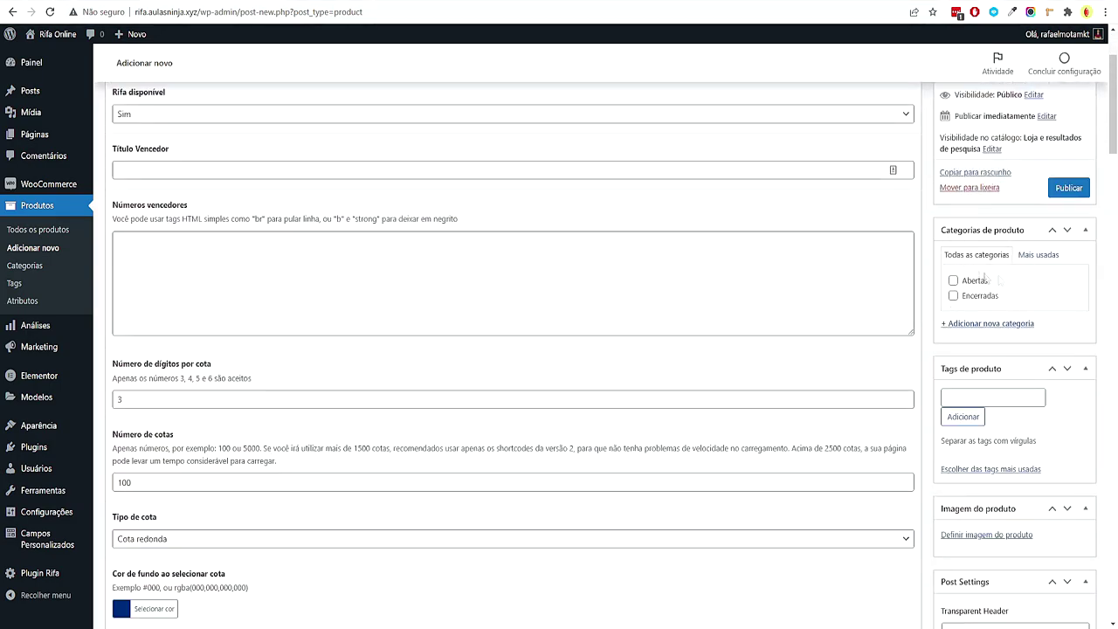
scroll(262, 182, "up", 2)
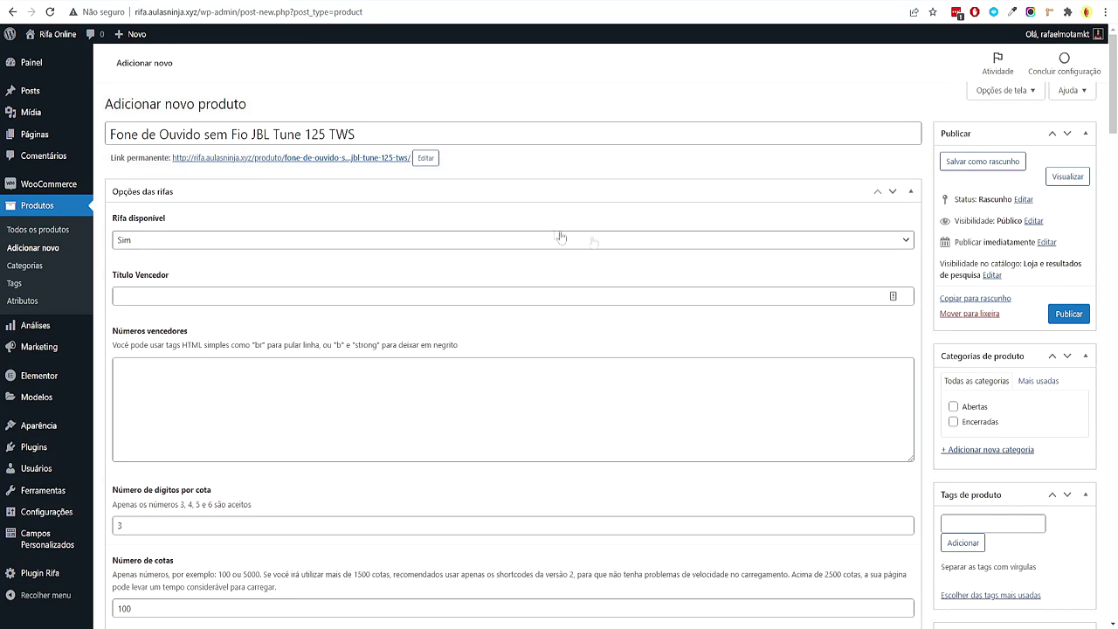
left_click(953, 407)
left_click_drag(1114, 107, 1116, 150)
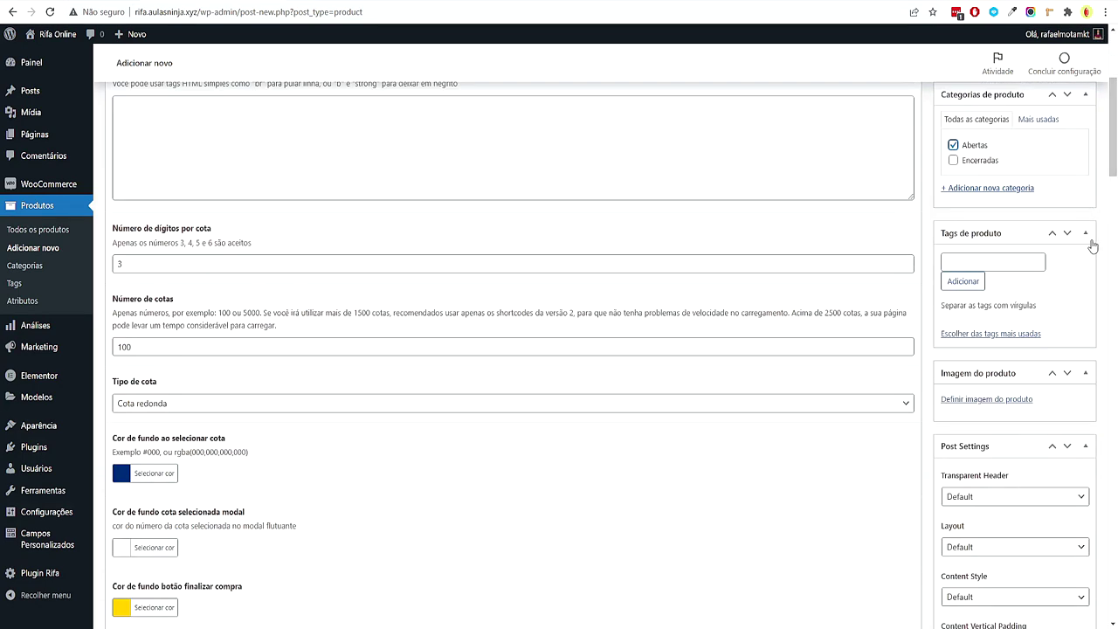
Upload the JBL Tune 125 TWS earbuds photo and set it as the product image
left_click(987, 399)
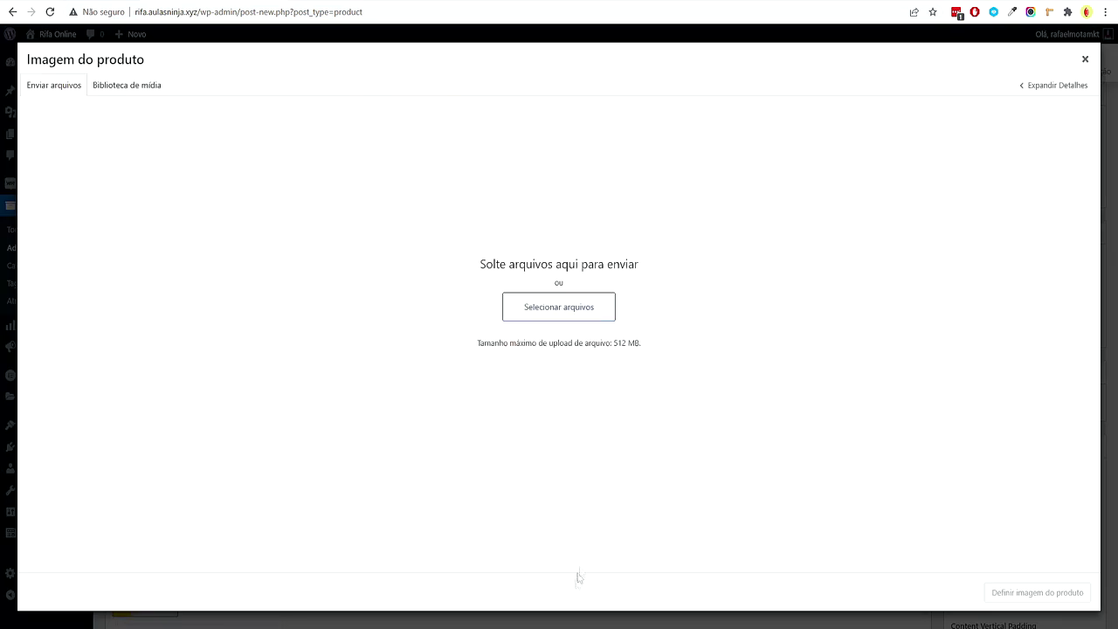
mouse_move(559, 628)
left_click(572, 605)
double_click(411, 284)
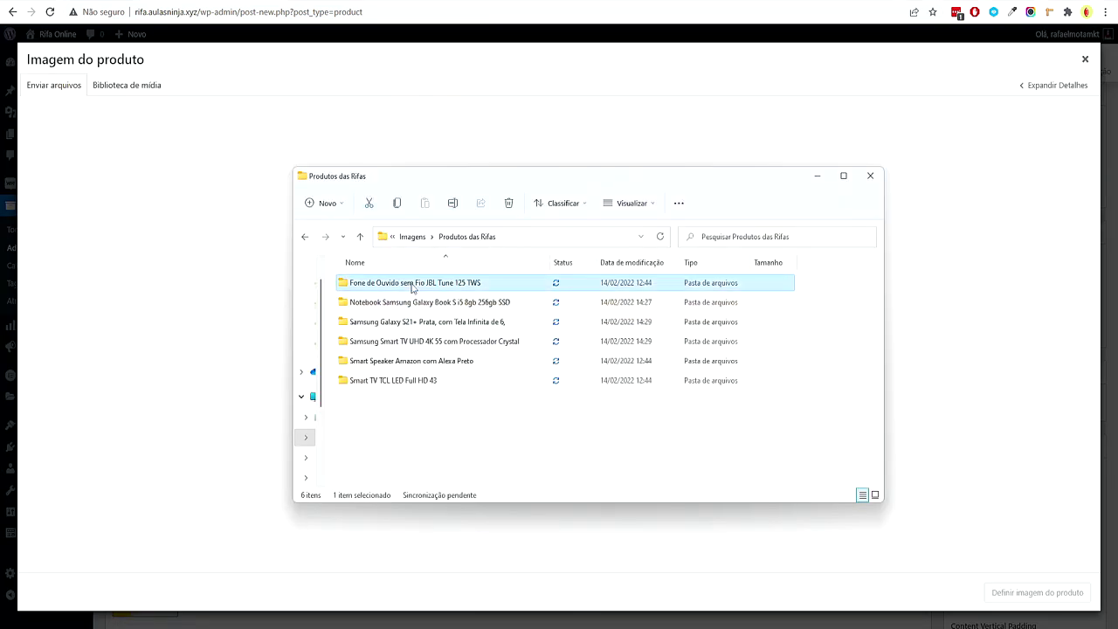
left_click_drag(502, 299, 337, 324)
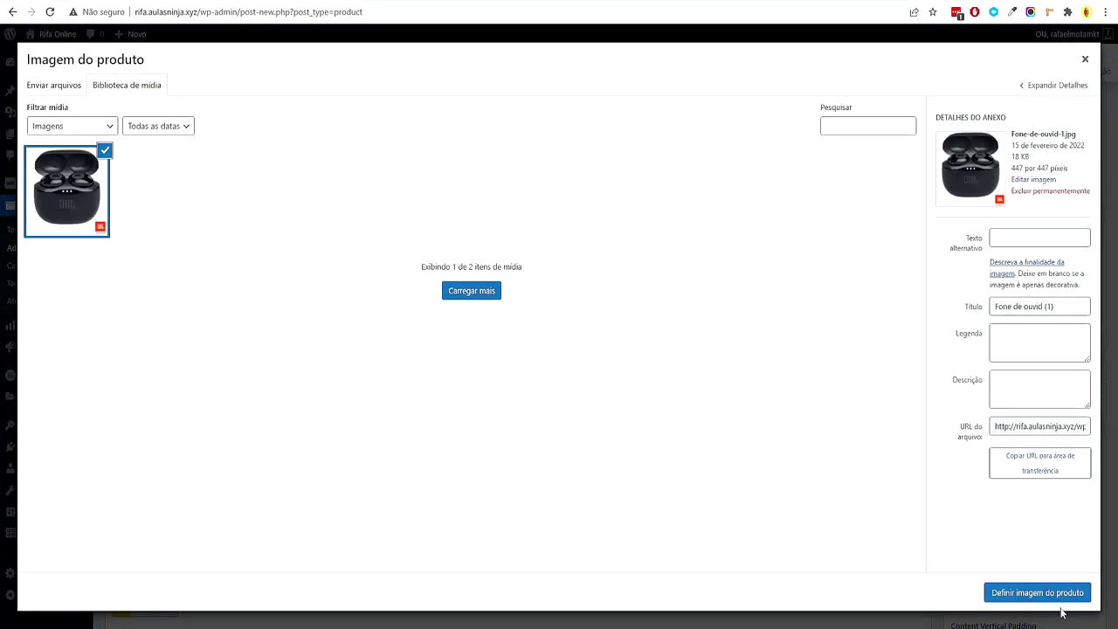
left_click(1060, 600)
Publish the JBL earbuds raffle product
scroll(1115, 203, "down", 5)
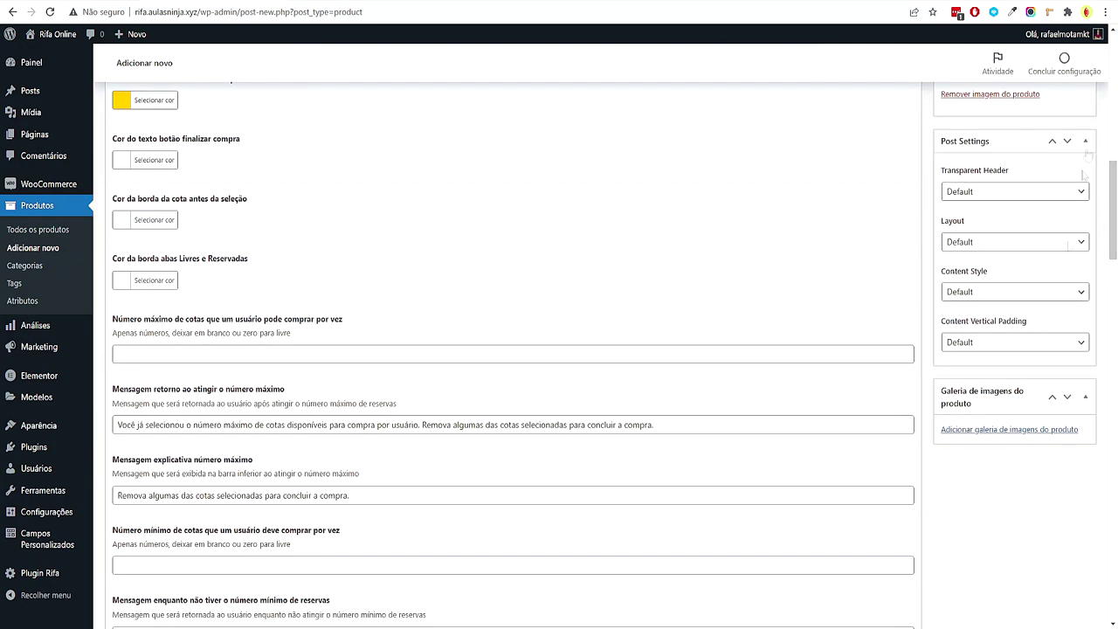
left_click(1086, 140)
scroll(1080, 144, "up", 10)
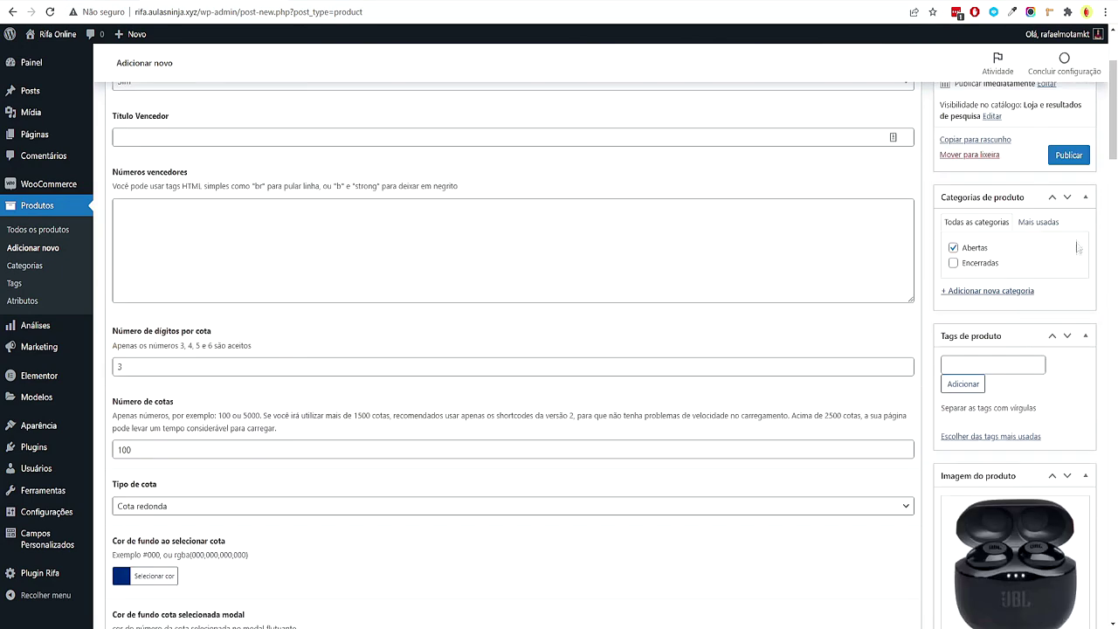
scroll(1077, 254, "up", 2)
left_click(1064, 267)
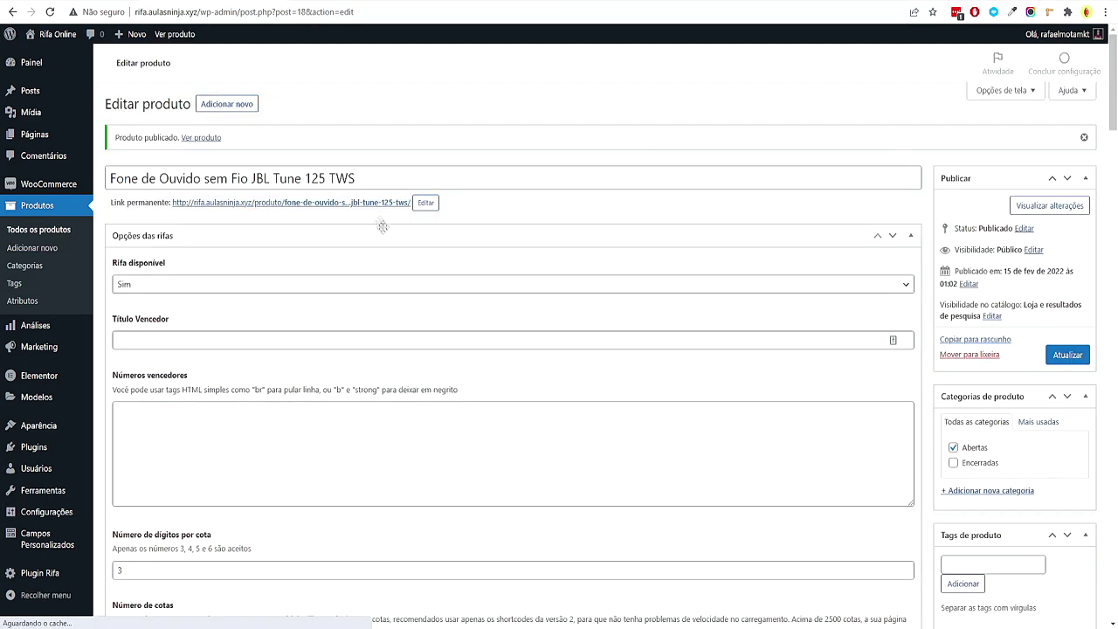
Open the published JBL earbuds product page in a new tab and review it
right_click(363, 204)
left_click(419, 300)
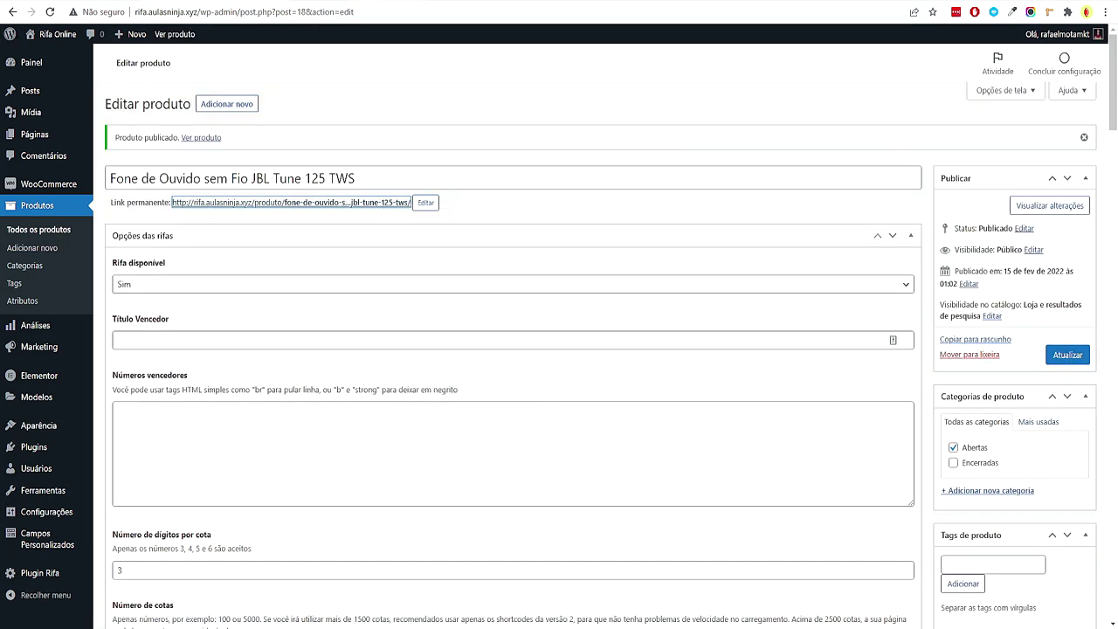
key("ctrl+Tab")
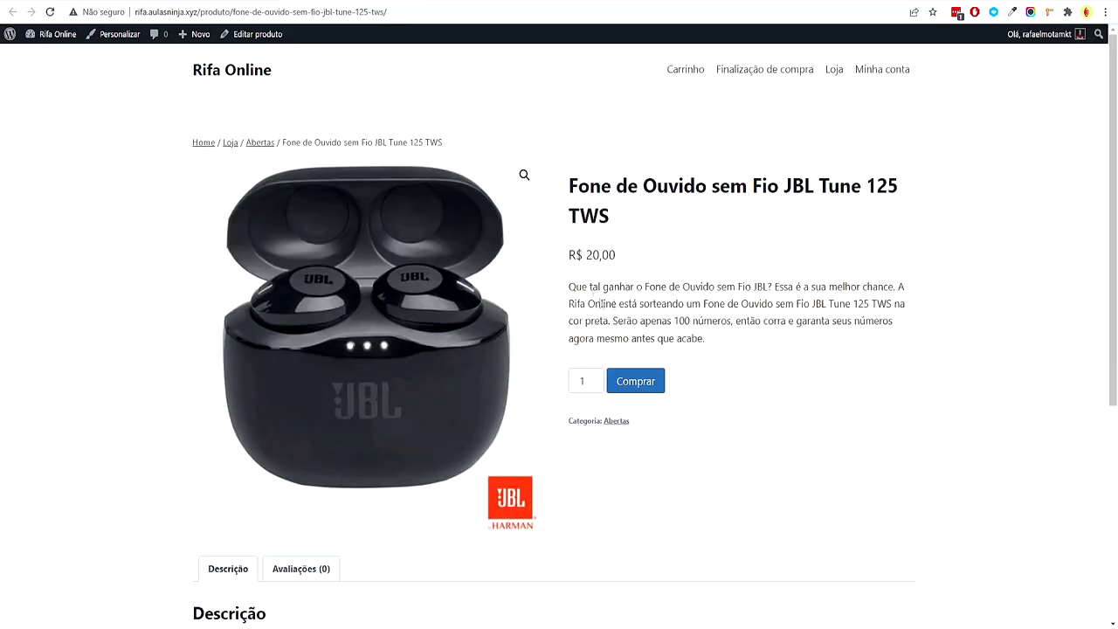
scroll(672, 310, "down", 5)
scroll(677, 288, "up", 4)
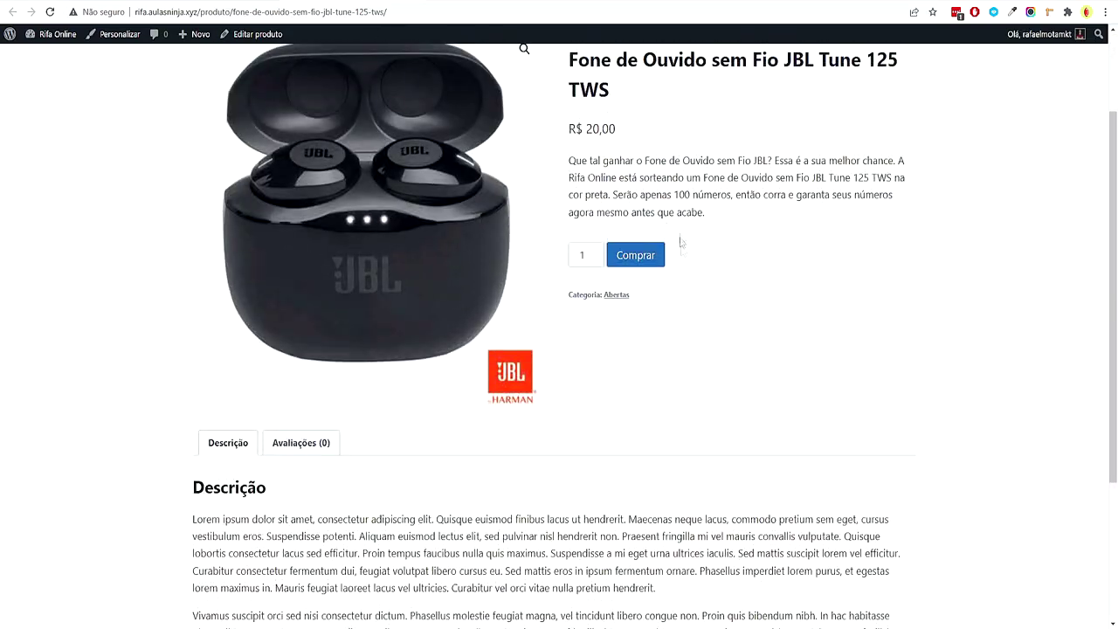
scroll(690, 249, "up", 2)
scroll(699, 253, "down", 4)
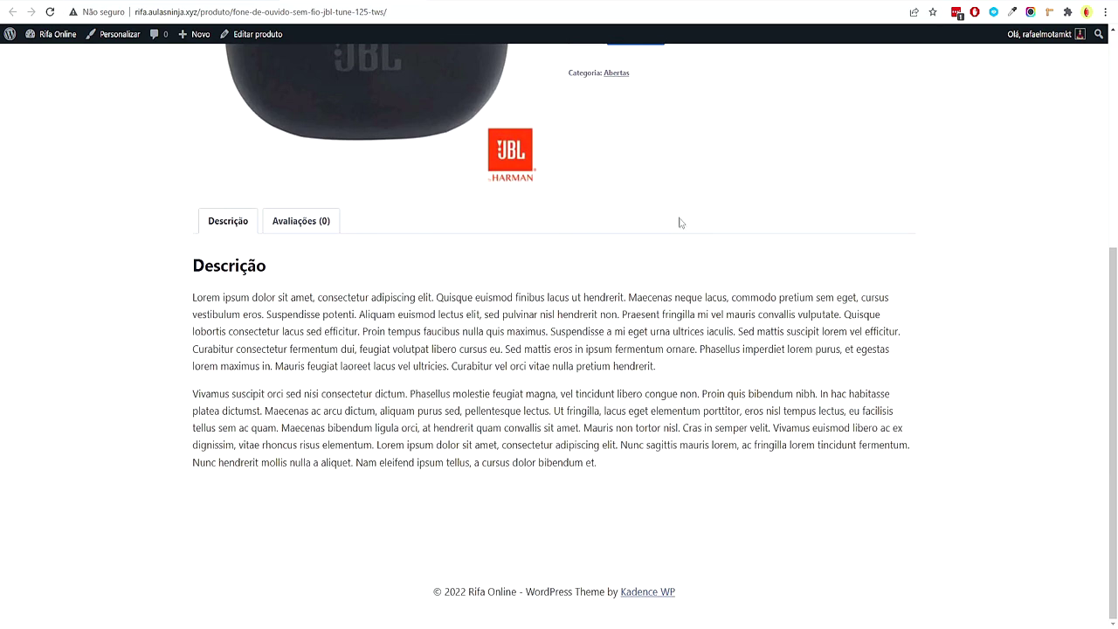
scroll(700, 264, "up", 4)
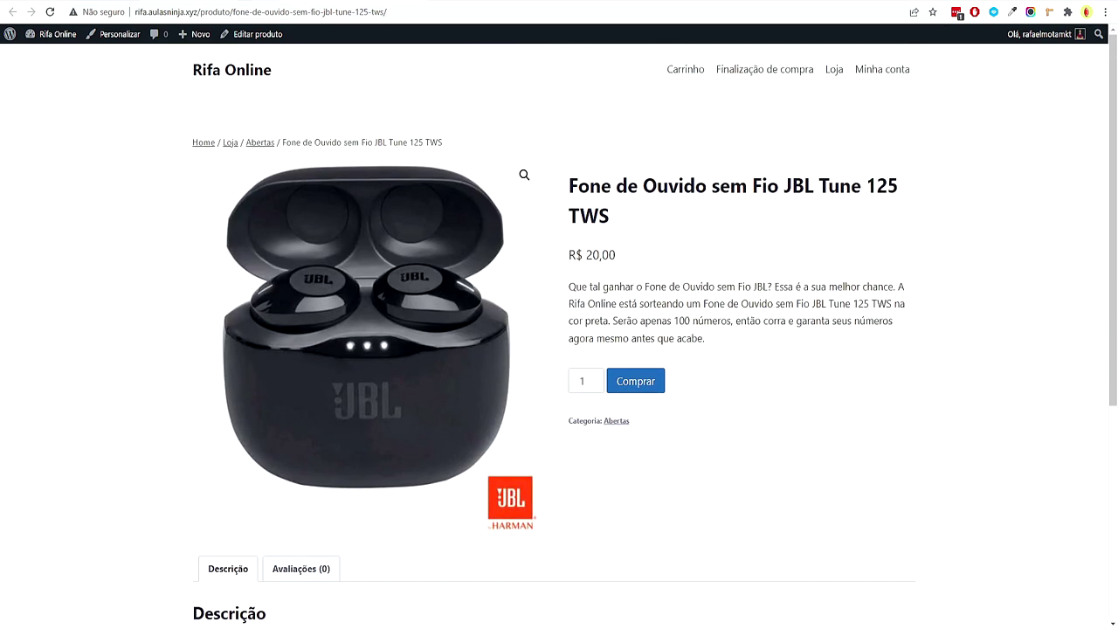
scroll(260, 159, "down", 4)
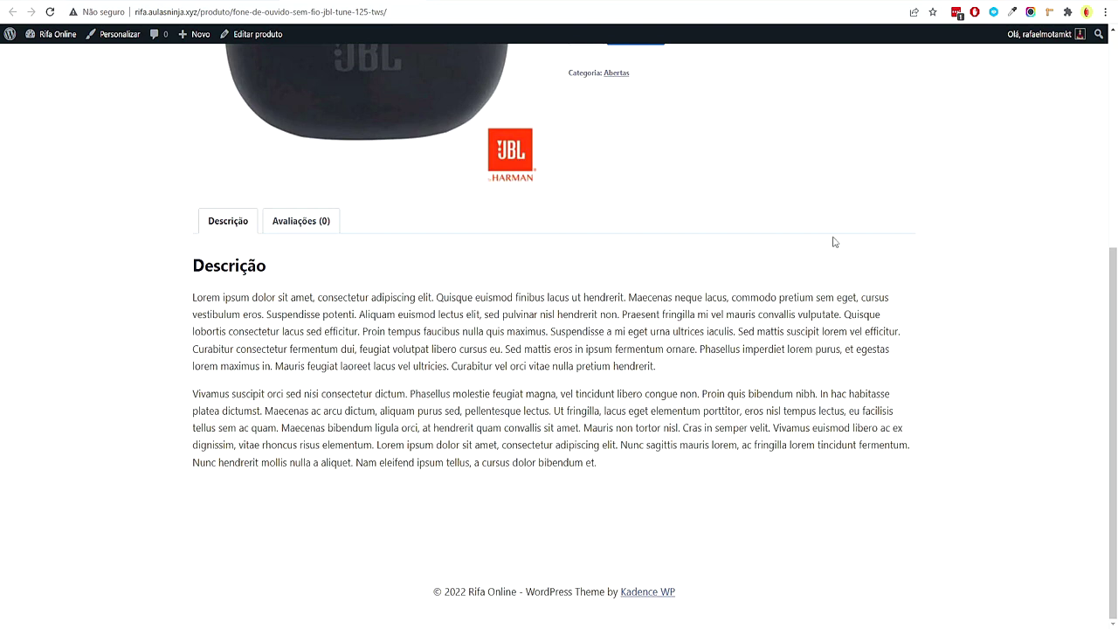
scroll(681, 166, "up", 4)
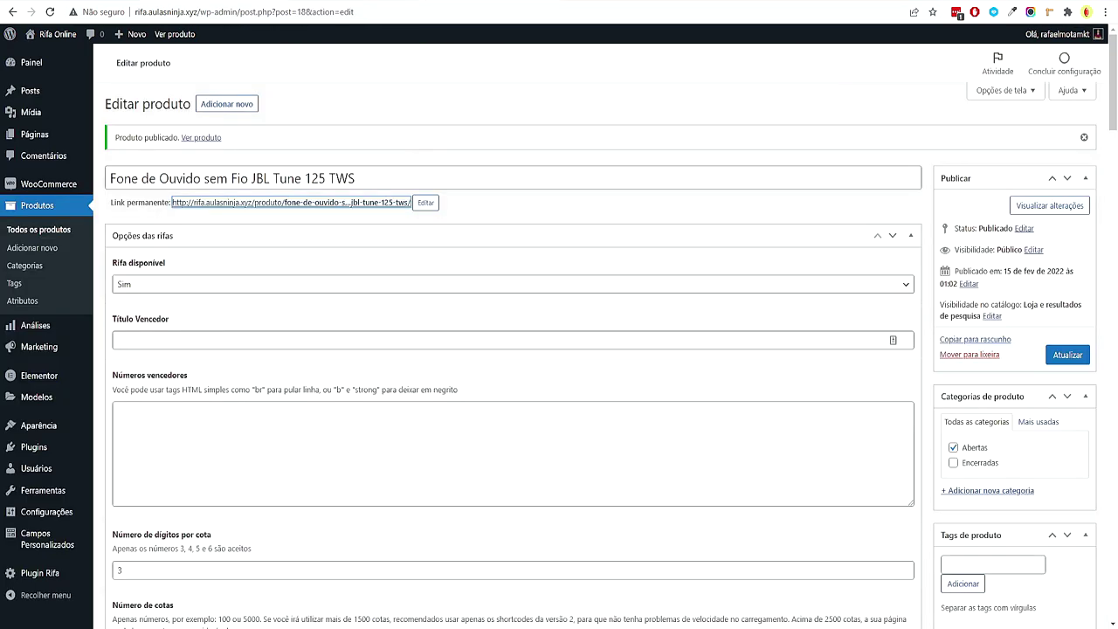
Duplicate the JBL earbuds product from the Todos os produtos list
left_click(588, 206)
scroll(579, 182, "down", 15)
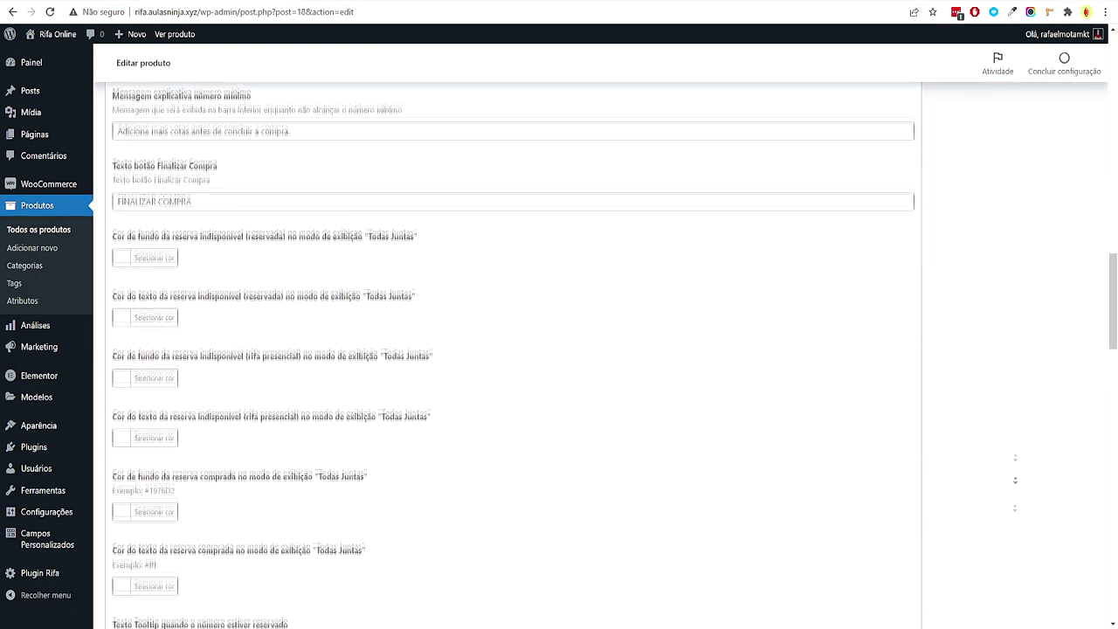
scroll(805, 425, "up", 20)
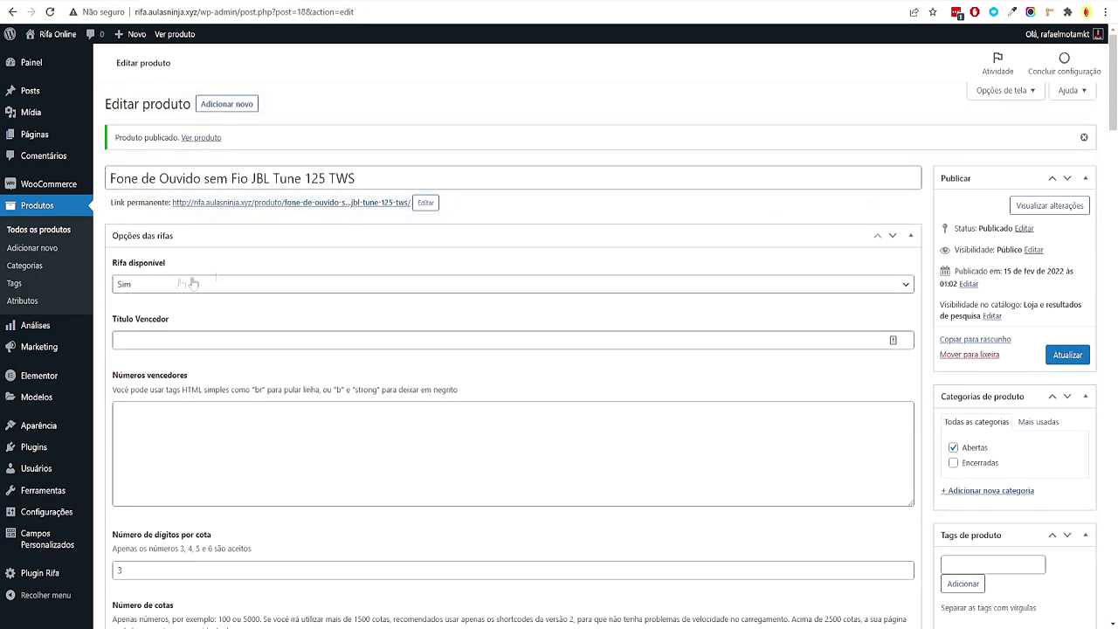
left_click(58, 230)
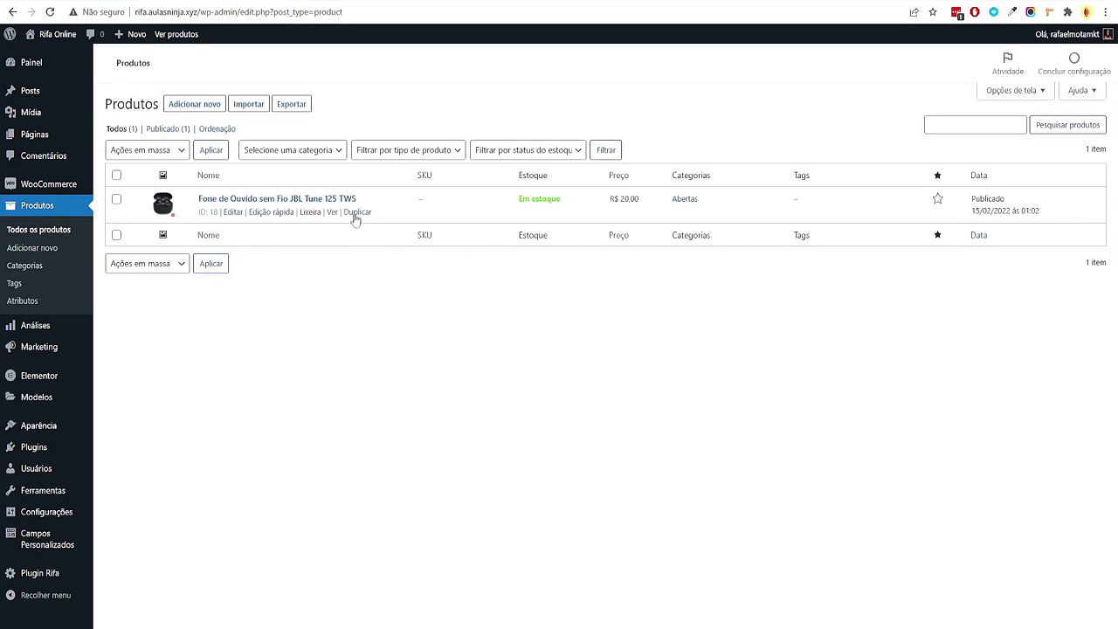
left_click(355, 214)
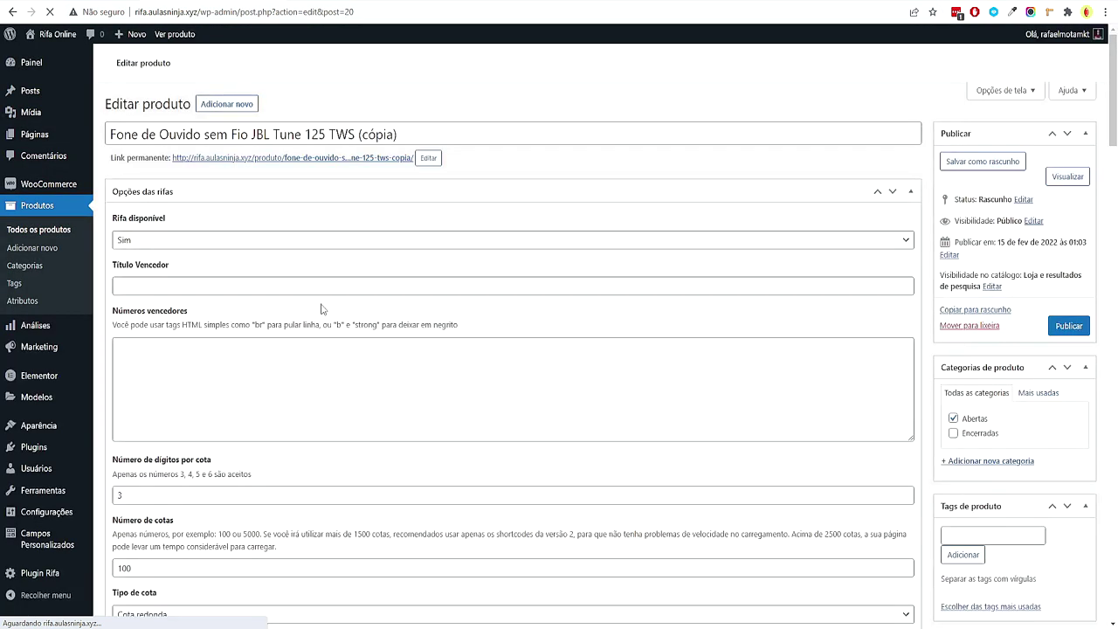
Copy the Samsung notebook folder's name from Explorer
key("alt+Tab")
left_click(577, 424)
key("alt+Up")
left_click(407, 310)
key("F2")
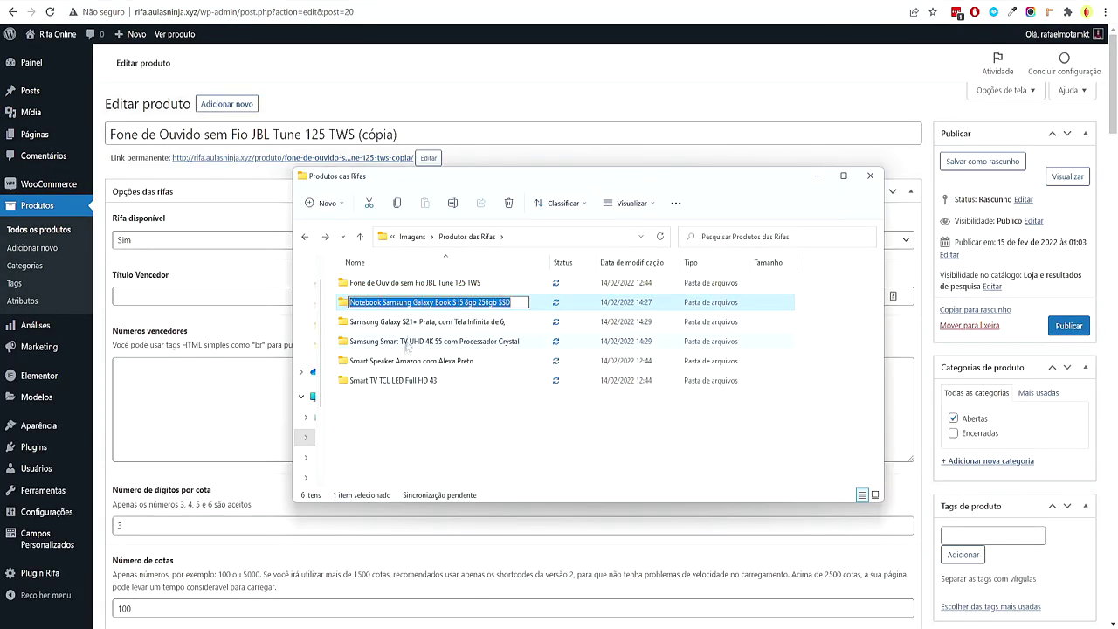
key("ctrl+c")
Paste 'Notebook Samsung Galaxy Book S i5 8gb 256gb SSD' as the copy's title and slug
left_click(422, 133)
left_click_drag(422, 134, 104, 127)
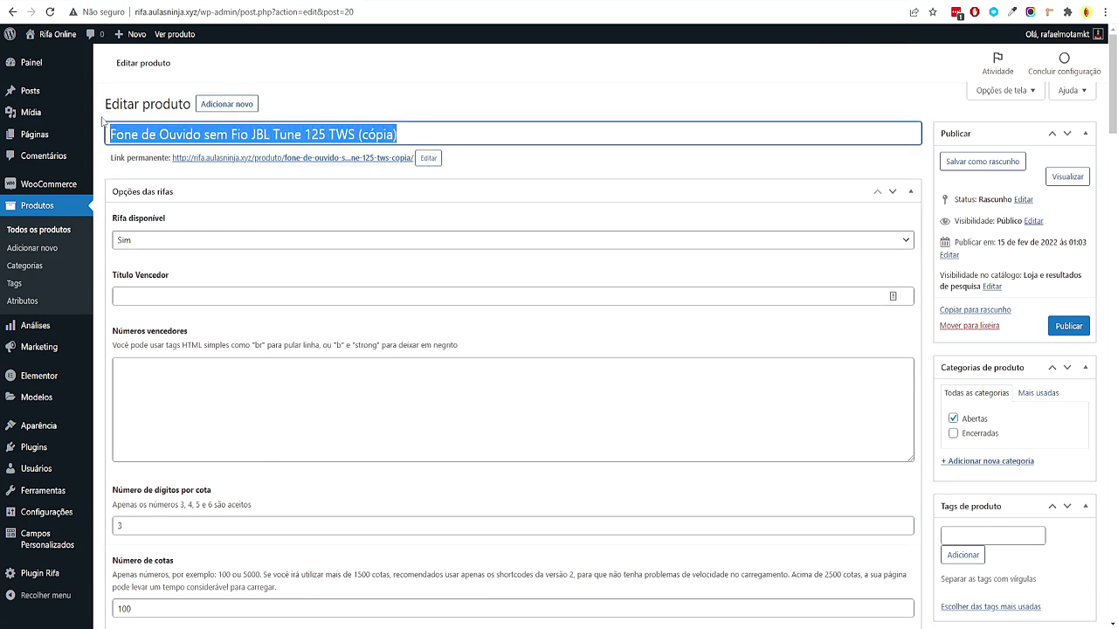
key("ctrl+v")
left_click(428, 158)
key("ctrl+a")
key("ctrl+v")
Confirm the new notebook permalink slug
left_click(421, 164)
scroll(163, 325, "down", 3)
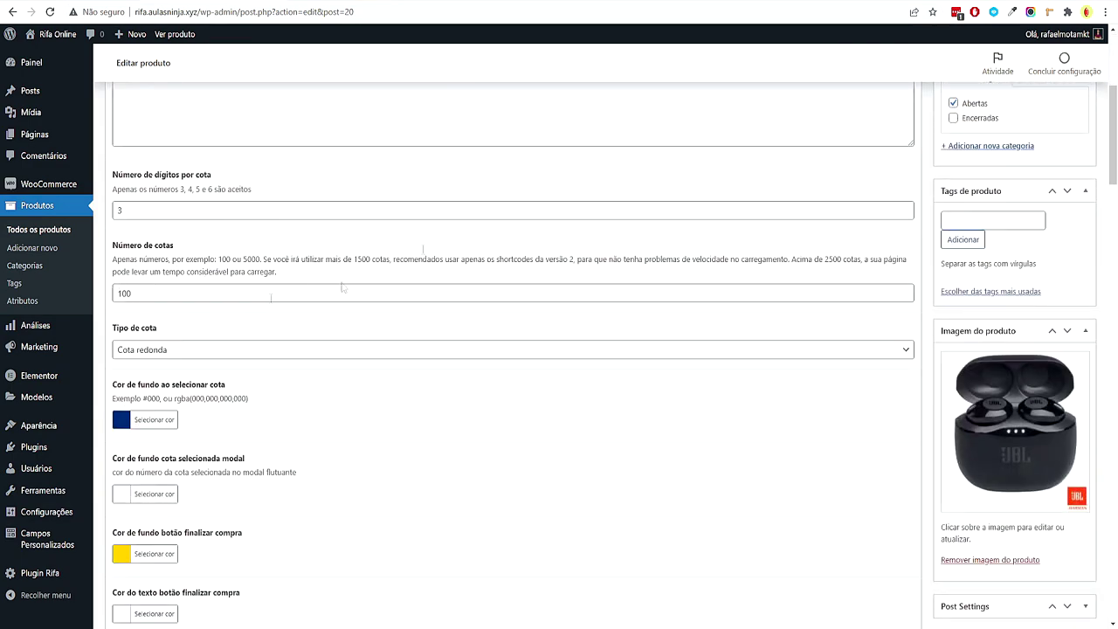
scroll(504, 323, "up", 1)
scroll(501, 309, "down", 2)
scroll(297, 310, "down", 10)
scroll(321, 290, "down", 2)
scroll(319, 292, "down", 15)
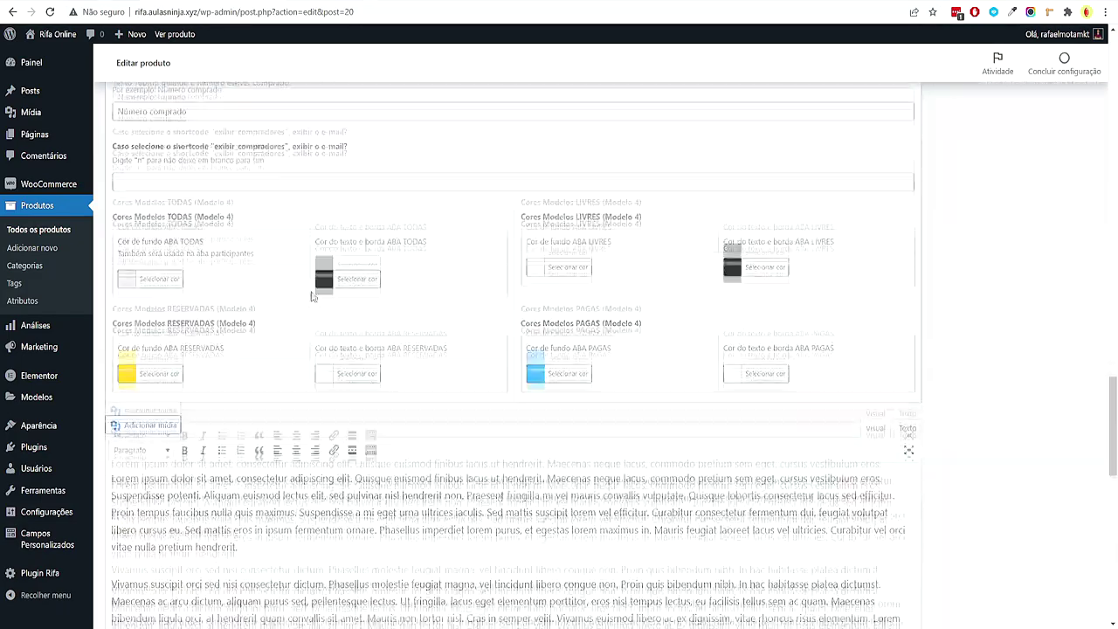
scroll(307, 303, "down", 1)
Replace the JBL earbuds name in the short description with the notebook name
left_click_drag(194, 326, 316, 325)
key("ctrl+v")
scroll(446, 307, "up", 1)
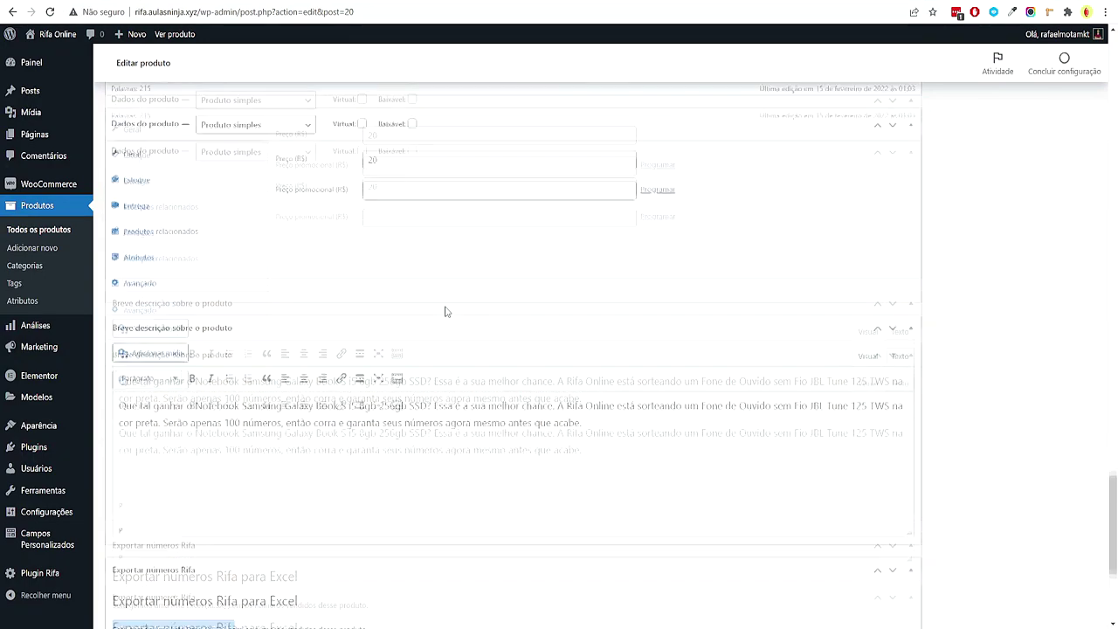
scroll(457, 306, "down", 2)
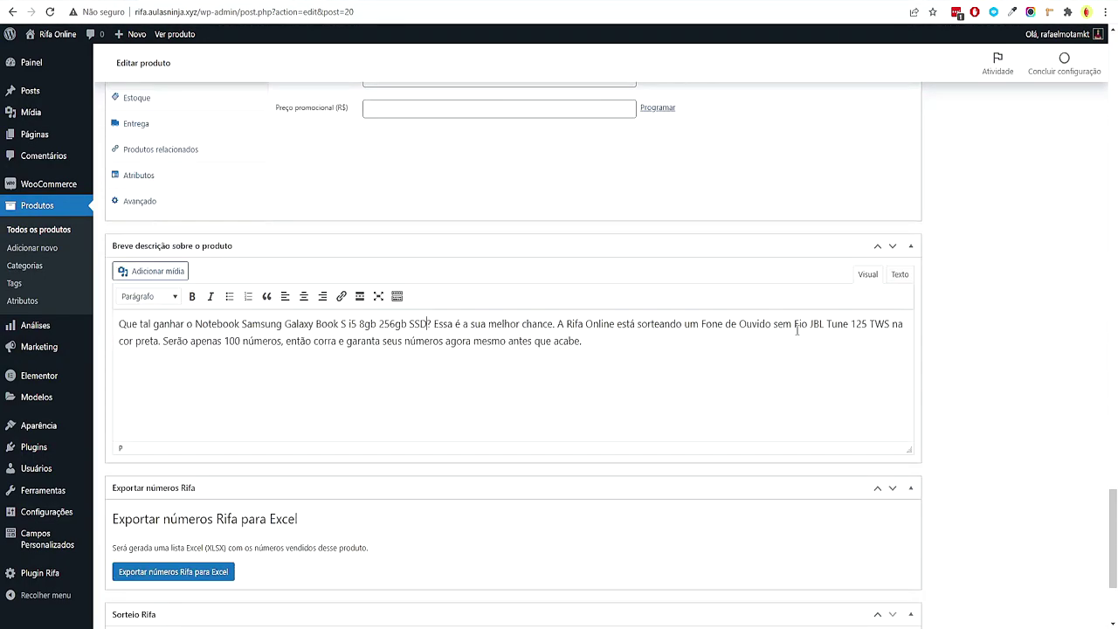
left_click_drag(703, 324, 898, 324)
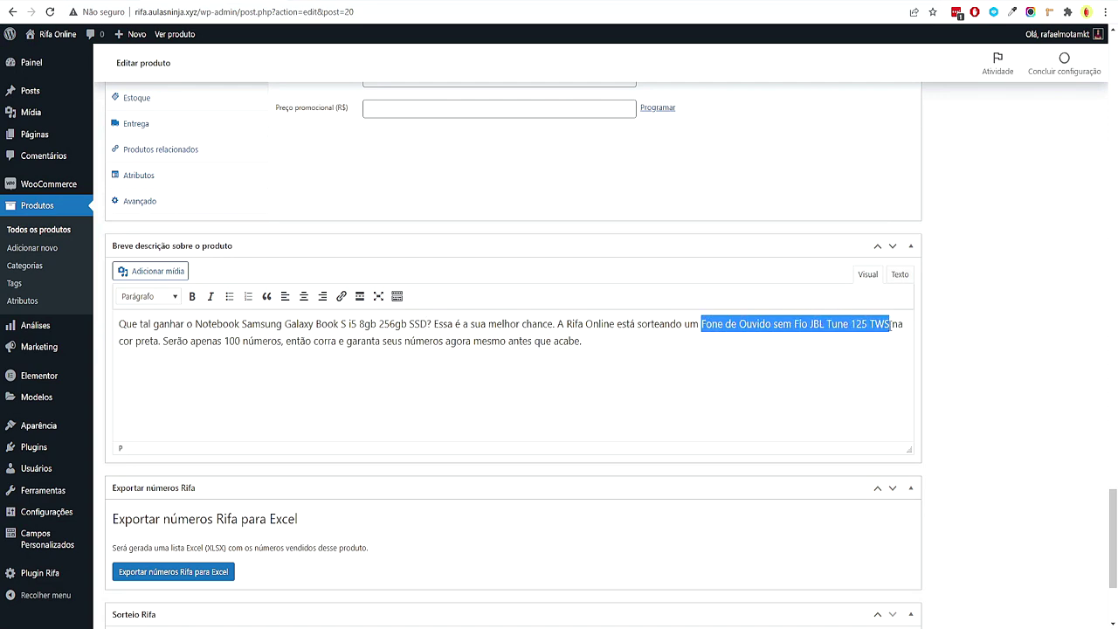
key("ctrl+v")
Change the product price from 20 to 30
scroll(447, 335, "up", 3)
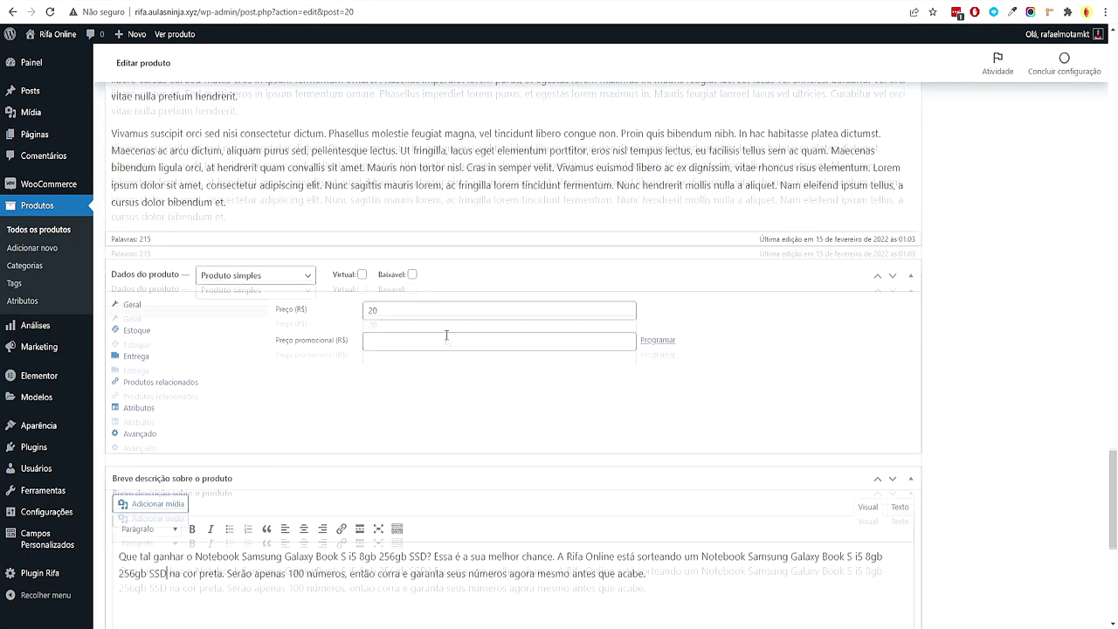
left_click_drag(412, 329, 348, 331)
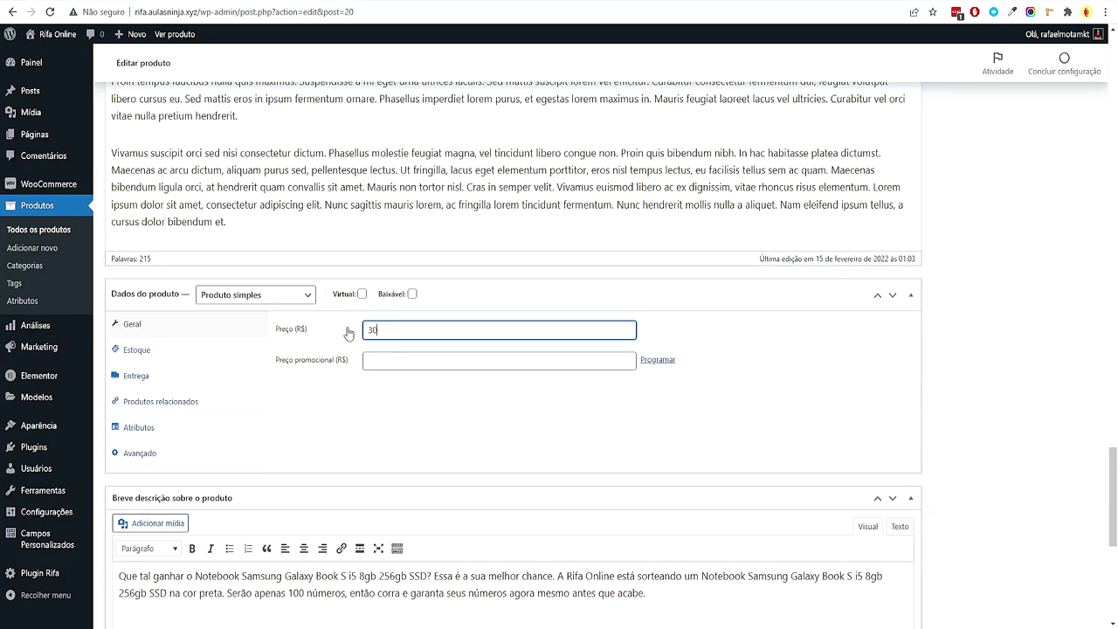
scroll(1036, 438, "down", 15)
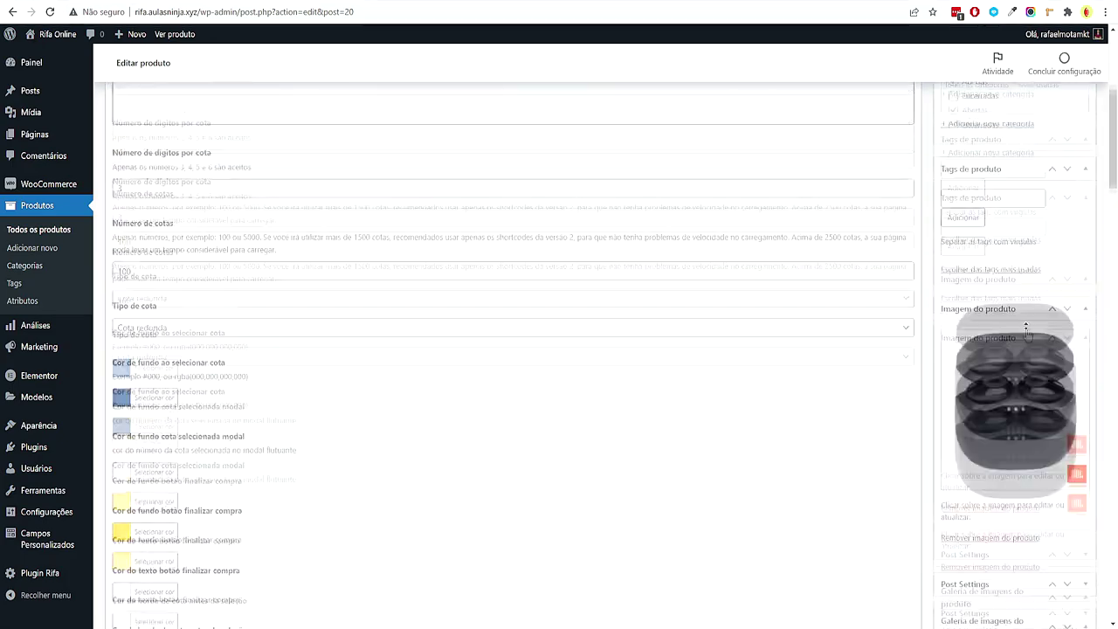
scroll(969, 180, "up", 2)
scroll(1011, 406, "down", 2)
scroll(1011, 406, "up", 2)
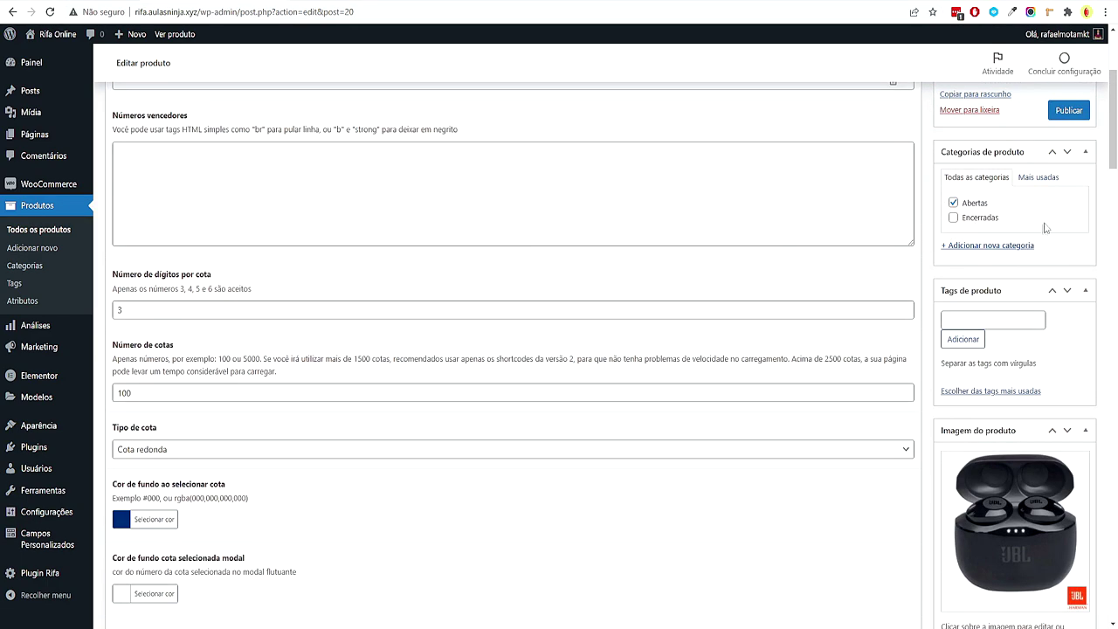
scroll(983, 232, "up", 1)
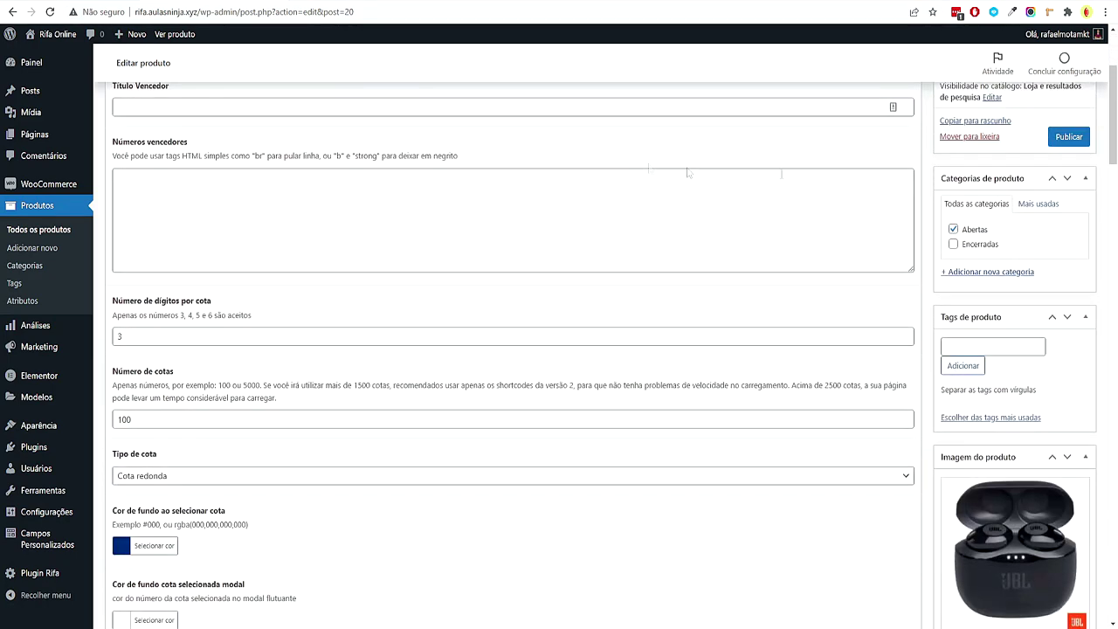
Upload the note (1) laptop photo and set it as the notebook's product image
left_click(977, 245)
left_click(974, 230)
scroll(980, 247, "down", 3)
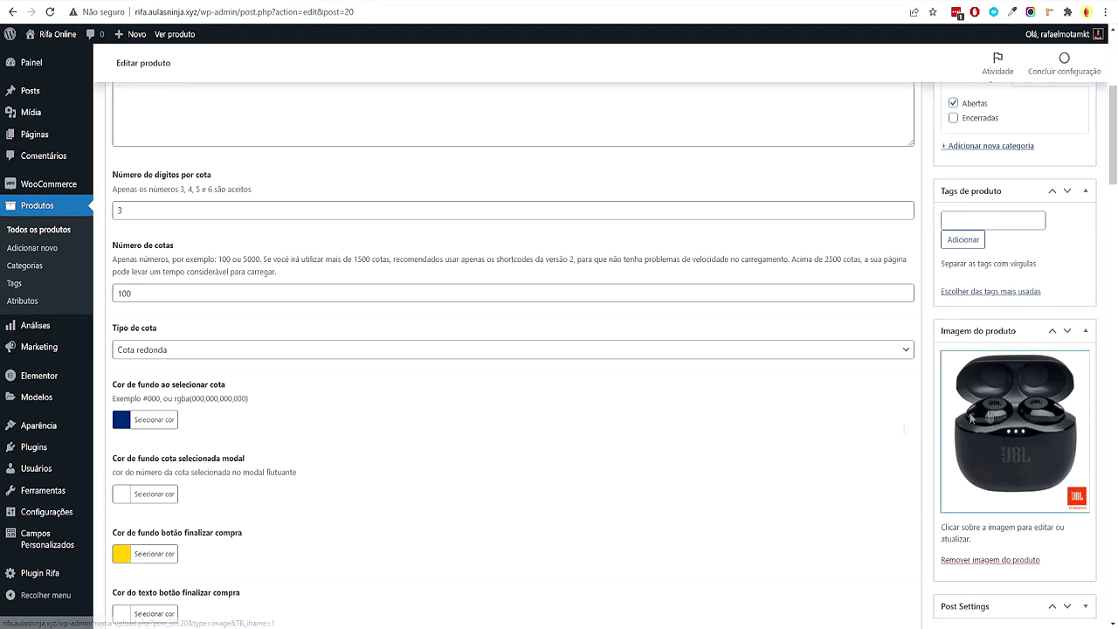
left_click(1018, 423)
mouse_move(559, 624)
left_click(559, 577)
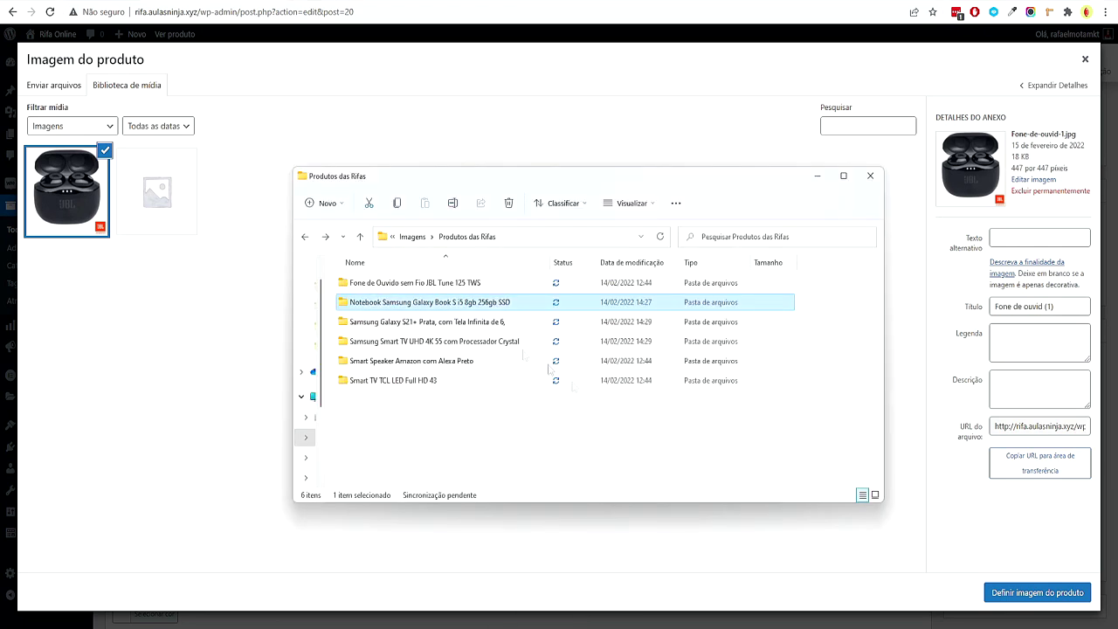
double_click(365, 302)
left_click_drag(383, 298, 364, 427)
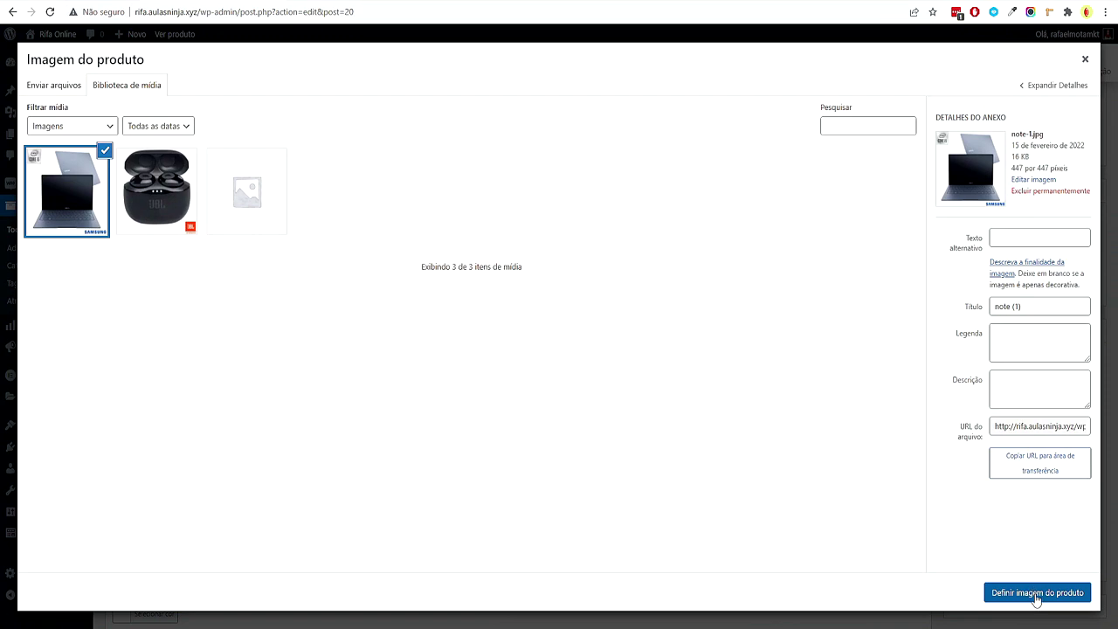
left_click(1037, 593)
Publish the notebook raffle and show the Todos os produtos list
scroll(1081, 435, "down", 5)
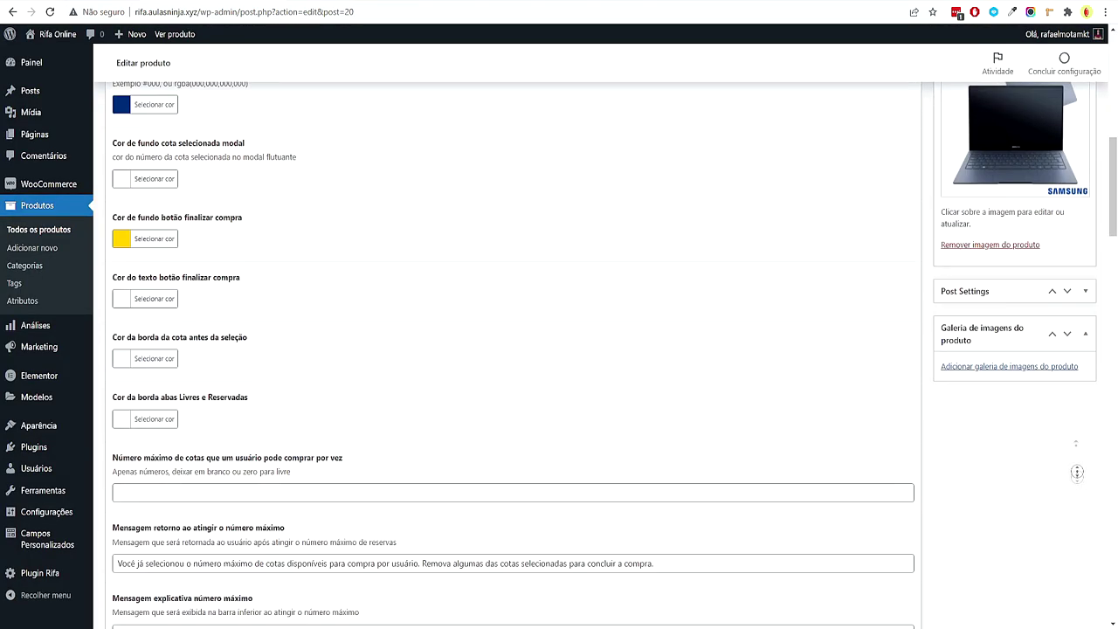
scroll(1077, 478, "up", 10)
left_click(1080, 324)
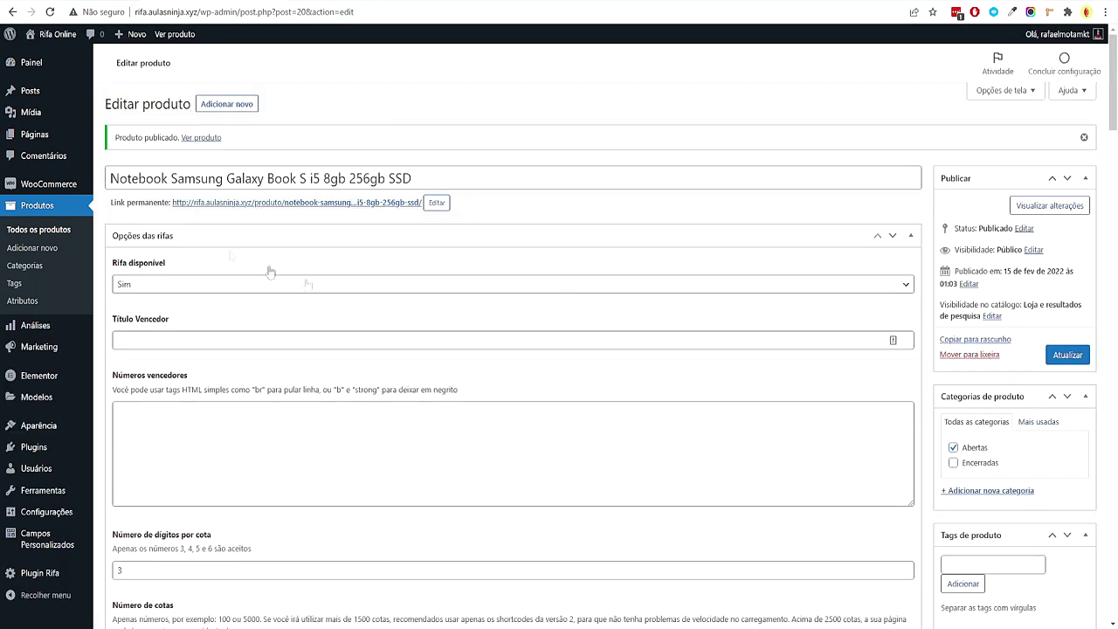
left_click(79, 234)
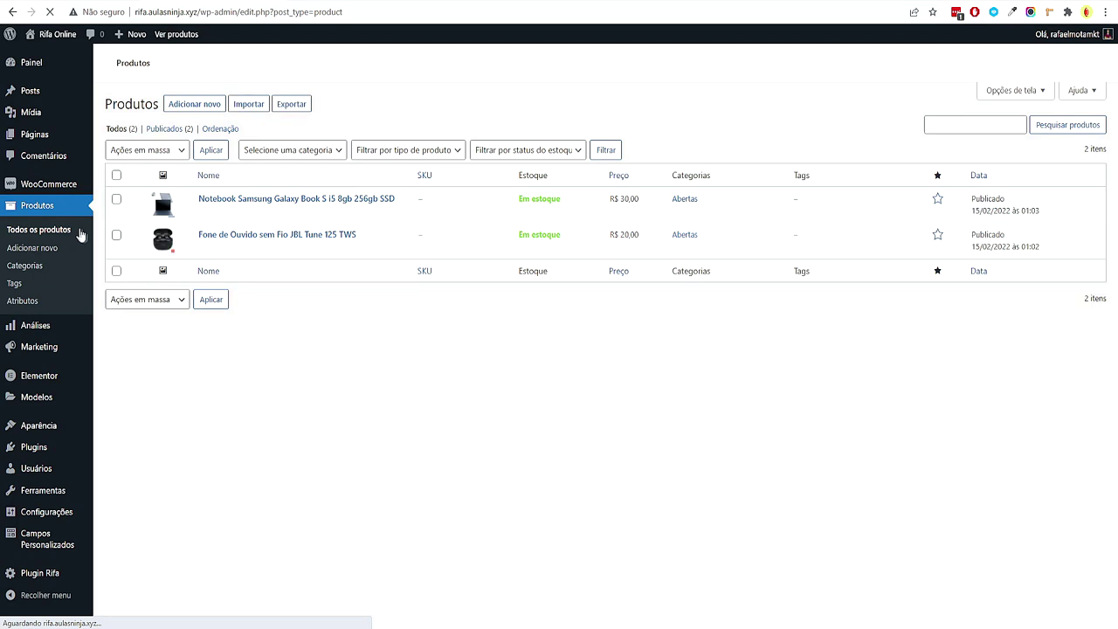
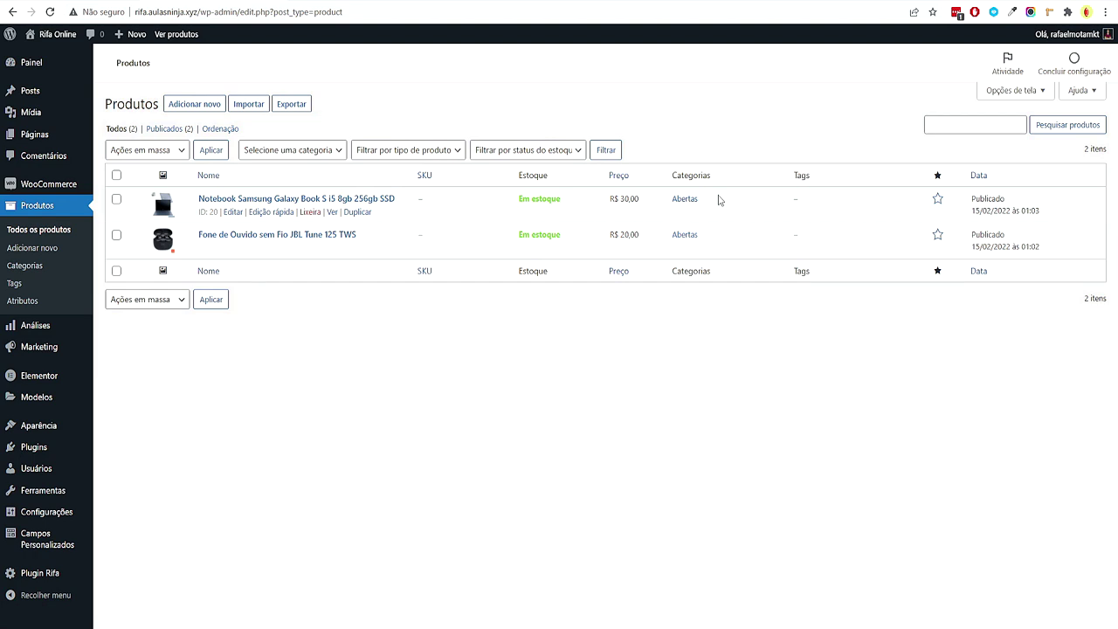
In the Produtos list, pick out which of the six products are Abertas and which are Encerradas
key("alt+Tab")
mouse_move(569, 622)
left_click(550, 577)
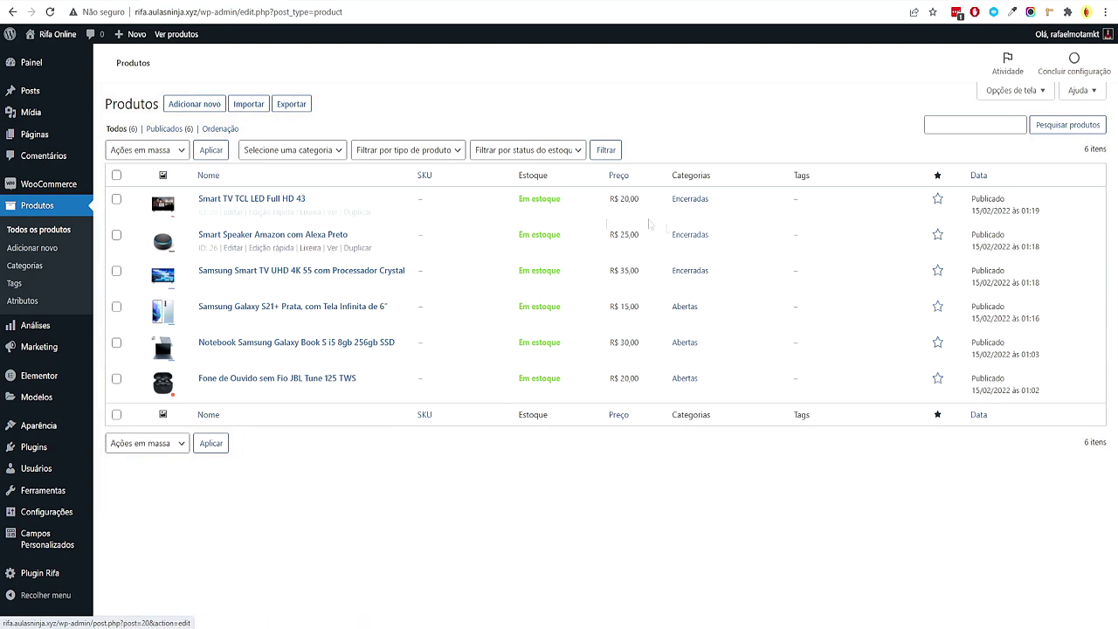
left_click_drag(731, 392, 905, 289)
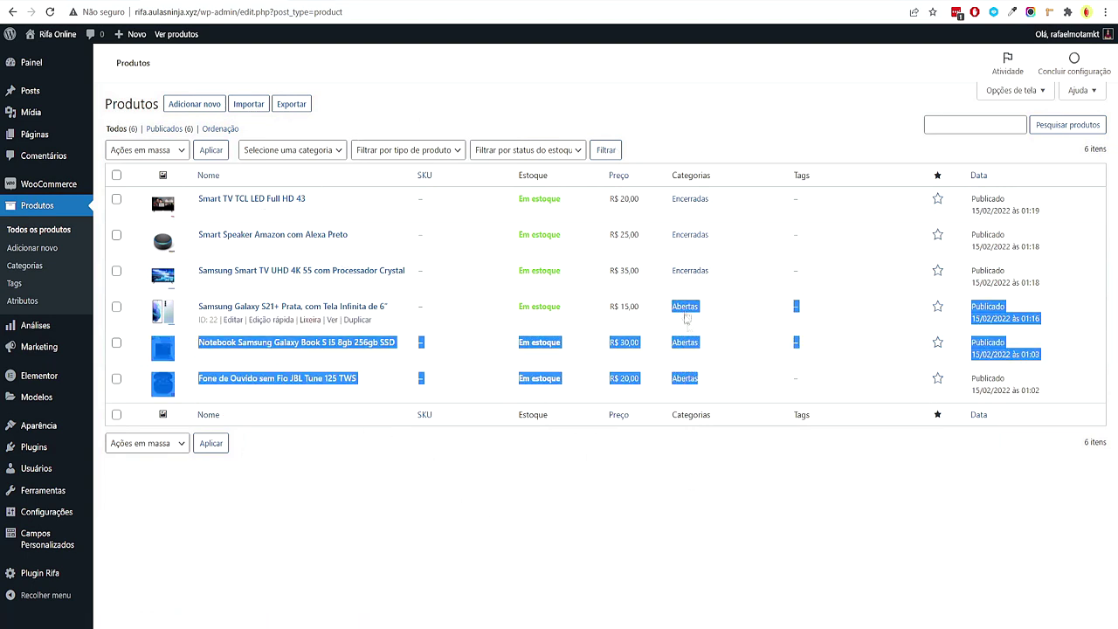
left_click_drag(725, 287, 668, 196)
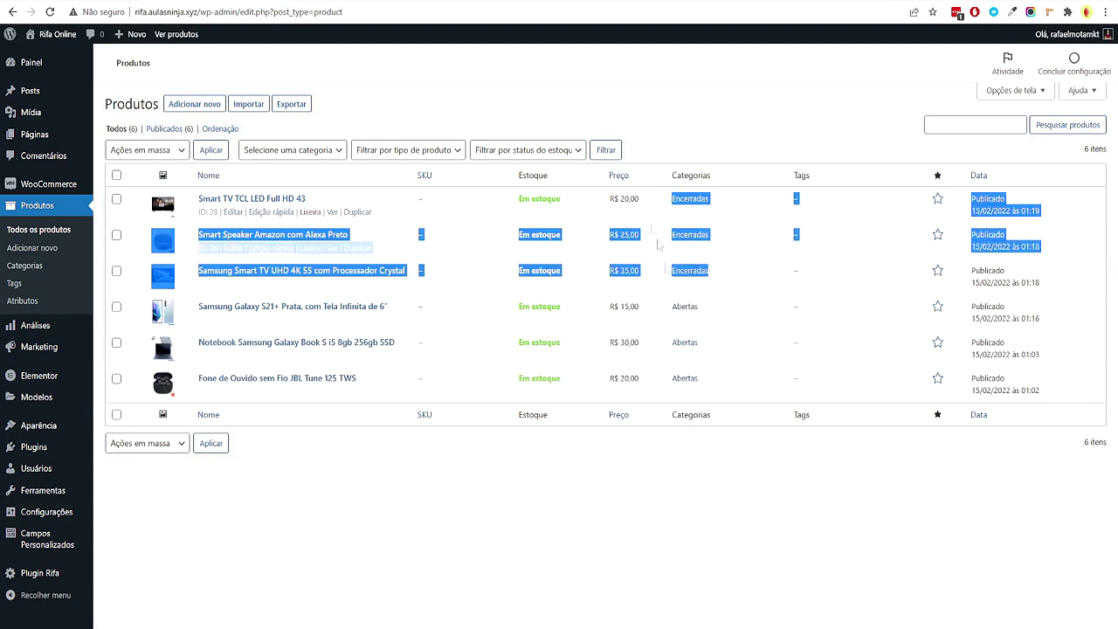
left_click(791, 548)
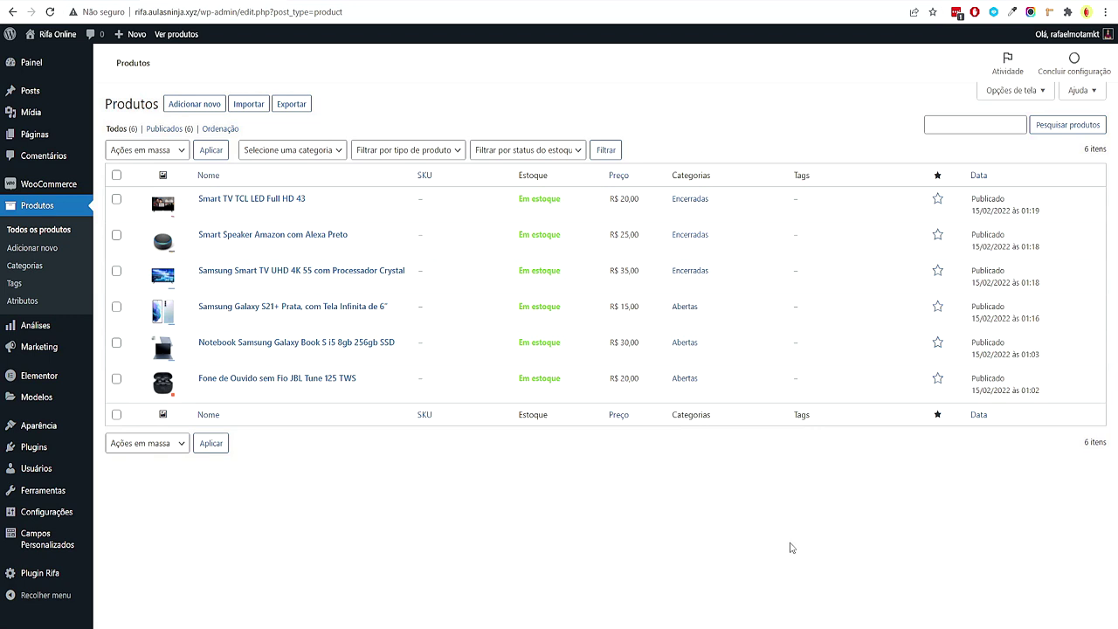
double_click(703, 271)
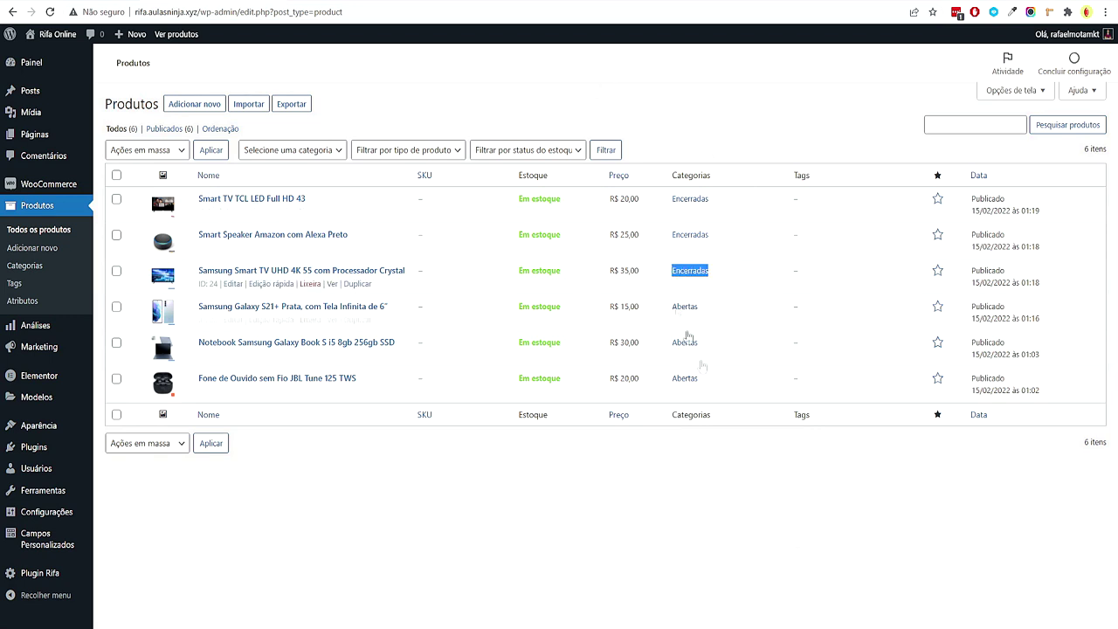
left_click(766, 515)
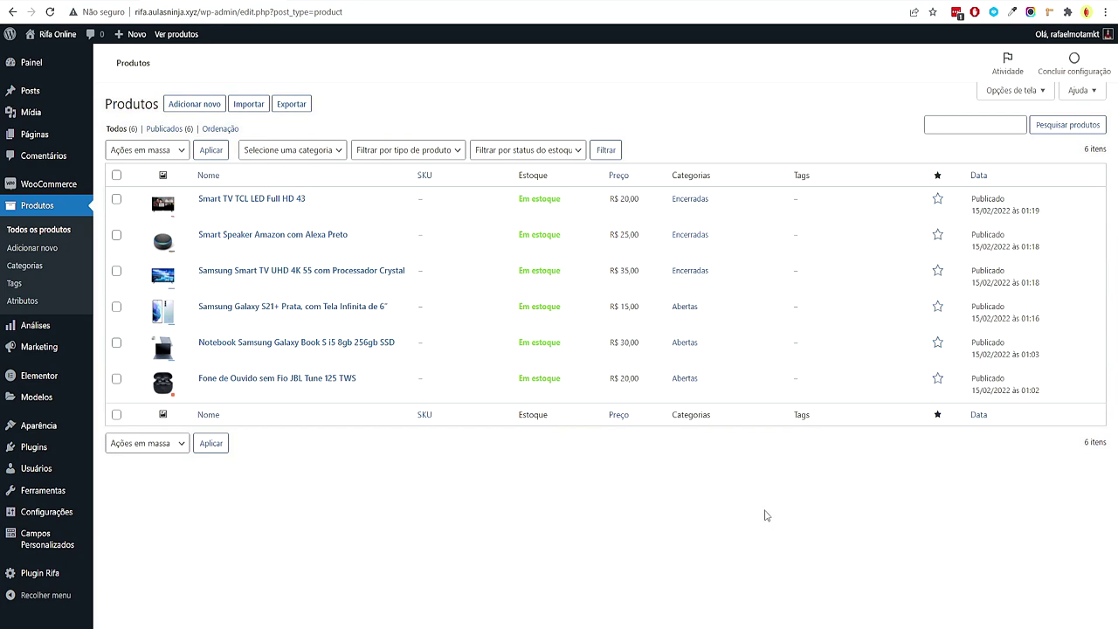
mouse_move(756, 396)
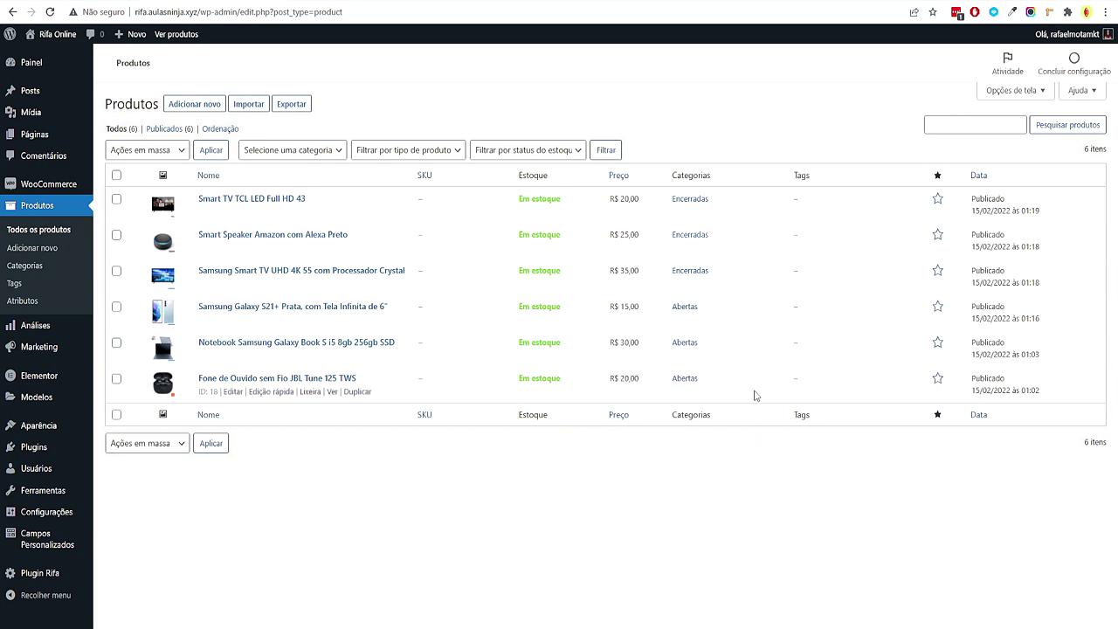
left_click_drag(749, 332, 685, 307)
left_click(730, 472)
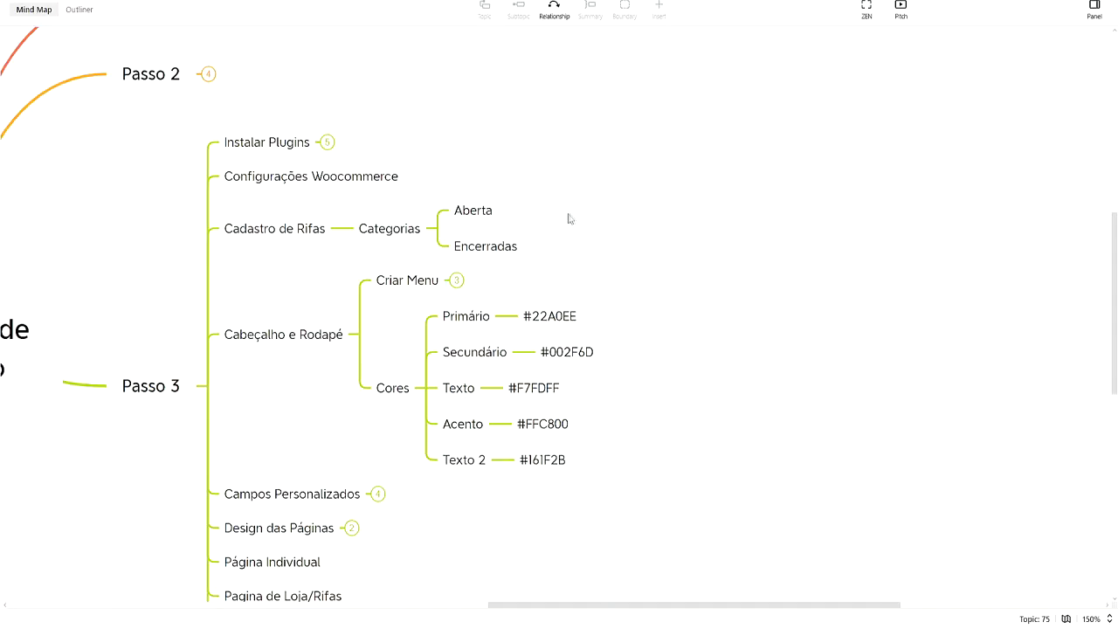
Pan the mind map to the Cadastro de Rifas branch with Categorias, Aberta and Encerradas
left_click_drag(569, 219, 621, 202)
left_click(515, 218)
left_click_drag(516, 219, 352, 207)
left_click(639, 242)
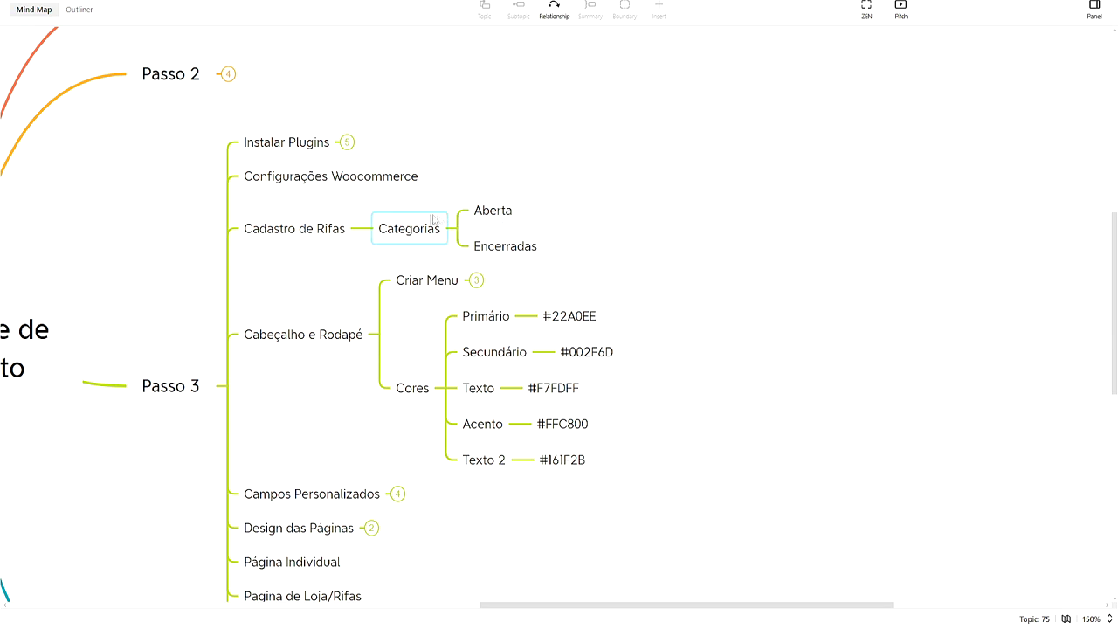
Collapse the Cadastro de Rifas branch in the mind map
left_click_drag(417, 199, 456, 229)
left_click(317, 229)
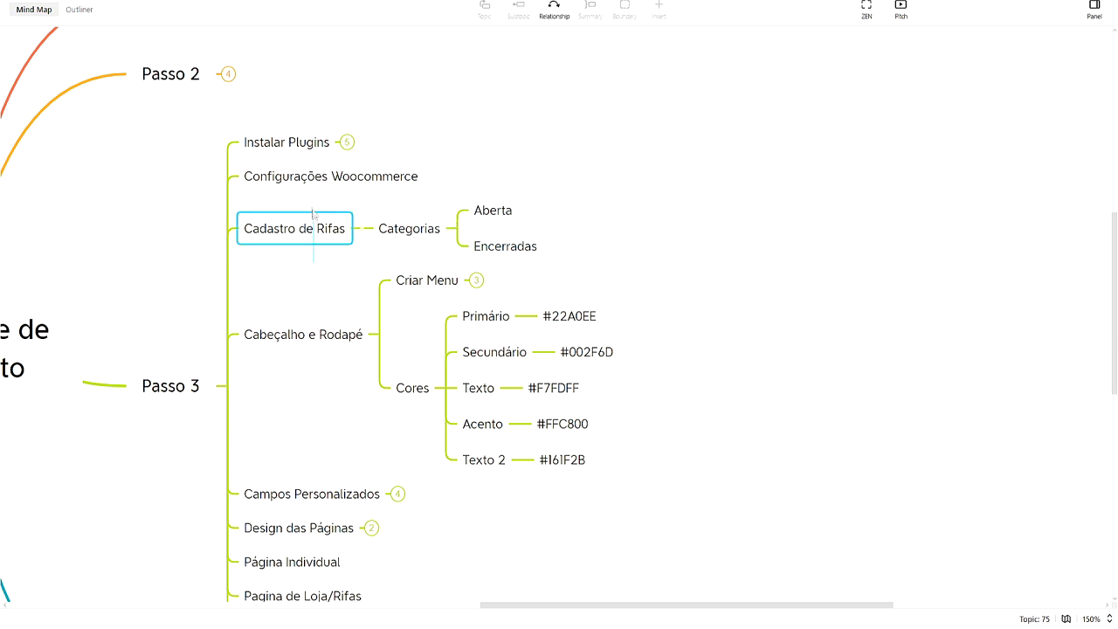
left_click(362, 228)
scroll(342, 269, "down", 2)
Expand the Criar Menu topic to reveal Home, Rifas and Contato
left_click_drag(353, 216, 325, 248)
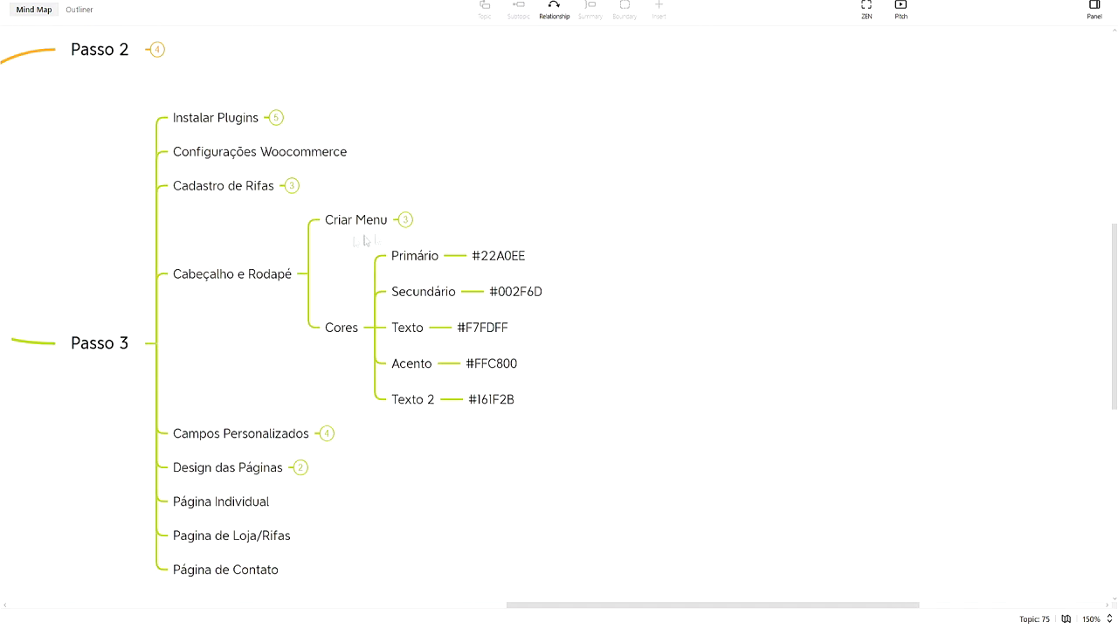
left_click(405, 221)
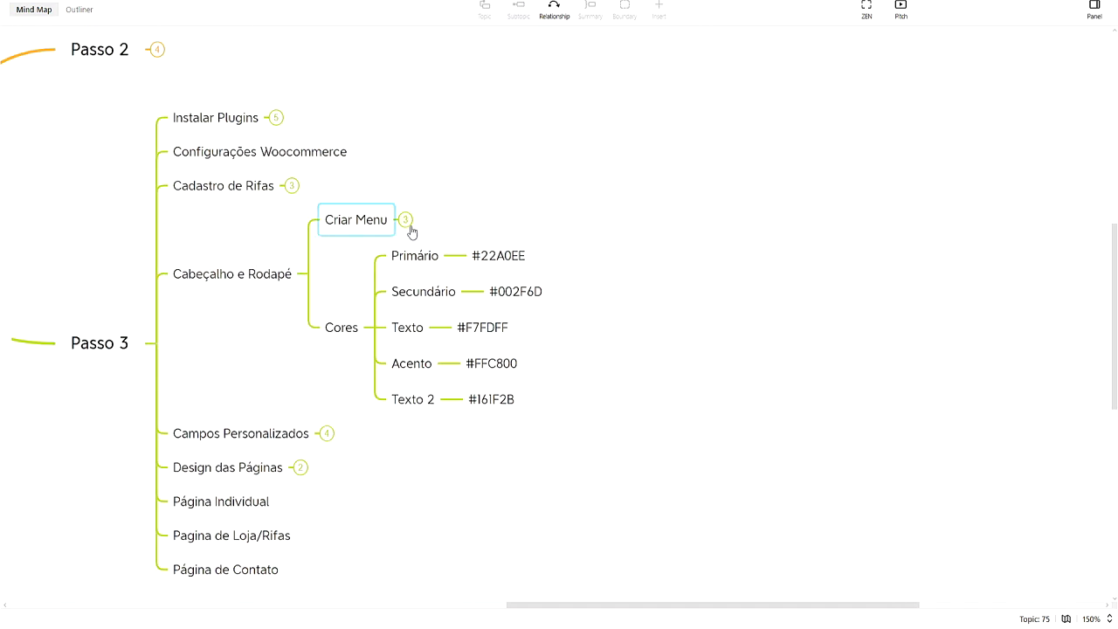
left_click(405, 221)
left_click_drag(456, 288, 373, 225)
left_click_drag(490, 297, 493, 306)
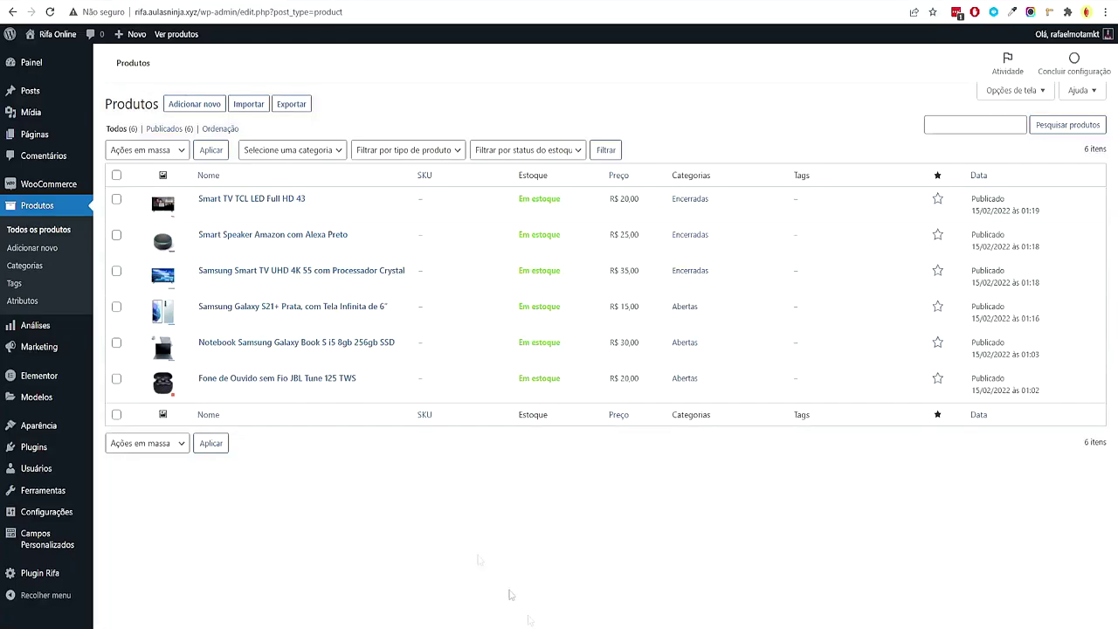
Add a new page titled Home, publish it, and return to the Páginas list
left_click(70, 138)
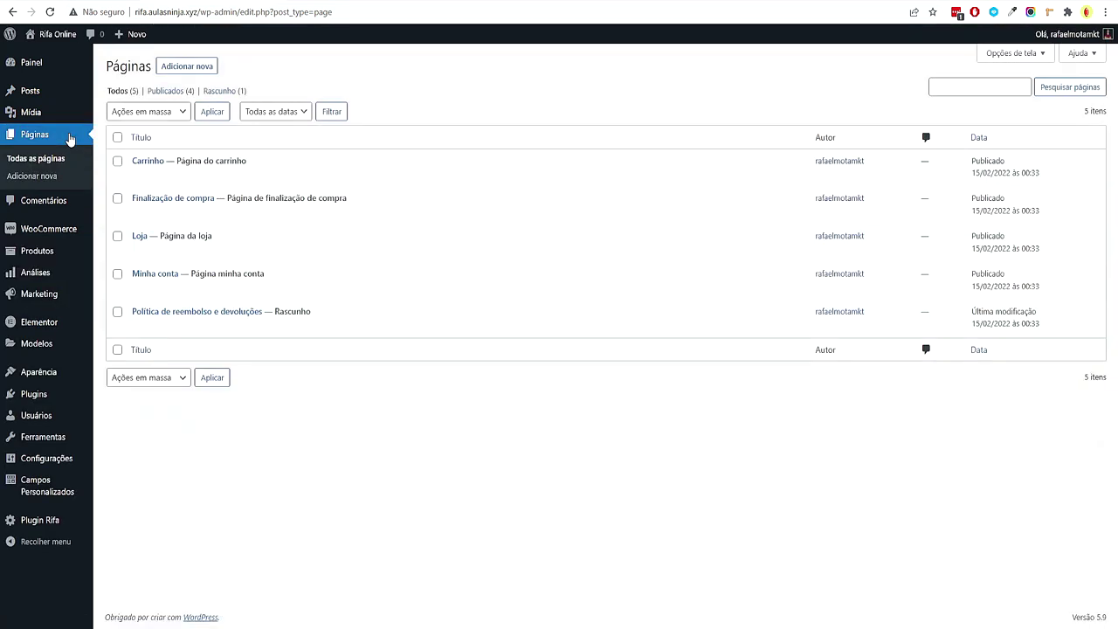
mouse_move(144, 247)
left_click(187, 66)
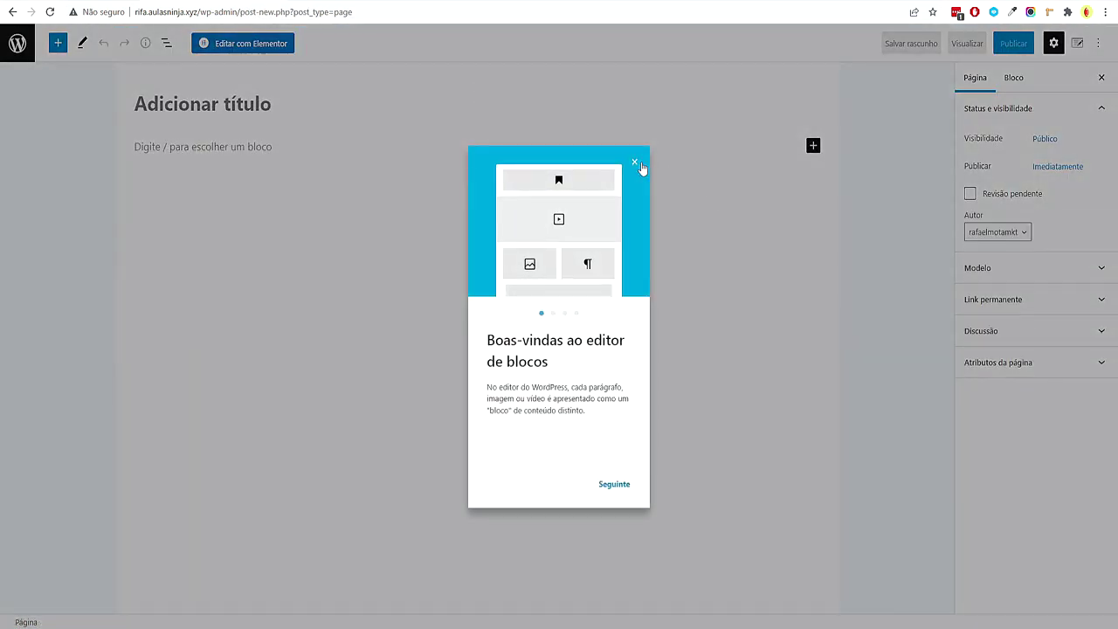
left_click(294, 131)
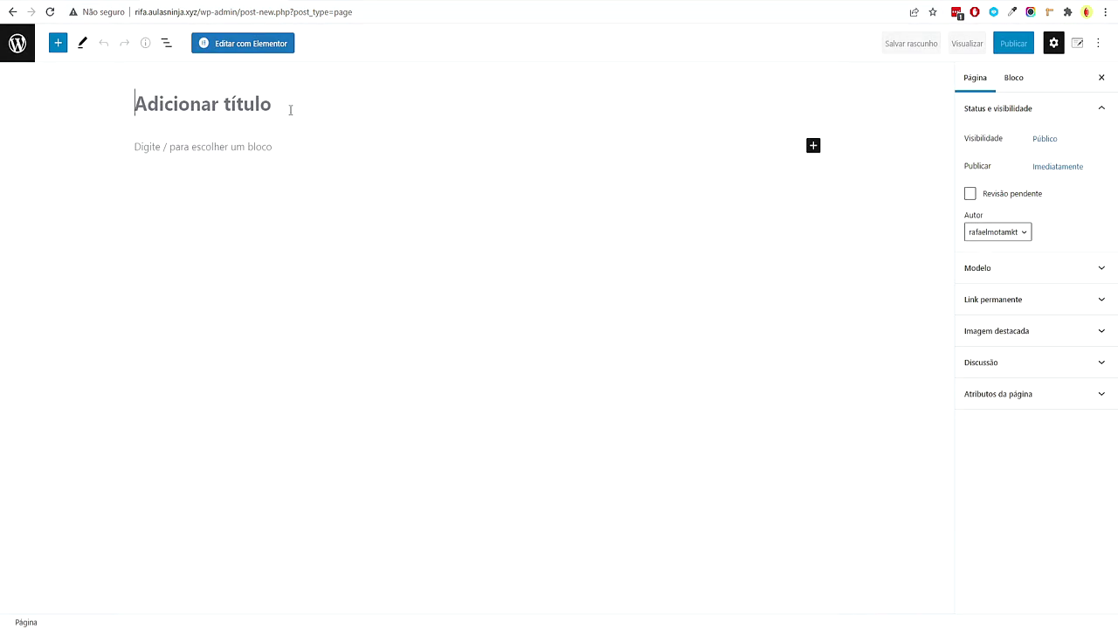
type("Home")
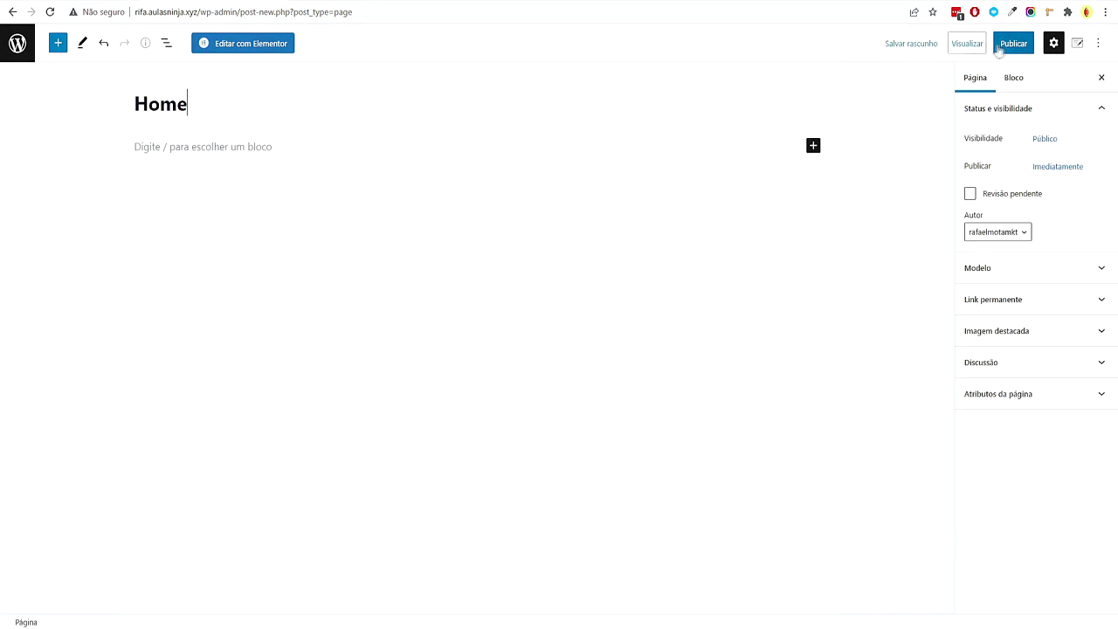
left_click(1013, 43)
left_click(988, 43)
left_click(18, 43)
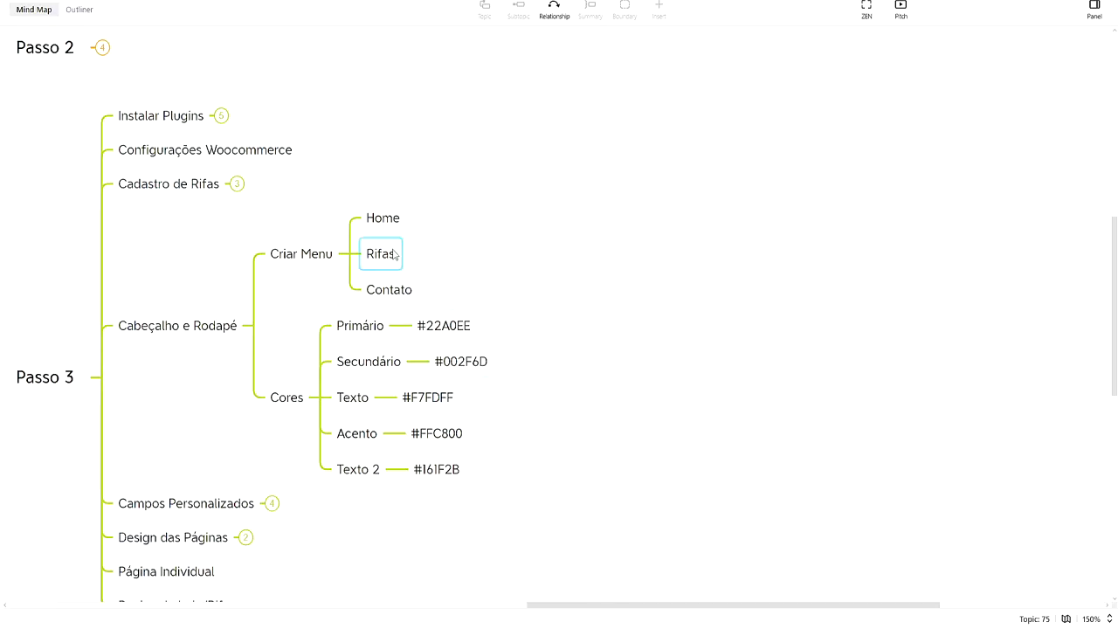
left_click(395, 254)
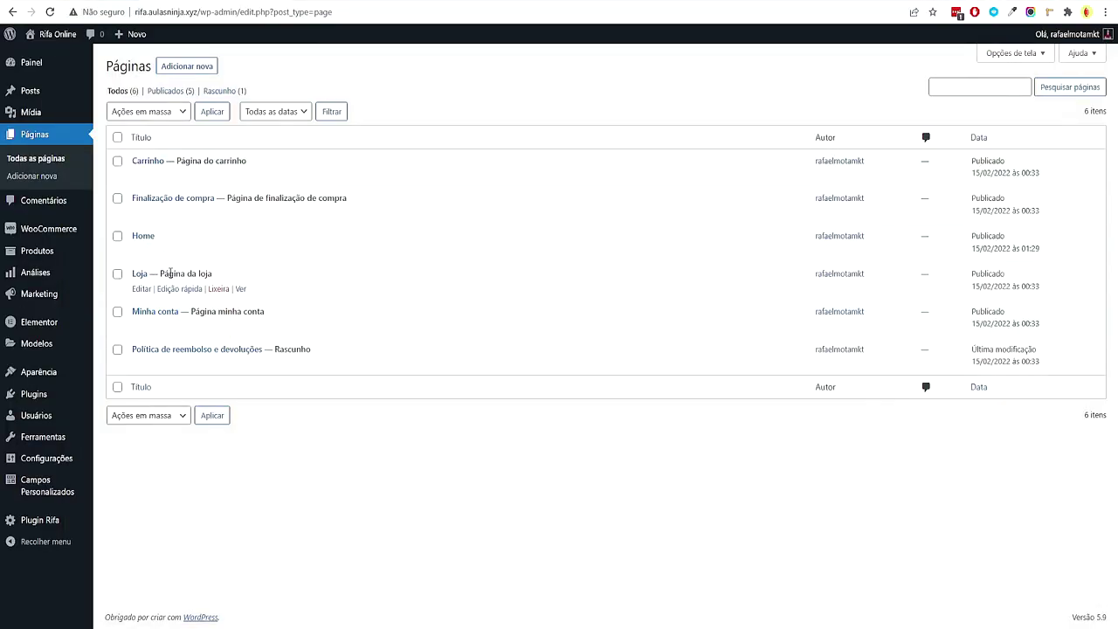
Quick-edit the Loja page, renaming it Rifas with slug rifas
left_click_drag(162, 272, 225, 278)
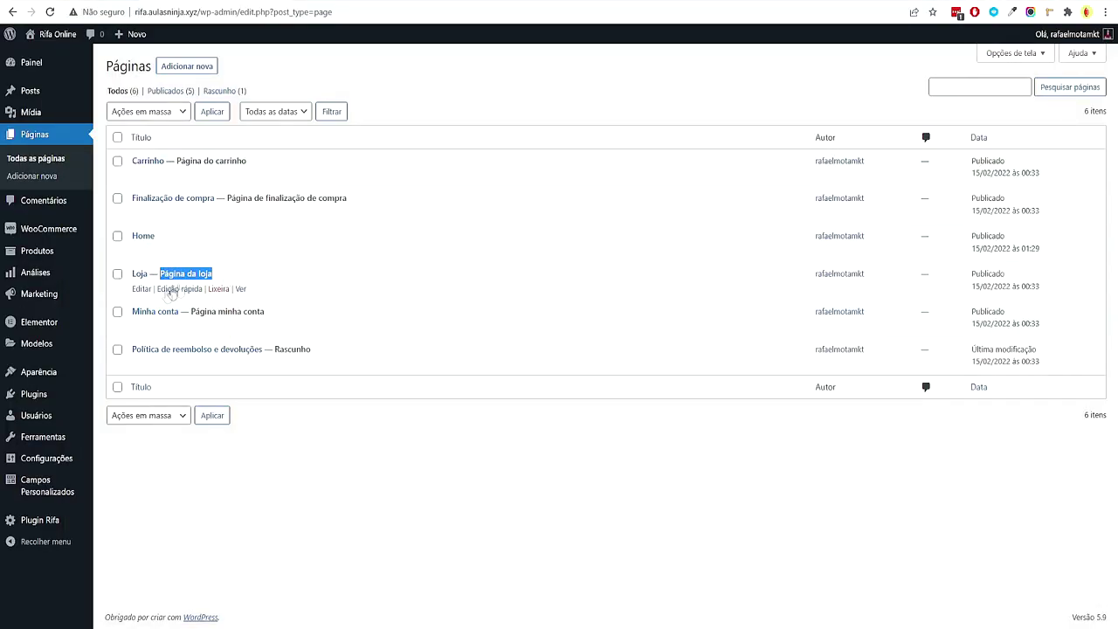
left_click(173, 293)
key("ctrl+a")
type("Rifas")
key("Tab")
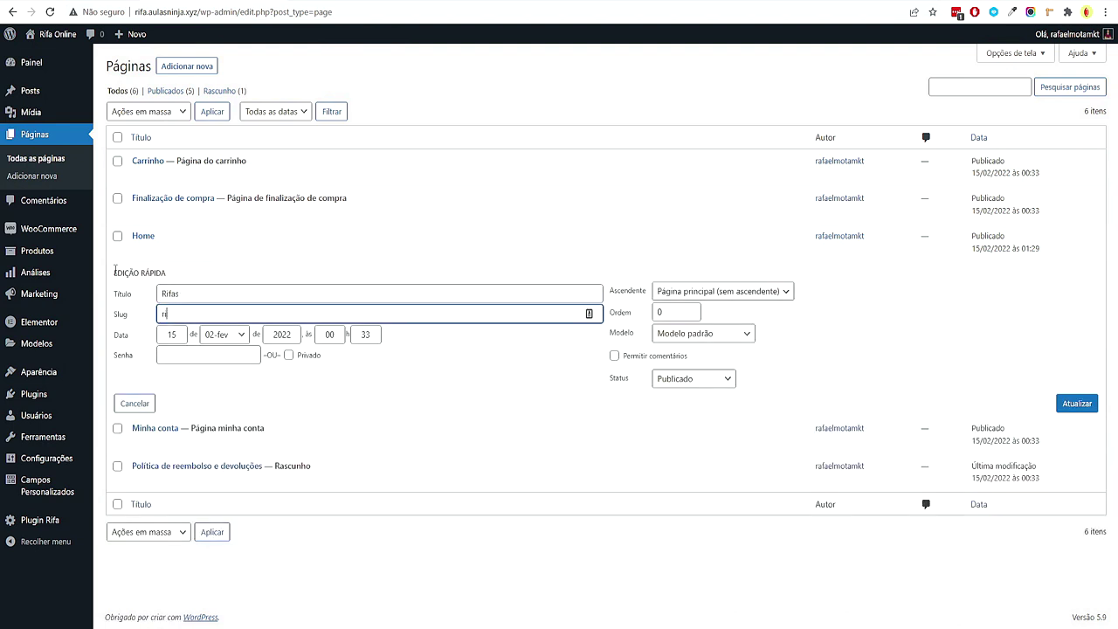
type("rifas")
left_click(1077, 403)
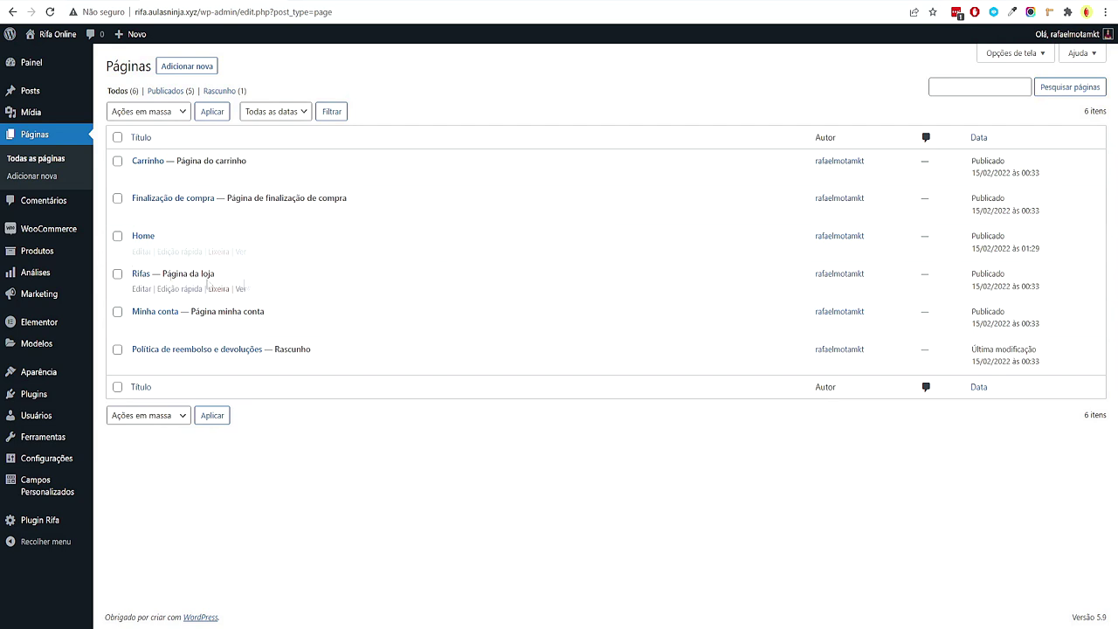
Publish a new page titled Contato and return to the pages list
left_click(603, 568)
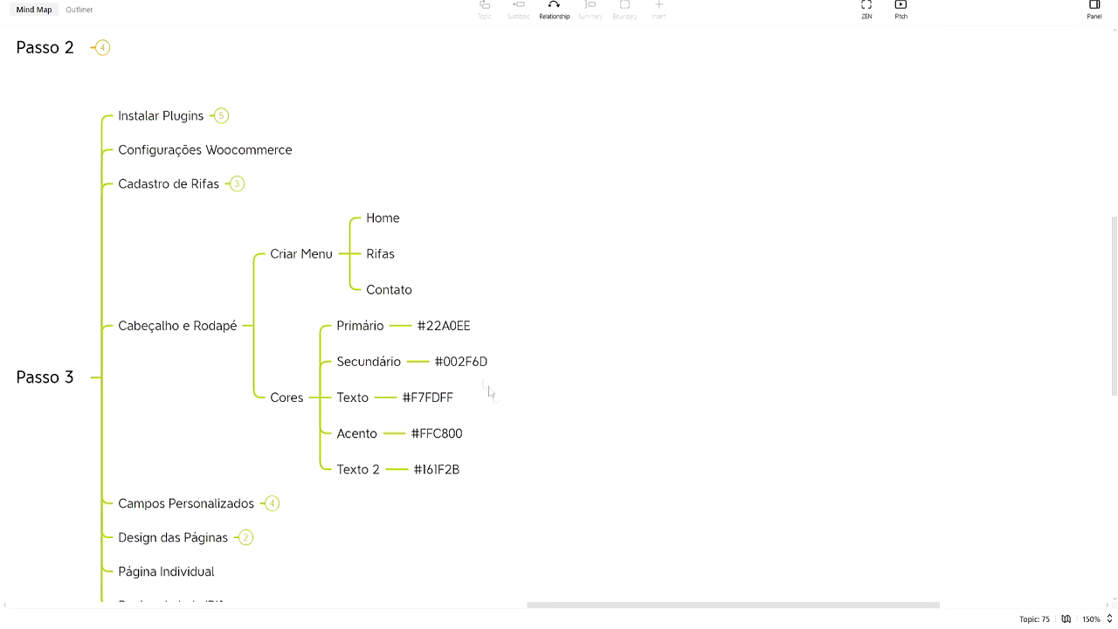
key("alt+Tab")
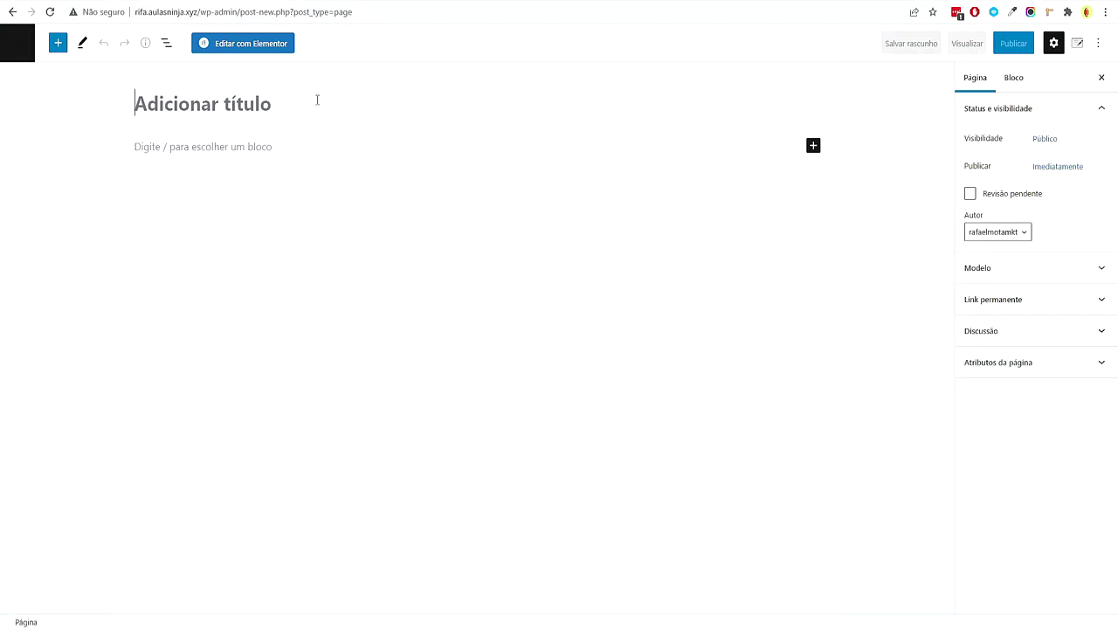
type("Contato")
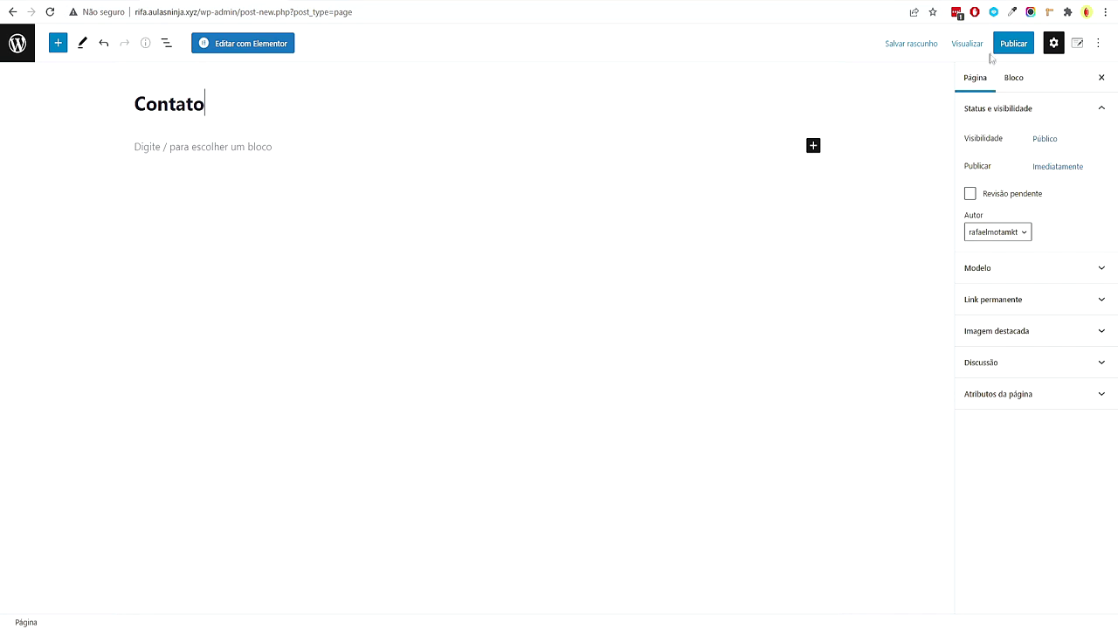
left_click(1000, 44)
left_click(994, 44)
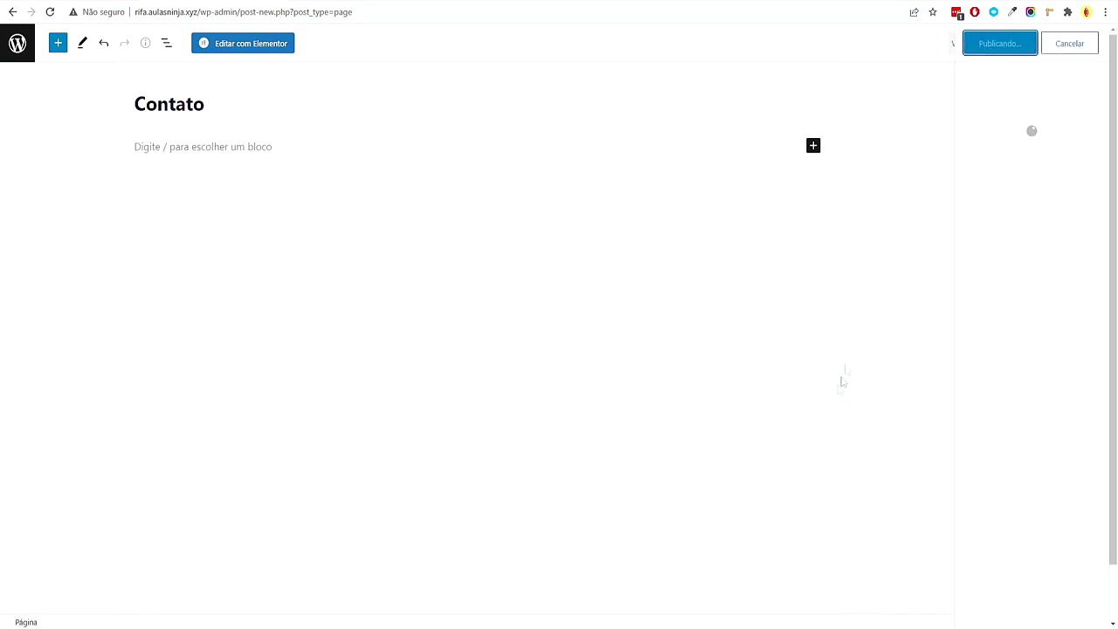
left_click(18, 40)
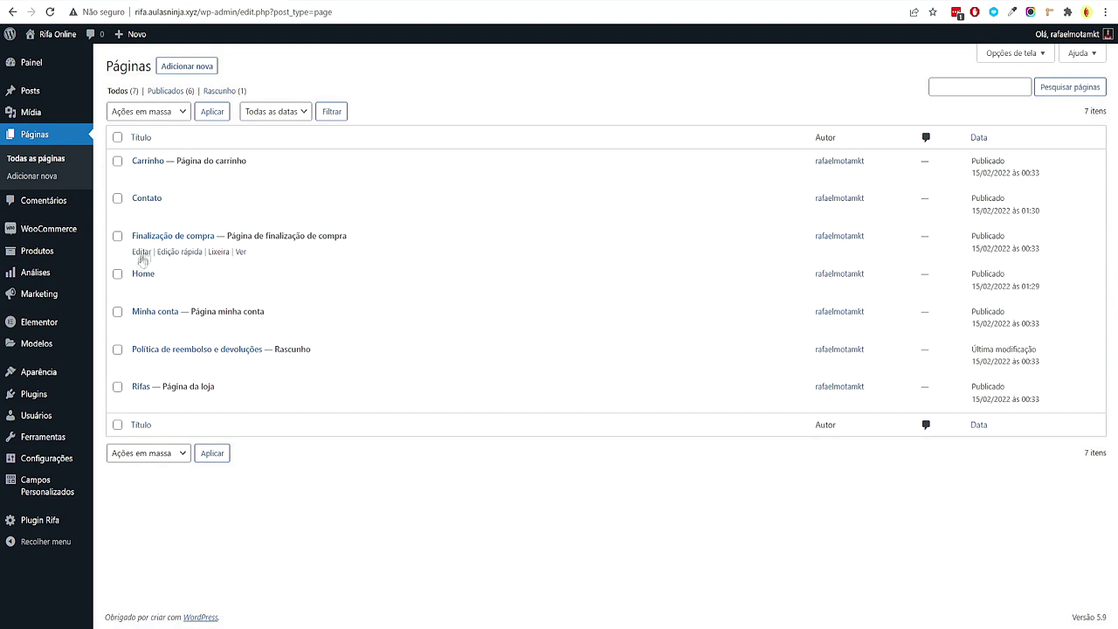
Create a menu named Menu Principal assigned to the Primary location
mouse_move(52, 372)
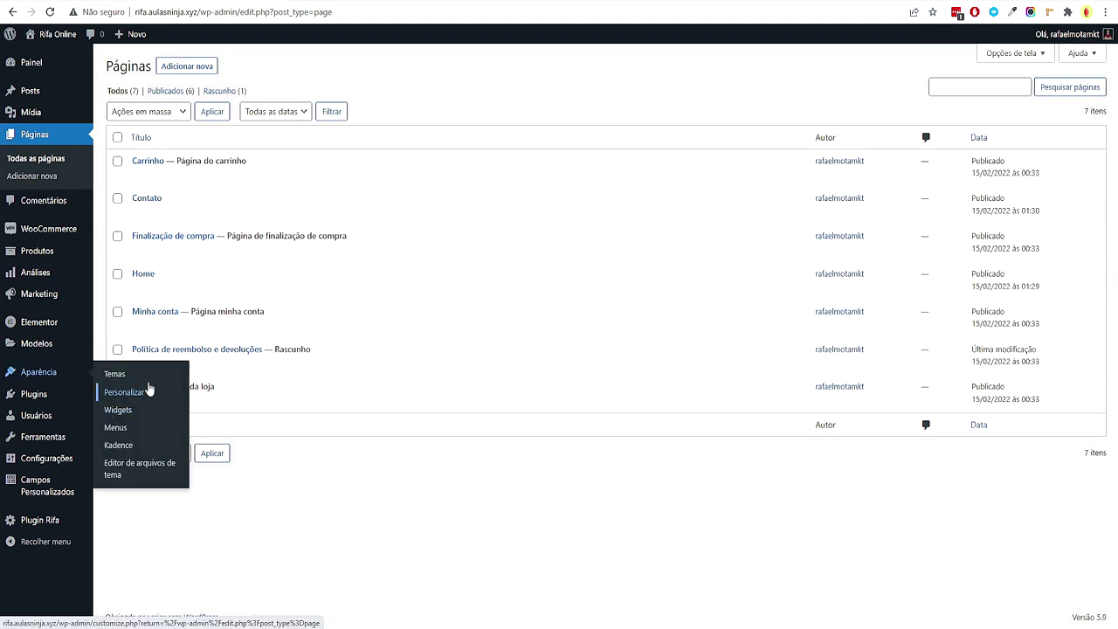
left_click(131, 428)
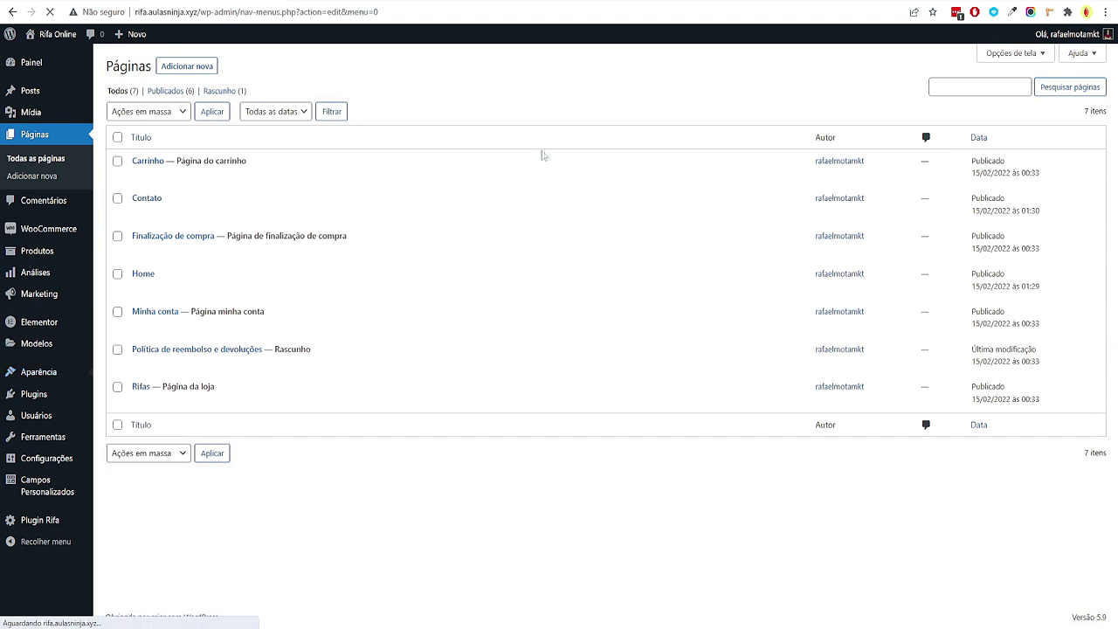
left_click(486, 200)
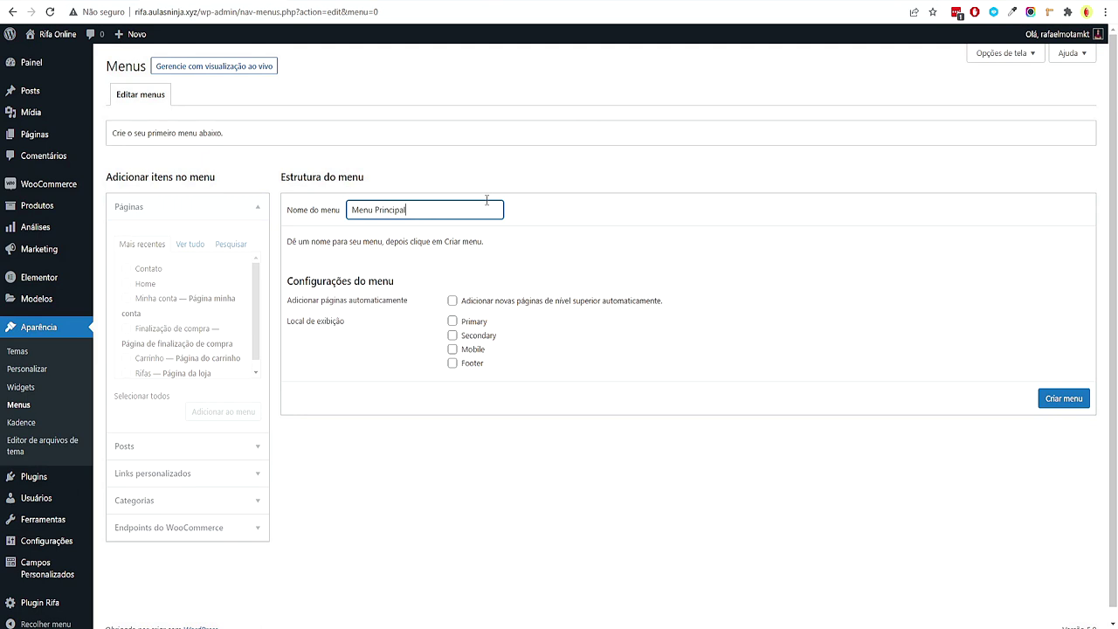
left_click(482, 323)
left_click(1079, 404)
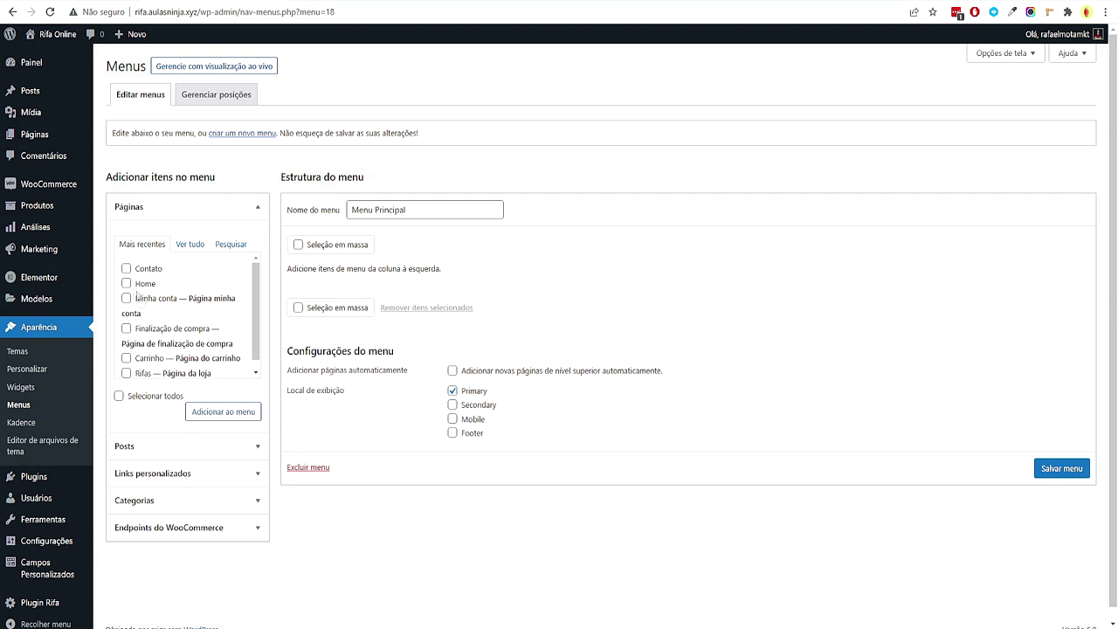
Add the Contato, Home and Rifas pages to the menu, put Home first, and save
left_click(126, 268)
scroll(140, 362, "down", 1)
left_click(126, 363)
left_click(224, 412)
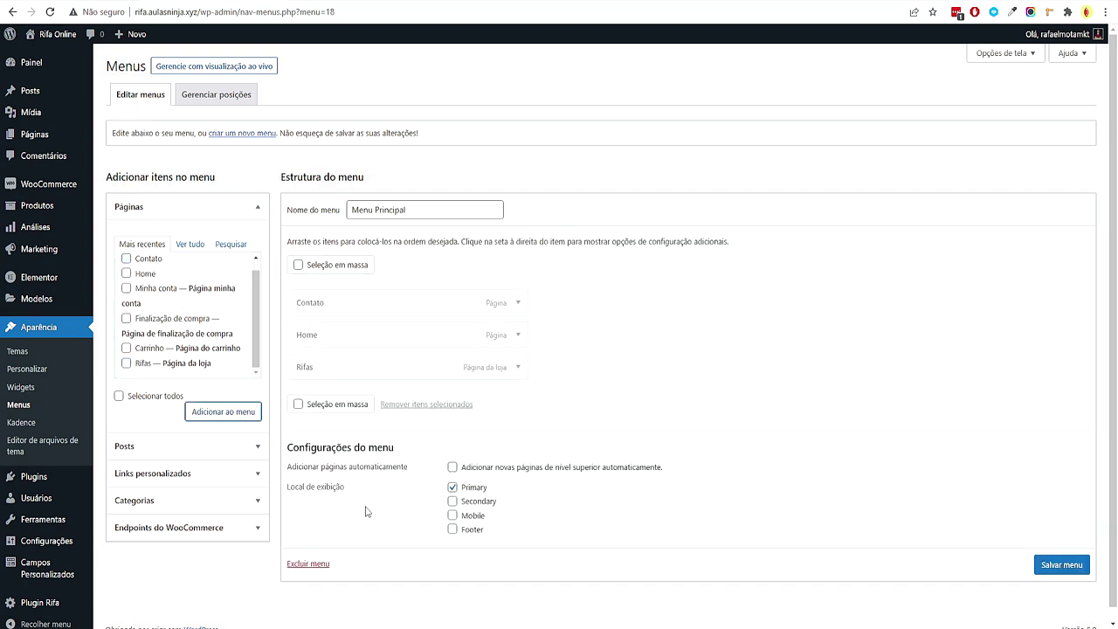
left_click_drag(350, 366, 369, 367)
left_click(1062, 567)
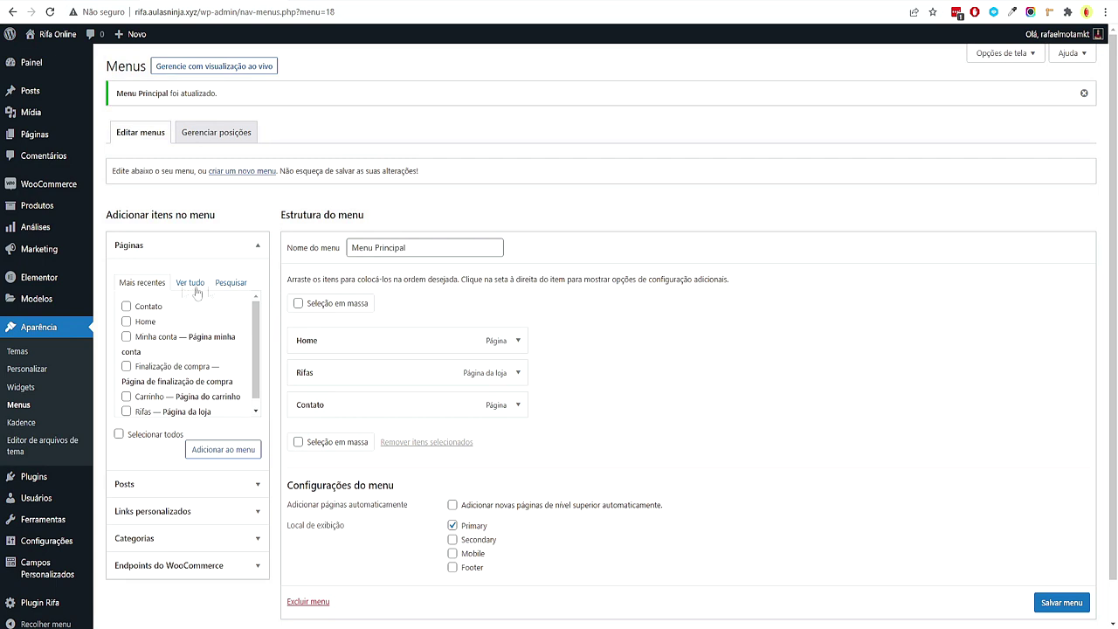
mouse_move(87, 304)
left_click(150, 336)
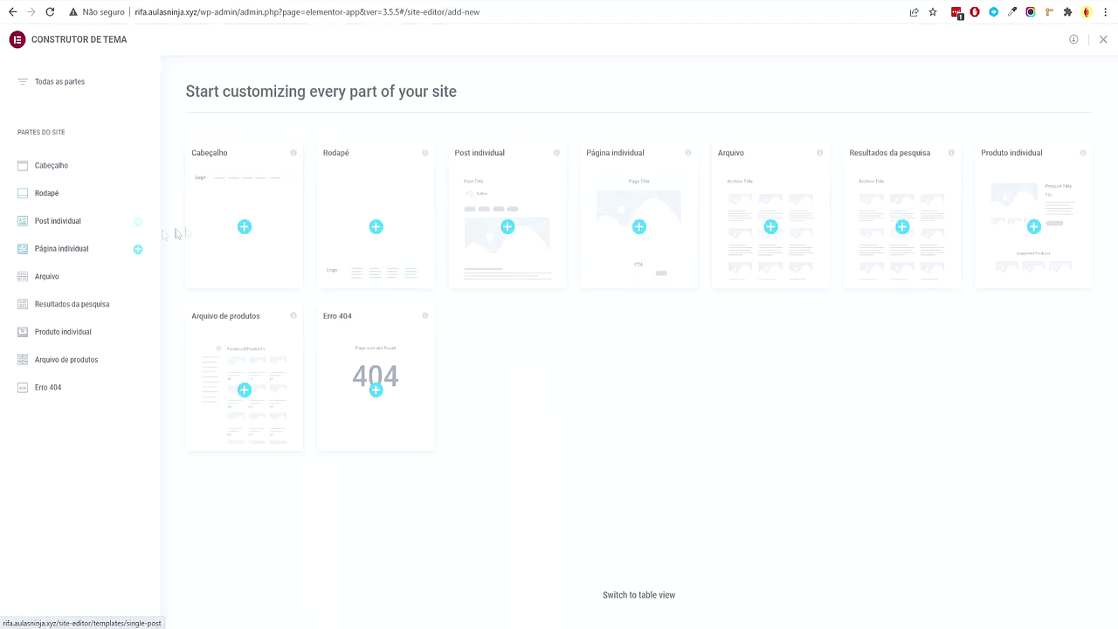
Create a header template, dismiss the library, and add then delete a test heading section
left_click(271, 236)
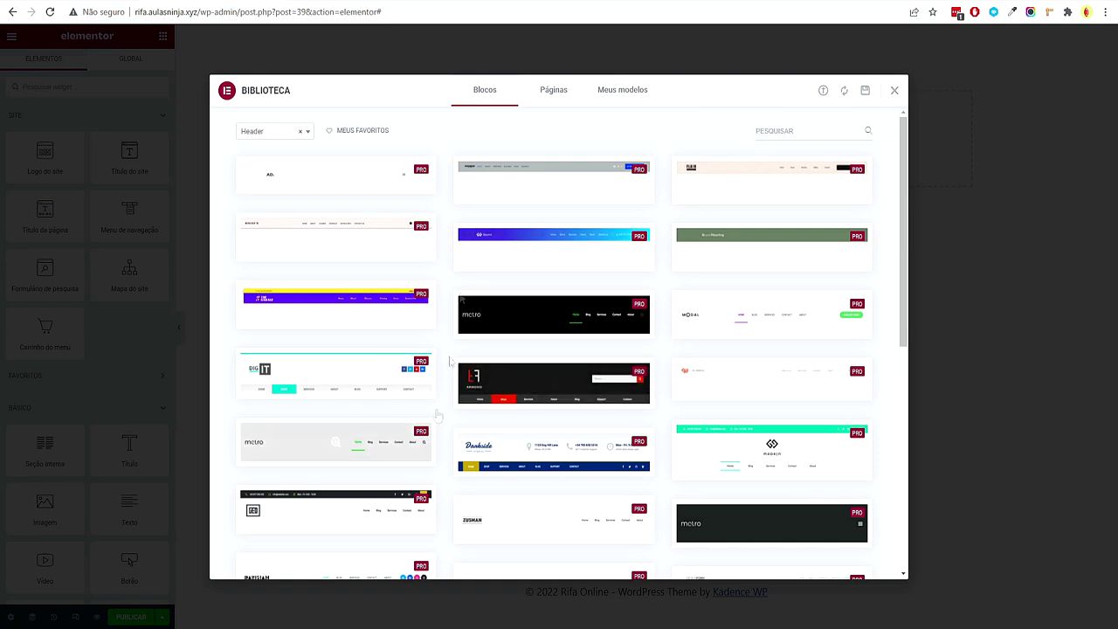
left_click(895, 92)
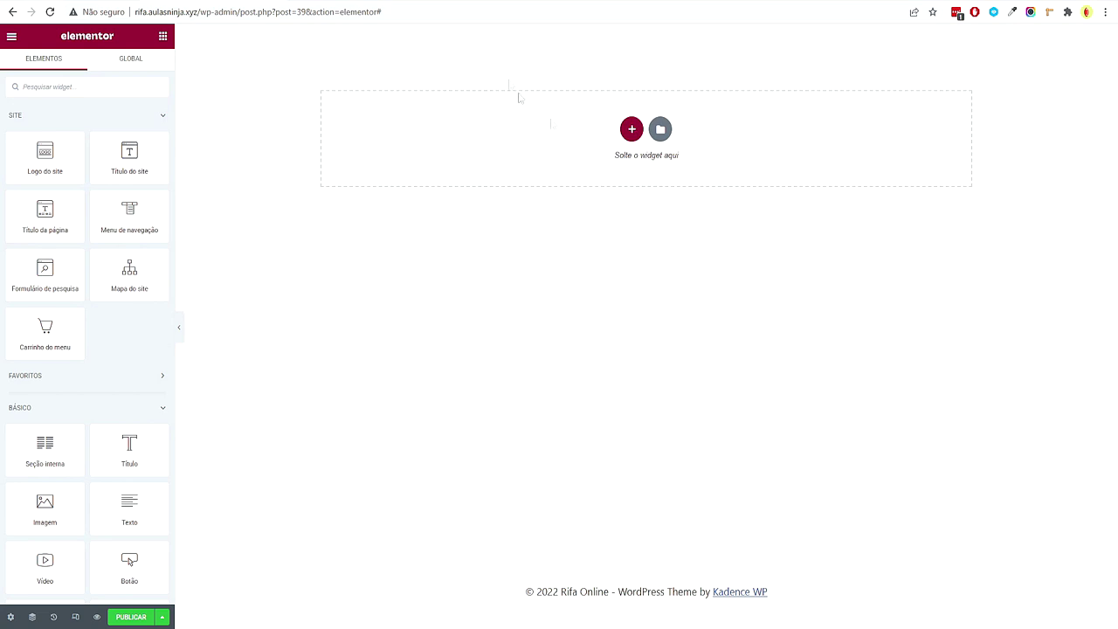
left_click(631, 129)
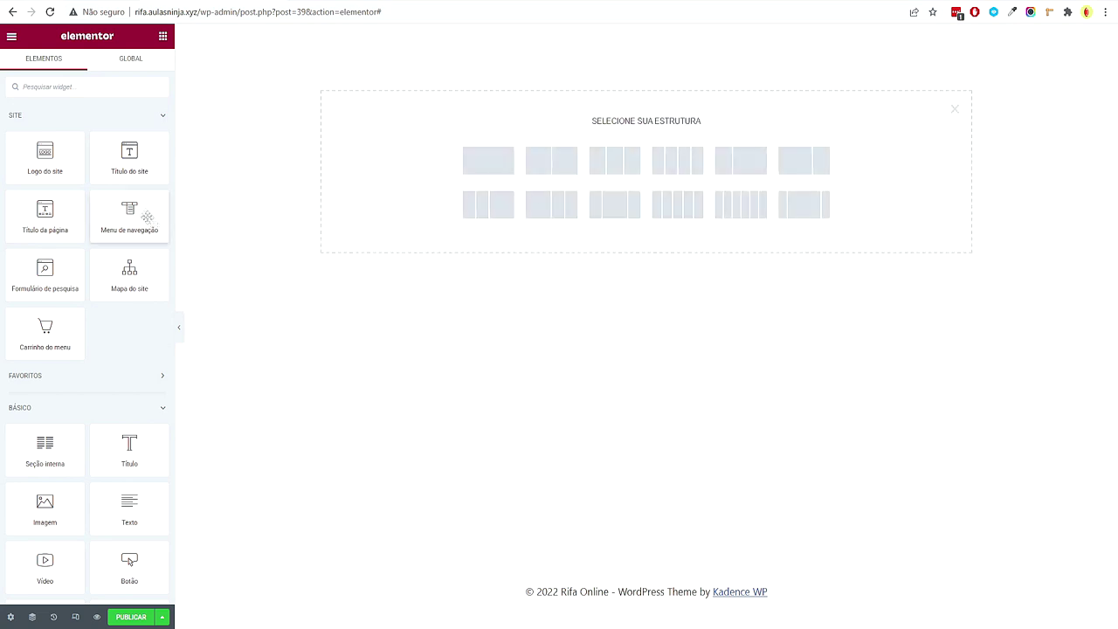
left_click(486, 160)
left_click(163, 36)
left_click_drag(116, 459, 549, 40)
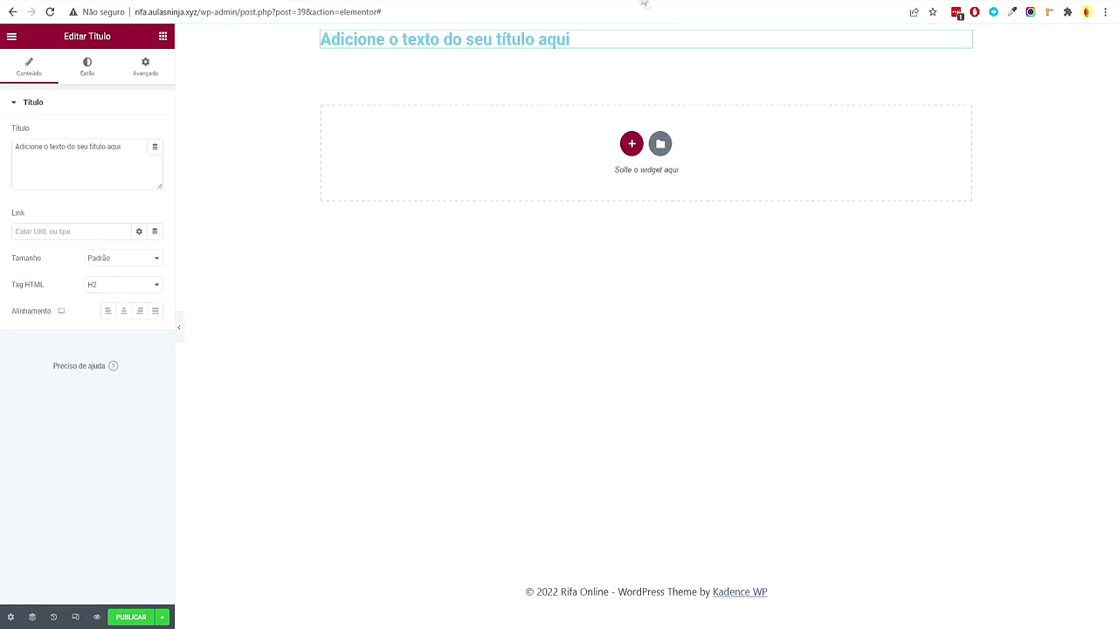
left_click(661, 32)
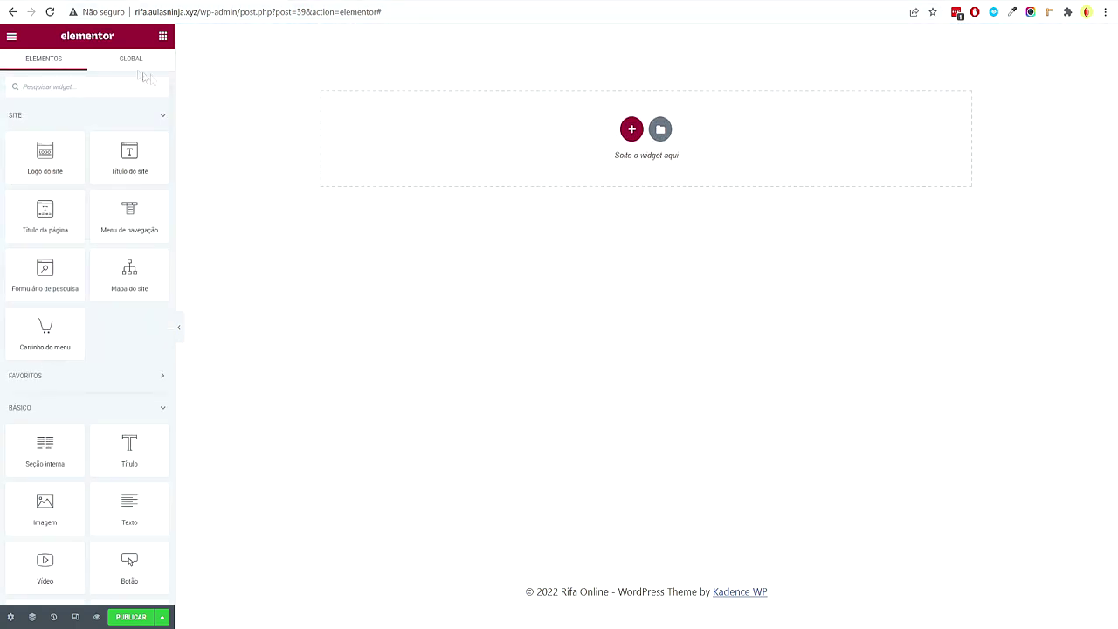
left_click(13, 38)
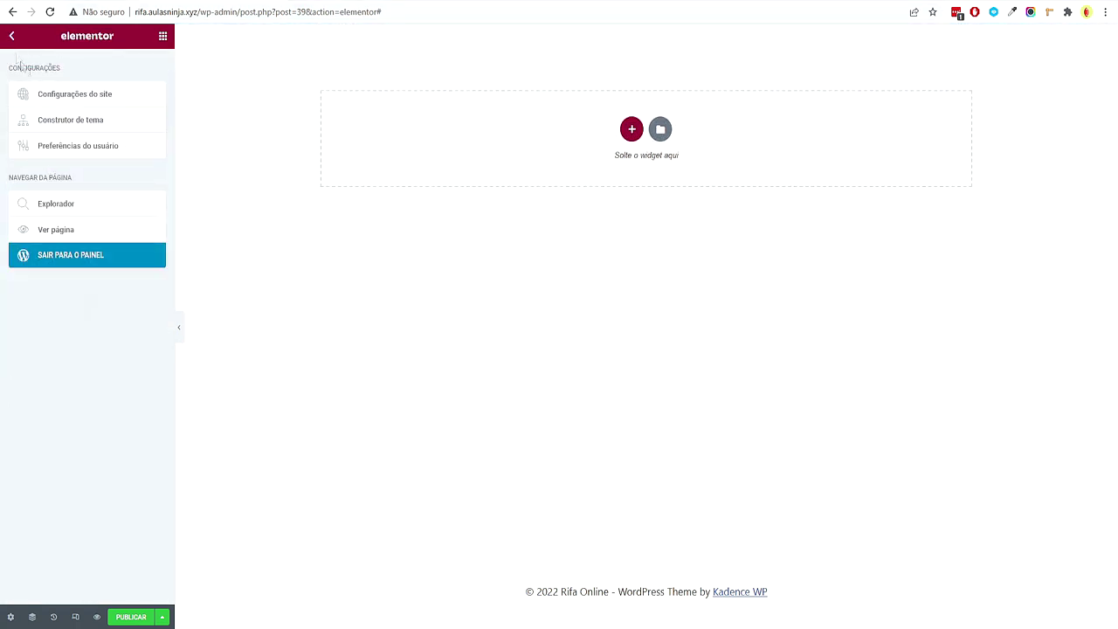
Set the Primário global colour to #22A0EE, copied from the mind map
left_click(79, 96)
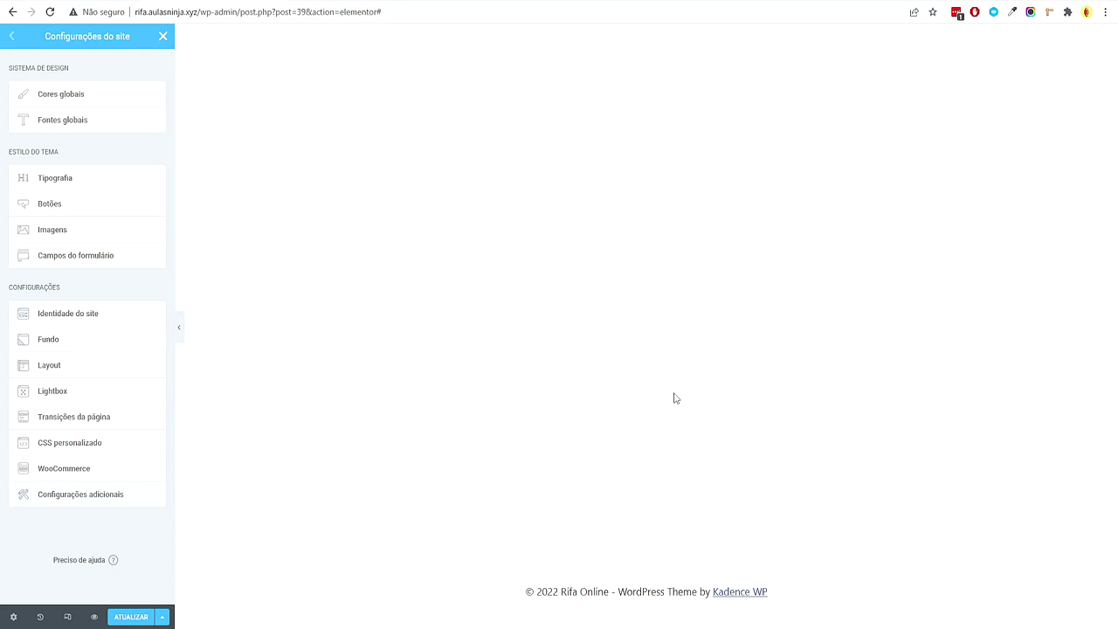
left_click(78, 104)
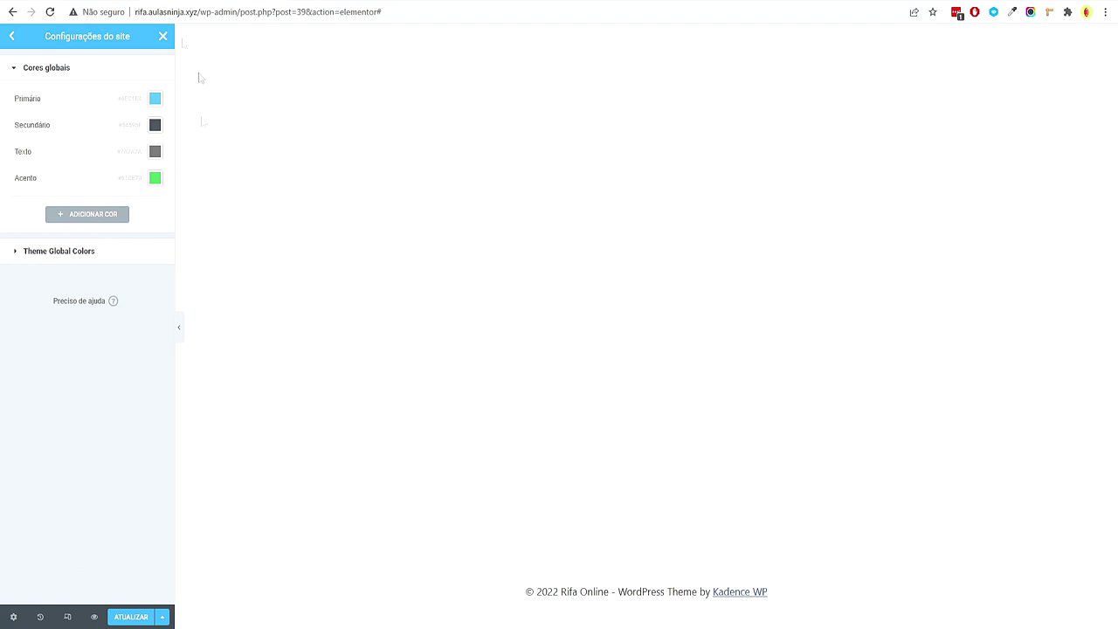
key("alt+Tab")
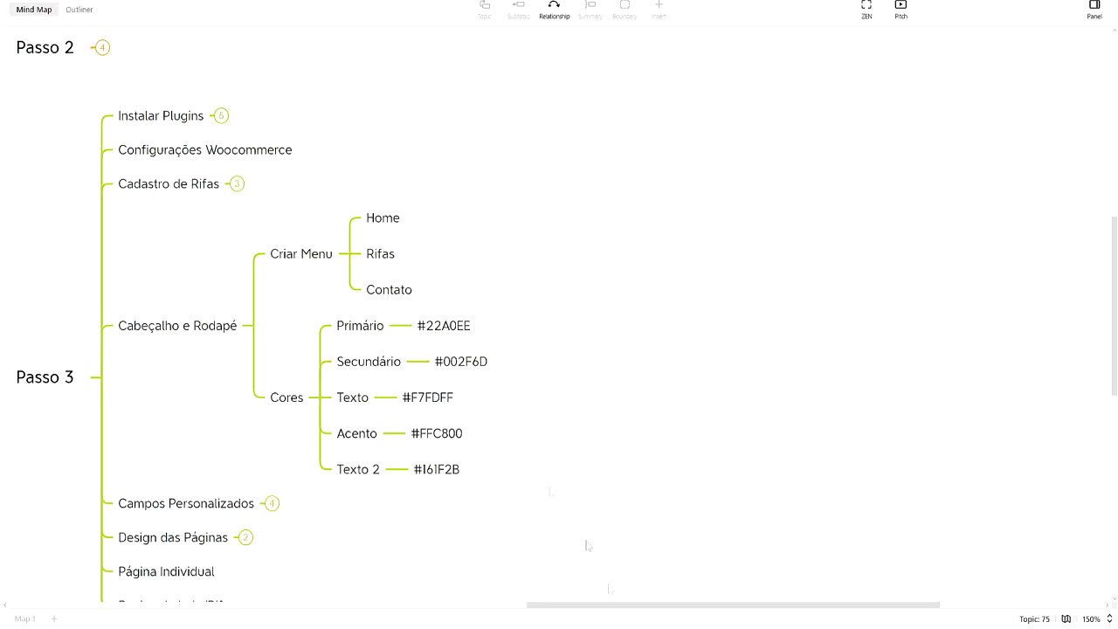
double_click(467, 326)
key("ctrl+a")
key("ctrl+c")
left_click(572, 367)
key("alt+Tab")
left_click(154, 98)
key("ctrl+v")
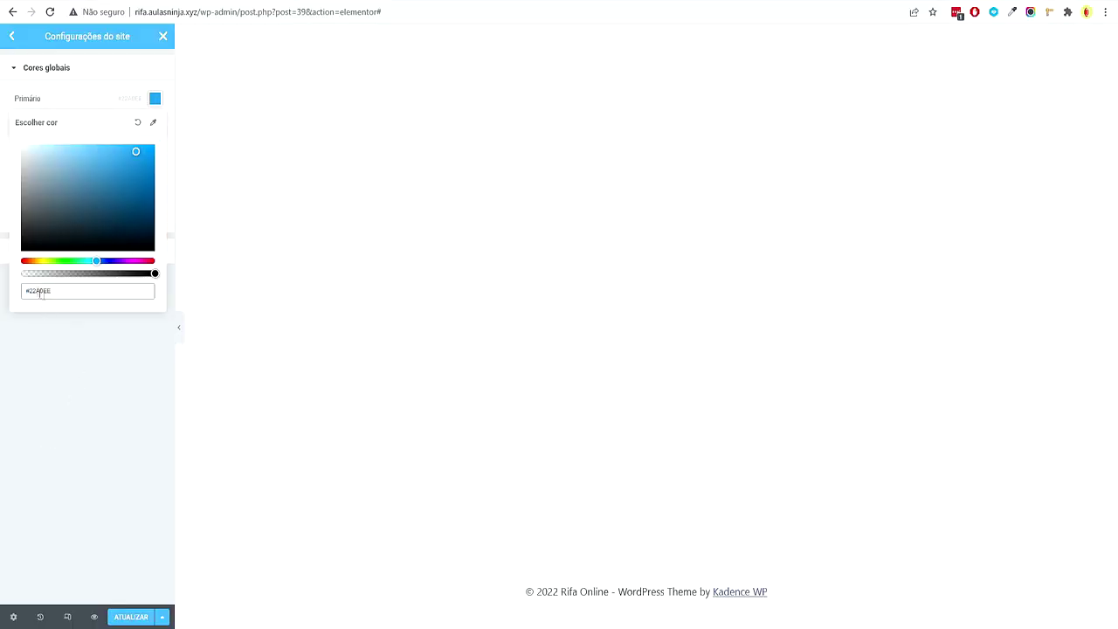
left_click(143, 102)
Set the Secundário global colour to #002F6D
key("alt+Tab")
double_click(454, 367)
key("ctrl+a")
key("ctrl+c")
left_click(384, 340)
key("alt+Tab")
left_click(155, 124)
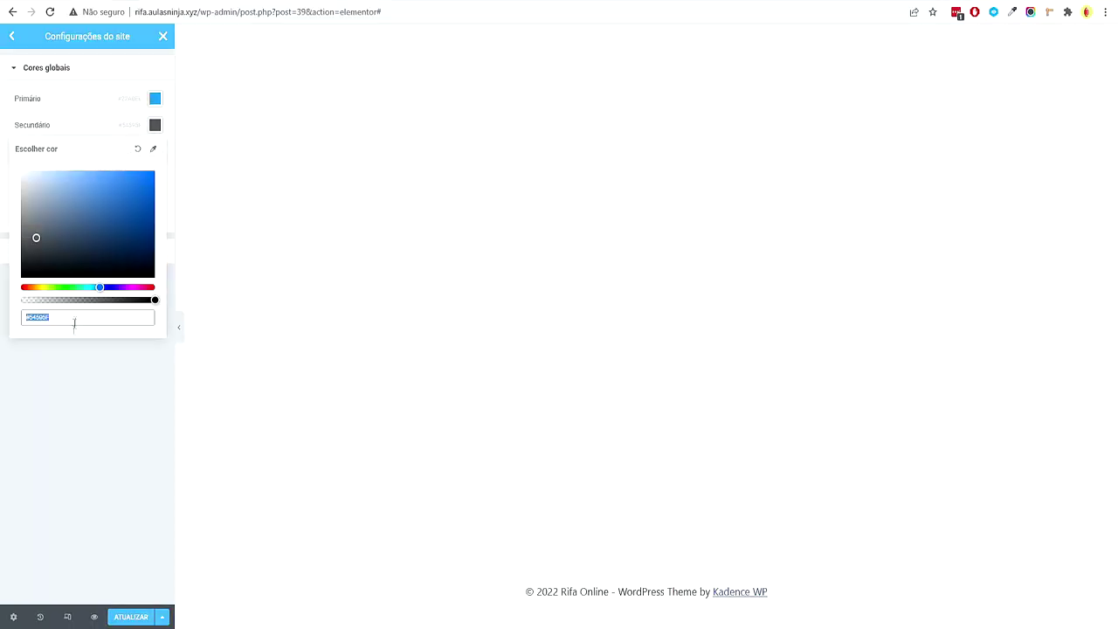
key("ctrl+v")
left_click(308, 316)
Set the Texto global colour to #F7FDFF
key("alt+Tab")
left_click(452, 394)
double_click(450, 397)
key("ctrl+c")
left_click(484, 413)
key("alt+Tab")
left_click(154, 151)
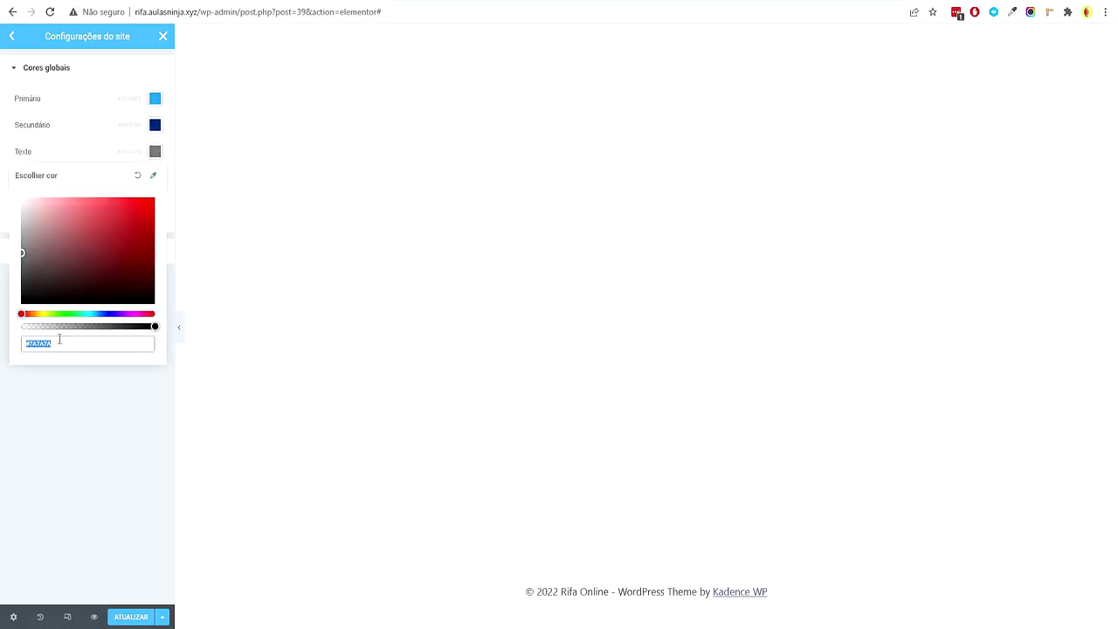
key("ctrl+v")
left_click(130, 419)
Set the Acento global colour to #FFC800
key("alt+Tab")
left_click(448, 467)
left_click(455, 432)
double_click(454, 431)
double_click(436, 433)
key("ctrl+c")
left_click(450, 422)
key("alt+Tab")
left_click(155, 177)
key("ctrl+v")
left_click(82, 405)
Add a new global colour named Texto Escuro with value #161F2B
left_click(76, 223)
left_click(55, 204)
type("T")
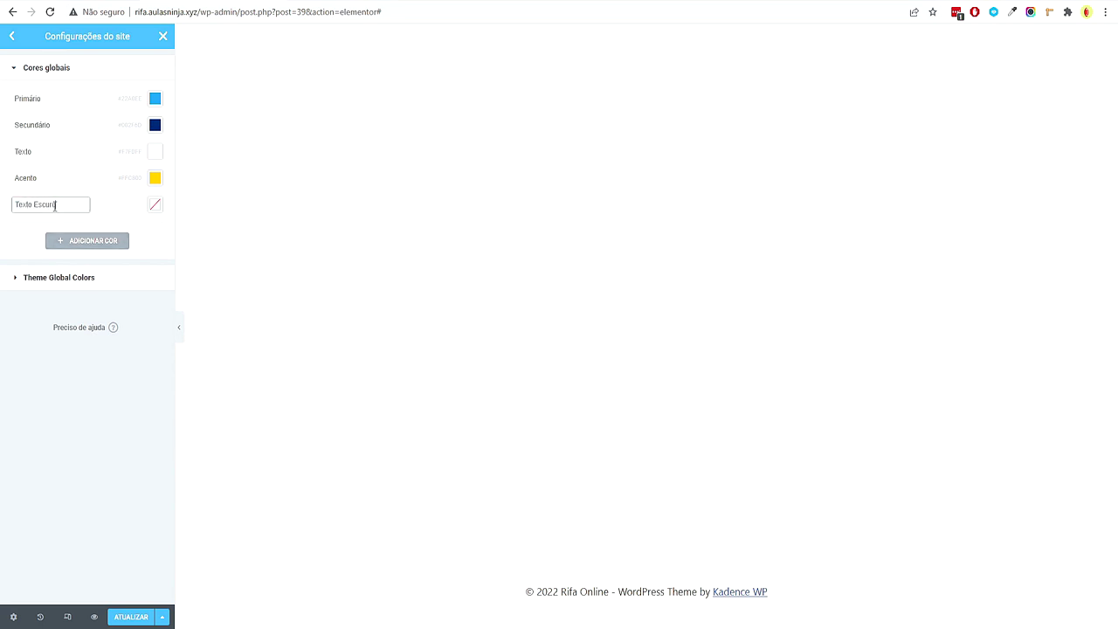
type("exto Escuro")
key("alt+Tab")
left_click(455, 477)
double_click(455, 478)
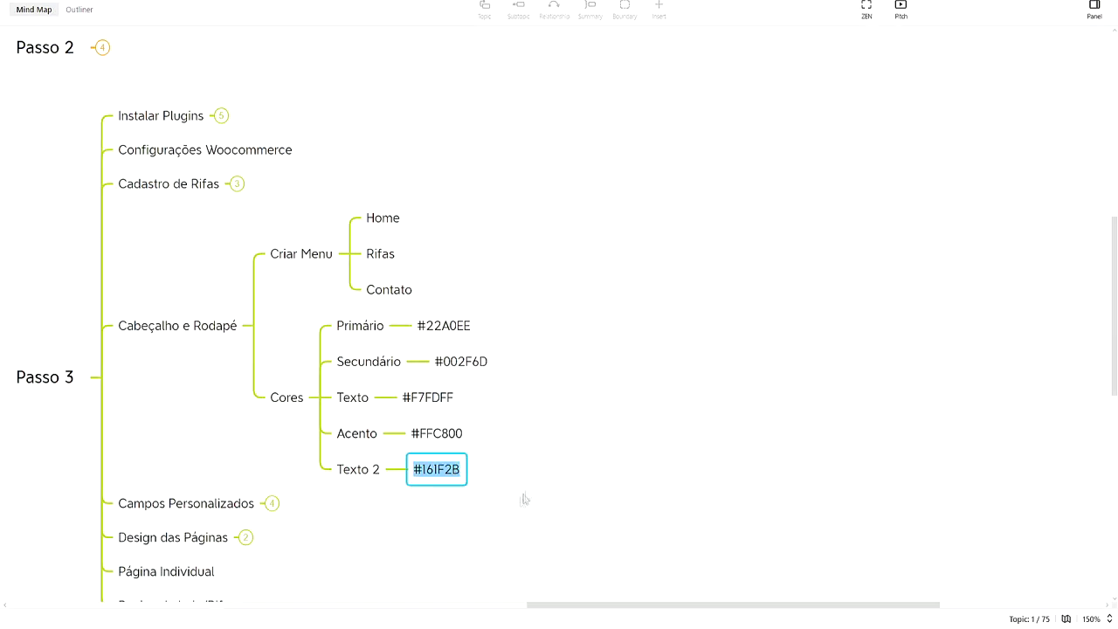
key("ctrl+c")
key("alt+Tab")
left_click(154, 204)
key("ctrl+v")
left_click(45, 173)
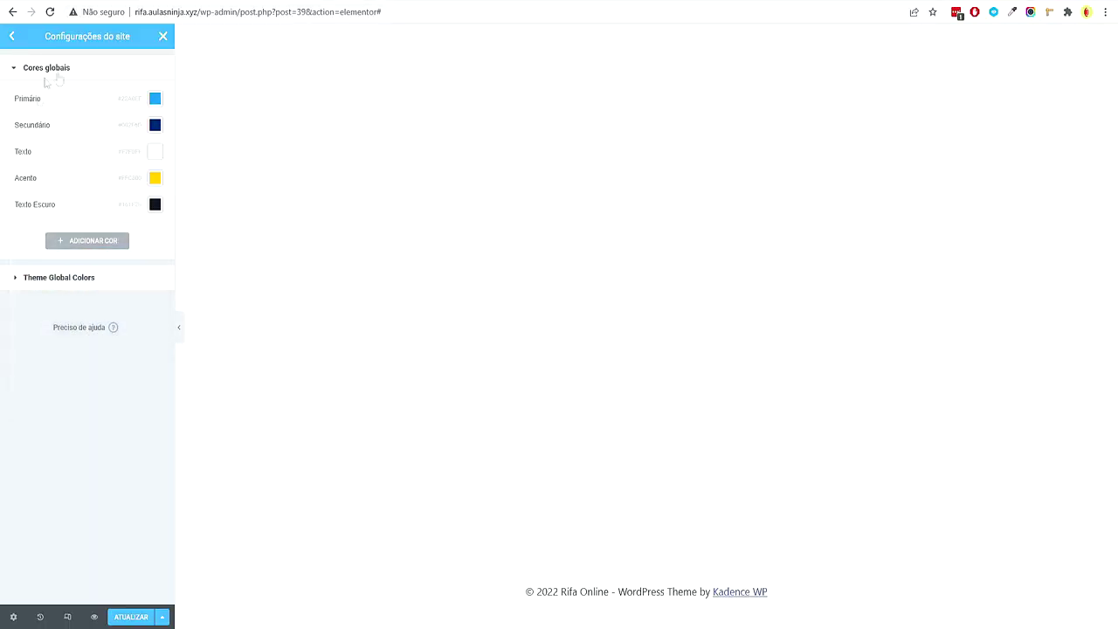
left_click(12, 37)
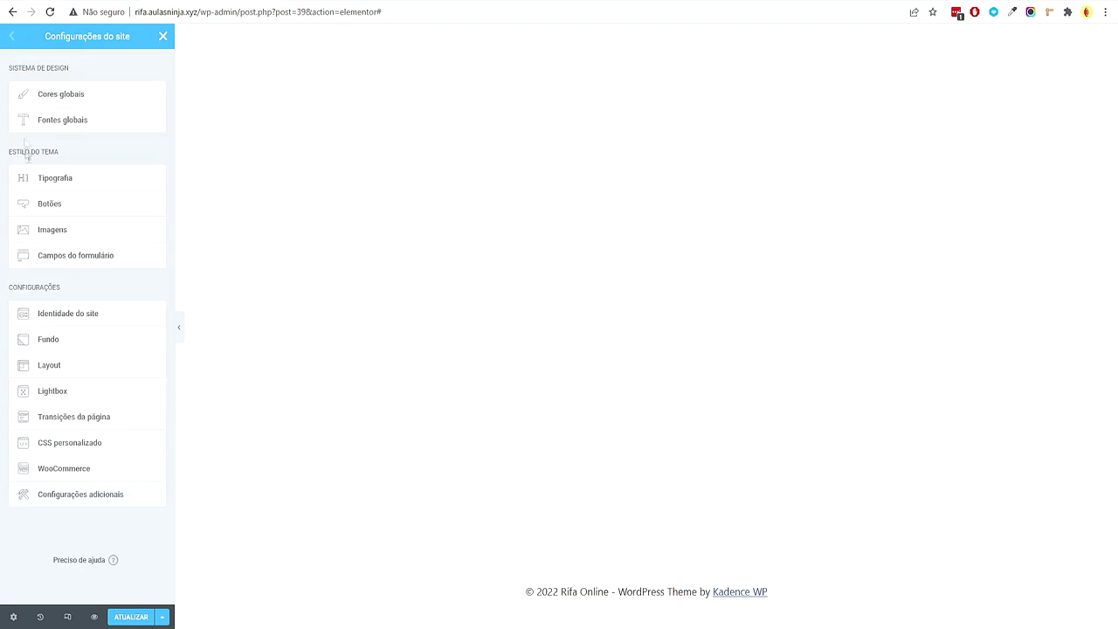
Set the Primário and Secundário global font families to Poppins
left_click(83, 119)
left_click(154, 101)
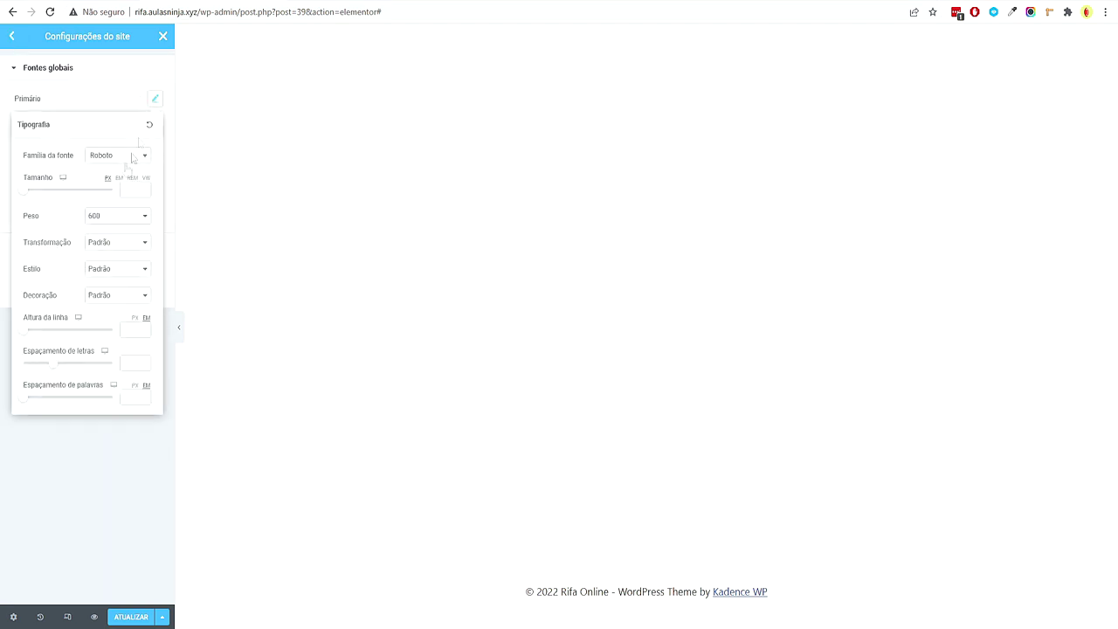
left_click(120, 156)
type("pop")
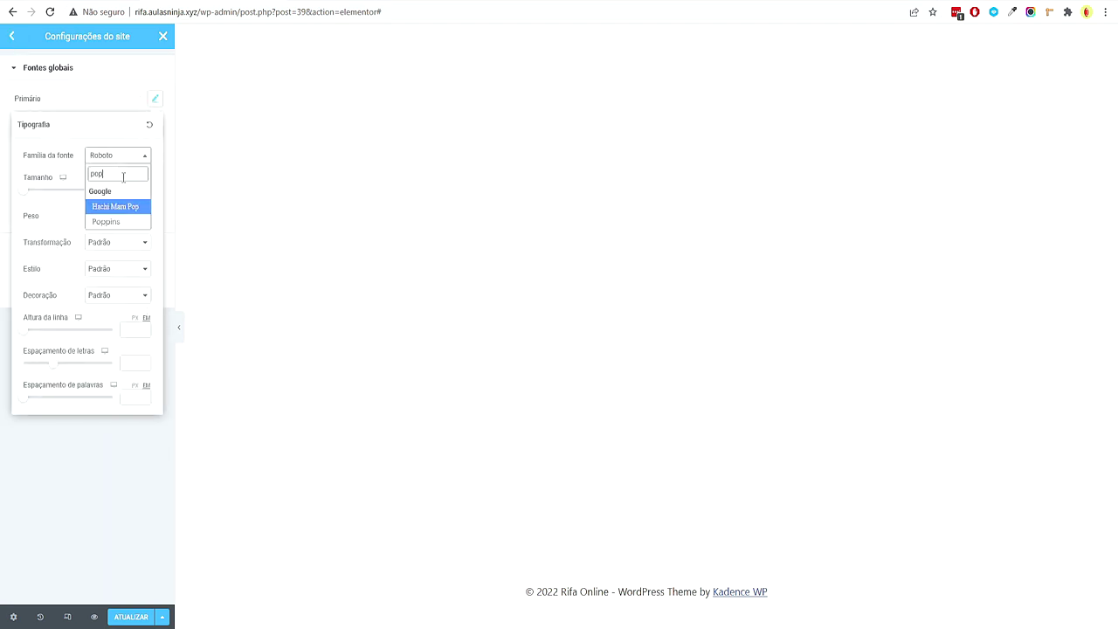
left_click(120, 230)
left_click(95, 475)
left_click(154, 127)
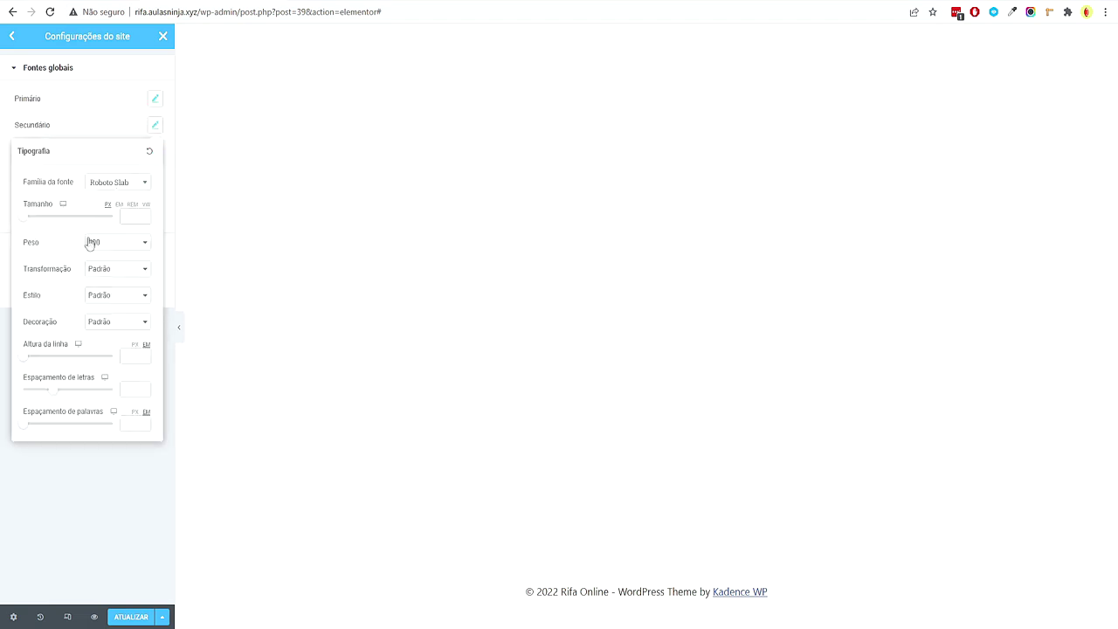
left_click(120, 188)
type("p")
key("Return")
left_click(131, 463)
Set the Texto and Acento global font families to Poppins
left_click(154, 151)
left_click(122, 208)
type("pop")
left_click(114, 291)
left_click(103, 477)
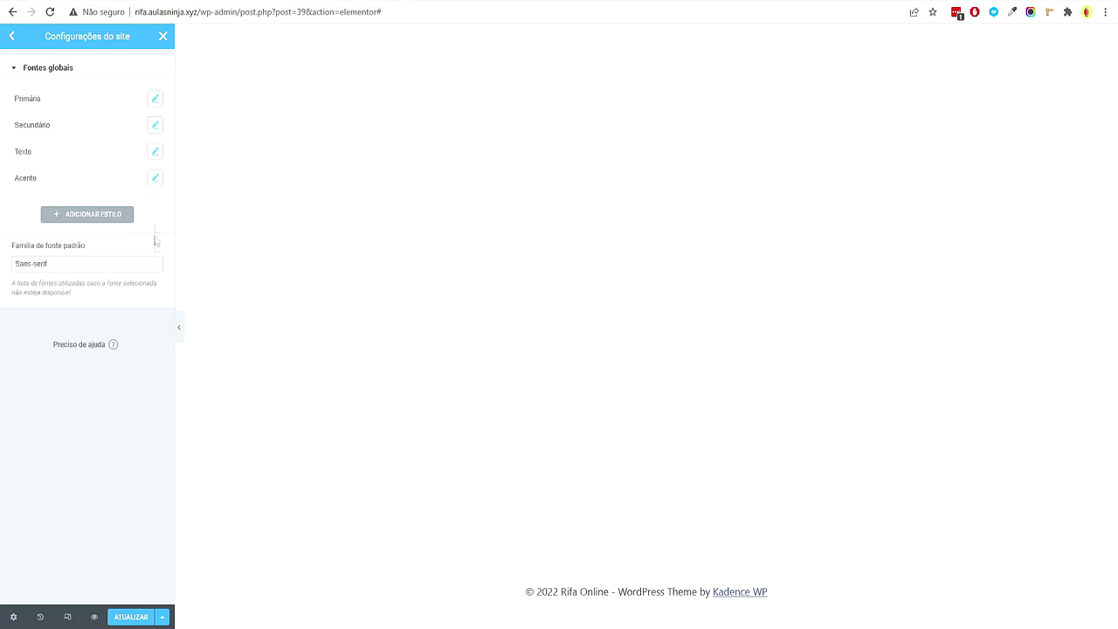
left_click(155, 179)
left_click(118, 235)
type("pop")
left_click(109, 289)
left_click(96, 522)
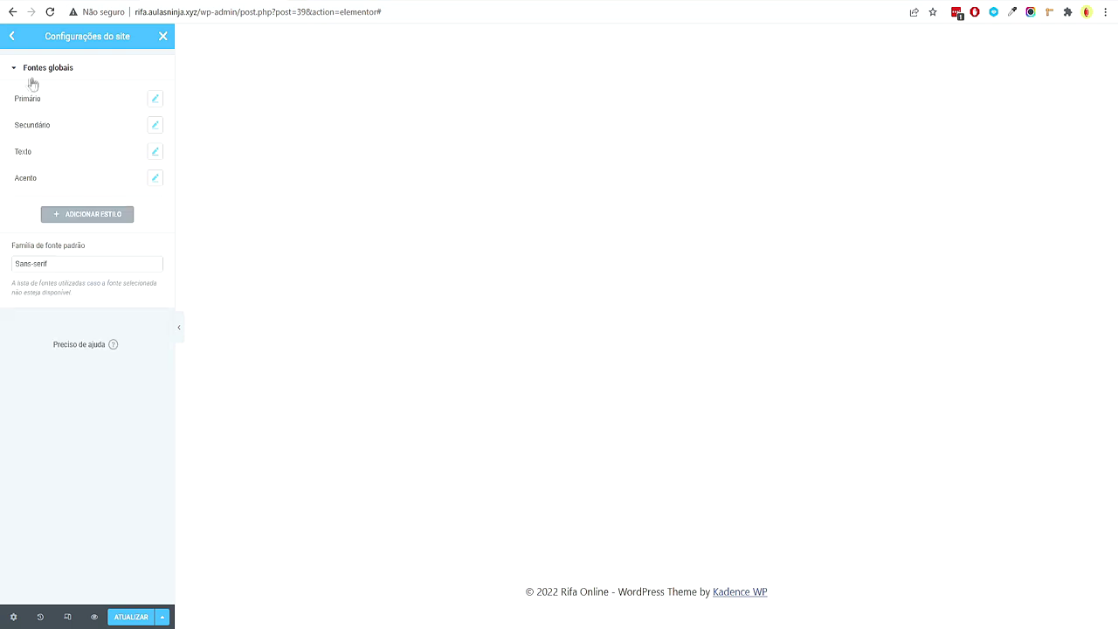
left_click(12, 36)
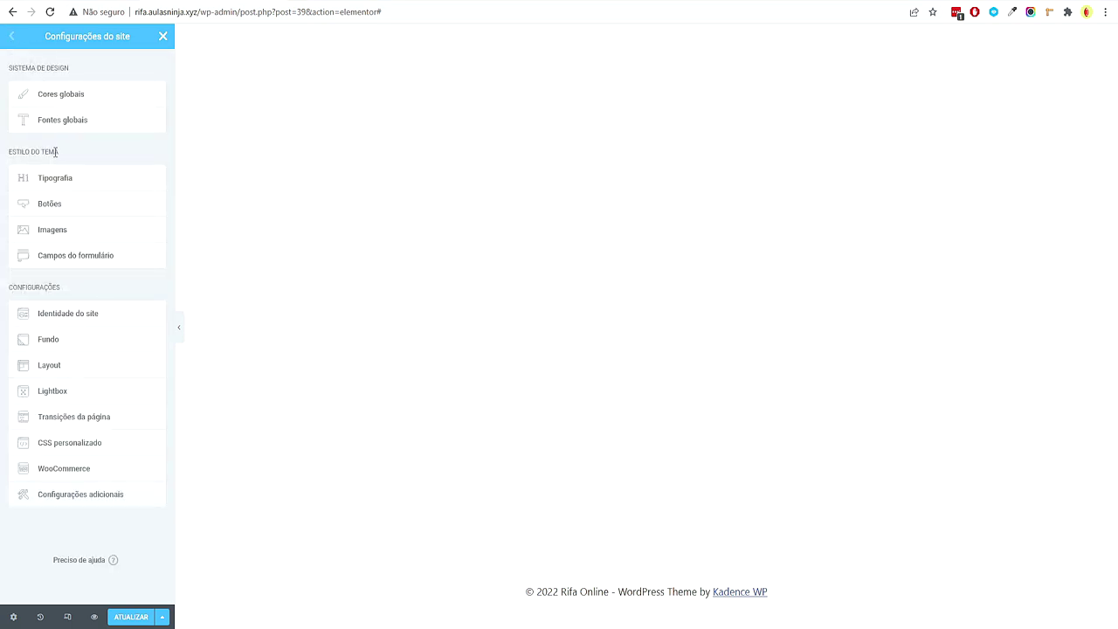
Open the Site Identity logo picker and bring up the Explorer folder of raffle images
left_click(90, 315)
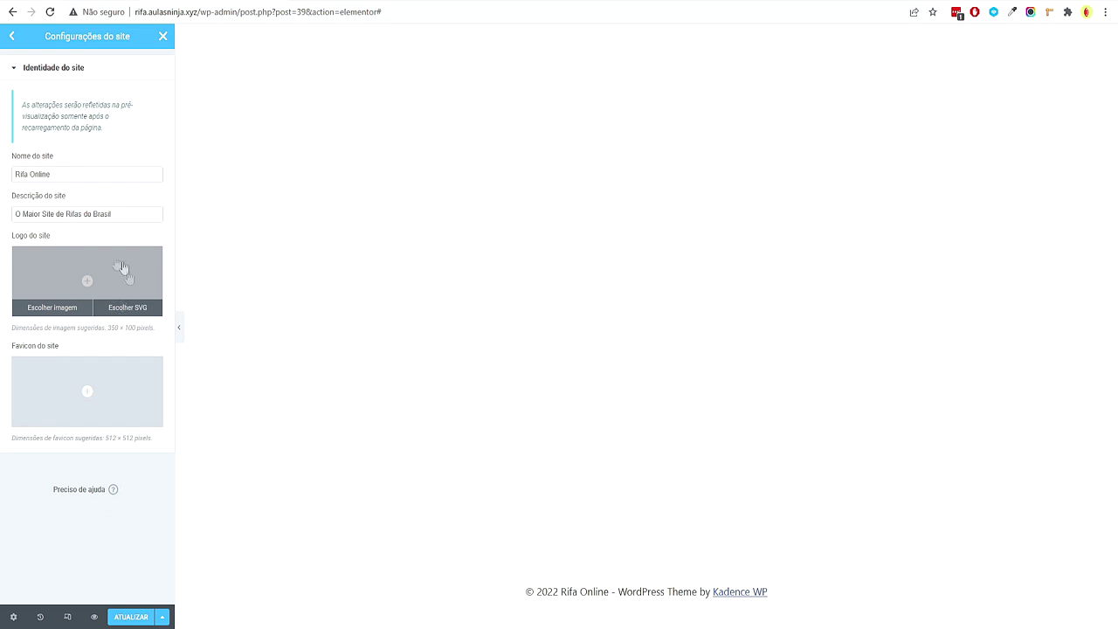
left_click(87, 276)
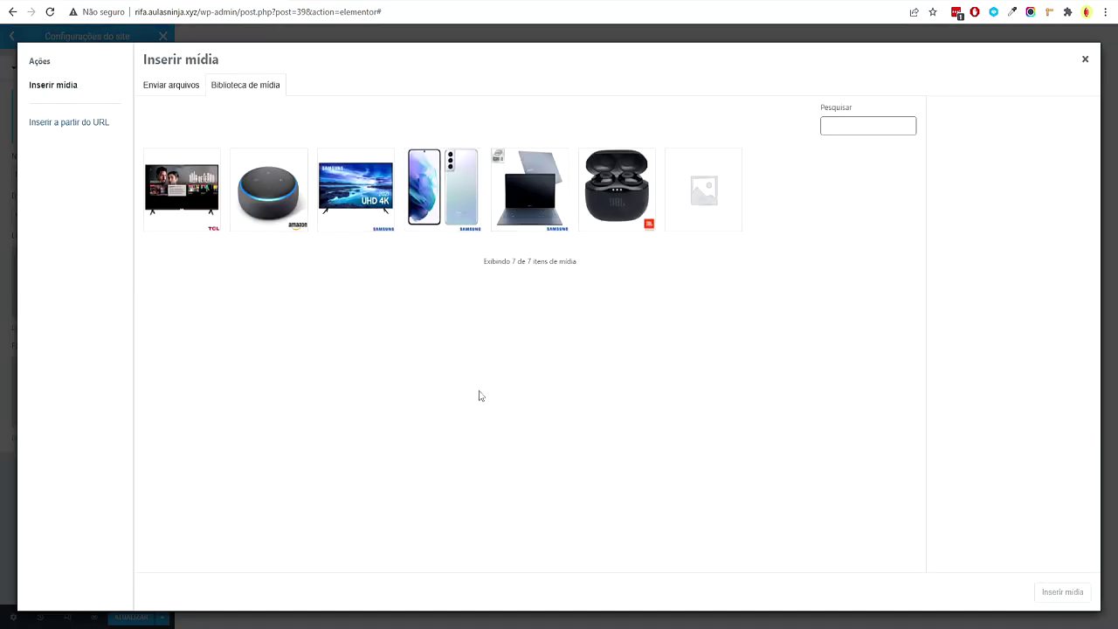
key("alt+Tab")
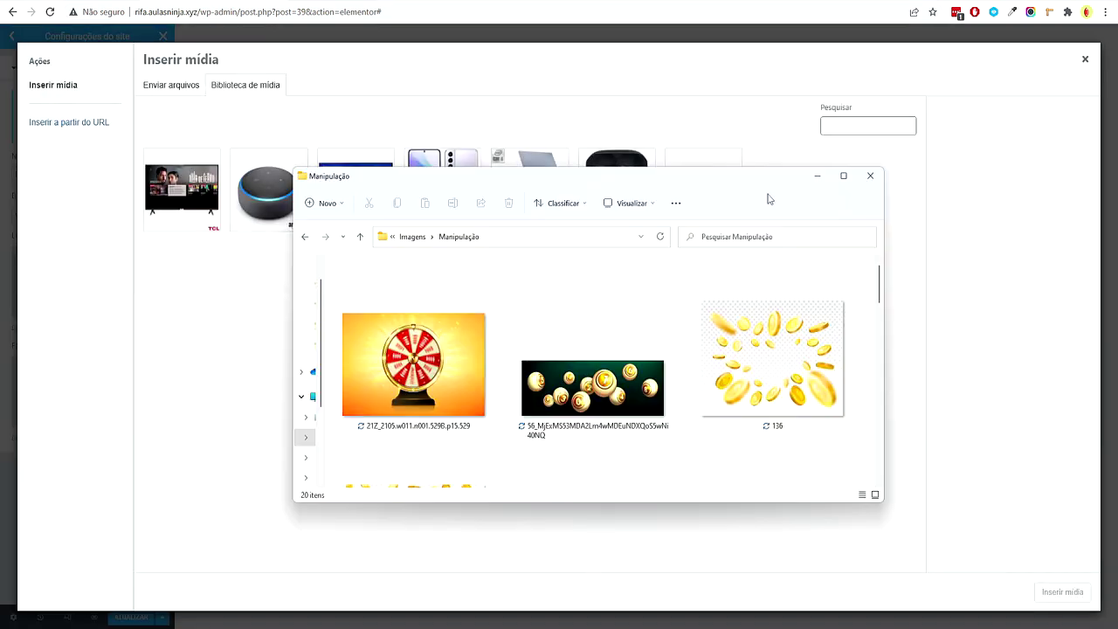
left_click_drag(724, 183, 682, 123)
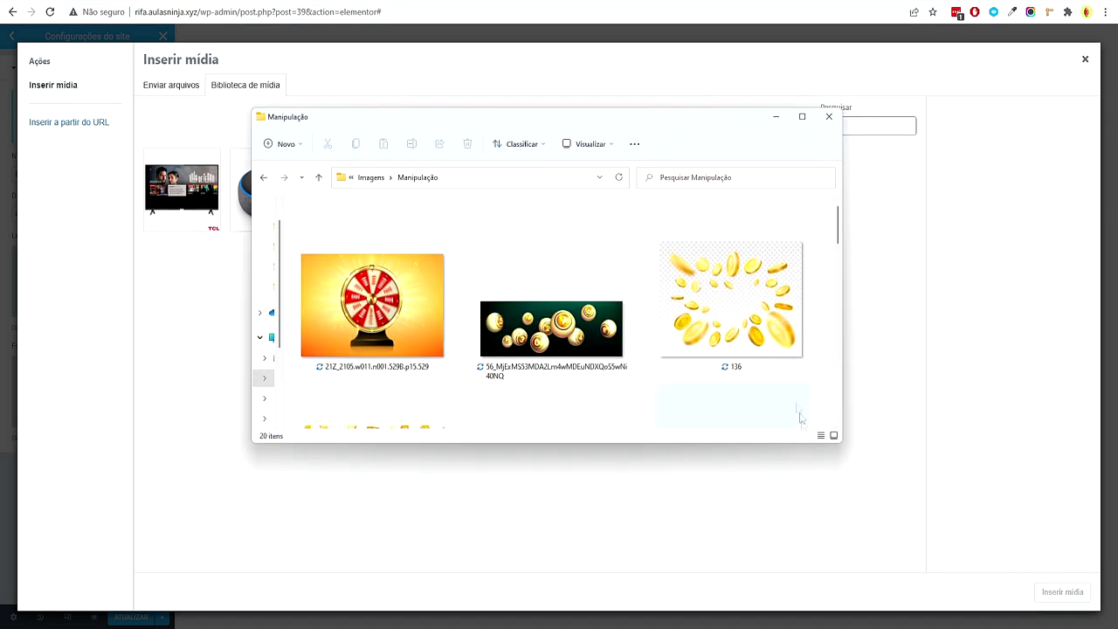
left_click_drag(779, 444, 780, 584)
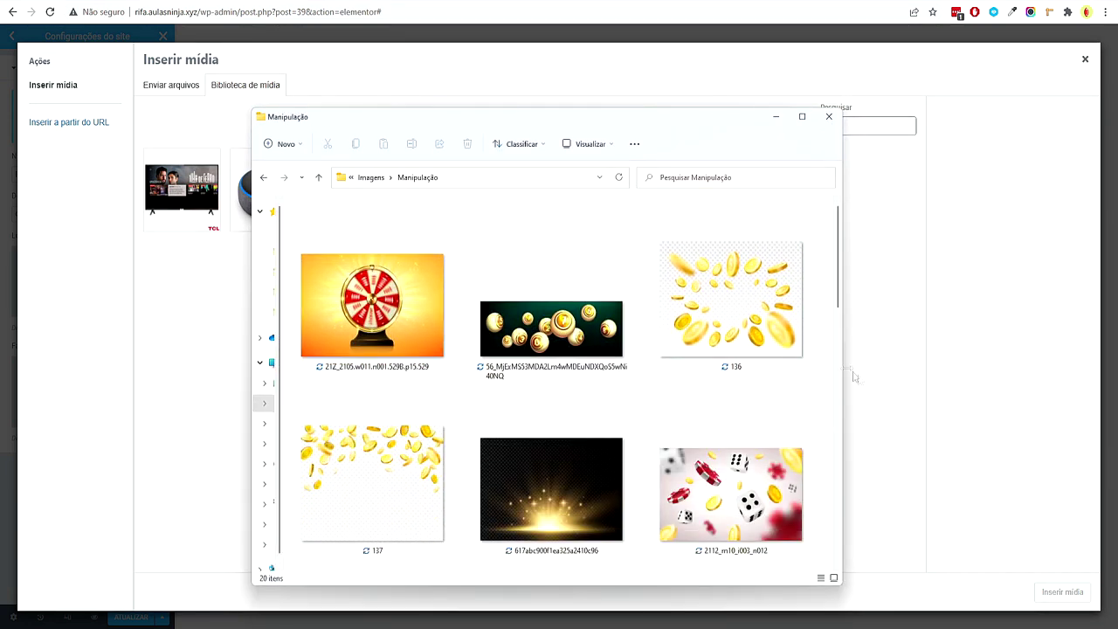
left_click_drag(845, 365, 966, 365)
scroll(884, 365, "down", 3)
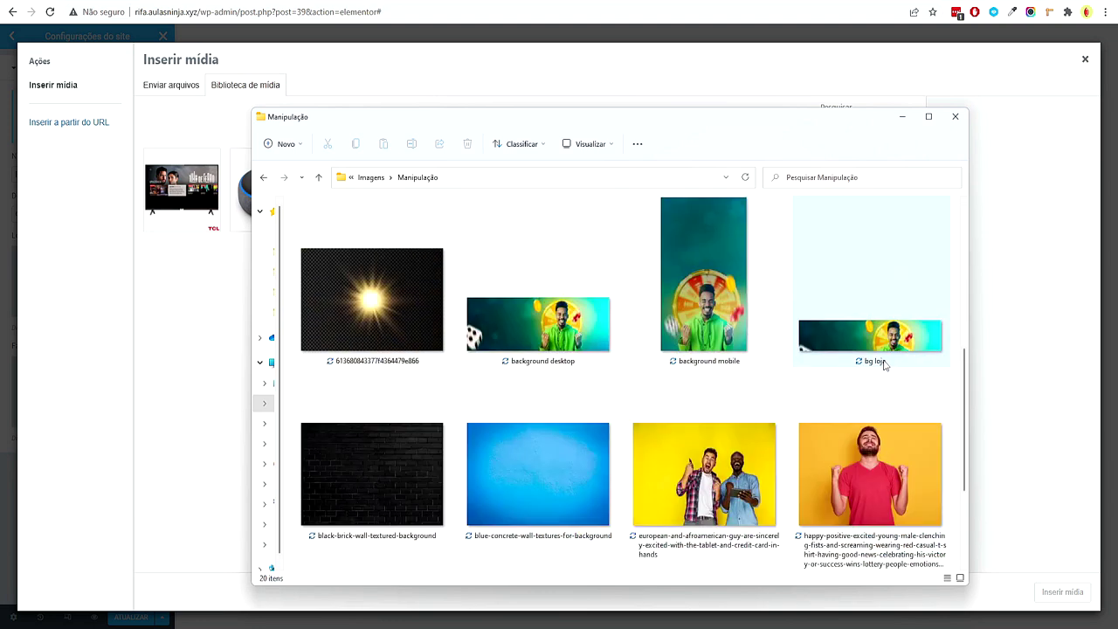
scroll(884, 365, "down", 2)
Upload rifa-online-logo.png to the media library and set it as the site logo
left_click(557, 524)
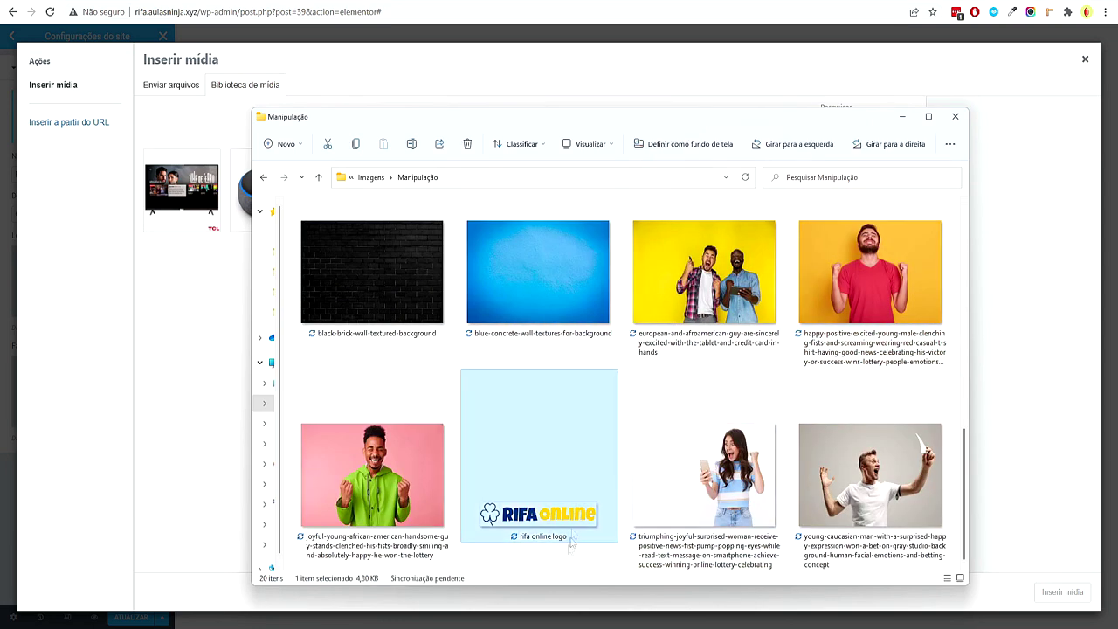
left_click_drag(430, 504, 344, 487)
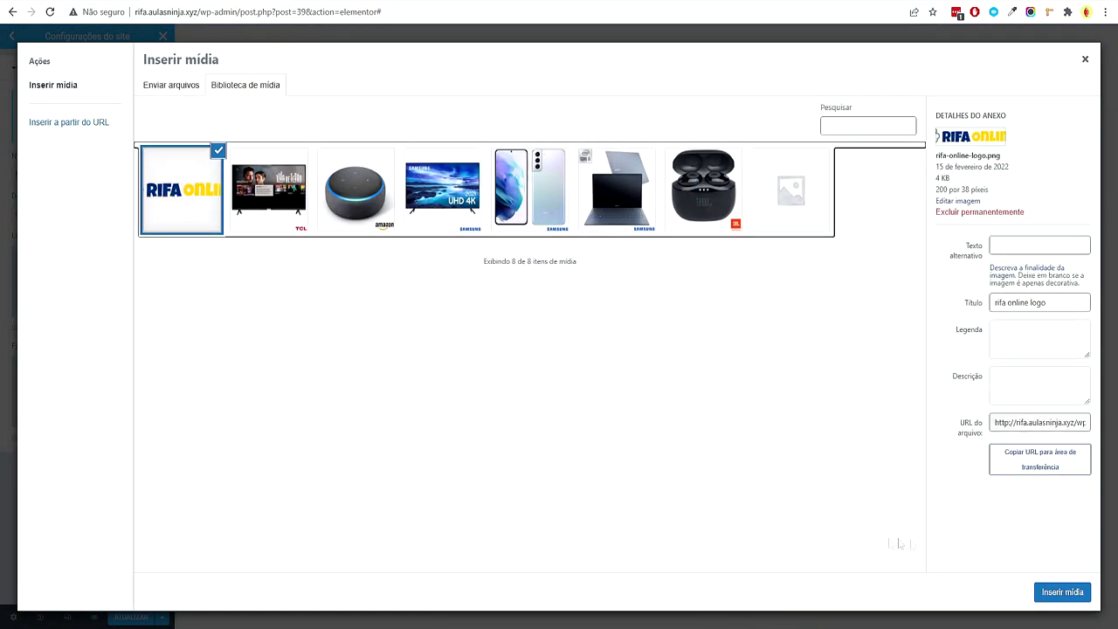
left_click(1063, 592)
mouse_move(86, 423)
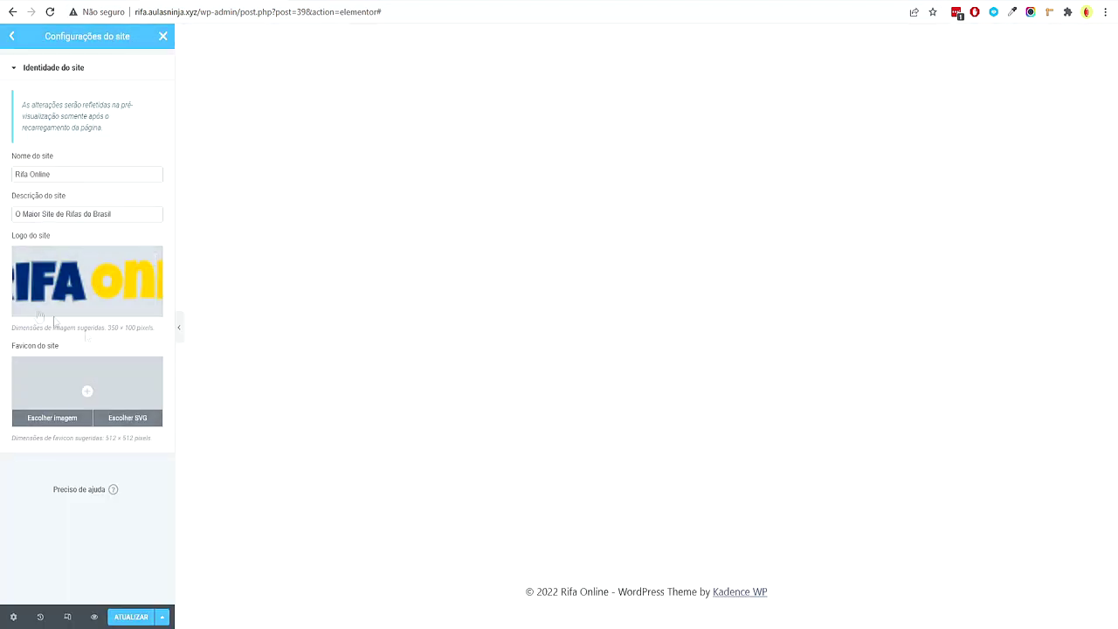
left_click(12, 37)
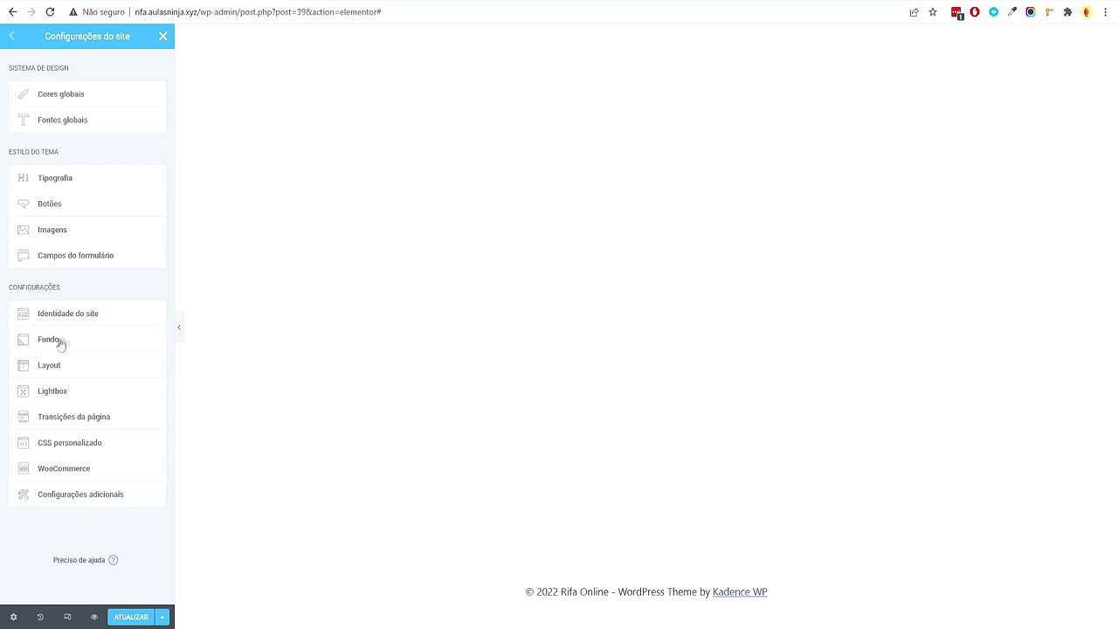
Save the Site Settings changes with ATUALIZAR
left_click(70, 368)
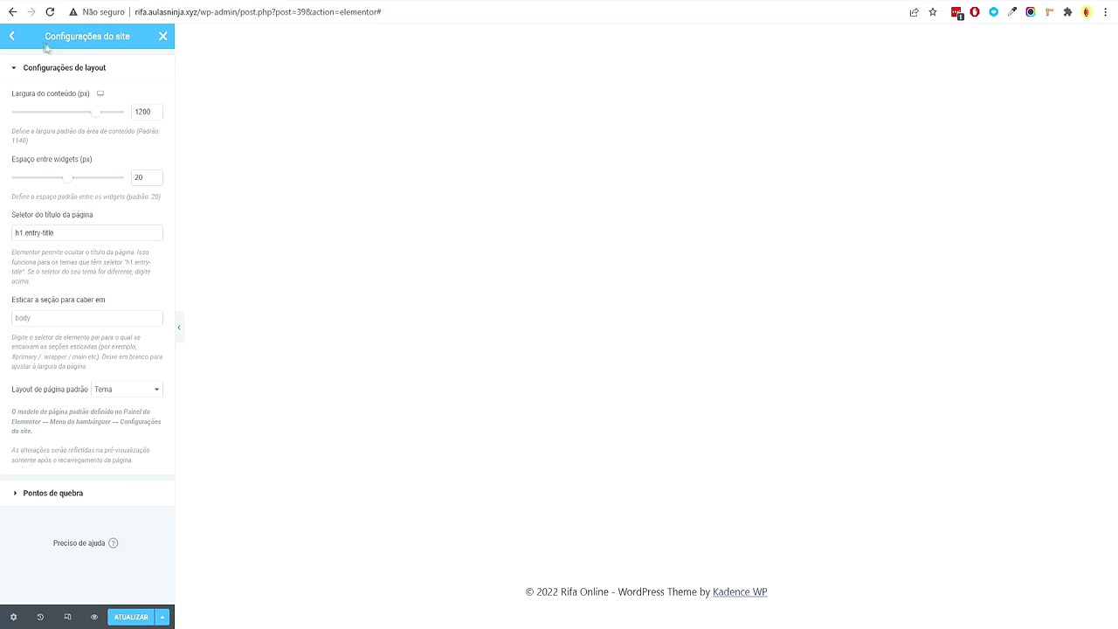
left_click(13, 37)
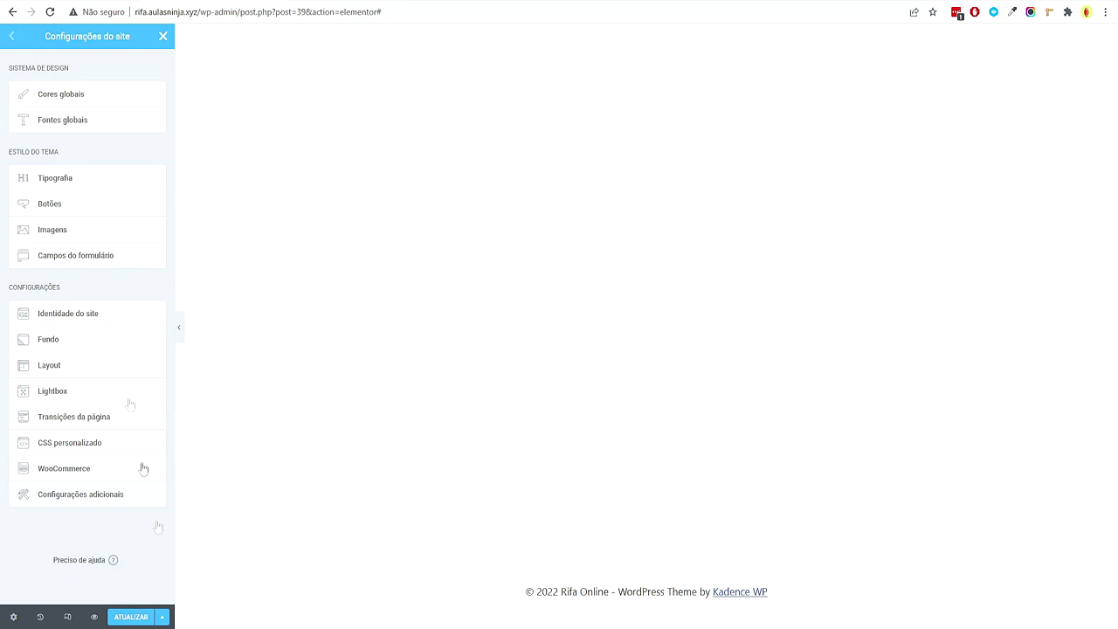
left_click(142, 620)
Close Site Settings and add a four-column section at the top of the header
left_click(163, 40)
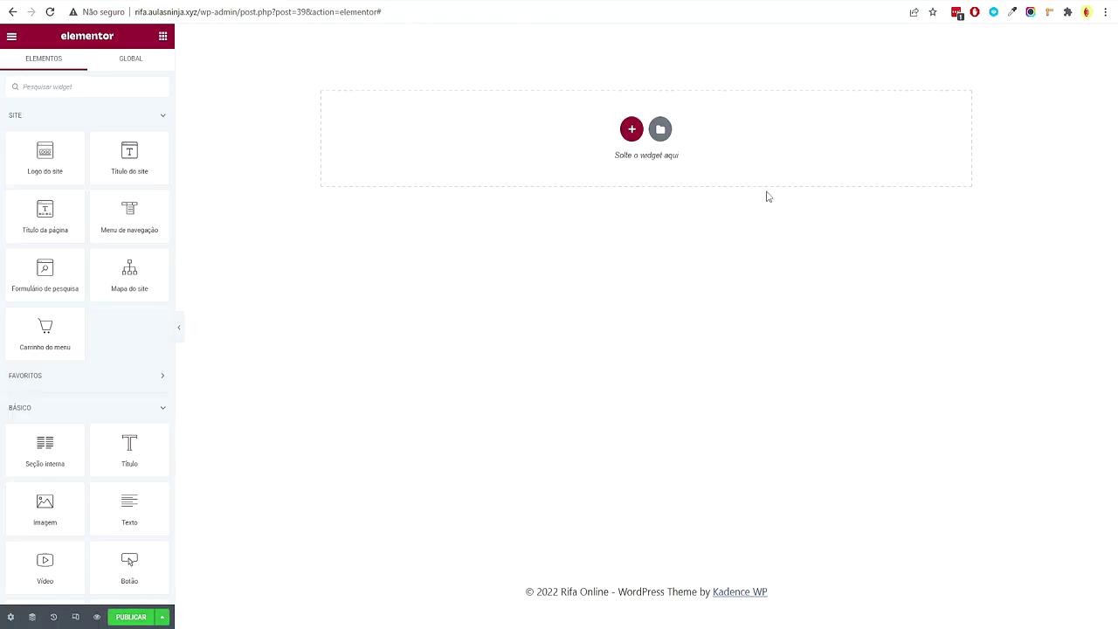
left_click(631, 131)
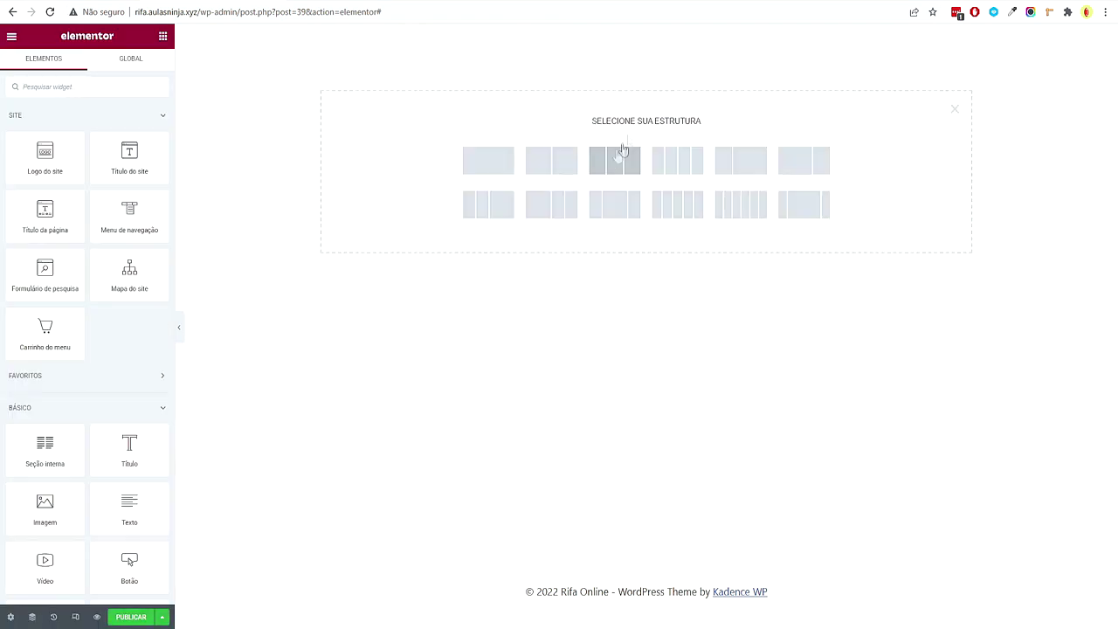
left_click(679, 162)
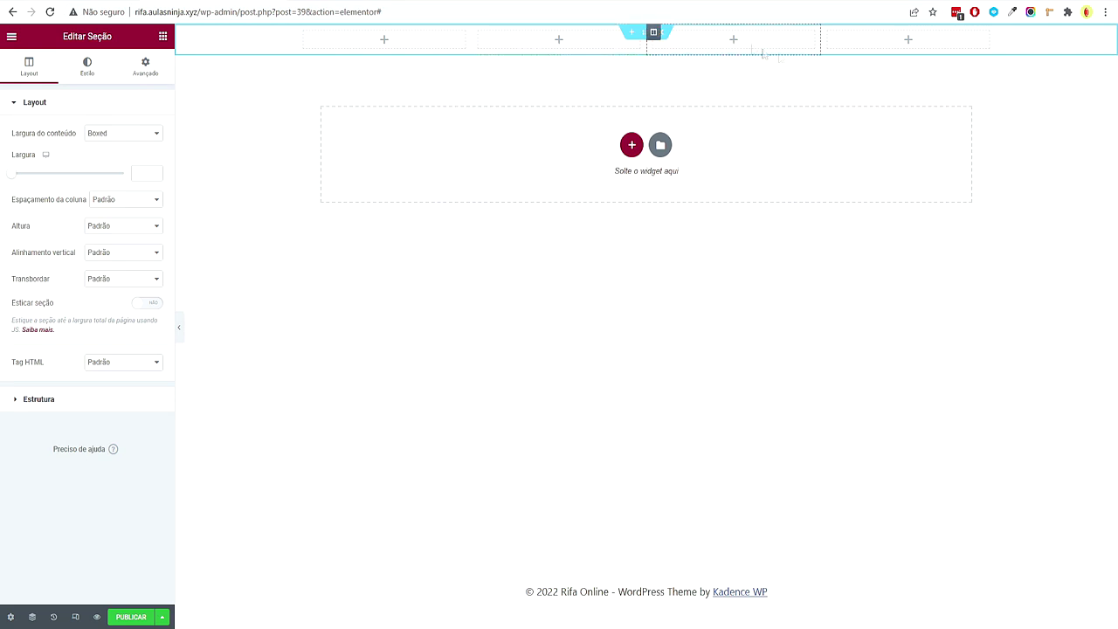
Place the Logo do site widget in the header's first column
left_click(160, 44)
left_click_drag(64, 160, 341, 43)
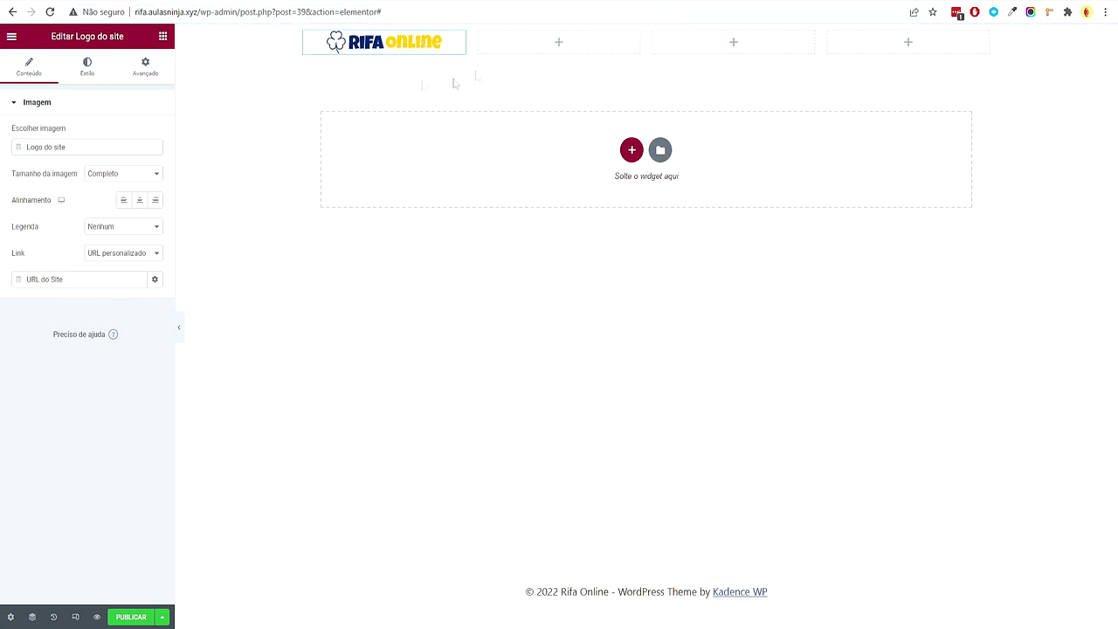
left_click(12, 38)
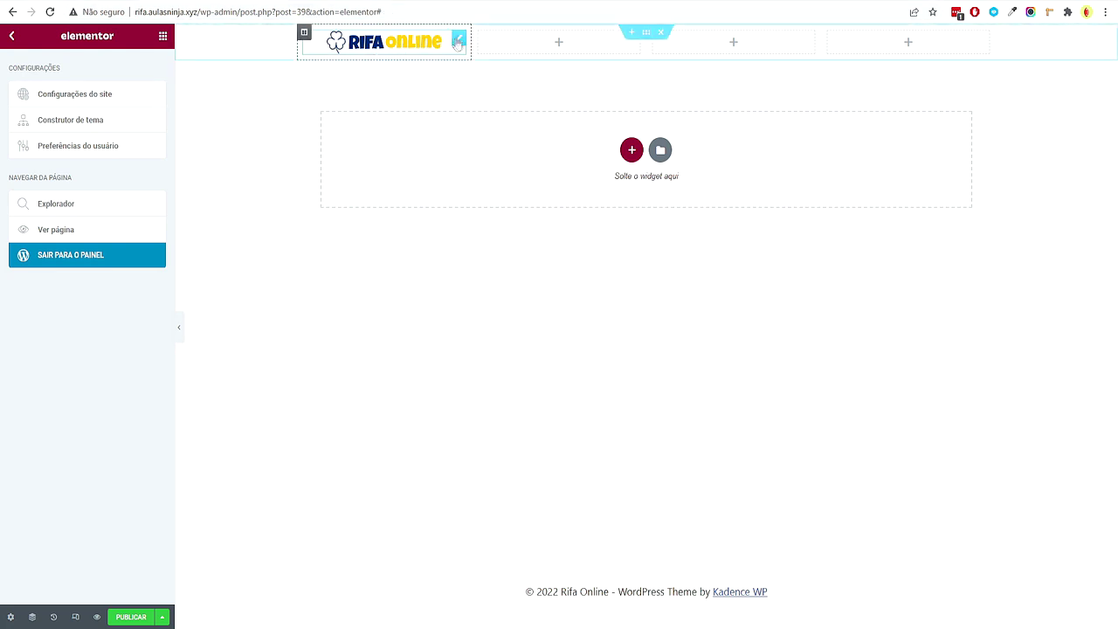
left_click(456, 40)
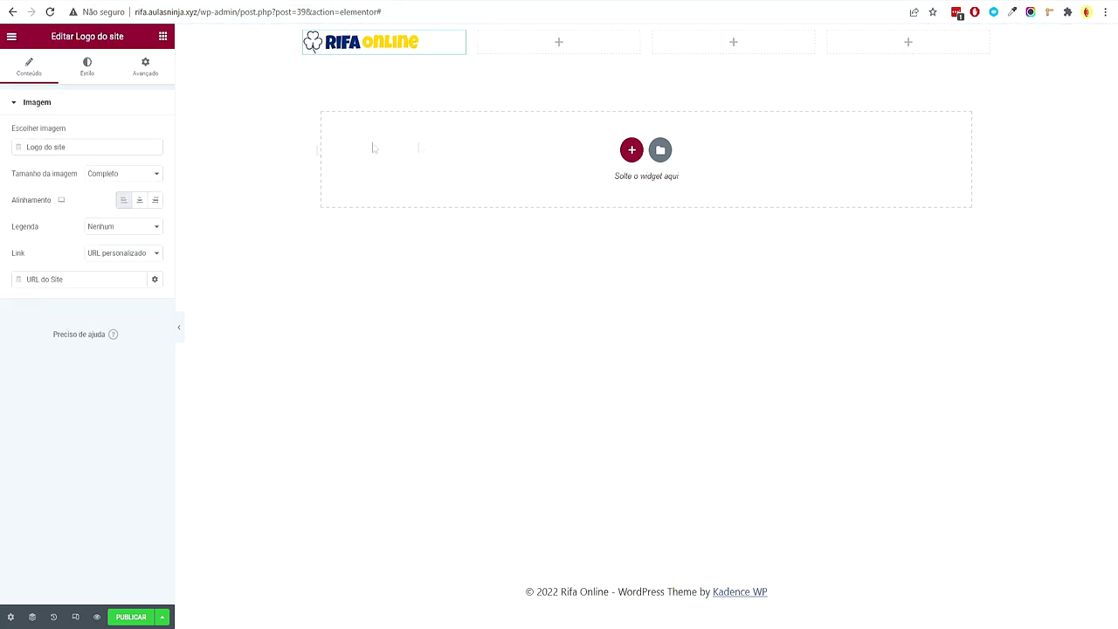
Give the header section 20 px top and bottom padding under Avançado
left_click(647, 33)
left_click(145, 66)
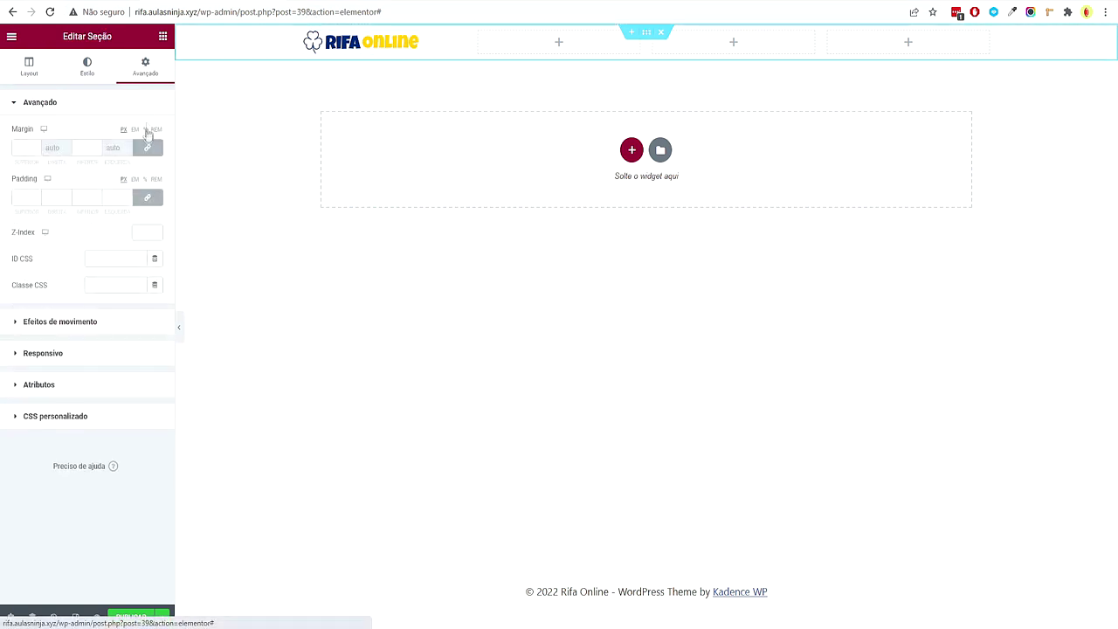
type("20")
double_click(84, 197)
type("20")
left_click(163, 35)
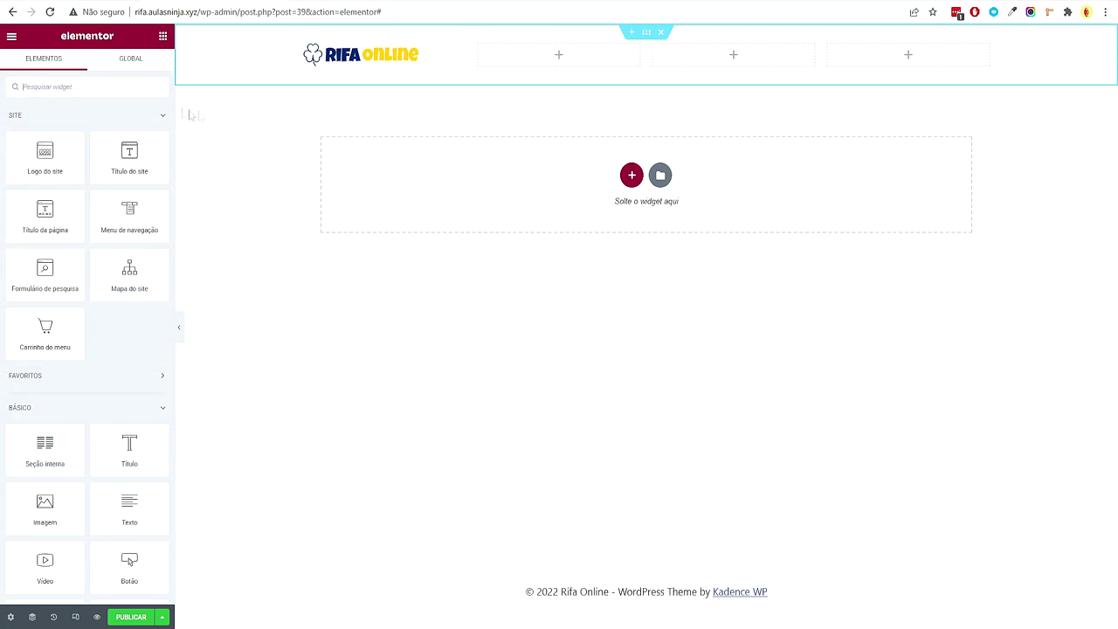
Add a Menu de navegação widget showing Menu Principal to the second header column
left_click(86, 81)
type("men")
left_click_drag(53, 131, 577, 70)
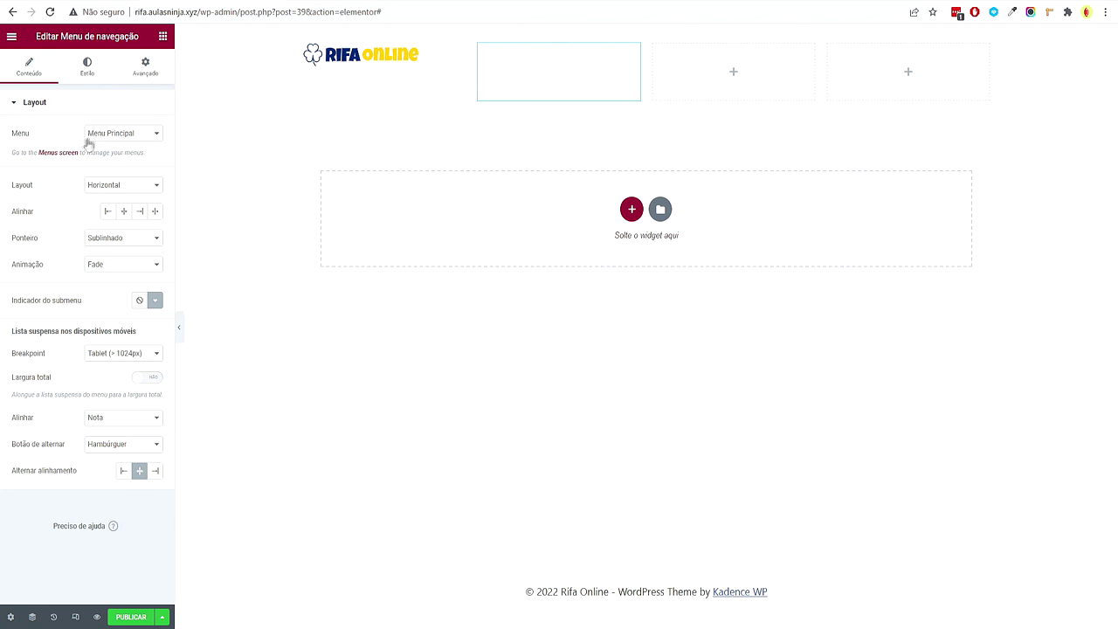
left_click(148, 133)
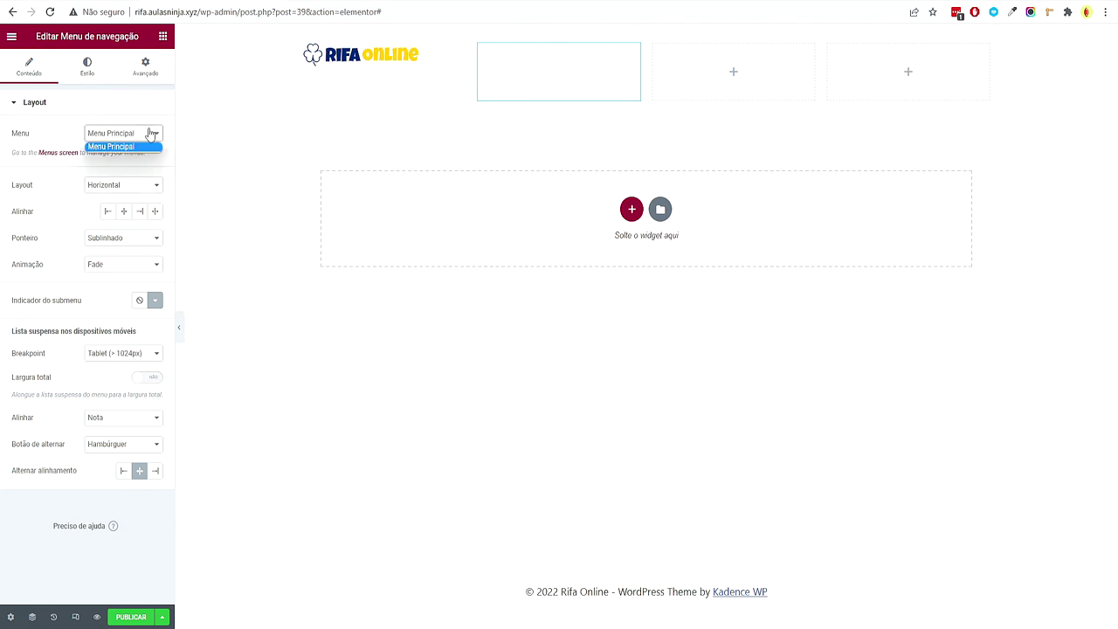
left_click(167, 172)
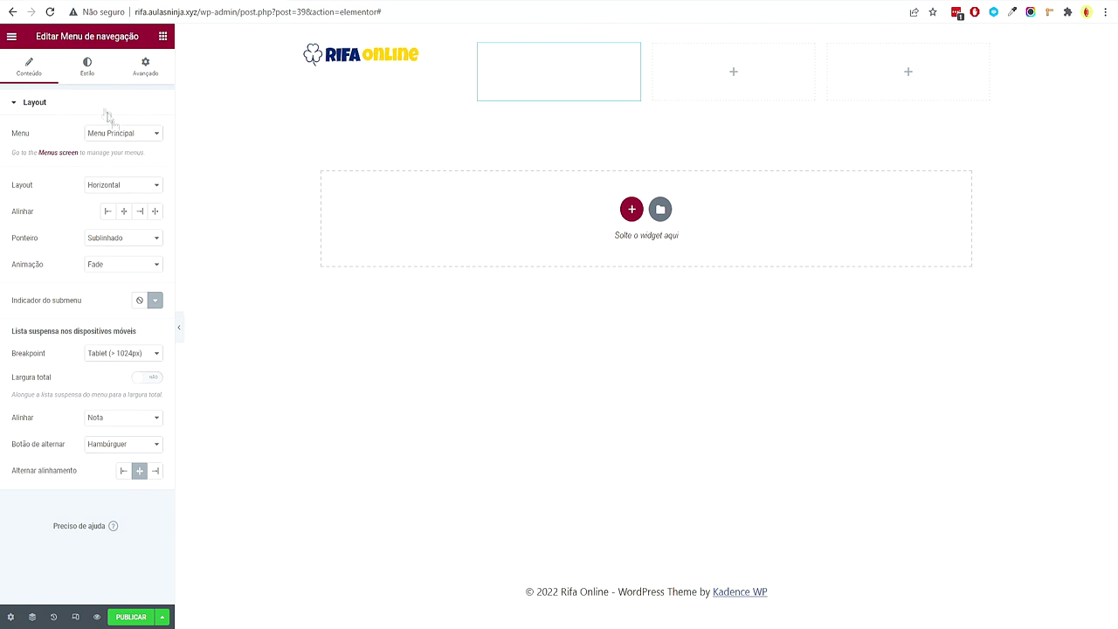
Style the menu with a dark global text colour and the Secundário global font
left_click(90, 73)
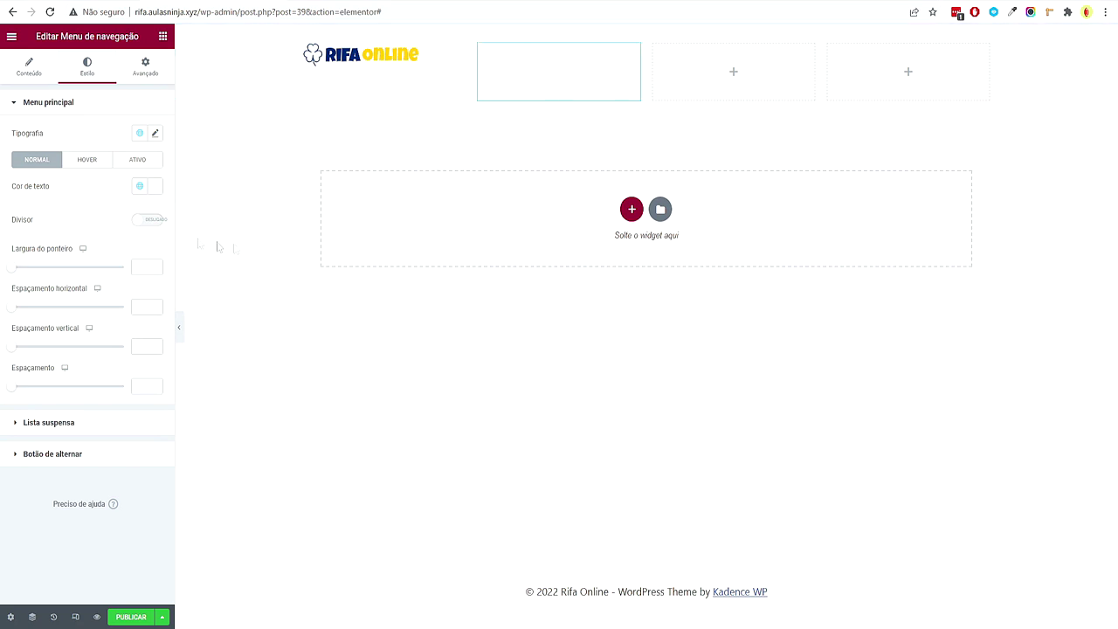
left_click(140, 186)
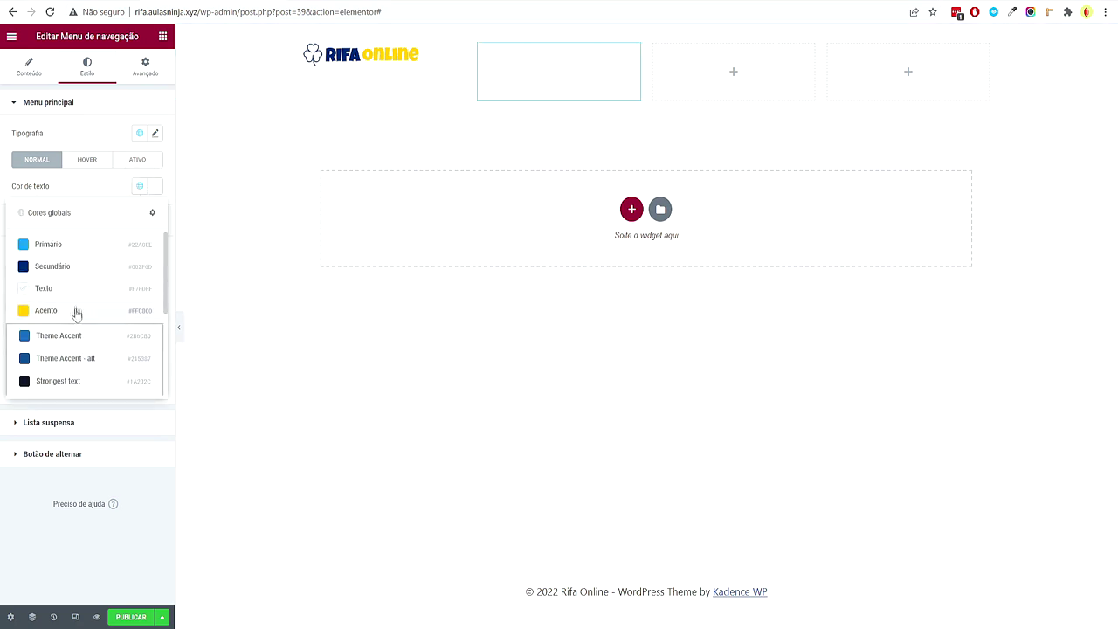
scroll(74, 293, "down", 5)
left_click(95, 381)
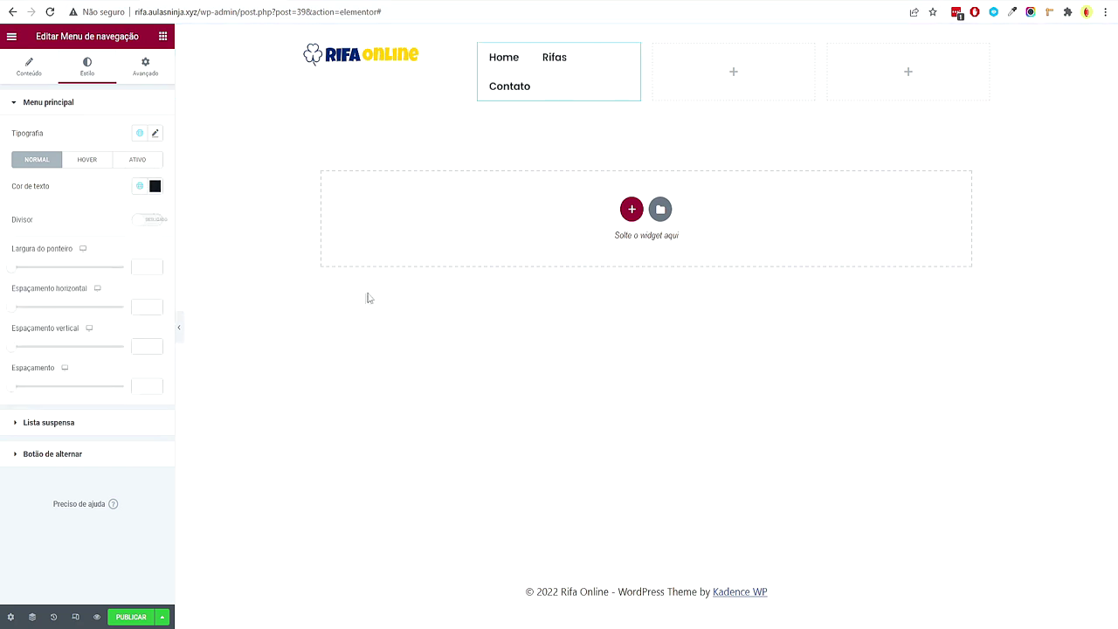
left_click(137, 133)
left_click(82, 205)
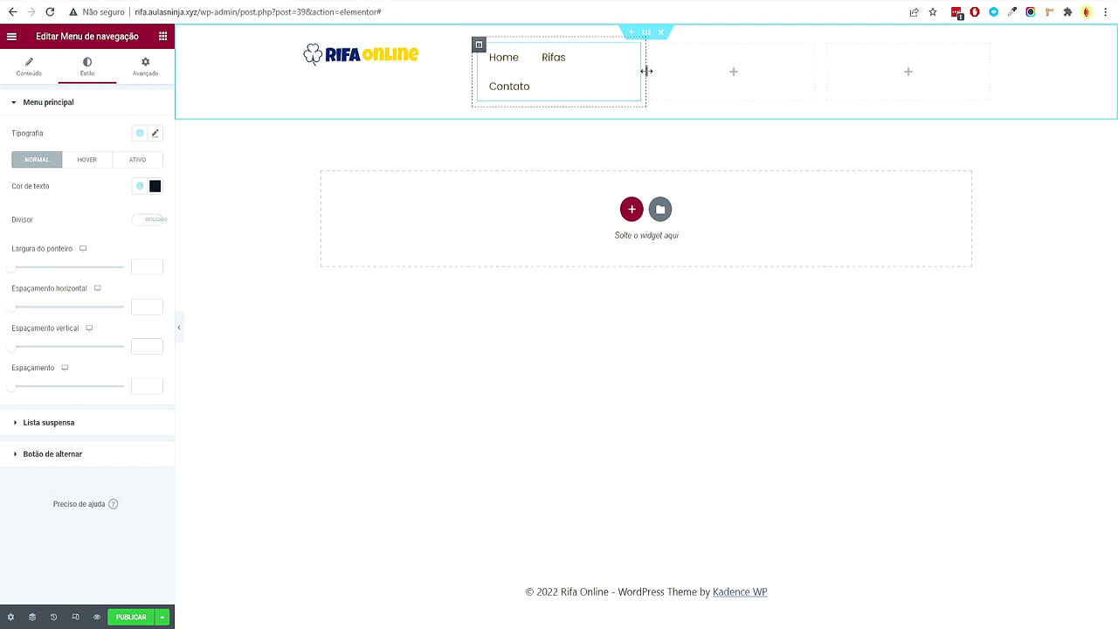
Widen the menu column so items fit on one line and align them right
left_click_drag(648, 72, 742, 78)
left_click_drag(821, 56, 931, 67)
left_click_drag(729, 62, 782, 68)
left_click(48, 74)
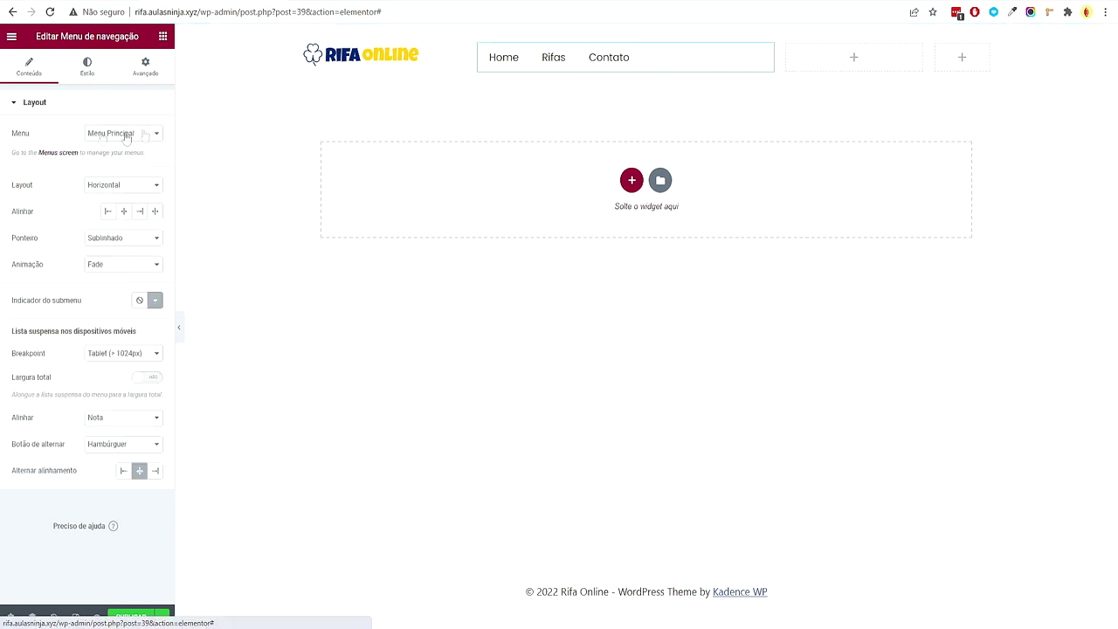
left_click(140, 211)
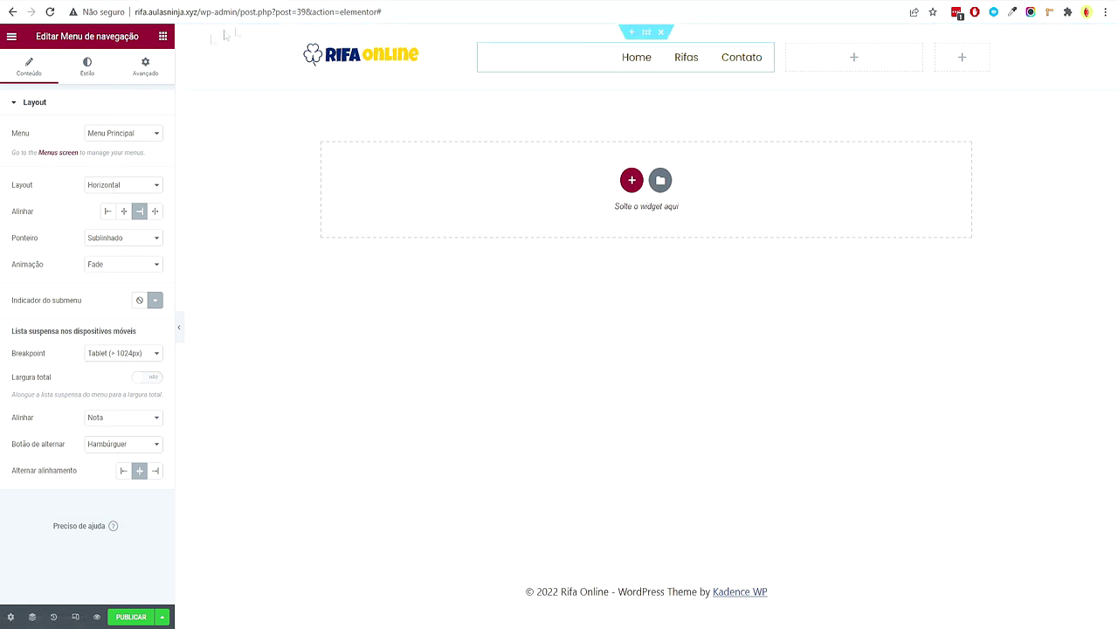
left_click(162, 36)
left_click(130, 85)
Add Social Icons to the third header column and remove the Twitter icon
type("social")
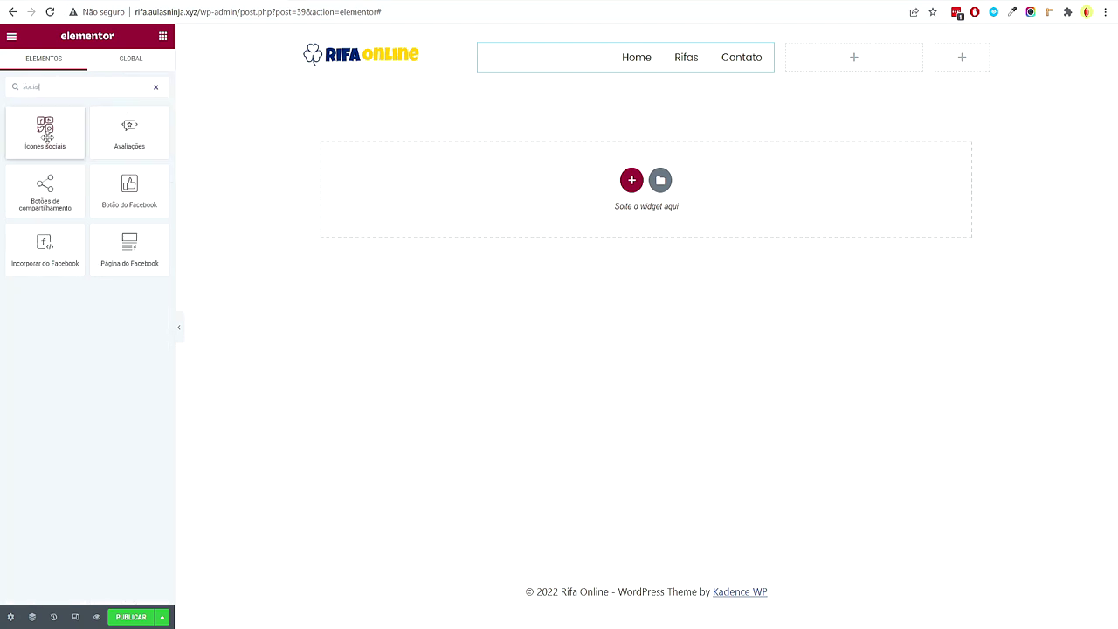
left_click_drag(44, 129, 909, 61)
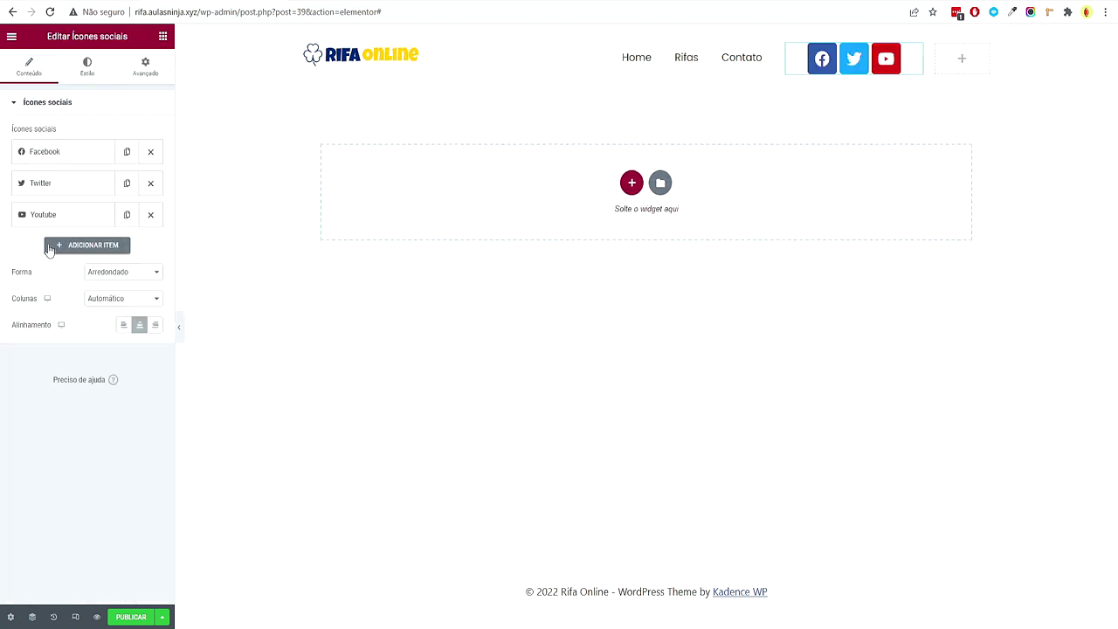
left_click(151, 183)
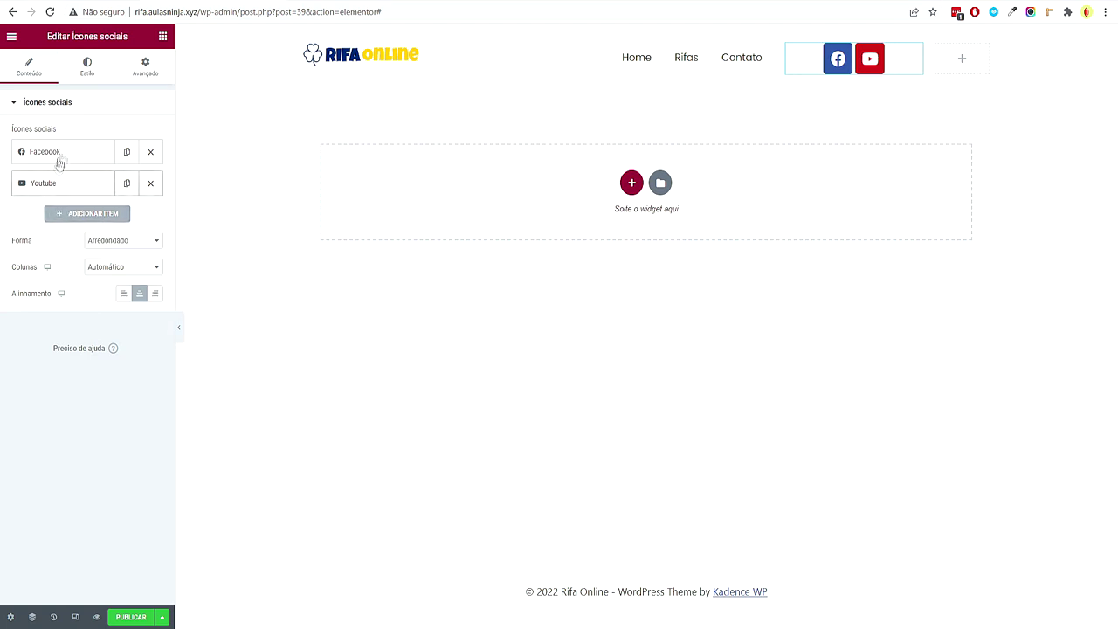
Add a new social icon item using the Instagram icon from the library
left_click(78, 214)
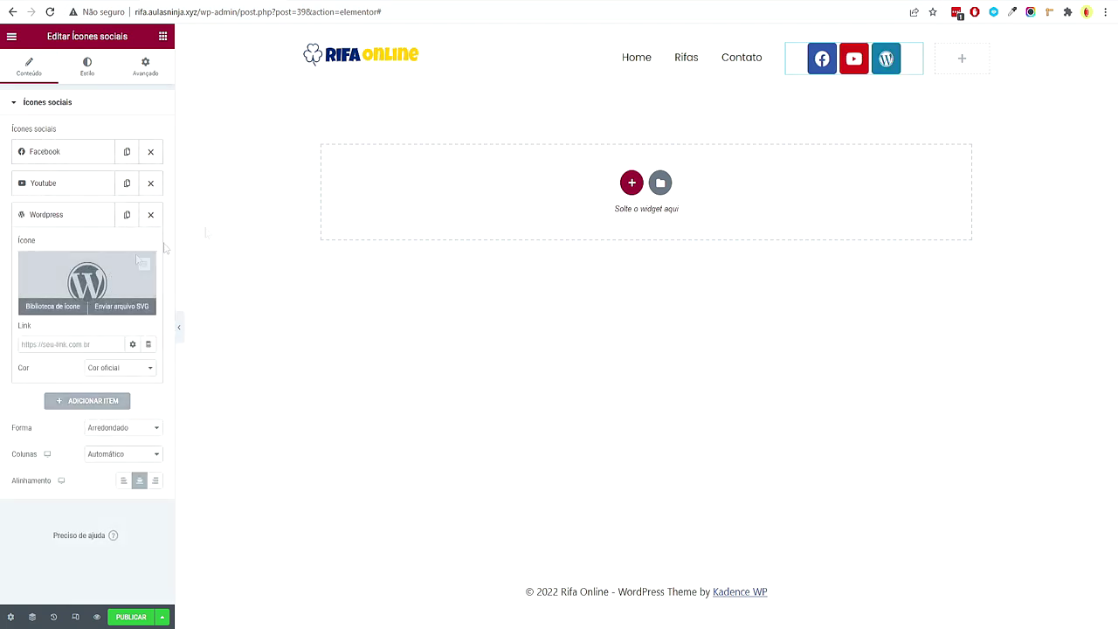
left_click(123, 262)
type("insta")
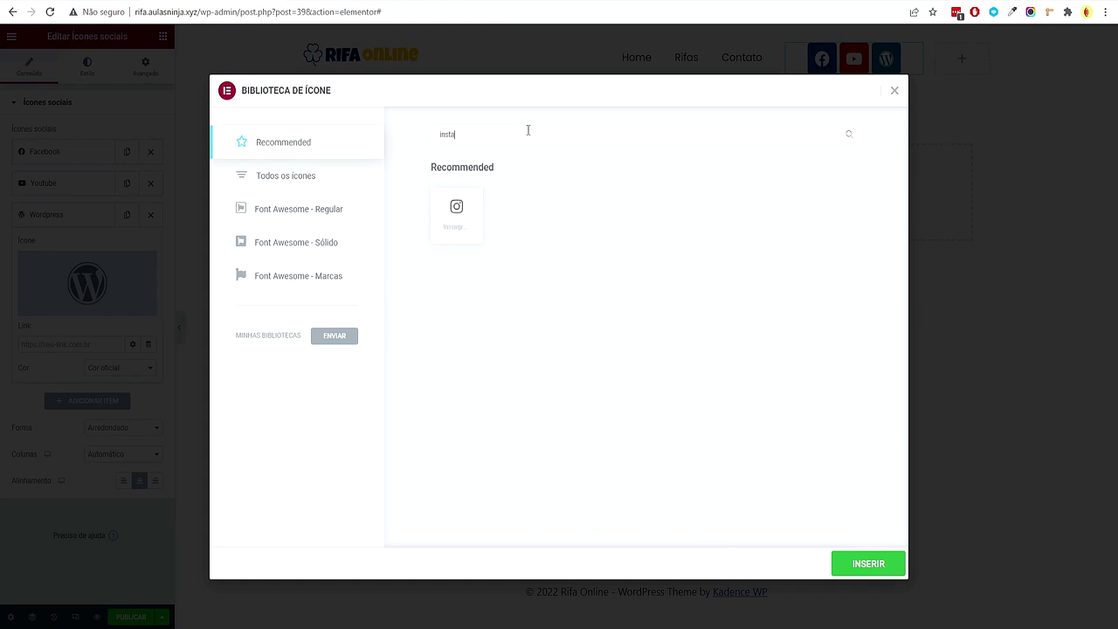
left_click(456, 210)
left_click(883, 563)
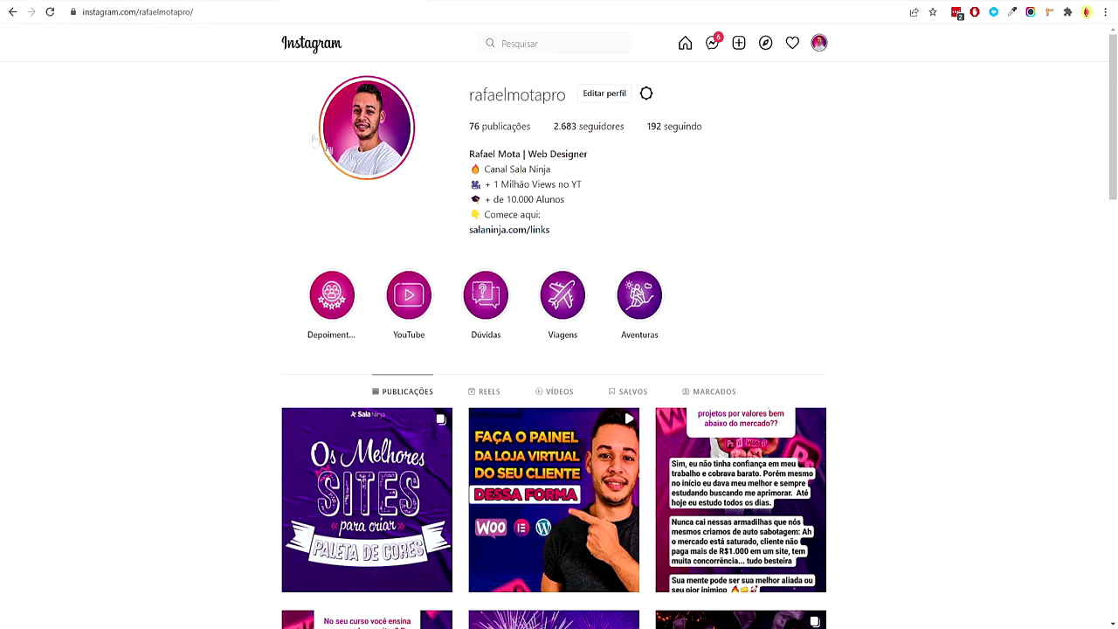
Copy the Instagram profile URL and place the cursor in the icon's Link field
left_click(140, 12)
key("ctrl+c")
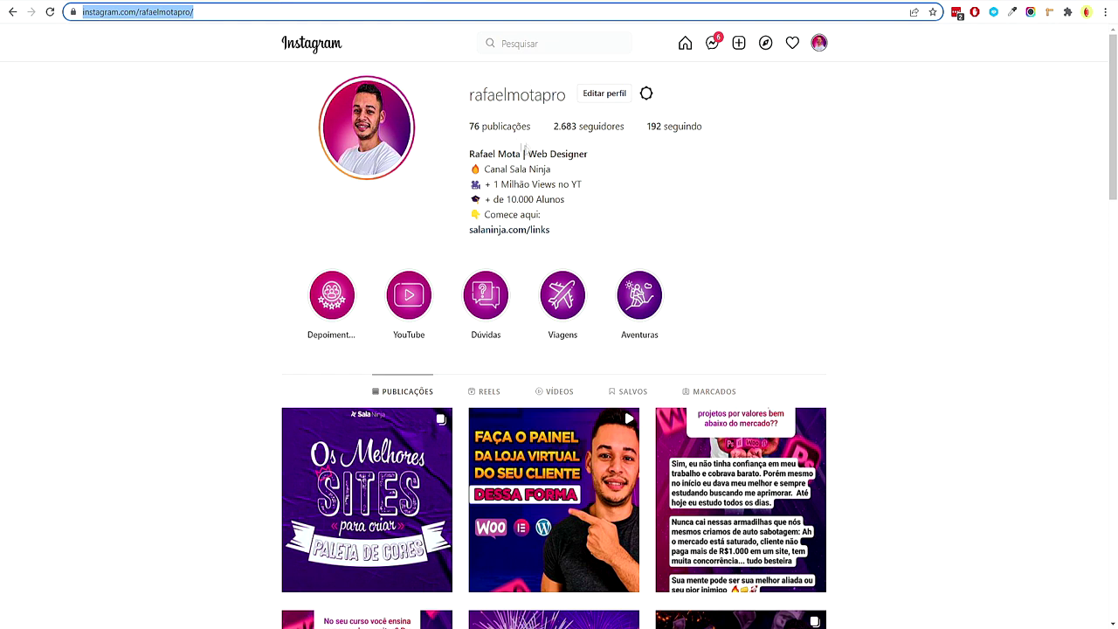
left_click(291, 169)
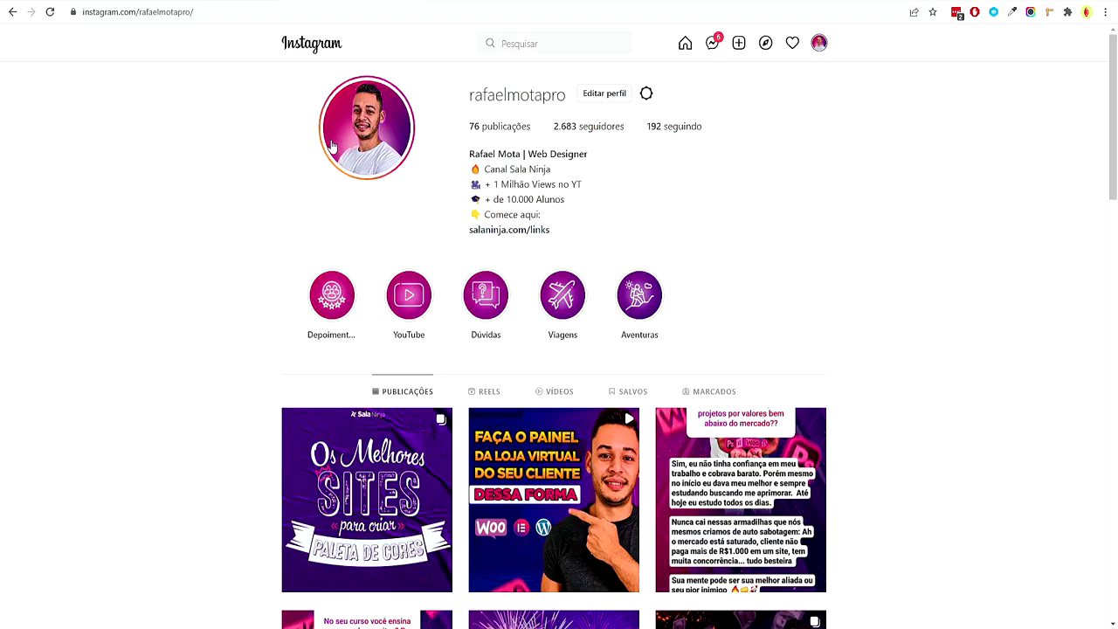
scroll(332, 146, "down", 3)
scroll(331, 146, "up", 2)
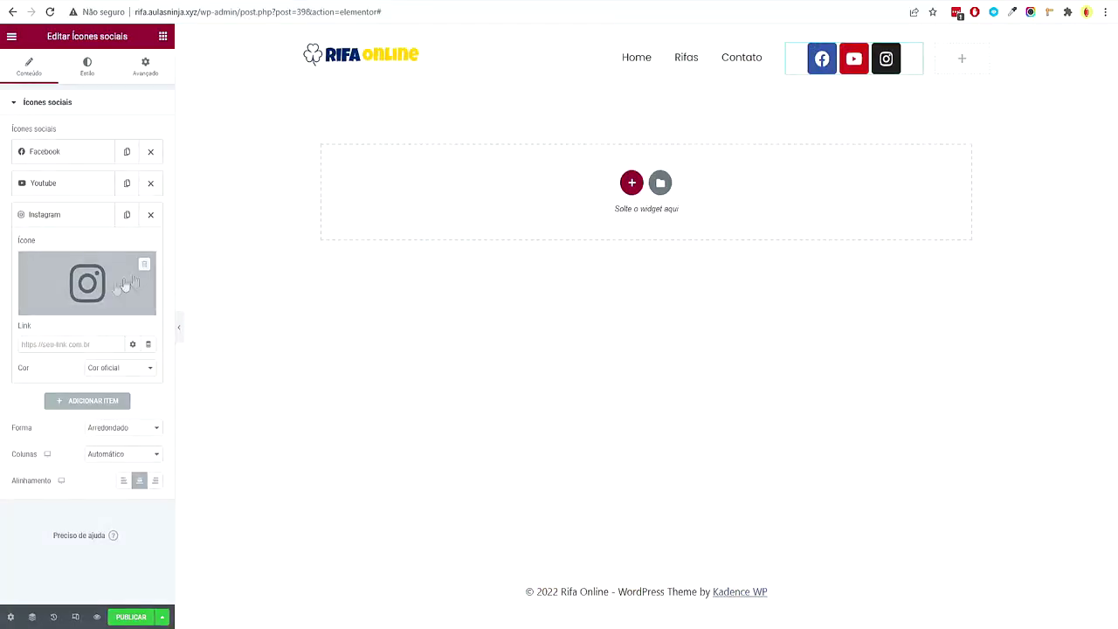
left_click(85, 346)
Paste the Instagram URL as the icon link and set a custom, fully transparent primary colour
key("ctrl+v")
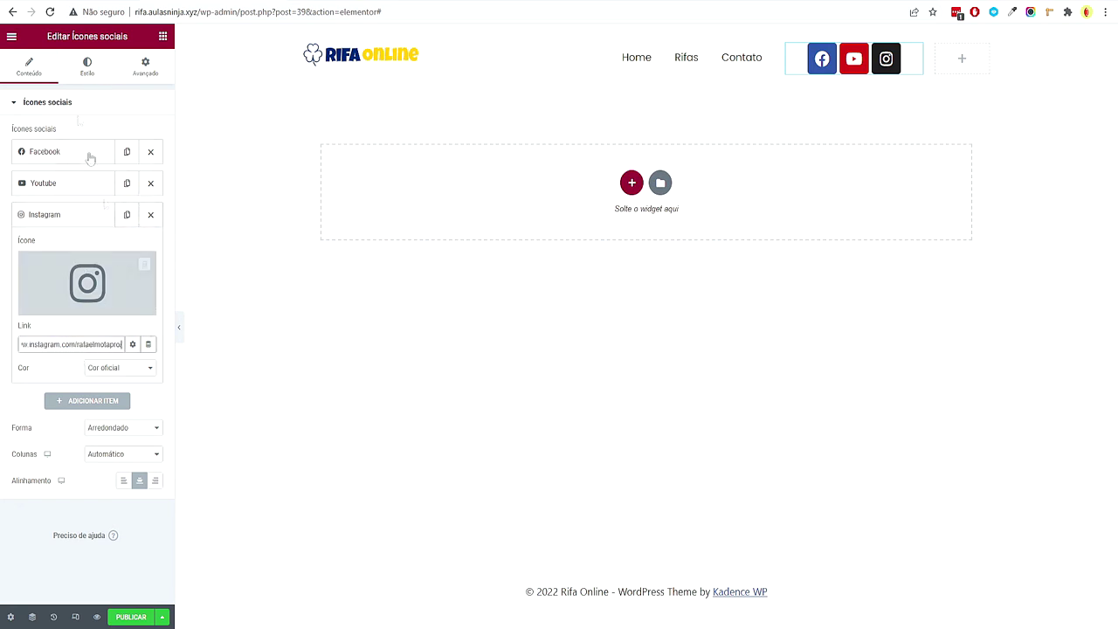
left_click(88, 67)
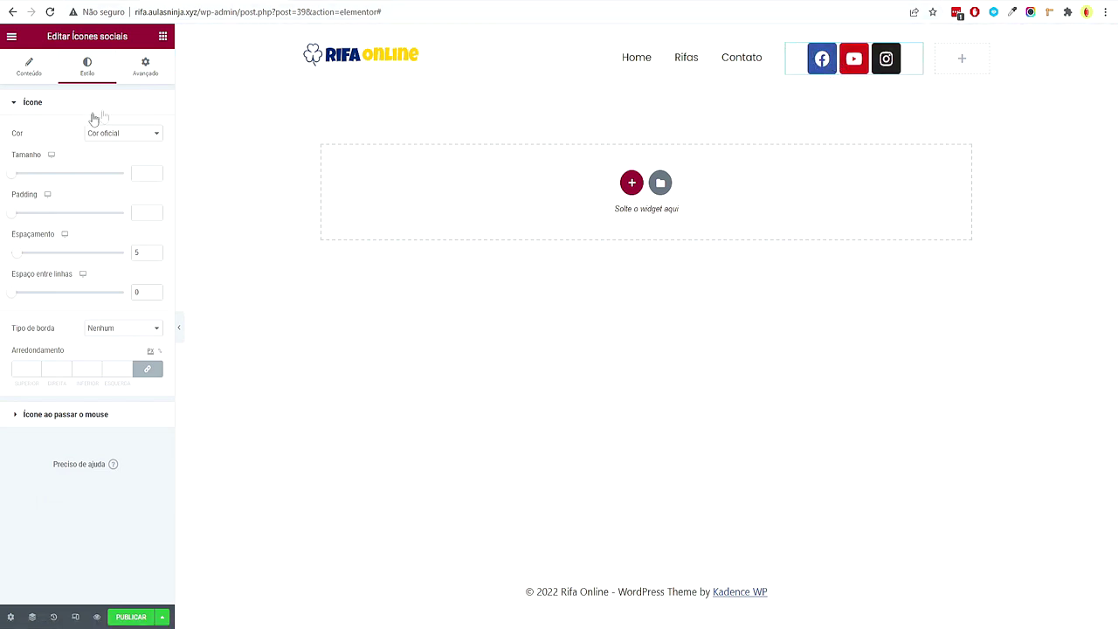
left_click(155, 136)
left_click(140, 155)
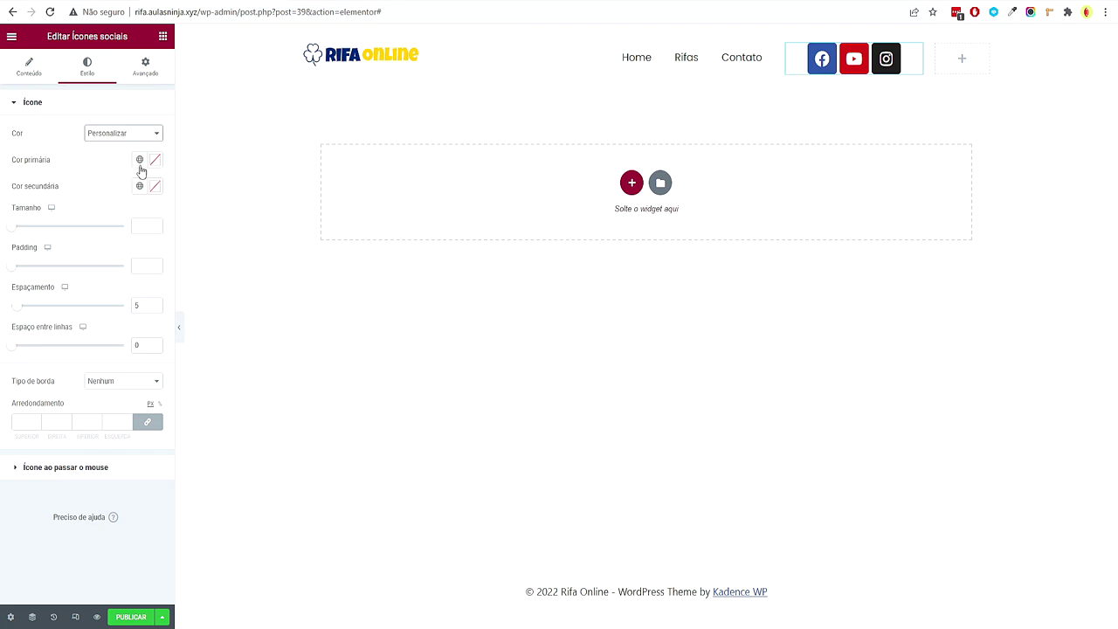
left_click(154, 161)
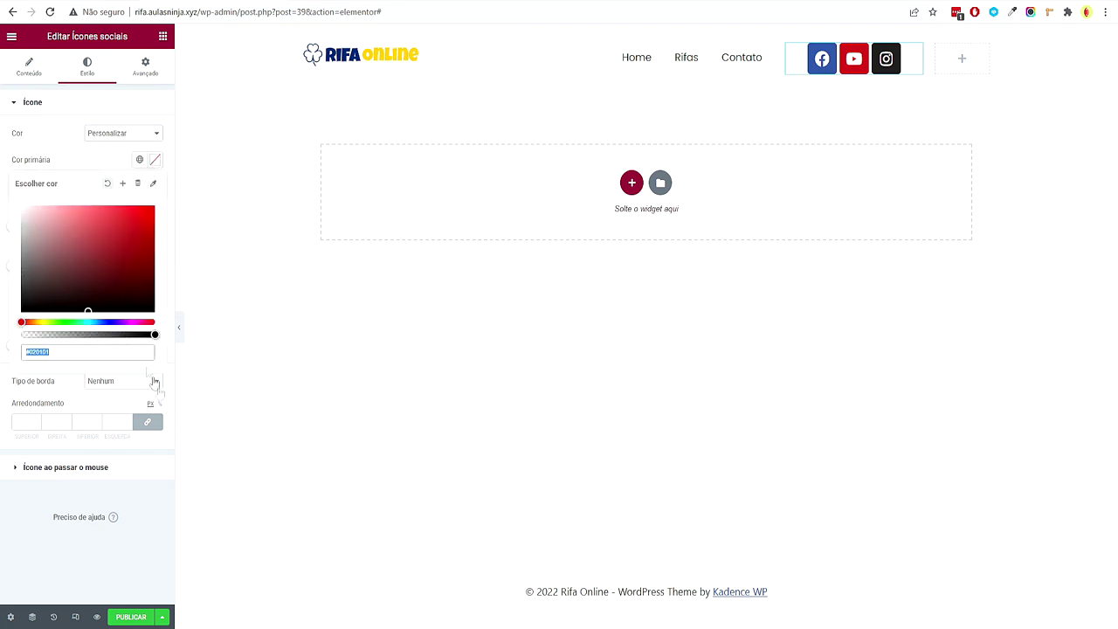
left_click_drag(132, 331, 15, 332)
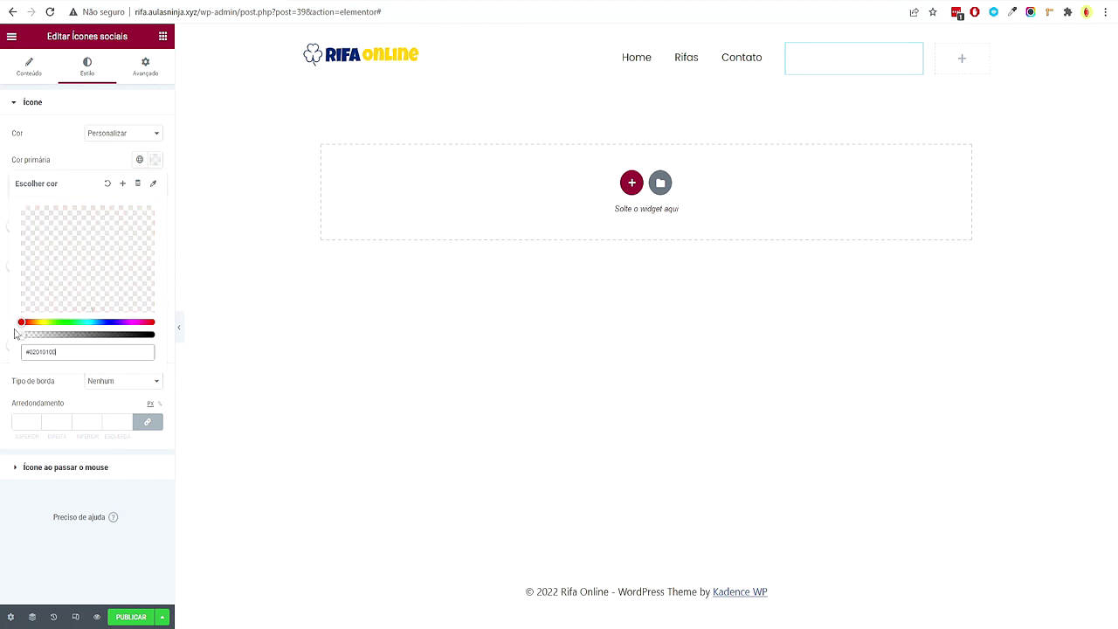
left_click(39, 533)
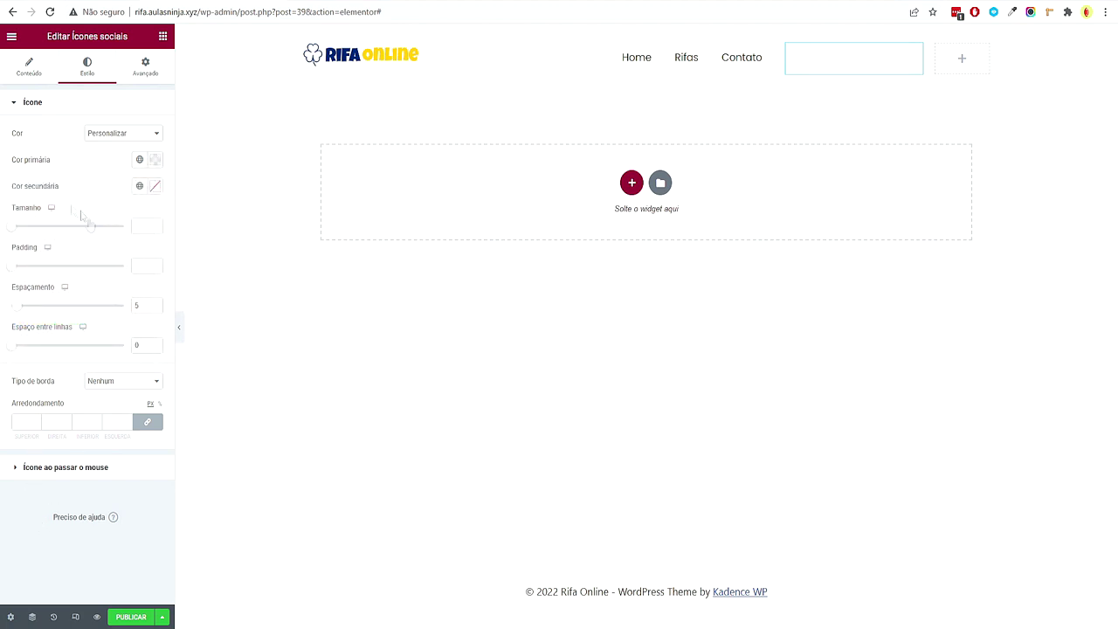
Set the secondary colour to Secundário, padding to 0, and icon spacing to 10
left_click(139, 186)
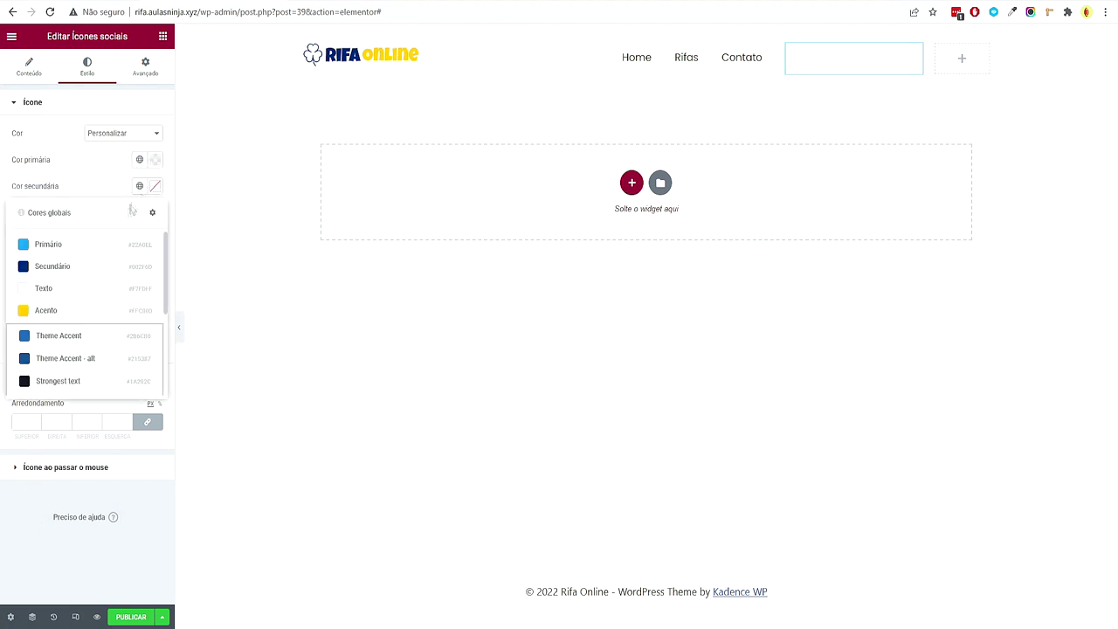
left_click(83, 267)
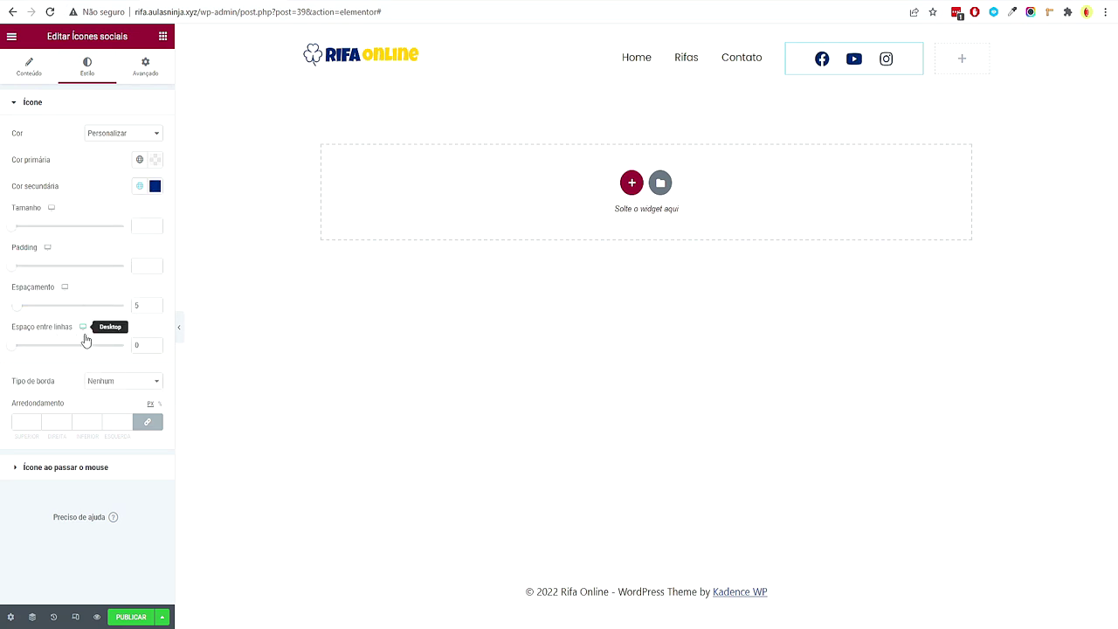
left_click(16, 305)
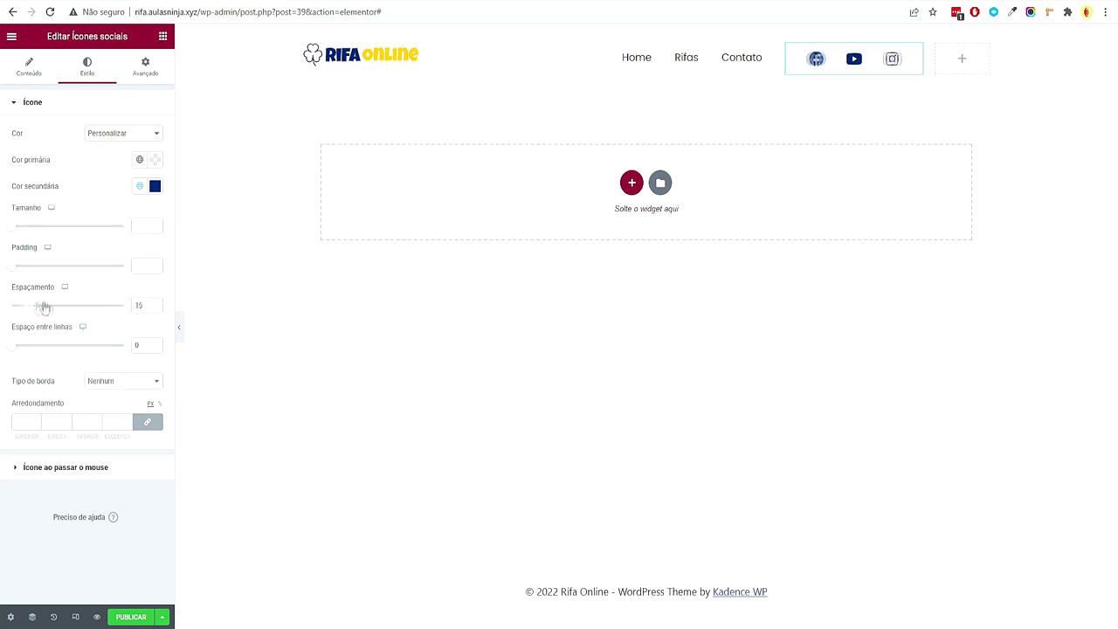
left_click(13, 265)
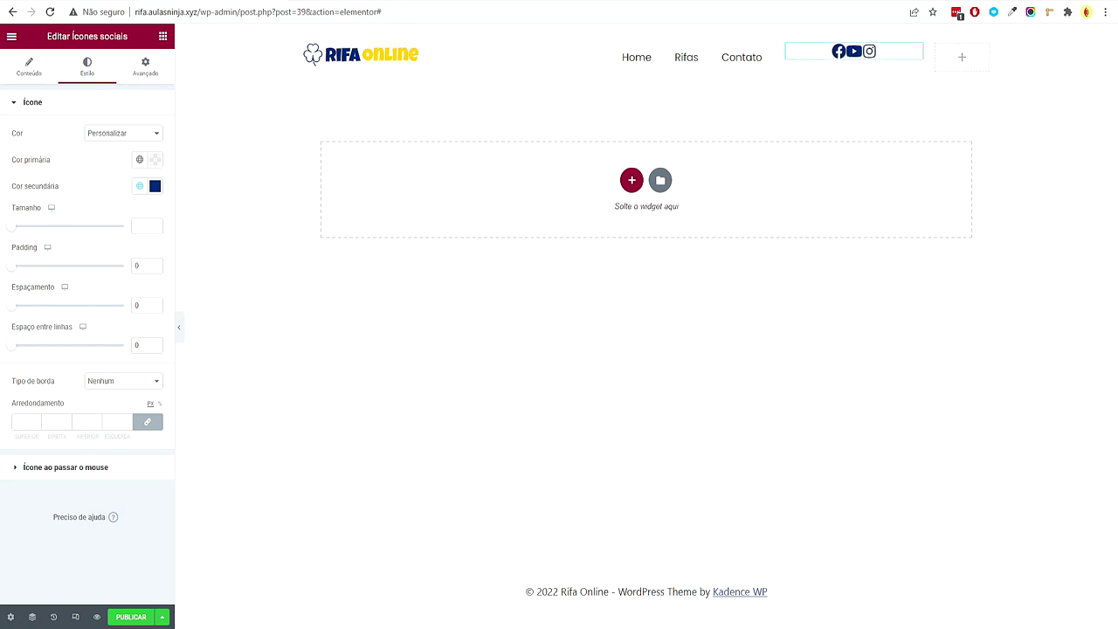
left_click(157, 303)
left_click(156, 303)
left_click(156, 303)
left_click(156, 303)
left_click(156, 303)
Set the icon size to 24 and the hover colour to the yellow Acento
left_click(135, 227)
type("20")
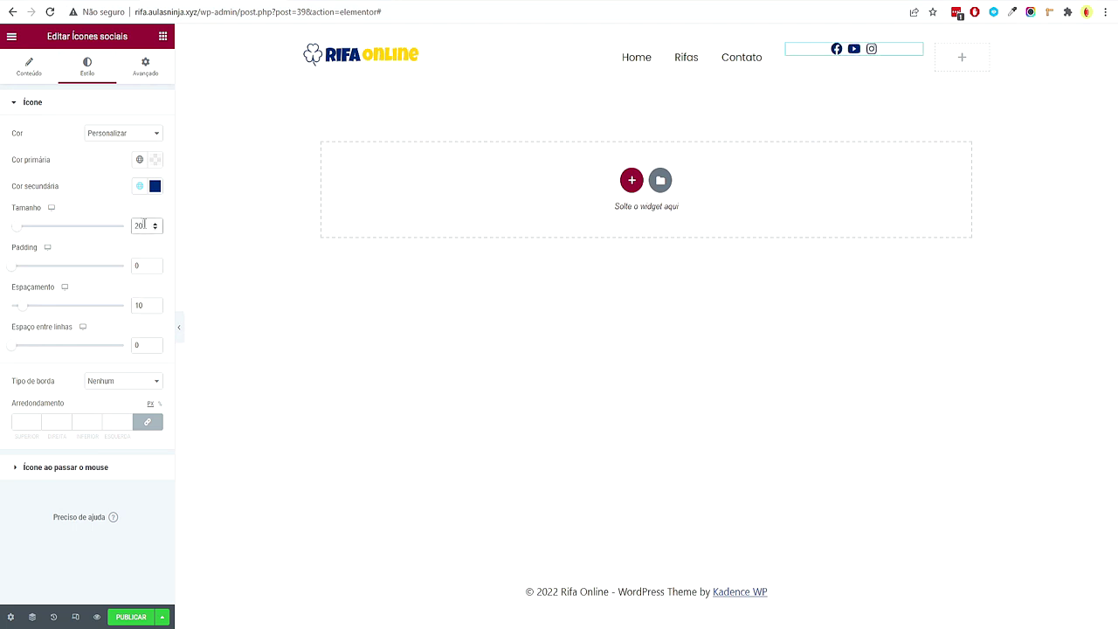
left_click(156, 224)
left_click(156, 224)
left_click(155, 224)
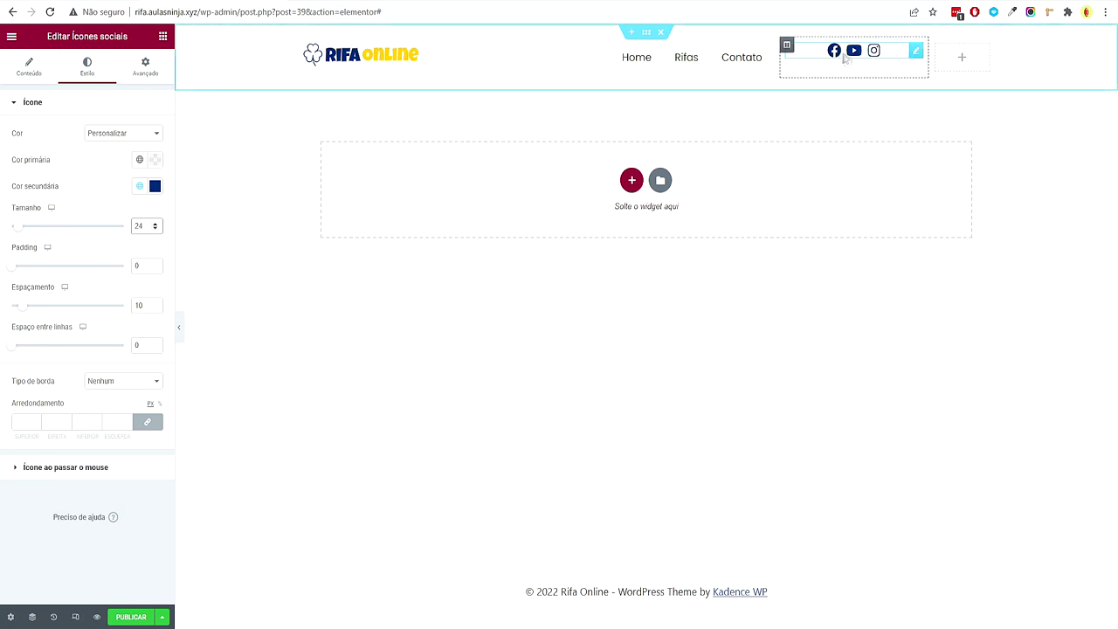
left_click(88, 472)
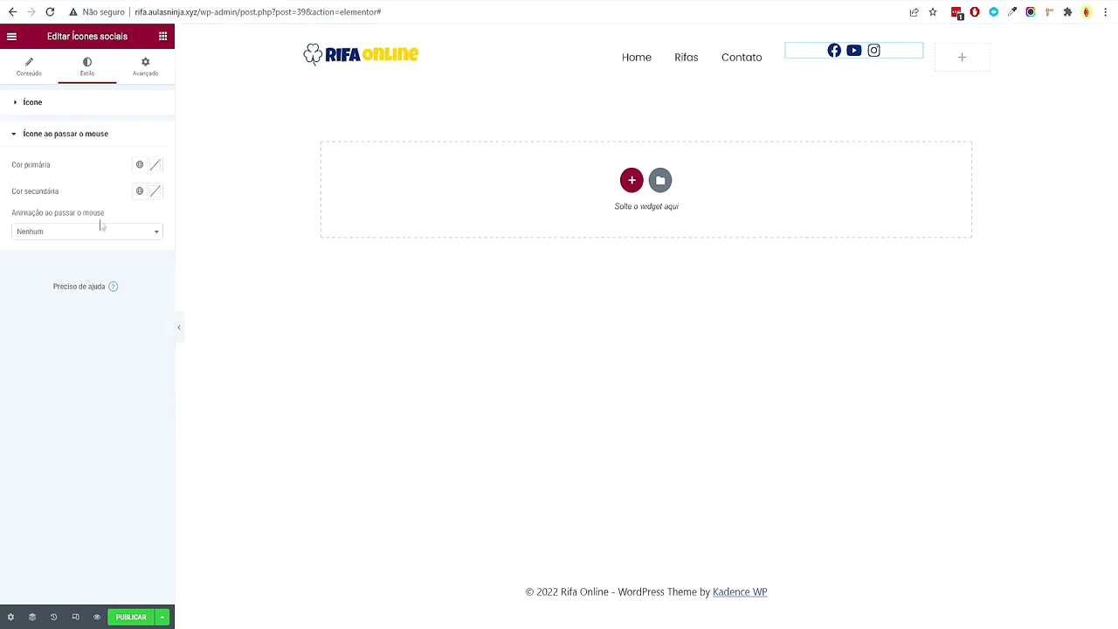
left_click(139, 190)
left_click(67, 316)
left_click(162, 36)
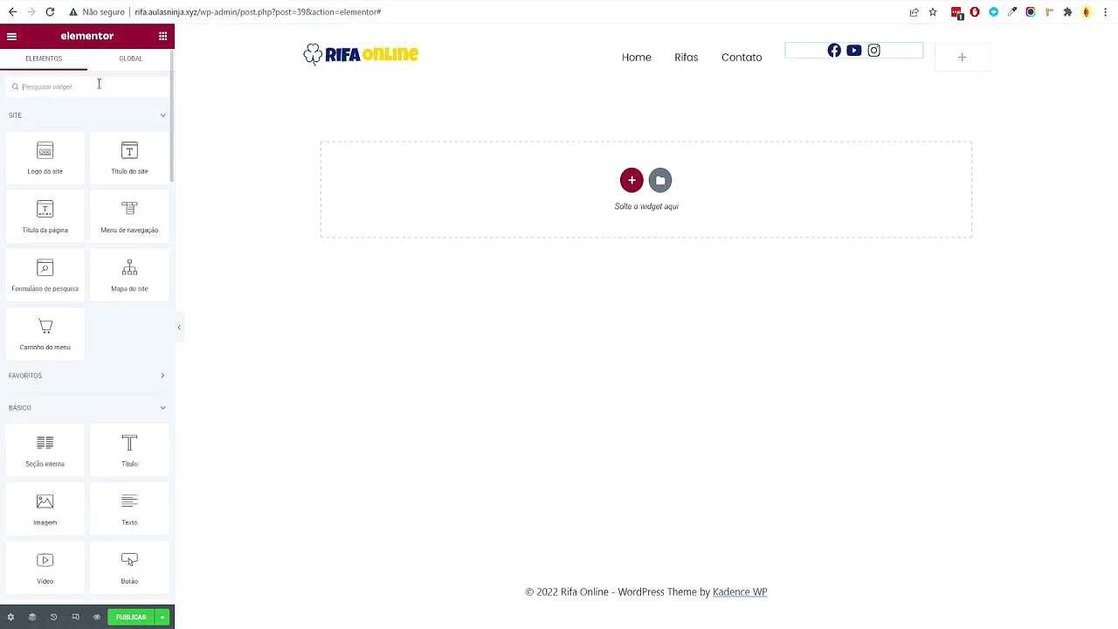
Add a right-aligned Side Cart menu cart to the fourth column with the subtotal hidden
left_click_drag(69, 334, 961, 54)
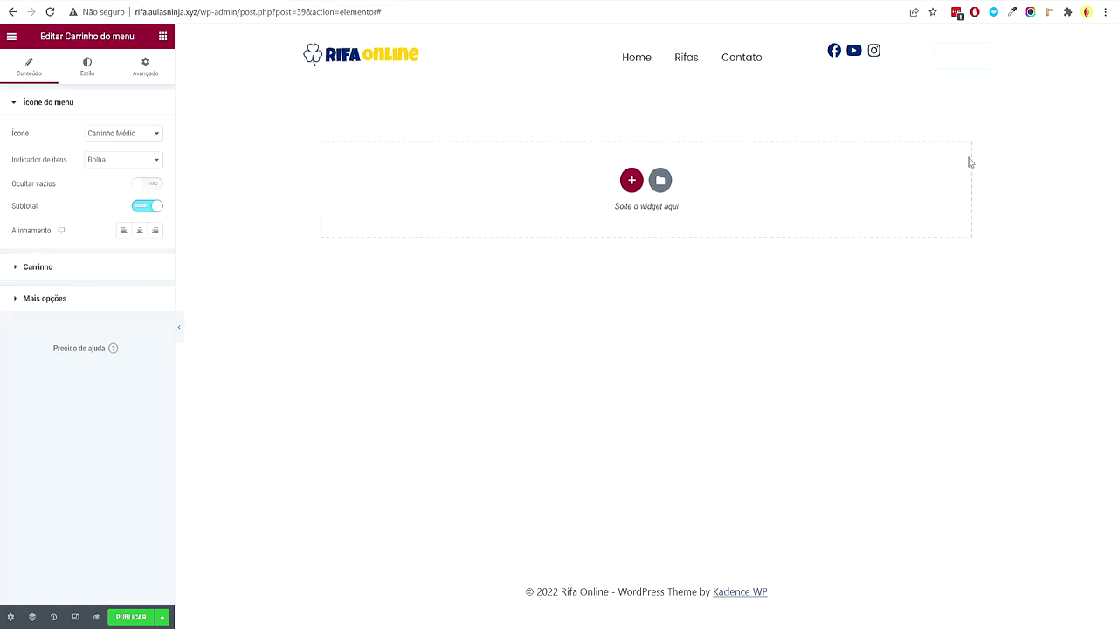
left_click(156, 232)
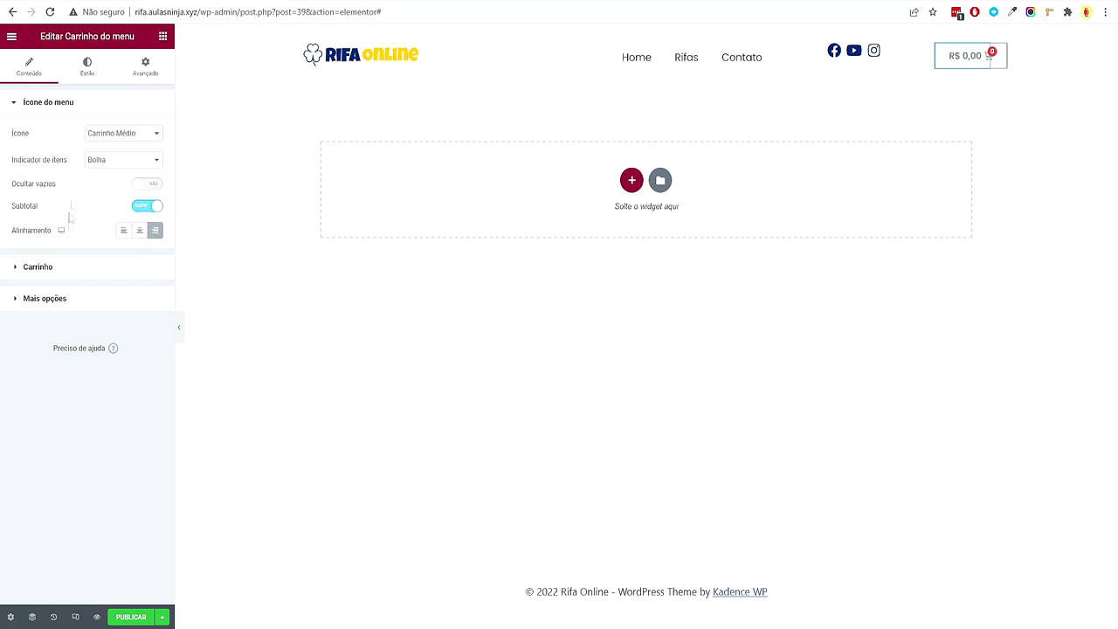
left_click(137, 208)
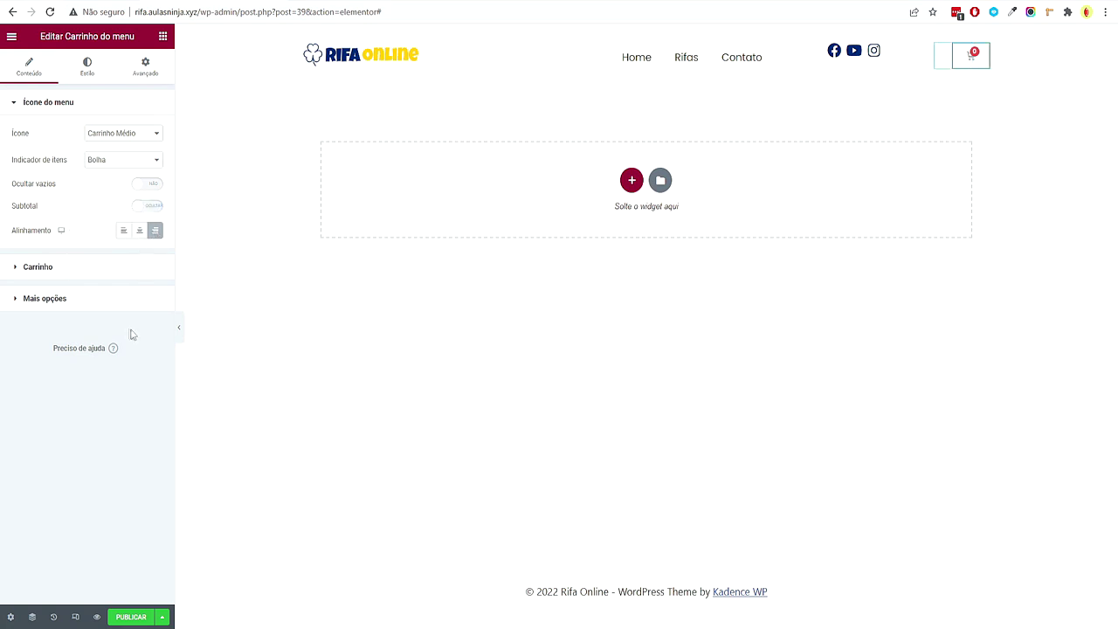
left_click(62, 267)
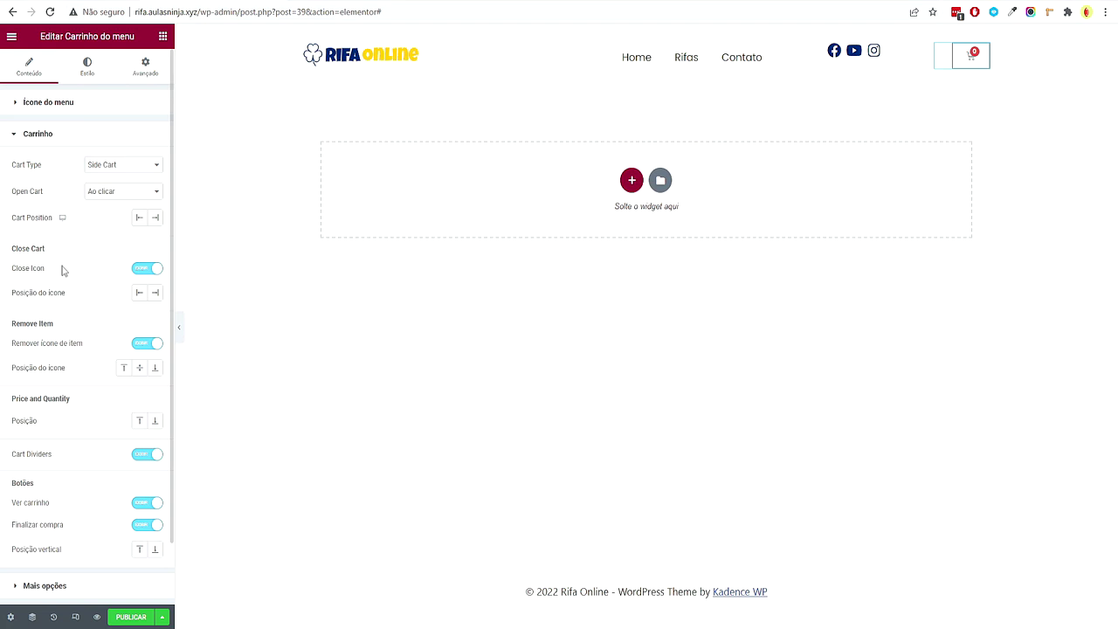
left_click(99, 191)
left_click(112, 166)
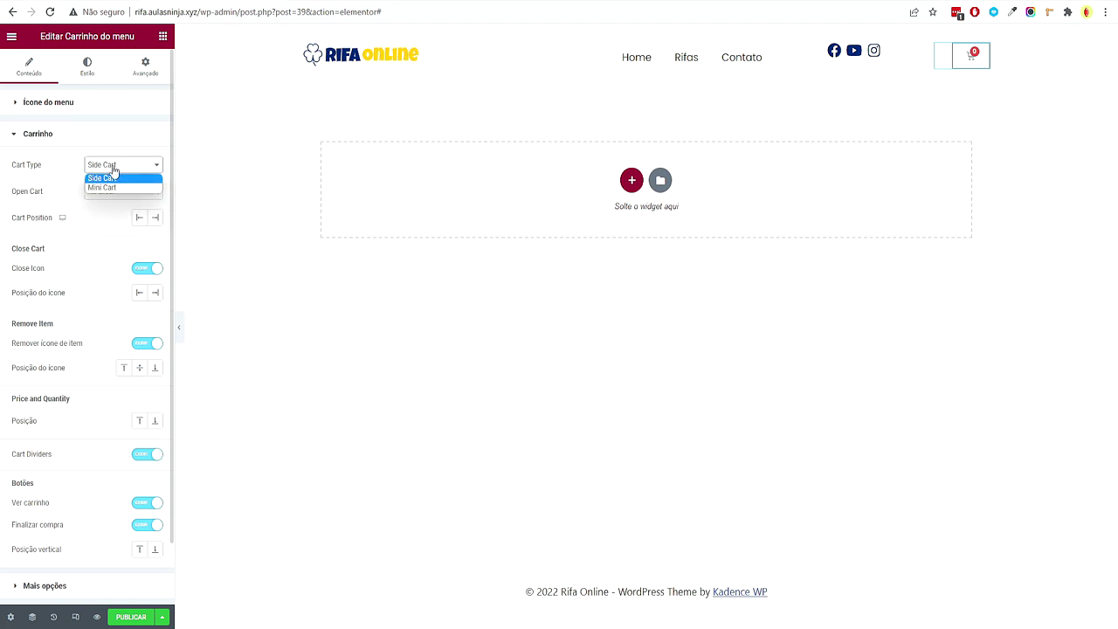
left_click(116, 178)
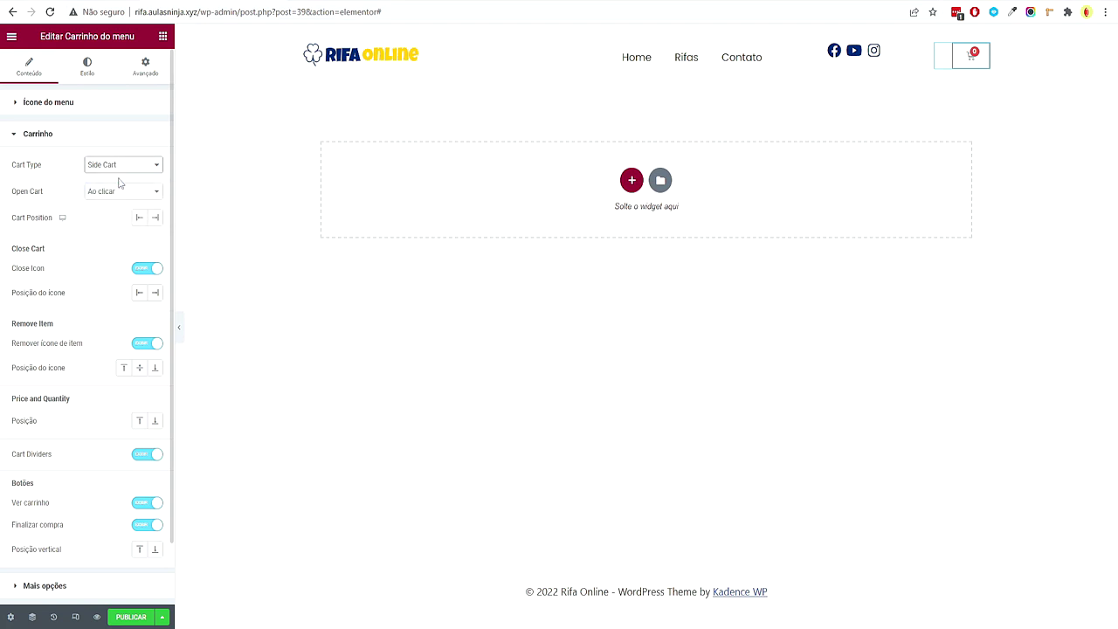
Turn off Ver carrinho, justify the checkout button, and preview the side cart
scroll(117, 240, "down", 1)
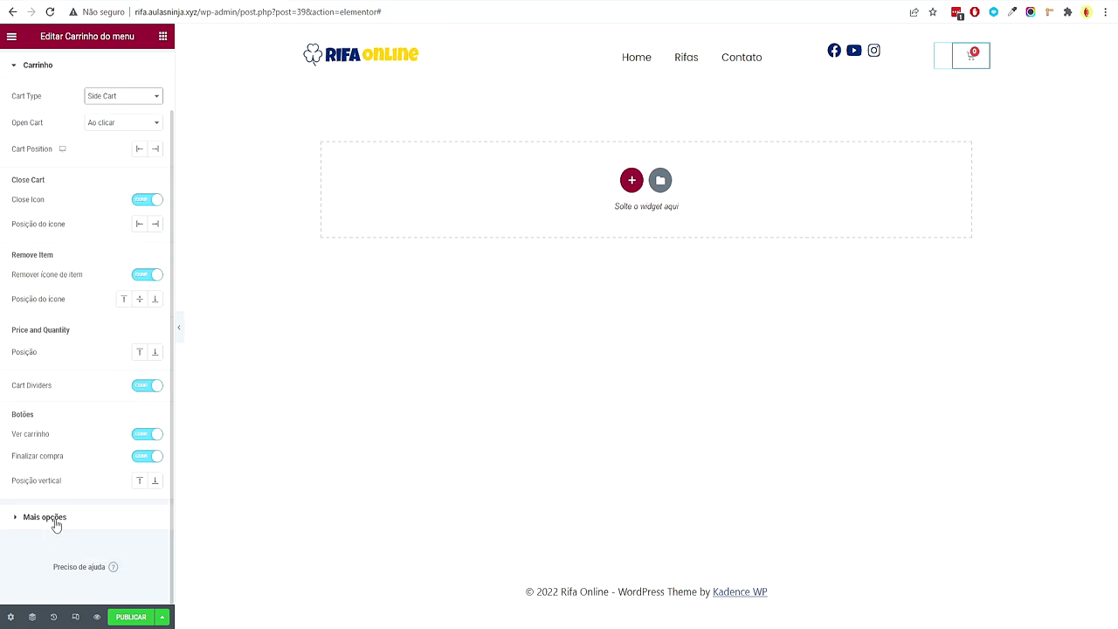
left_click(44, 517)
left_click(60, 135)
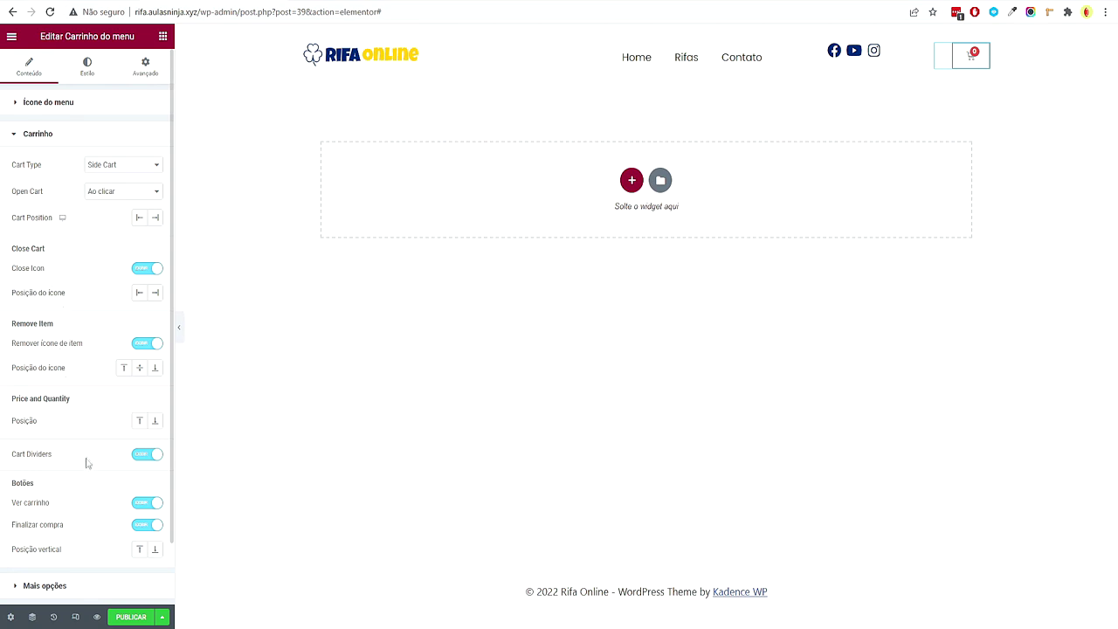
scroll(62, 434, "down", 1)
scroll(42, 369, "up", 1)
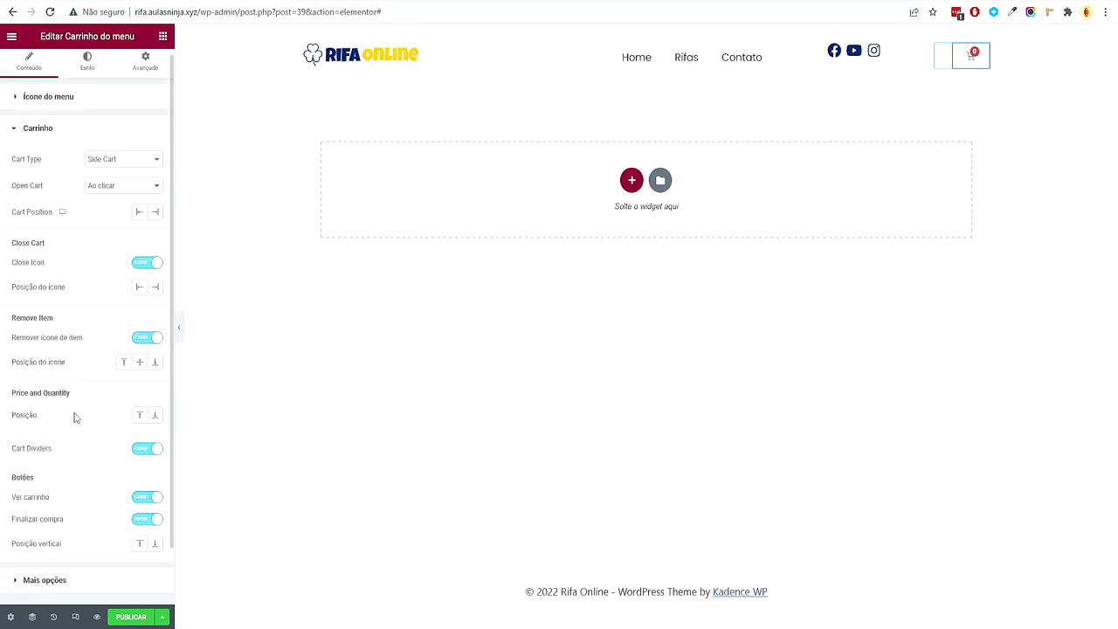
double_click(46, 522)
left_click(51, 485)
left_click(138, 498)
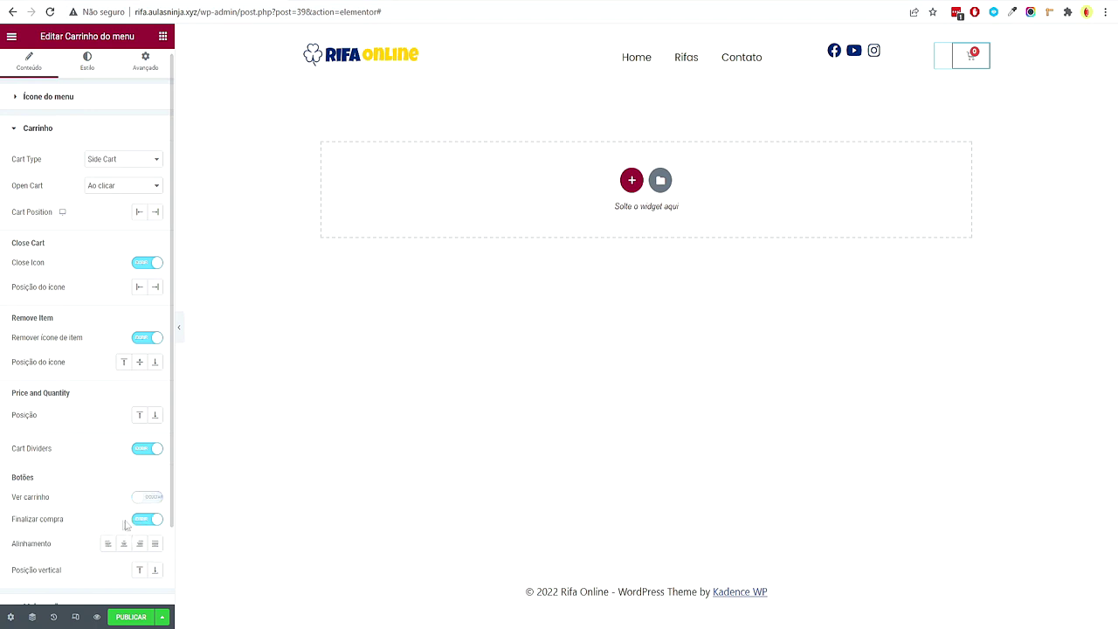
left_click(155, 545)
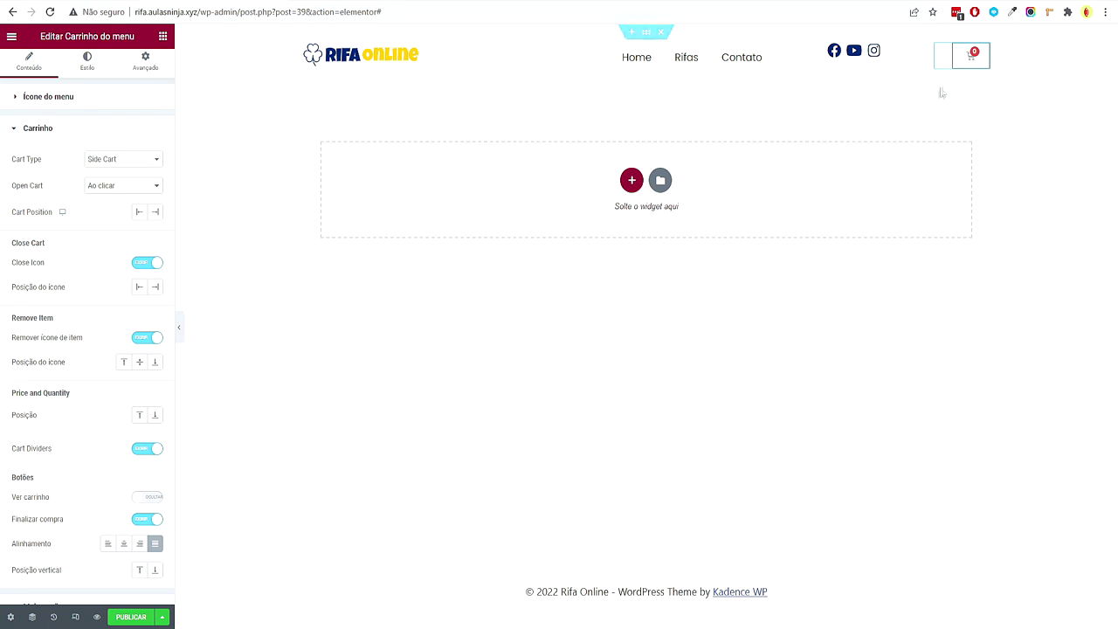
left_click(972, 58)
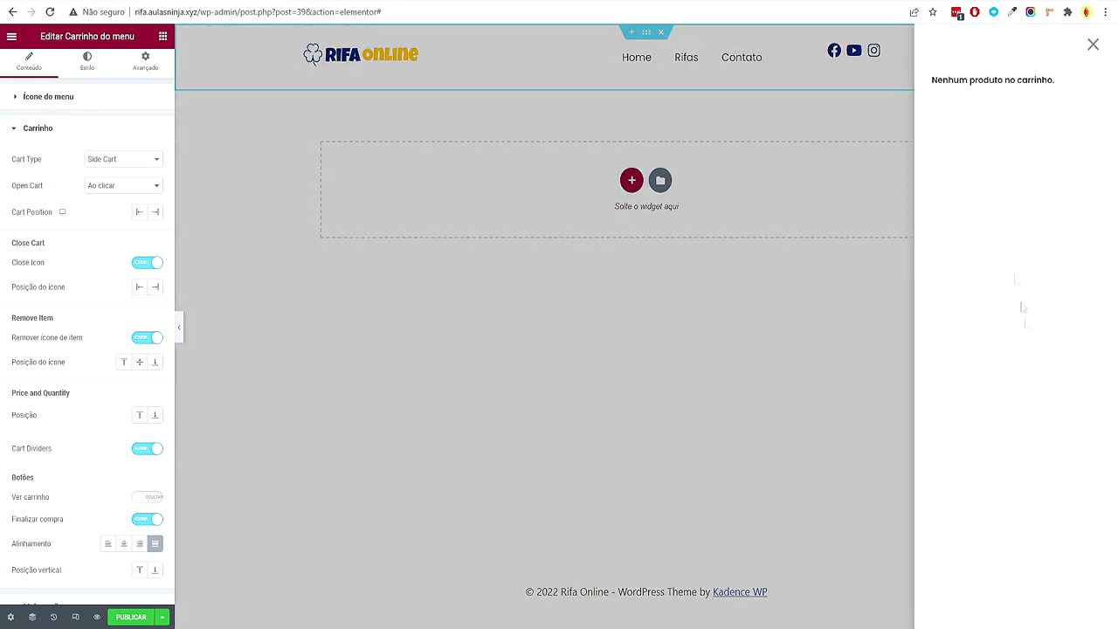
left_click(1093, 45)
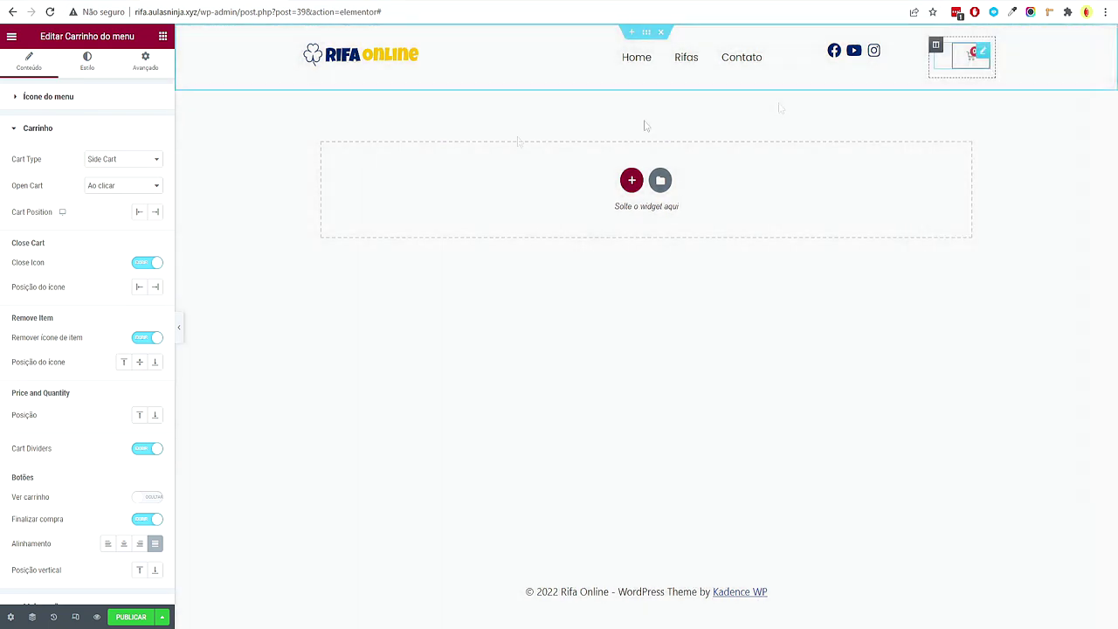
left_click(101, 75)
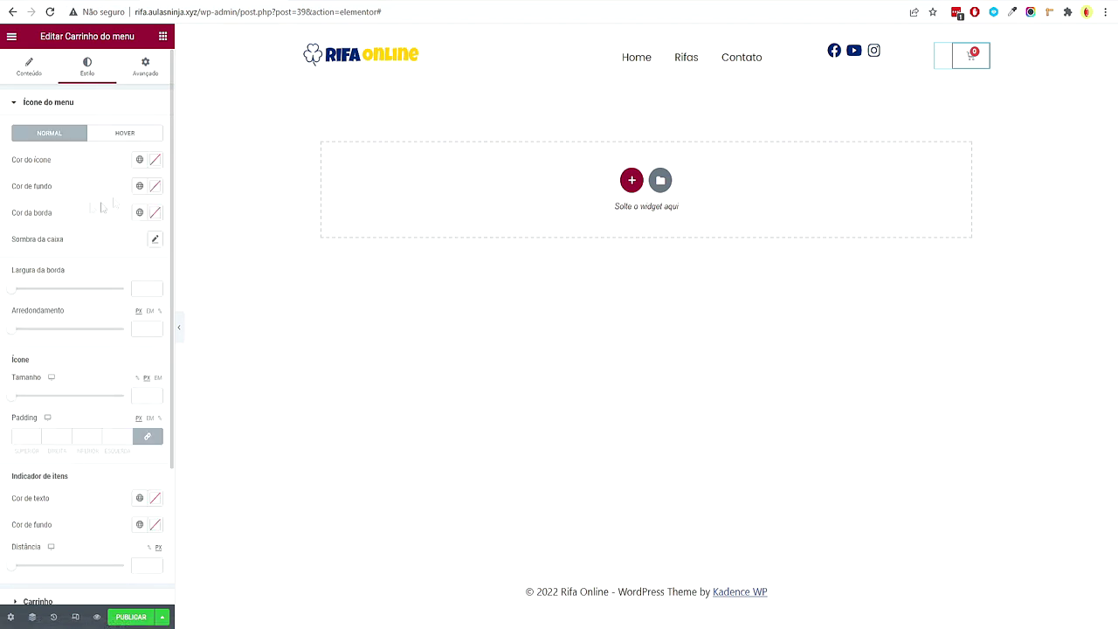
Make the cart icon and item badge navy Secundário with border width 0
left_click(139, 161)
left_click(83, 282)
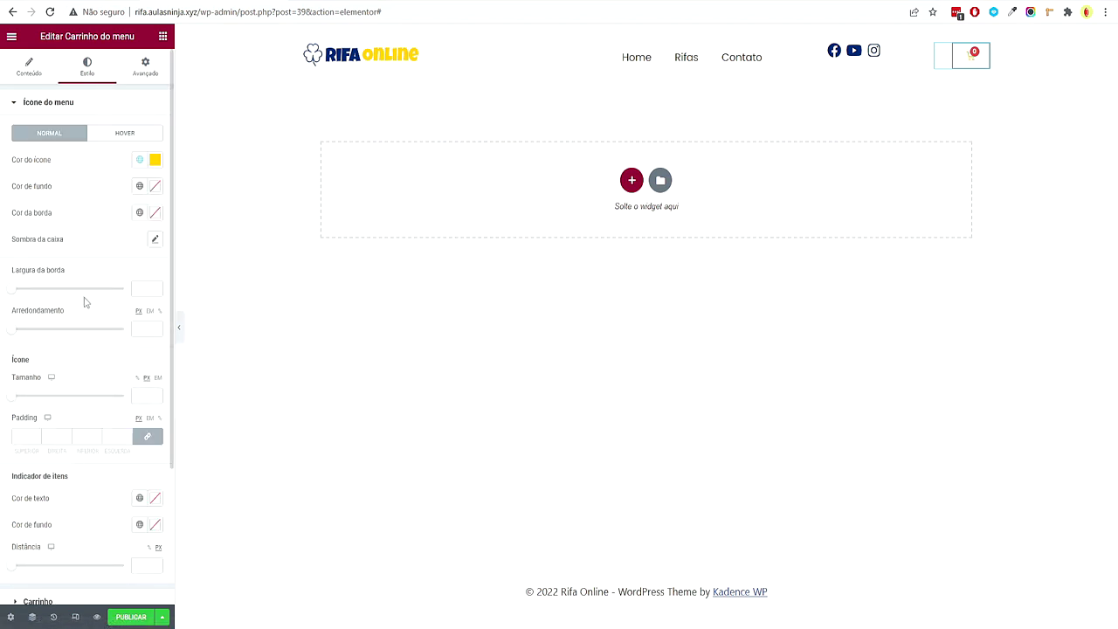
left_click(139, 160)
left_click(68, 249)
left_click(154, 218)
left_click(77, 219)
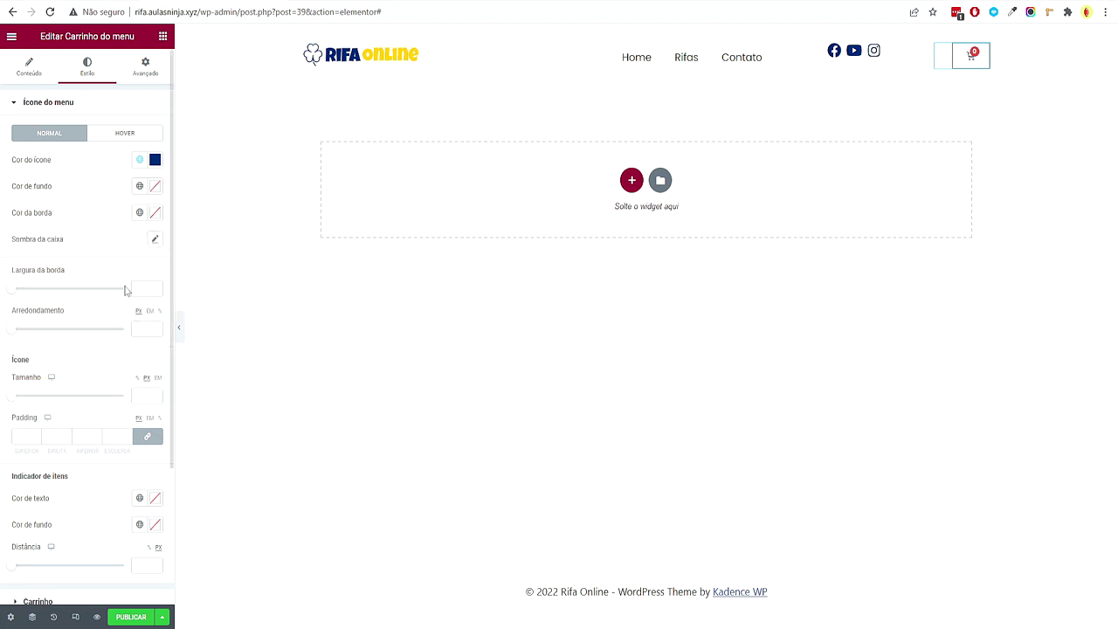
left_click(137, 289)
type("0")
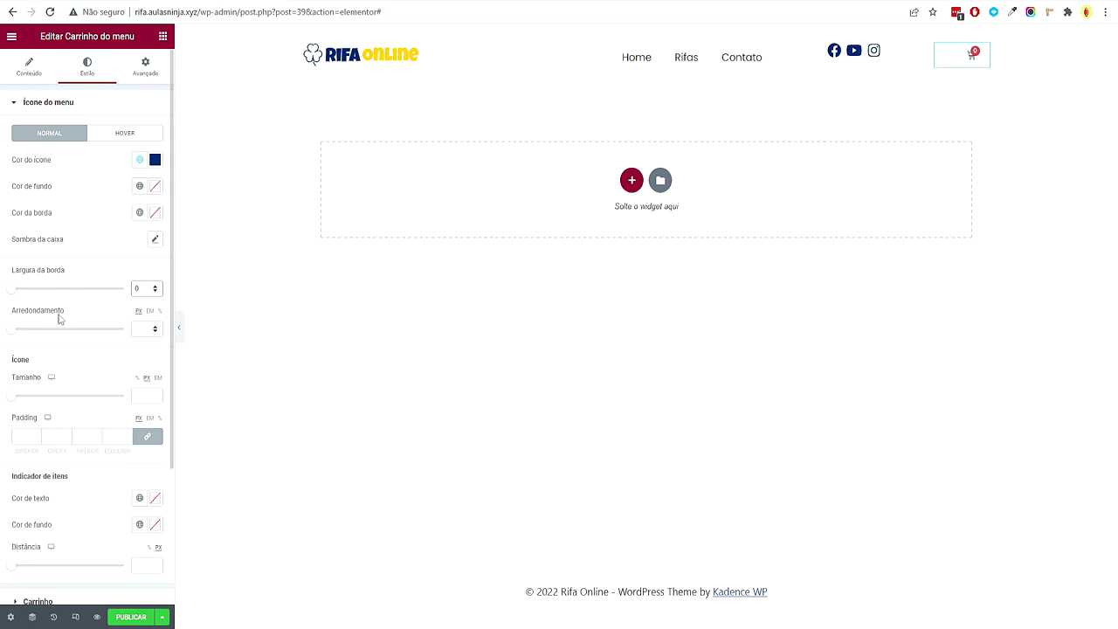
scroll(103, 376, "down", 1)
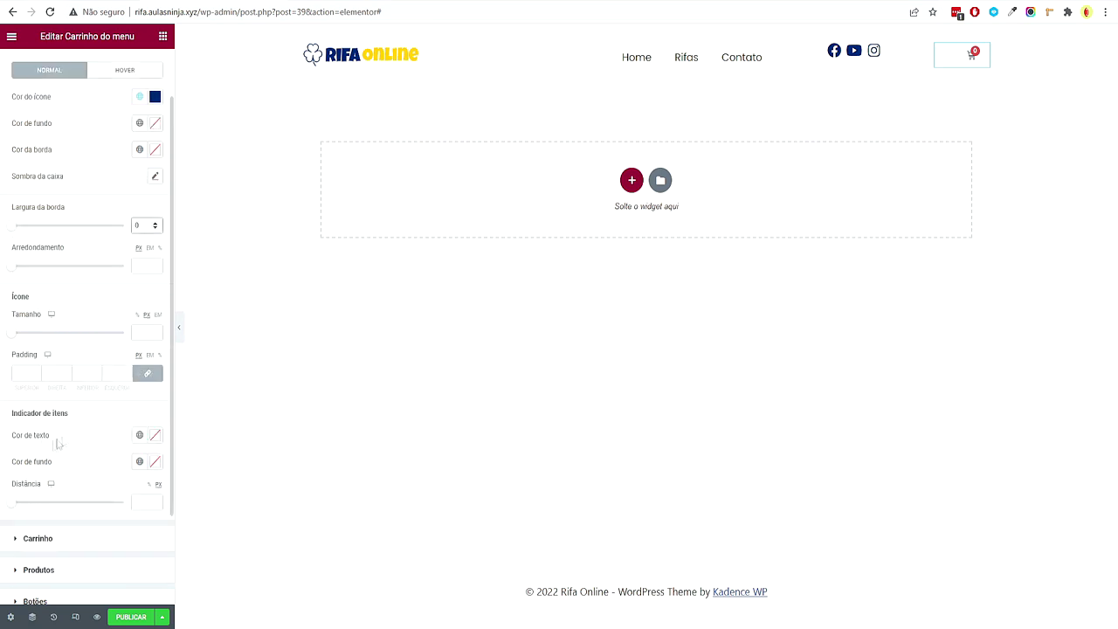
left_click(137, 462)
left_click(66, 320)
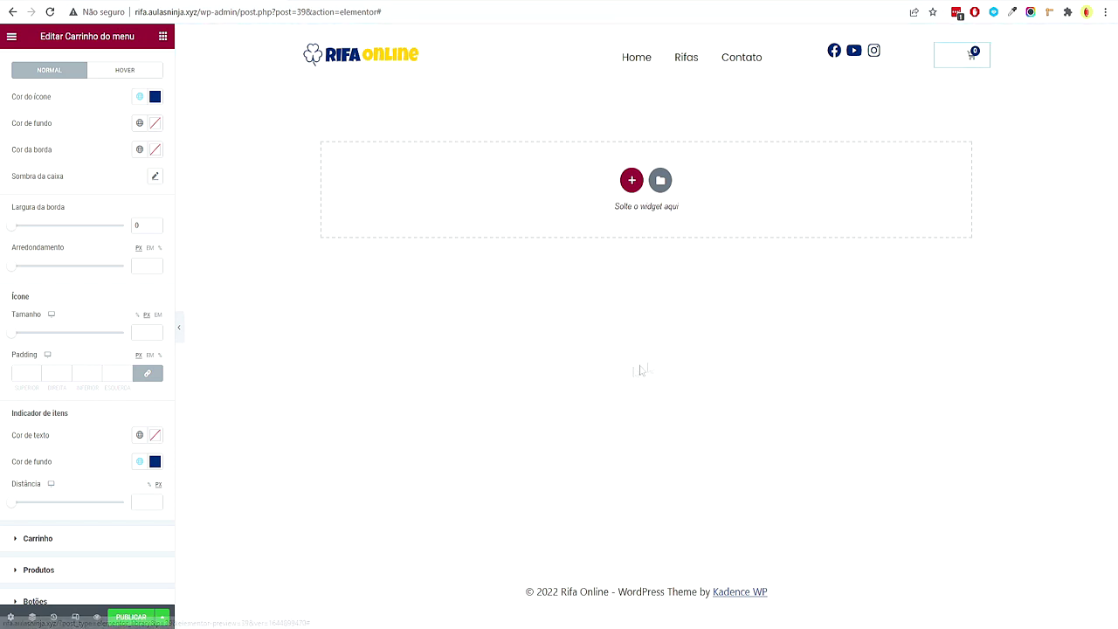
Set the social icons' spacing to 16 and align them right
left_click(910, 50)
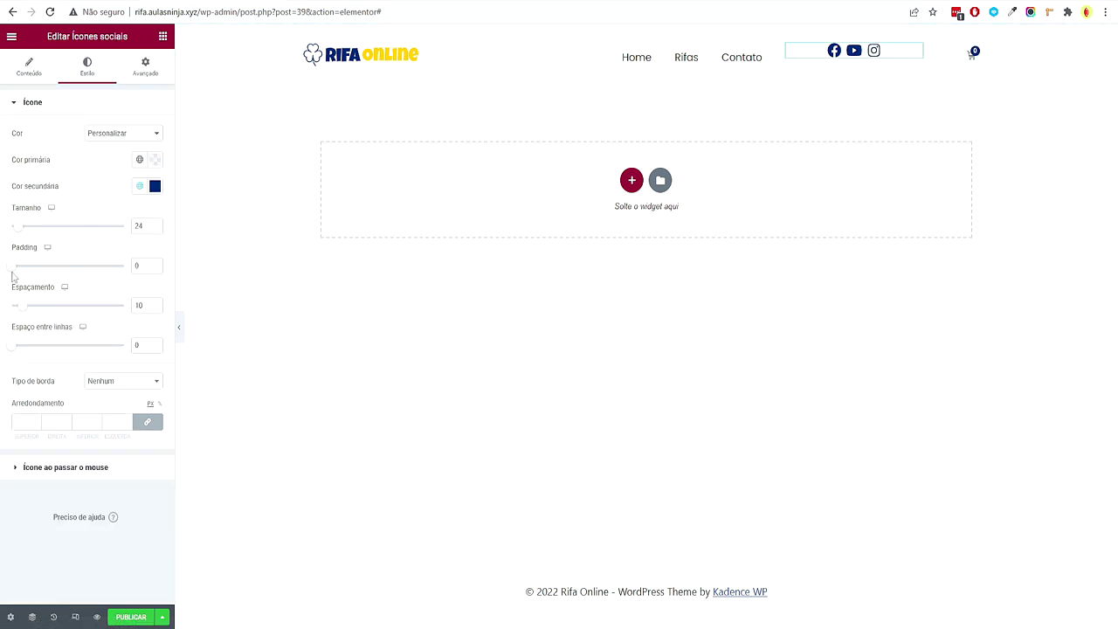
left_click_drag(23, 307, 29, 307)
left_click(37, 73)
left_click(155, 325)
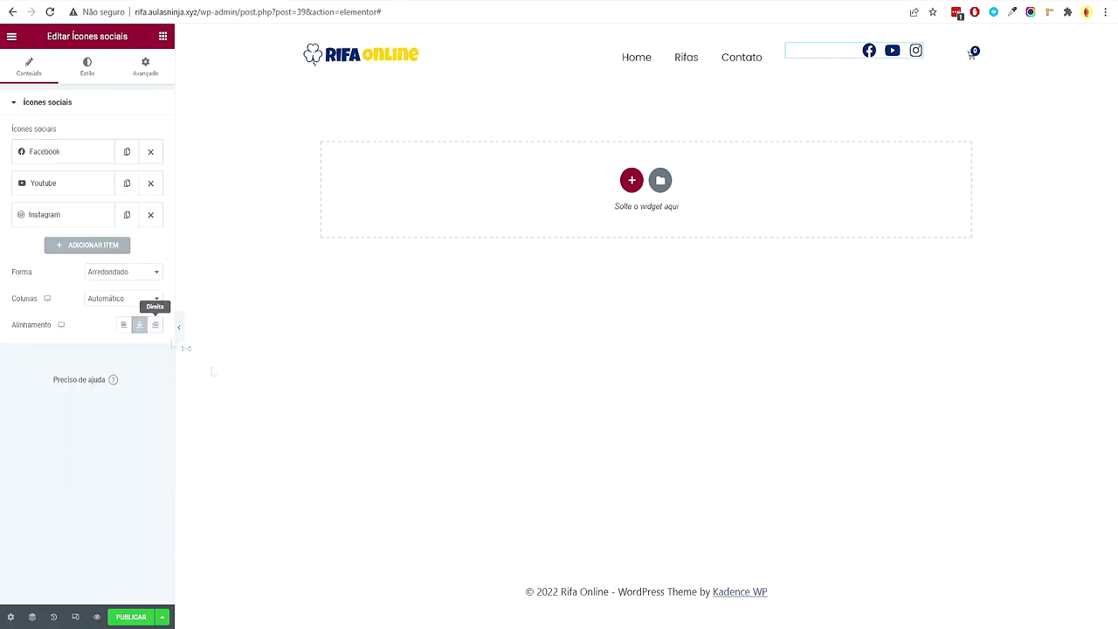
Hide the editor panel and measure the header's width and height on screen
left_click(179, 327)
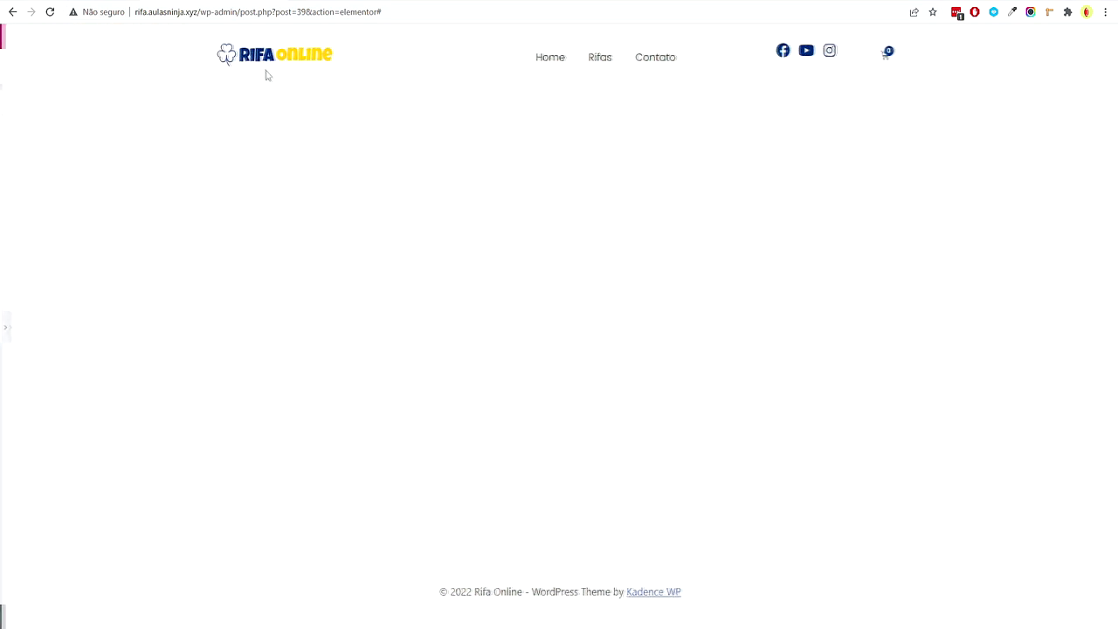
left_click(1048, 11)
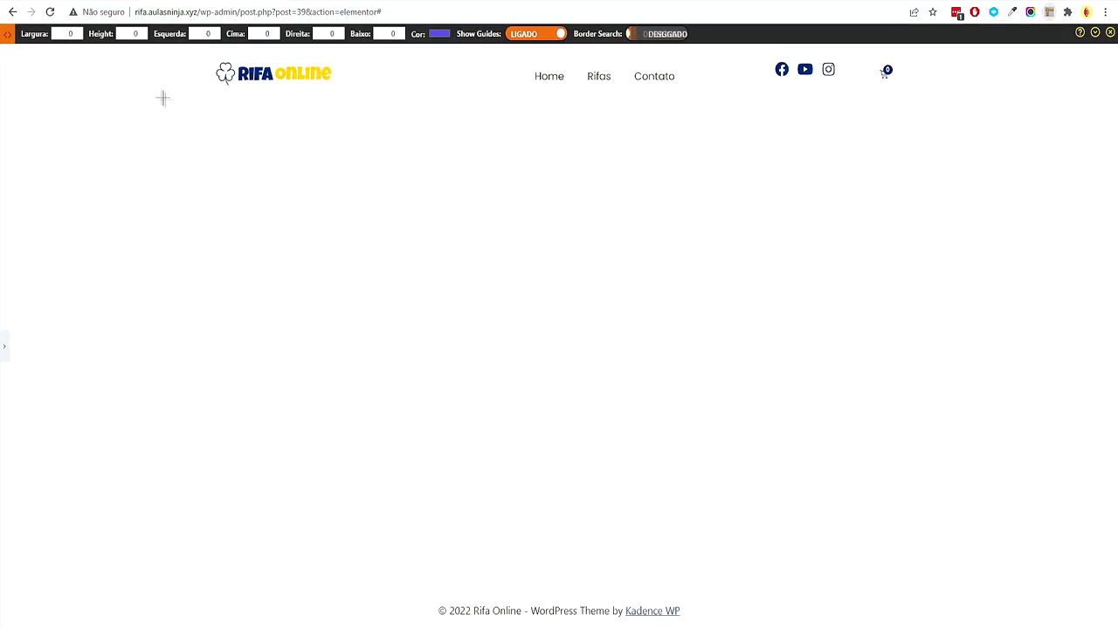
left_click_drag(218, 64, 921, 84)
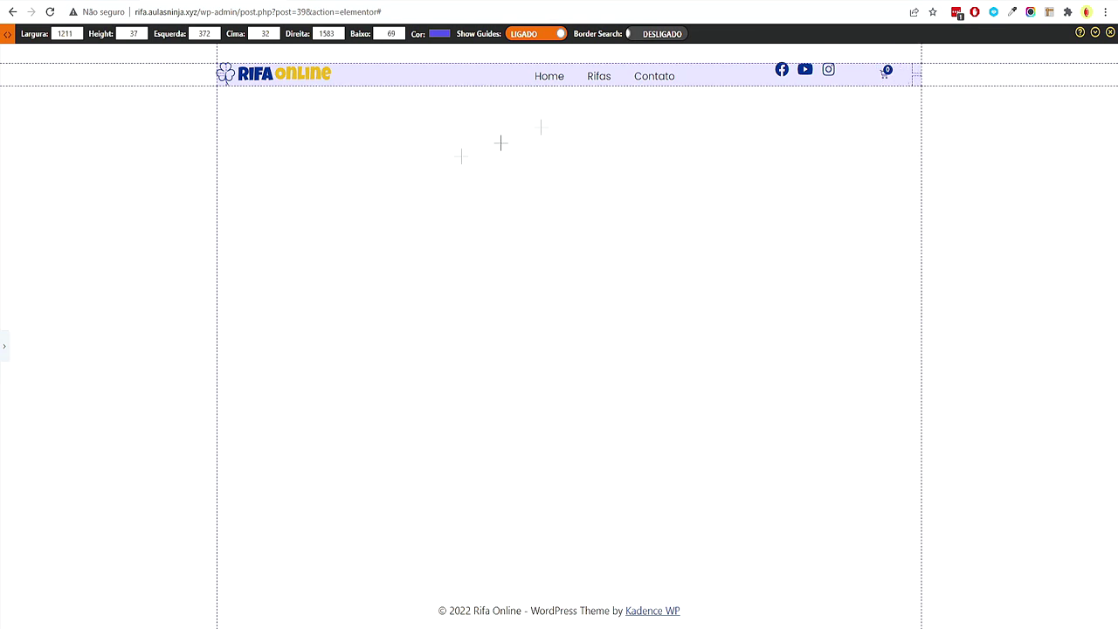
left_click(1111, 34)
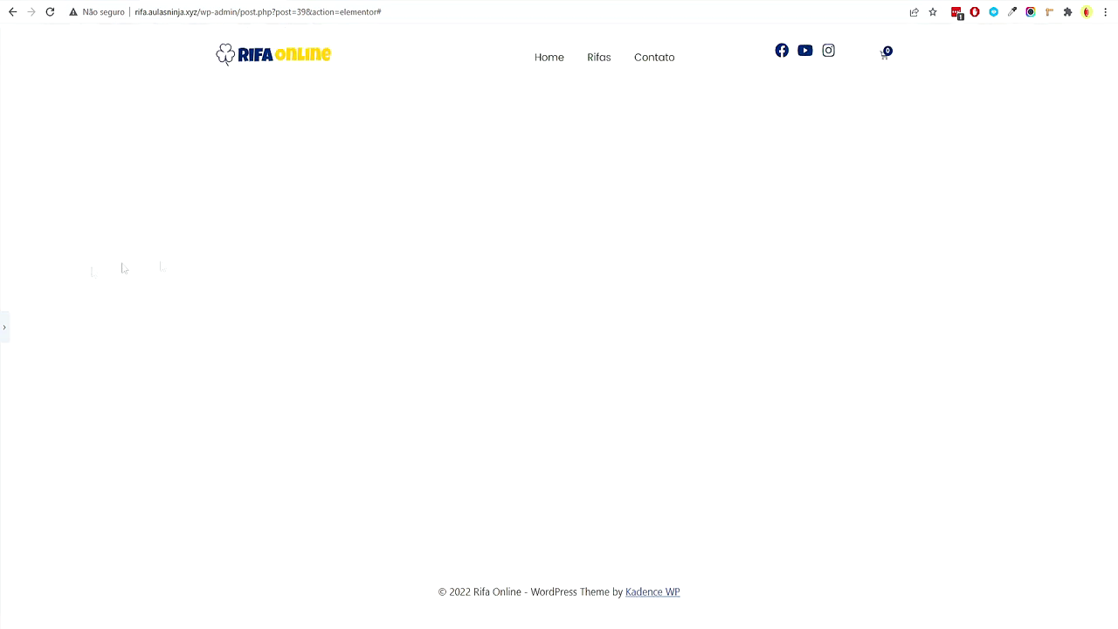
left_click(7, 330)
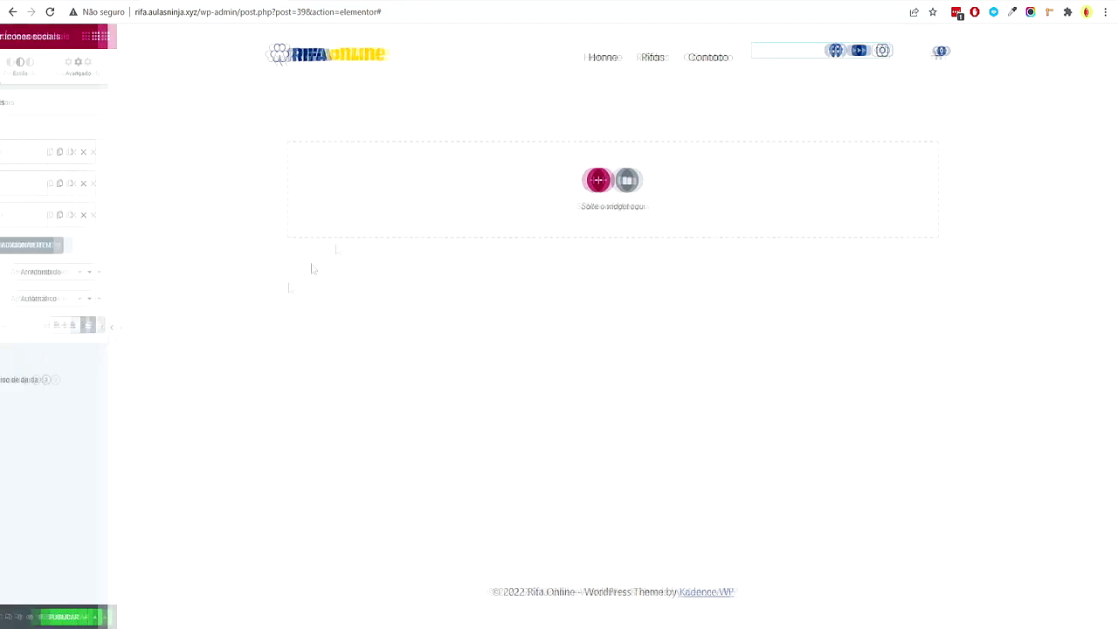
Vertically centre the header section with Meio and widen the menu and social-icon columns
left_click(646, 32)
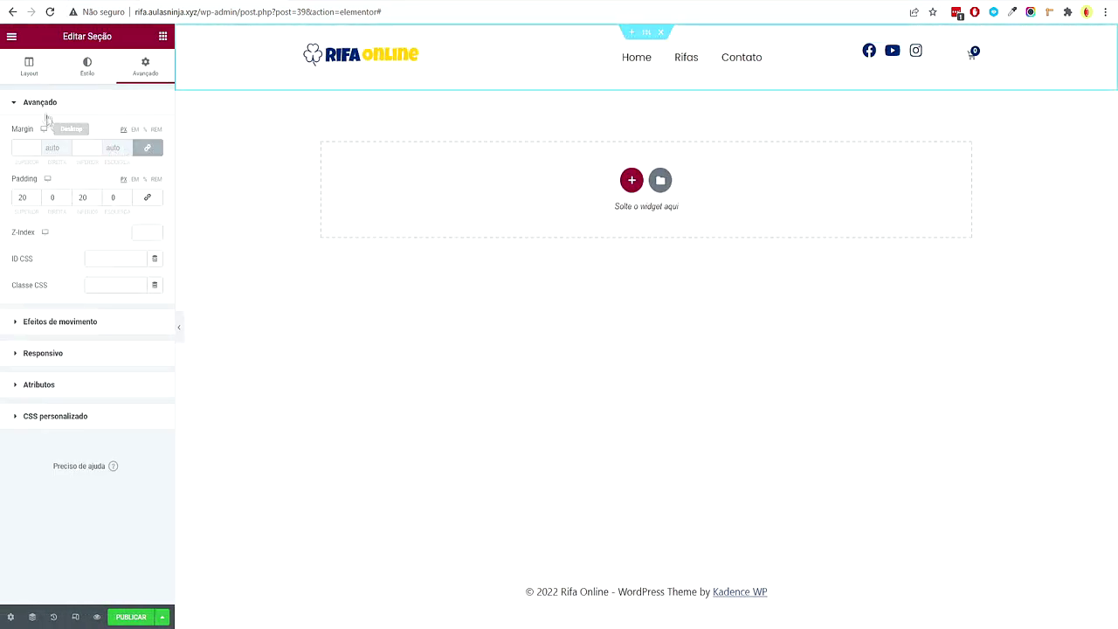
left_click(31, 79)
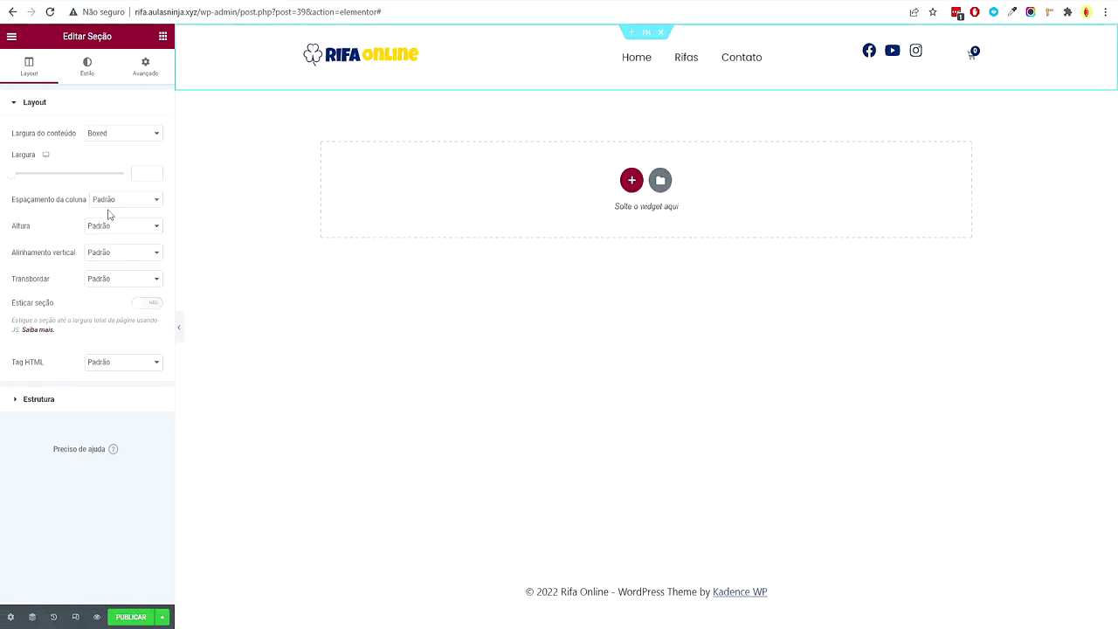
left_click(96, 252)
left_click(101, 285)
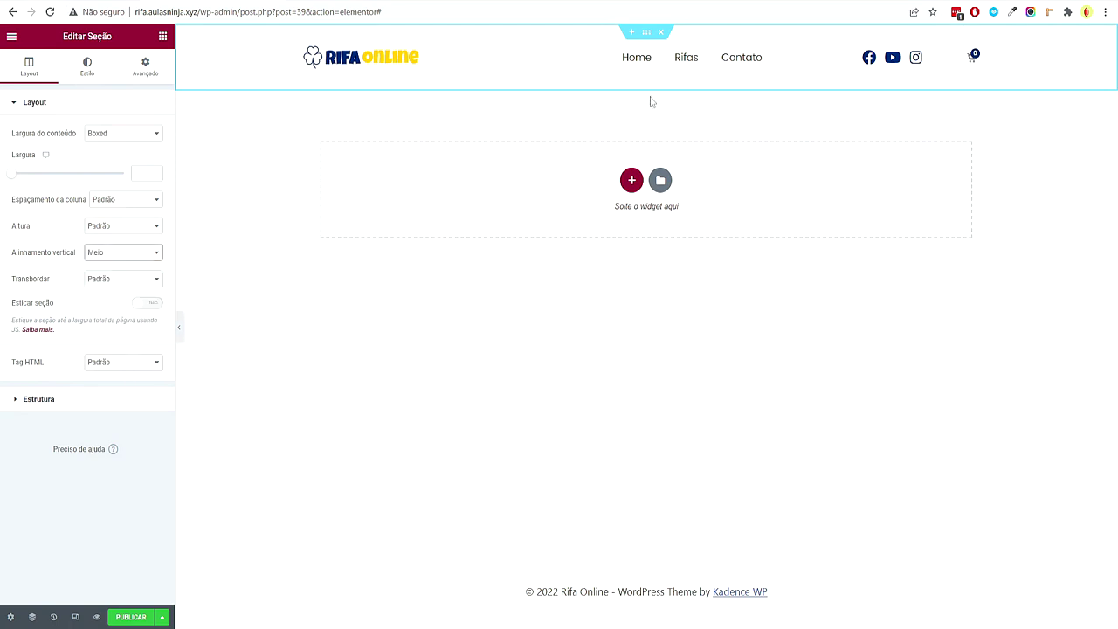
left_click_drag(779, 55, 853, 58)
left_click_drag(936, 68, 956, 59)
left_click_drag(853, 63, 891, 60)
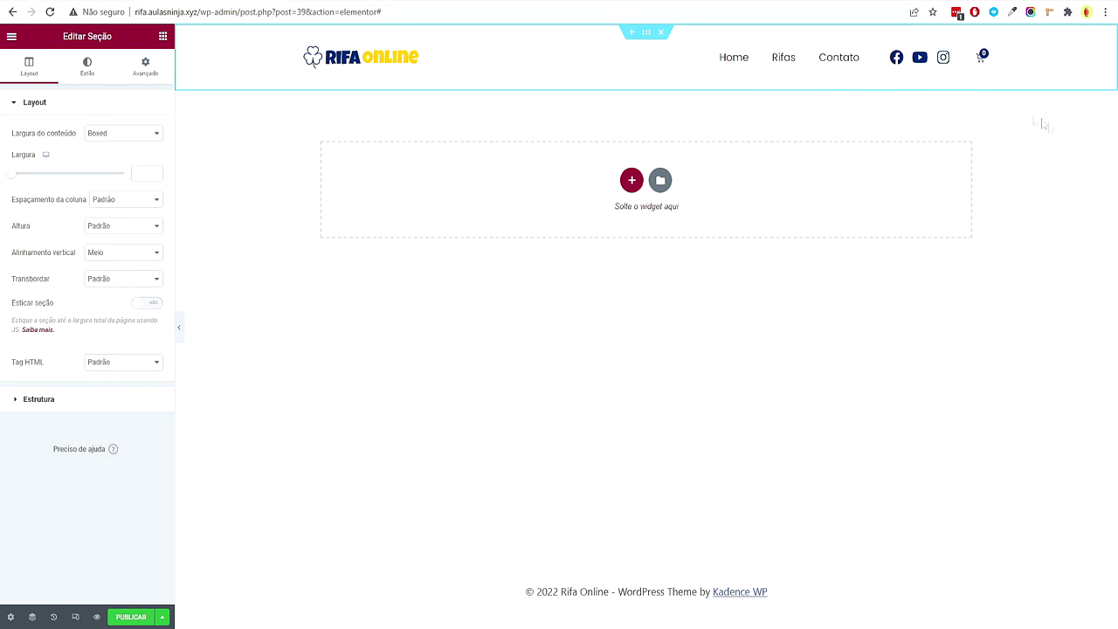
Shrink the social icons to size 20
left_click(943, 58)
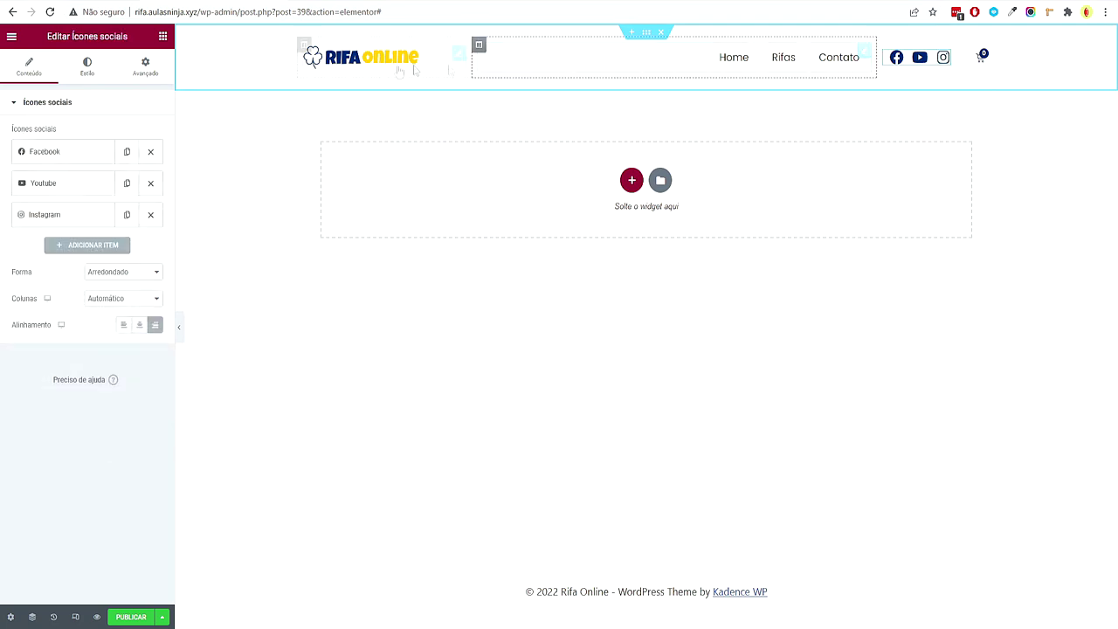
left_click(88, 68)
left_click(155, 228)
left_click(156, 228)
left_click(155, 228)
left_click(155, 228)
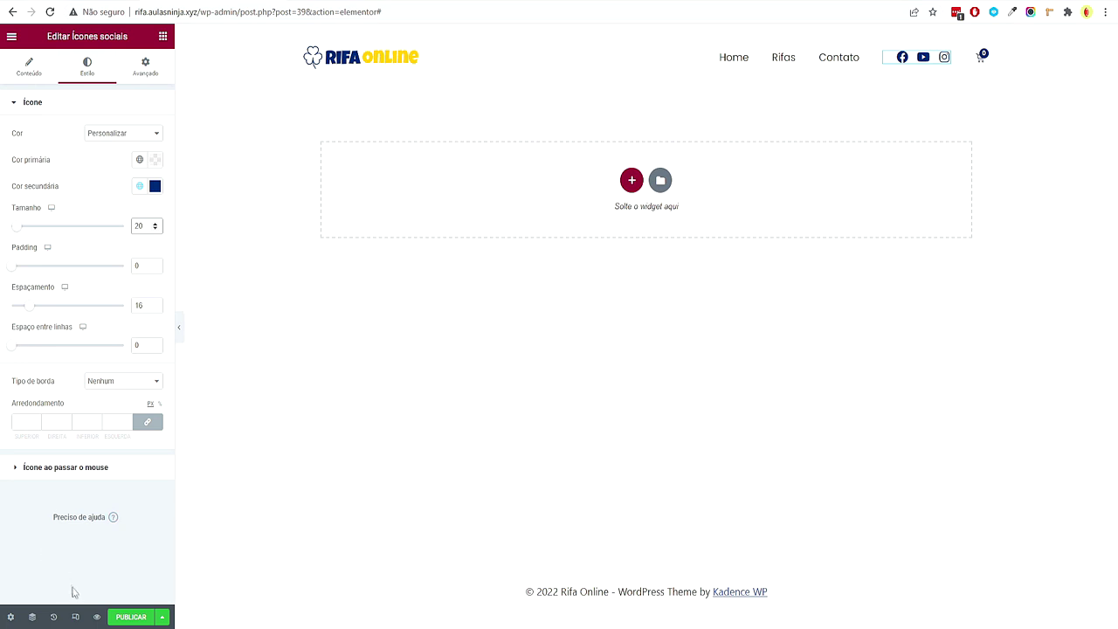
left_click(76, 617)
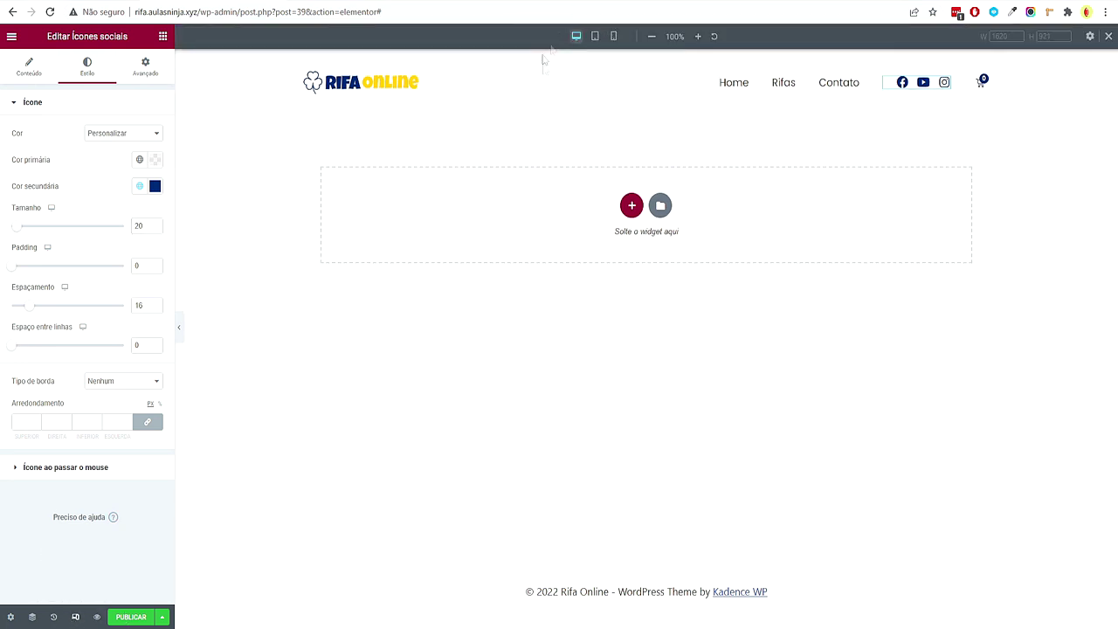
In tablet preview, set the logo, middle and social icons columns to 25% width
left_click(595, 37)
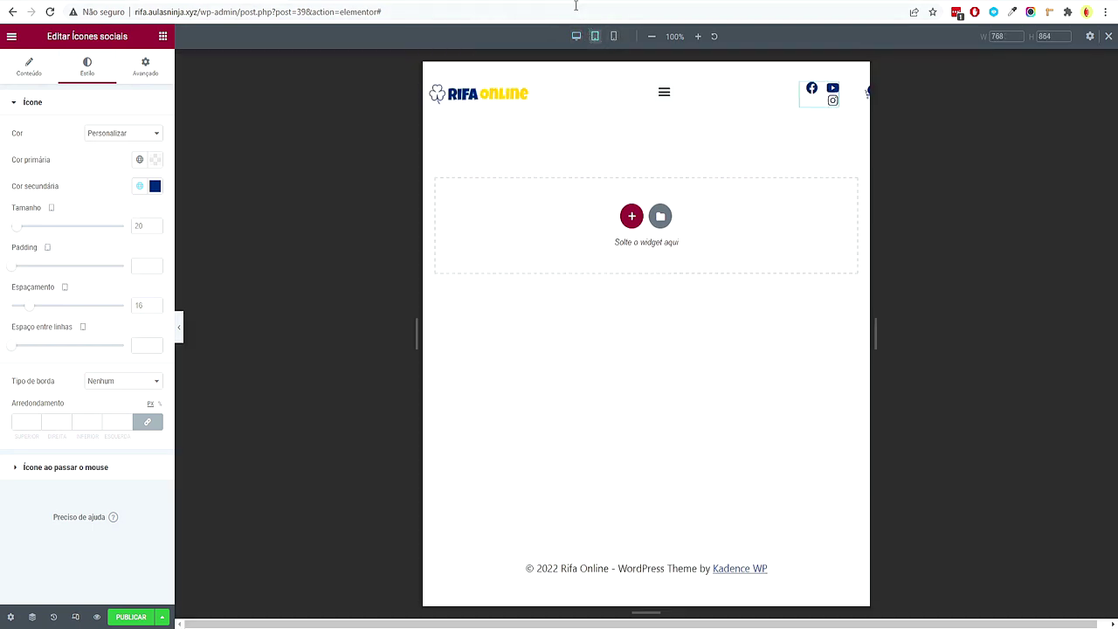
left_click(429, 82)
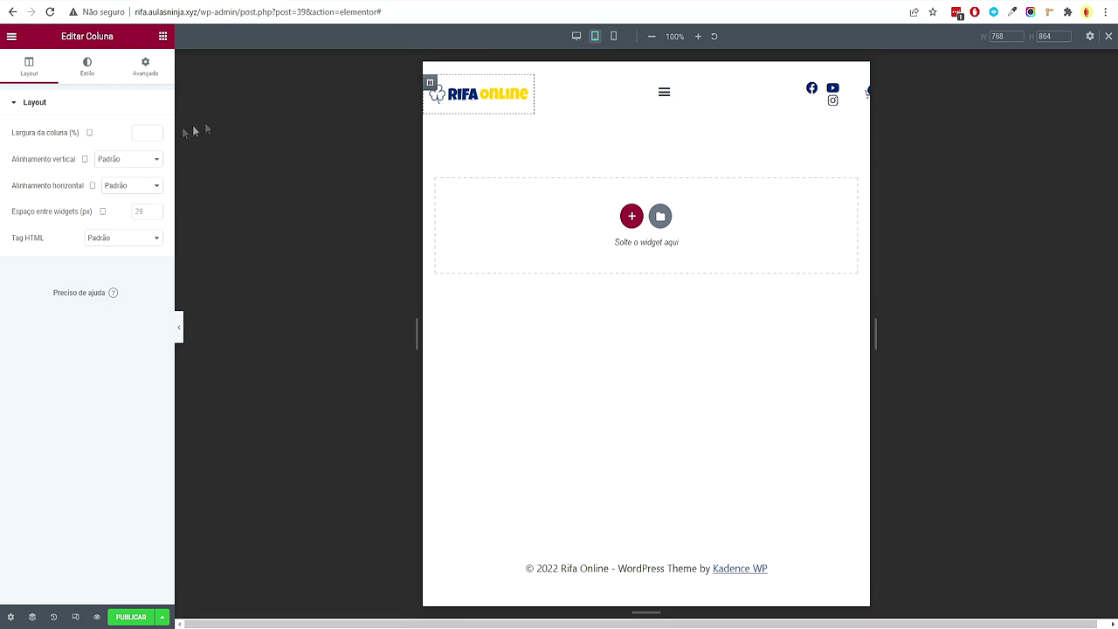
left_click(147, 133)
type("25")
left_click(542, 83)
left_click(143, 131)
type("25")
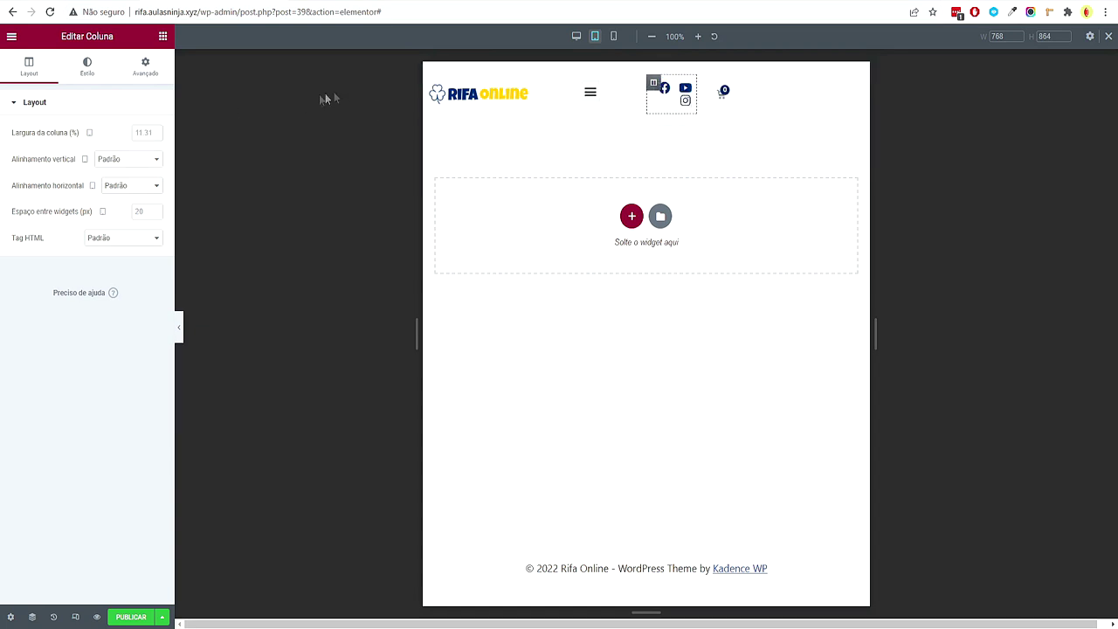
left_click(658, 88)
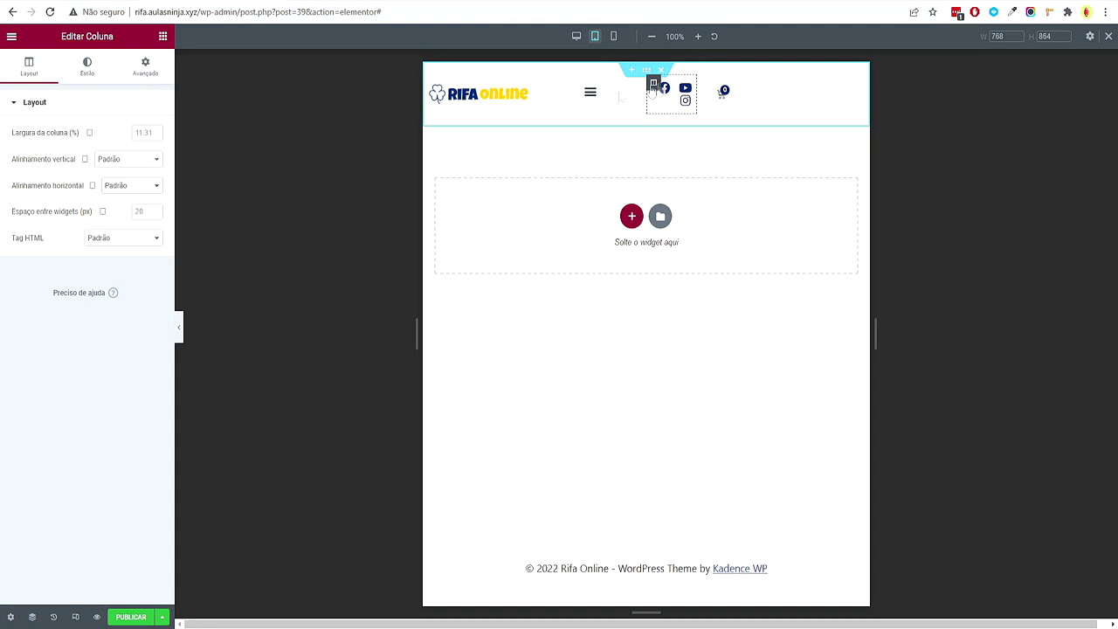
left_click_drag(87, 34, 119, 39)
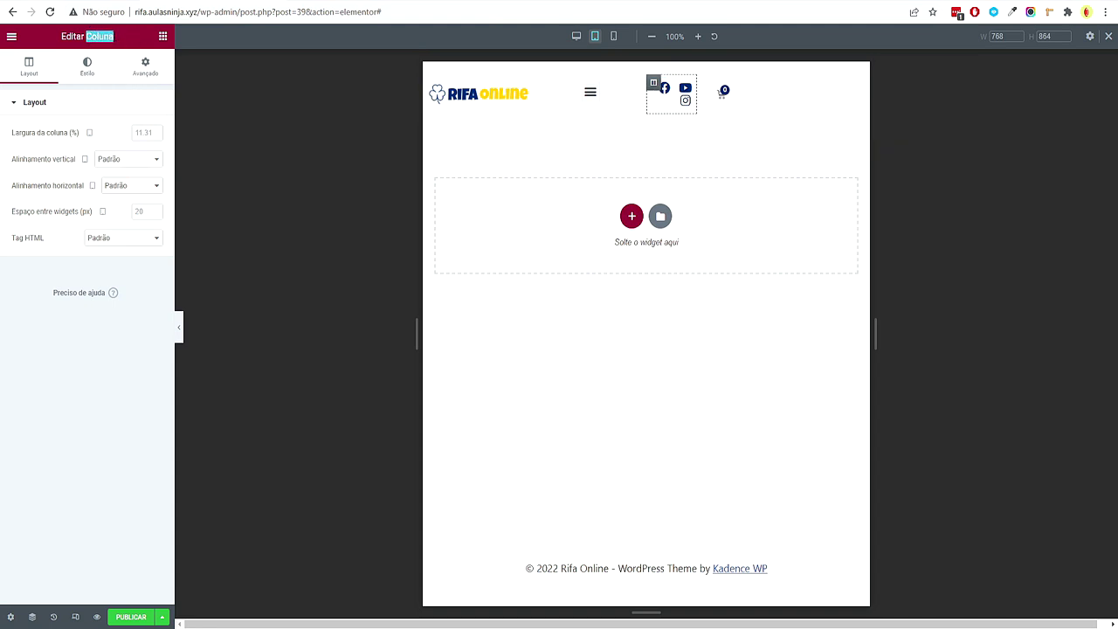
left_click(153, 136)
type("25")
key("BackSpace")
key("BackSpace")
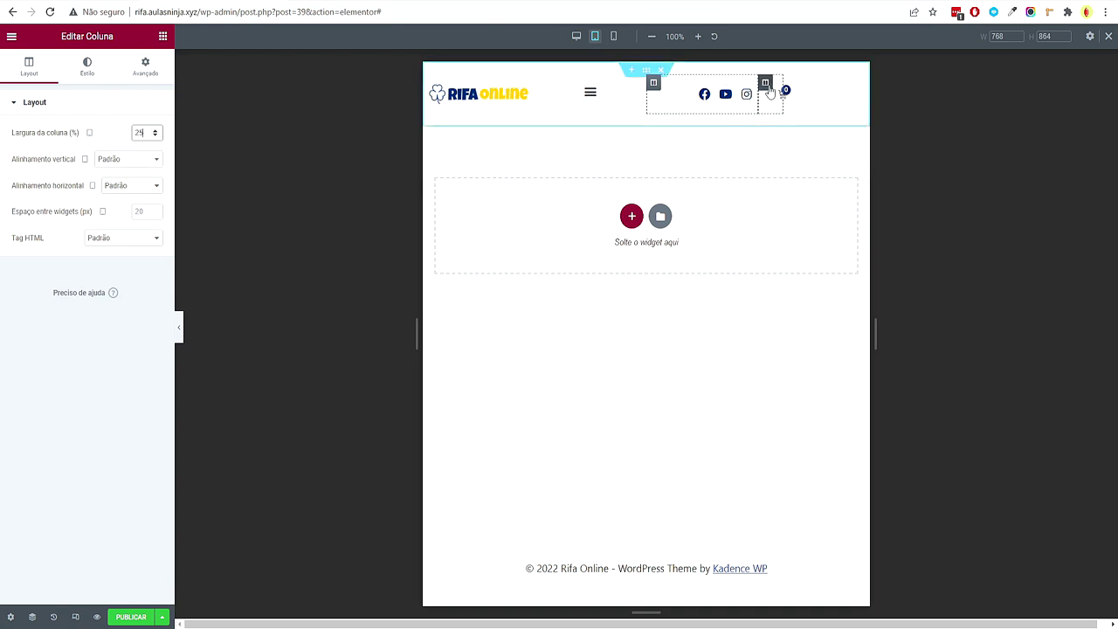
type("25")
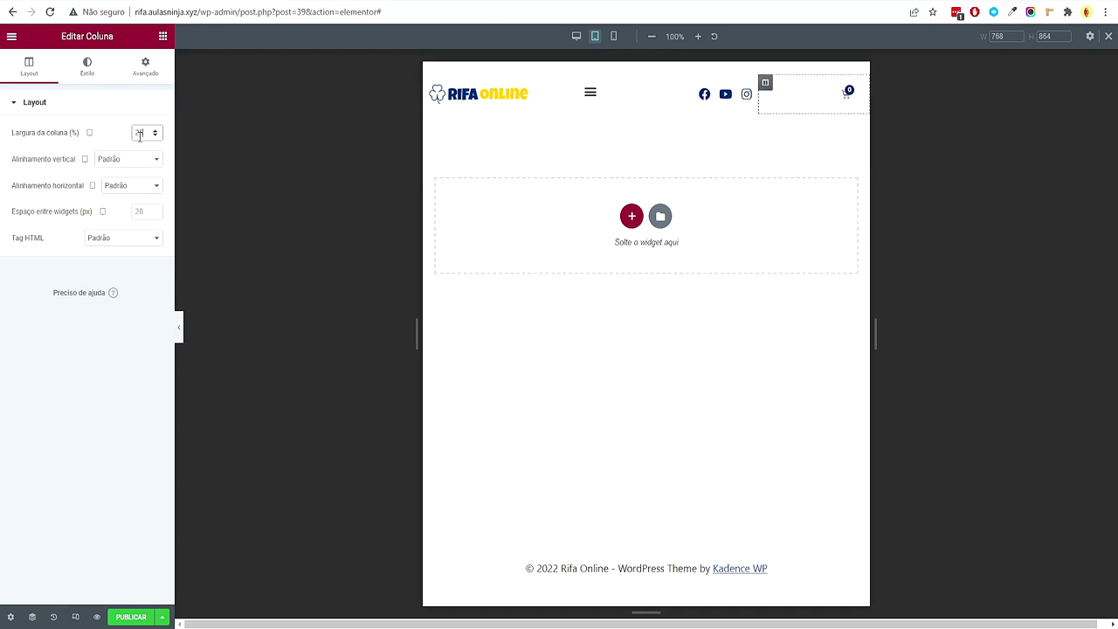
Turn on Largura total for the Nav Menu so its mobile dropdown spans full width
left_click(590, 95)
left_click(590, 96)
left_click(590, 96)
left_click(590, 96)
left_click(591, 99)
left_click(590, 100)
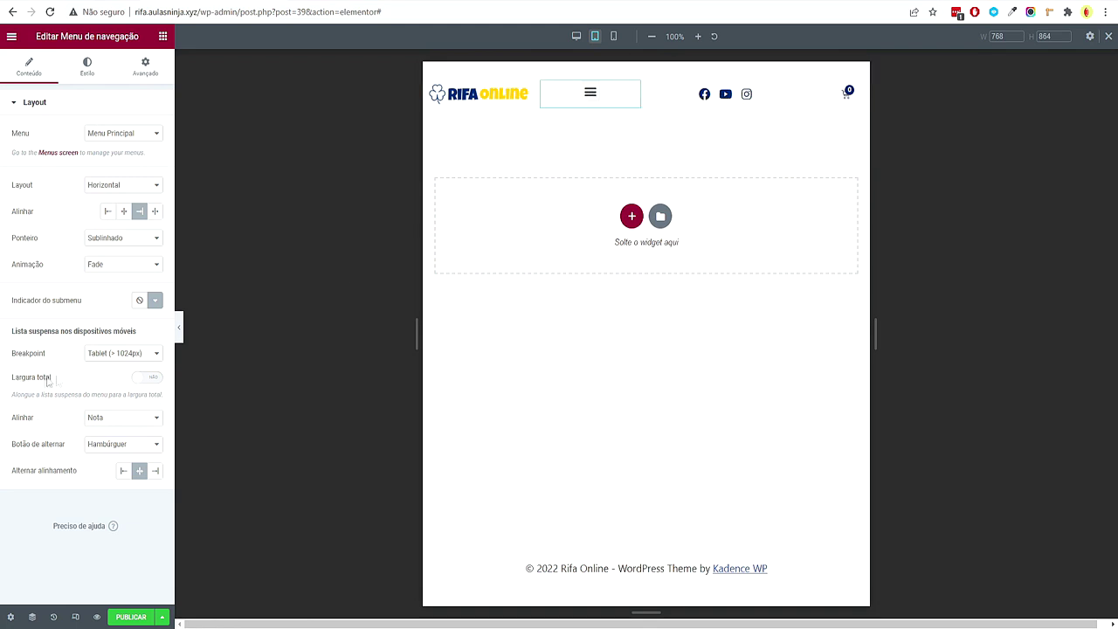
left_click(145, 378)
left_click(594, 99)
left_click(594, 100)
left_click(594, 99)
left_click(594, 99)
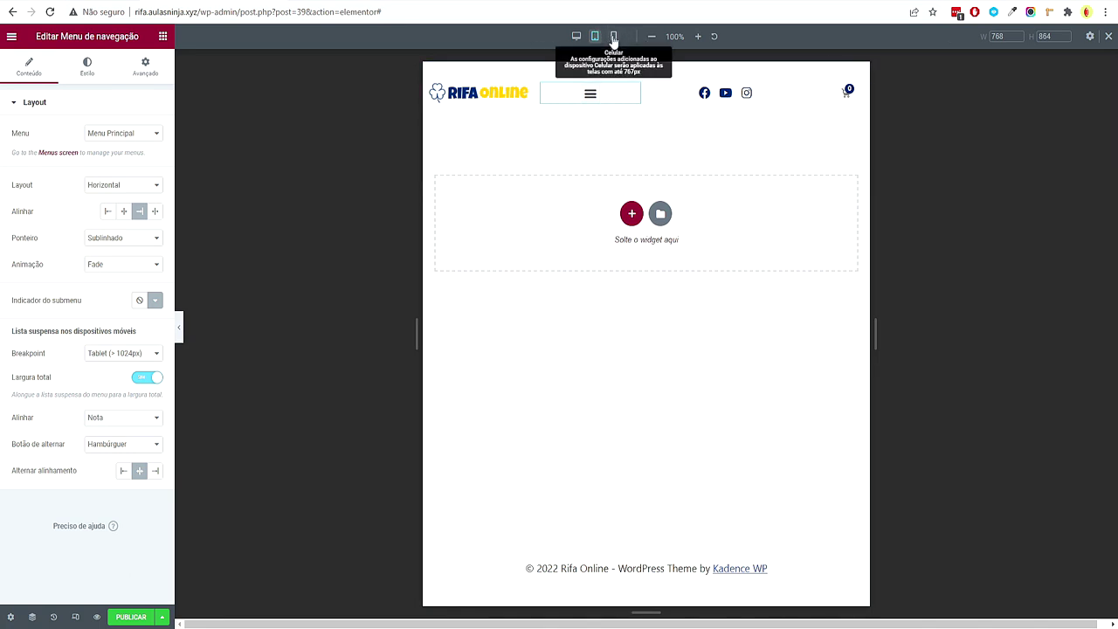
left_click(614, 37)
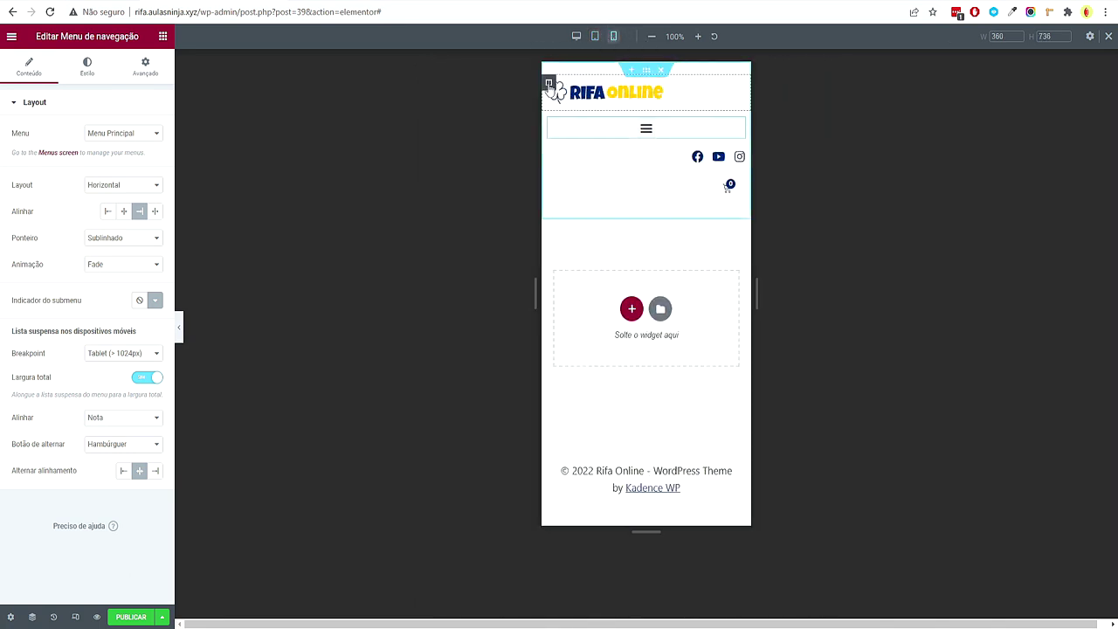
In mobile view, set the logo column's width to 25
left_click(548, 82)
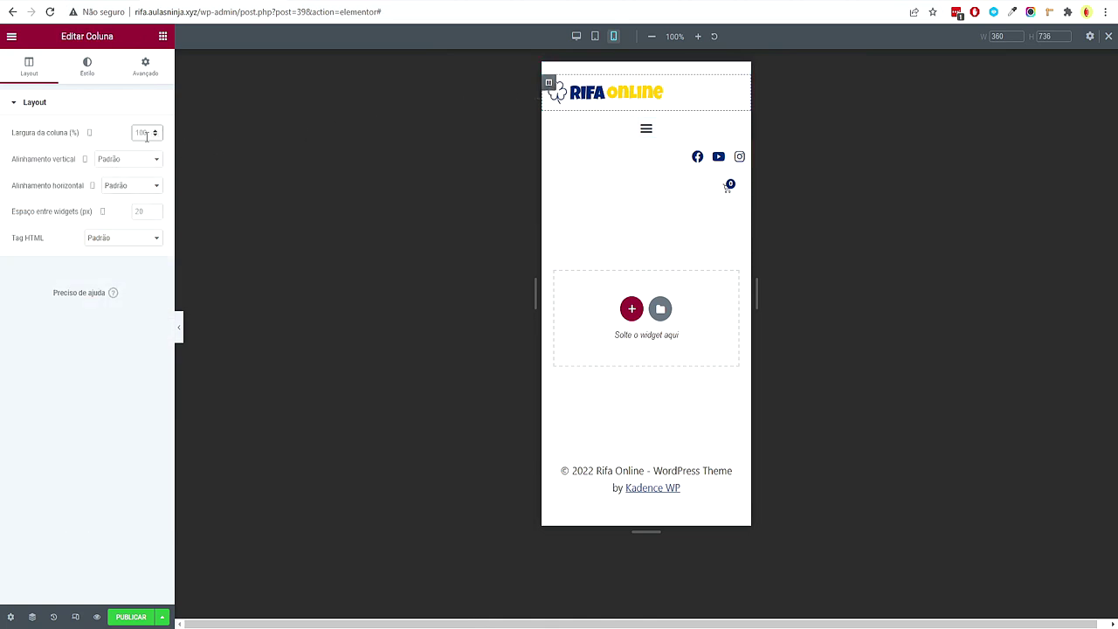
type("25")
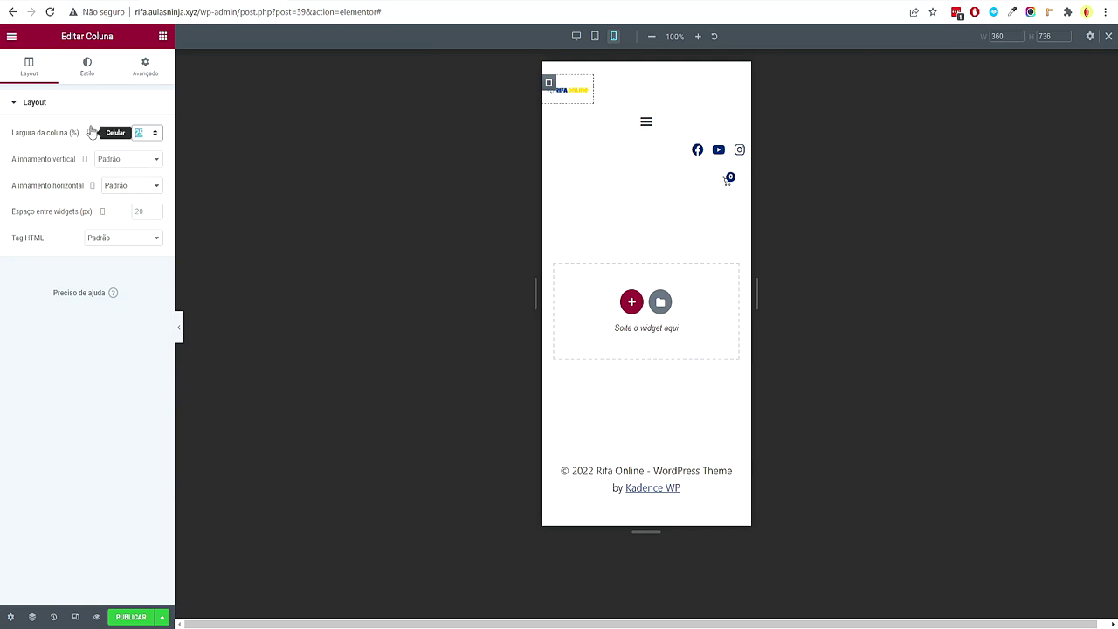
key("BackSpace")
key("BackSpace")
type("35")
key("BackSpace")
key("BackSpace")
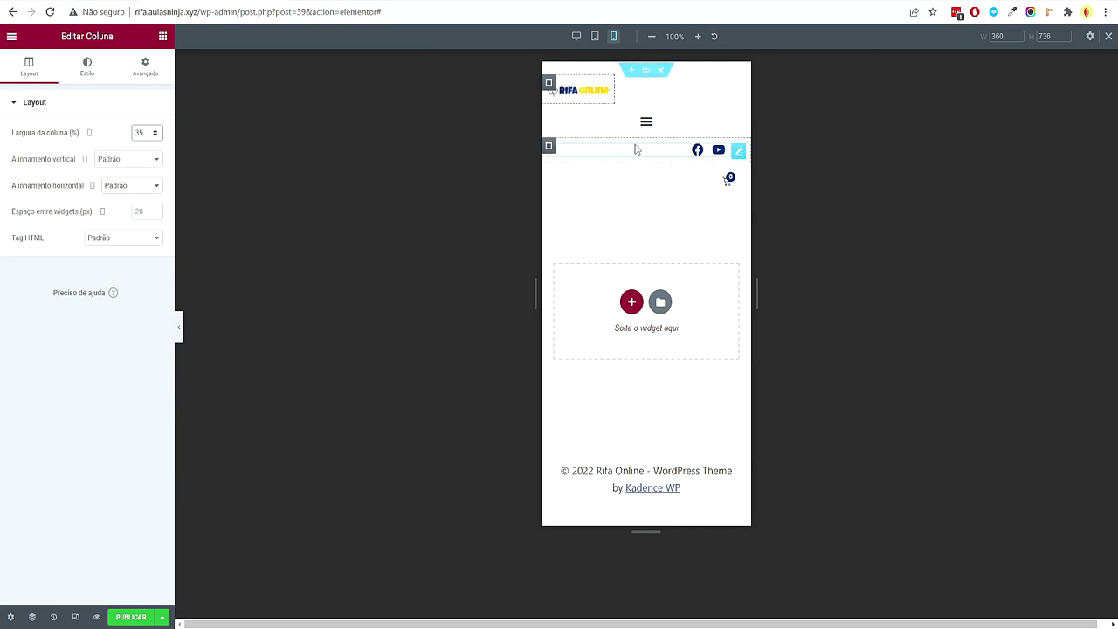
type("20")
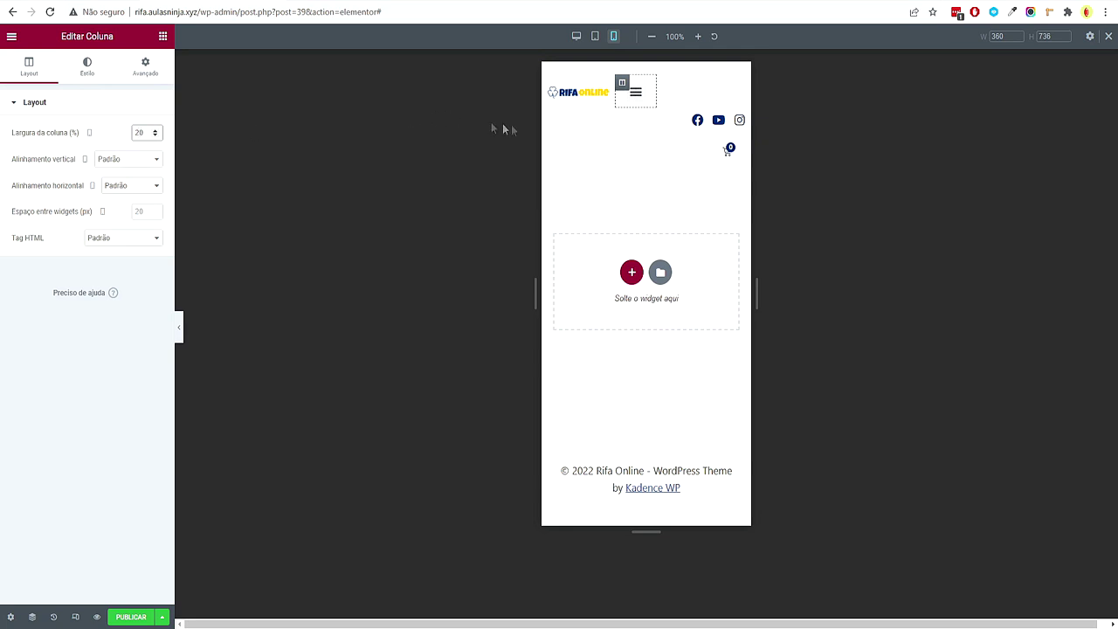
key("BackSpace")
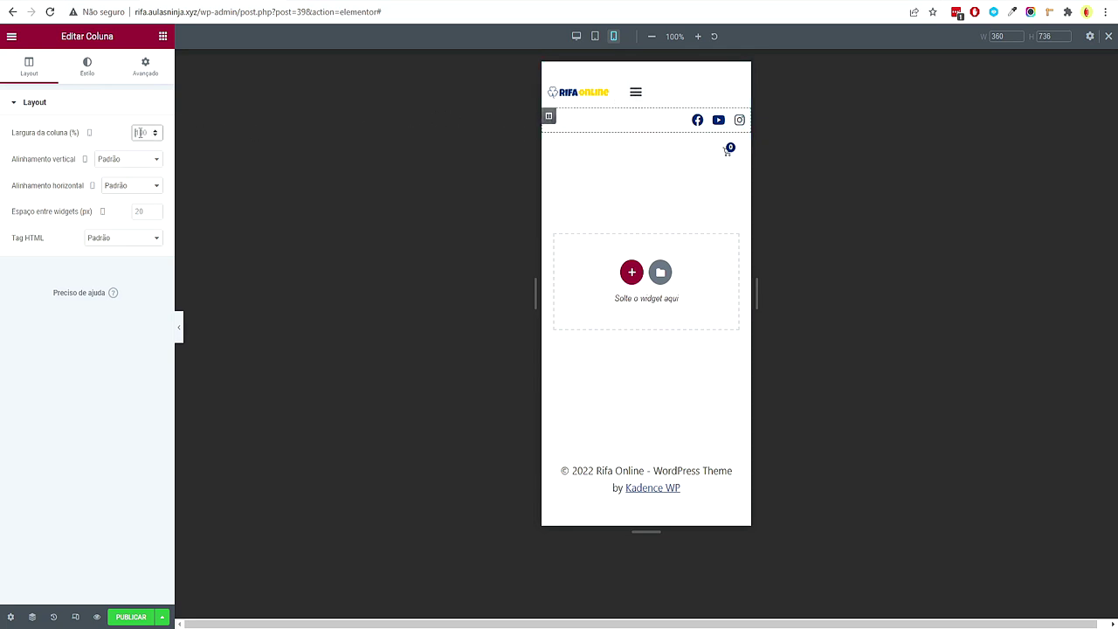
type("25")
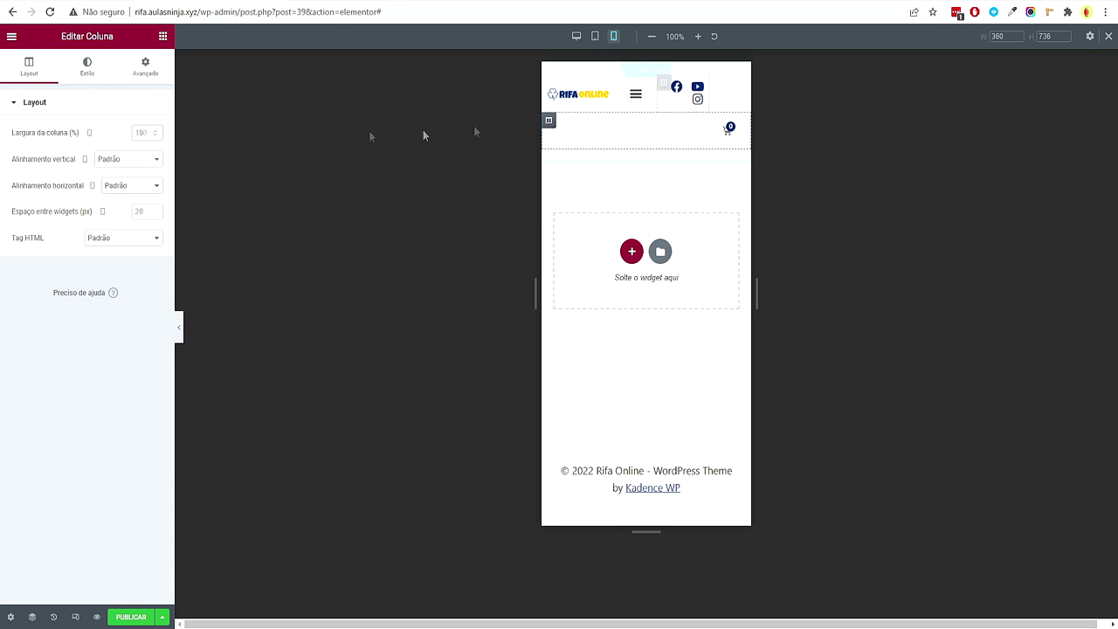
Set the cart column's width to 20 and the menu column's width to 15
left_click(156, 135)
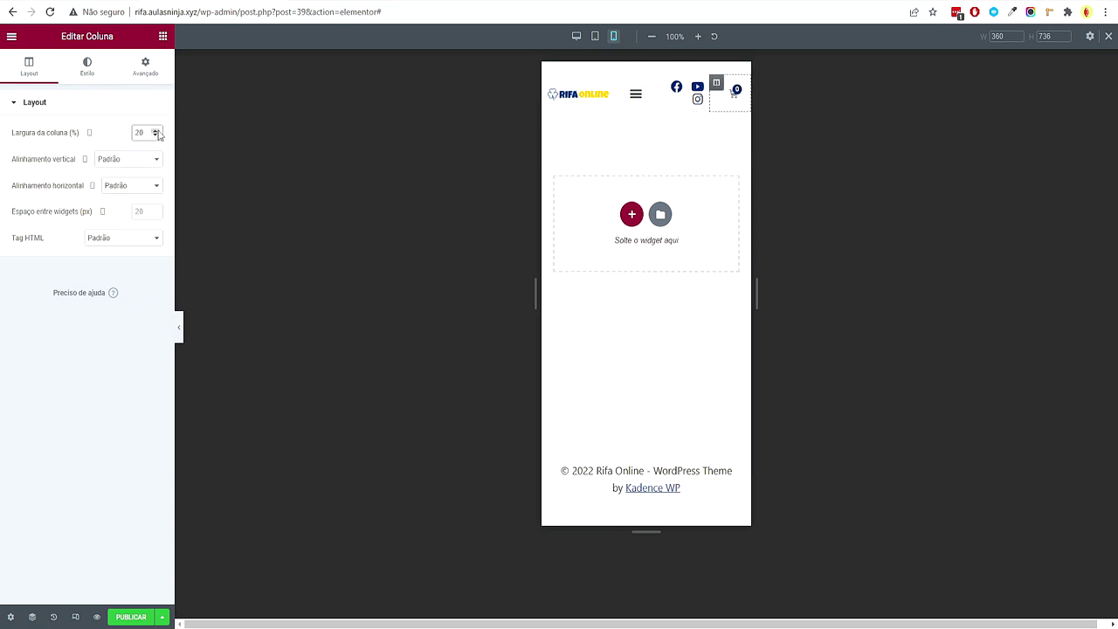
left_click(622, 82)
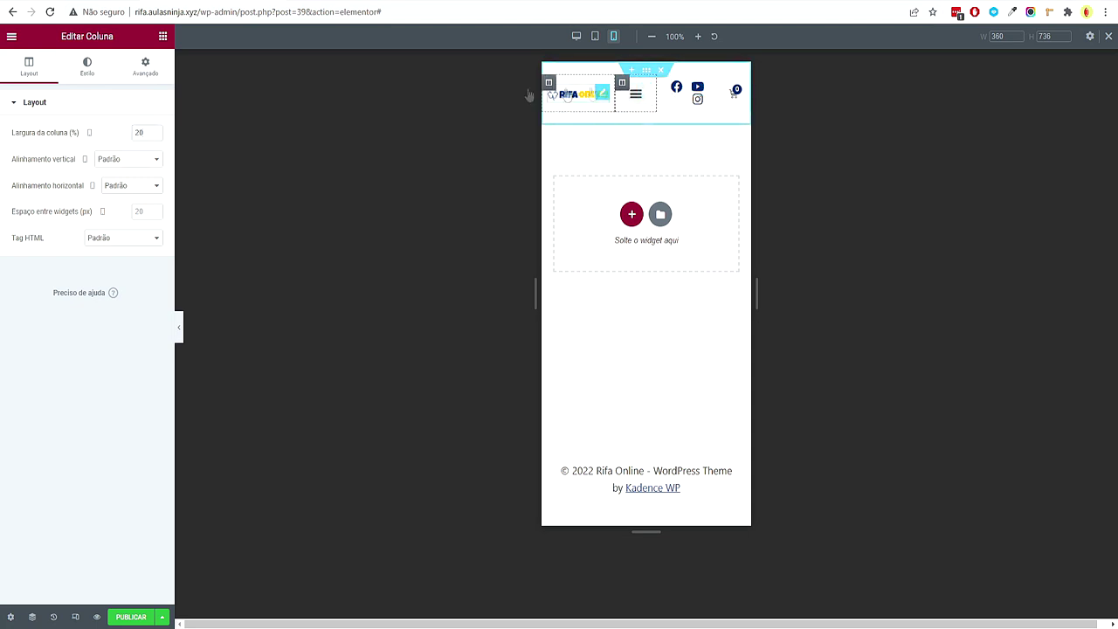
left_click(155, 134)
left_click(155, 135)
left_click(155, 135)
left_click(156, 135)
left_click(155, 135)
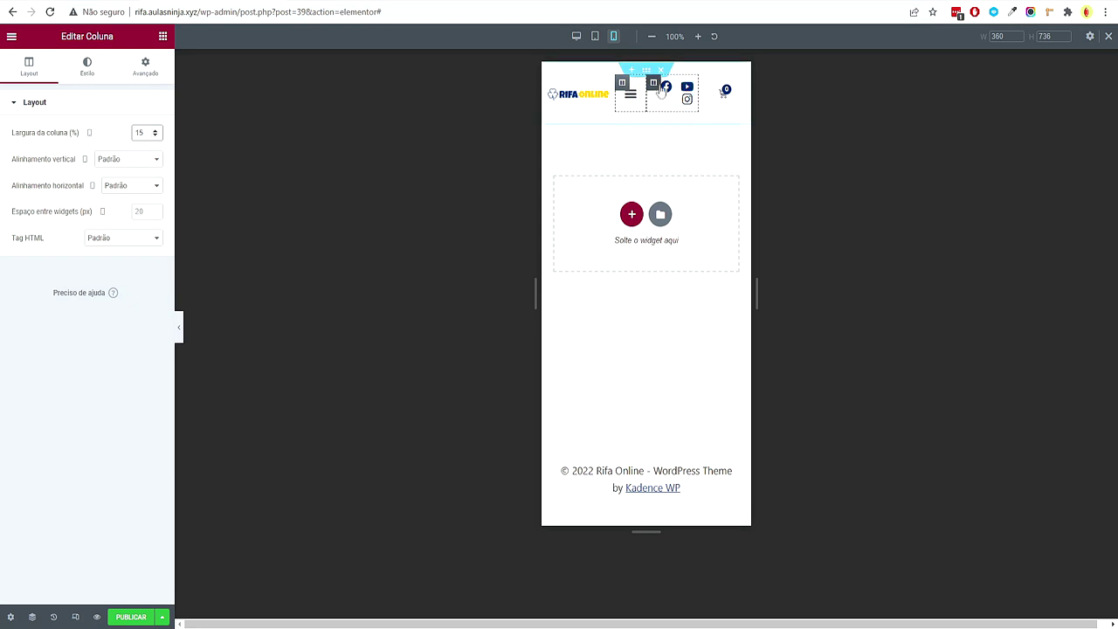
Reduce the social icons' spacing to 10 so they fit on one row
scroll(153, 131, "up", 10)
scroll(155, 133, "up", 5)
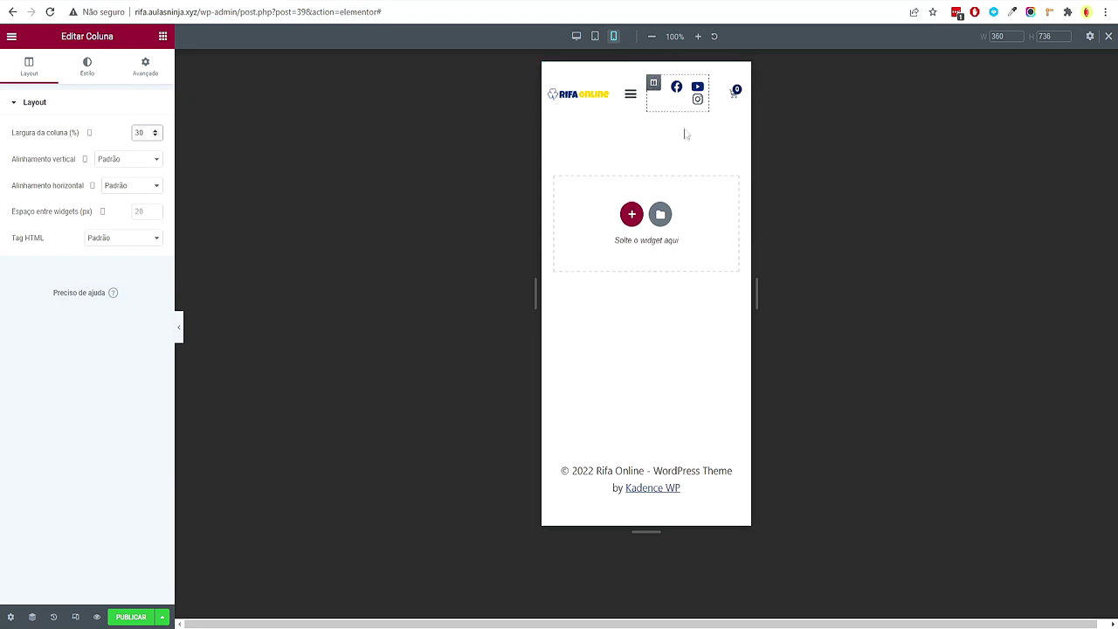
left_click(697, 93)
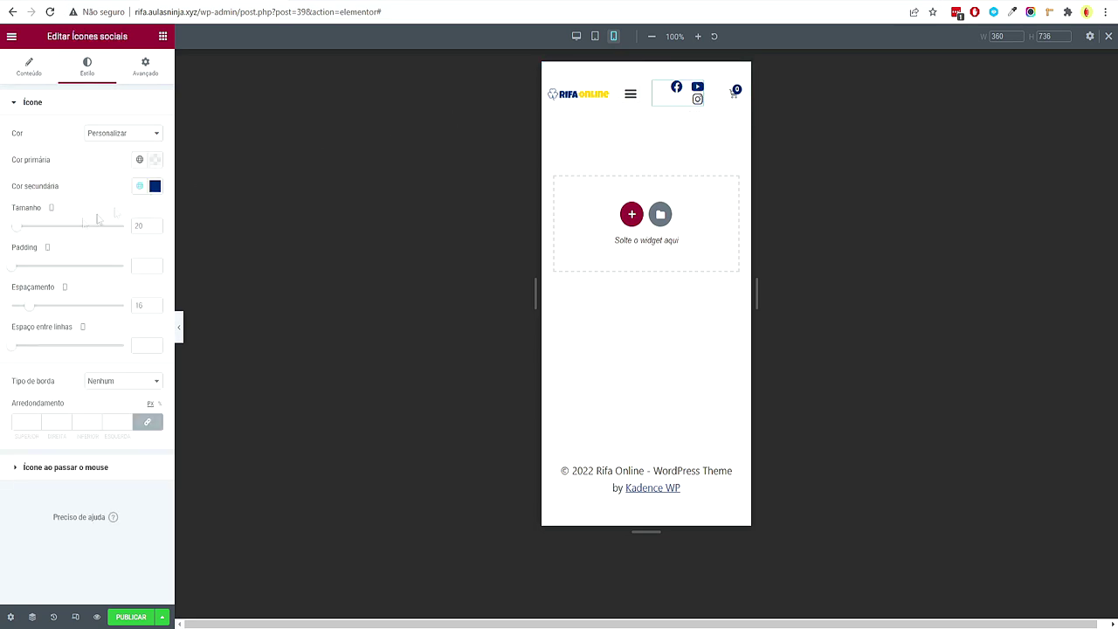
left_click_drag(34, 314, 28, 316)
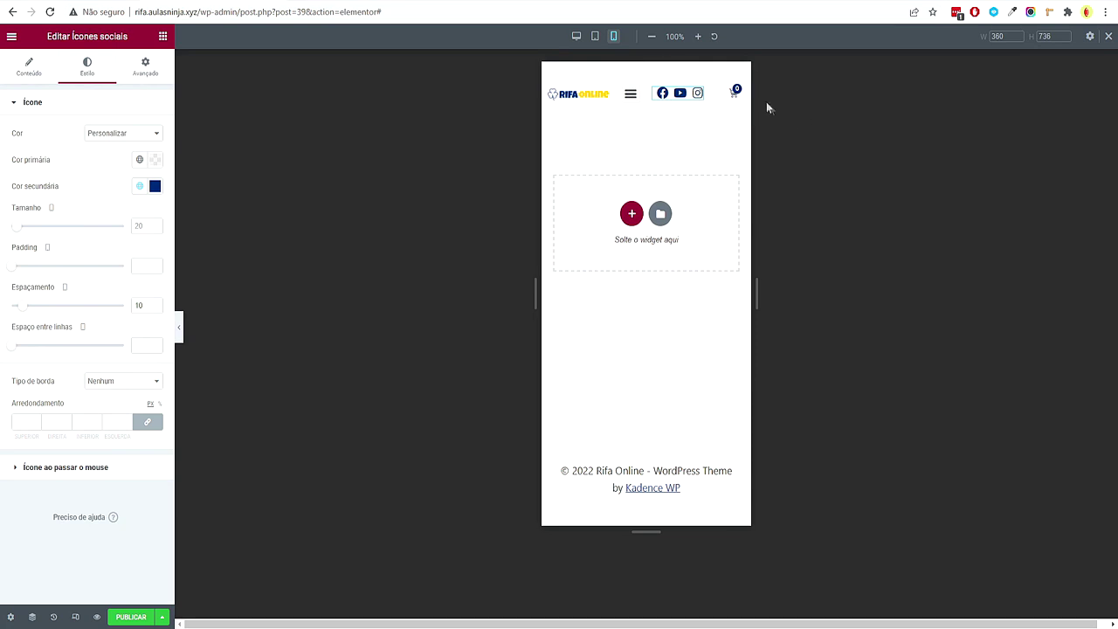
left_click(628, 104)
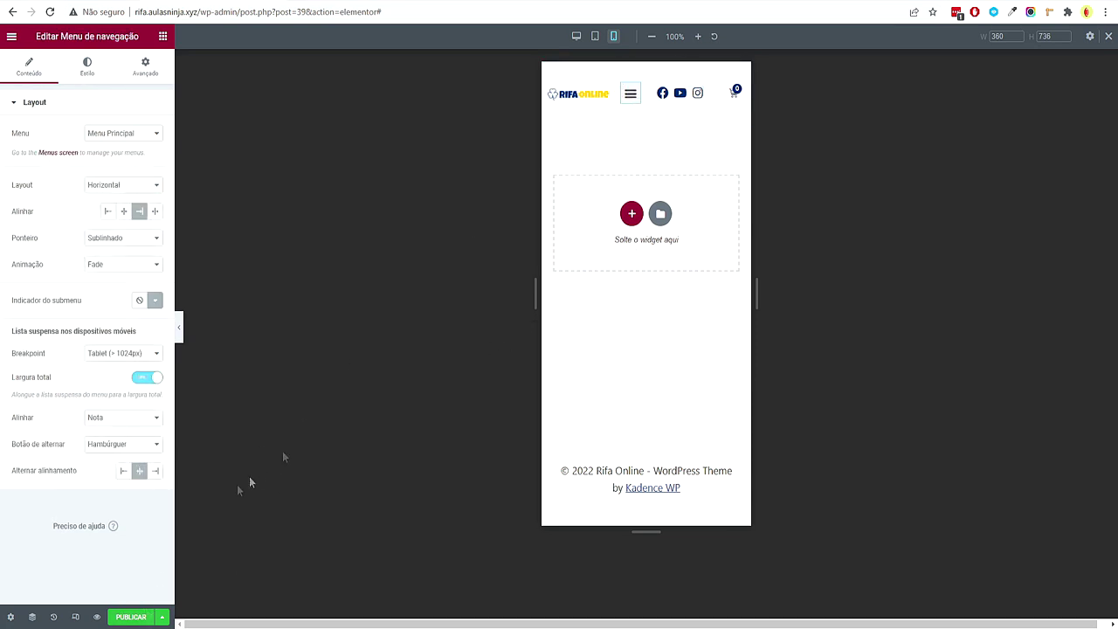
left_click(576, 36)
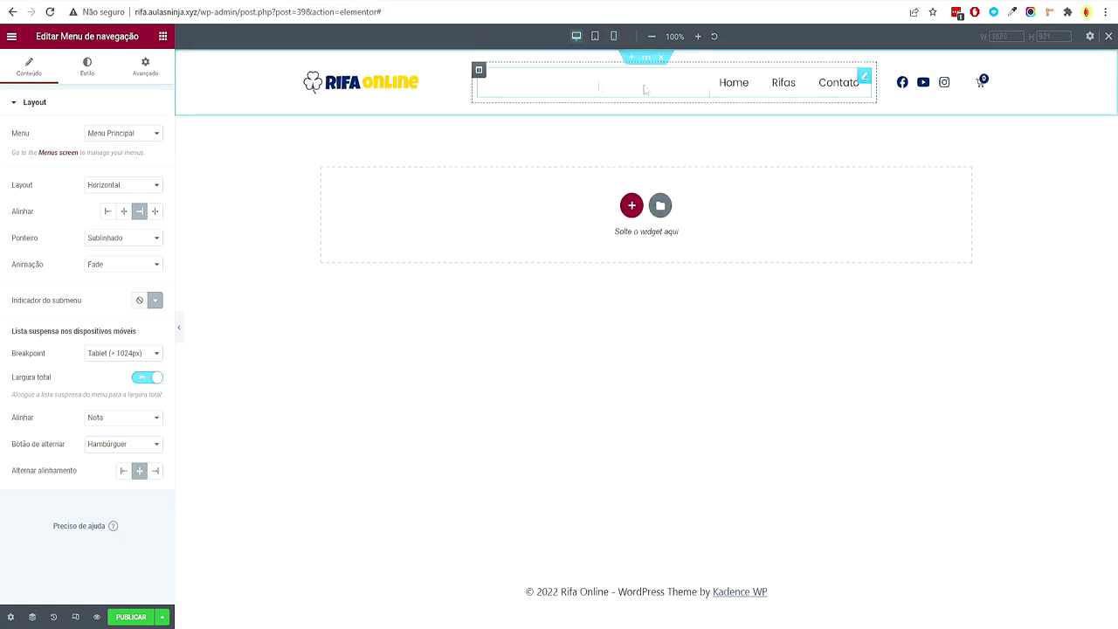
Publish the header with an Incluir / Todo o site display condition
left_click(131, 617)
left_click(561, 374)
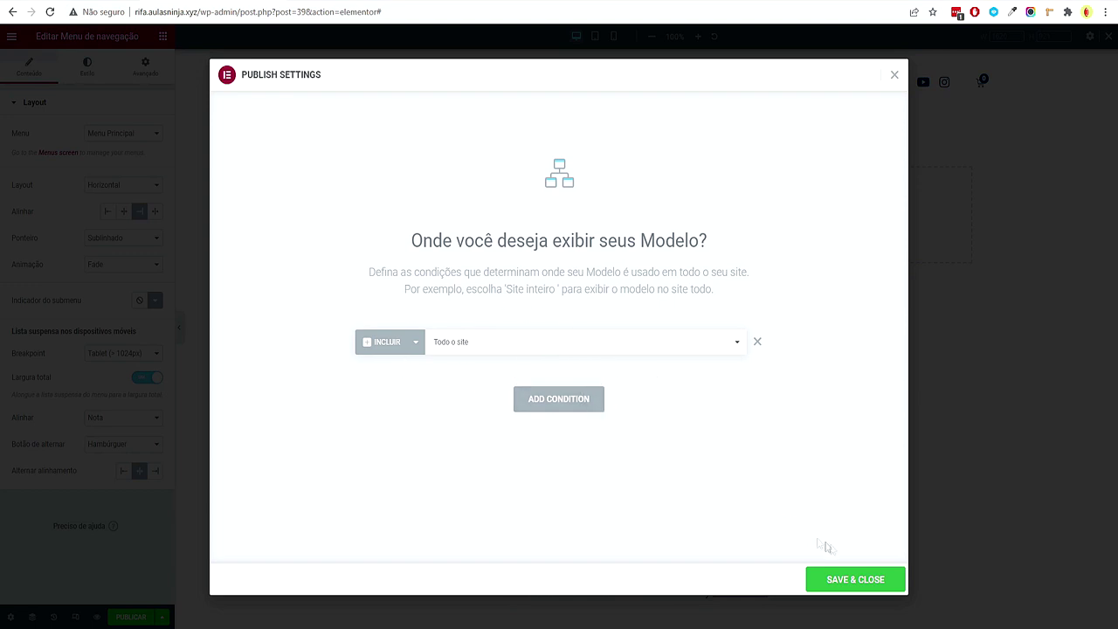
left_click(864, 582)
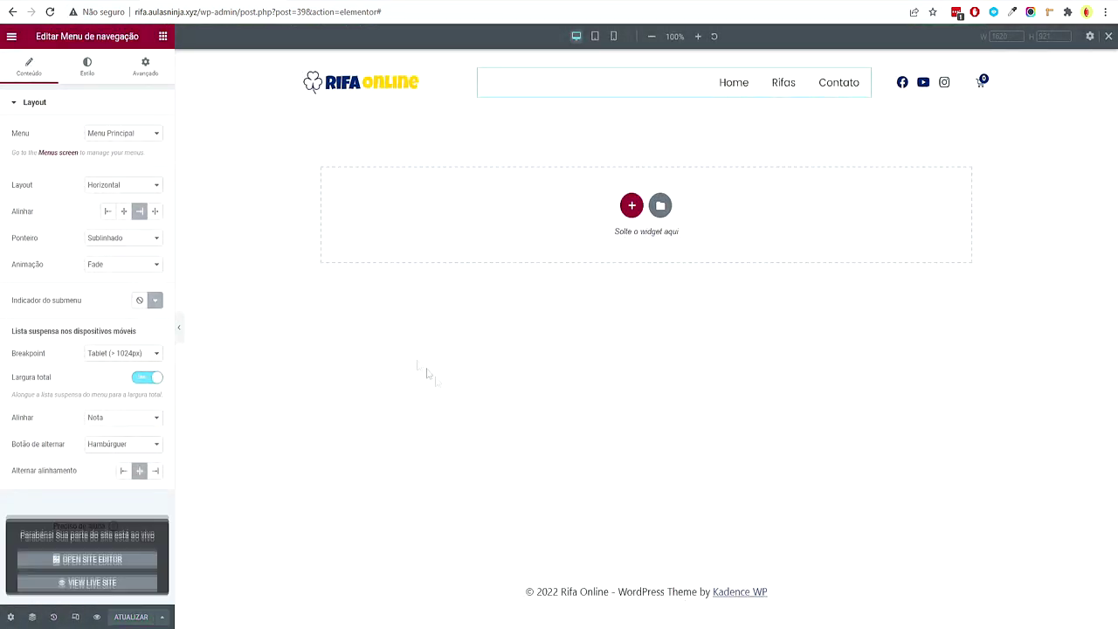
Exit to the dashboard, check the header on the live site, then return to Painel
left_click(17, 40)
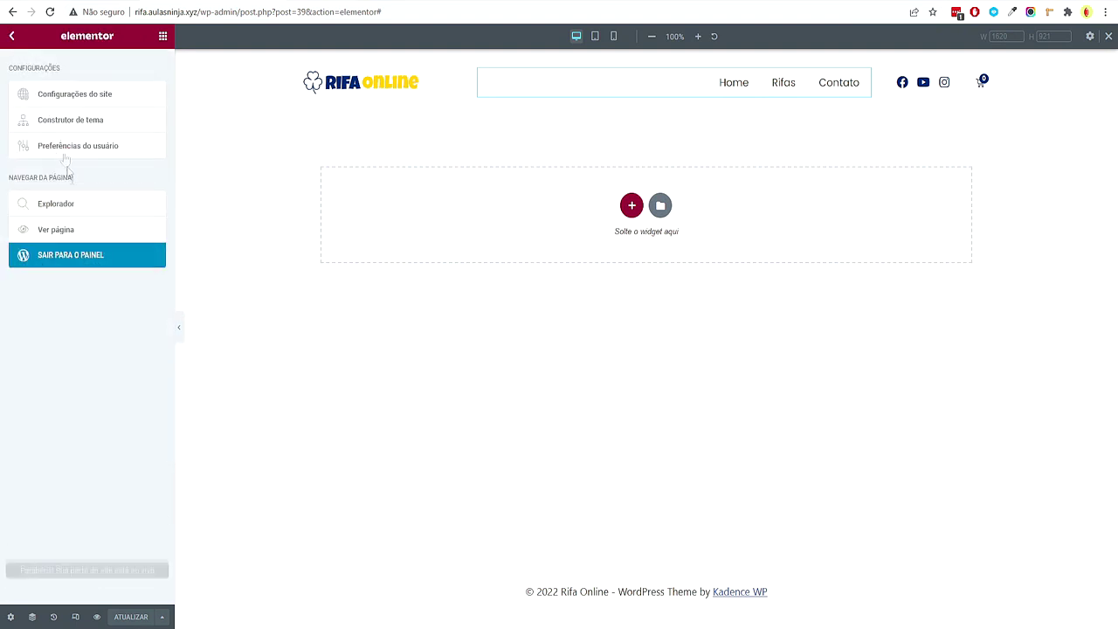
left_click(82, 254)
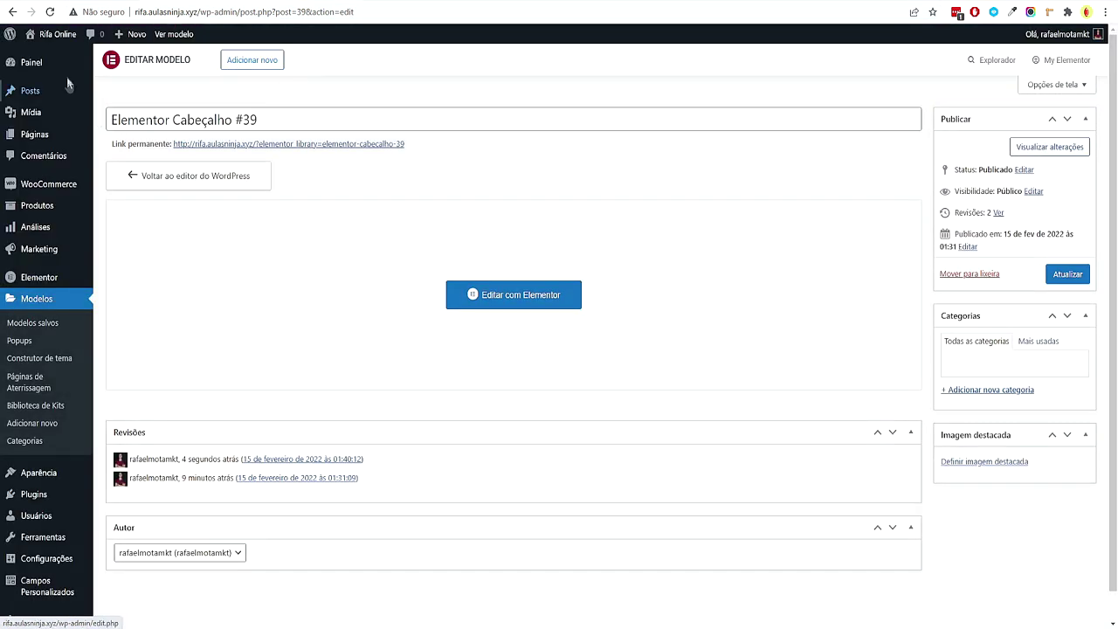
mouse_move(54, 35)
left_click(61, 60)
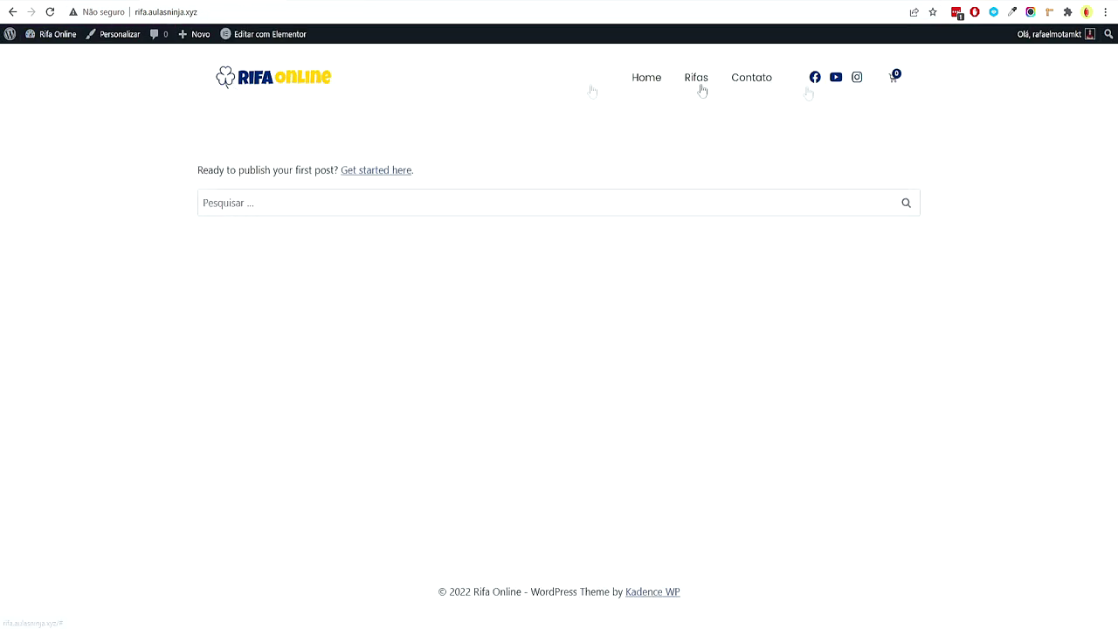
mouse_move(51, 35)
left_click(43, 58)
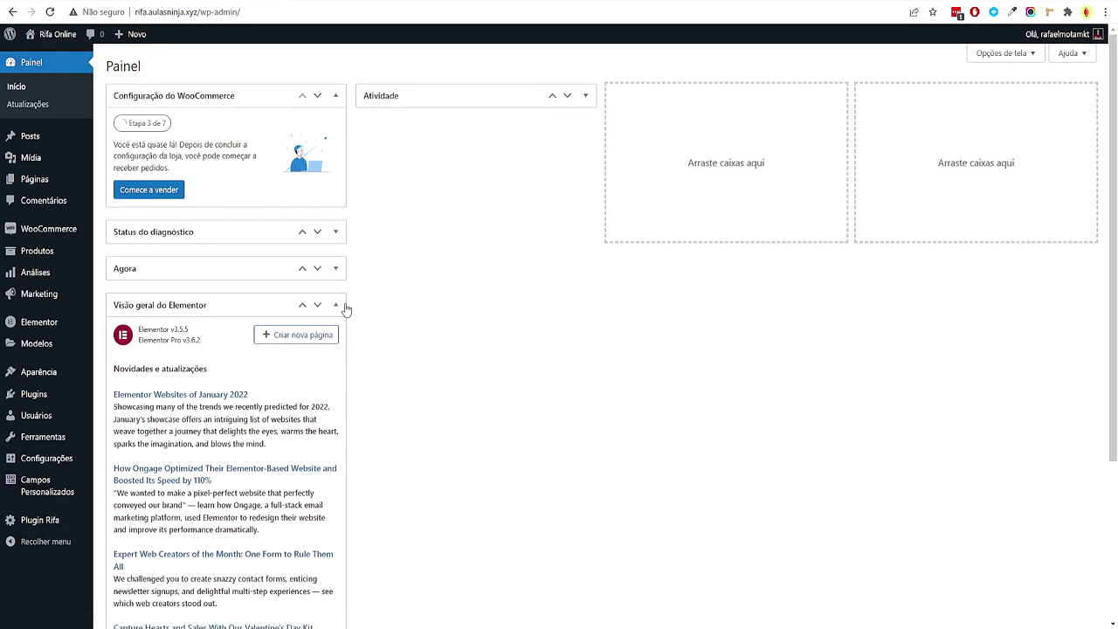
Tidy the dashboard's Elementor and WooCommerce boxes and go to Modelos > Construtor de tema
left_click(335, 305)
left_click_drag(255, 313, 524, 135)
left_click(336, 98)
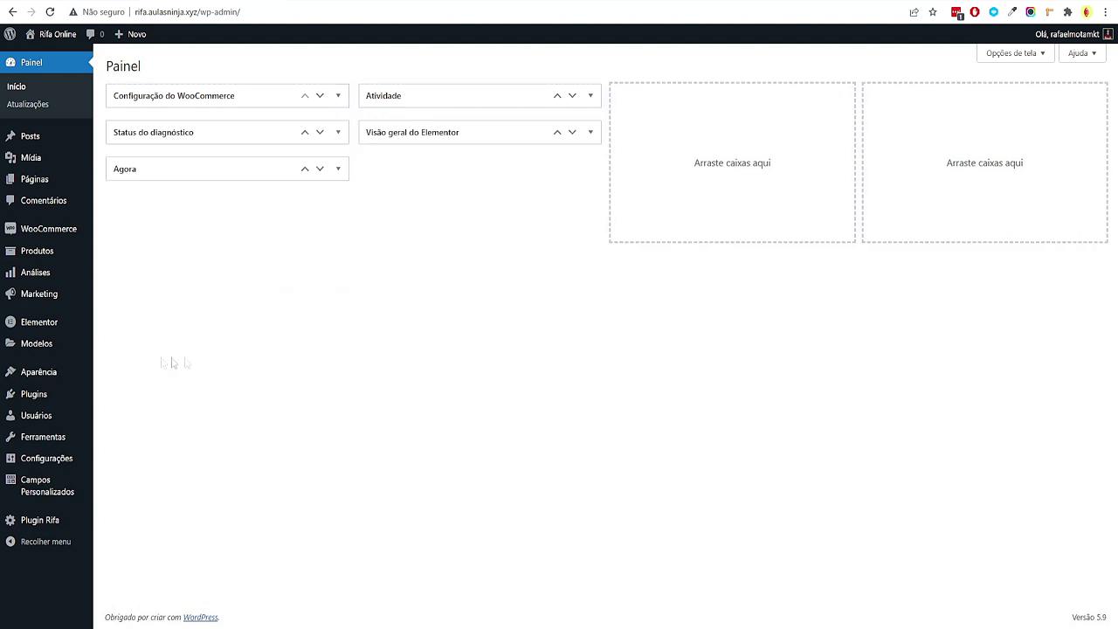
mouse_move(77, 349)
left_click(162, 385)
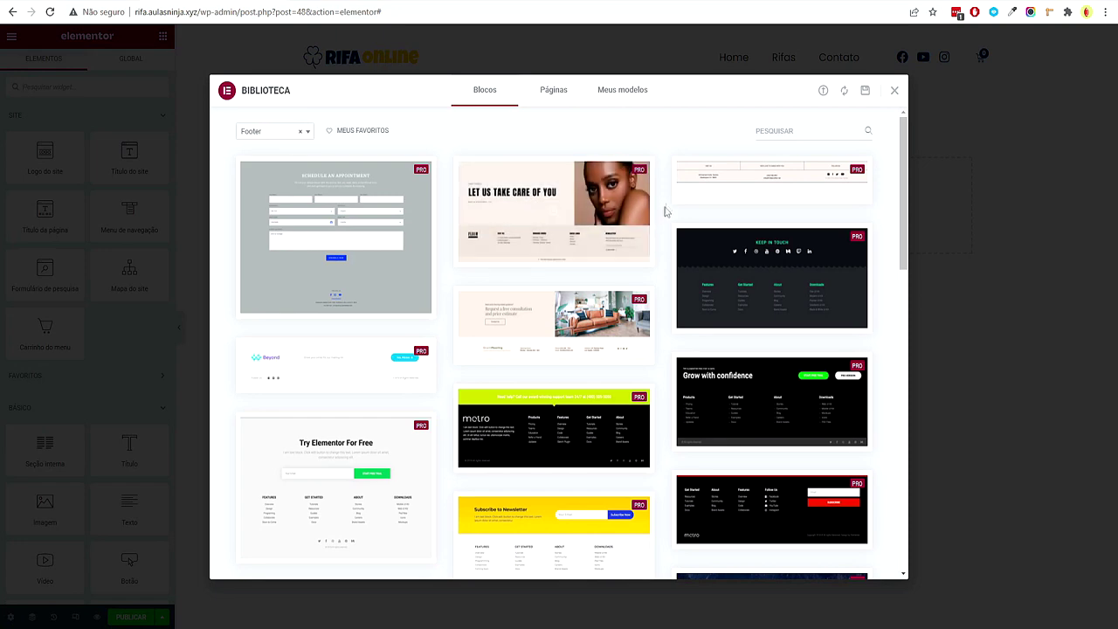
Add a single-column section to the footer with 20 px top and bottom padding
left_click(894, 91)
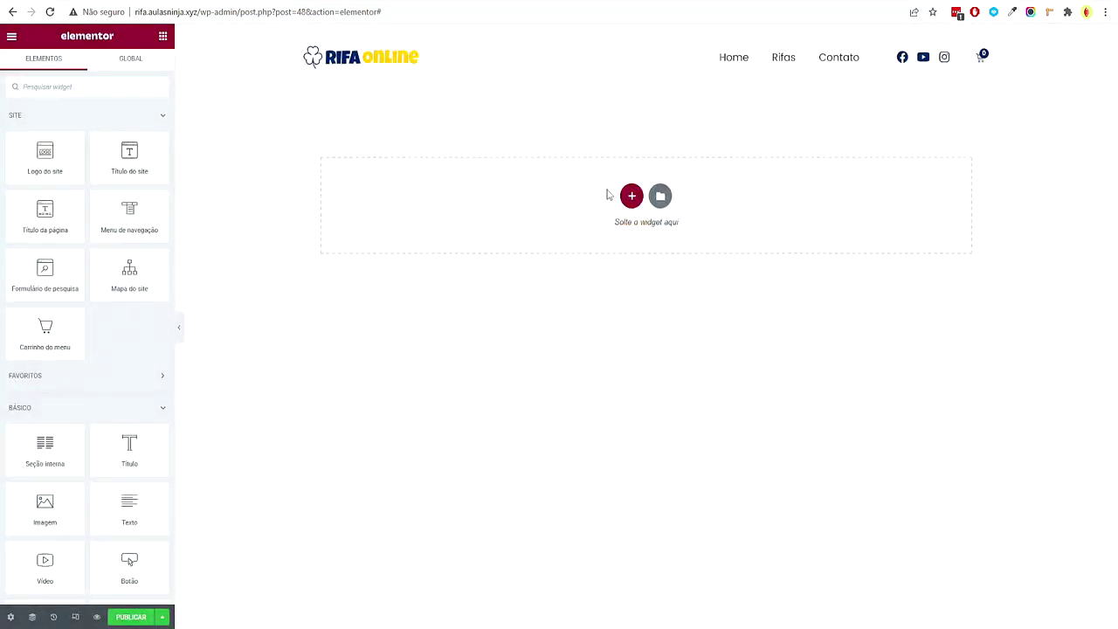
left_click(632, 198)
left_click(370, 225)
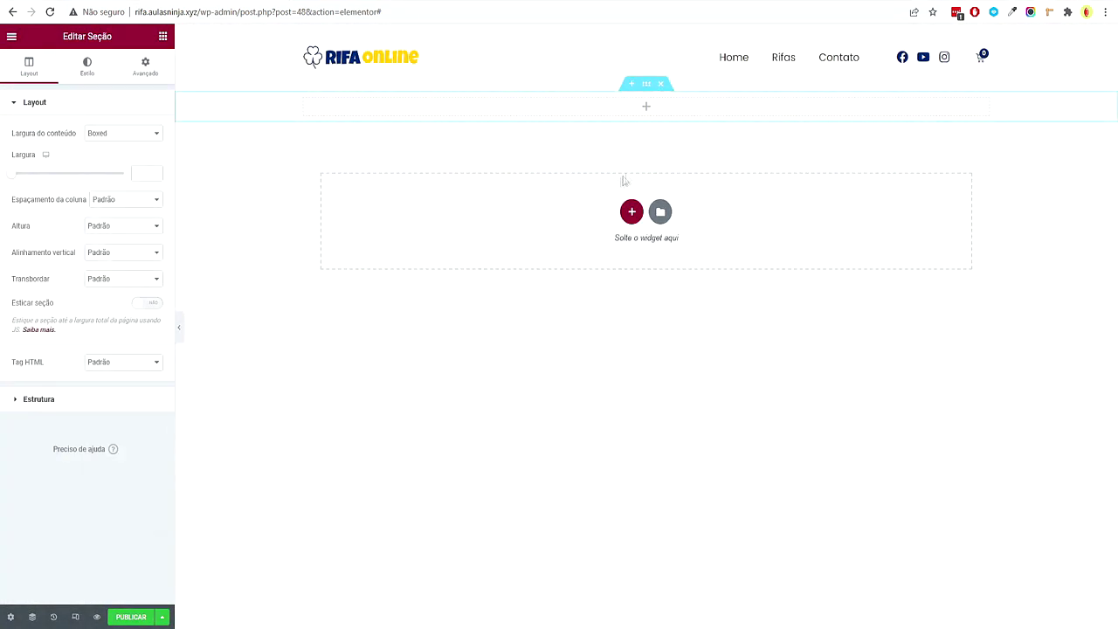
left_click(144, 71)
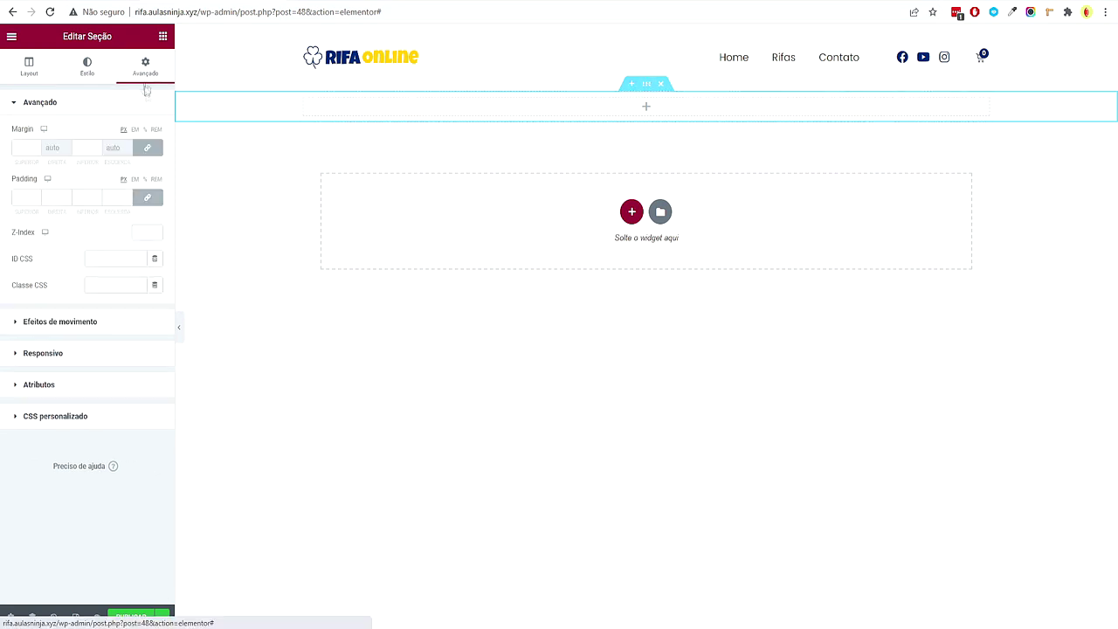
left_click(20, 198)
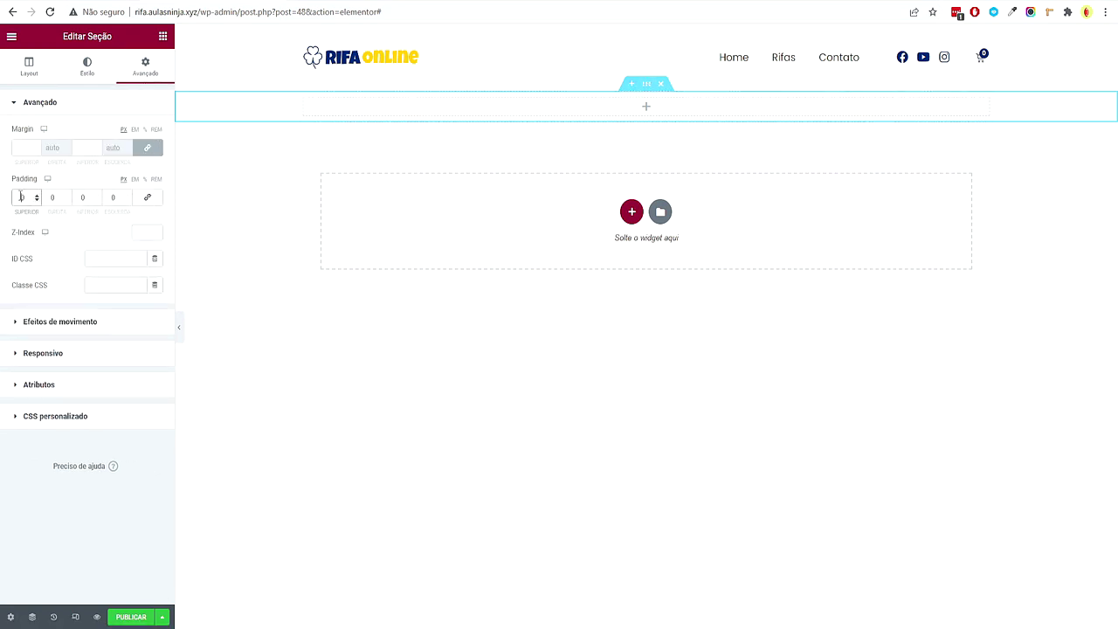
type("20")
left_click(79, 198)
type("20")
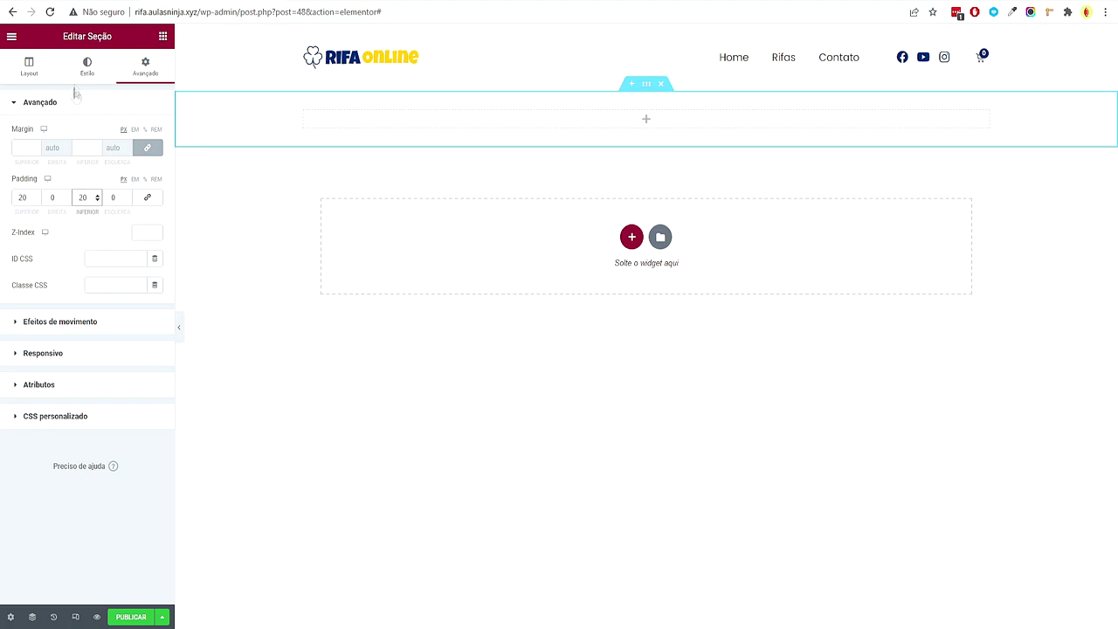
Give the section a classic background using the global Secundário colour
left_click(87, 68)
left_click(108, 160)
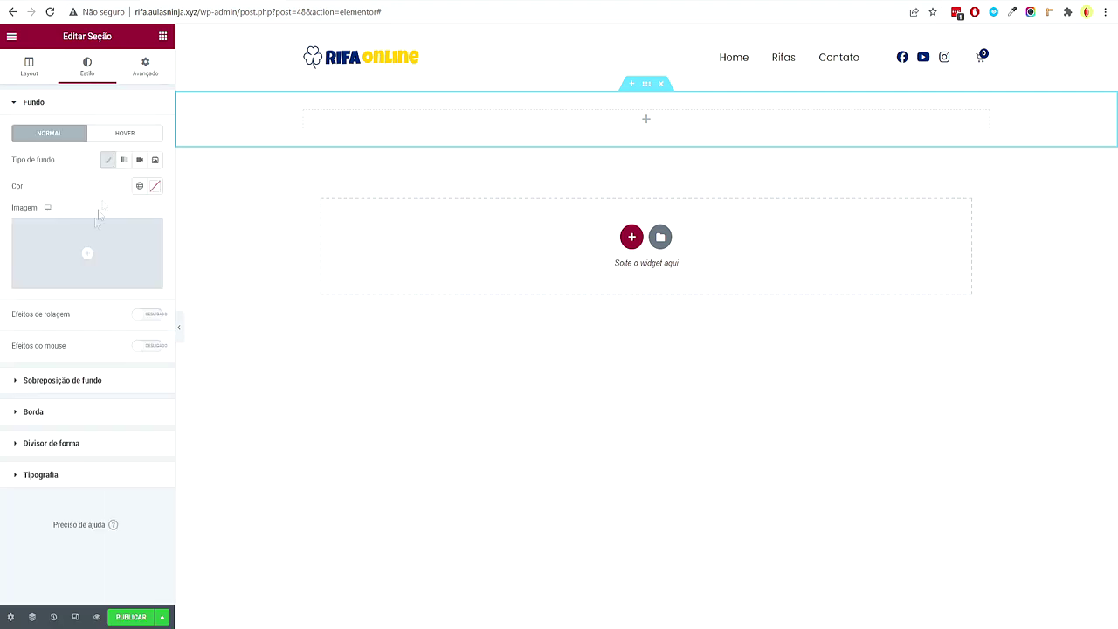
left_click(138, 186)
scroll(55, 375, "down", 3)
scroll(68, 349, "up", 3)
left_click(66, 276)
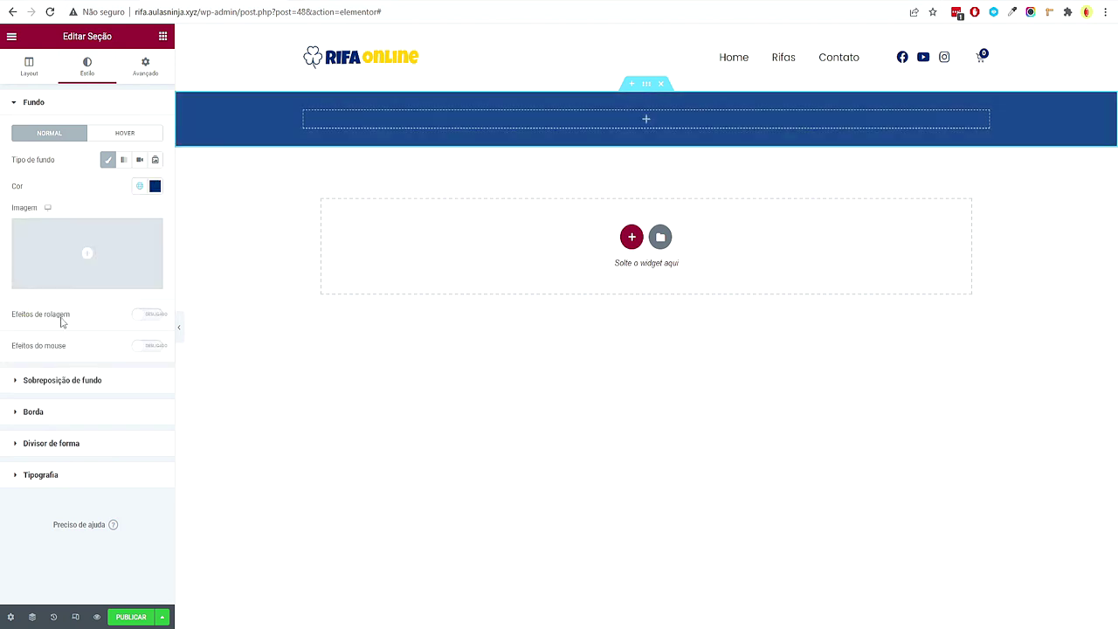
left_click(162, 36)
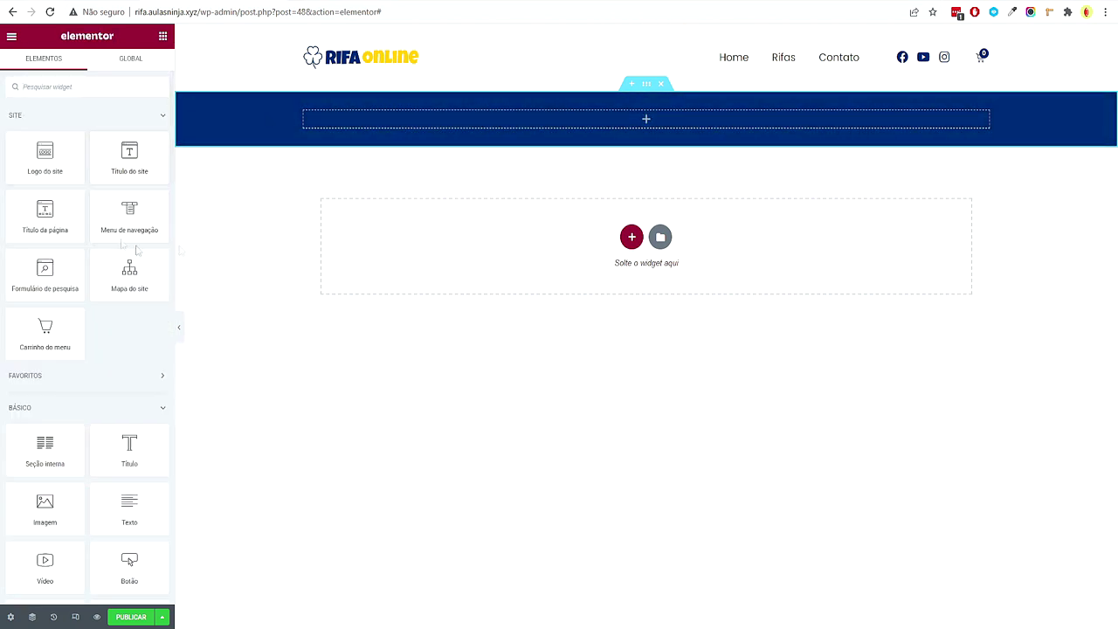
Add a centred p-tag heading reading 'Rifa Online 2022 - Todos Os Direitos Reservados'
left_click_drag(131, 450, 649, 109)
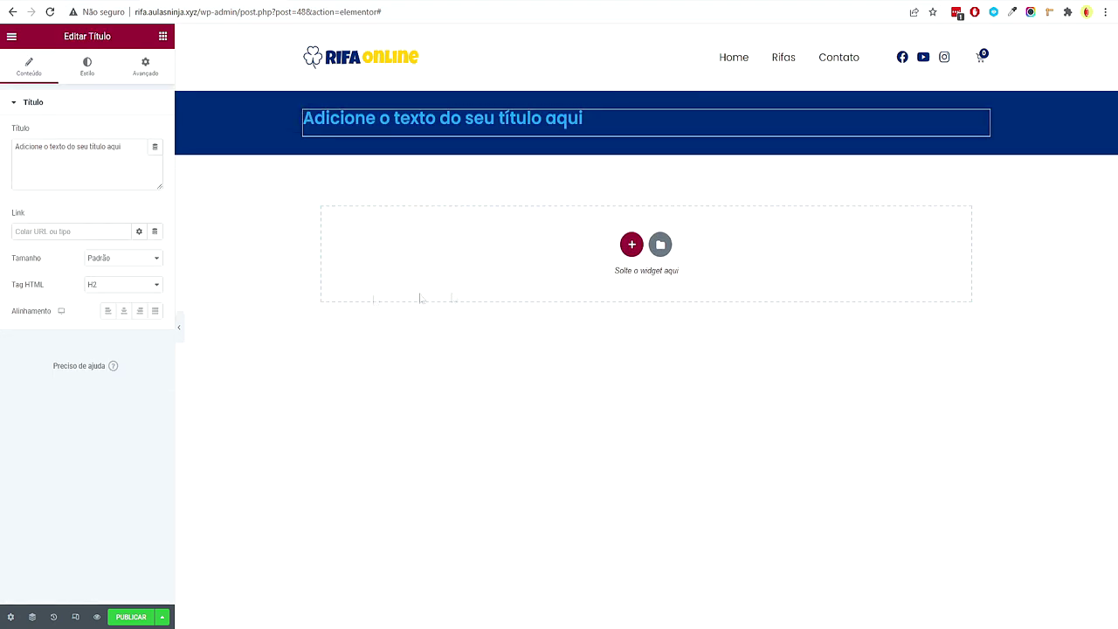
left_click(125, 313)
left_click(122, 284)
left_click(109, 380)
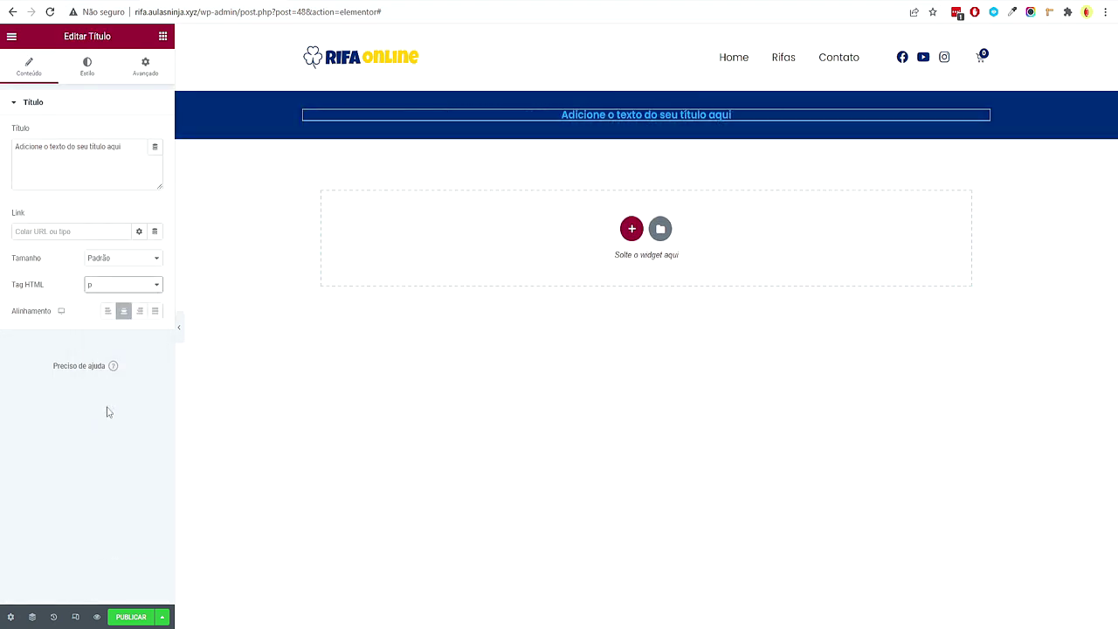
triple_click(125, 153)
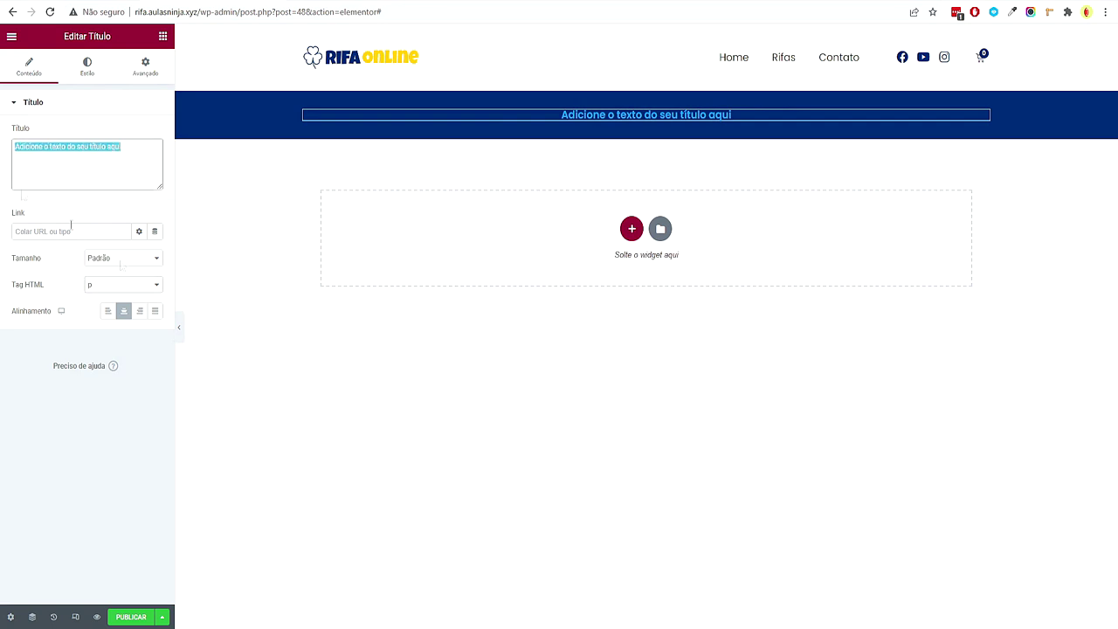
type("Sala Ninja")
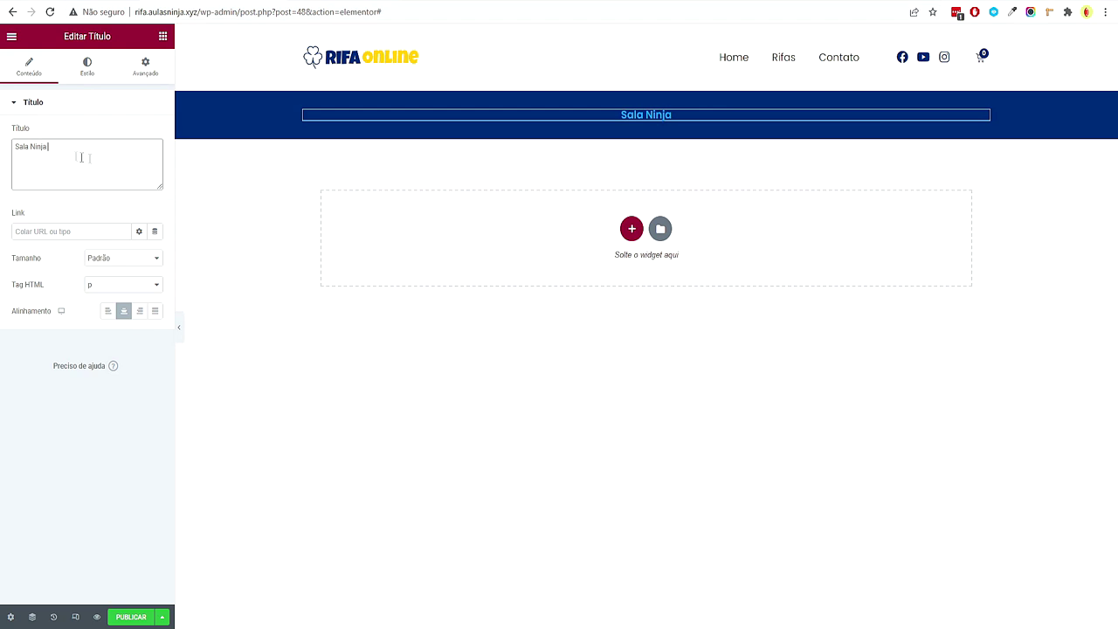
type("Rifa Online 2022 - I")
type("odos Os Direitos Reservados")
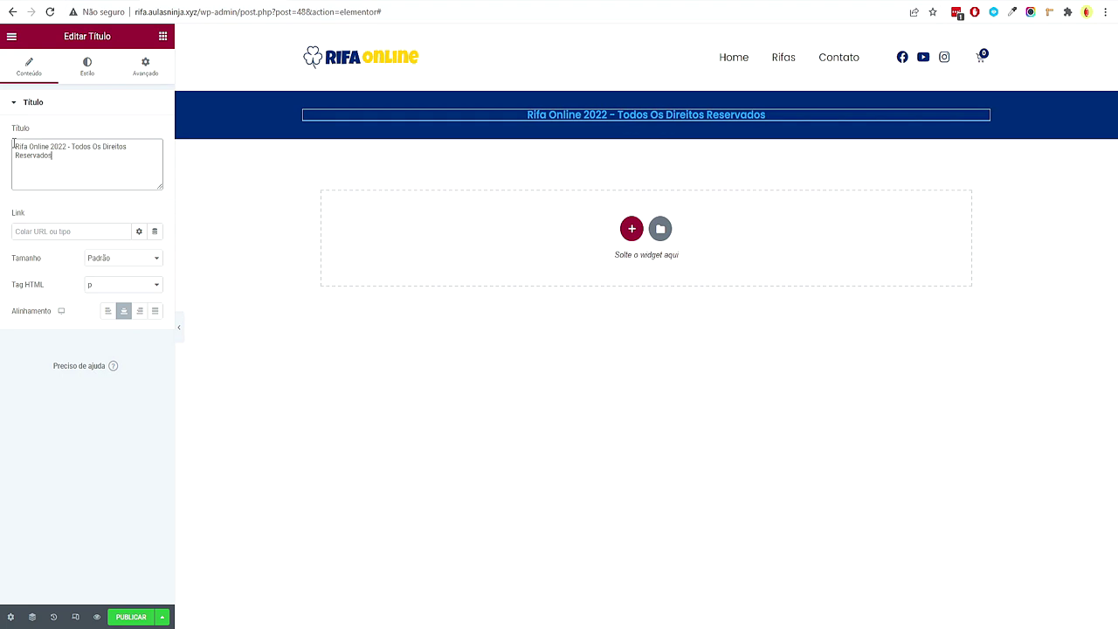
Style the heading with the global Secundário font and white Texto colour
left_click(87, 66)
left_click(139, 159)
left_click(100, 235)
left_click(138, 133)
left_click(93, 235)
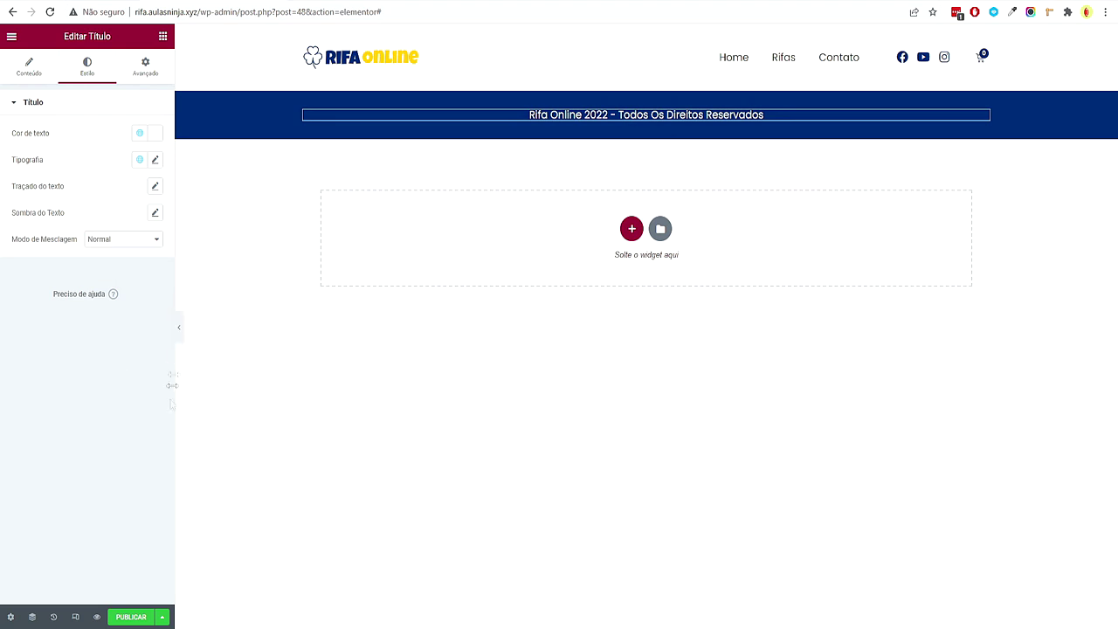
left_click(178, 327)
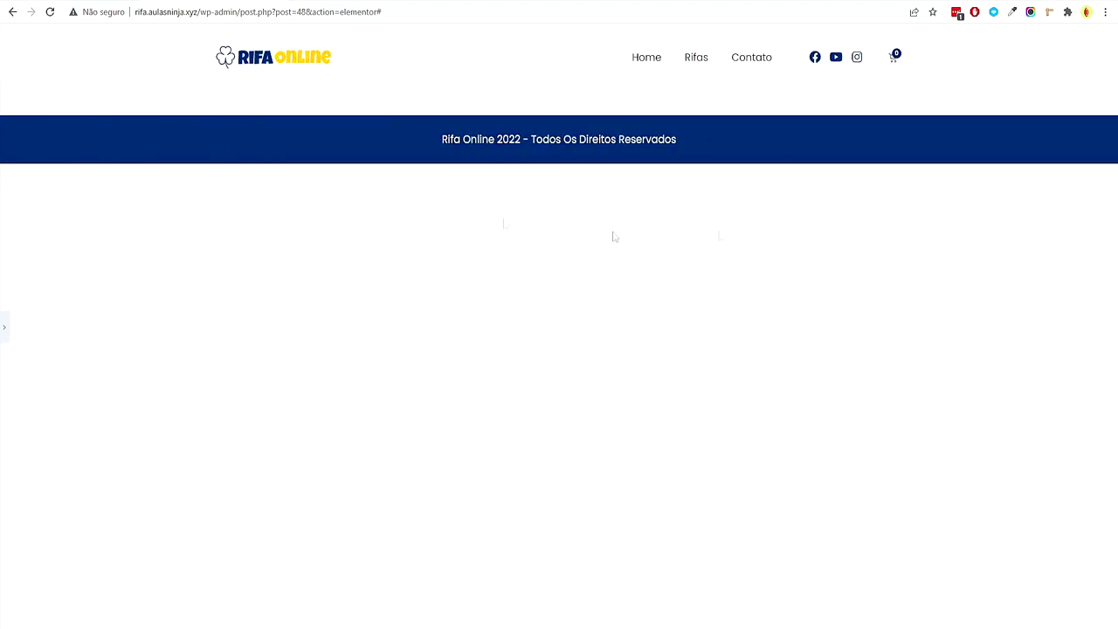
Publish the footer template with an Incluir / Todo o site condition
left_click(4, 330)
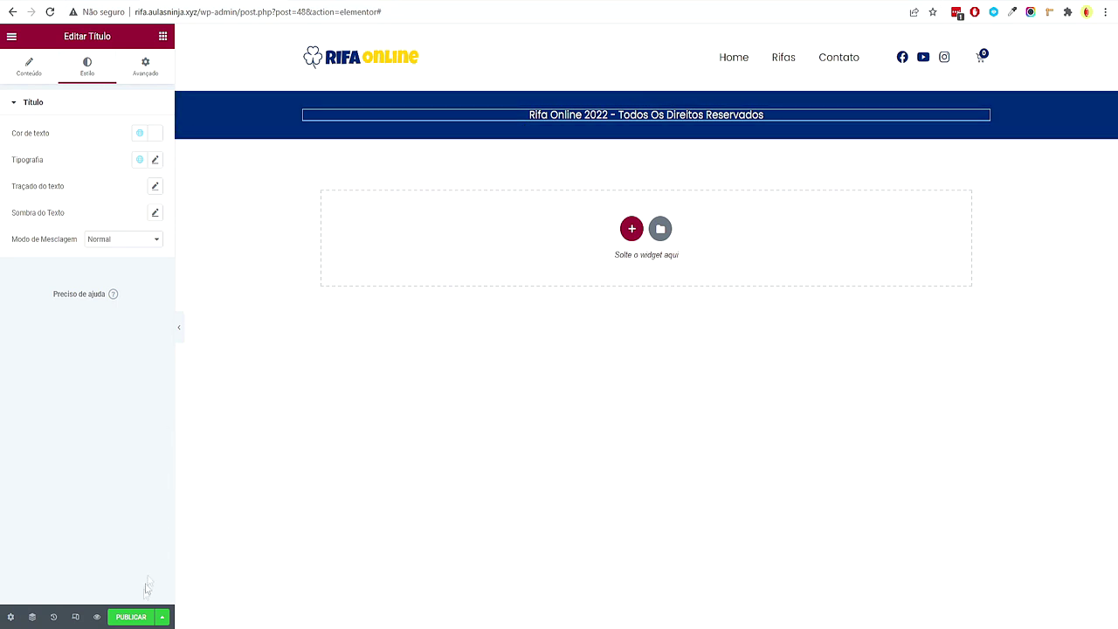
left_click(131, 618)
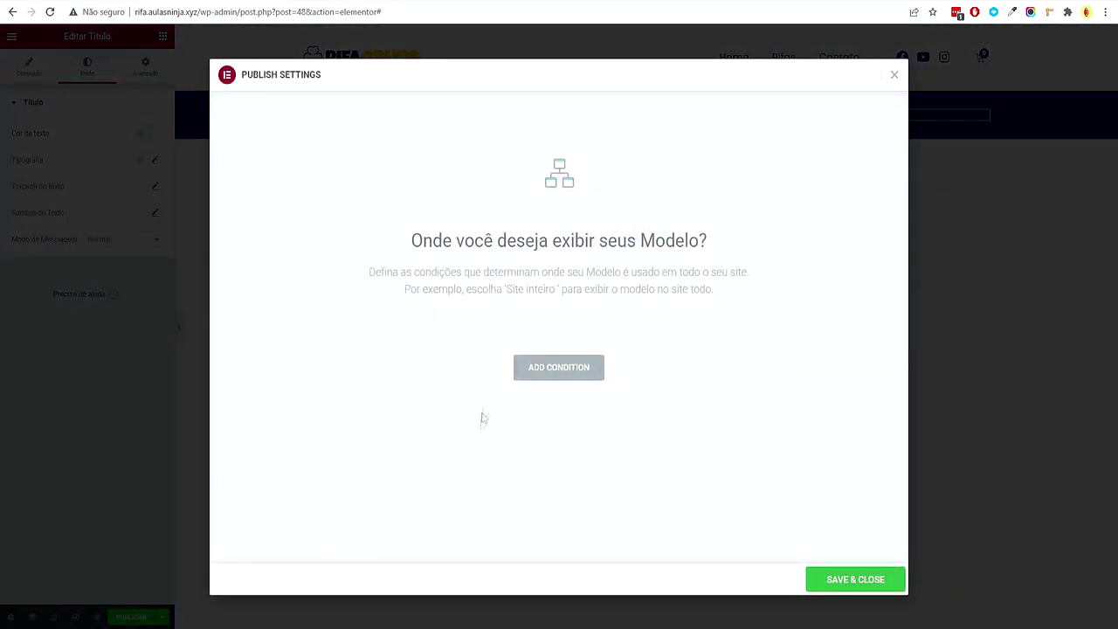
left_click(531, 369)
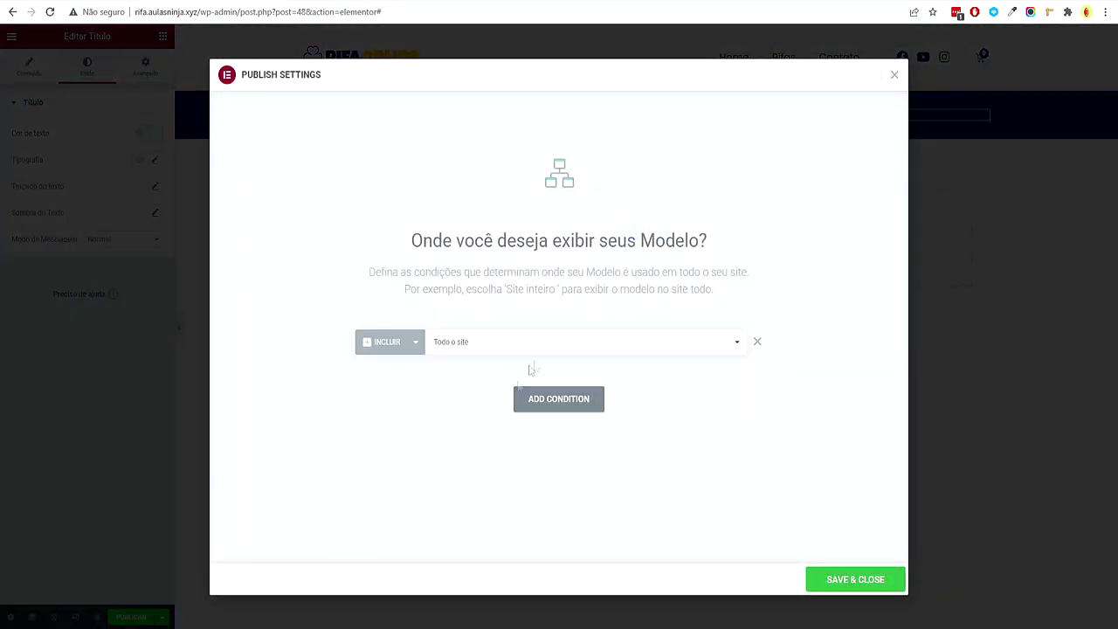
left_click(448, 347)
left_click(446, 365)
left_click(869, 585)
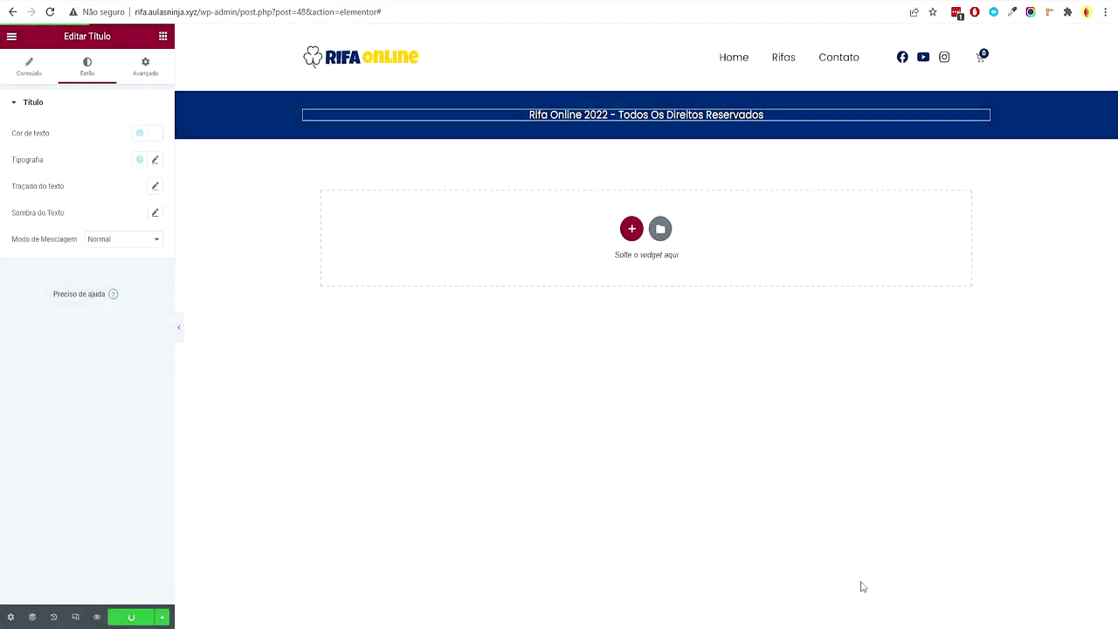
In the XMind map, select the Cabeçalho e Rodapé and Criar Menu topics
left_click(625, 616)
left_click(375, 248)
left_click(389, 337)
Collapse the Criar Menu, Cores and Cabeçalho e Rodapé branches in XMind
left_click(559, 176)
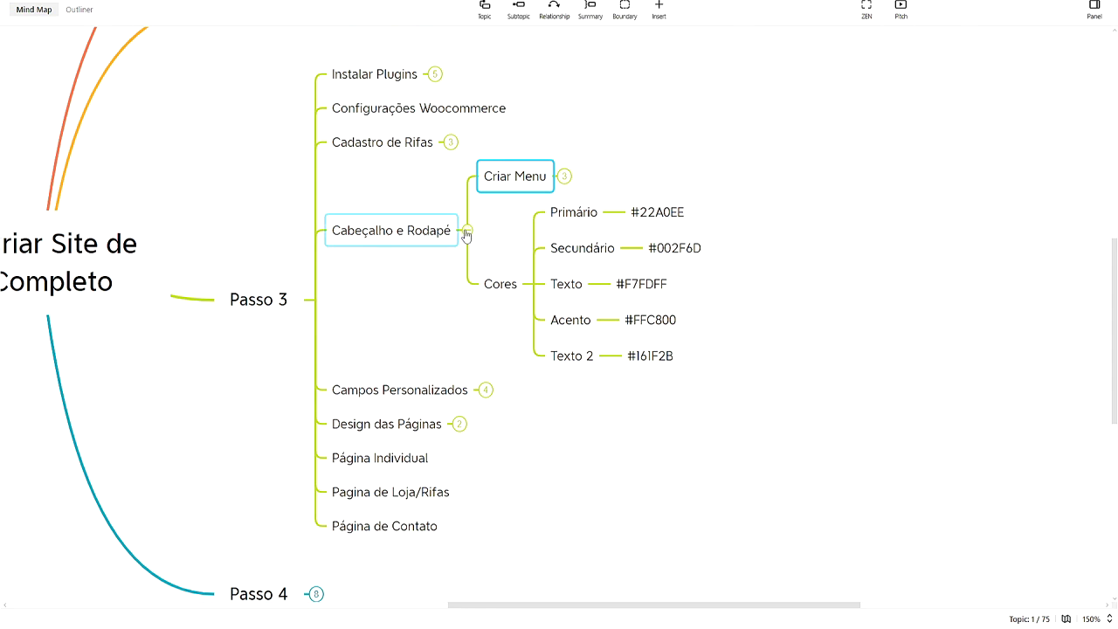
left_click(529, 285)
left_click(468, 267)
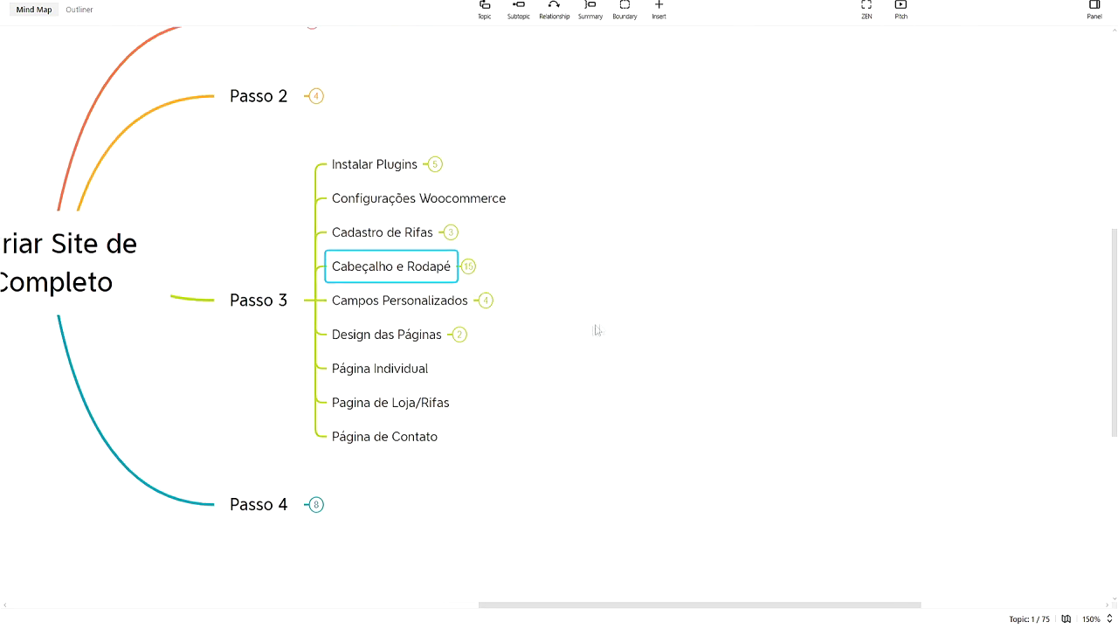
left_click_drag(591, 332, 667, 304)
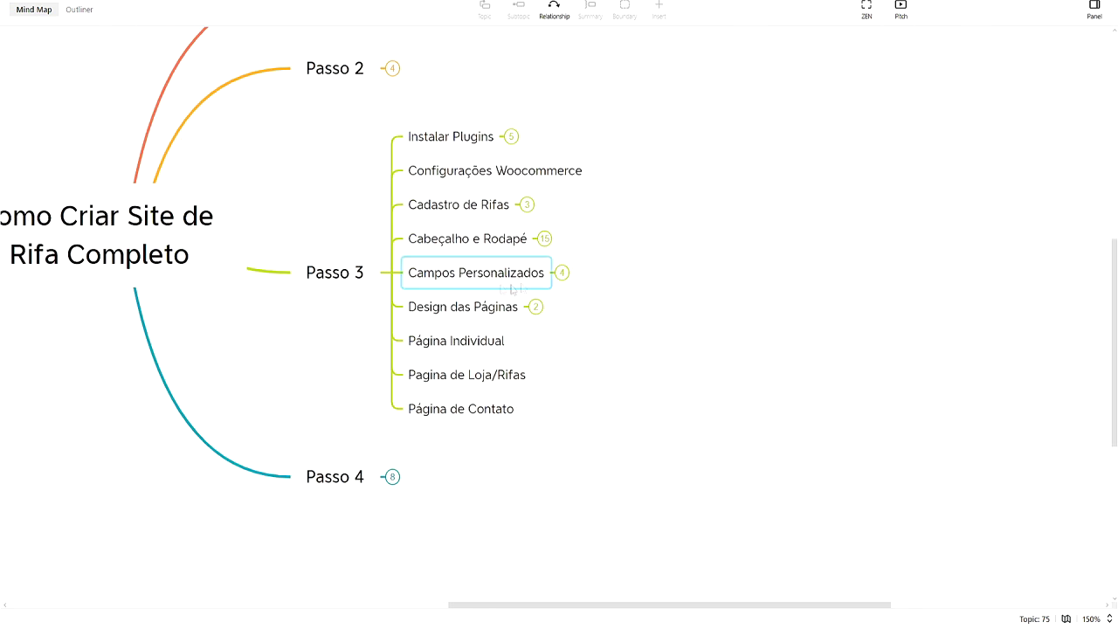
left_click_drag(599, 288, 497, 324)
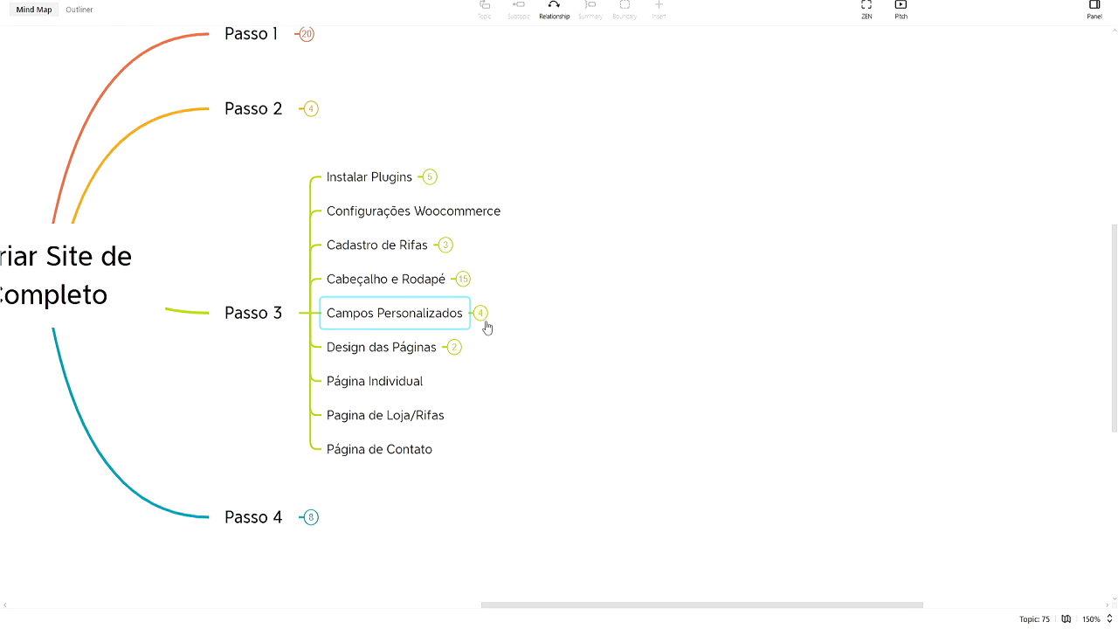
Expand Campos Personalizados and ACF to show Campo de data and Criar Loop
left_click(481, 312)
left_click_drag(656, 345, 521, 496)
left_click(403, 347)
left_click_drag(368, 310, 489, 341)
Exit the Elementor editor back to the WordPress dashboard via SAIR PARA O PAINEL
left_click(349, 321)
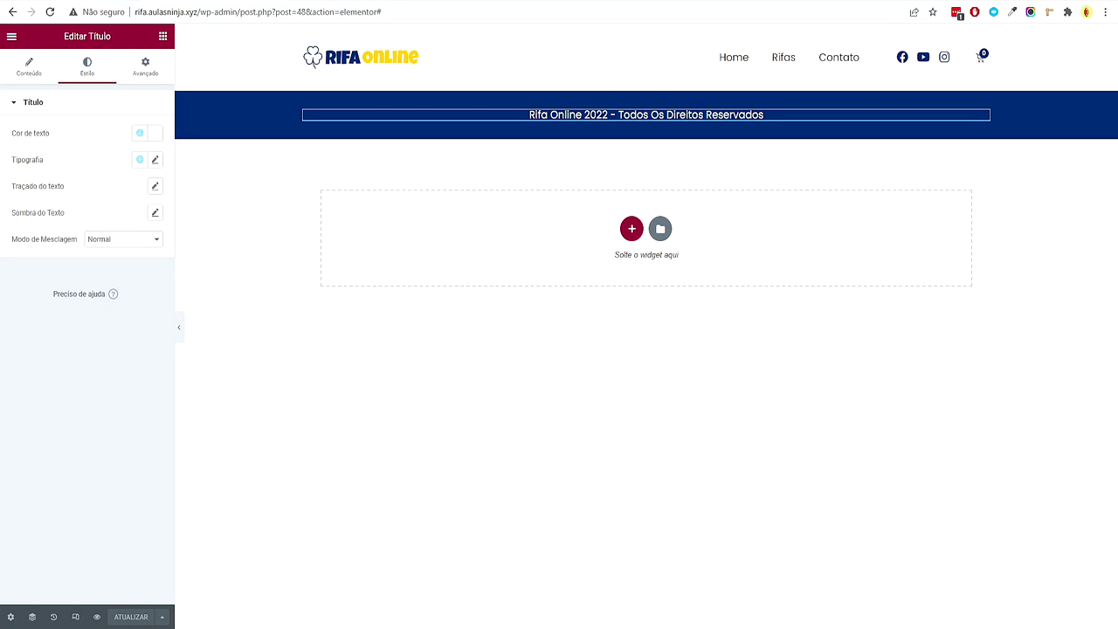
left_click(12, 35)
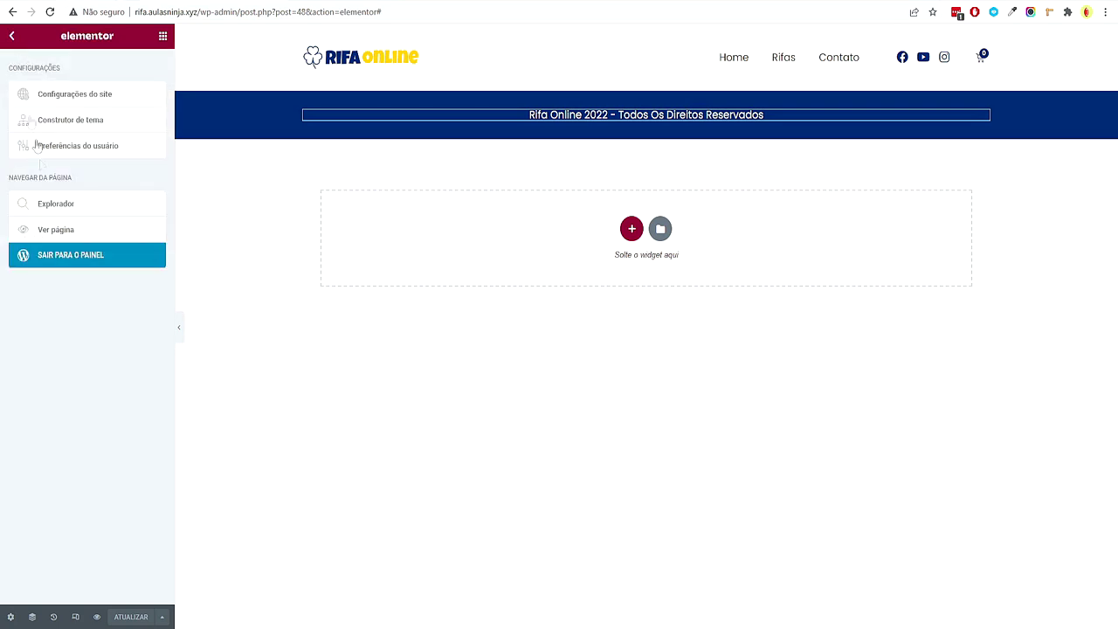
left_click(74, 254)
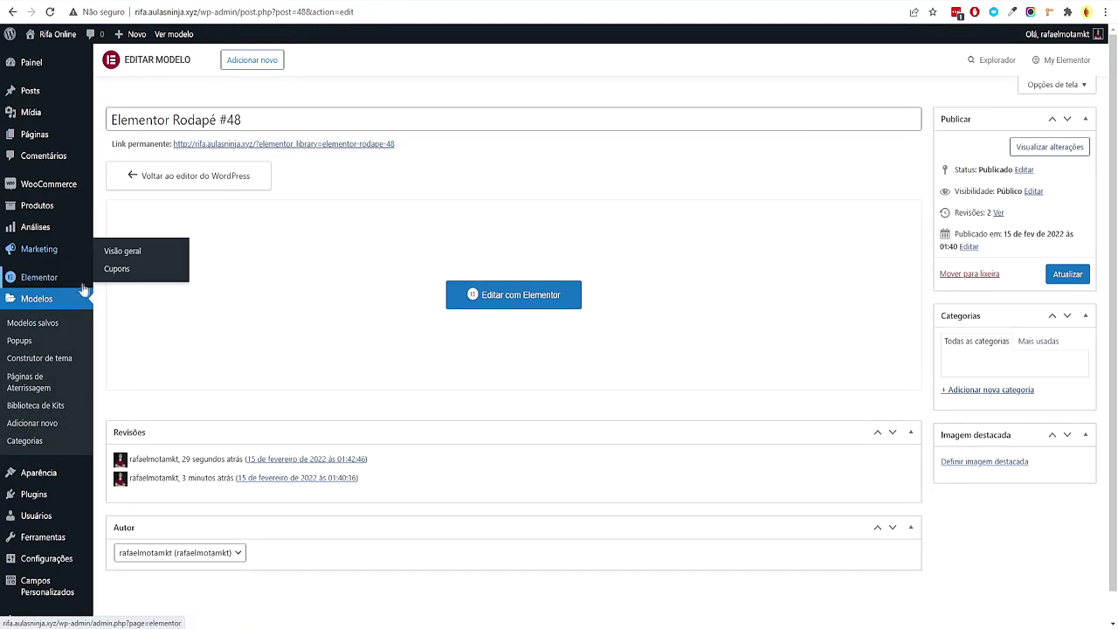
Open Produtos > Adicionar novo and review raffle fields like Número de cotas and Tipo de cota
mouse_move(73, 204)
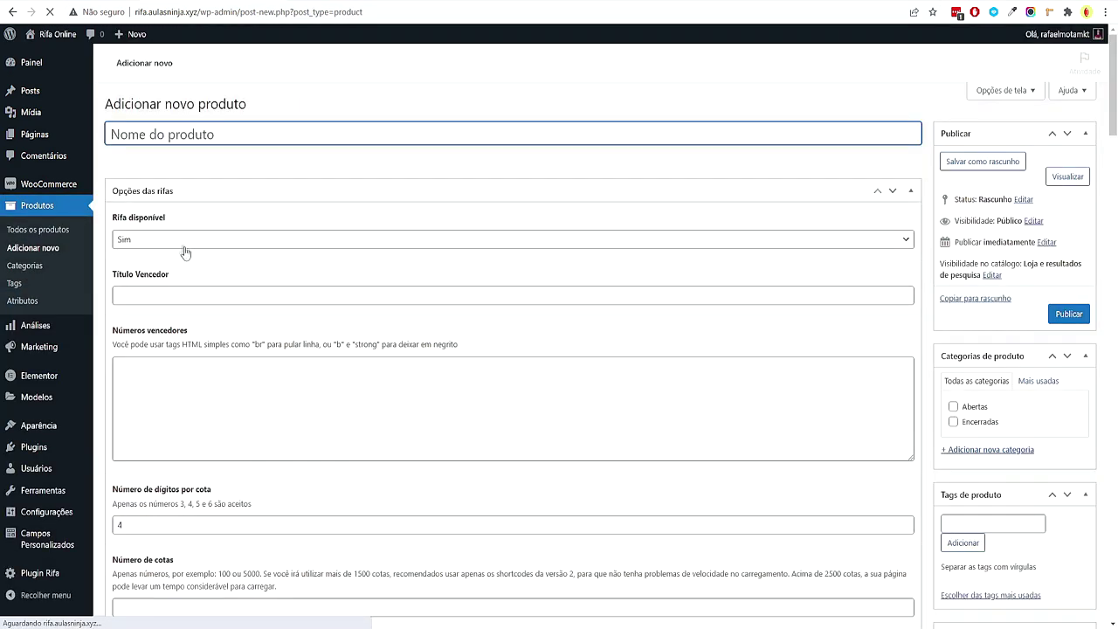
scroll(133, 220, "down", 1)
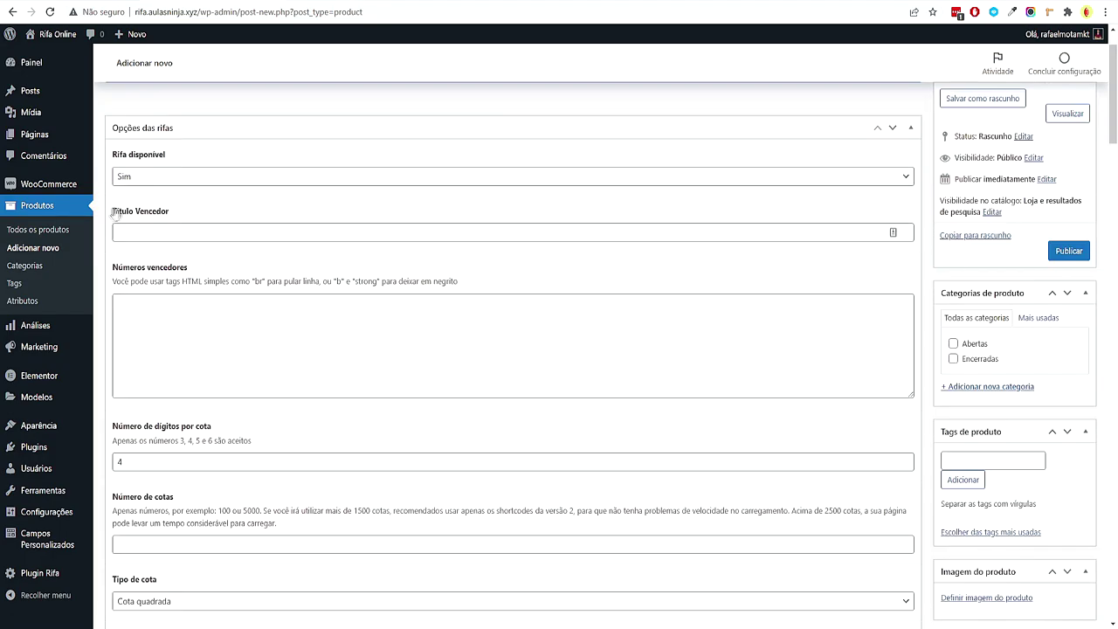
scroll(188, 228, "down", 15)
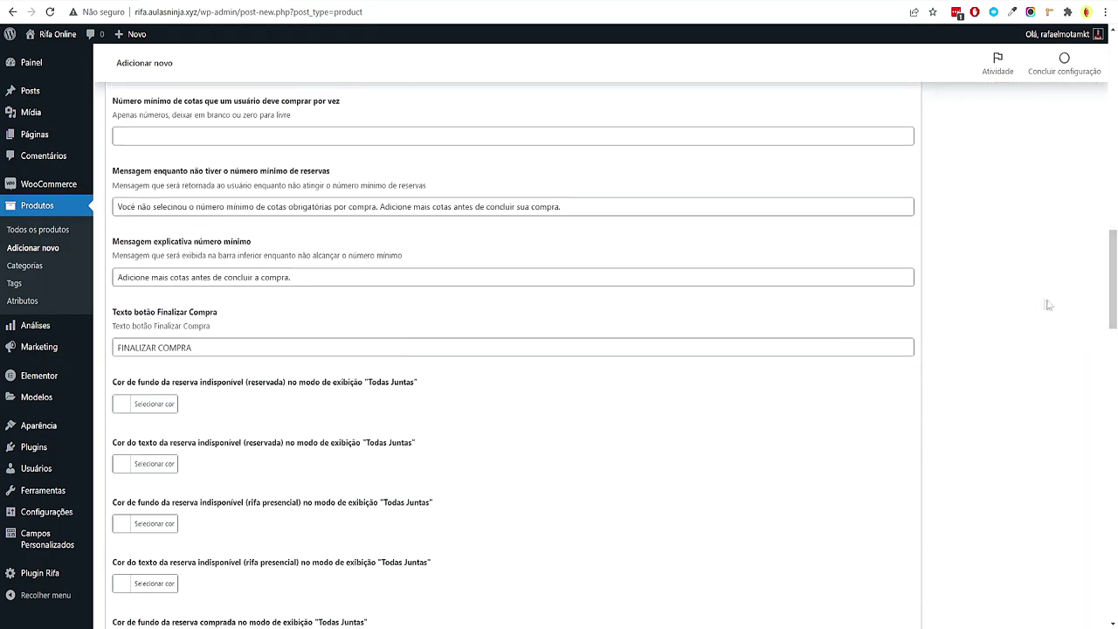
scroll(616, 120, "down", 15)
key("Home")
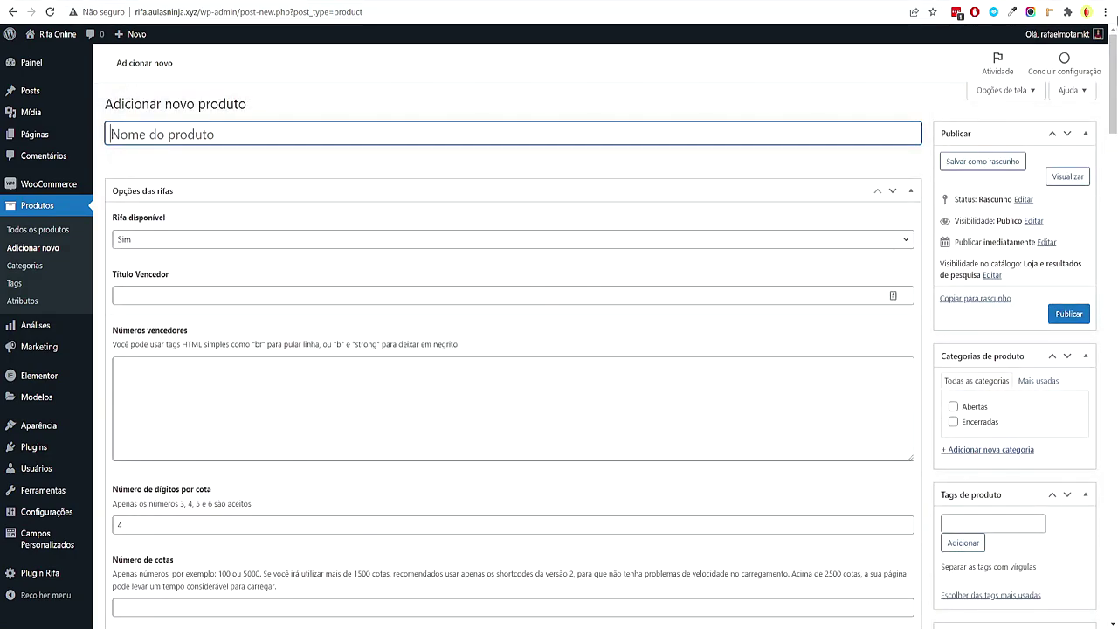
left_click_drag(1111, 88, 1112, 385)
scroll(667, 374, "down", 9)
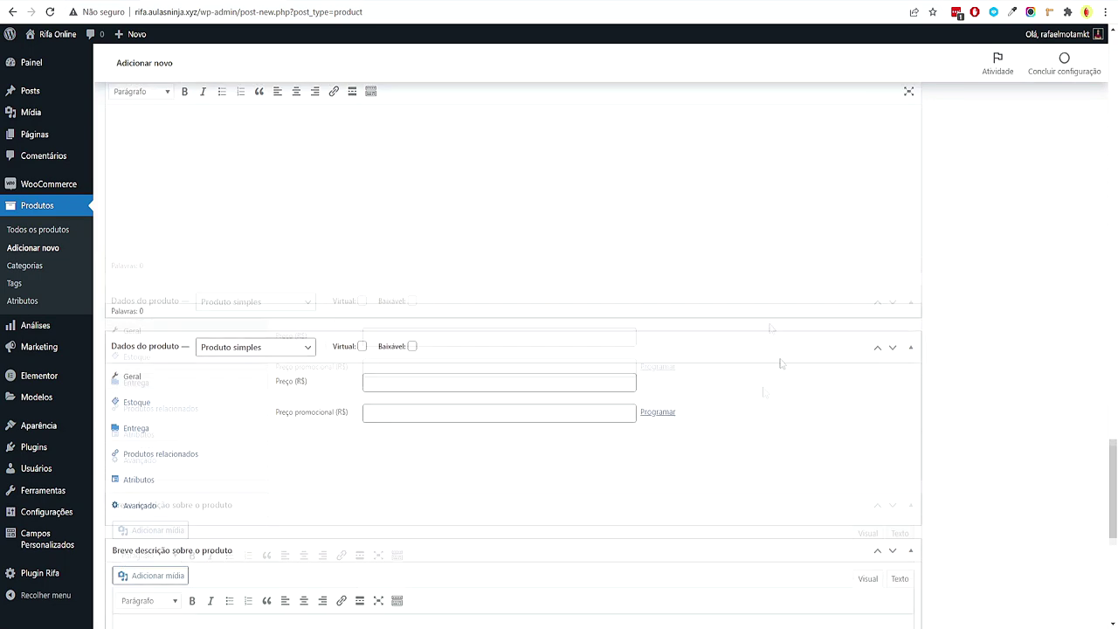
scroll(998, 367, "up", 8)
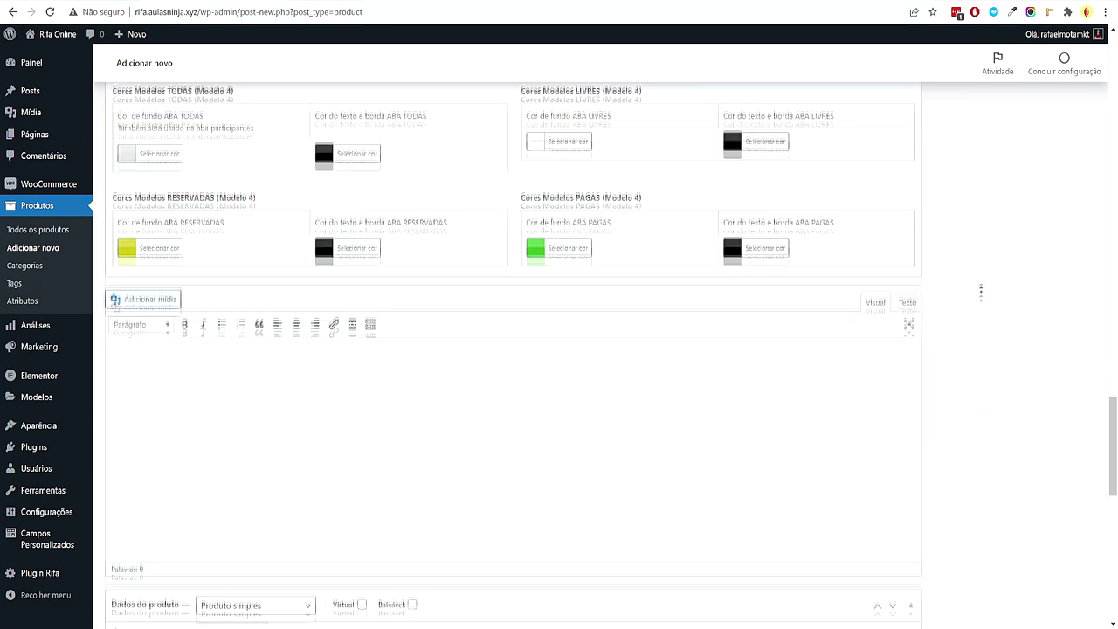
scroll(975, 321, "up", 7)
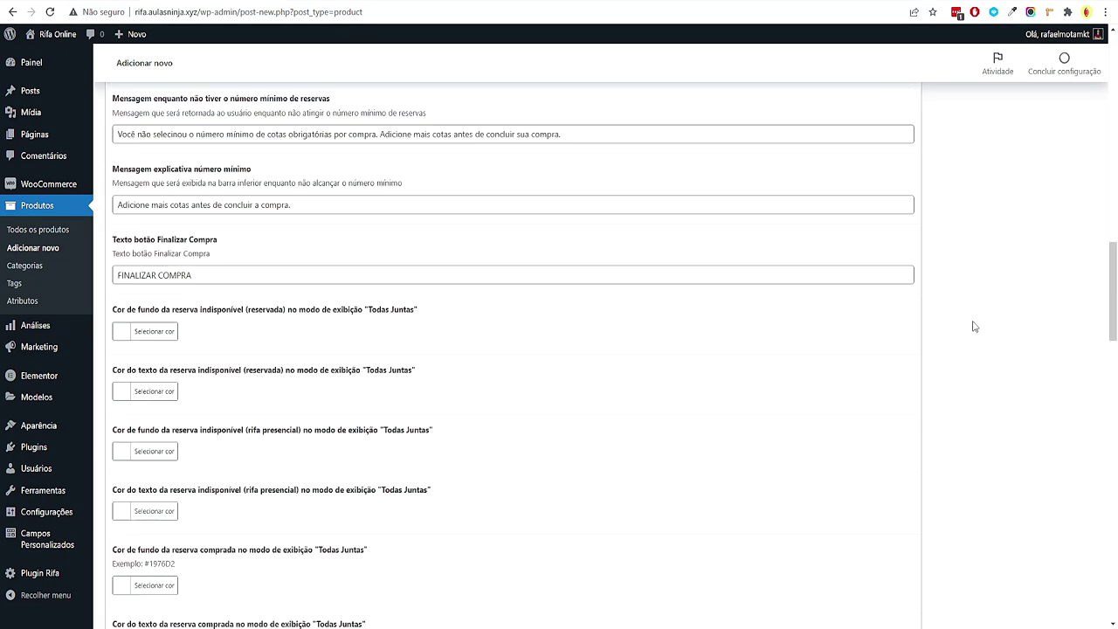
scroll(974, 325, "up", 8)
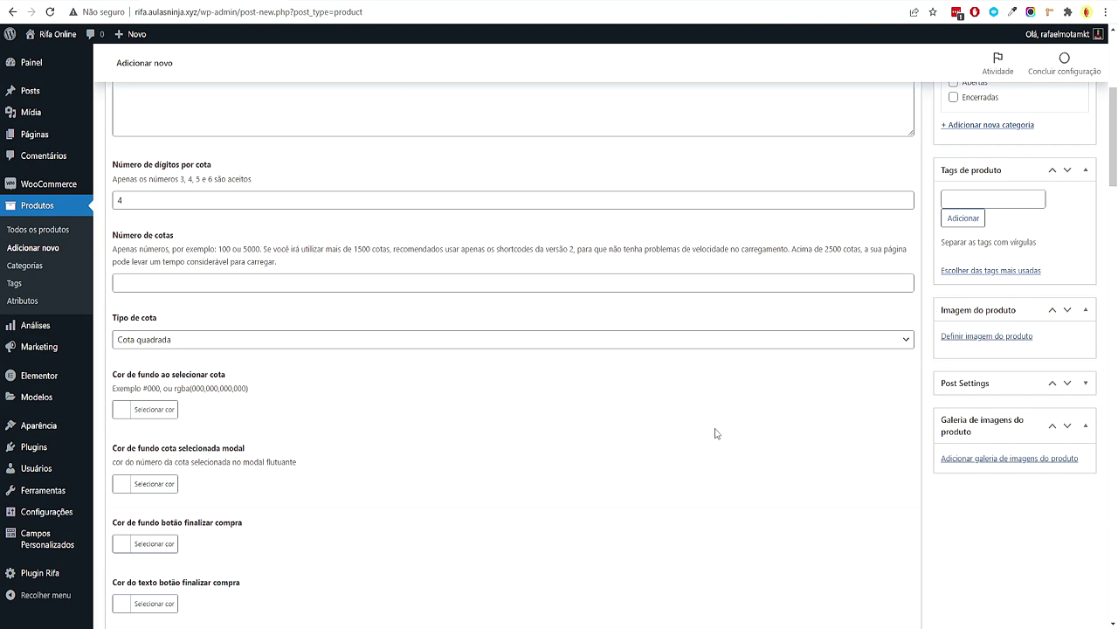
scroll(716, 433, "down", 10)
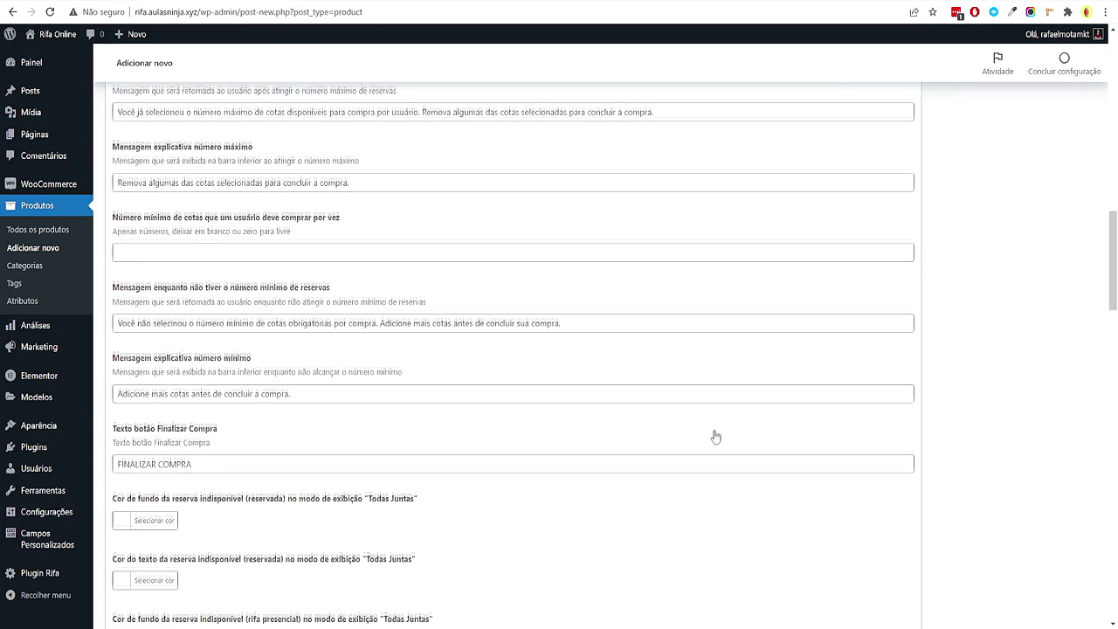
scroll(715, 435, "down", 4)
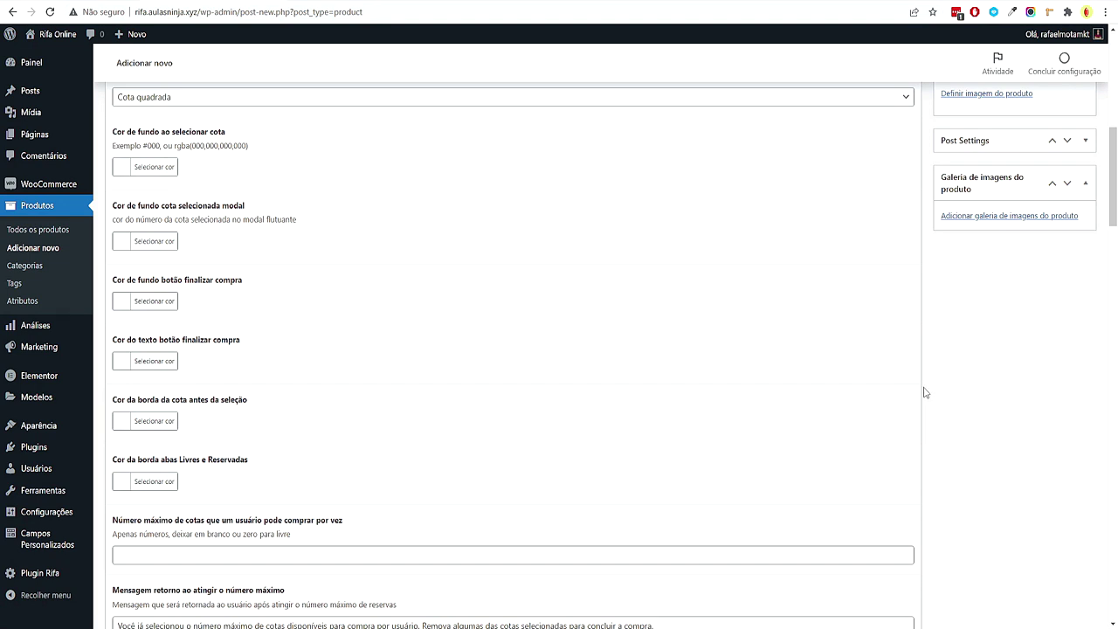
scroll(282, 387, "up", 2)
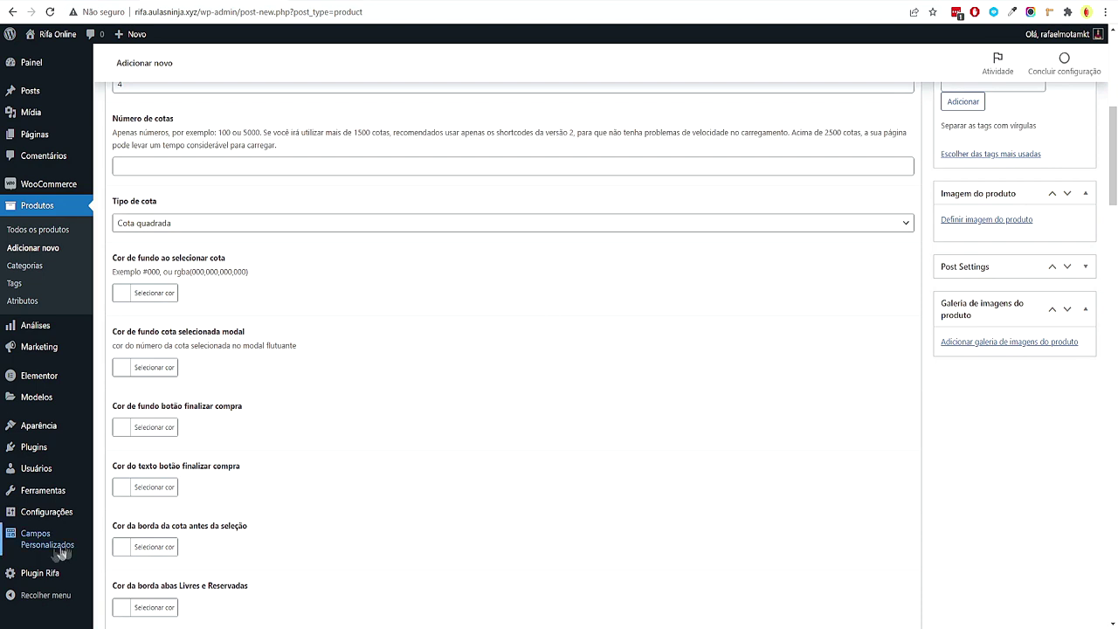
mouse_move(66, 545)
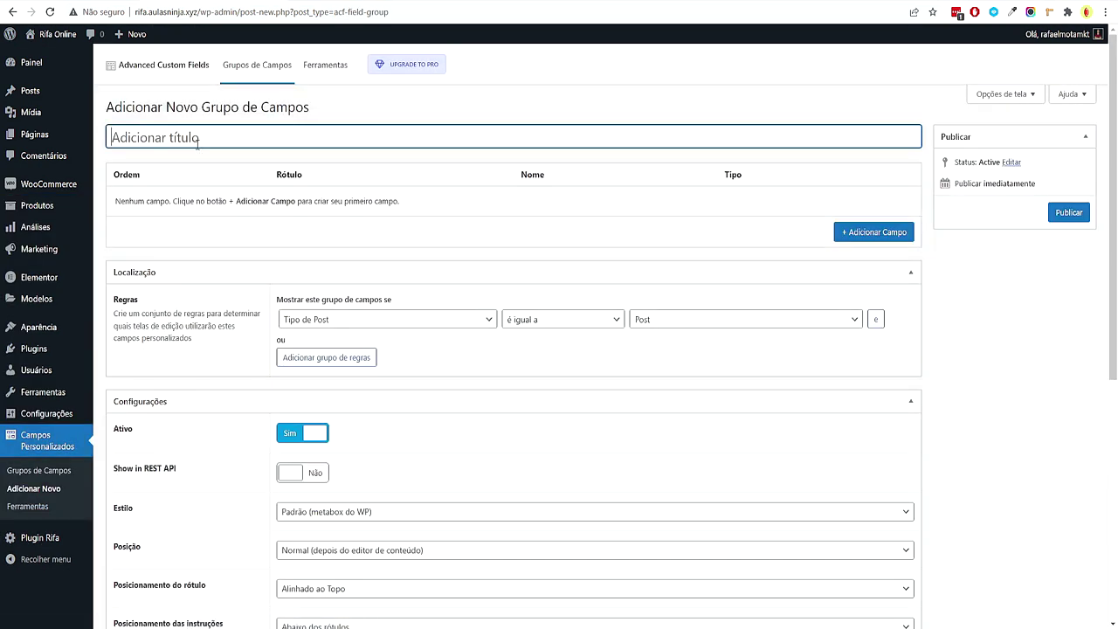
Title the group 'Campo Extra' and add a field labelled Data de Rifa (data_de_rifa)
type("Campo Extra")
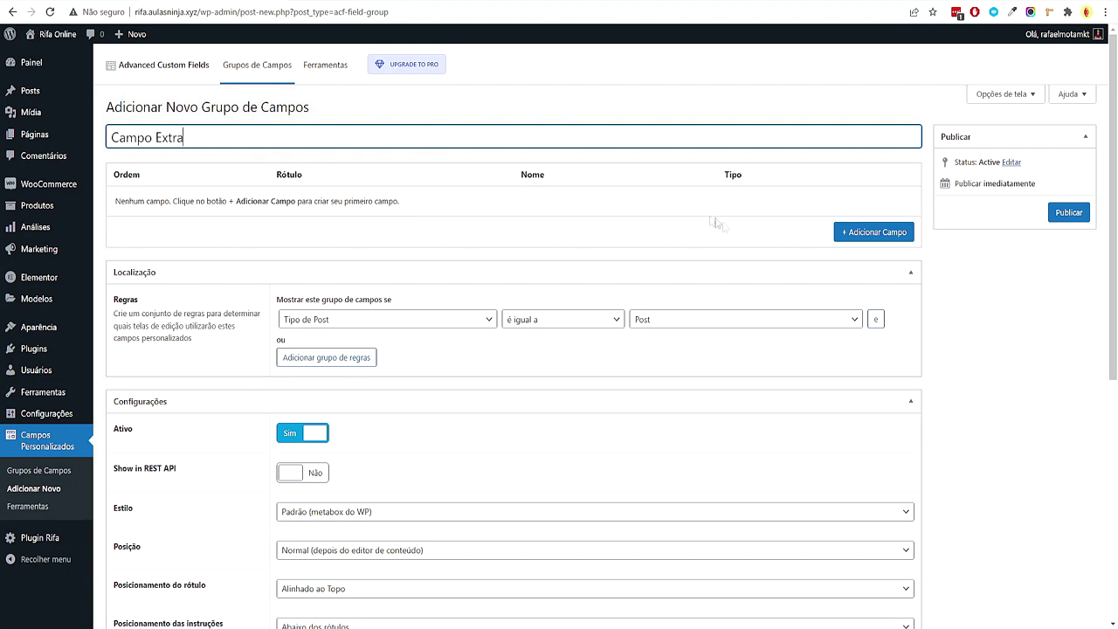
left_click(890, 228)
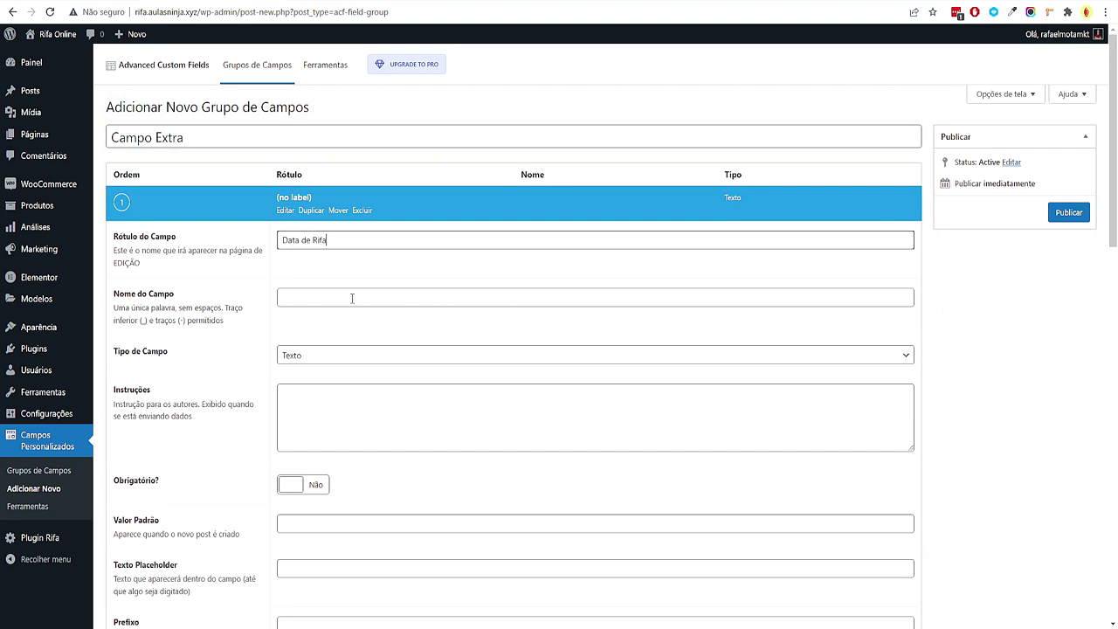
key("Tab")
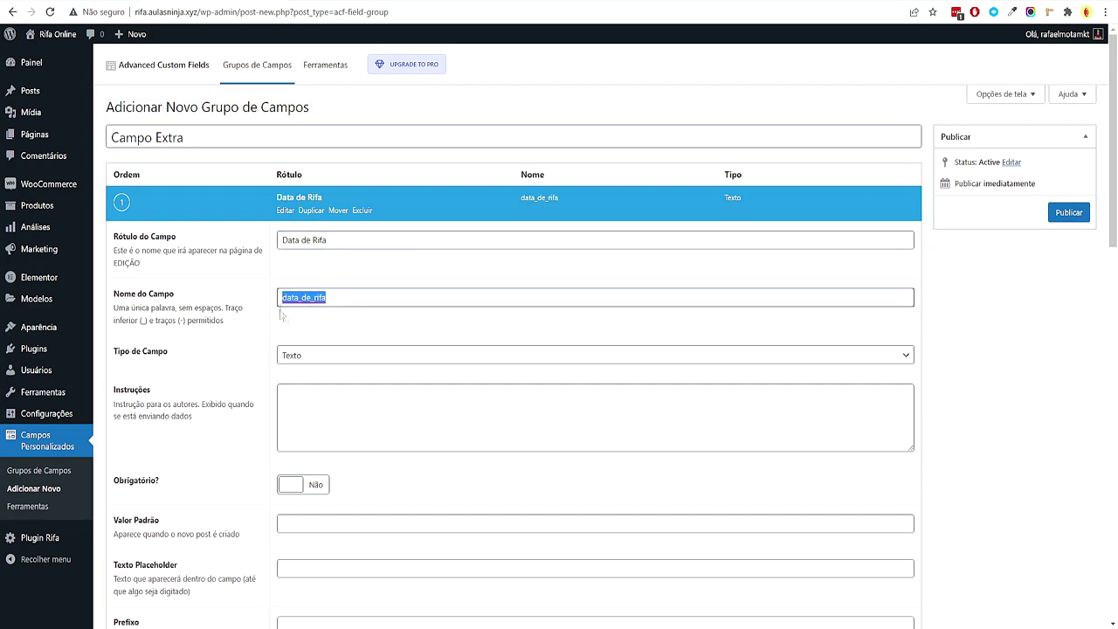
Browse the field types and keep Texto for Data de Rifa
scroll(320, 328, "down", 1)
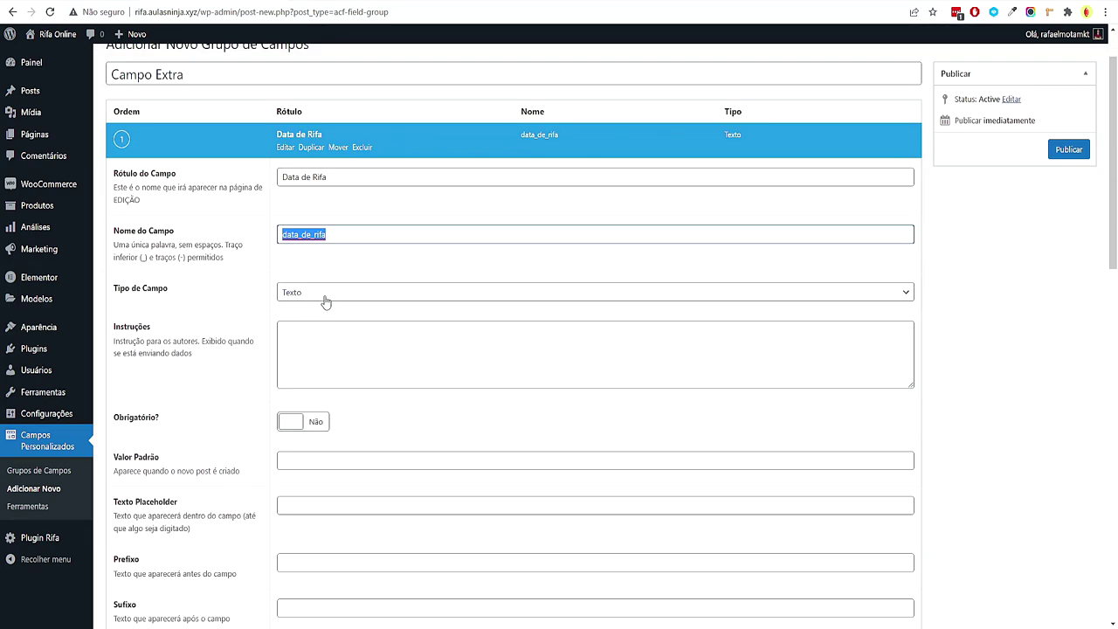
left_click(325, 300)
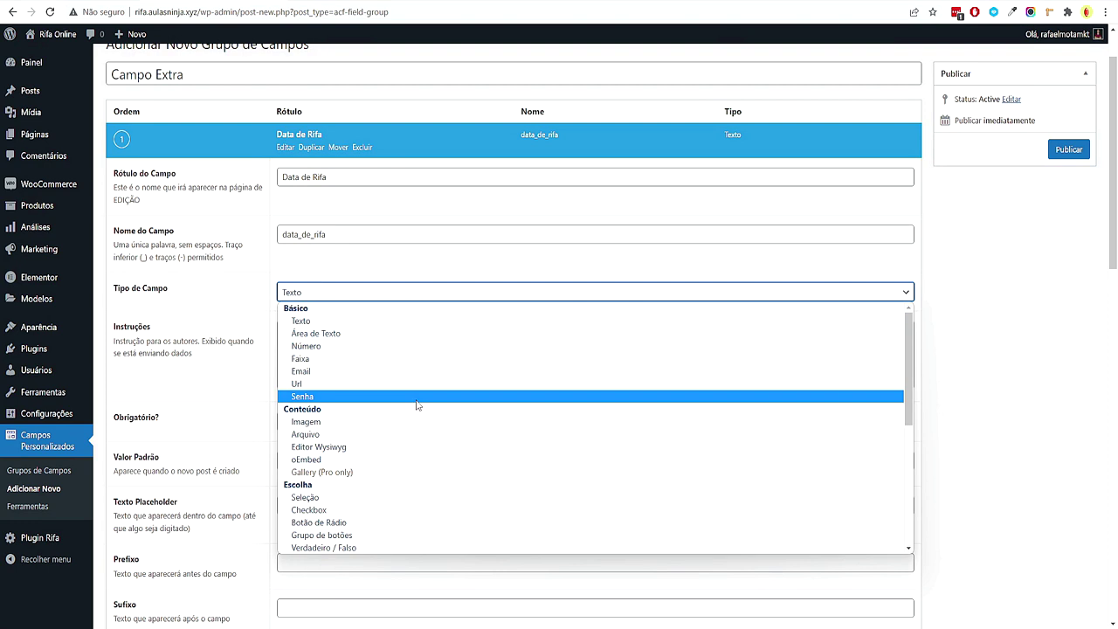
scroll(421, 415, "down", 3)
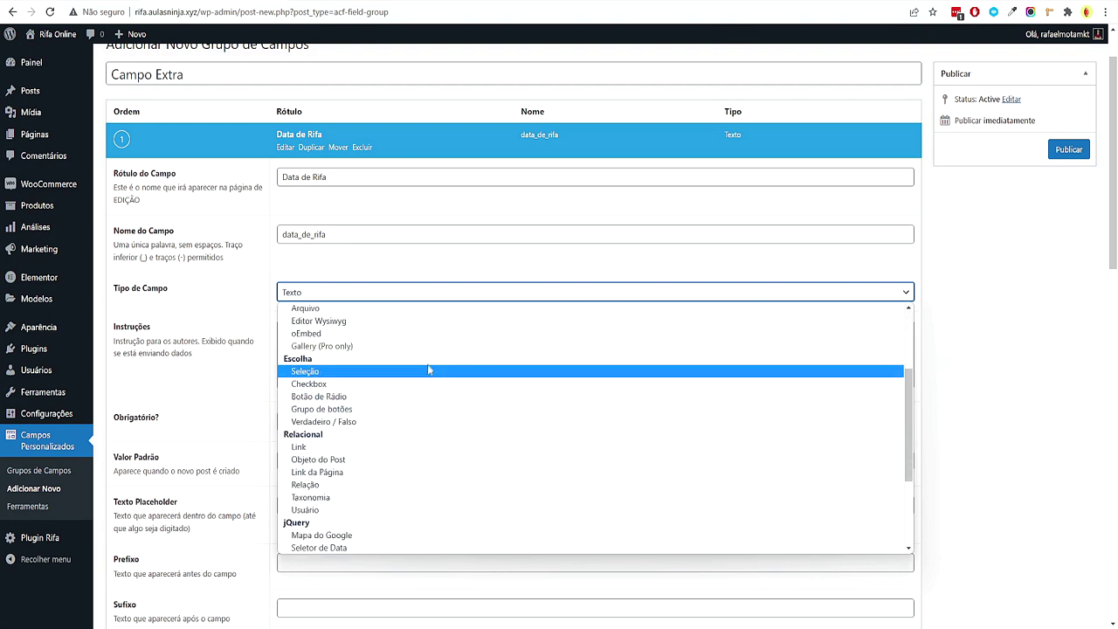
scroll(434, 419, "down", 3)
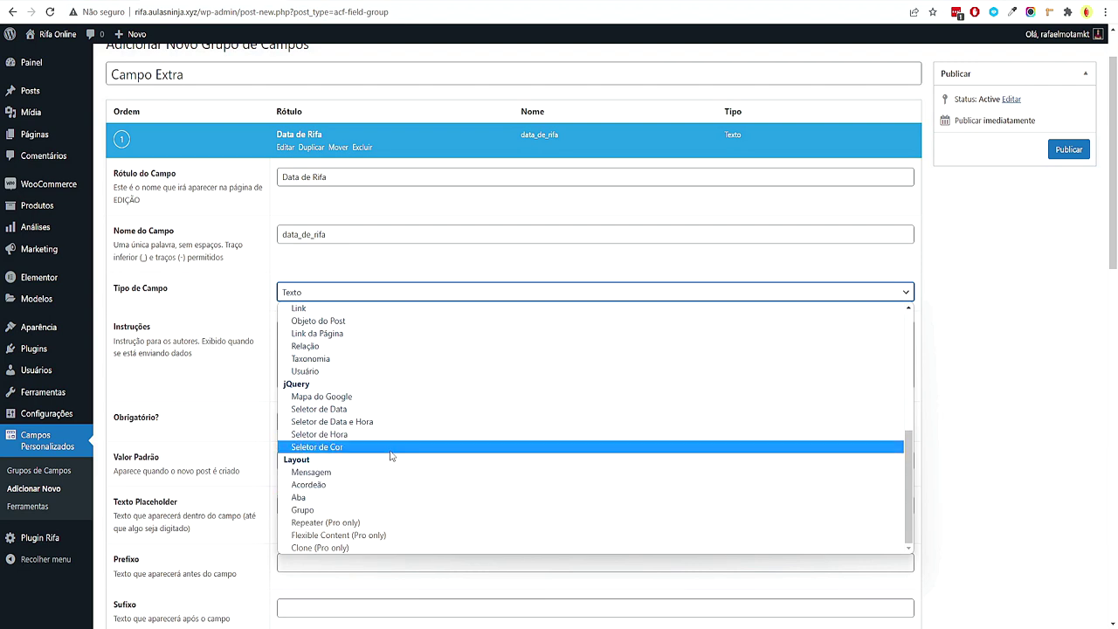
scroll(391, 455, "up", 6)
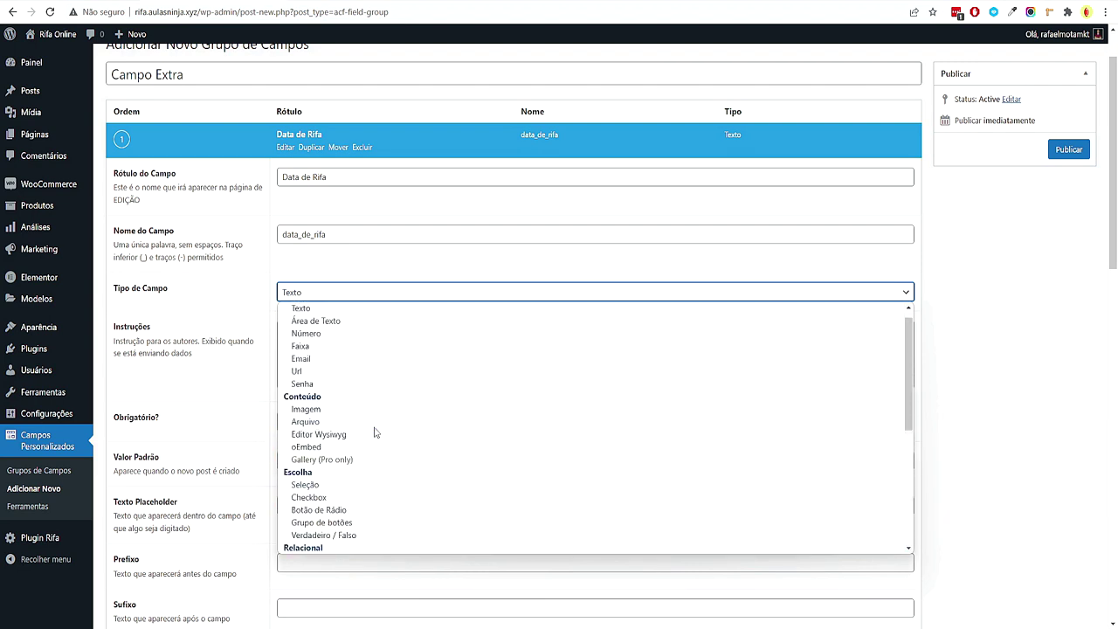
left_click(331, 325)
Enter then delete '20/02/2012' as field instructions, and reconfirm the Texto type
left_click(423, 367)
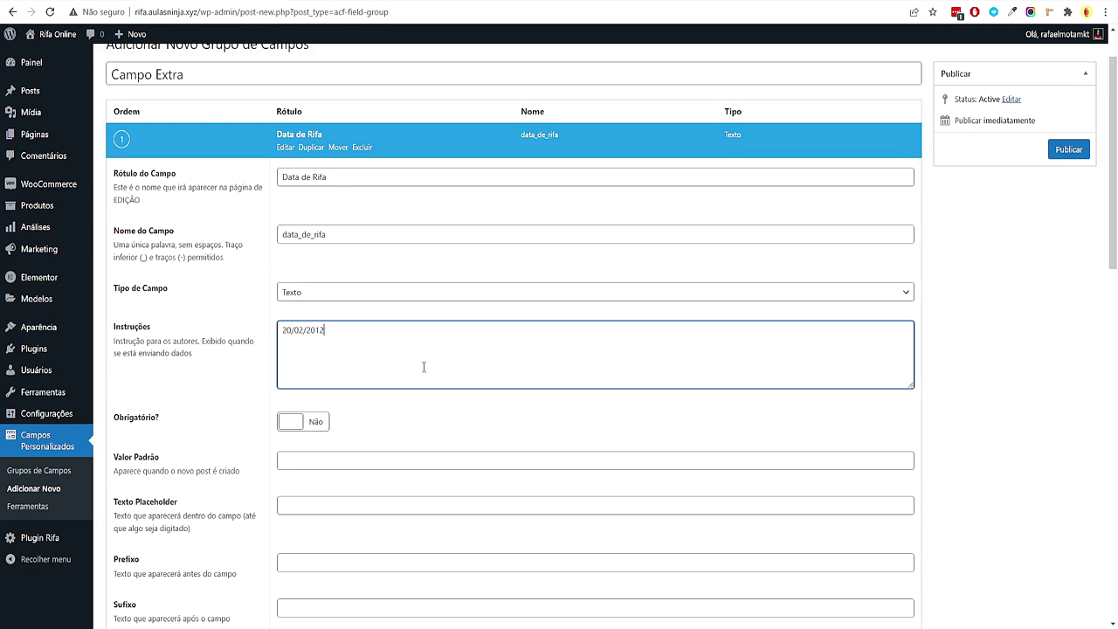
type("20/02/2012")
left_click_drag(332, 342, 244, 338)
key("BackSpace")
left_click(280, 295)
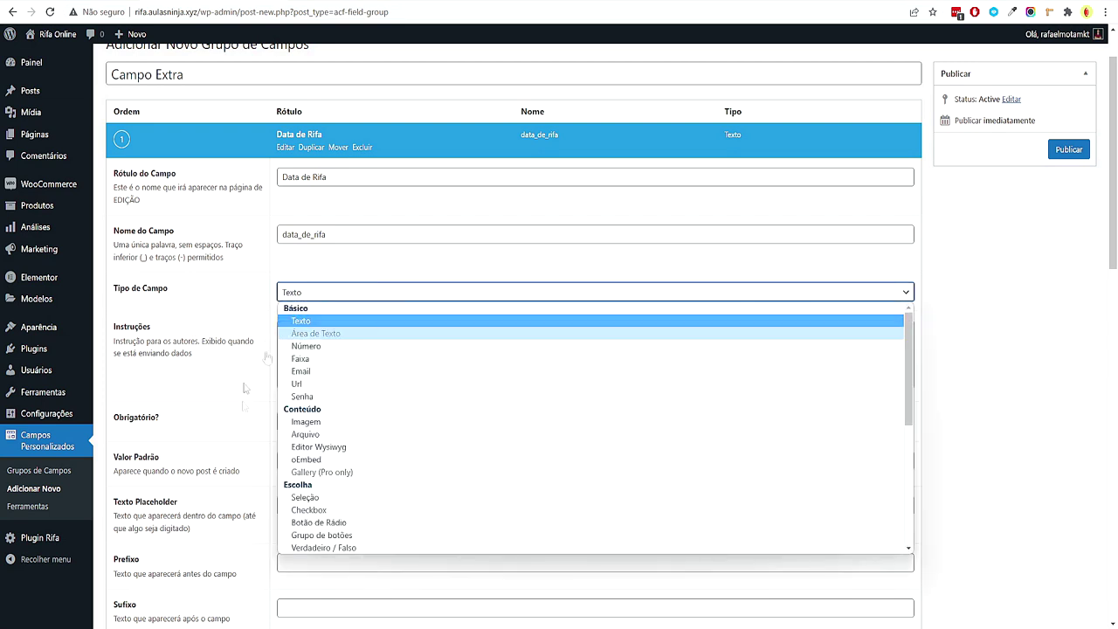
left_click(234, 357)
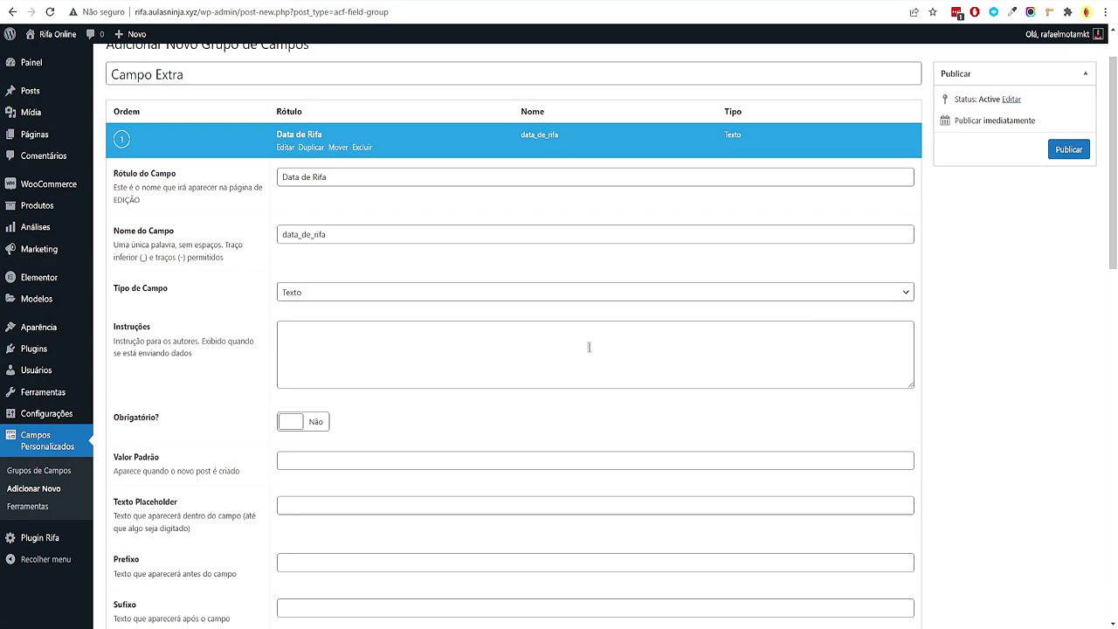
Set the Localização rule to Tipo de Post equals Produto, leaving the field optional
scroll(563, 349, "down", 2)
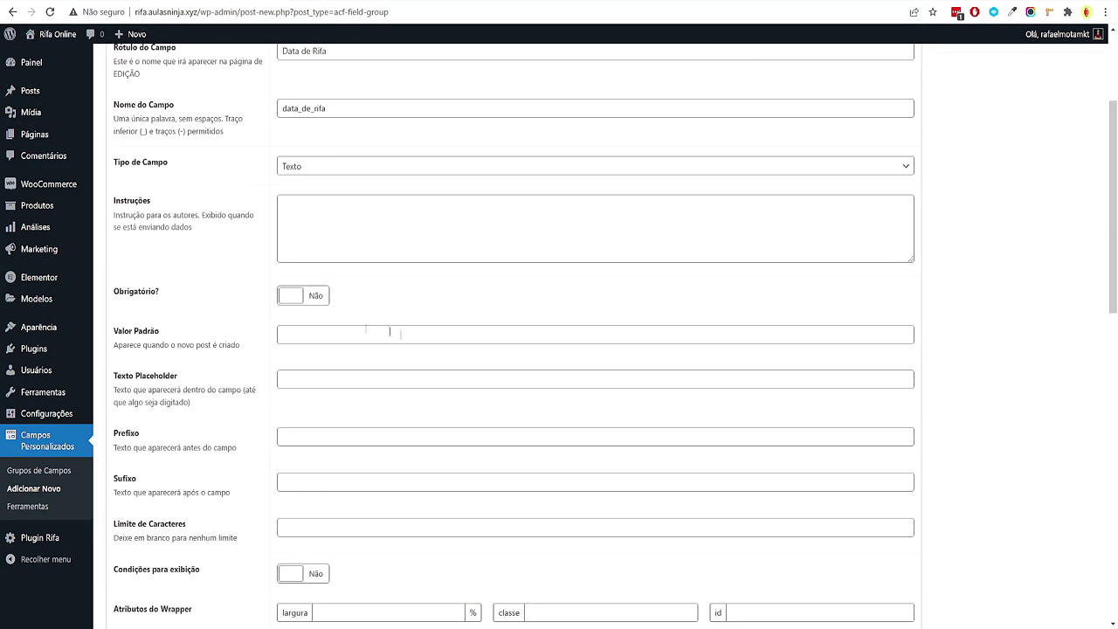
left_click(323, 297)
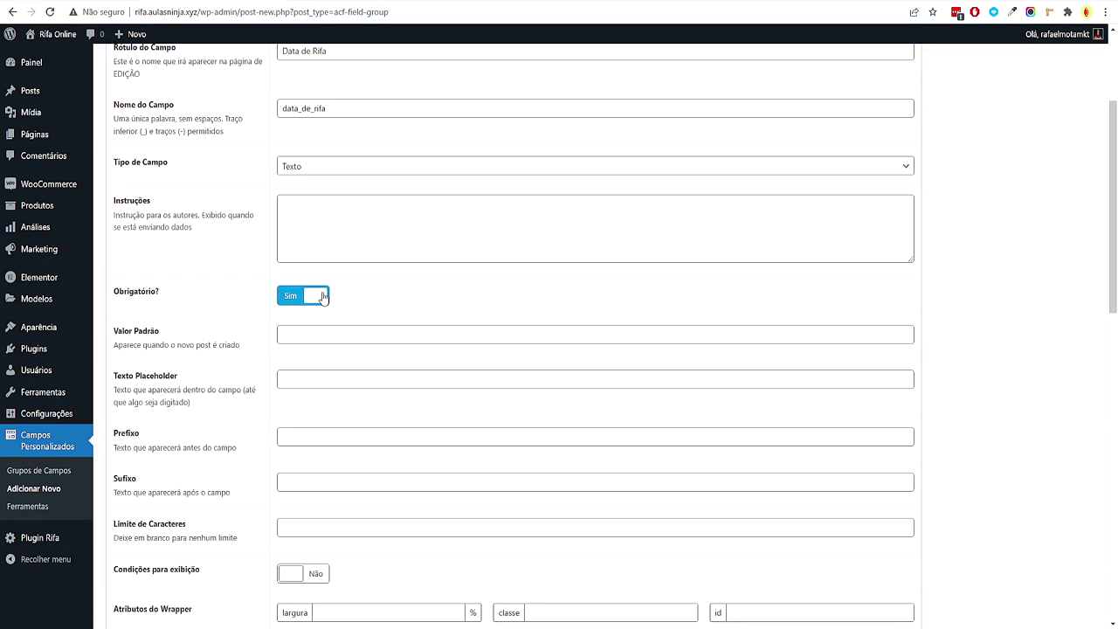
left_click(323, 297)
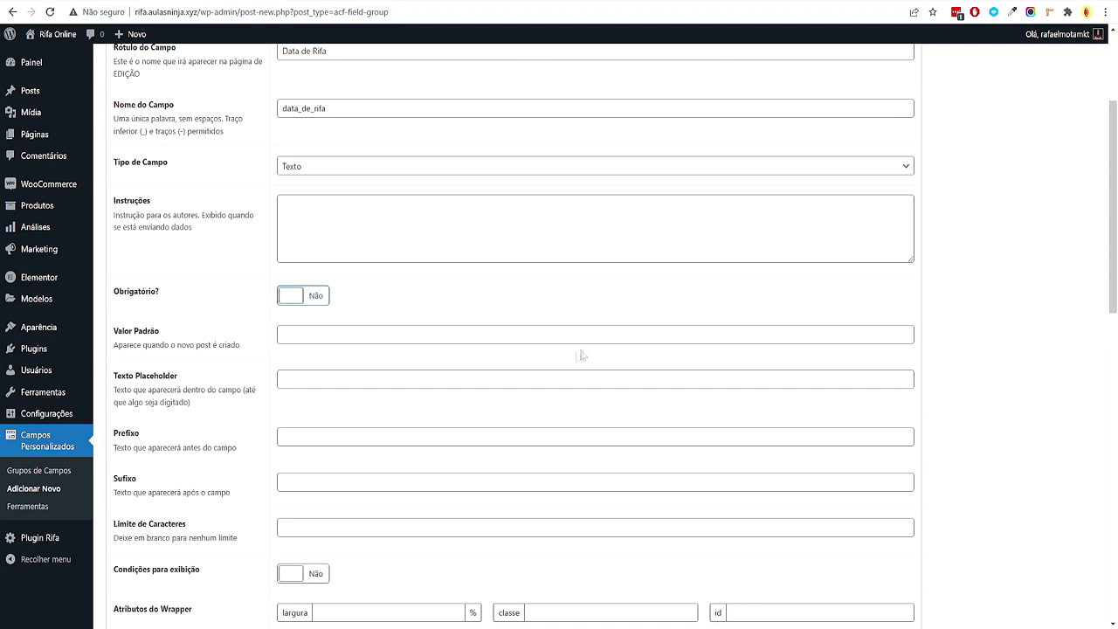
scroll(565, 360, "down", 8)
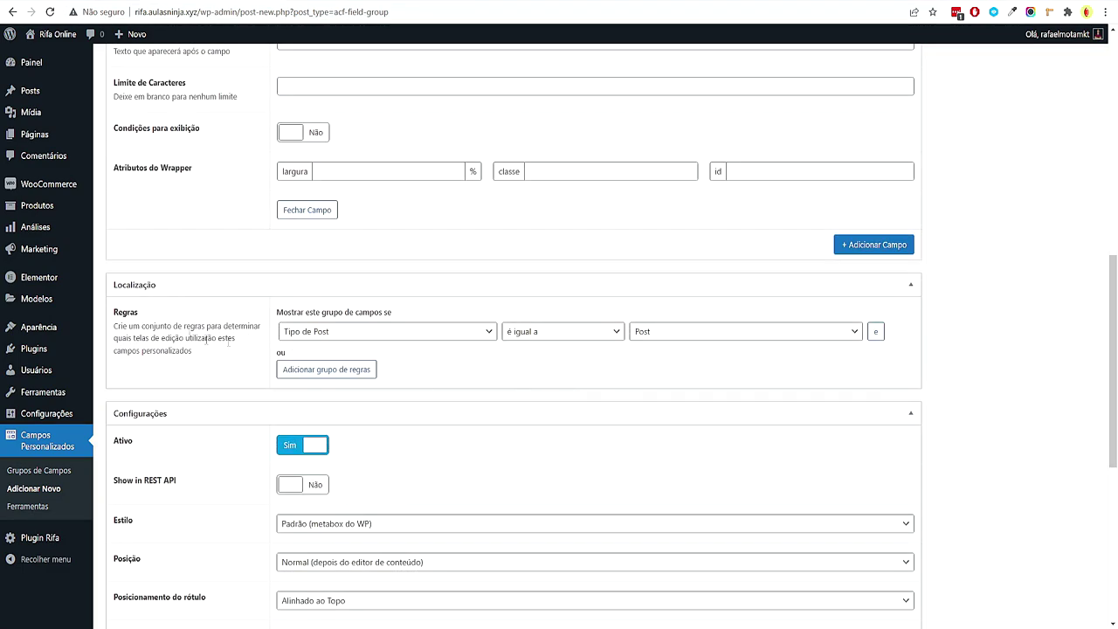
left_click(293, 333)
left_click_drag(493, 471, 490, 521)
scroll(419, 414, "up", 3)
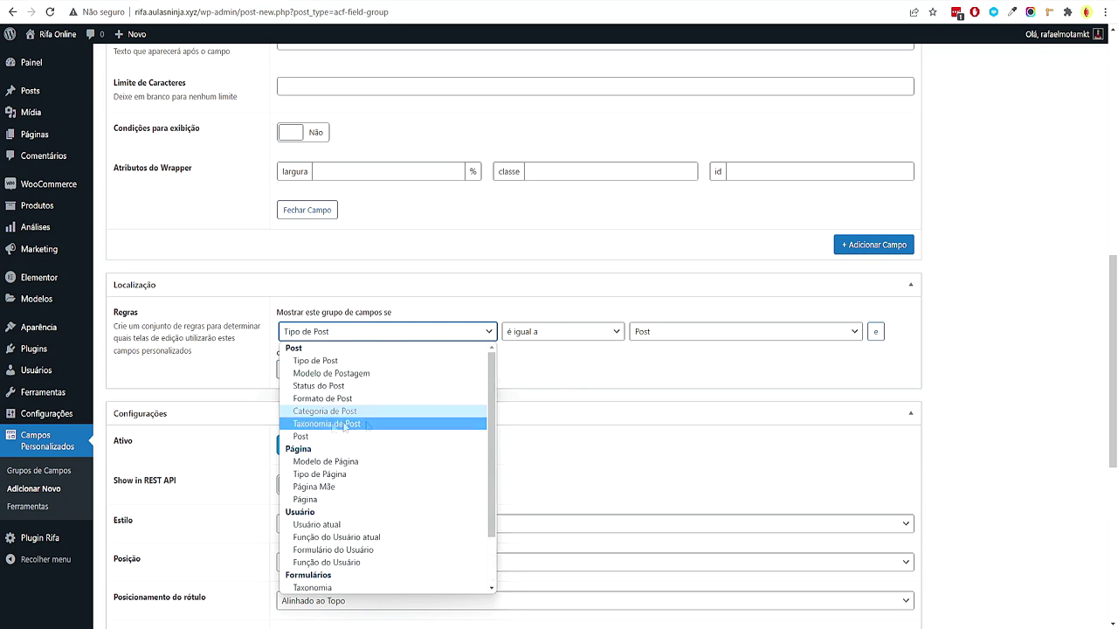
left_click(698, 390)
left_click(641, 331)
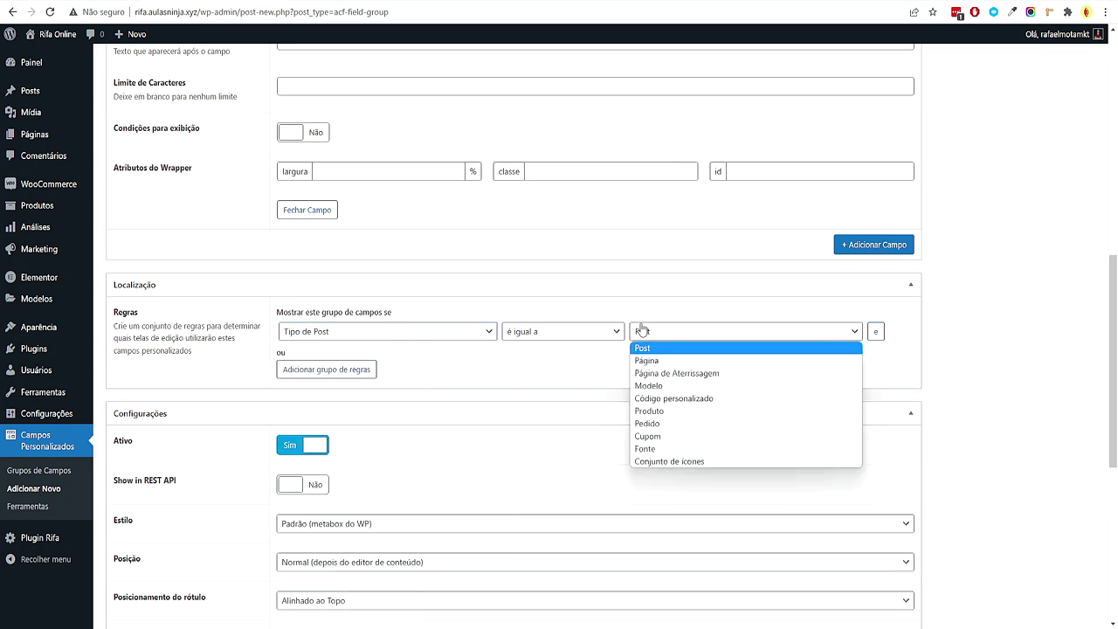
left_click(660, 412)
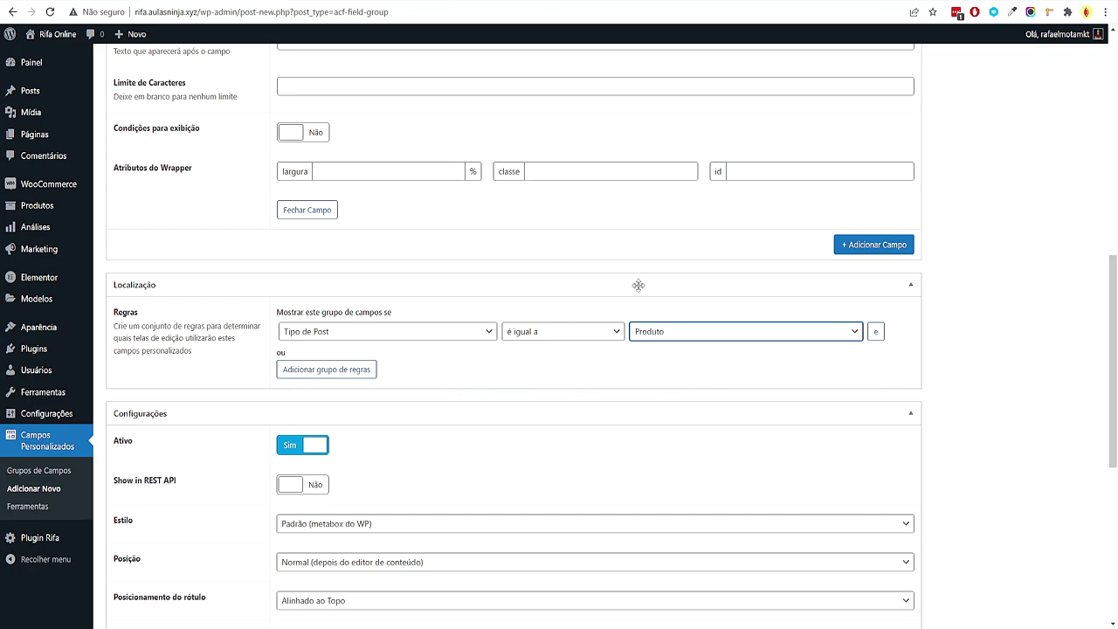
Hide every edit-screen element except Imagem Destacada and publish the Campo Extra group
scroll(639, 290, "down", 5)
left_click(281, 348)
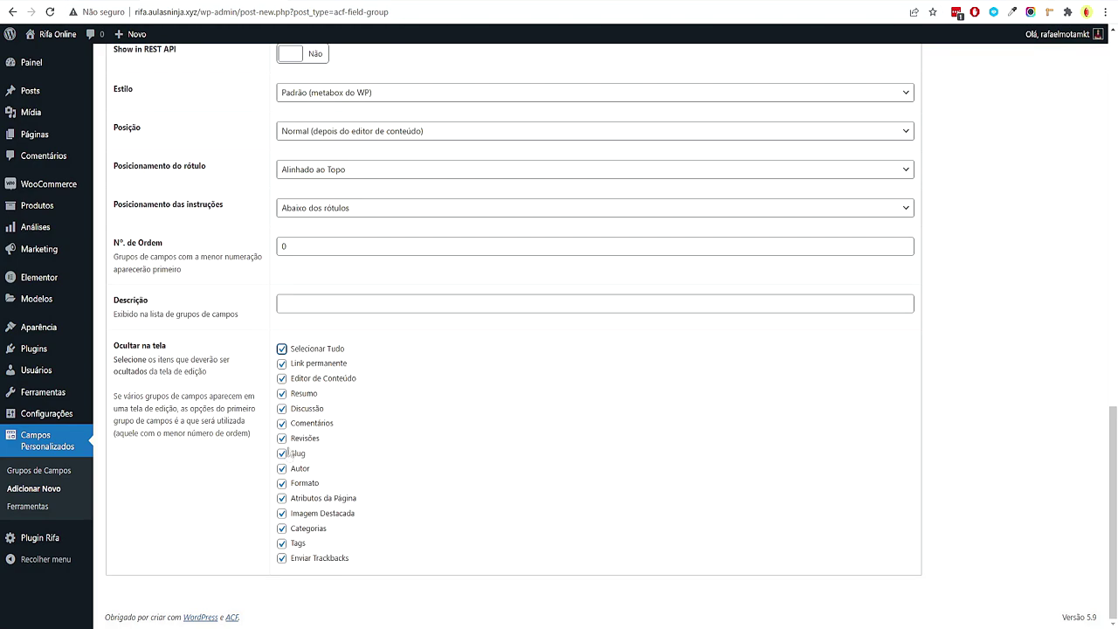
left_click(282, 514)
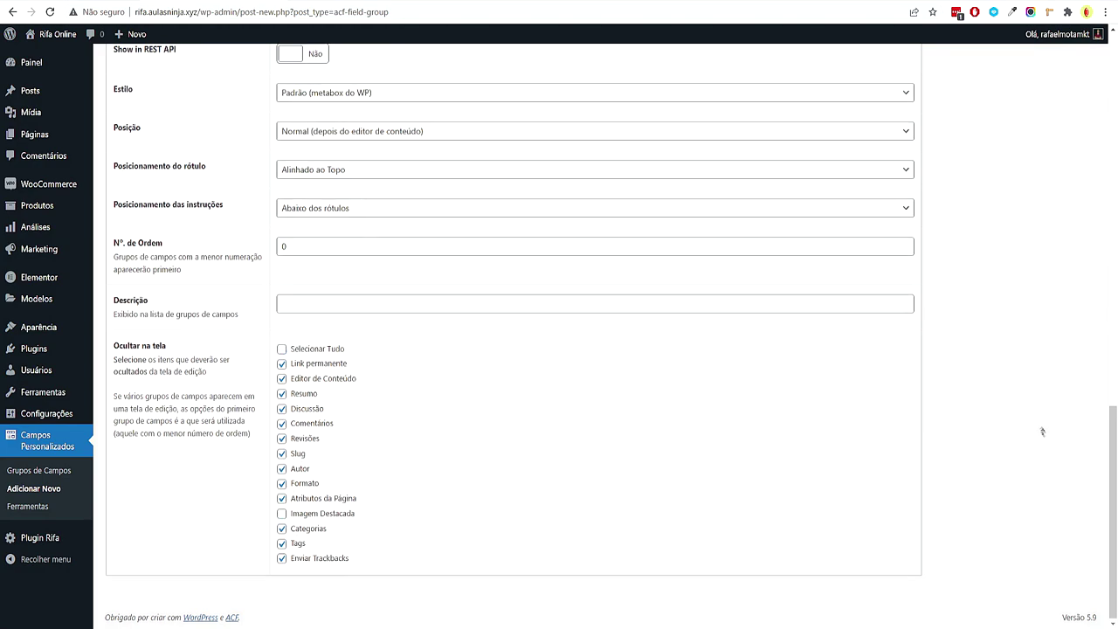
scroll(1036, 387, "up", 3)
scroll(1022, 367, "up", 5)
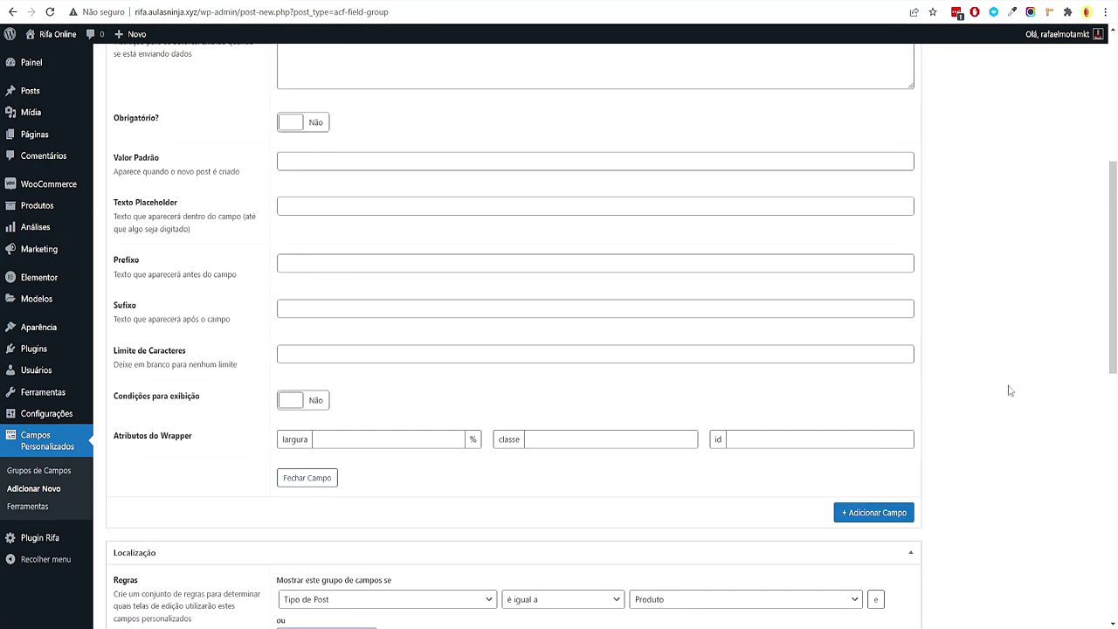
scroll(1009, 398, "up", 4)
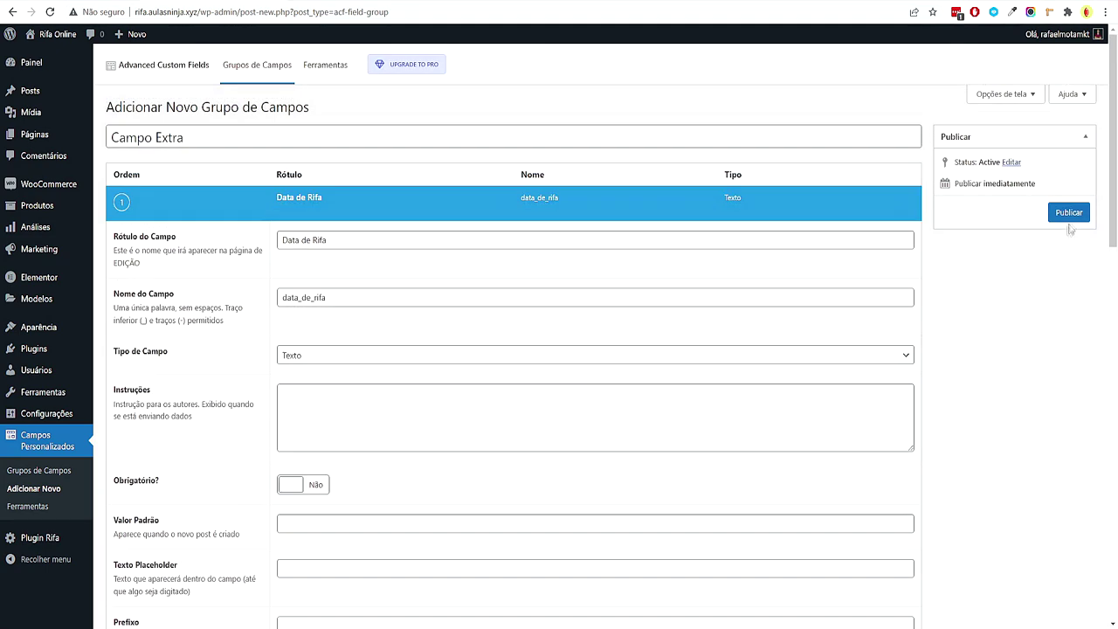
left_click(1068, 213)
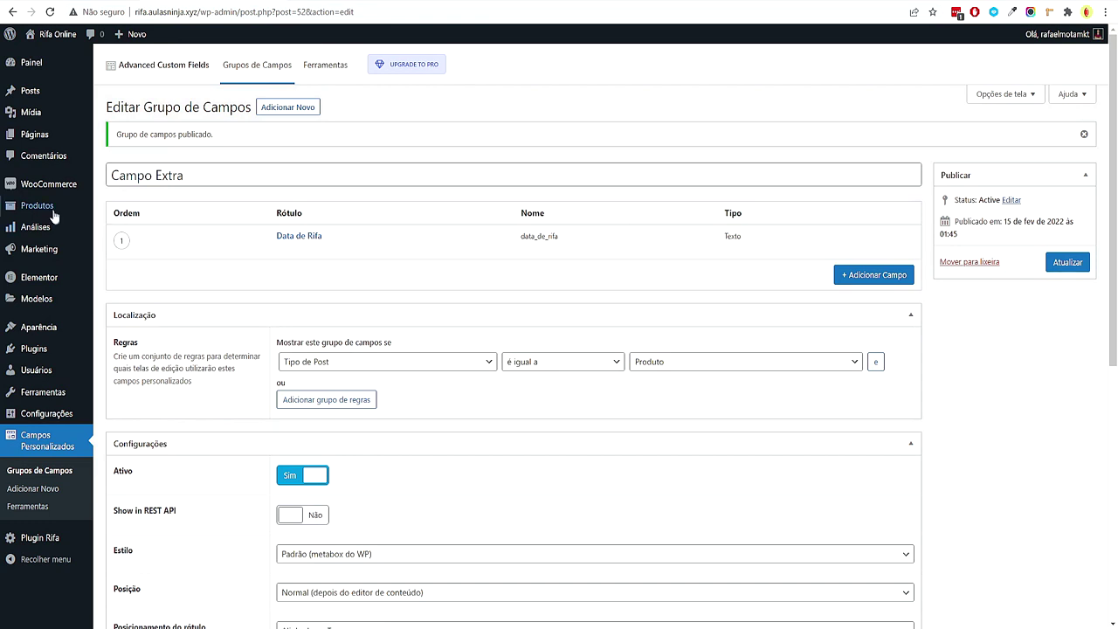
Start a new product and try the Data de Rifa input in the Campo Extra box
mouse_move(39, 206)
left_click(124, 226)
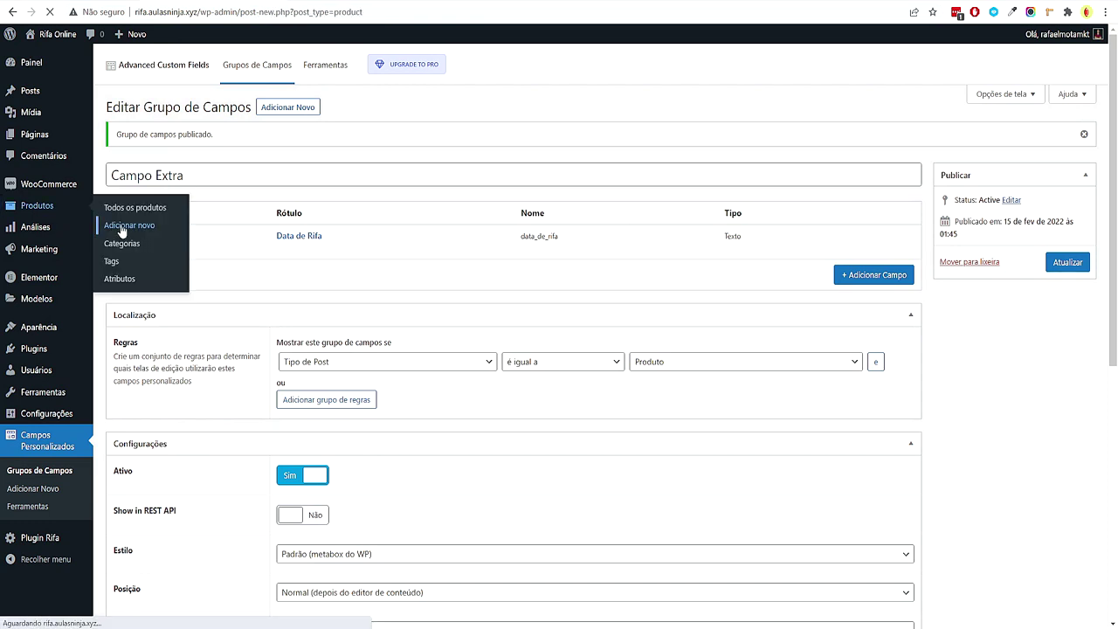
scroll(385, 392, "down", 2)
scroll(385, 392, "down", 15)
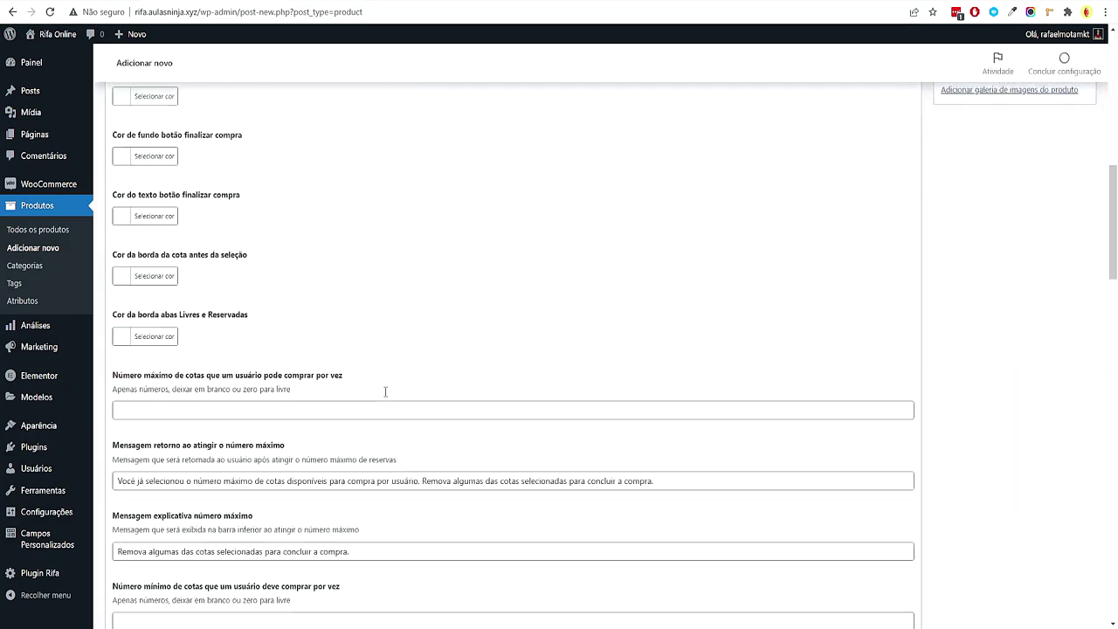
scroll(379, 398, "down", 5)
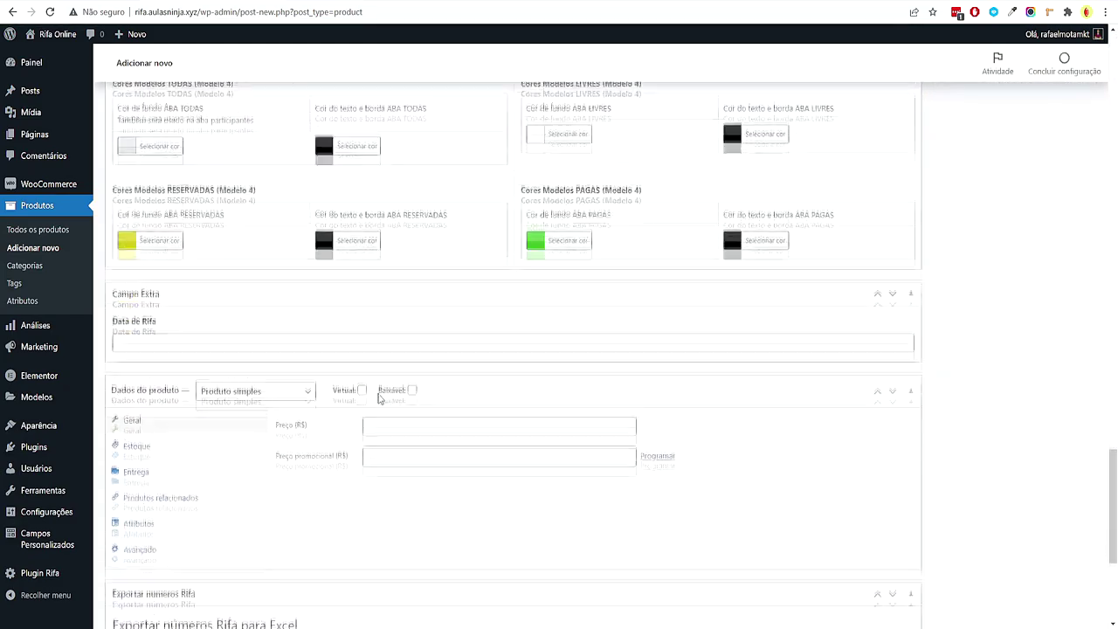
left_click(142, 337)
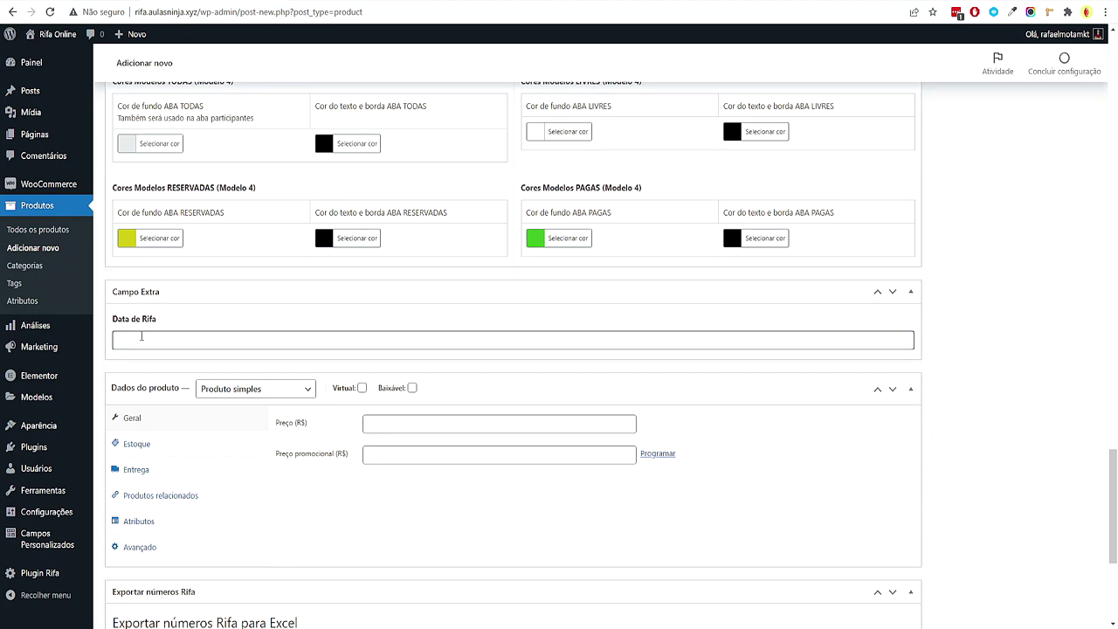
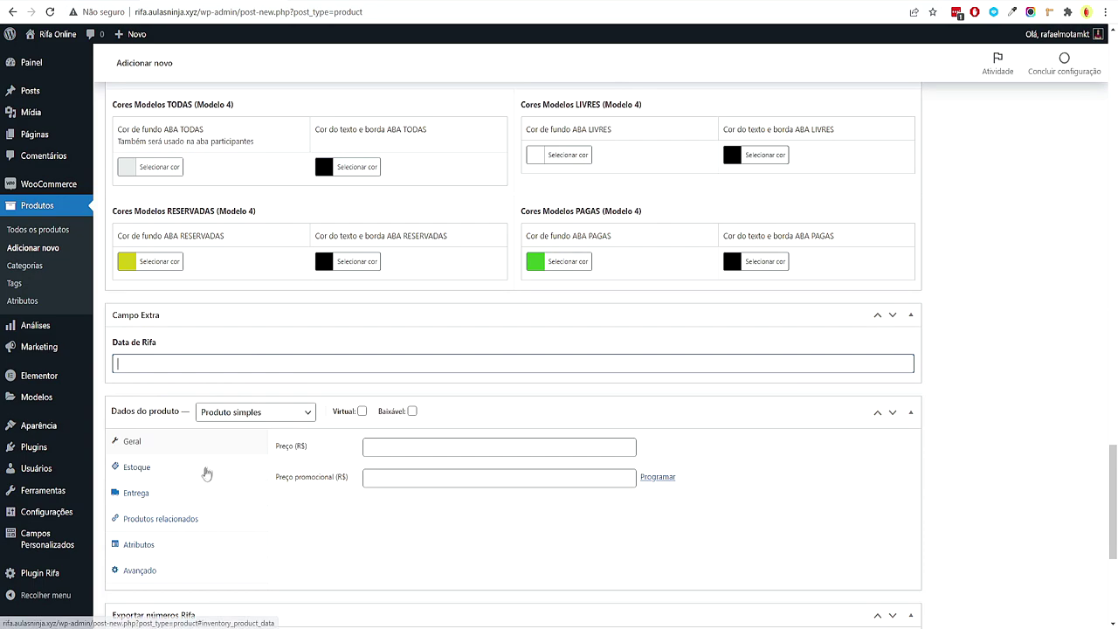
Give the JBL Tune 125 TWS earbuds a Data de Rifa and save the product
scroll(931, 341, "down", 3)
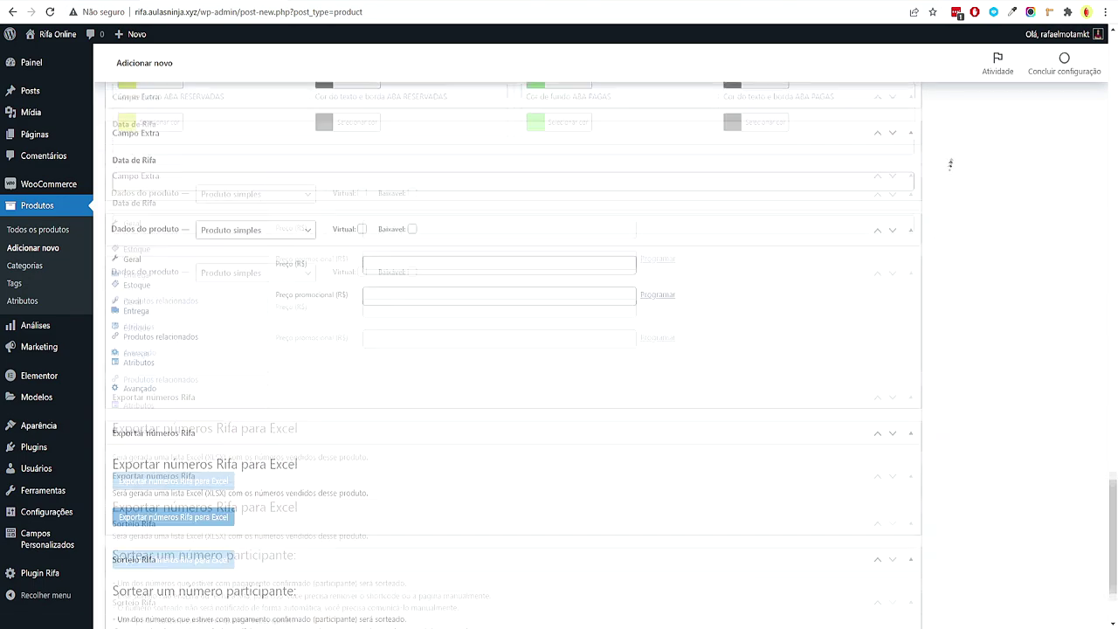
scroll(947, 172, "up", 15)
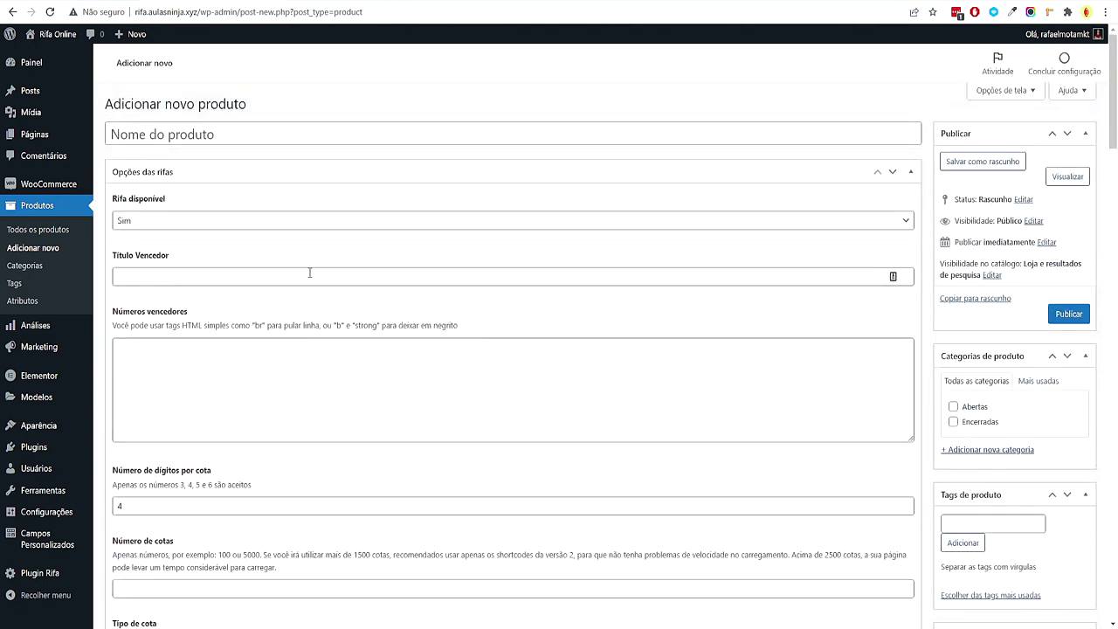
left_click(40, 229)
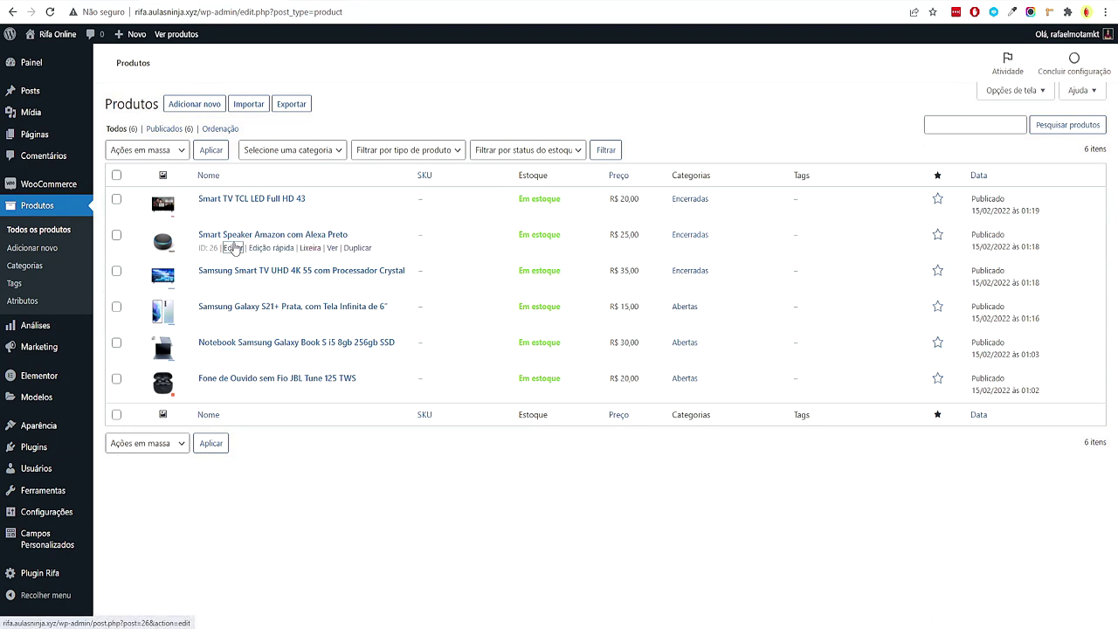
left_click(277, 377)
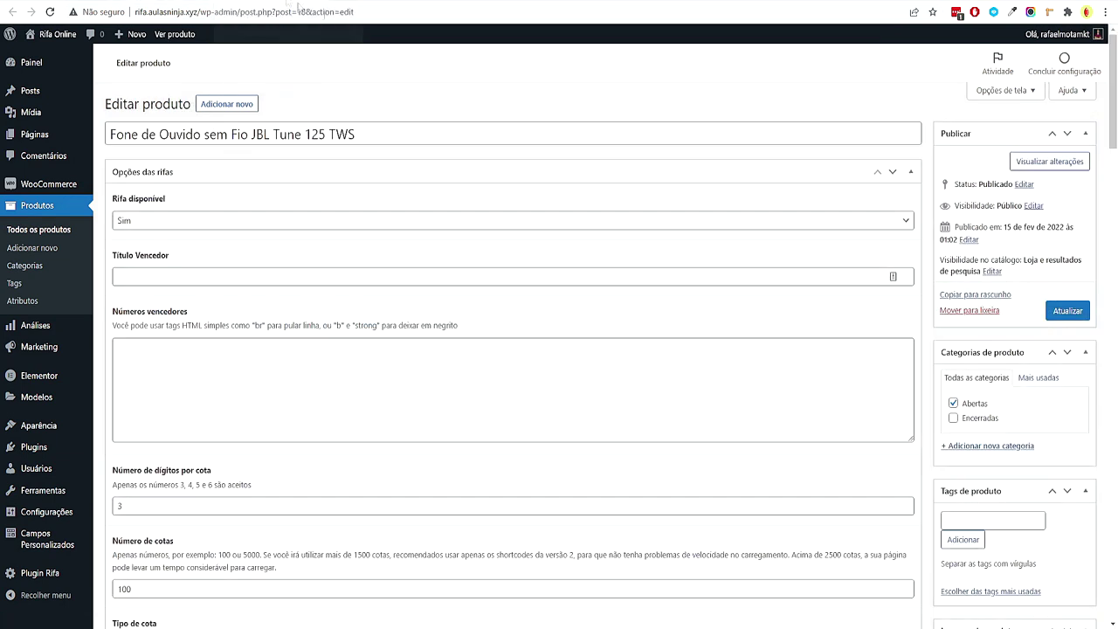
left_click_drag(1113, 122, 1092, 559)
scroll(377, 437, "up", 3)
left_click(186, 386)
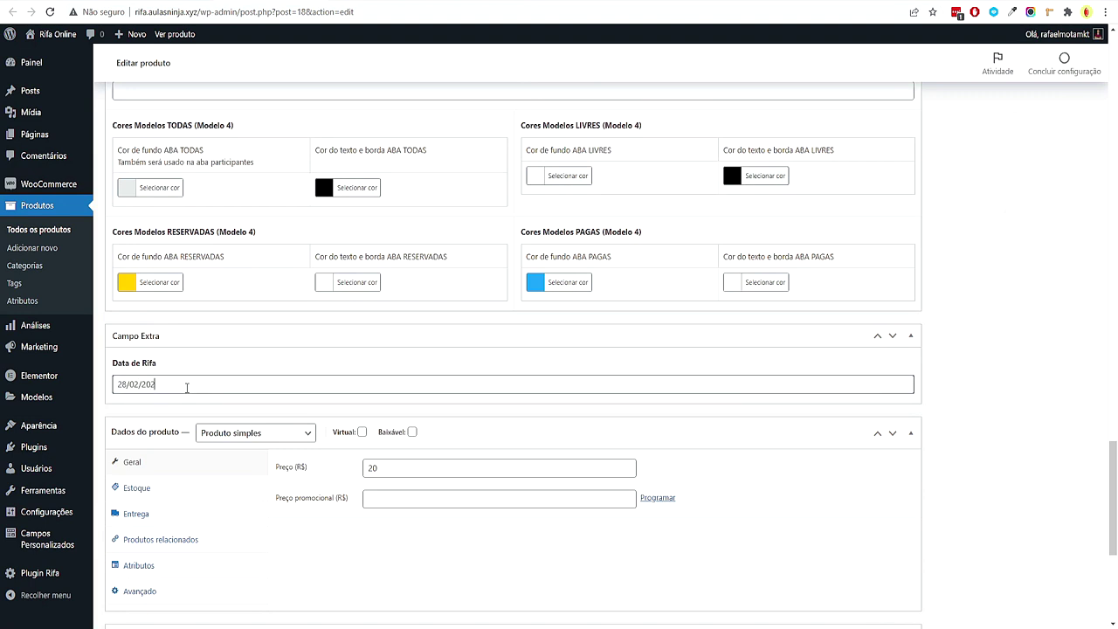
scroll(1004, 419, "up", 20)
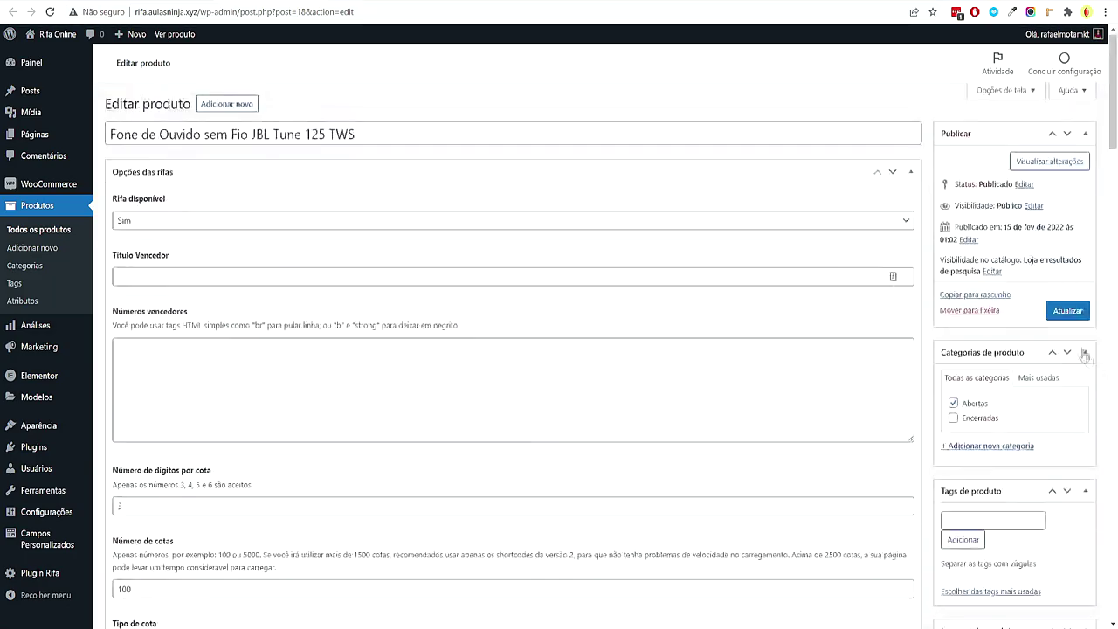
left_click(1067, 312)
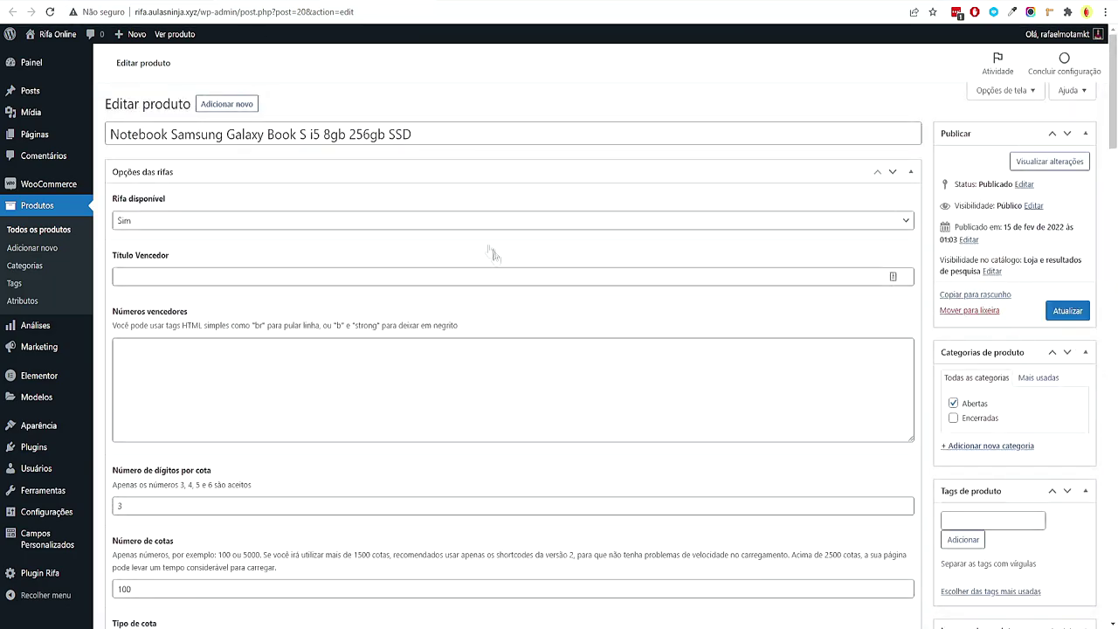
Enter raffle dates for the notebook and the Galaxy S21+ products and save them
scroll(436, 332, "down", 15)
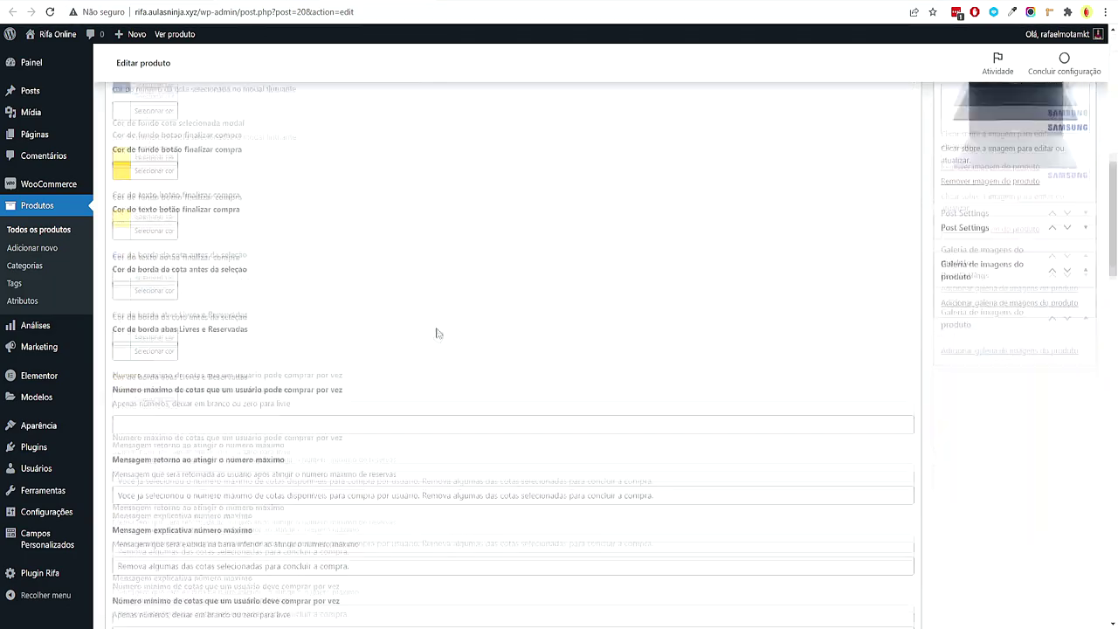
scroll(365, 366, "down", 10)
scroll(232, 446, "up", 1)
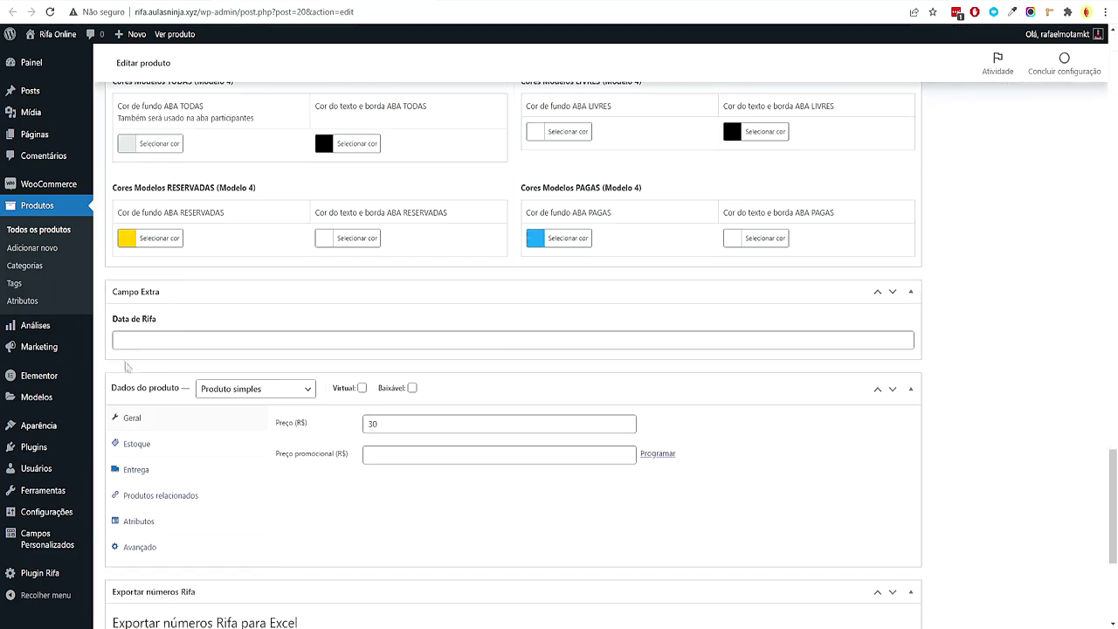
left_click(178, 341)
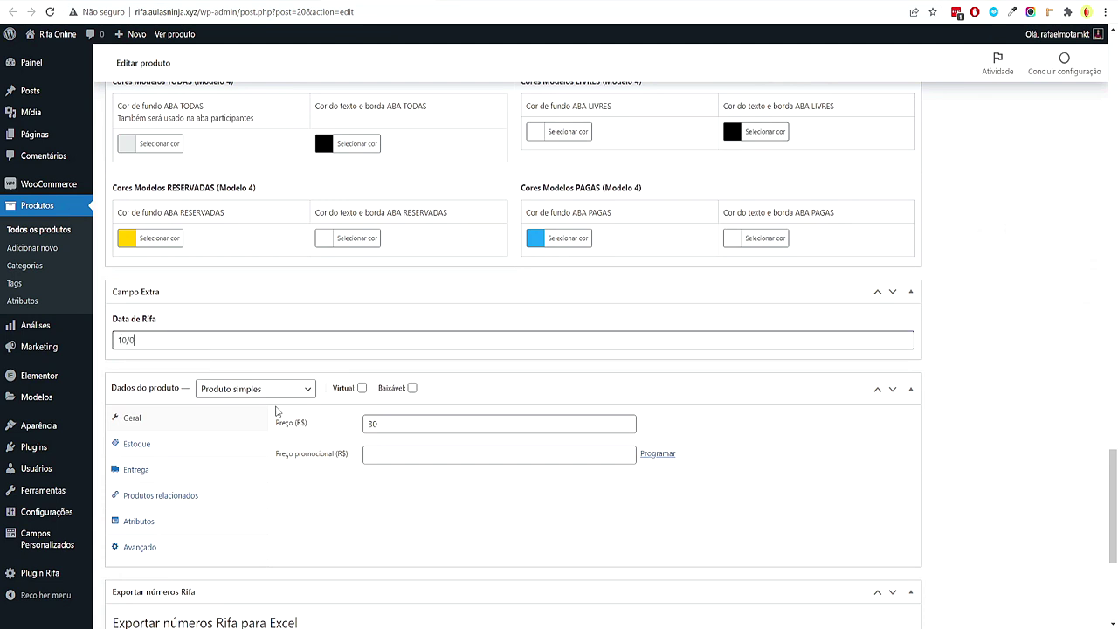
scroll(718, 482, "up", 20)
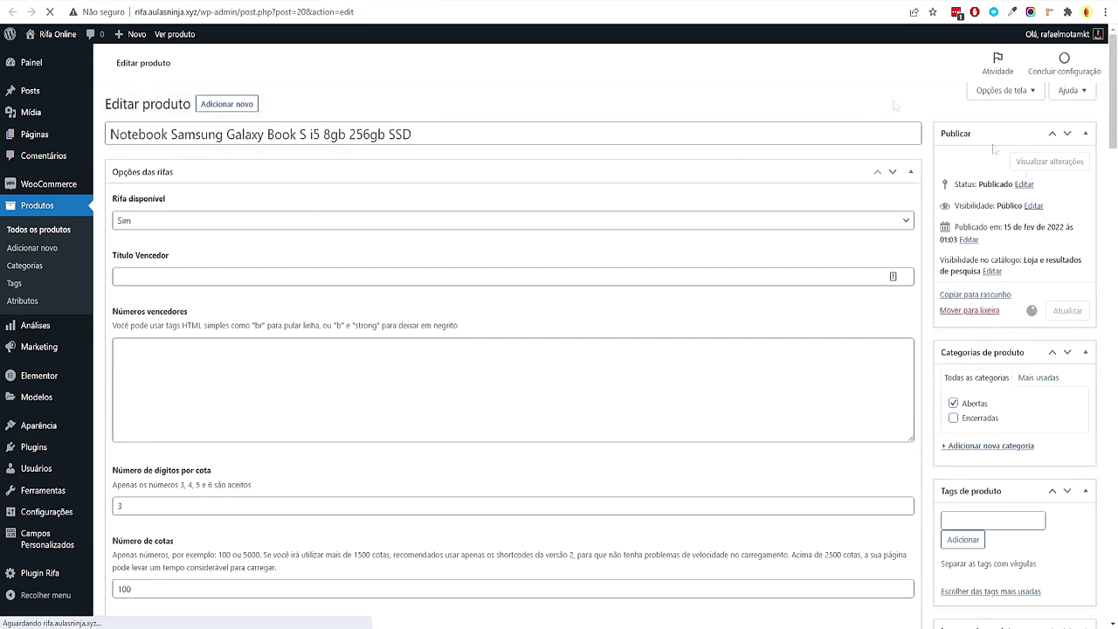
scroll(469, 361, "down", 10)
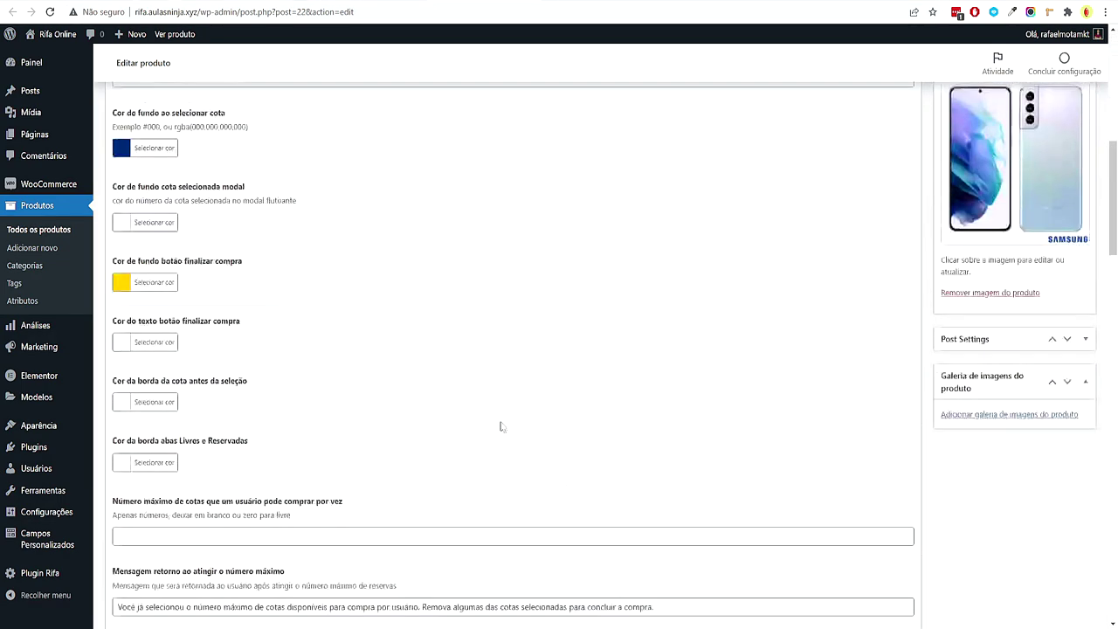
scroll(469, 362, "up", 10)
scroll(961, 423, "down", 10)
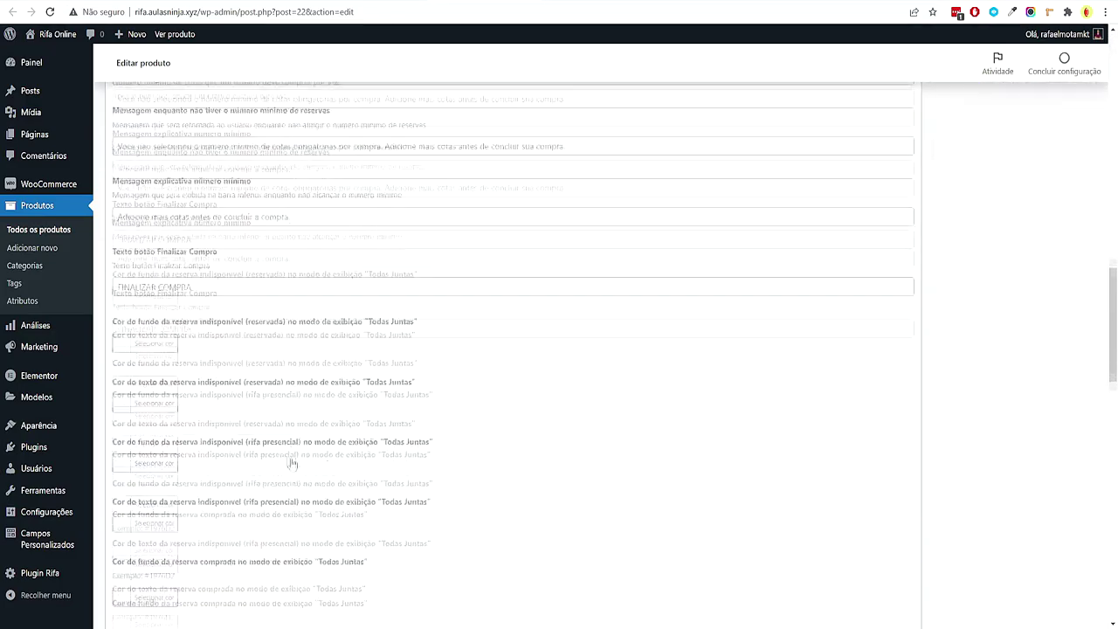
scroll(166, 420, "down", 3)
left_click(192, 342)
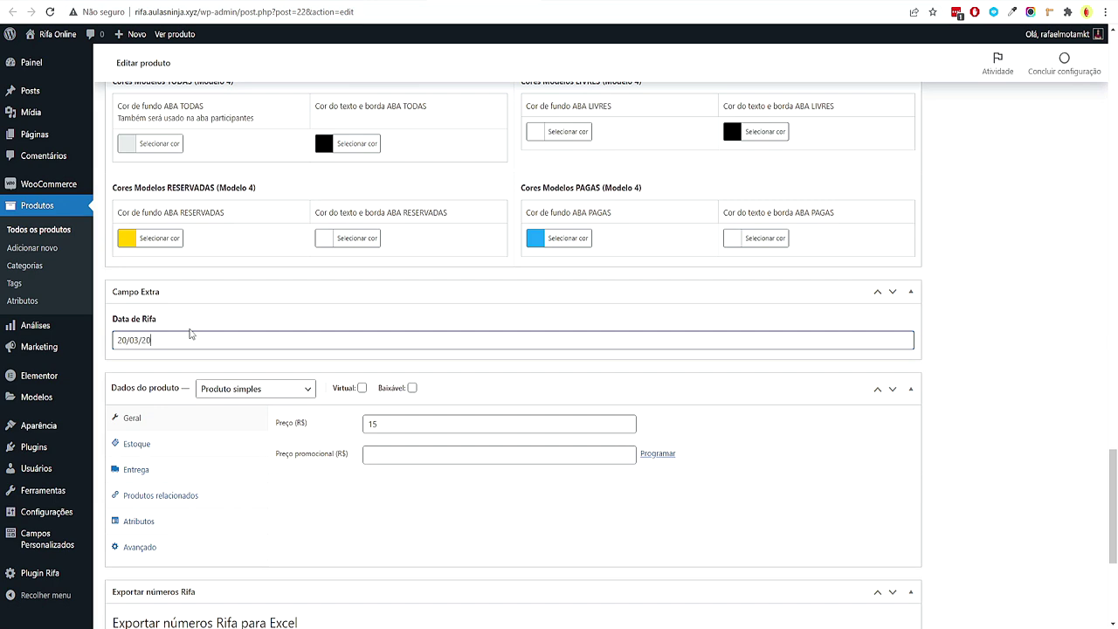
scroll(1010, 464, "up", 15)
left_click(1067, 311)
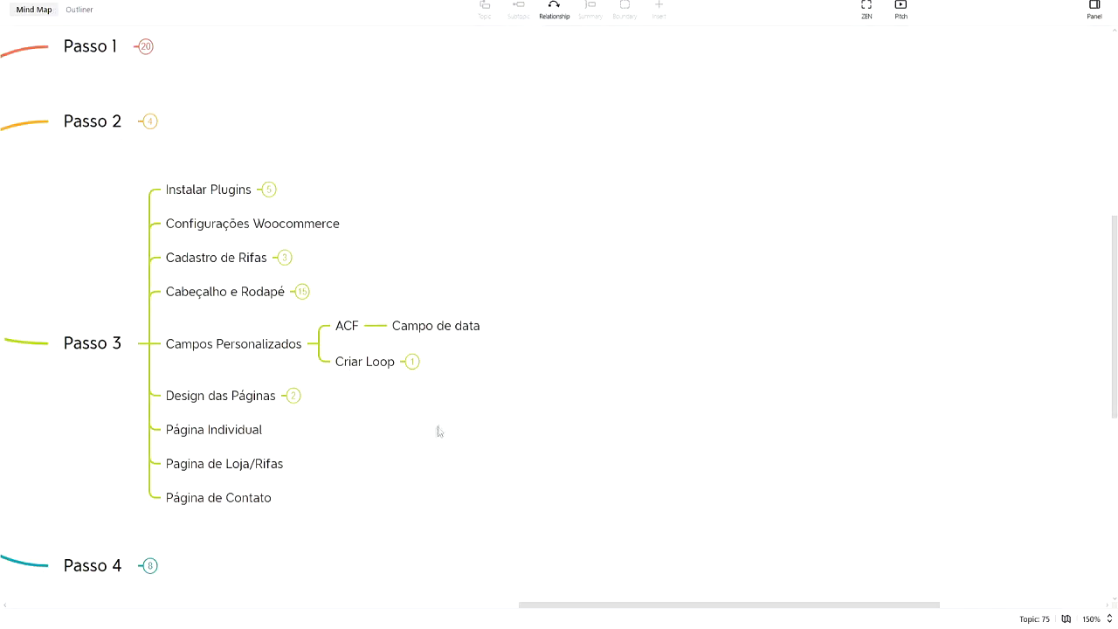
Review the Passo 3 mind map's Criar Loop branch and its Ele Custom Skin subtopic
left_click_drag(439, 432, 524, 402)
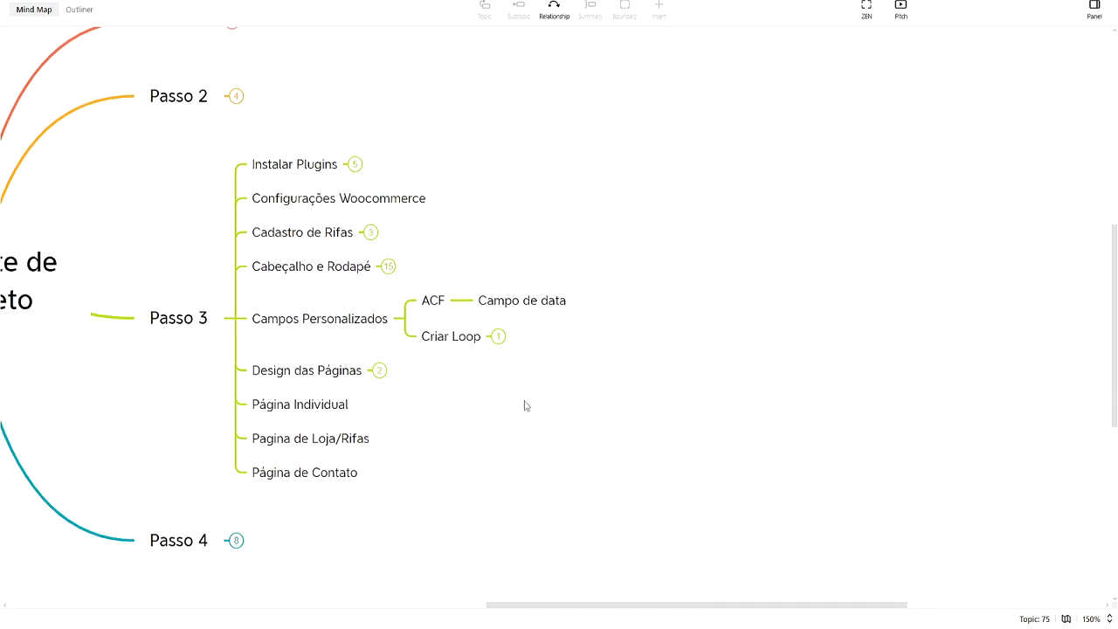
left_click(499, 337)
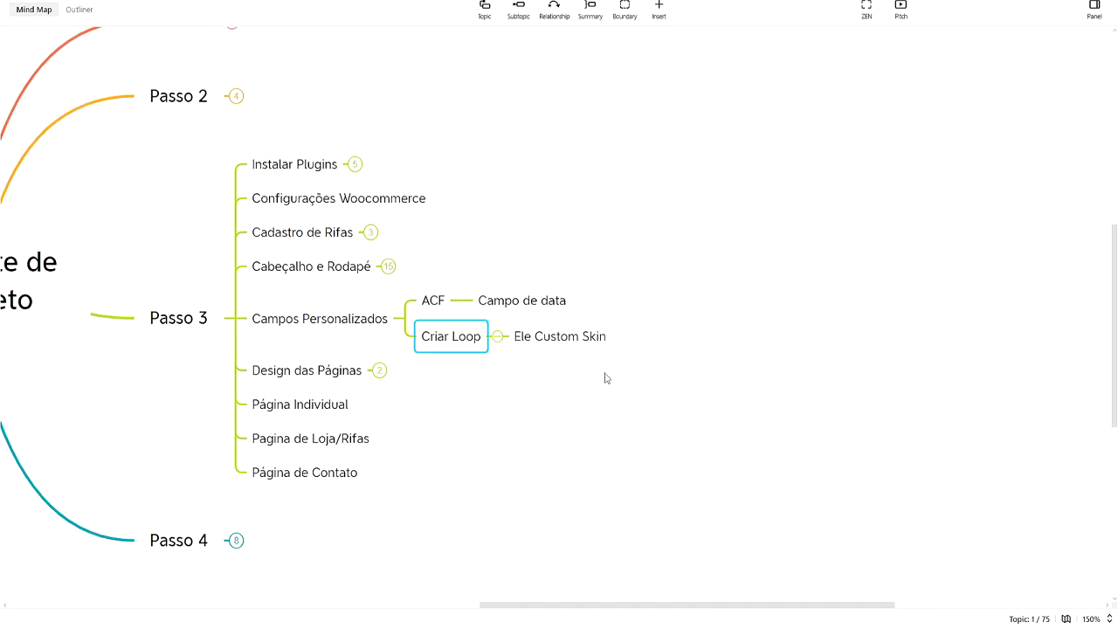
left_click(549, 365)
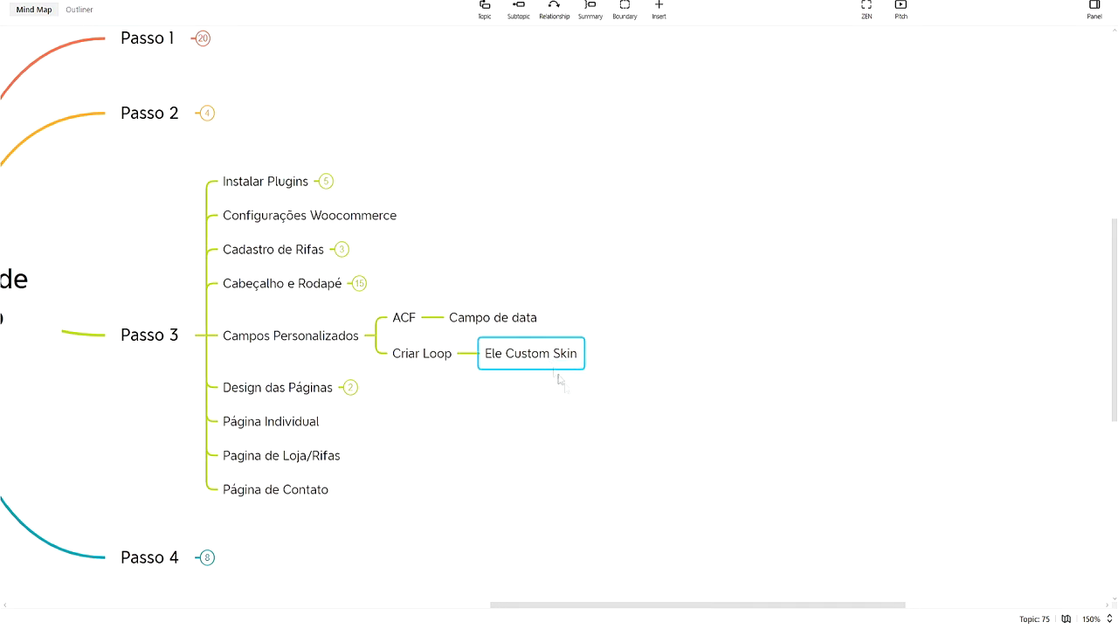
left_click(549, 581)
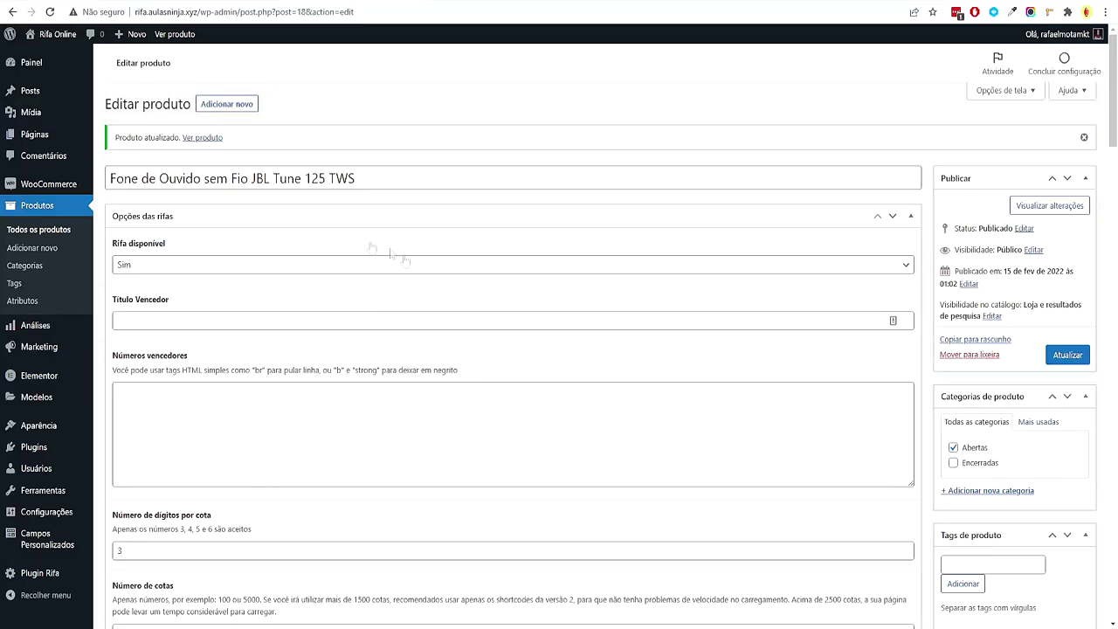
In the product list, check the Encerradas category on three products
left_click(69, 234)
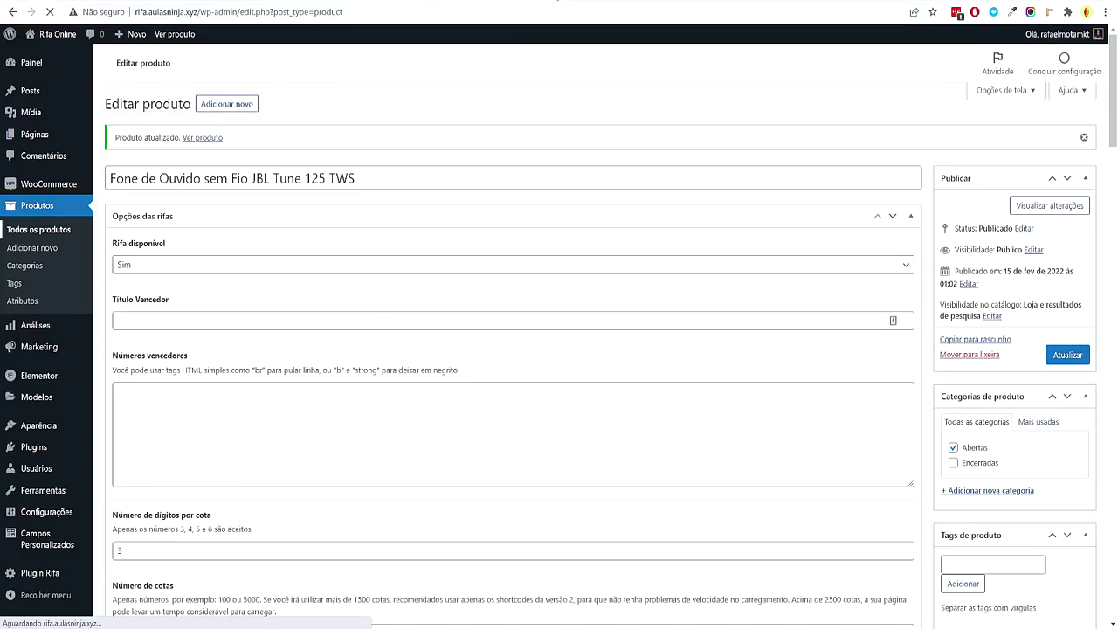
double_click(690, 199)
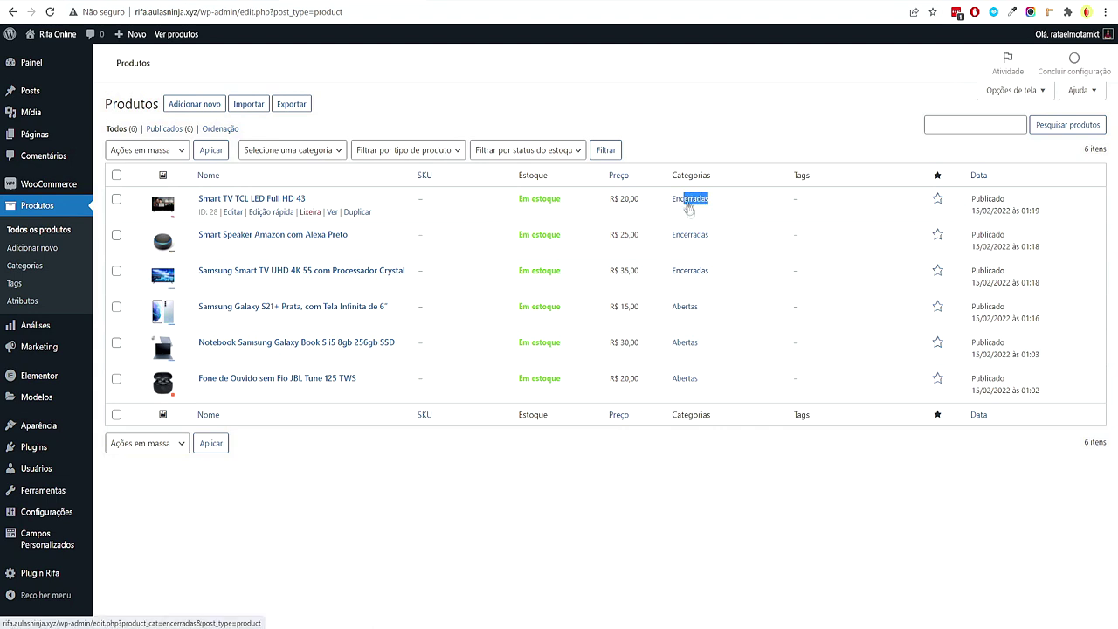
double_click(690, 234)
double_click(690, 270)
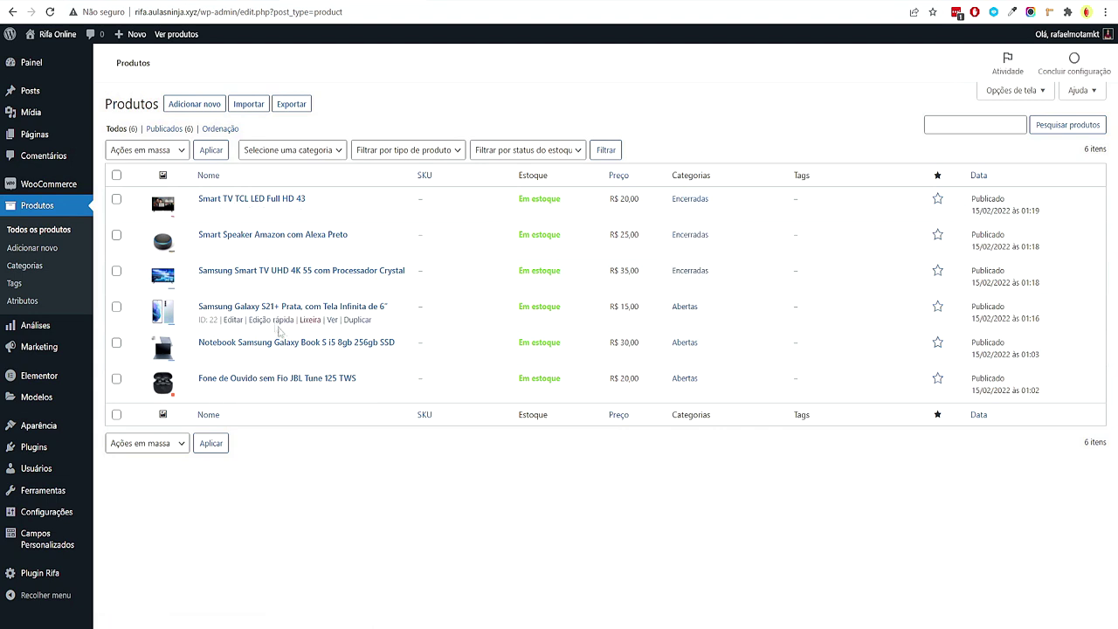
Fill in the Samsung Smart TV 55 raffle's winner and number, mark it unavailable, and save
left_click(233, 284)
left_click(236, 249)
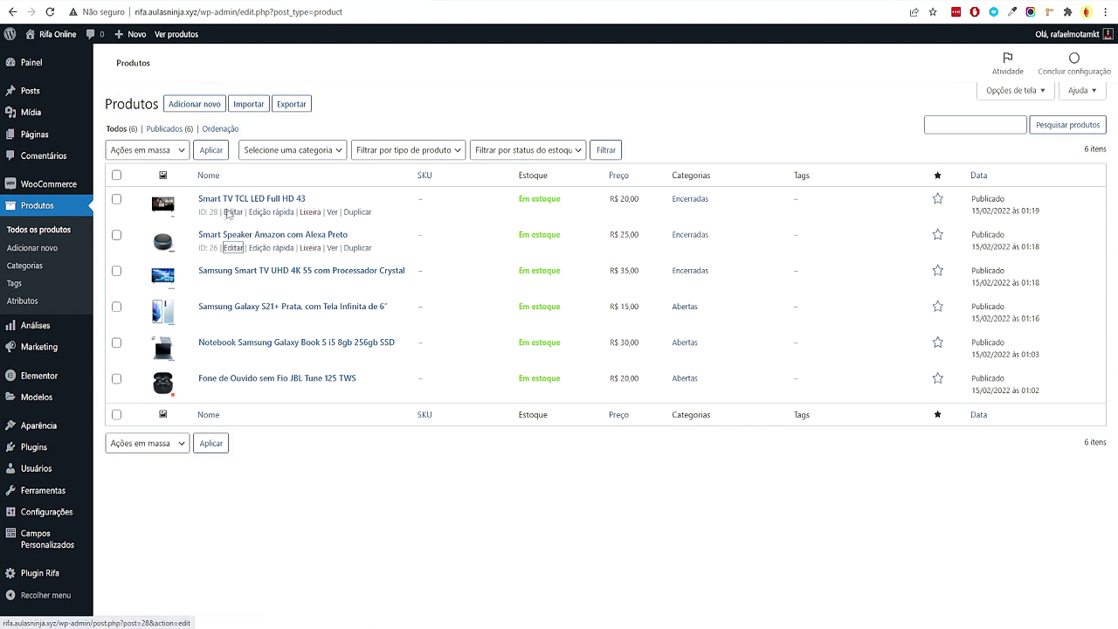
left_click(191, 278)
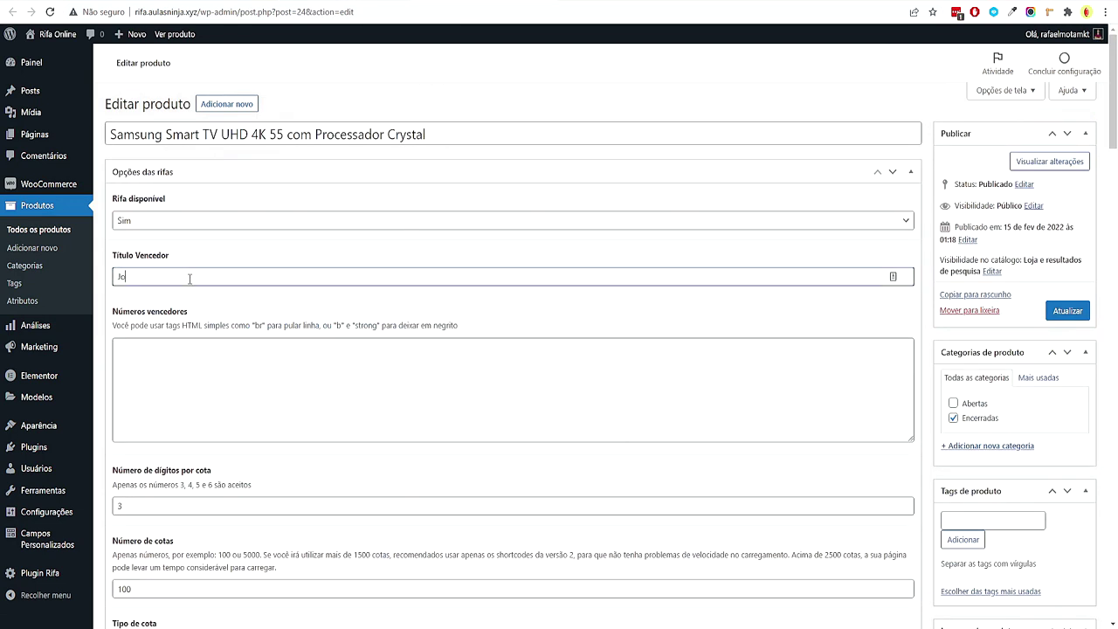
key("Tab")
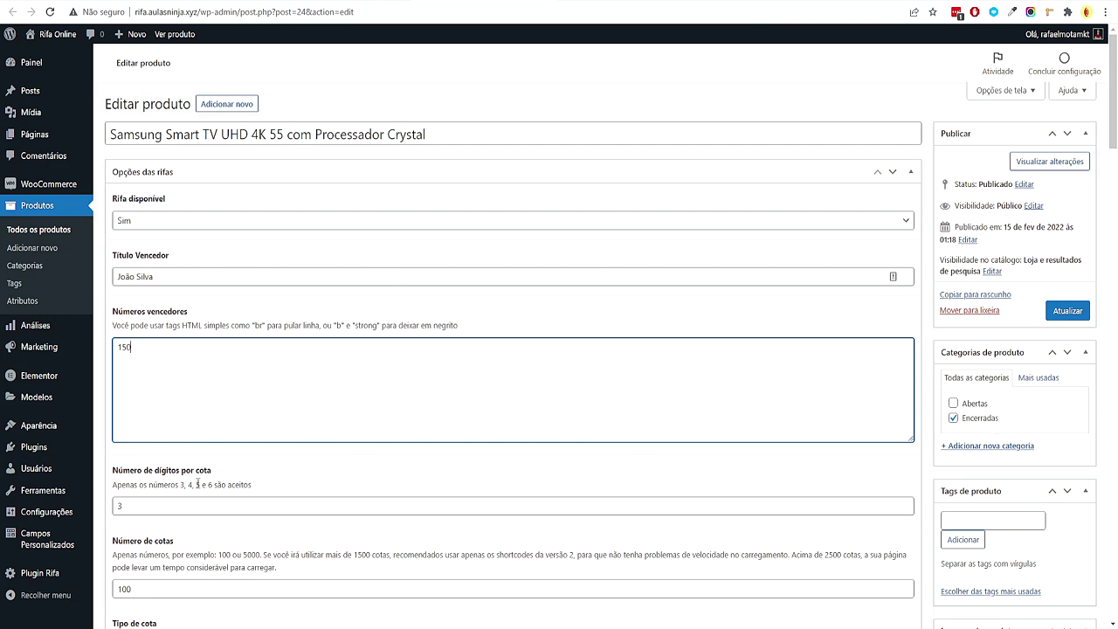
key("shift+Tab")
left_click_drag(175, 346, 125, 339)
left_click_drag(1103, 111, 1097, 105)
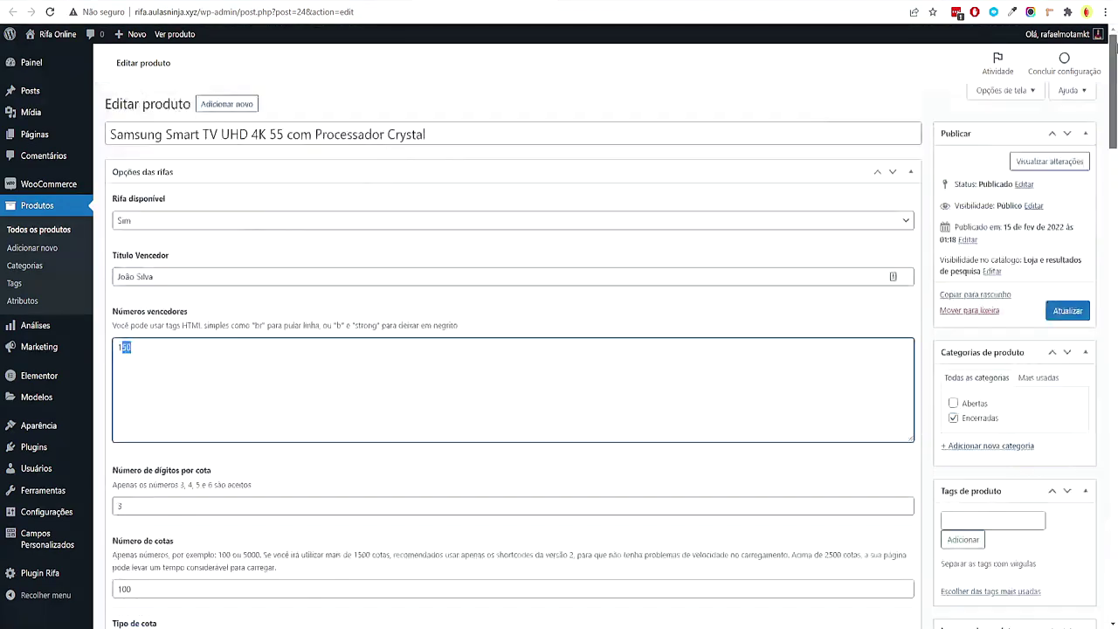
left_click(148, 220)
left_click(148, 249)
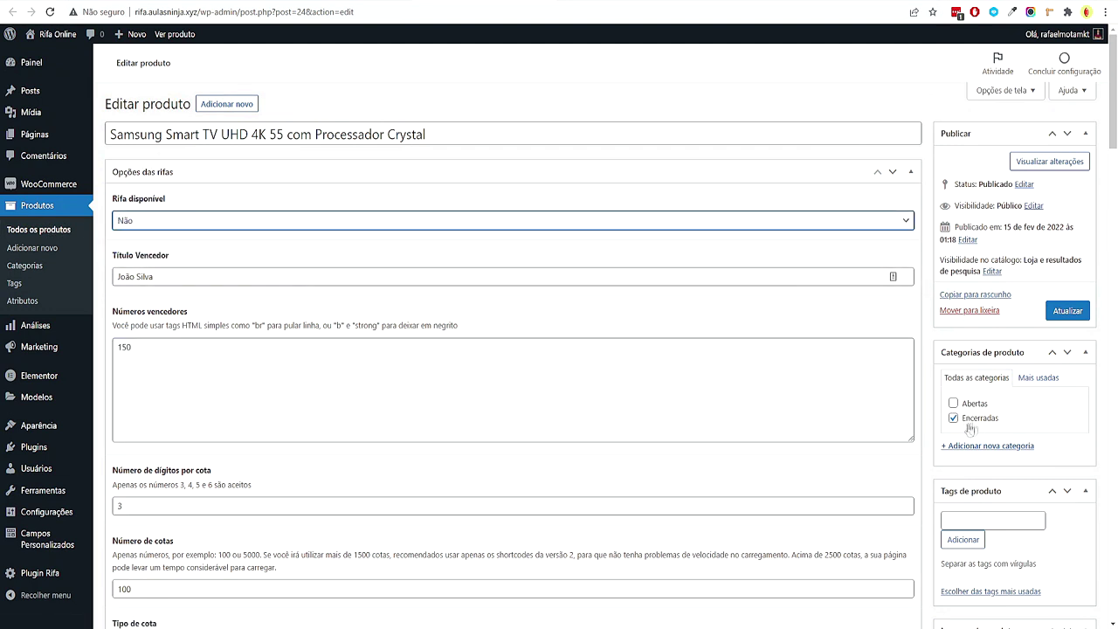
left_click(1055, 313)
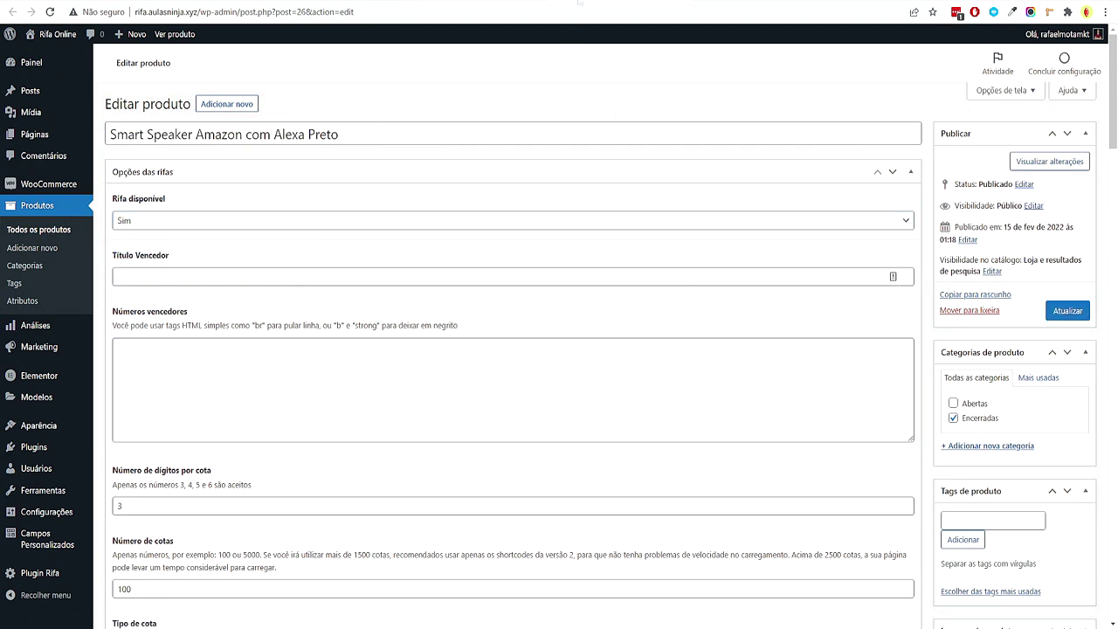
Mark the smart speaker raffle unavailable, enter its winner name and number, and save
left_click(166, 220)
left_click(163, 250)
left_click(152, 274)
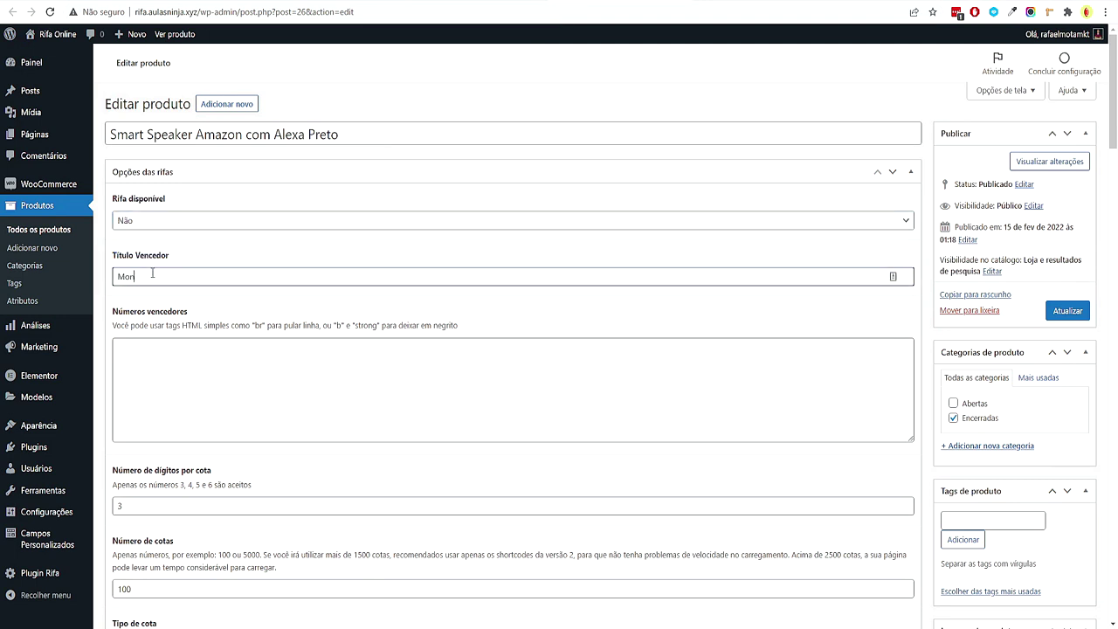
left_click(203, 360)
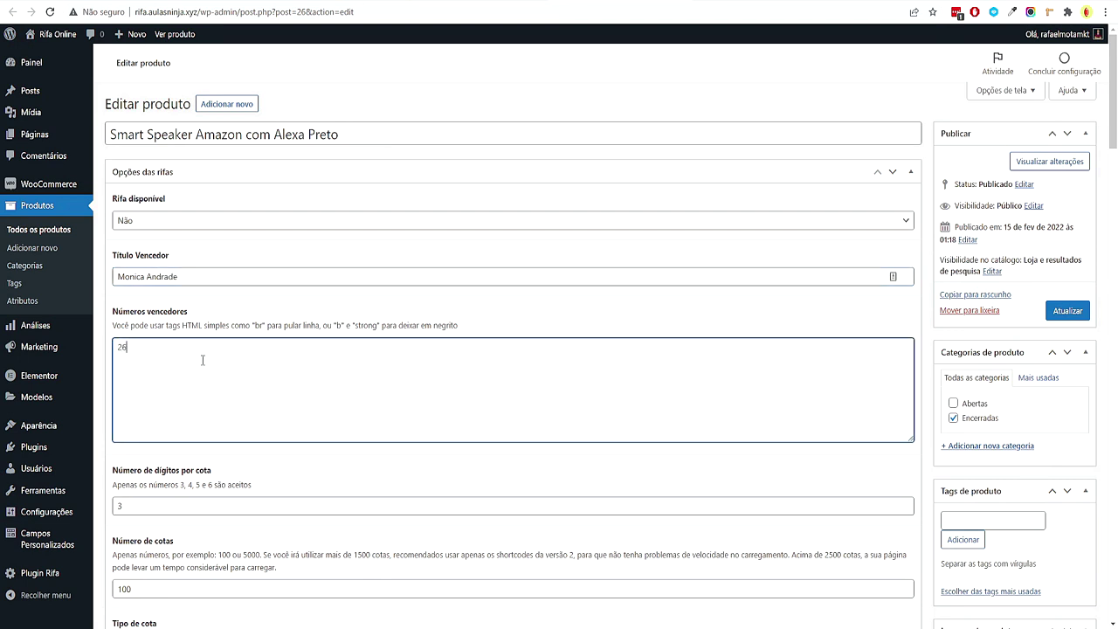
left_click(1068, 311)
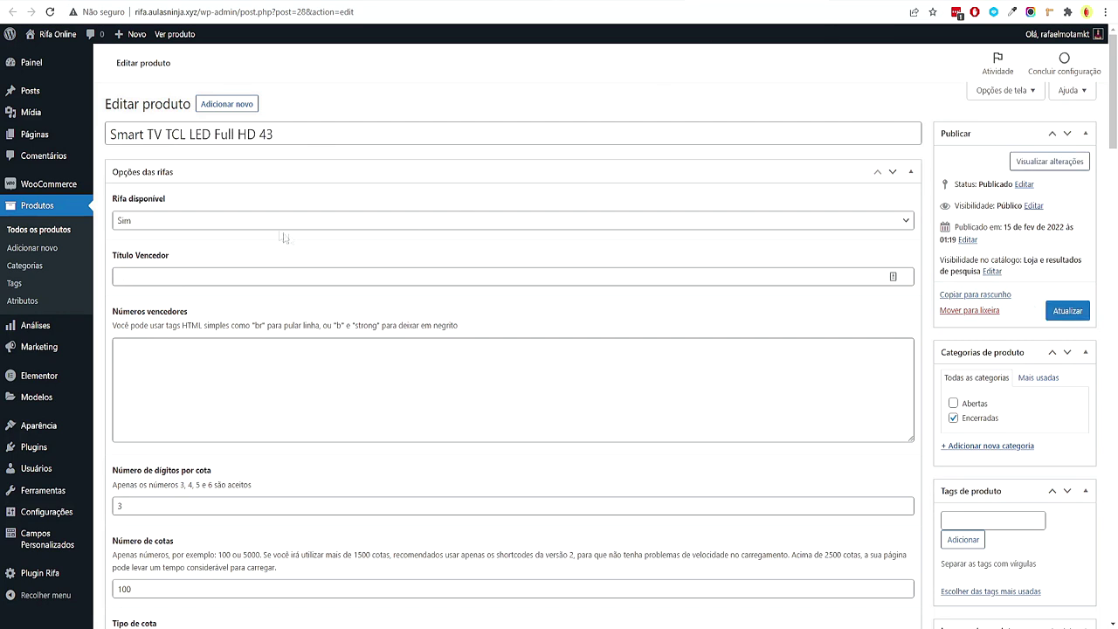
Give the Smart TV TCL LED Full HD 43 its winner and number 385, then save
left_click(223, 222)
left_click(187, 249)
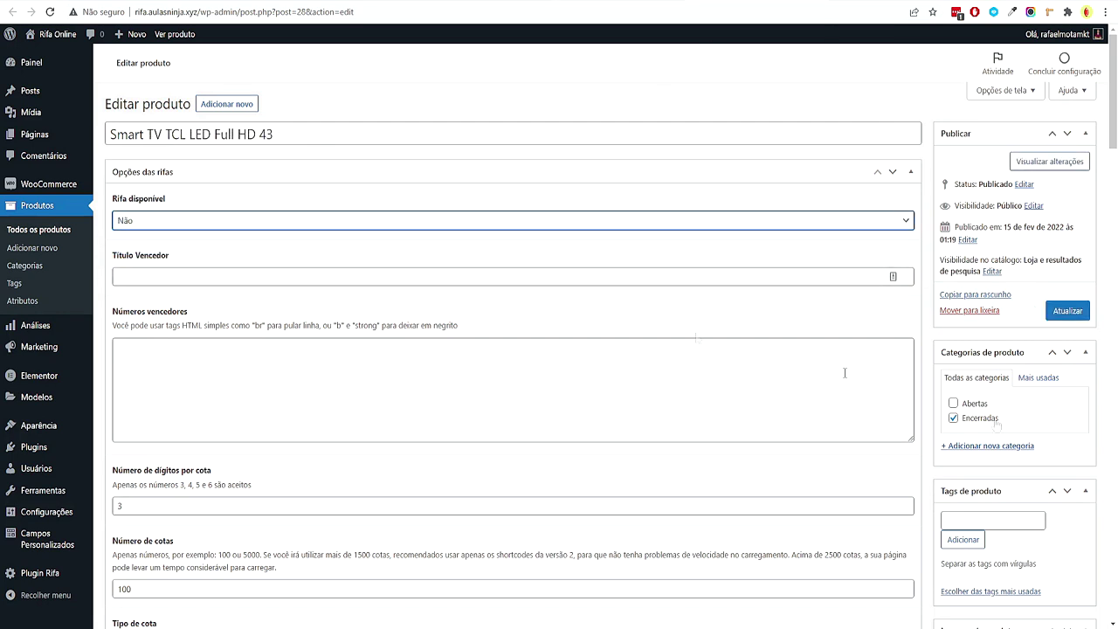
left_click(221, 276)
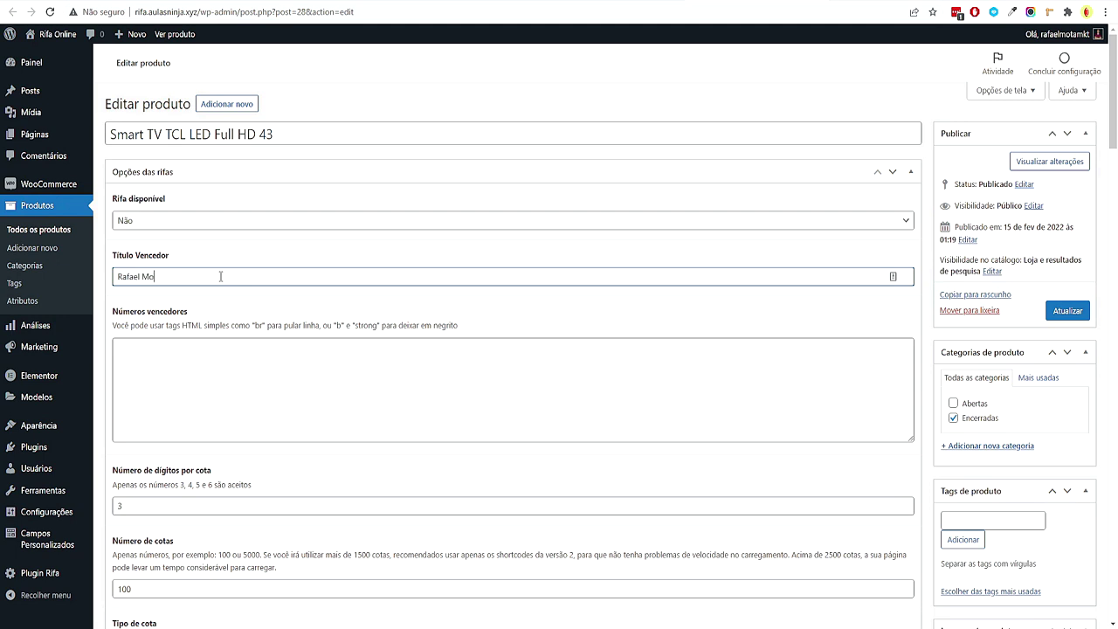
key("Tab")
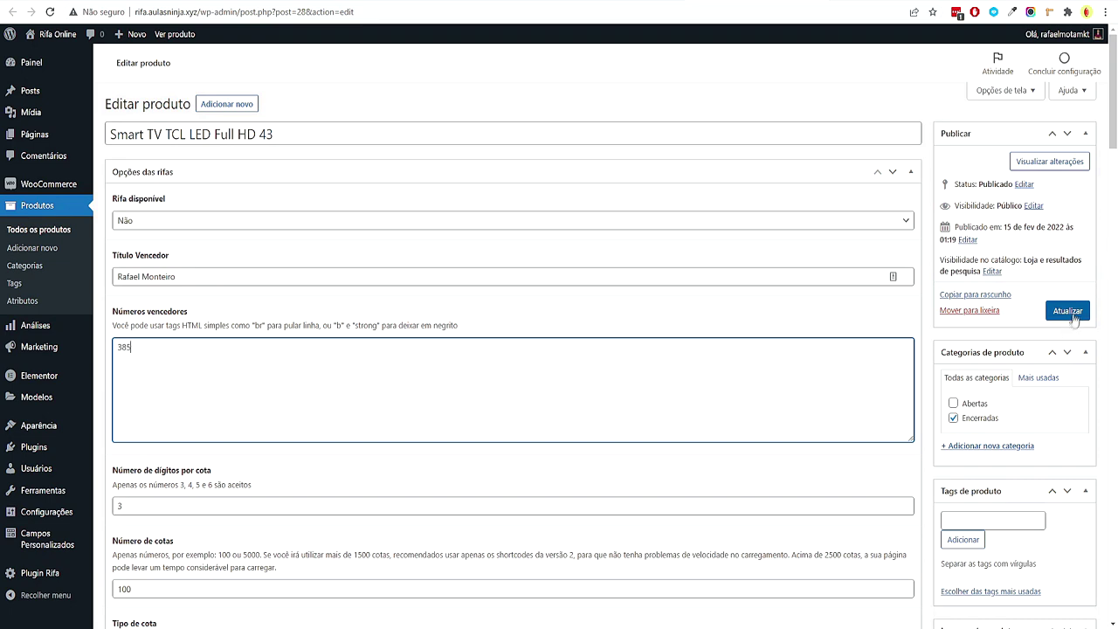
left_click(1070, 316)
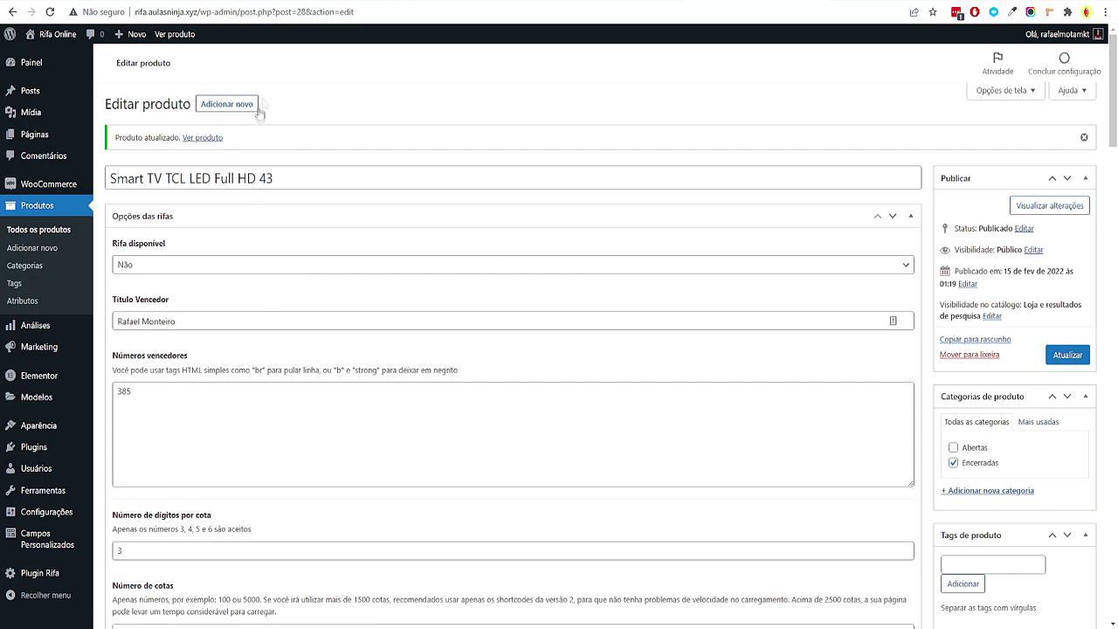
key("alt+Left")
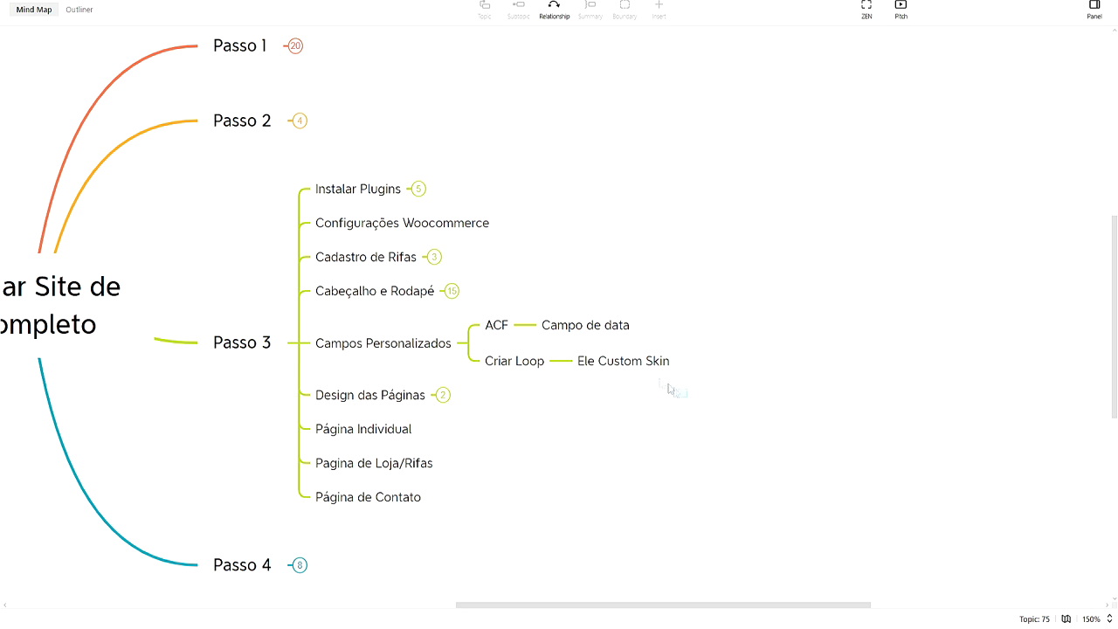
left_click(628, 366)
left_click(628, 365)
key("ctrl+a")
key("ctrl+c")
left_click(564, 532)
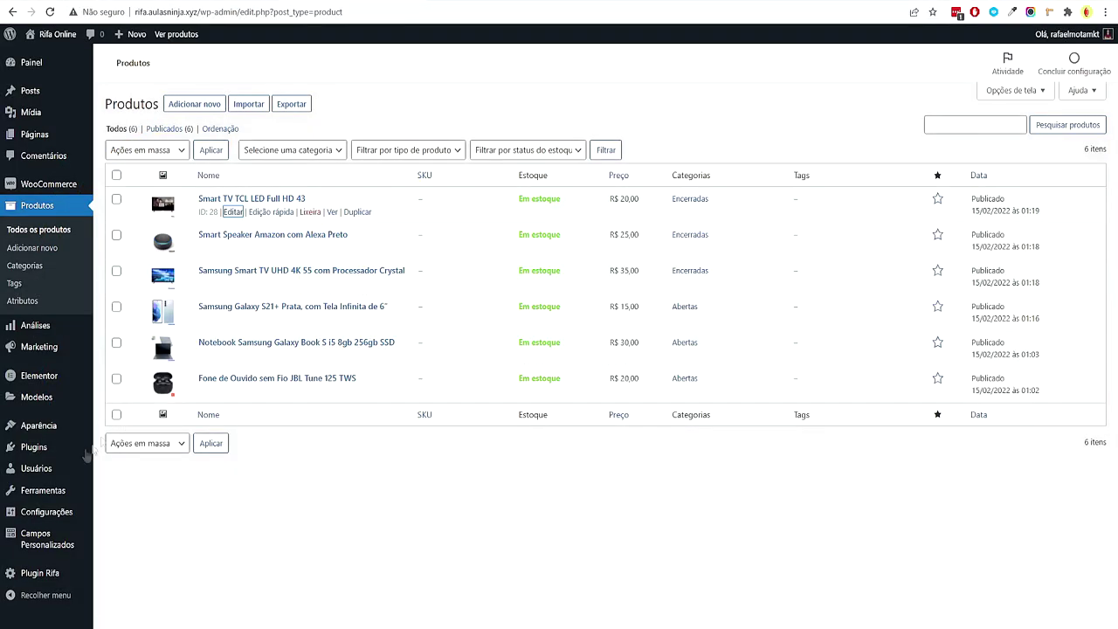
Search Plugins > Adicionar novo for 'Ele Custom Skin', install and activate it, and close the PRO notice
mouse_move(87, 452)
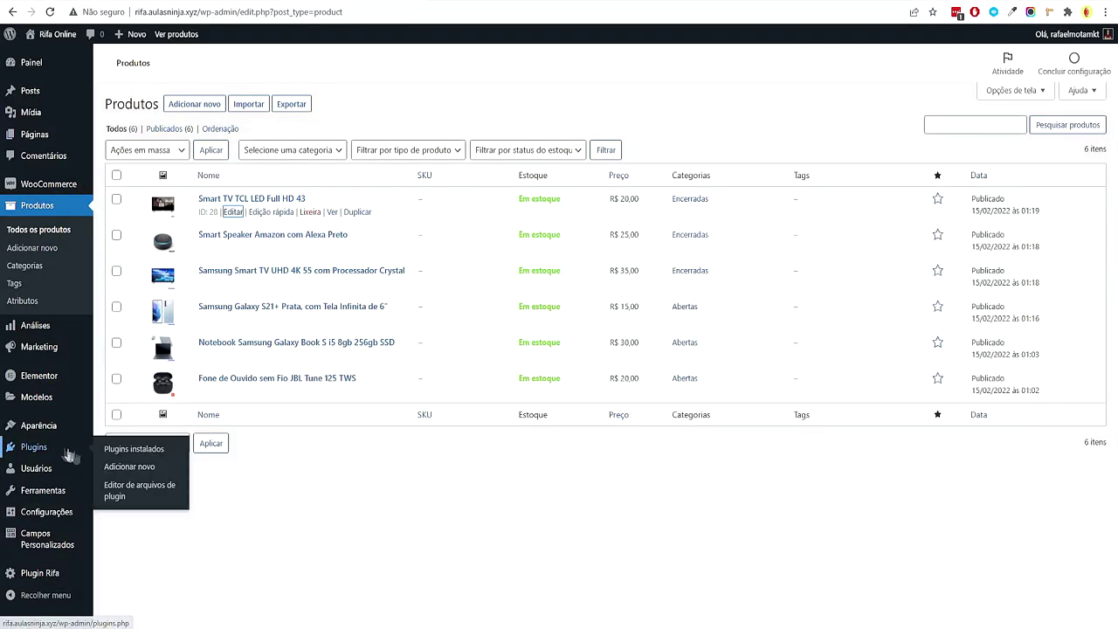
left_click(113, 467)
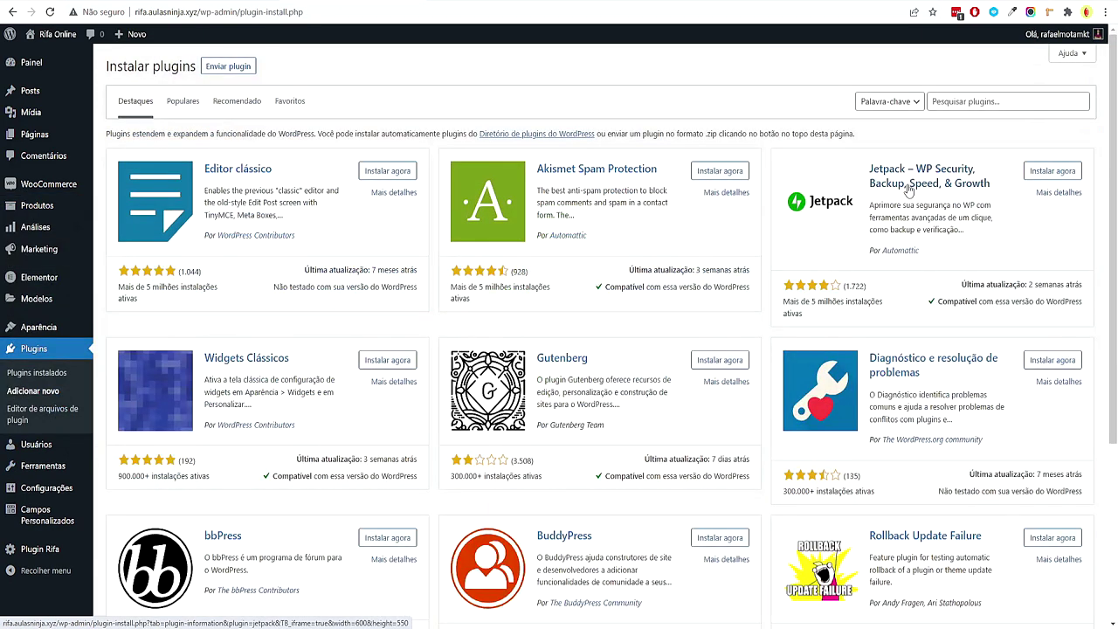
left_click(979, 99)
key("ctrl+v")
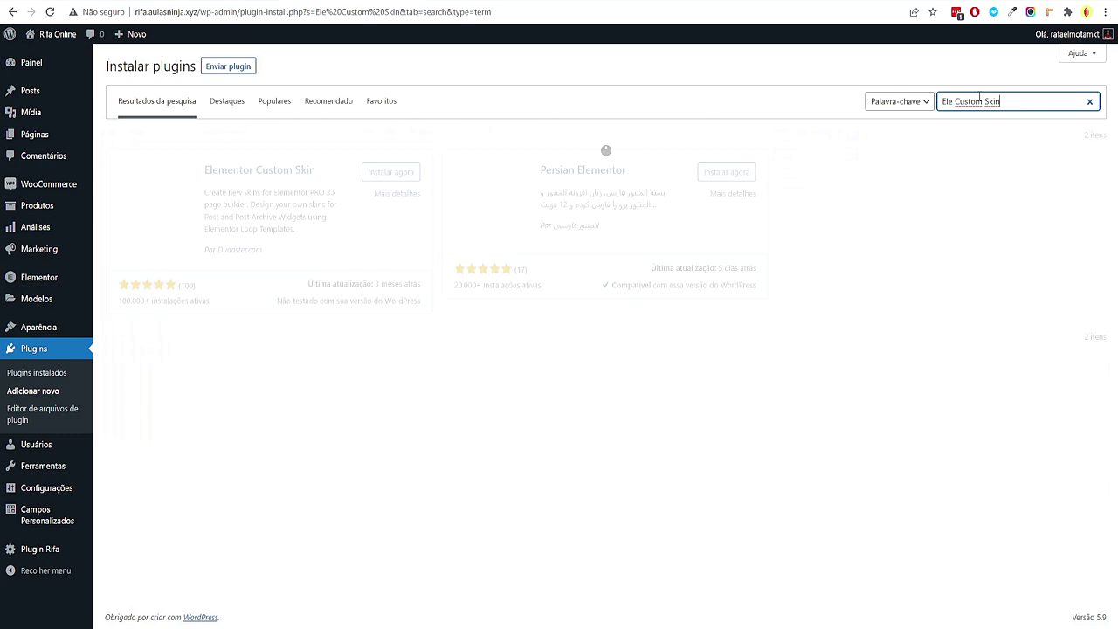
triple_click(251, 200)
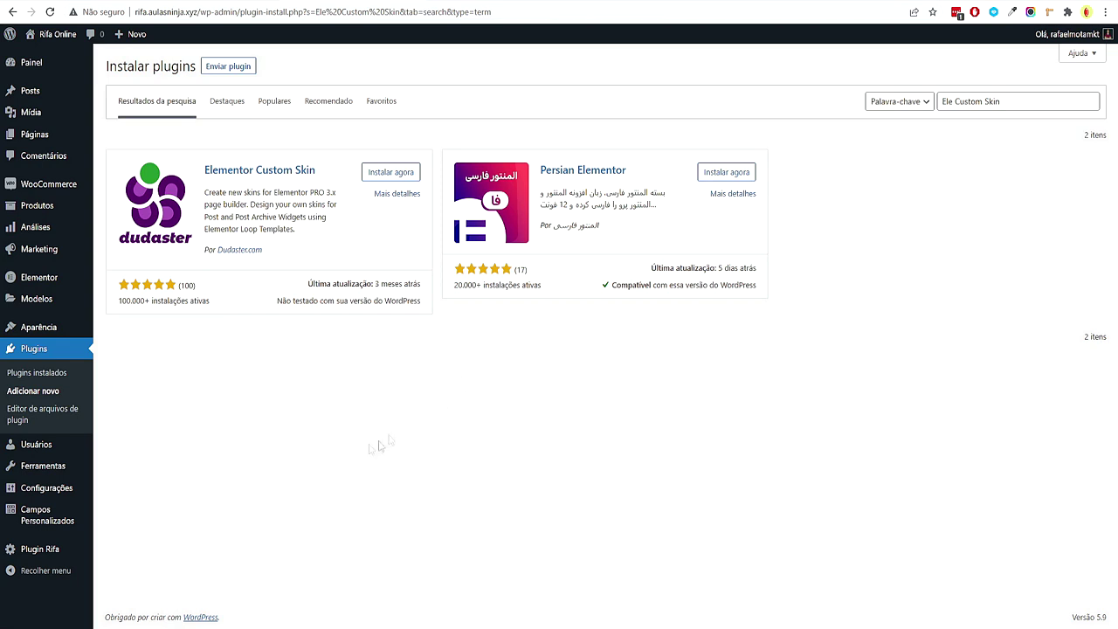
mouse_move(70, 521)
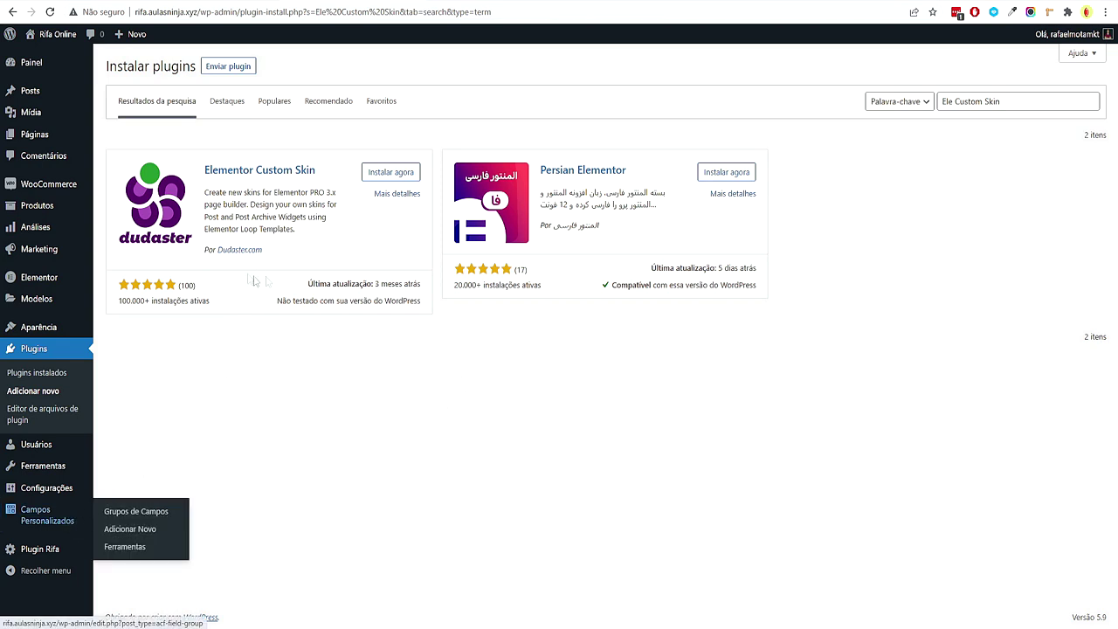
left_click(392, 173)
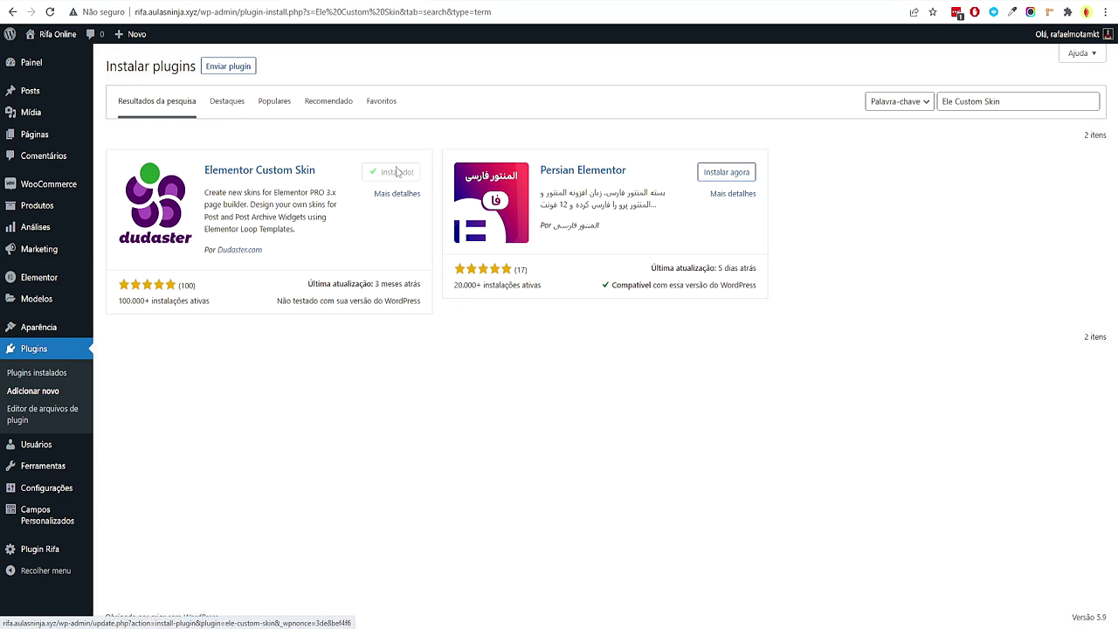
left_click(398, 173)
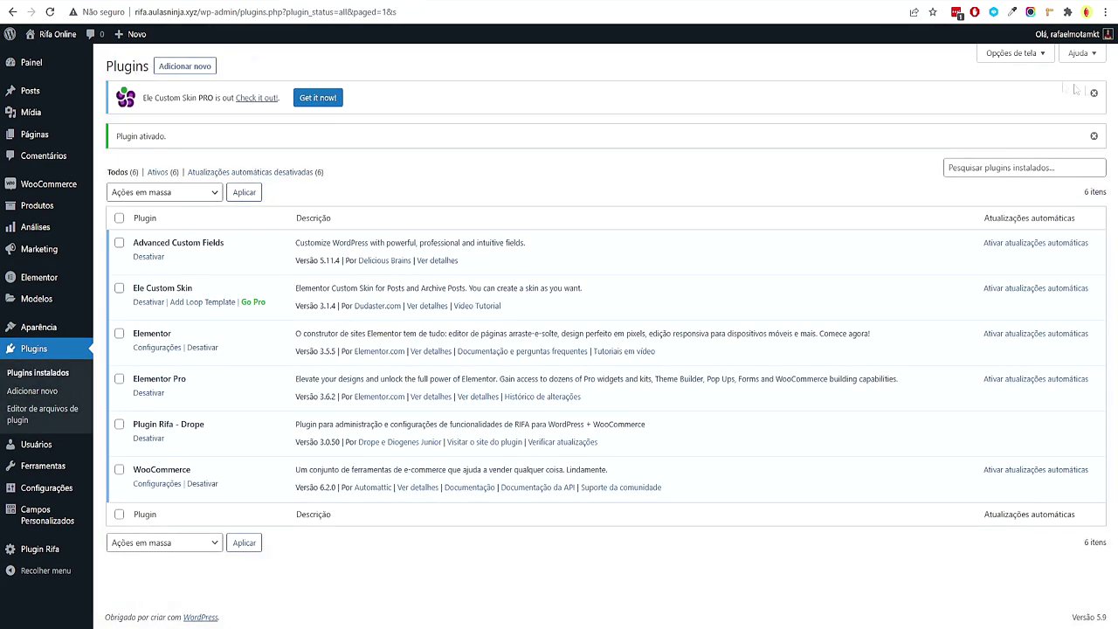
left_click(1092, 94)
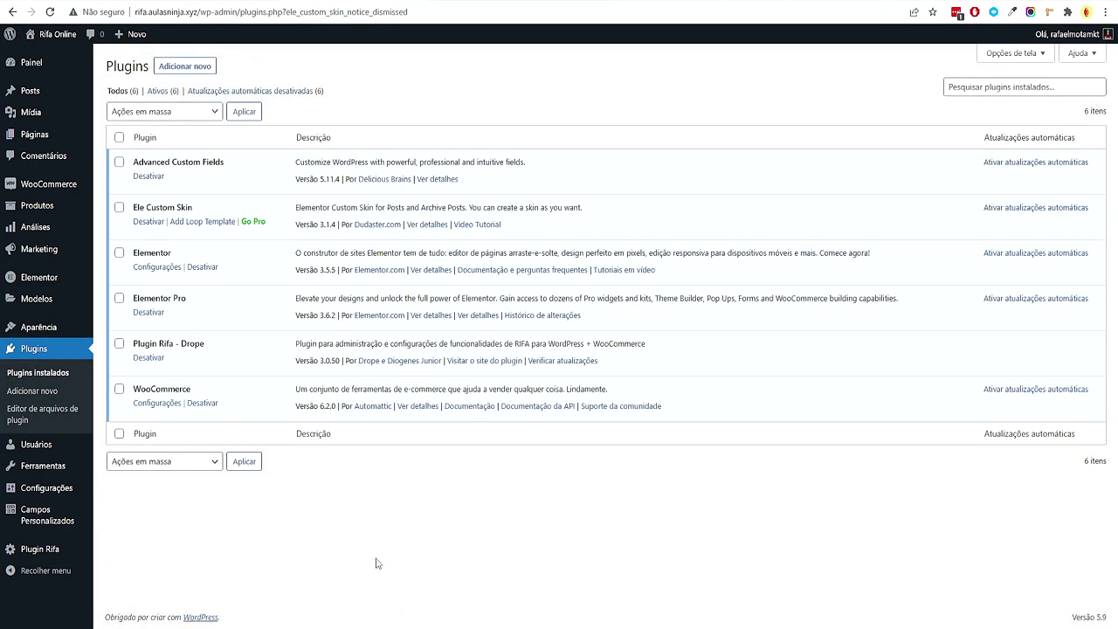
From Modelos salvos, create a Loop-type template named 'Rifas - Loop'
mouse_move(70, 301)
left_click(155, 304)
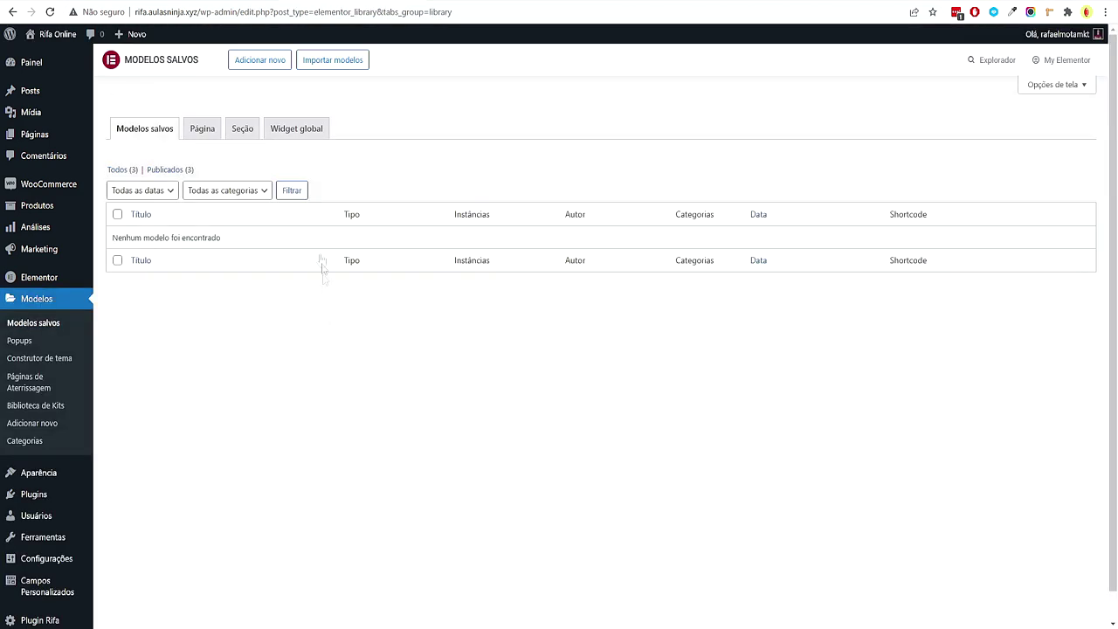
left_click(260, 59)
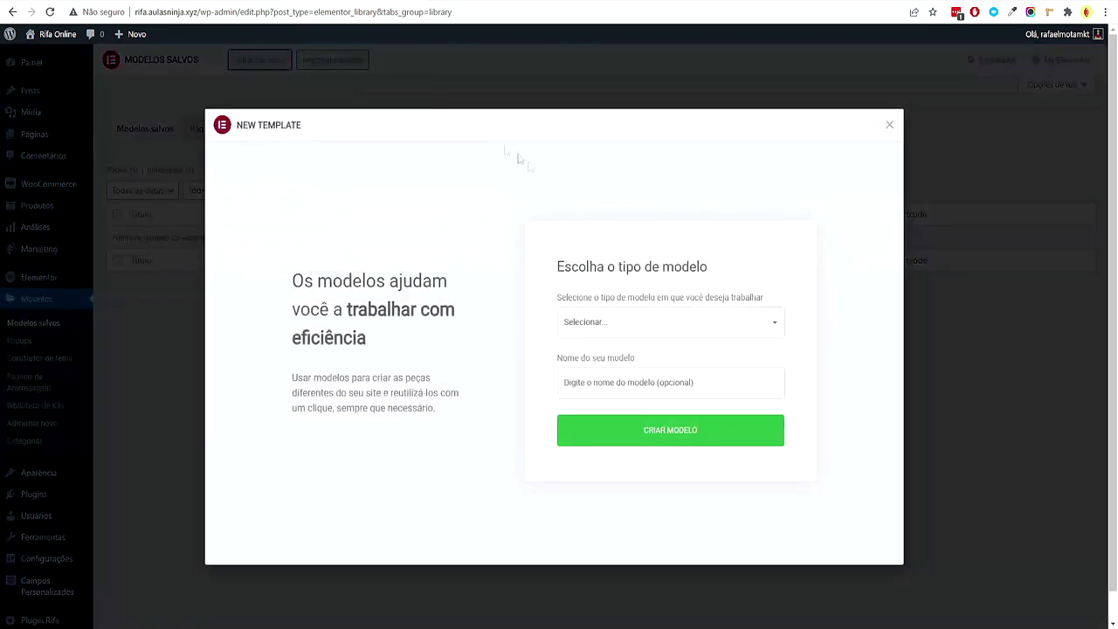
left_click(591, 325)
left_click(611, 505)
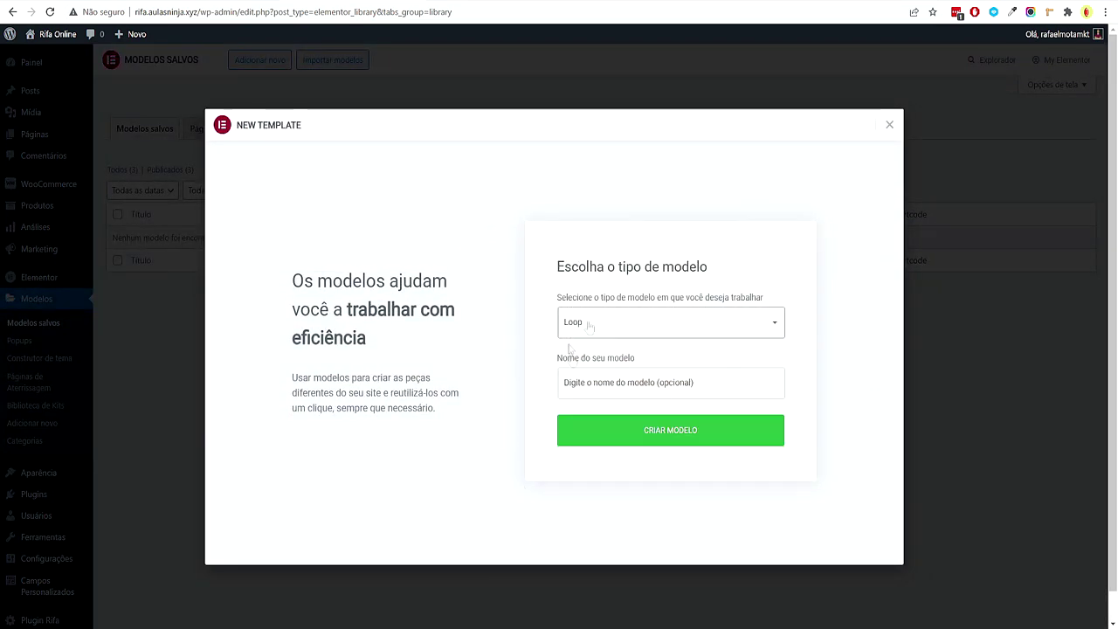
left_click(628, 388)
type("Rifas - Loop")
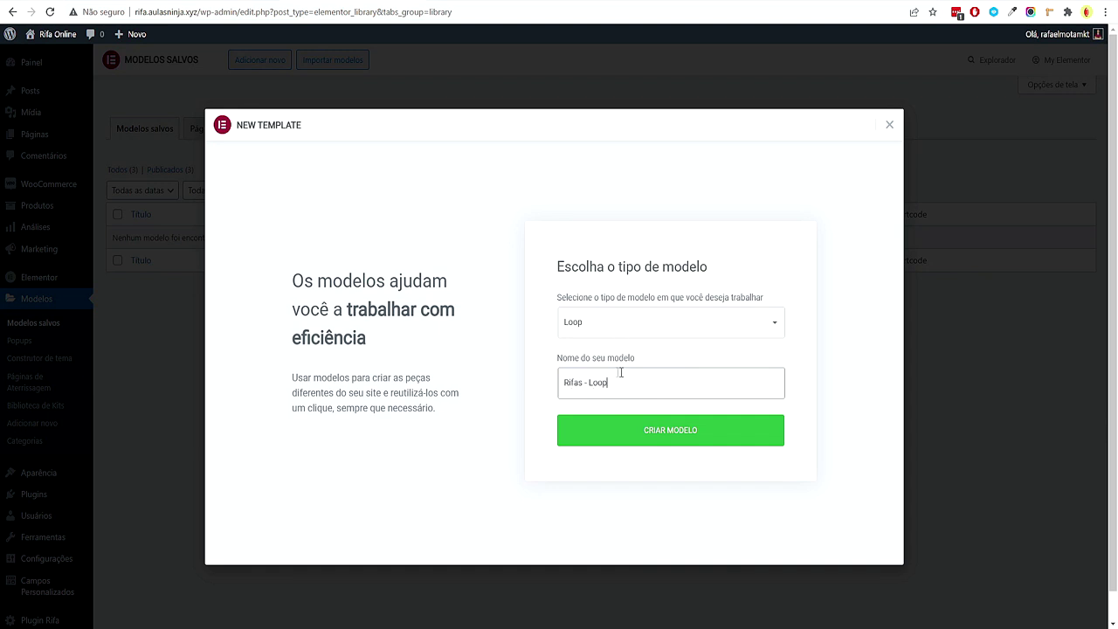
key("ctrl+a")
left_click(659, 432)
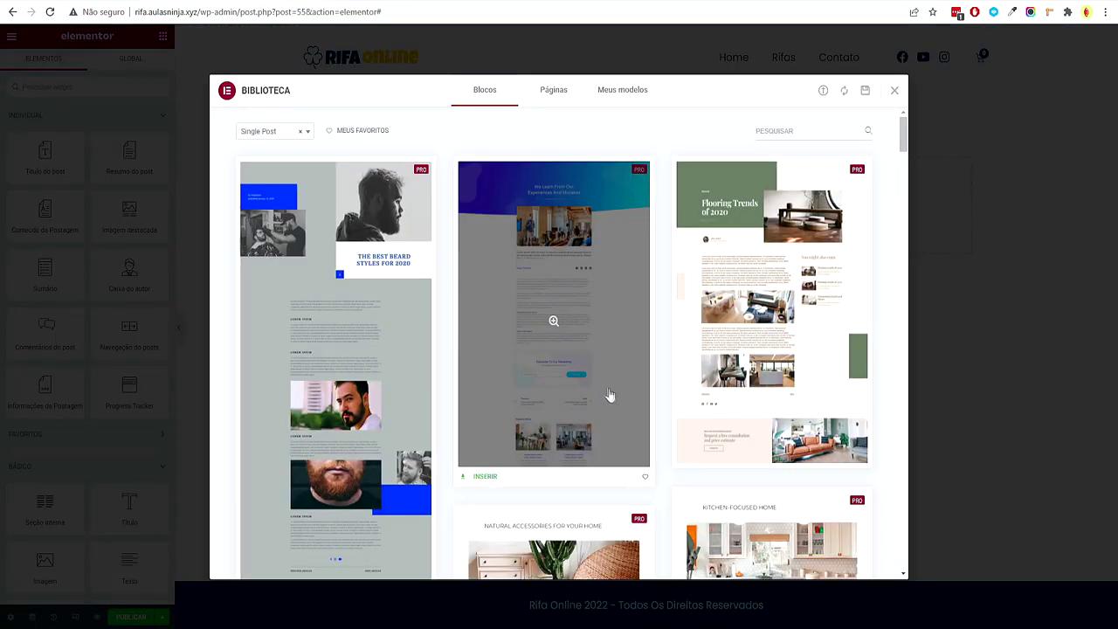
Add a one-column section holding an Imagem destacada widget to the loop template
left_click(894, 91)
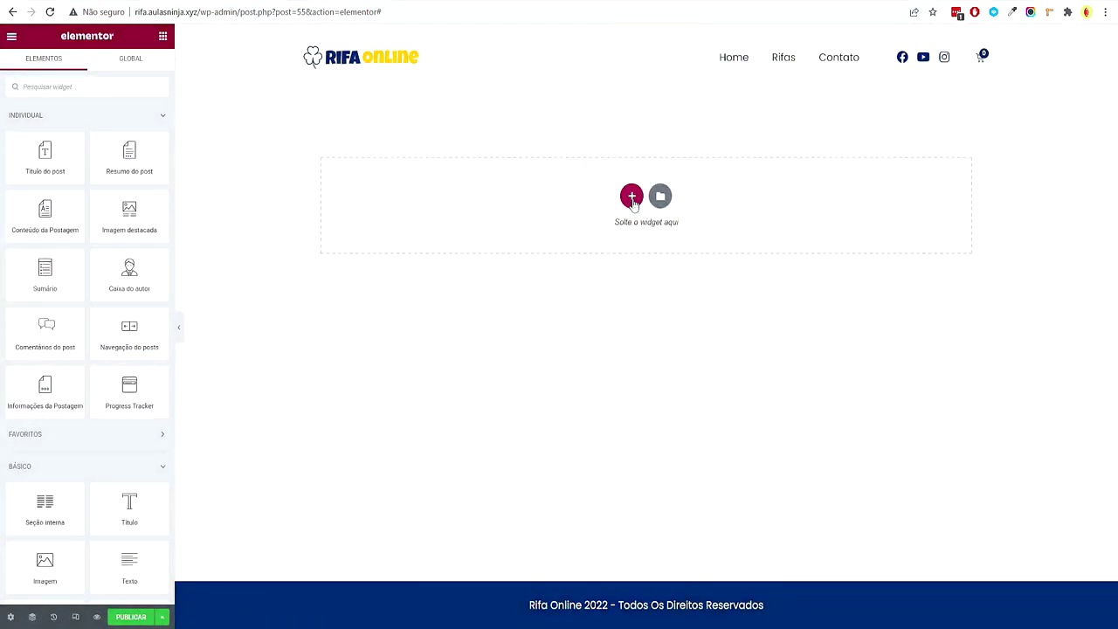
left_click(632, 196)
left_click(504, 226)
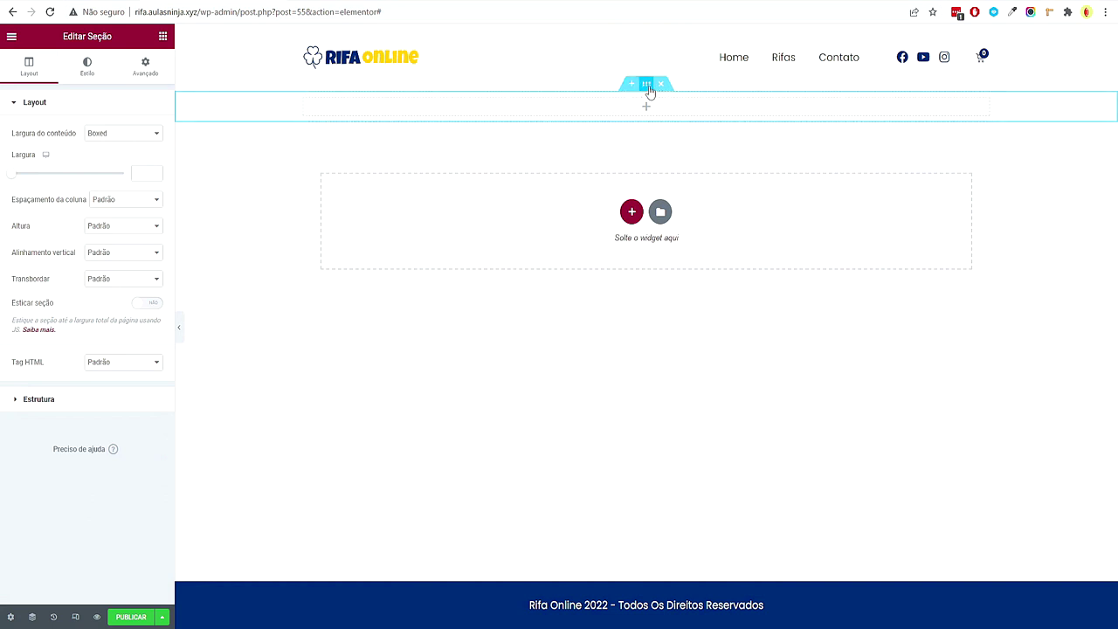
left_click(143, 173)
left_click(163, 35)
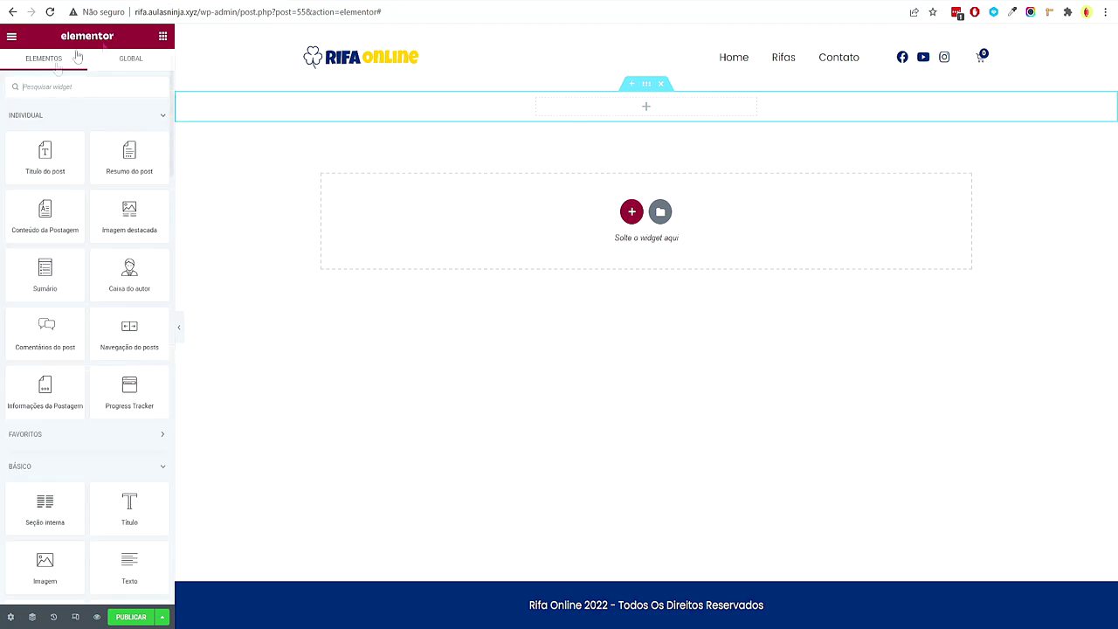
left_click_drag(141, 229, 686, 124)
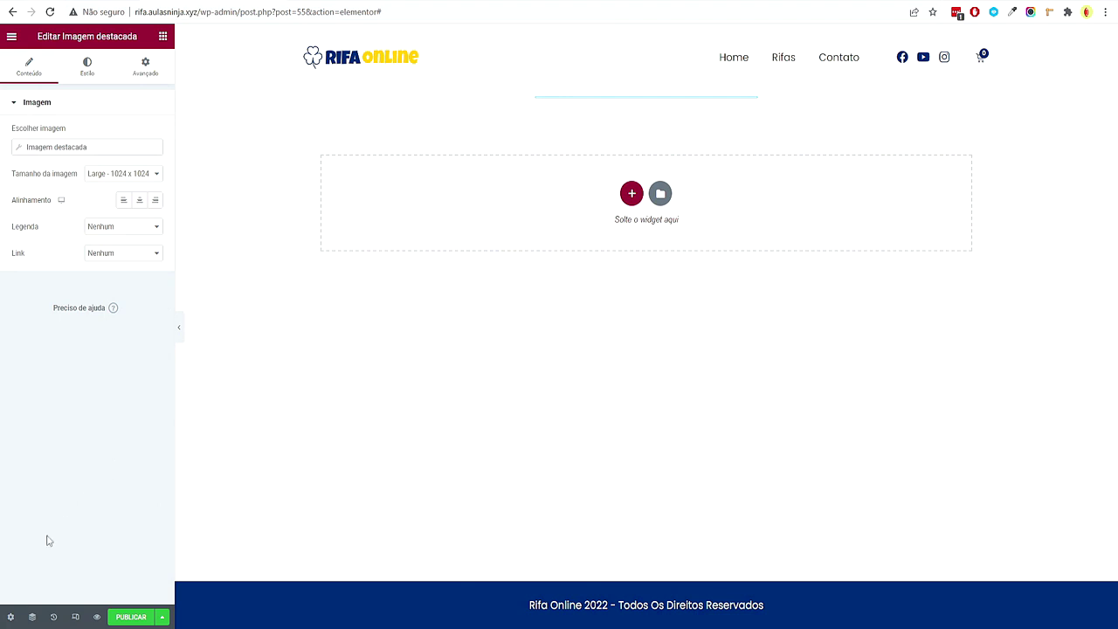
Set the preview to the Produto 'Samsung Smart TV UHD 4K 55' and apply it
left_click(11, 617)
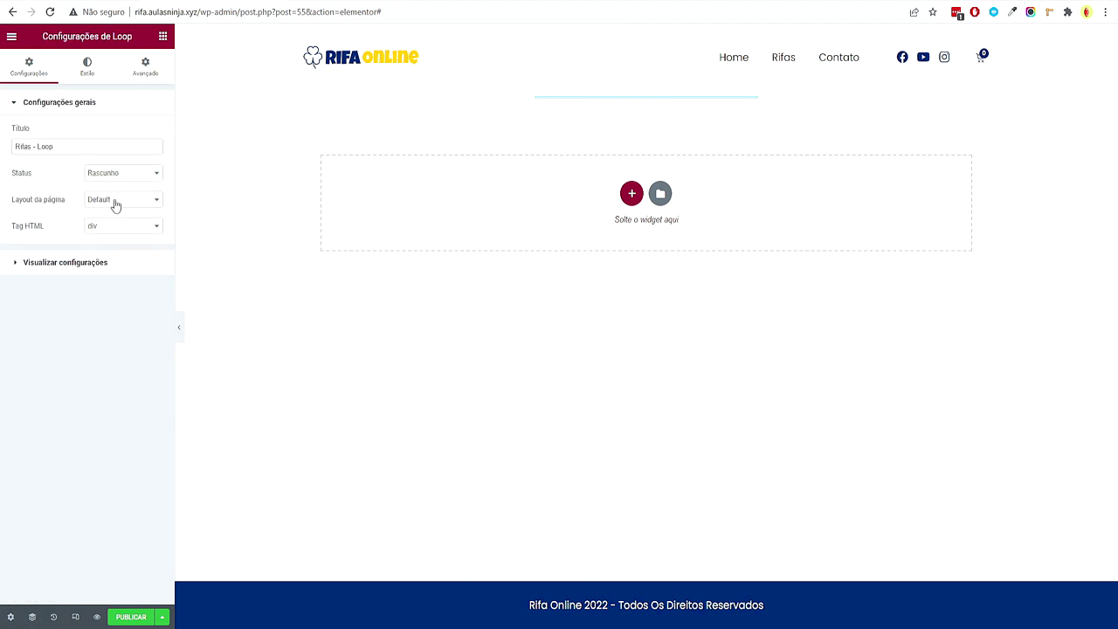
left_click(90, 267)
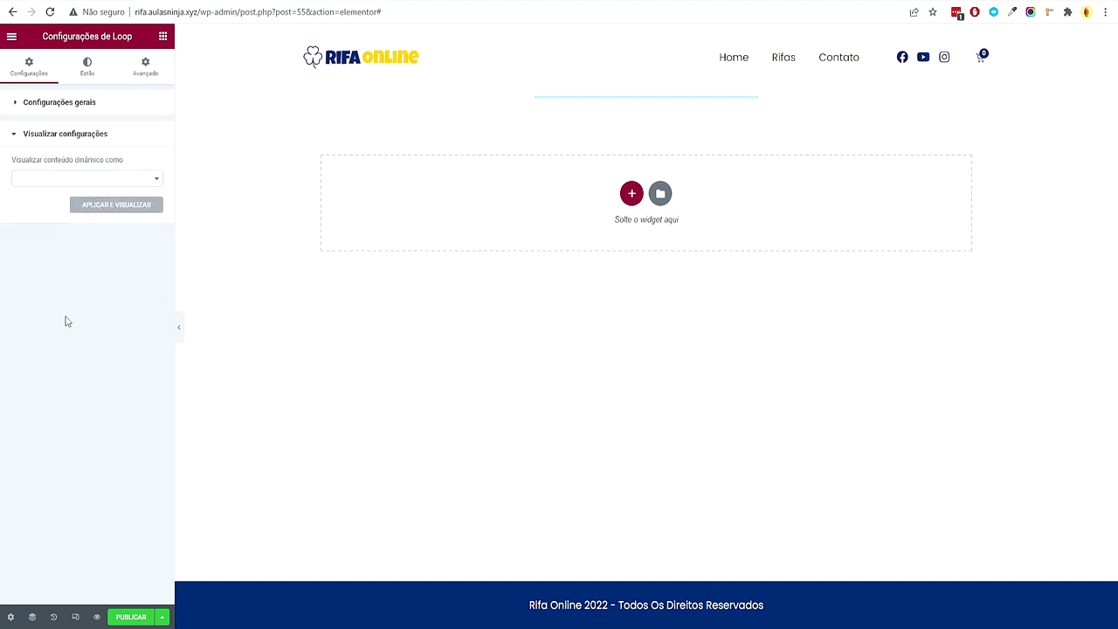
left_click(64, 178)
left_click(53, 244)
left_click(86, 213)
type("C")
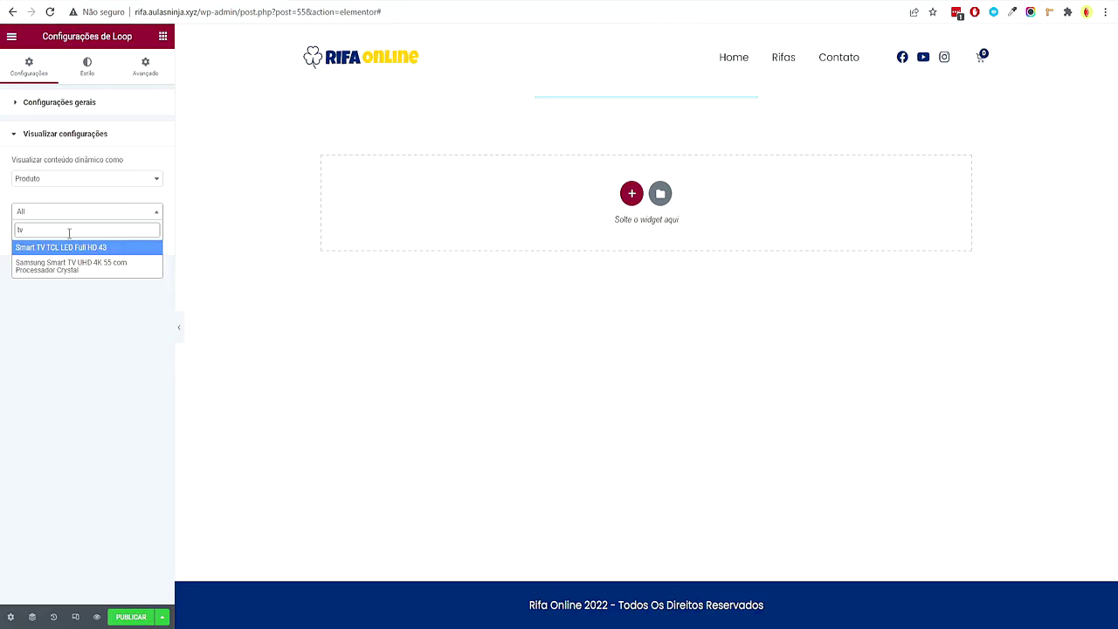
type("samsumg smar")
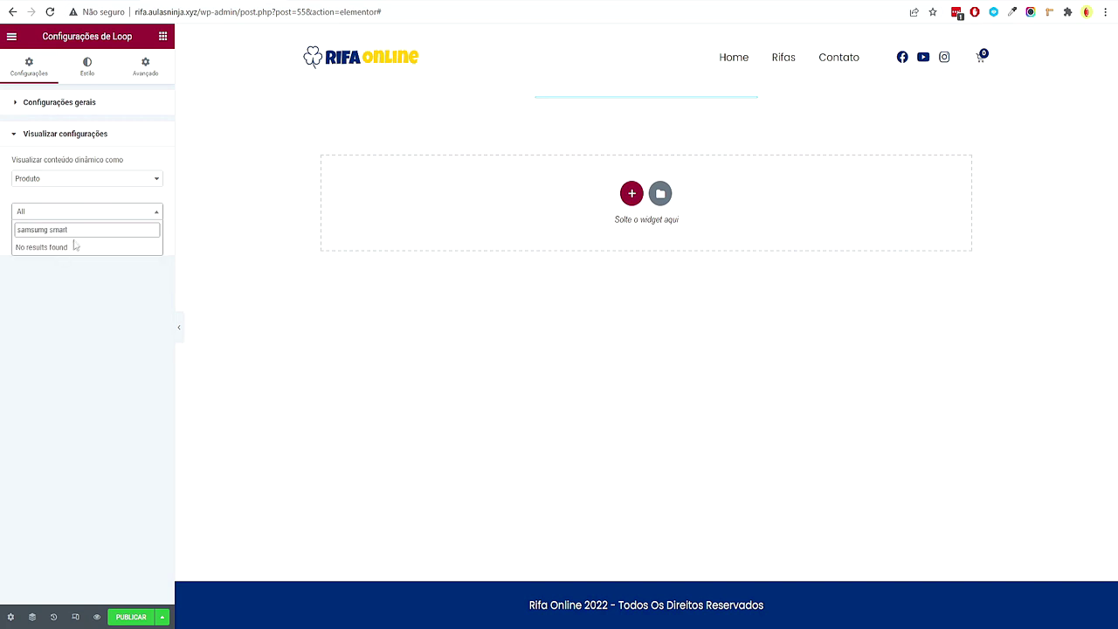
key("BackSpace")
key("BackSpace")
key("BackSpace")
key("BackSpace")
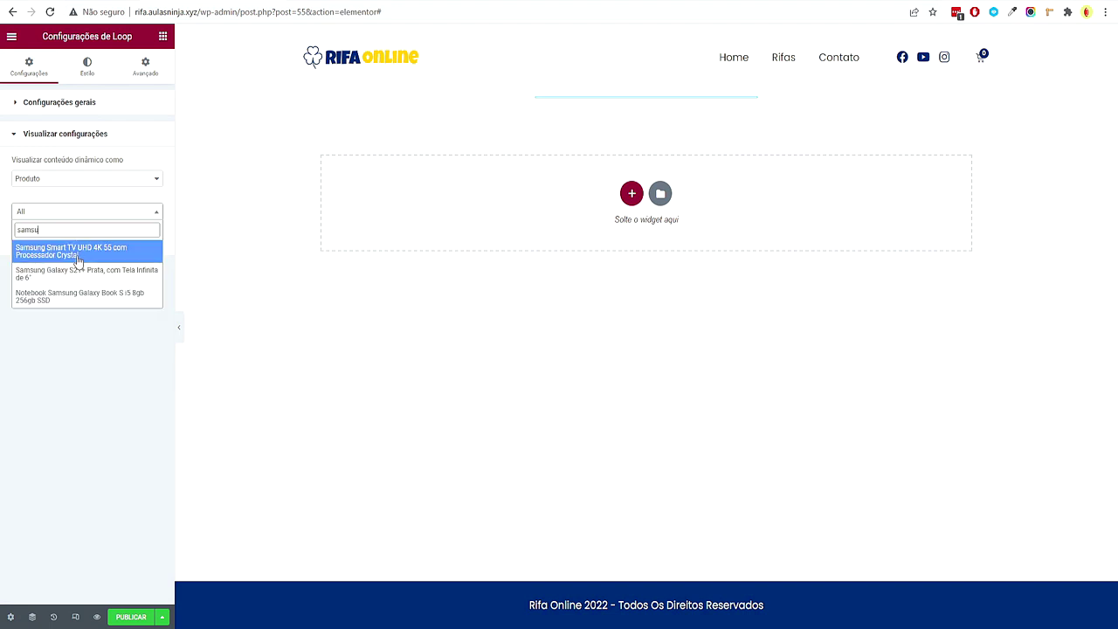
left_click(79, 260)
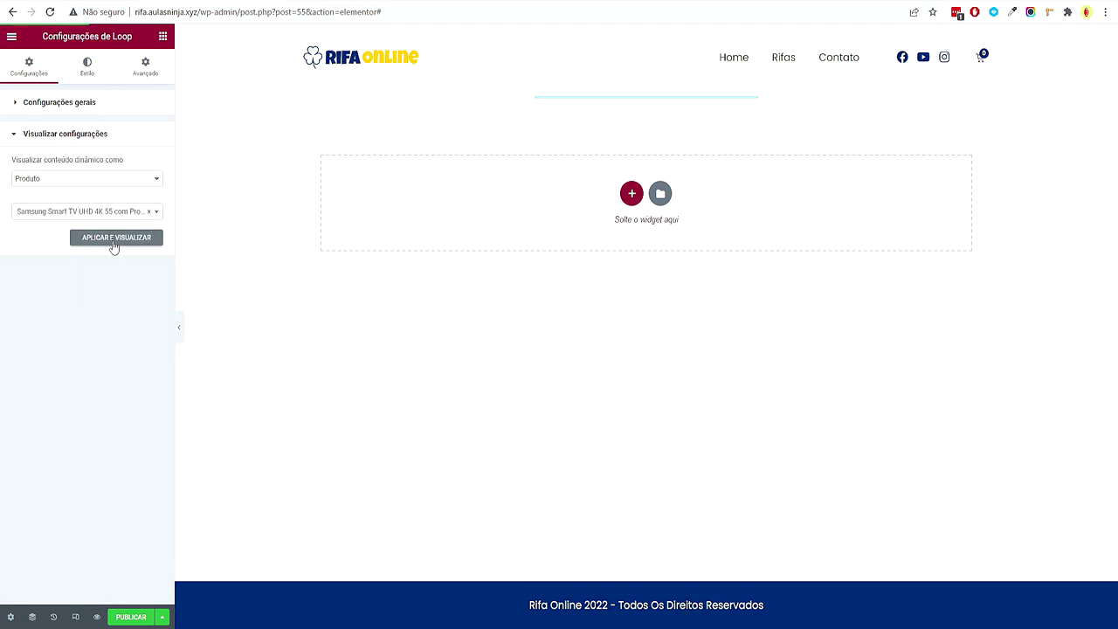
left_click(114, 238)
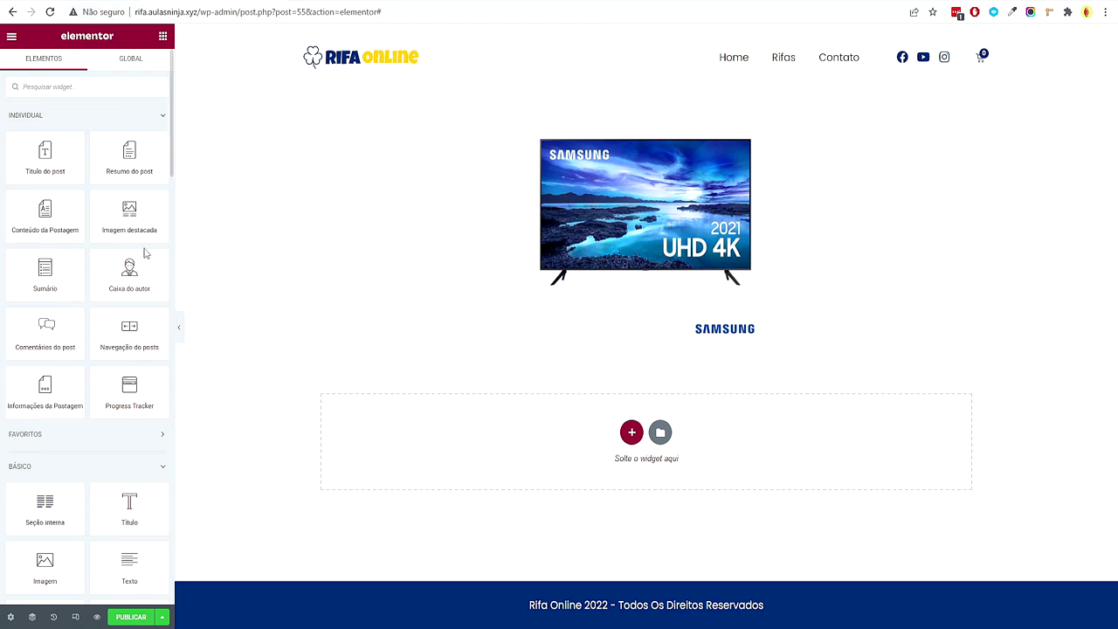
Add the post title below the image and colour it with the global Texto Escuro
left_click_drag(45, 162, 845, 360)
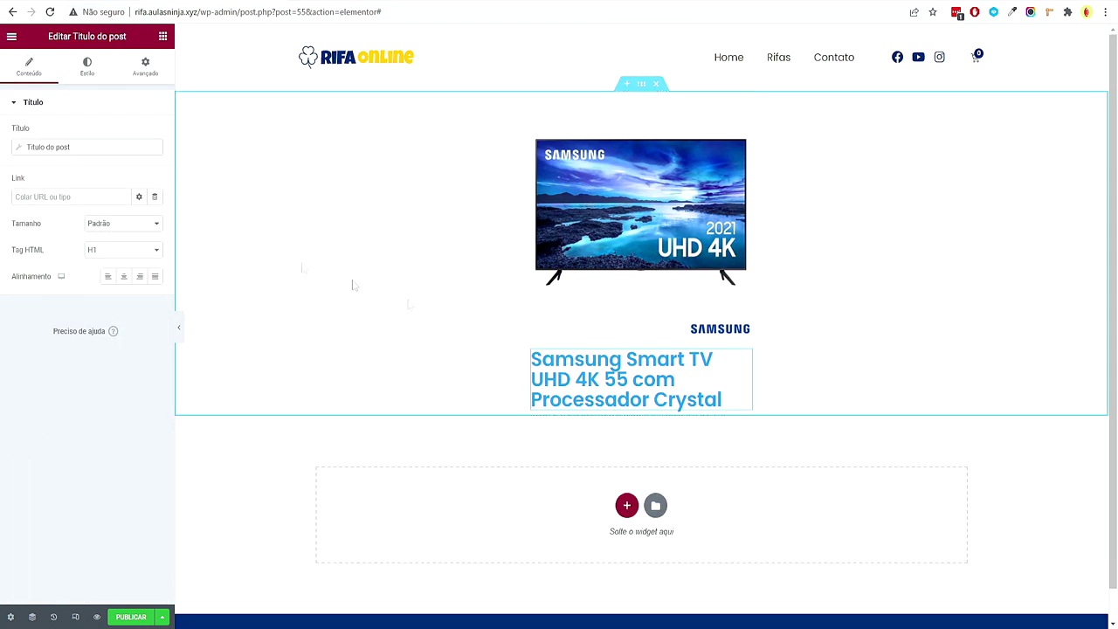
left_click(87, 79)
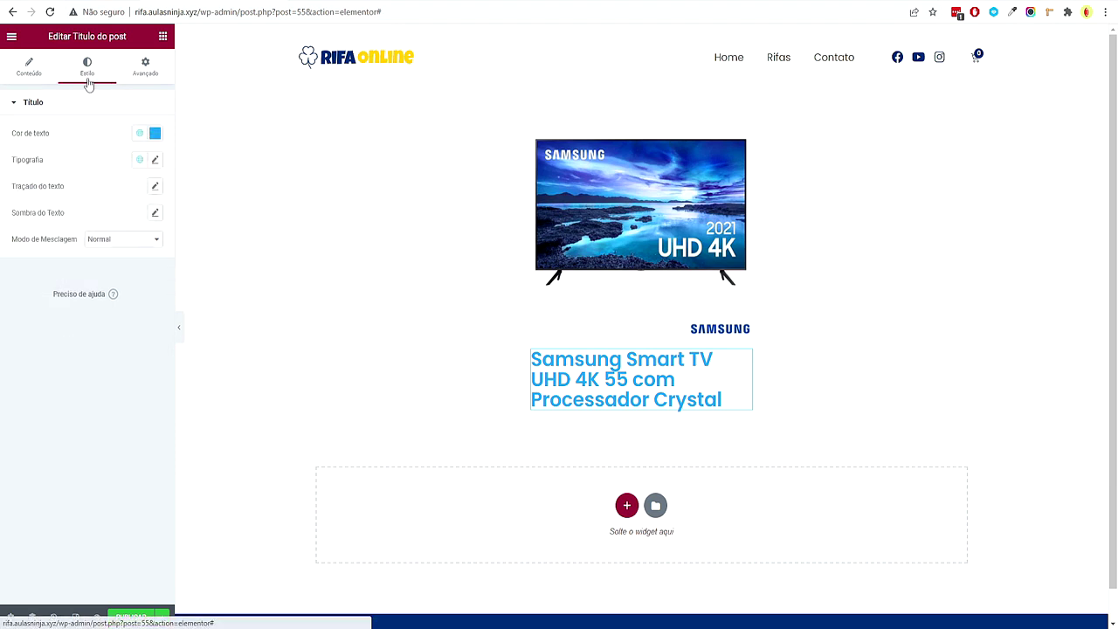
left_click(138, 136)
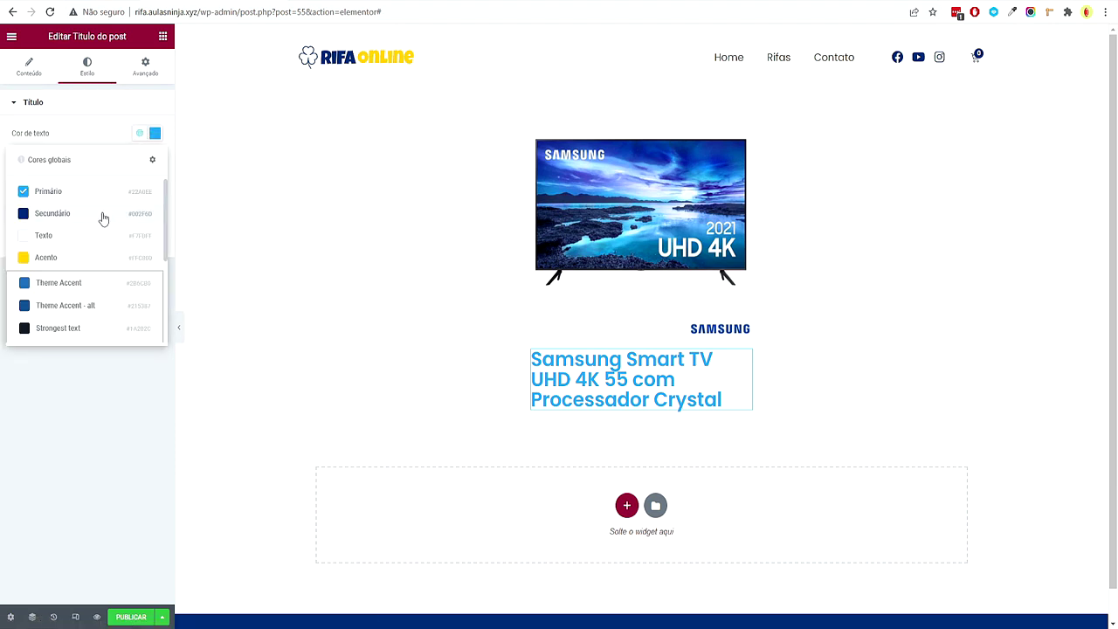
scroll(103, 218, "down", 5)
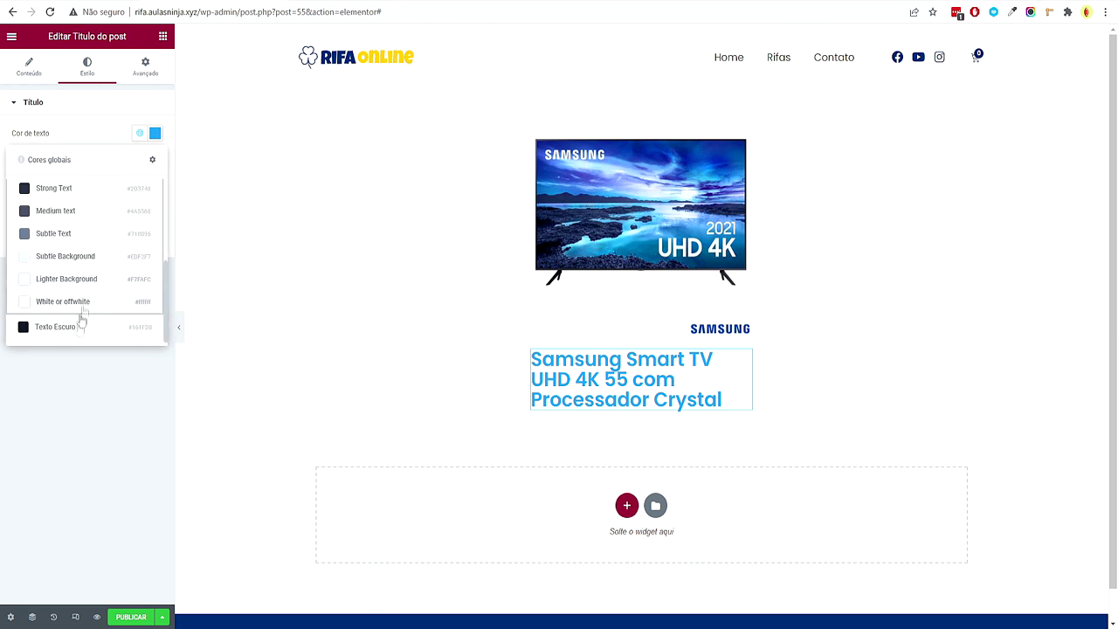
left_click(55, 326)
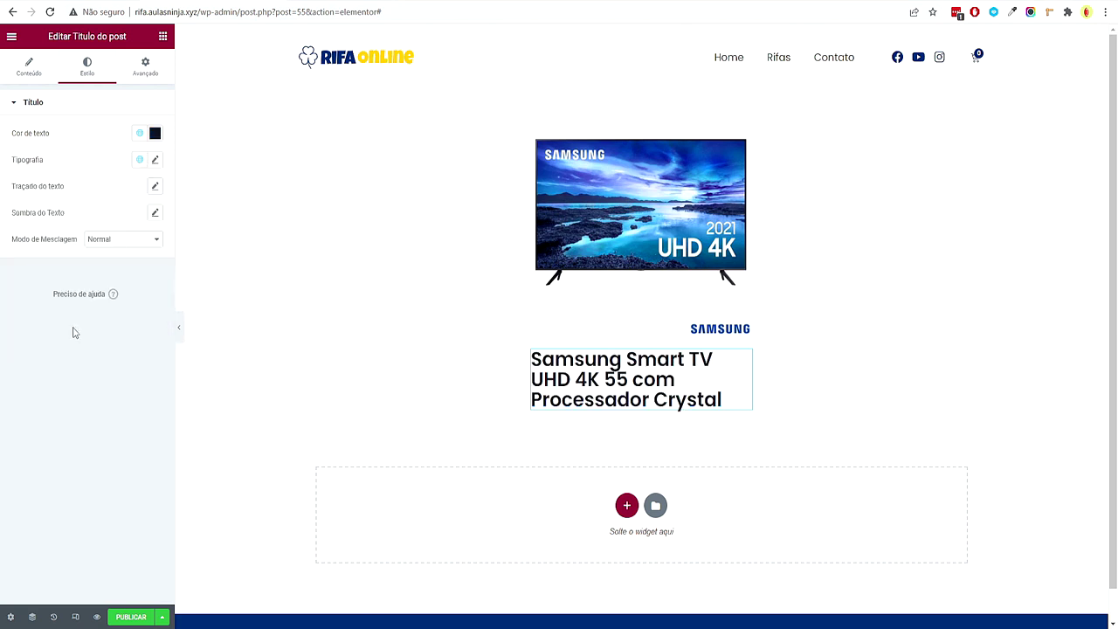
Set the title typography to weight 800, size 24 px and line height 1.2 em
left_click(140, 159)
left_click(100, 224)
left_click(155, 160)
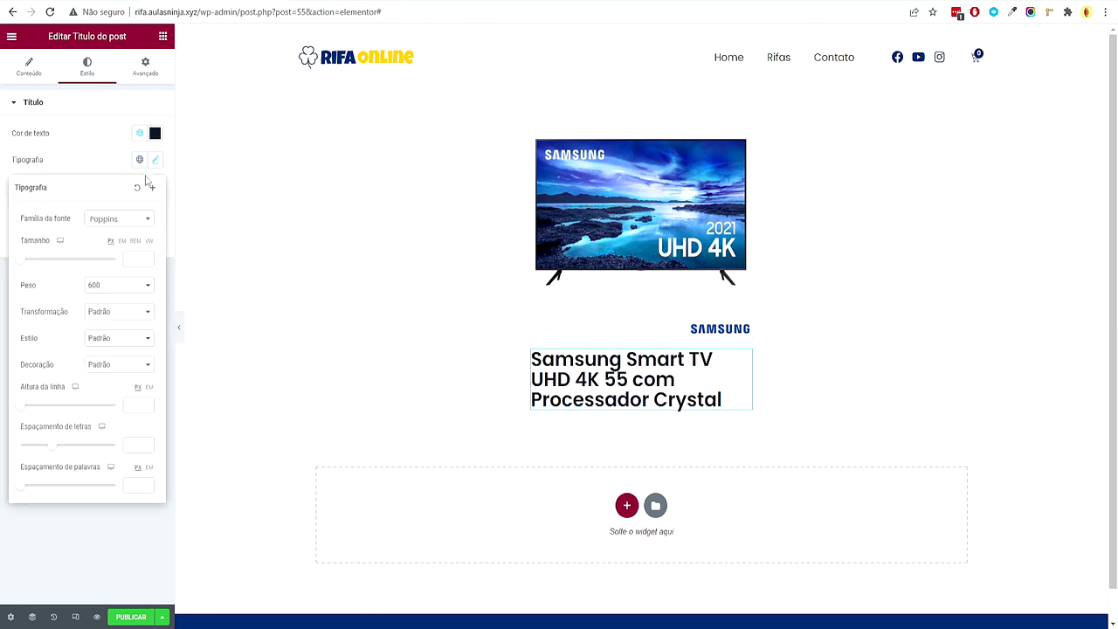
left_click(114, 286)
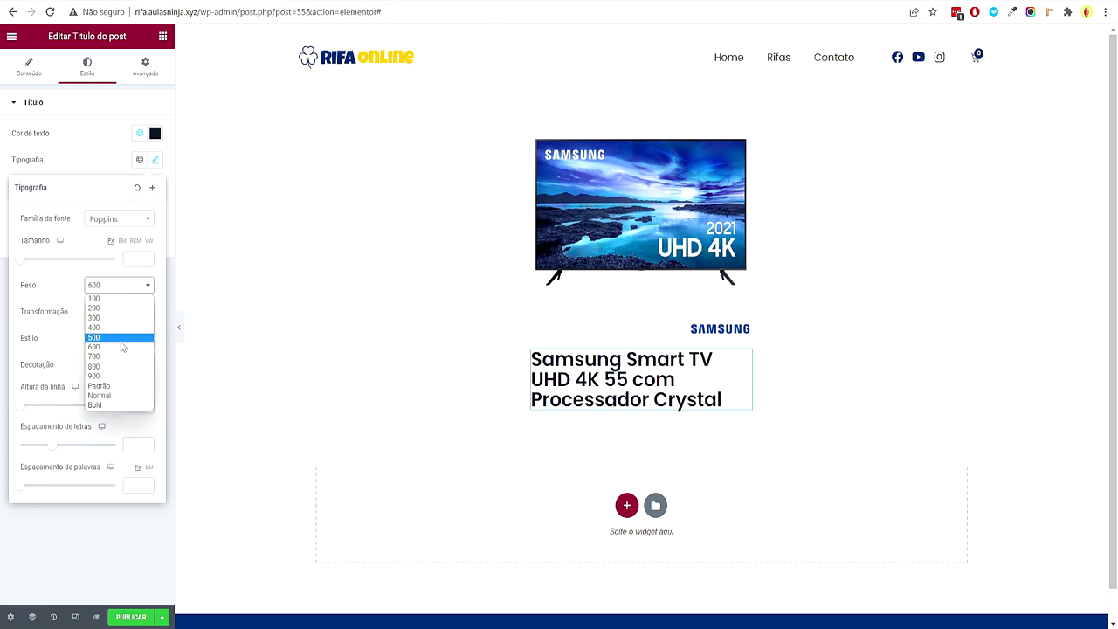
left_click(112, 366)
left_click(131, 259)
type("24")
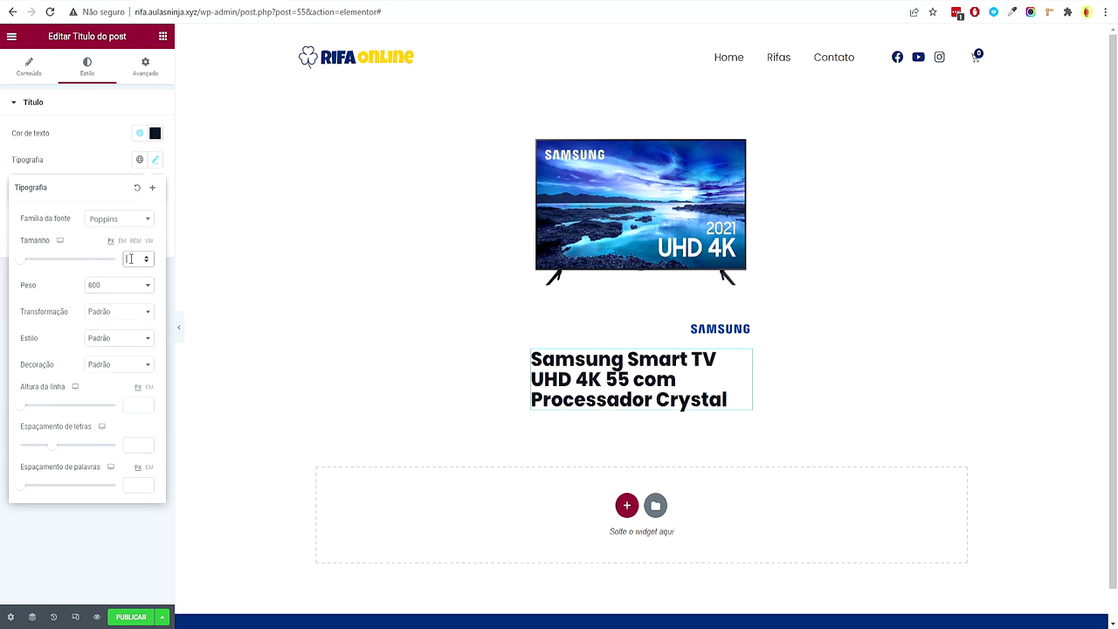
left_click(149, 387)
left_click(146, 403)
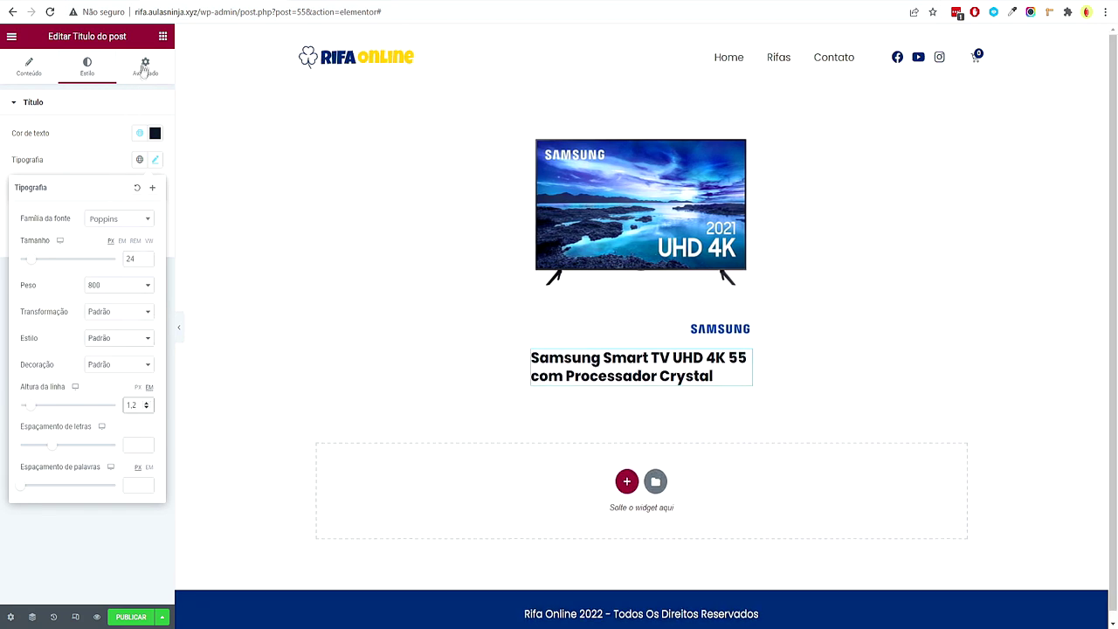
Drag another widget into the template and search the widgets for list elements
left_click(162, 38)
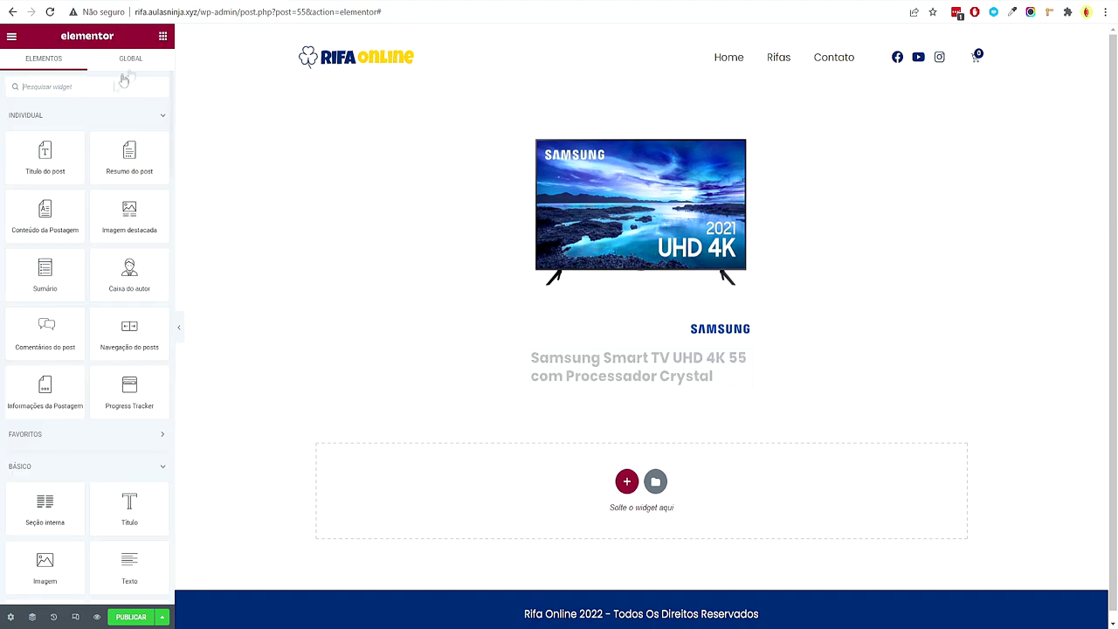
left_click_drag(44, 275, 322, 268)
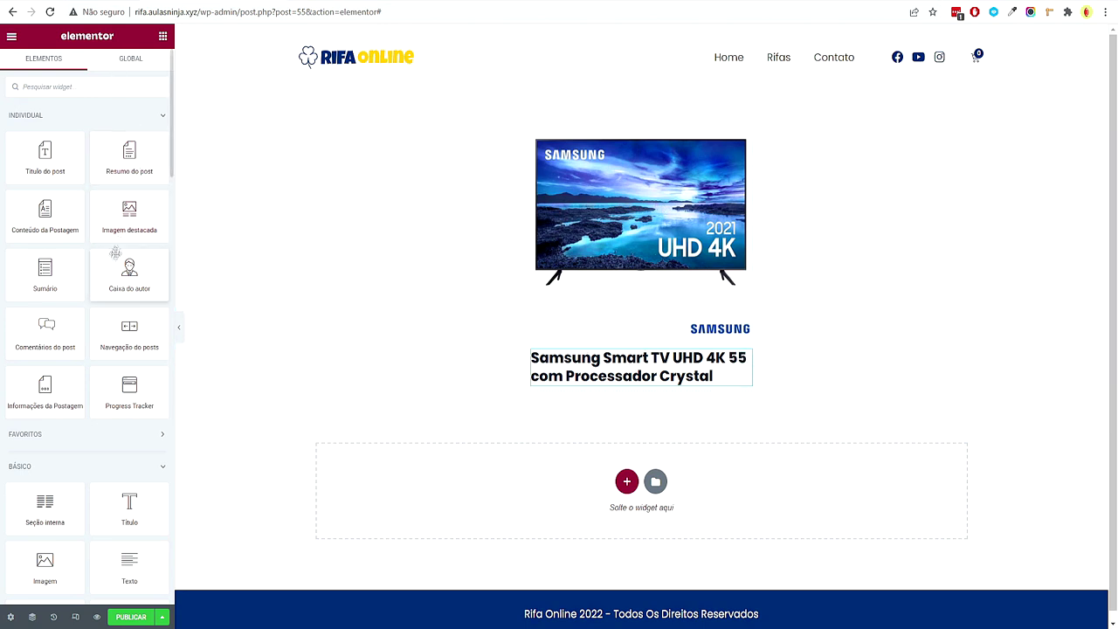
left_click(103, 90)
Place an icon list under the product title and remove the icons from its three items
type("lista")
left_click_drag(60, 137, 573, 447)
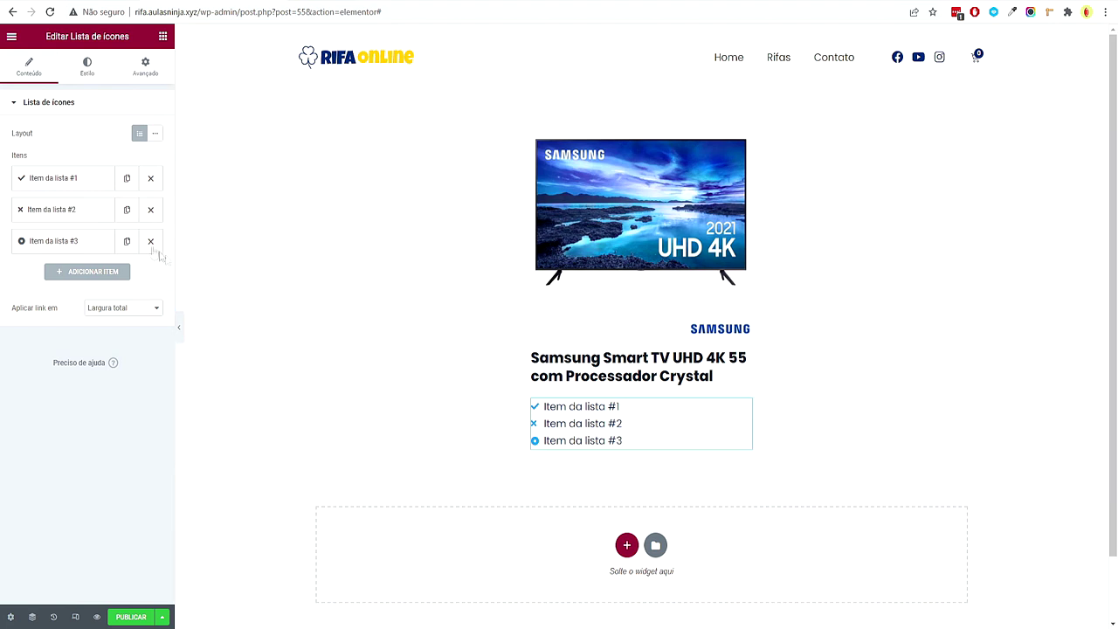
left_click(52, 179)
left_click(145, 271)
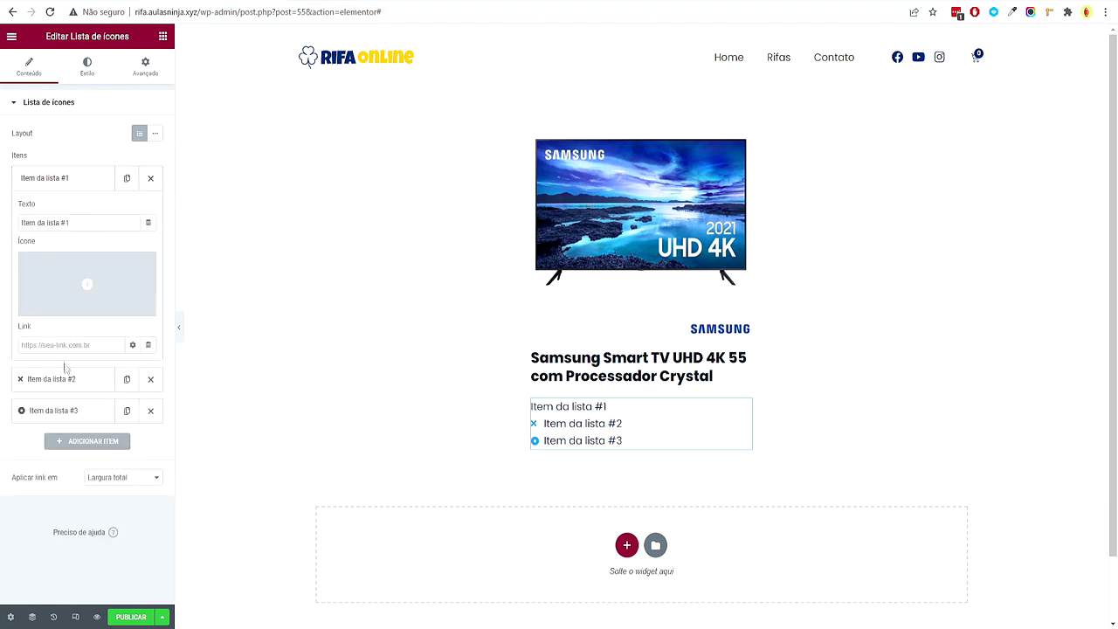
left_click(51, 379)
left_click(145, 303)
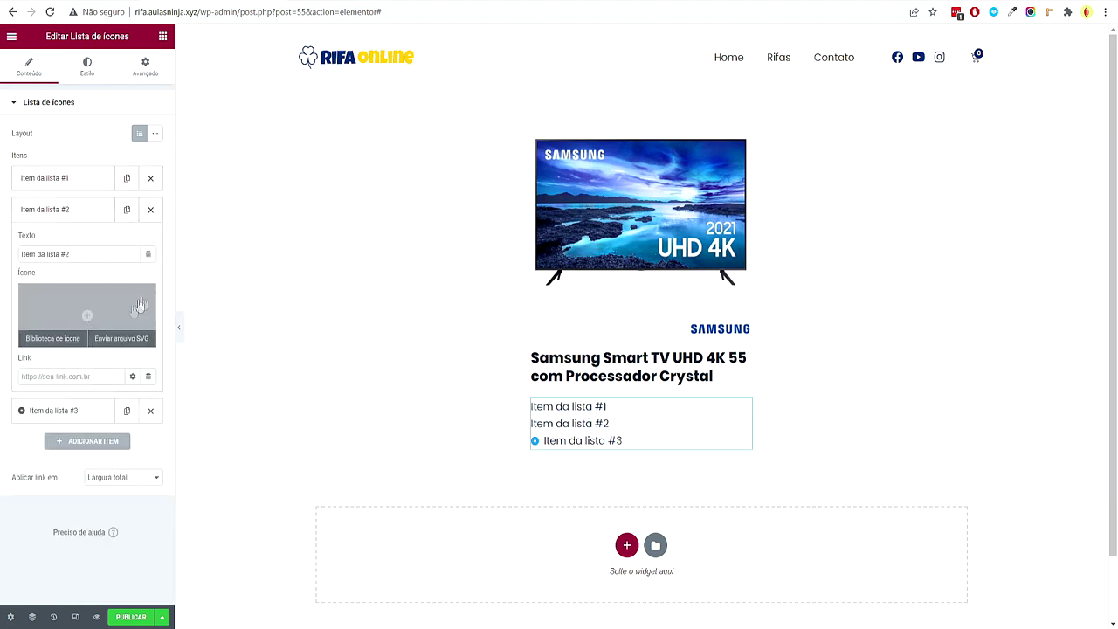
left_click(83, 410)
left_click(145, 335)
Set the first item's text to the ACF field Título Vencedor
left_click(80, 179)
mouse_move(147, 258)
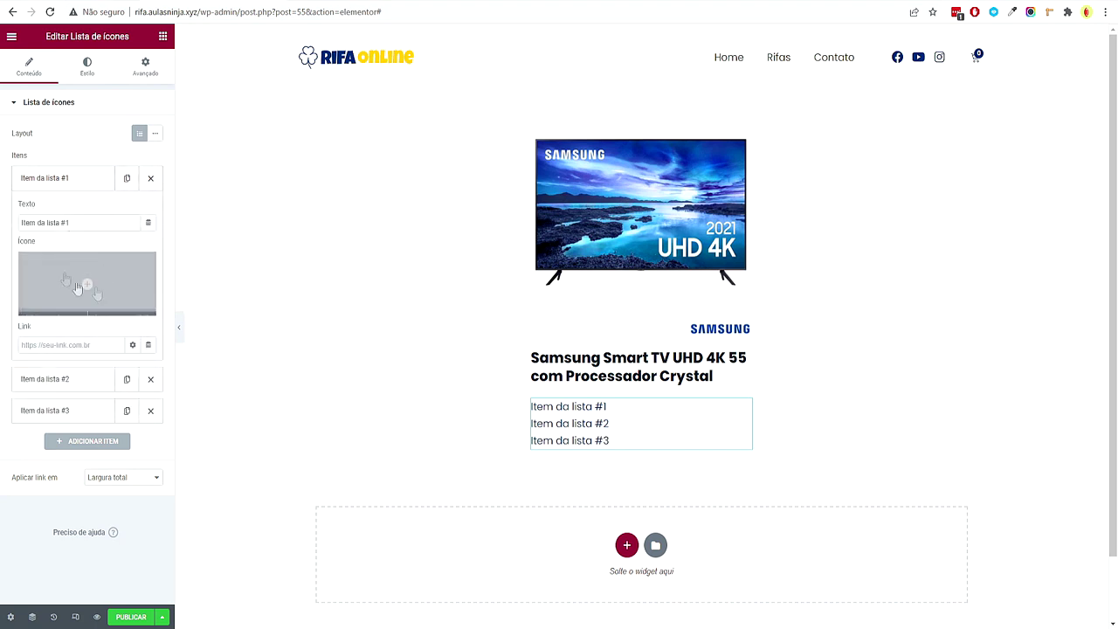
left_click(149, 223)
left_click_drag(151, 289, 150, 376)
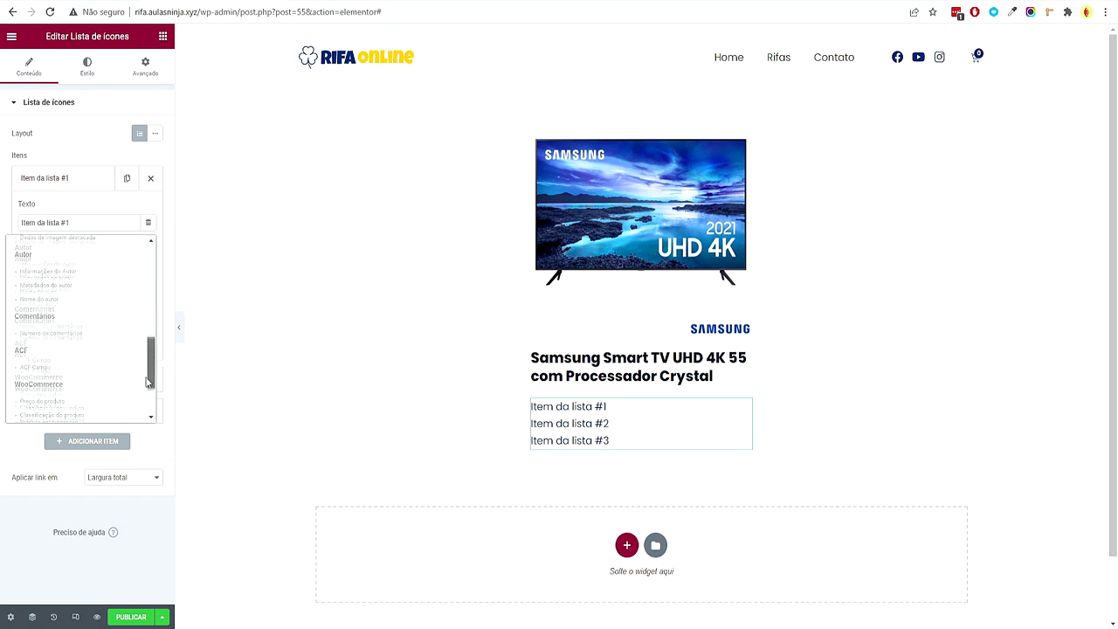
left_click(73, 374)
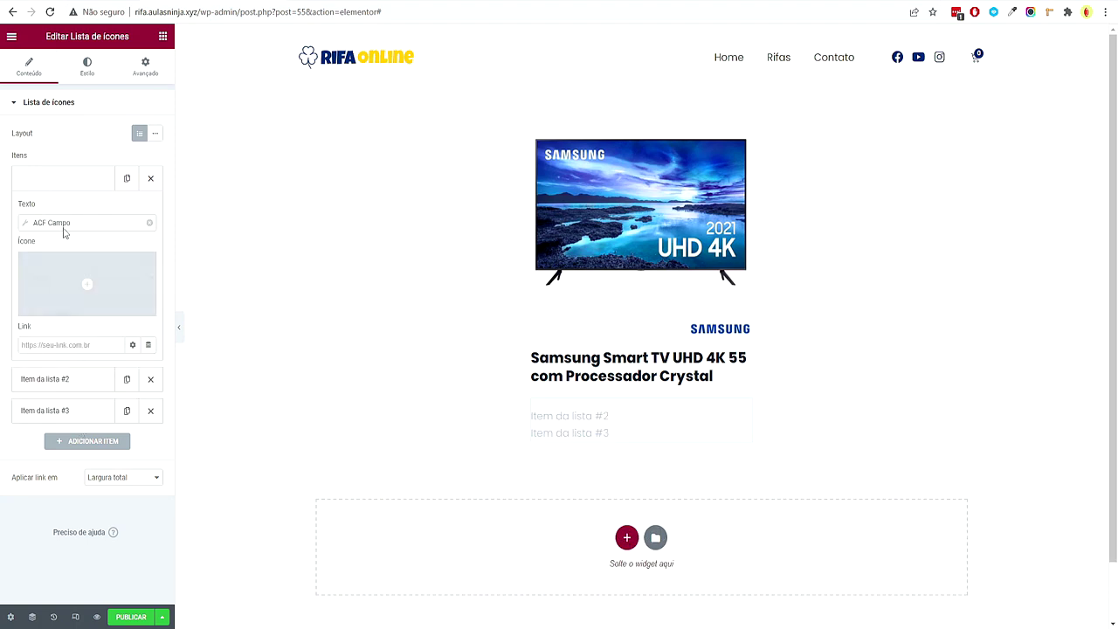
left_click(66, 228)
left_click(123, 278)
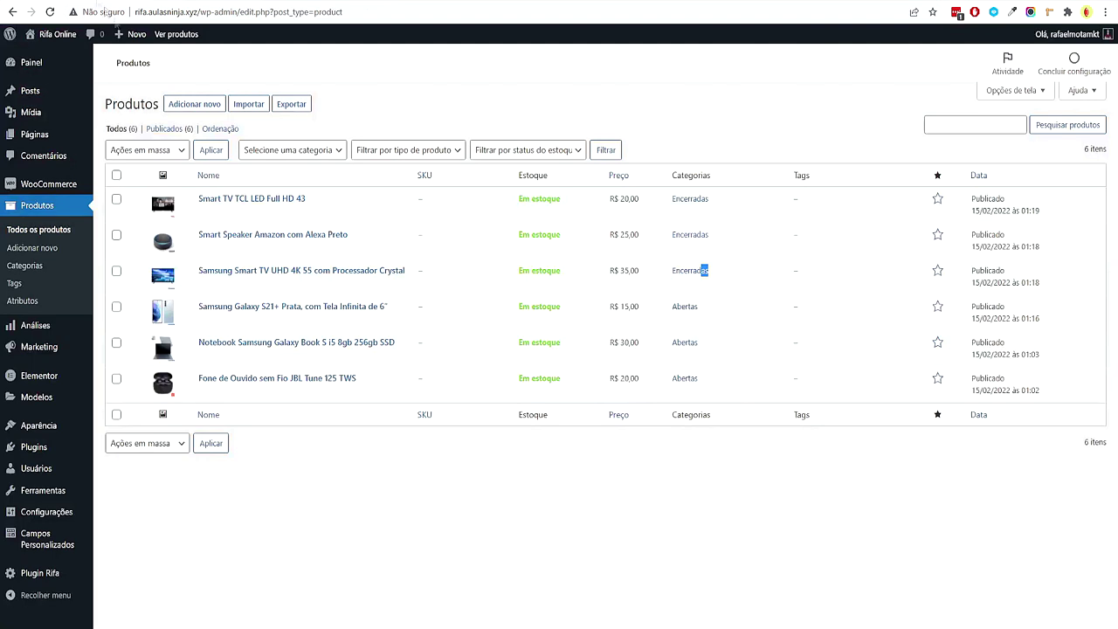
left_click(233, 213)
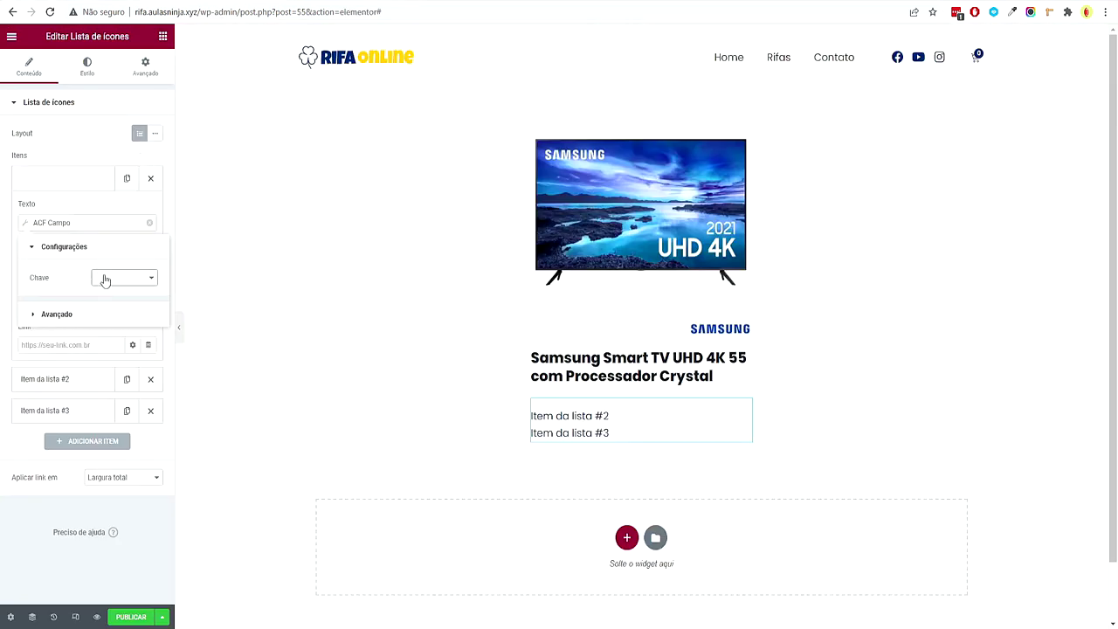
left_click(104, 279)
key("Down")
key("Down")
key("Down")
key("Down")
key("Down")
key("Down")
key("Down")
key("Down")
key("Down")
key("Down")
key("Down")
key("Down")
key("Down")
key("Down")
key("Down")
key("Down")
key("Down")
key("Down")
key("Down")
key("Down")
key("Down")
key("Down")
key("Down")
key("Down")
key("Down")
key("Down")
key("Down")
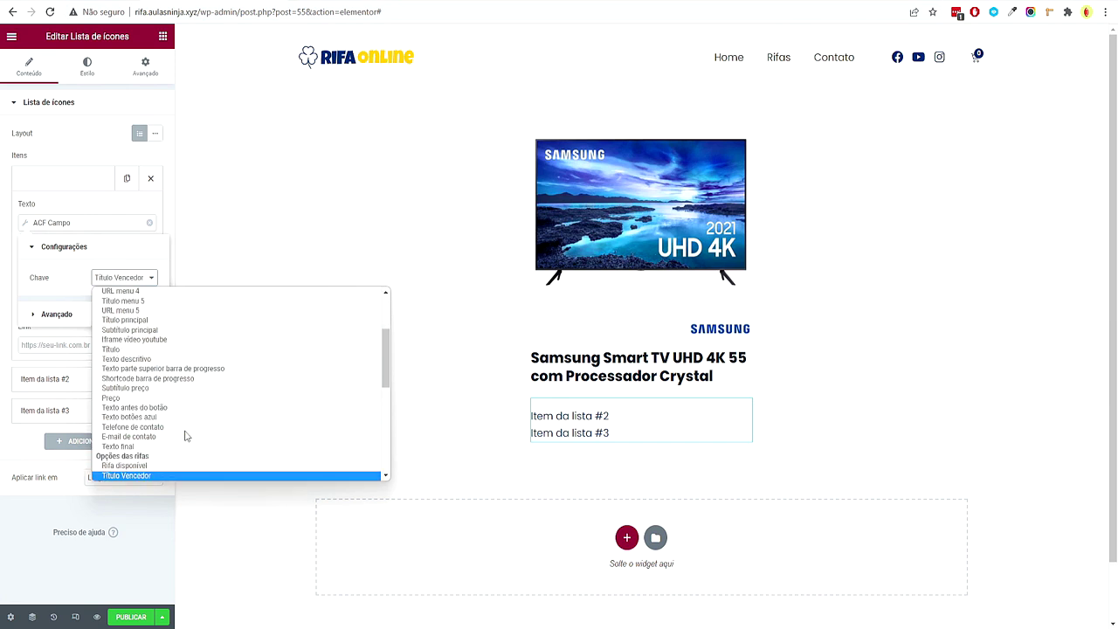
scroll(161, 454, "down", 1)
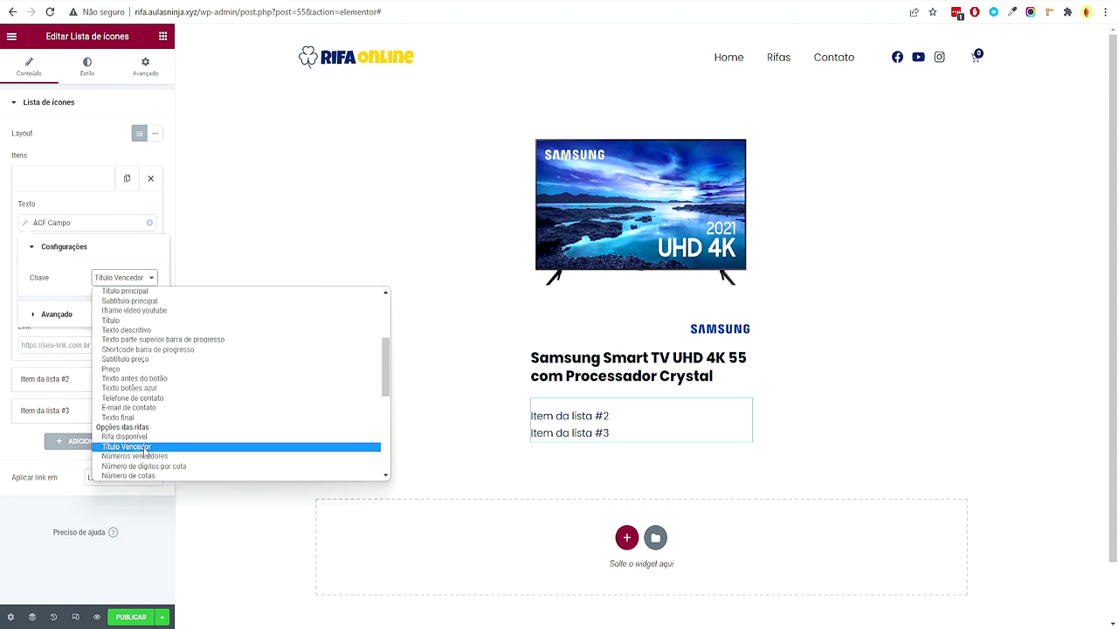
left_click(144, 448)
left_click(37, 540)
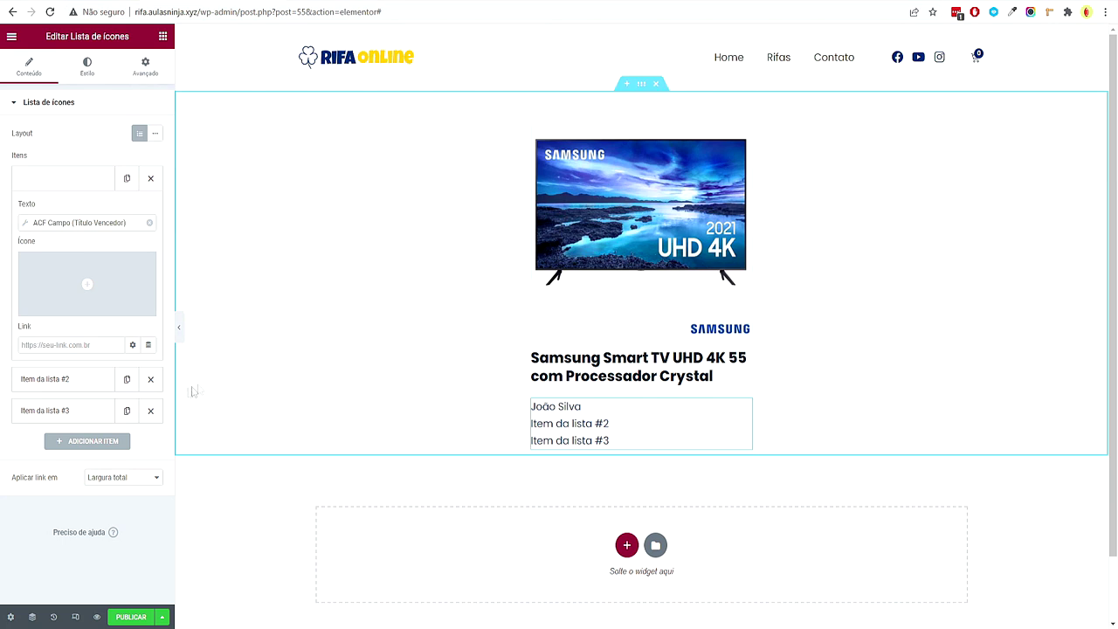
Set the second item's text to ACF Números vencedores with the prefix 'Número'
left_click(87, 380)
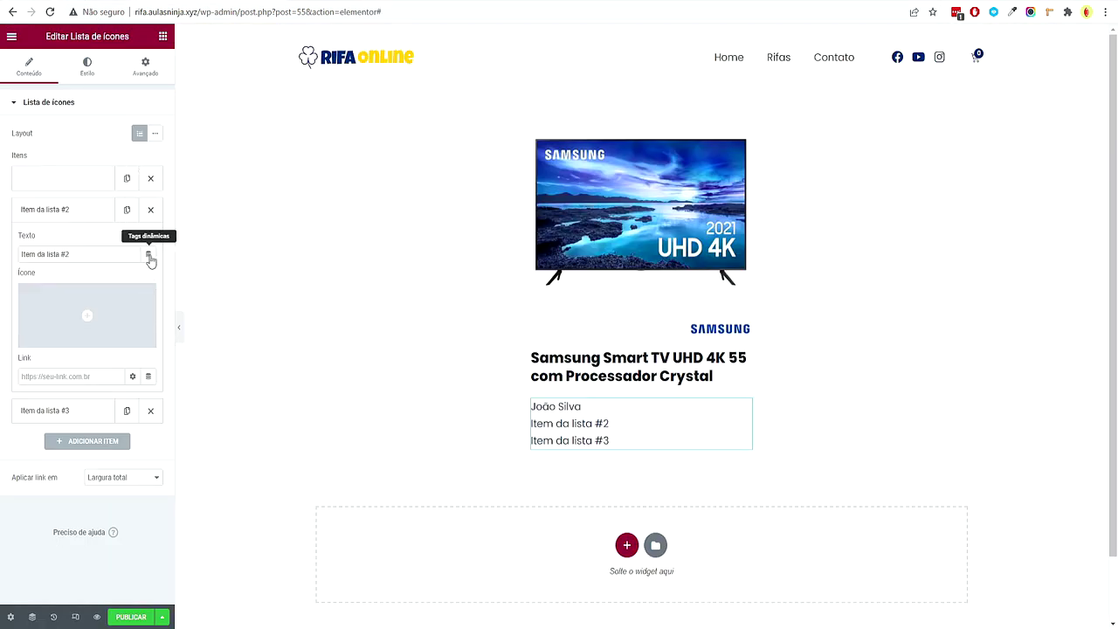
left_click(148, 254)
scroll(146, 349, "down", 3)
scroll(147, 350, "down", 1)
scroll(74, 358, "down", 3)
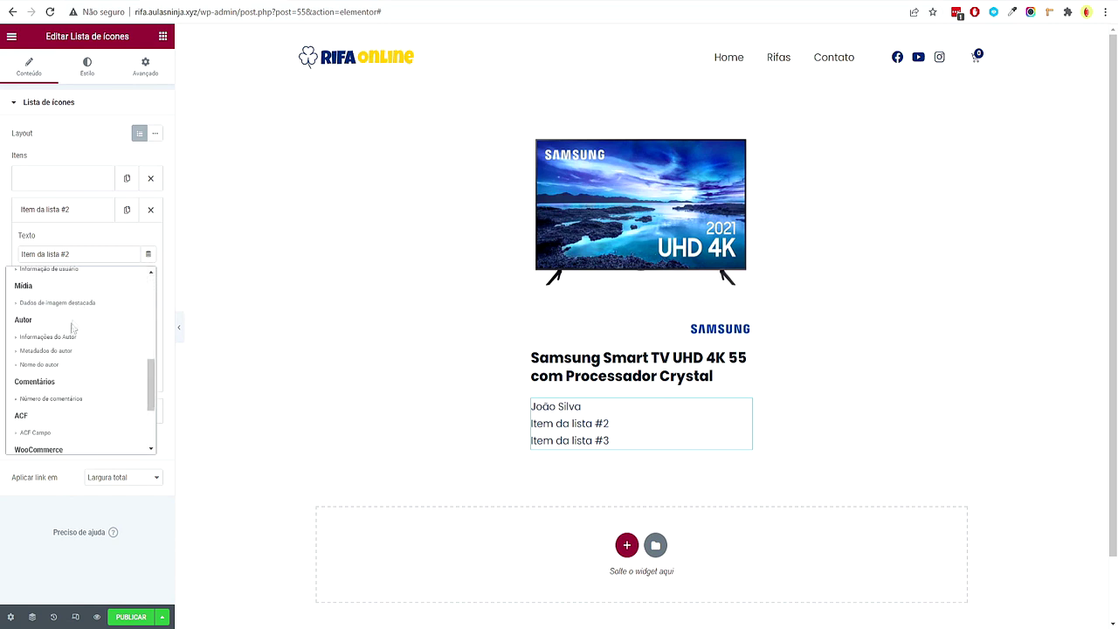
left_click(47, 373)
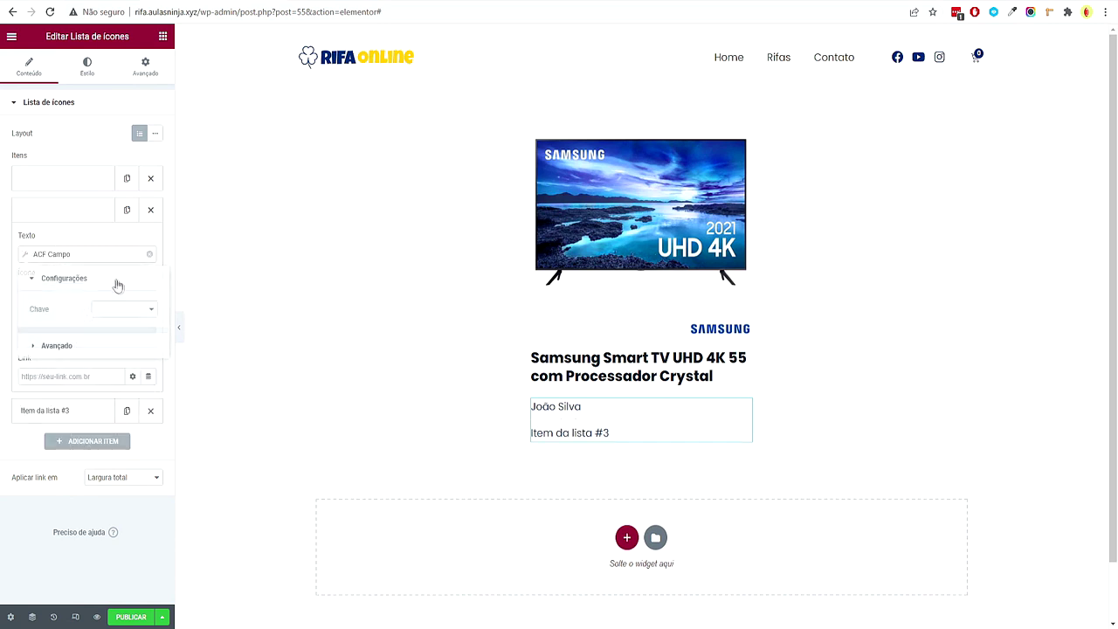
left_click(149, 311)
key("n")
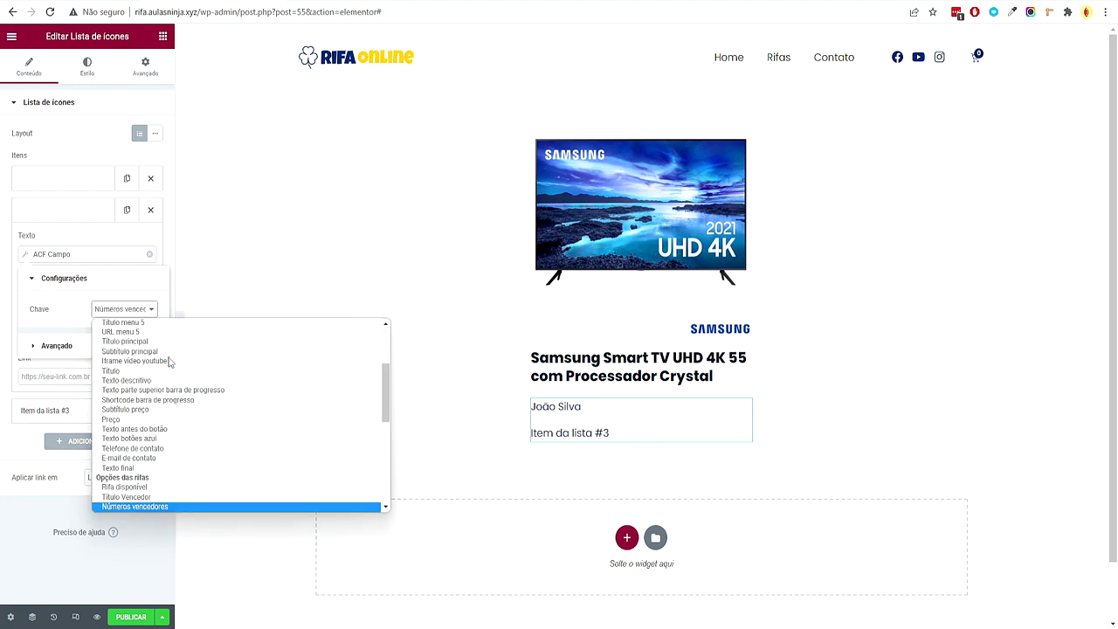
key("Return")
left_click(72, 346)
type("N")
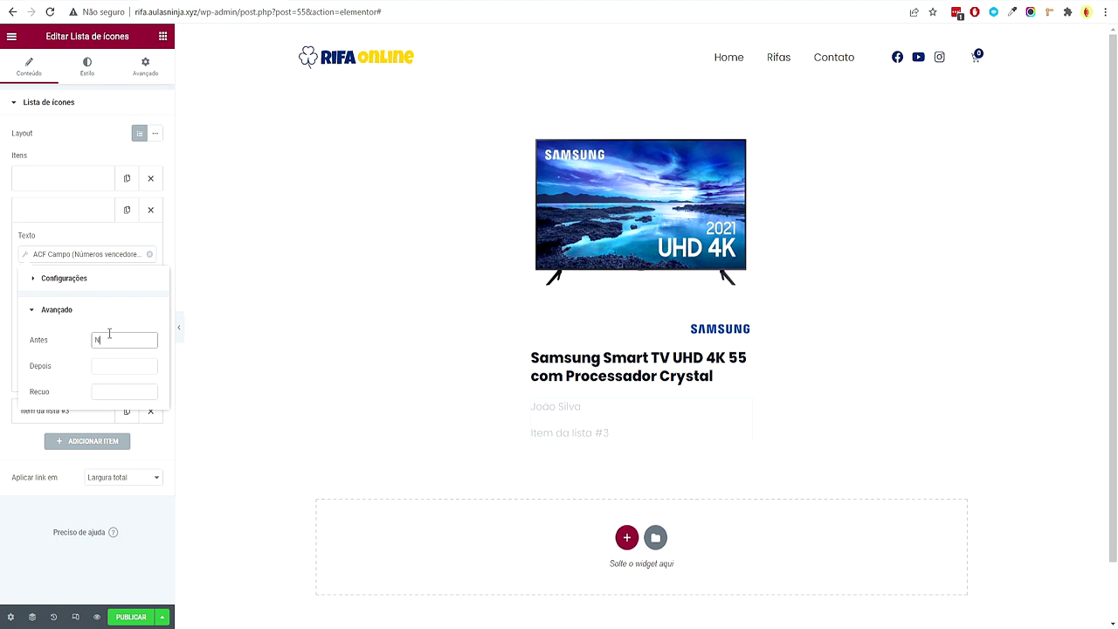
type("úmero:")
Add the prefix 'Ganhador:' to the first item's winner field
left_click(82, 176)
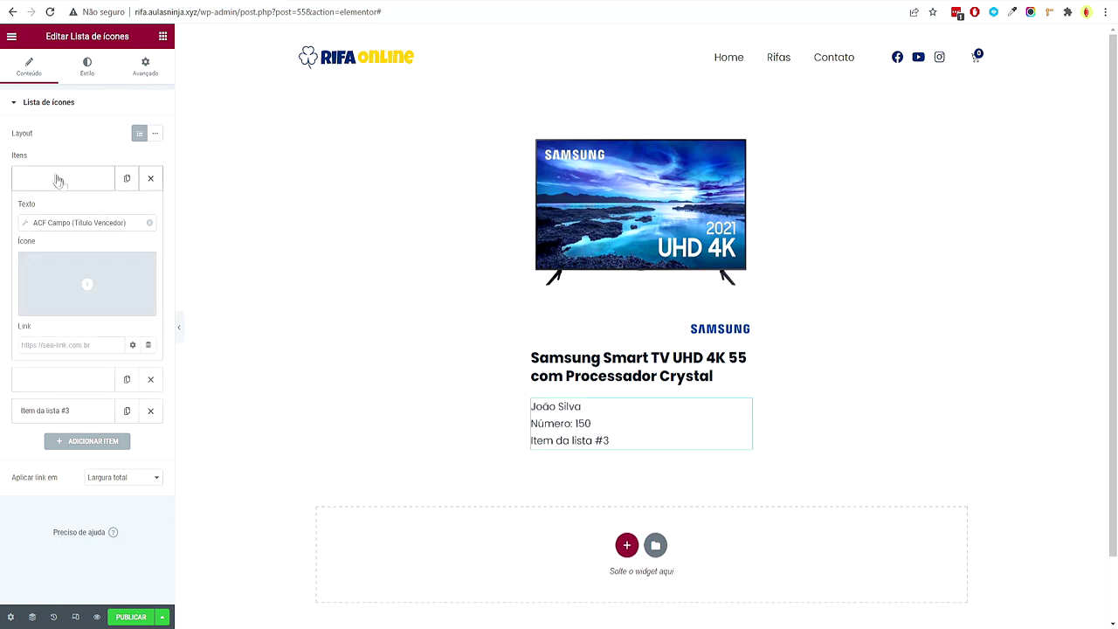
left_click(73, 225)
left_click(56, 314)
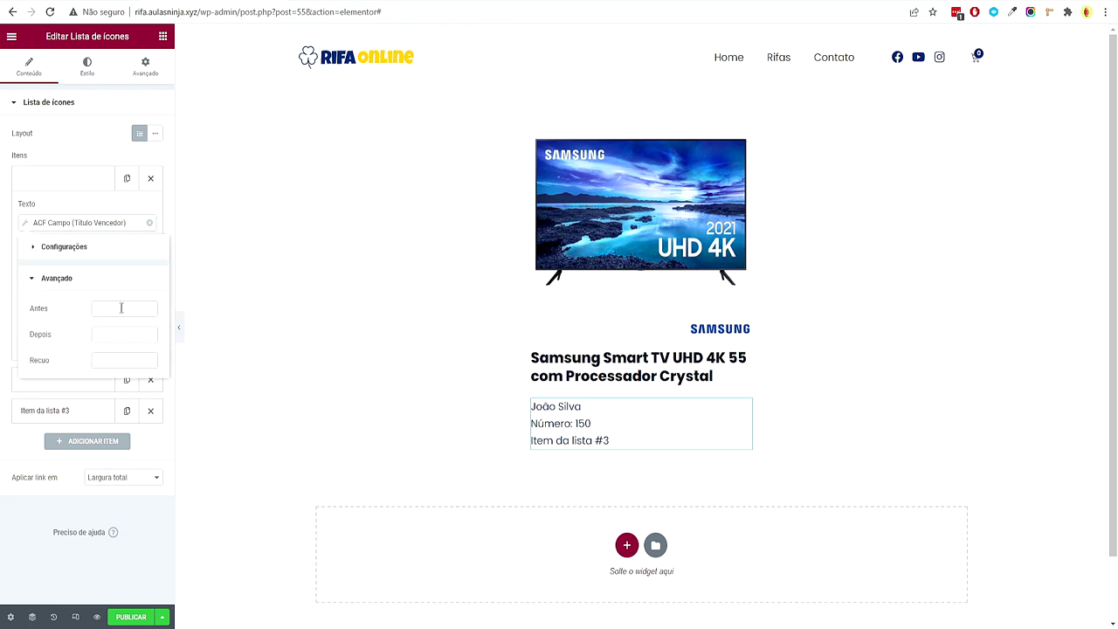
type("Ganhad")
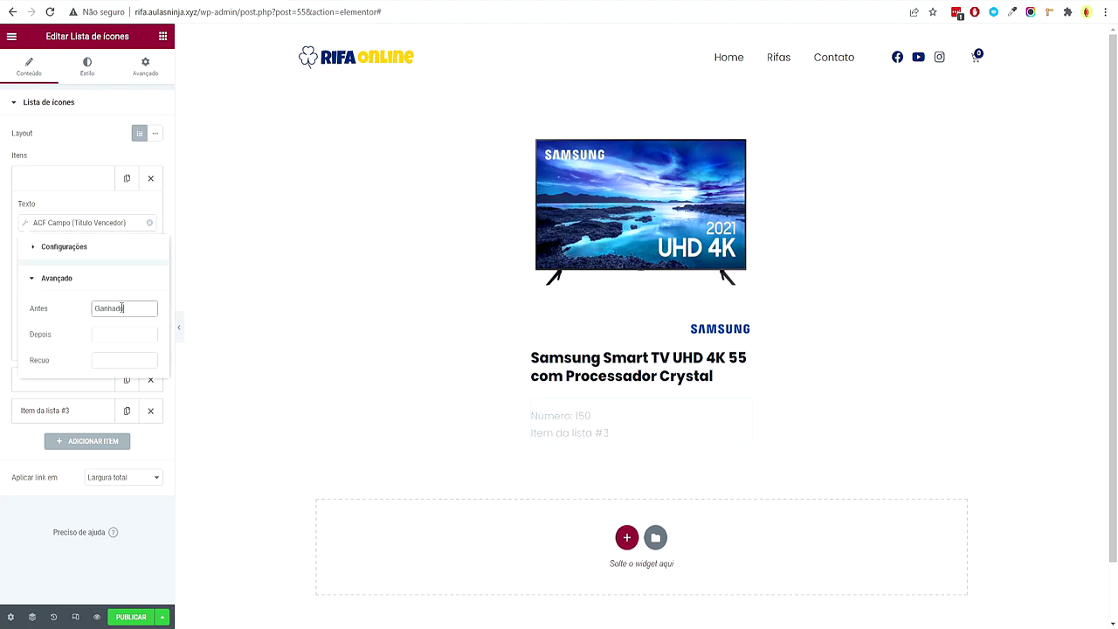
type("or:")
left_click(54, 519)
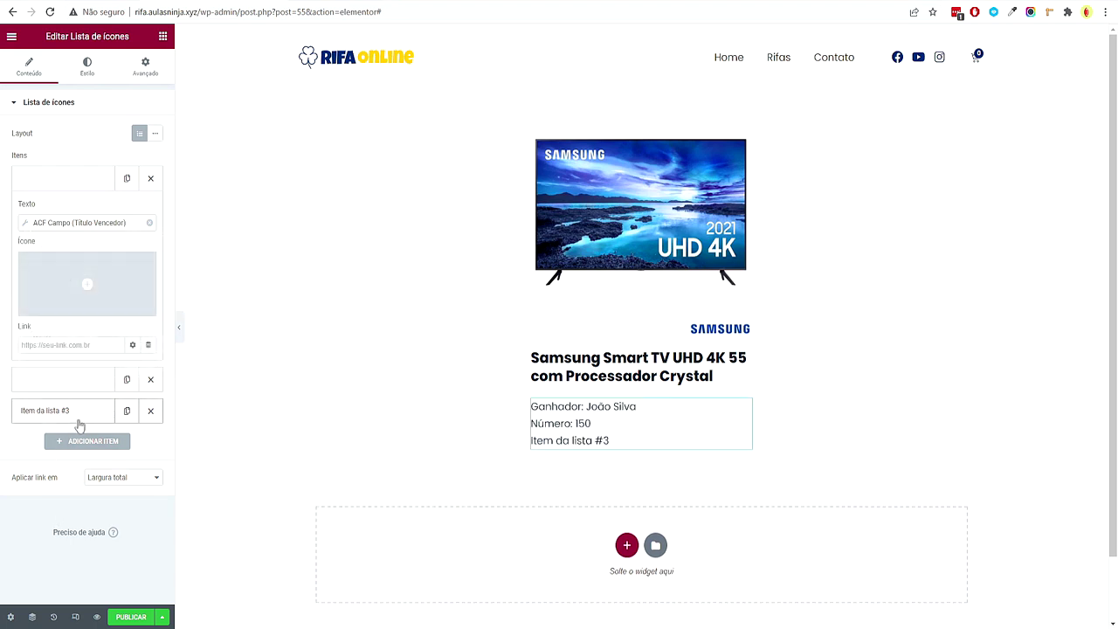
Set the third item to ACF Data de Rifa with prefix 'Data', then add a fourth item
left_click(77, 411)
left_click(147, 286)
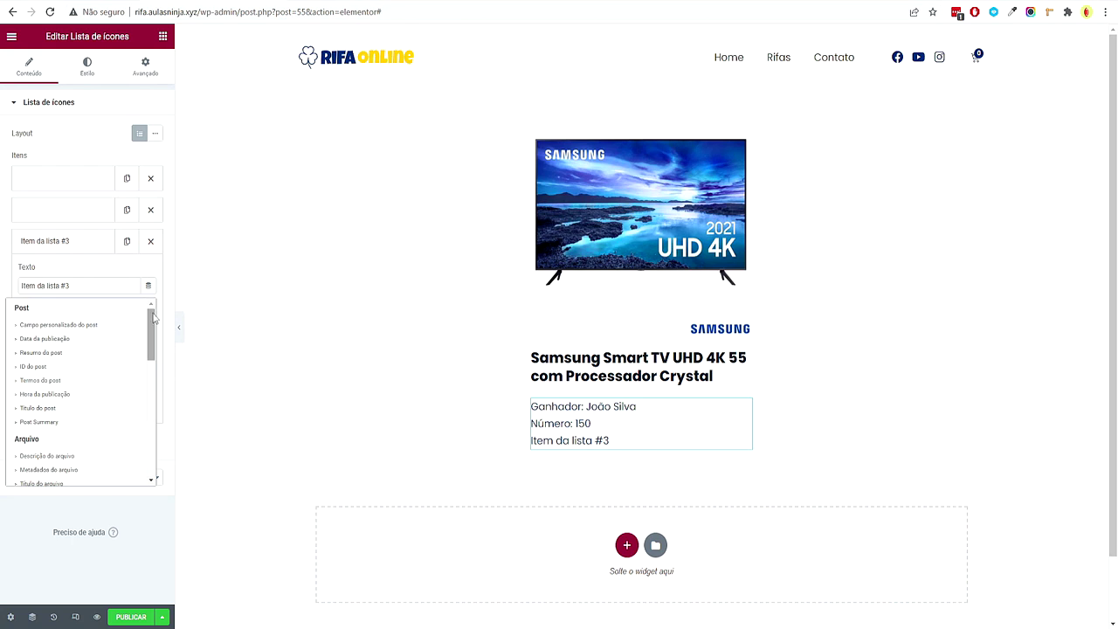
left_click_drag(151, 336, 138, 435)
left_click(61, 402)
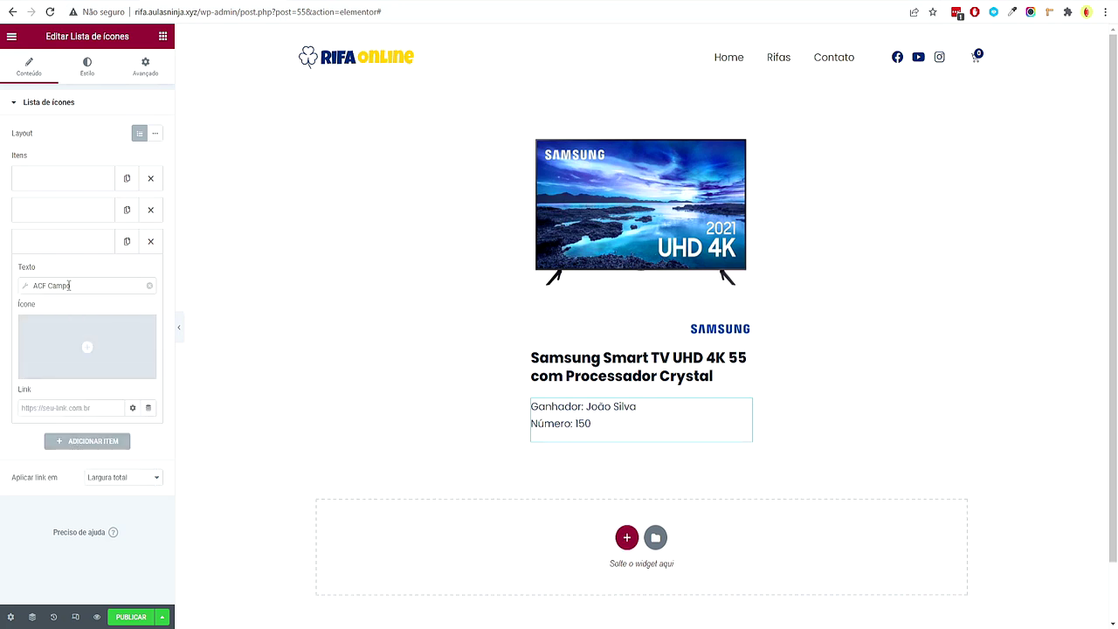
left_click(148, 341)
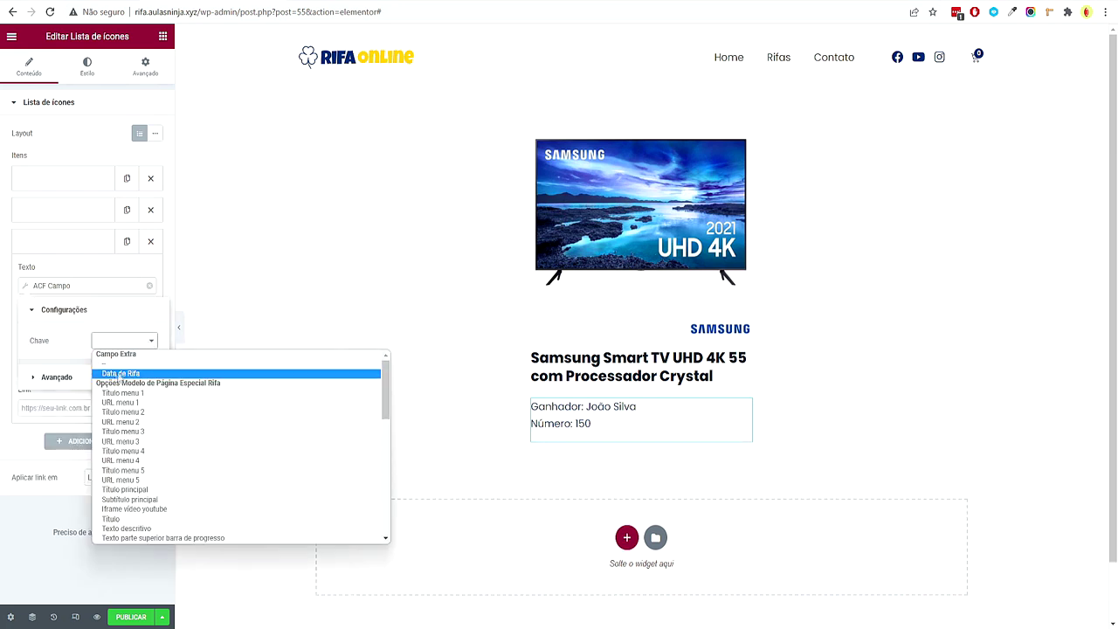
left_click(123, 374)
left_click(97, 380)
left_click(112, 371)
type("Data da Rifa:")
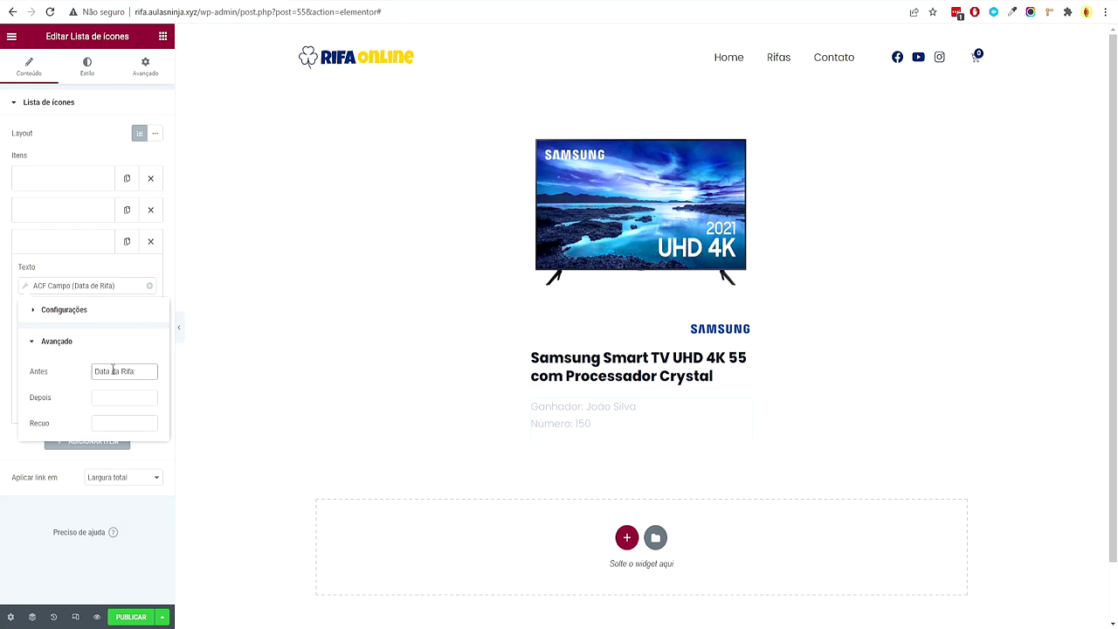
left_click(88, 454)
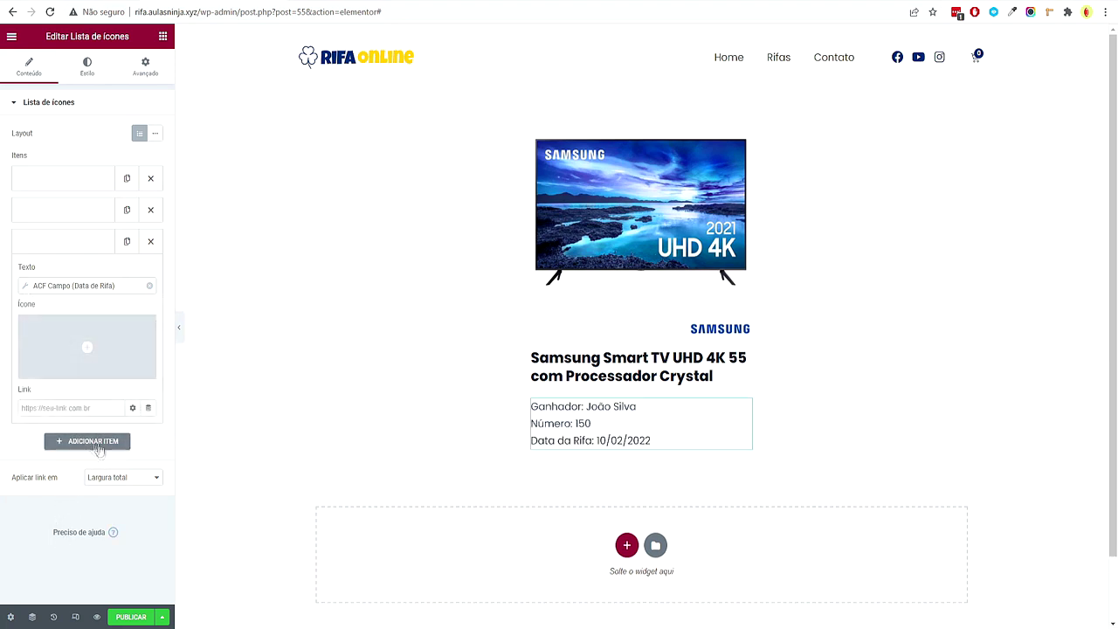
left_click(87, 448)
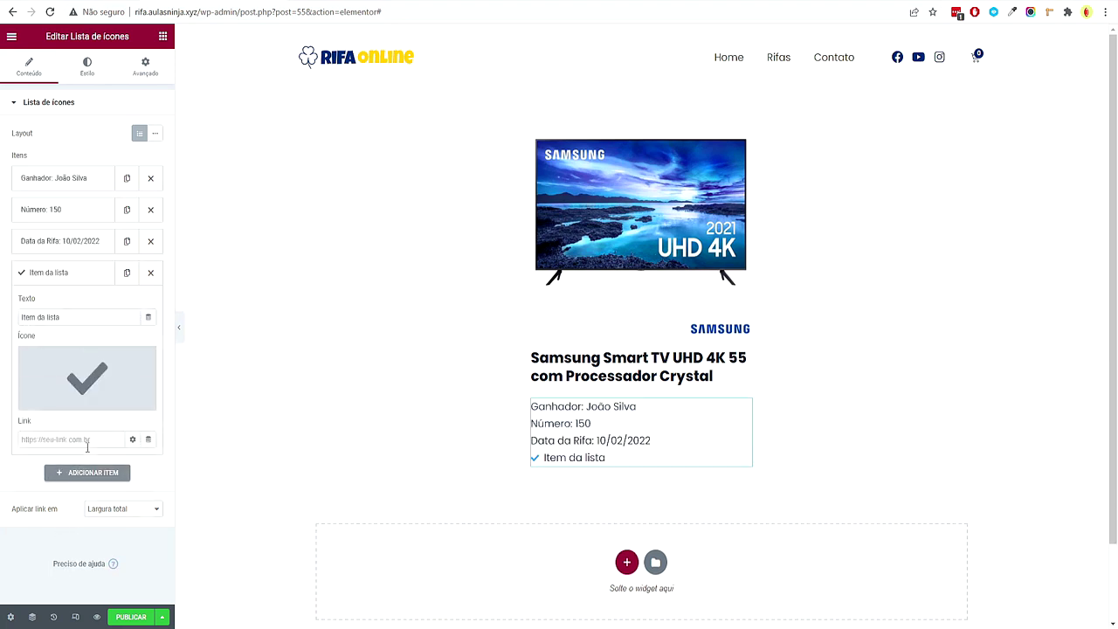
Set the fourth item to ACF Rifa disponível with prefix 'Rifa Disponivel:' and remove its icon
left_click(148, 317)
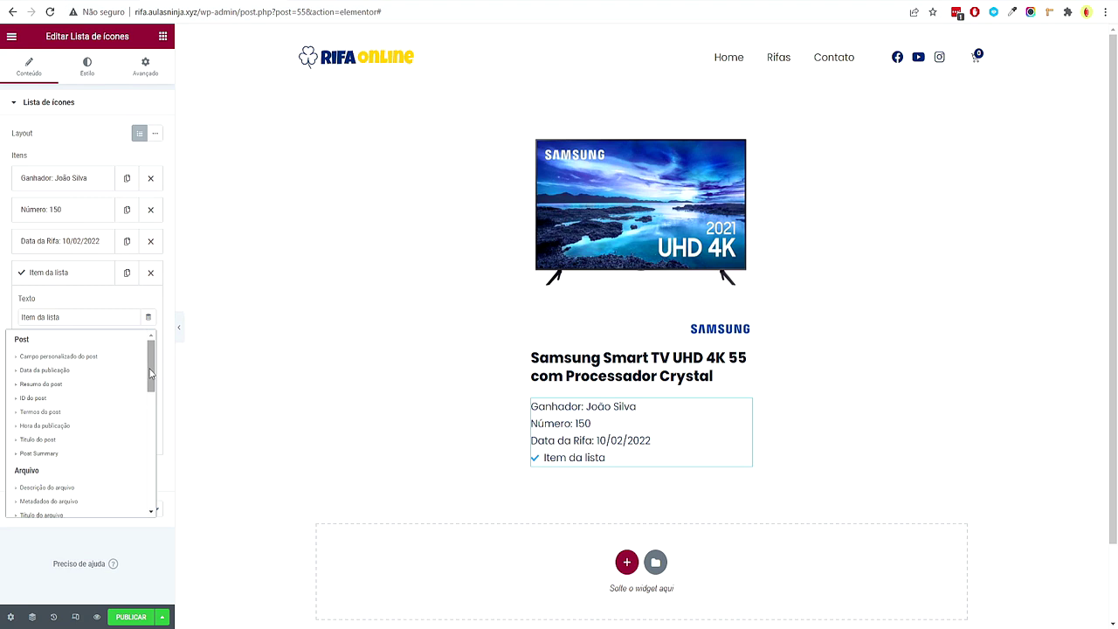
left_click_drag(151, 371, 150, 457)
left_click(103, 464)
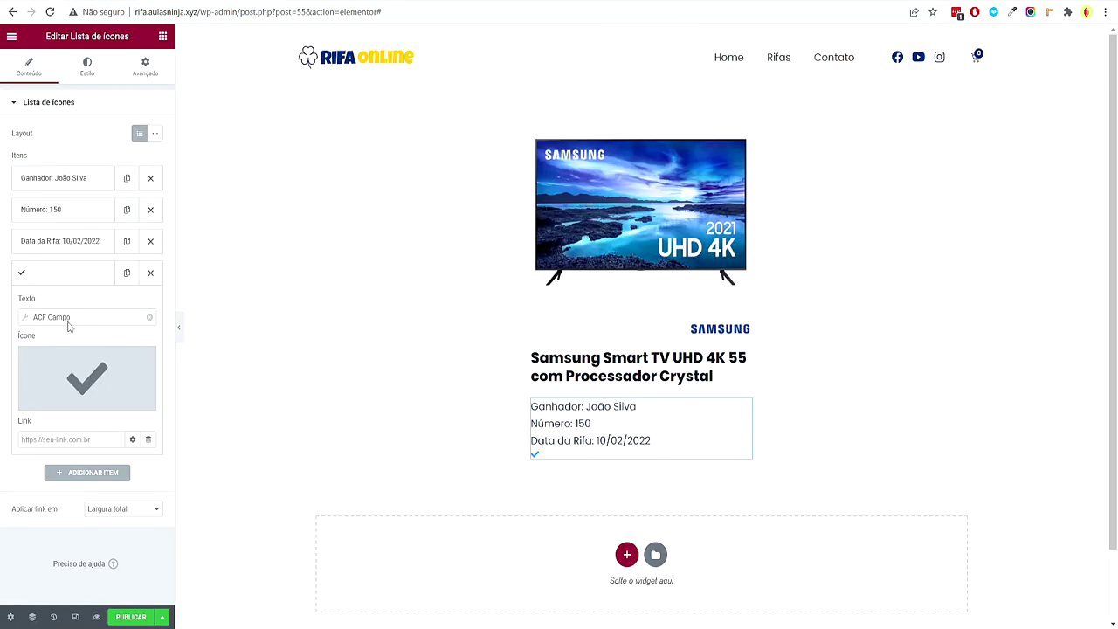
left_click(61, 316)
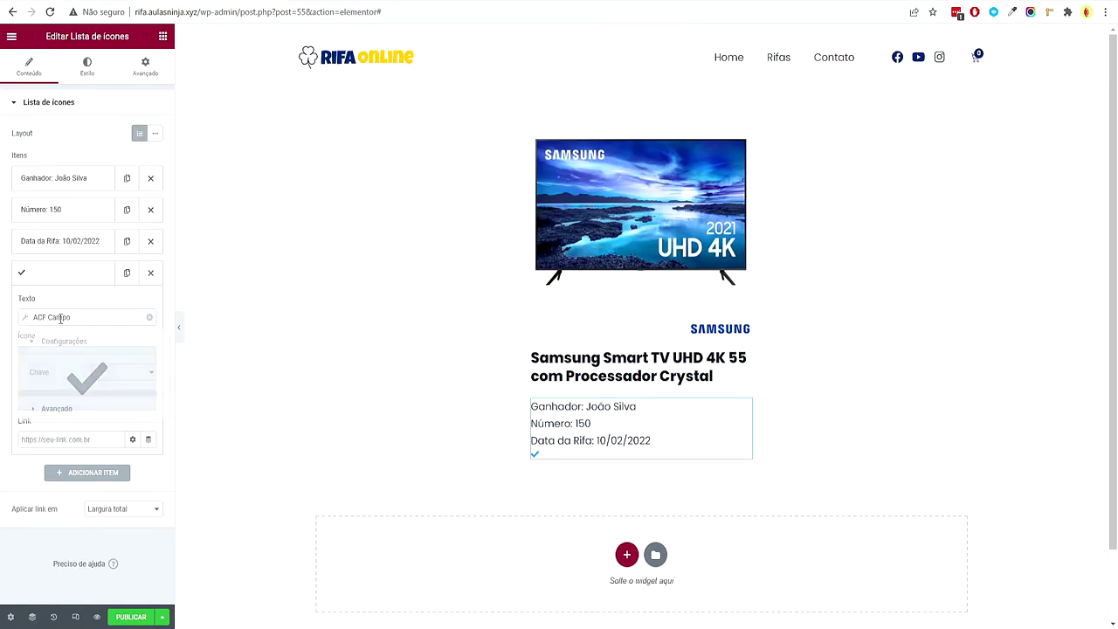
left_click(121, 374)
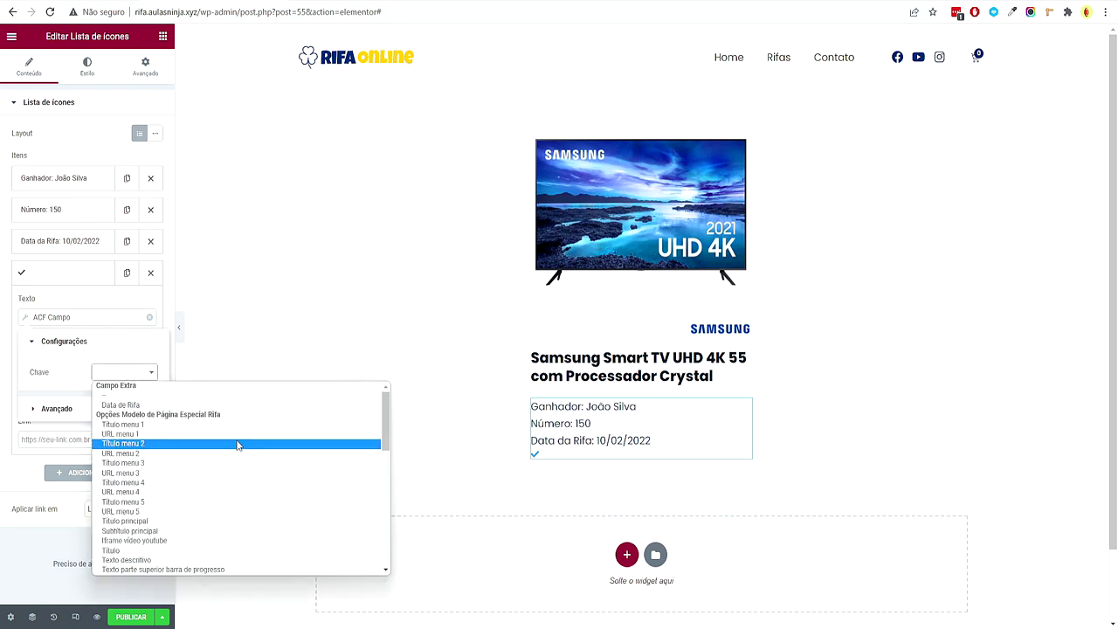
key("r")
left_click(124, 568)
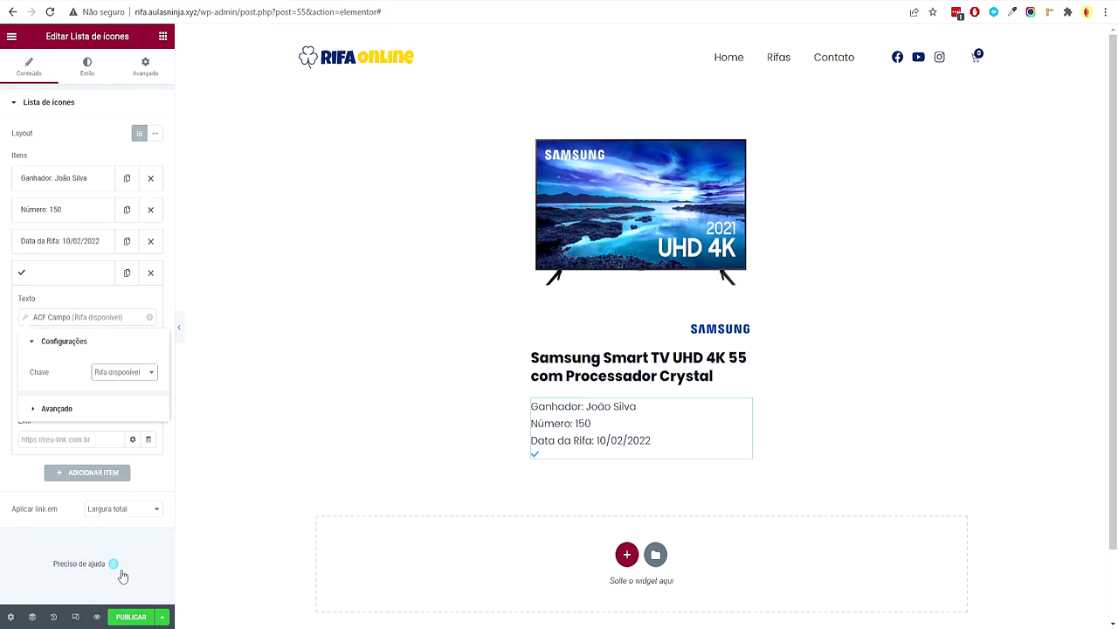
left_click(63, 410)
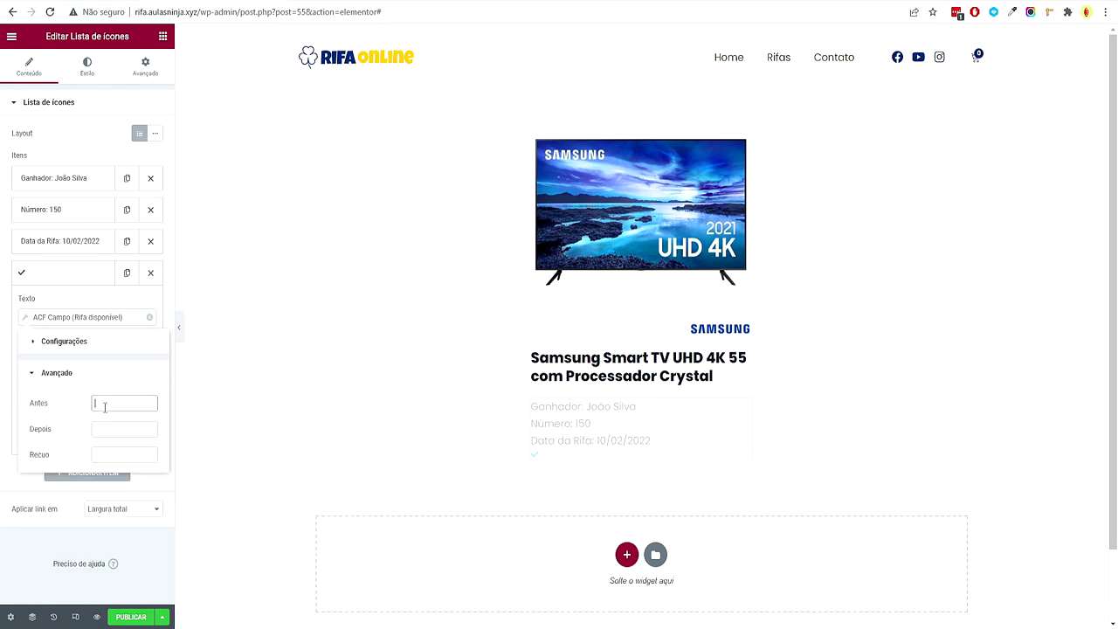
type("Rifa Disponi")
type("vel:")
left_click(55, 548)
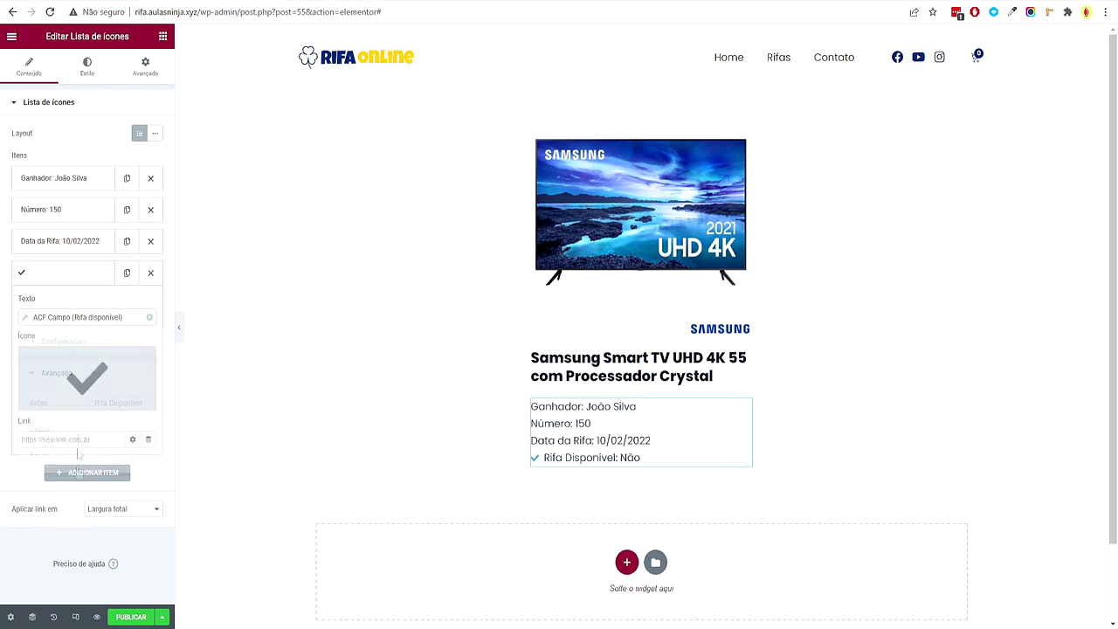
left_click(145, 361)
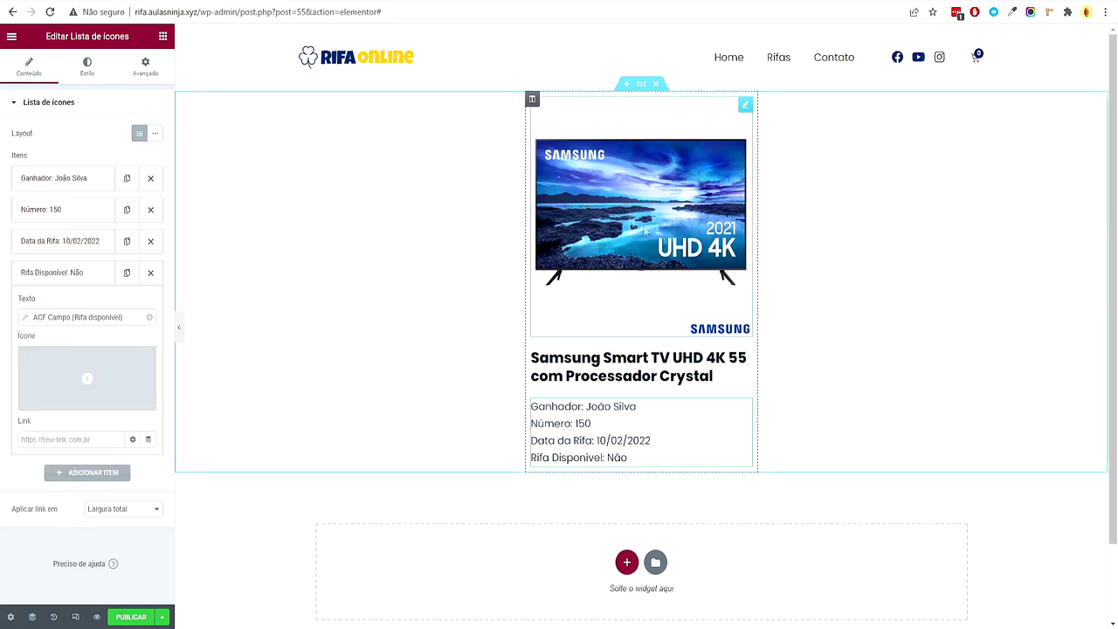
Set the product card column's spacing between widgets to 10
left_click(535, 103)
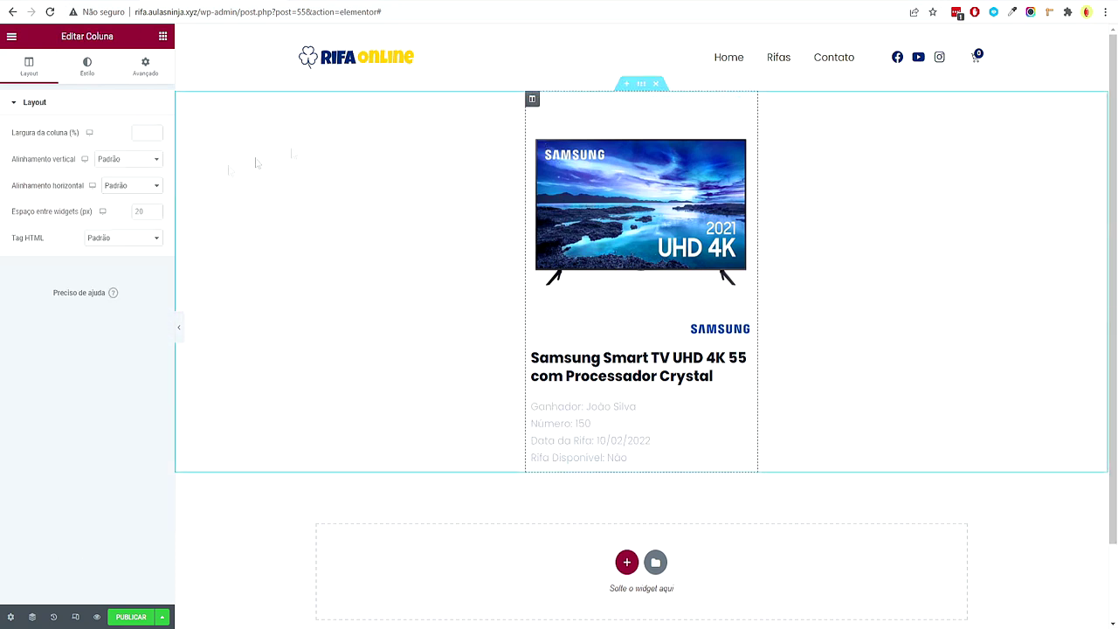
left_click(156, 214)
left_click(155, 214)
left_click(155, 212)
left_click(156, 212)
left_click(156, 212)
left_click(155, 213)
left_click(155, 212)
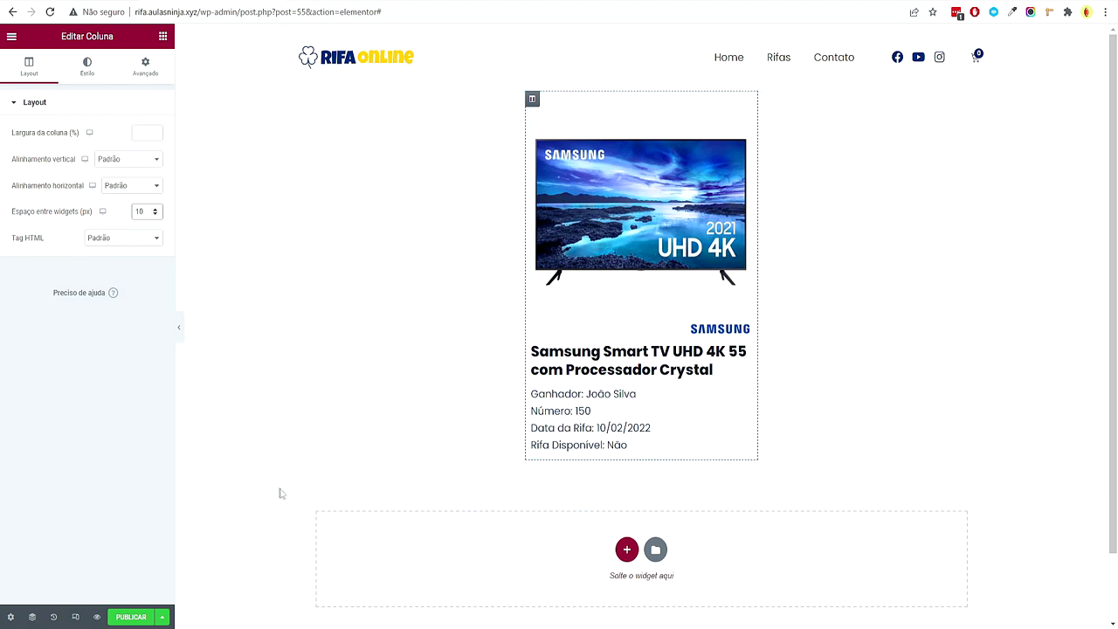
In mobile view, set the product title's typography size to 18 px
left_click(75, 617)
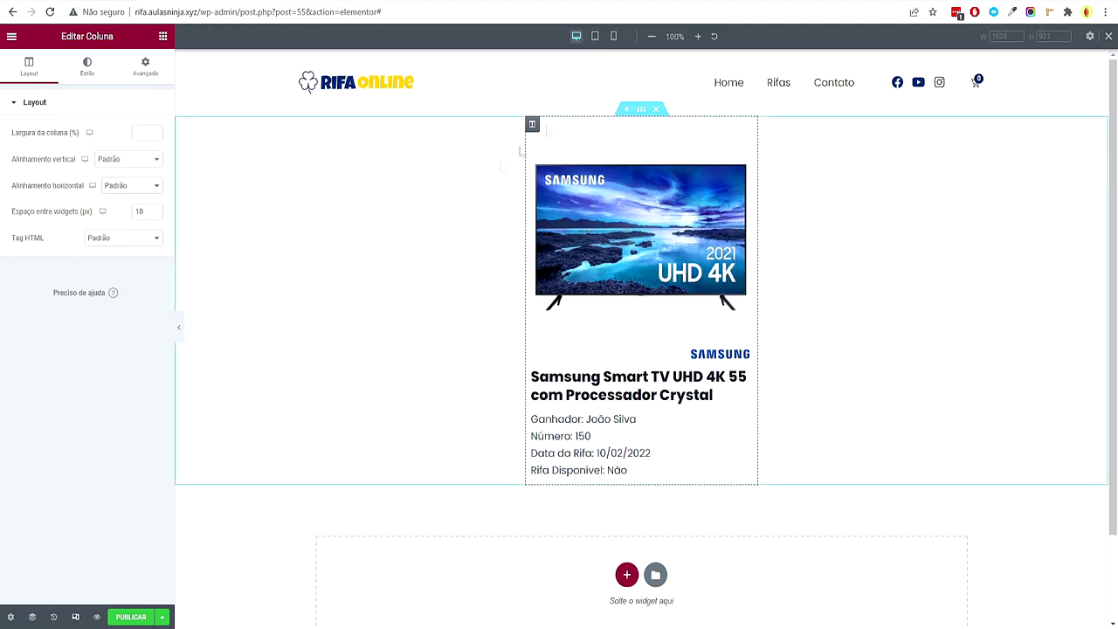
left_click(617, 41)
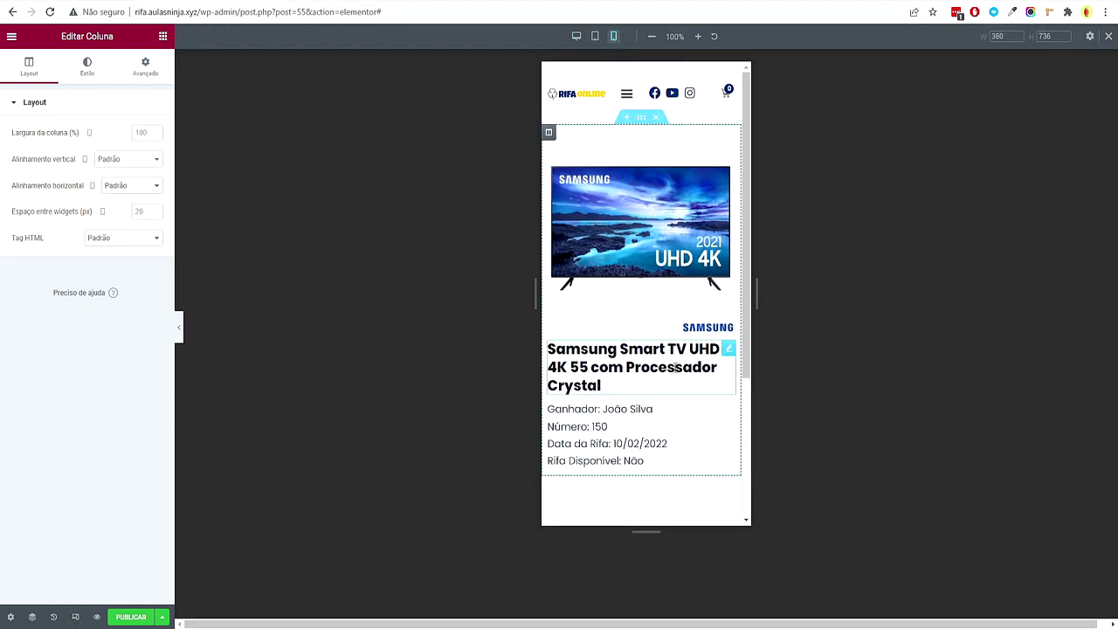
left_click(631, 371)
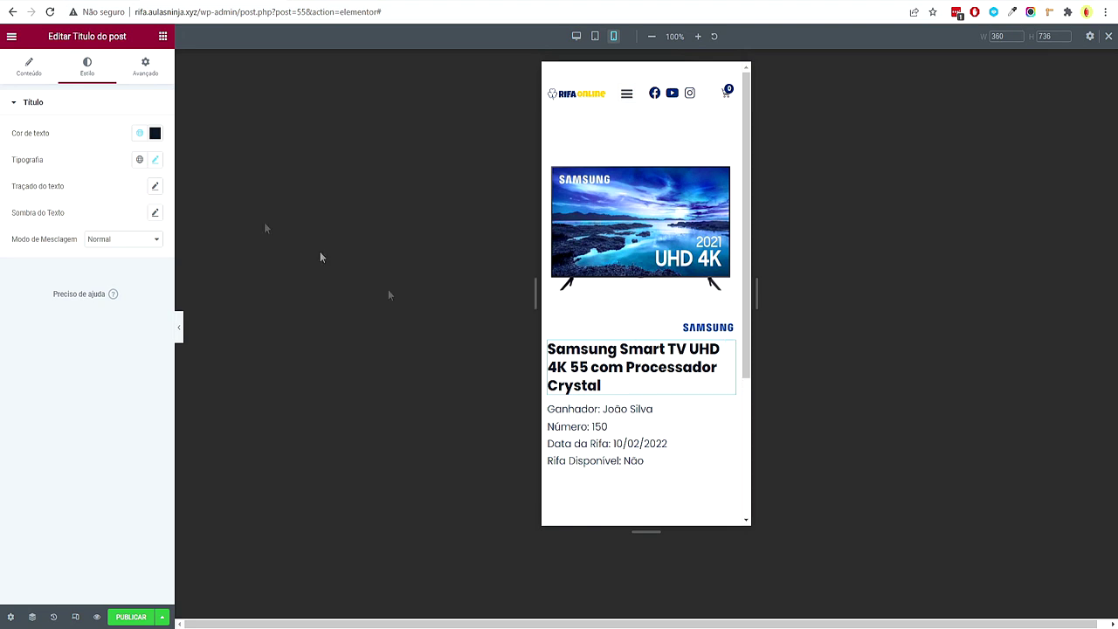
left_click(155, 164)
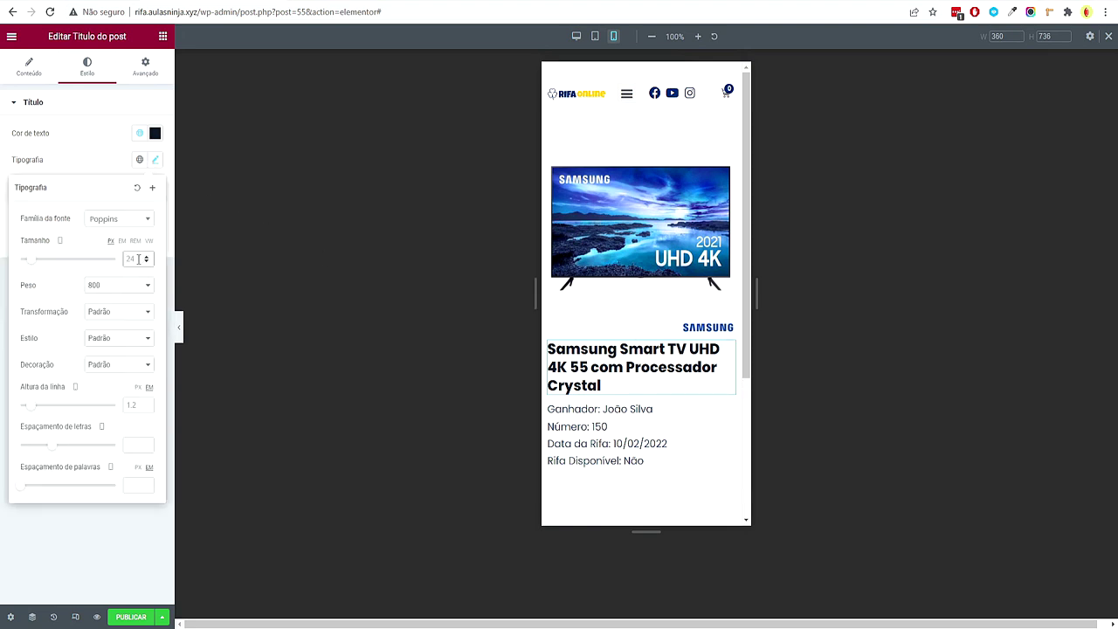
left_click(138, 259)
type("16")
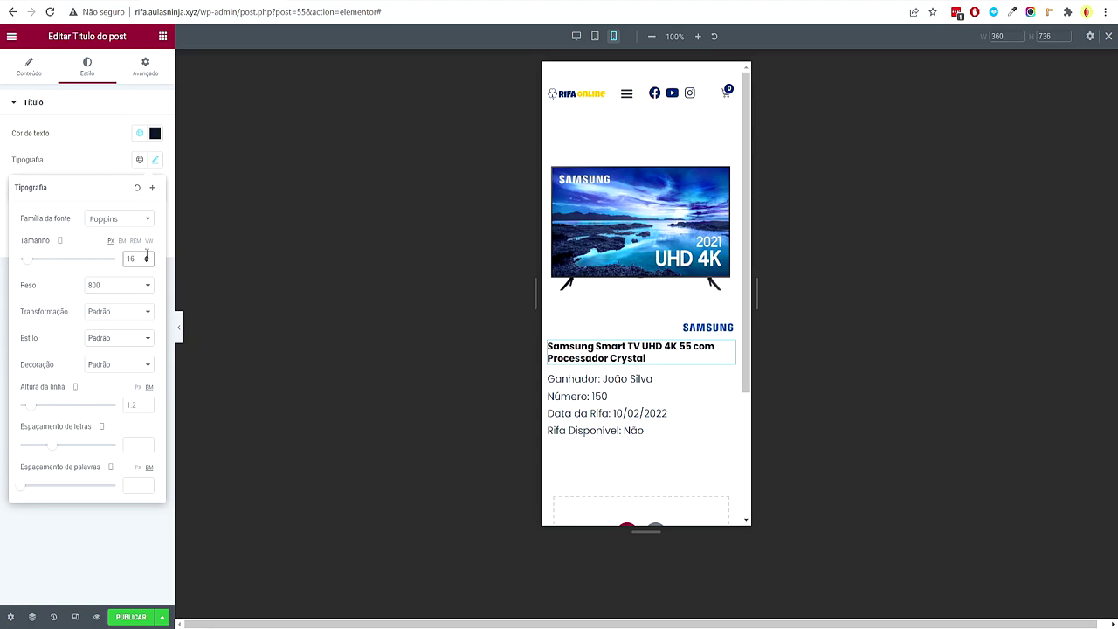
left_click(145, 255)
left_click(146, 255)
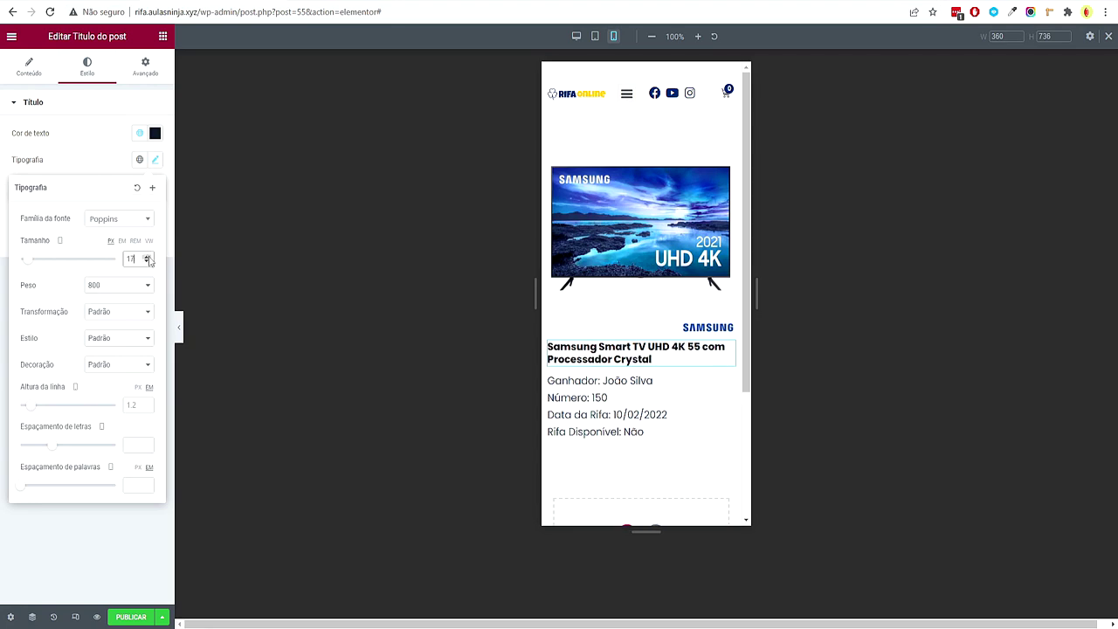
left_click(112, 542)
left_click(577, 35)
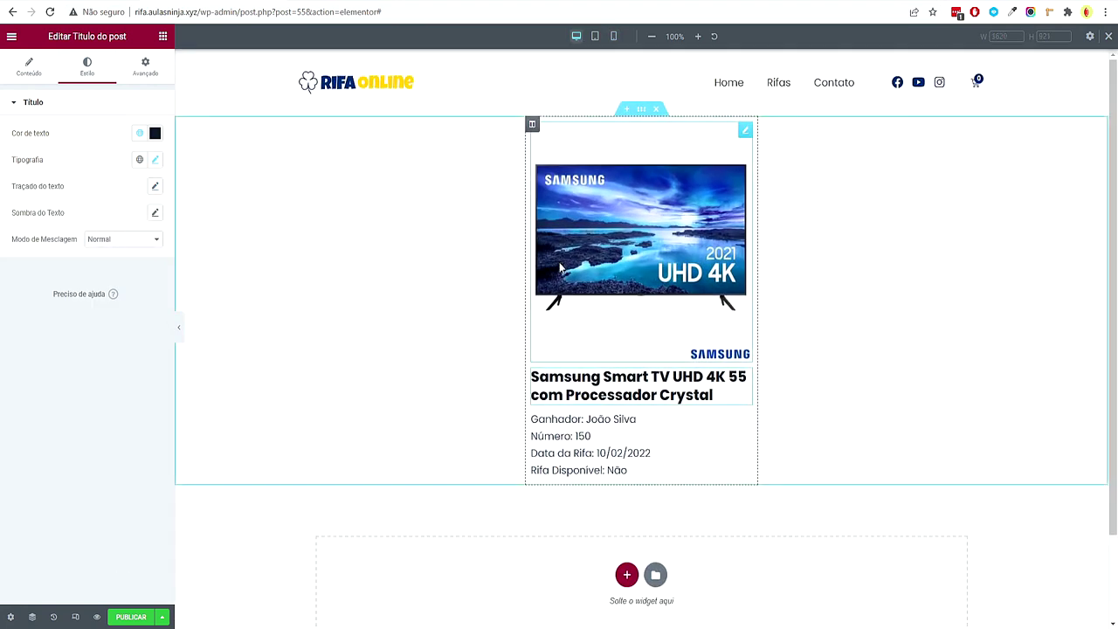
Publish the Rifas - Loop template and exit to the WordPress dashboard
left_click(131, 617)
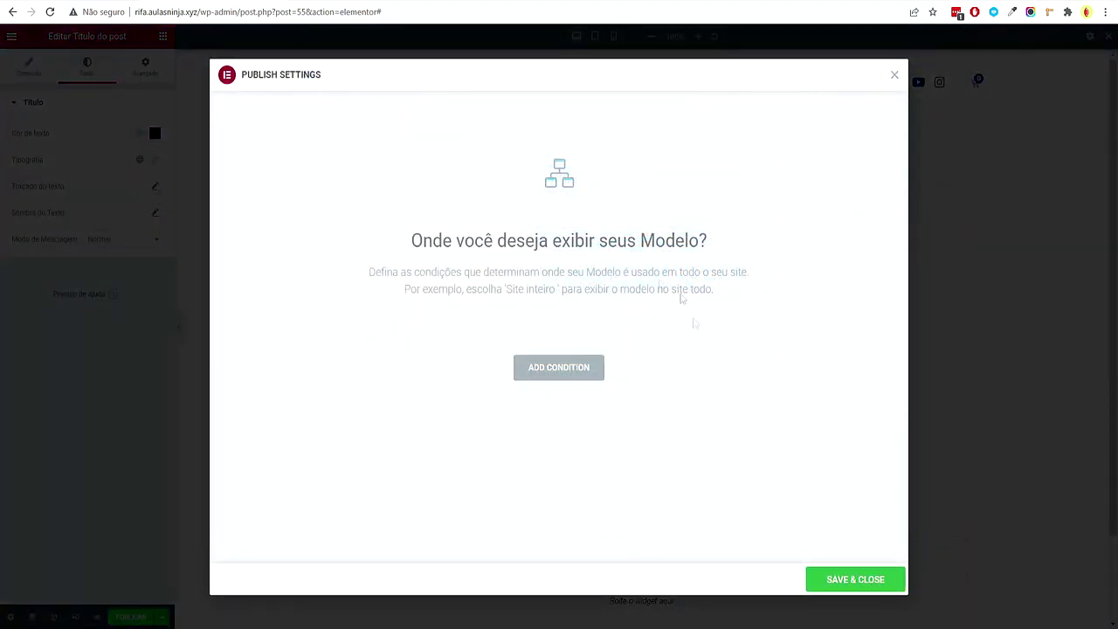
left_click(864, 585)
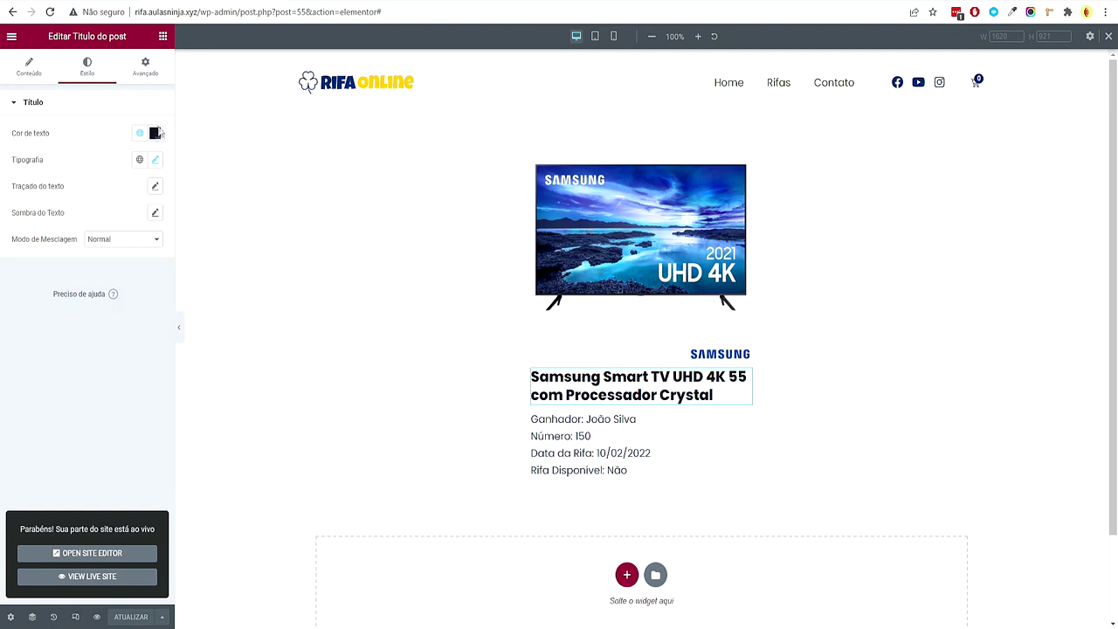
left_click(12, 37)
left_click(92, 255)
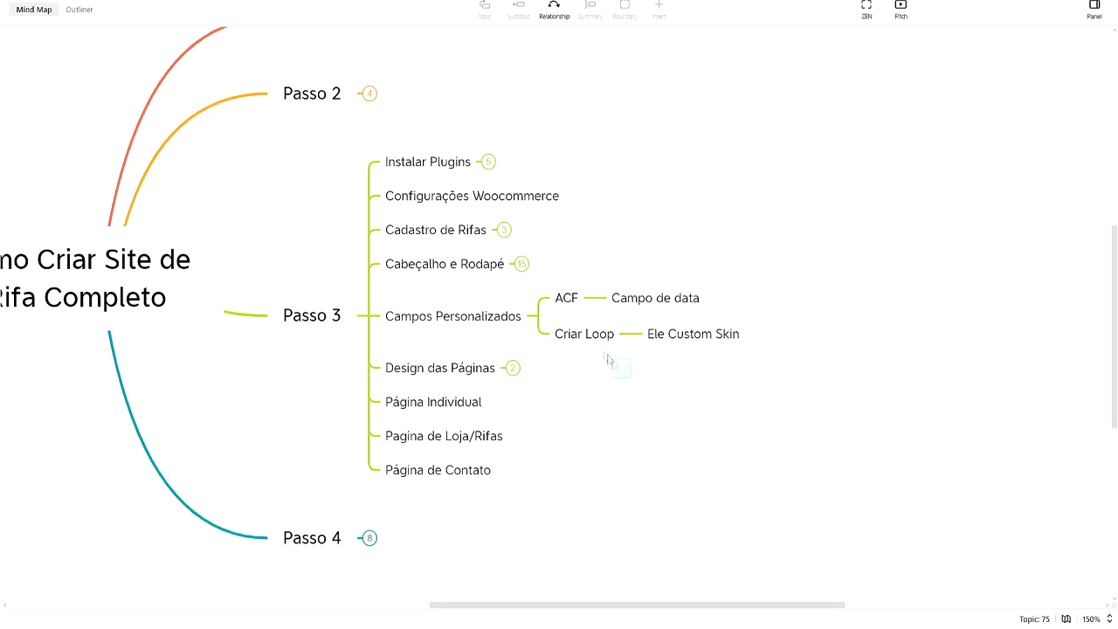
Select the ACF, Criar Loop, Ele Custom Skin and Campo de data topics in XMind
left_click_drag(610, 356, 548, 290)
left_click(651, 338)
left_click(646, 299)
Collapse the Campos Personalizados branch in the mind map
left_click(739, 405)
left_click(650, 332)
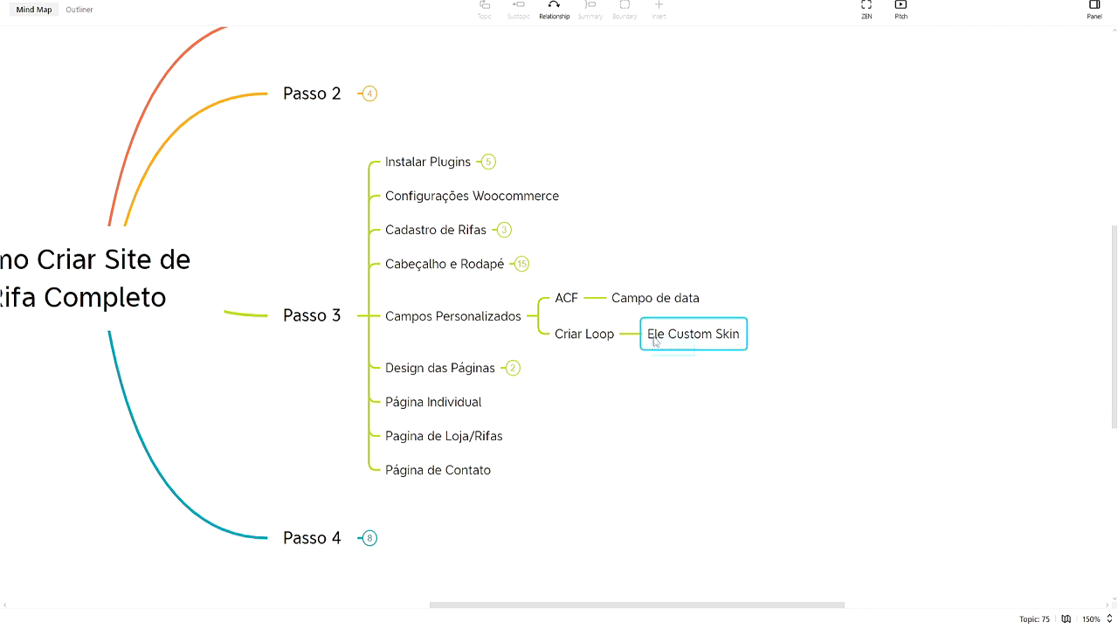
left_click(530, 321)
left_click(533, 316)
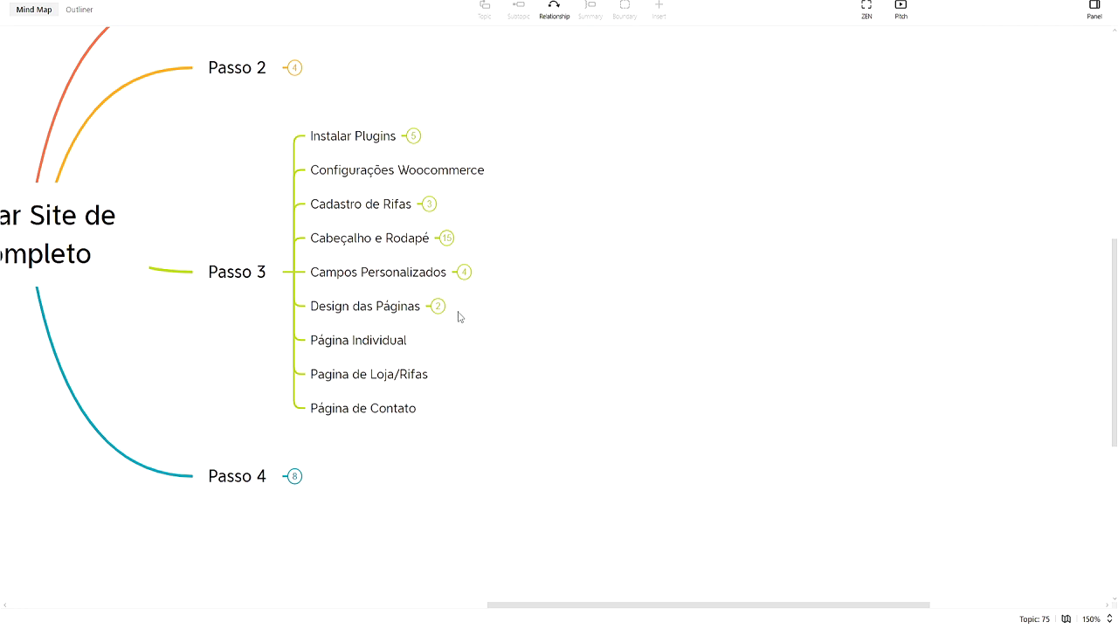
Expand Design das Páginas and Home to reveal Puxar Rifas de forma automática
left_click(440, 307)
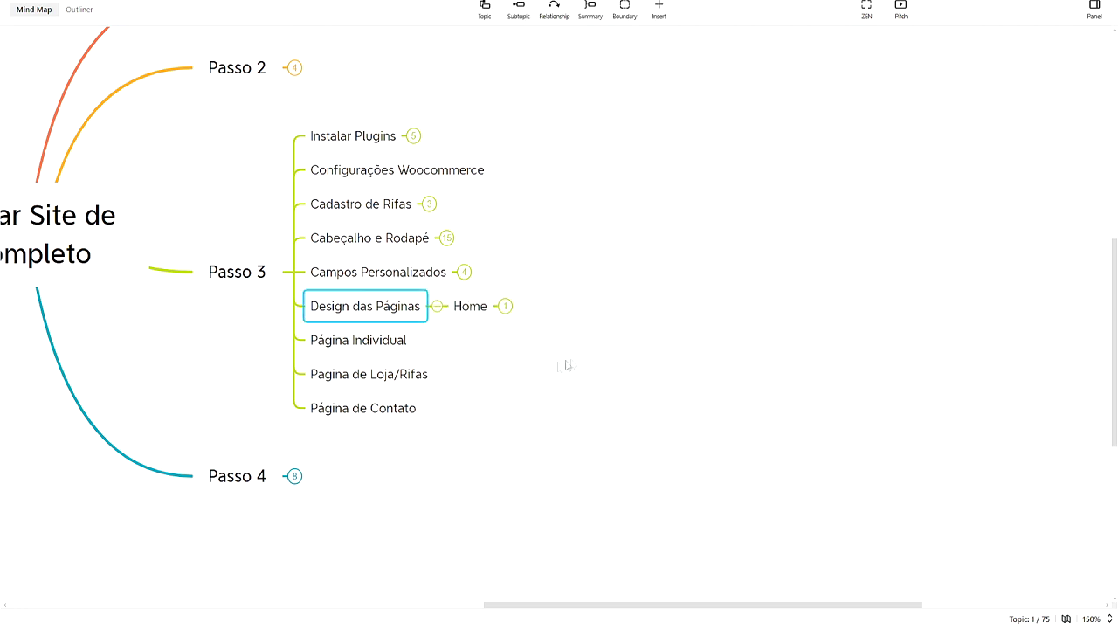
left_click_drag(468, 316, 475, 330)
left_click(480, 309)
left_click_drag(492, 402, 604, 356)
left_click(604, 356)
Return to WordPress in Chrome and open the list of site pages
mouse_move(546, 627)
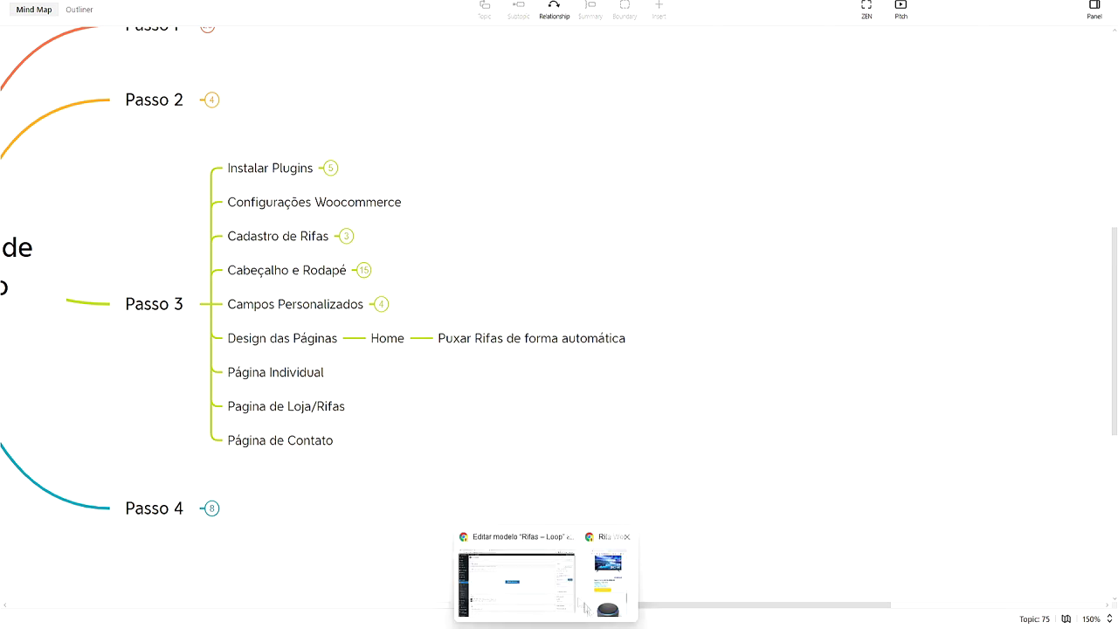
left_click(522, 578)
left_click(35, 134)
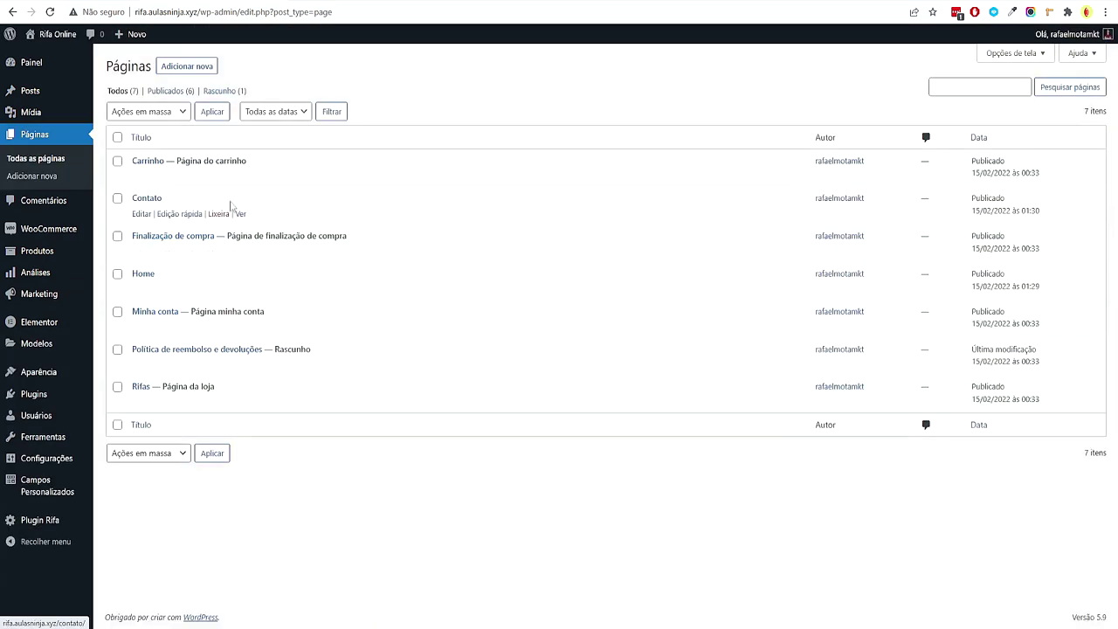
Open Home with Editar com Elementor and start a new section
left_click(138, 275)
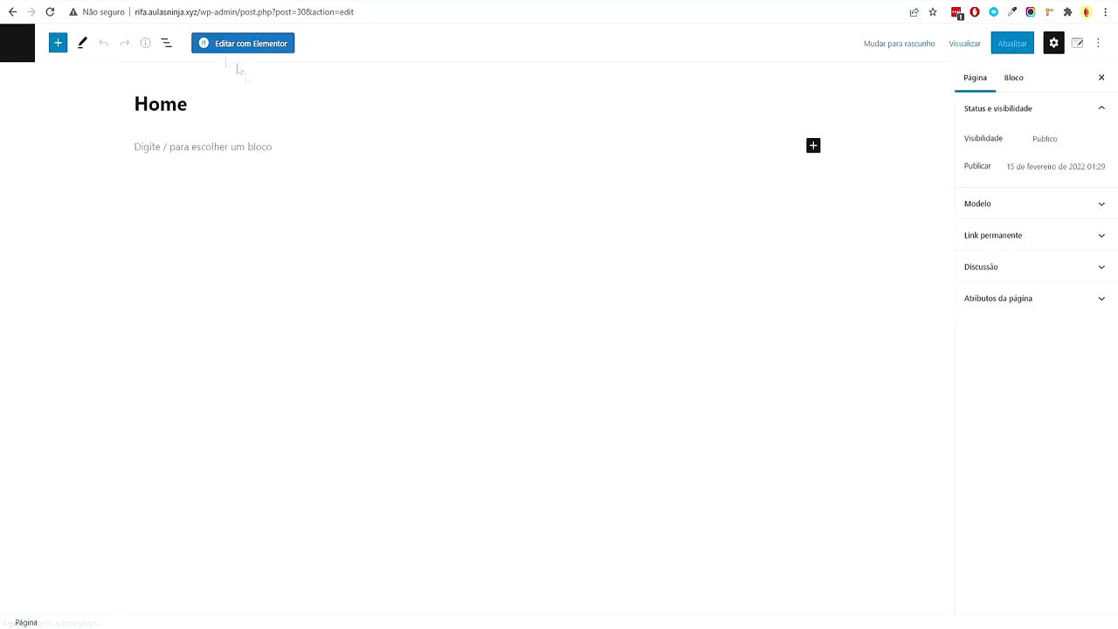
left_click(252, 49)
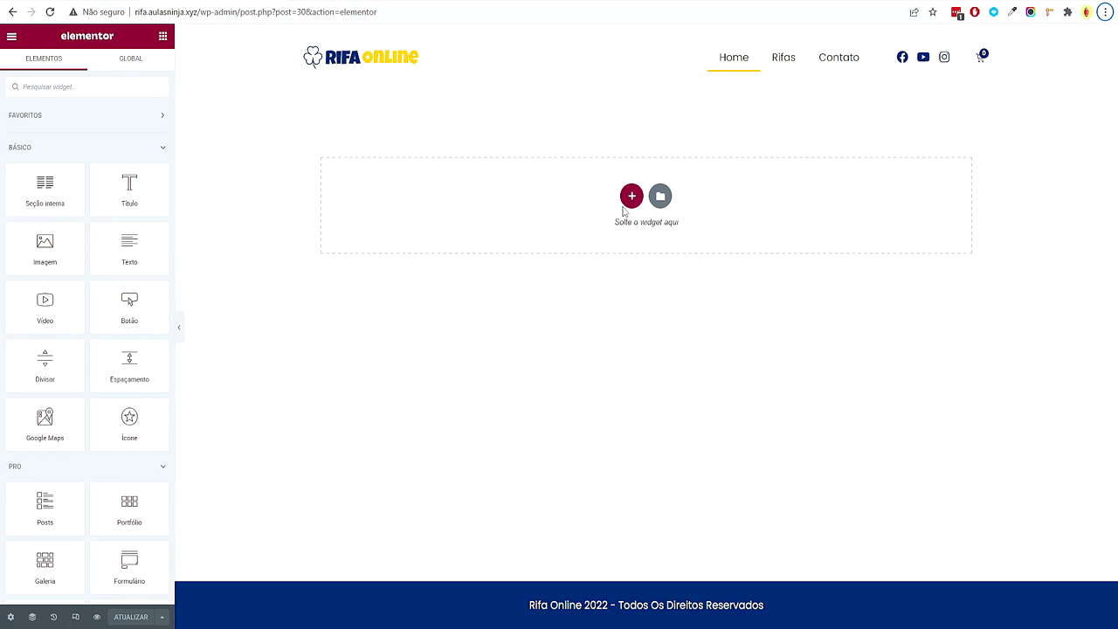
left_click(631, 201)
Add a two-column section at the top and enable a minimum height
left_click(439, 222)
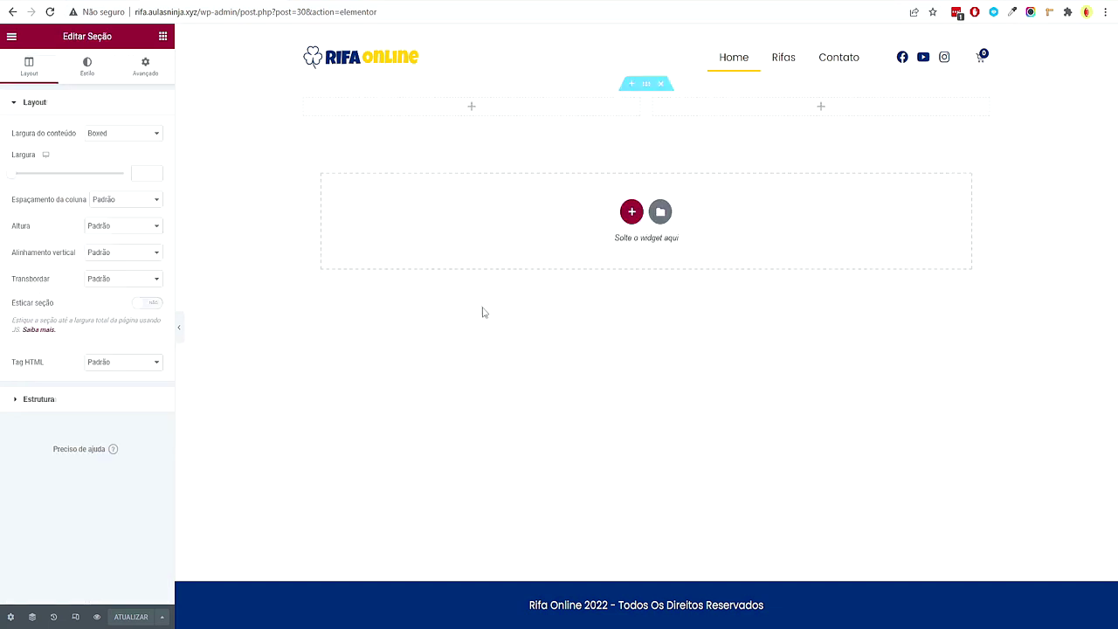
left_click(131, 228)
left_click(110, 259)
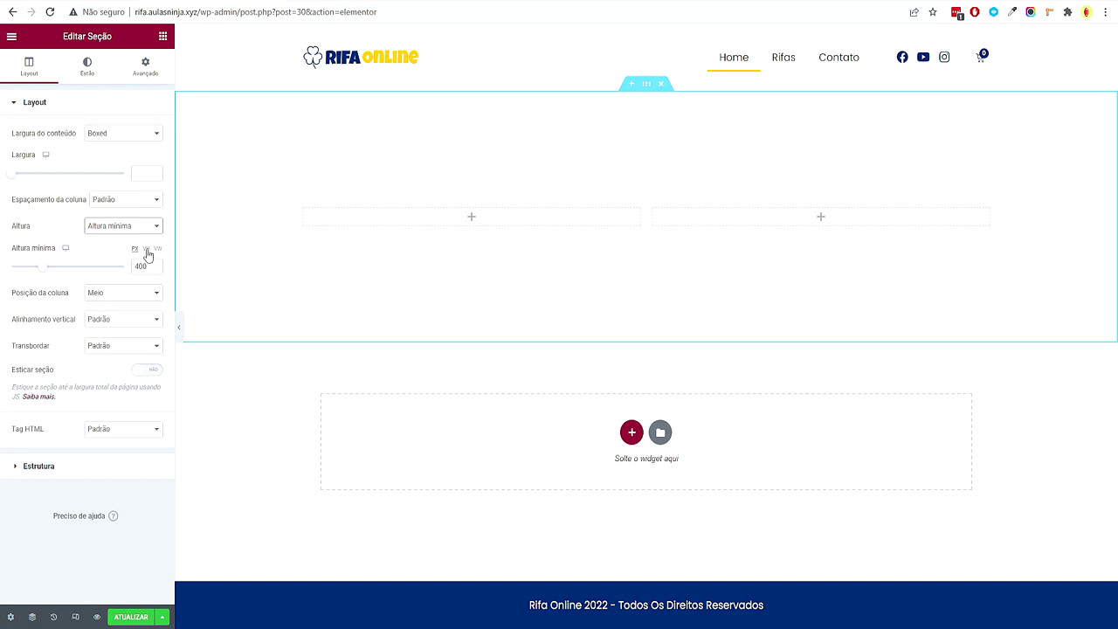
left_click(147, 251)
left_click(135, 249)
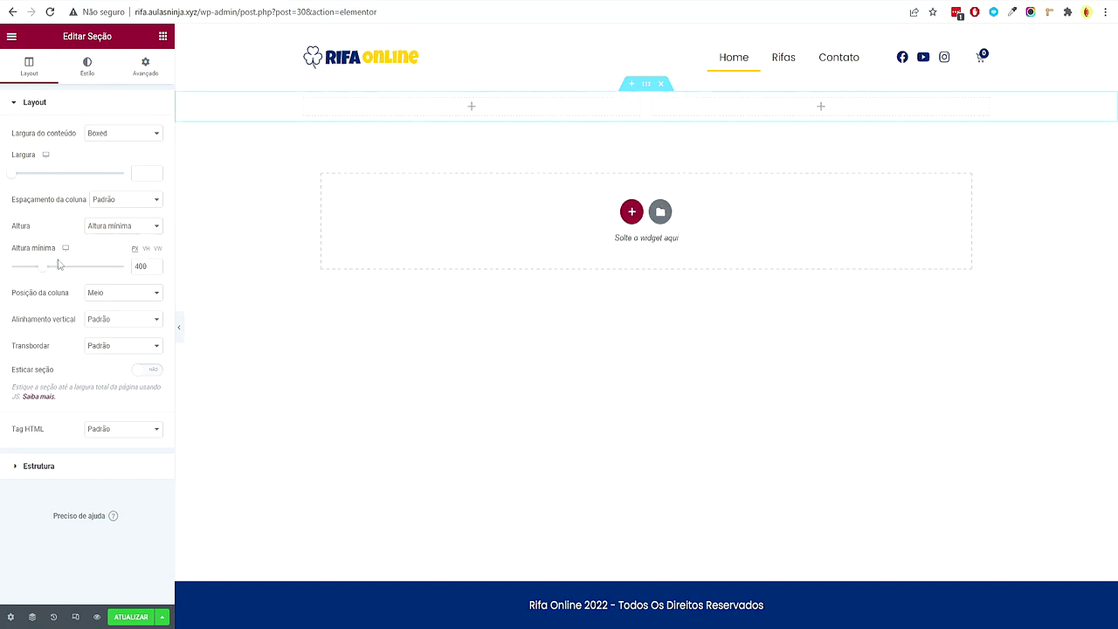
Set the section's minimum height to 60 vh, after trying 600 px
left_click_drag(45, 265, 59, 271)
double_click(142, 267)
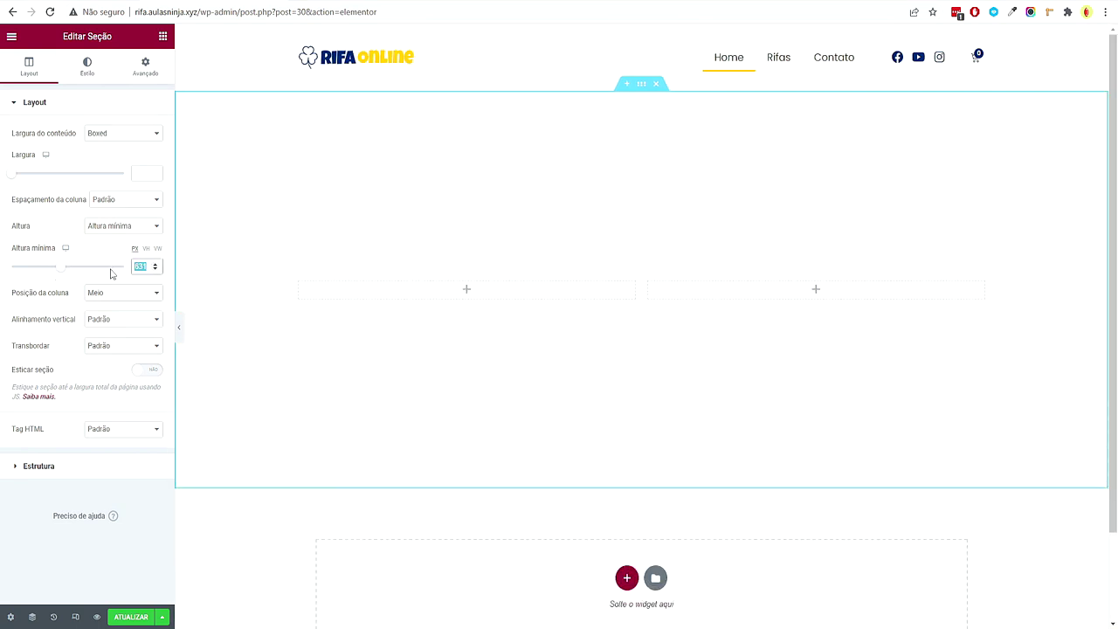
type("600")
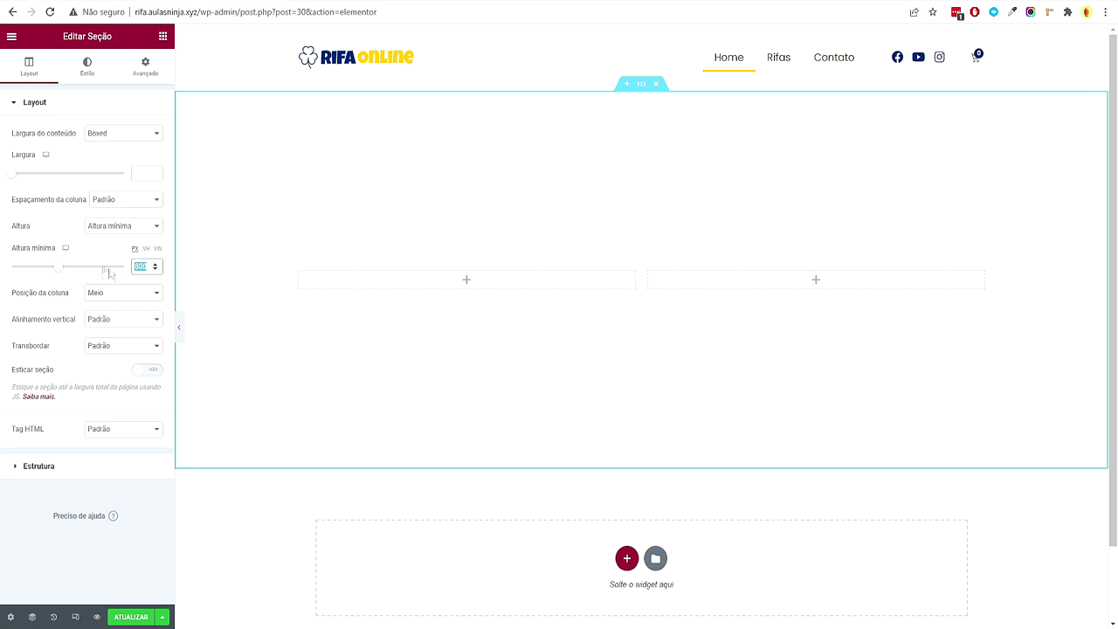
left_click(145, 249)
left_click_drag(118, 266, 83, 272)
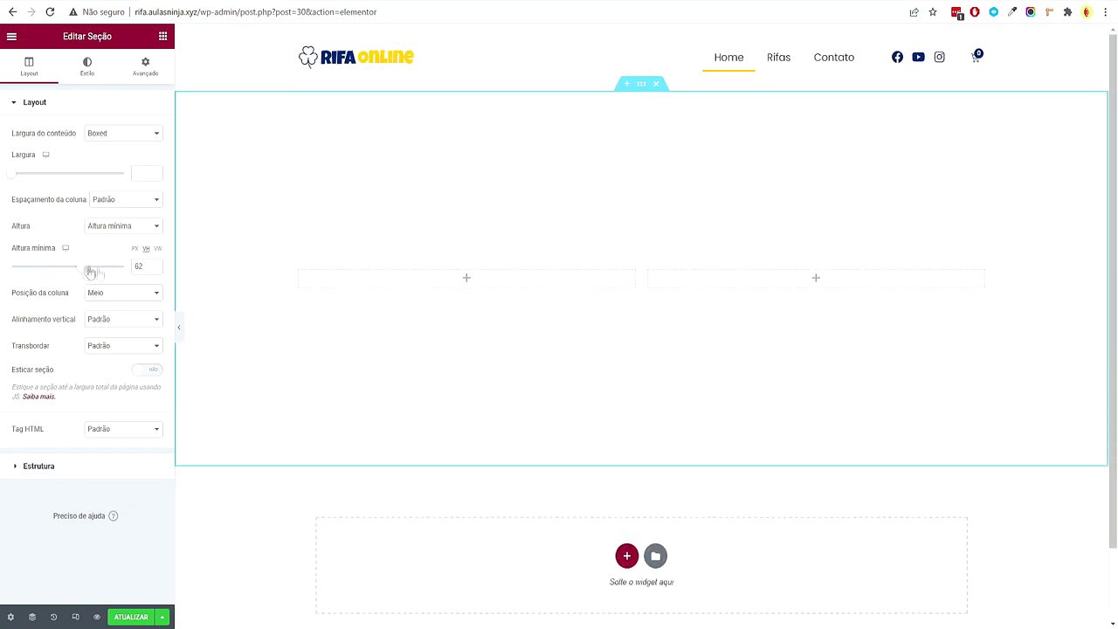
double_click(139, 265)
type("60")
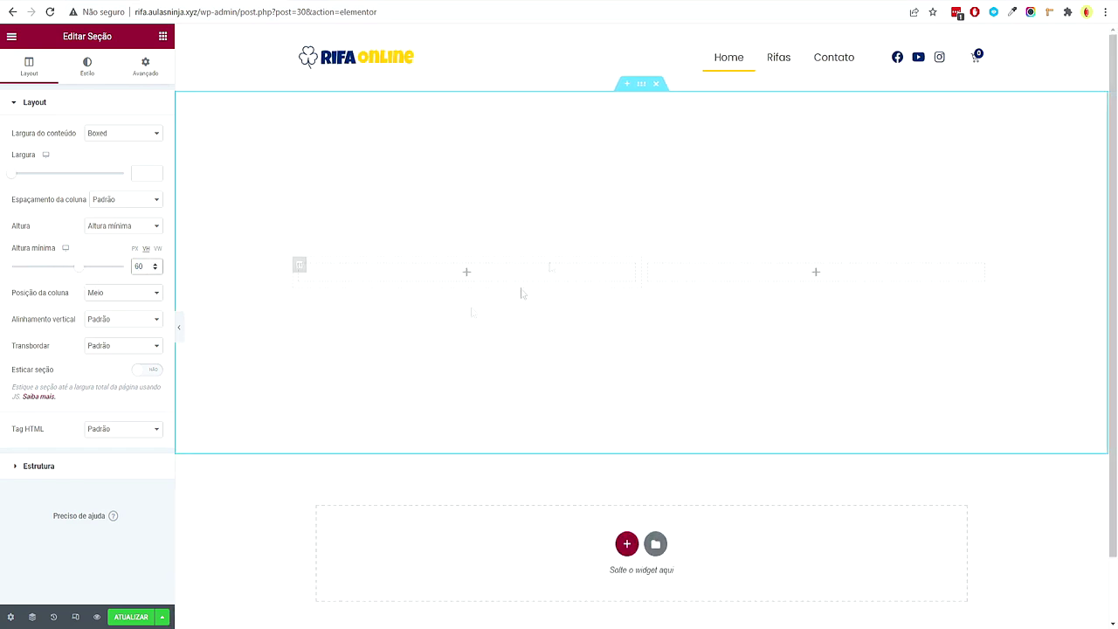
Give the section a classic background using the uploaded 'background desktop' image
left_click(87, 67)
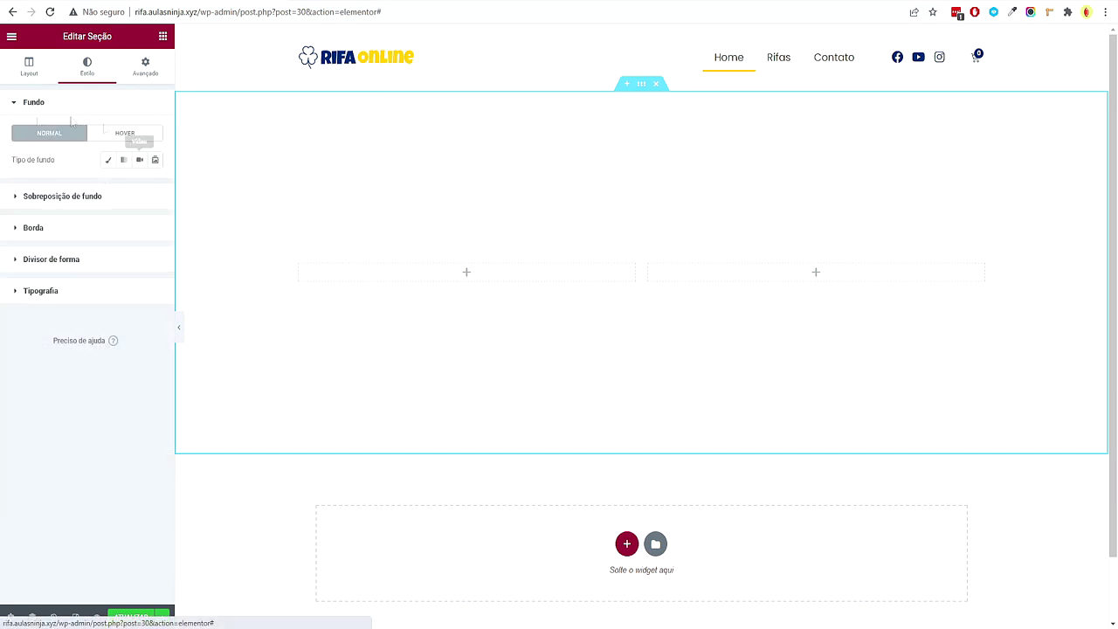
left_click(109, 161)
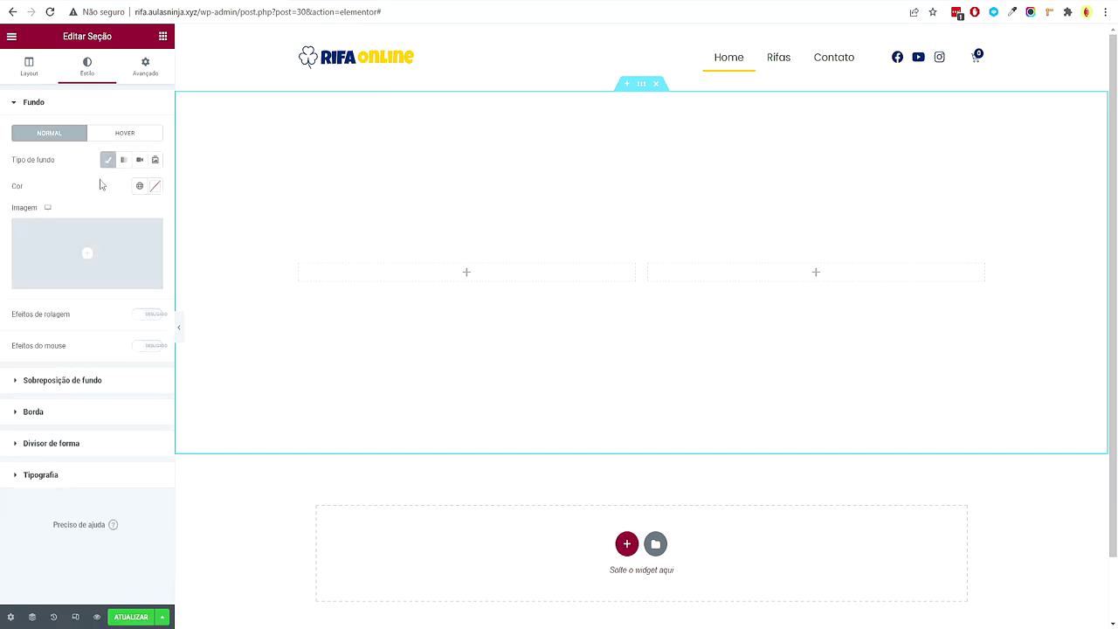
left_click(104, 244)
key("alt+Tab")
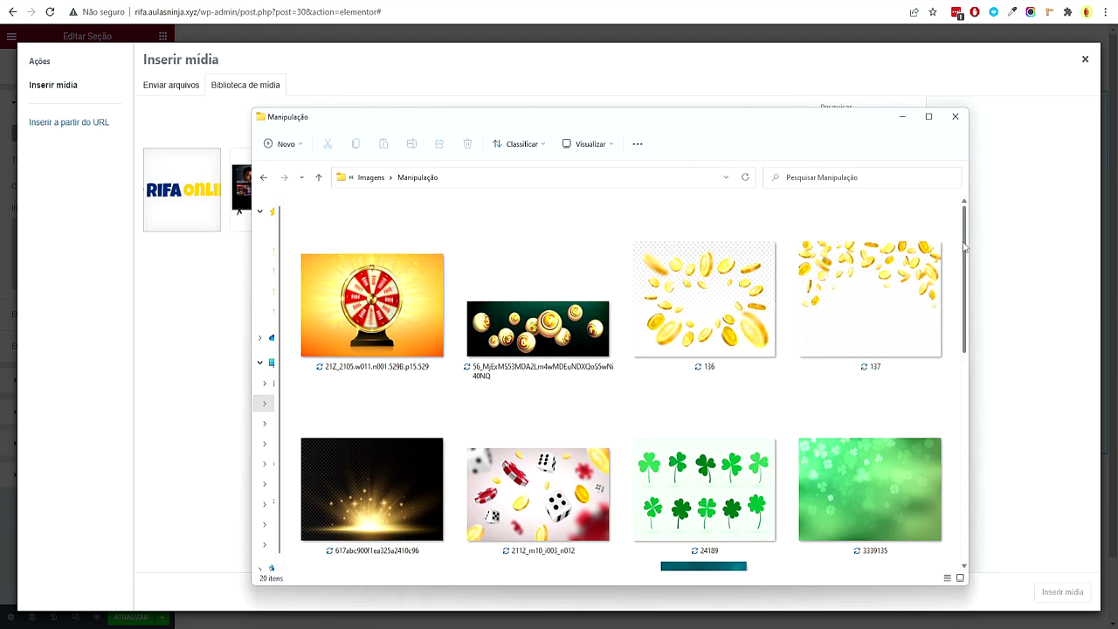
scroll(967, 264, "down", 1)
scroll(967, 265, "down", 3)
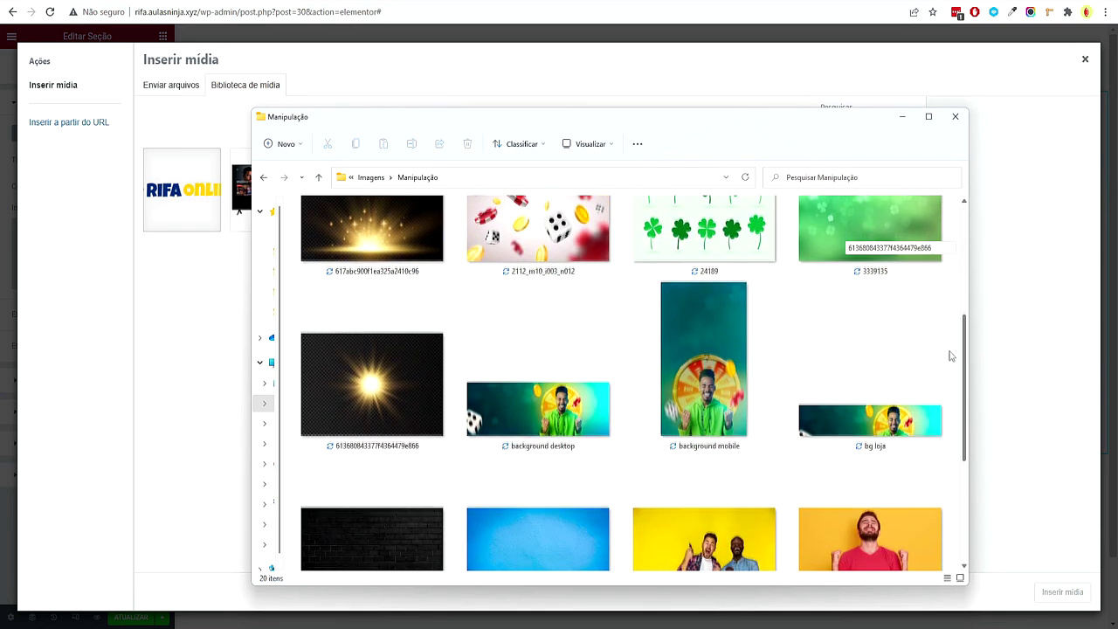
scroll(952, 359, "down", 1)
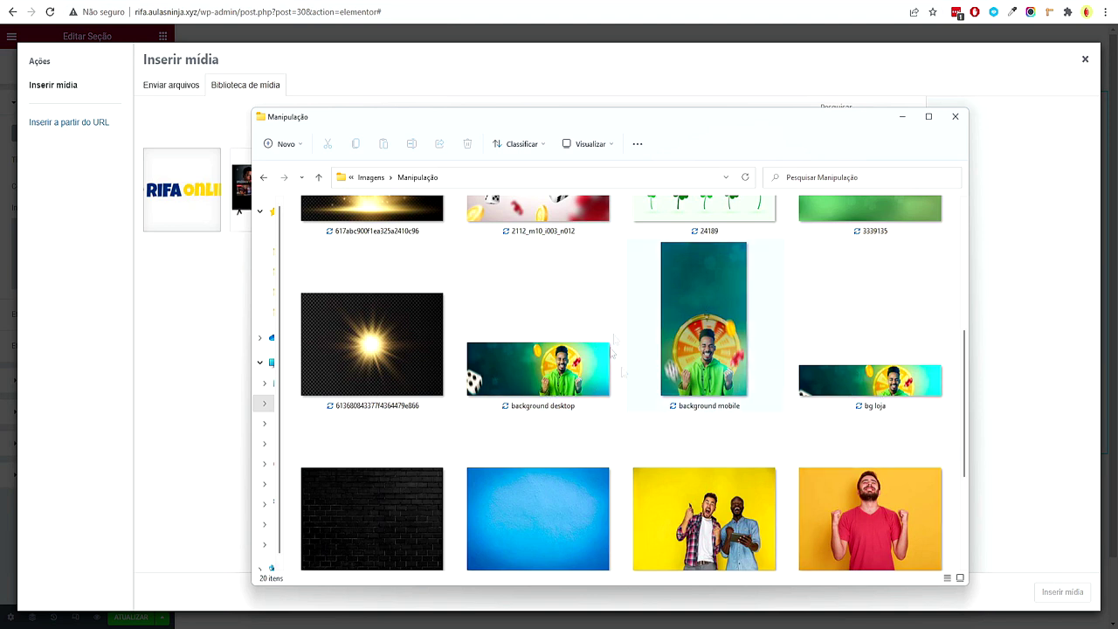
left_click_drag(550, 371, 188, 293)
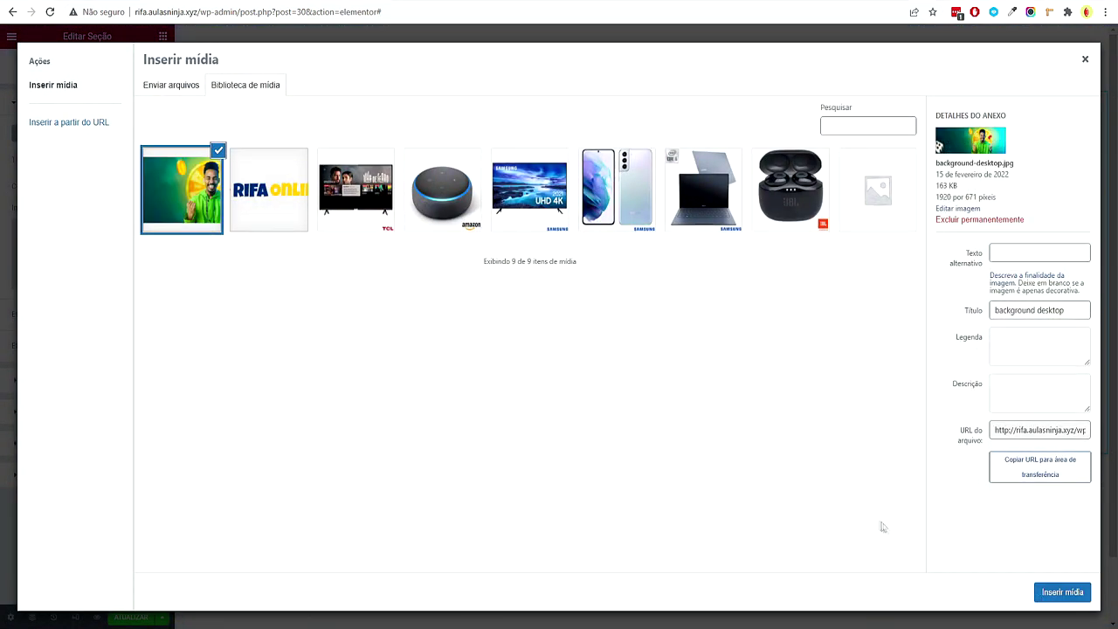
left_click(1061, 594)
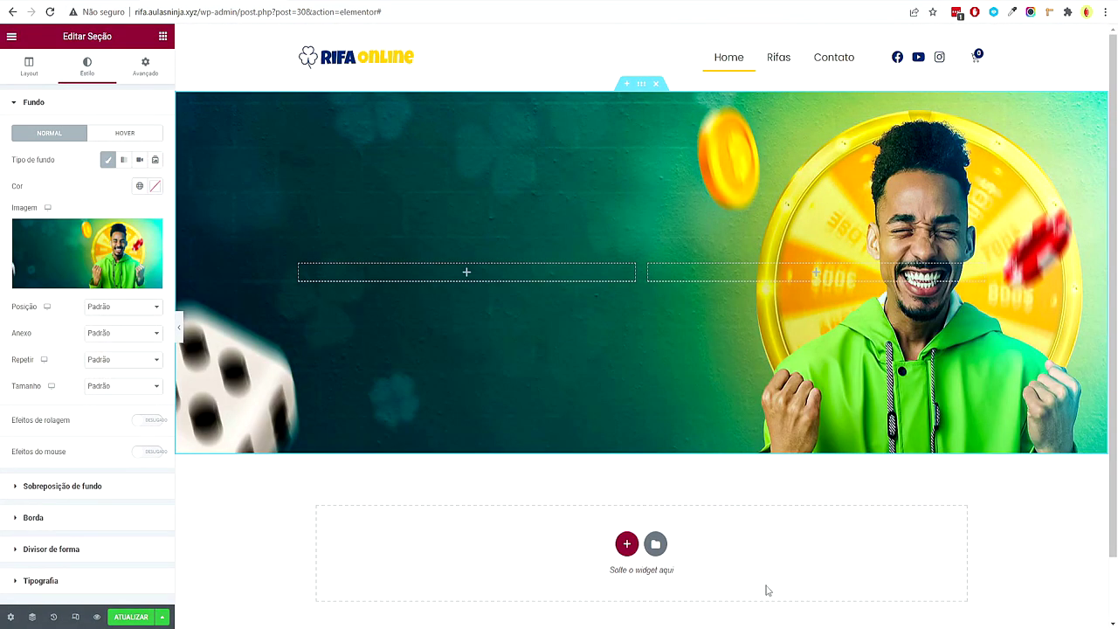
Set background size to Preenchimento completo and position to Superior centralizado, previewing the result
left_click(115, 389)
left_click(135, 426)
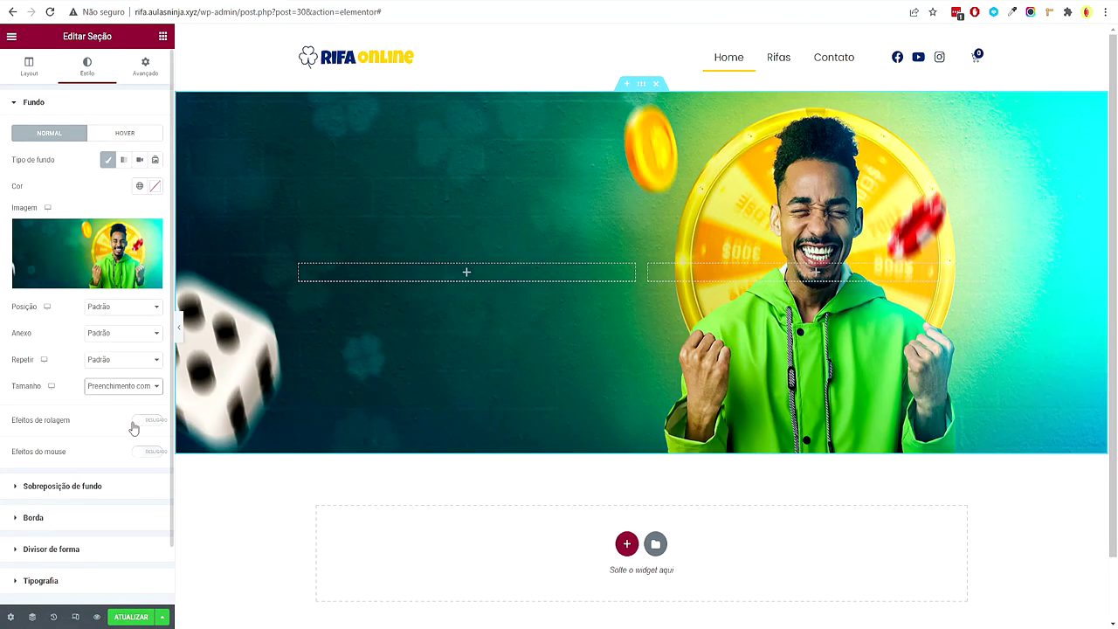
left_click(120, 306)
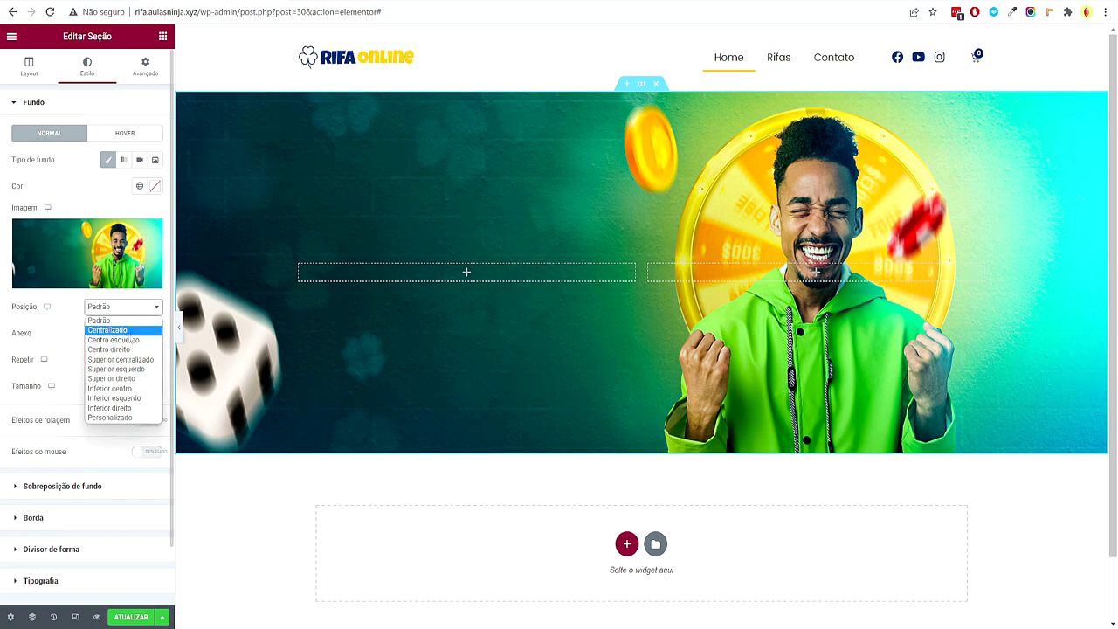
left_click(122, 331)
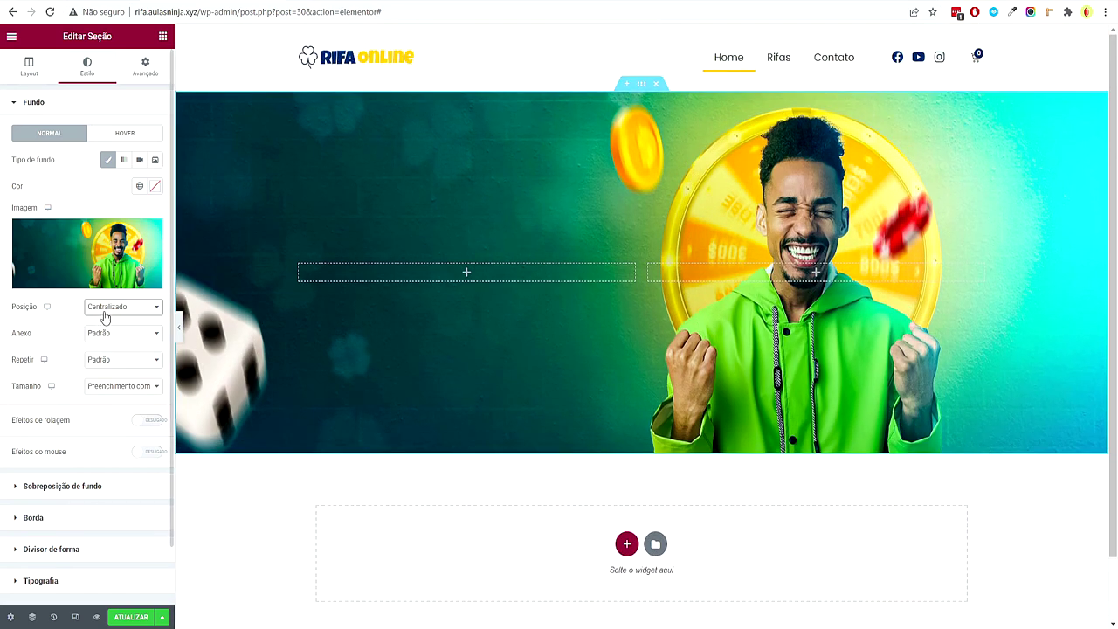
left_click(105, 317)
left_click(114, 362)
left_click(179, 329)
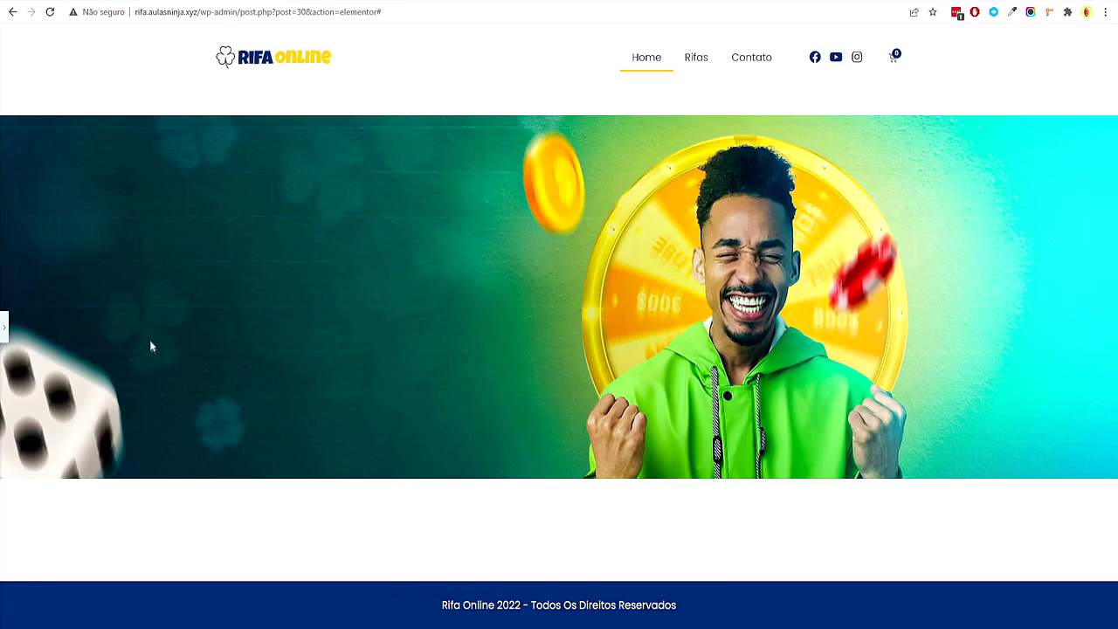
left_click(5, 325)
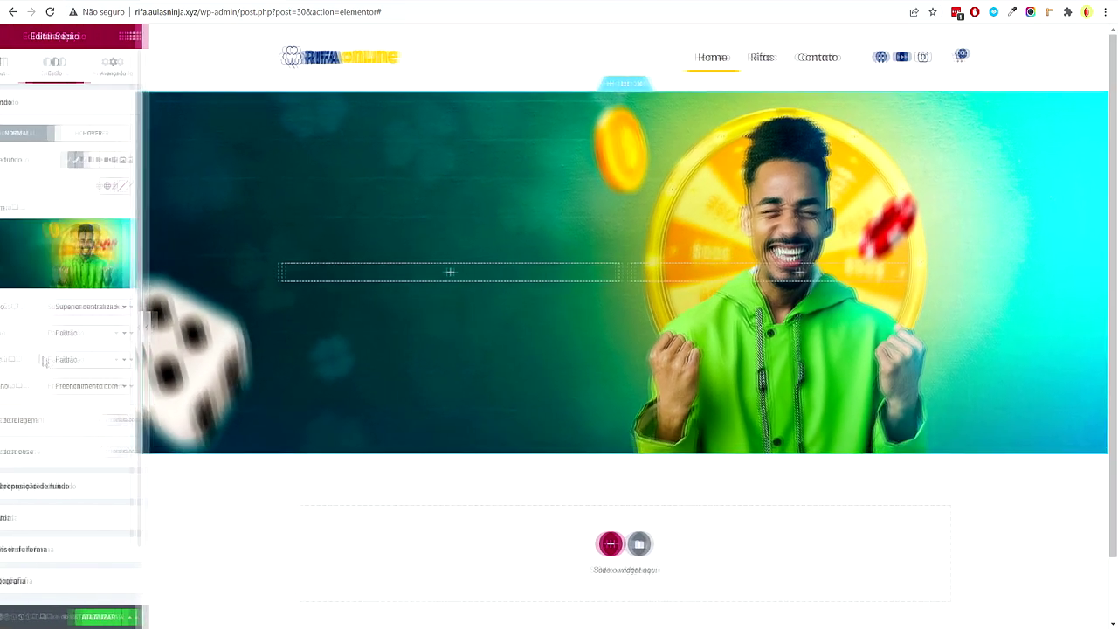
left_click(180, 328)
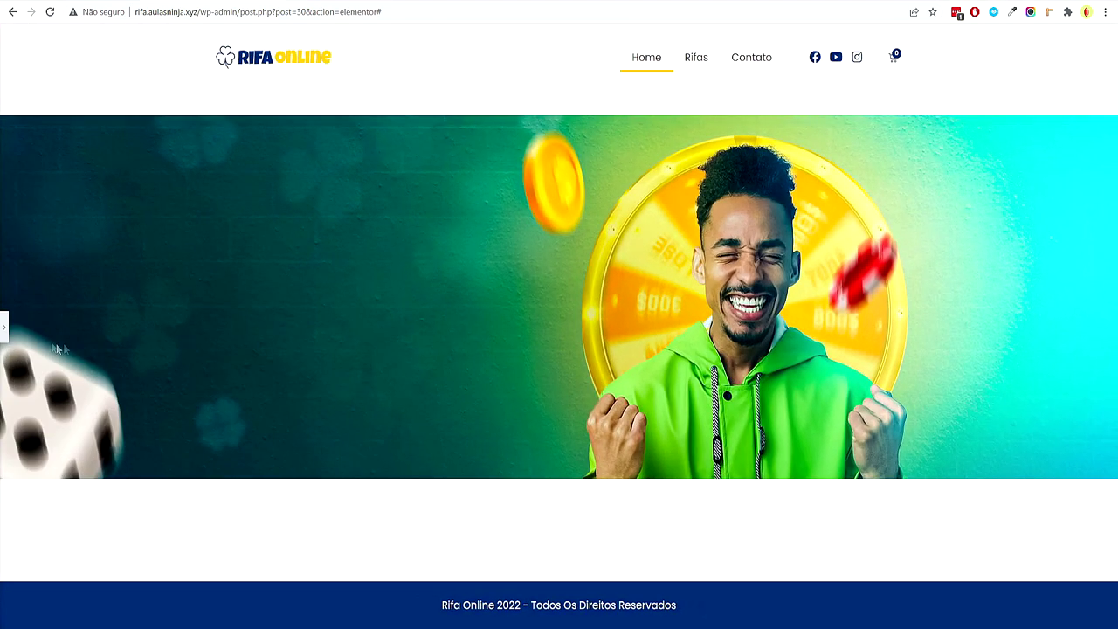
left_click(4, 328)
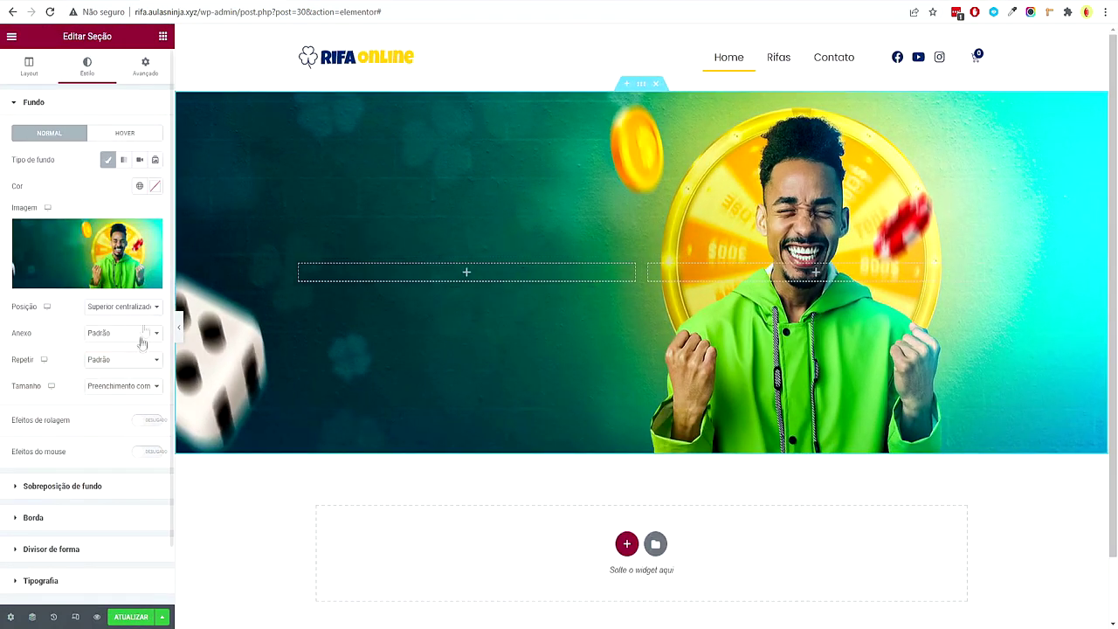
Try lowering the hero's minimum height to about 50, previewing the page at full width
left_click(29, 67)
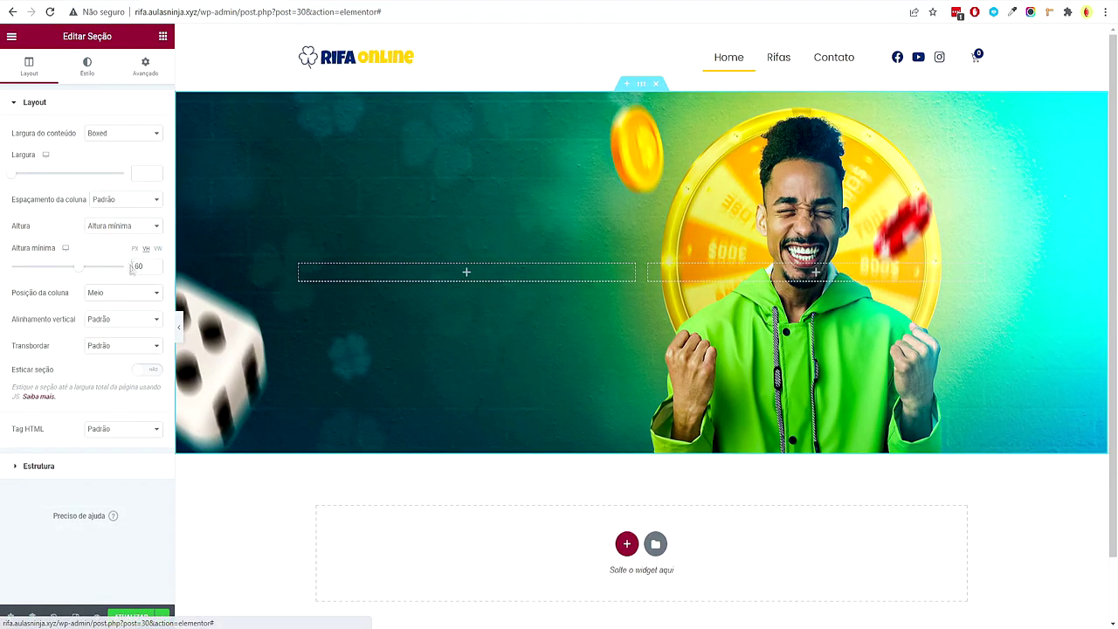
left_click(155, 269)
left_click(155, 268)
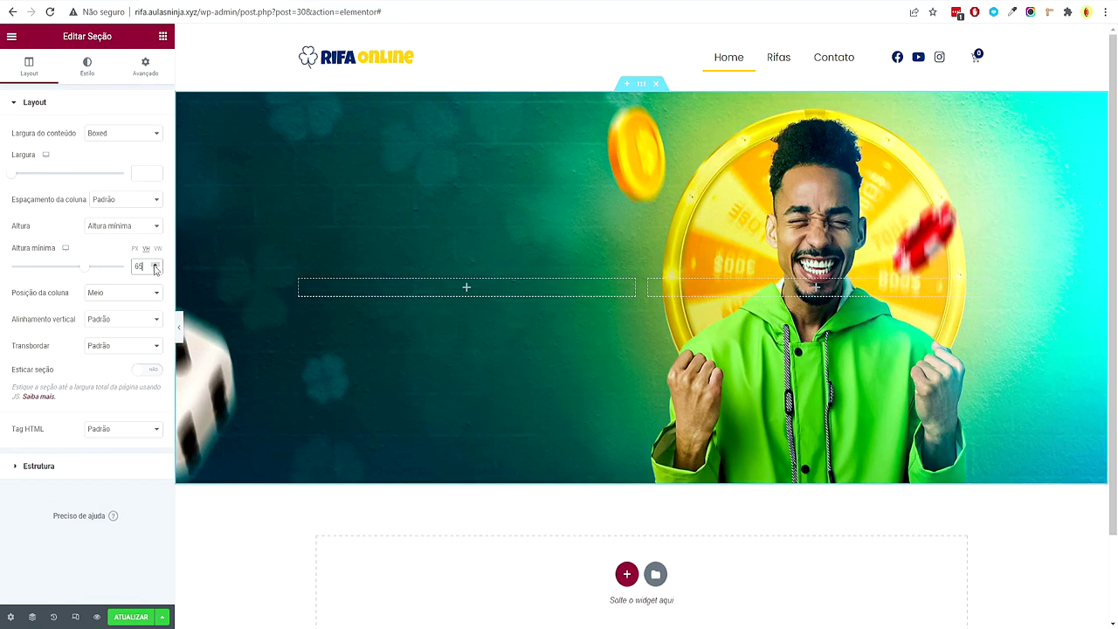
left_click(154, 271)
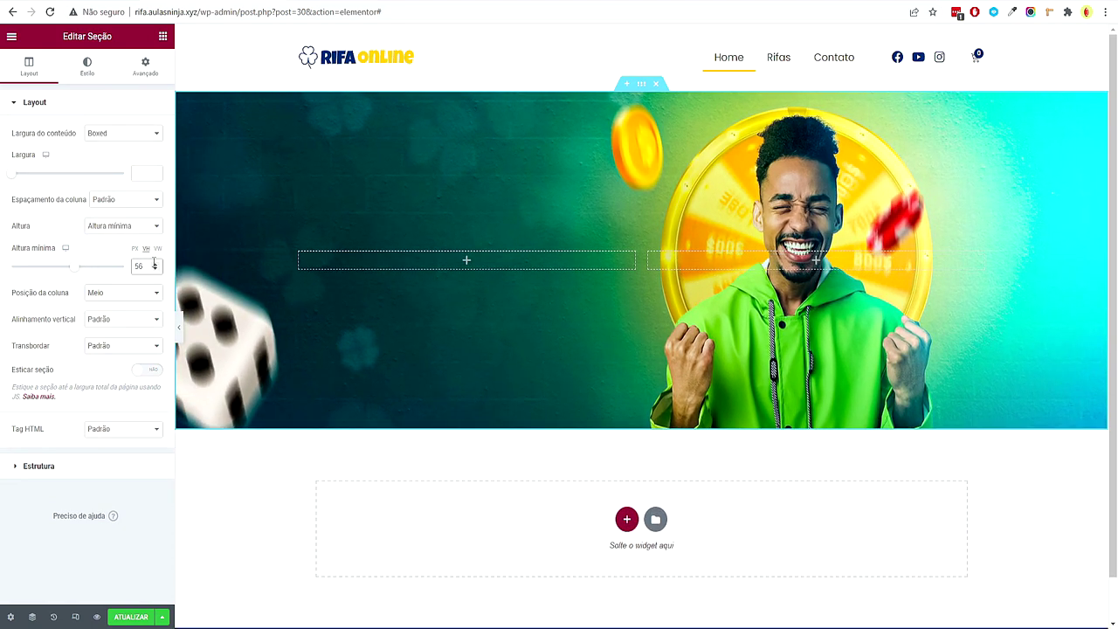
left_click(178, 326)
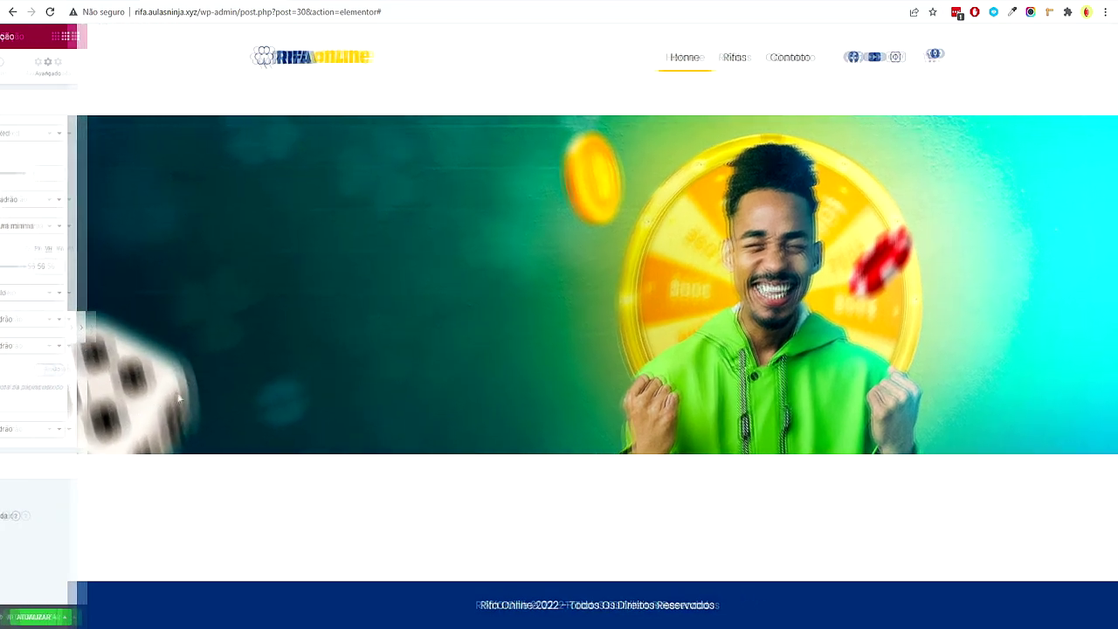
left_click(5, 328)
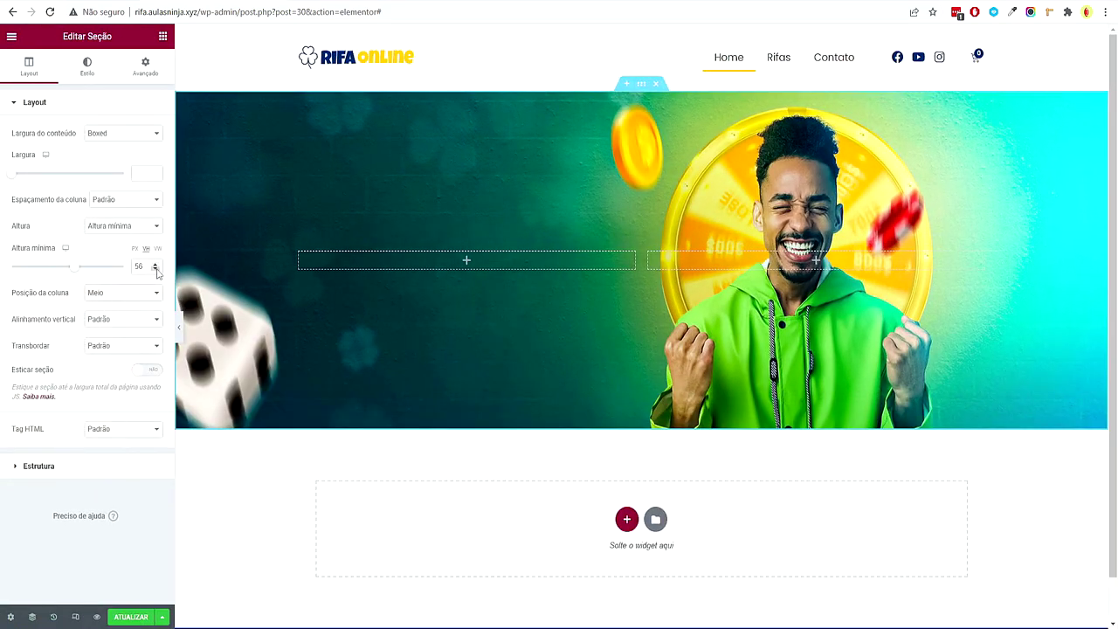
left_click(155, 270)
left_click(154, 270)
left_click(178, 327)
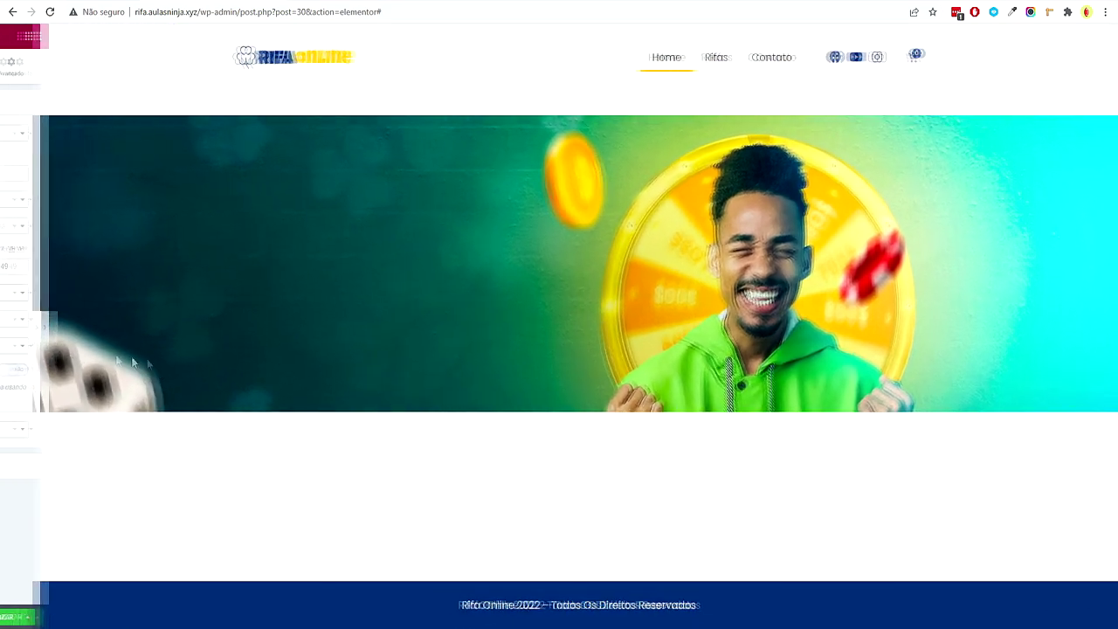
left_click(7, 327)
Raise the hero's minimum height step by step to 70, then place a Heading in its left column
left_click(153, 265)
left_click(154, 264)
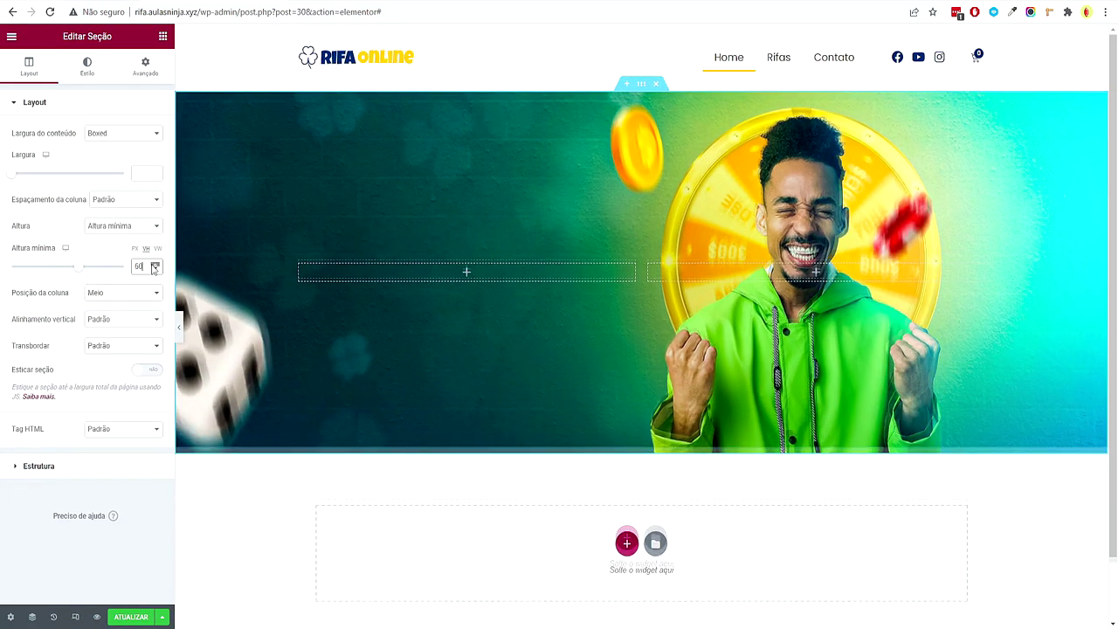
left_click(155, 264)
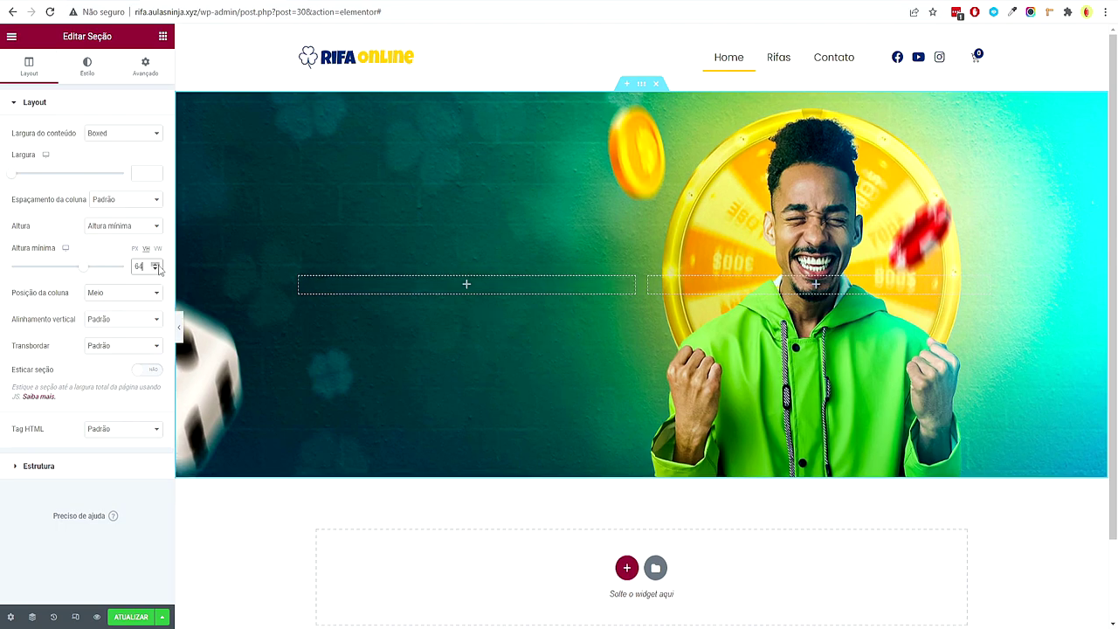
left_click(178, 326)
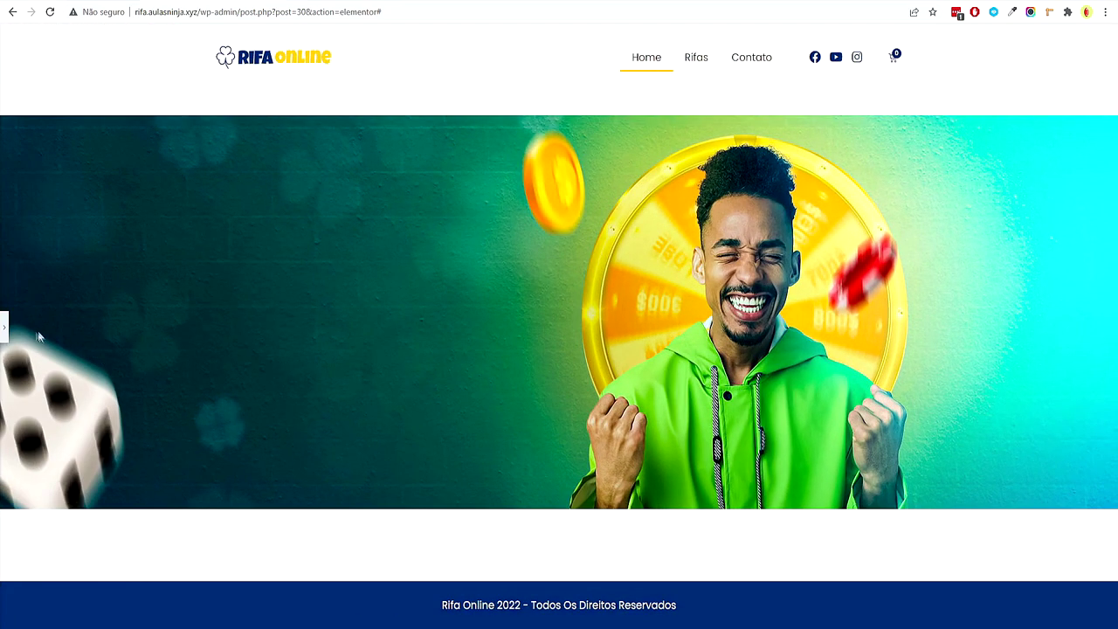
left_click(6, 325)
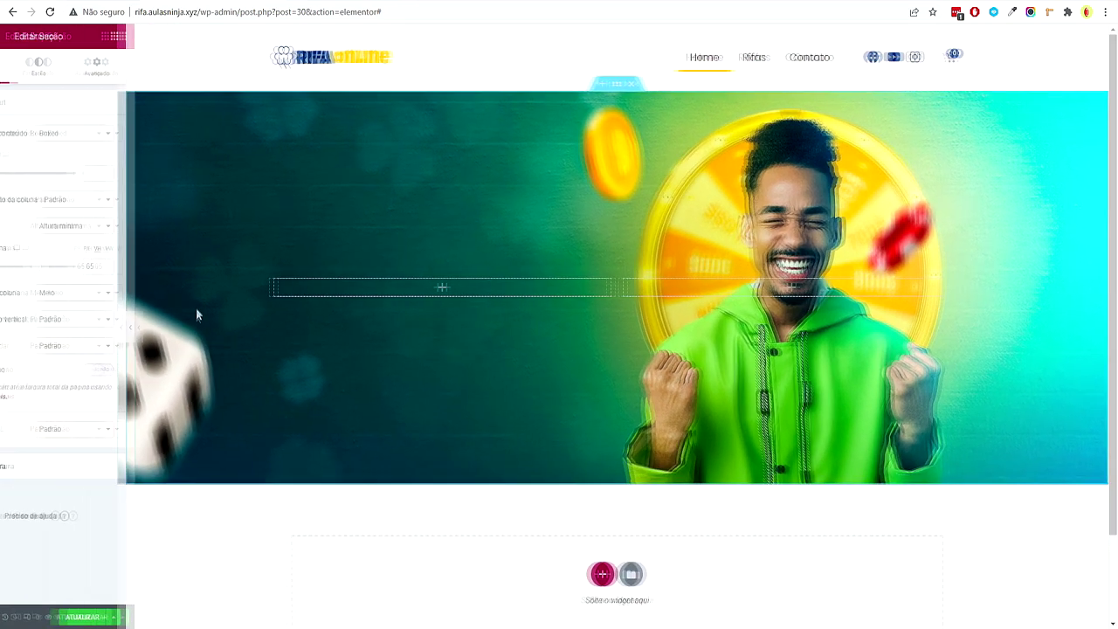
left_click(155, 266)
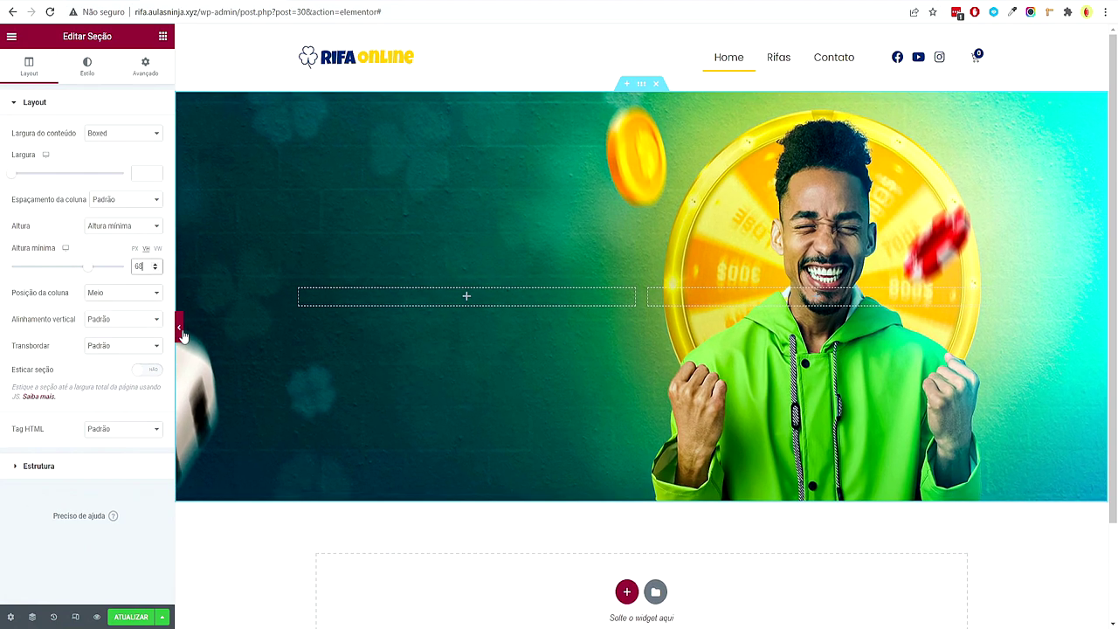
left_click(178, 327)
left_click(7, 326)
left_click(155, 265)
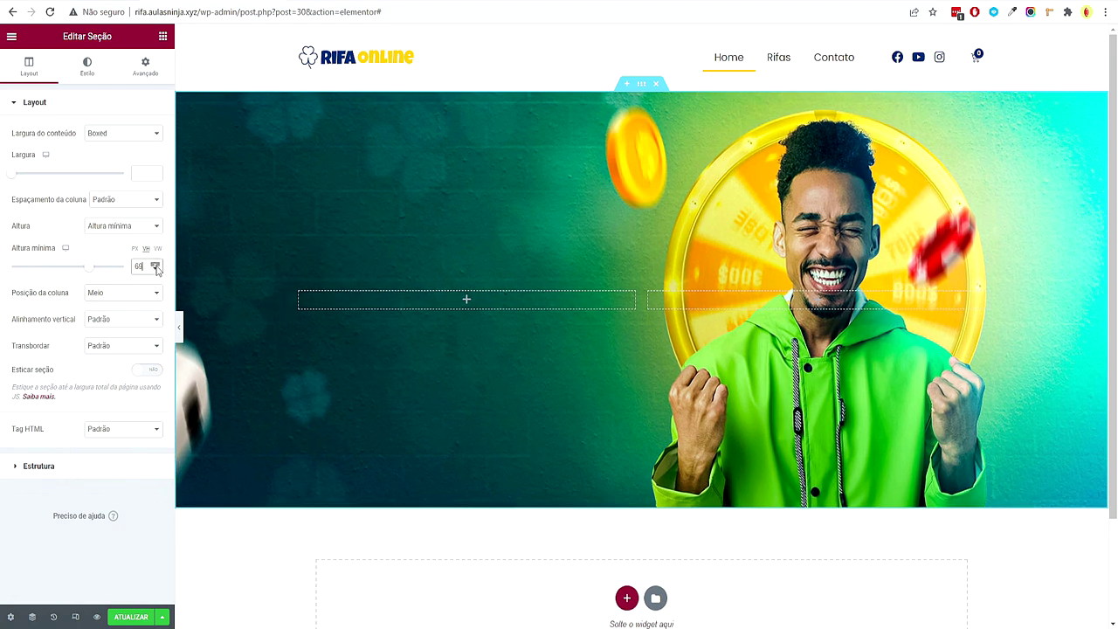
left_click(179, 327)
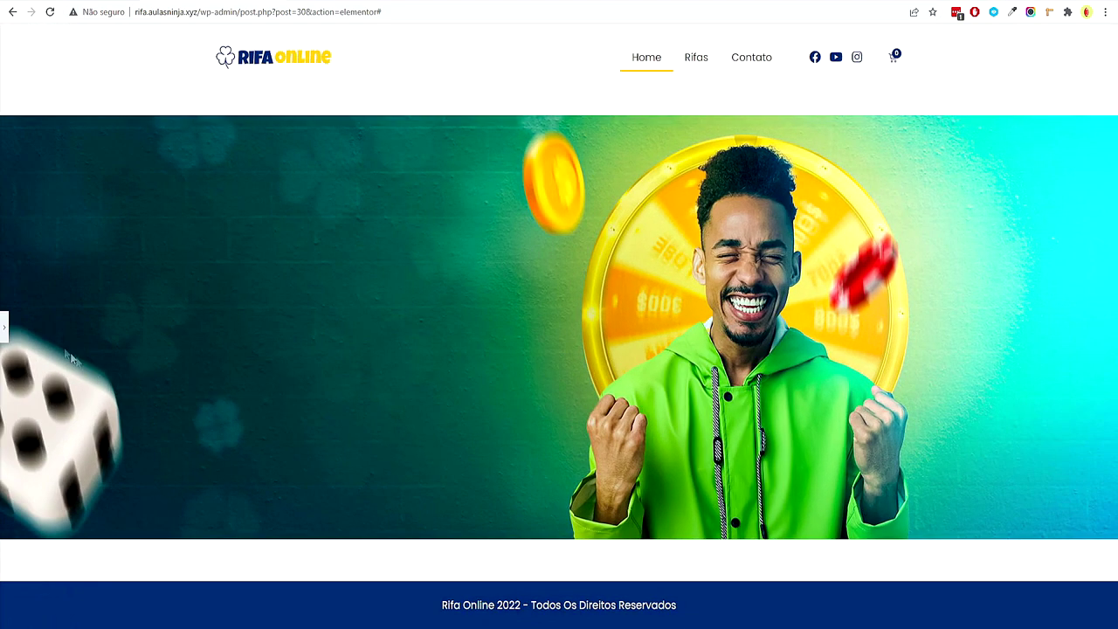
left_click(5, 328)
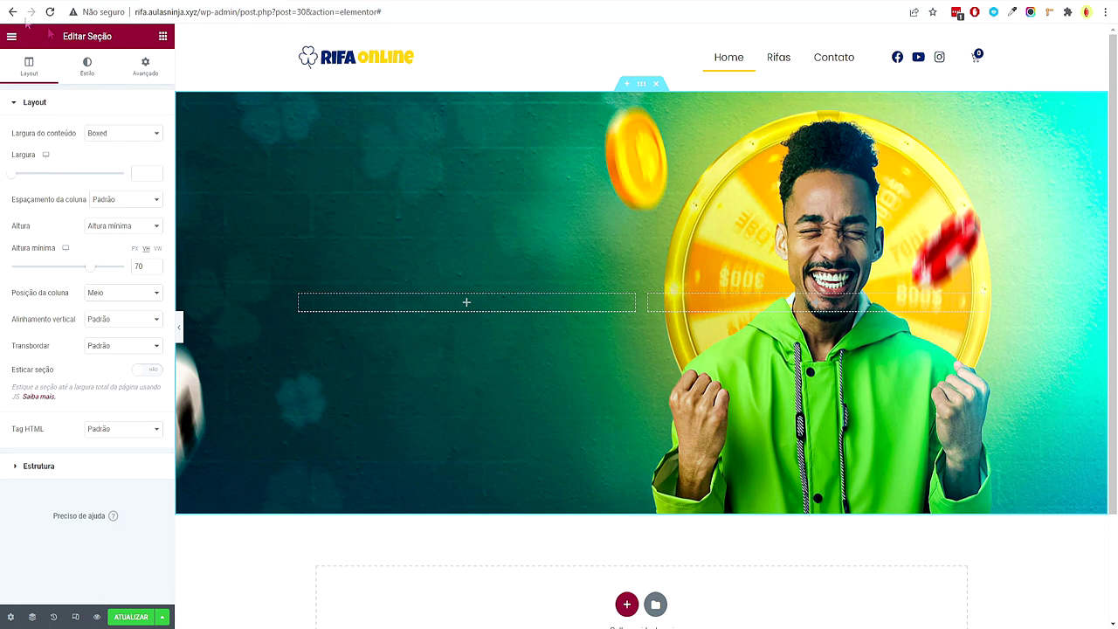
left_click(162, 35)
left_click_drag(129, 188, 455, 313)
Keep the heading as H1 and change its text to 'Rifa Ninja'
left_click(123, 285)
left_click(96, 294)
left_click(112, 163)
key("ctrl+a")
type("Rifa Ninja")
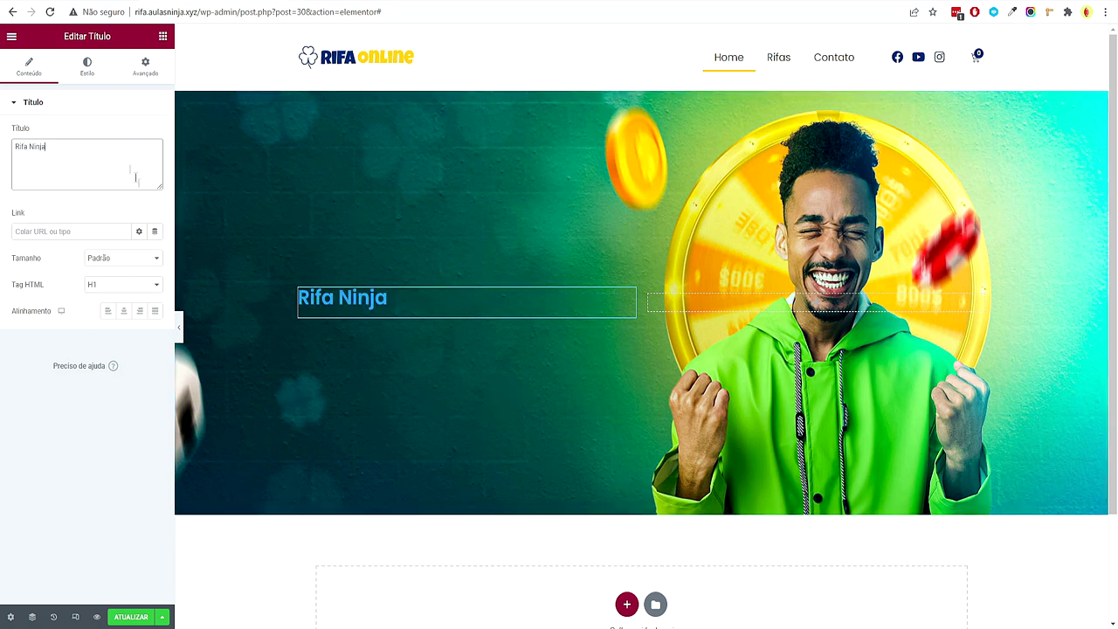
Set the title's font family to Luckiest Guy
left_click(91, 77)
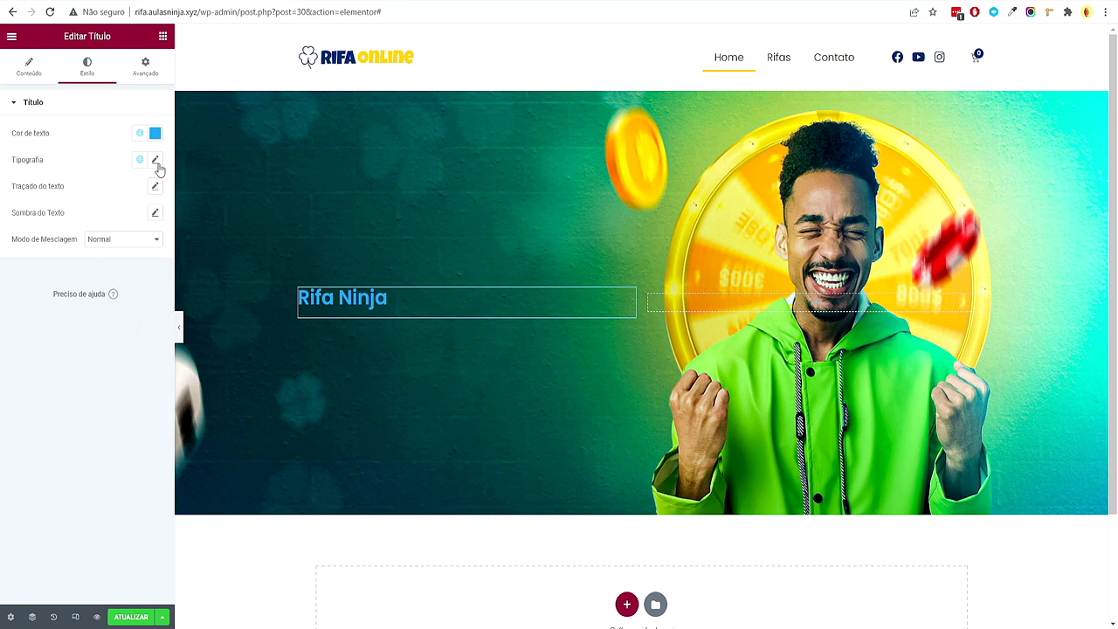
left_click(155, 161)
left_click(123, 219)
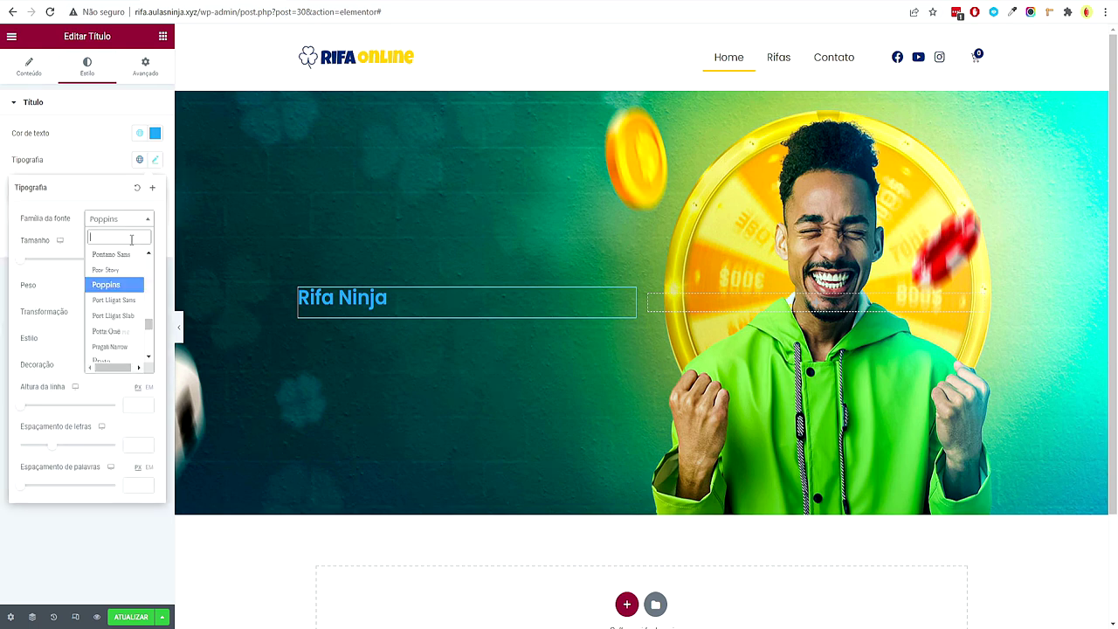
type("luci")
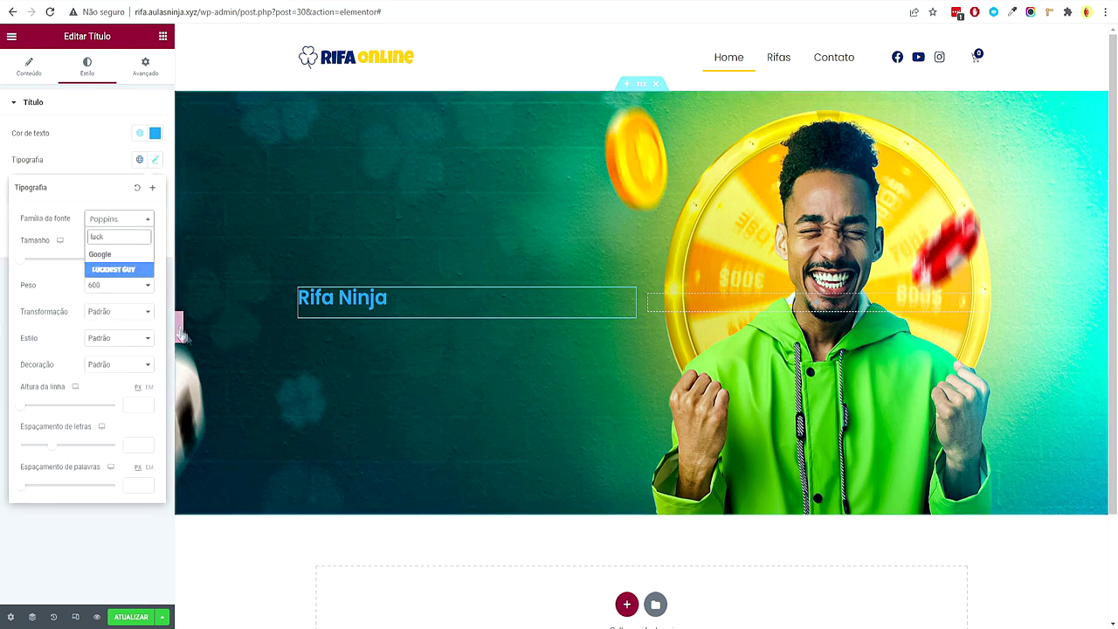
left_click(132, 270)
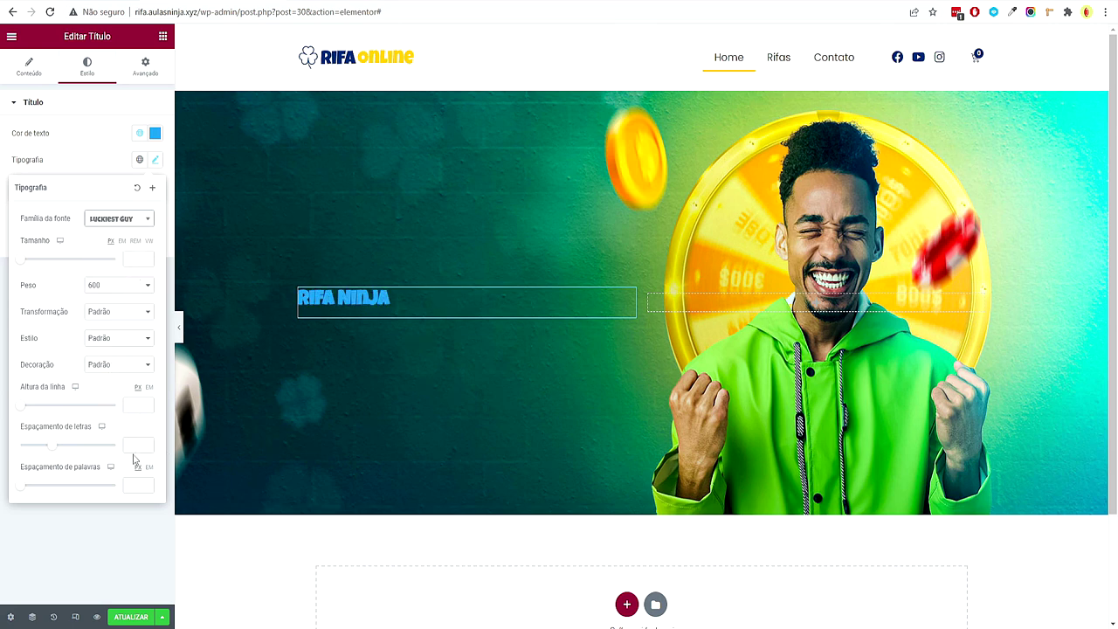
Give the title letter spacing 1, font size 90 and a tight 0.1 EM line height
left_click(137, 445)
type("1")
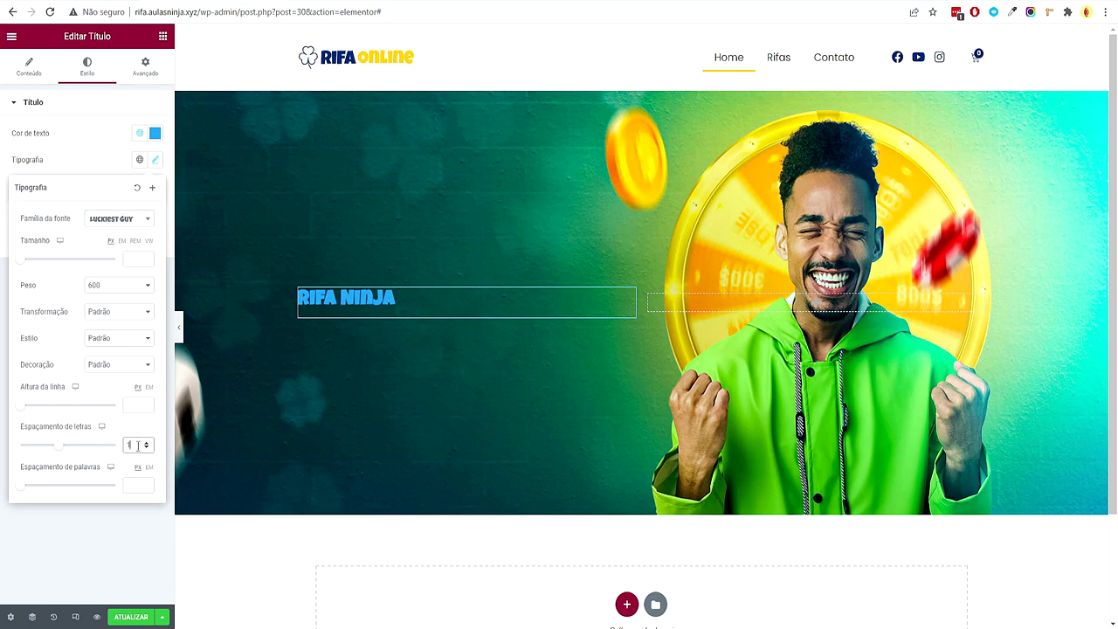
left_click(147, 442)
left_click(147, 442)
left_click(147, 443)
left_click(146, 442)
left_click(146, 443)
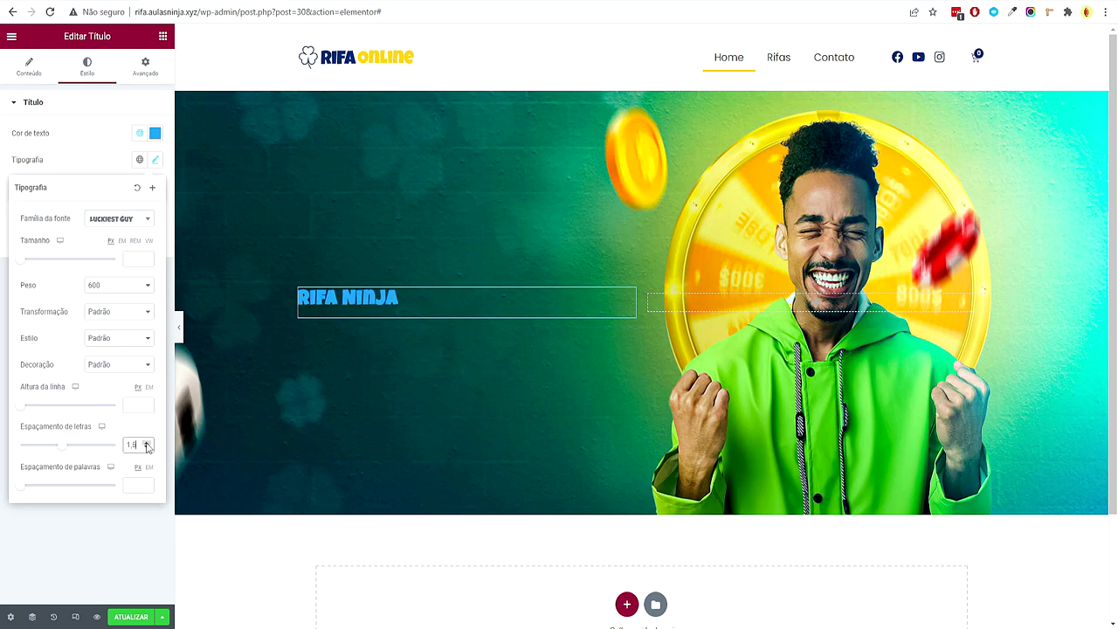
left_click(147, 447)
left_click(147, 447)
left_click(147, 447)
left_click(146, 448)
left_click(147, 447)
left_click(147, 447)
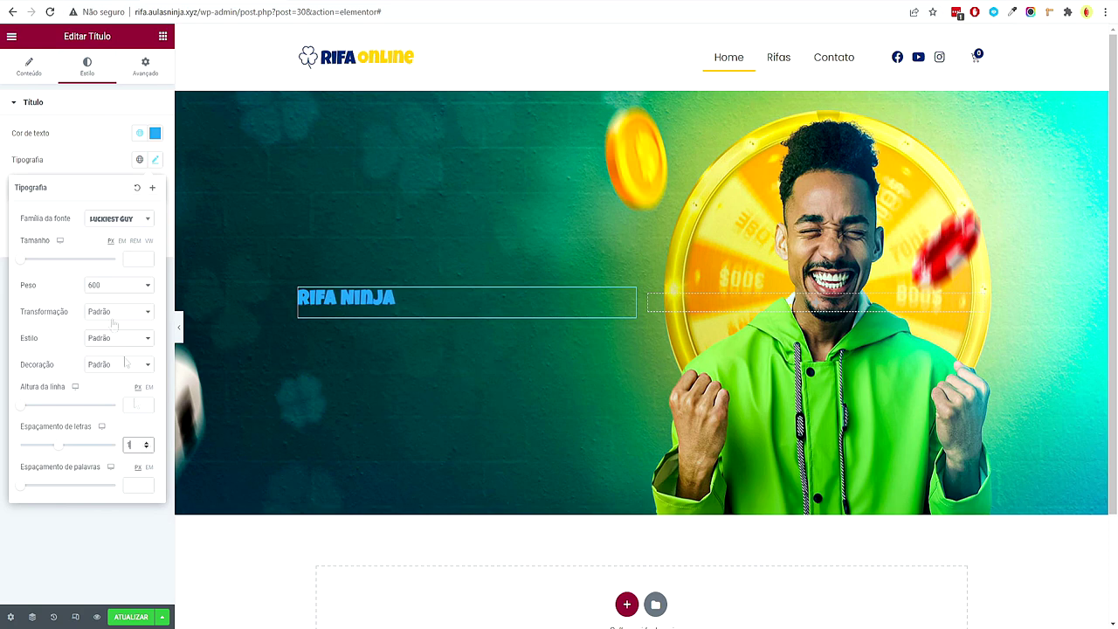
left_click(130, 259)
type("100")
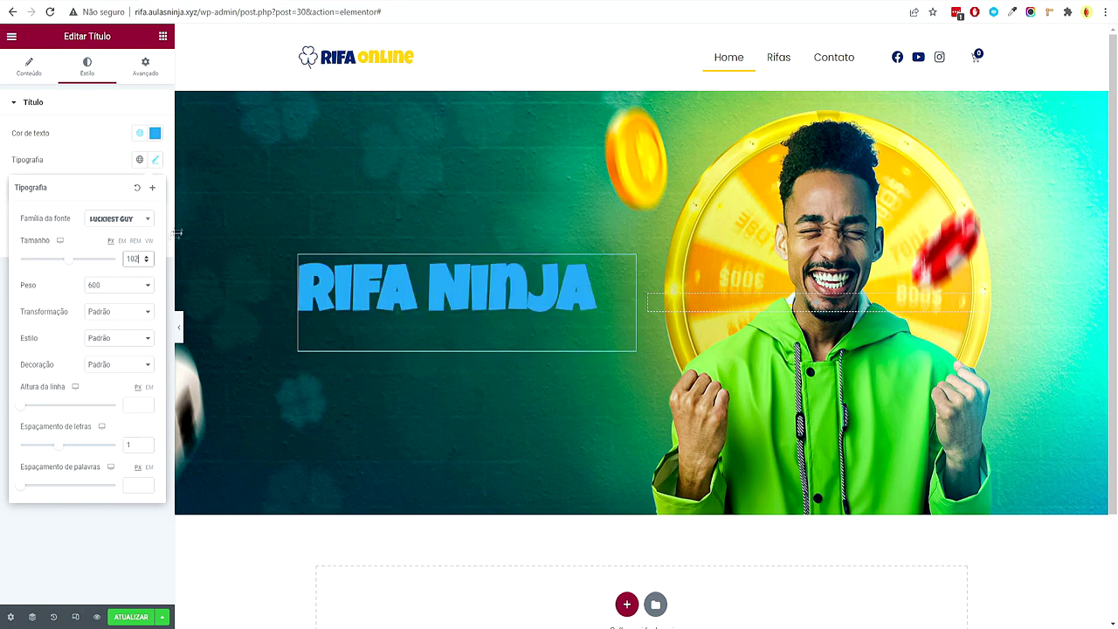
type("90")
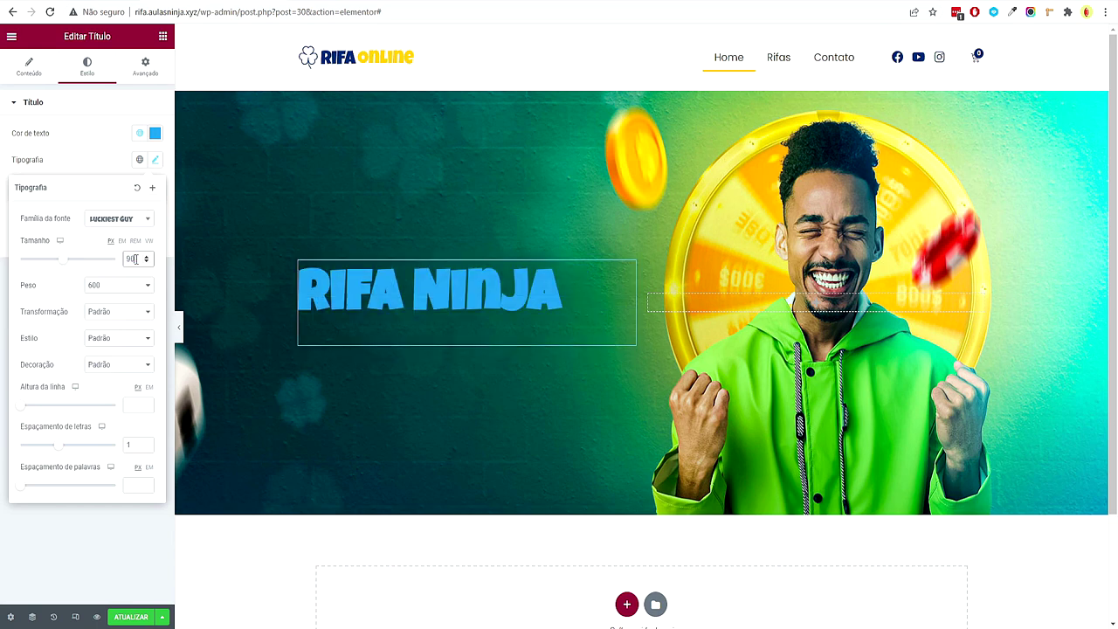
left_click(148, 387)
left_click(147, 402)
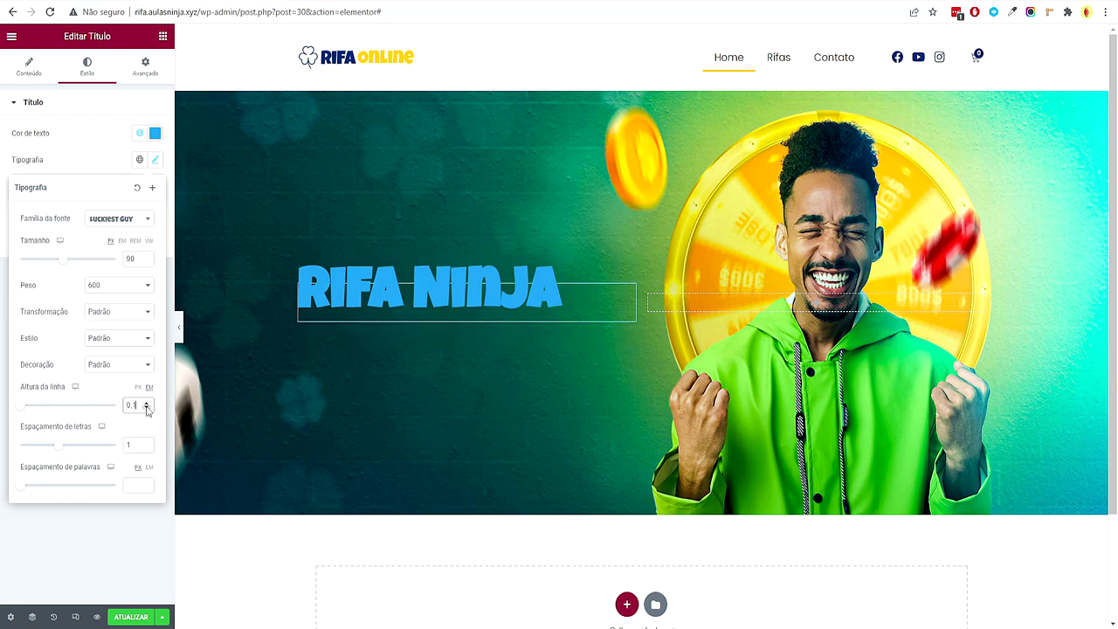
Colour the title with the global yellow Accent colour after comparing with the reference site
left_click(155, 133)
left_click(52, 202)
left_click_drag(51, 202, 7, 164)
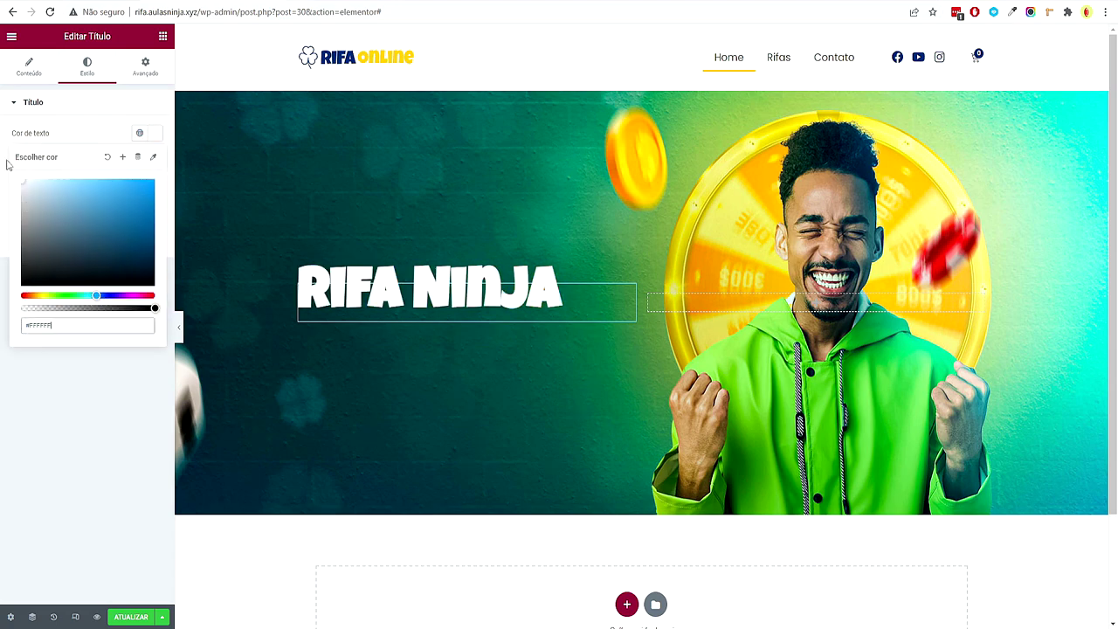
key("ctrl+Tab")
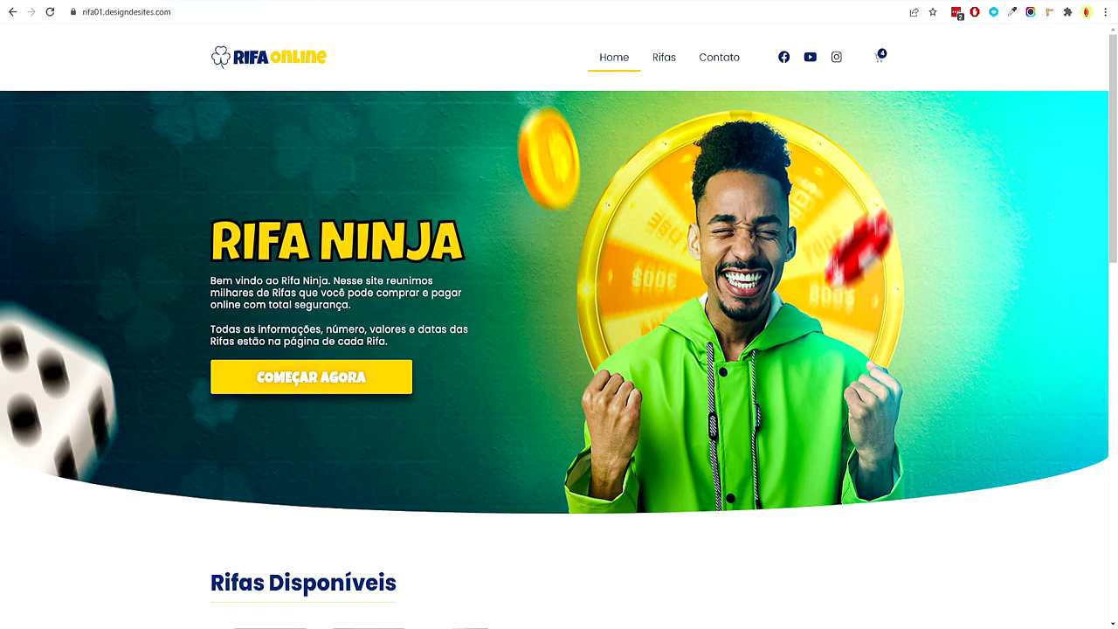
key("ctrl+shift+Tab")
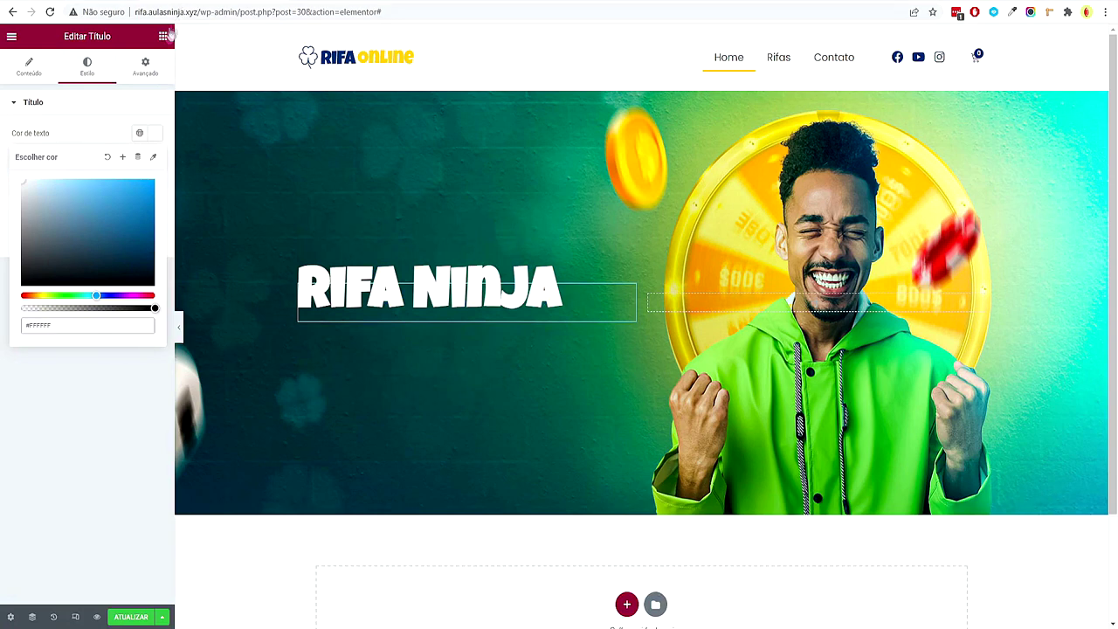
left_click(139, 133)
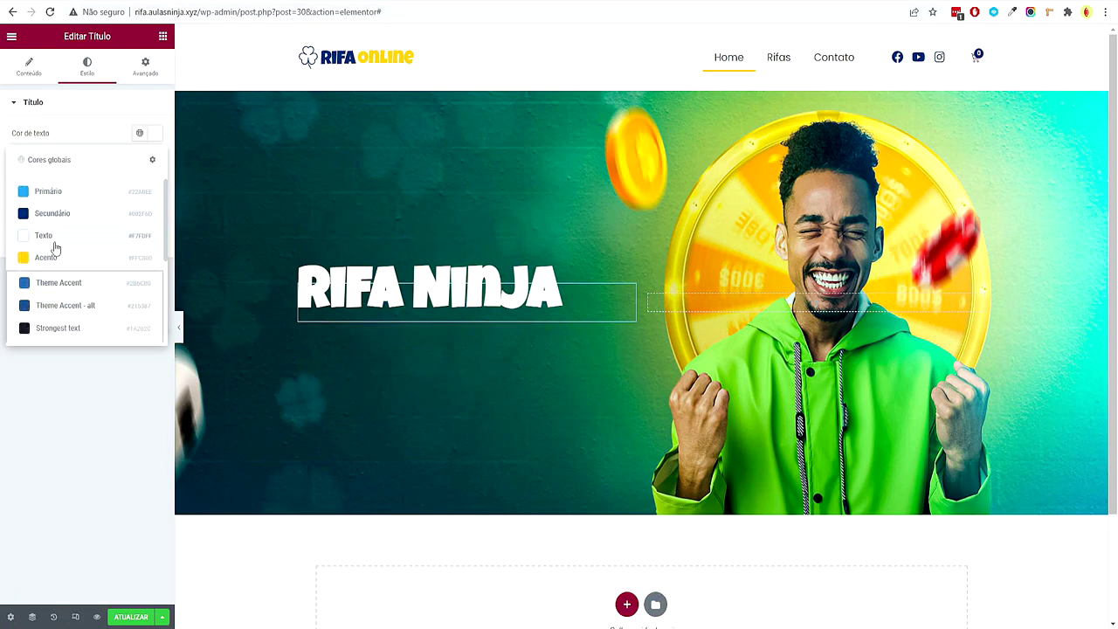
left_click(55, 257)
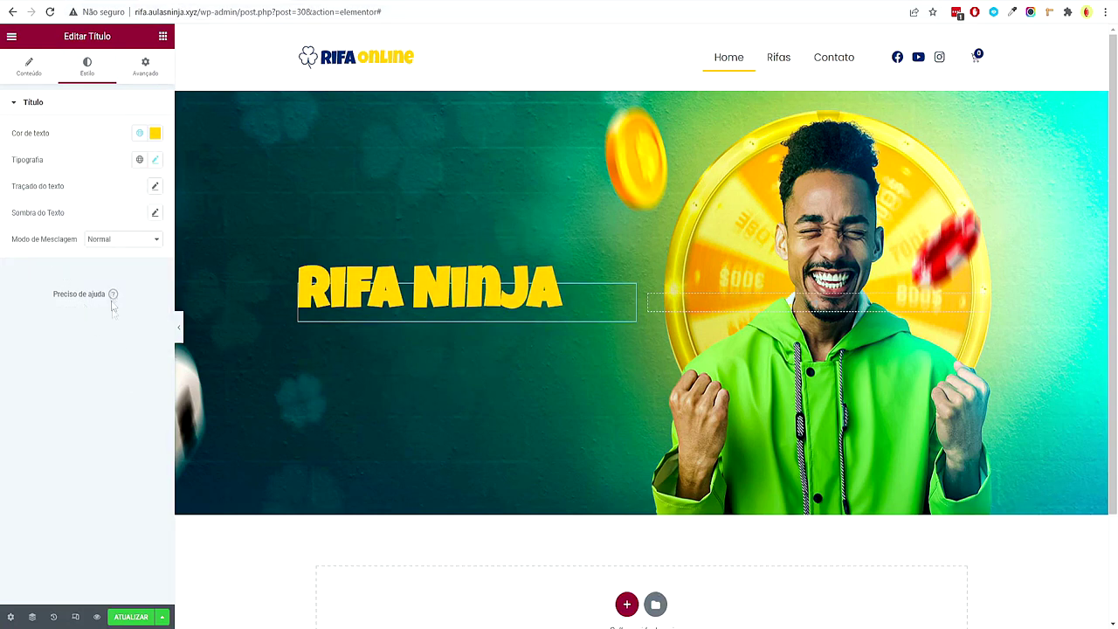
Add a 2 px black text stroke to the title and preview the page
left_click(156, 187)
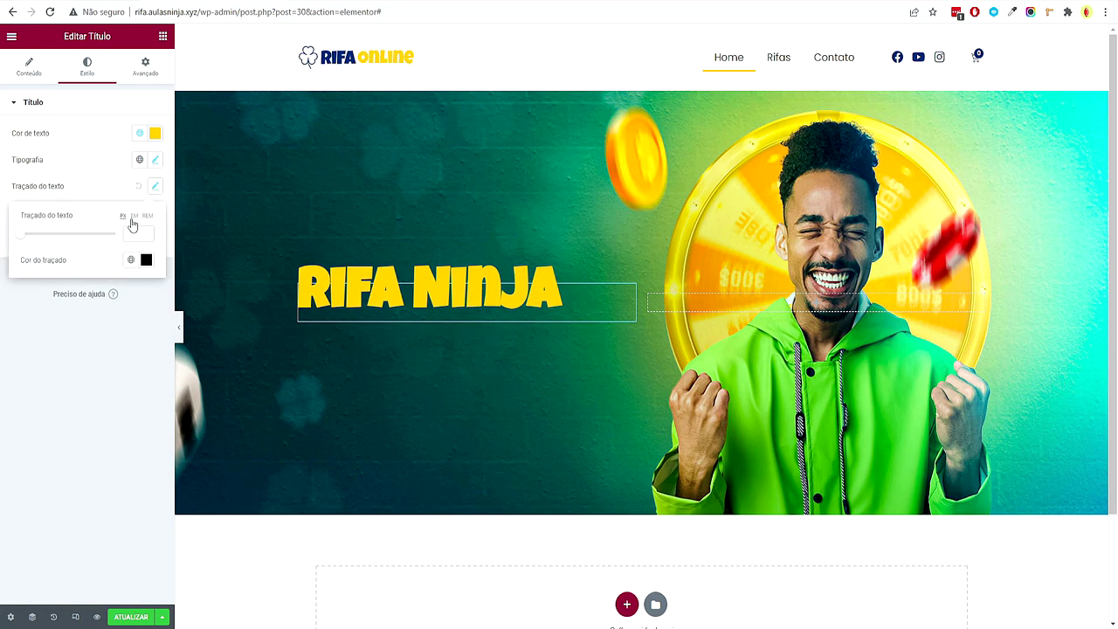
left_click(131, 229)
type("2")
left_click(96, 372)
left_click(179, 330)
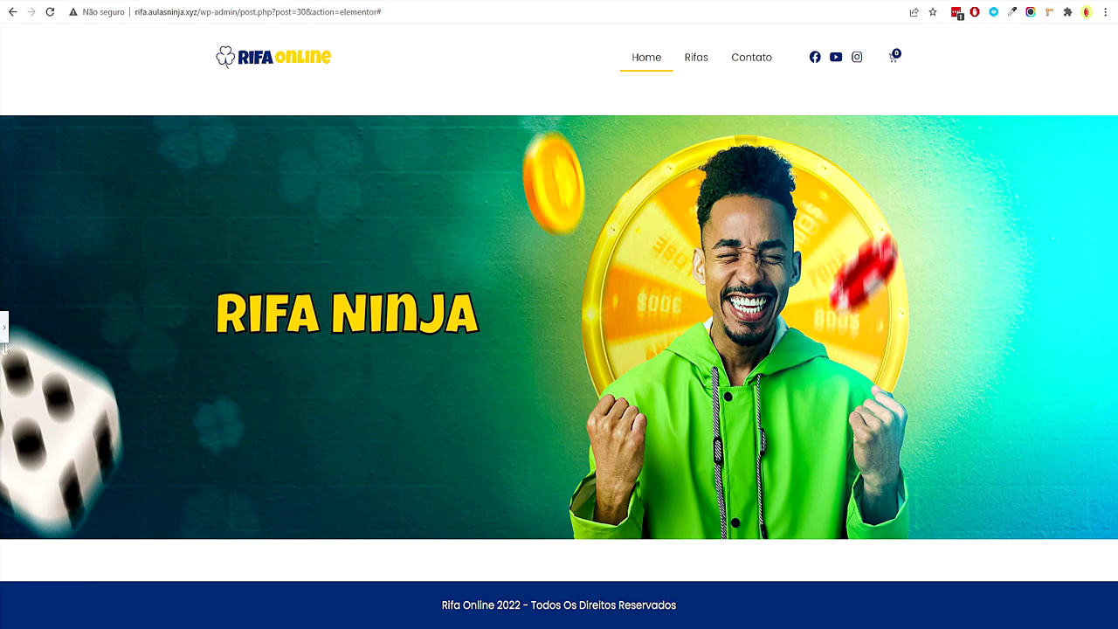
left_click(6, 329)
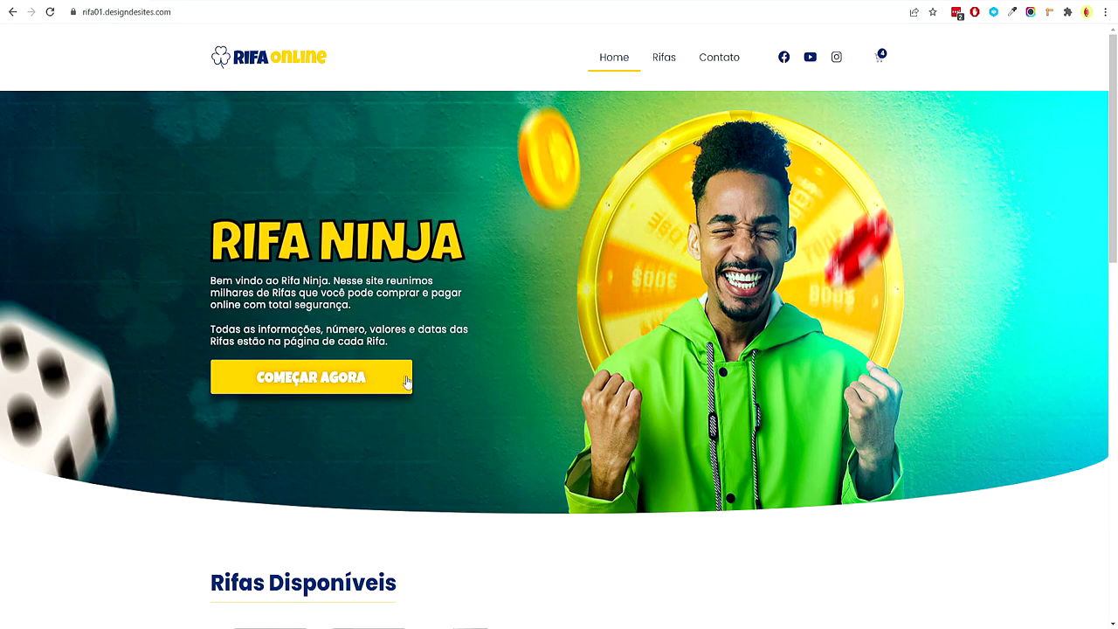
Copy the welcome paragraphs from the reference site
left_click_drag(394, 344, 210, 282)
key("ctrl+c")
right_click(226, 285)
left_click(262, 294)
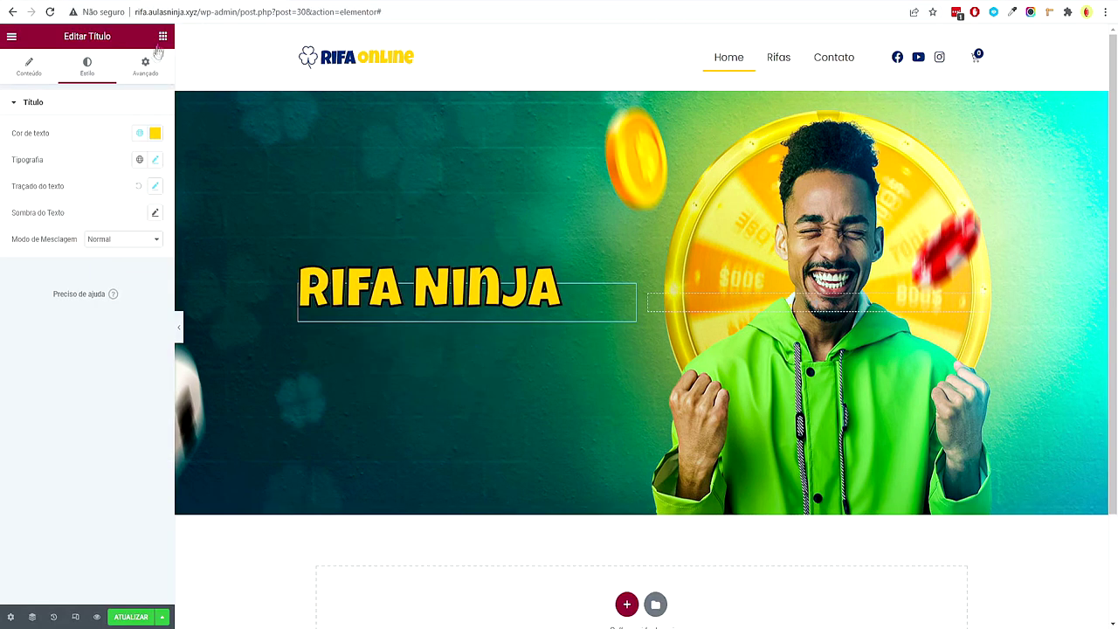
Add a Heading widget below the title and set its HTML tag to p
left_click(163, 36)
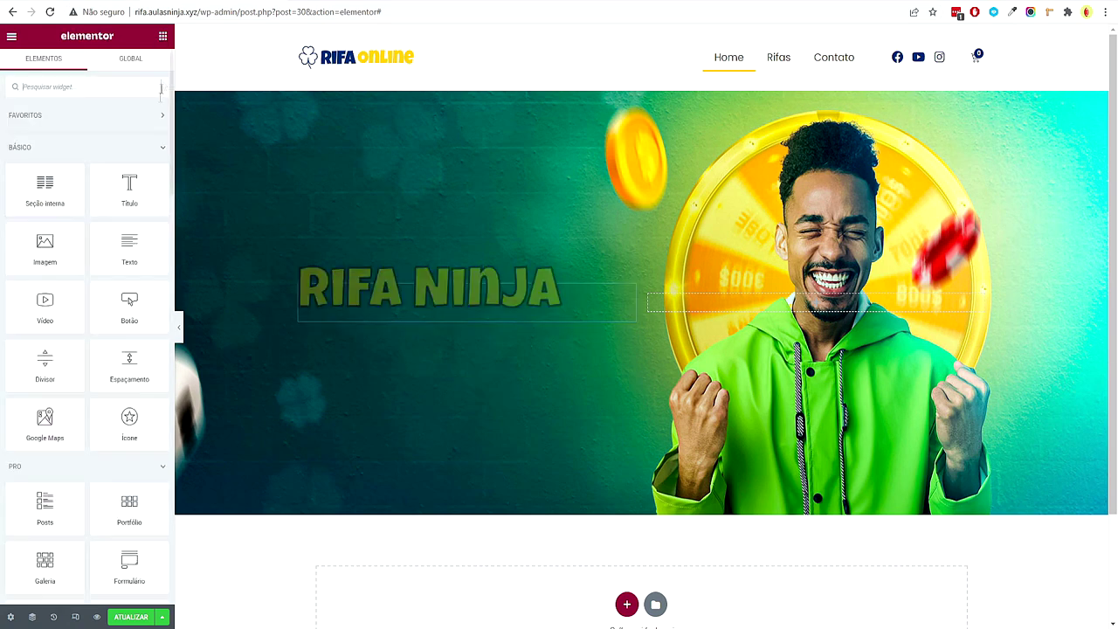
left_click_drag(131, 187, 355, 340)
left_click(122, 284)
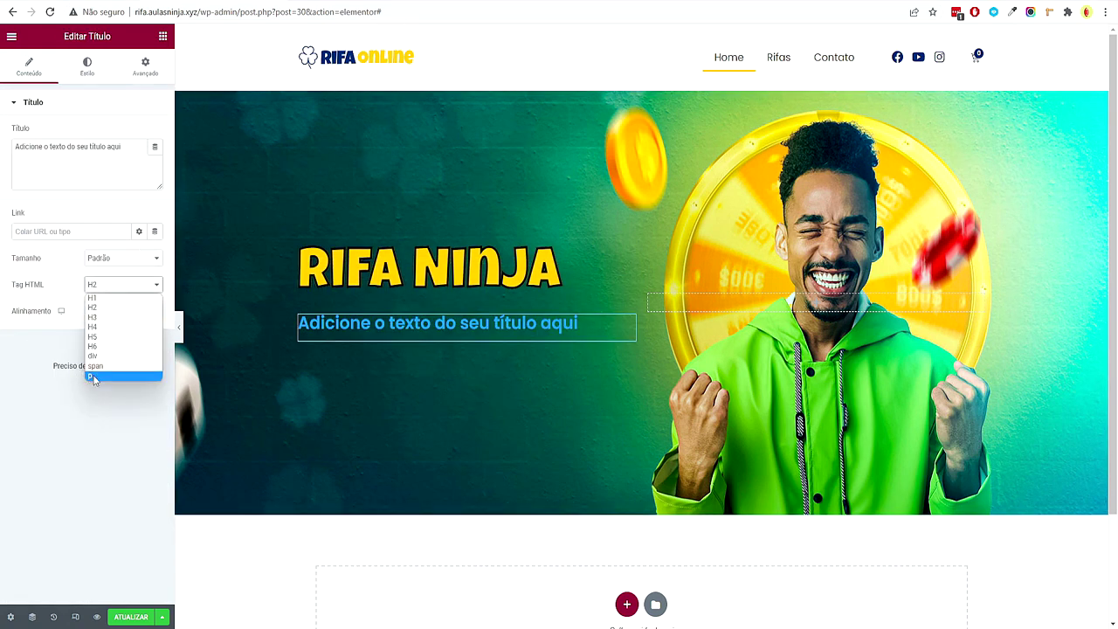
left_click(93, 376)
Paste the welcome text and separate its two paragraphs with <br><br>
triple_click(129, 150)
key("ctrl+v")
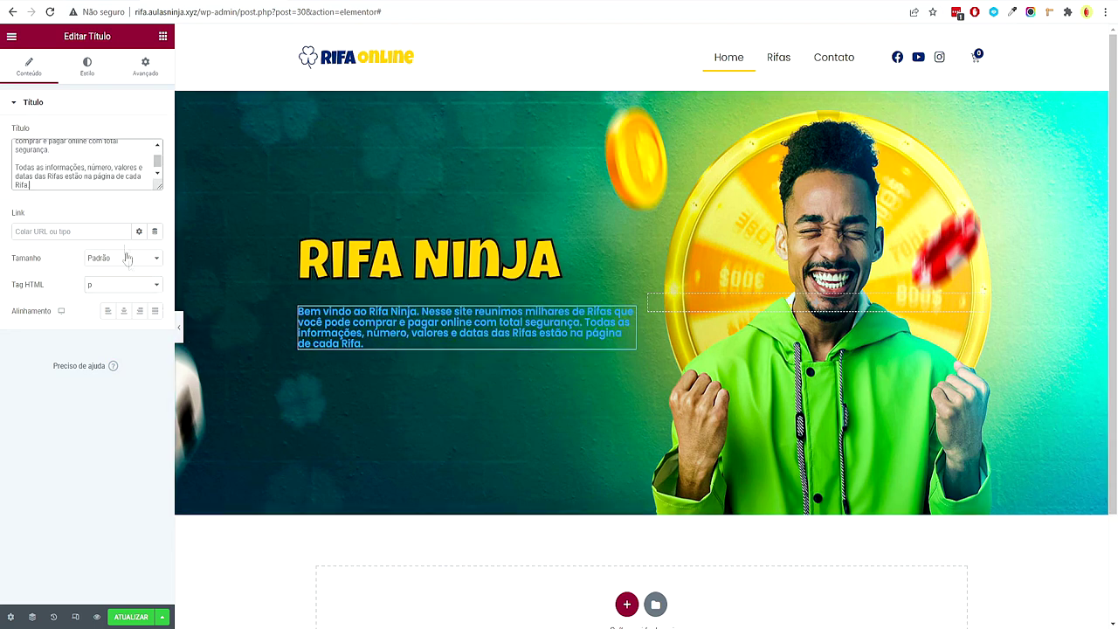
left_click_drag(159, 187, 161, 286)
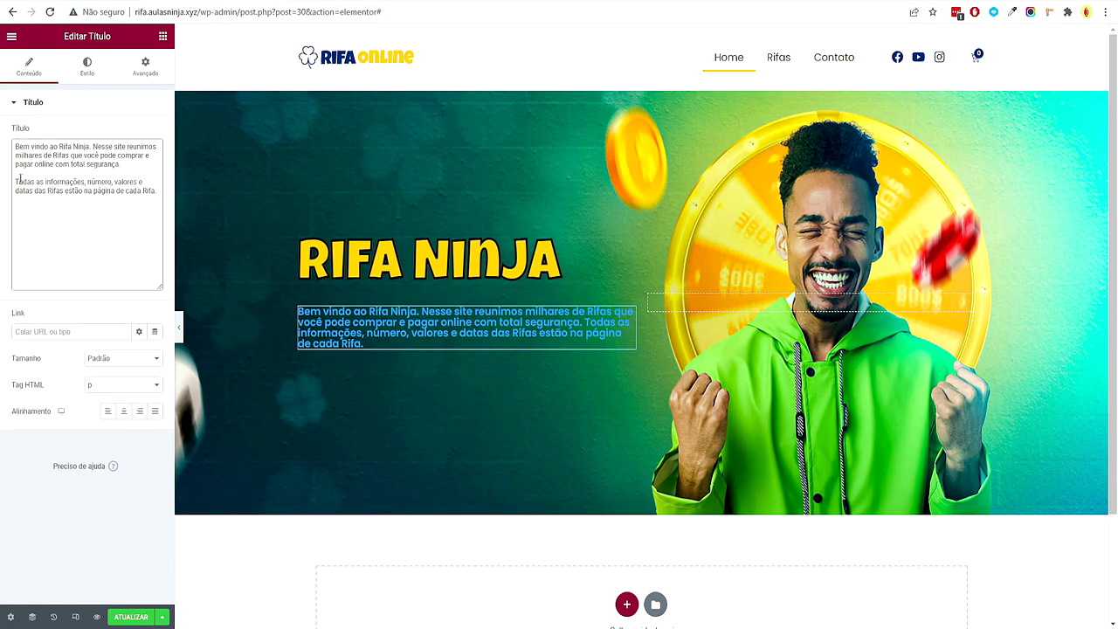
key("Return")
key("Return")
key("Return")
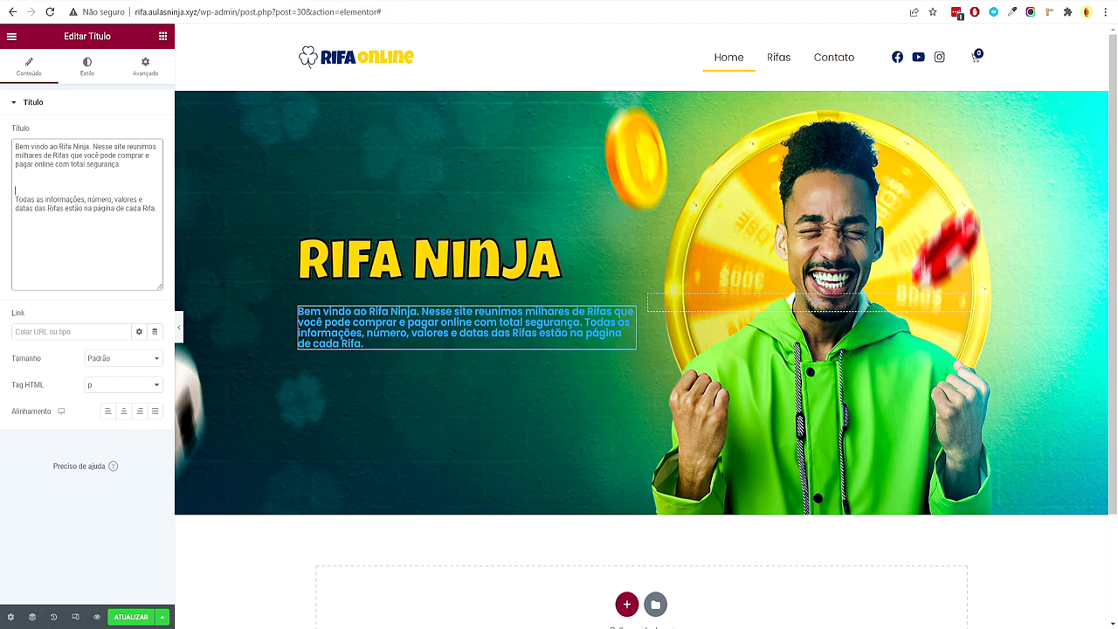
key("BackSpace")
key("BackSpace")
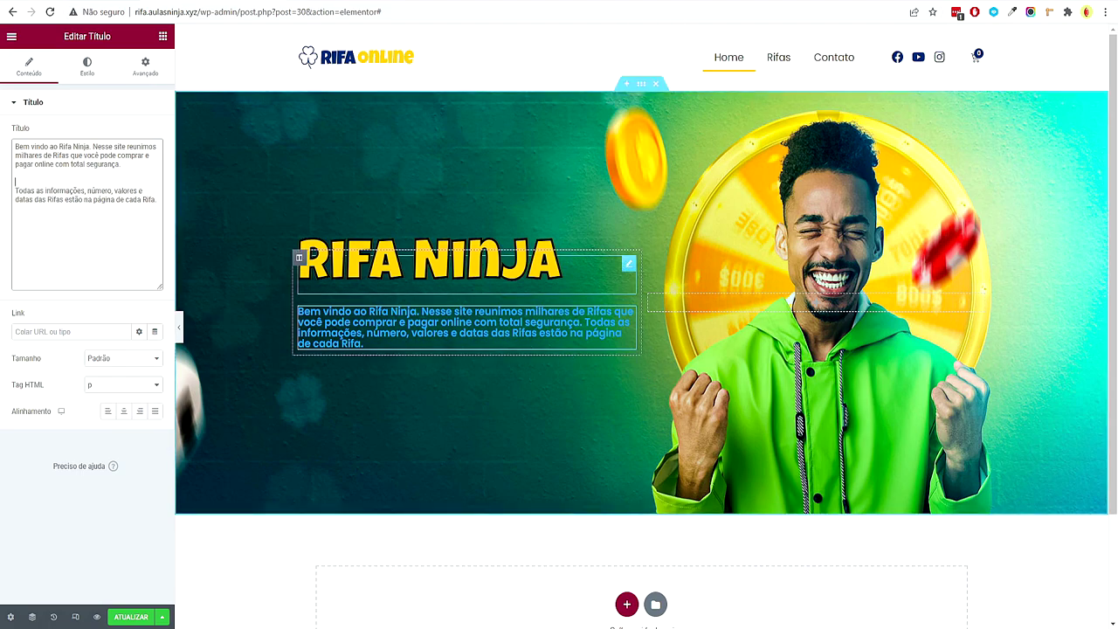
type("<>")
type("br>")
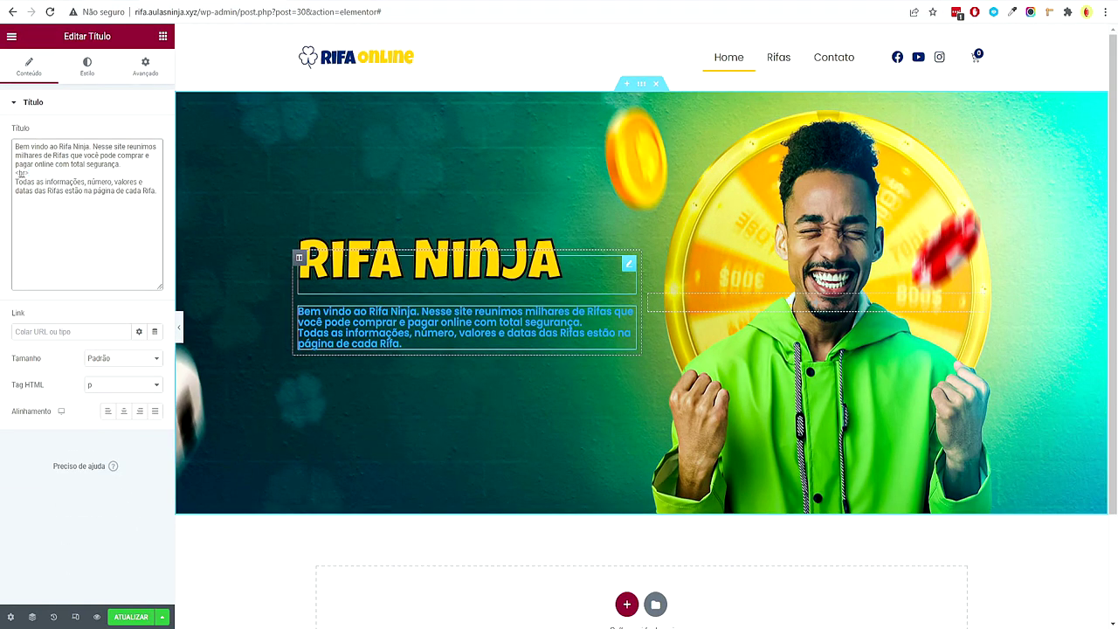
type("<br>")
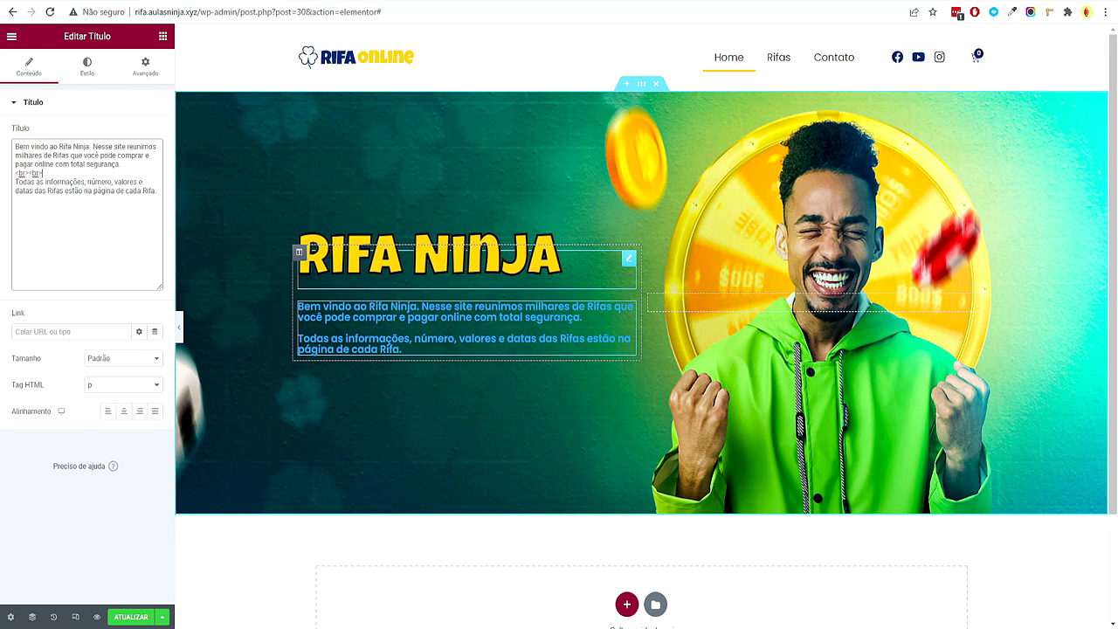
left_click(86, 67)
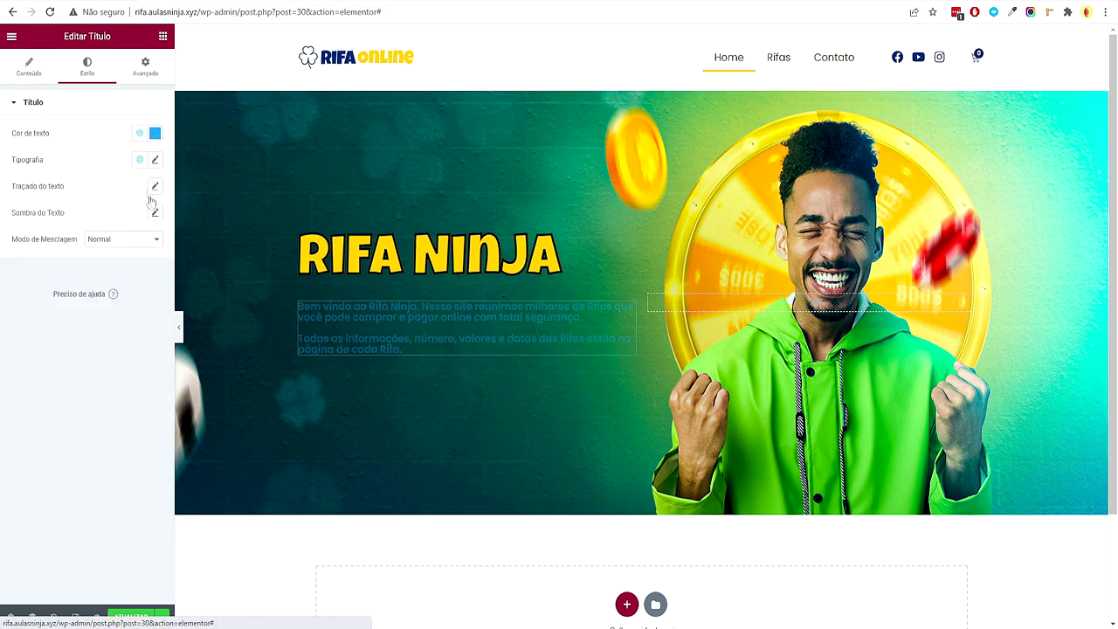
Colour the paragraph white with global Texto and apply the global Poppins font
left_click(140, 133)
left_click(54, 236)
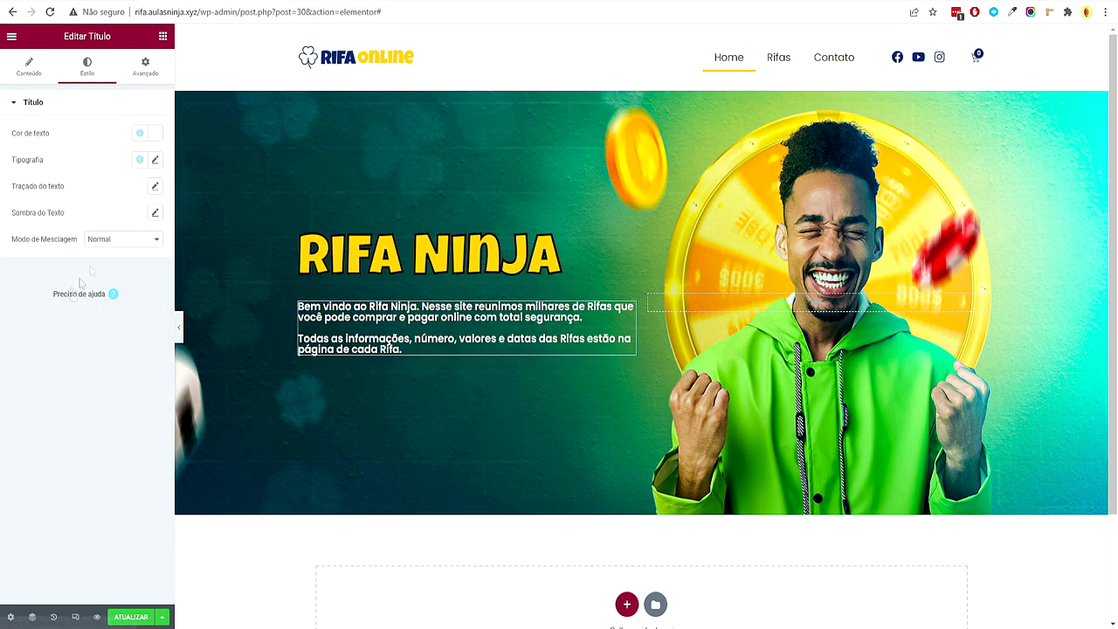
left_click(156, 161)
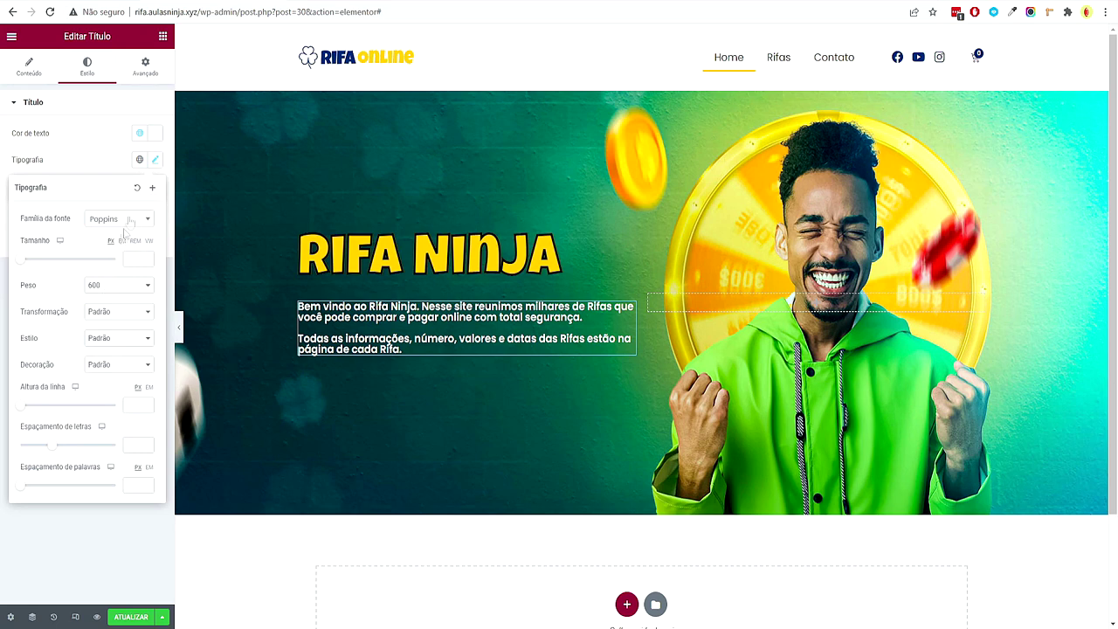
left_click(142, 161)
left_click(117, 214)
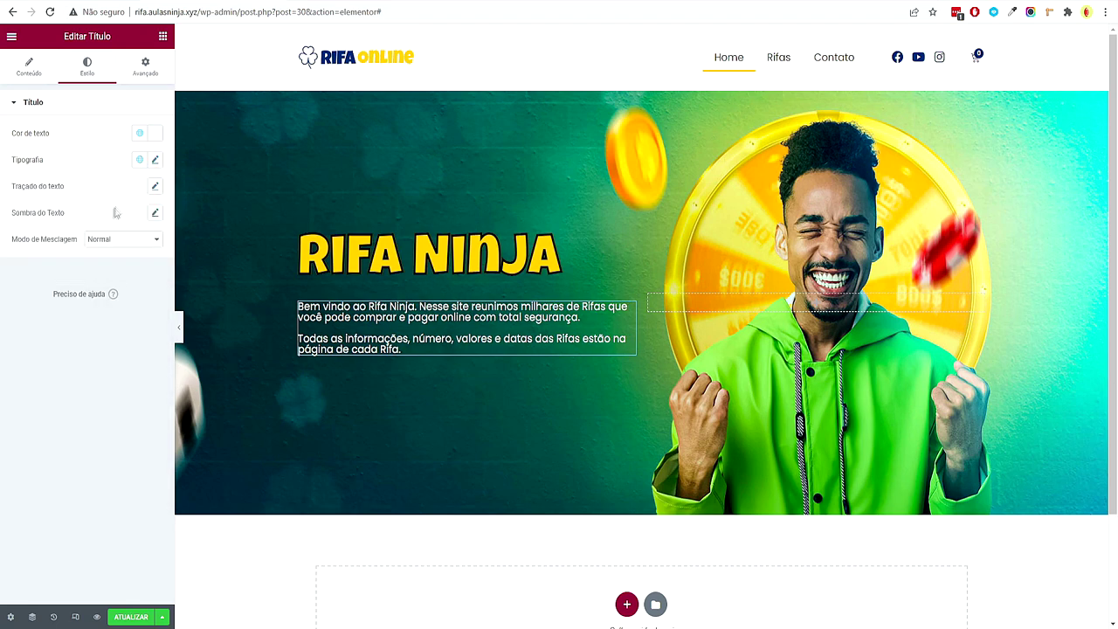
Set the paragraph's font size to 16 and line height to 1.3 EM
left_click(156, 162)
left_click(129, 260)
type("11")
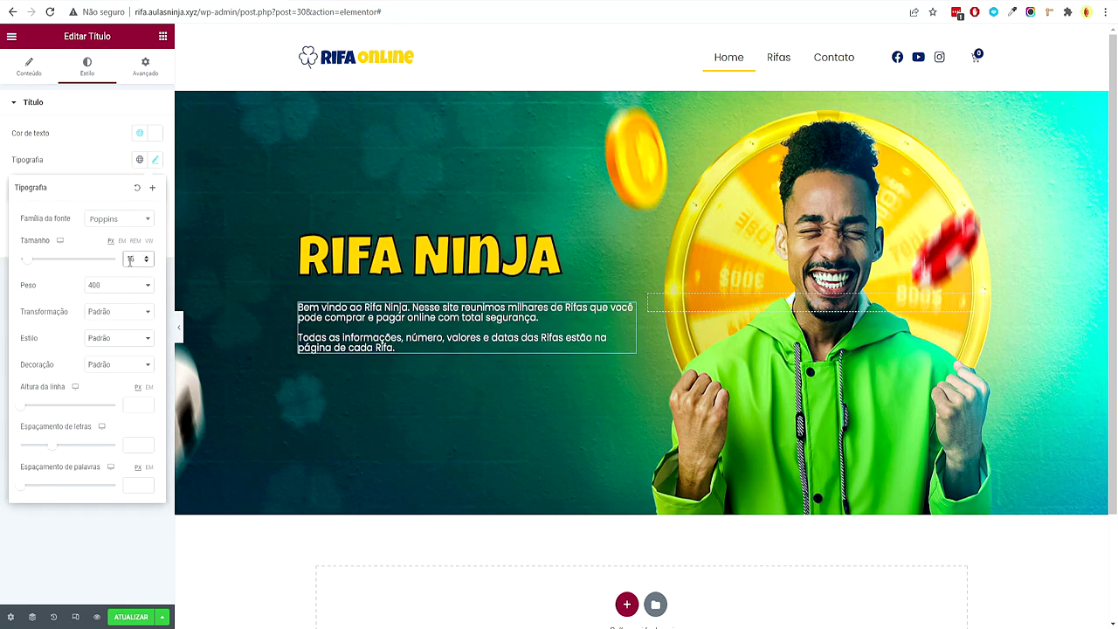
left_click(150, 387)
left_click(147, 403)
left_click(147, 403)
left_click(148, 403)
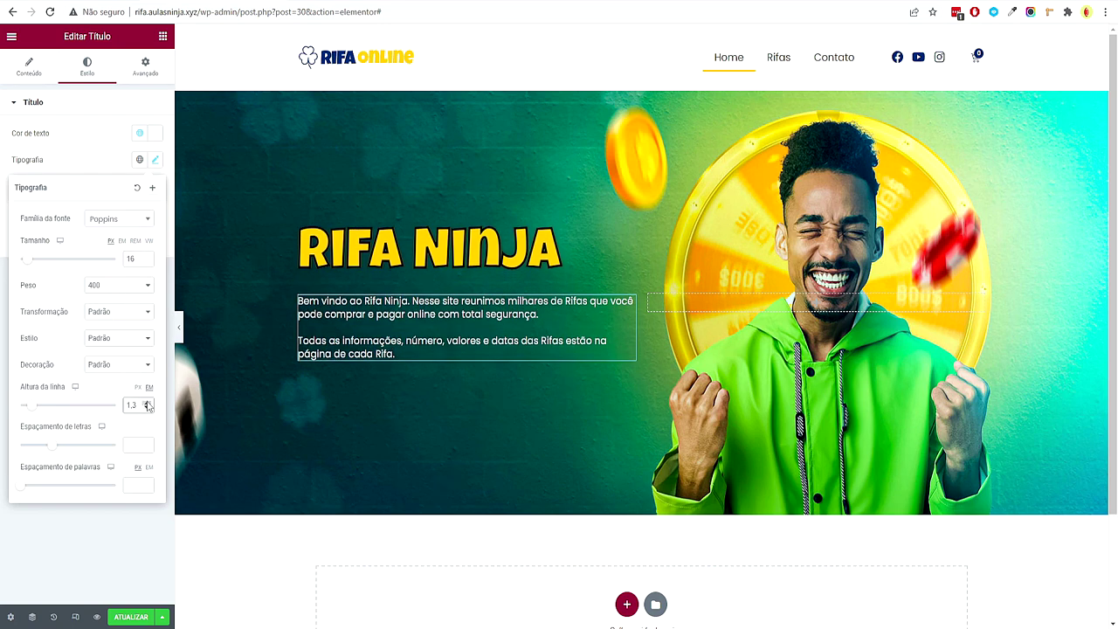
left_click(111, 555)
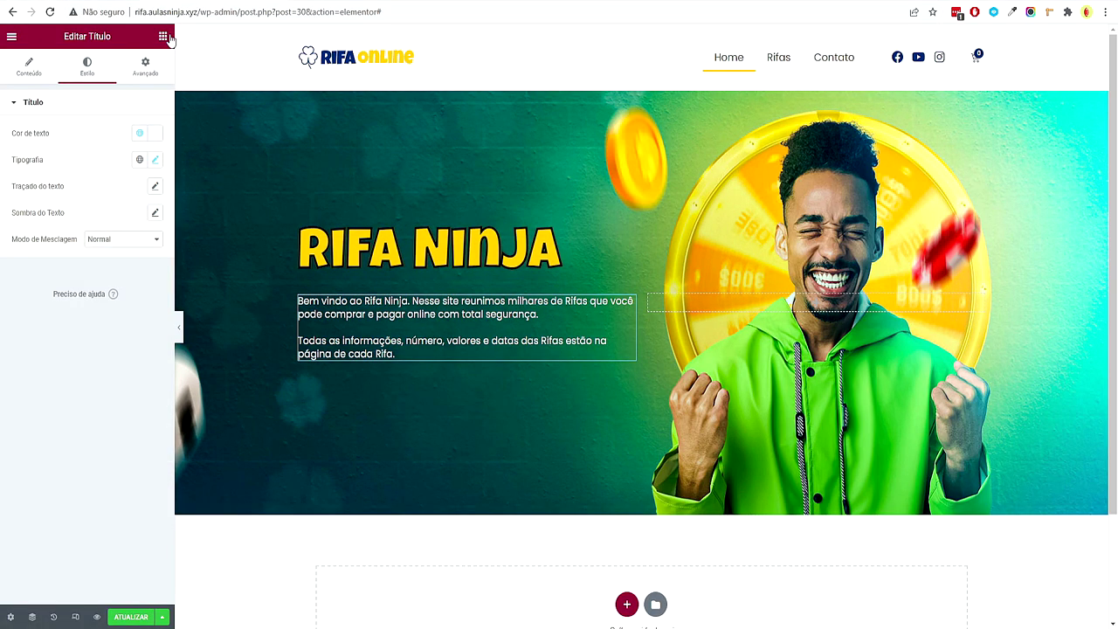
left_click(163, 36)
left_click_drag(129, 305, 131, 297)
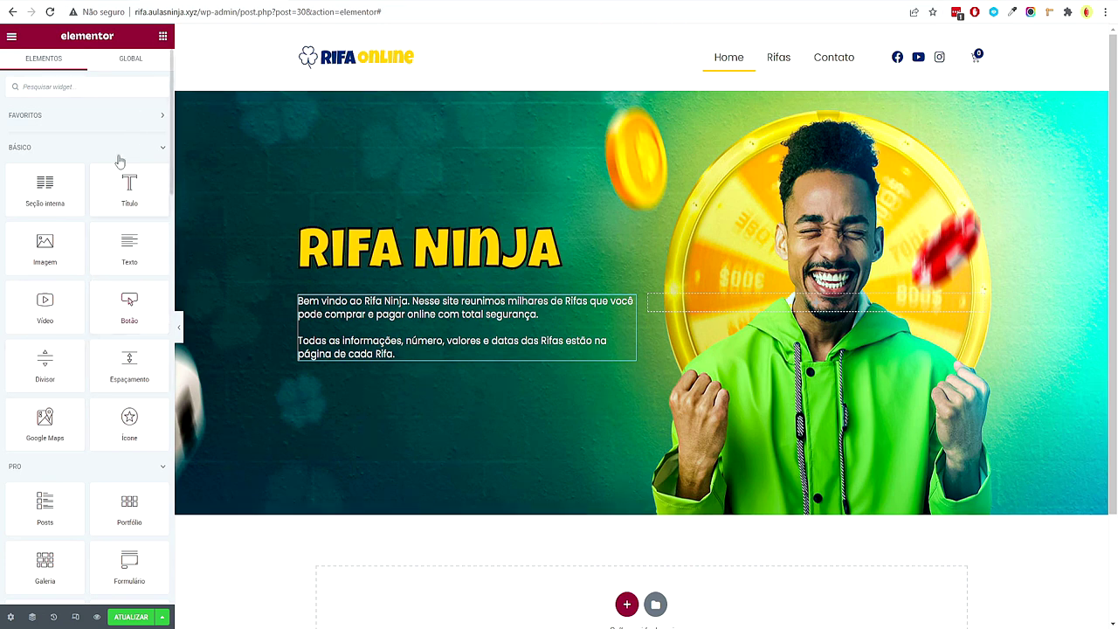
Place a Button under the hero text labelled 'Comprar Agora' and save the page
left_click_drag(131, 320, 410, 374)
left_click_drag(122, 159, 85, 160)
type("Comprar Agora")
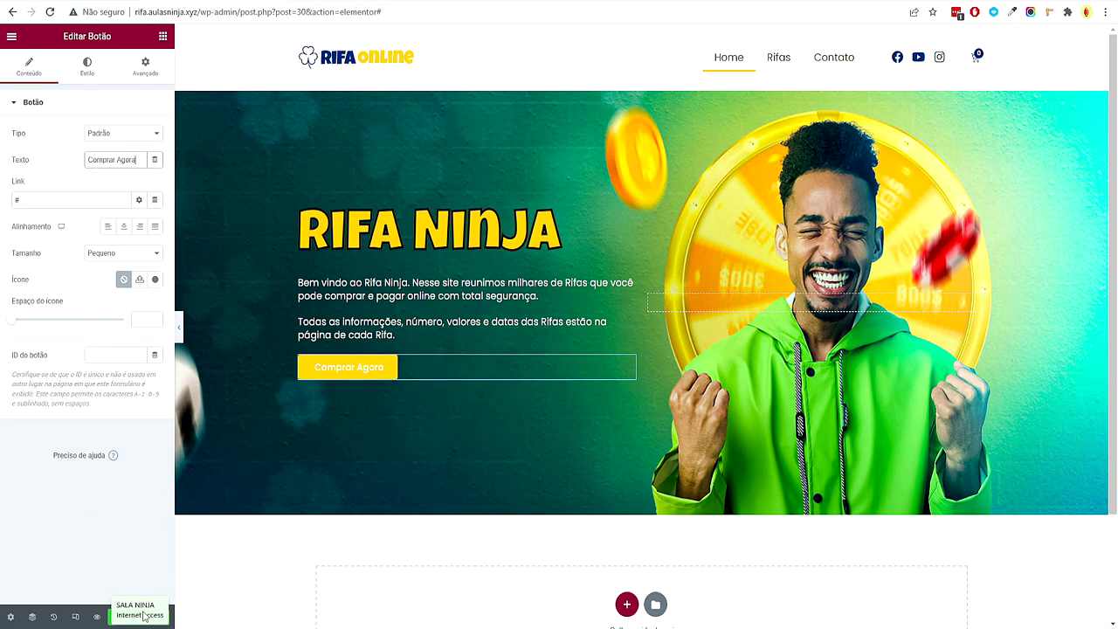
left_click(127, 619)
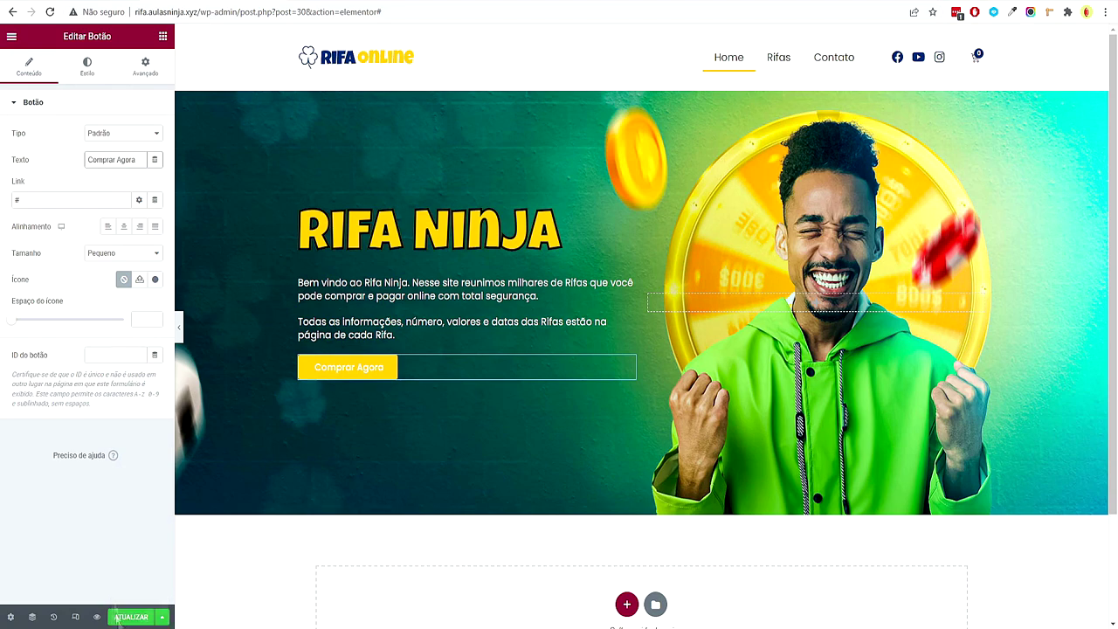
Search the icon library for 'shop' and 'cart' icons, then close it without adding one
left_click(154, 281)
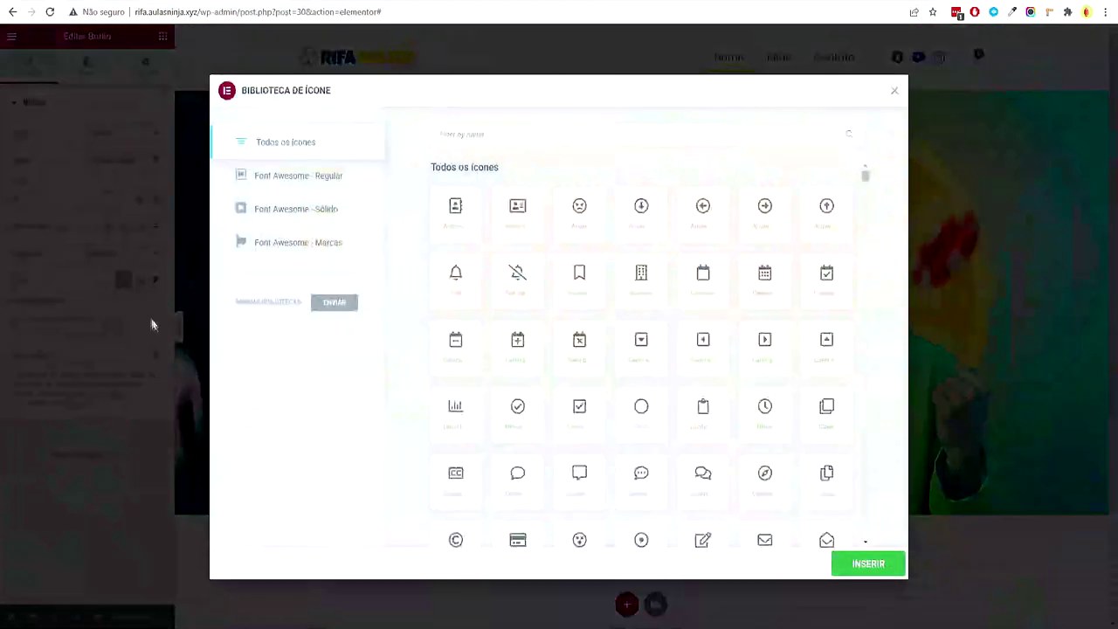
type("shop")
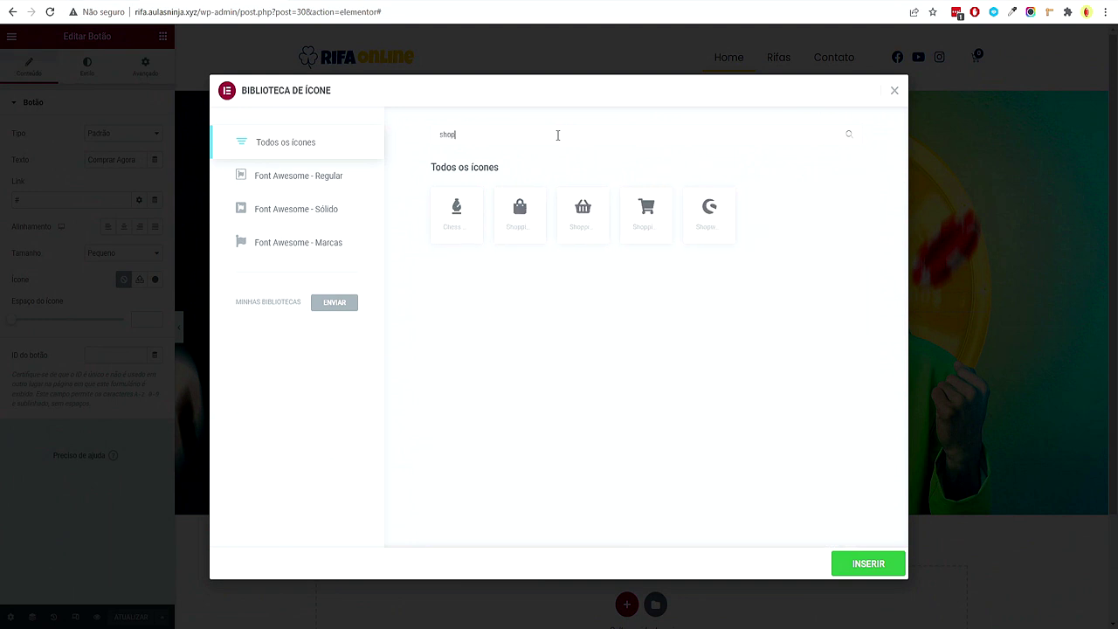
key("BackSpace")
type("cart")
left_click_drag(491, 133, 428, 133)
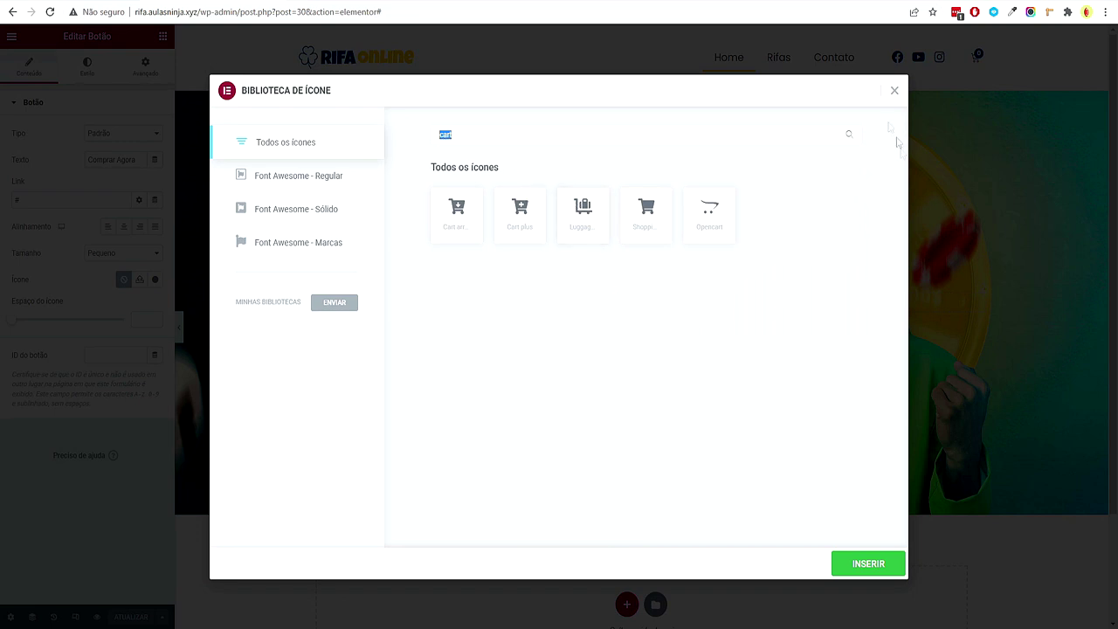
left_click(895, 91)
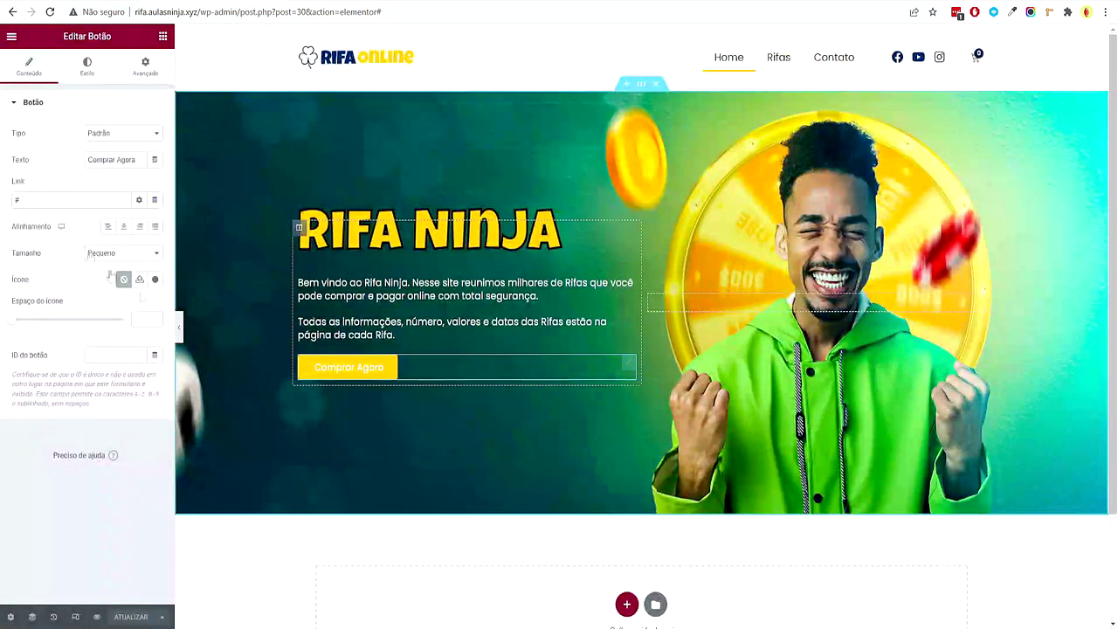
Set the button's link to '#rifa'
left_click(59, 199)
type("rifa")
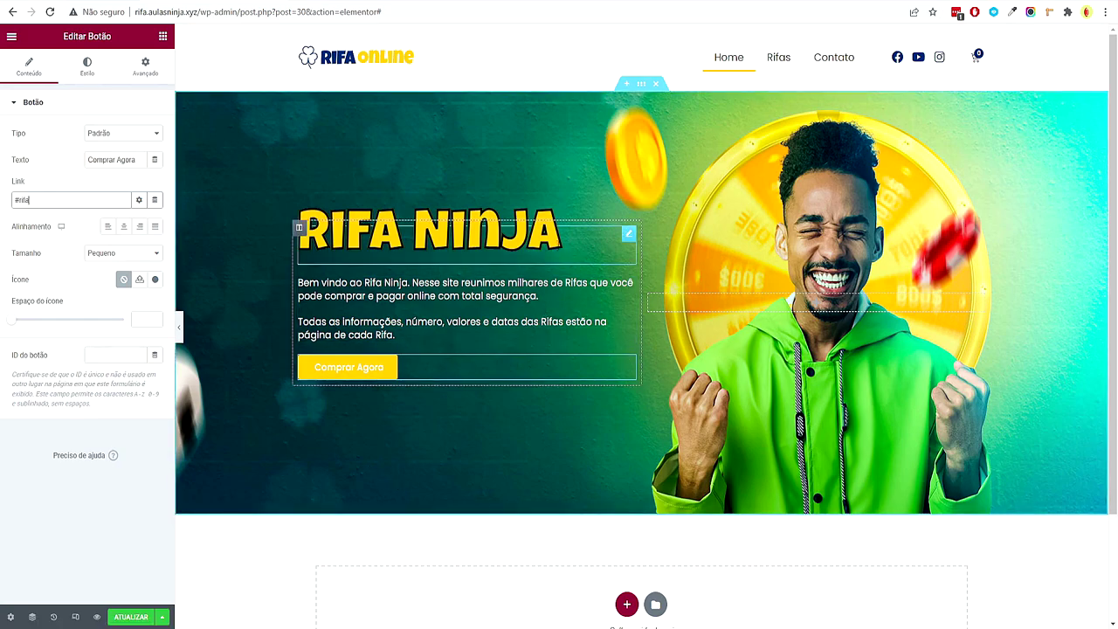
scroll(437, 419, "down", 2)
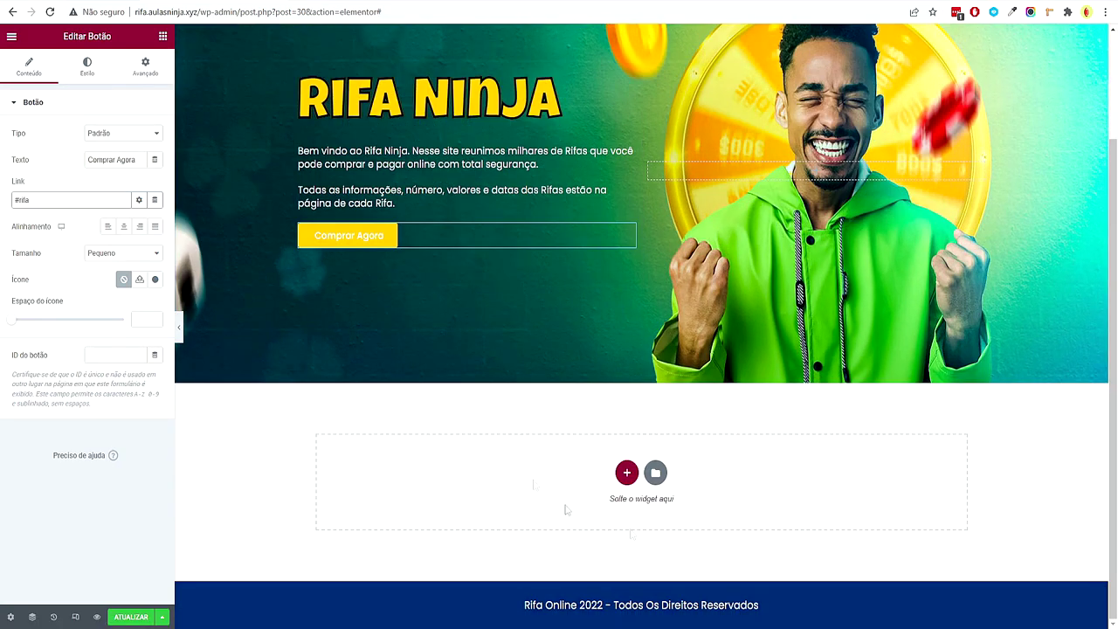
scroll(695, 433, "up", 2)
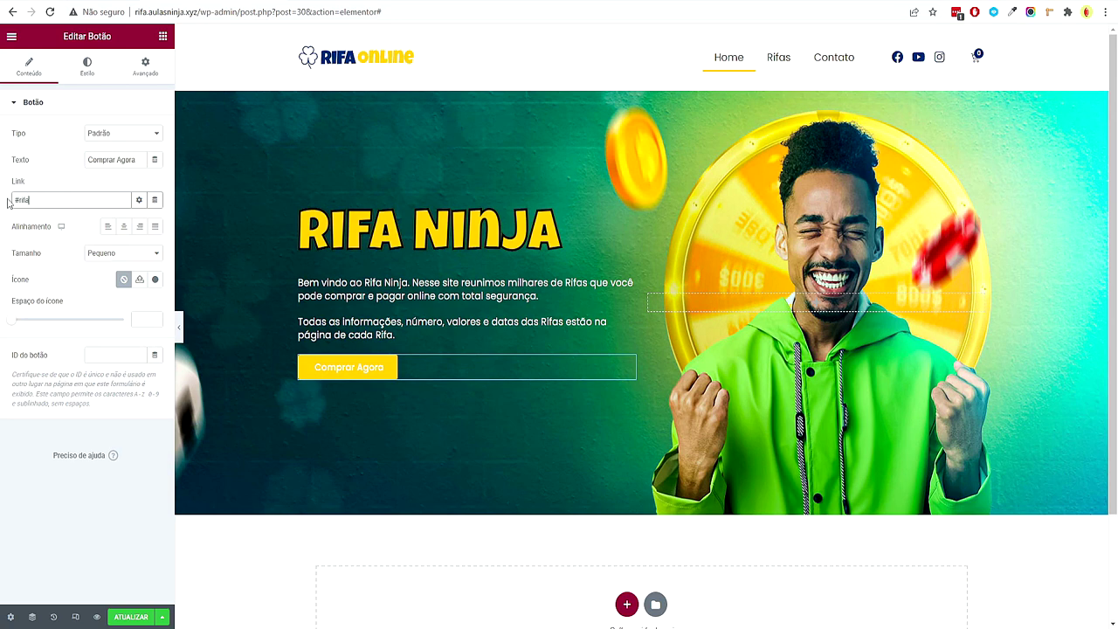
double_click(19, 200)
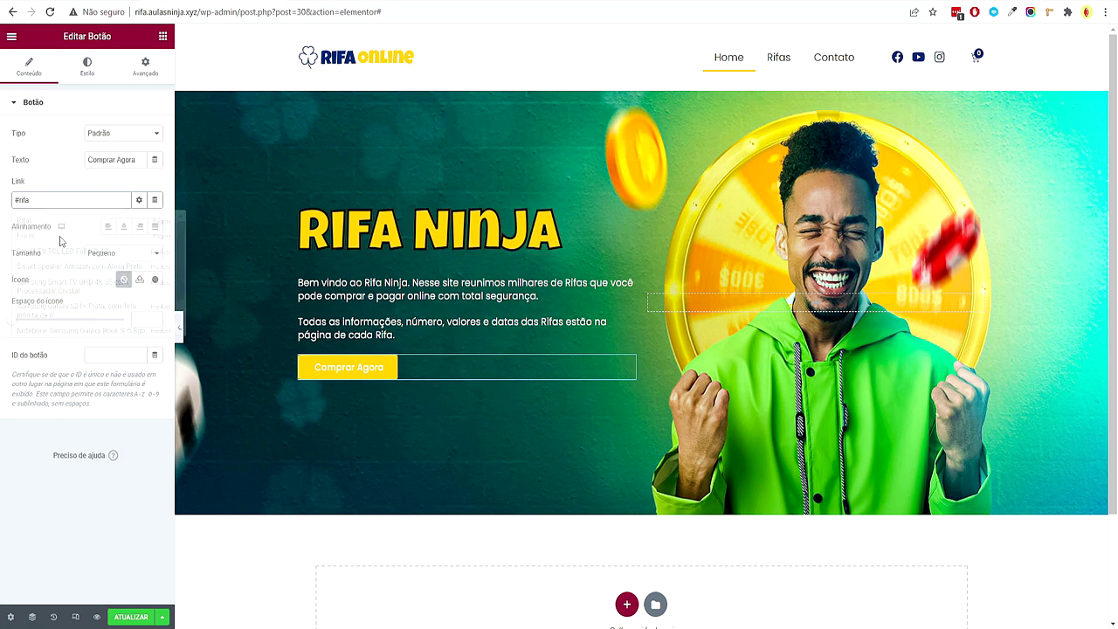
Set the button typography to Luckiest Guy, size 20, letter spacing 0.3
left_click(90, 73)
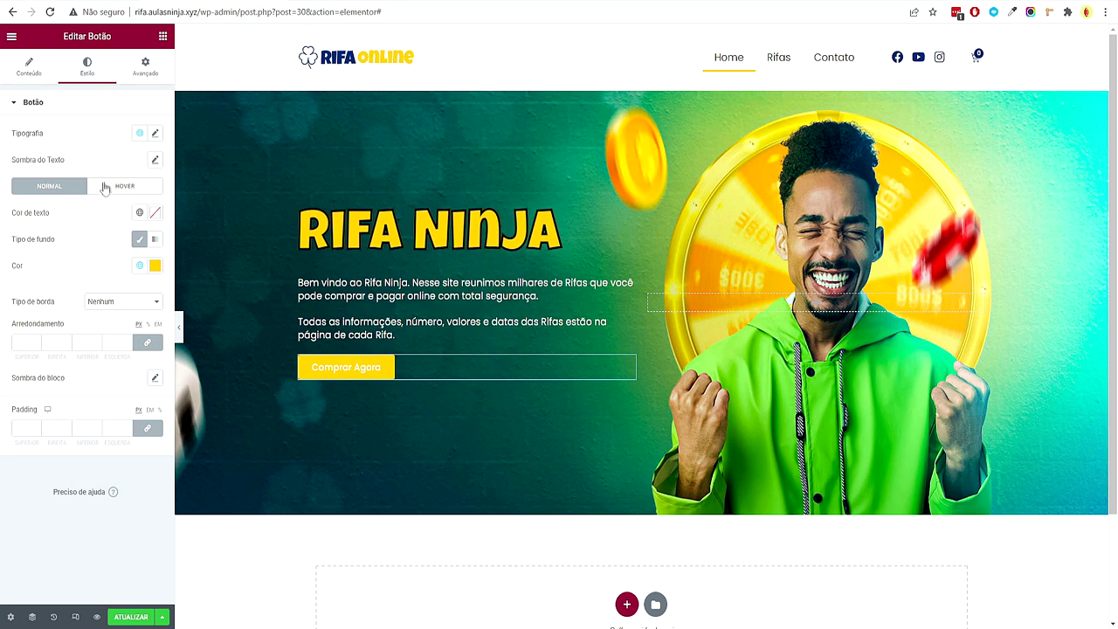
left_click(157, 134)
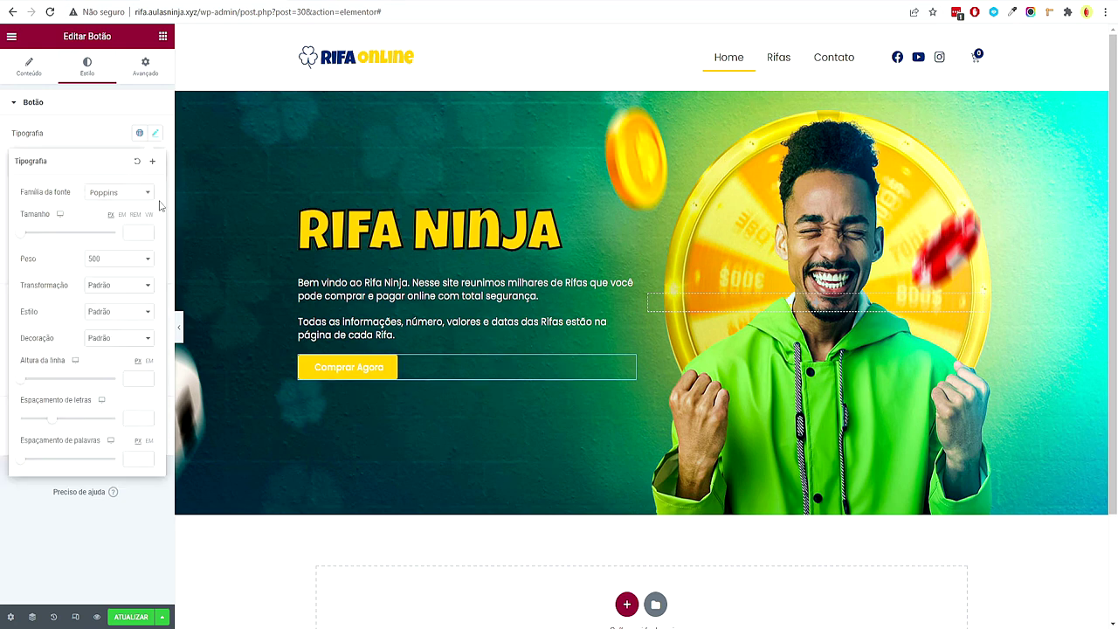
left_click(131, 193)
type("luck")
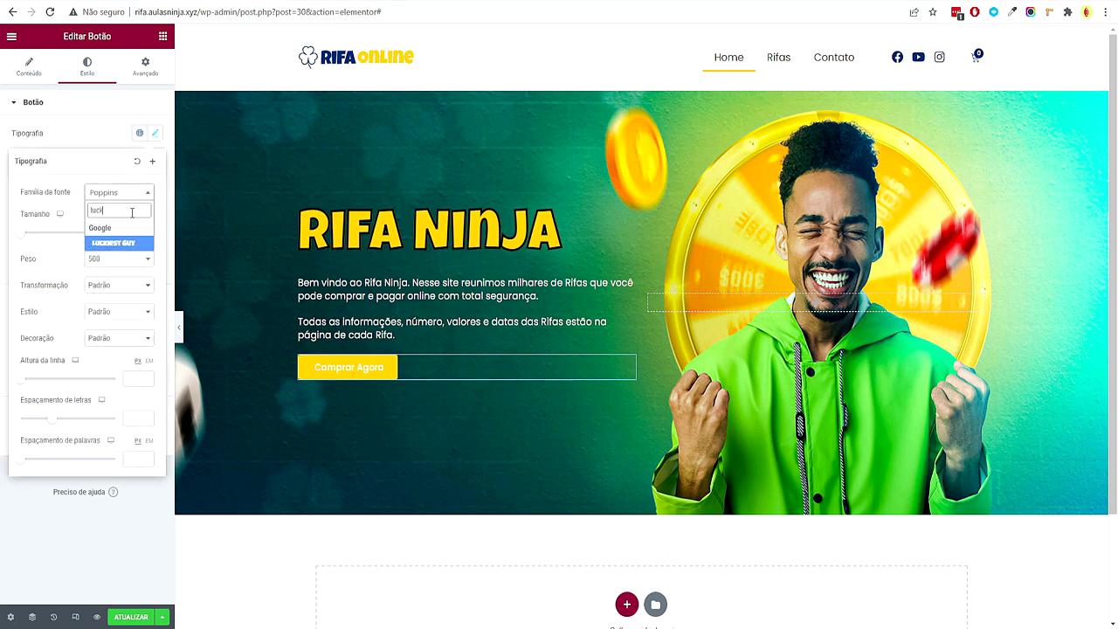
left_click(131, 244)
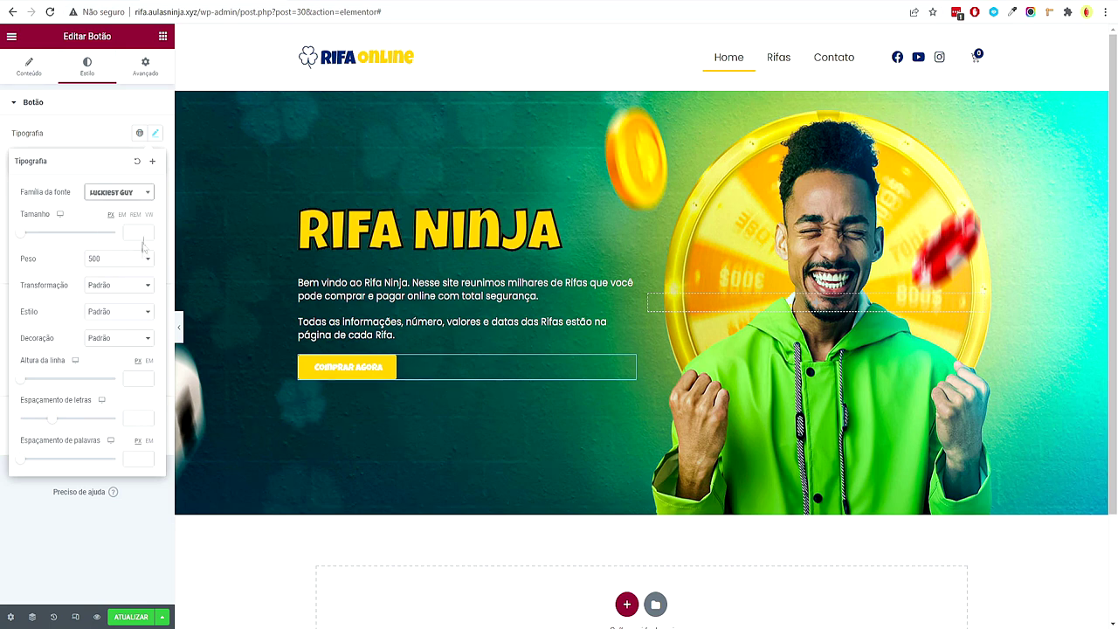
type("20")
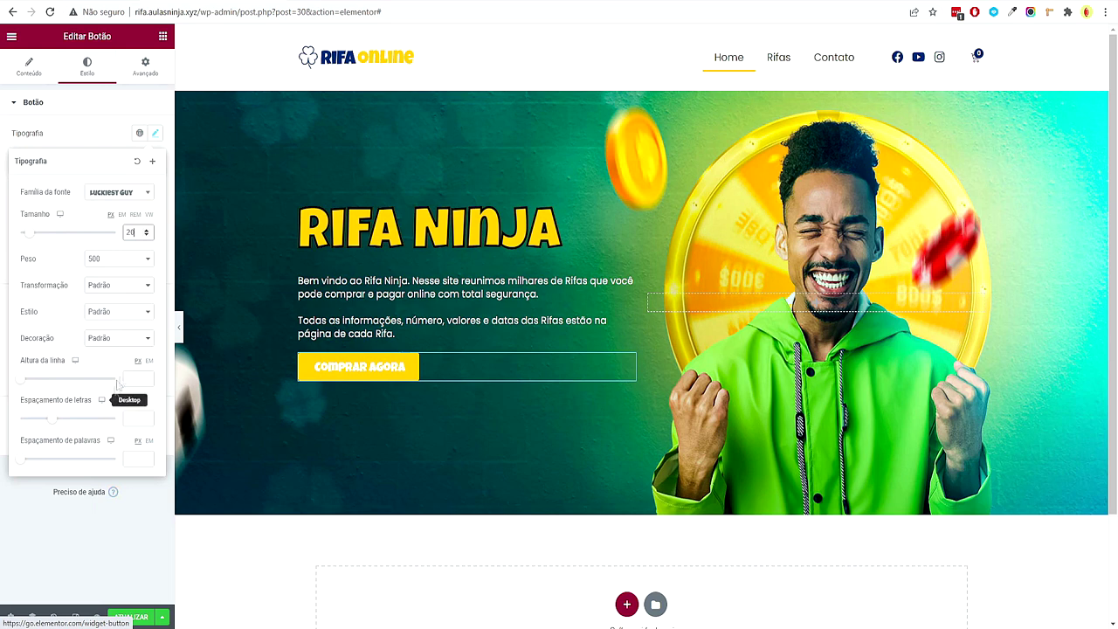
left_click(146, 416)
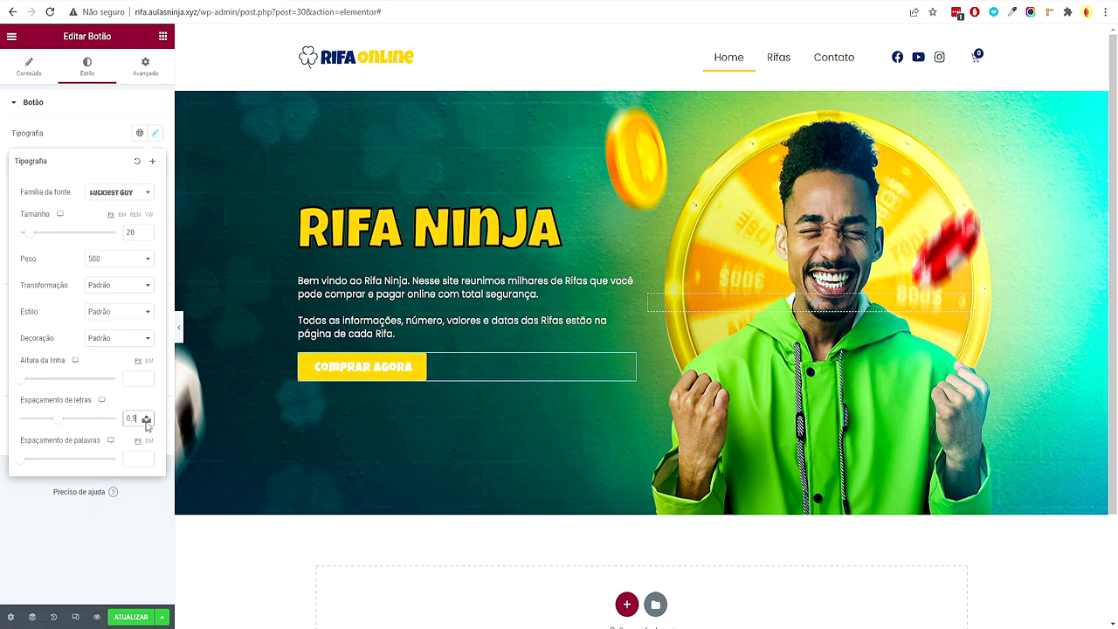
left_click(146, 421)
left_click(146, 421)
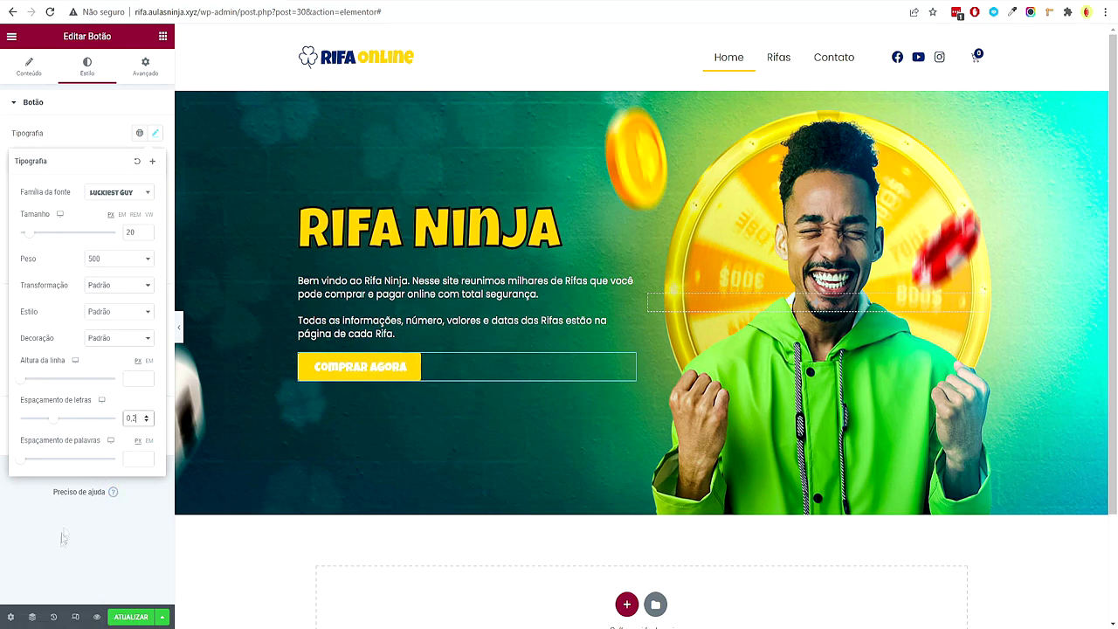
left_click(67, 524)
Give the button padding of 15 top and bottom and 50 left and right
left_click(21, 428)
type("0")
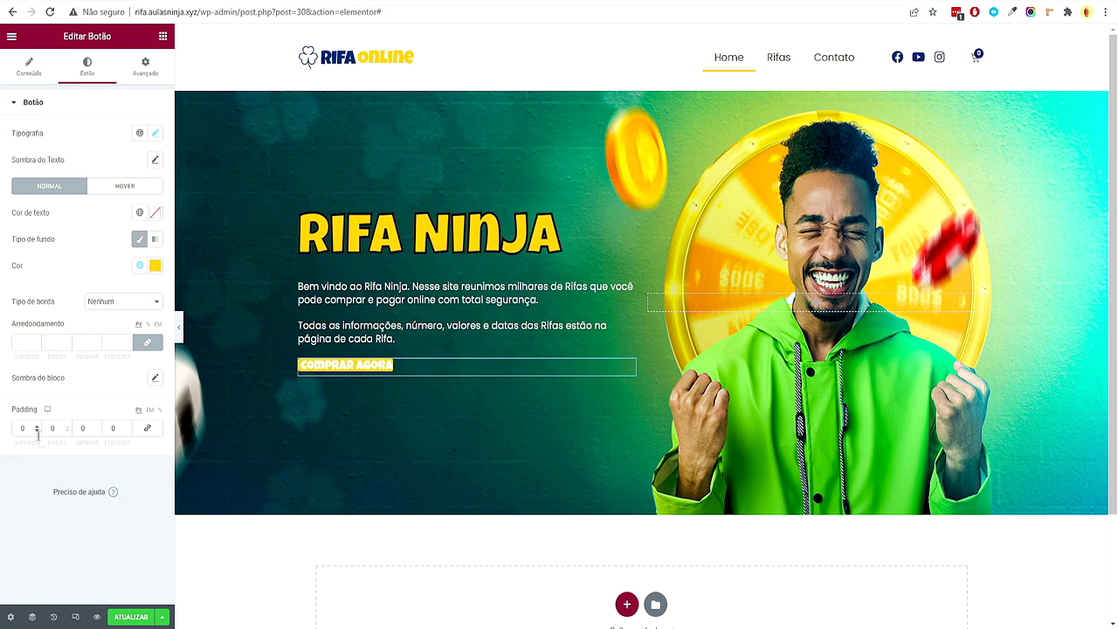
type("15")
key("Tab")
key("Tab")
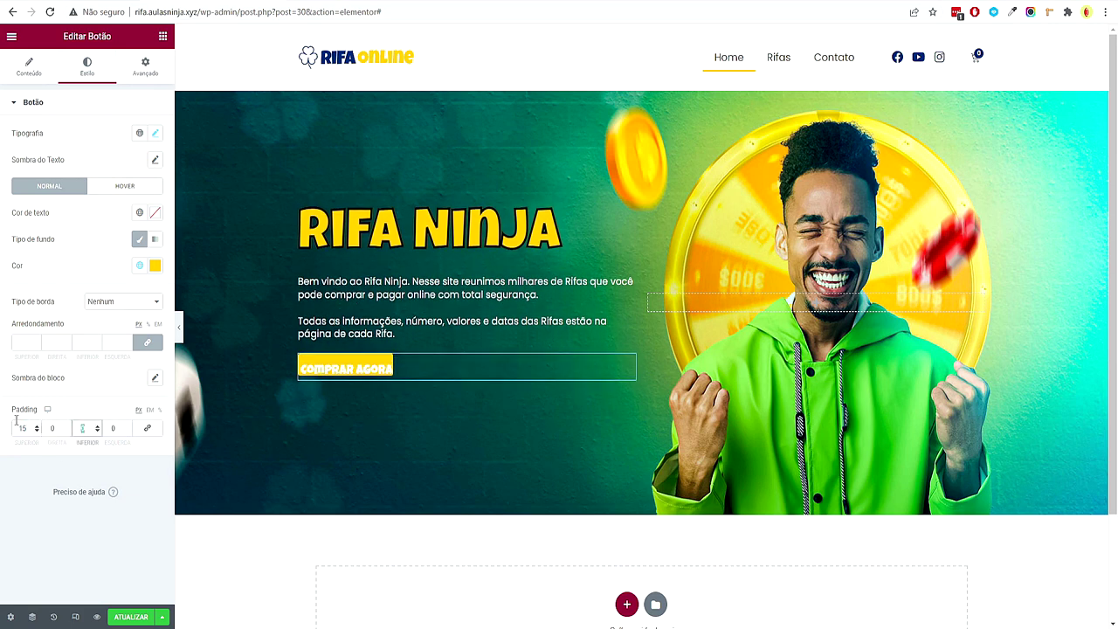
type("15")
left_click(49, 428)
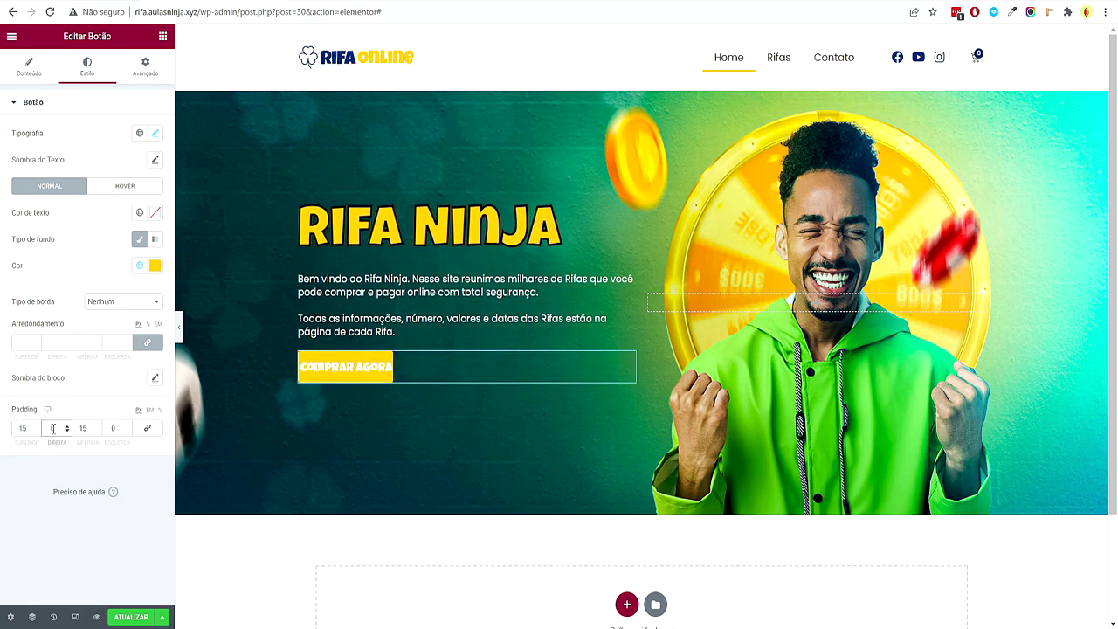
type("50")
key("Tab")
key("Tab")
type("50")
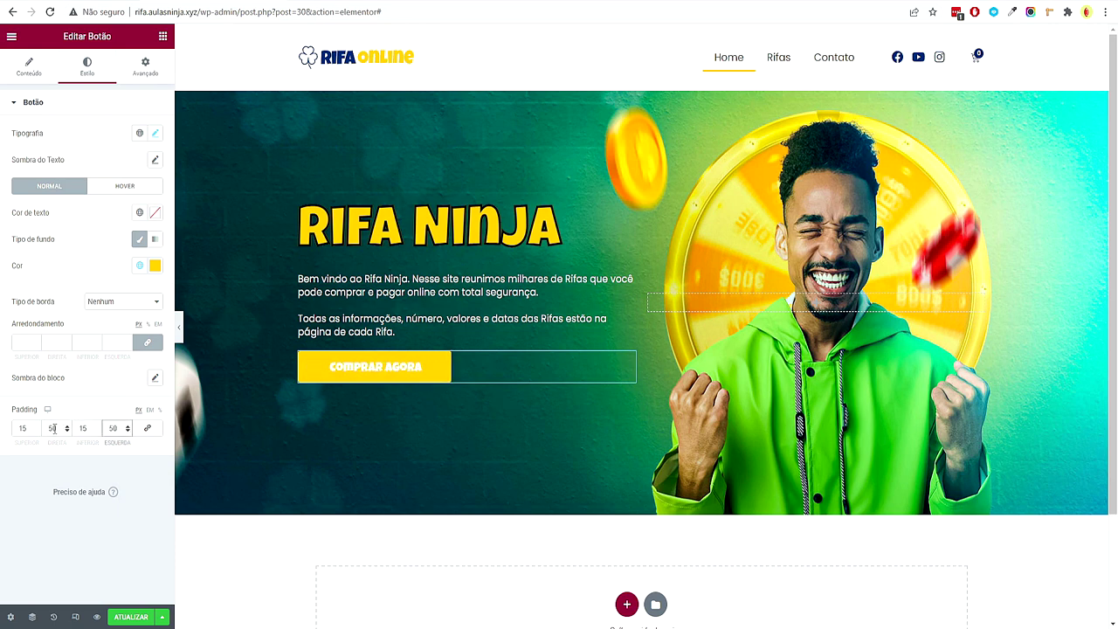
Add a drop shadow offset lower beneath the button and preview the result
left_click(155, 377)
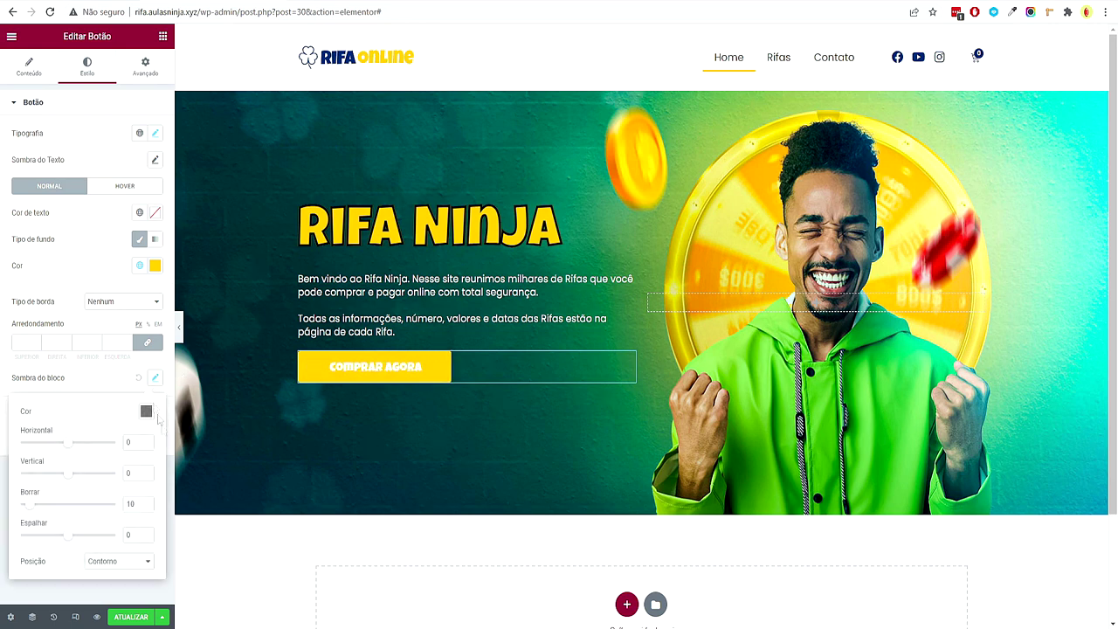
left_click(147, 471)
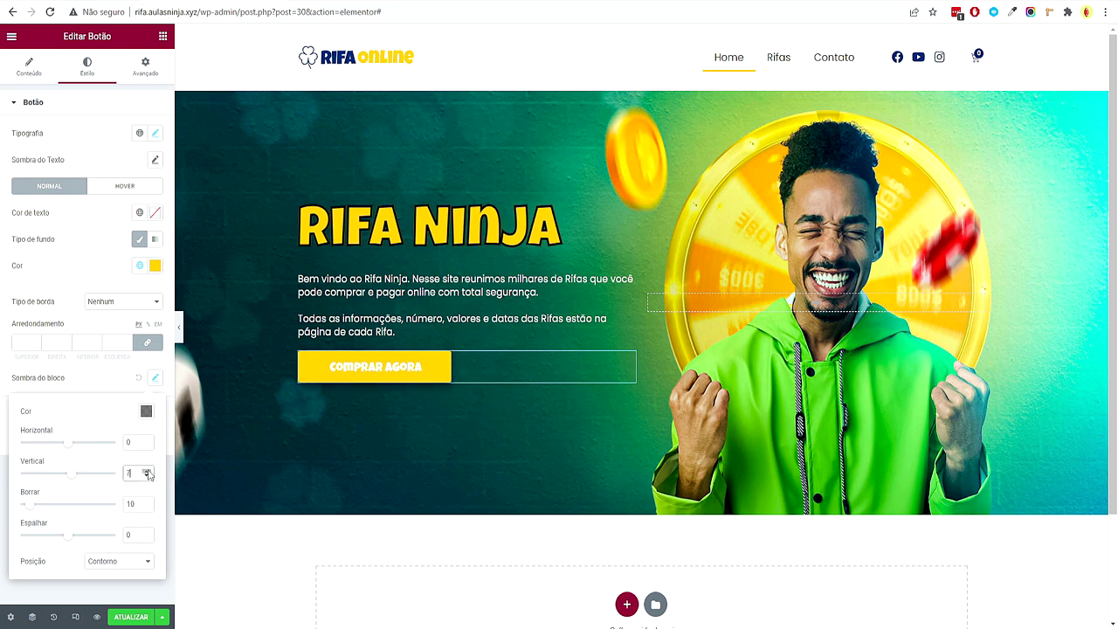
left_click(179, 327)
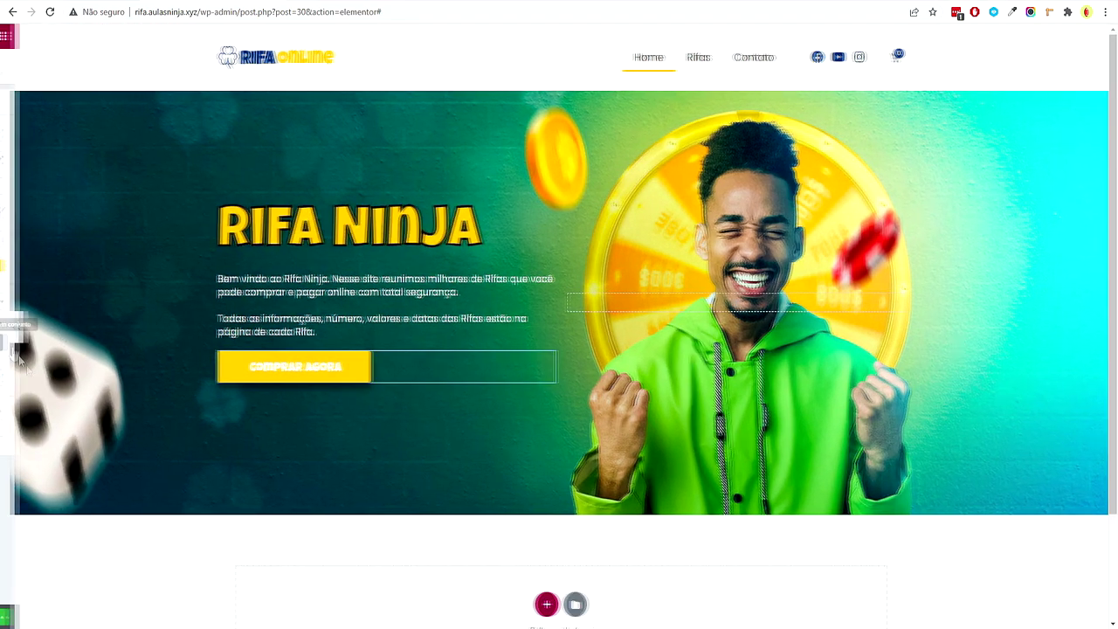
left_click(4, 327)
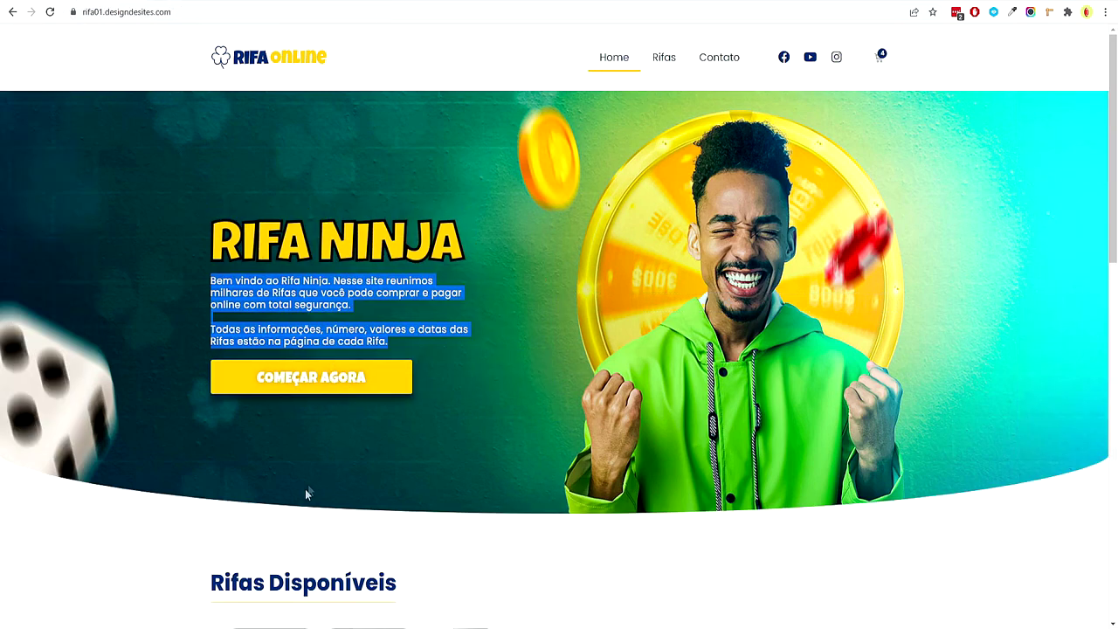
Review the reference page below the hero and add a new section beneath it
left_click(280, 449)
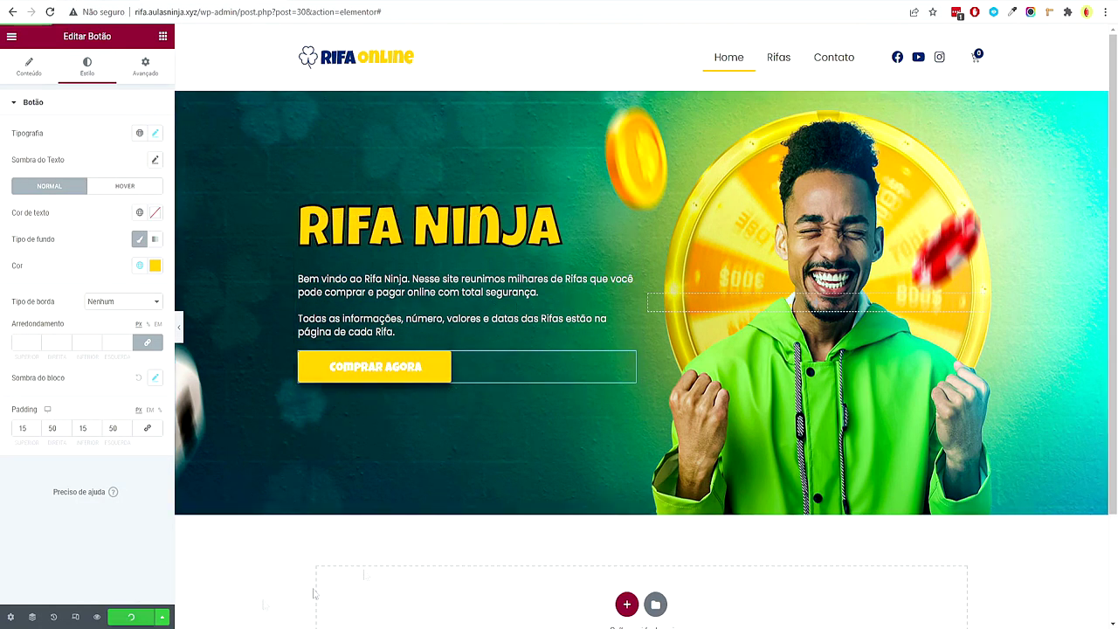
scroll(626, 457, "down", 3)
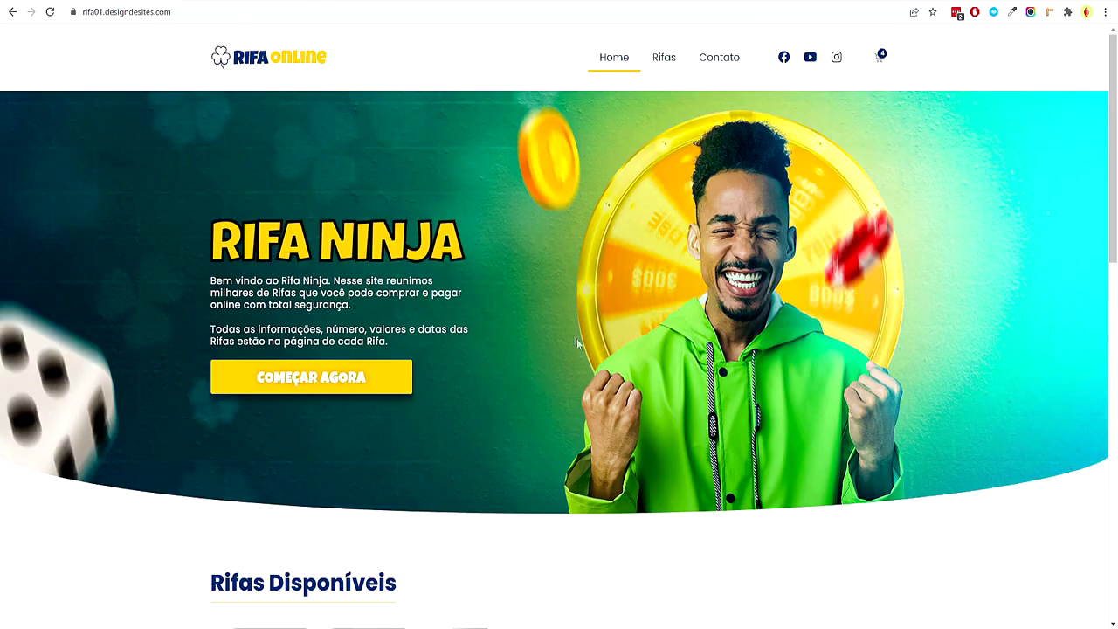
scroll(577, 338, "down", 4)
left_click_drag(210, 205, 385, 204)
scroll(202, 306, "down", 3)
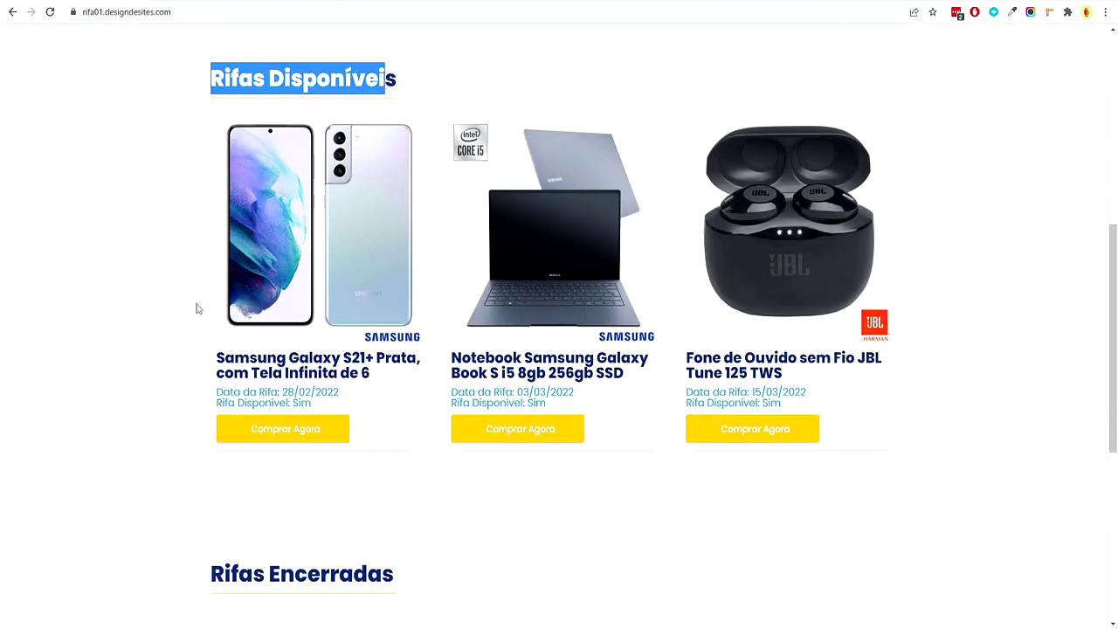
scroll(198, 308, "up", 2)
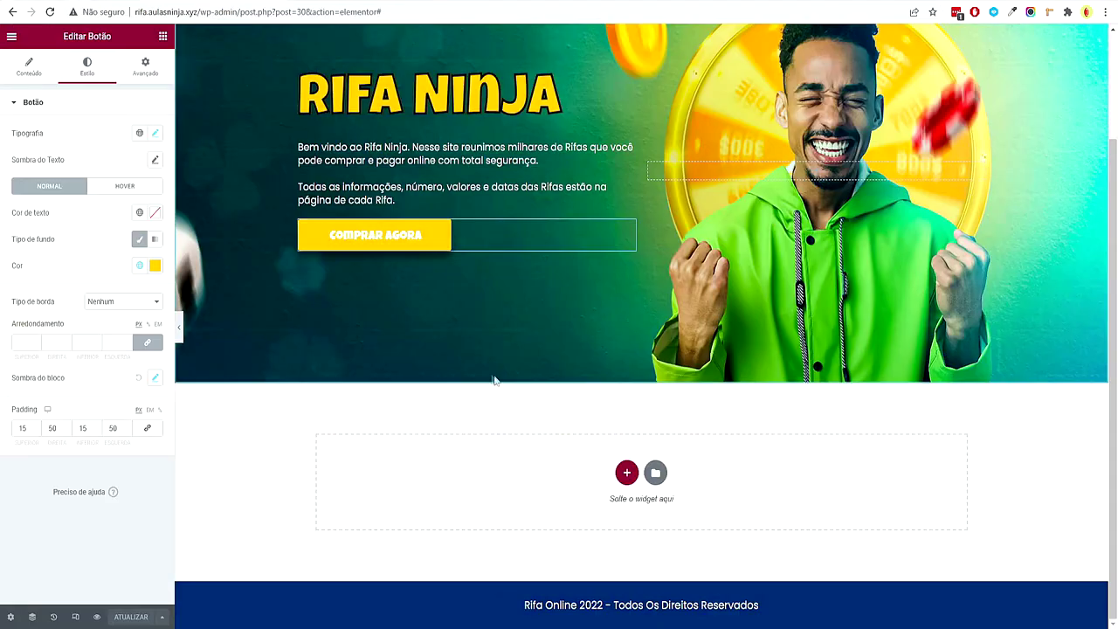
left_click(626, 475)
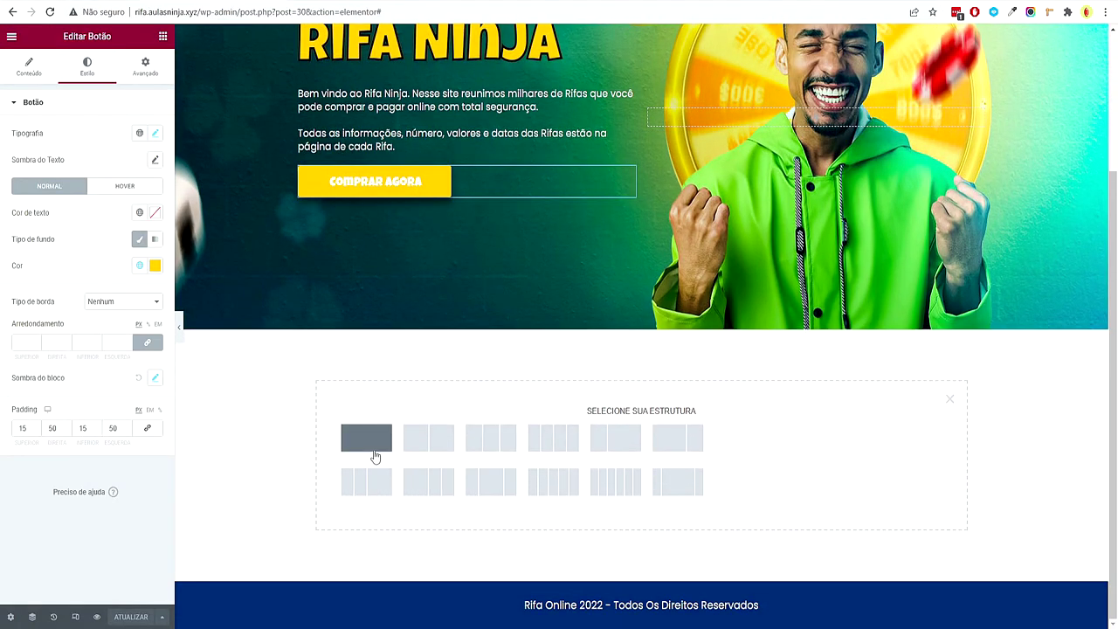
Make the new section single-column with 80 px top and bottom padding
left_click(374, 450)
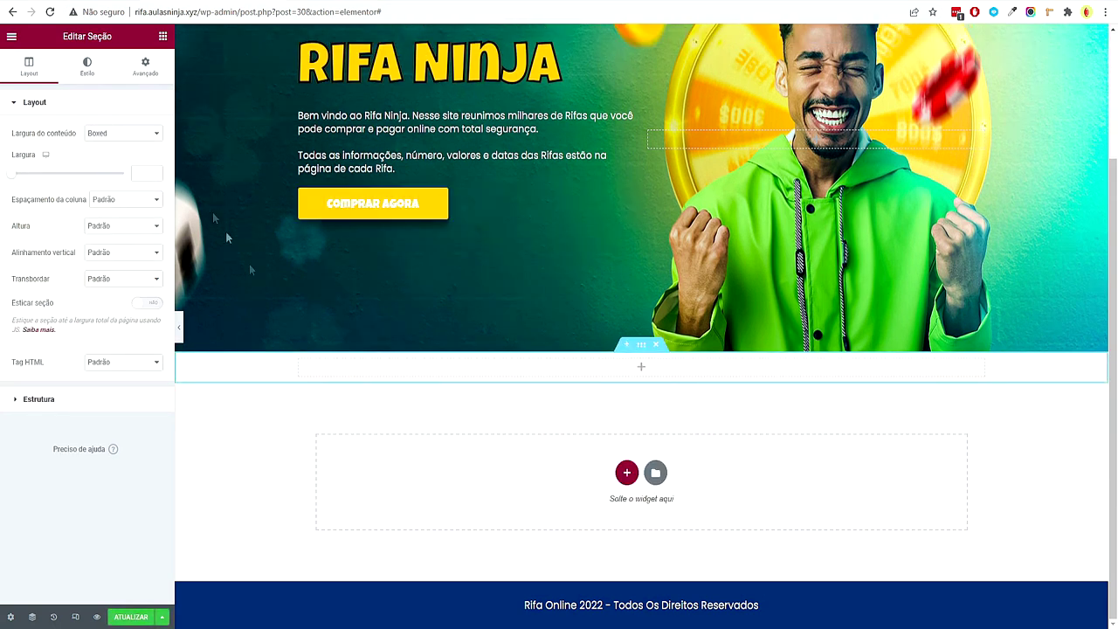
left_click(138, 69)
type("80")
key("Tab")
key("Tab")
type("80")
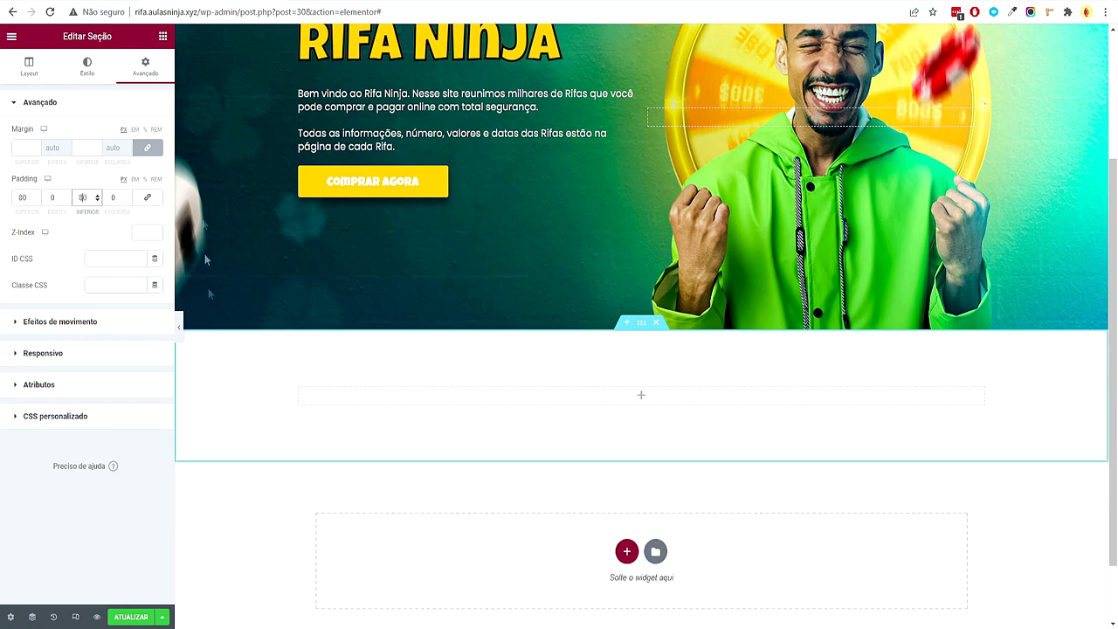
Add a heading reading 'Rifas Disponíveis' inside the new section
left_click(163, 36)
left_click_drag(133, 189, 364, 394)
triple_click(121, 149)
type("Rifas Disponíveis")
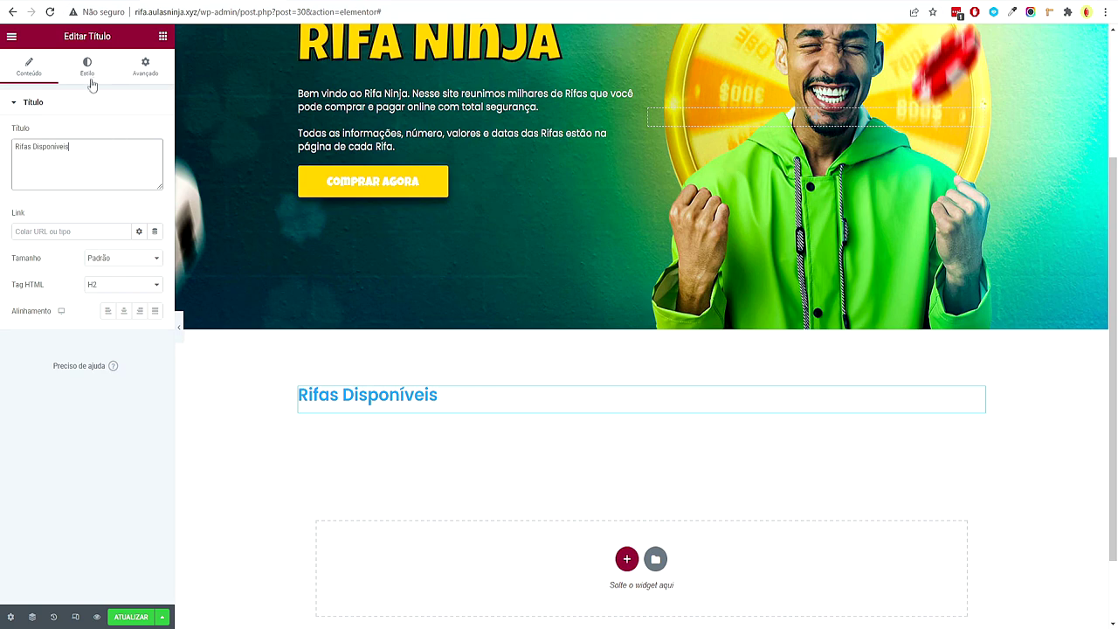
Give the heading the Primário global font at size 48 with weight 800
left_click(87, 69)
left_click(139, 159)
left_click(114, 218)
left_click(155, 161)
left_click(140, 258)
type("4")
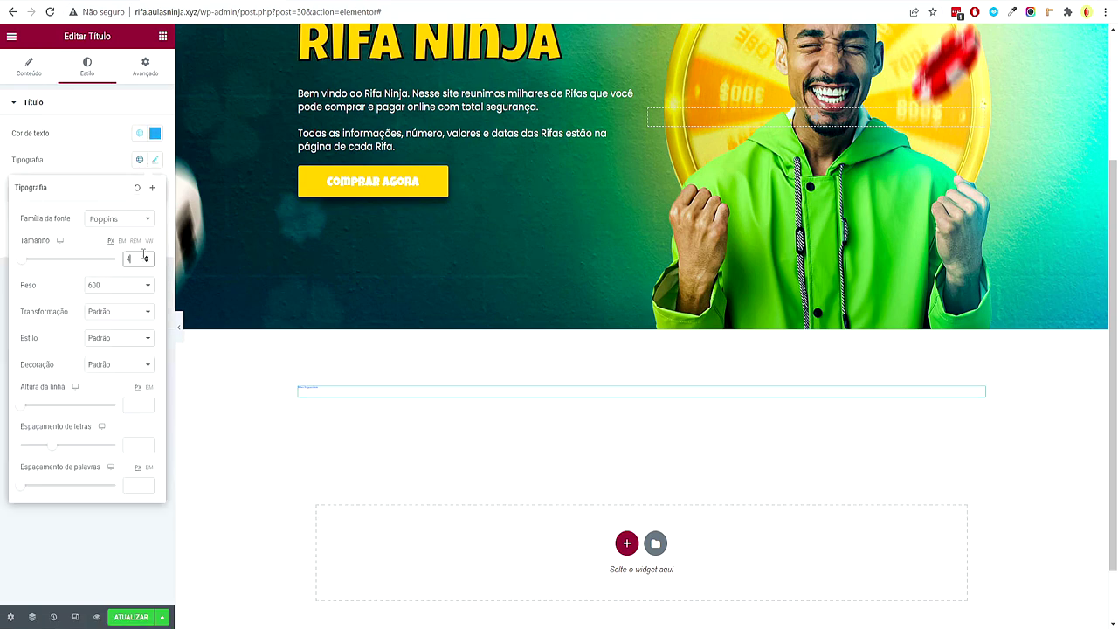
type("8")
left_click(118, 284)
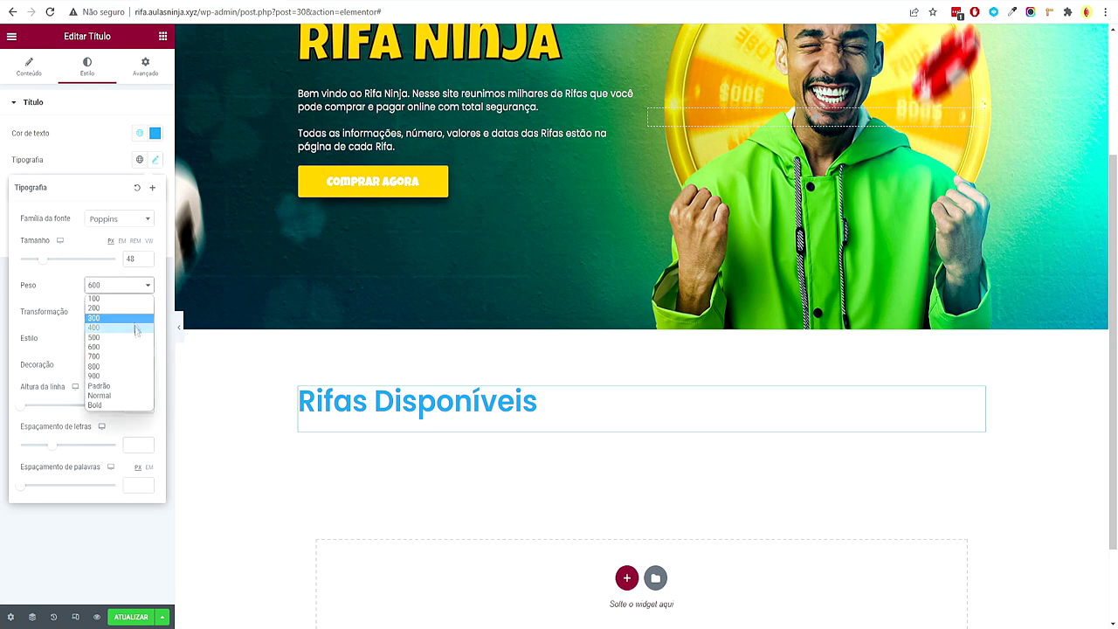
left_click(105, 379)
left_click(95, 533)
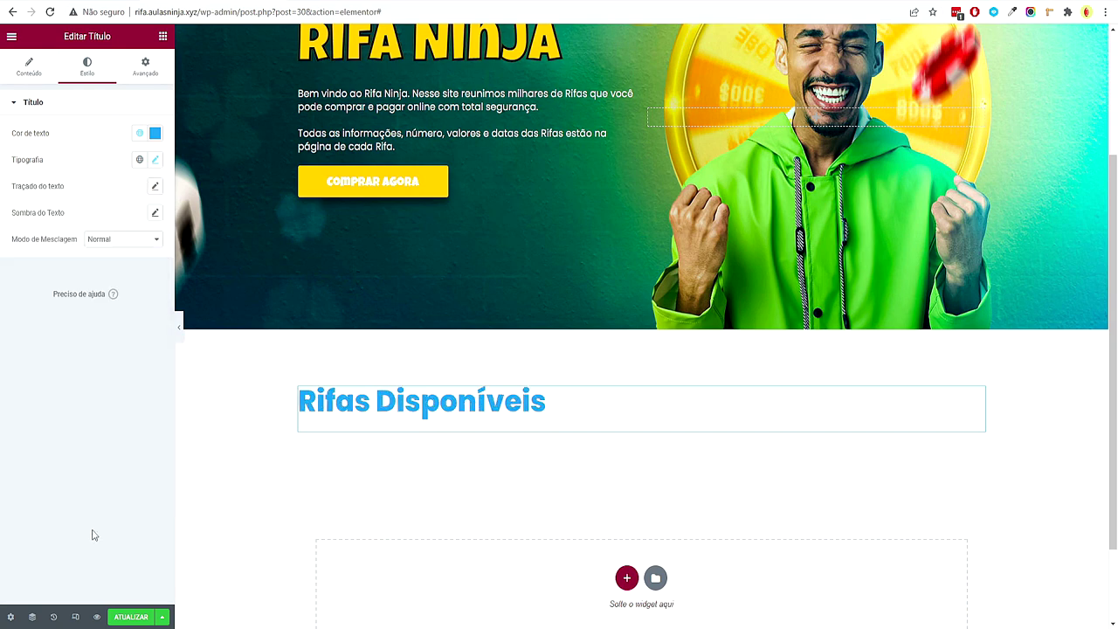
Tighten the heading's line height to about 1
left_click(154, 161)
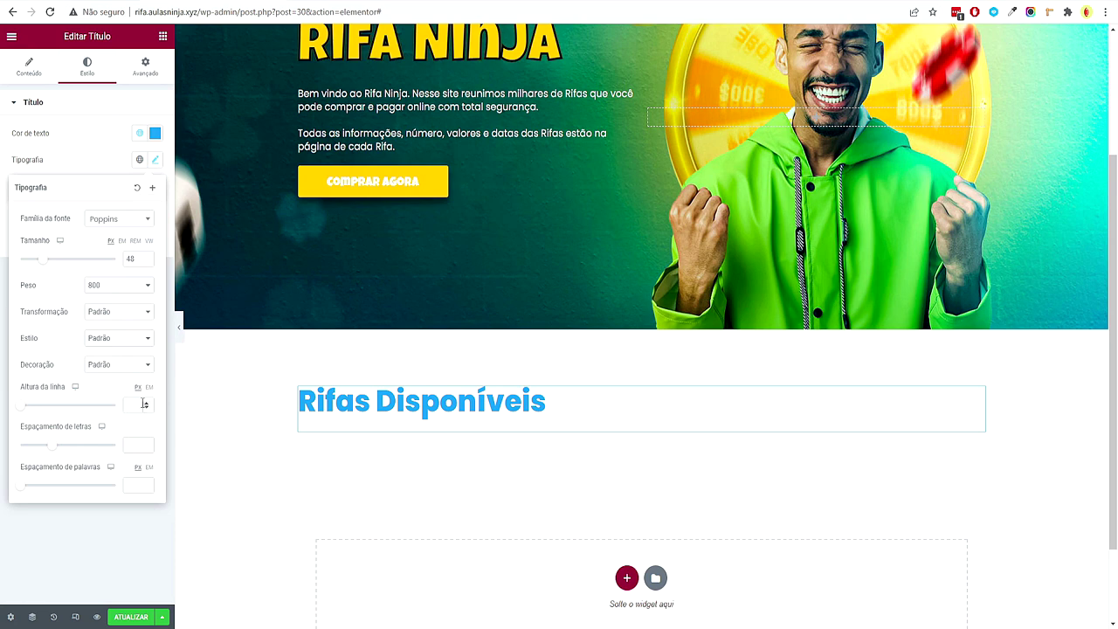
left_click(148, 404)
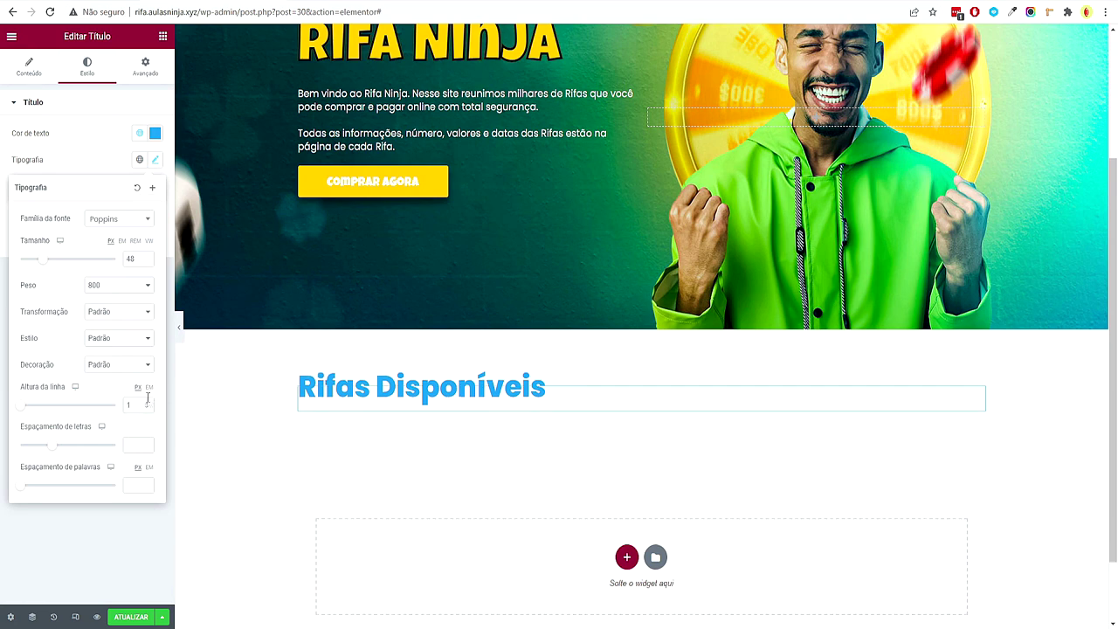
left_click(146, 405)
left_click(146, 404)
left_click(145, 406)
left_click(146, 408)
left_click(146, 408)
left_click(64, 529)
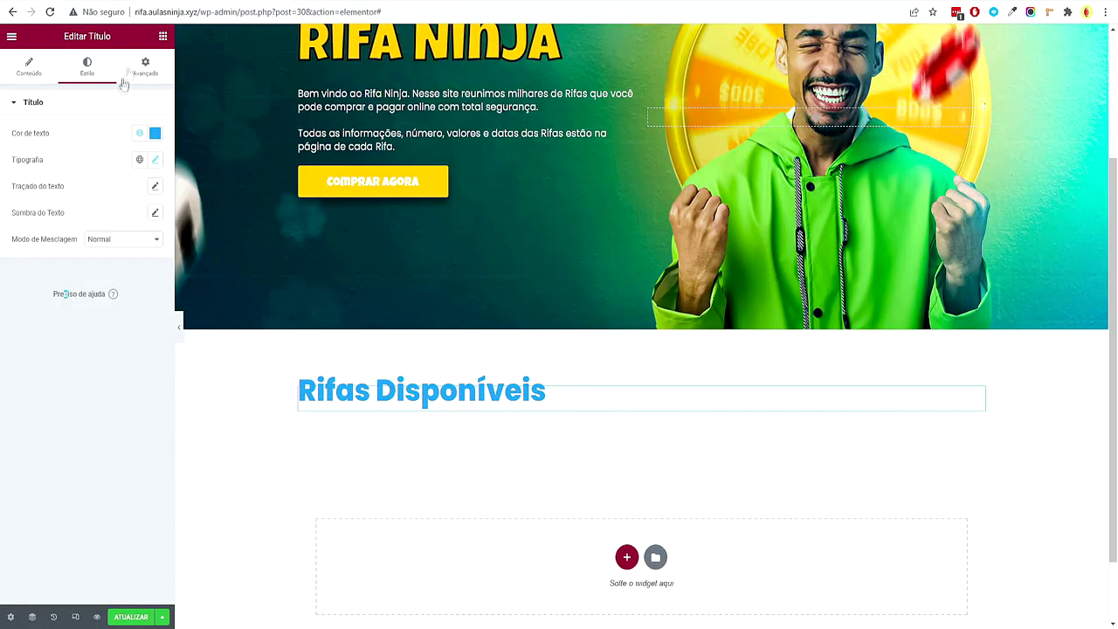
left_click(165, 37)
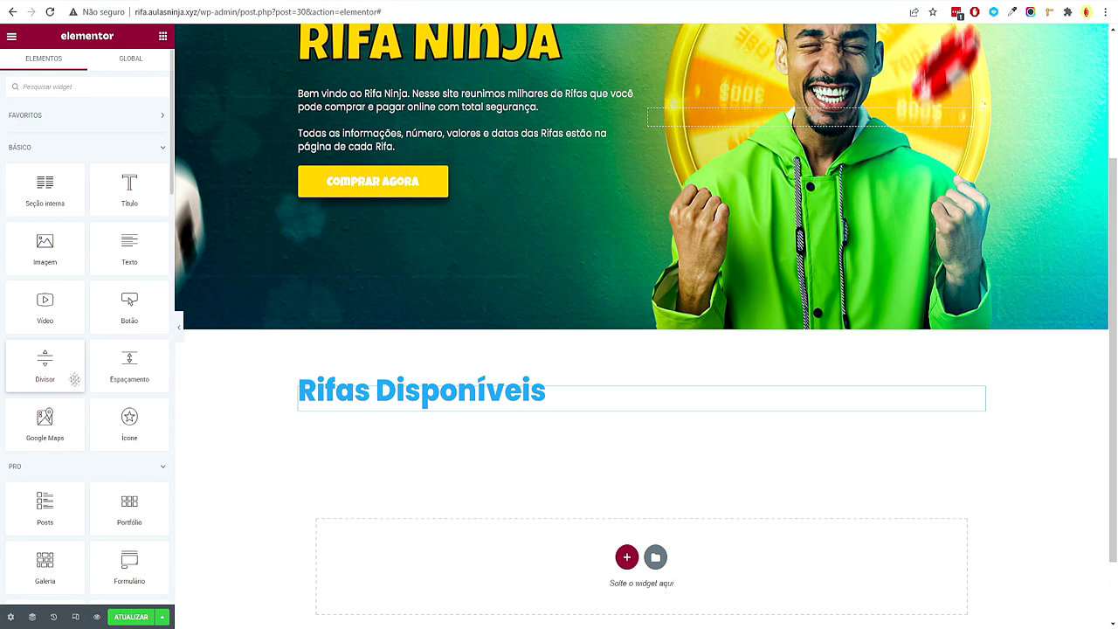
Add a Divider under the heading at 37% width, spacing 2, in the Acento colour
left_click_drag(69, 364, 367, 407)
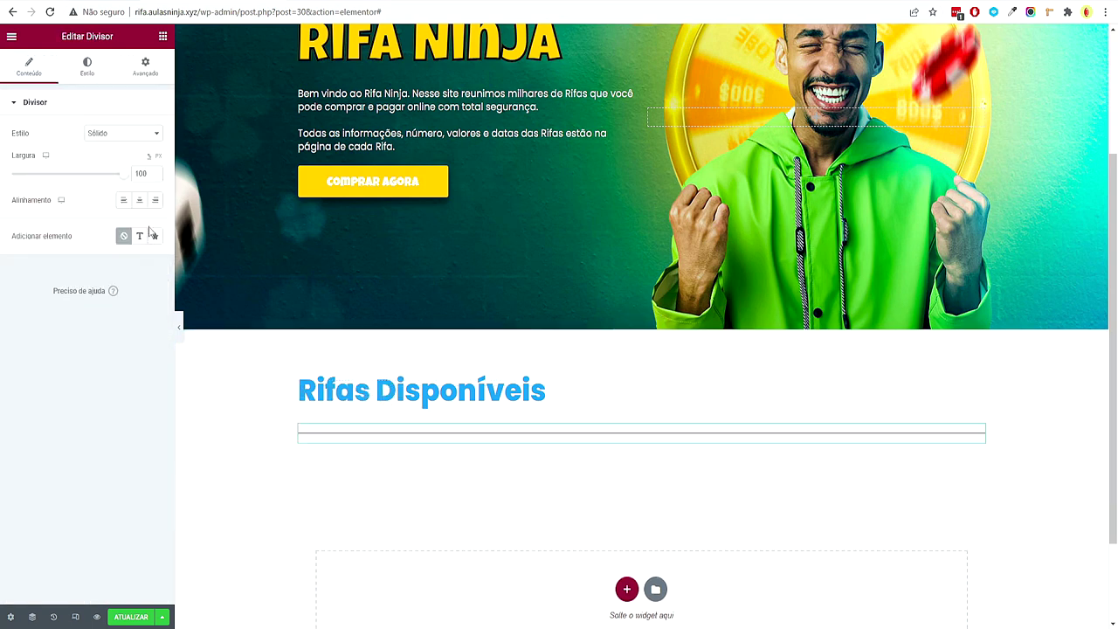
left_click_drag(123, 175, 57, 176)
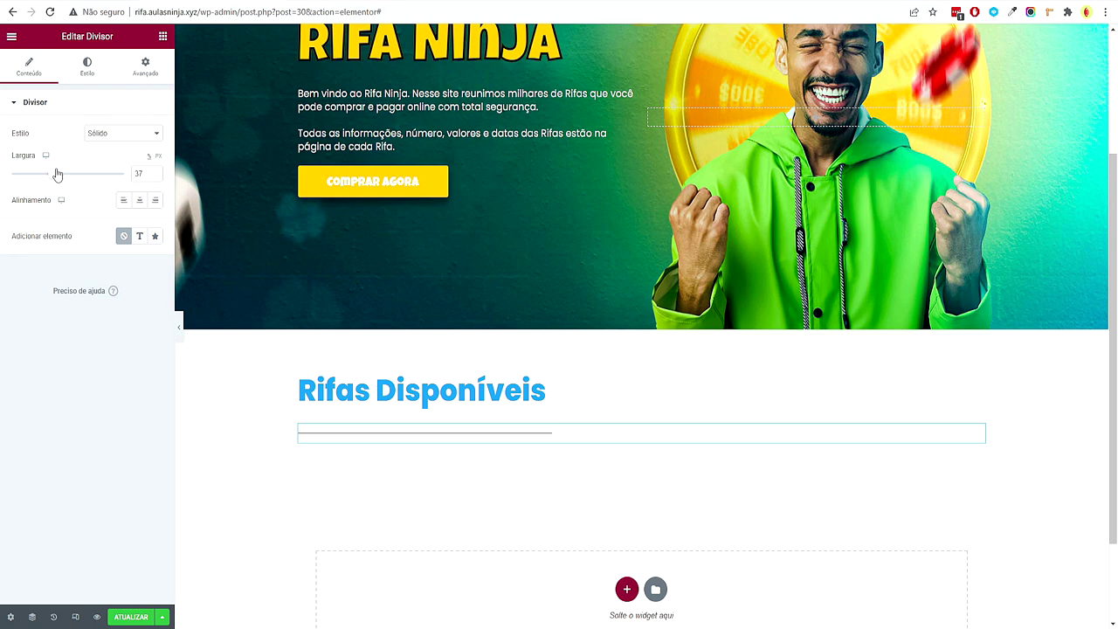
left_click(85, 75)
left_click_drag(47, 225, 10, 224)
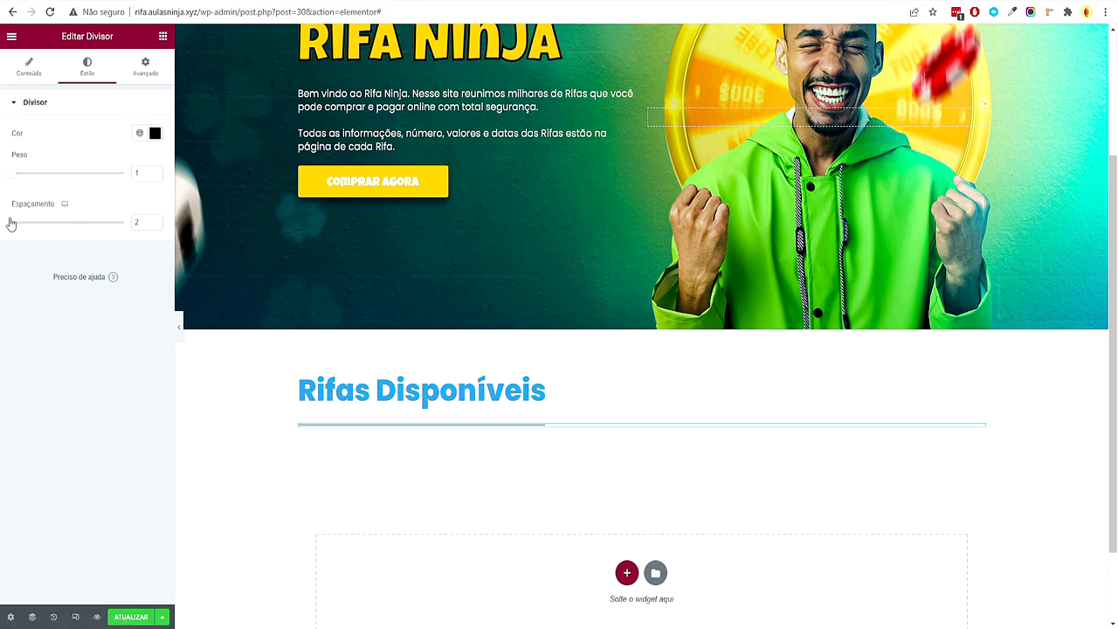
left_click(139, 133)
left_click(76, 255)
Give the divider a -20 top margin and preview the page
left_click(149, 68)
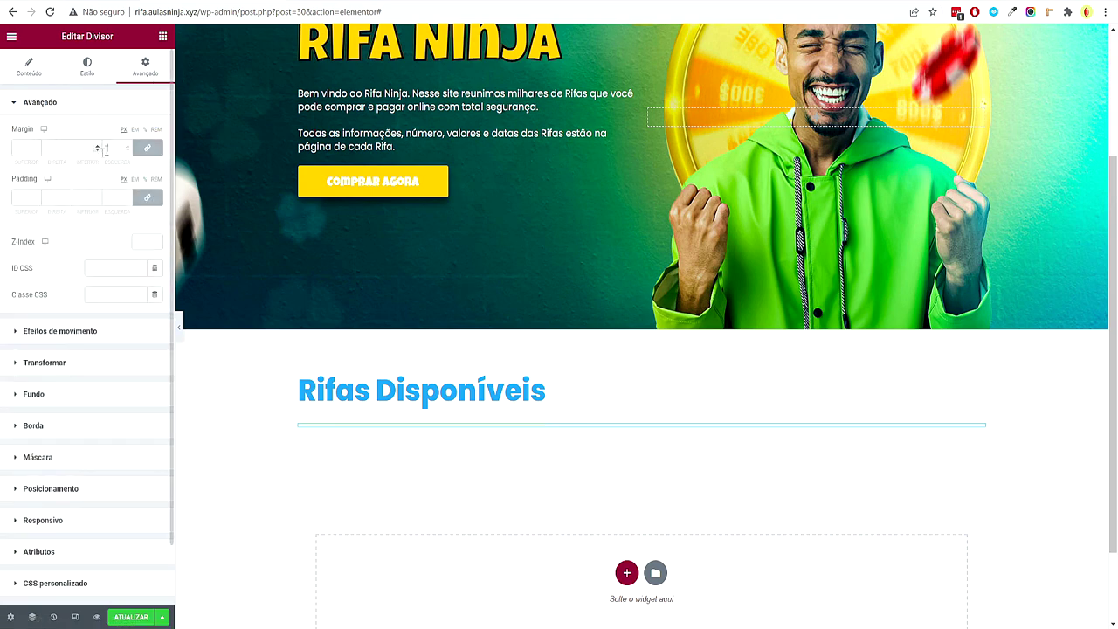
left_click(37, 152)
left_click(36, 145)
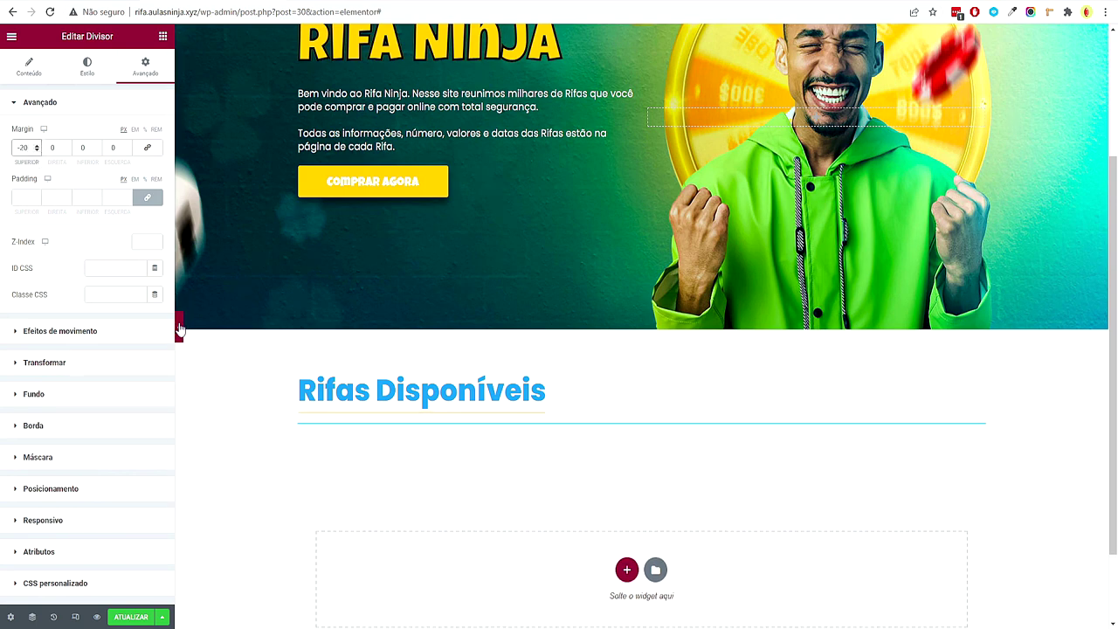
left_click(179, 328)
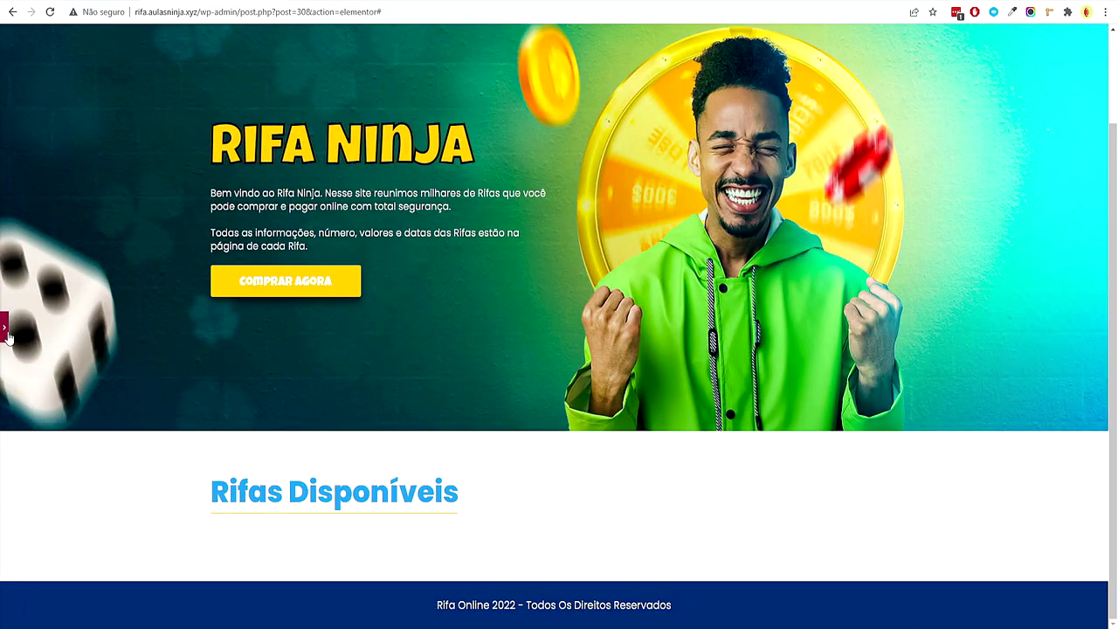
left_click(6, 328)
left_click(162, 36)
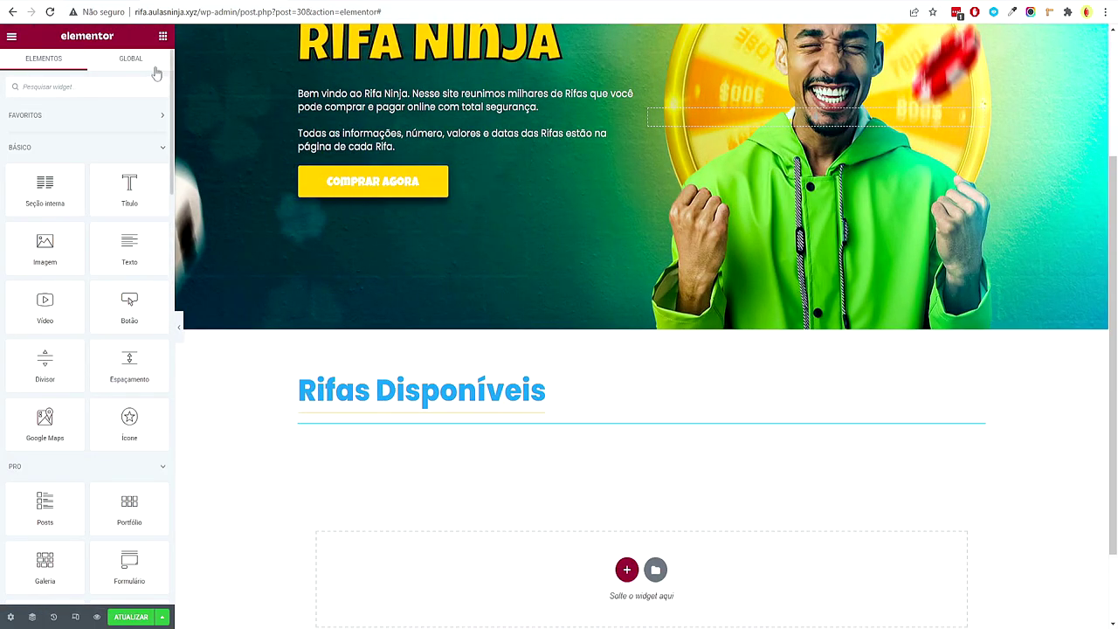
Add a Posts widget below the heading, keeping the divider above it
type("post")
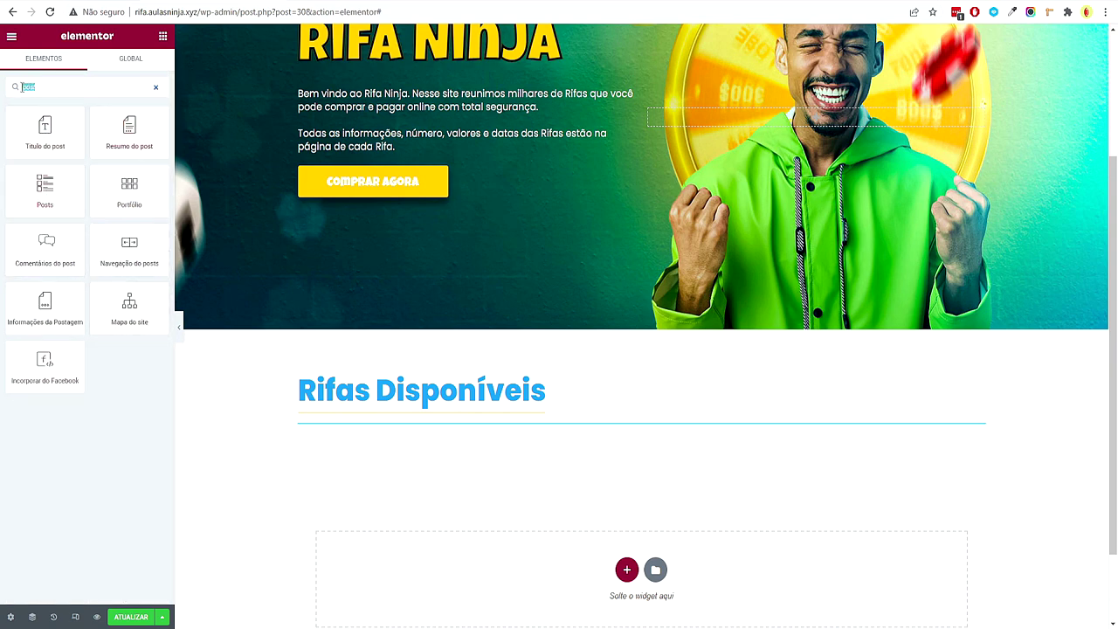
left_click_drag(42, 184, 414, 417)
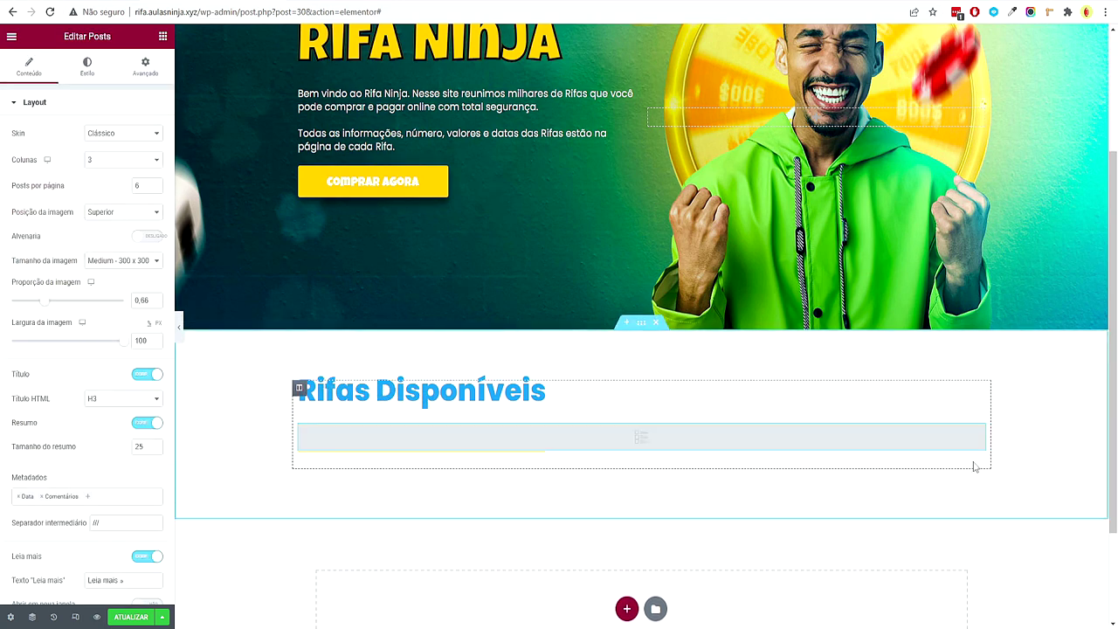
left_click_drag(978, 460, 946, 413)
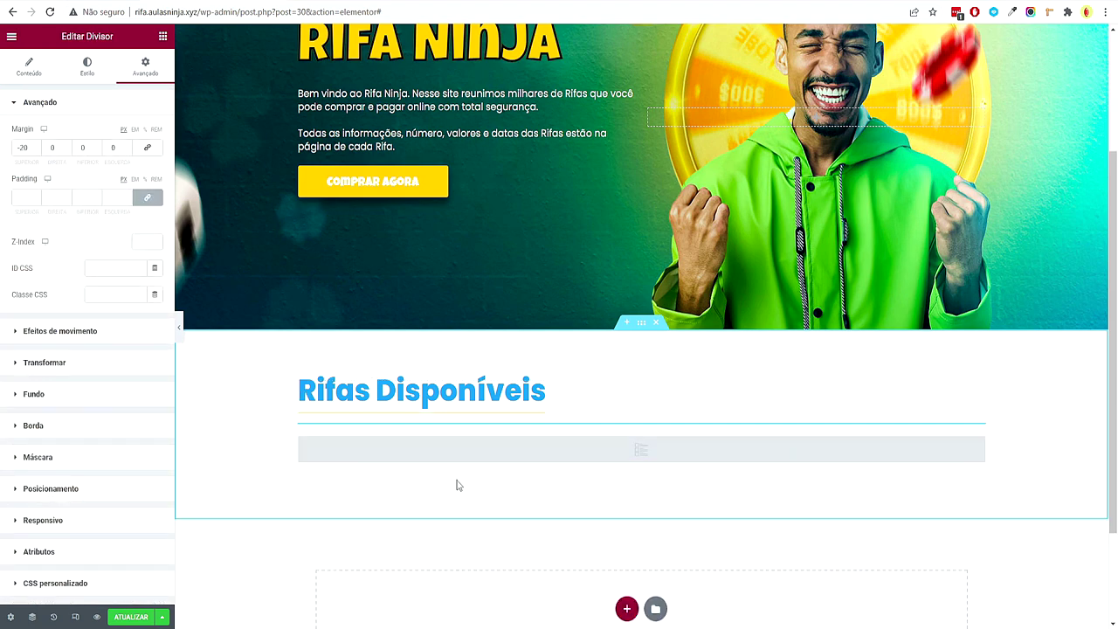
left_click(653, 454)
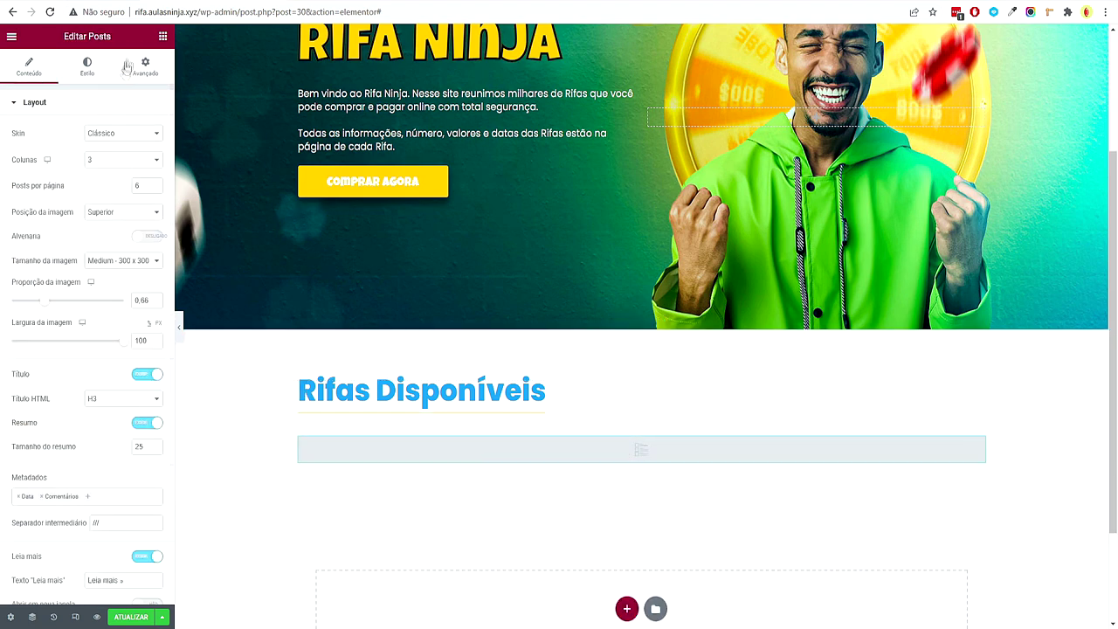
Set the posts skin to Custom using the Rifas - Loop template
left_click(113, 135)
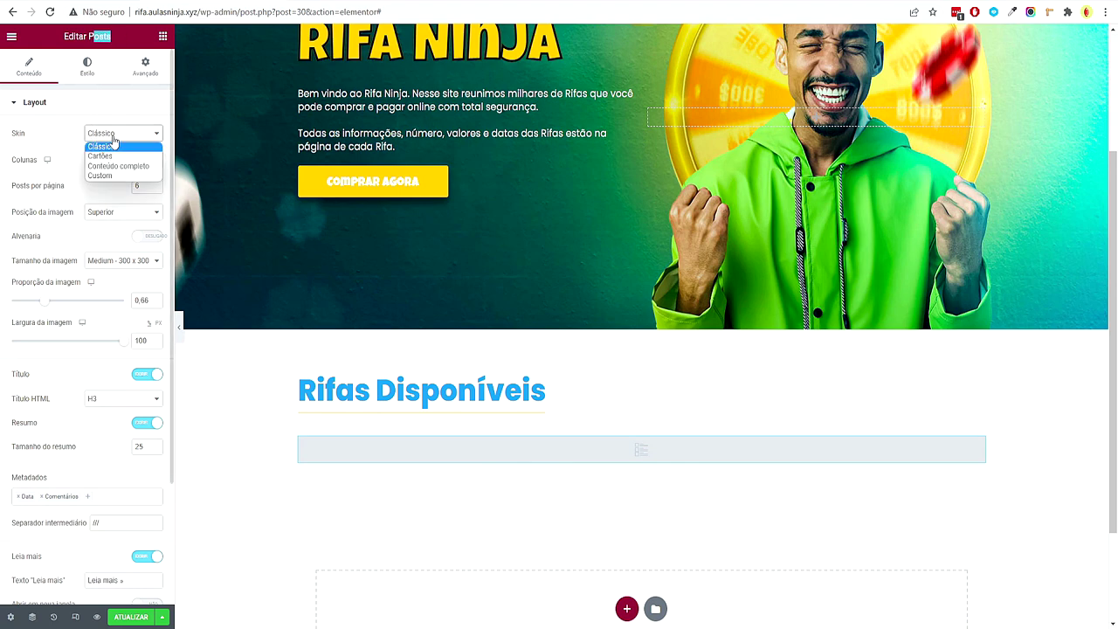
left_click(106, 179)
left_click(106, 179)
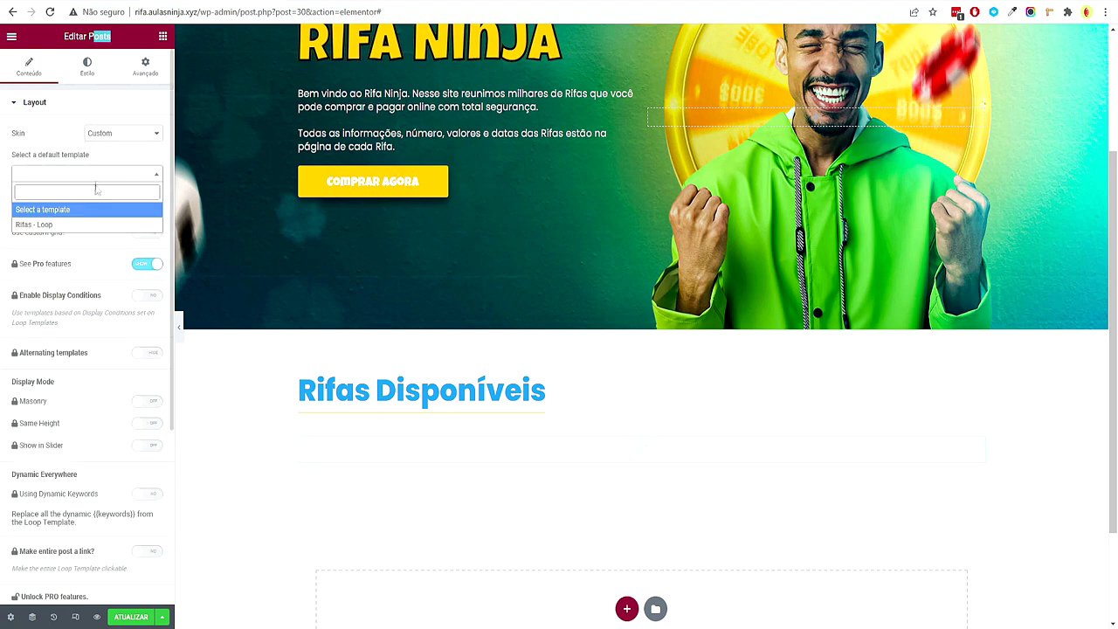
left_click(39, 225)
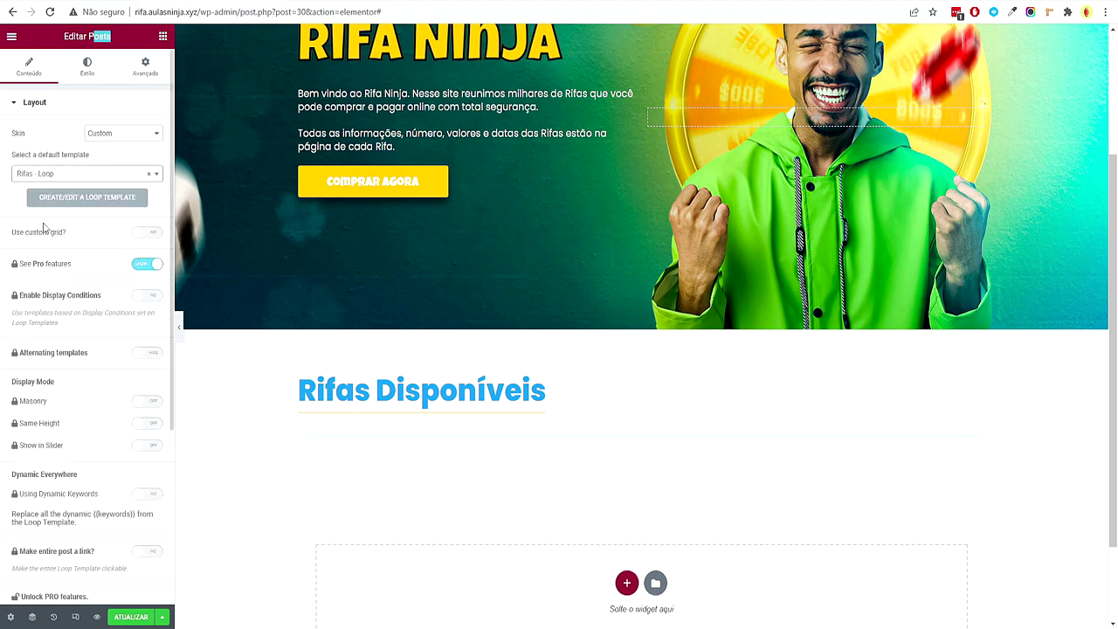
left_click(146, 263)
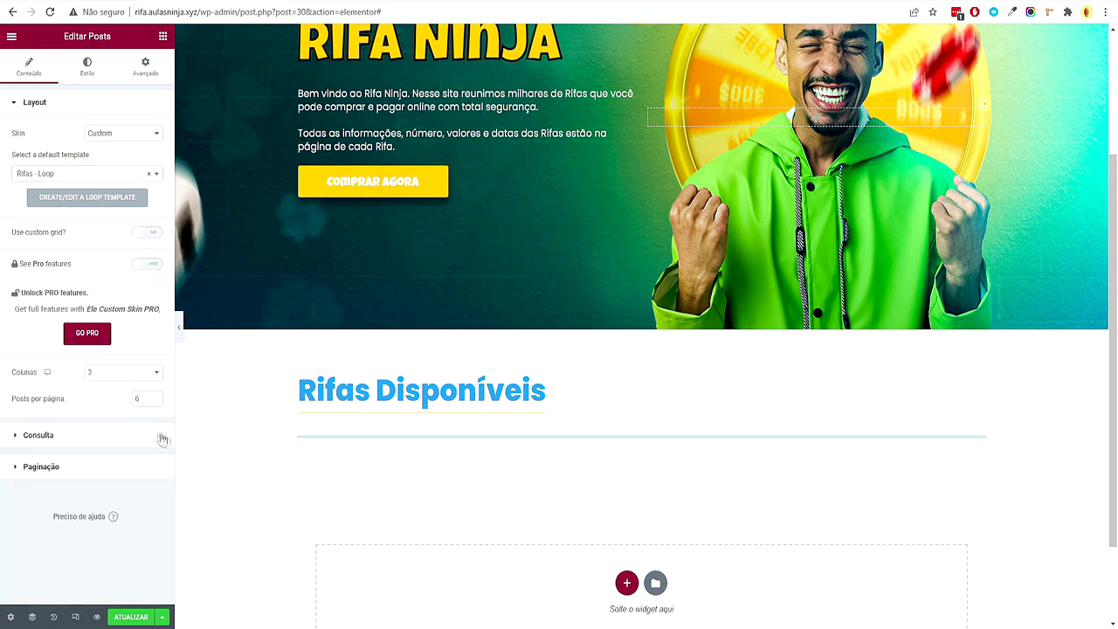
scroll(342, 487, "down", 2)
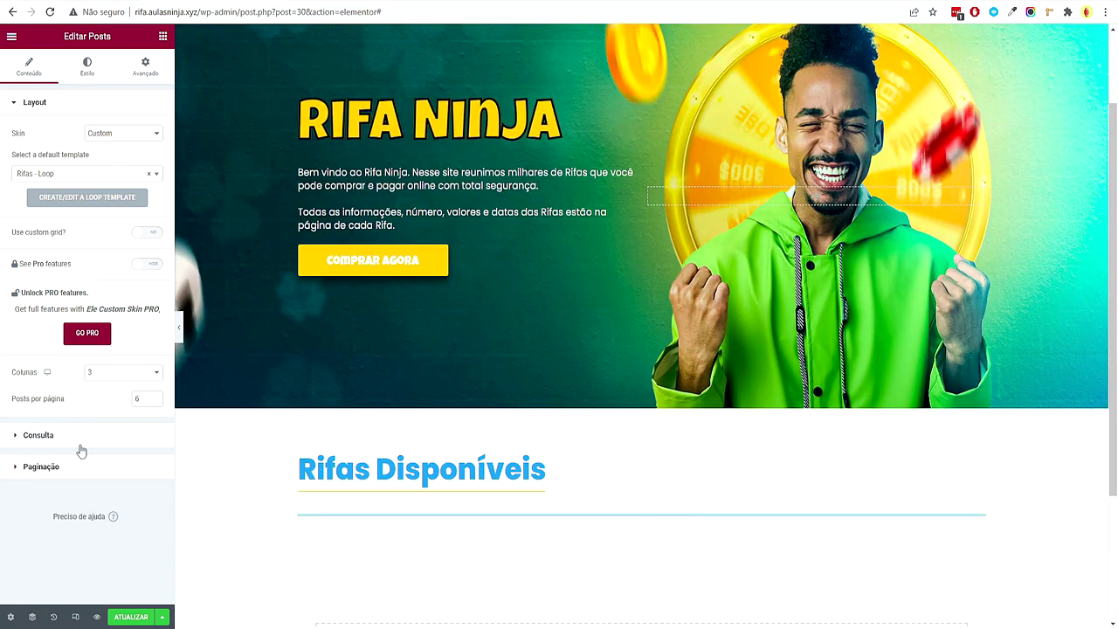
Set the query source to Produtos and include items by Termo
left_click(39, 435)
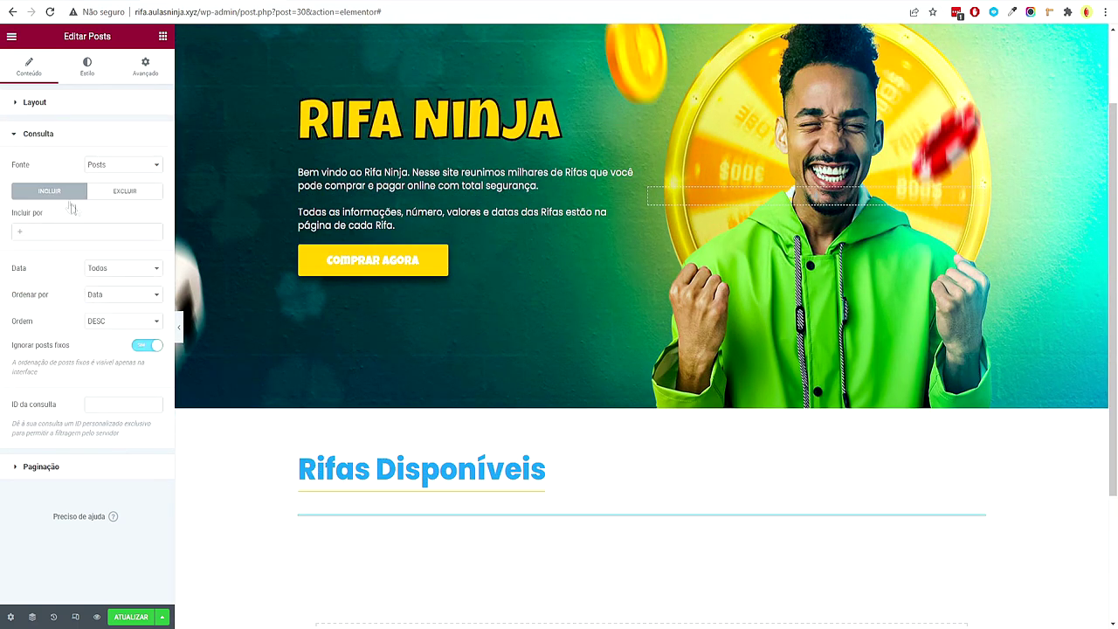
left_click(122, 135)
left_click(116, 135)
left_click(148, 165)
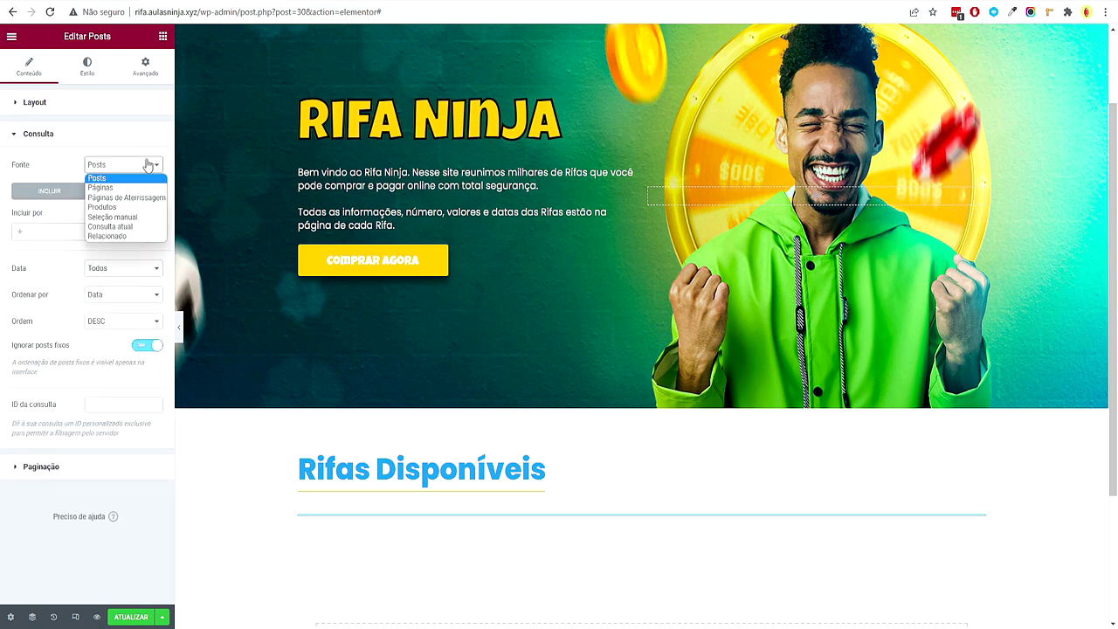
left_click(123, 207)
left_click(73, 232)
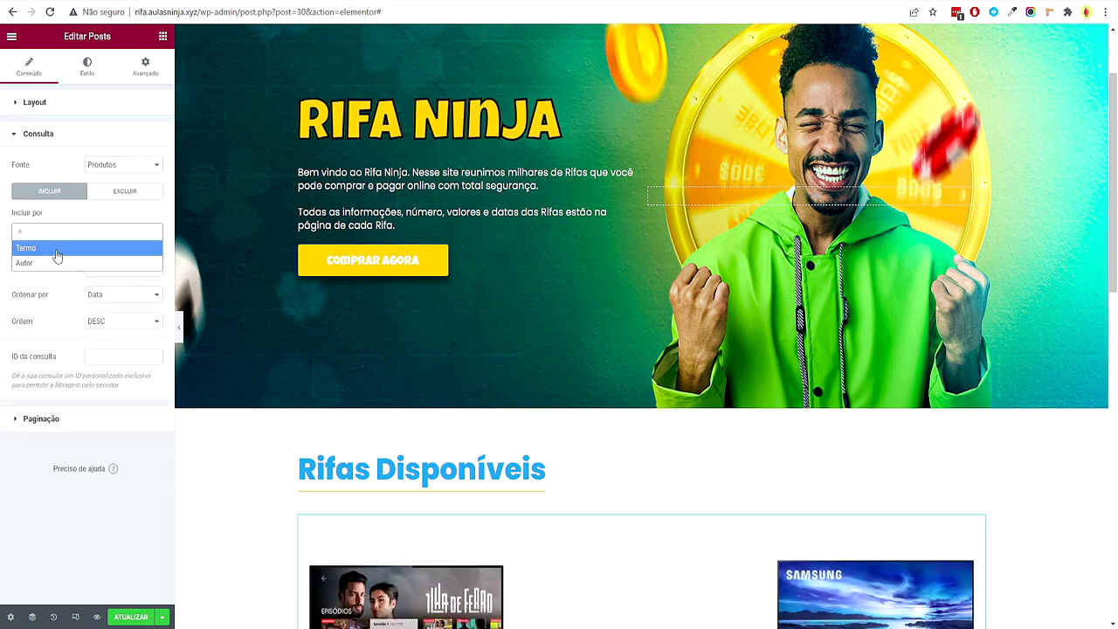
left_click(57, 249)
left_click(60, 267)
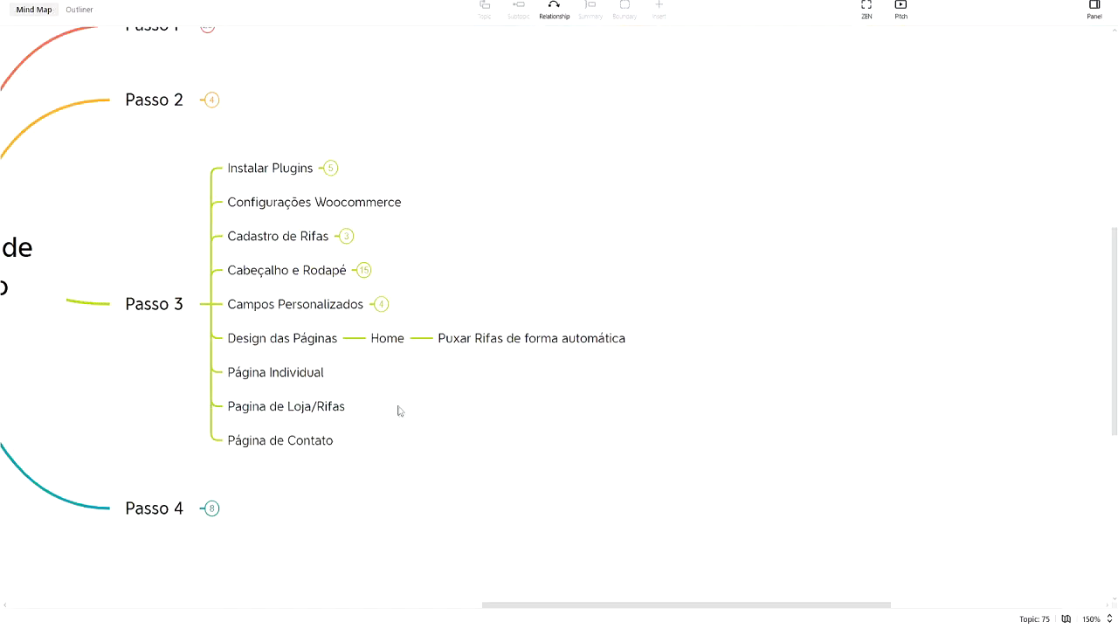
Expand Cadastro de Rifas in the Xmind map to see its category names
left_click(346, 237)
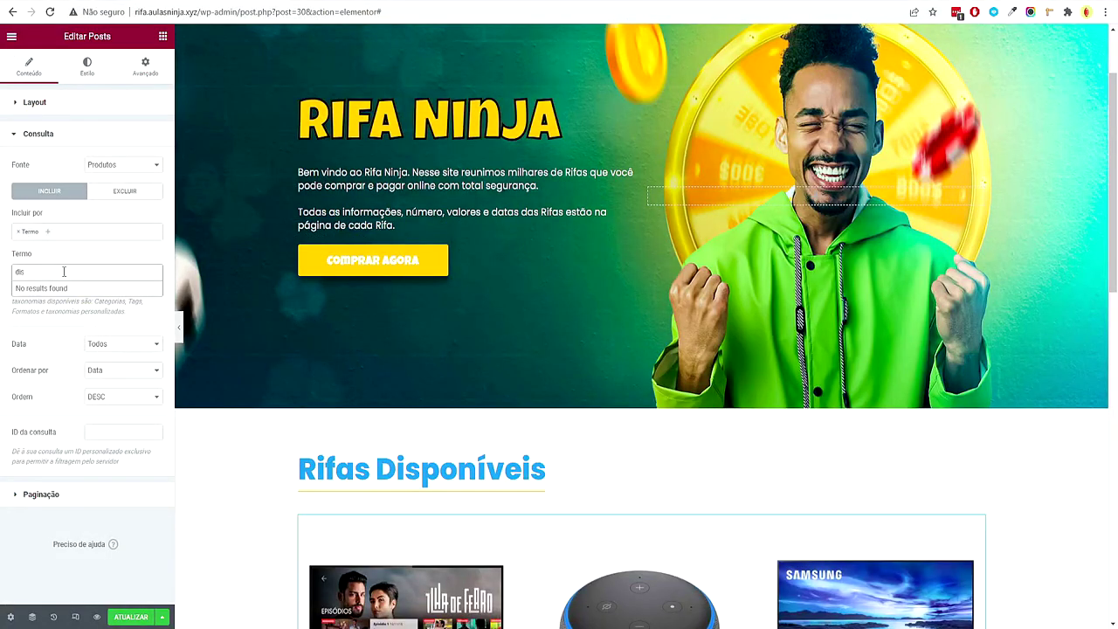
Include only the 'Abertas' product category in the query, then save the page
left_click(97, 278)
type("aber")
left_click(93, 290)
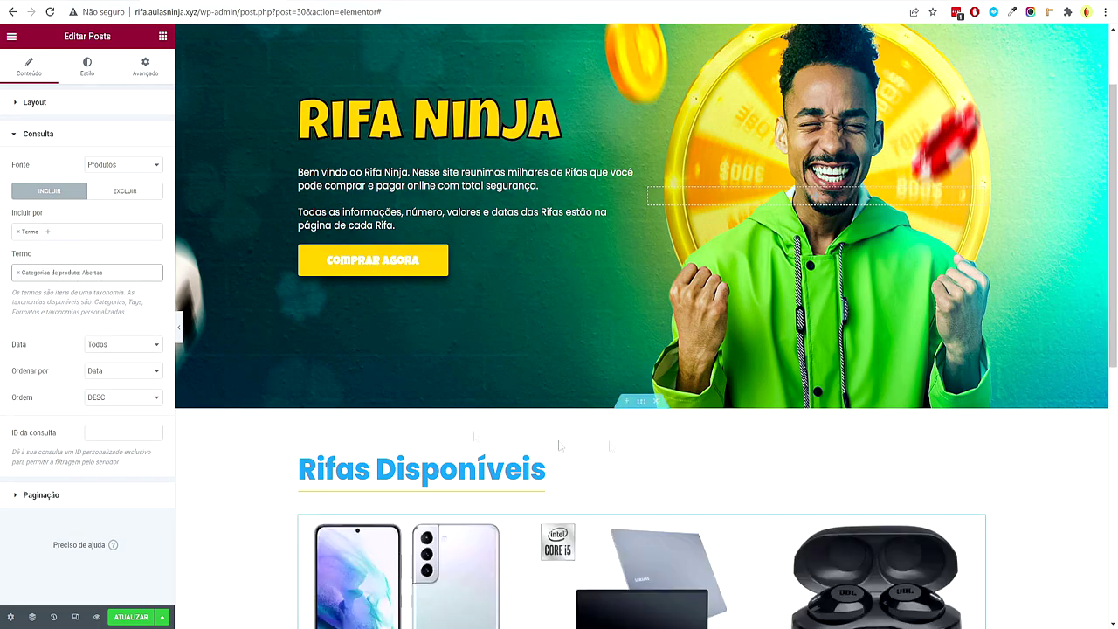
scroll(1032, 363, "down", 4)
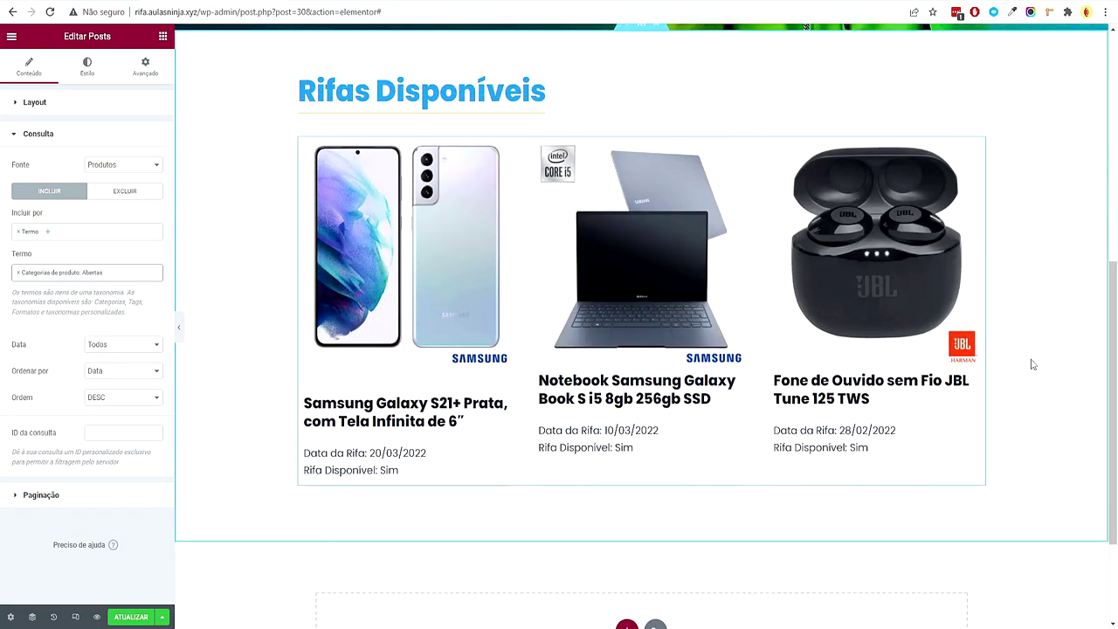
left_click(131, 618)
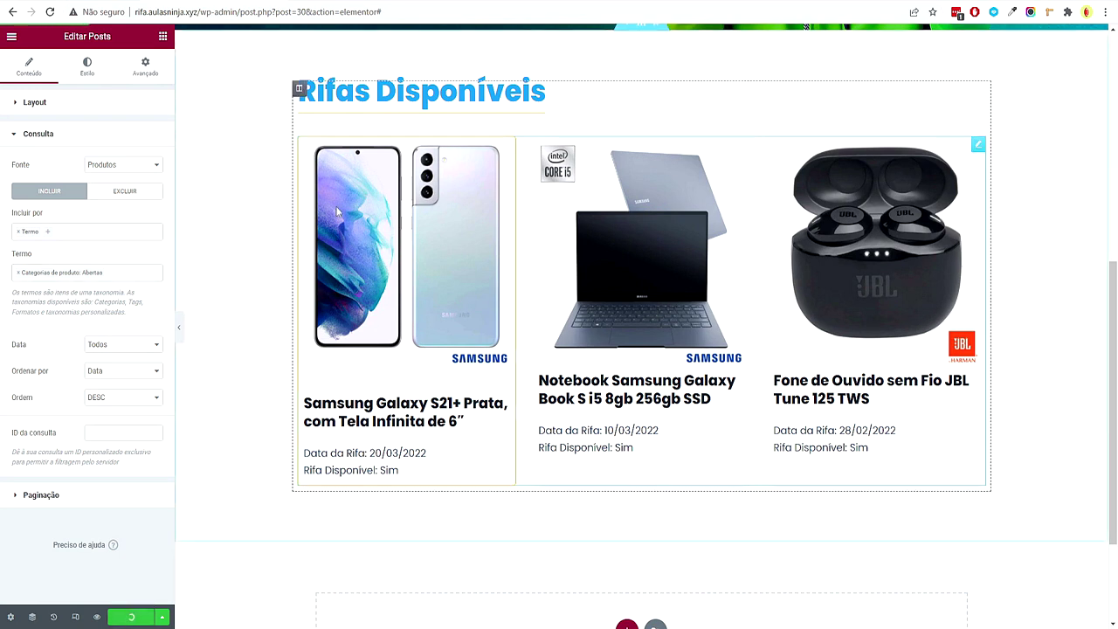
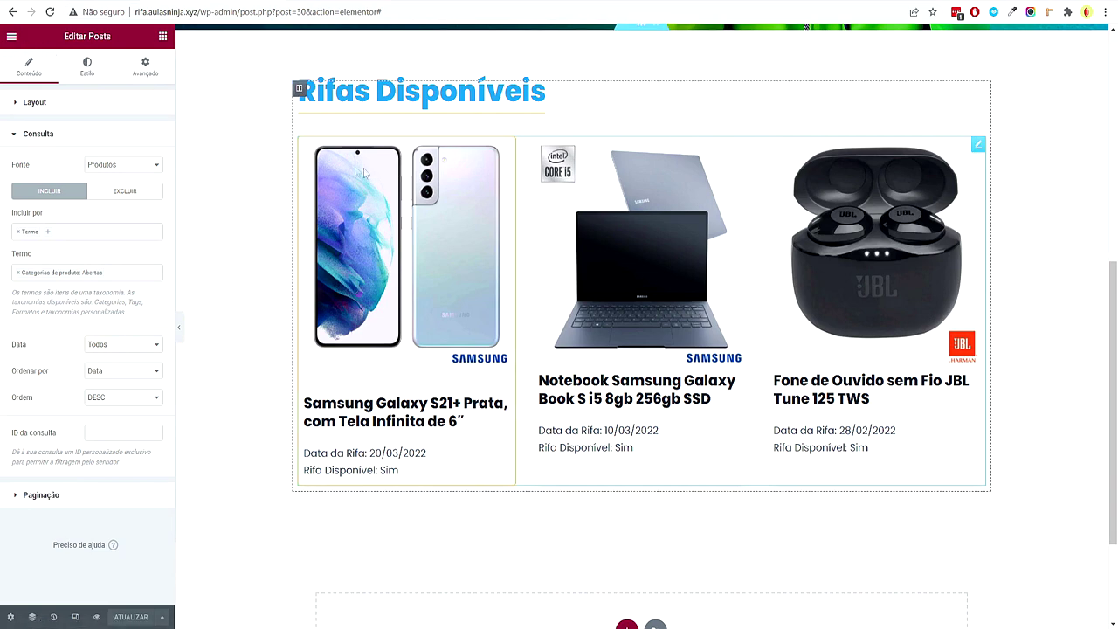
Exit to the dashboard in a new window and open the Rifas - Loop template from Theme Builder's Loop list
left_click(14, 41)
right_click(74, 262)
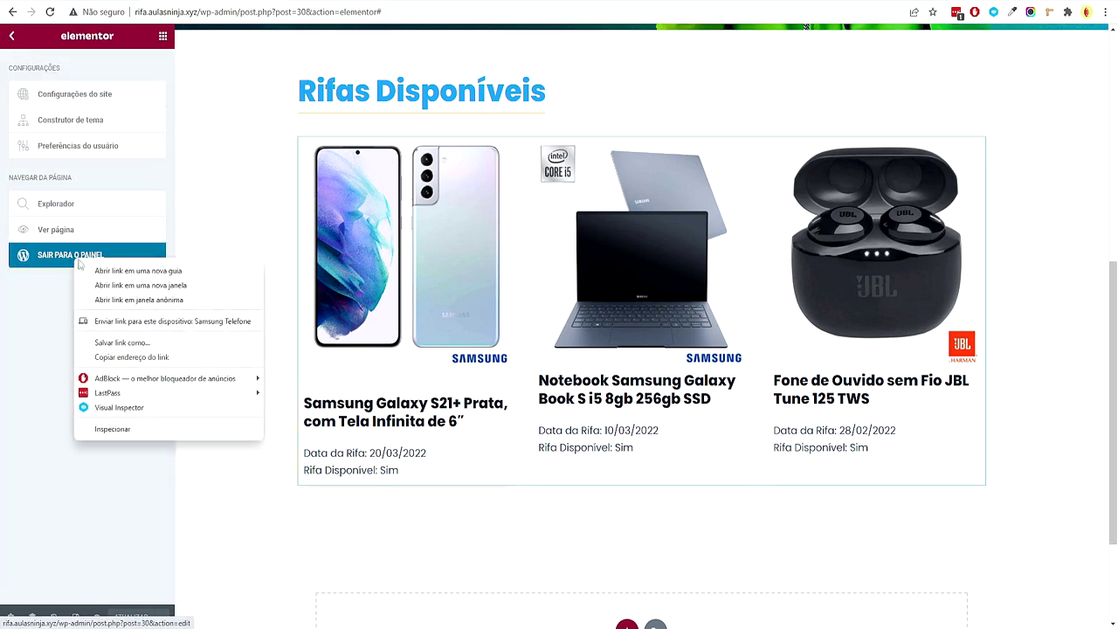
left_click(131, 285)
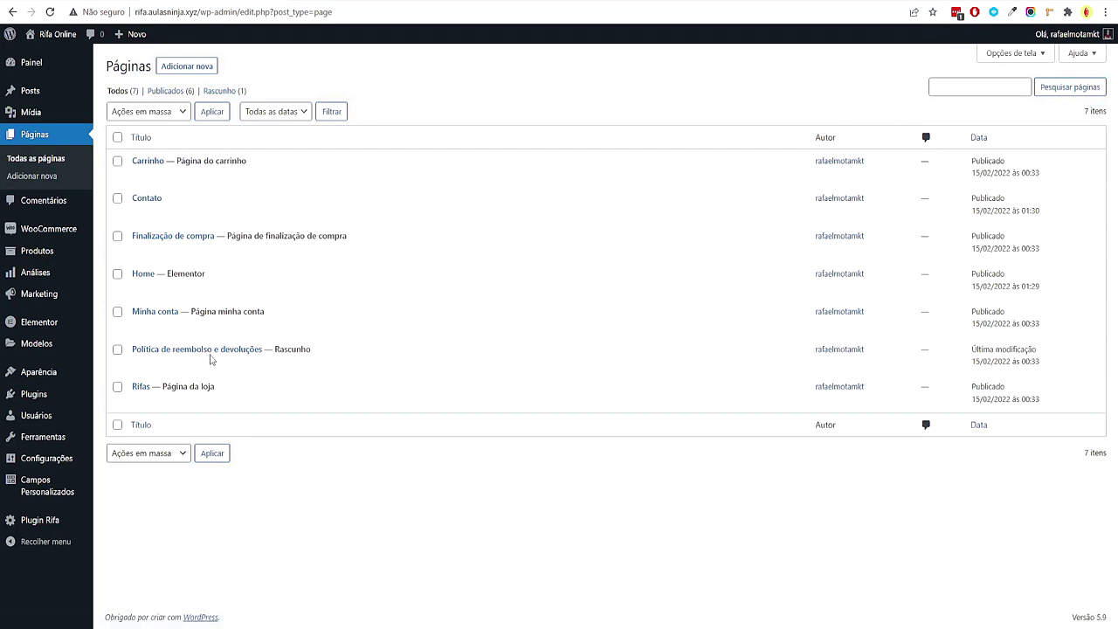
mouse_move(84, 348)
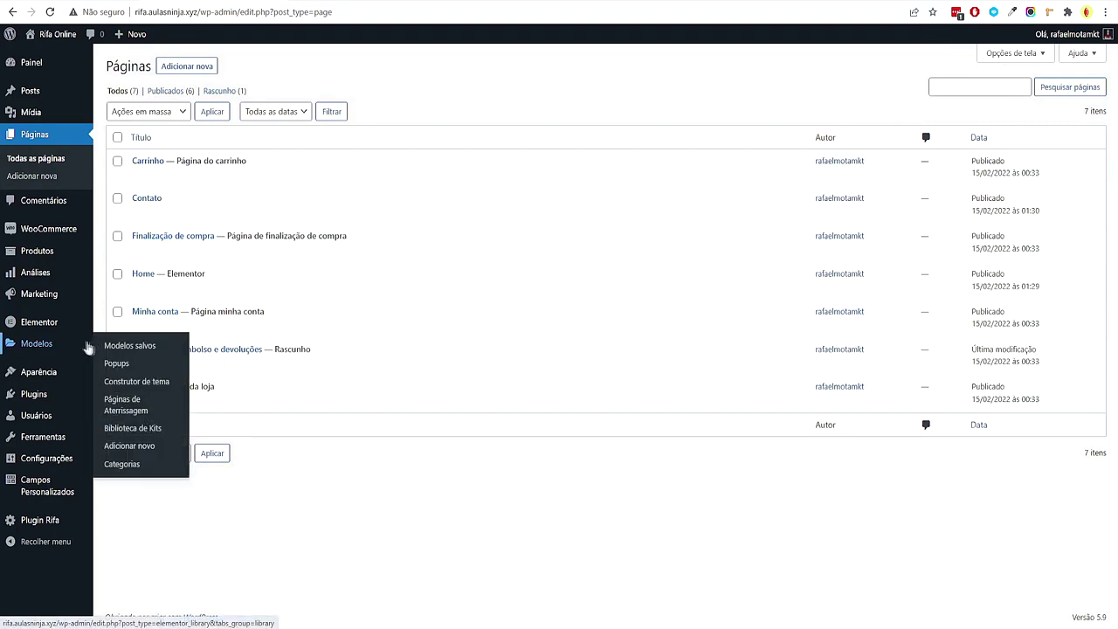
left_click(137, 385)
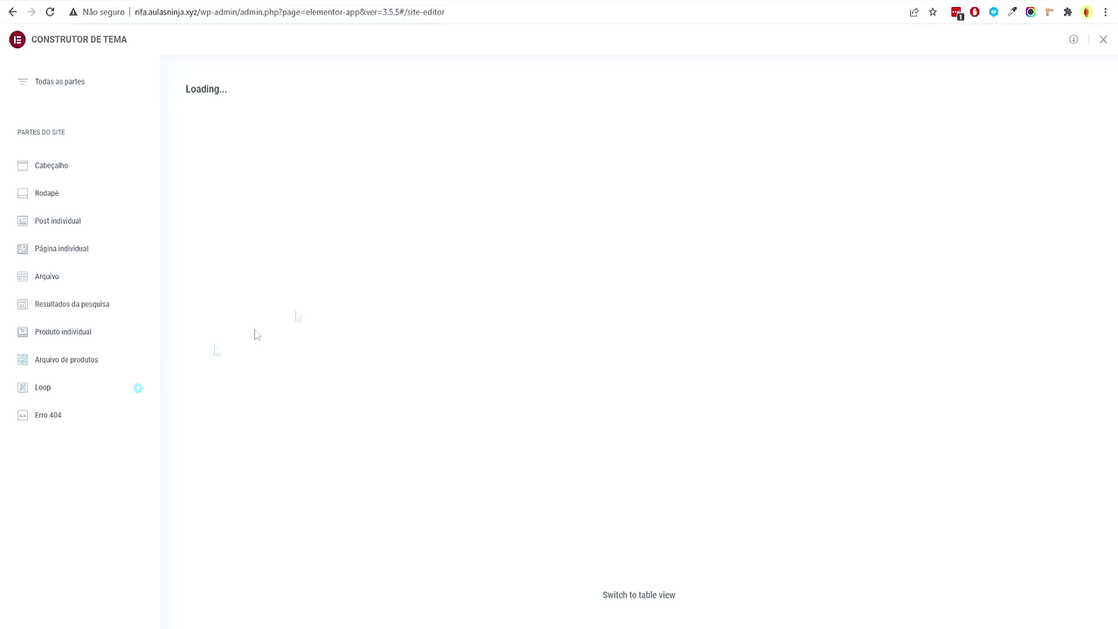
mouse_move(520, 272)
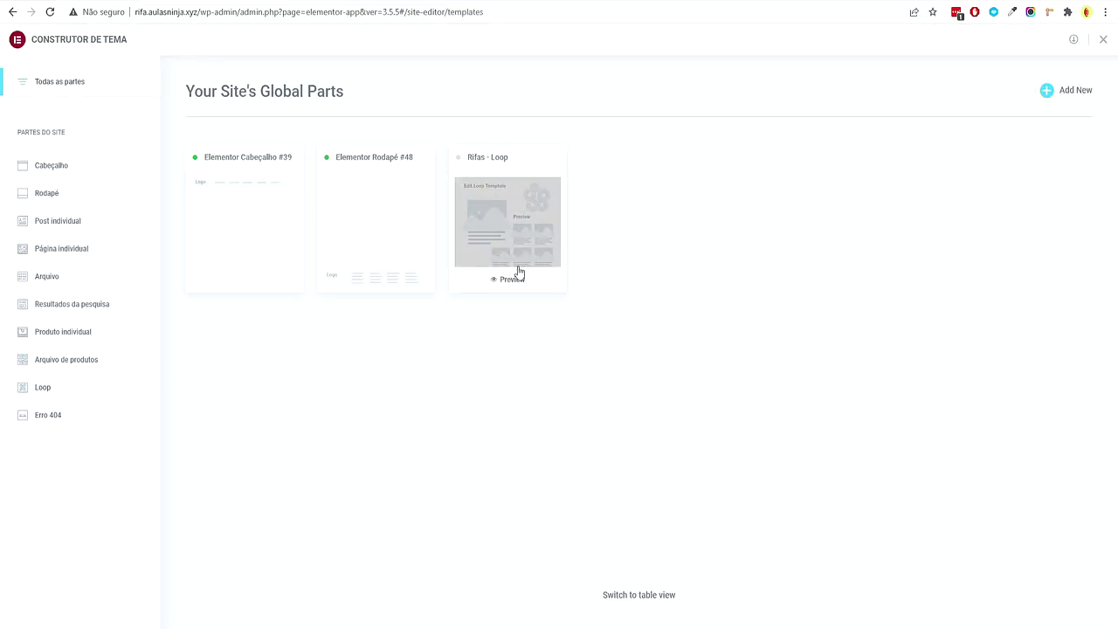
left_click(520, 229)
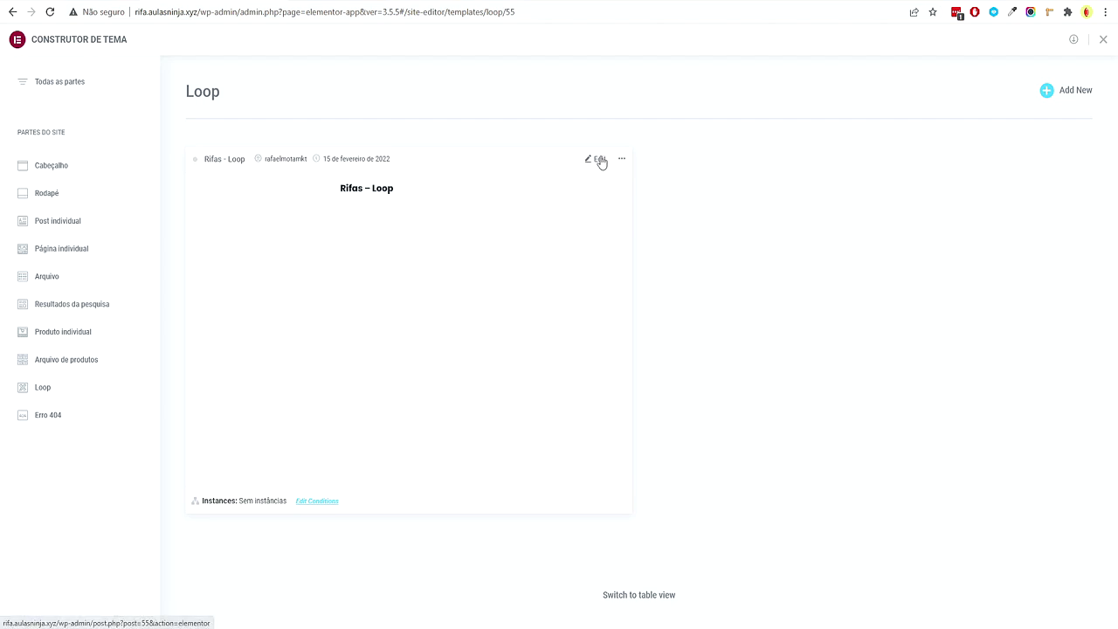
left_click(600, 159)
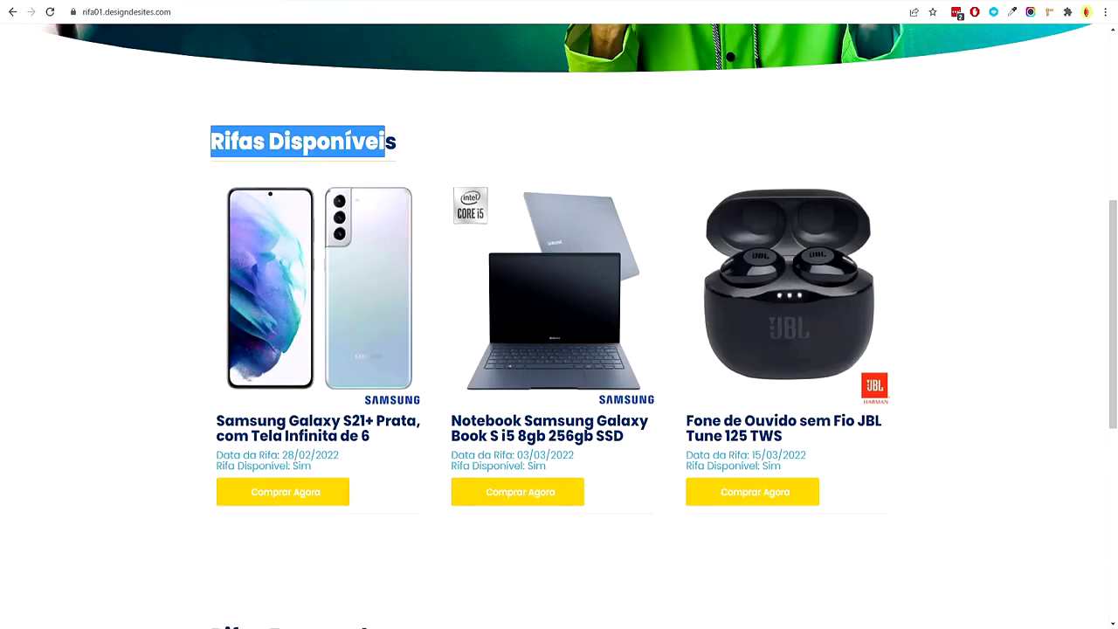
Set the raffle details icon list text colour to the global Primário blue
scroll(288, 367, "down", 2)
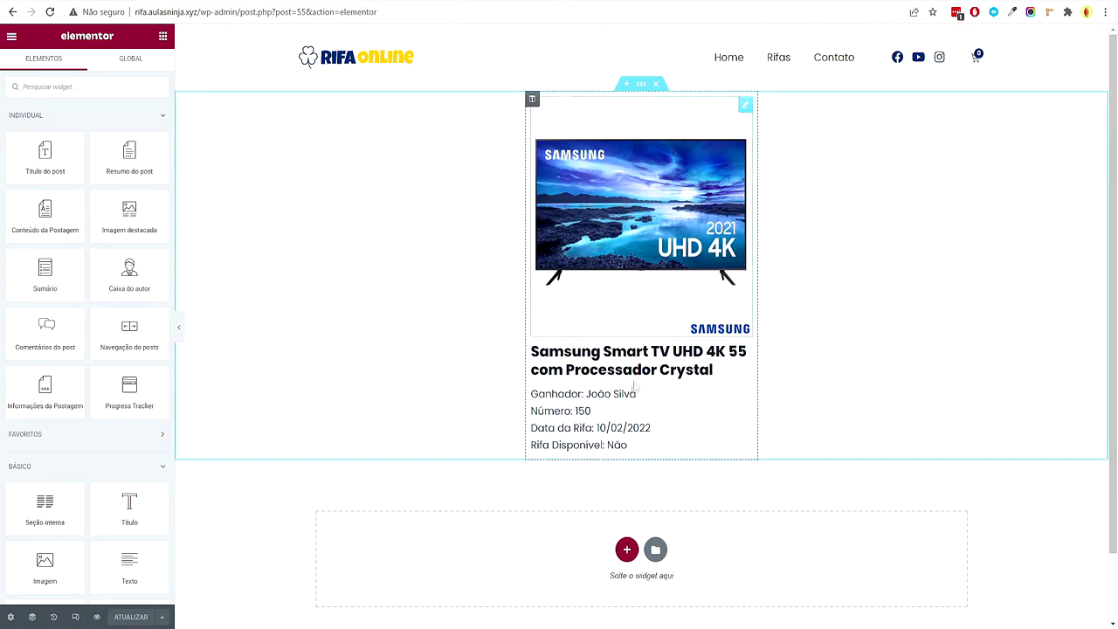
left_click(645, 410)
left_click(80, 66)
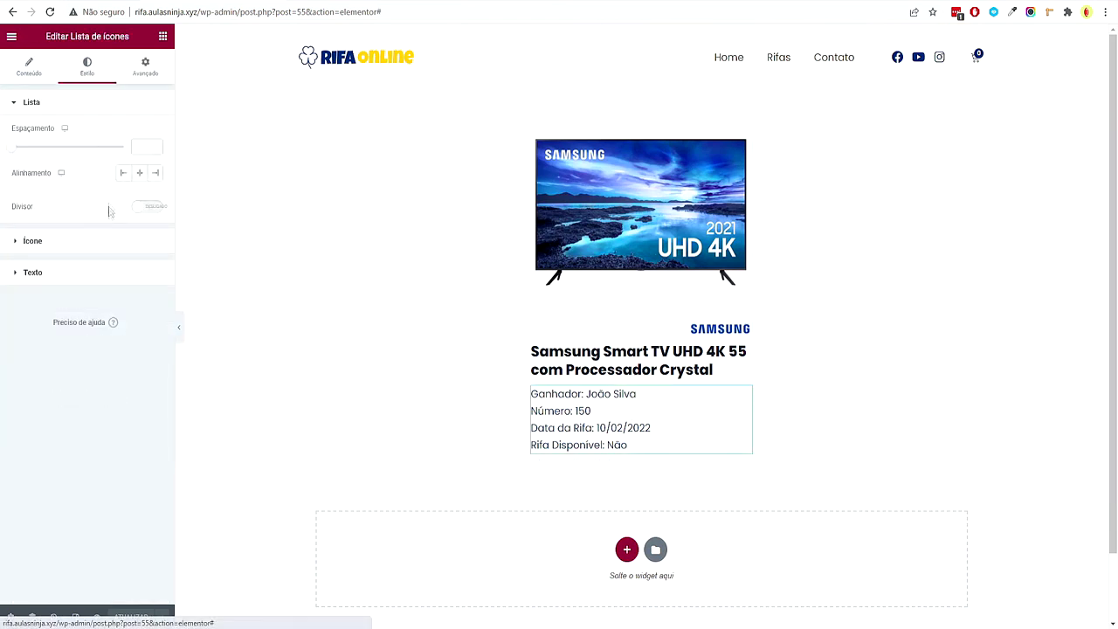
left_click(70, 272)
left_click(139, 195)
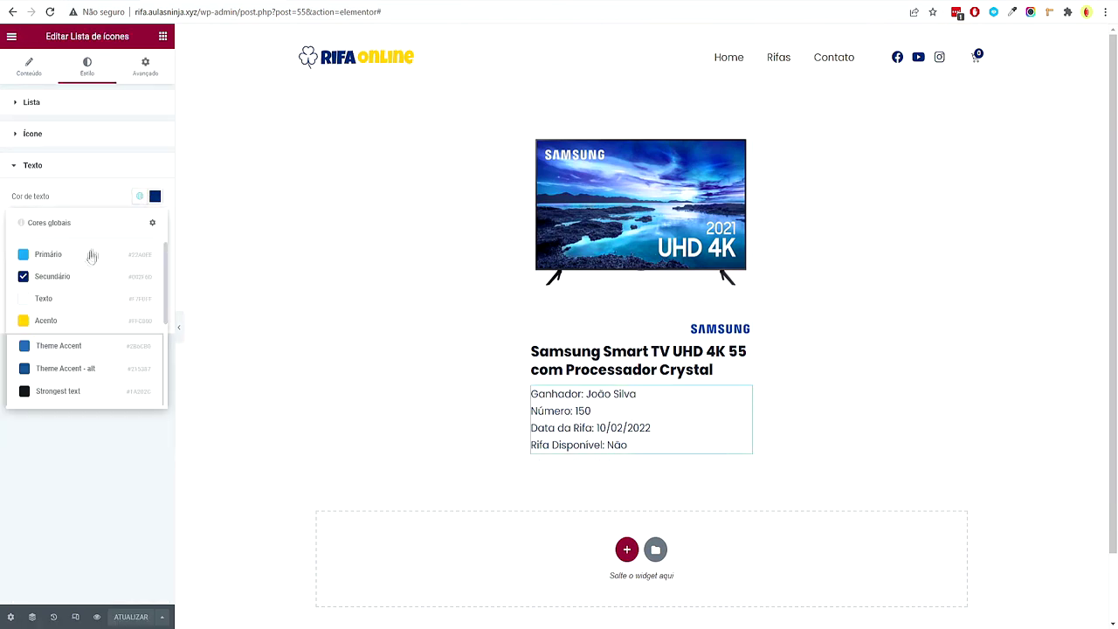
left_click(49, 254)
Add a 'Comprar Agora' button below the list, linked to the URL do post dynamic tag
left_click(163, 36)
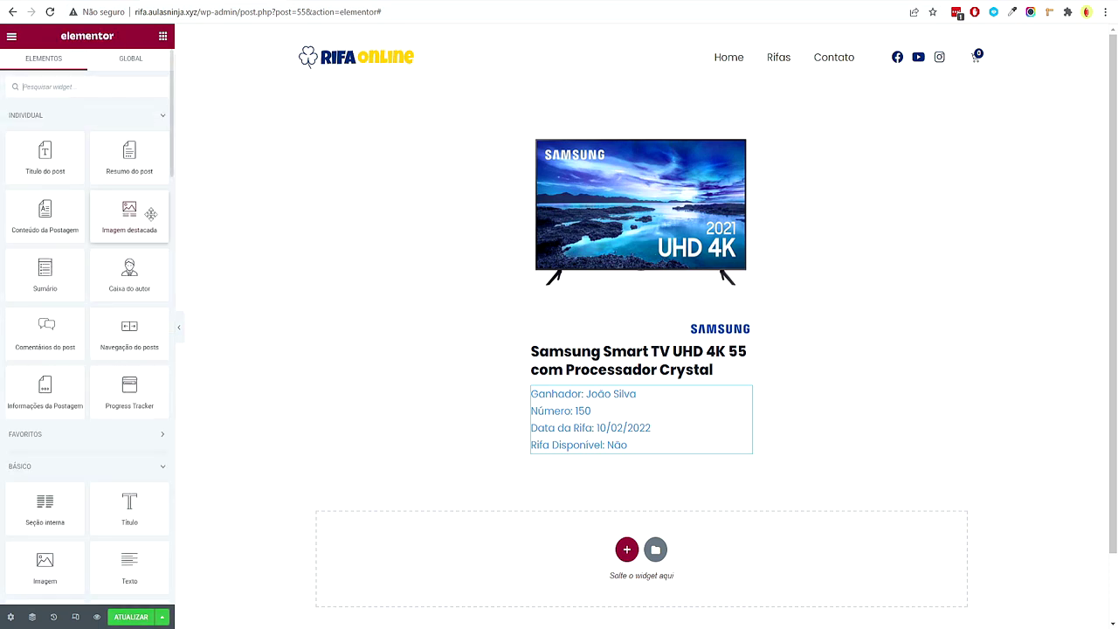
scroll(110, 366, "down", 1)
left_click_drag(127, 480, 629, 459)
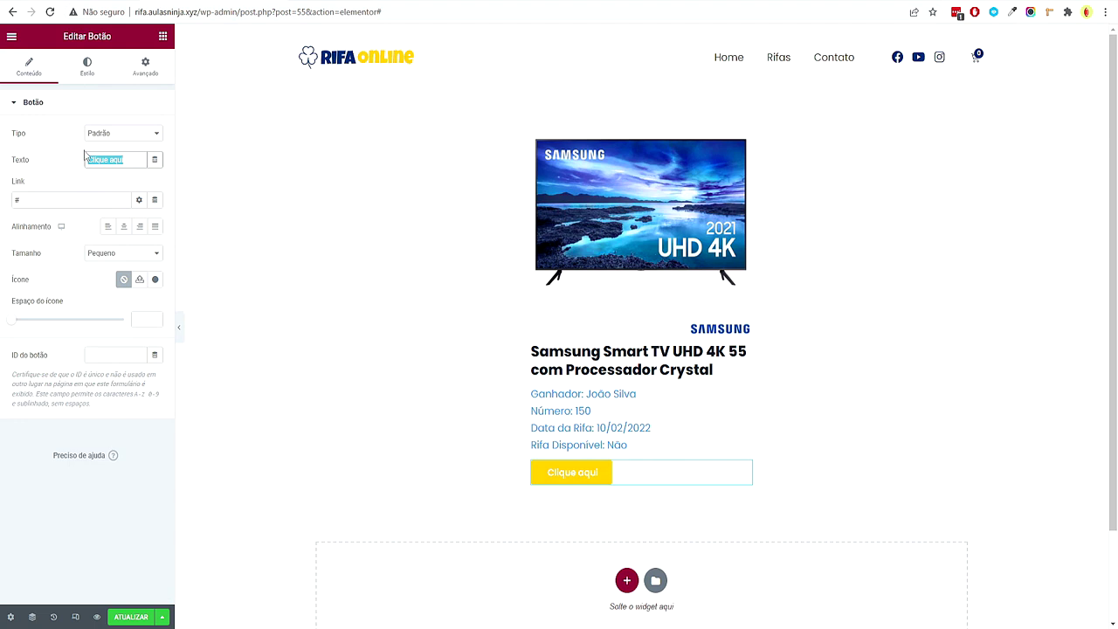
type("Comprar Agora")
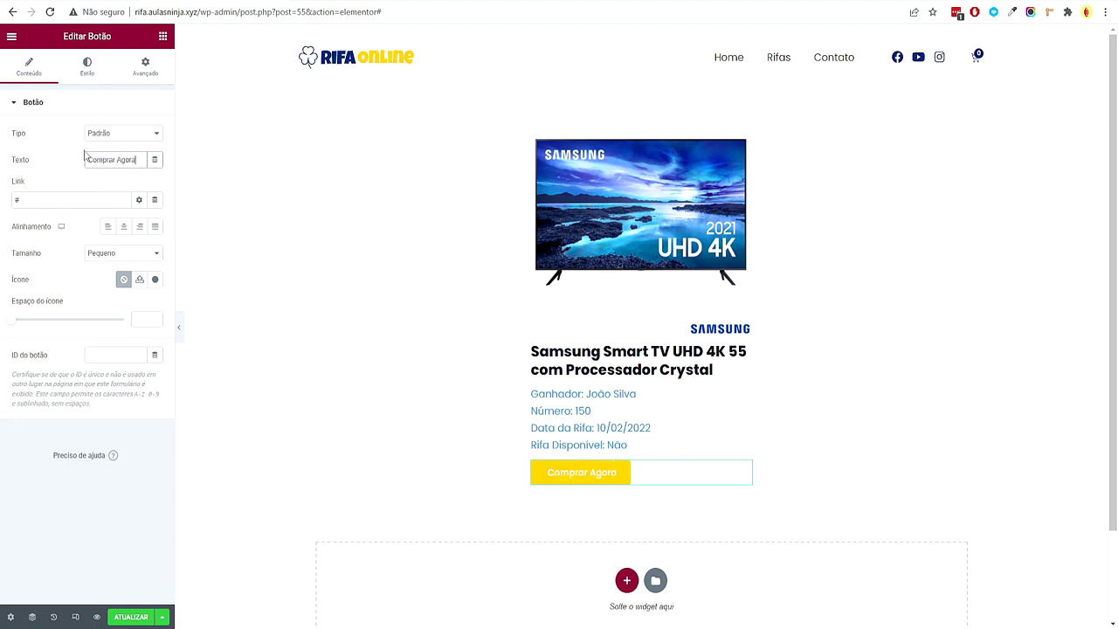
left_click(155, 201)
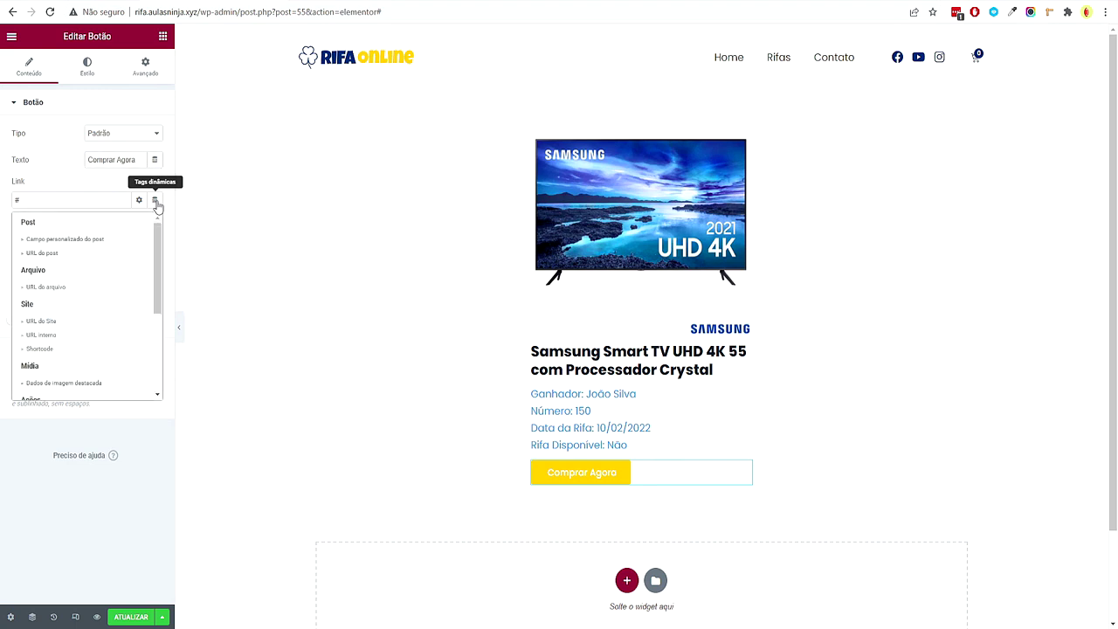
left_click(42, 253)
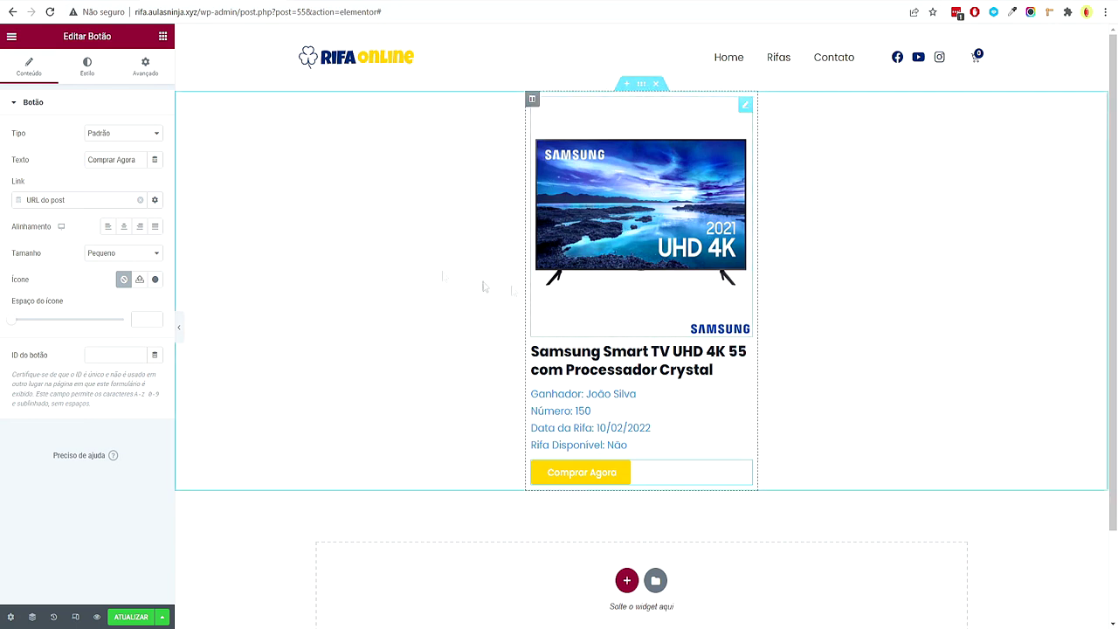
Give the Comprar Agora button unlinked padding of 15, 50, 15, 50
left_click(87, 69)
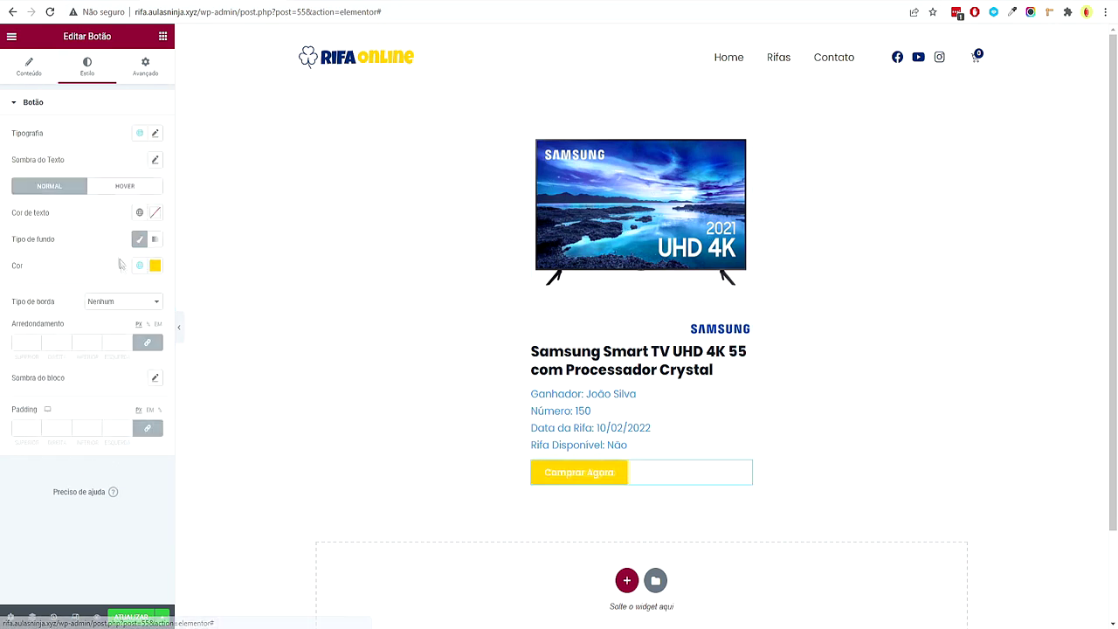
left_click(139, 433)
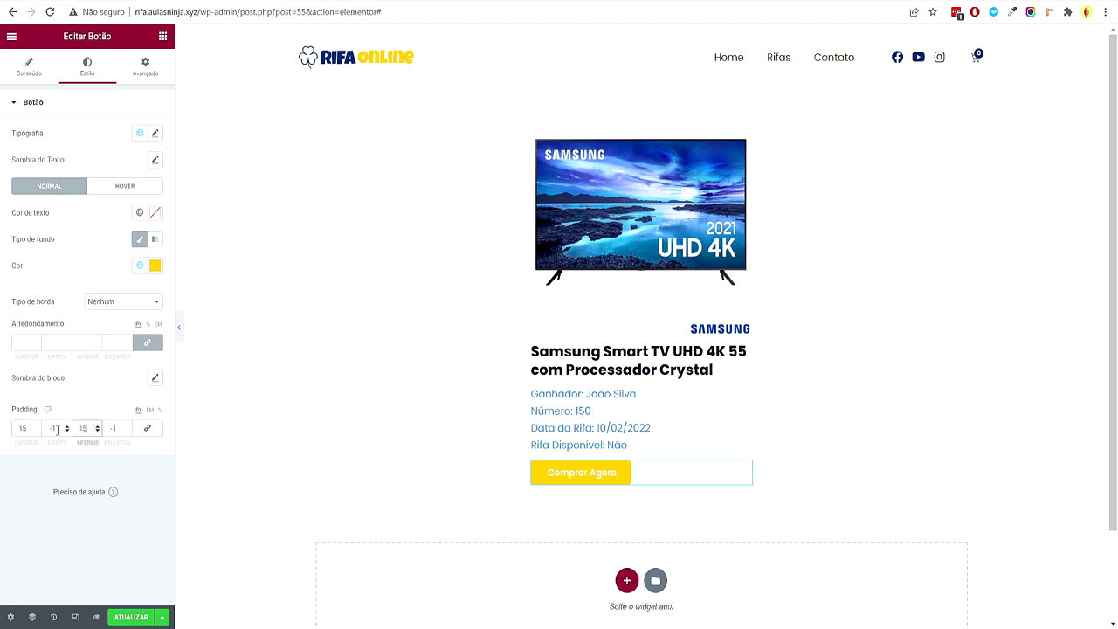
left_click(126, 426)
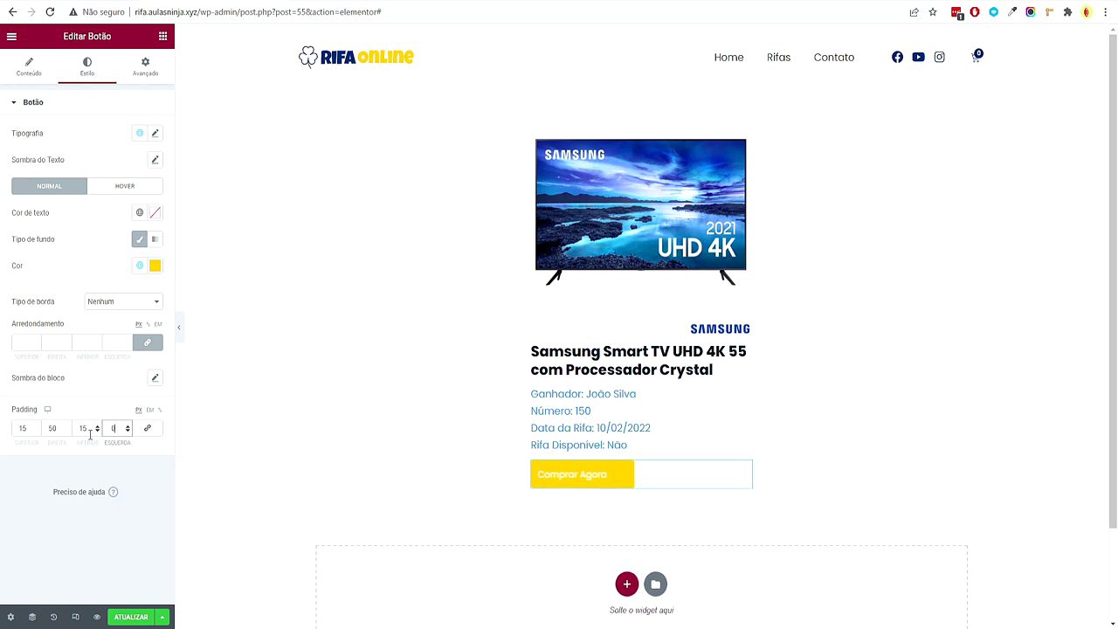
type("50")
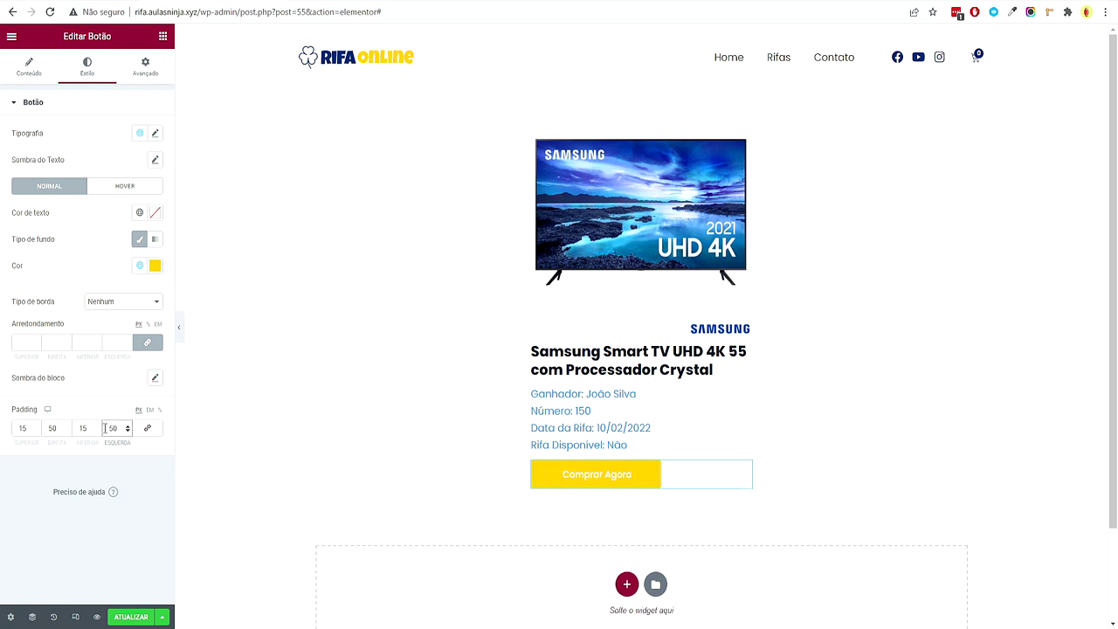
left_click(132, 530)
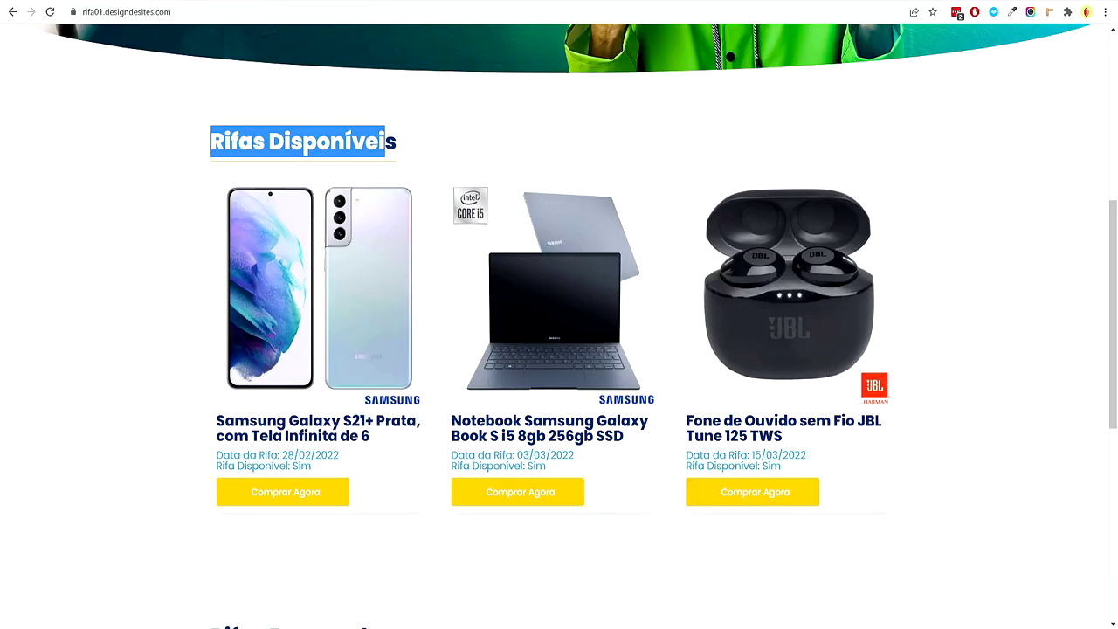
Link the featured image to a custom URL using the URL do post tag, and save the template
left_click(152, 276)
scroll(335, 277, "down", 1)
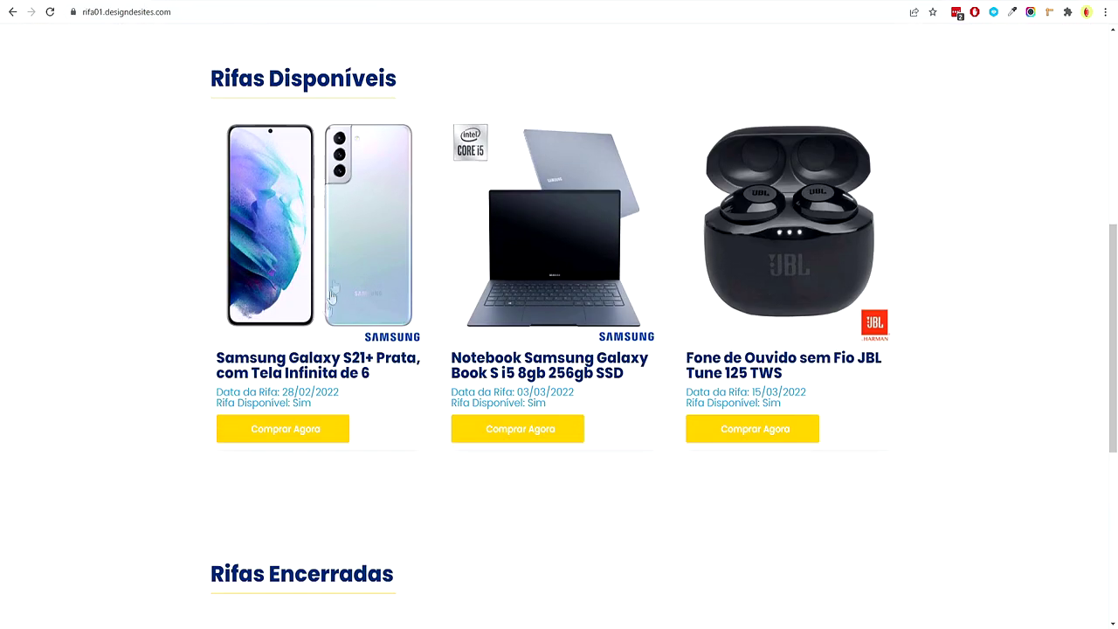
scroll(284, 431, "down", 5)
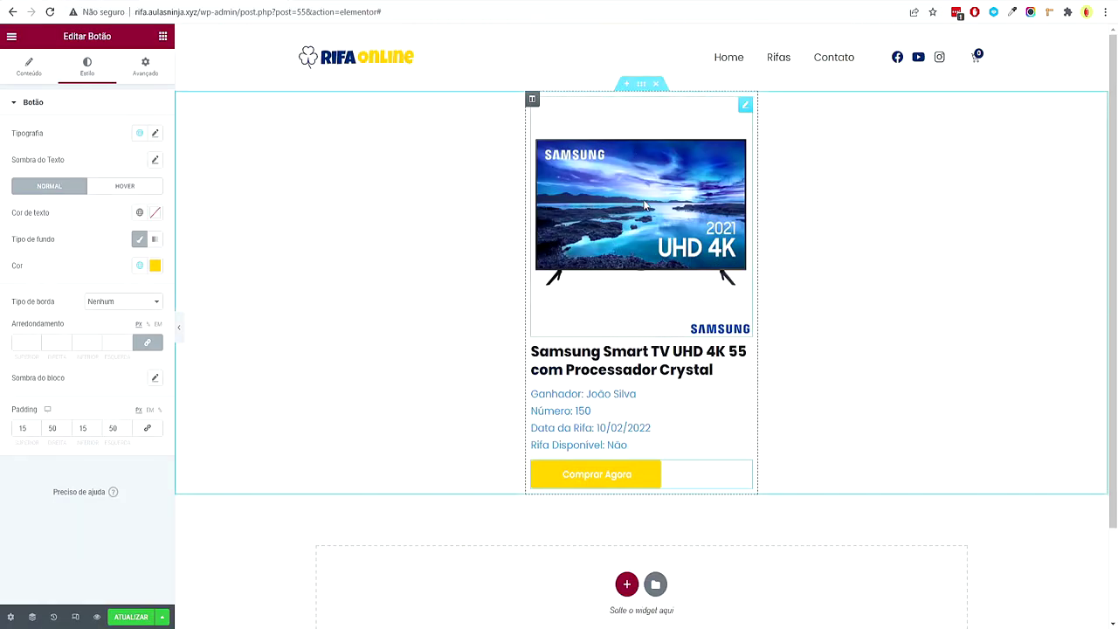
left_click(96, 255)
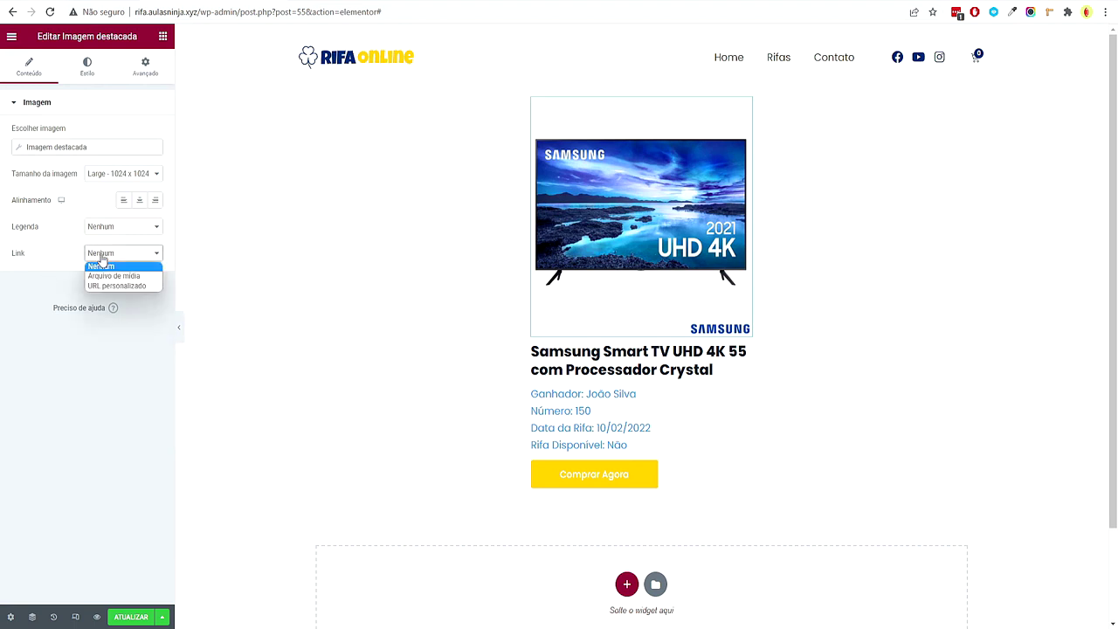
left_click(124, 286)
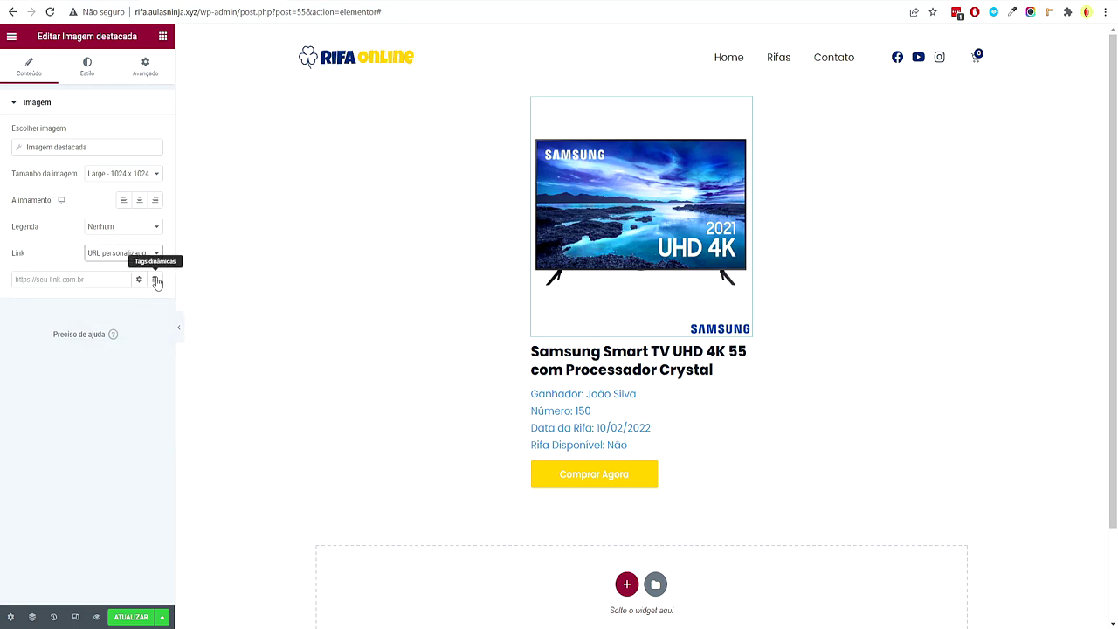
left_click(156, 280)
left_click(95, 335)
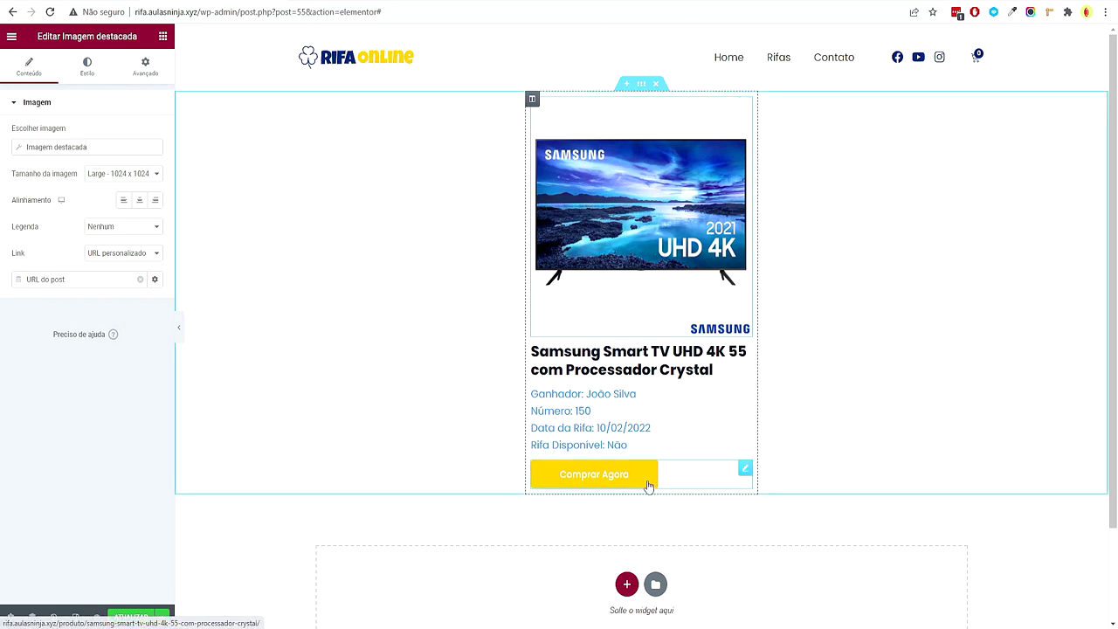
left_click(161, 617)
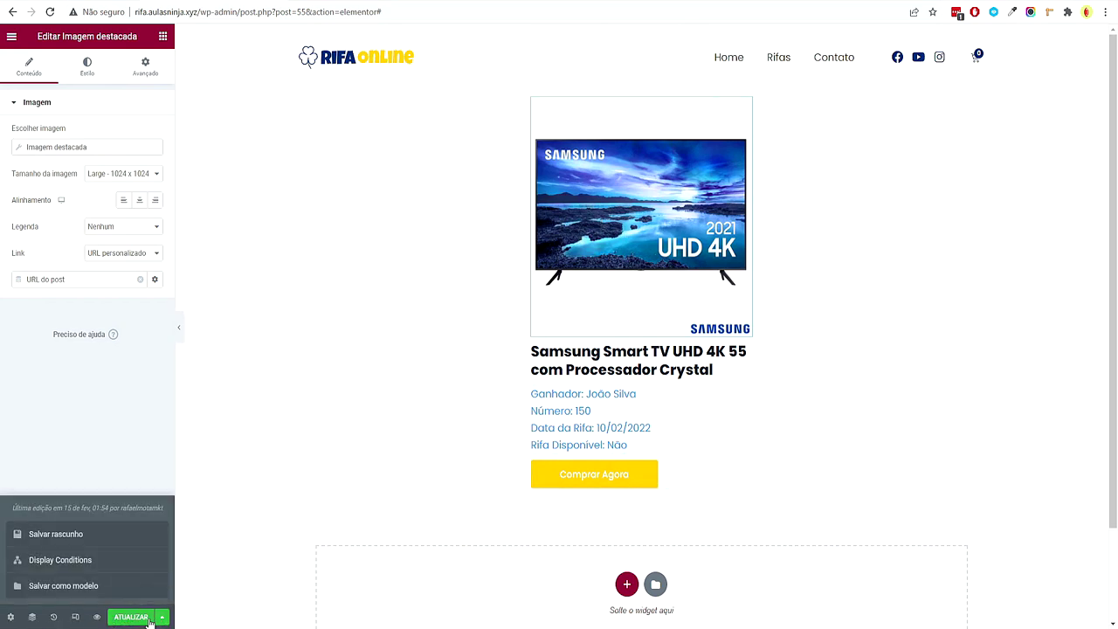
left_click(149, 617)
Confirm the template save and reload the home page editor
left_click(878, 579)
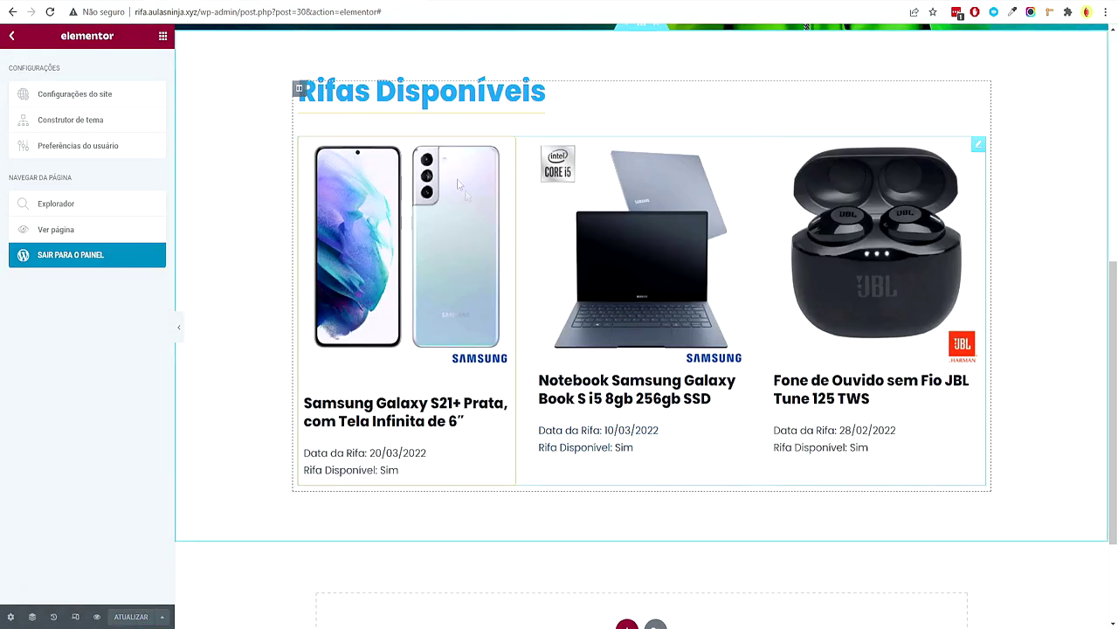
left_click(57, 13)
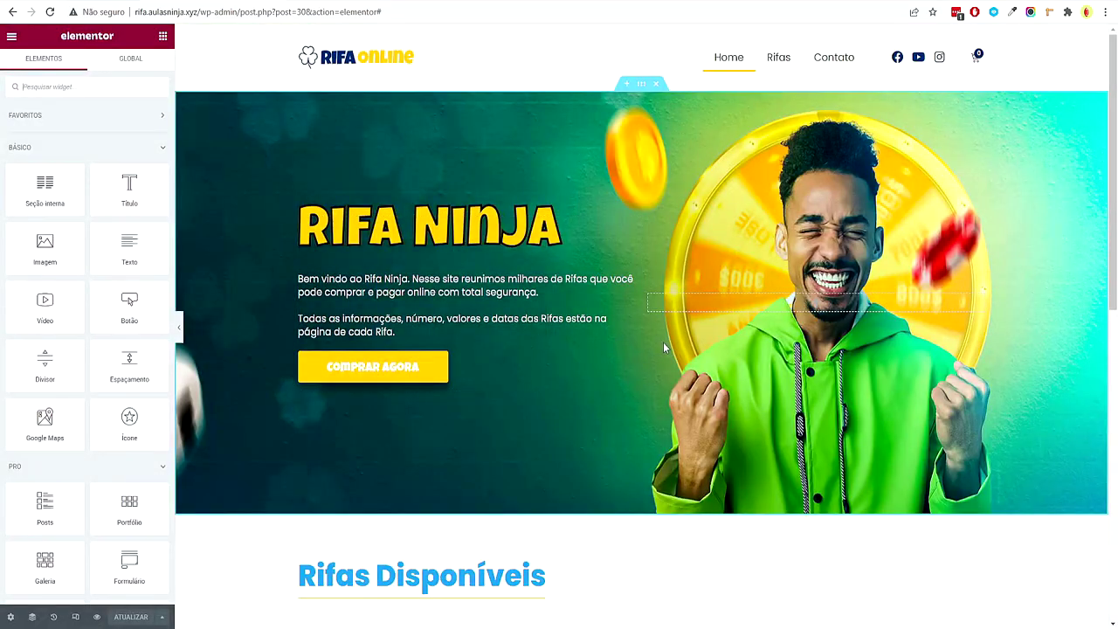
scroll(678, 368, "down", 4)
scroll(678, 383, "down", 3)
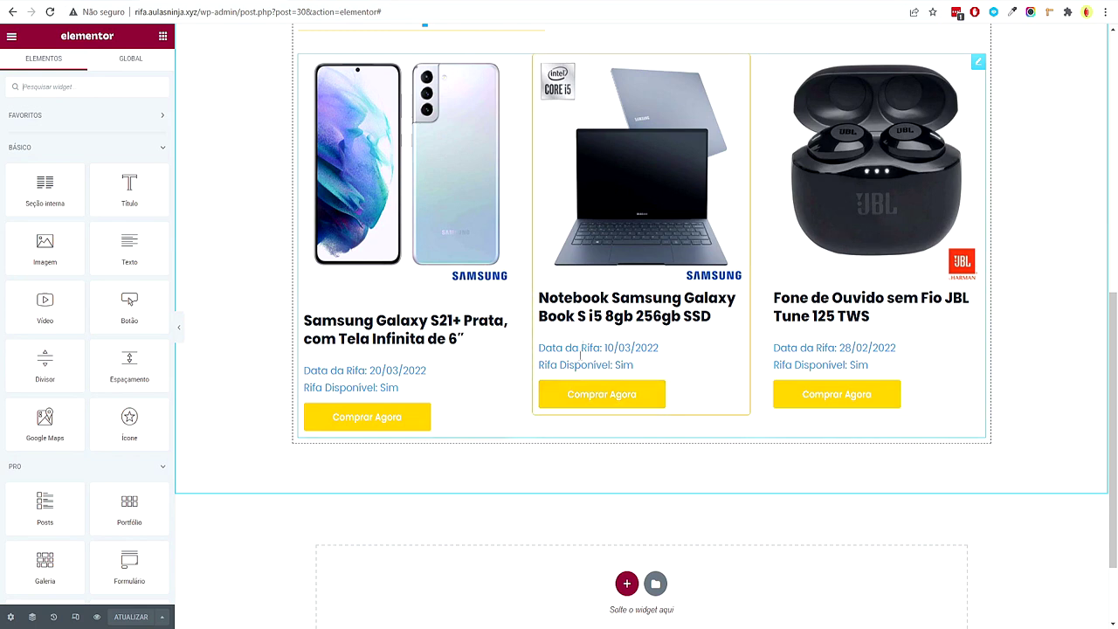
scroll(579, 198, "up", 2)
scroll(579, 198, "up", 1)
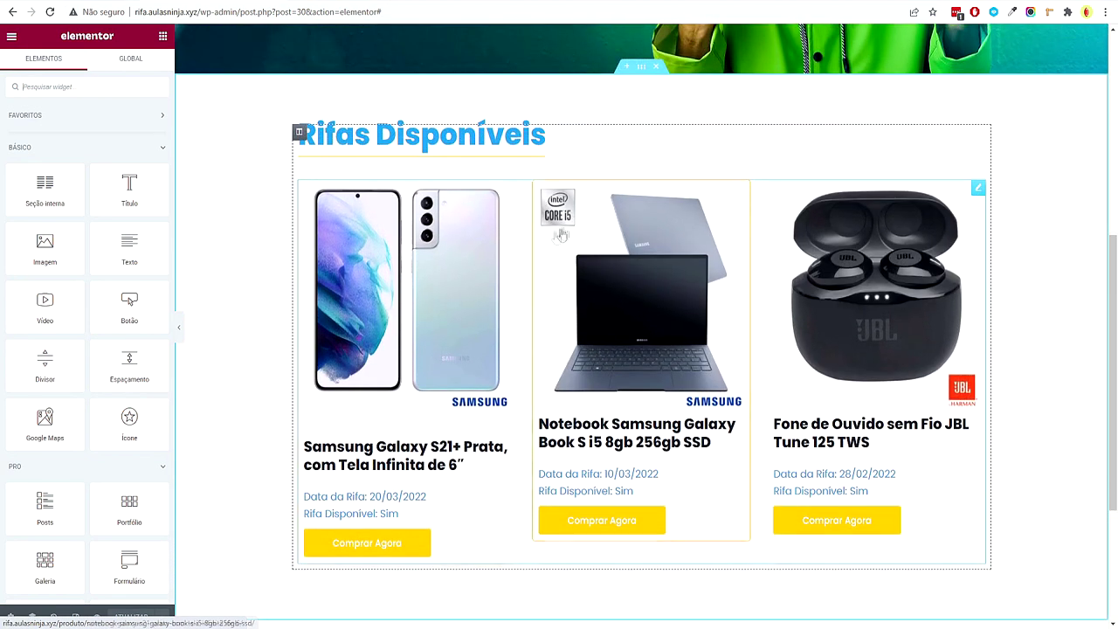
Duplicate the Rifas Disponíveis section and retitle the copy's heading 'Rifas Encerradas'
right_click(643, 75)
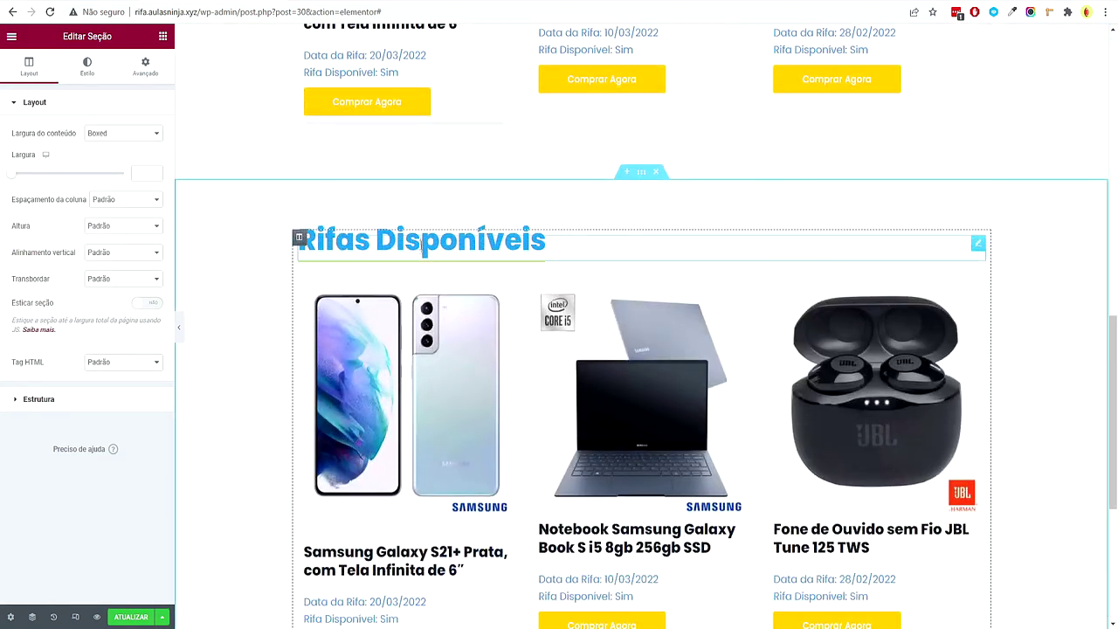
left_click(422, 236)
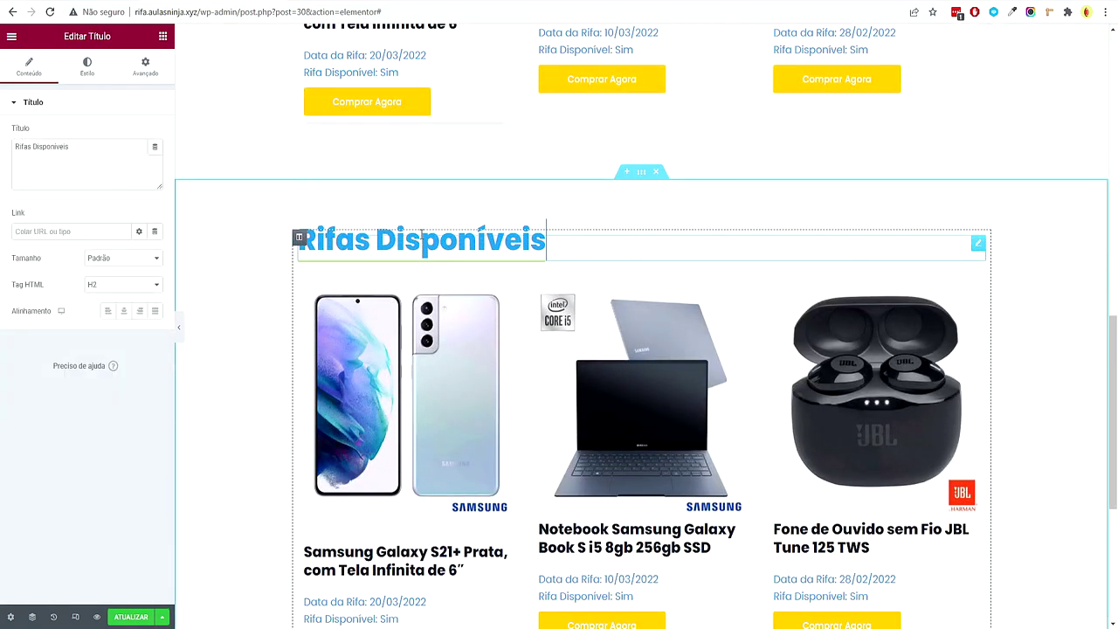
double_click(34, 148)
type("En")
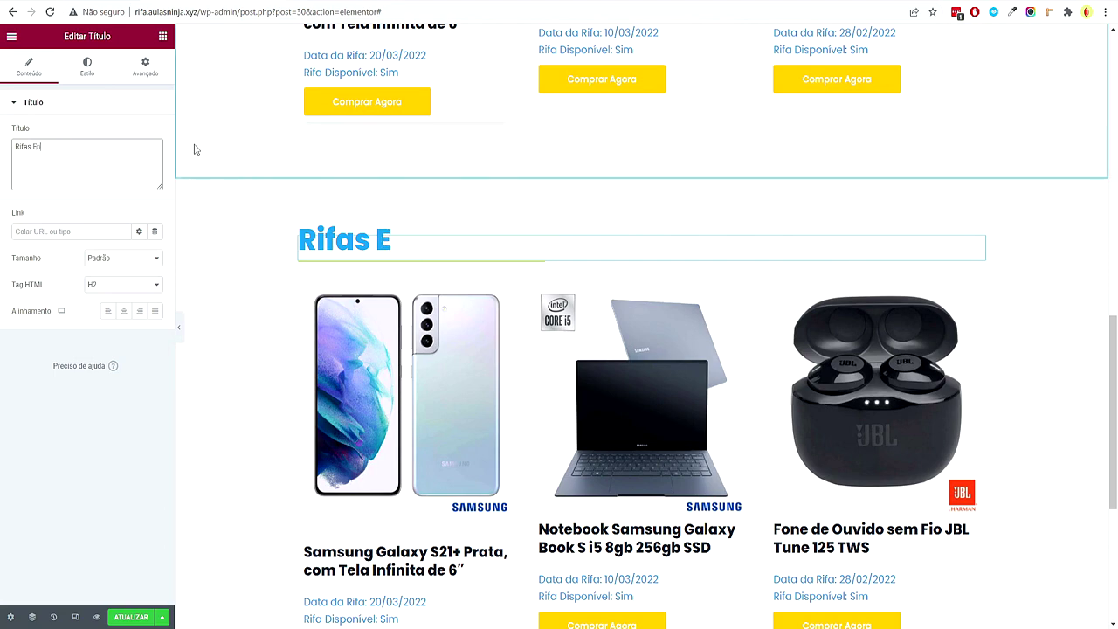
type("cerradas")
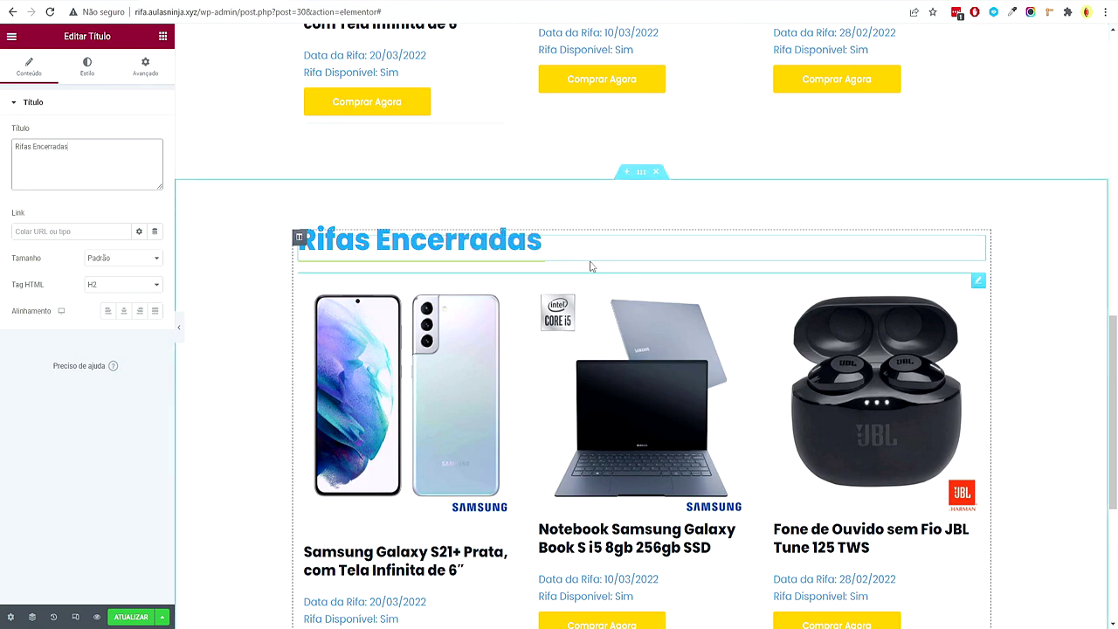
Set the copied section's background to the global Texto colour and preview it full width
scroll(787, 262, "down", 1)
left_click(749, 137)
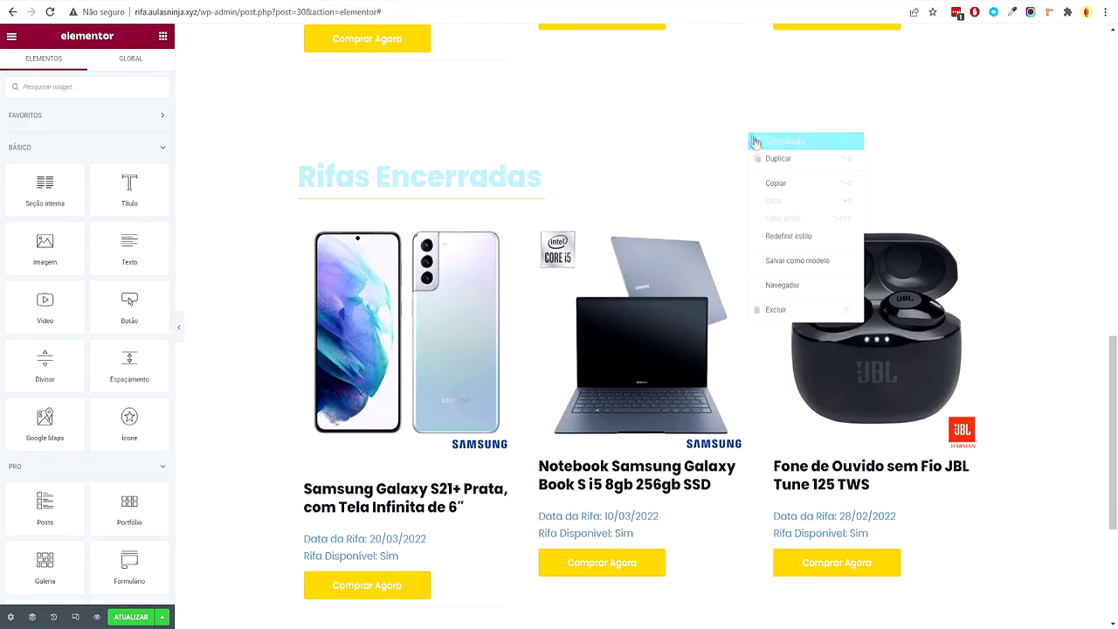
left_click(88, 70)
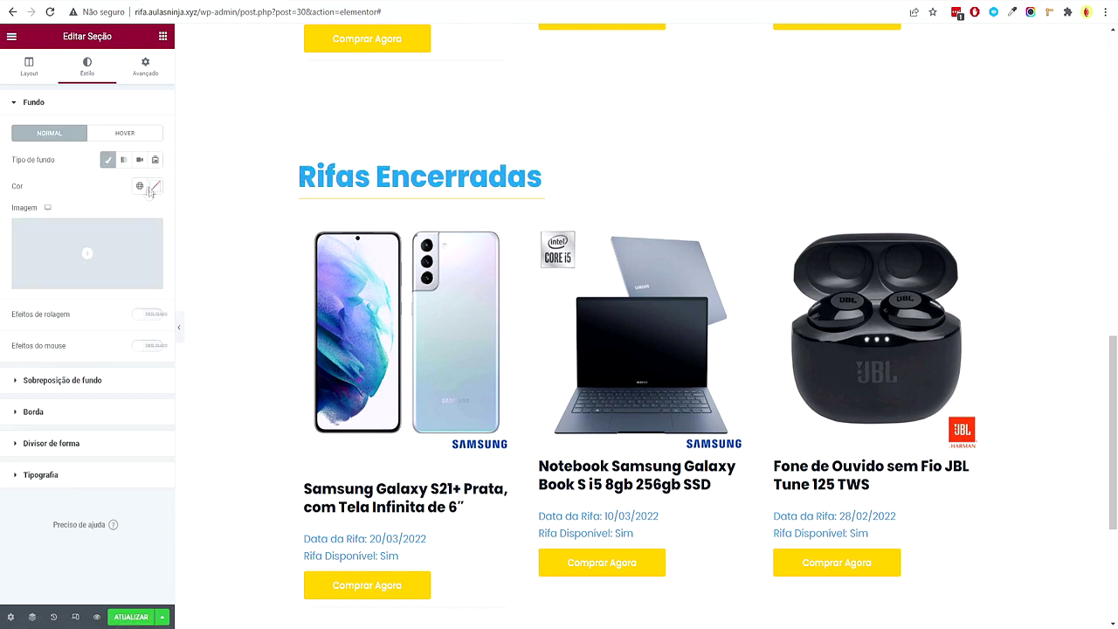
left_click(138, 187)
left_click(77, 285)
left_click(181, 327)
scroll(163, 362, "up", 10)
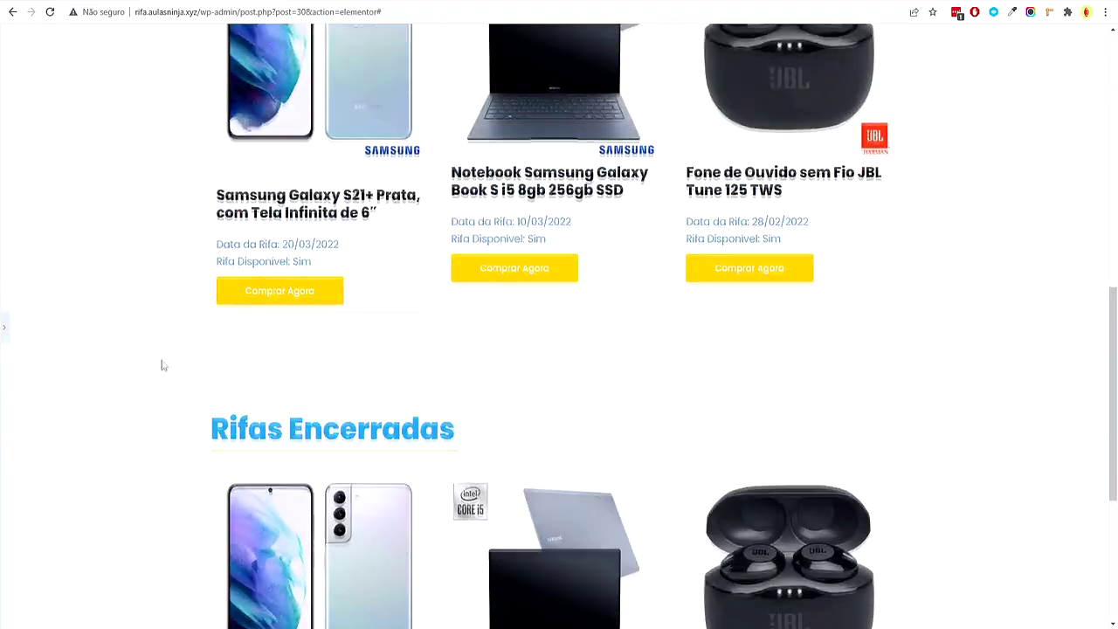
scroll(152, 370, "down", 7)
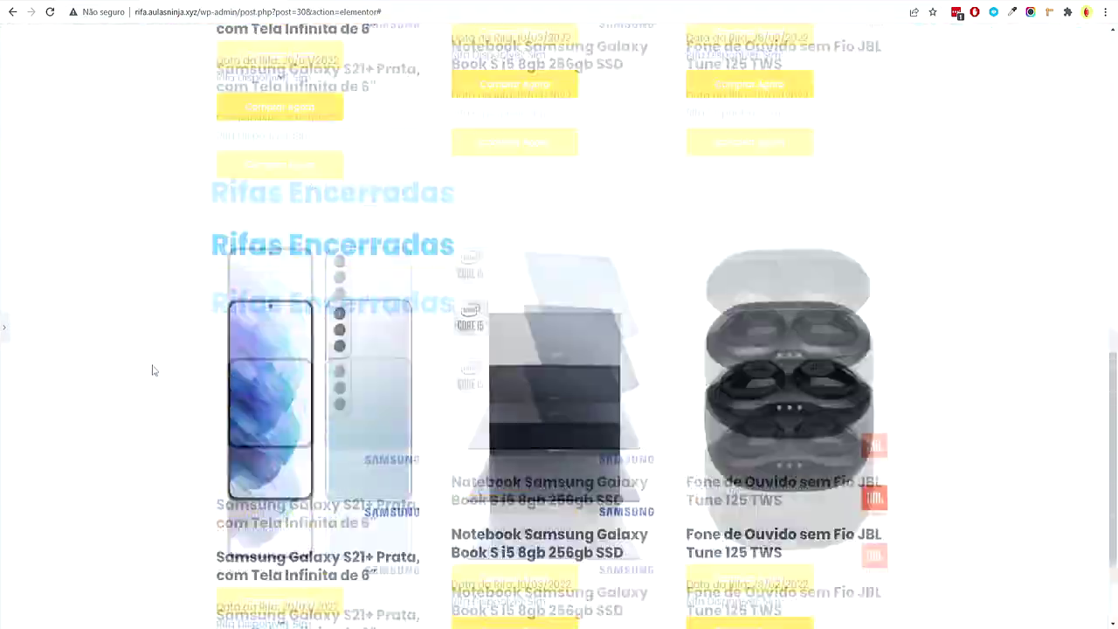
scroll(152, 370, "up", 9)
scroll(202, 317, "down", 8)
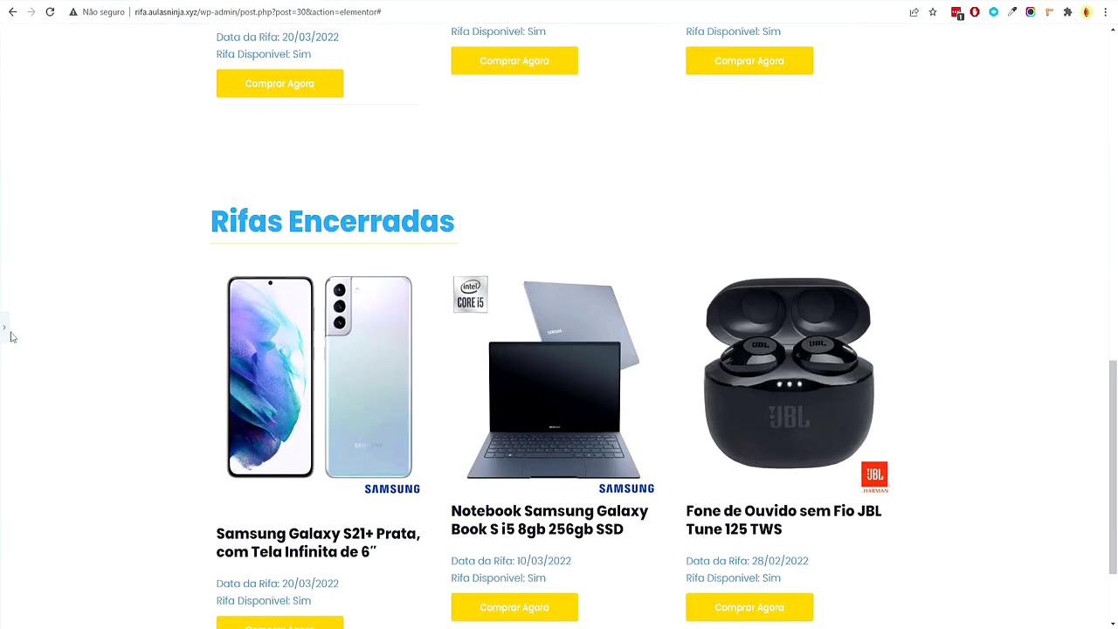
Change the Posts grid's query filter from the Abertas to the Encerradas product category
left_click(6, 326)
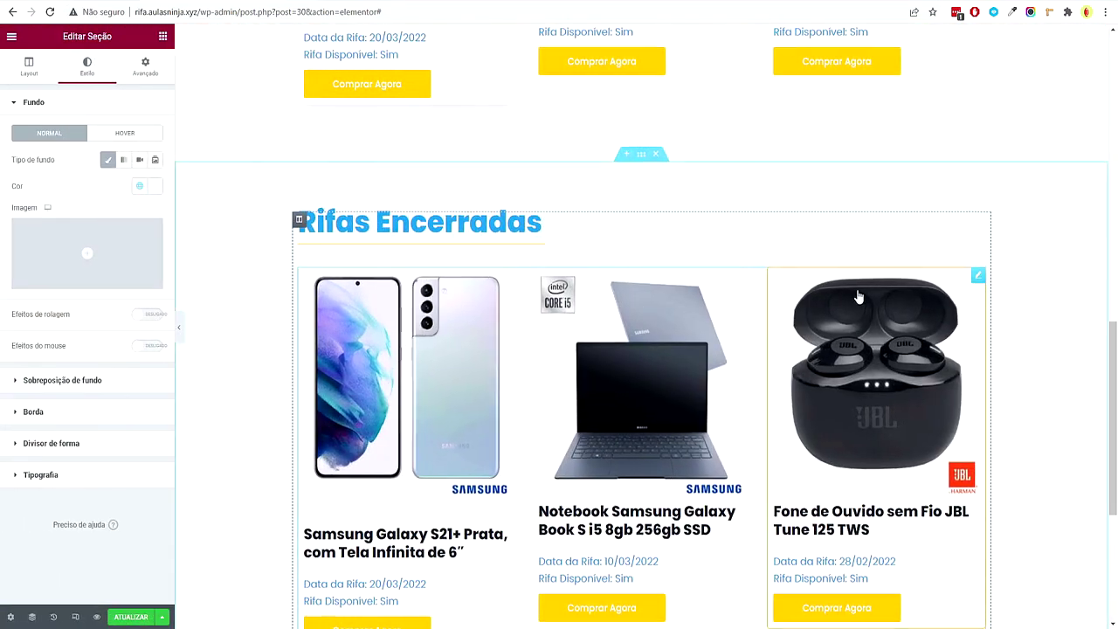
left_click(979, 215)
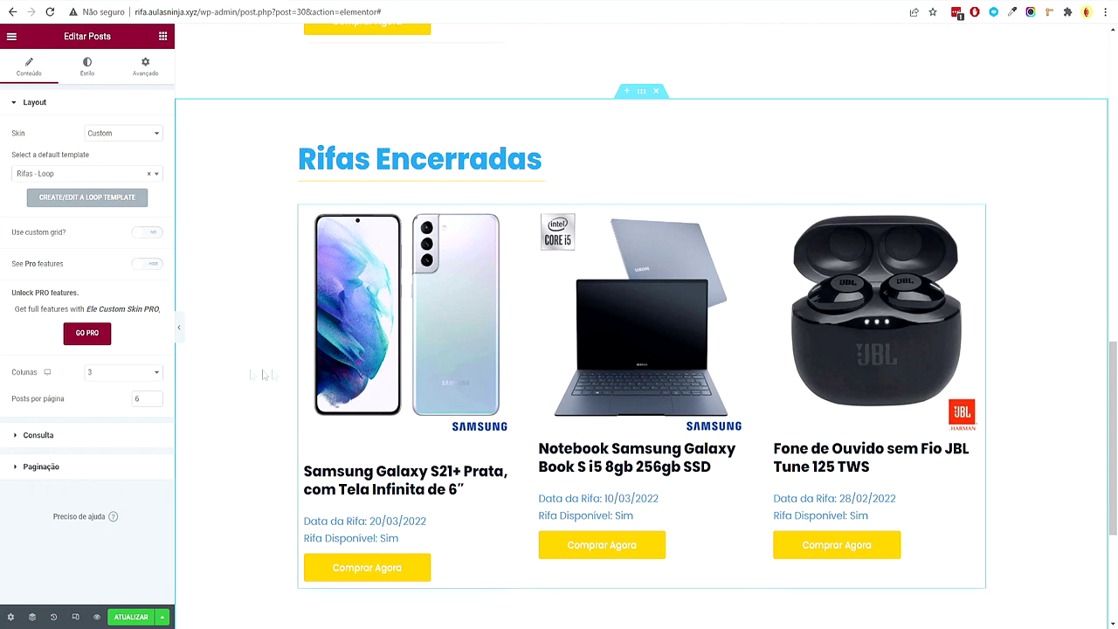
left_click(66, 432)
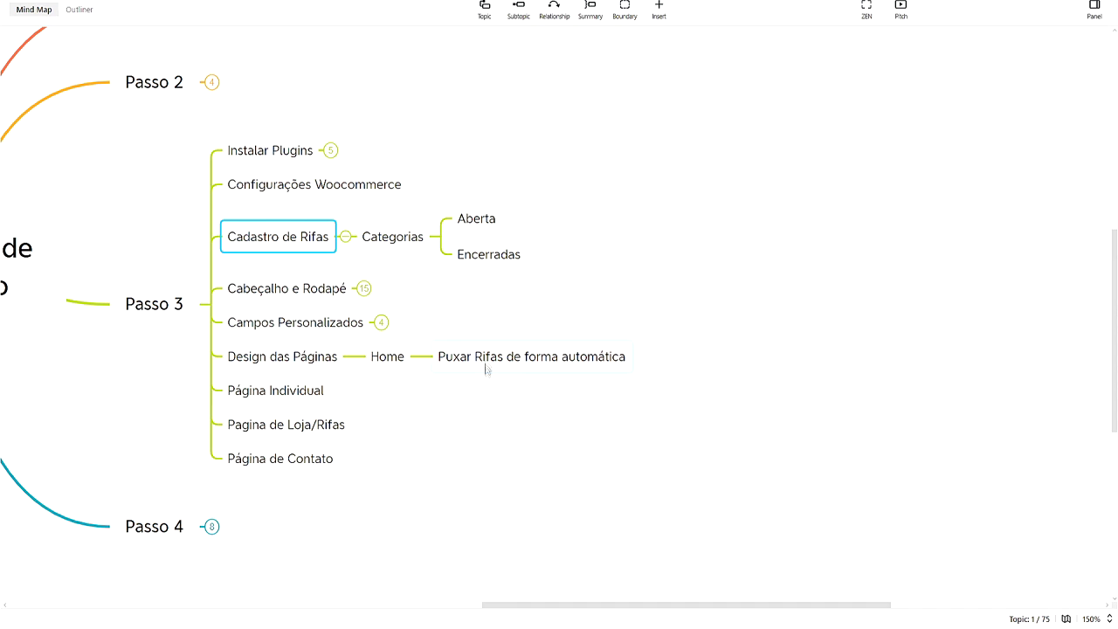
left_click(492, 292)
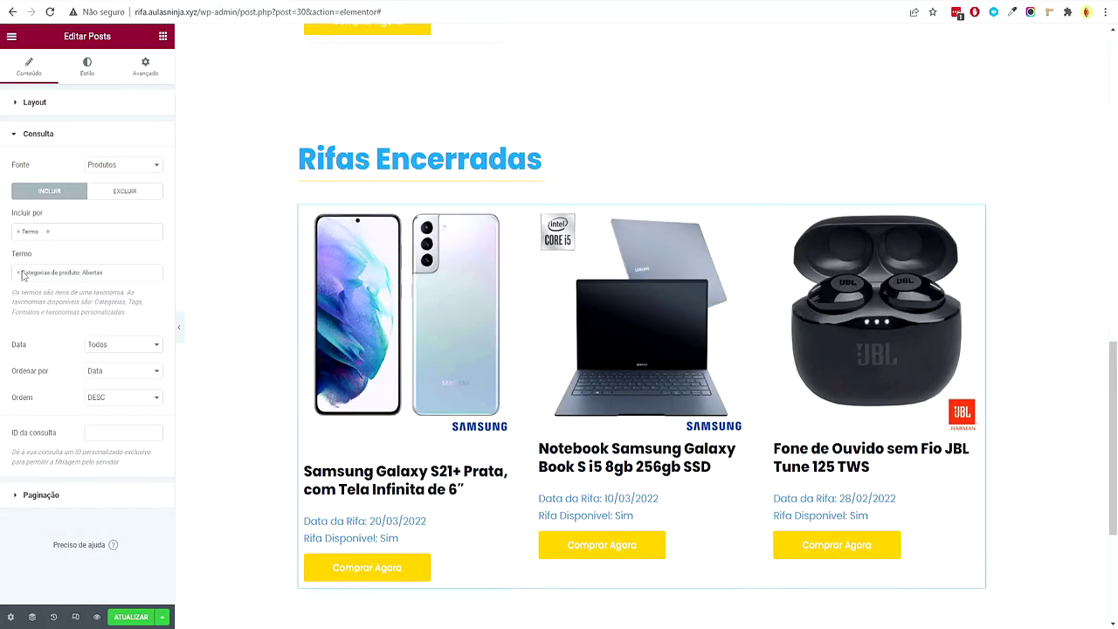
left_click(18, 274)
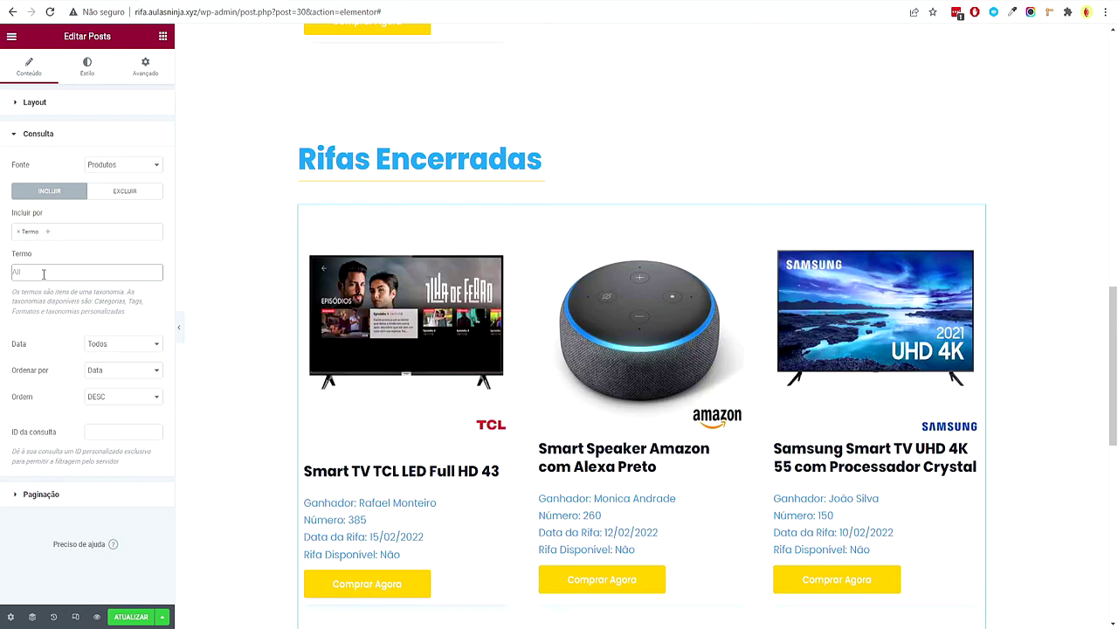
type("encerr")
left_click(57, 288)
Scroll through the page to review the closed-raffle grid, then bring up the hero section's options
scroll(365, 409, "down", 2)
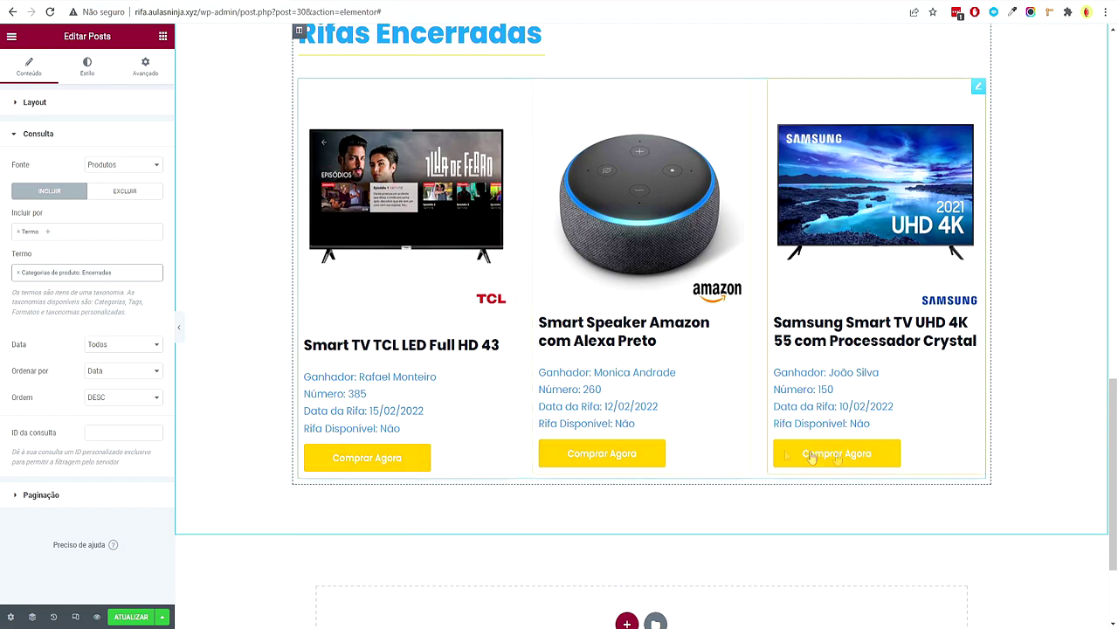
scroll(601, 406, "up", 4)
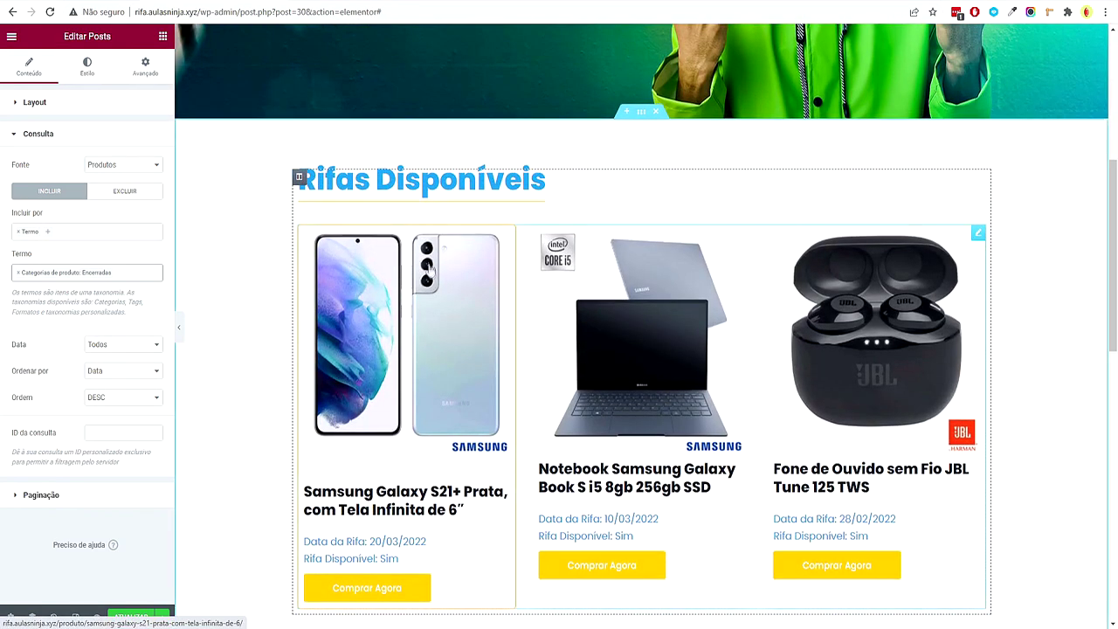
scroll(386, 454, "down", 2)
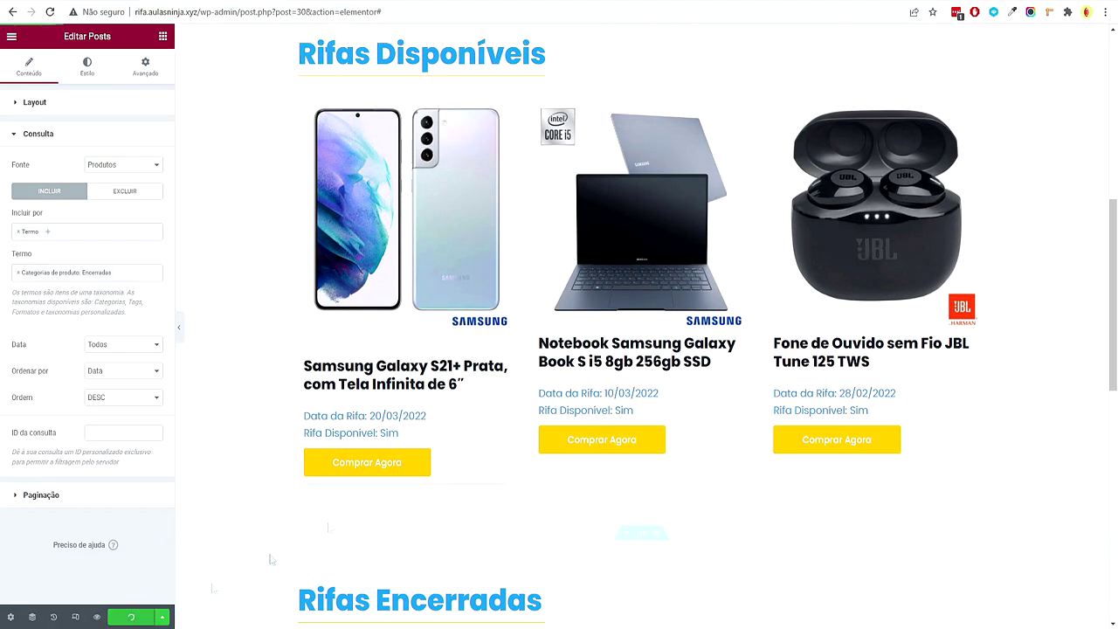
scroll(516, 438, "down", 10)
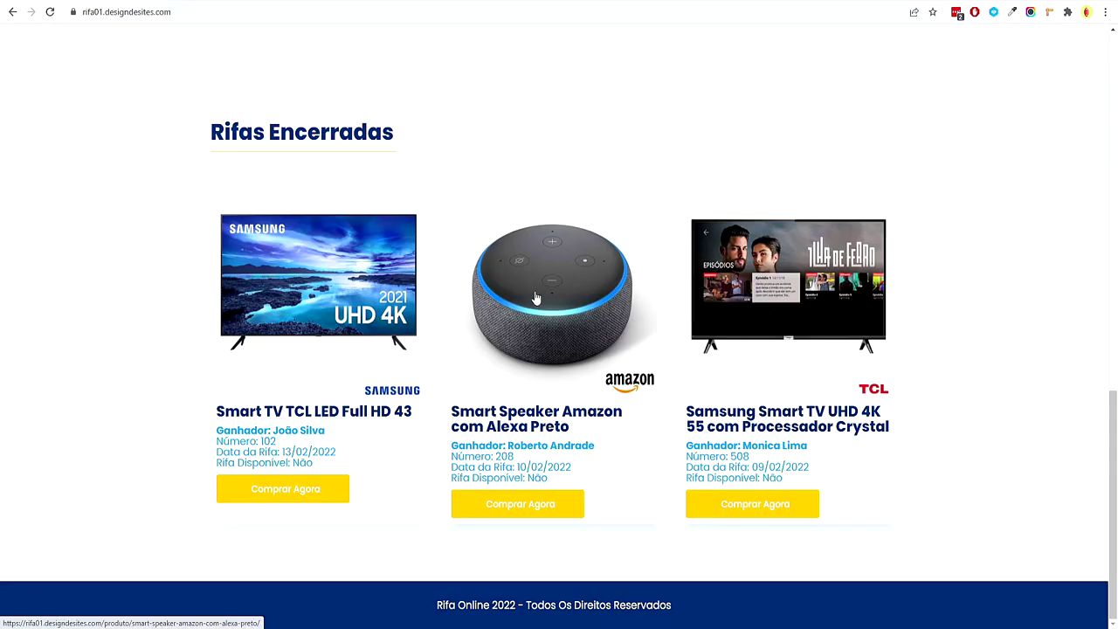
scroll(536, 298, "up", 10)
scroll(531, 307, "down", 5)
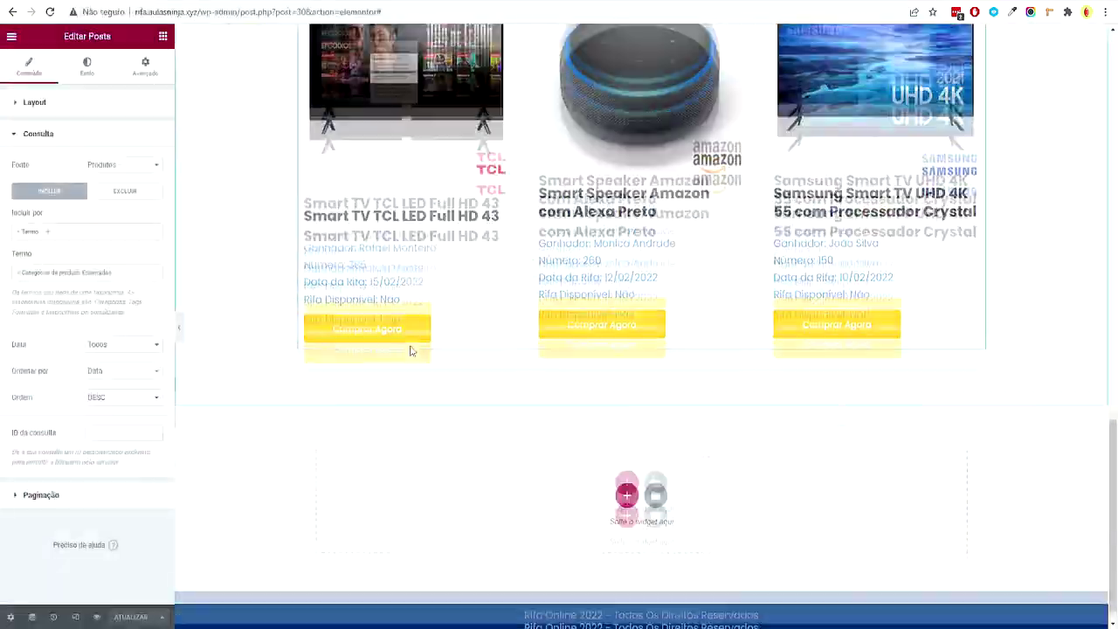
scroll(410, 351, "up", 15)
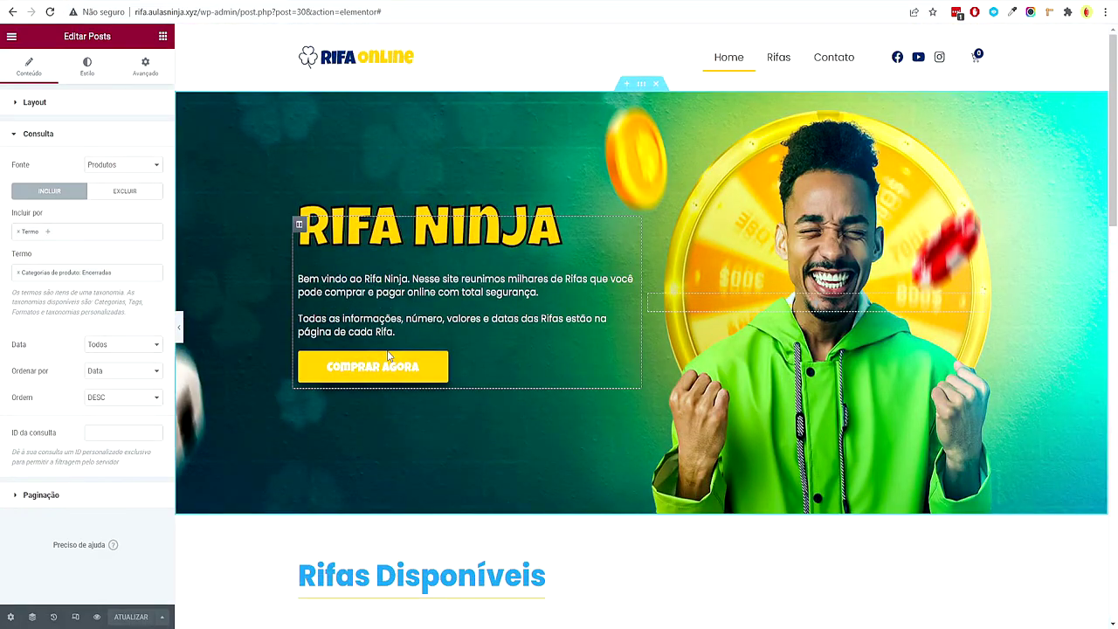
scroll(599, 397, "down", 10)
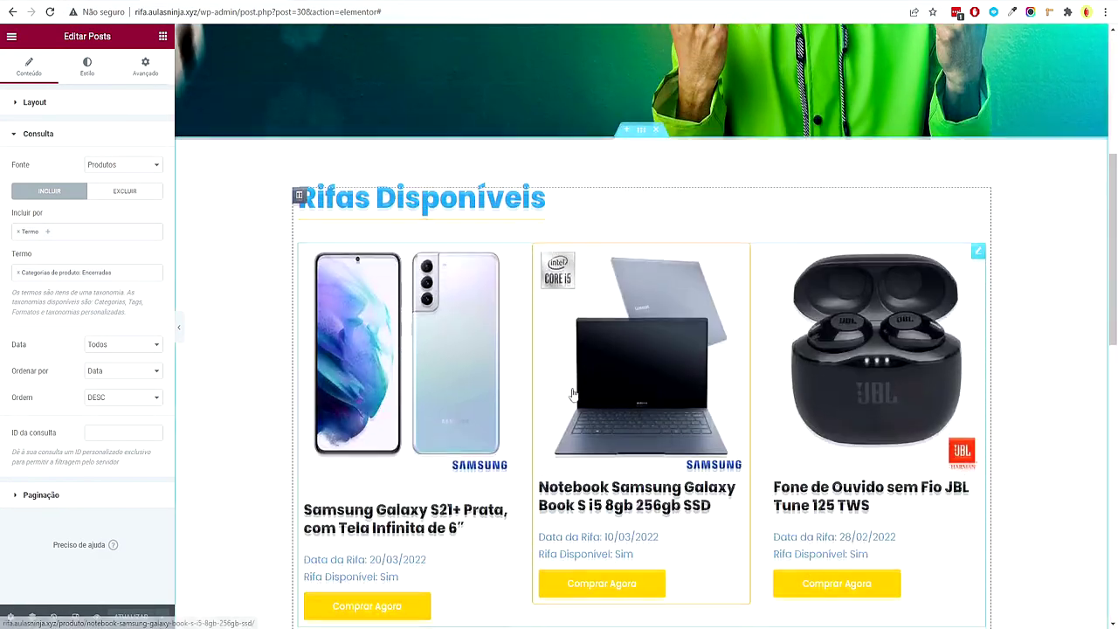
scroll(567, 401, "up", 10)
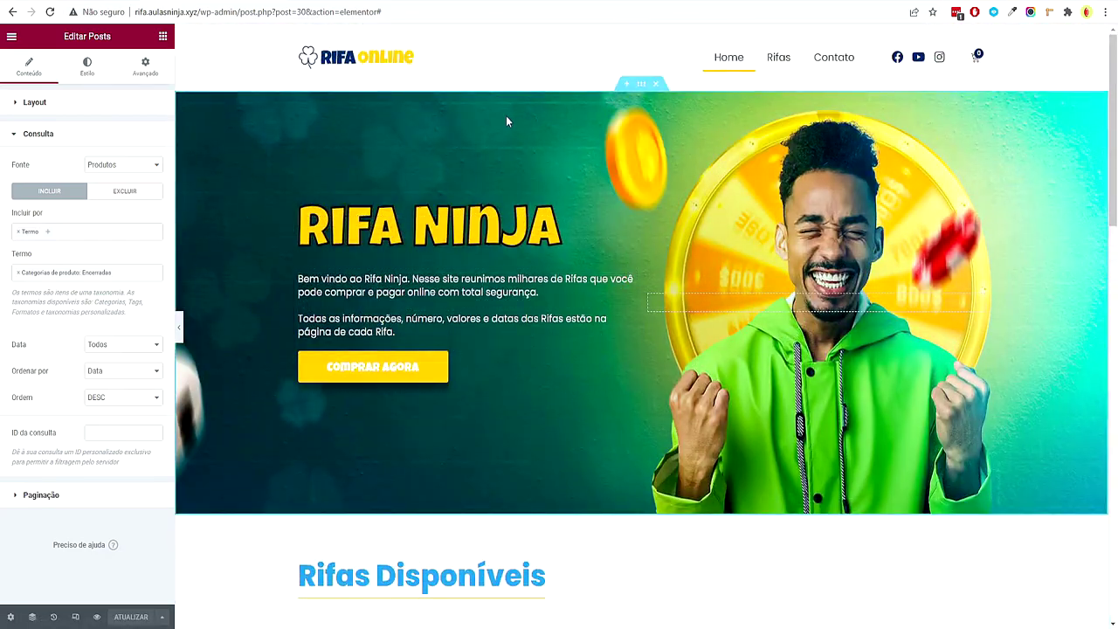
right_click(505, 121)
Set the hero section's bottom shape divider type to Curva
left_click(533, 127)
left_click(86, 67)
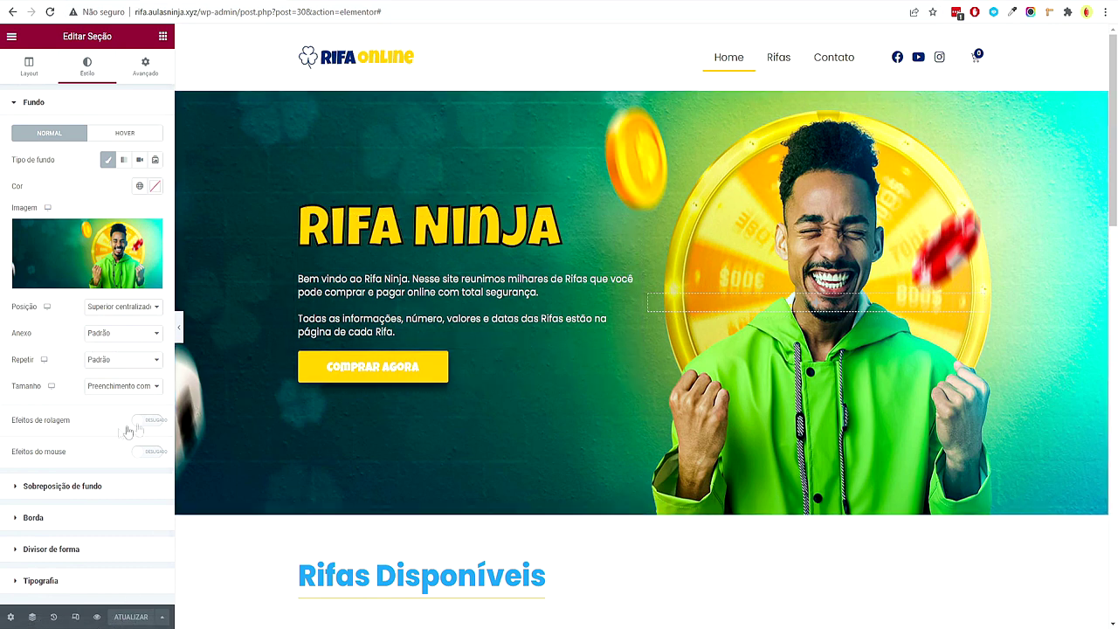
left_click(100, 546)
left_click(129, 229)
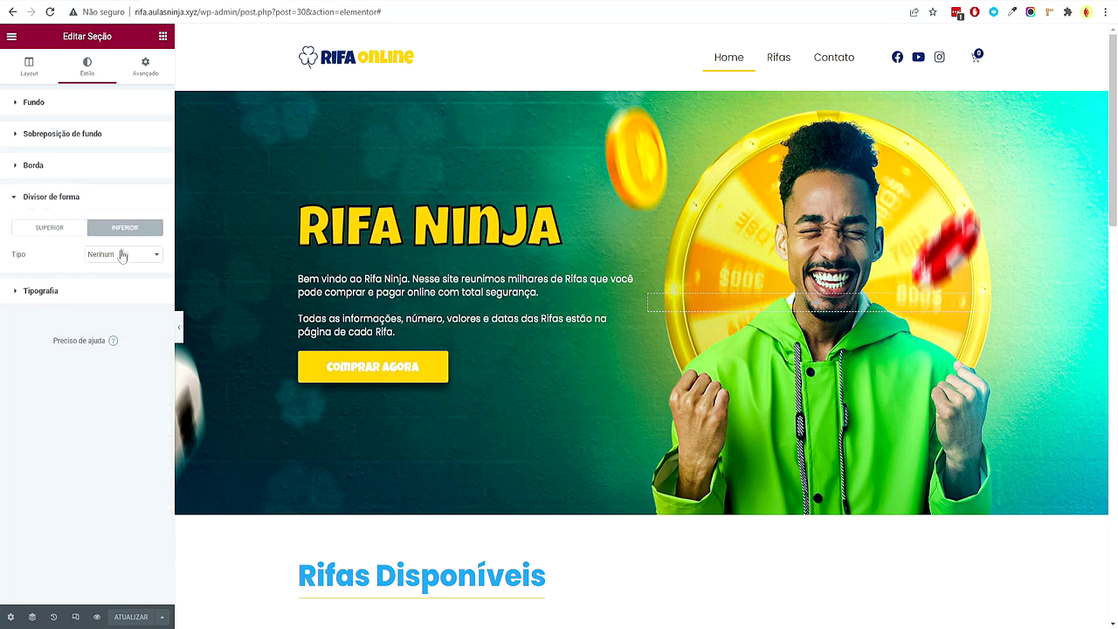
left_click(123, 253)
left_click(105, 274)
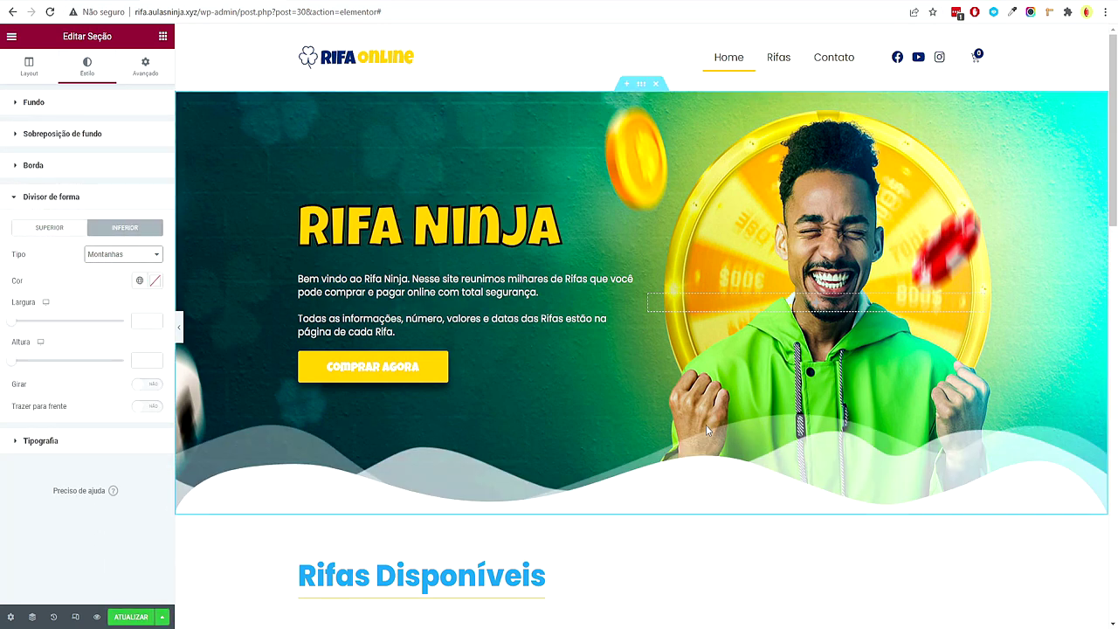
key("Down")
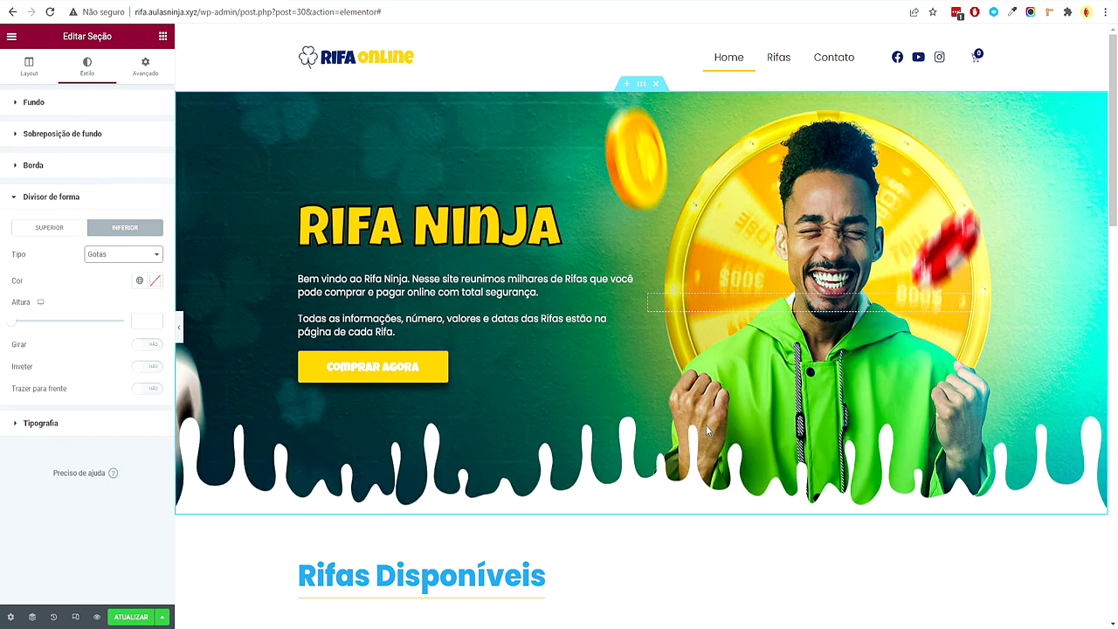
key("Down")
key("Down")
key("Down")
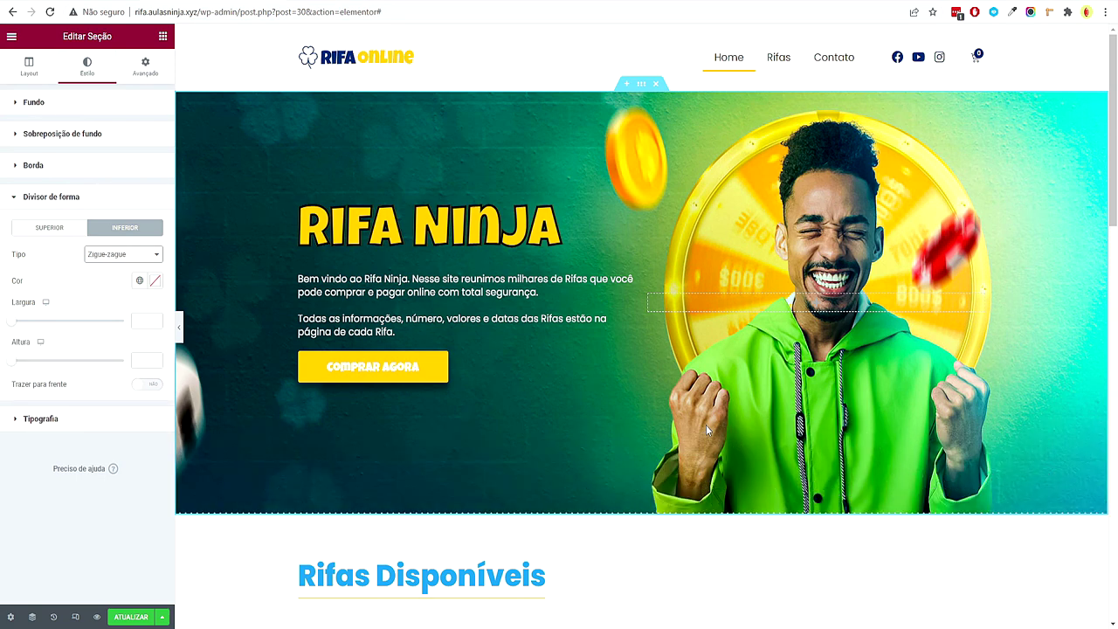
key("Down")
key("Down")
key("Down")
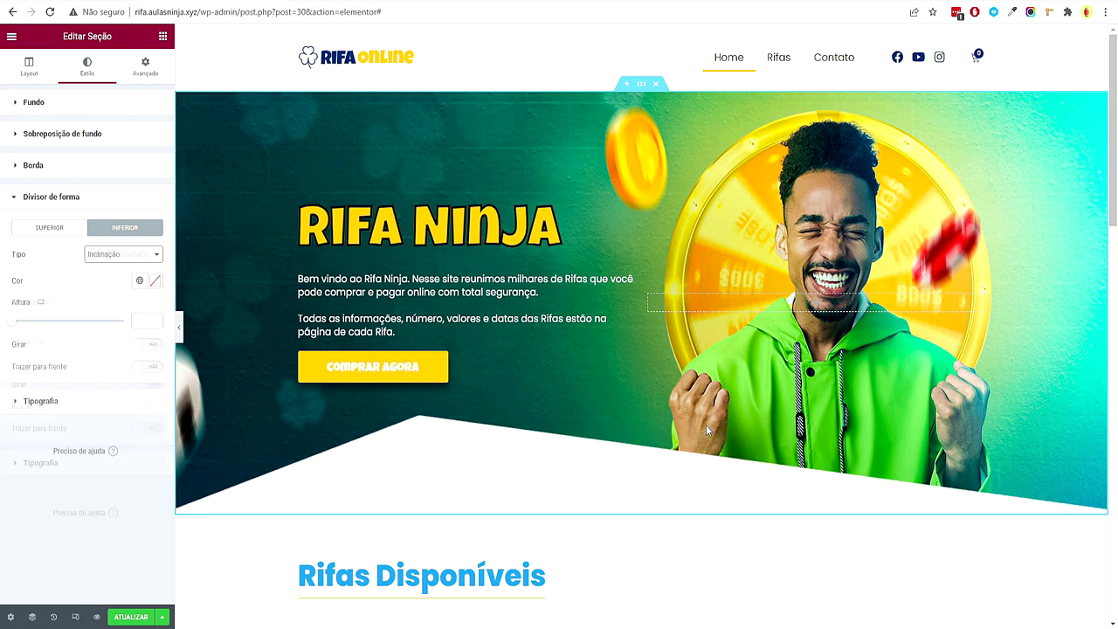
key("Down")
key("Down")
key("Down")
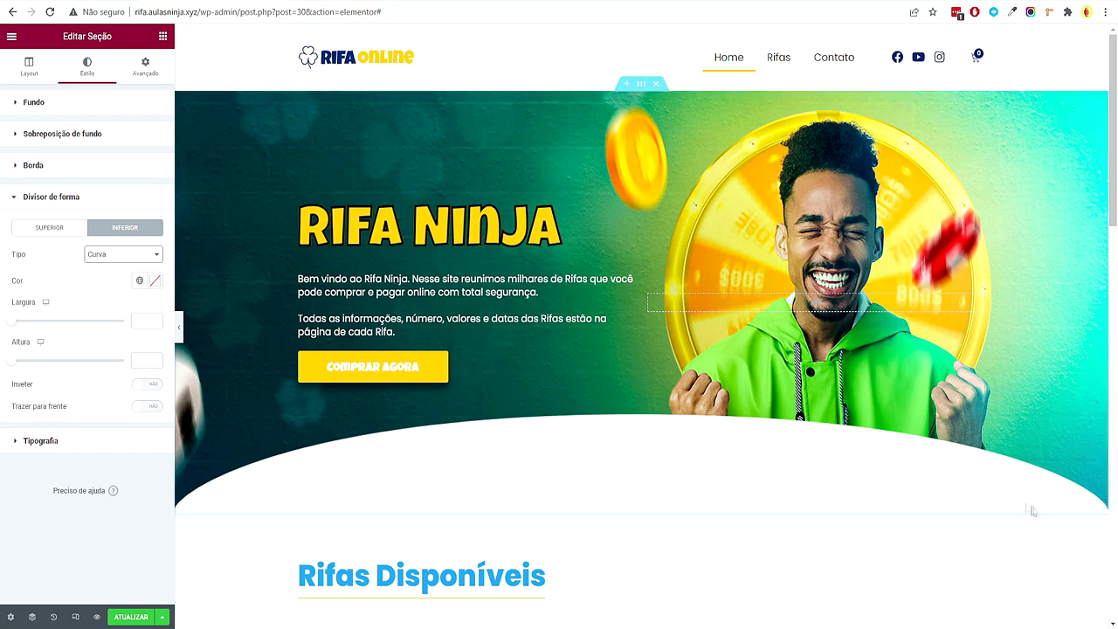
Invert the curved divider and size it to width 136, height 149
left_click(145, 384)
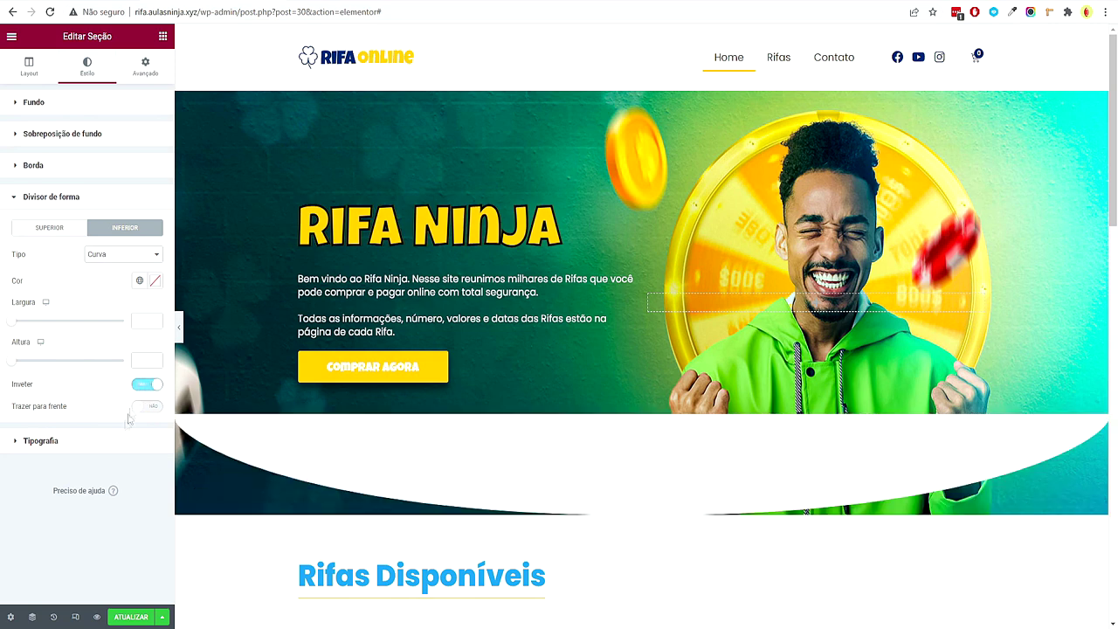
left_click_drag(14, 368, 27, 367)
left_click_drag(11, 327, 44, 370)
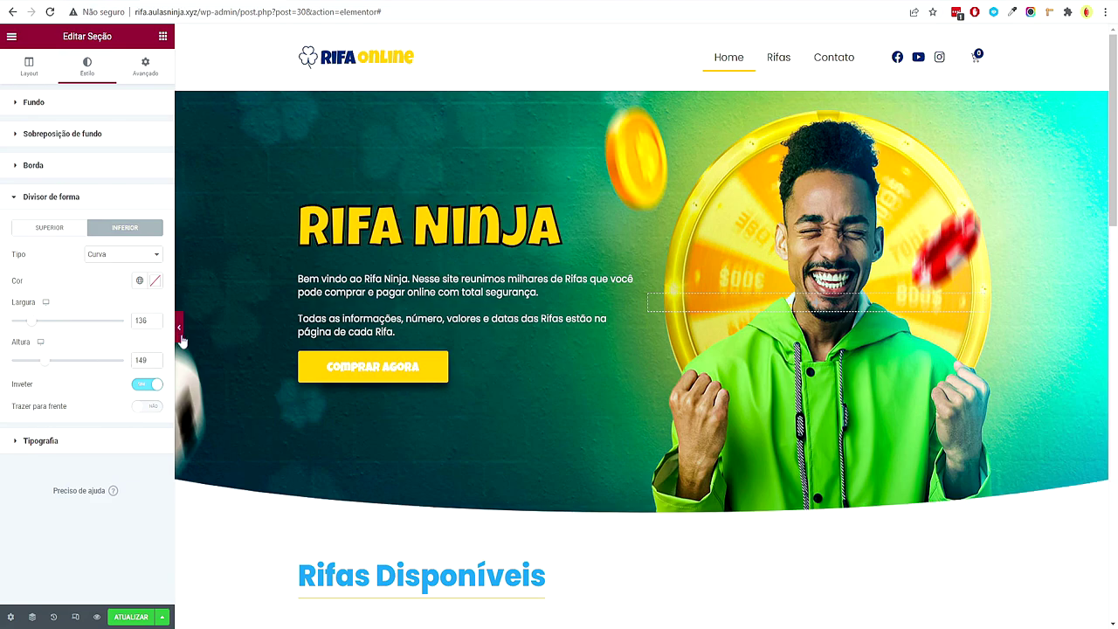
left_click(180, 330)
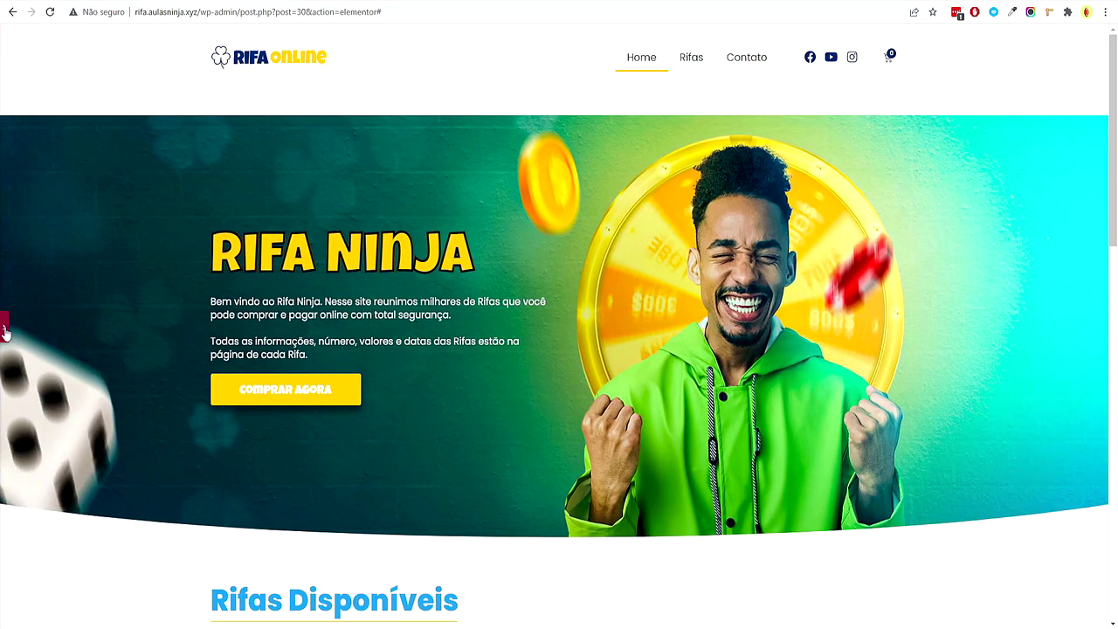
left_click(5, 330)
left_click(75, 618)
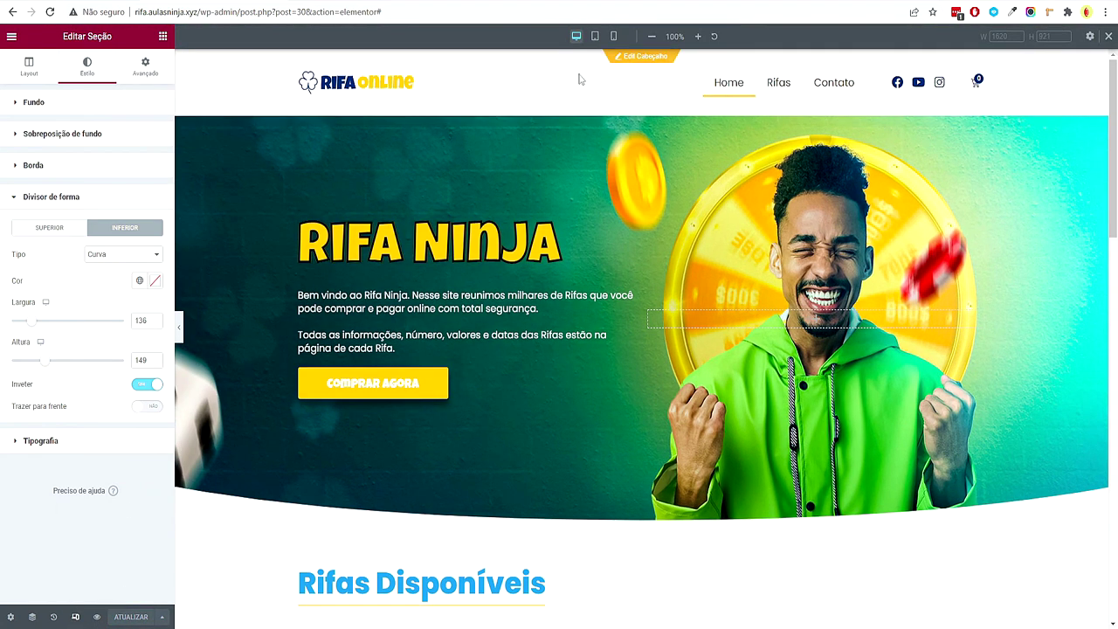
In tablet view, set the hero text column width to 60%
left_click(595, 36)
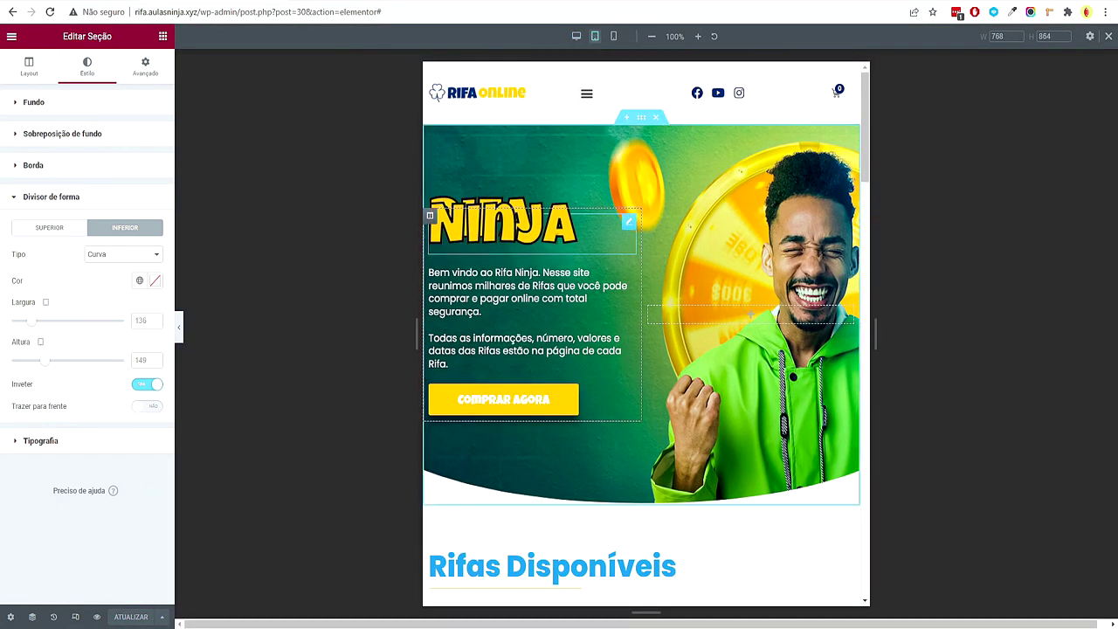
scroll(563, 294, "down", 3)
scroll(563, 295, "up", 3)
left_click(430, 215)
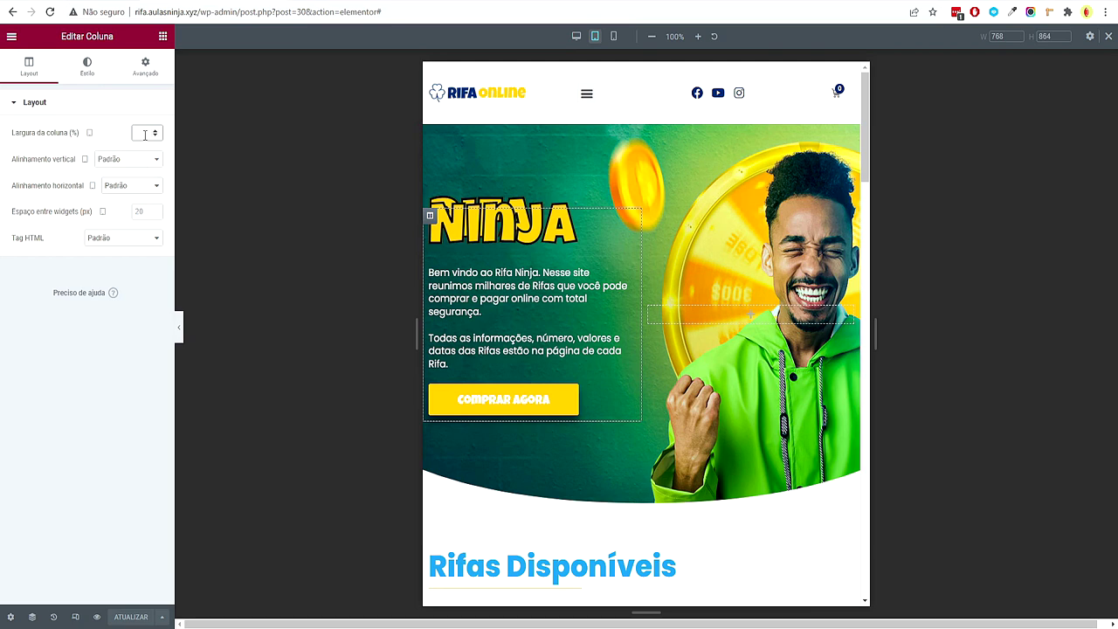
type("60")
Give the RIFA NINJA heading a 0.8 line height and shrink its font size to 44
left_click(502, 184)
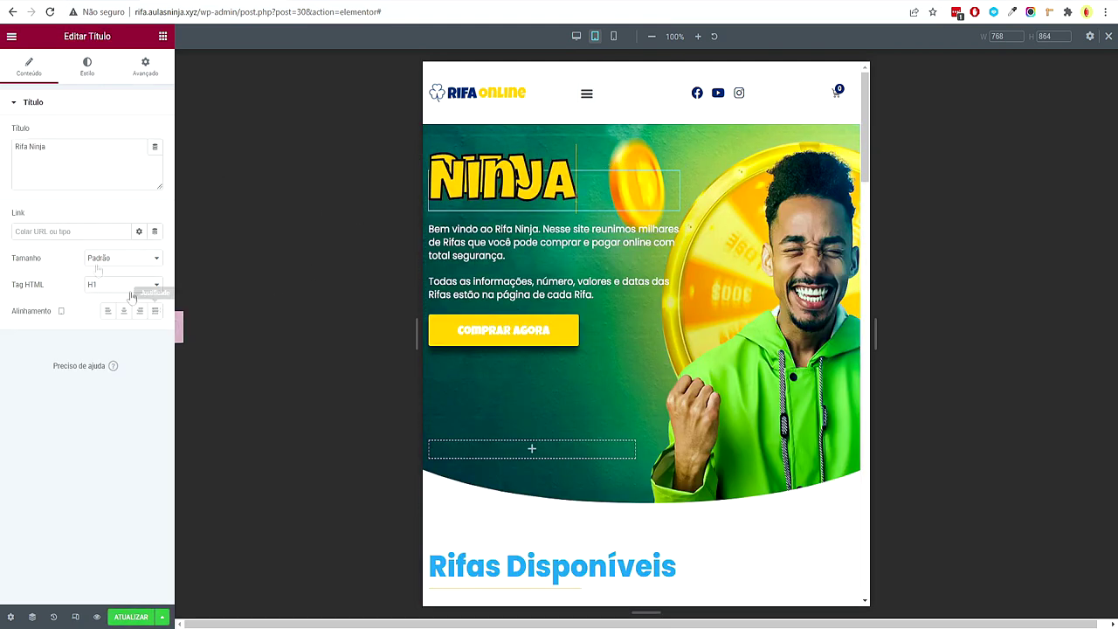
left_click(87, 66)
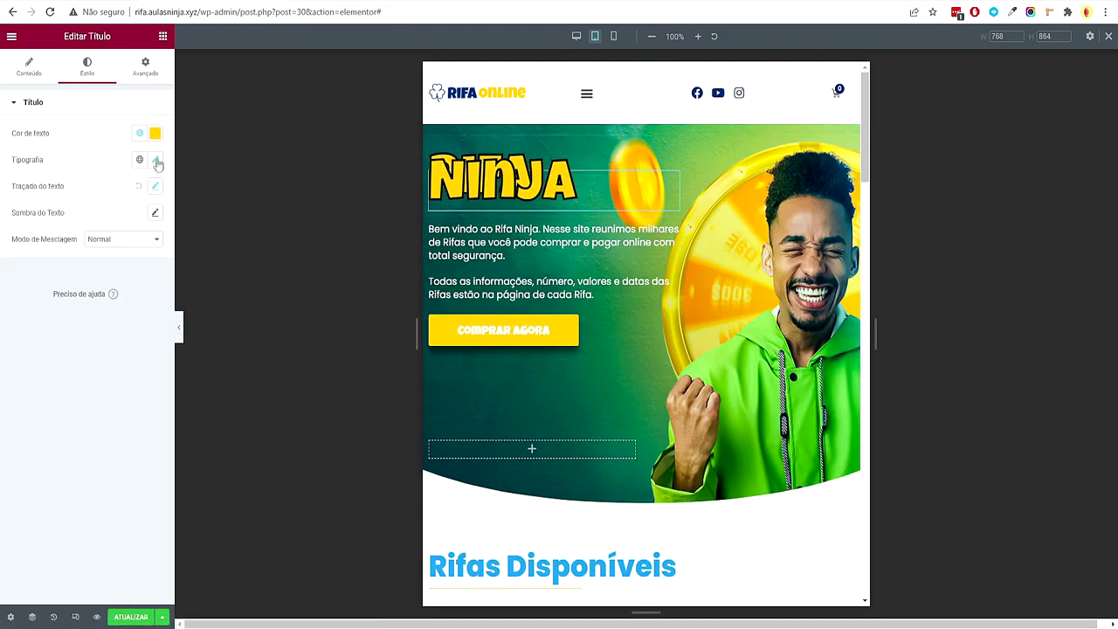
left_click(155, 161)
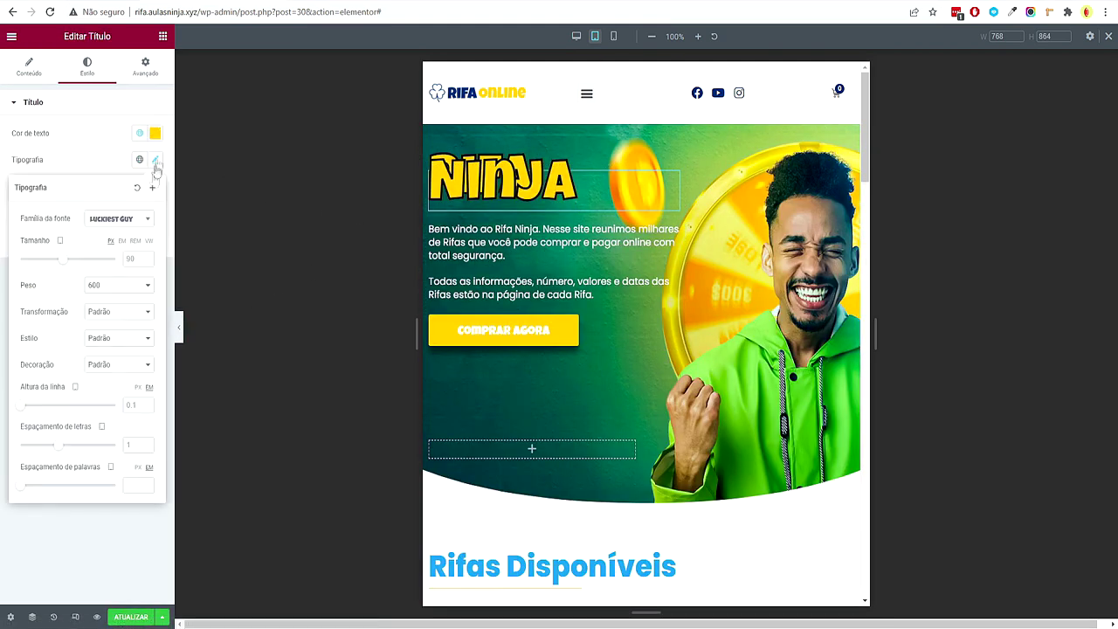
left_click(146, 403)
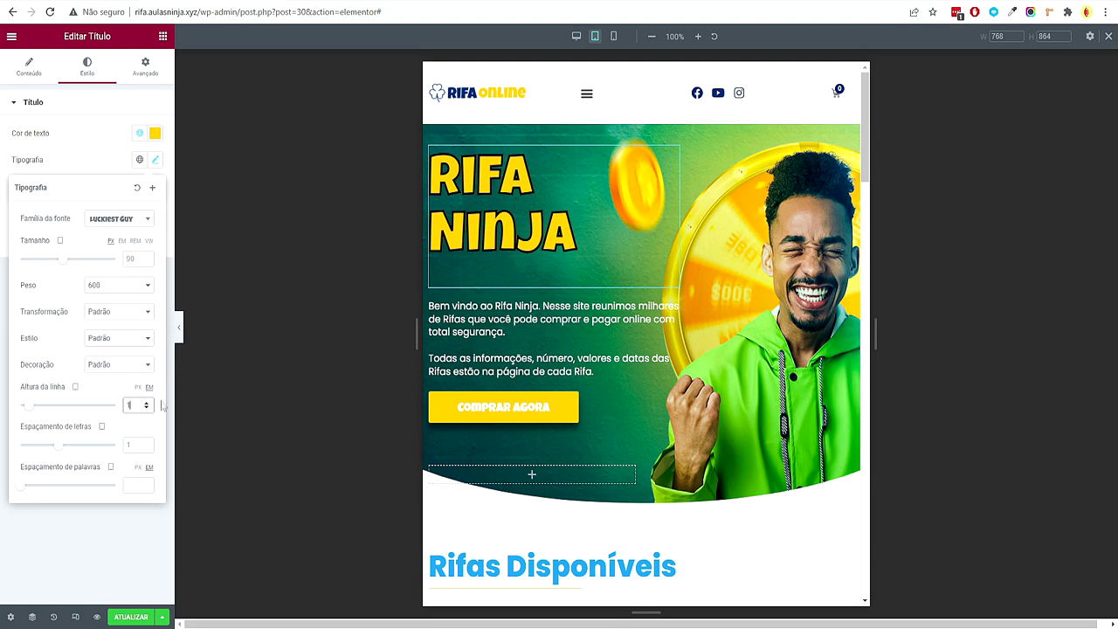
left_click(146, 408)
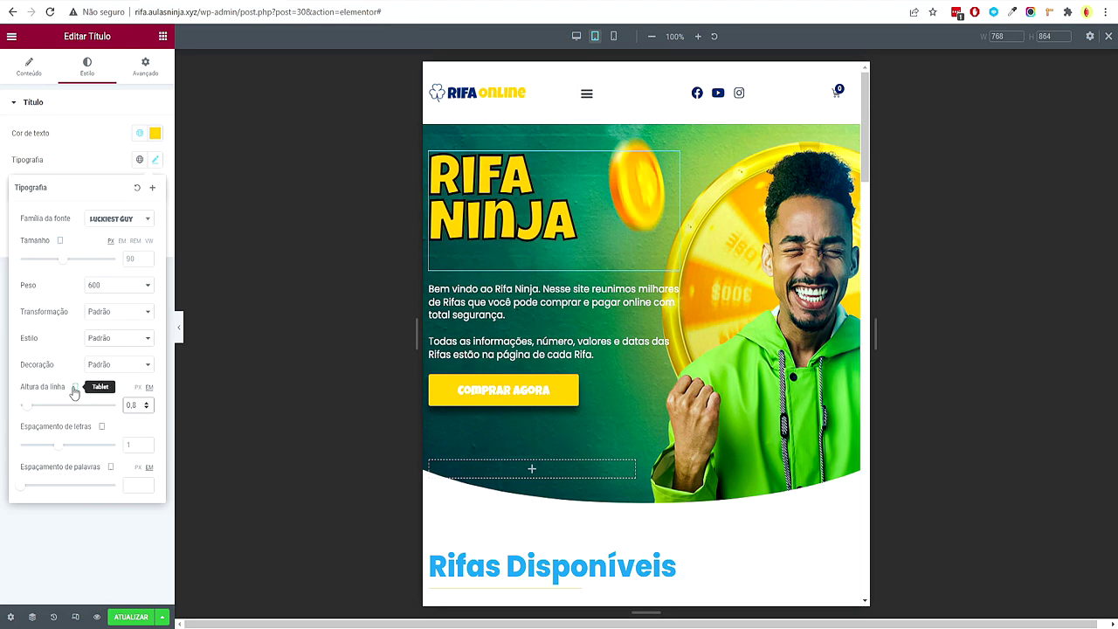
left_click_drag(79, 263, 44, 265)
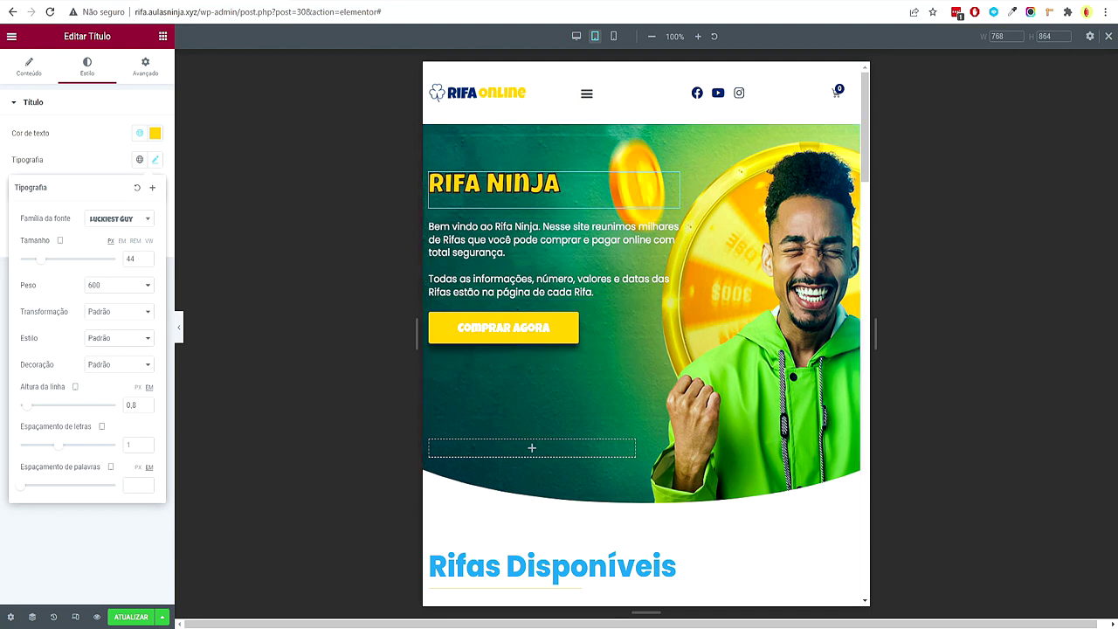
Set the RIFA NINJA heading to weight 600, size 72 and line height 0.3
left_click(111, 291)
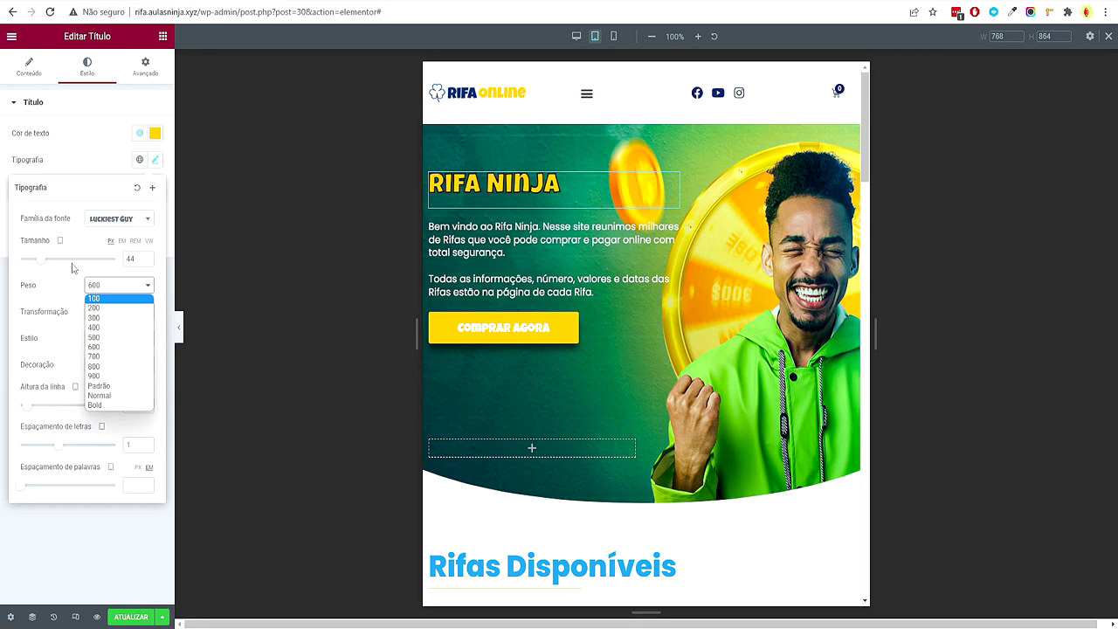
left_click(74, 268)
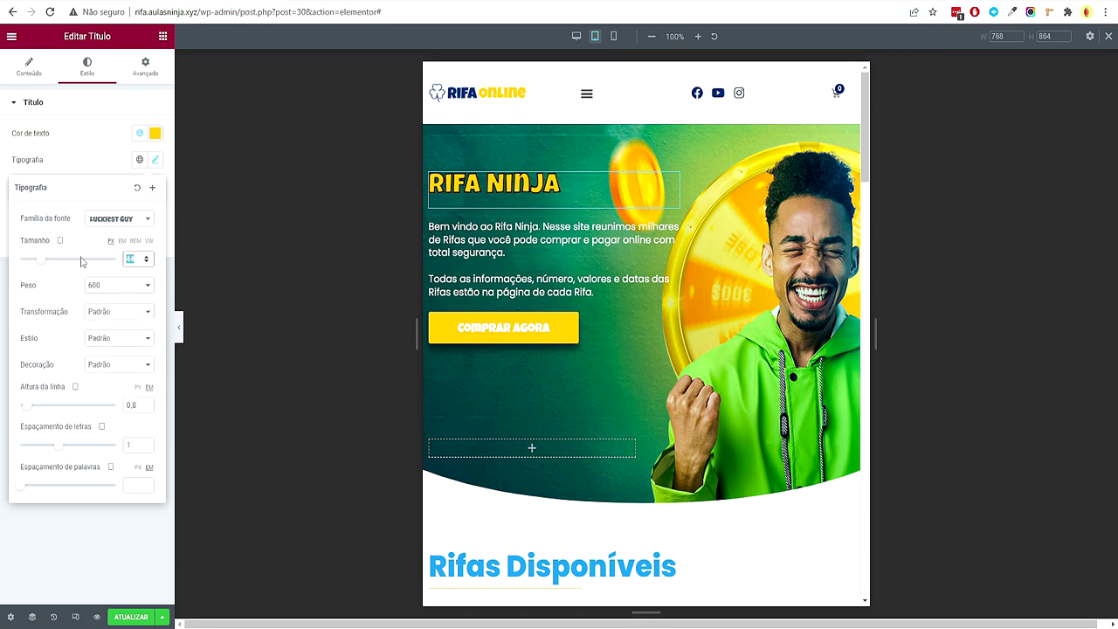
type("72")
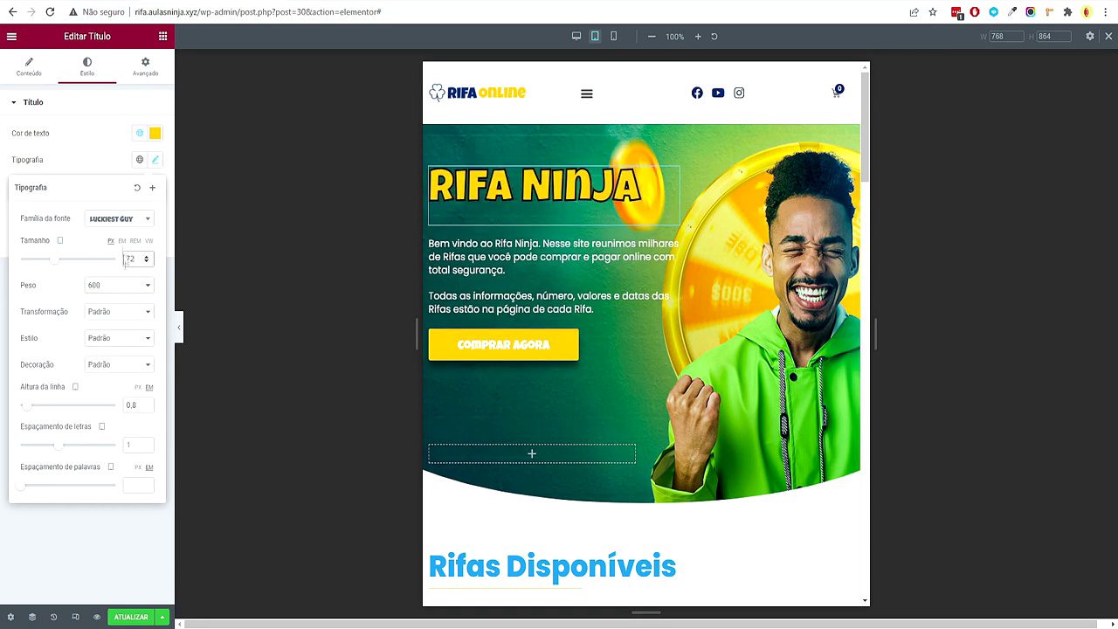
left_click(146, 408)
left_click(147, 408)
left_click(147, 408)
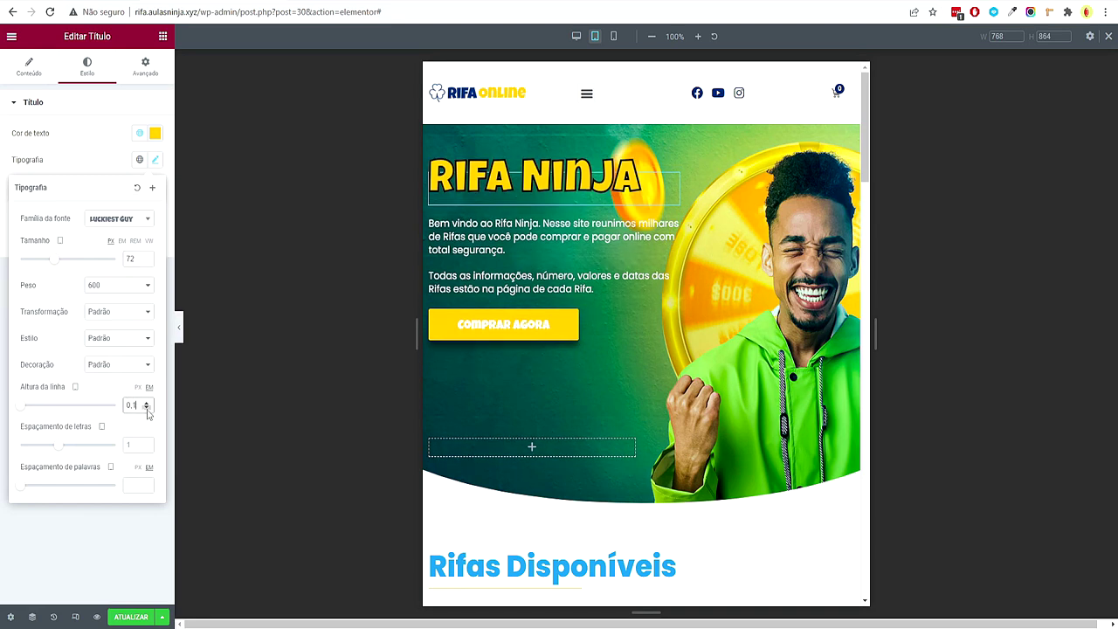
type("0.3")
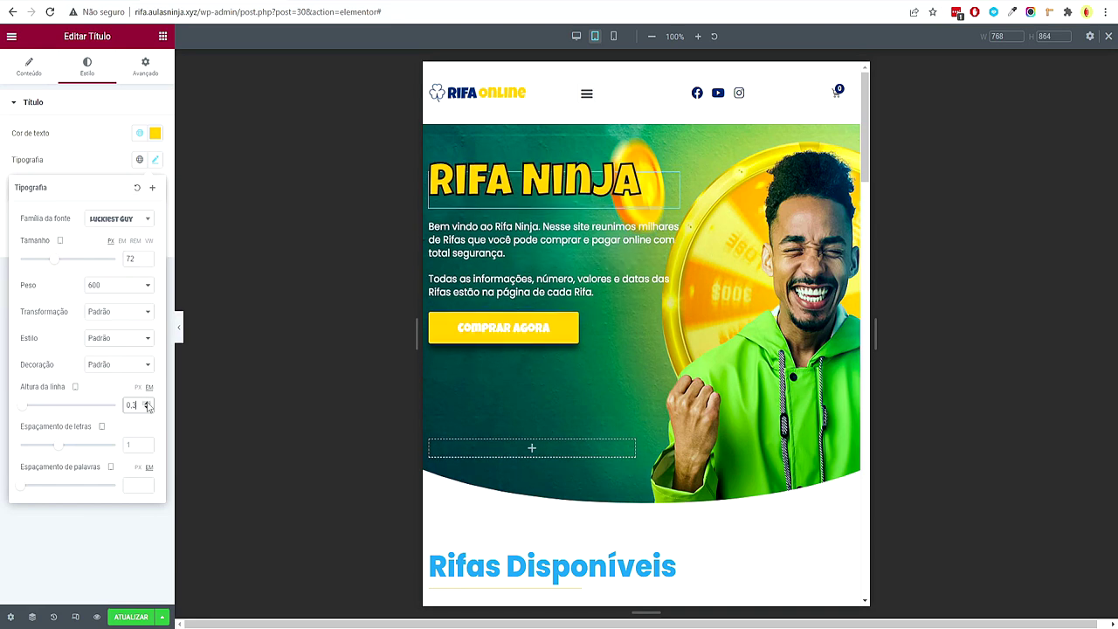
Give the intro paragraph a -20 top margin to pull it up under the heading
left_click(551, 240)
left_click(145, 66)
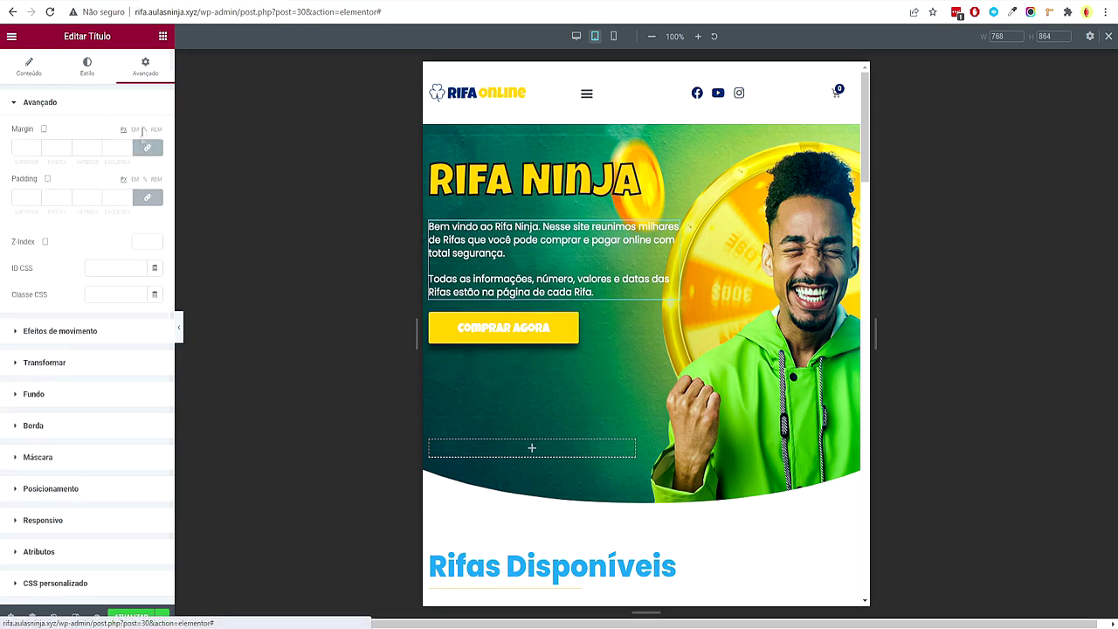
left_click(37, 150)
left_click(36, 151)
left_click(36, 150)
left_click(37, 151)
left_click(37, 150)
left_click(37, 150)
left_click(37, 150)
left_click(37, 150)
left_click(37, 150)
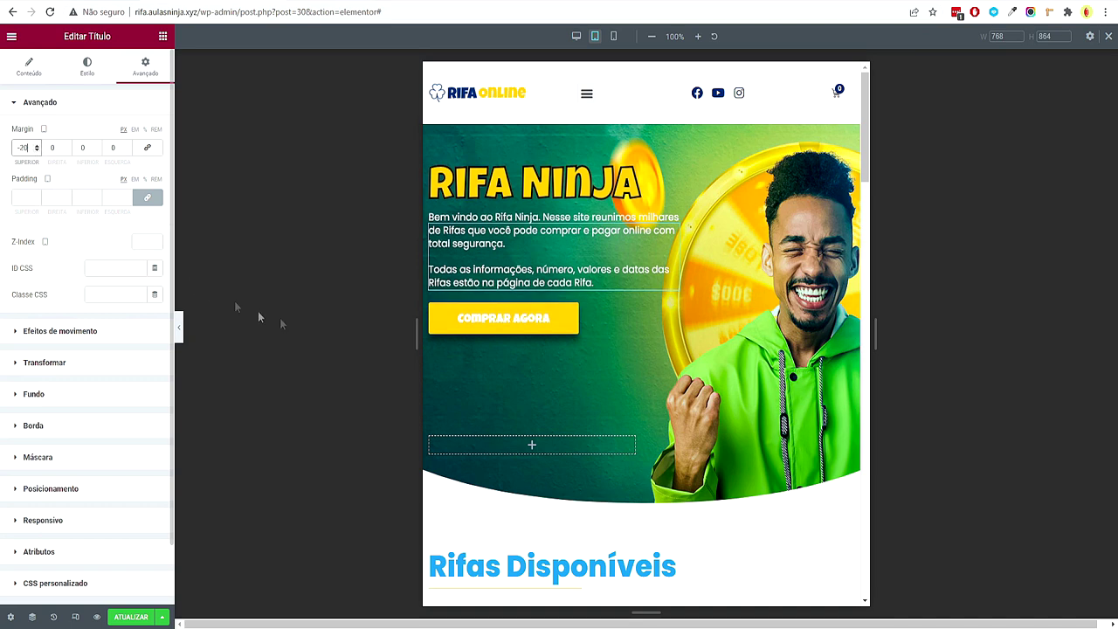
right_click(639, 149)
Set the hero text column's top margin to 100 in the Advanced settings
left_click(653, 162)
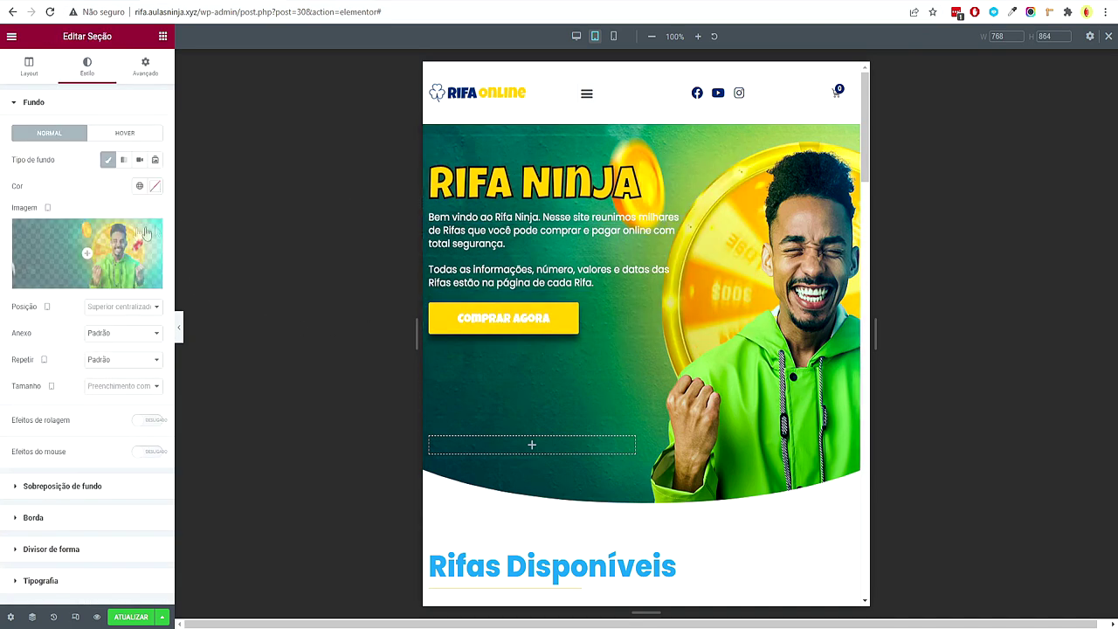
left_click(146, 70)
left_click(181, 328)
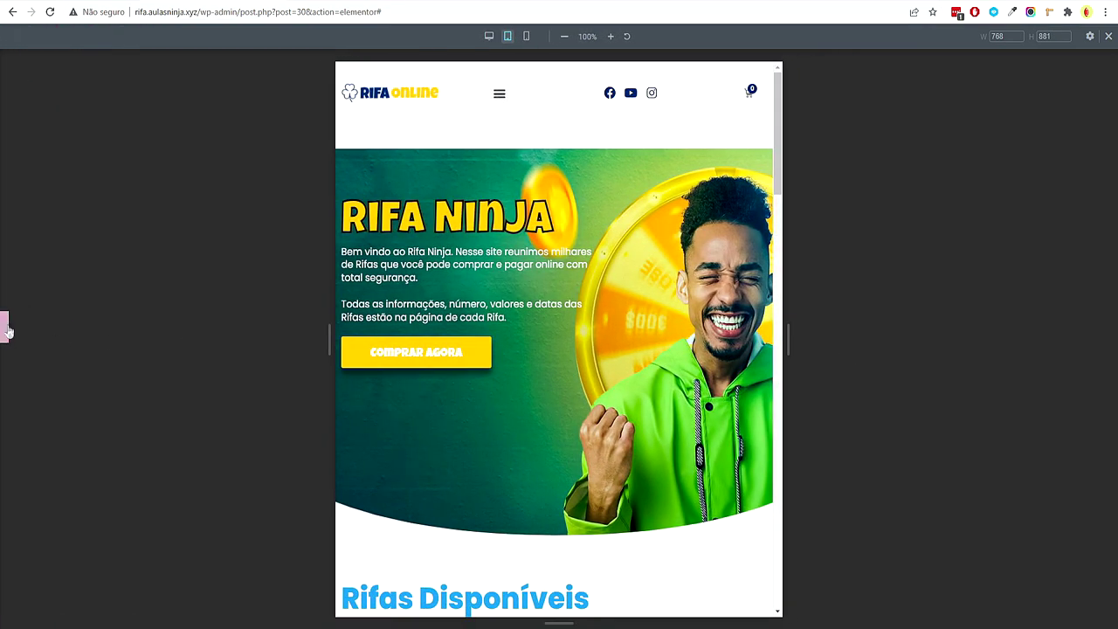
left_click(4, 328)
left_click(430, 175)
left_click(147, 73)
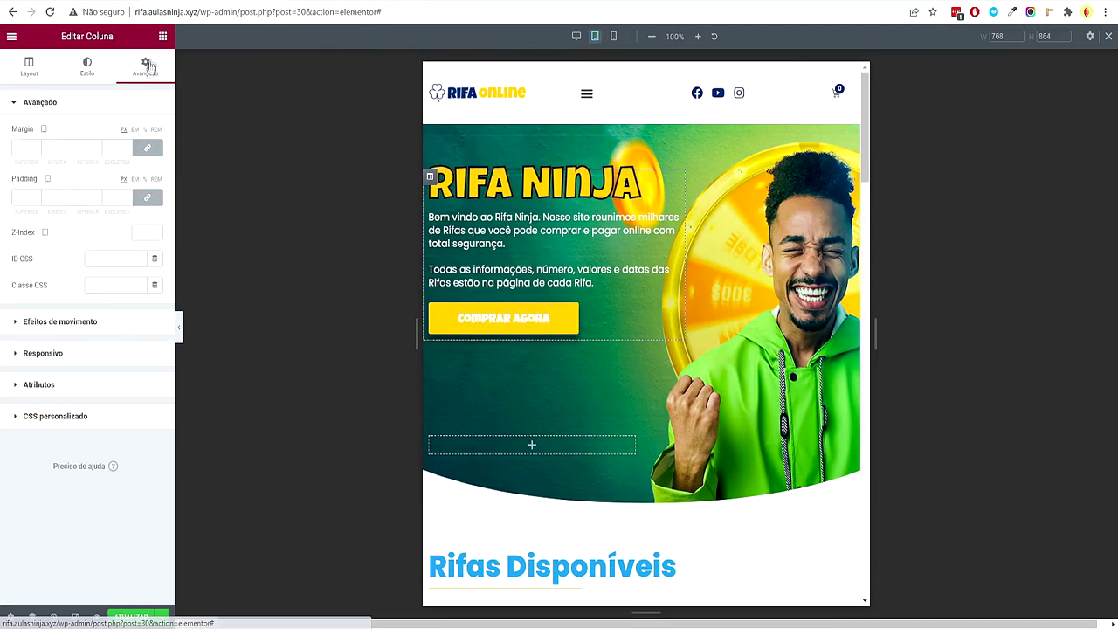
left_click(20, 148)
type("40")
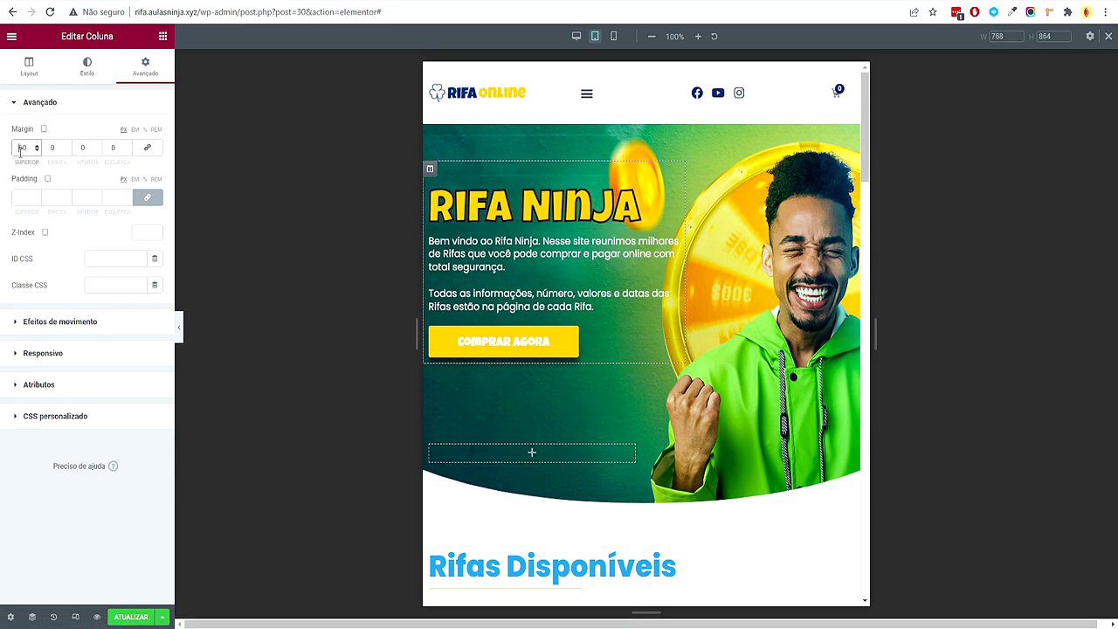
type("1")
left_click_drag(37, 152, 38, 151)
Preview the tablet layout full width and scroll through the page to check it
left_click(177, 329)
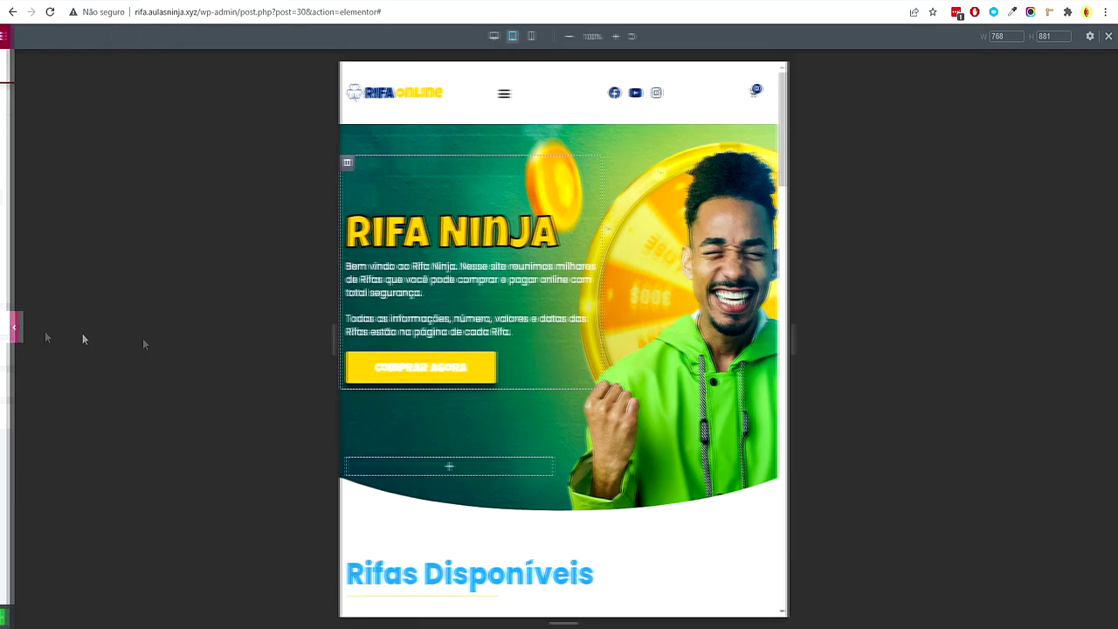
left_click(3, 330)
scroll(593, 391, "down", 5)
scroll(714, 363, "down", 2)
scroll(715, 364, "up", 2)
scroll(737, 177, "down", 5)
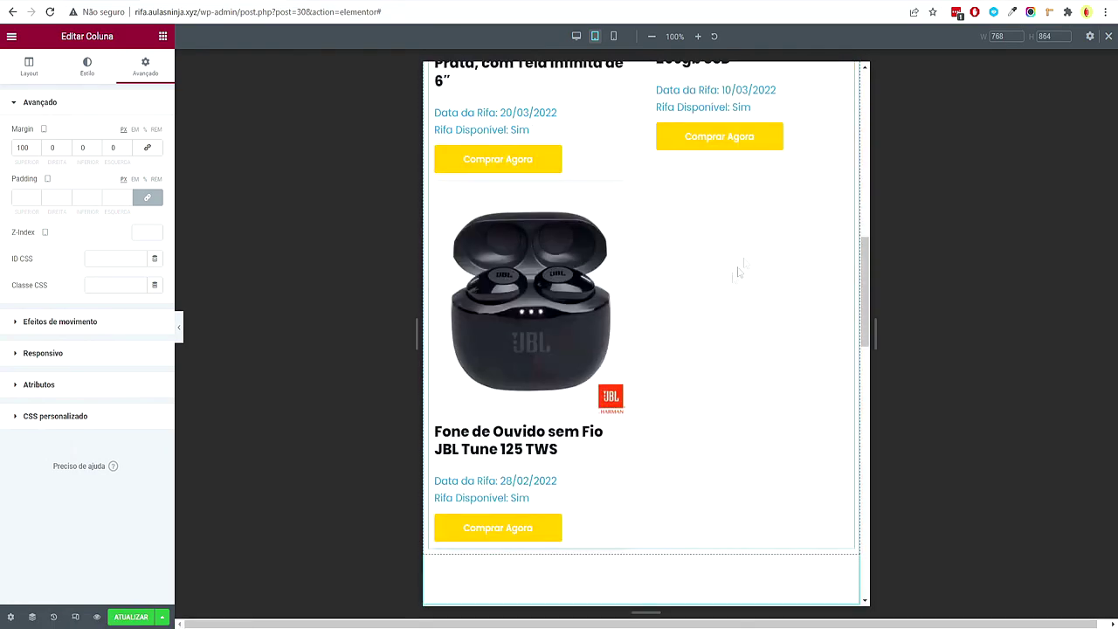
scroll(725, 285, "down", 10)
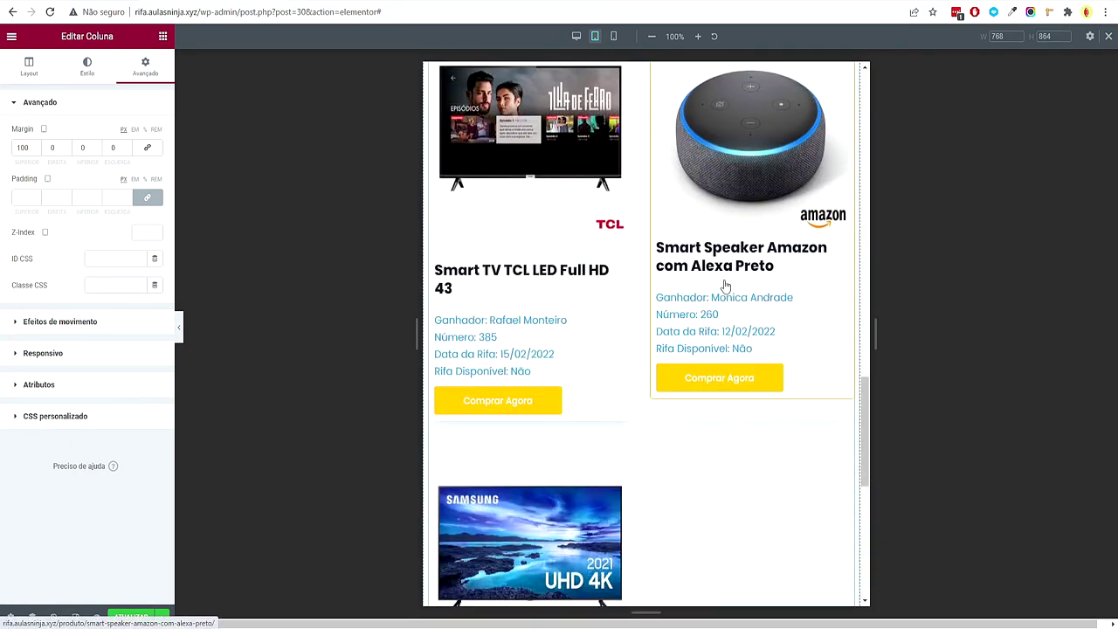
scroll(724, 285, "down", 4)
scroll(719, 295, "up", 12)
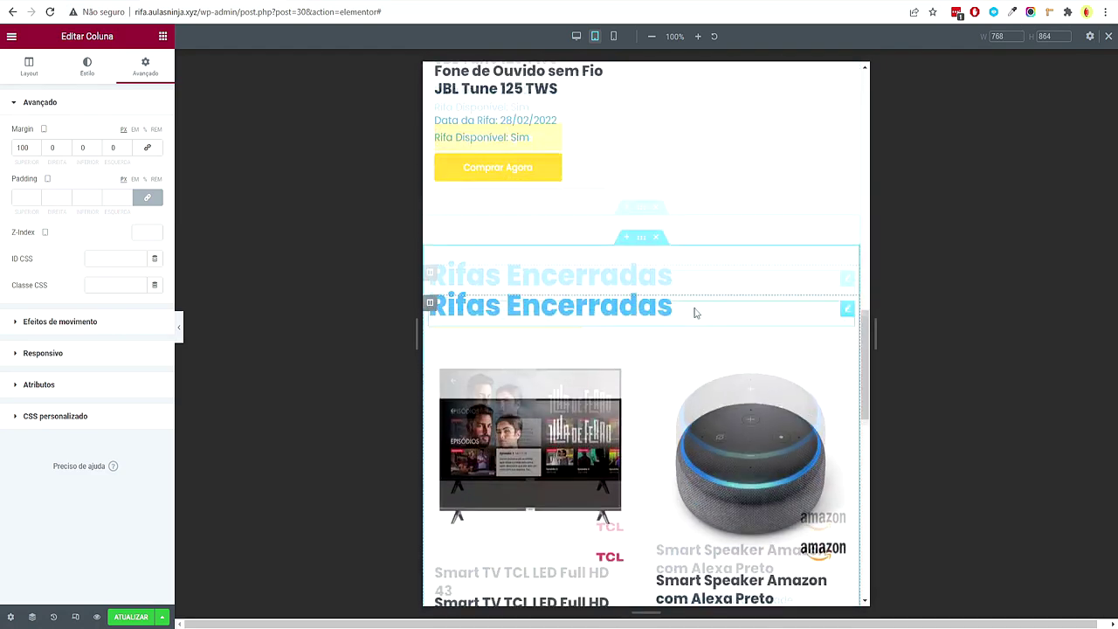
scroll(684, 313, "up", 8)
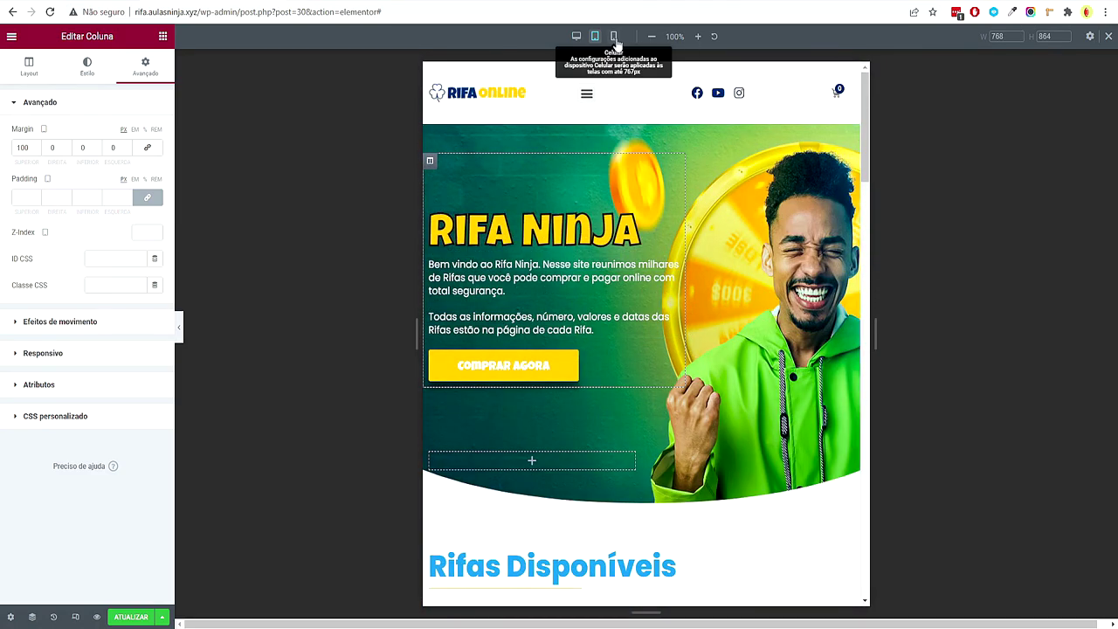
Switch the preview to mobile width and open the hero section's background settings
left_click(614, 37)
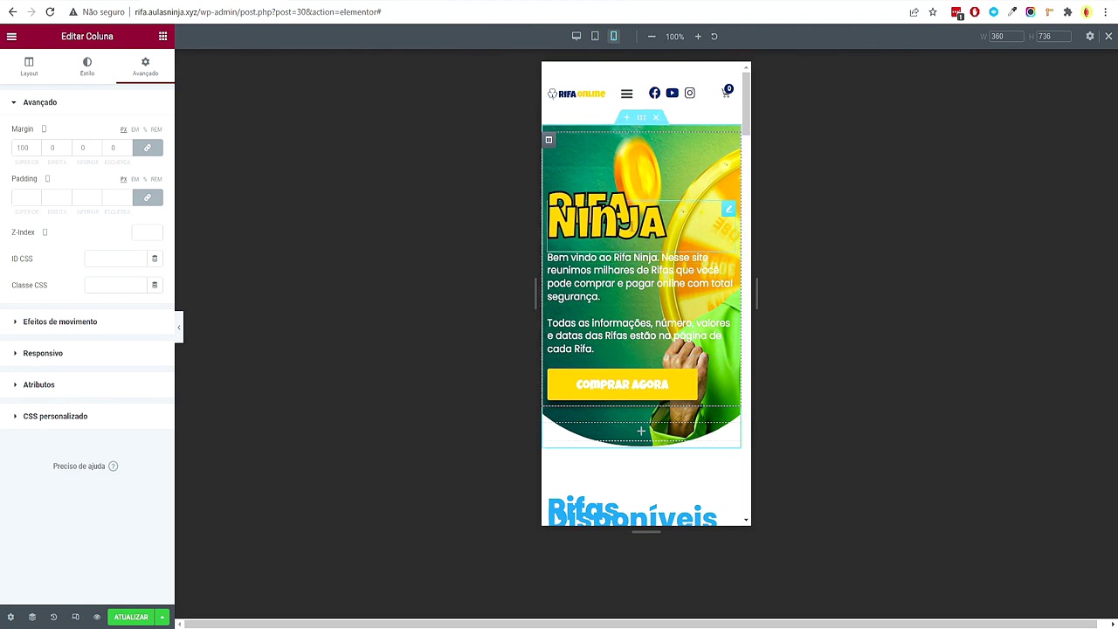
mouse_move(571, 625)
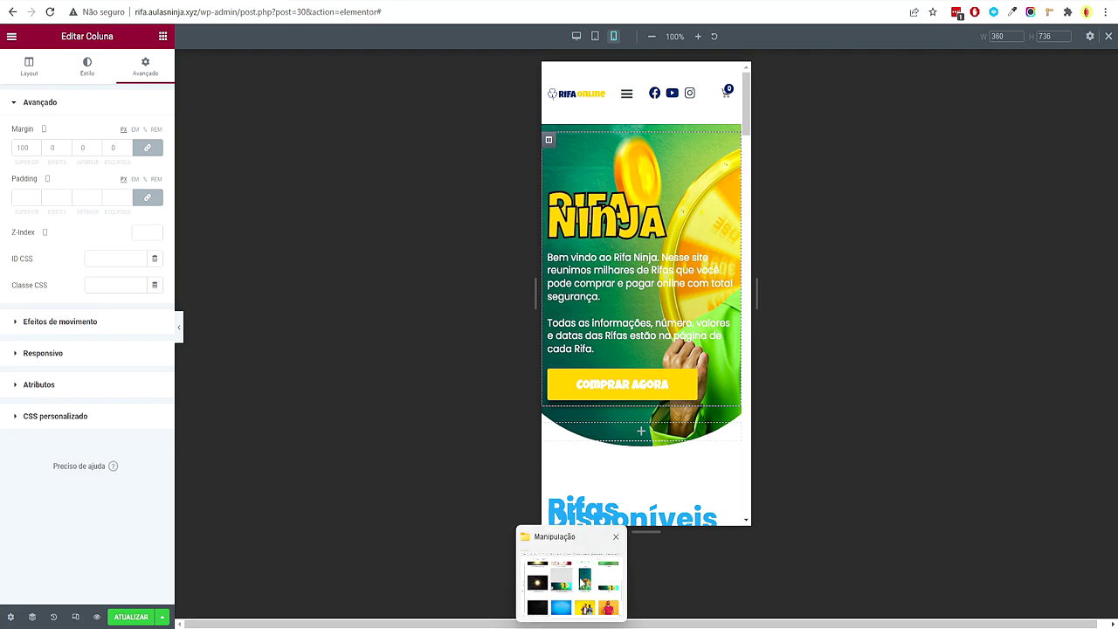
left_click(582, 584)
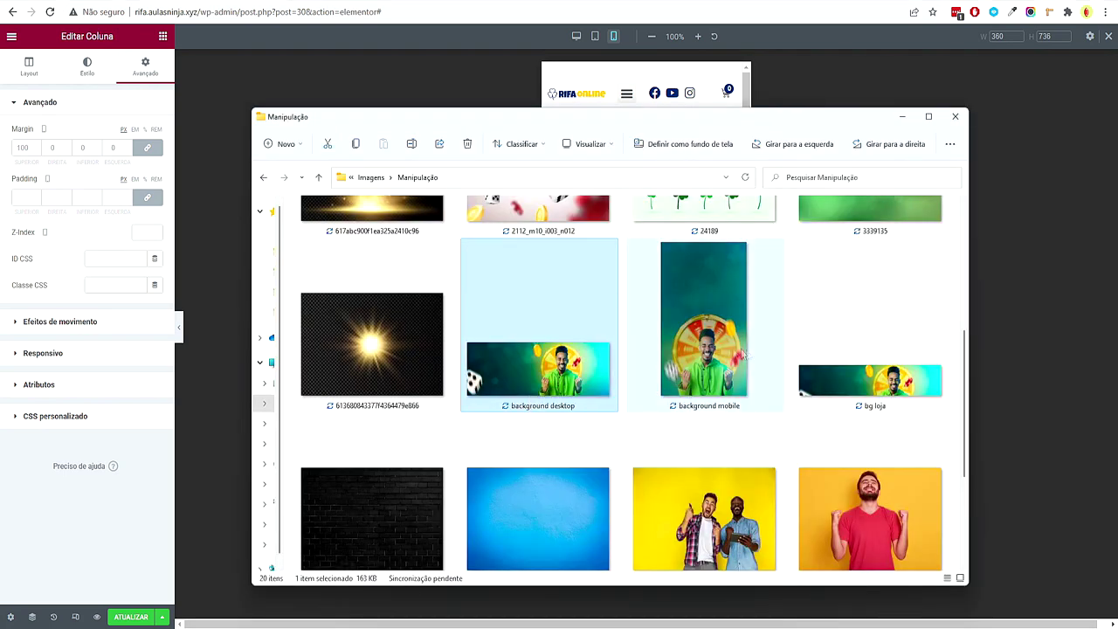
left_click(902, 117)
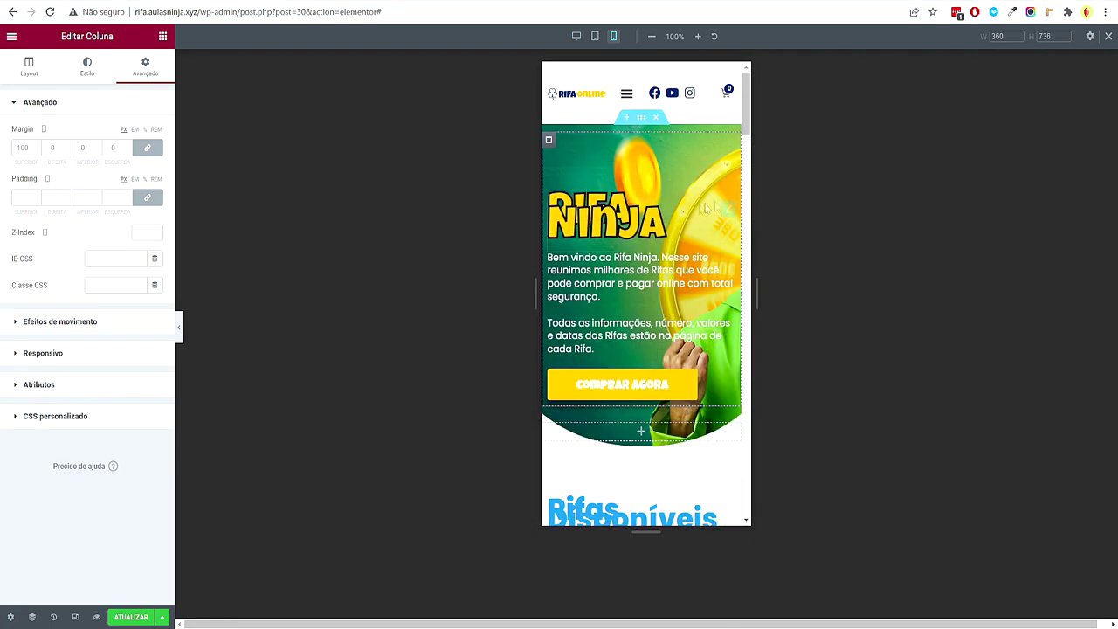
right_click(643, 162)
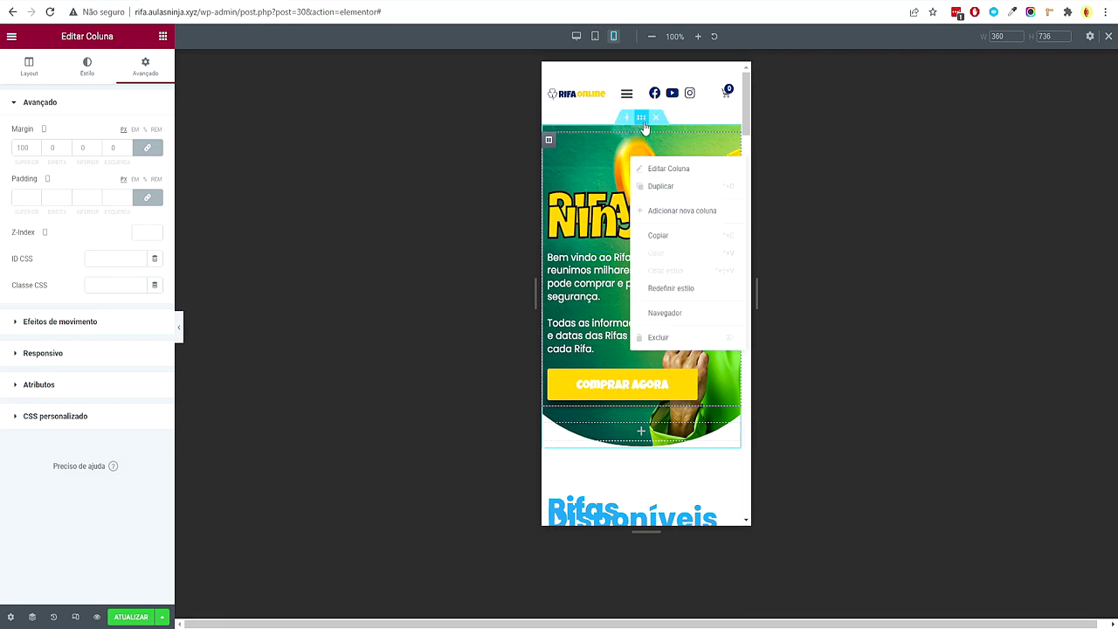
left_click(641, 123)
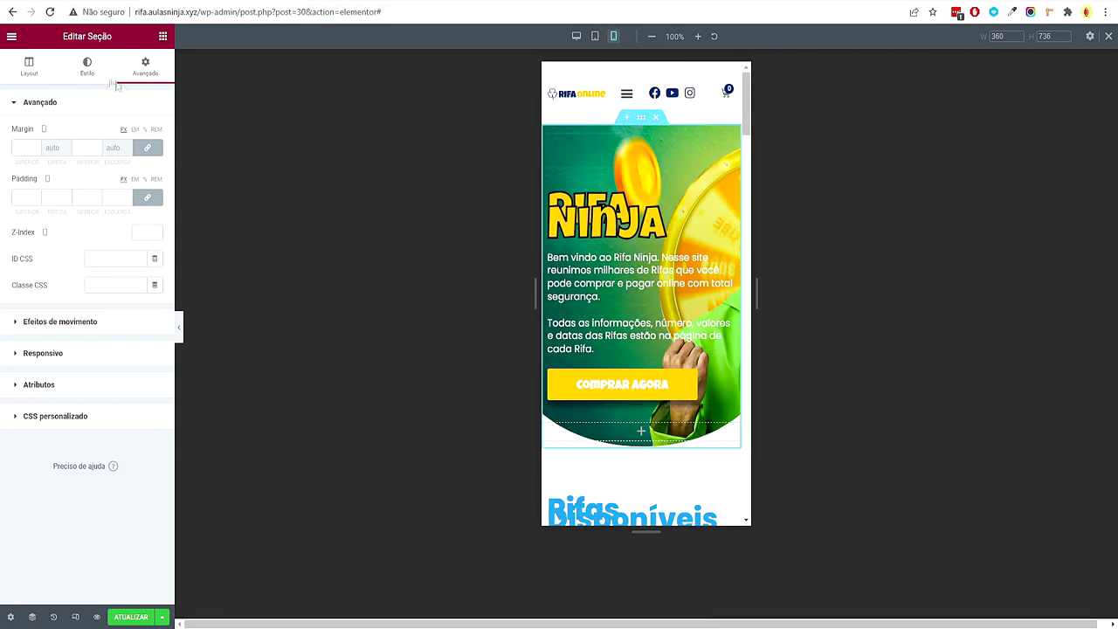
left_click(87, 67)
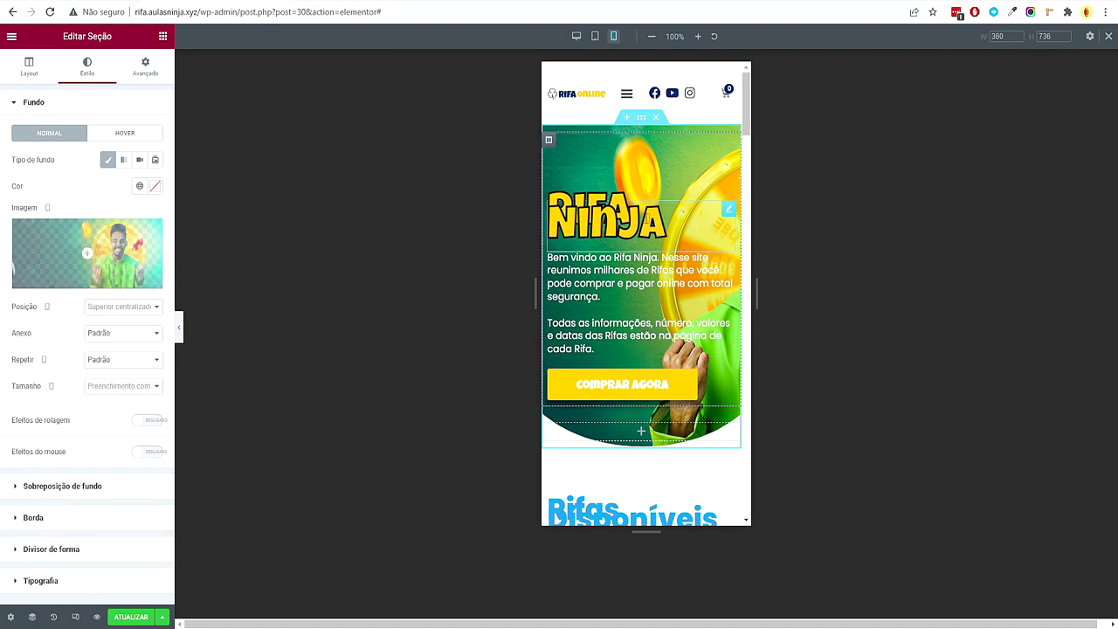
Set the RIFA NINJA heading's typography size to 48
left_click(728, 208)
left_click(155, 159)
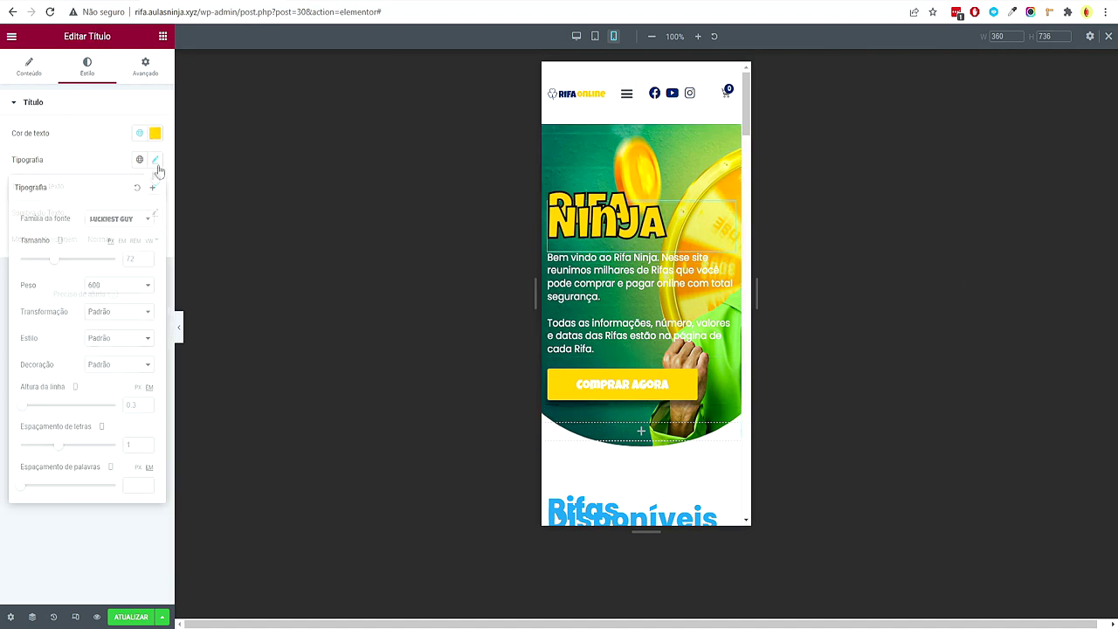
left_click(134, 258)
type("48")
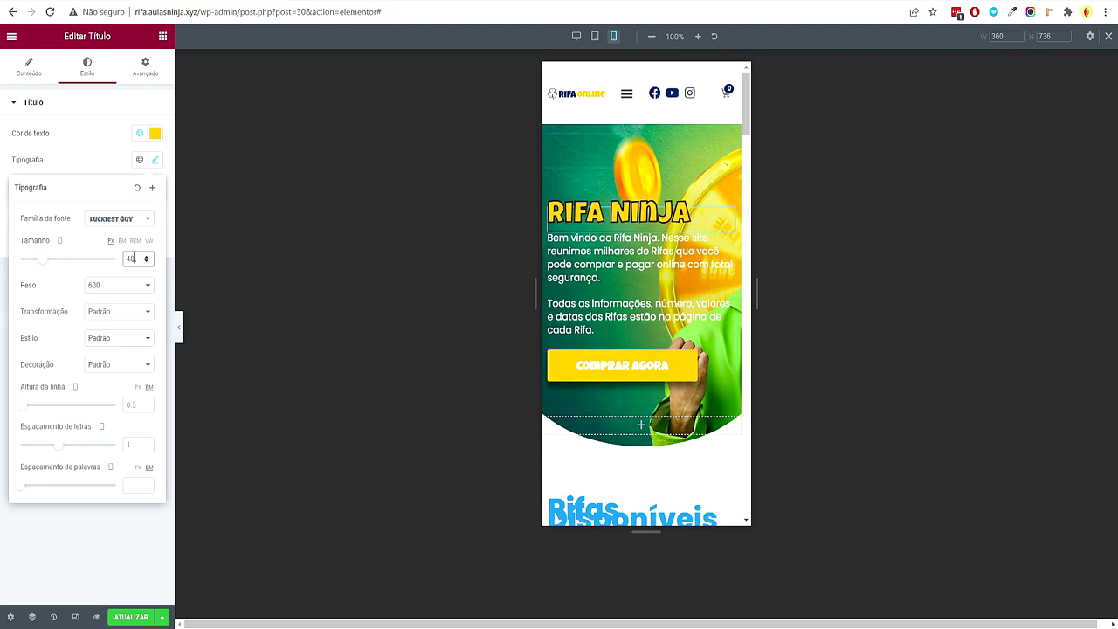
Upload the 'background mobile' image and apply it as the hero section background
left_click(639, 118)
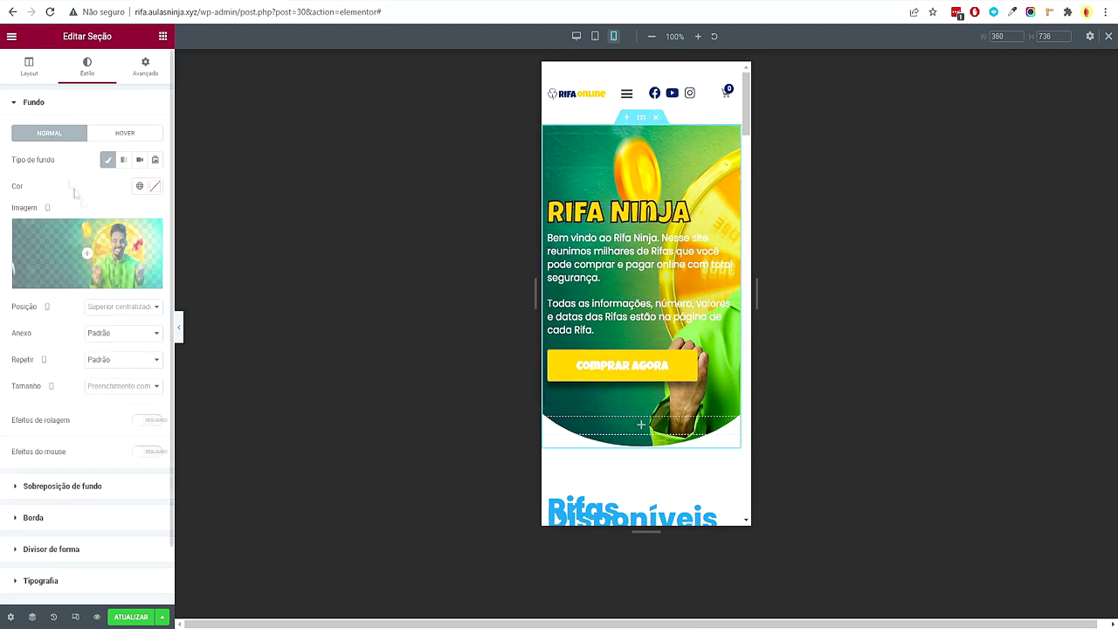
left_click(109, 245)
key("alt+Tab")
left_click_drag(682, 376, 374, 414)
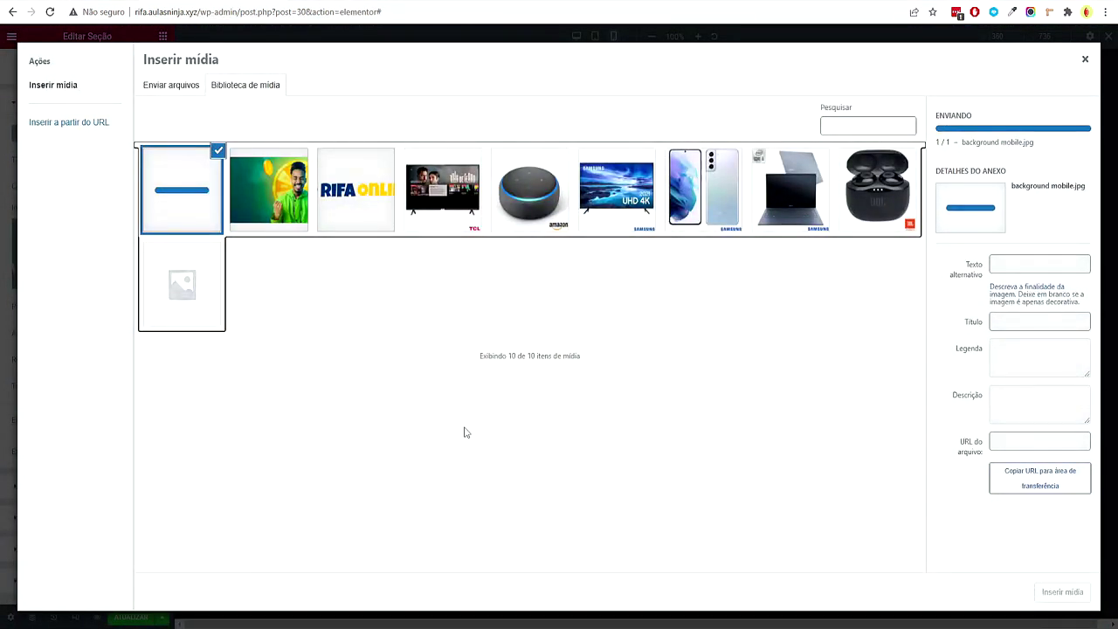
left_click(1059, 592)
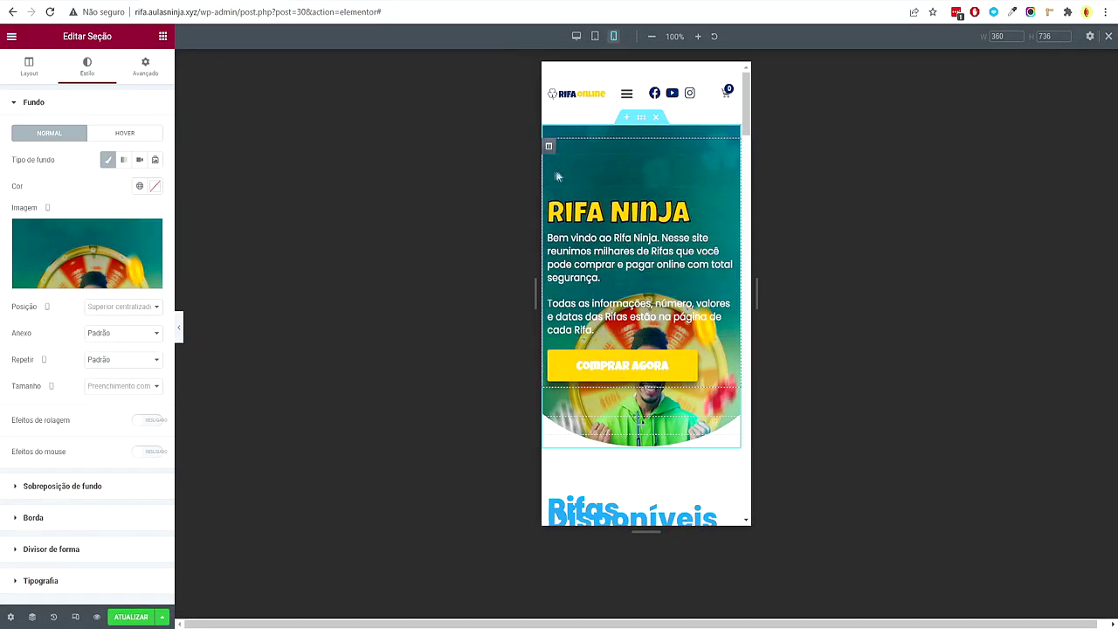
Clear the hero column's 100 px top margin to 0 and preview the page
left_click(549, 147)
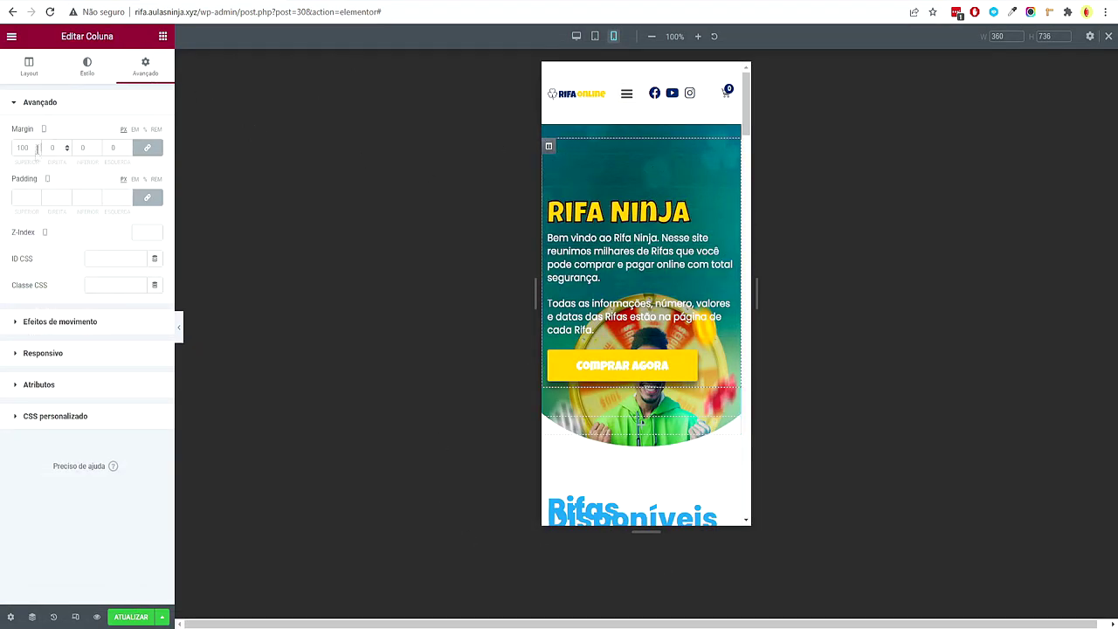
left_click(149, 147)
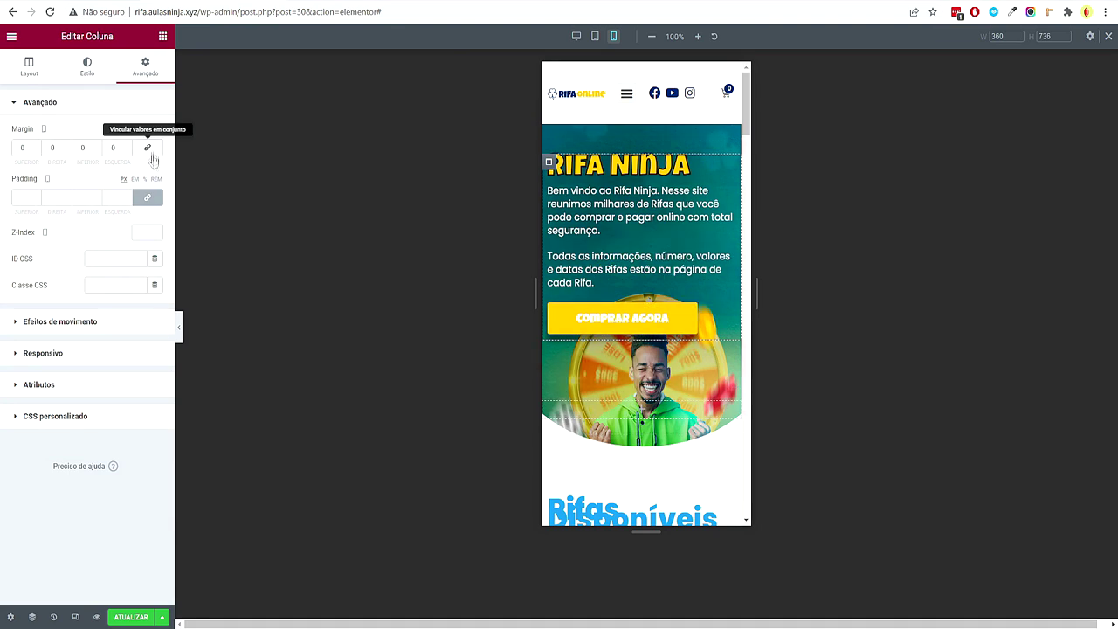
left_click(179, 330)
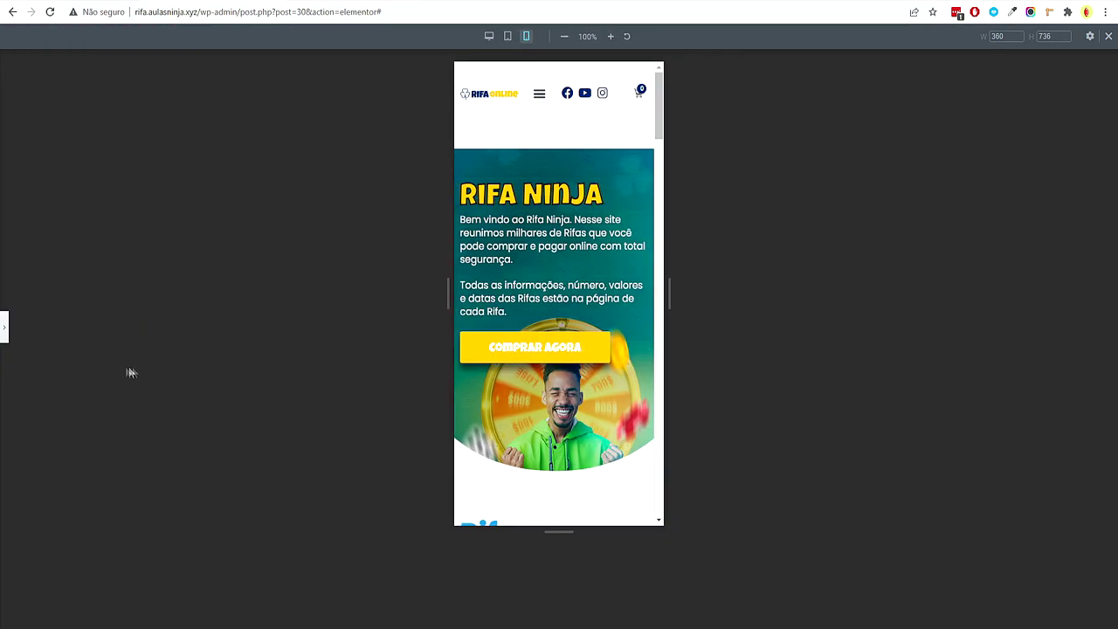
Set the Rifas Disponíveis heading's typography size to 30
left_click(5, 333)
scroll(669, 288, "down", 4)
left_click(87, 66)
left_click(154, 159)
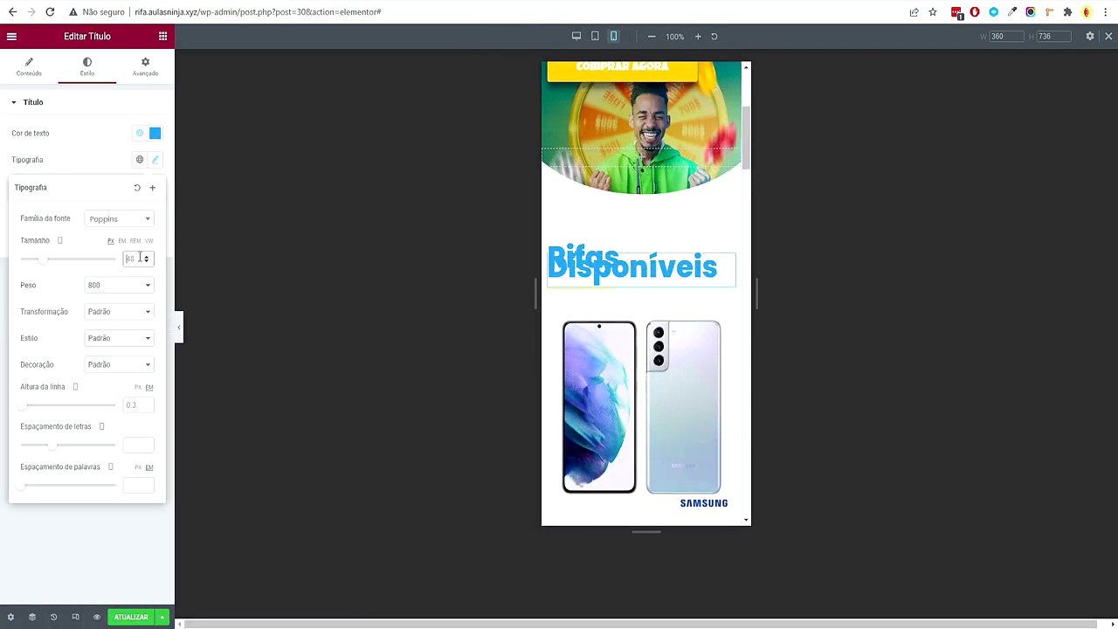
type("30")
scroll(617, 262, "down", 7)
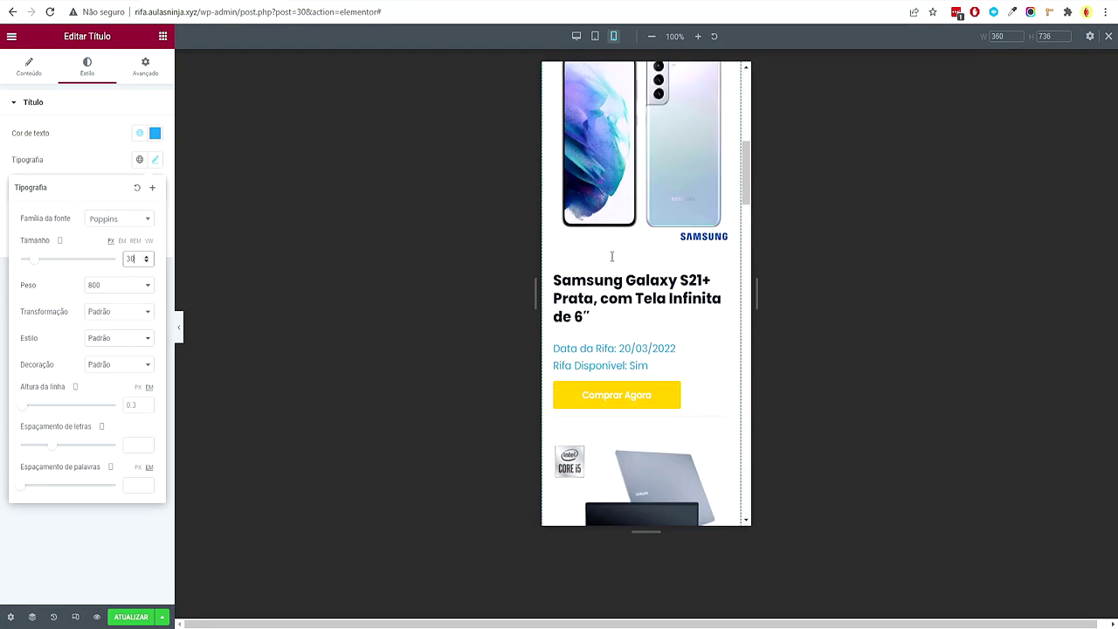
scroll(629, 262, "up", 7)
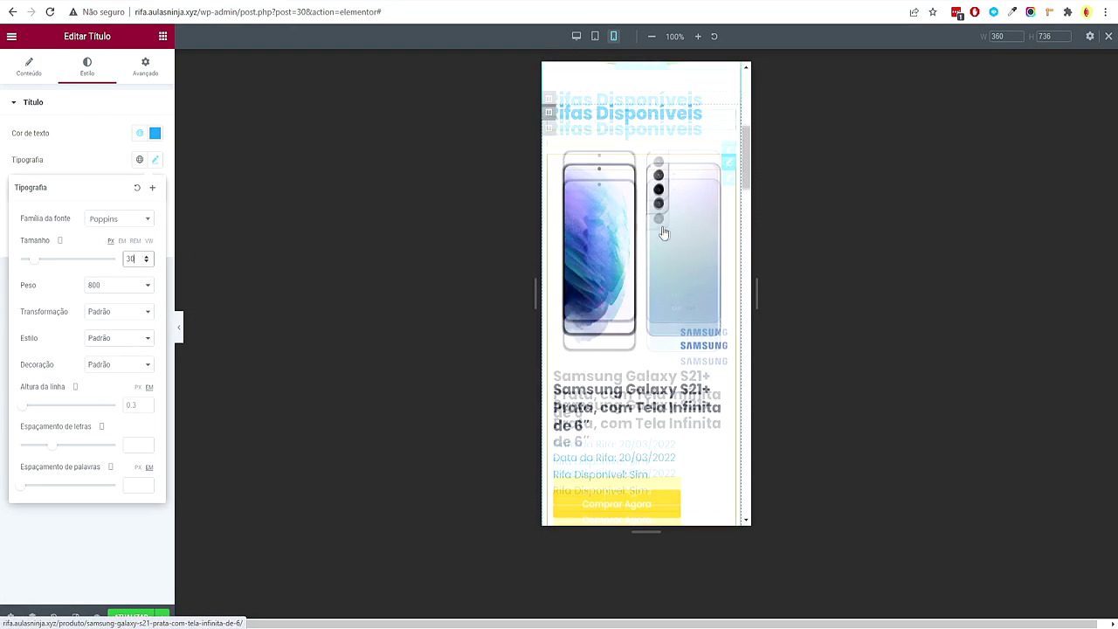
Try 2 columns for the raffle posts listing, then set it back to 1 column
left_click(730, 247)
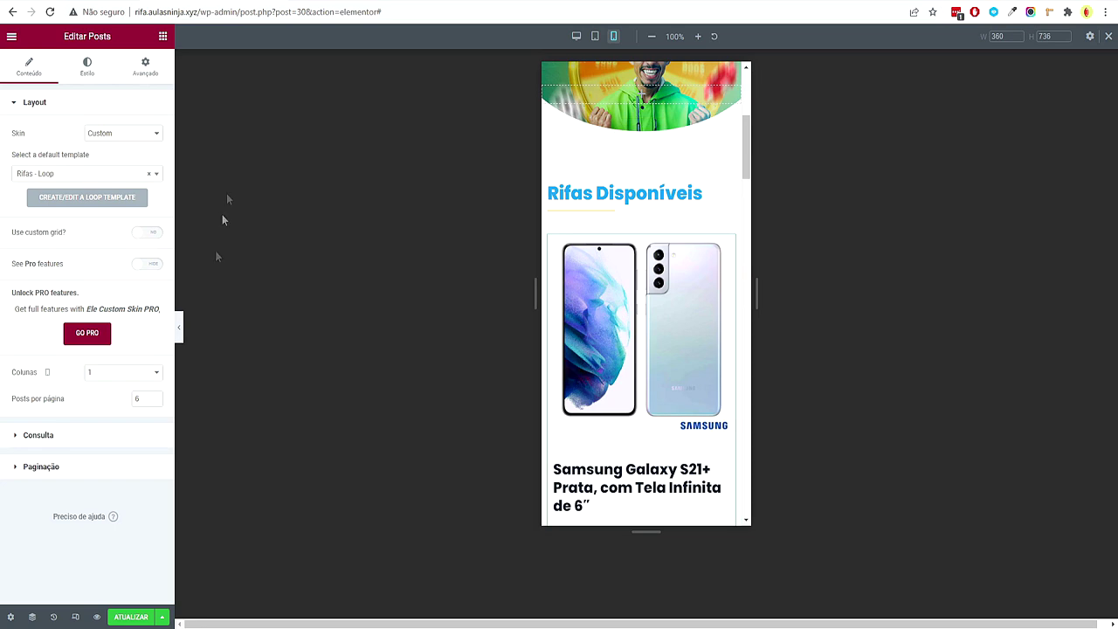
left_click(91, 374)
left_click(101, 400)
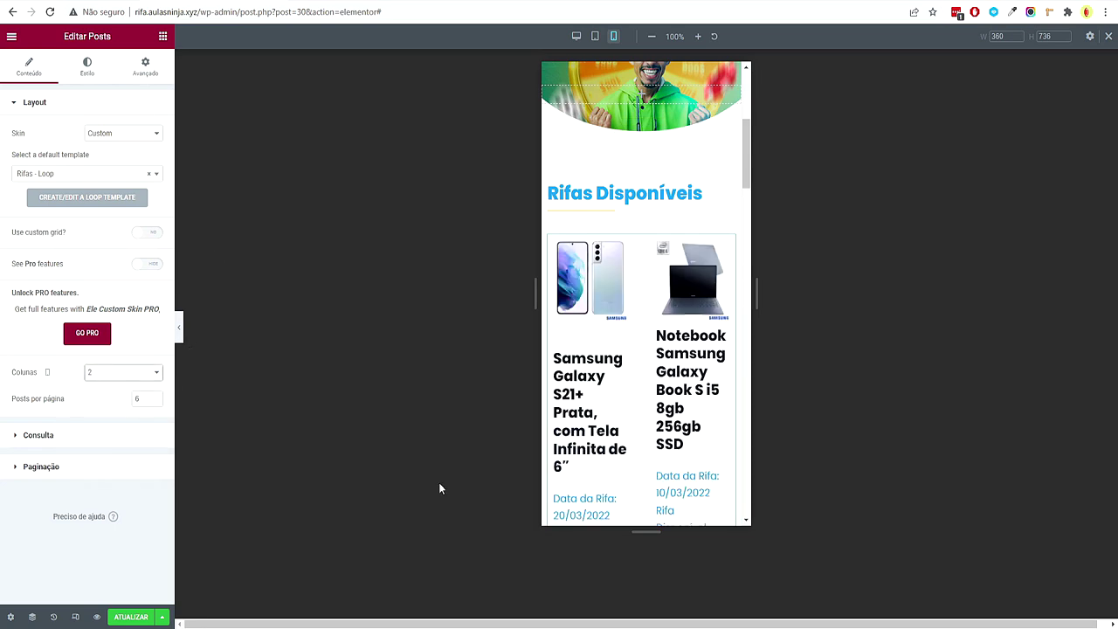
scroll(654, 321, "down", 2)
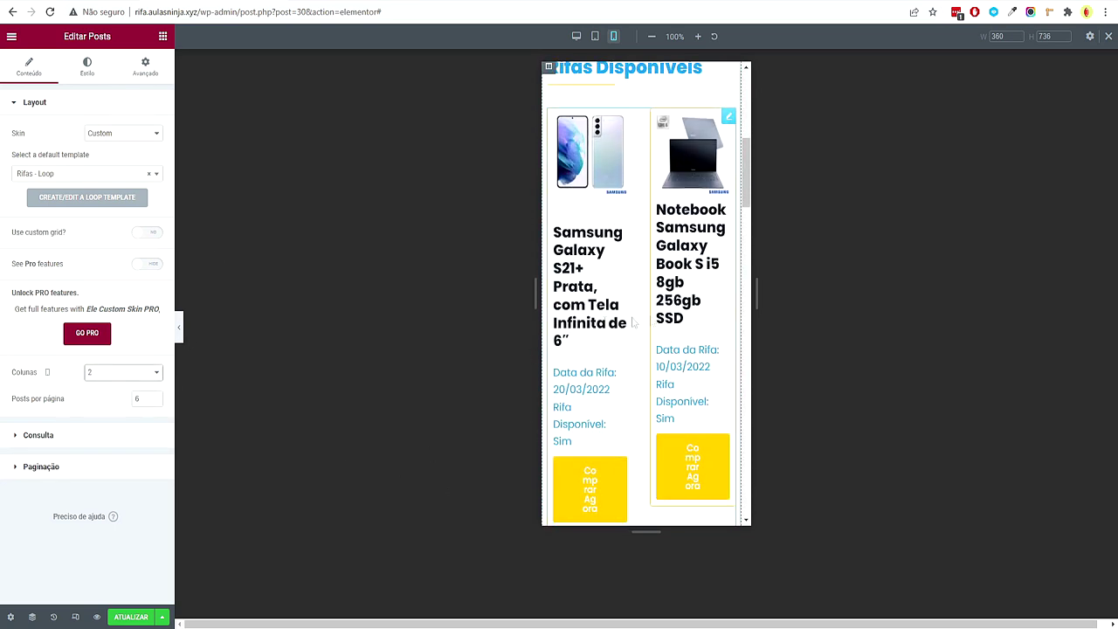
left_click(91, 373)
left_click(94, 386)
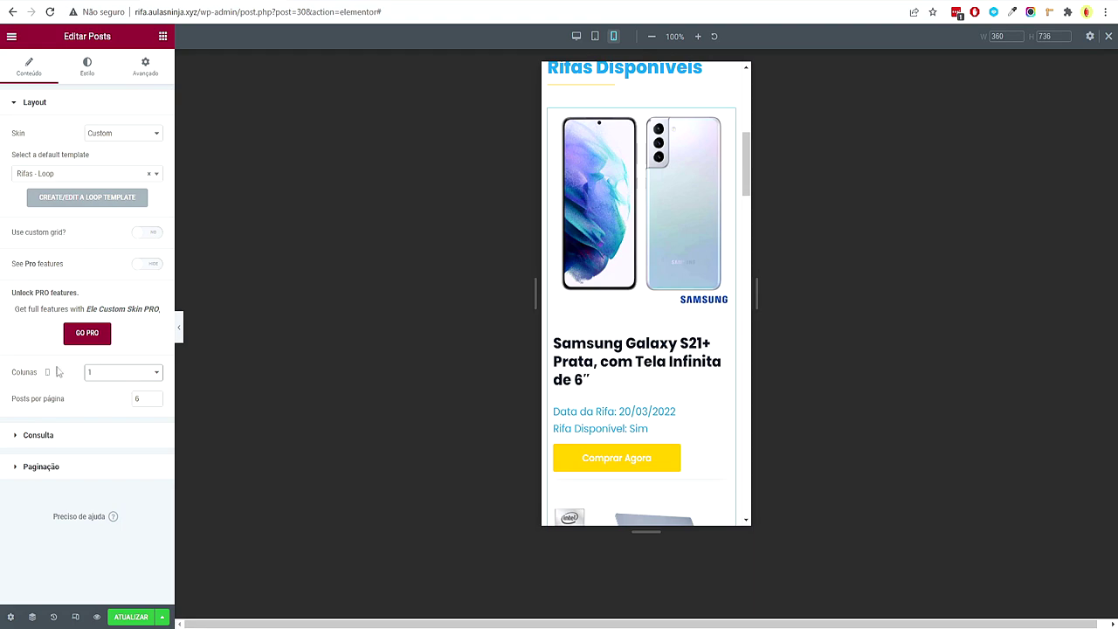
scroll(677, 292, "down", 12)
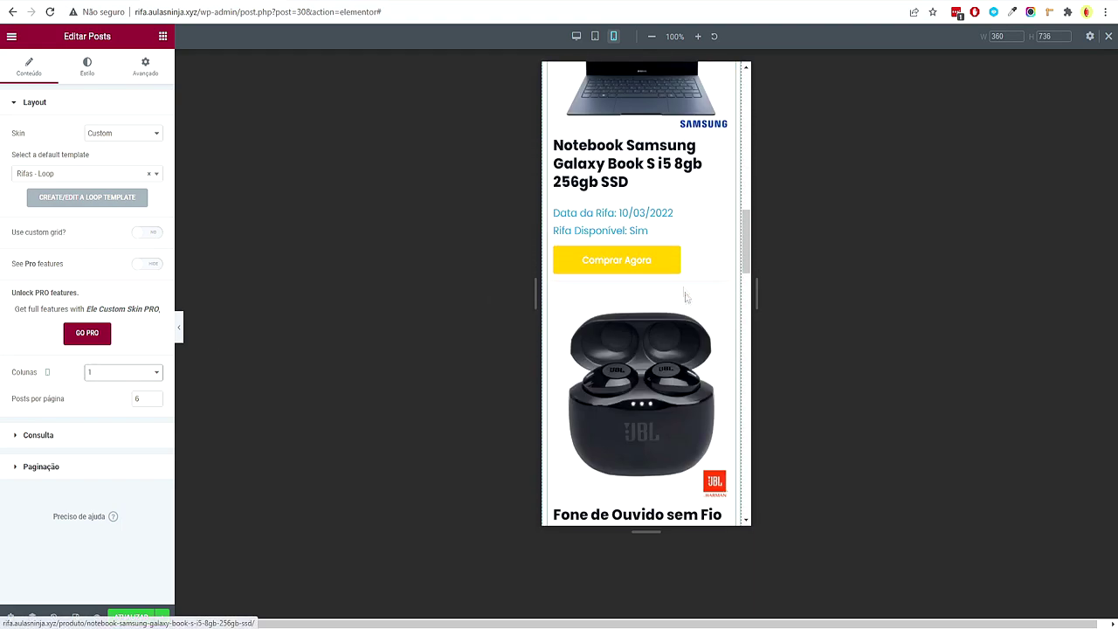
scroll(667, 284, "up", 15)
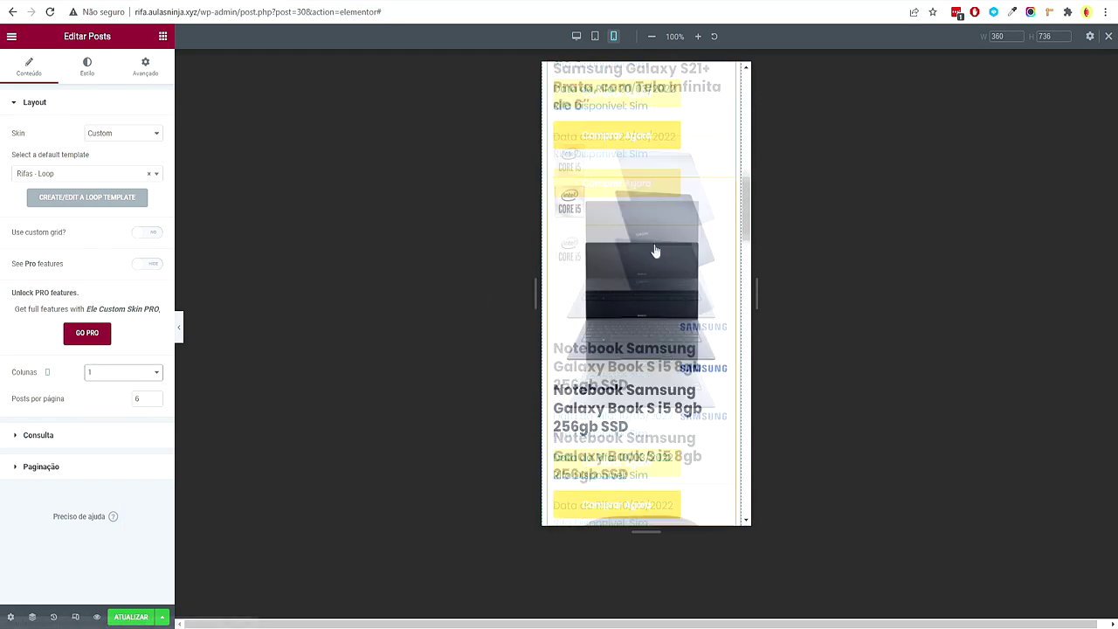
Unlink the Rifas Disponíveis section padding and set top and bottom to 50
left_click(641, 252)
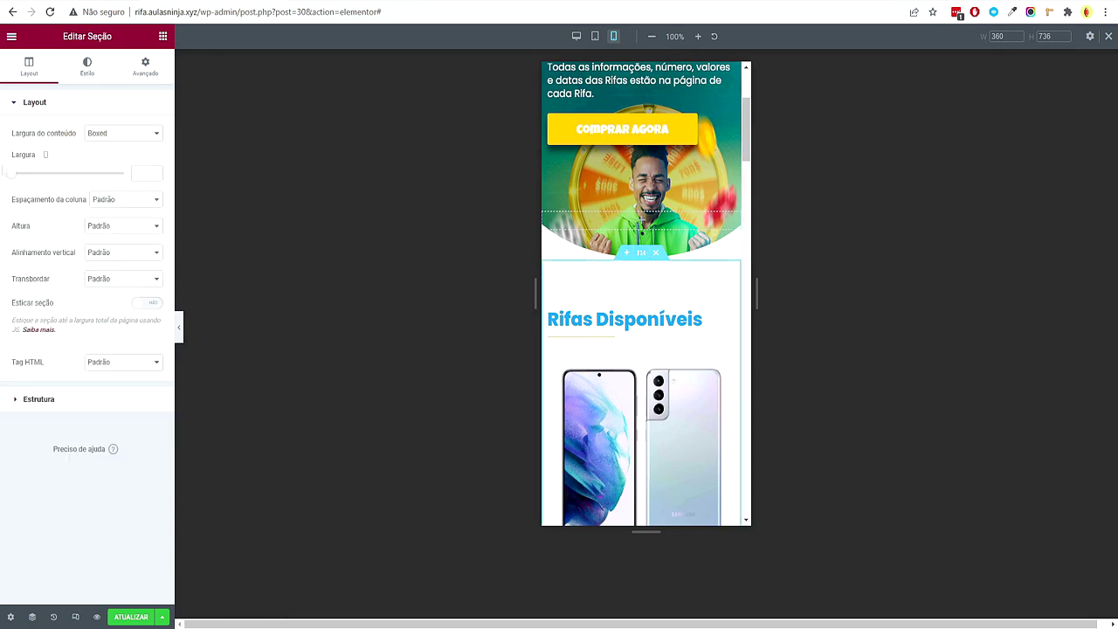
left_click(140, 70)
left_click(147, 198)
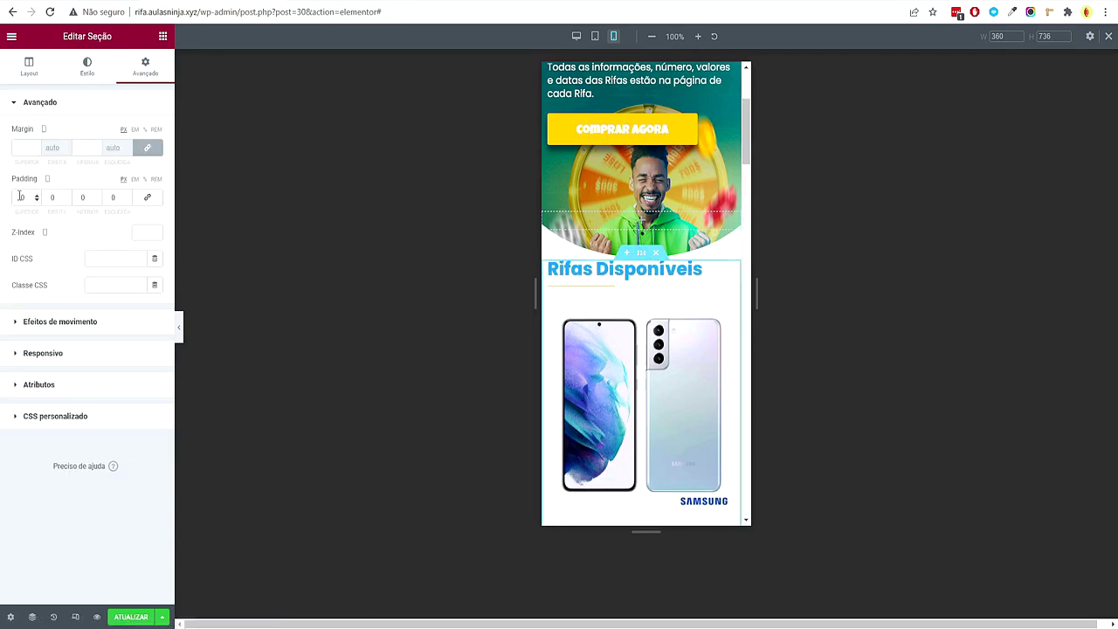
type("50")
left_click(82, 197)
type("50")
scroll(643, 341, "down", 10)
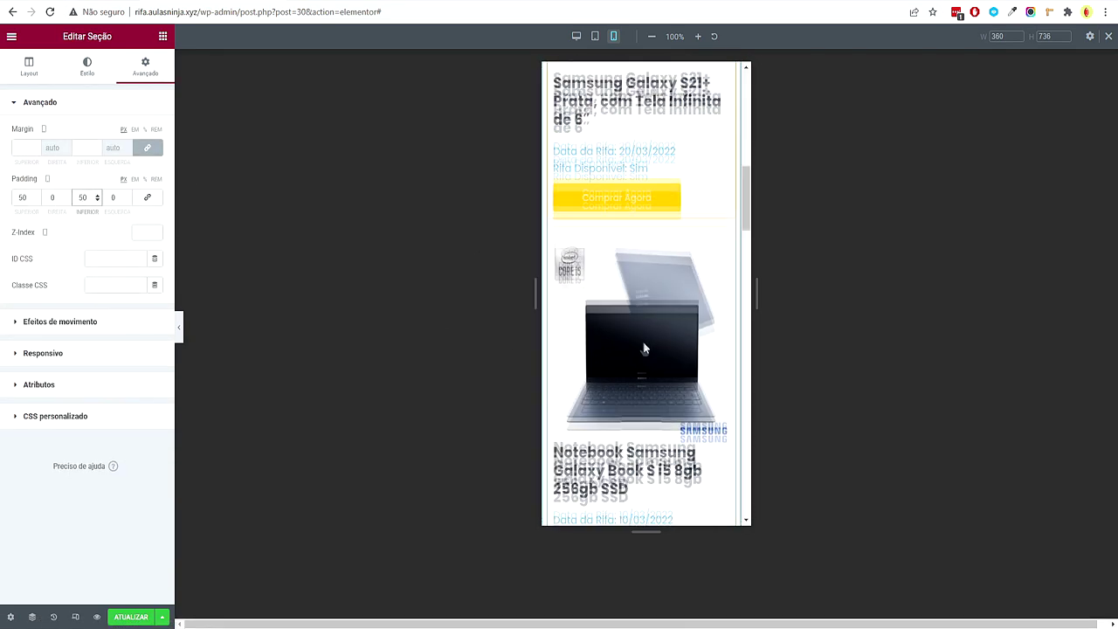
scroll(643, 349, "down", 5)
Open the Rifas Encerradas section and set its heading's typography size to 30
right_click(636, 181)
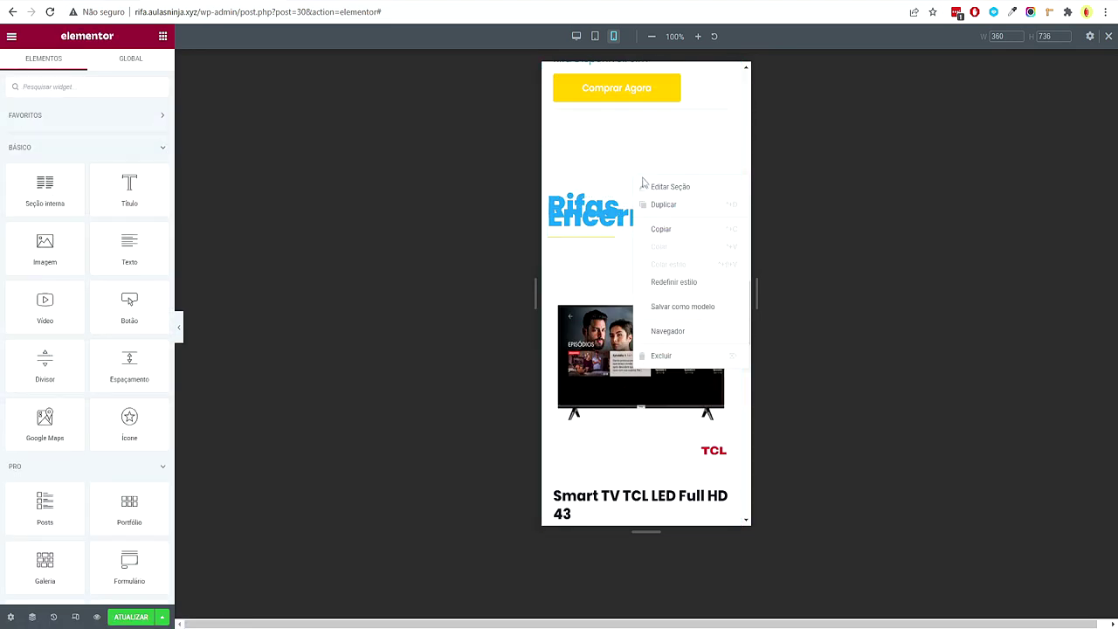
left_click(145, 67)
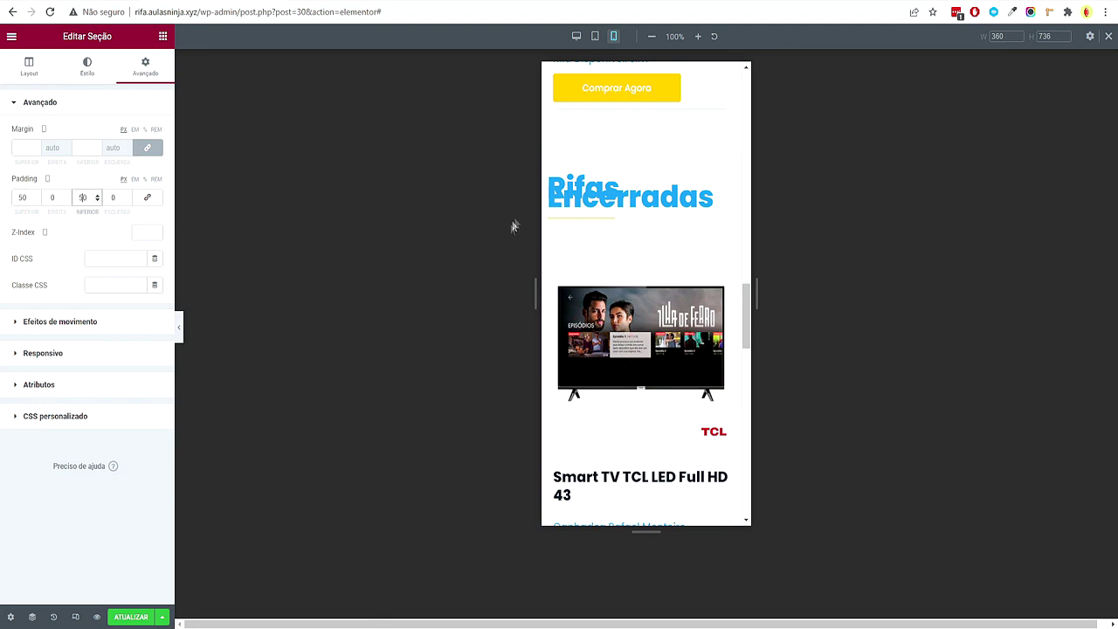
left_click(629, 194)
left_click(96, 73)
left_click(155, 160)
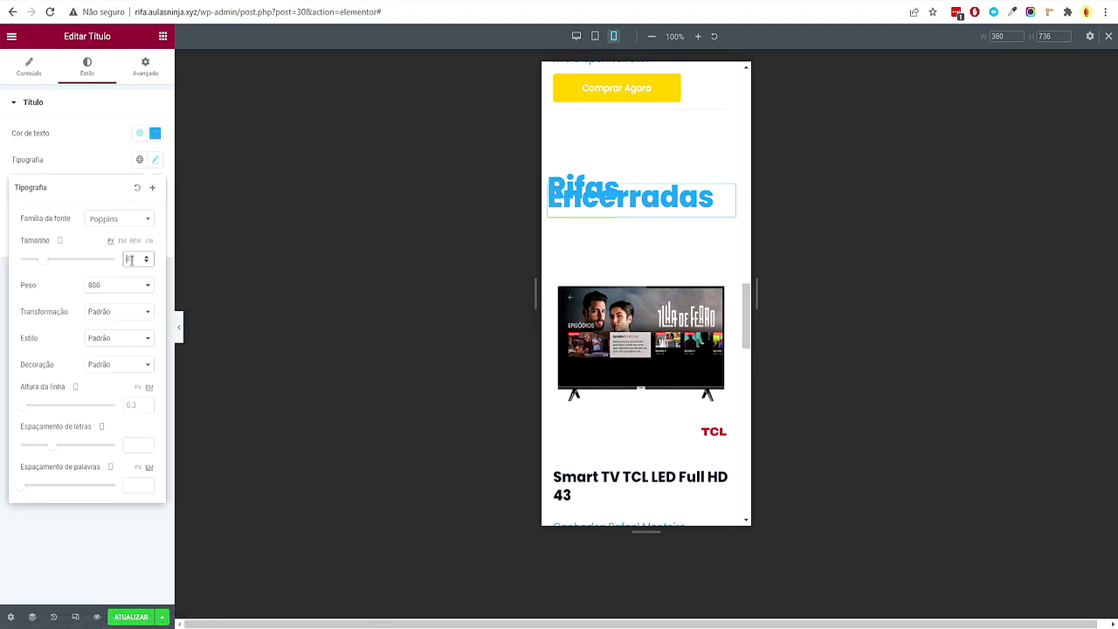
type("20")
scroll(619, 359, "up", 15)
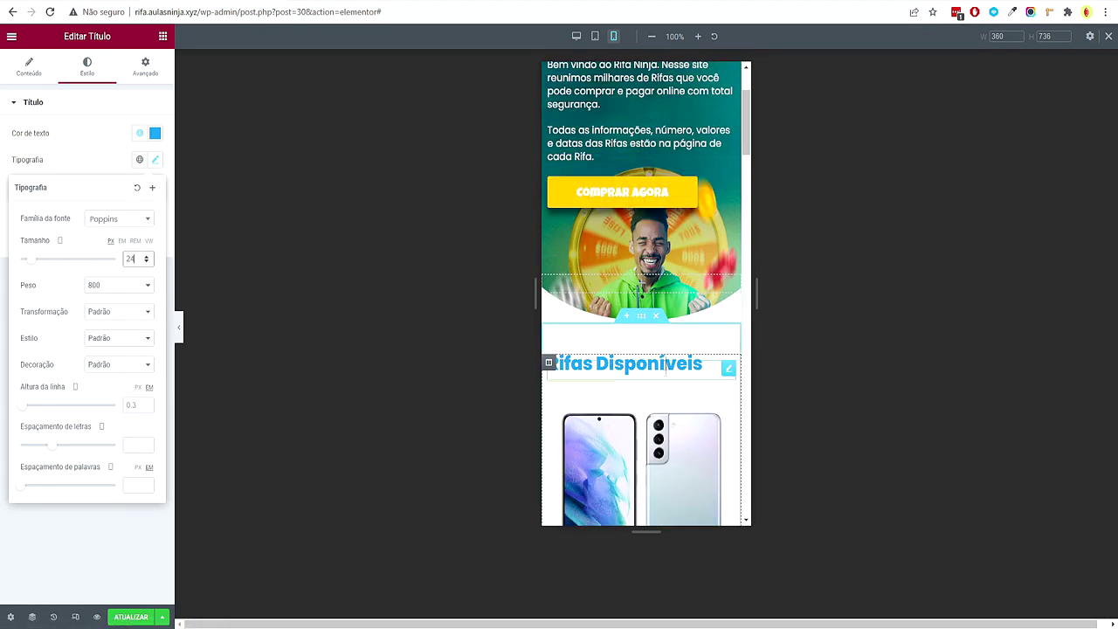
left_click(146, 257)
left_click(146, 257)
scroll(646, 288, "down", 15)
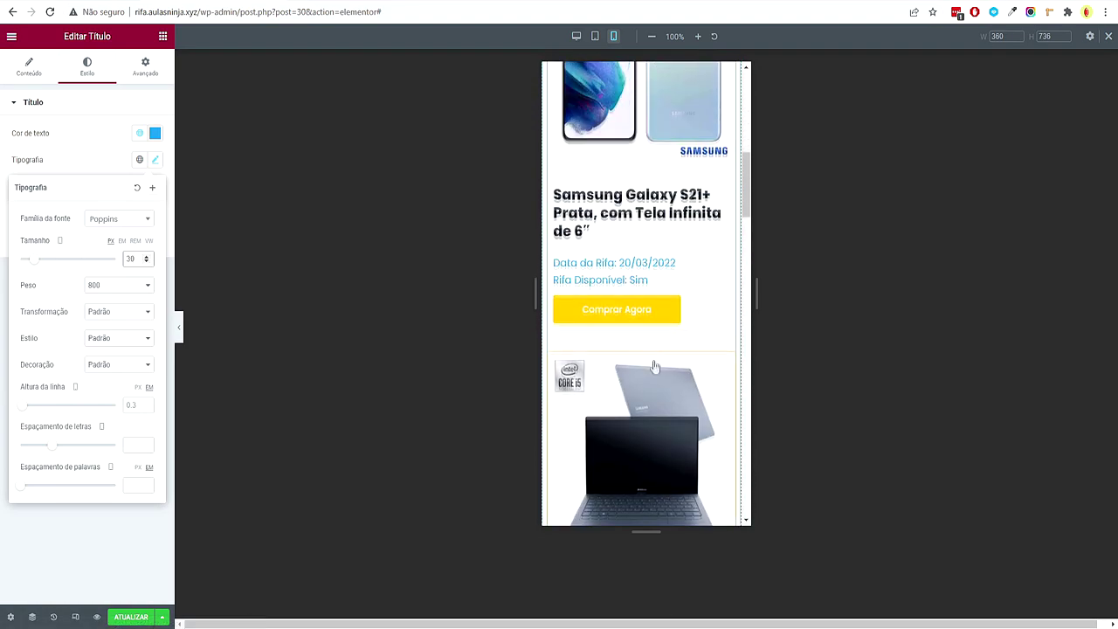
scroll(667, 245, "up", 2)
scroll(666, 245, "down", 9)
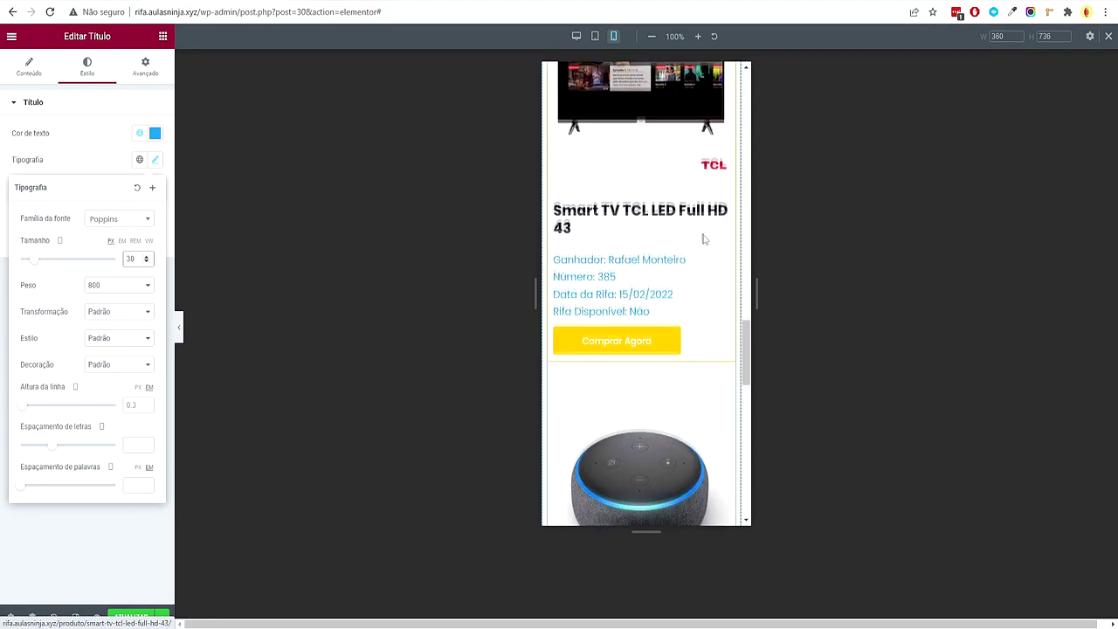
left_click_drag(749, 461, 703, 116)
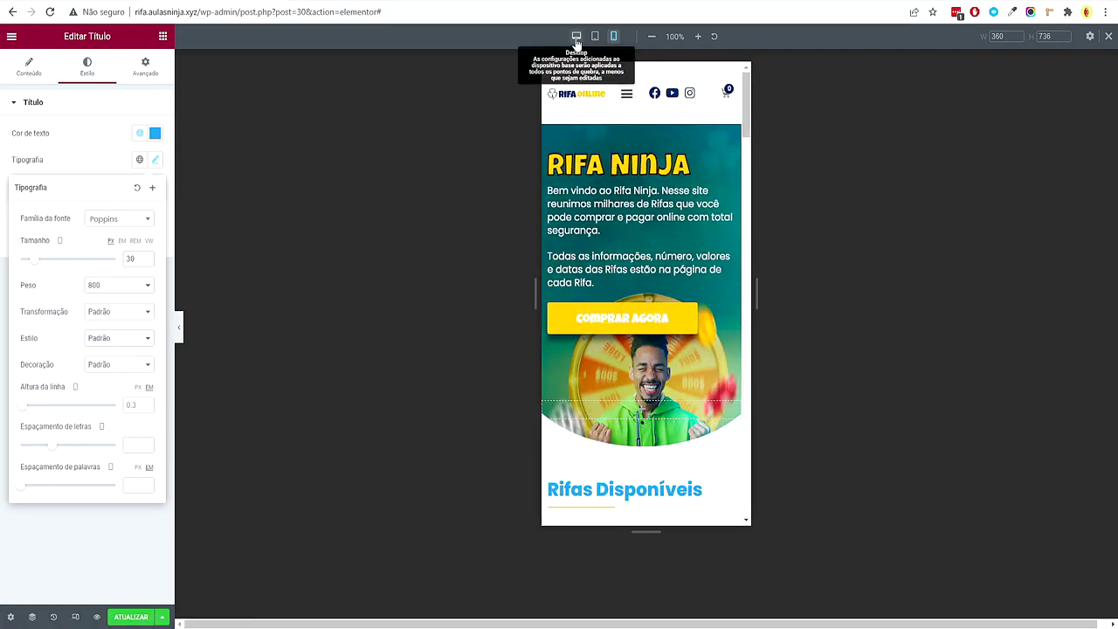
Switch to desktop width, scroll through the layout, and open a live preview of the page
left_click(577, 36)
scroll(1027, 260, "up", 10)
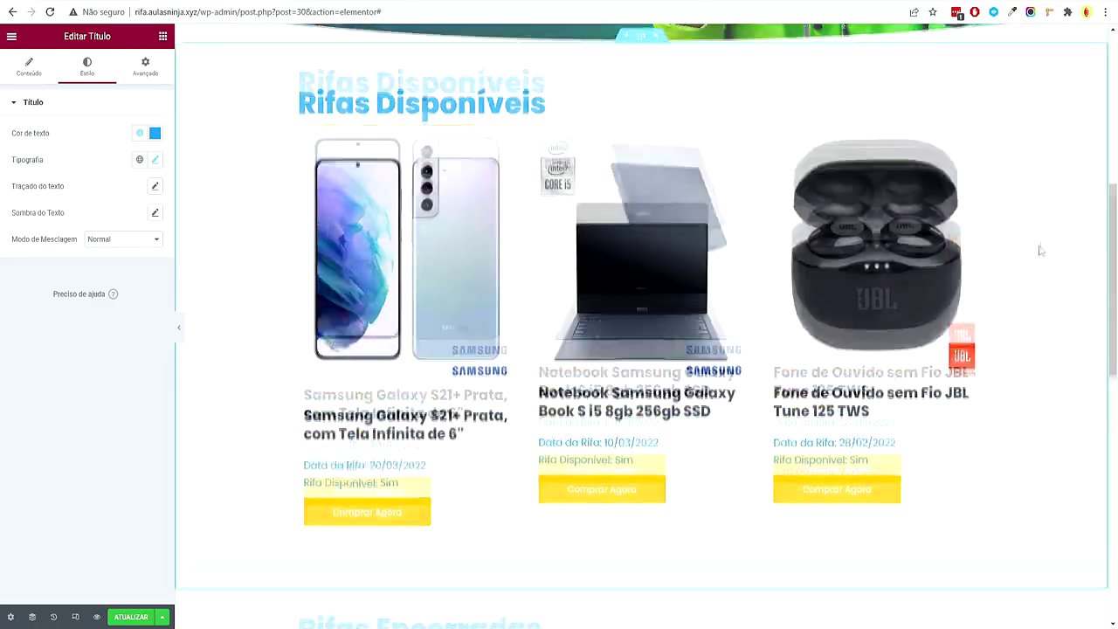
scroll(1028, 253, "down", 15)
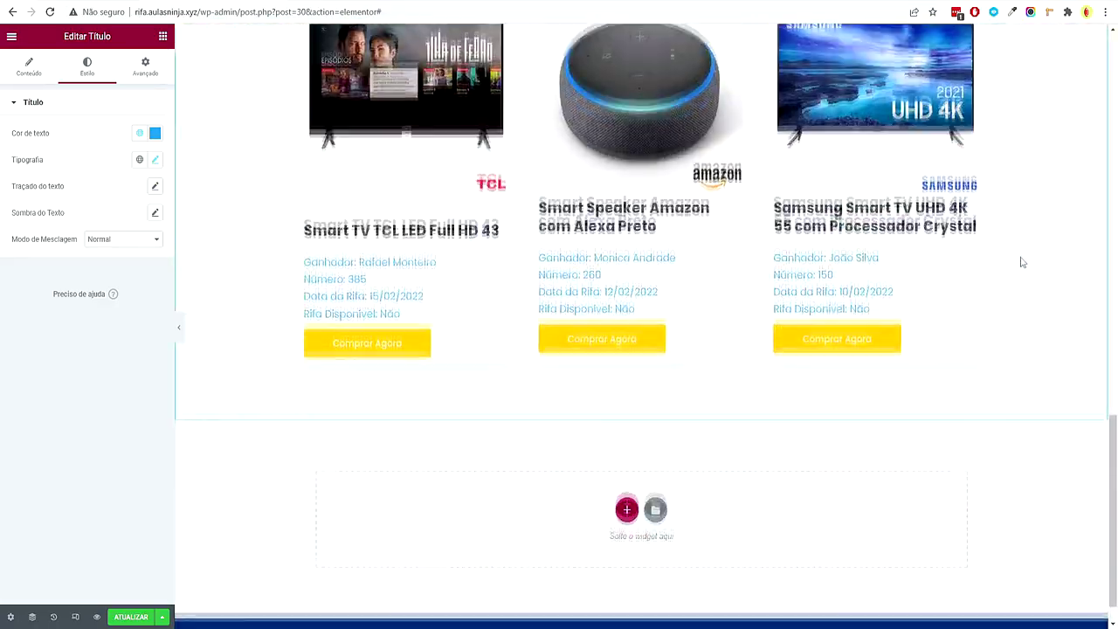
scroll(987, 367, "up", 15)
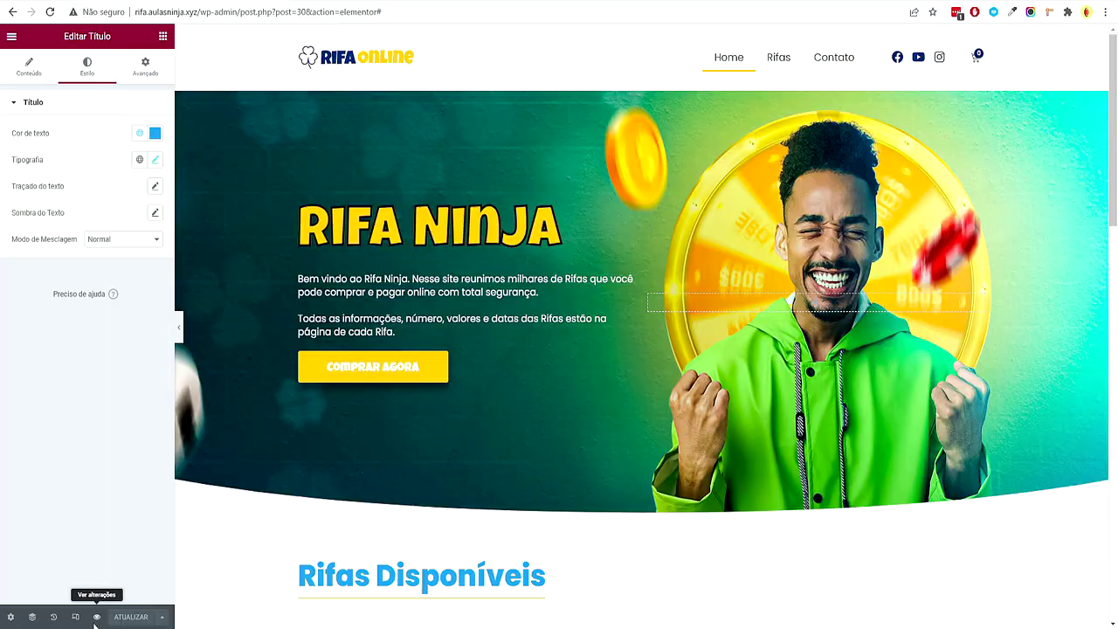
left_click(96, 619)
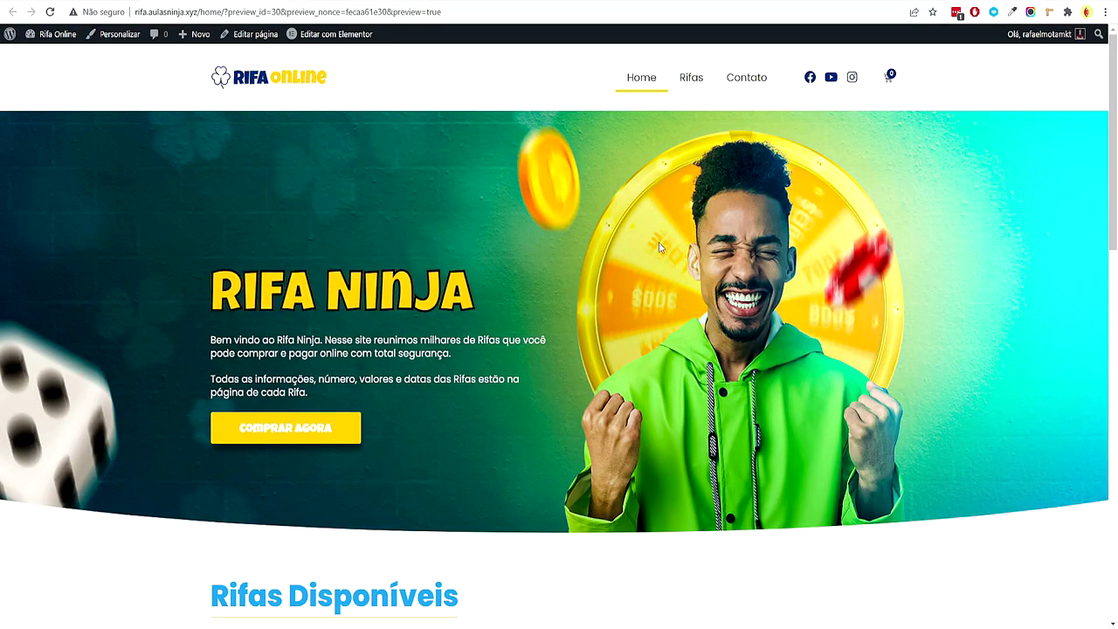
Scroll the live page, then return to and reload the site's front page
scroll(659, 247, "down", 6)
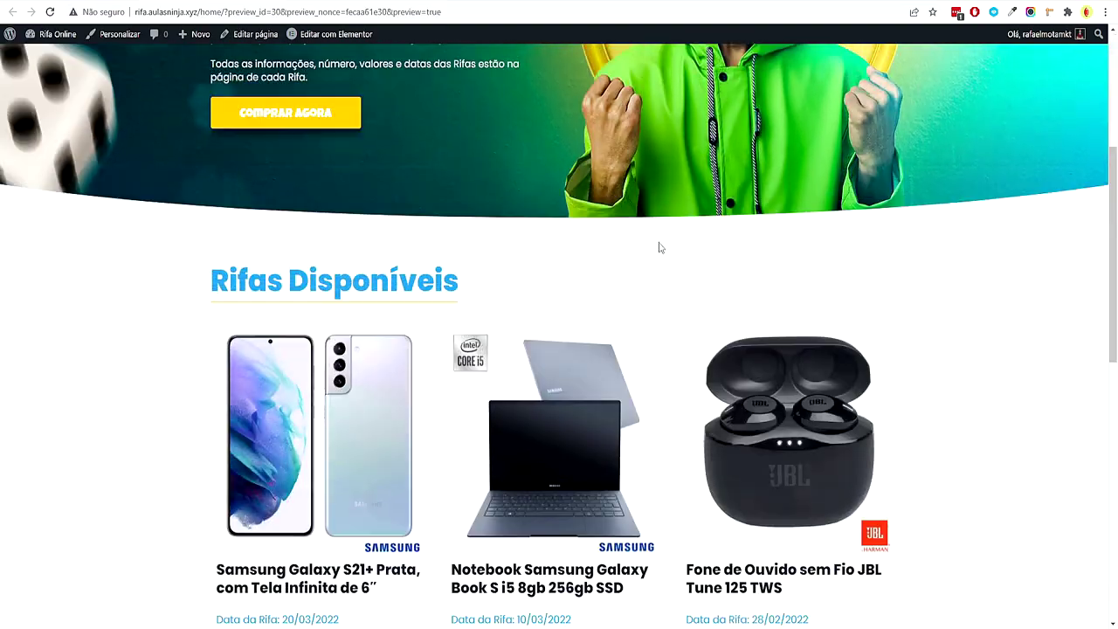
scroll(653, 248, "down", 6)
scroll(632, 259, "up", 6)
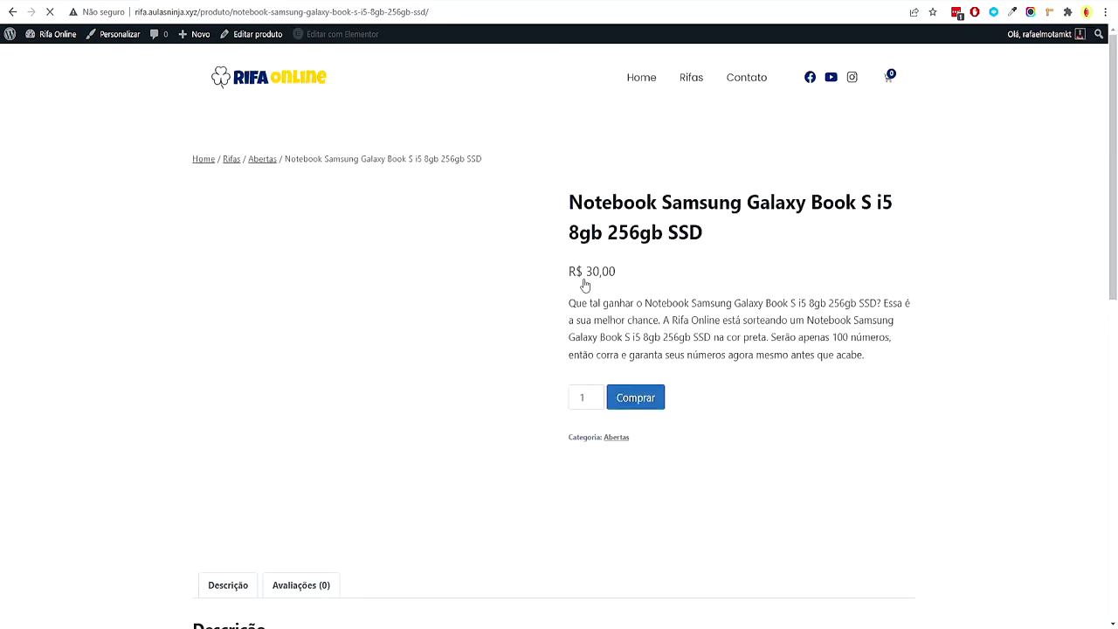
scroll(585, 286, "down", 5)
scroll(609, 251, "up", 5)
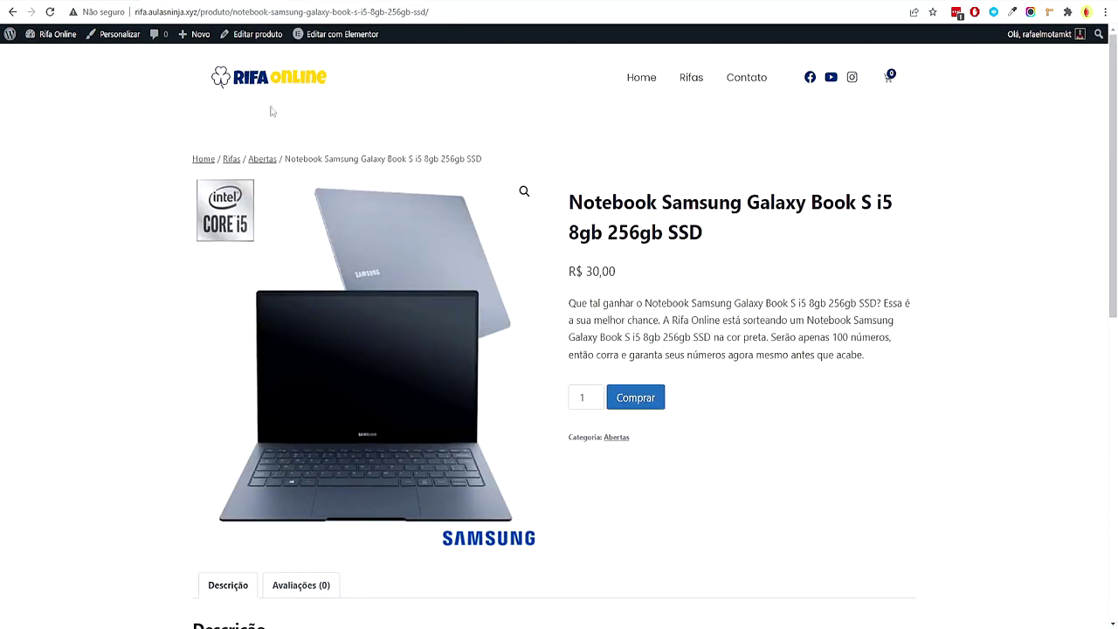
left_click(286, 87)
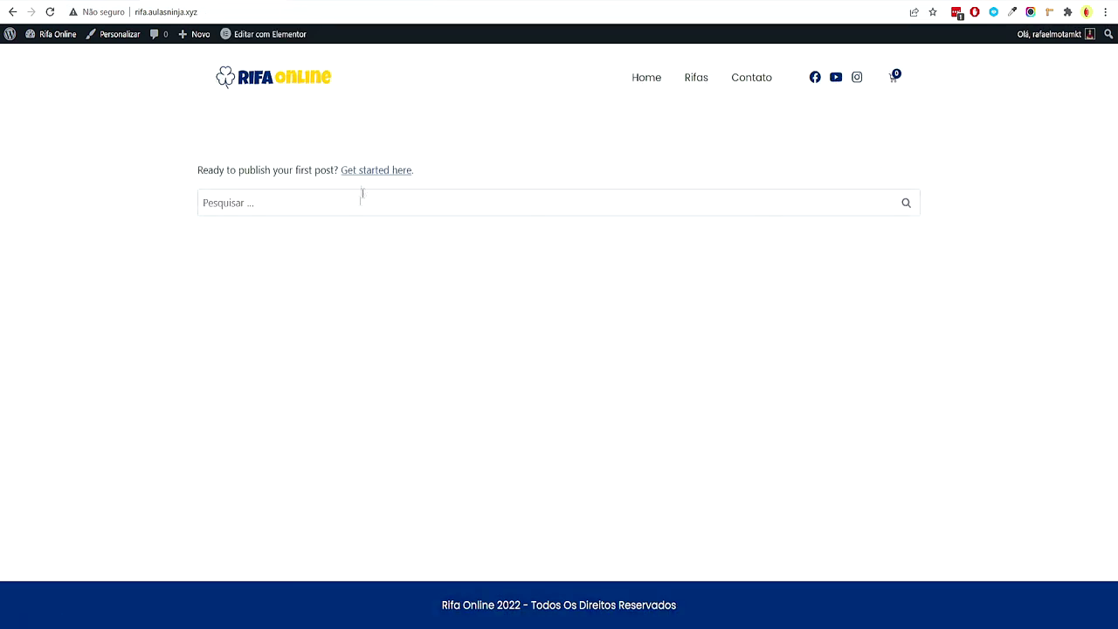
left_click(303, 83)
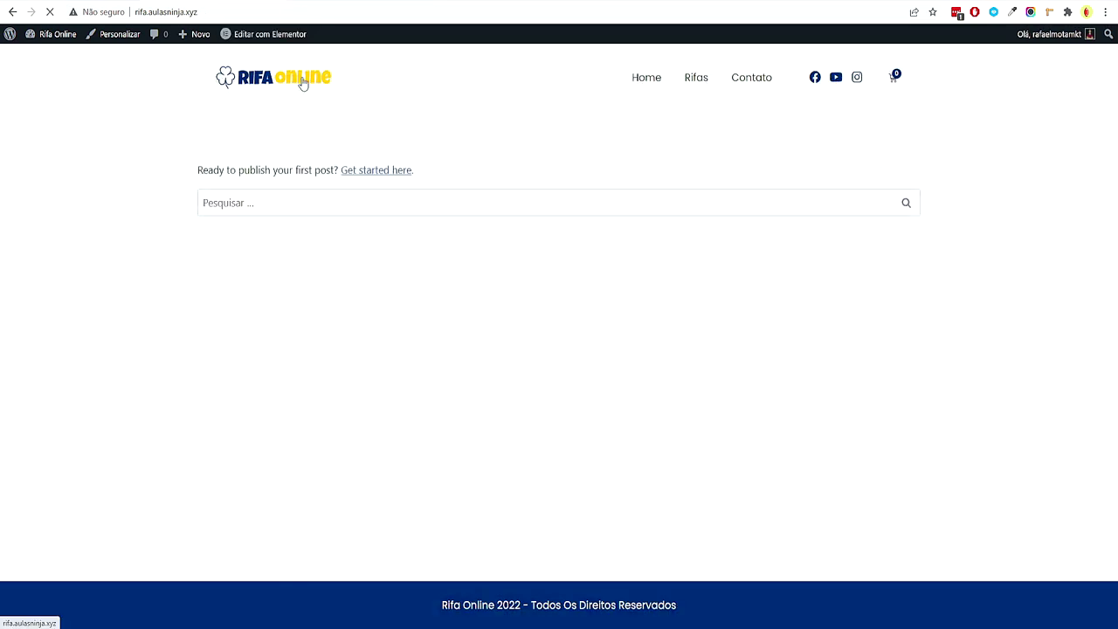
Open the Home page, then delete 'home/' from the URL to load the root address
left_click(168, 6)
left_click(574, 148)
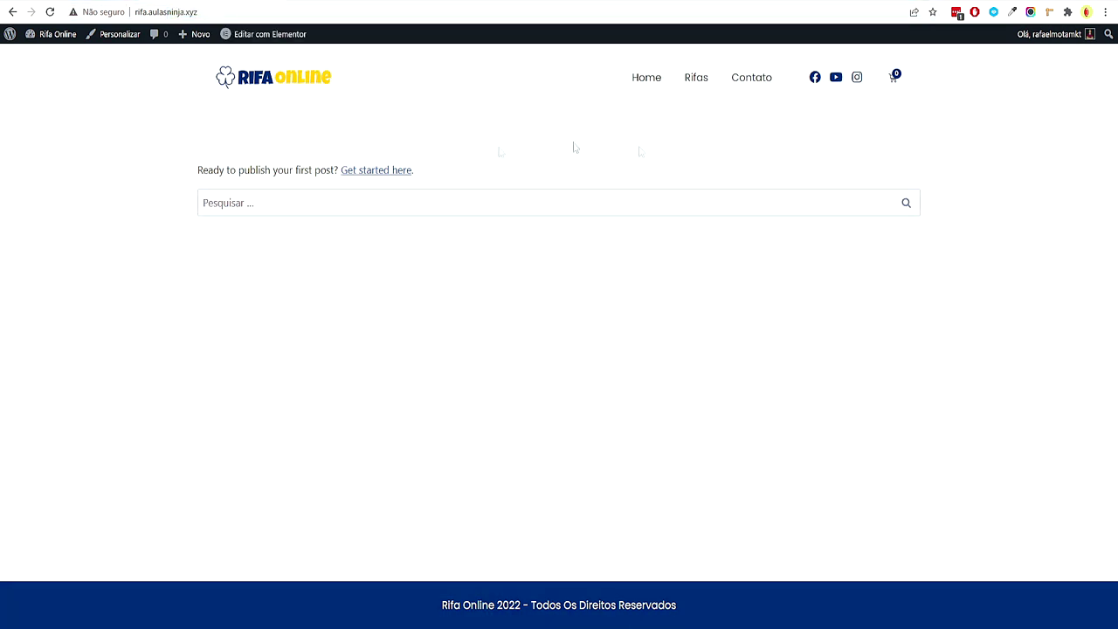
left_click(654, 80)
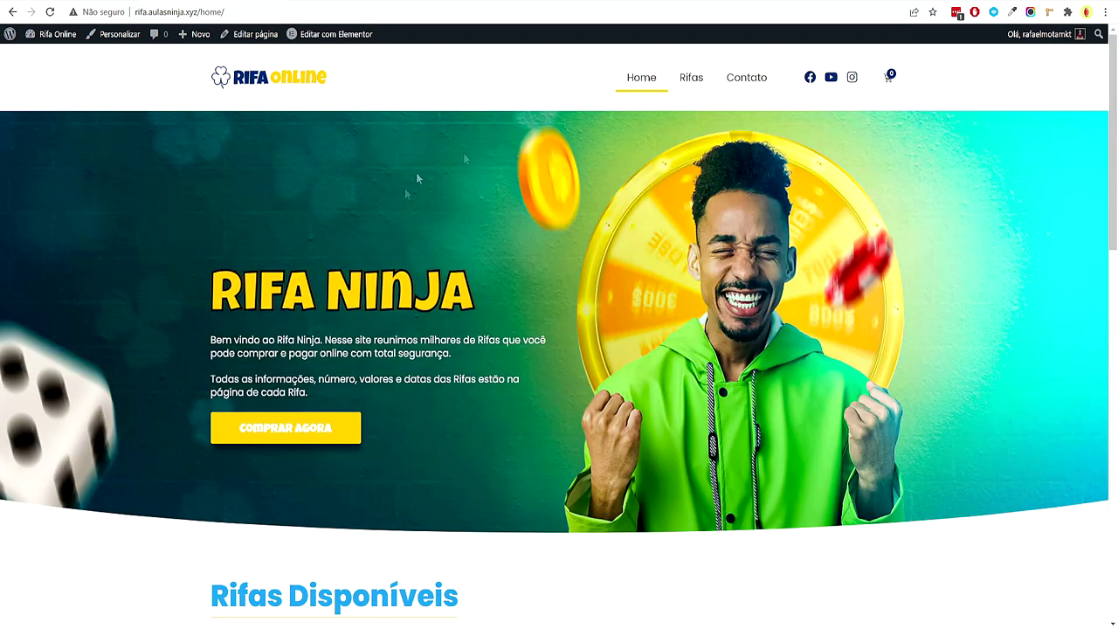
left_click_drag(198, 11, 319, 329)
key("BackSpace")
key("Return")
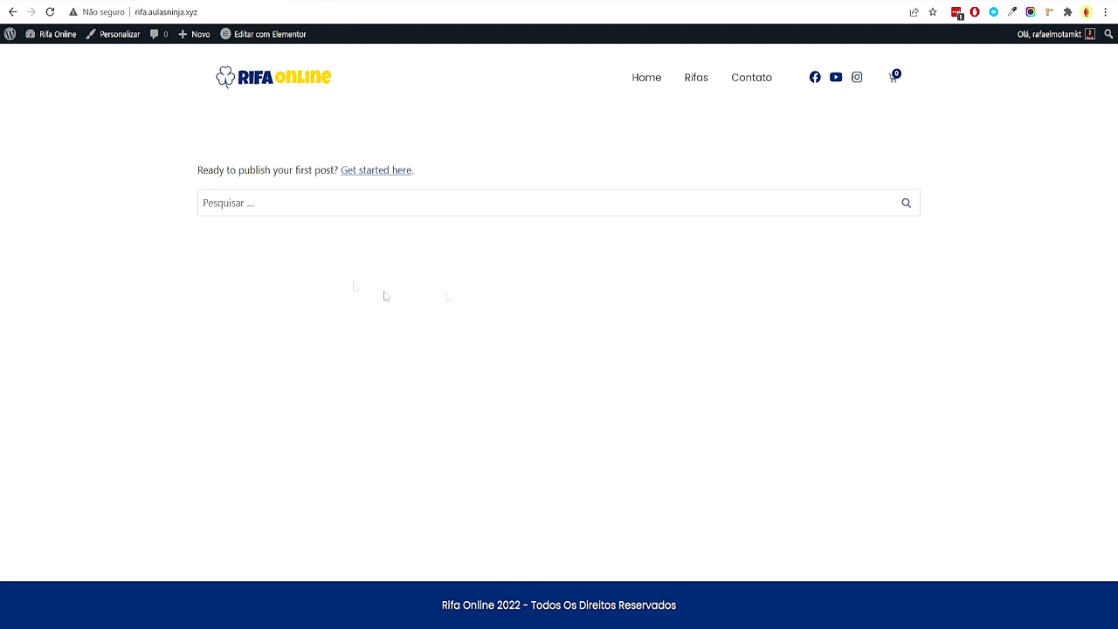
In Leitura, choose 'Uma página estática' with Home as Página inicial, save, and view the site
mouse_move(54, 36)
left_click(42, 58)
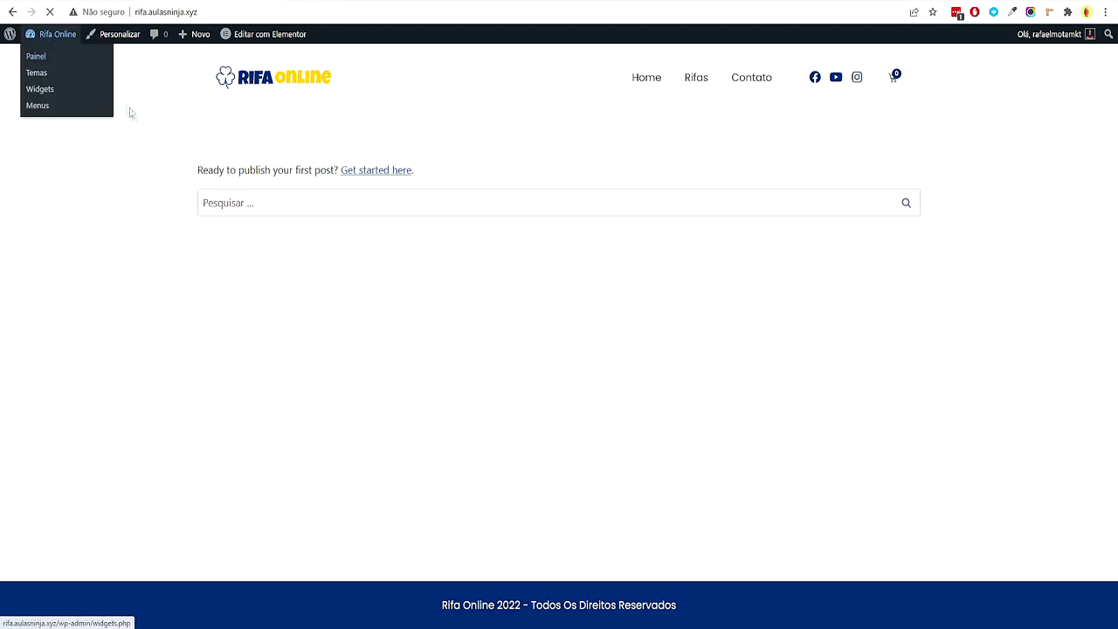
mouse_move(87, 465)
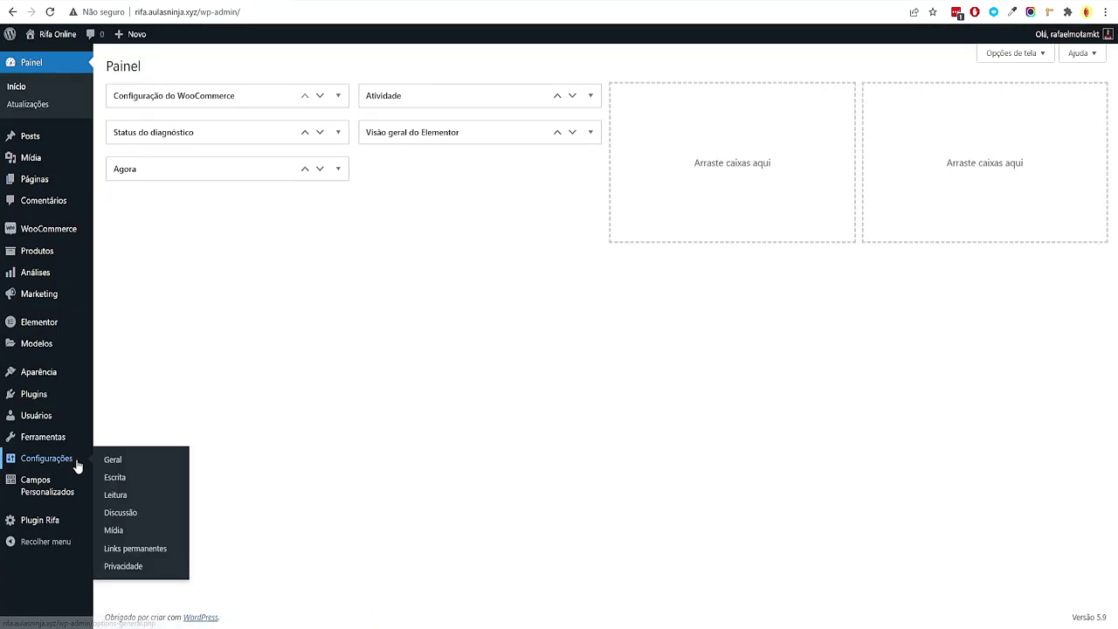
left_click(138, 496)
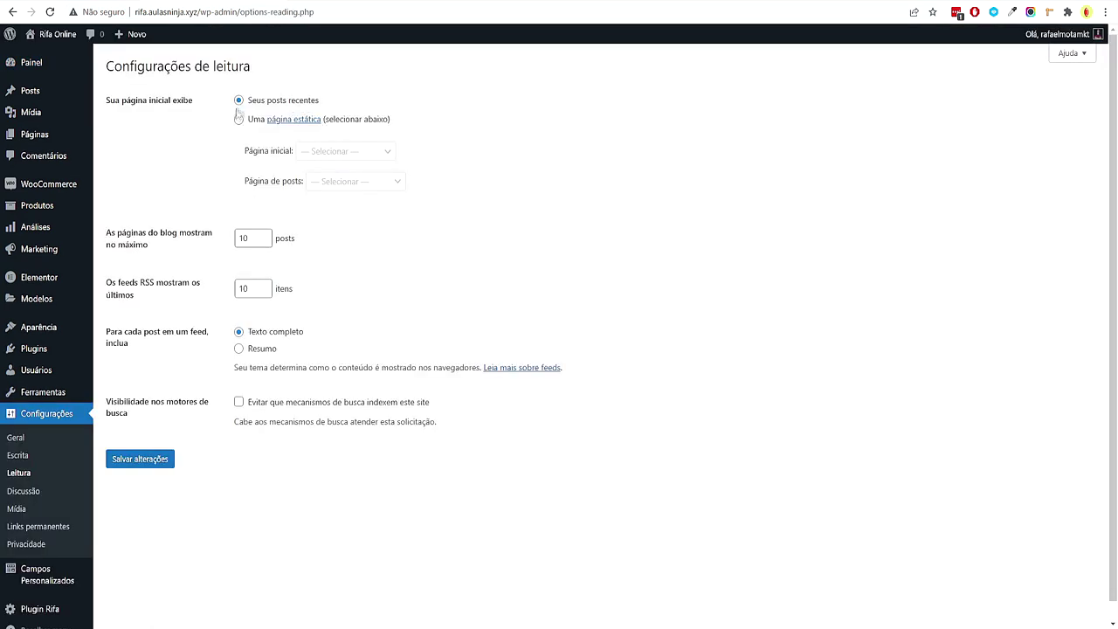
left_click(239, 121)
left_click(268, 153)
left_click(352, 157)
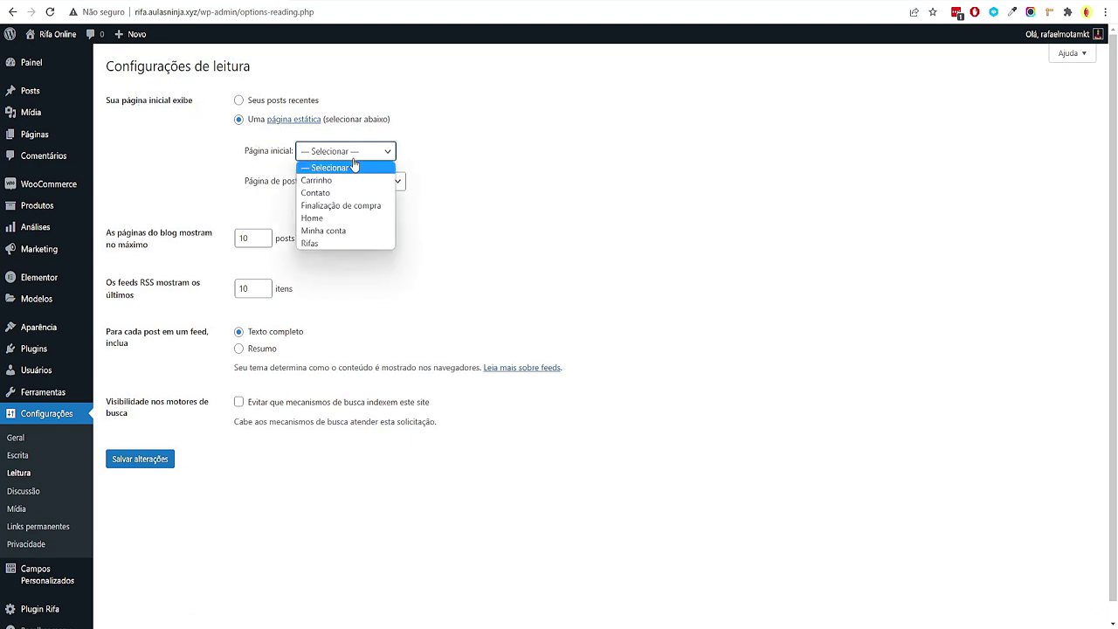
left_click(342, 220)
left_click(160, 456)
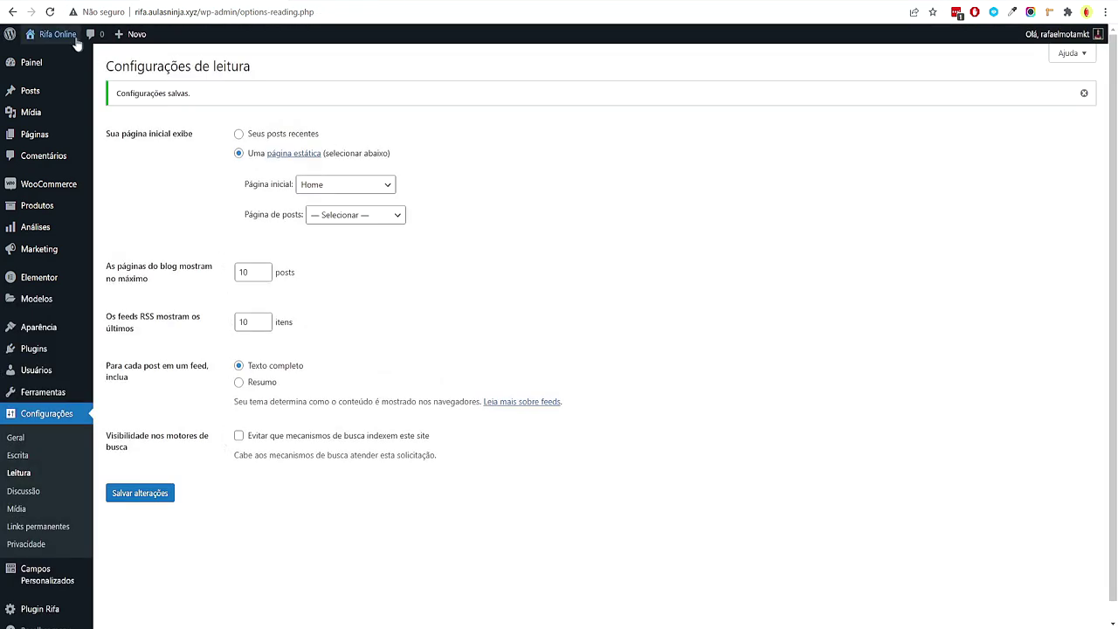
left_click(69, 56)
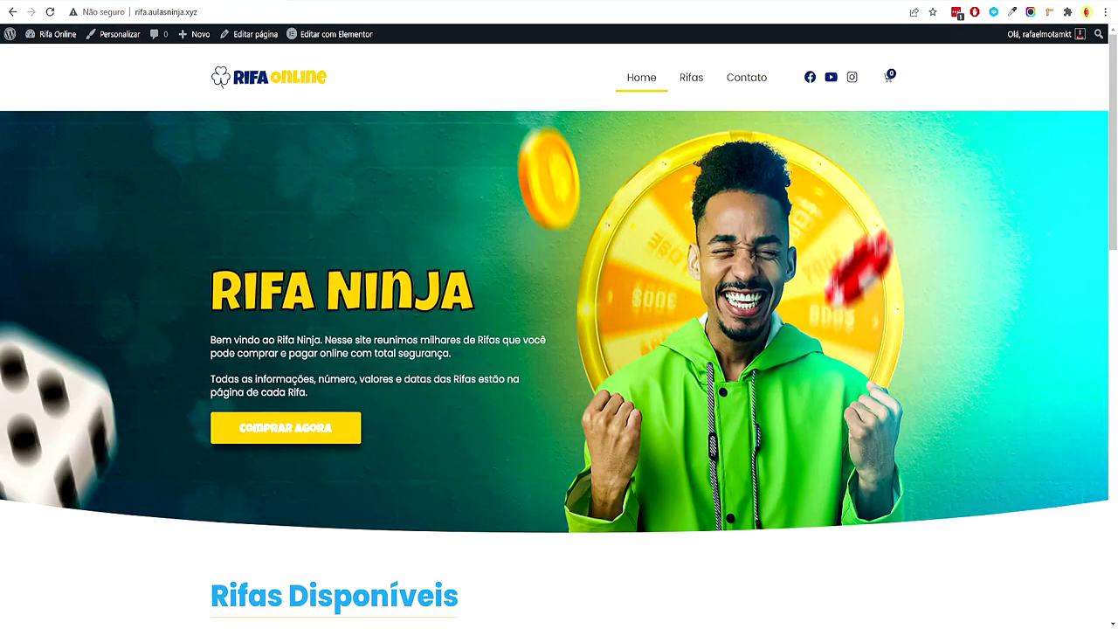
scroll(437, 349, "down", 6)
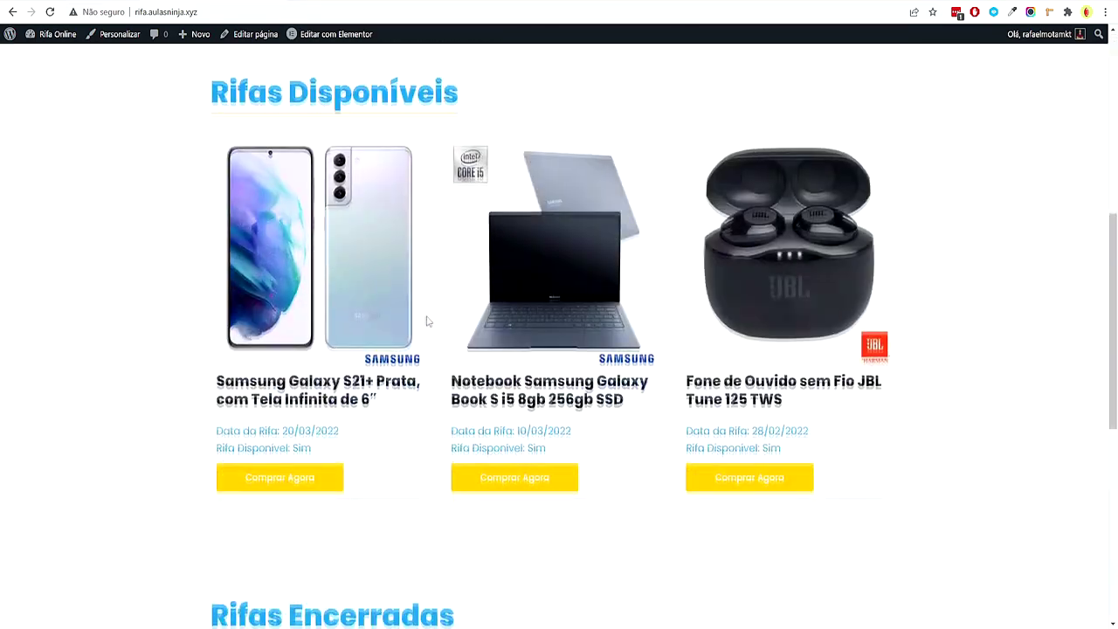
scroll(428, 319, "up", 3)
left_click(166, 8)
key("Return")
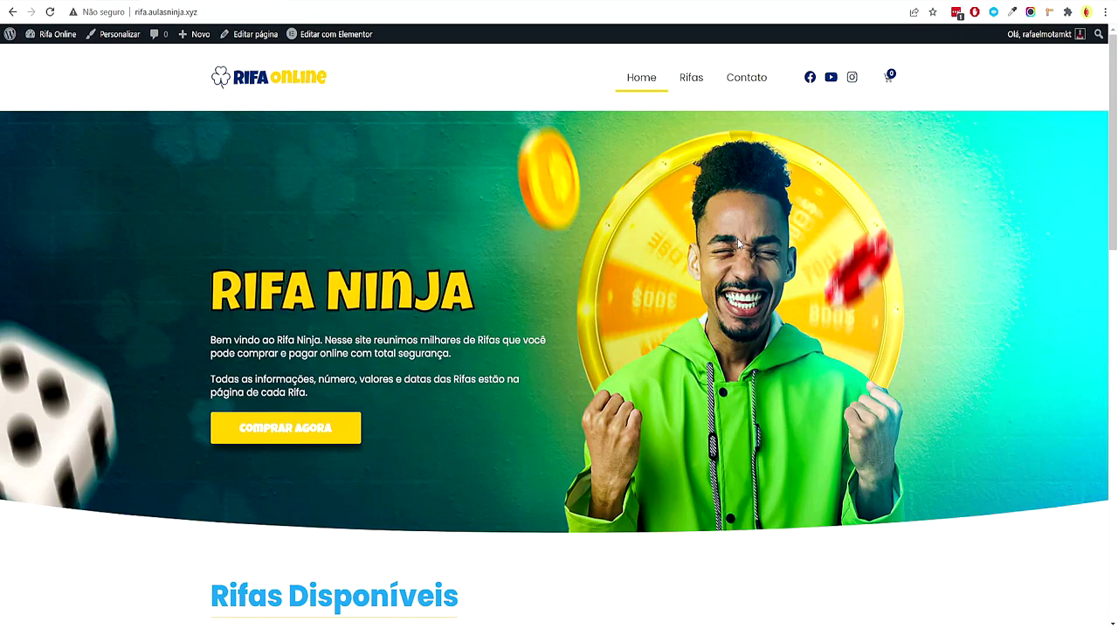
scroll(651, 230, "down", 3)
scroll(651, 230, "down", 2)
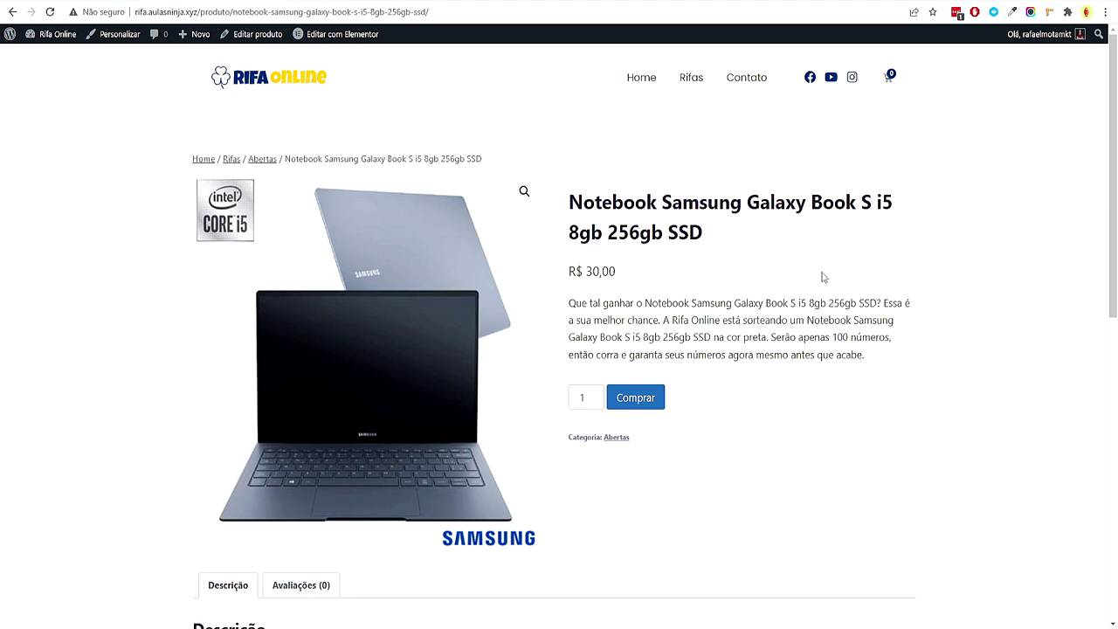
left_click(274, 80)
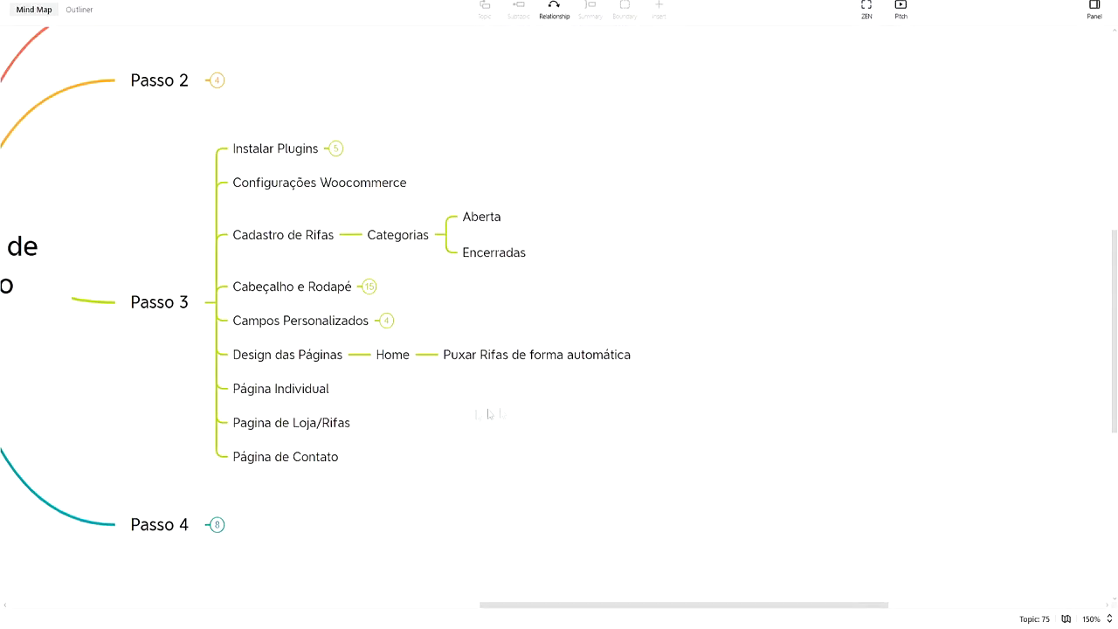
Collapse the Home and Design das Páginas branches in XMind, then return to Chrome
left_click(427, 391)
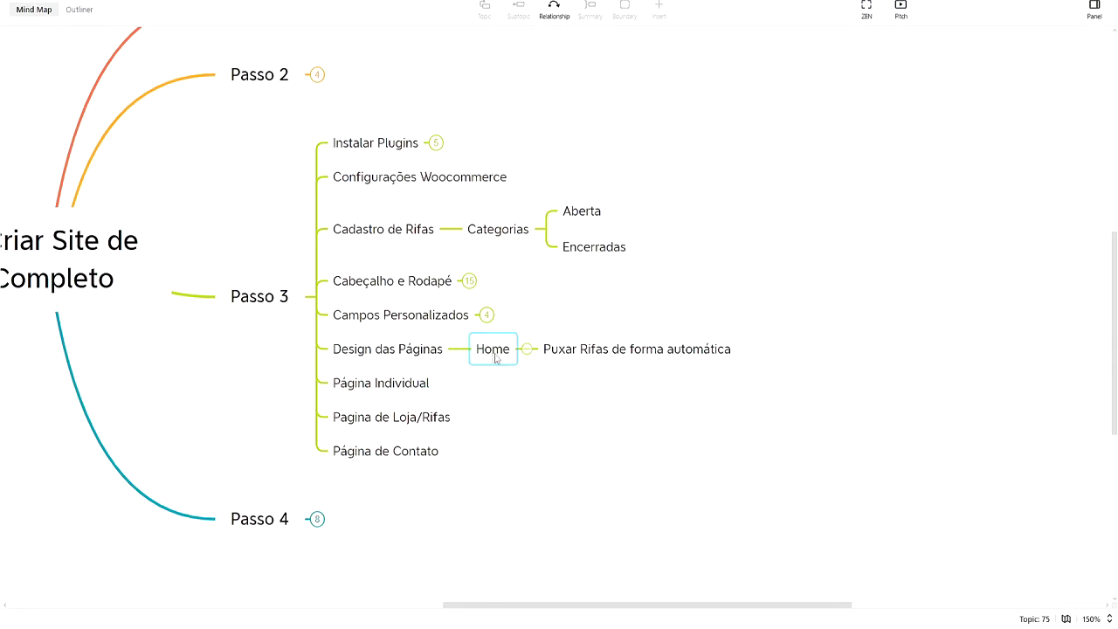
left_click(527, 348)
left_click(460, 348)
left_click(471, 343)
left_click_drag(684, 414, 620, 416)
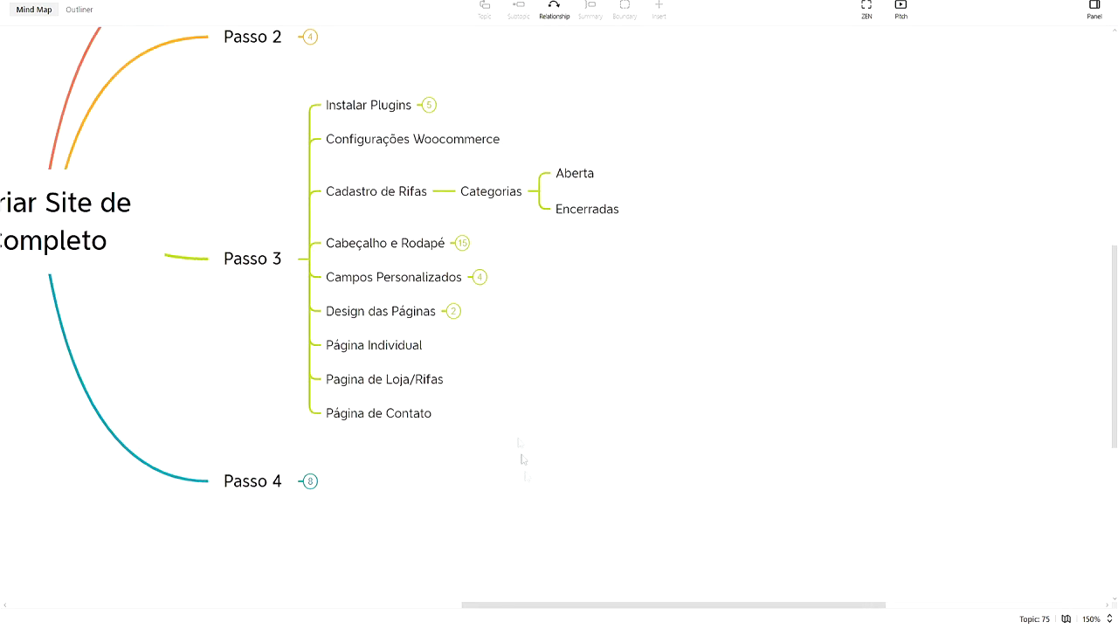
left_click(545, 581)
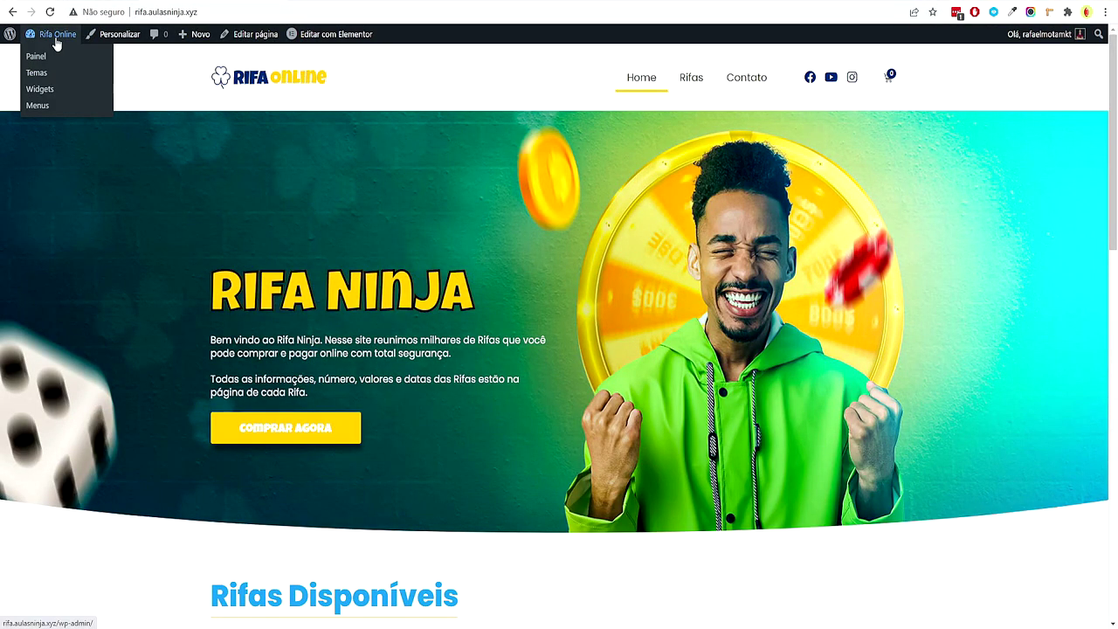
Add a new Produto individual template from Modelos > Construtor de tema
left_click(48, 58)
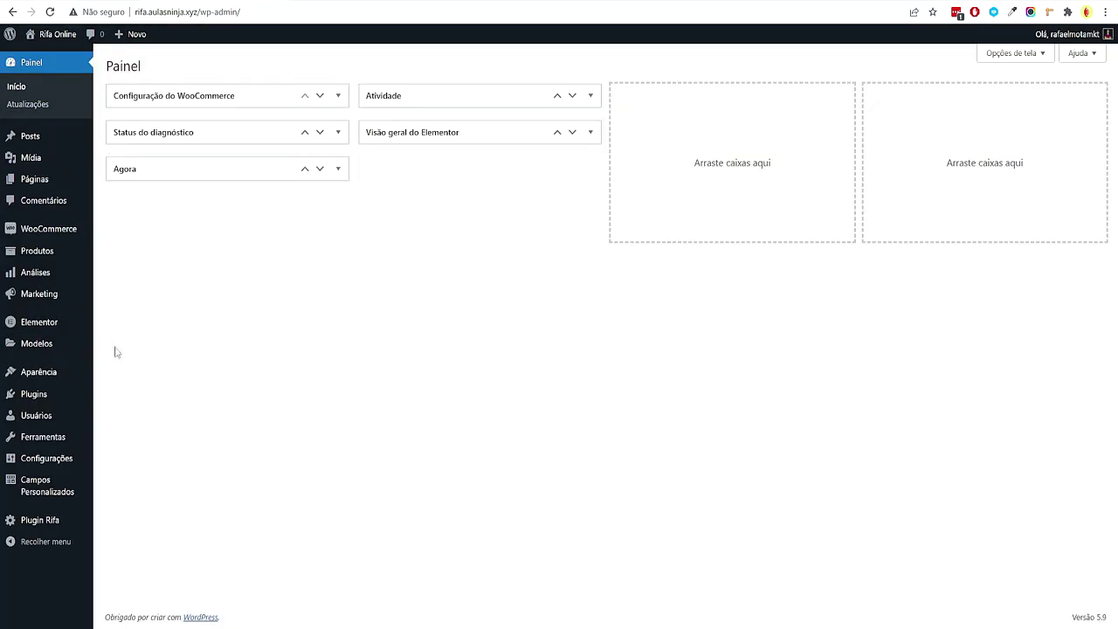
mouse_move(44, 347)
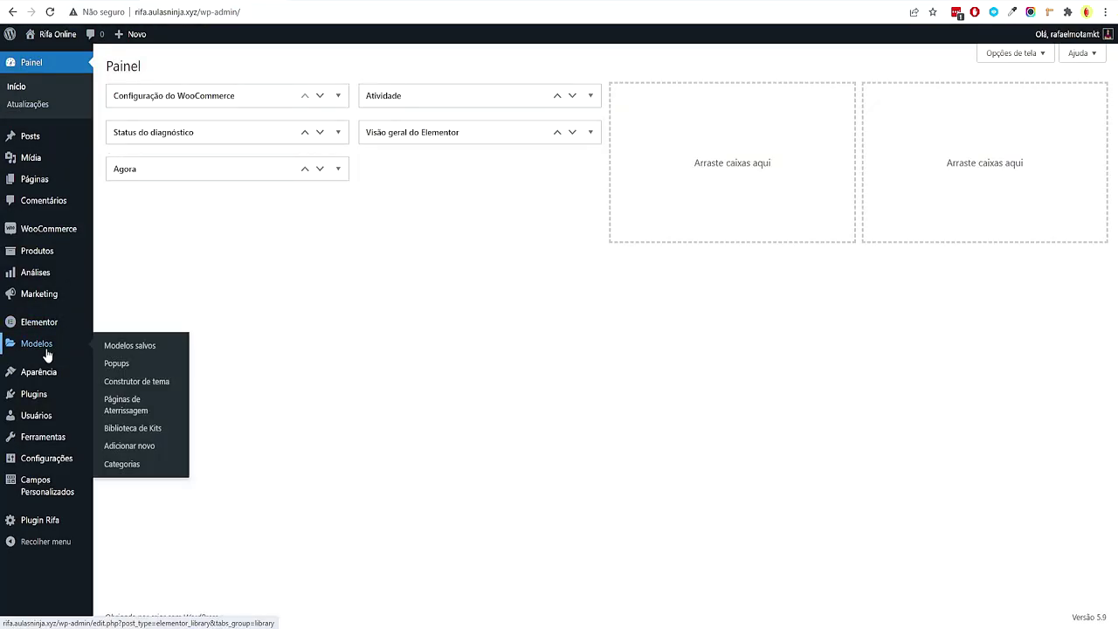
left_click(159, 385)
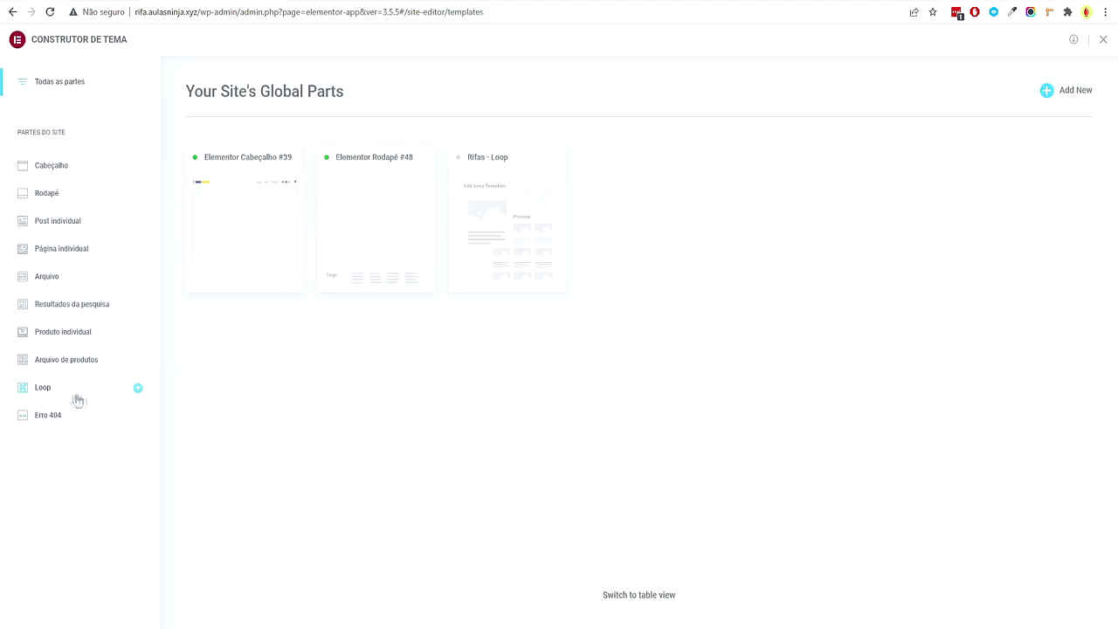
left_click(80, 334)
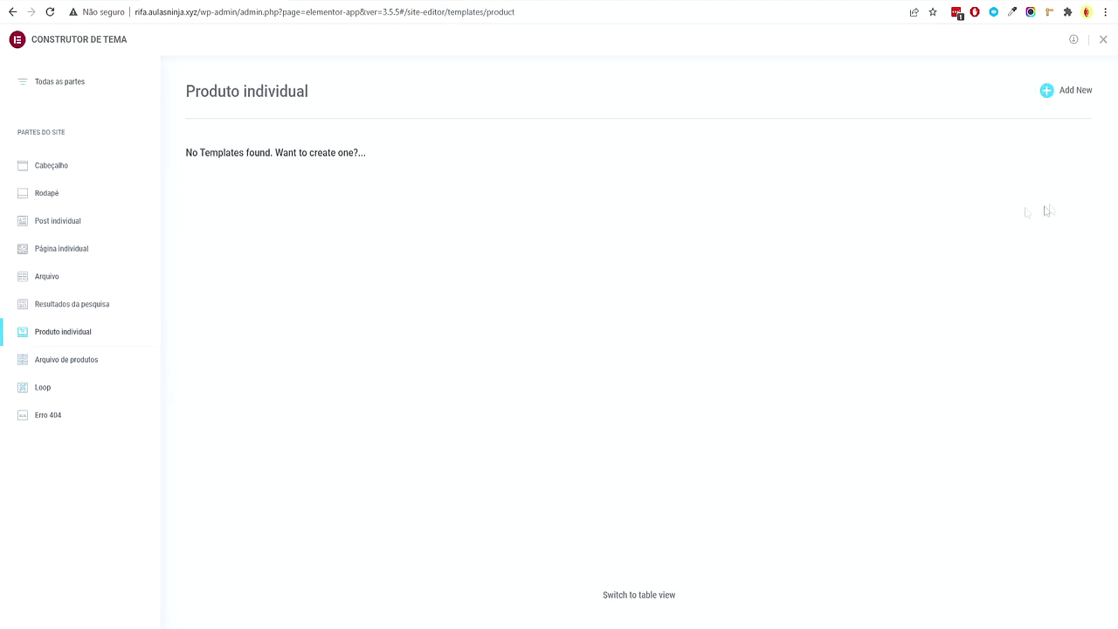
left_click(1059, 107)
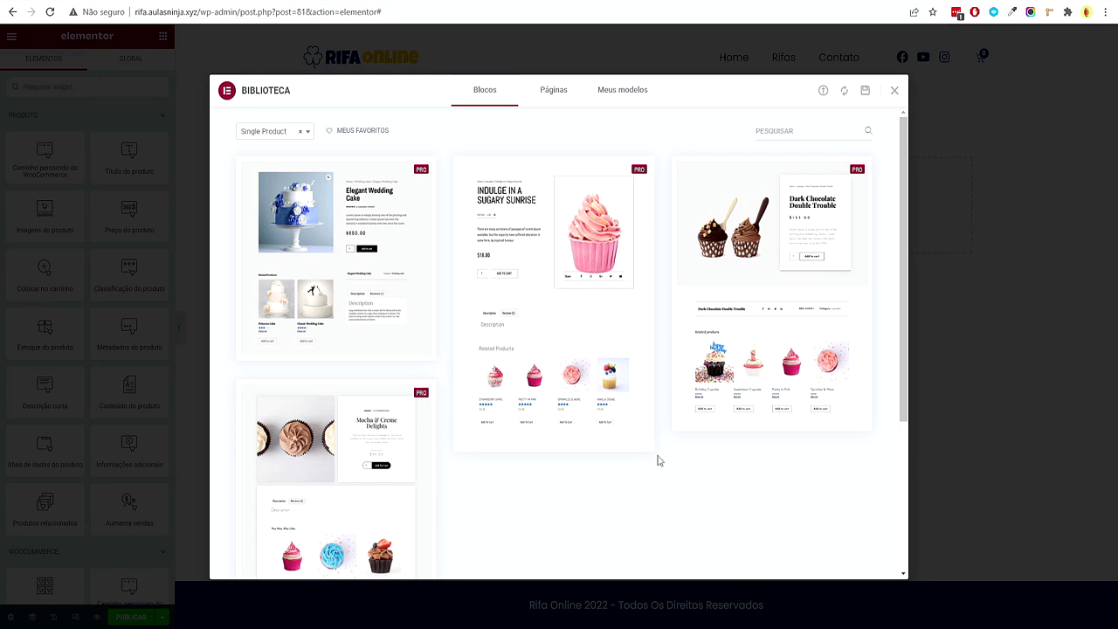
Attempt to import the raffle template JSON into the library, dismissing the import error
left_click(894, 92)
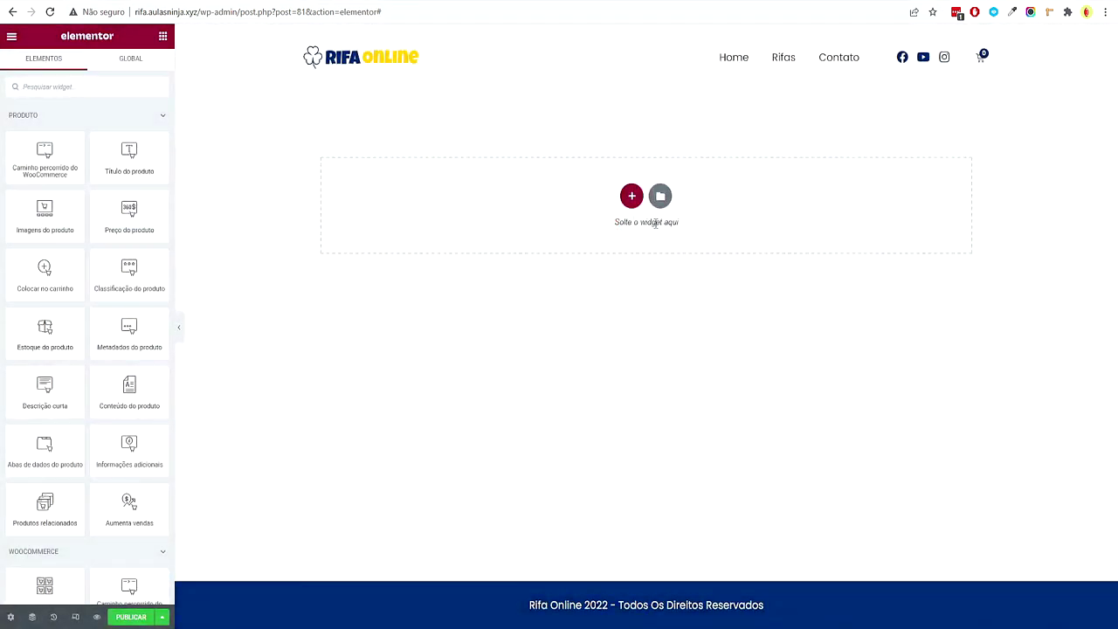
left_click(663, 197)
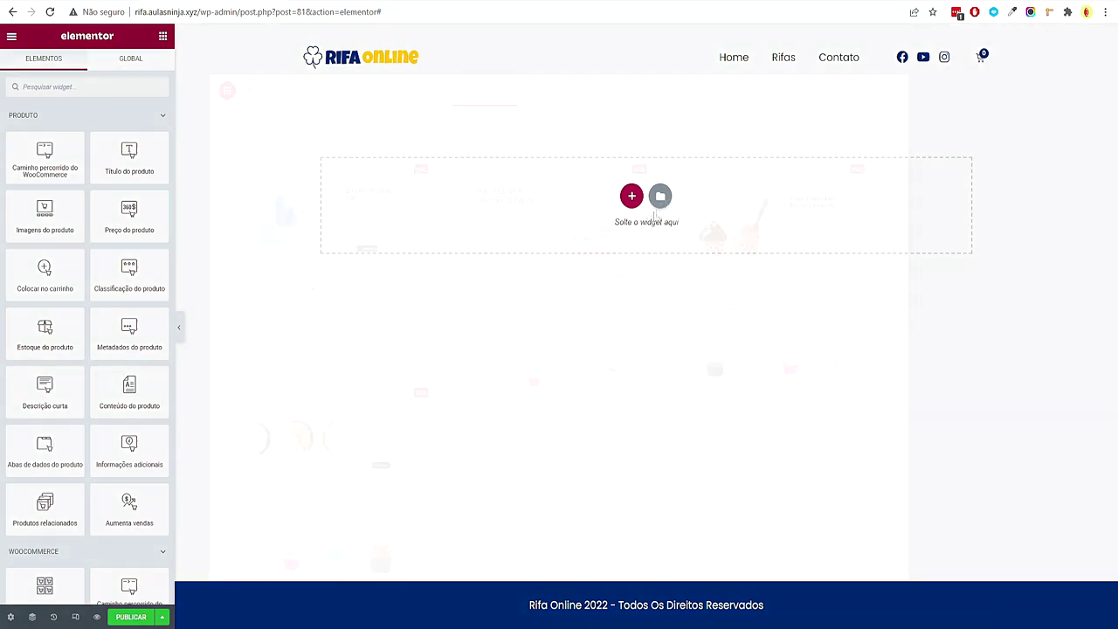
key("alt+Tab")
left_click_drag(349, 286, 370, 294)
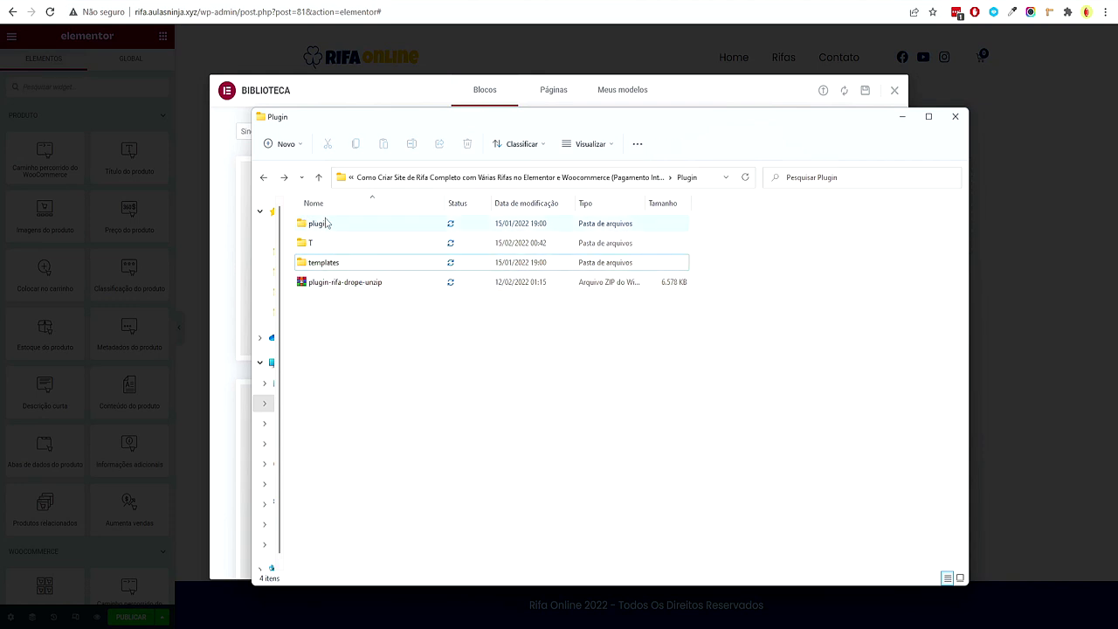
double_click(337, 263)
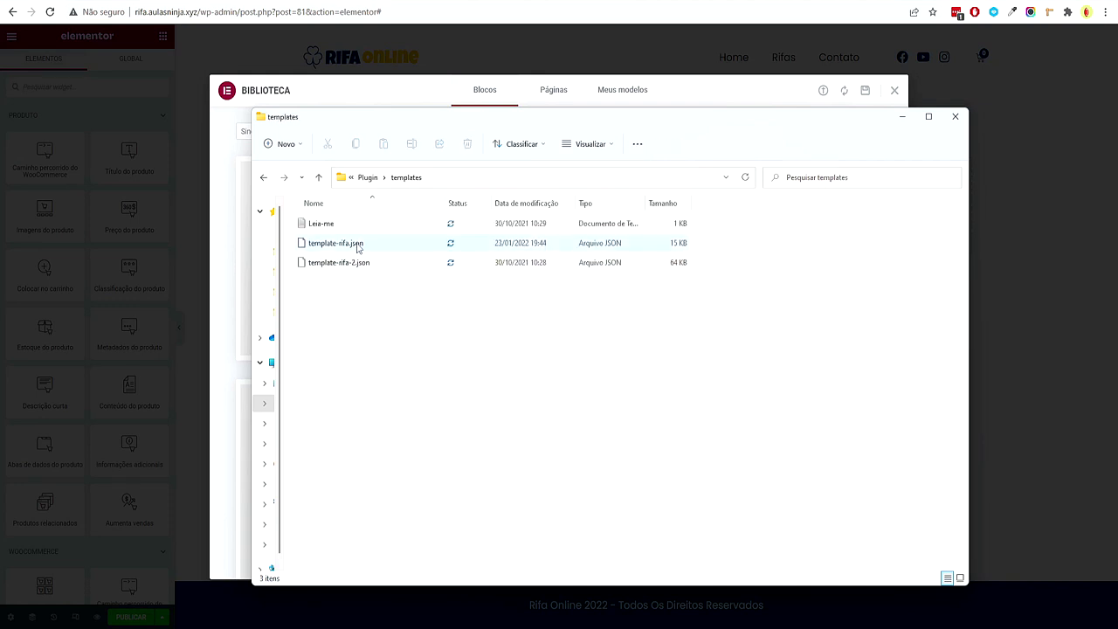
left_click_drag(369, 312, 381, 339)
left_click_drag(716, 117, 743, 337)
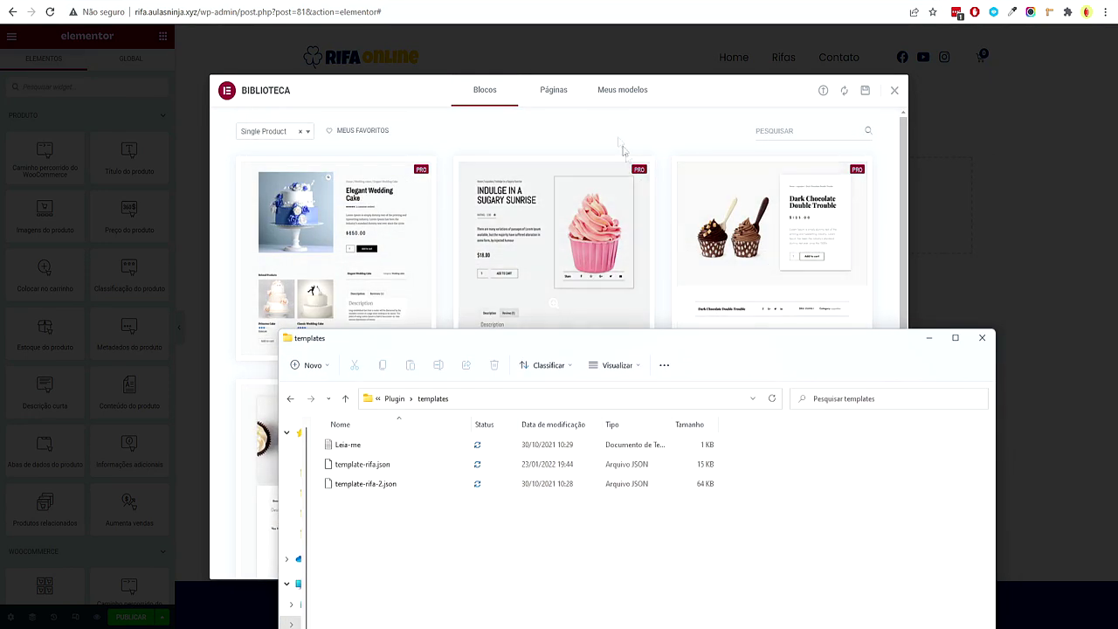
left_click(823, 91)
left_click(552, 622)
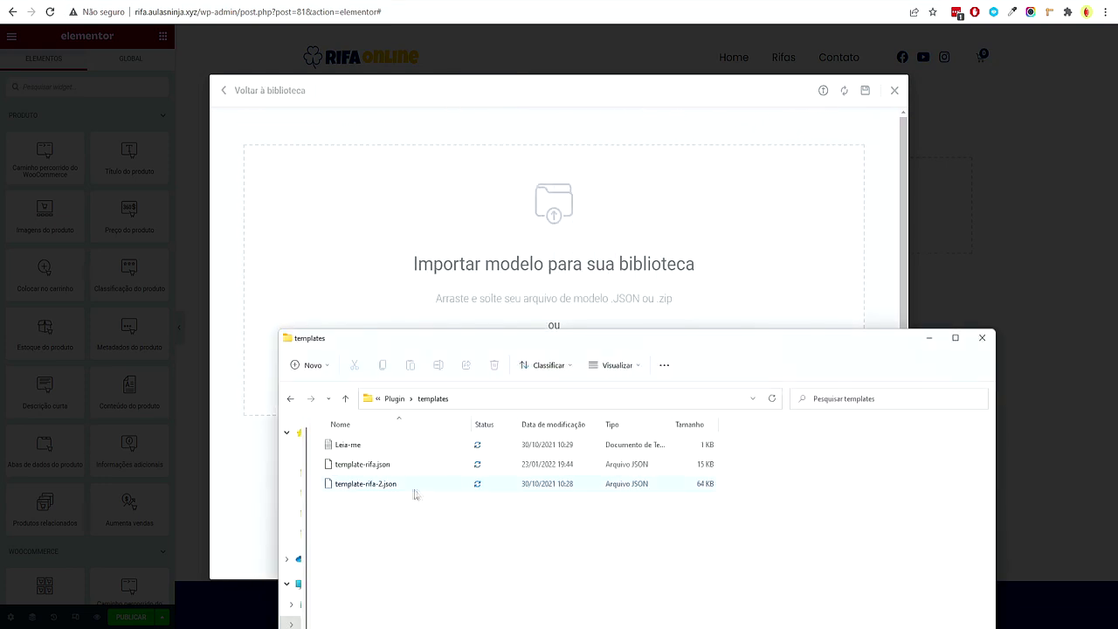
left_click_drag(372, 472, 460, 278)
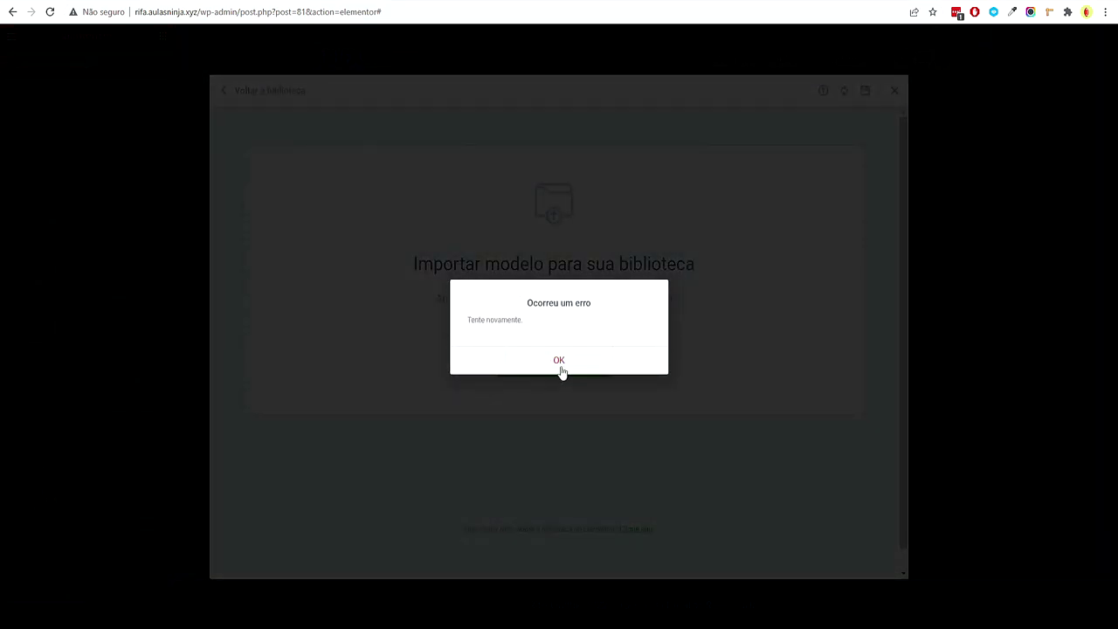
left_click(559, 361)
left_click(894, 91)
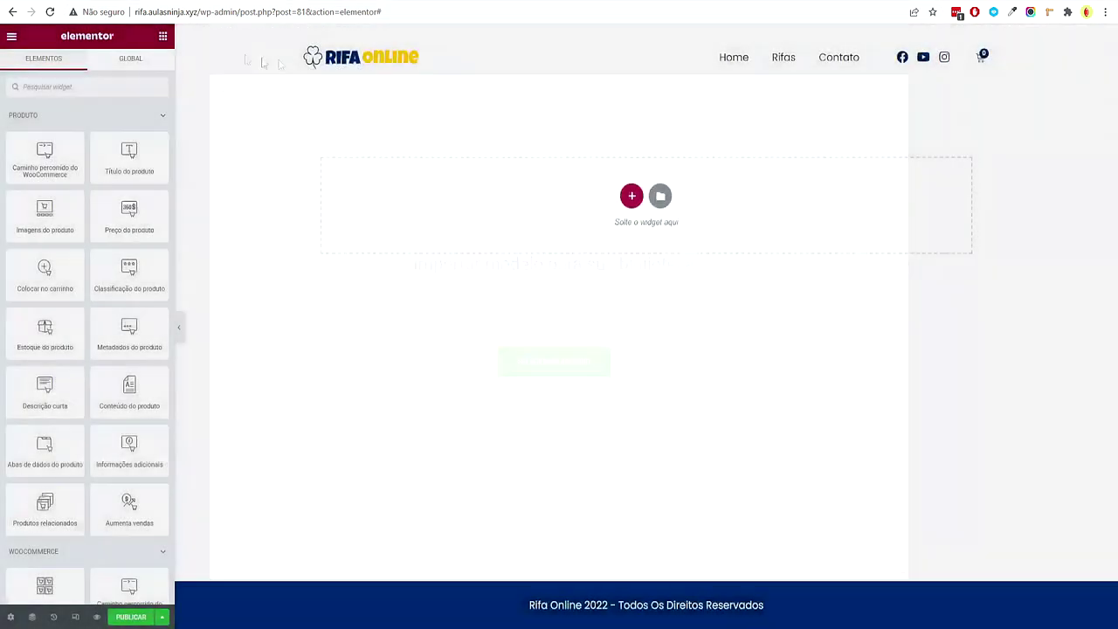
Exit the editor to the dashboard and go to Modelos > Modelos salvos
left_click(13, 39)
left_click(77, 266)
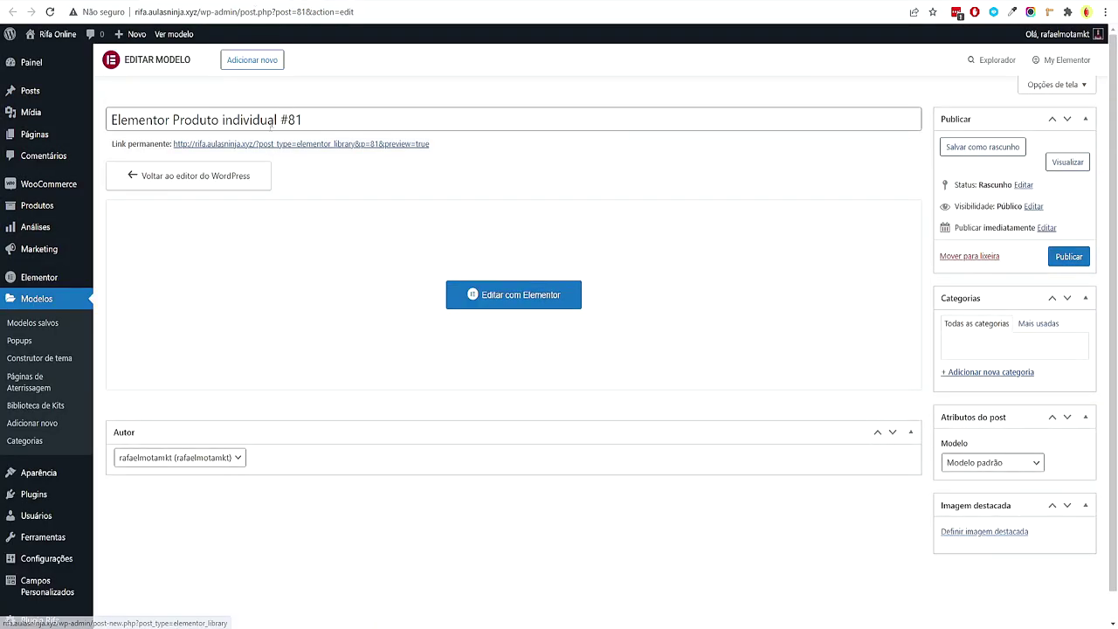
left_click(72, 334)
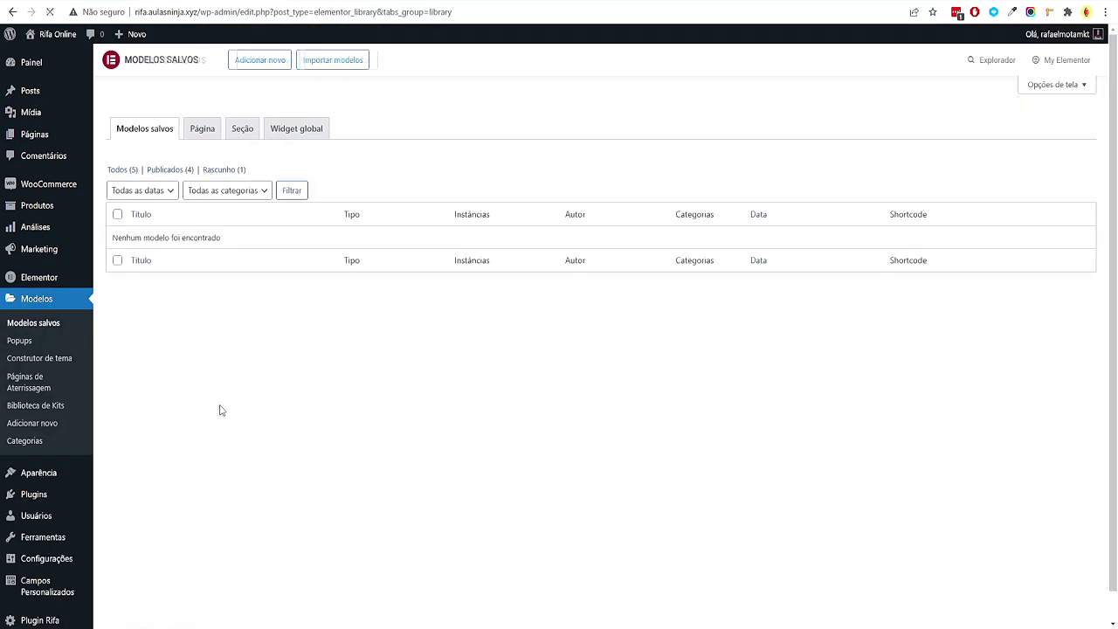
Import template-rifa.json via Importar modelos, then reopen Produto individual #81 with Editar com Elementor
left_click(337, 63)
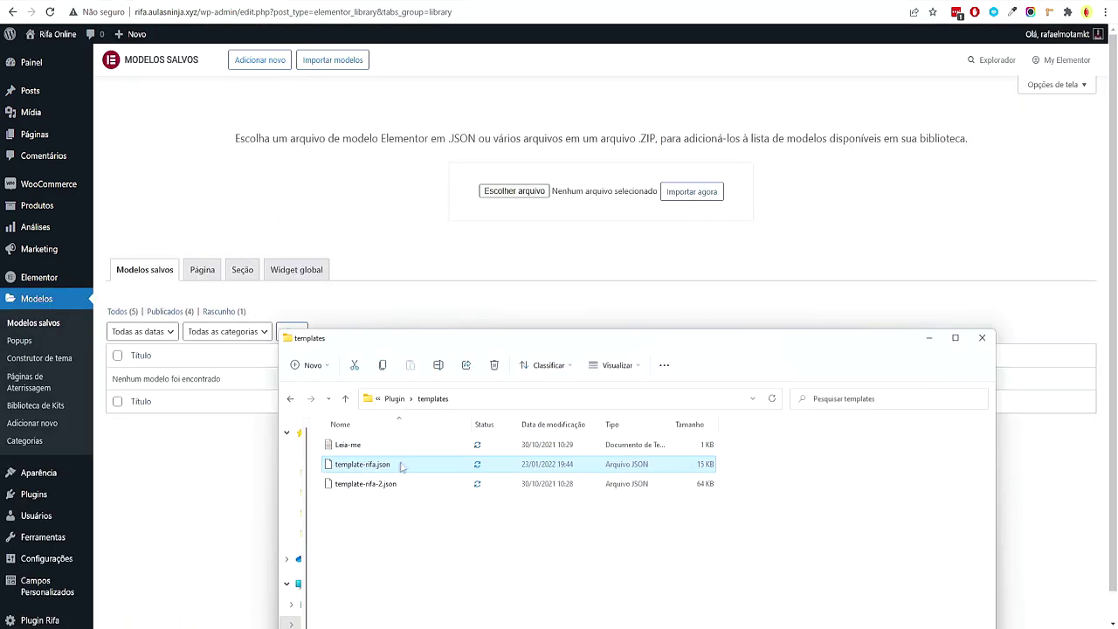
left_click(685, 195)
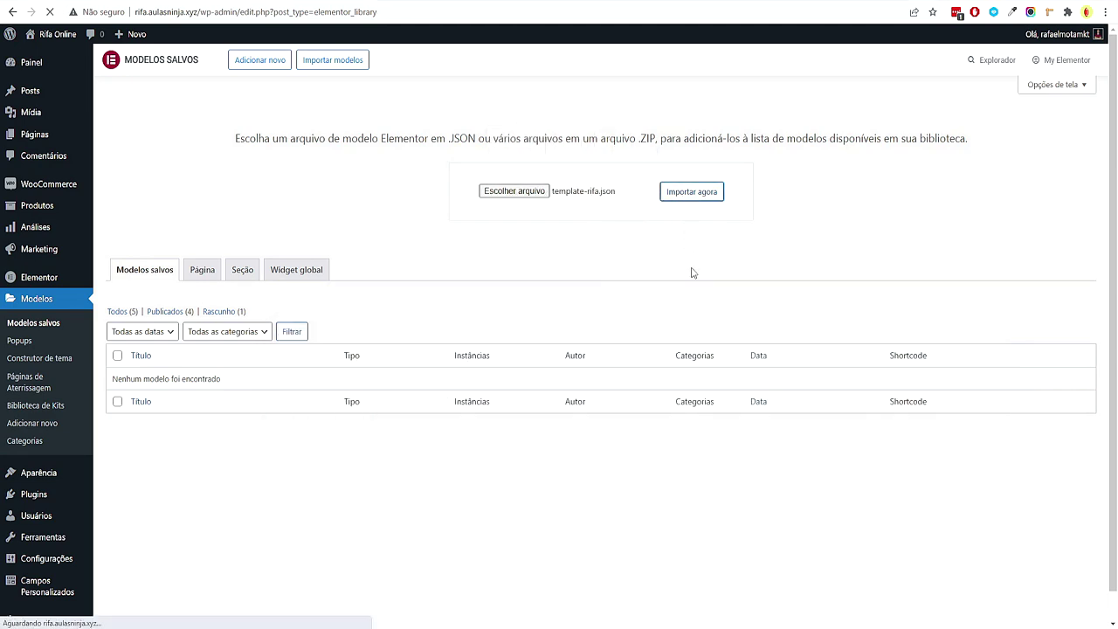
mouse_move(199, 239)
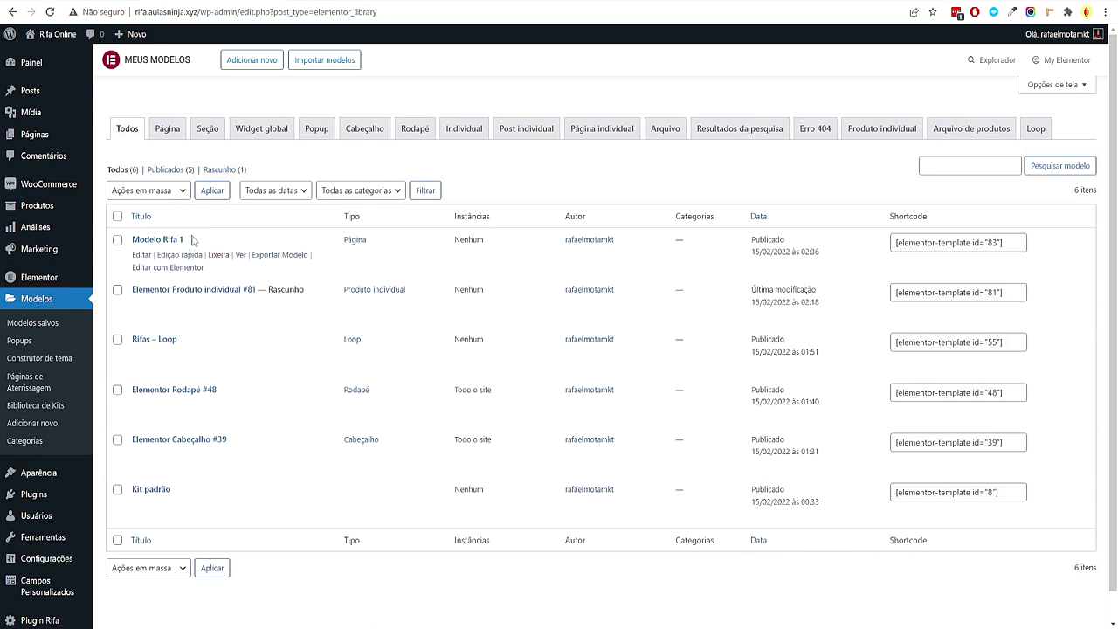
left_click(229, 290)
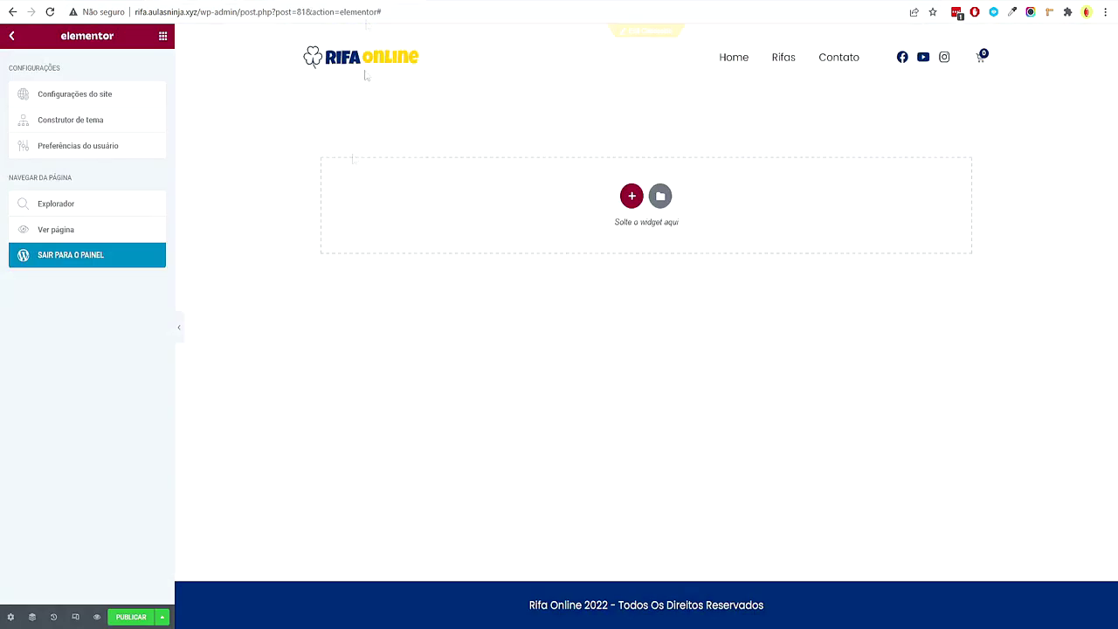
left_click(50, 13)
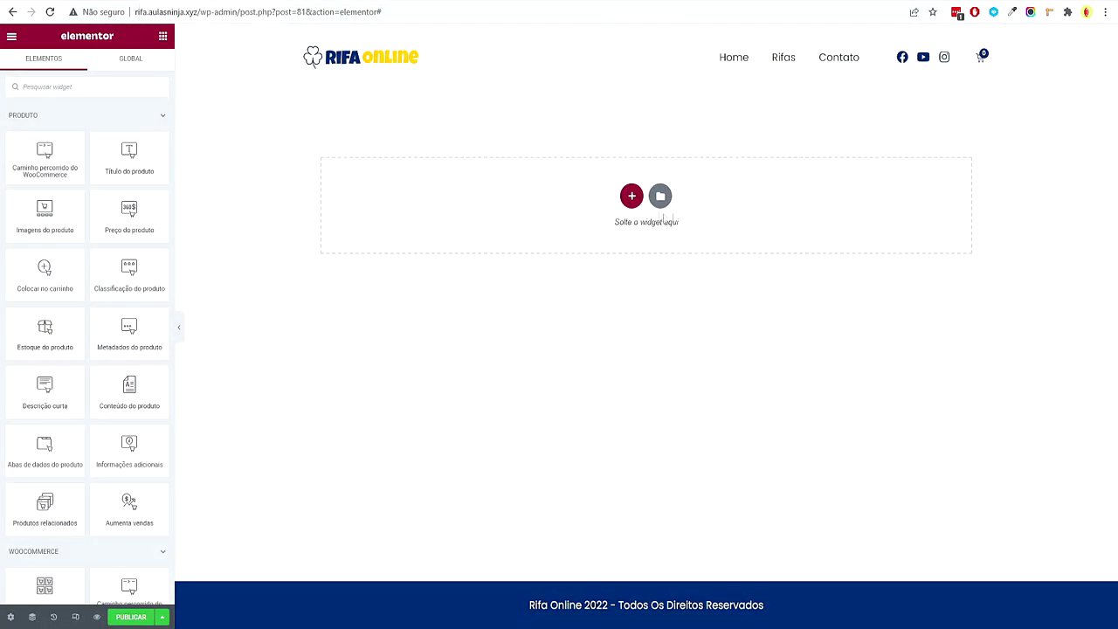
Insert the saved Modelo Rifa 1 template from Meus modelos, sorted by creation date
left_click(660, 196)
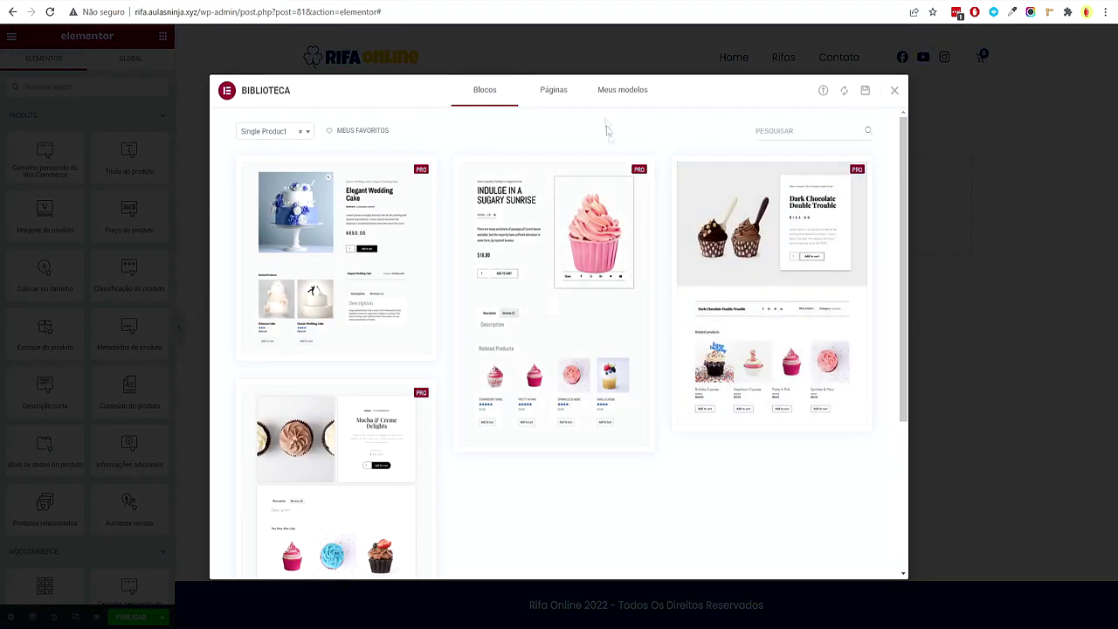
left_click(601, 93)
left_click(634, 168)
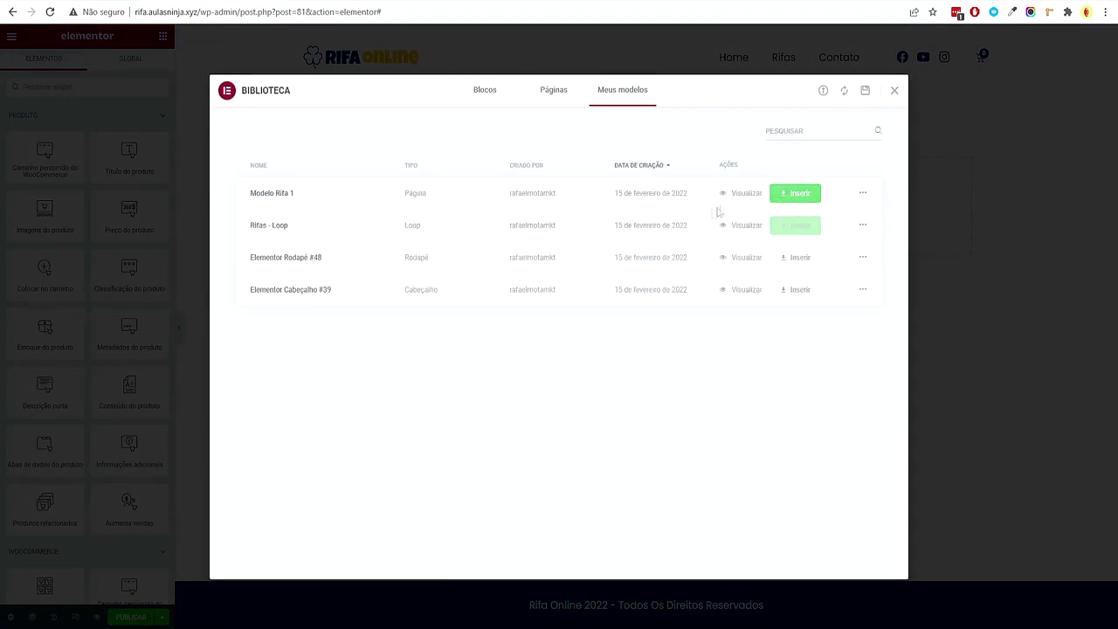
left_click(790, 198)
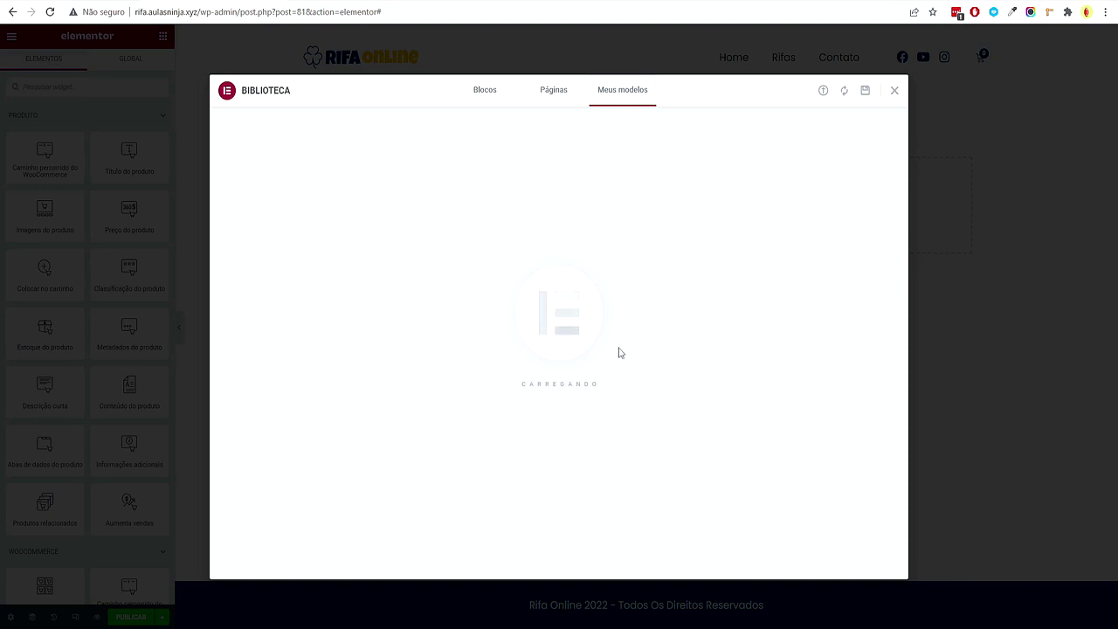
scroll(612, 227, "down", 10)
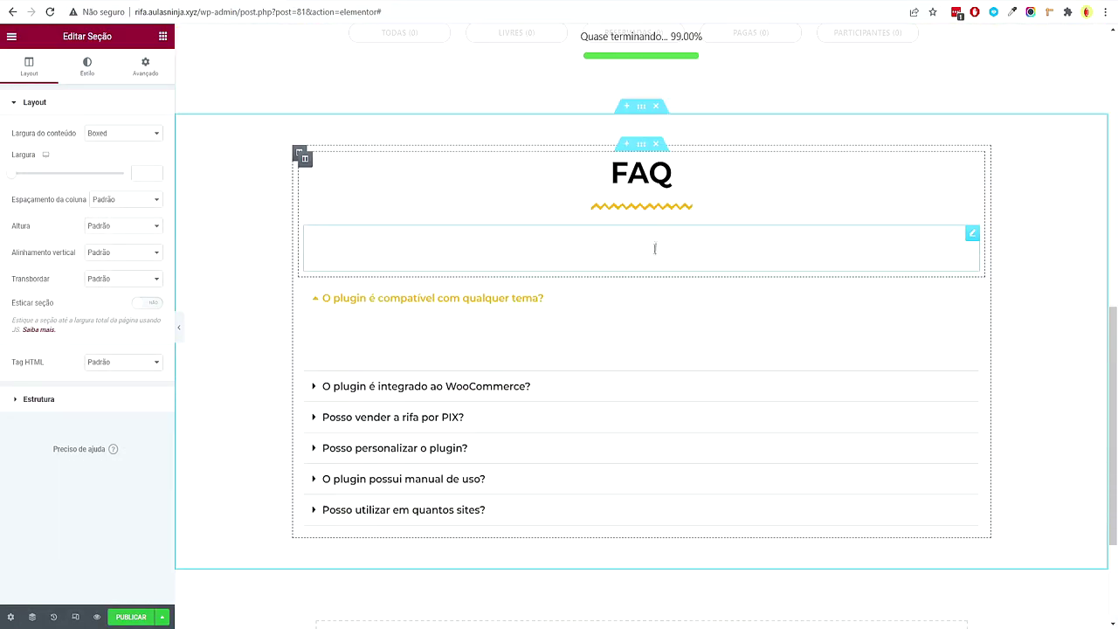
scroll(658, 248, "up", 15)
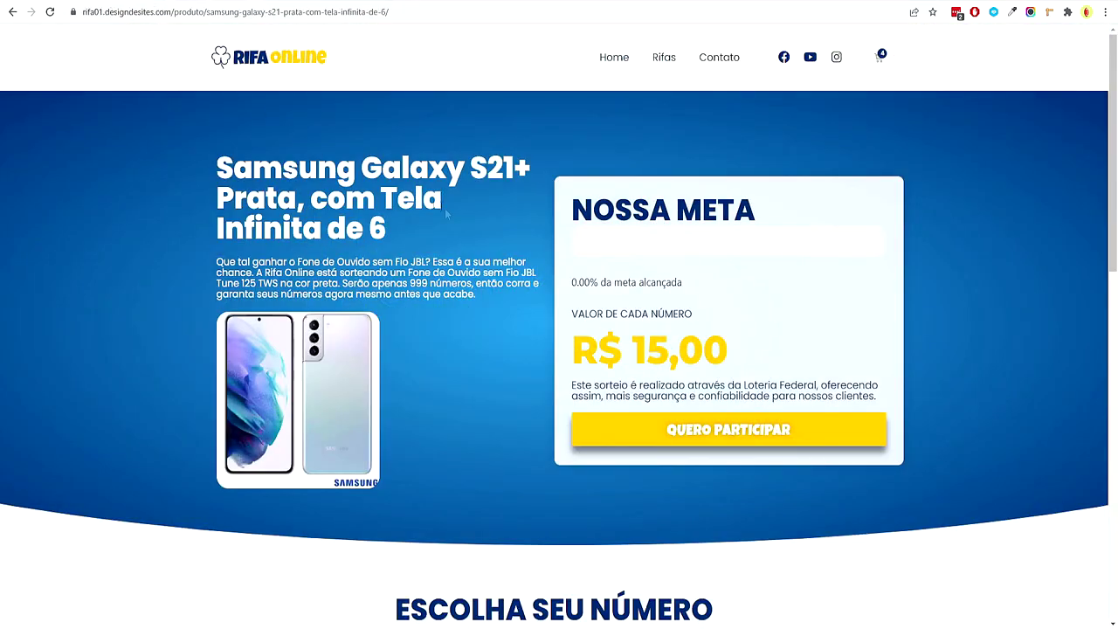
scroll(472, 302, "down", 10)
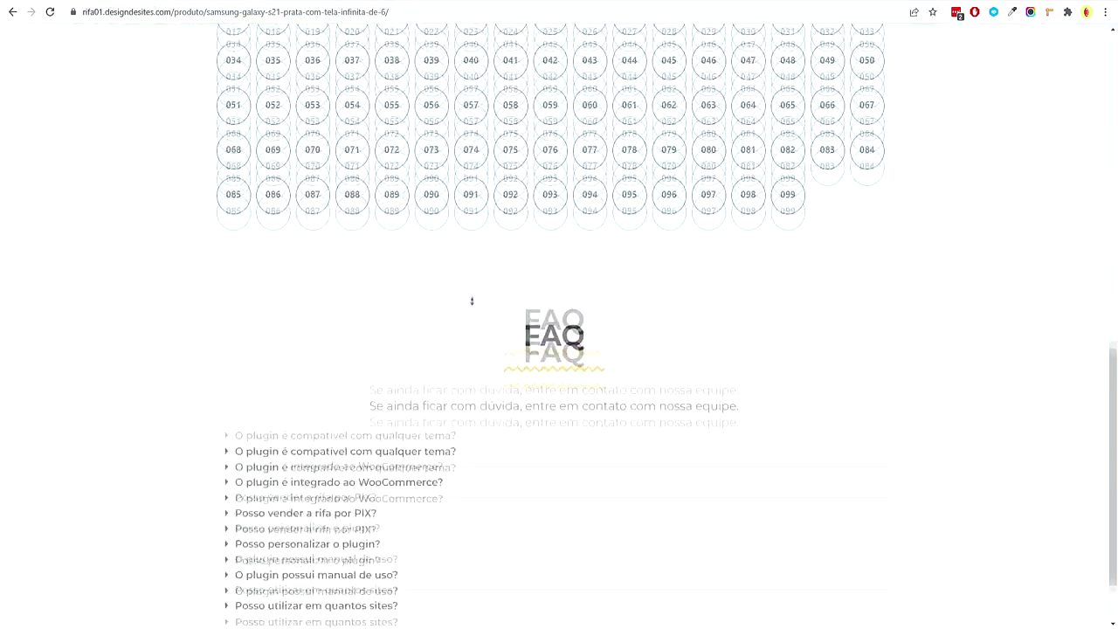
scroll(472, 302, "up", 15)
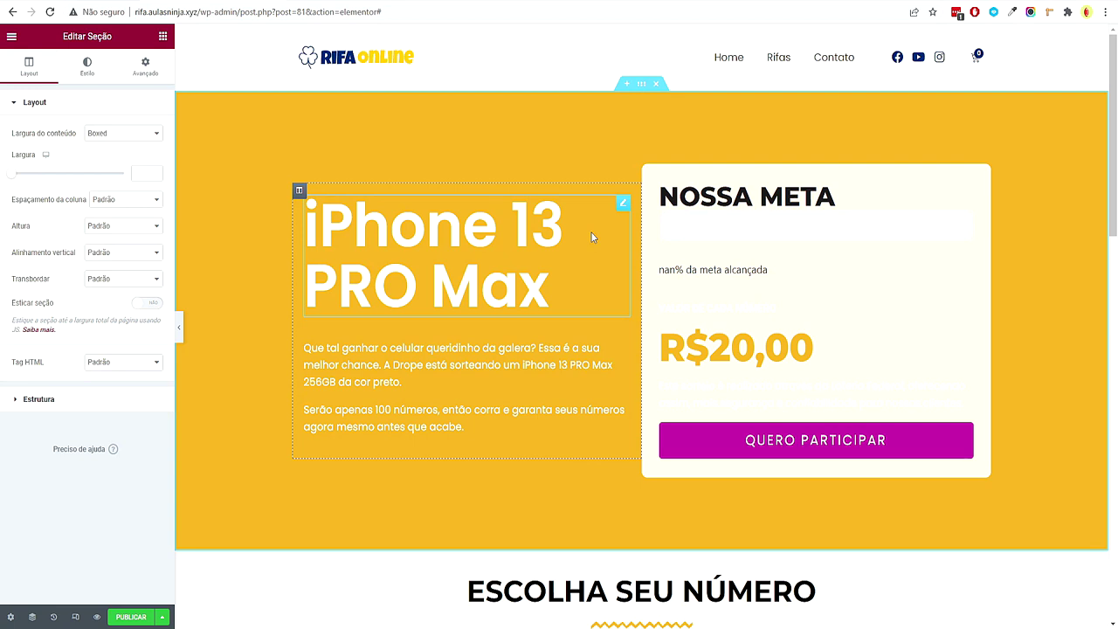
Make the iPhone 13 PRO Max heading show the Título do produto dynamic tag as an H1
left_click(591, 237)
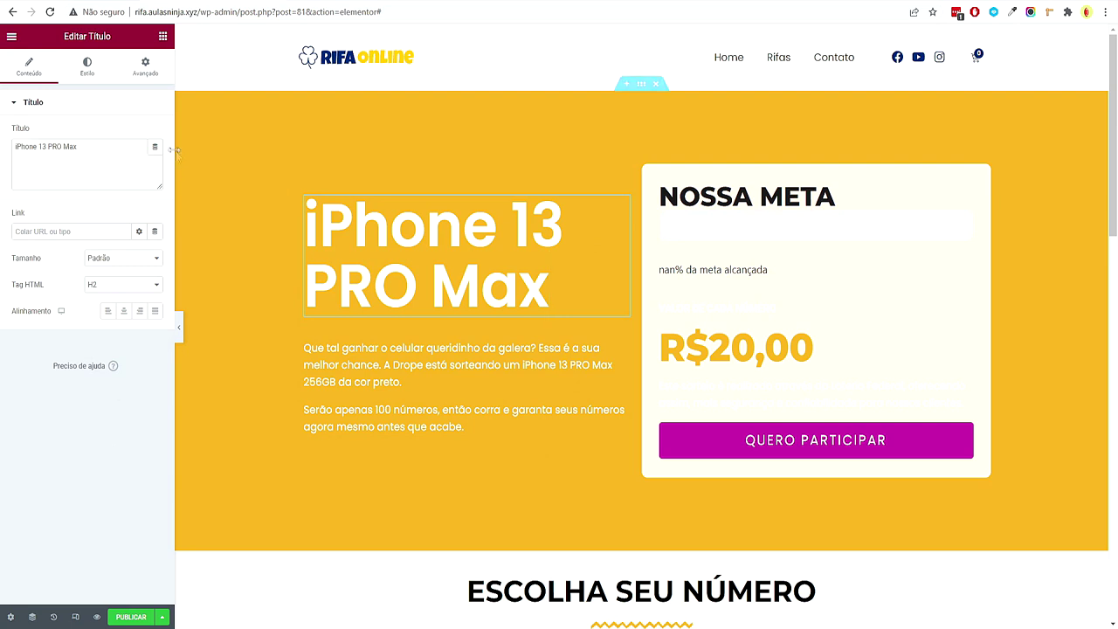
left_click(154, 147)
left_click_drag(159, 179, 151, 301)
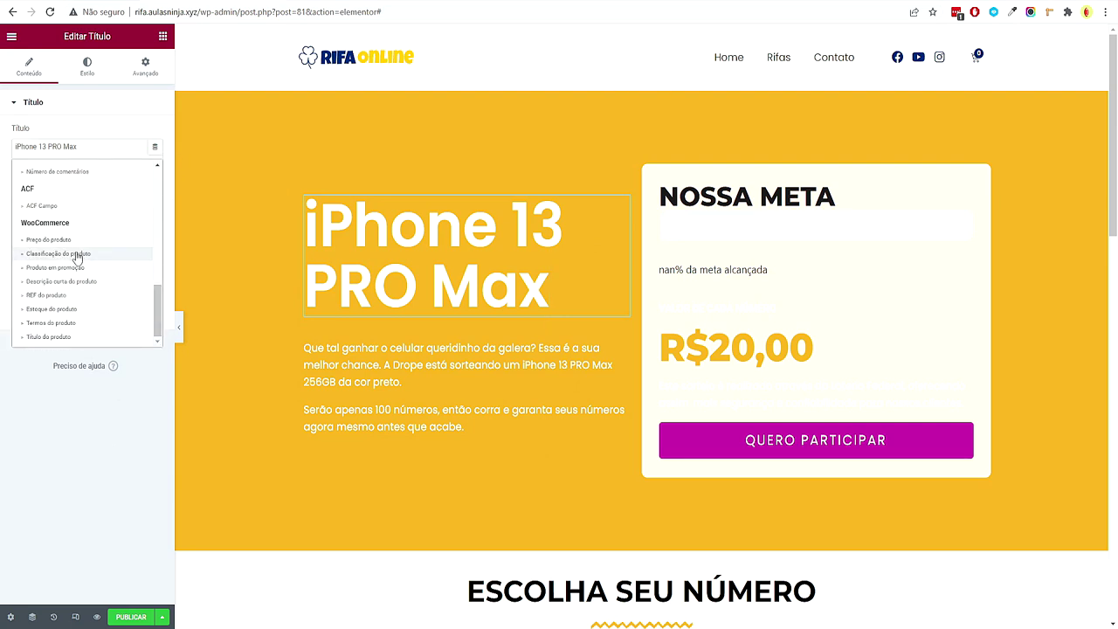
left_click(48, 336)
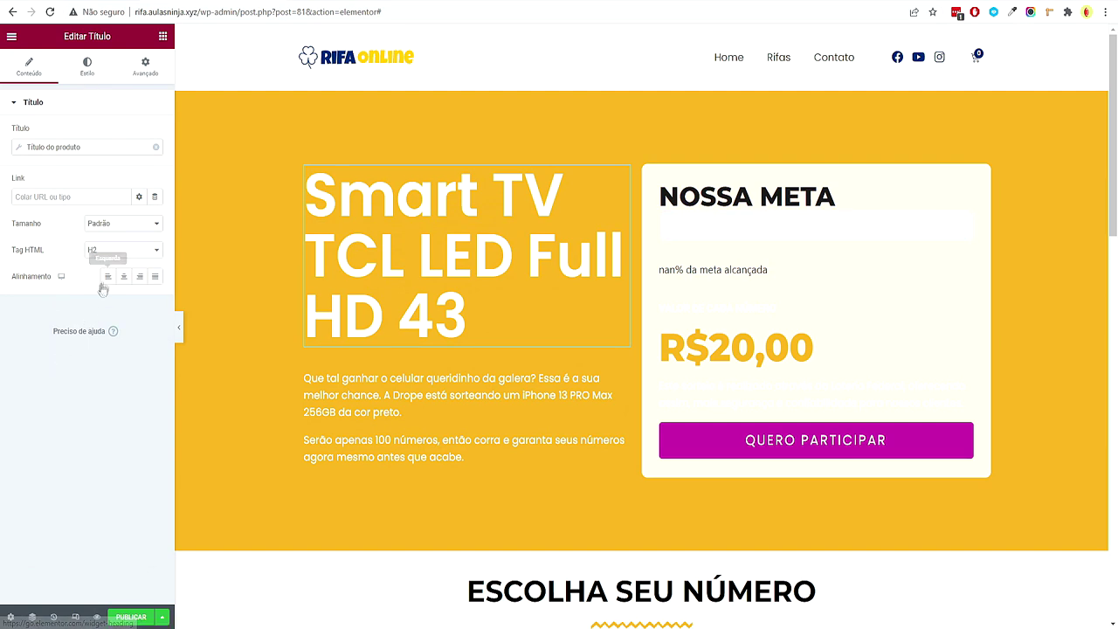
left_click(116, 253)
left_click(111, 264)
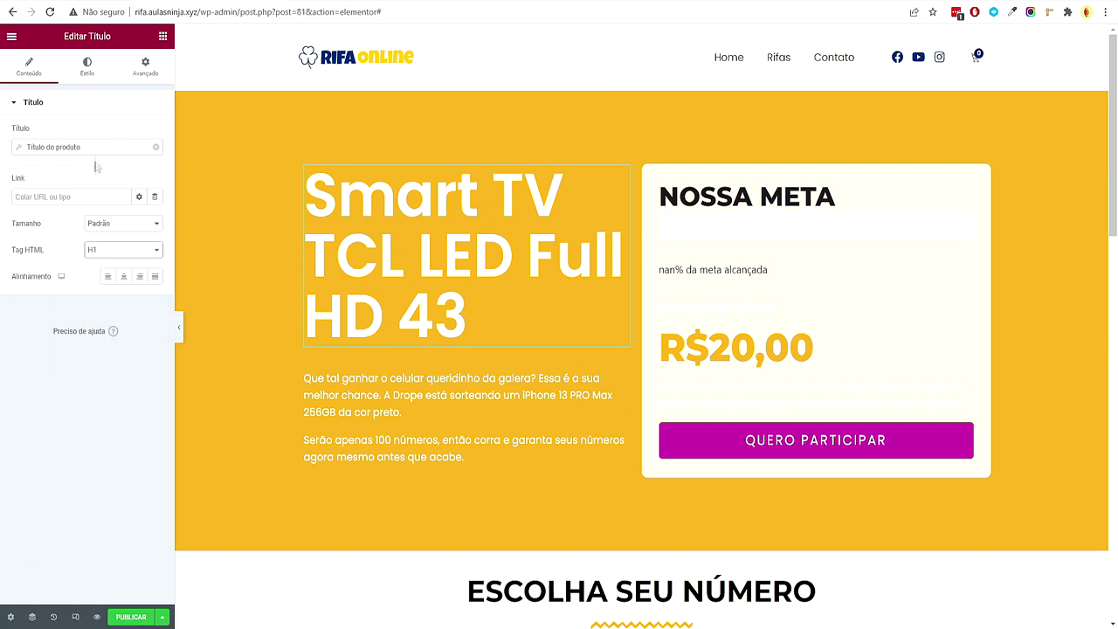
Style the hero title with the Primário font, weight 800, size 60 and line height 1,1
left_click(88, 68)
left_click(140, 159)
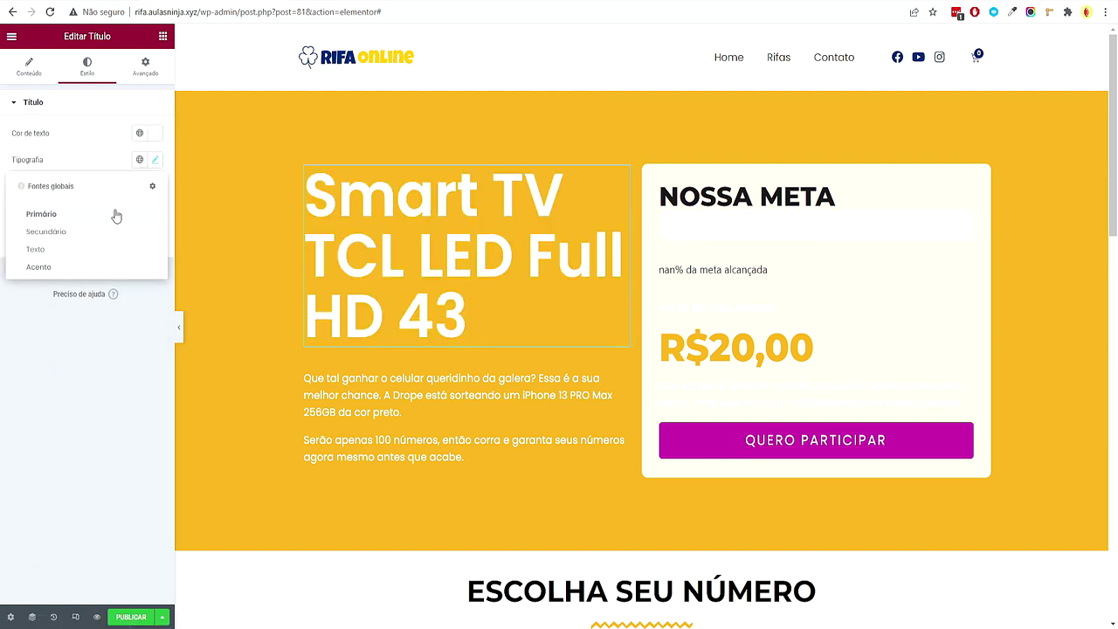
left_click(117, 214)
left_click(154, 161)
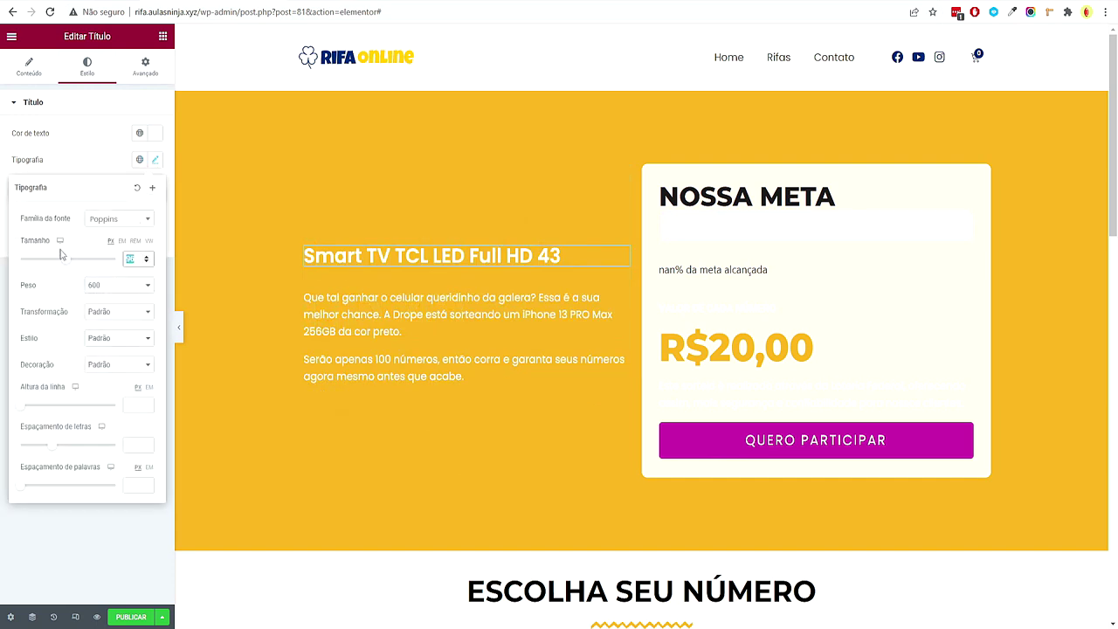
type("48")
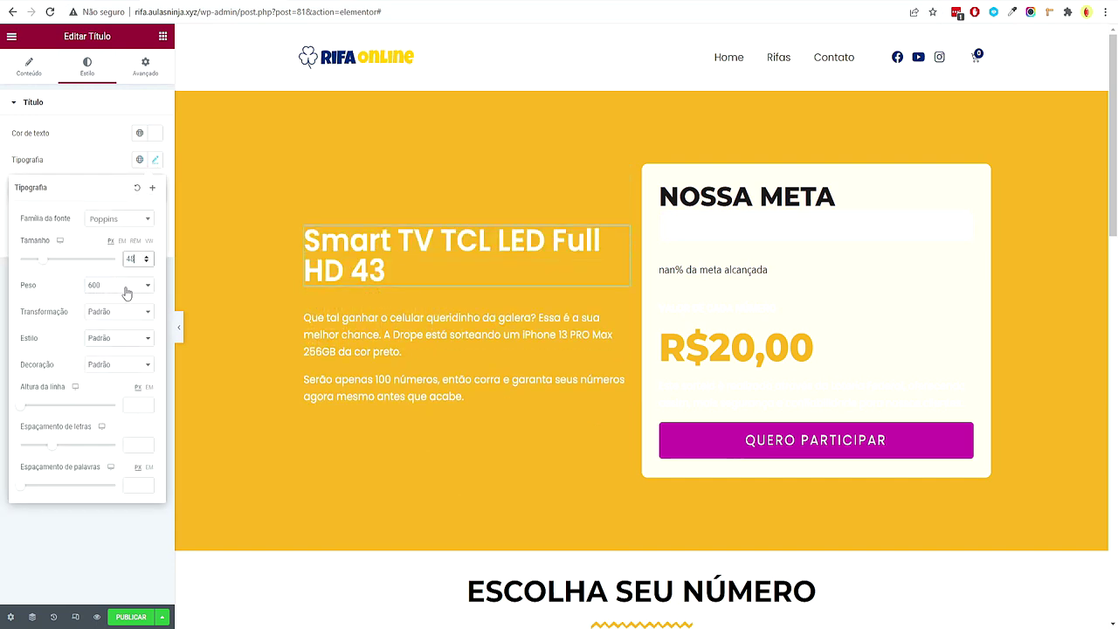
left_click(126, 288)
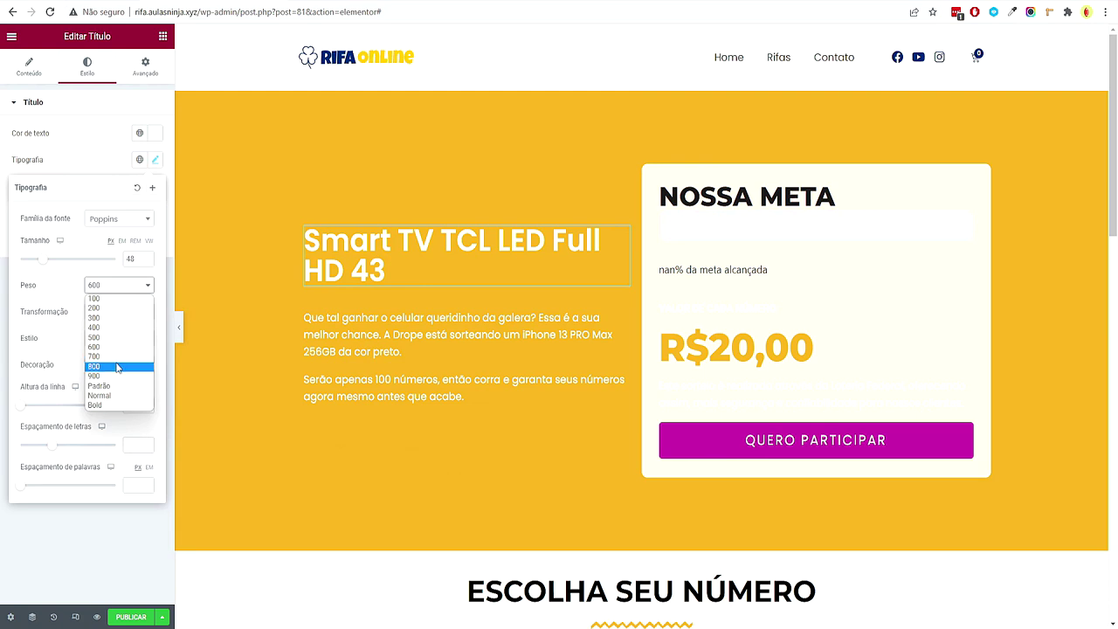
left_click(117, 366)
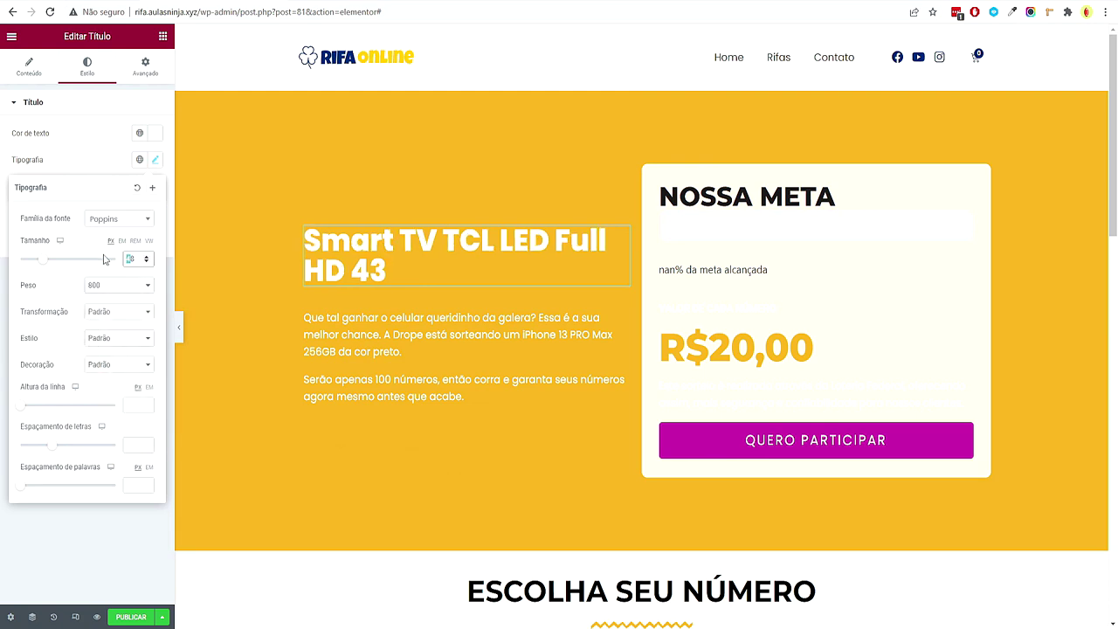
type("680")
key("BackSpace")
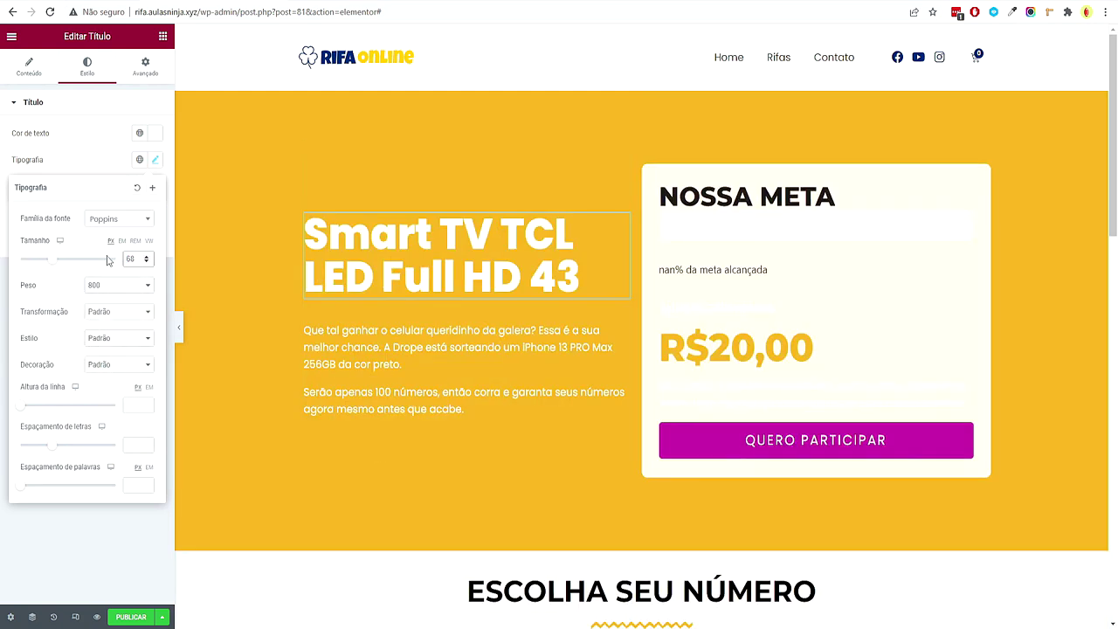
key("BackSpace")
type("0")
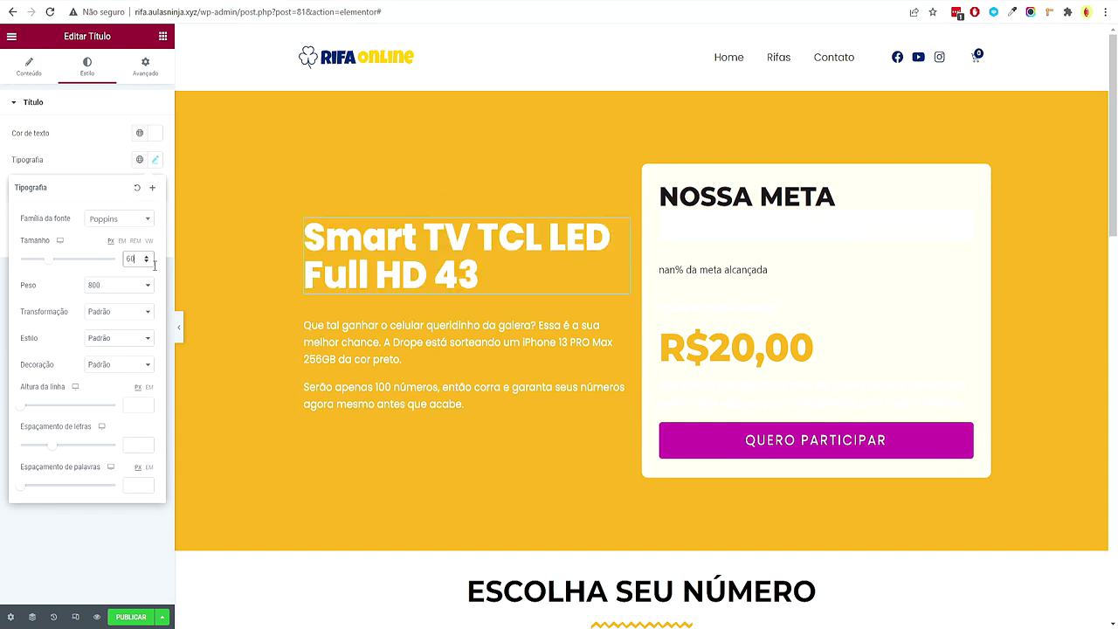
left_click(147, 404)
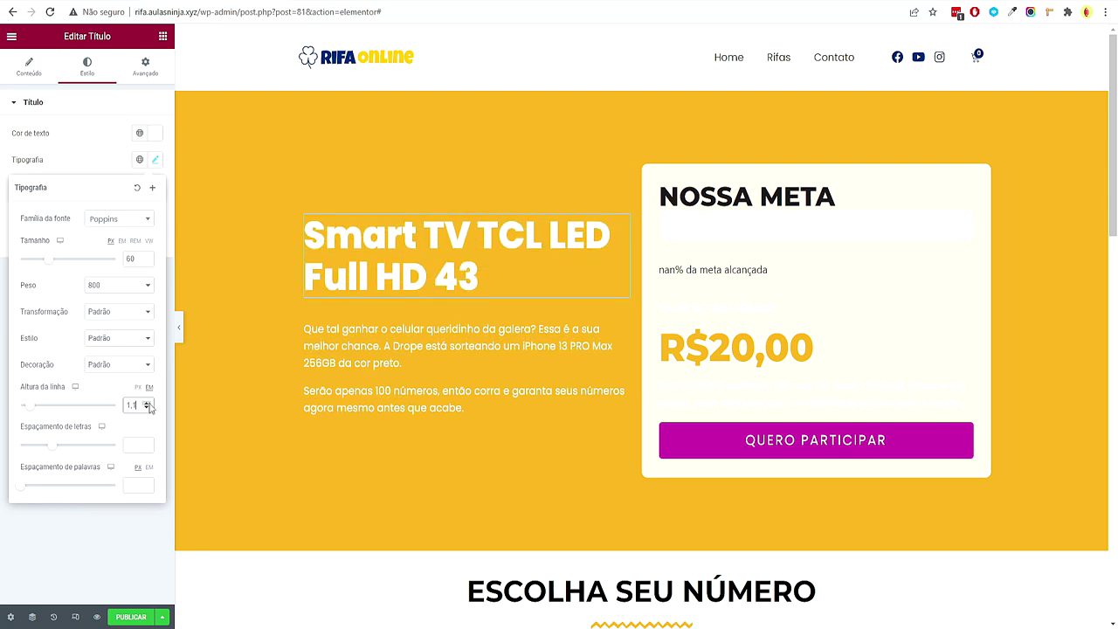
left_click(404, 330)
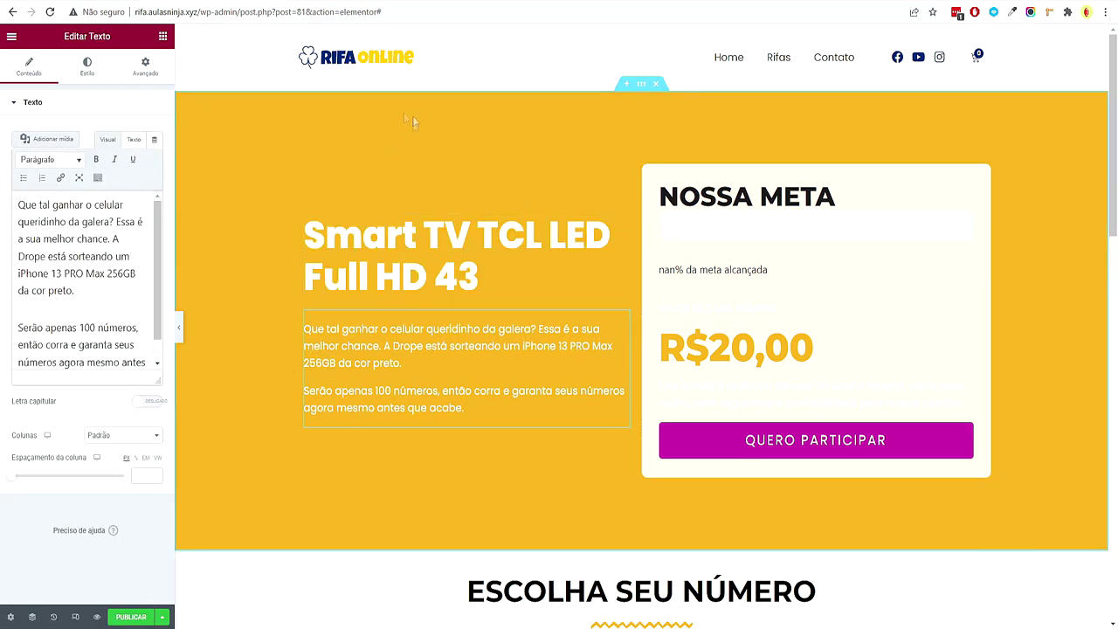
Make the hero paragraph show the product's short description dynamically
left_click(154, 142)
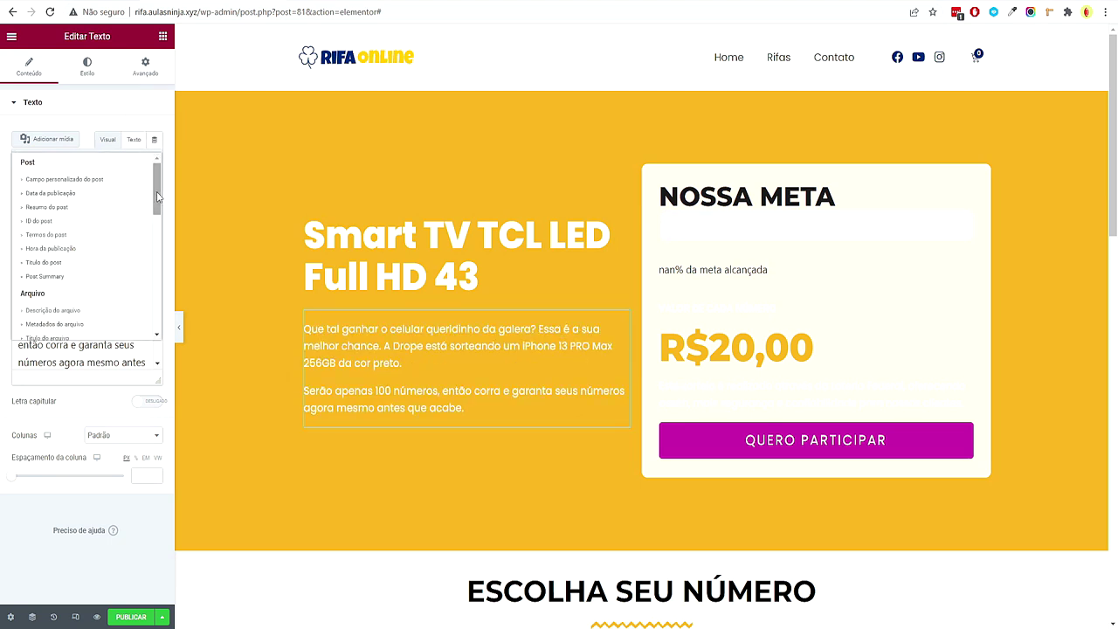
left_click_drag(158, 199, 160, 332)
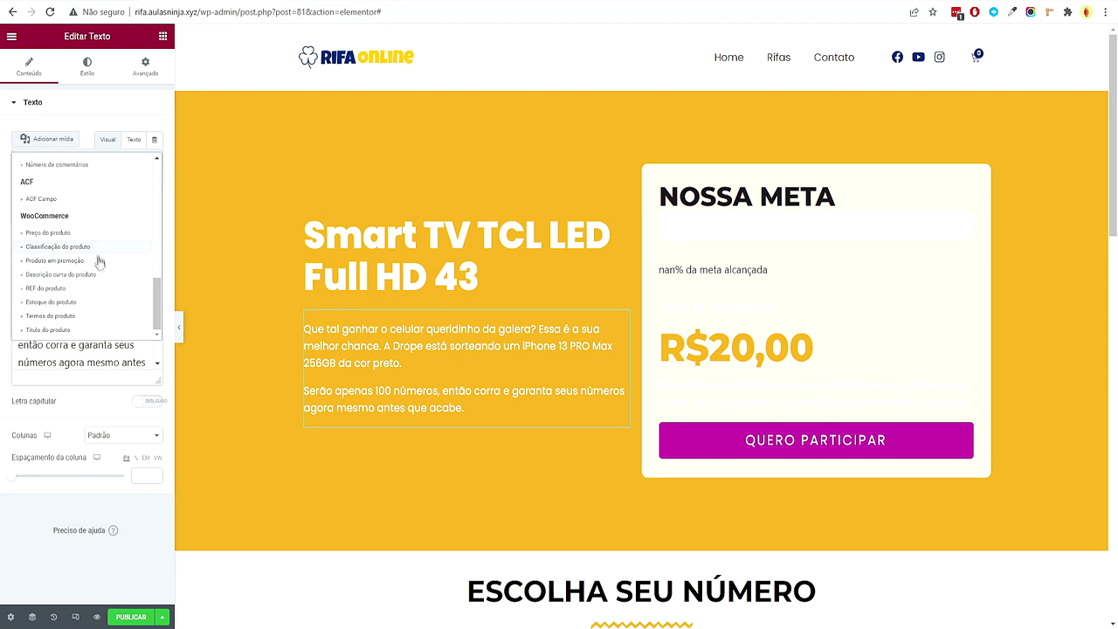
left_click(76, 276)
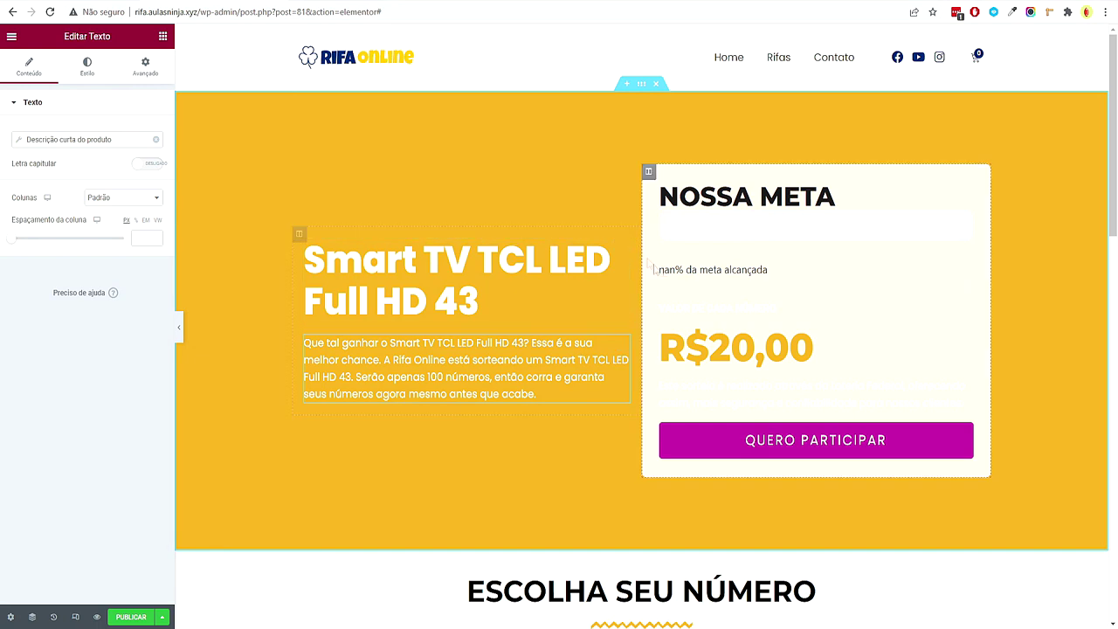
Give the VALOR DE CADA NÚMERO label a dark global colour and the Secundário global font
left_click(723, 304)
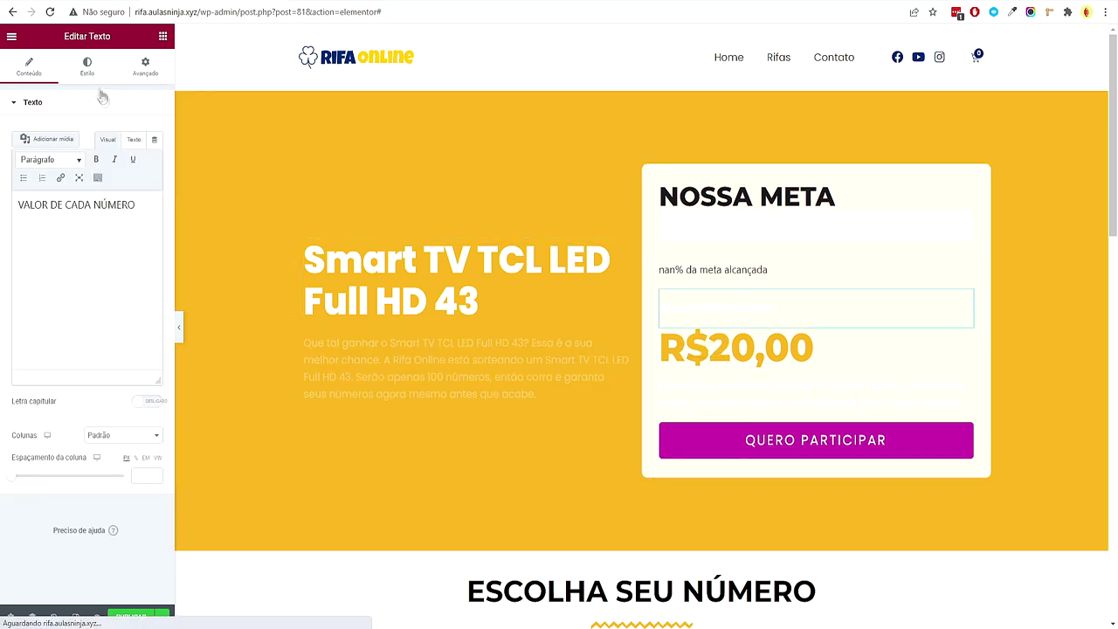
left_click(86, 66)
left_click(140, 164)
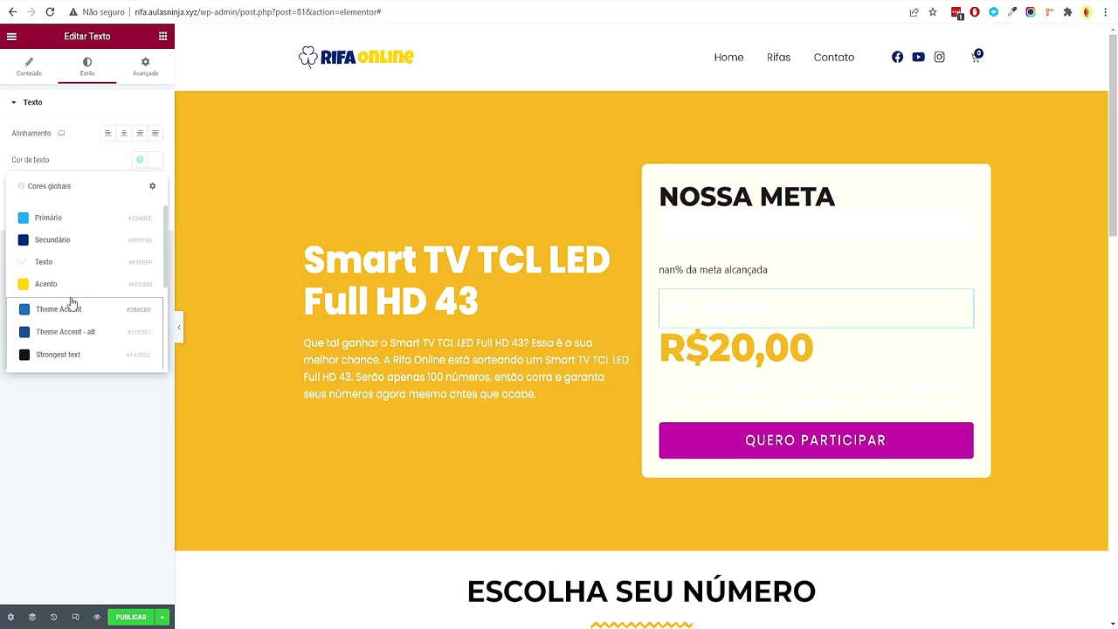
scroll(74, 305, "down", 2)
left_click(68, 359)
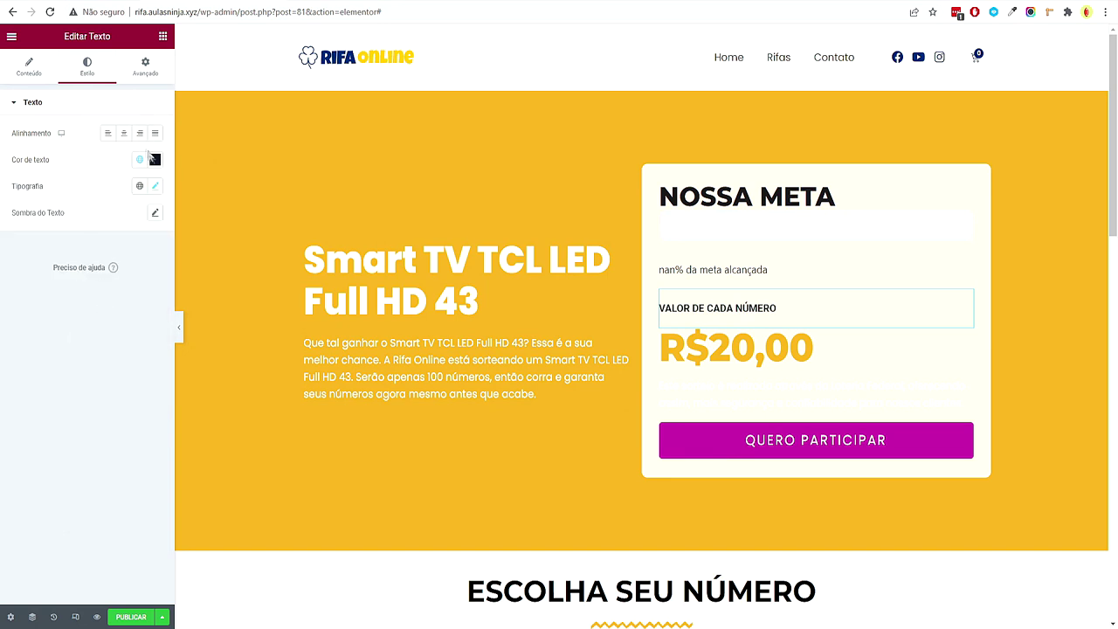
left_click(139, 186)
left_click(102, 256)
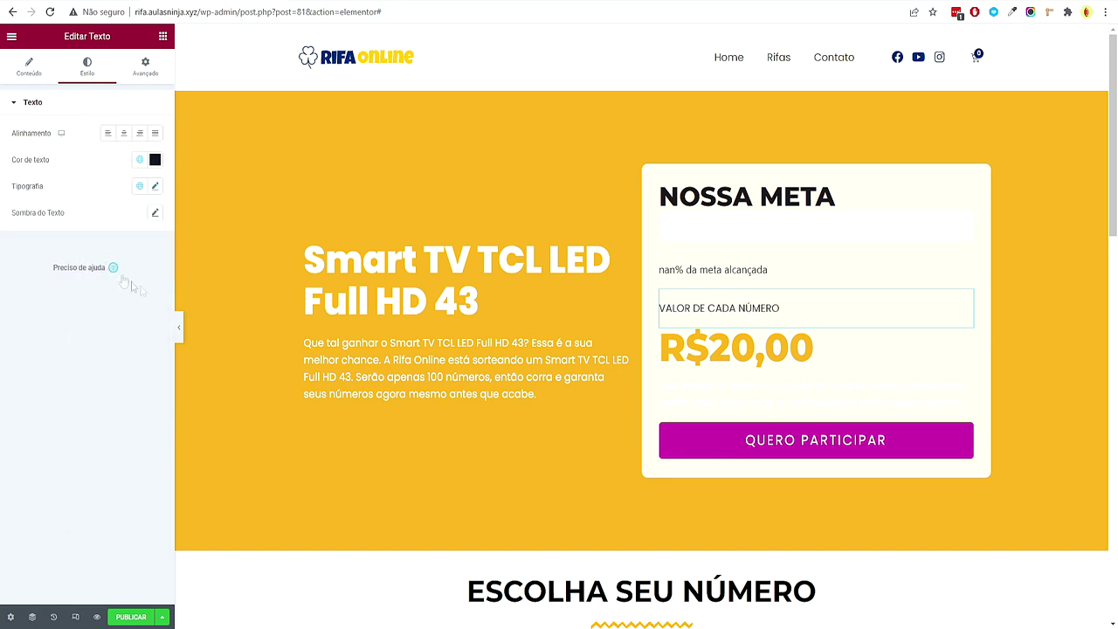
Style NOSSA META with Secundário navy colour, Primário font, weight 800 and size 48
left_click(747, 197)
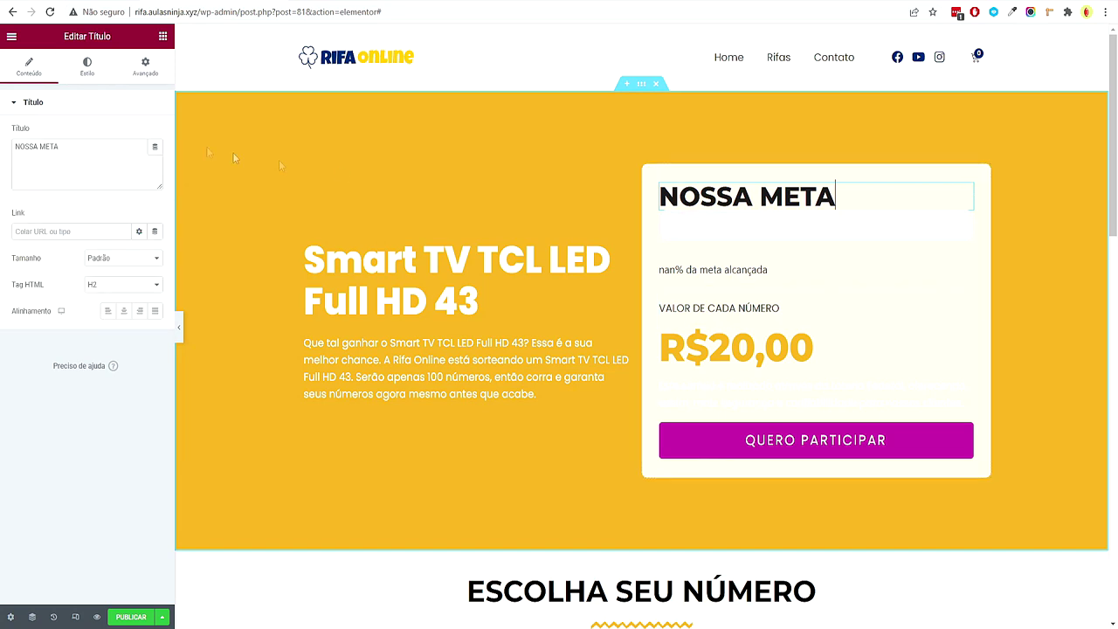
left_click(87, 65)
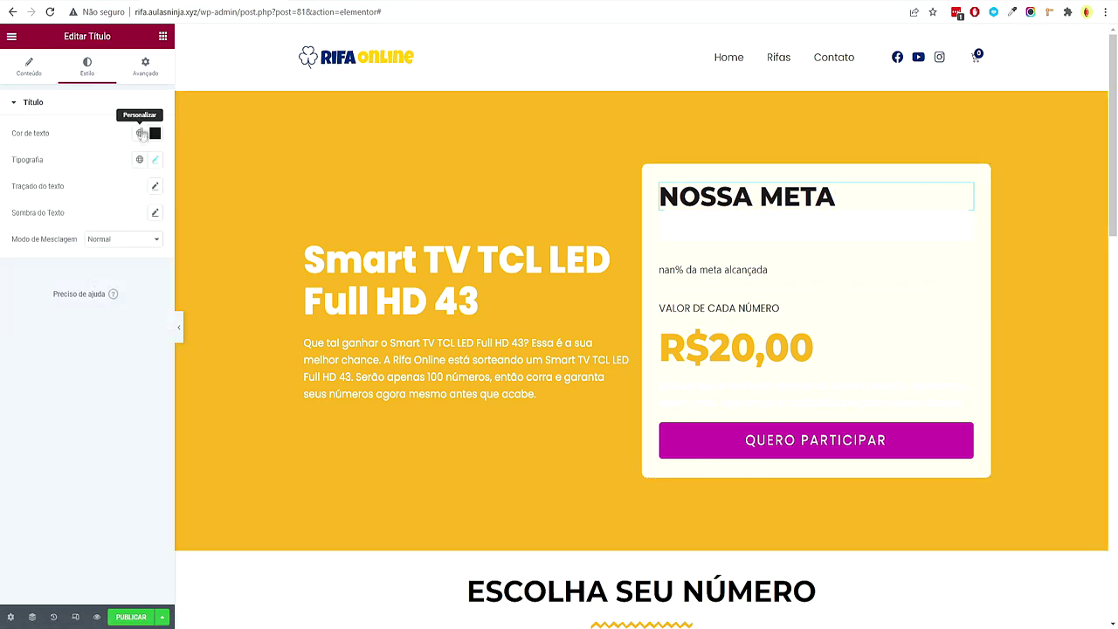
left_click(139, 133)
left_click(118, 216)
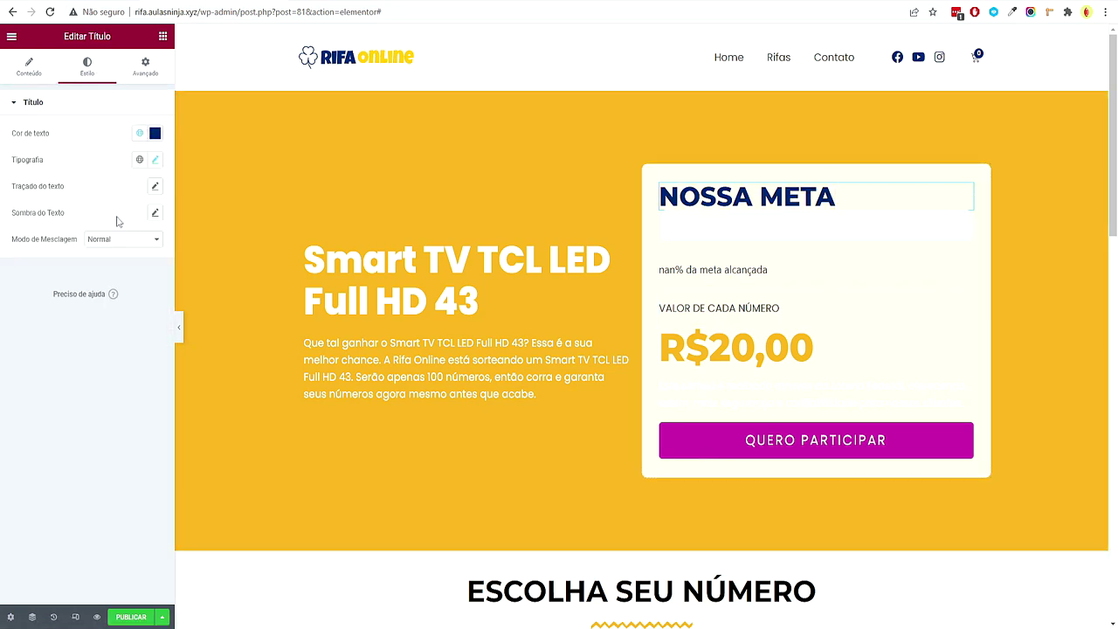
left_click(139, 159)
left_click(102, 218)
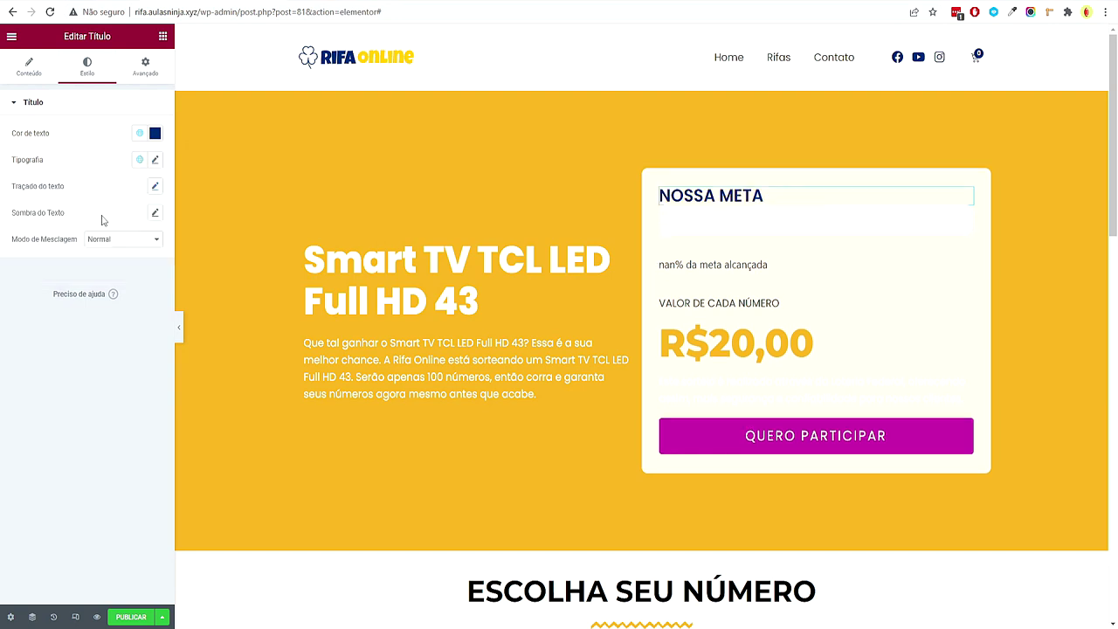
left_click(155, 160)
left_click(116, 286)
key("Down")
key("Down")
key("Down")
key("Down")
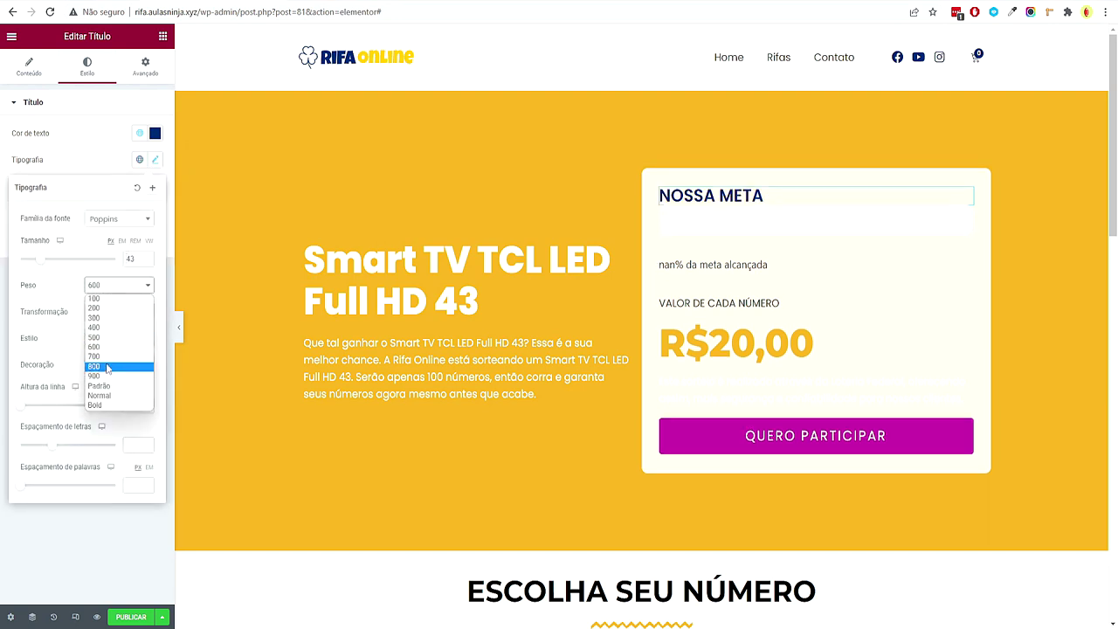
key("Return")
left_click(135, 259)
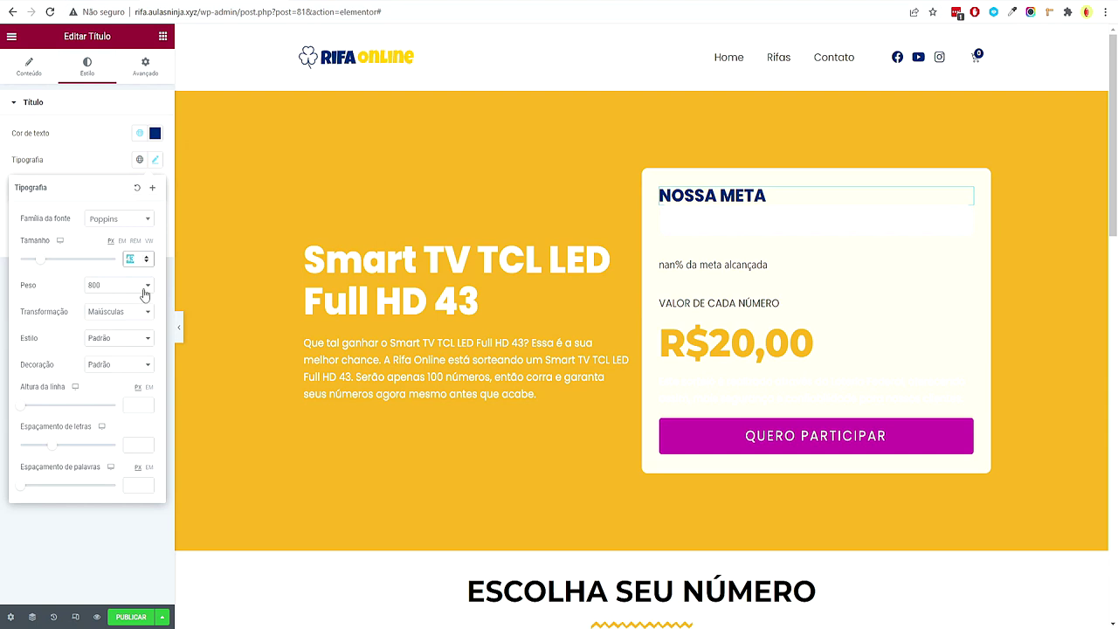
type("48")
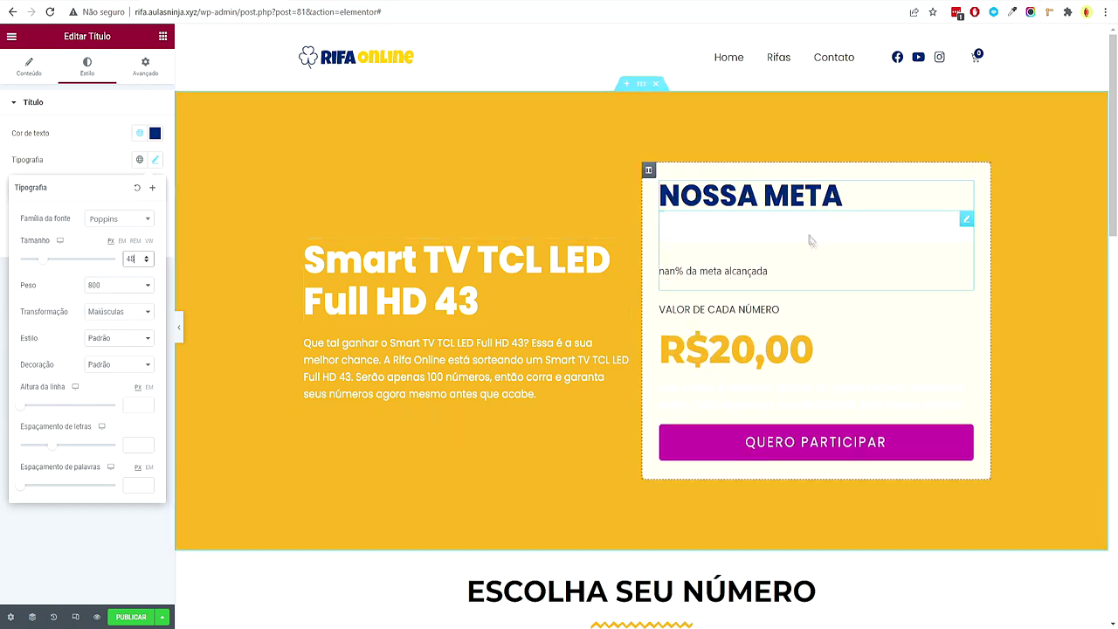
Style the R$20,00 price with Primário font, Acento yellow, weight 800 and size 62
left_click(964, 336)
left_click(87, 67)
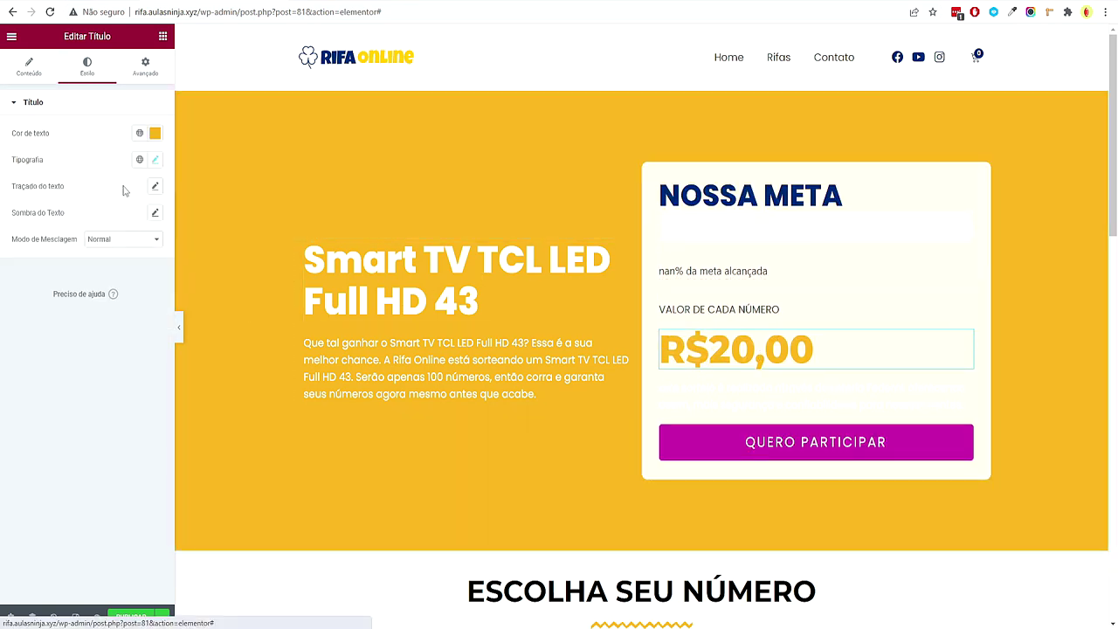
left_click(140, 159)
left_click(112, 213)
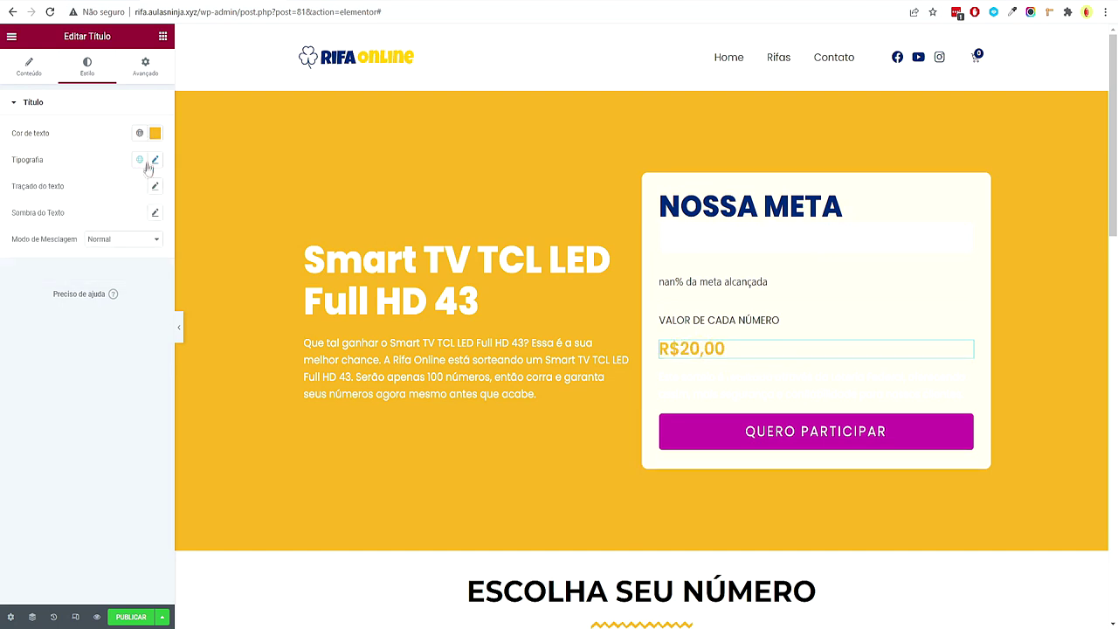
left_click(140, 133)
left_click(95, 258)
left_click(154, 159)
left_click(118, 285)
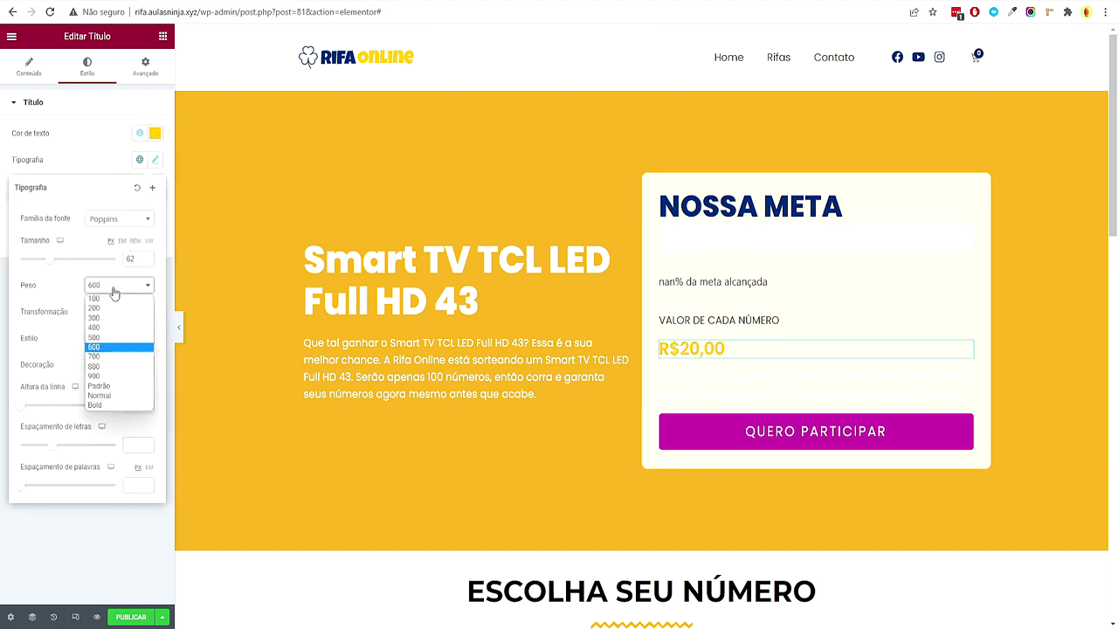
left_click(114, 365)
left_click(148, 258)
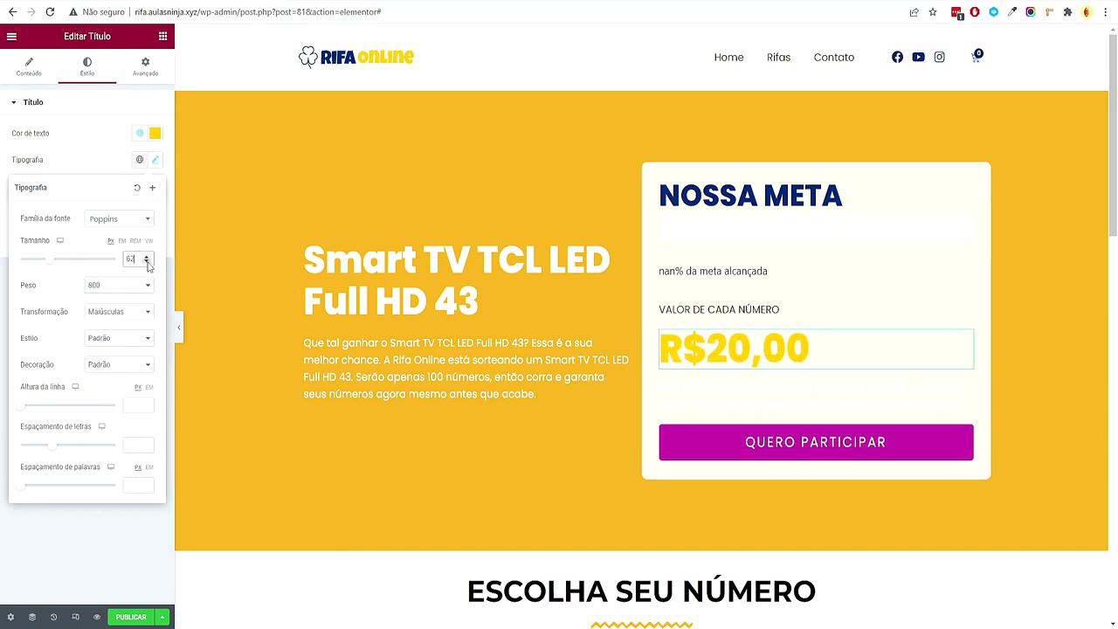
left_click(715, 398)
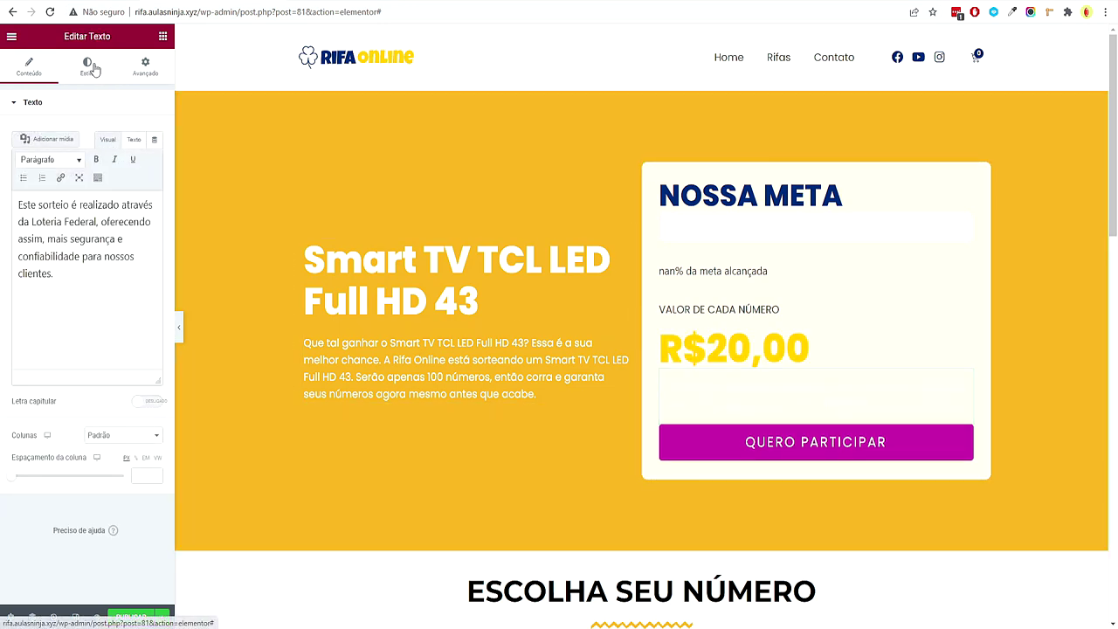
Colour the lottery-draw paragraph with the Secundário dark blue global colour
left_click(87, 66)
left_click(140, 159)
left_click(96, 243)
left_click(139, 159)
left_click(102, 258)
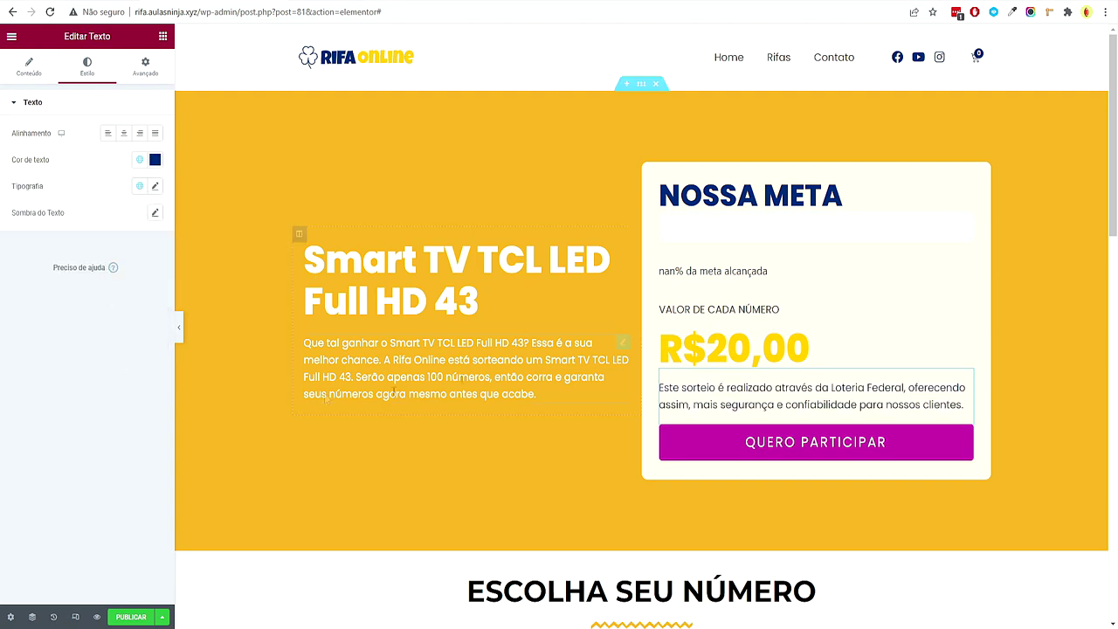
Give QUERO PARTICIPAR an Acento yellow background and Primário text at size 20, weight 800
left_click(967, 441)
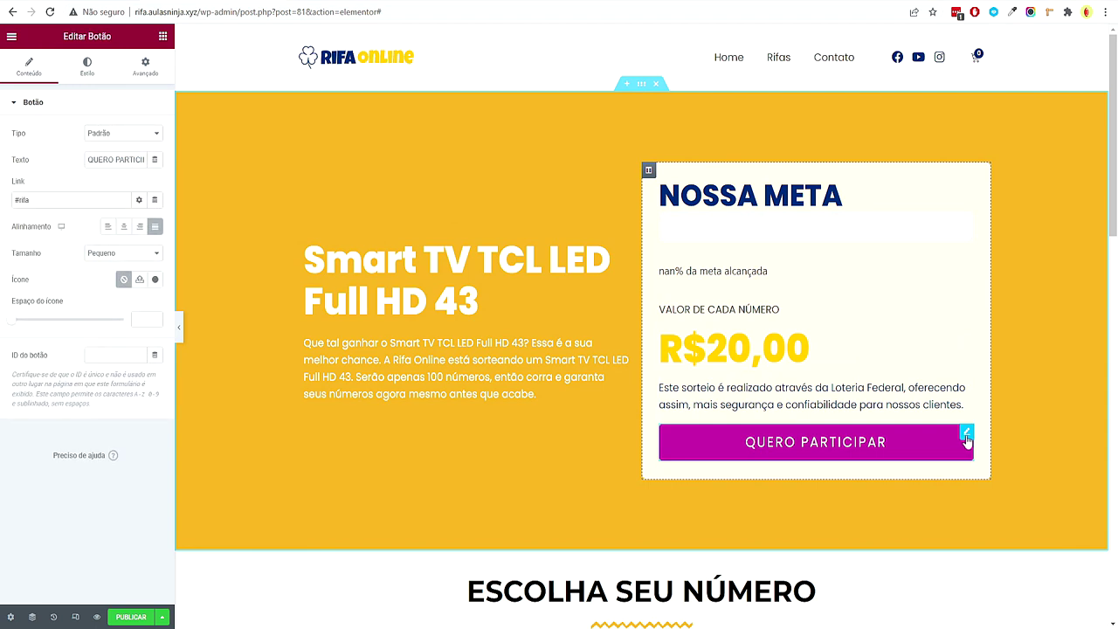
left_click(85, 70)
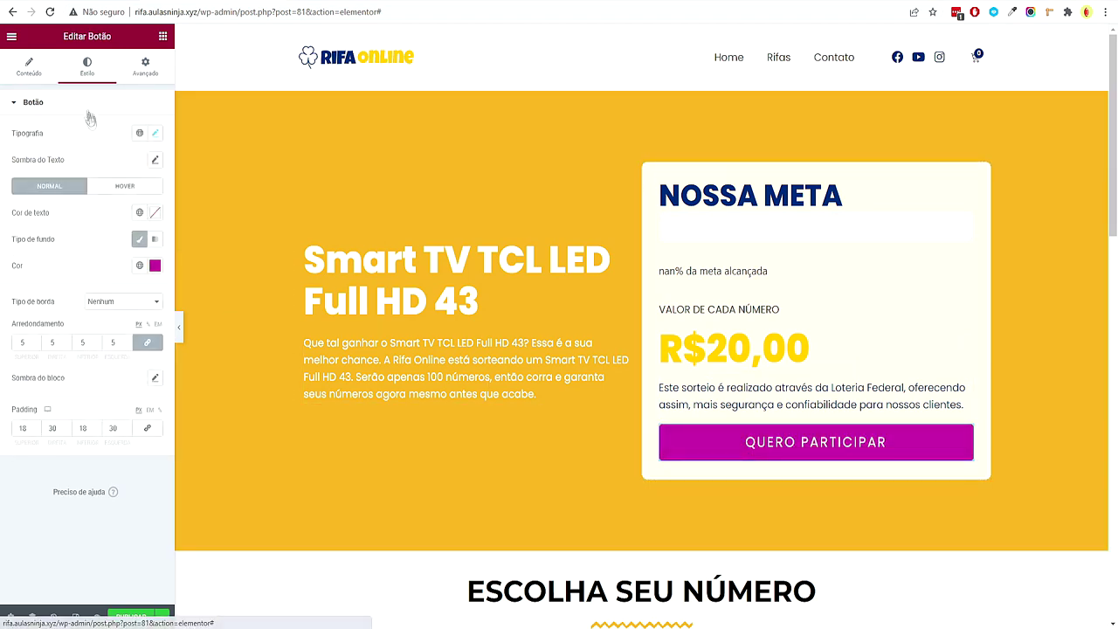
left_click(139, 264)
left_click(113, 390)
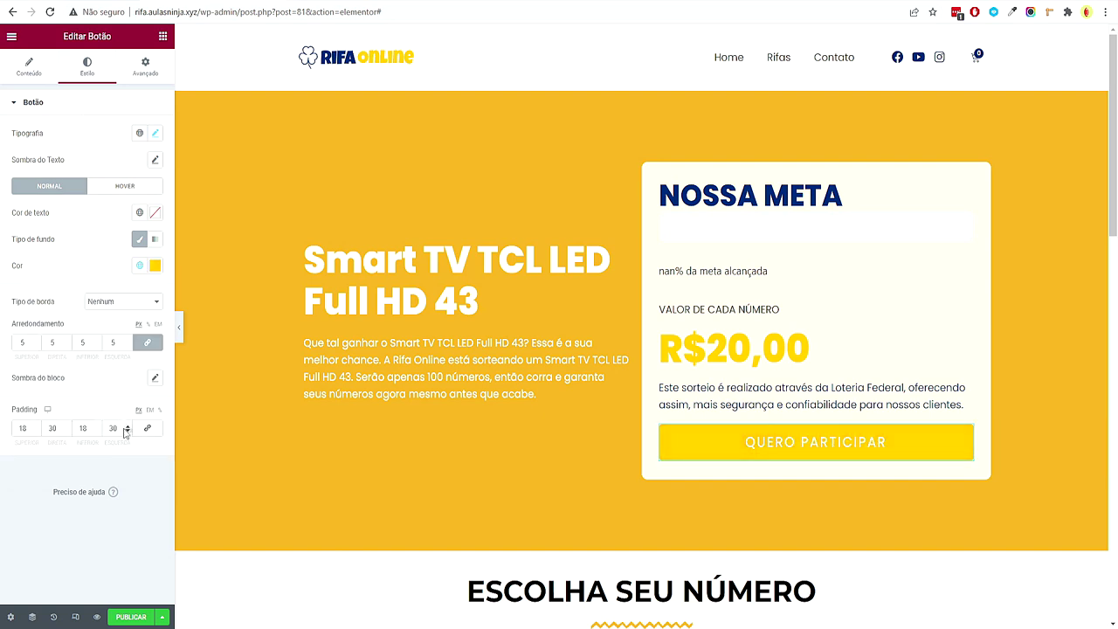
left_click(139, 133)
left_click(120, 187)
left_click(155, 133)
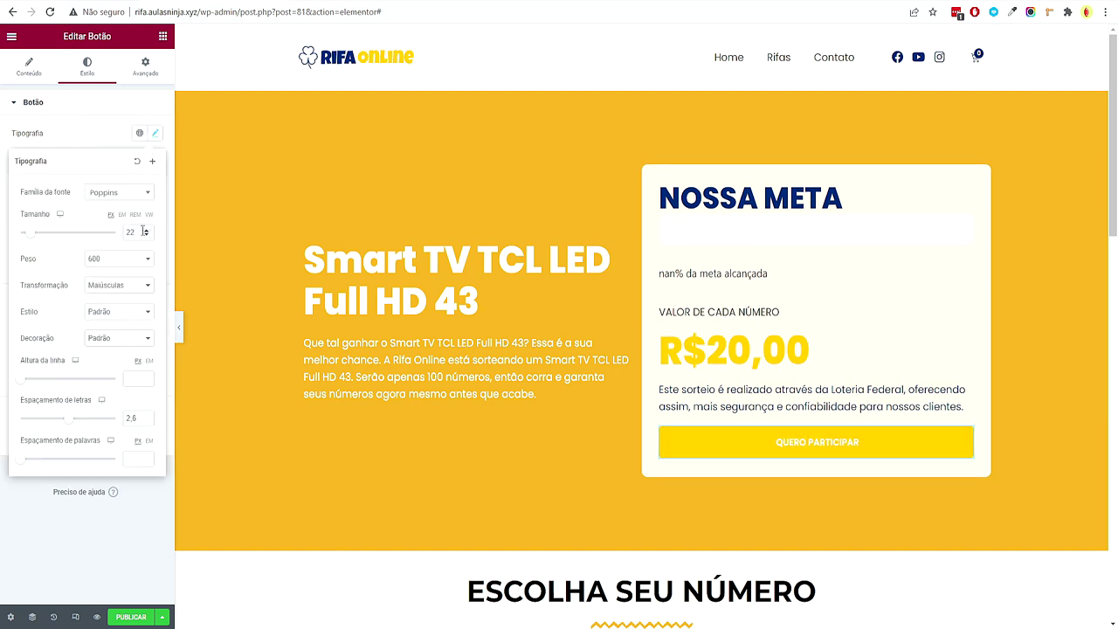
type("36")
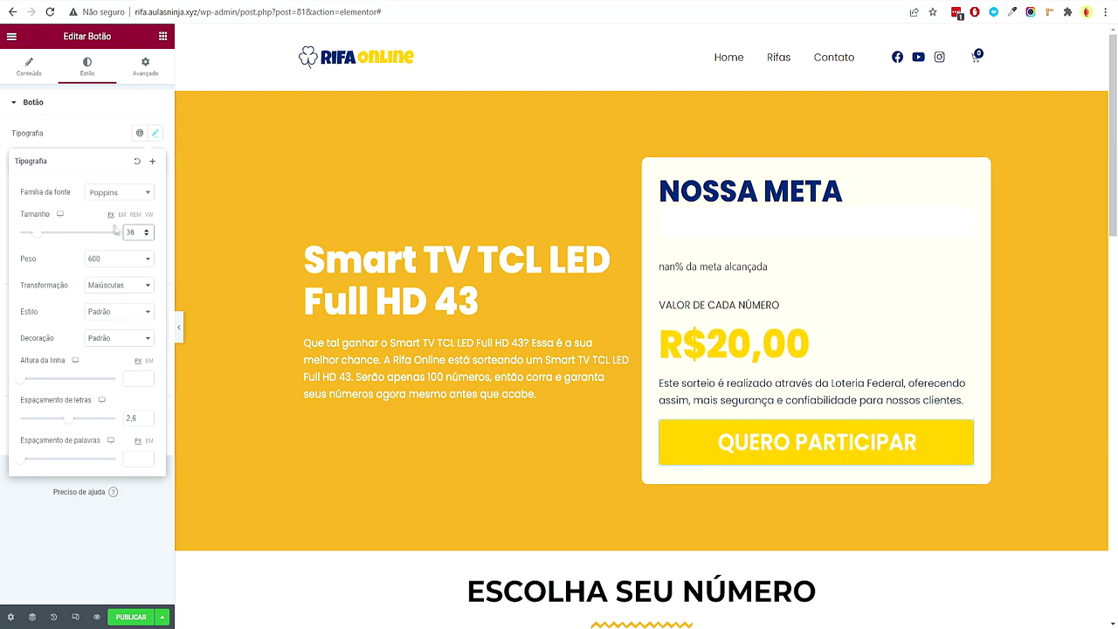
left_click_drag(147, 236, 149, 236)
left_click(119, 264)
left_click(112, 358)
left_click(25, 502)
scroll(774, 457, "down", 6)
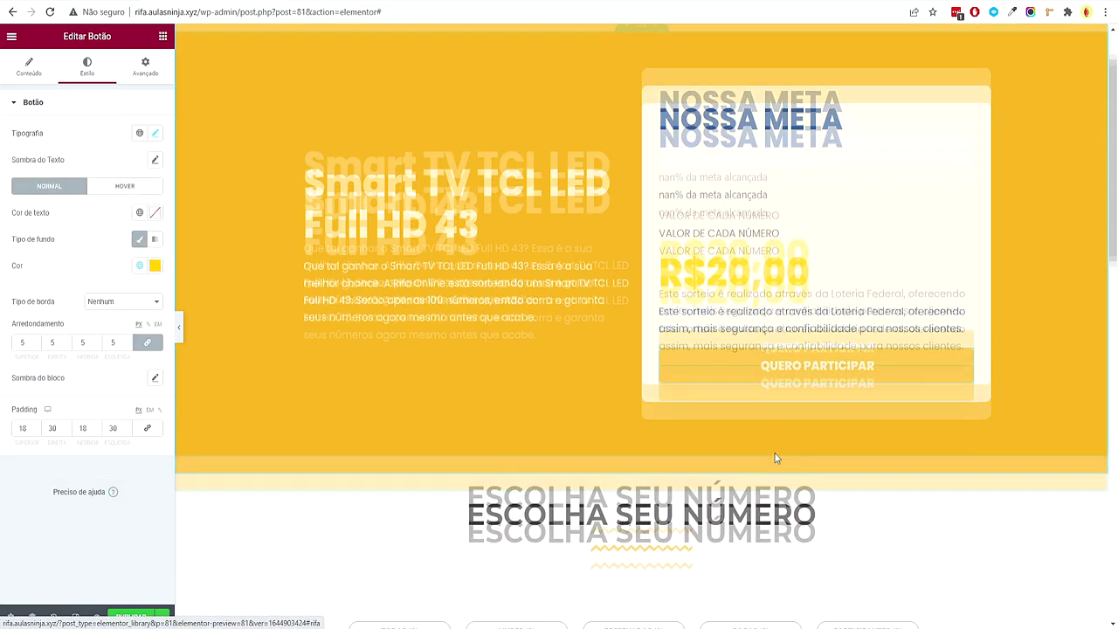
scroll(972, 410, "up", 6)
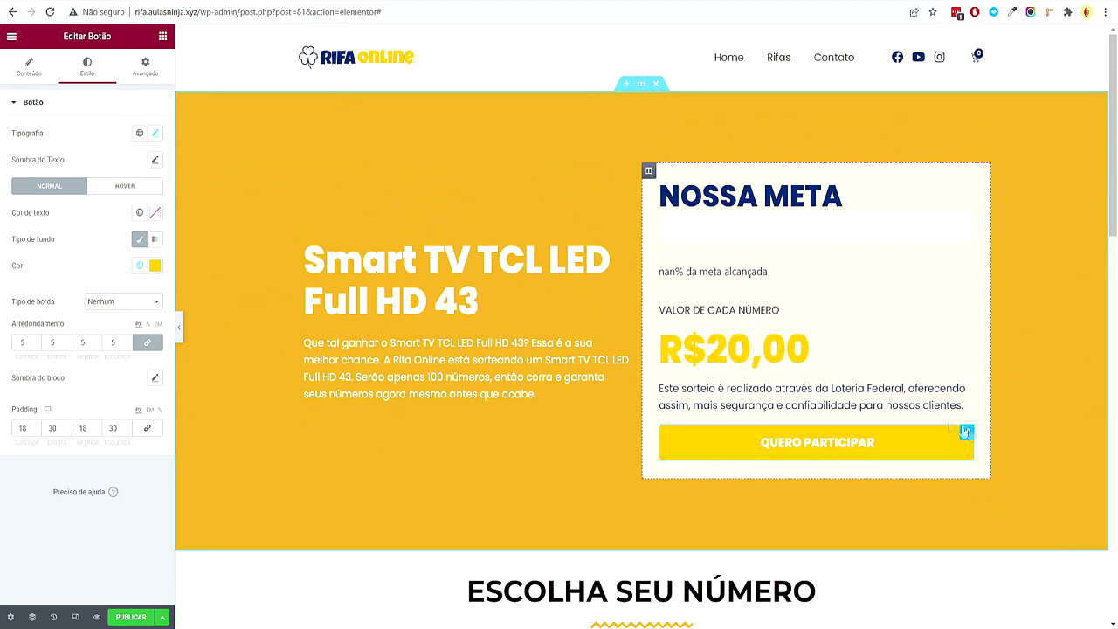
left_click(29, 68)
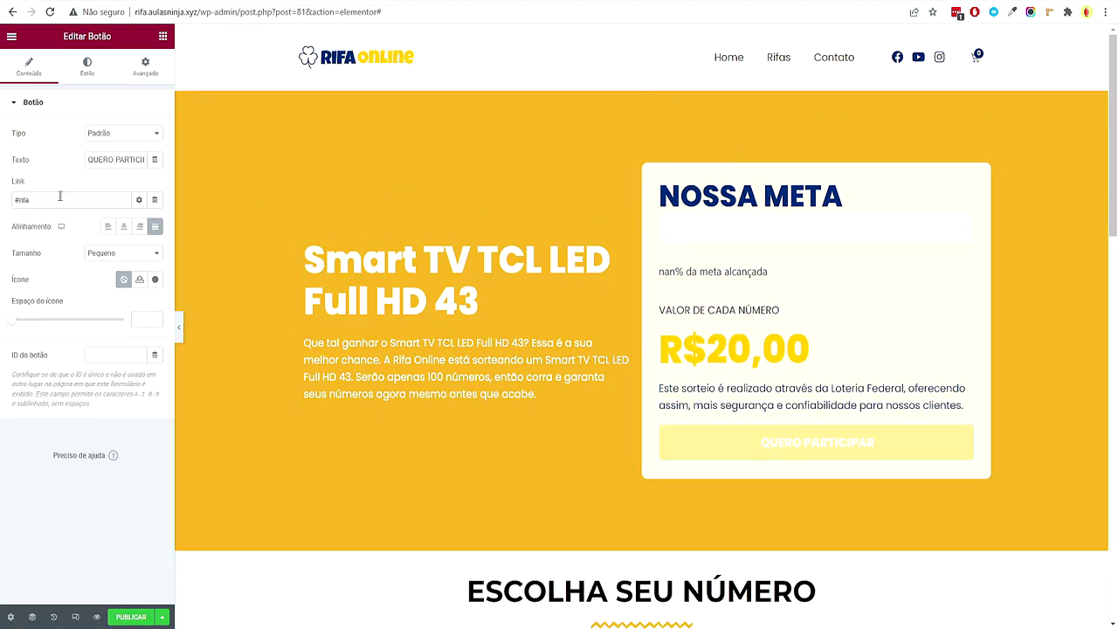
left_click(15, 201)
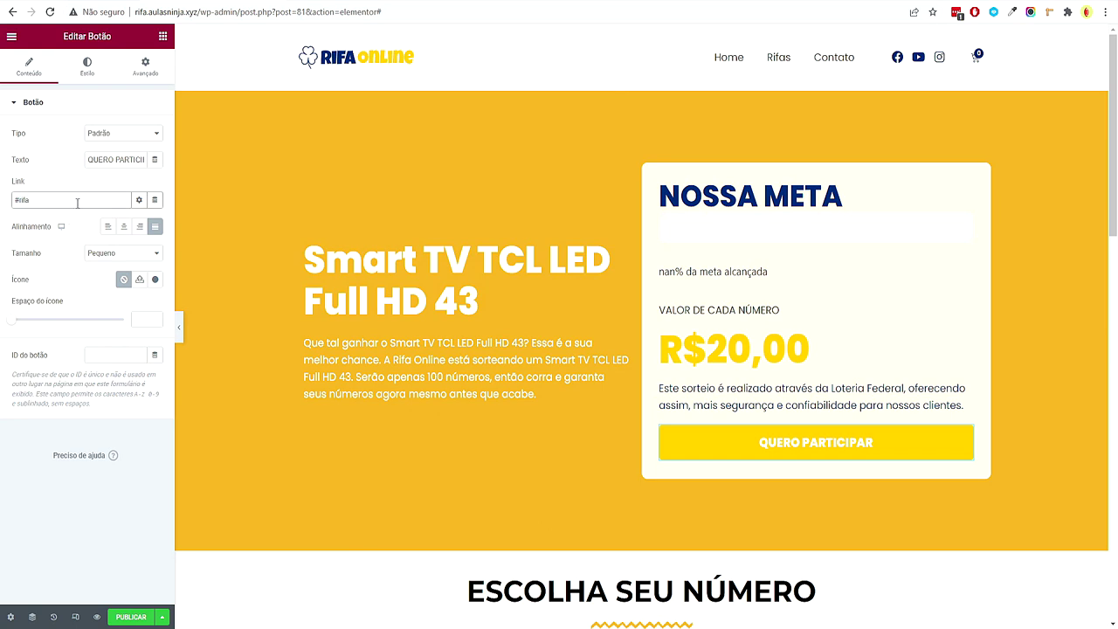
scroll(230, 245, "down", 5)
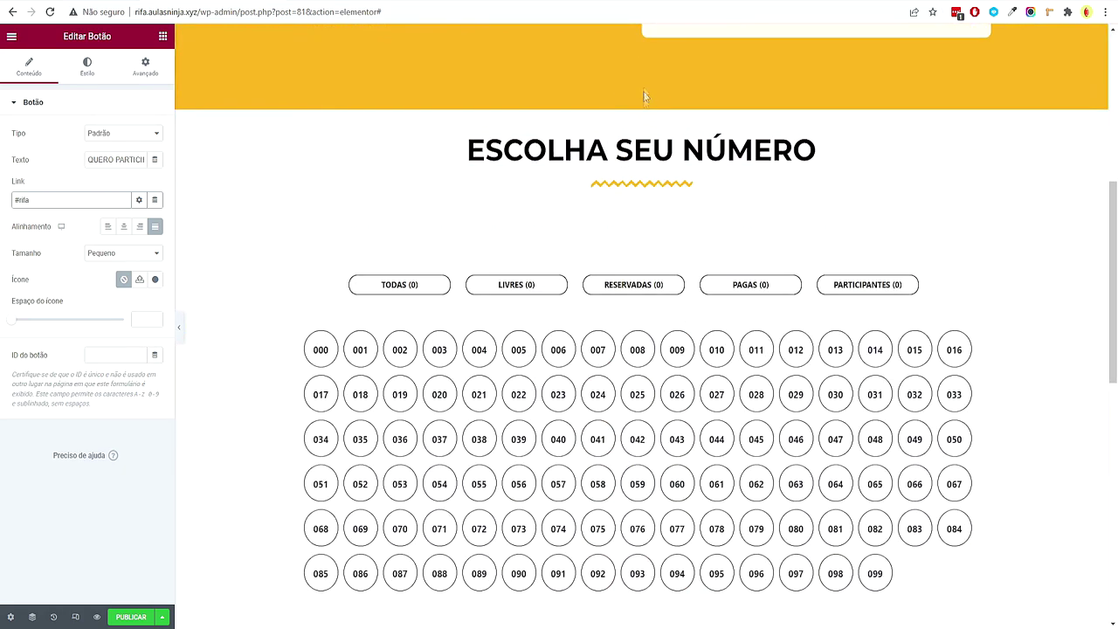
left_click(642, 104)
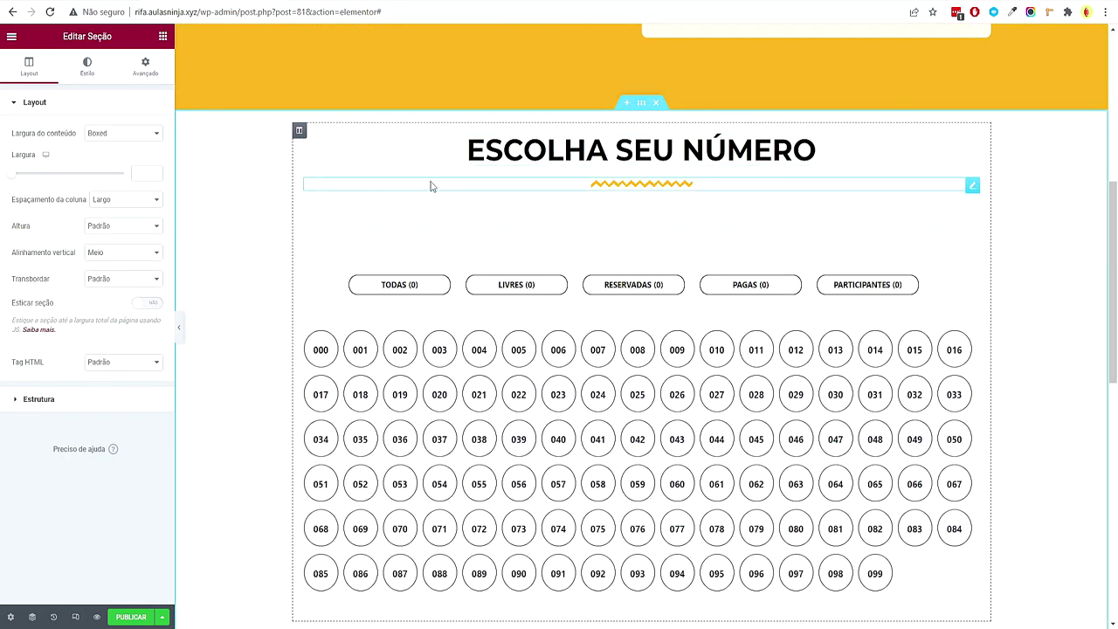
scroll(429, 186, "up", 3)
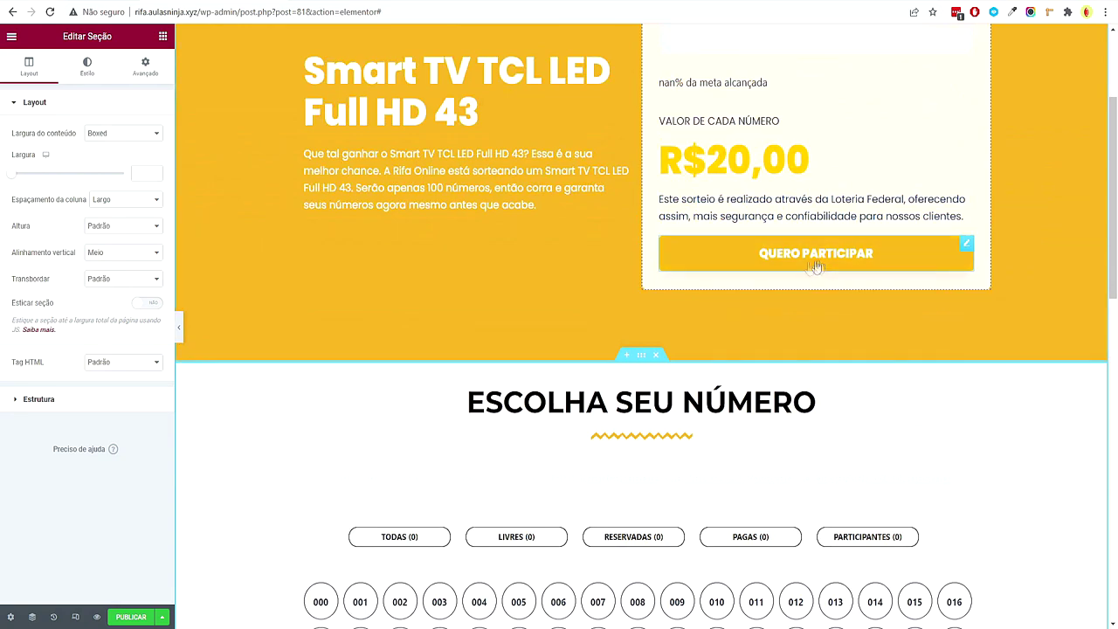
scroll(563, 467, "down", 2)
left_click(145, 66)
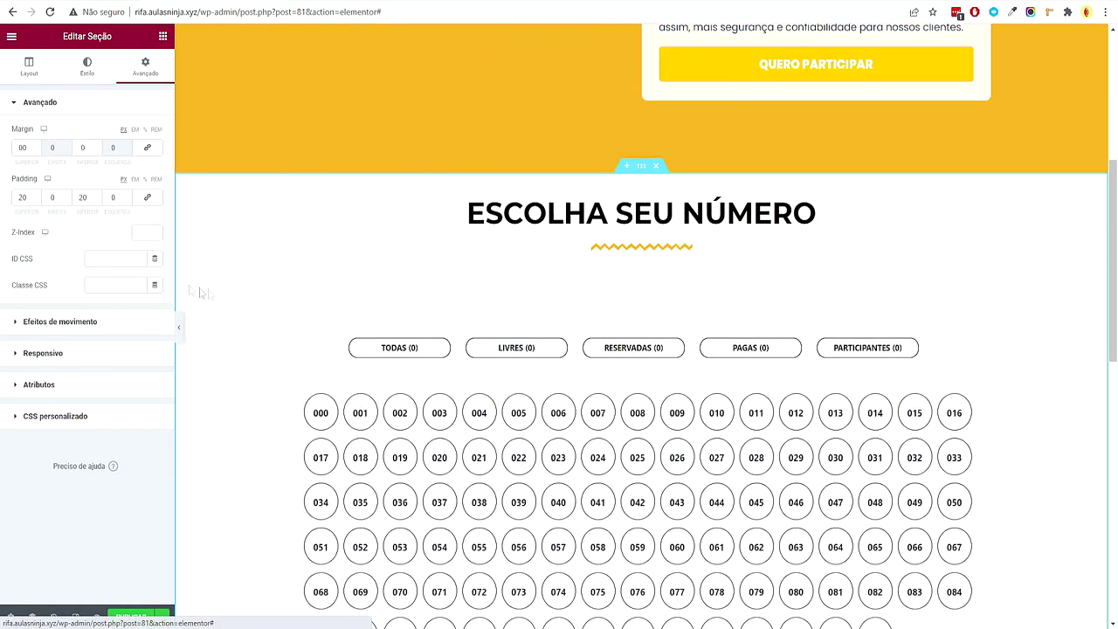
left_click(98, 262)
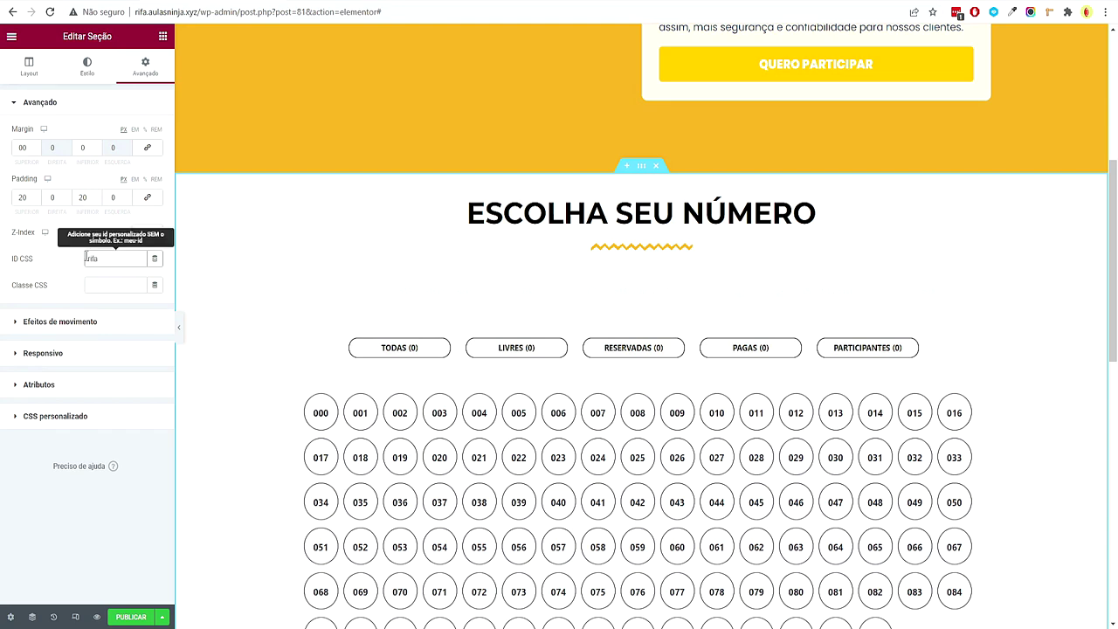
scroll(694, 489, "up", 4)
left_click(741, 445)
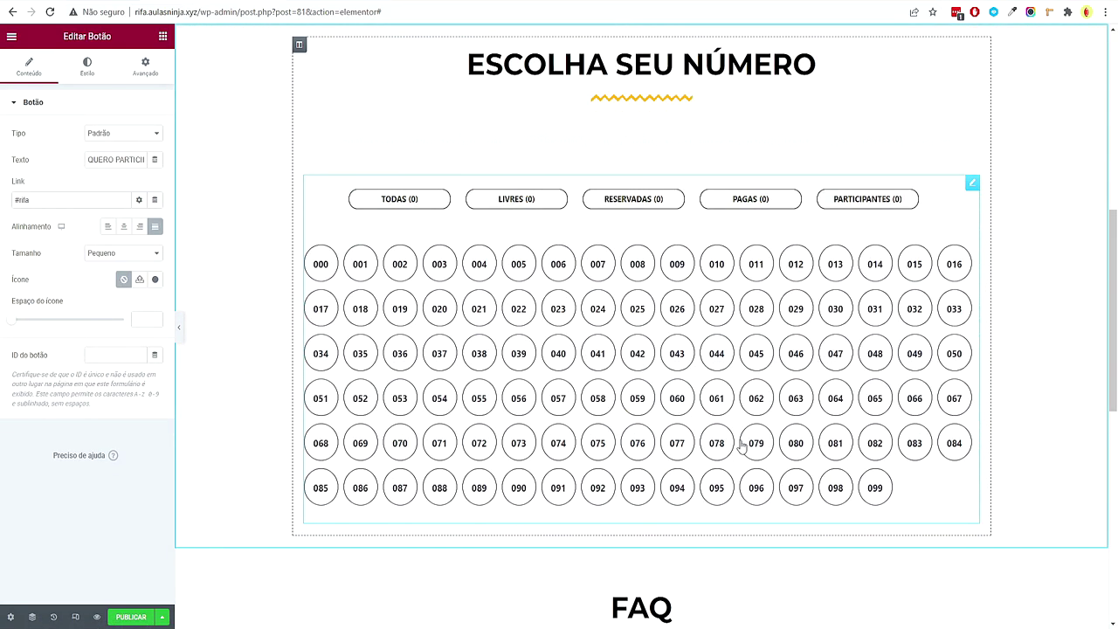
scroll(721, 434, "up", 2)
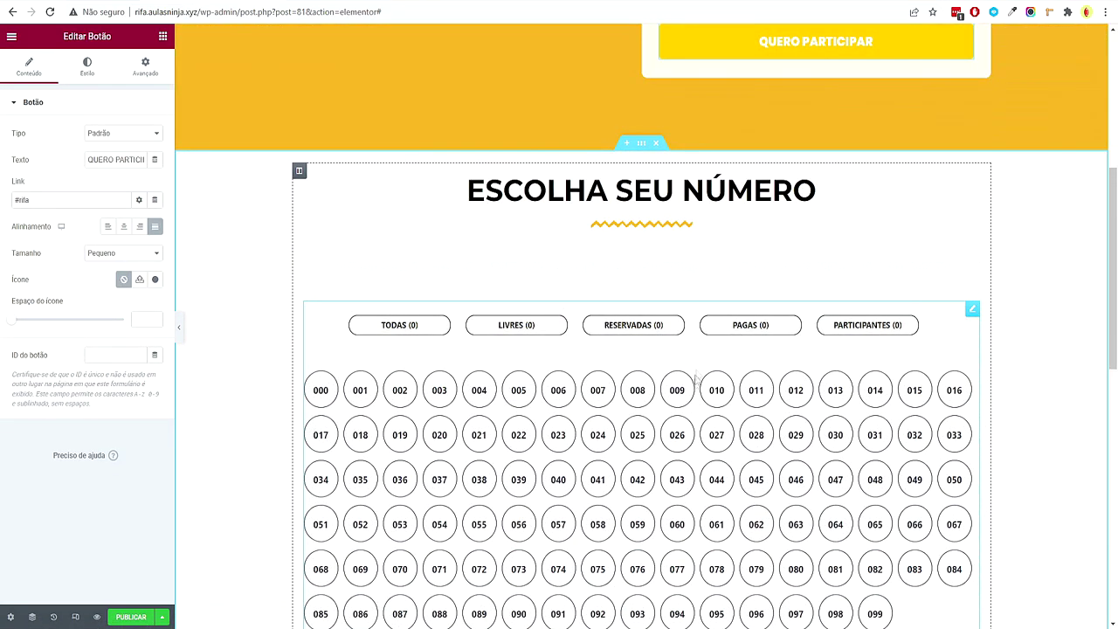
scroll(697, 387, "up", 5)
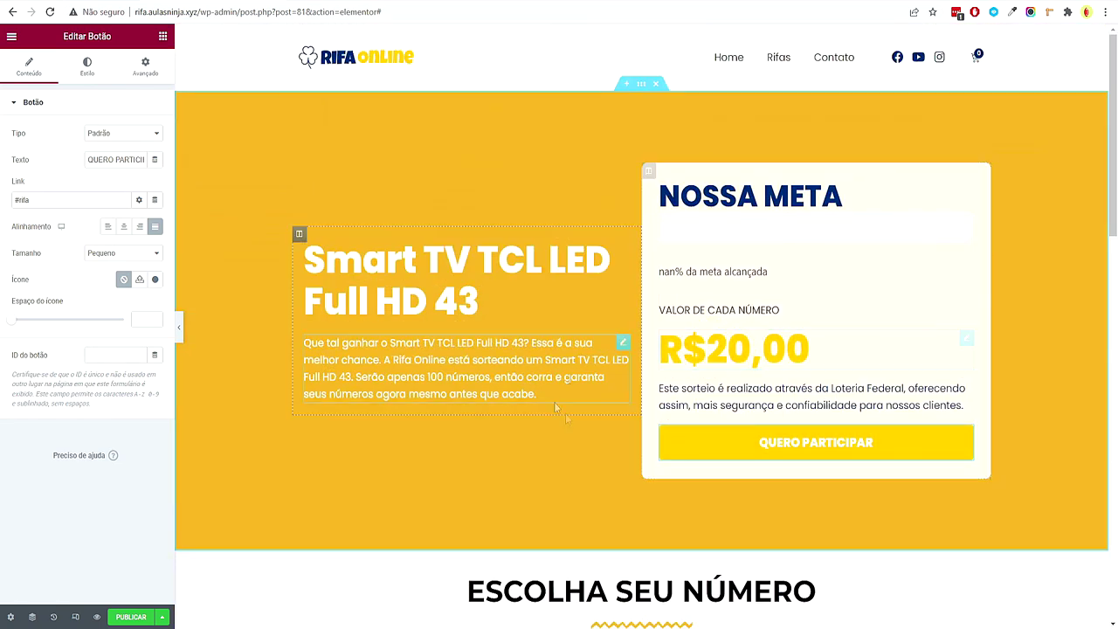
Bind the R$20,00 heading to the WooCommerce Preço do produto tag, then select the NOSSA META shortcode
left_click(964, 337)
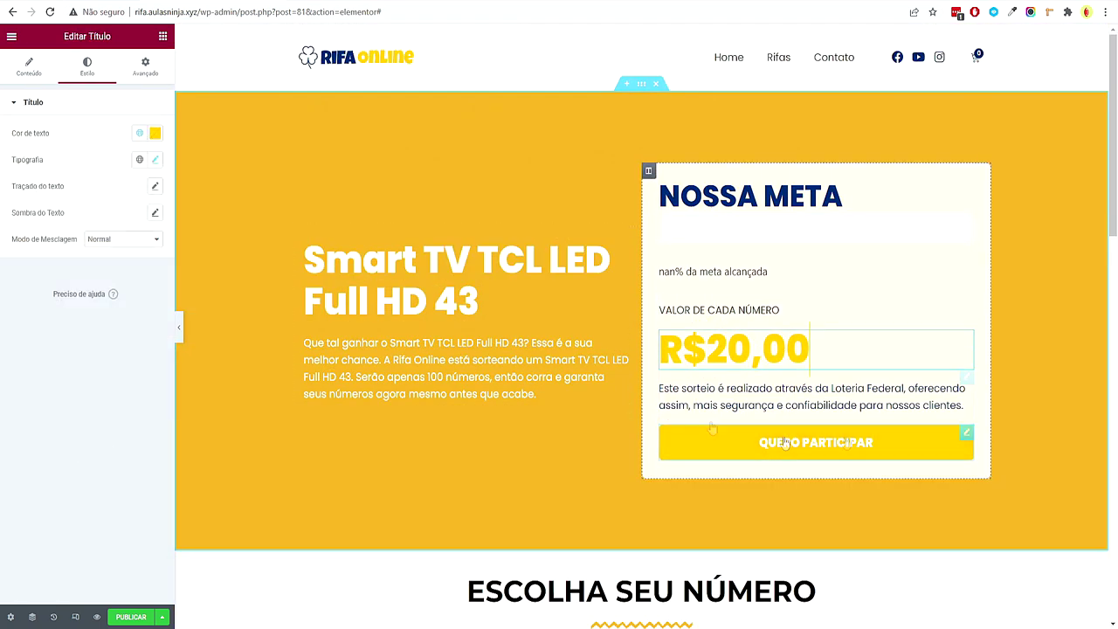
left_click(35, 70)
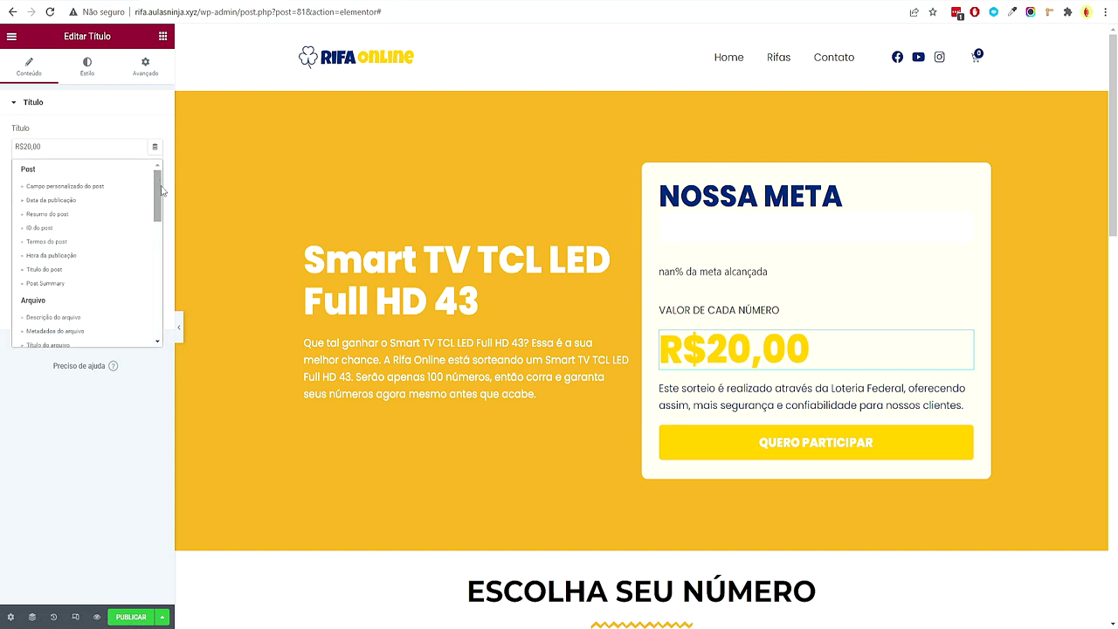
left_click_drag(159, 196, 159, 336)
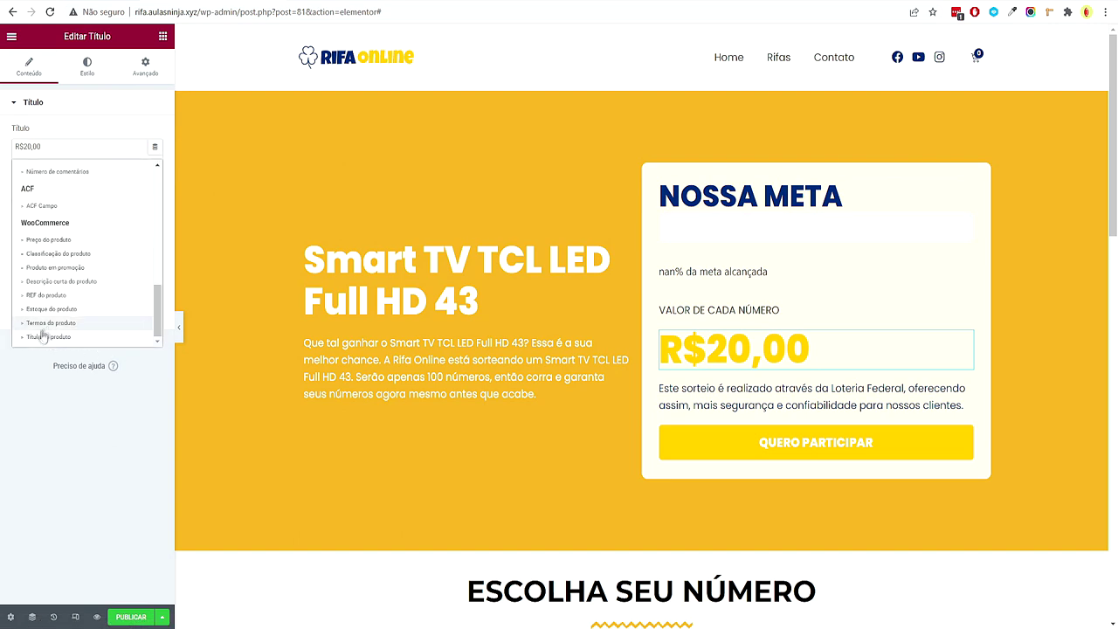
left_click(54, 240)
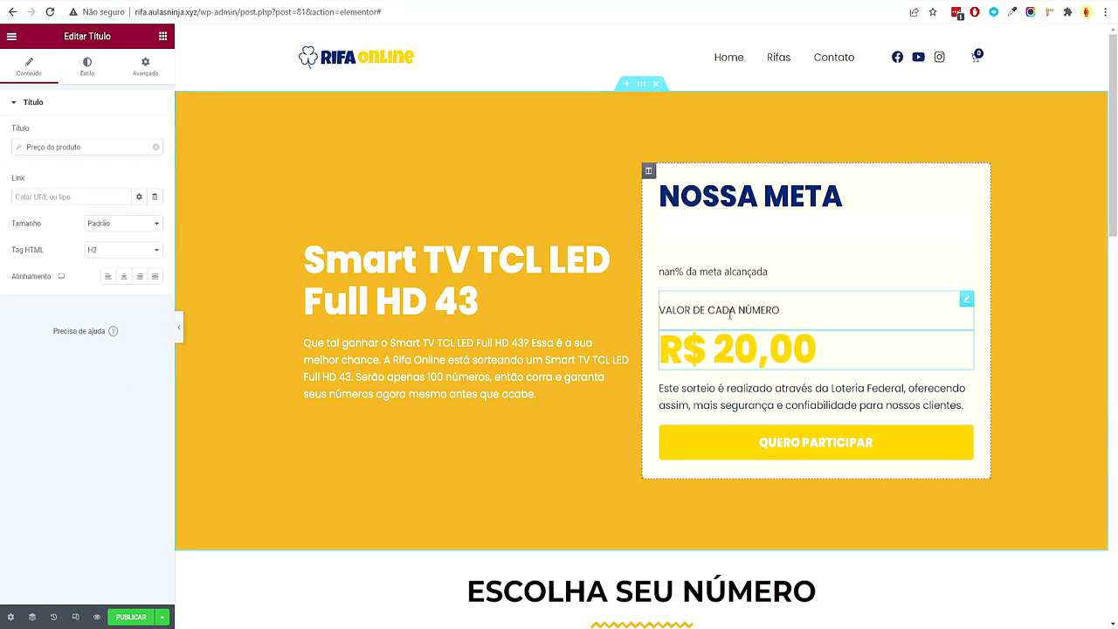
left_click(746, 234)
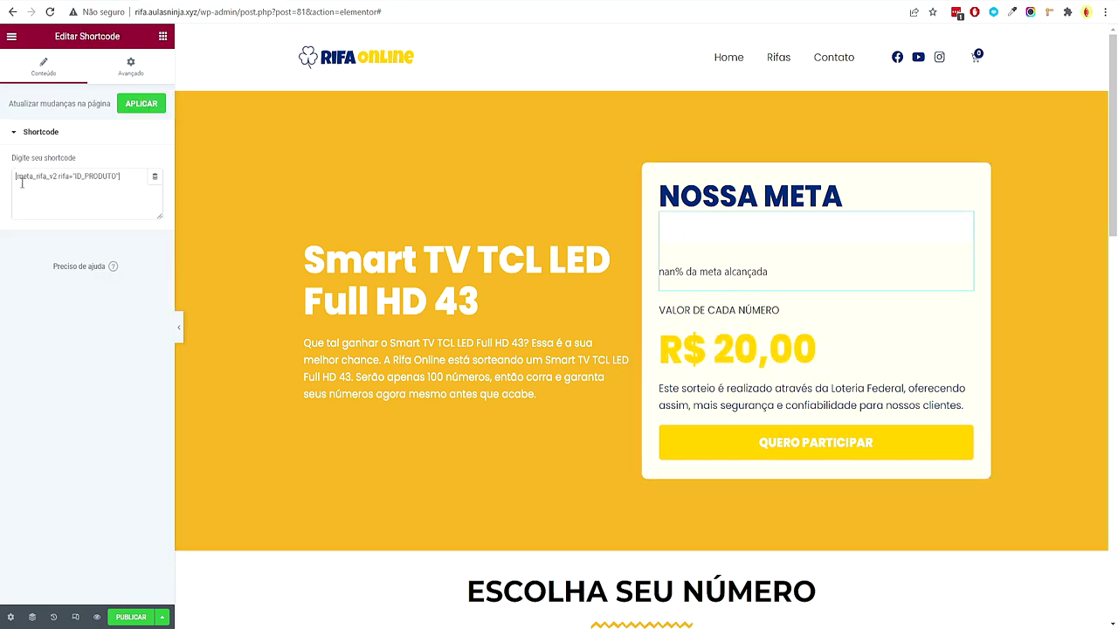
Copy the meta_rifa_v2 shortcode text and locate its ID_PRODUTO placeholder
left_click_drag(14, 177, 115, 177)
right_click(106, 176)
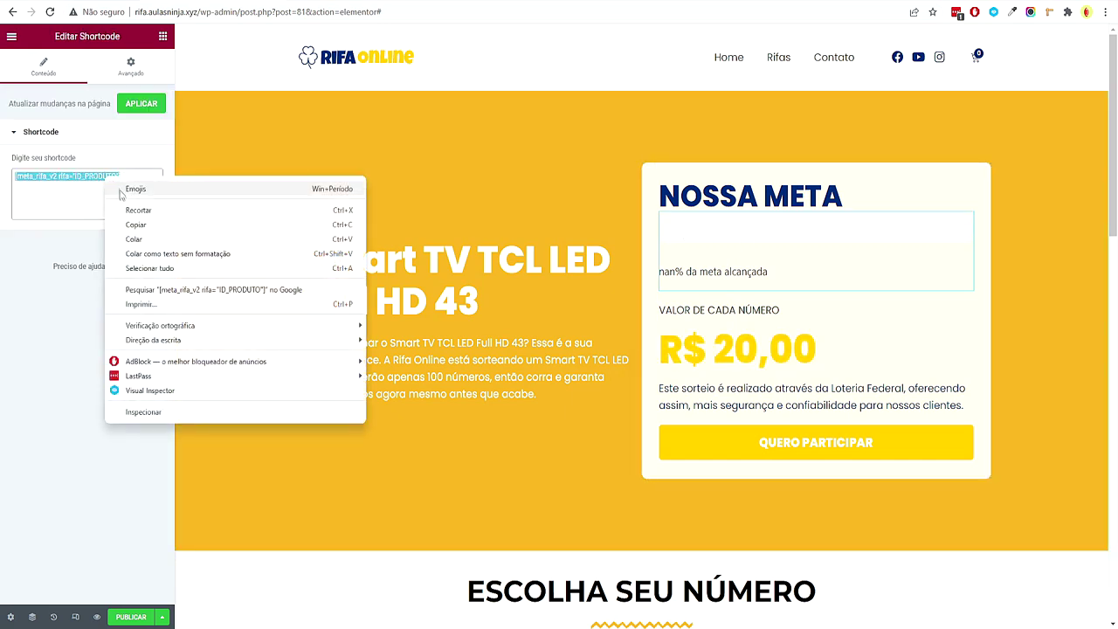
left_click(122, 221)
left_click(85, 387)
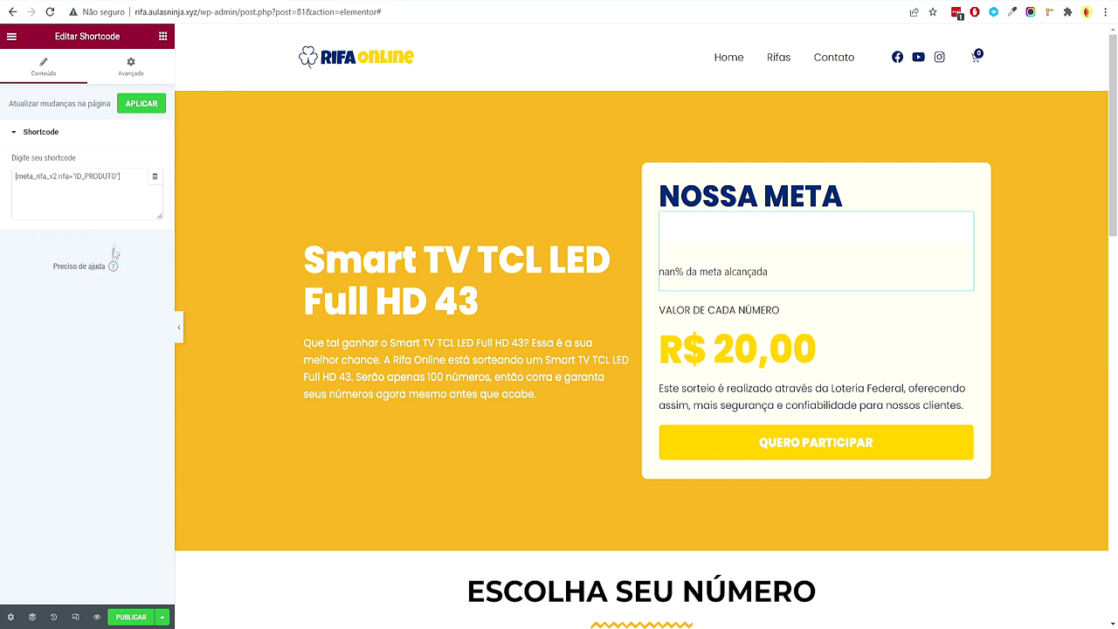
left_click(157, 177)
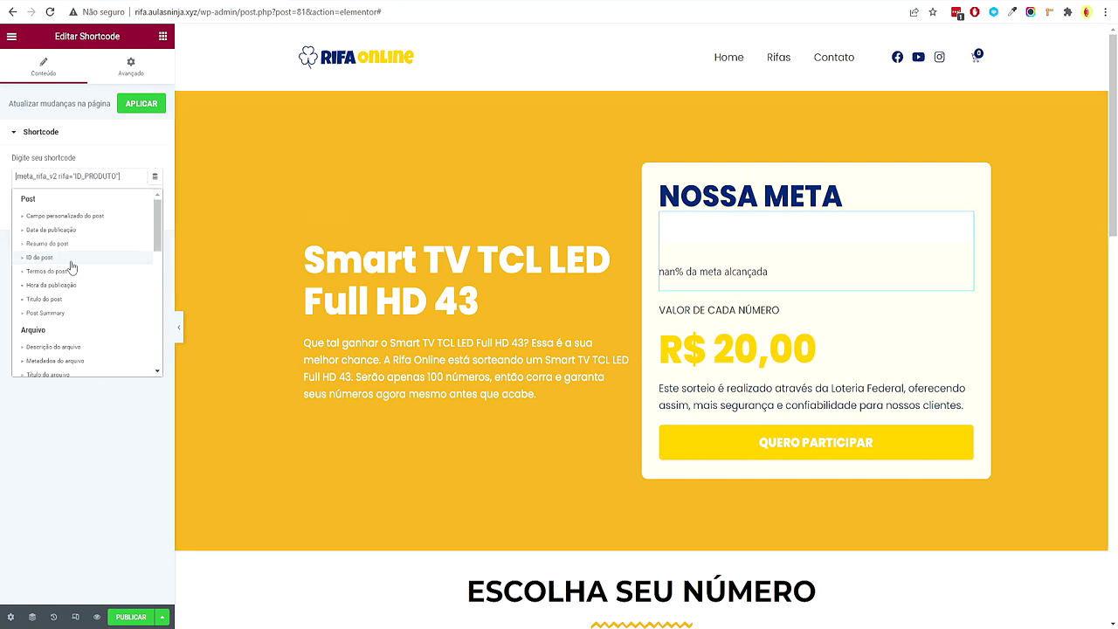
left_click(81, 435)
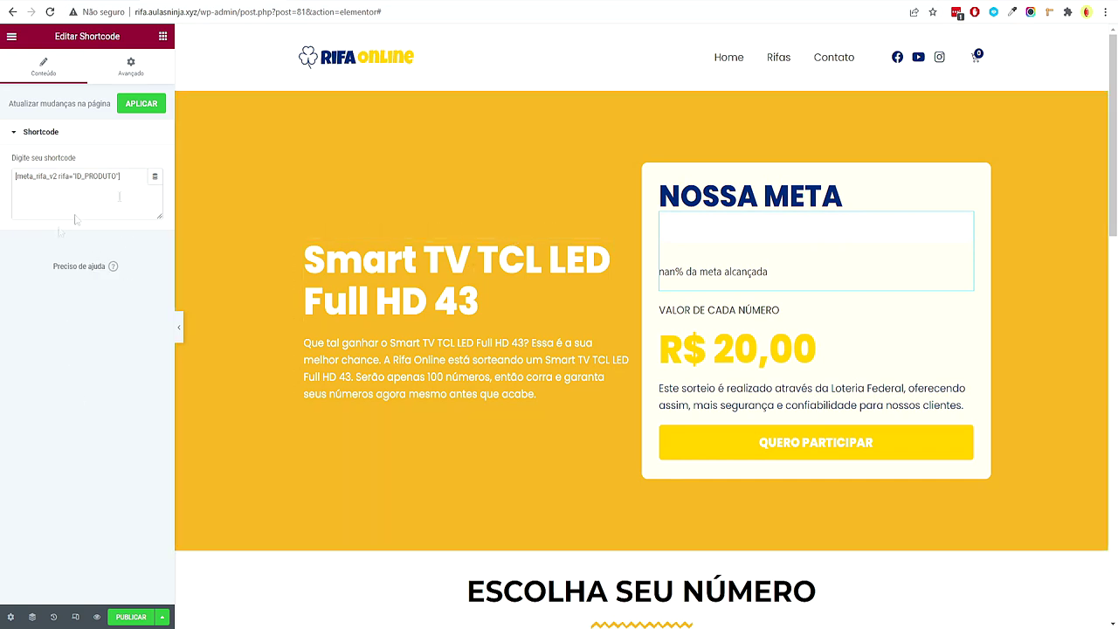
left_click_drag(74, 178, 119, 182)
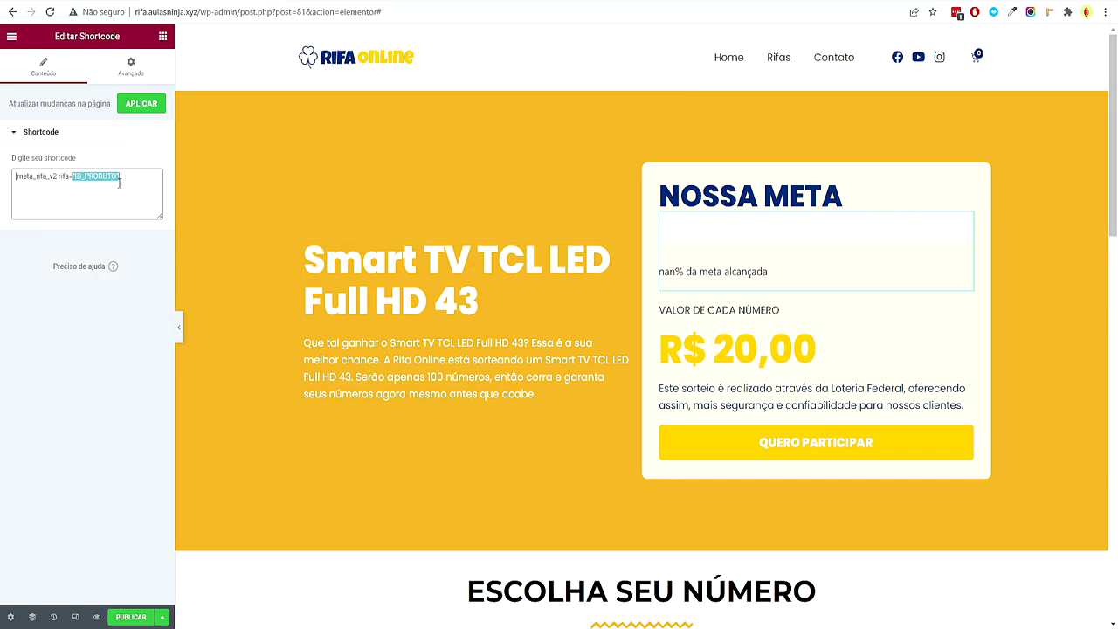
left_click(113, 404)
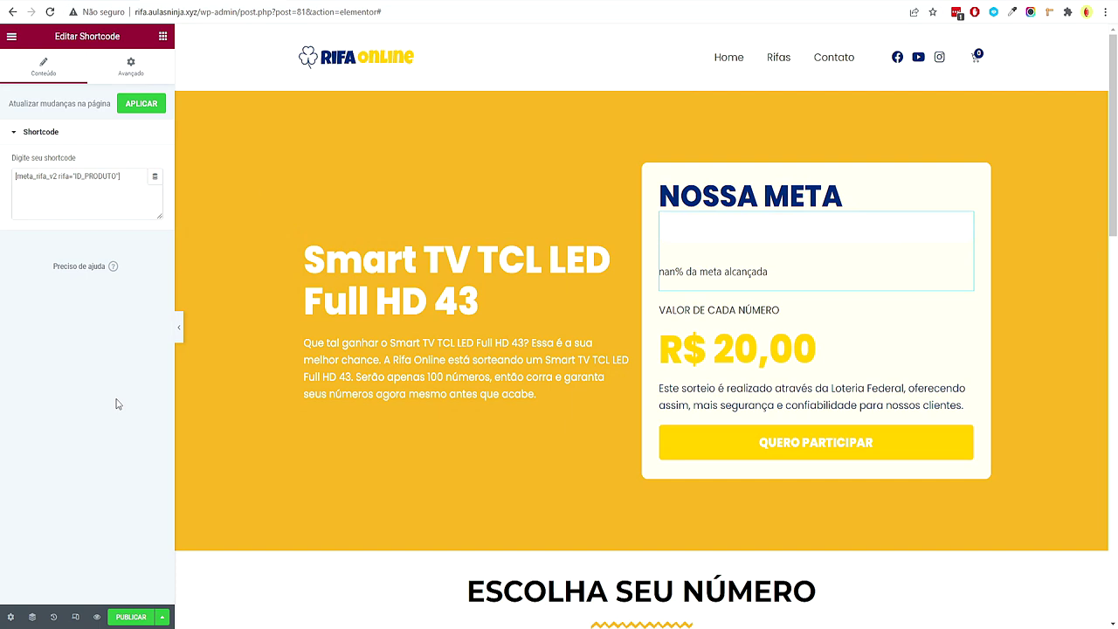
Insert the ID do post tag with the shortcode start in Antes and '"]' in Depois
left_click(154, 176)
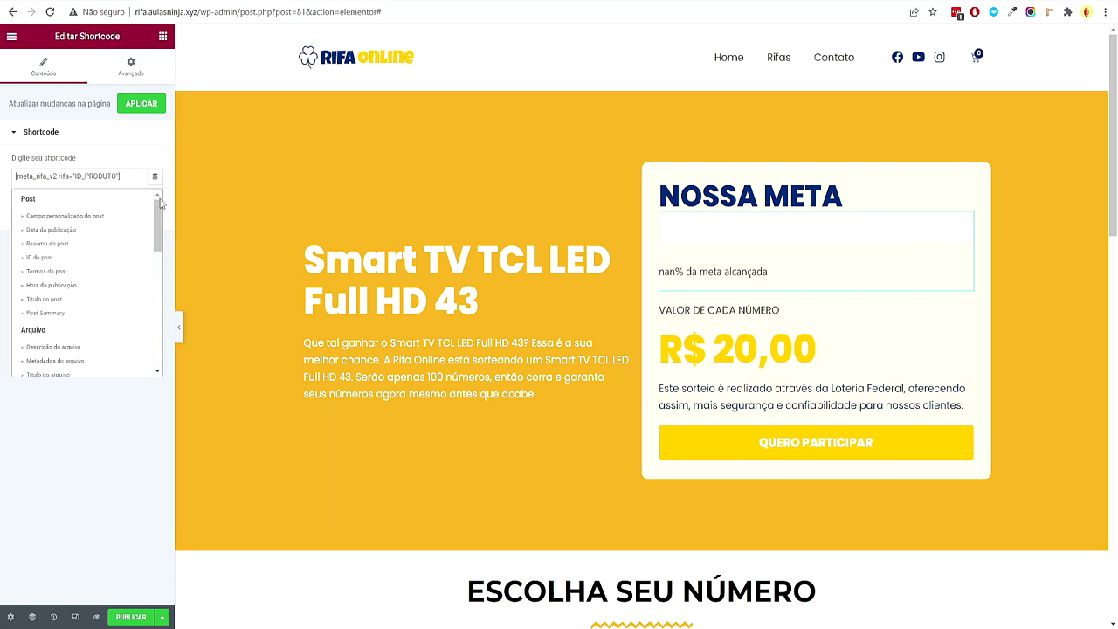
left_click(40, 258)
left_click(37, 176)
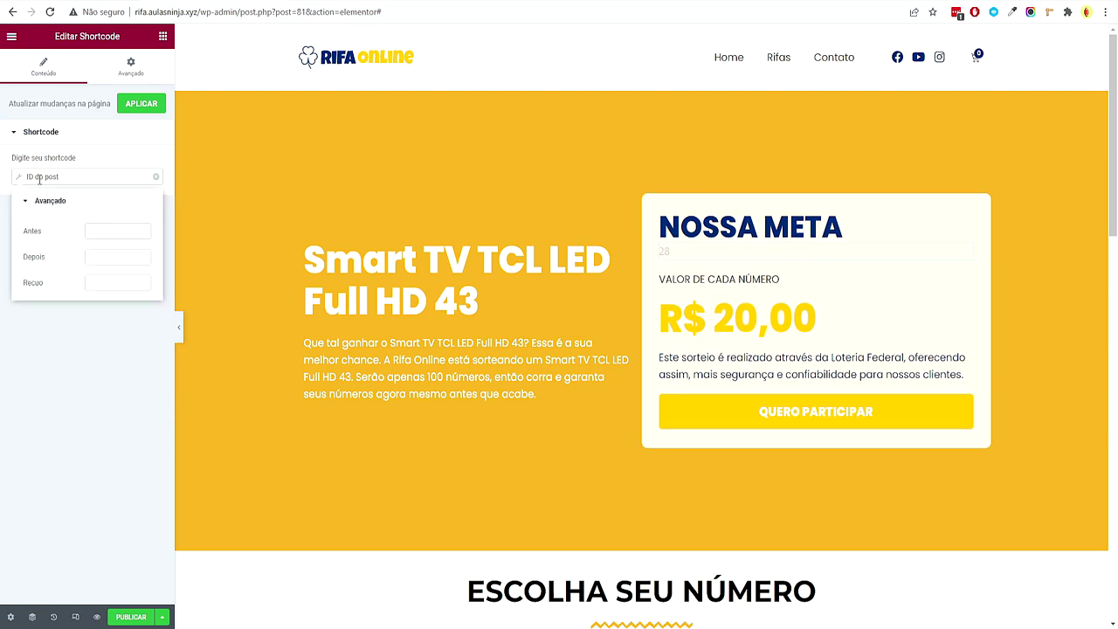
left_click(101, 232)
key("ctrl+v")
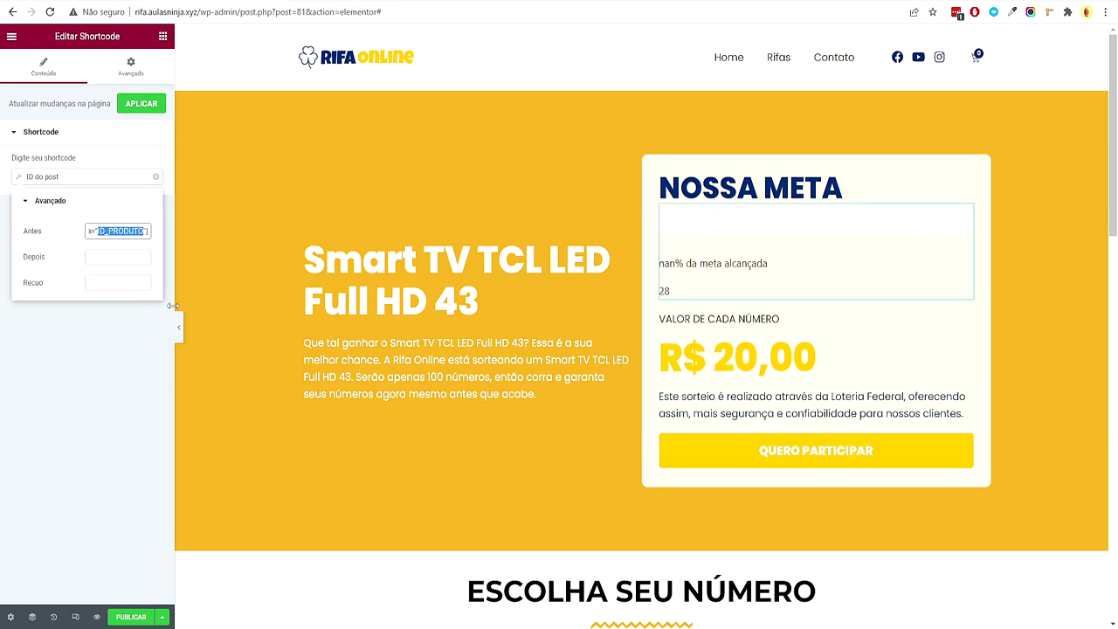
key("BackSpace")
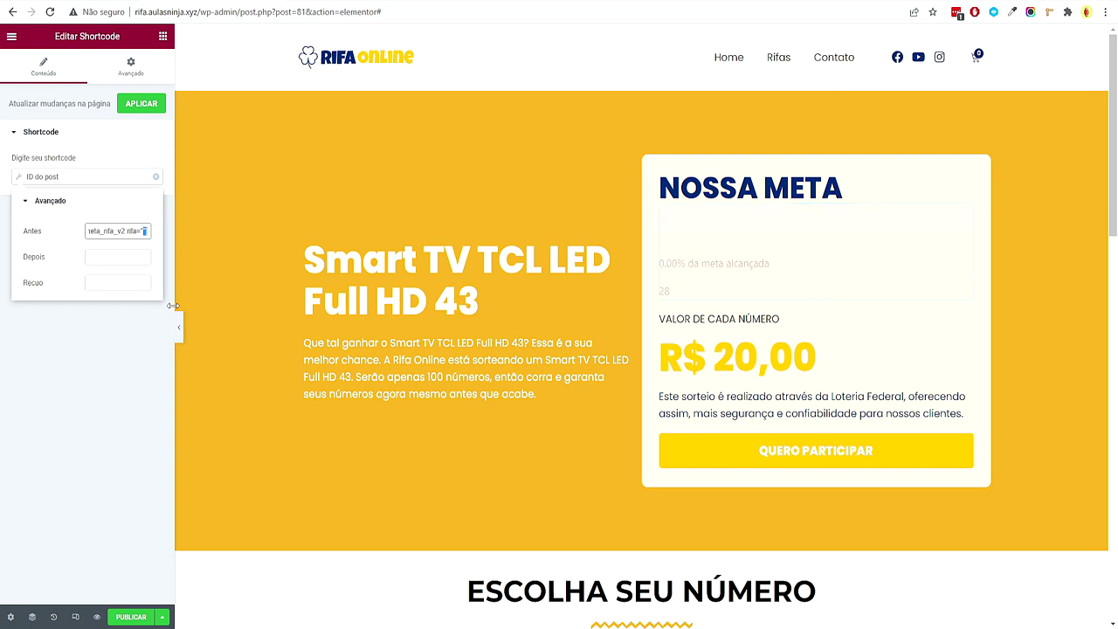
type("1")
left_click(131, 256)
type("\"]")
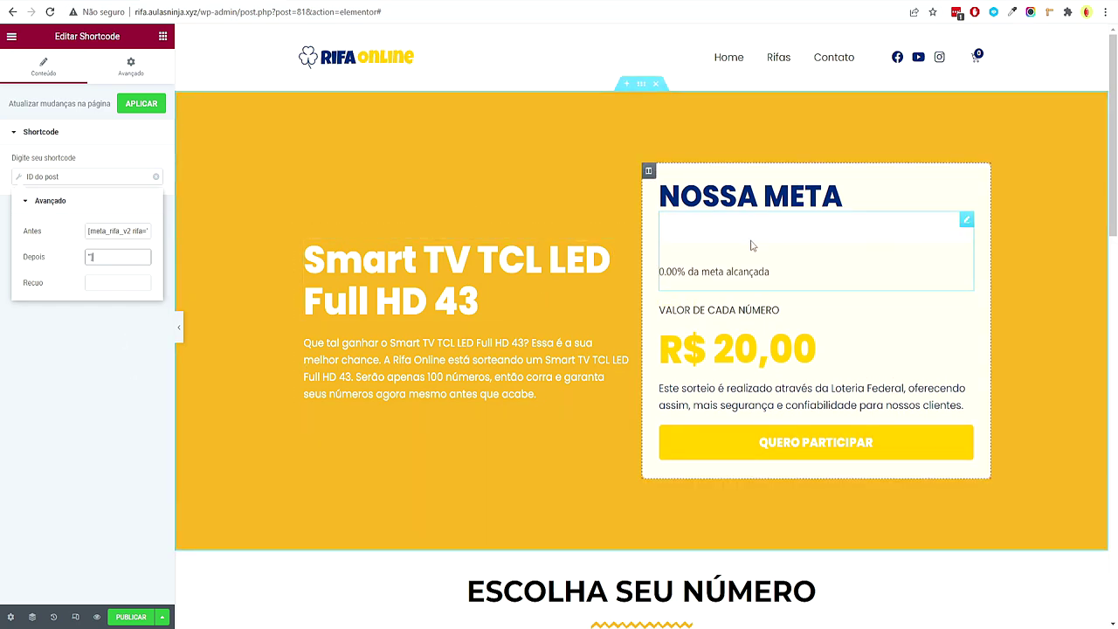
left_click(472, 464)
scroll(471, 463, "down", 1)
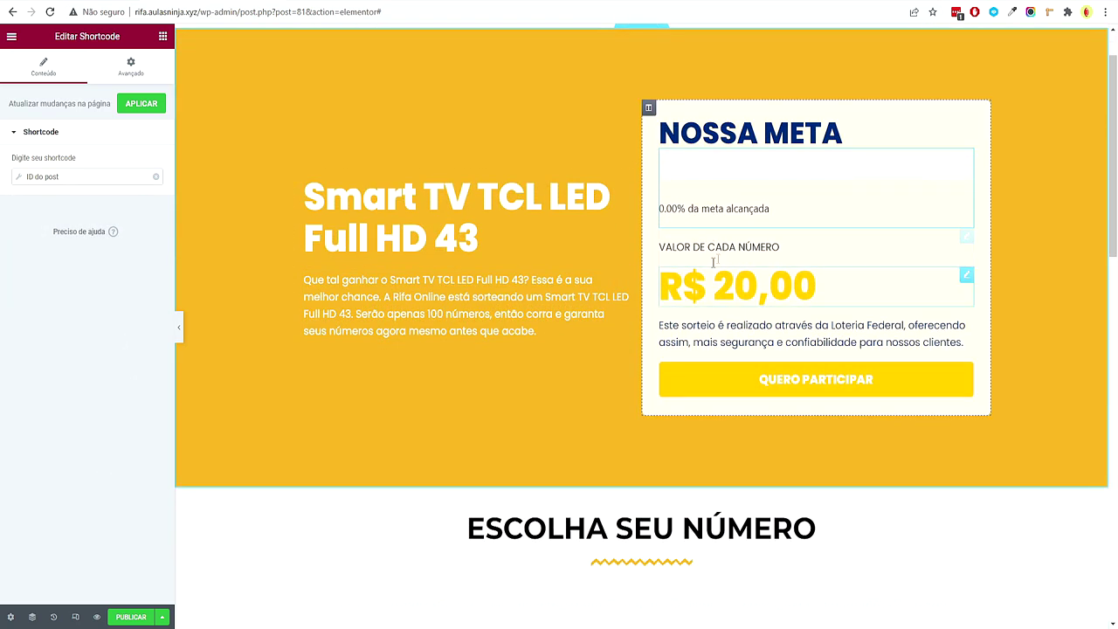
scroll(753, 194, "down", 5)
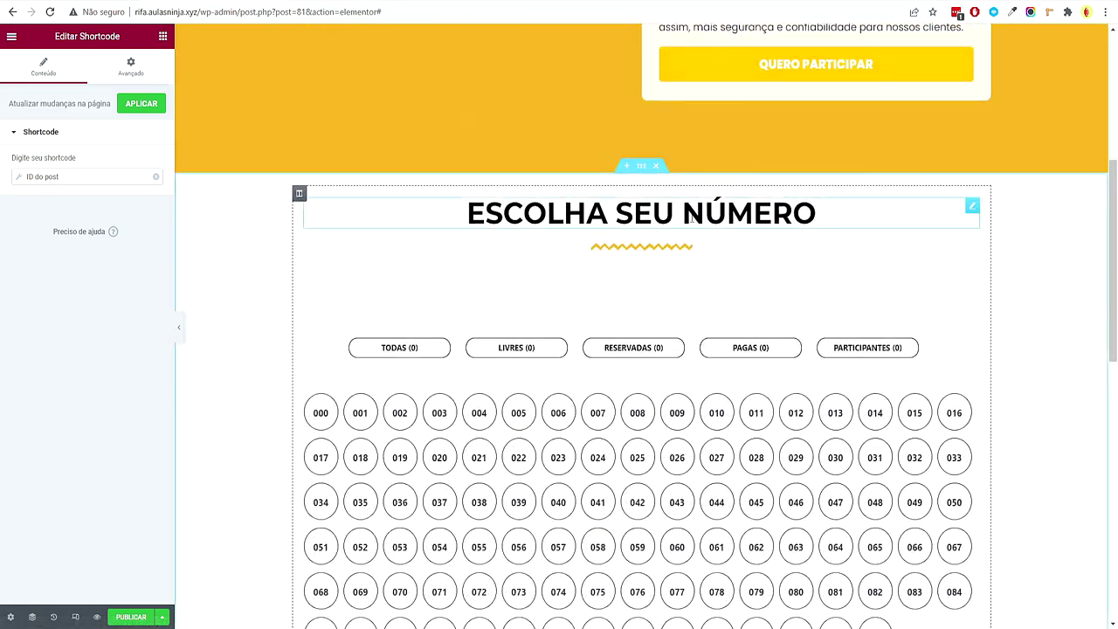
Pad the number-picker section 50 top and bottom and give it the Texto global background colour
left_click(612, 205)
left_click(641, 165)
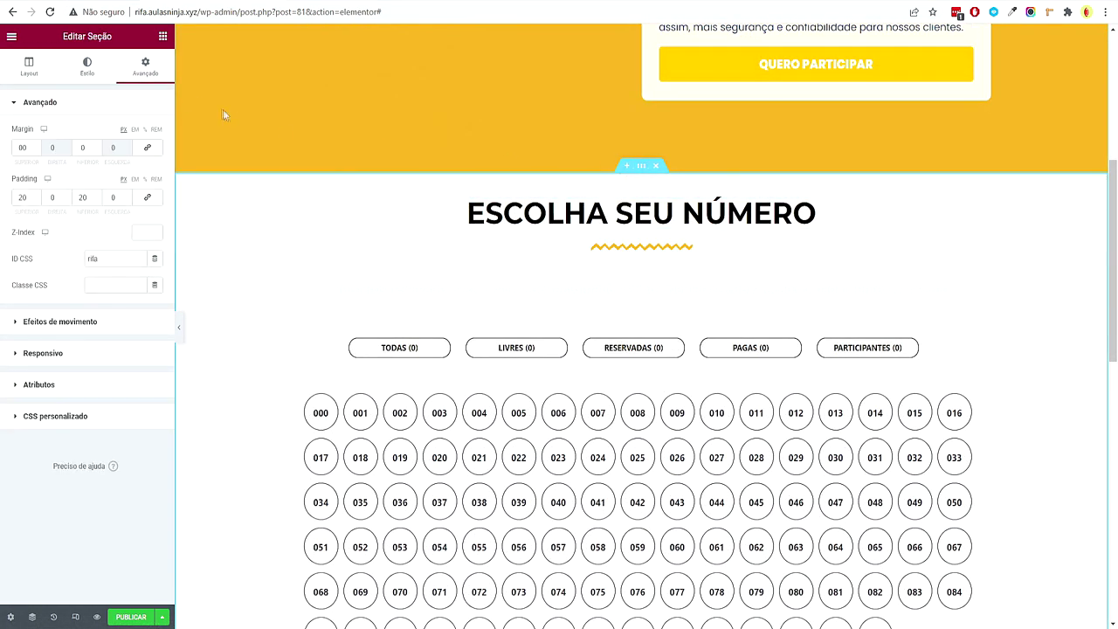
left_click(23, 199)
type("50")
key("Tab")
key("Tab")
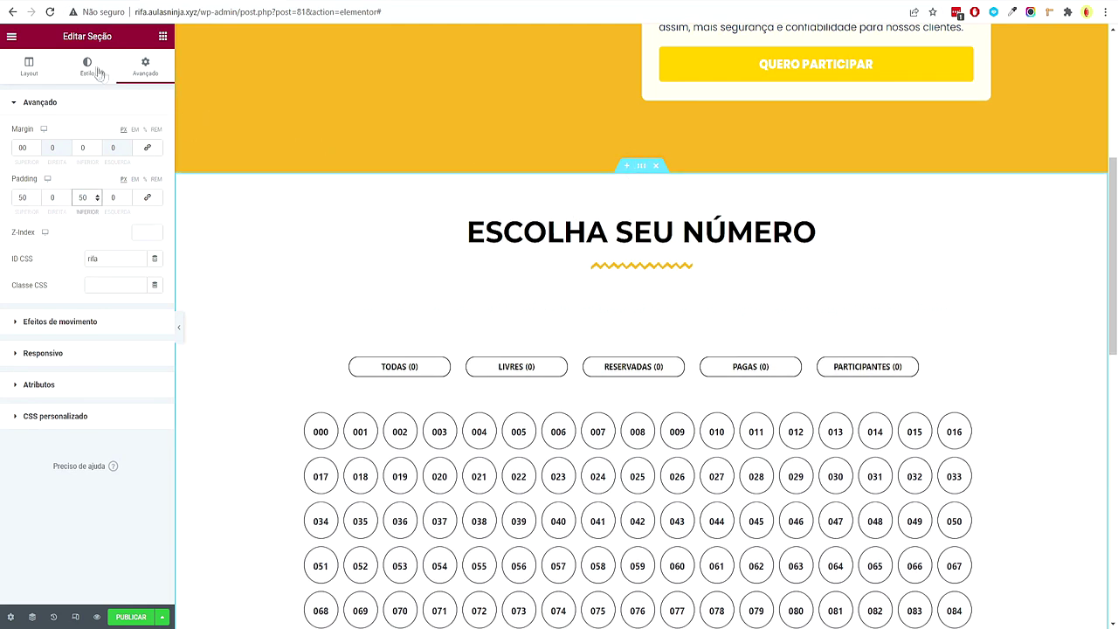
left_click(105, 75)
left_click(139, 186)
scroll(57, 319, "down", 2)
scroll(67, 294, "up", 2)
left_click(60, 289)
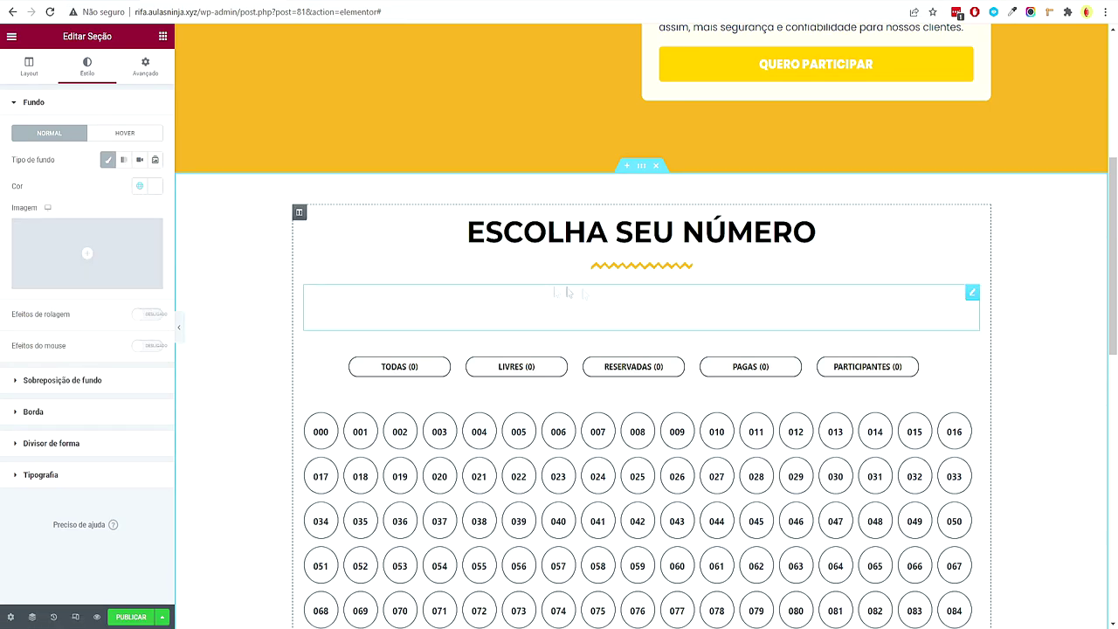
scroll(545, 291, "up", 5)
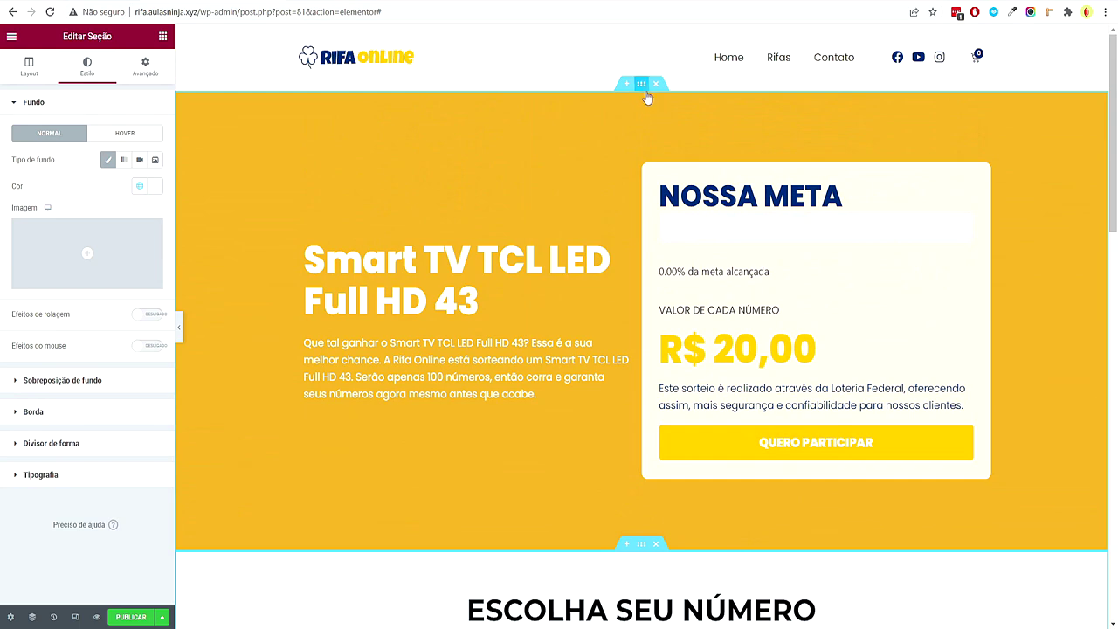
Add an inverted Curva bottom shape divider to the hero, width 124 and height 111
left_click(642, 84)
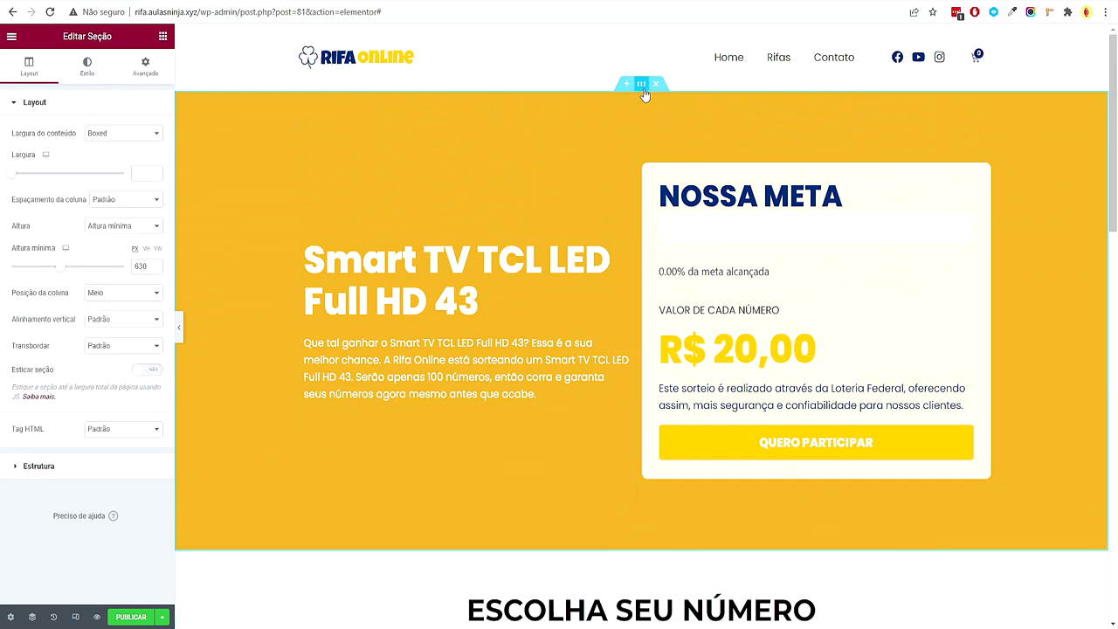
left_click(87, 69)
scroll(49, 480, "down", 3)
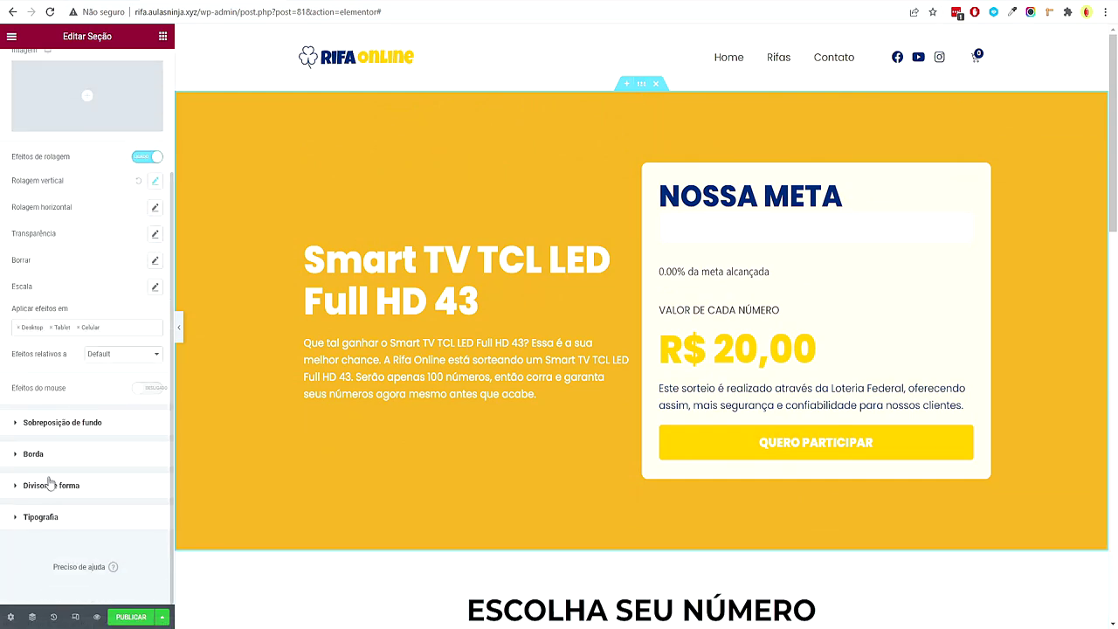
left_click(49, 483)
left_click(135, 229)
left_click(138, 255)
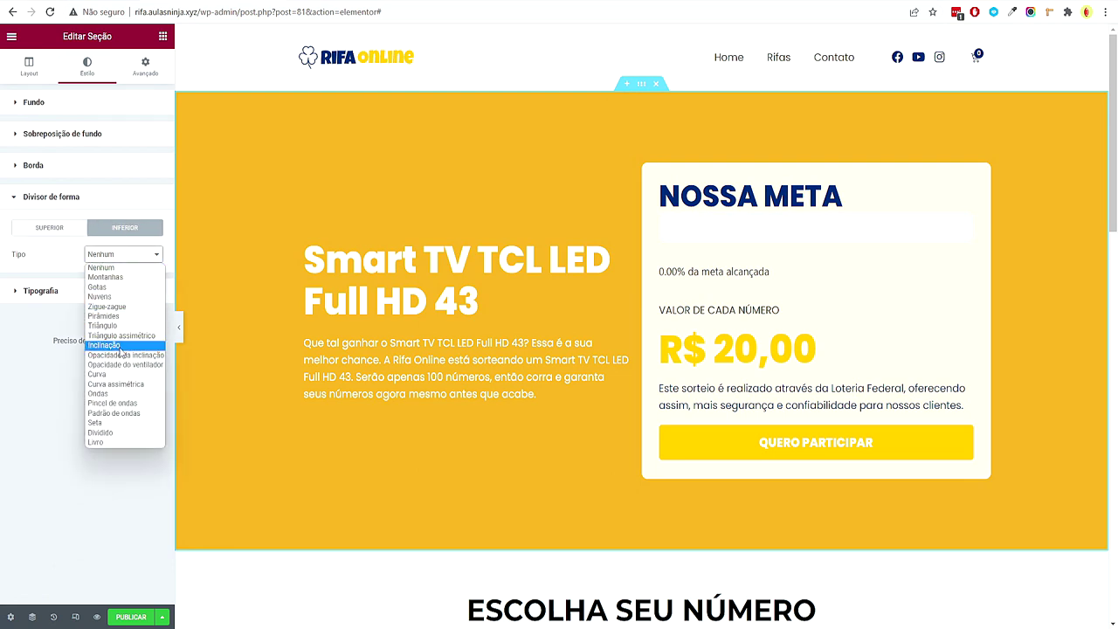
left_click(121, 349)
key("Down")
key("Down")
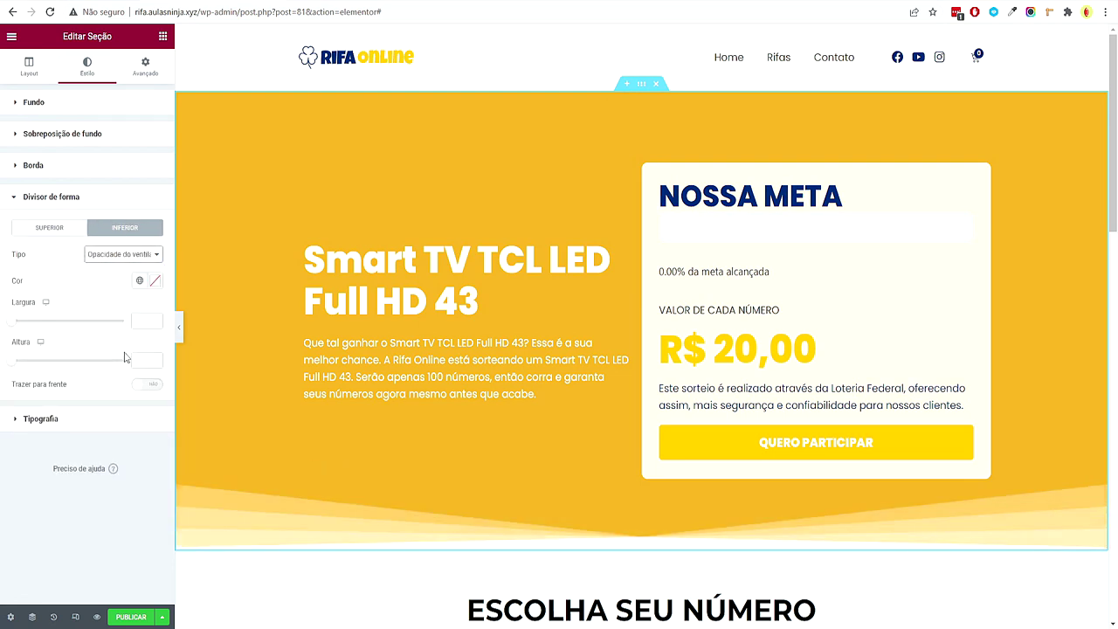
key("Down")
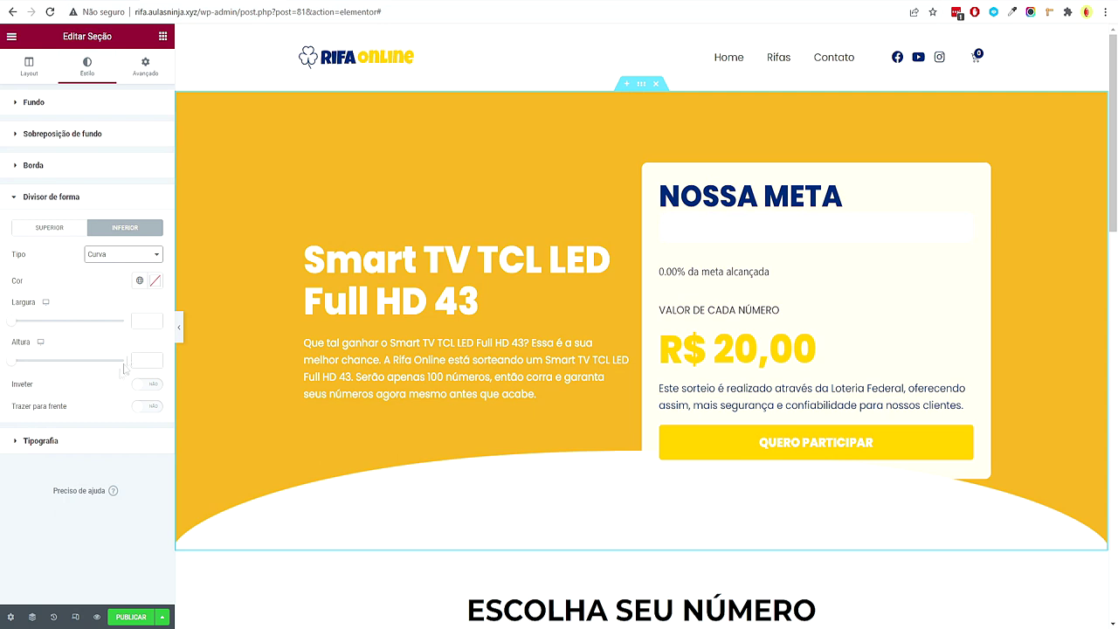
left_click(147, 384)
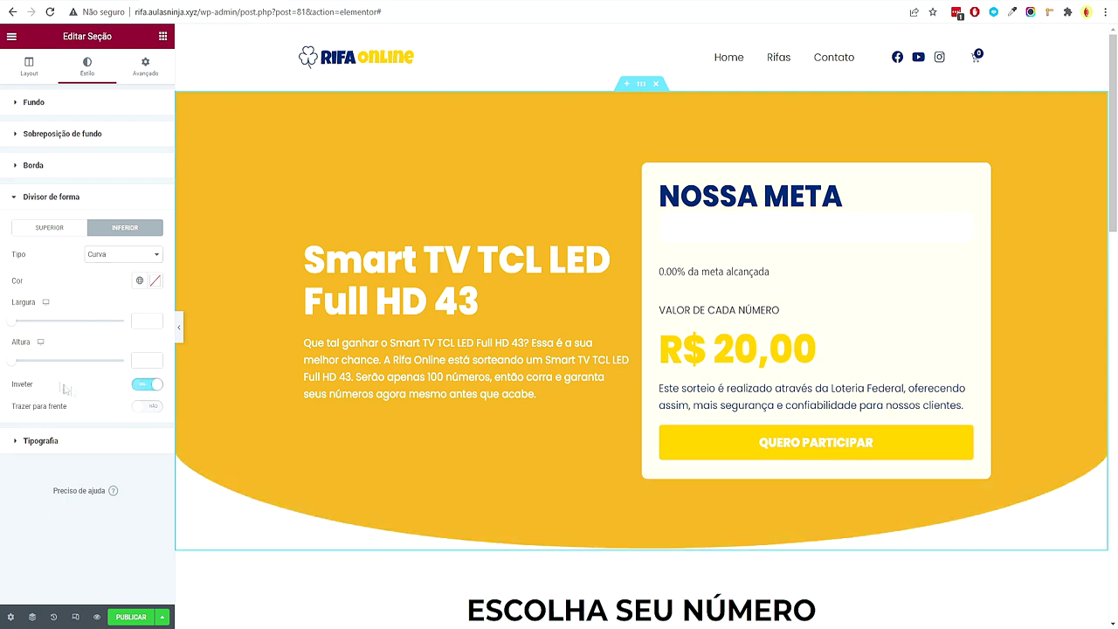
left_click_drag(17, 365, 36, 361)
left_click_drag(15, 322, 26, 325)
Colour the hero divider with the Texto global colour and preview the page
scroll(332, 363, "down", 4)
scroll(332, 364, "up", 3)
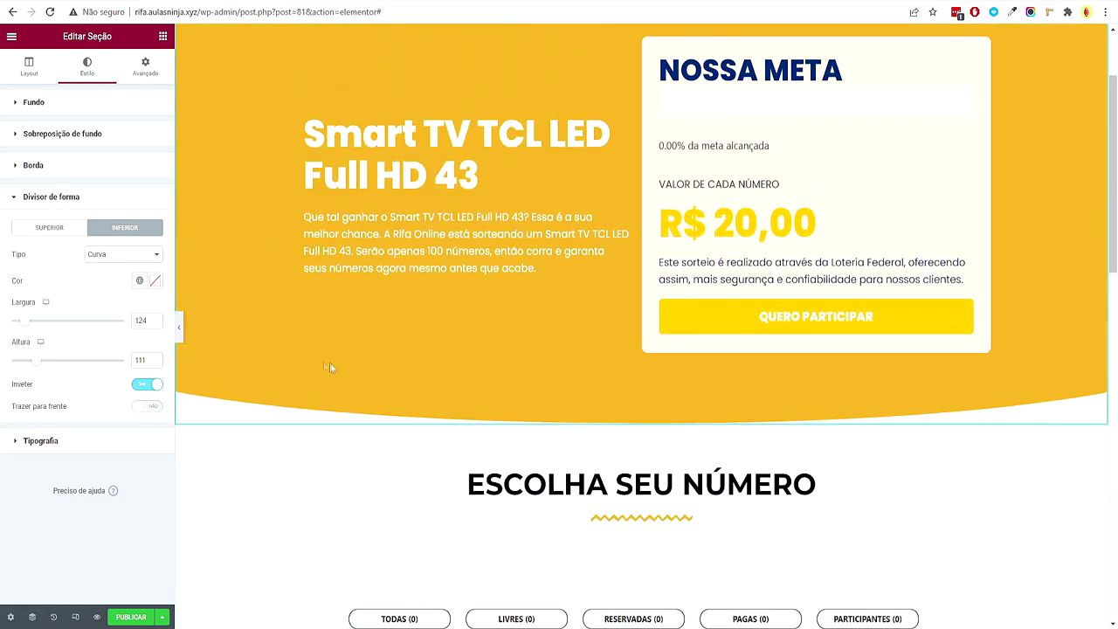
left_click(140, 280)
left_click(76, 390)
key("ctrl+p")
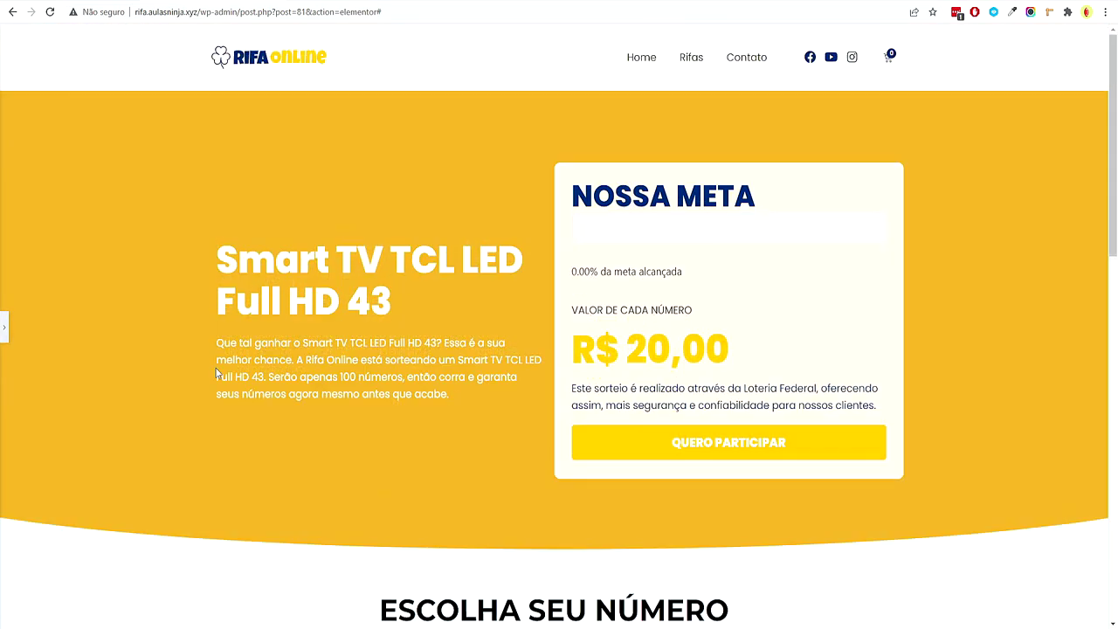
scroll(209, 365, "down", 2)
scroll(204, 367, "up", 2)
Give the hero background a gradient from global blue to dark navy
left_click(5, 327)
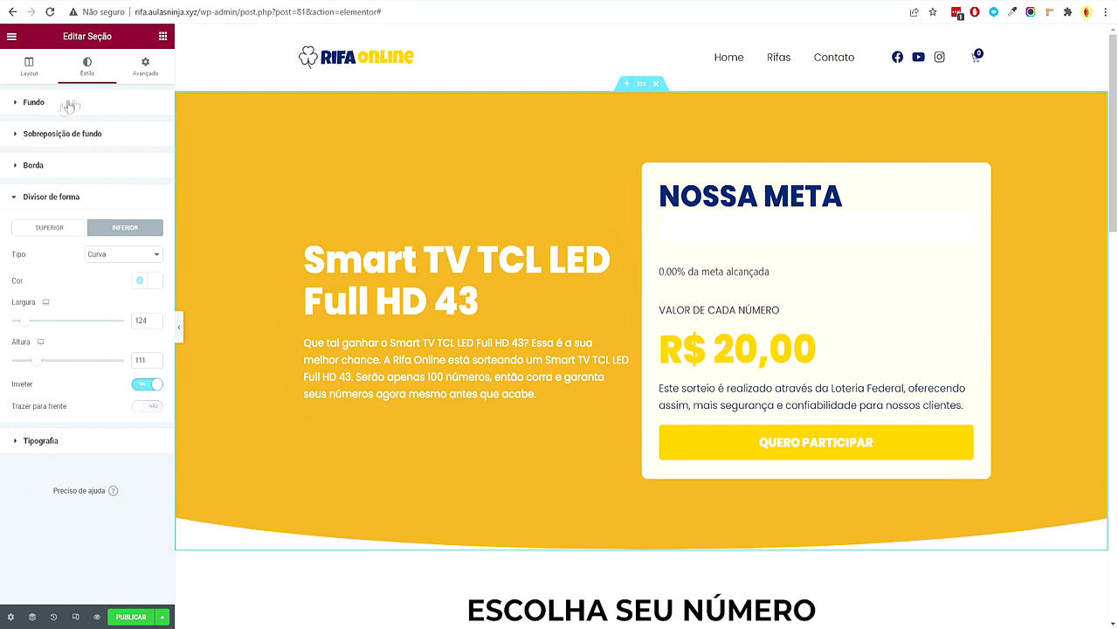
left_click(57, 114)
left_click(123, 160)
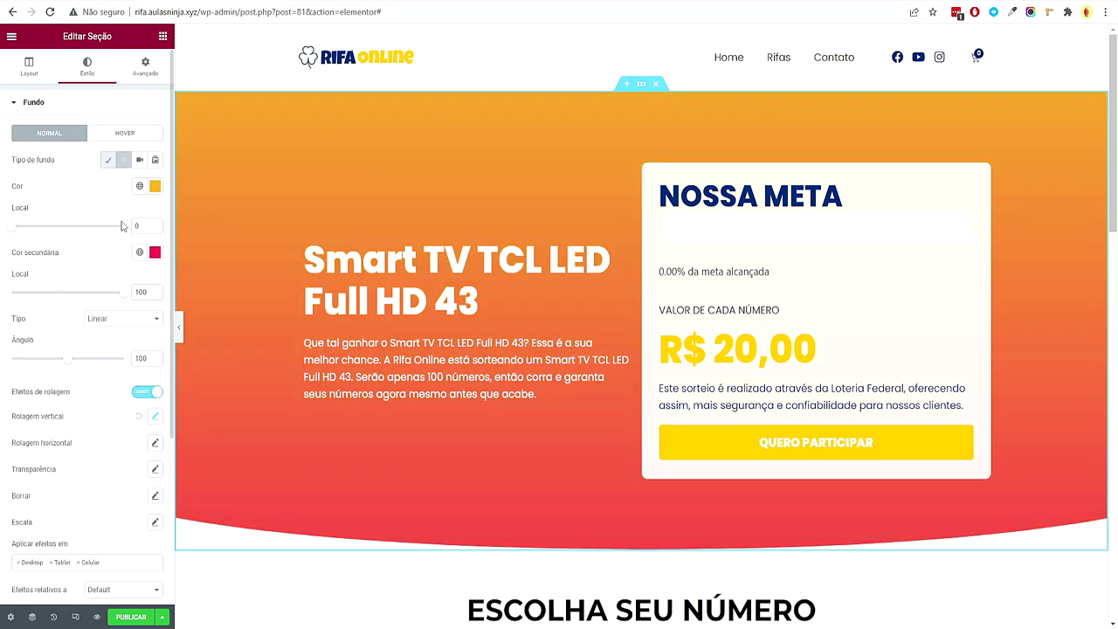
left_click(139, 186)
left_click(48, 253)
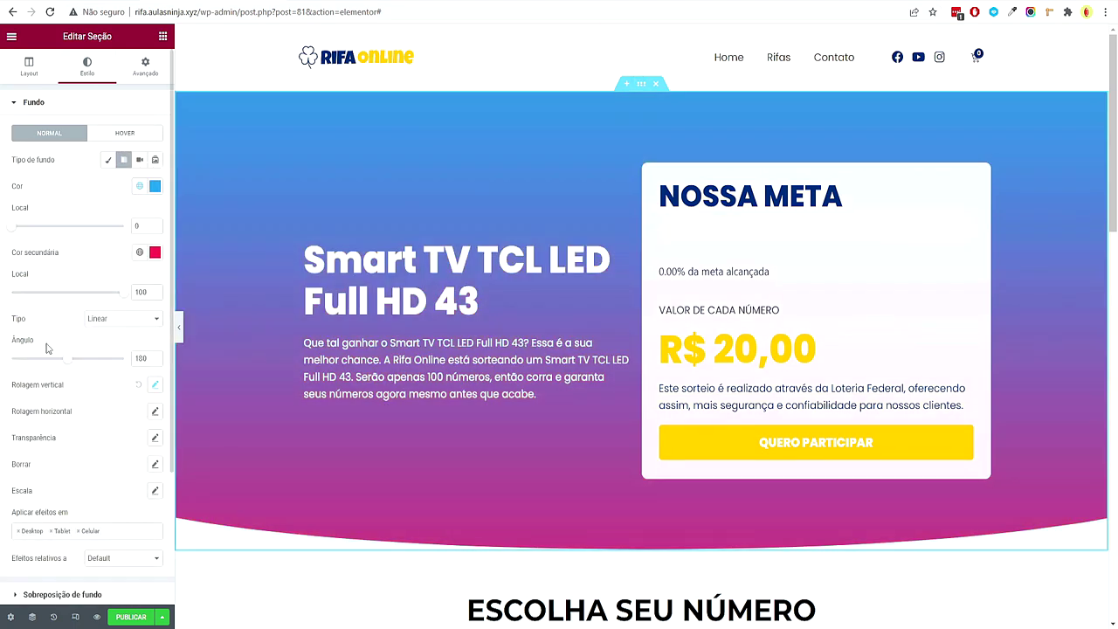
left_click(139, 252)
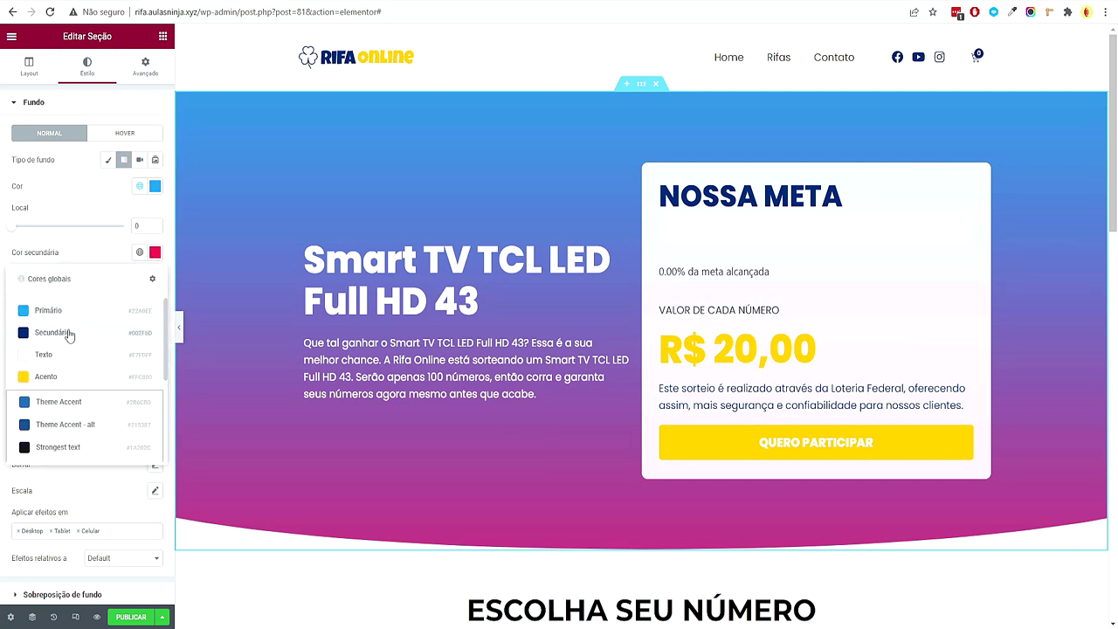
left_click(70, 332)
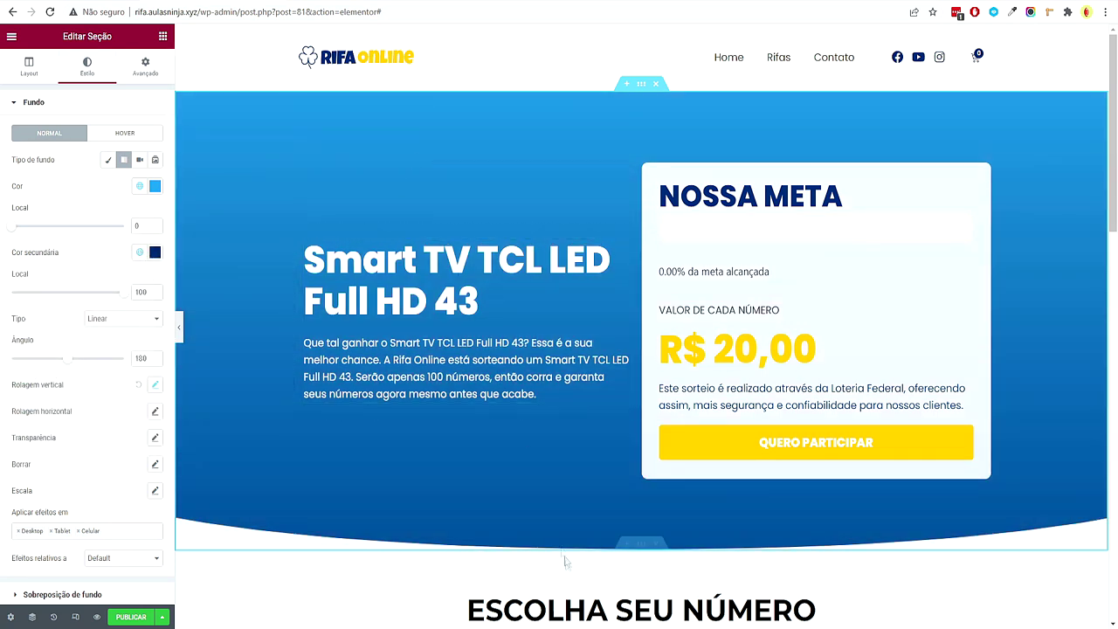
Try a linear gradient with a rotated Ângulo, then settle on a centred radial gradient
left_click(116, 323)
left_click(126, 346)
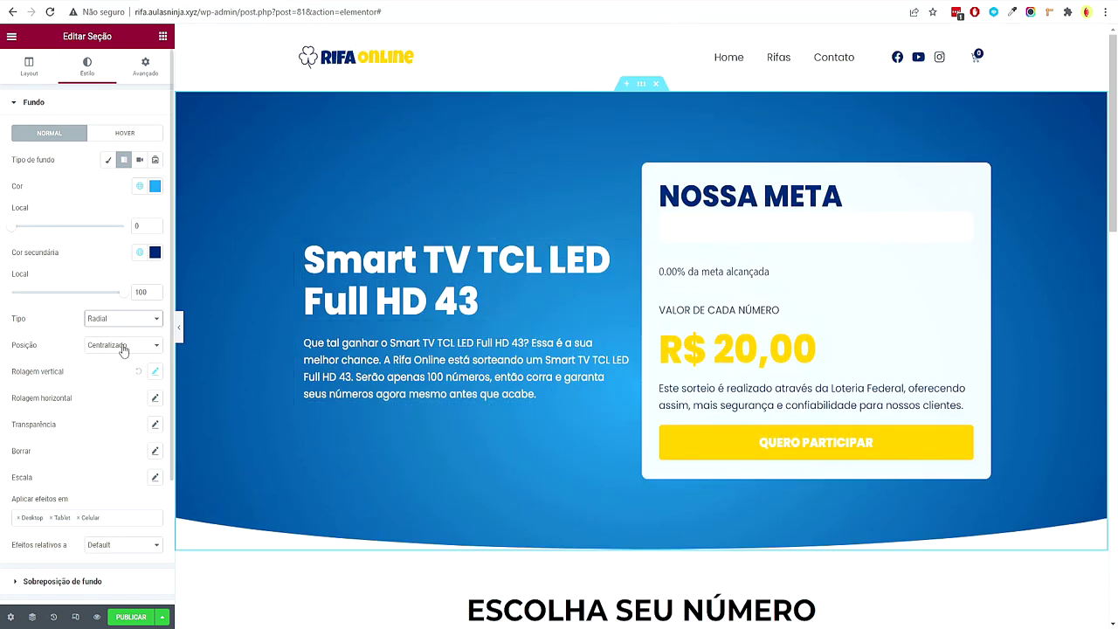
left_click(129, 328)
left_click(122, 335)
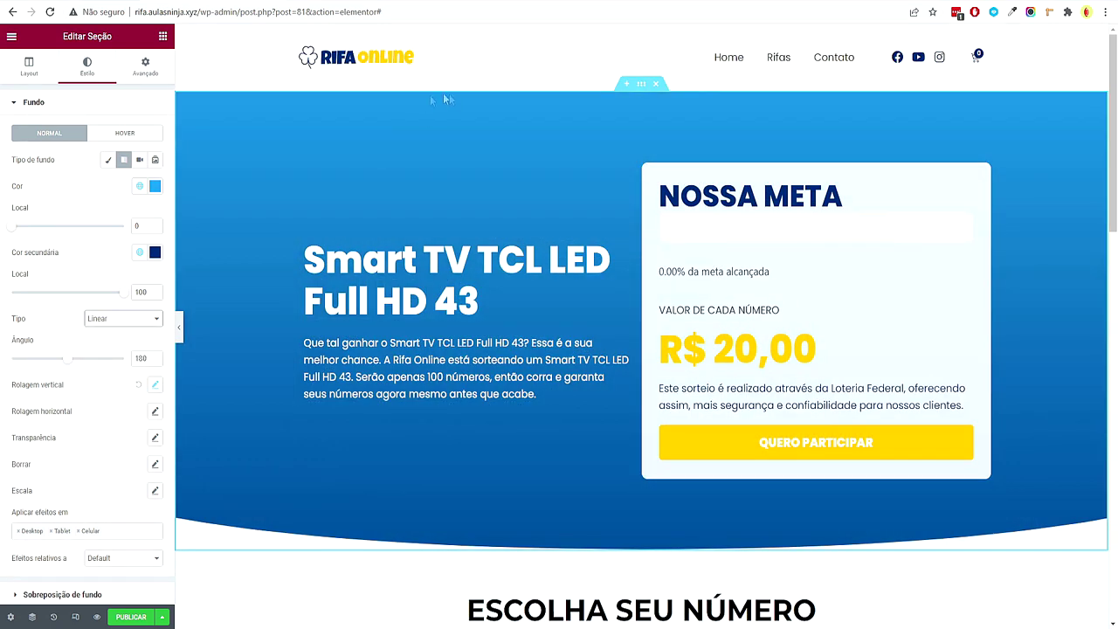
left_click_drag(72, 366, 65, 370)
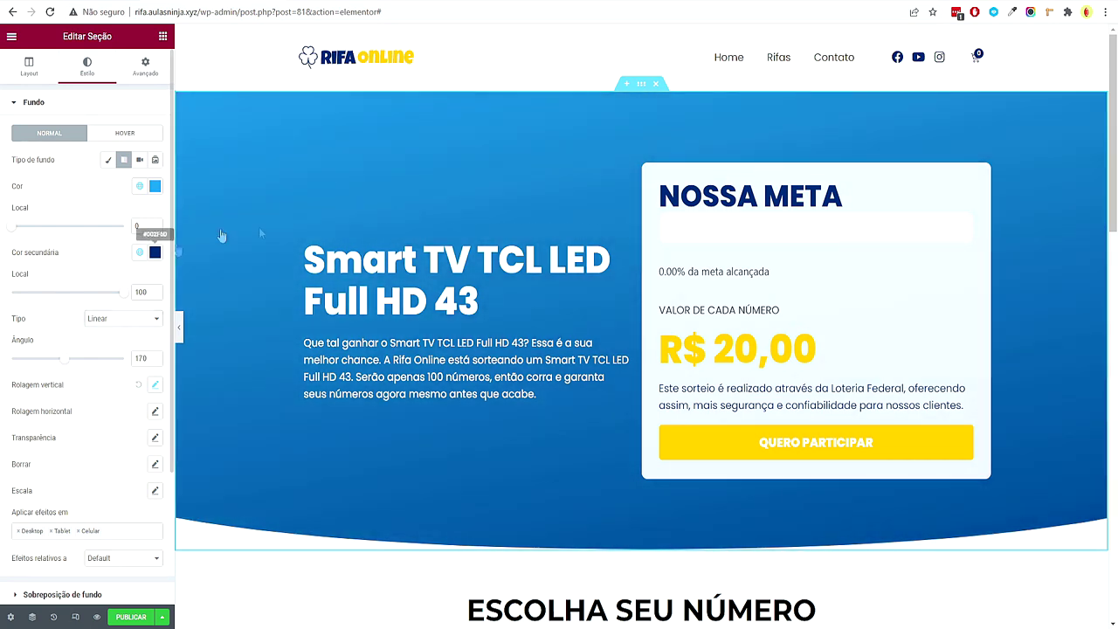
left_click(127, 322)
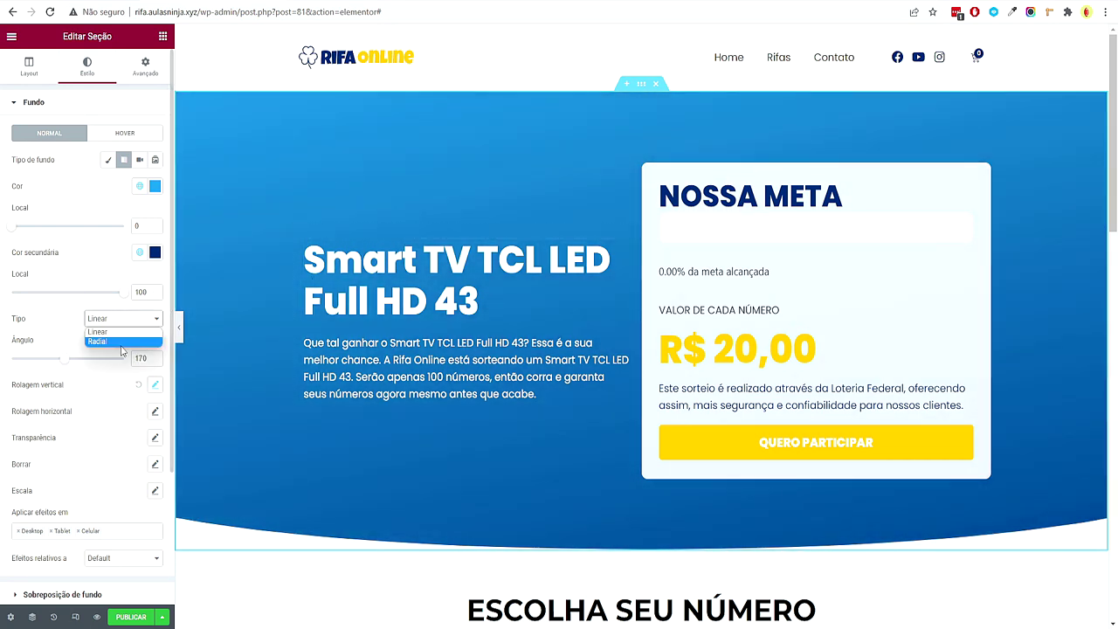
left_click(120, 336)
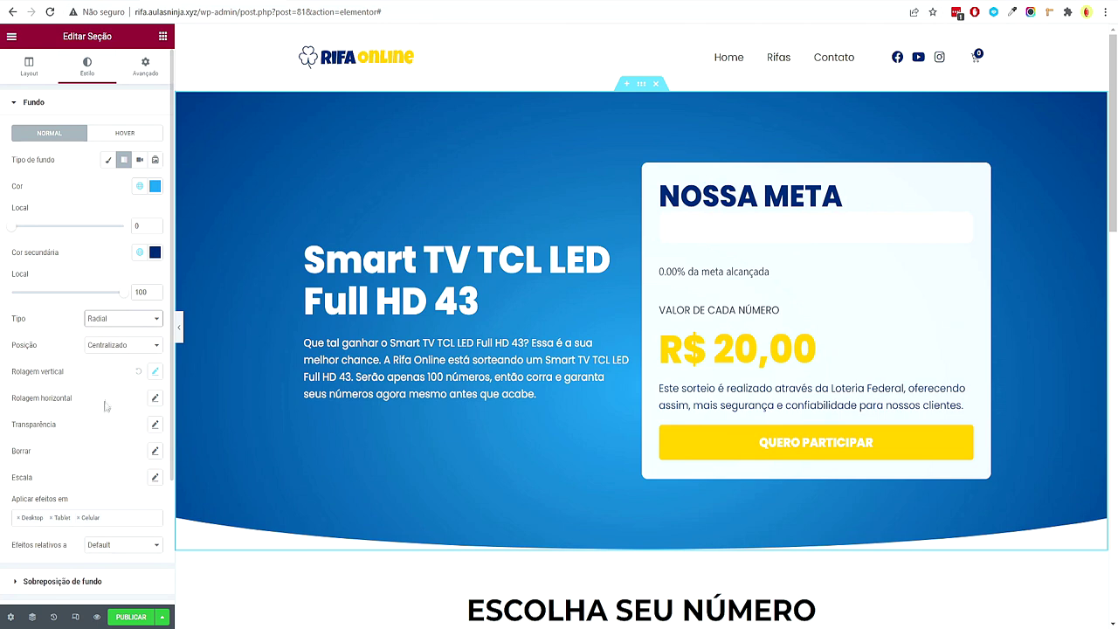
Check the two gradient colours in their colour pickers
left_click(155, 186)
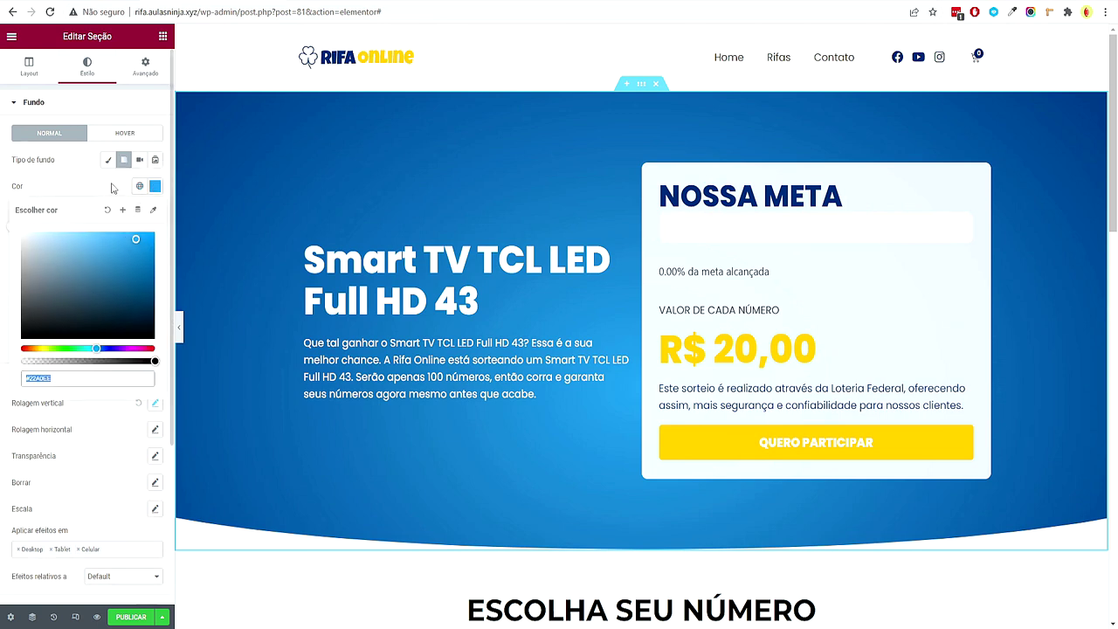
left_click(112, 188)
left_click(155, 254)
left_click(154, 255)
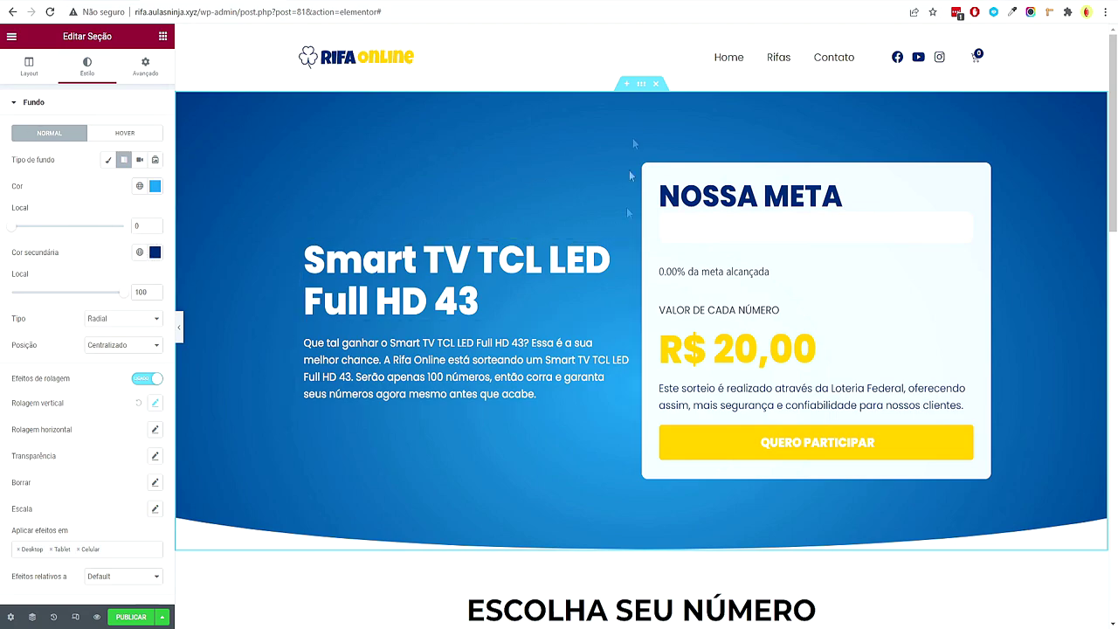
scroll(687, 358, "down", 5)
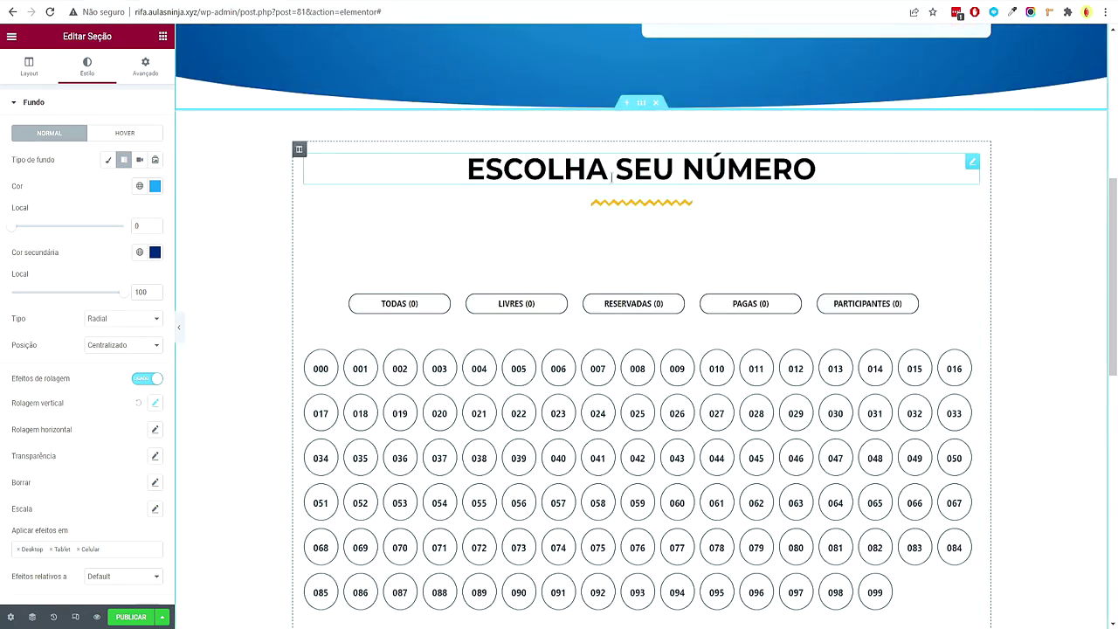
Give the ESCOLHA SEU NÚMERO heading the global Secundário colour and Secundário typography
left_click(611, 169)
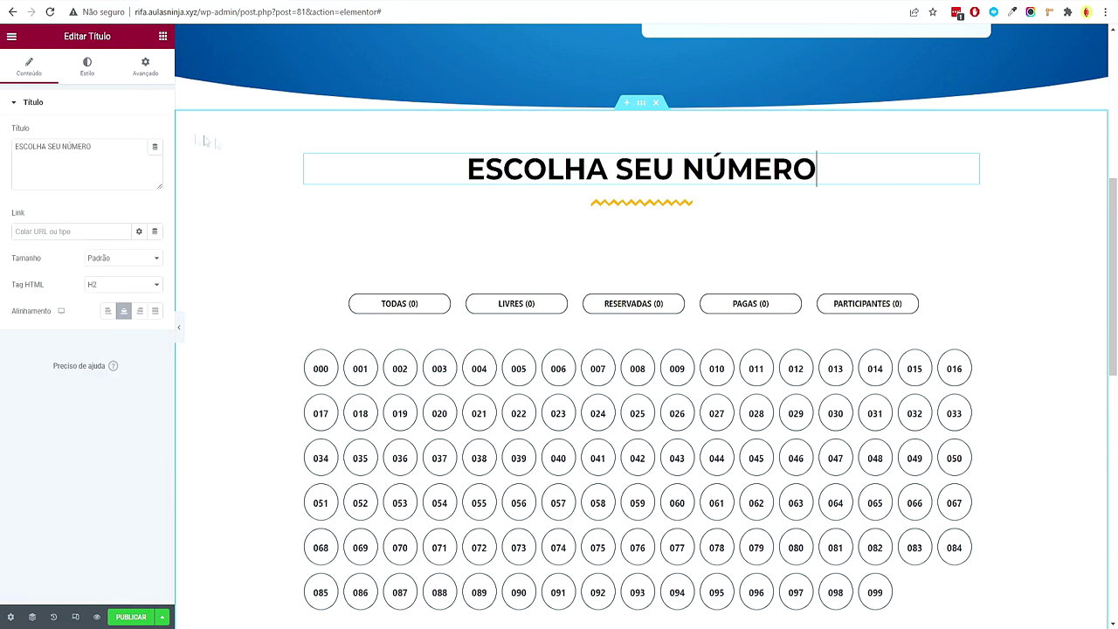
left_click(92, 68)
left_click(139, 132)
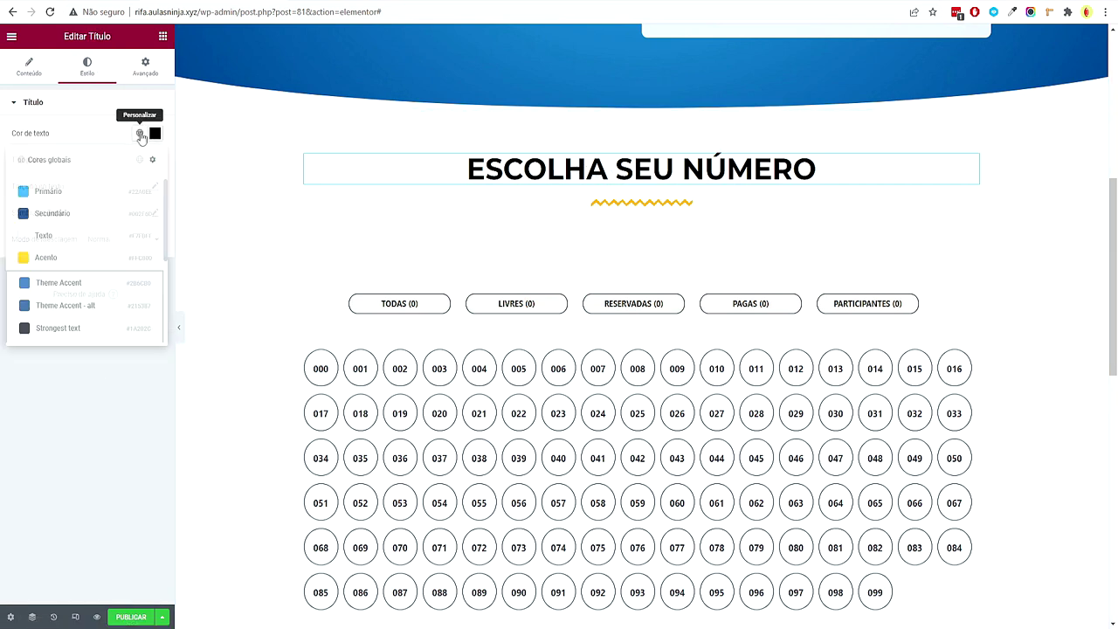
left_click(90, 213)
left_click(139, 160)
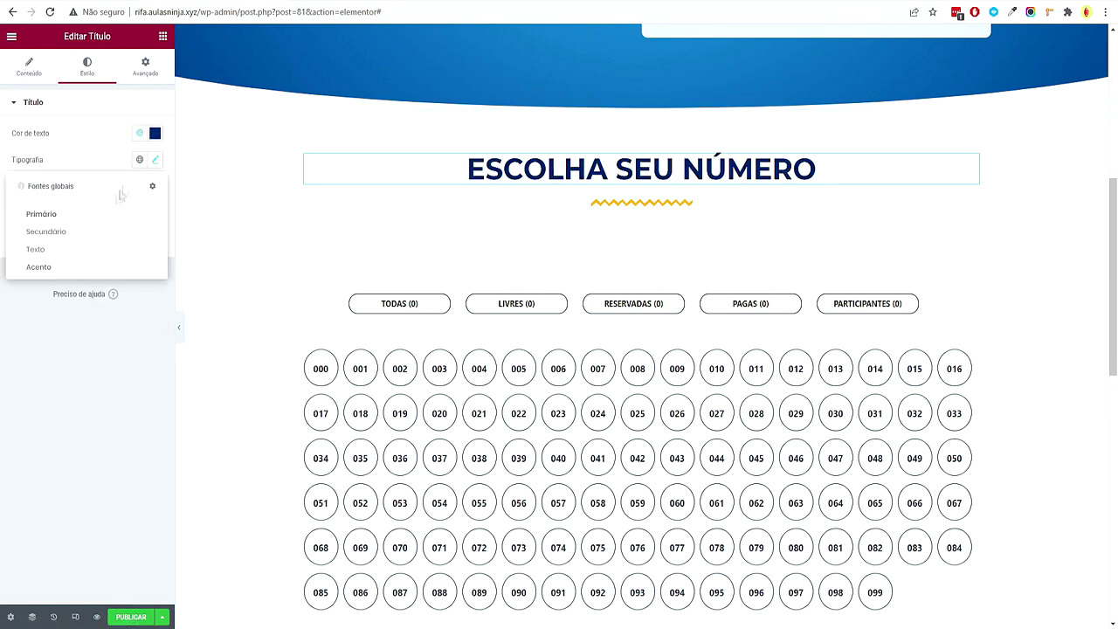
left_click(95, 226)
Set the heading's font weight to 800 and size to 48
left_click(155, 162)
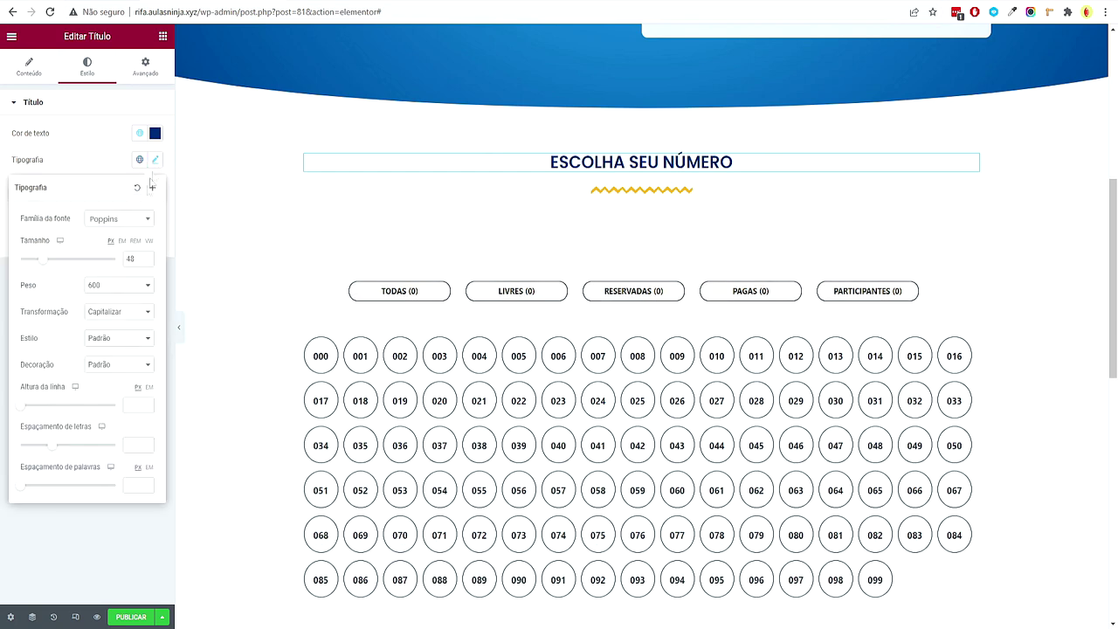
left_click(113, 285)
left_click(106, 371)
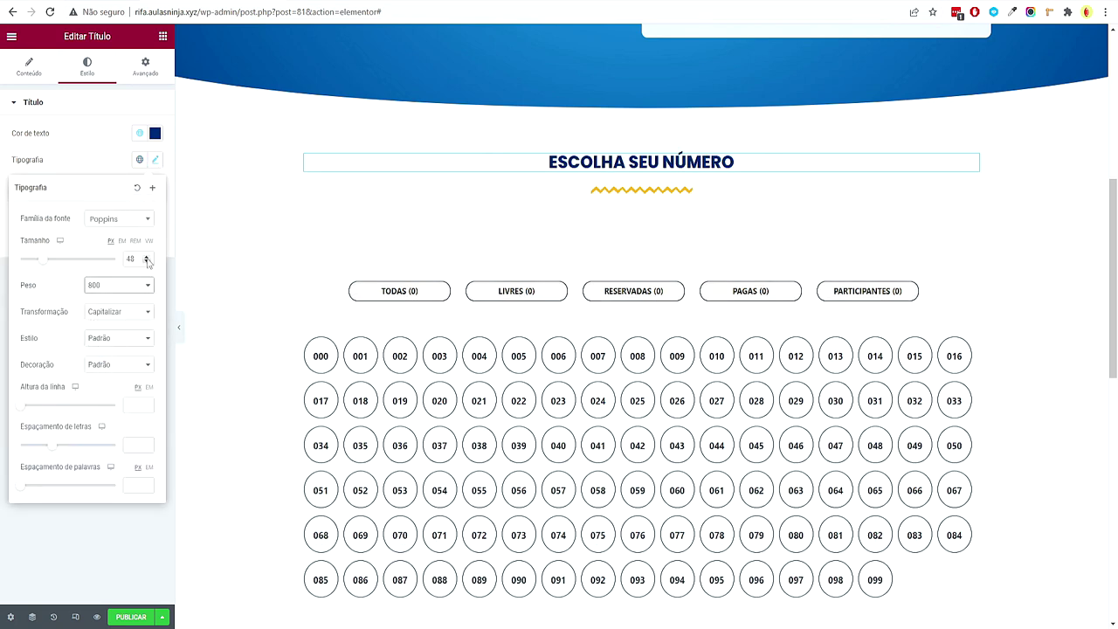
left_click(146, 259)
left_click(147, 261)
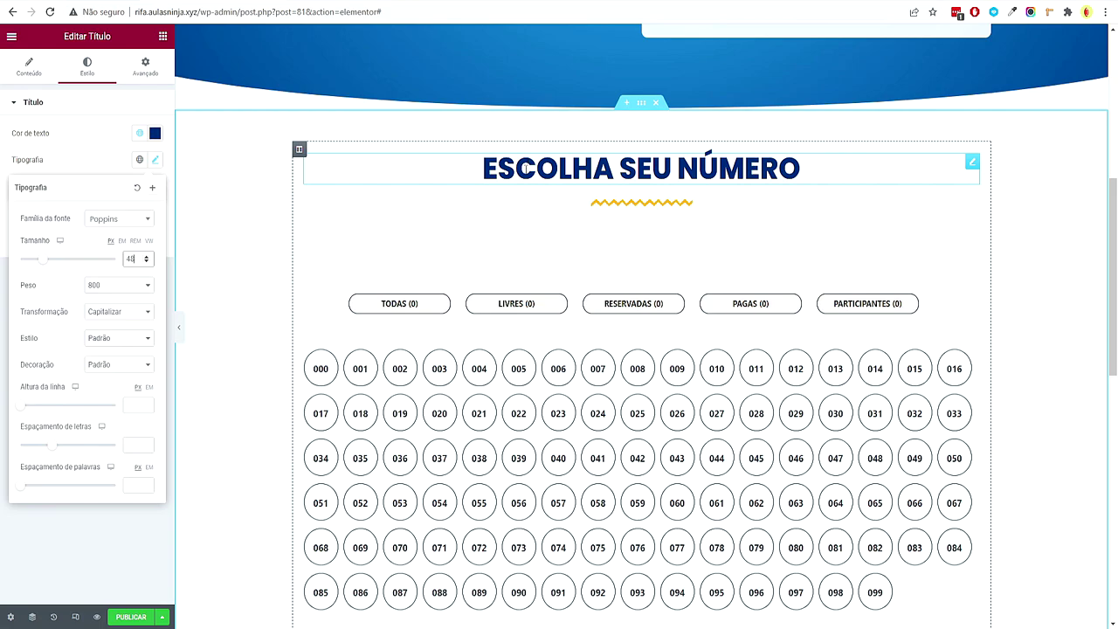
scroll(988, 303, "up", 2)
scroll(703, 353, "down", 5)
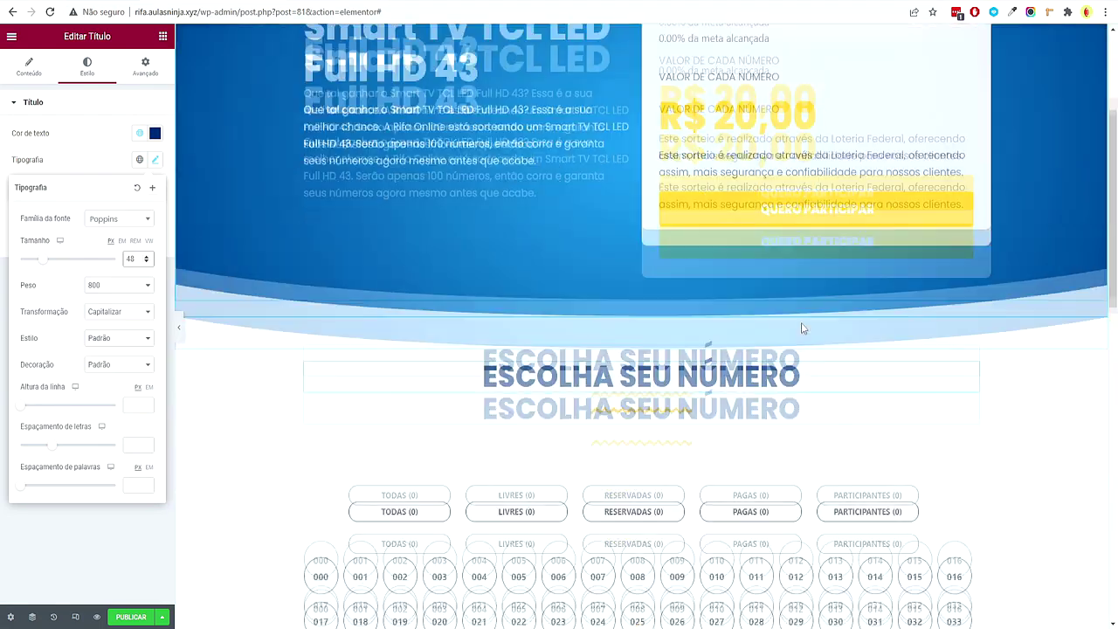
Colour the note text below the heading with the global Secundário navy
left_click(643, 239)
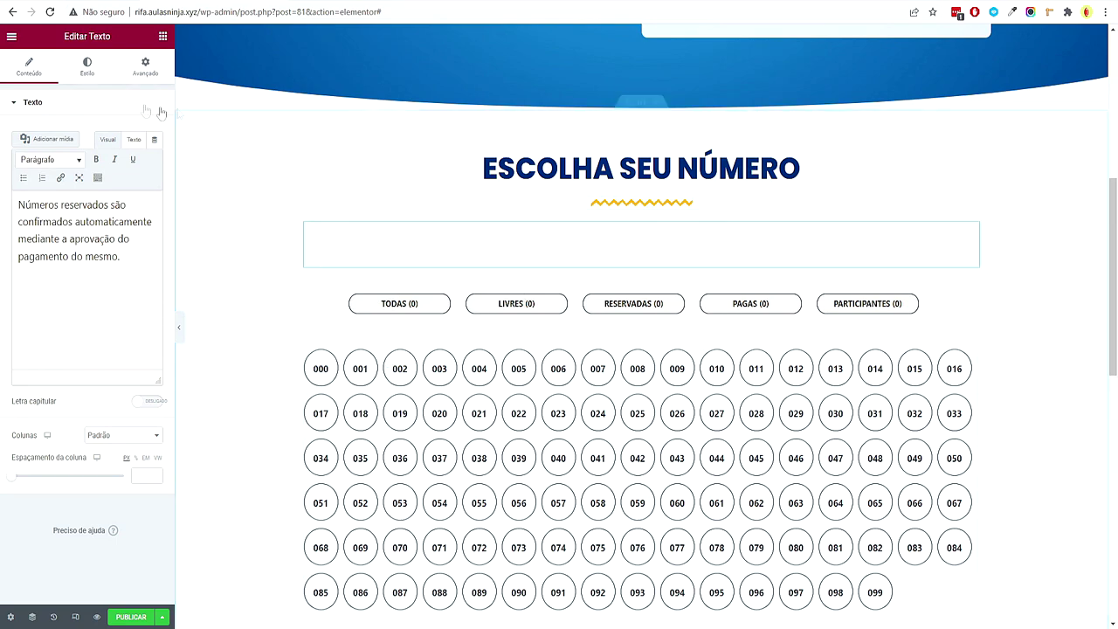
left_click(92, 72)
left_click(138, 161)
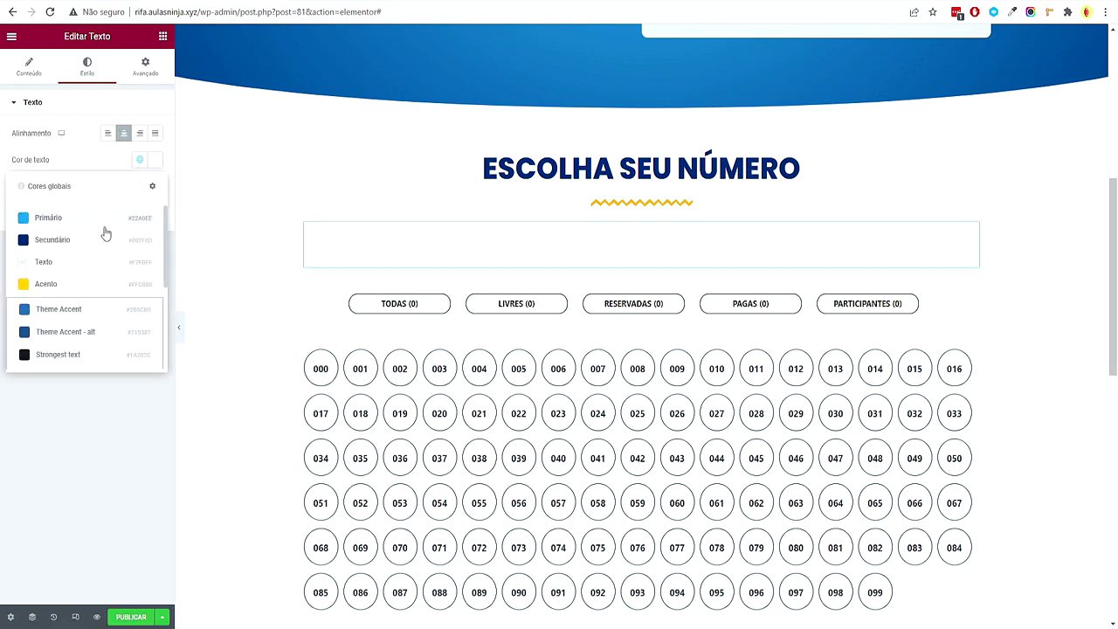
left_click(99, 238)
scroll(719, 429, "down", 2)
scroll(922, 363, "up", 2)
Copy the number-picker shortcode text into a Notepad window for reference
left_click(971, 287)
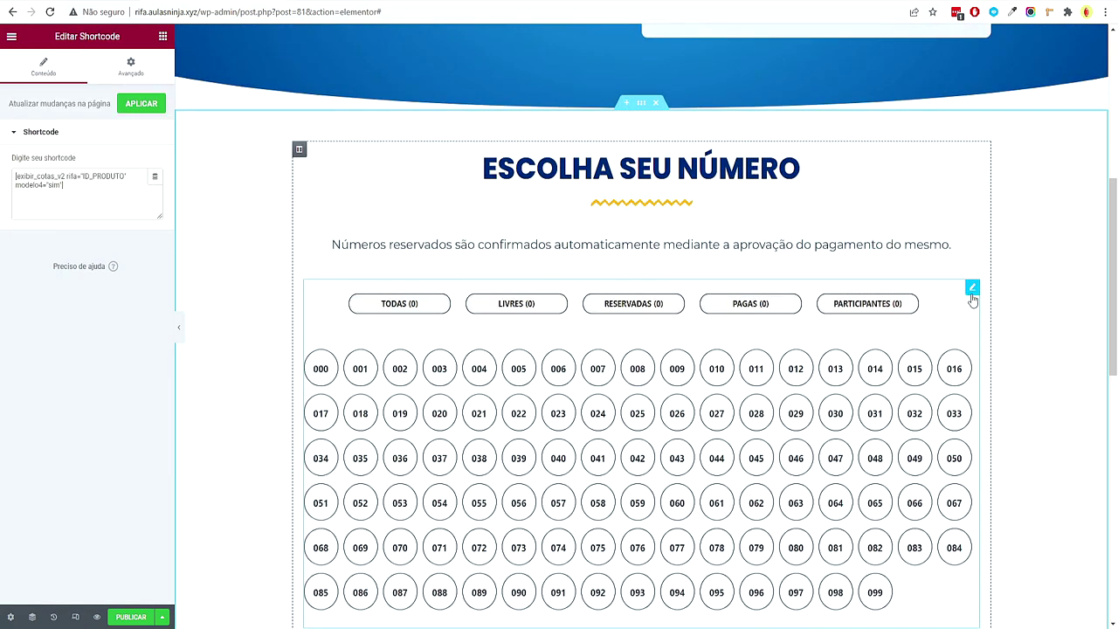
left_click_drag(106, 211, 5, 161)
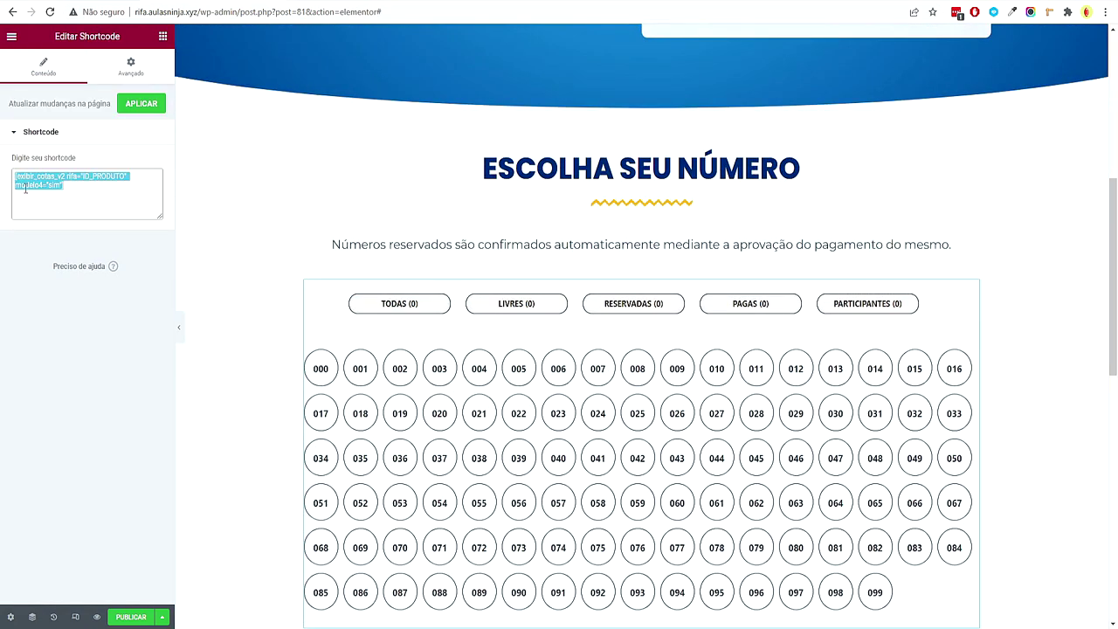
right_click(26, 189)
left_click(81, 234)
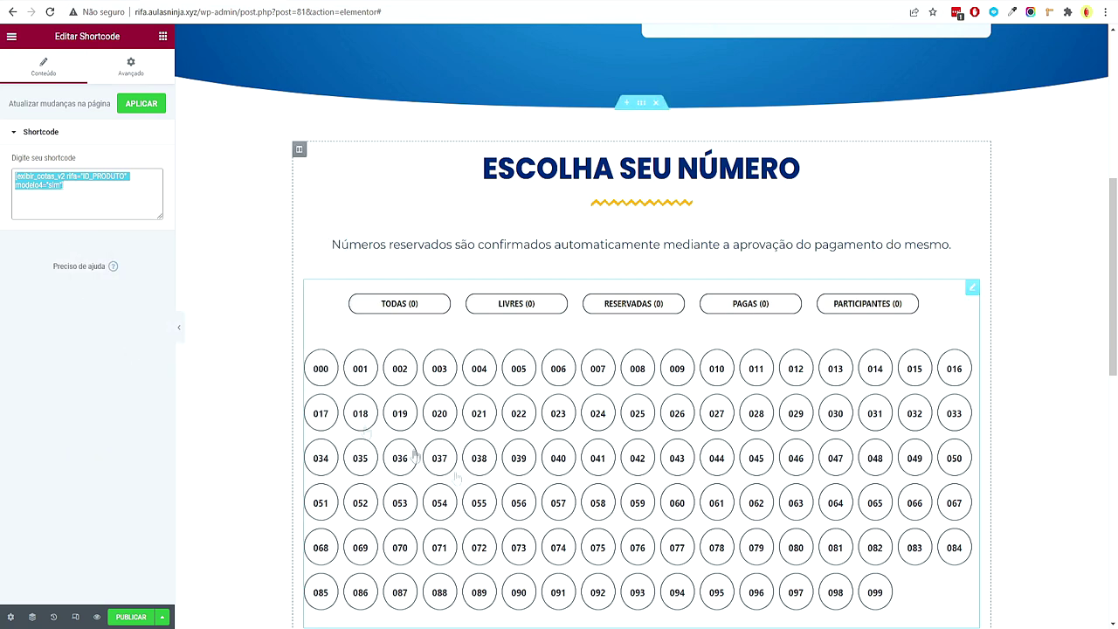
key("super")
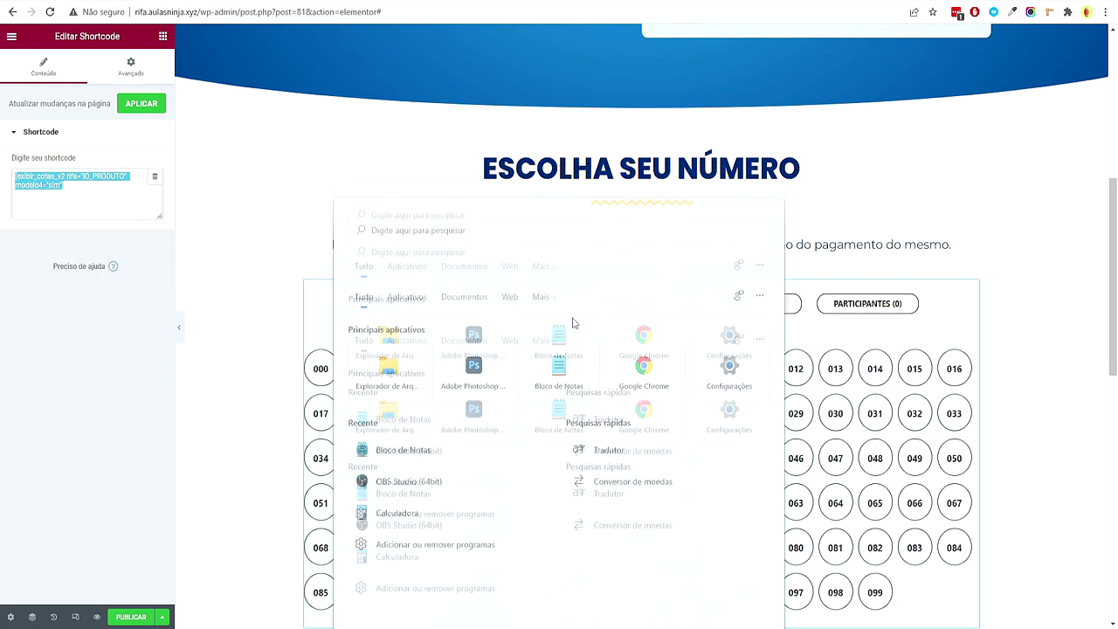
left_click(572, 321)
key("ctrl+v")
left_click_drag(985, 294, 586, 249)
Set the shortcode field to the 'ID do post' dynamic tag, with the opening part up to rifa=" in Antes
left_click(114, 393)
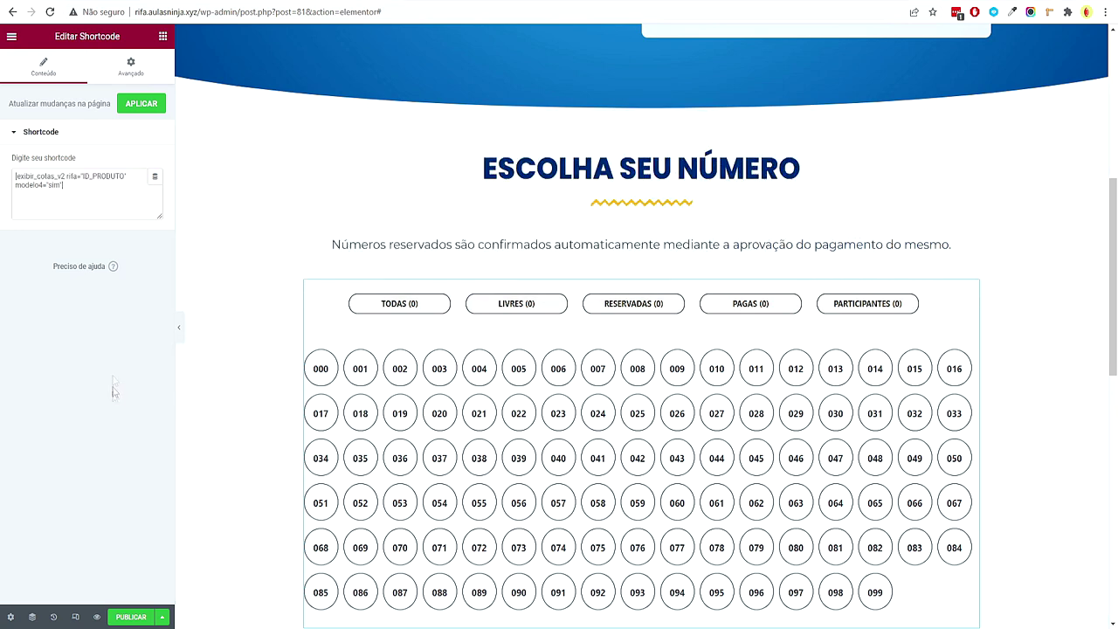
left_click(151, 179)
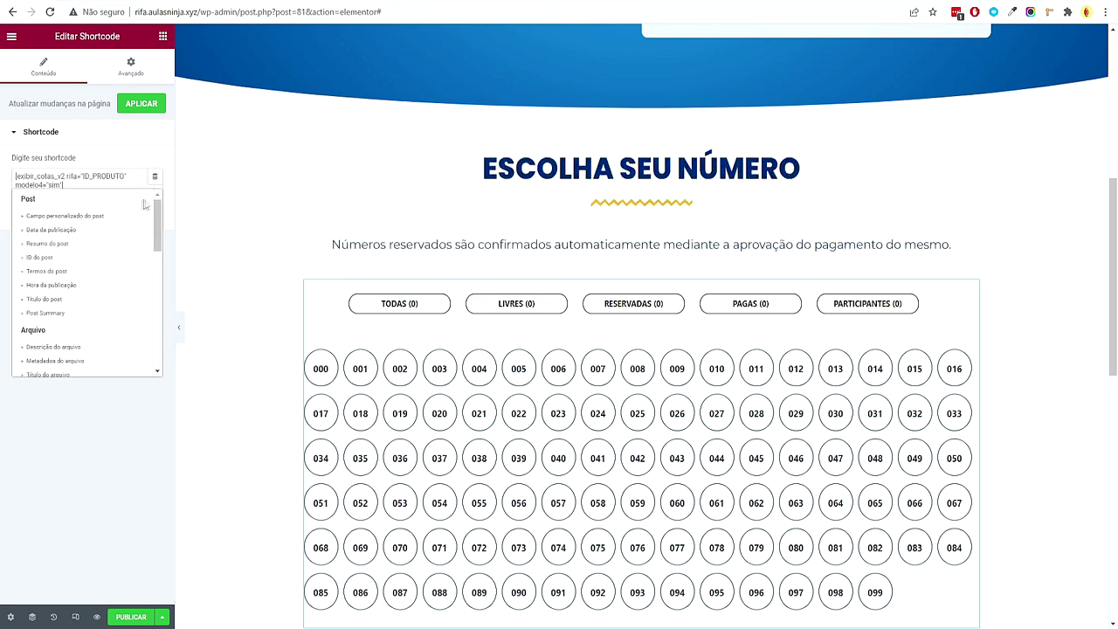
left_click(39, 258)
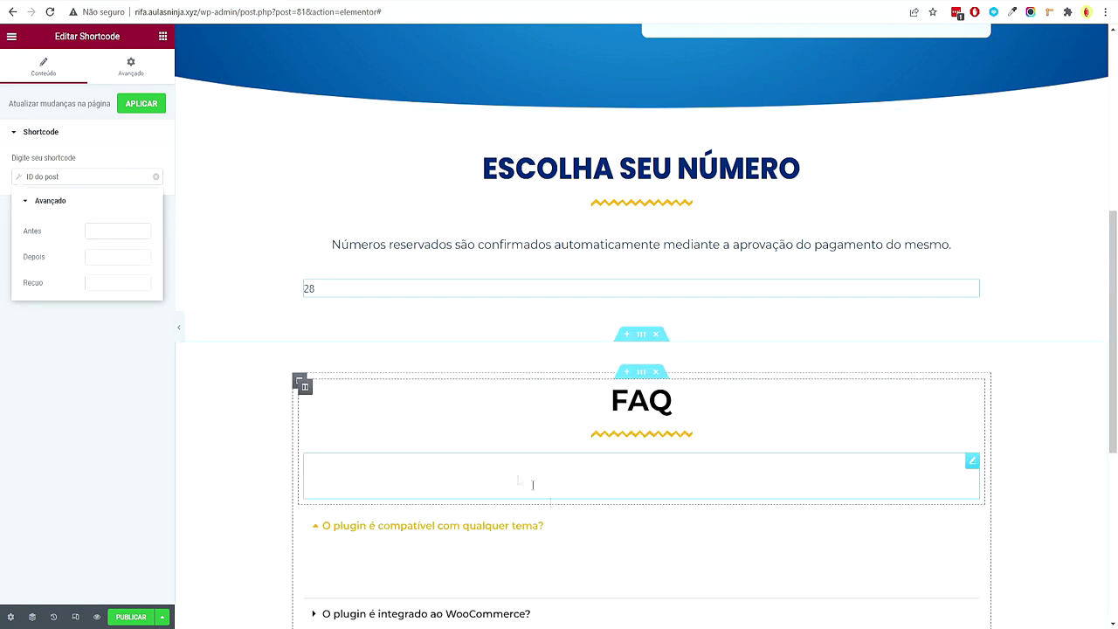
key("alt+Tab")
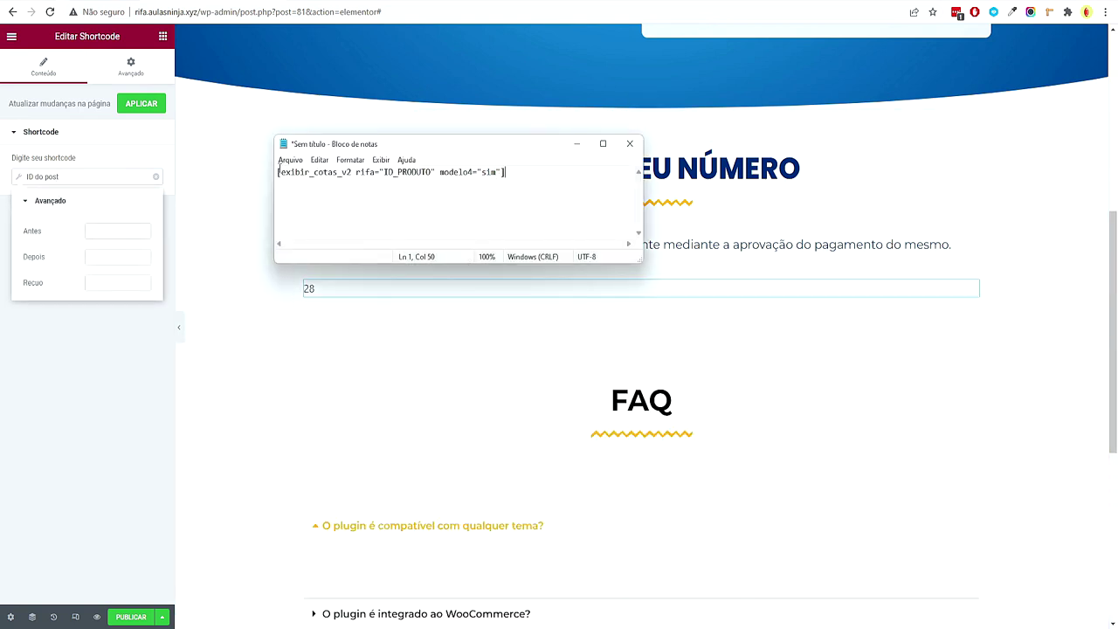
left_click_drag(278, 172, 367, 177)
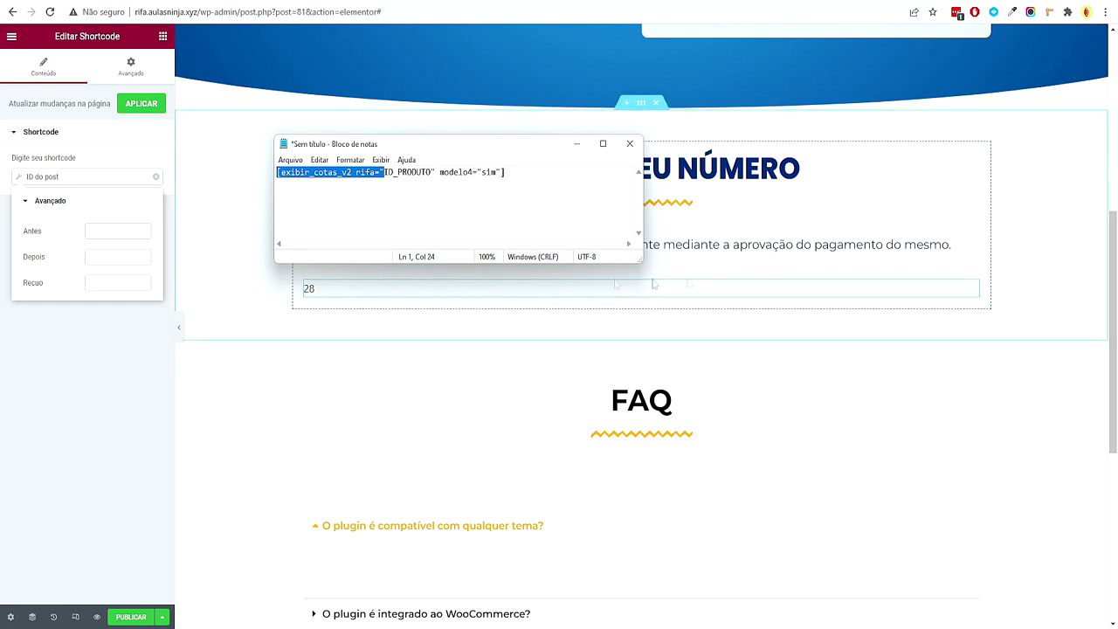
left_click_drag(384, 172, 513, 172)
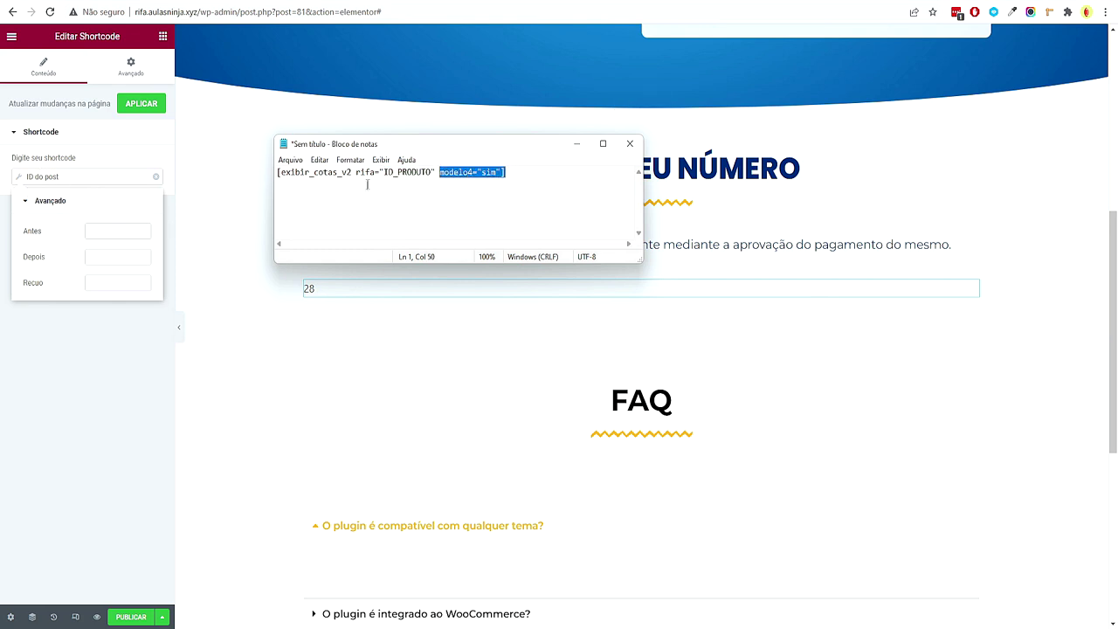
left_click_drag(385, 172, 272, 174)
left_click(89, 231)
key("ctrl+v")
key("alt+Tab")
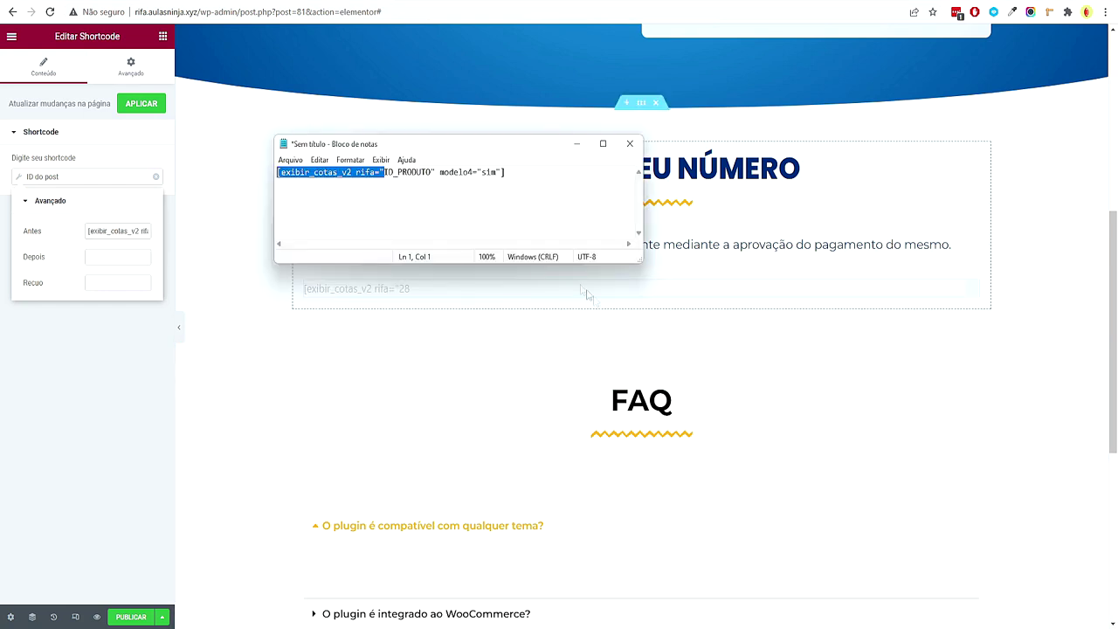
Put the shortcode's closing part in Depois and apply to the preview
left_click_drag(431, 172, 530, 174)
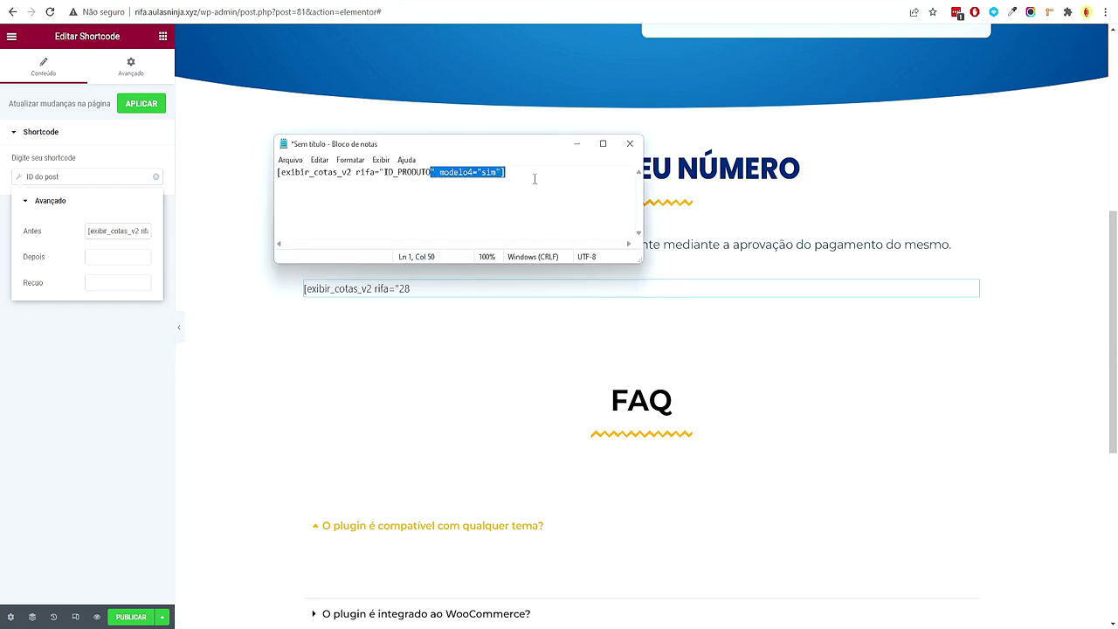
left_click(96, 257)
key("ctrl+v")
left_click(151, 105)
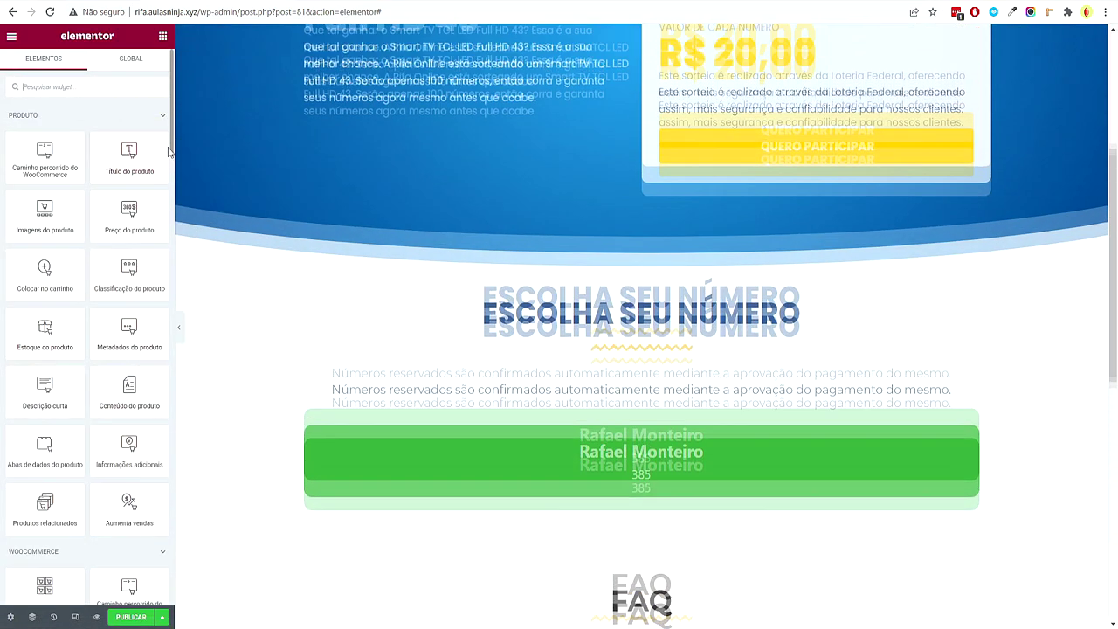
scroll(617, 278, "down", 4)
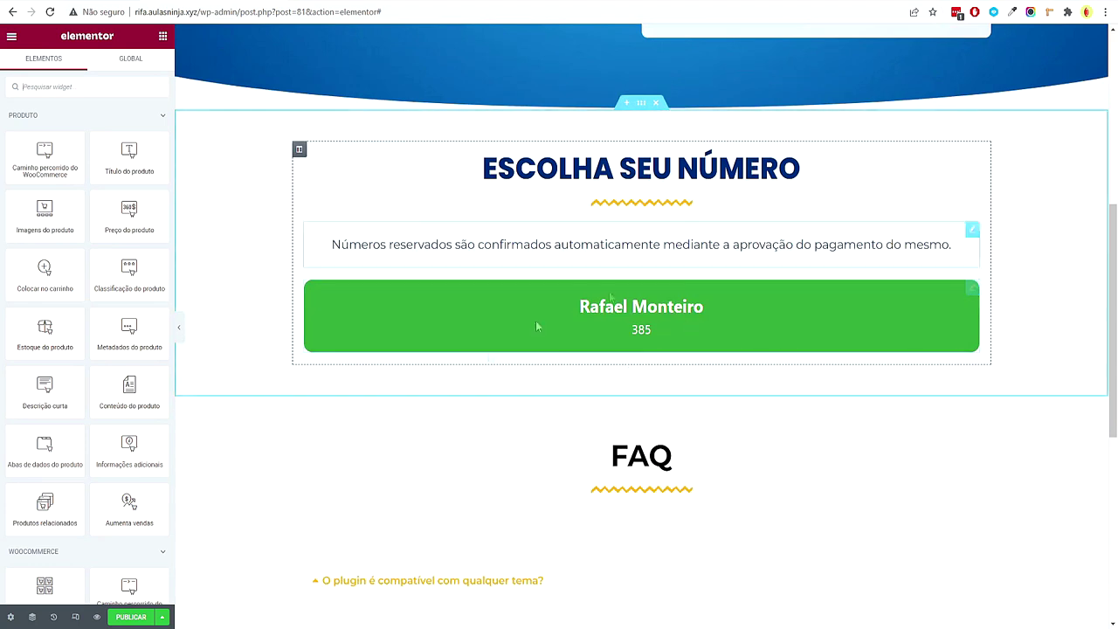
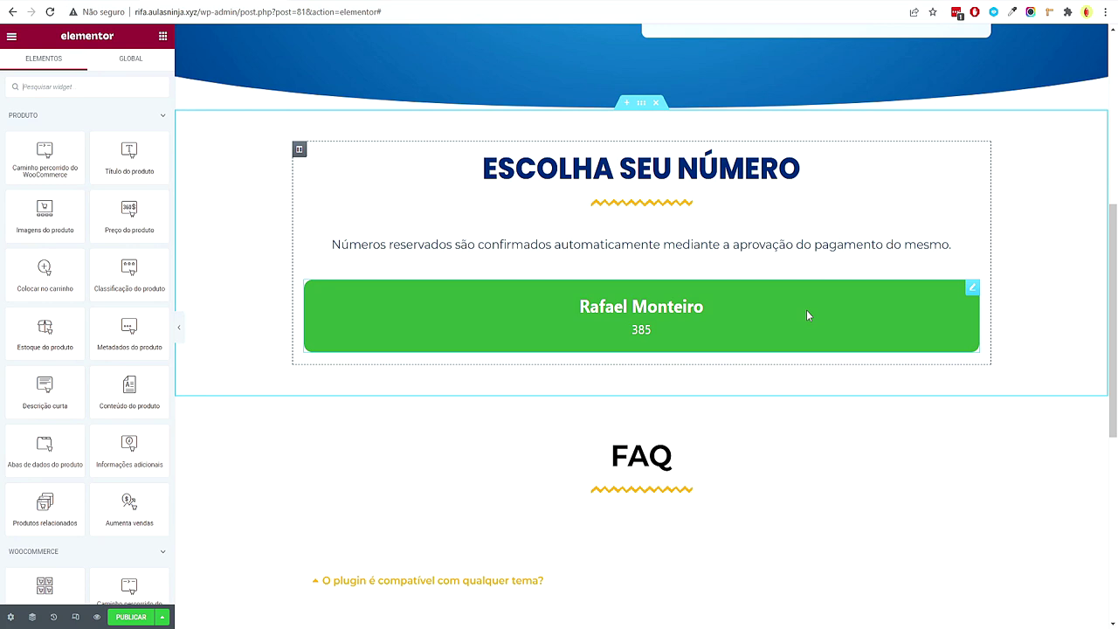
Give the FAQ subtitle text the global Secundário dark-blue text colour
scroll(786, 318, "down", 2)
left_click(826, 330)
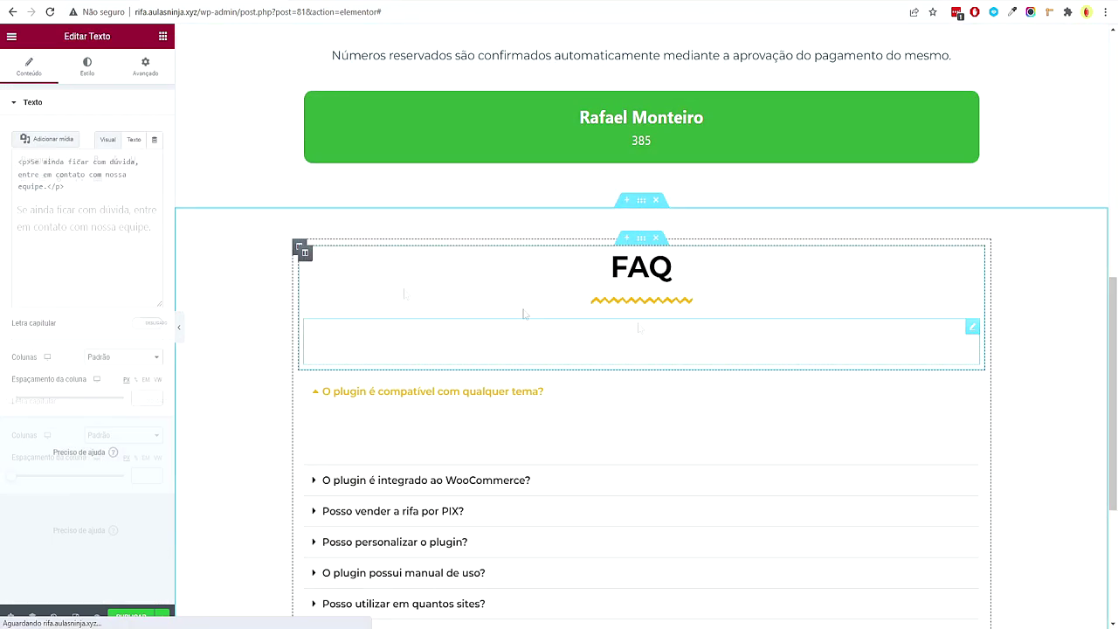
left_click(87, 67)
left_click(139, 159)
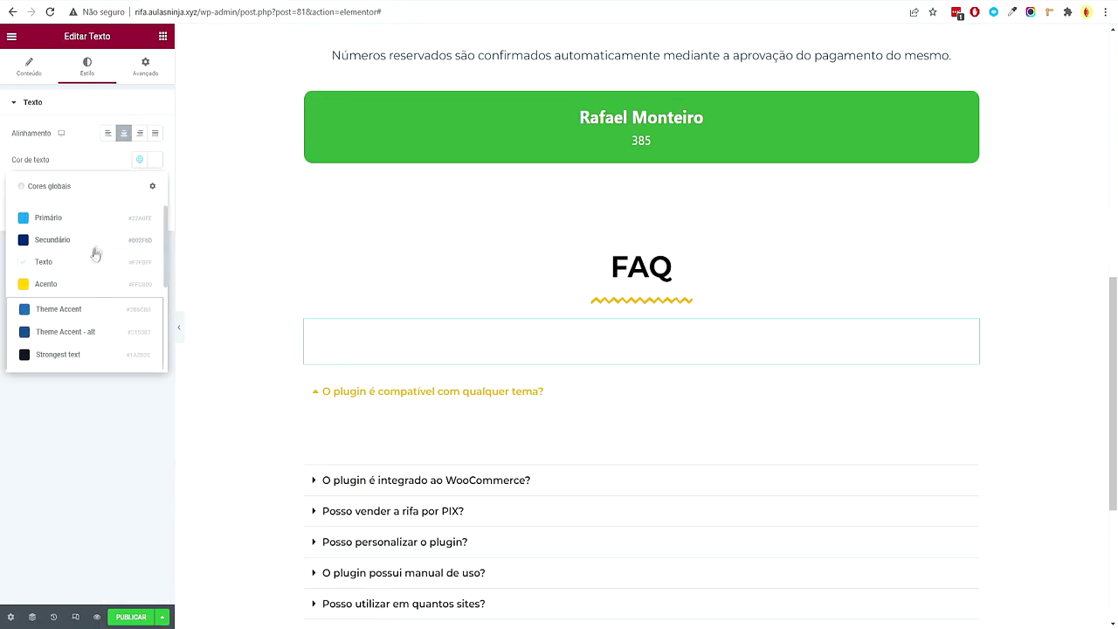
left_click(91, 247)
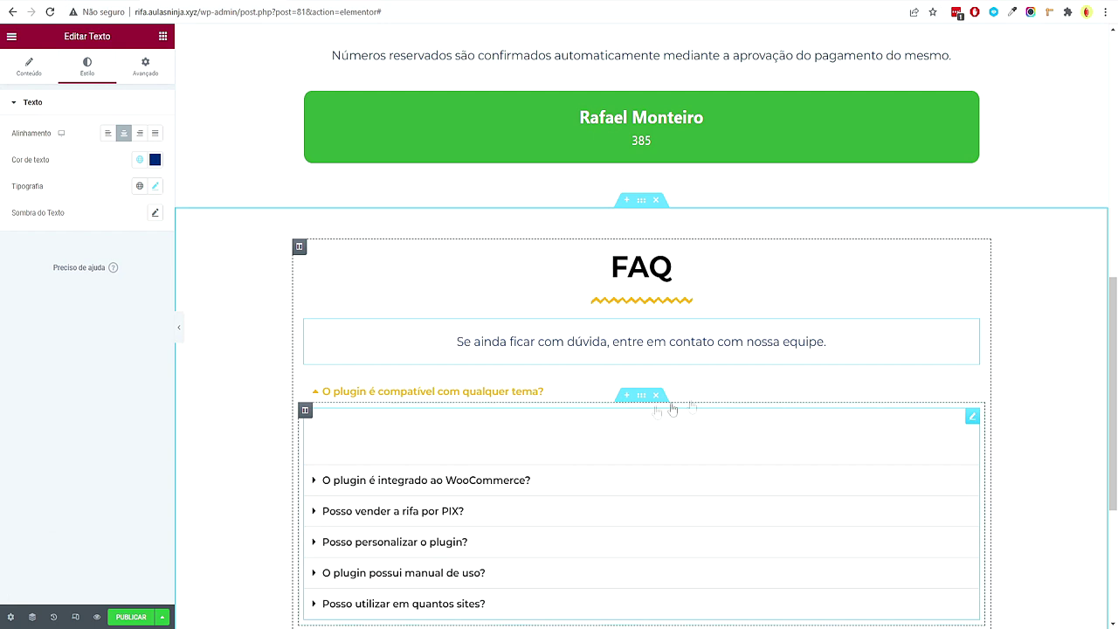
Set the FAQ accordion's answer content colour to a dark-blue global colour
left_click(972, 417)
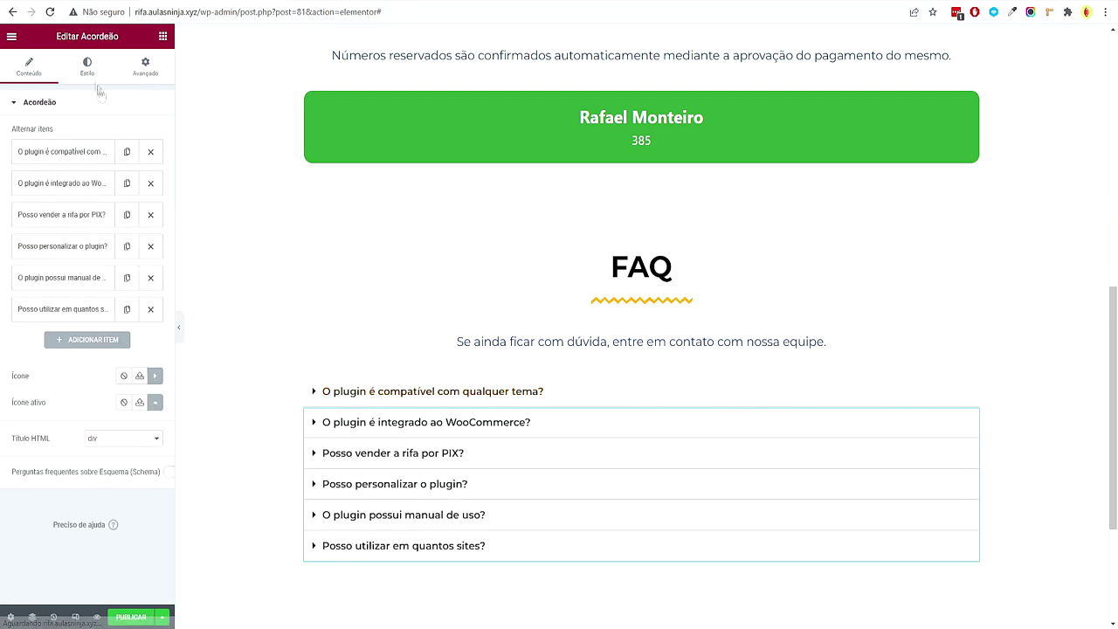
left_click(94, 81)
left_click(69, 341)
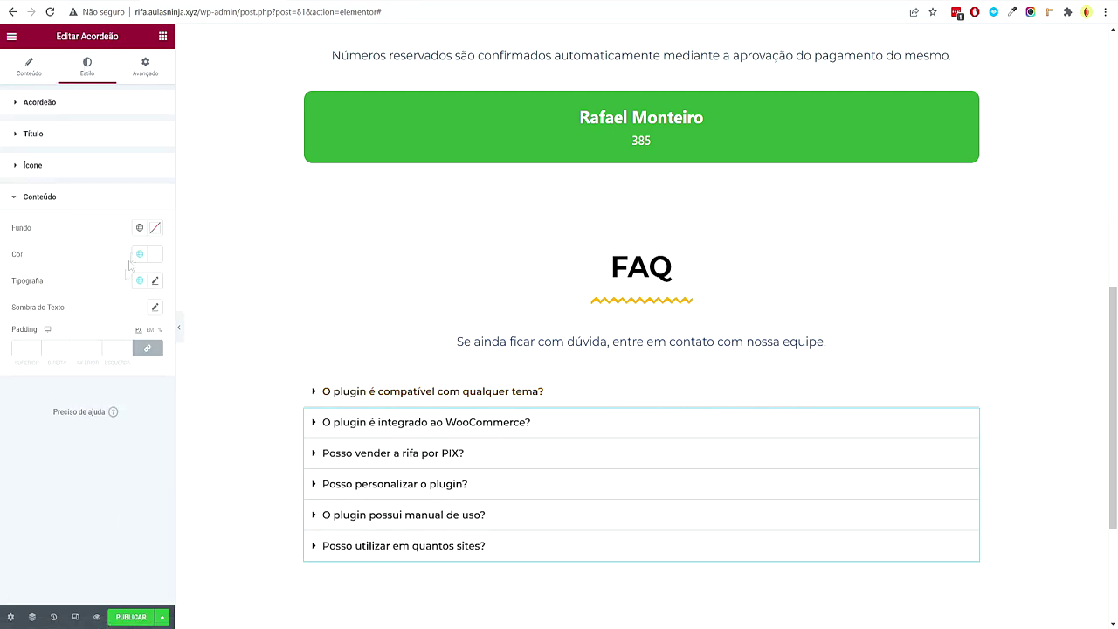
left_click(140, 255)
left_click(83, 336)
Check the first FAQ question and the accordion's question title style options
left_click(341, 395)
left_click(340, 395)
left_click(65, 140)
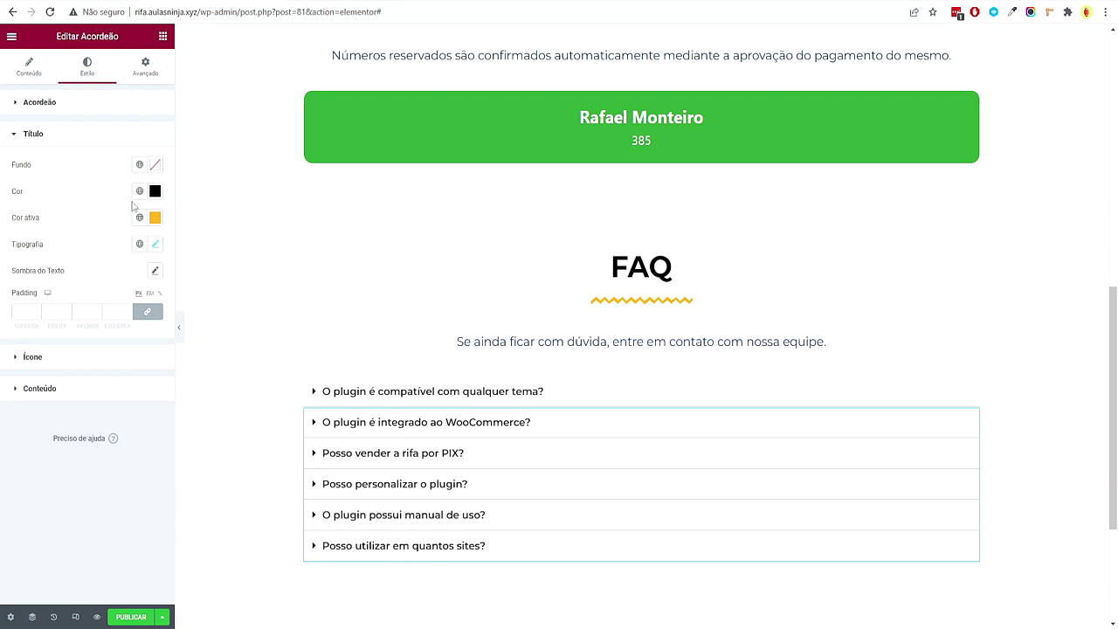
left_click(29, 66)
Review the first two FAQ items, including the WooCommerce question and answer
left_click(88, 157)
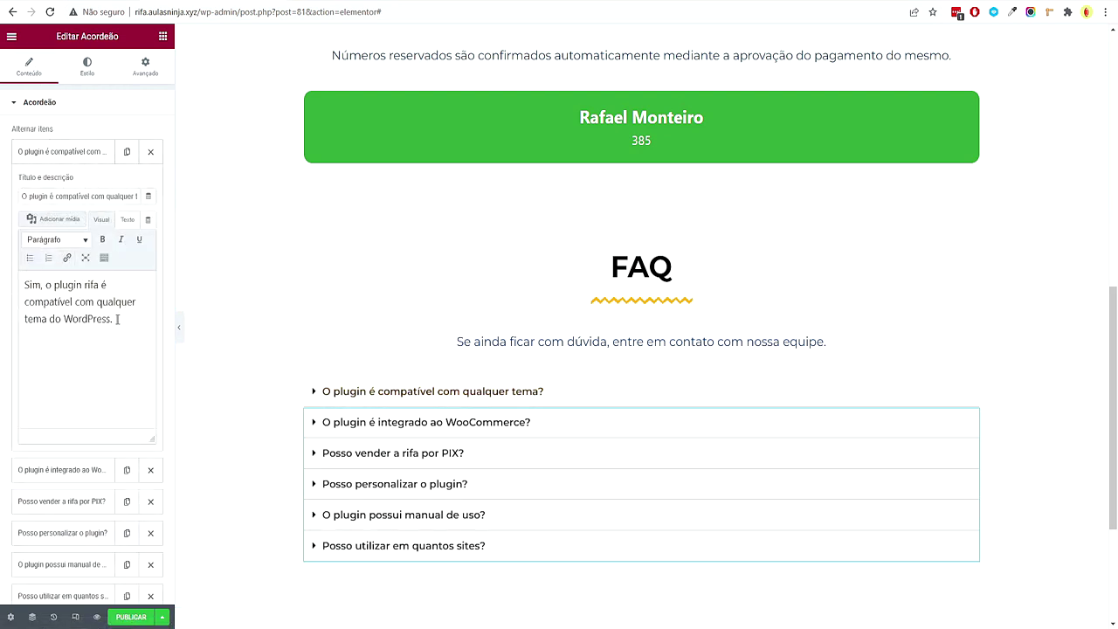
left_click_drag(113, 319, 46, 285)
left_click(97, 470)
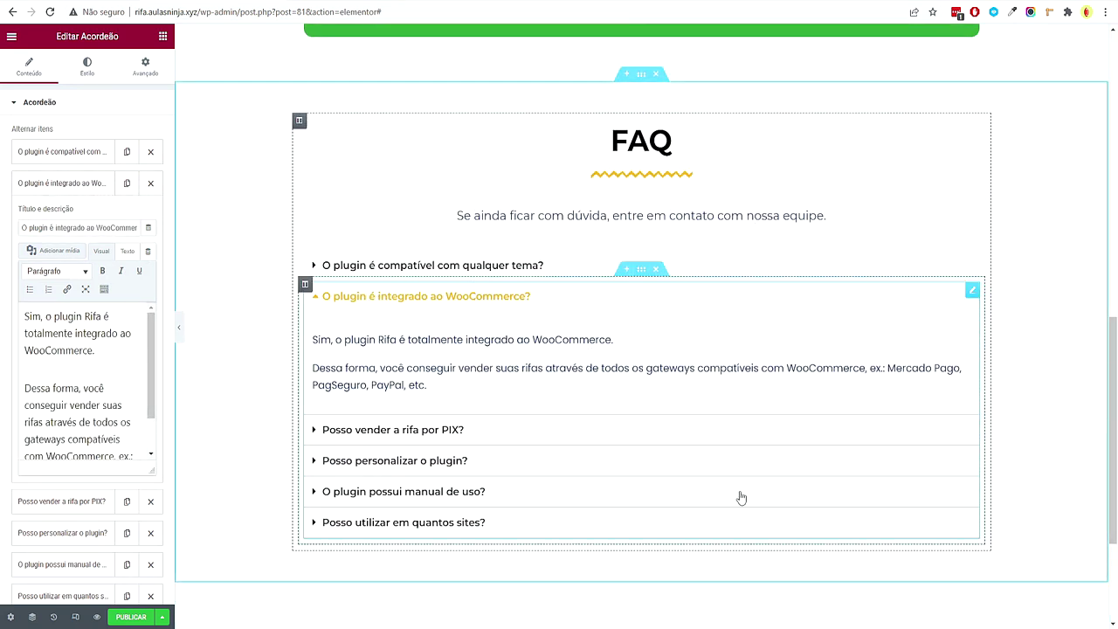
scroll(515, 326, "up", 1)
scroll(514, 325, "up", 10)
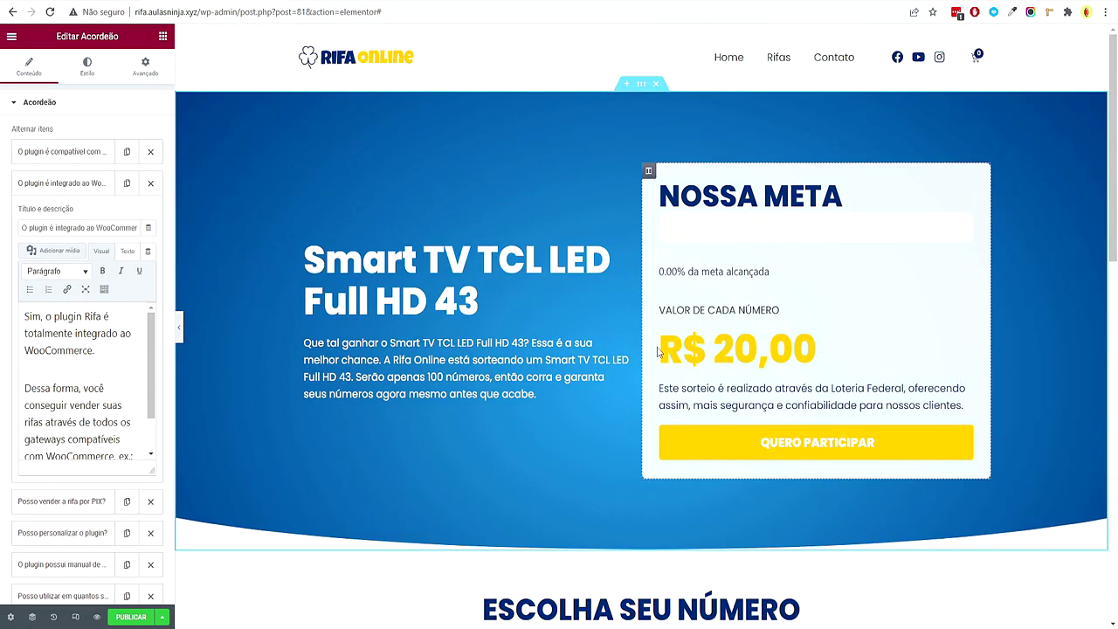
scroll(655, 346, "down", 10)
scroll(668, 332, "up", 10)
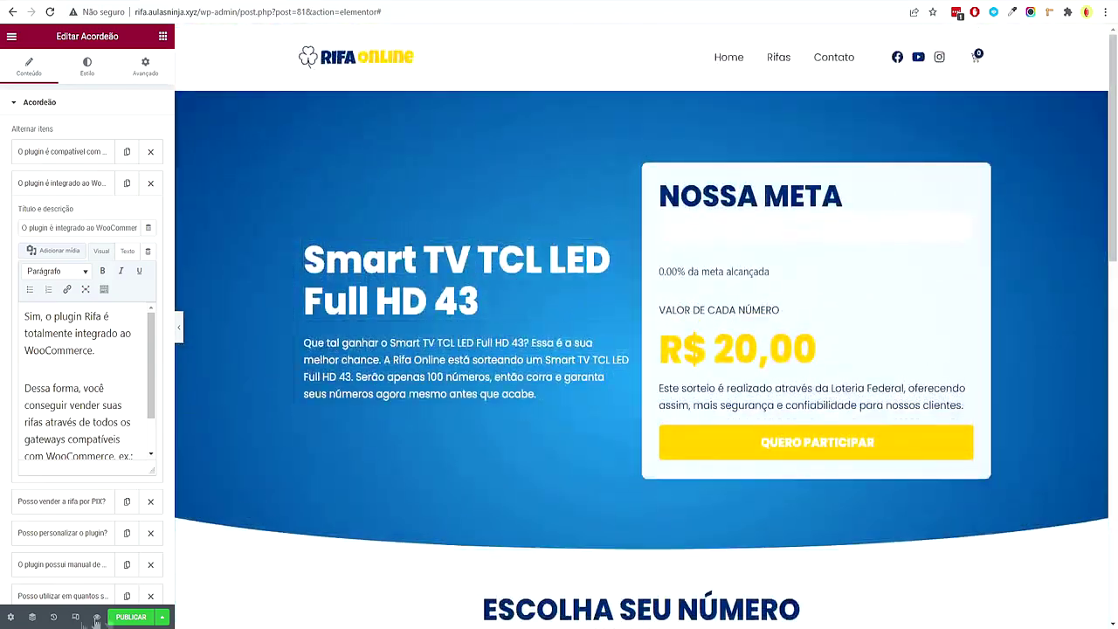
In tablet view, set the NOSSA META and Smart TV TCL headings to 30 px
left_click(75, 616)
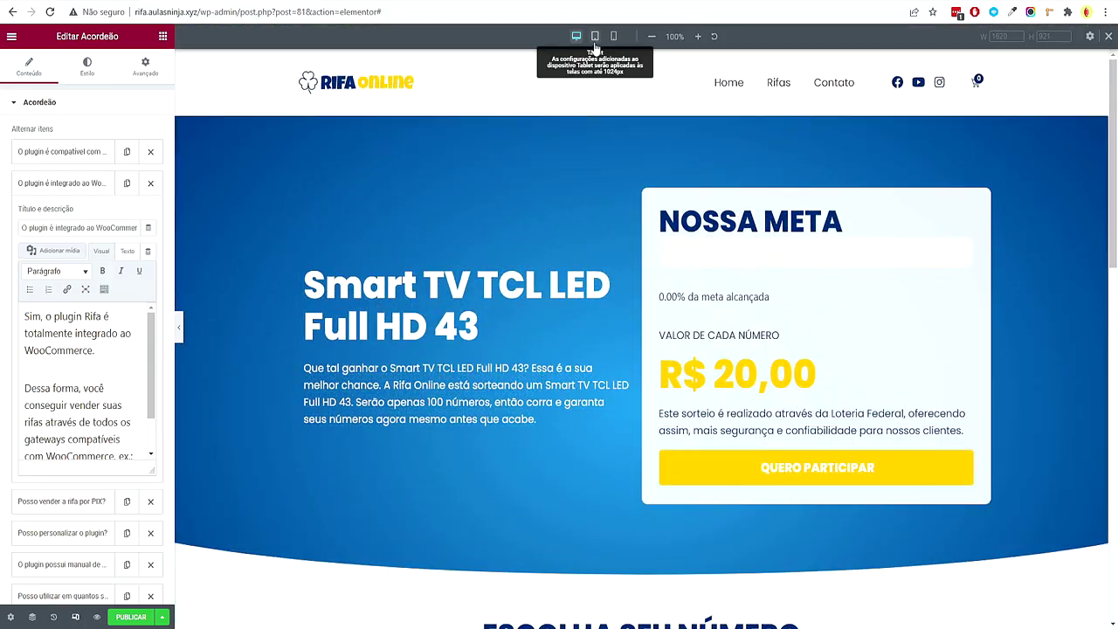
left_click(595, 37)
scroll(584, 104, "down", 10)
scroll(614, 224, "up", 10)
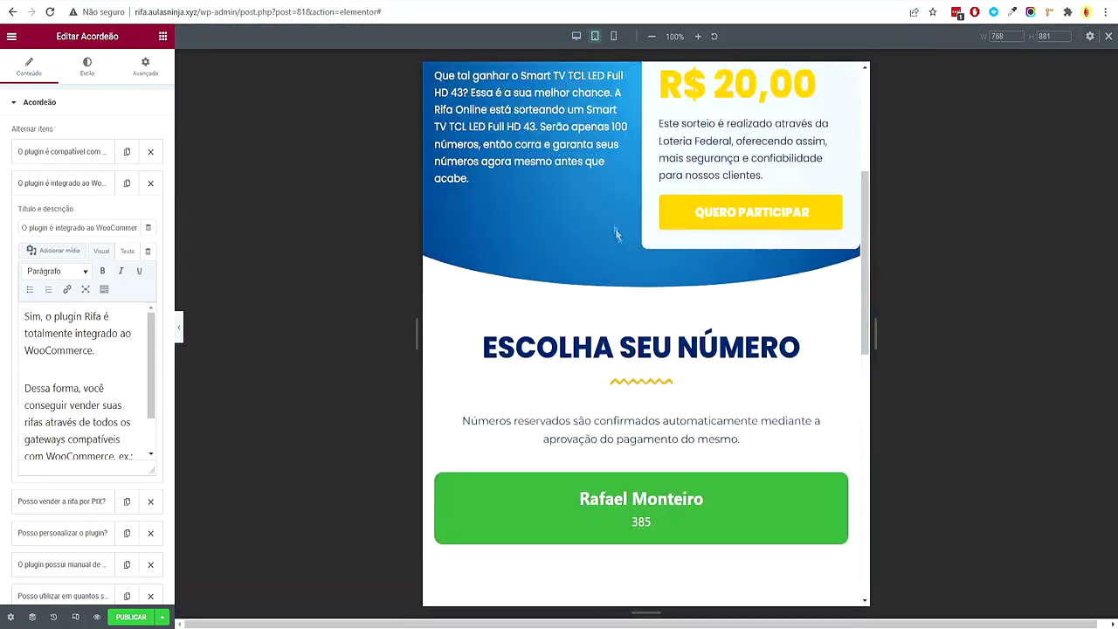
left_click(738, 224)
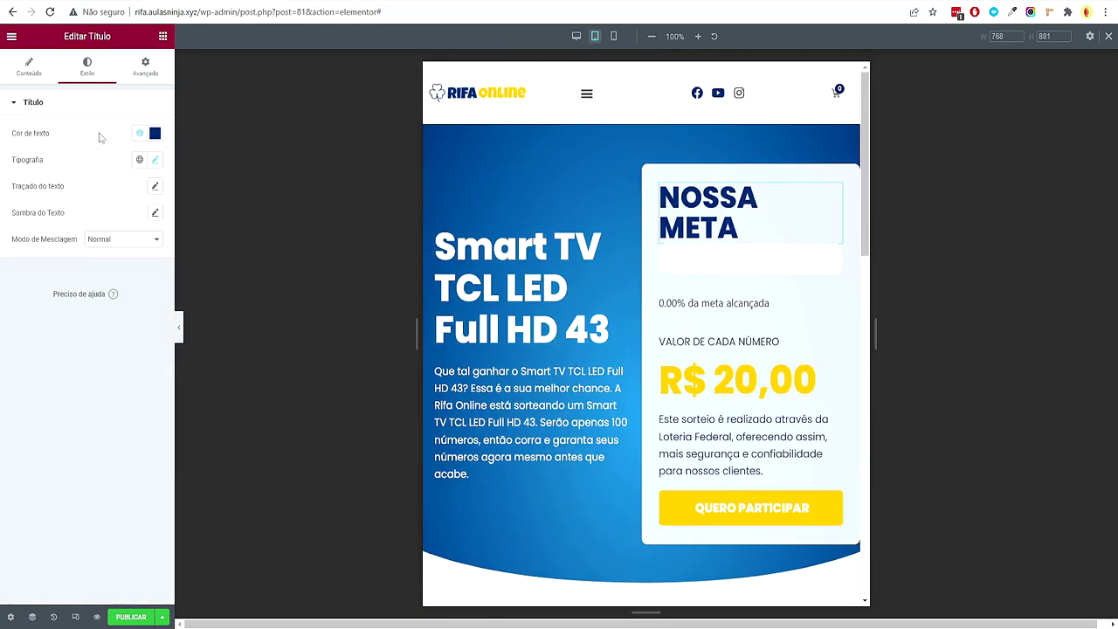
left_click(155, 160)
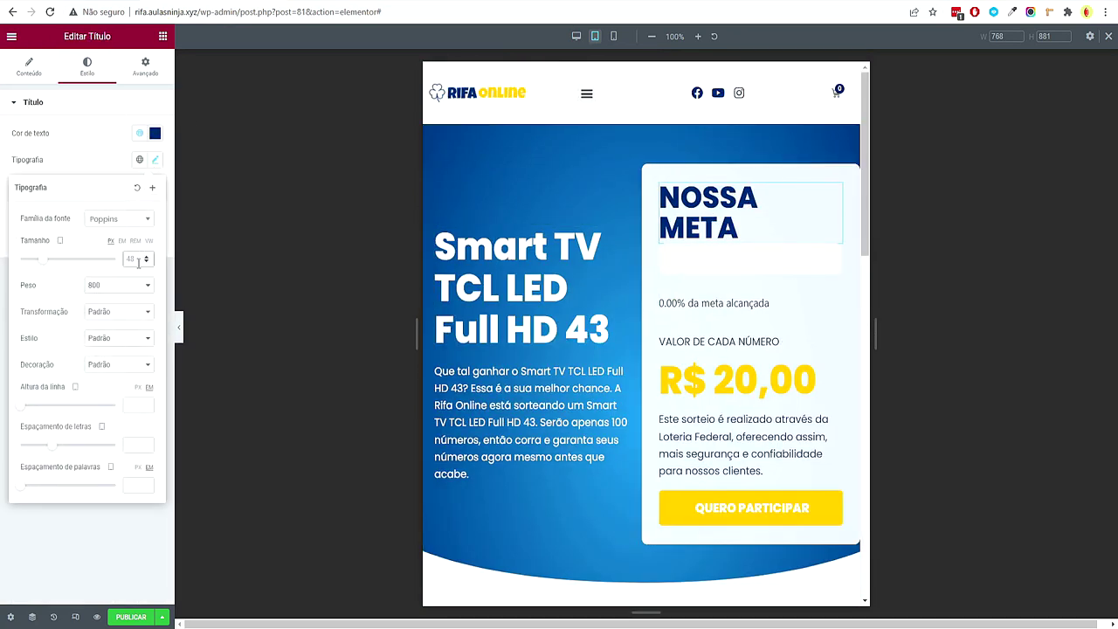
type("30")
left_click(454, 262)
left_click(155, 160)
type("30")
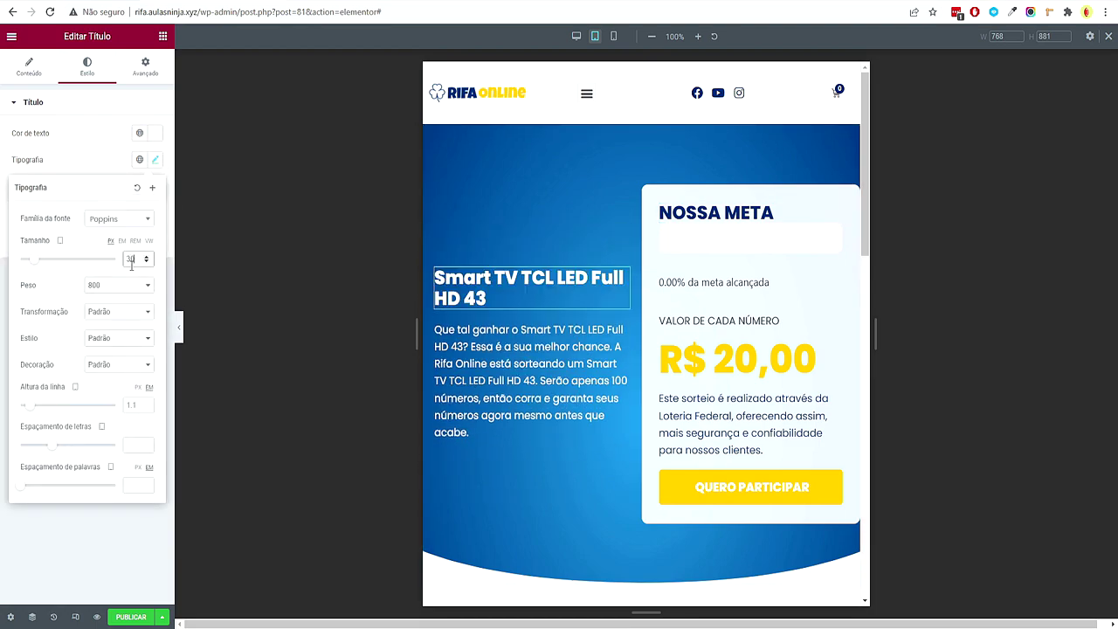
scroll(733, 323, "down", 10)
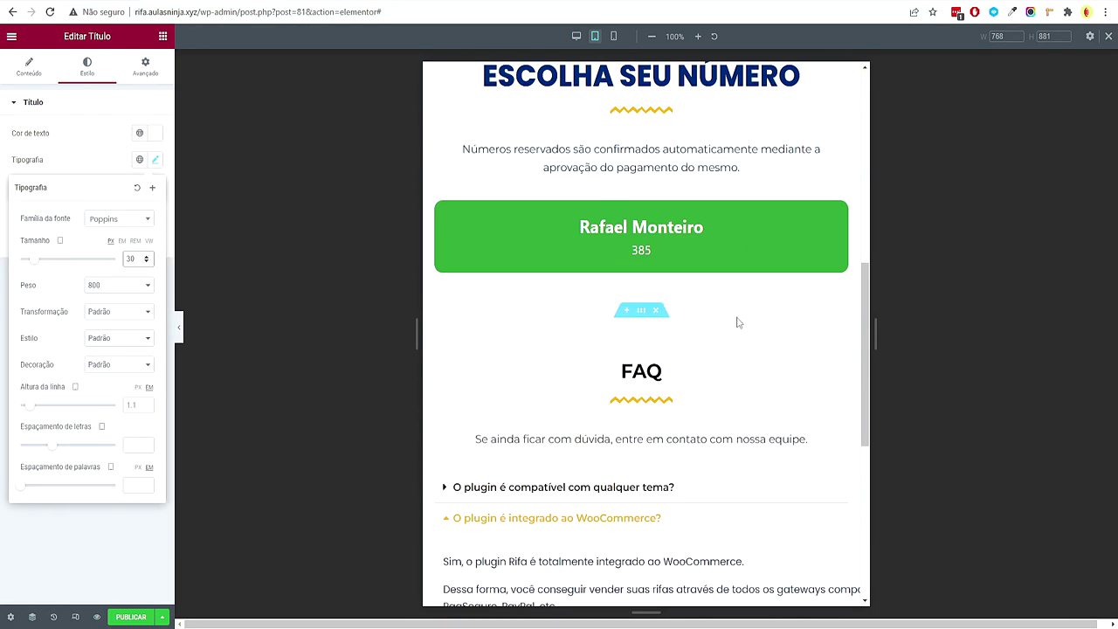
scroll(733, 322, "up", 10)
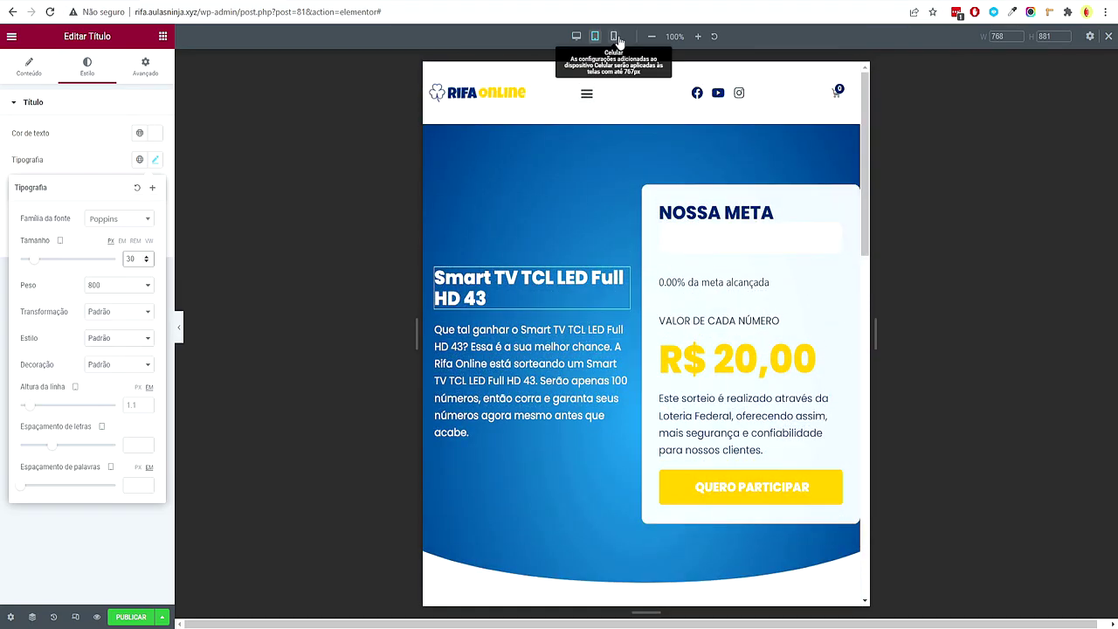
In mobile view, unlink the hero section padding and set top 20, bottom 50
left_click(613, 35)
scroll(652, 352, "down", 3)
scroll(650, 346, "up", 2)
scroll(650, 346, "down", 4)
scroll(650, 346, "up", 5)
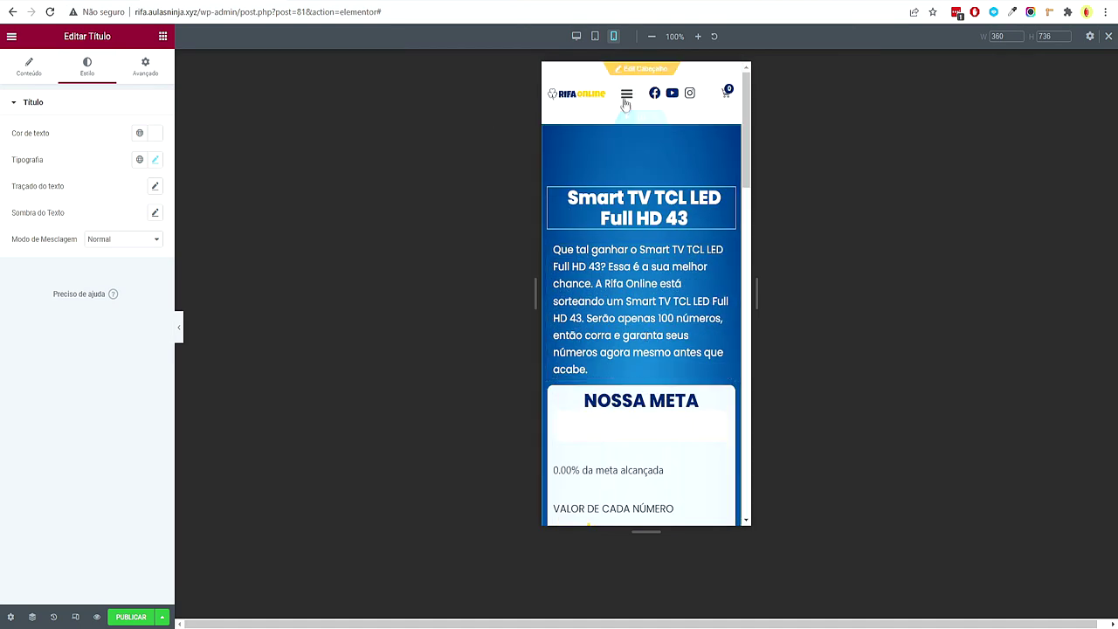
left_click(641, 117)
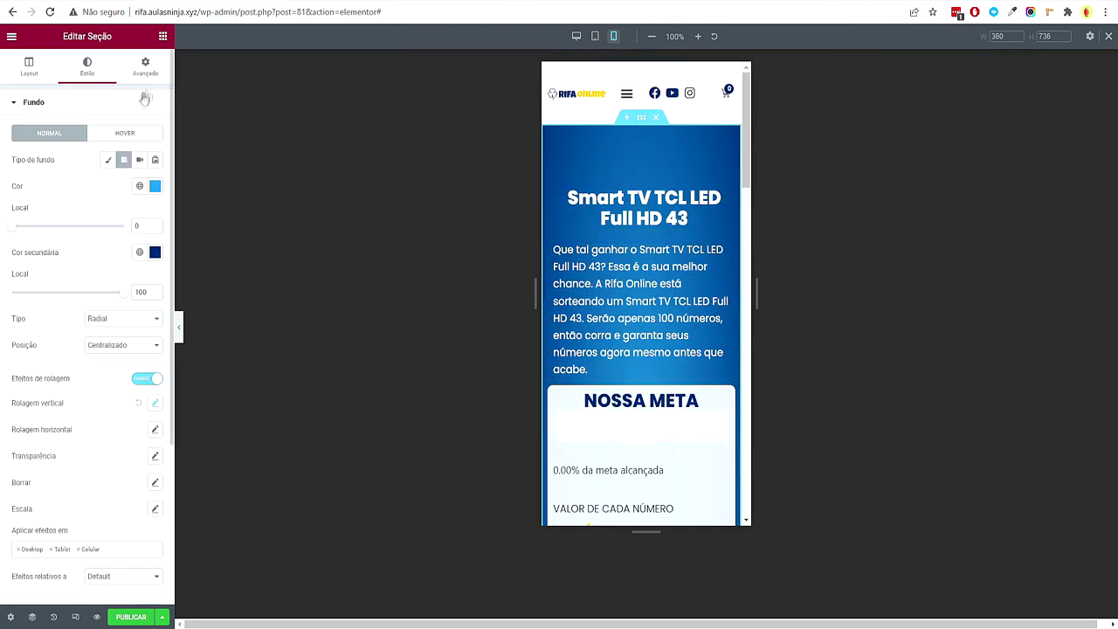
left_click(145, 66)
left_click(146, 197)
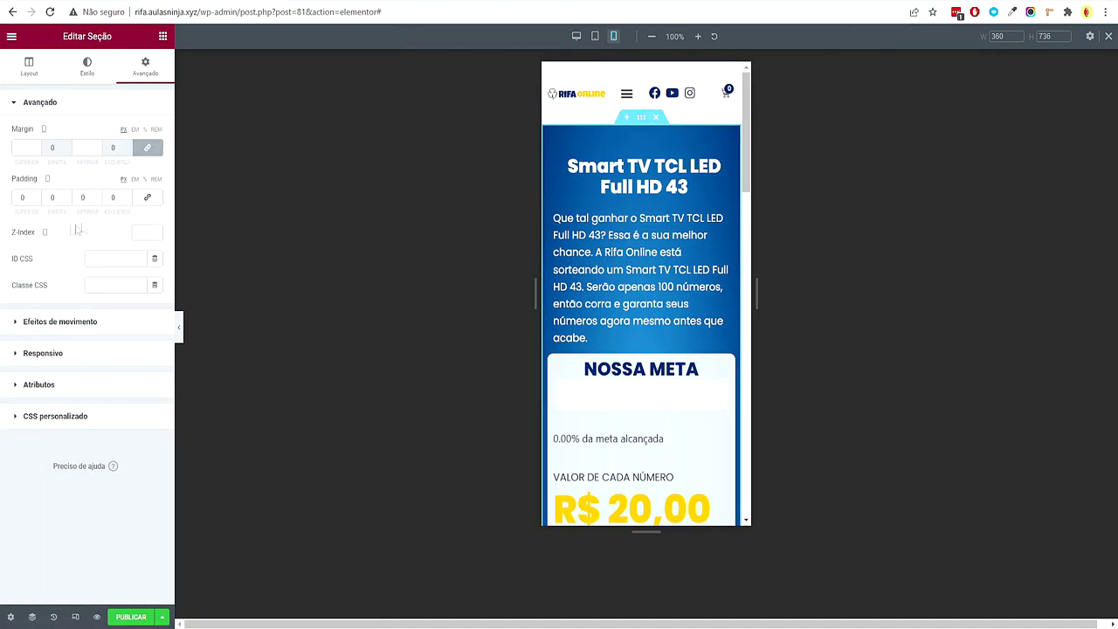
left_click(17, 199)
type("20")
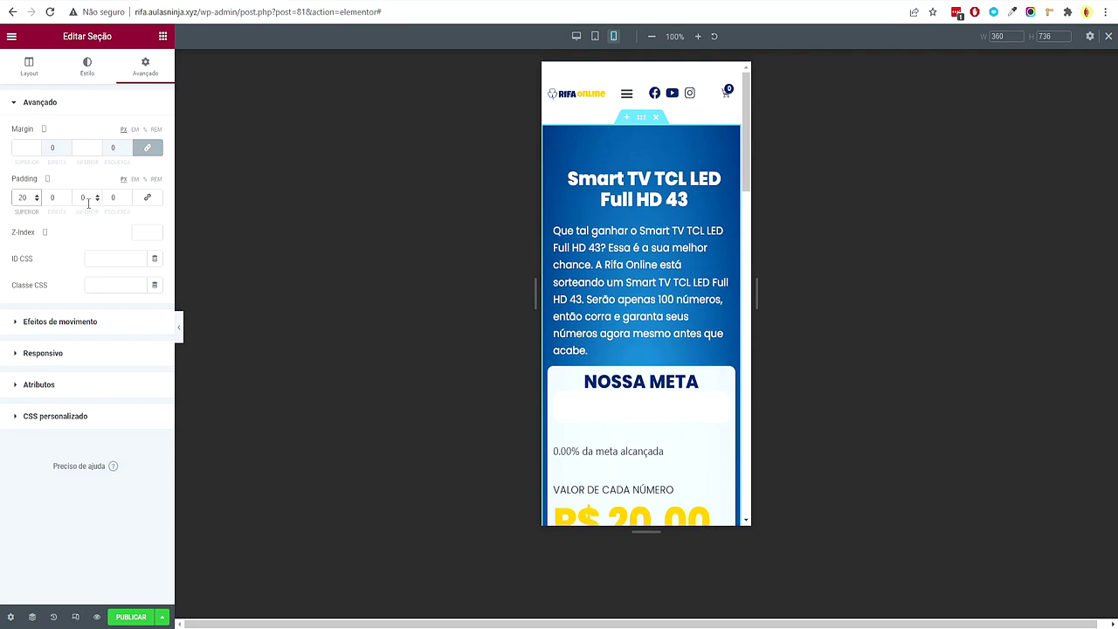
scroll(576, 393, "down", 4)
scroll(749, 438, "down", 2)
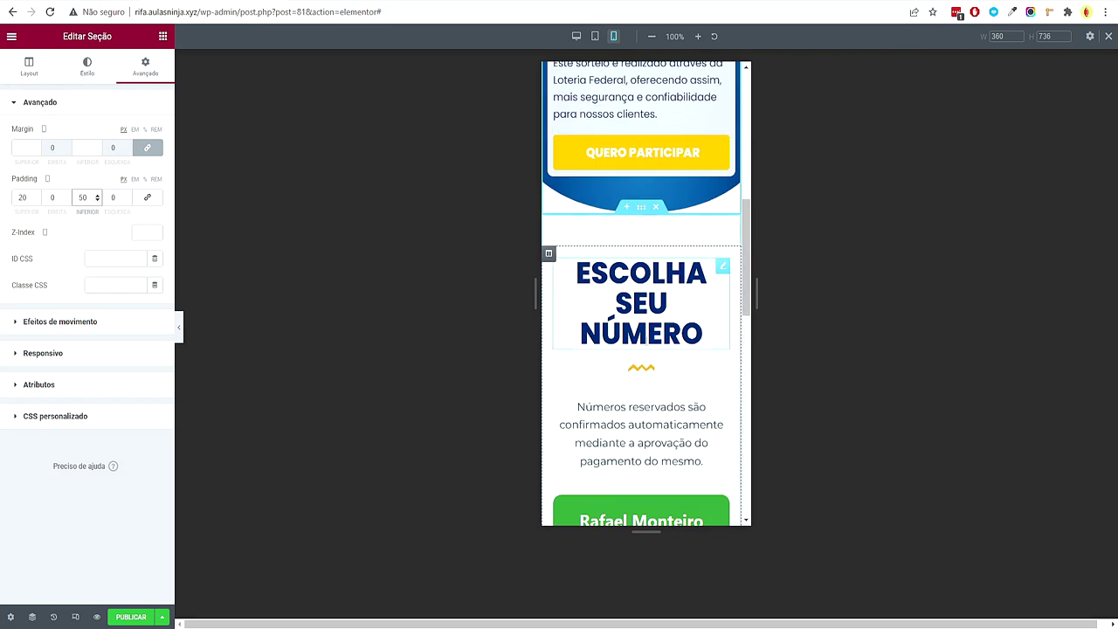
Set the ESCOLHA SEU NÚMERO heading's mobile font size to 30 px
left_click(673, 297)
left_click(156, 162)
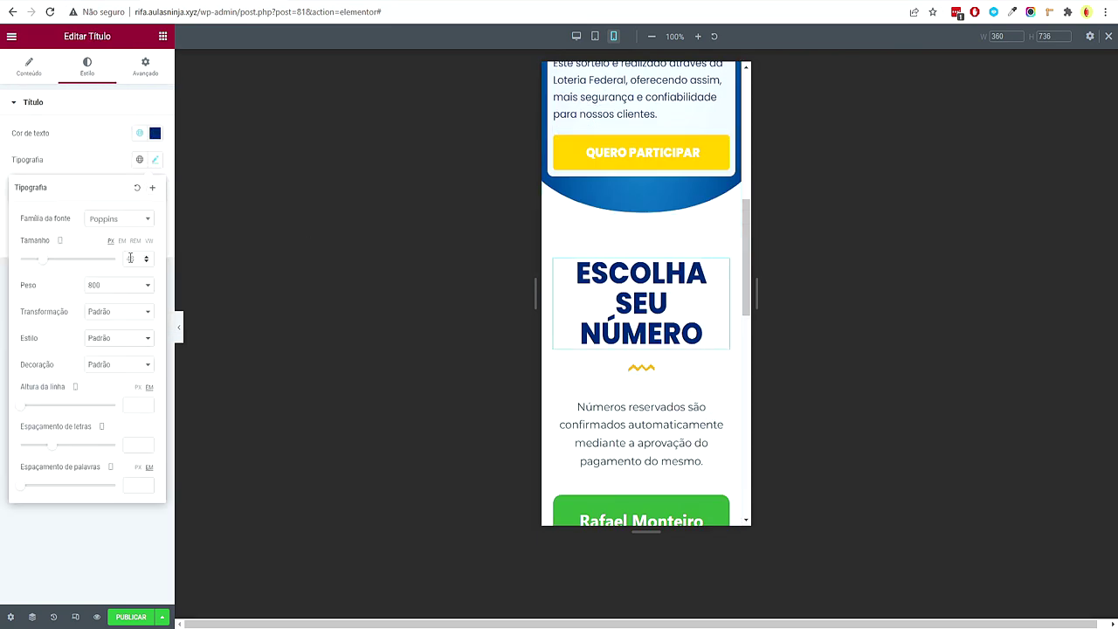
left_click(127, 258)
type("30")
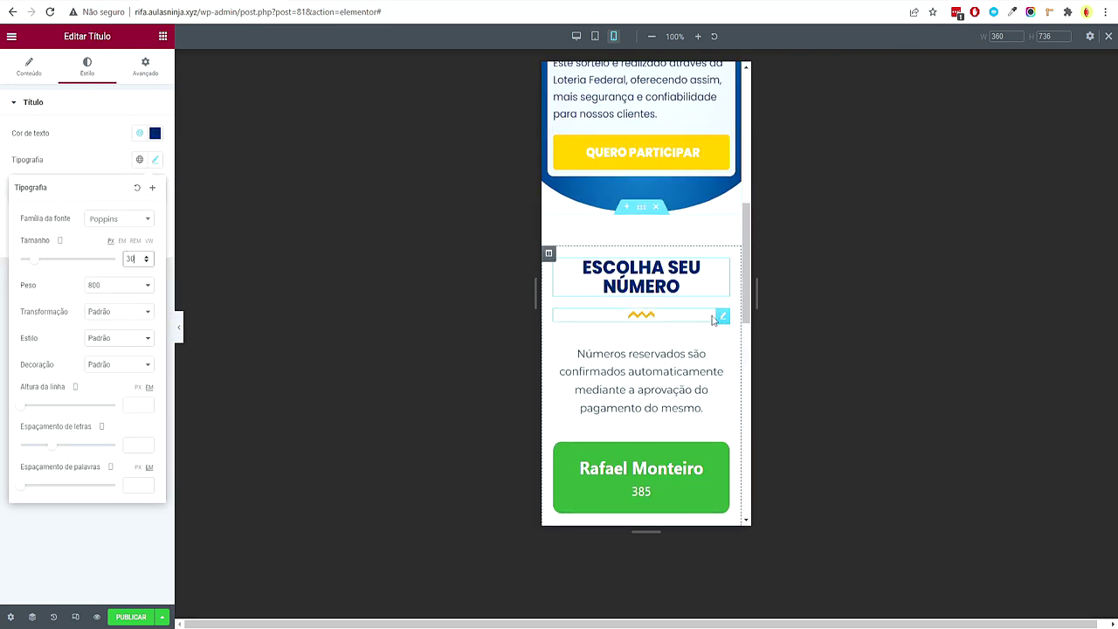
scroll(711, 317, "down", 5)
scroll(698, 297, "up", 10)
scroll(696, 289, "up", 3)
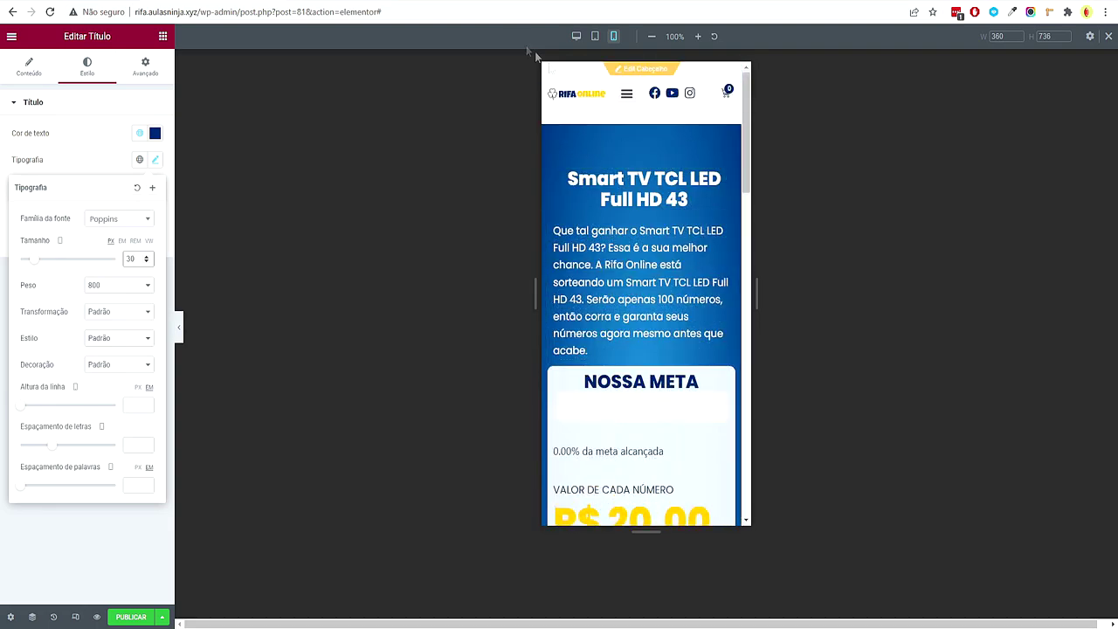
Publish the template with a Produtos display condition, then exit to the WordPress dashboard
left_click(576, 36)
left_click(140, 618)
left_click(535, 376)
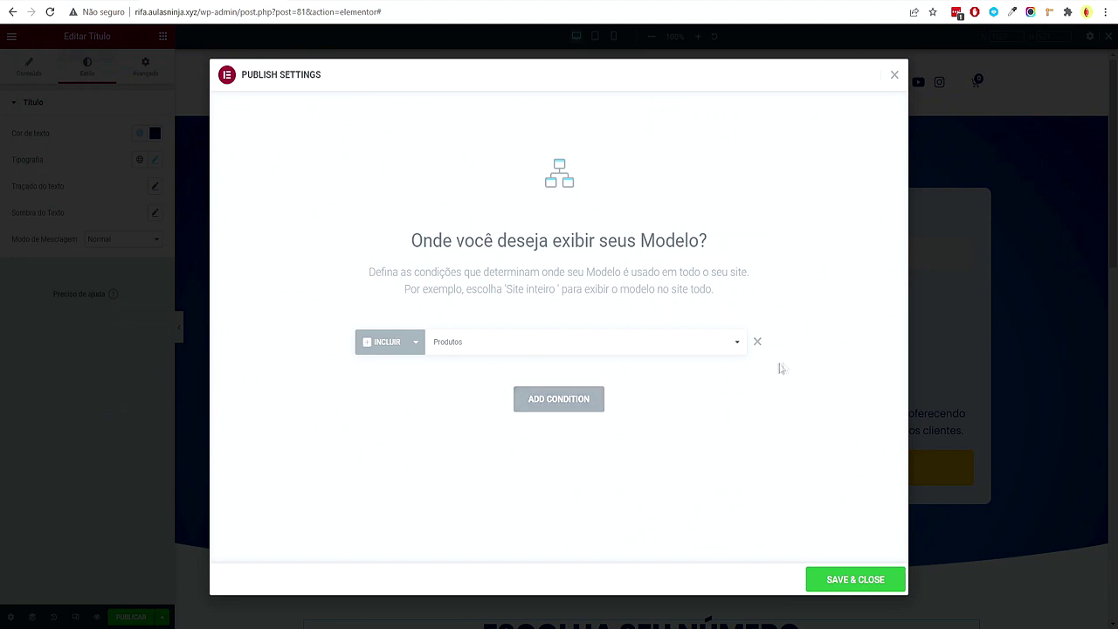
left_click(755, 344)
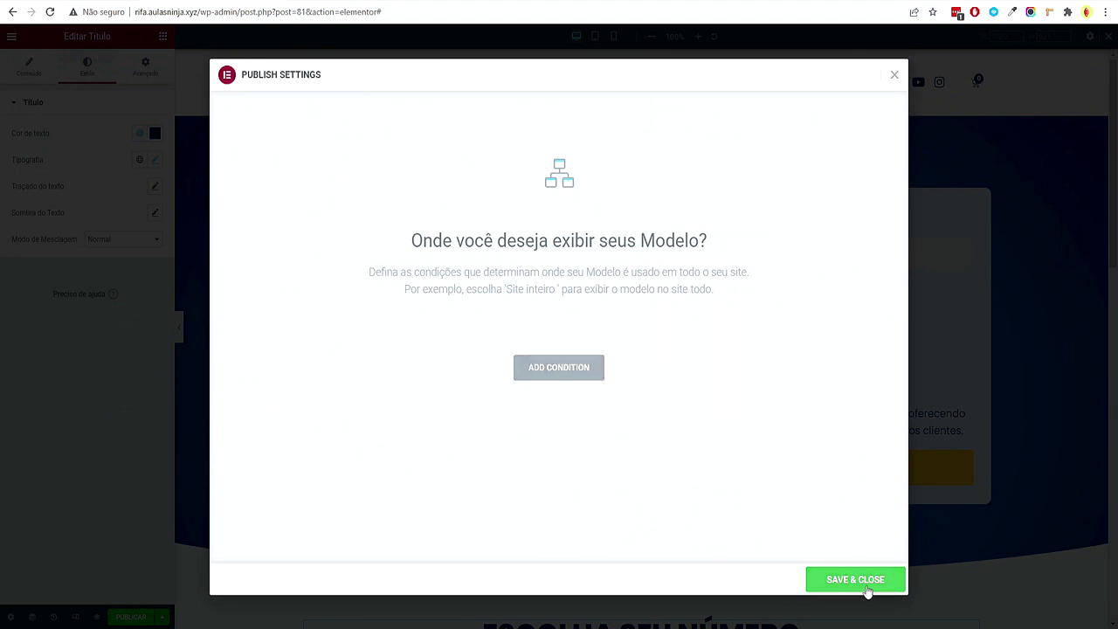
left_click(564, 371)
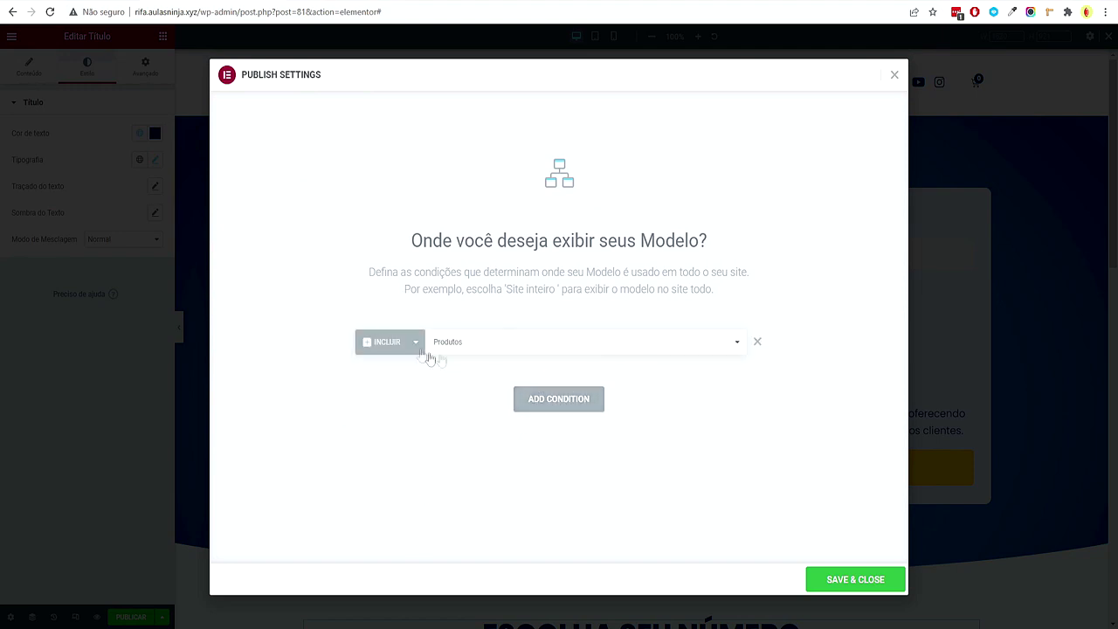
left_click(882, 580)
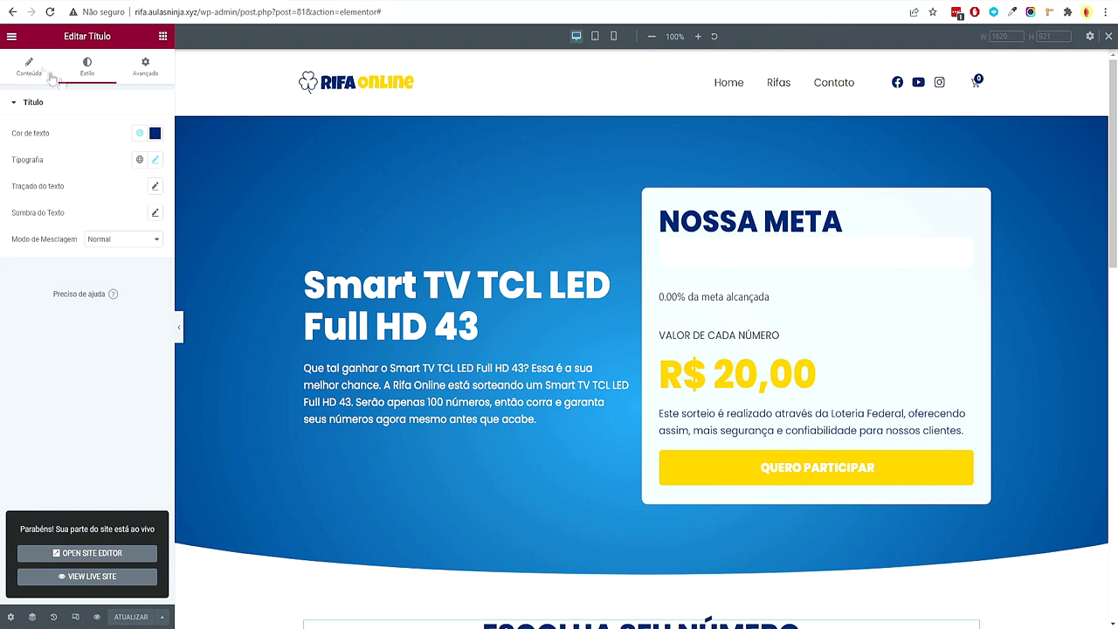
left_click(11, 36)
left_click(75, 257)
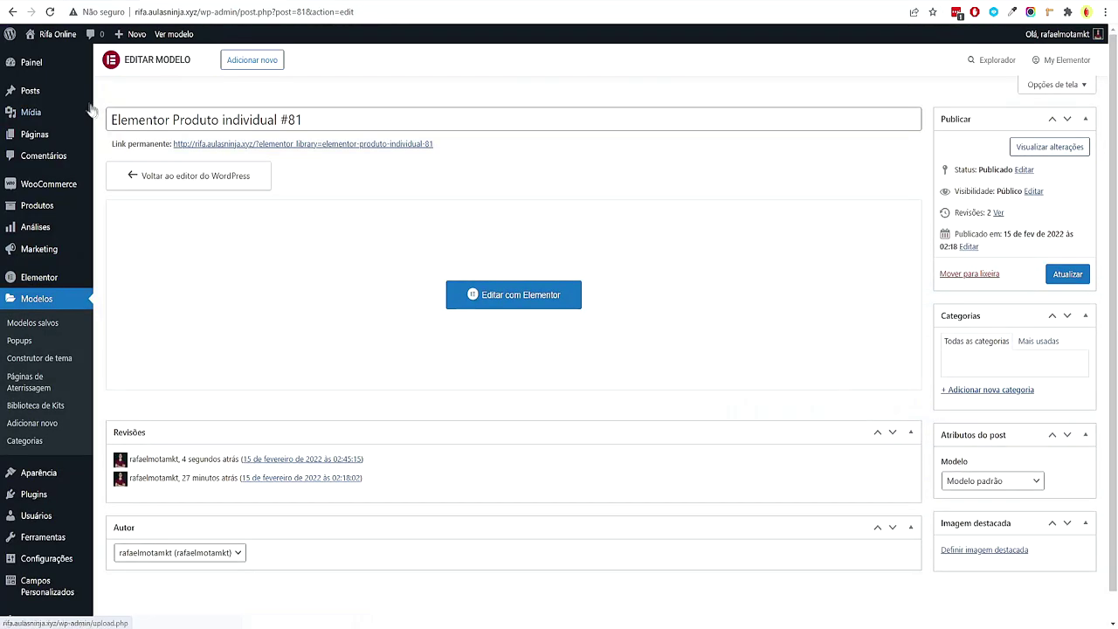
On the live home page, open the phone and Samsung TV raffle pages in new tabs
mouse_move(52, 35)
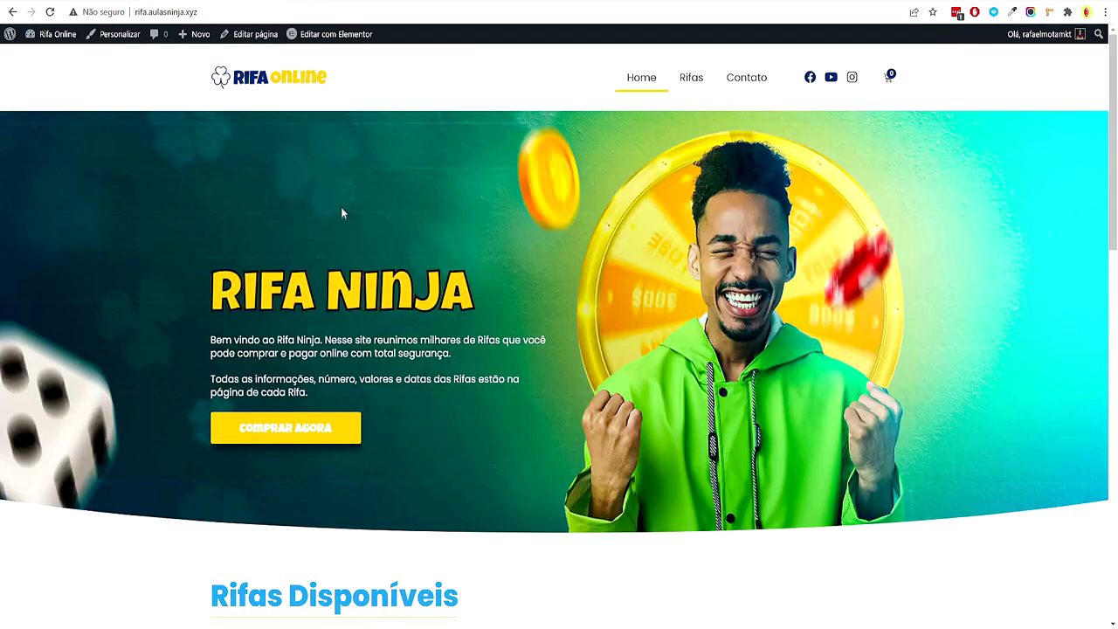
scroll(341, 207, "down", 5)
right_click(337, 245)
left_click(544, 299)
right_click(552, 296)
right_click(732, 307)
key("Escape")
scroll(549, 315, "down", 7)
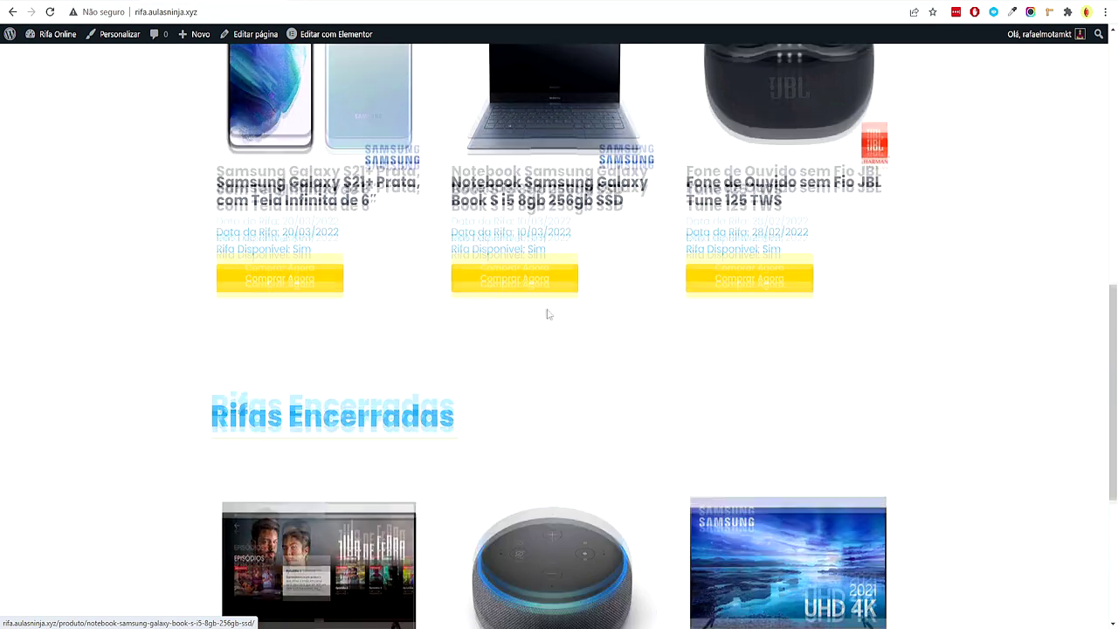
right_click(386, 227)
left_click(544, 275)
right_click(577, 281)
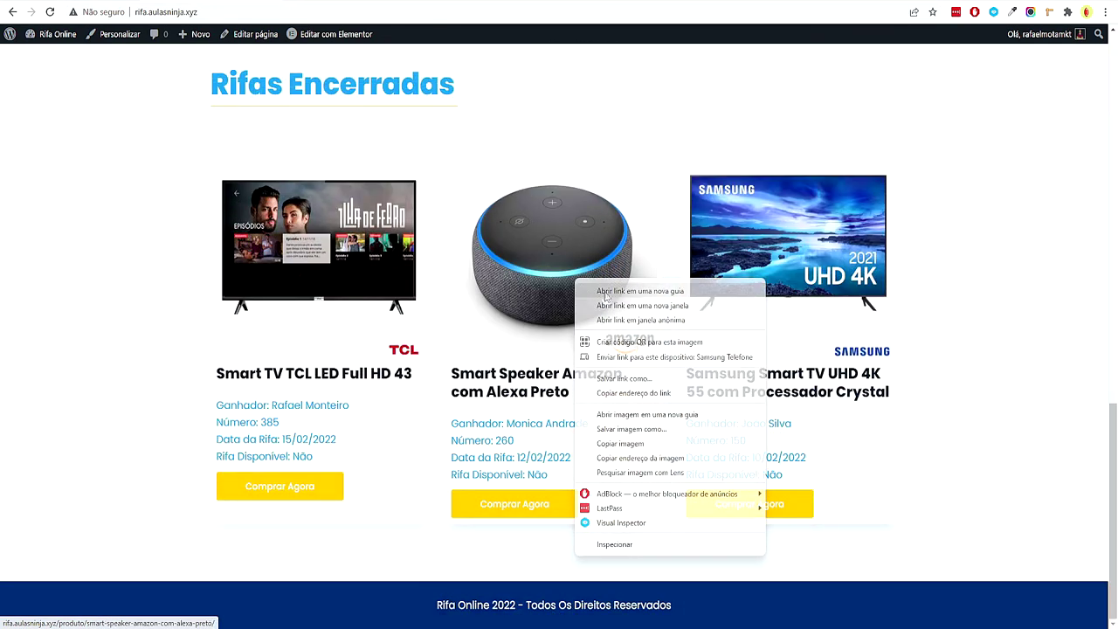
right_click(742, 264)
left_click(647, 212)
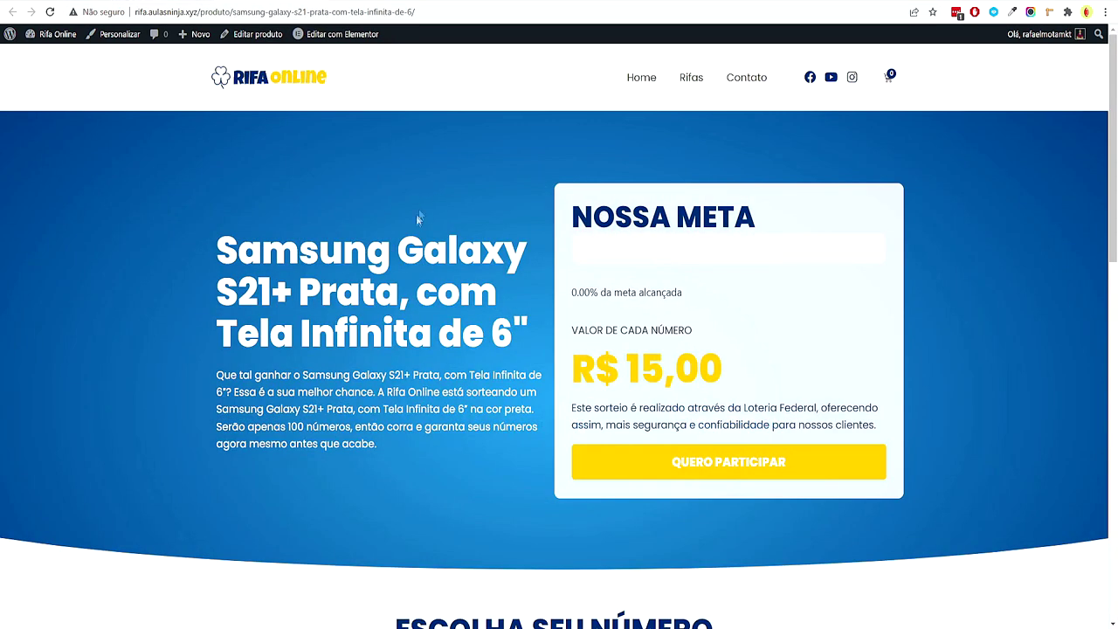
Review the notebook raffle page's title, description and price
left_click_drag(218, 251, 253, 288)
left_click(385, 382)
scroll(384, 382, "down", 3)
scroll(789, 425, "up", 2)
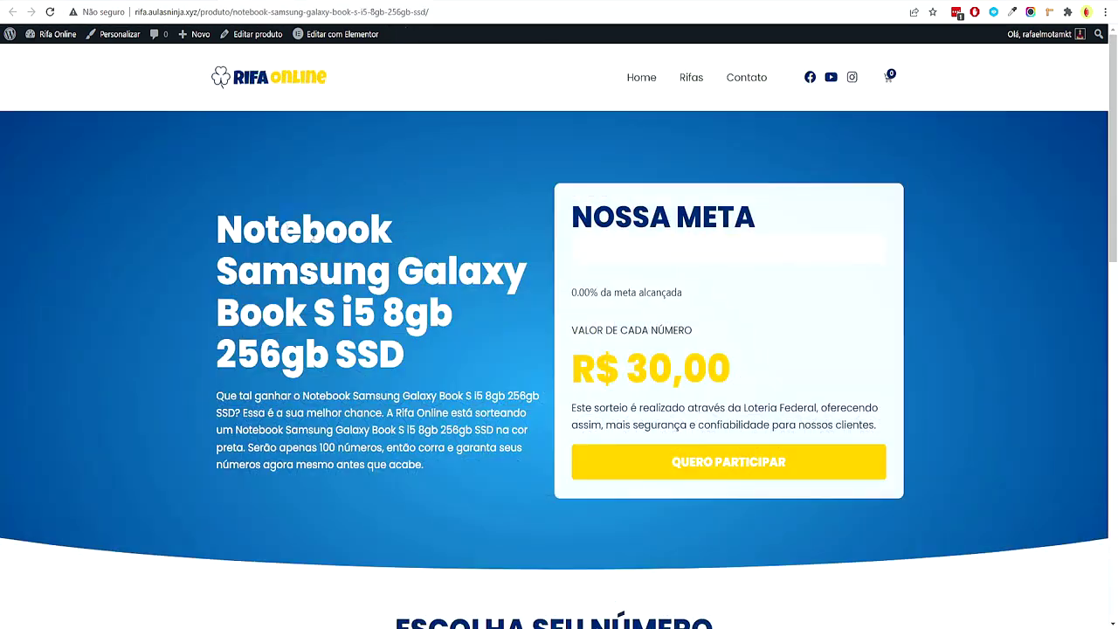
left_click_drag(279, 228, 381, 310)
left_click_drag(296, 409, 358, 447)
left_click(398, 495)
left_click_drag(617, 375, 693, 378)
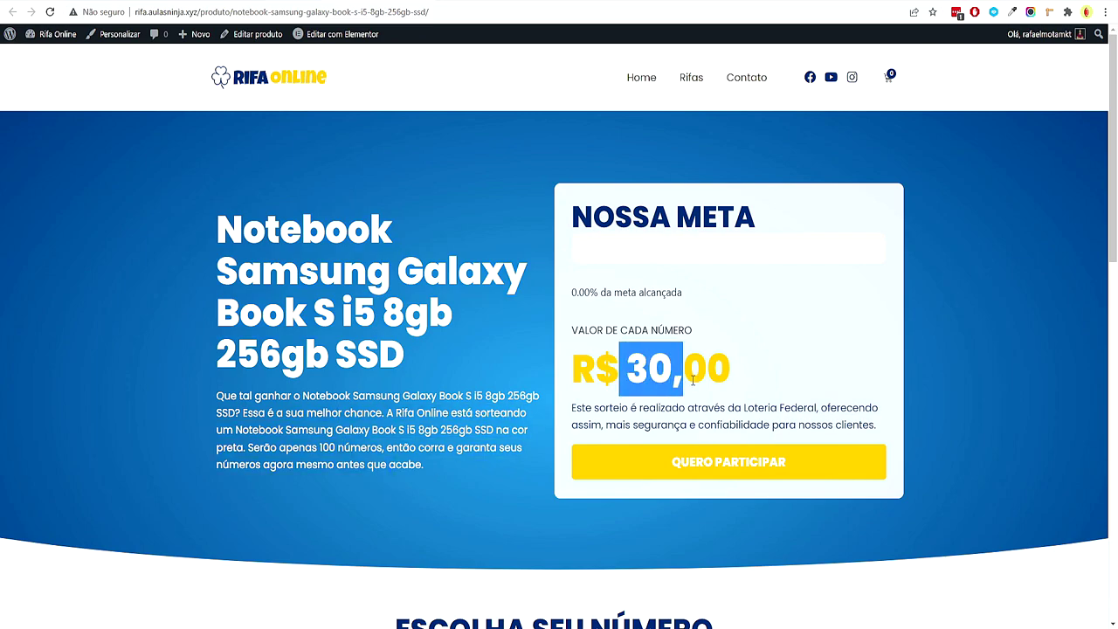
left_click(491, 414)
Review the earphone raffle's title and price and the TV product page
scroll(476, 406, "down", 6)
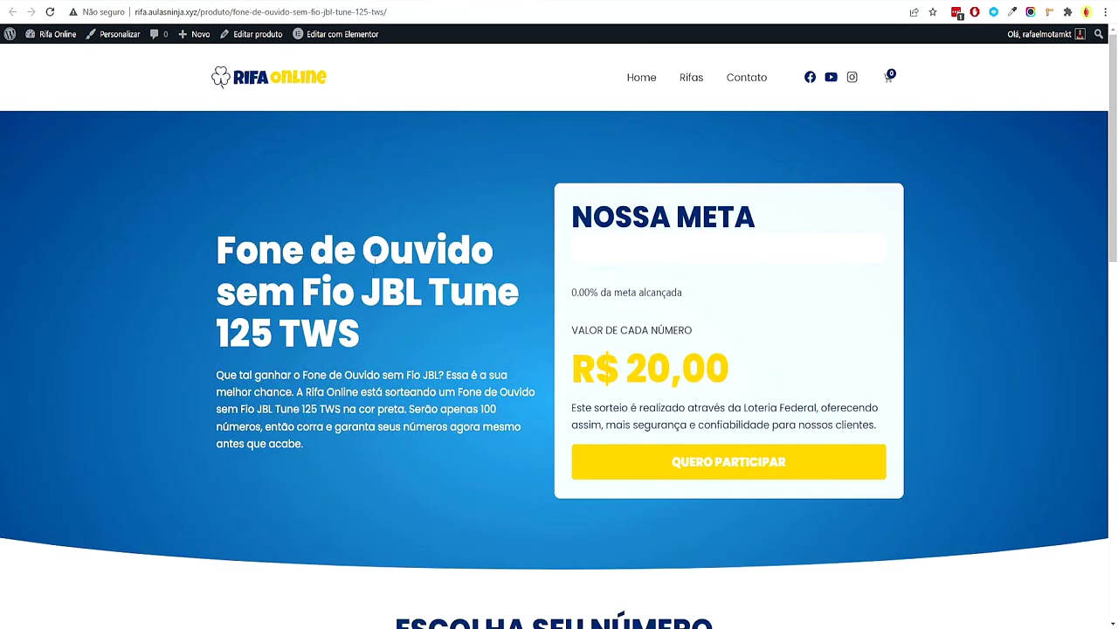
left_click_drag(307, 250, 494, 254)
left_click(373, 443)
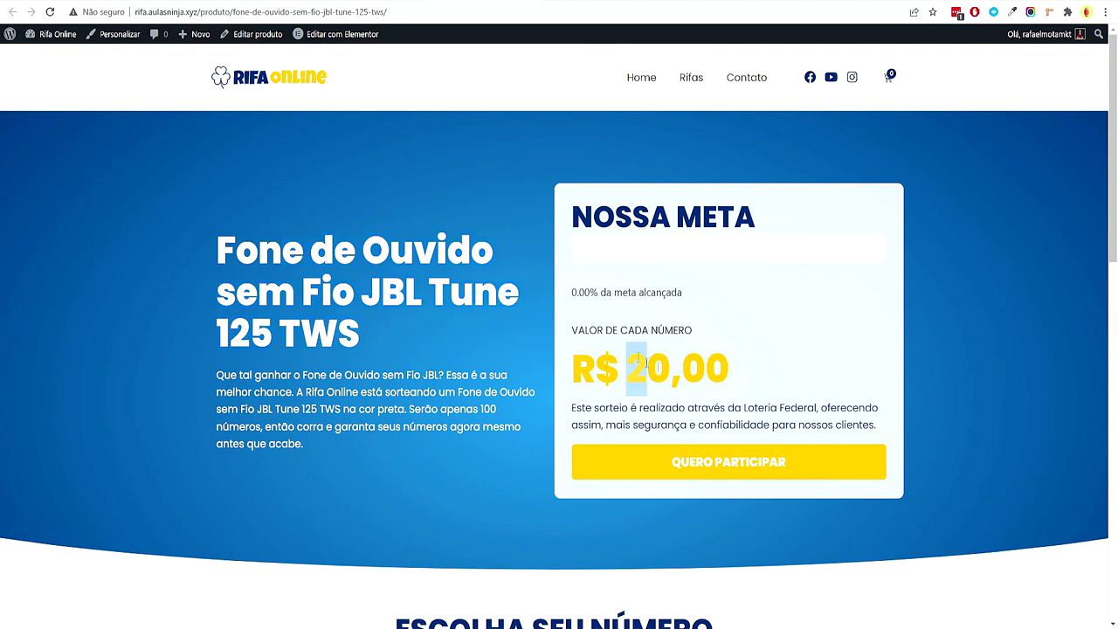
left_click_drag(625, 350, 651, 351)
left_click(654, 351)
scroll(309, 394, "down", 2)
scroll(310, 394, "down", 5)
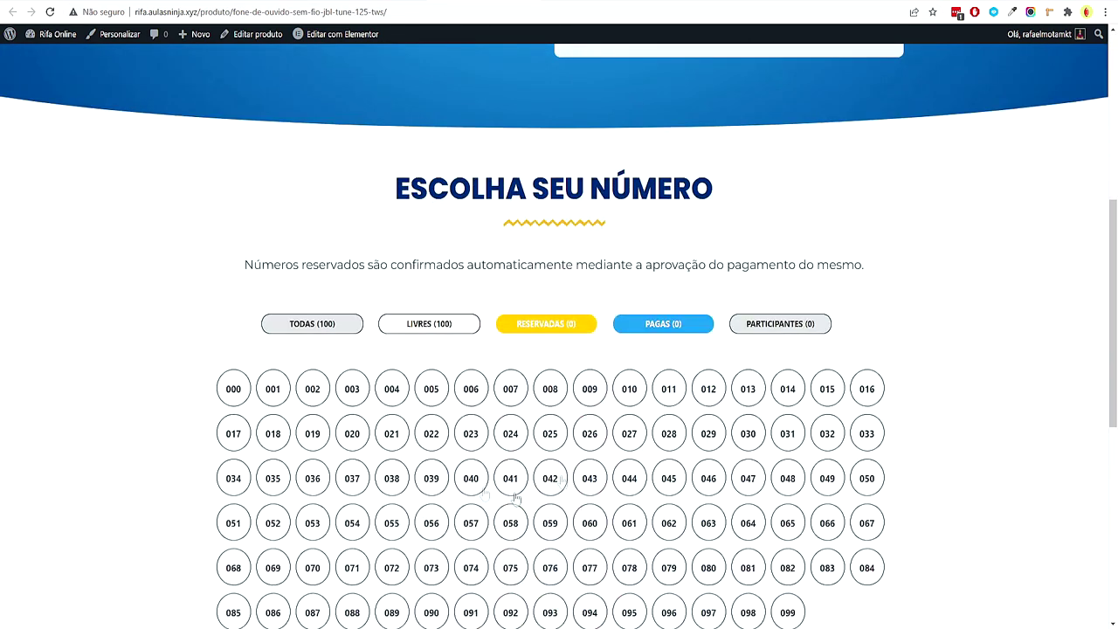
scroll(309, 394, "up", 2)
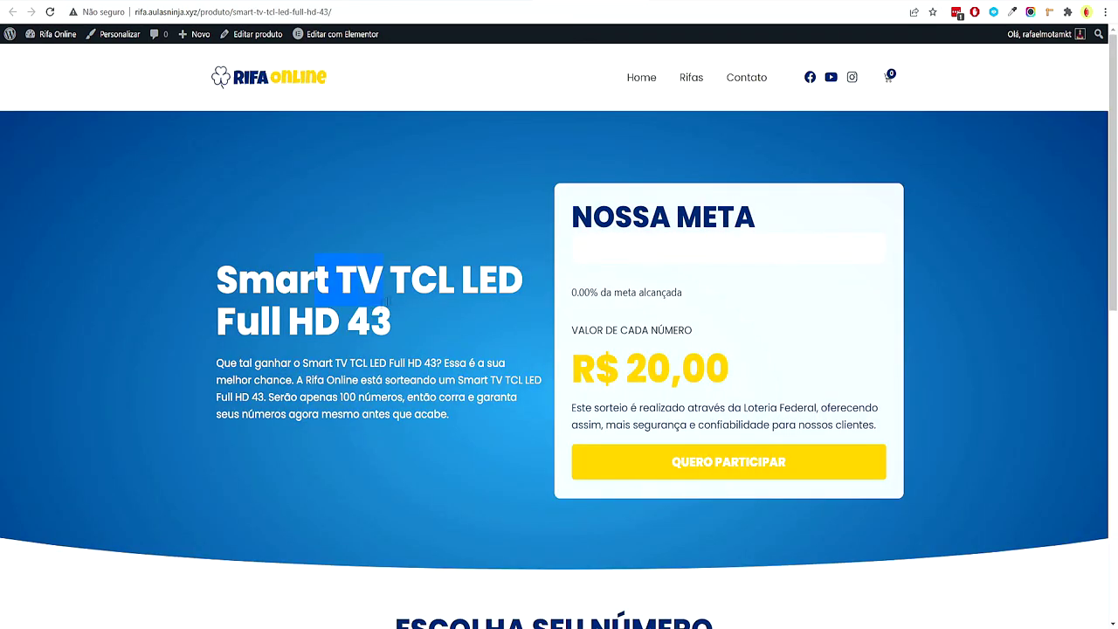
left_click(386, 301)
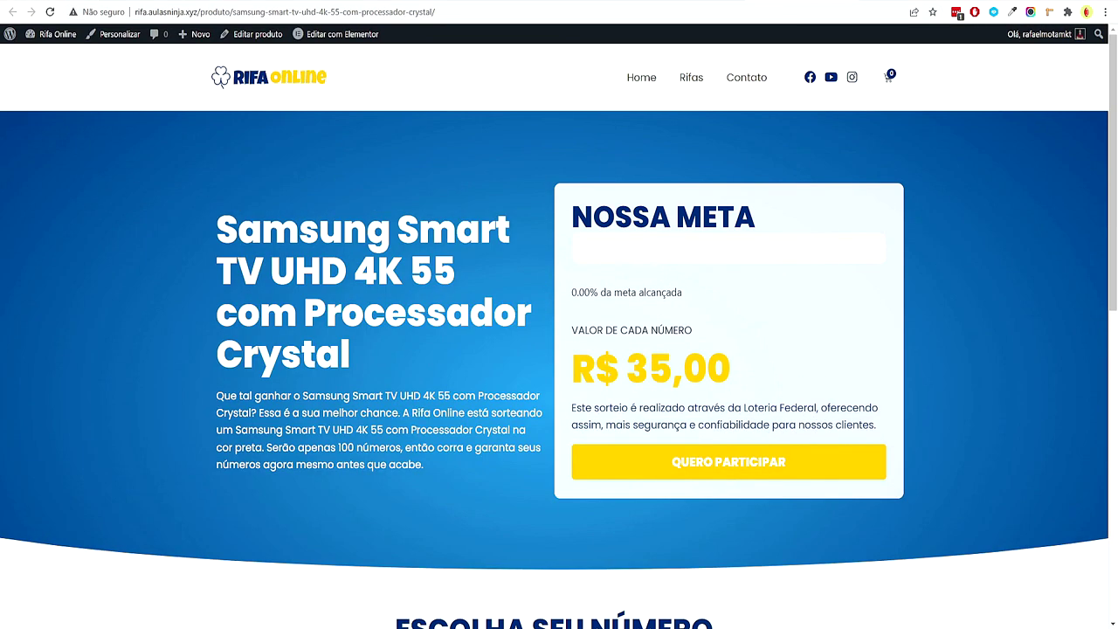
Return to the WordPress admin dashboard
mouse_move(350, 36)
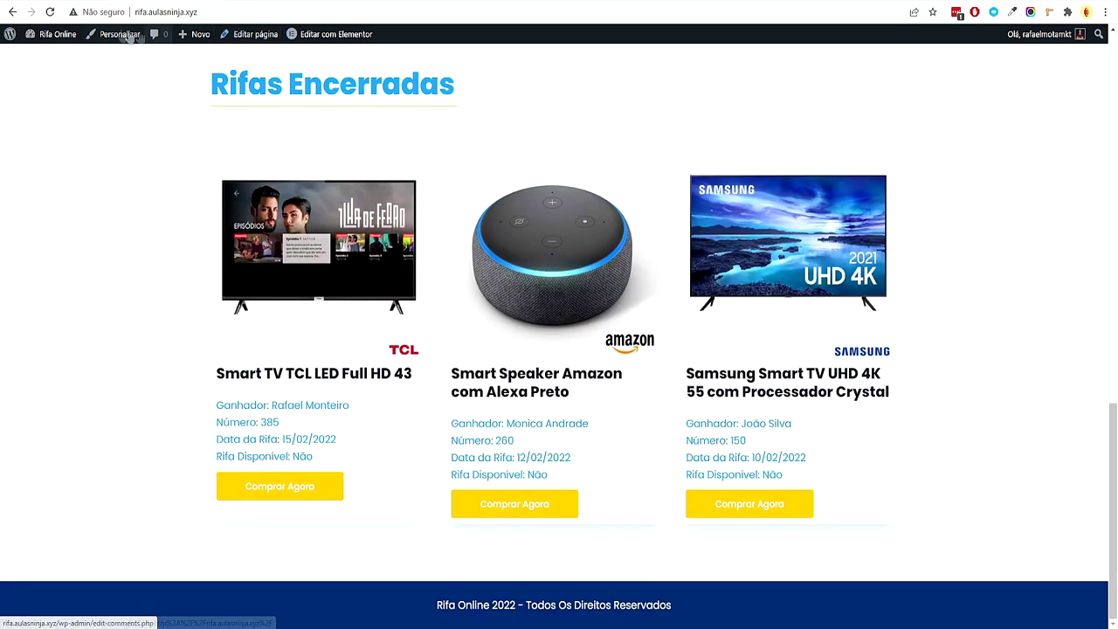
mouse_move(52, 34)
left_click(44, 58)
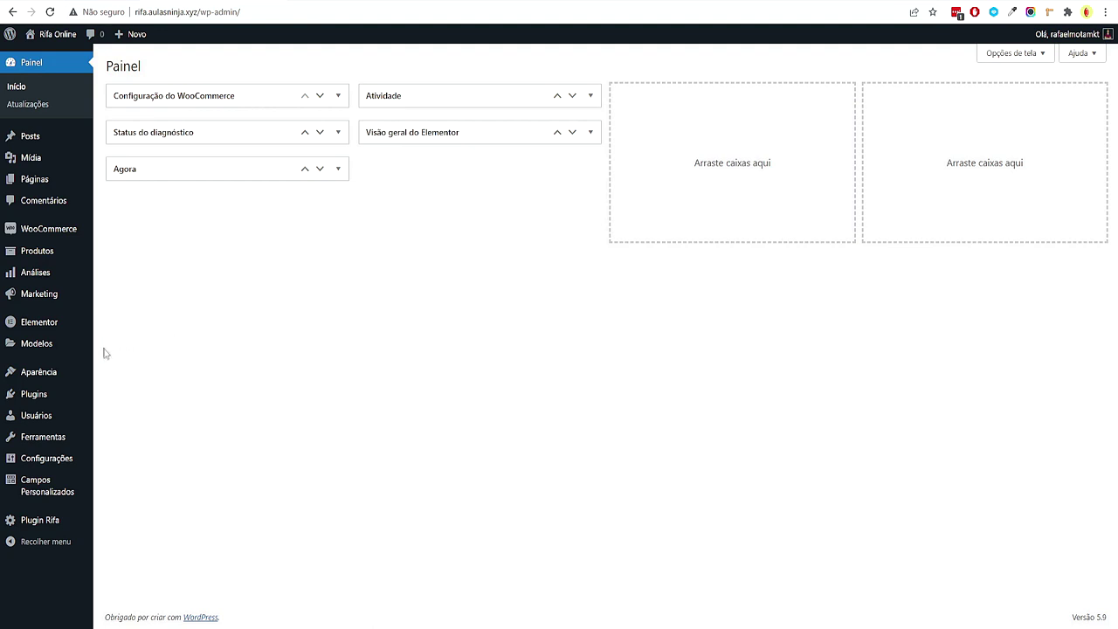
In the Theme Builder's single product templates, edit the Produto individual template
mouse_move(83, 347)
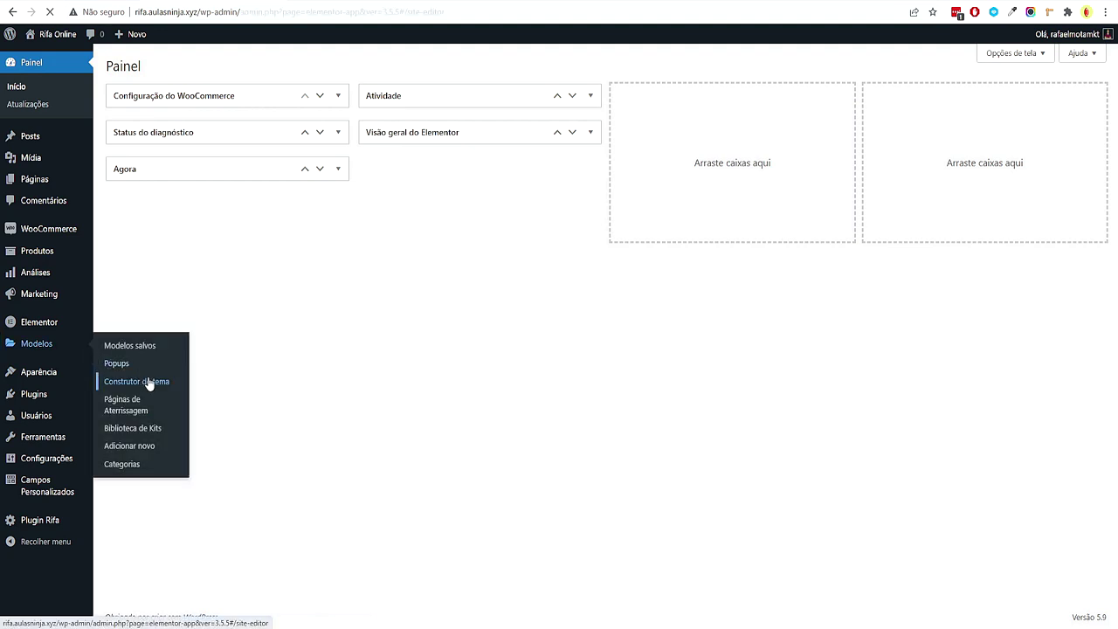
left_click(149, 381)
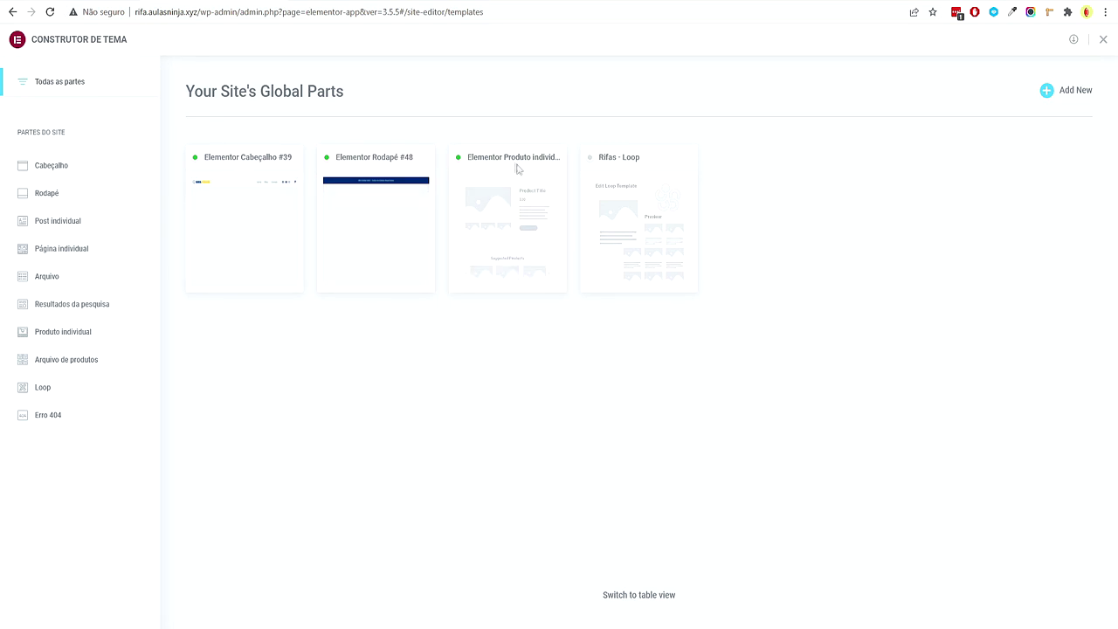
left_click(530, 272)
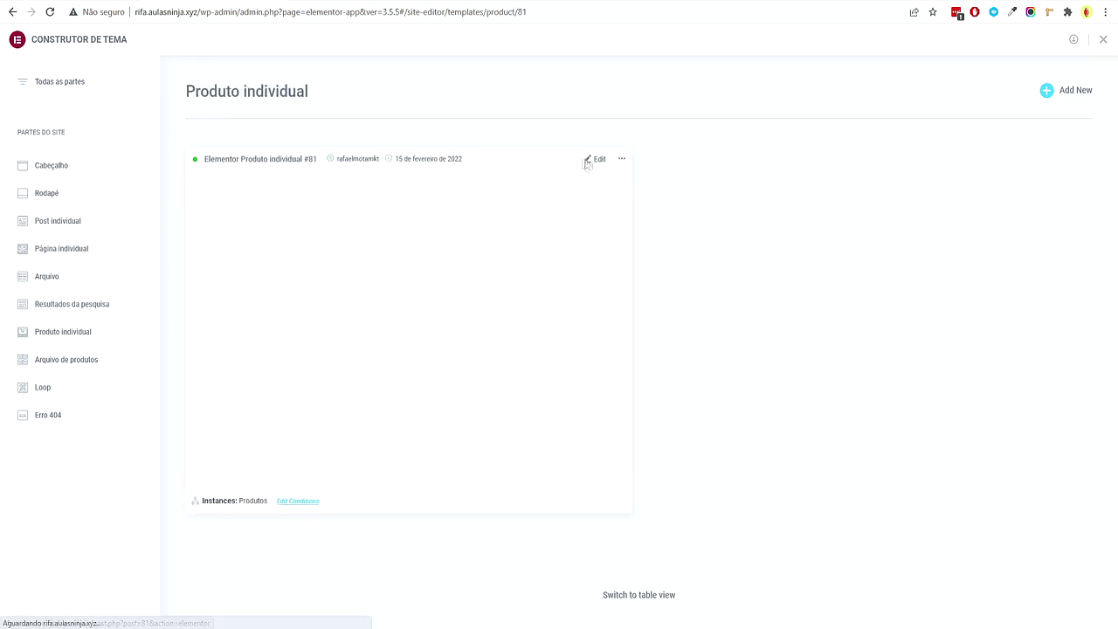
left_click(592, 163)
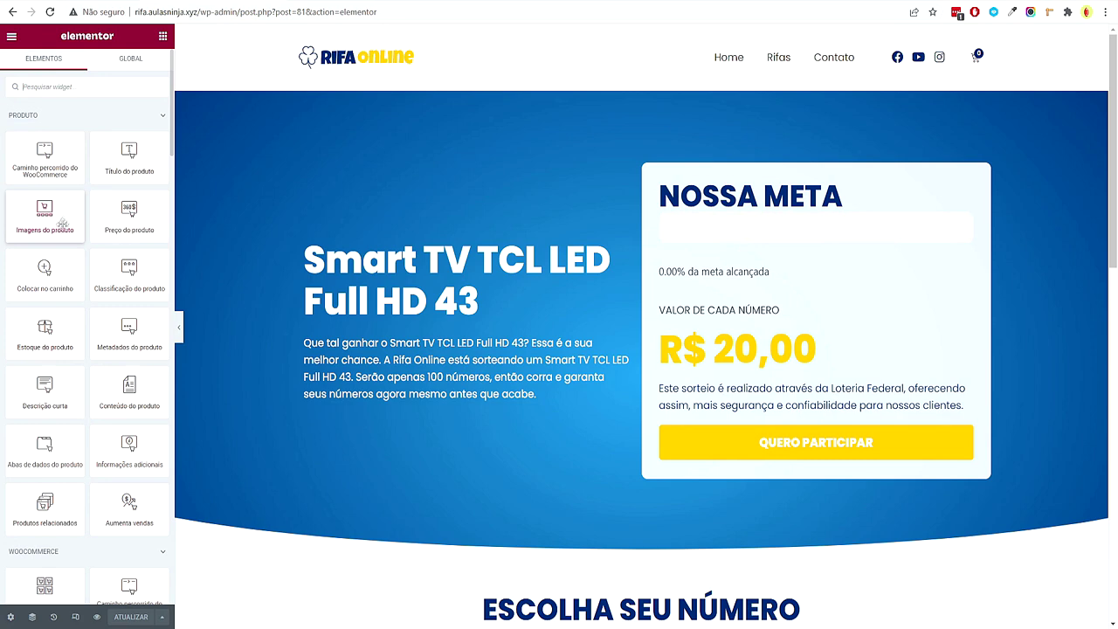
Add an Imagem widget below the hero text that dynamically shows the product image
scroll(99, 380, "down", 2)
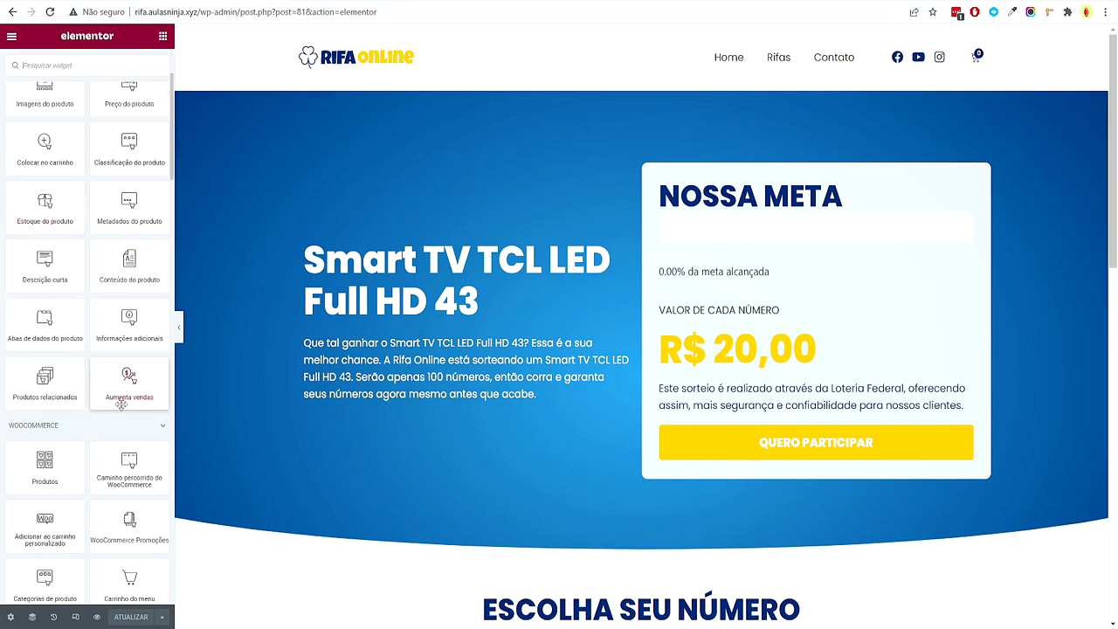
scroll(119, 404, "up", 1)
scroll(131, 389, "up", 1)
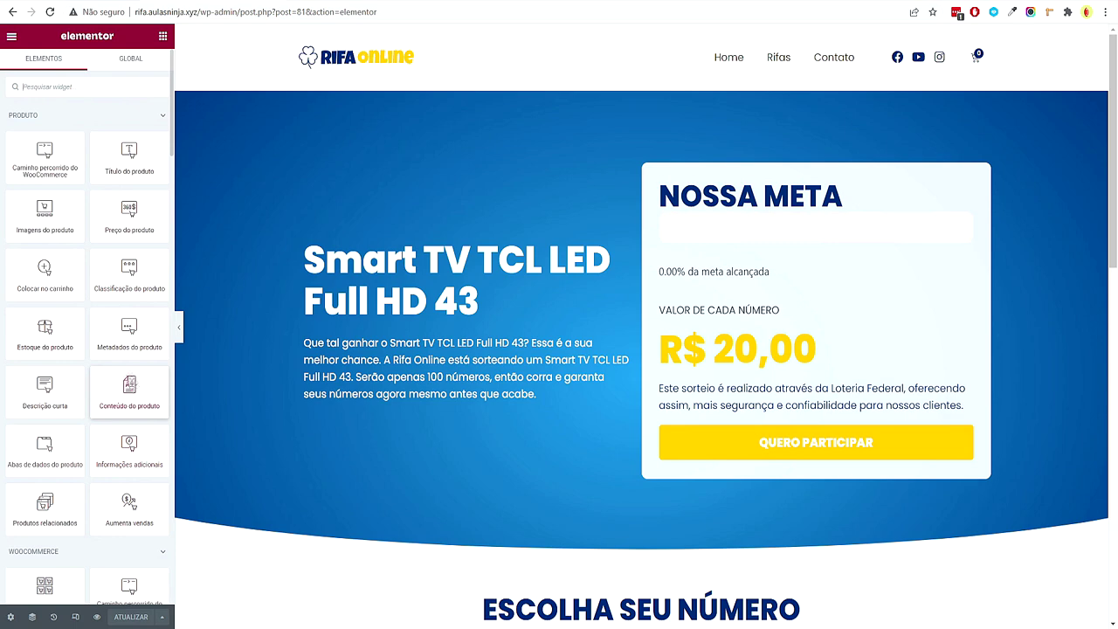
left_click(95, 88)
type("image")
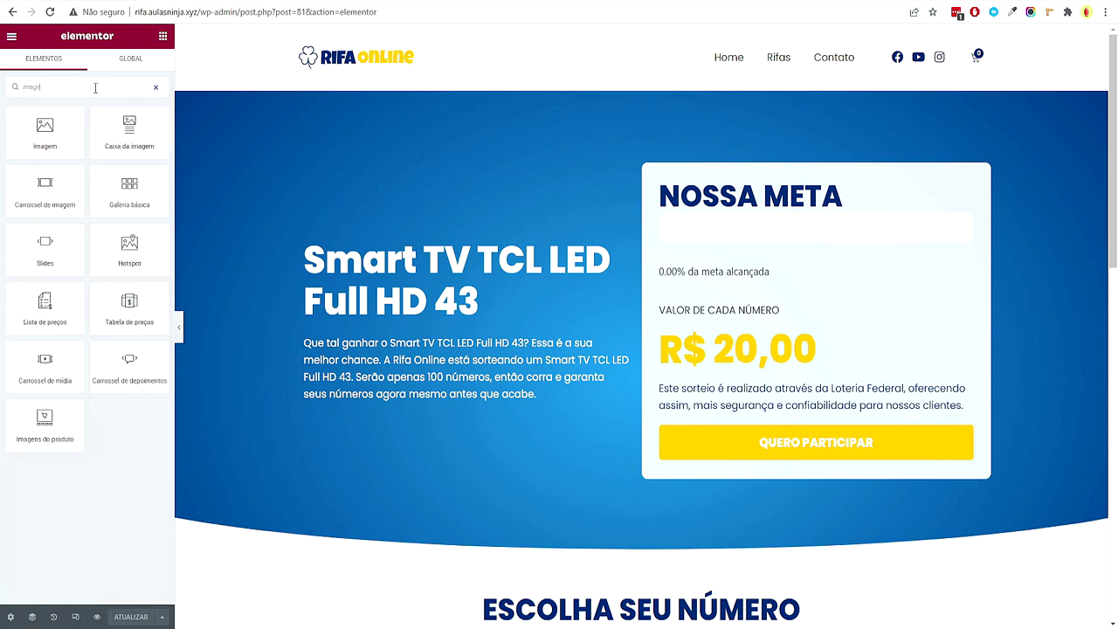
left_click_drag(45, 131, 419, 376)
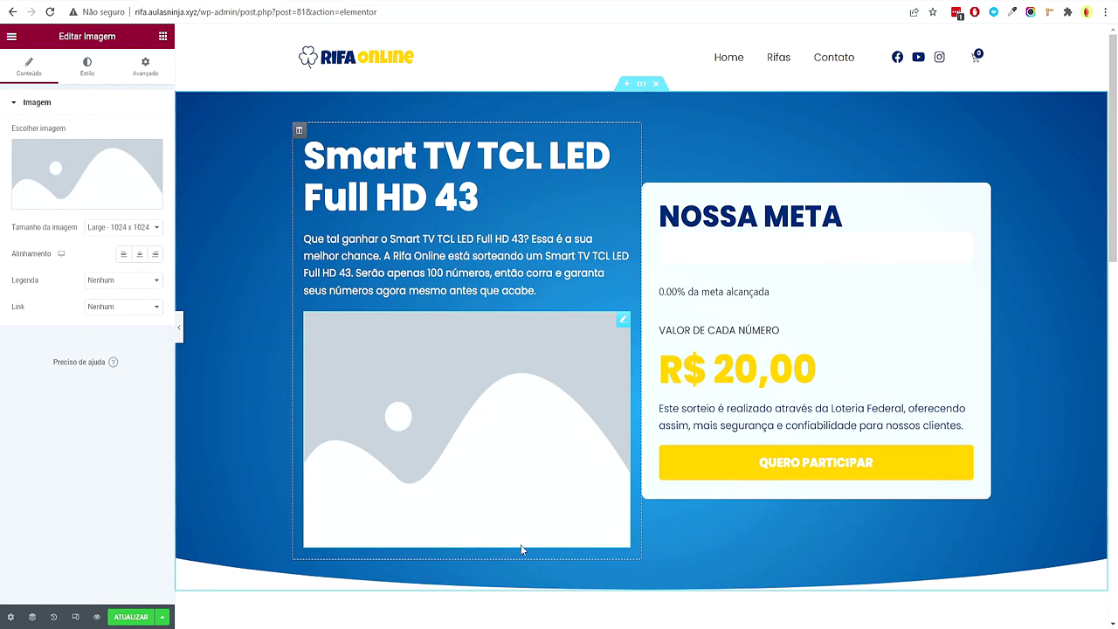
left_click(156, 201)
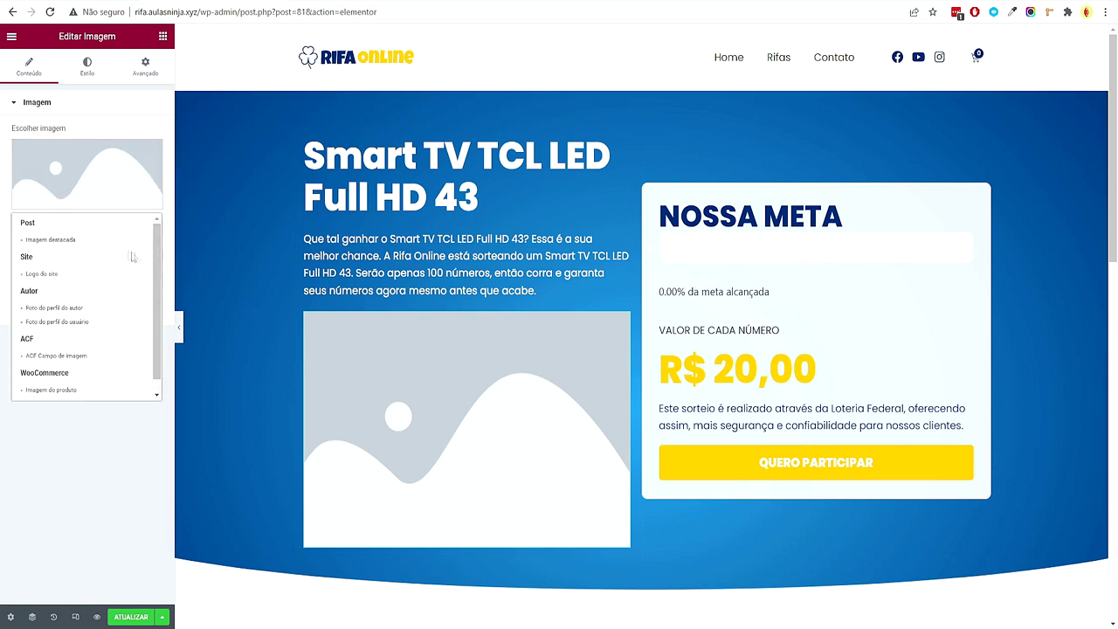
scroll(150, 262, "down", 1)
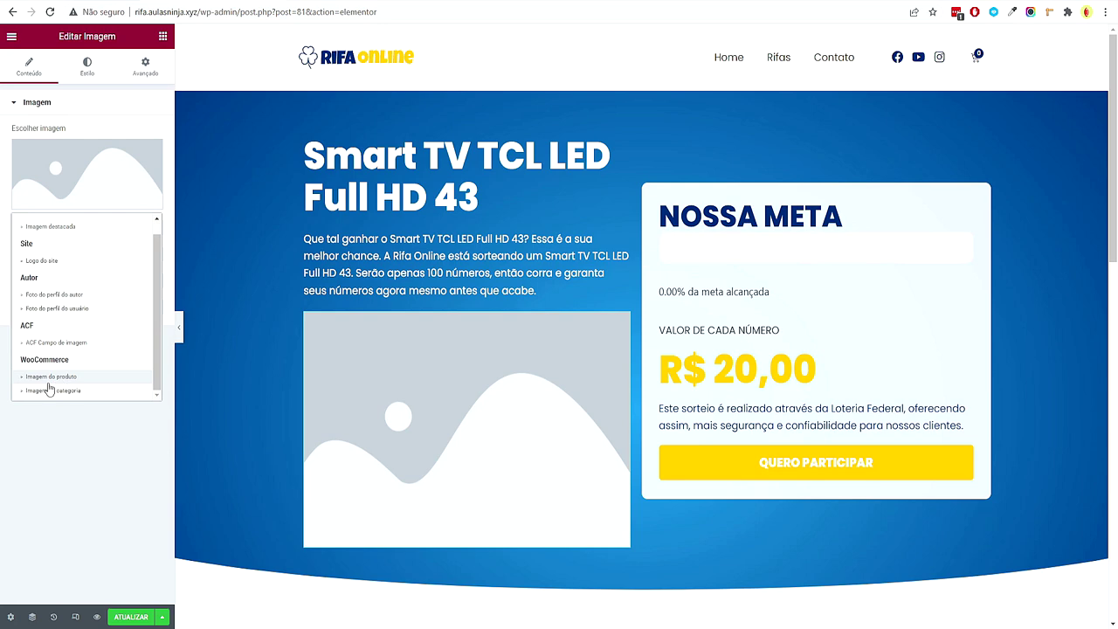
left_click(60, 376)
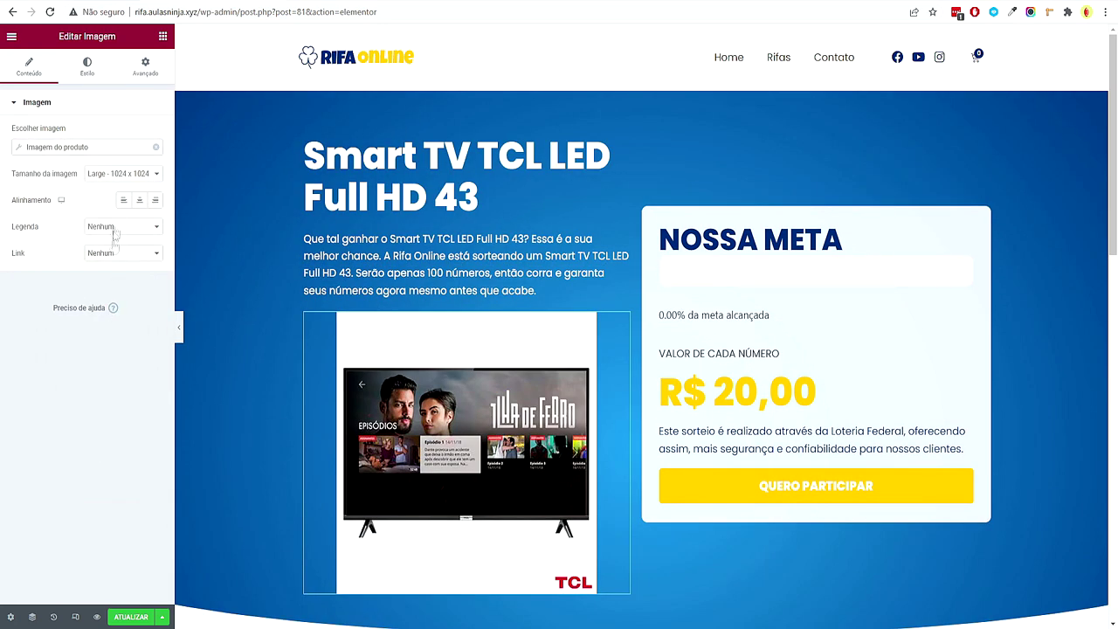
Align the product image left, size it Large 1024 x 1024, and save the template
left_click(123, 200)
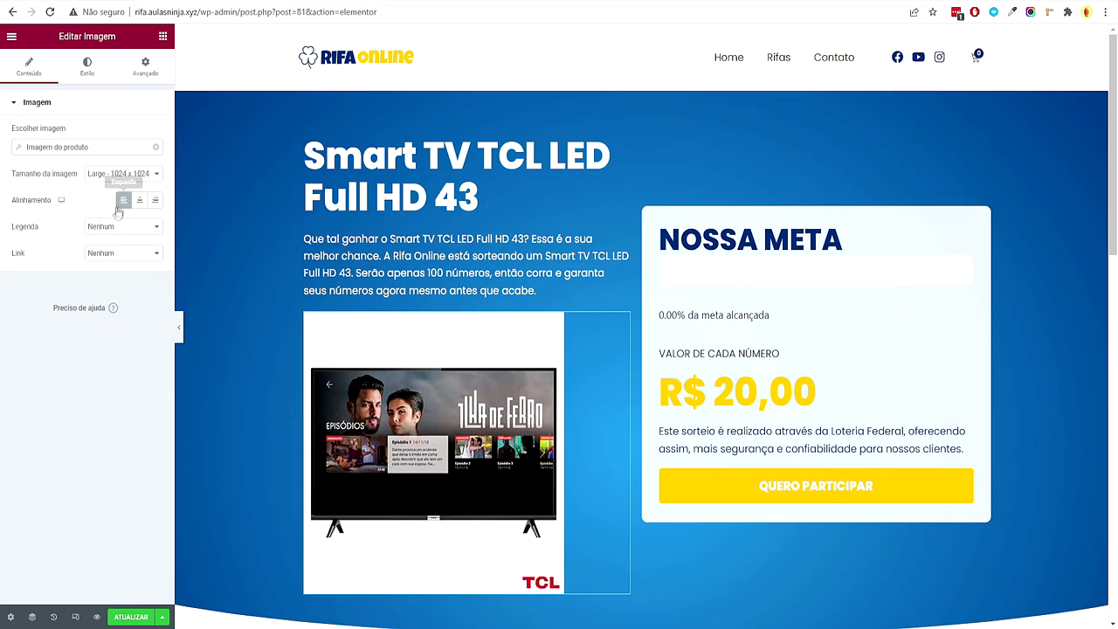
left_click(127, 178)
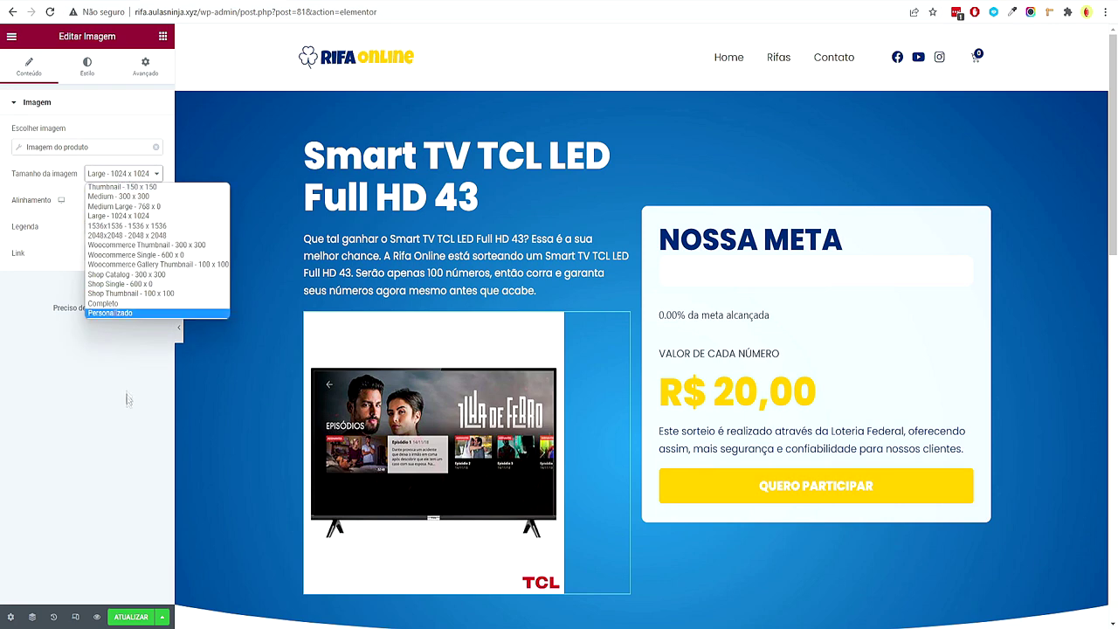
left_click(142, 313)
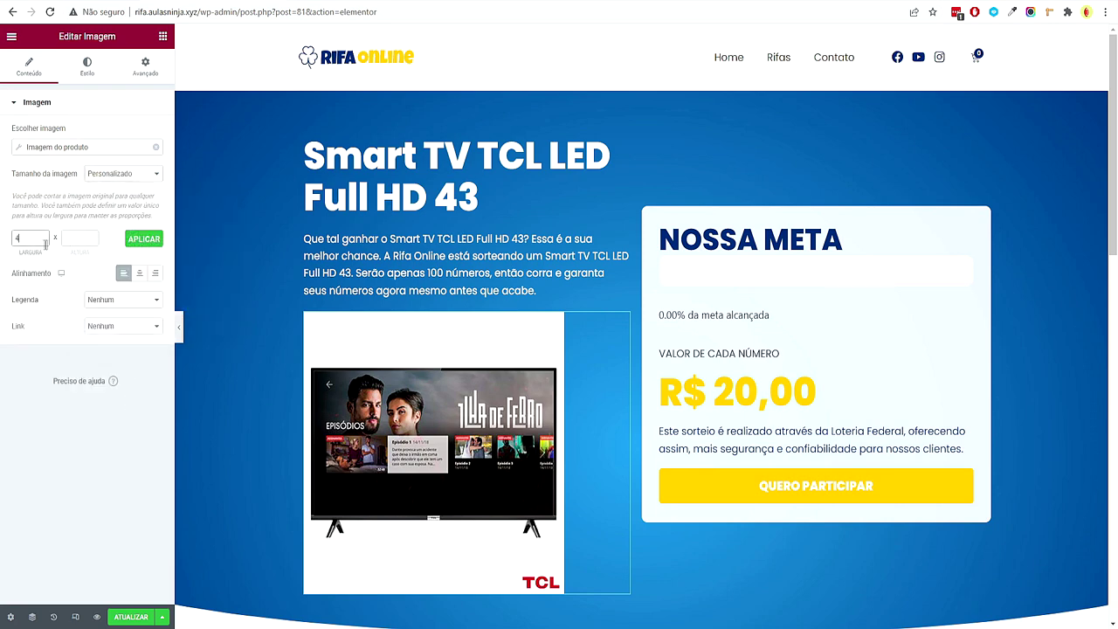
left_click(131, 245)
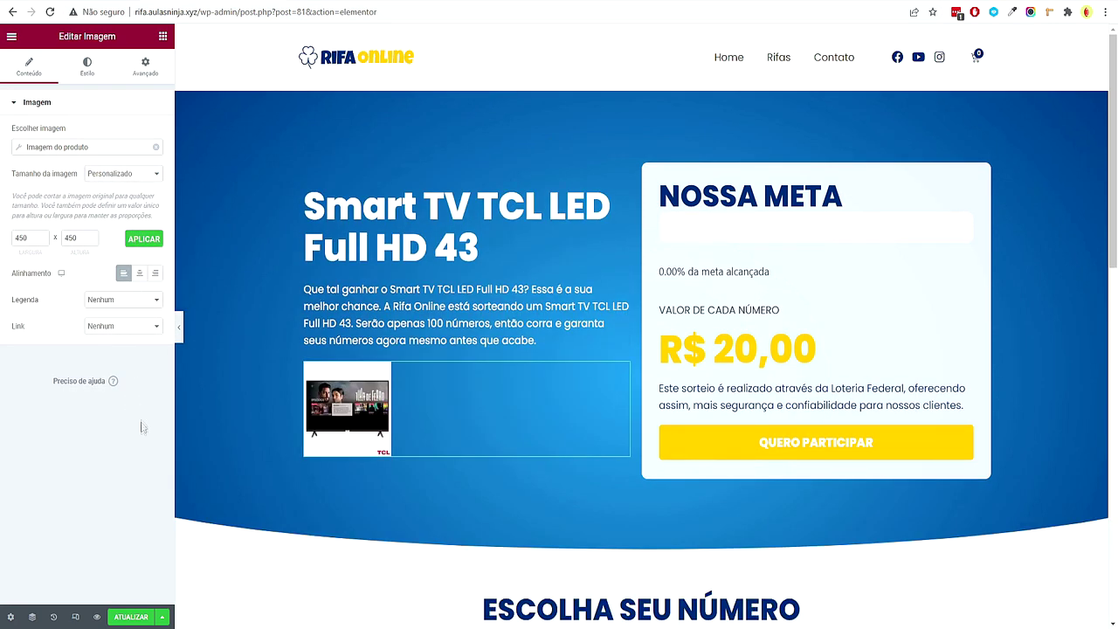
left_click(140, 172)
left_click(122, 209)
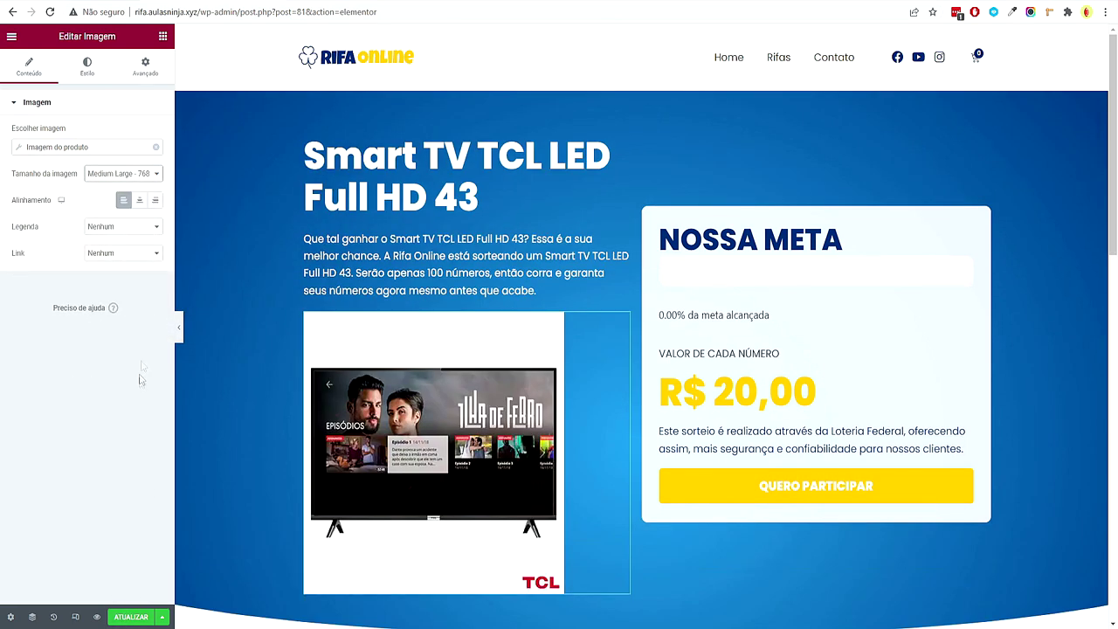
left_click(150, 175)
left_click(148, 218)
left_click(90, 70)
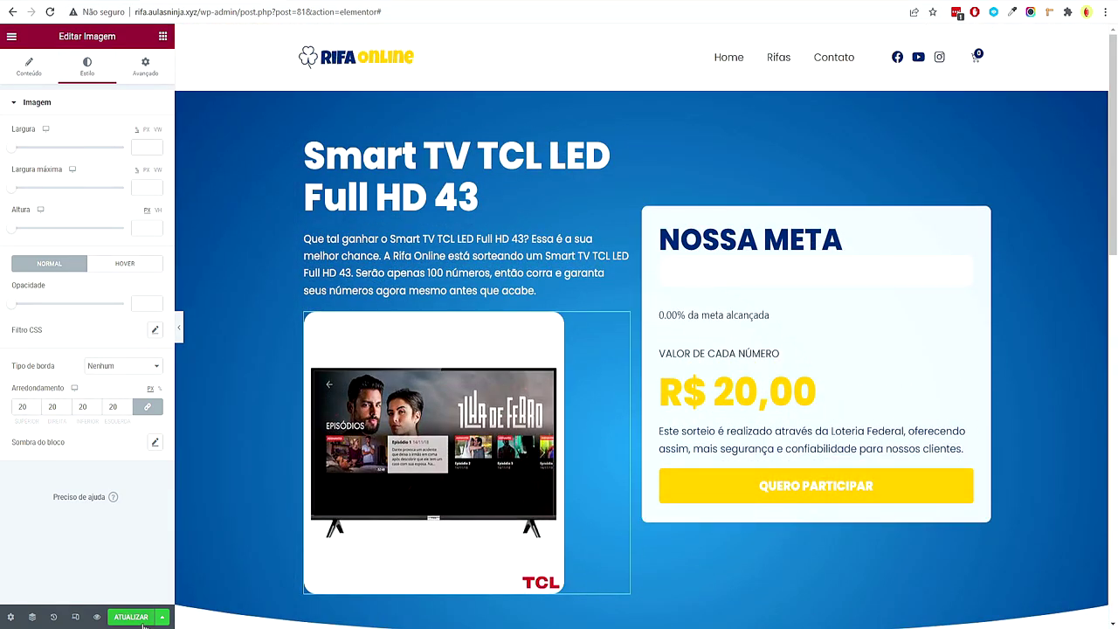
left_click(144, 624)
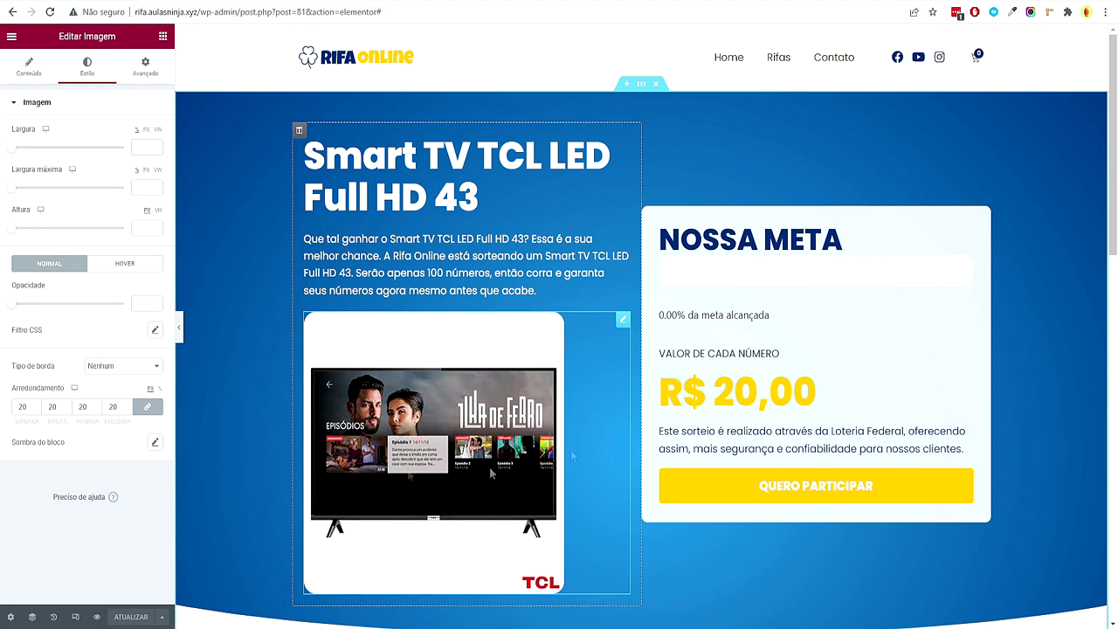
Exit the Elementor editor to the dashboard and open Aparência > Personalizar
left_click(11, 36)
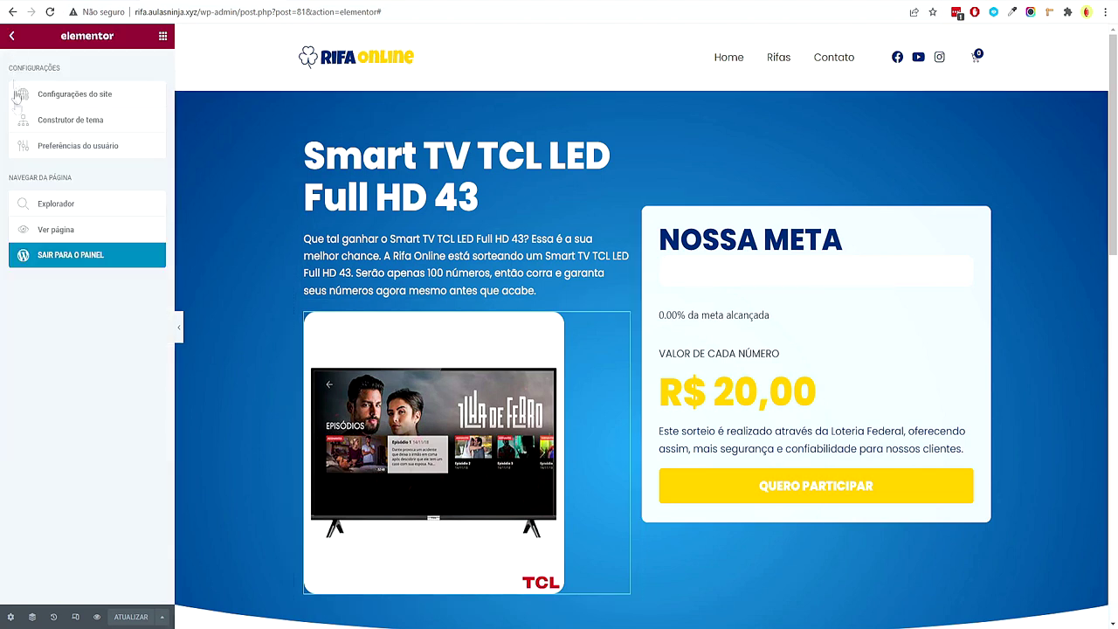
left_click(81, 265)
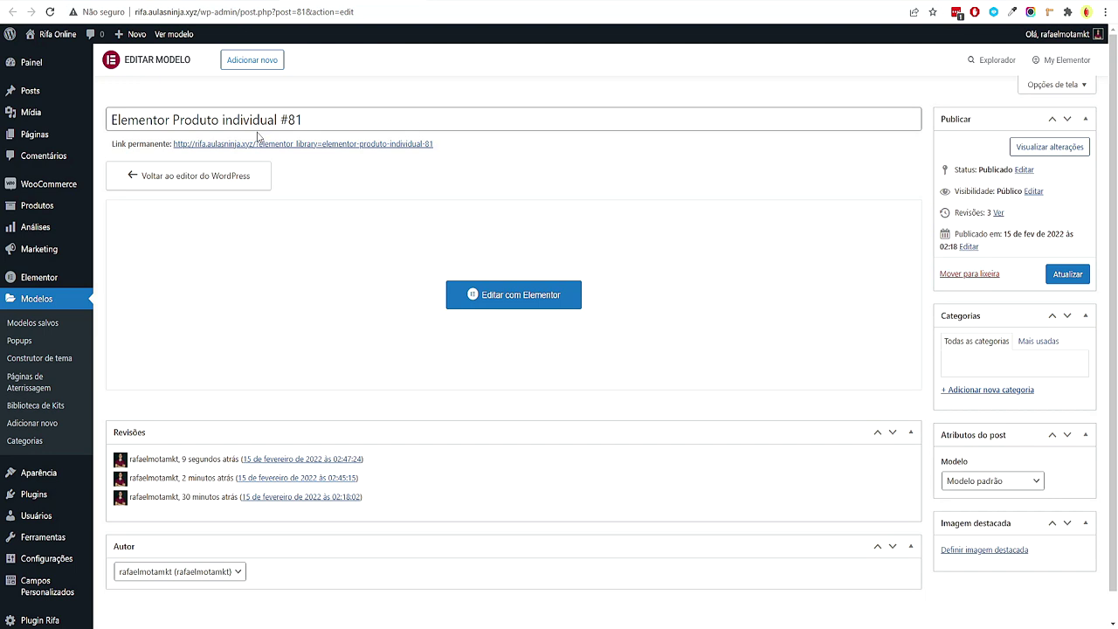
key("alt+Left")
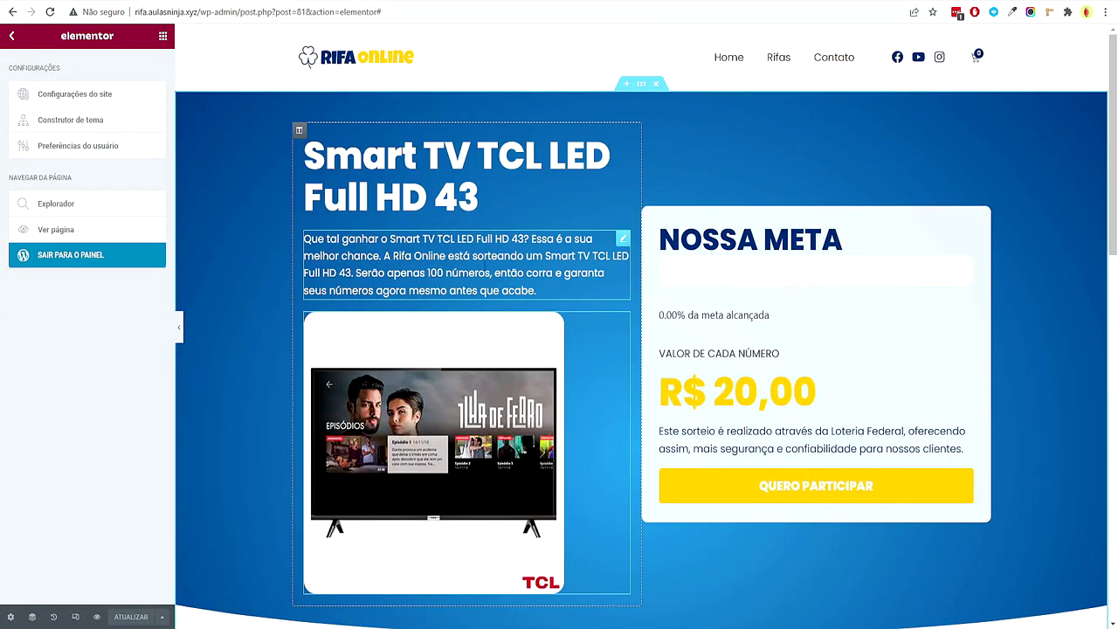
left_click(130, 254)
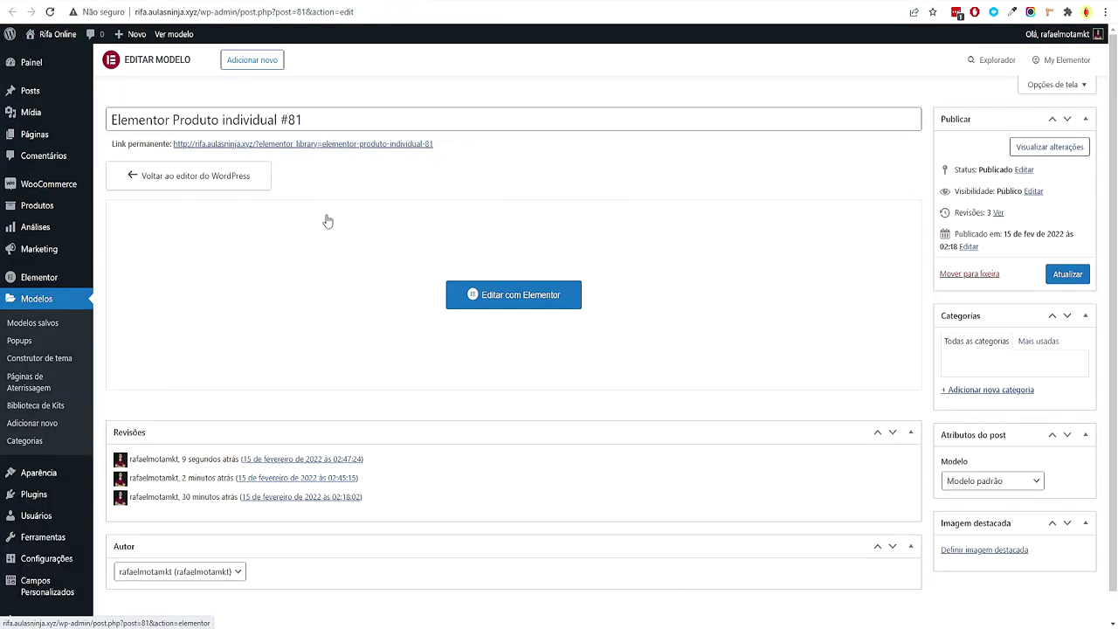
mouse_move(39, 473)
left_click(134, 501)
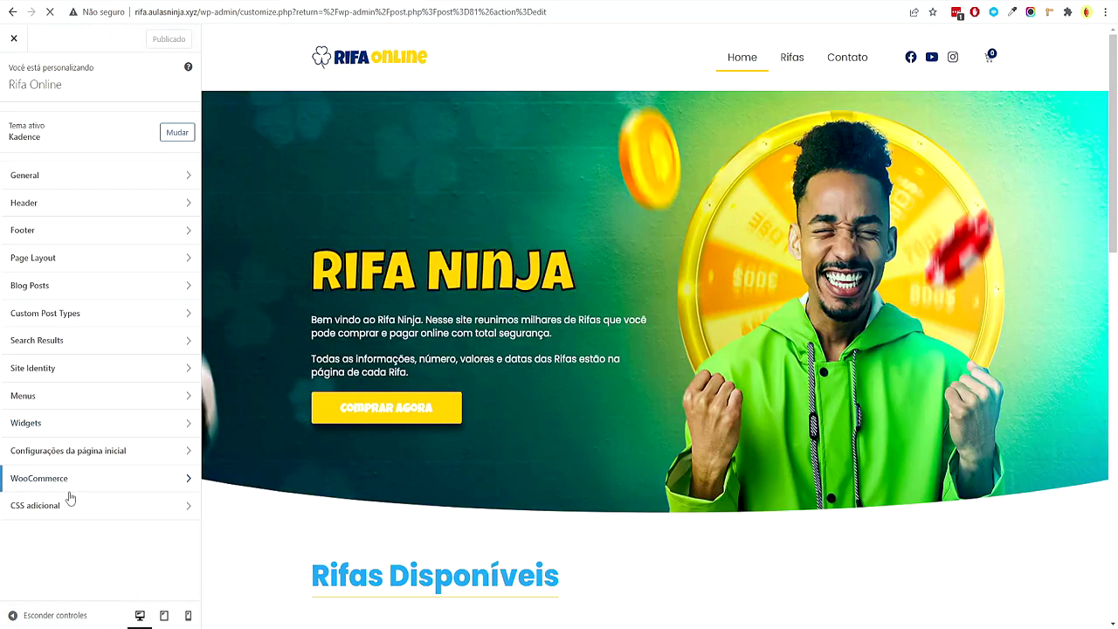
Set WooCommerce main and thumbnail product image widths to 450 and publish
left_click(81, 480)
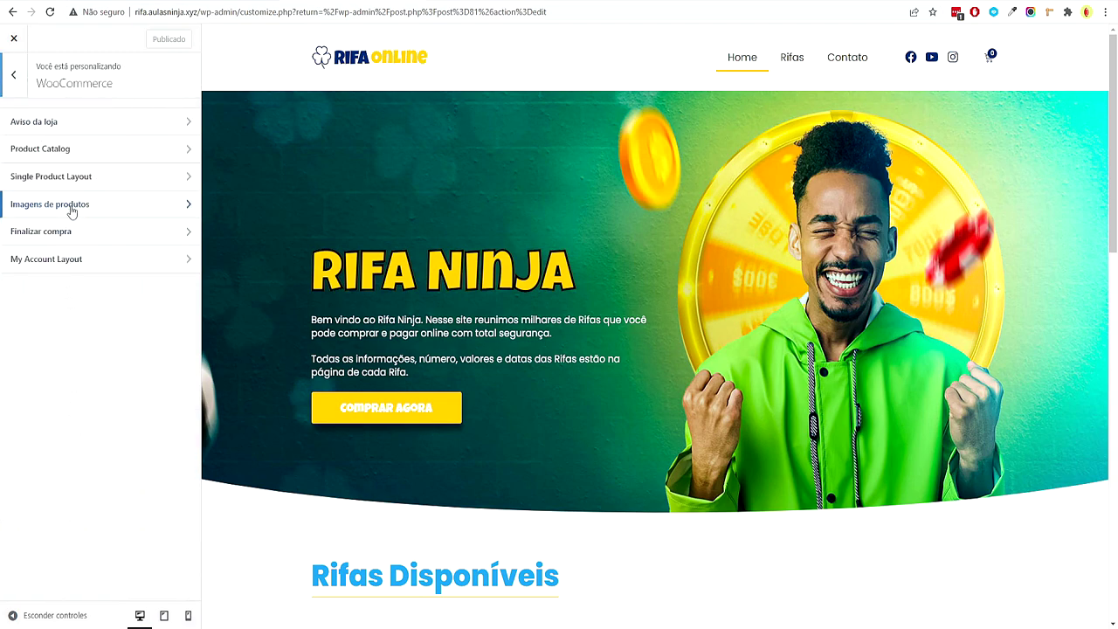
left_click(72, 207)
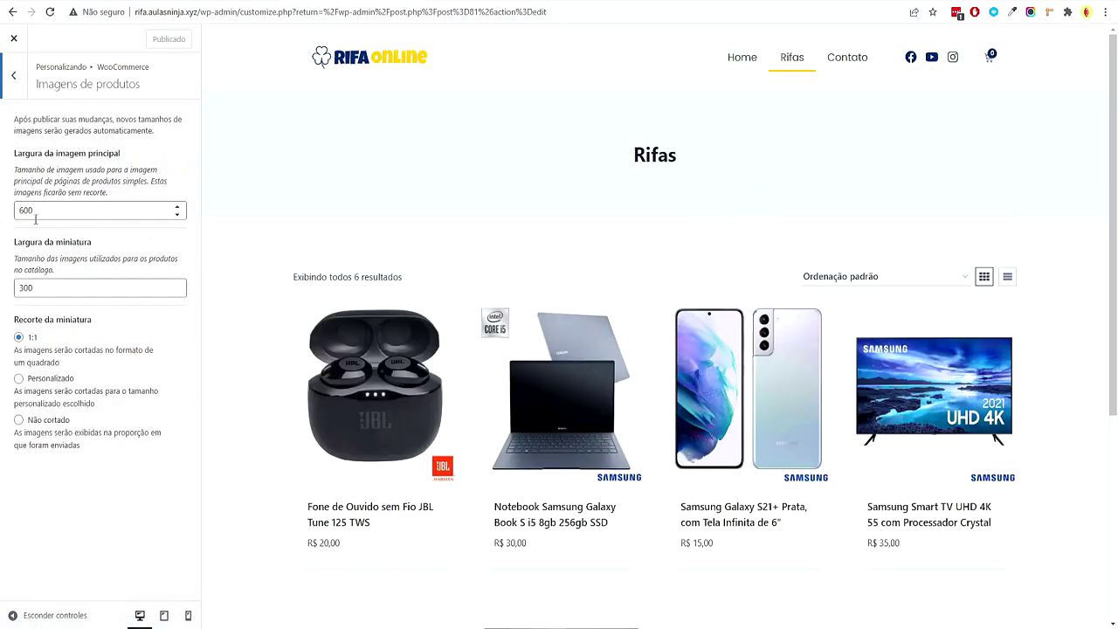
left_click(29, 213)
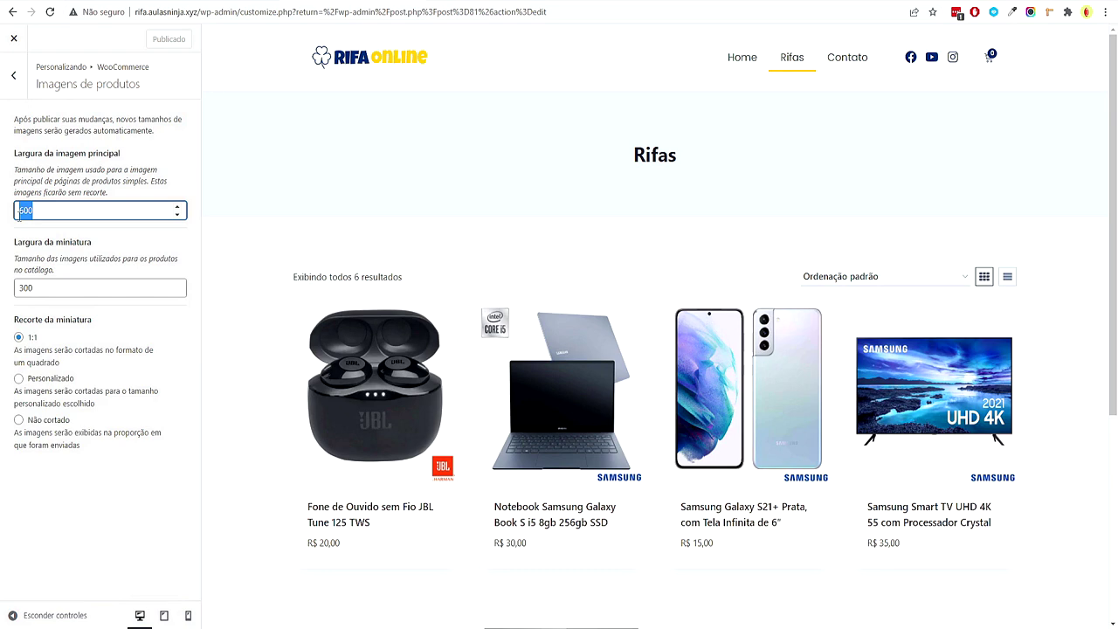
type("450")
double_click(71, 288)
type("450")
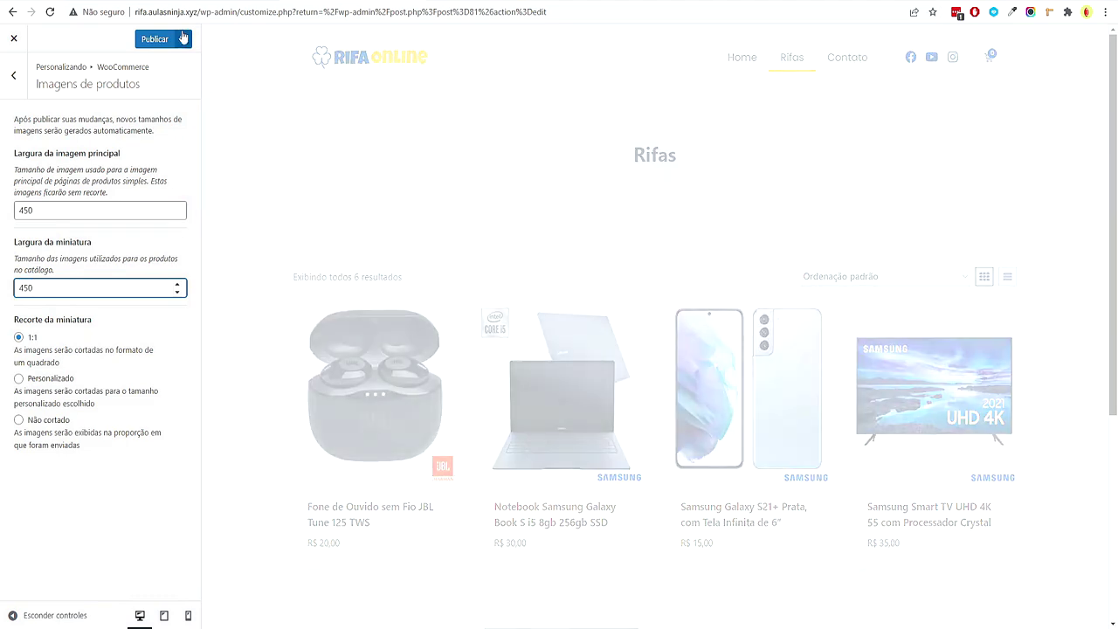
left_click(155, 39)
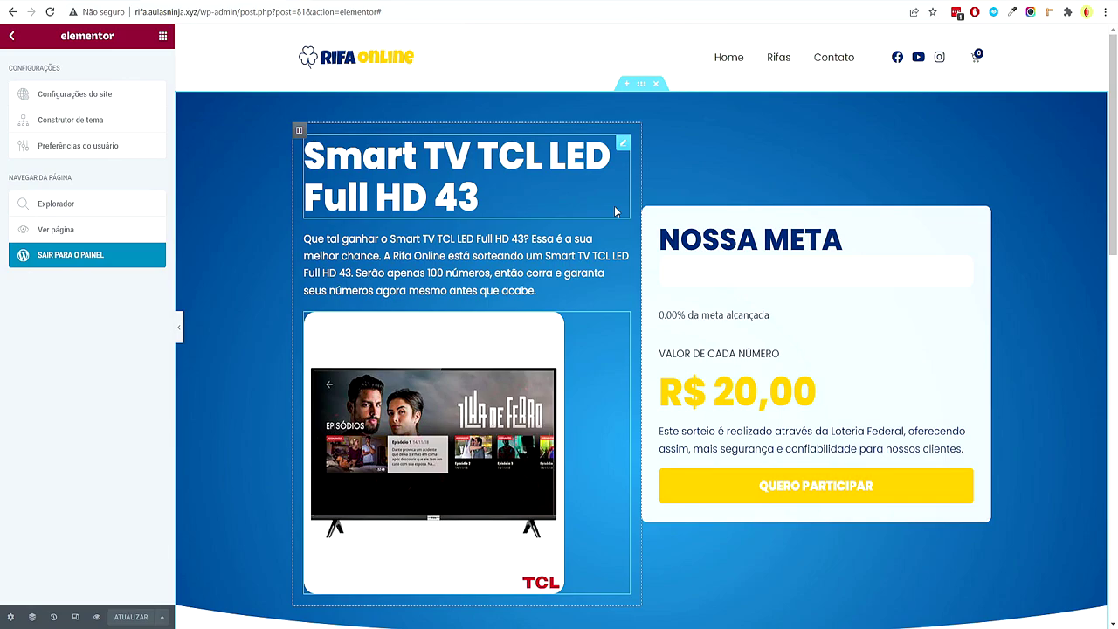
Reload the editor and narrow the product image to 60% width
key("F5")
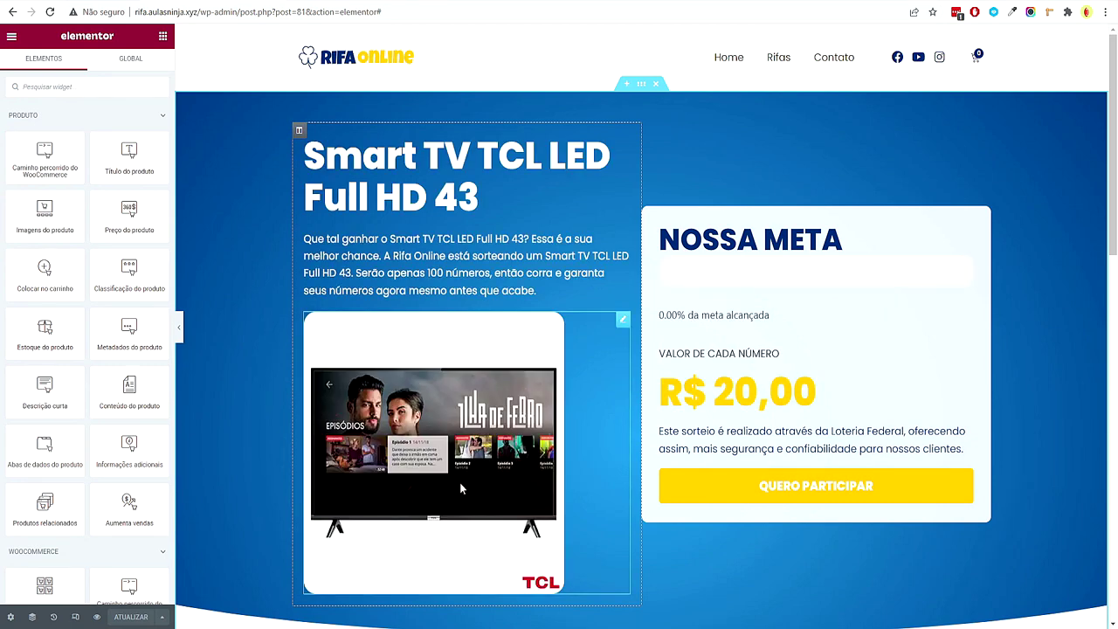
left_click(515, 384)
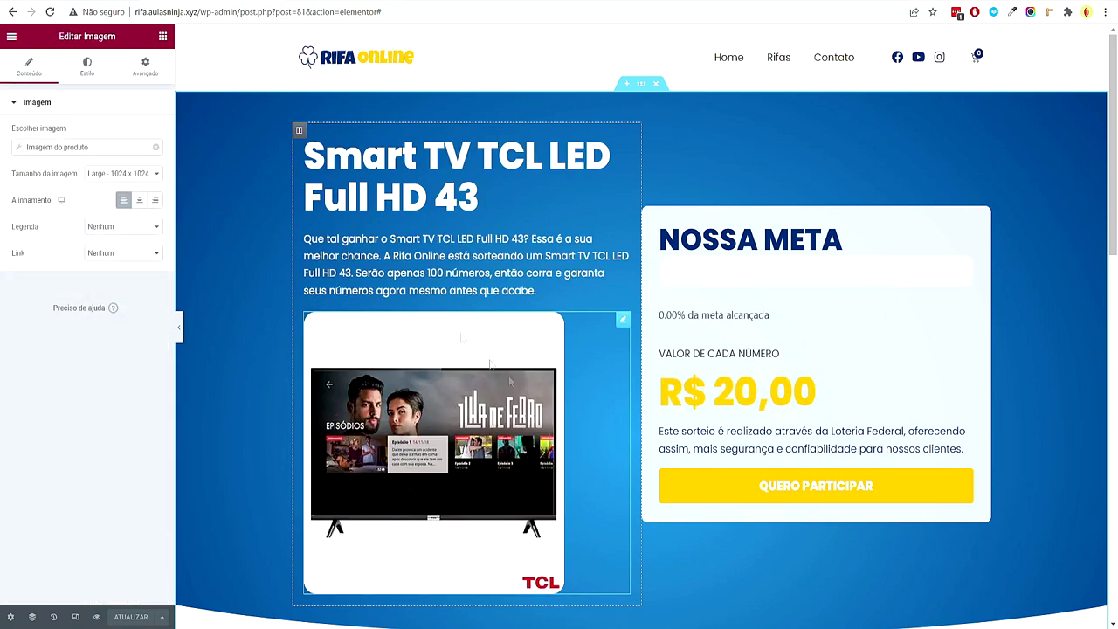
left_click(86, 66)
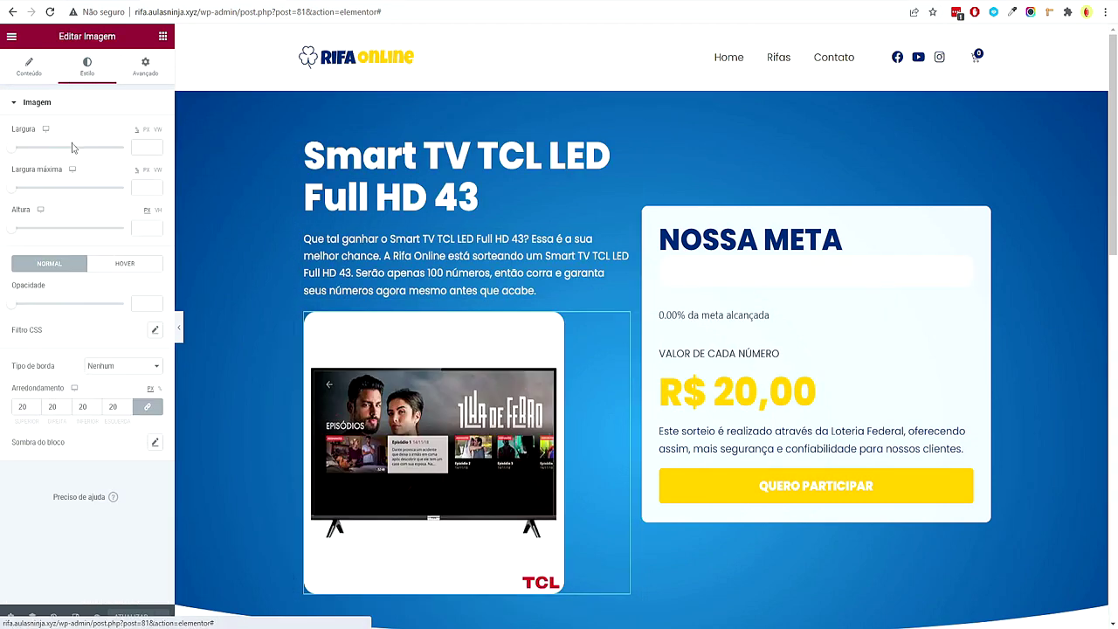
left_click_drag(84, 154, 83, 154)
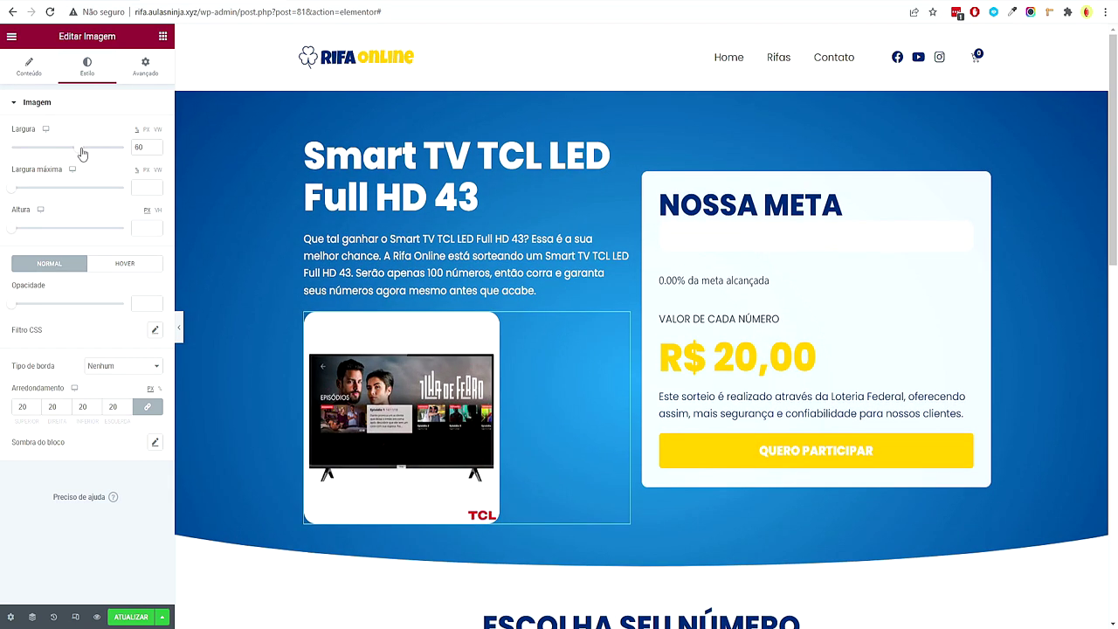
Lower the product title's font size so it fits one line, then save with ATUALIZAR
left_click(410, 205)
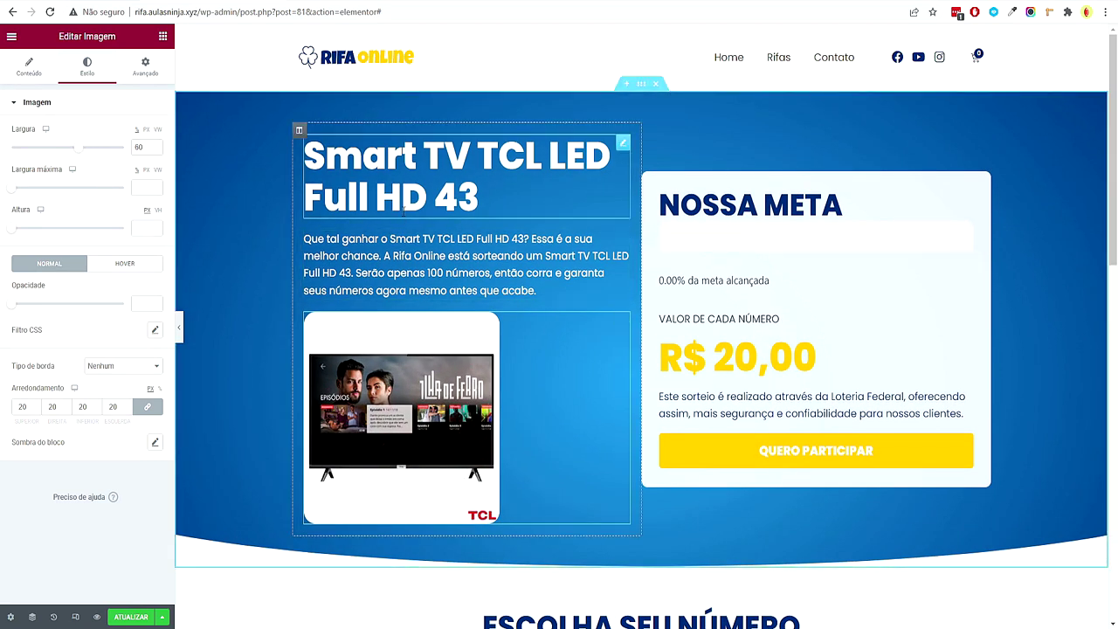
scroll(541, 203, "down", 1)
scroll(528, 366, "up", 1)
left_click(86, 65)
left_click(154, 159)
type("40")
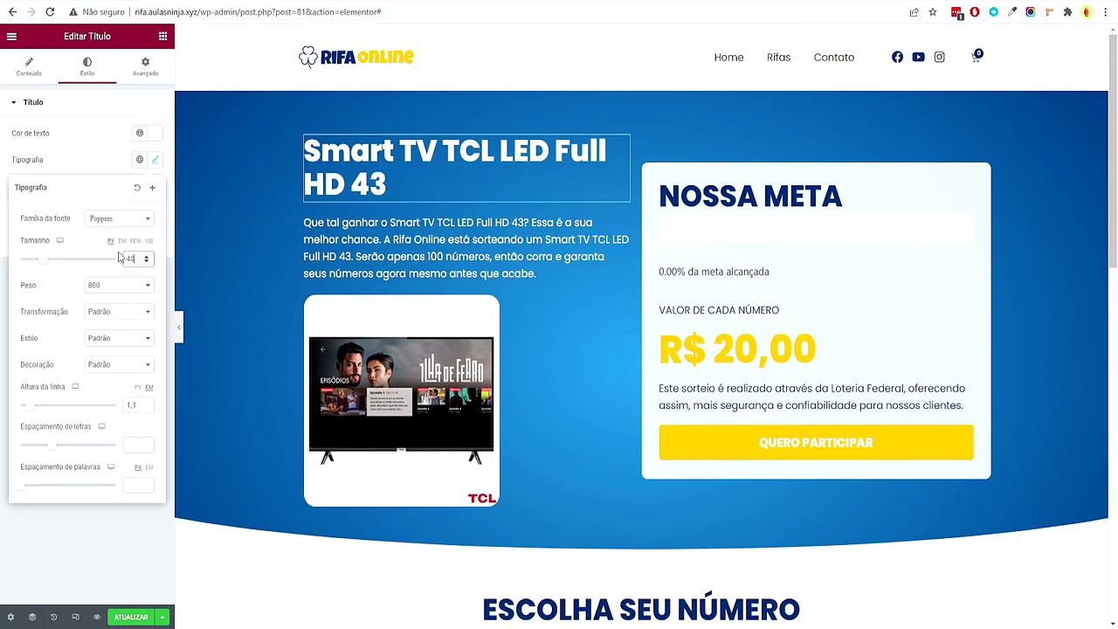
type("4")
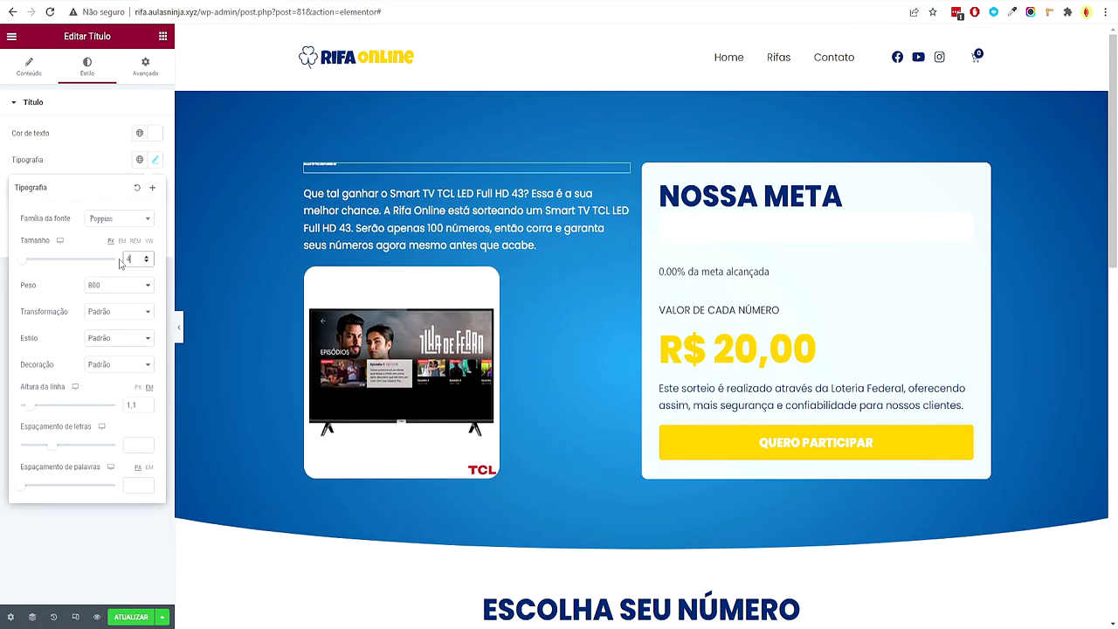
type("034")
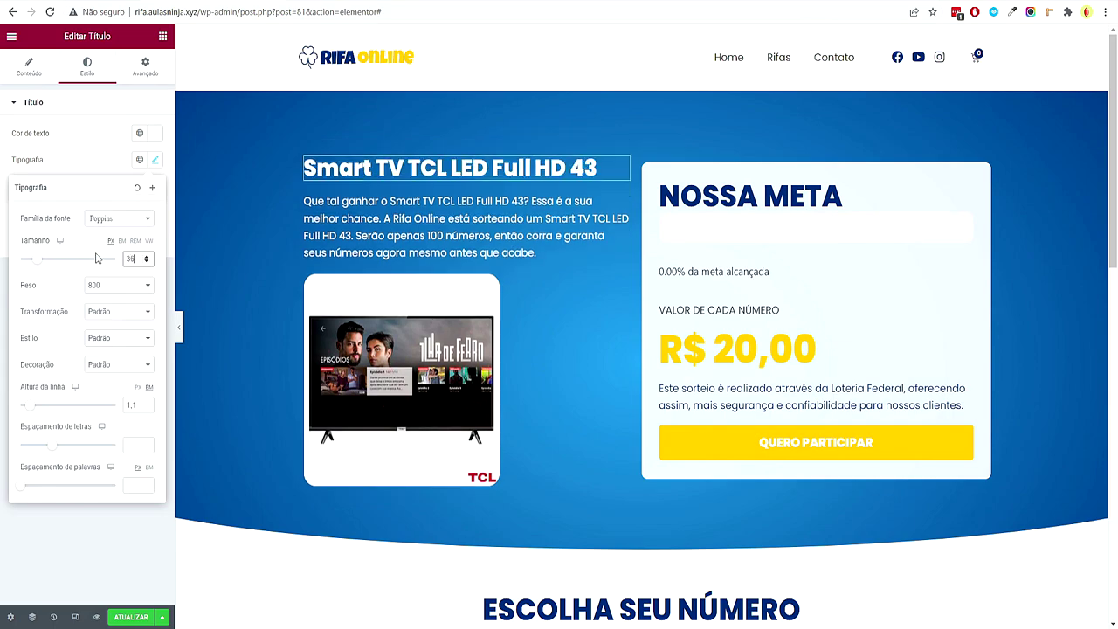
left_click(138, 621)
scroll(655, 544, "down", 4)
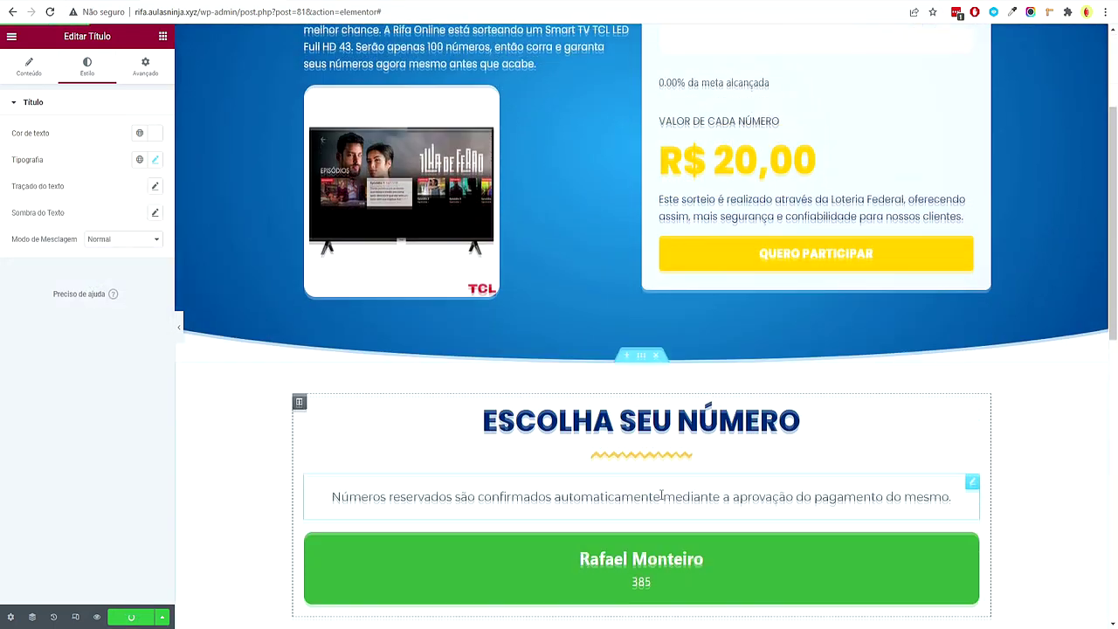
scroll(637, 474, "up", 3)
scroll(624, 465, "up", 2)
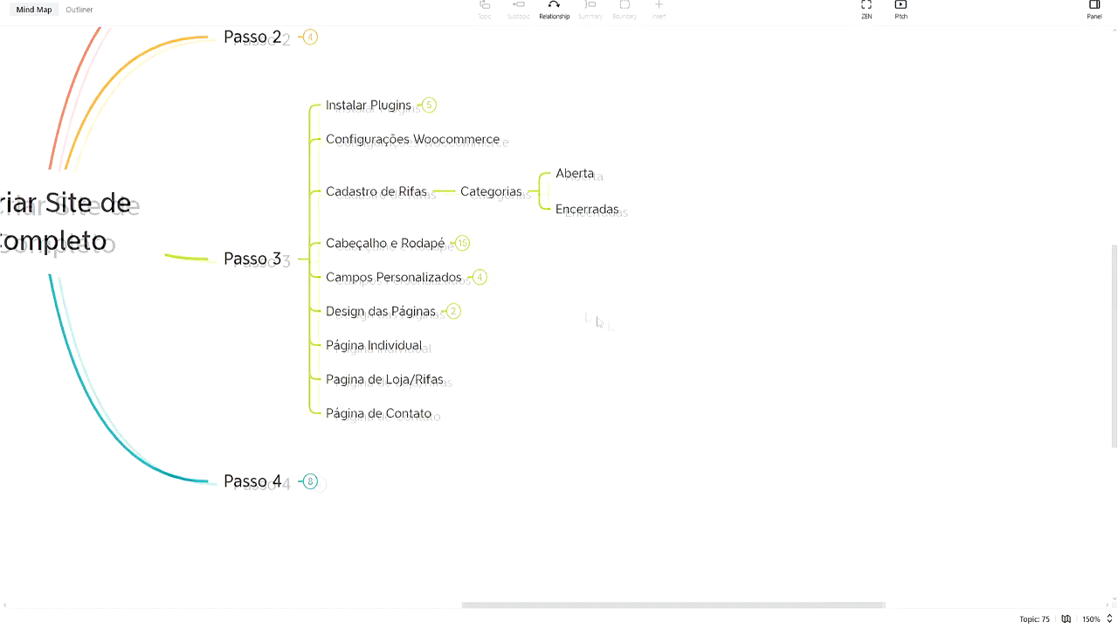
Collapse the Cadastro de Rifas and Design das Páginas branches, then select Pagina de Loja/Rifas
scroll(611, 312, "left", 2)
left_click(522, 221)
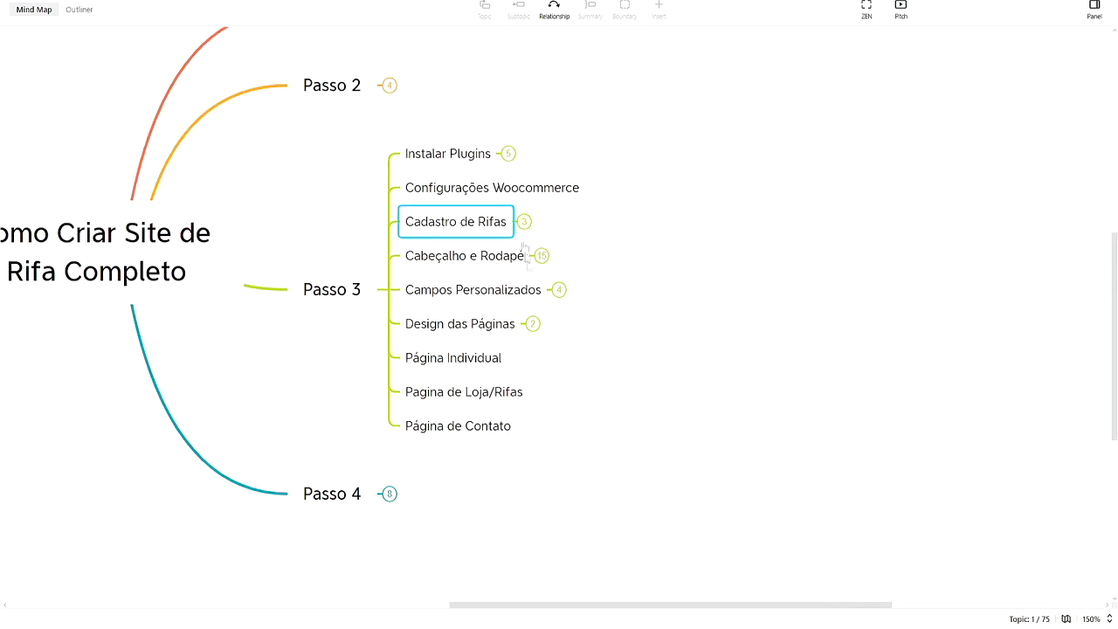
scroll(559, 280, "right", 2)
left_click(480, 312)
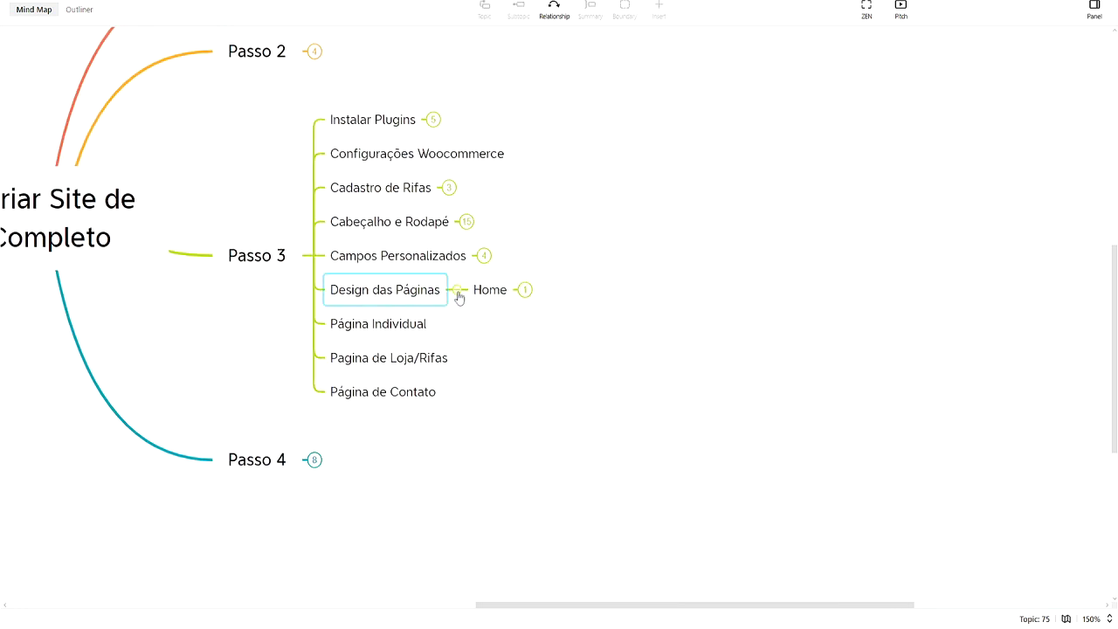
left_click(456, 298)
left_click(432, 339)
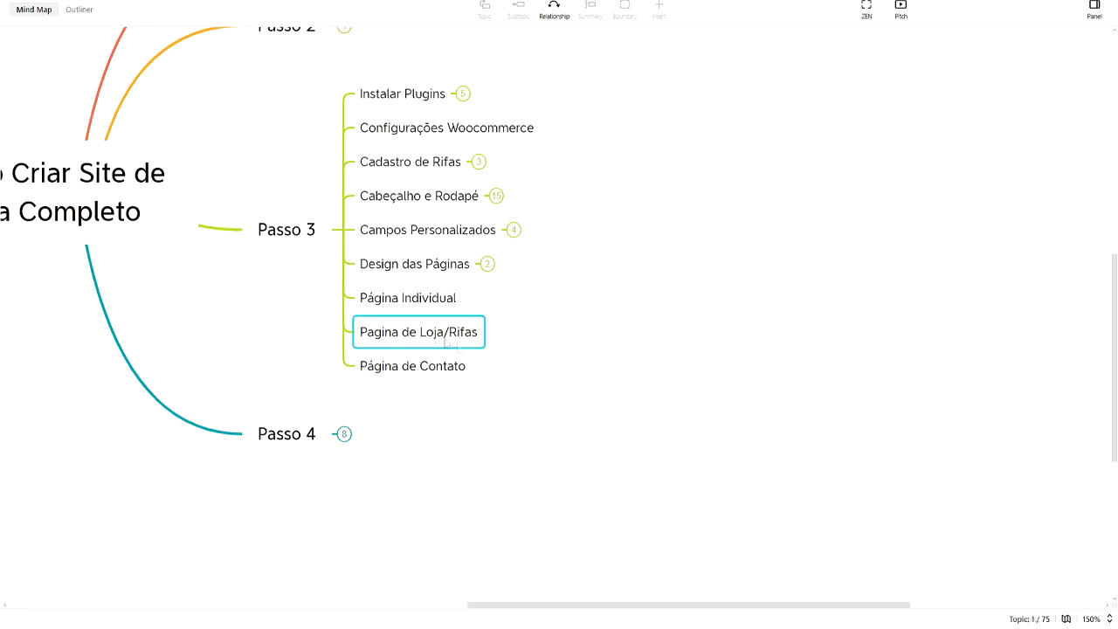
Exit Elementor to the dashboard, go to Páginas, and view the Rifas page
left_click(502, 613)
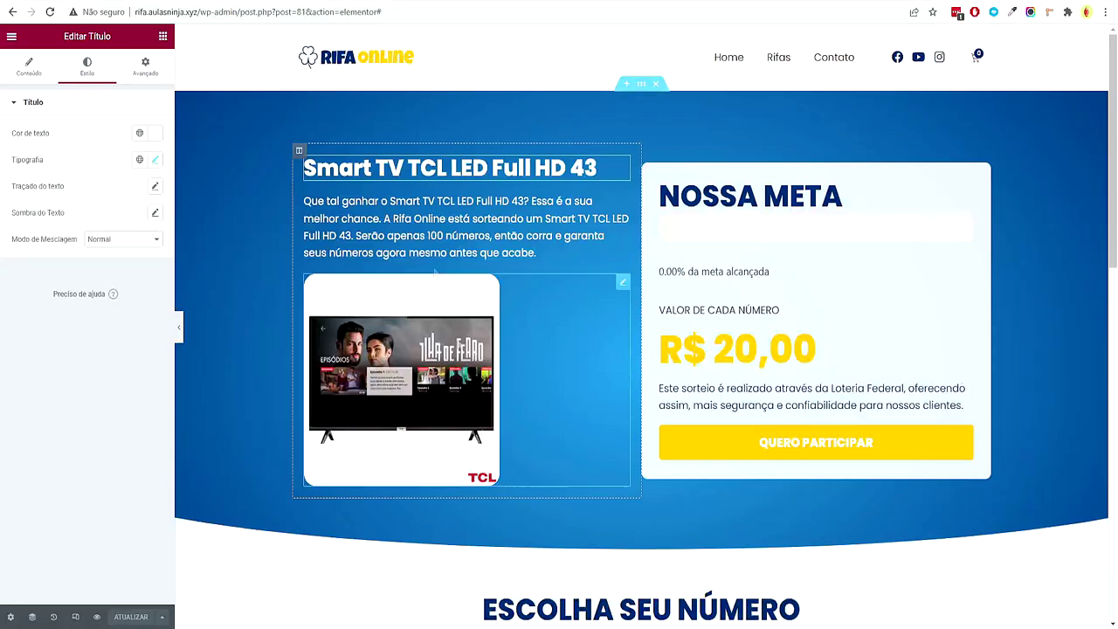
left_click(11, 37)
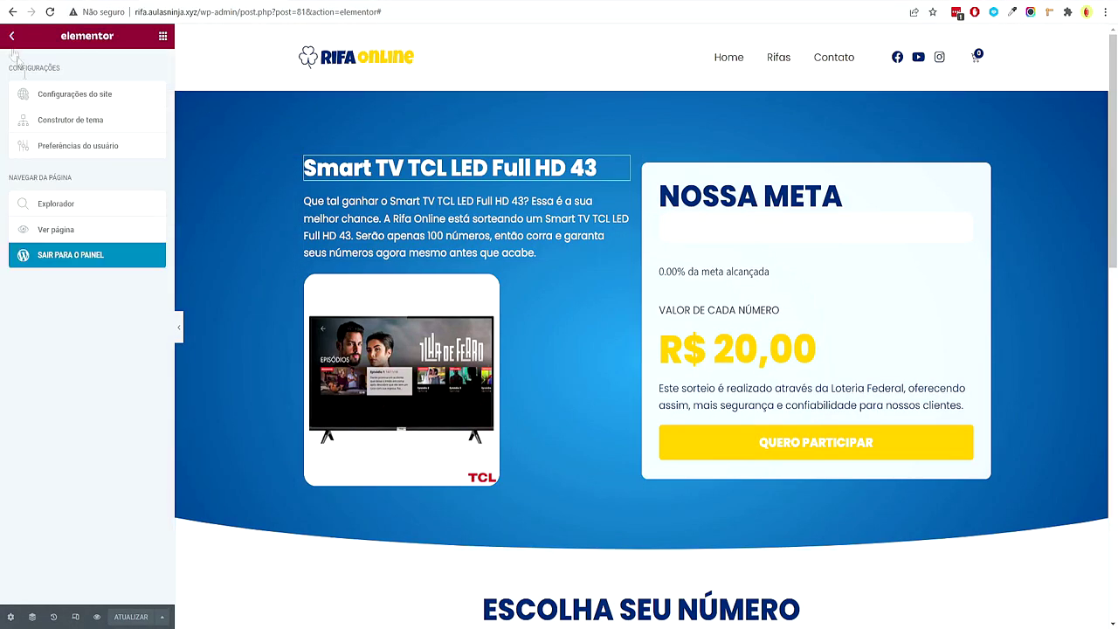
left_click(43, 254)
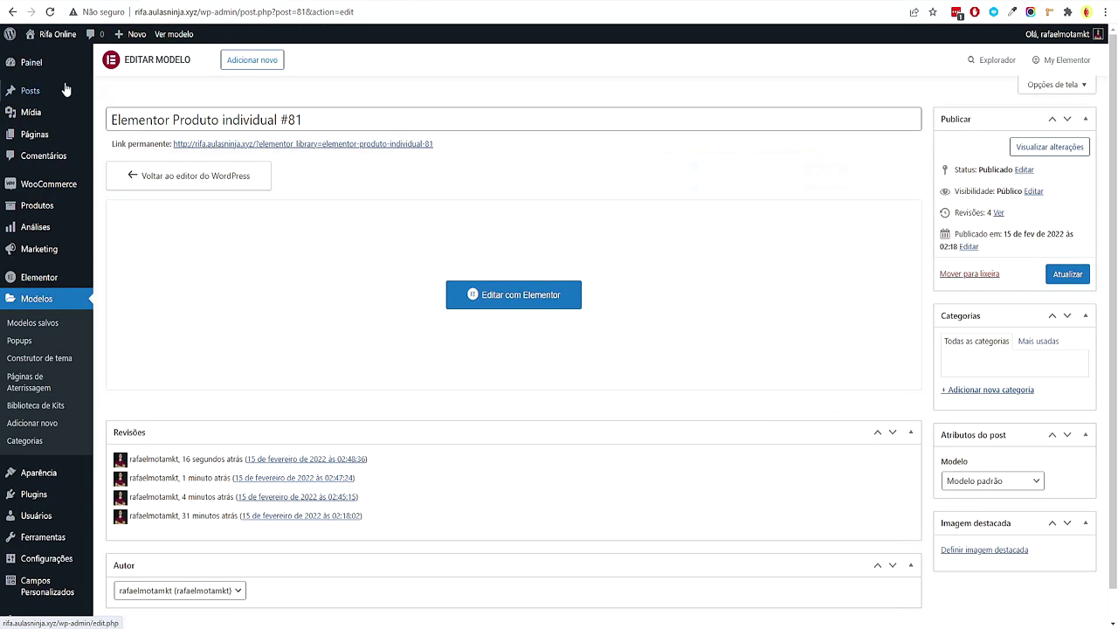
left_click(35, 135)
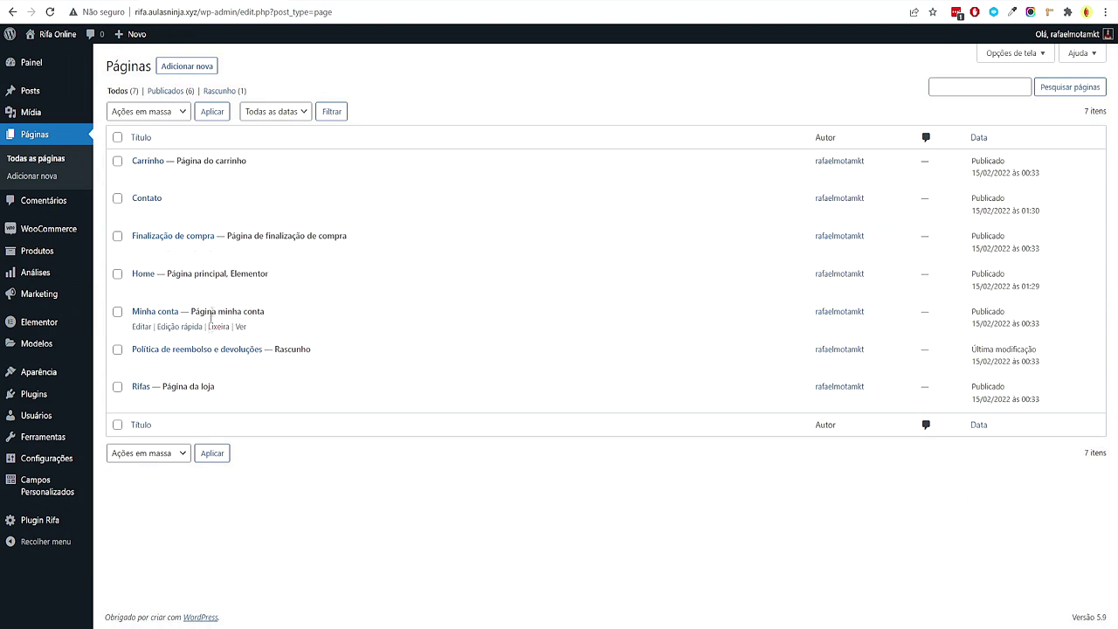
left_click_drag(172, 387, 263, 384)
left_click(240, 403)
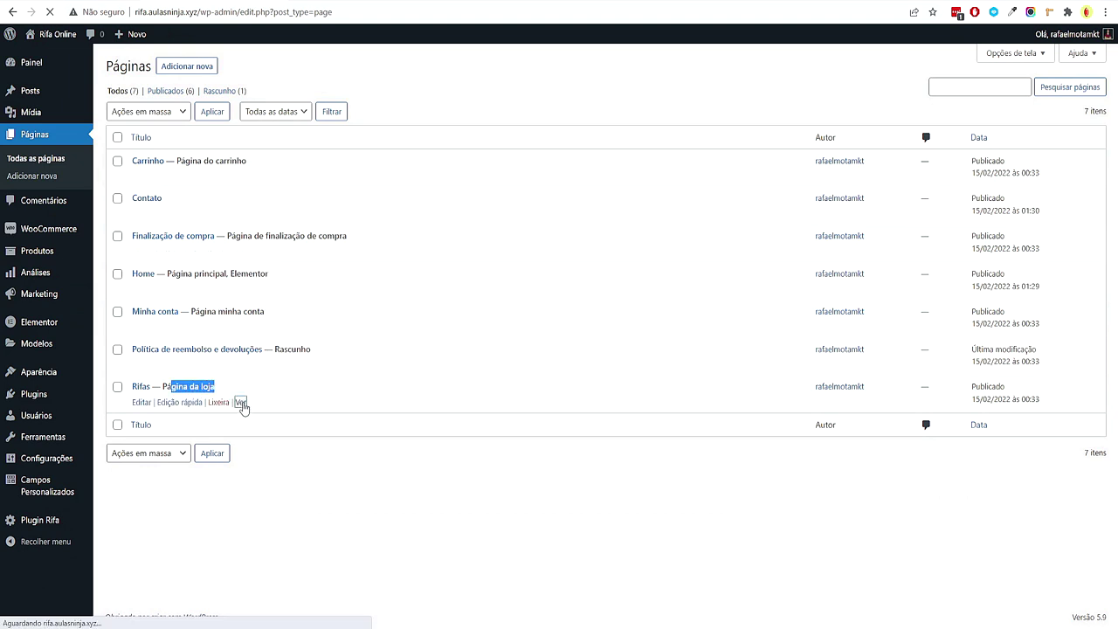
Check the live Home page in a new tab, then return to the Rifas shop page
scroll(579, 379, "down", 5)
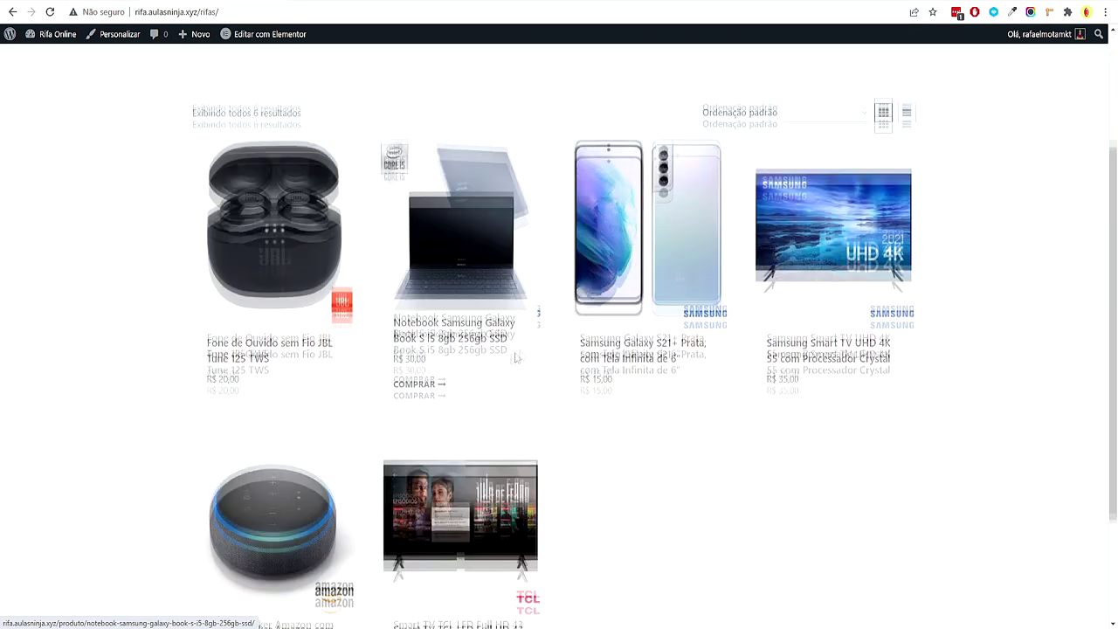
scroll(731, 407, "up", 5)
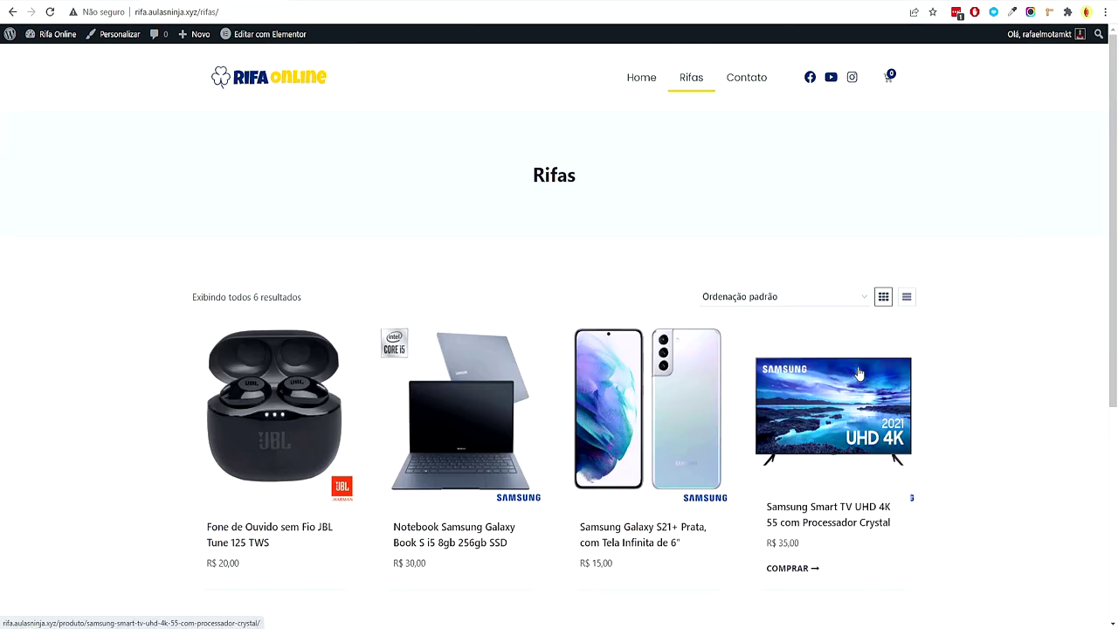
right_click(639, 88)
left_click(657, 94)
key("ctrl+Tab")
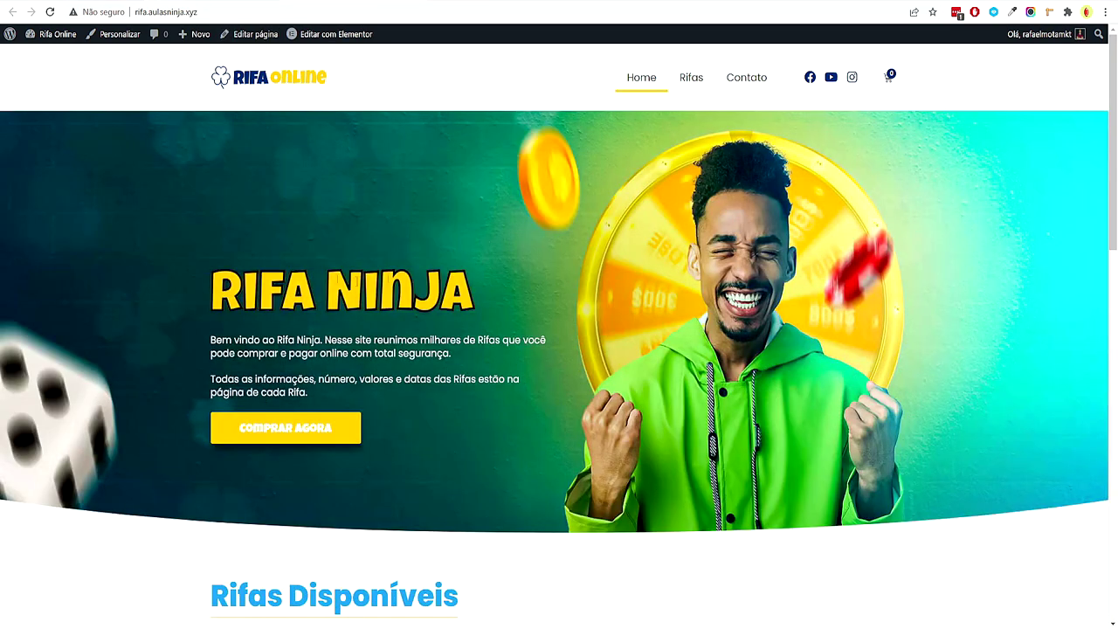
scroll(442, 252, "down", 5)
scroll(550, 270, "up", 6)
left_click(336, 35)
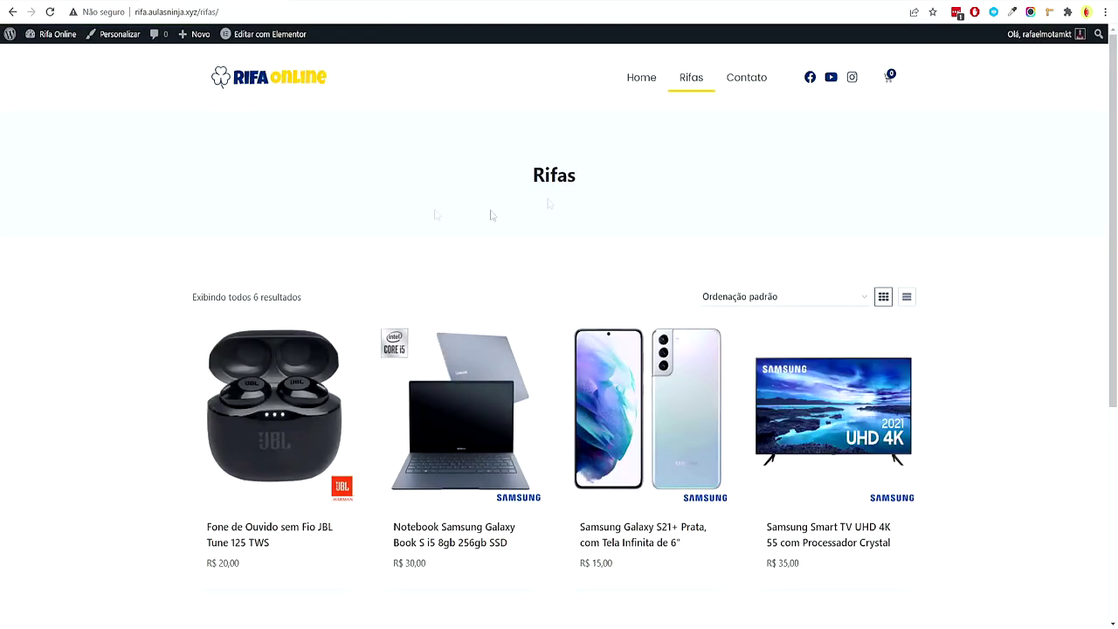
In Construtor de temas, filter to Arquivo de produtos and add a new template
mouse_move(39, 35)
left_click(38, 56)
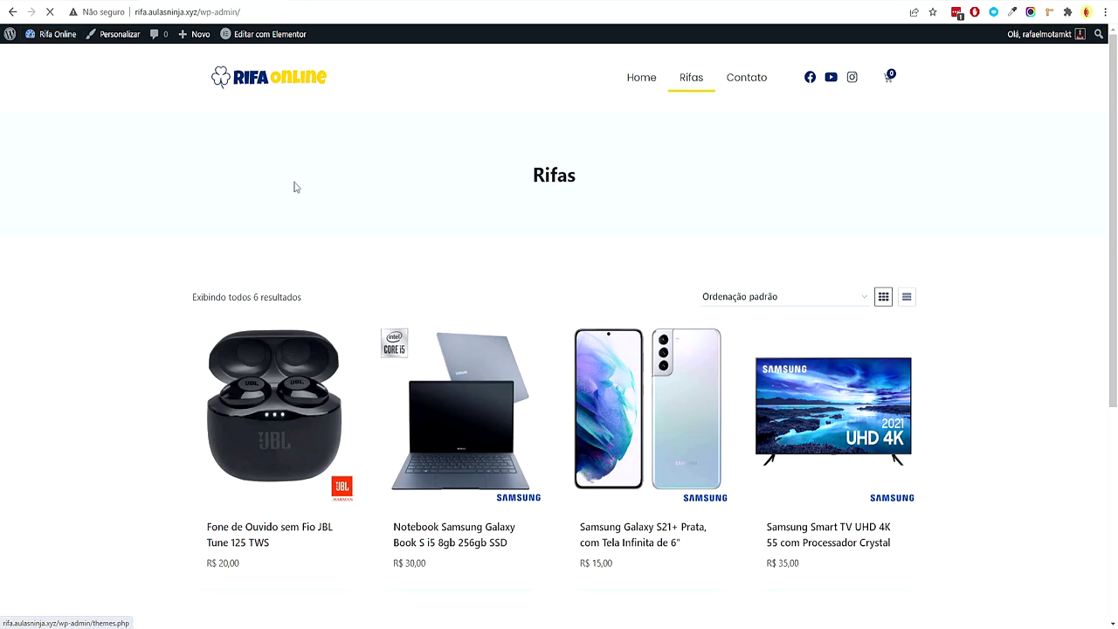
mouse_move(55, 373)
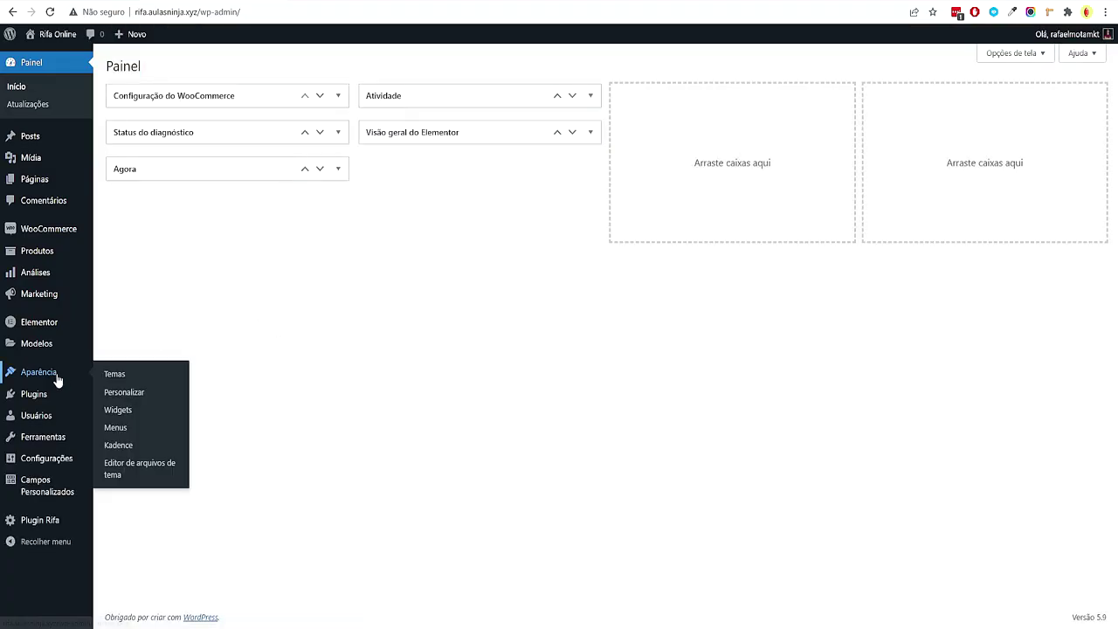
mouse_move(52, 350)
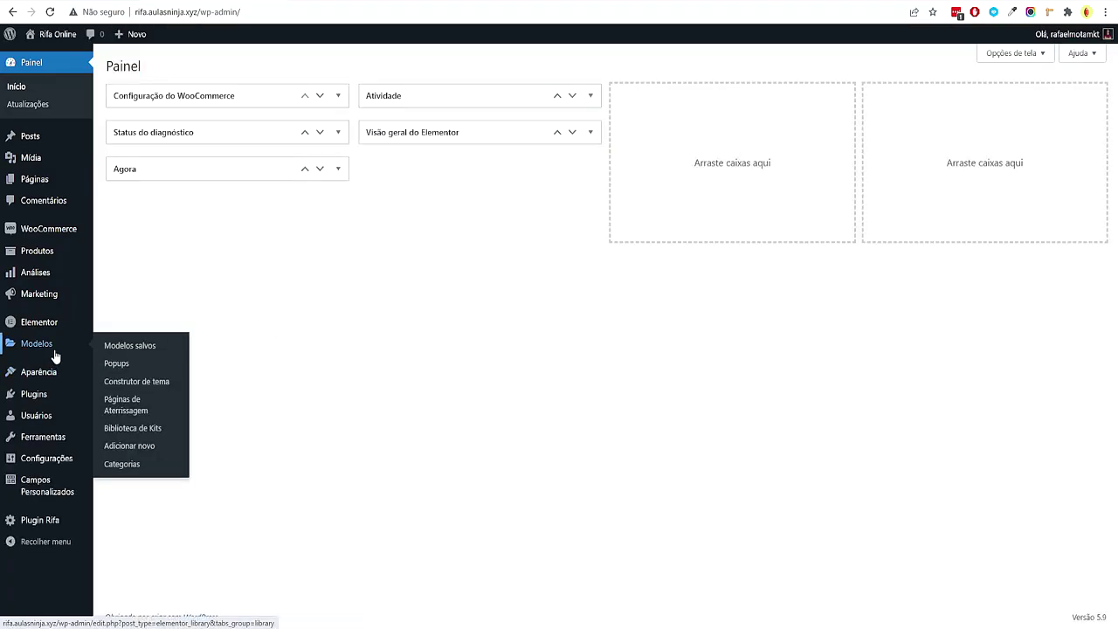
left_click(166, 382)
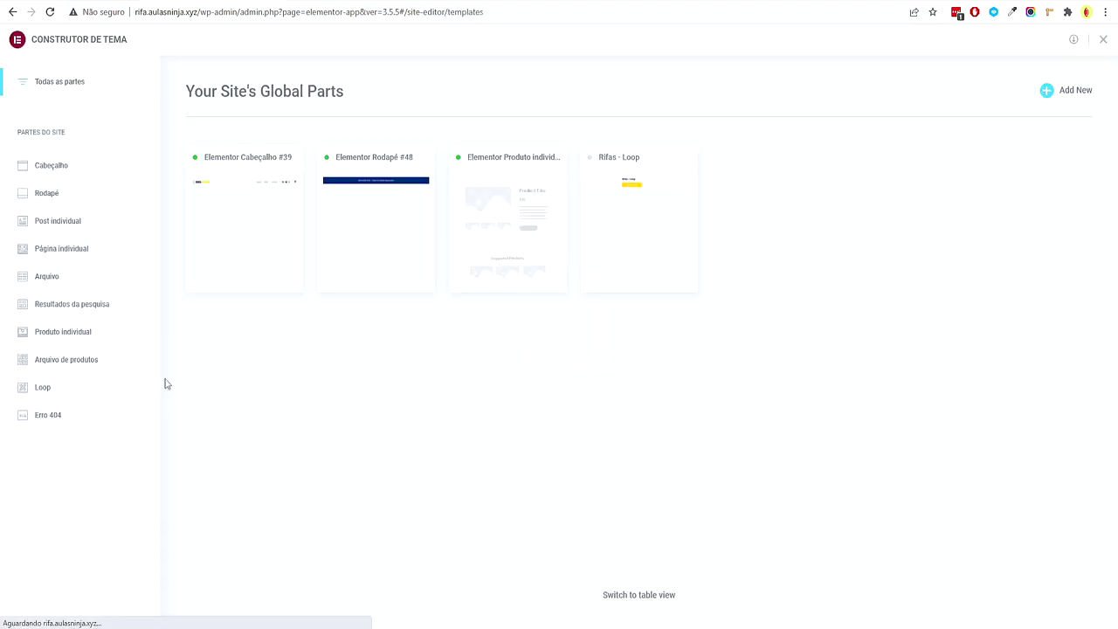
left_click(96, 363)
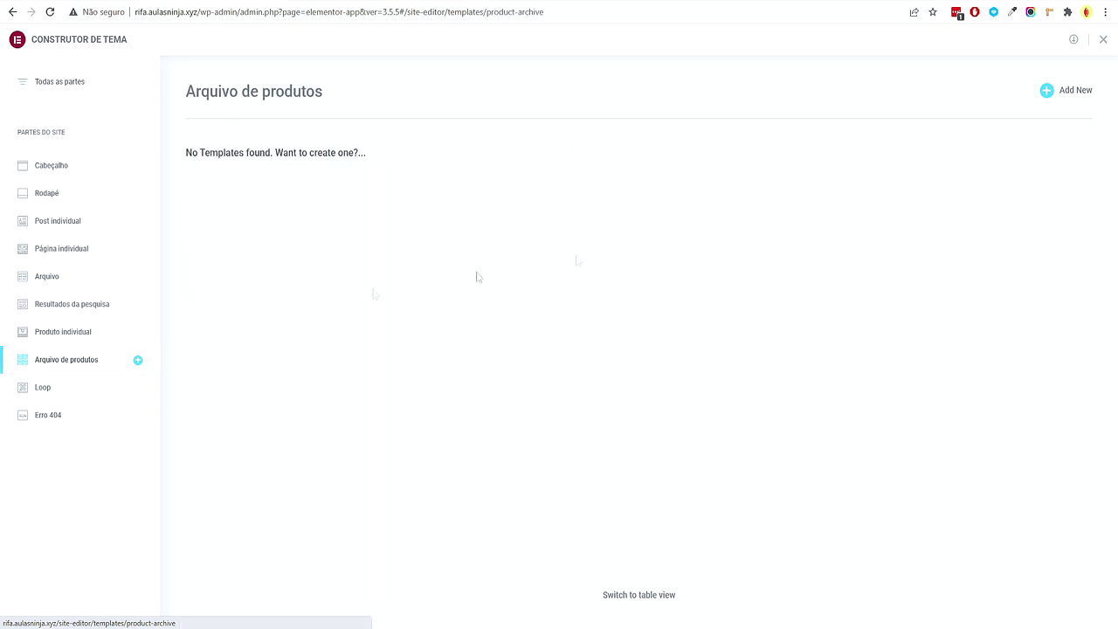
left_click(1062, 91)
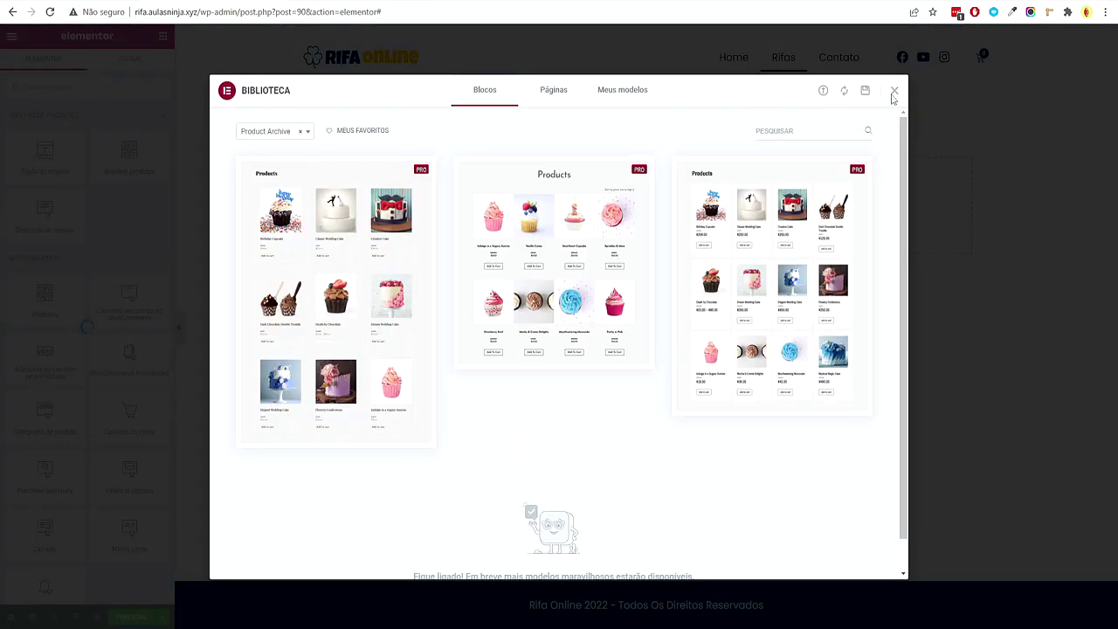
Skip the template library and add a one-column section with 80 px top and bottom padding
left_click(894, 91)
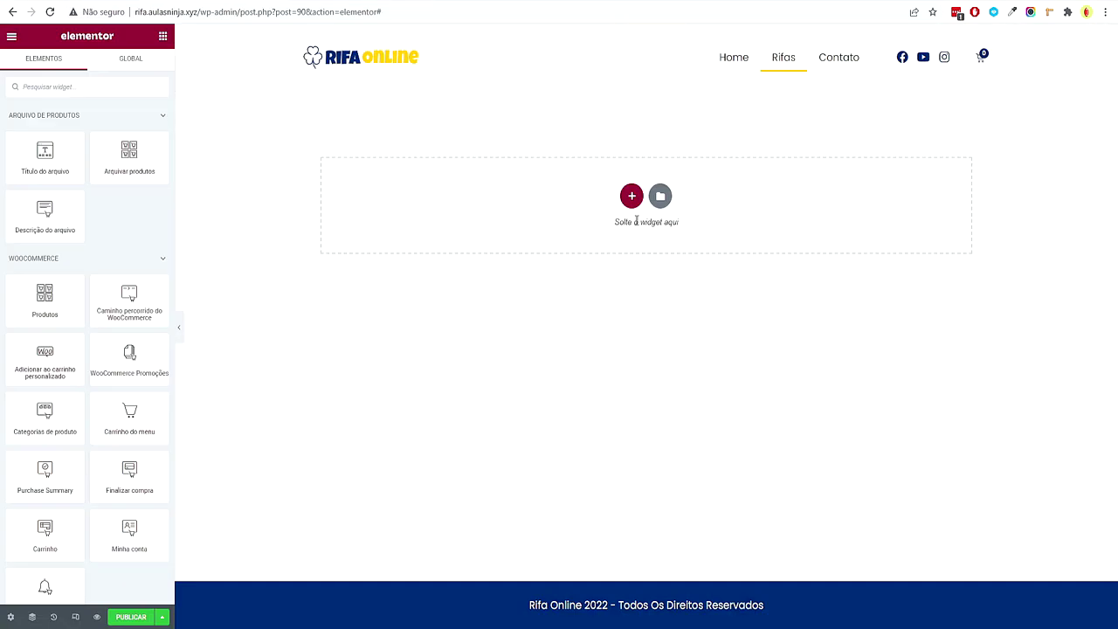
left_click(631, 195)
left_click(505, 242)
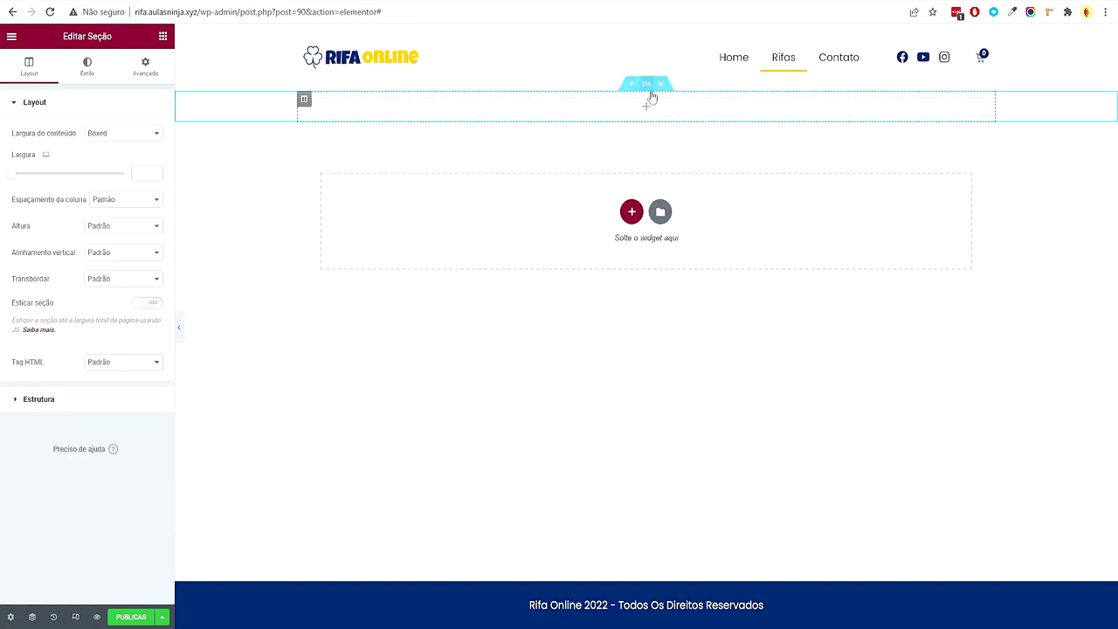
left_click(147, 68)
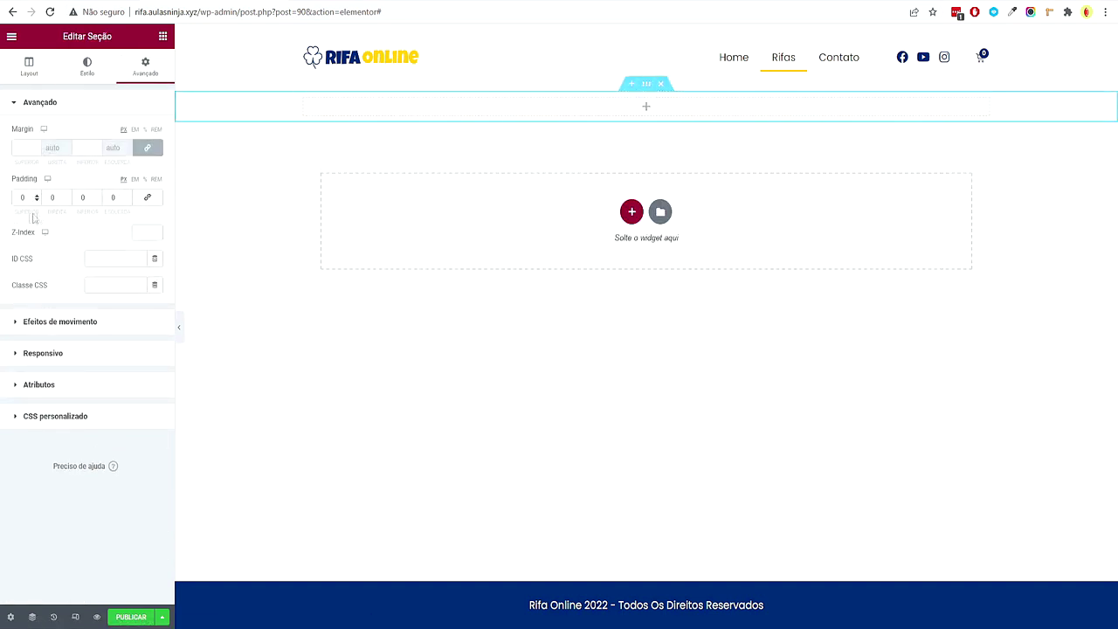
type("80")
left_click(79, 198)
type("80")
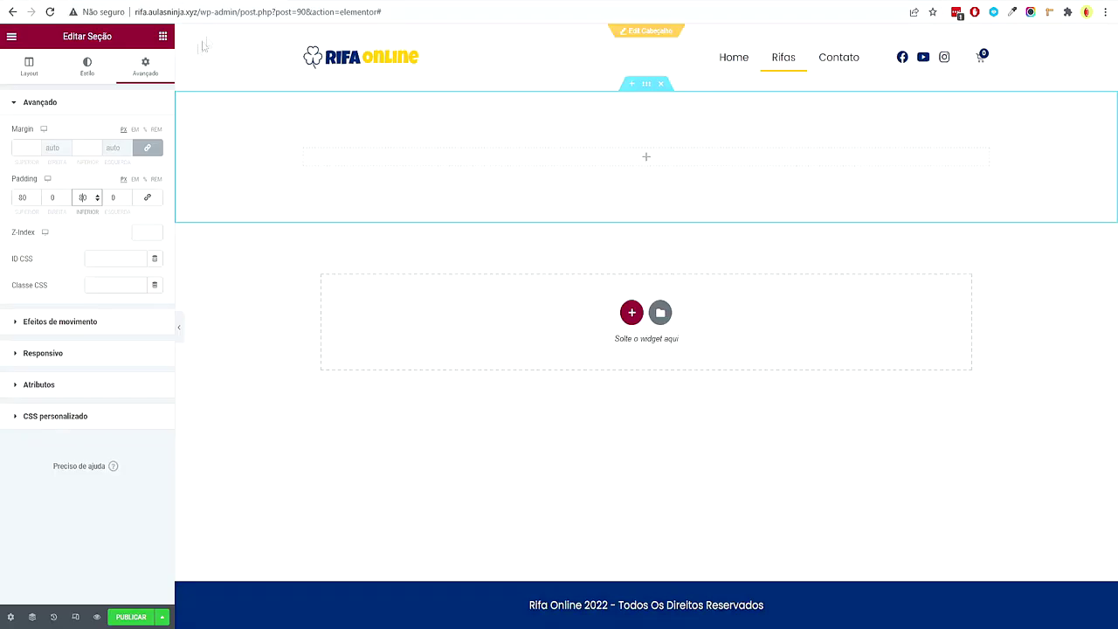
left_click(162, 37)
Add a Título widget set to H1 reading 'O Maior Site de Rifas do Brasil'
scroll(122, 227, "down", 5)
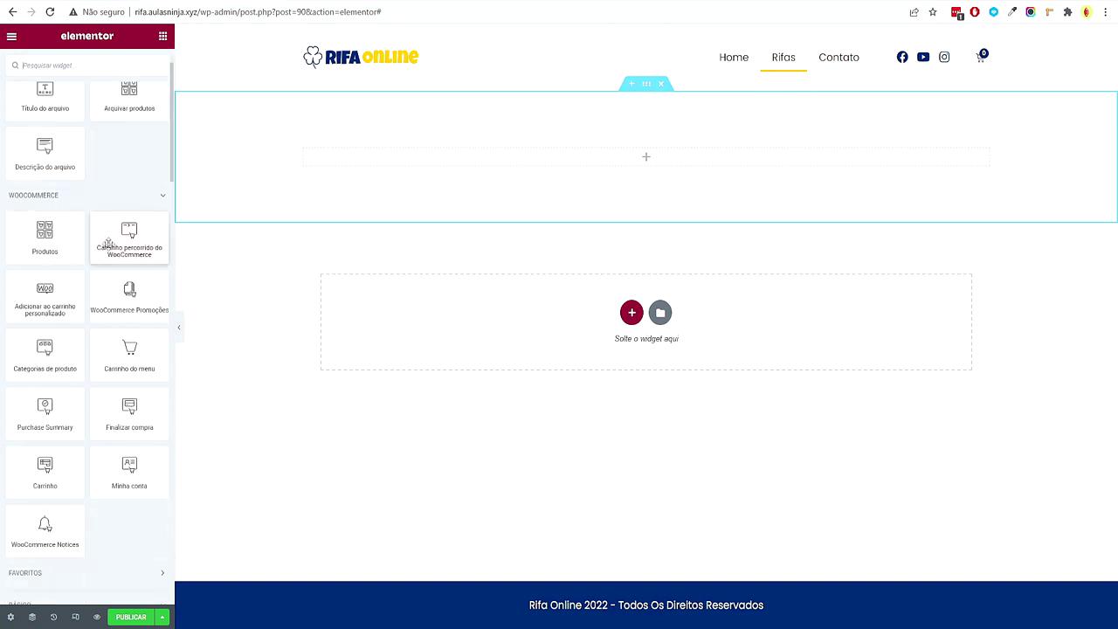
left_click_drag(129, 454, 374, 170)
left_click_drag(110, 186, 29, 149)
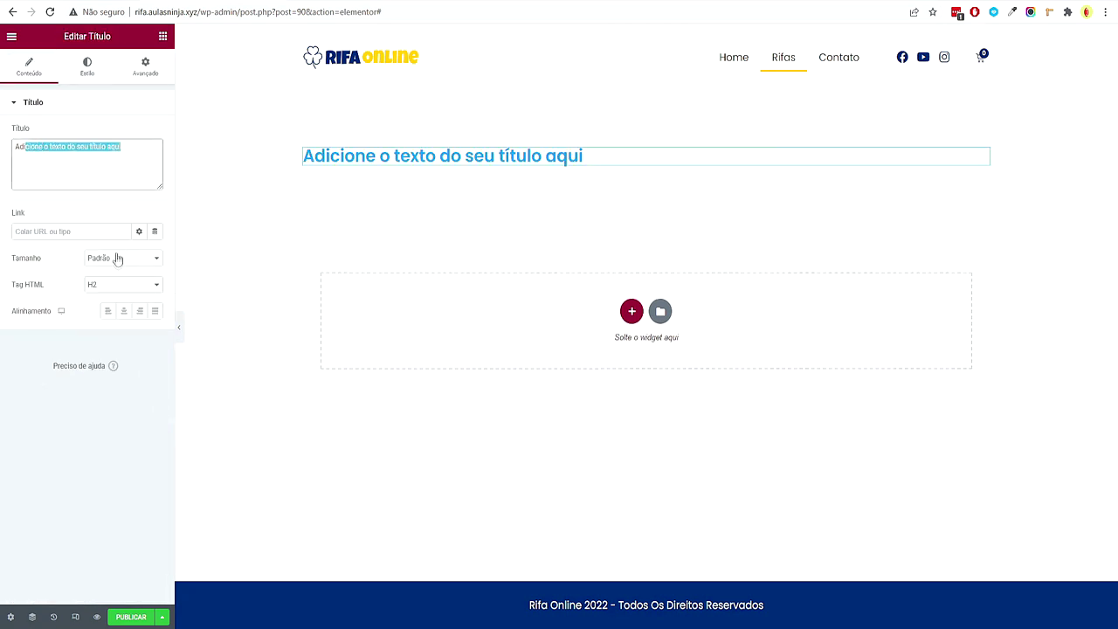
left_click(121, 284)
left_click(122, 300)
triple_click(102, 150)
left_click(106, 149)
triple_click(106, 149)
type("O Maior Site de Rifas do Brasil")
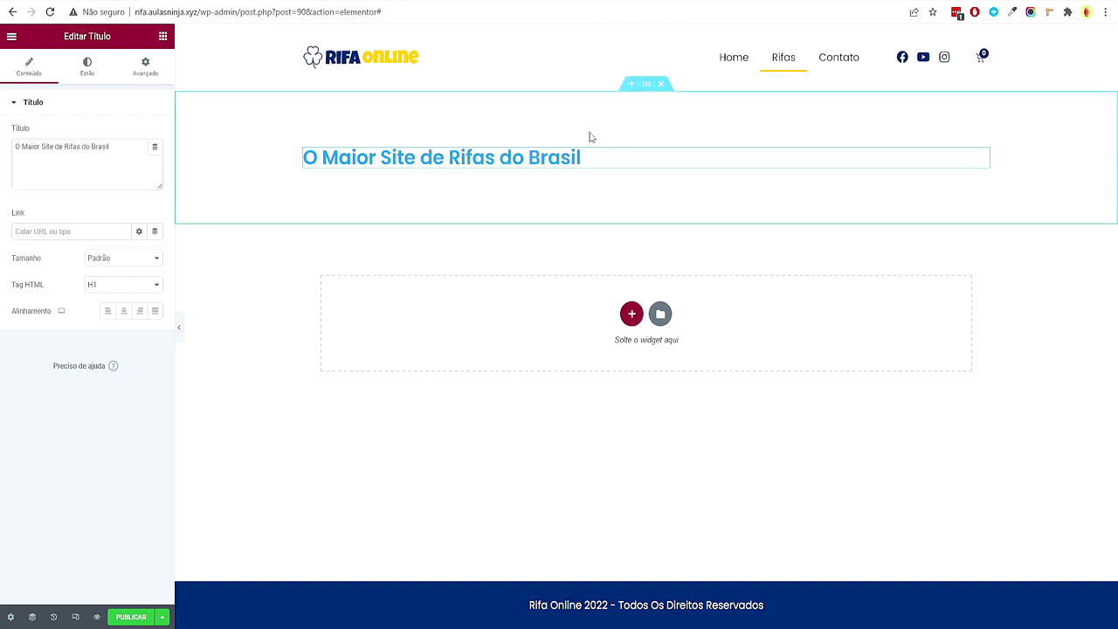
key("alt+Tab")
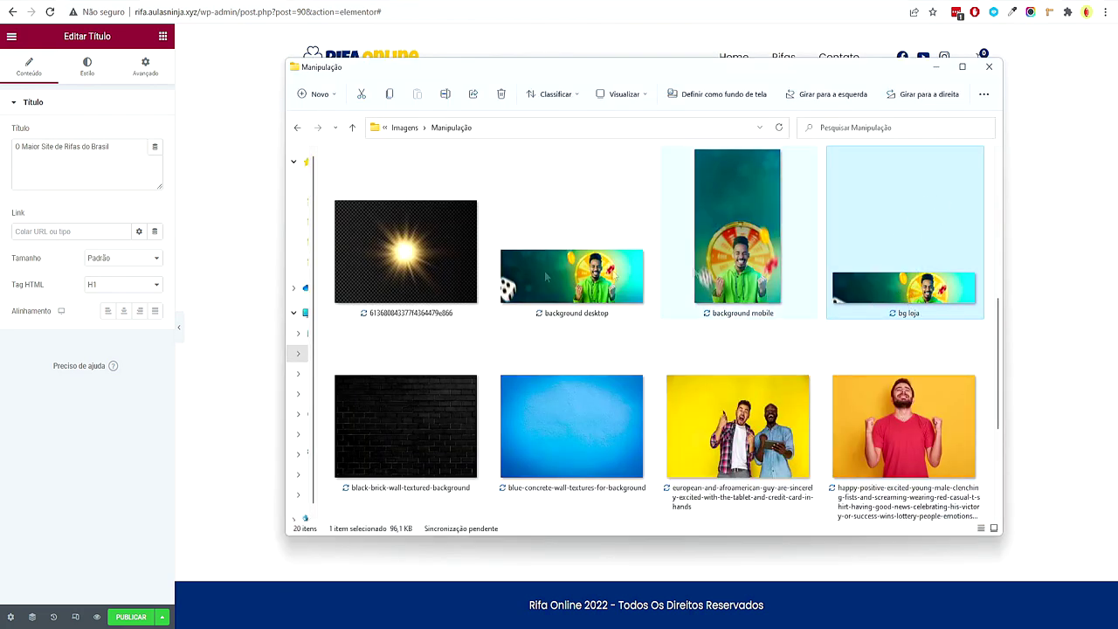
left_click(258, 236)
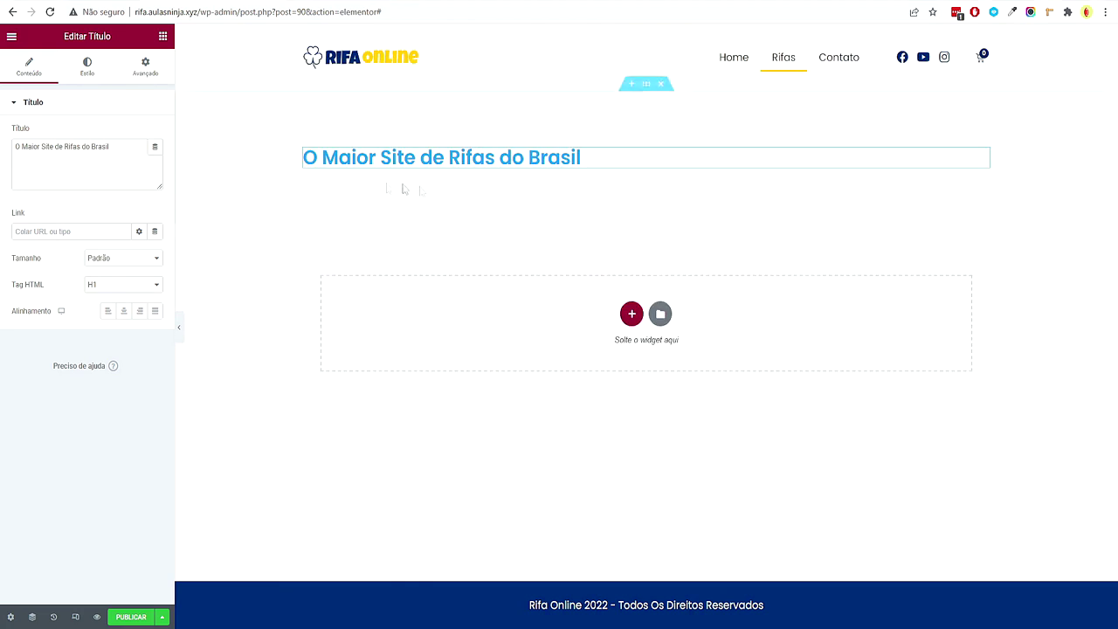
Give the section a classic background using the uploaded bg loja image
left_click(645, 84)
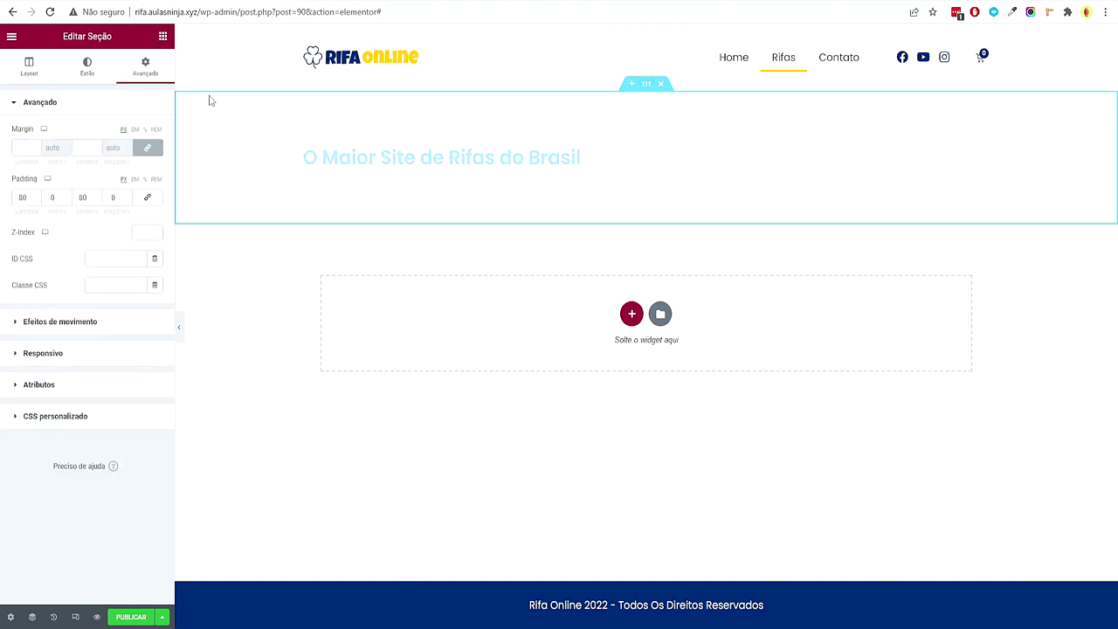
left_click(86, 66)
left_click(107, 162)
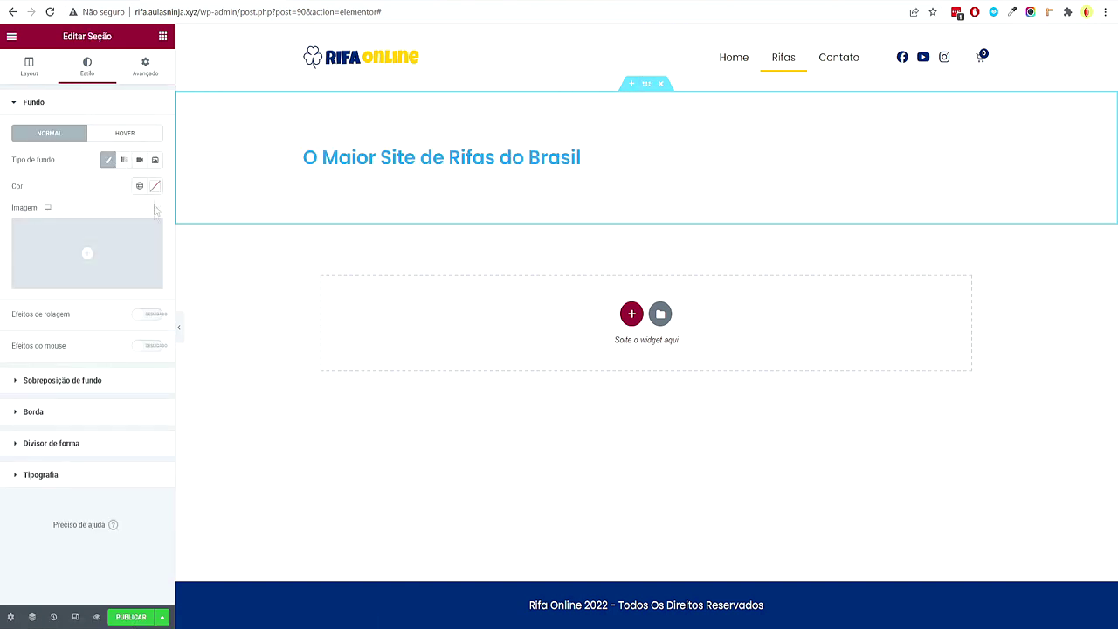
left_click(87, 254)
left_click(553, 614)
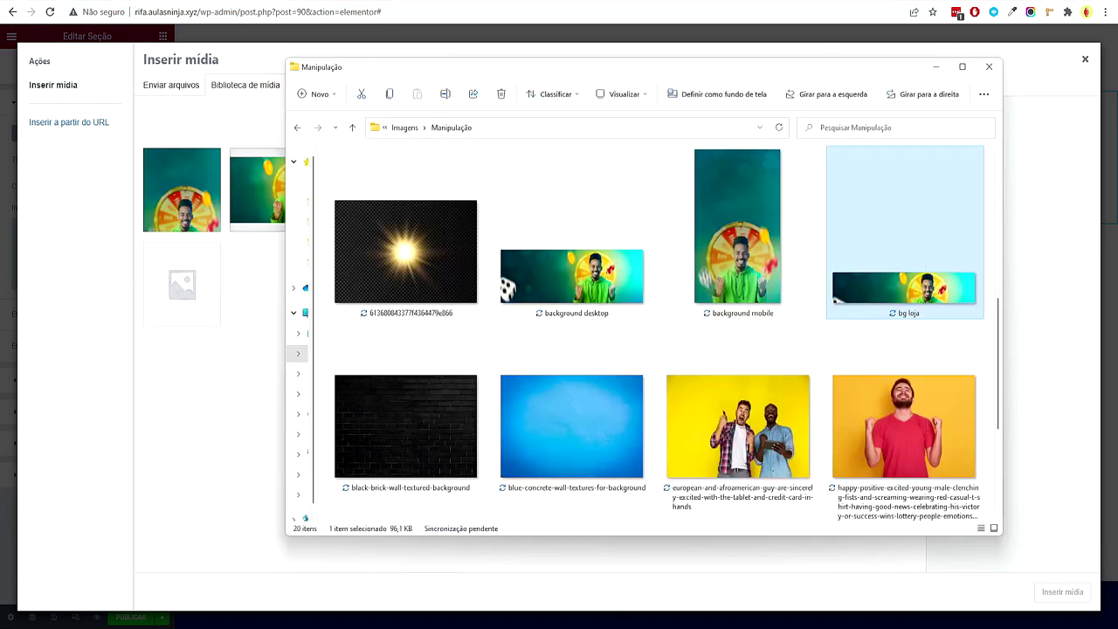
left_click_drag(895, 293, 268, 270)
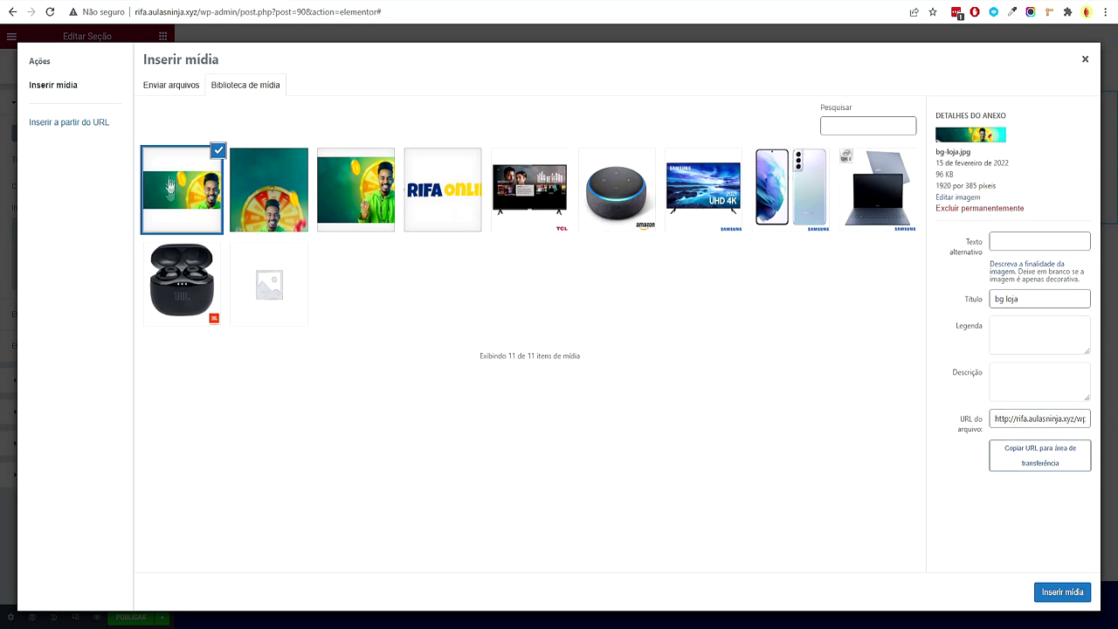
left_click(1062, 591)
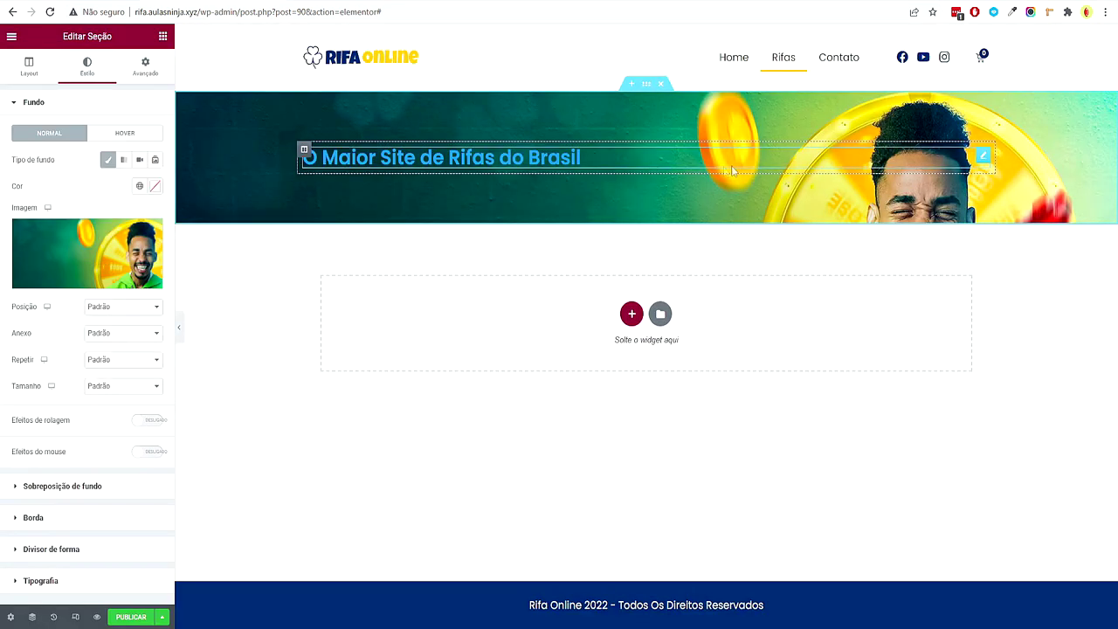
Set the background to cover at top centre and the section's minimum height to 19
left_click(122, 385)
left_click(122, 421)
left_click(130, 306)
left_click(129, 359)
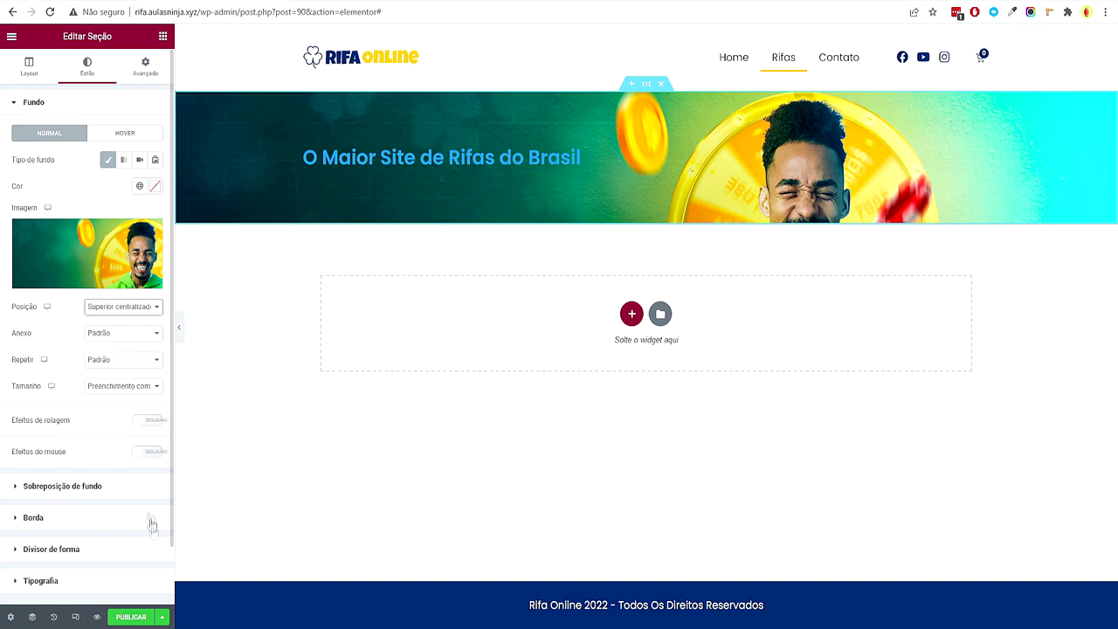
left_click(29, 66)
left_click(96, 225)
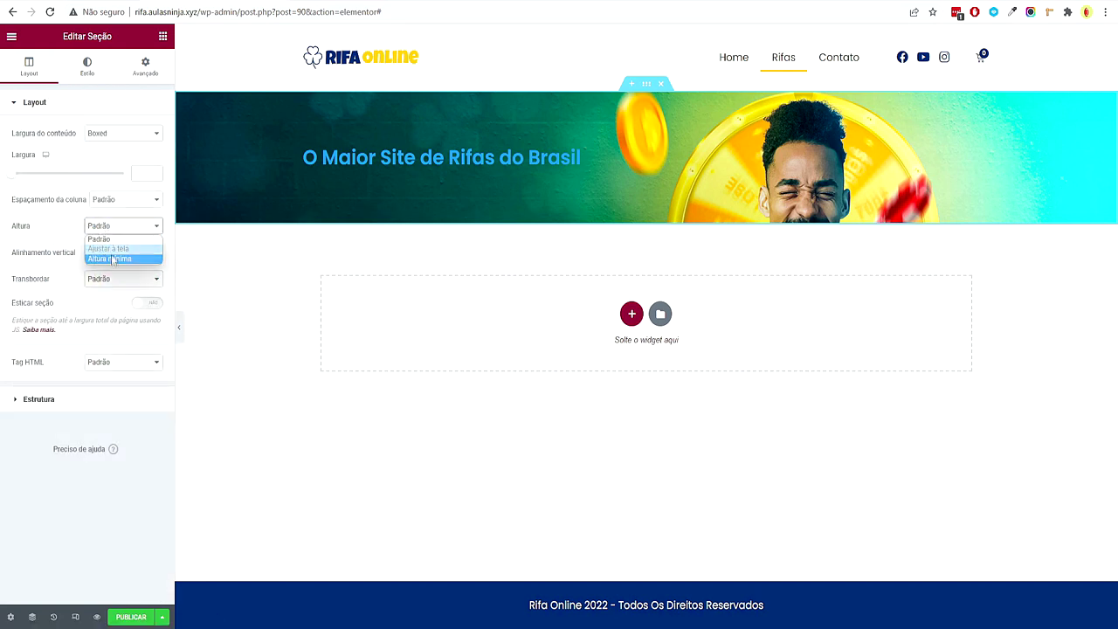
left_click(131, 255)
left_click(93, 269)
left_click_drag(127, 277, 28, 278)
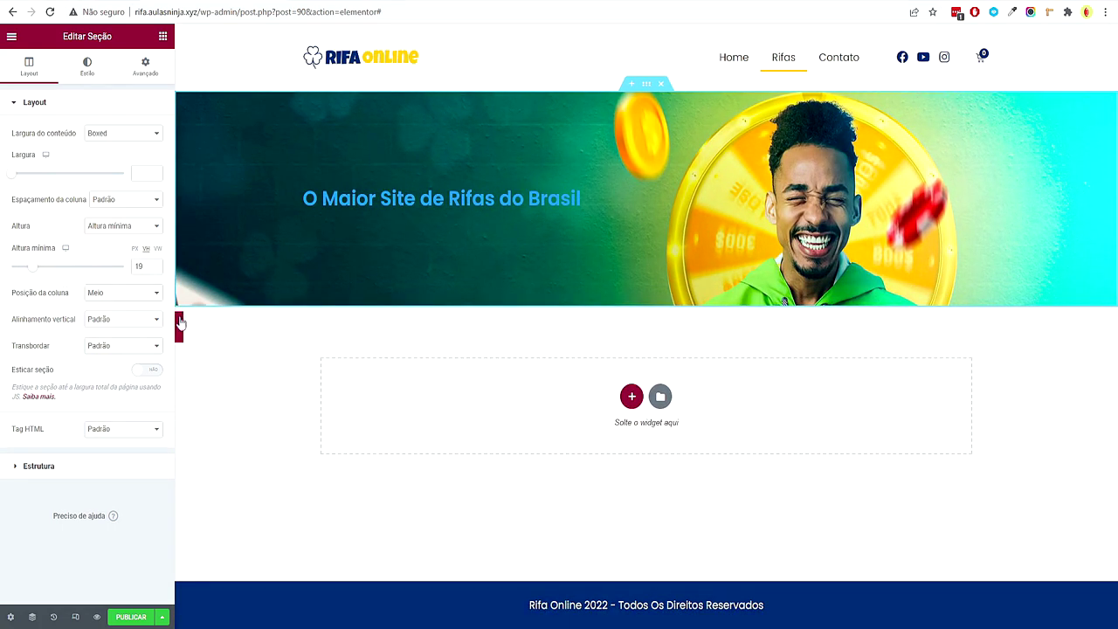
left_click(179, 323)
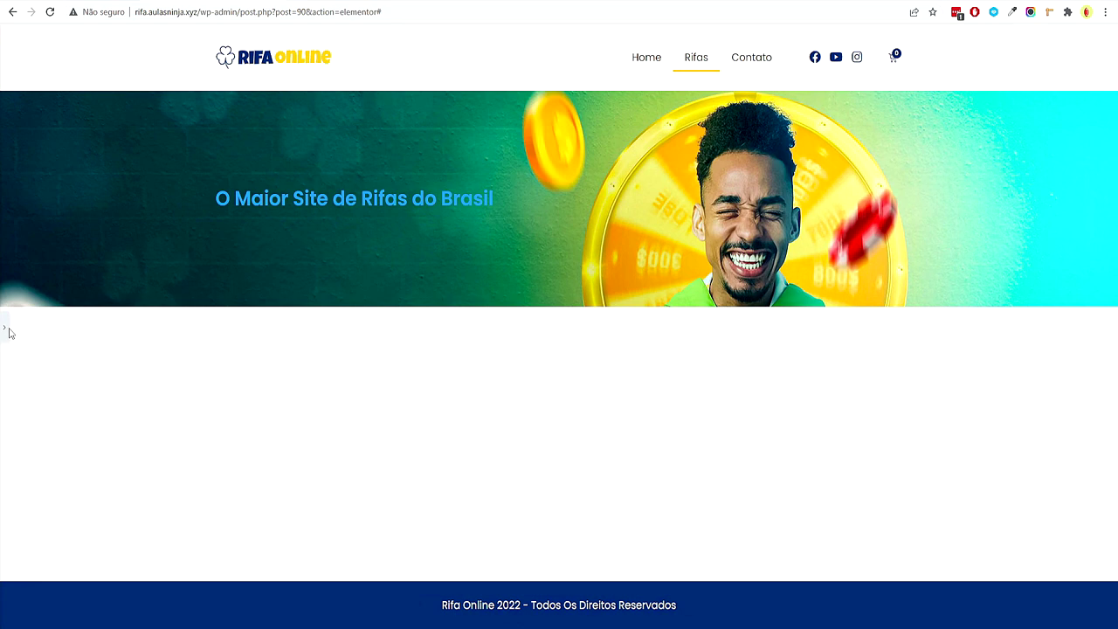
Raise the banner section's minimum height to 24, checking it in full-width preview
left_click(9, 333)
left_click(4, 326)
right_click(337, 134)
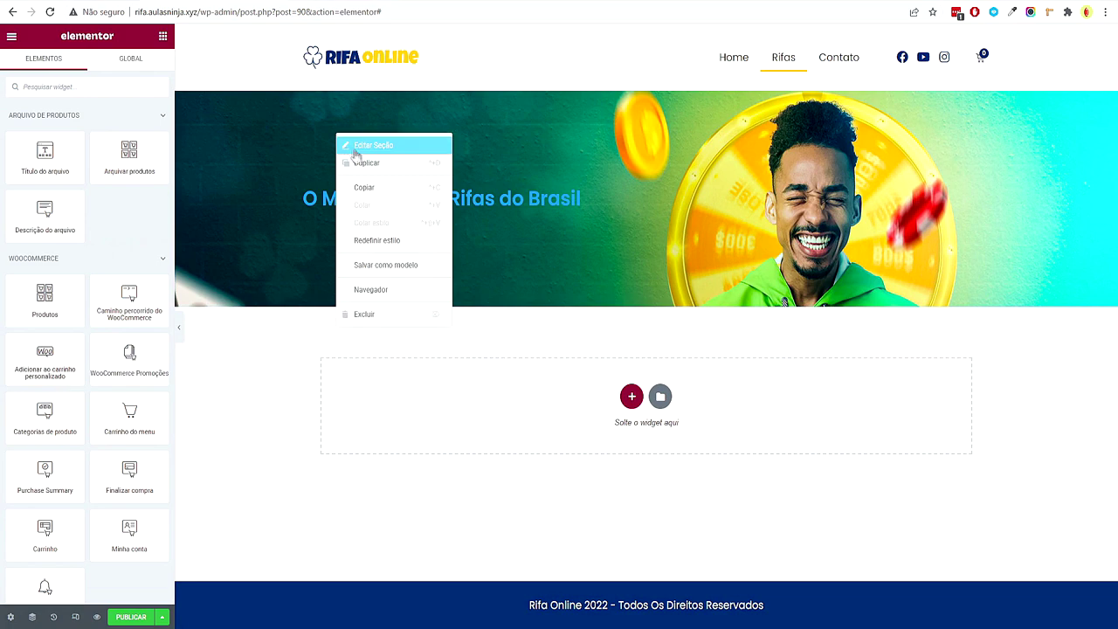
left_click(351, 148)
left_click(154, 264)
left_click(179, 326)
left_click(5, 330)
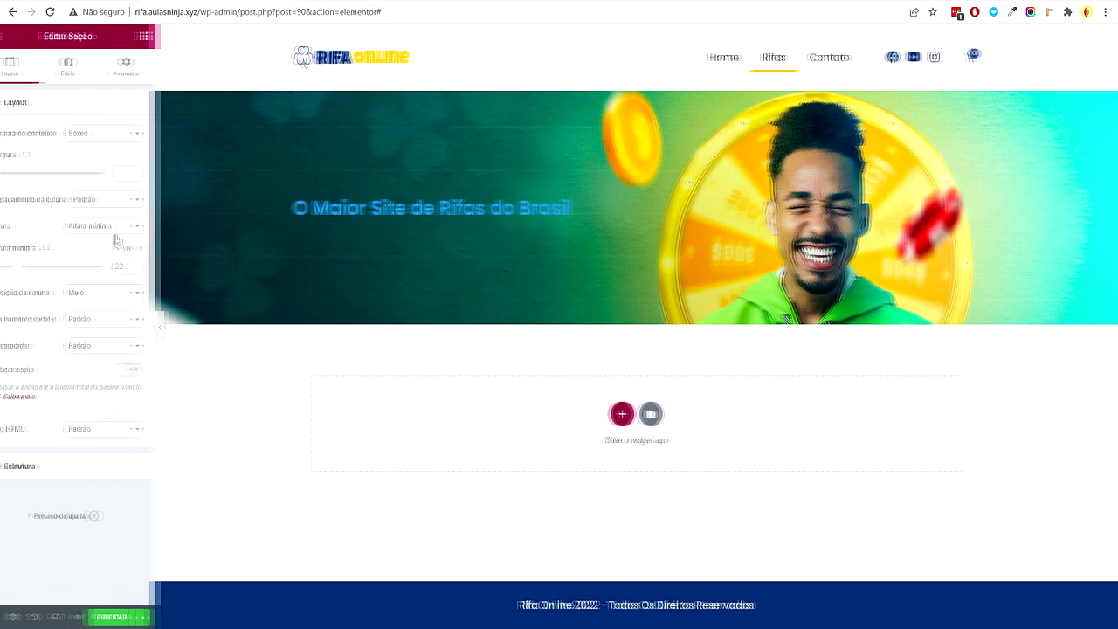
left_click(156, 262)
left_click(179, 327)
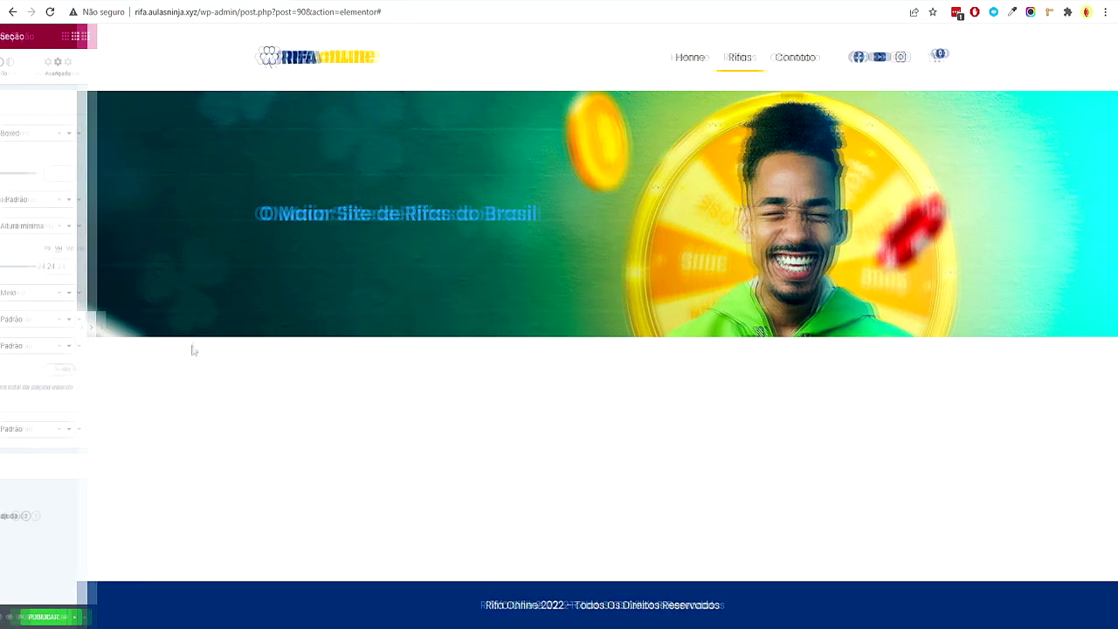
left_click(5, 330)
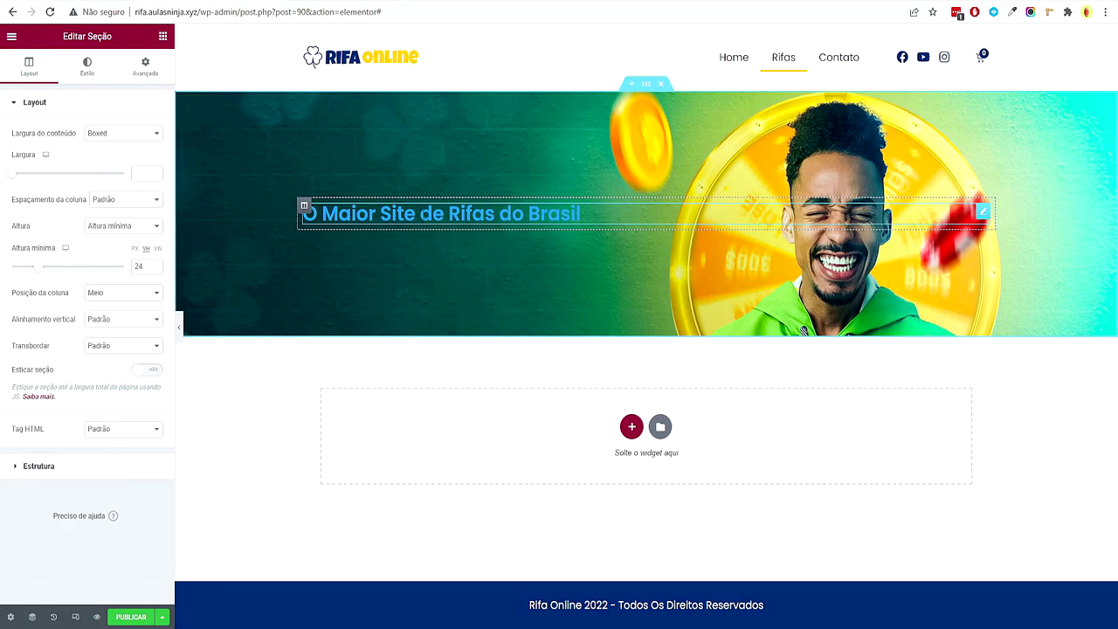
Style the banner heading white with font weight 800 and size 36
left_click(366, 214)
left_click(87, 66)
left_click(139, 133)
left_click(92, 232)
left_click(140, 159)
left_click(155, 160)
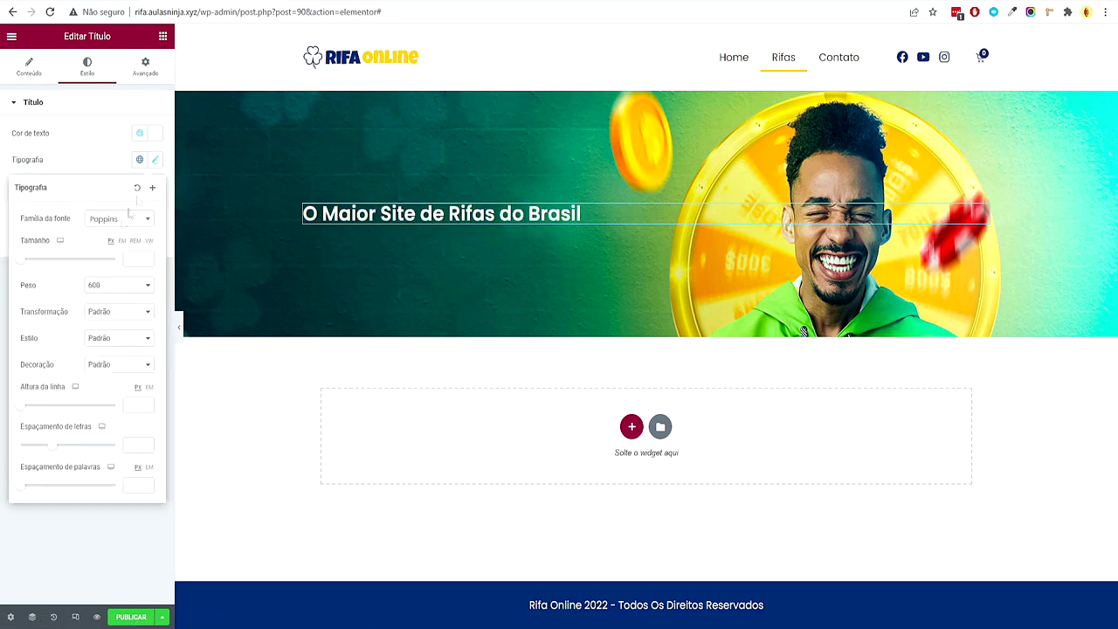
left_click(122, 290)
left_click(120, 363)
left_click(136, 257)
type("36")
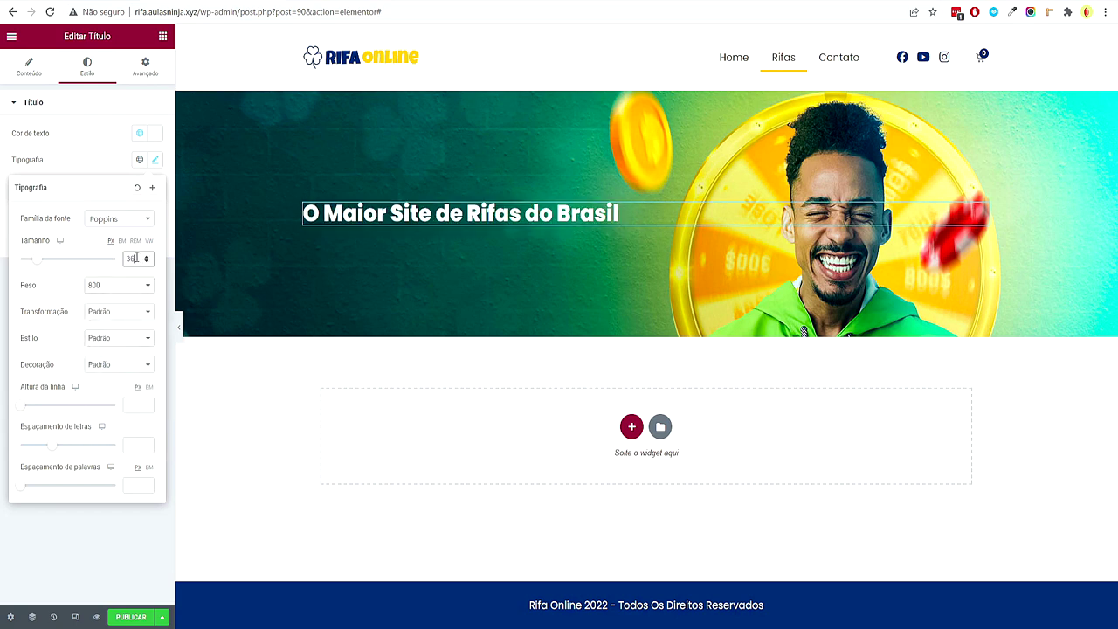
left_click(131, 551)
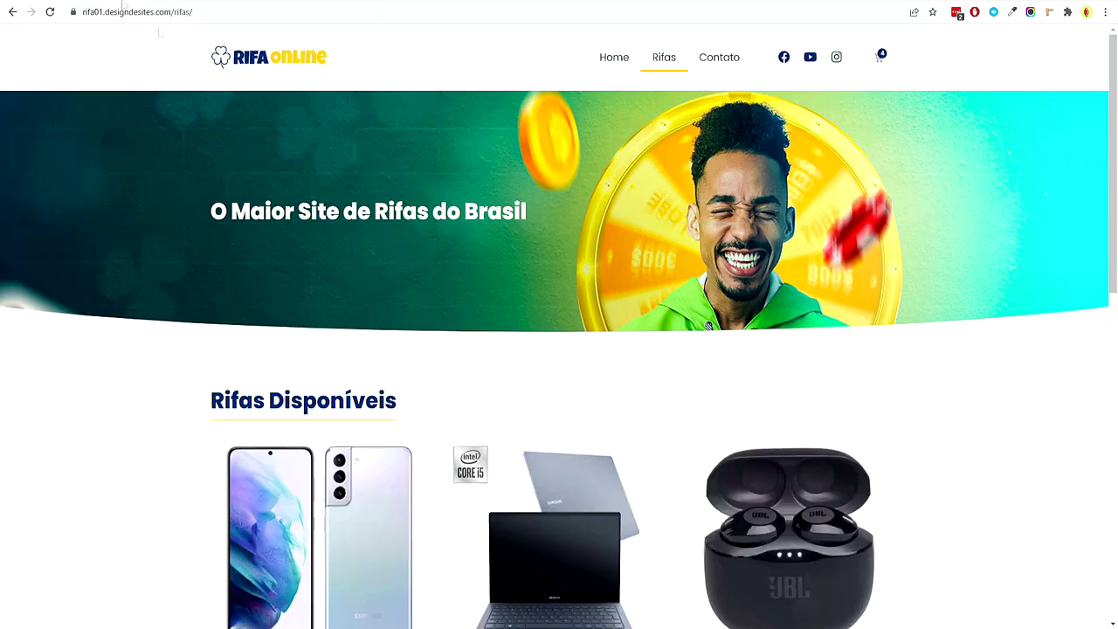
Copy the Rifas Disponíveis section from the home page and paste it below the banner
scroll(424, 254, "down", 3)
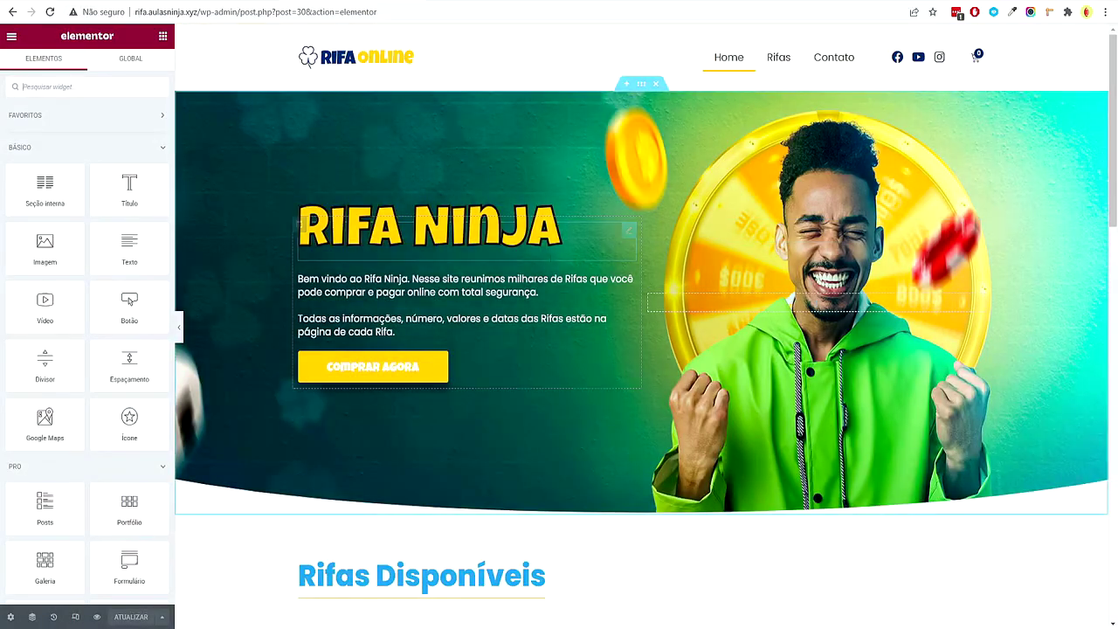
scroll(570, 300, "down", 3)
scroll(570, 300, "down", 2)
right_click(642, 194)
left_click(236, 75)
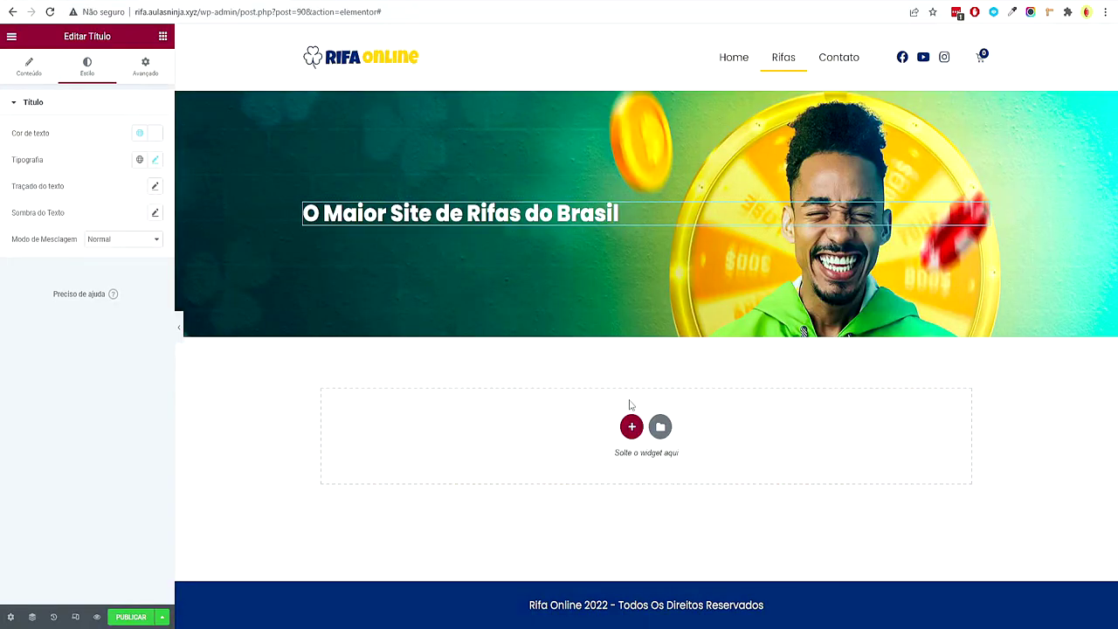
left_click(631, 427)
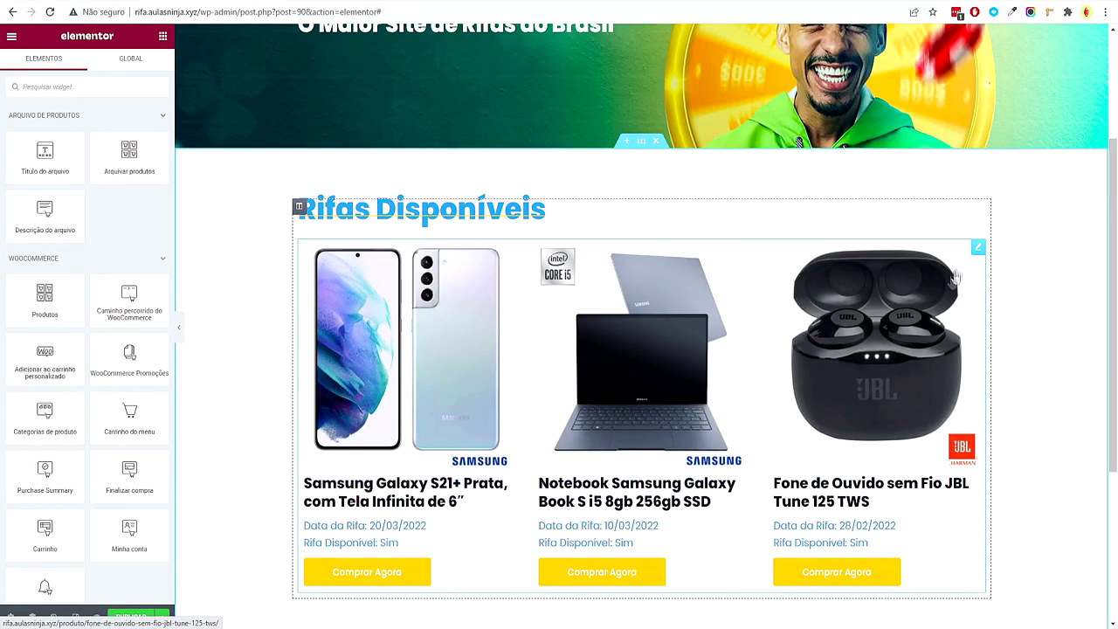
Set the product grid to 9 posts per page with numbered pagination
left_click(976, 248)
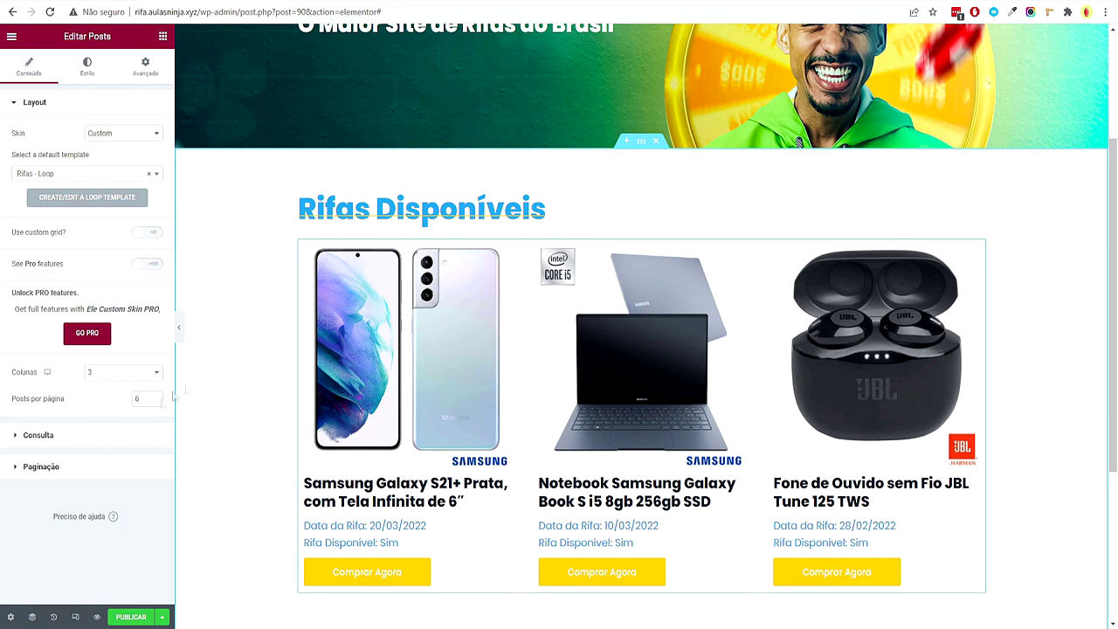
type("300")
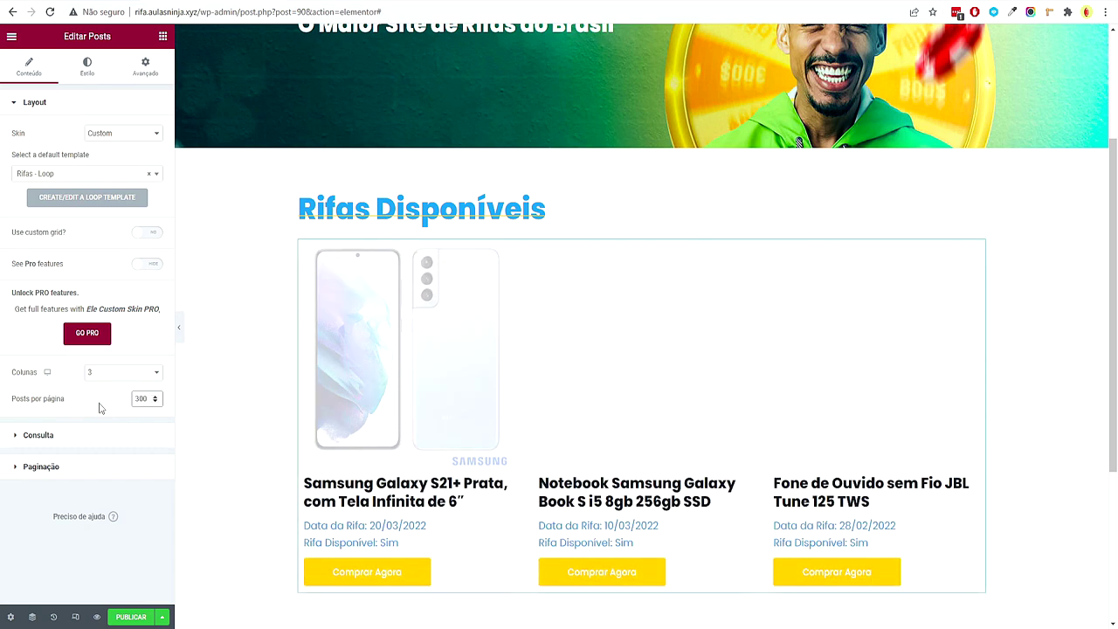
left_click(42, 466)
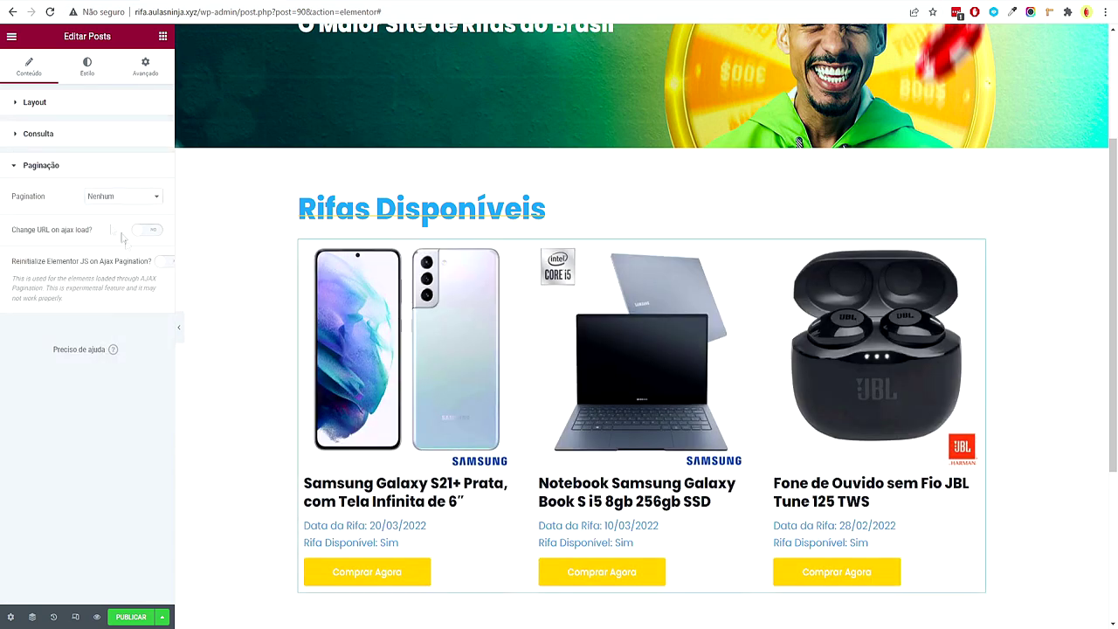
left_click(97, 197)
left_click(103, 219)
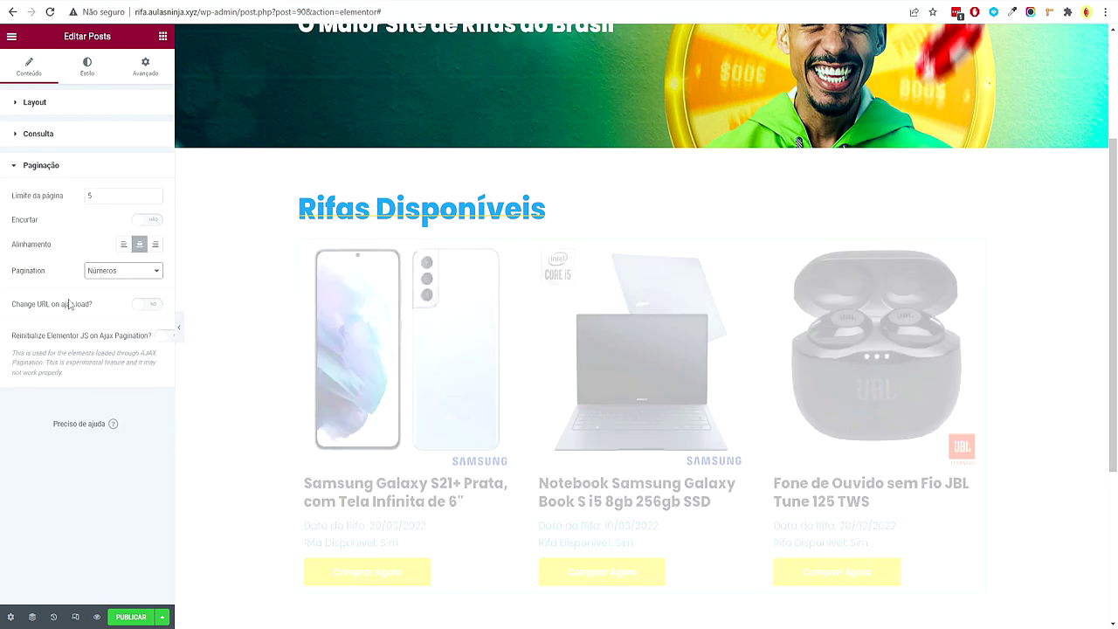
left_click(102, 135)
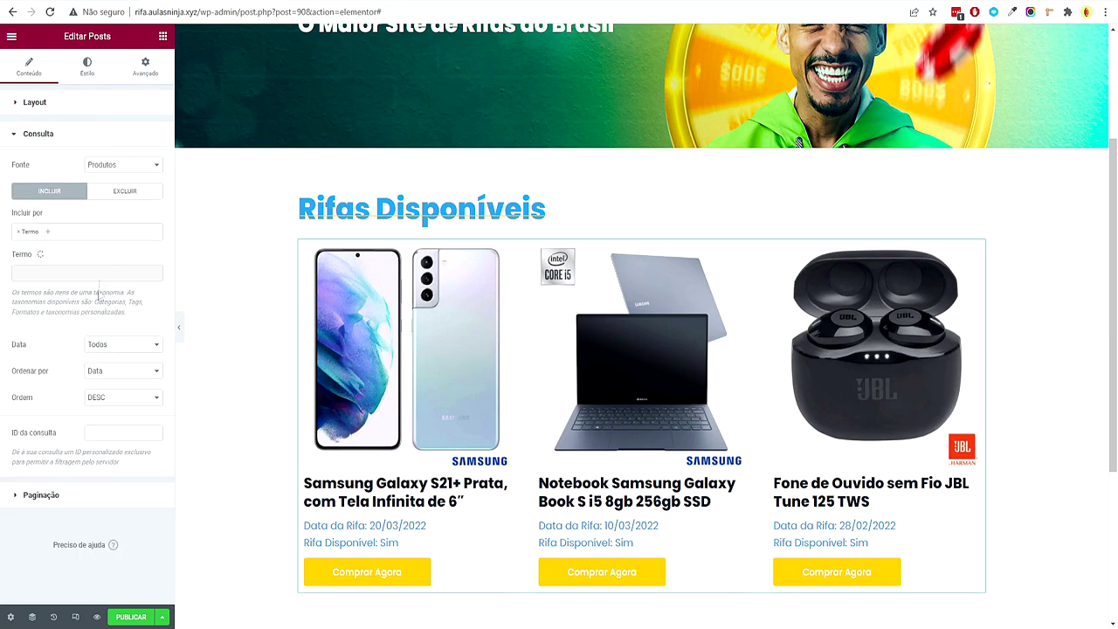
left_click(85, 102)
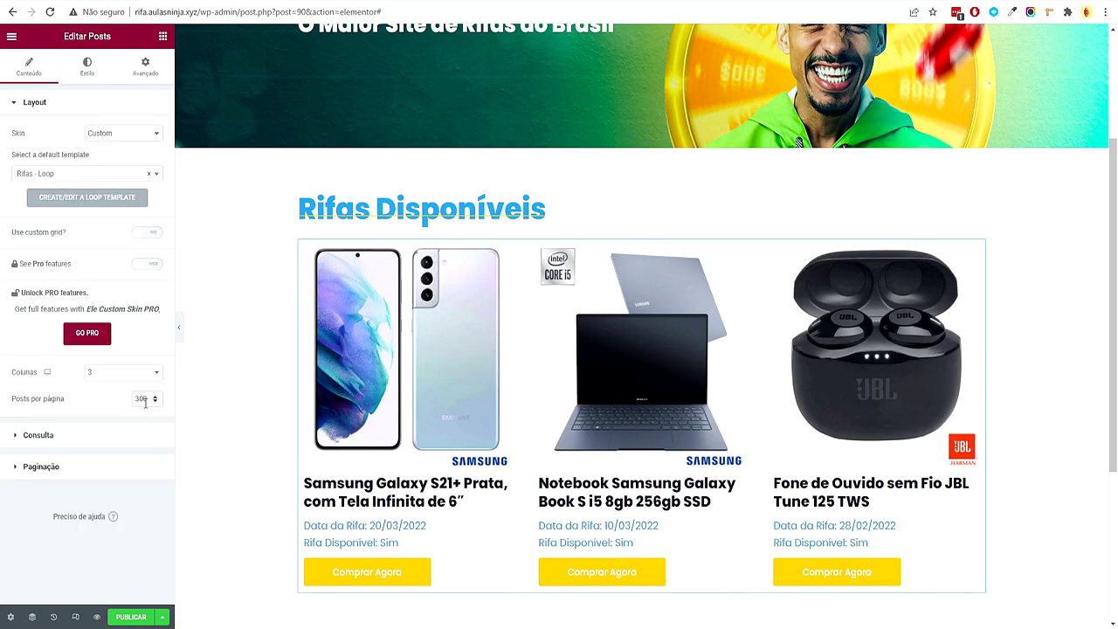
type("9")
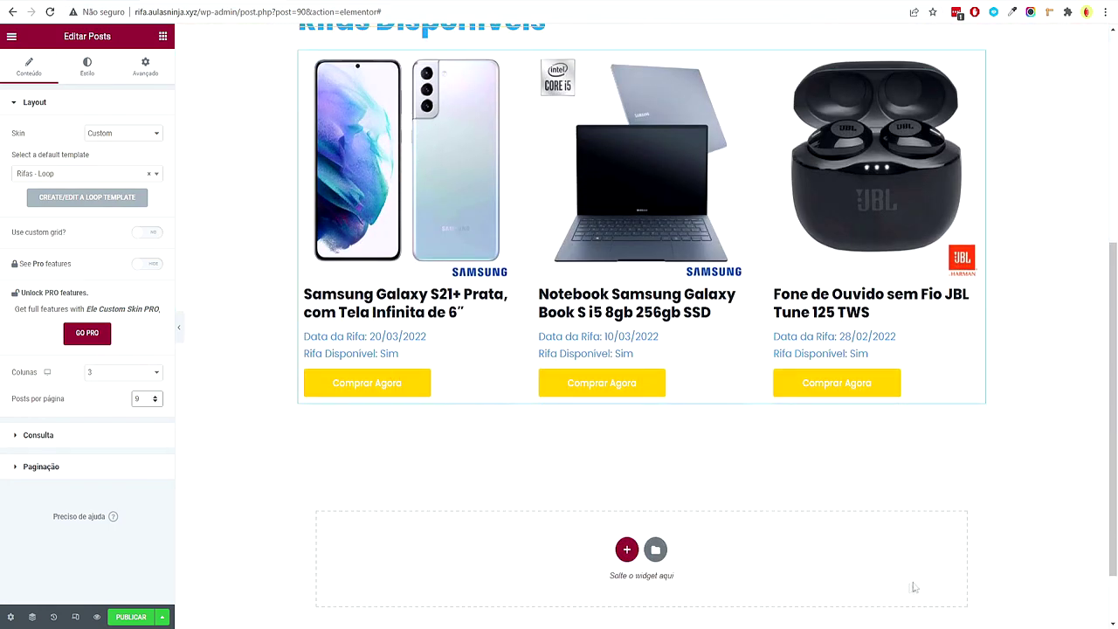
left_click(85, 472)
left_click(77, 201)
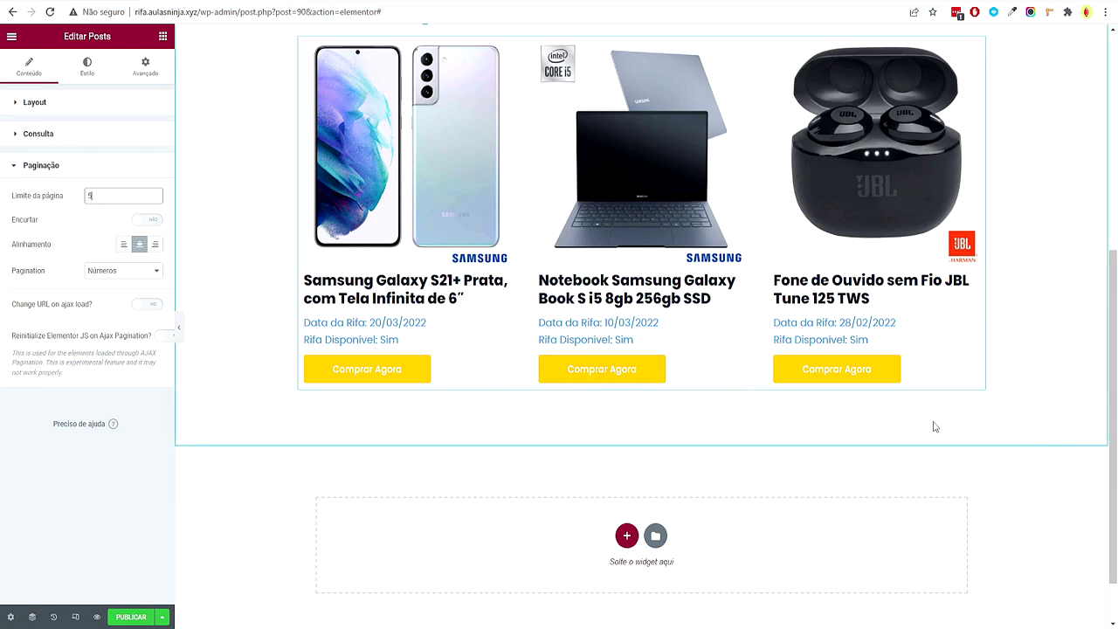
left_click(71, 149)
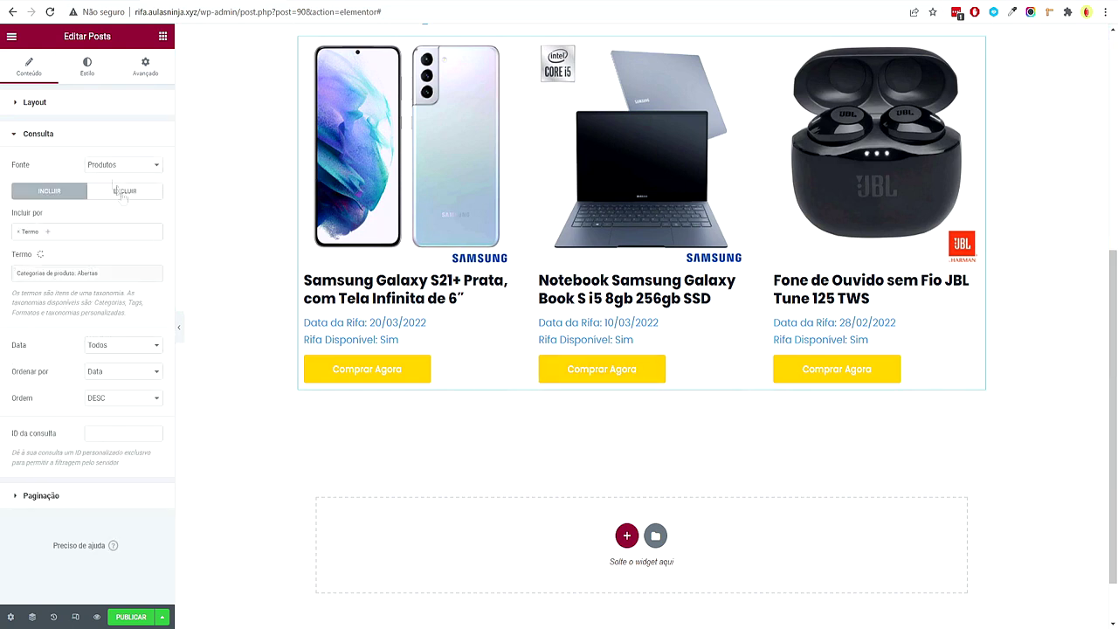
left_click(71, 489)
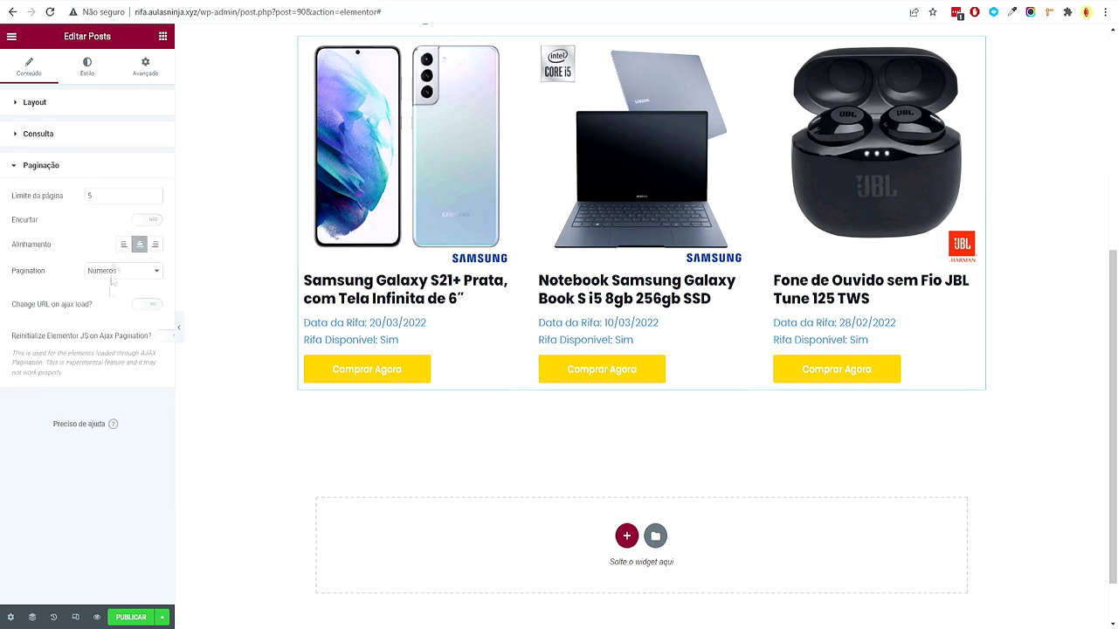
left_click(75, 144)
scroll(502, 441, "up", 2)
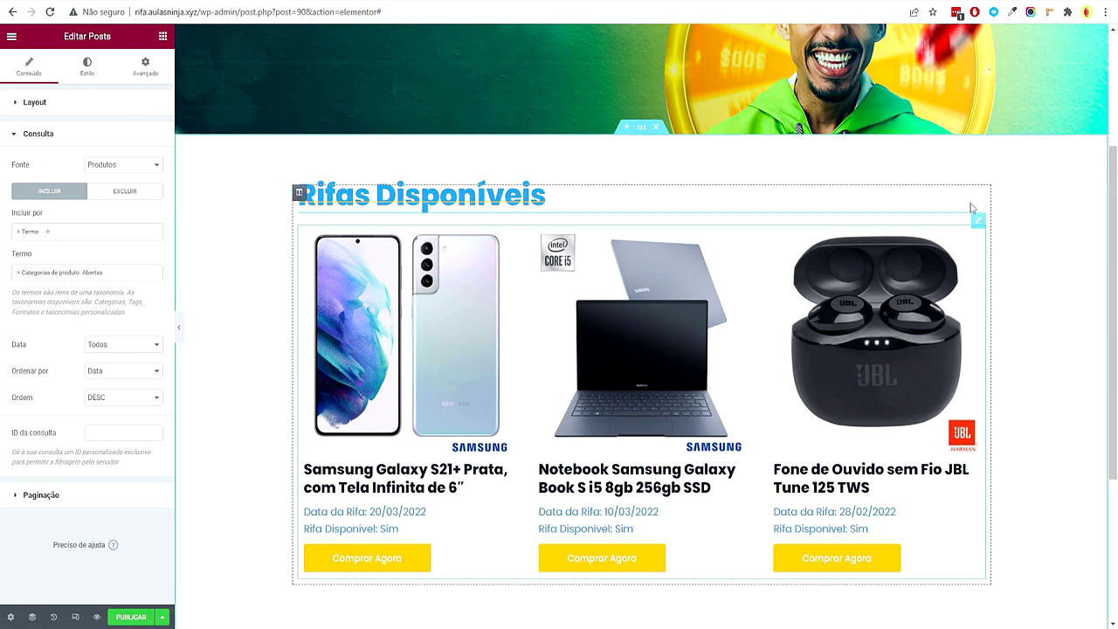
Set the top margin of the divider under Rifas Disponíveis to 0
left_click(972, 209)
left_click(145, 66)
double_click(24, 147)
type("0")
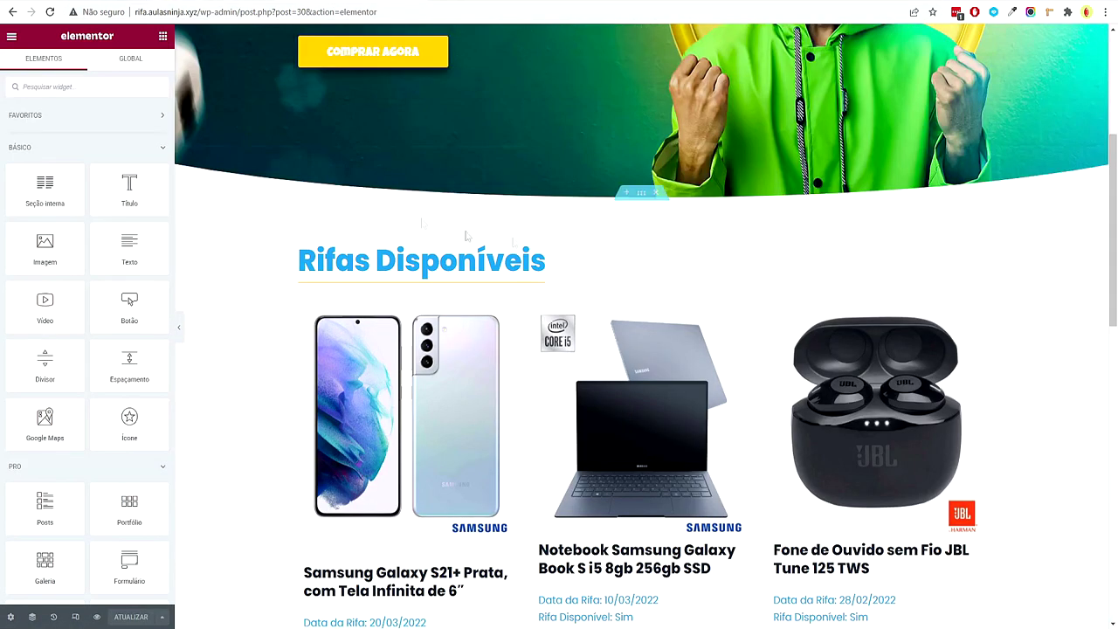
Copy the Rifas Encerradas section and paste it into the empty area below the available raffles
scroll(505, 303, "down", 5)
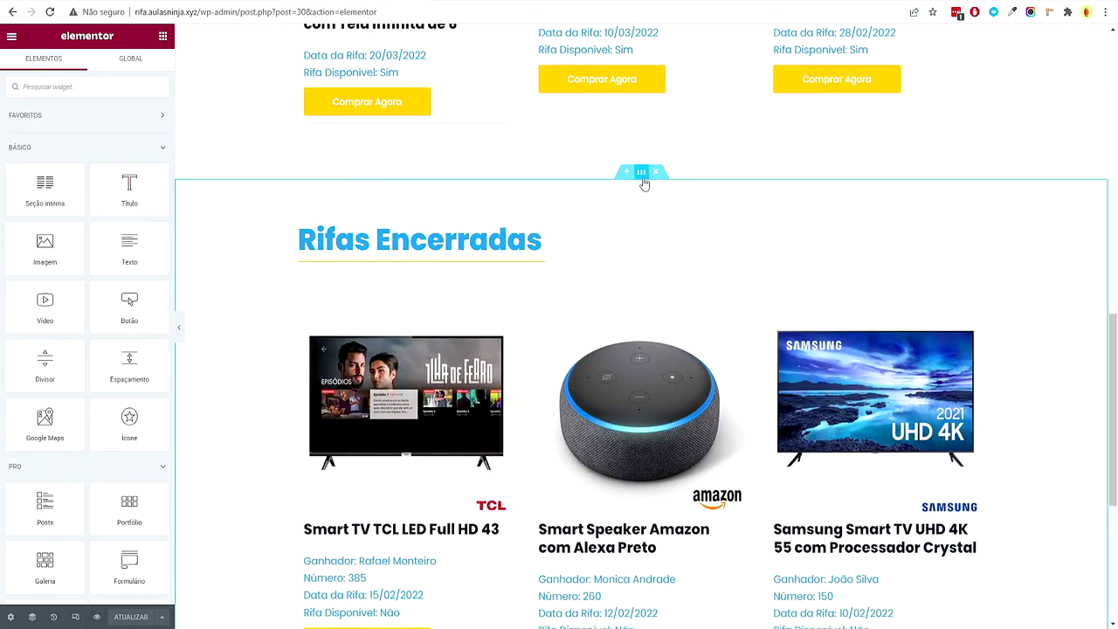
right_click(642, 178)
left_click(666, 356)
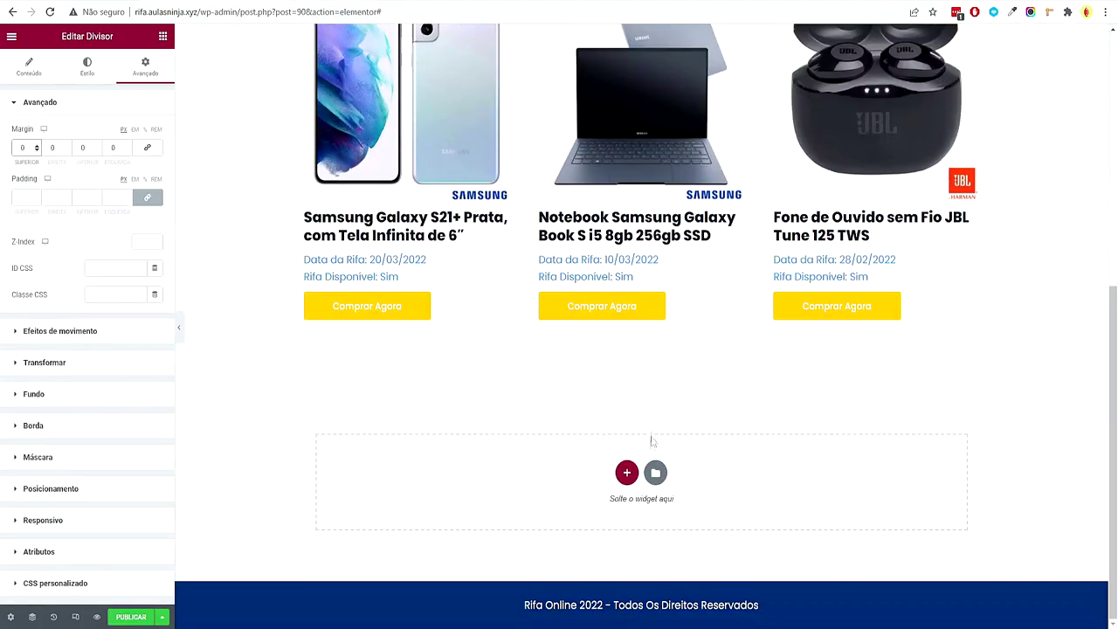
right_click(654, 476)
left_click(673, 483)
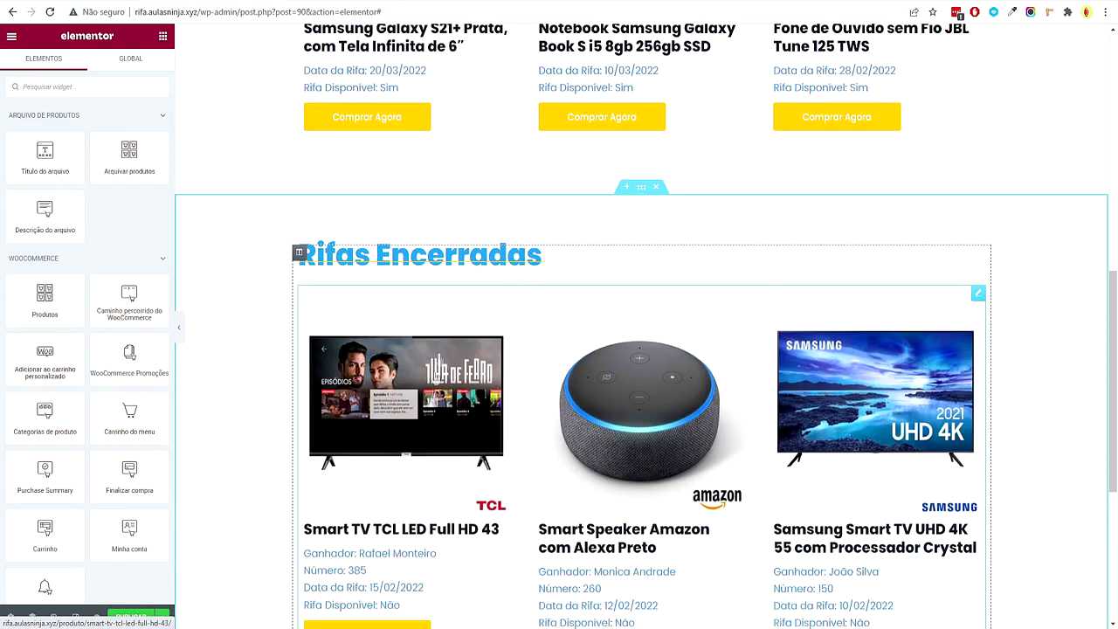
Set the pasted divider's top margin to 0
left_click(525, 268)
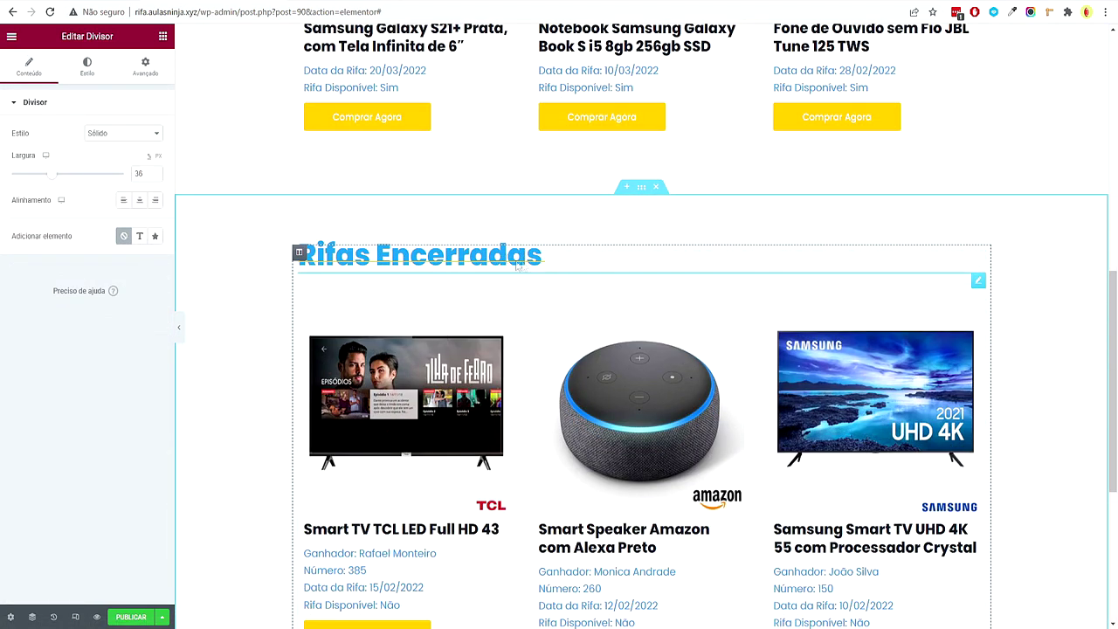
left_click(145, 66)
double_click(27, 150)
type("0")
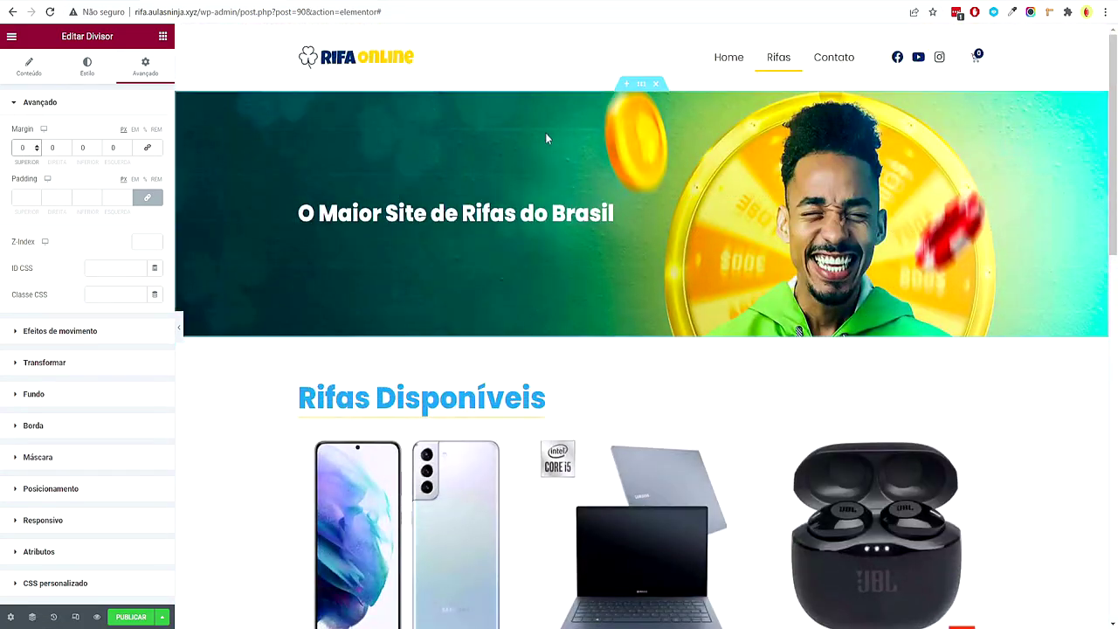
right_click(551, 138)
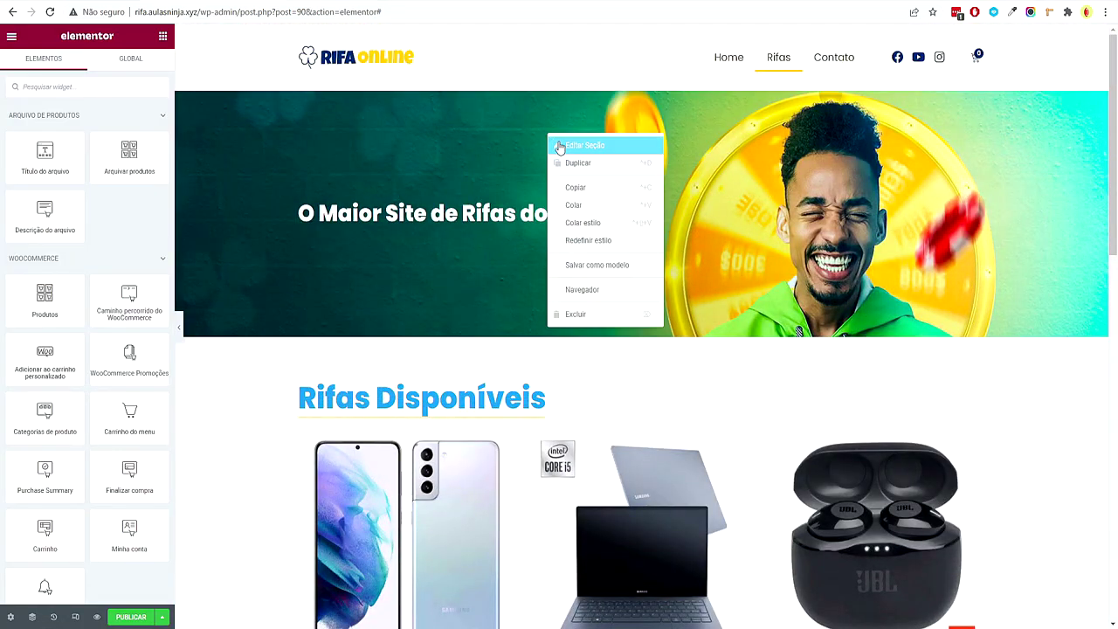
Give the banner section an inverted curved bottom shape divider
left_click(560, 147)
left_click(89, 77)
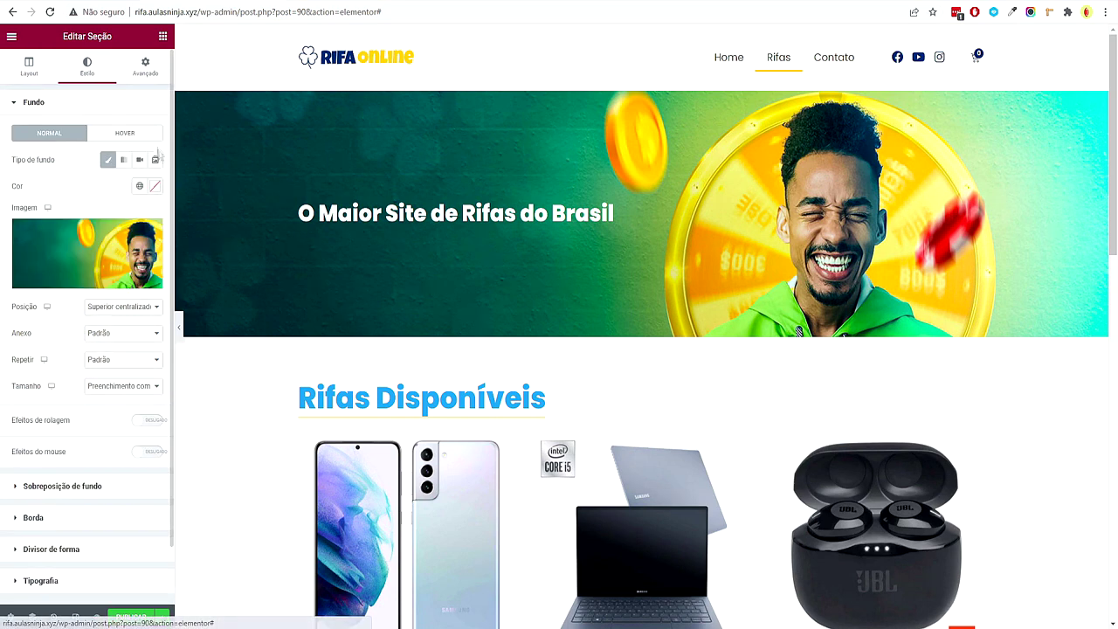
left_click(52, 549)
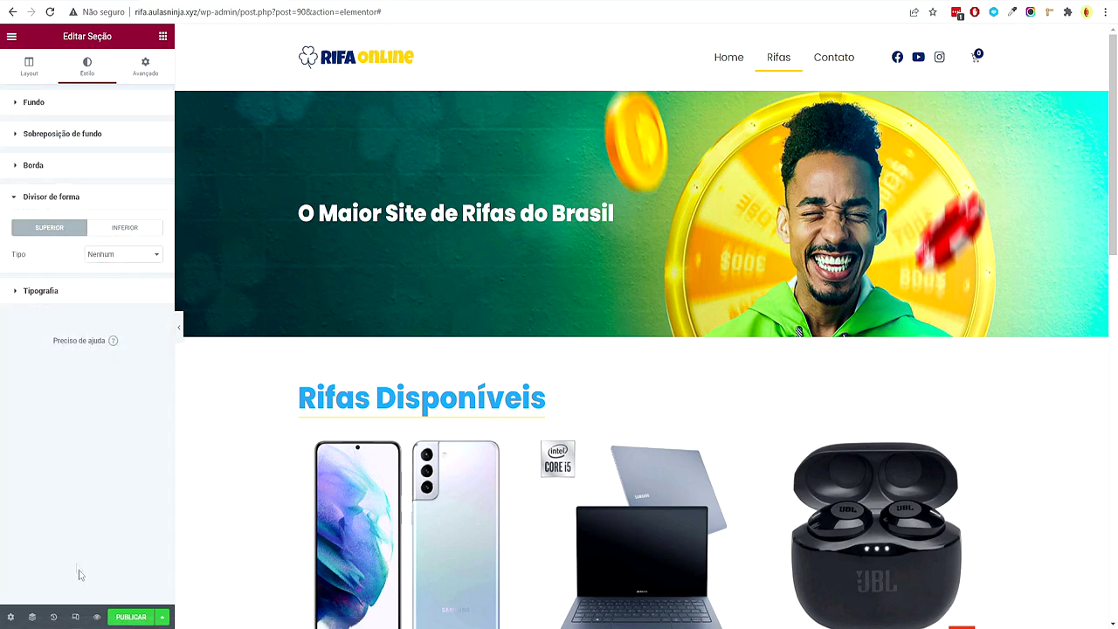
left_click(125, 228)
left_click(128, 255)
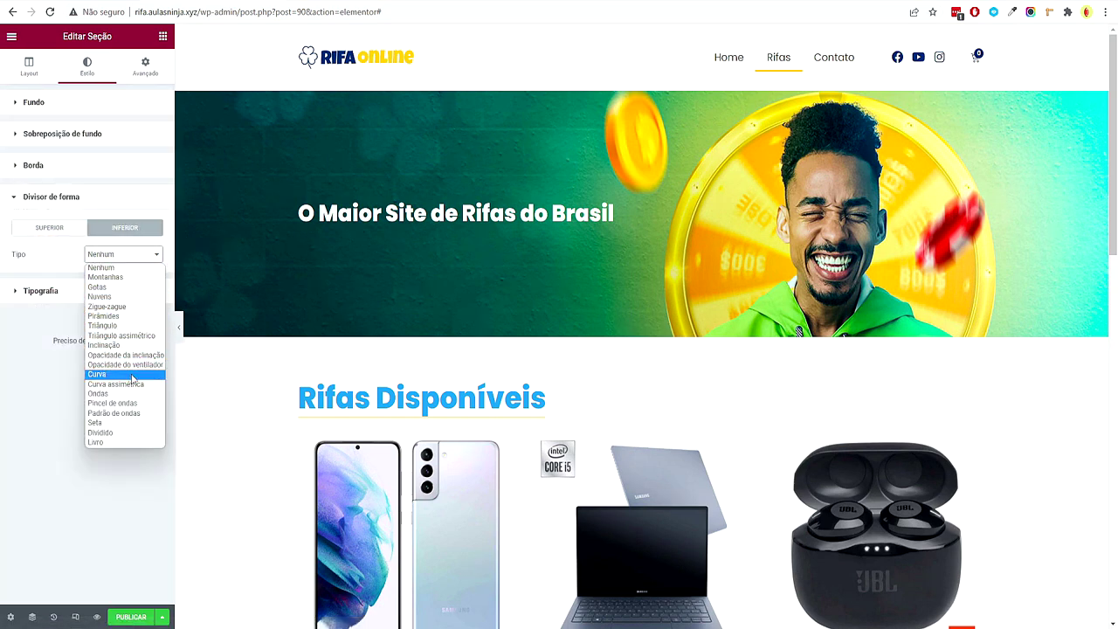
left_click(122, 373)
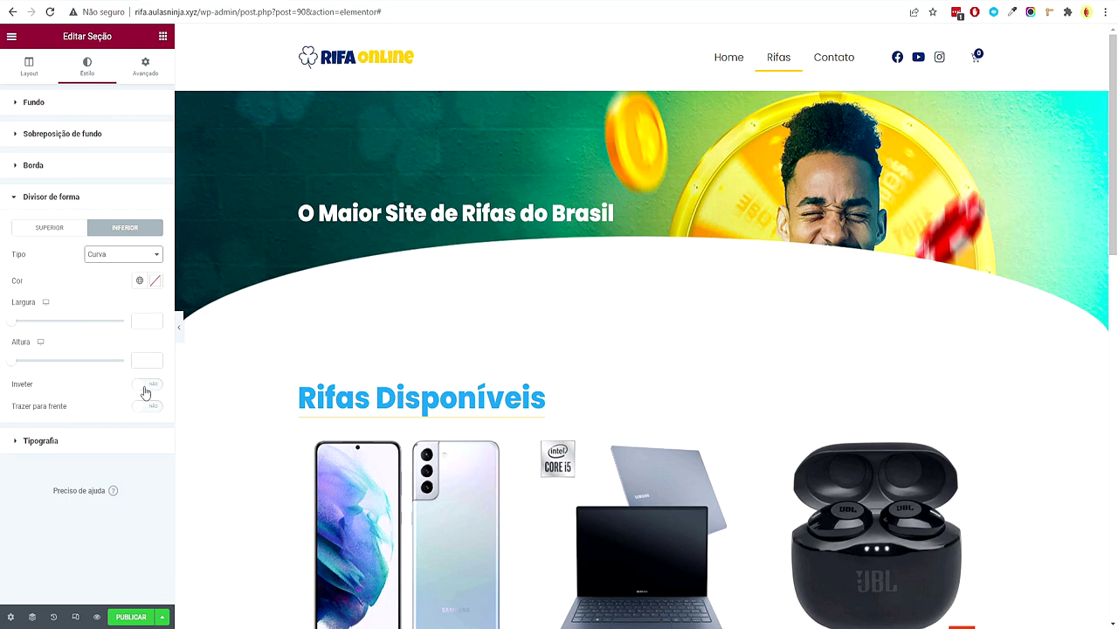
left_click(147, 384)
Size the curve to width 131 and height 116, then preview it full width
left_click_drag(19, 363, 40, 361)
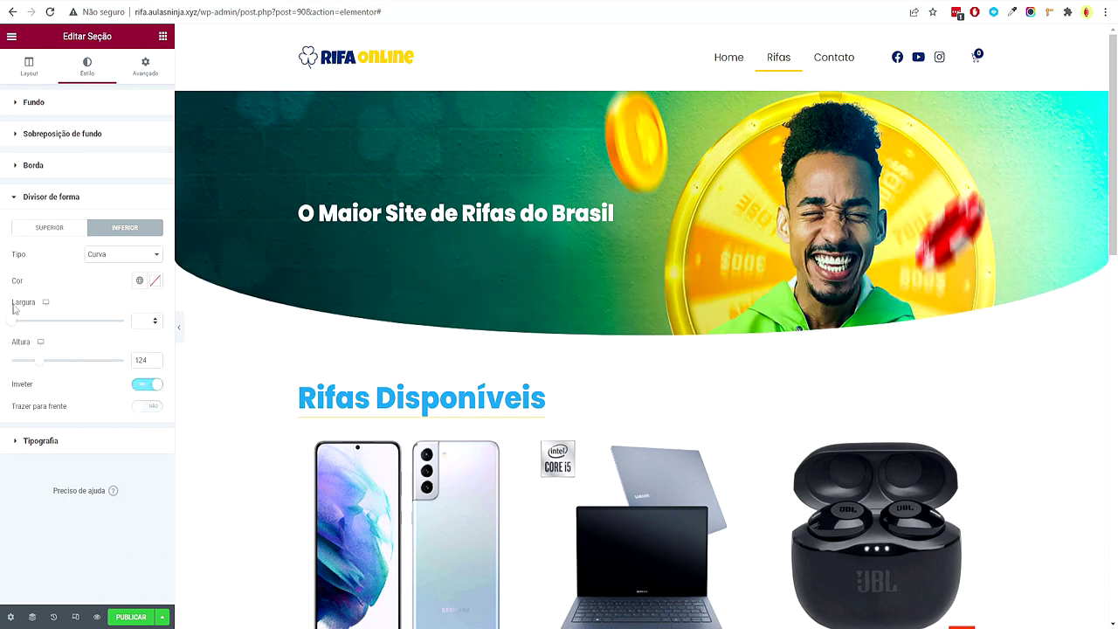
left_click_drag(13, 326, 30, 324)
left_click_drag(38, 364, 37, 367)
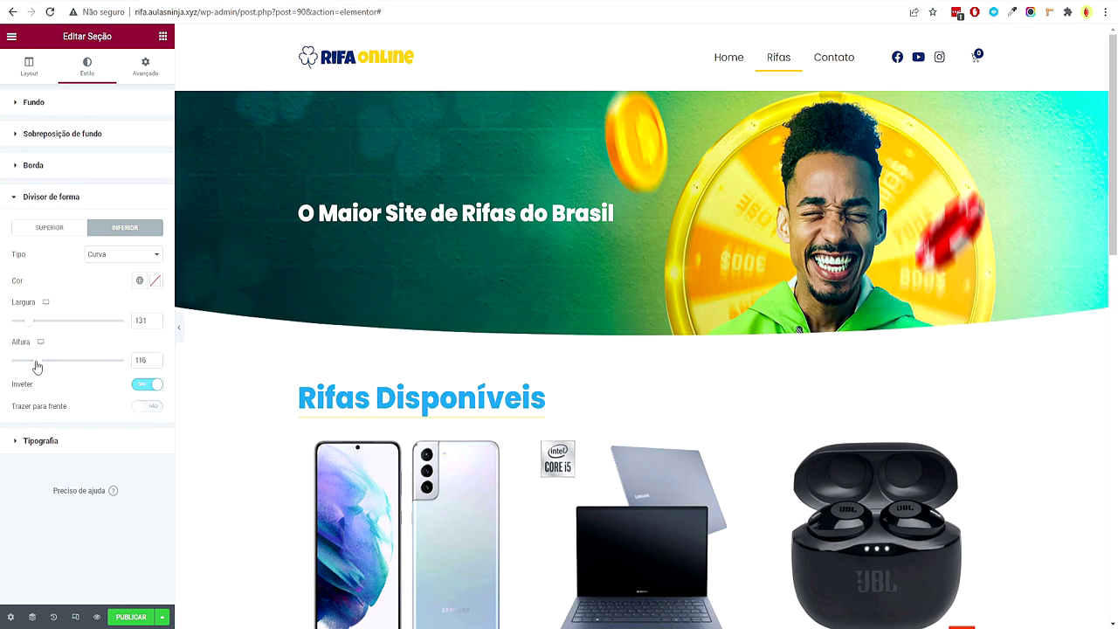
left_click(178, 327)
scroll(238, 410, "down", 3)
scroll(237, 410, "down", 5)
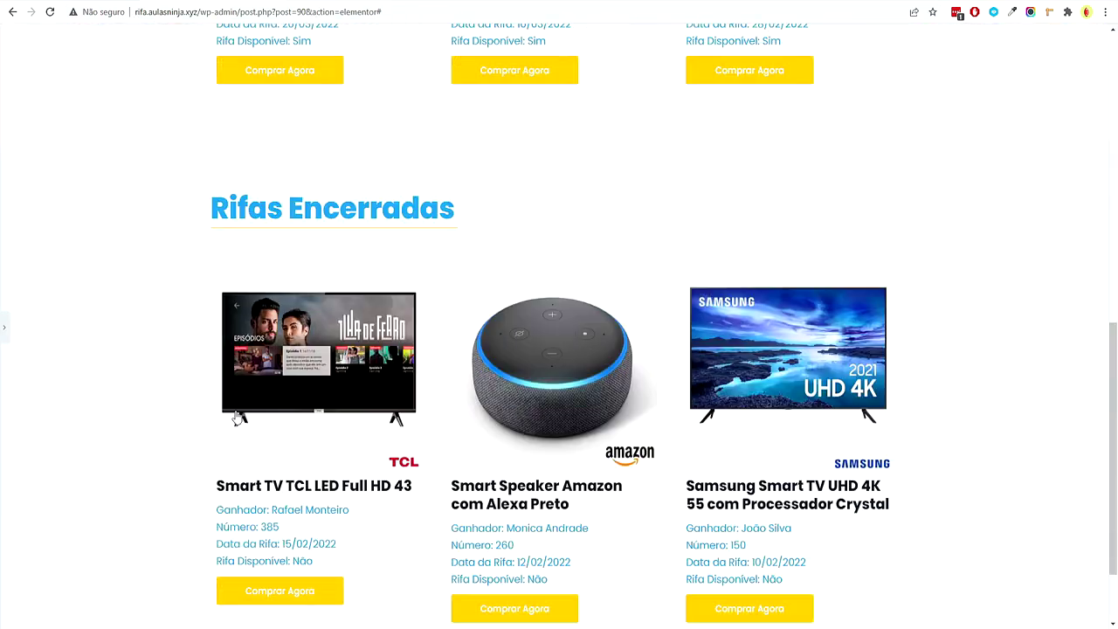
scroll(104, 297, "up", 8)
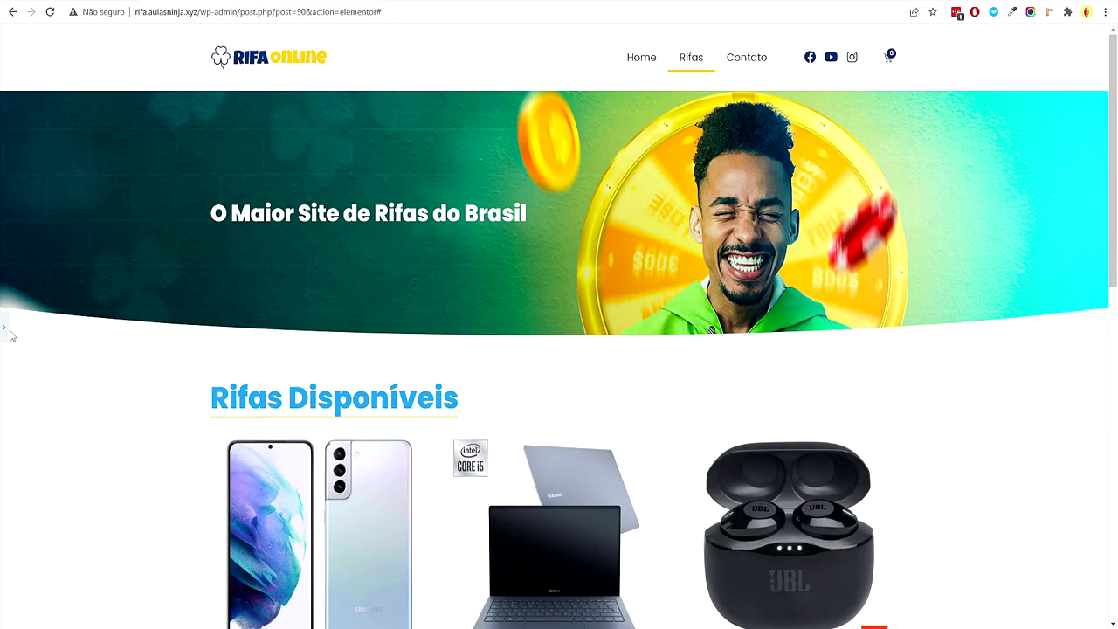
left_click(4, 329)
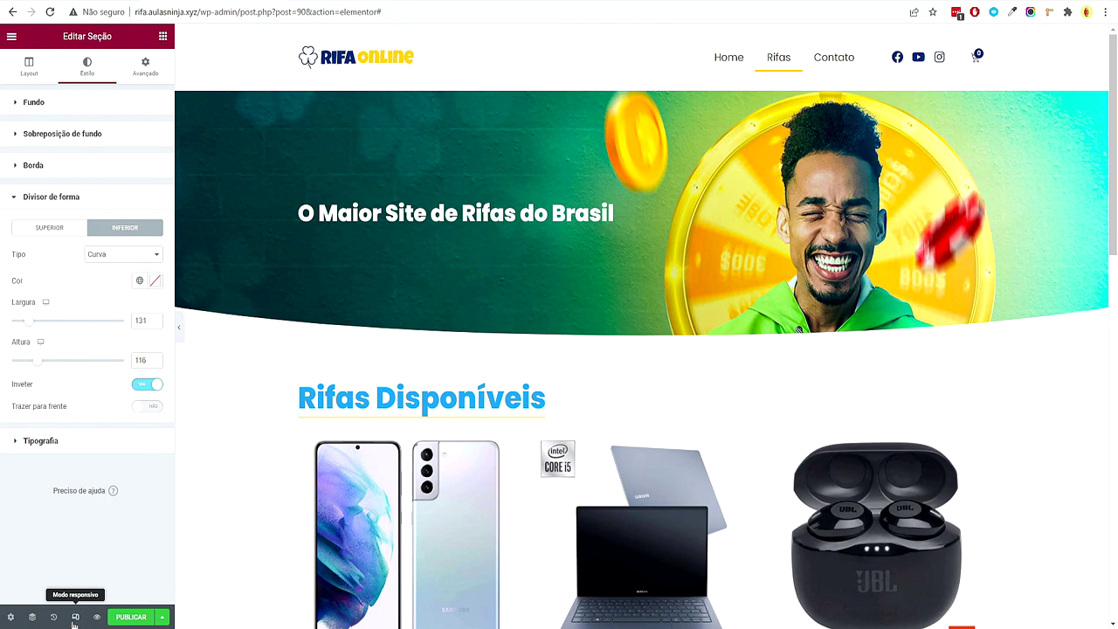
Preview the curved banner at tablet and mobile widths, then return to desktop view
left_click(74, 618)
left_click(593, 37)
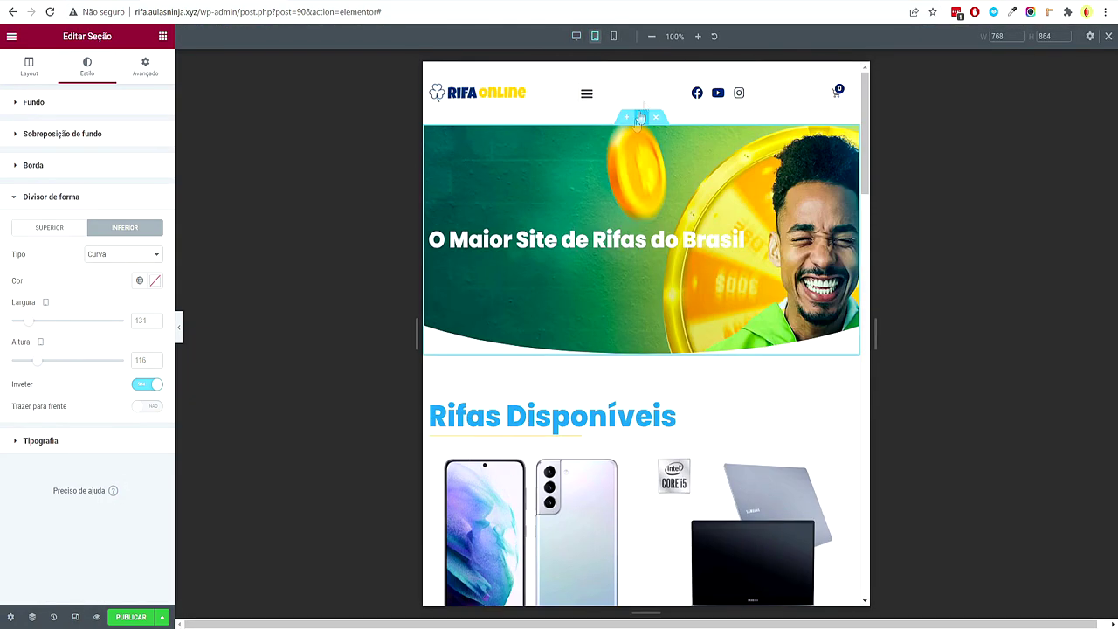
left_click(614, 36)
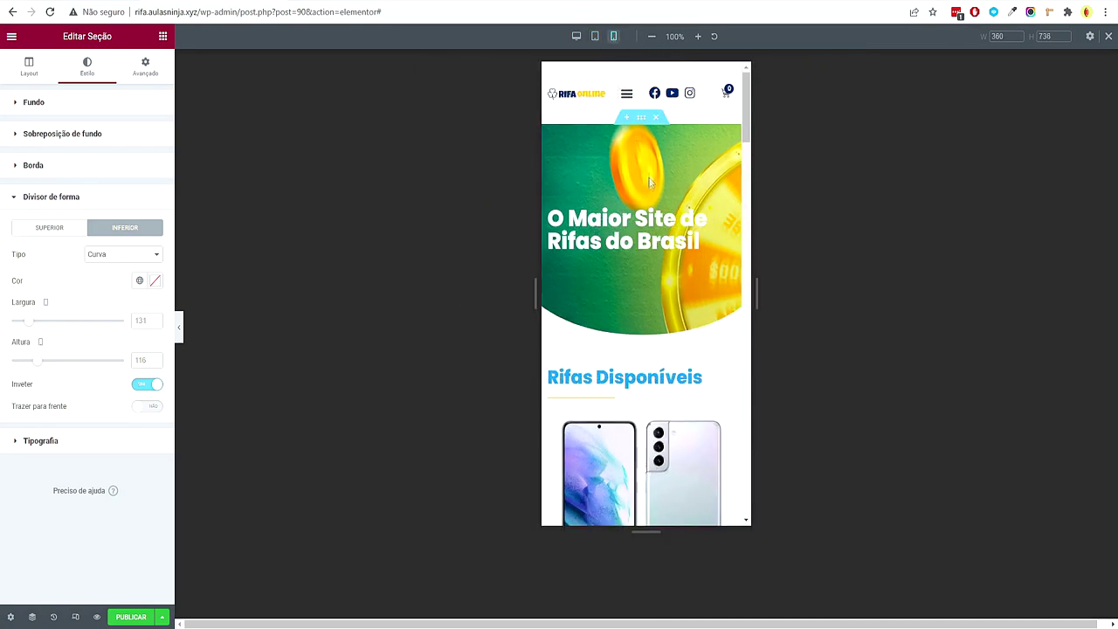
scroll(668, 244, "down", 15)
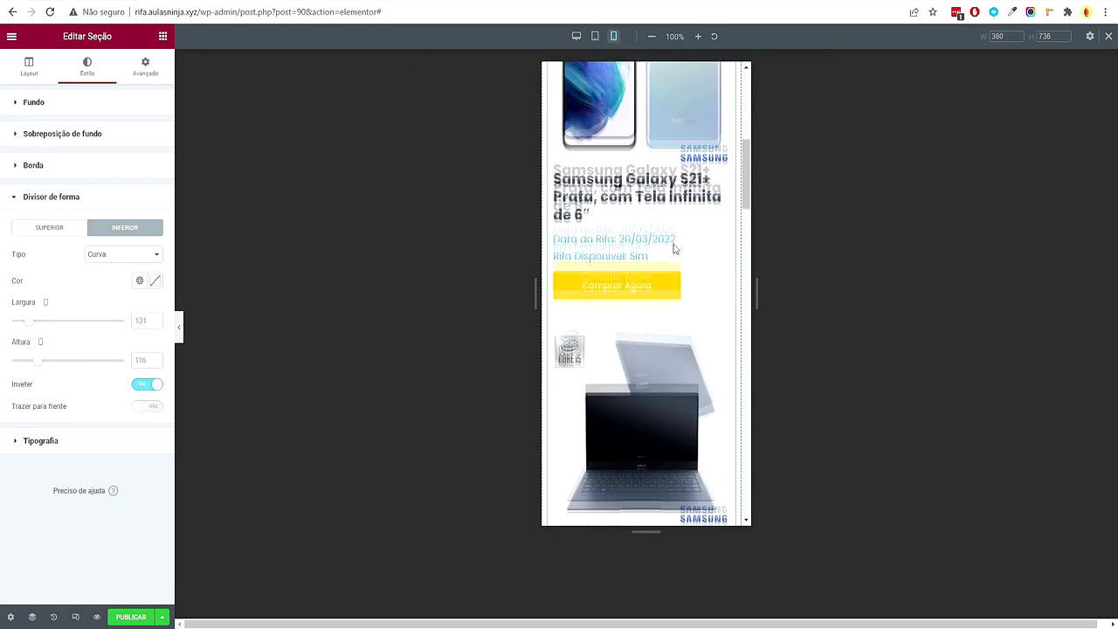
left_click_drag(748, 280, 744, 109)
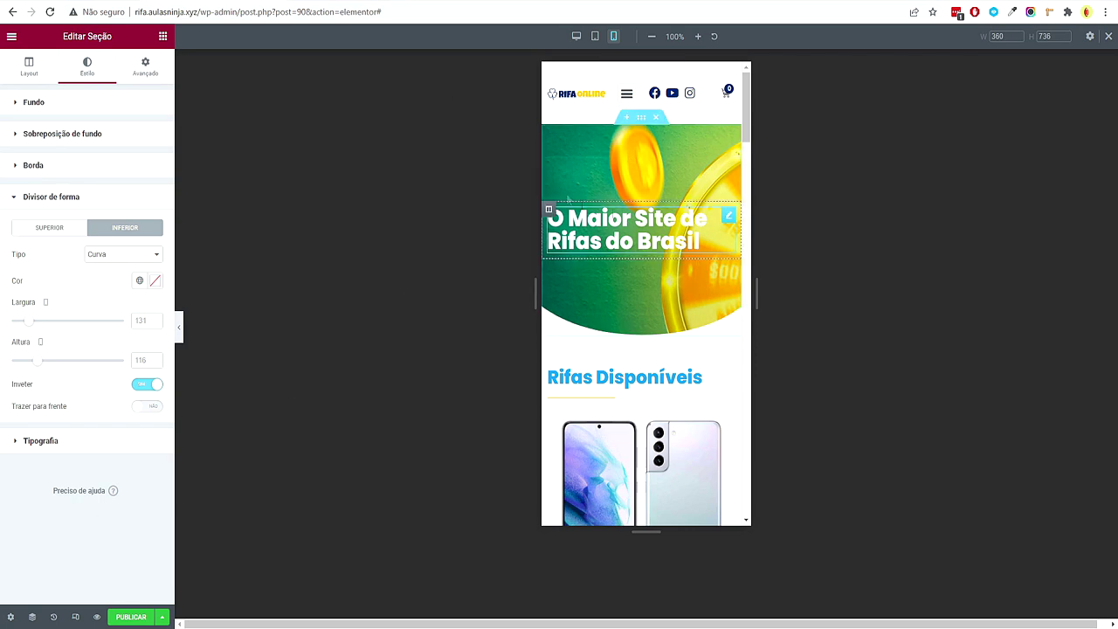
left_click(575, 36)
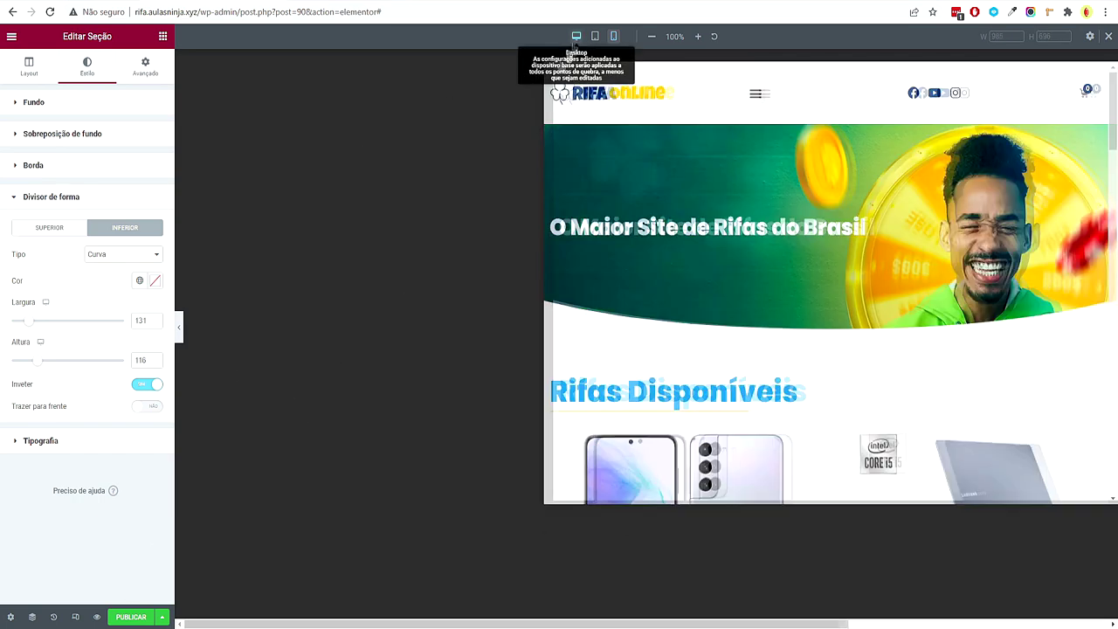
Publish the template with a Página da loja display condition and exit to the dashboard
left_click(129, 618)
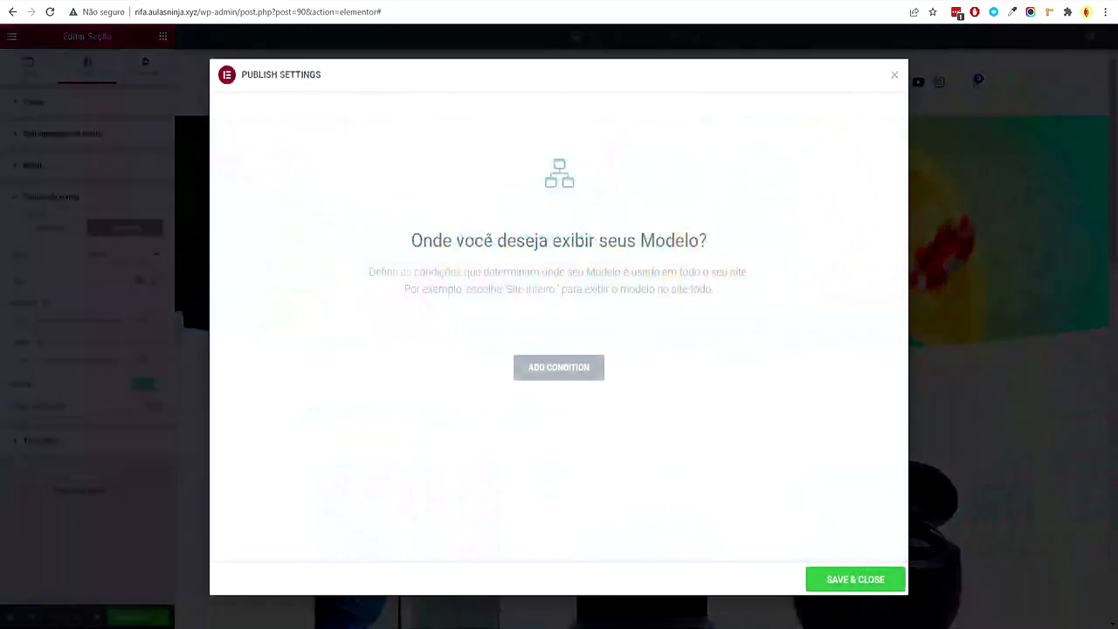
left_click(554, 367)
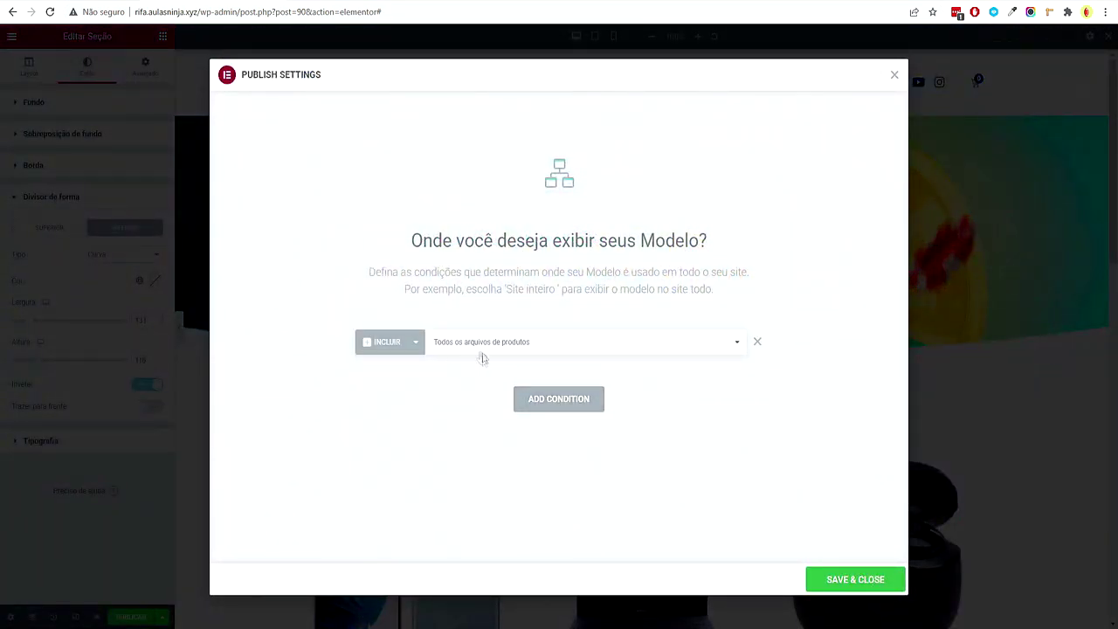
left_click(517, 340)
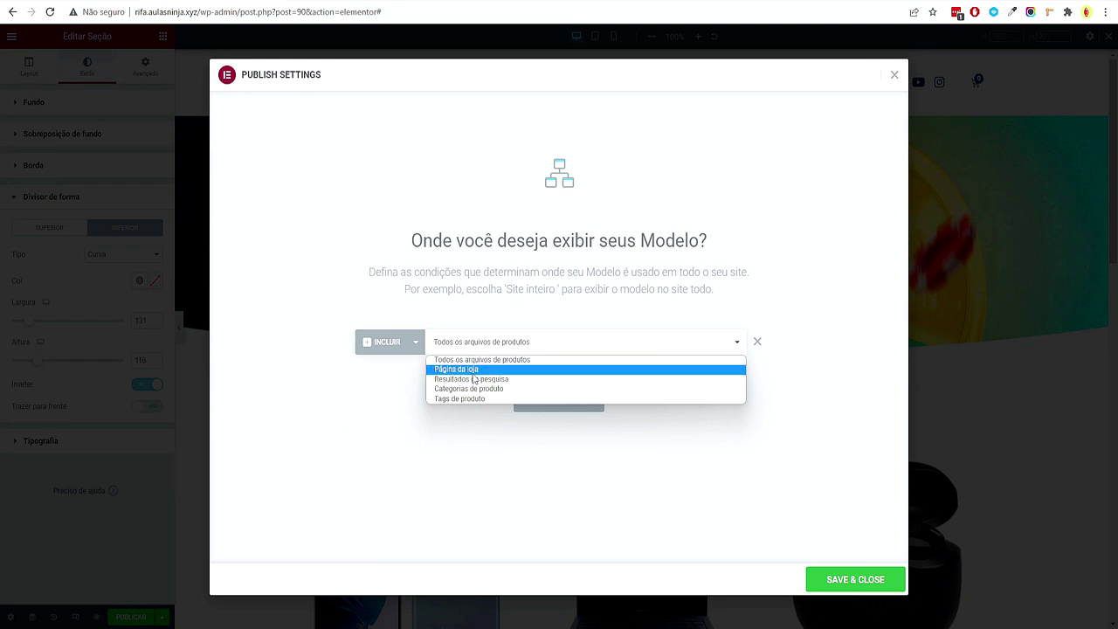
left_click(474, 371)
left_click(833, 580)
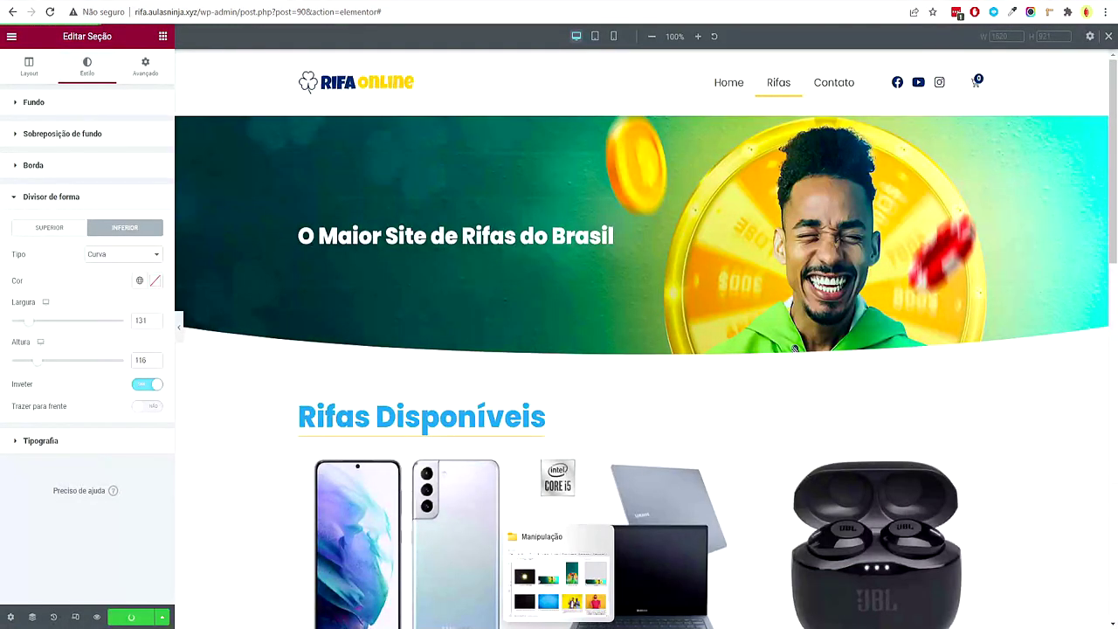
left_click(12, 37)
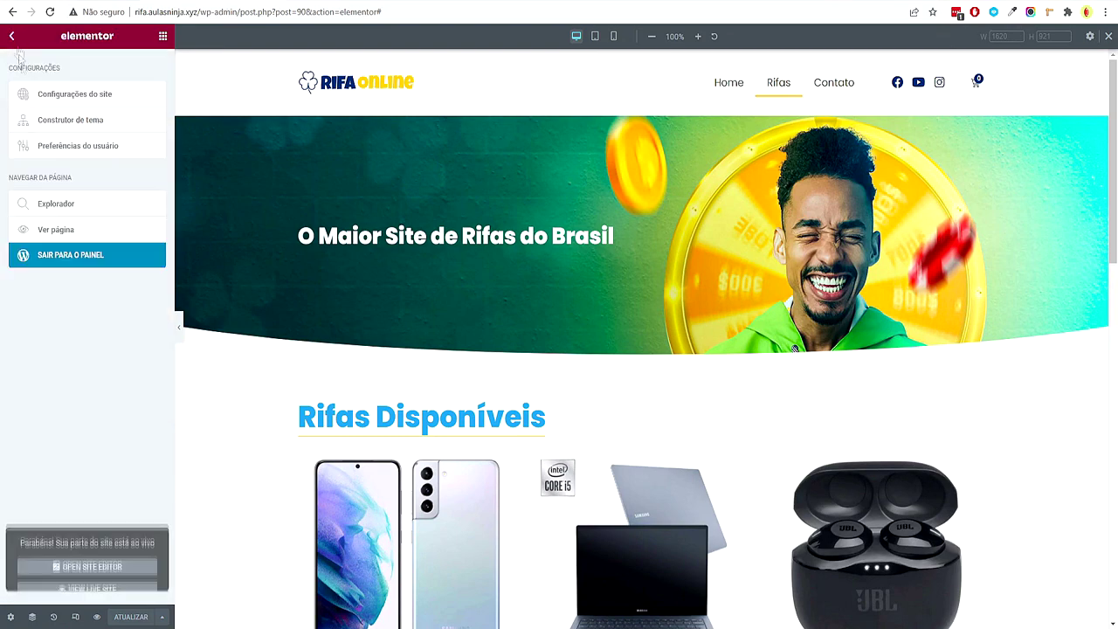
left_click(87, 259)
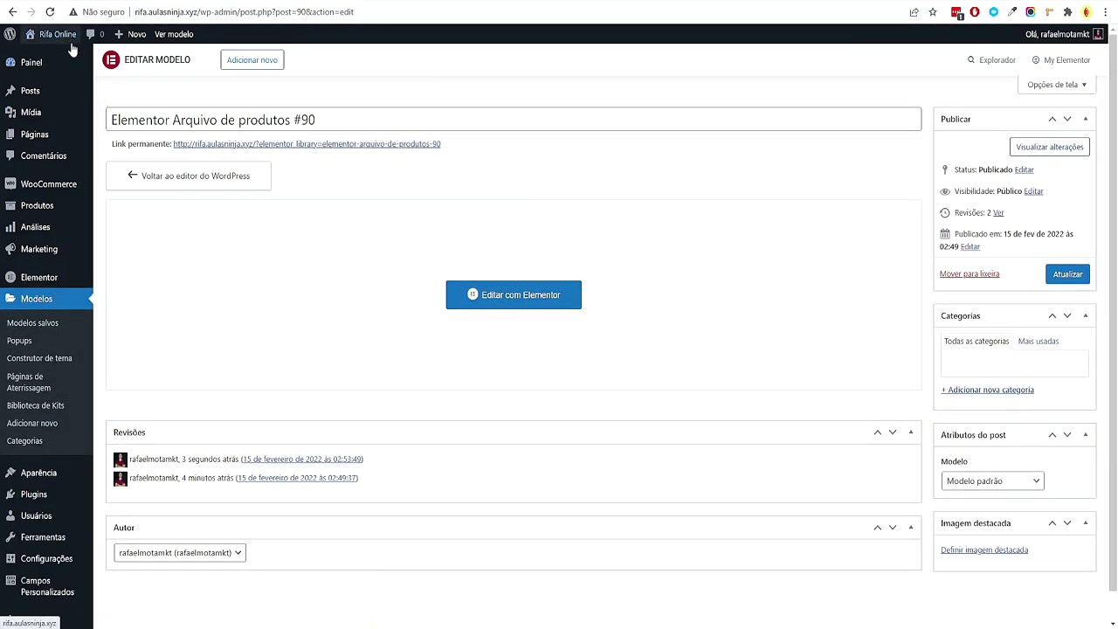
Visit the live site's Rifas page and open the Notebook Samsung Galaxy Book raffle
mouse_move(64, 40)
left_click(50, 57)
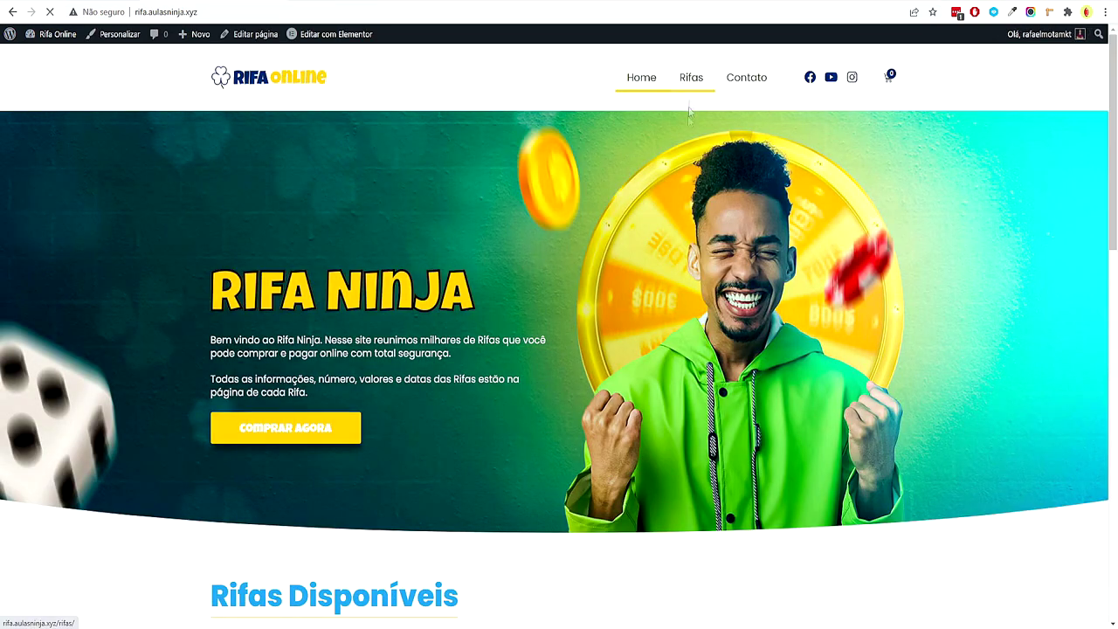
left_click(690, 100)
scroll(665, 213, "down", 9)
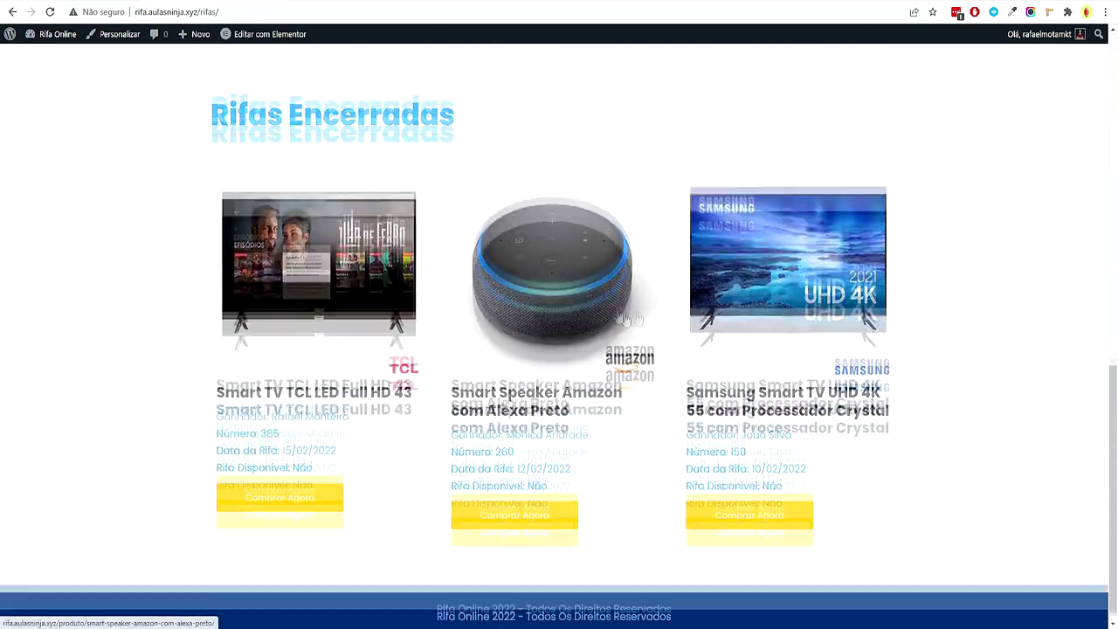
scroll(598, 292, "up", 6)
left_click(598, 291)
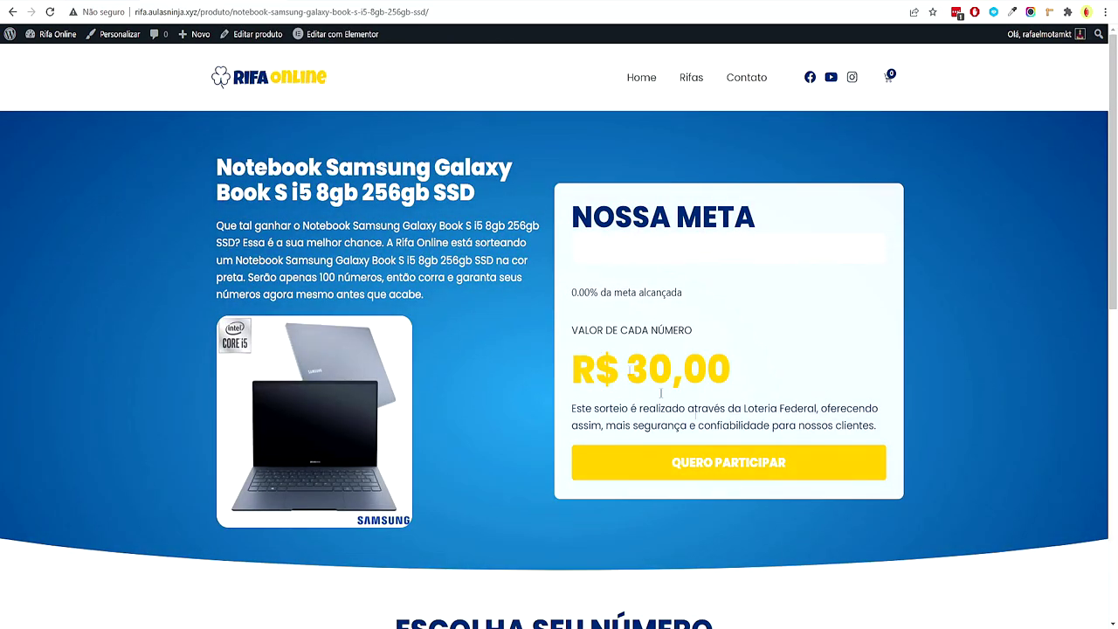
scroll(397, 259, "down", 7)
scroll(445, 259, "up", 8)
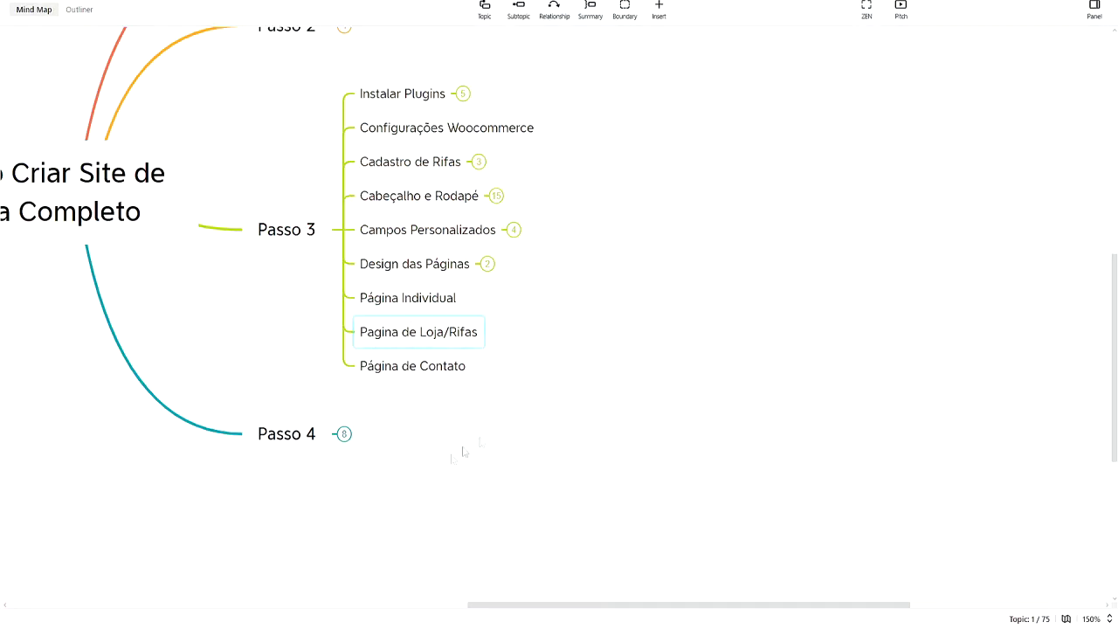
Pan the XMind mind map across the Passo 3 topics to reveal Passo 1 and Passo 2
left_click_drag(463, 449, 442, 465)
left_click(307, 397)
left_click(521, 432)
left_click_drag(521, 431, 320, 535)
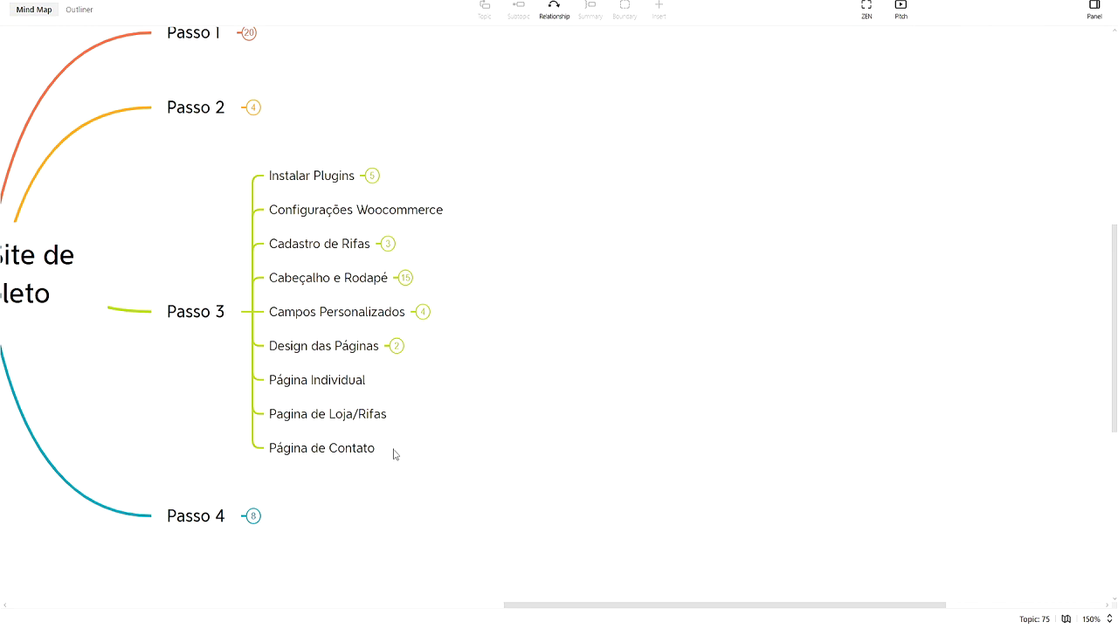
Select the Página de Contato topic under Passo 3, then return to the browser's Notebook raffle page
left_click(384, 449)
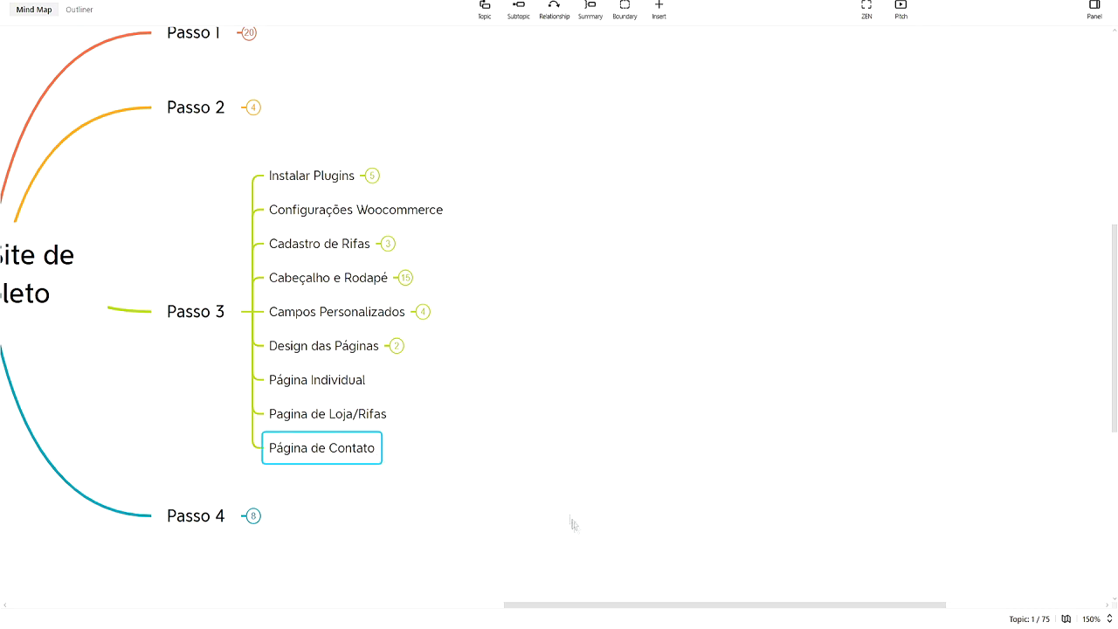
mouse_move(559, 613)
left_click(577, 559)
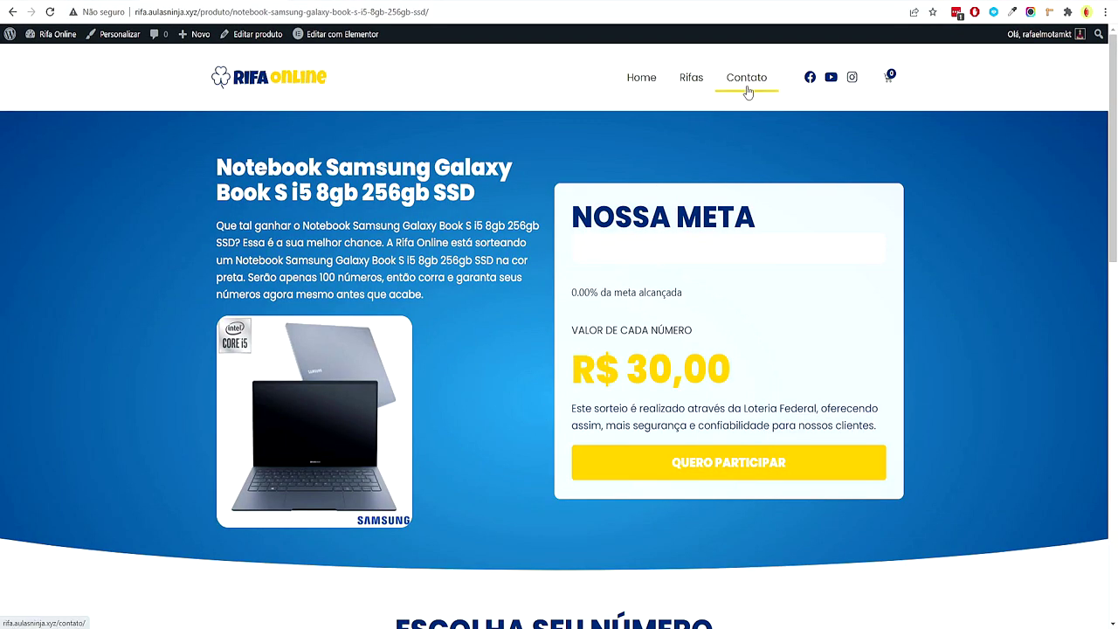
Open the Contato page from the dashboard's page list in Elementor
left_click(36, 56)
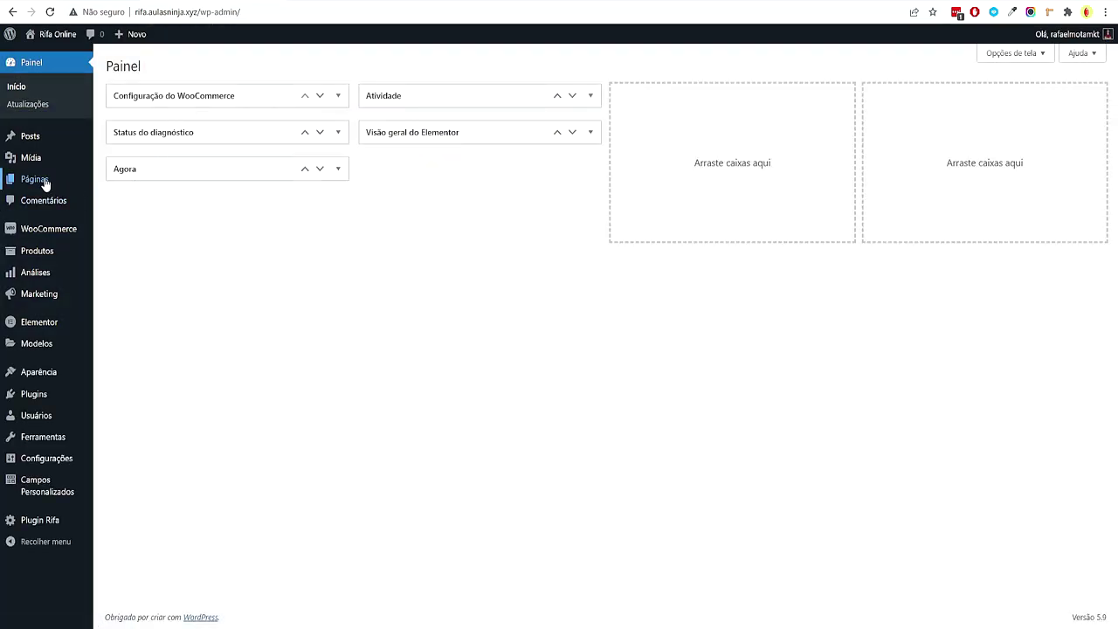
left_click(40, 180)
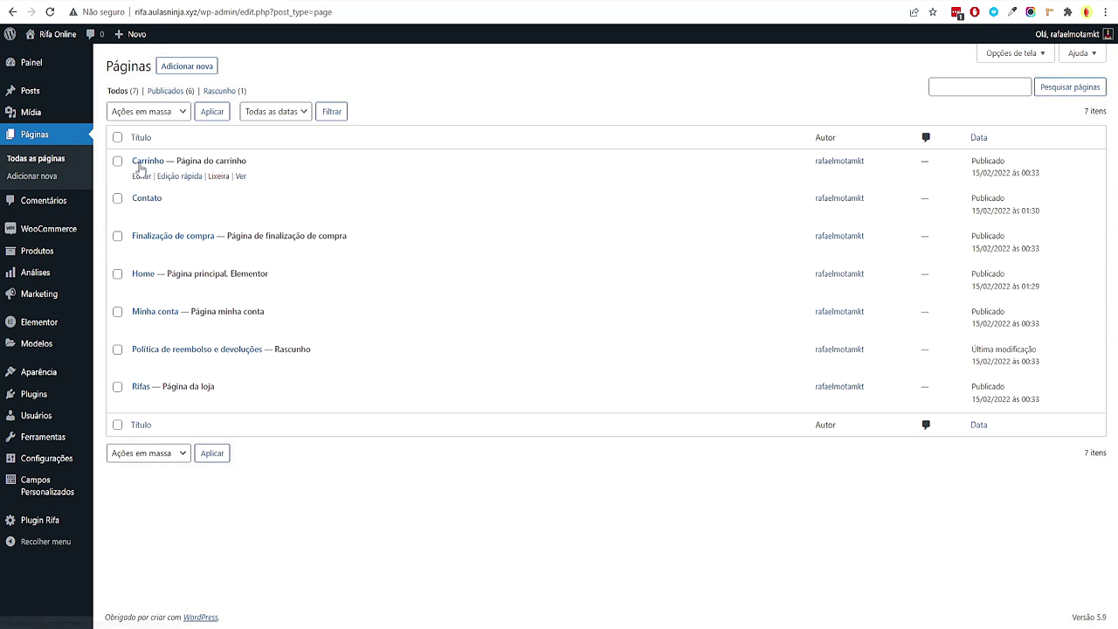
left_click(148, 198)
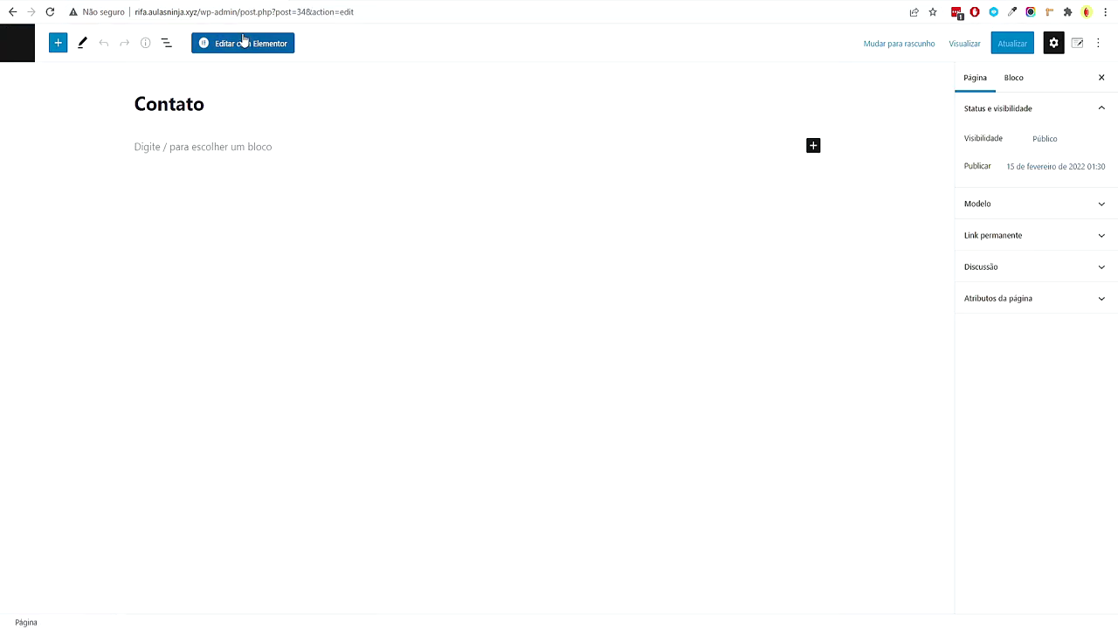
left_click(242, 43)
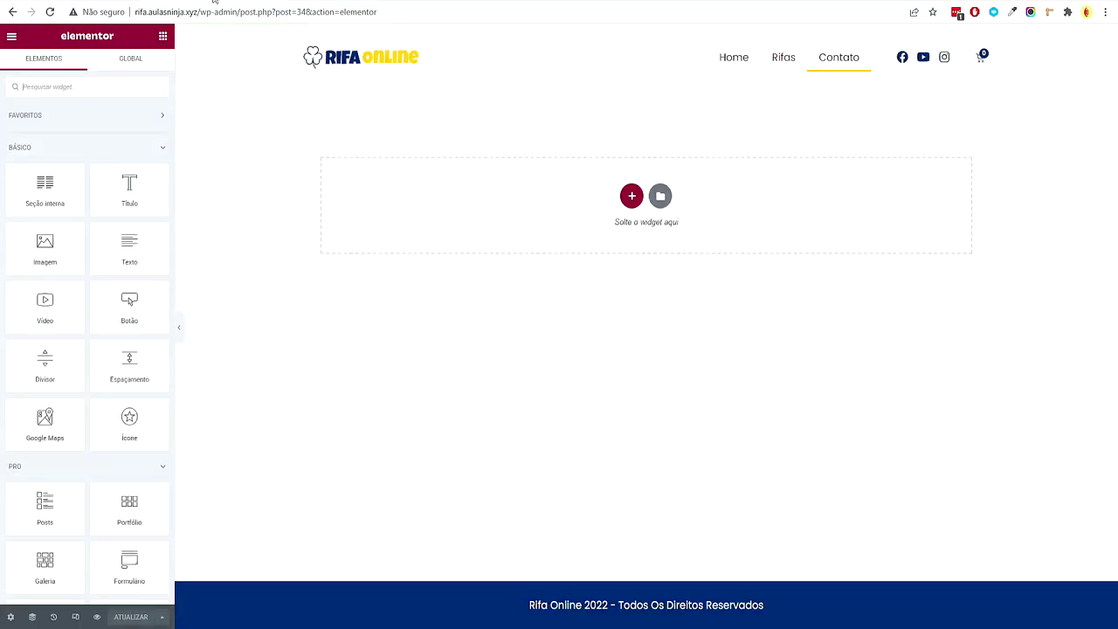
Add a single-column section with 80 px top and bottom padding
left_click(631, 196)
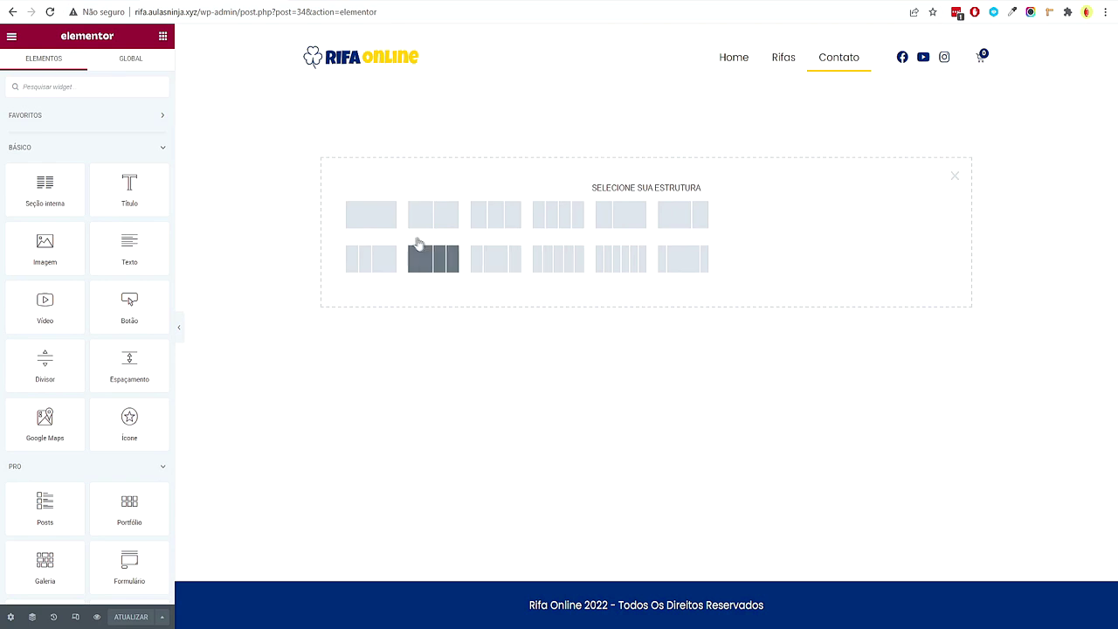
left_click(392, 230)
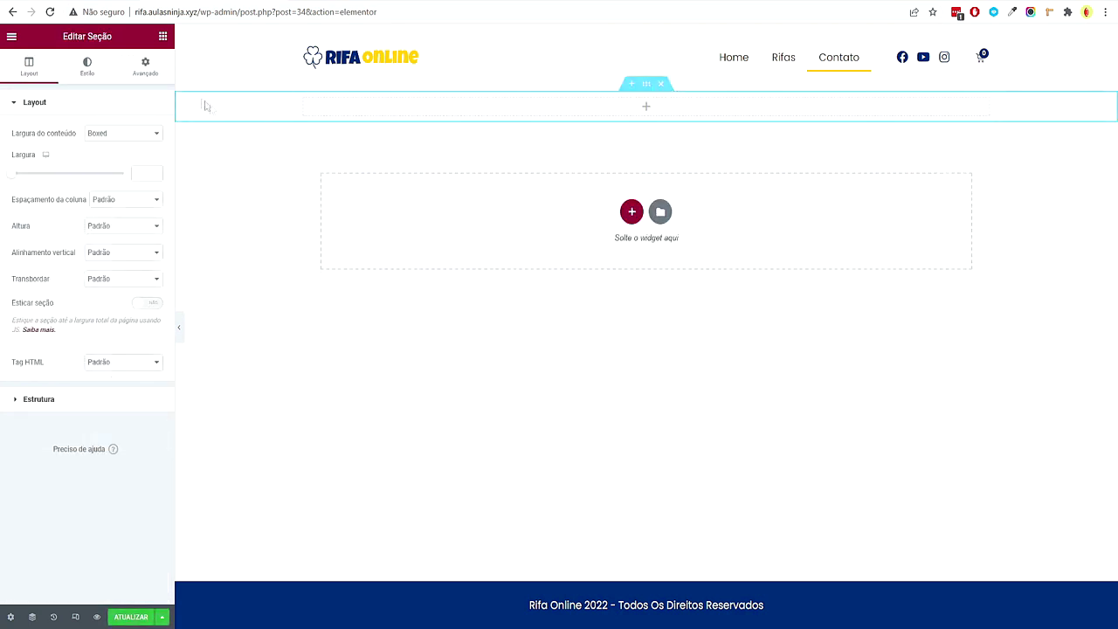
left_click(145, 66)
left_click(160, 198)
type("80")
left_click(83, 197)
type("80")
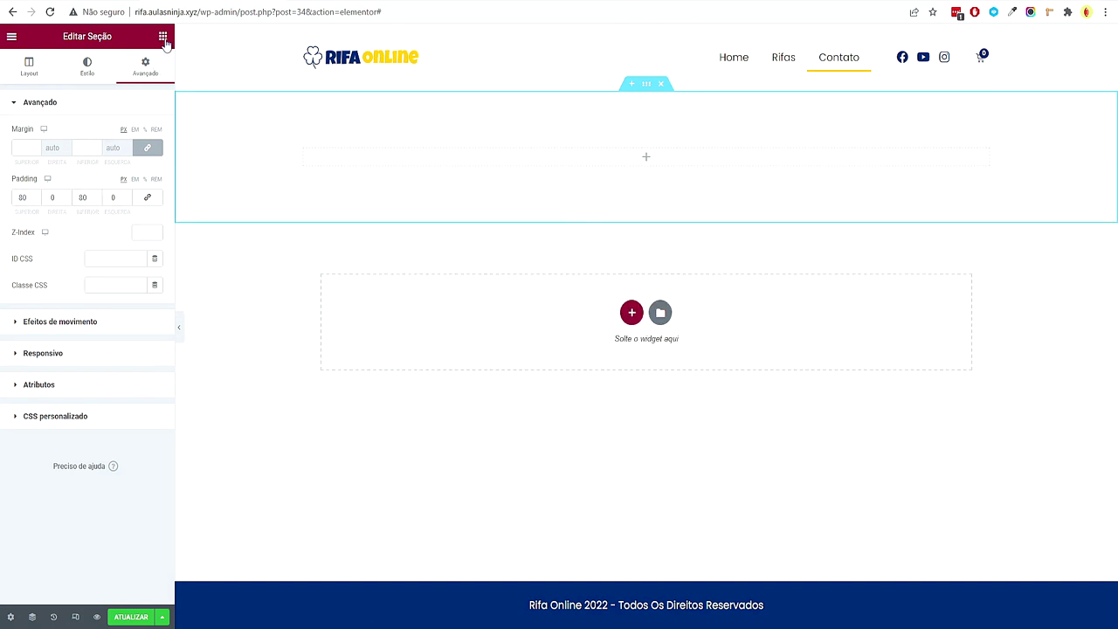
Drop a heading into the section and change its text to 'Contato'
left_click(164, 38)
left_click_drag(130, 188, 556, 166)
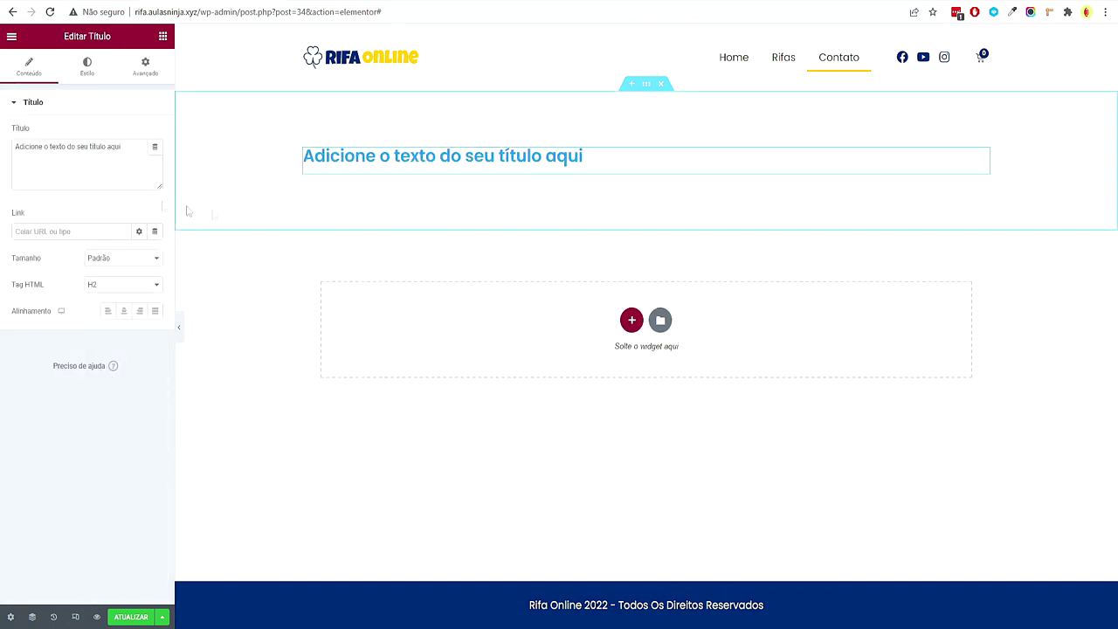
left_click_drag(140, 147, 21, 151)
type("Contato")
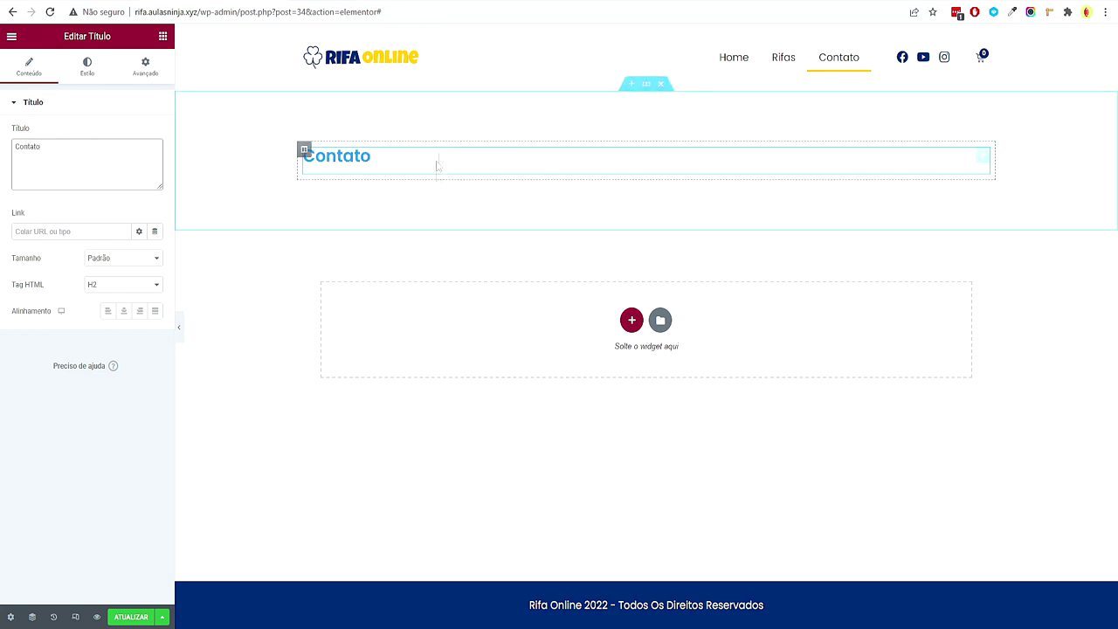
right_click(470, 140)
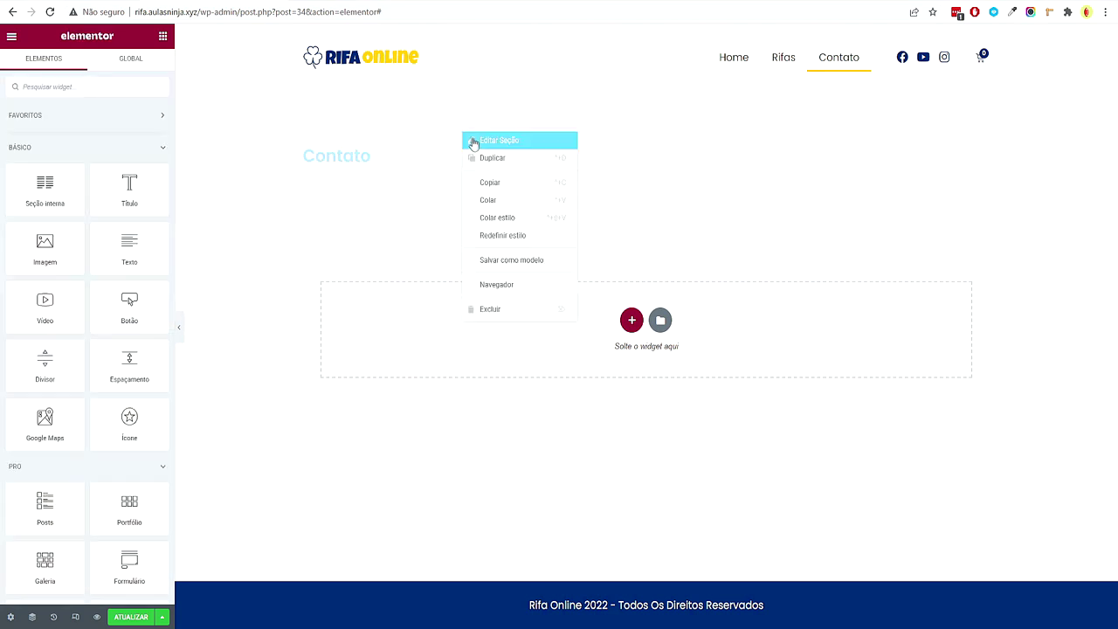
Set the section background to a radial gradient from Primário to Secundário
left_click(472, 141)
left_click(87, 66)
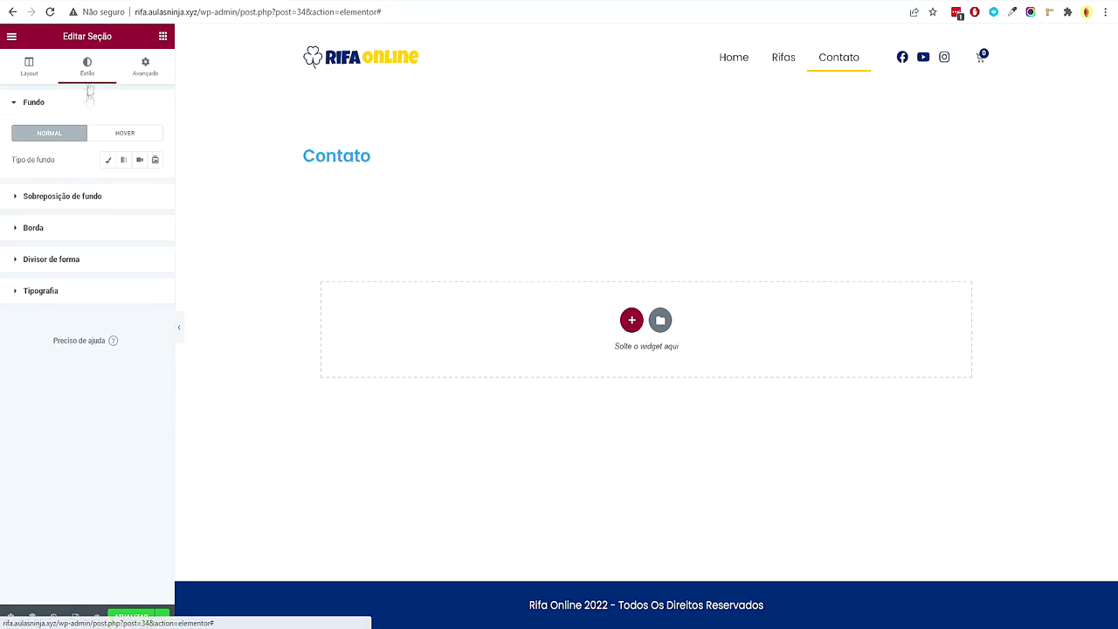
left_click(123, 160)
left_click(139, 186)
left_click(105, 244)
left_click(139, 253)
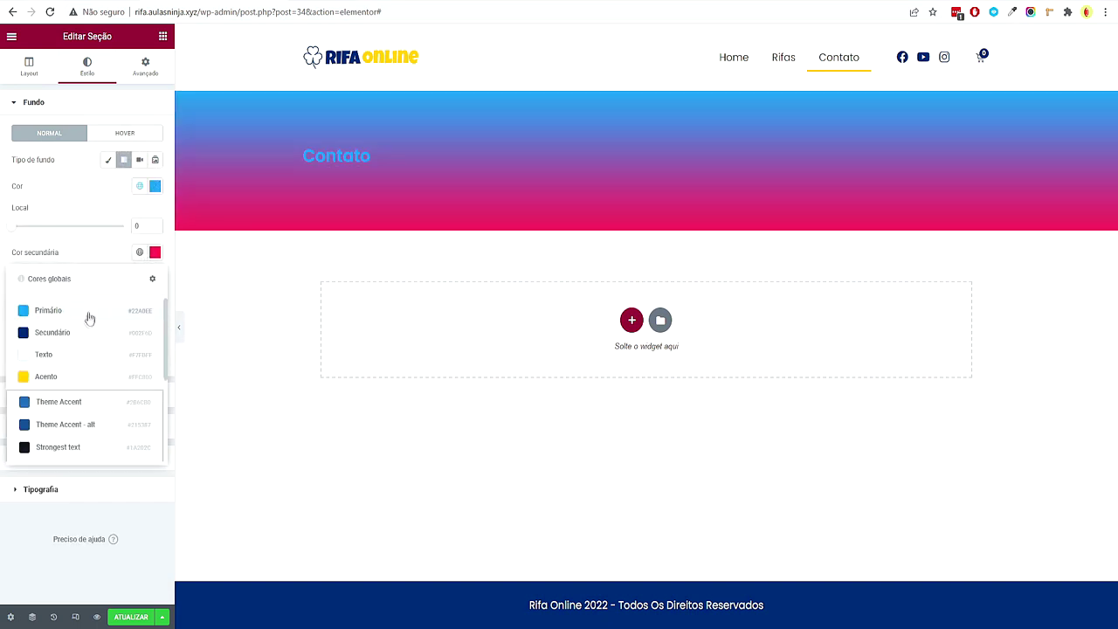
left_click(88, 332)
left_click(125, 321)
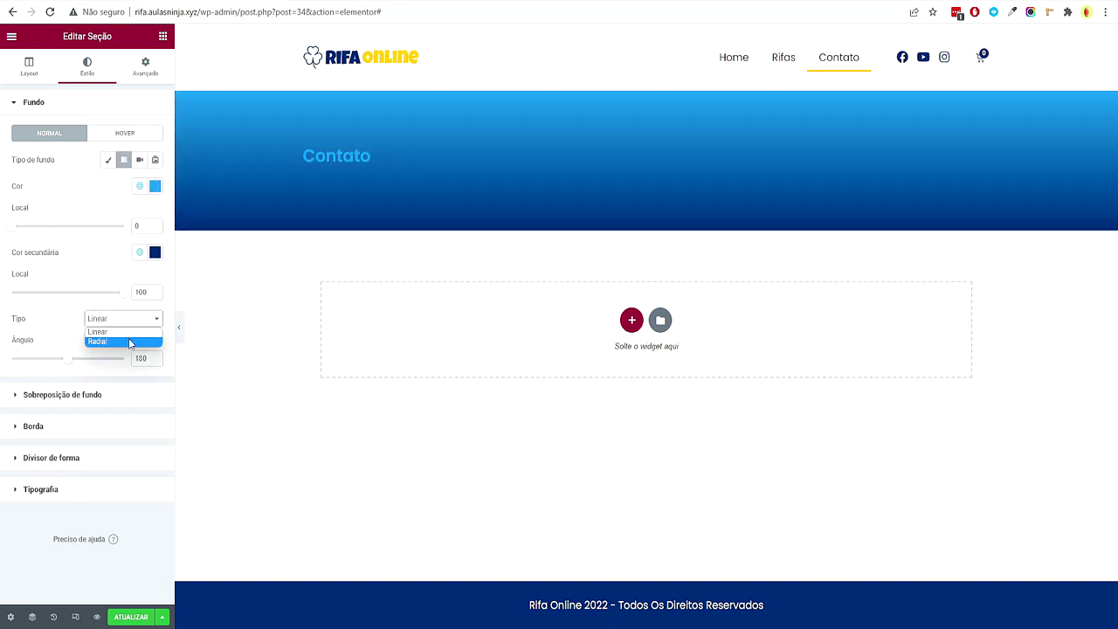
left_click(128, 337)
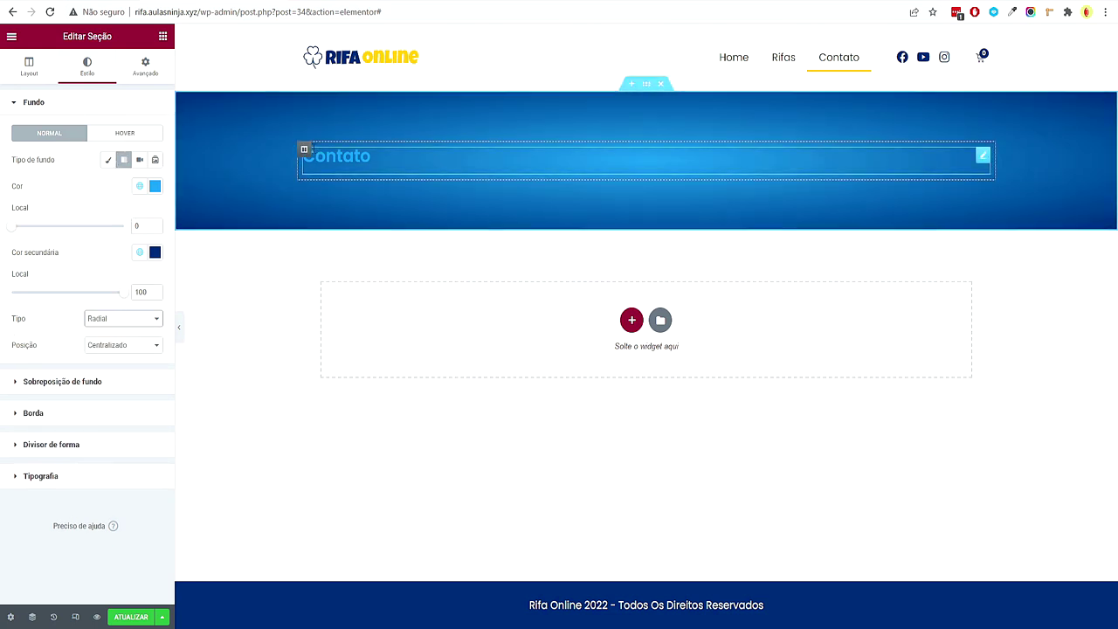
left_click(336, 157)
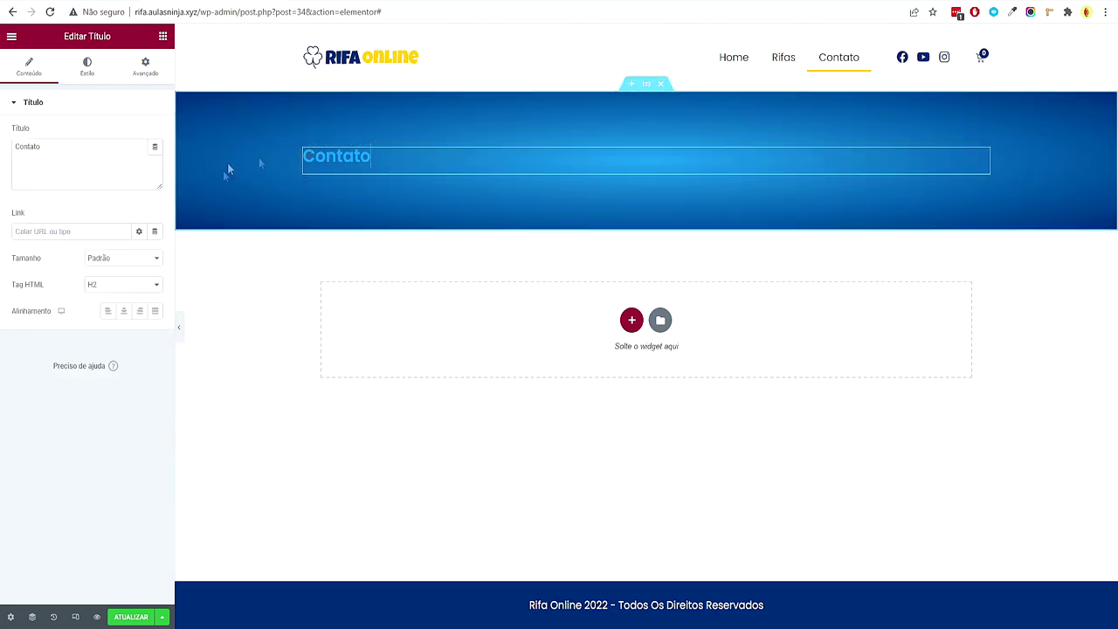
Make the Contato heading text white with font weight 800
left_click(89, 75)
left_click(140, 135)
left_click(95, 230)
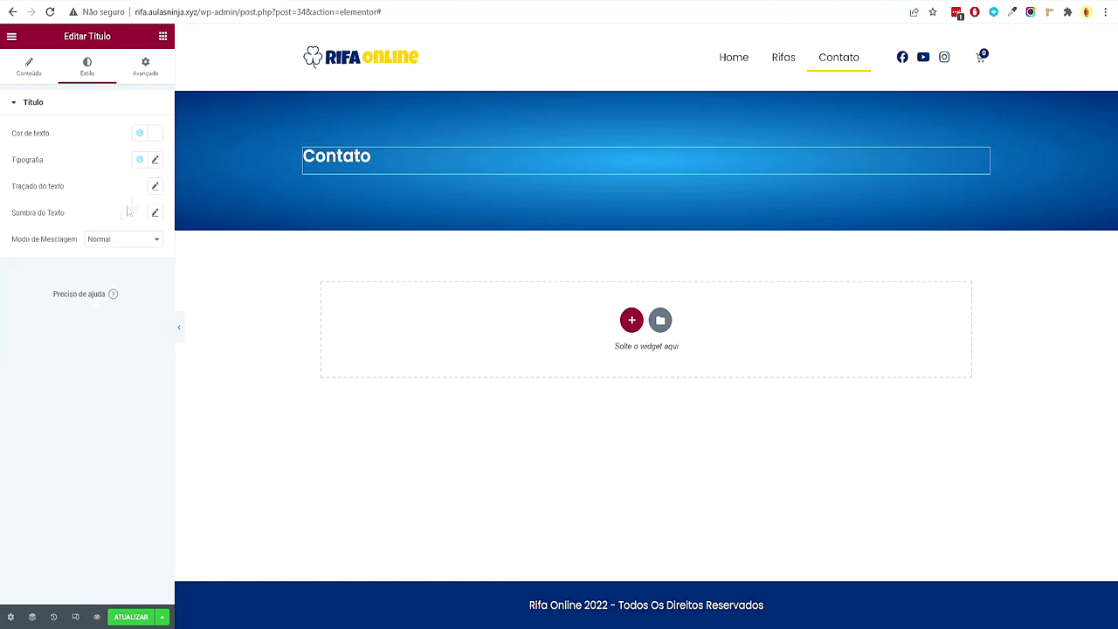
left_click(154, 163)
left_click(117, 286)
left_click(98, 354)
Set the heading font size to 40 and line height to 0.4 em
left_click(139, 259)
type("40")
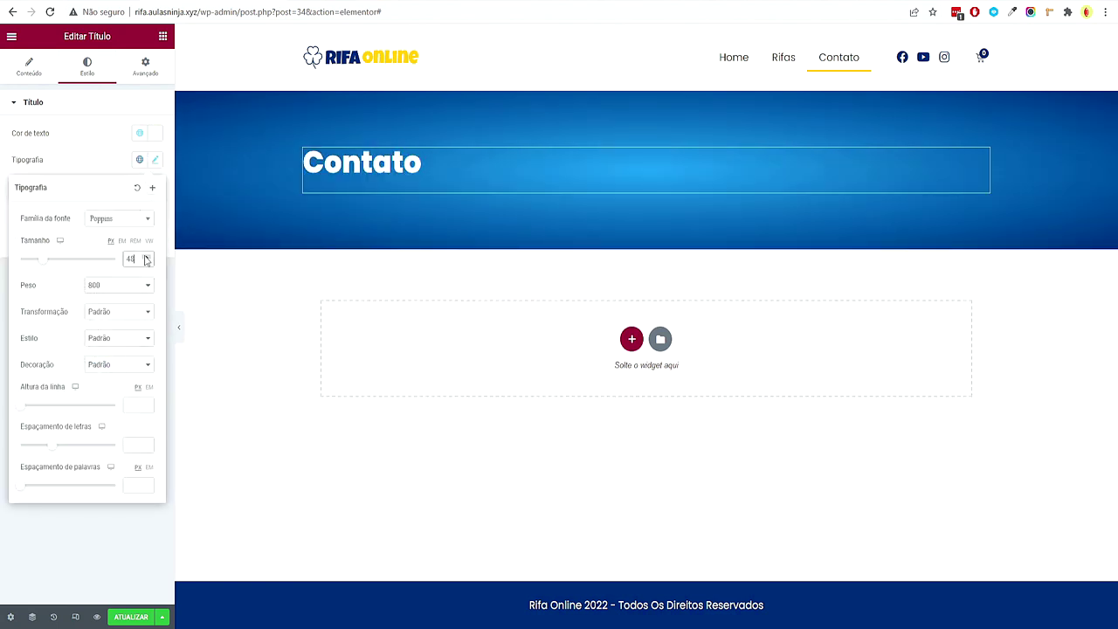
left_click(149, 387)
left_click(146, 405)
left_click(146, 404)
left_click(147, 404)
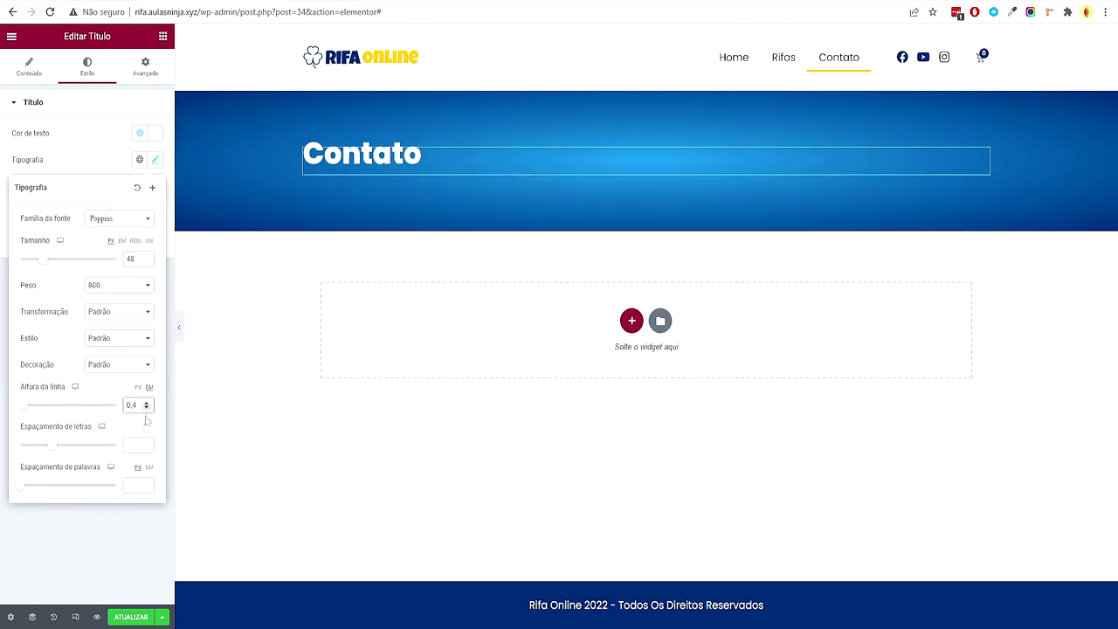
left_click(104, 533)
Change the heading's HTML tag to H1
left_click(39, 77)
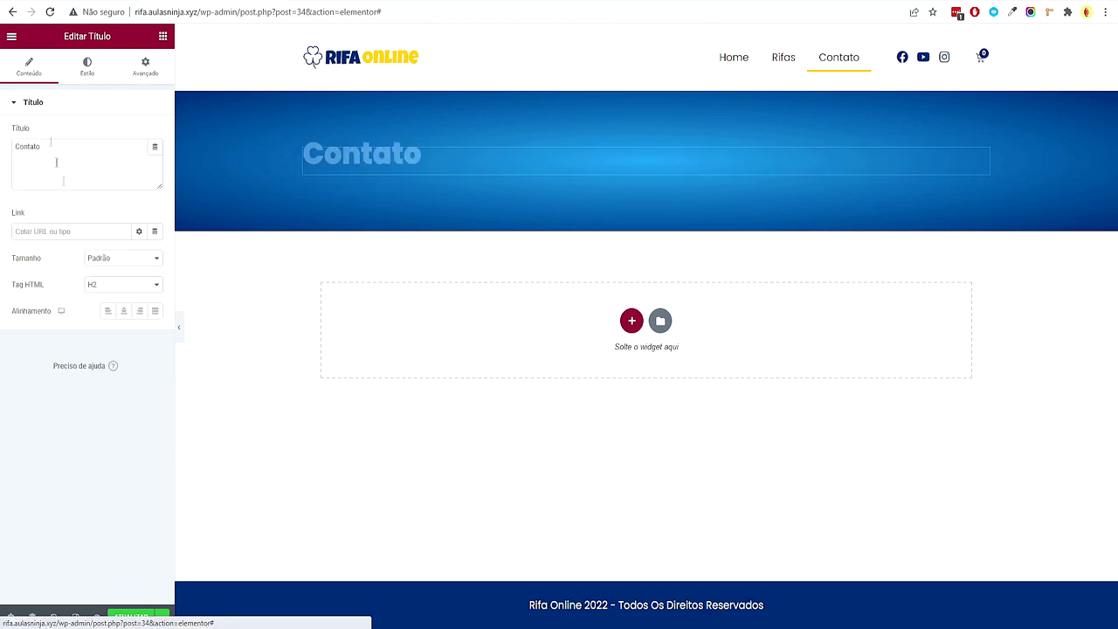
left_click(104, 285)
left_click(106, 302)
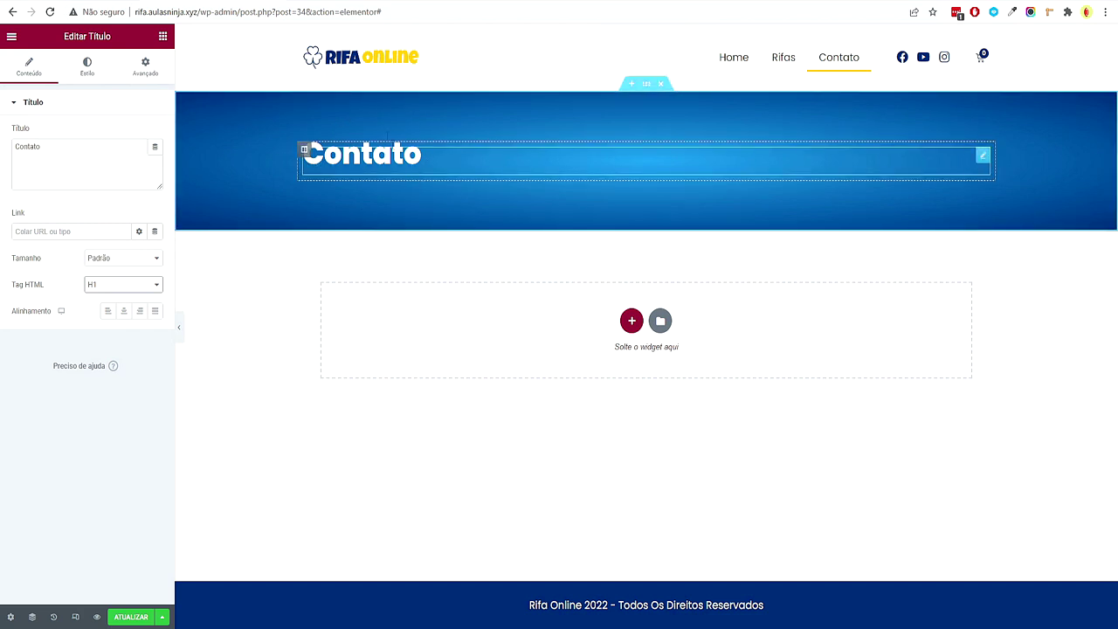
left_click(629, 324)
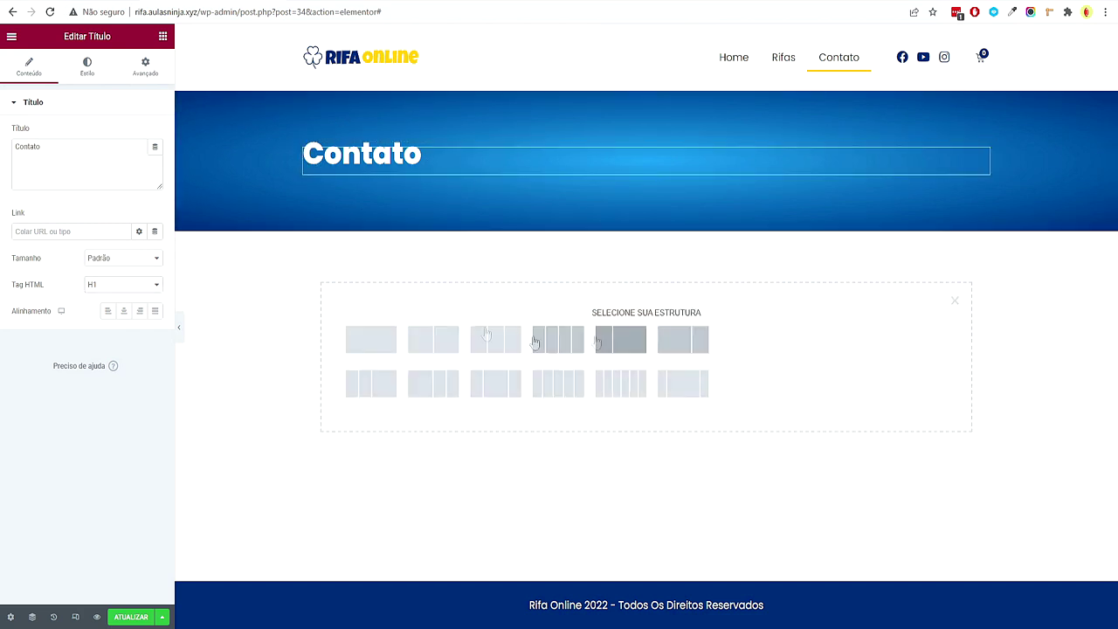
Insert a two-column section and set its top and bottom padding to 80 px
left_click(430, 349)
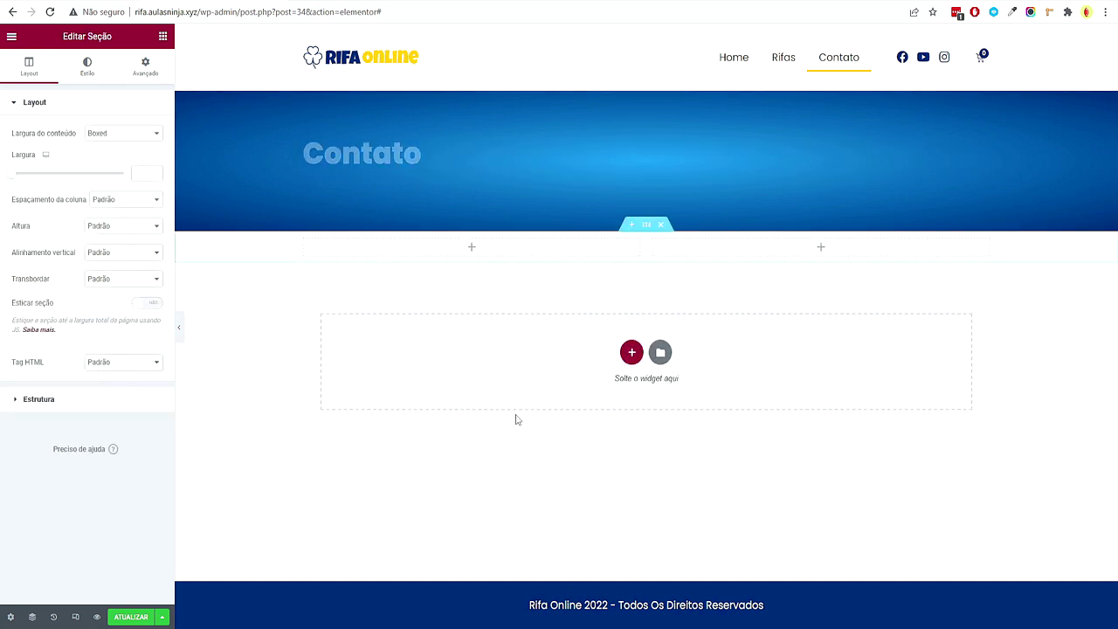
left_click(145, 66)
left_click(21, 200)
type("80")
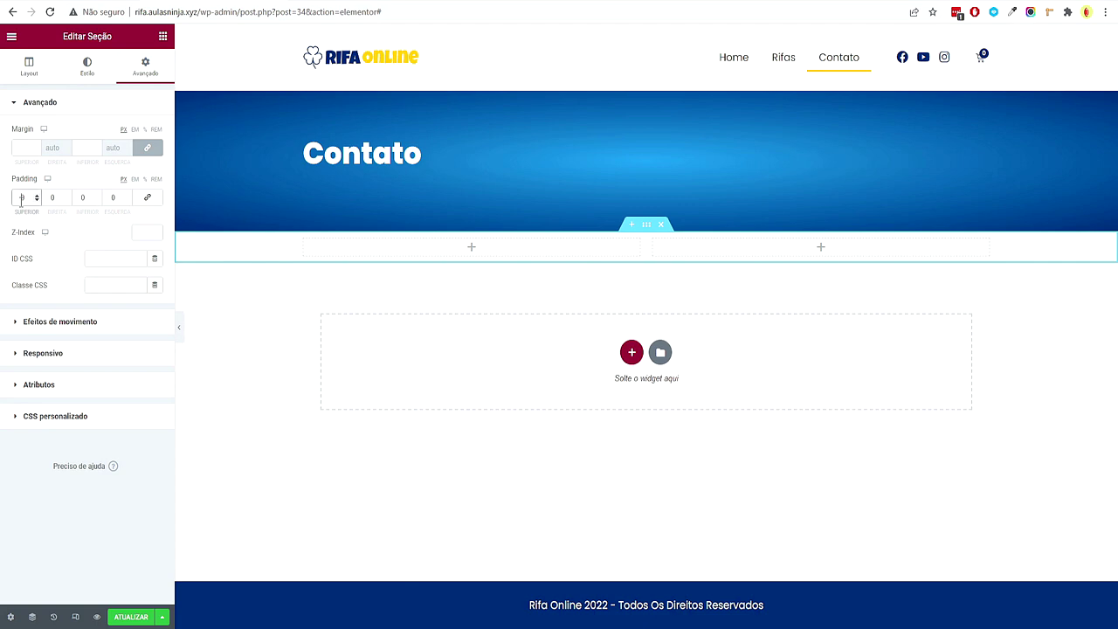
key("Tab")
key("Tab")
type("80")
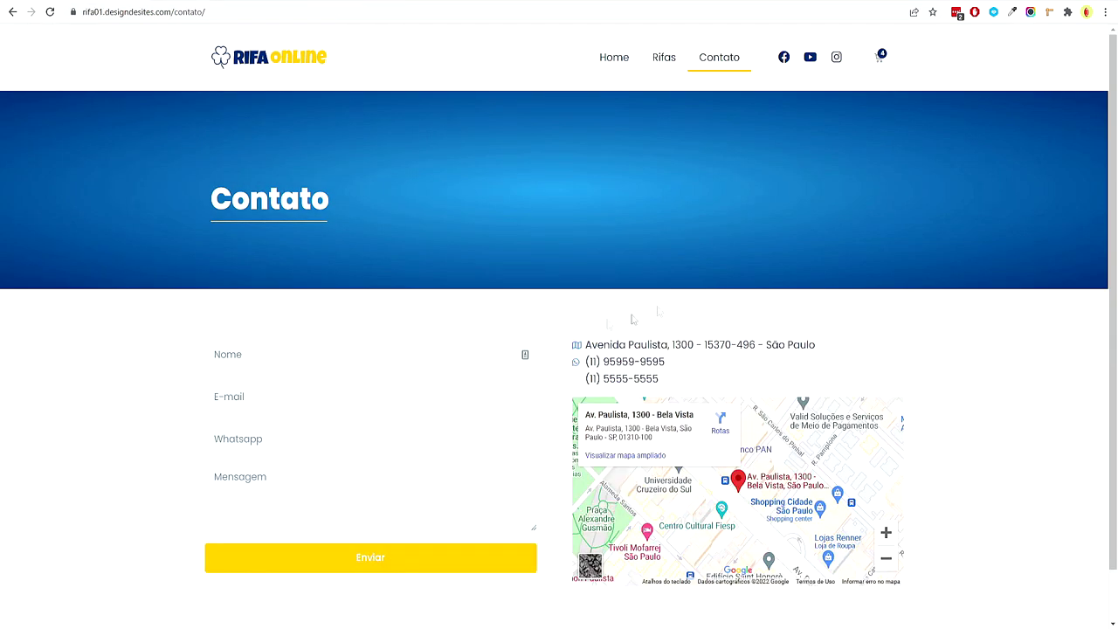
scroll(561, 354, "down", 1)
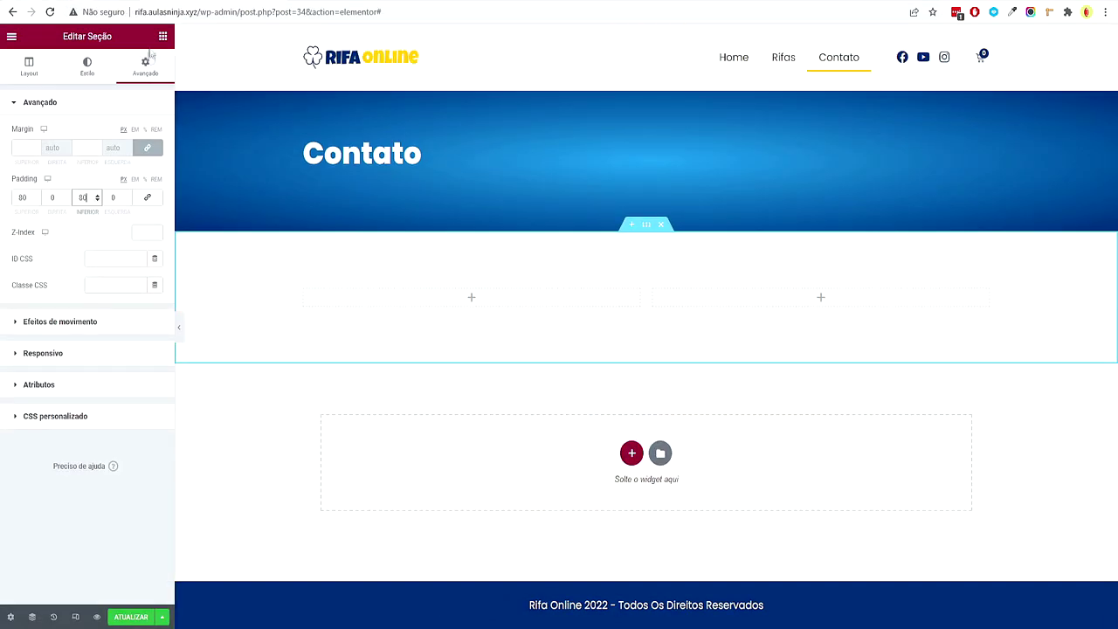
left_click(162, 36)
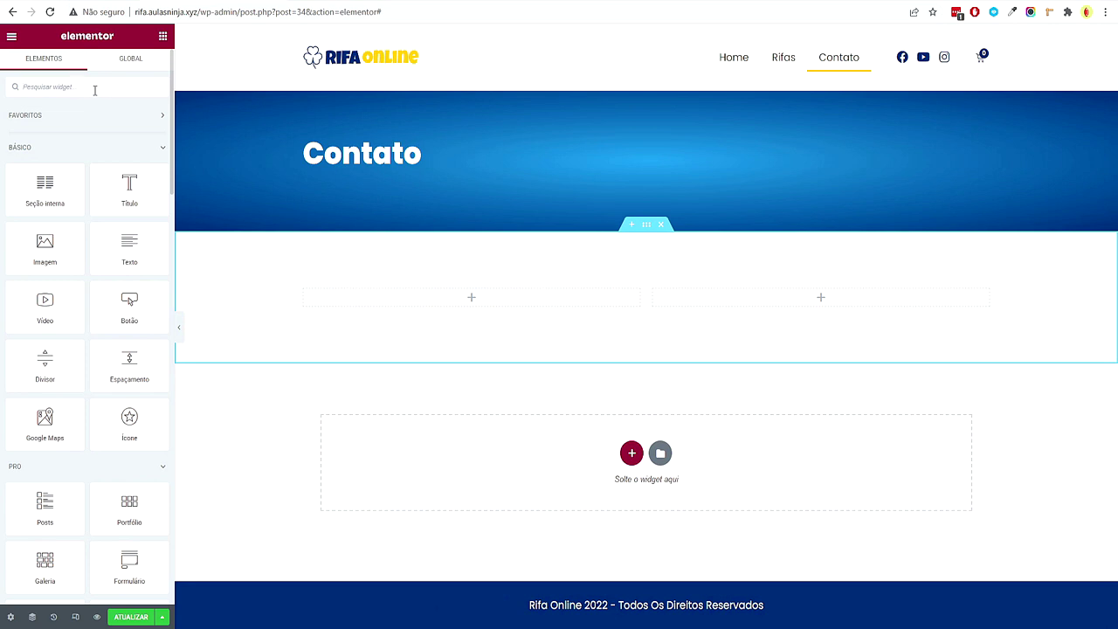
Search 'form' and drag the Formulário widget into the left column
left_click(94, 86)
type("form")
left_click_drag(62, 127, 491, 439)
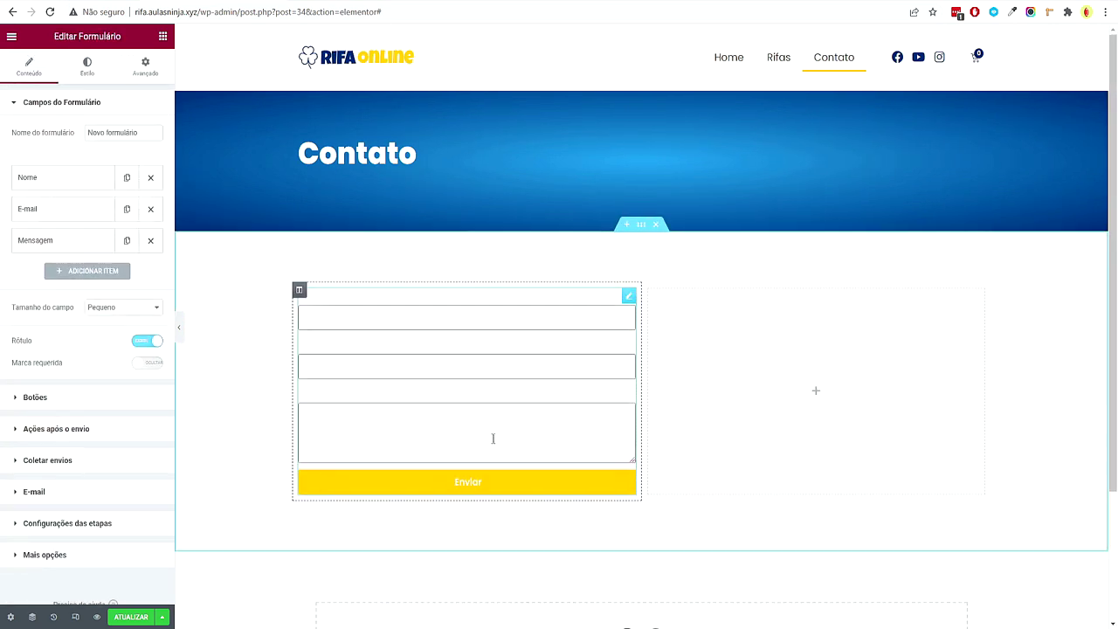
Hide the field labels, set Tamanho do campo to Médio, and rename the form to Contato
left_click(146, 341)
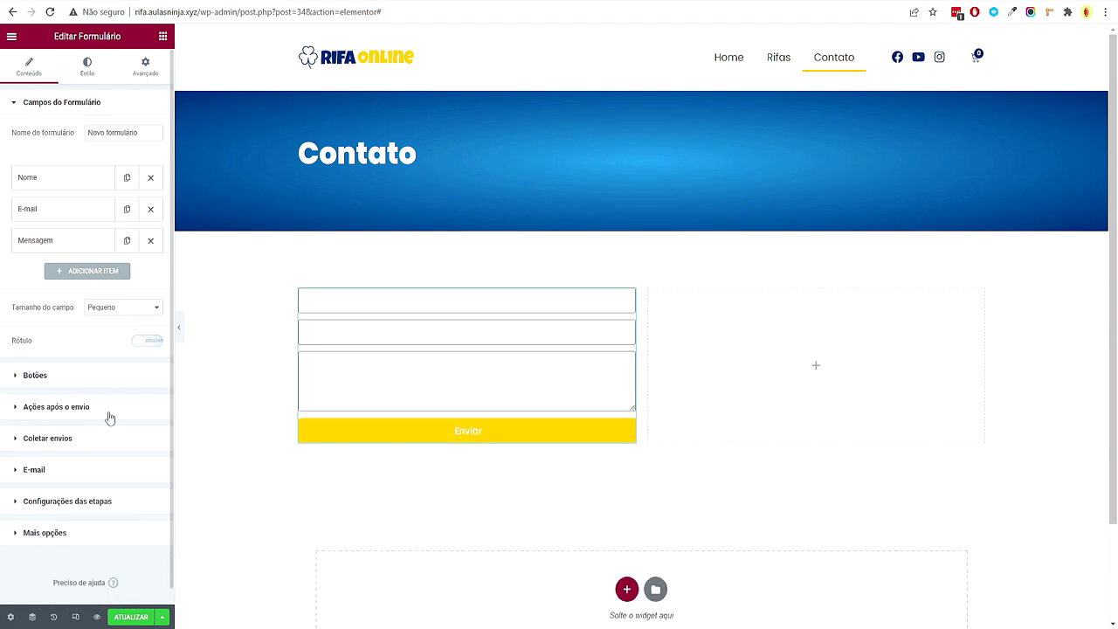
left_click(101, 310)
left_click(122, 340)
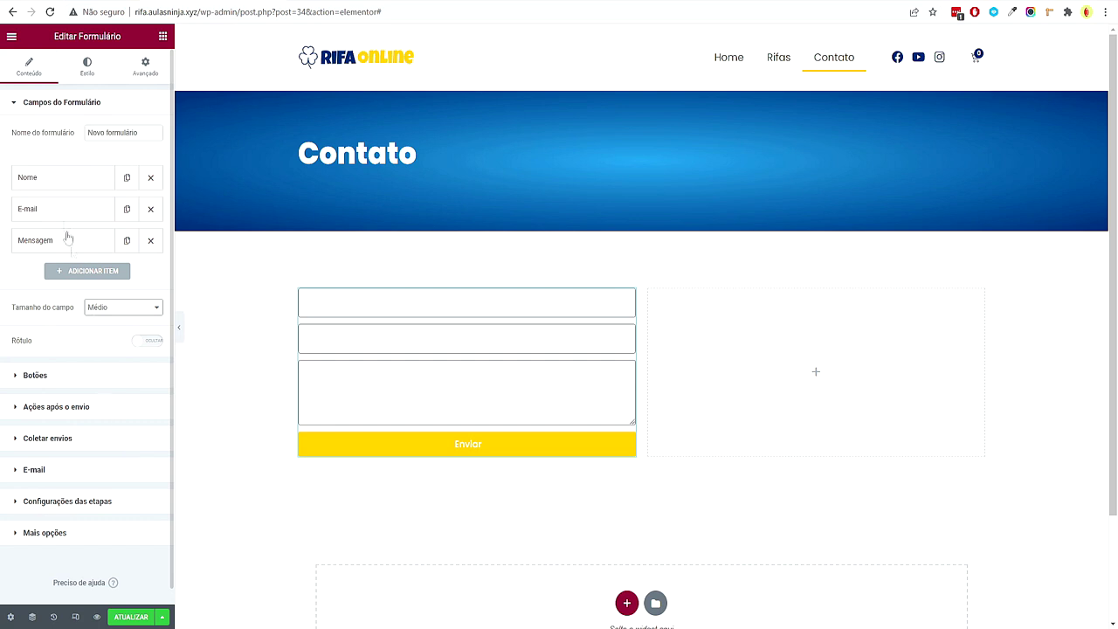
left_click_drag(154, 132, 73, 149)
type("Contato")
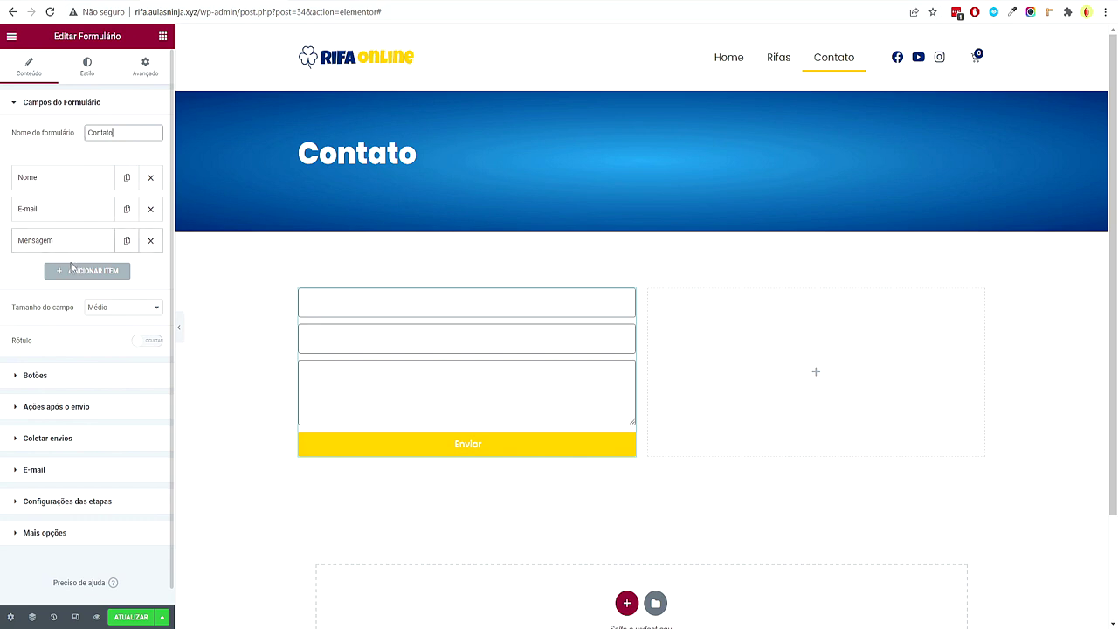
Add a Whatsapp field above Mensagem with its own label and placeholder
left_click(74, 271)
left_click_drag(55, 284, 61, 262)
left_click(91, 247)
left_click(122, 317)
type("Whatsapp")
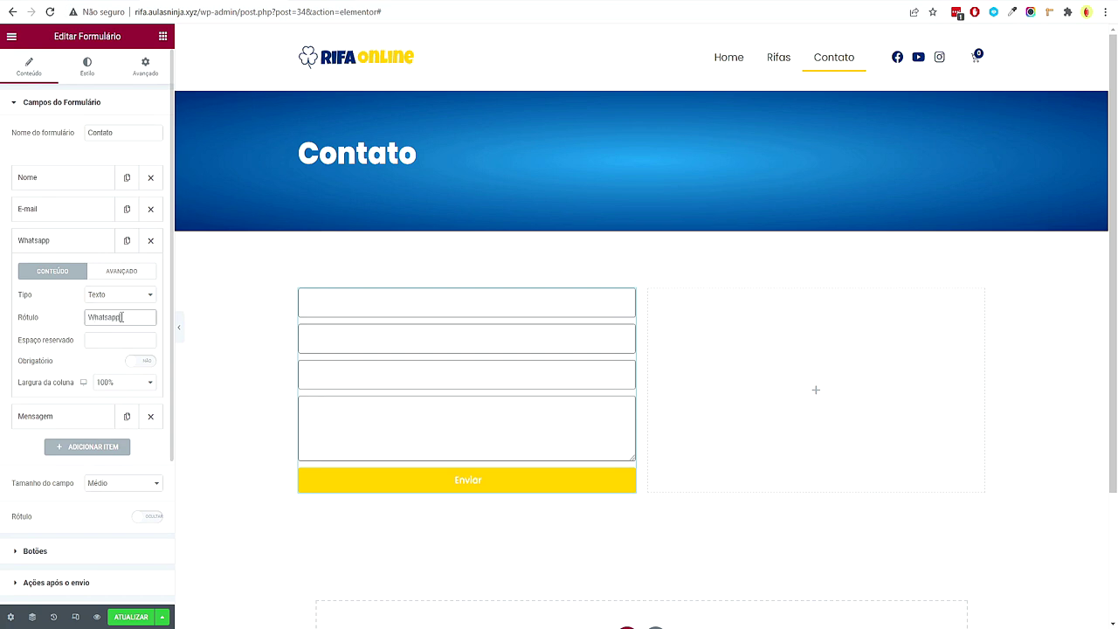
left_click(123, 339)
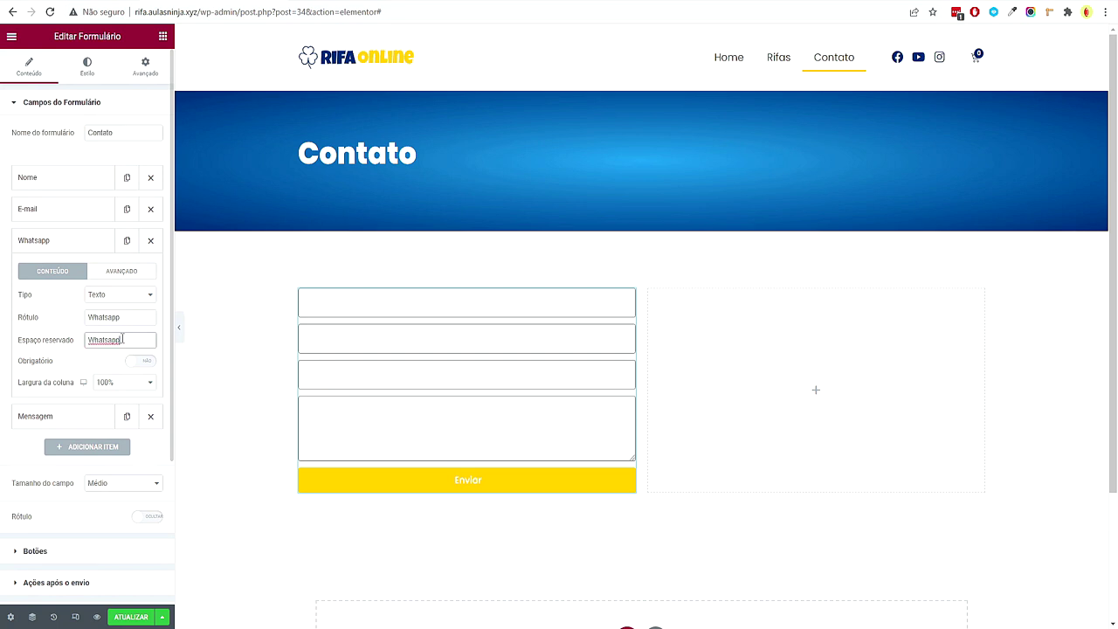
left_click(65, 244)
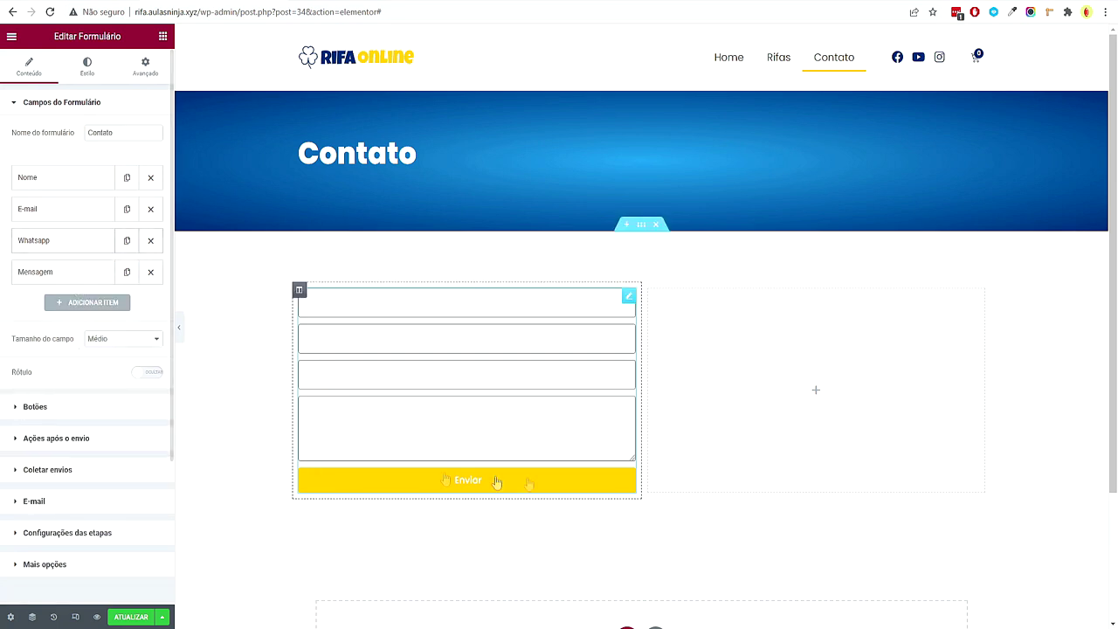
Make the Enviar submit button medium size
left_click(36, 408)
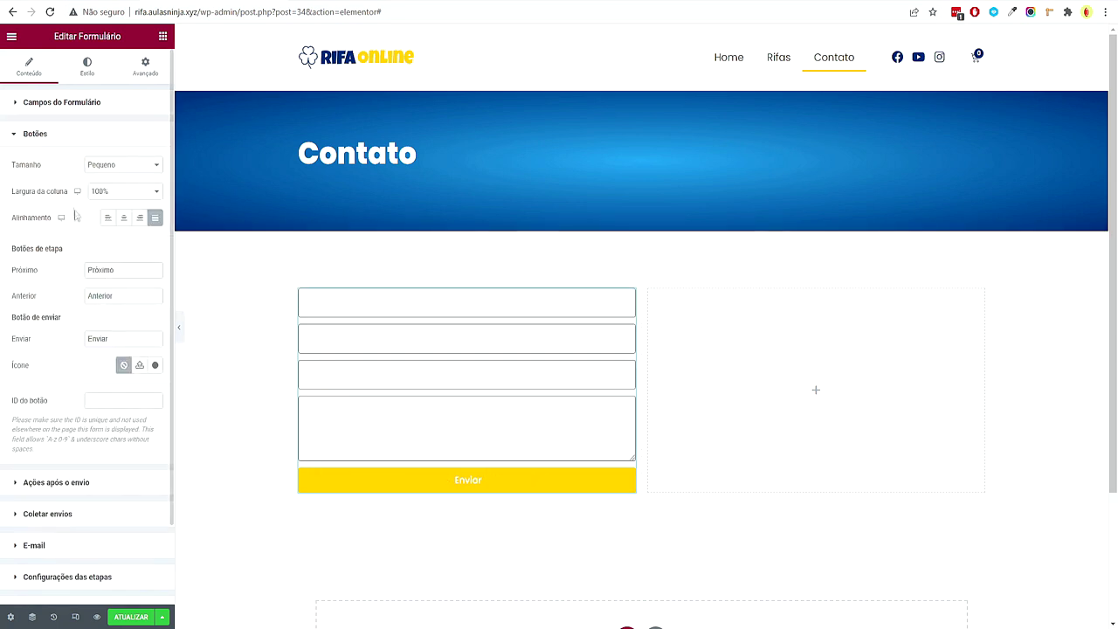
left_click(120, 166)
left_click(121, 197)
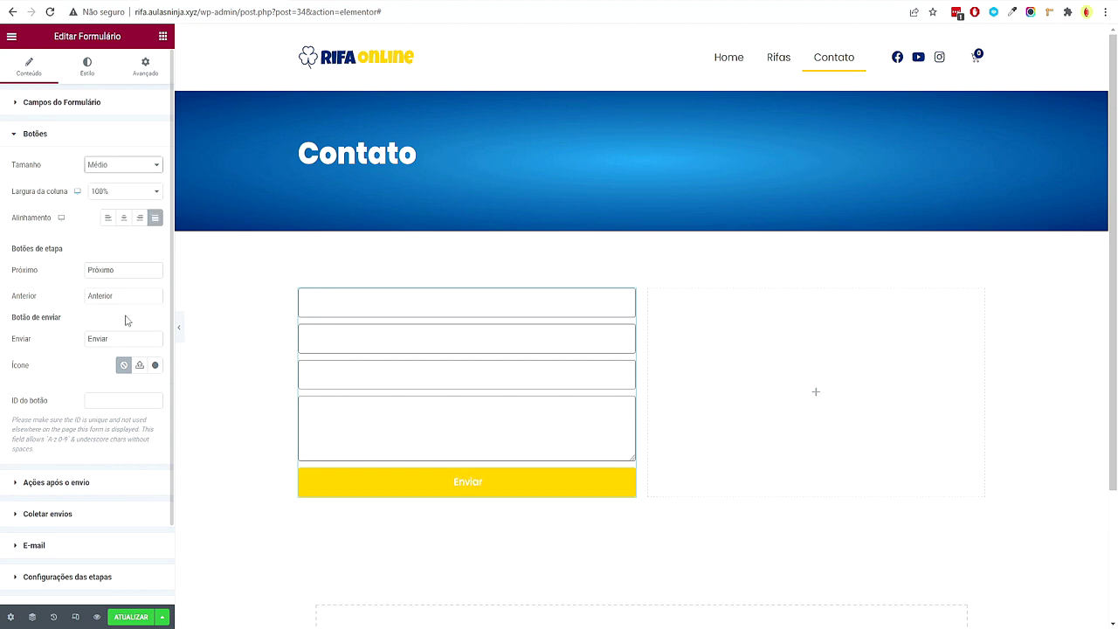
Set the label text and field text colours to the global Secundário colour
left_click(89, 77)
left_click(140, 279)
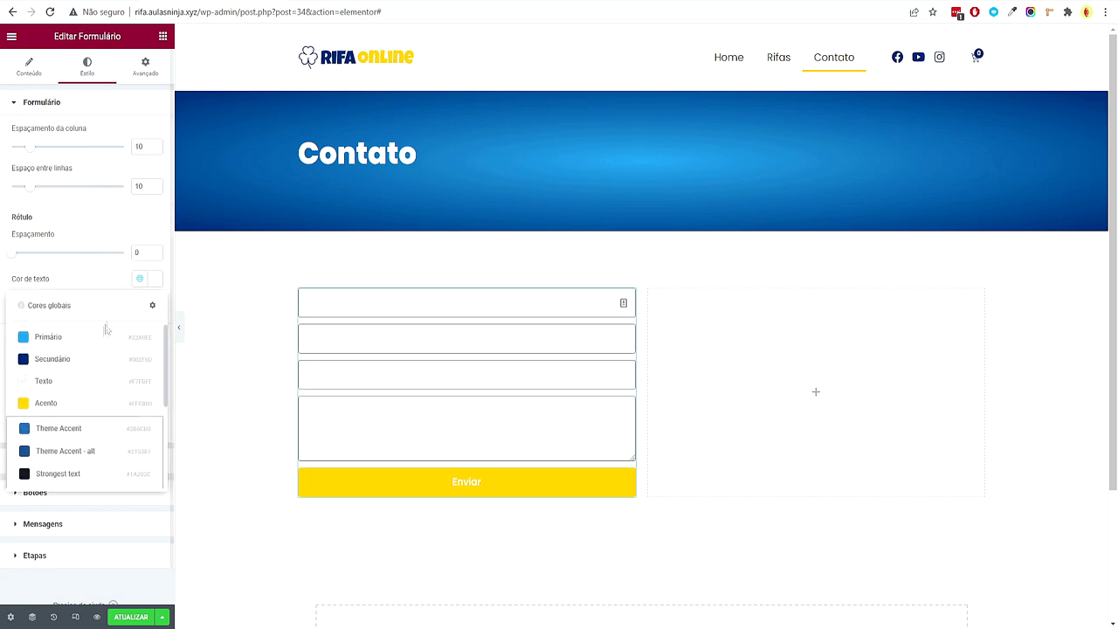
left_click(88, 359)
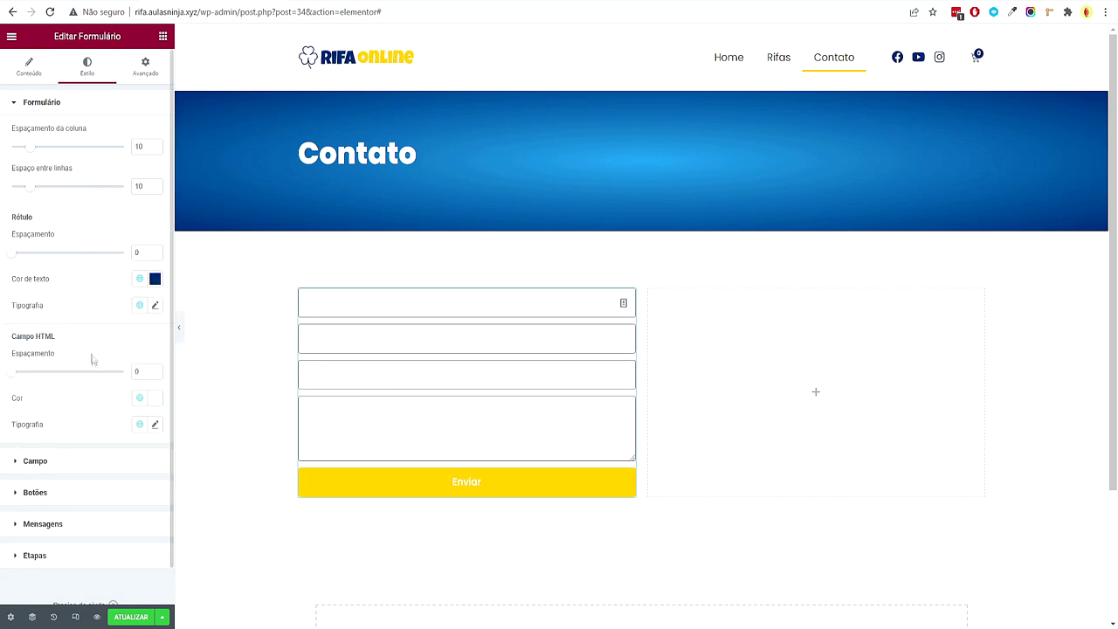
left_click(91, 464)
left_click(140, 164)
left_click(92, 245)
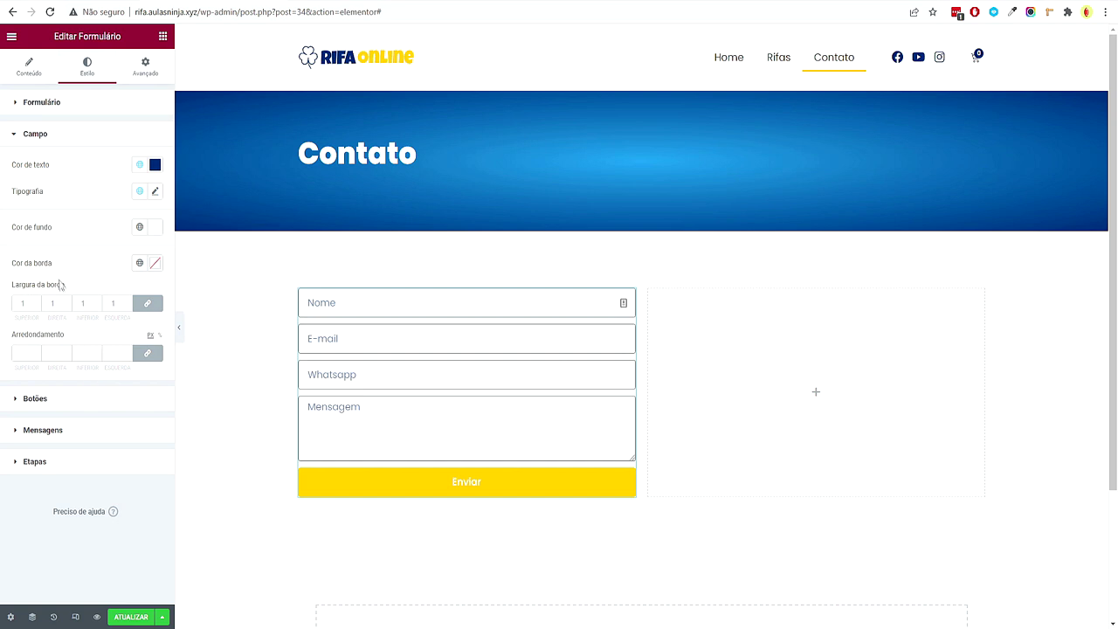
Set the field border width to 0 and the field background to global Texto
left_click(29, 302)
type("0")
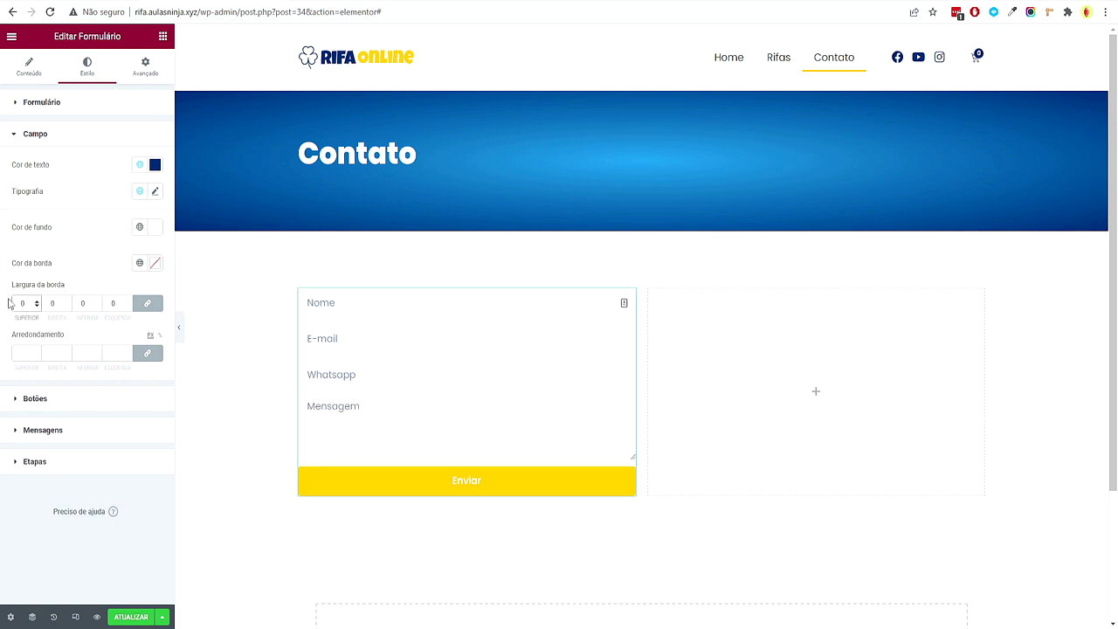
left_click(139, 227)
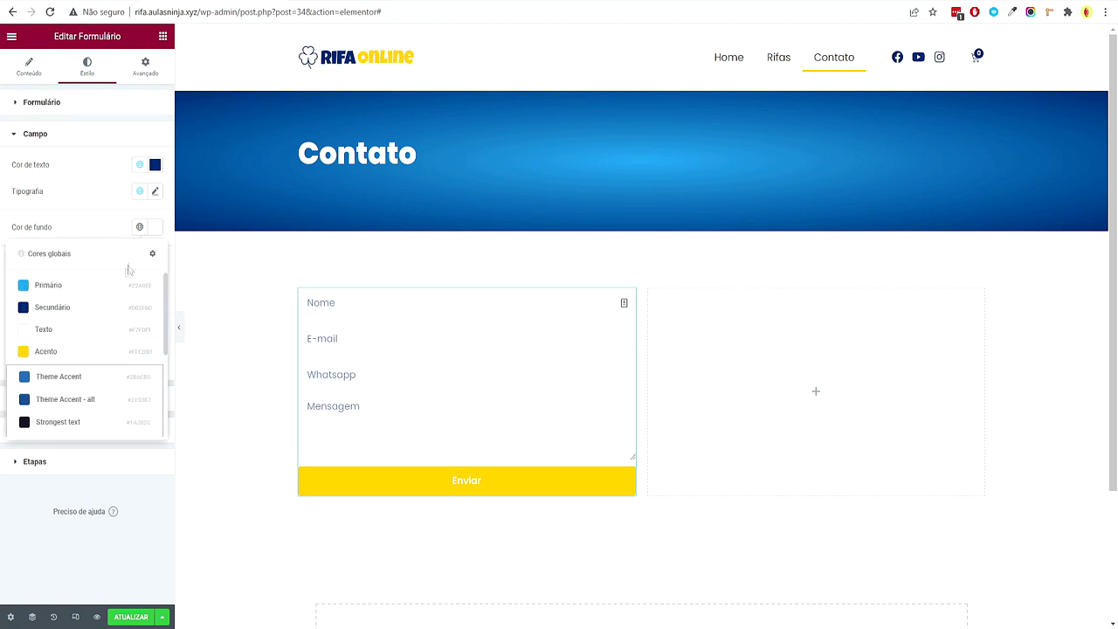
left_click(83, 332)
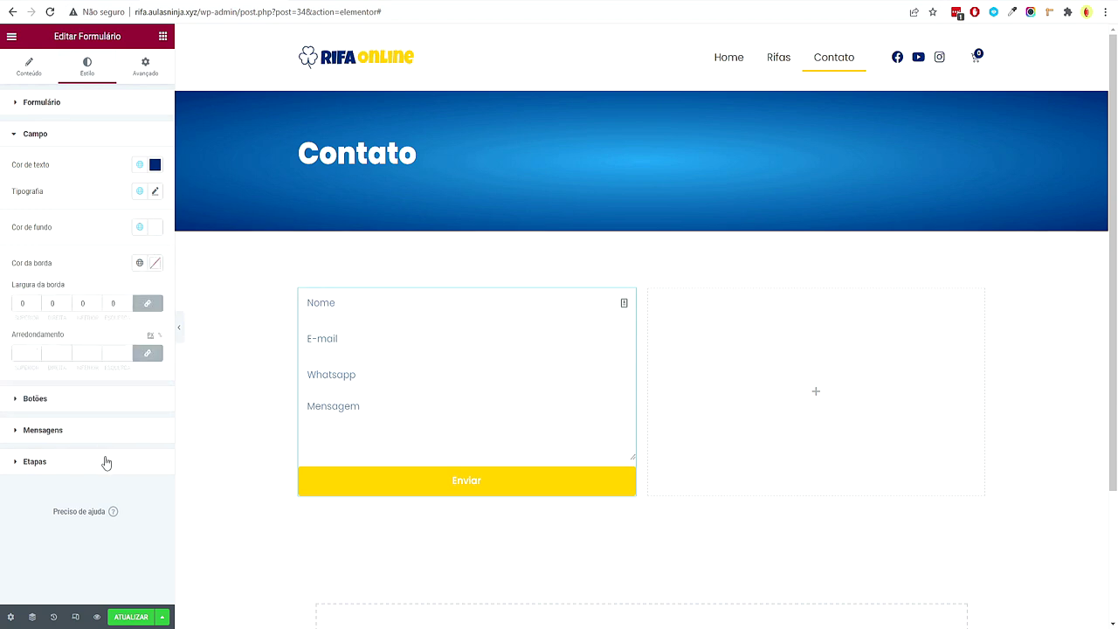
left_click(21, 77)
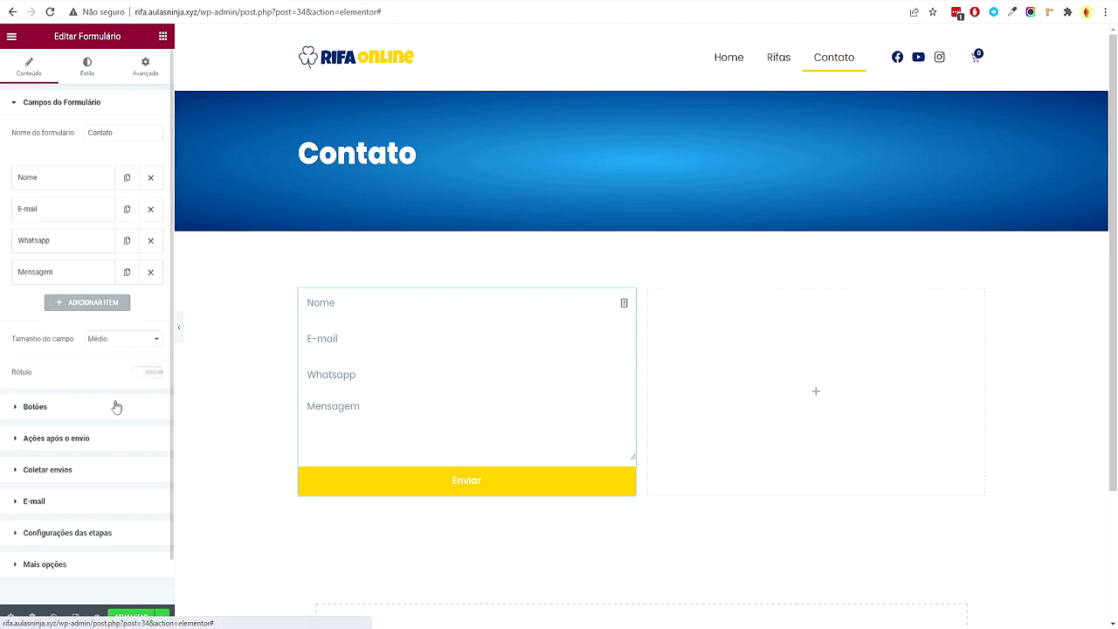
scroll(114, 413, "down", 1)
Save the page, then set the e-mail action's recipient address and subject 'Novo Email Rifa Online'
left_click(131, 619)
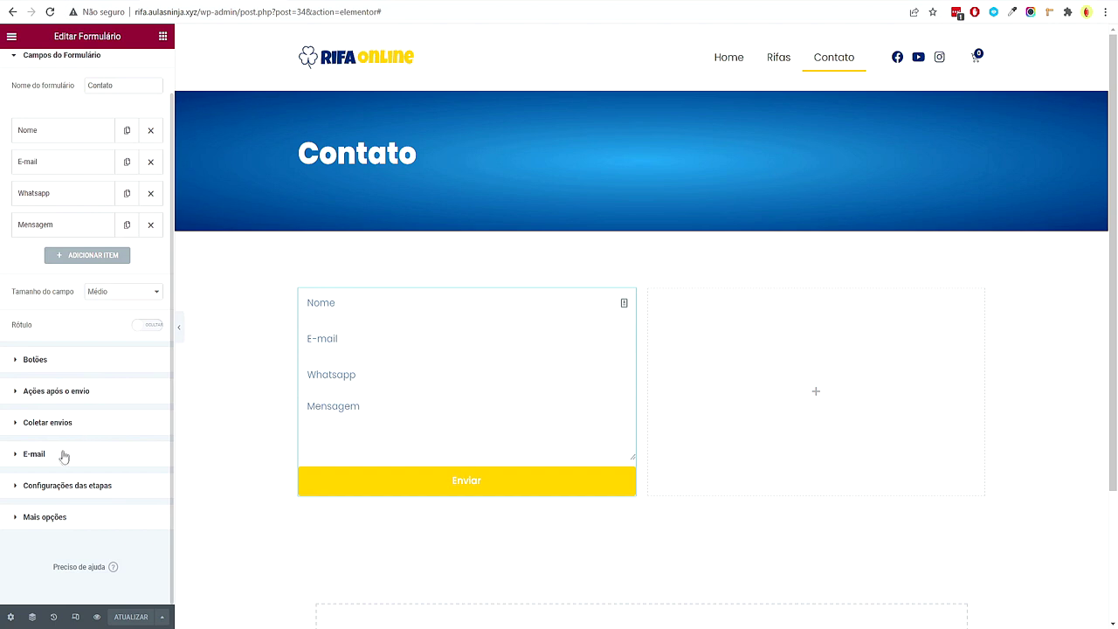
left_click(55, 392)
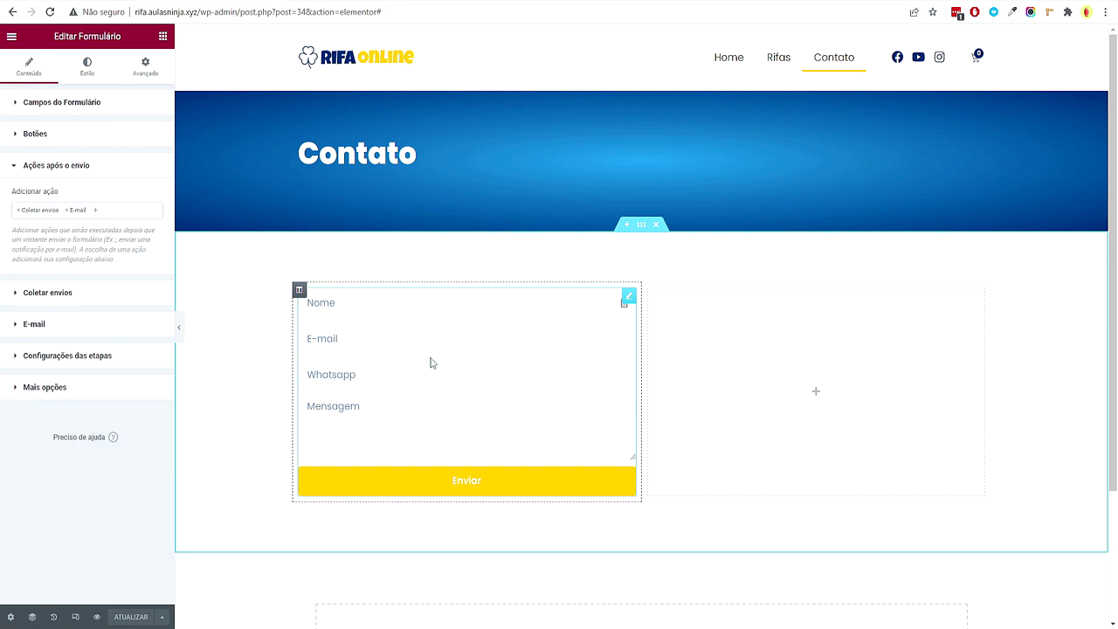
left_click(50, 324)
left_click_drag(14, 273, 143, 271)
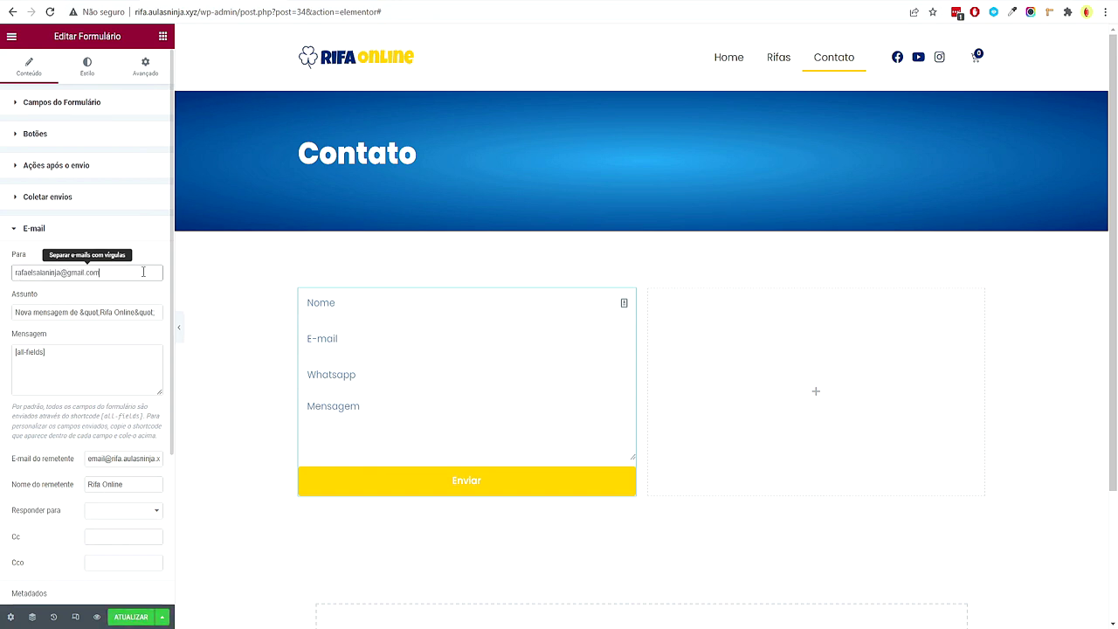
left_click_drag(155, 313, 4, 320)
type("N")
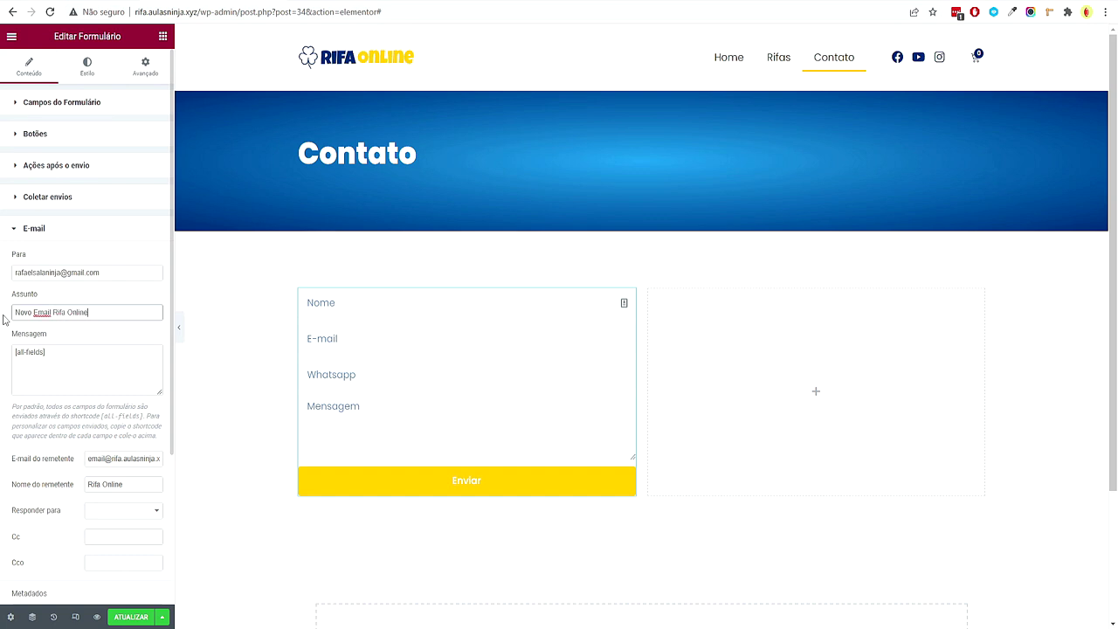
type("ovo Email Rifa Online")
Paste the contact address as the sender e-mail and save the e-mail settings
key("shift+Tab")
key("ctrl+c")
scroll(124, 367, "down", 2)
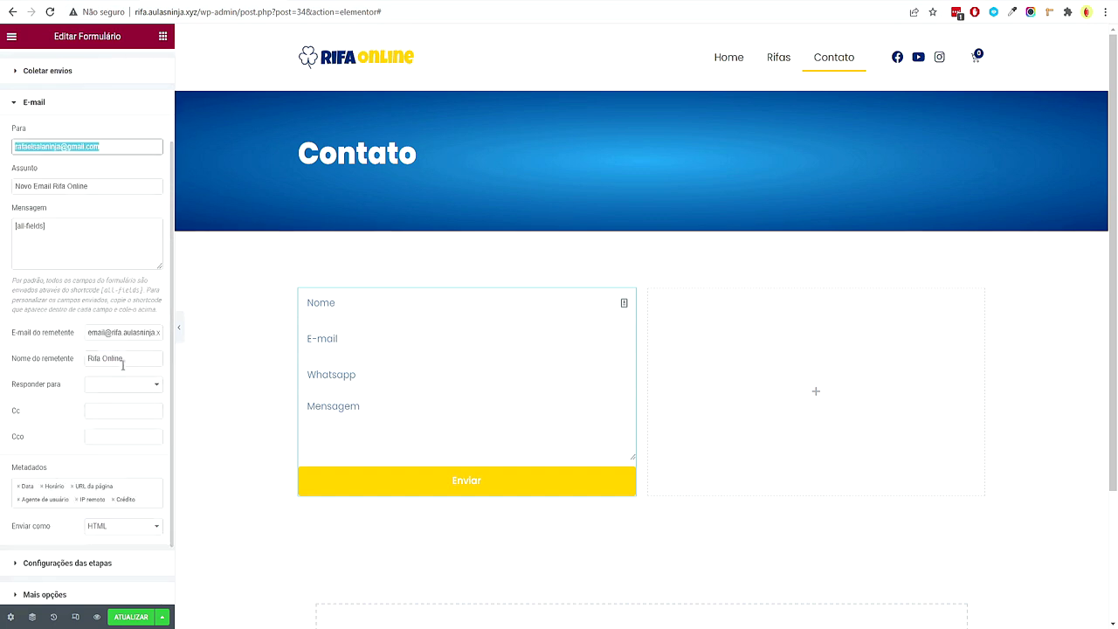
triple_click(129, 333)
key("ctrl+v")
left_click(109, 384)
left_click(108, 397)
left_click(109, 387)
left_click(118, 397)
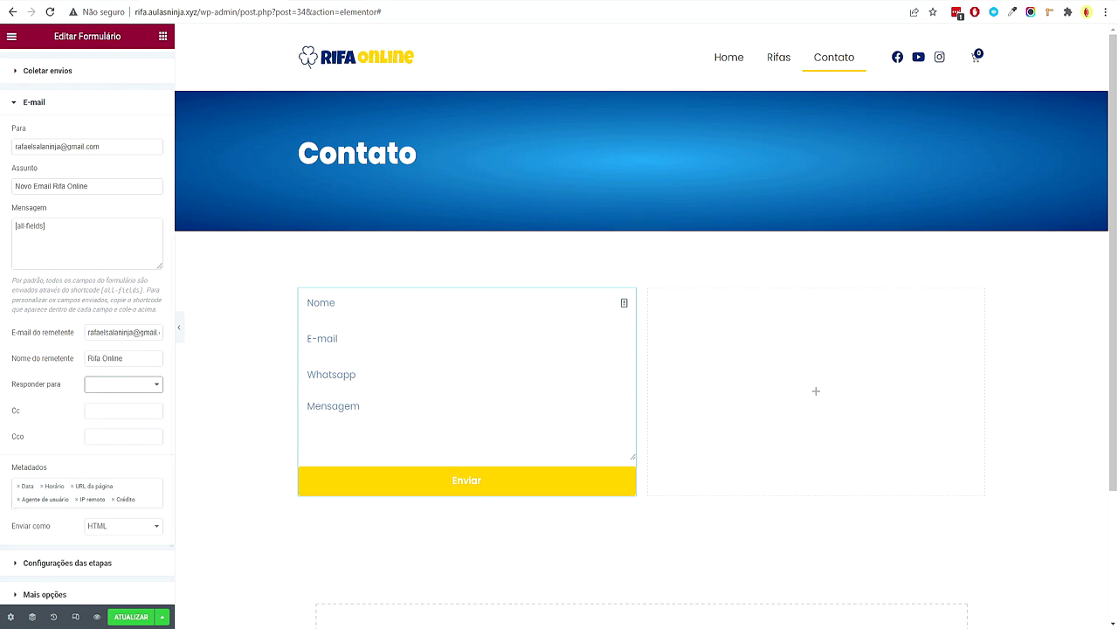
left_click(119, 618)
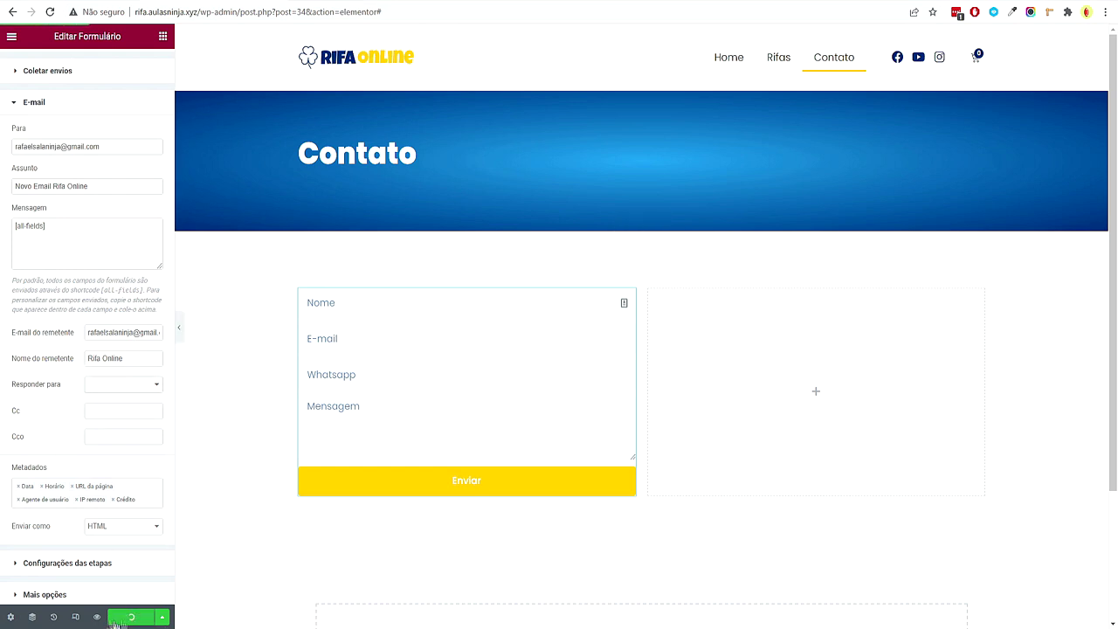
After reloading the editor, set Responder para to E-mail Field and save
left_click(50, 11)
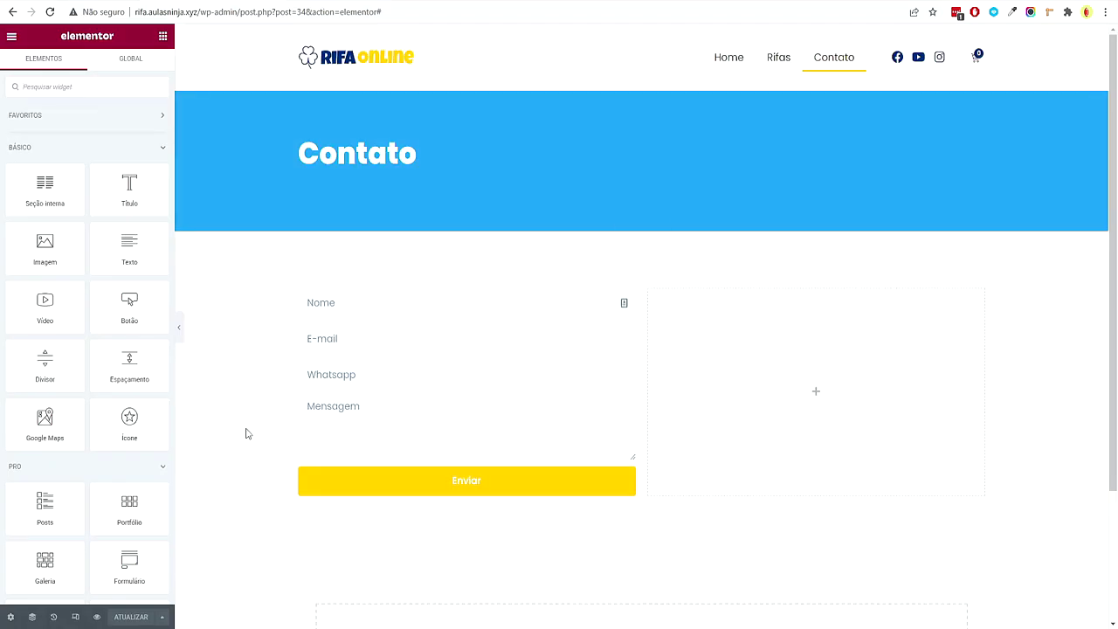
left_click(419, 339)
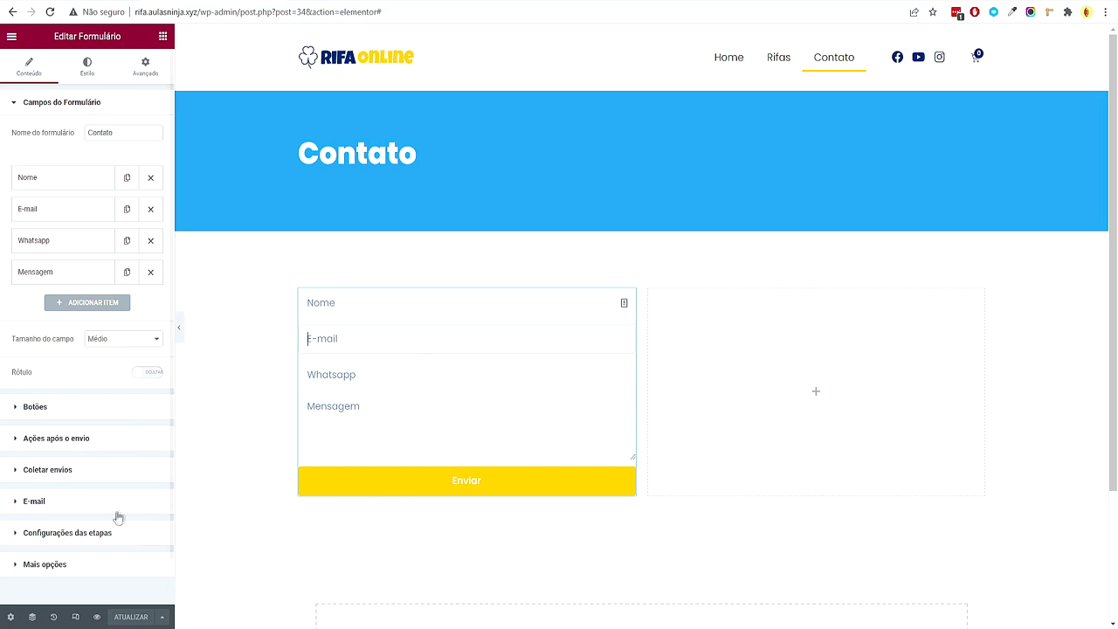
left_click(77, 500)
scroll(120, 450, "down", 1)
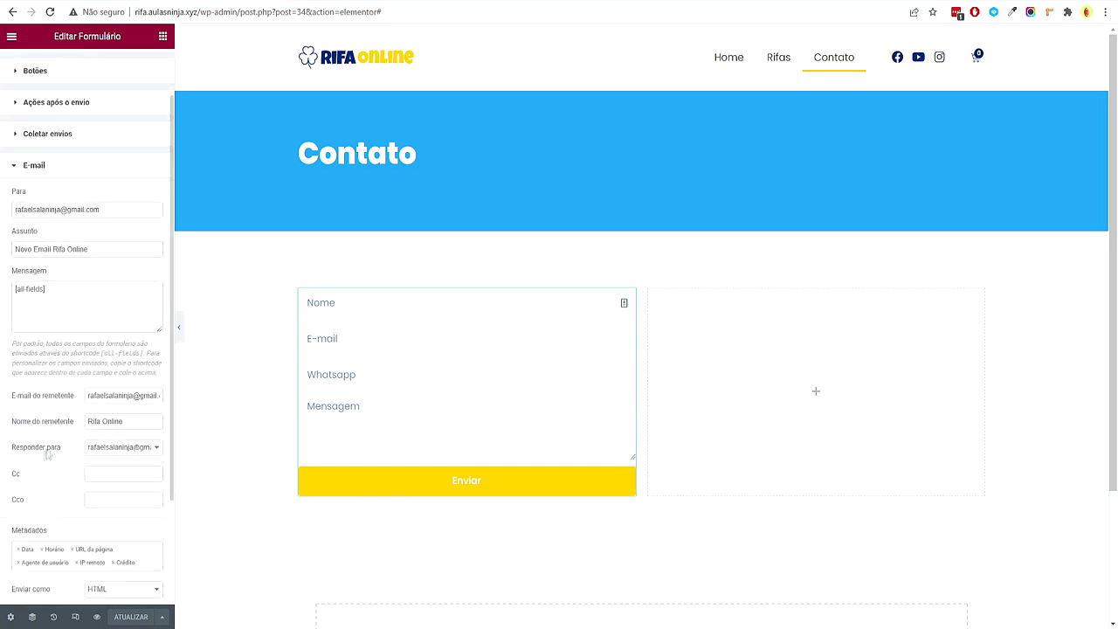
left_click(140, 447)
left_click(127, 468)
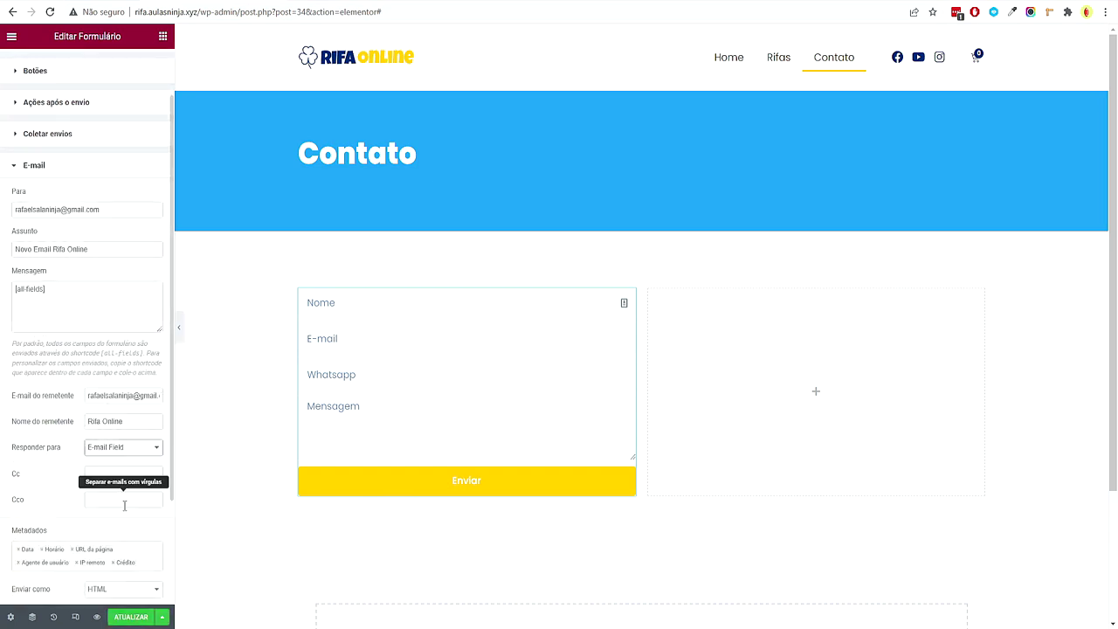
scroll(155, 551, "down", 2)
left_click(131, 617)
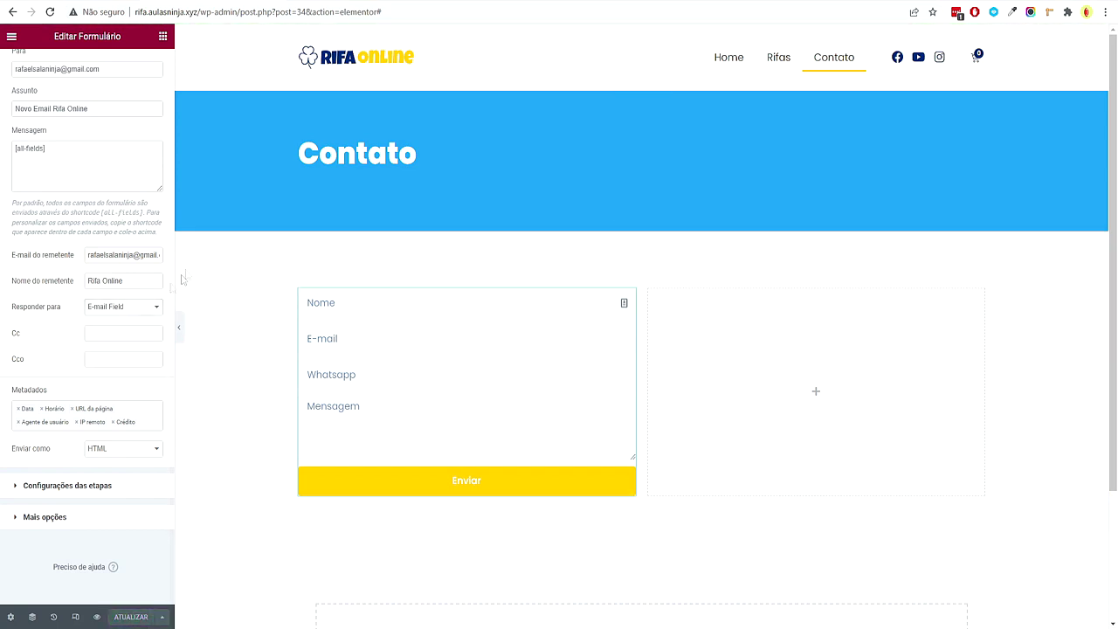
scroll(118, 338, "up", 2)
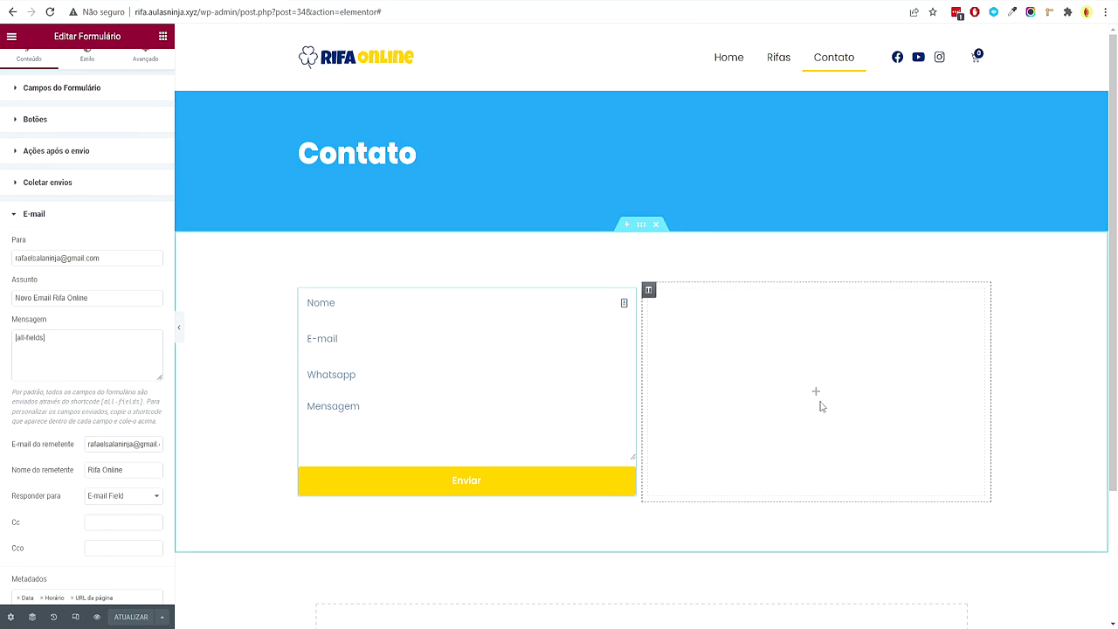
left_click(163, 36)
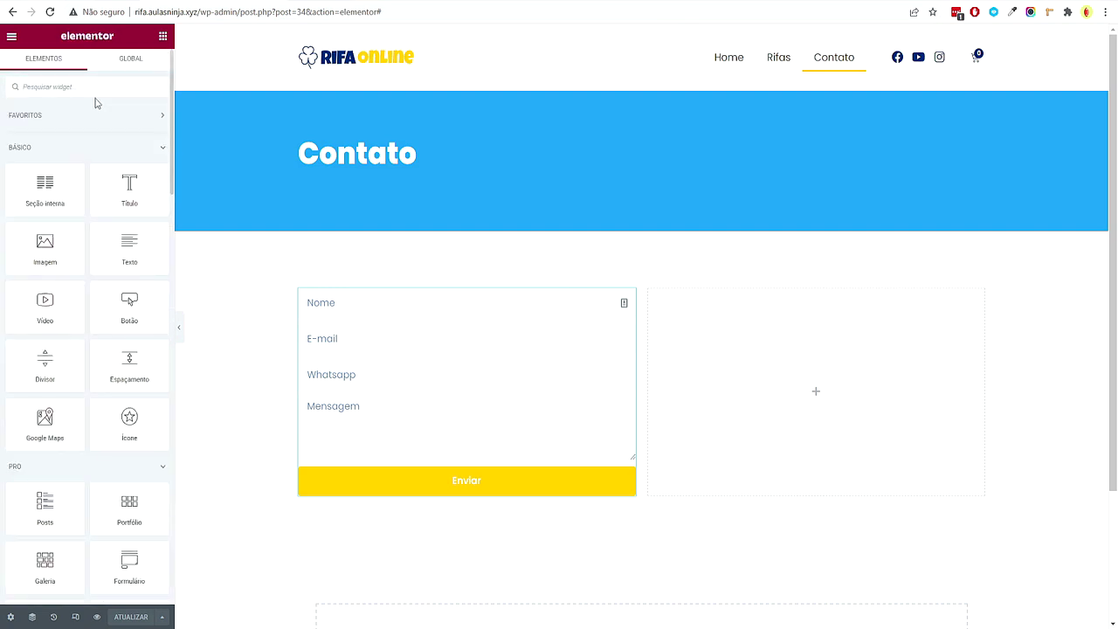
type("map")
left_click_drag(54, 130, 826, 424)
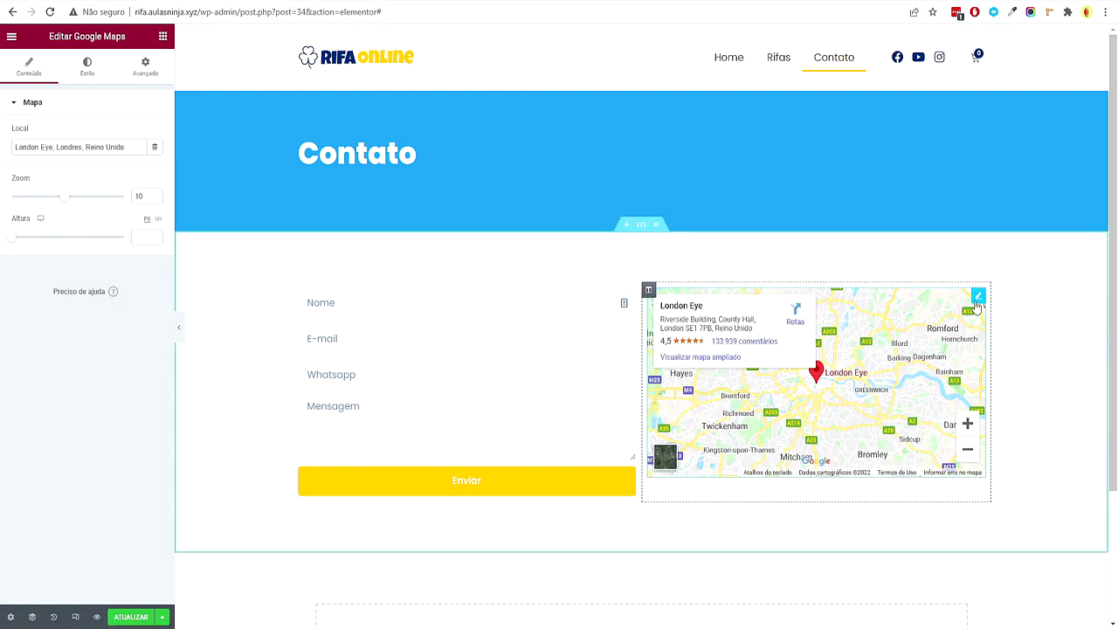
left_click_drag(124, 146, 15, 140)
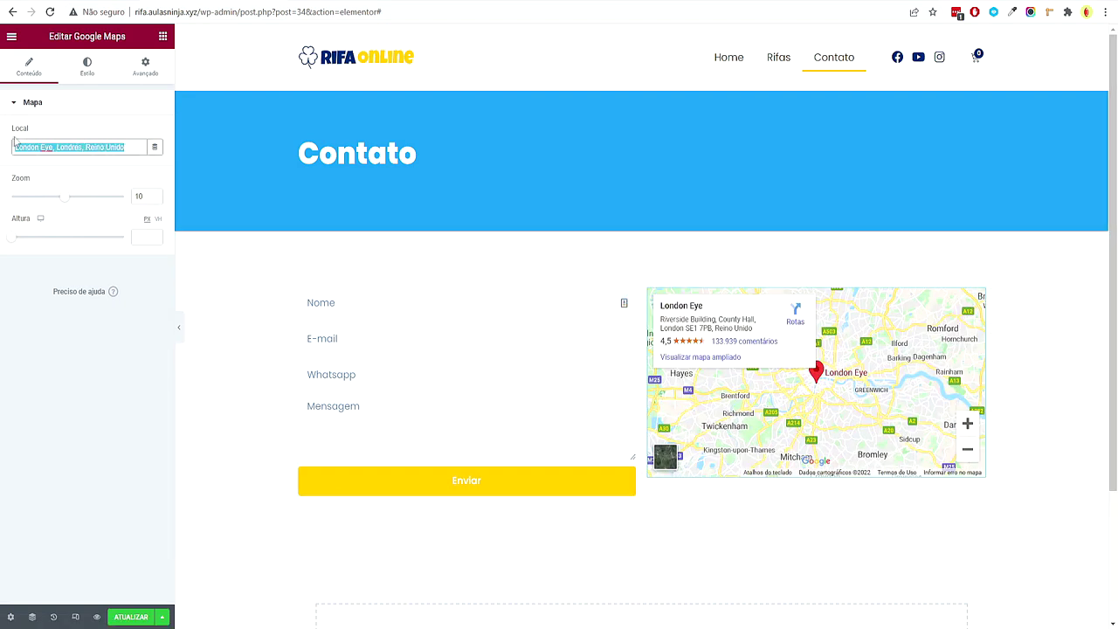
key("ctrl+v")
left_click_drag(70, 199, 100, 200)
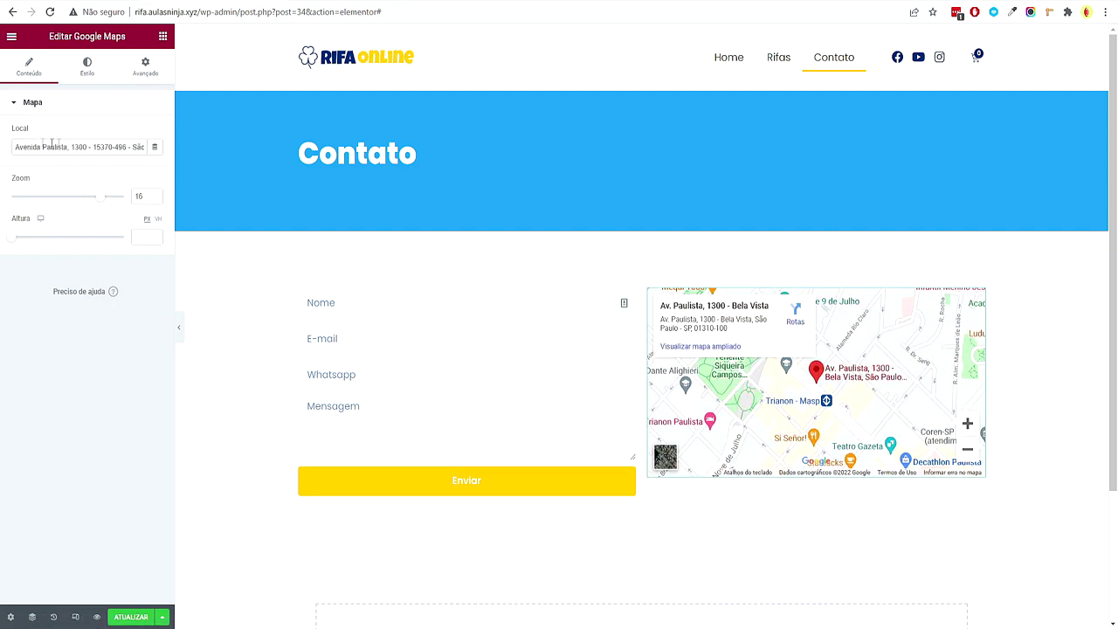
left_click_drag(71, 146, 99, 145)
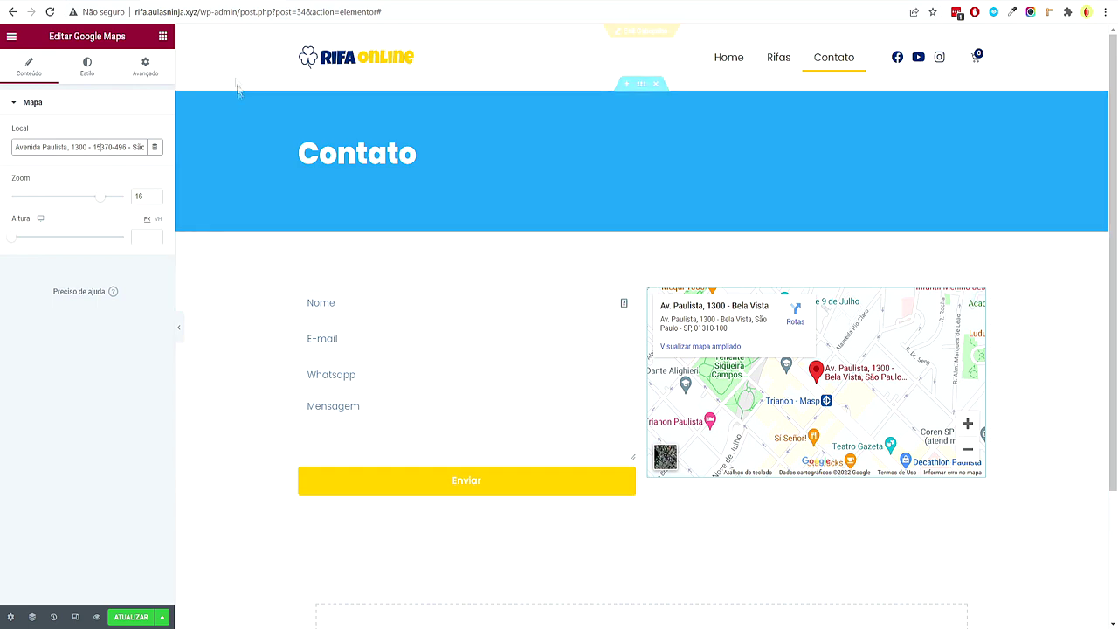
Search 'lista' and place a Lista de ícones widget above the map
left_click(162, 38)
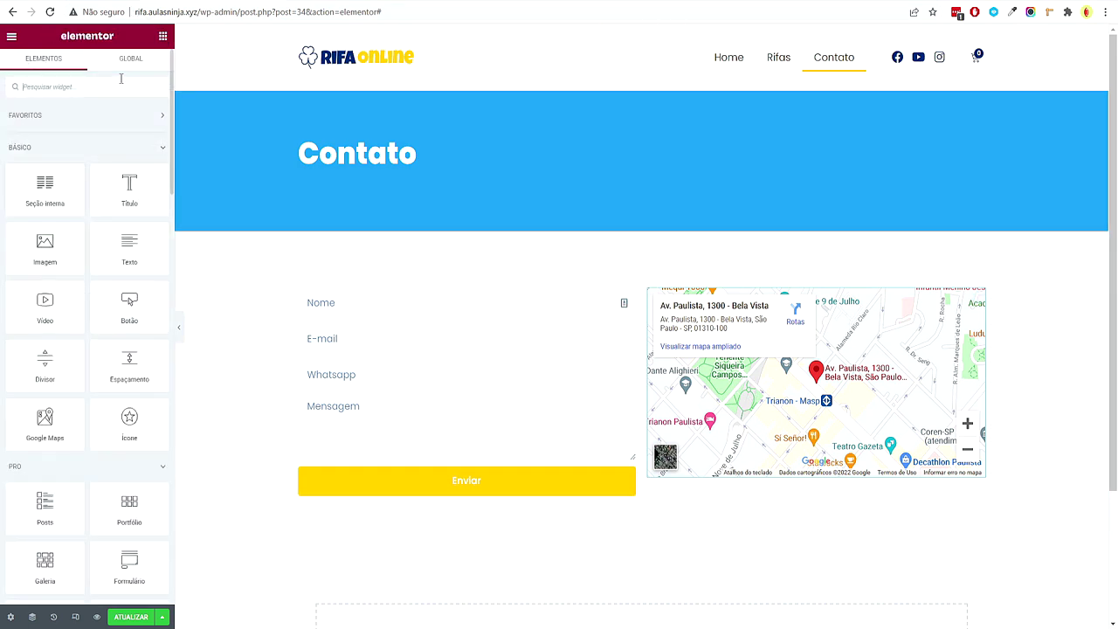
type("lista")
left_click_drag(91, 111, 708, 295)
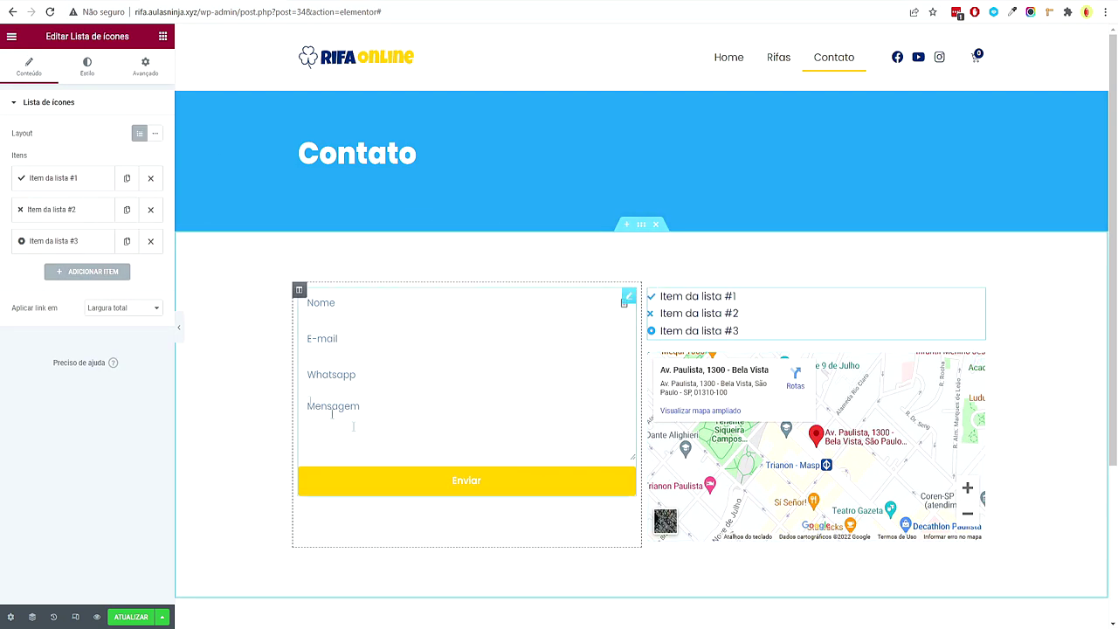
Set the first list item to the contact e-mail address with the mail icon
left_click(77, 184)
mouse_move(98, 268)
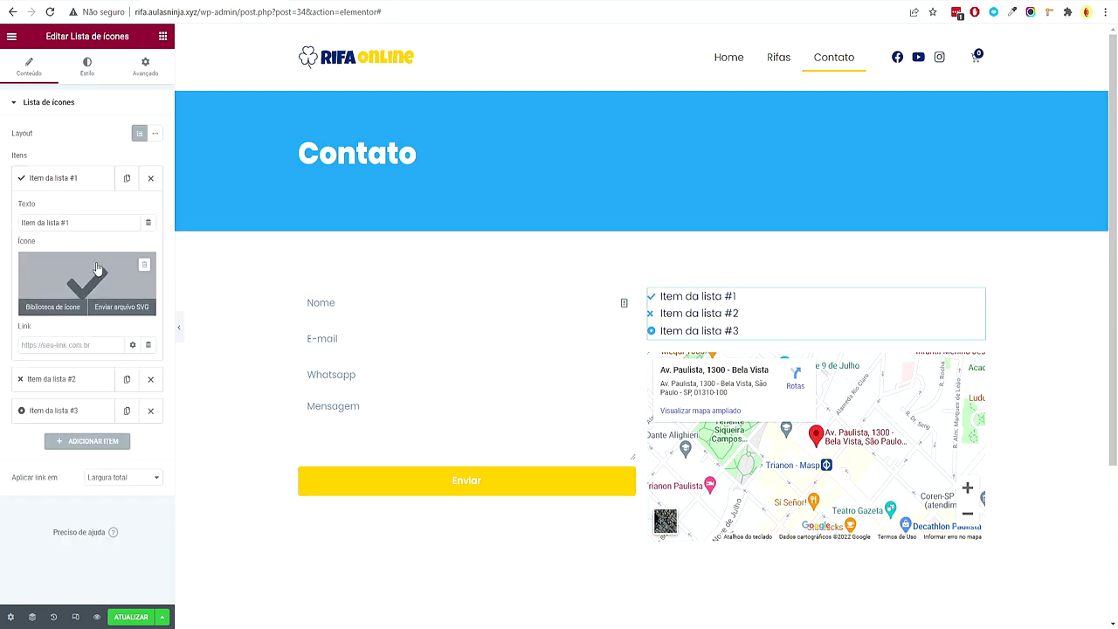
triple_click(78, 223)
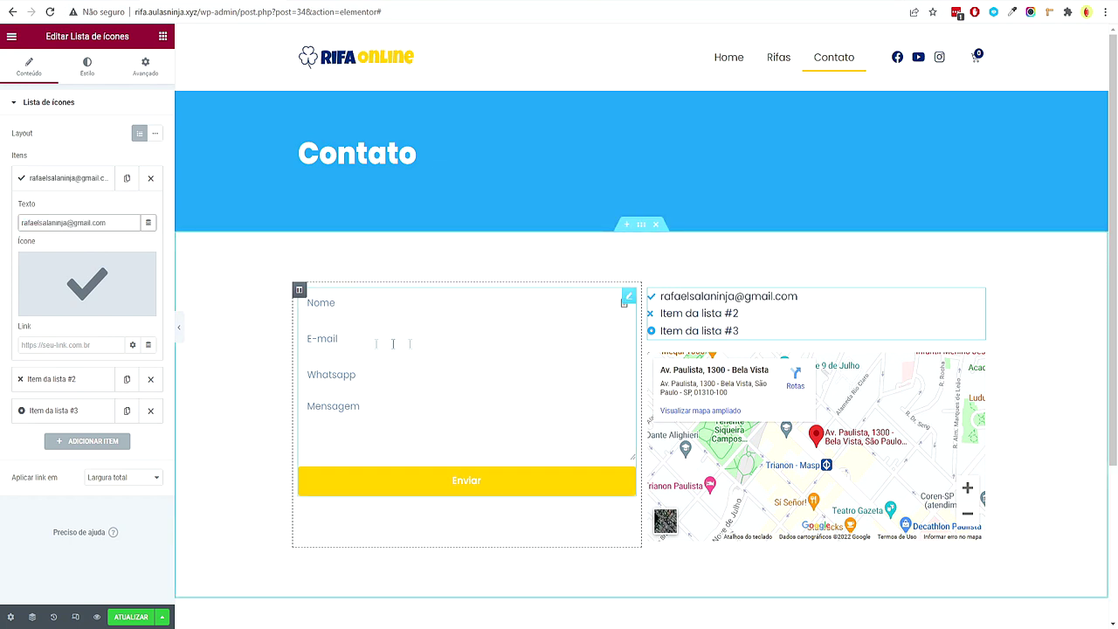
left_click(52, 305)
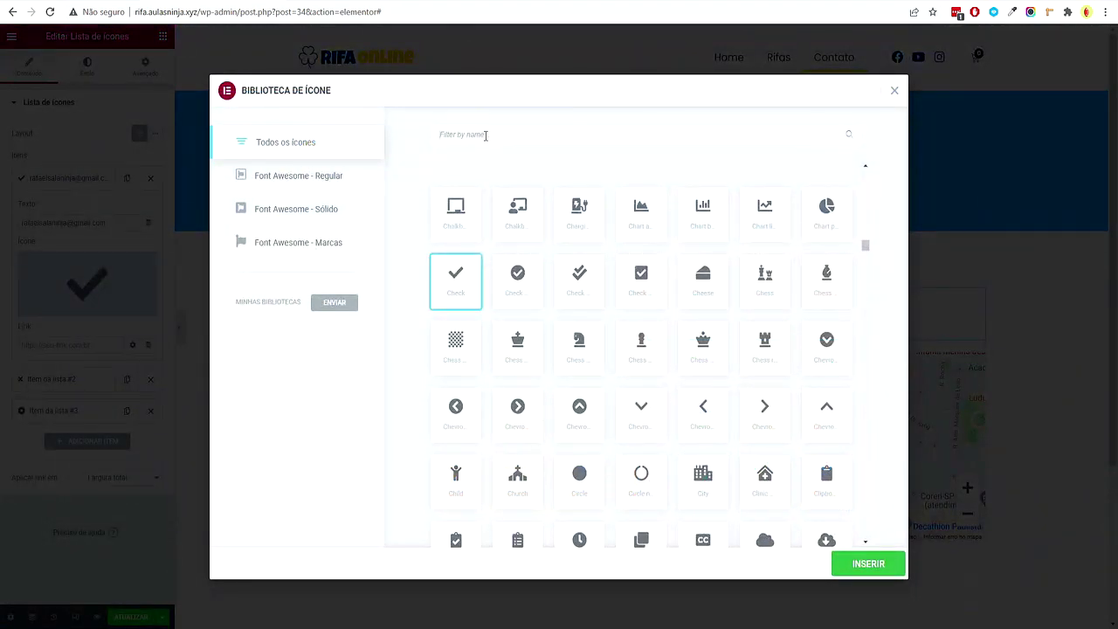
type("mail")
left_click(468, 234)
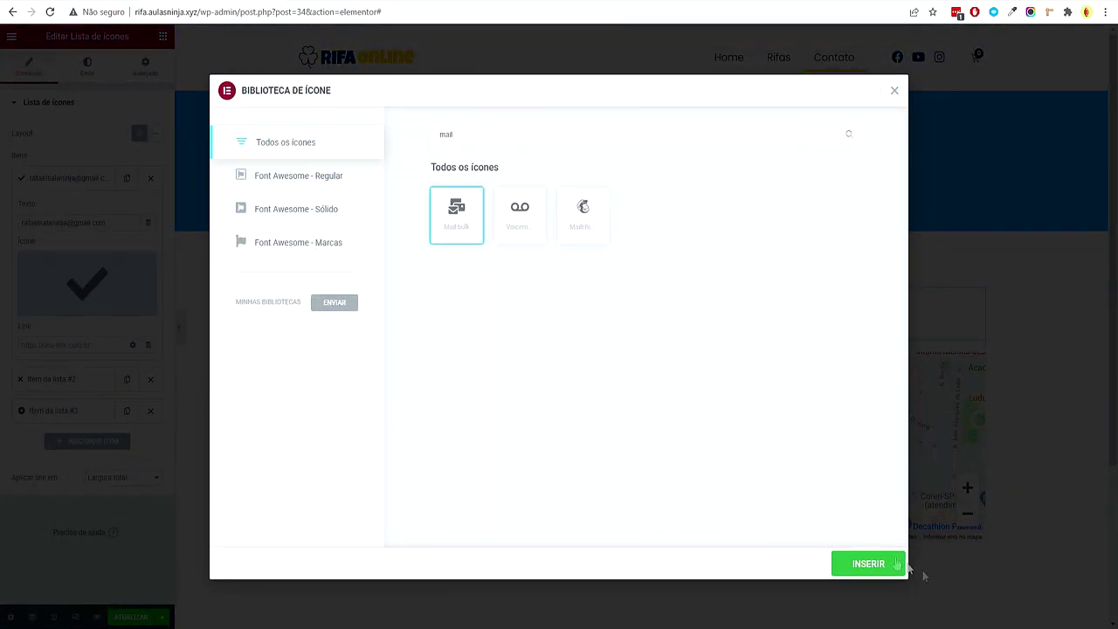
left_click(868, 566)
left_click(52, 385)
left_click(38, 254)
key("ctrl+a")
type("A")
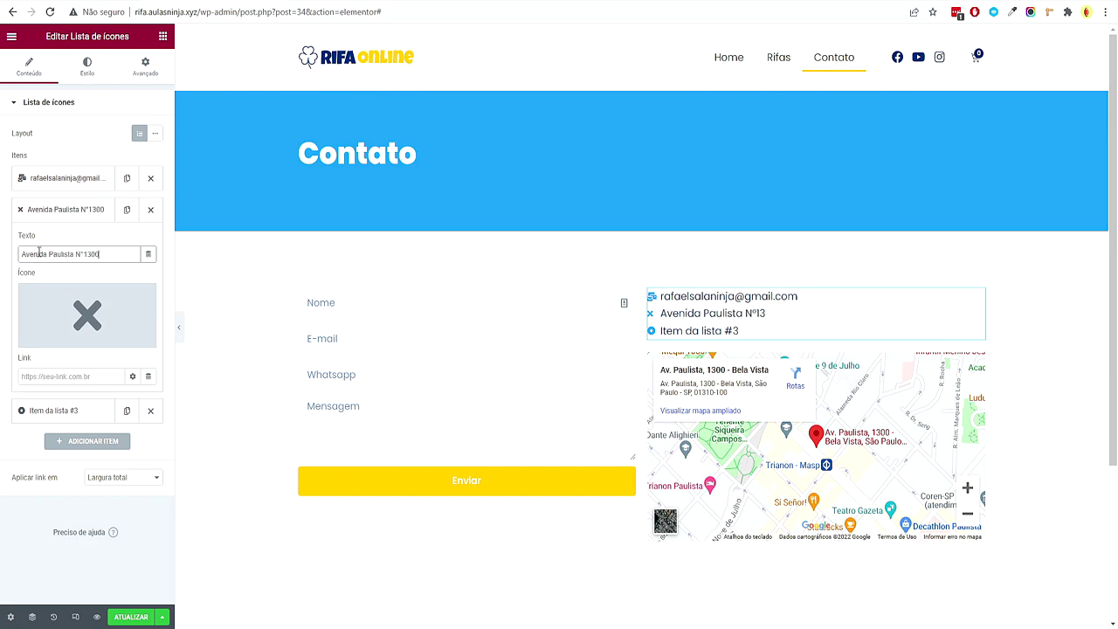
Give the Avenida Paulista address item the map icon
left_click(48, 311)
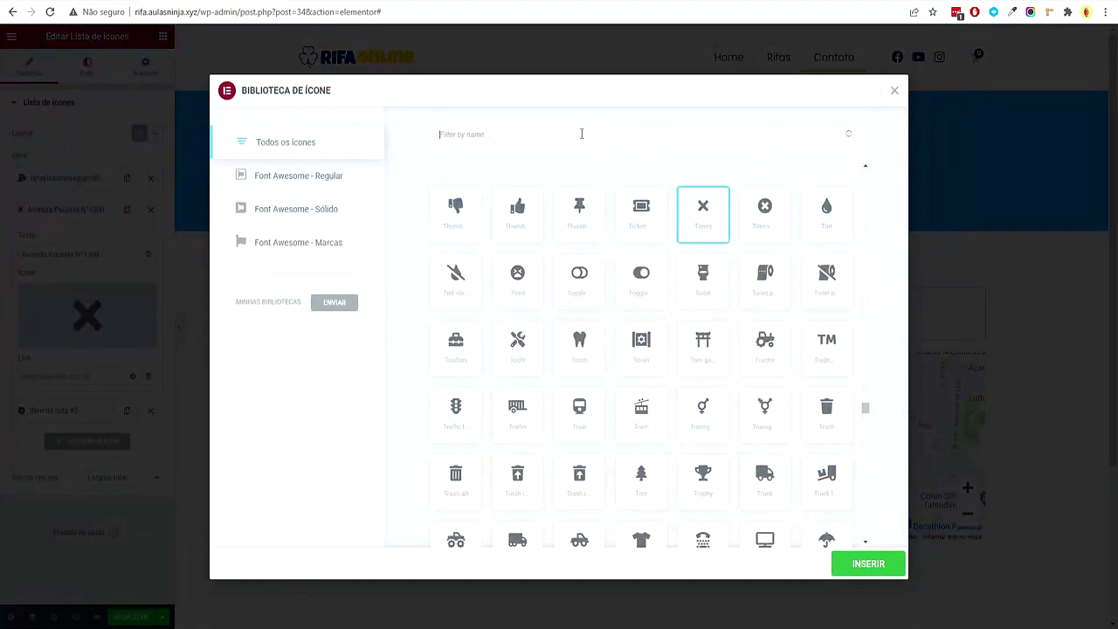
type("map")
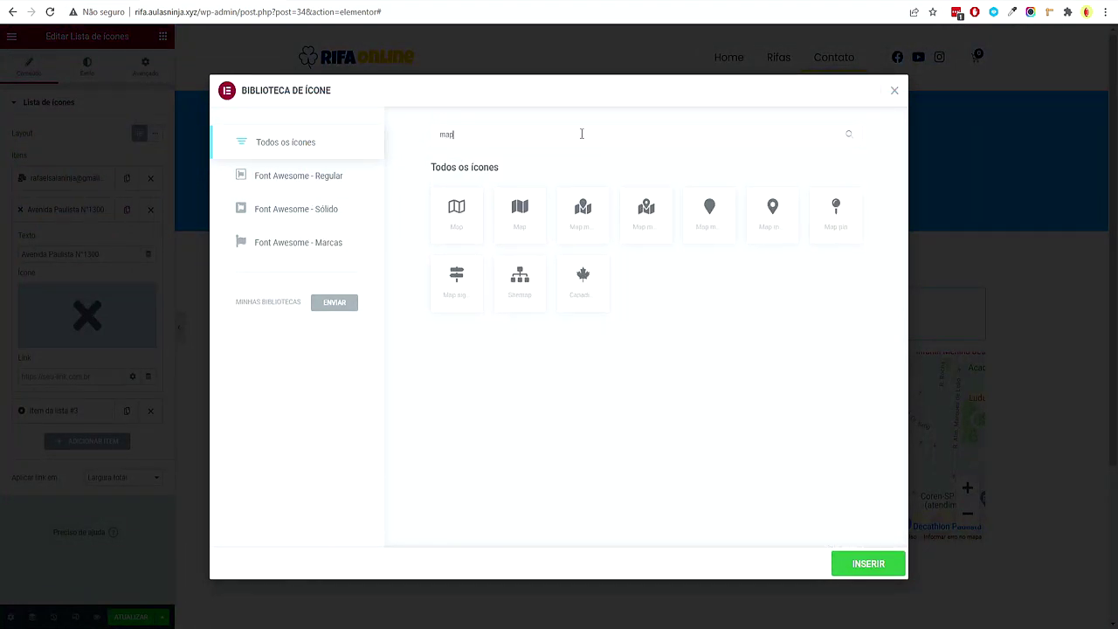
left_click(532, 218)
left_click(844, 564)
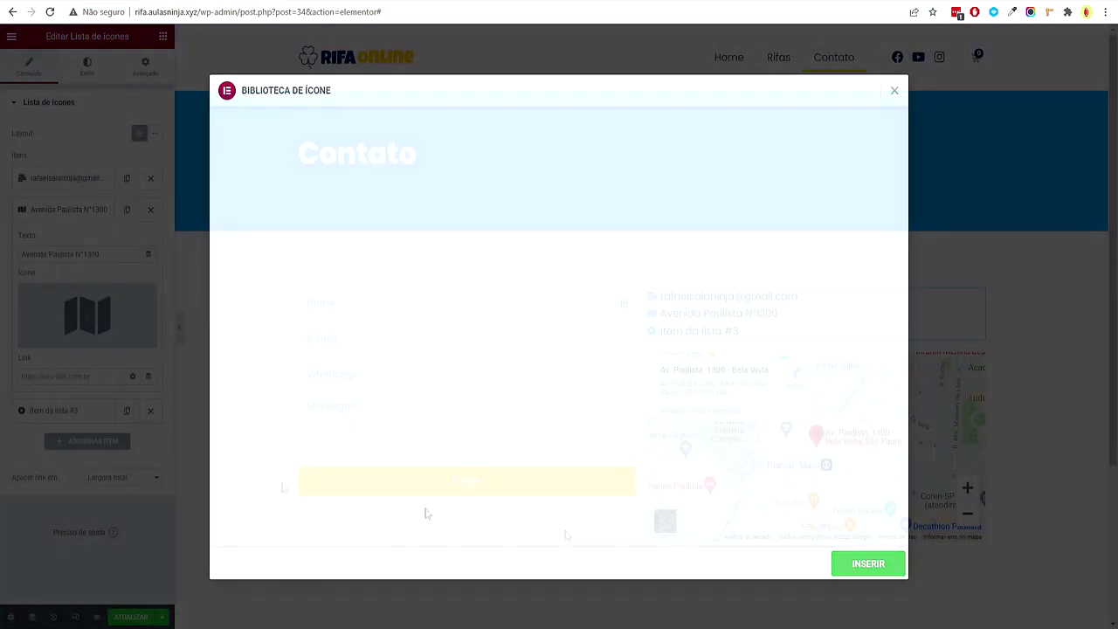
left_click(79, 218)
left_click(62, 241)
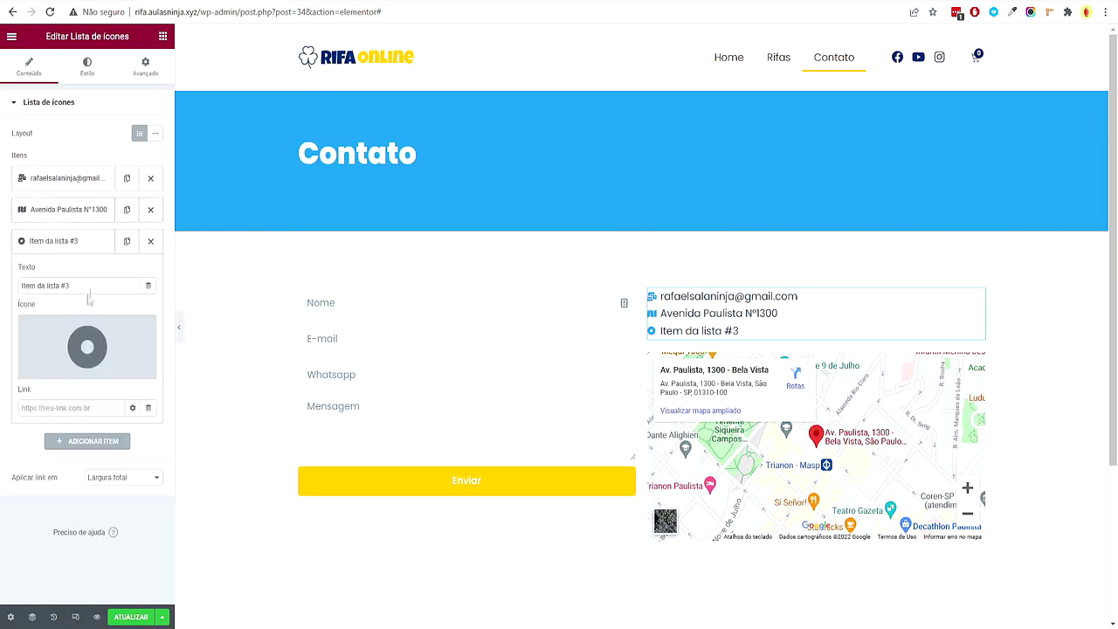
triple_click(93, 288)
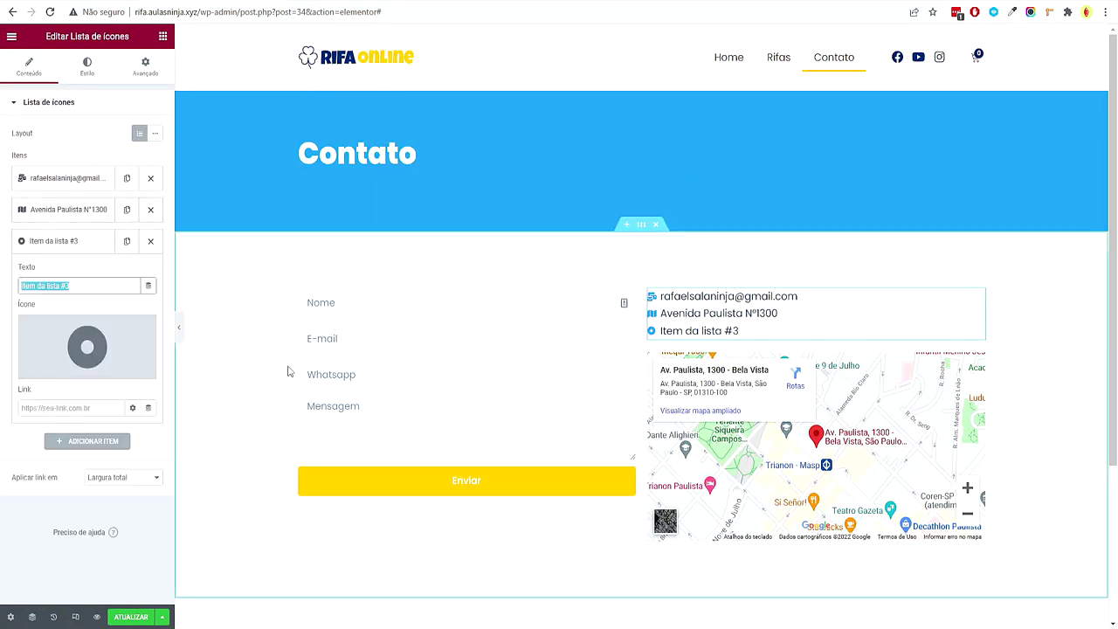
type("(11) 99999-9999")
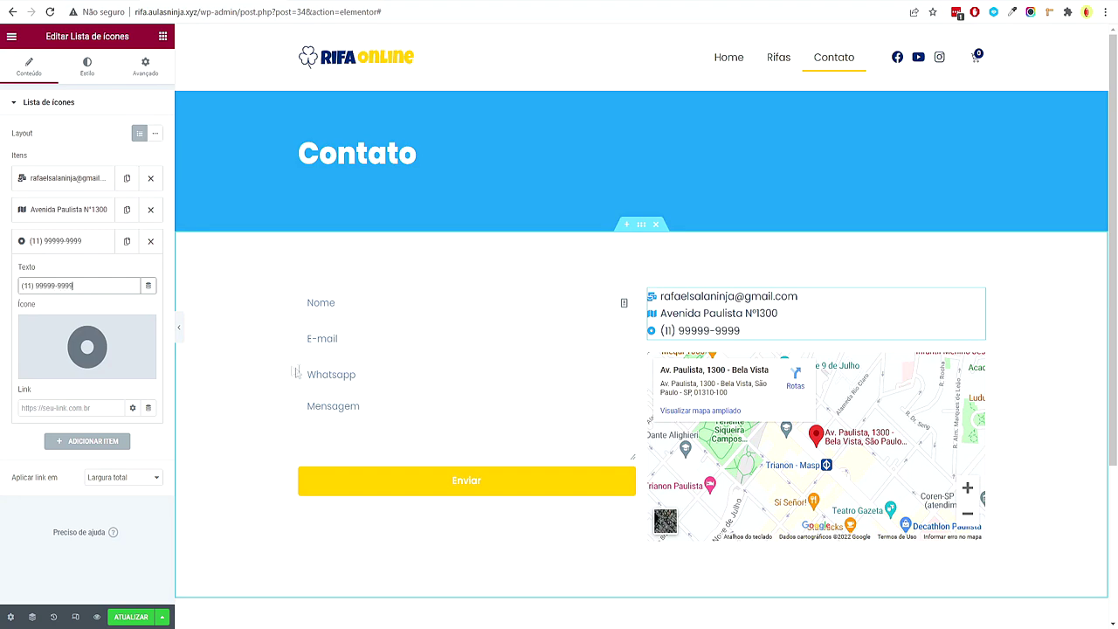
left_click(52, 368)
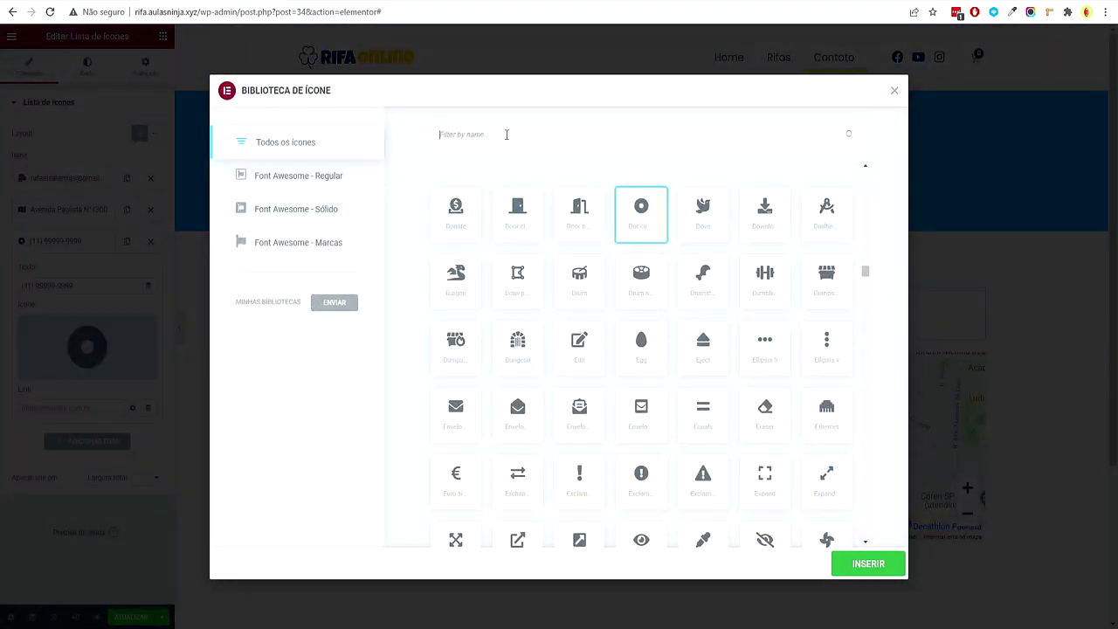
type("wha")
left_click(519, 215)
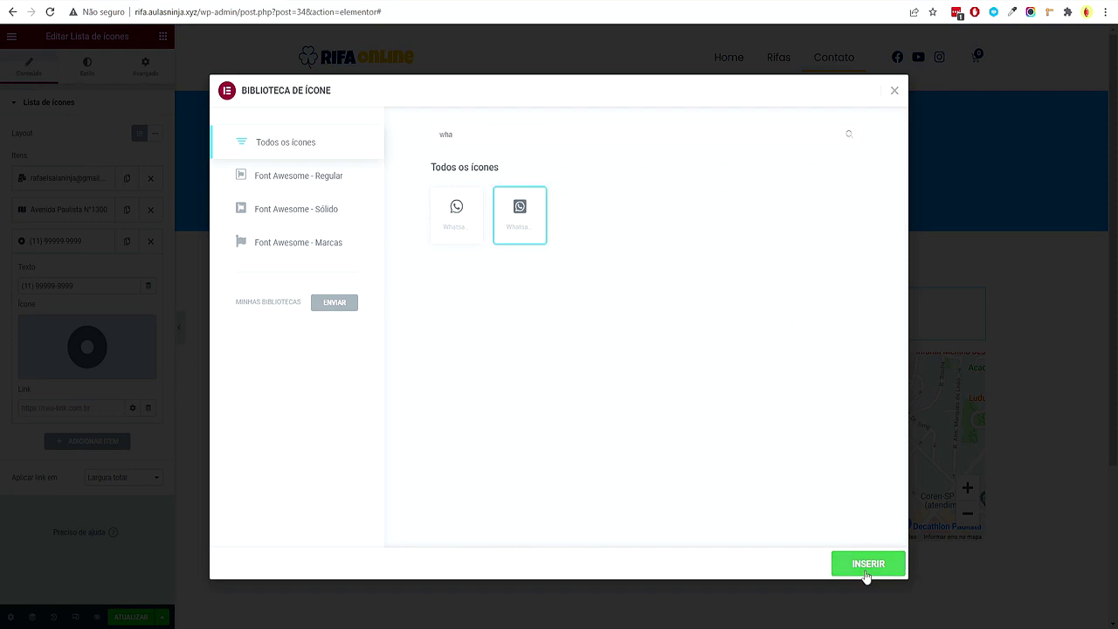
left_click(868, 564)
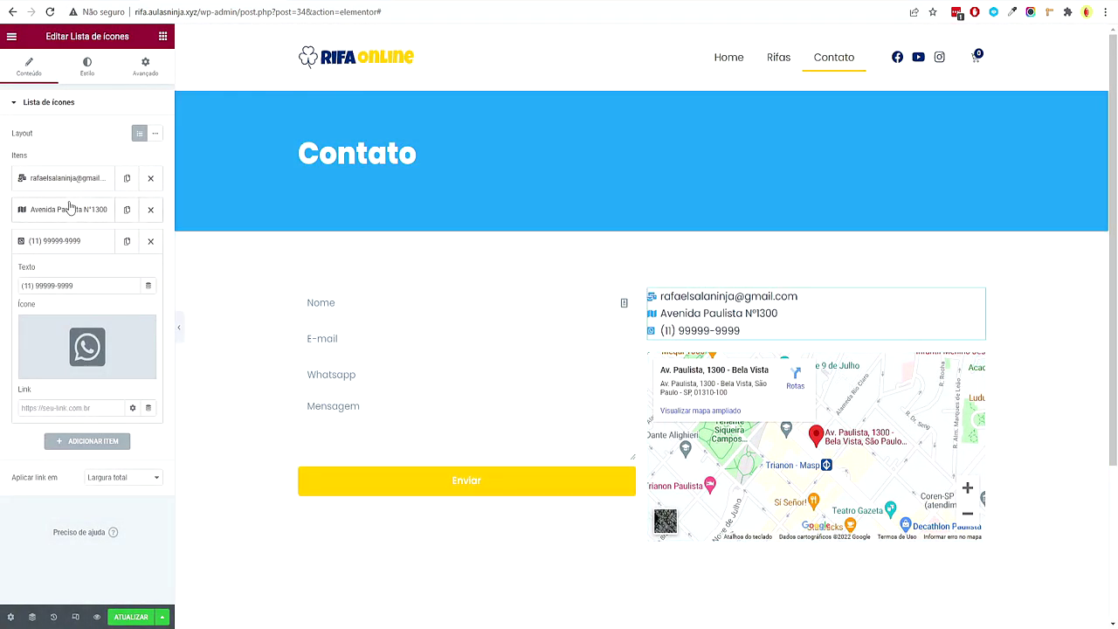
left_click(75, 245)
left_click(88, 266)
left_click_drag(70, 316, 23, 310)
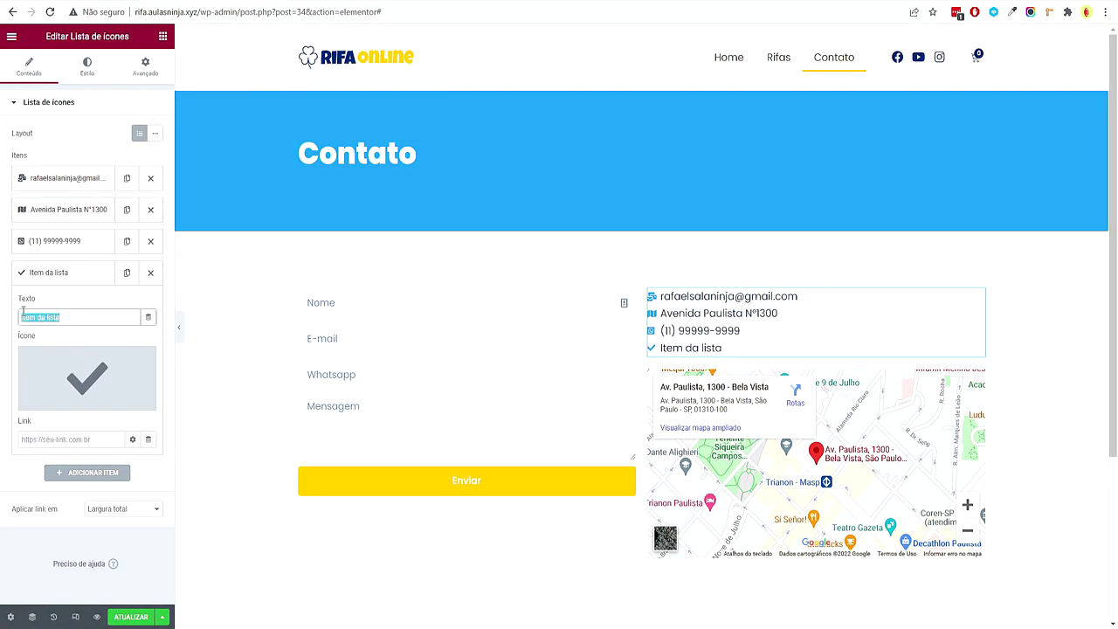
type("()")
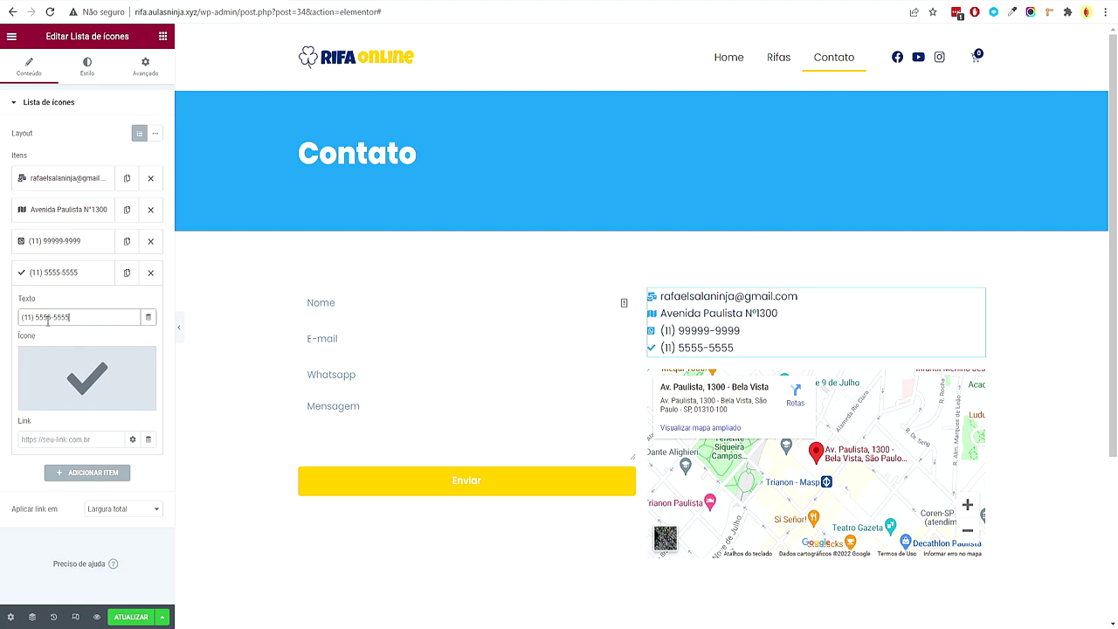
left_click(53, 403)
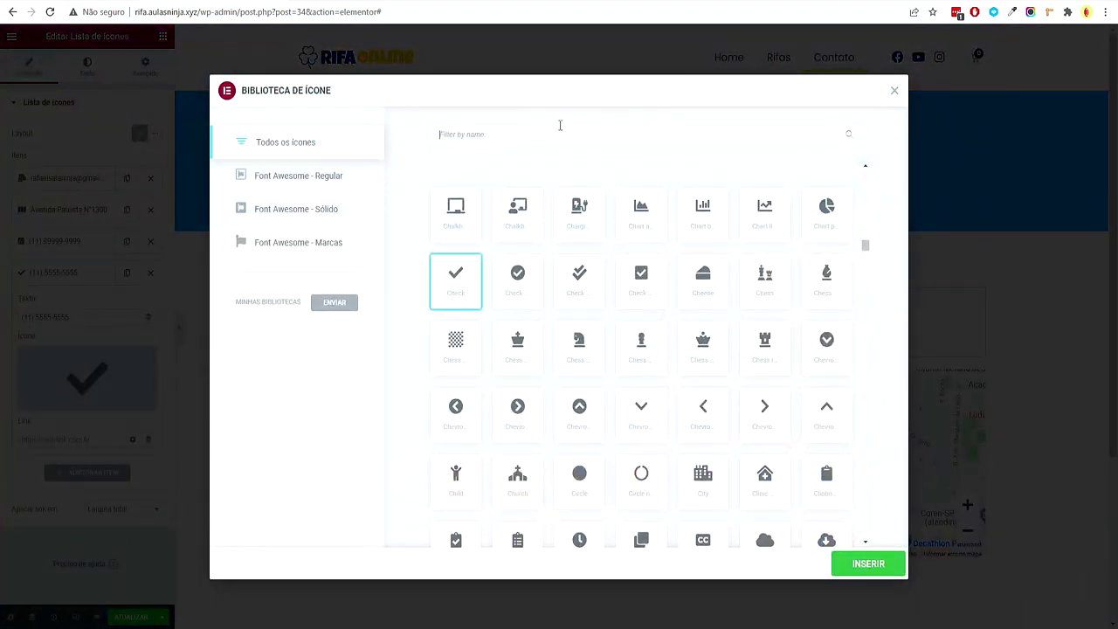
type("mail")
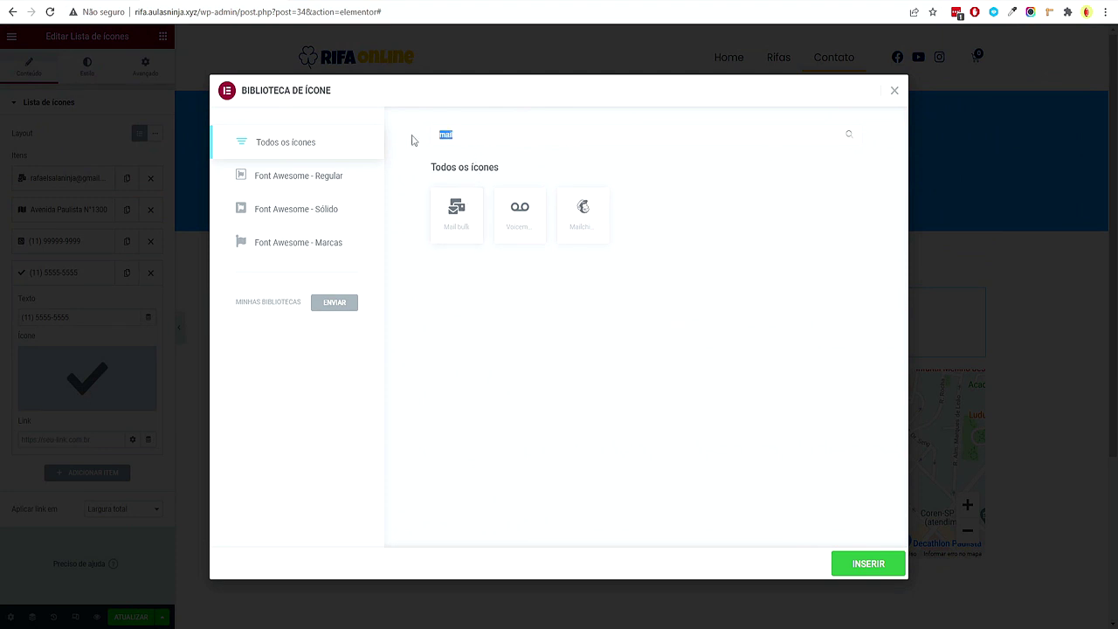
type("phone")
left_click(517, 280)
left_click(867, 564)
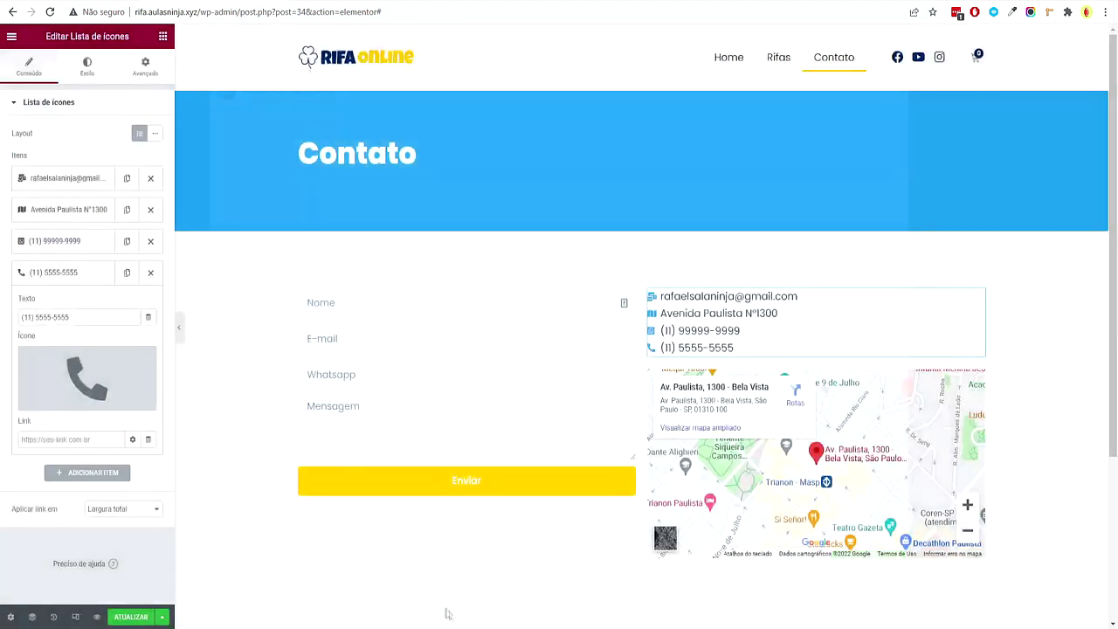
scroll(572, 447, "down", 1)
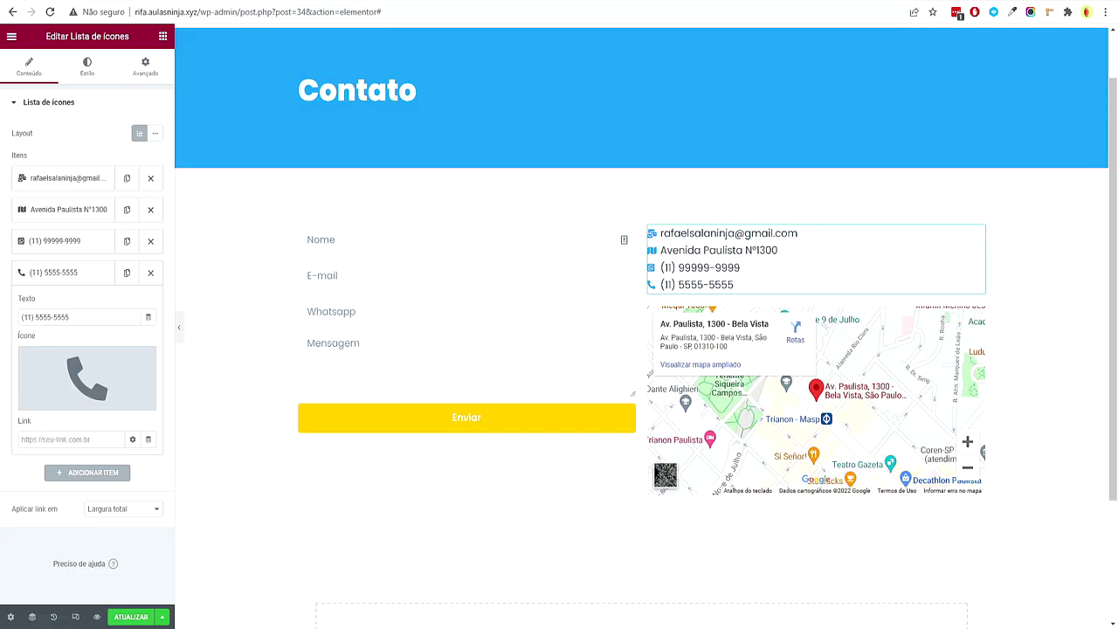
Set the form's Espaço entre linhas to 20, save the page, and preview it
left_click(503, 334)
left_click(91, 74)
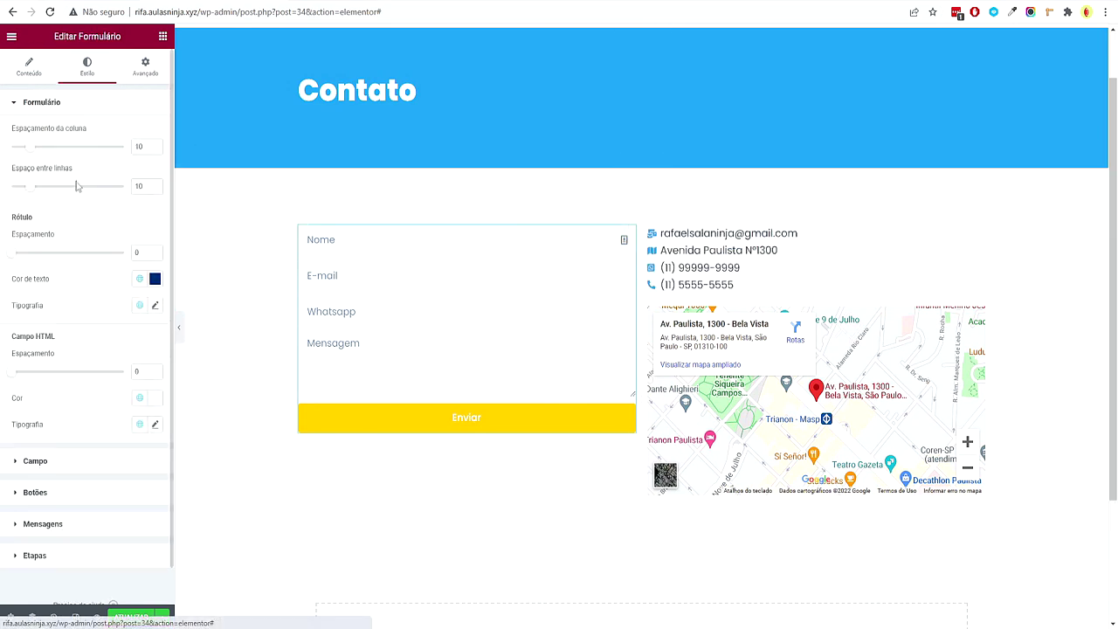
left_click_drag(34, 190, 52, 206)
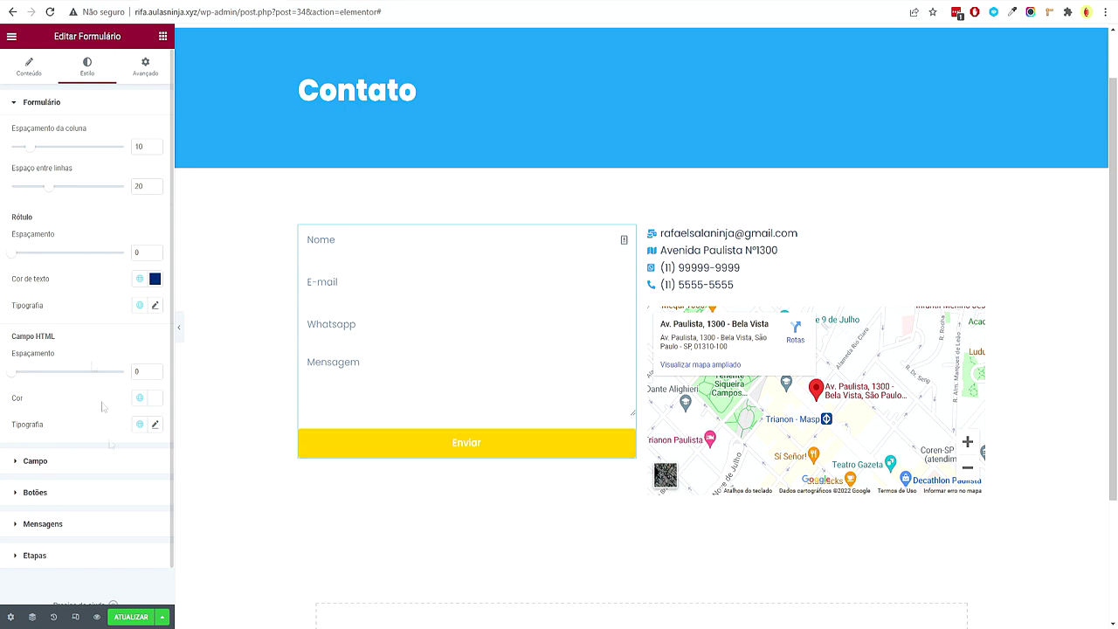
left_click(131, 617)
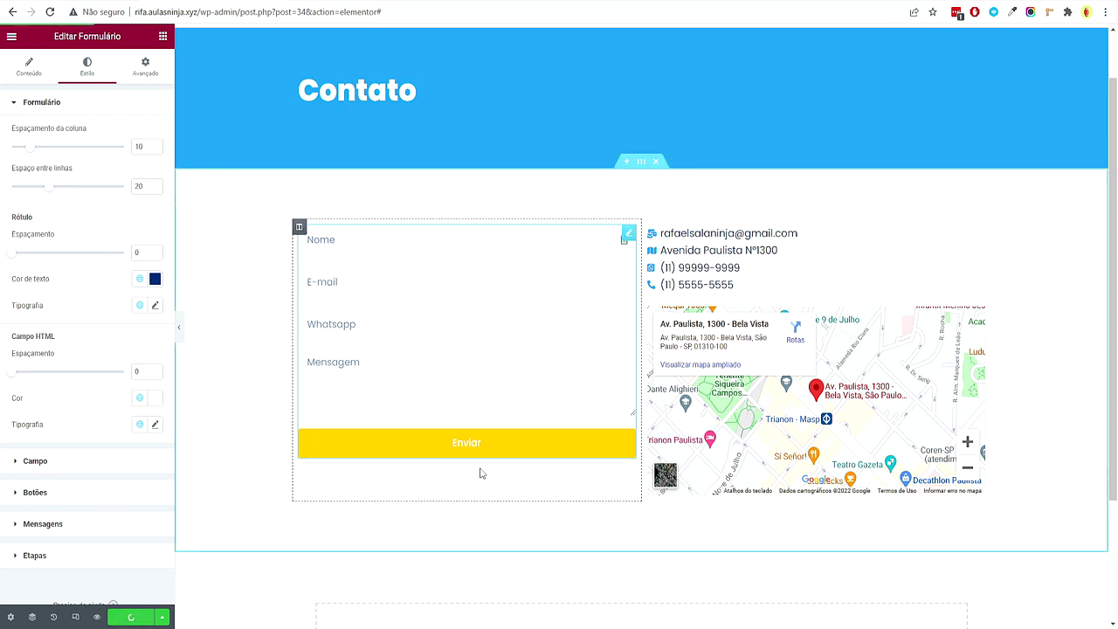
left_click(179, 327)
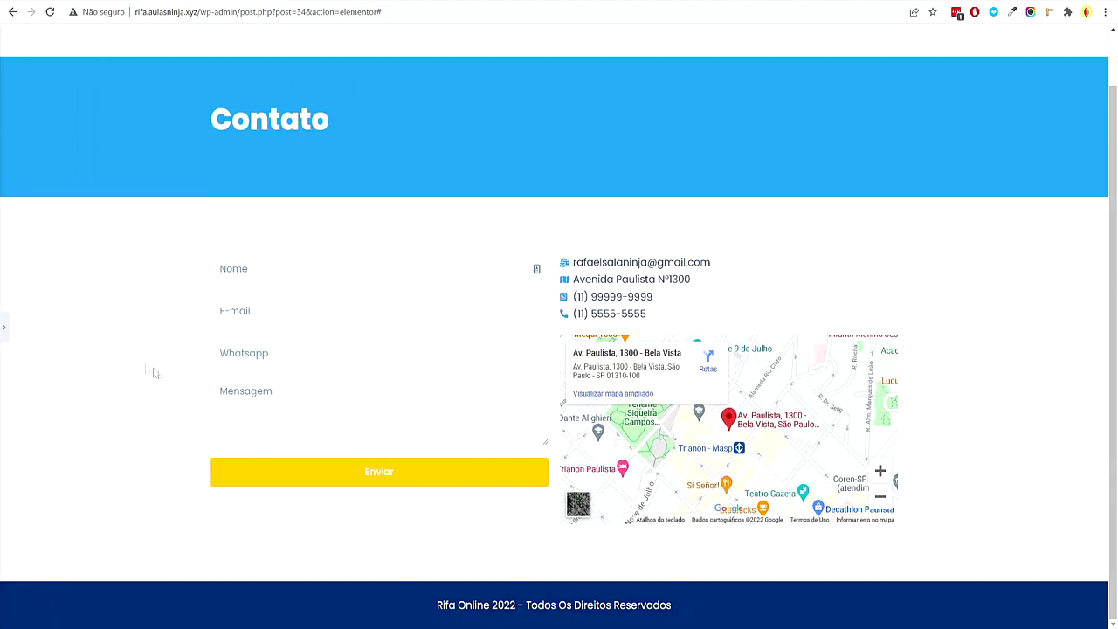
left_click(3, 325)
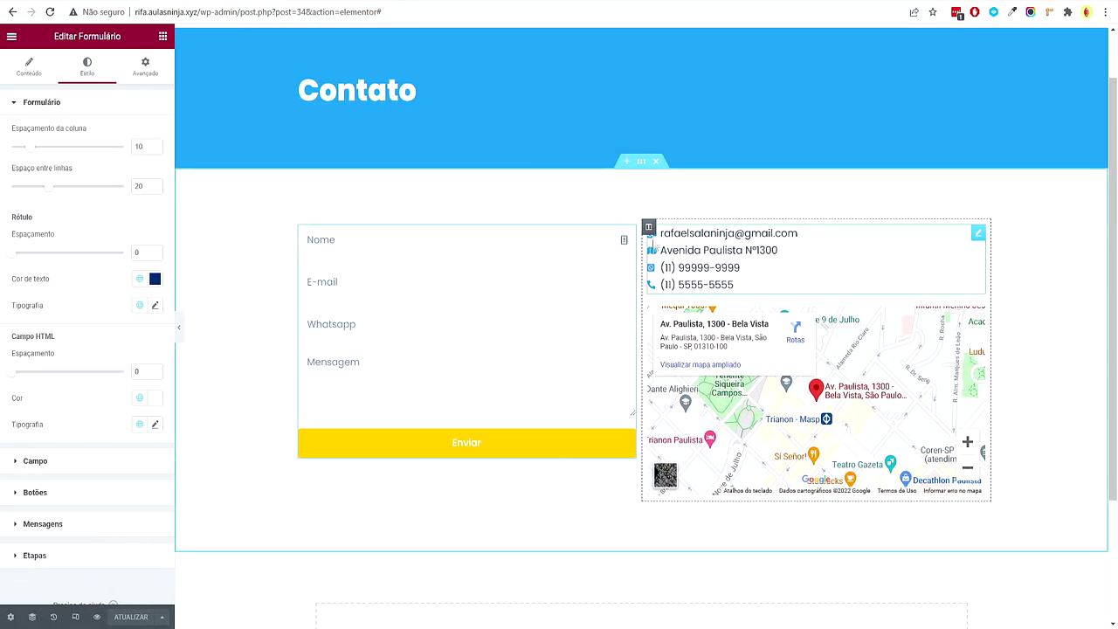
Unlink the column padding and give the column 30 px left padding
left_click(165, 70)
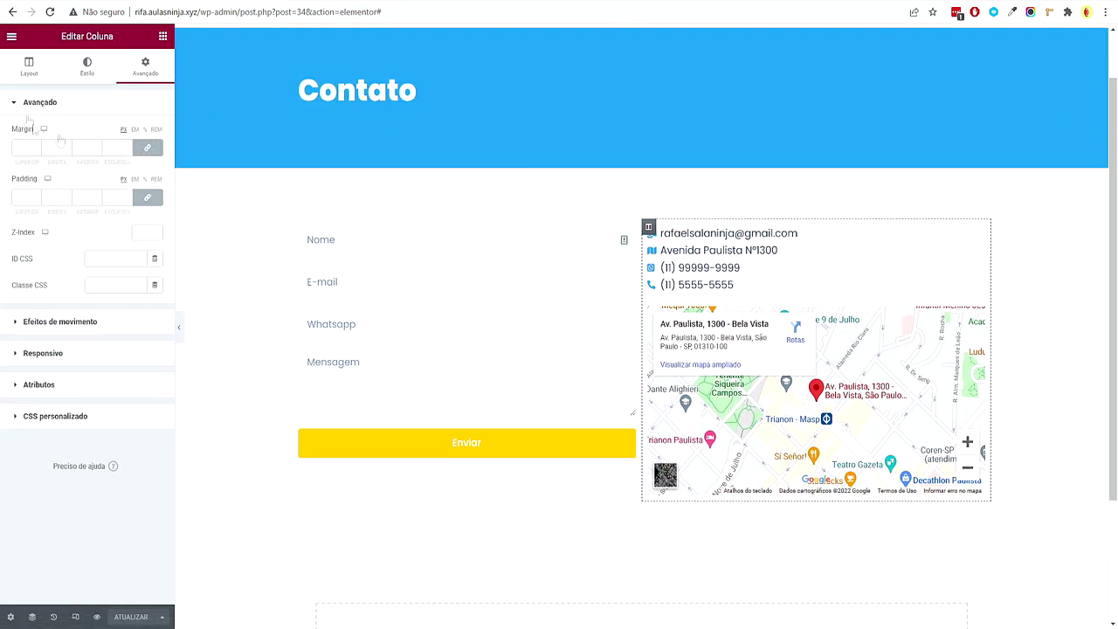
left_click(148, 199)
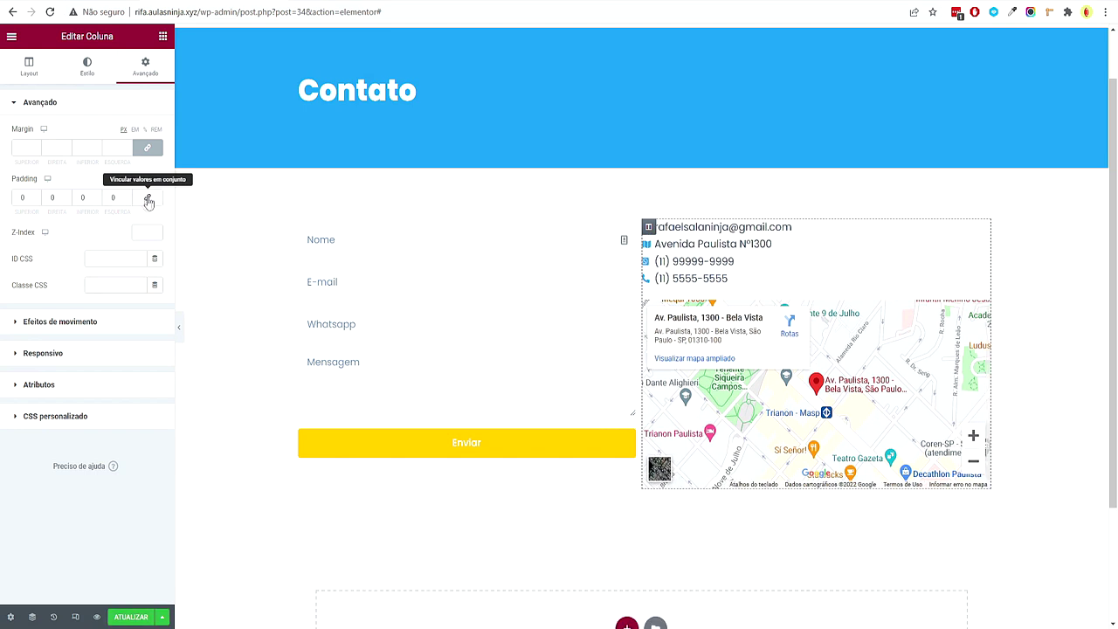
left_click(108, 198)
type("2")
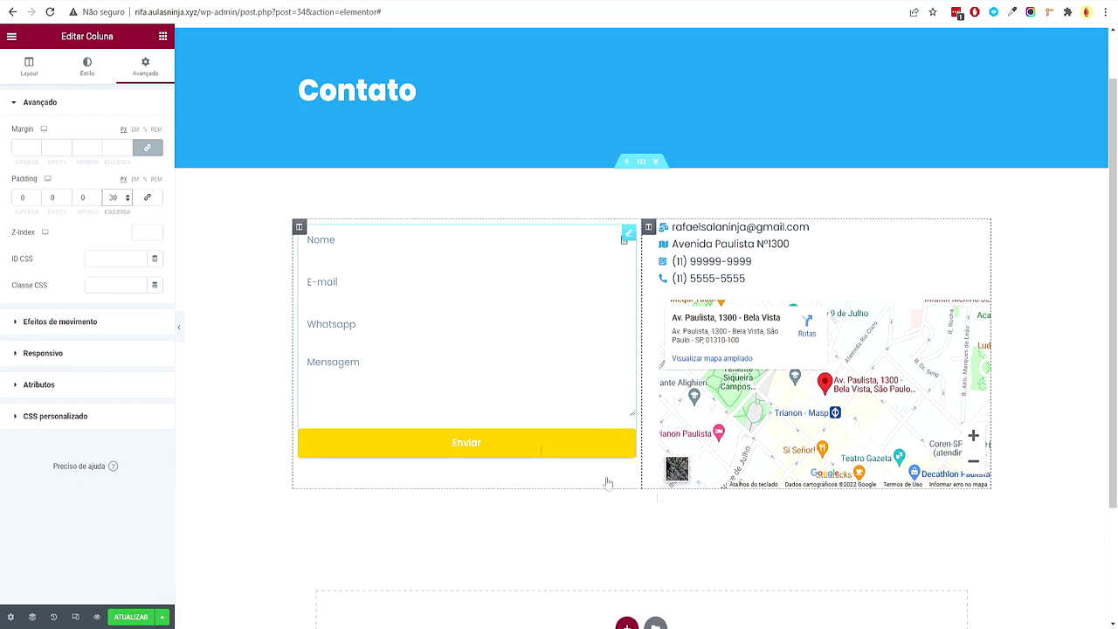
Give the column a solid 1 px light-grey border on its left side only
left_click(87, 65)
left_click(87, 192)
left_click(131, 192)
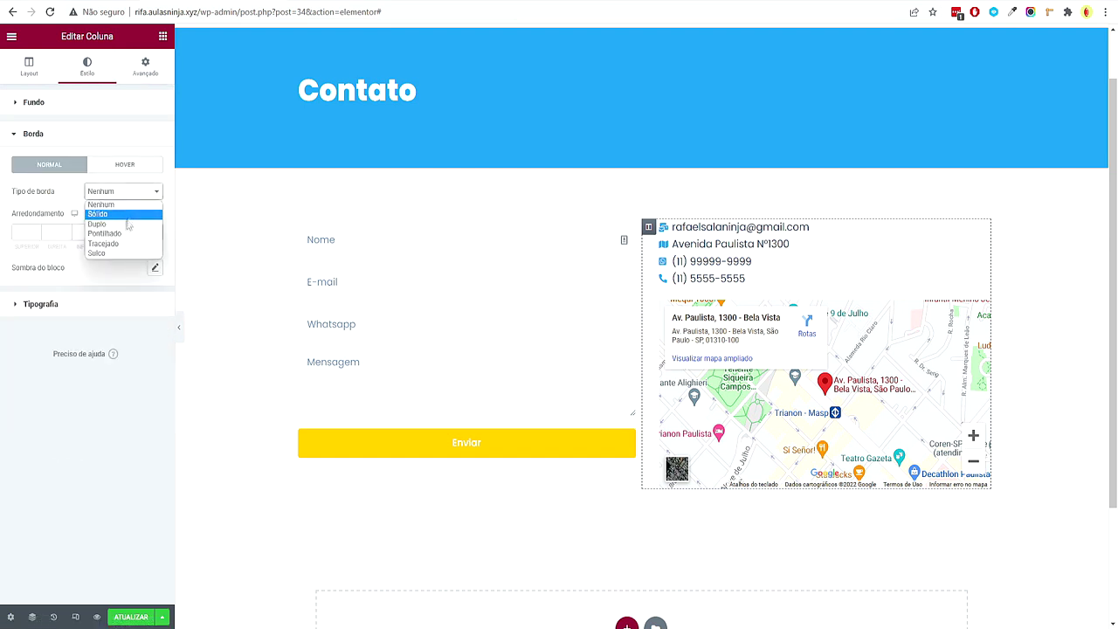
left_click(131, 213)
left_click(138, 231)
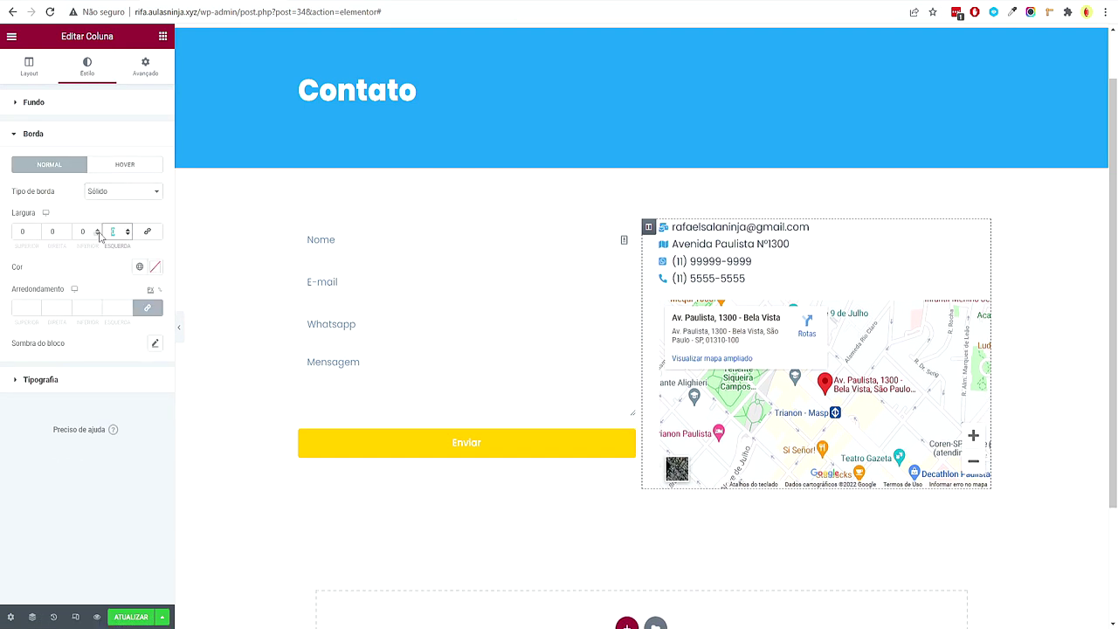
left_click(139, 266)
left_click(63, 370)
left_click(155, 266)
left_click_drag(28, 319, 28, 330)
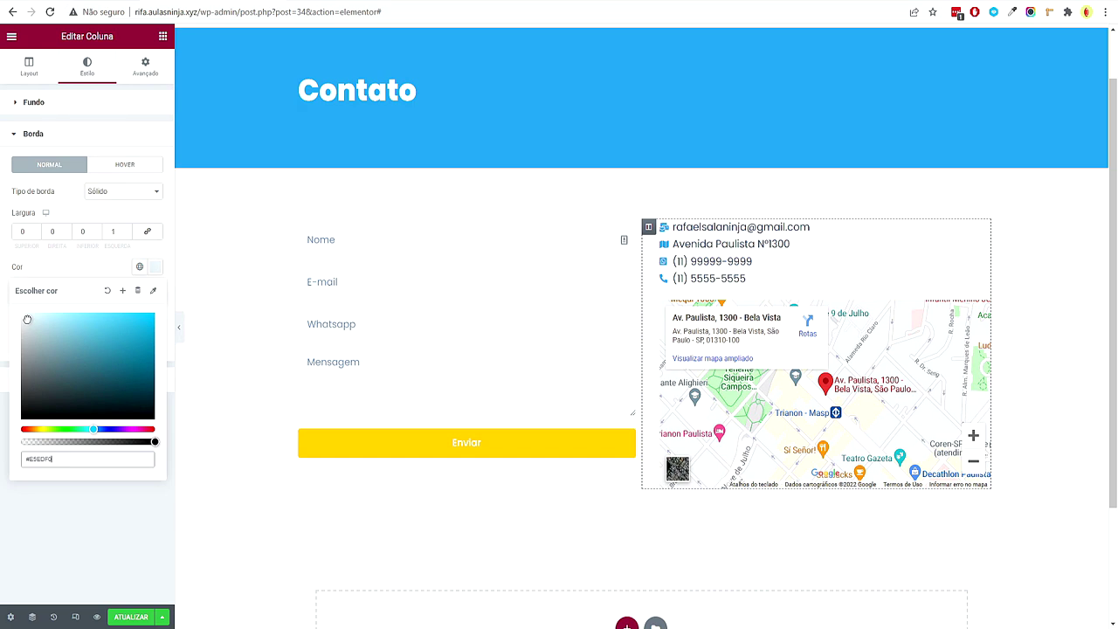
left_click(179, 327)
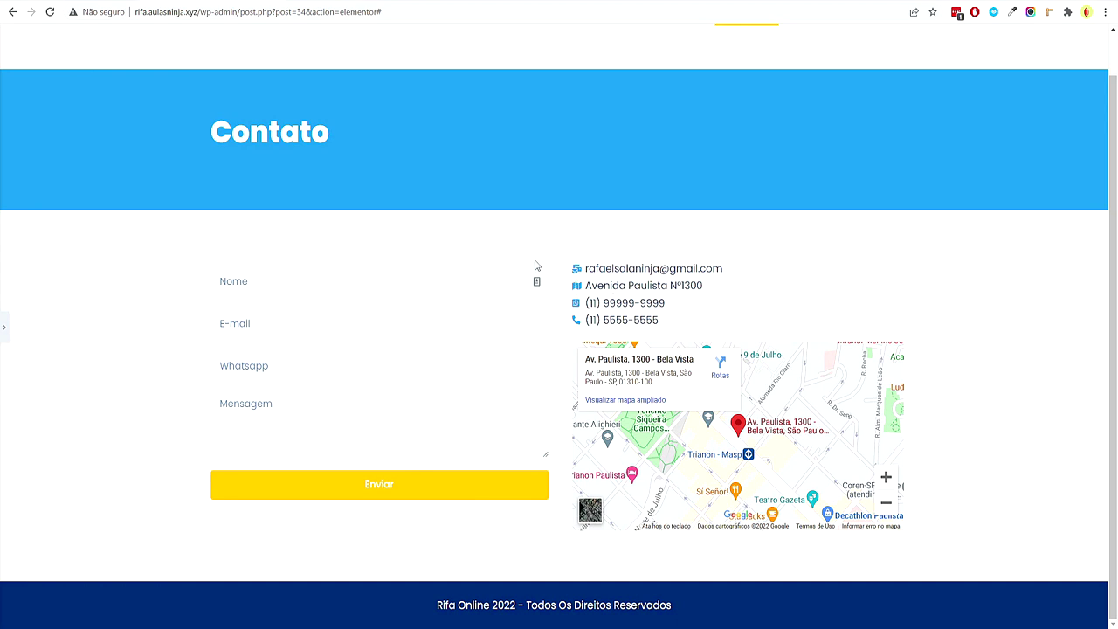
Review the column's advanced spacing settings and preview the page at full width
left_click(4, 327)
left_click(145, 67)
left_click(146, 198)
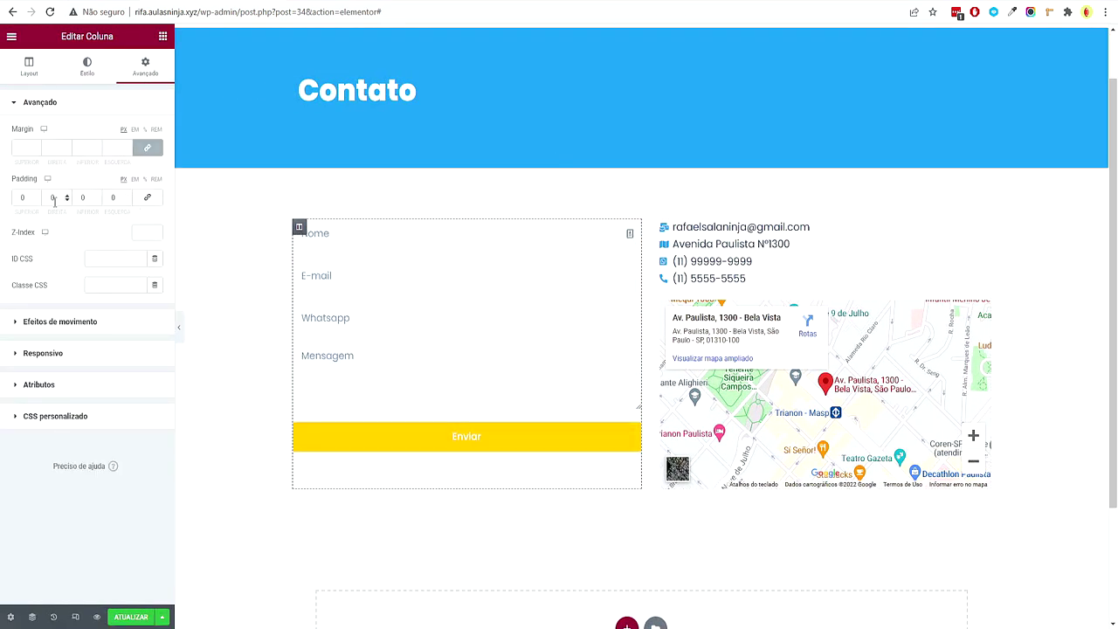
left_click(178, 327)
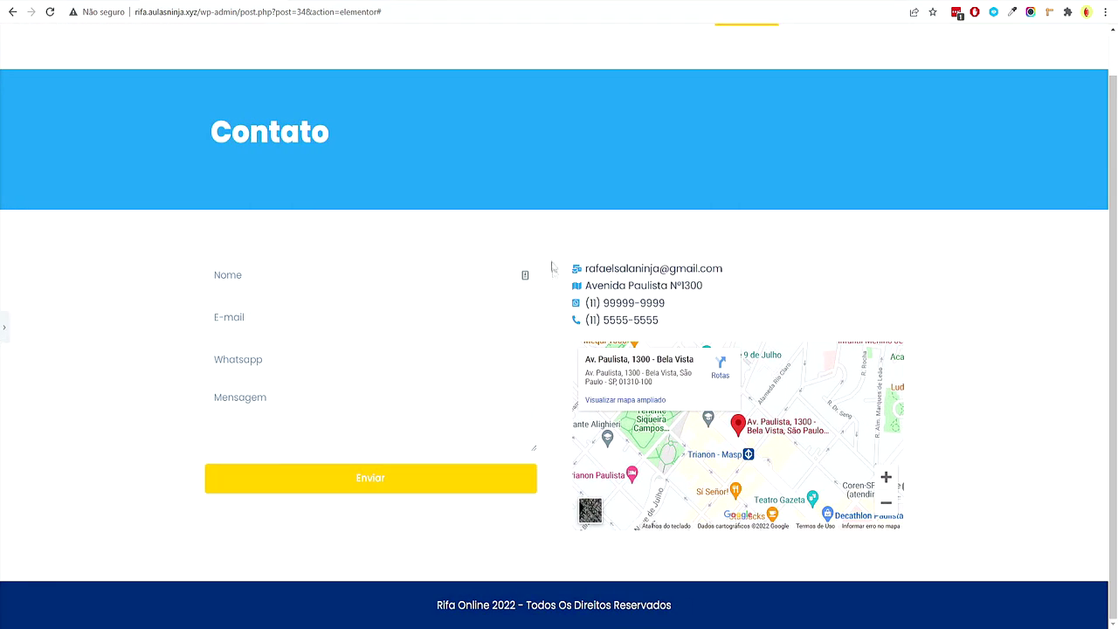
Select the Contato banner and set its background gradient's secondary colour to dark navy blue
left_click(7, 325)
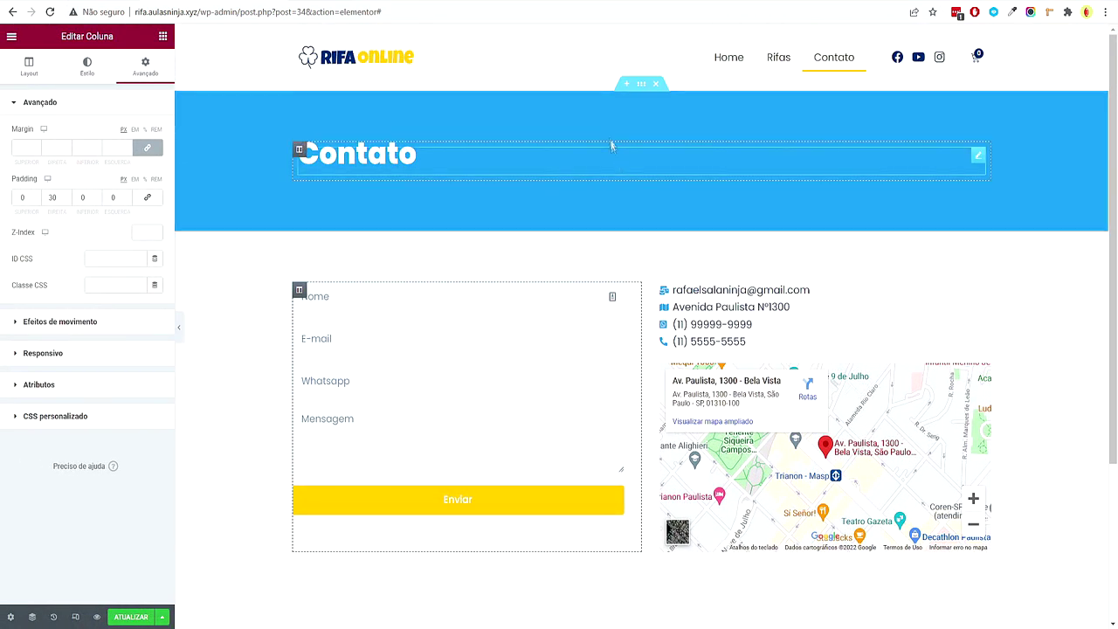
left_click(642, 83)
left_click(87, 66)
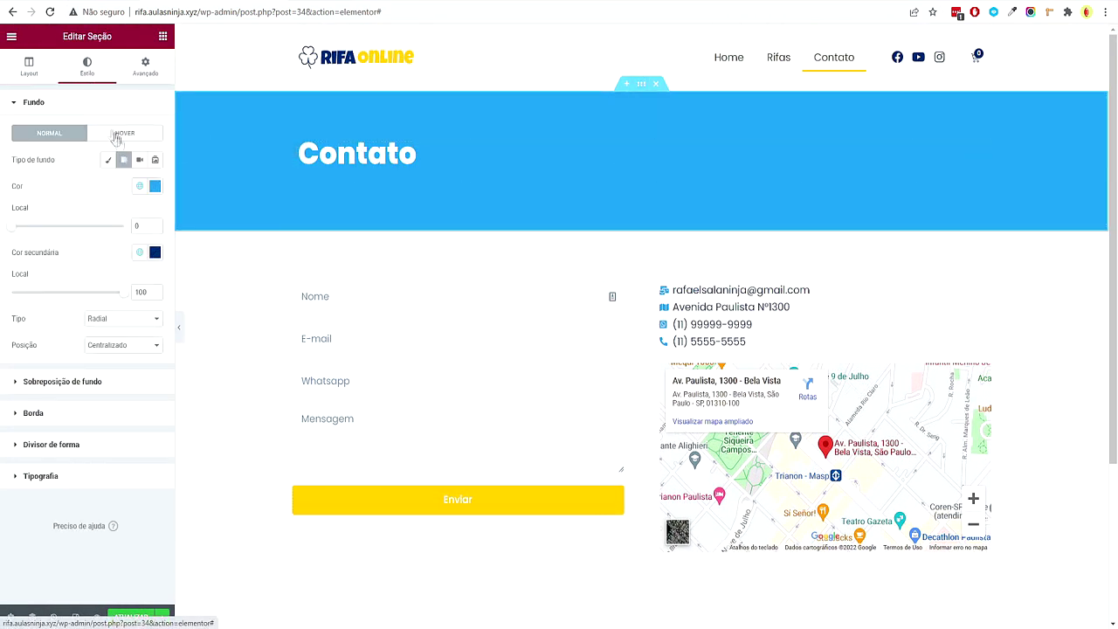
left_click(155, 252)
left_click(157, 253)
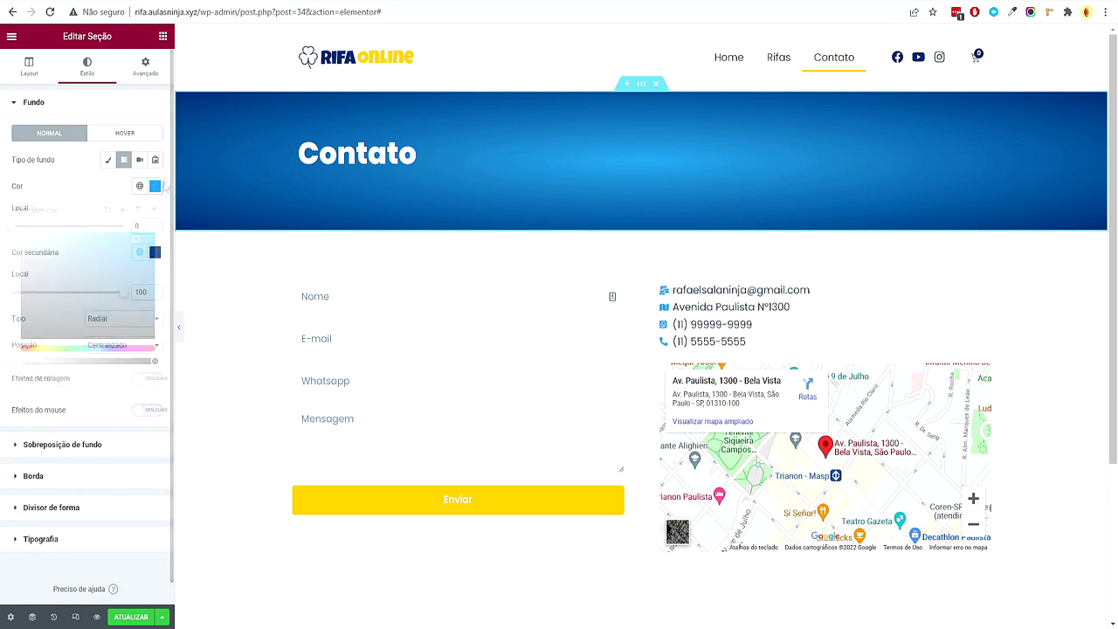
left_click(155, 252)
left_click(156, 253)
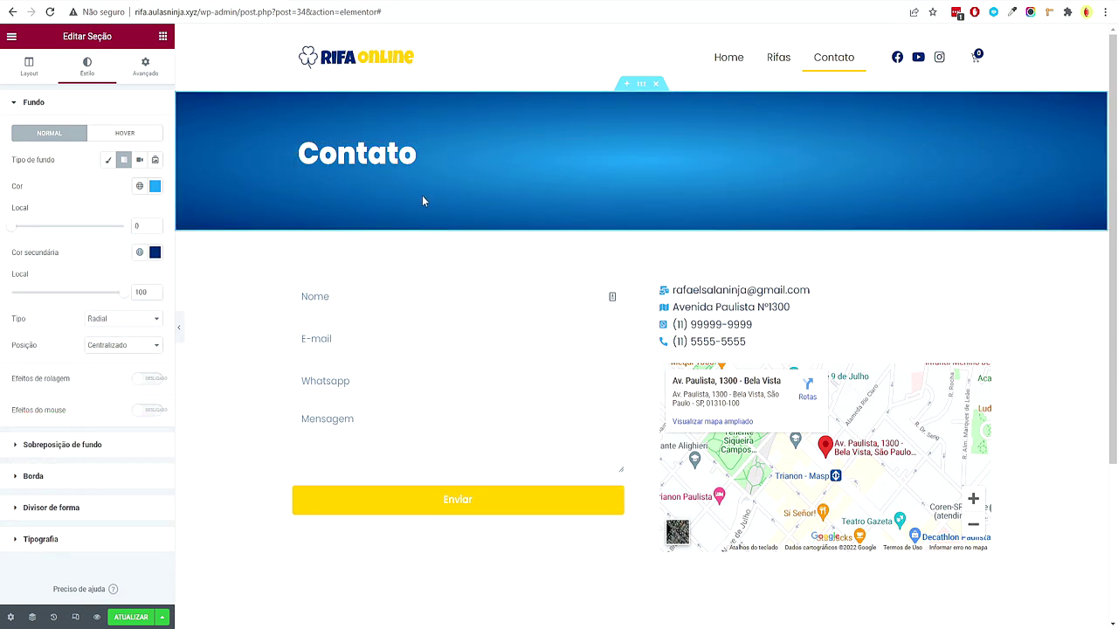
Switch to the tablet responsive preview, deleting an accidentally added empty section
left_click(78, 616)
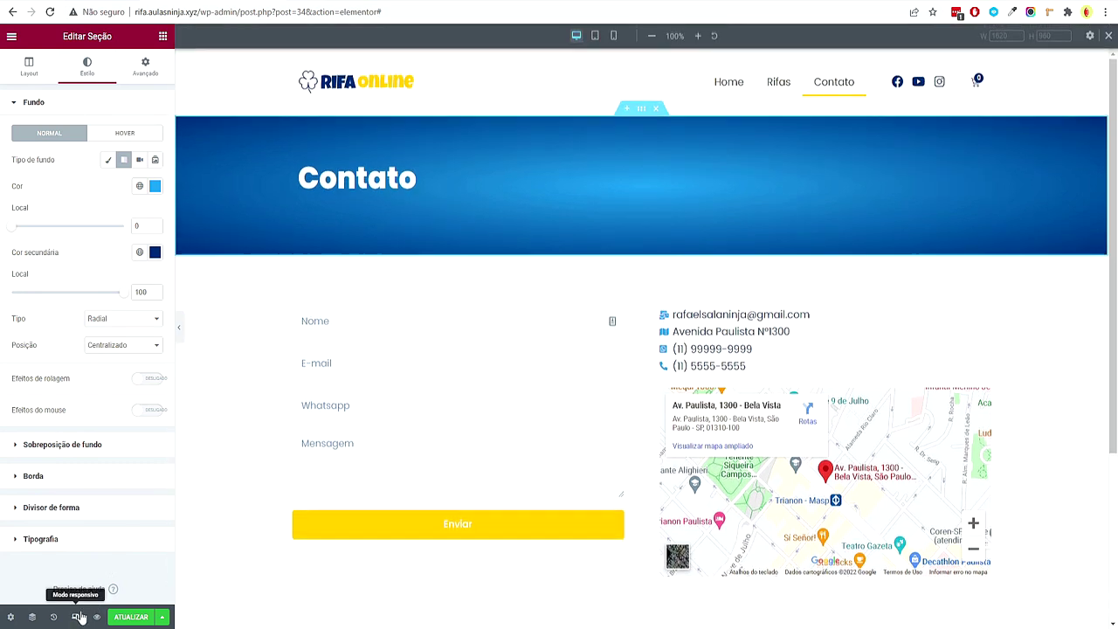
left_click(595, 37)
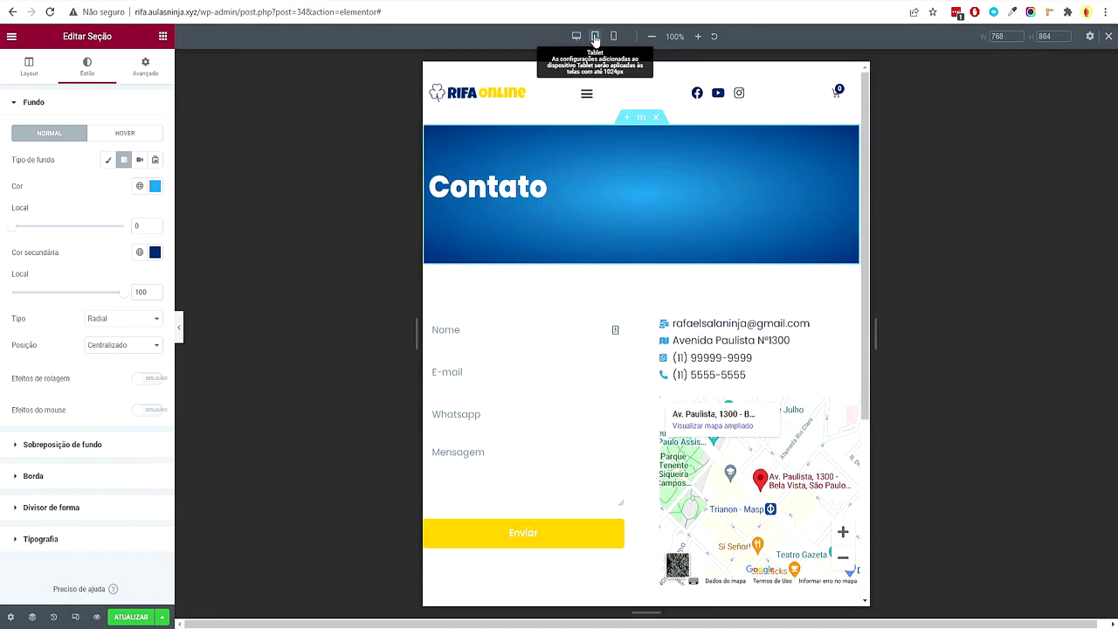
scroll(666, 230, "down", 3)
scroll(667, 231, "up", 2)
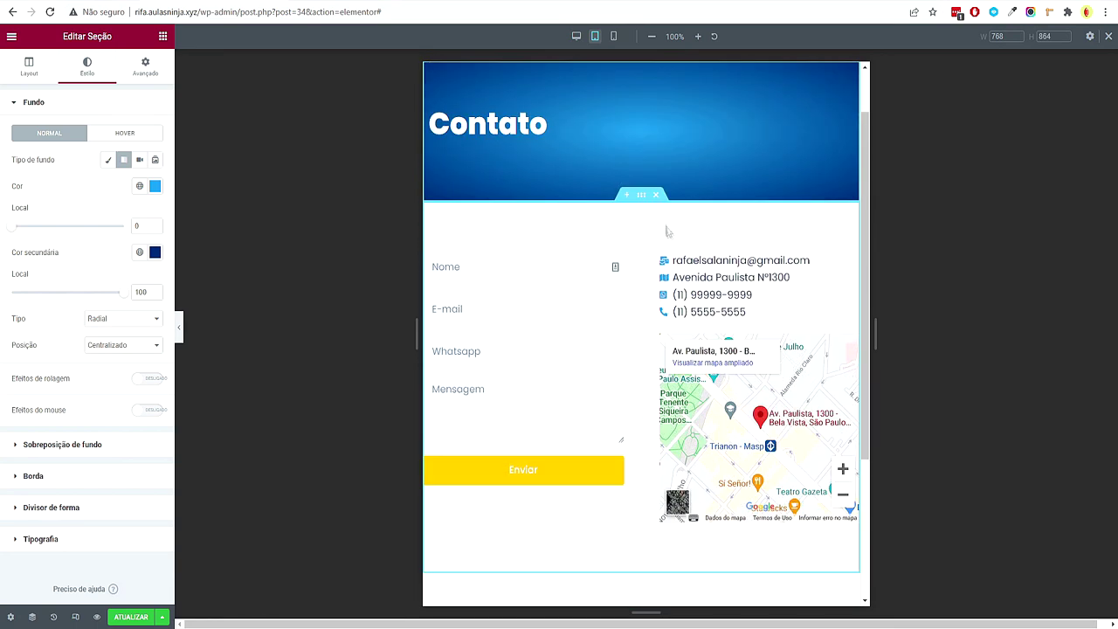
left_click(627, 195)
left_click(830, 240)
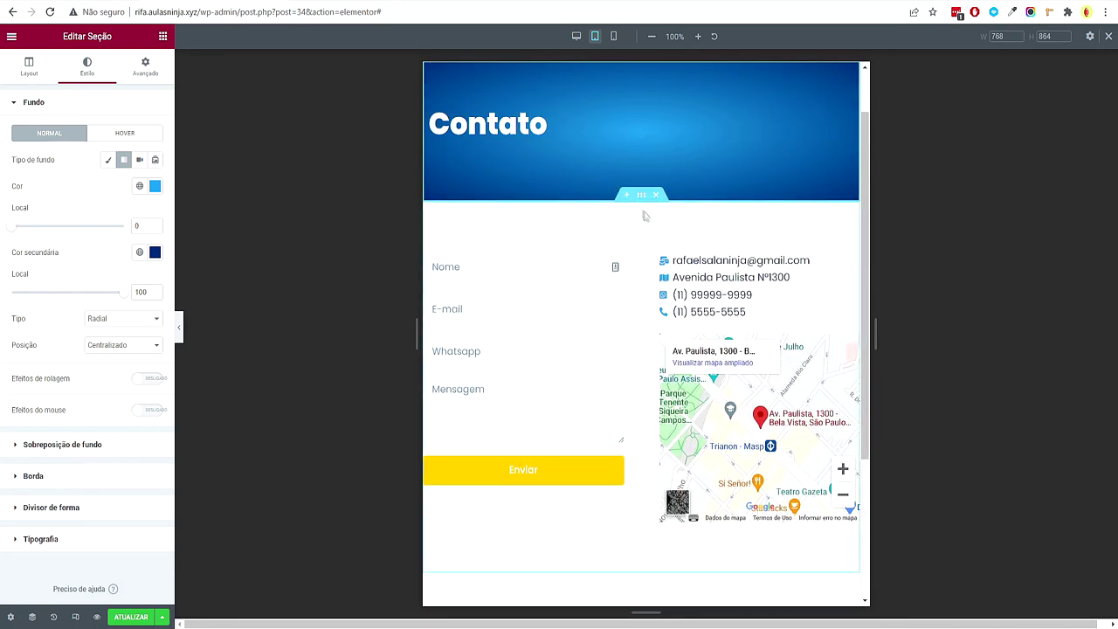
Set the contact section's tablet padding to 50/20/50/20 px, then preview at phone width
left_click(146, 70)
left_click(67, 200)
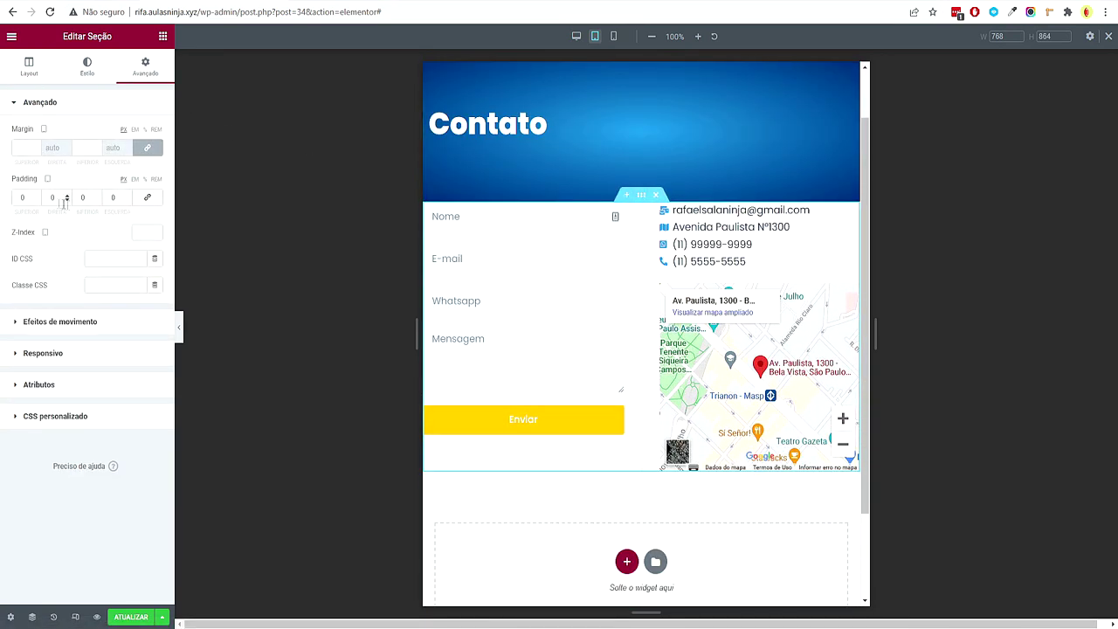
type("50")
key("Tab")
type("20")
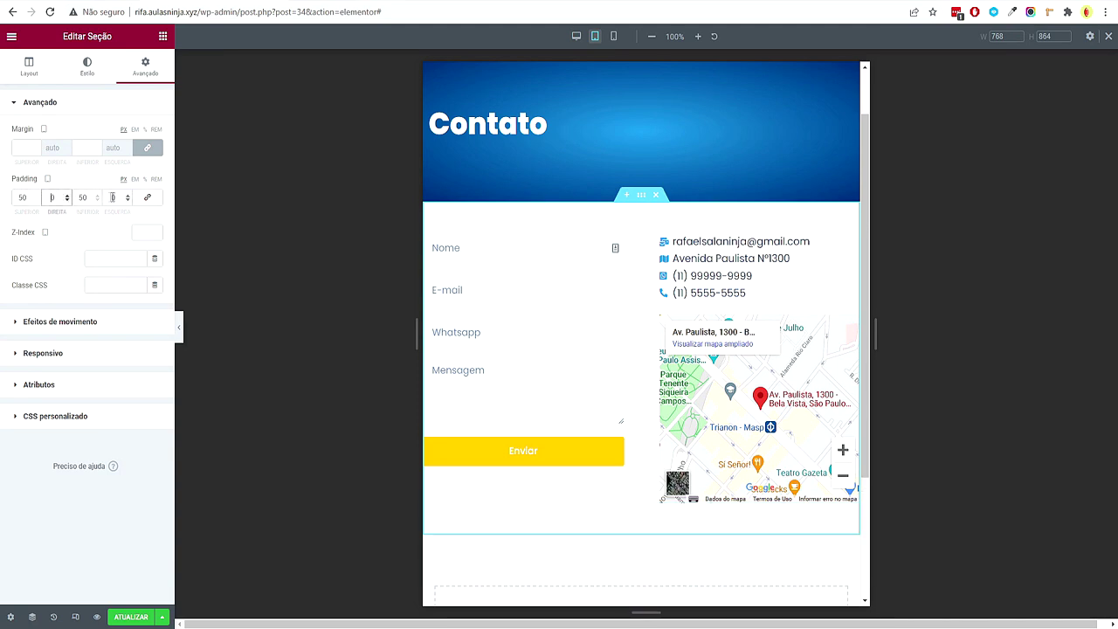
key("Tab")
type("50")
key("Tab")
type("20")
scroll(544, 254, "up", 1)
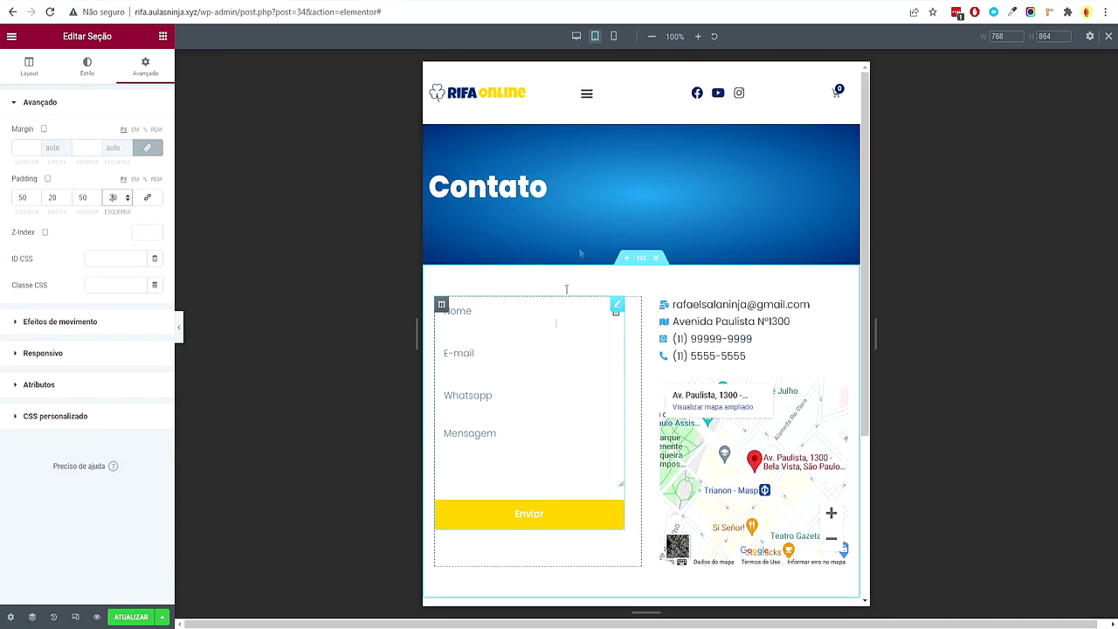
left_click(614, 37)
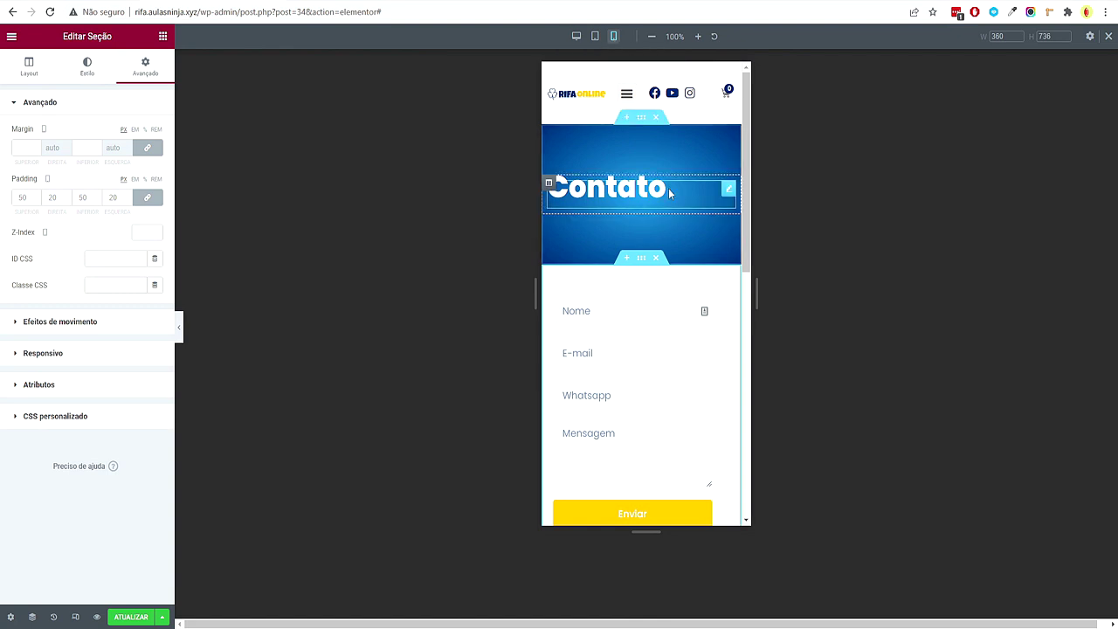
Reset the form and contact-details columns' phone padding to zero
scroll(684, 360, "down", 3)
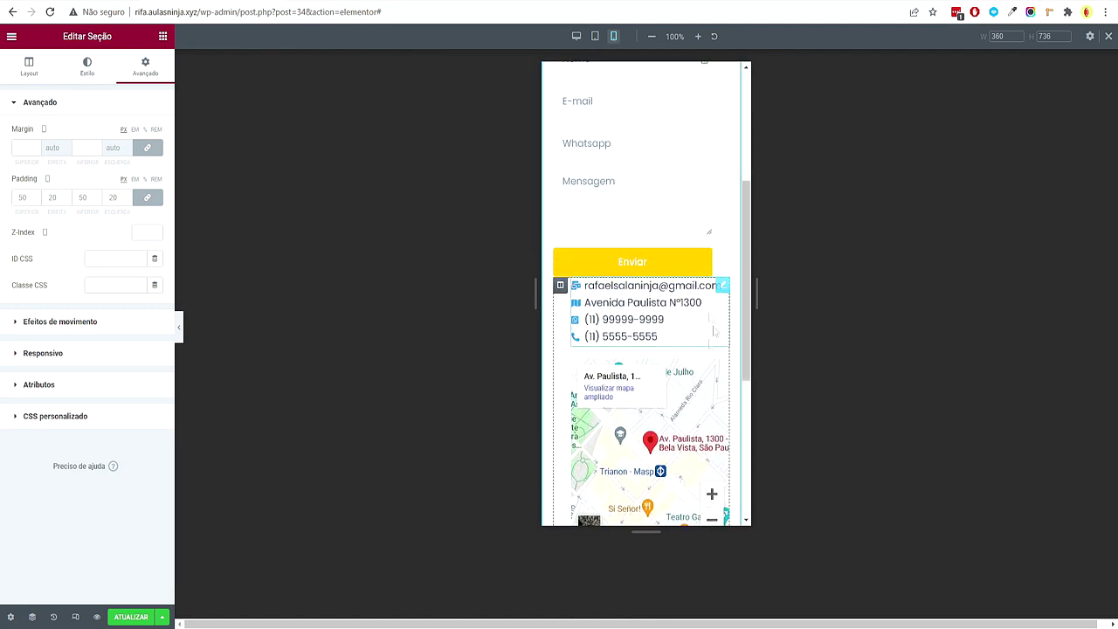
scroll(583, 279, "up", 3)
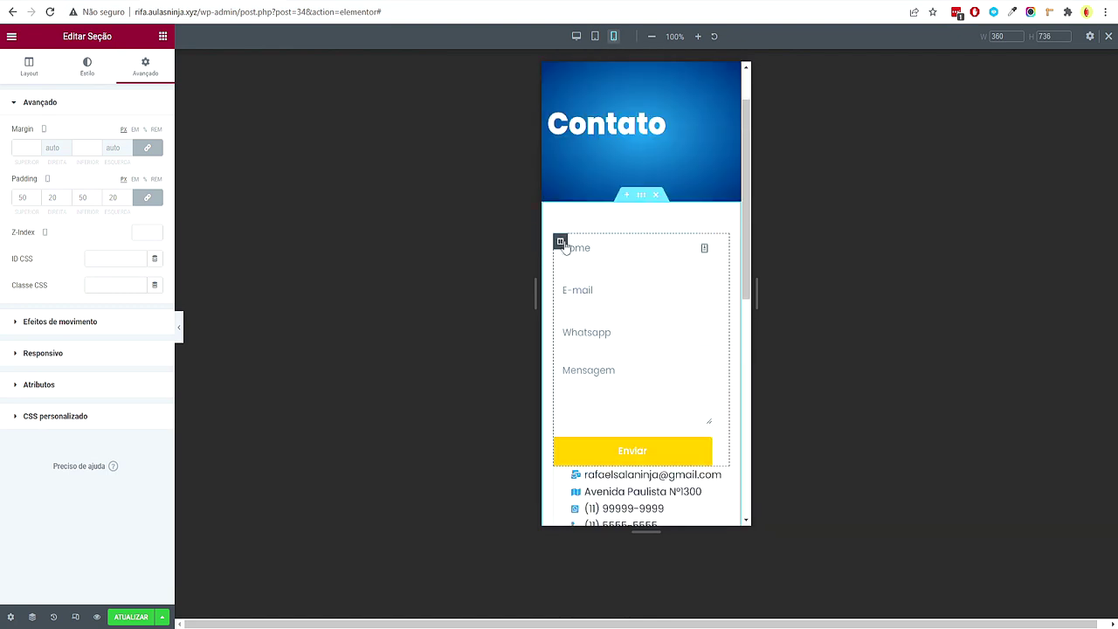
left_click(560, 241)
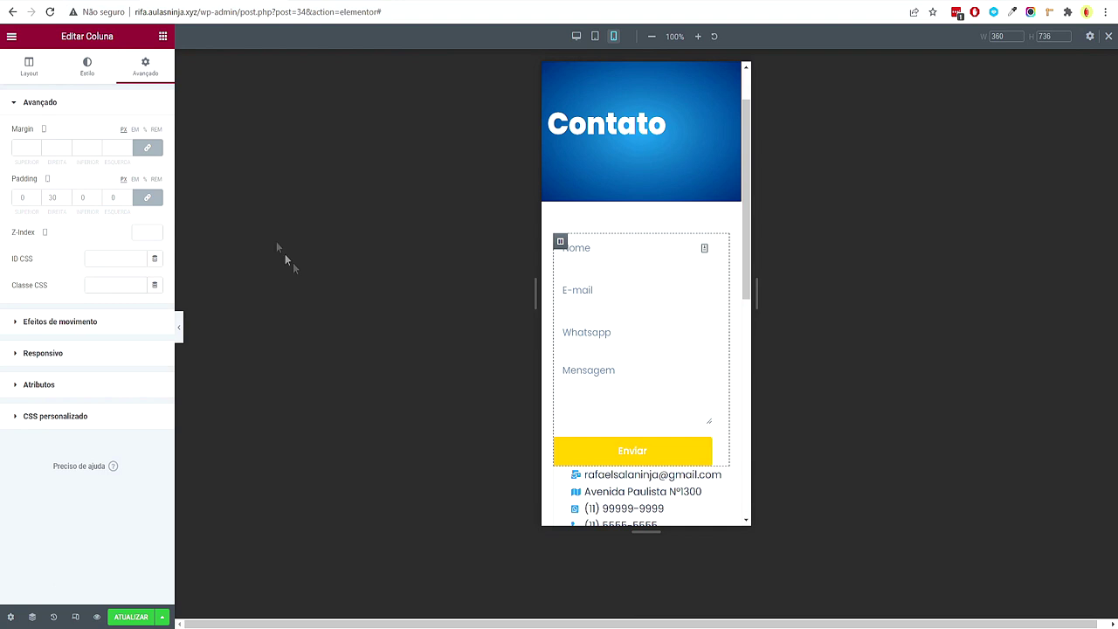
left_click(147, 198)
scroll(657, 295, "down", 2)
scroll(657, 295, "down", 2)
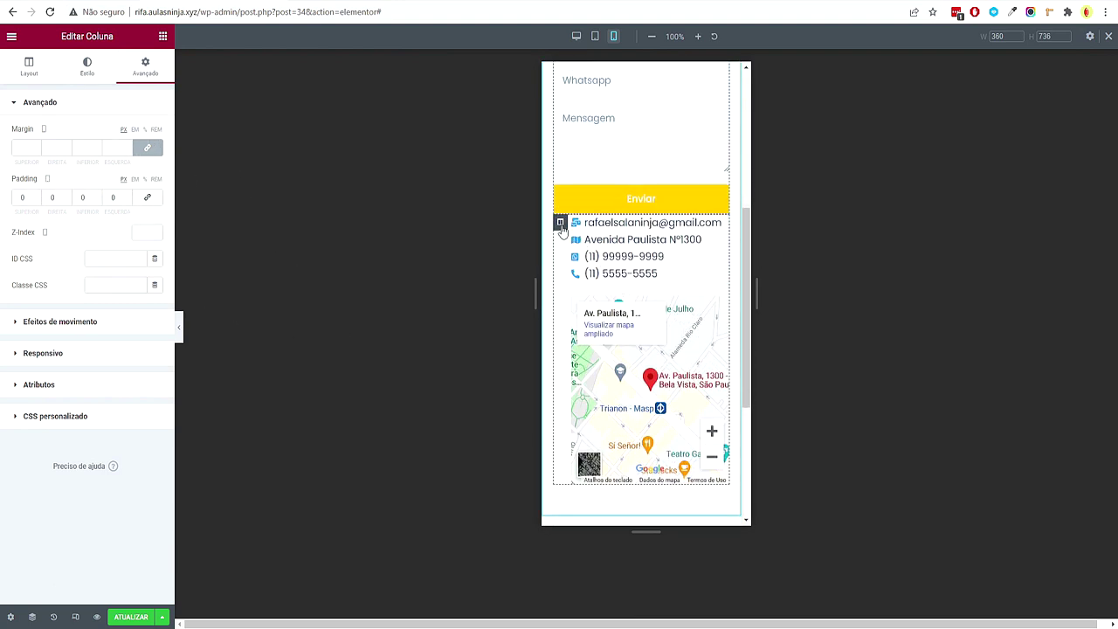
left_click(560, 222)
left_click(146, 70)
left_click(147, 197)
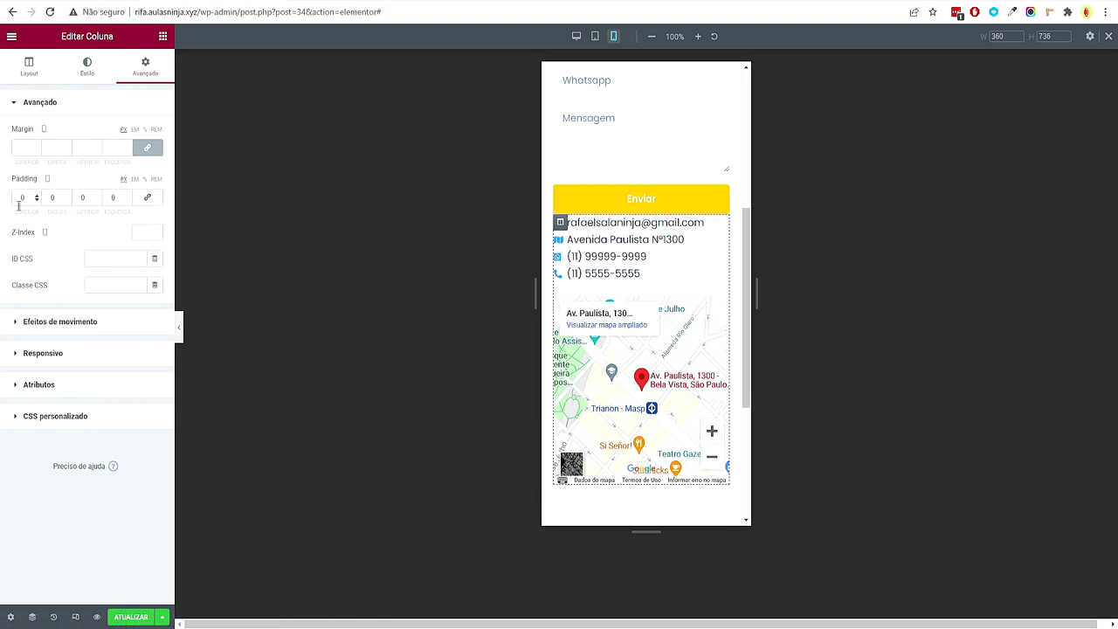
Add 30 px of padding between the form and the contact details on phone
type("30")
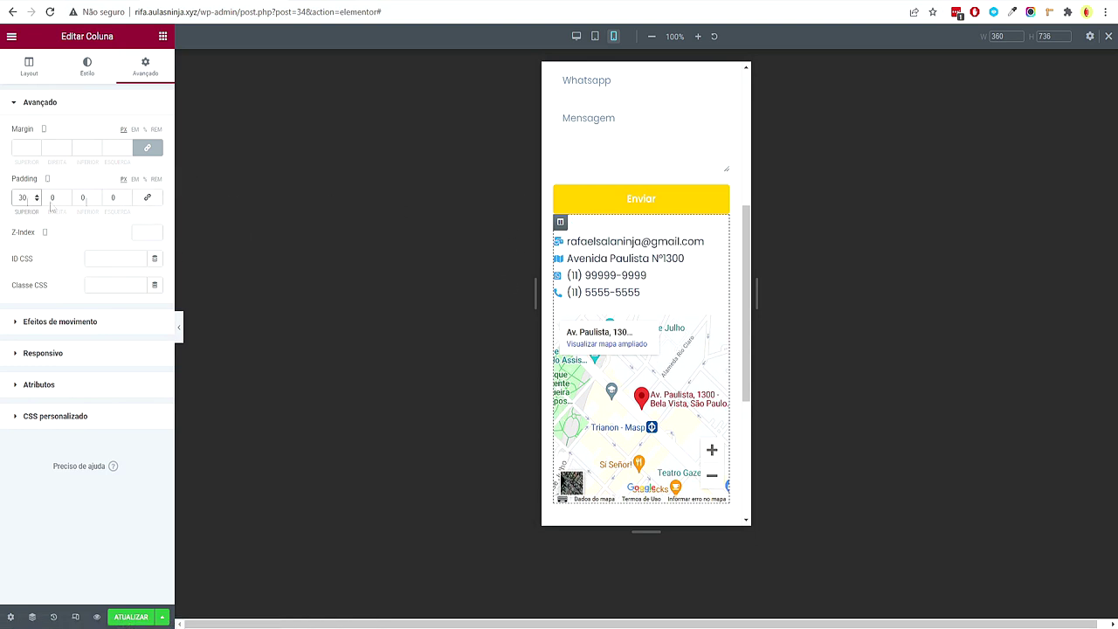
scroll(563, 244, "up", 3)
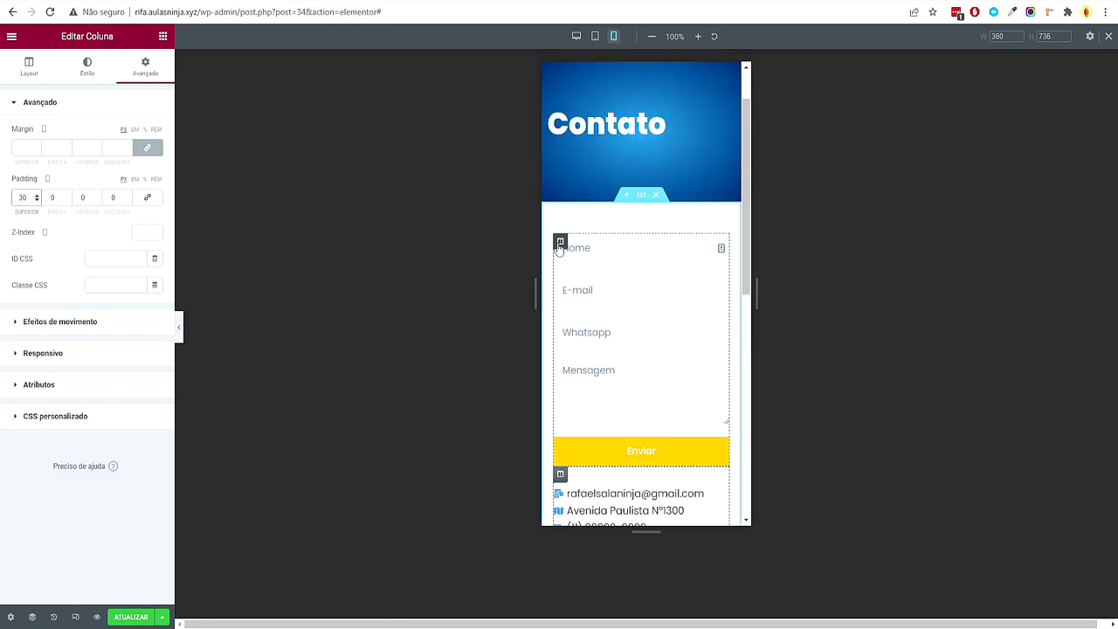
left_click(560, 243)
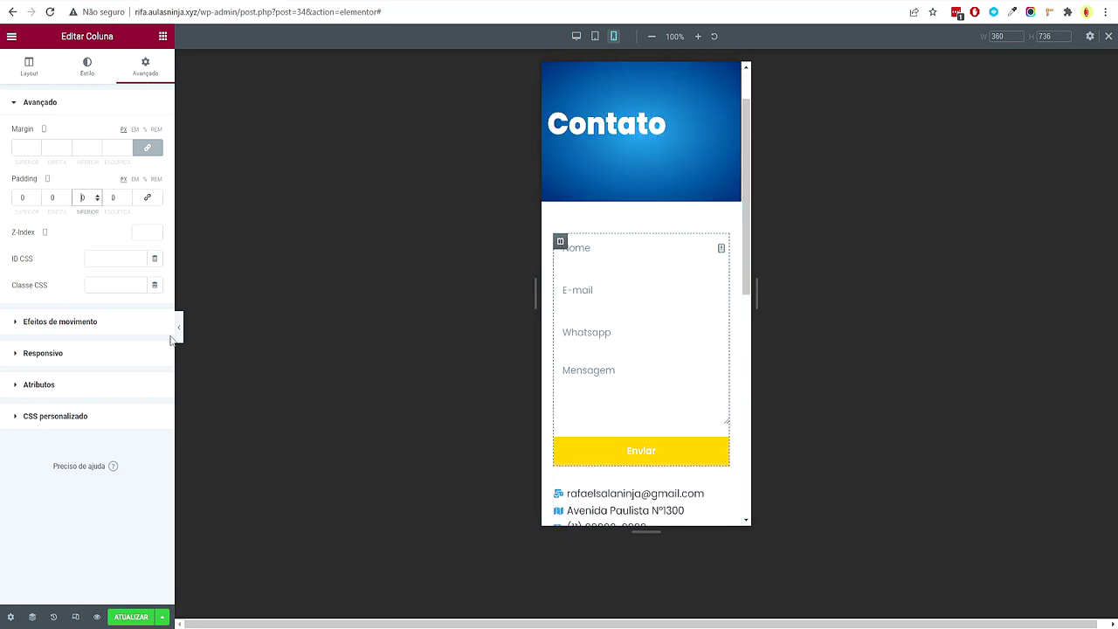
type("30")
scroll(606, 302, "down", 2)
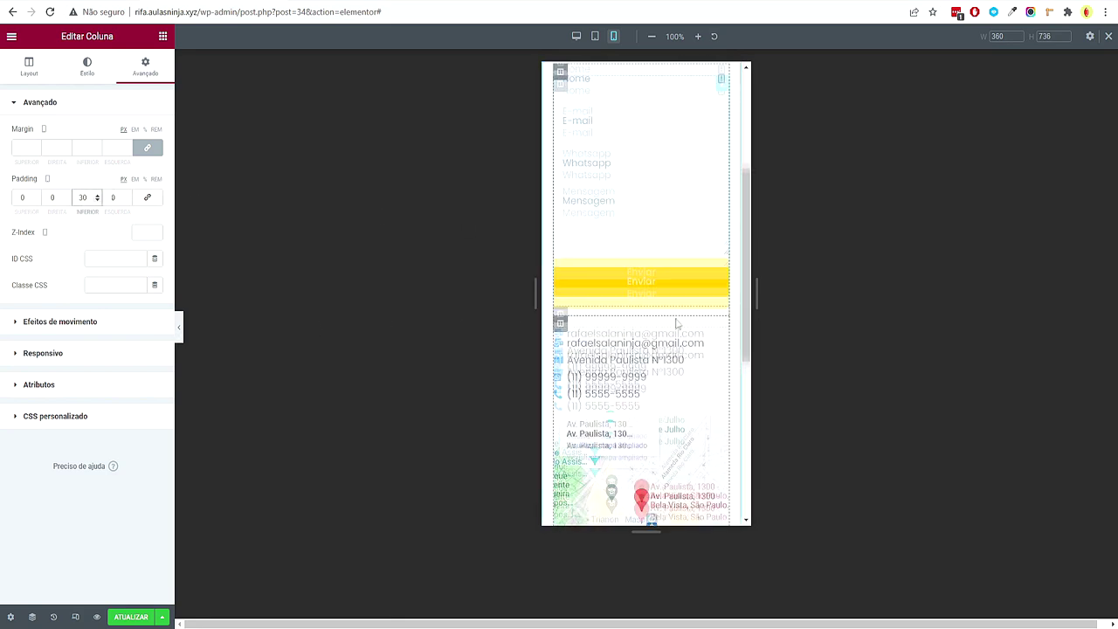
Move the contact column's 1 px border from the left side to the top
left_click(559, 303)
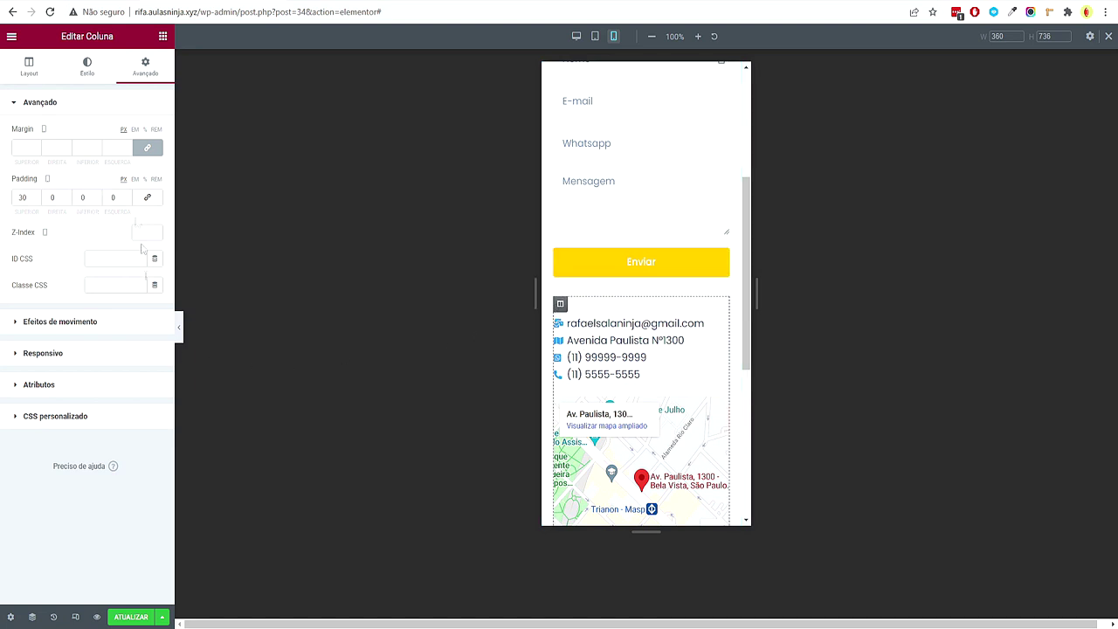
left_click(94, 77)
left_click(35, 193)
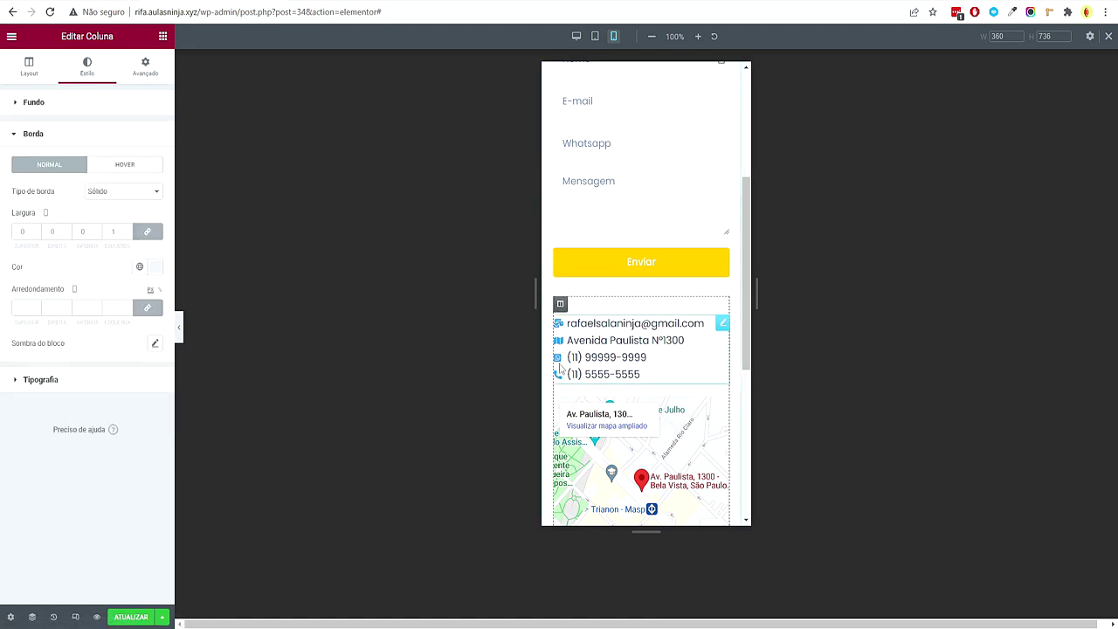
left_click(122, 232)
type("0")
left_click(147, 231)
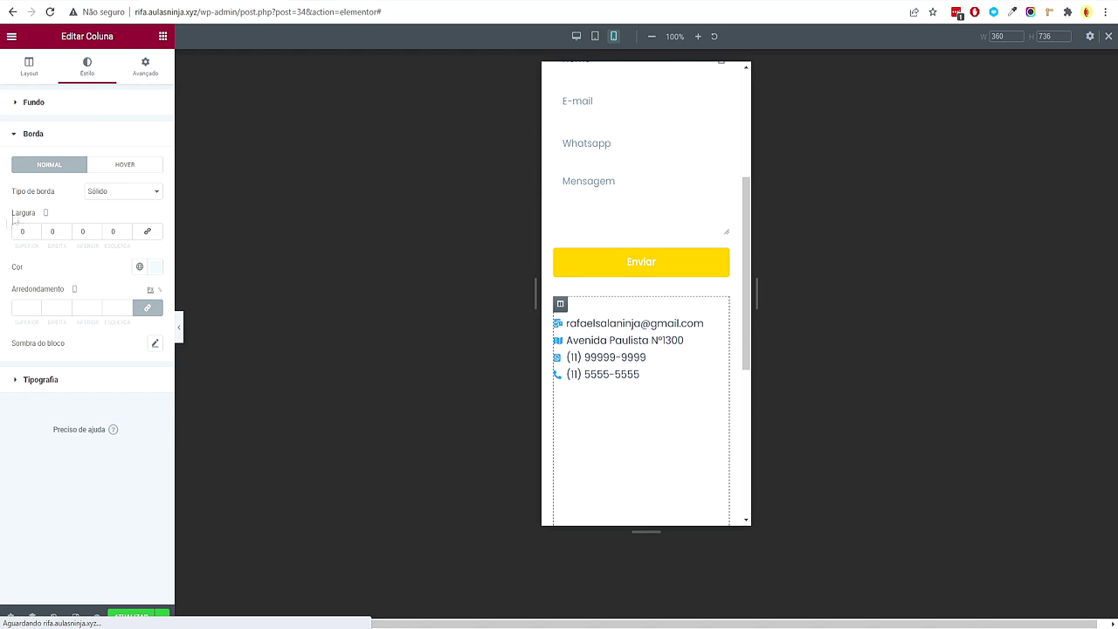
left_click(37, 228)
left_click(180, 328)
Toggle the section's Reverter colunas (Celular) on and off, keeping the original column order
scroll(521, 303, "up", 5)
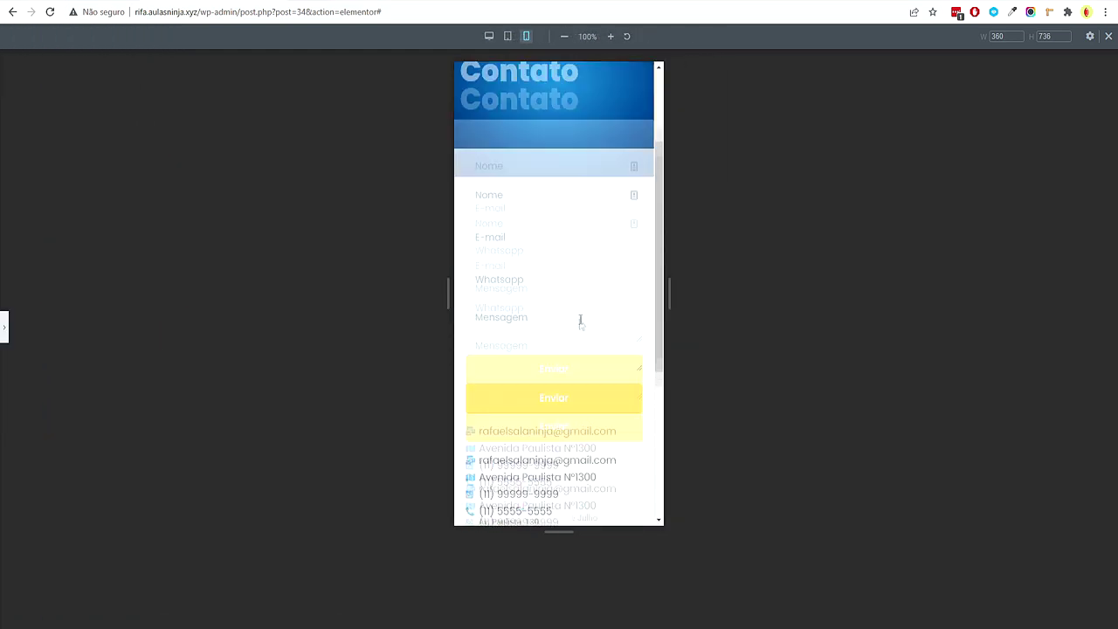
scroll(541, 315, "down", 10)
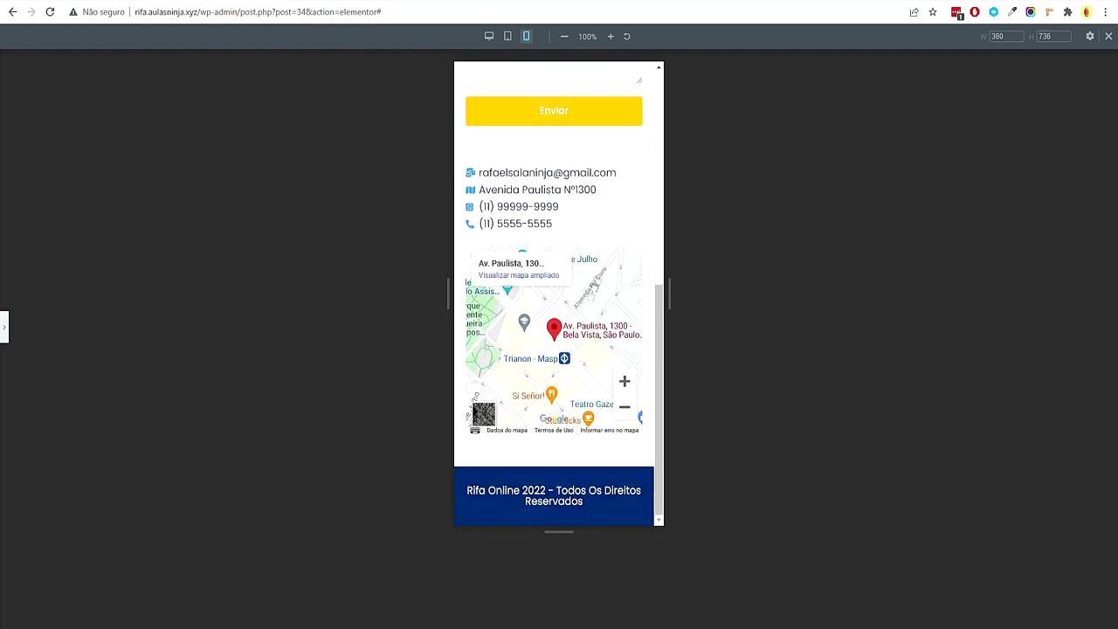
left_click(6, 327)
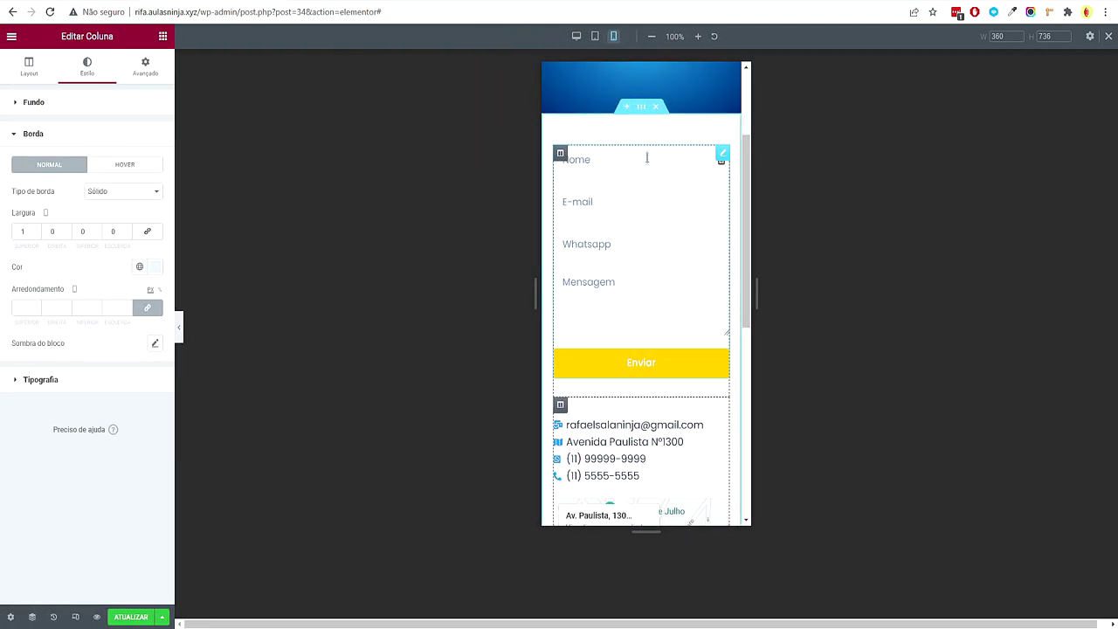
left_click(641, 108)
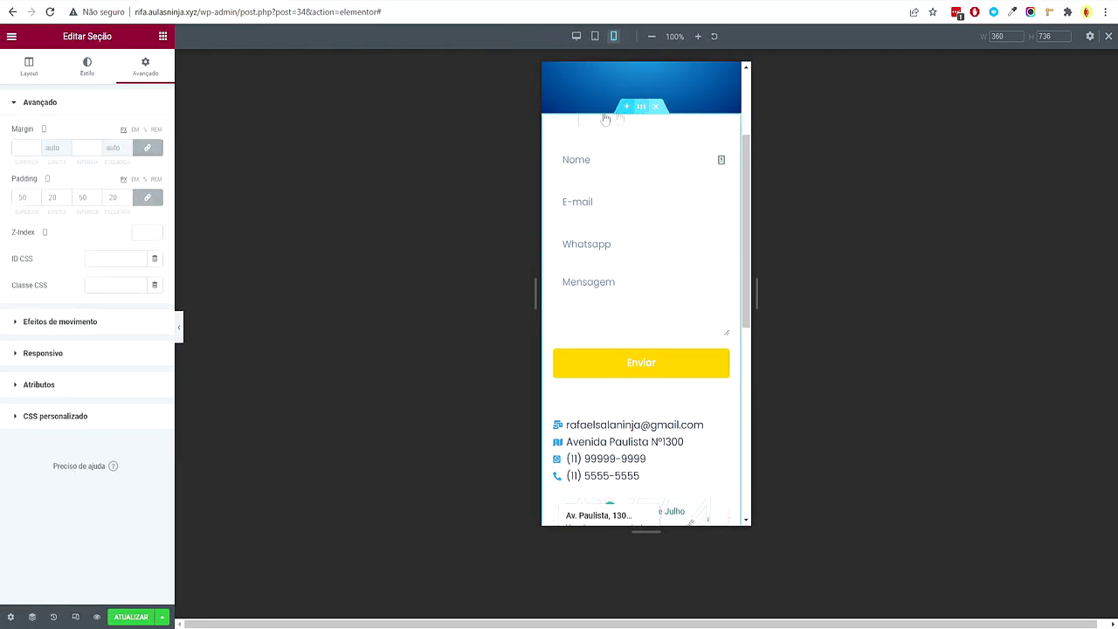
left_click(70, 364)
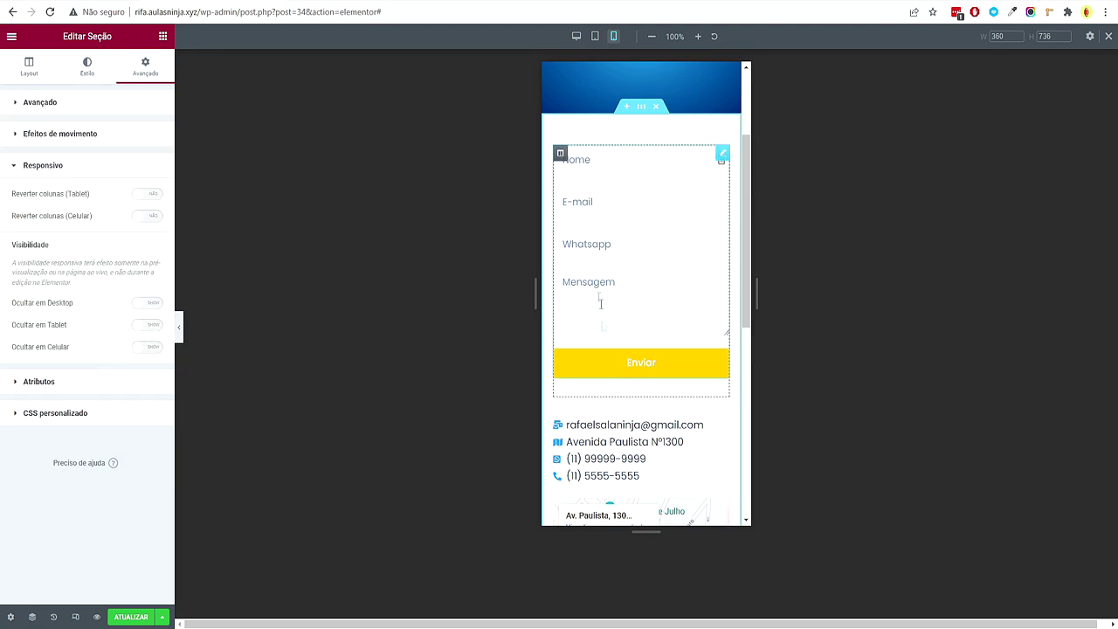
left_click(150, 217)
left_click(155, 218)
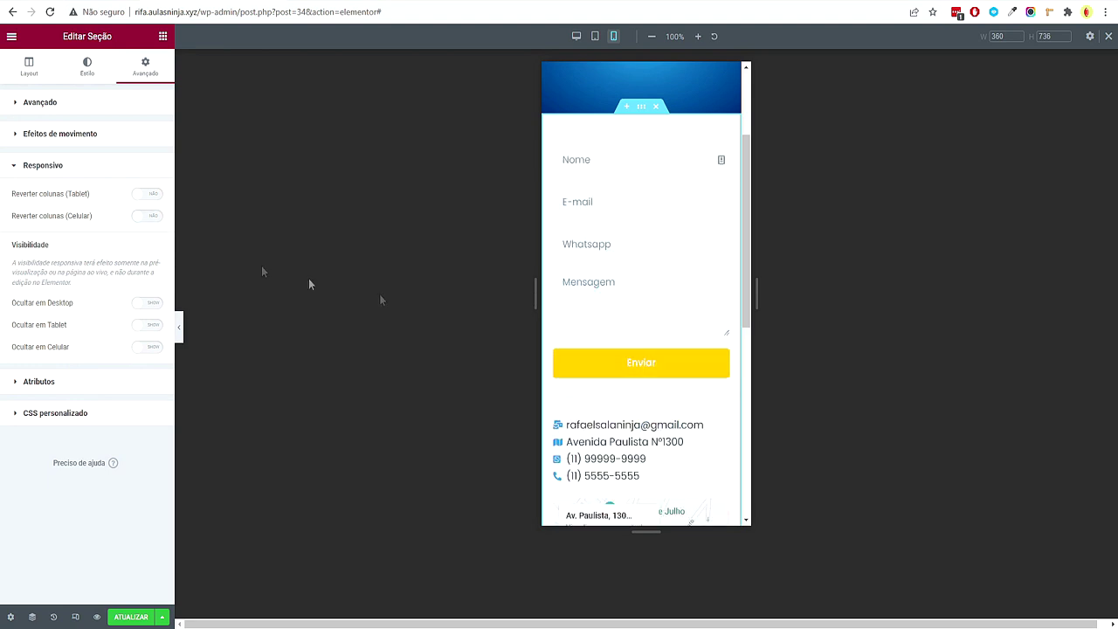
Look over the phone layout and switch the preview back to desktop width
scroll(669, 351, "down", 2)
scroll(629, 251, "up", 3)
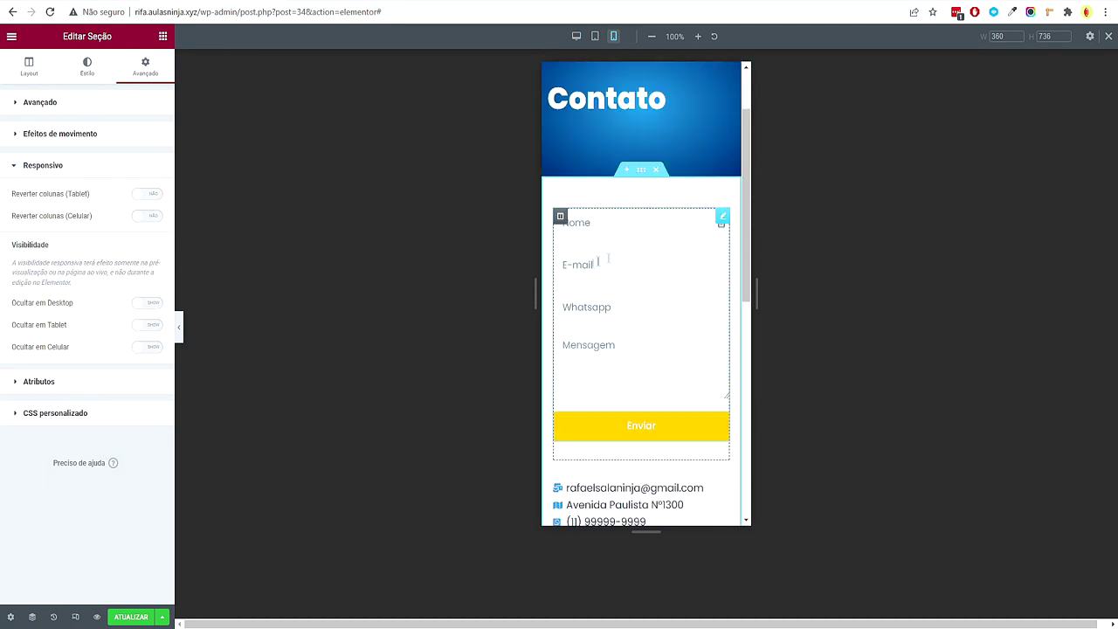
scroll(655, 288, "down", 3)
scroll(655, 288, "up", 2)
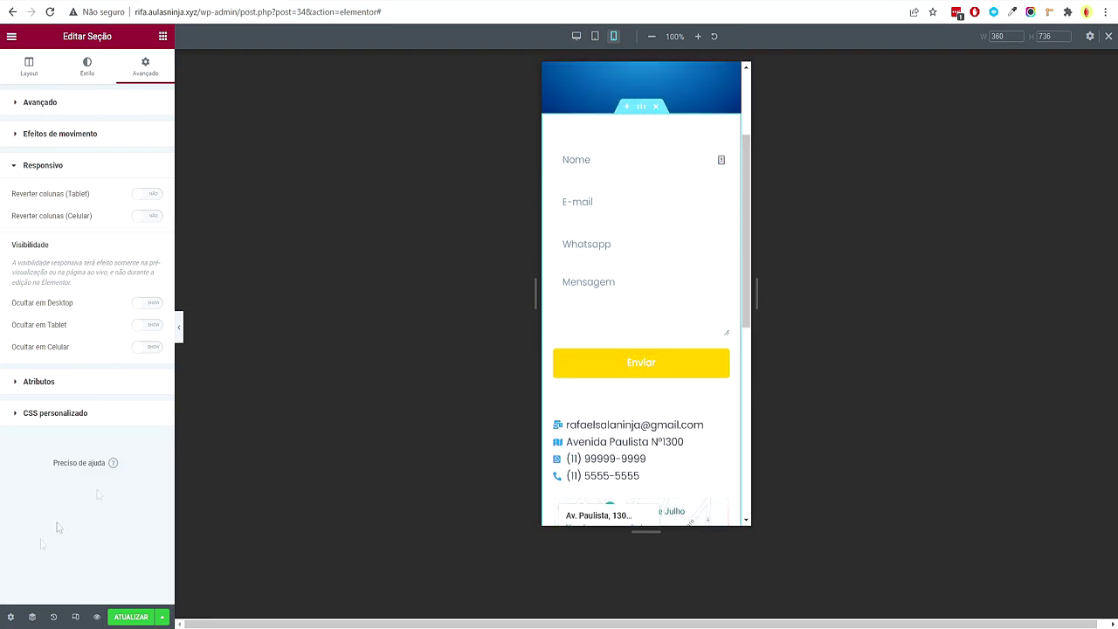
left_click(75, 617)
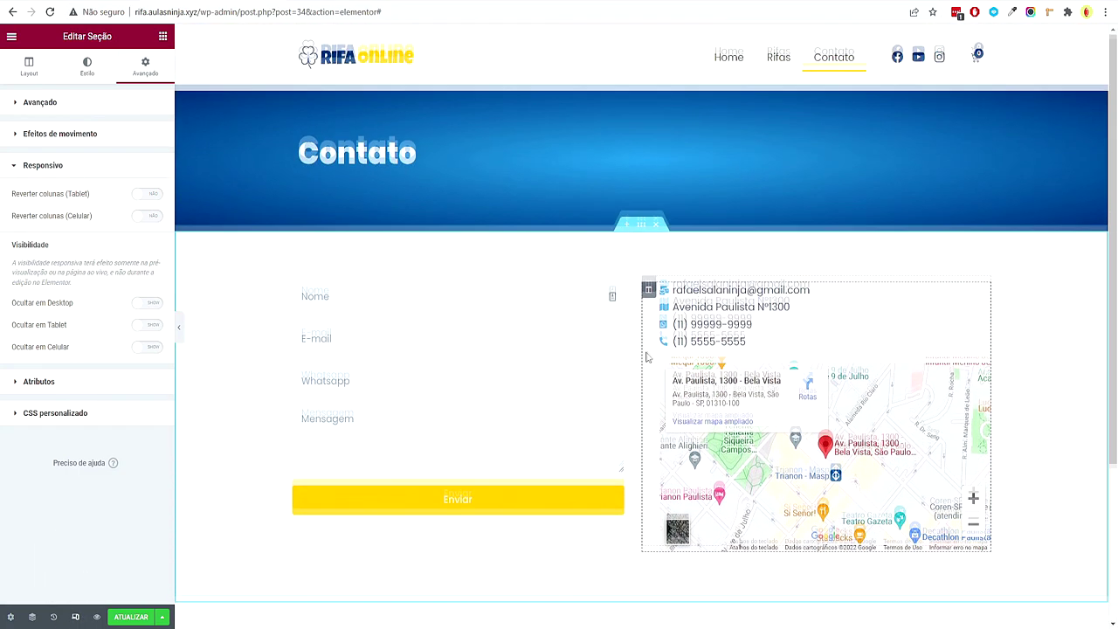
Save the Contato page with Ctrl+S, open its live preview, then collapse Passo 3 in the mind map
scroll(716, 591, "down", 2)
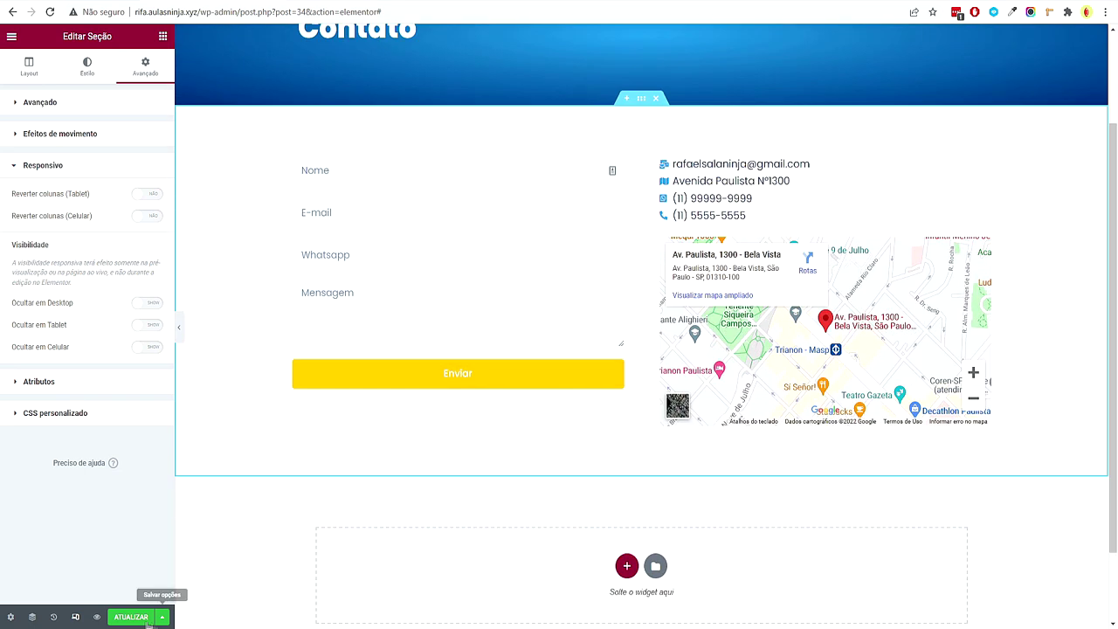
key("ctrl+s")
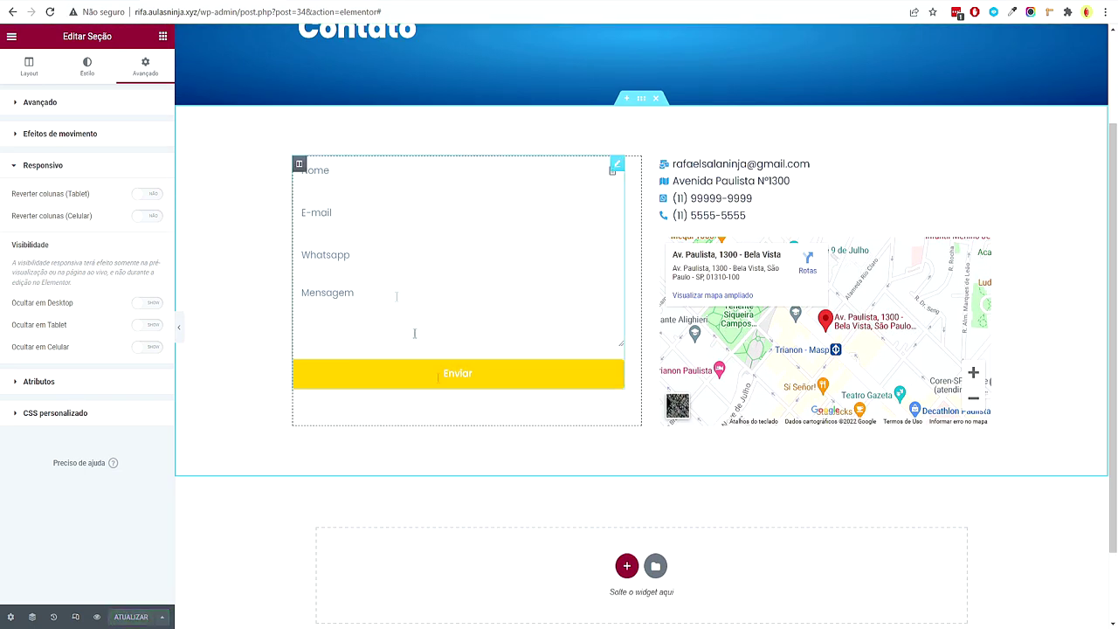
left_click(97, 618)
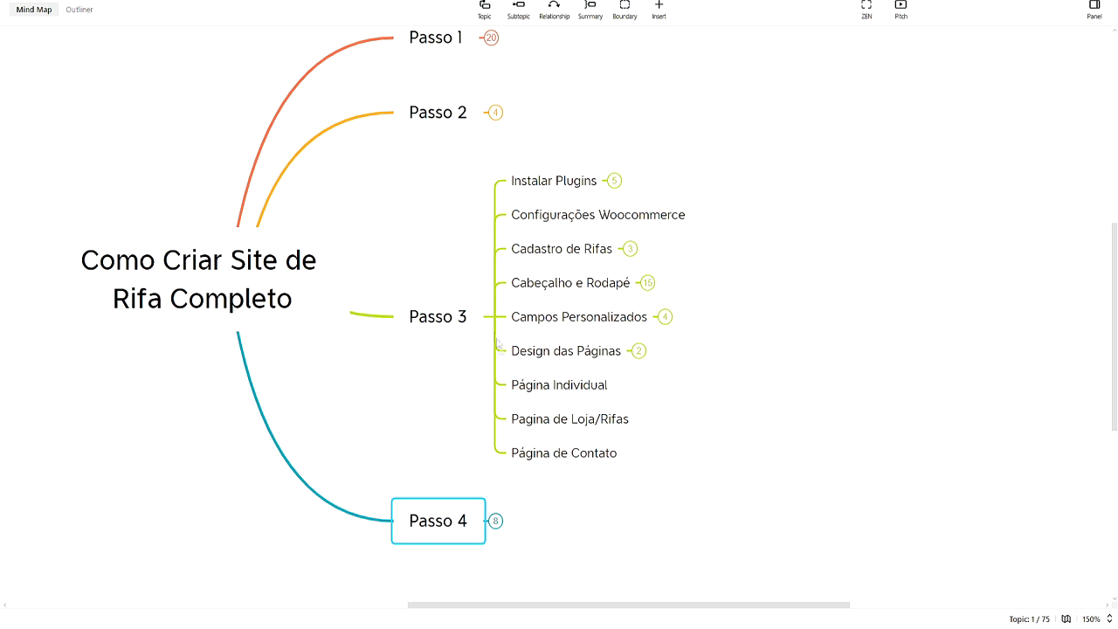
left_click(491, 318)
Expand Passo 4 and Integração Pagamentos to reveal Pagamento Presencial and Pix, then return to the browser
left_click(498, 393)
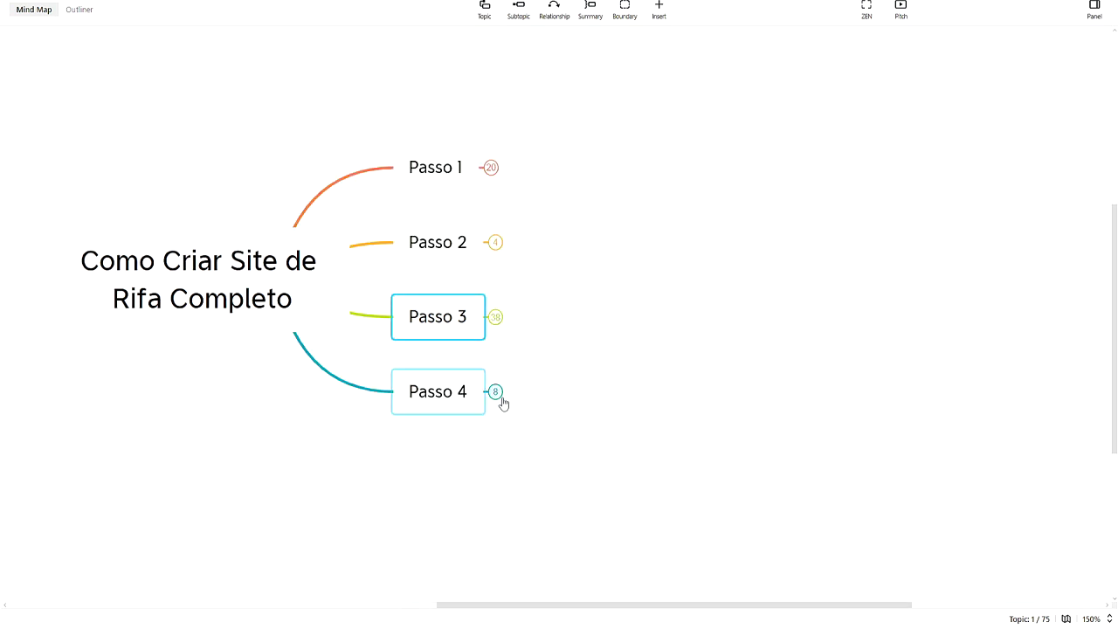
left_click(837, 306)
left_click_drag(746, 305, 627, 375)
left_click(715, 364)
left_click(637, 319)
left_click(608, 322)
left_click(661, 315)
left_click(584, 378)
left_click(661, 449)
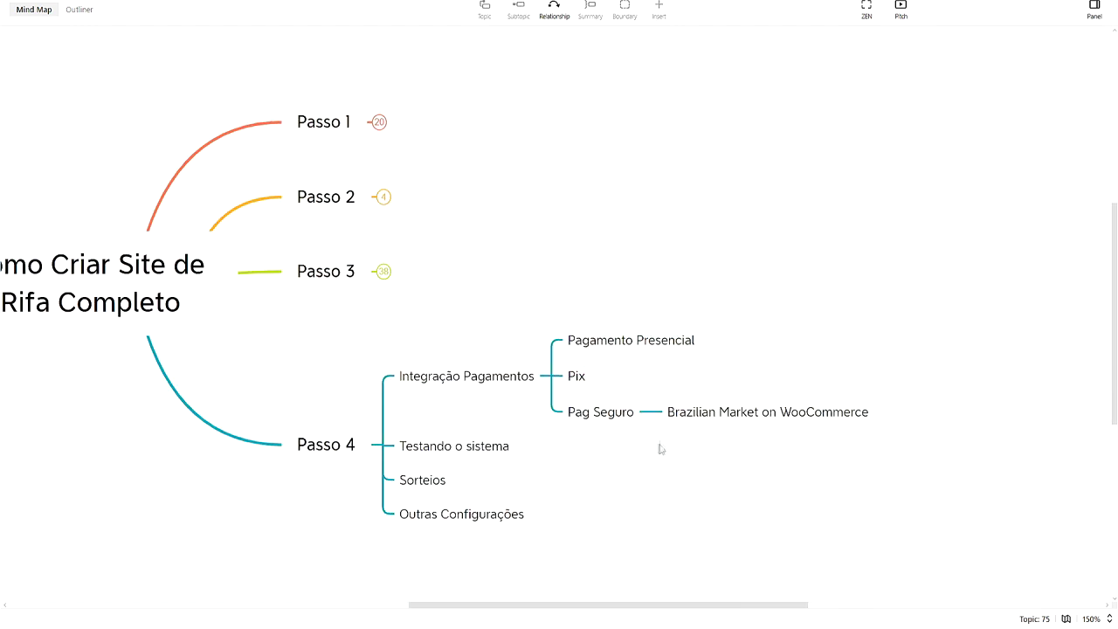
left_click(542, 616)
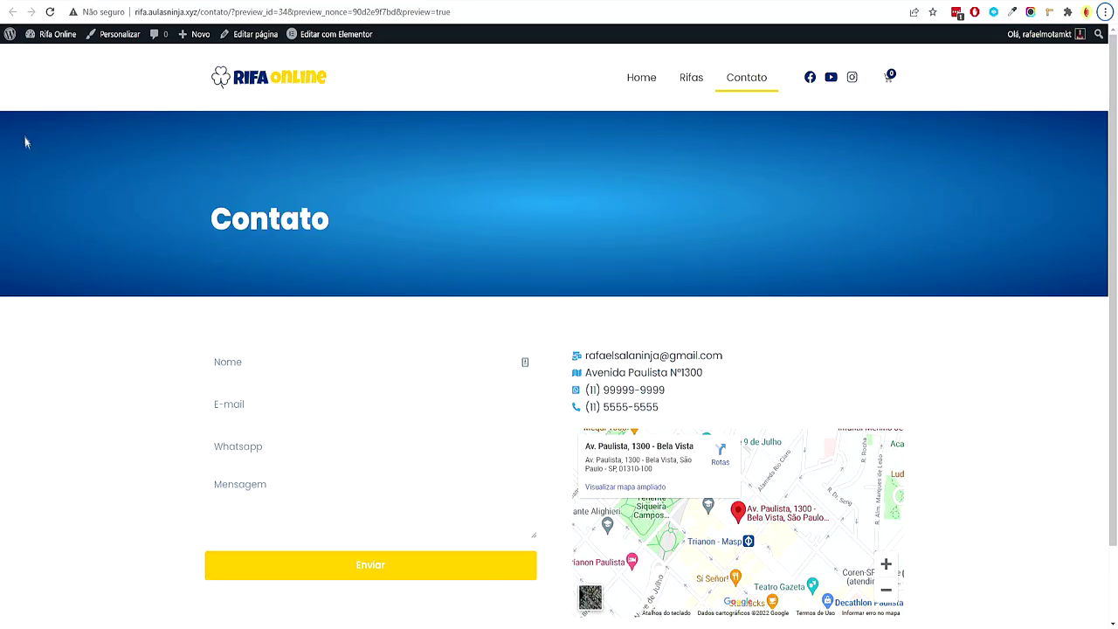
Switch on Pagamento na entrega under WooCommerce > Configurações > Pagamentos
left_click(59, 54)
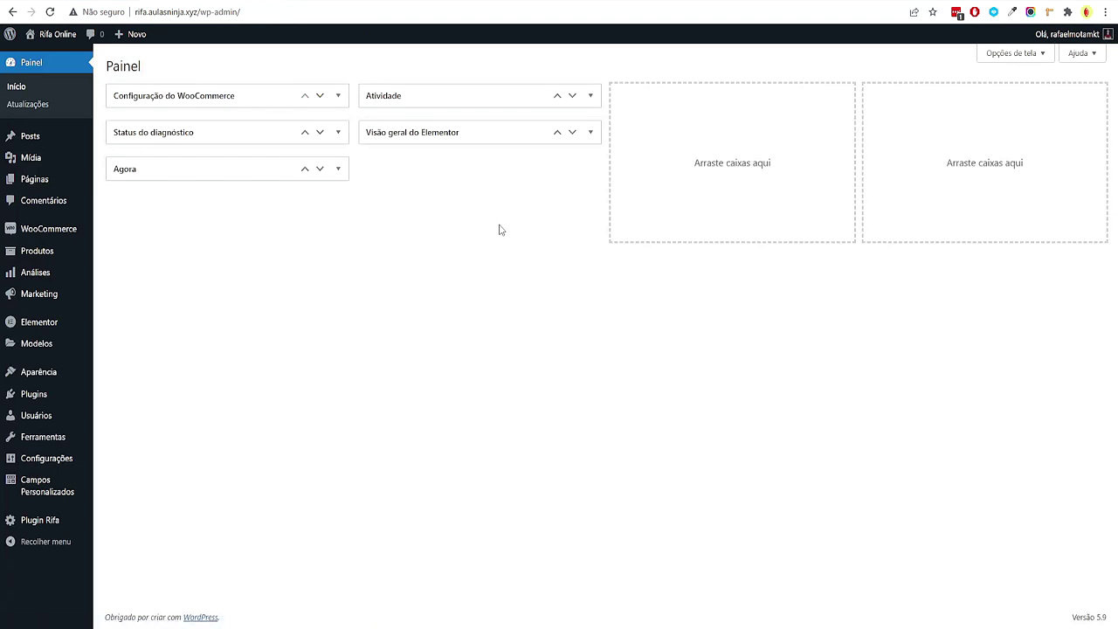
mouse_move(68, 222)
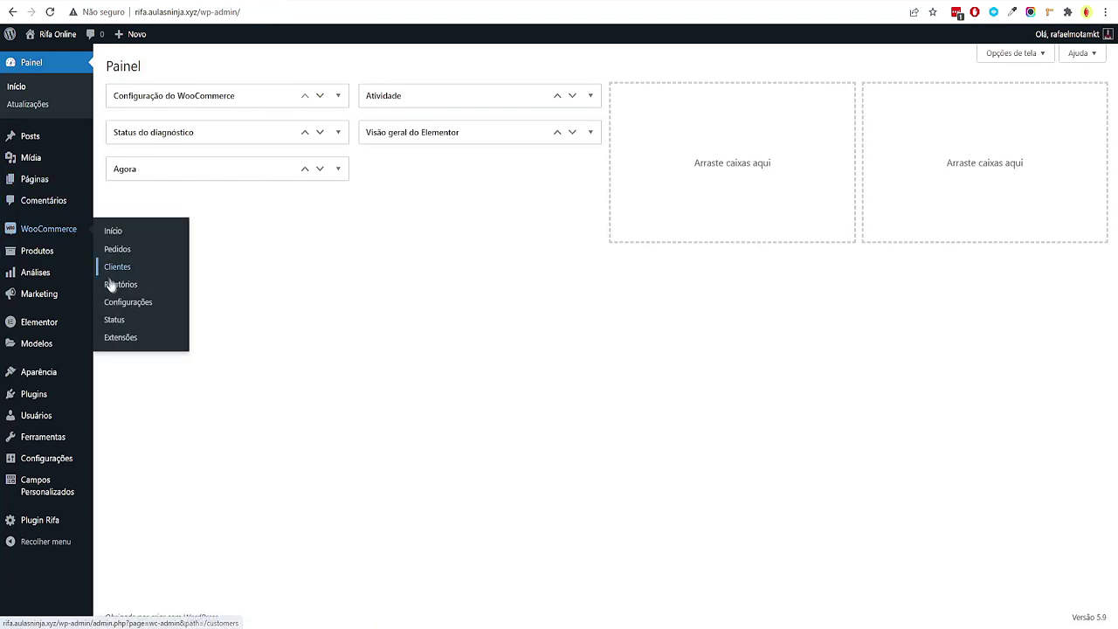
left_click(129, 303)
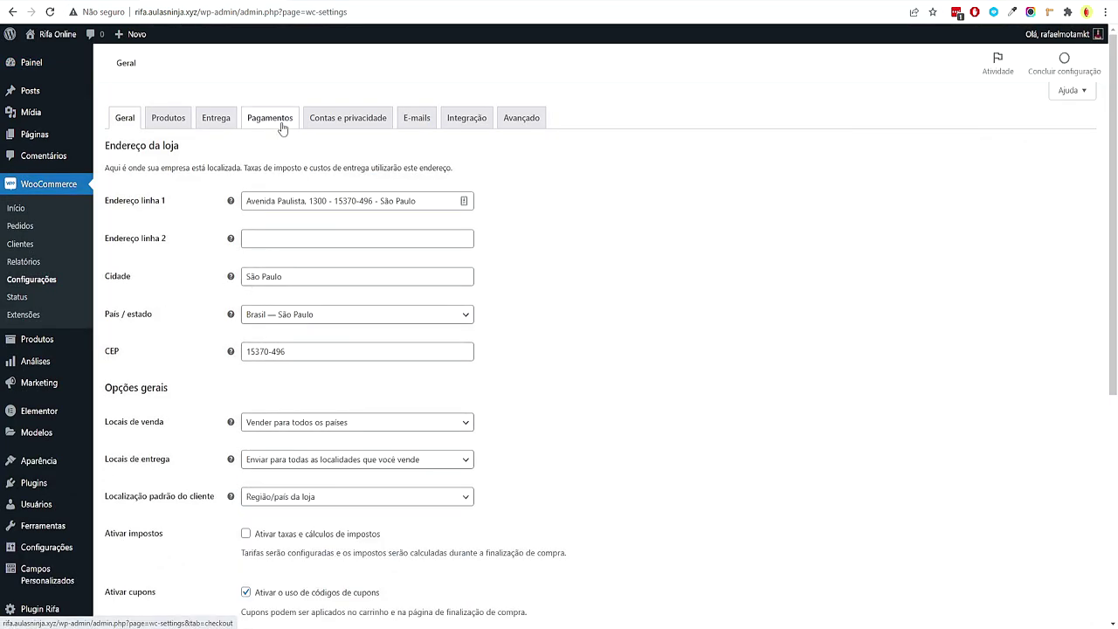
left_click(282, 128)
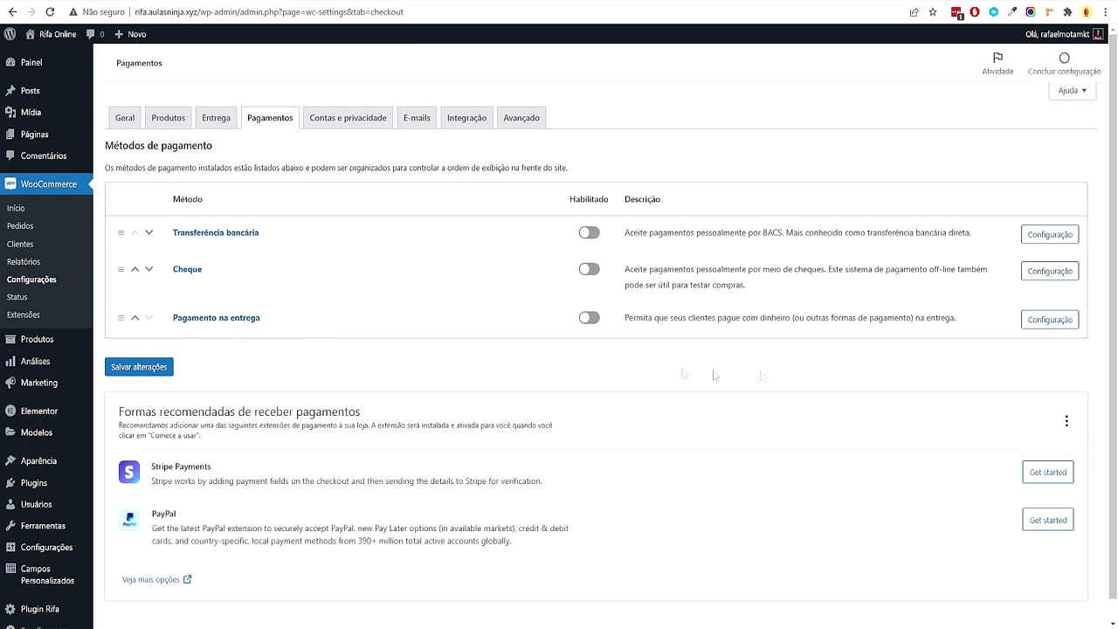
left_click(597, 319)
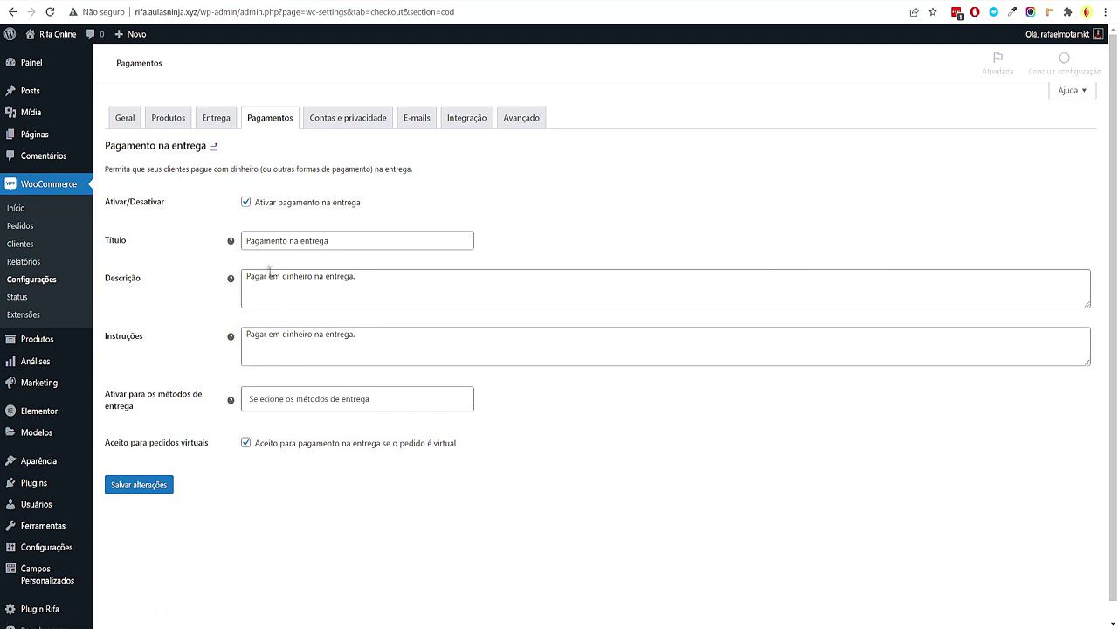
Retitle the method 'Pagamento Presencial' and change its description to 'Pagar em dinheiro presencial.'
left_click_drag(291, 241, 585, 241)
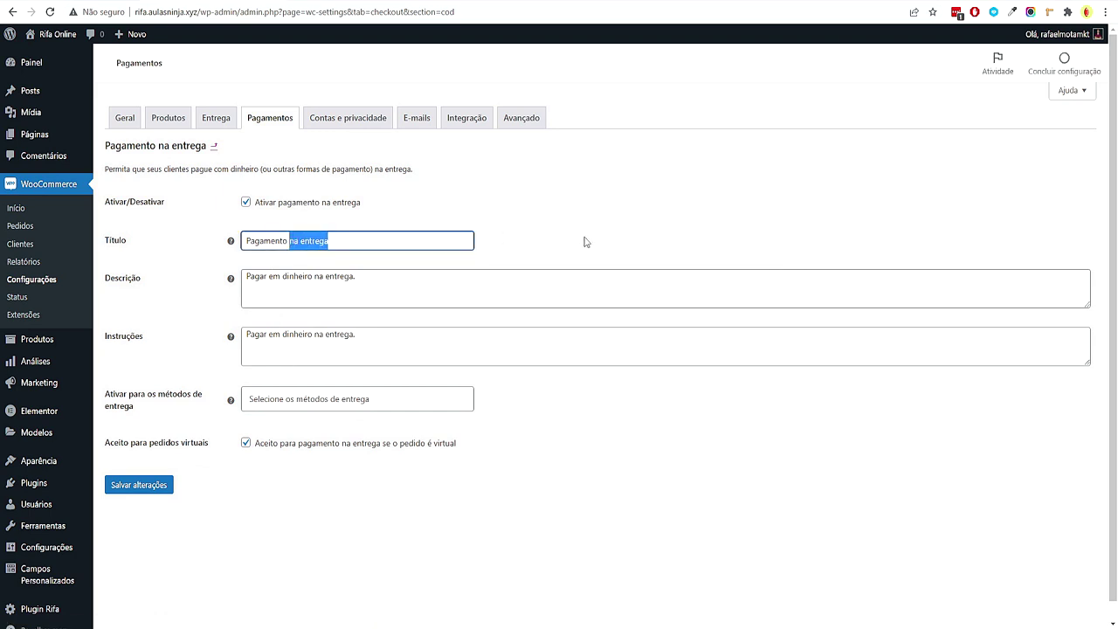
type("Presencial")
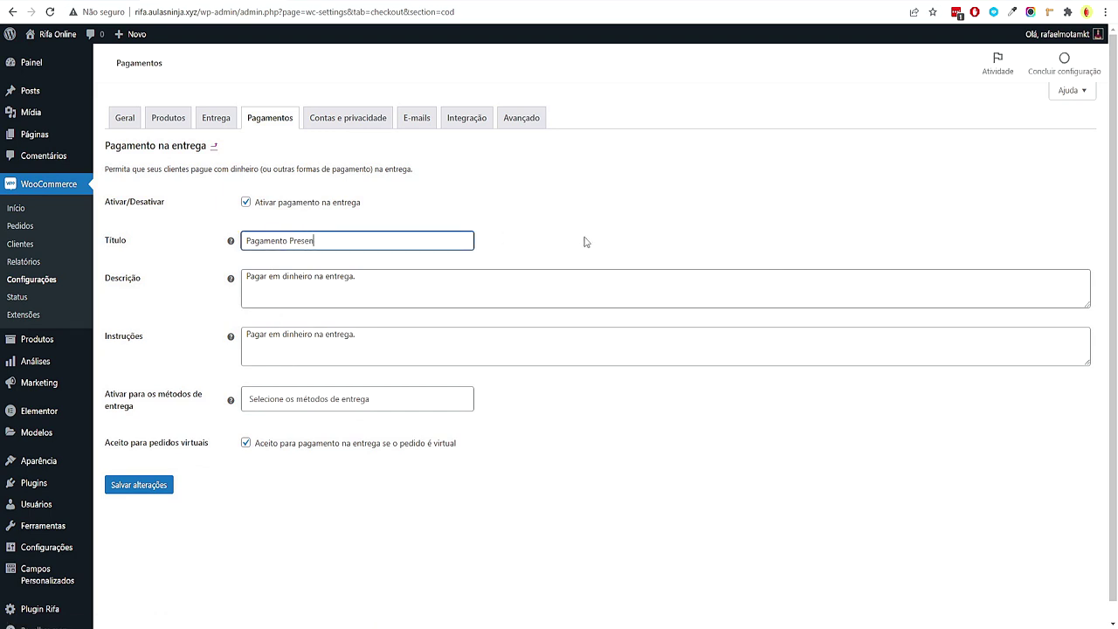
double_click(308, 238)
left_click(300, 286)
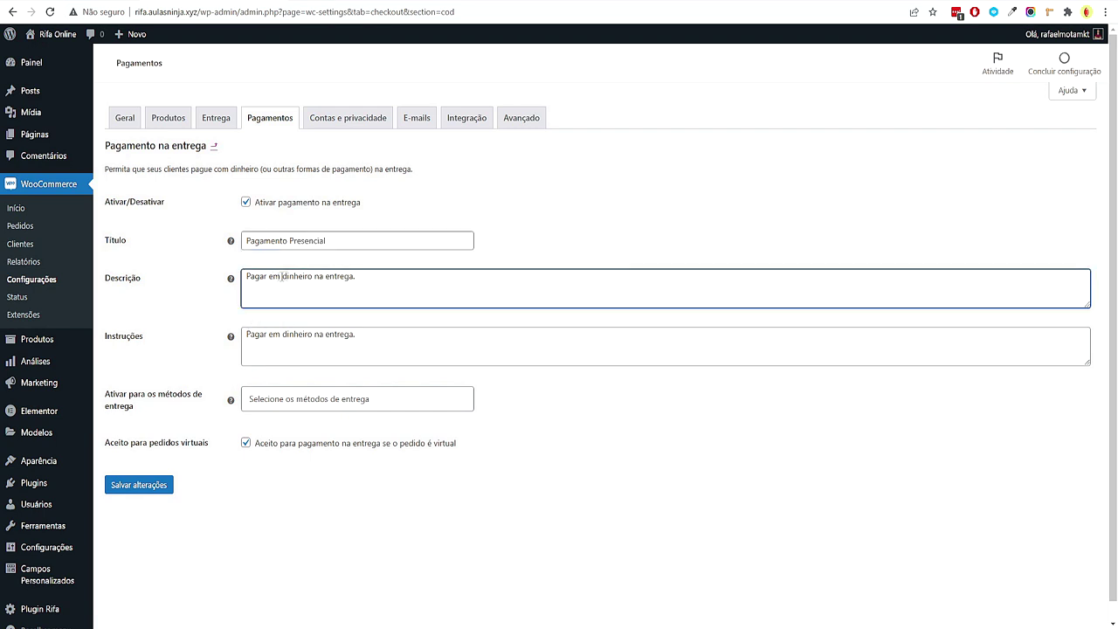
left_click_drag(328, 277, 355, 276)
type("pres")
Copy the description into the Instruções field and save the payment method settings
key("ctrl+a")
key("ctrl+c")
left_click(401, 330)
key("ctrl+a")
key("ctrl+v")
left_click(406, 553)
left_click(145, 488)
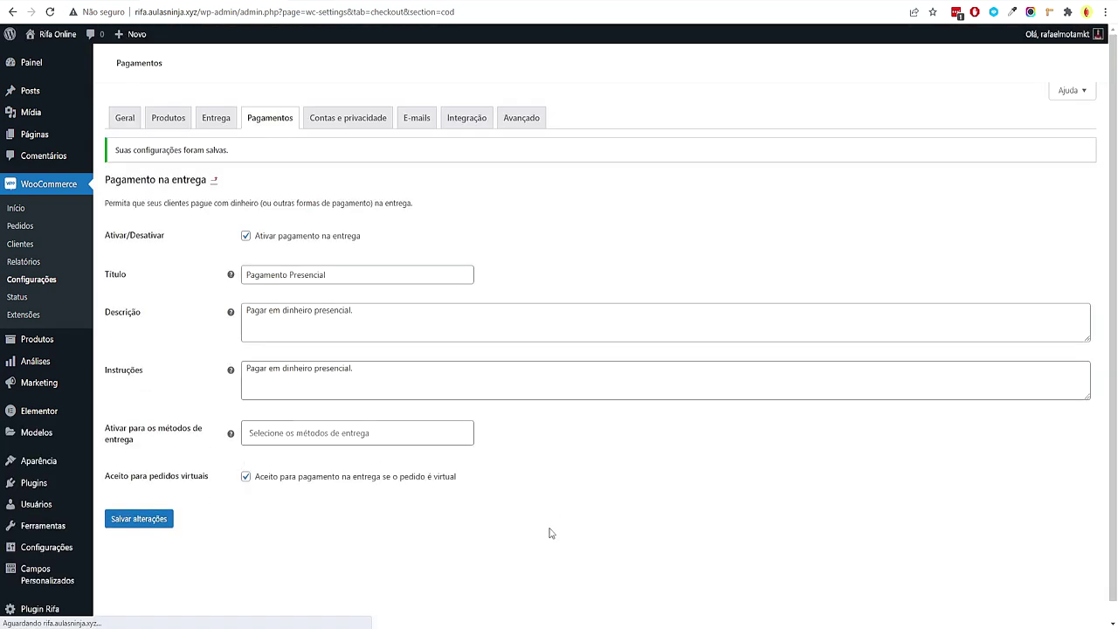
left_click(269, 117)
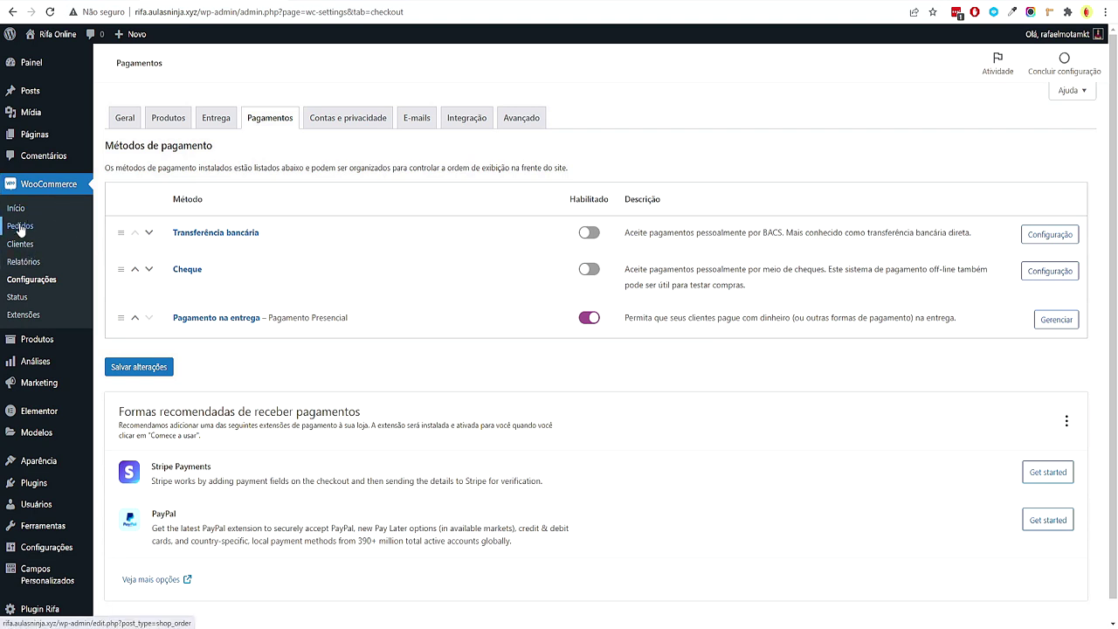
Glance at the orders list and the mind map before returning to the payment settings
left_click(61, 229)
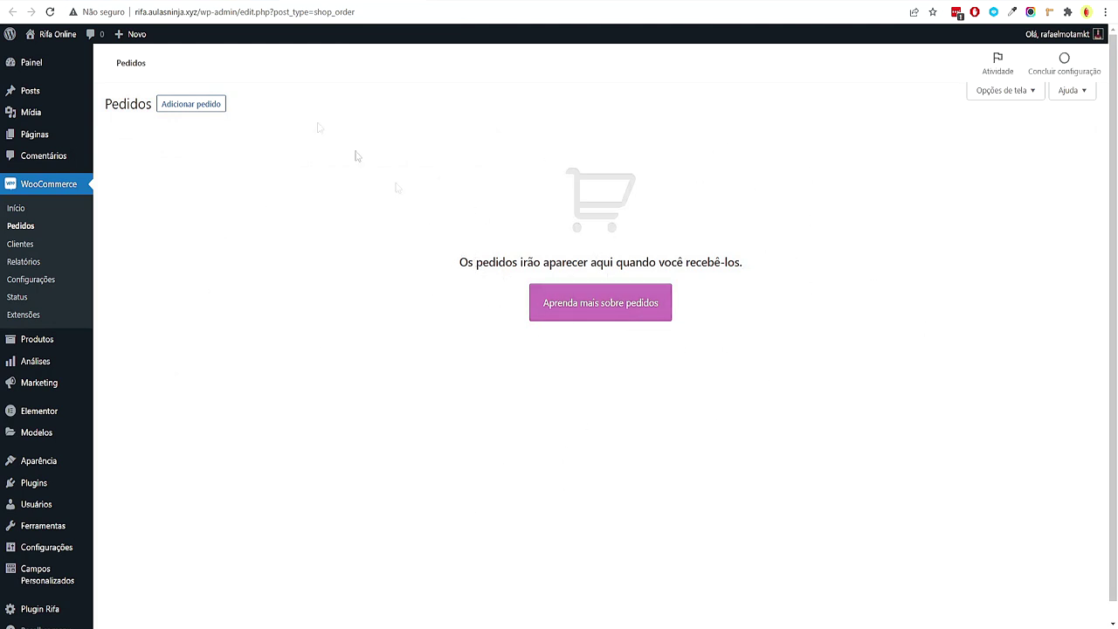
key("alt+Left")
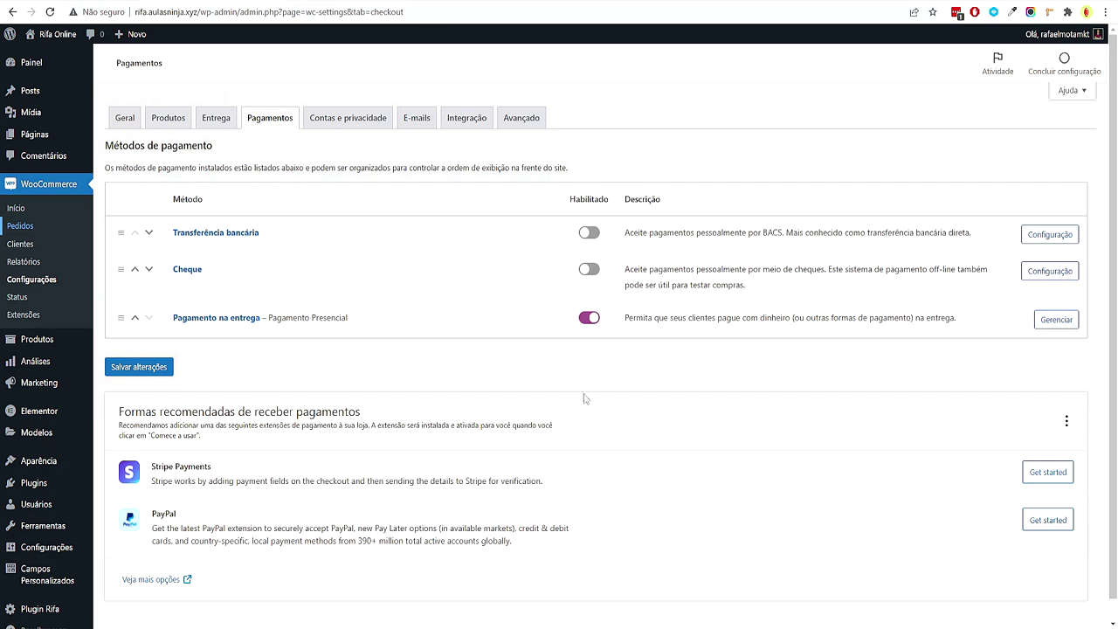
left_click(541, 617)
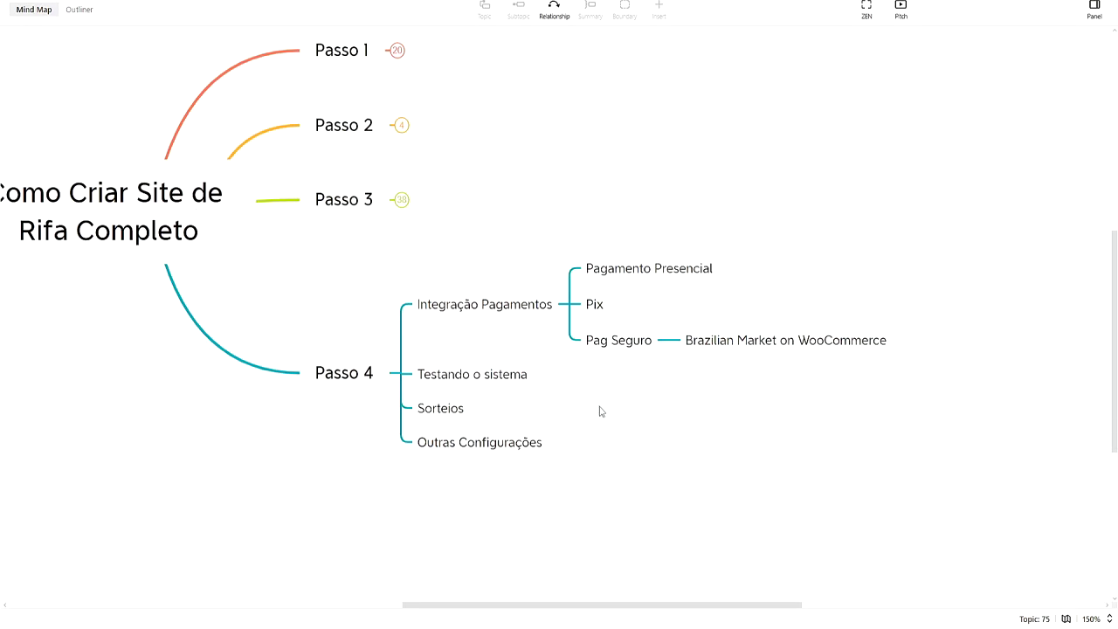
left_click(537, 617)
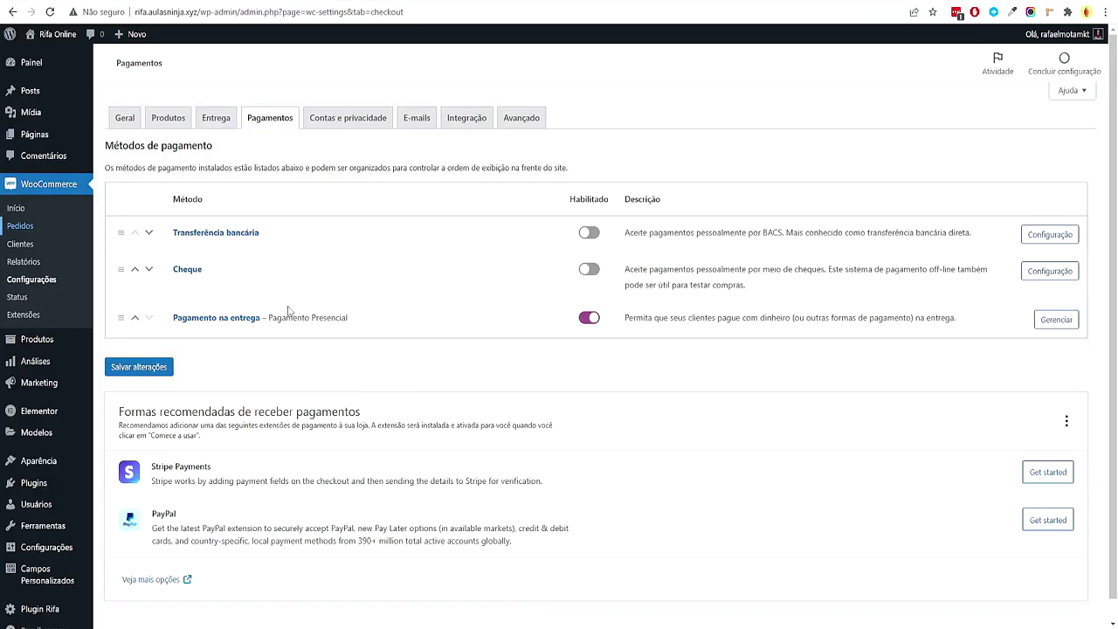
Search the plugin directory for Pix and compare the Pix plugin results
mouse_move(99, 487)
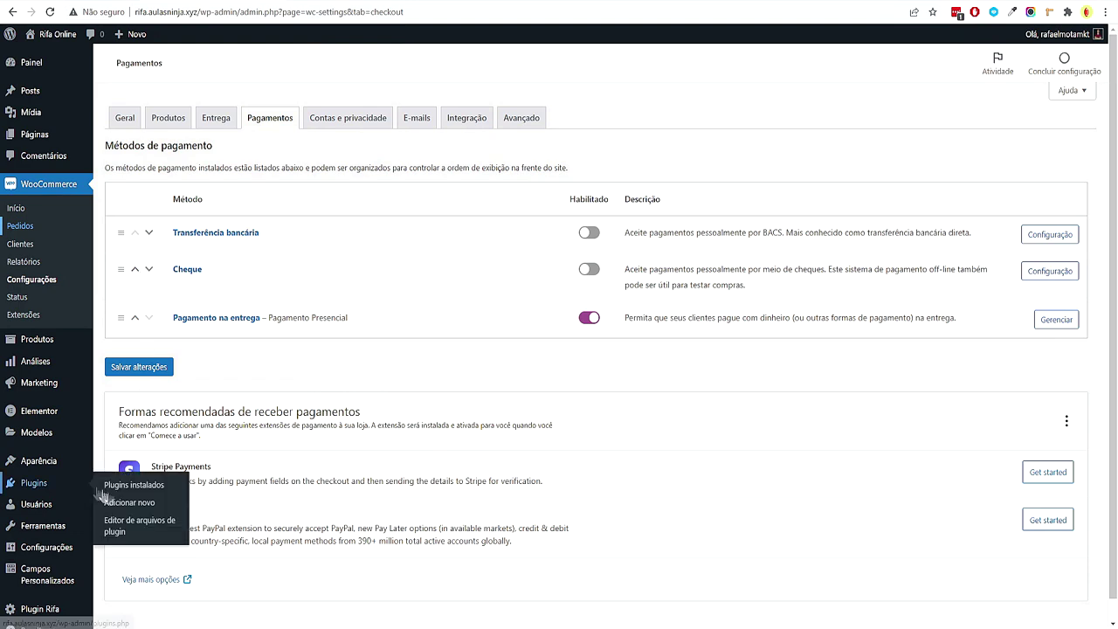
left_click(127, 508)
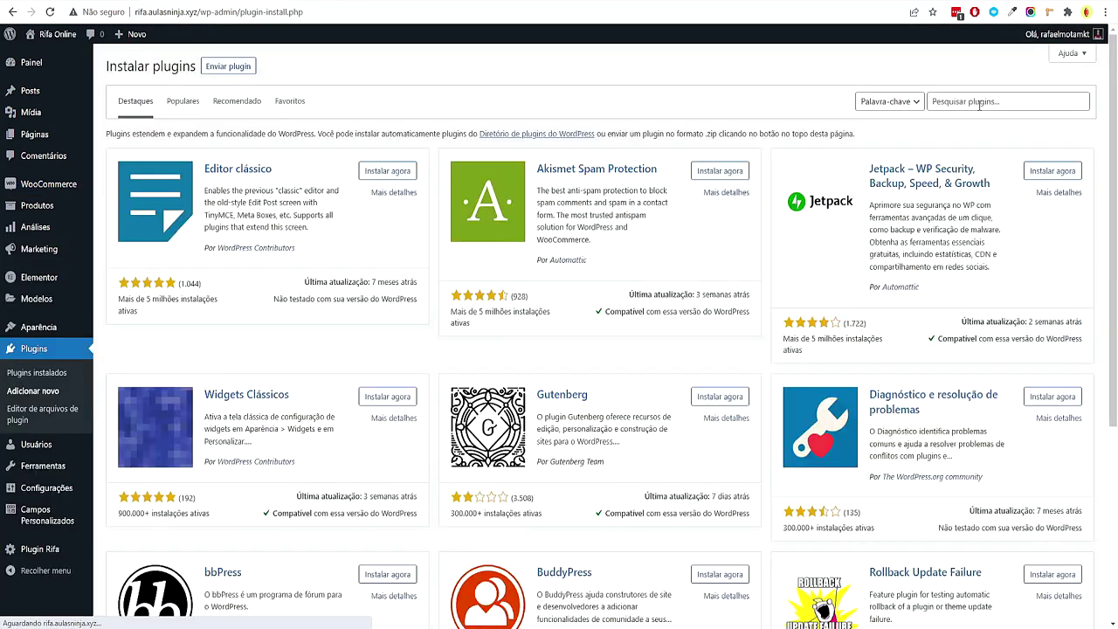
left_click(979, 103)
type("pix")
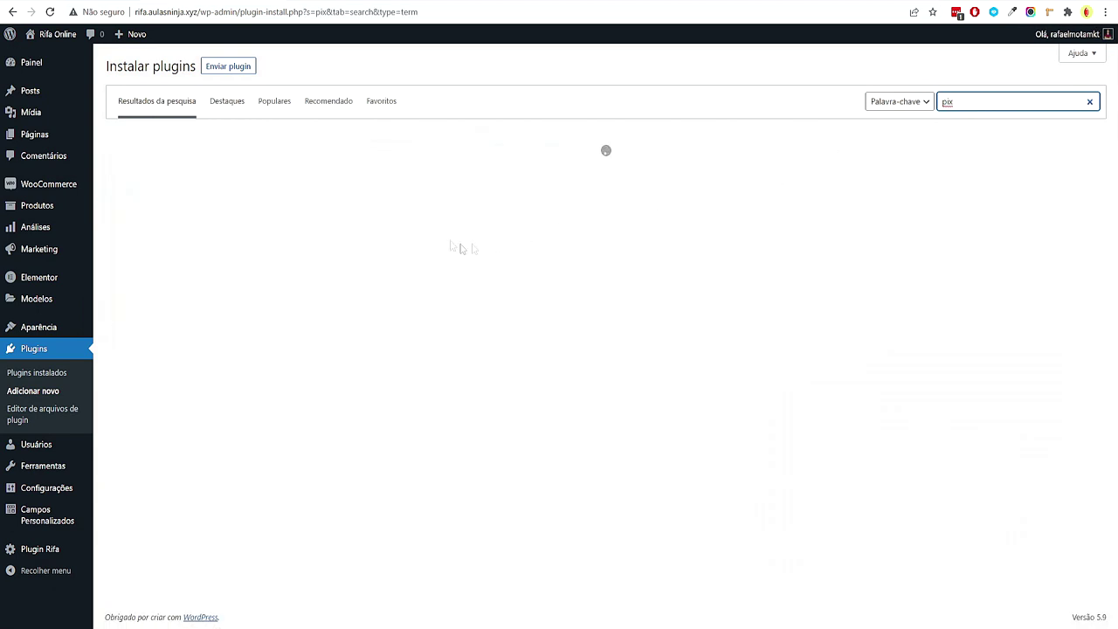
left_click(348, 207)
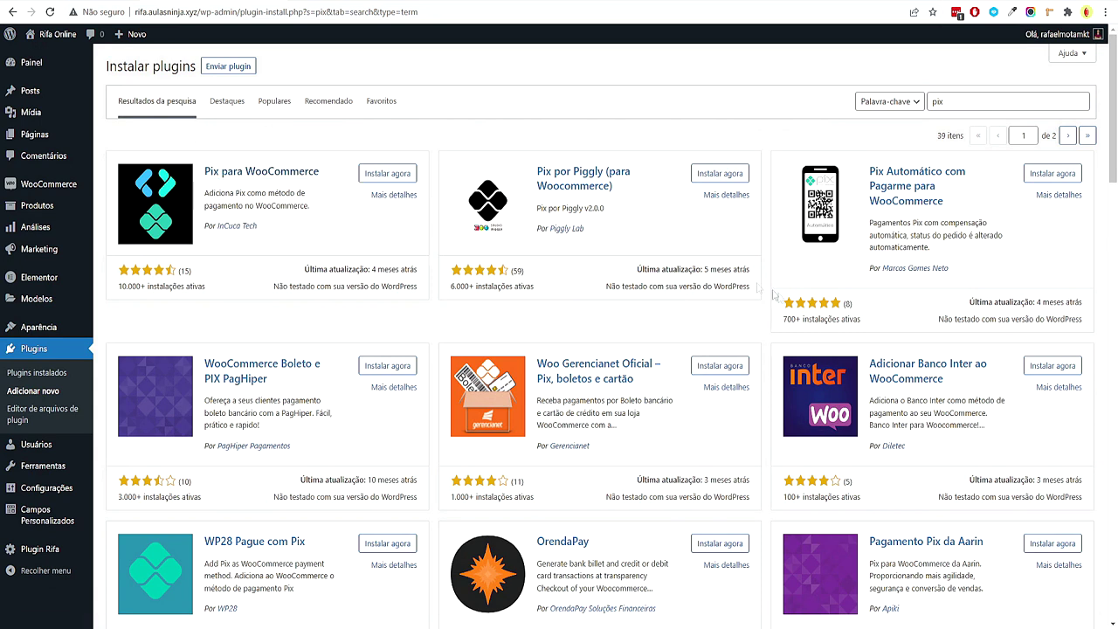
left_click_drag(646, 244, 571, 255)
left_click_drag(1023, 276, 1078, 308)
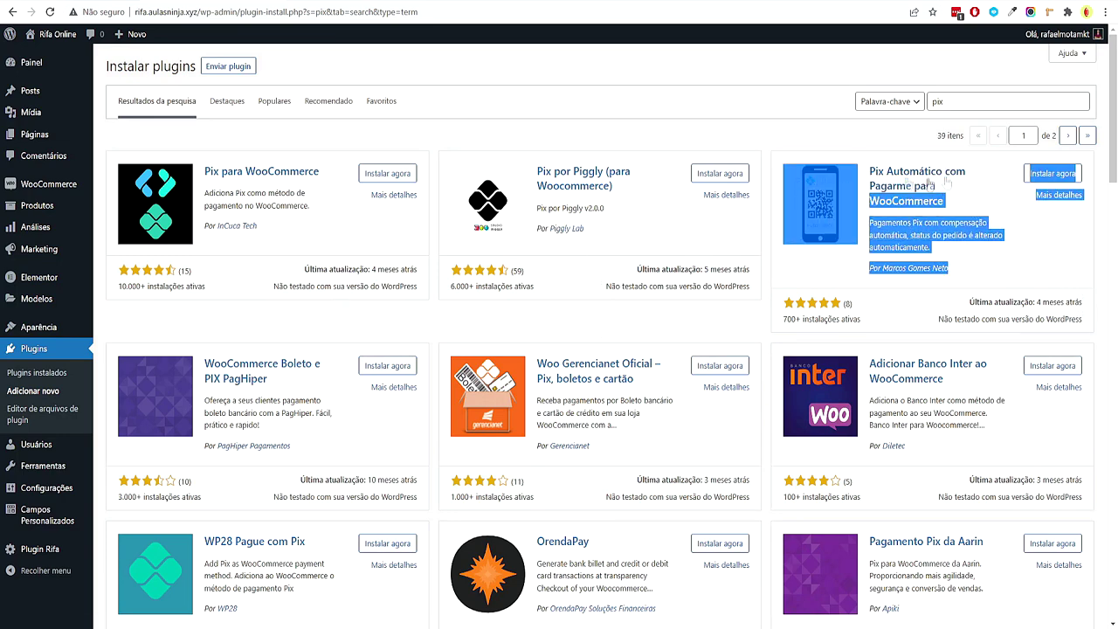
left_click(767, 306)
left_click_drag(727, 416, 594, 361)
left_click(714, 450)
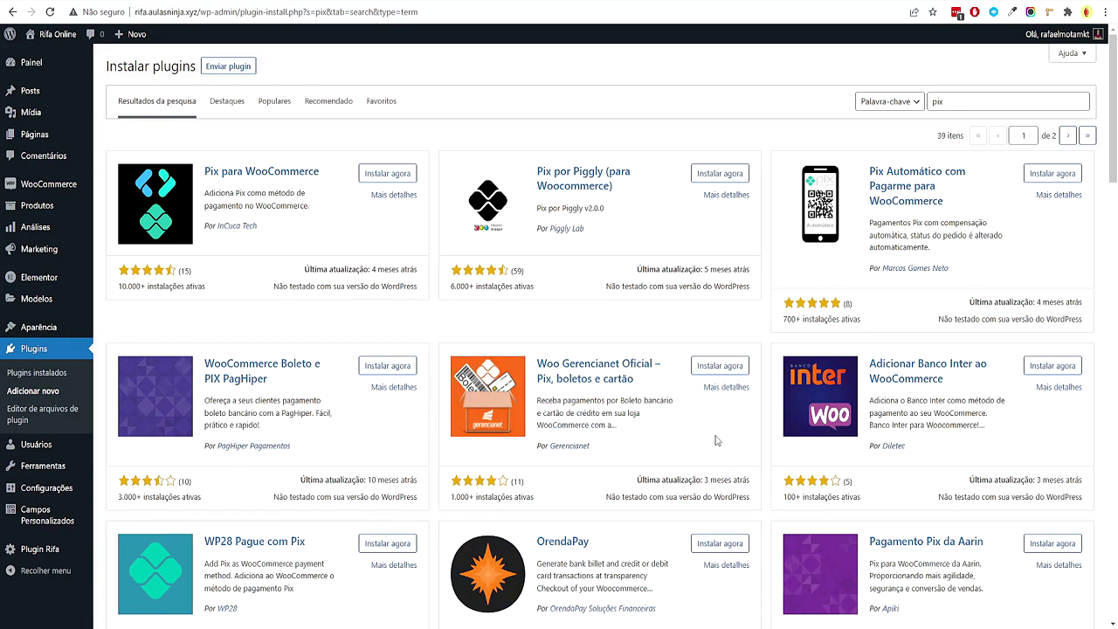
Install and activate Pix para WooCommerce, then bring up WooCommerce's Pagamentos settings
left_click(387, 173)
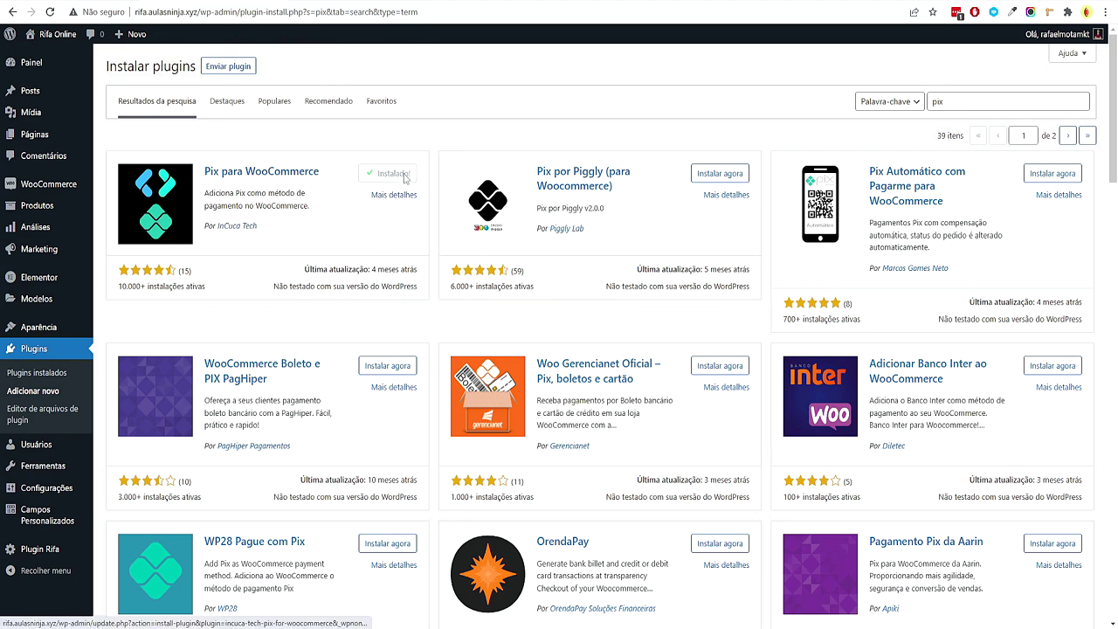
left_click(404, 177)
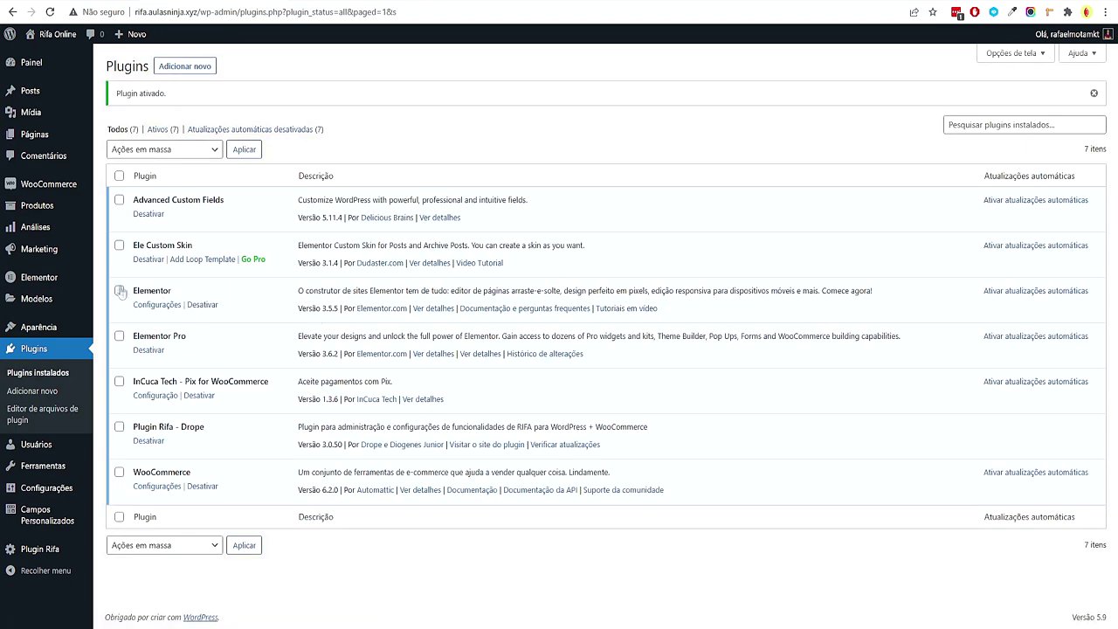
mouse_move(49, 184)
left_click(128, 256)
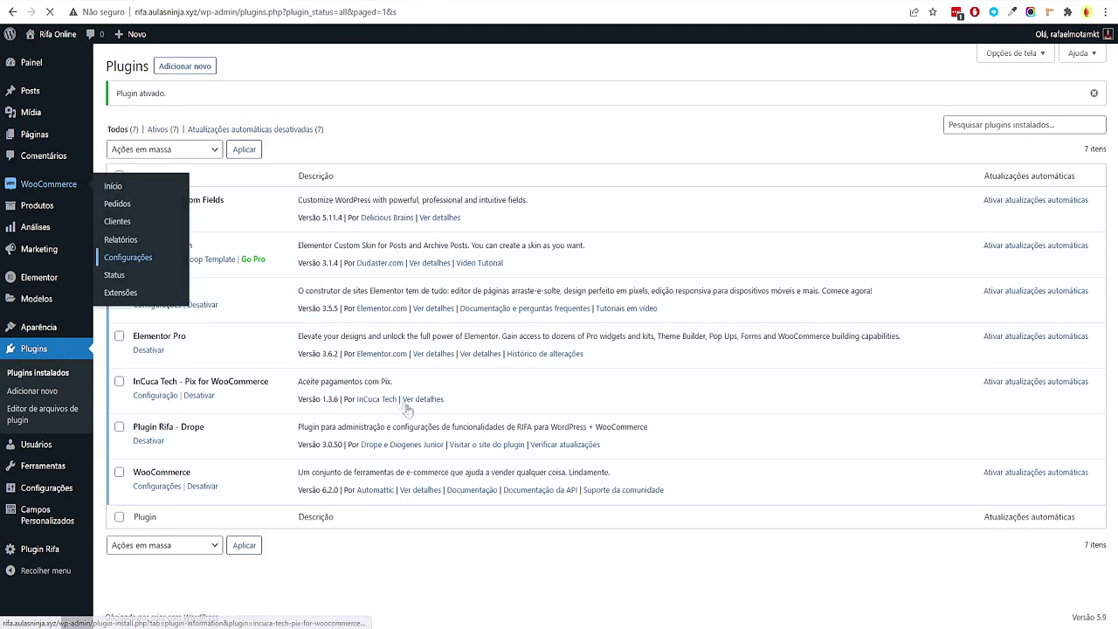
left_click(278, 119)
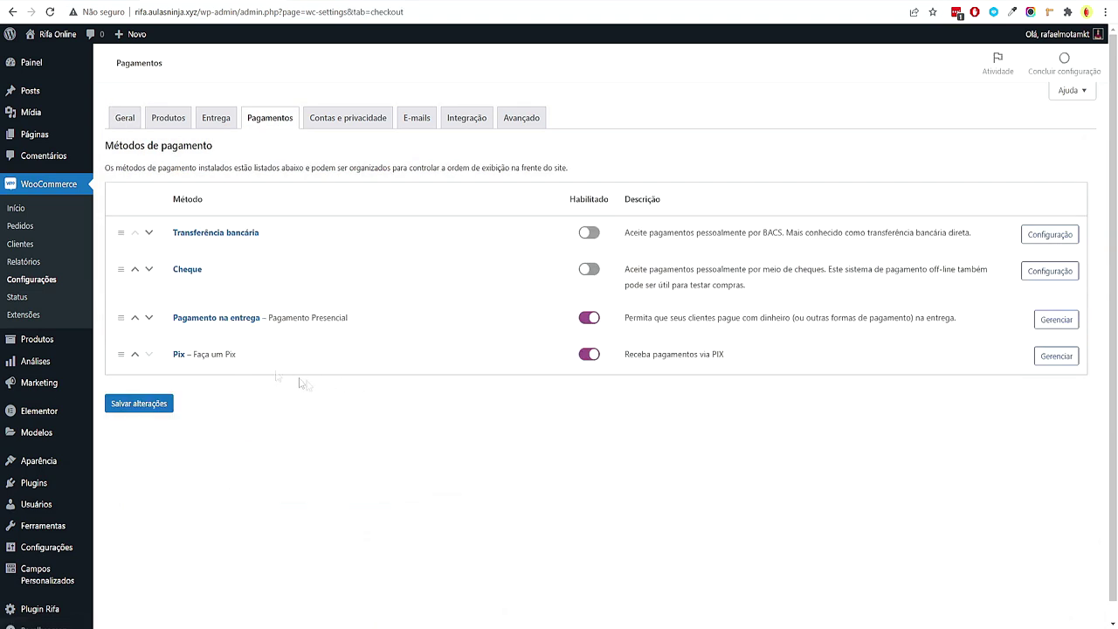
Open the Pix gateway settings and enter the Pix key, holder's name and city São Paulo
left_click(1041, 357)
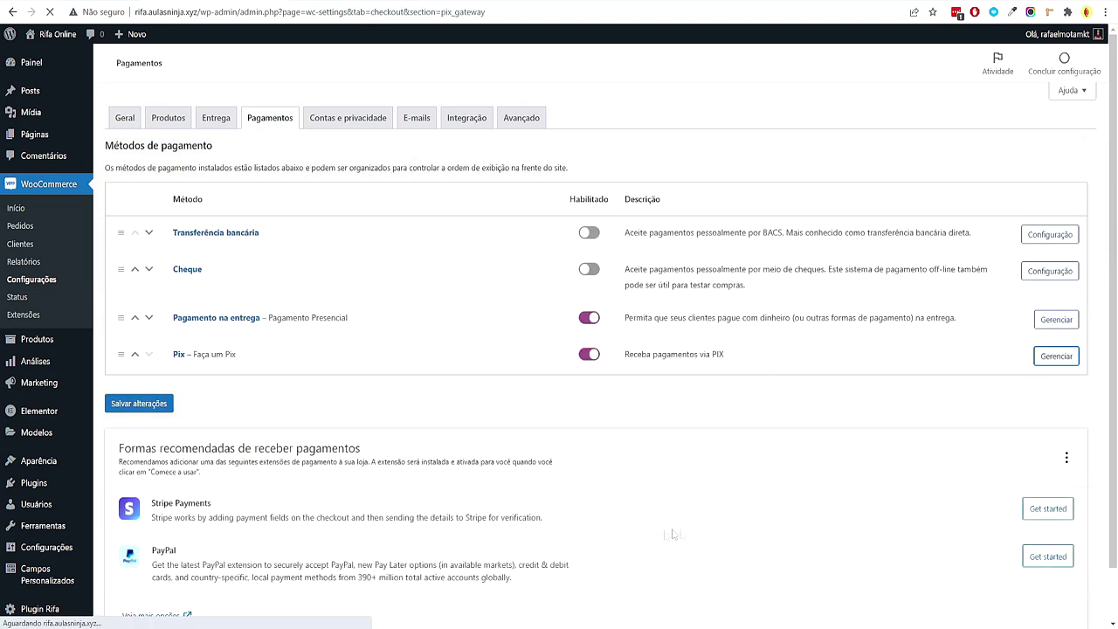
scroll(252, 399, "down", 1)
left_click(369, 365)
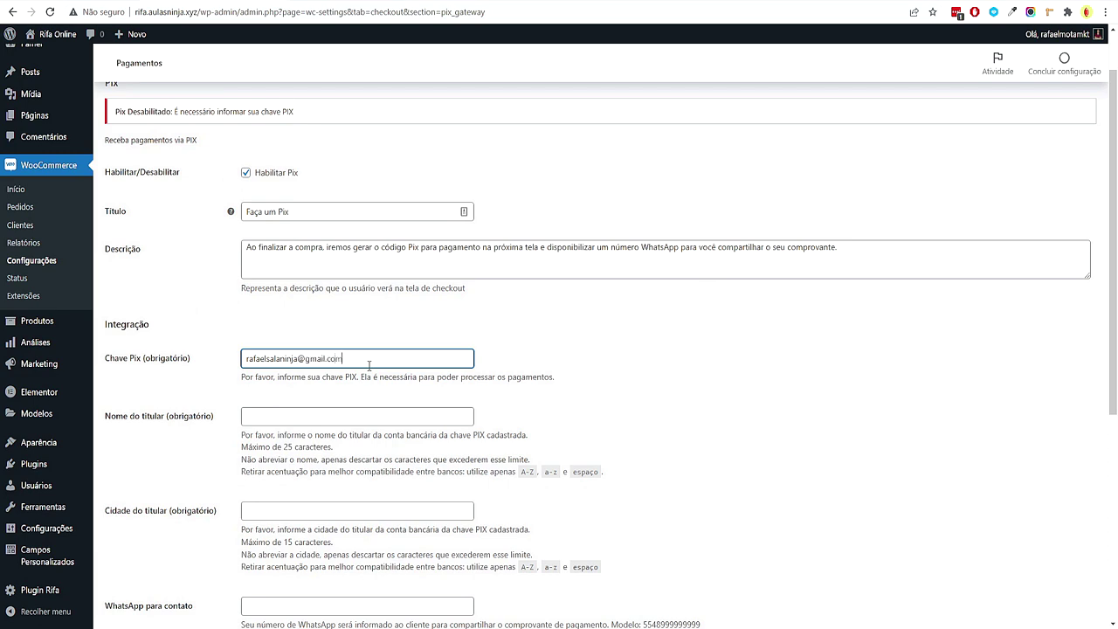
left_click(345, 416)
scroll(517, 374, "down", 2)
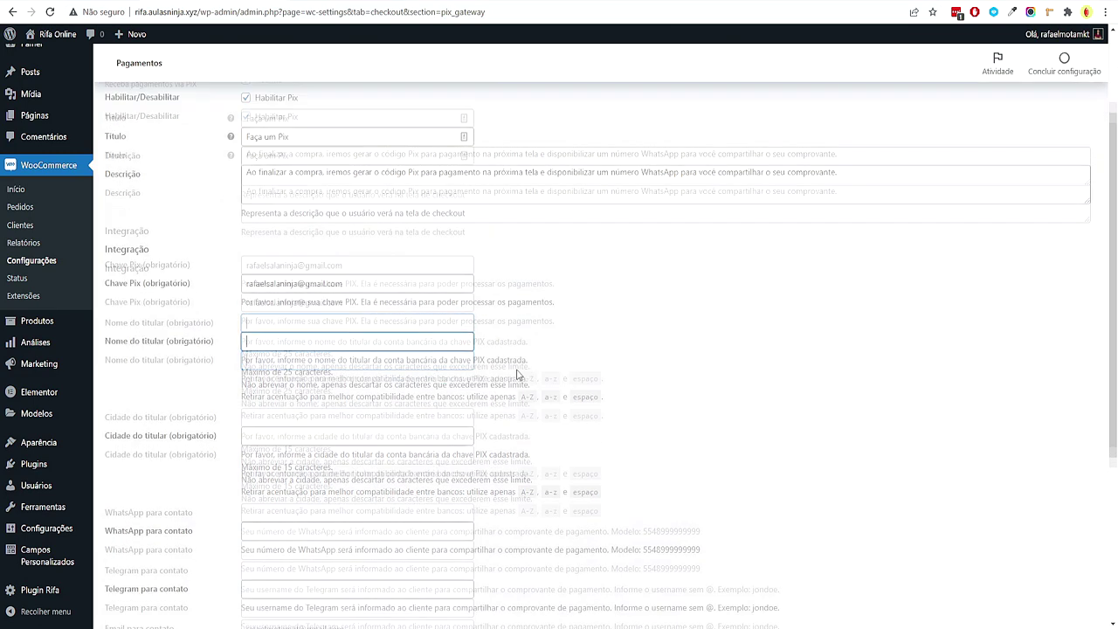
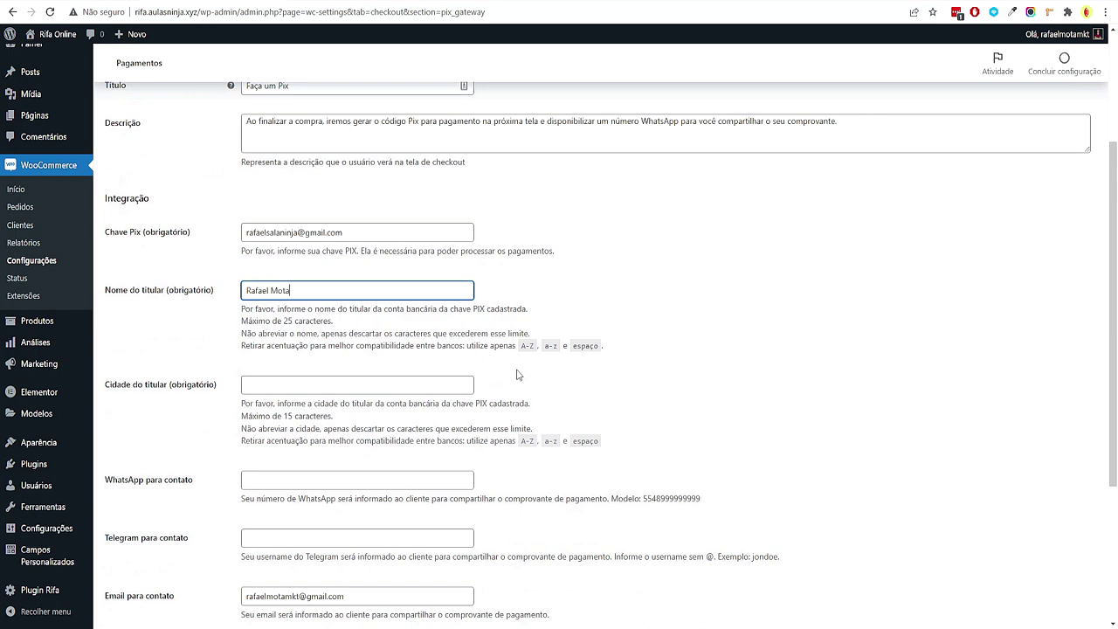
left_click(386, 383)
type("São Paulo")
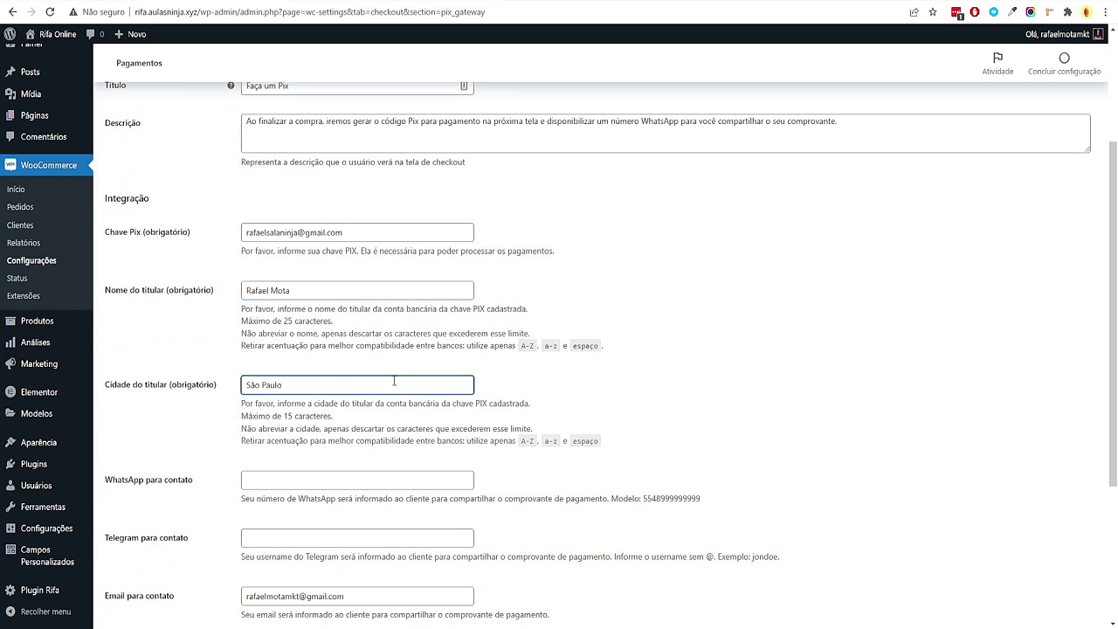
scroll(394, 380, "down", 3)
Replace the contact e-mail with the copied Pix key and save the Pix settings
left_click_drag(296, 543, 340, 502)
left_click(397, 522)
left_click(332, 554)
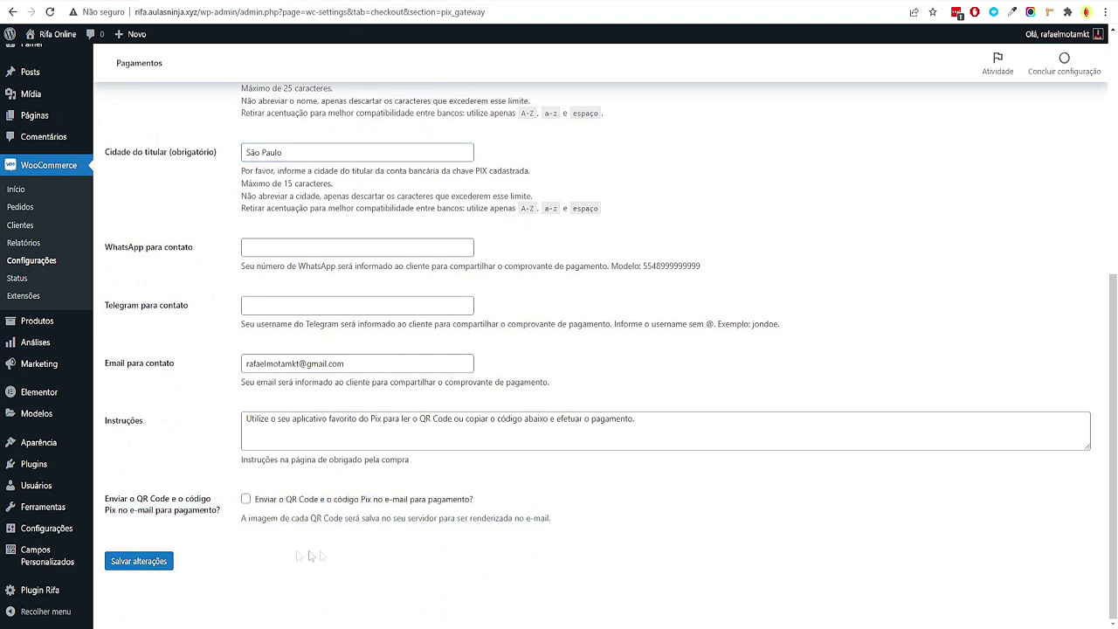
scroll(186, 504, "up", 4)
triple_click(375, 316)
key("ctrl+c")
scroll(441, 361, "down", 2)
triple_click(367, 367)
key("ctrl+v")
left_click(148, 562)
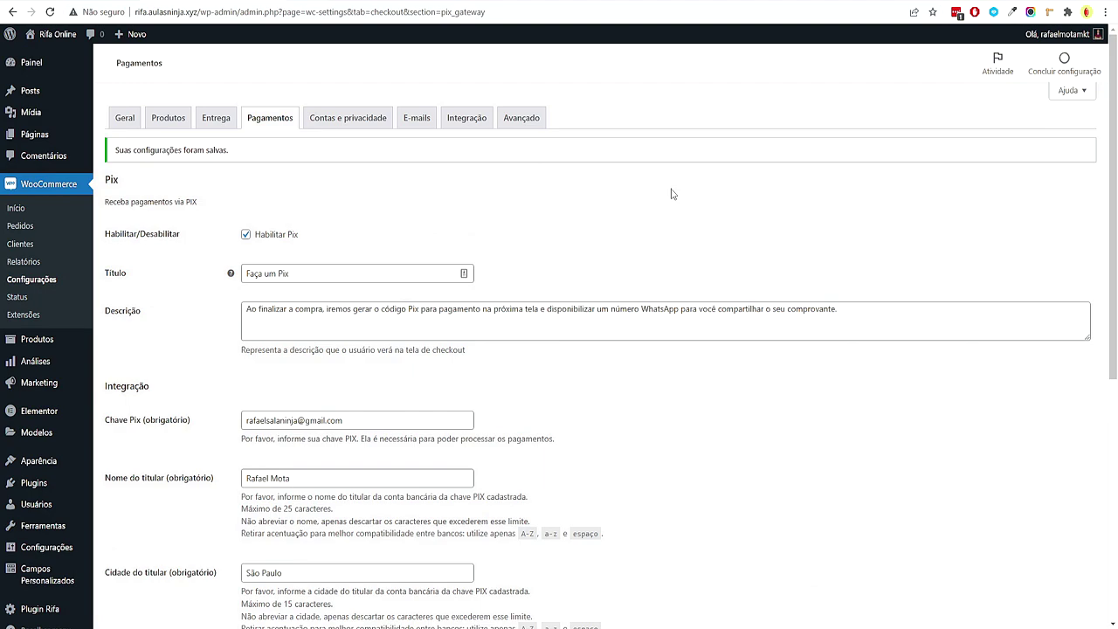
scroll(225, 222, "down", 2)
scroll(392, 332, "up", 2)
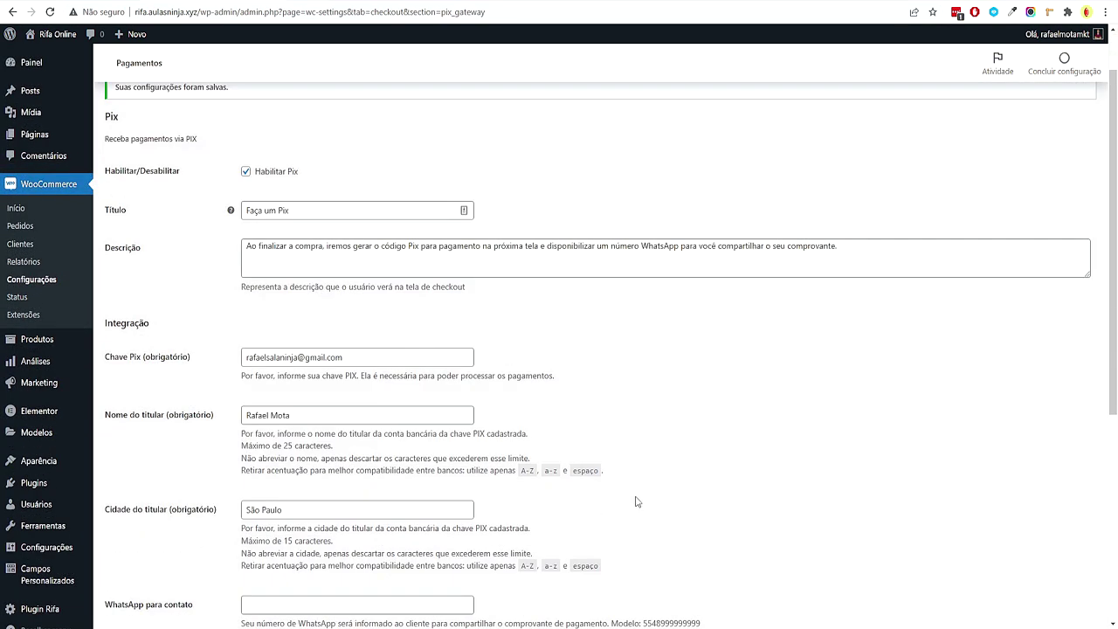
Search the plugin directory and install PagSeguro for WooCommerce
mouse_move(44, 483)
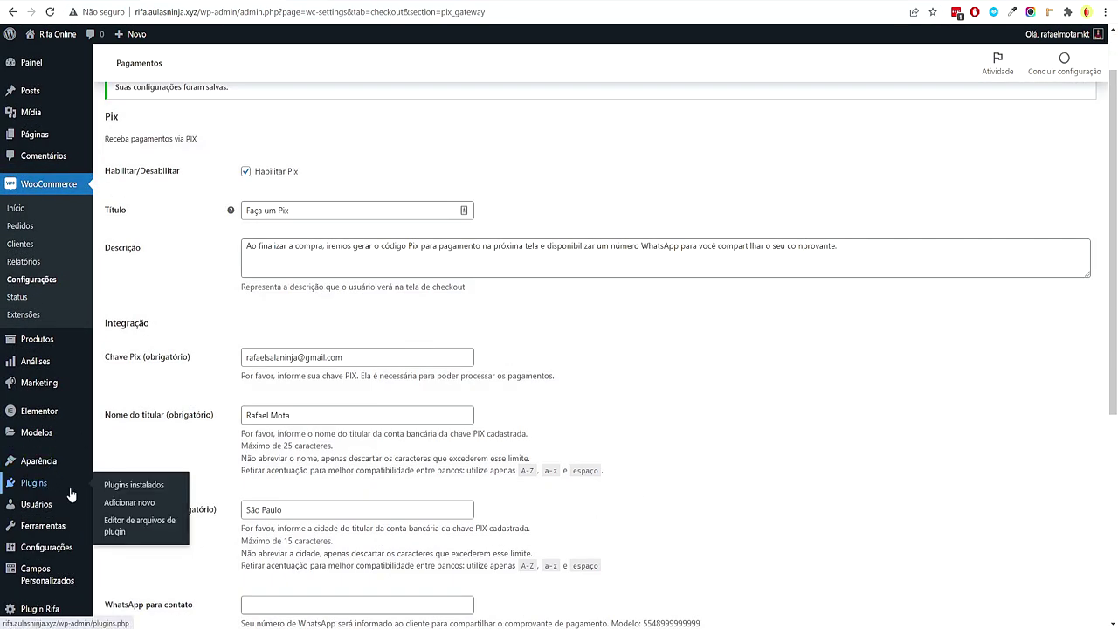
left_click(152, 505)
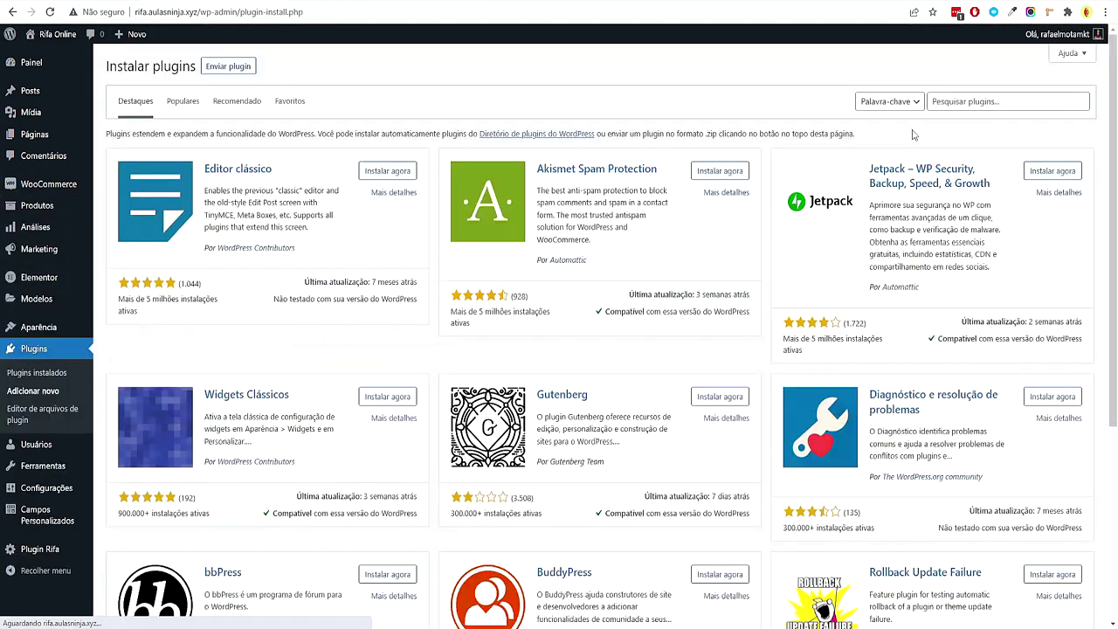
left_click(984, 99)
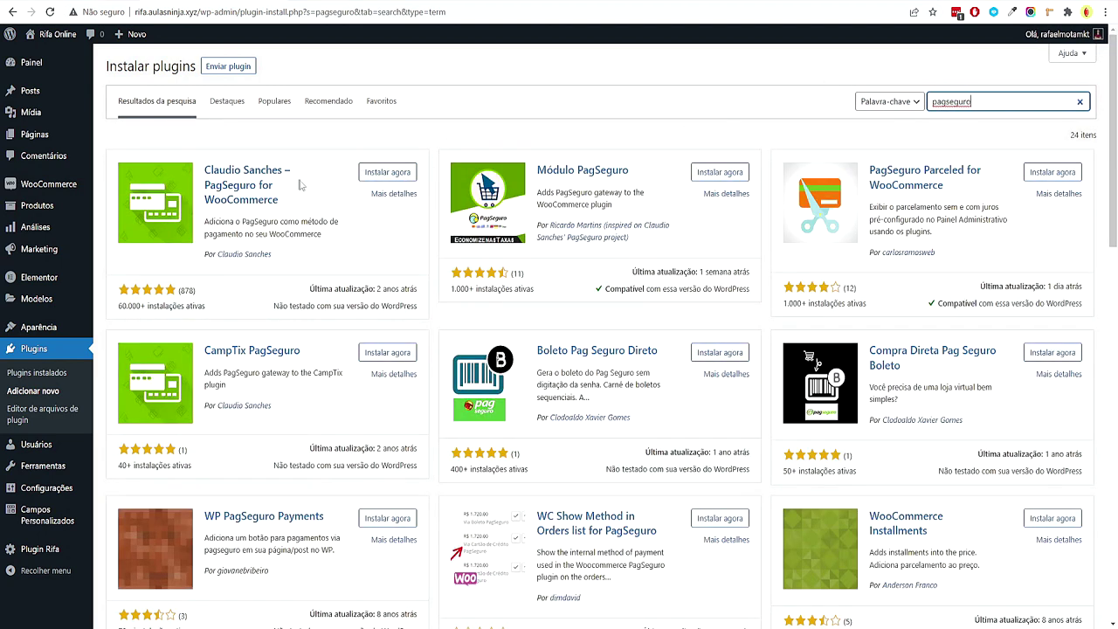
left_click(380, 174)
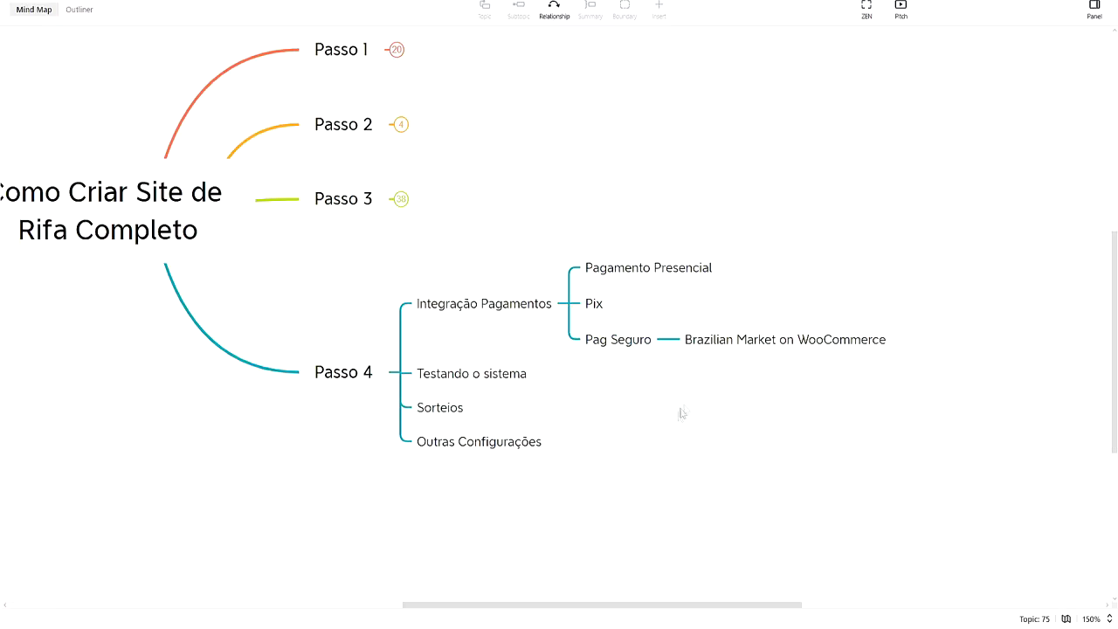
Search for Brazilian Market on WooCommerce by its copied name and install it
double_click(743, 340)
double_click(775, 339)
key("ctrl+a")
key("ctrl+c")
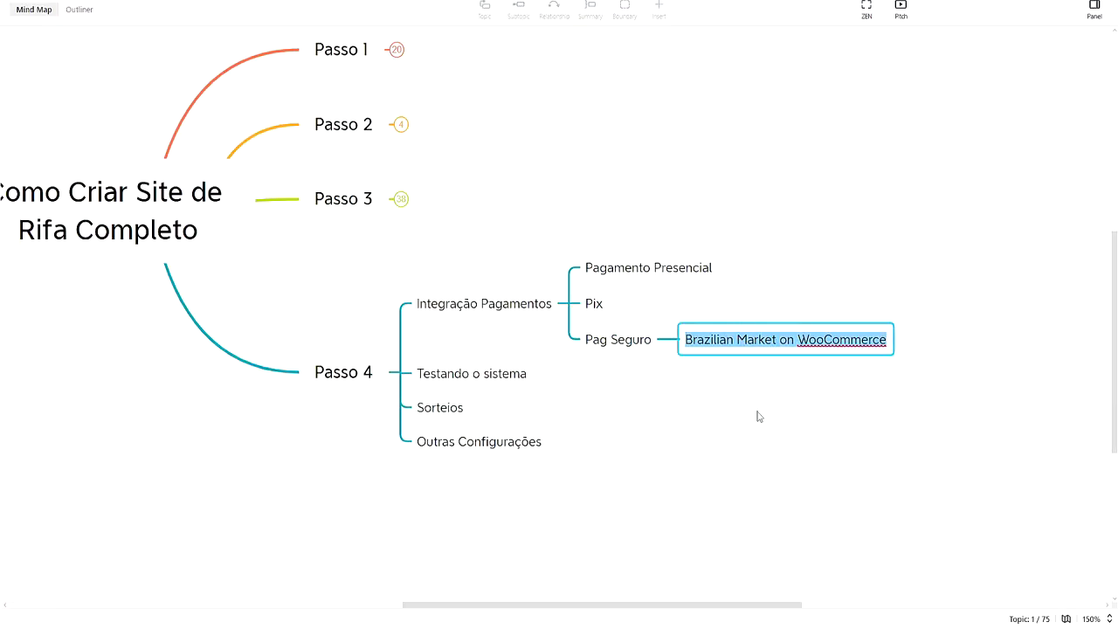
left_click(759, 414)
left_click(533, 583)
double_click(952, 101)
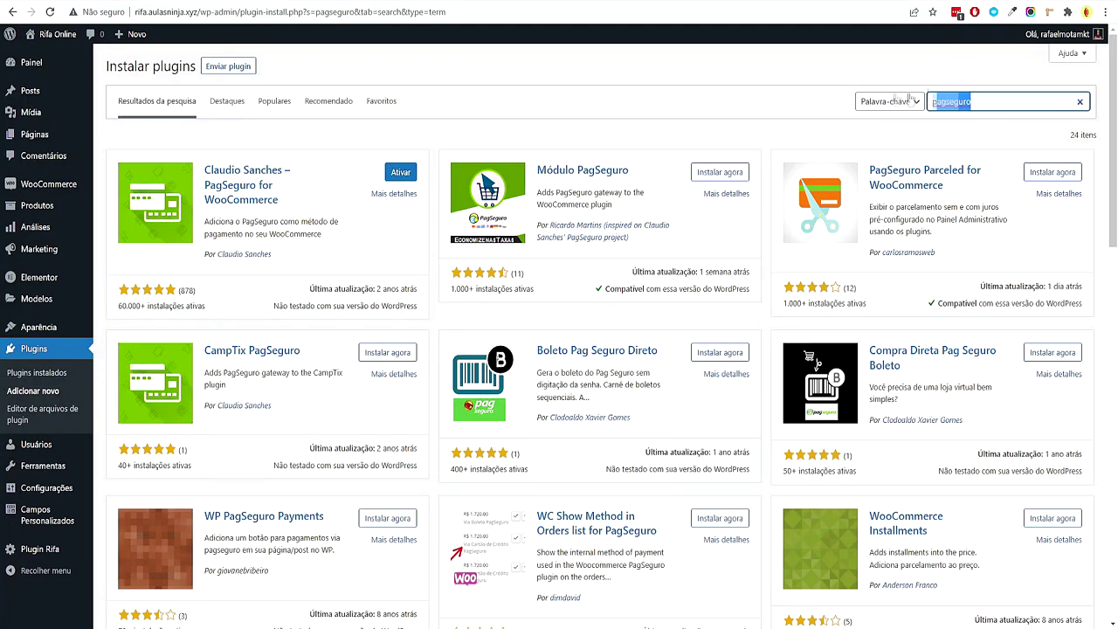
key("ctrl+v")
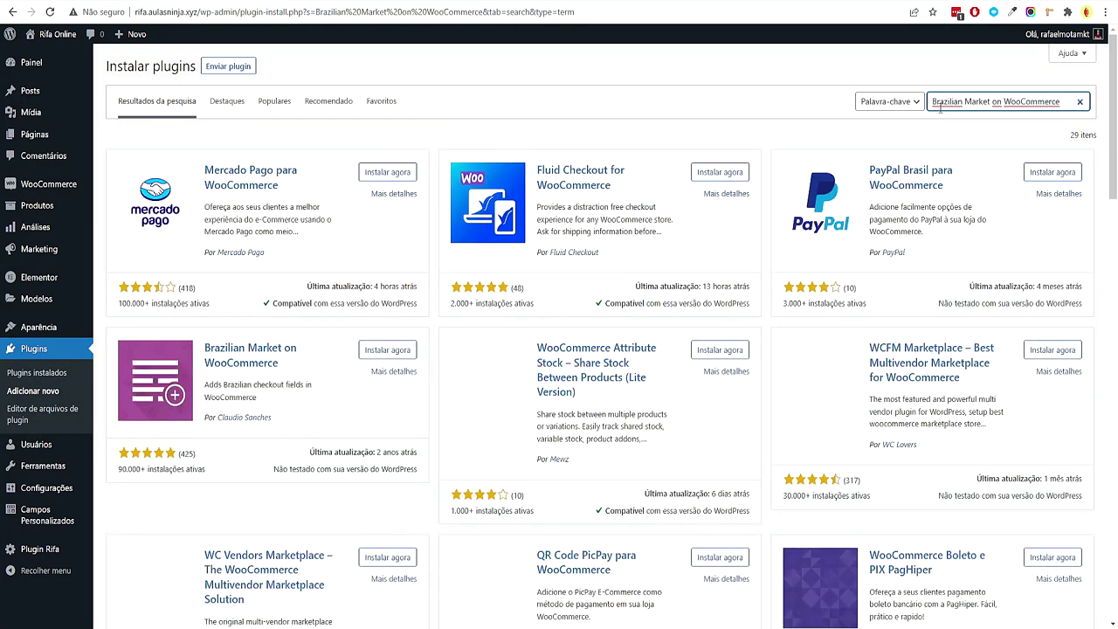
left_click_drag(256, 376, 262, 385)
left_click(317, 417)
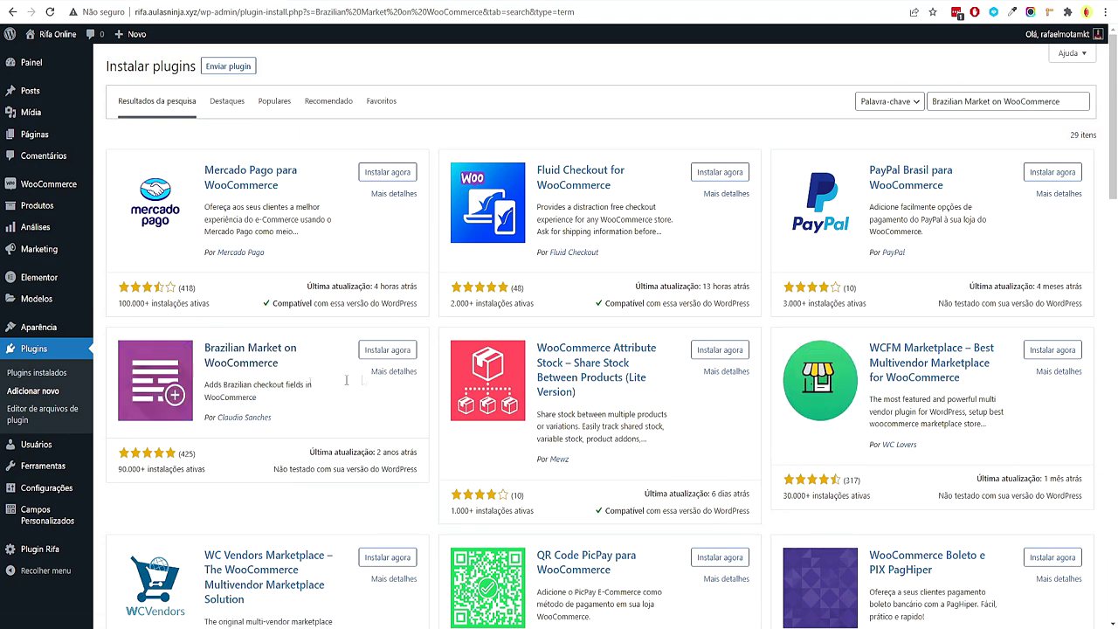
left_click(394, 351)
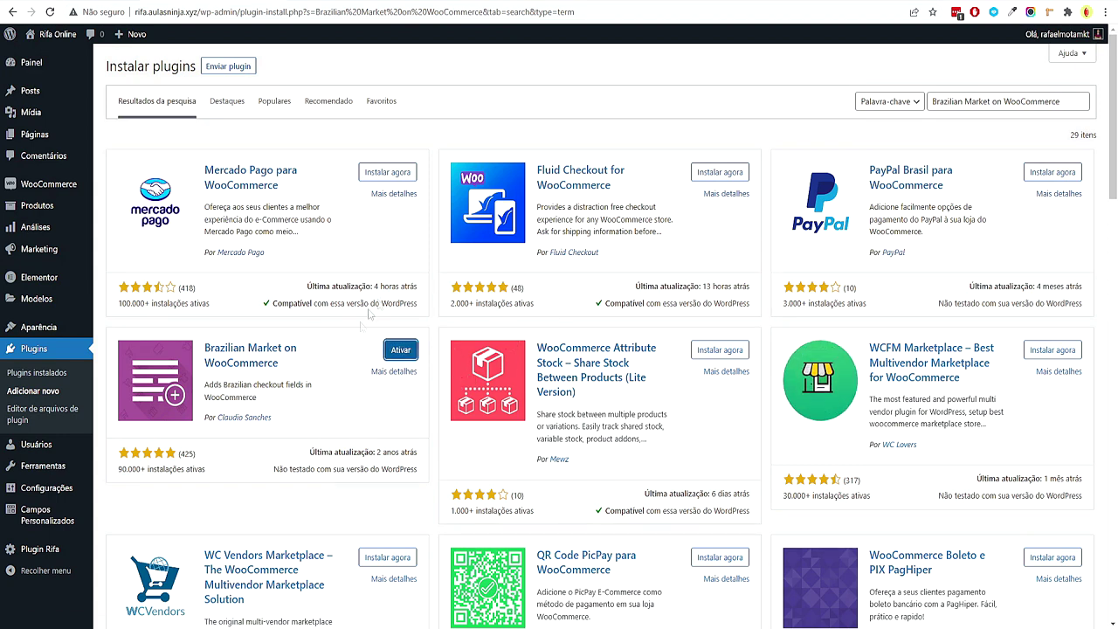
Bulk-activate the new PagSeguro and Brazilian Market plugins in Plugins instalados
left_click(56, 378)
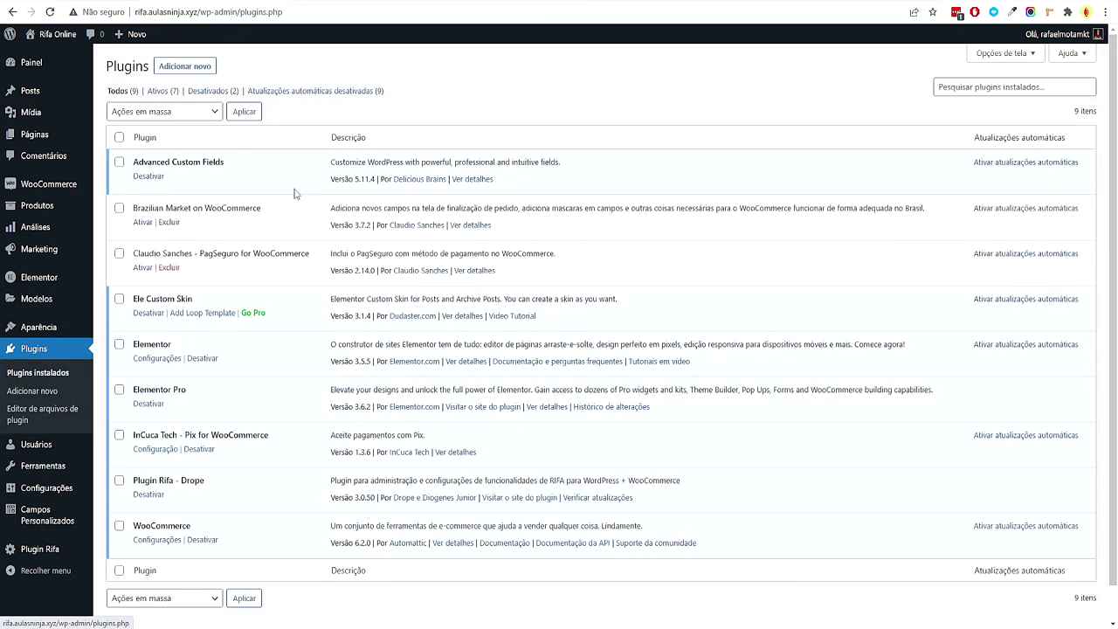
left_click(118, 255)
left_click(164, 111)
left_click(131, 131)
left_click(243, 118)
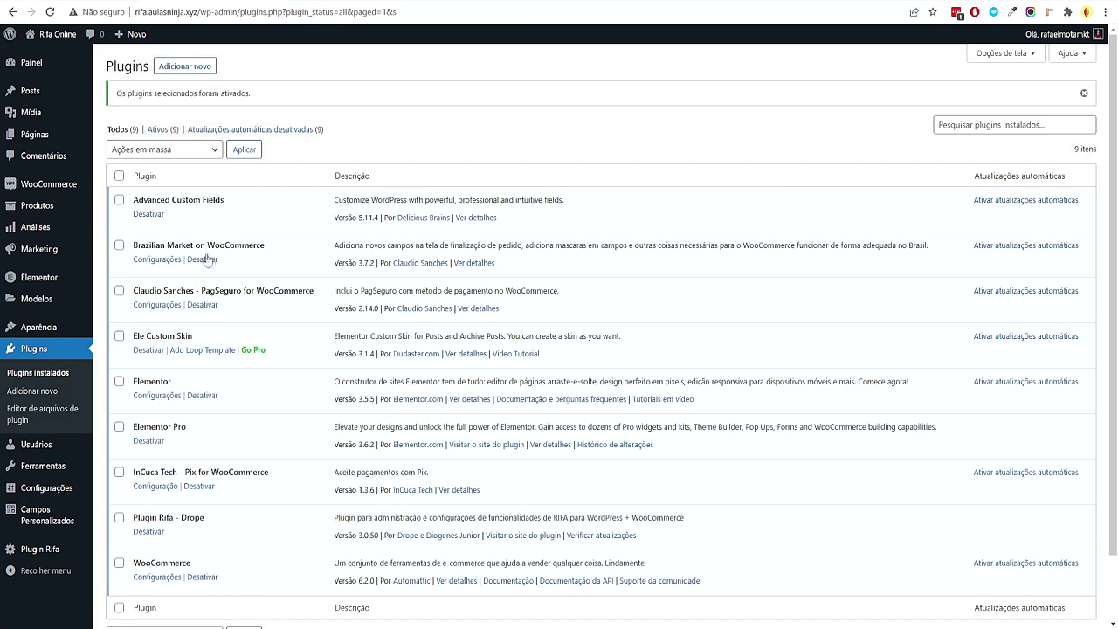
In WooCommerce payments, set PagSeguro's integration method to Checkout Transparente
mouse_move(48, 188)
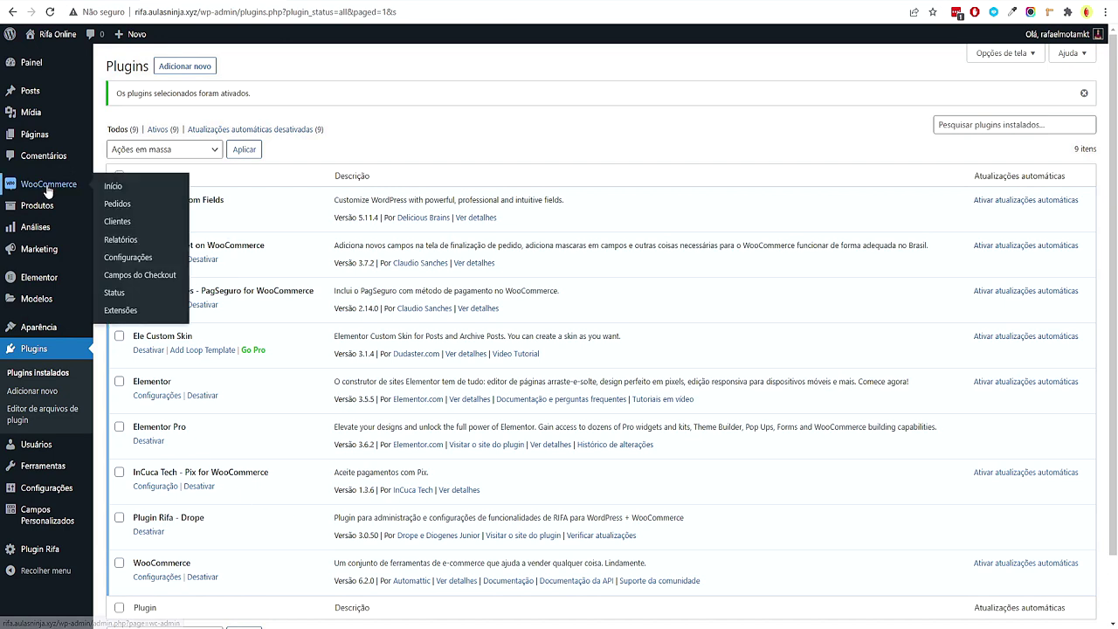
left_click(131, 260)
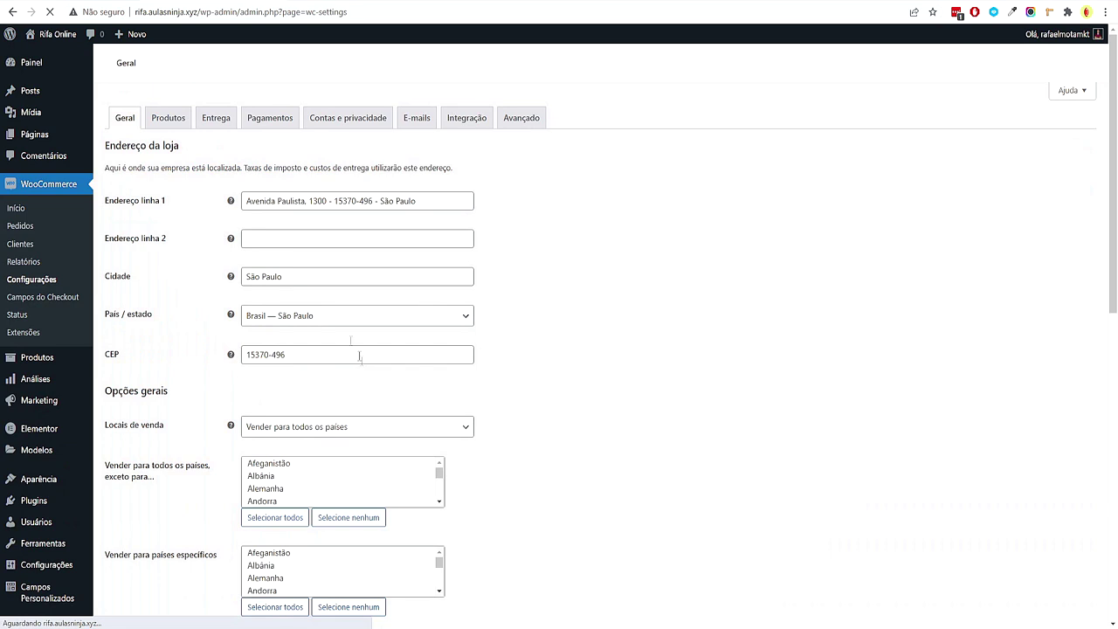
left_click(274, 122)
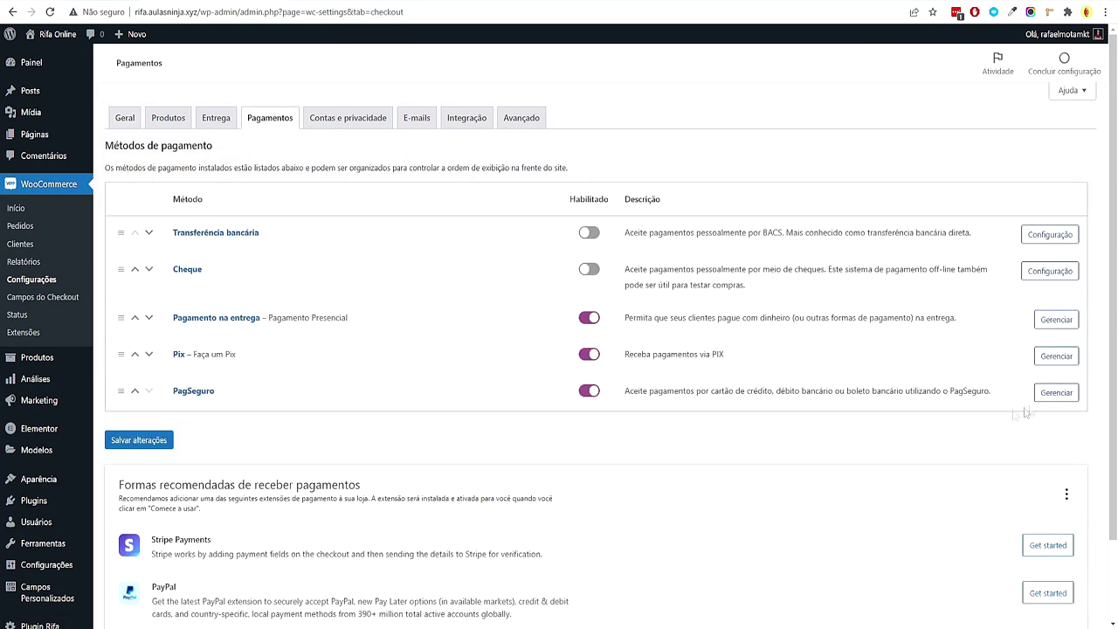
left_click(1056, 394)
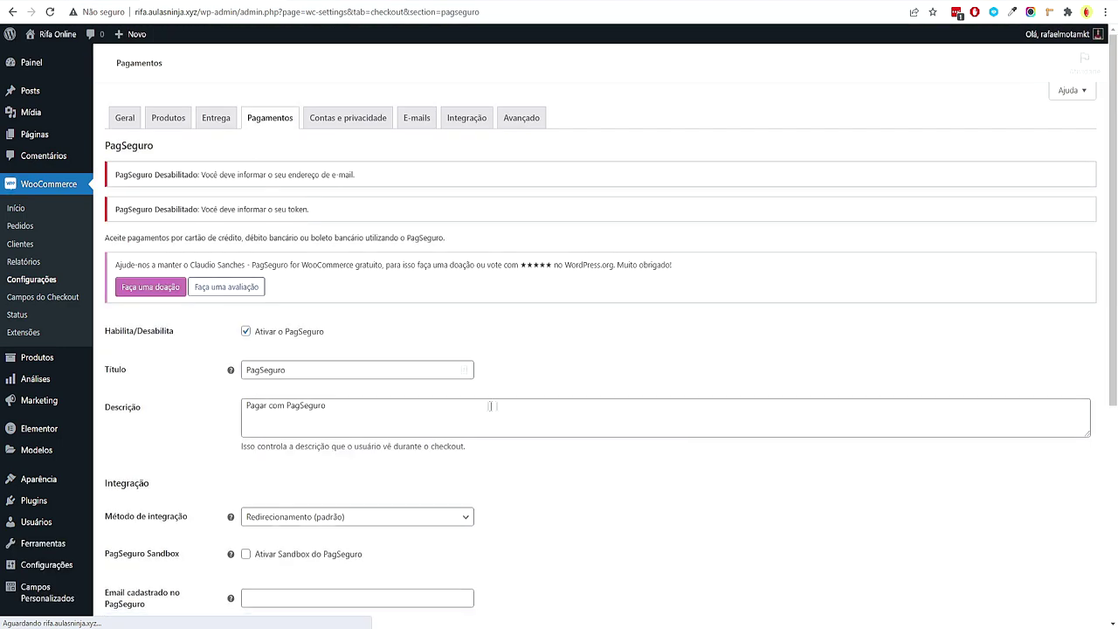
scroll(452, 399, "down", 3)
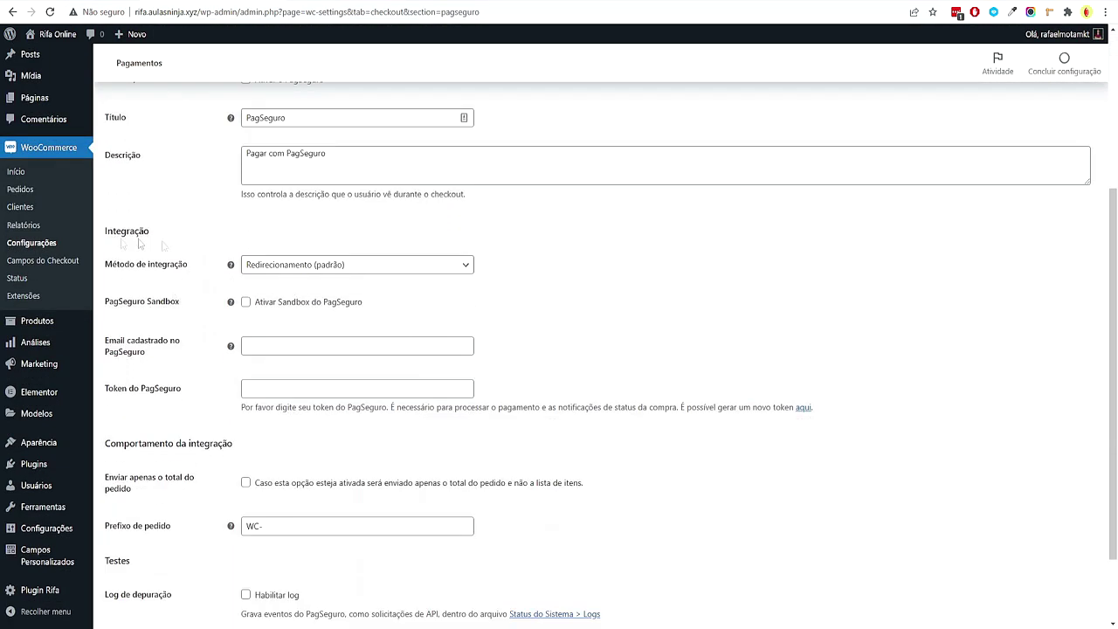
left_click(264, 264)
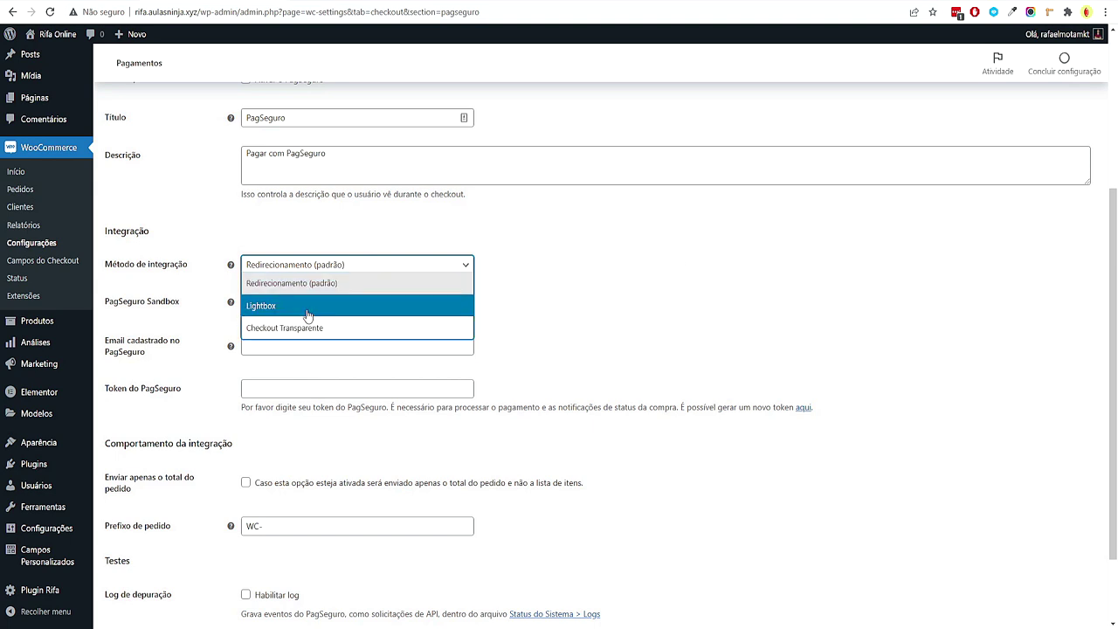
left_click(351, 330)
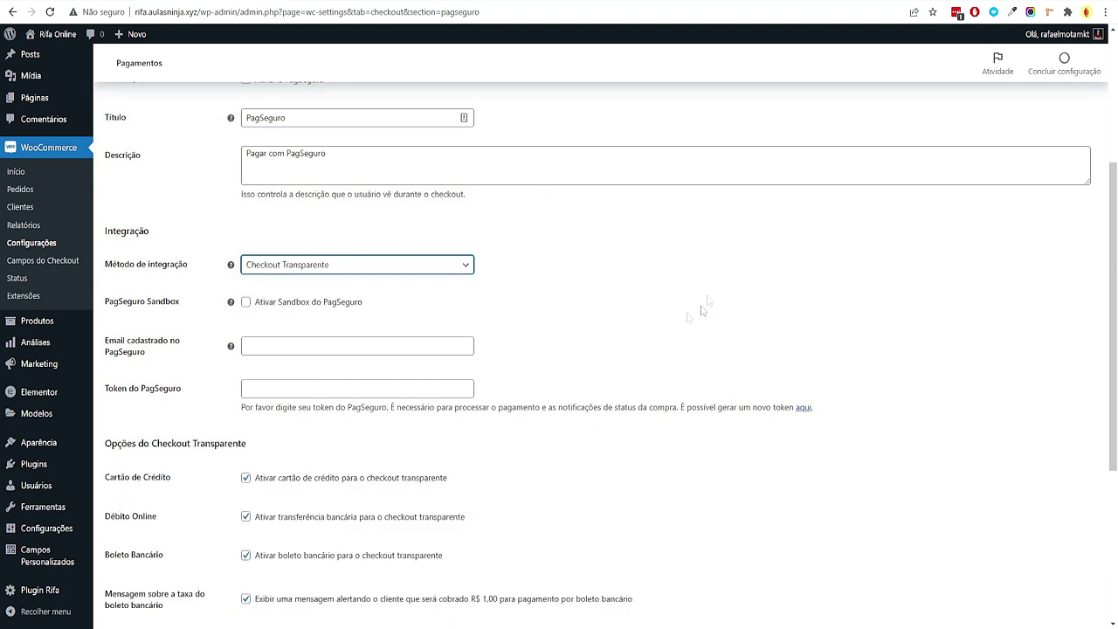
Fill in the PagSeguro token field, using the token-generation page
scroll(624, 312, "down", 3)
scroll(623, 311, "up", 2)
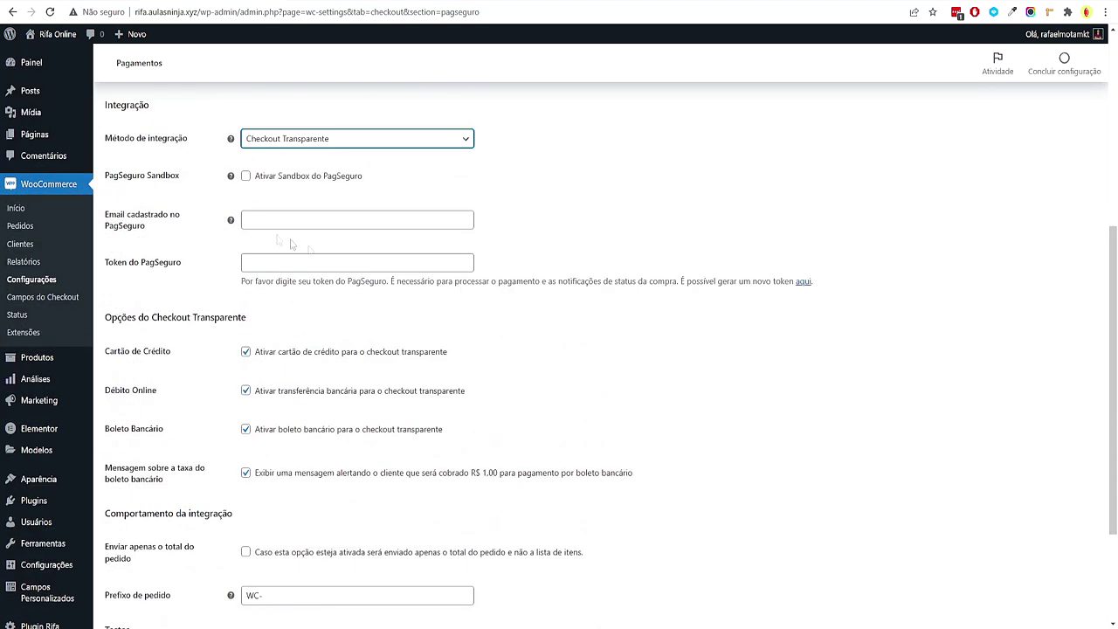
scroll(582, 187, "down", 1)
left_click(329, 186)
left_click(549, 243)
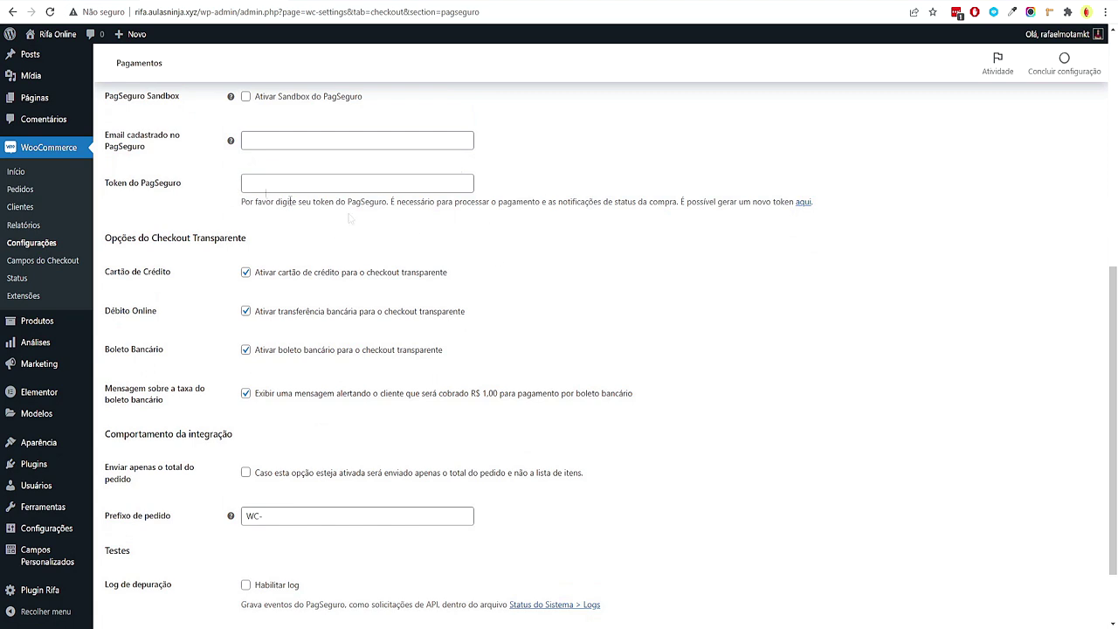
left_click(803, 204)
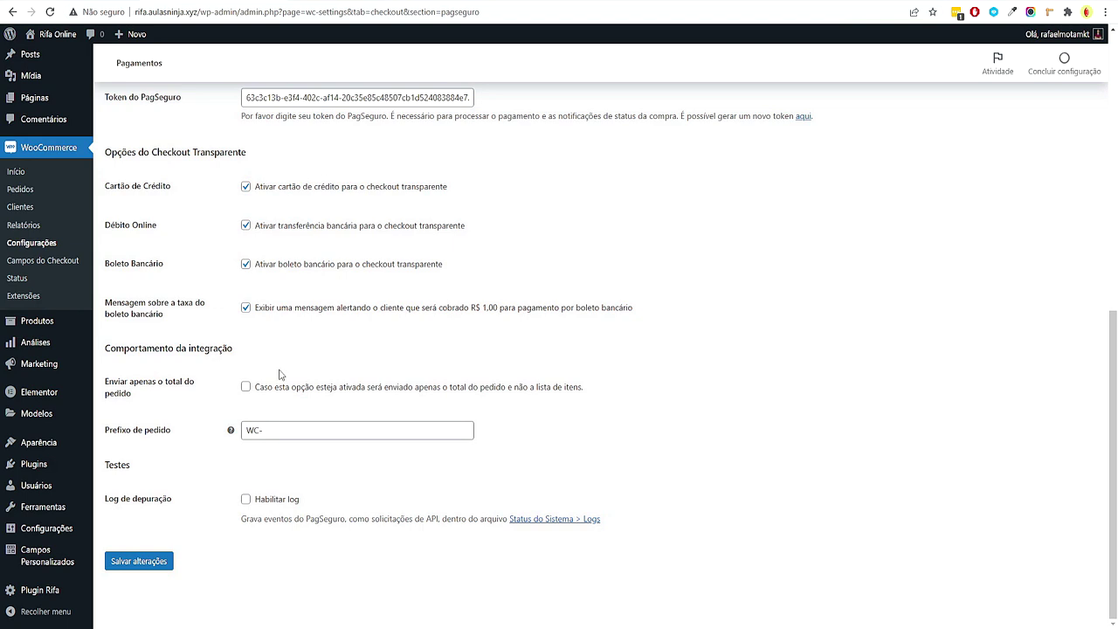
Turn off the boleto fee warning, save, and review PagSeguro beside Pagamento Presencial
left_click_drag(275, 324, 274, 310)
left_click(277, 314)
left_click(139, 562)
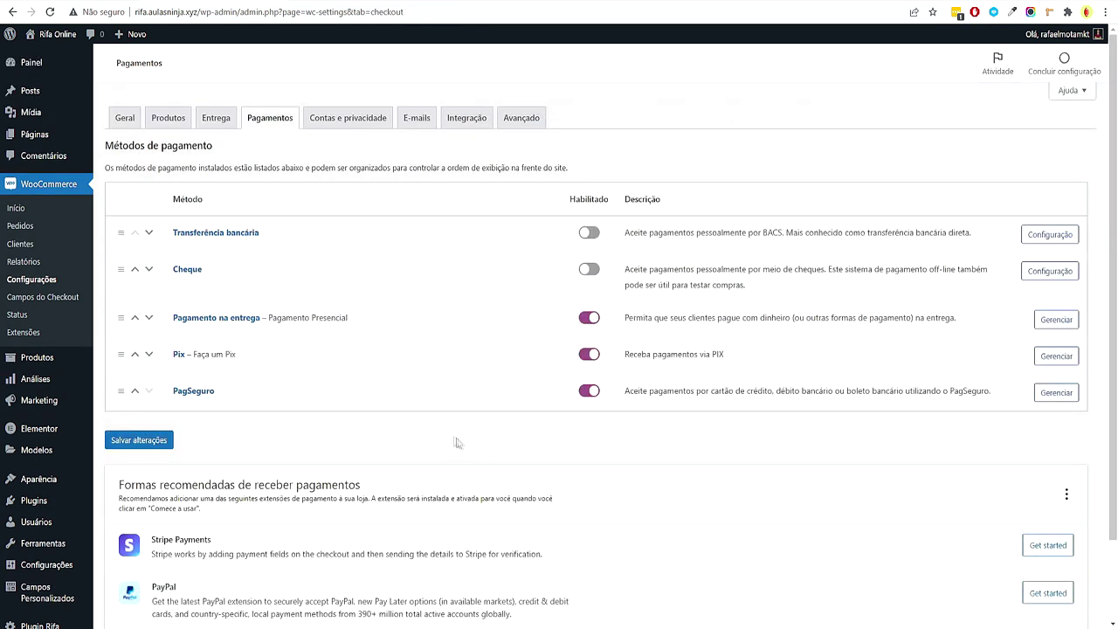
left_click_drag(305, 321, 438, 322)
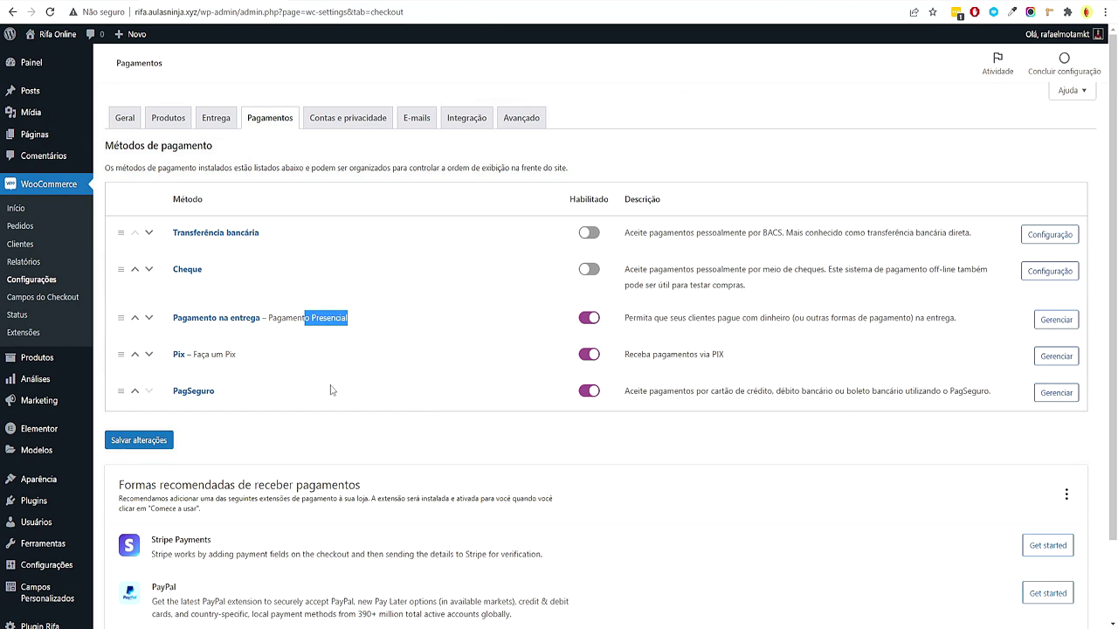
left_click_drag(332, 390, 189, 384)
left_click(314, 438)
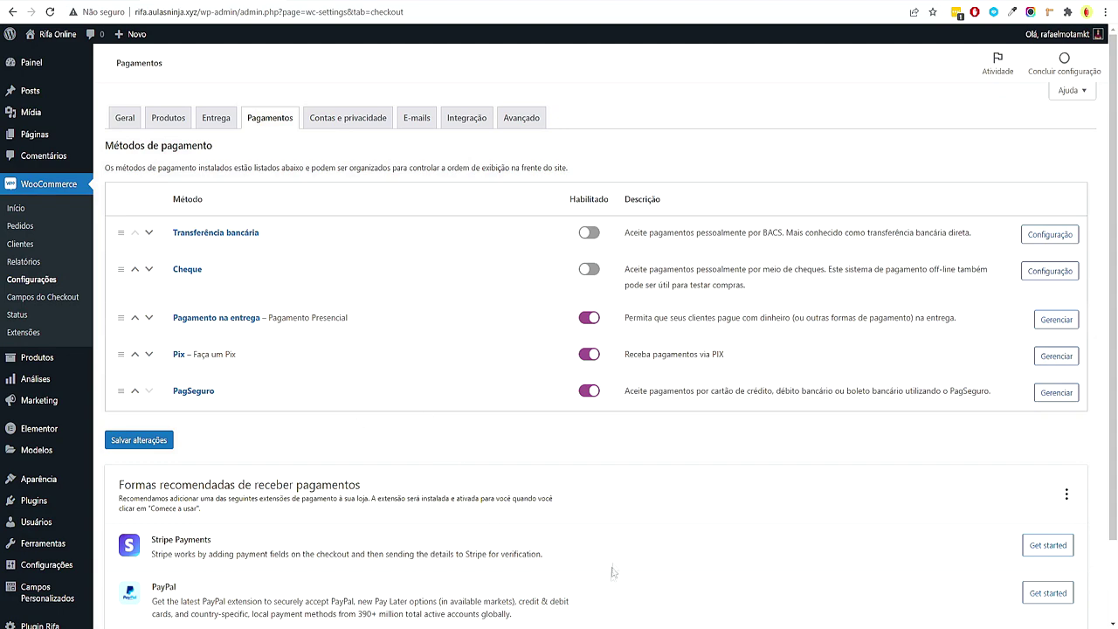
left_click_drag(408, 369, 446, 402)
Browse the Rifa Online notebook, Smart Speaker and Samsung Smart TV raffle pages
mouse_move(56, 34)
left_click(61, 55)
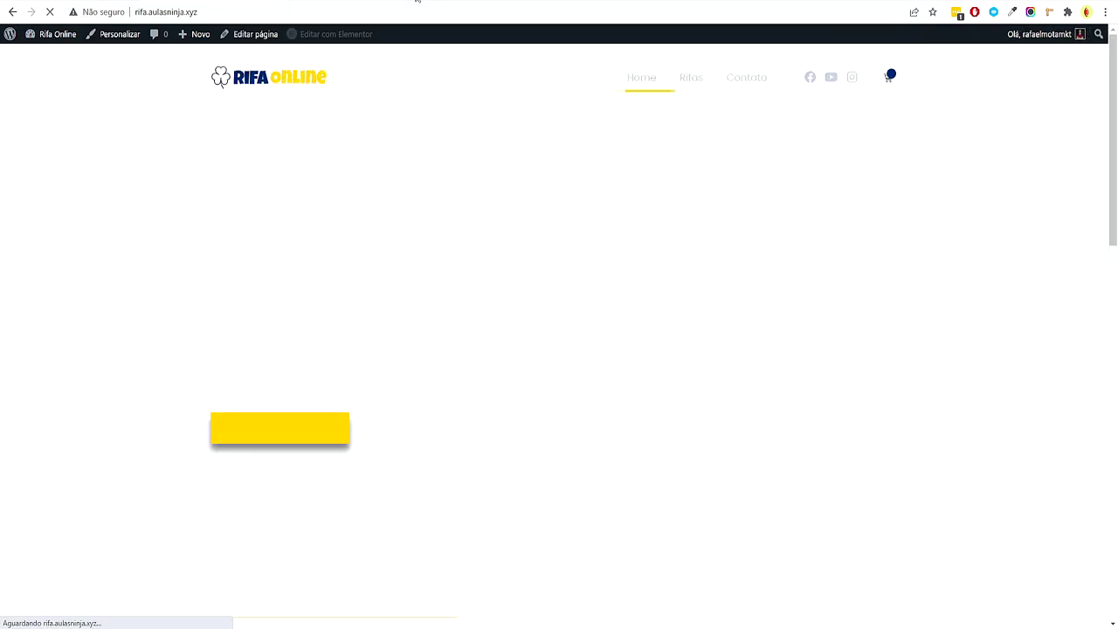
scroll(510, 309, "down", 7)
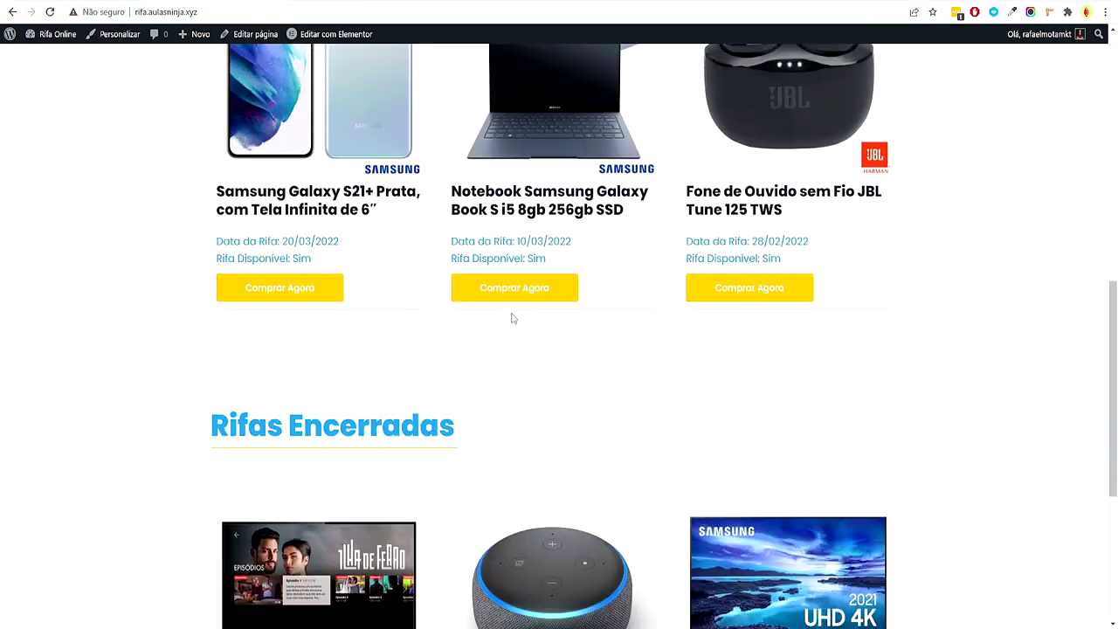
scroll(512, 318, "up", 2)
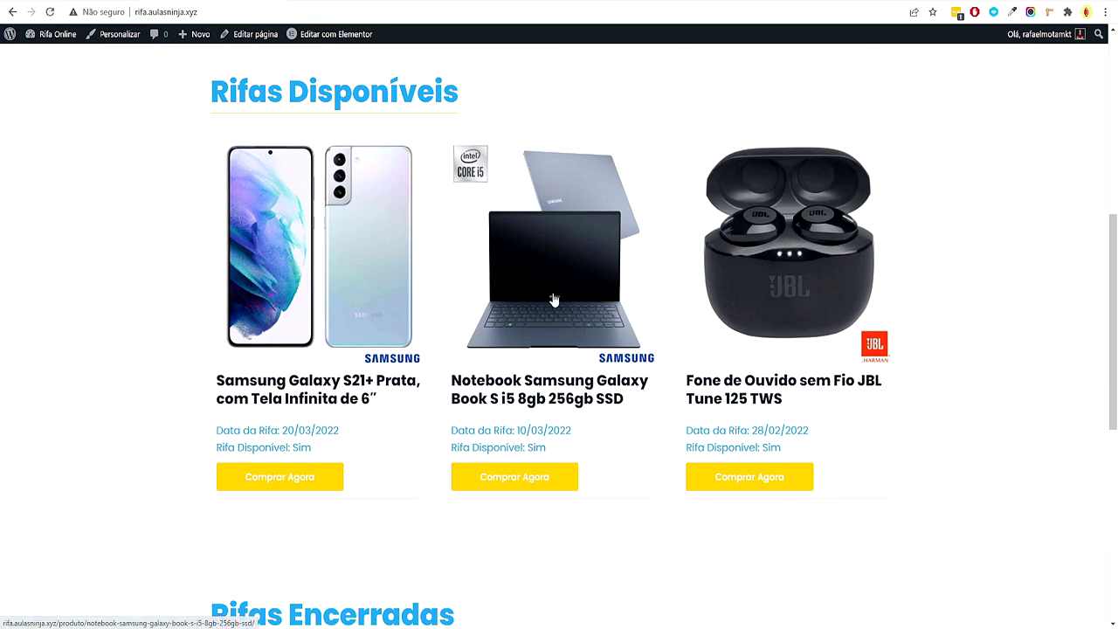
left_click(554, 299)
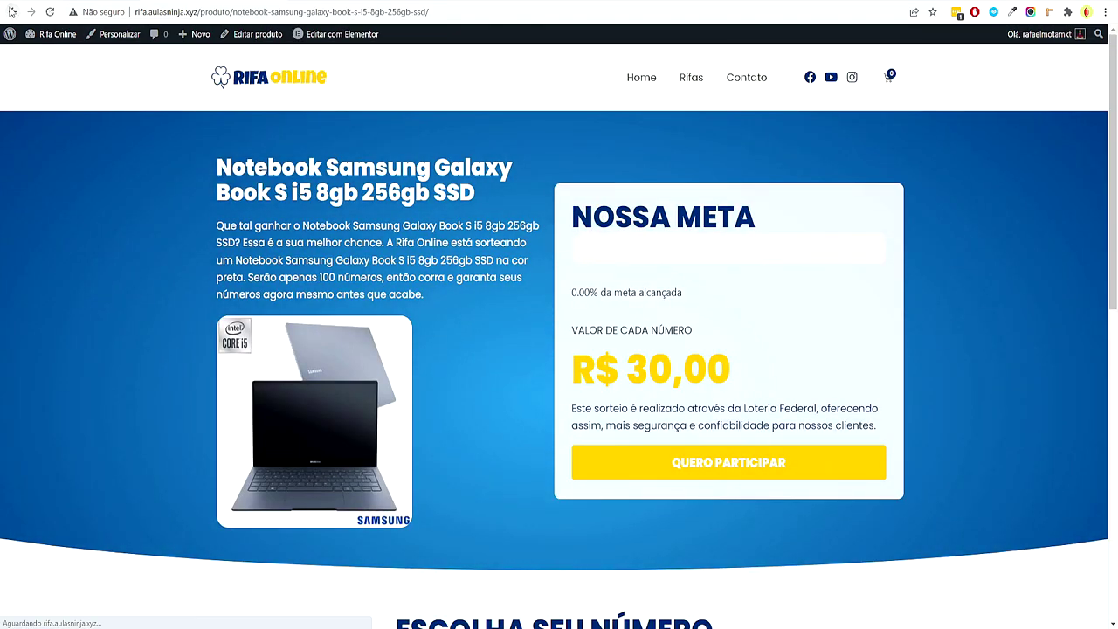
left_click(12, 12)
scroll(529, 340, "down", 5)
left_click(529, 340)
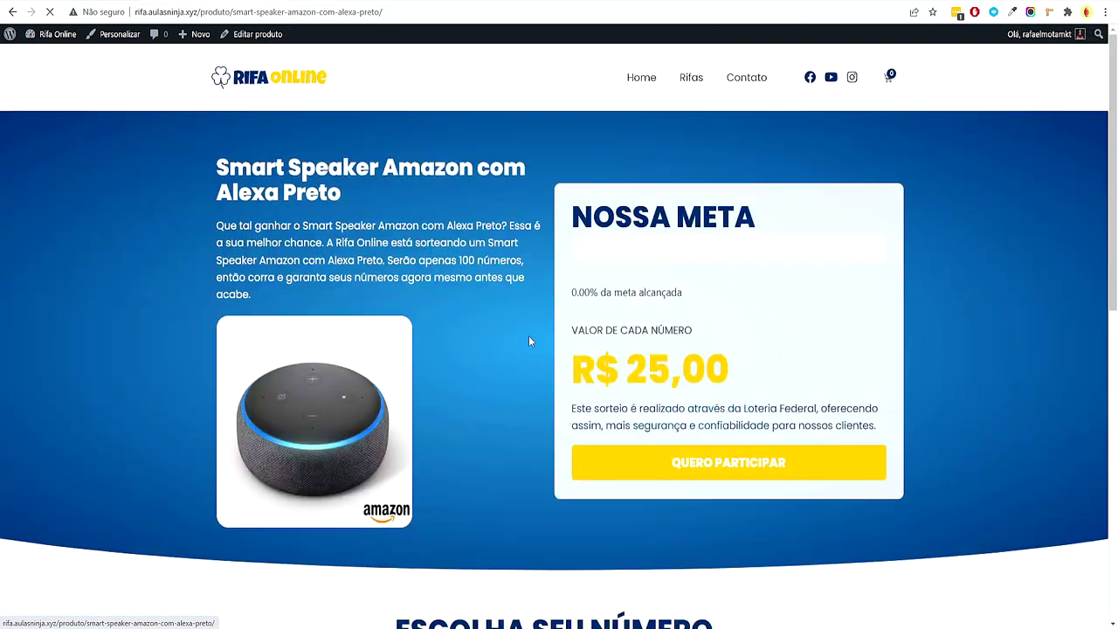
scroll(529, 340, "down", 5)
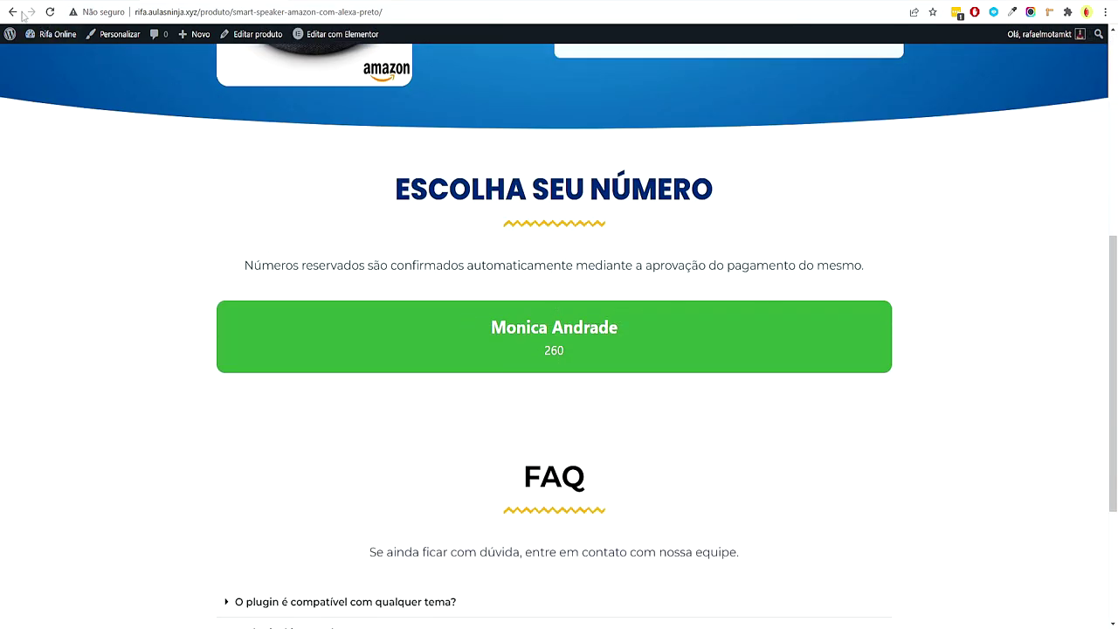
left_click(13, 11)
left_click(758, 288)
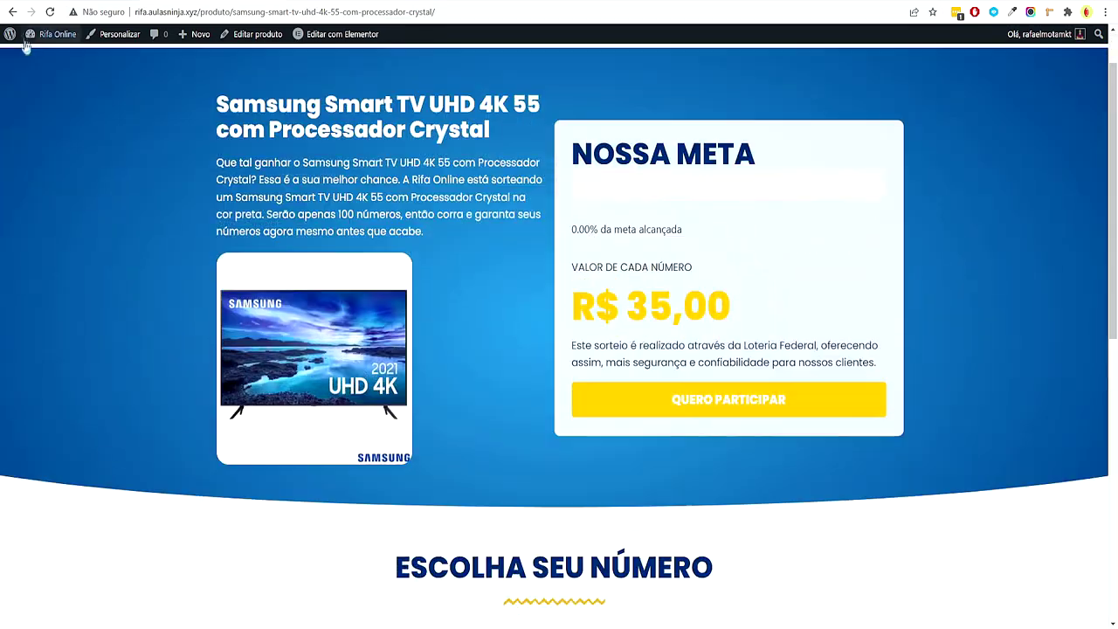
left_click(12, 11)
scroll(766, 431, "up", 6)
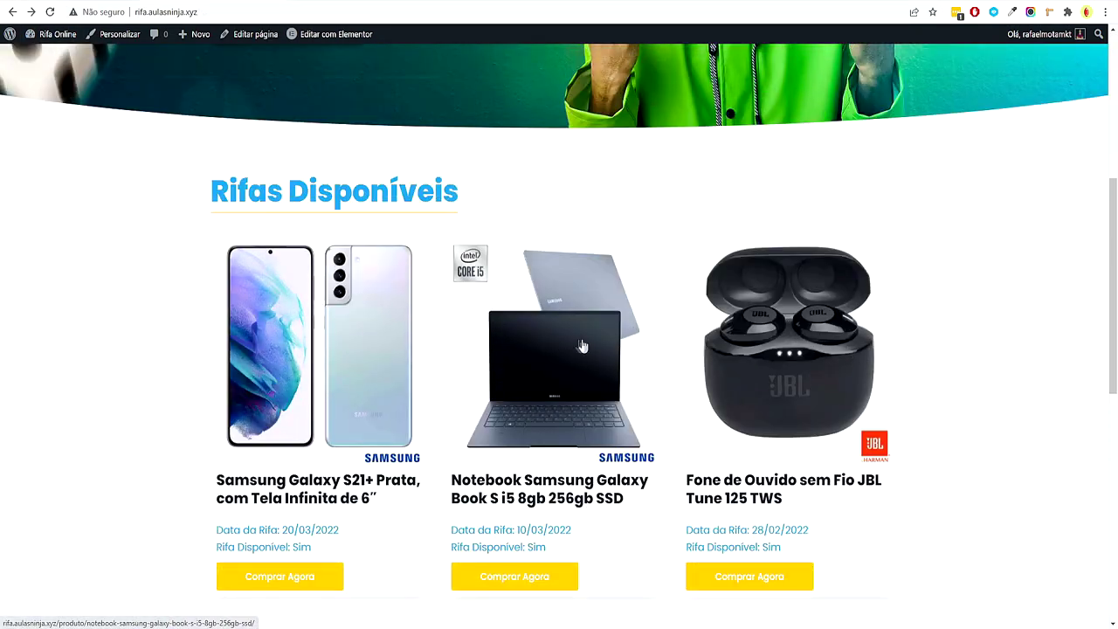
Pick notebook numbers 021, 041, 046, 078 and 093 (R$ 150,00) and send them to the cart
left_click(582, 349)
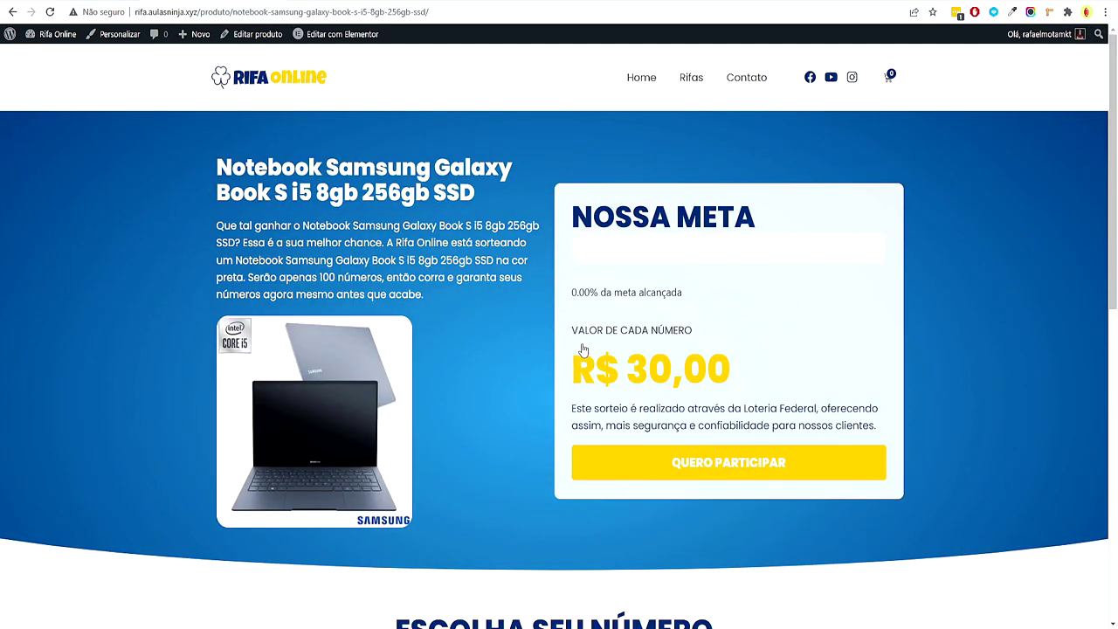
left_click(729, 464)
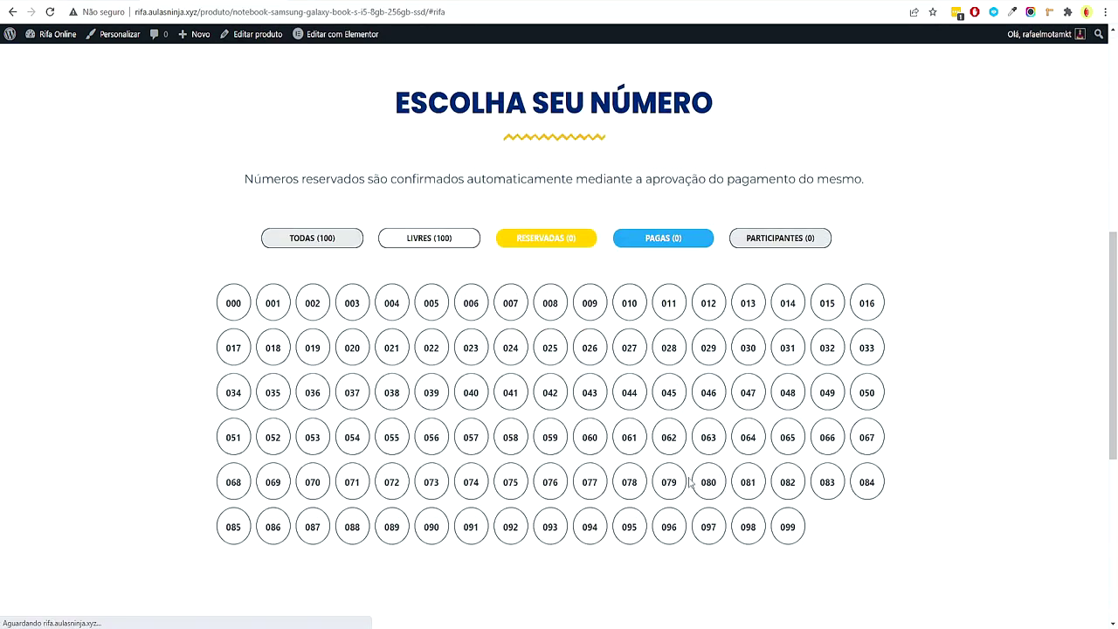
left_click(394, 225)
left_click(510, 266)
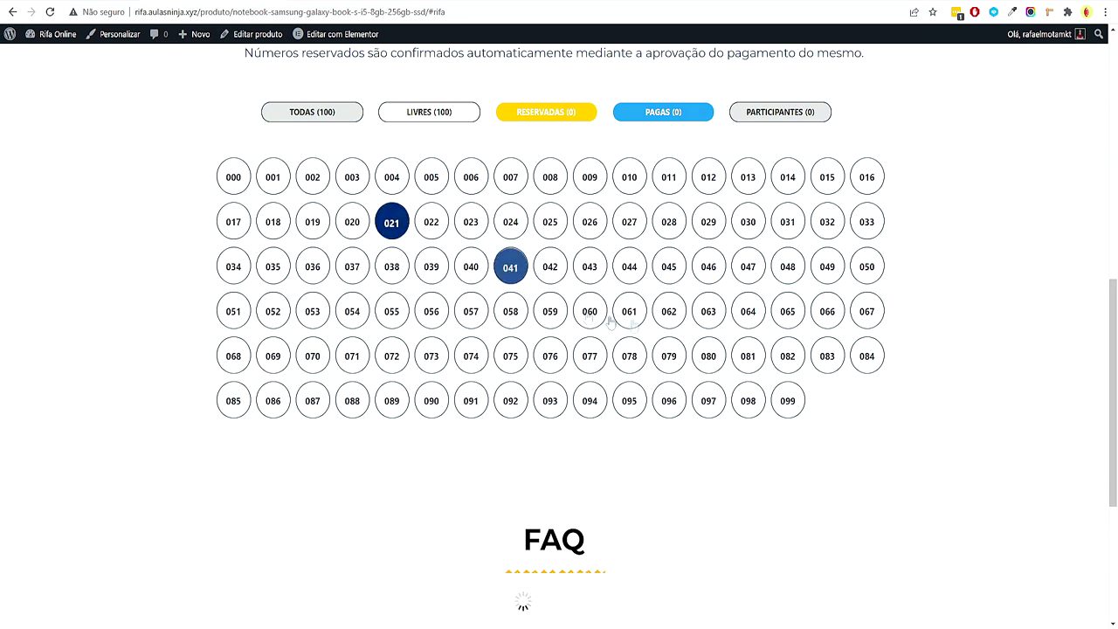
left_click(711, 273)
left_click(630, 358)
left_click(552, 403)
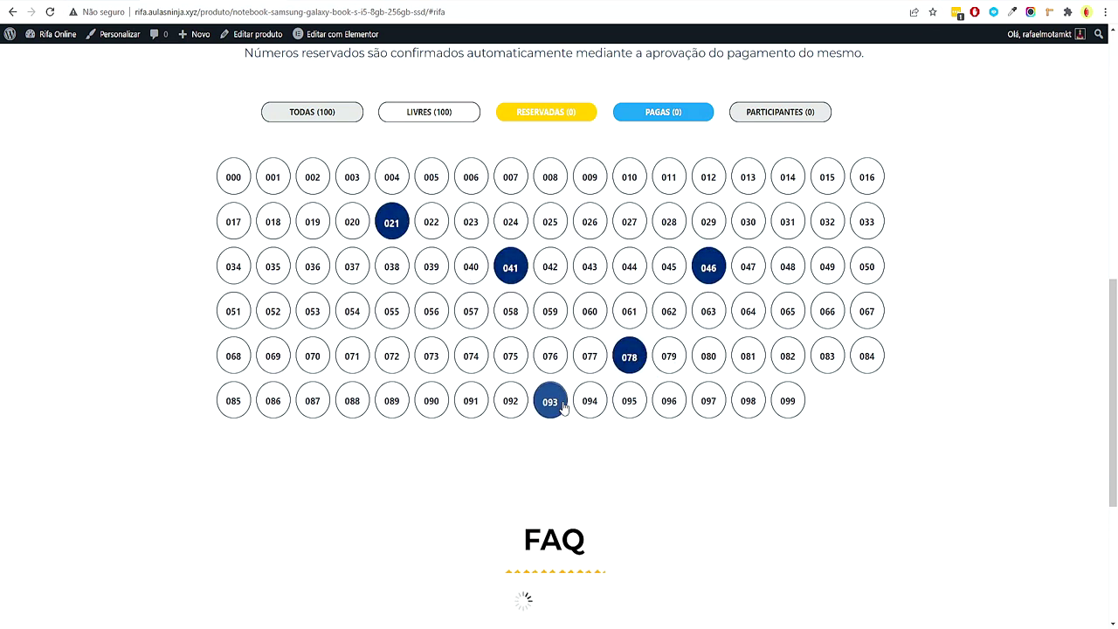
left_click_drag(812, 601, 850, 602)
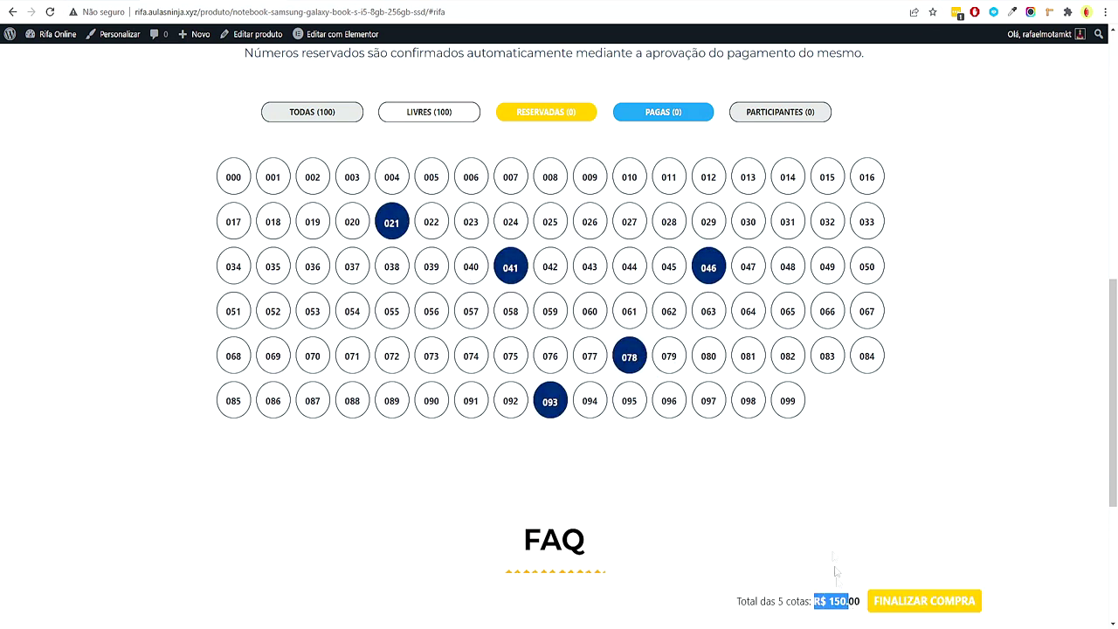
left_click(936, 602)
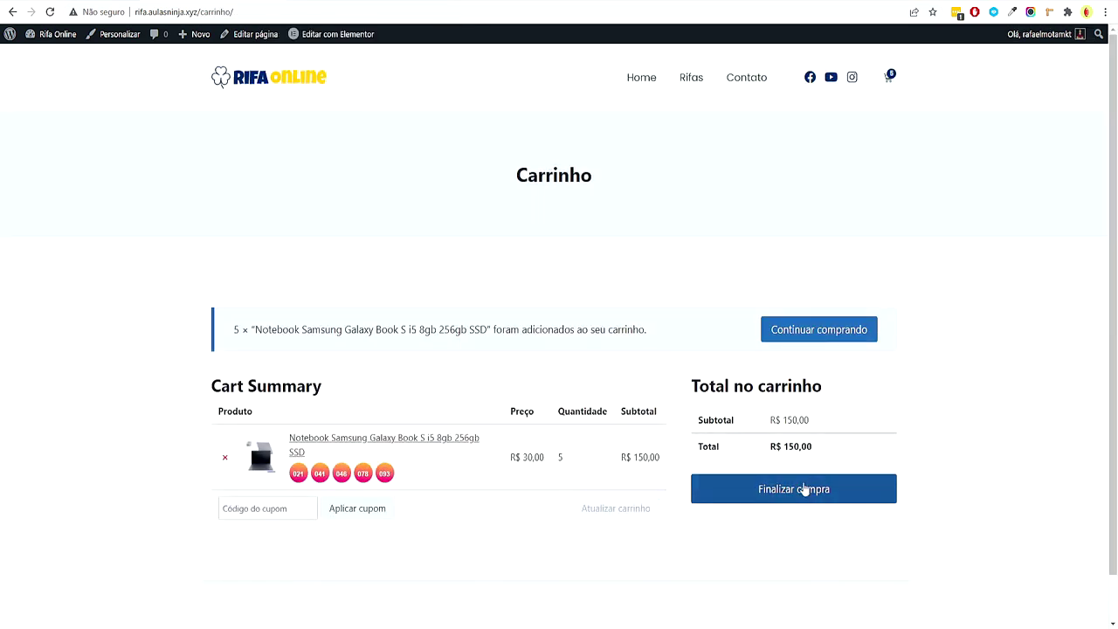
Proceed to checkout and keep Brasil as the billing country
left_click(802, 490)
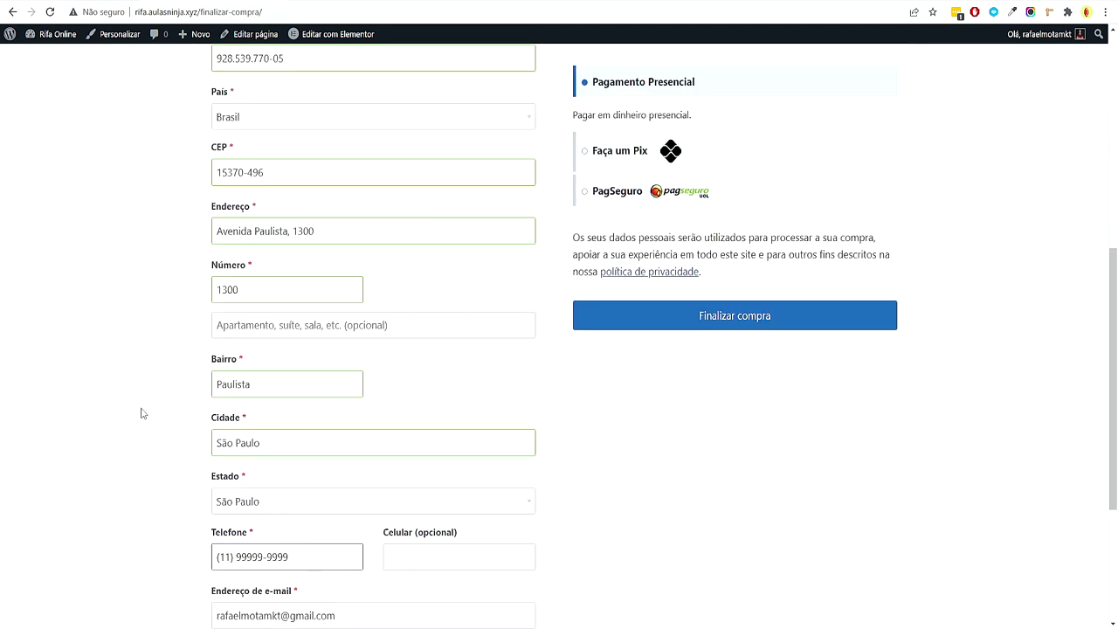
scroll(161, 424, "up", 4)
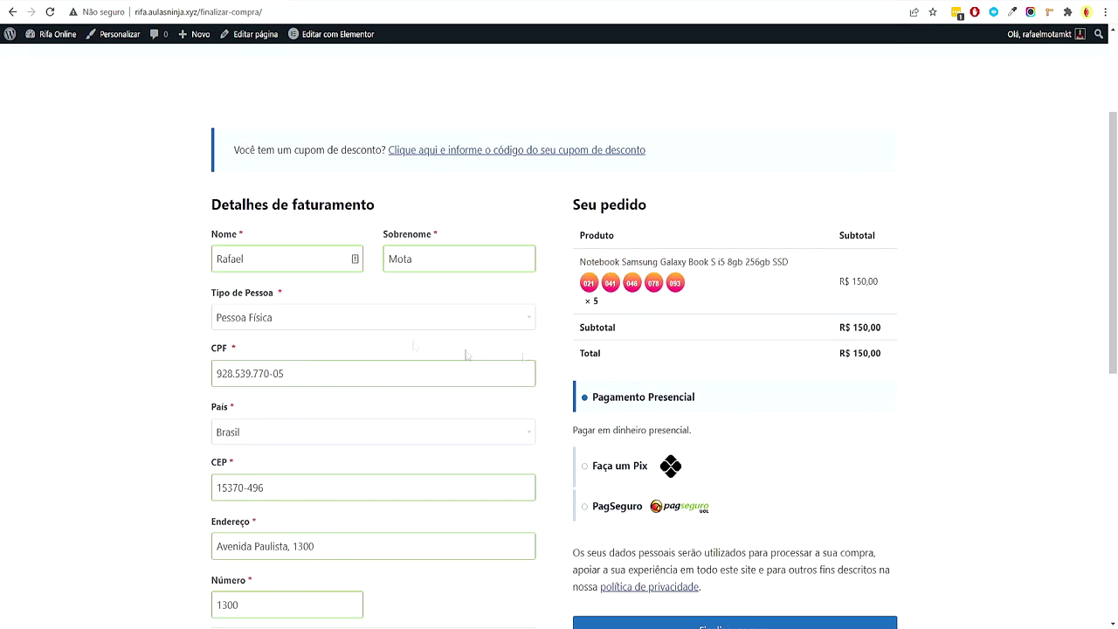
scroll(380, 331, "down", 2)
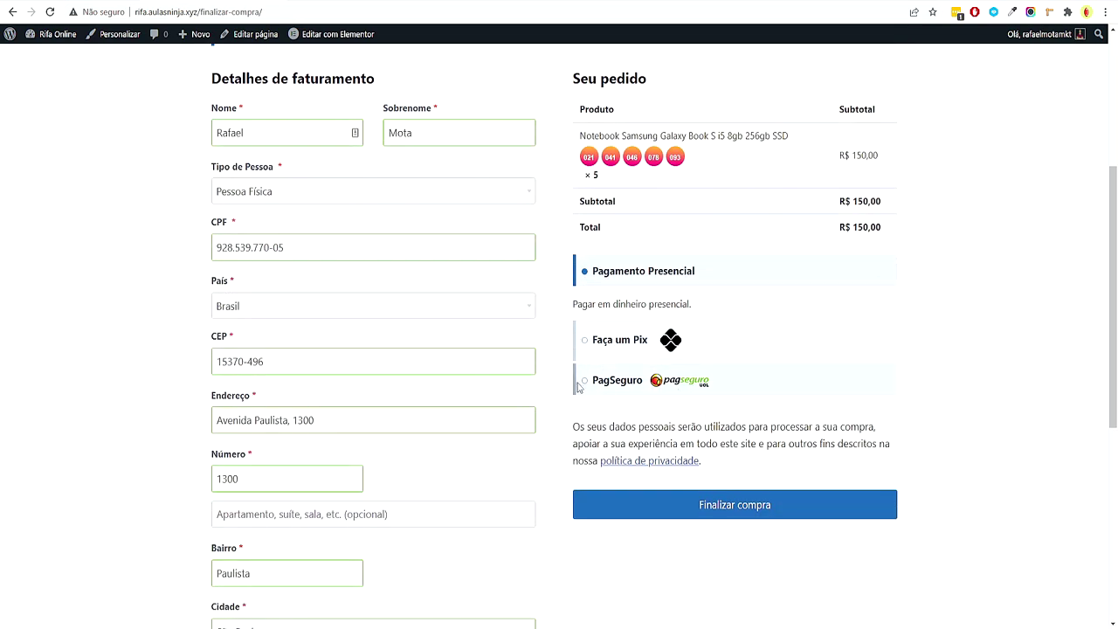
scroll(143, 407, "down", 1)
left_click(256, 253)
key("Escape")
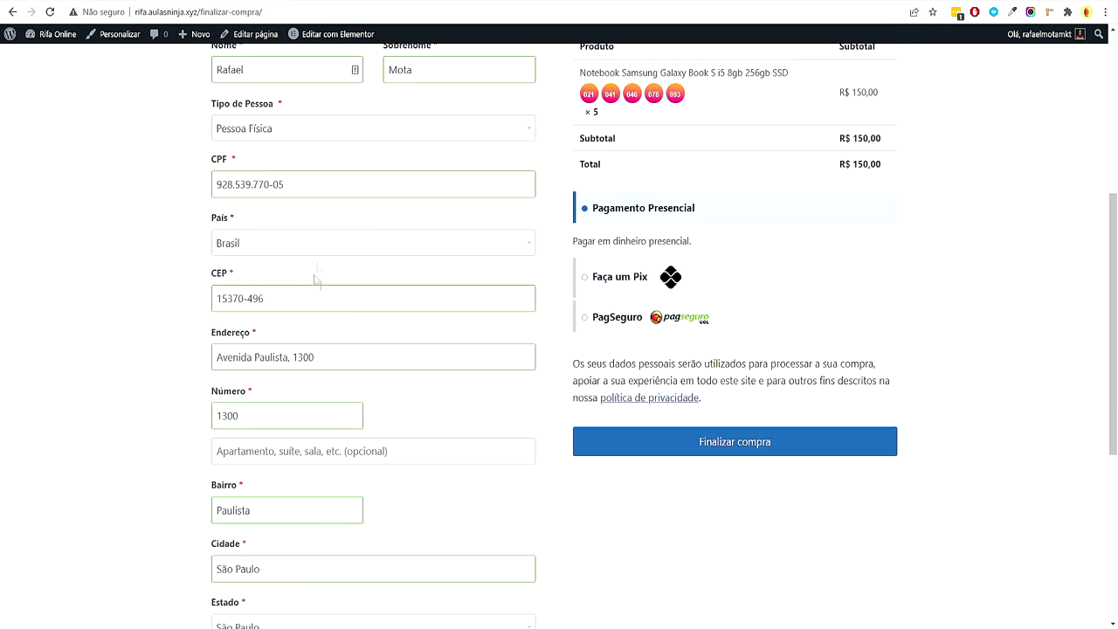
left_click(256, 248)
left_click(147, 286)
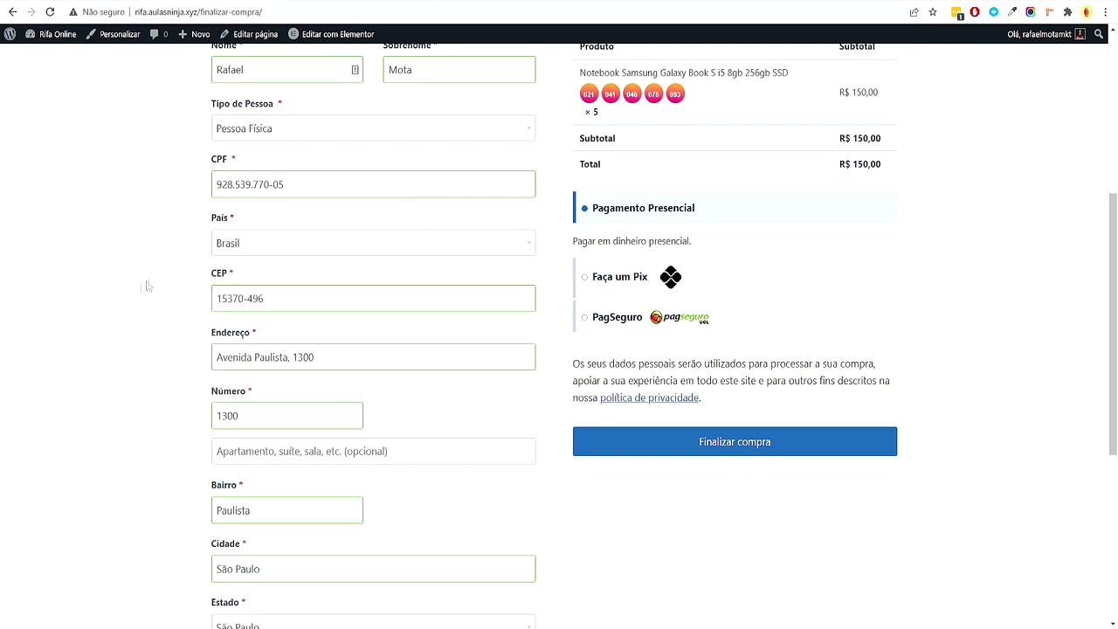
Compare the payment methods and PagSeguro's Boleto Bancário and credit card options
left_click(625, 320)
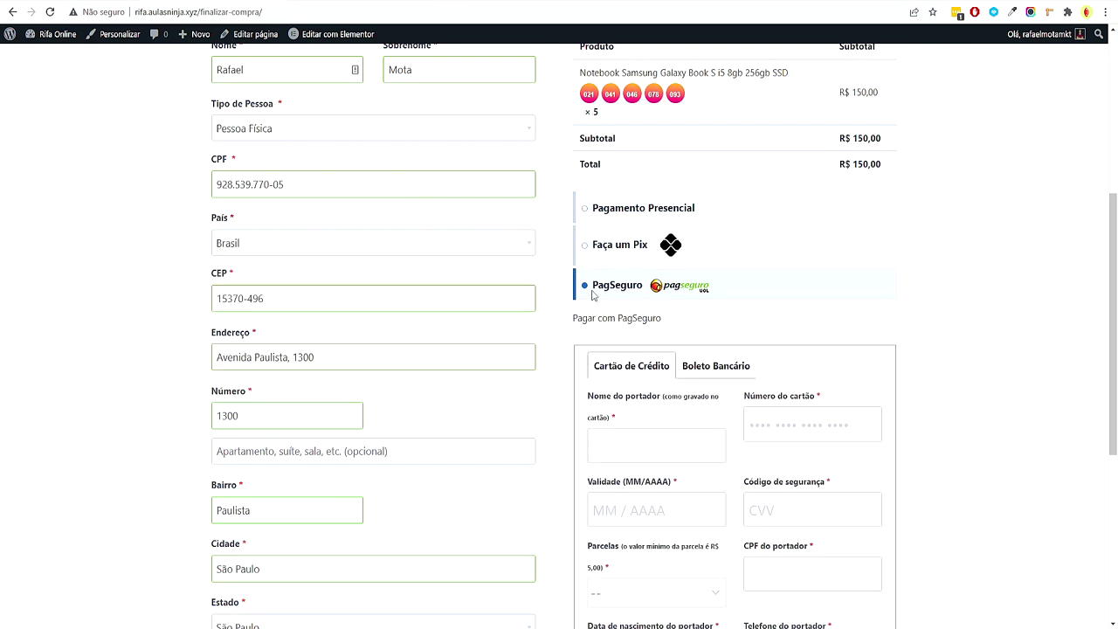
scroll(593, 302, "up", 2)
left_click(582, 337)
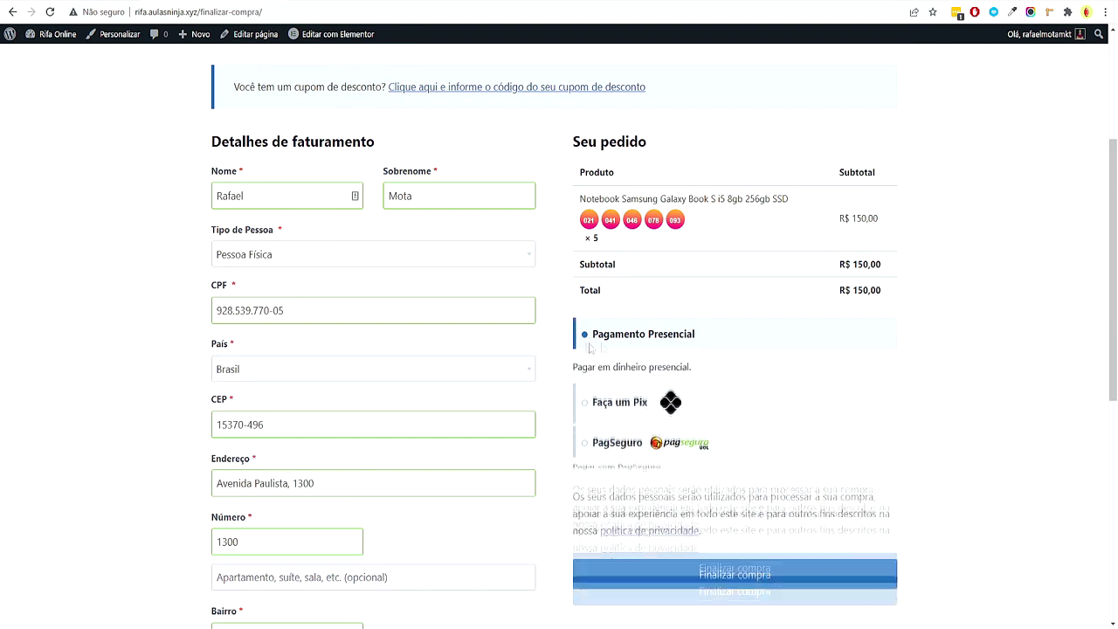
left_click(584, 406)
left_click(585, 467)
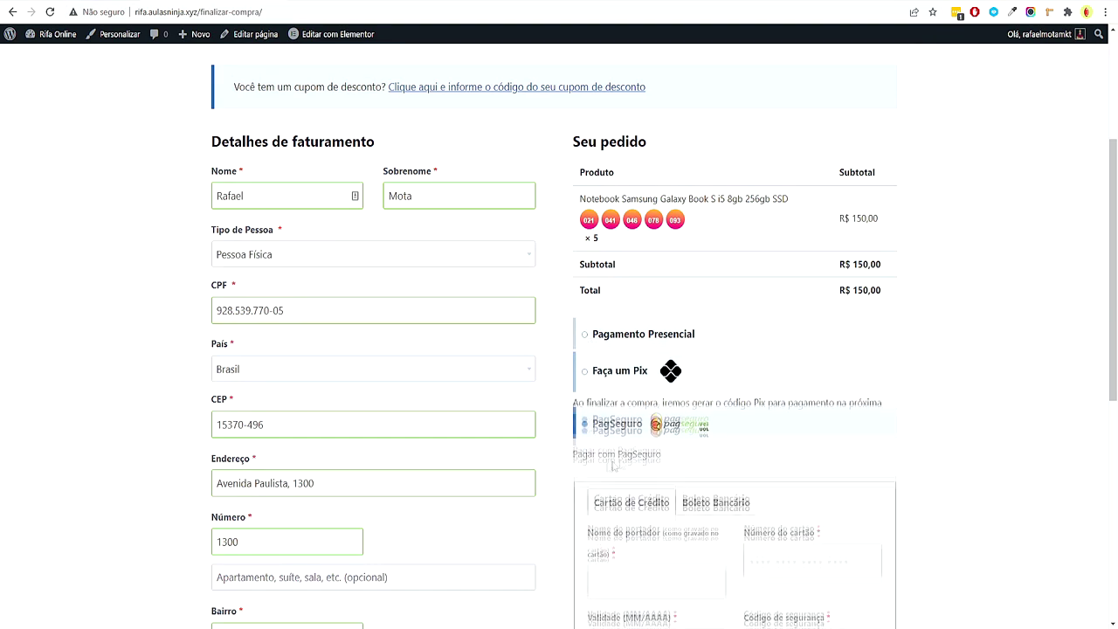
scroll(667, 377, "down", 4)
scroll(666, 377, "up", 2)
left_click(717, 241)
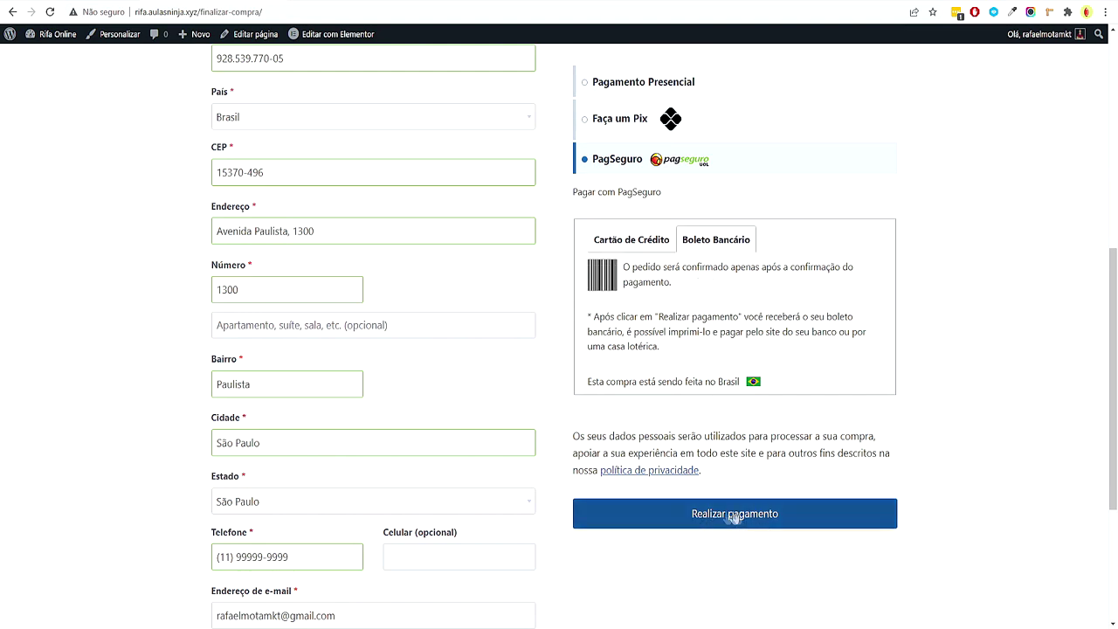
left_click(630, 245)
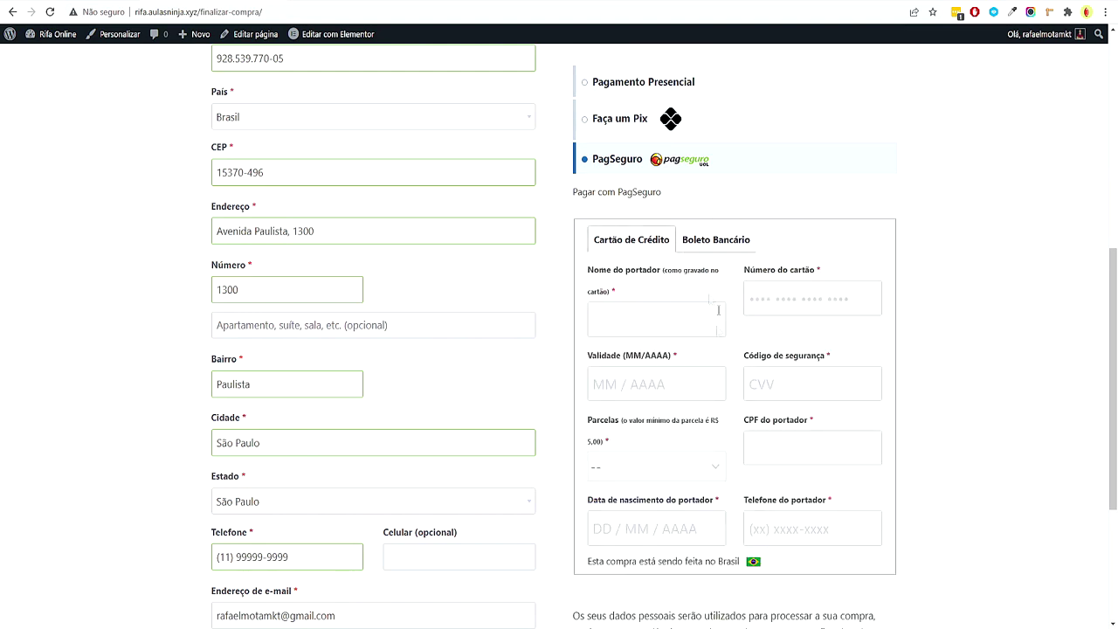
scroll(713, 299, "down", 2)
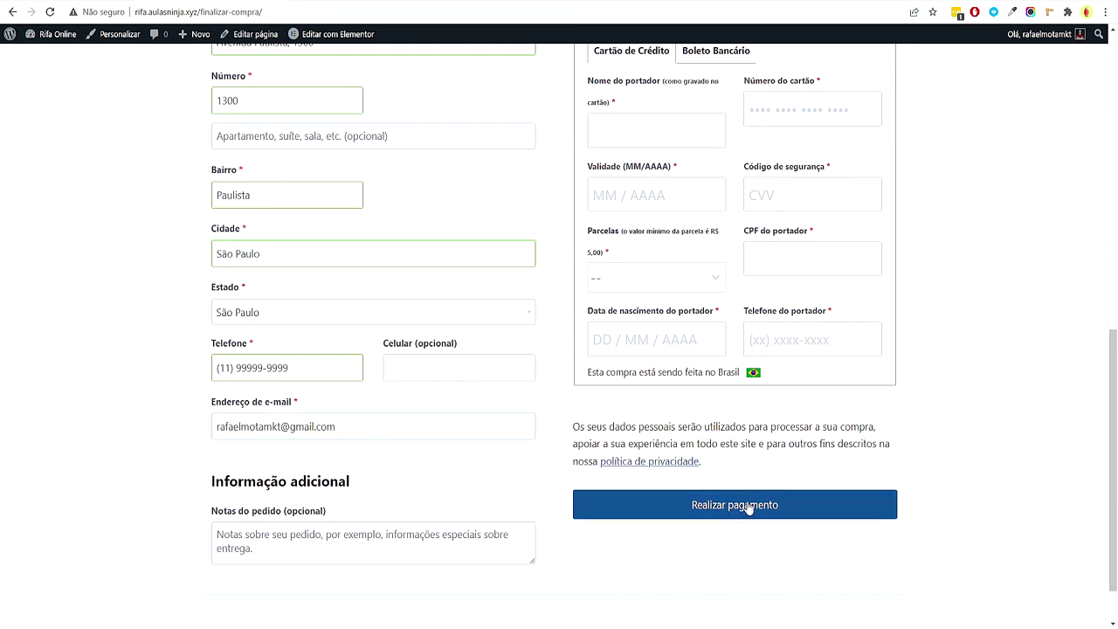
scroll(624, 398, "up", 2)
Pay with PagSeguro by Boleto Bancário and place the order
left_click(619, 131)
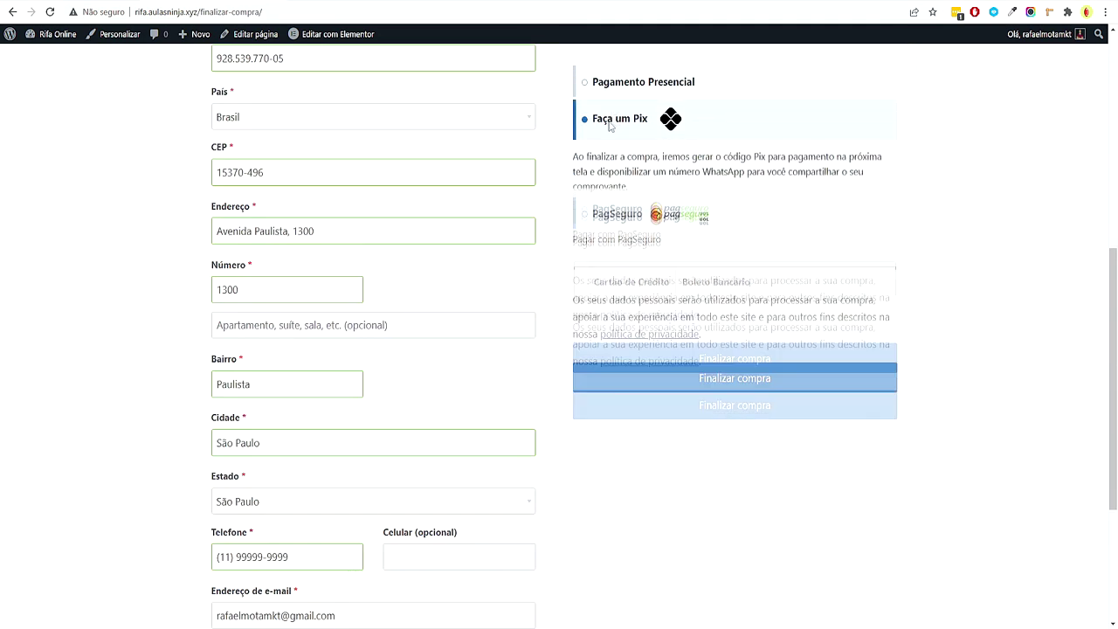
left_click(655, 221)
left_click(695, 237)
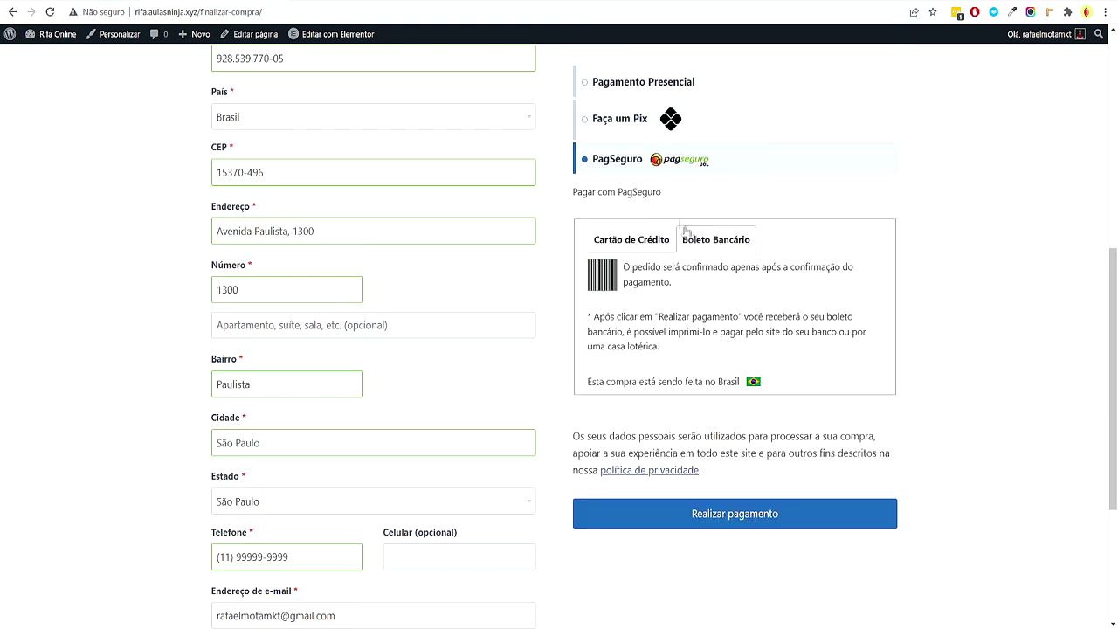
scroll(719, 516, "down", 1)
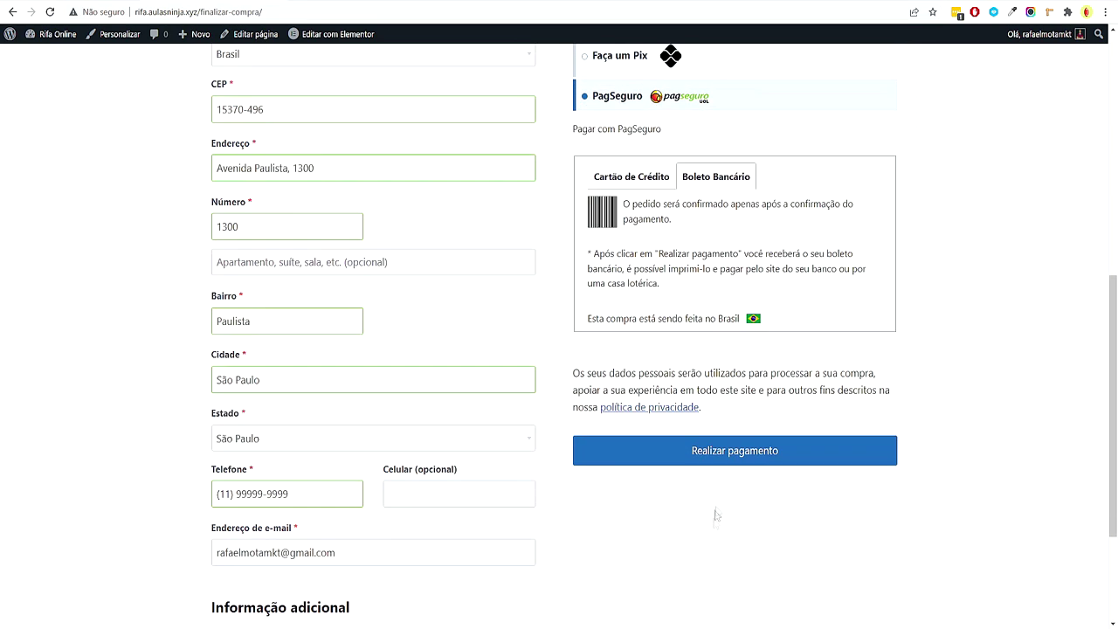
left_click(736, 452)
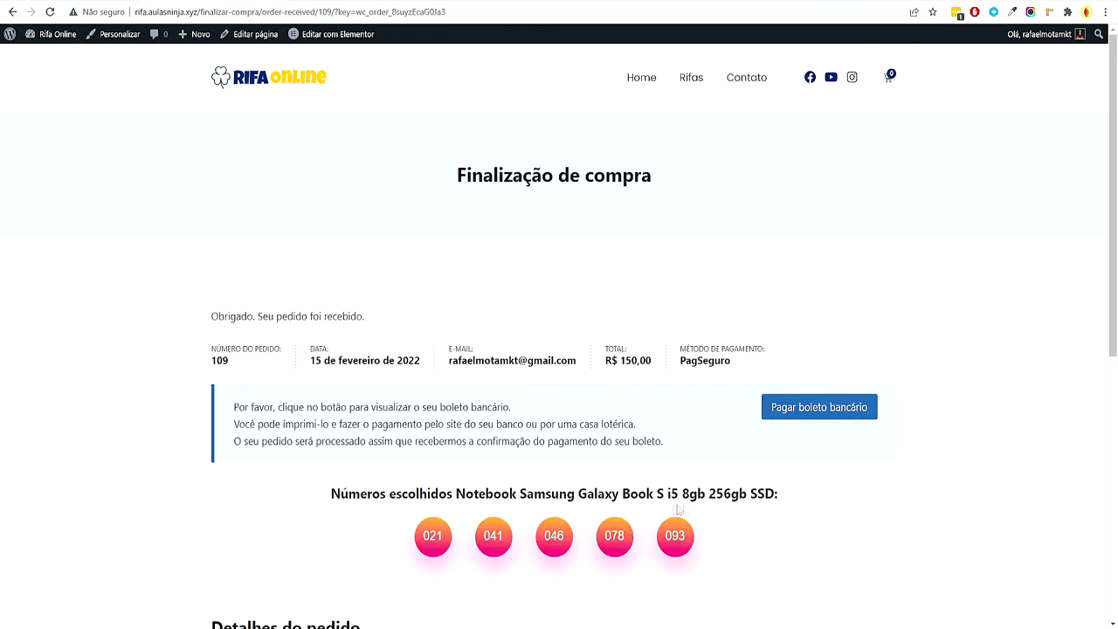
Review the R$ 150,00 boleto order with numbers 021, 041, 046, 078, 093, then open Painel
scroll(674, 509, "down", 3)
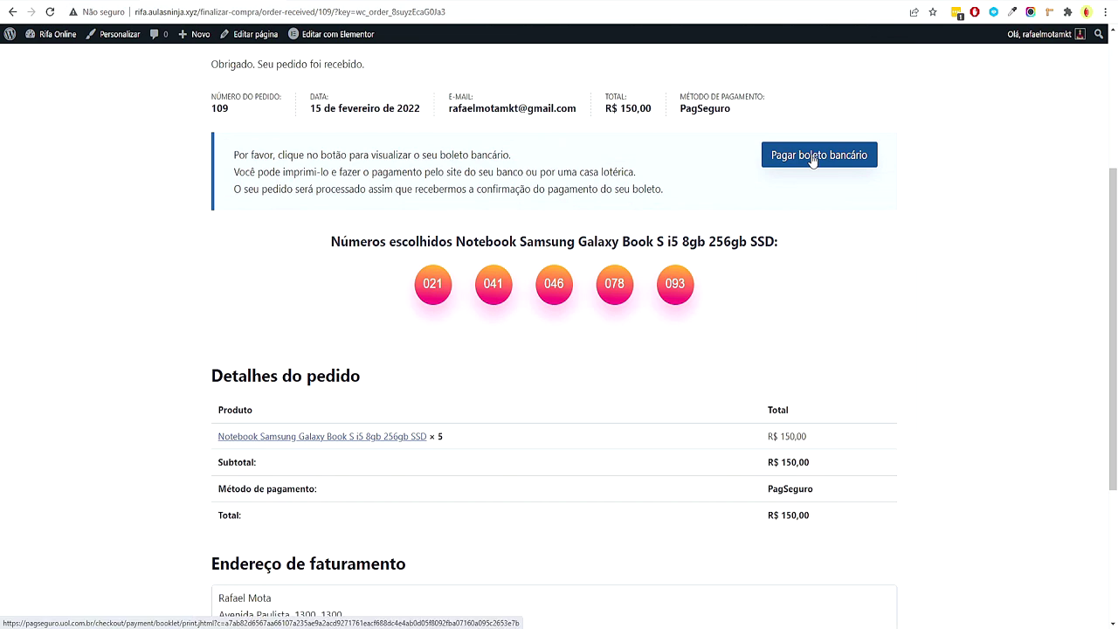
scroll(876, 446, "down", 3)
scroll(876, 446, "up", 5)
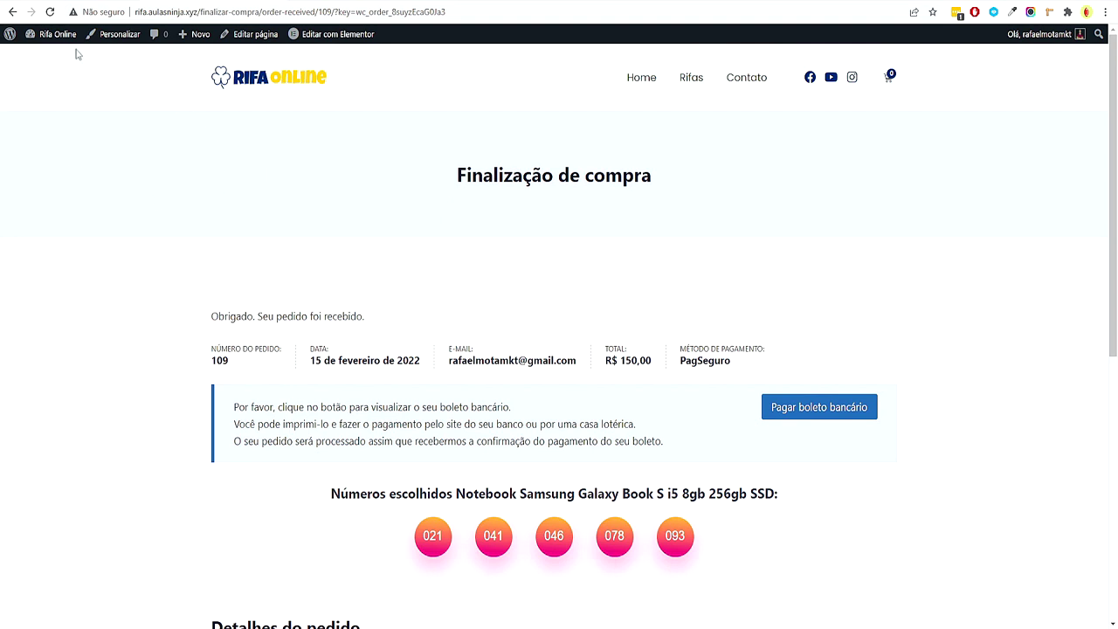
mouse_move(62, 43)
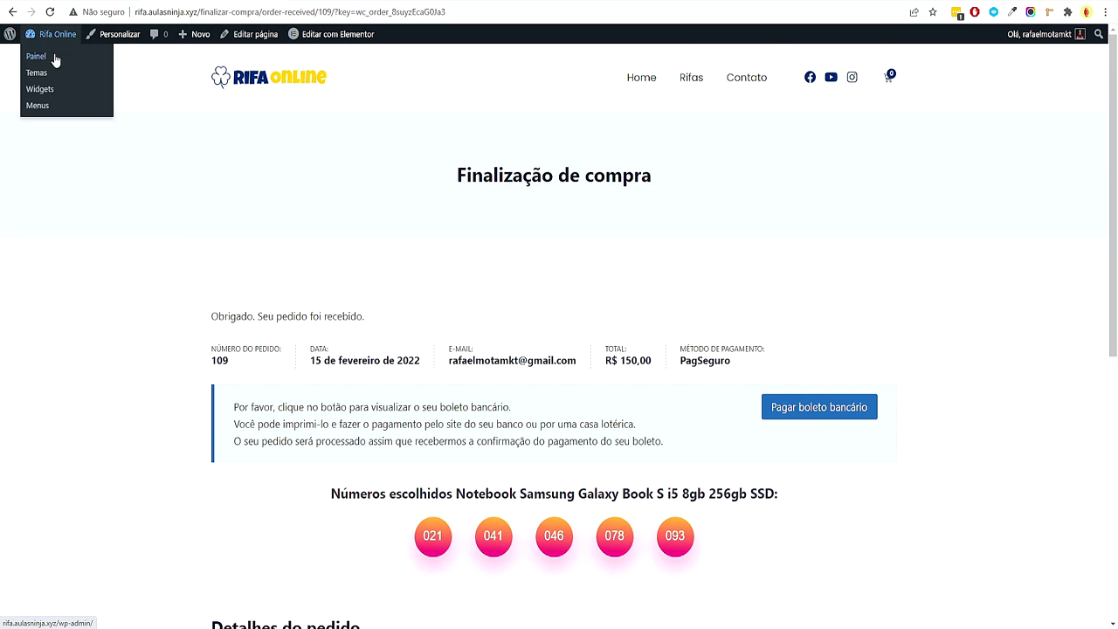
left_click(54, 56)
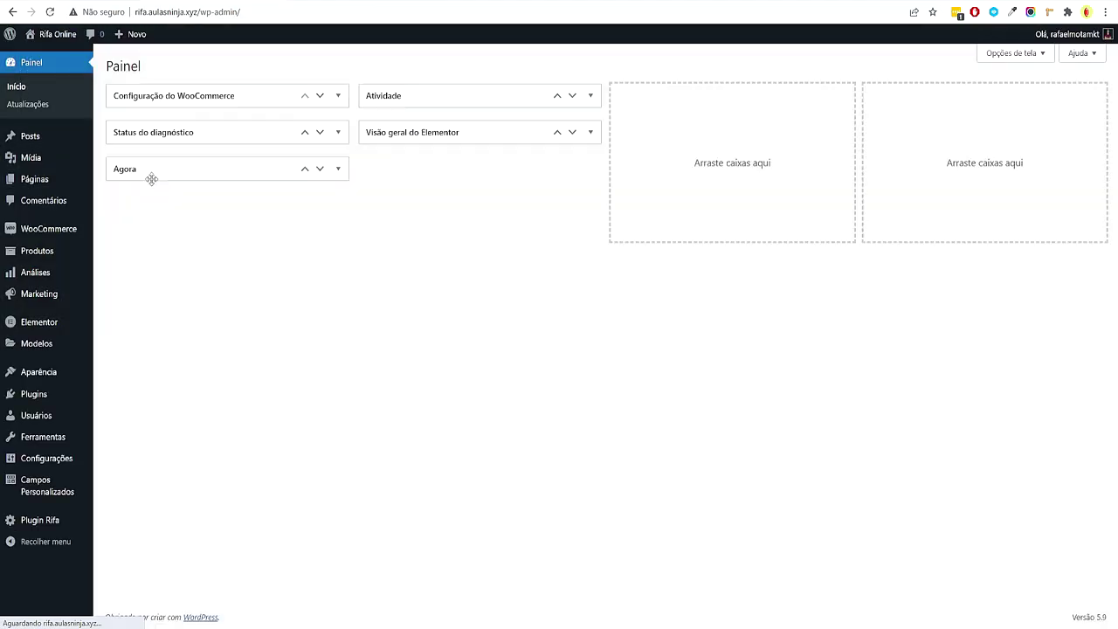
Open the new raffle order from WooCommerce Pedidos
mouse_move(52, 238)
left_click(108, 253)
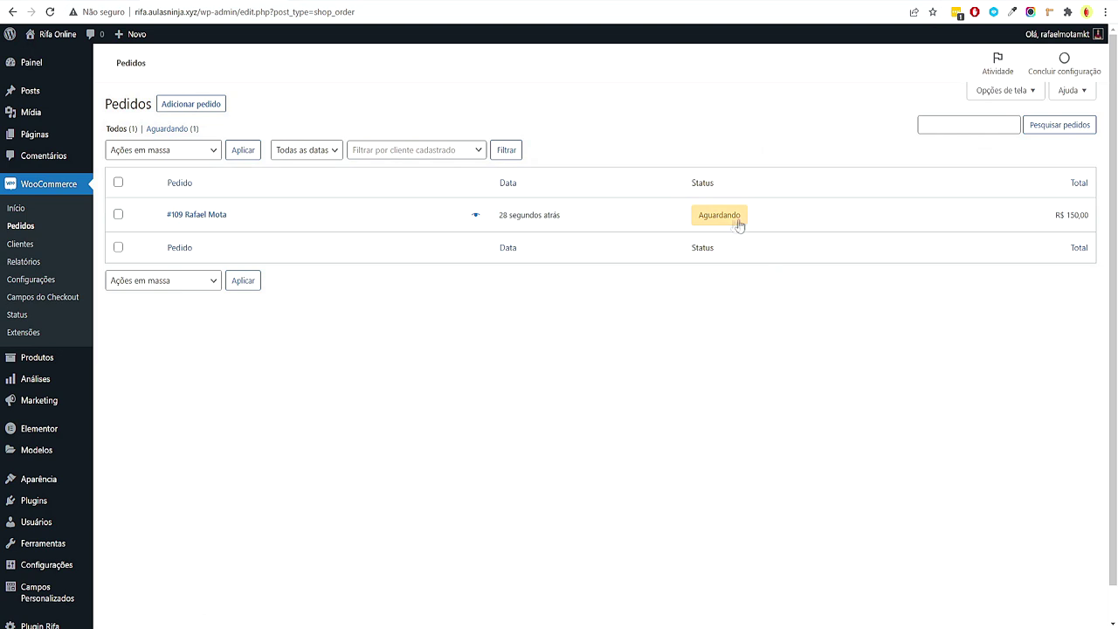
left_click(198, 216)
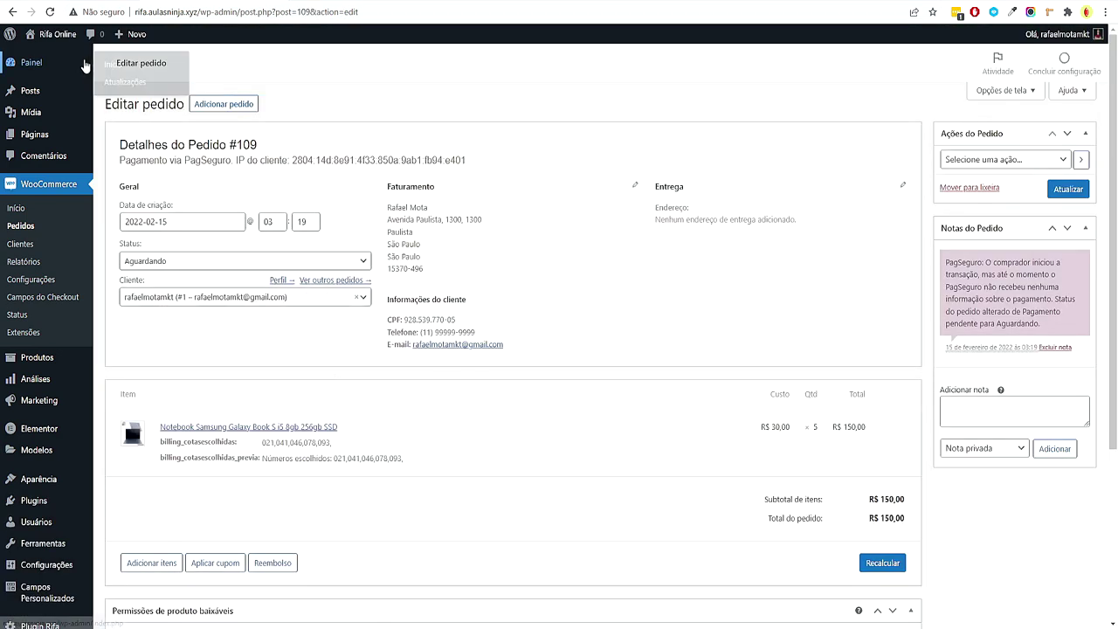
Check the notebook raffle page showing 021, 041, 046, 078 and 093 as reserved
left_click(69, 59)
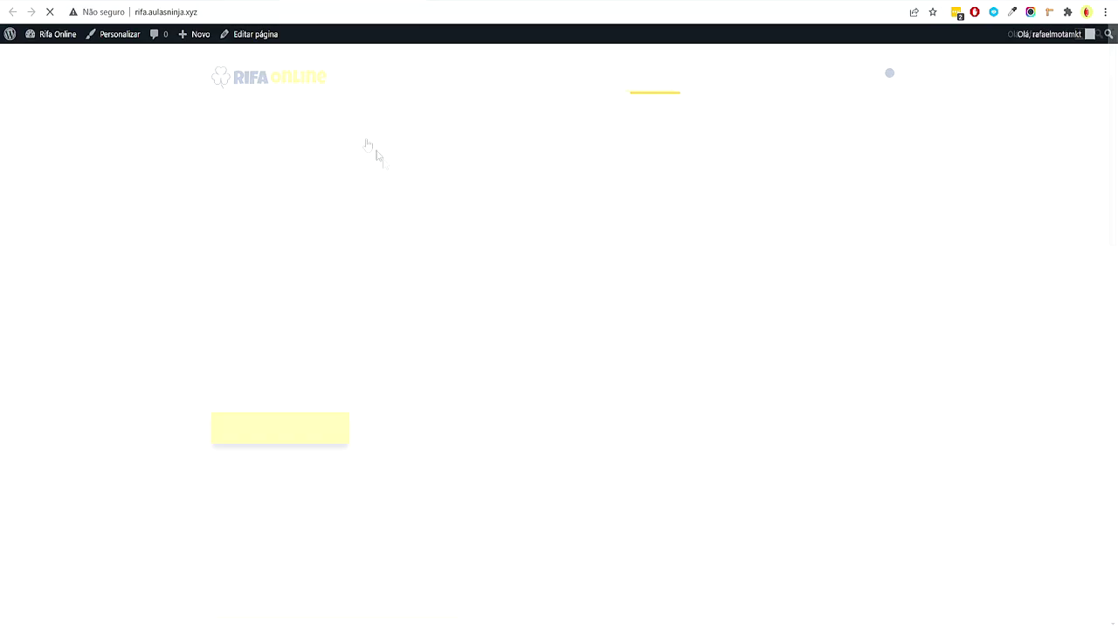
scroll(461, 422, "down", 4)
left_click(589, 461)
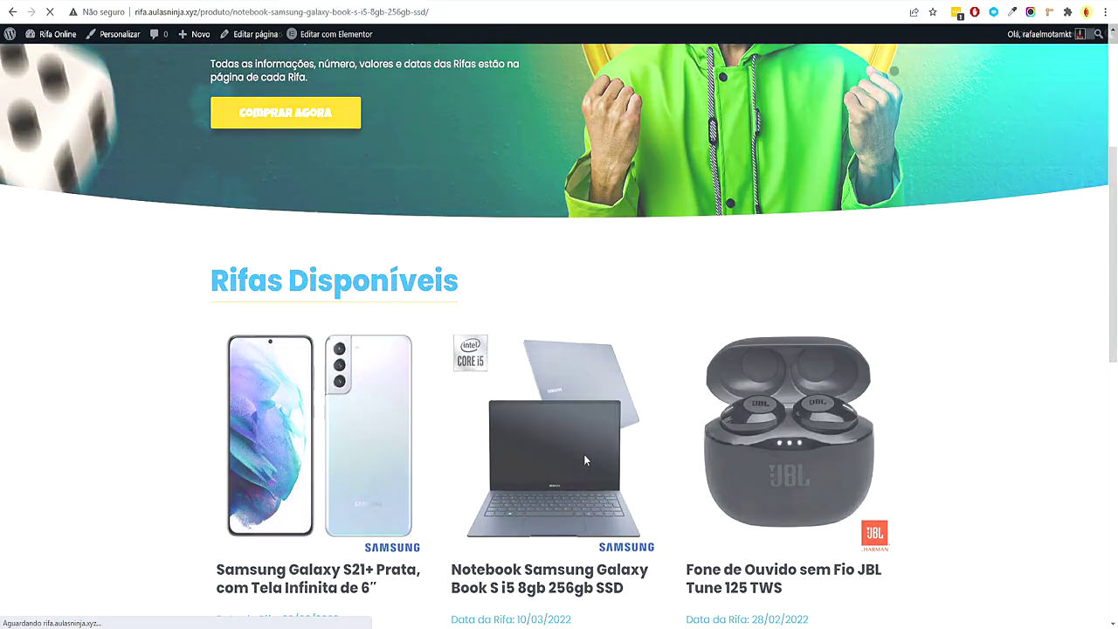
left_click(585, 462)
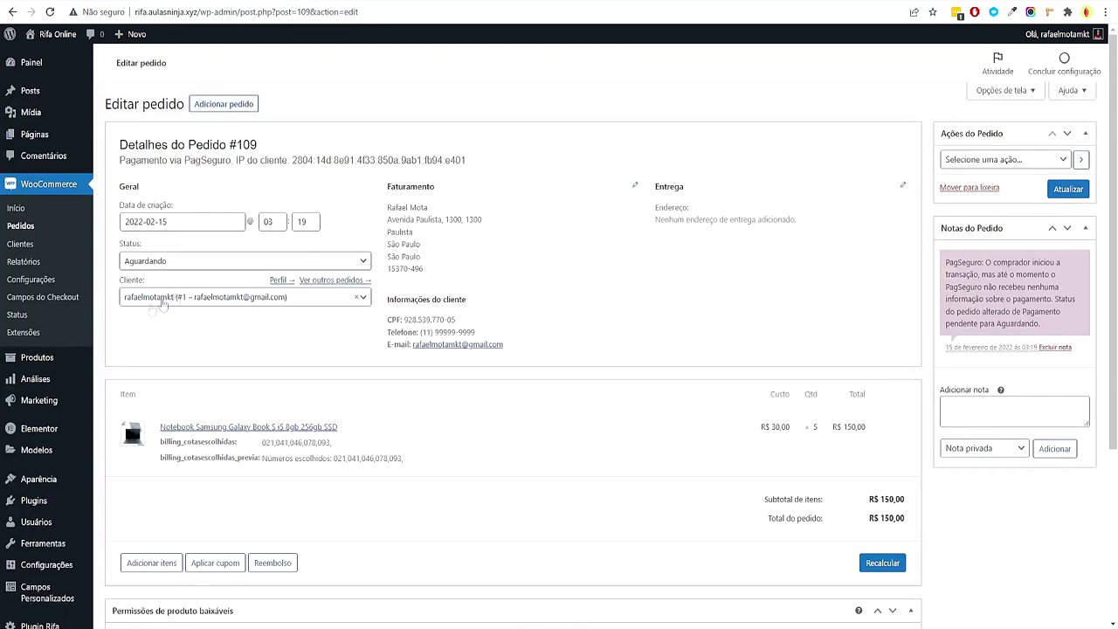
Set the order status to Processando and save it with Atualizar
left_click(172, 262)
left_click(182, 303)
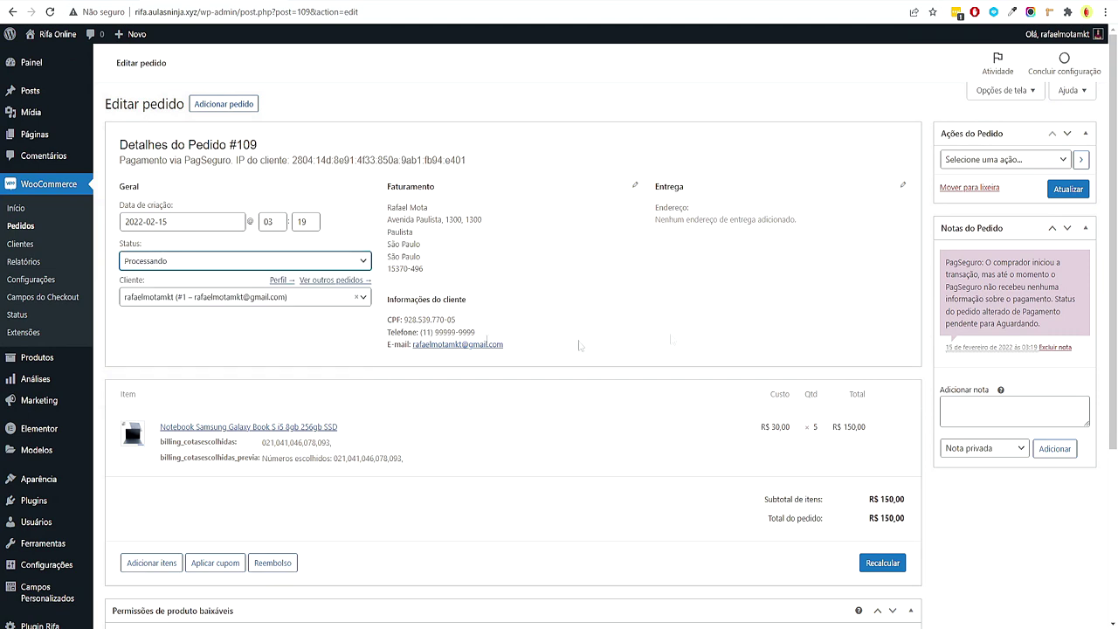
left_click(1067, 189)
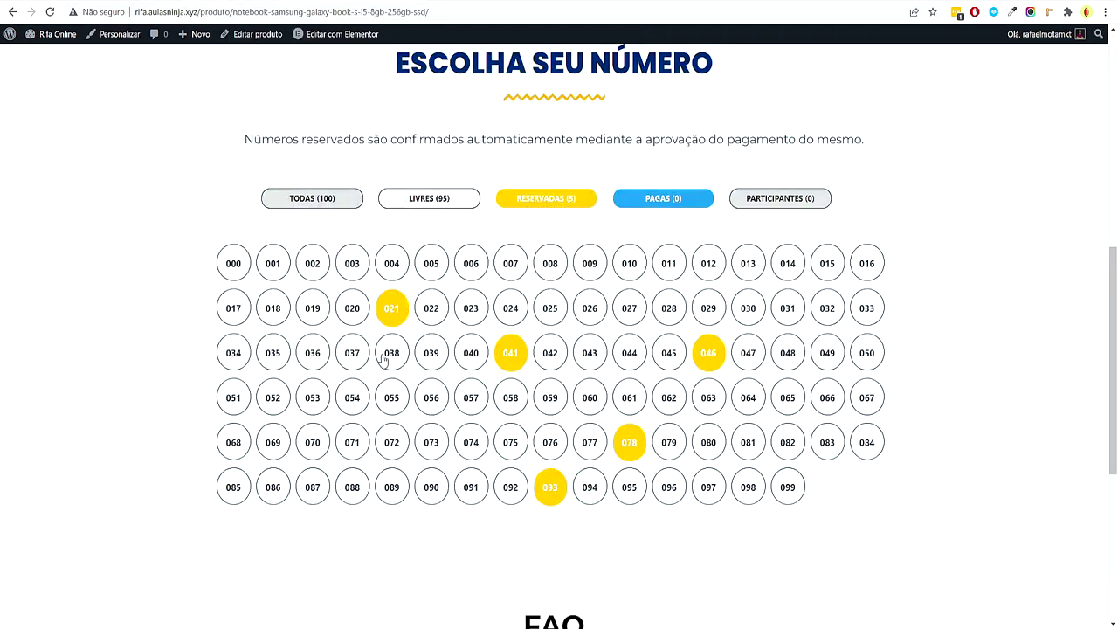
Reload the notebook raffle page to see the five numbers counted as PAGAS (5)
key("F5")
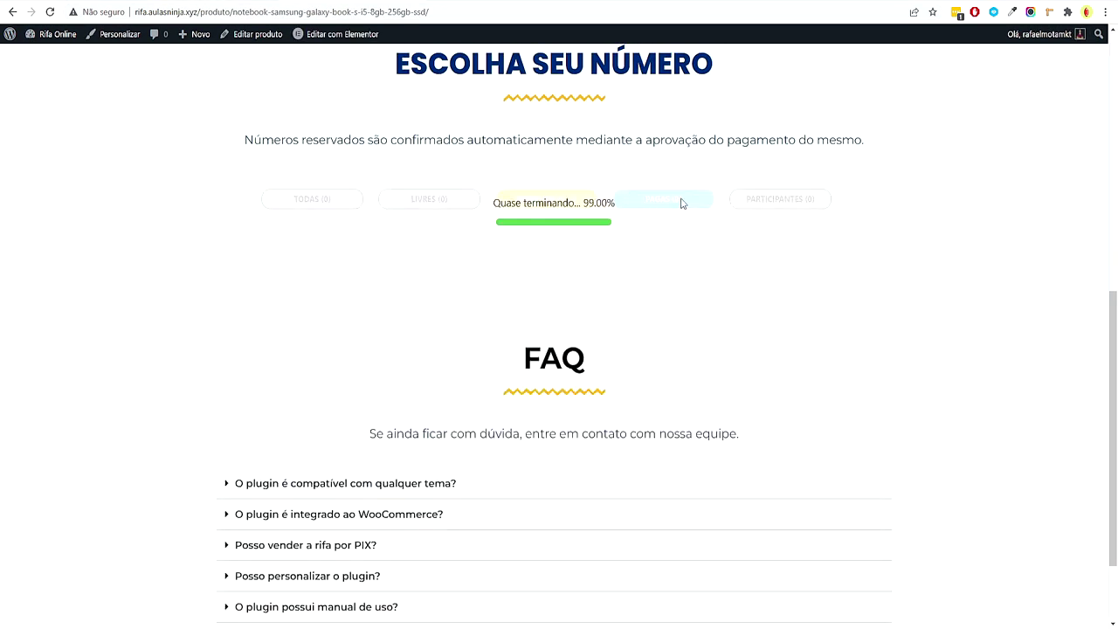
mouse_move(709, 354)
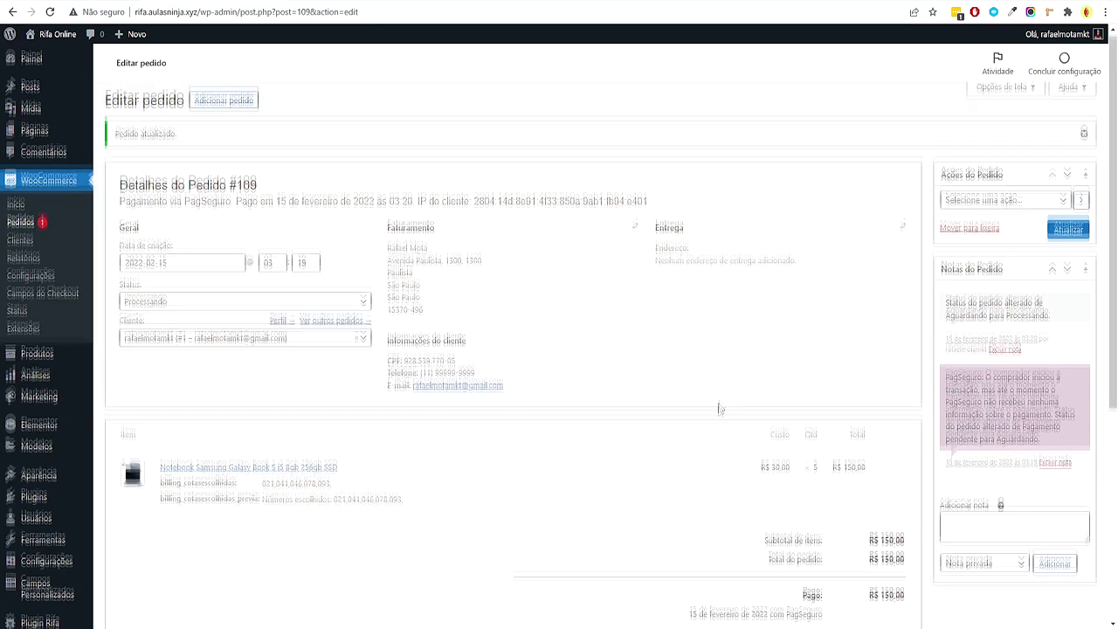
scroll(689, 399, "down", 5)
scroll(690, 384, "up", 4)
scroll(609, 420, "down", 3)
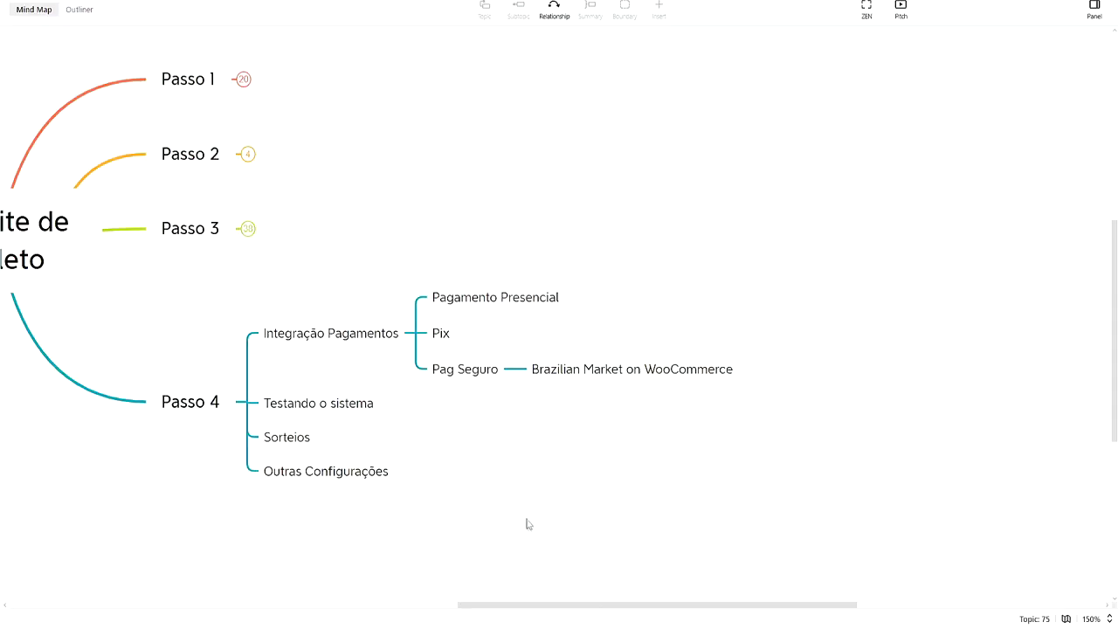
left_click(440, 406)
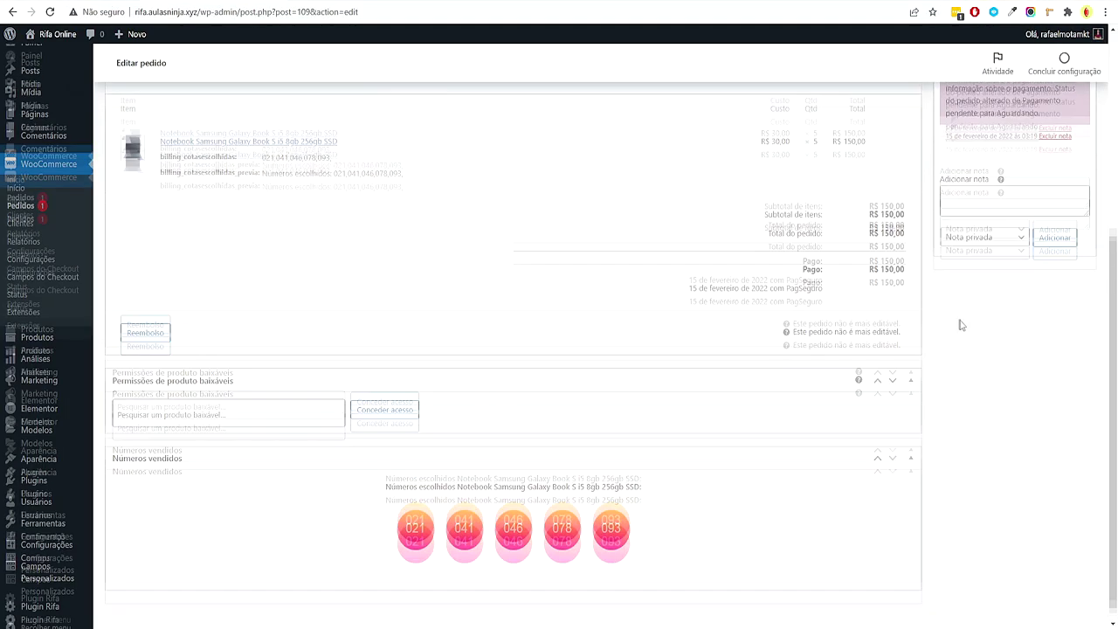
Open the Notebook Samsung Galaxy Book S raffle product from Todos os produtos
mouse_move(54, 358)
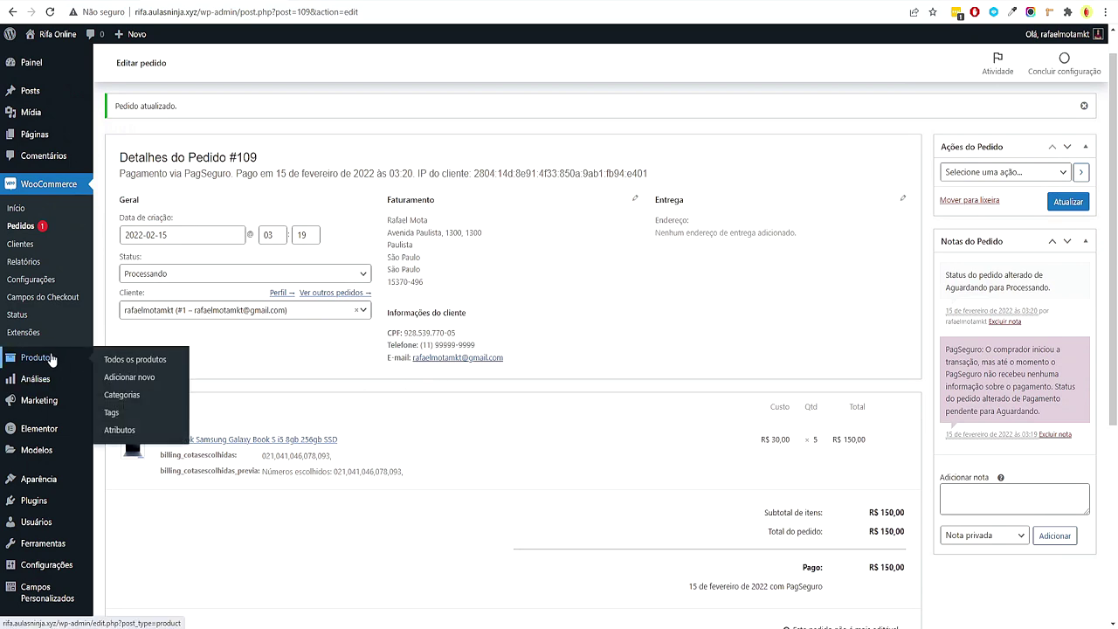
left_click(104, 361)
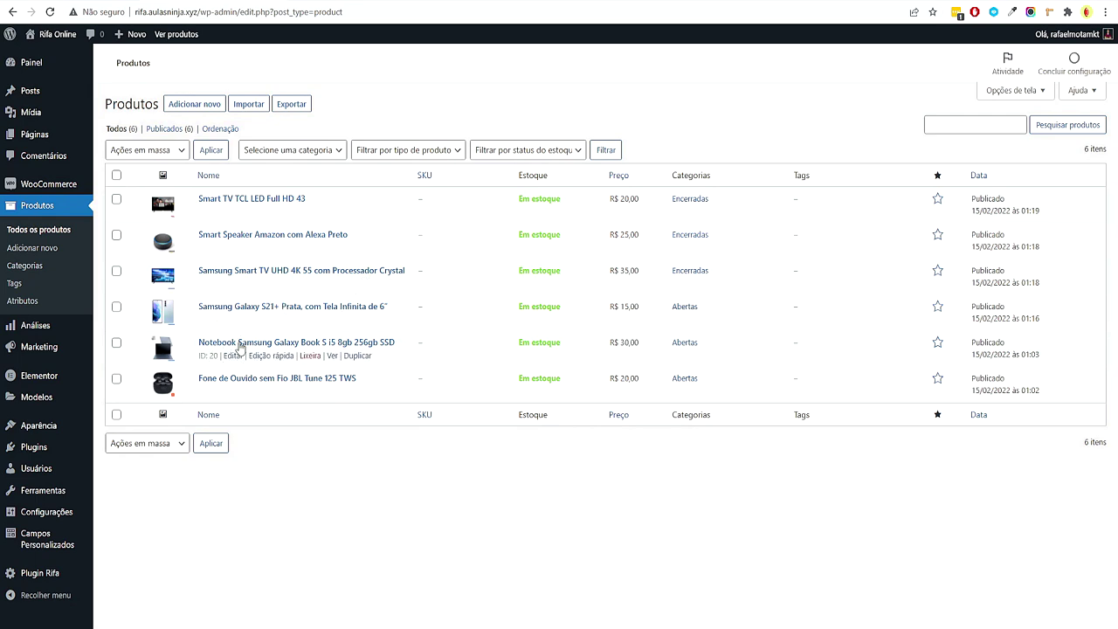
left_click(240, 343)
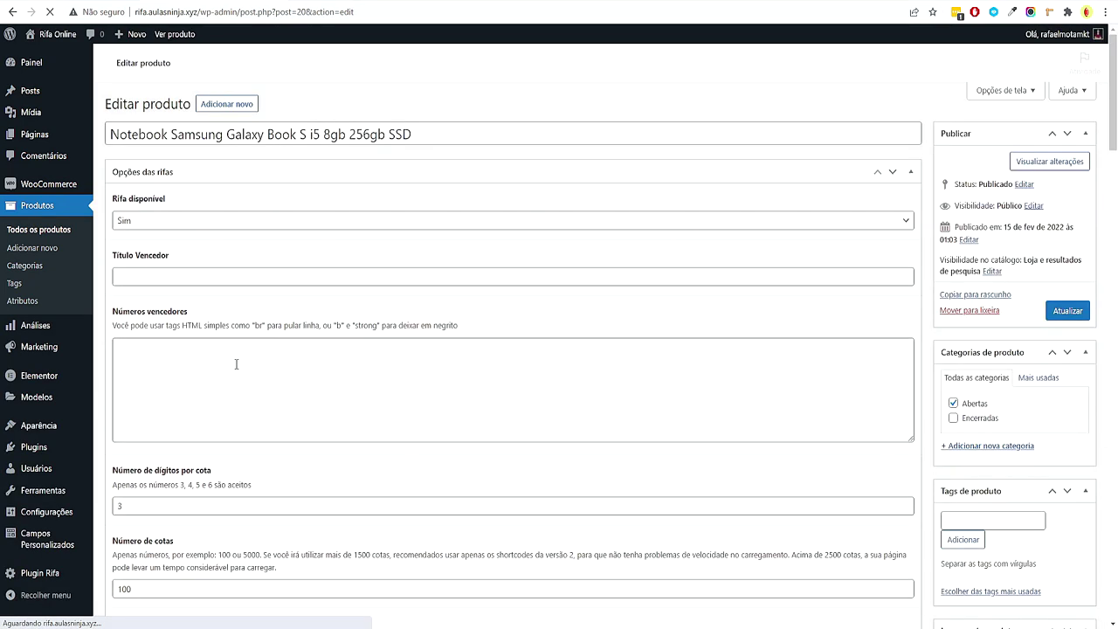
scroll(731, 307, "down", 10)
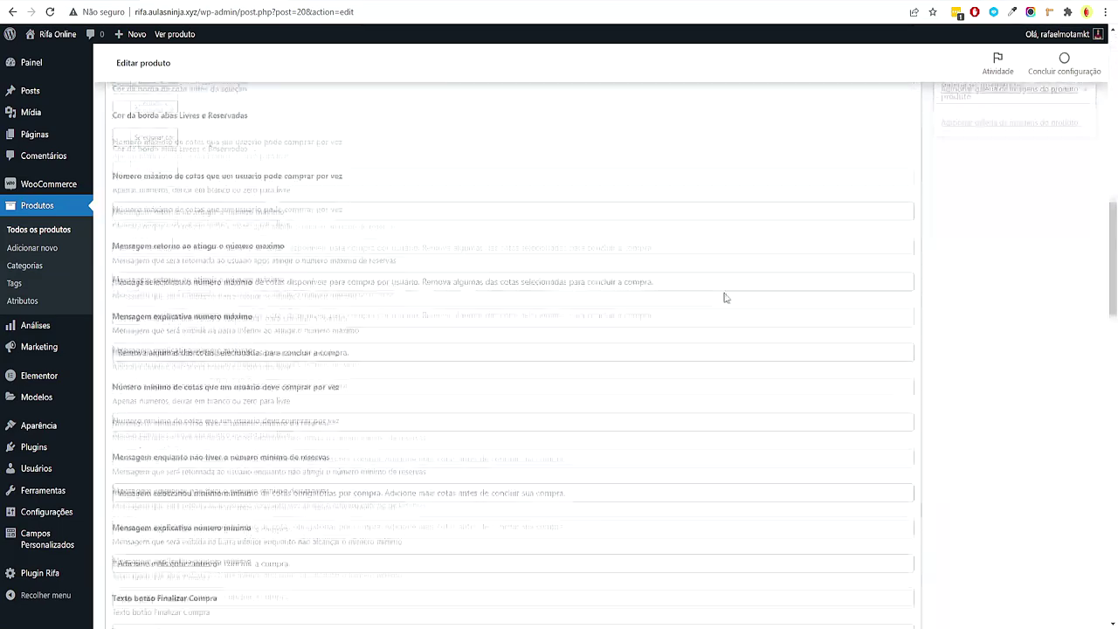
scroll(724, 297, "down", 15)
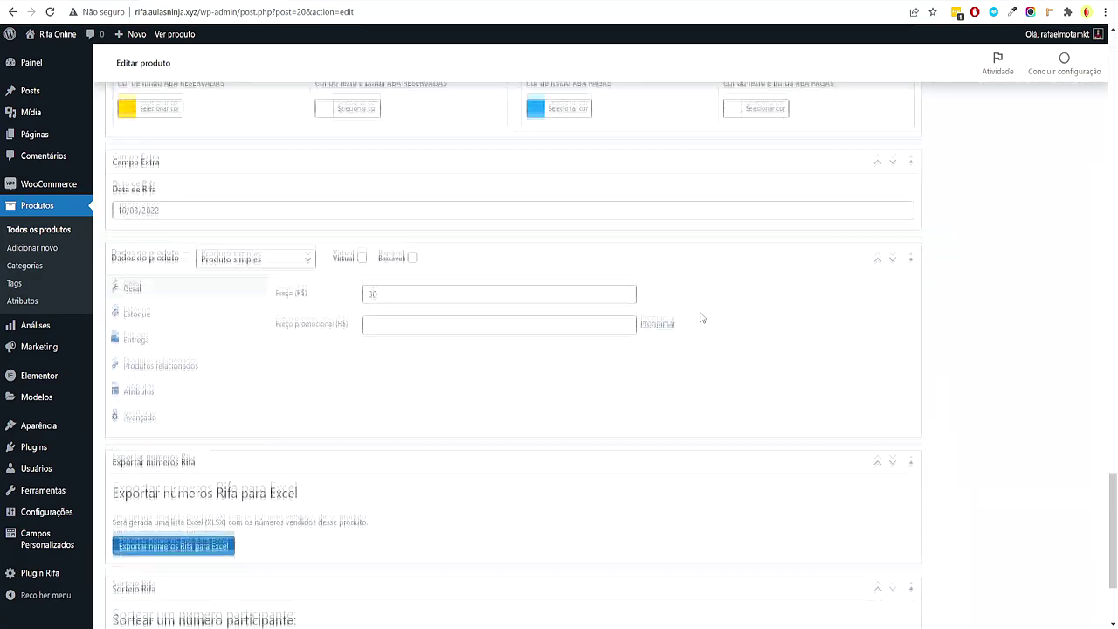
scroll(700, 311, "down", 2)
Export the raffle's sold numbers to Excel and read the Sorteio Rifa section
left_click_drag(164, 457, 362, 516)
left_click(358, 527)
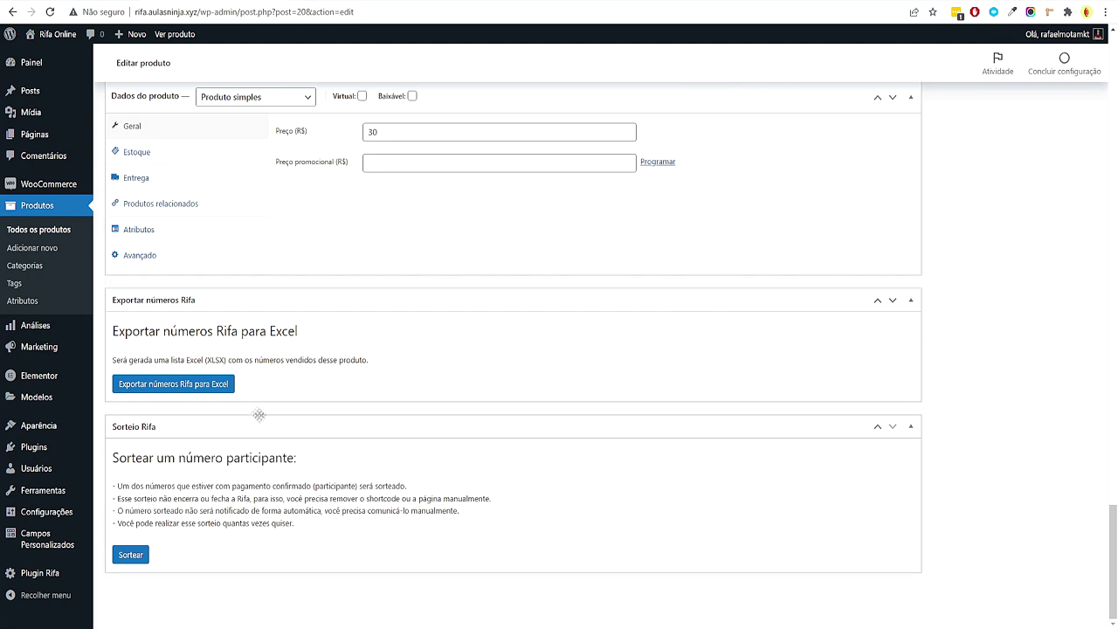
left_click_drag(370, 360, 157, 321)
left_click(430, 375)
left_click(226, 389)
left_click_drag(154, 458, 201, 486)
left_click(244, 515)
Run Sortear and review the winning number 093 with its order and buyer
left_click(135, 560)
scroll(154, 554, "down", 1)
left_click_drag(107, 523, 555, 516)
left_click(301, 515)
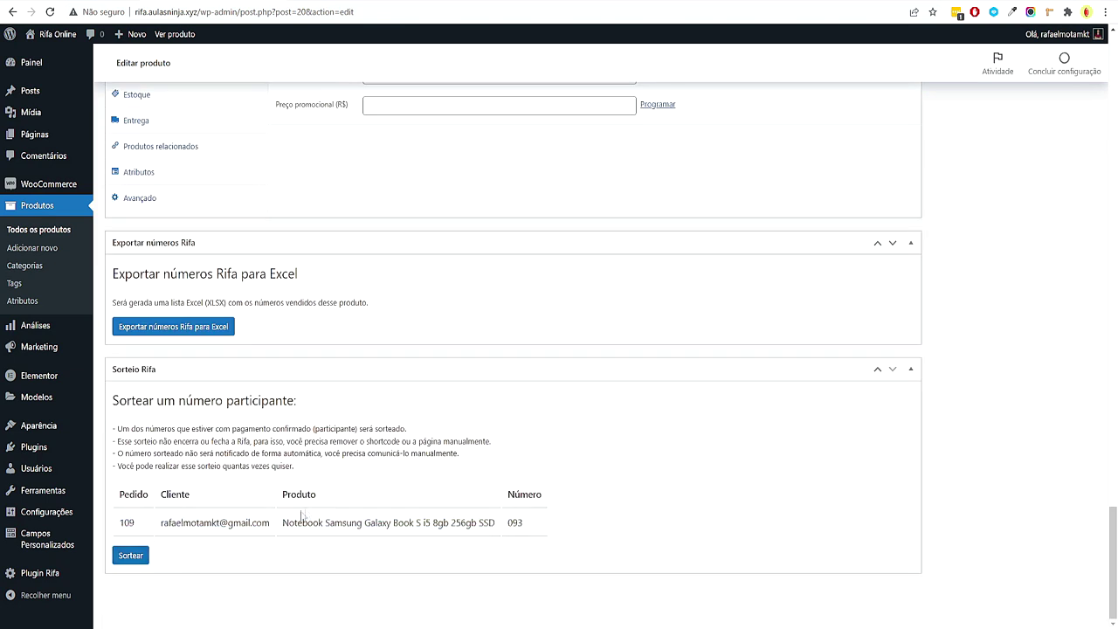
left_click_drag(174, 521, 445, 517)
left_click(256, 551)
left_click(459, 536)
left_click_drag(512, 534, 537, 524)
key("ctrl+c")
left_click(541, 525)
Paste 093 as the notebook raffle's winning number and enter the winner's name
right_click(521, 528)
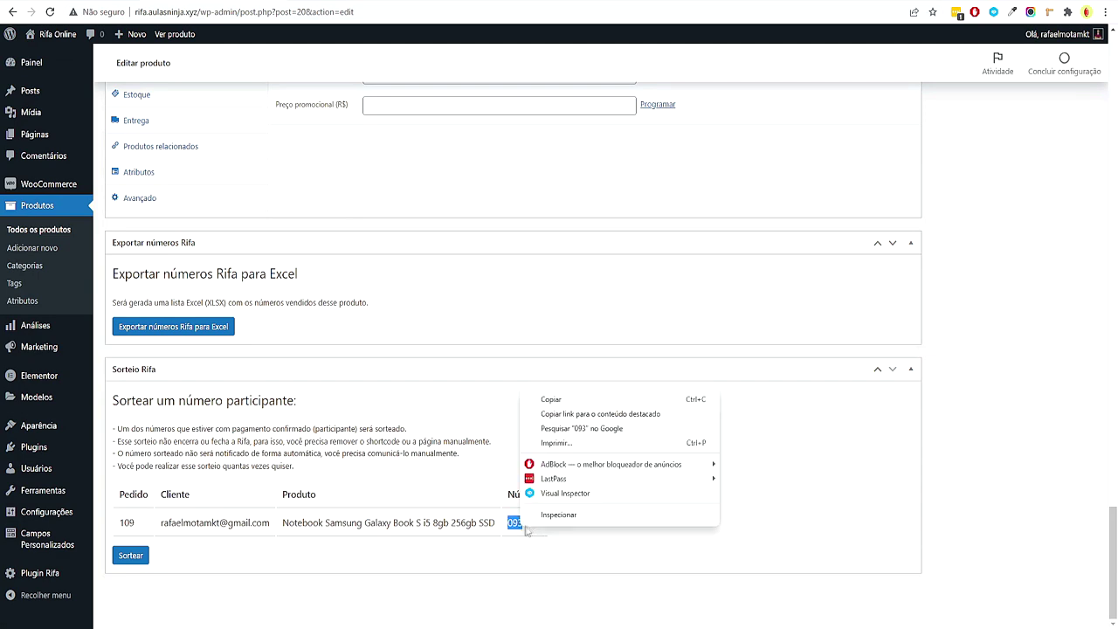
left_click(570, 404)
scroll(512, 282, "up", 15)
left_click(186, 350)
key("ctrl+v")
scroll(283, 429, "down", 5)
scroll(193, 274, "up", 5)
left_click(193, 273)
type("R")
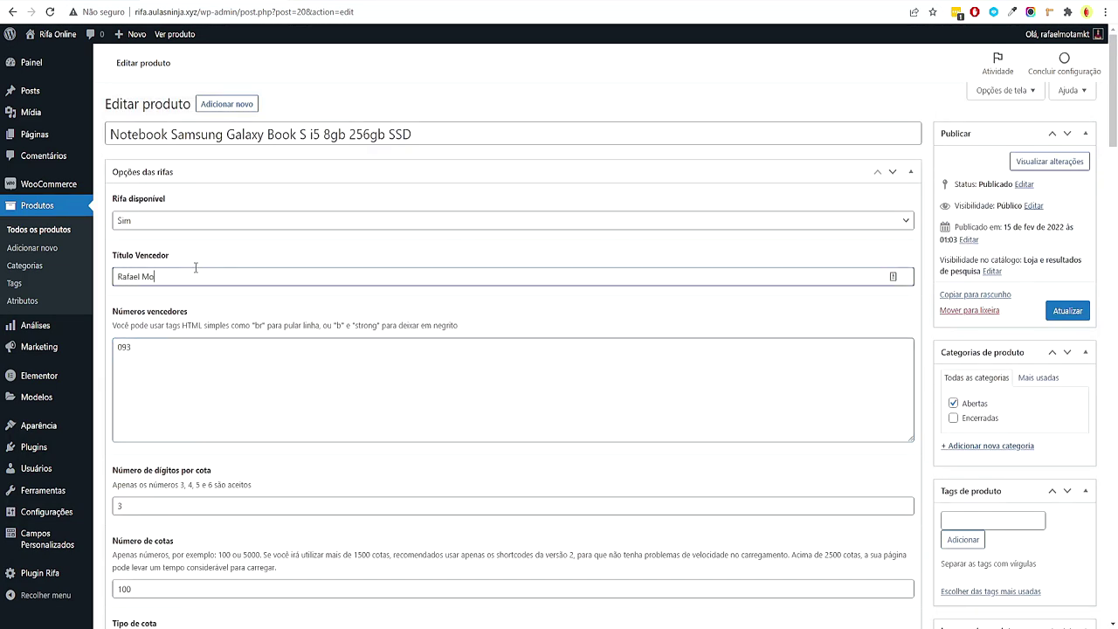
Mark the raffle as no longer available and save the product
left_click_drag(163, 276, 140, 286)
left_click(159, 238)
left_click(163, 216)
left_click(160, 245)
left_click(1068, 311)
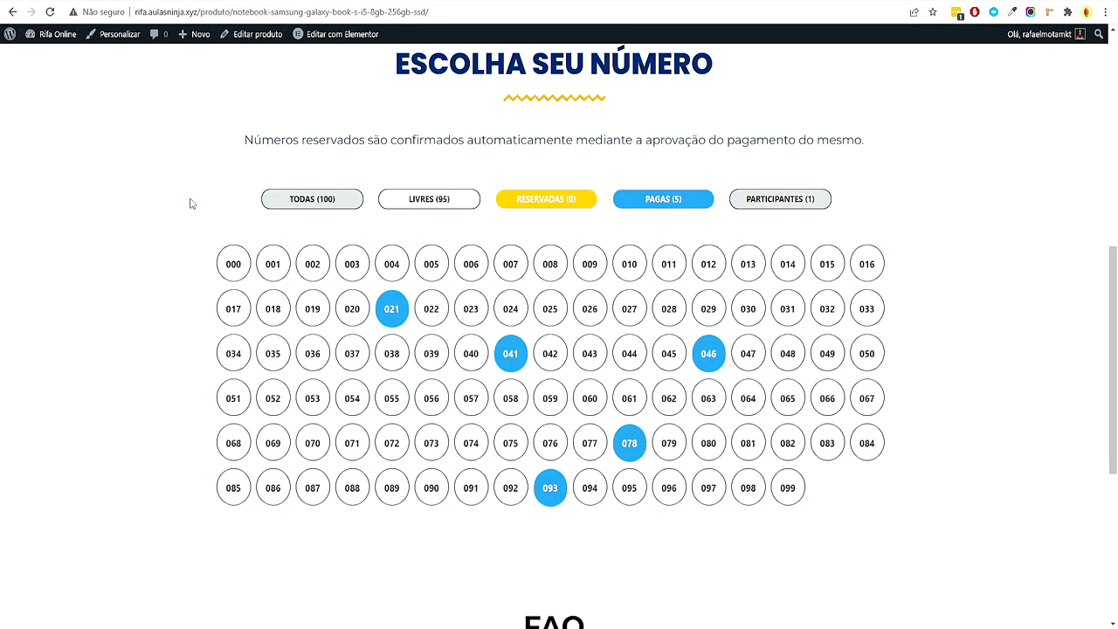
Check that the raffle page shows the winner's name and number 093
scroll(524, 321, "up", 2)
left_click_drag(524, 321, 634, 328)
left_click(513, 351)
left_click_drag(535, 359, 510, 318)
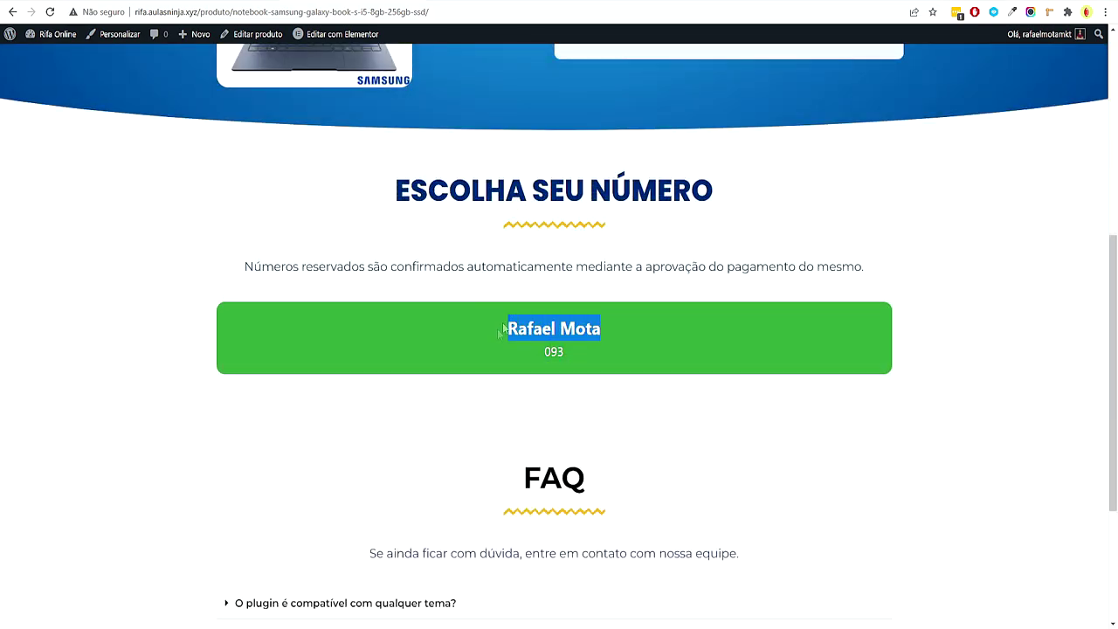
scroll(510, 318, "up", 5)
Save the notebook raffle filed under Encerradas instead of Abertas
key("ctrl+Tab")
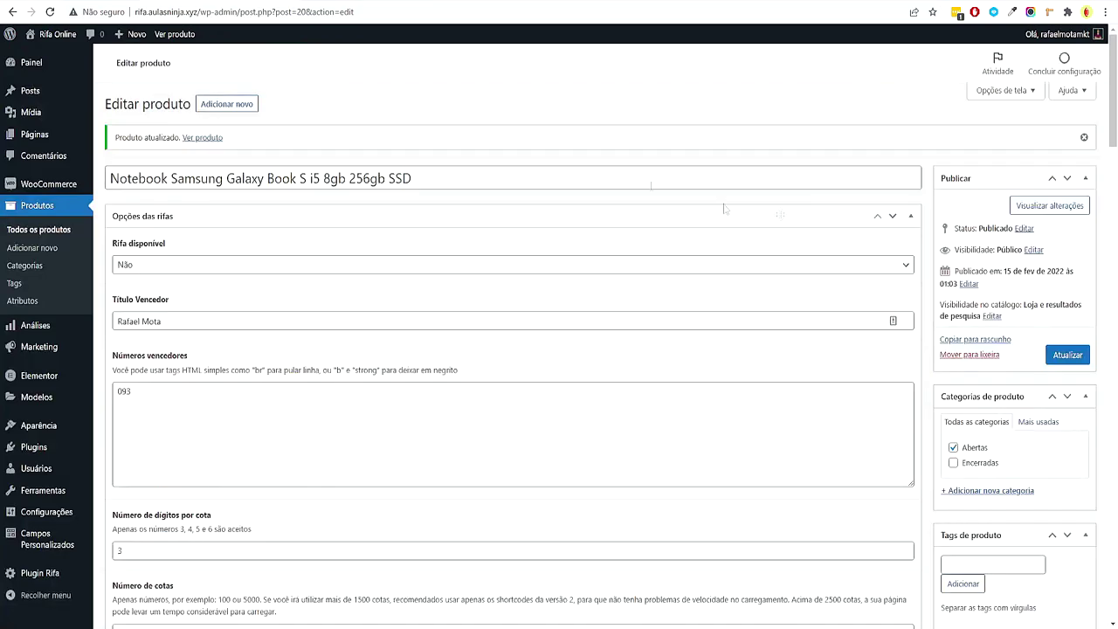
left_click(1067, 355)
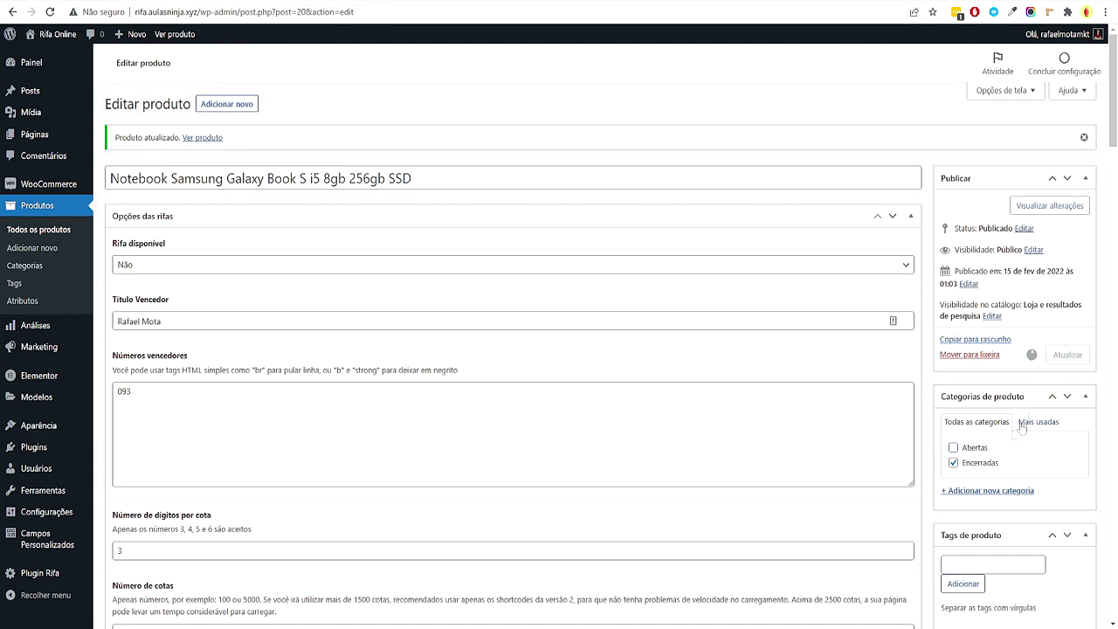
key("ctrl+Tab")
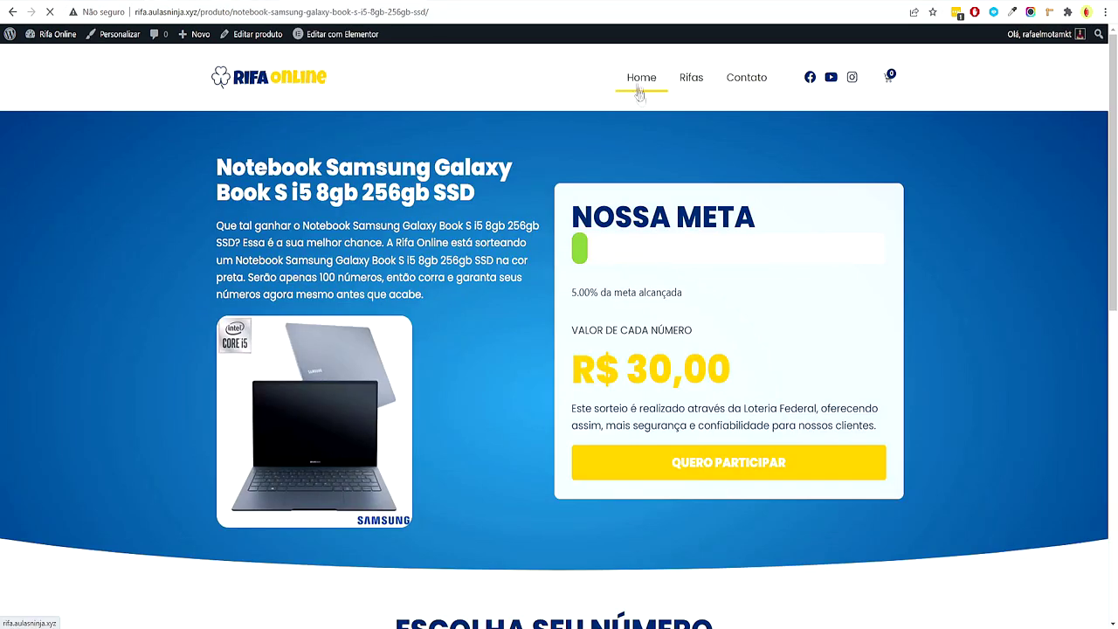
Review the home page notebook card showing the winner, number 093 and raffle date
left_click(638, 79)
scroll(580, 284, "down", 3)
scroll(579, 284, "down", 12)
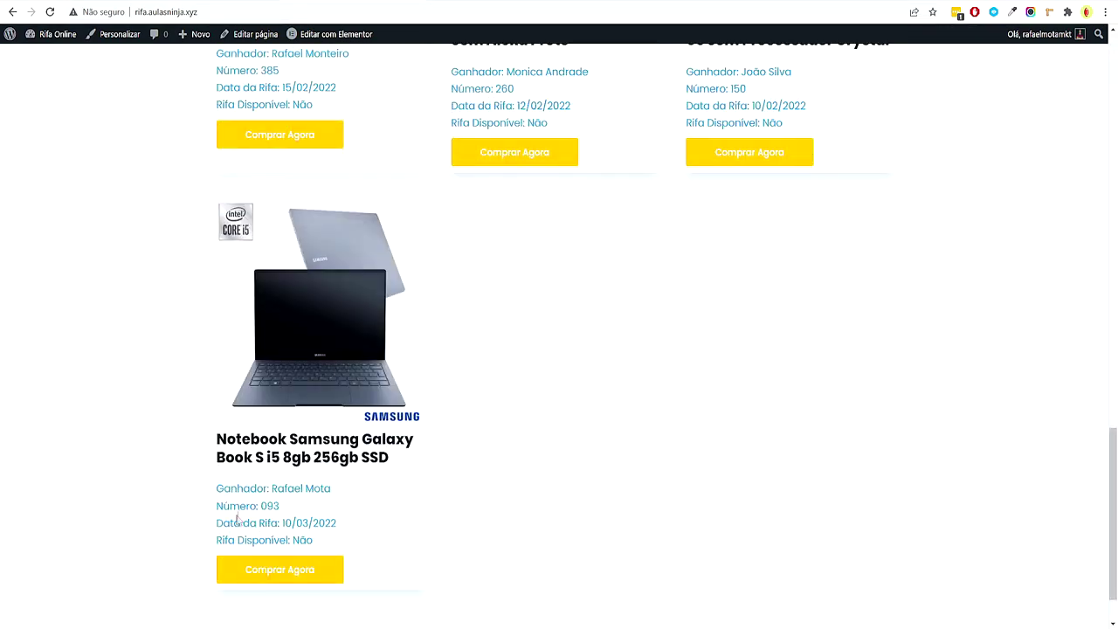
left_click_drag(271, 488, 330, 488)
double_click(270, 506)
left_click(313, 521)
left_click_drag(270, 523, 397, 513)
left_click(397, 513)
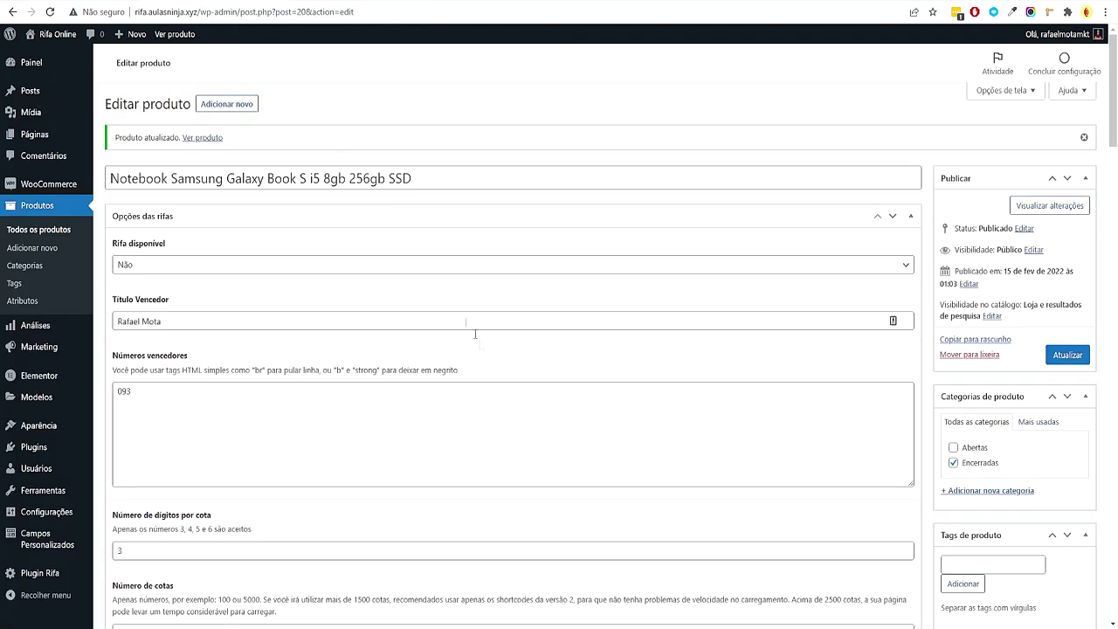
Open Plugin Rifa's Editar Pedidos page and inspect the buyer's order edit form
scroll(474, 329, "down", 10)
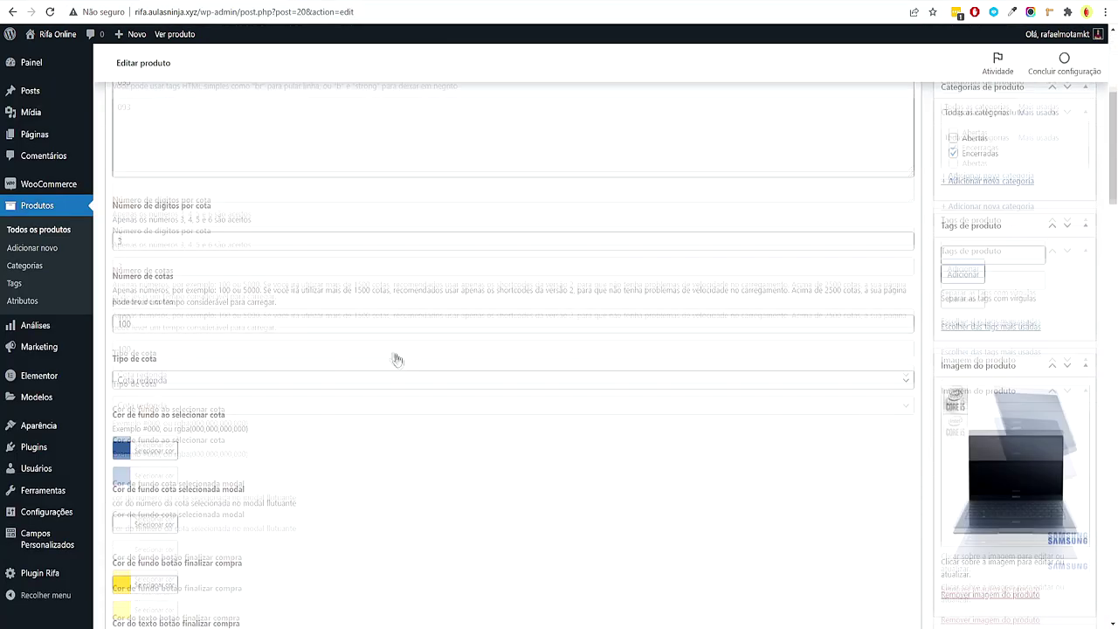
scroll(352, 360, "down", 1)
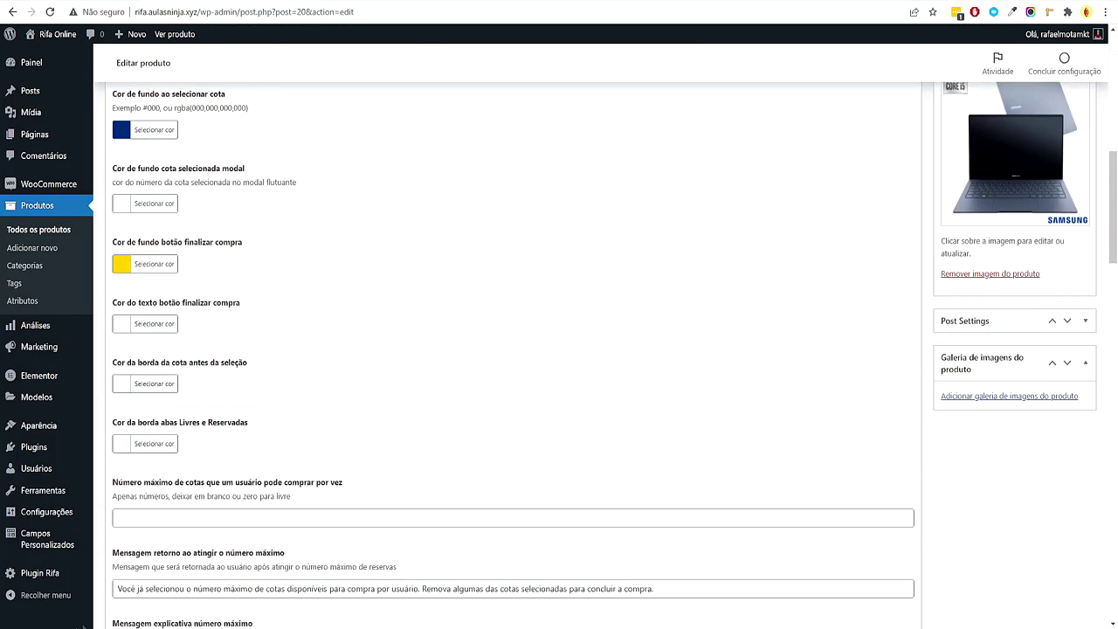
mouse_move(53, 576)
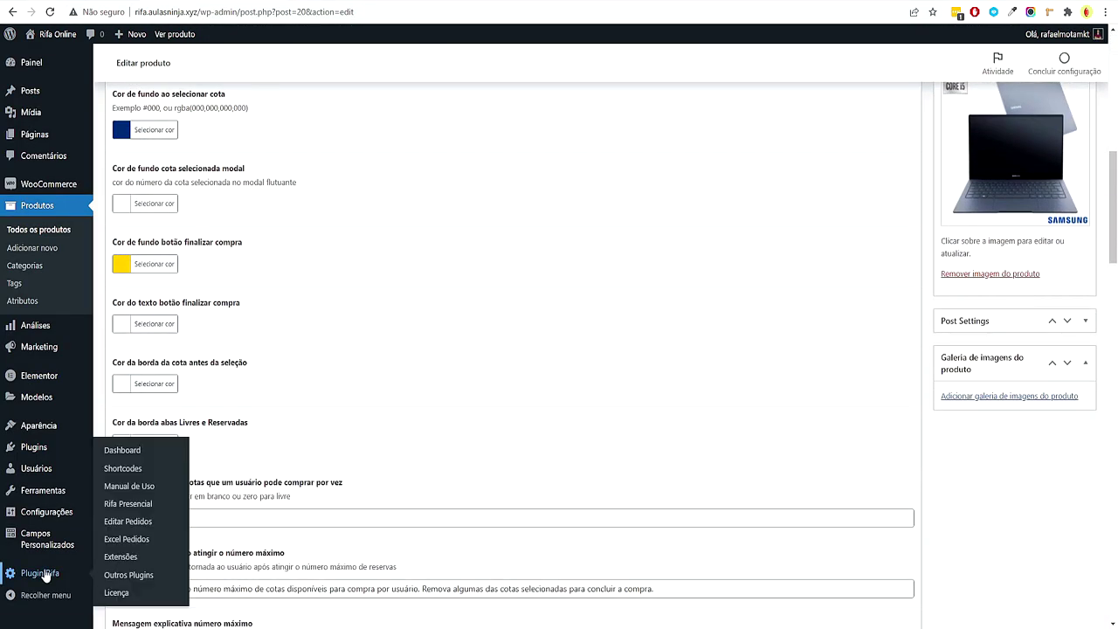
left_click(147, 527)
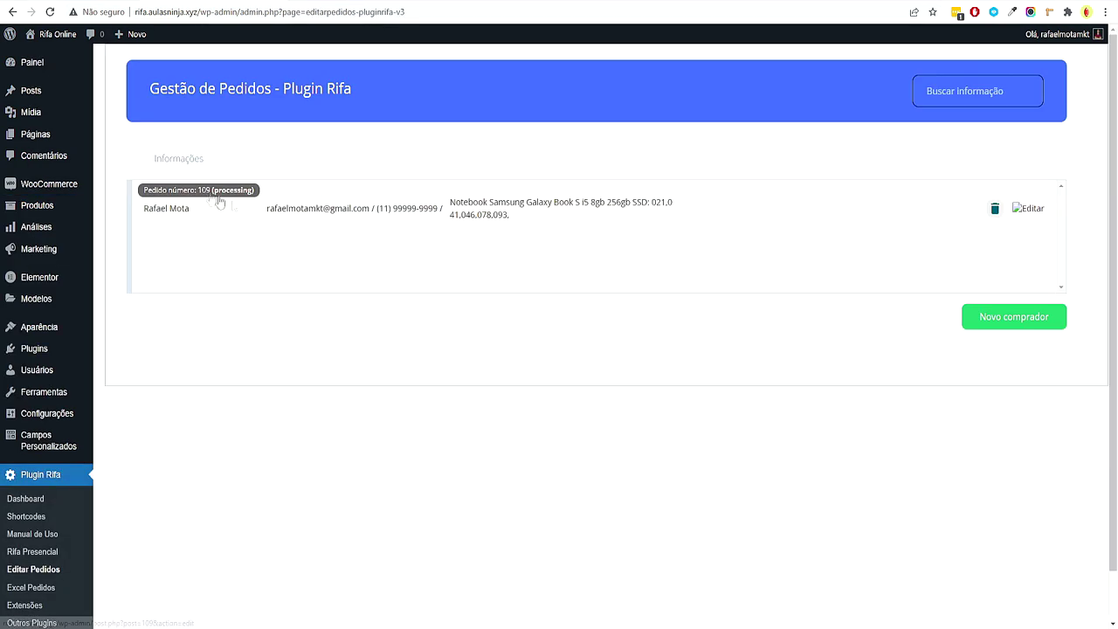
left_click_drag(454, 225, 576, 289)
left_click(580, 290)
left_click(1029, 220)
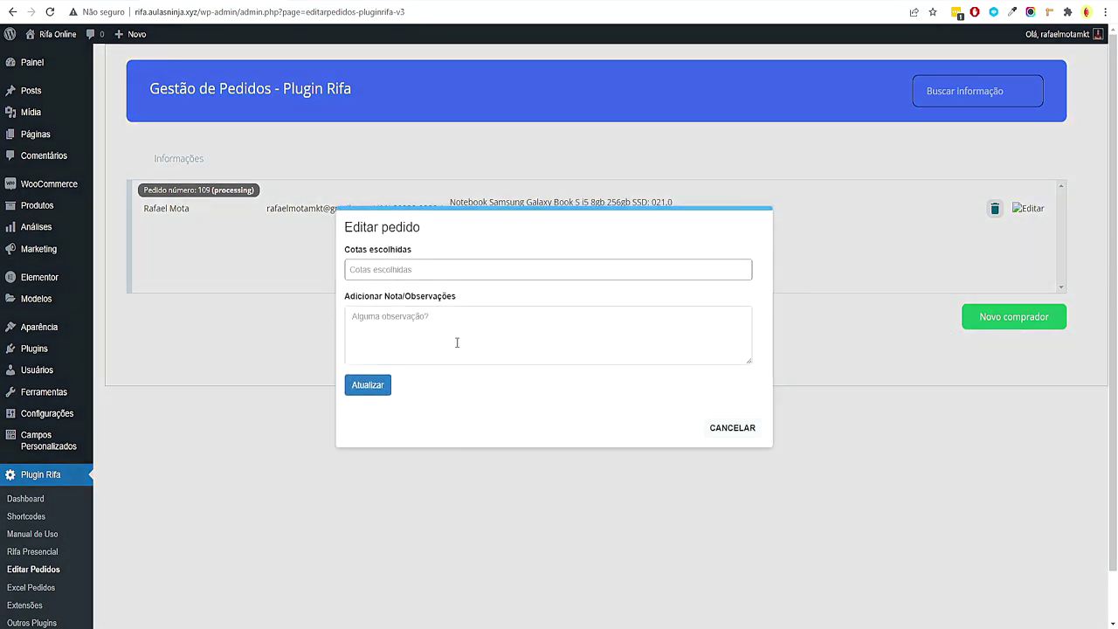
left_click(455, 268)
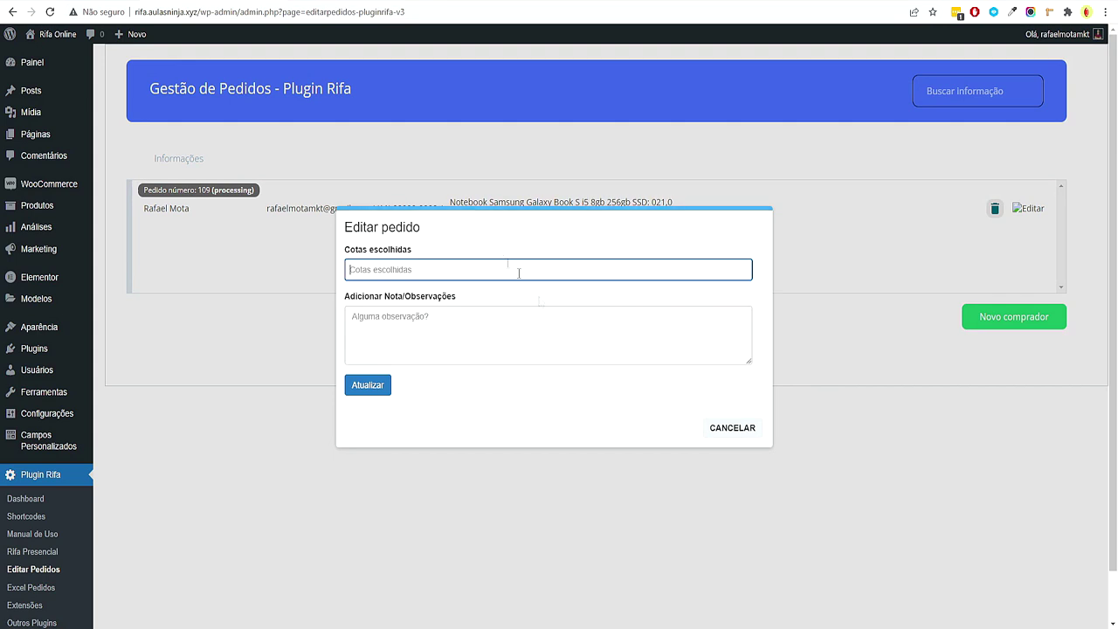
left_click(734, 428)
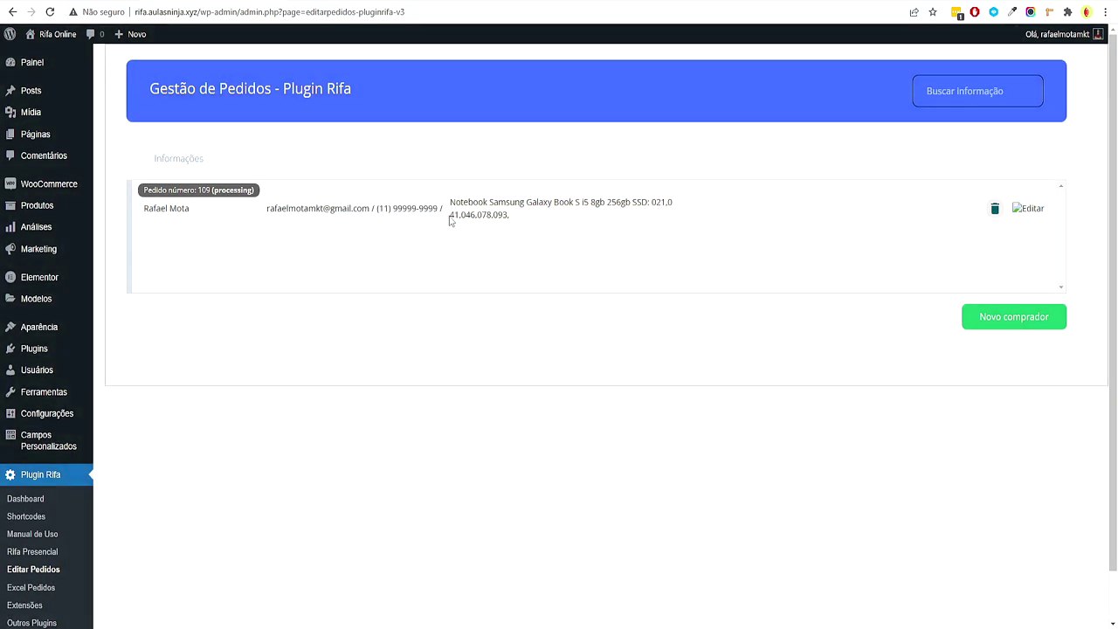
Copy the order's numbers 41.046.078.093 into the Observações field
left_click_drag(449, 221, 511, 220)
right_click(512, 222)
left_click(528, 231)
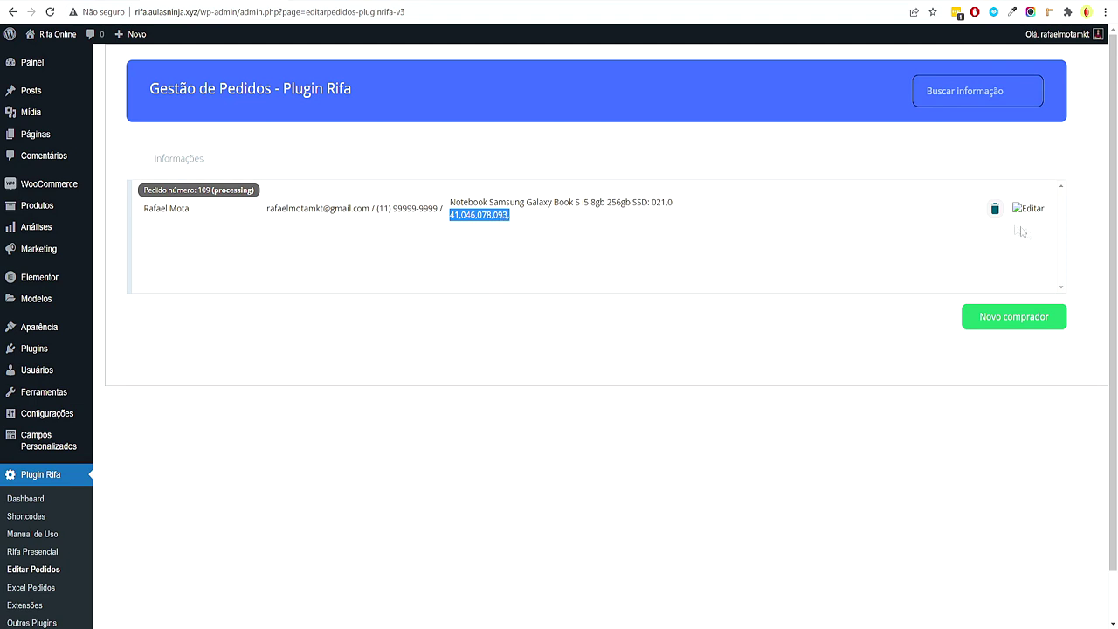
left_click(1025, 208)
left_click(441, 353)
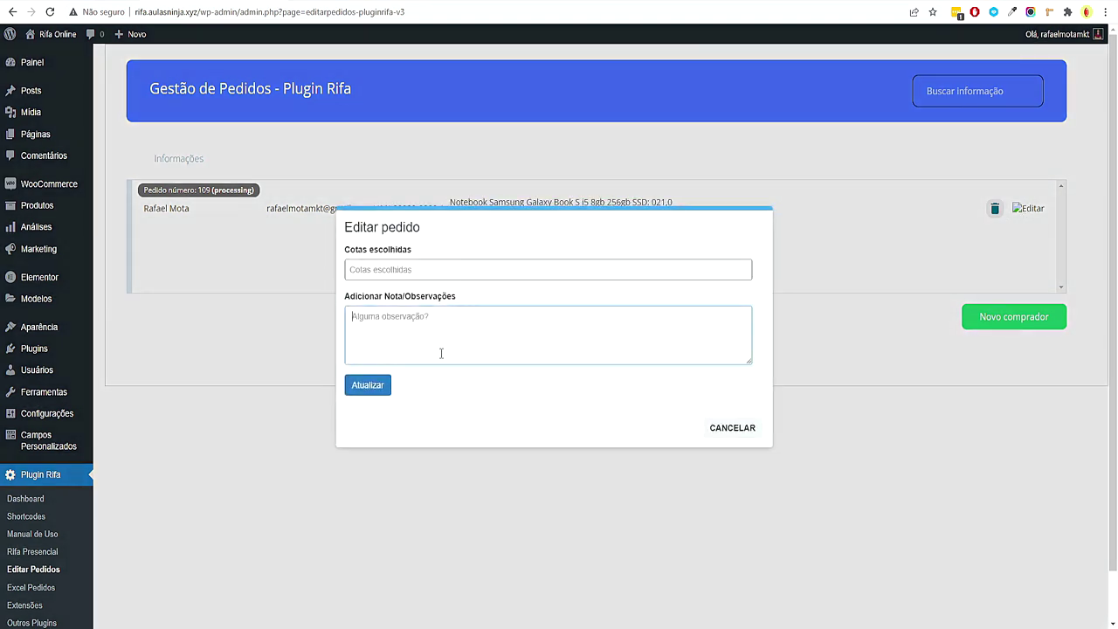
key("ctrl+v")
left_click(365, 384)
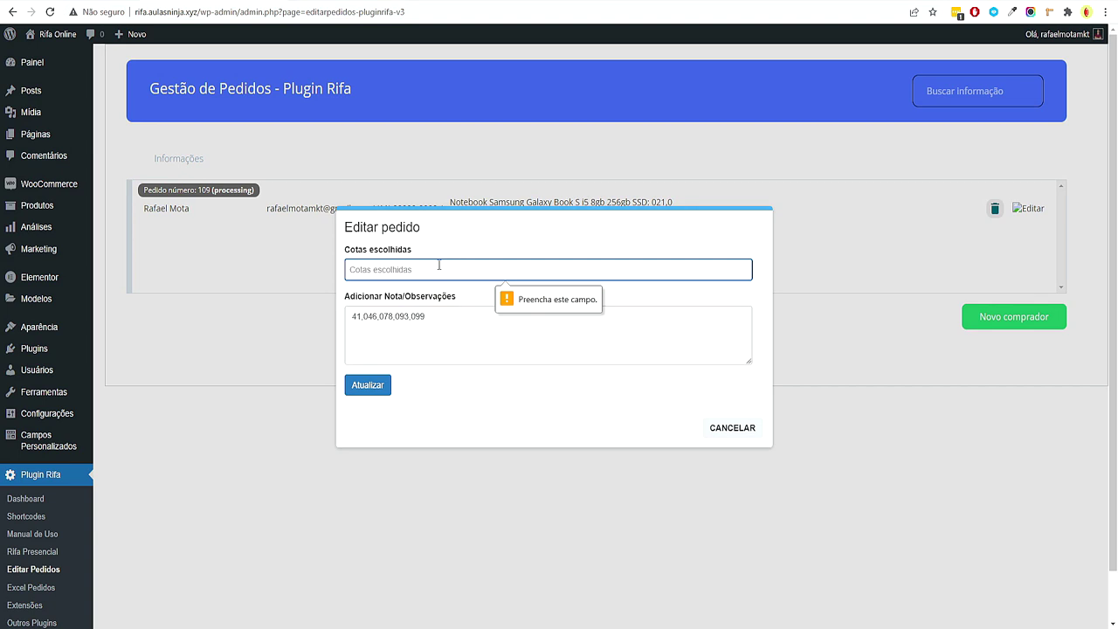
Fill Cotas escolhidas with 41,046,078,093,099 and save the order
triple_click(388, 316)
key("ctrl+c")
left_click(433, 270)
key("ctrl+v")
left_click(368, 386)
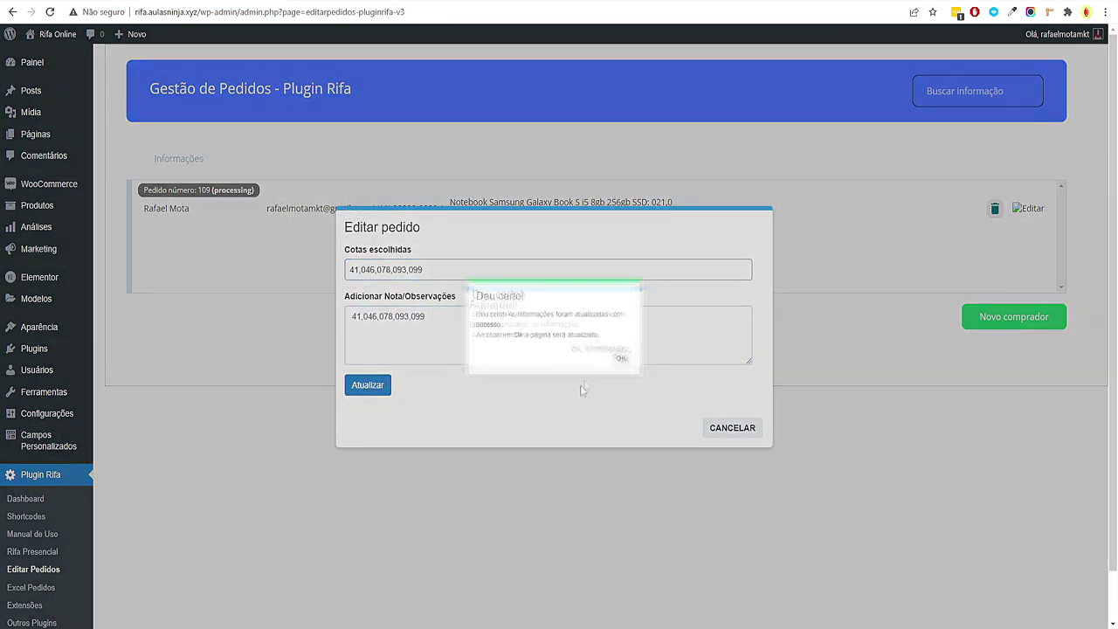
left_click(635, 365)
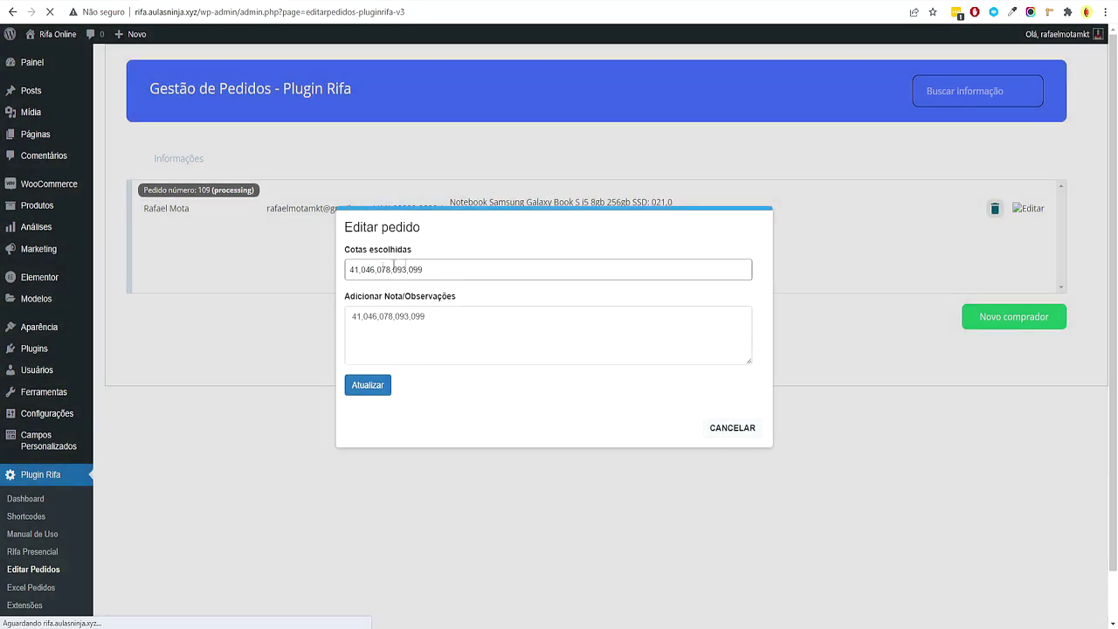
Reload the front-end and open the notebook raffle's product page
key("ctrl+Tab")
key("F5")
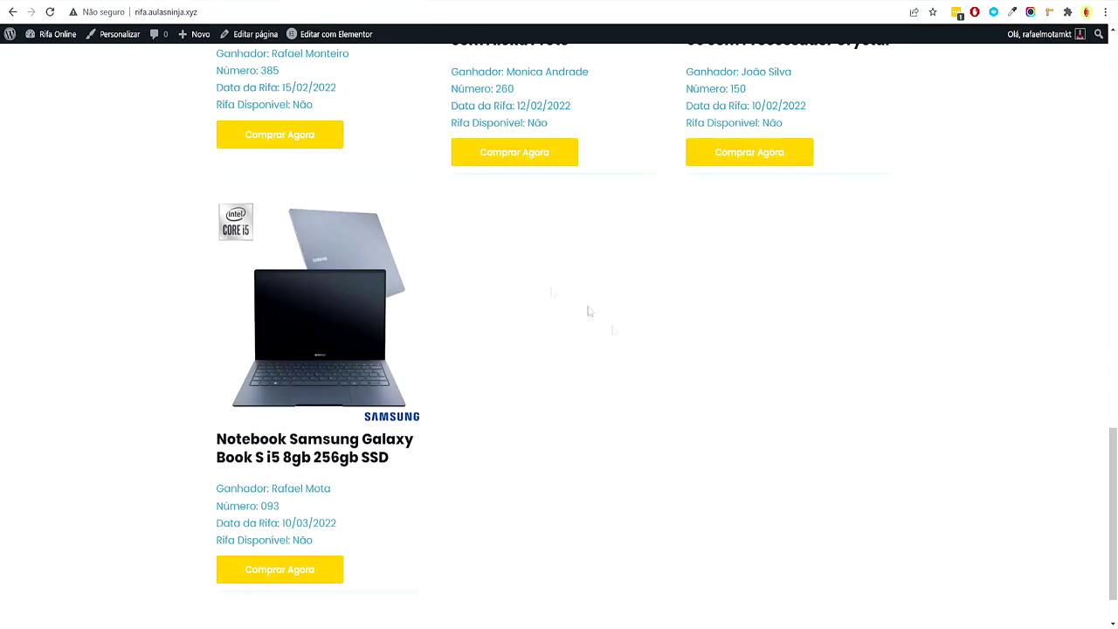
left_click(350, 367)
scroll(374, 381, "down", 5)
scroll(499, 336, "up", 2)
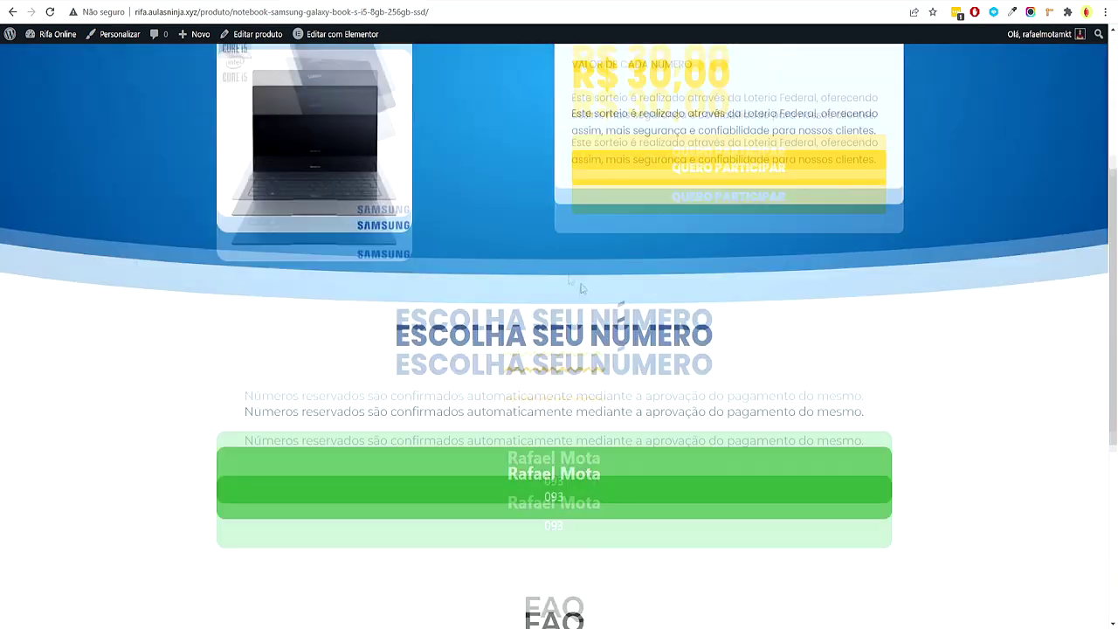
scroll(759, 367, "down", 2)
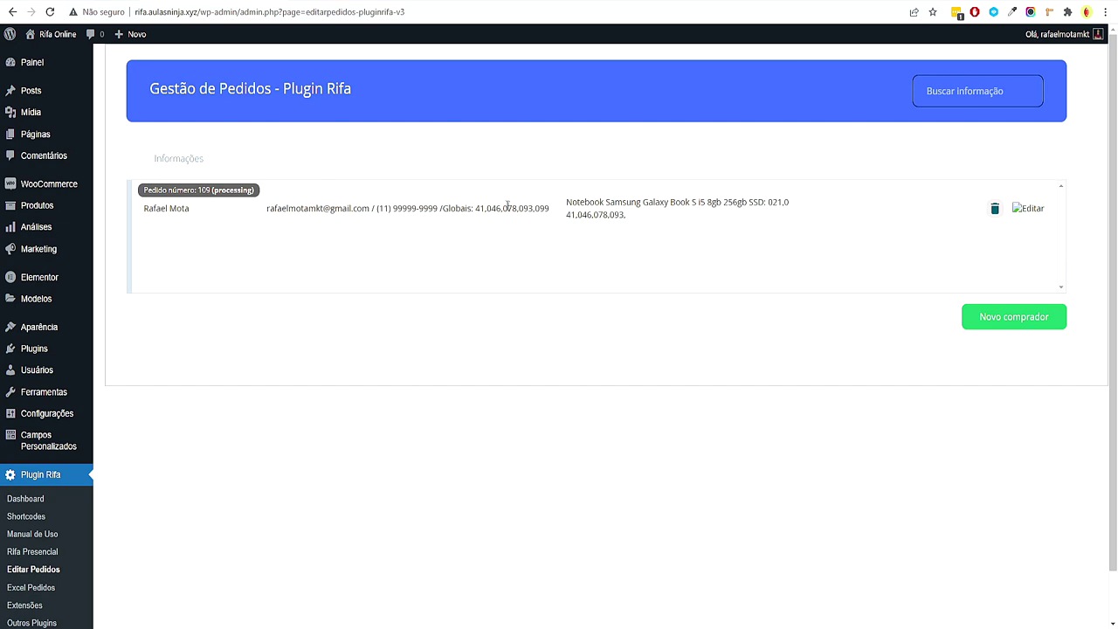
Recheck the winner's name and 093 on the product page, then return home via the logo
scroll(825, 413, "down", 1)
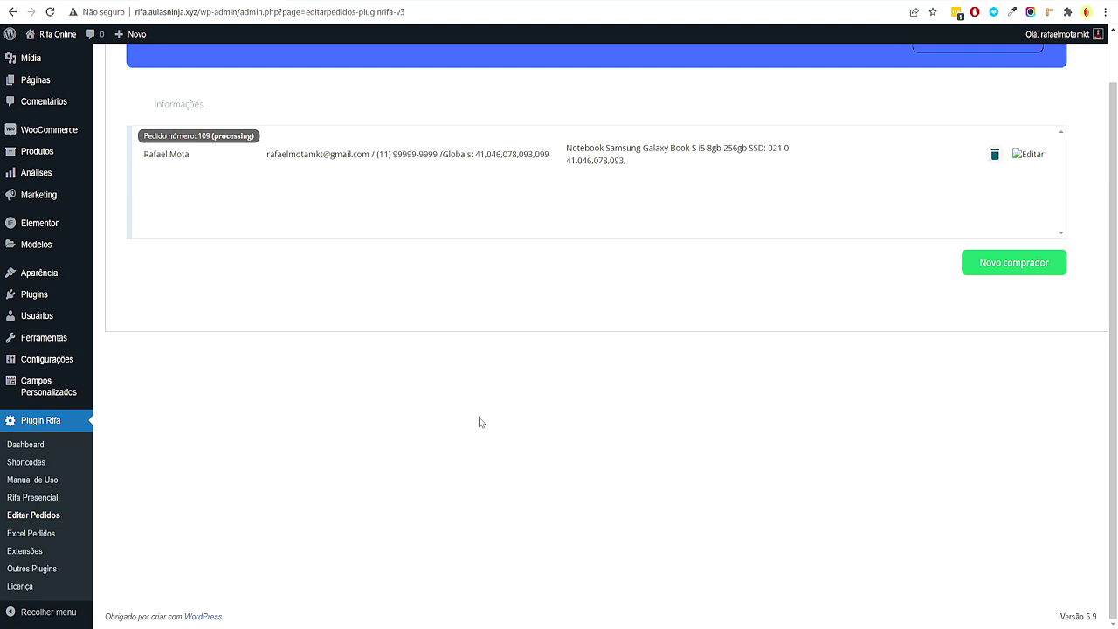
mouse_move(65, 152)
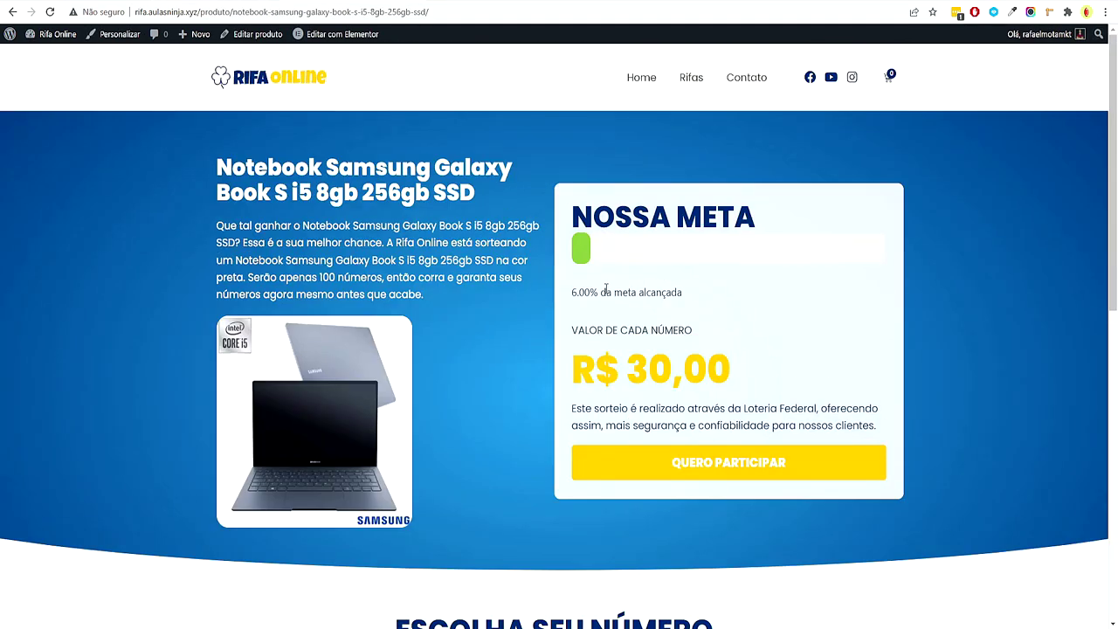
scroll(559, 350, "down", 3)
left_click_drag(416, 524, 833, 568)
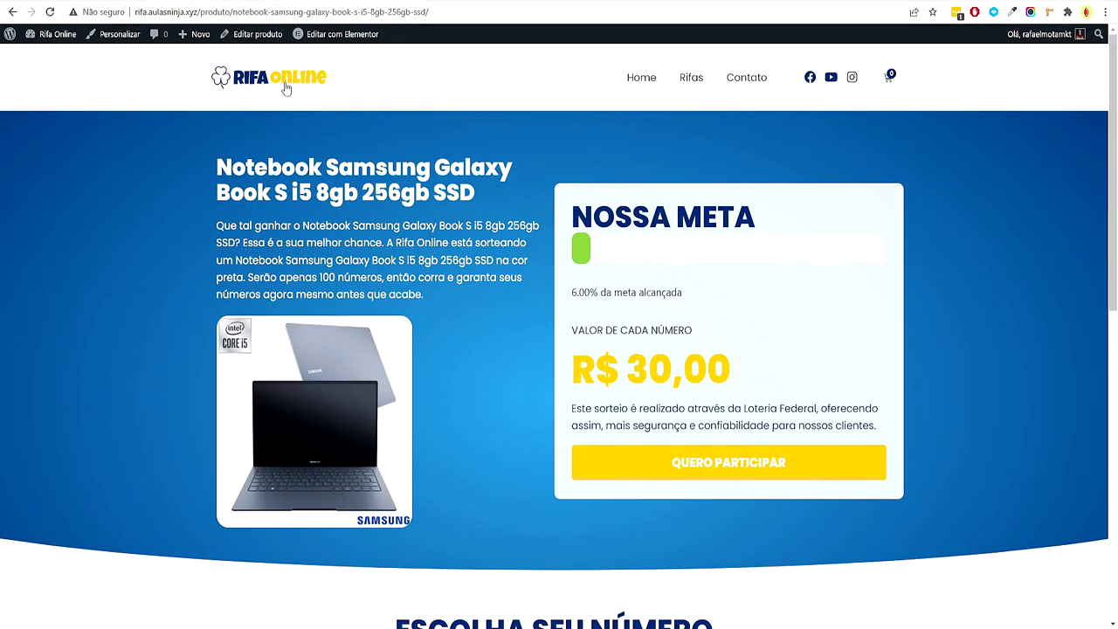
left_click(285, 87)
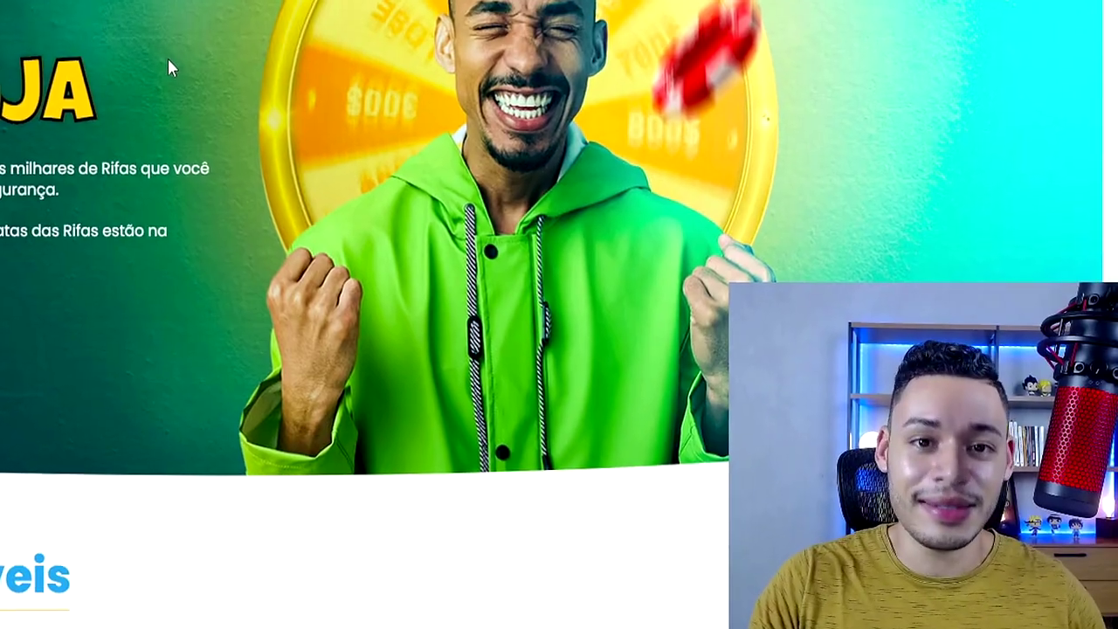
Scroll through the raffles listed on the home page
scroll(180, 76, "down", 3)
scroll(597, 223, "down", 10)
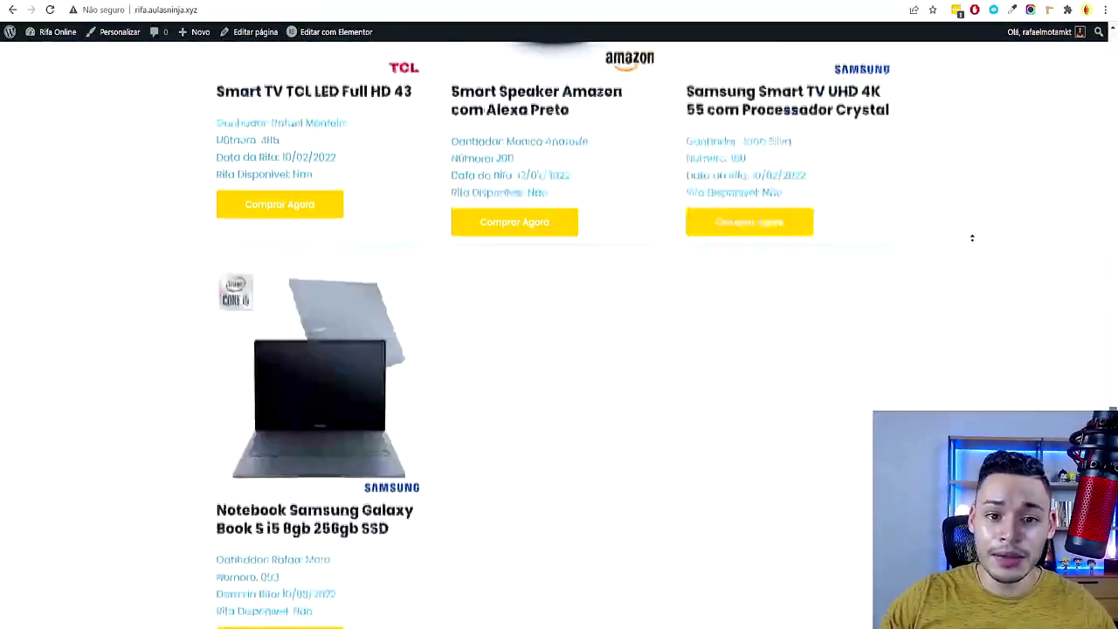
scroll(965, 241, "up", 15)
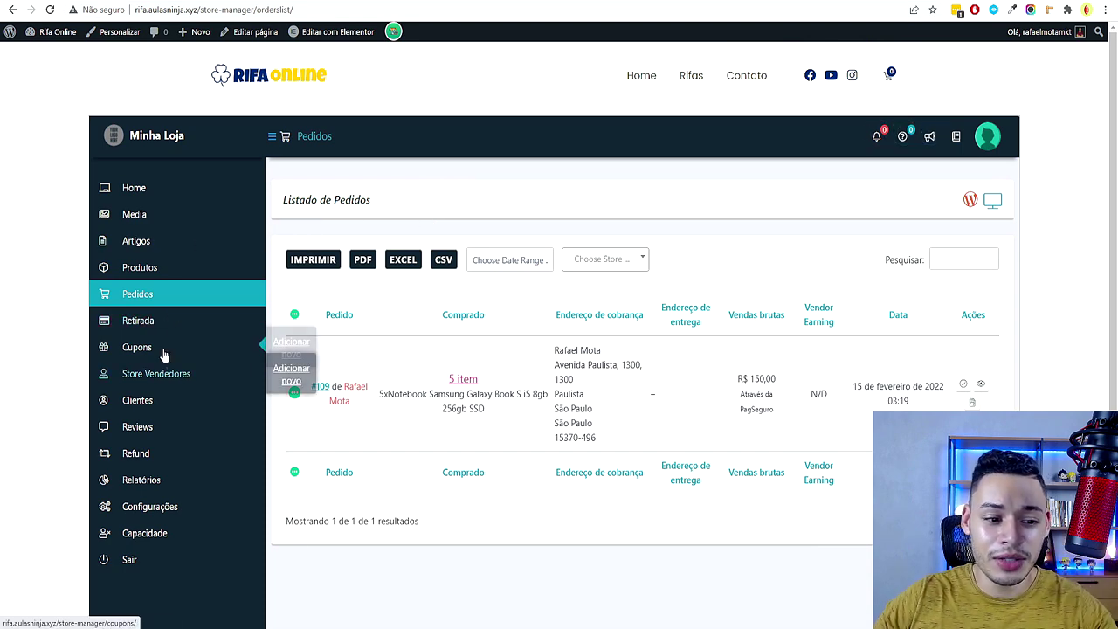
scroll(165, 357, "down", 1)
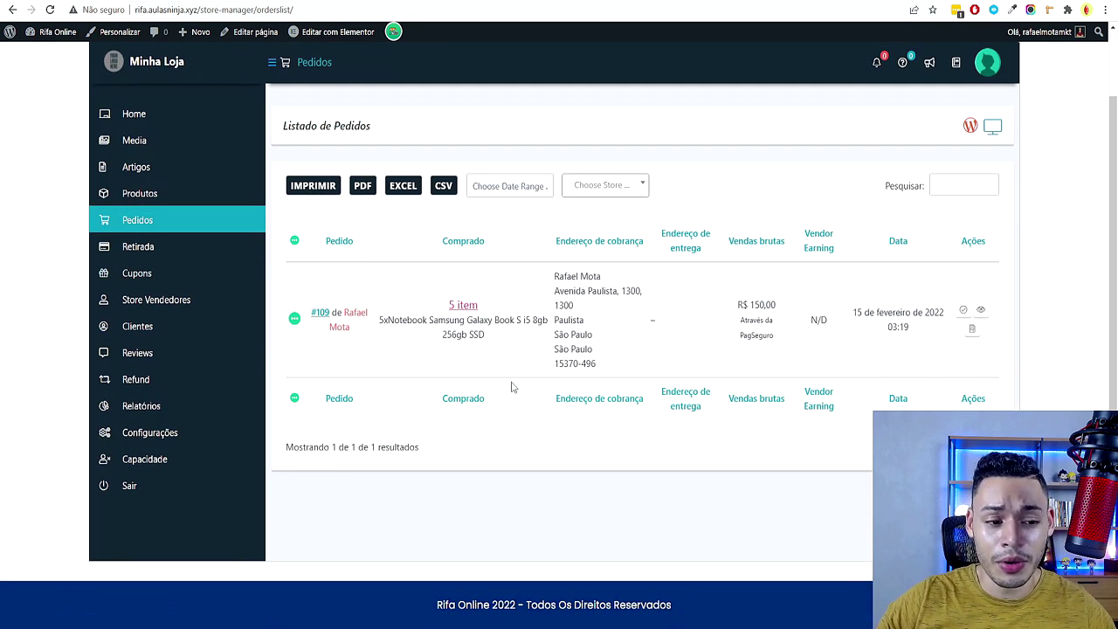
scroll(612, 437, "up", 1)
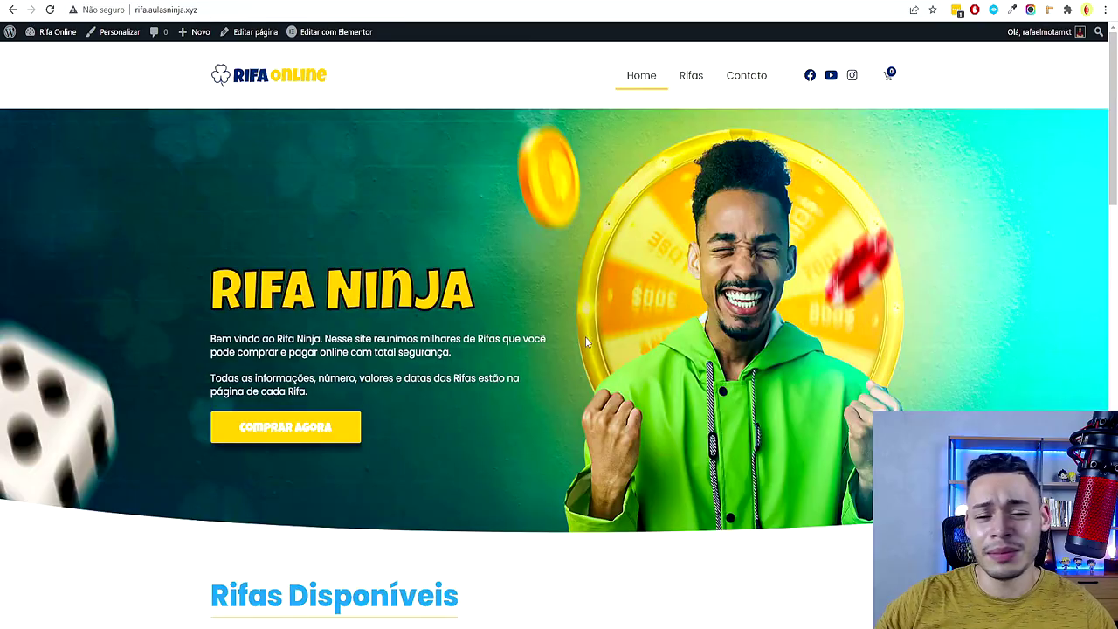
Scroll down the home page to the Rifas Disponíveis list
scroll(565, 328, "down", 14)
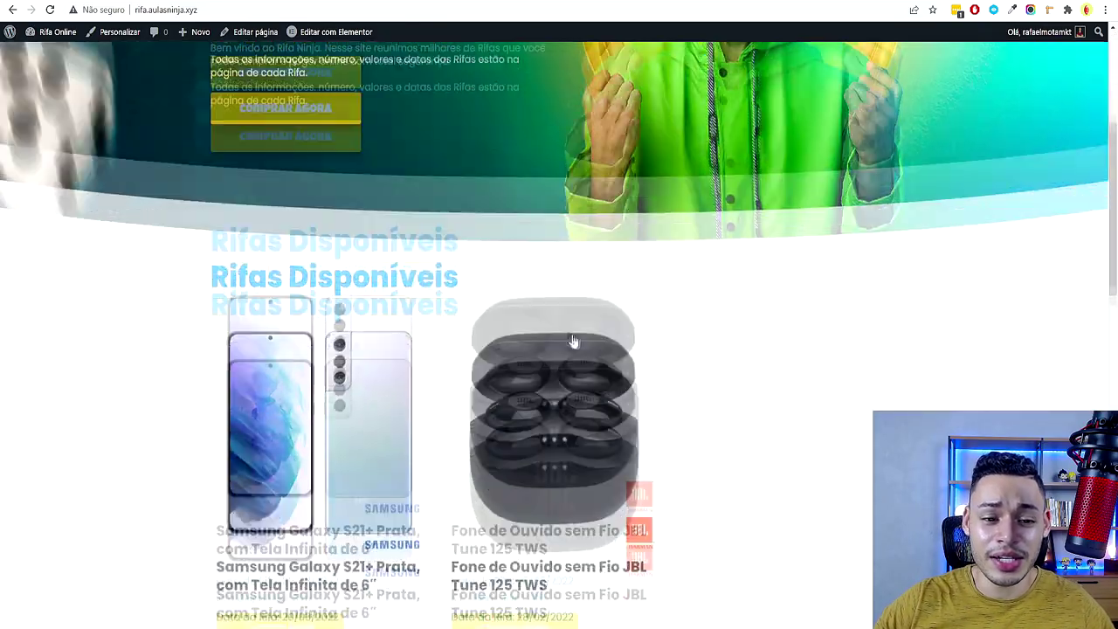